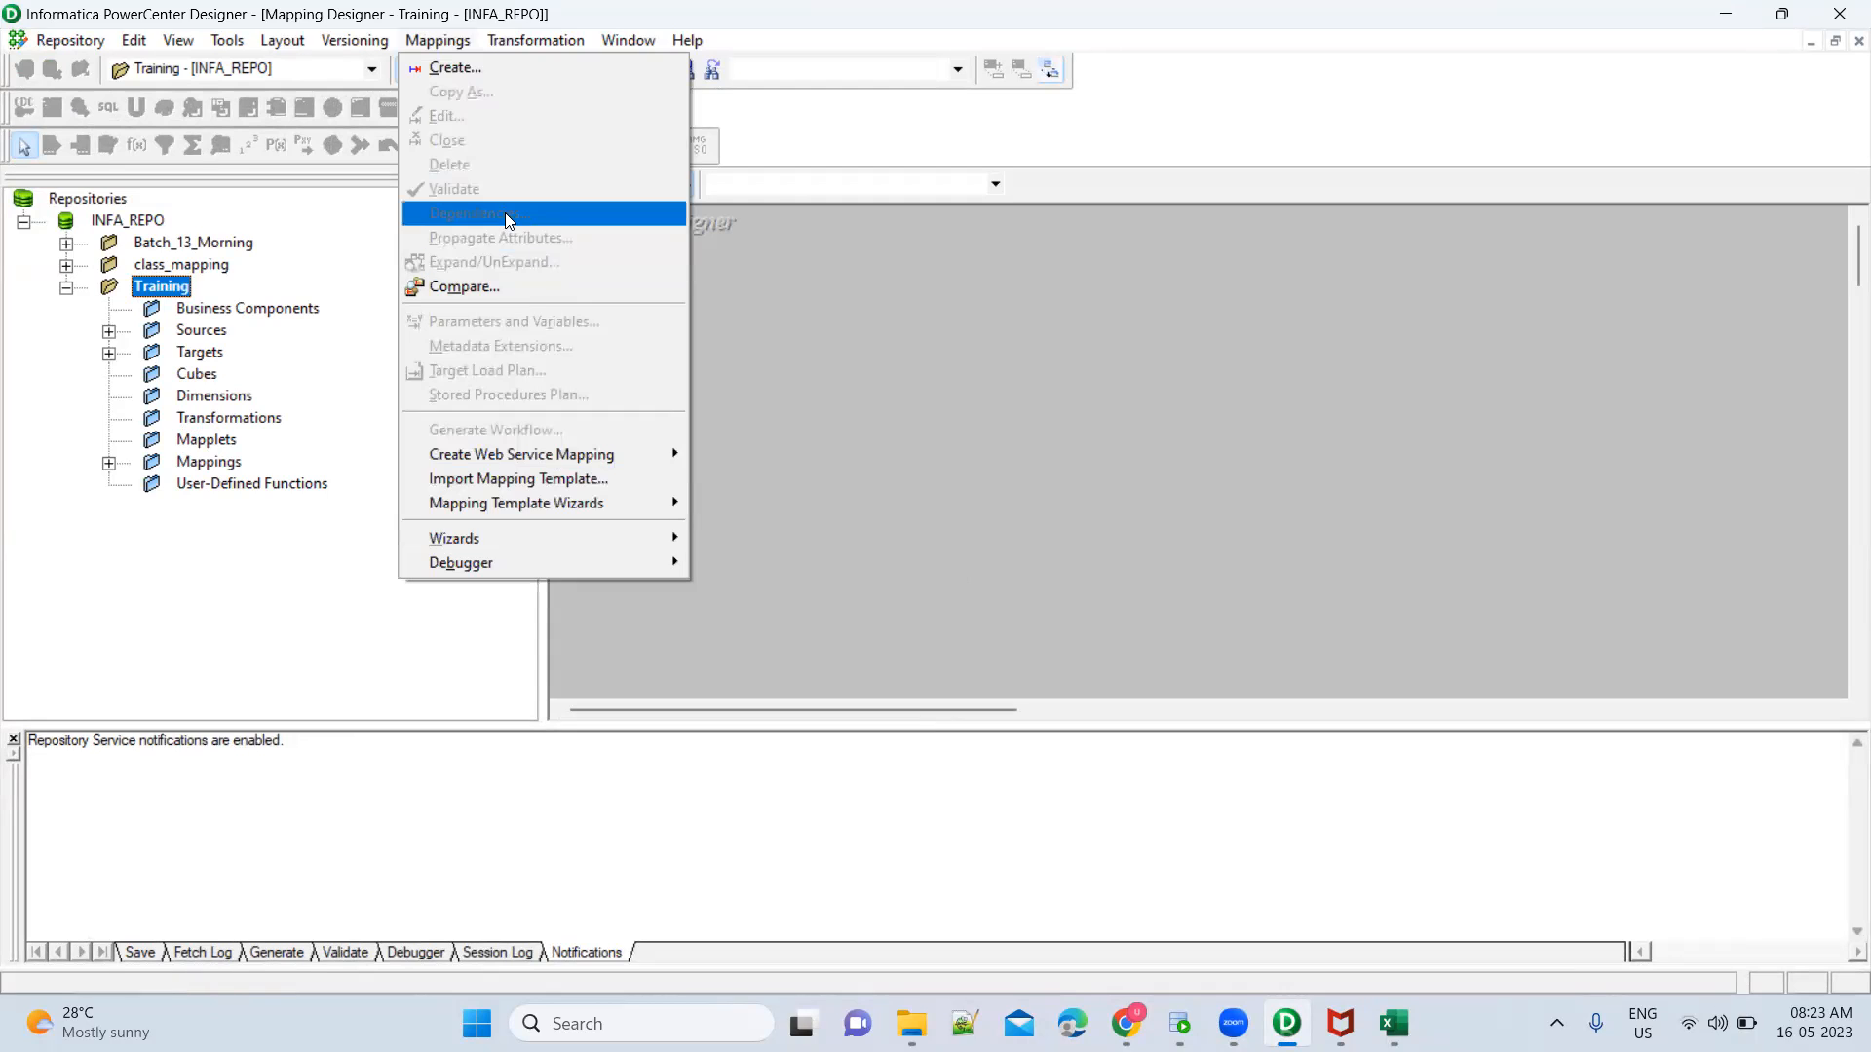
Create a new mapping named m_FileEMployee_DBEMployee_SCDType3 in the Training folder
left_click(490, 81)
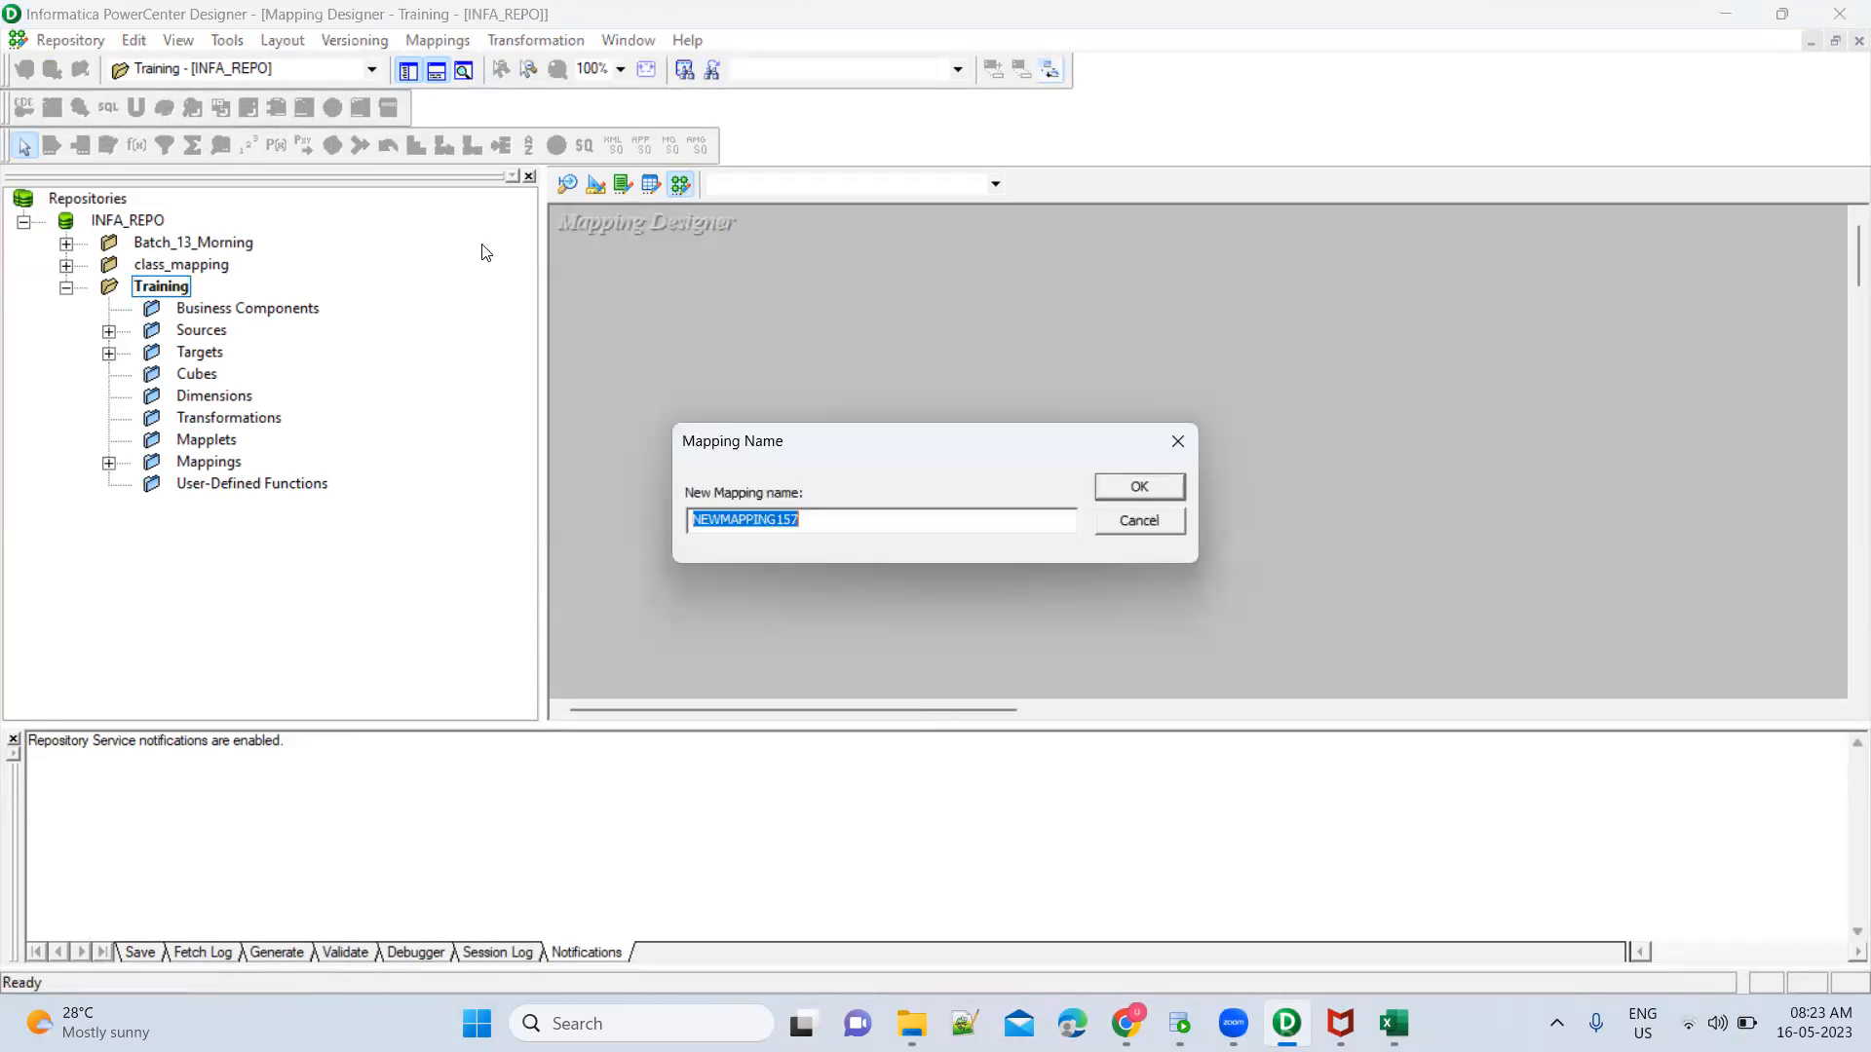
type("m_")
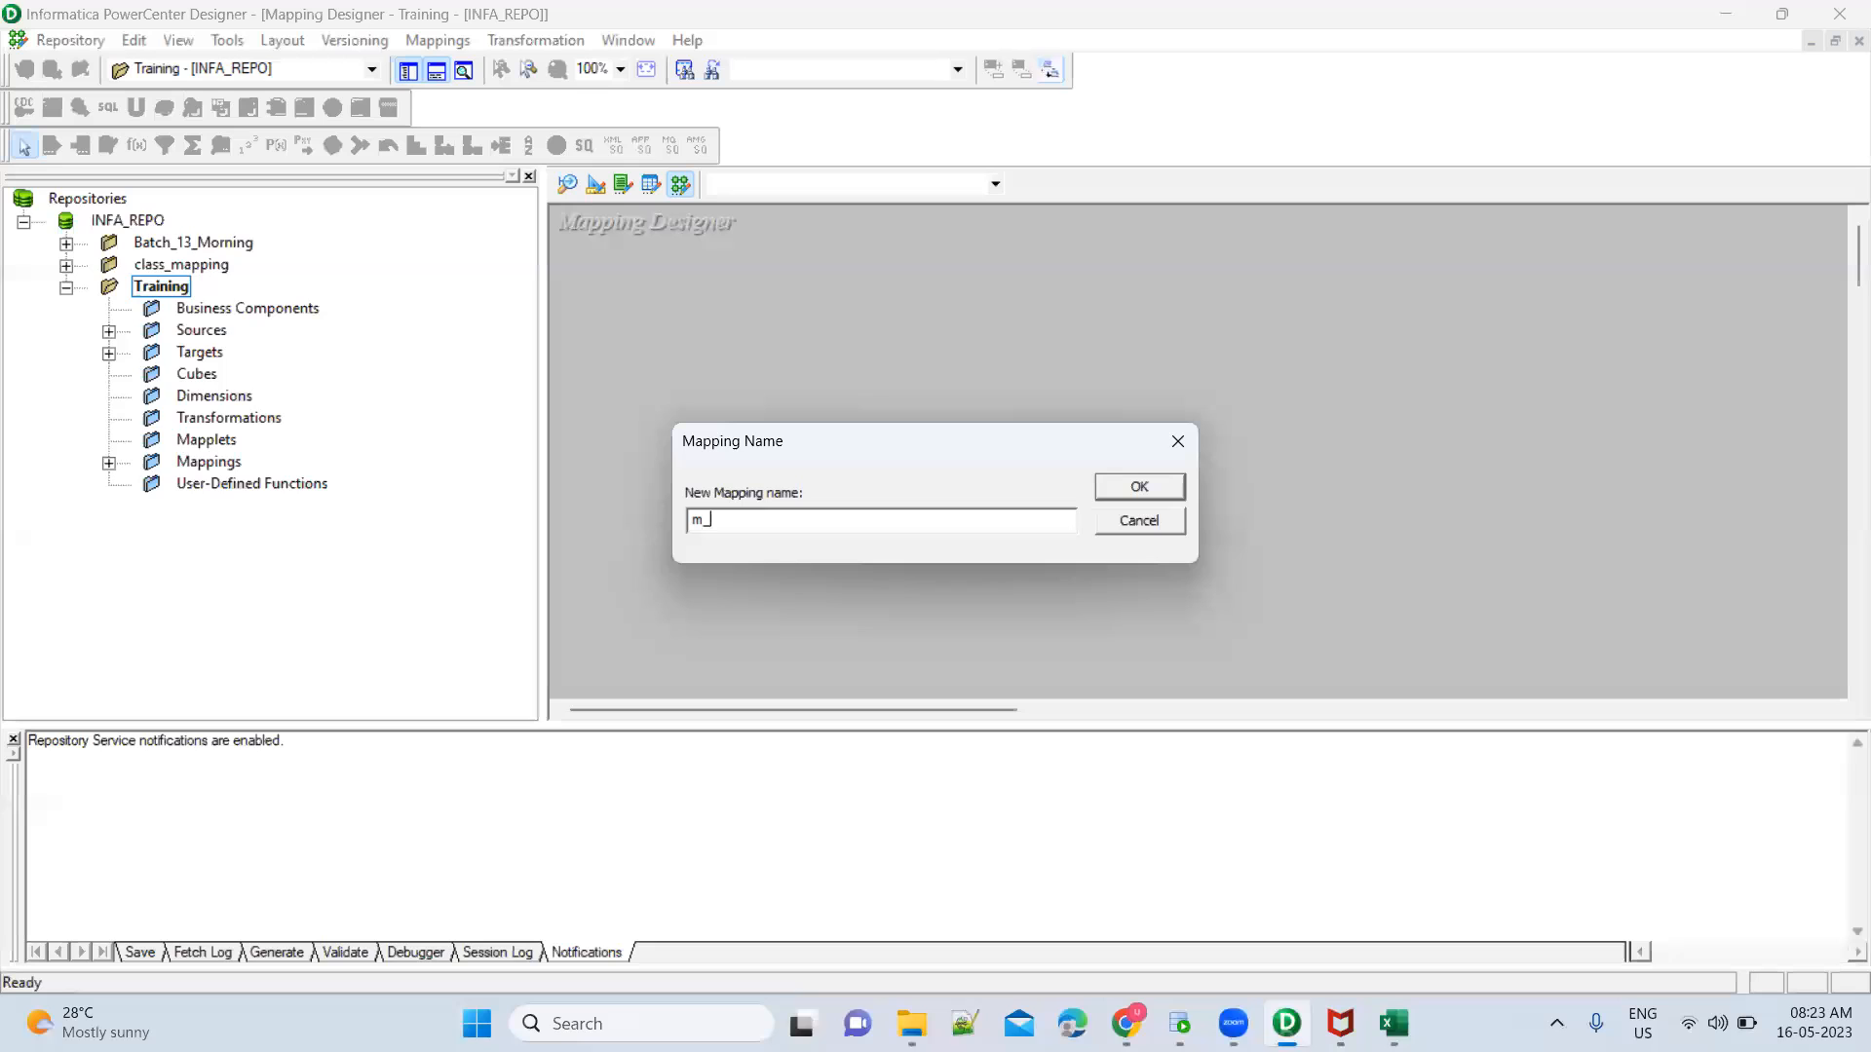
type("FileEMployee_DBEMployee_SCDType")
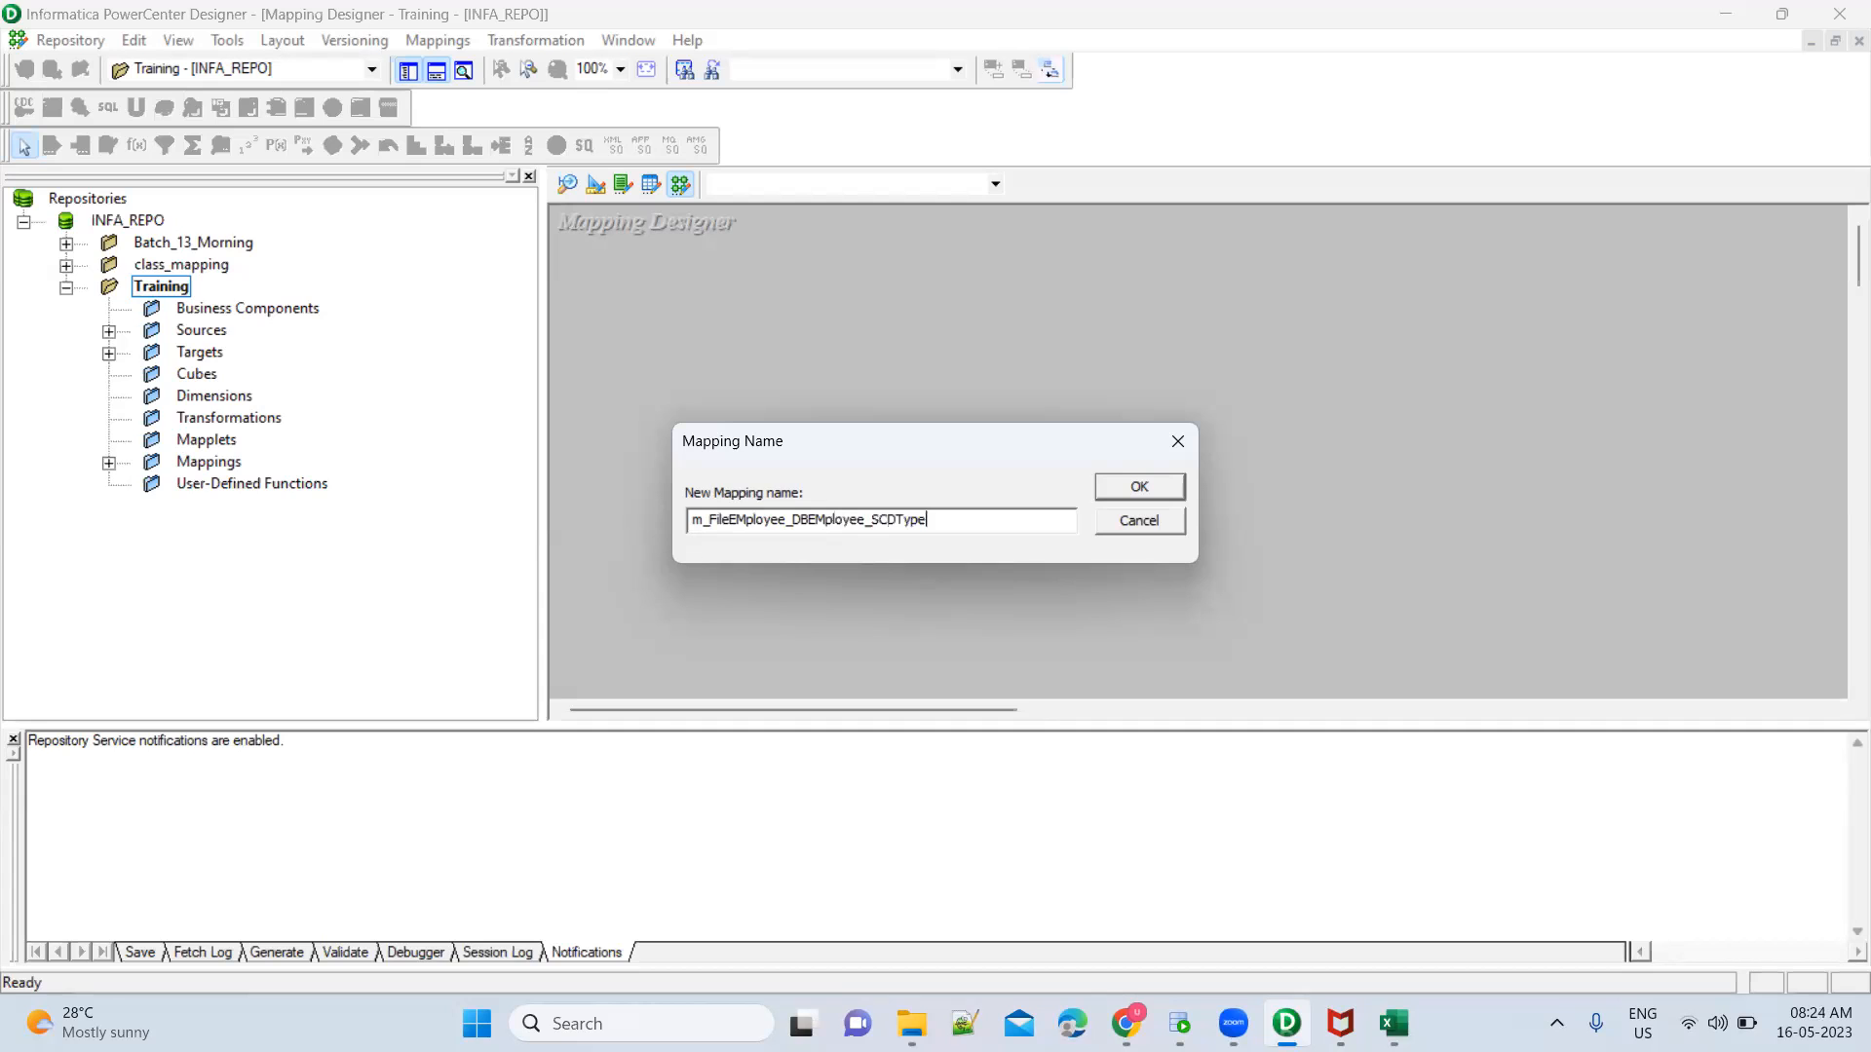
type("3")
key("Return")
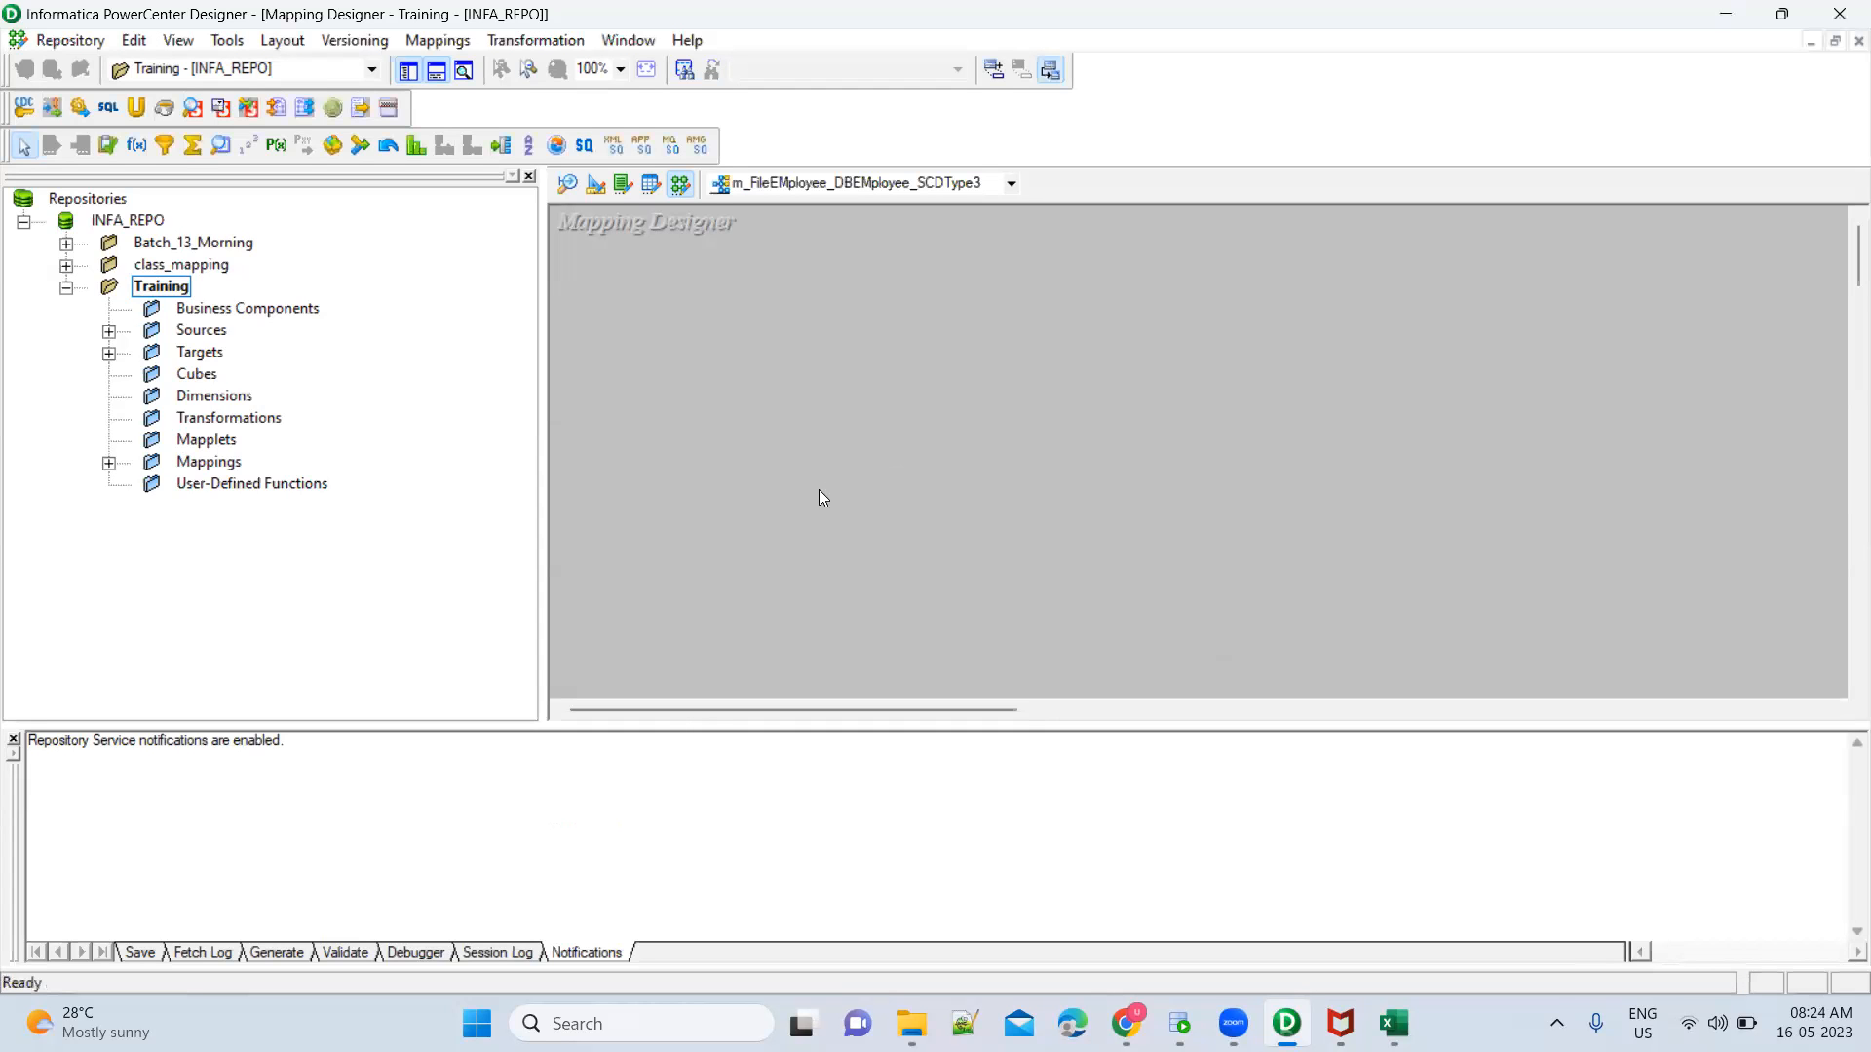
Review the source table's column headings in the Book1 Excel workbook, then return to PowerCenter Designer
mouse_move(1393, 1023)
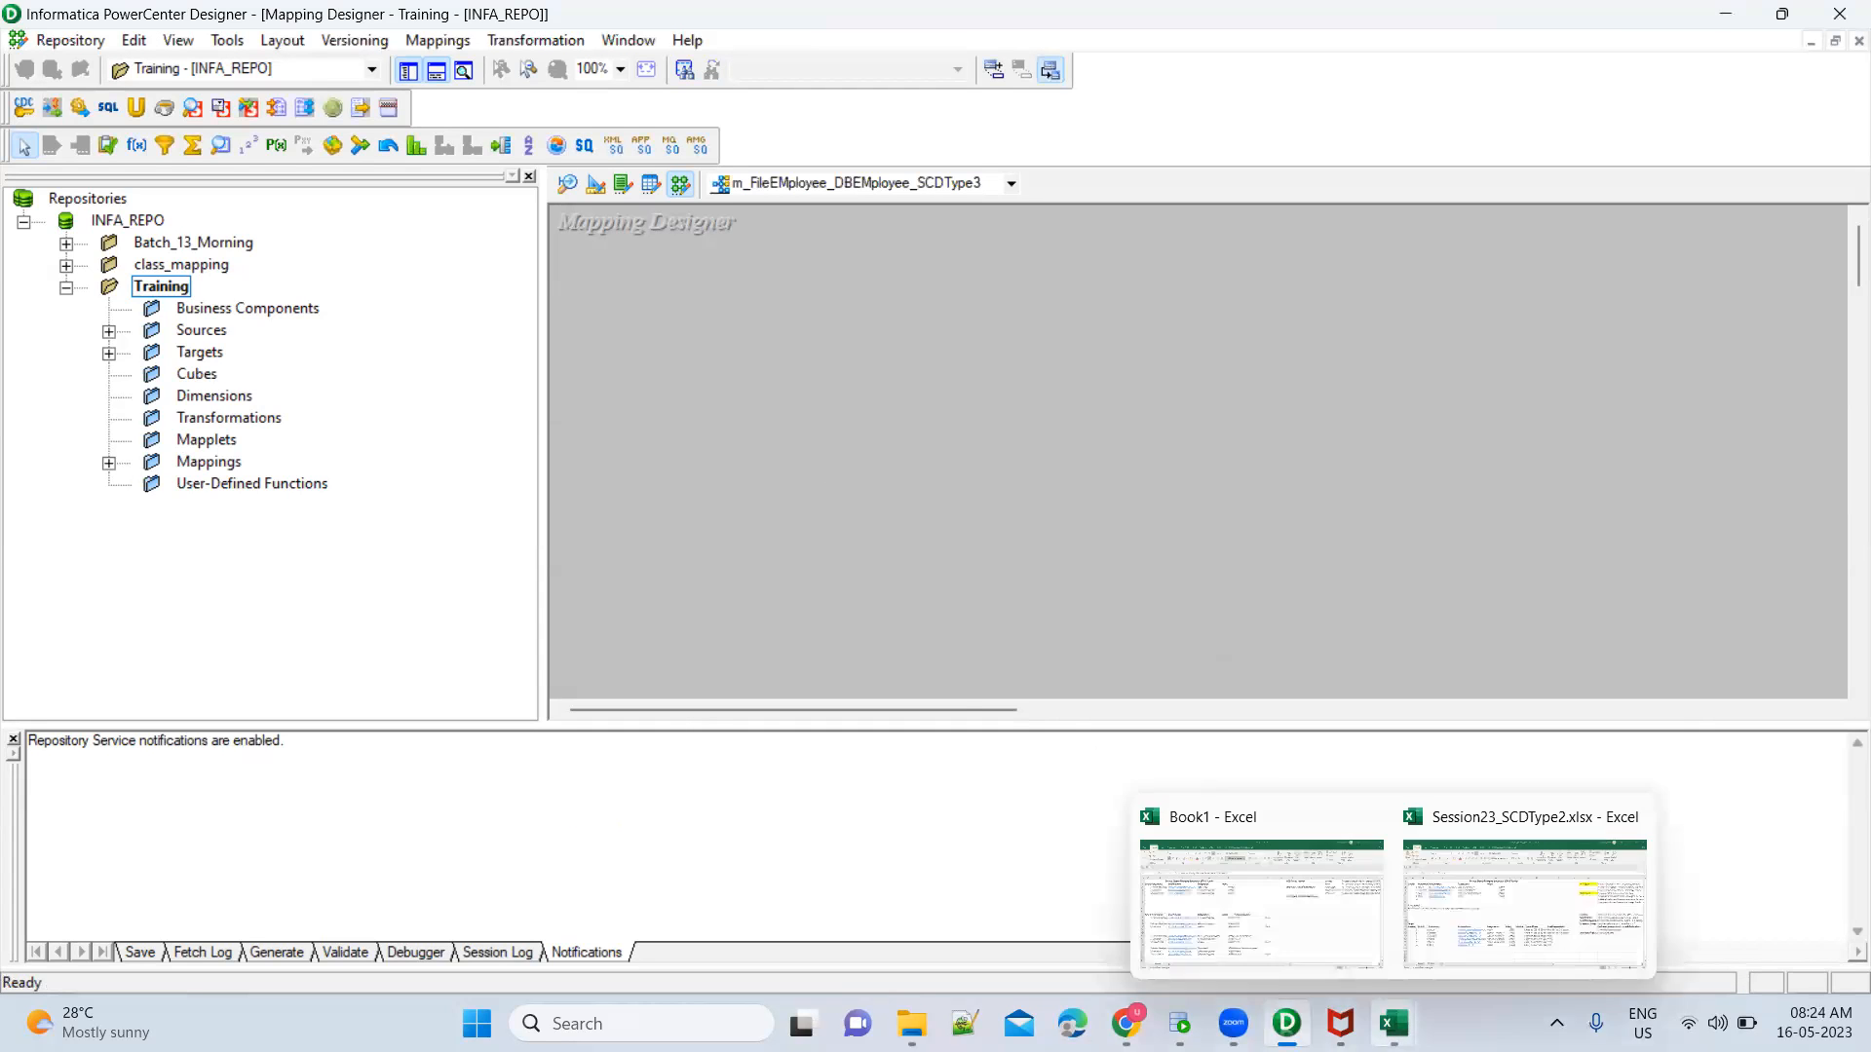
left_click(1267, 901)
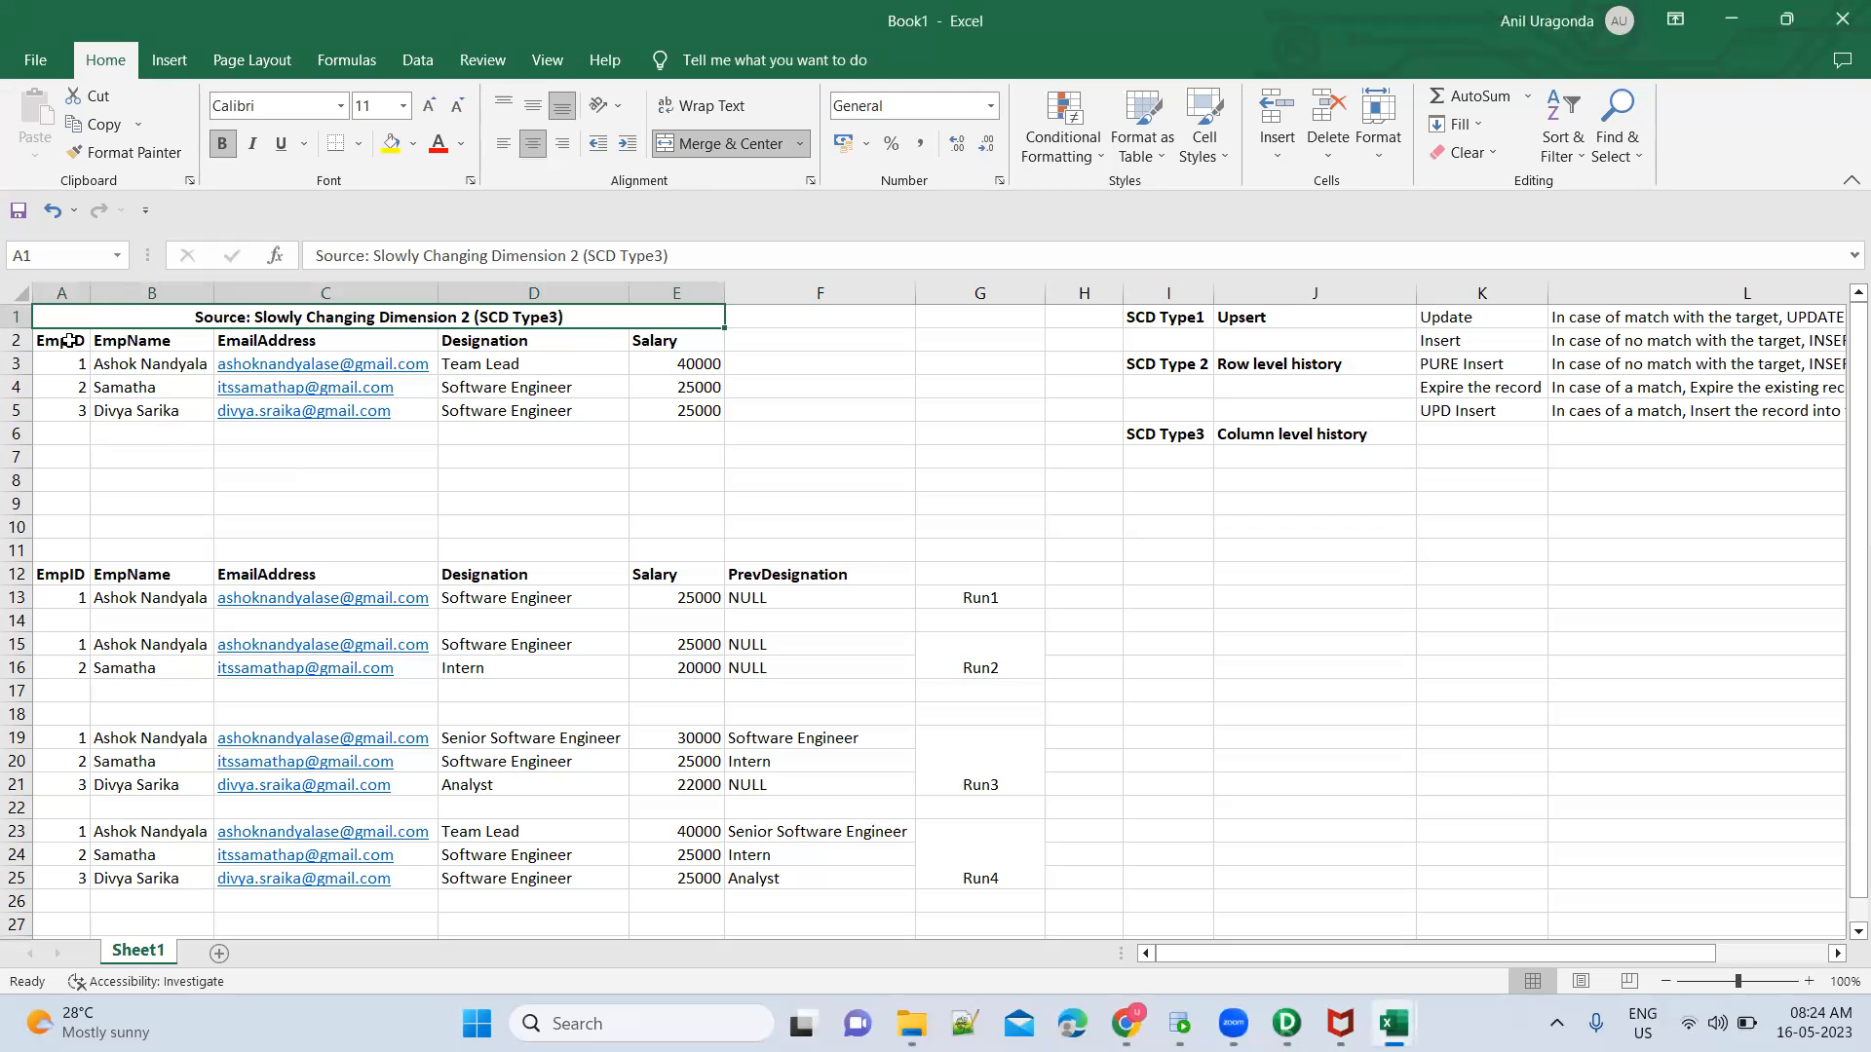
left_click_drag(68, 340, 653, 356)
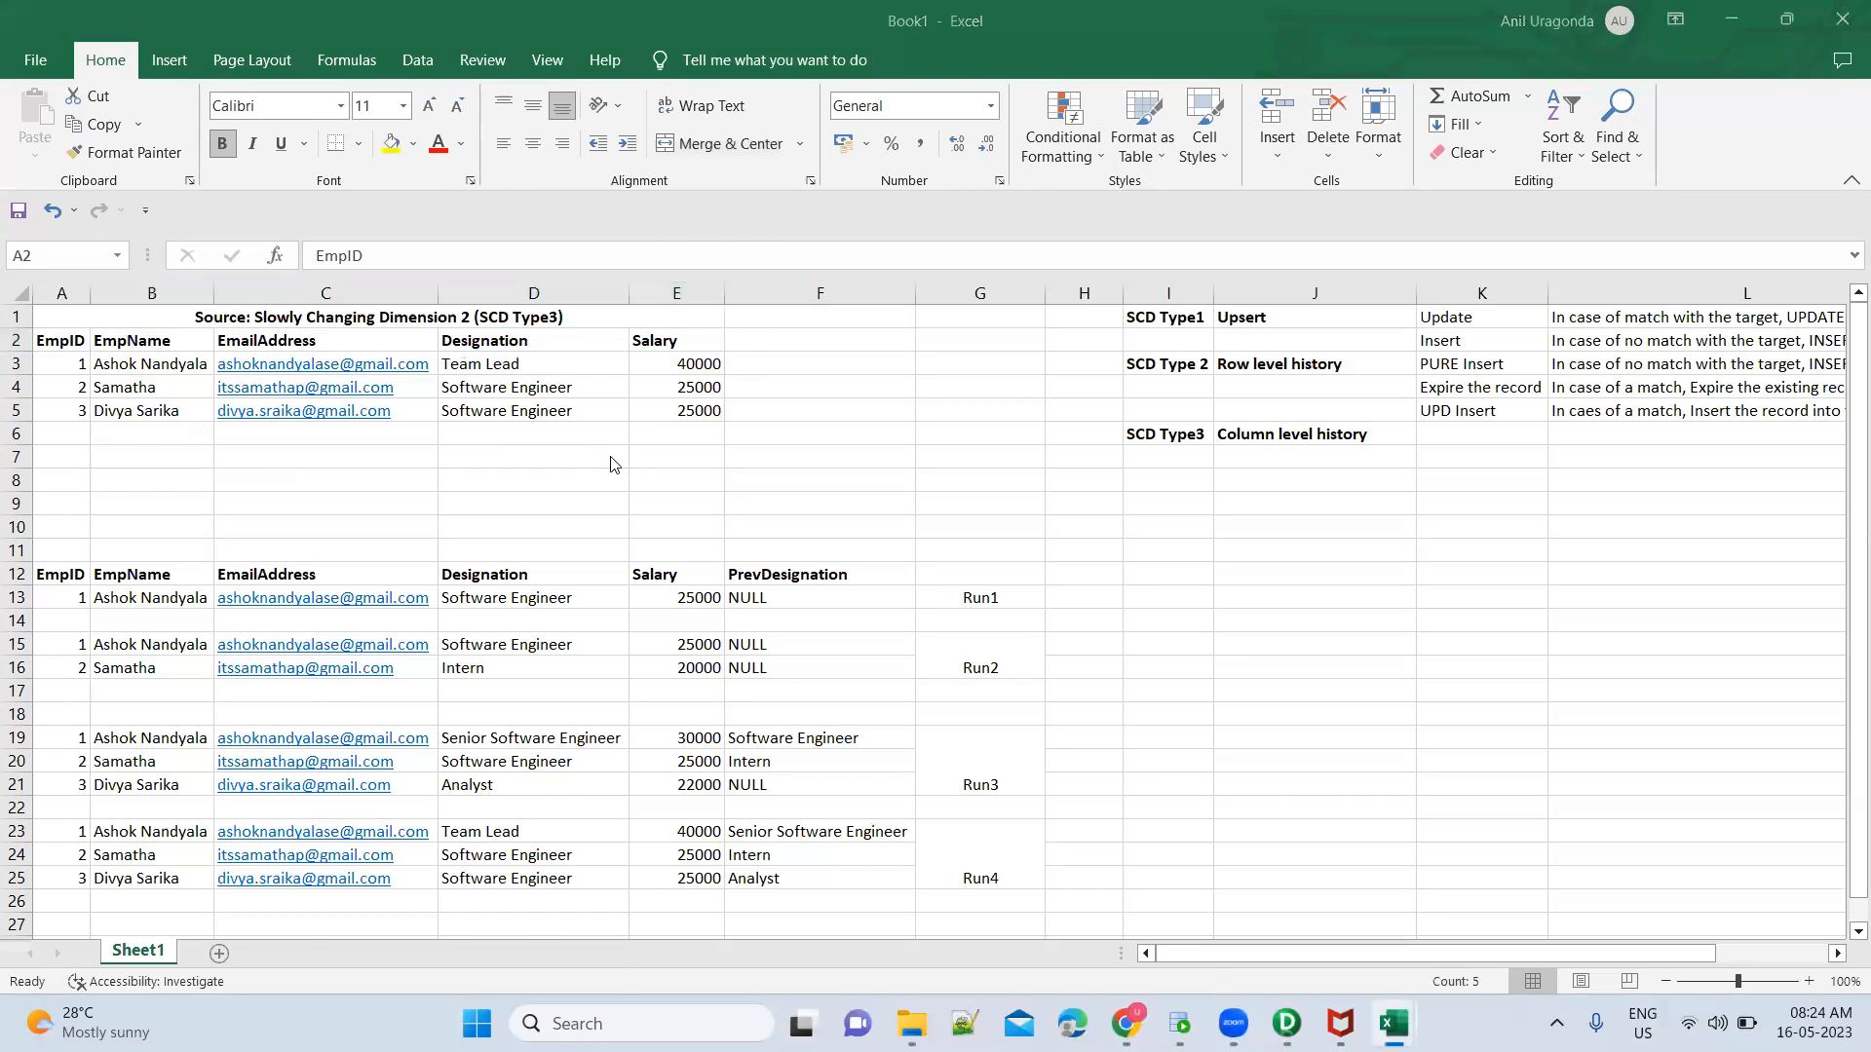
key("alt+Tab")
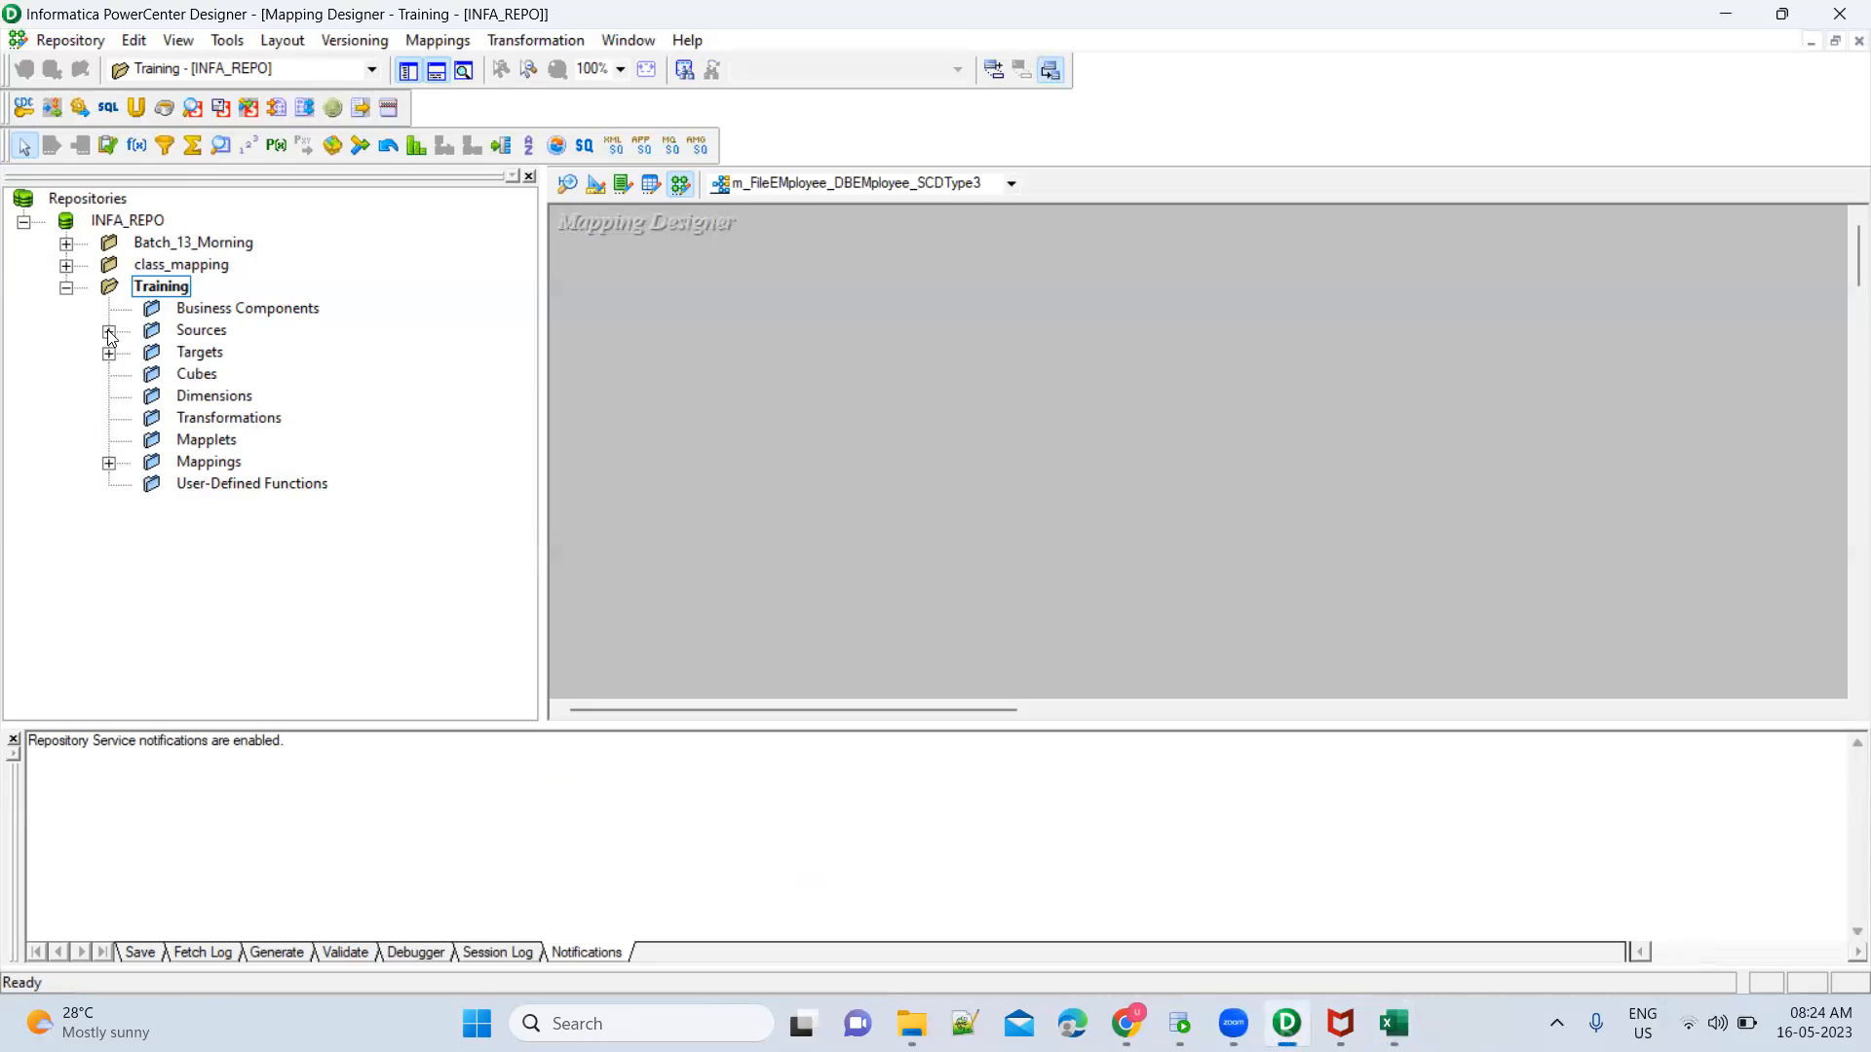
Add the EmployeeSCDType2 flat file source from the Training folder to the mapping
left_click(108, 331)
left_click(152, 399)
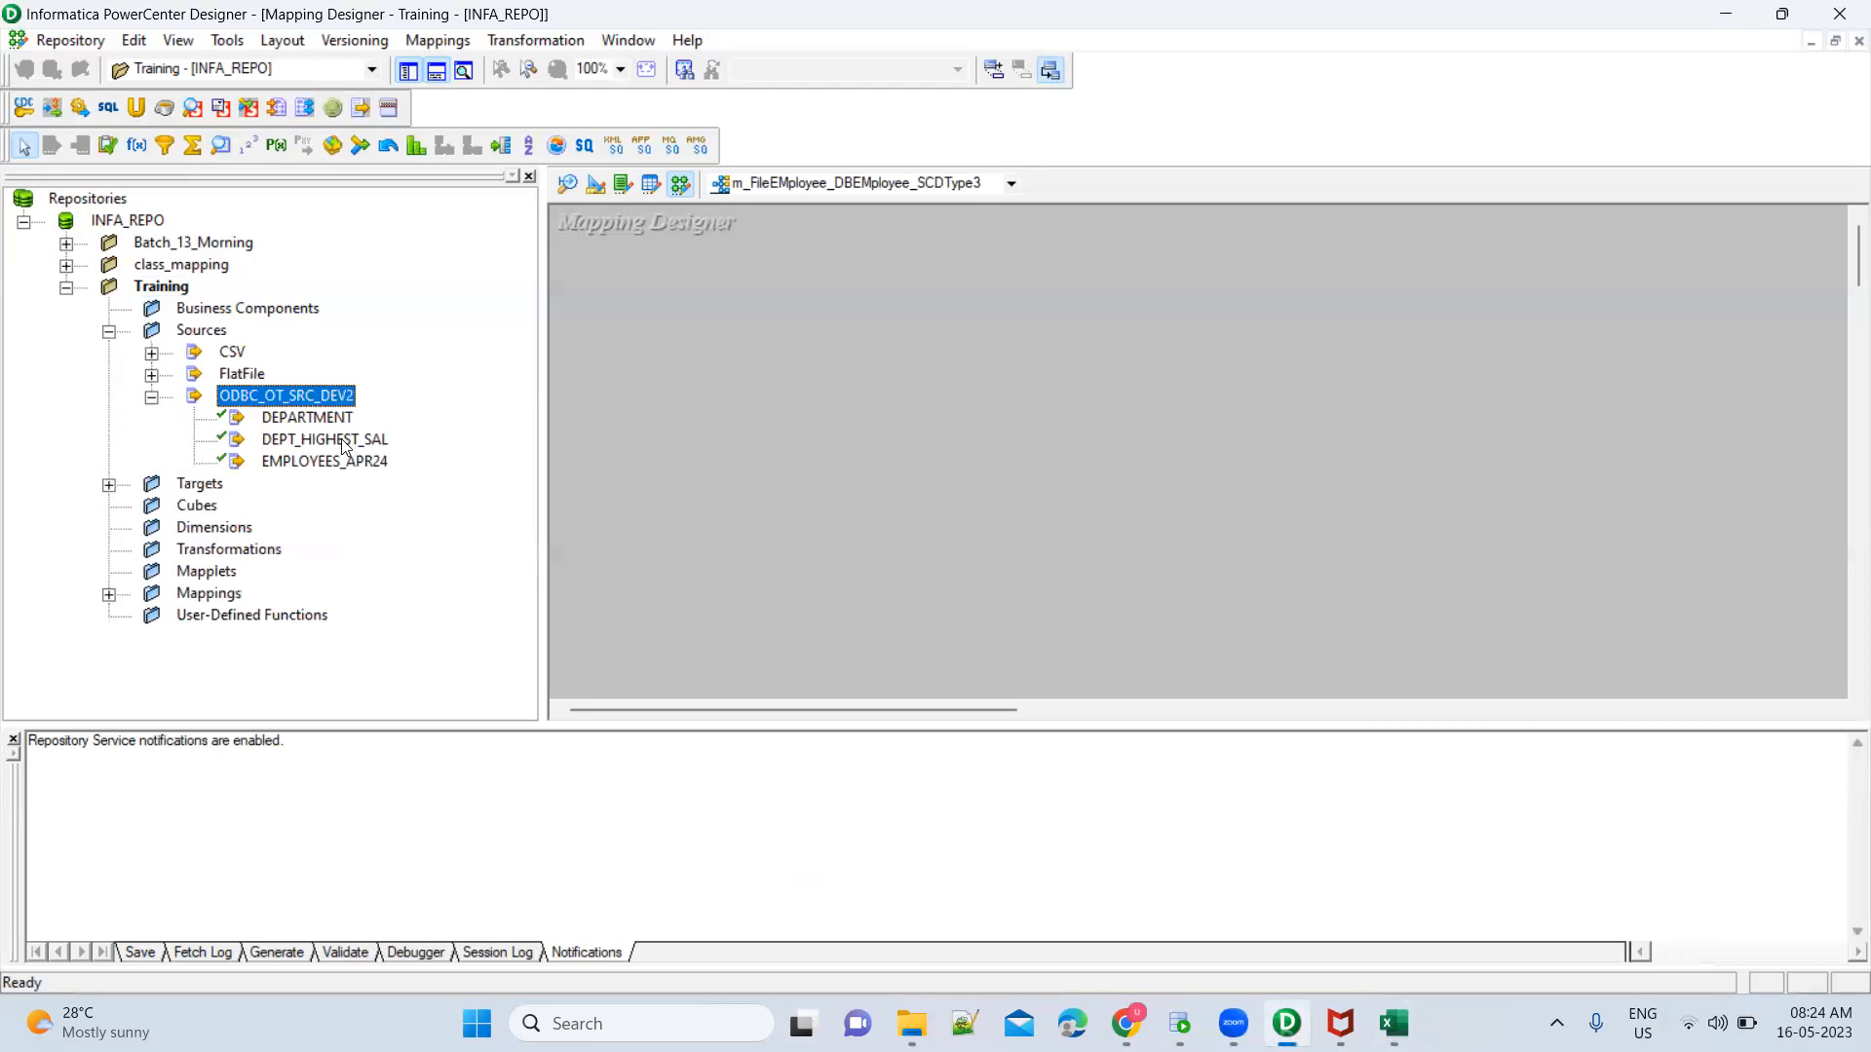
left_click(152, 375)
left_click(152, 508)
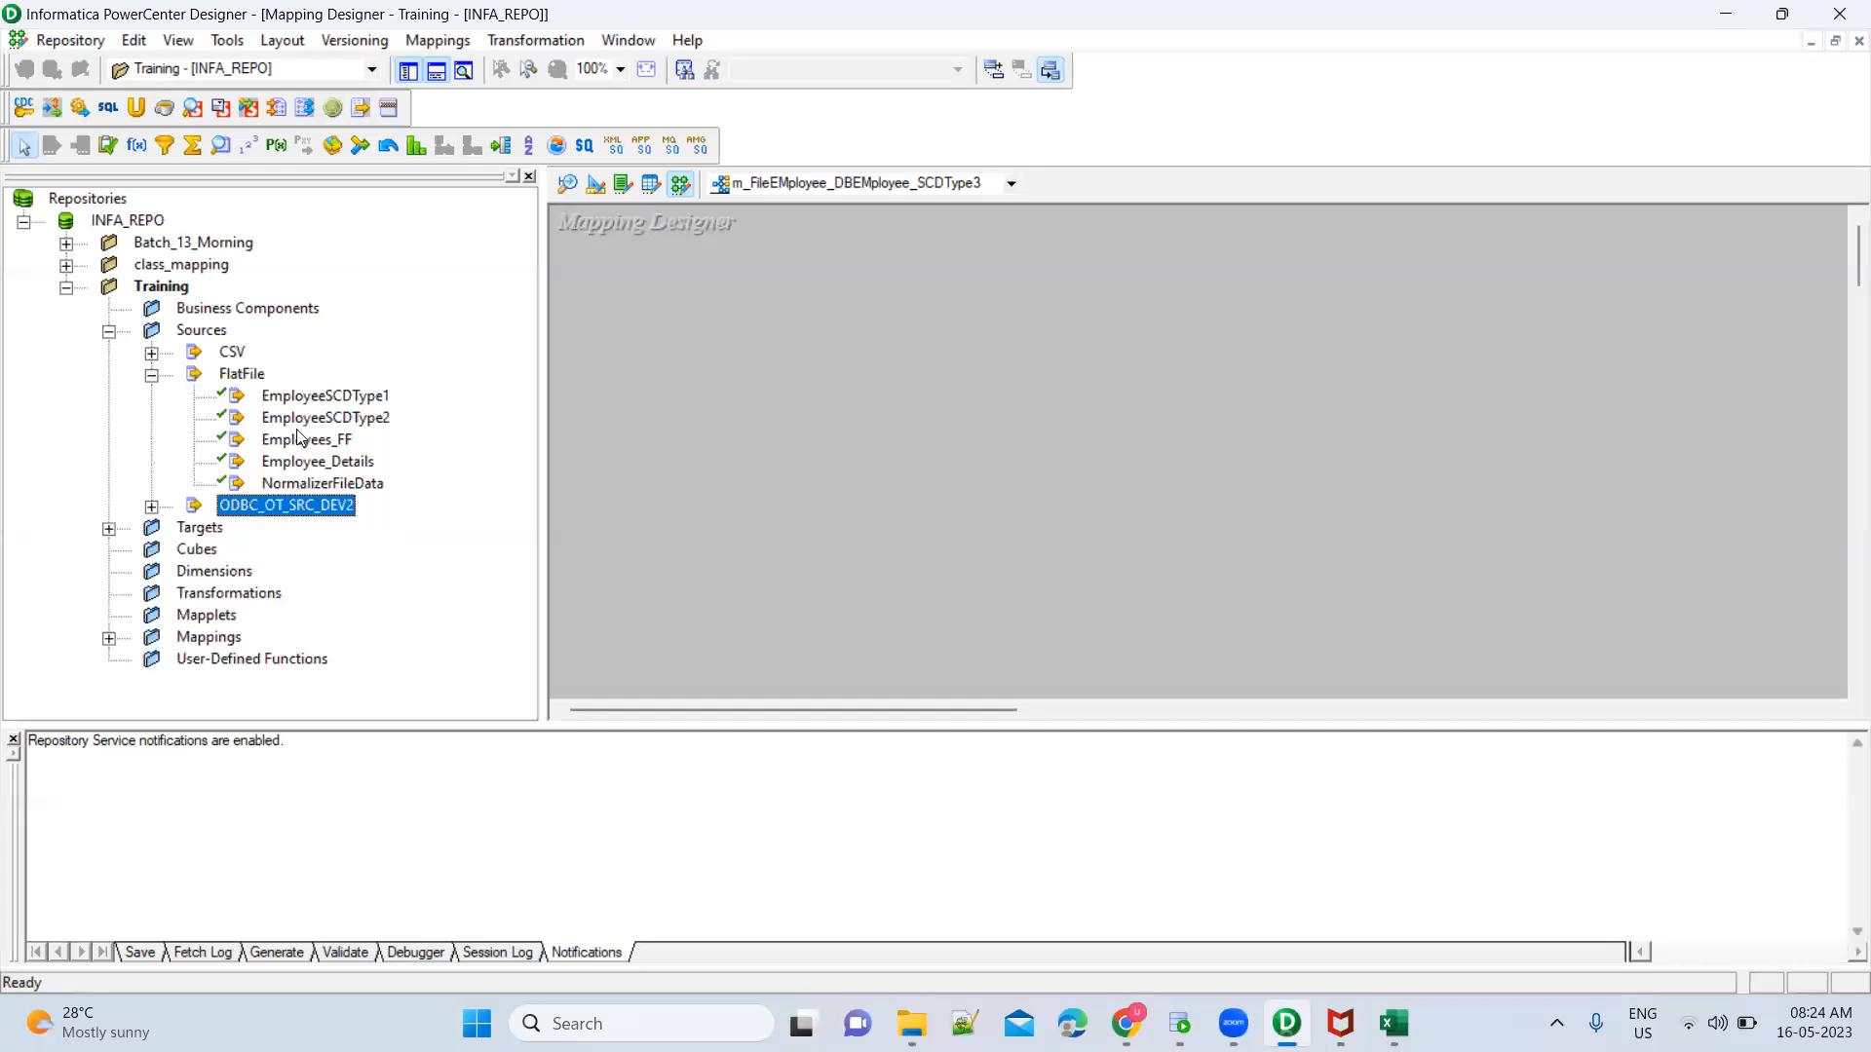
left_click(287, 419)
left_click_drag(287, 420, 716, 413)
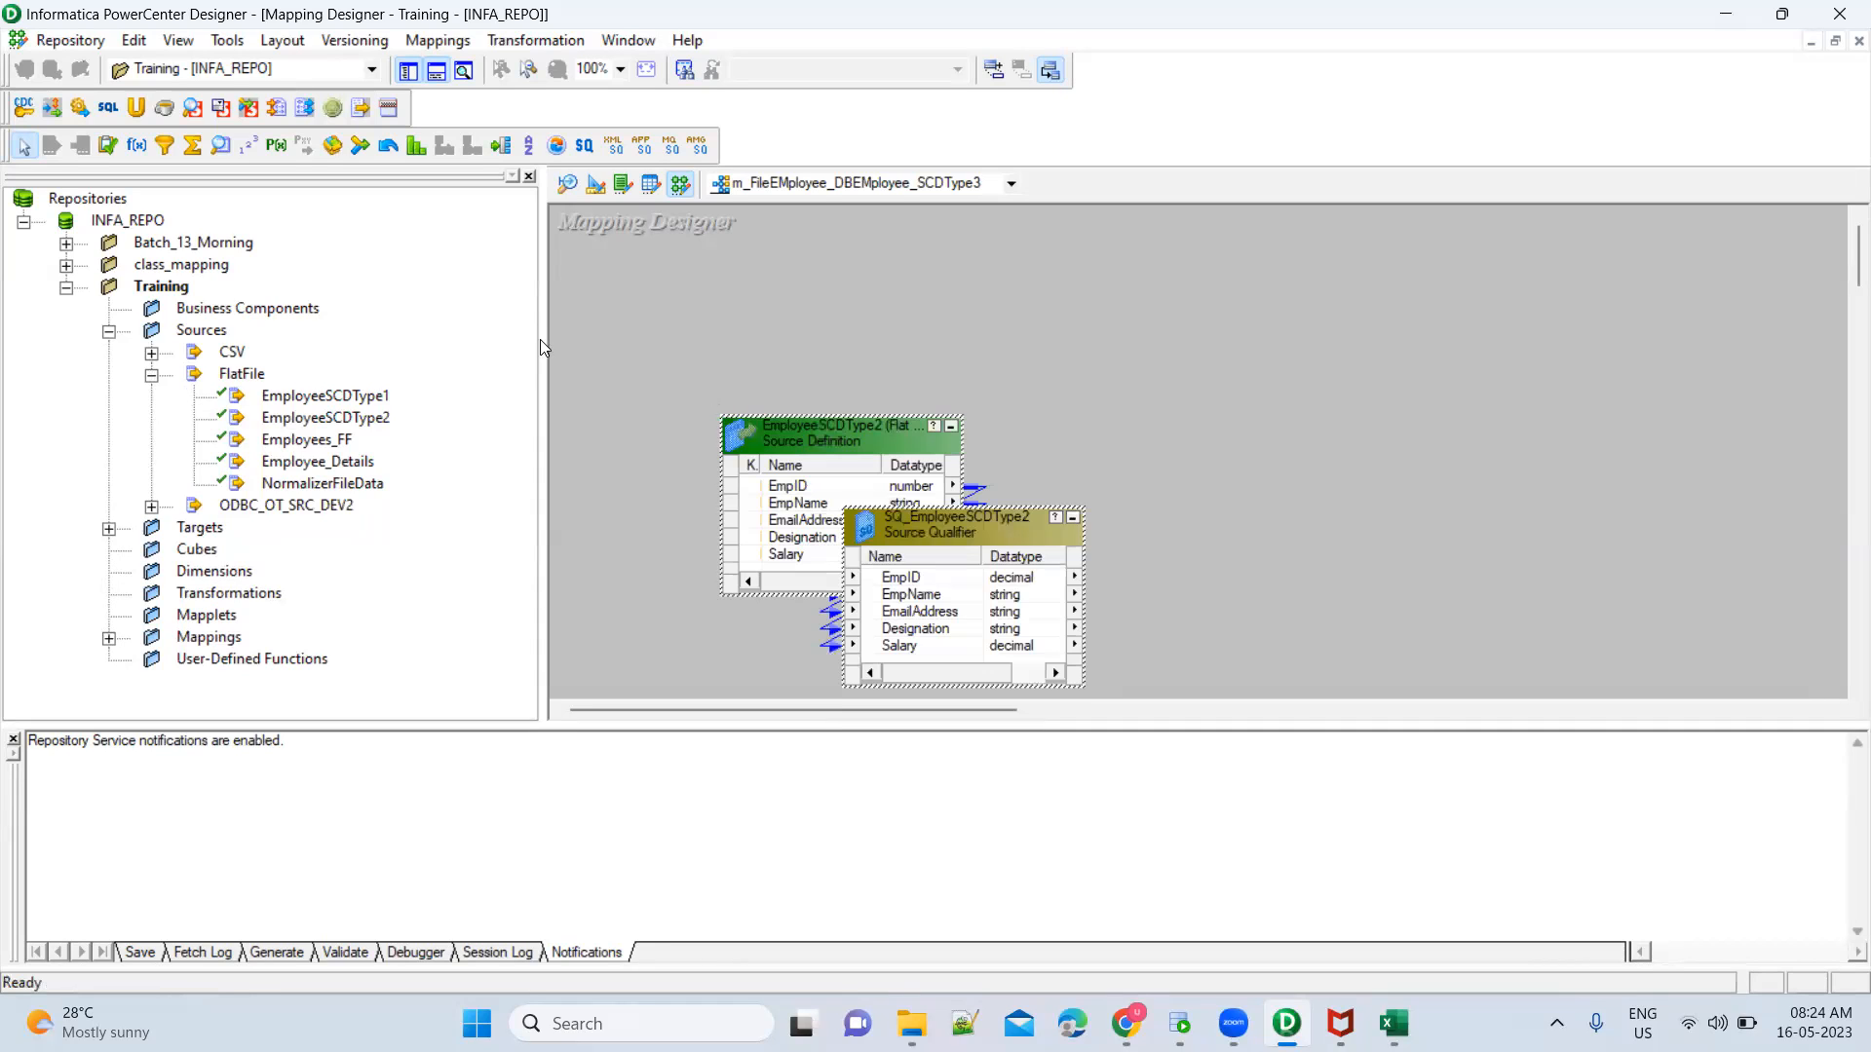
Widen the mapping workspace and arrange the EmployeeSCDType2 source definition and its source qualifier side by side
left_click_drag(542, 340, 320, 340)
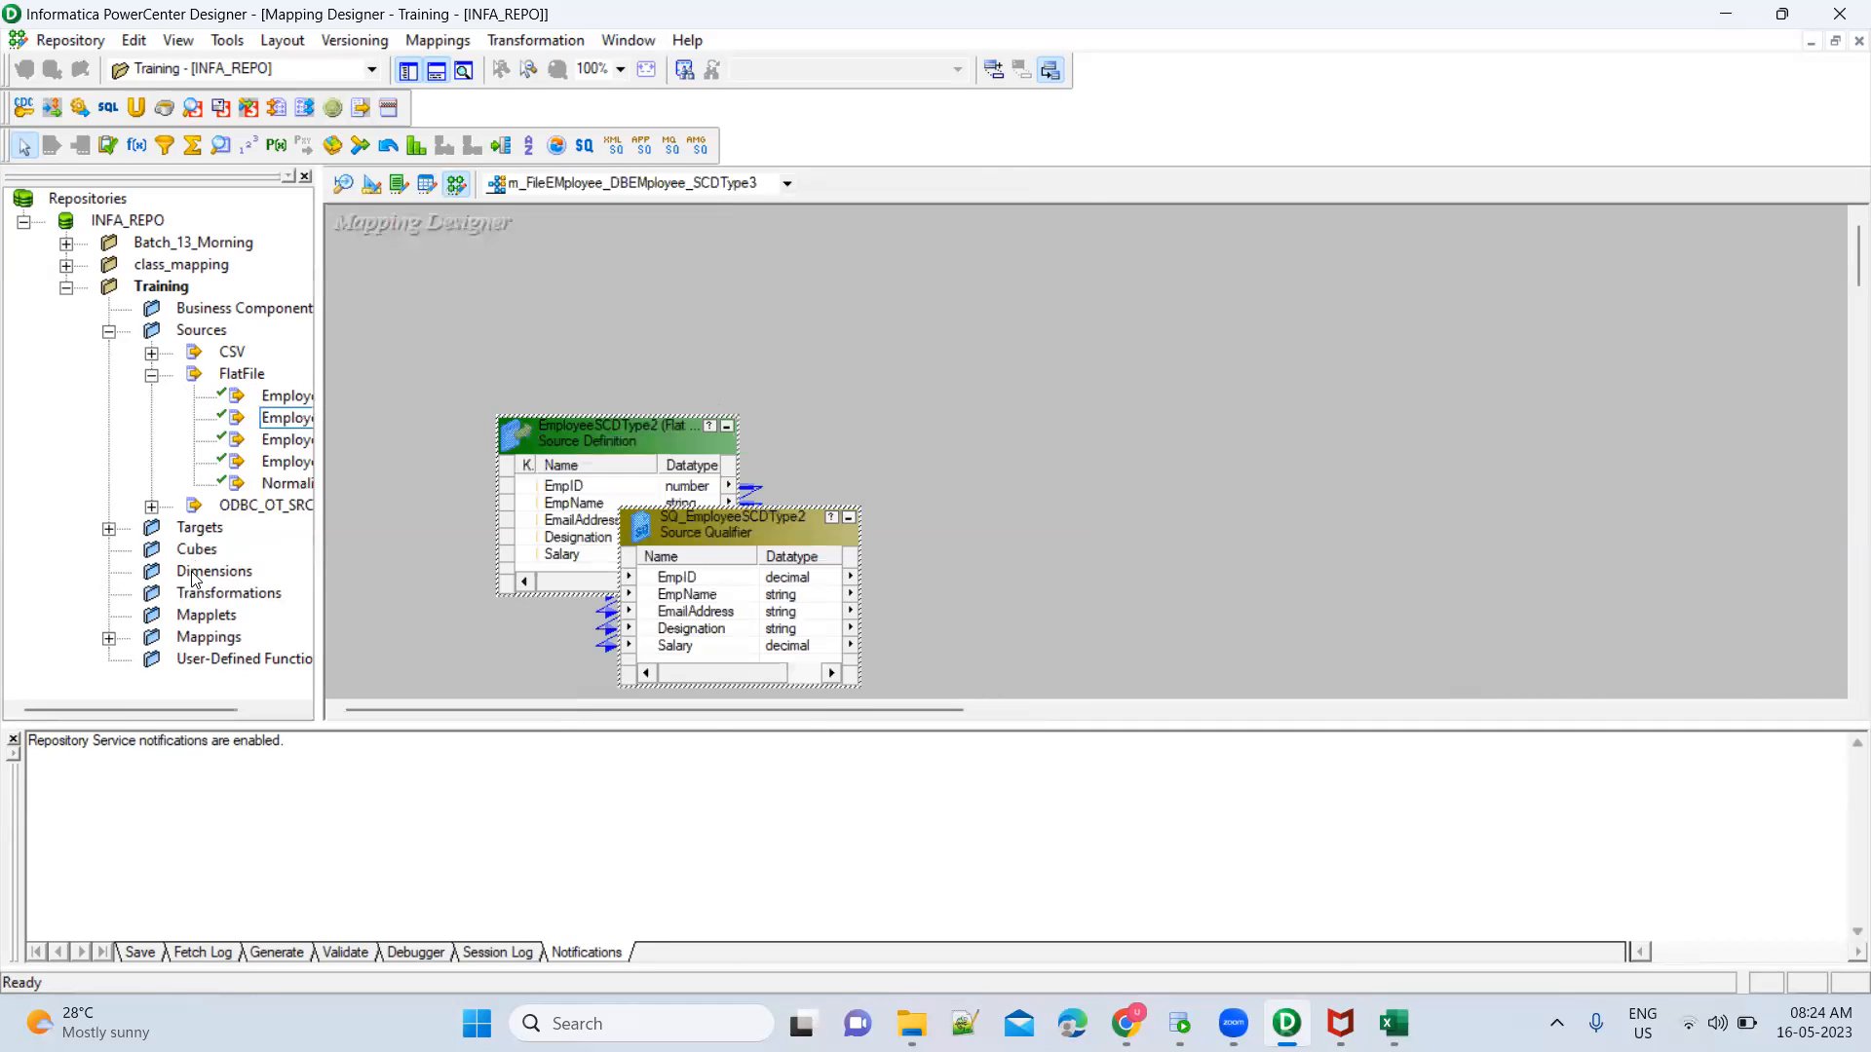
left_click_drag(117, 703, 187, 707)
left_click(558, 445)
left_click_drag(560, 444, 416, 371)
left_click(704, 534)
left_click_drag(703, 534, 709, 361)
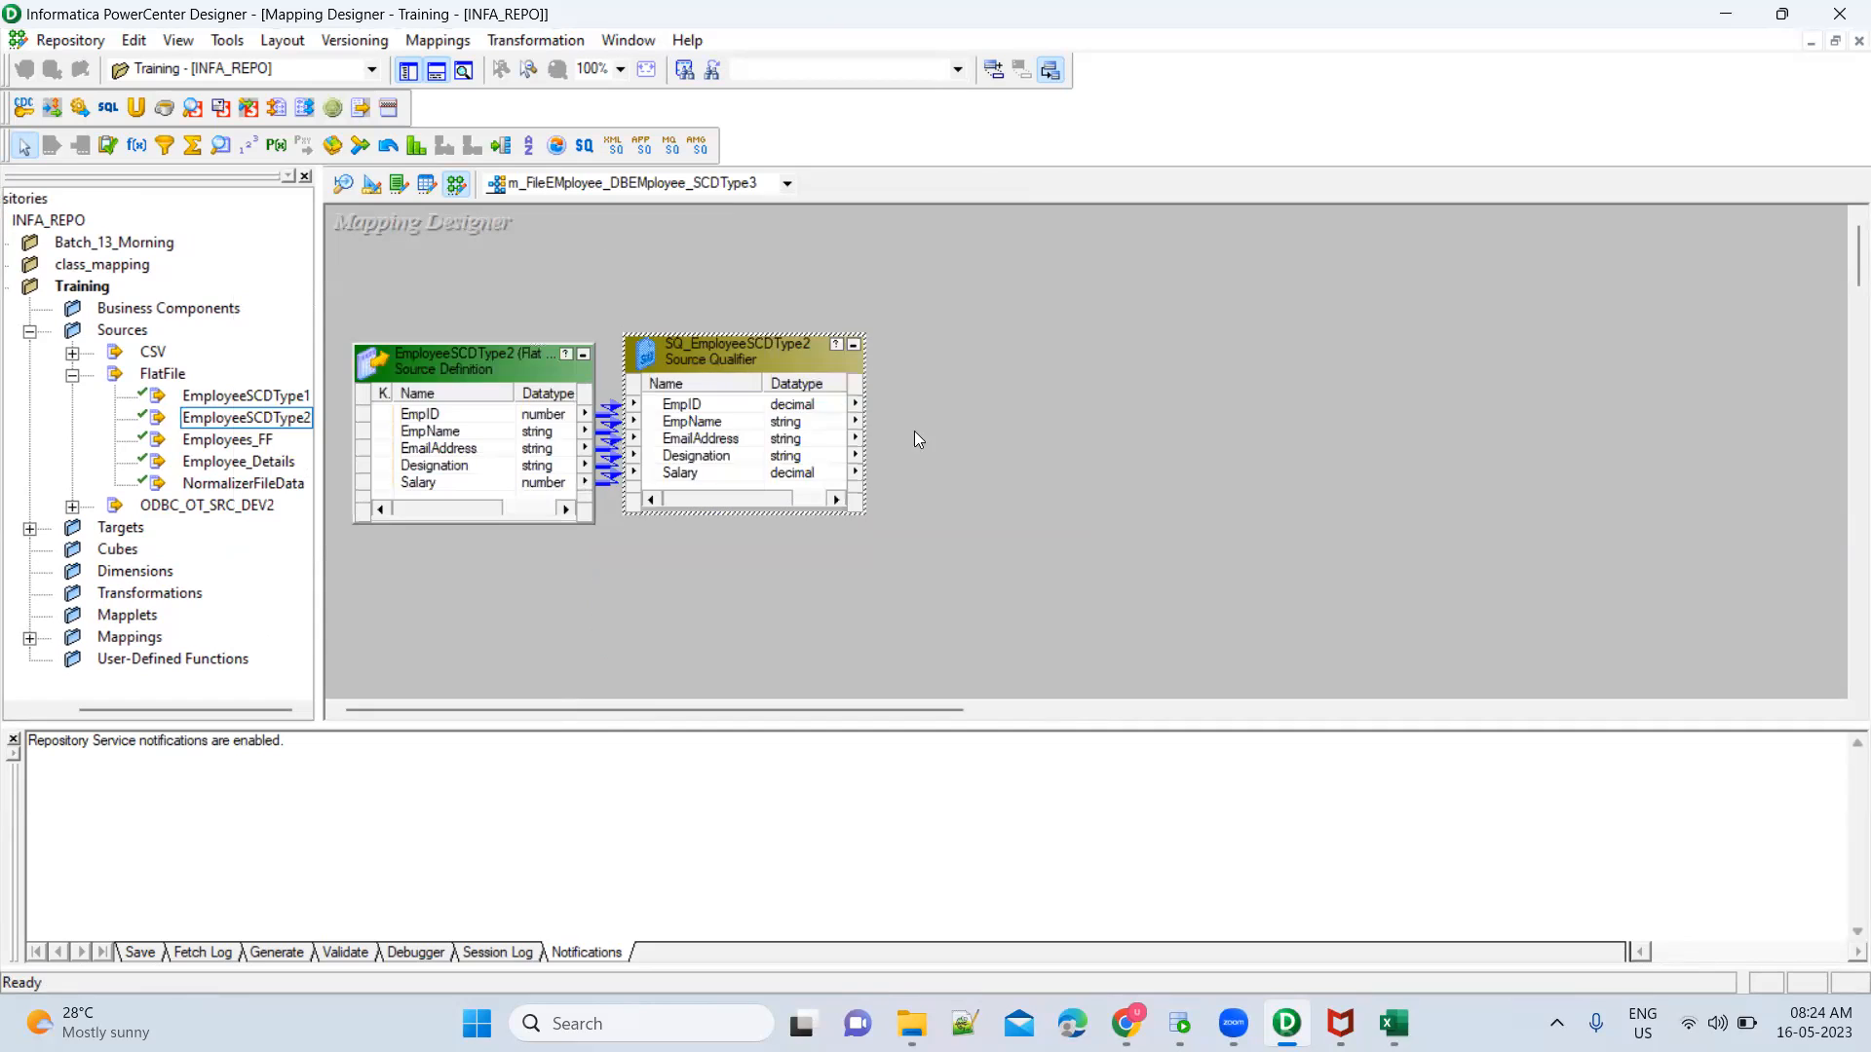
left_click(985, 462)
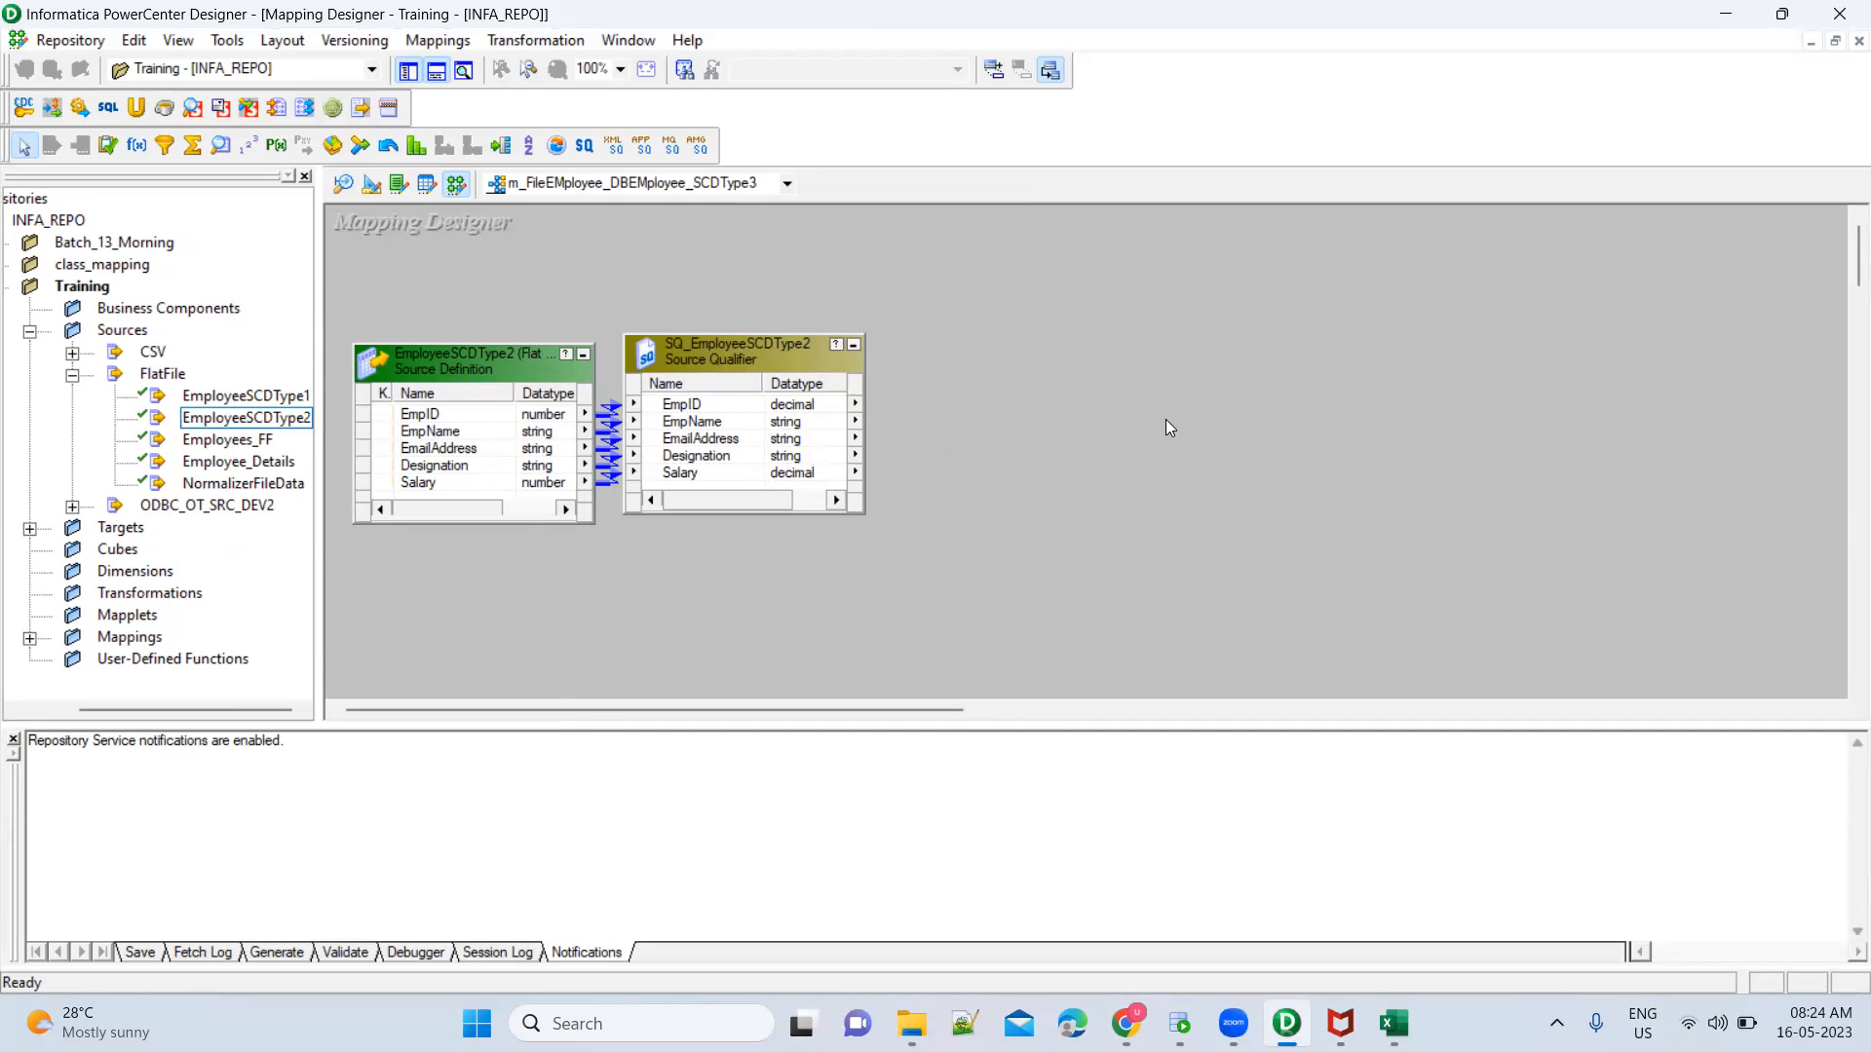
left_click(730, 461)
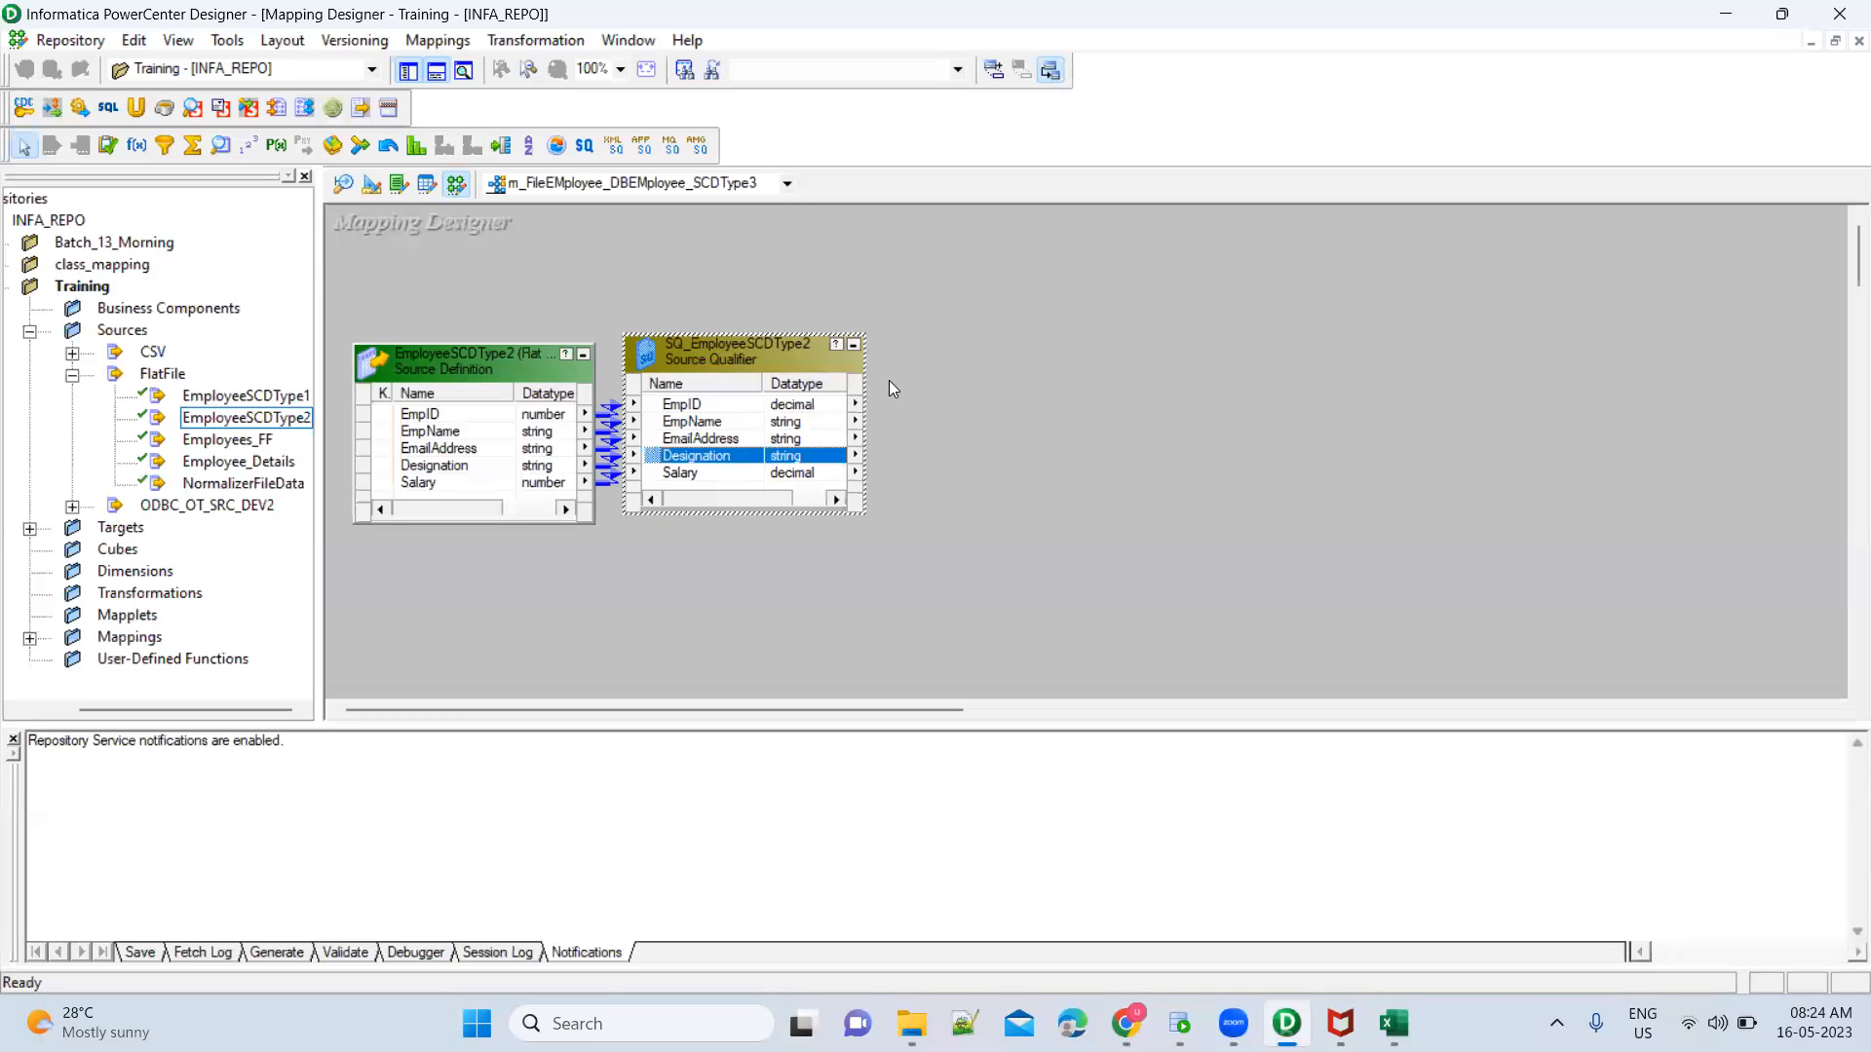
mouse_move(723, 368)
left_mouse_down()
mouse_move(786, 374)
mouse_move(746, 374)
left_mouse_up()
left_click(978, 456)
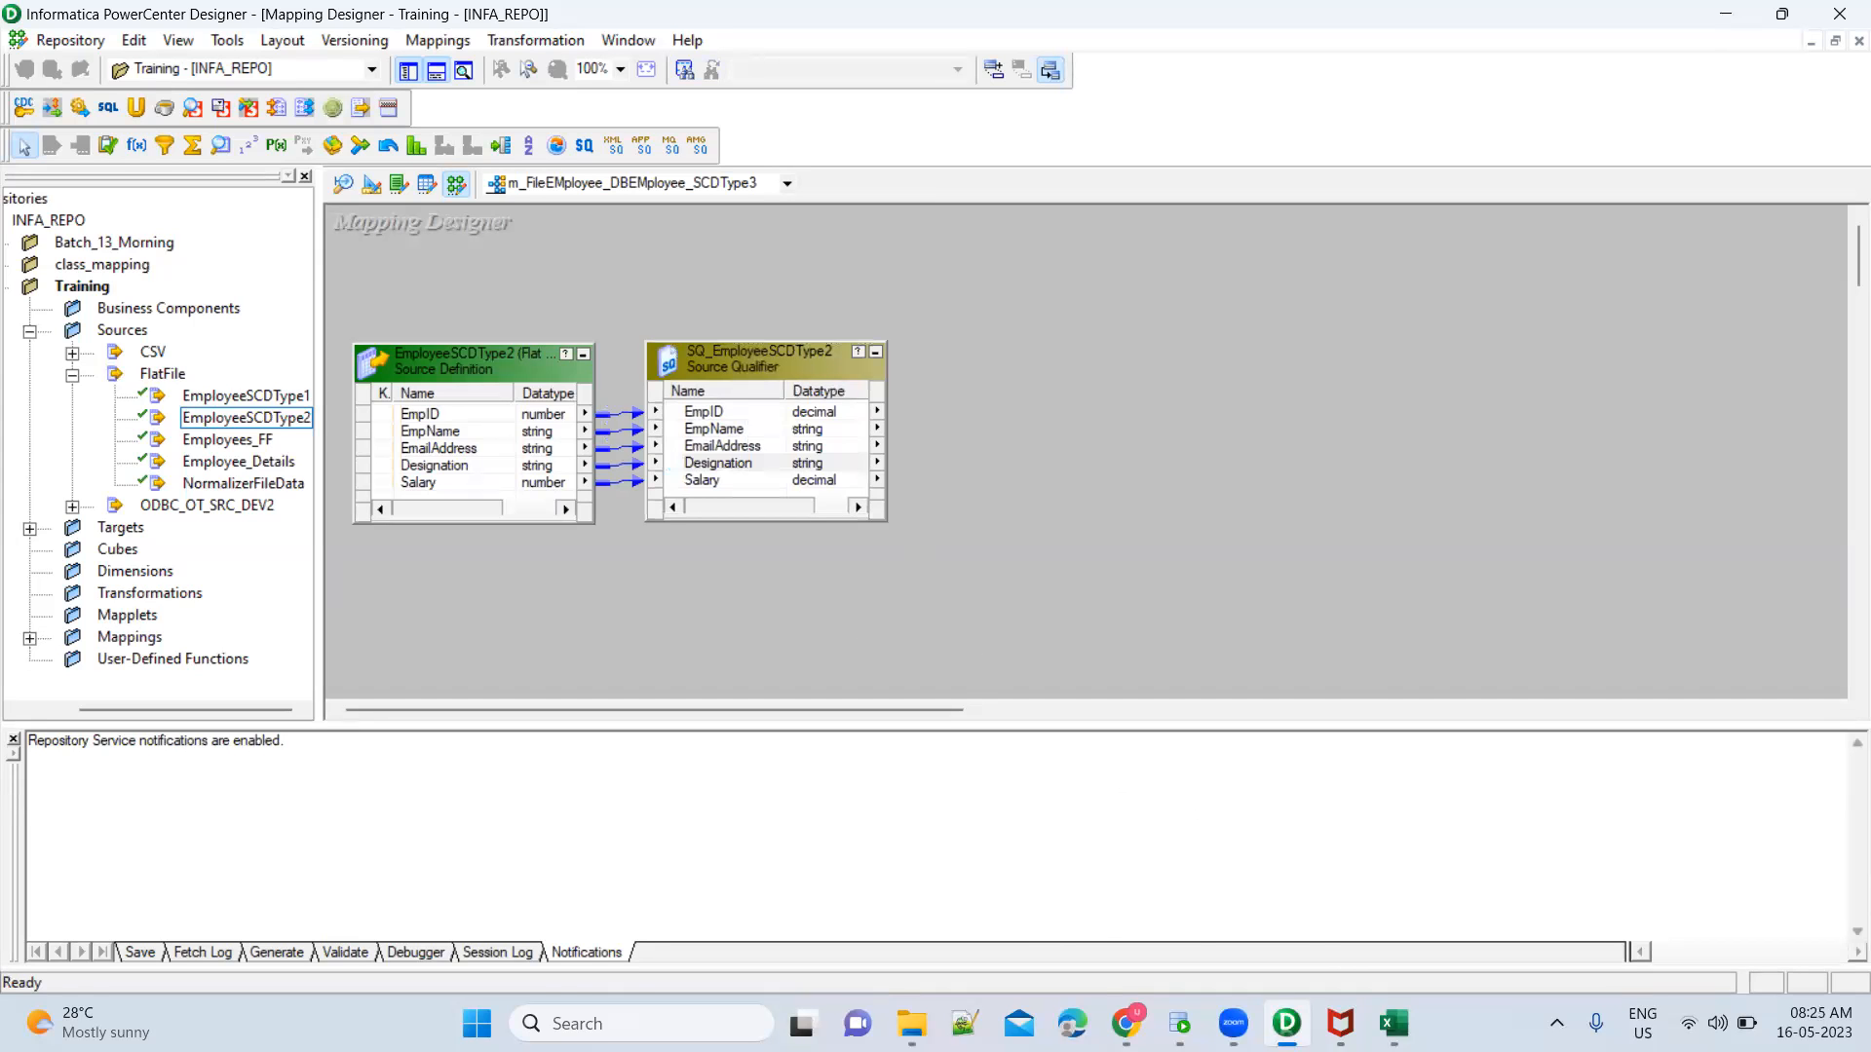
Switch to Oracle SQL Developer and open the OT_SRC_DEV2 connection with a SQL worksheet
mouse_move(1180, 1023)
left_click(1179, 1023)
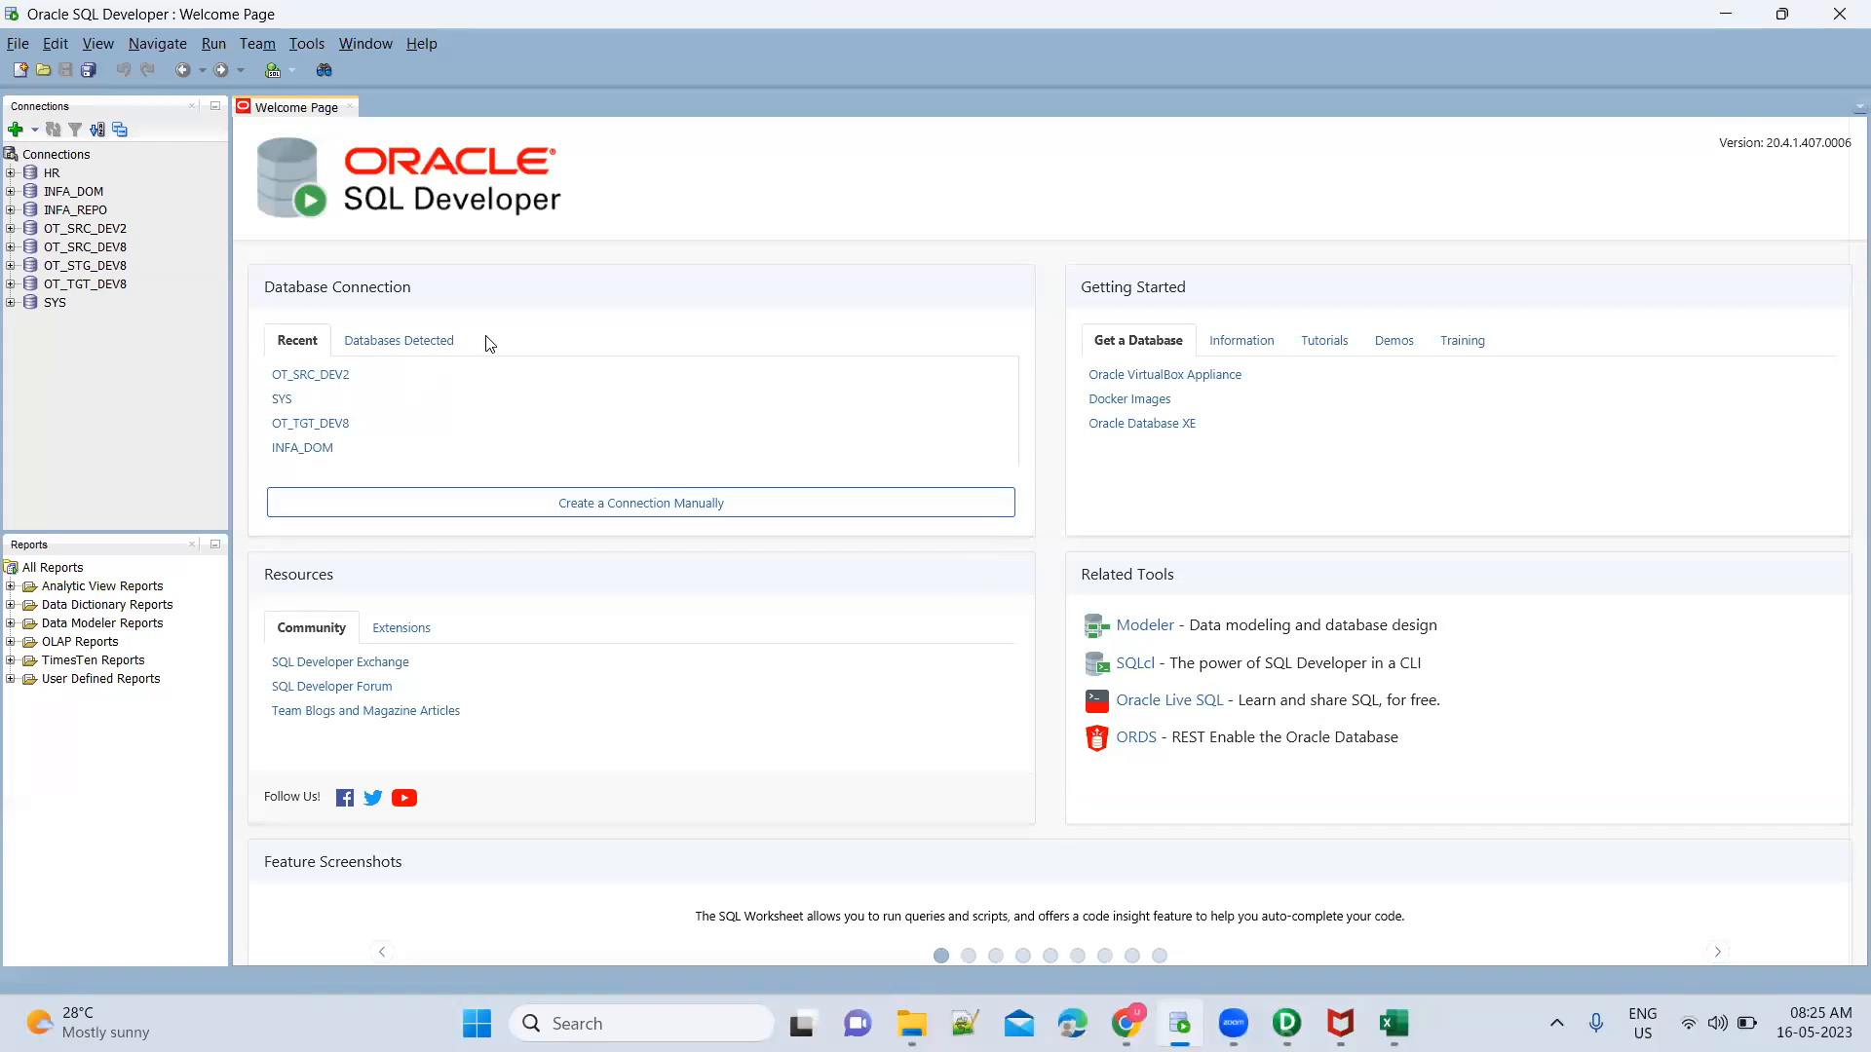
double_click(90, 229)
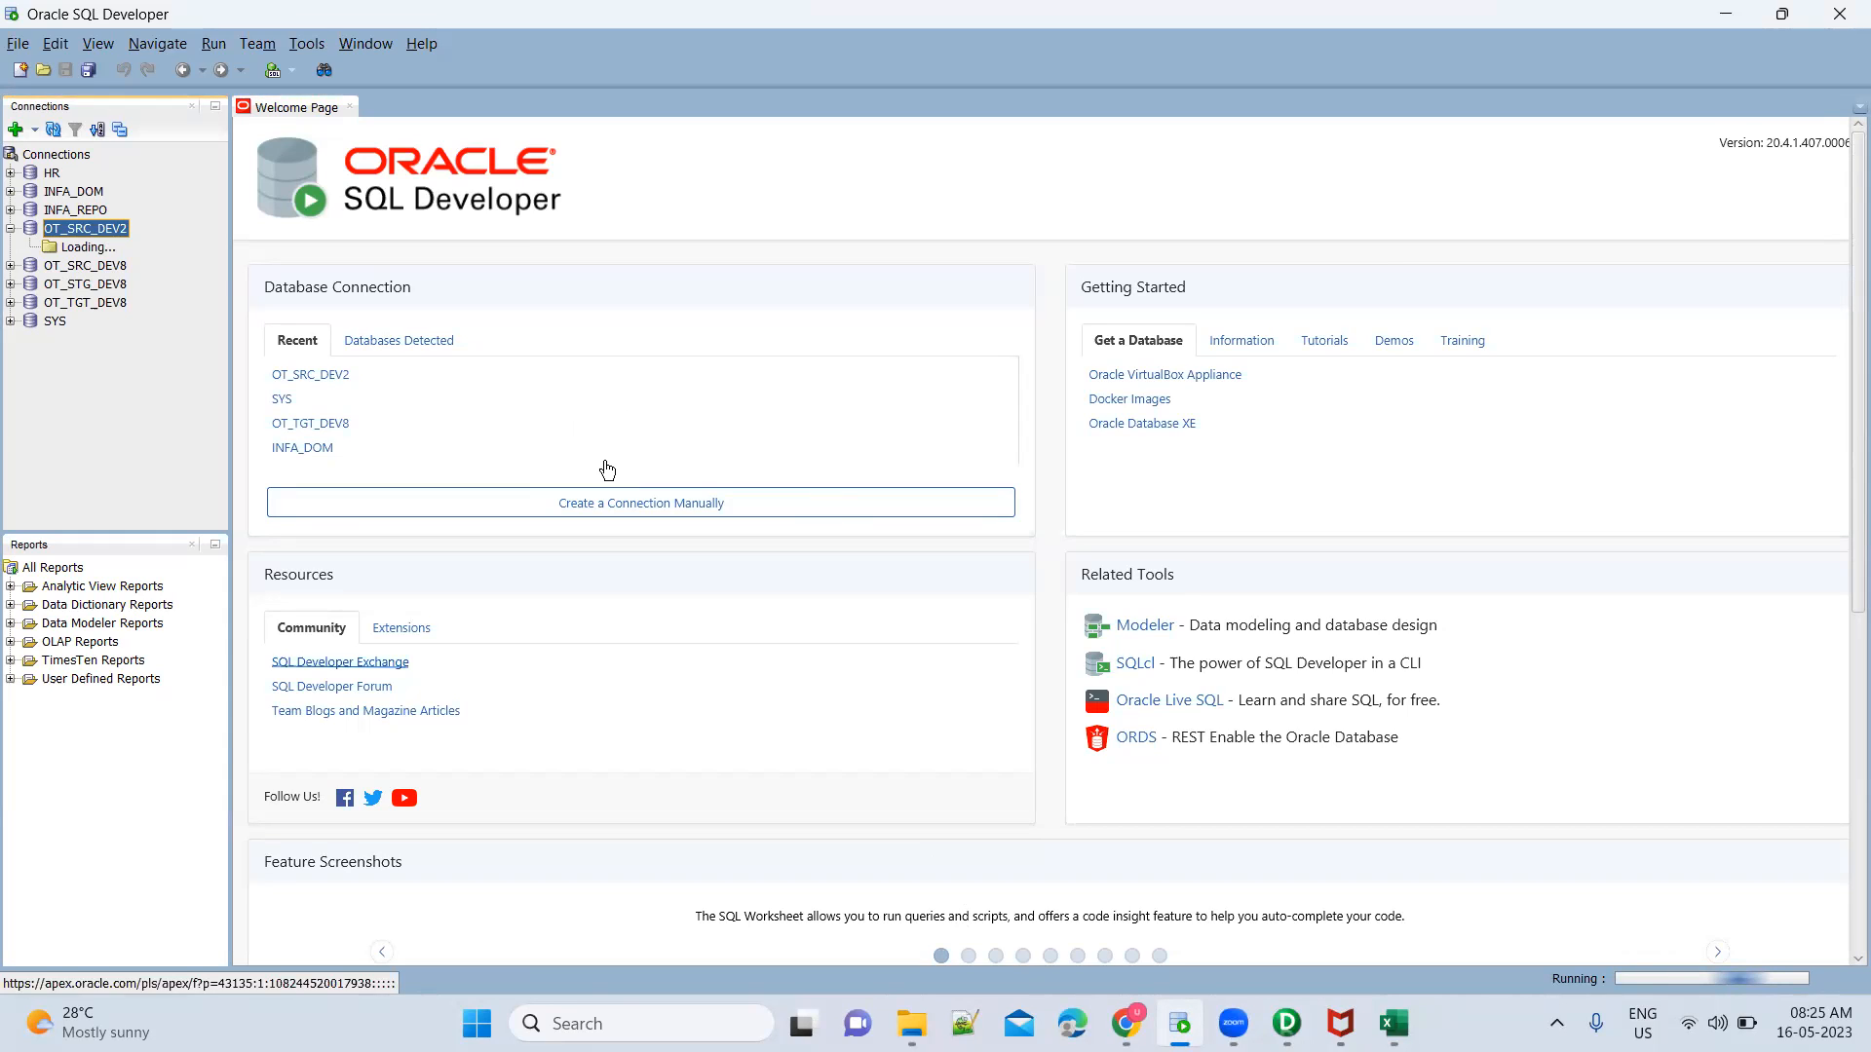
Begin a CREATE TABLE statement for TGT_EMP_SCDTYpe3 with enclosing parentheses and EmpID as its first column name
type("CREATE TABLE TGT_EMP_SCDTYpe3")
key("Return")
type("(")
key("Return")
key("Return")
key("Up")
type("EmpID")
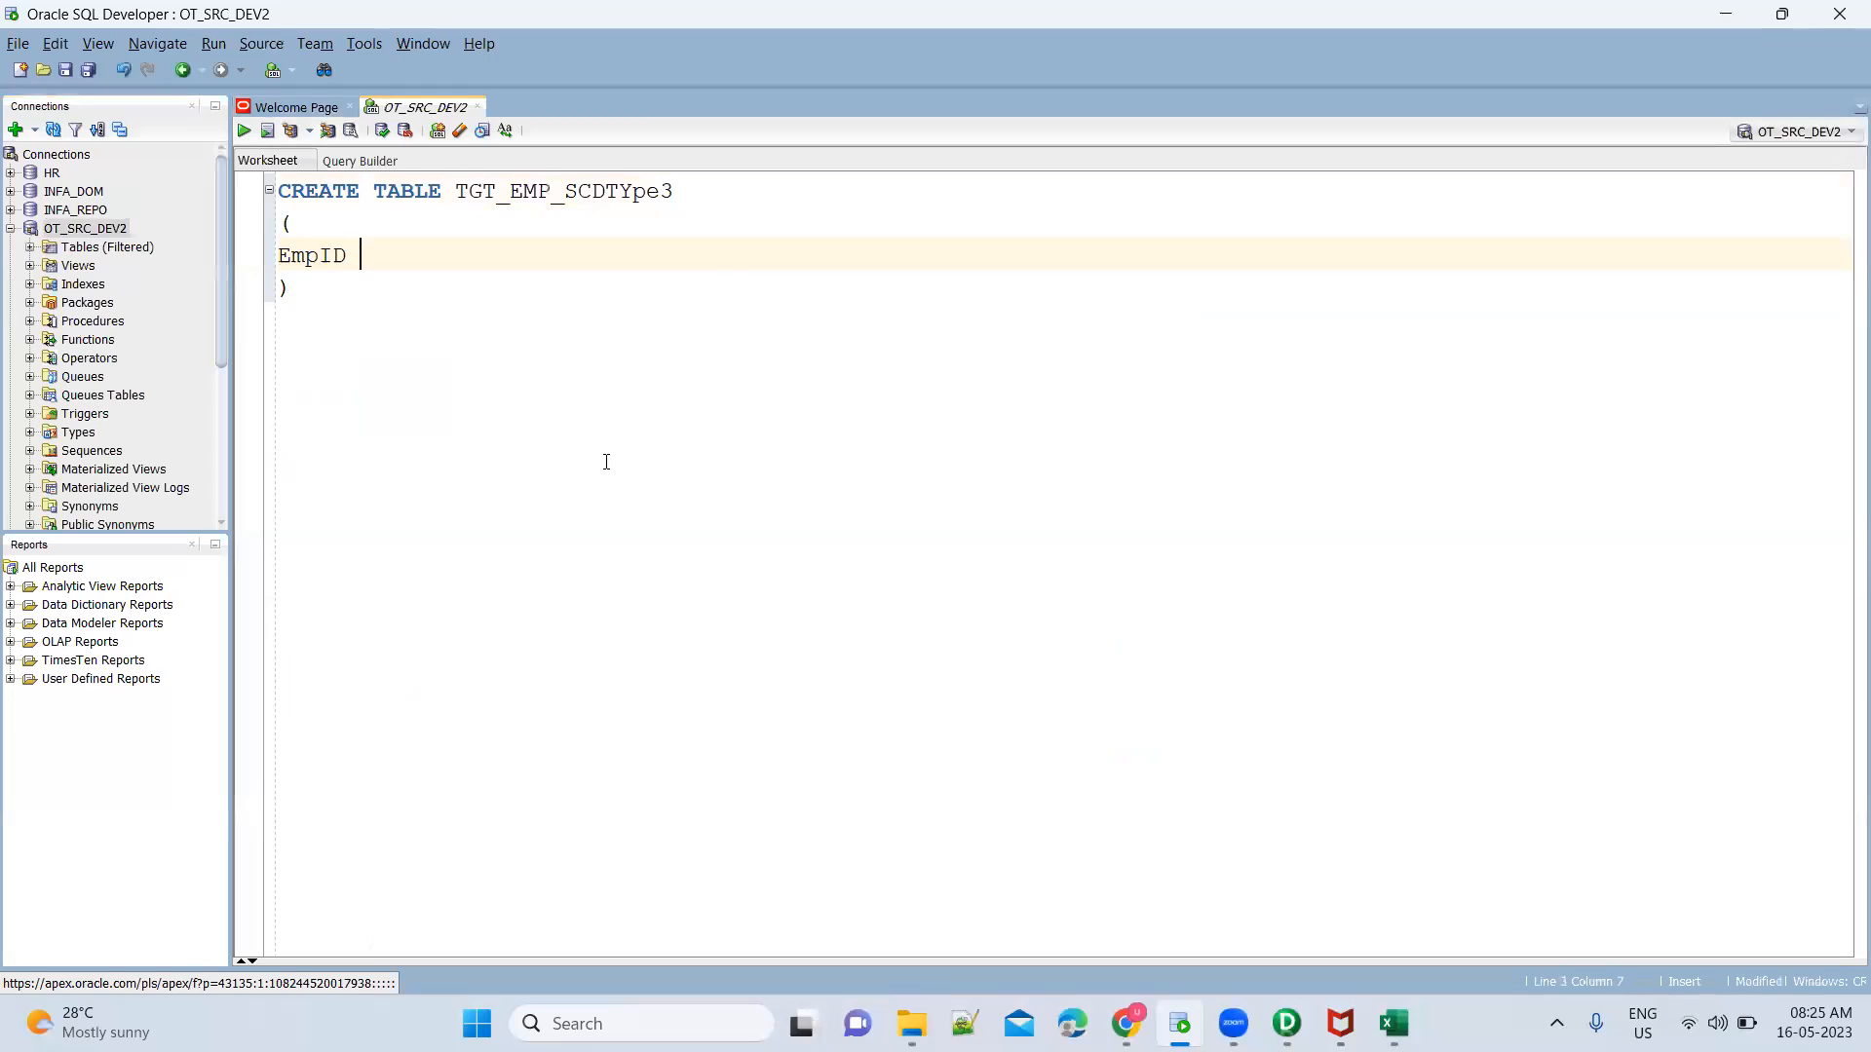
Check the target table layout, from EmpID to PrevDesignation, in the Book1 Excel workbook and return to SQL Developer
key("alt+Tab")
key("alt+Tab")
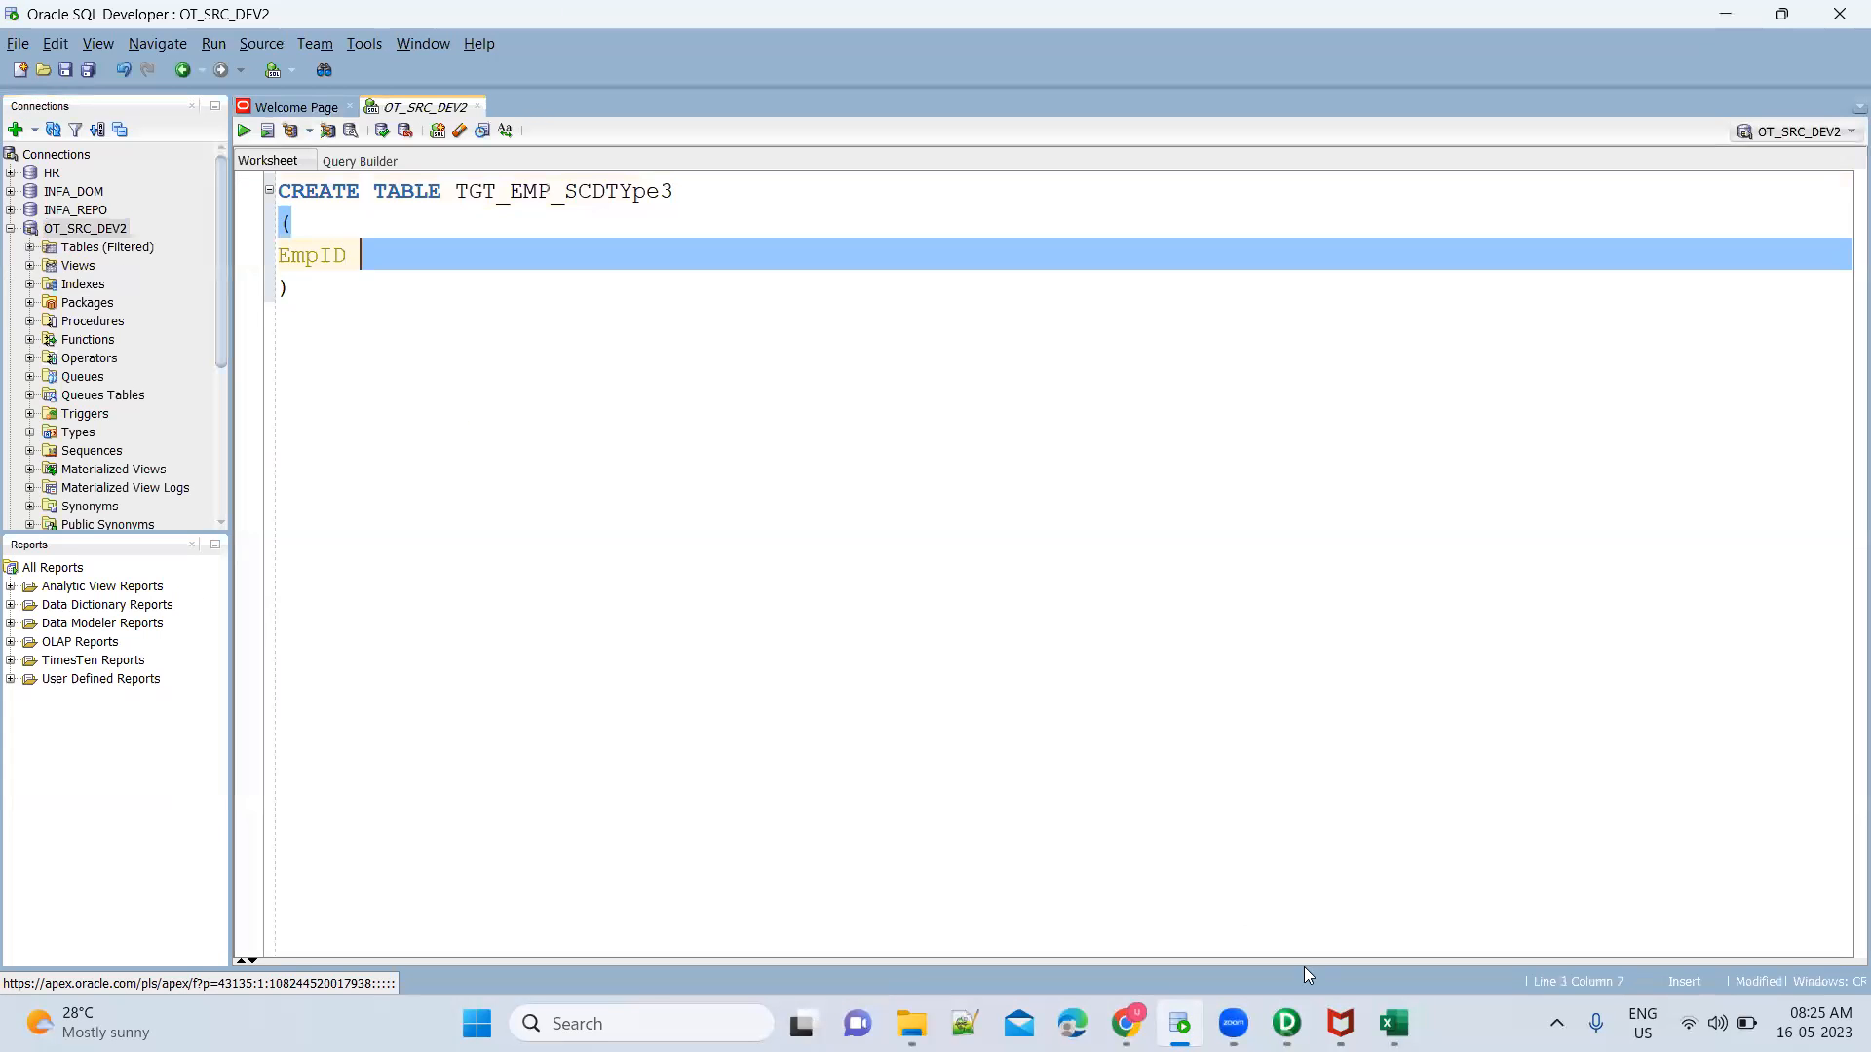
mouse_move(1395, 1023)
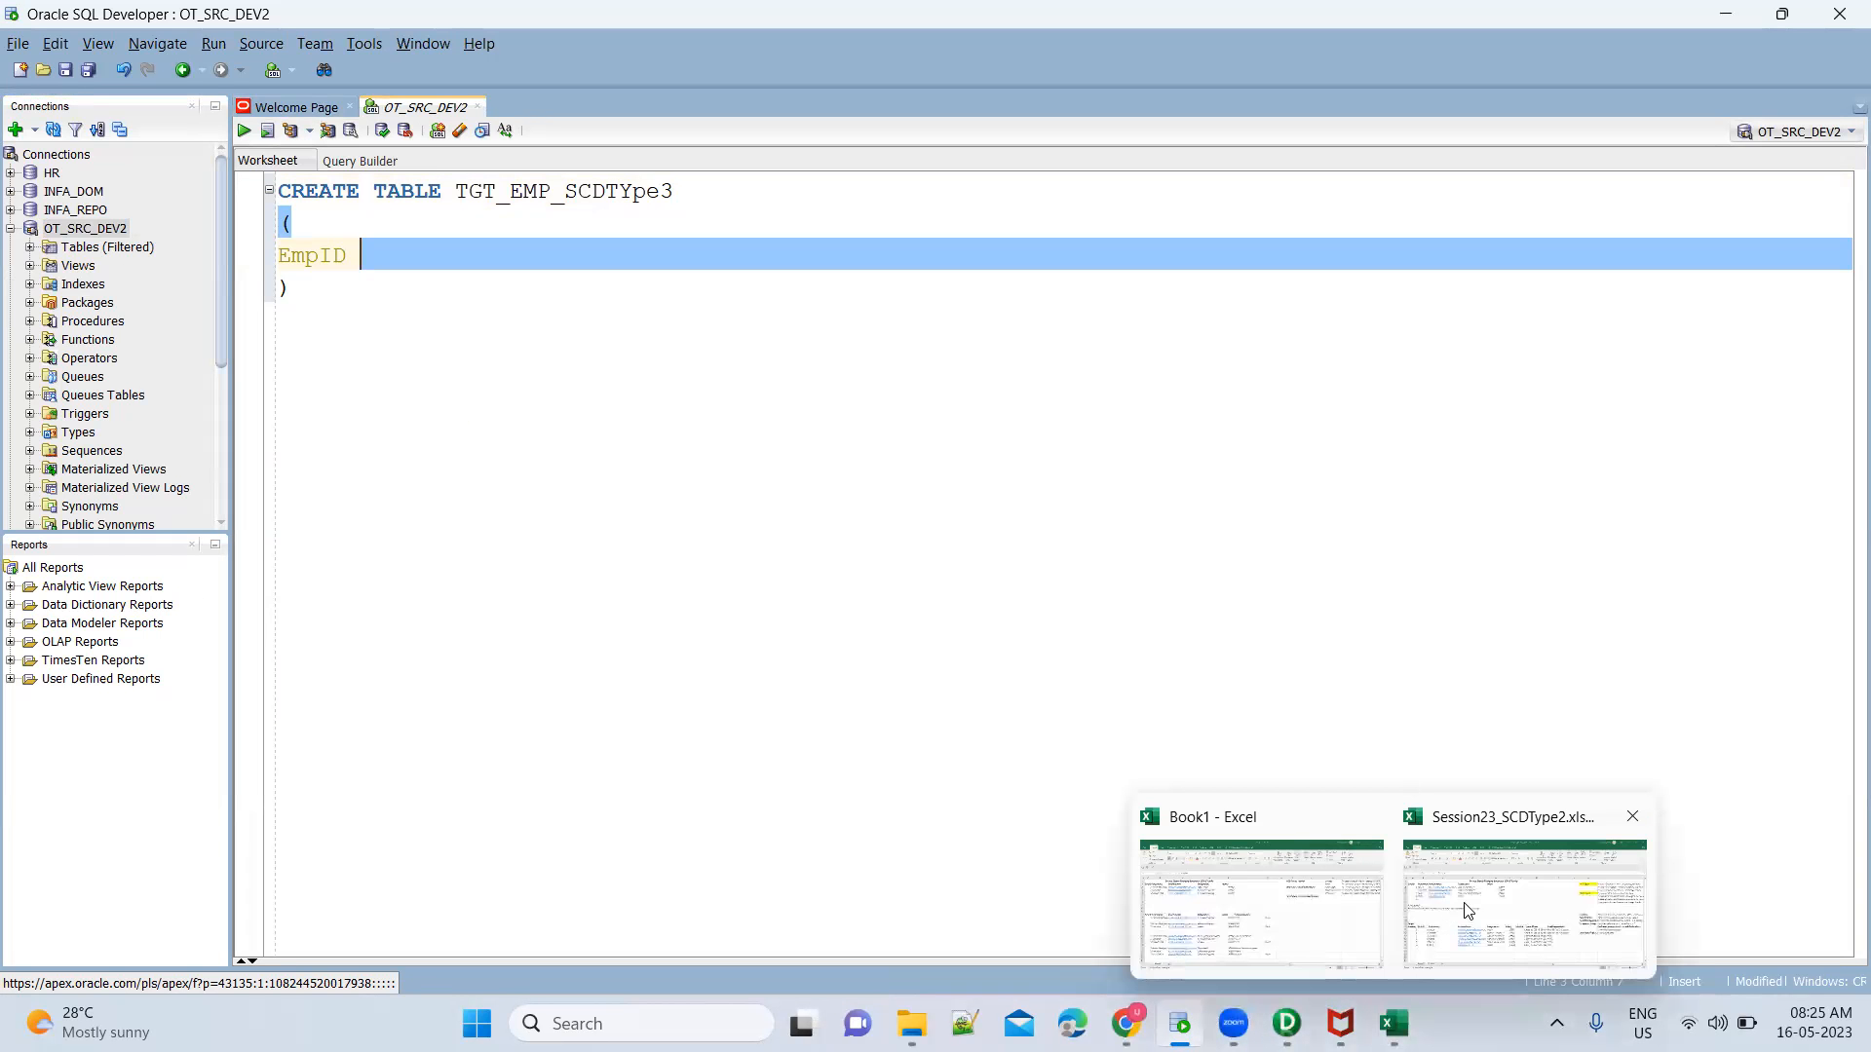
left_click(1354, 910)
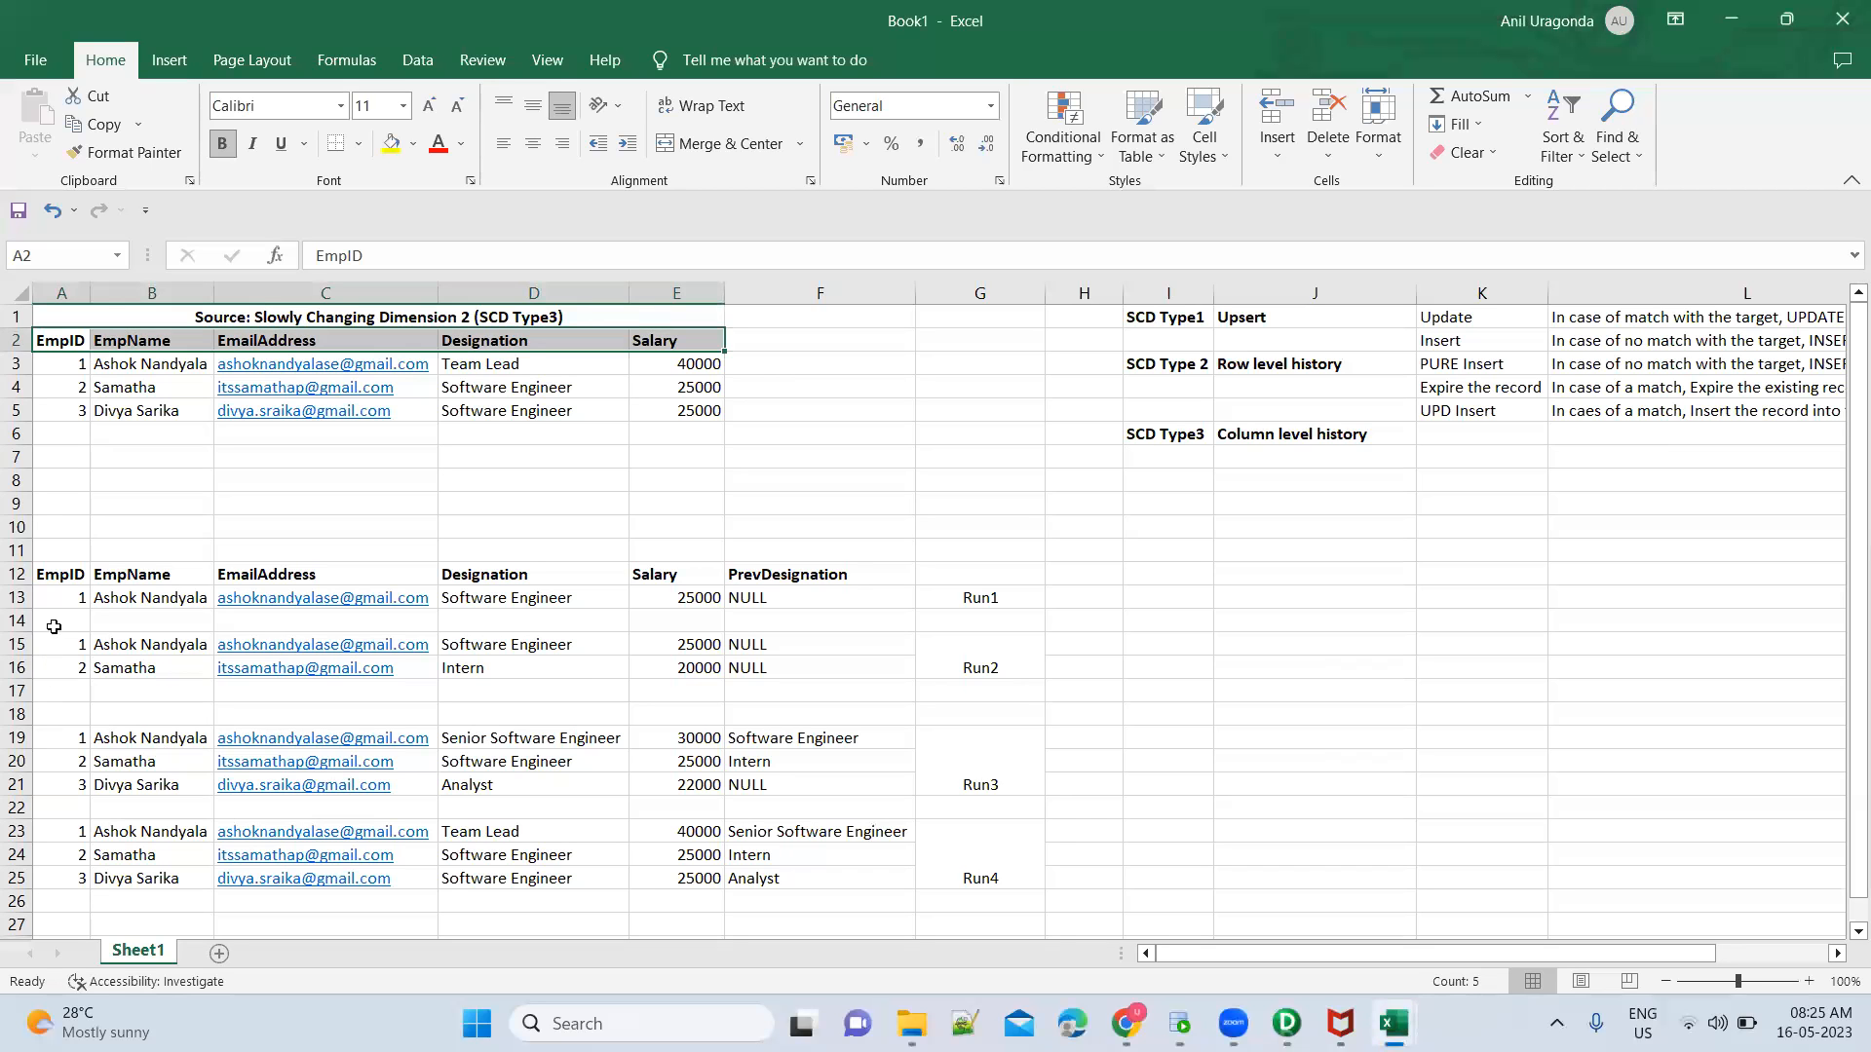
left_click(64, 597)
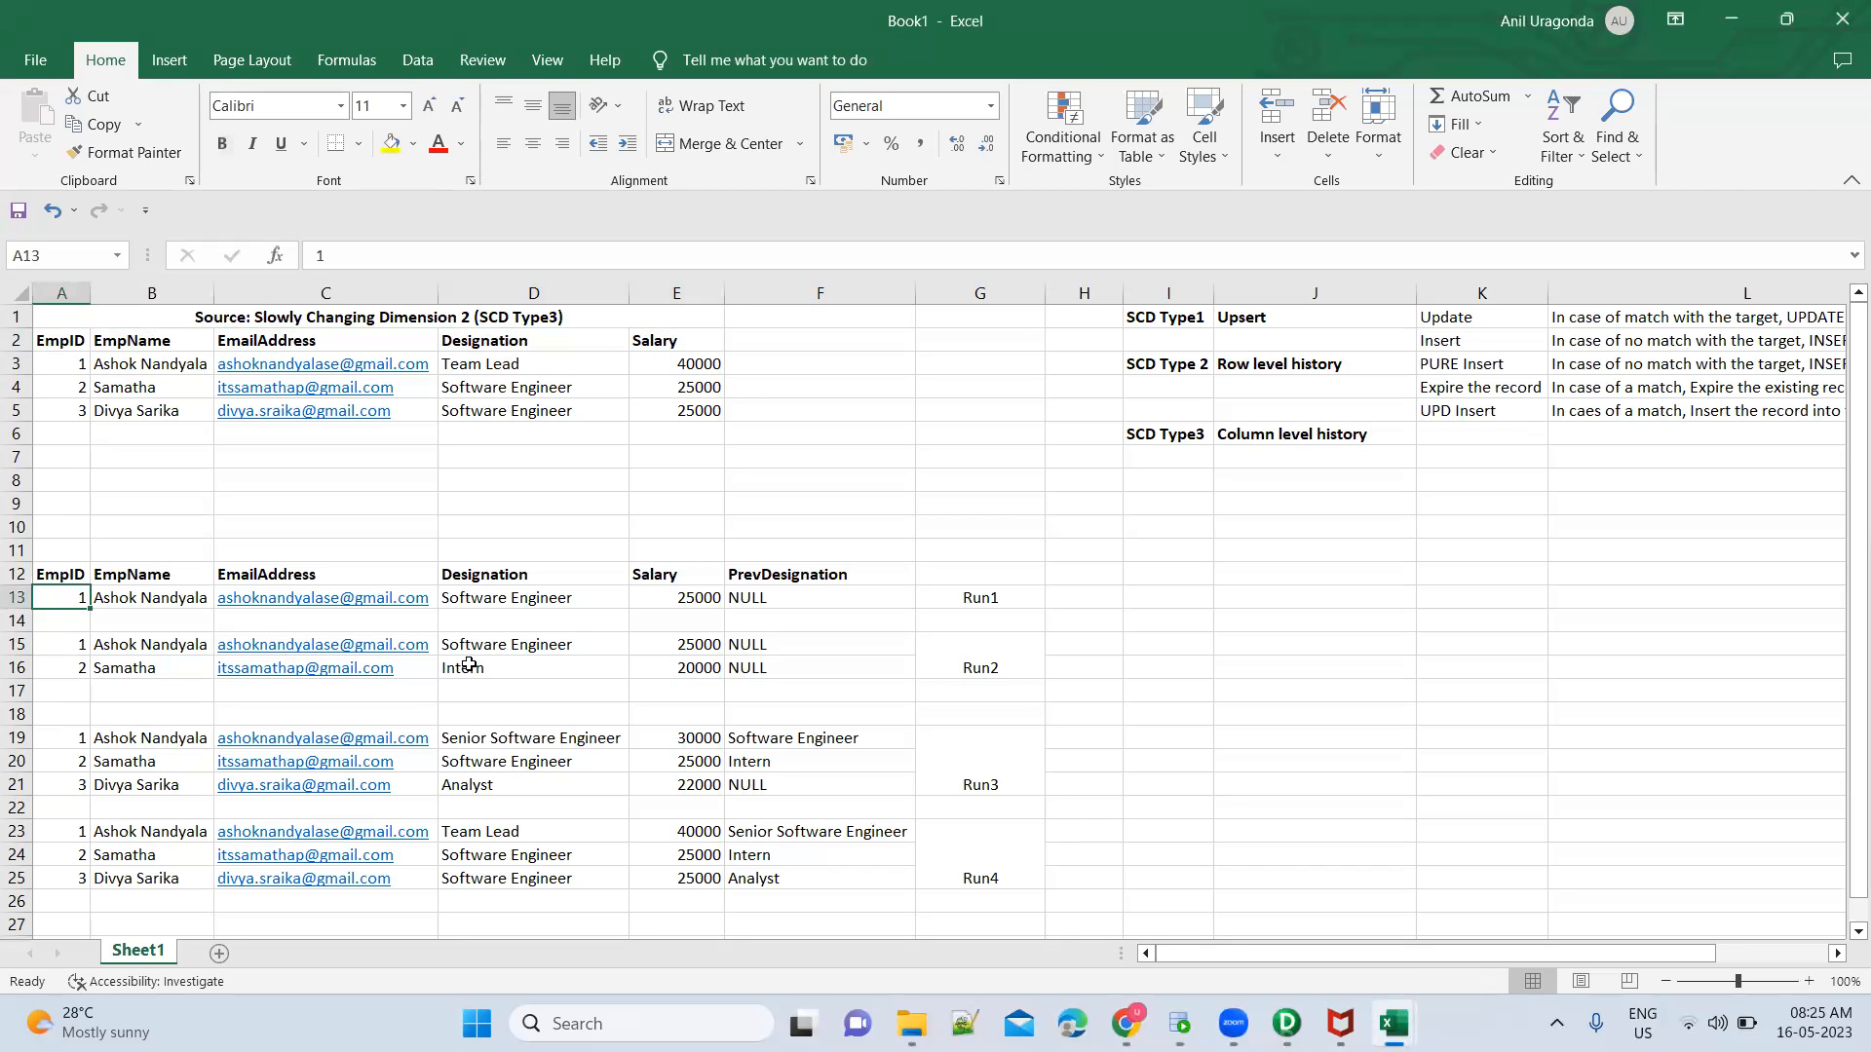
left_click(802, 598, "shift")
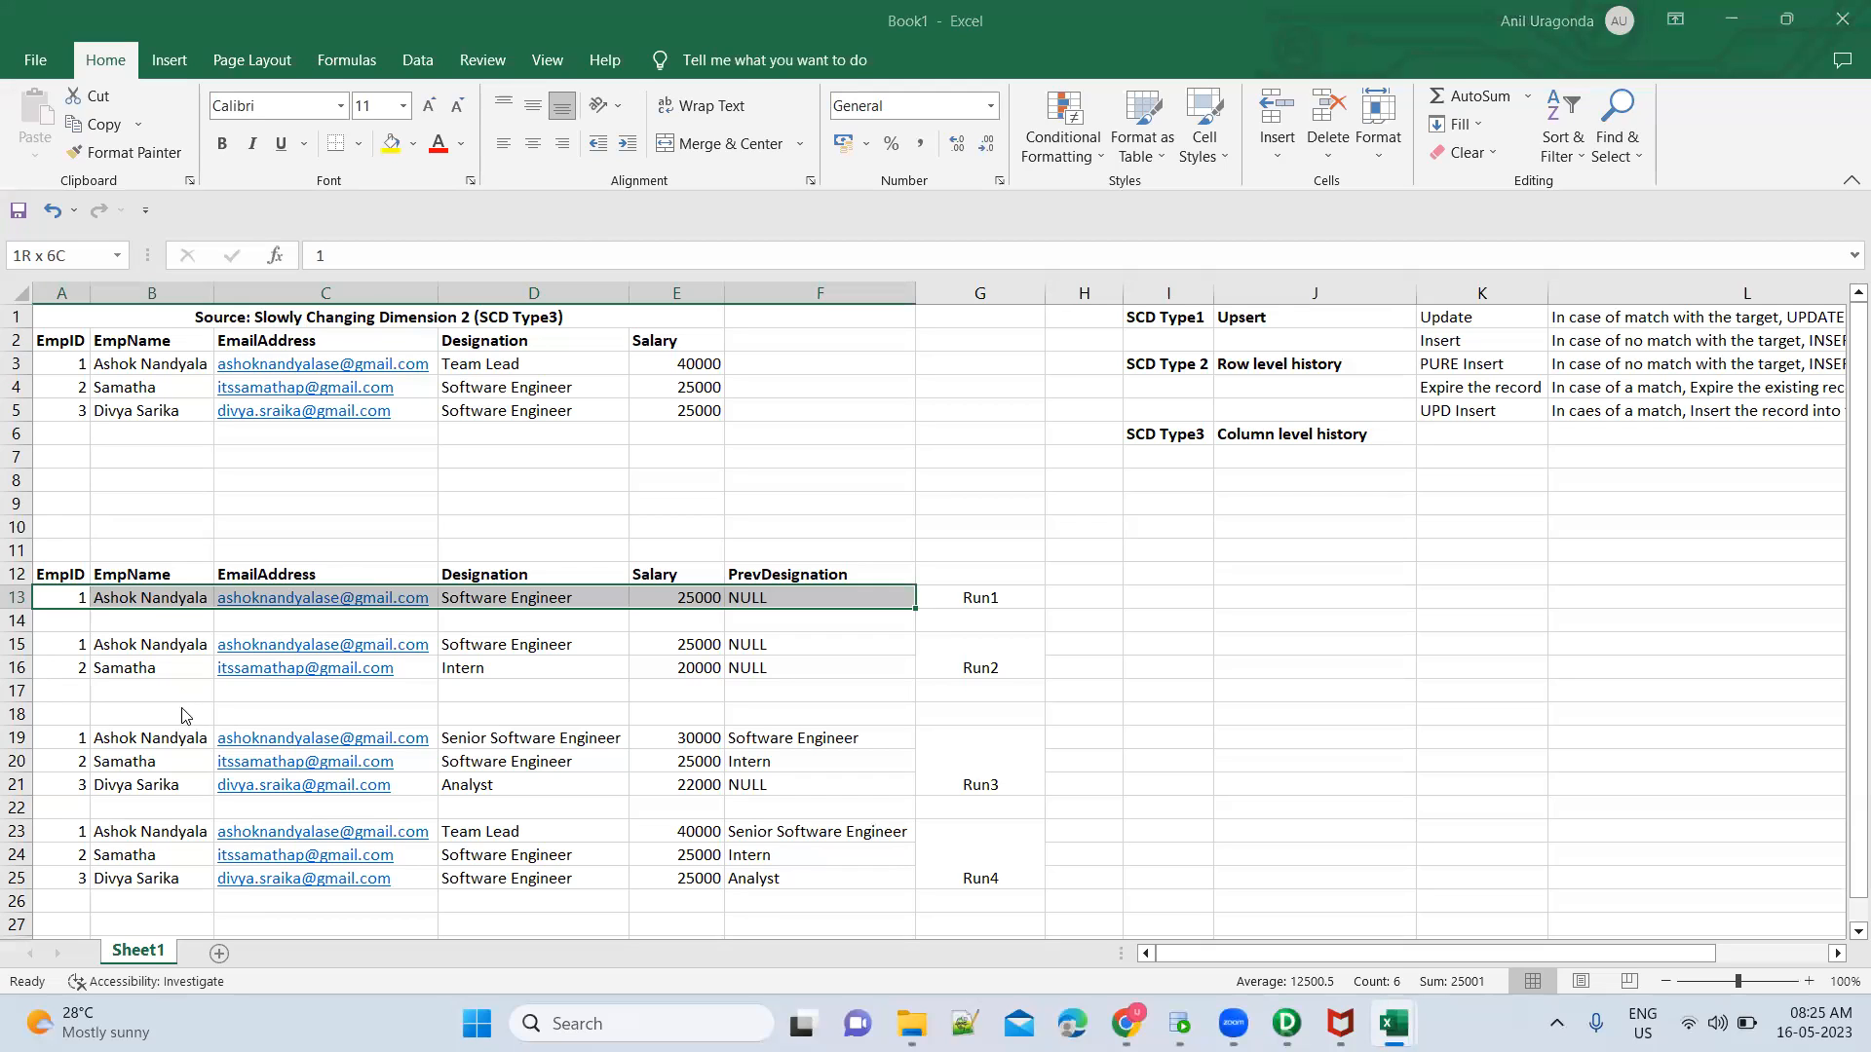
key("alt+Tab")
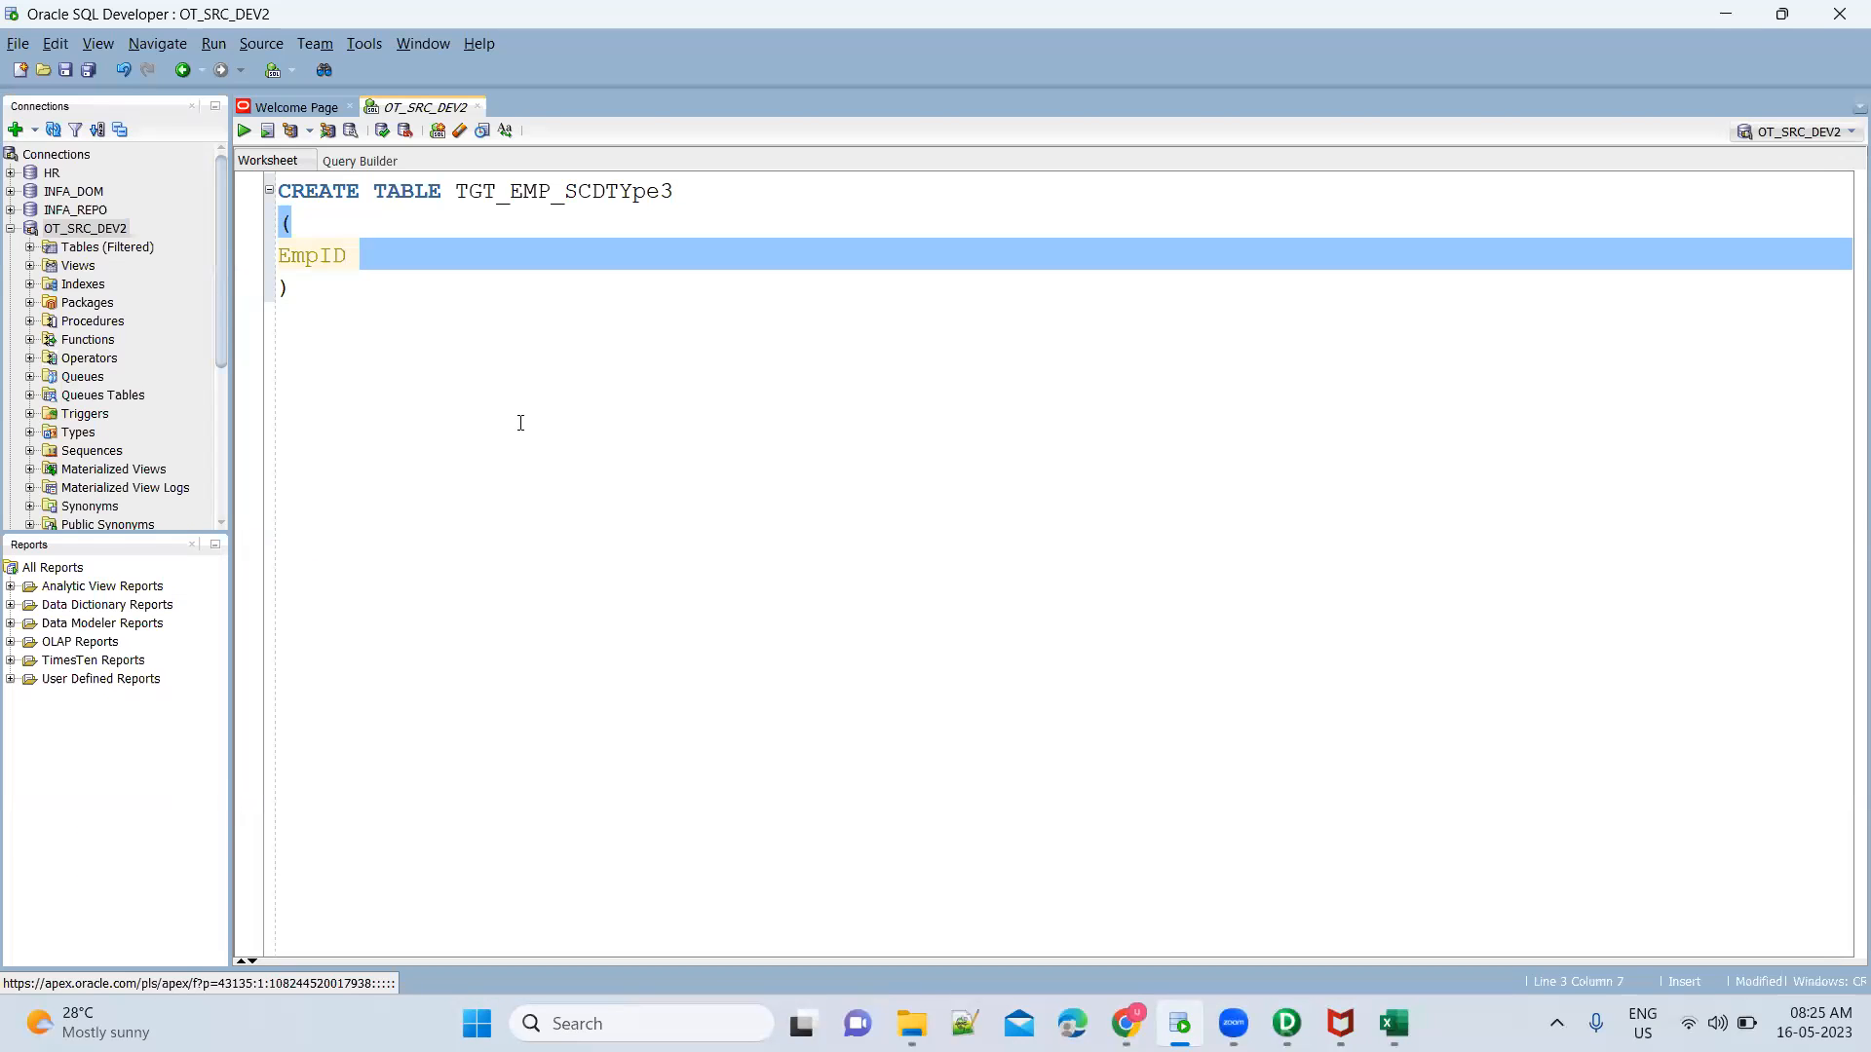
Define the EmpID column as INT NOT NULL PRIMARY KEY in the CREATE TABLE statement
type("I")
key("Escape")
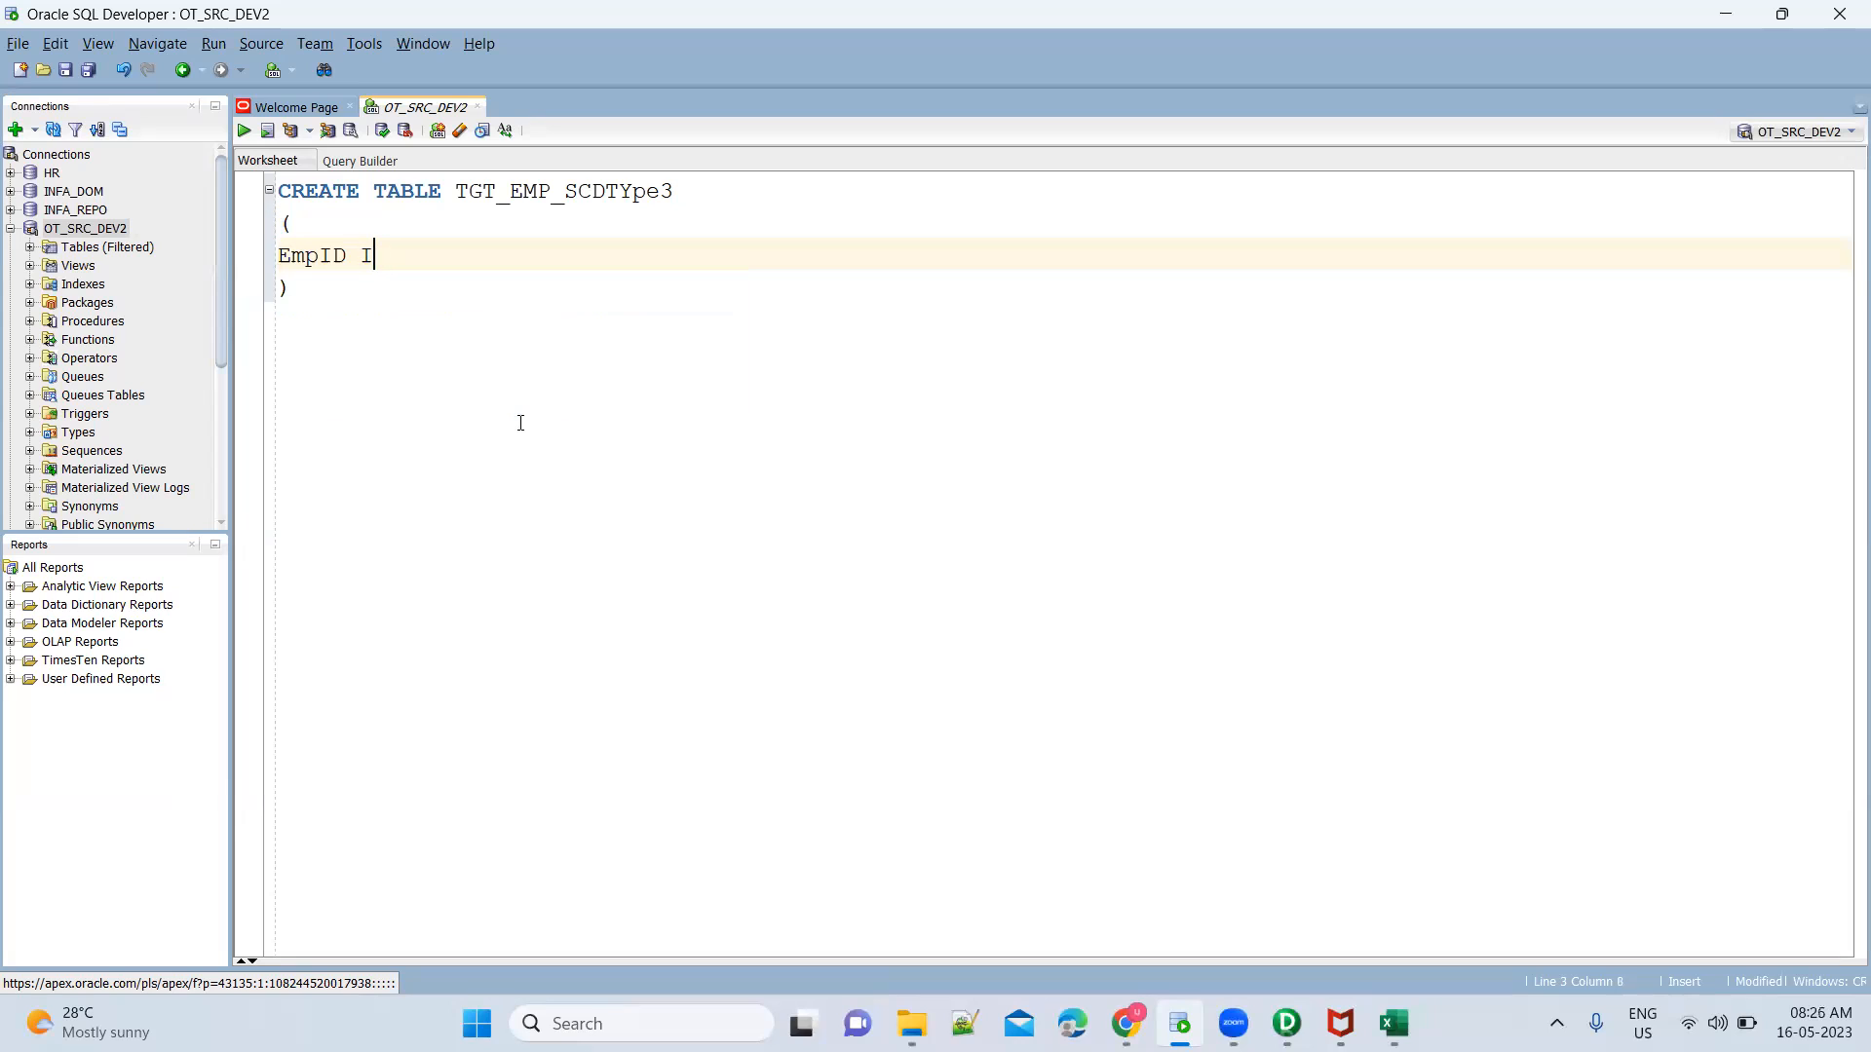
type("NT ")
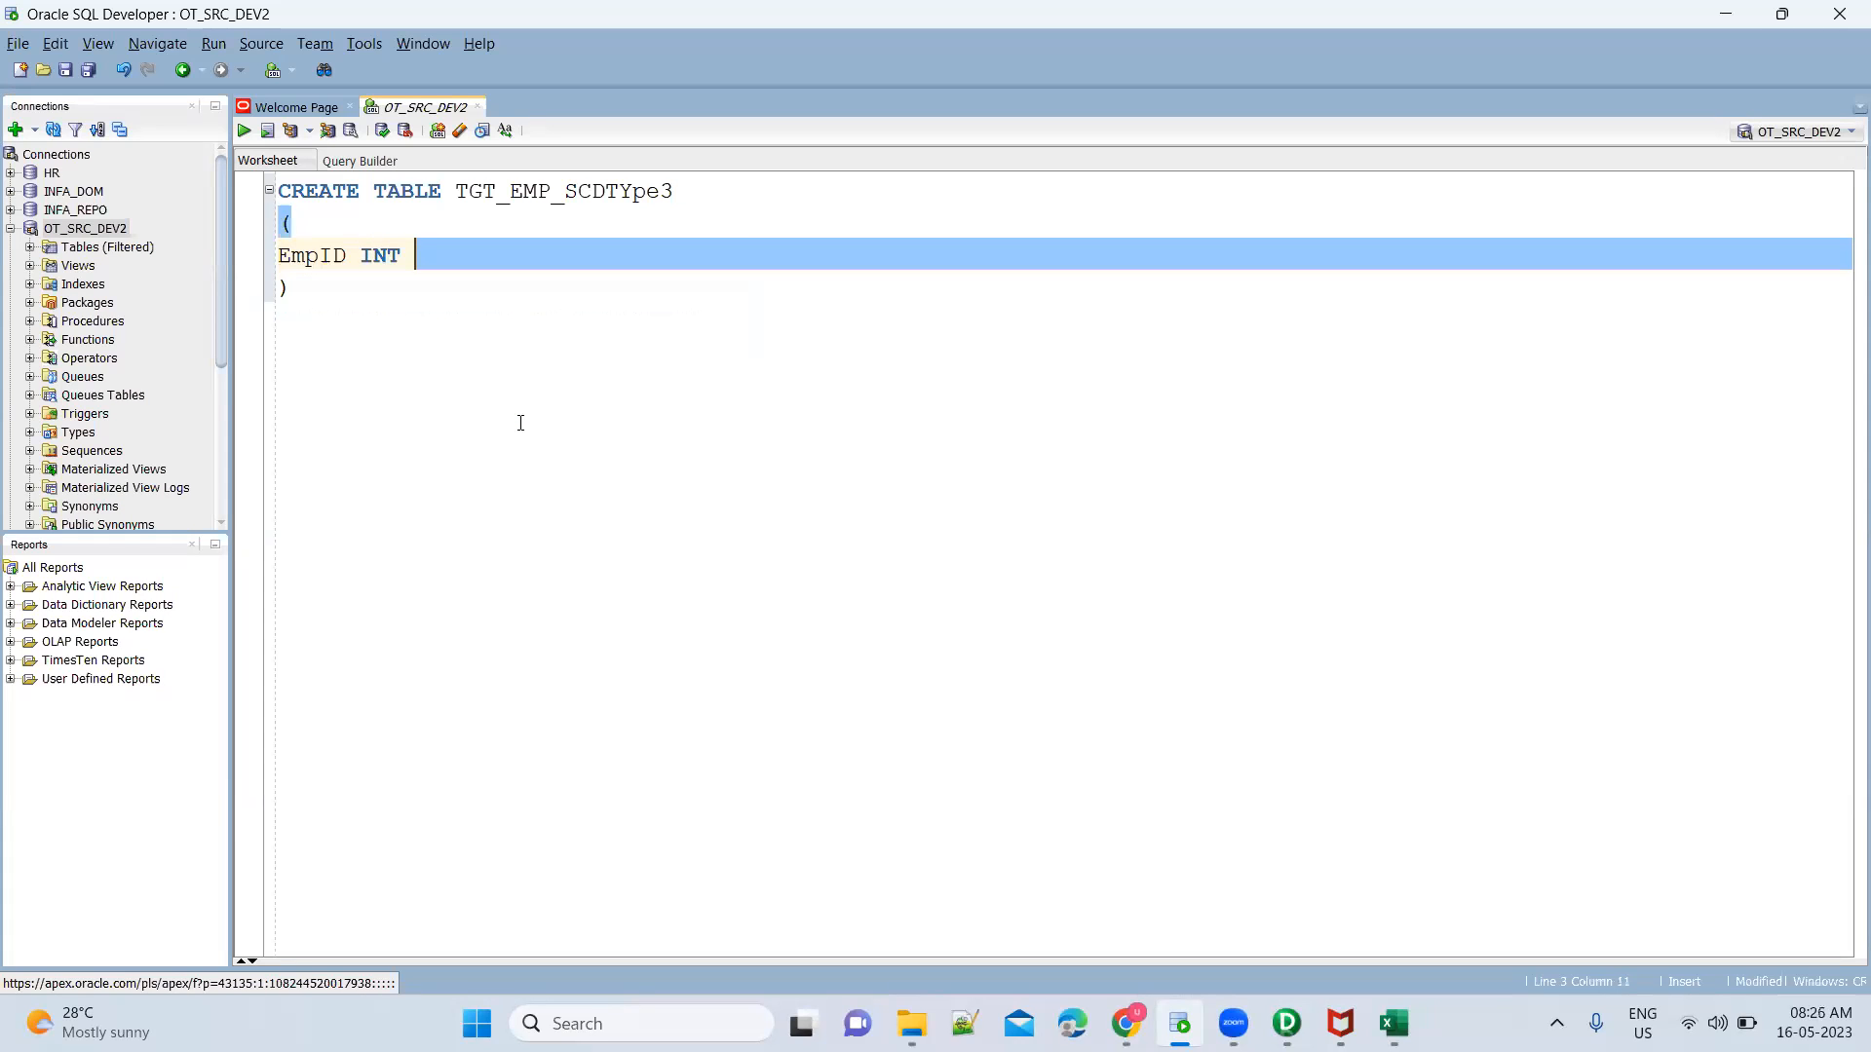
type("NOT NULL ")
type("PRIMARY")
type(" KEY")
key("BackSpace")
type("Y")
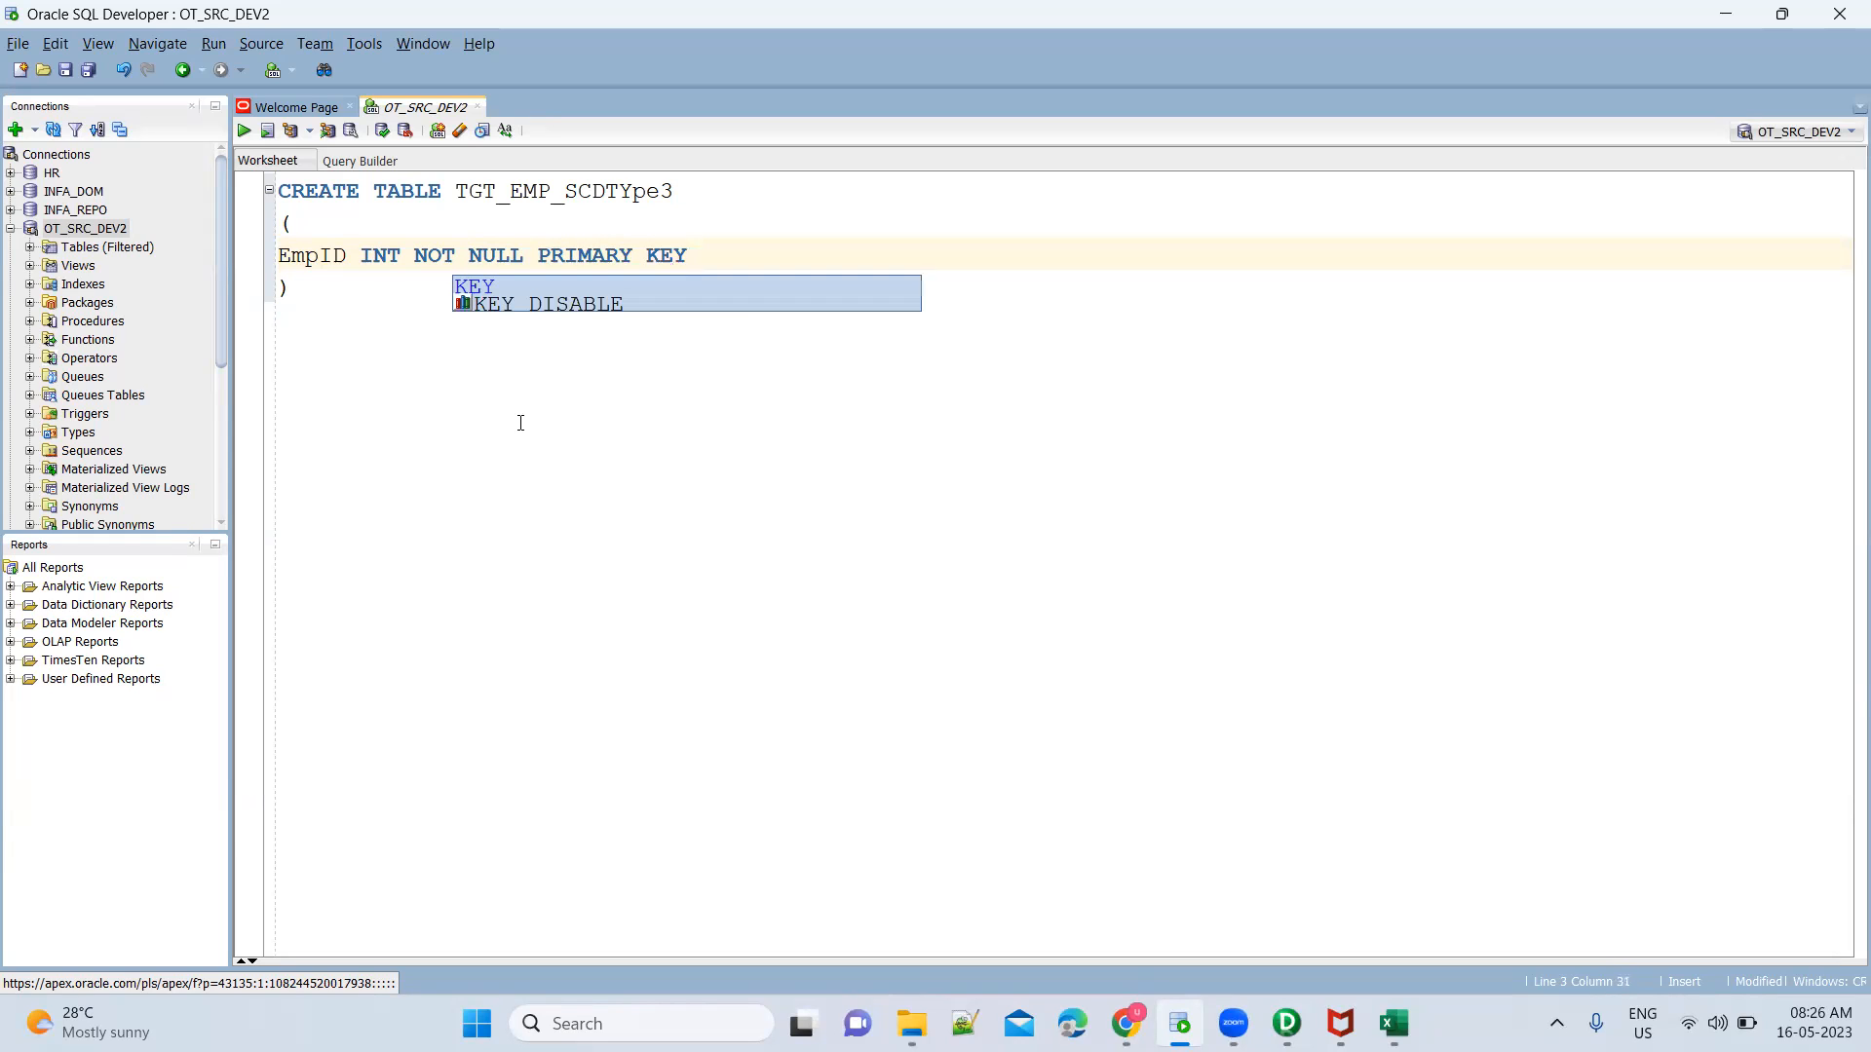
type(",")
key("Return")
Add an EmpName VARCHAR2(200) column below EmpID in the CREATE TABLE statement
type("EmpName")
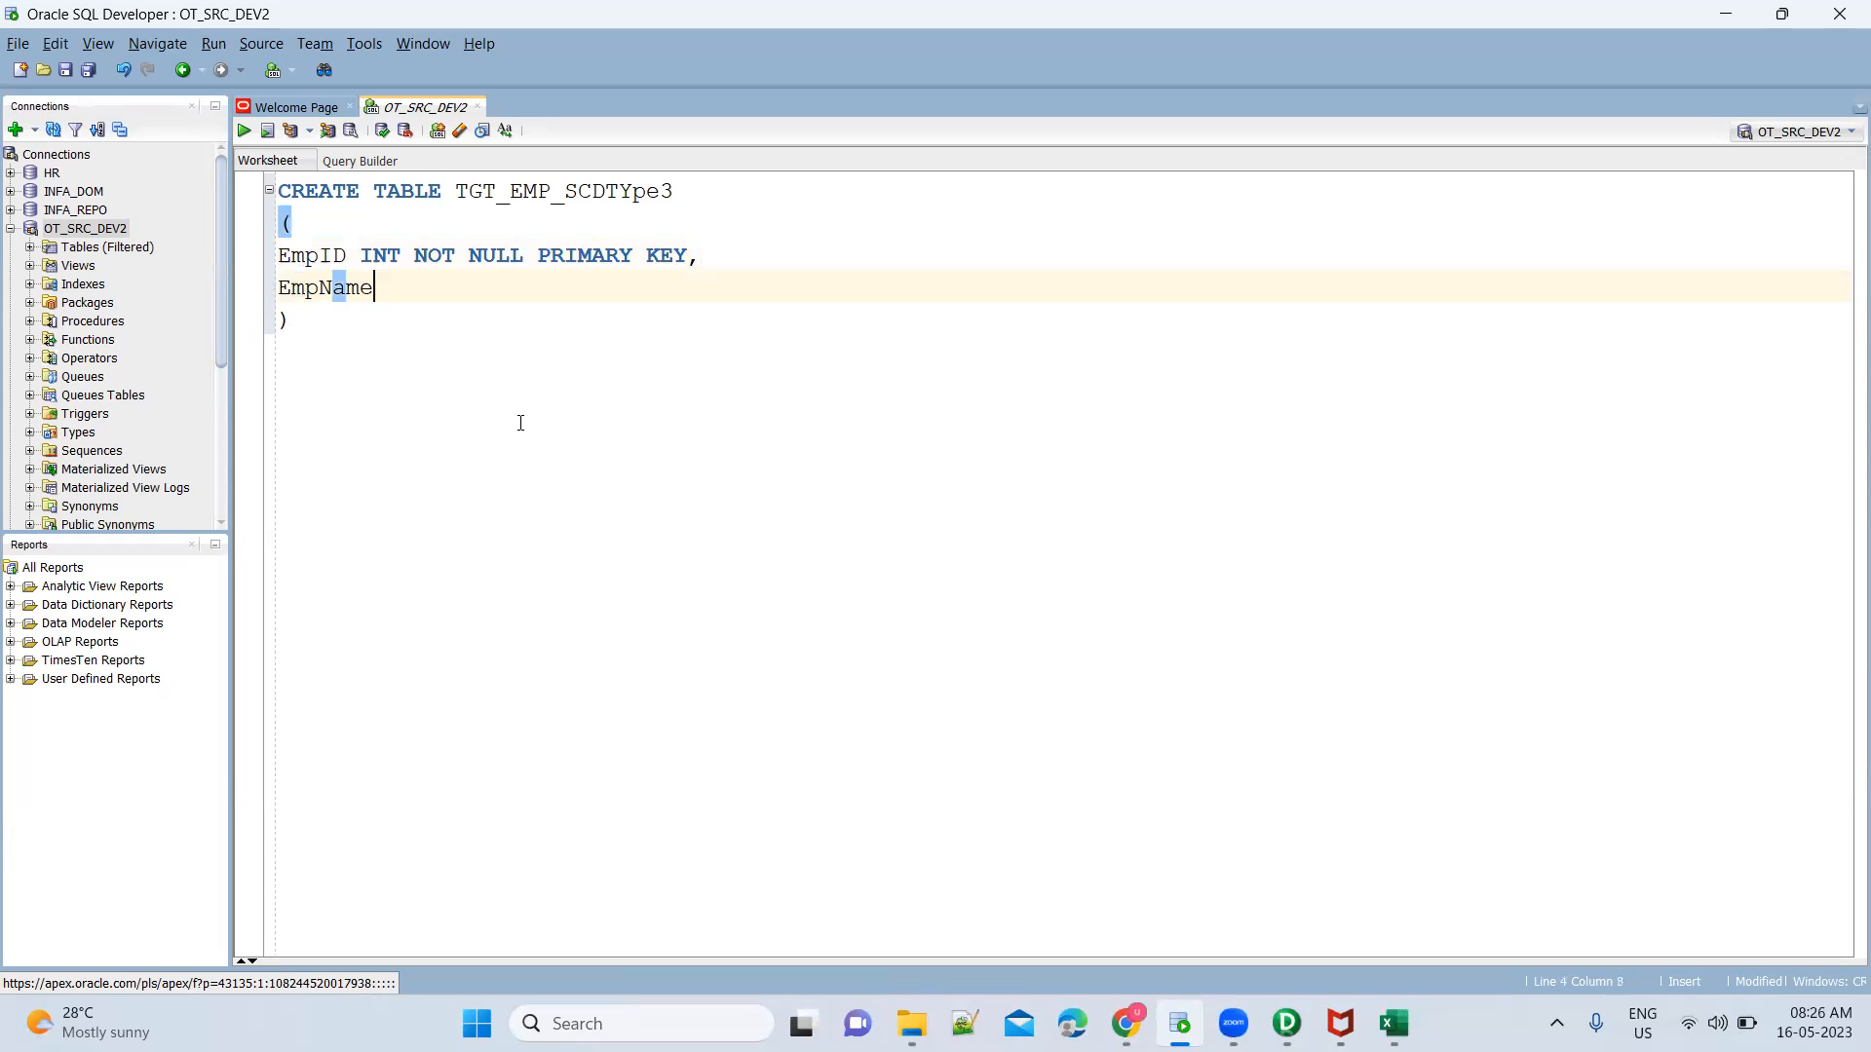
type("VARCH")
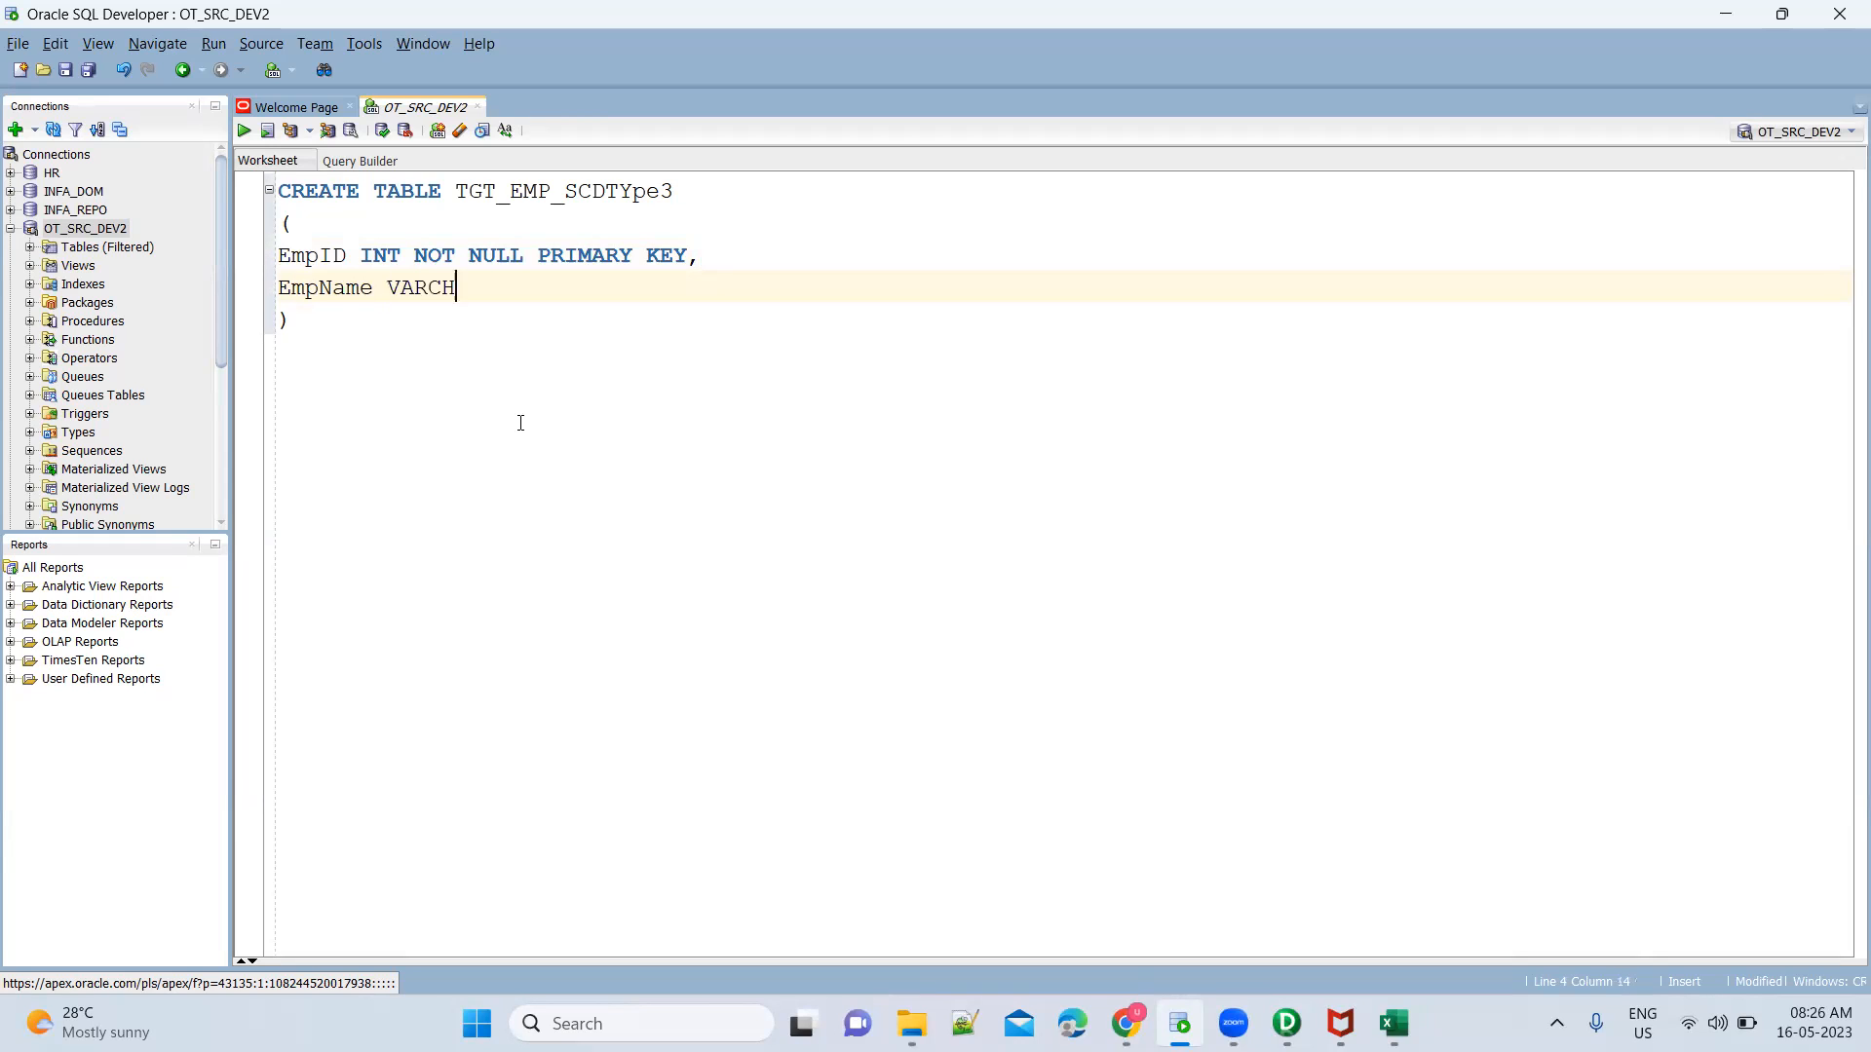
type("AR2(200")
key("Return")
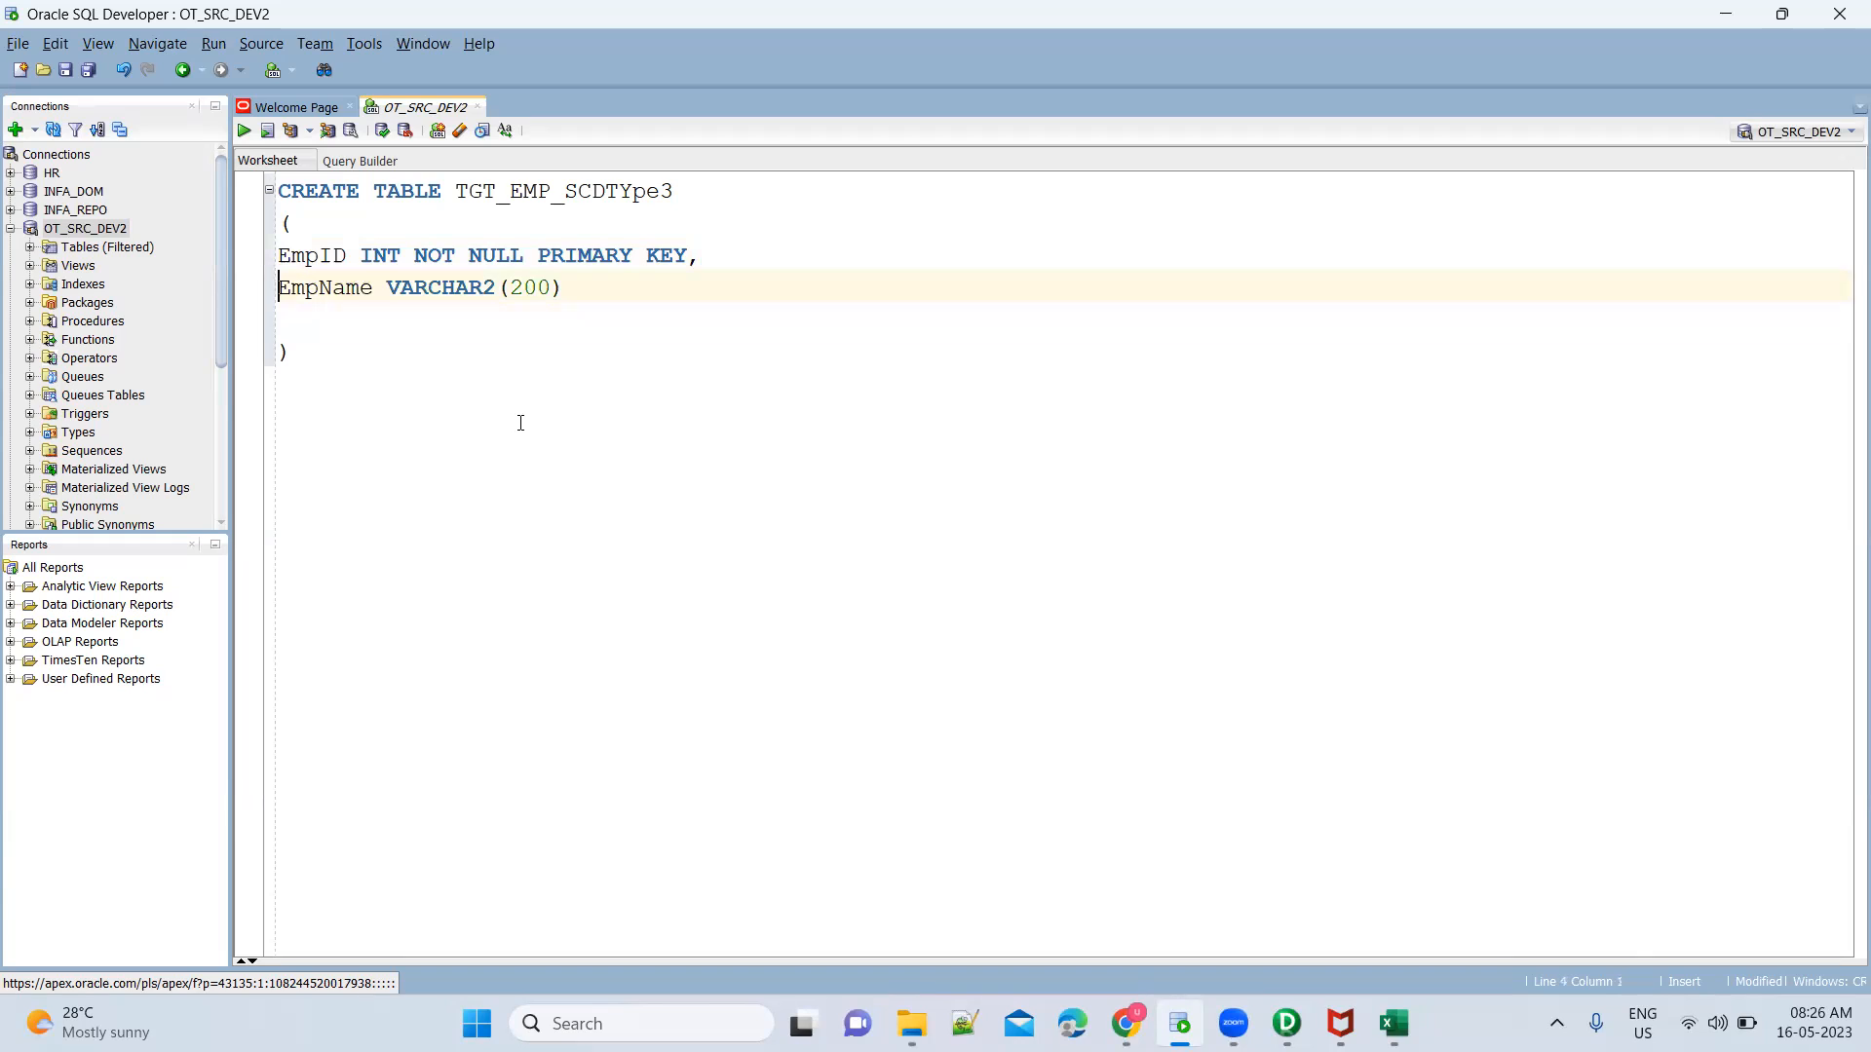
key("End")
type(",")
Add an EMailAddress VARCHAR2(100) column below EmpName
key("Down")
type("EMailAddress VARCHAR2(100),")
key("Return")
Check the next target column in the Excel sheet and add Designation VARCHAR2(100) to the CREATE TABLE statement
key("alt+Tab")
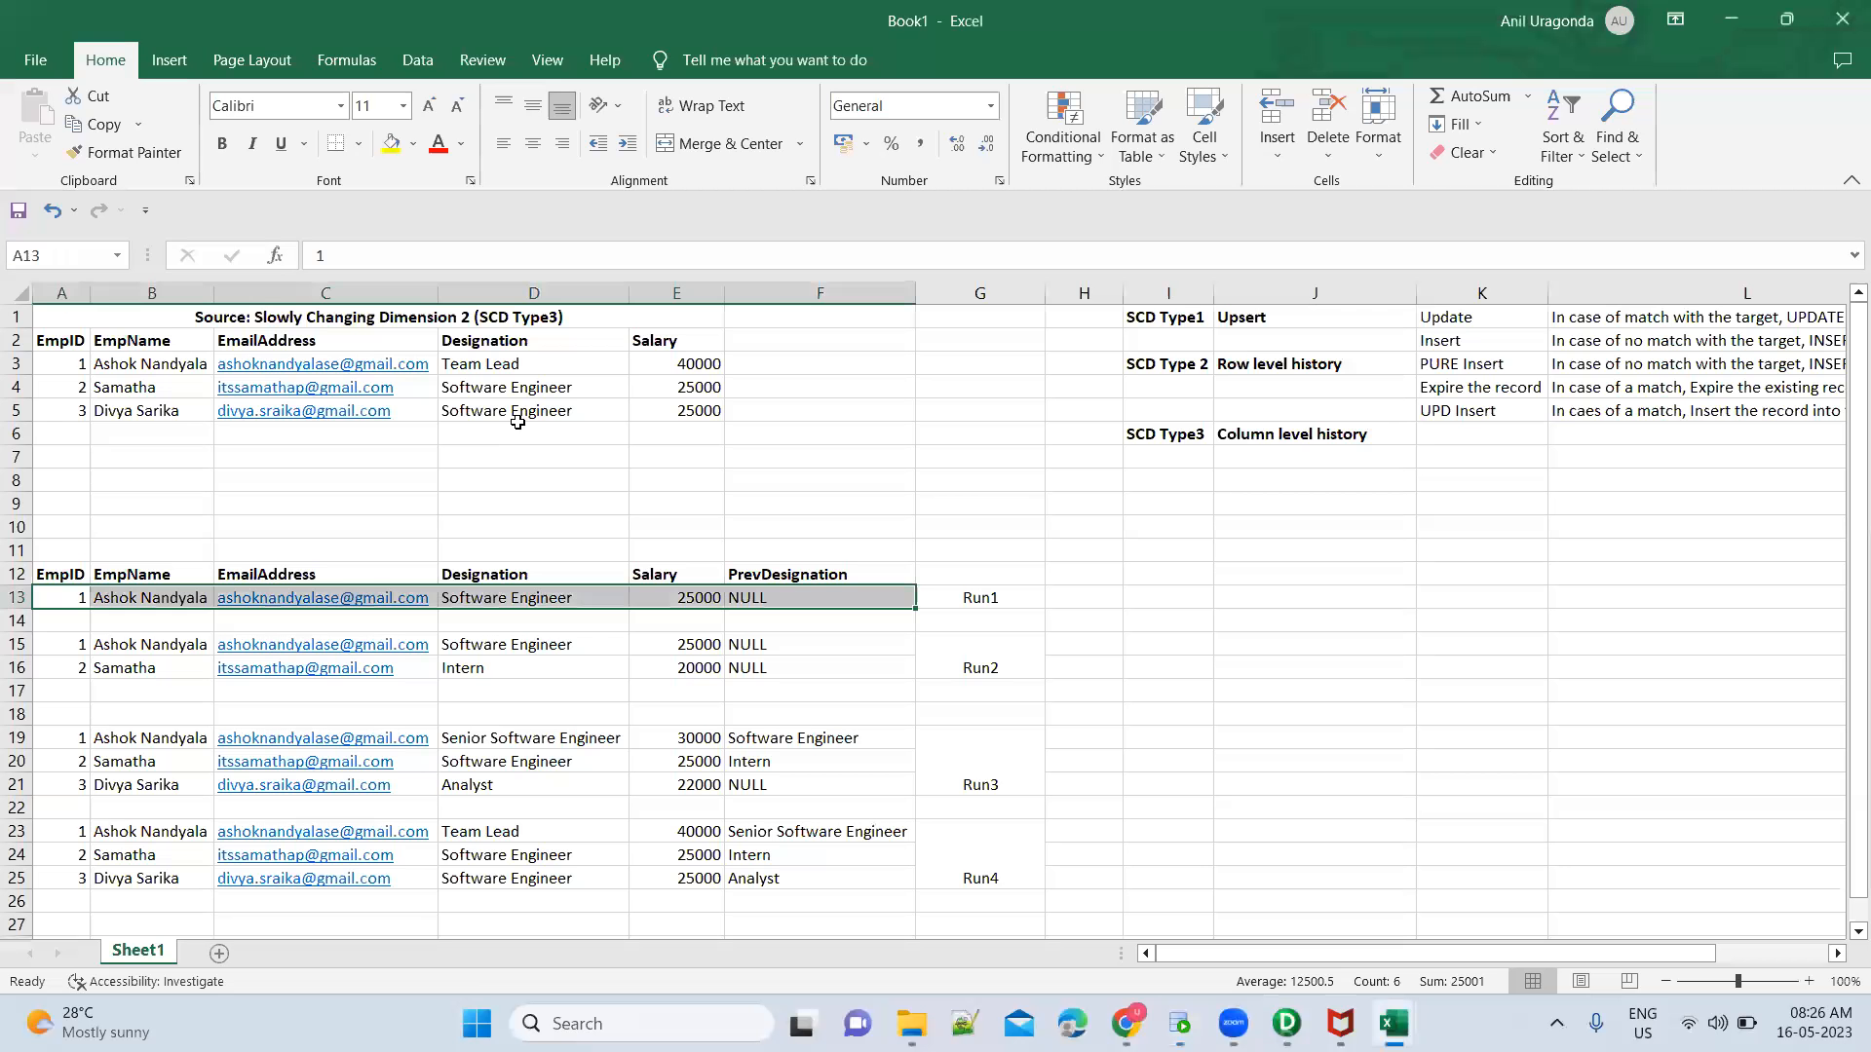
left_click(499, 573)
key("alt+Tab")
type("Designation VARCHAR2(100),")
key("Return")
Add a Salary NUMBER column below Designation in the CREATE TABLE statement
type("Salary NUM")
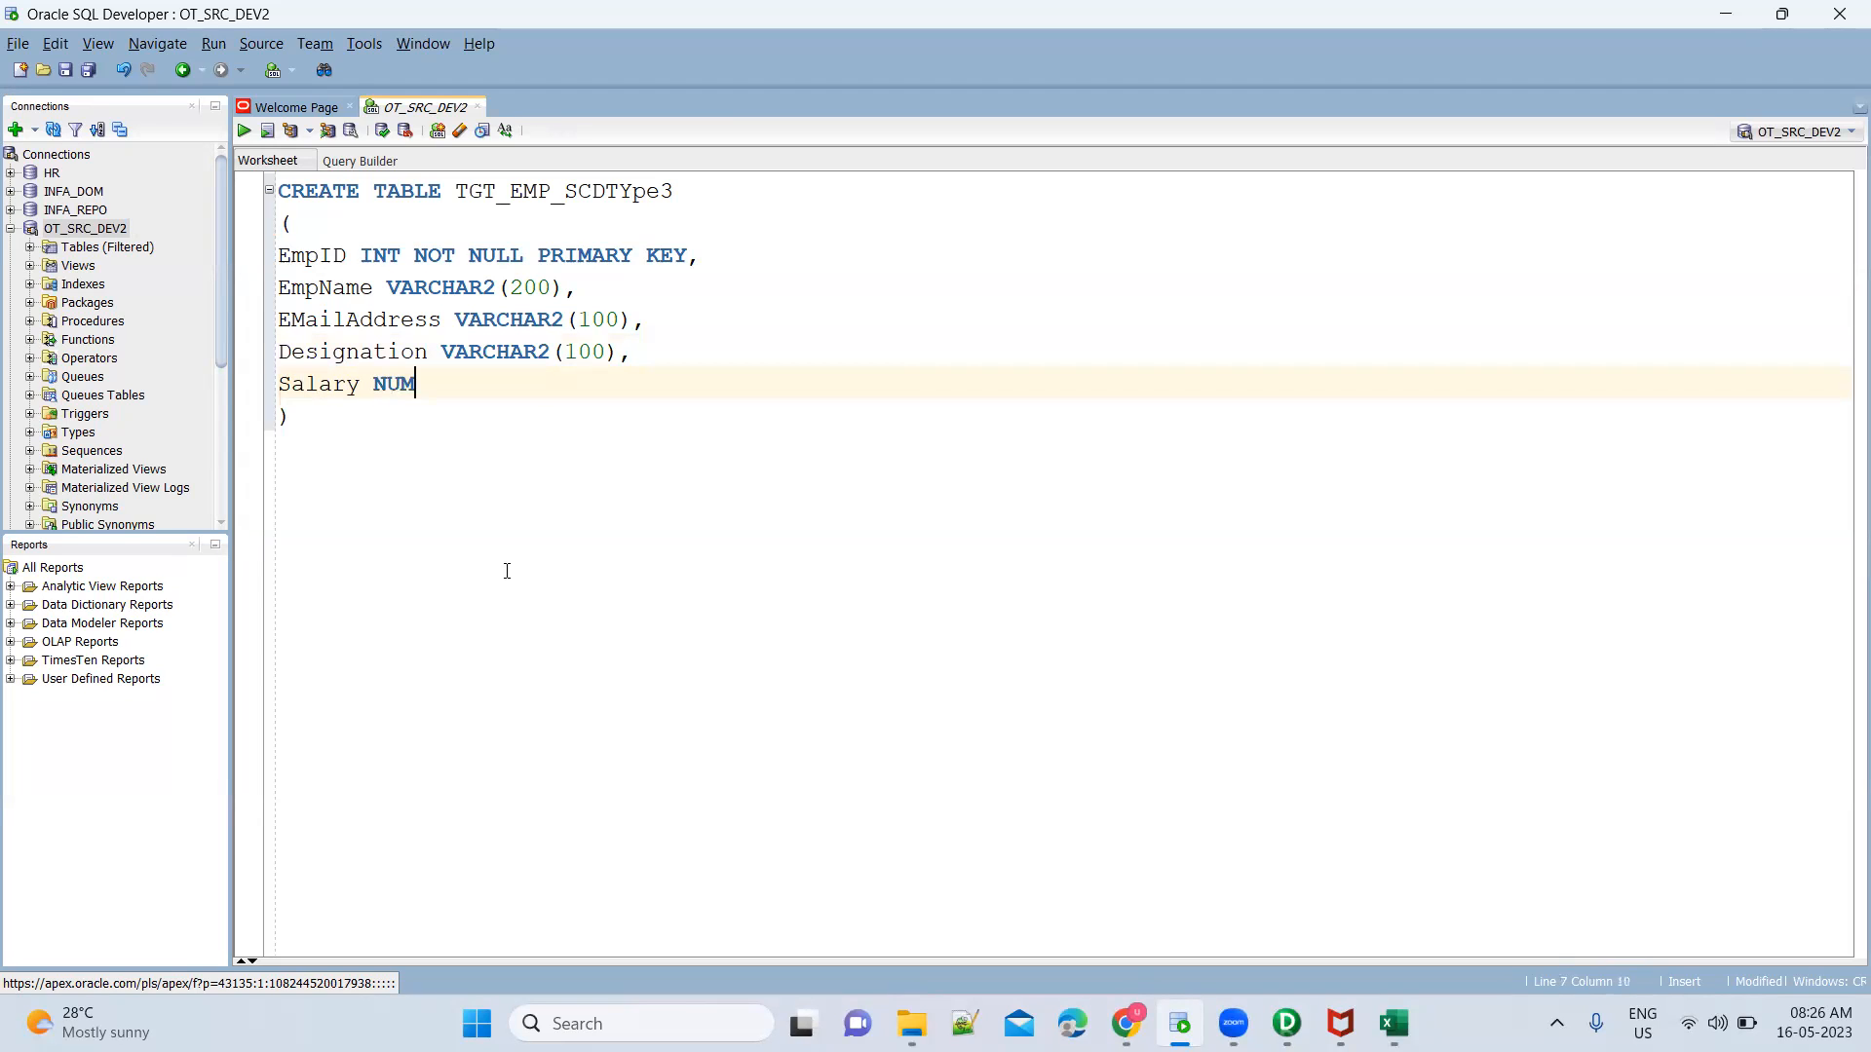
type("BER,")
key("Return")
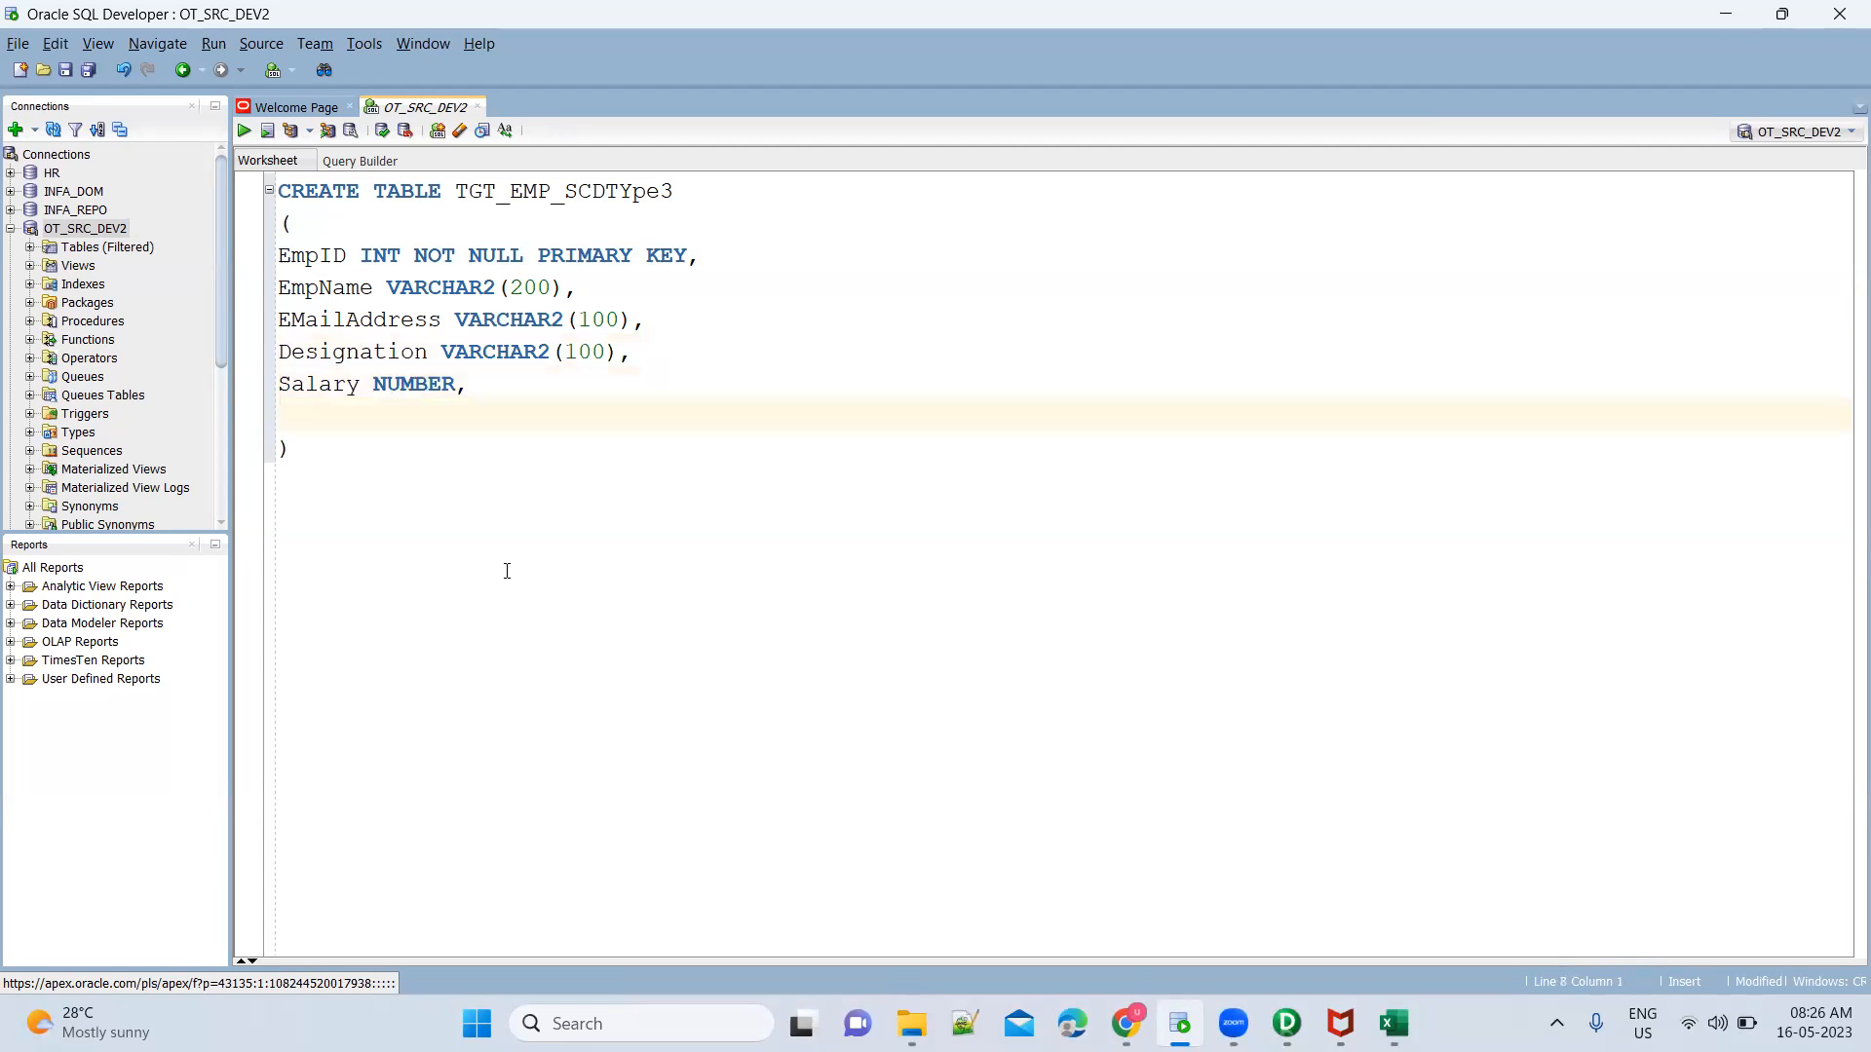
Add a Prev_Designation VARCHAR2(100) column as the last column and switch to the Excel sheet to compare the layout
type("Prev_Designation VARCHAR2(100")
key("alt+Tab")
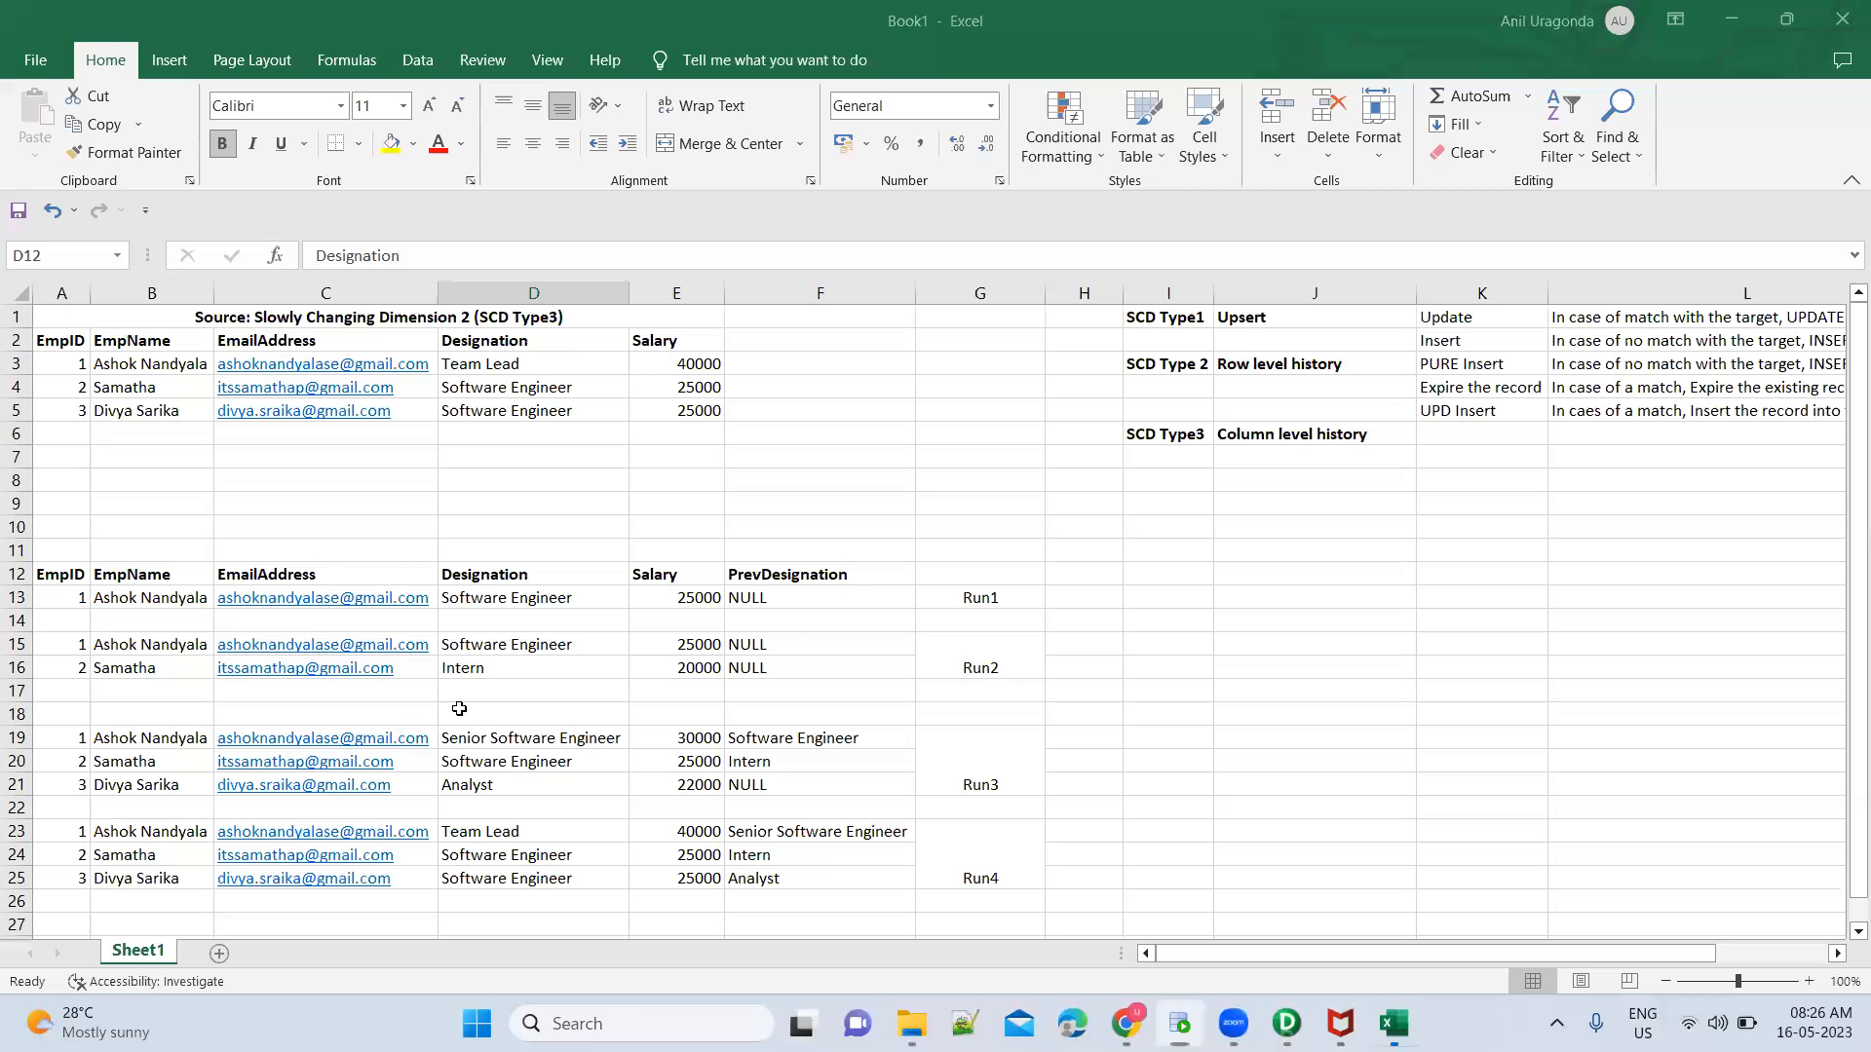
Switch back to SQL Developer and add a Created_Date TIMESTAMP column below Prev_Designation in the CREATE TABLE statement
left_click(821, 580)
key("alt+Tab")
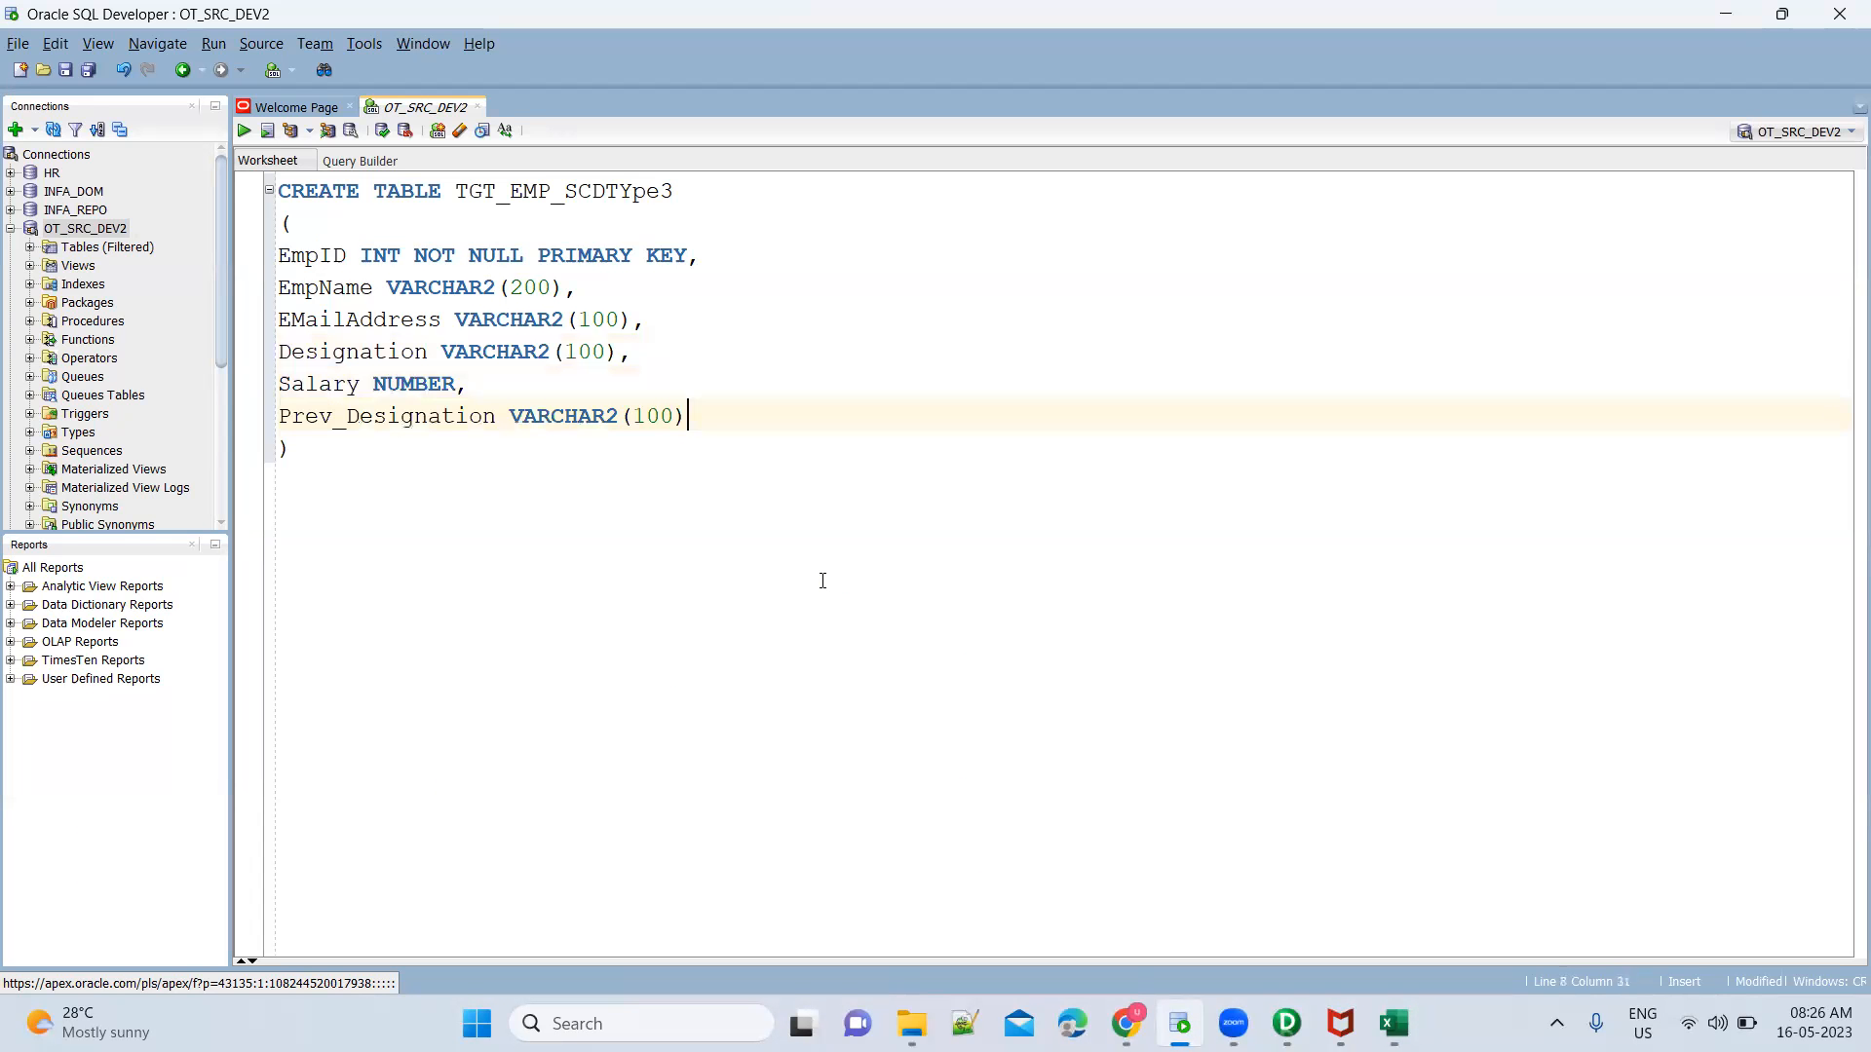
type(",")
key("Return")
type("CREATE")
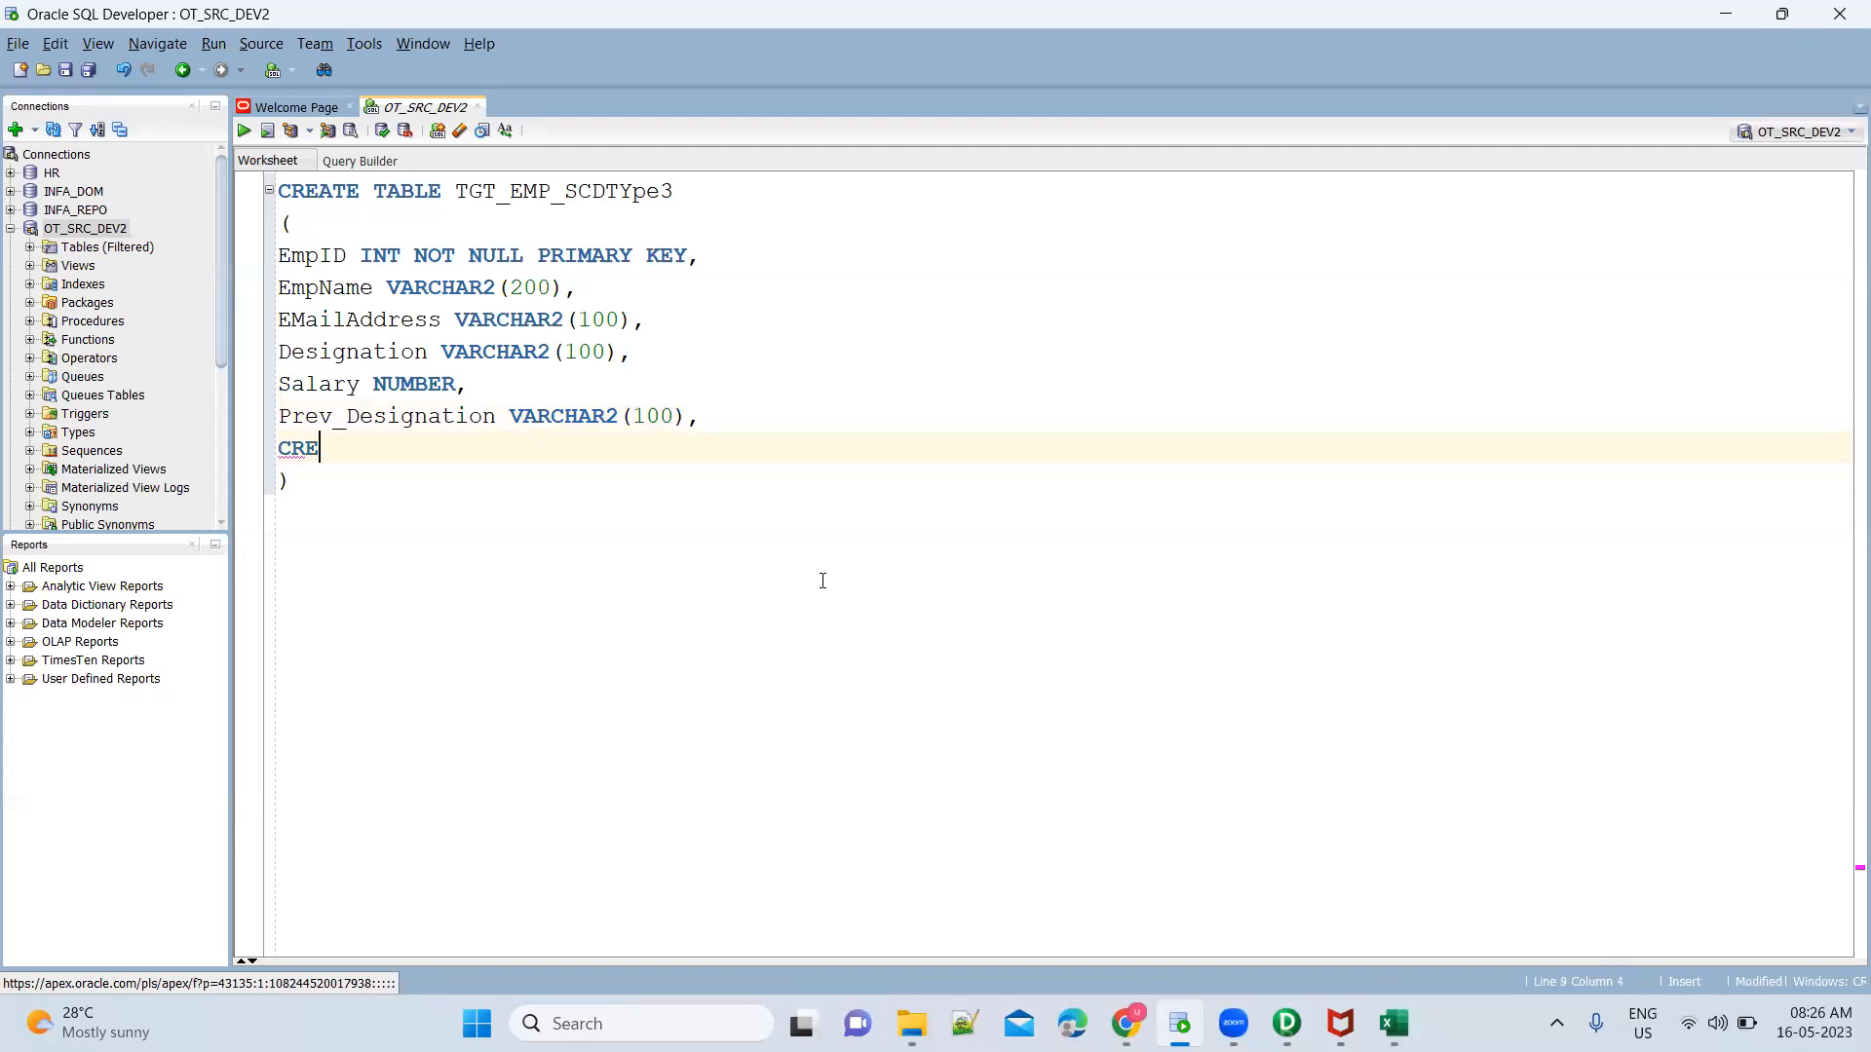
key("BackSpace")
key("BackSpace")
key("BackSpace")
key("BackSpace")
key("BackSpace")
key("BackSpace")
key("BackSpace")
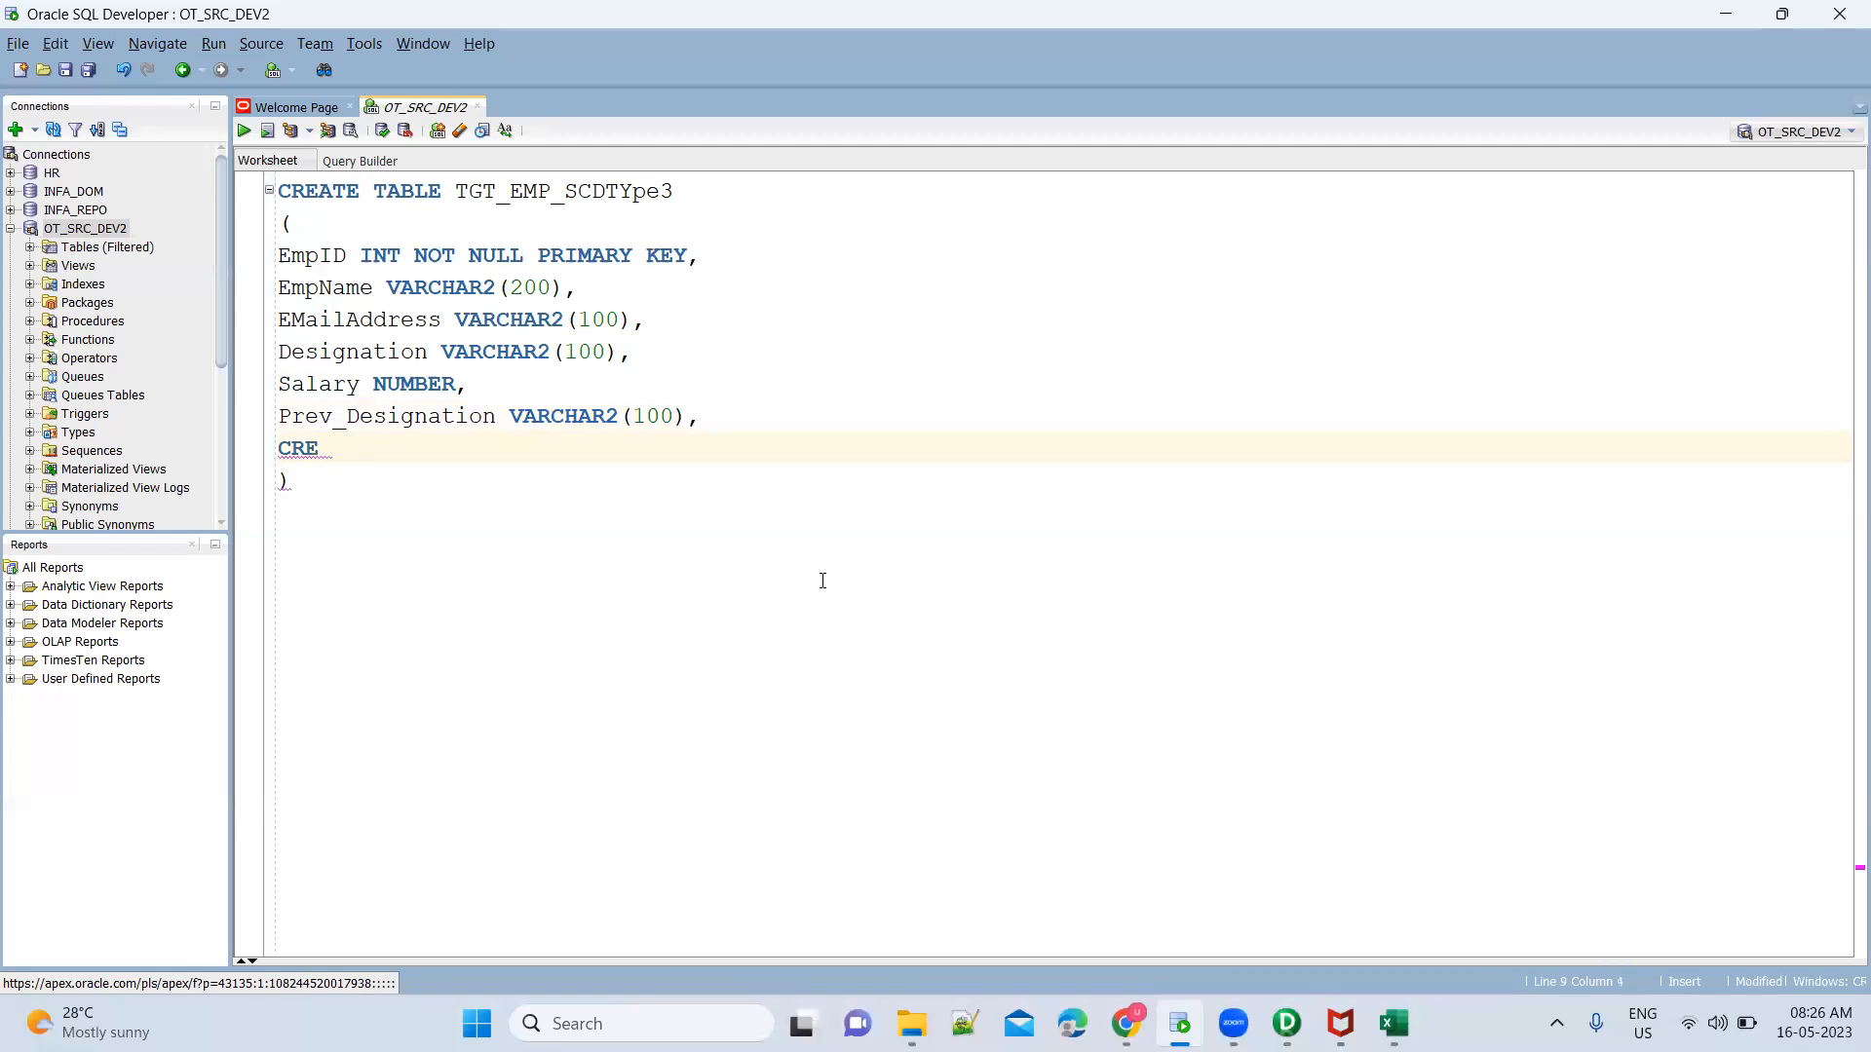
type("Created_DA")
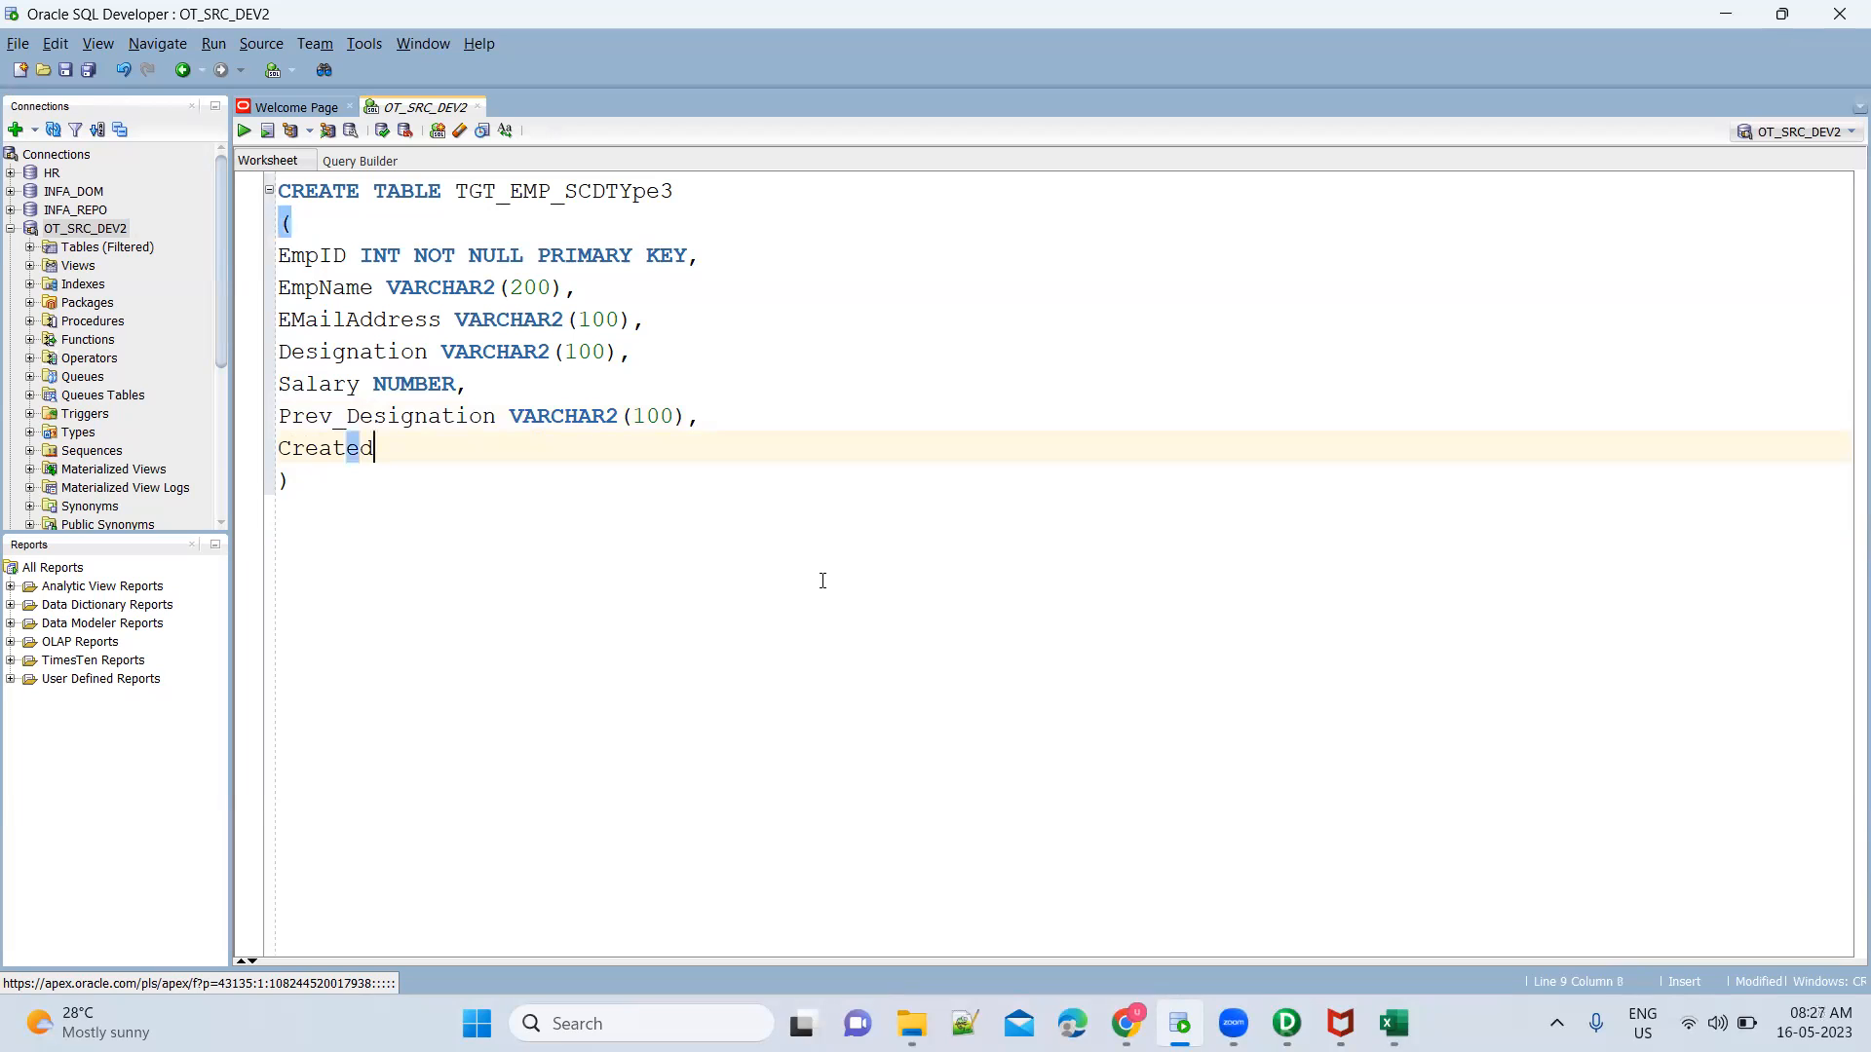
key("BackSpace")
type("ate")
type(" TIMESTAM")
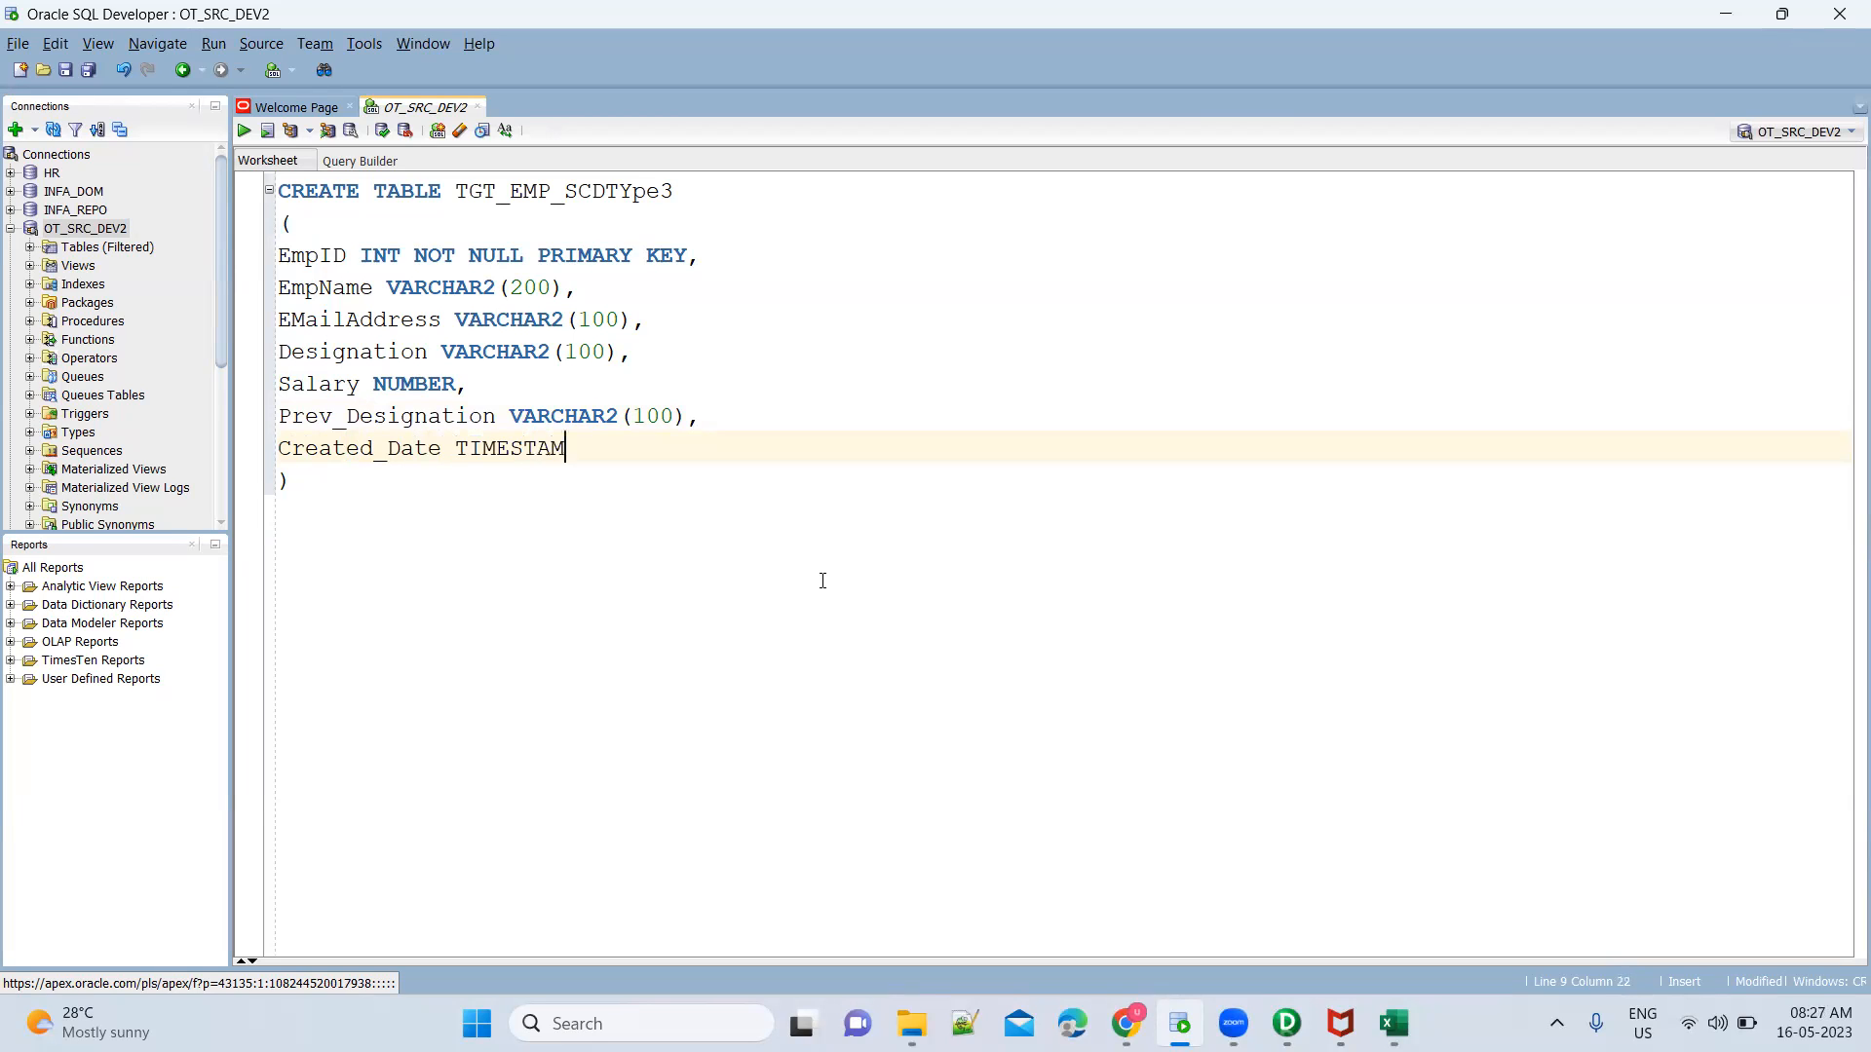
type("P,")
Add an Updated_Date TIMESTAMP column below Created_Date as the last column of the CREATE TABLE statement
key("Return")
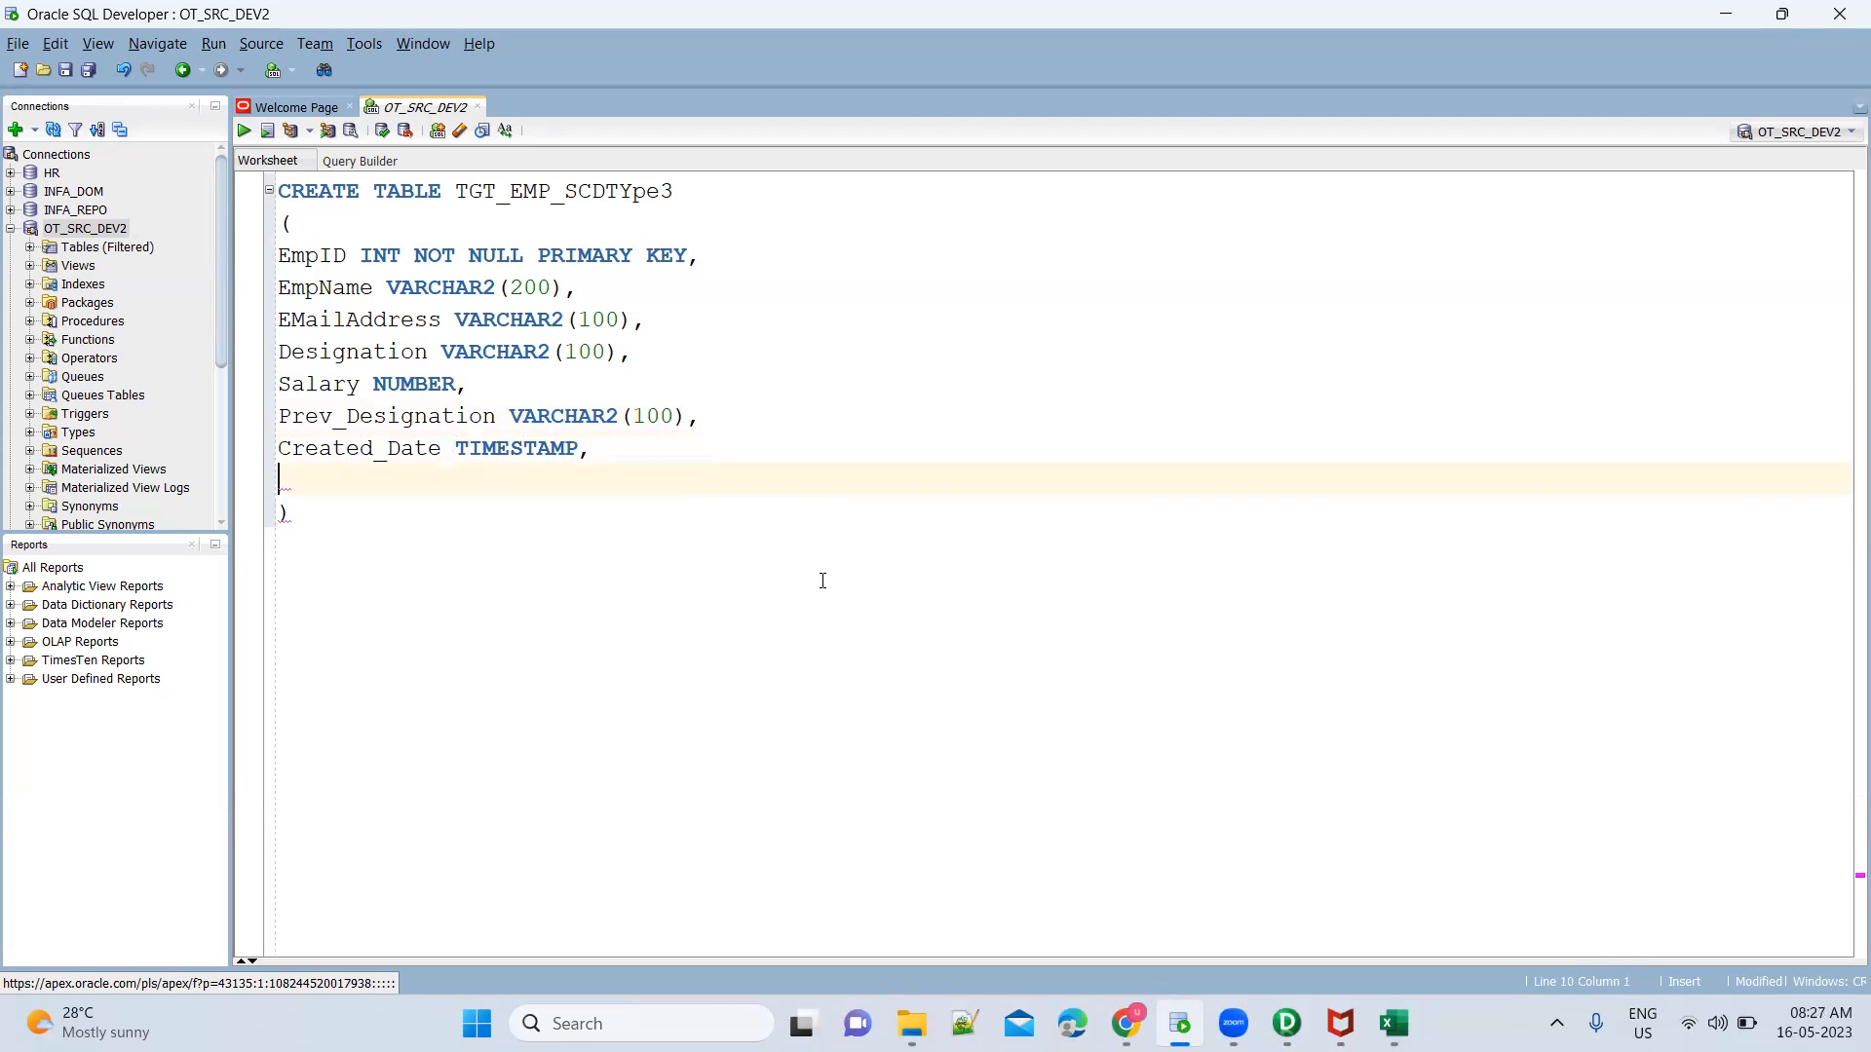
type("Upd")
type("ated_Date TIMESTAMP")
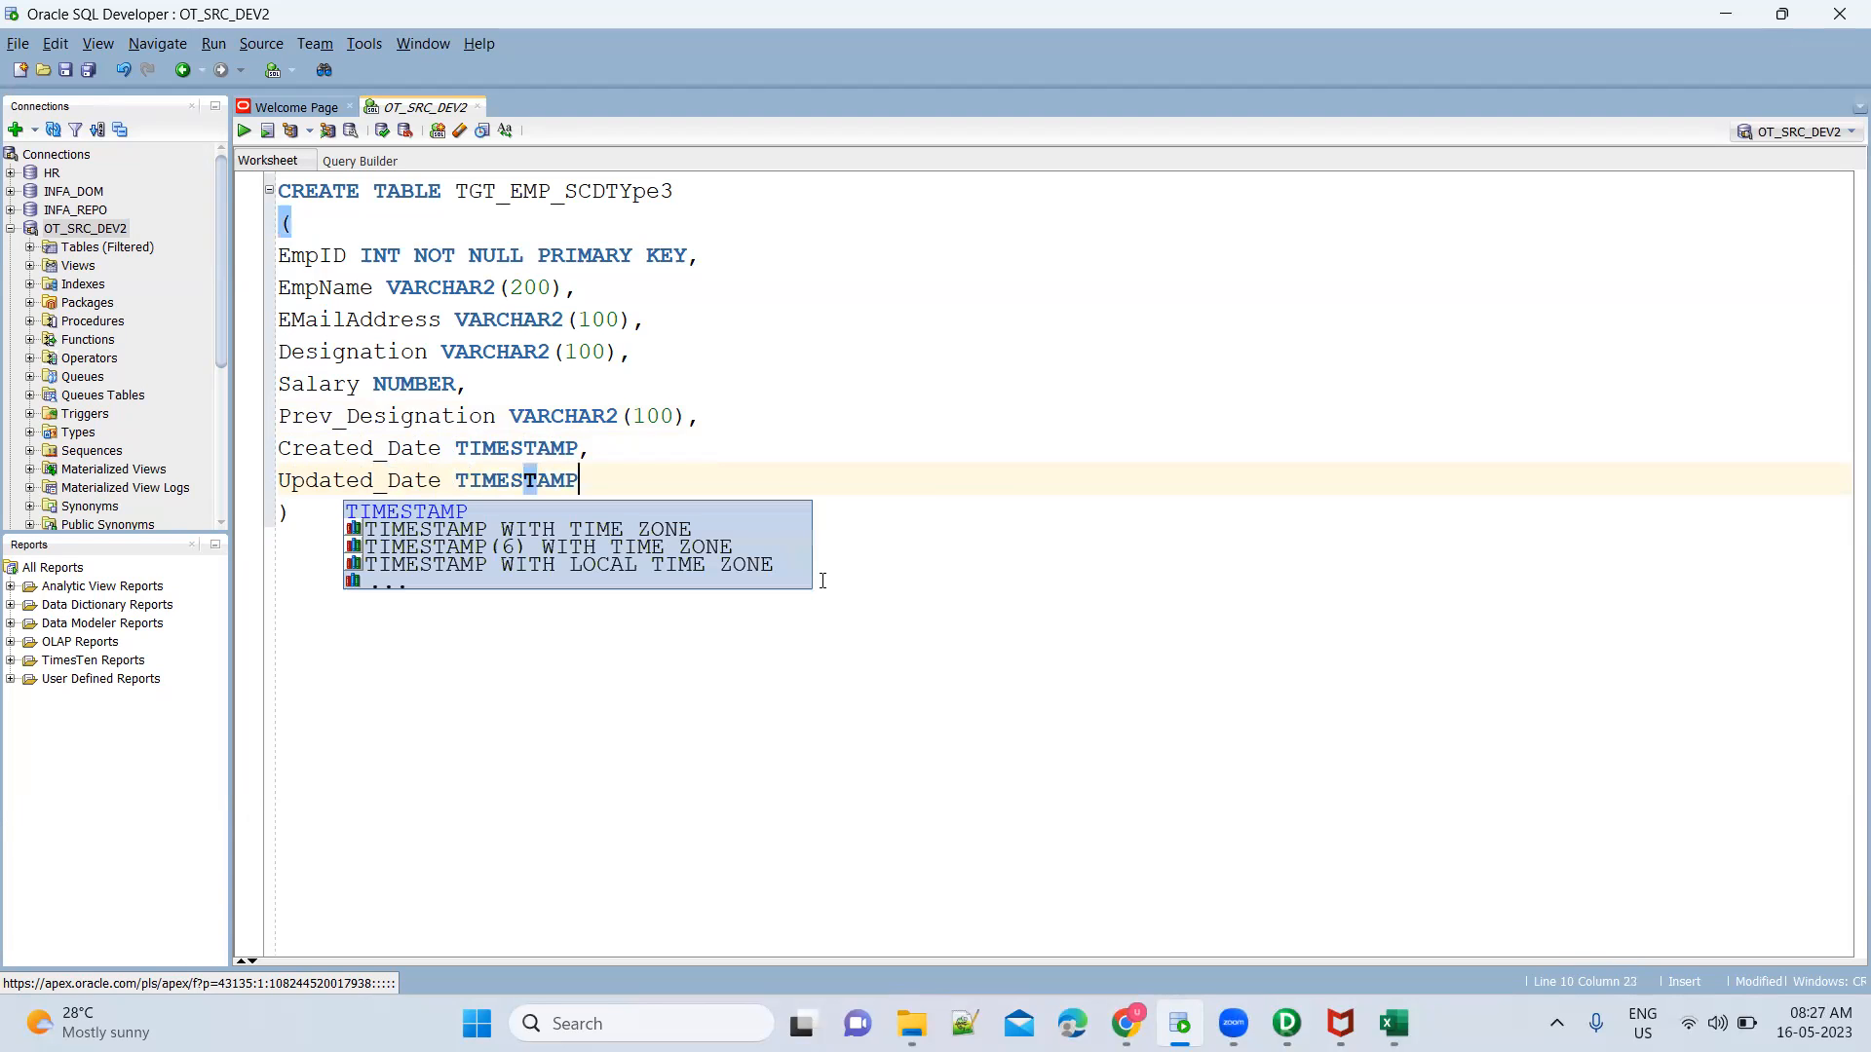
End the CREATE TABLE statement with a semicolon and run it to create TGT_EMP_SCDTYpe3
left_click(302, 516)
type(";")
key("ctrl+Return")
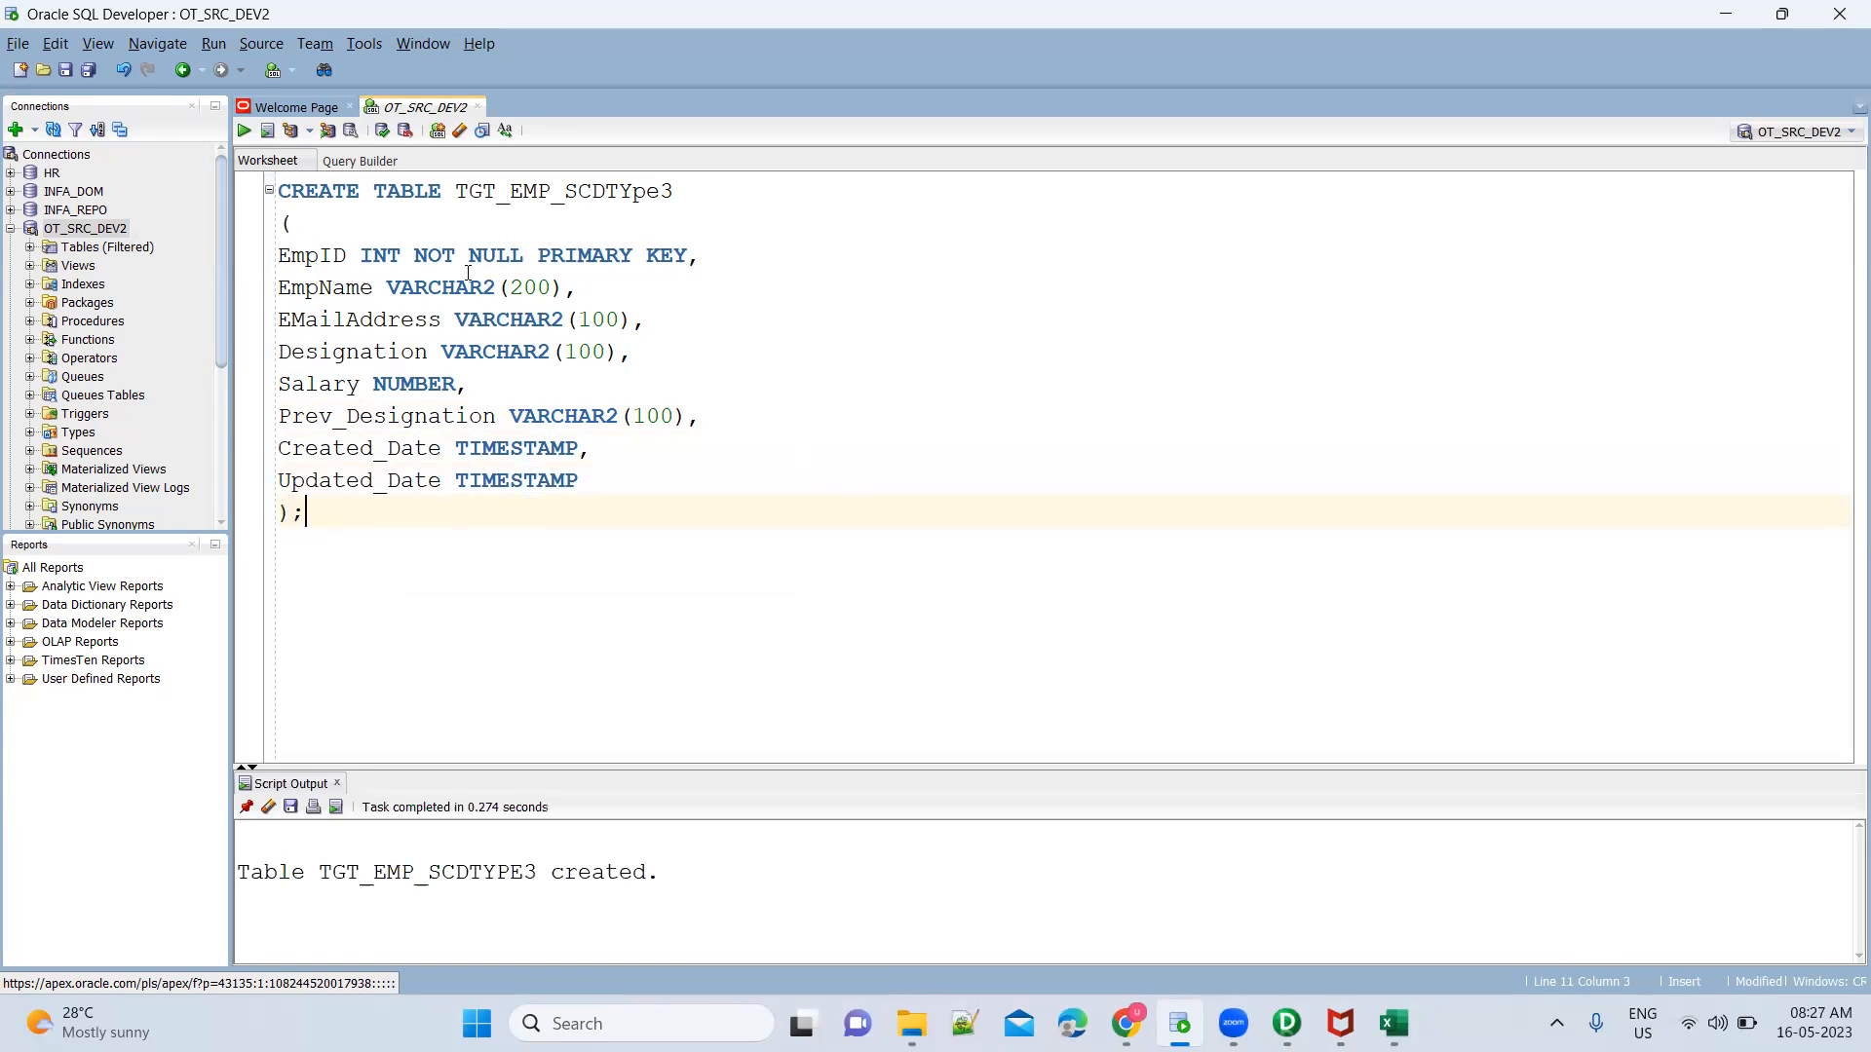
Write SELECT * FROM TGT_EMP_SCDTYpe3; below the CREATE TABLE statement and run the query
double_click(537, 191)
key("ctrl+c")
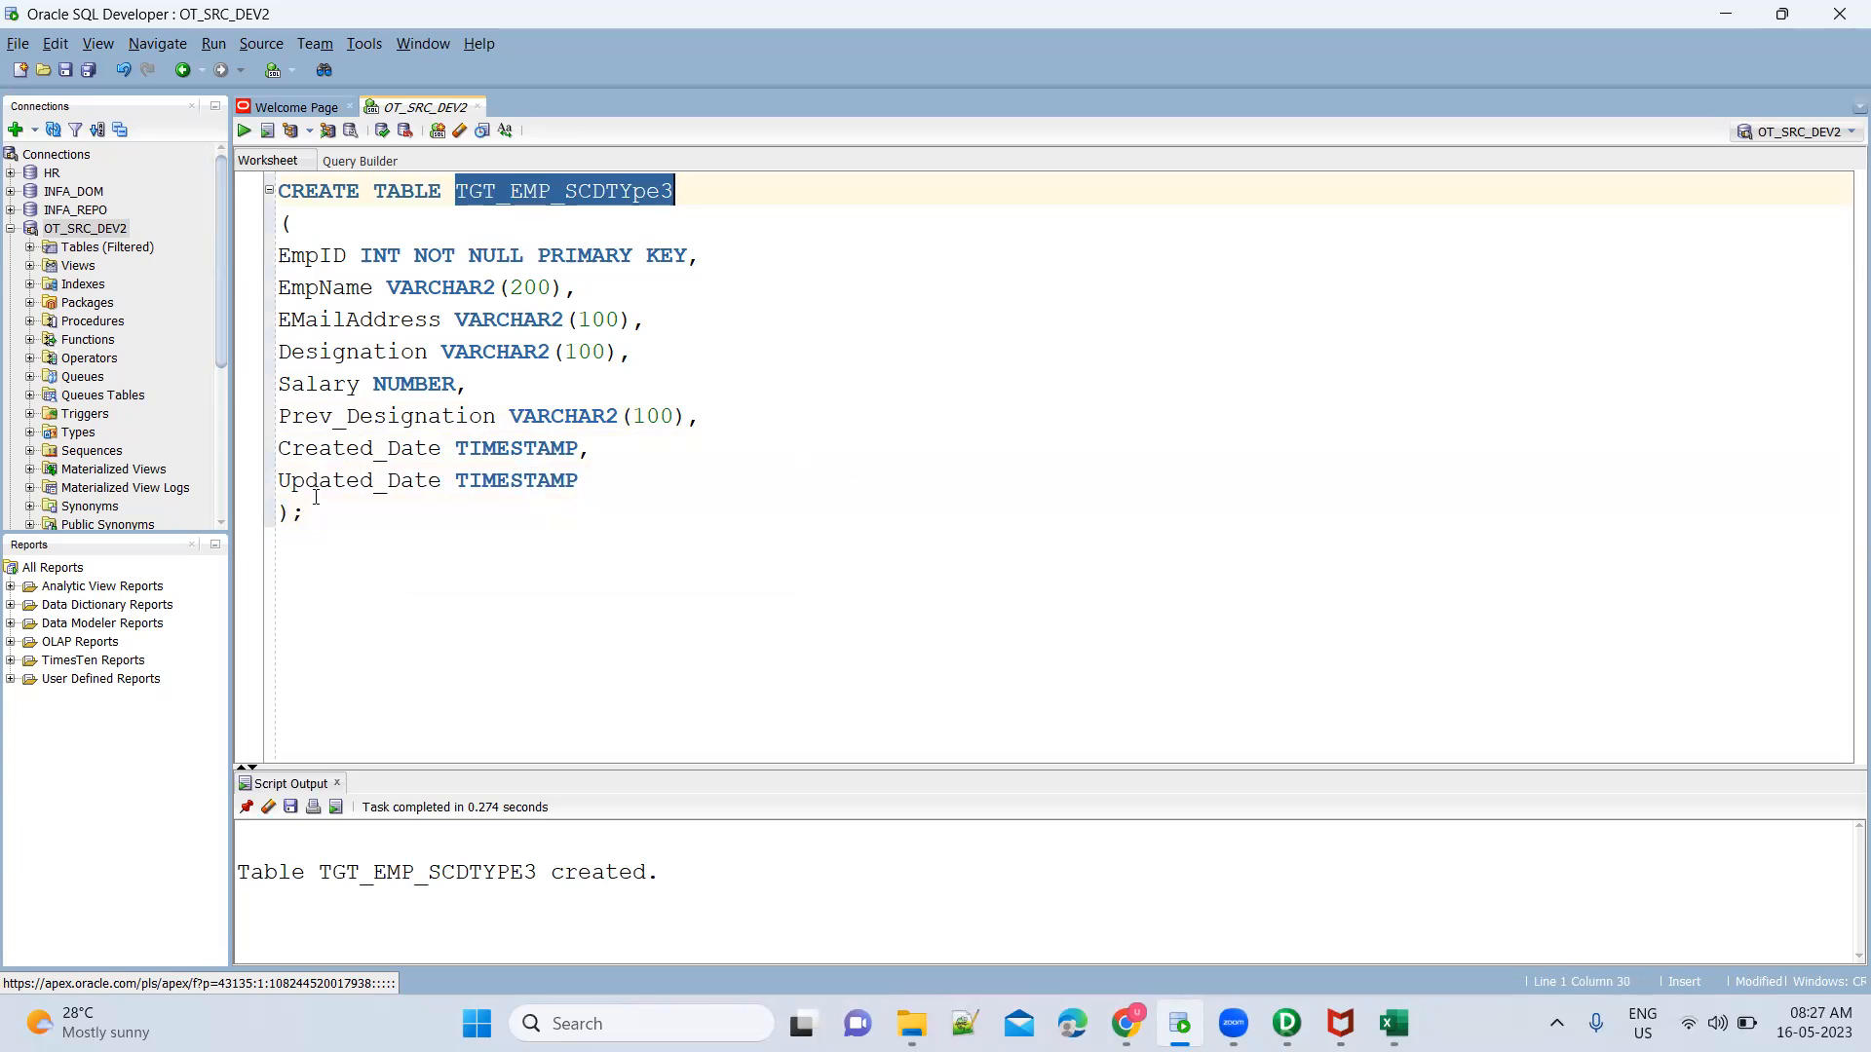
left_click(320, 517)
key("Return")
key("Return")
type("SE")
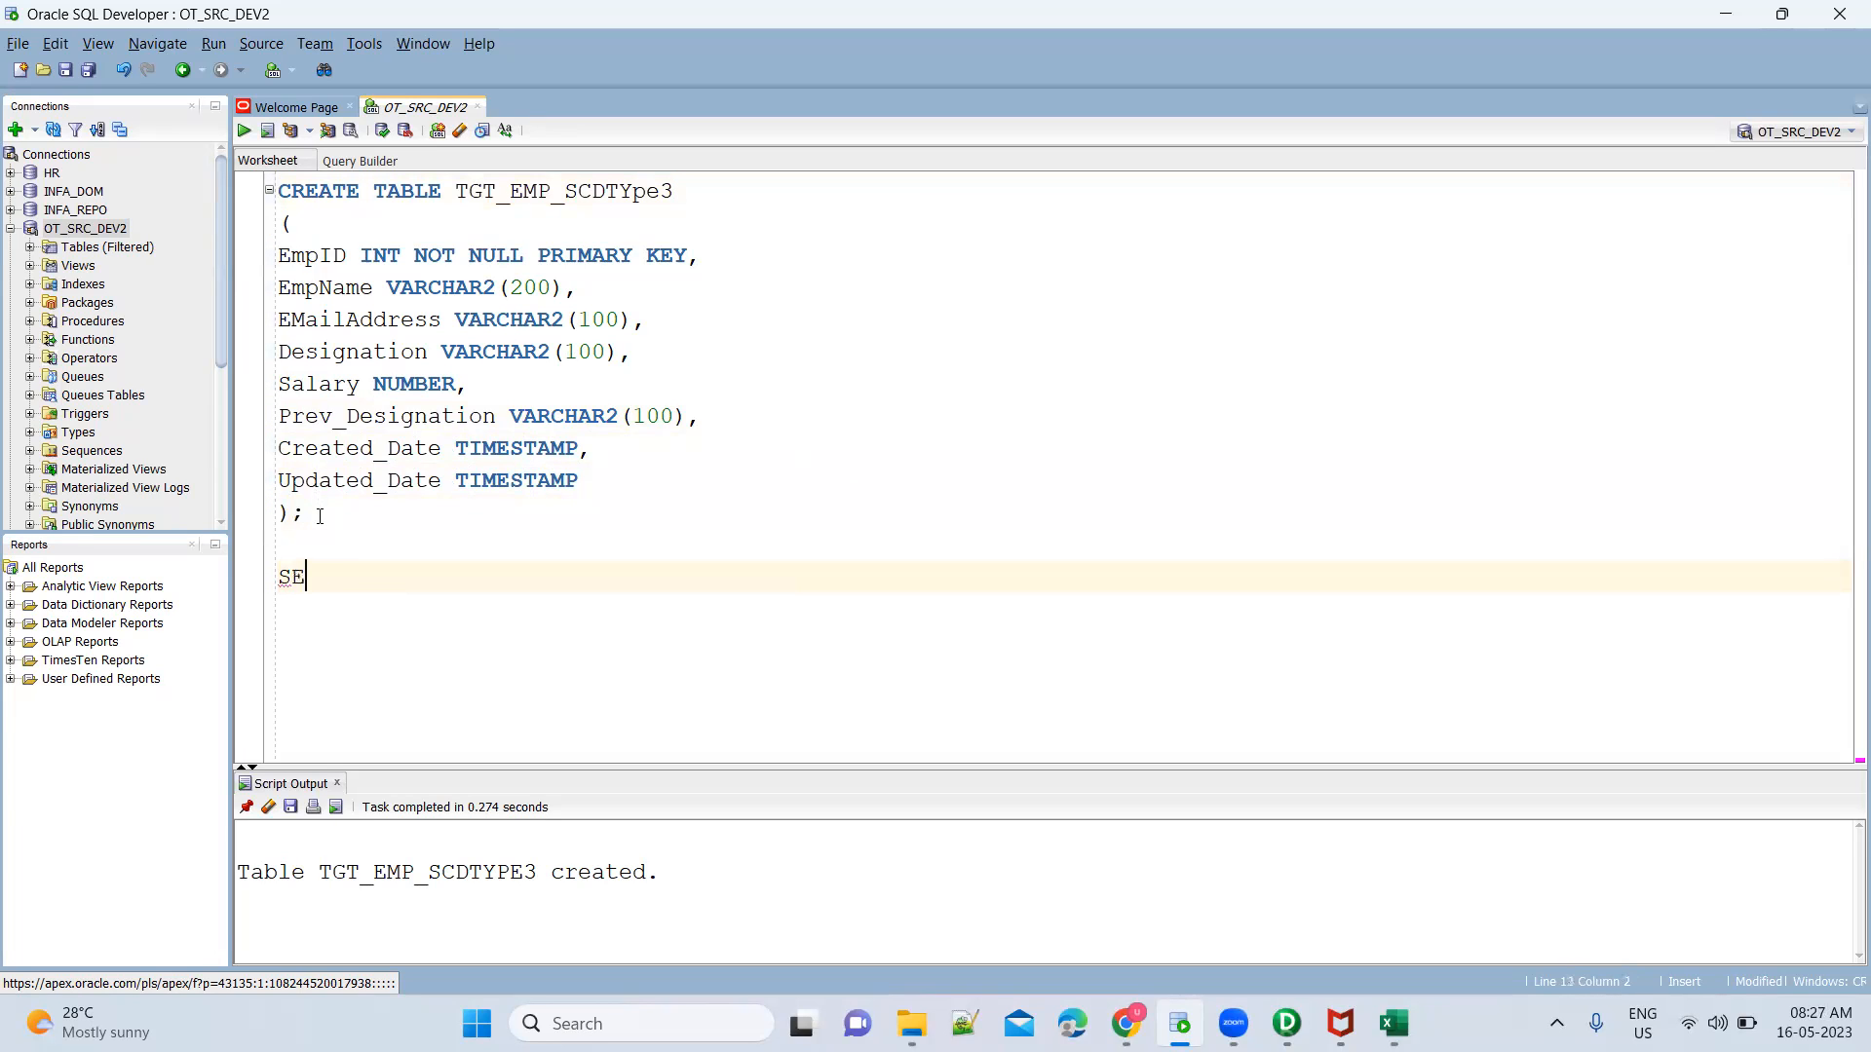
type("LECT * FROM")
key("ctrl+v")
type(";")
key("ctrl+Return")
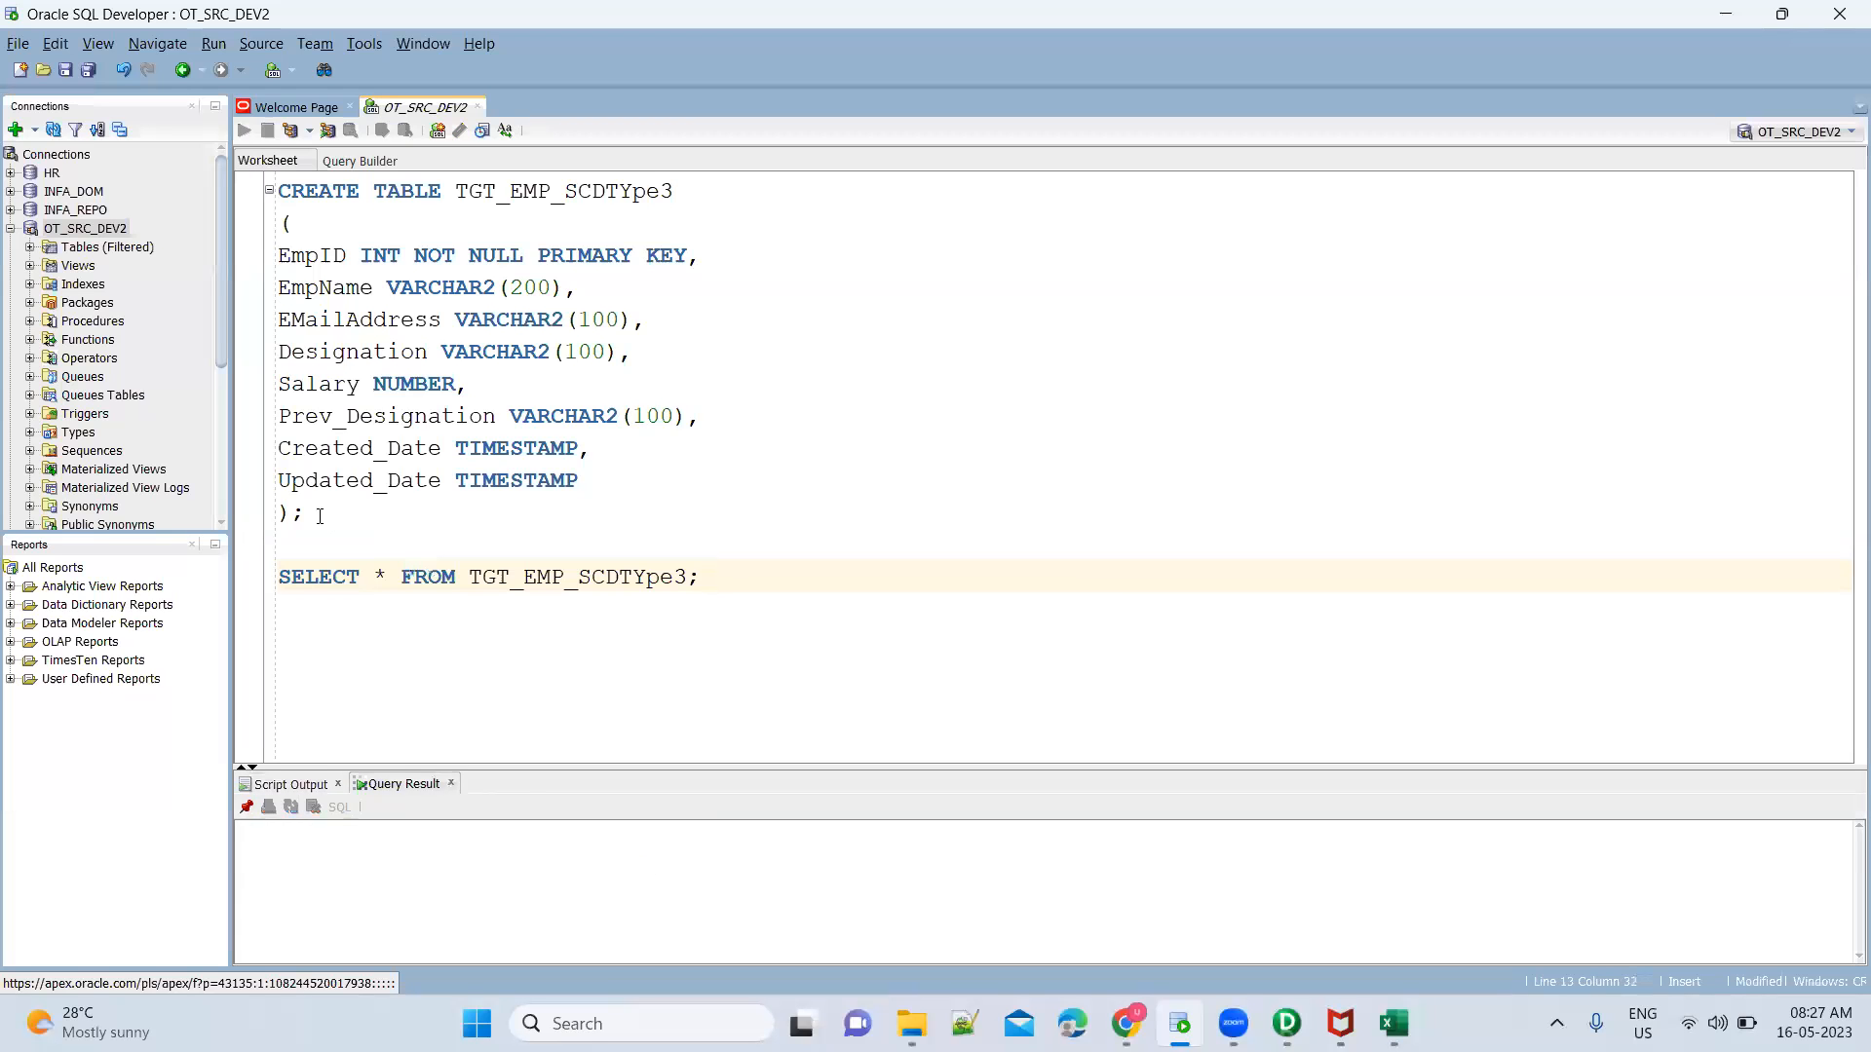
Switch to Informatica PowerCenter Designer, open the Target Designer and start importing a target from the database
key("alt+Tab")
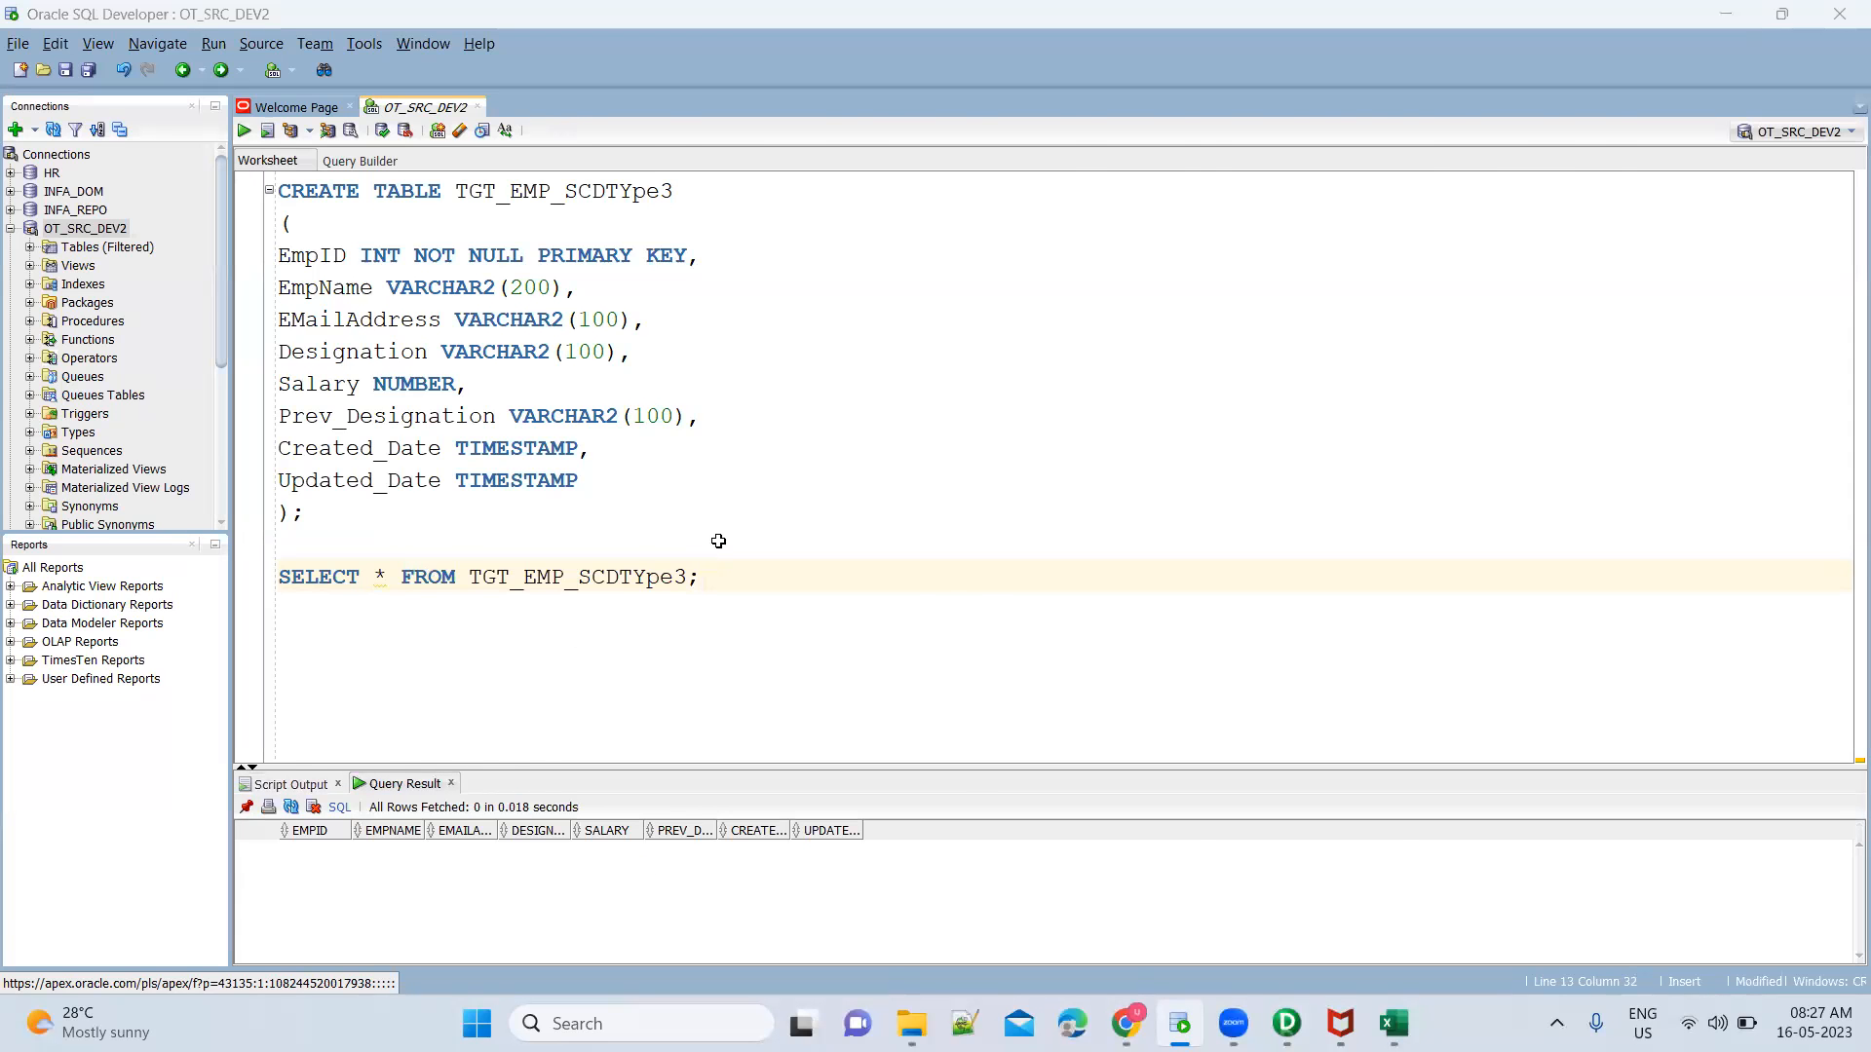
key("alt+Tab")
key("Tab")
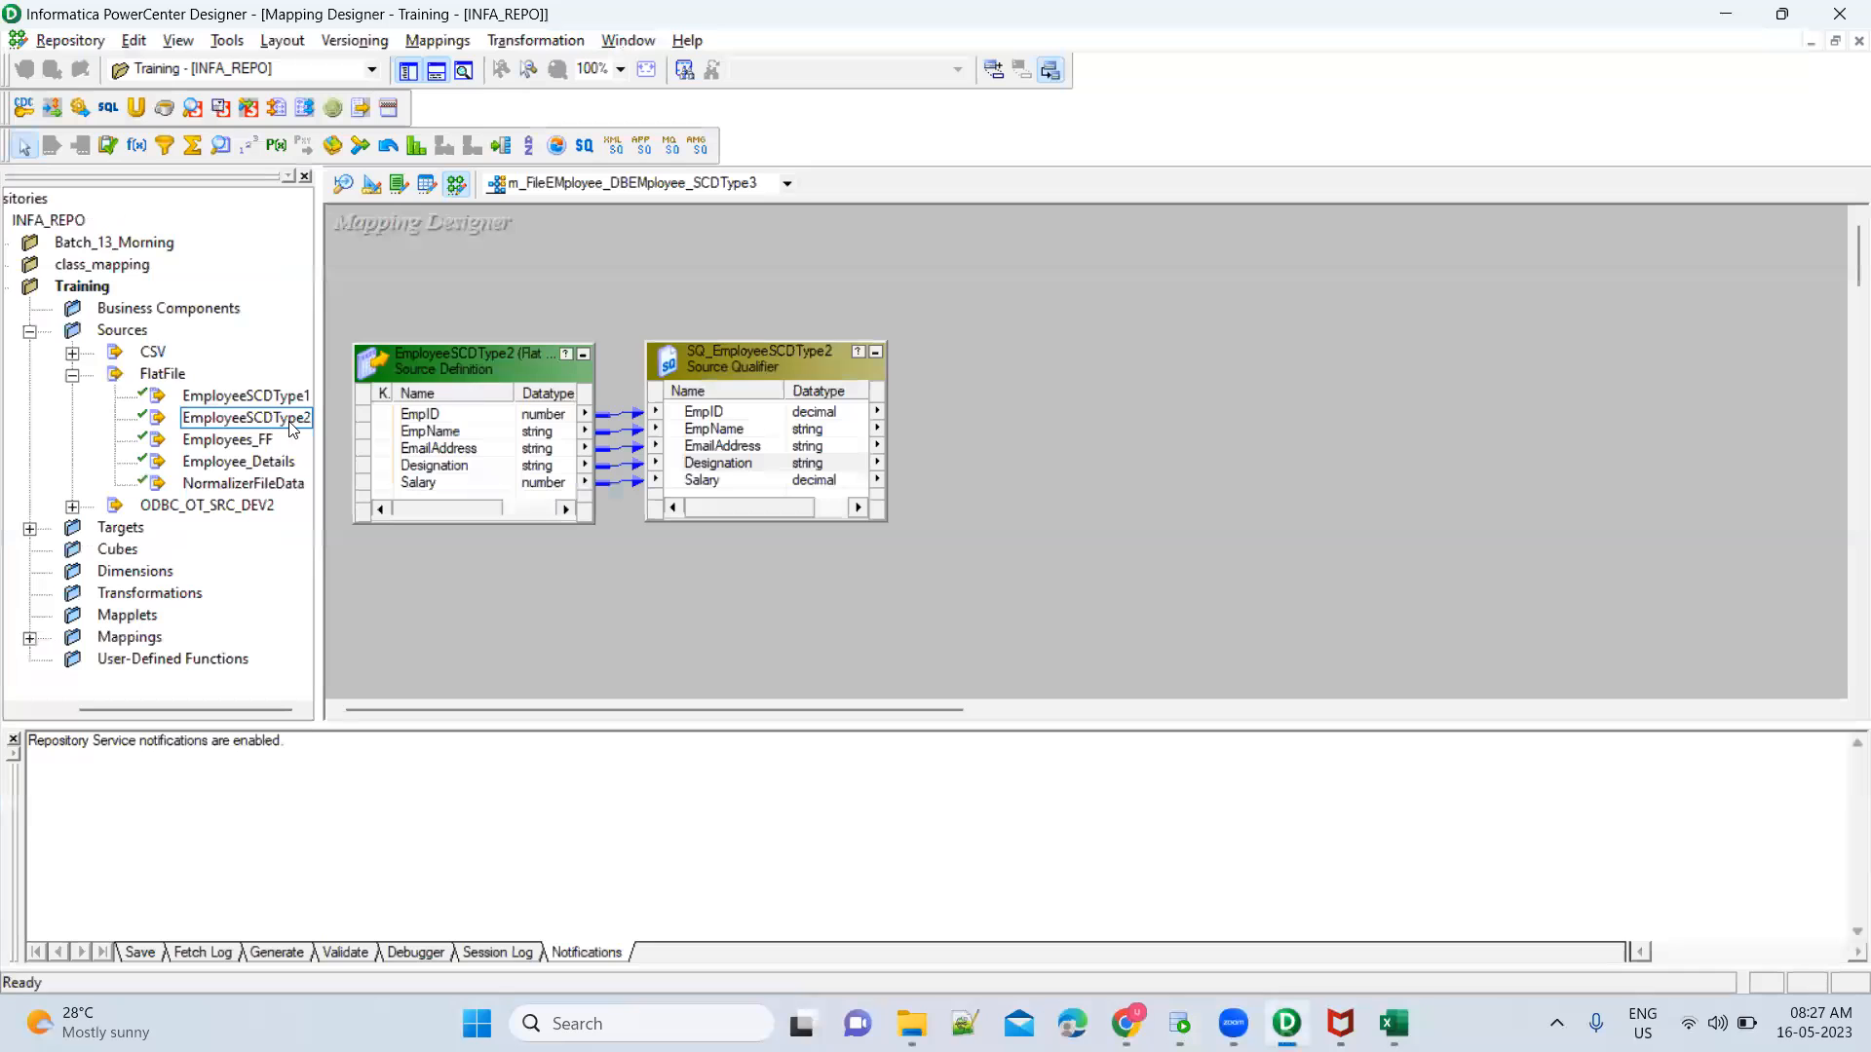
left_click(380, 191)
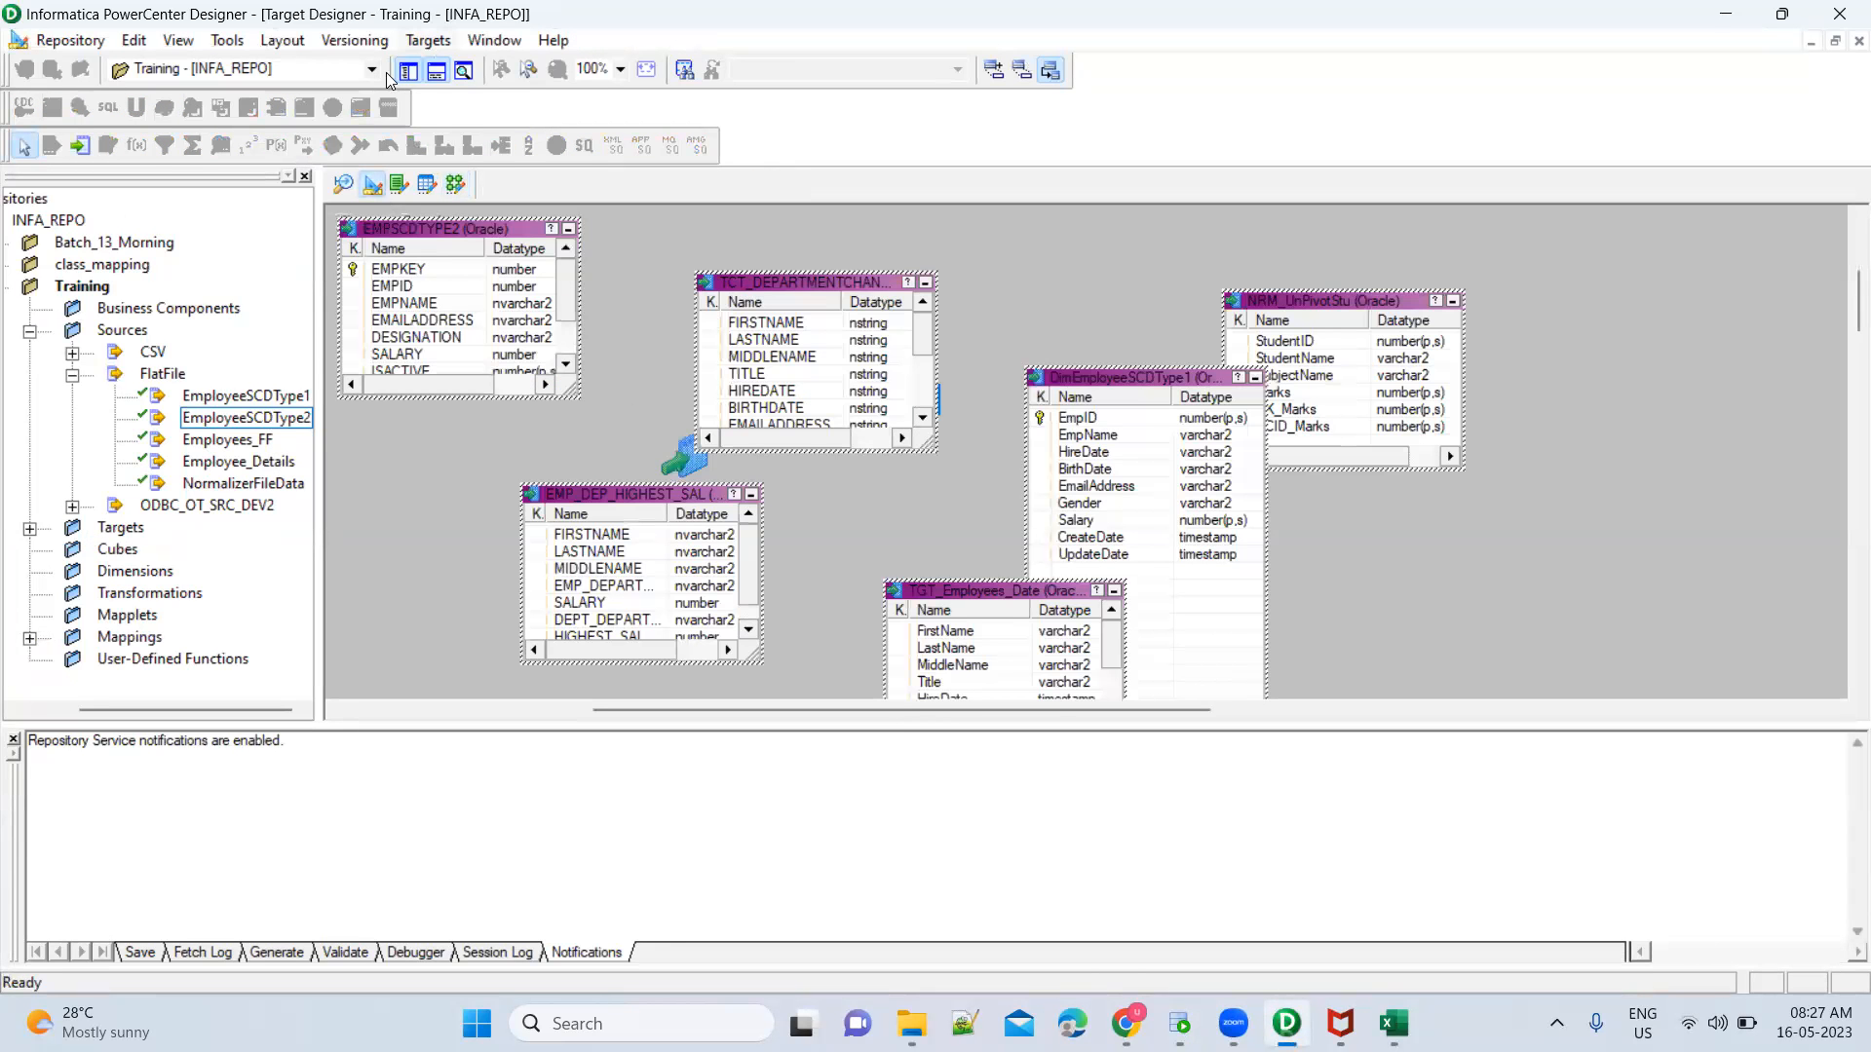
left_click(428, 39)
left_click(455, 68)
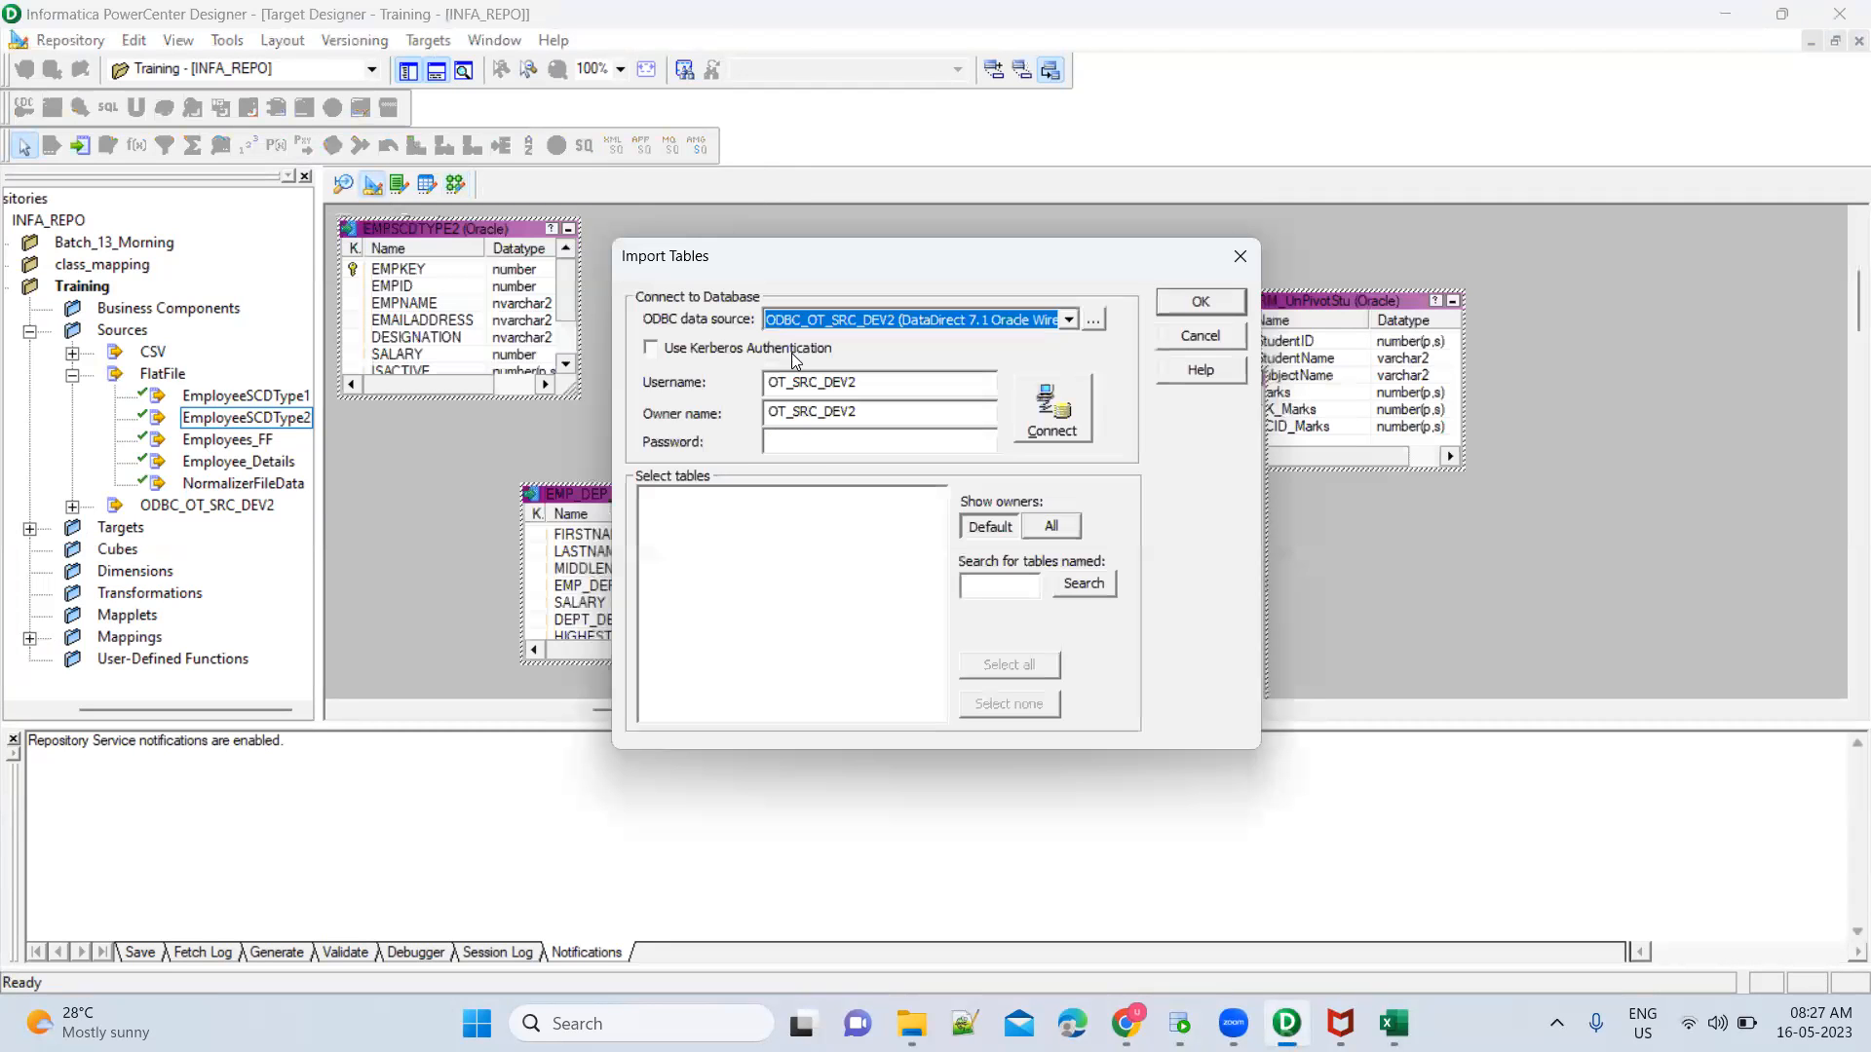
Try to connect to the ODBC_OT_SRC_DEV2 data source by entering the database password
left_click(834, 438)
type("*****")
key("Return")
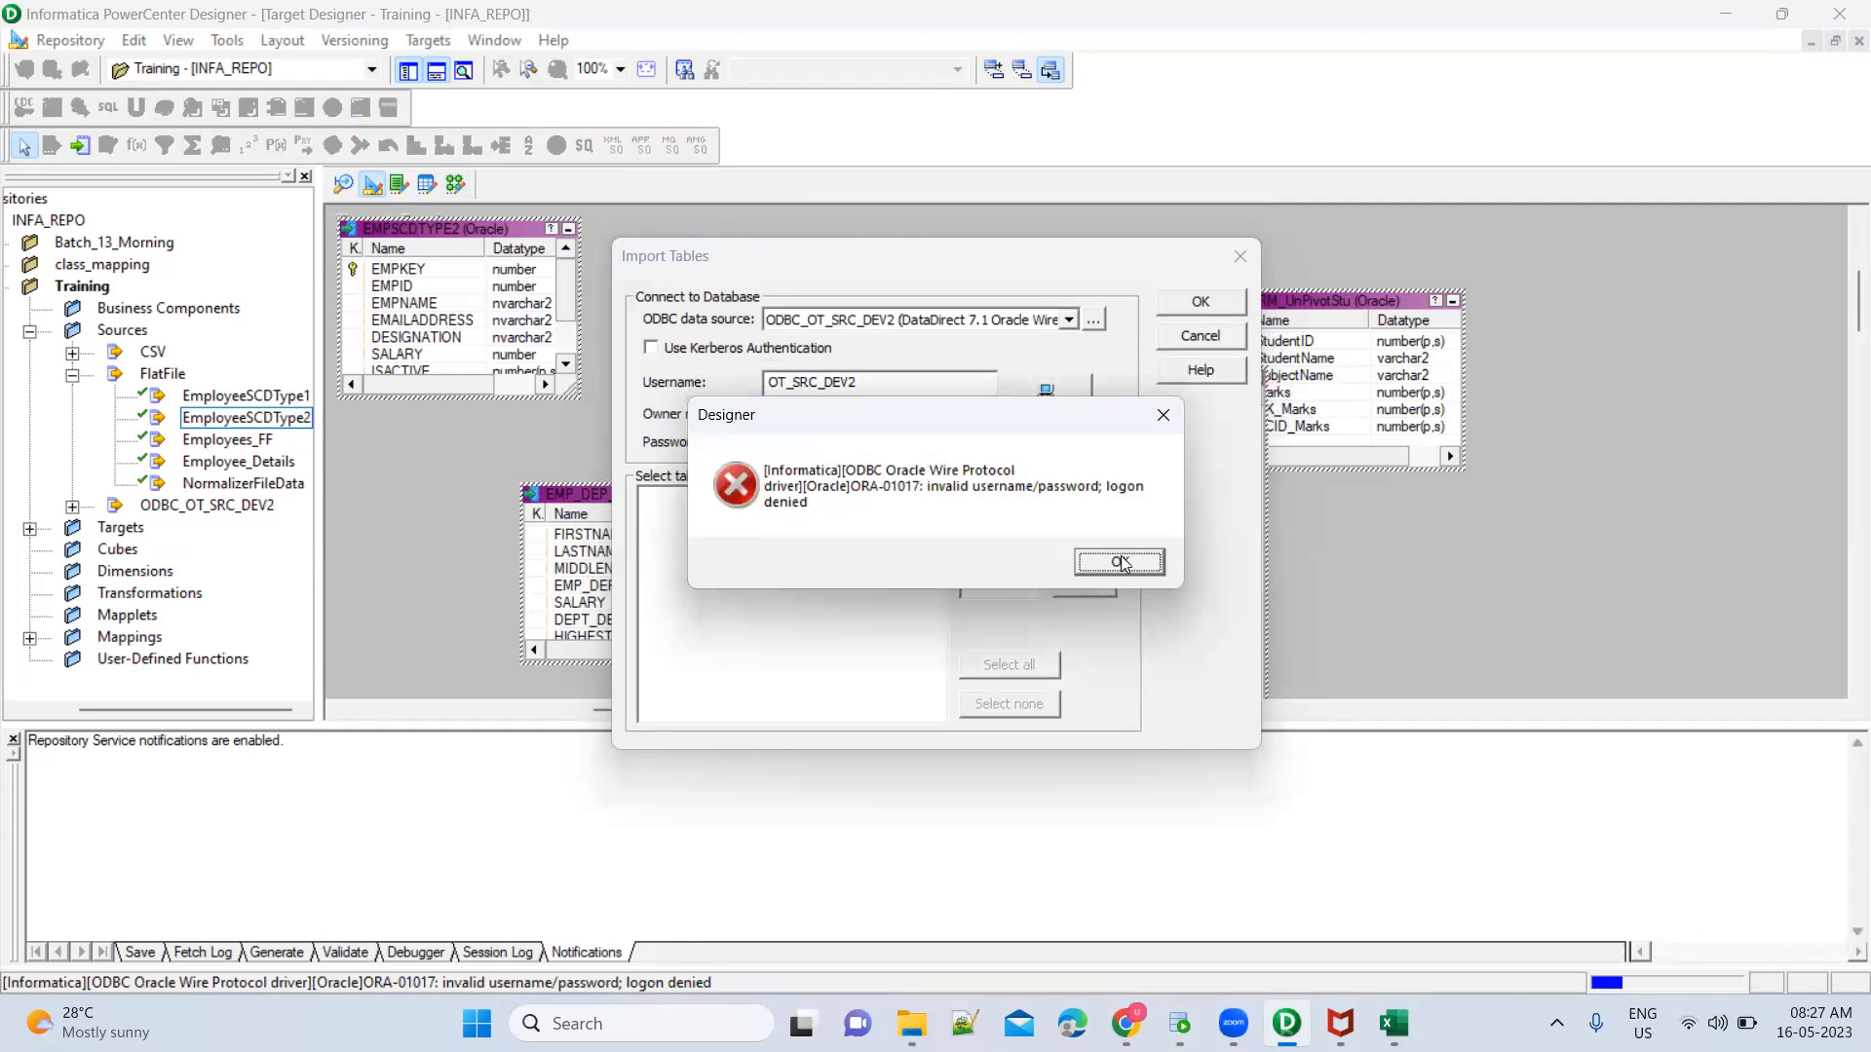
left_click(1109, 563)
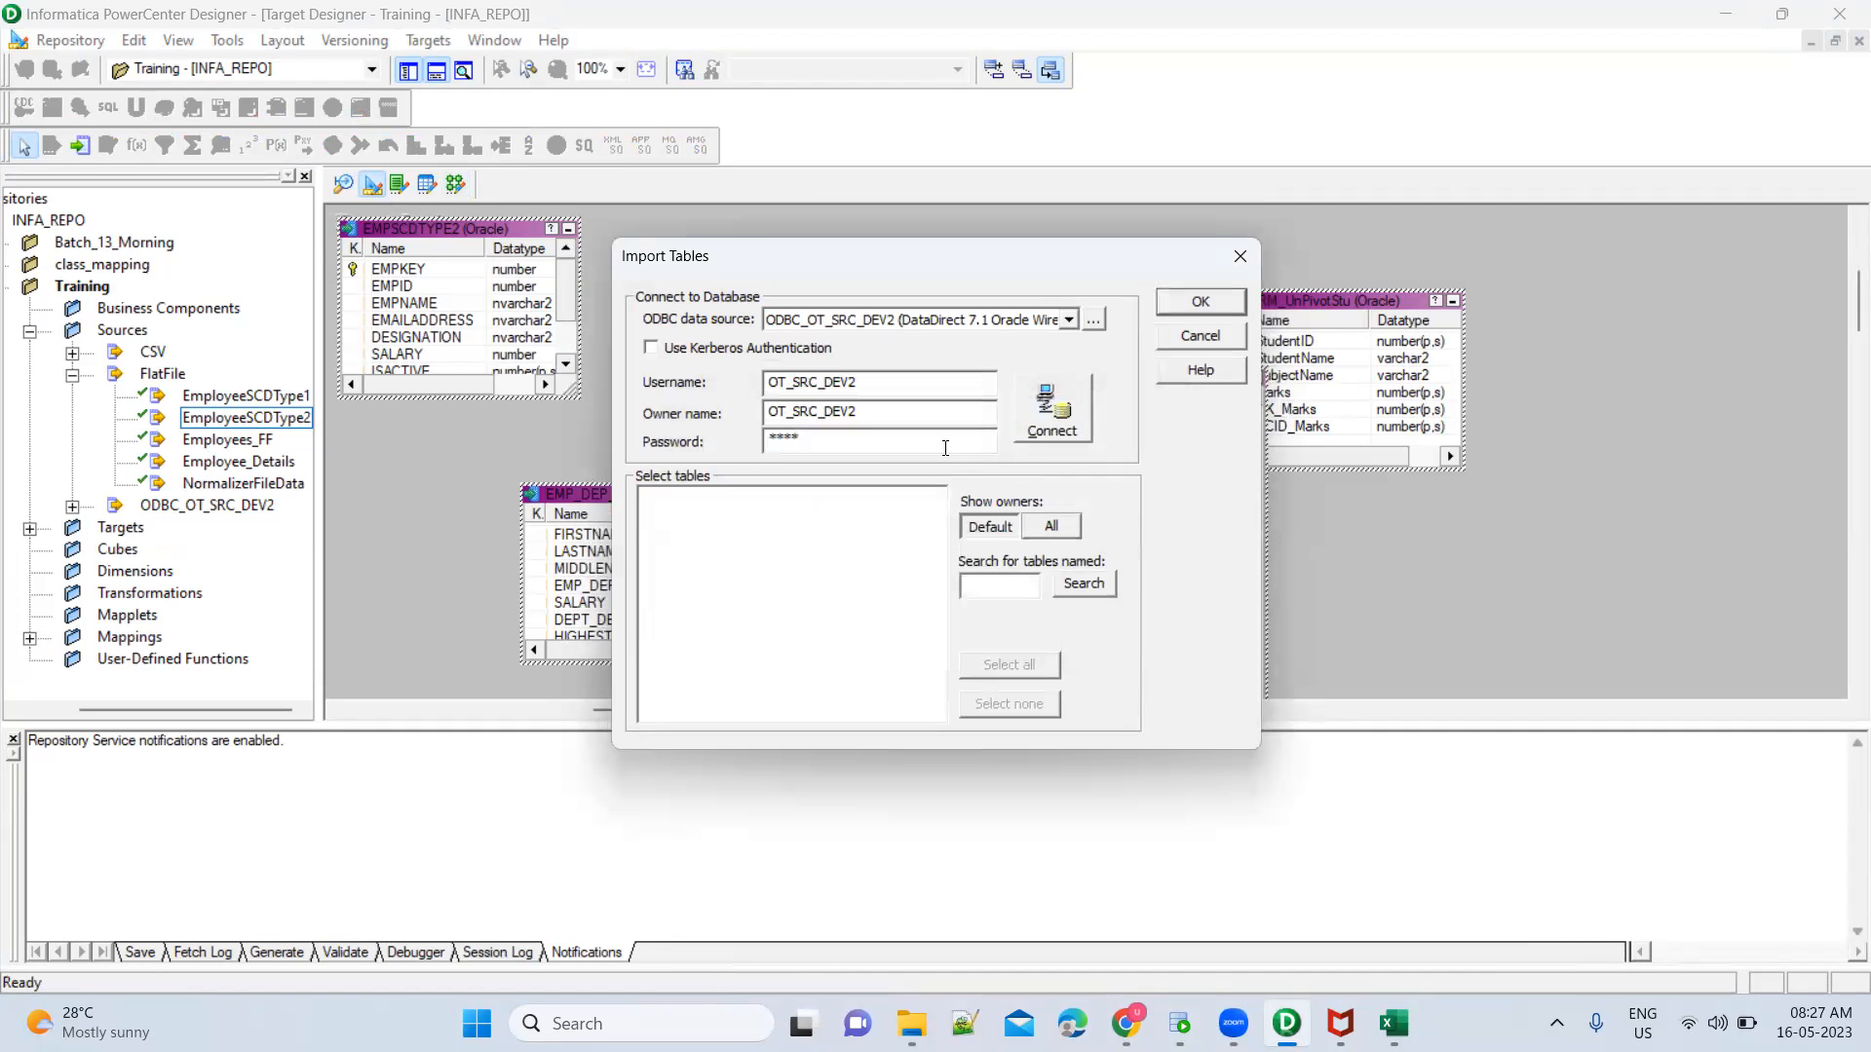
Re-enter the database password and connect to the ODBC_OT_SRC_DEV2 data source
key("BackSpace")
key("BackSpace")
key("BackSpace")
type("****")
left_click(1055, 405)
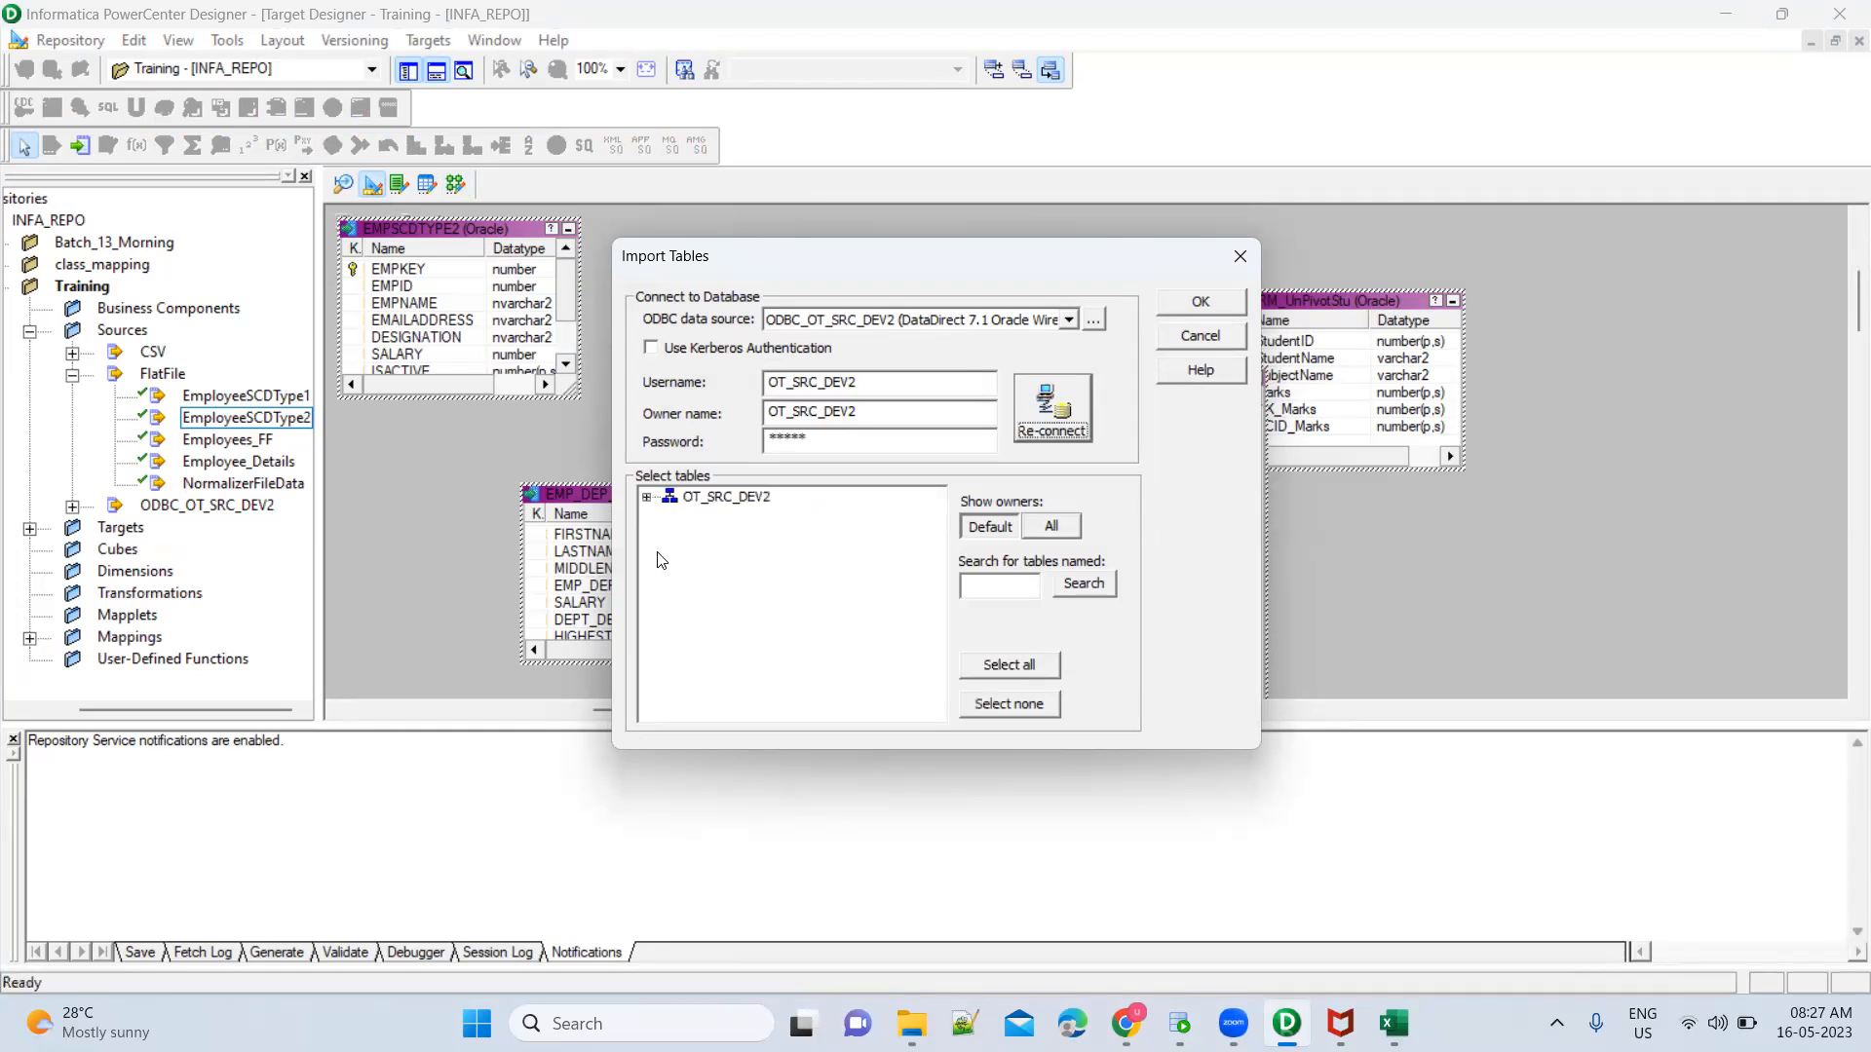
Import the TGT_EMP_SCDTYPE3 table from OT_SRC_DEV2 as a target definition and review its columns
left_click(646, 499)
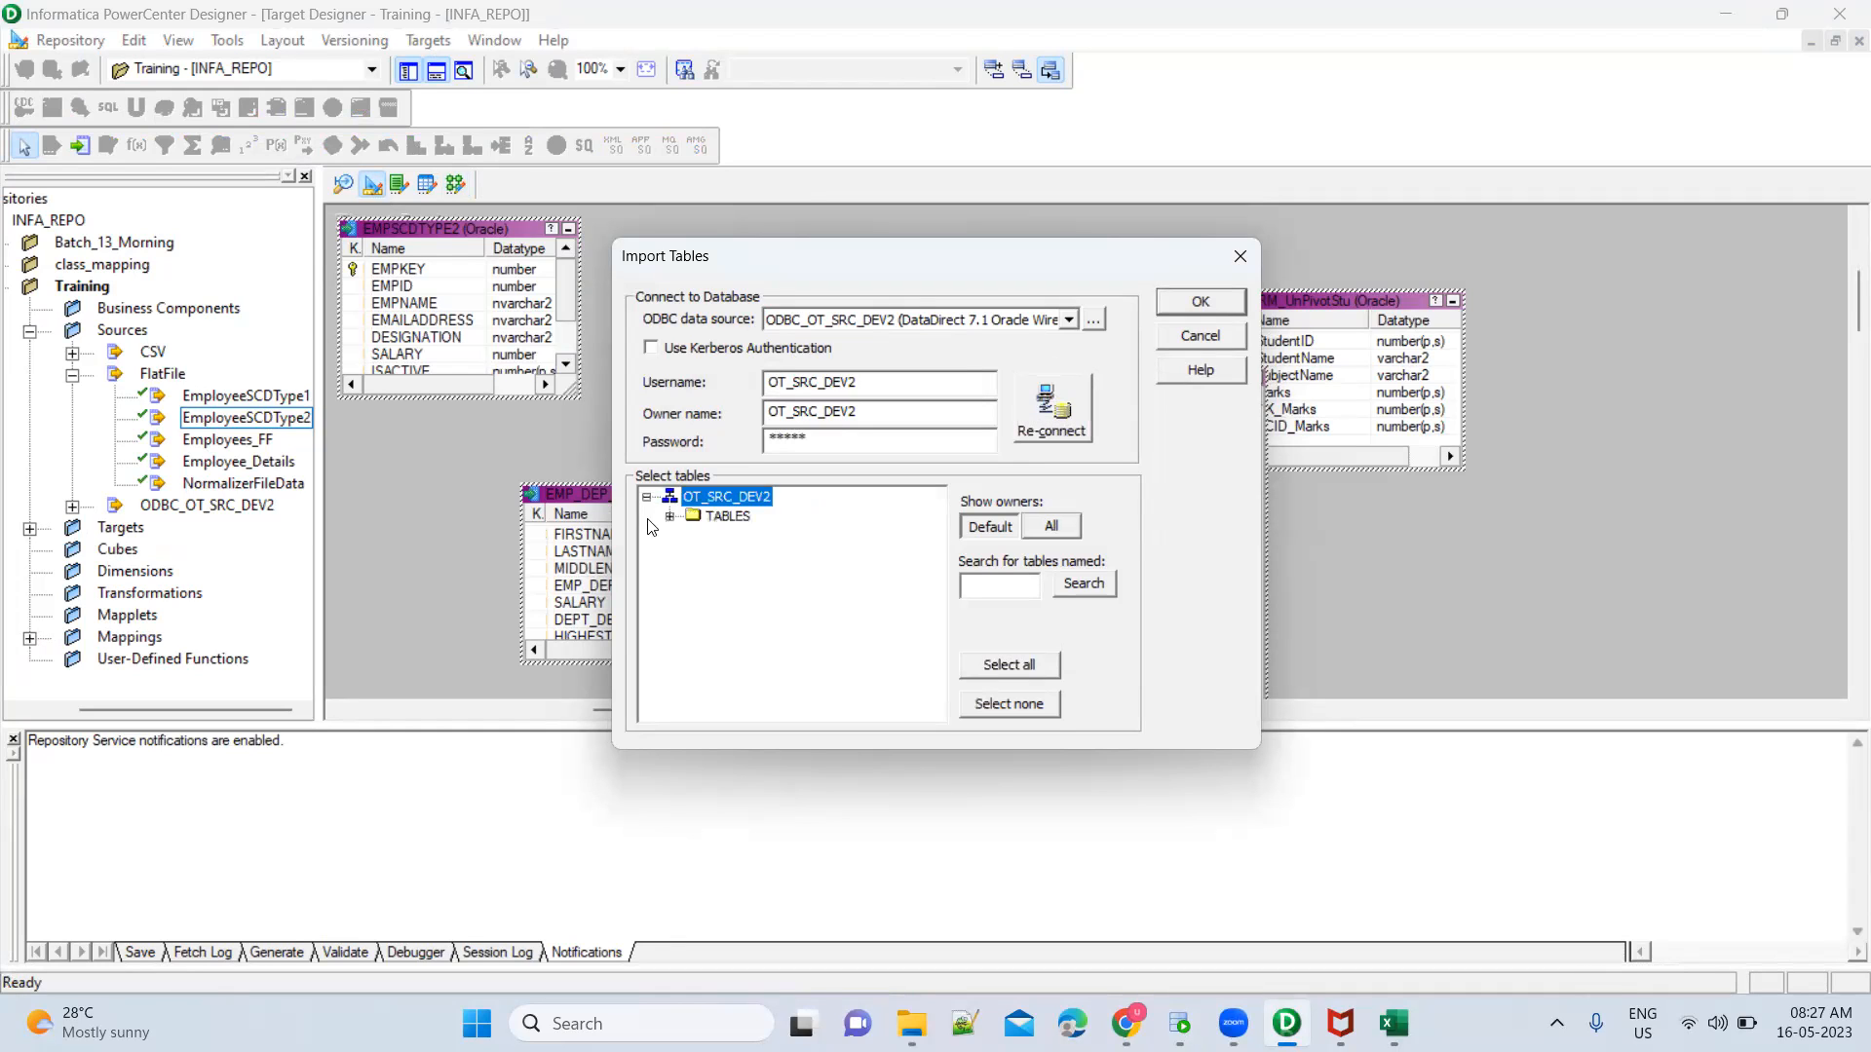
left_click(669, 517)
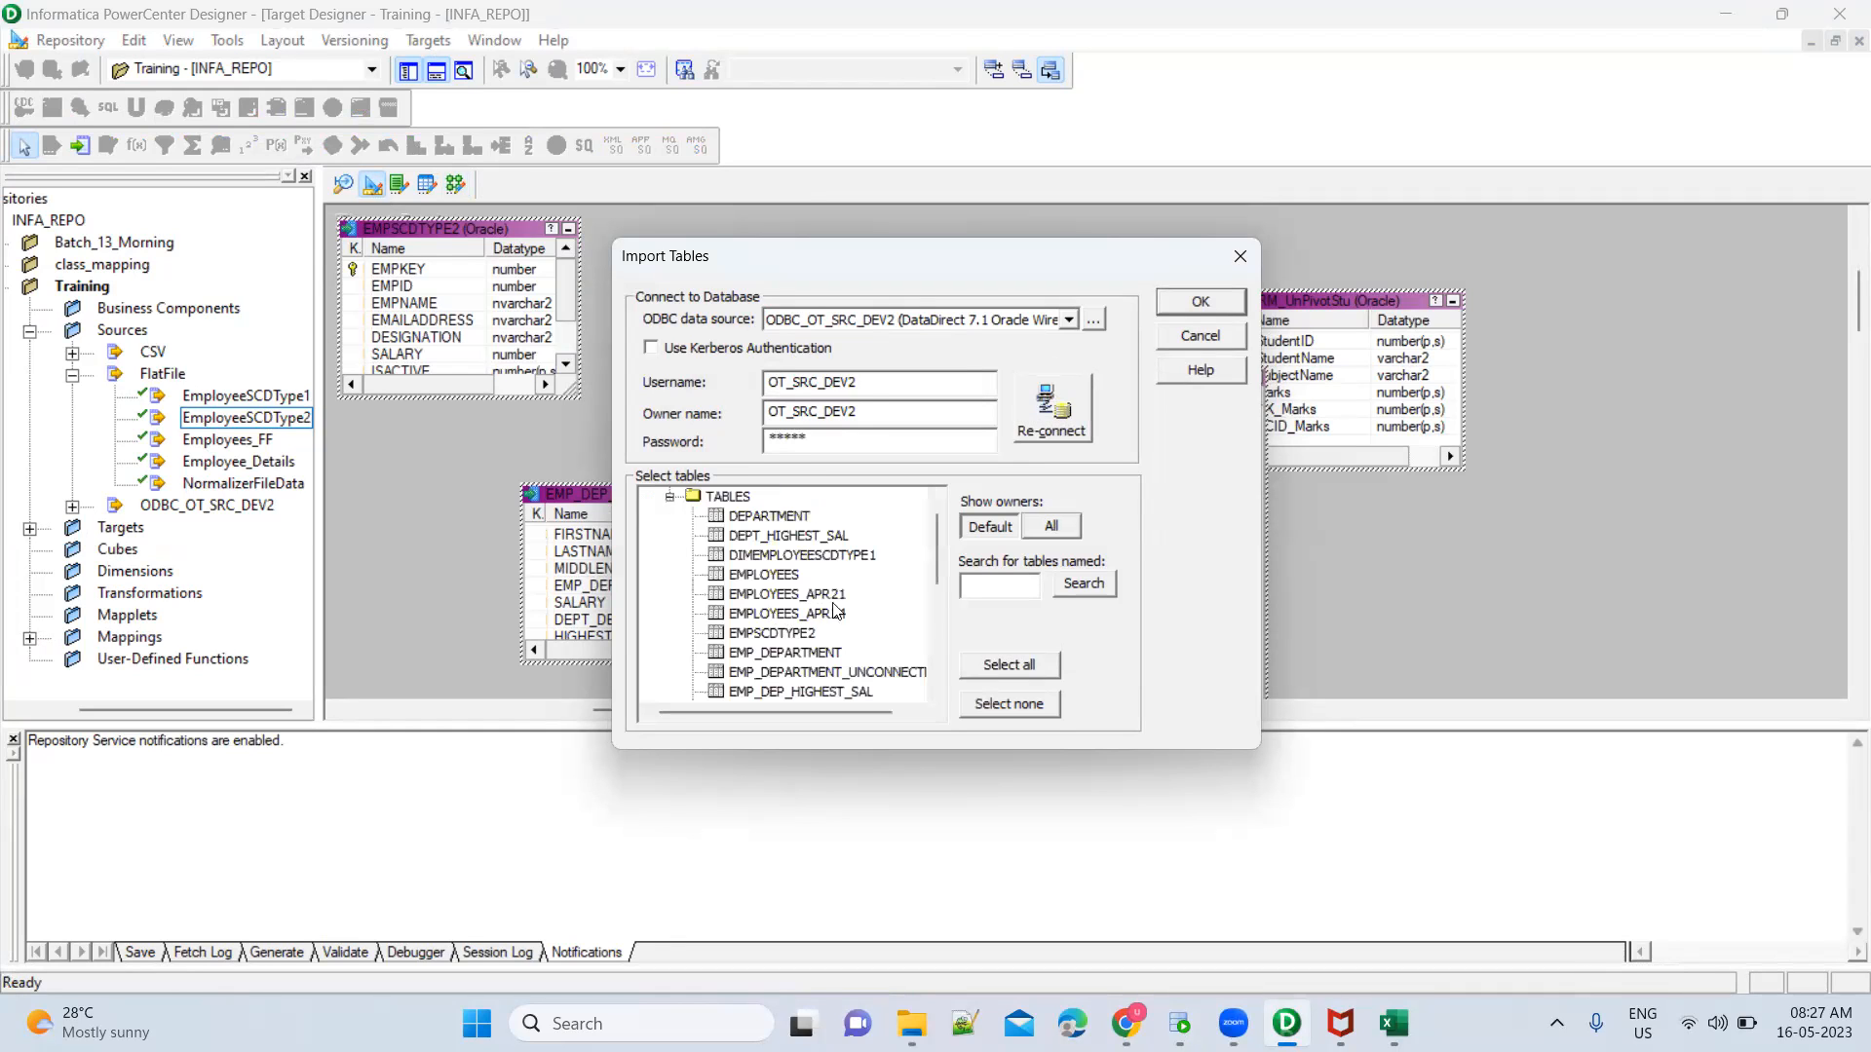
scroll(873, 630, "down", 3)
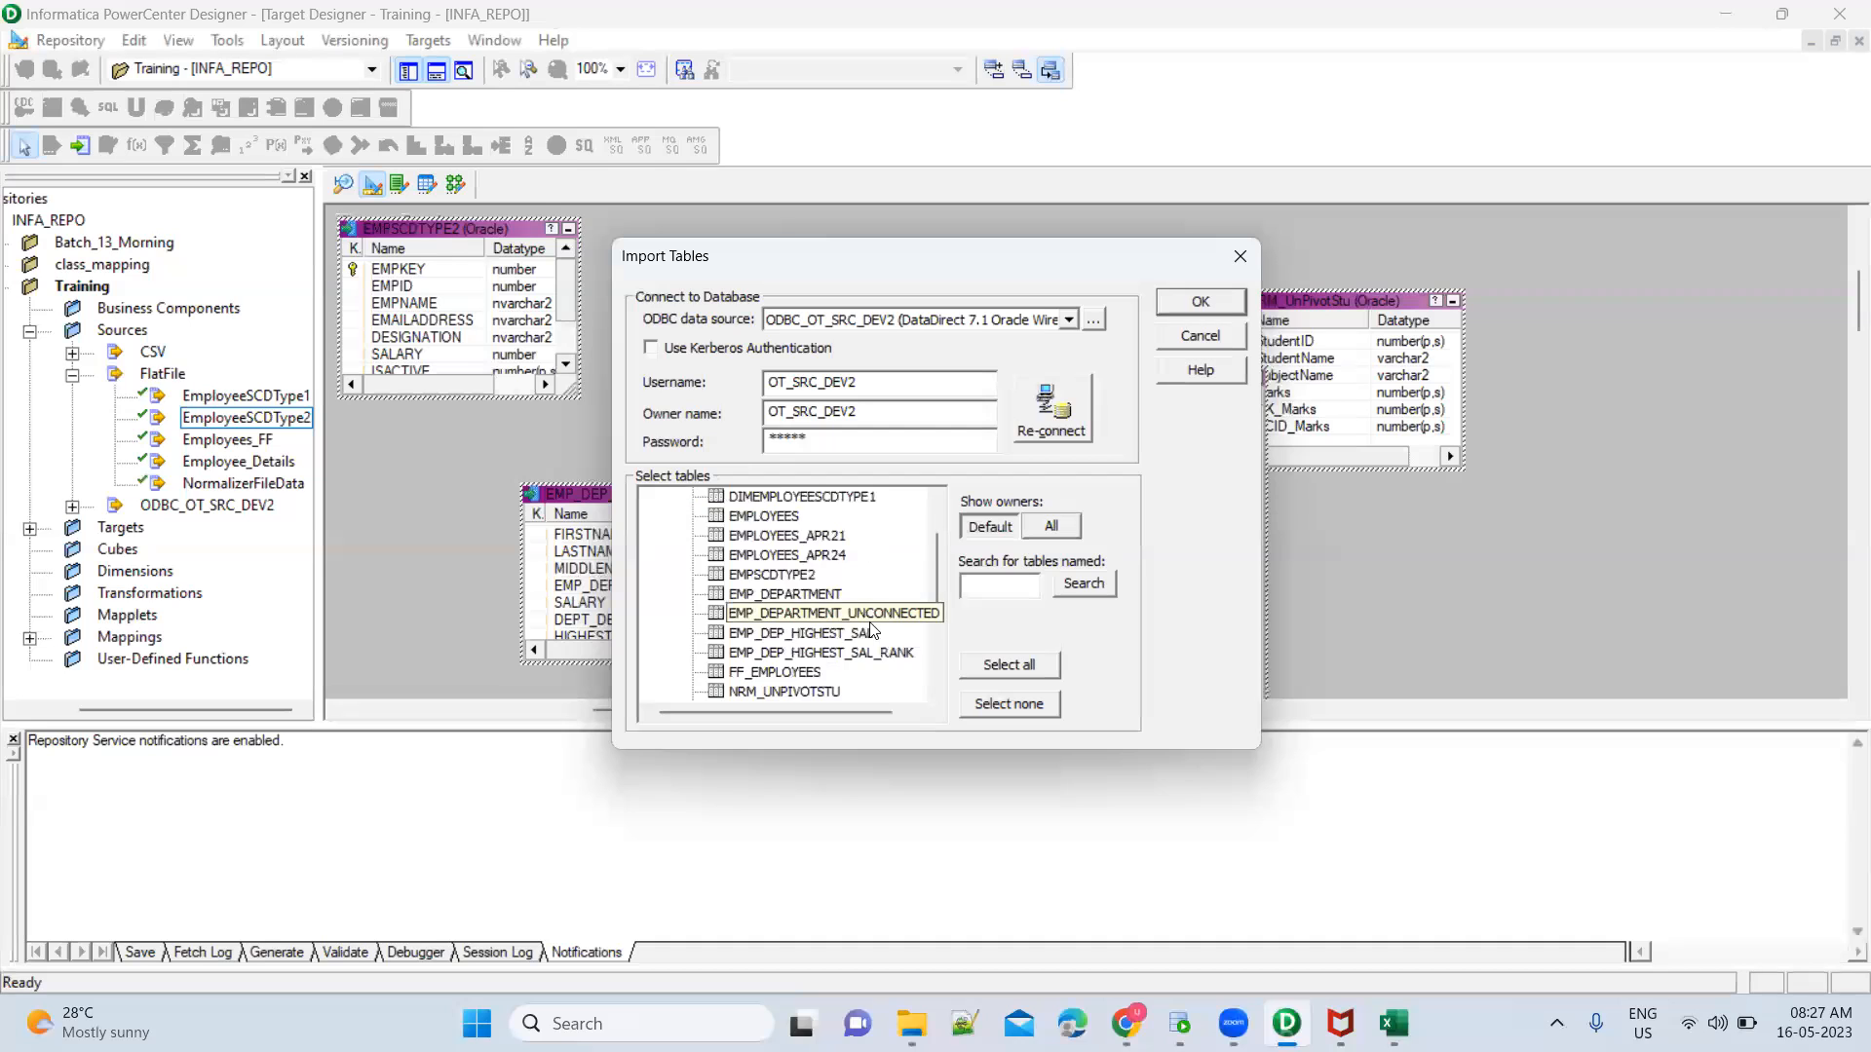
scroll(873, 630, "down", 2)
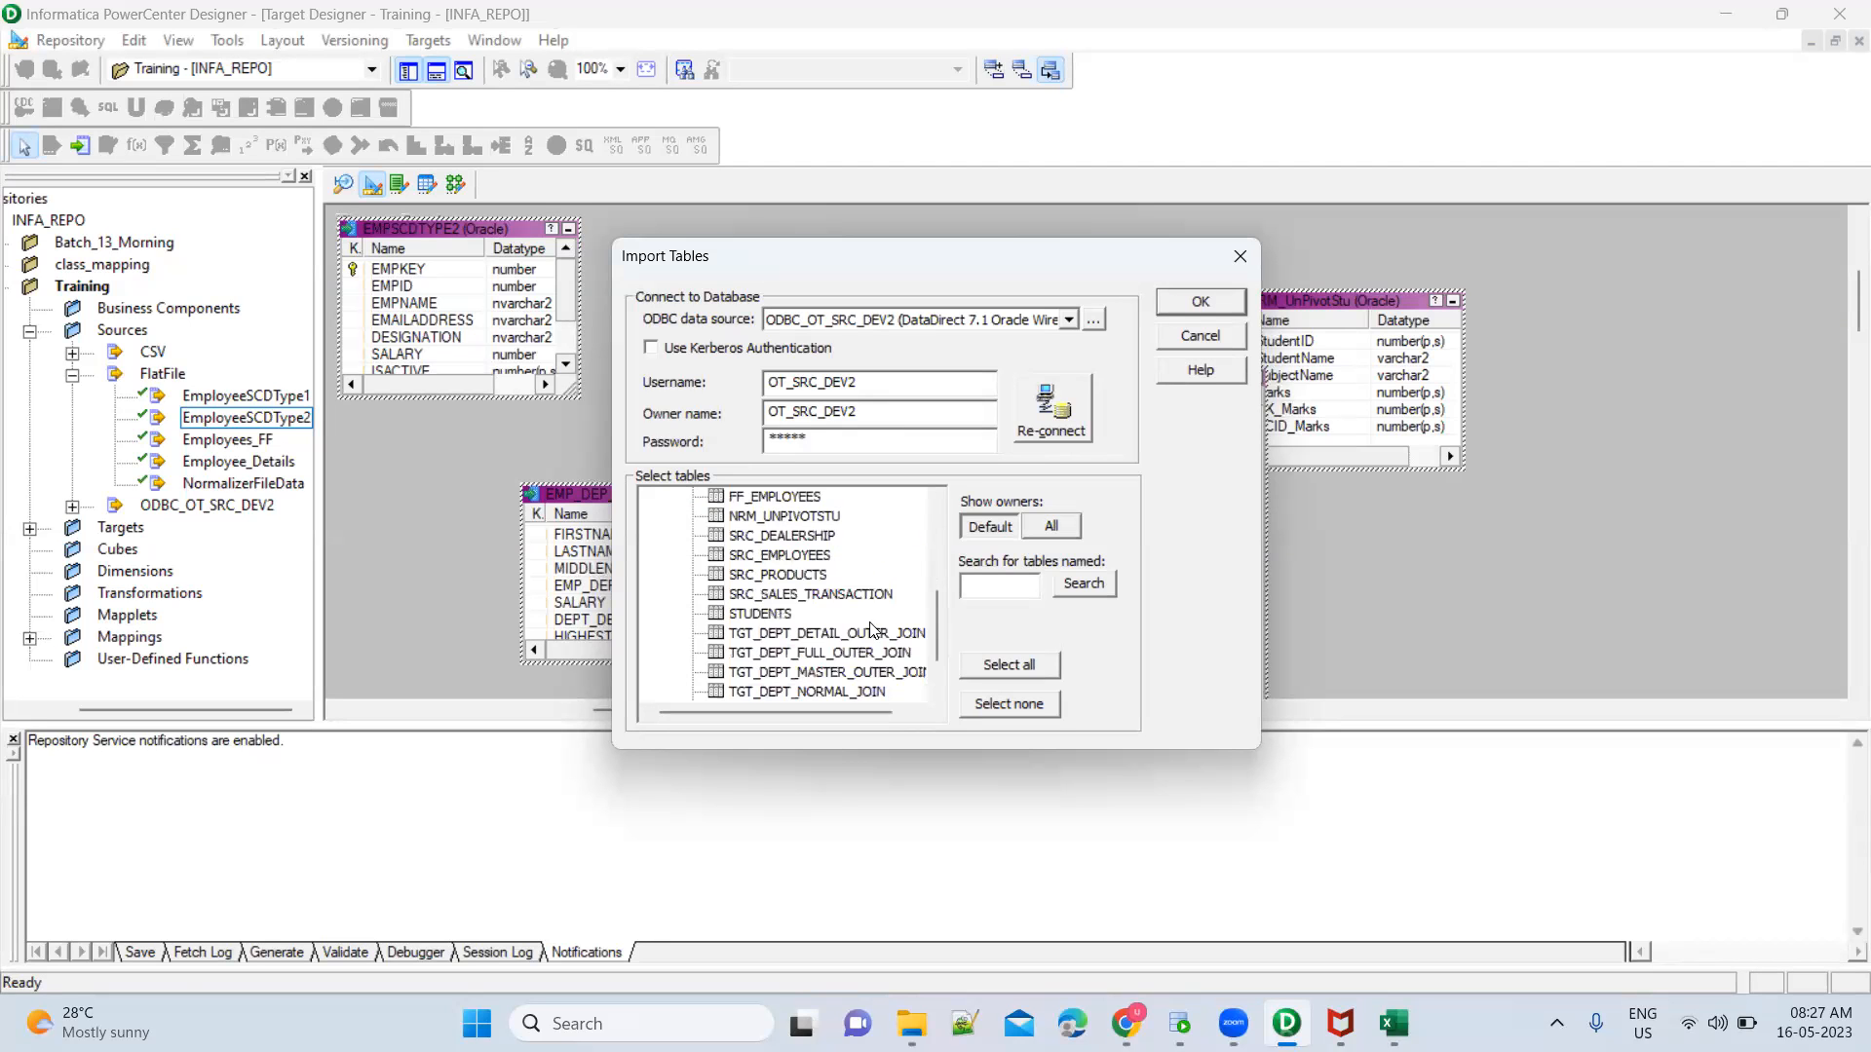
scroll(873, 630, "up", 5)
scroll(872, 630, "down", 5)
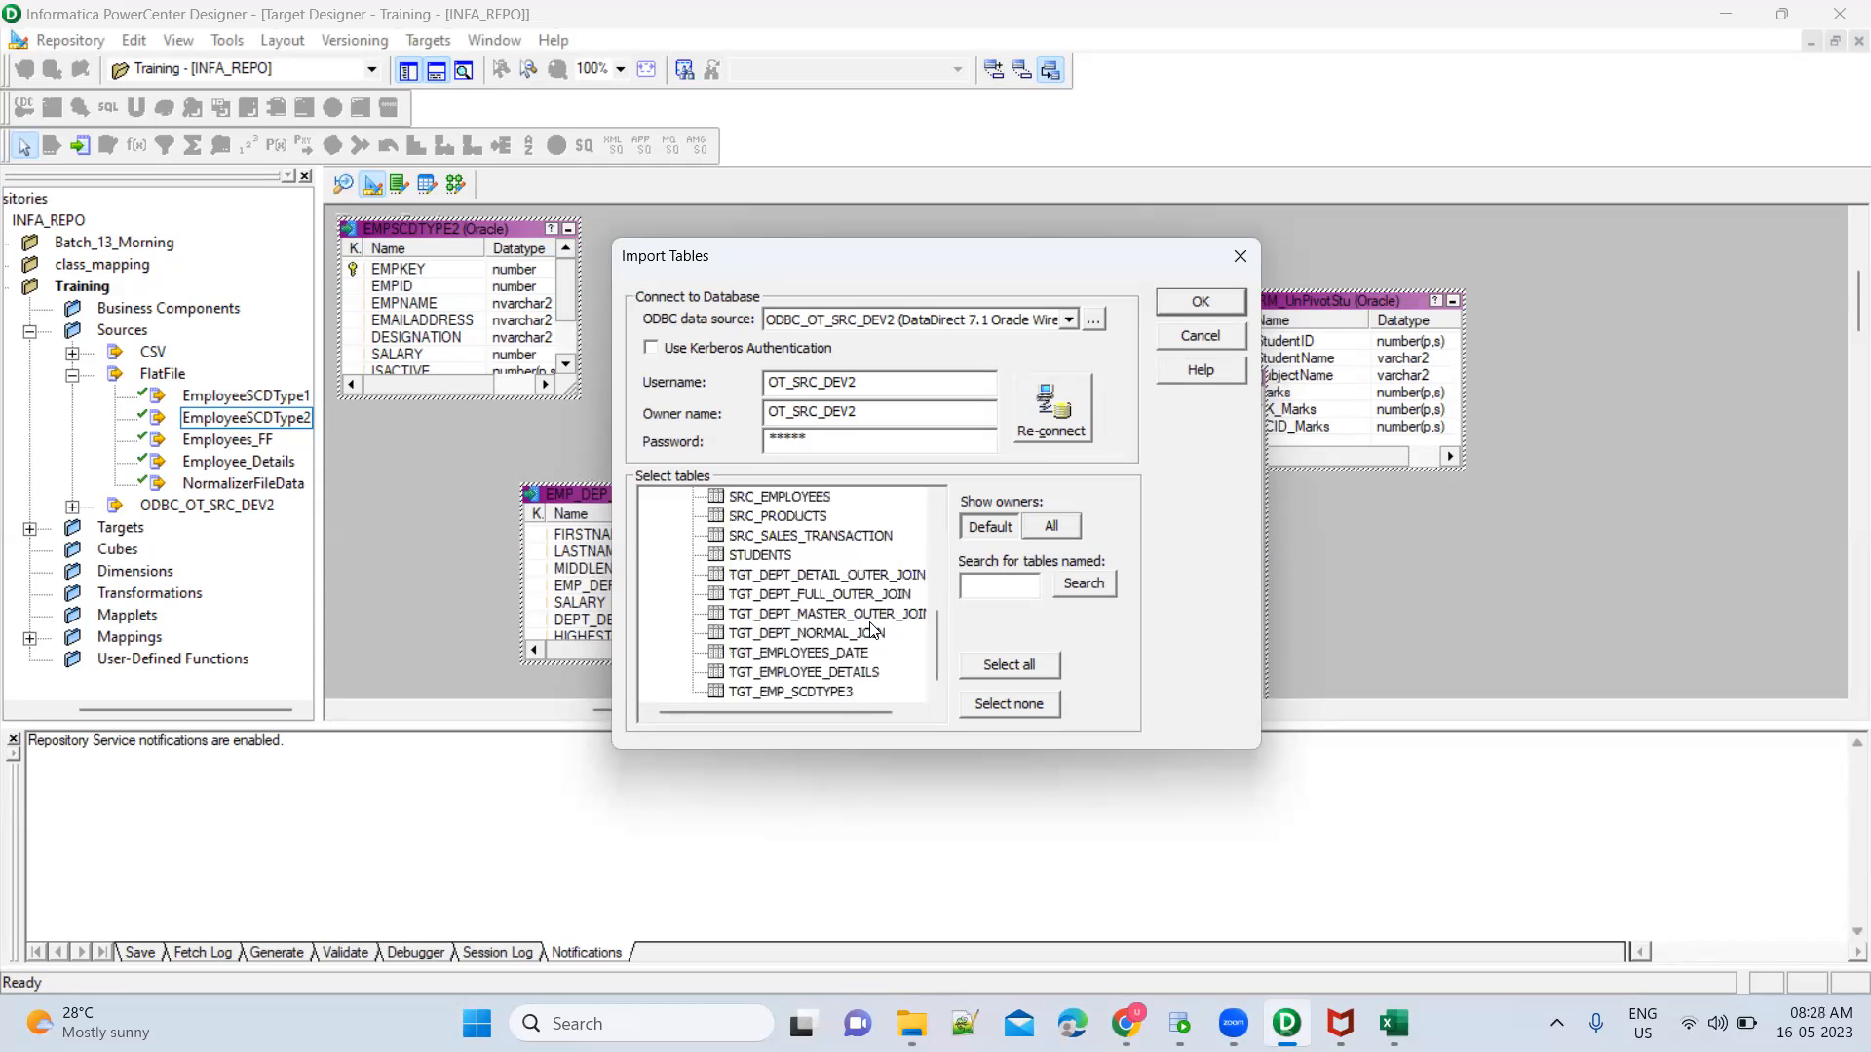
left_click(847, 692)
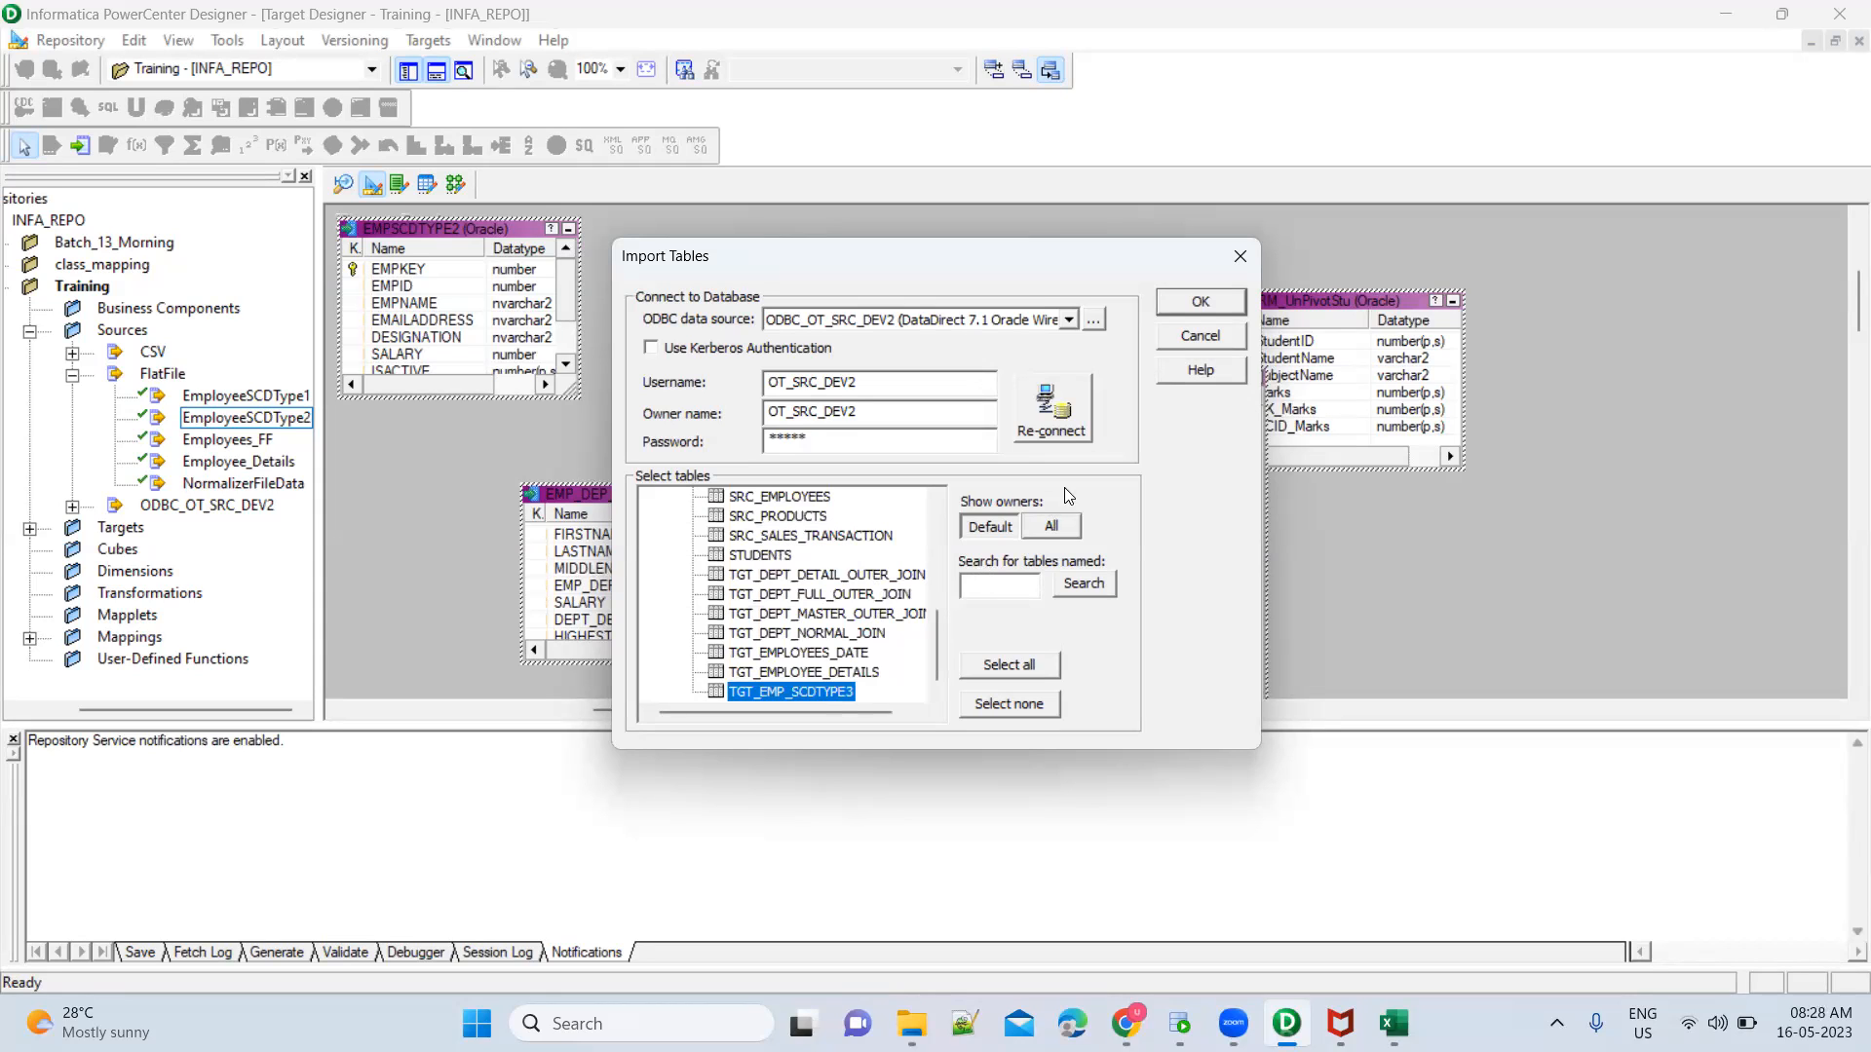
left_click(1196, 302)
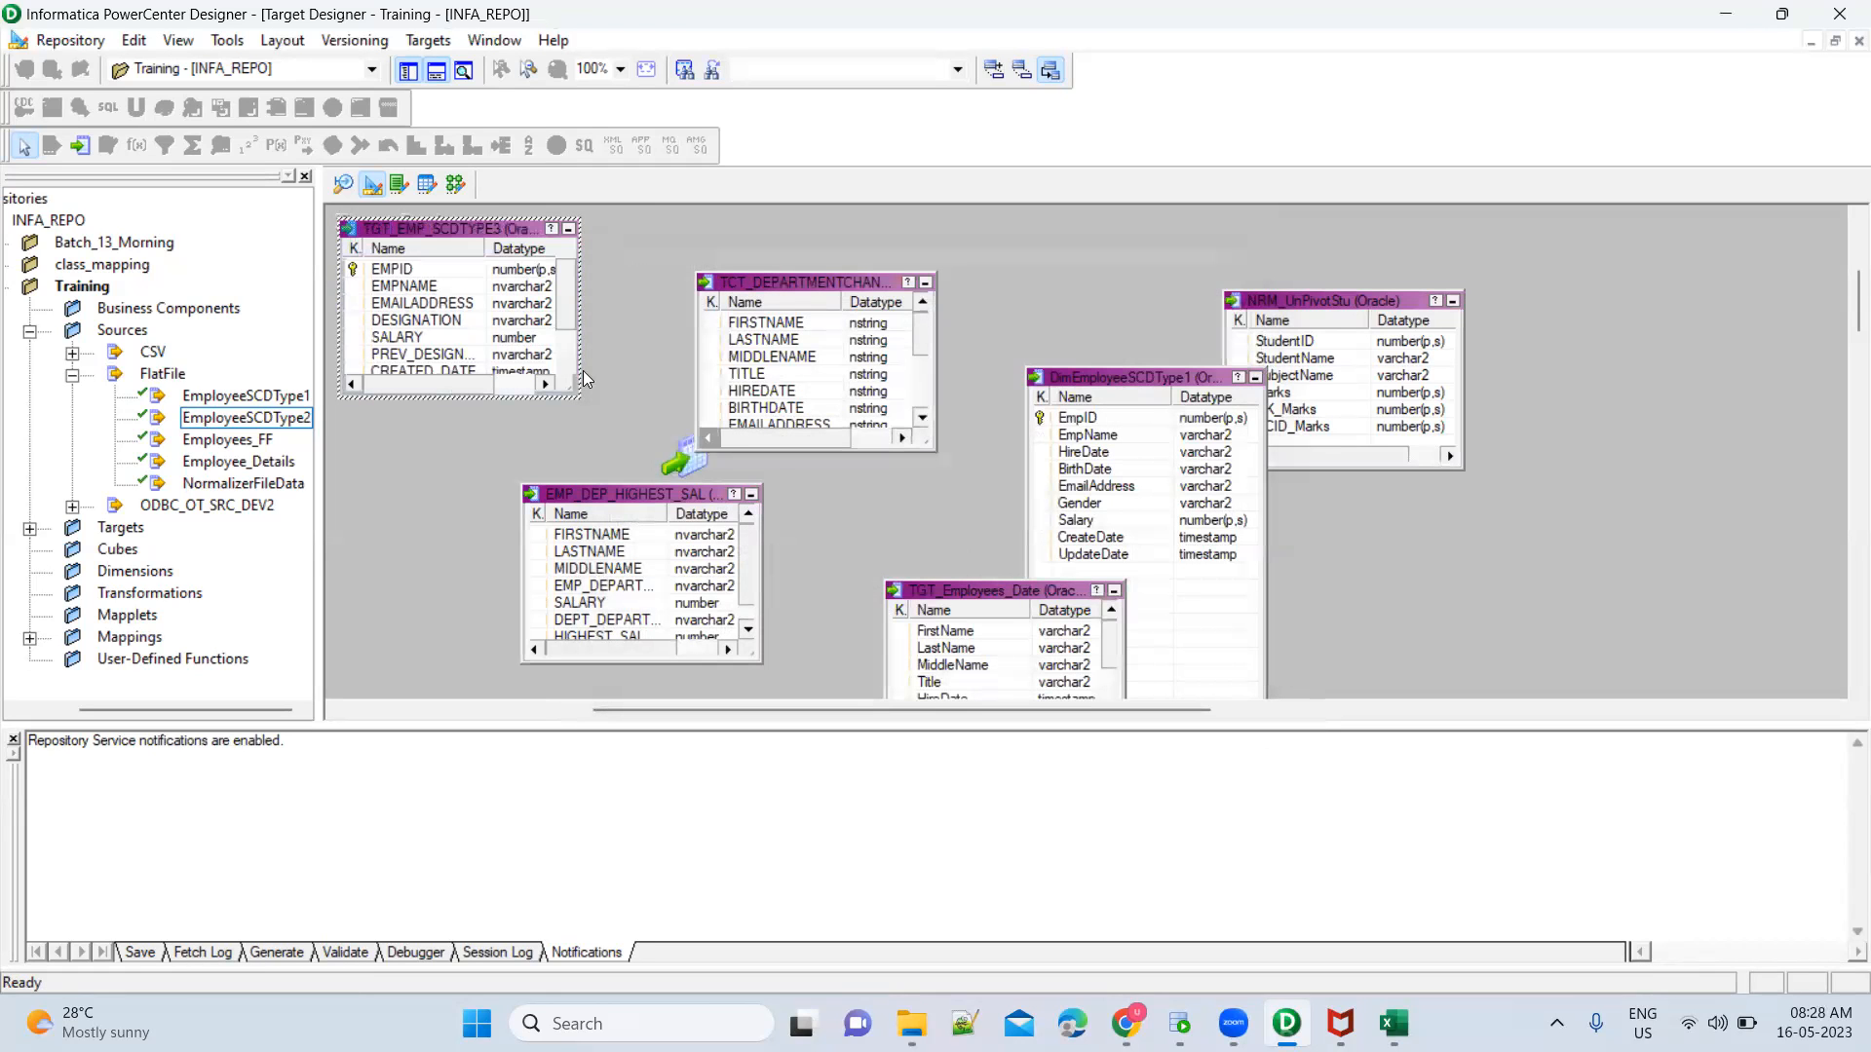
double_click(464, 274)
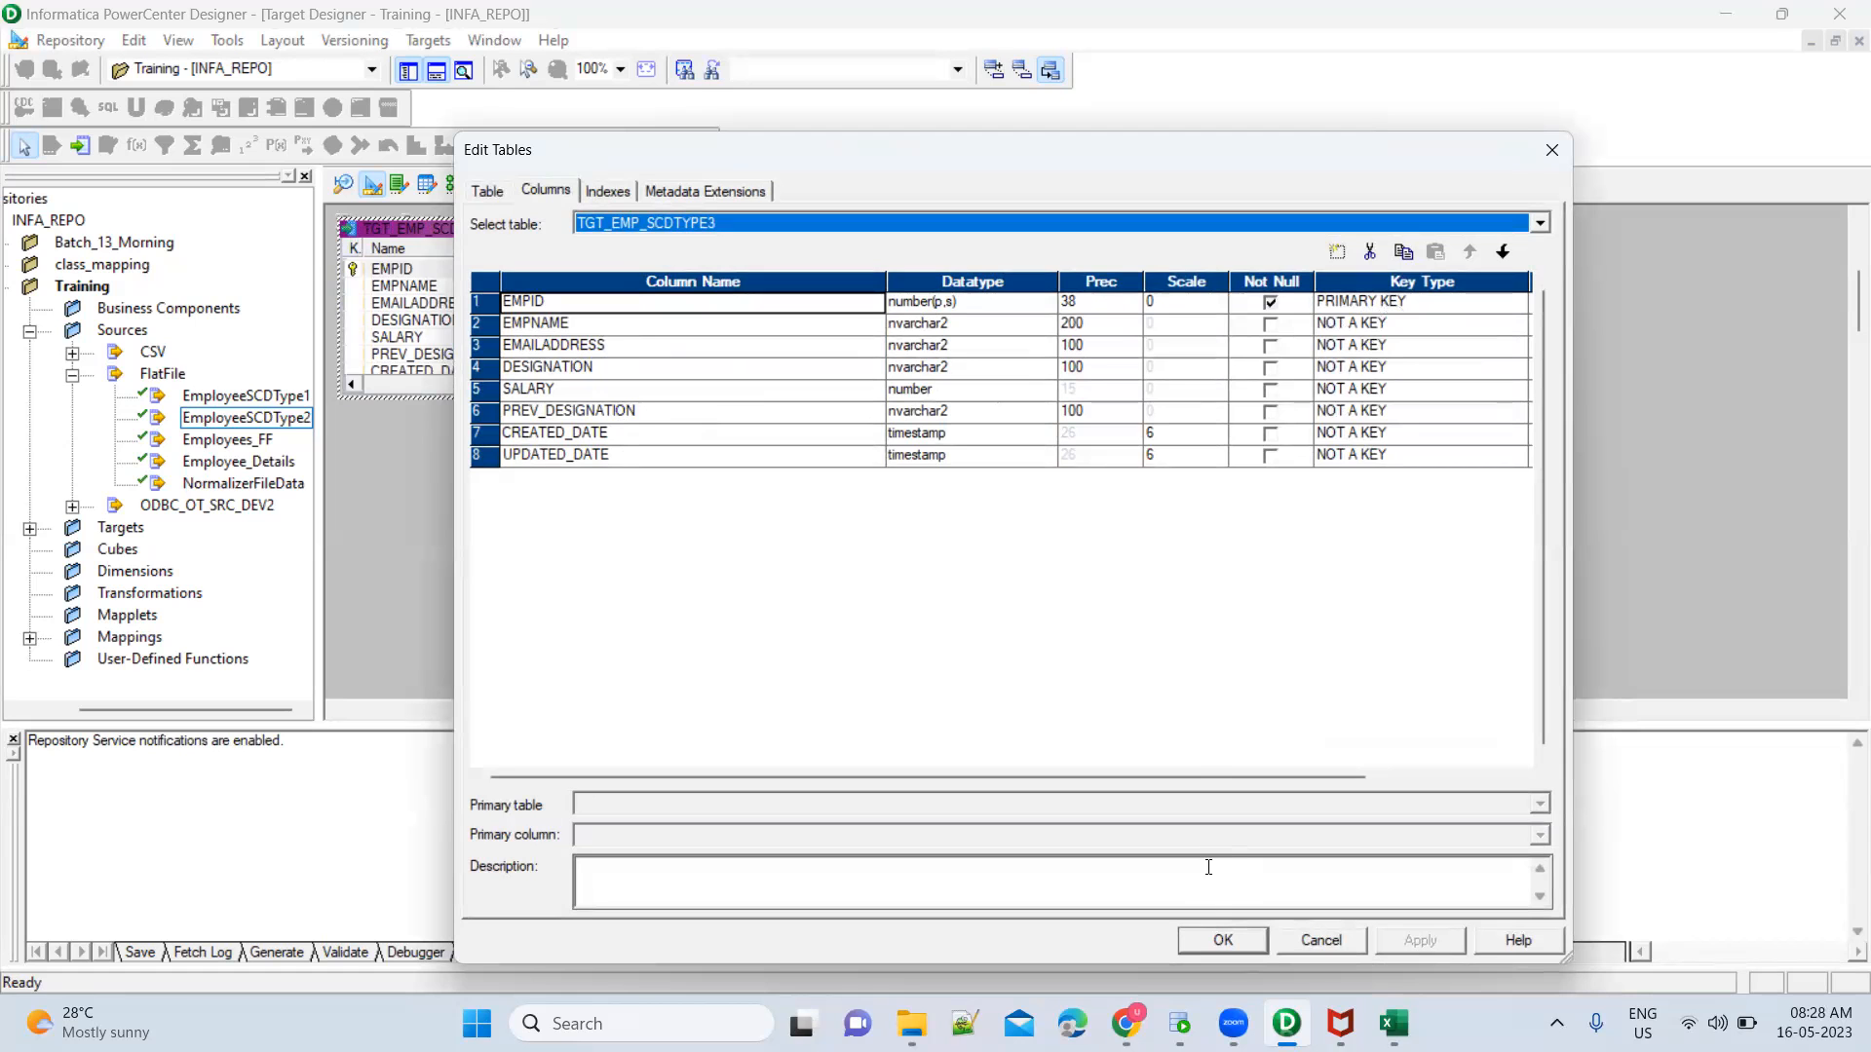
left_click(1229, 940)
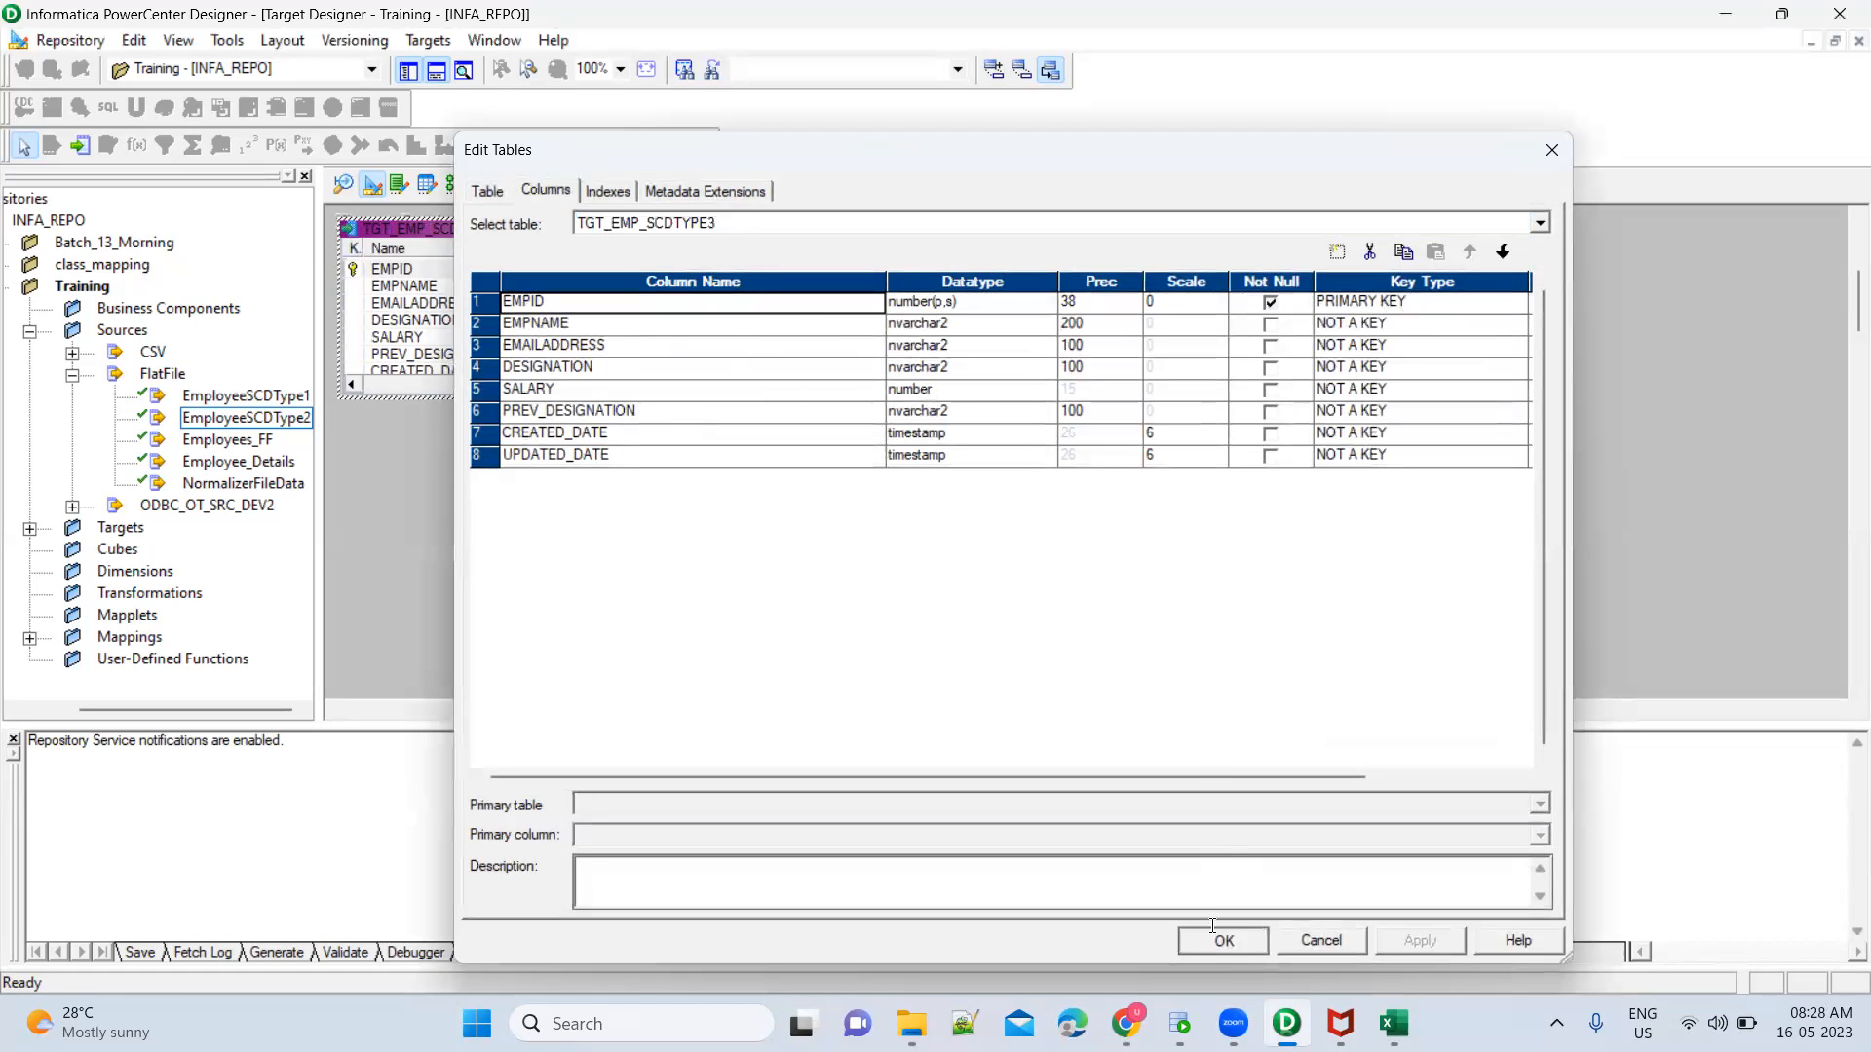
Return to the Mapping Designer, add the TGT_EMP_SCDTYPE3 target to the mapping and place it well to the right of the source qualifier
left_click(454, 183)
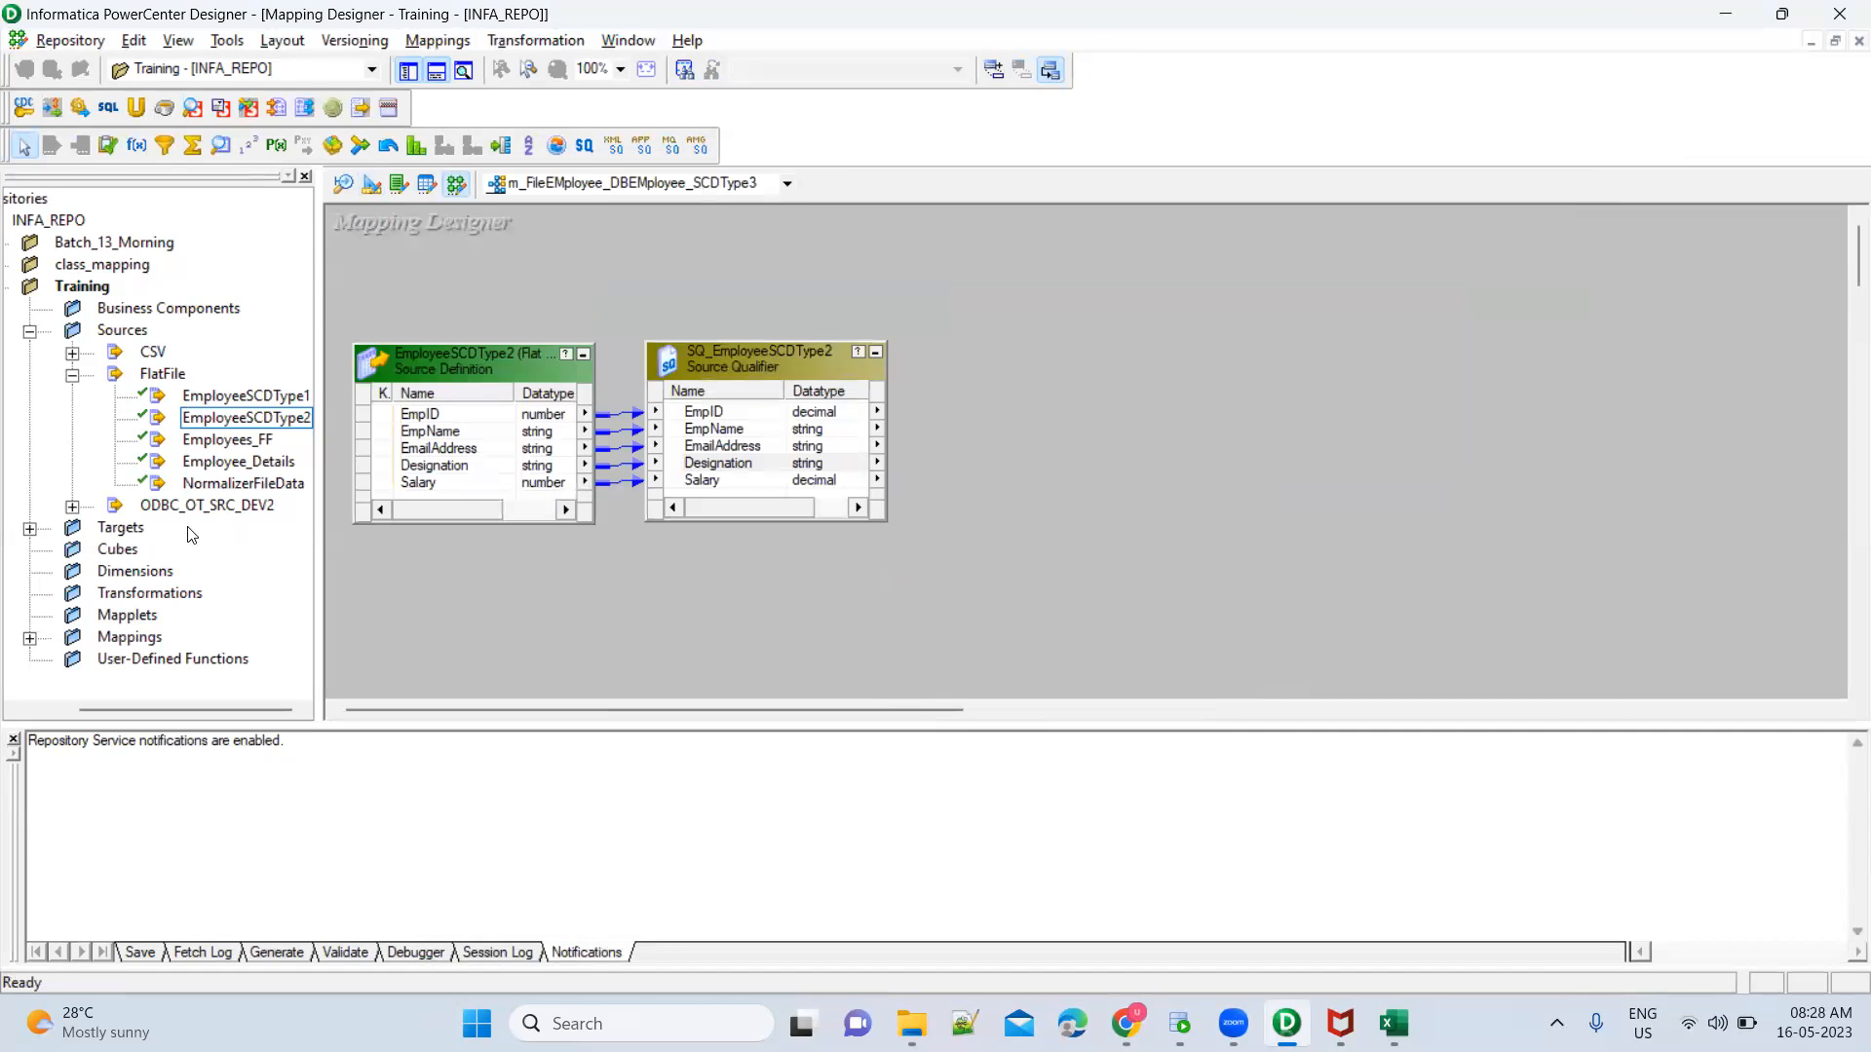
left_click(30, 529)
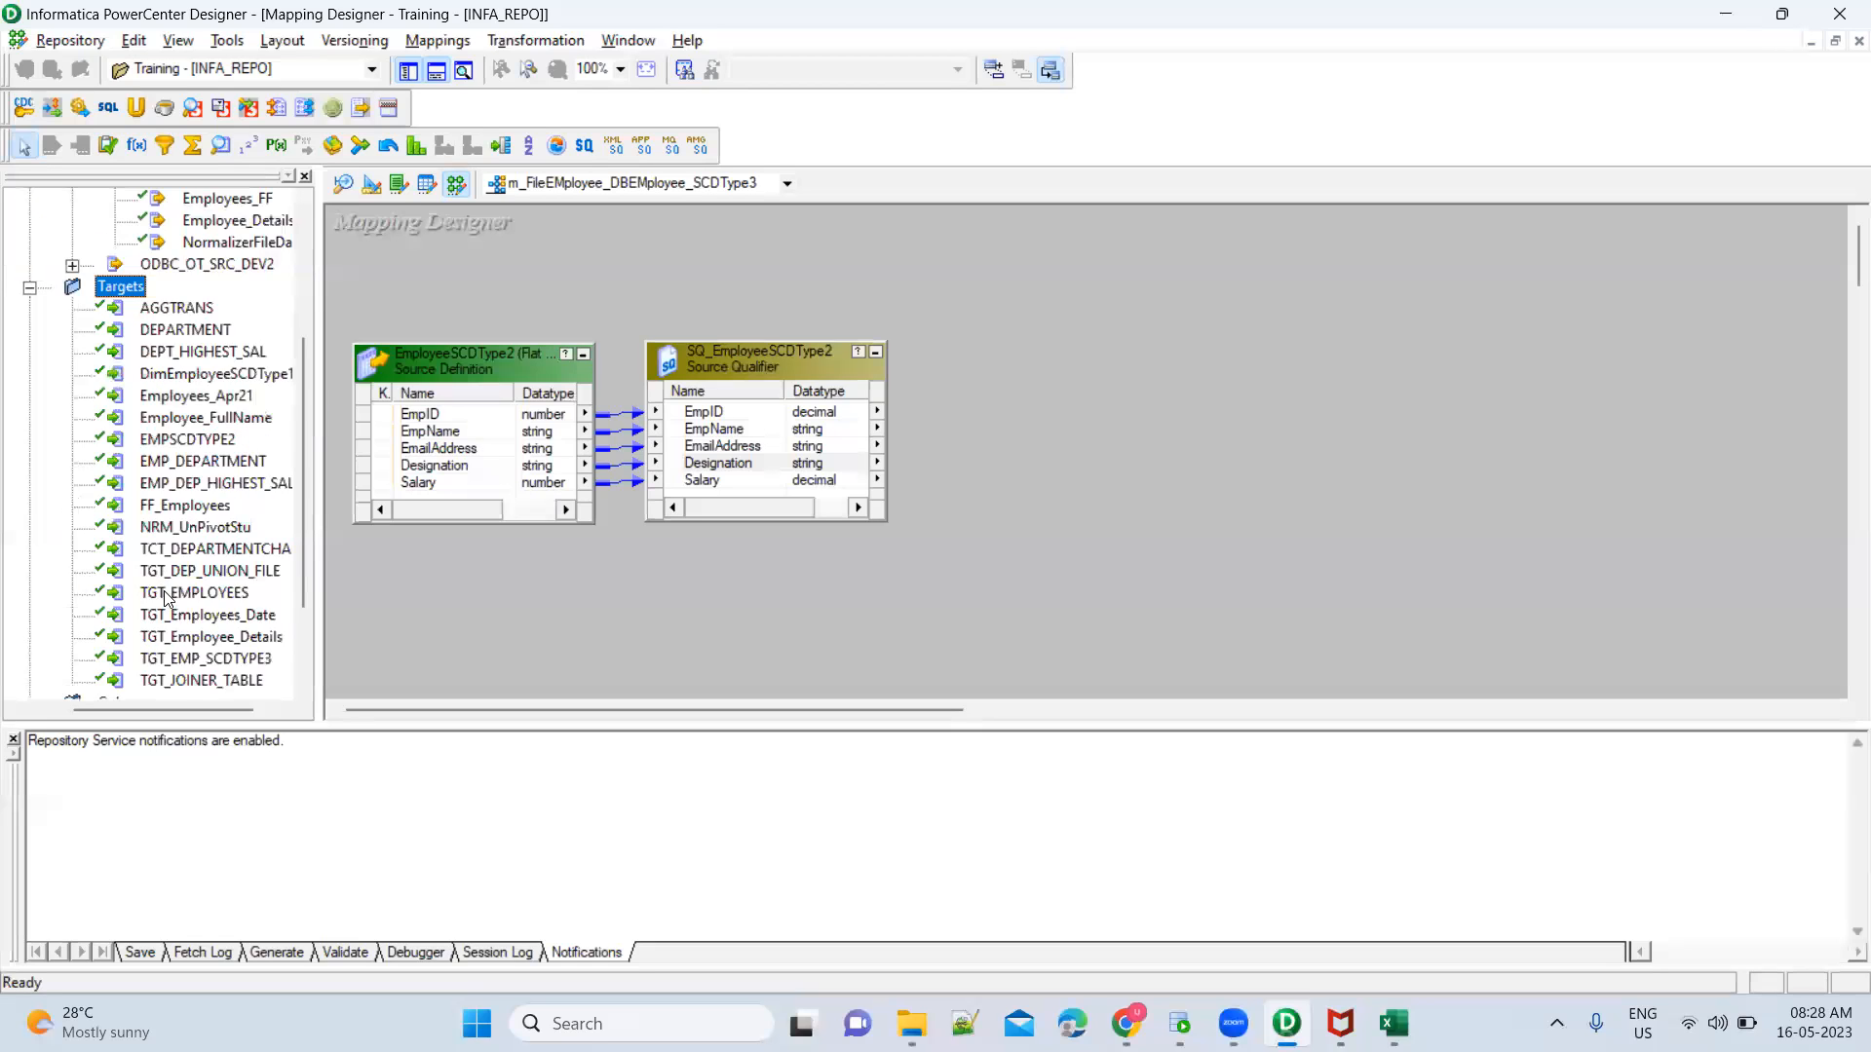
left_click(181, 659)
left_click_drag(181, 662, 1195, 466)
left_click_drag(1565, 397, 1656, 246)
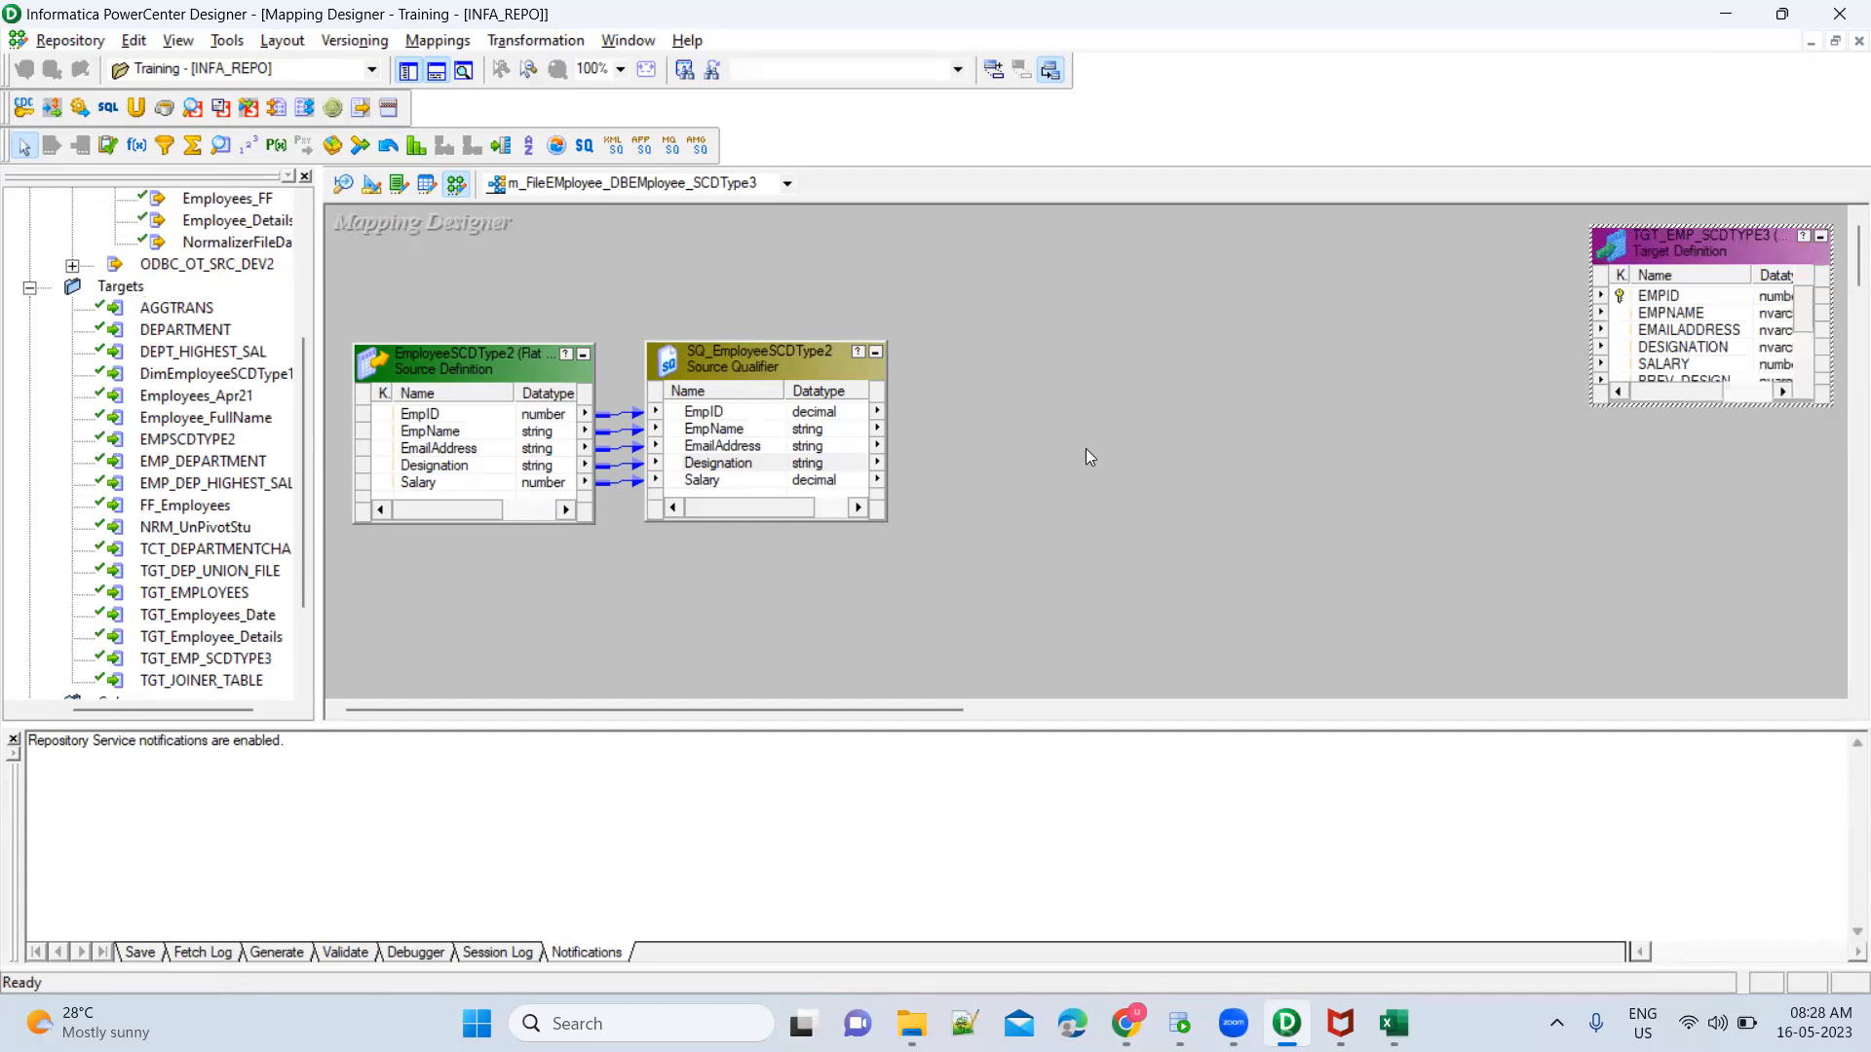
left_click(723, 366)
left_click(945, 298)
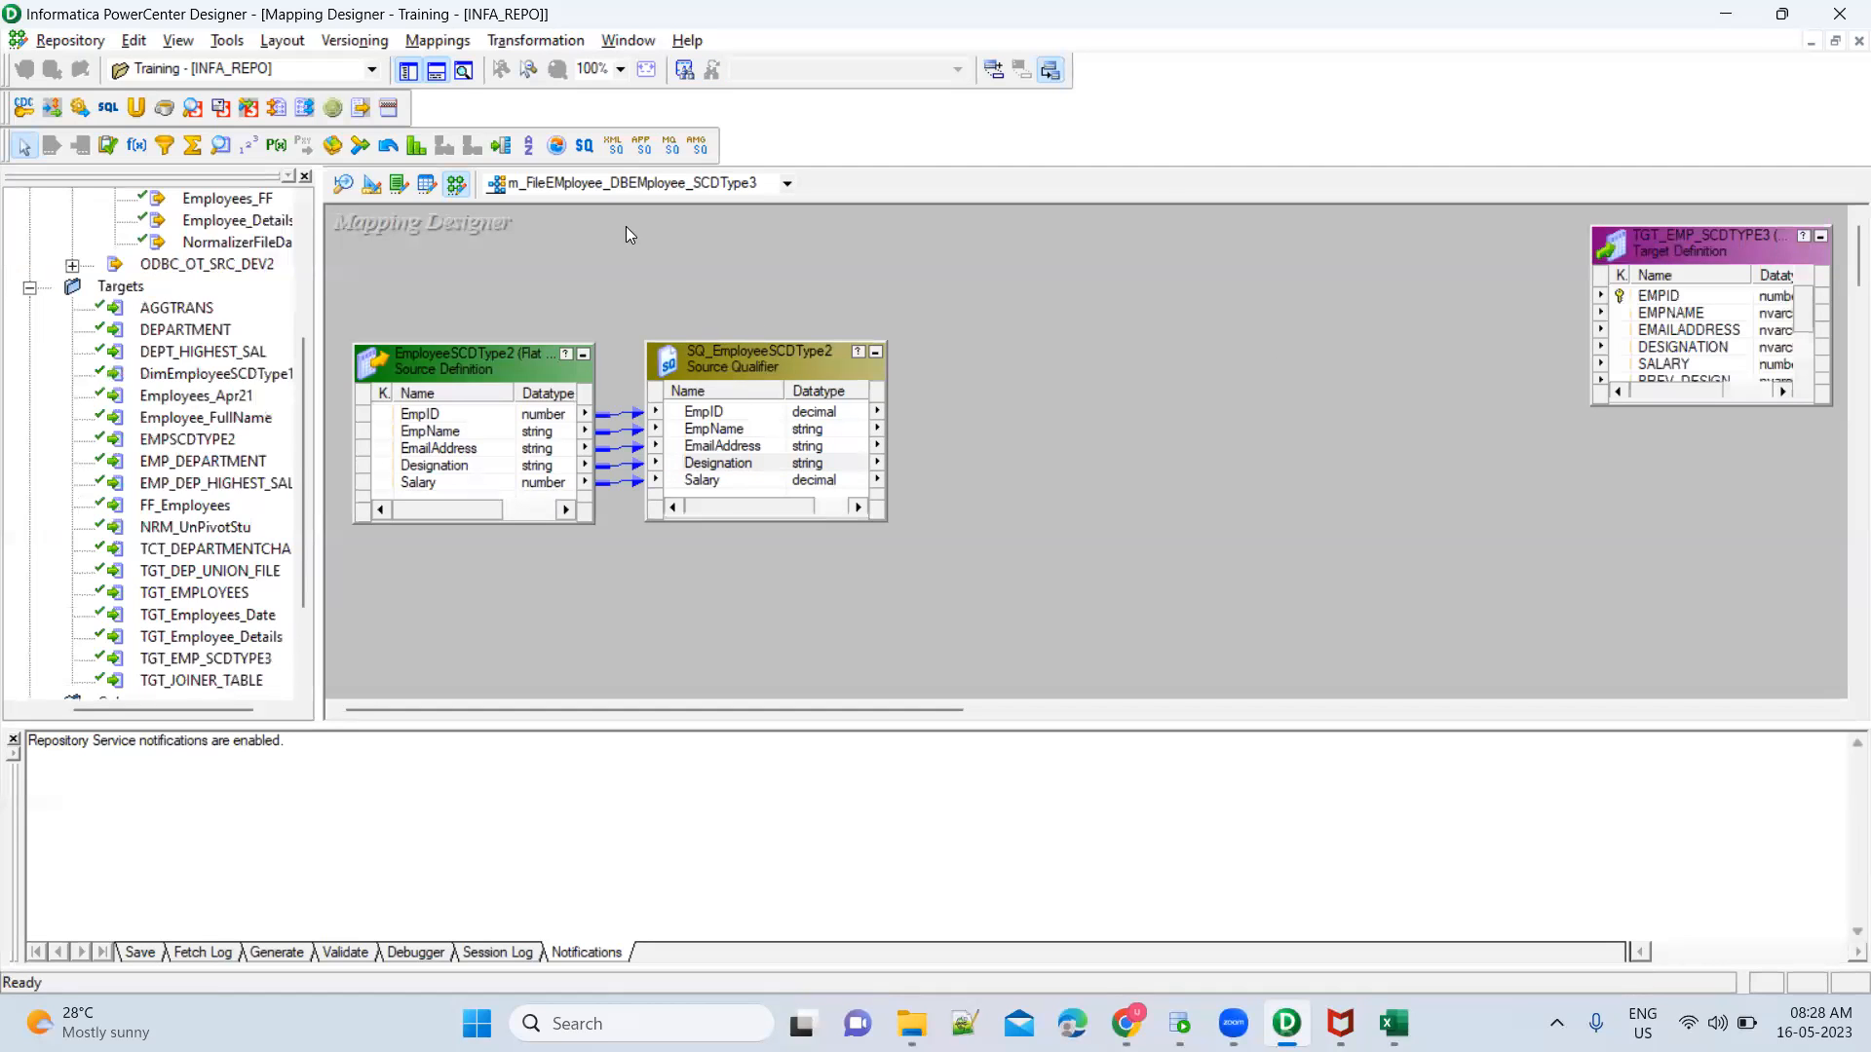
Add a Lookup transformation based on the TGT_EMP_SCDTYPE3 target table between source qualifier and target, and open it for editing
left_click(222, 148)
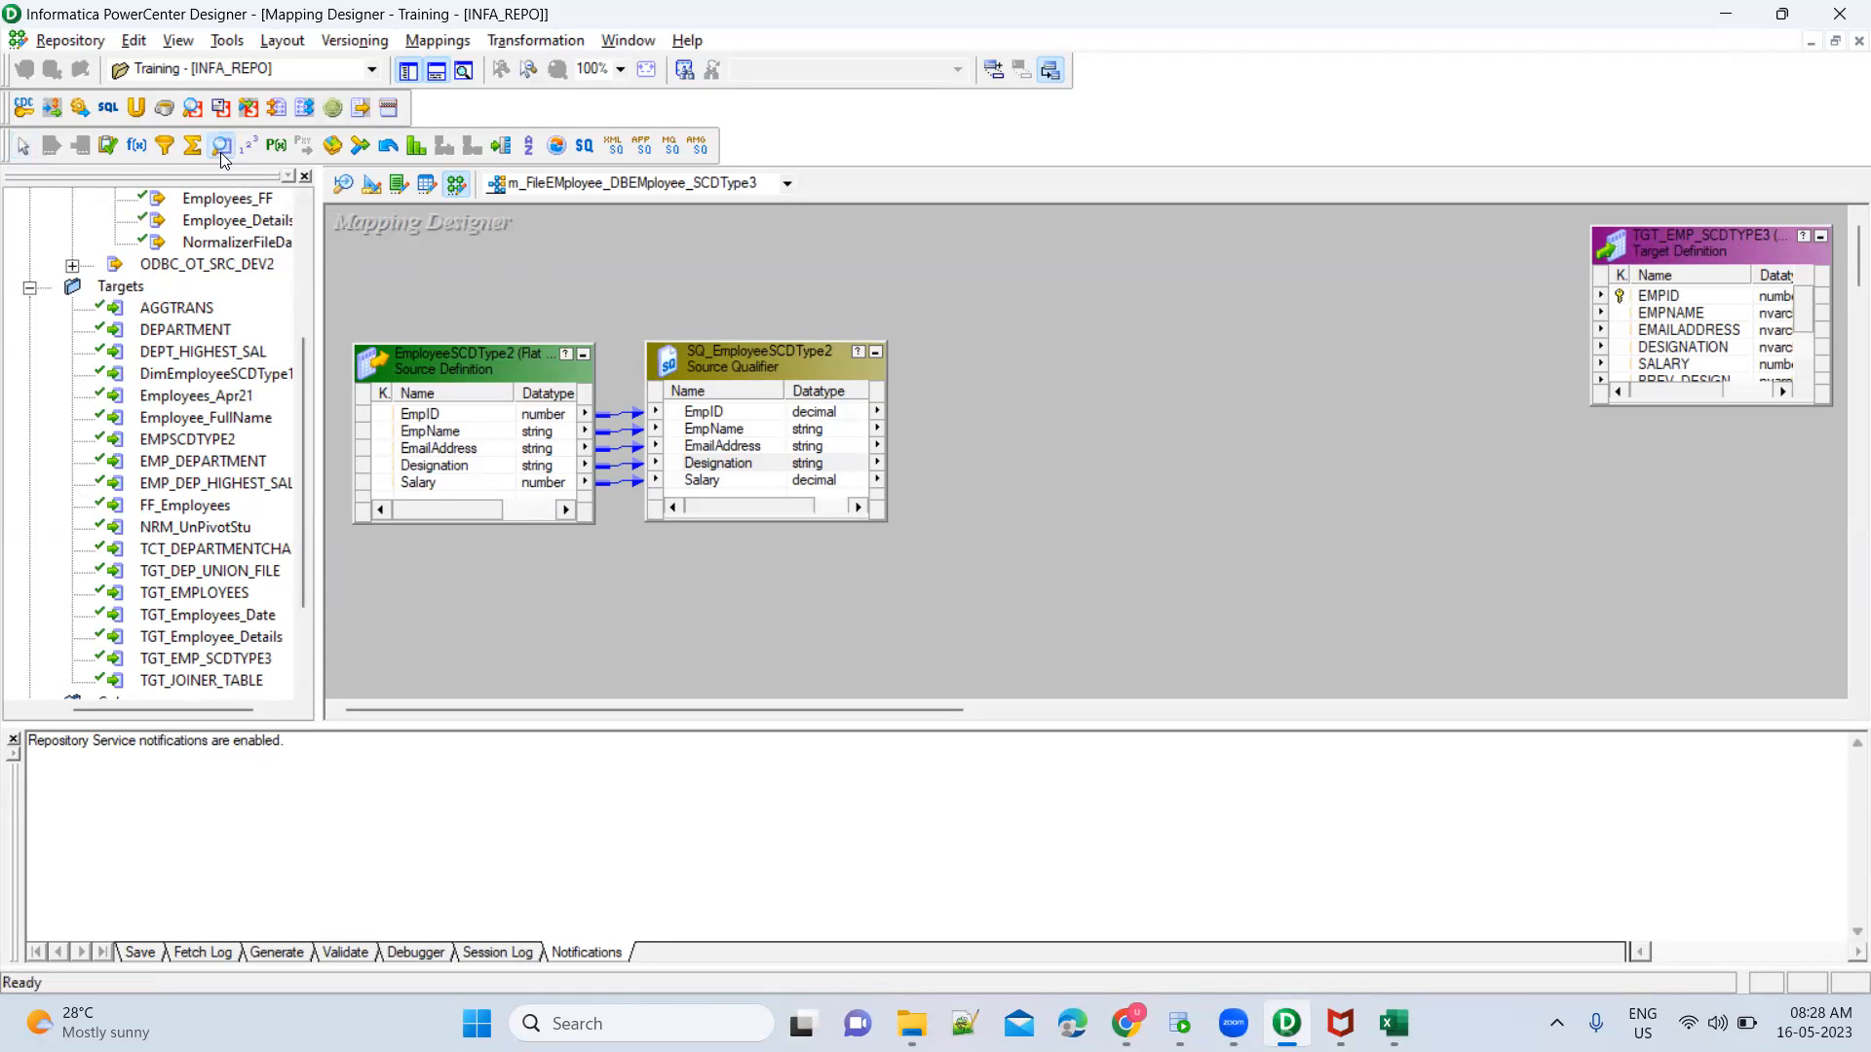
left_click(1068, 268)
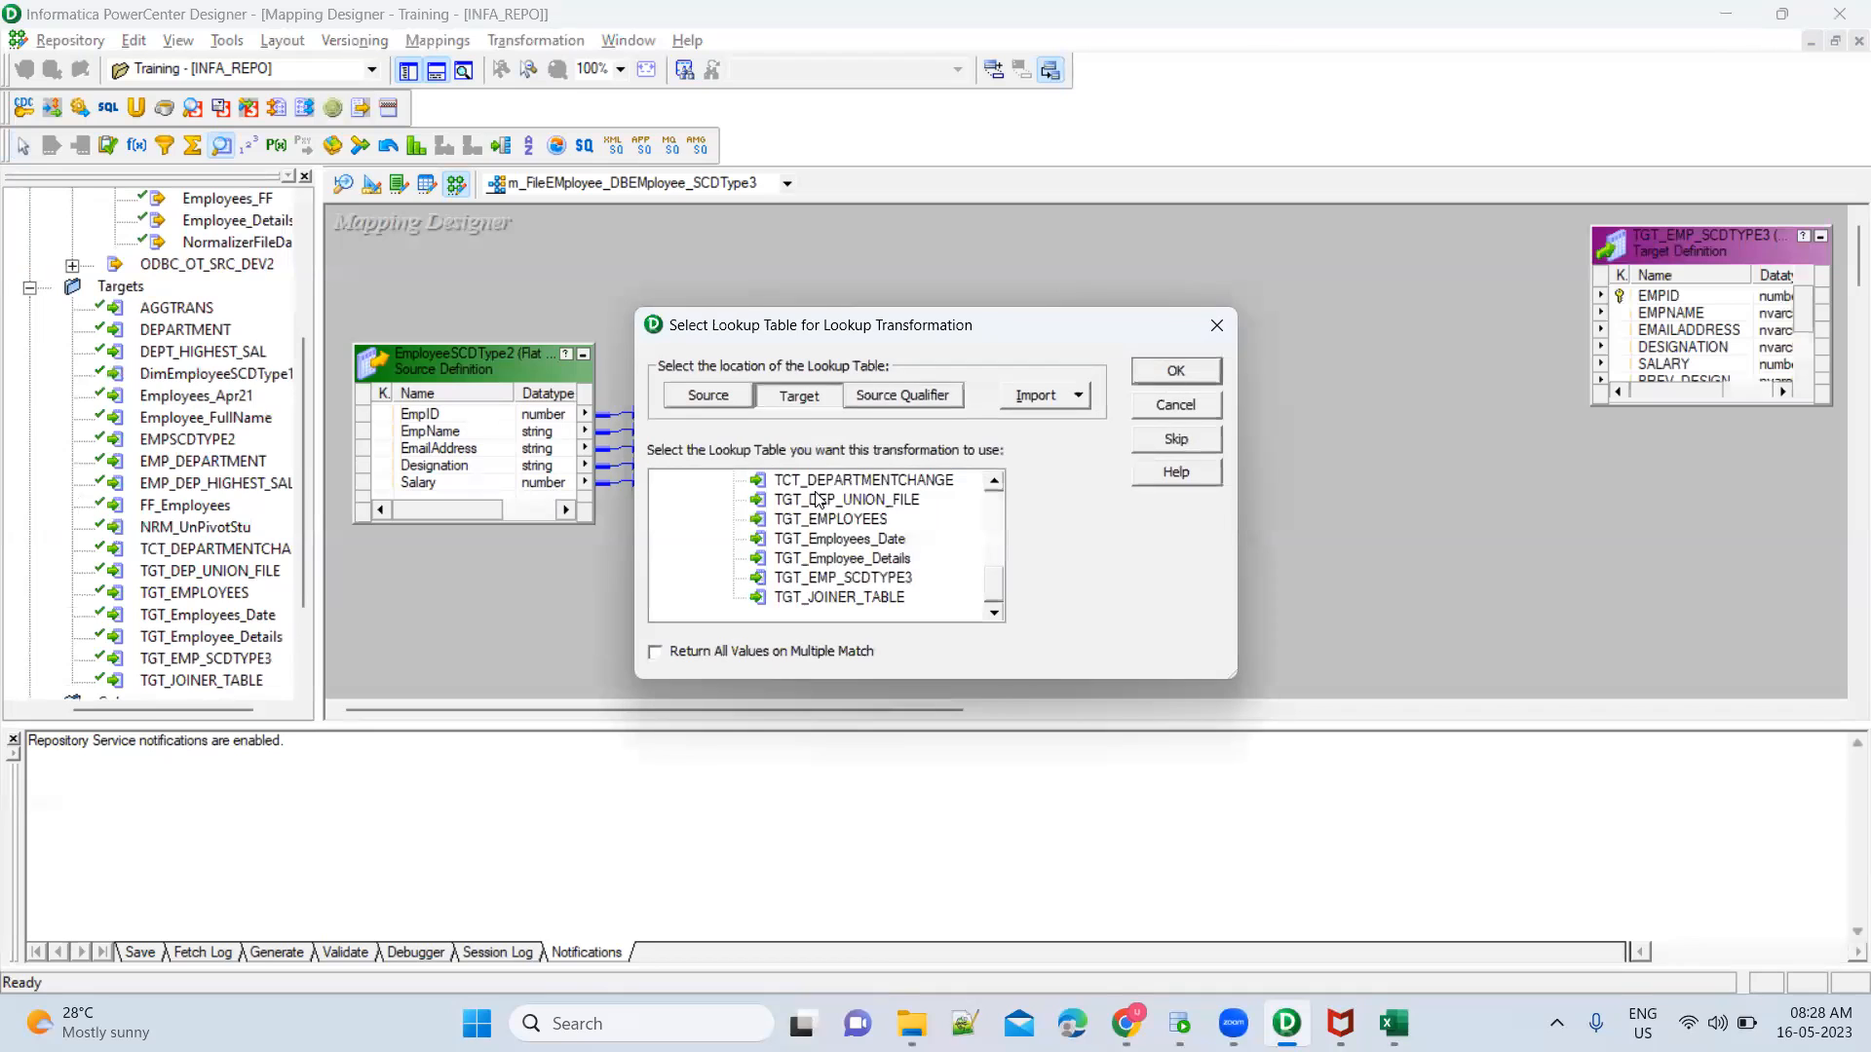
left_click(868, 582)
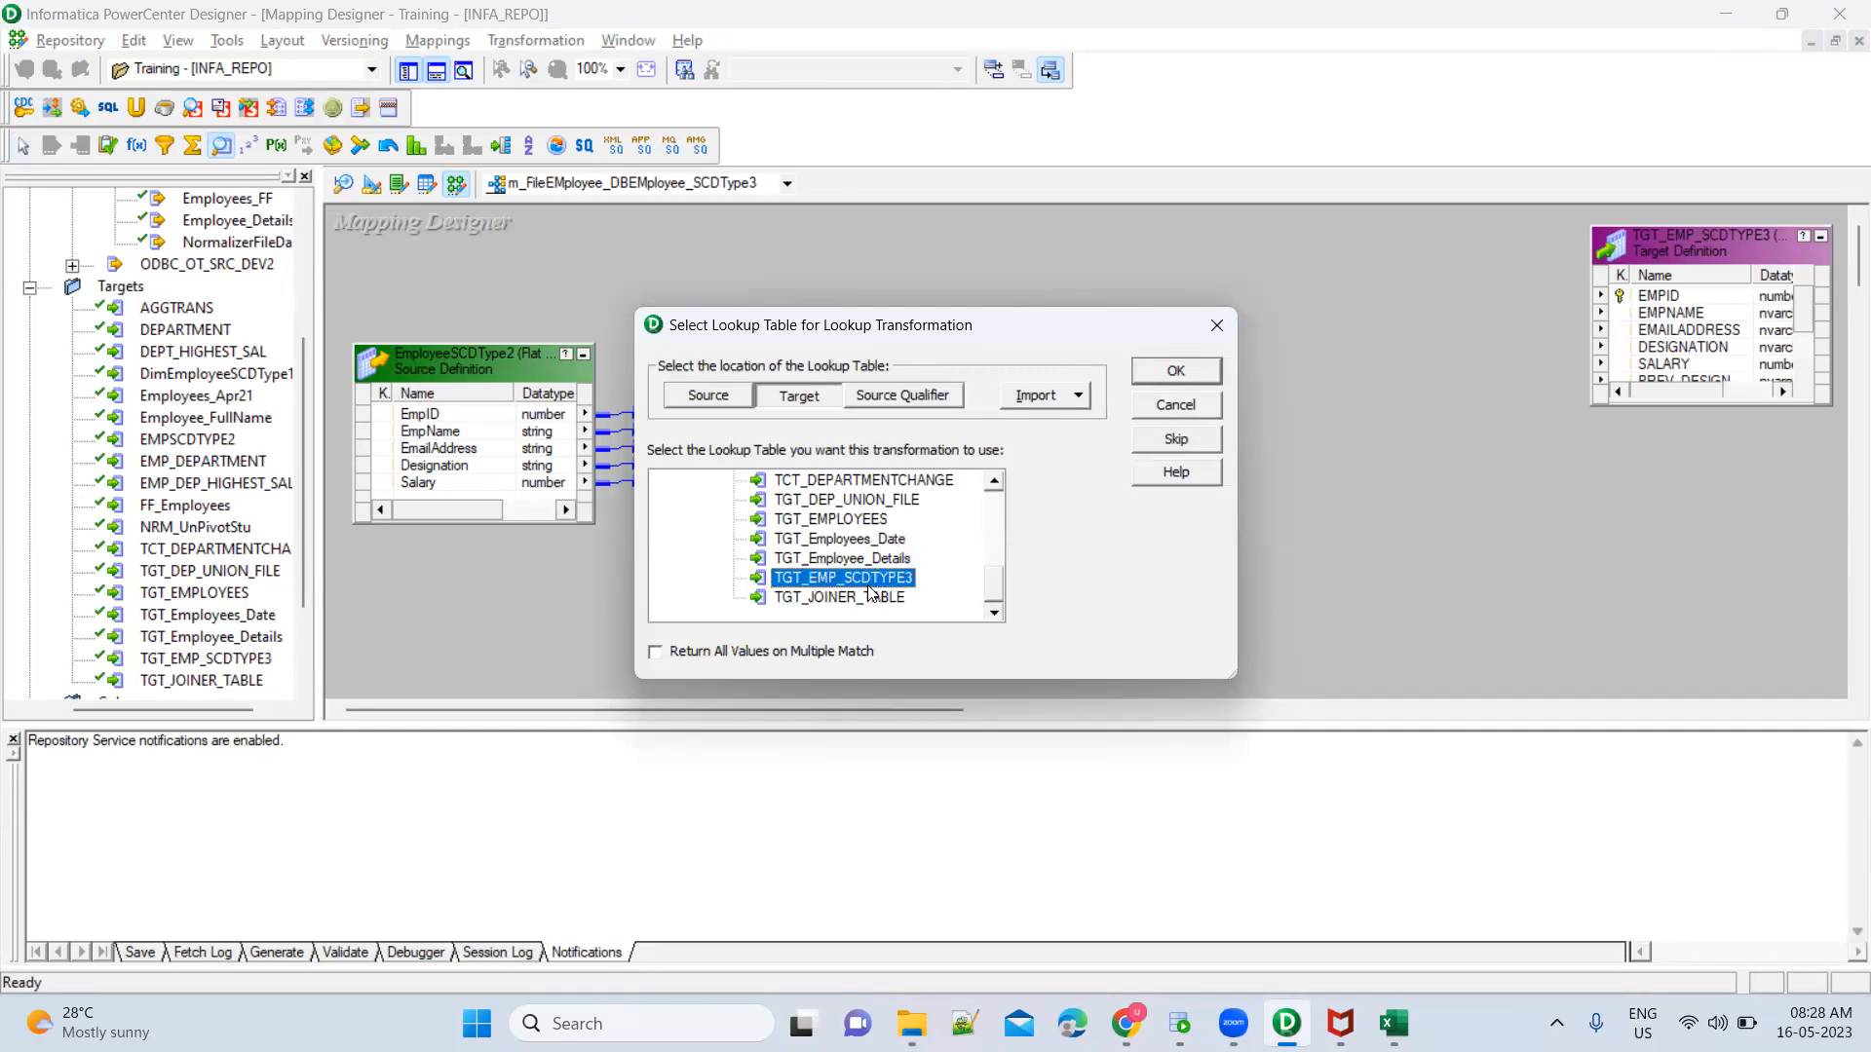
left_click(1195, 376)
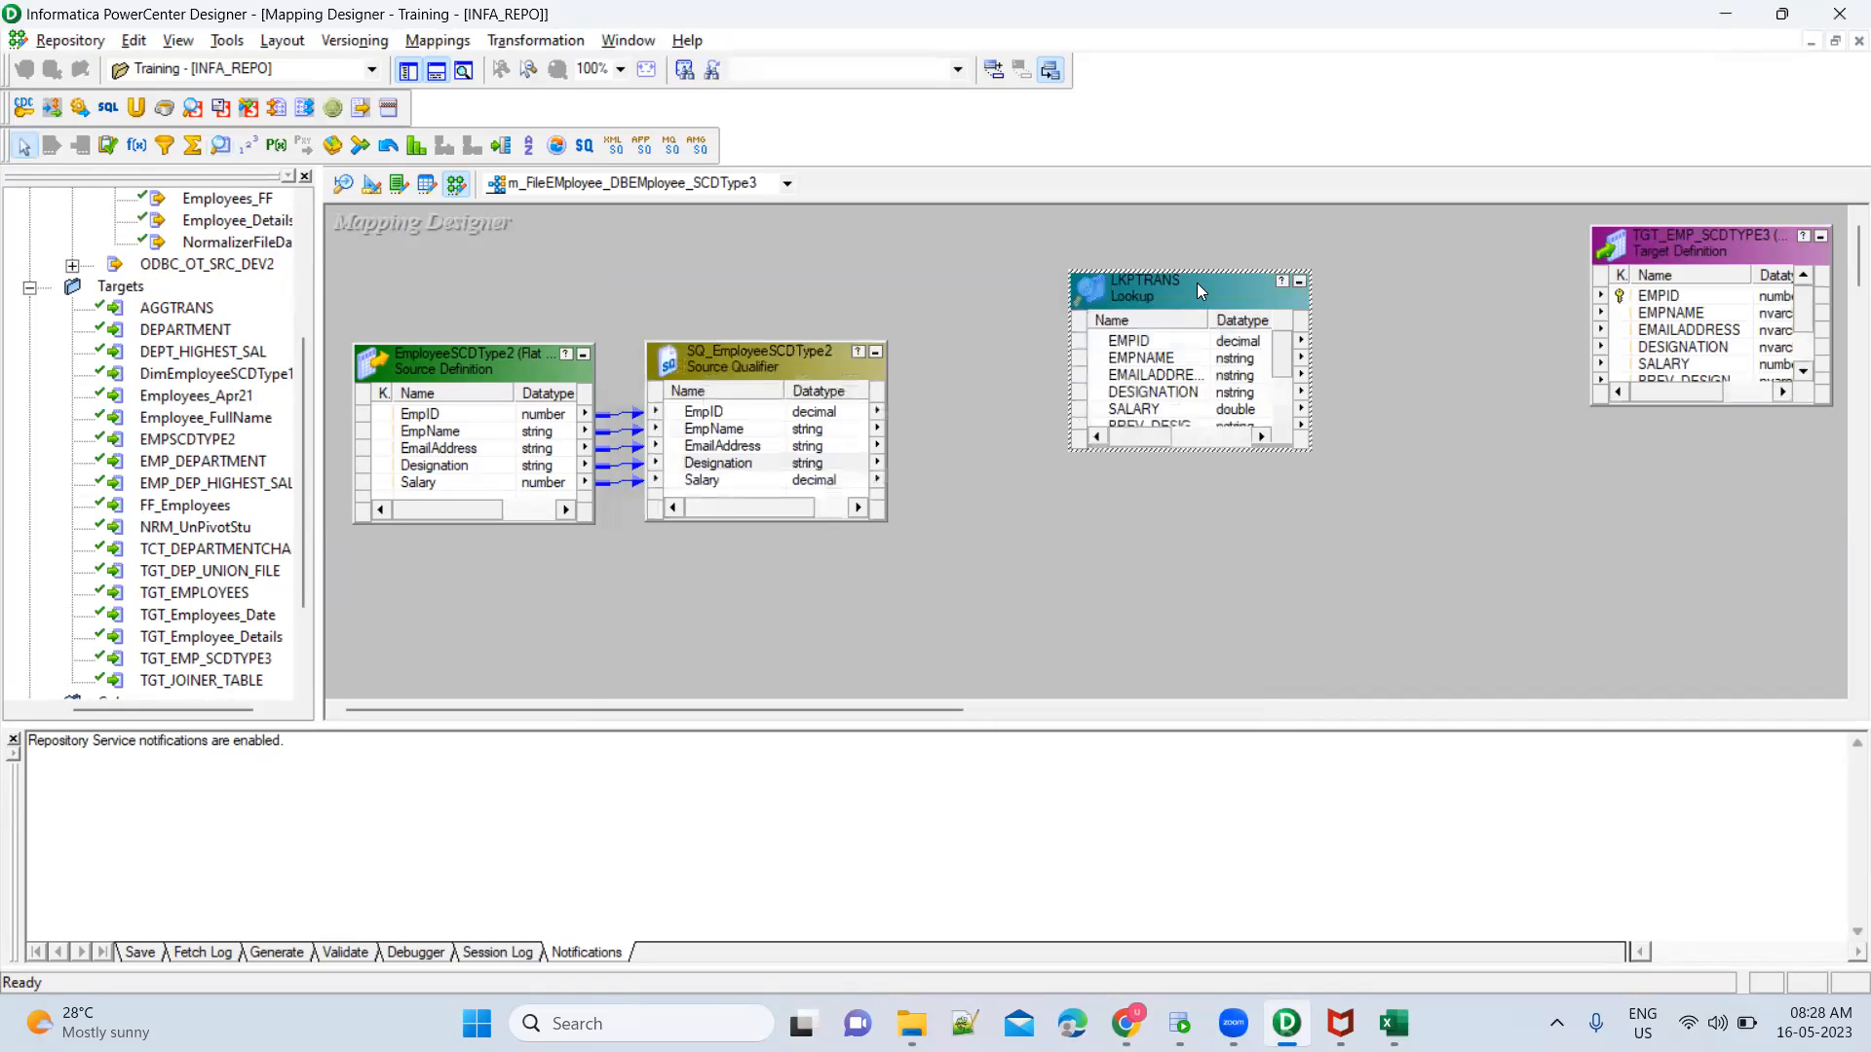
double_click(1196, 282)
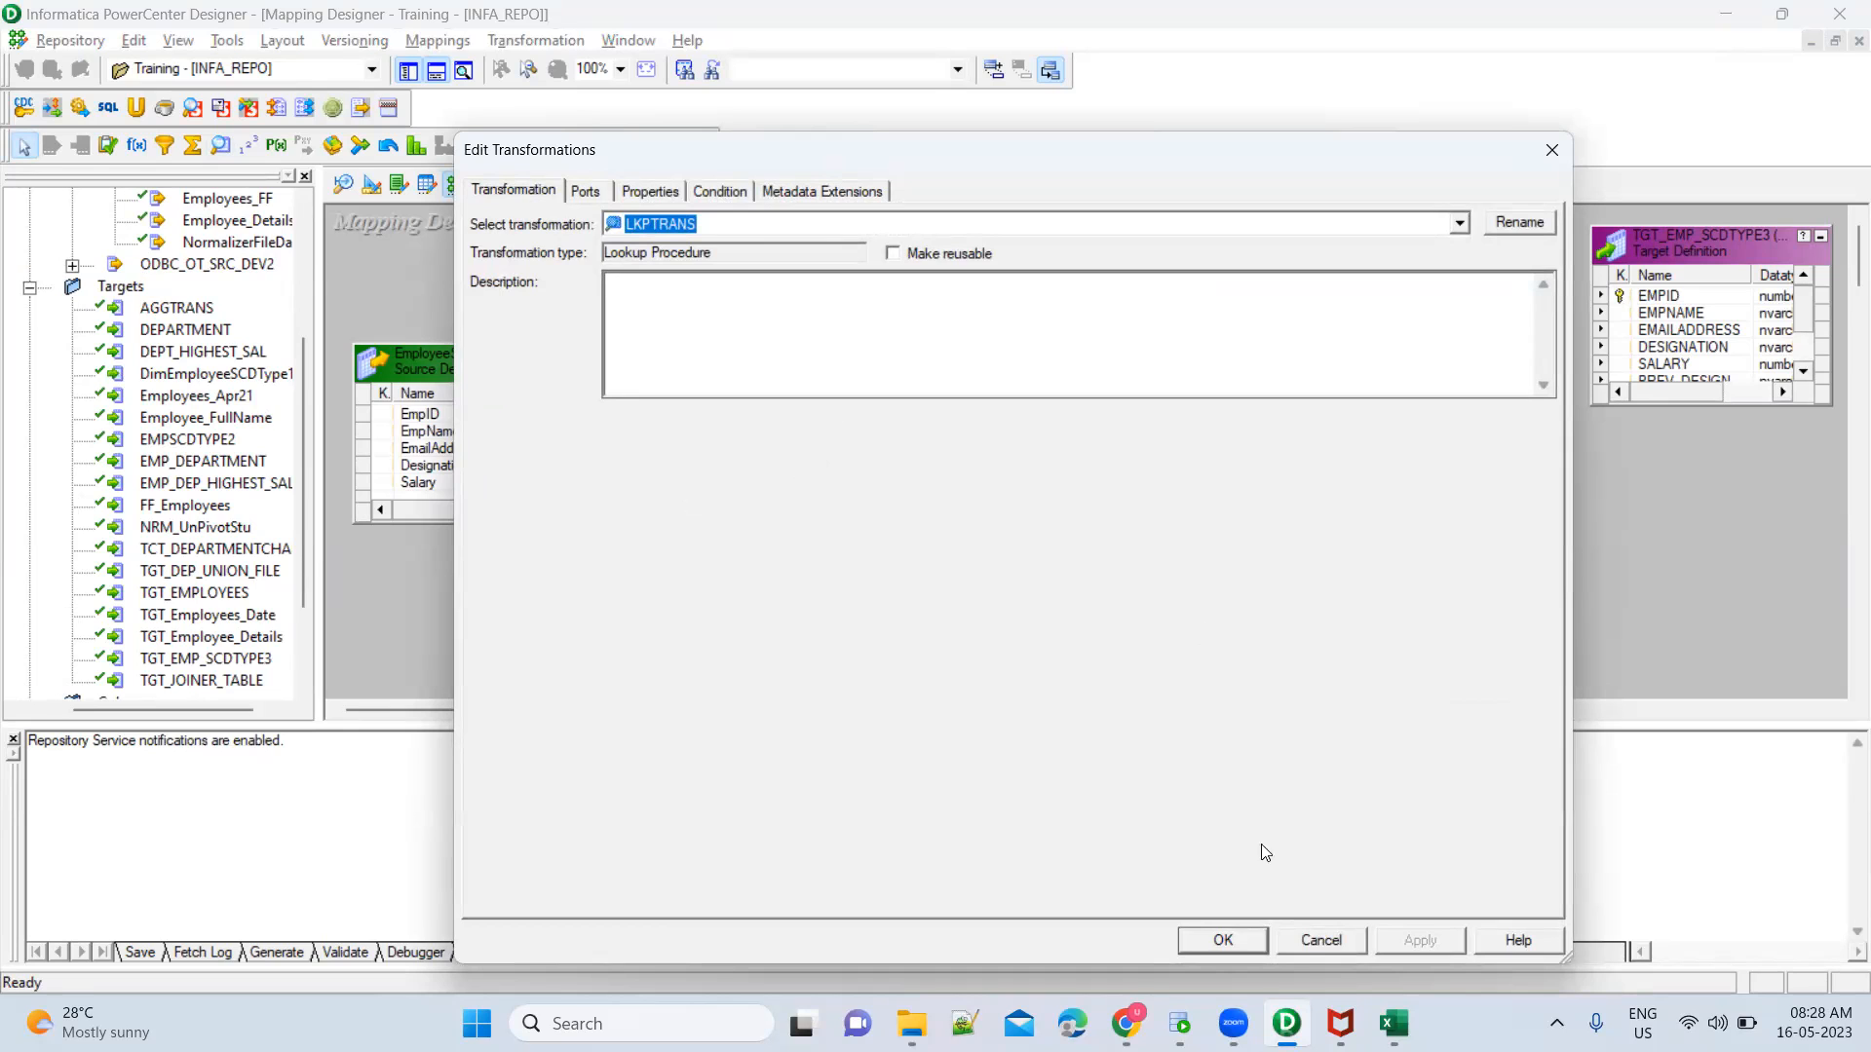
Leave the lookup's settings, enlarge the Lookup transformation to show all its ports, and add the source qualifier's EmpID port to it
left_click(1307, 949)
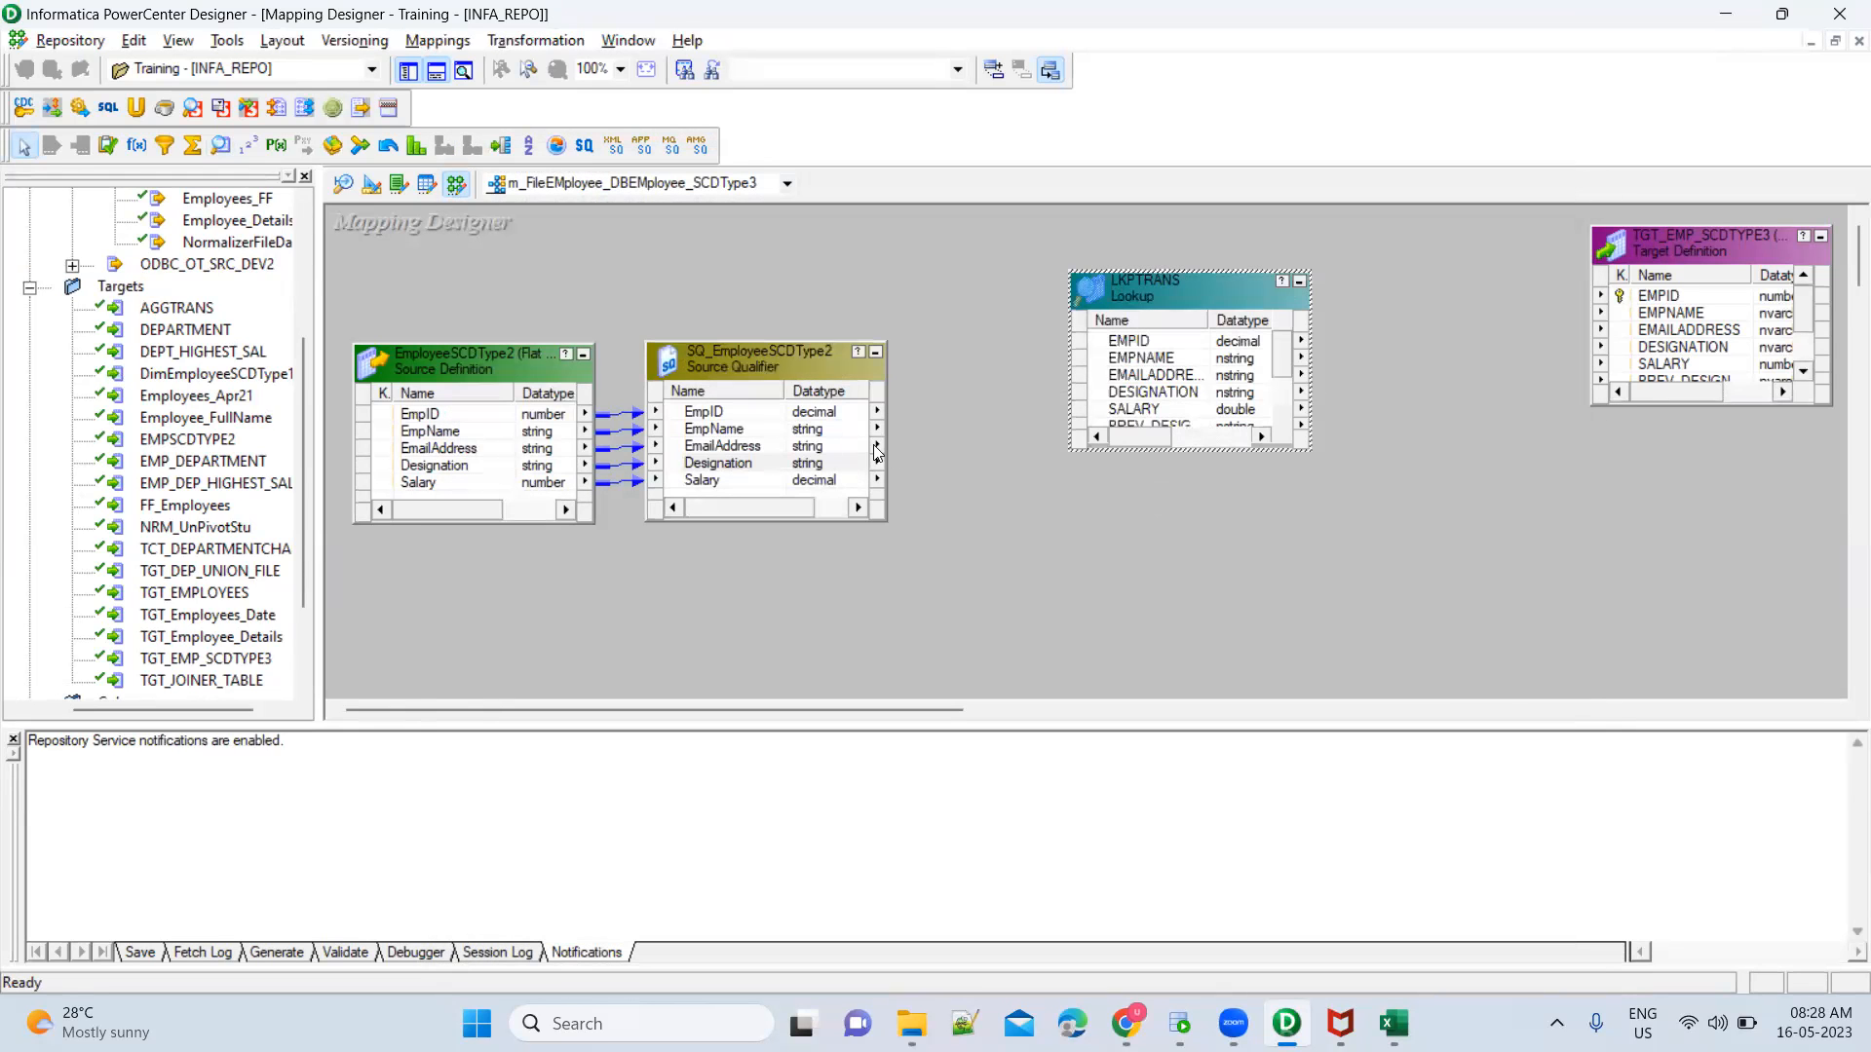
left_click(774, 413)
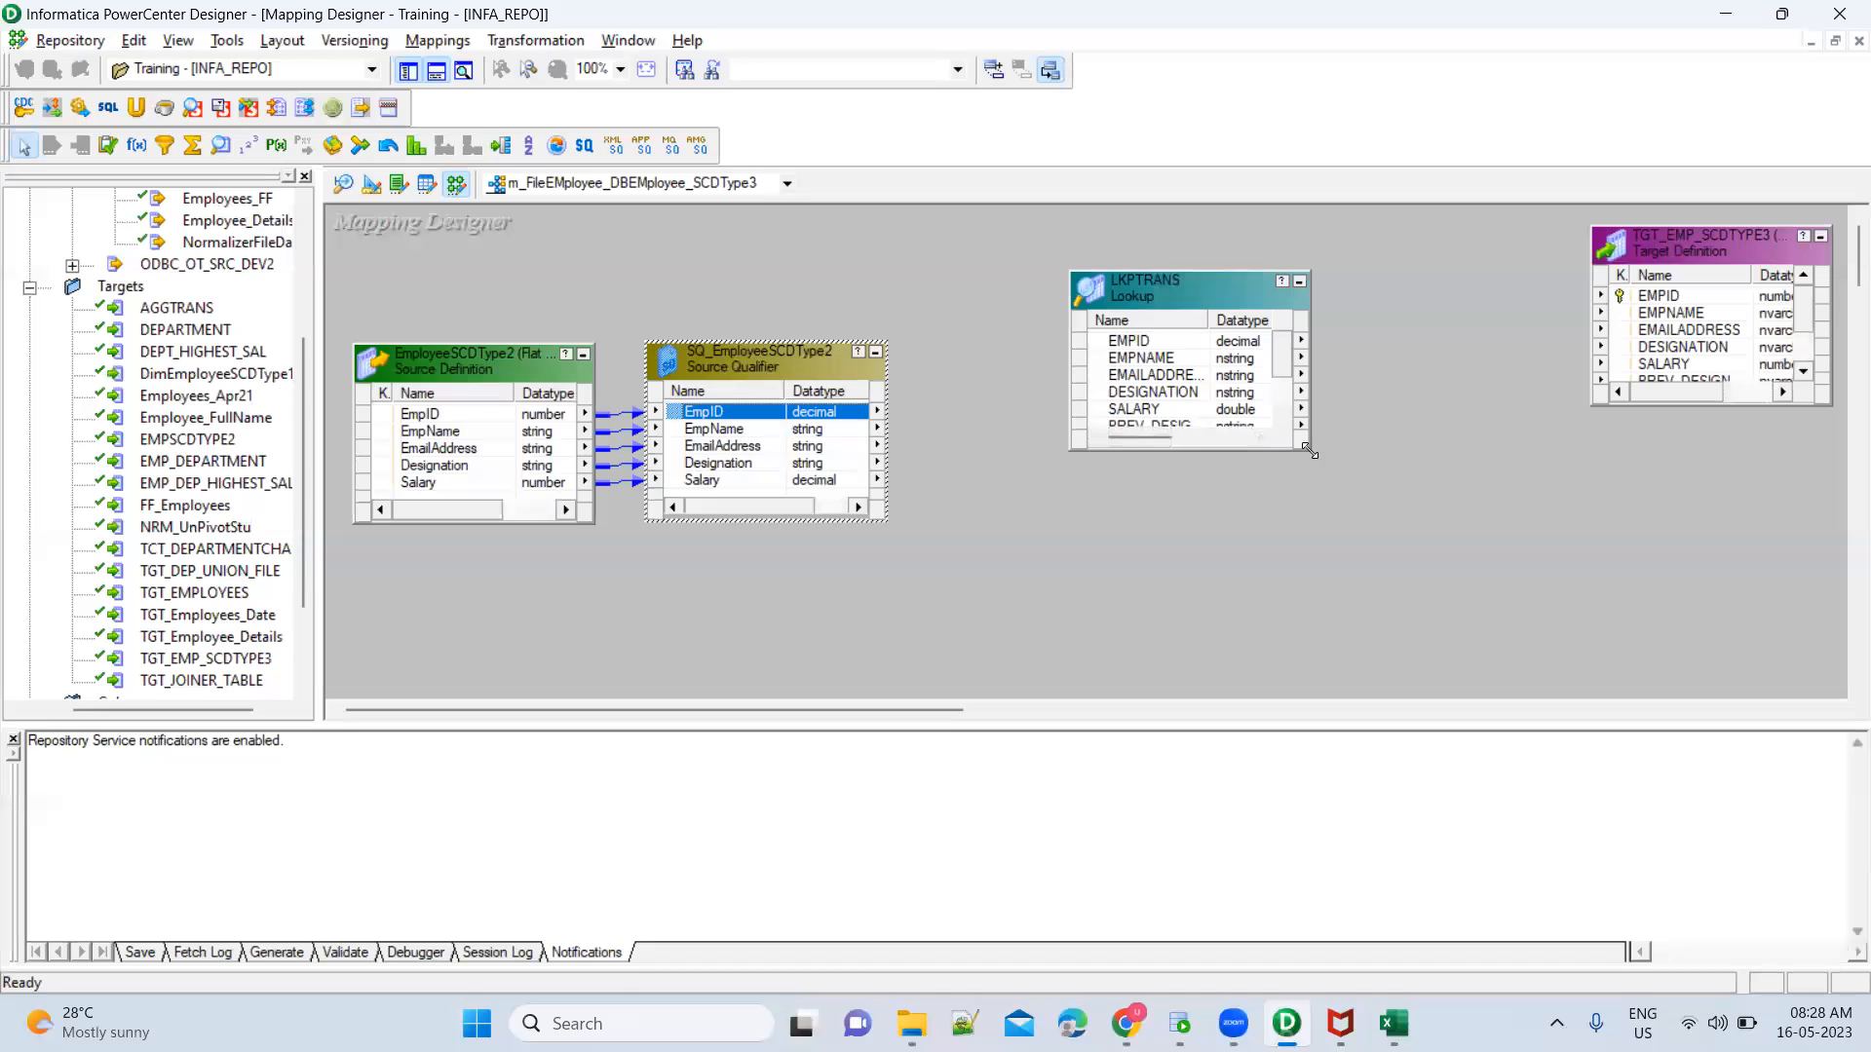
left_click_drag(1310, 453, 1332, 526)
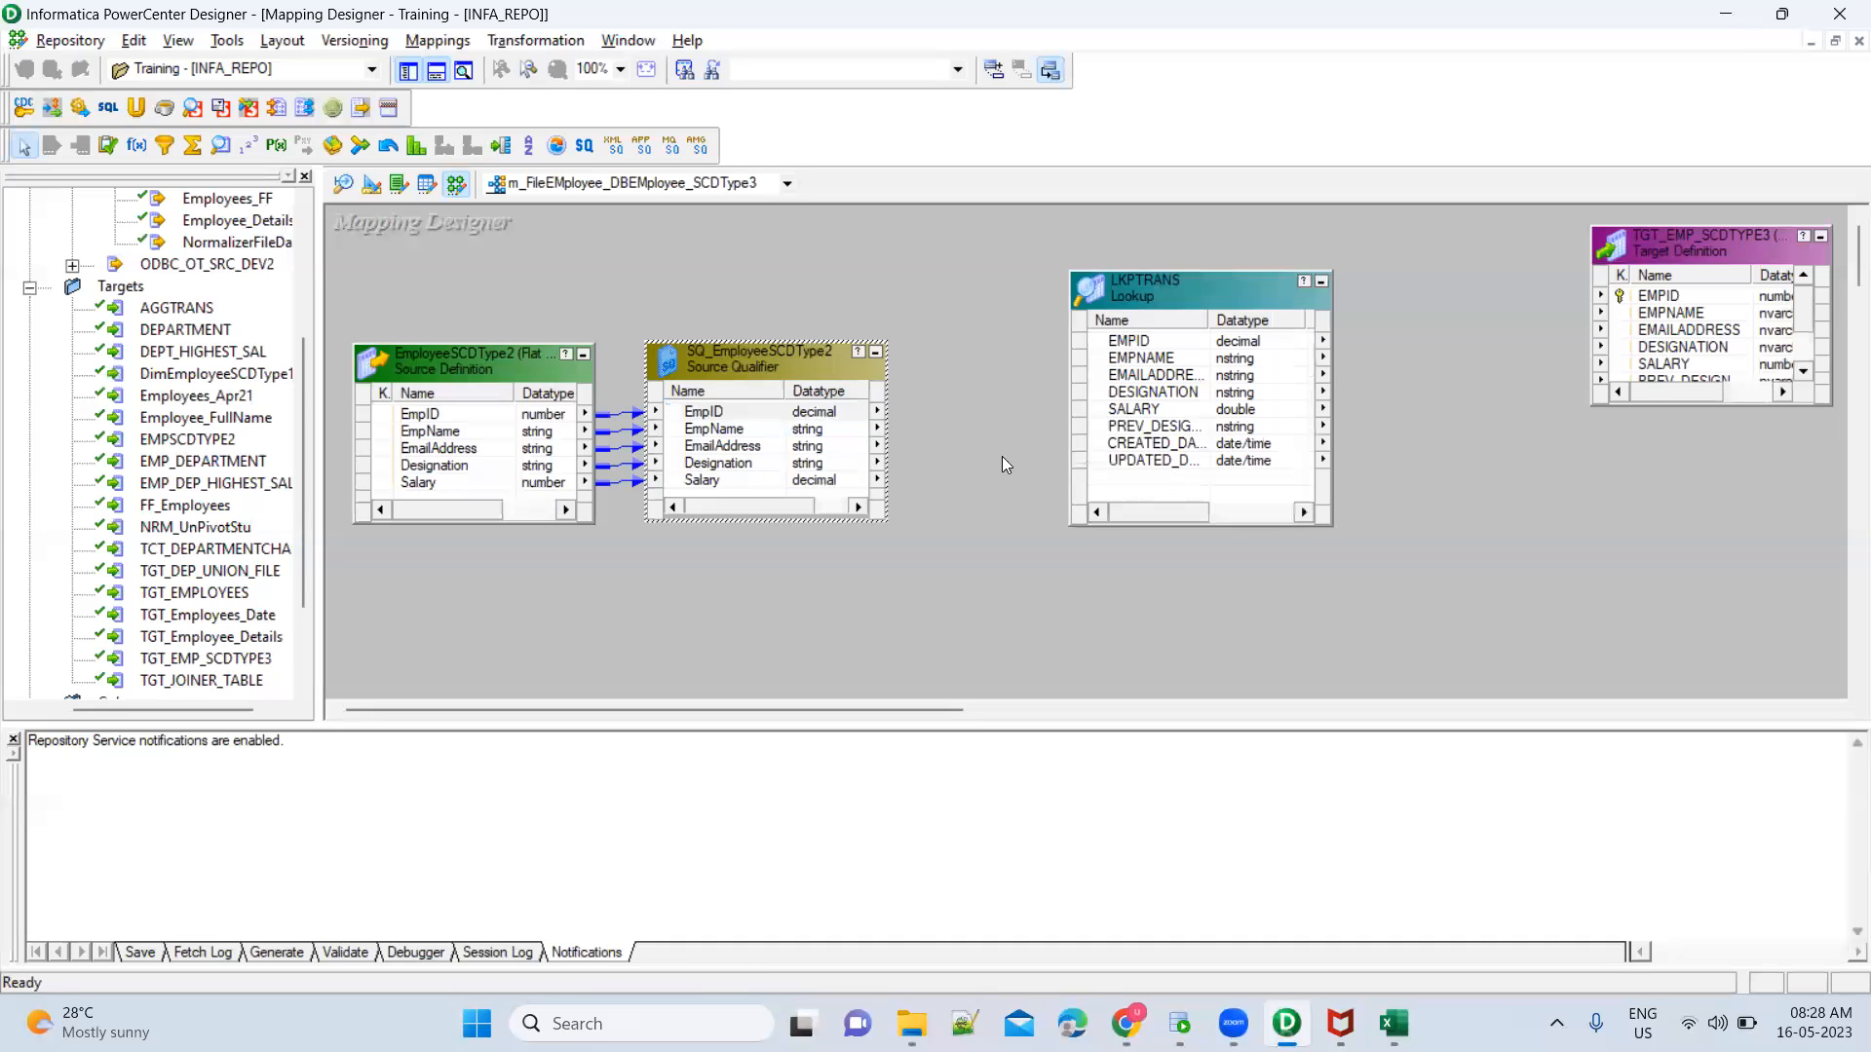
left_click(729, 411)
left_click_drag(716, 419, 1135, 477)
Open the Lookup transformation's ports and rename the EmpID1 input port as EmpID_In
double_click(1147, 477)
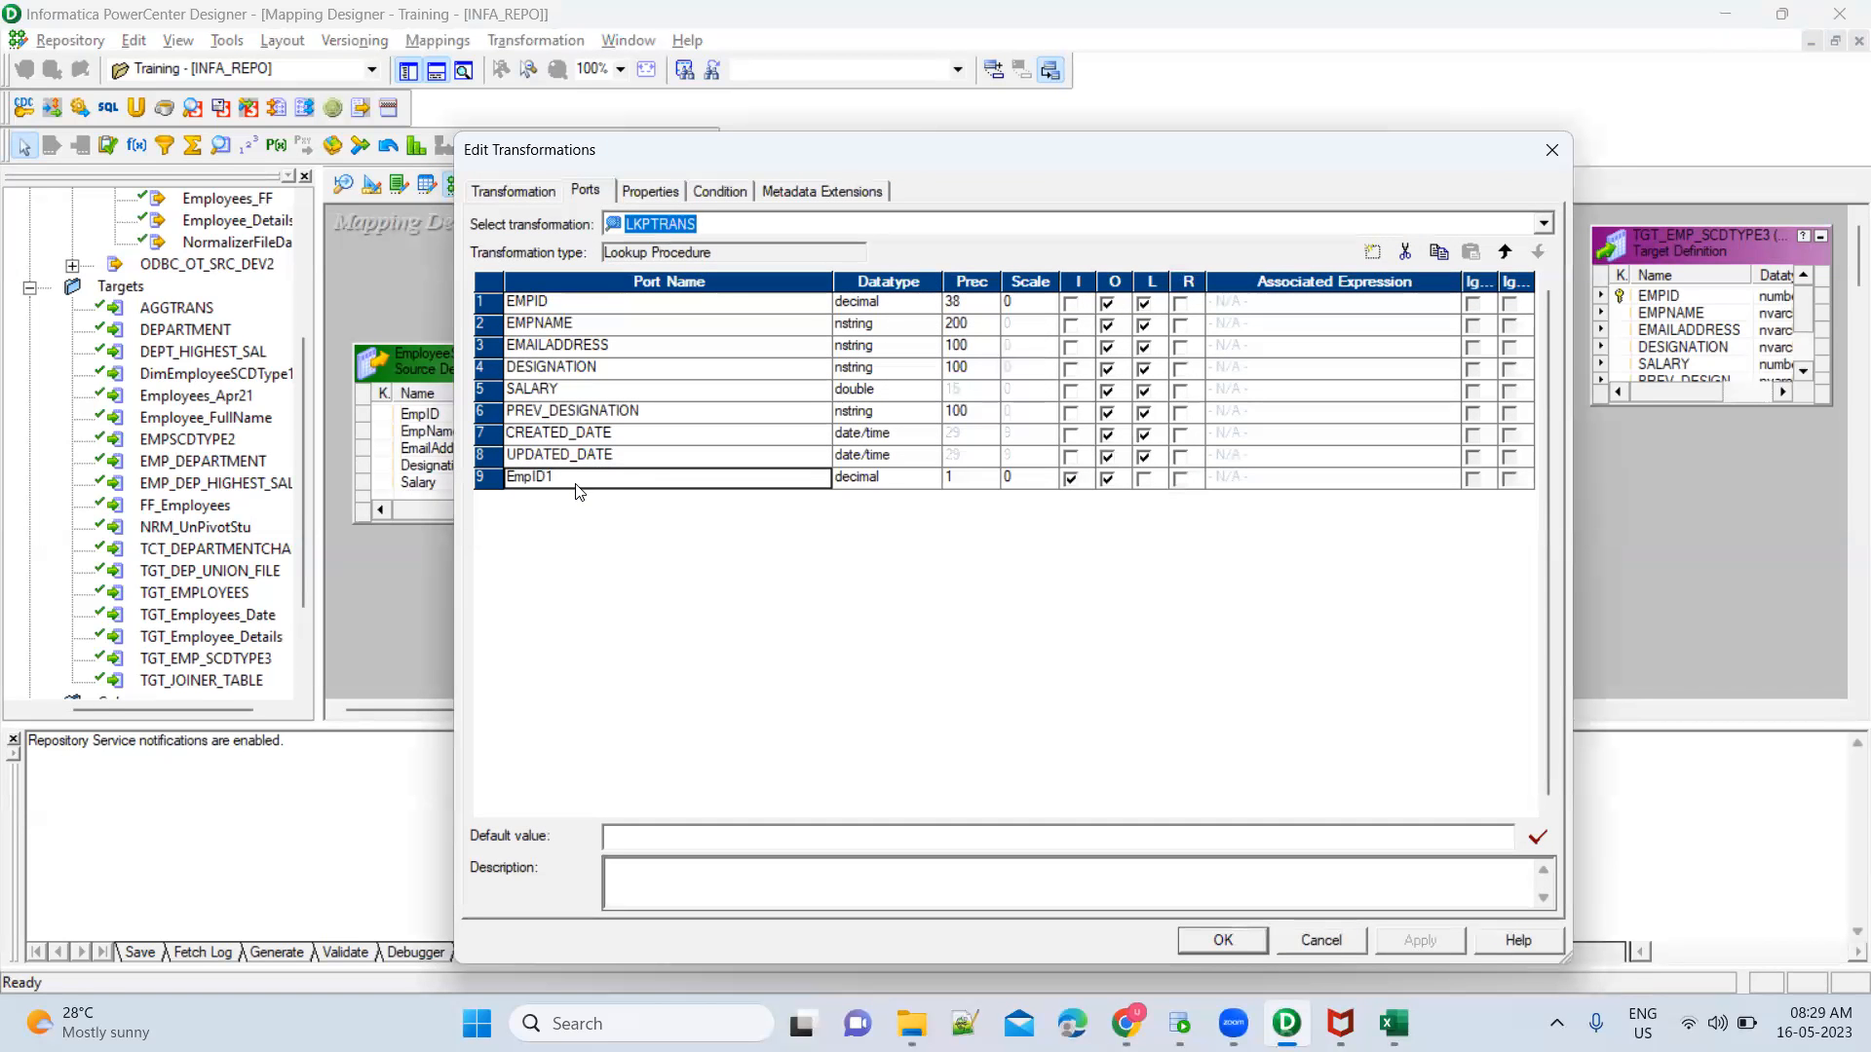
key("Tab")
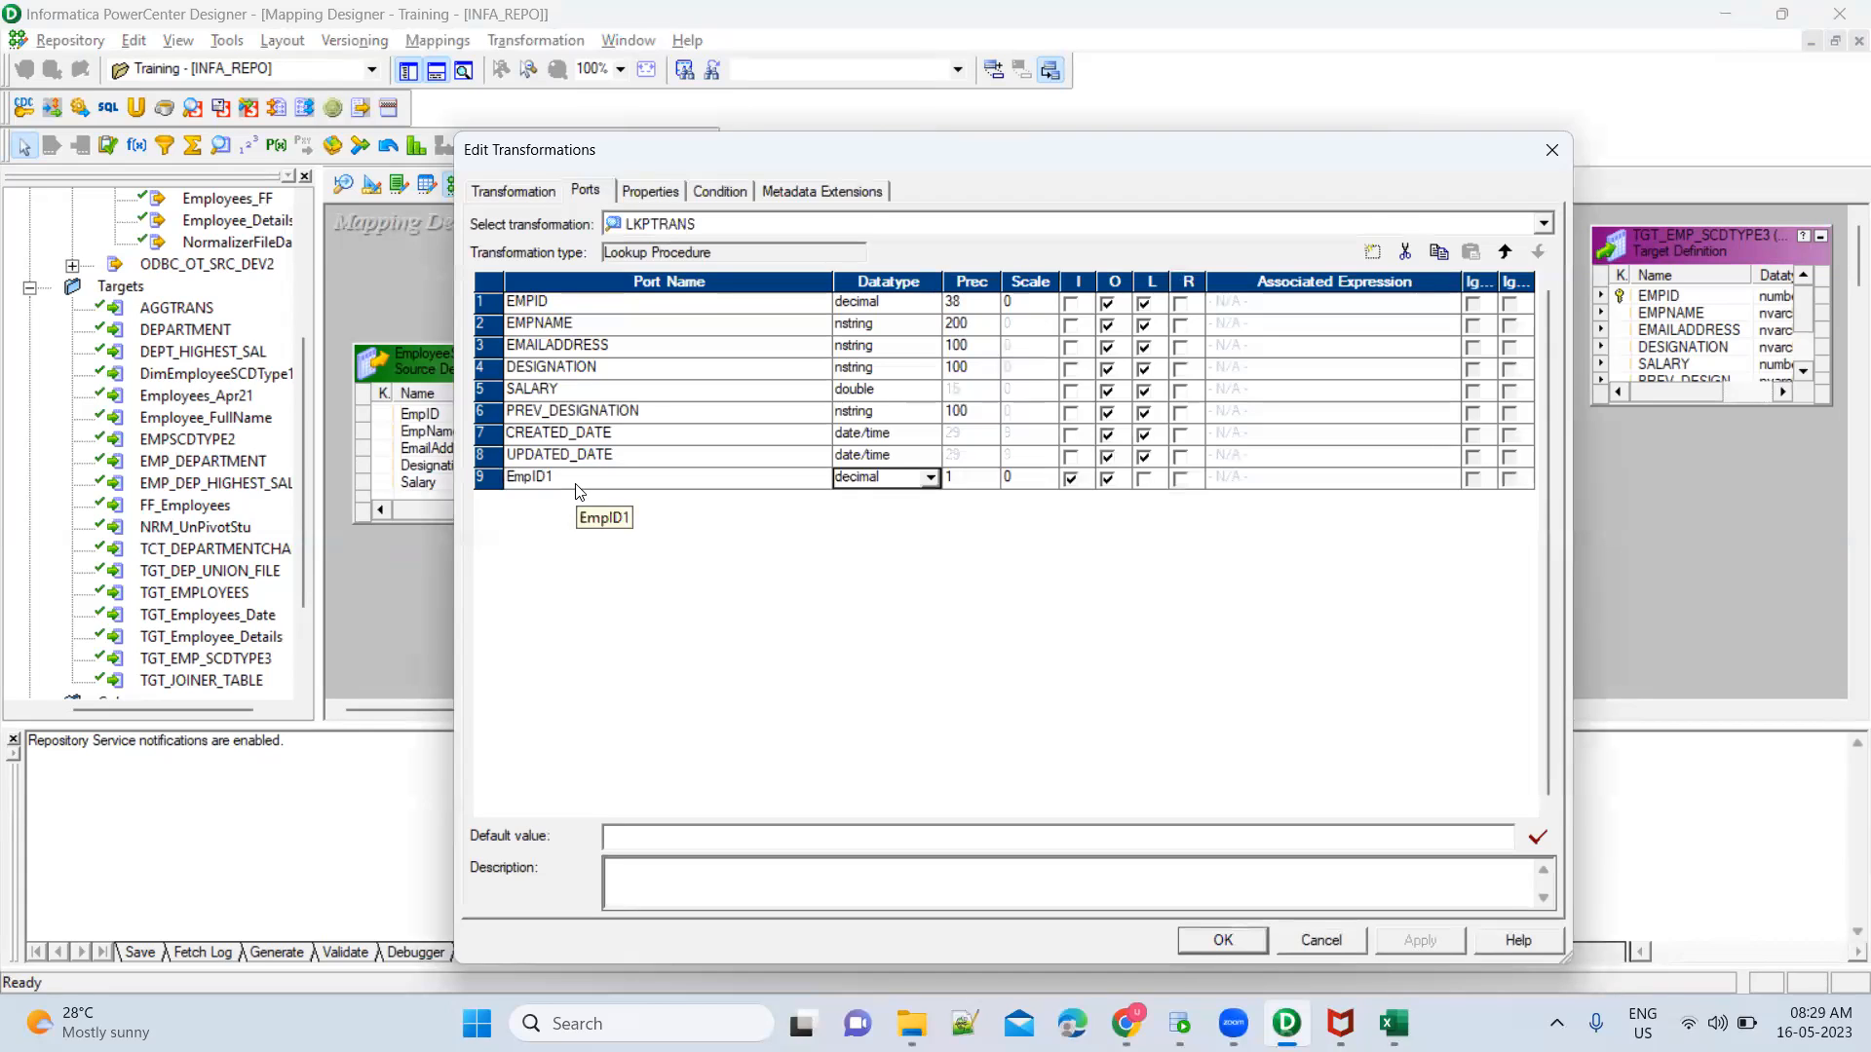
left_click(533, 475)
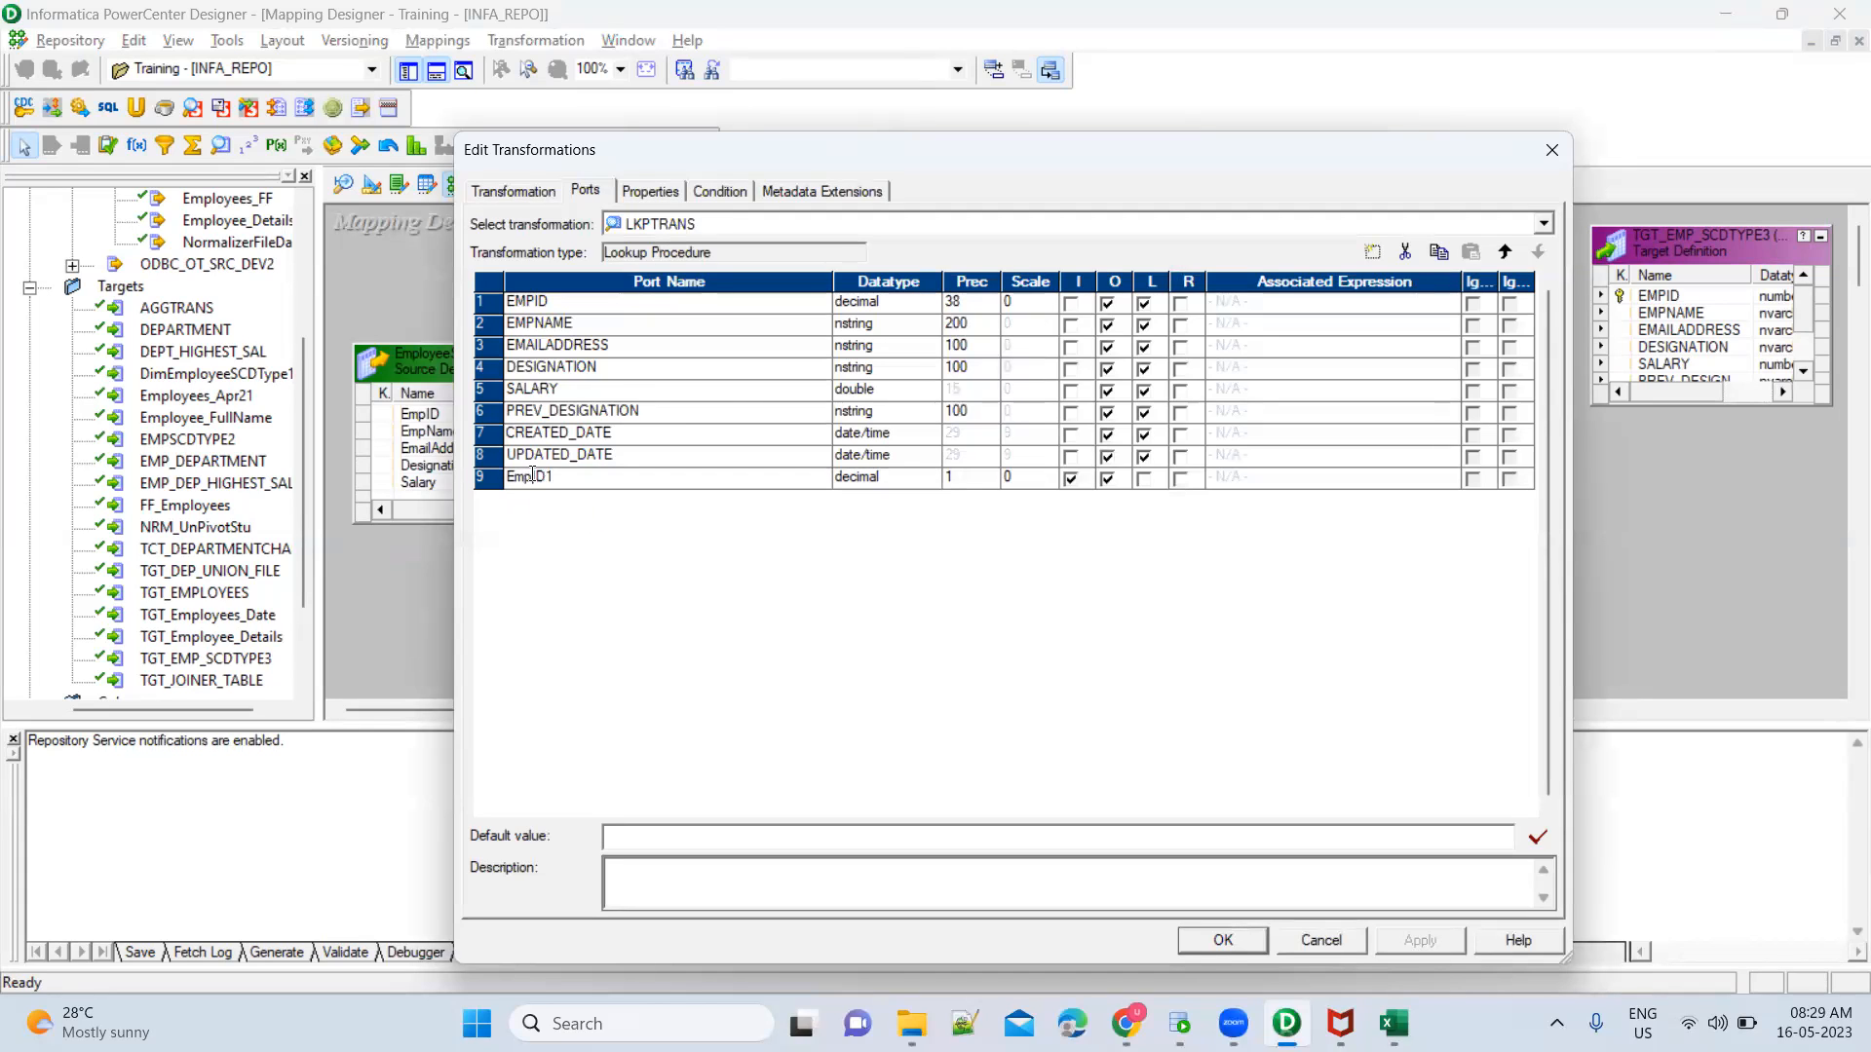
left_click(533, 476)
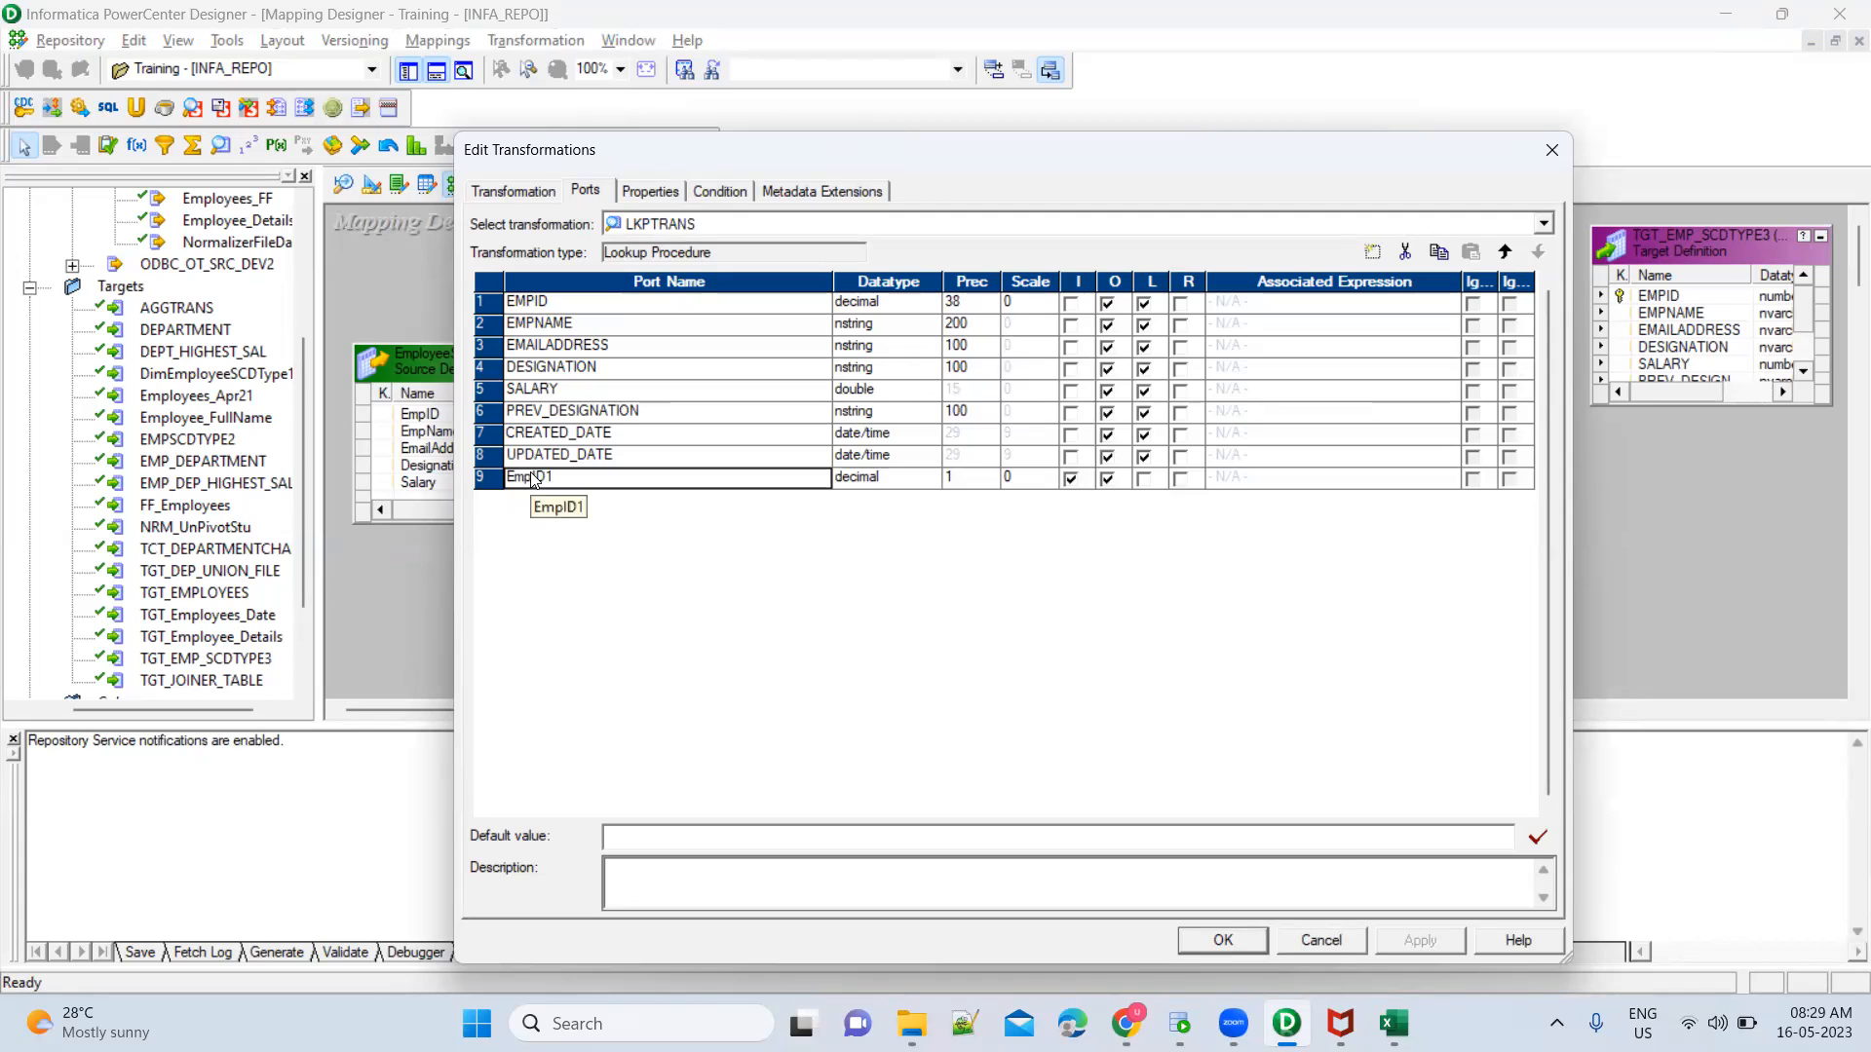
left_click(533, 479)
key("Right")
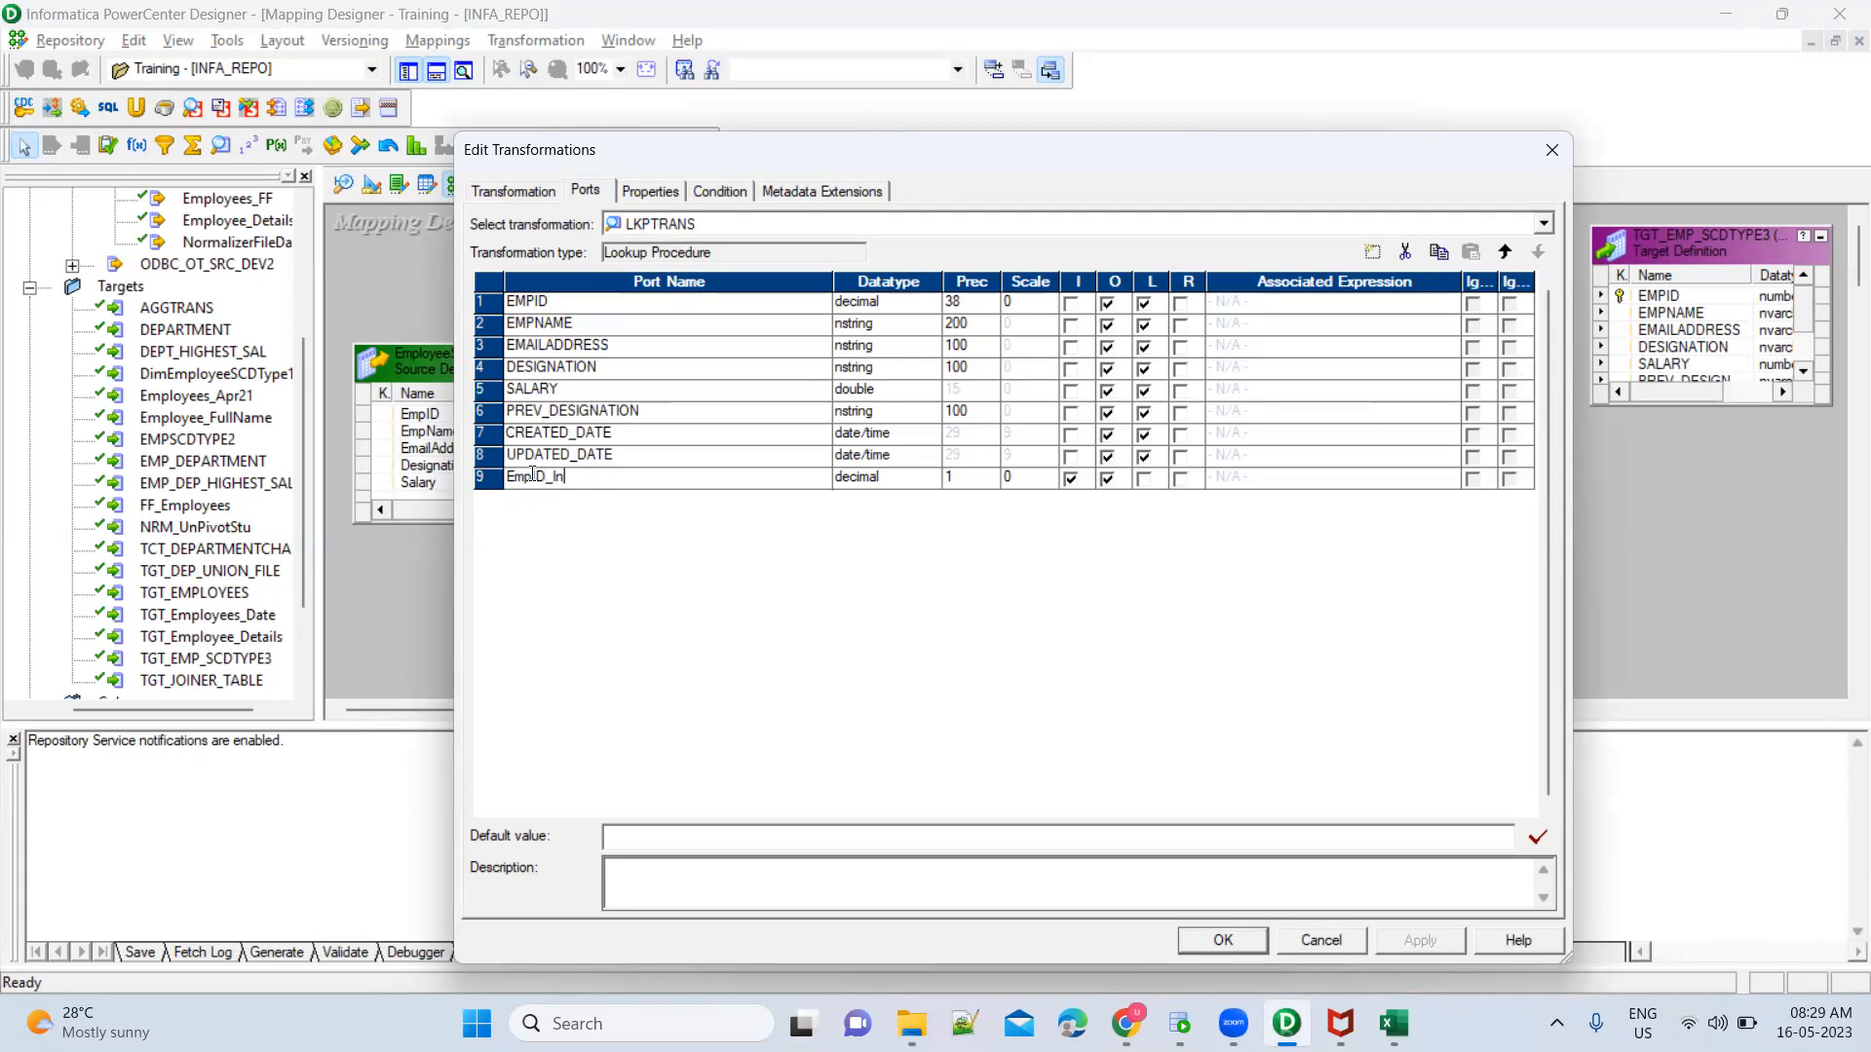
Delete the CREATED_DATE, UPDATED_DATE and PREV_DESIGNATION ports from the Lookup transformation
left_click(484, 438)
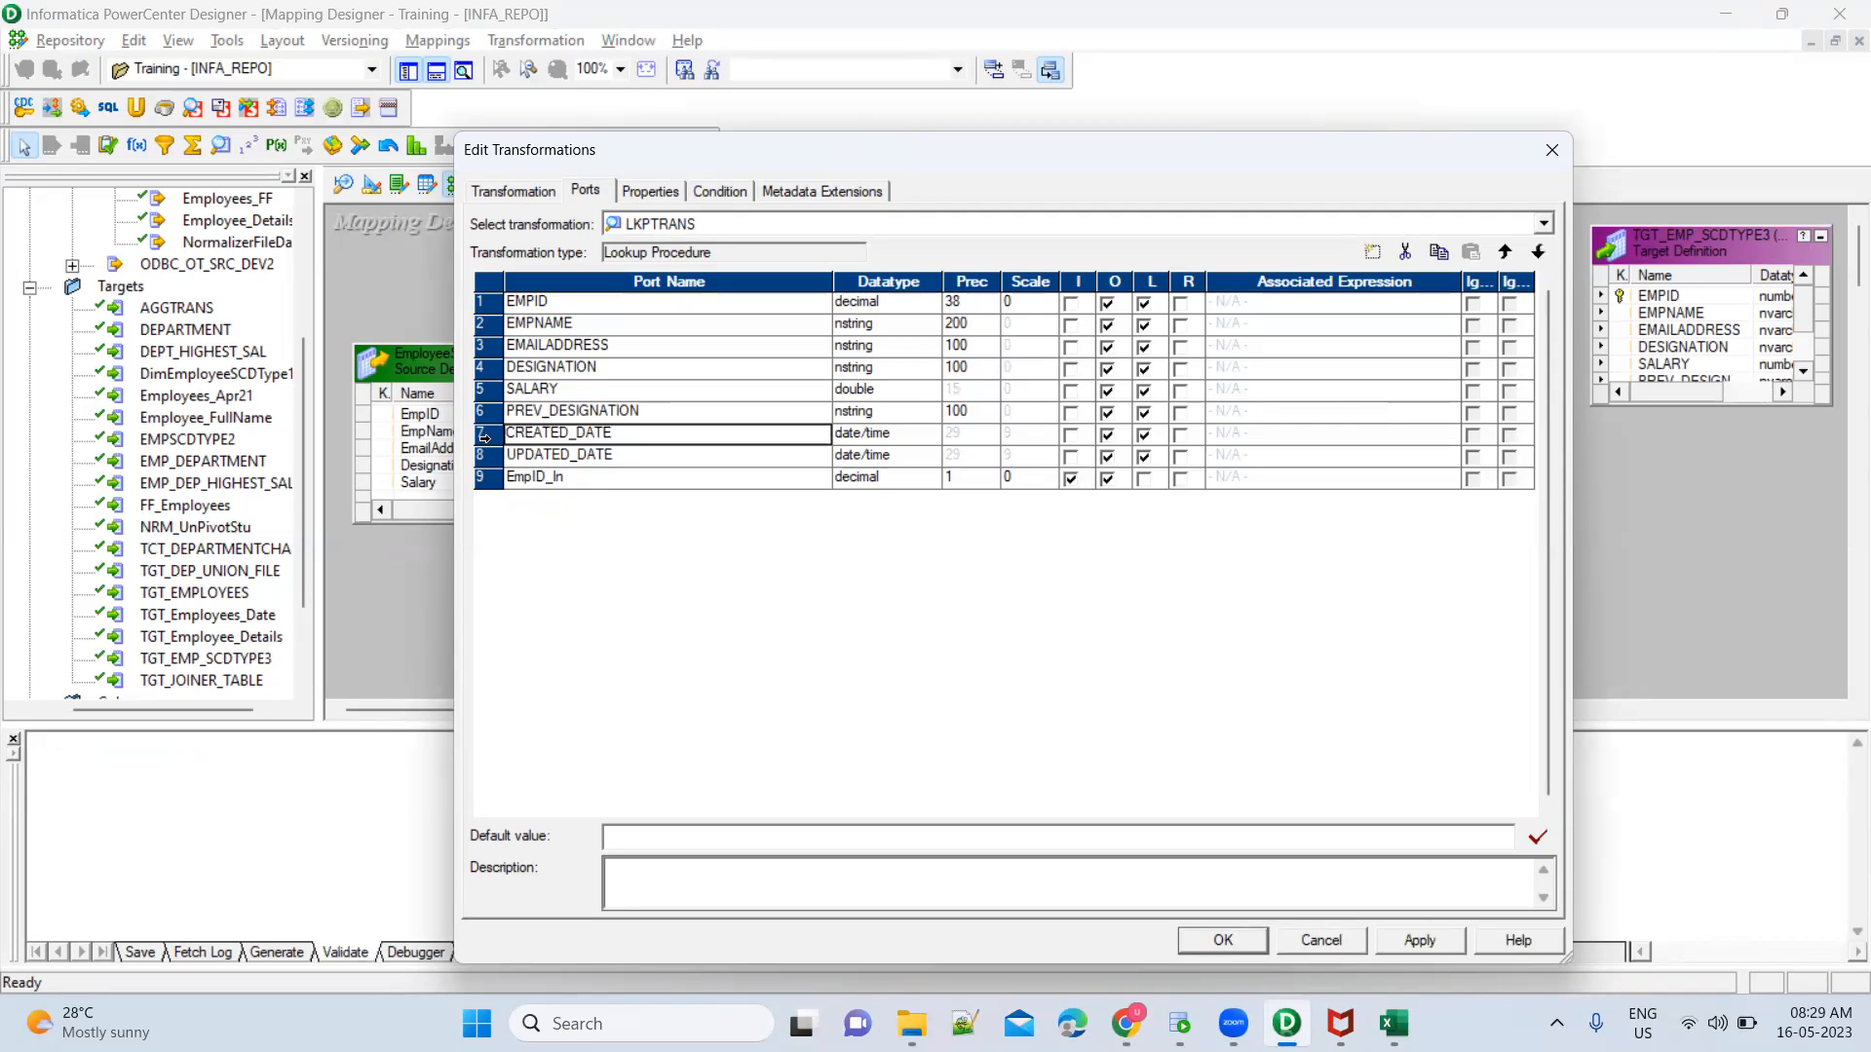
left_click(485, 437)
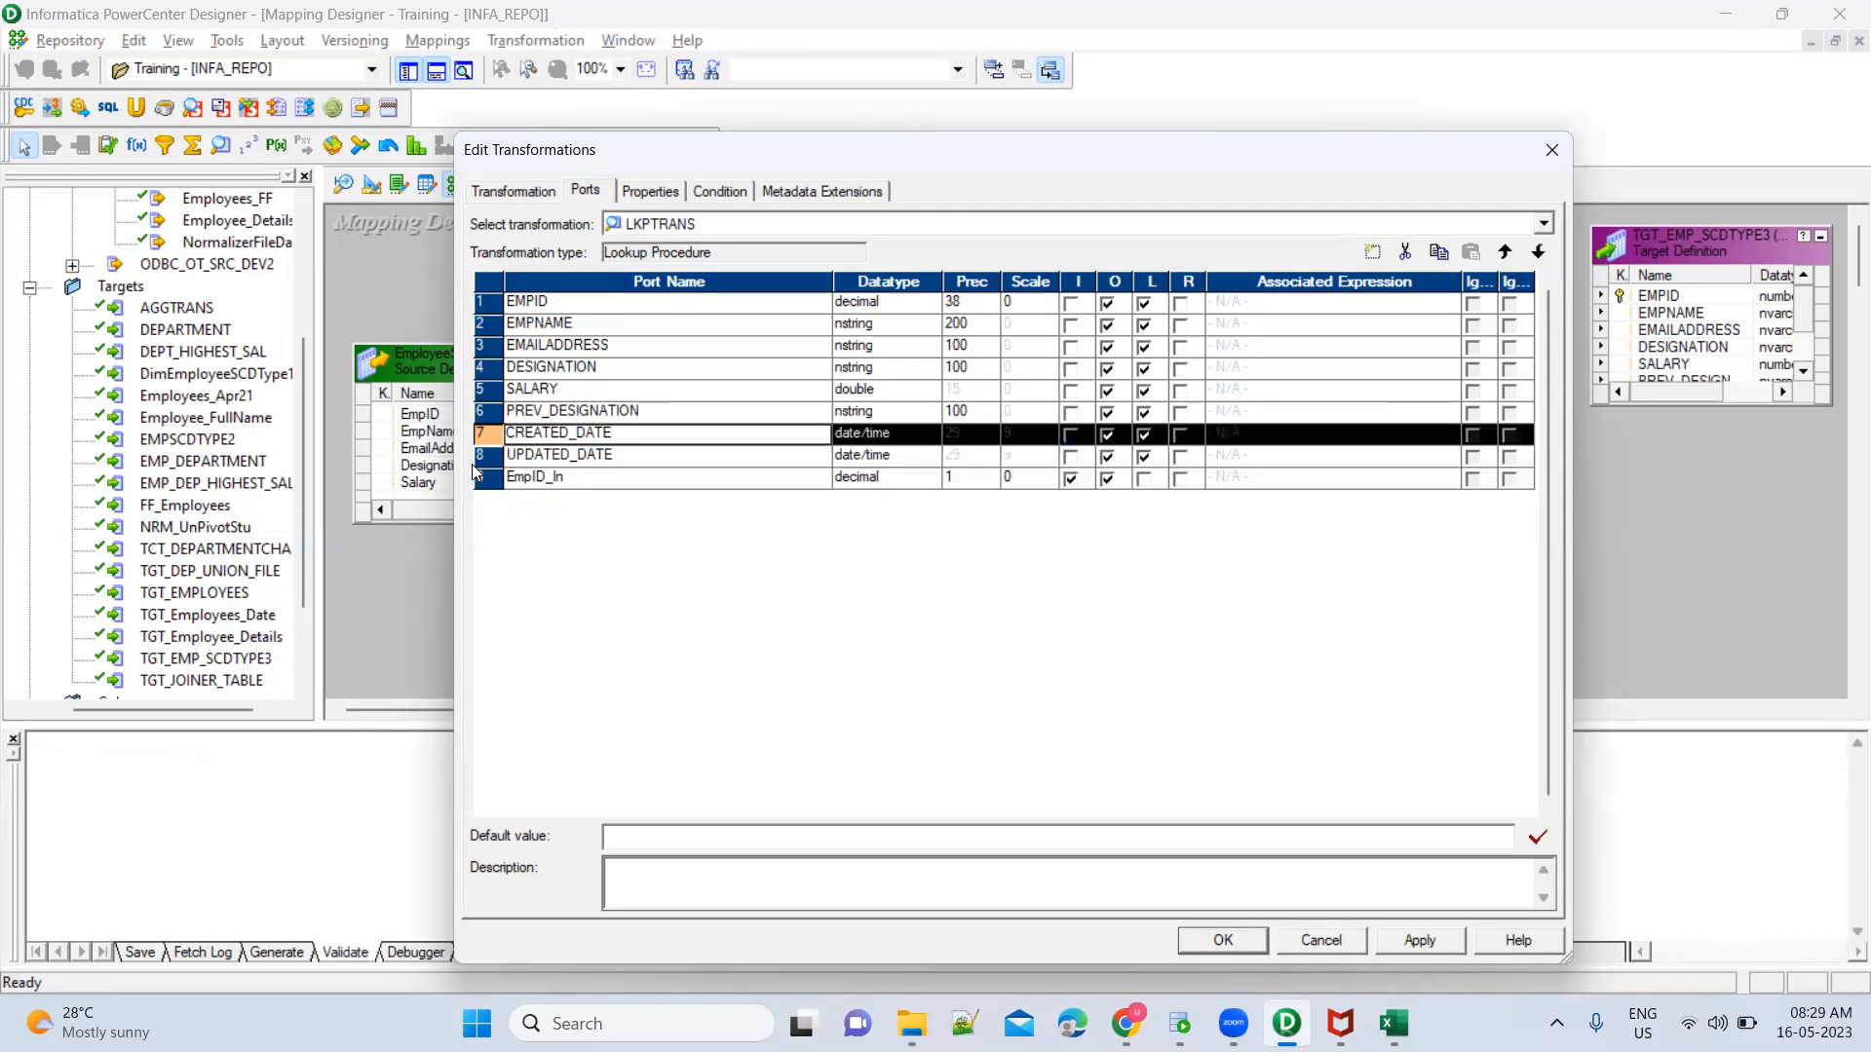
left_click(480, 455, "shift")
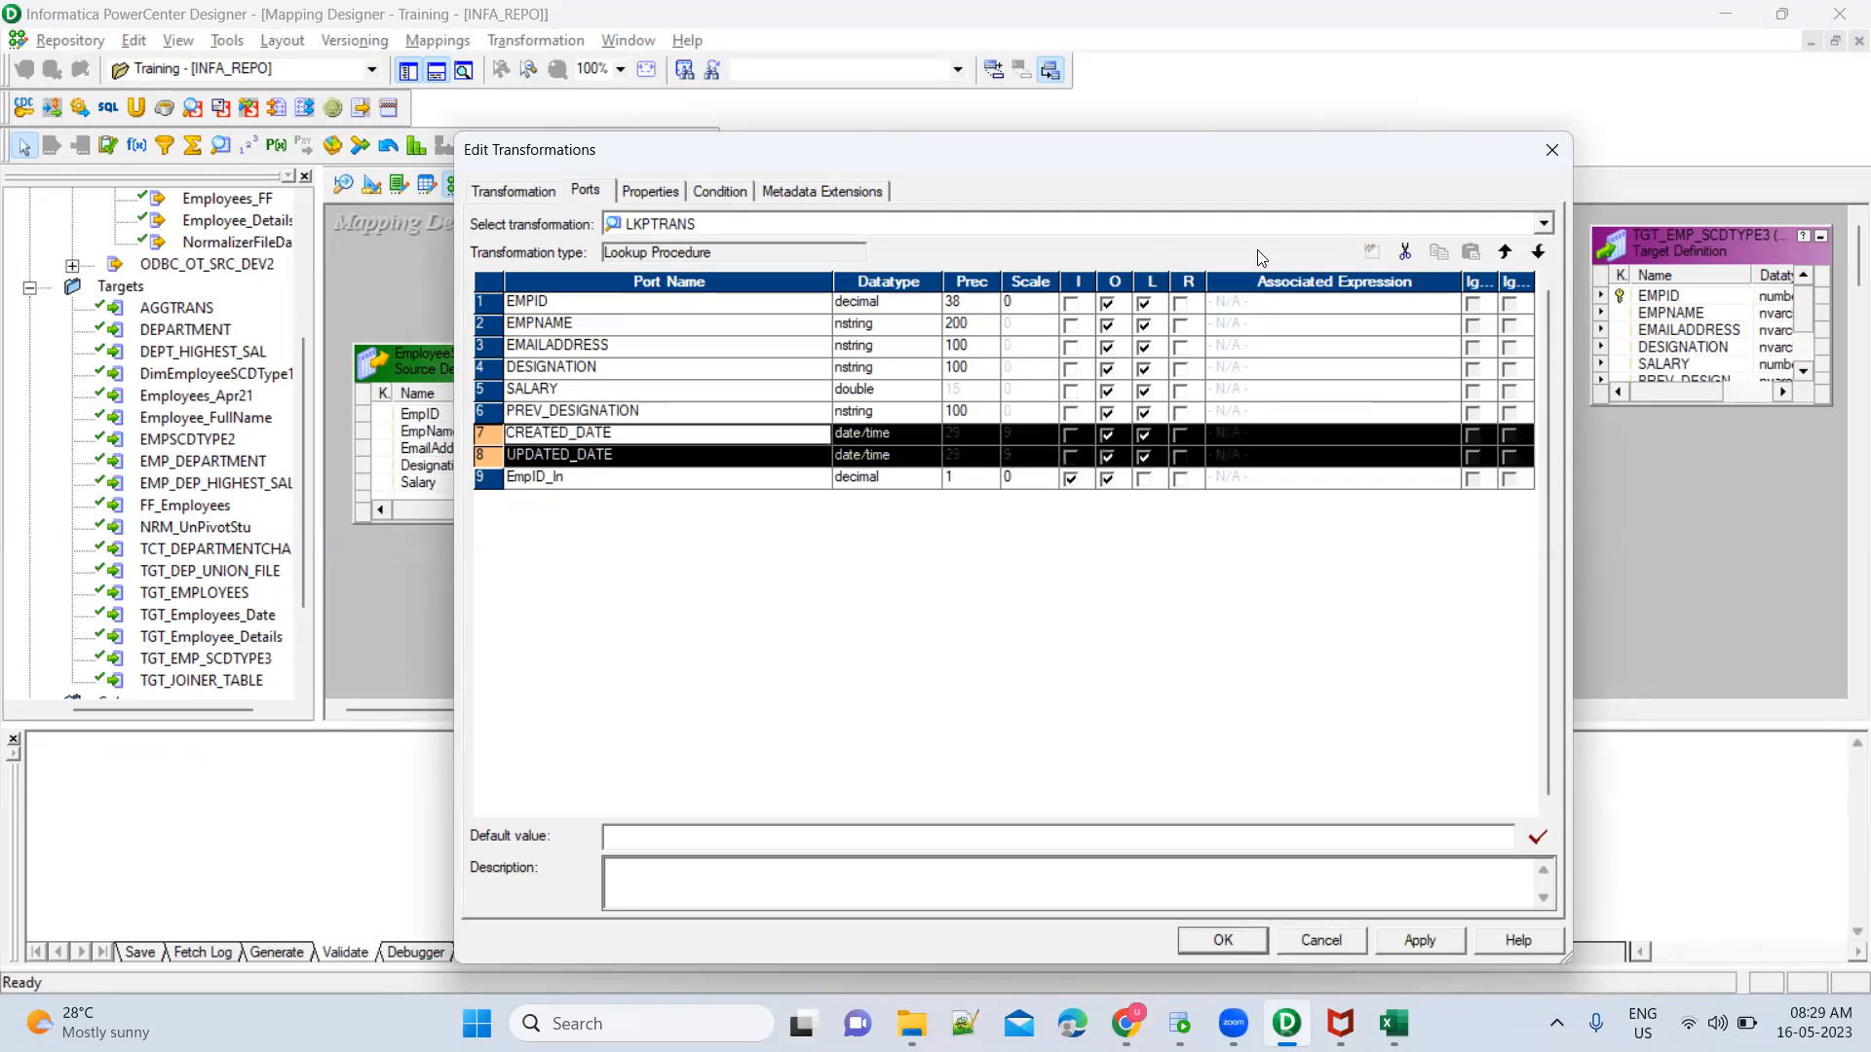
left_click(1405, 252)
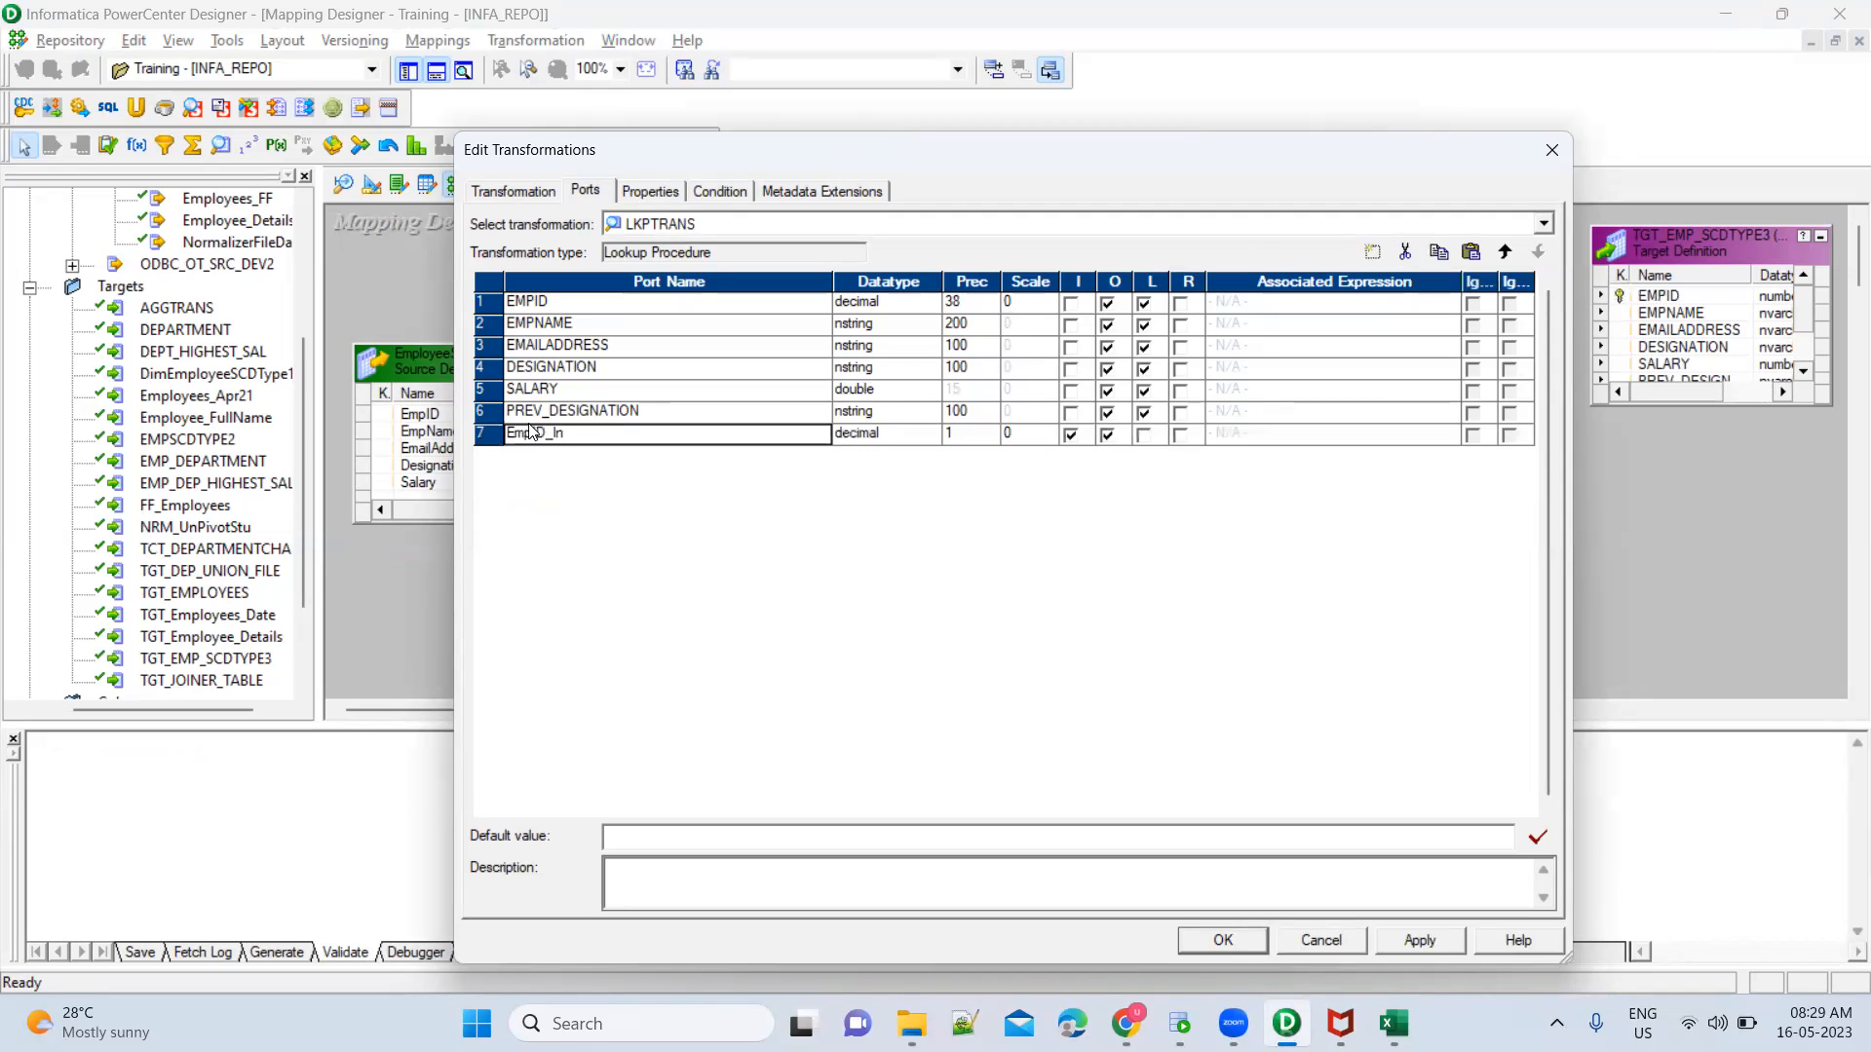
left_click(482, 410)
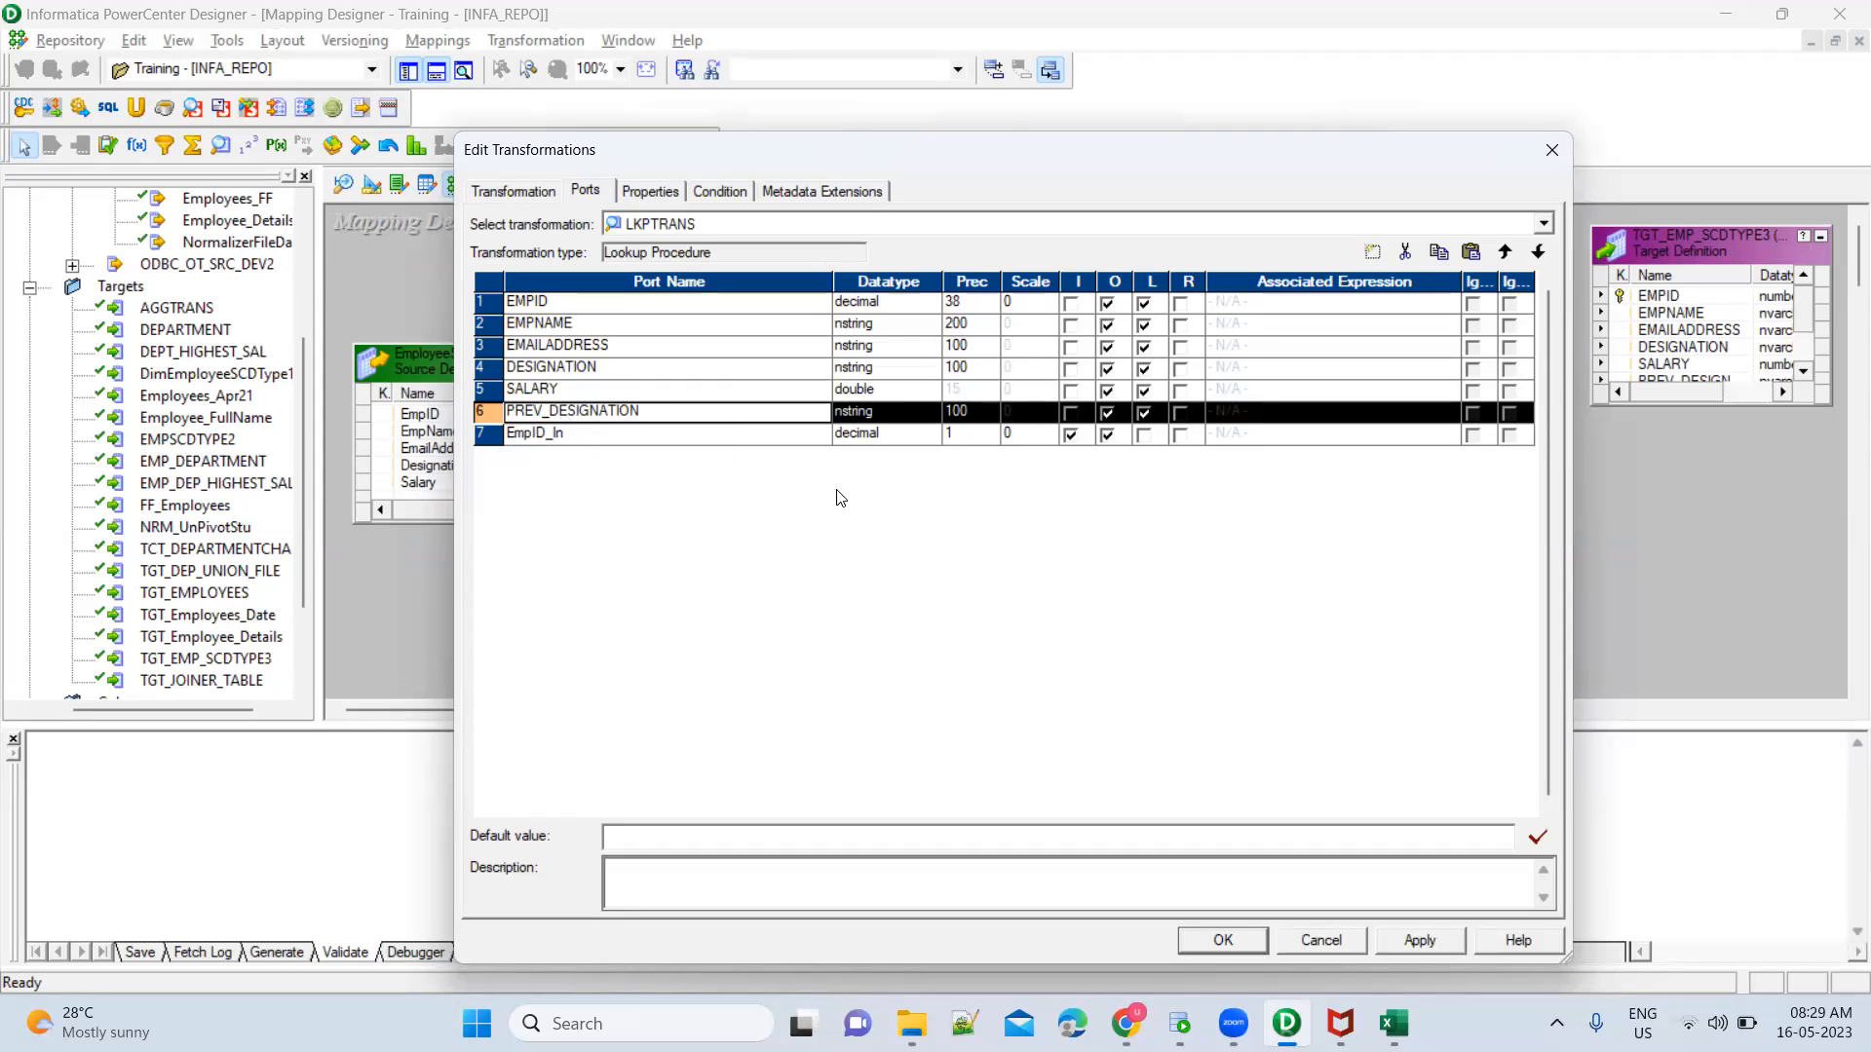
left_click(1404, 255)
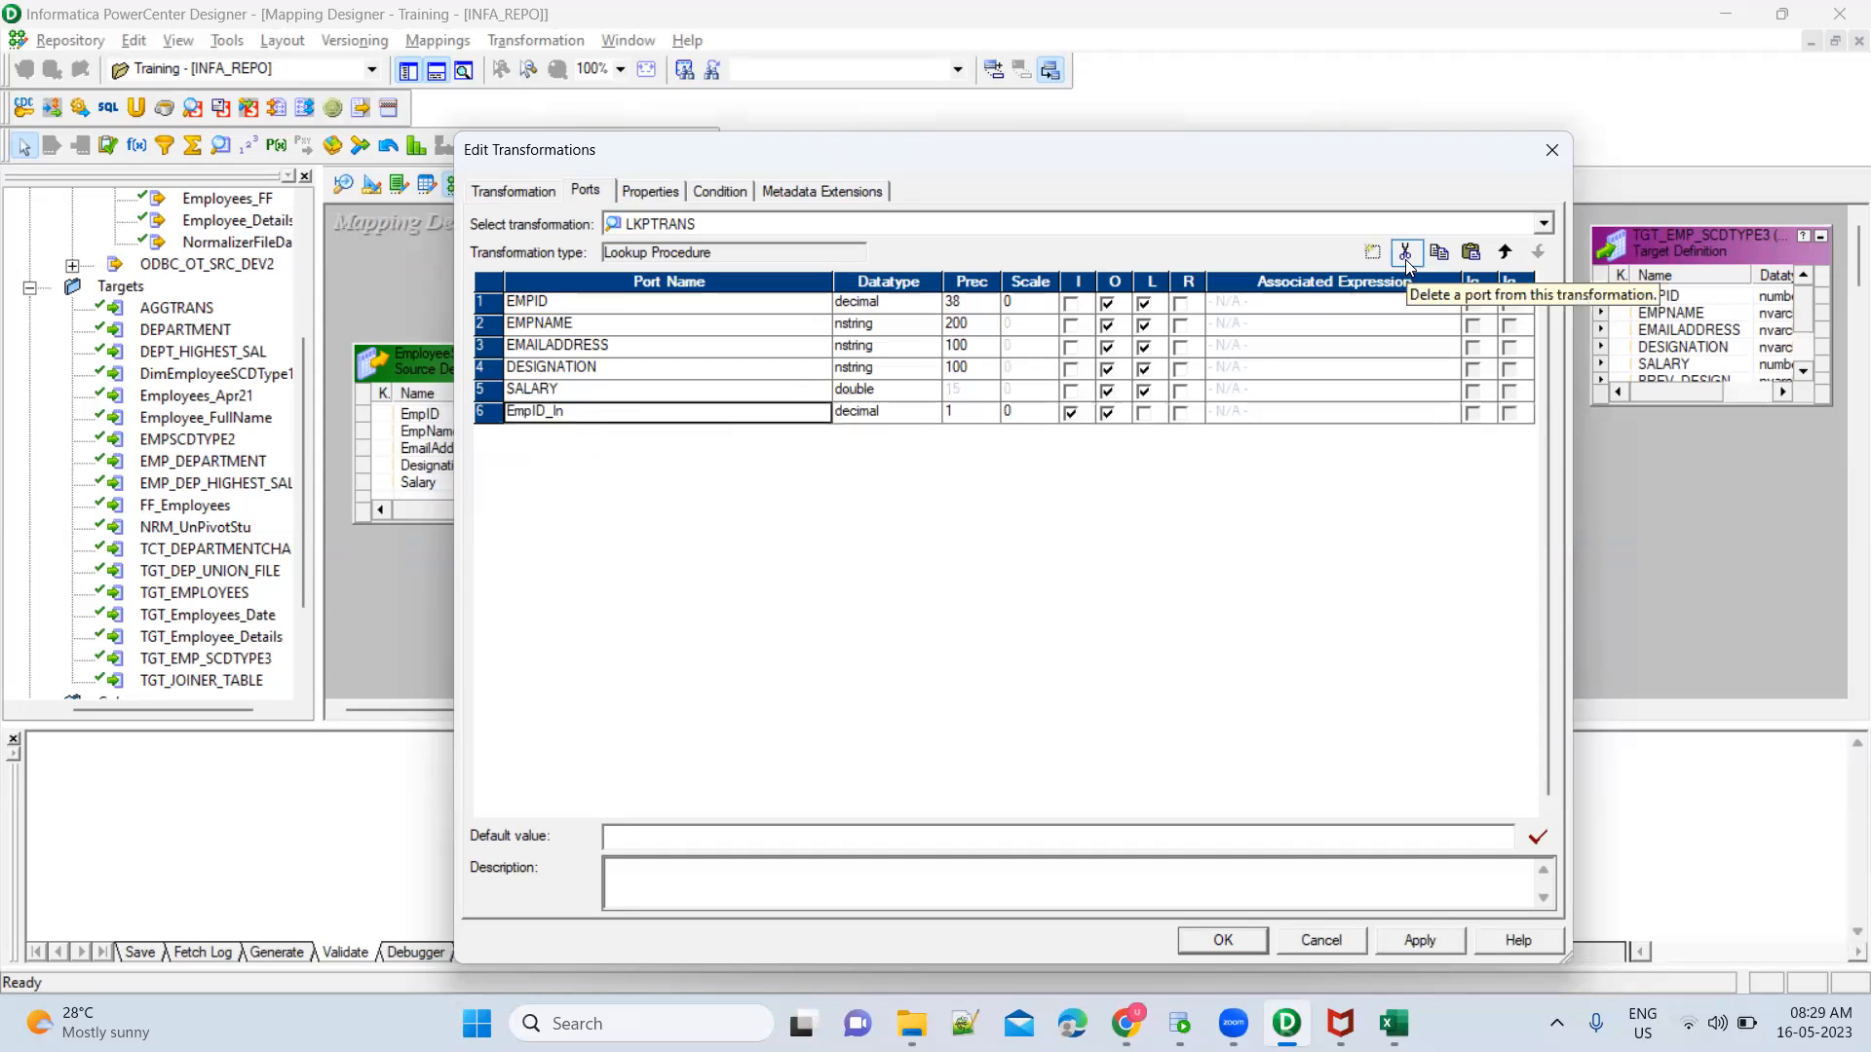
Add the lookup condition EMPID = EmpID_In and generate the default query for the Lookup Sql Override
left_click(723, 191)
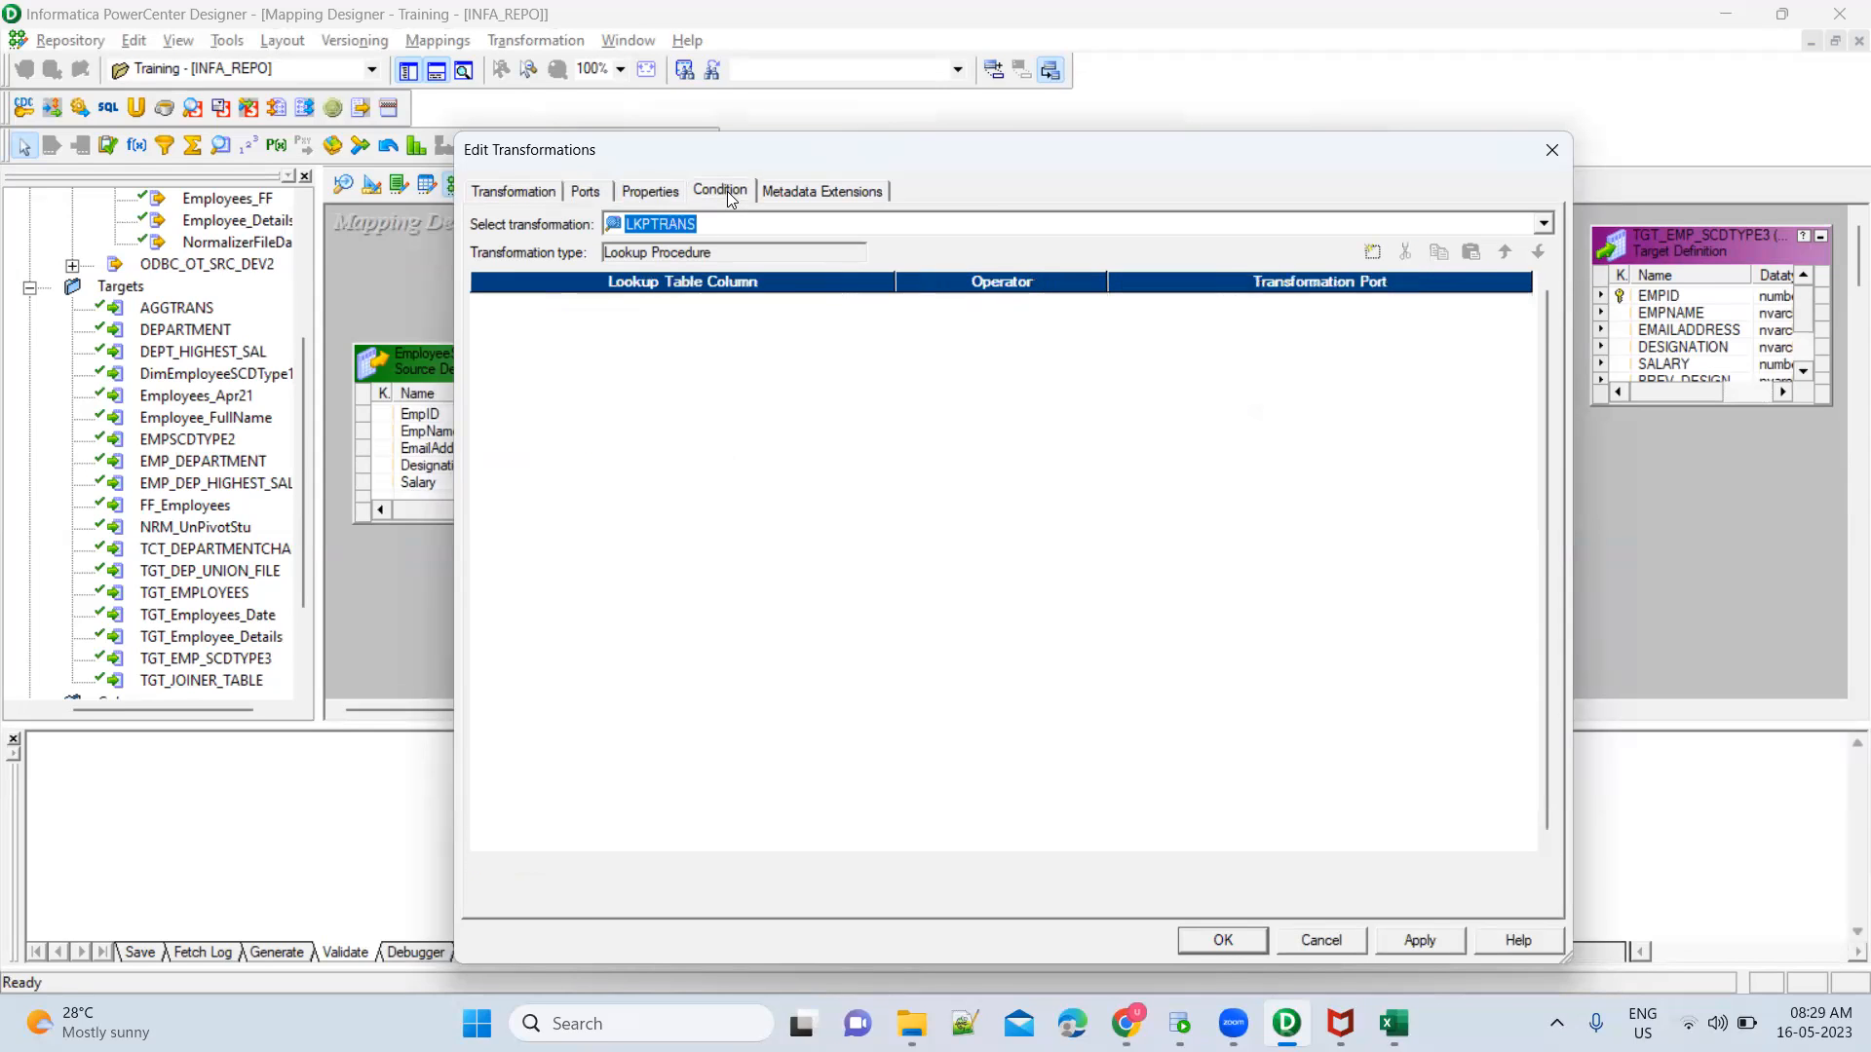
left_click(1370, 255)
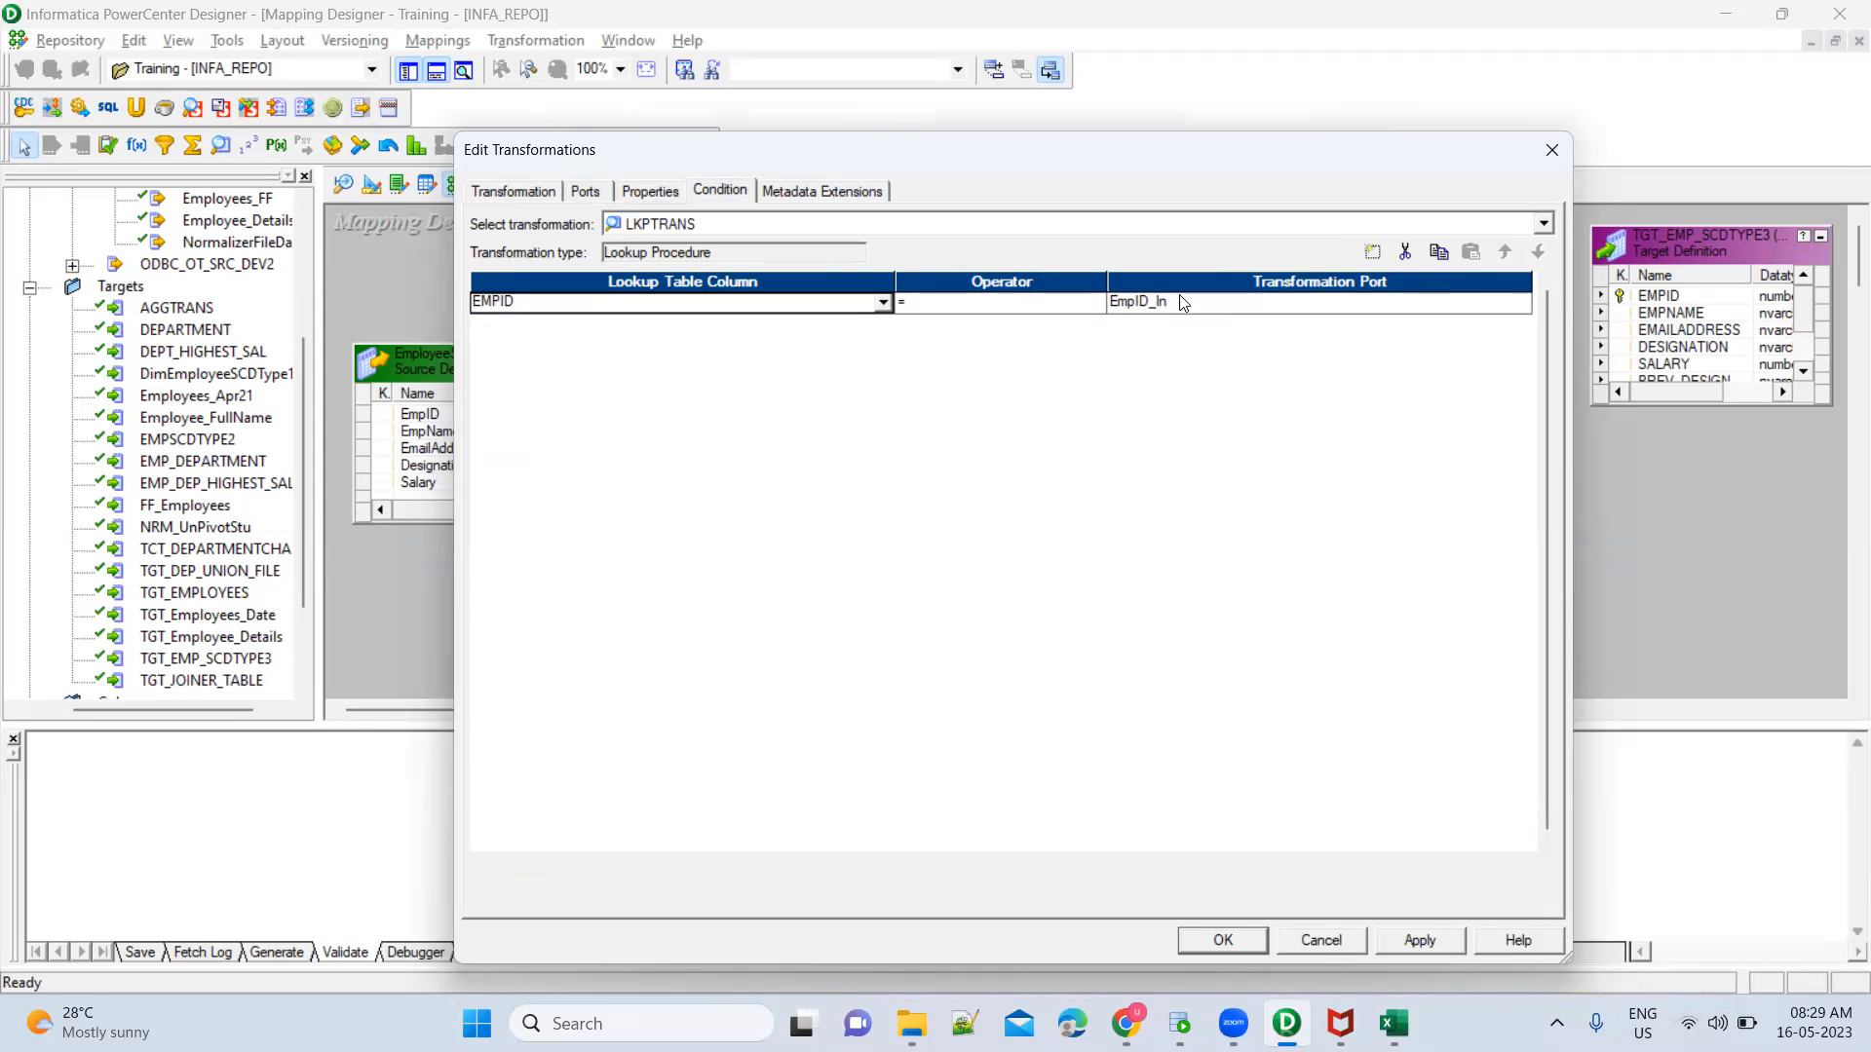
left_click(651, 192)
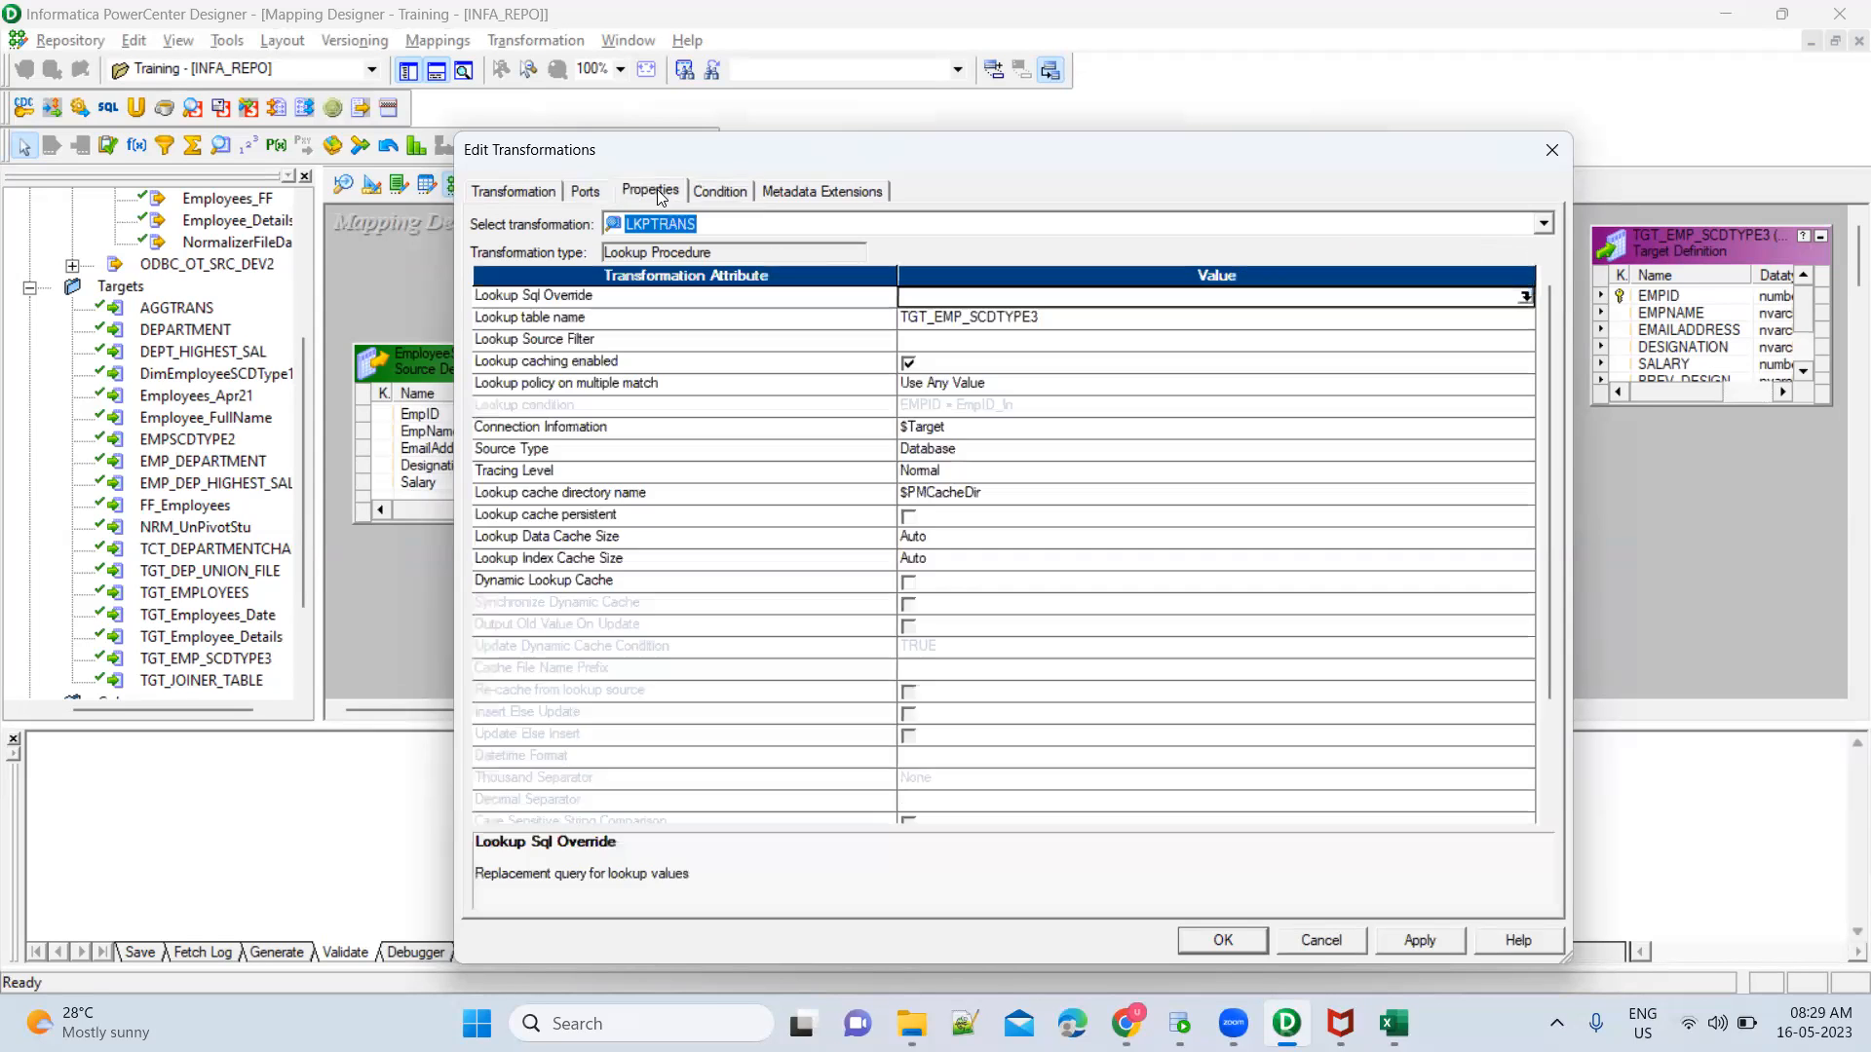
left_click(1524, 297)
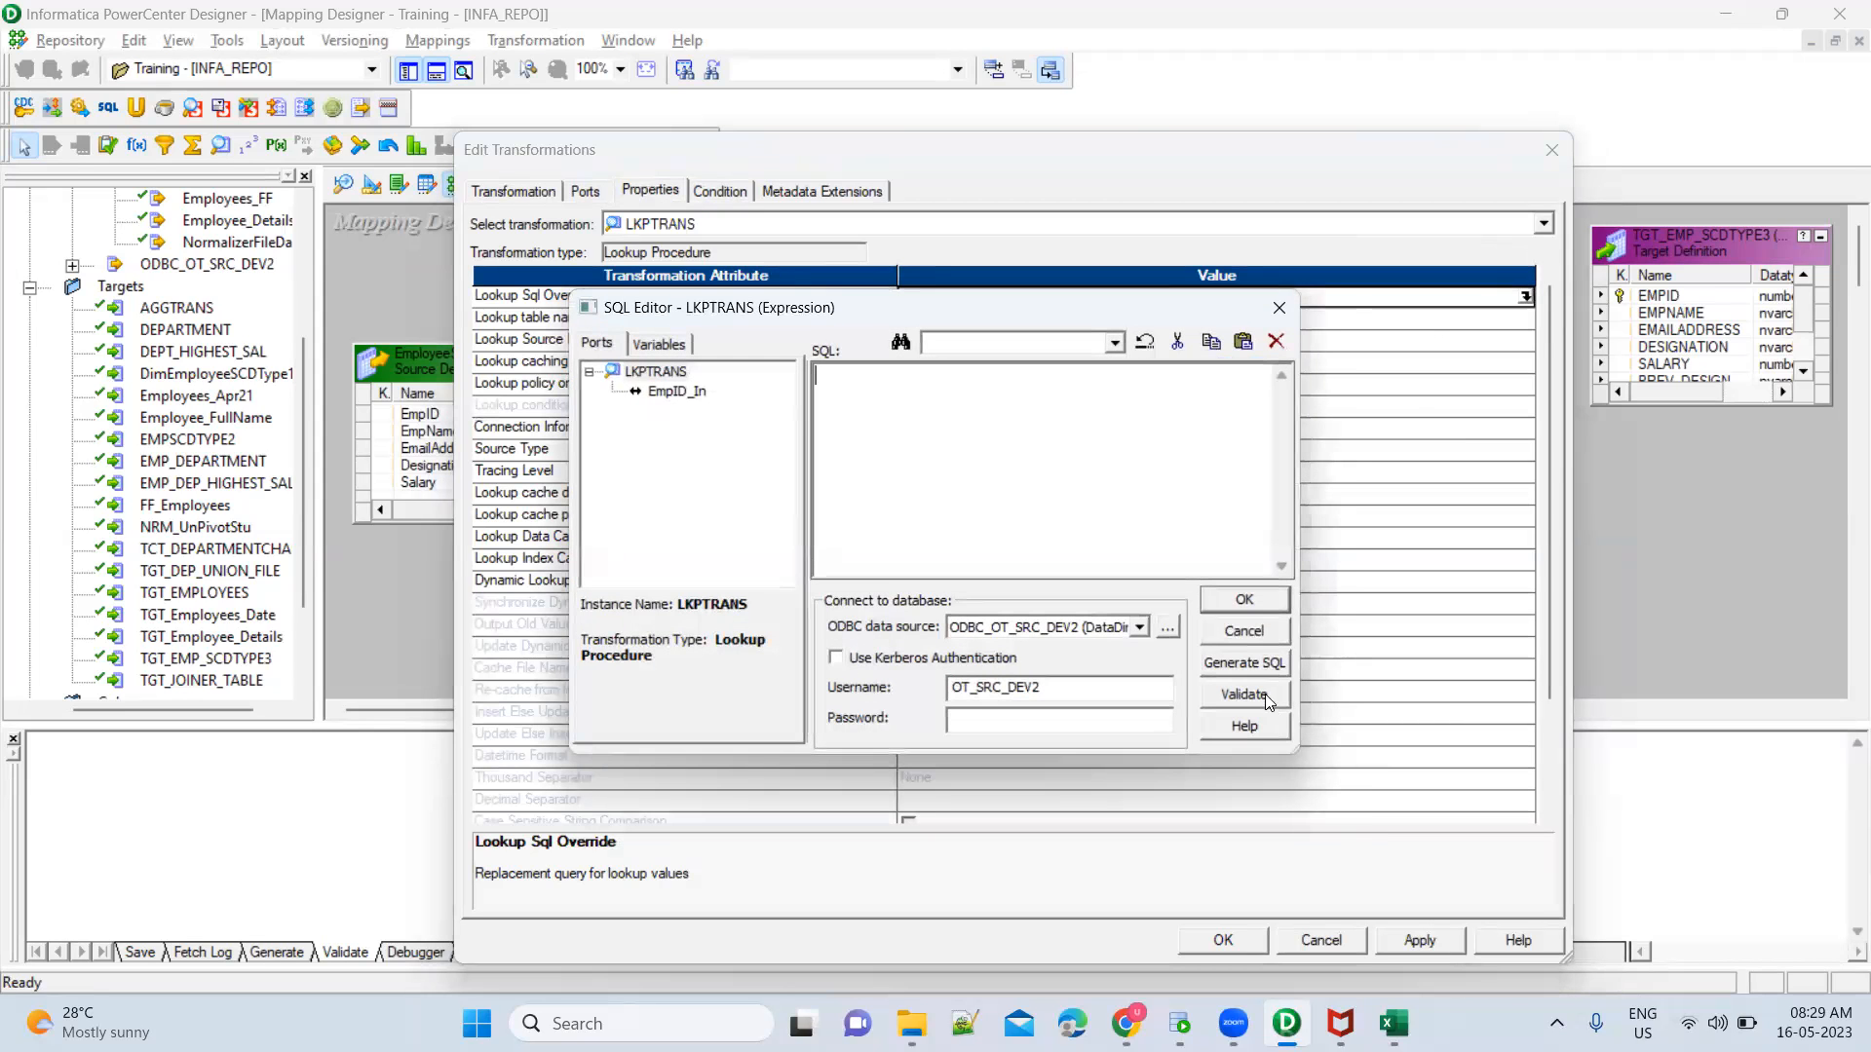
left_click(1263, 670)
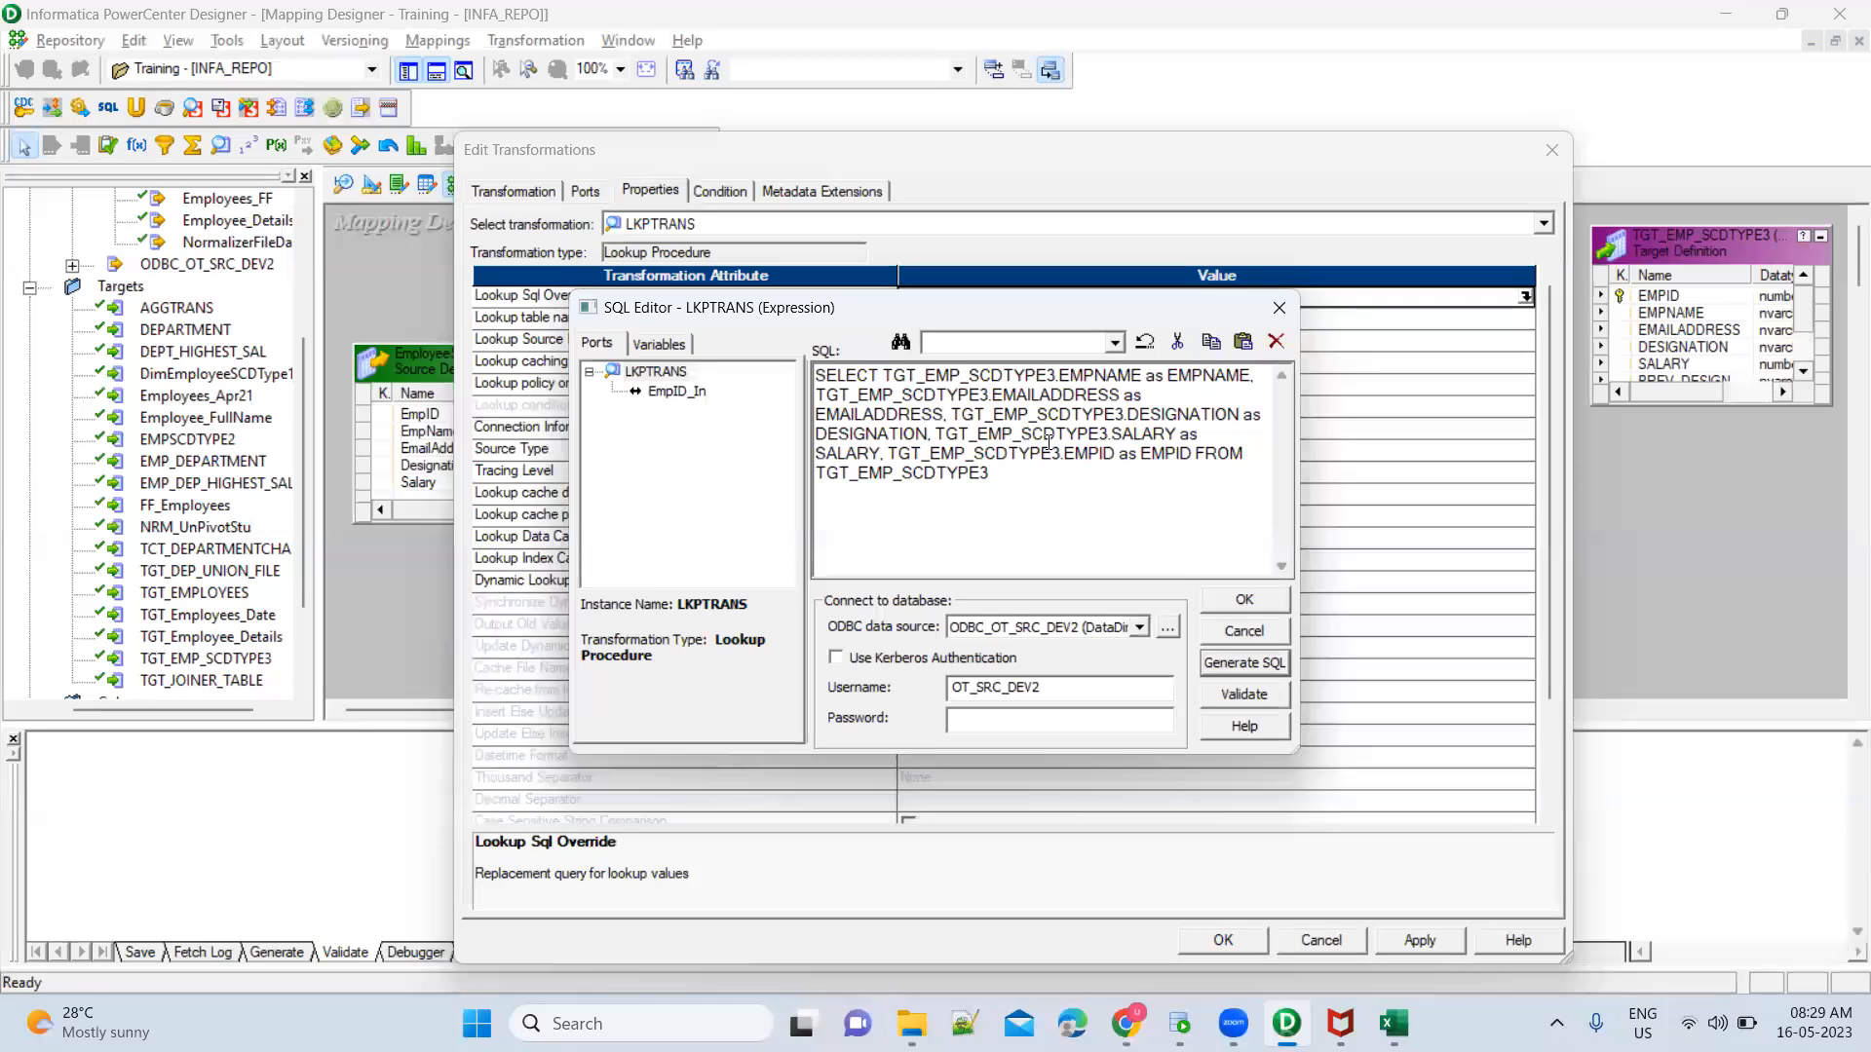
Copy the whole generated lookup query and paste it below the existing statements in the OT_SRC_DEV2 worksheet of Oracle SQL Developer
left_click(1010, 472)
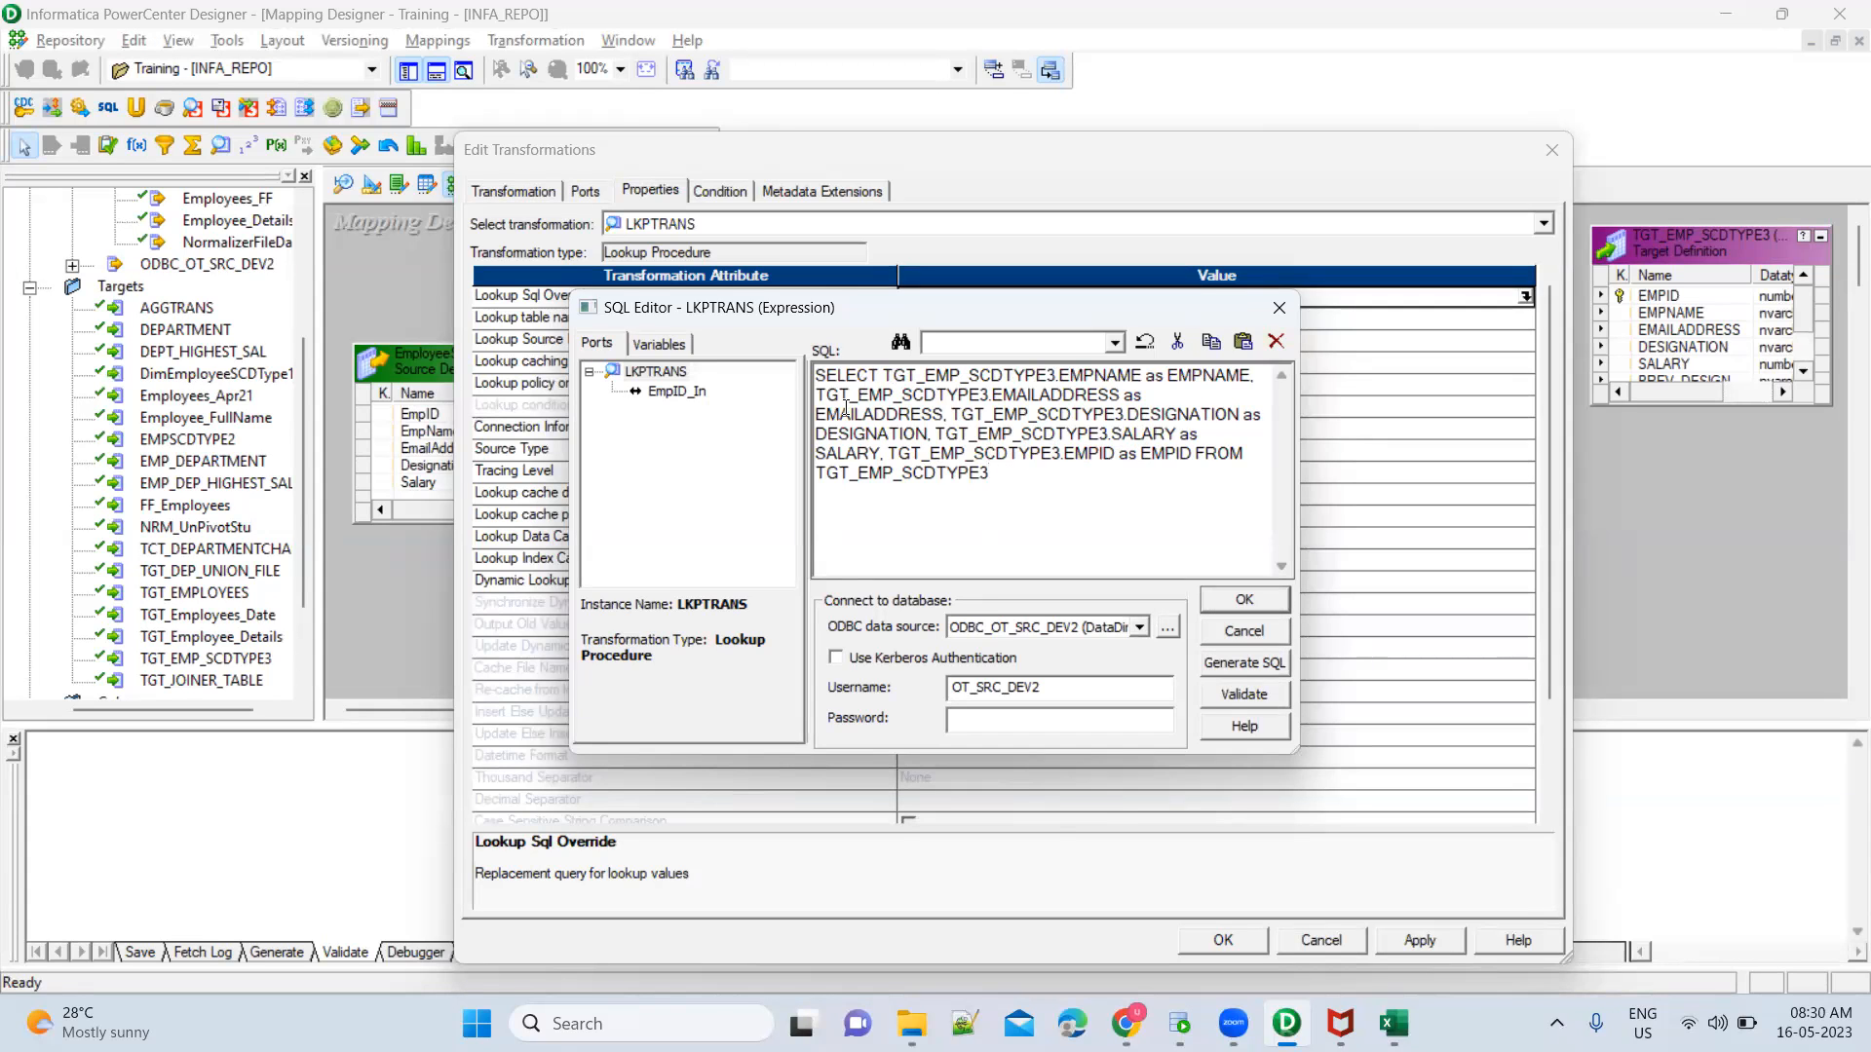
key("ctrl+a")
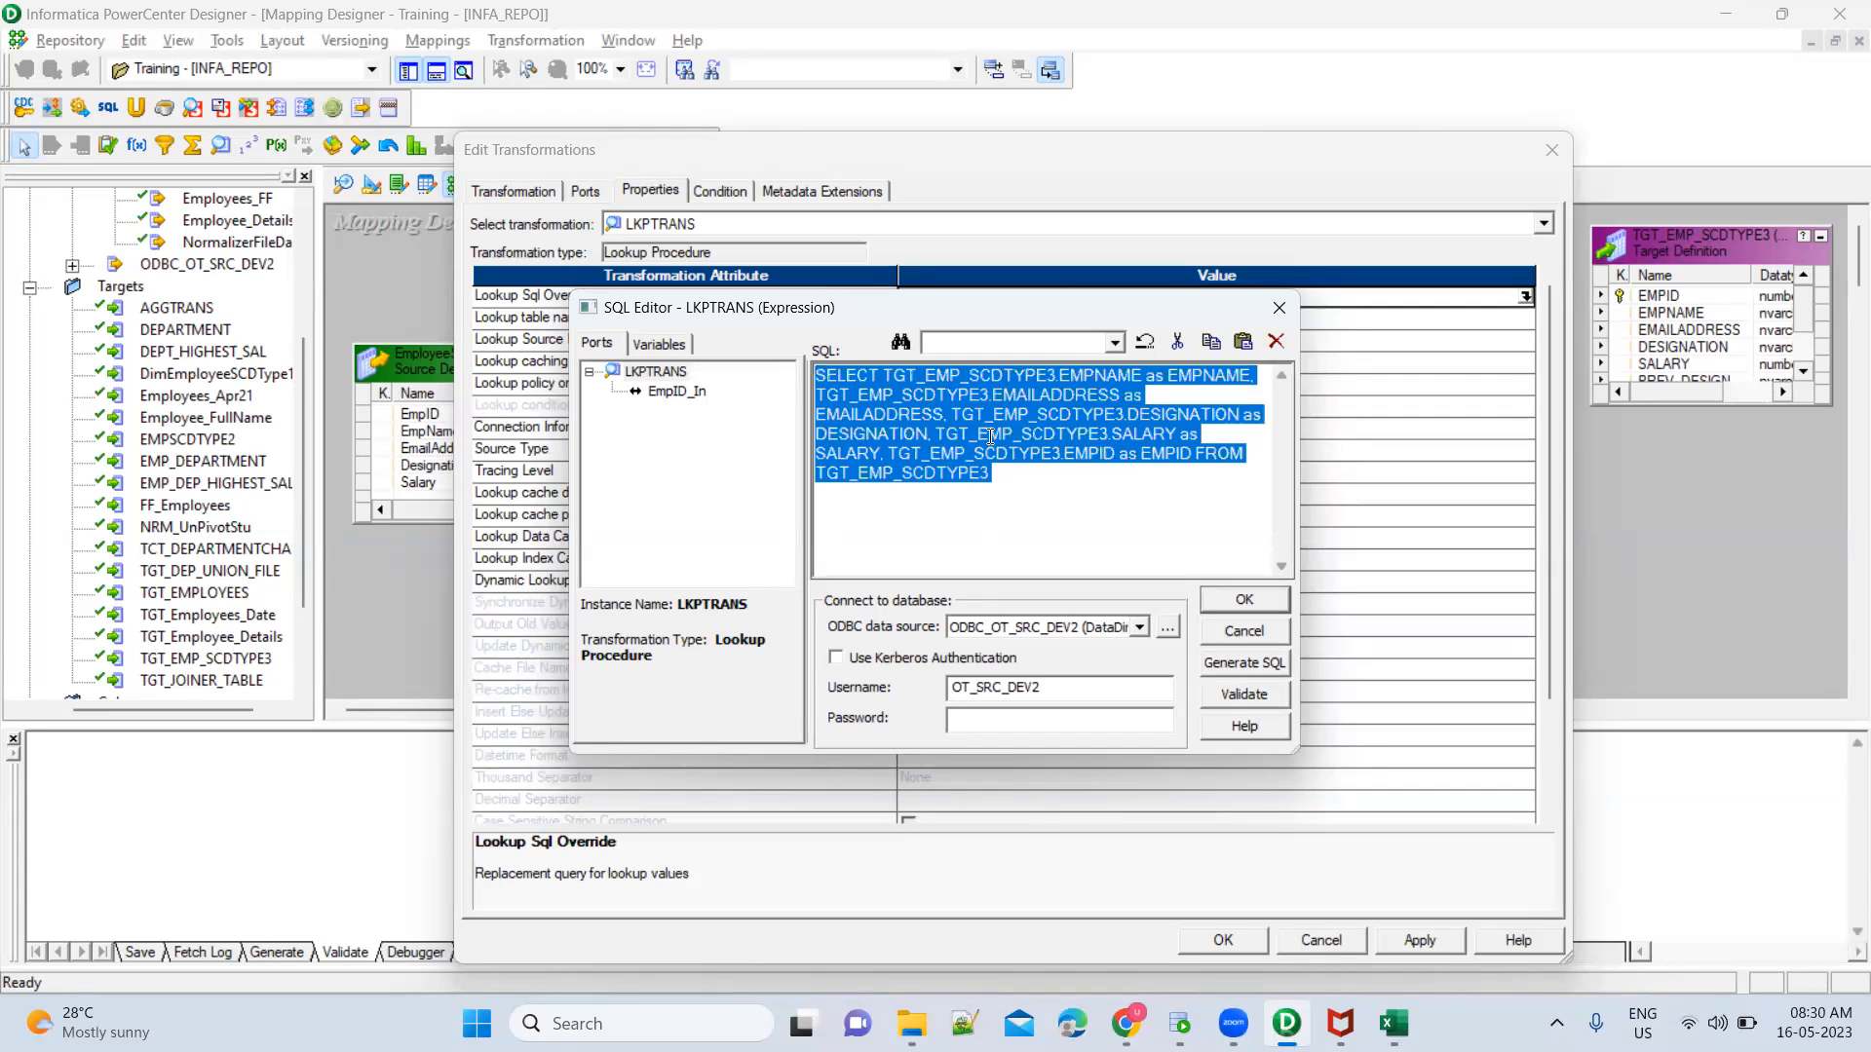
left_click(1179, 1023)
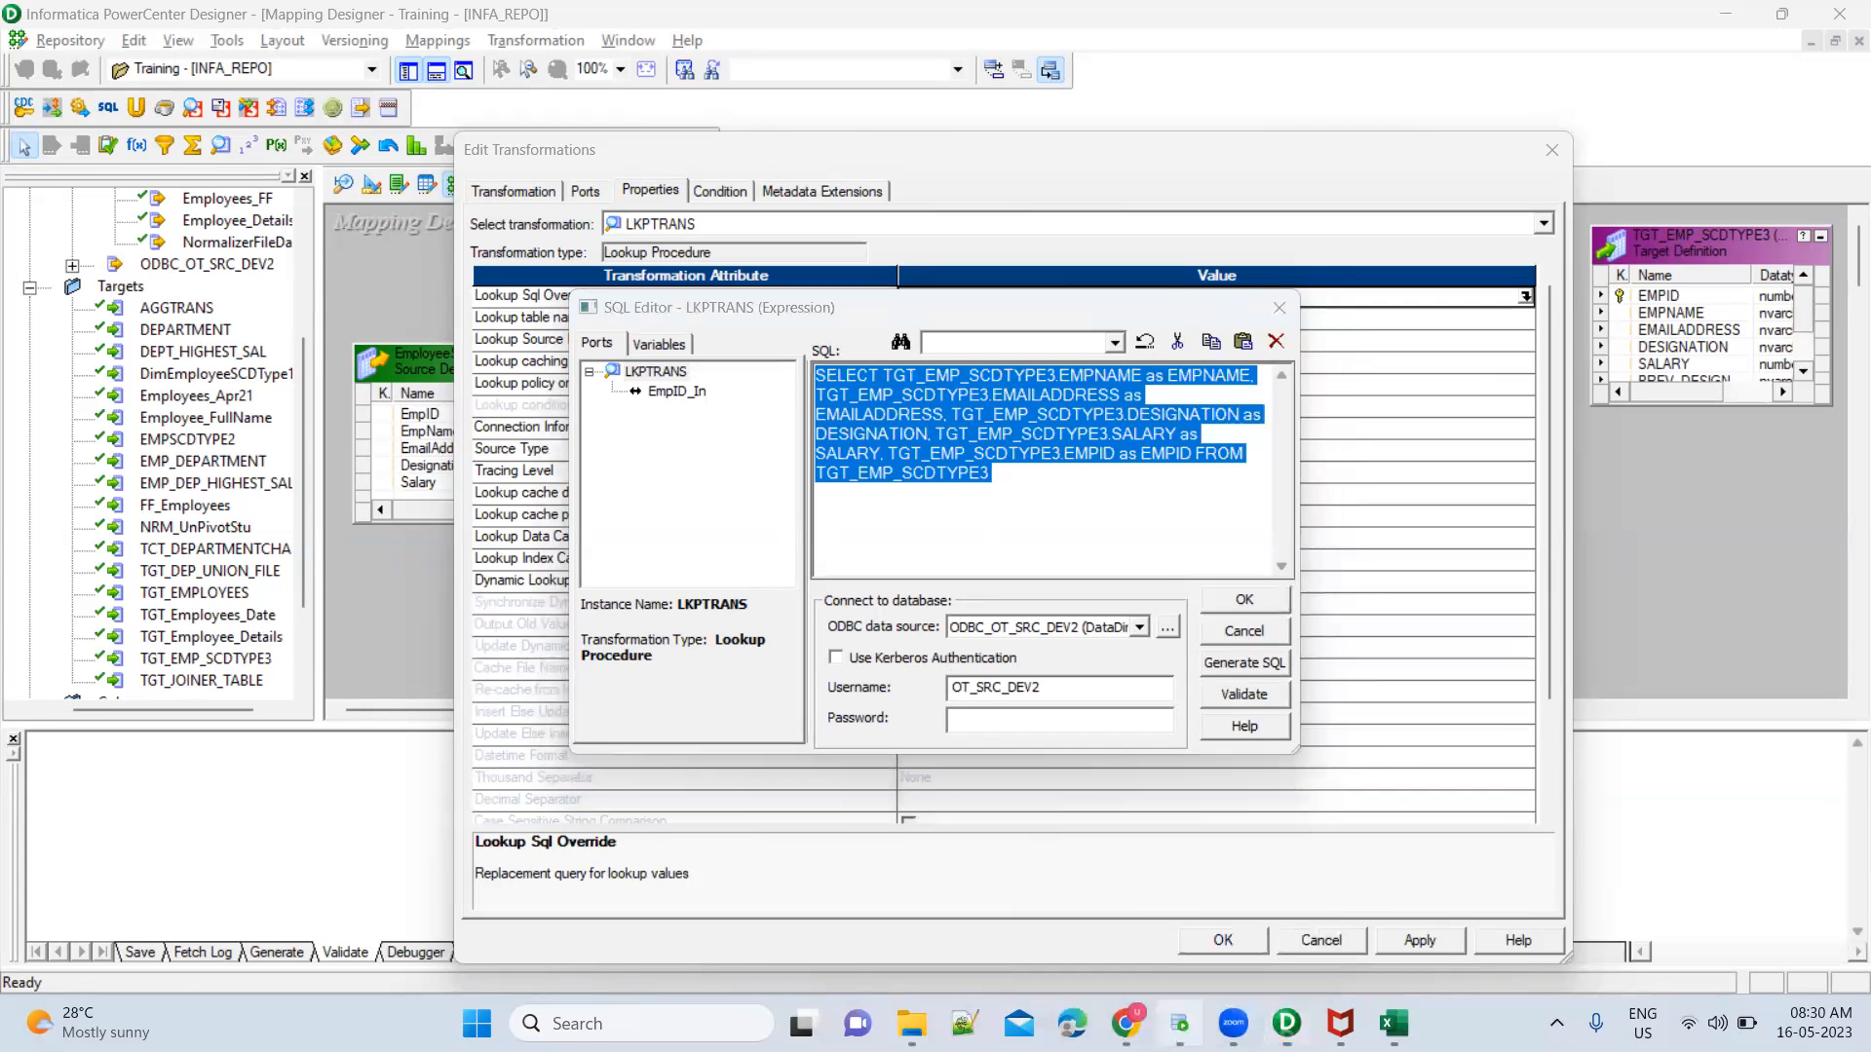
key("Return")
key("Return")
key("ctrl+v")
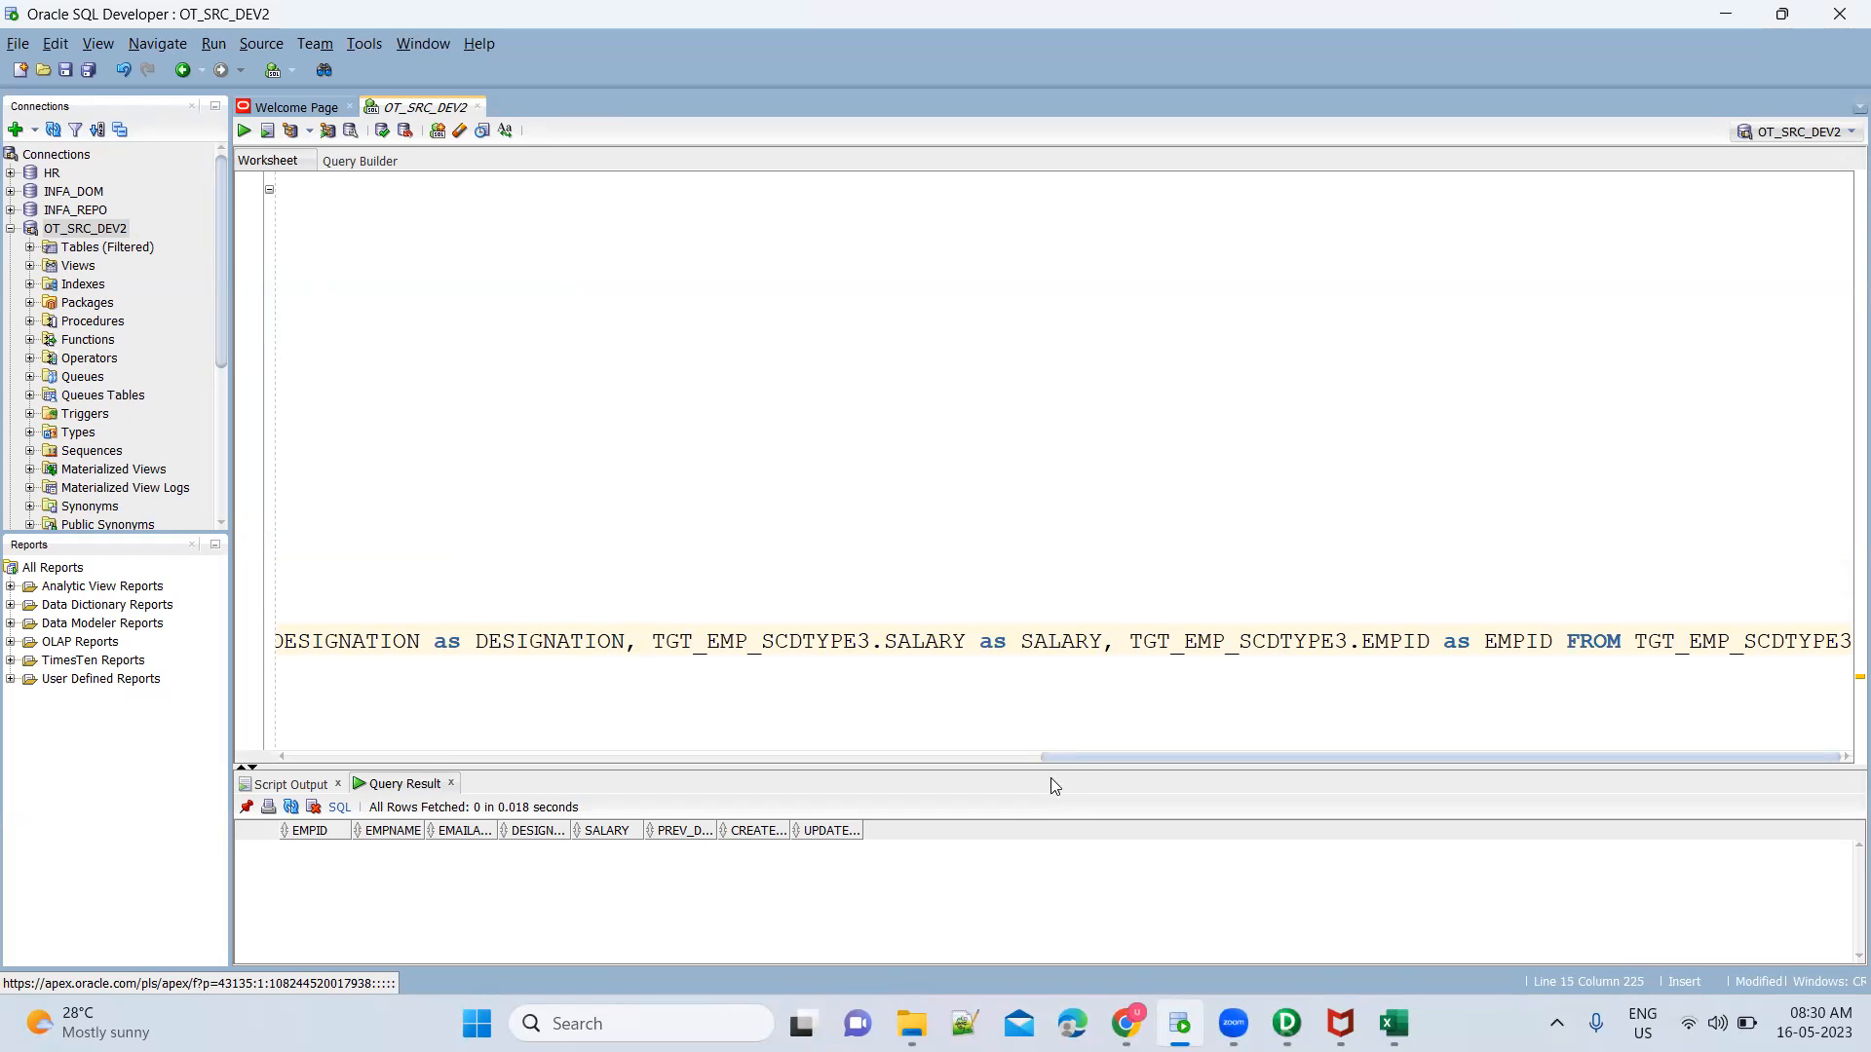
Break the pasted query into lines, with one selected column per line and the FROM clause on its own line
left_click_drag(1068, 760, 240, 741)
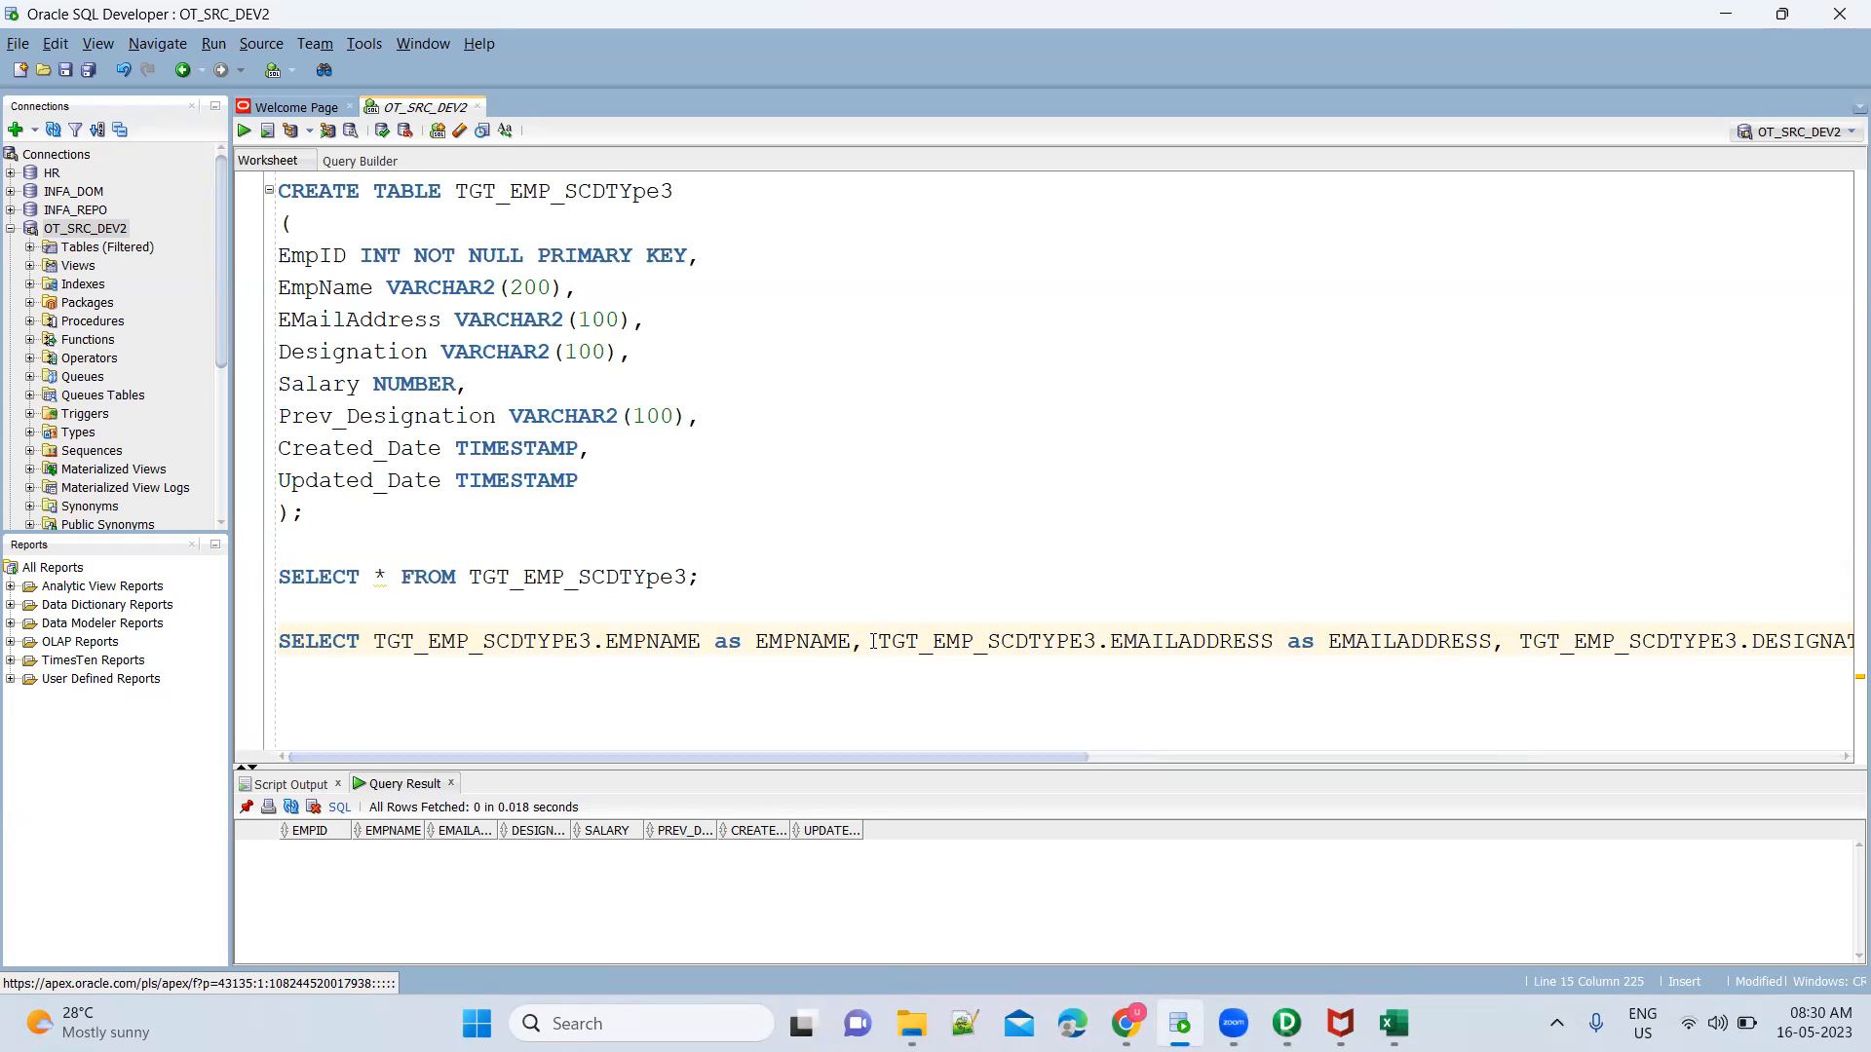
key("Return")
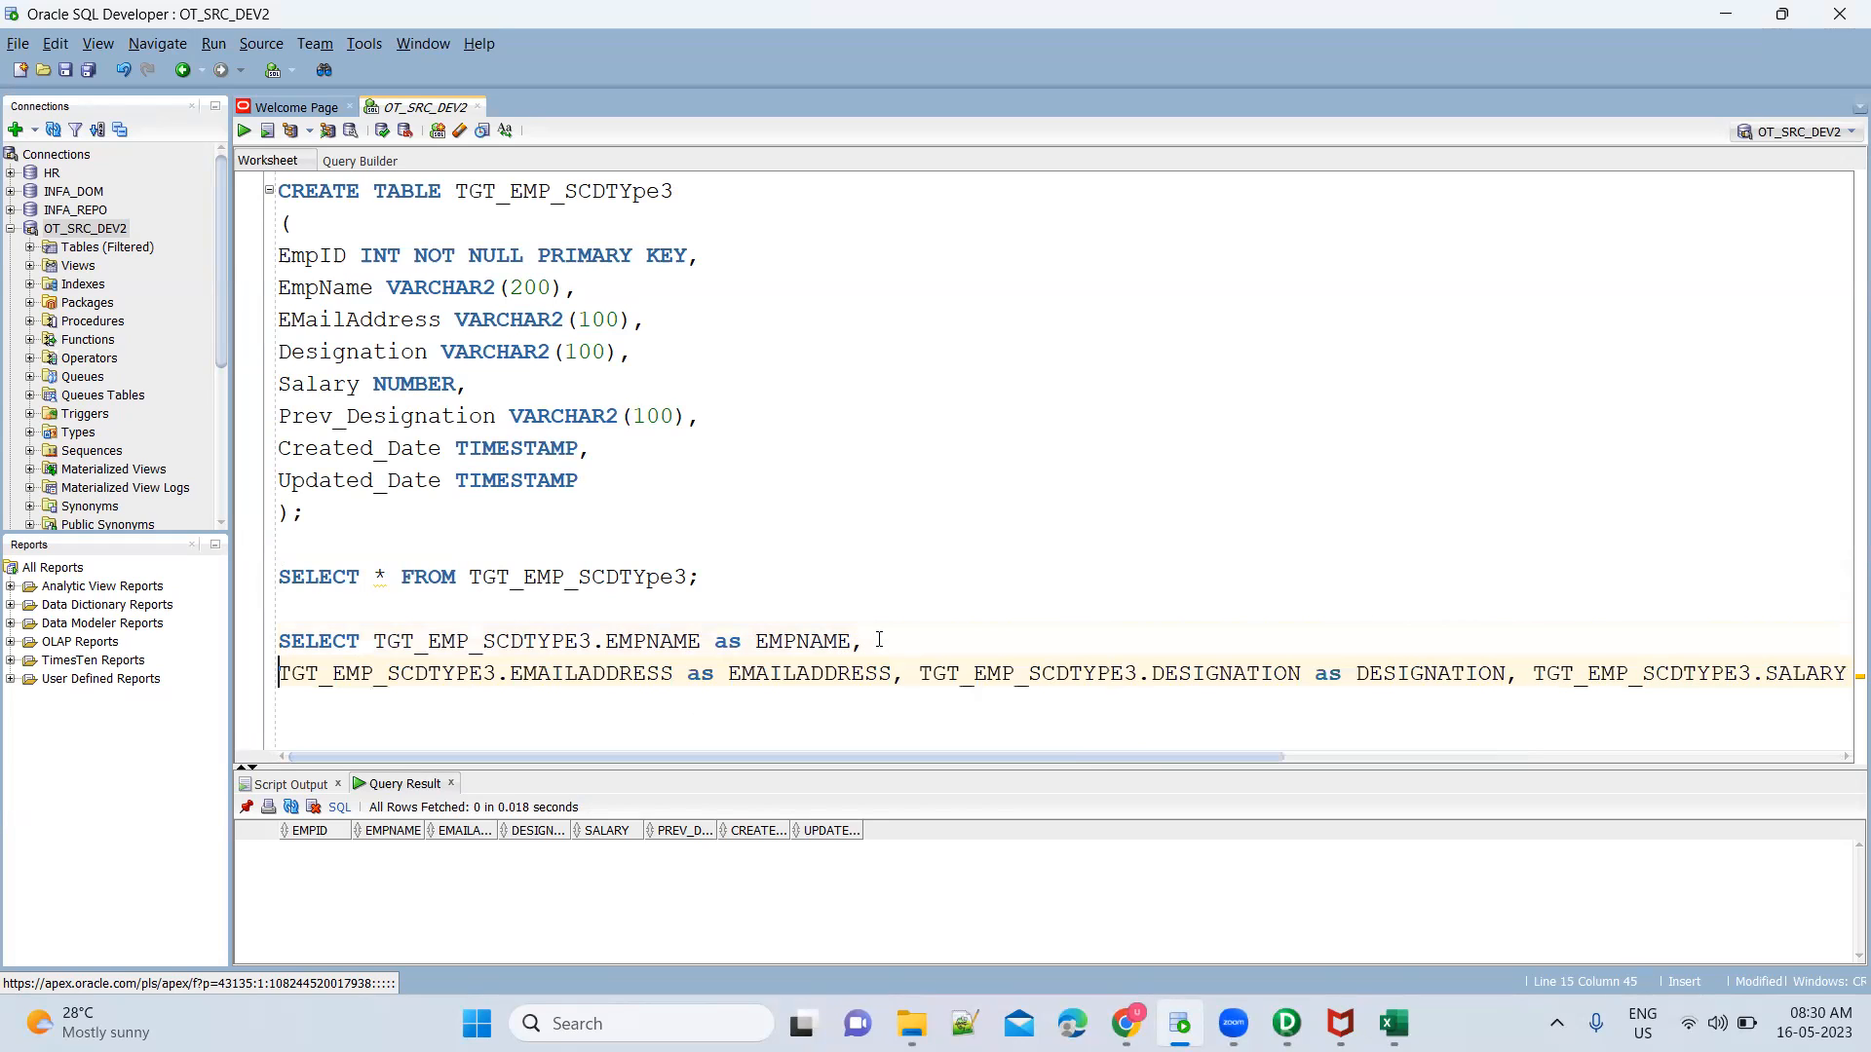
left_click(916, 677)
key("Return")
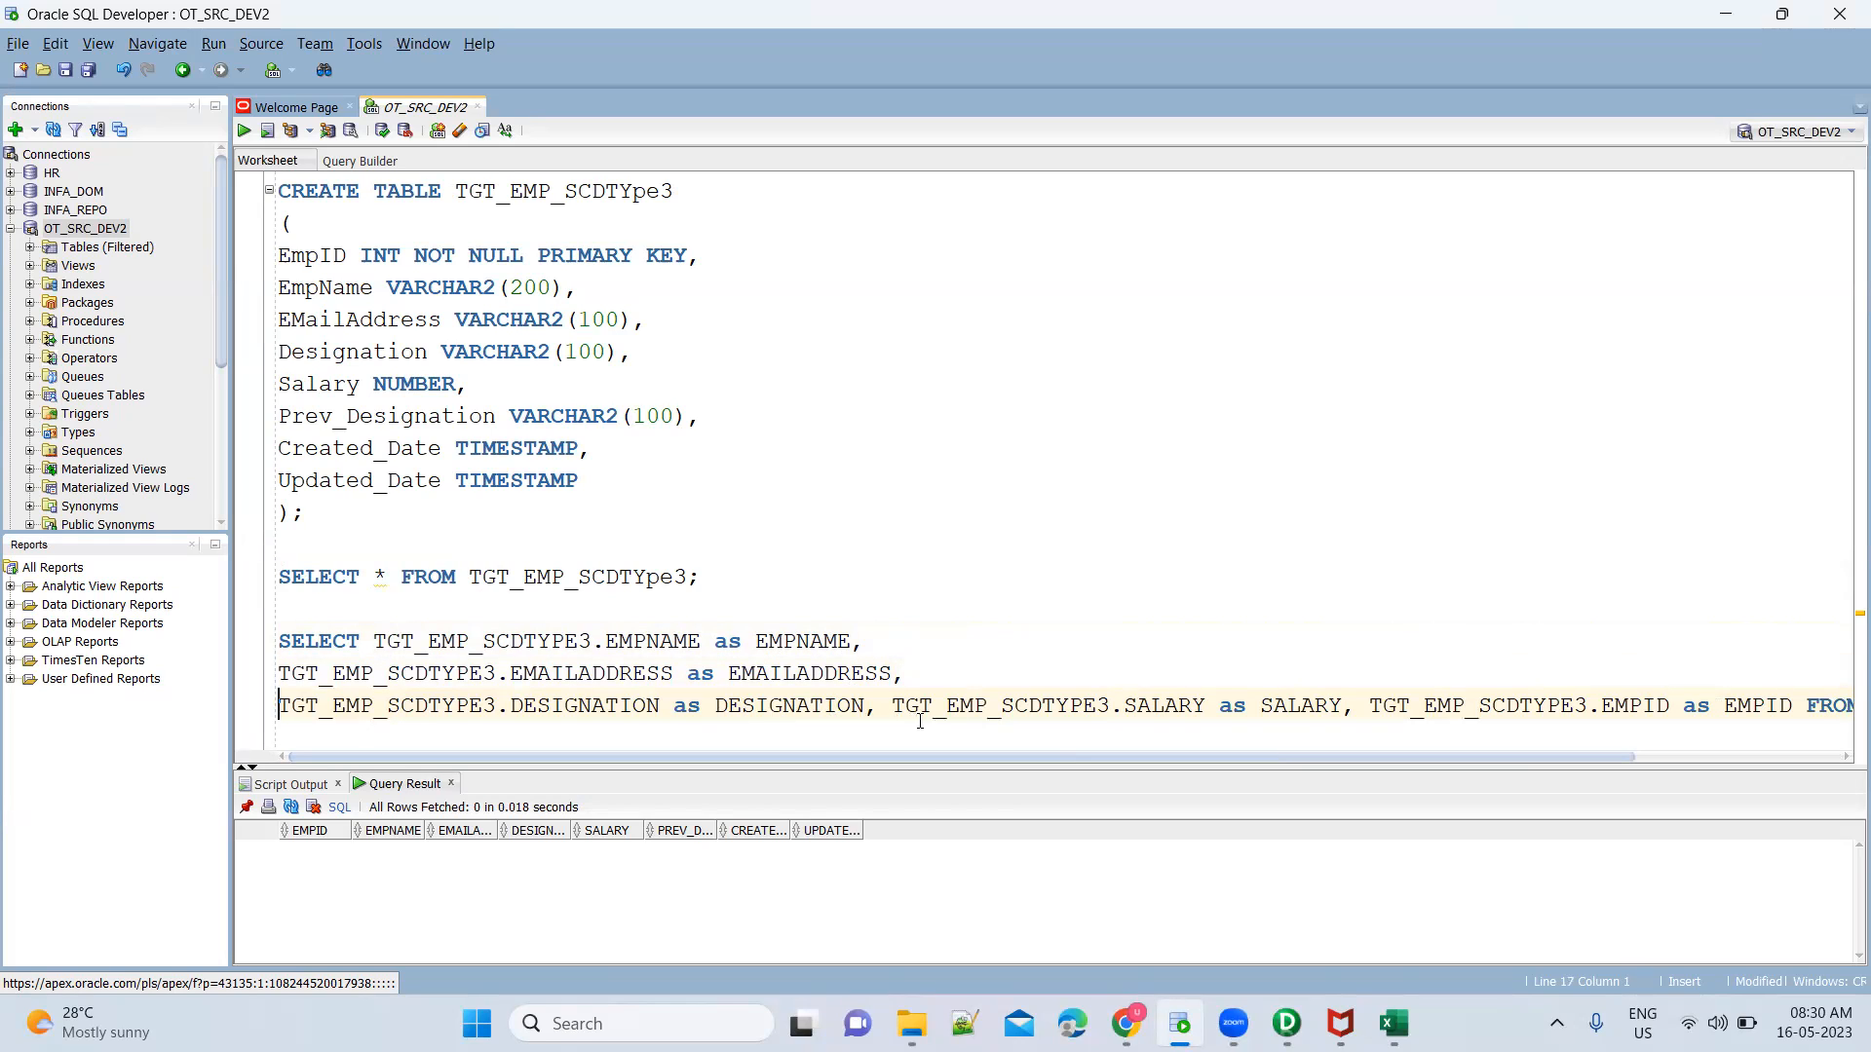
key("Return")
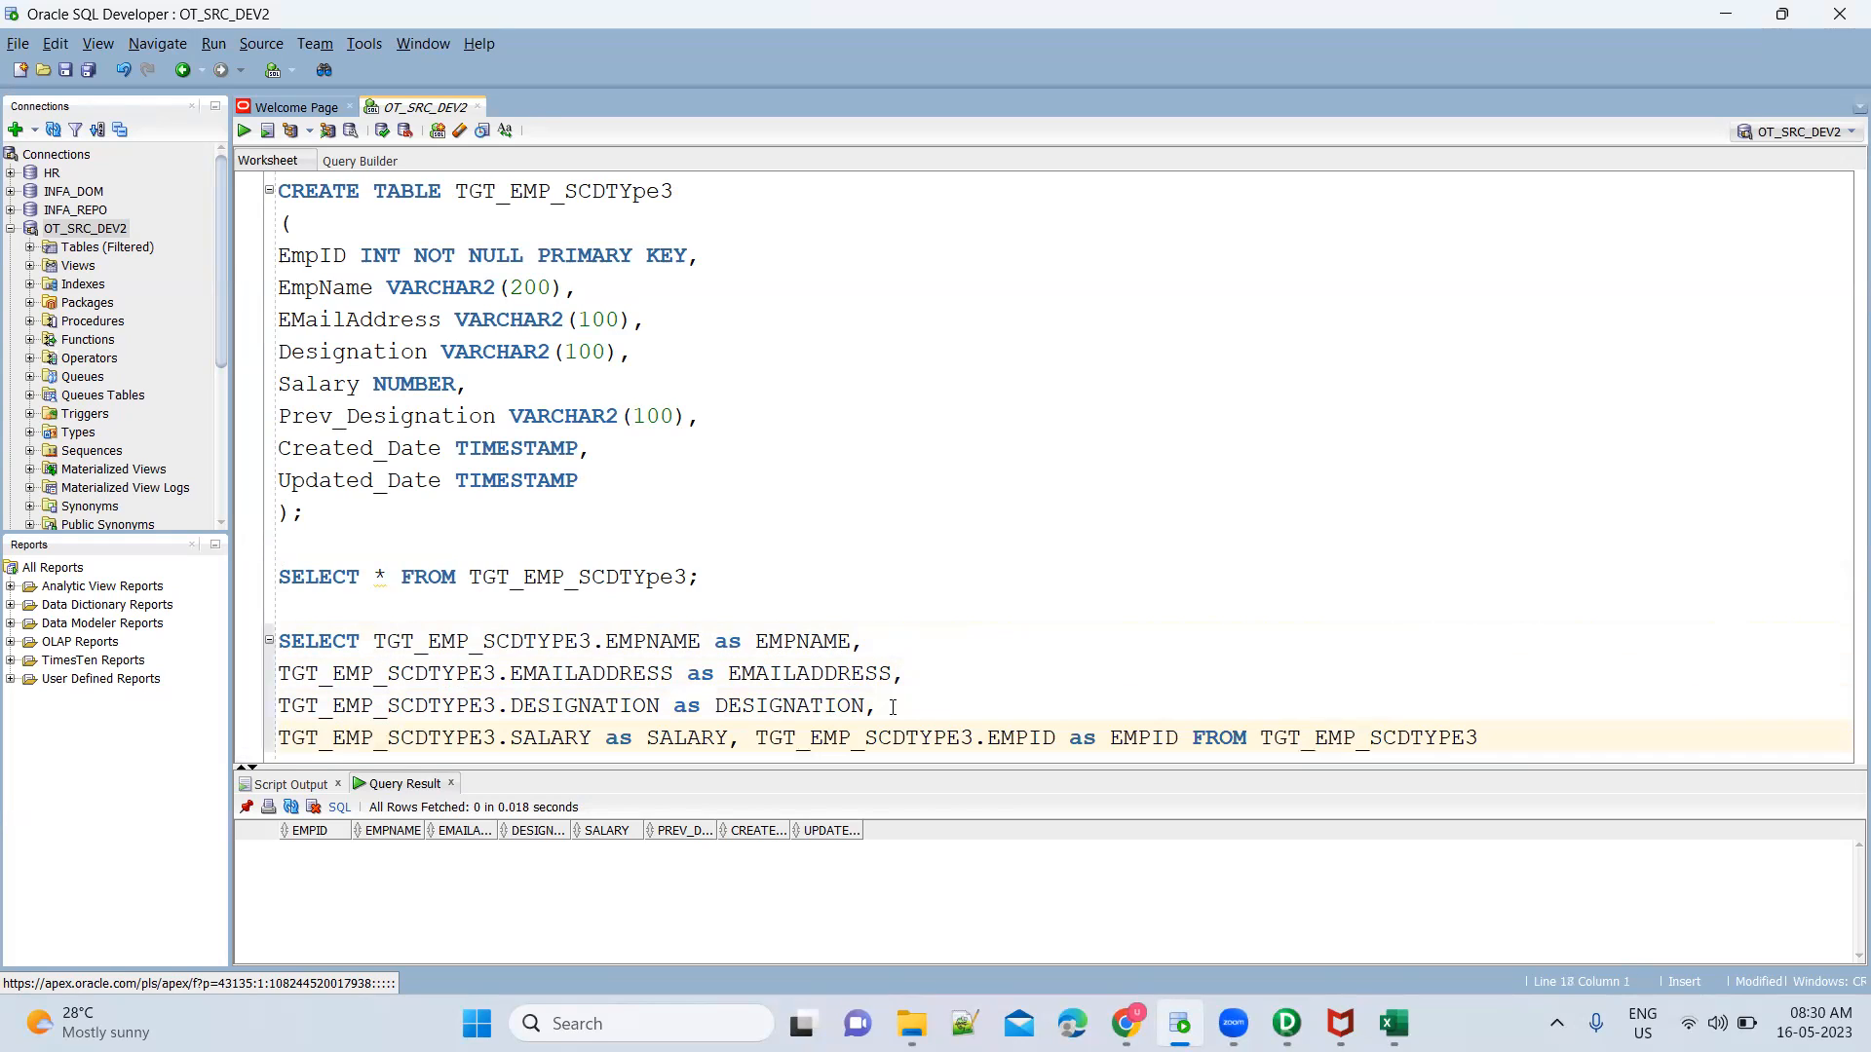
left_click(760, 737)
key("Return")
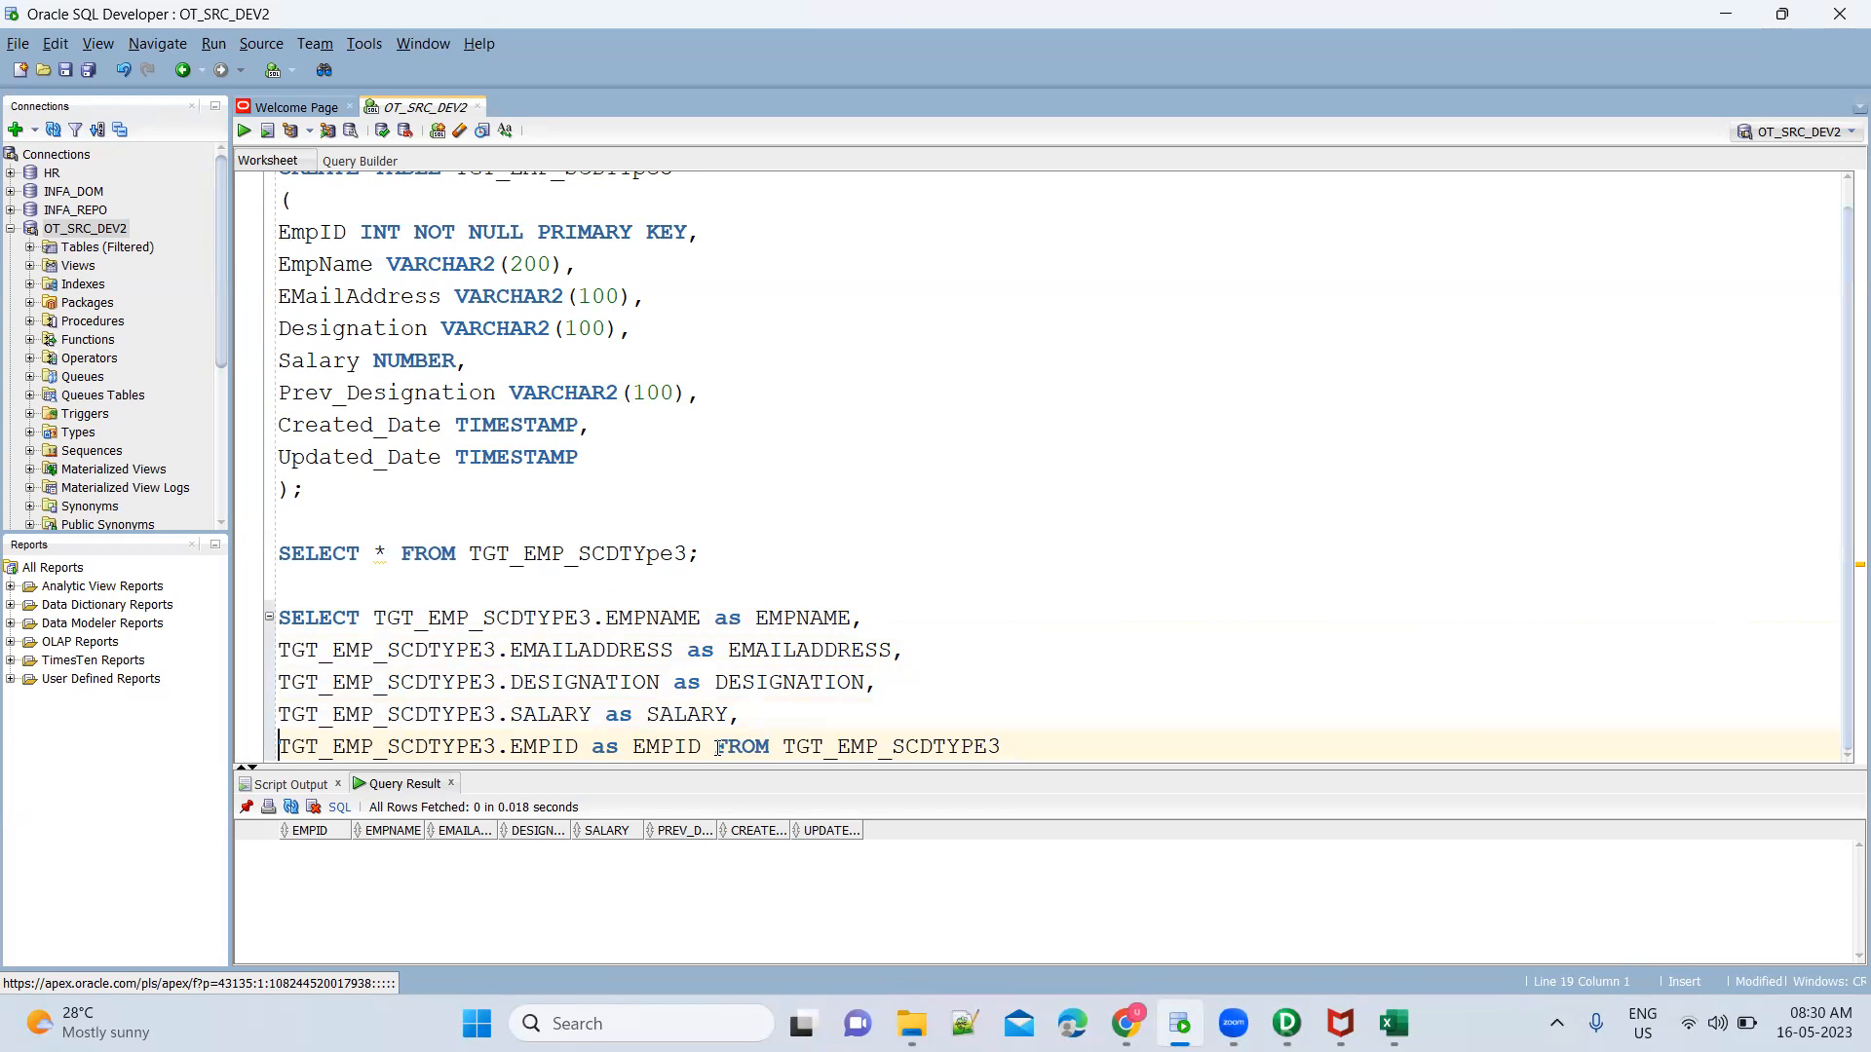
left_click(718, 748)
key("Return")
Examine the column aliases after each "as" in the formatted query and return to the lookup's SQL editor in Informatica PowerCenter Designer
double_click(666, 714)
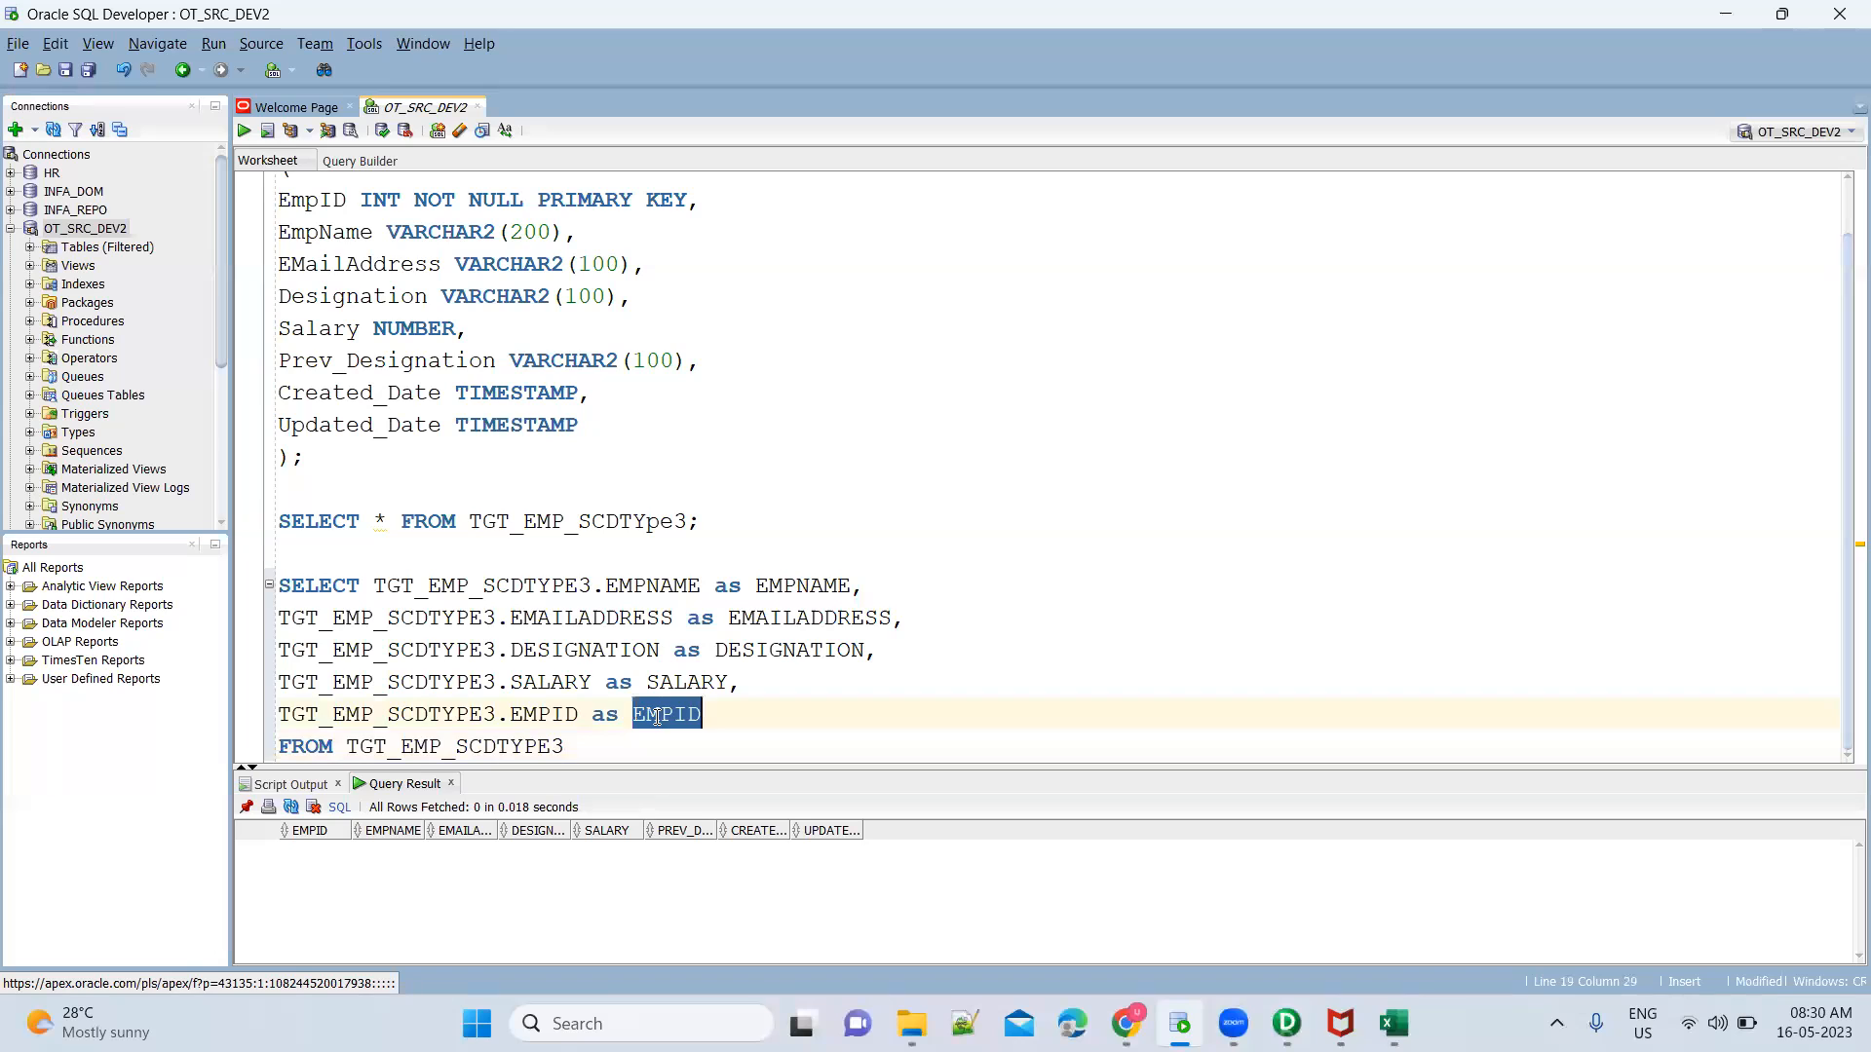
double_click(732, 586)
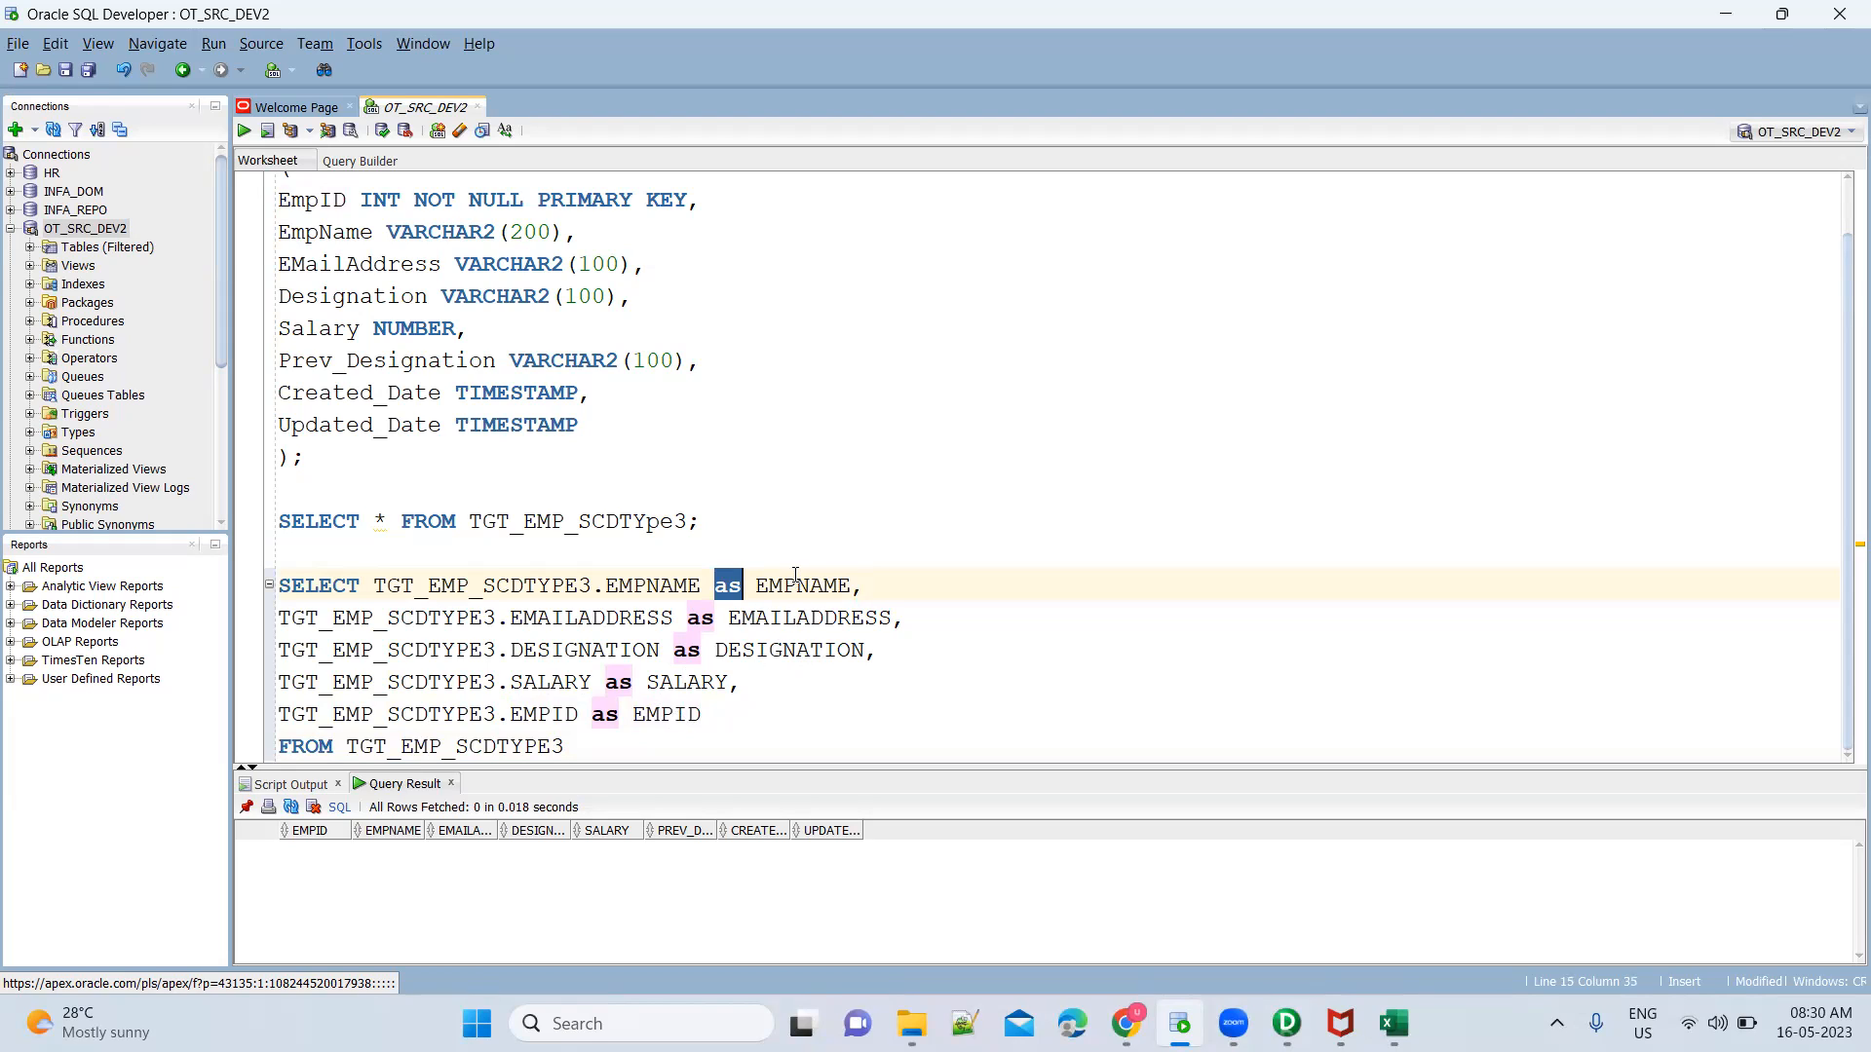
left_click(621, 608)
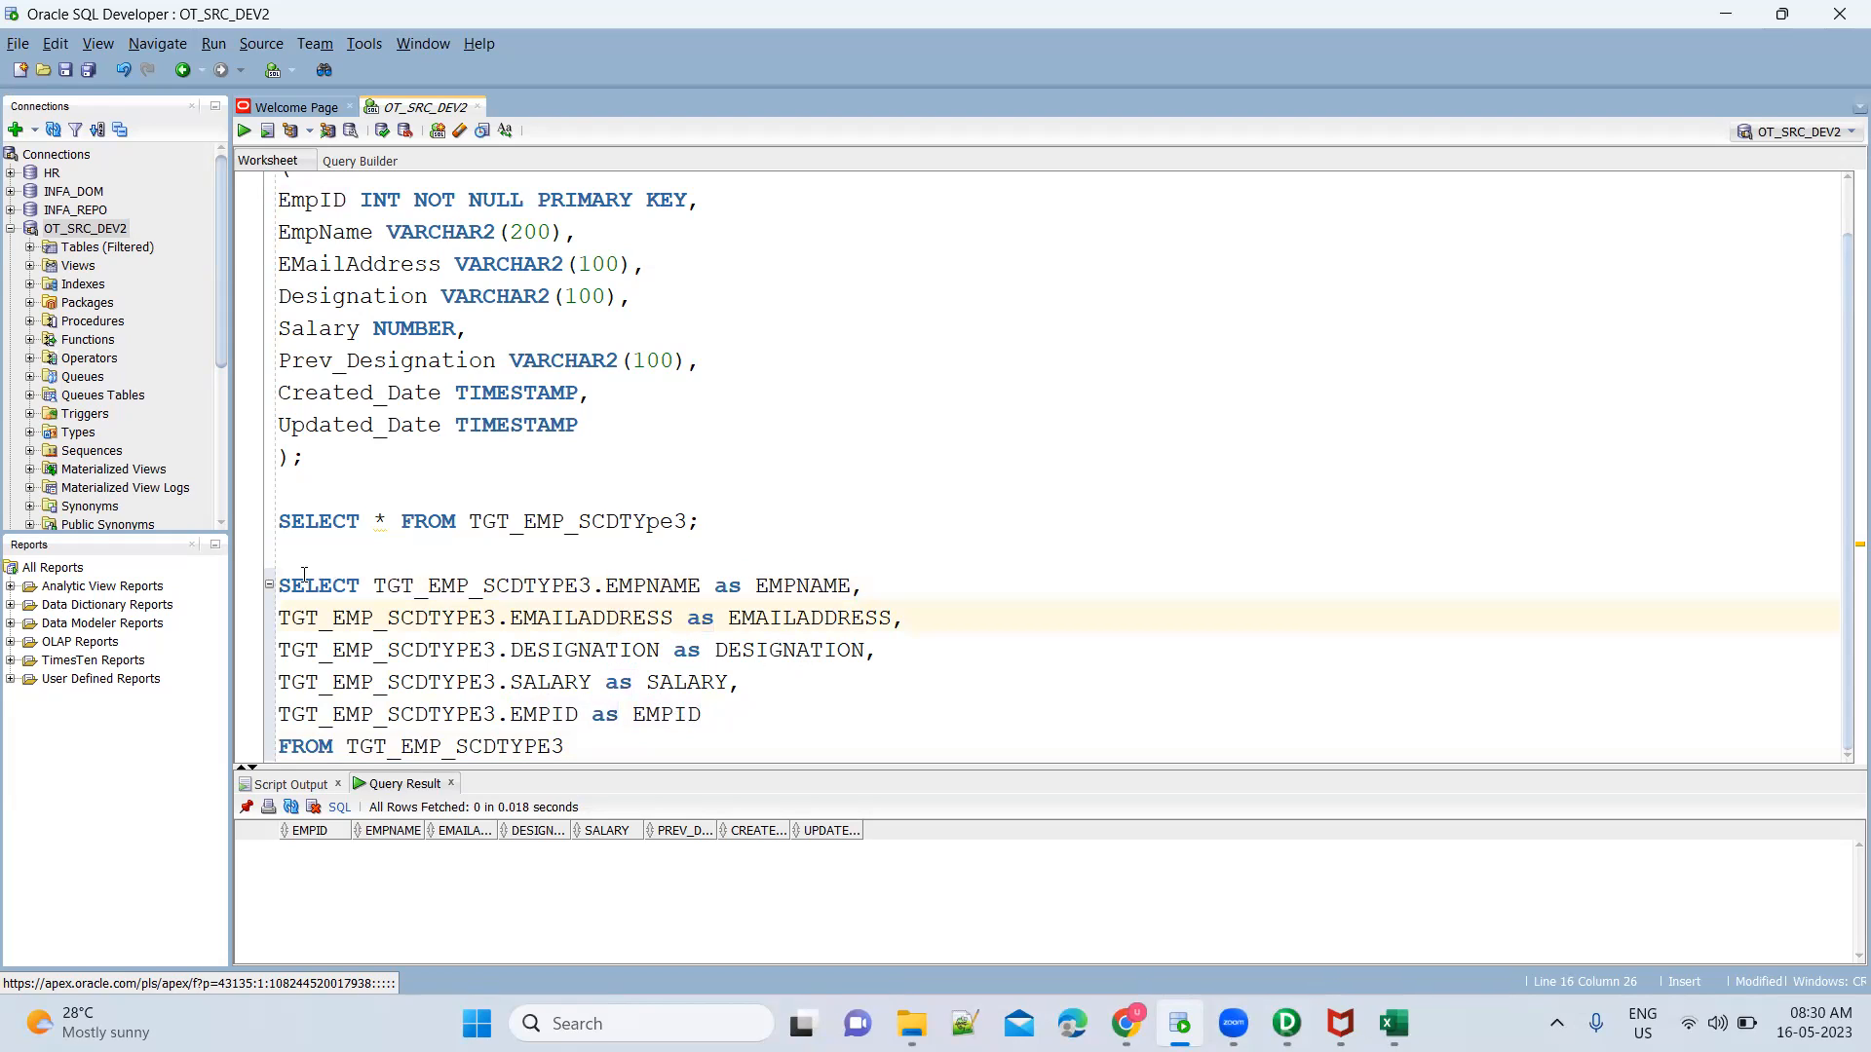
left_click_drag(280, 584, 564, 747)
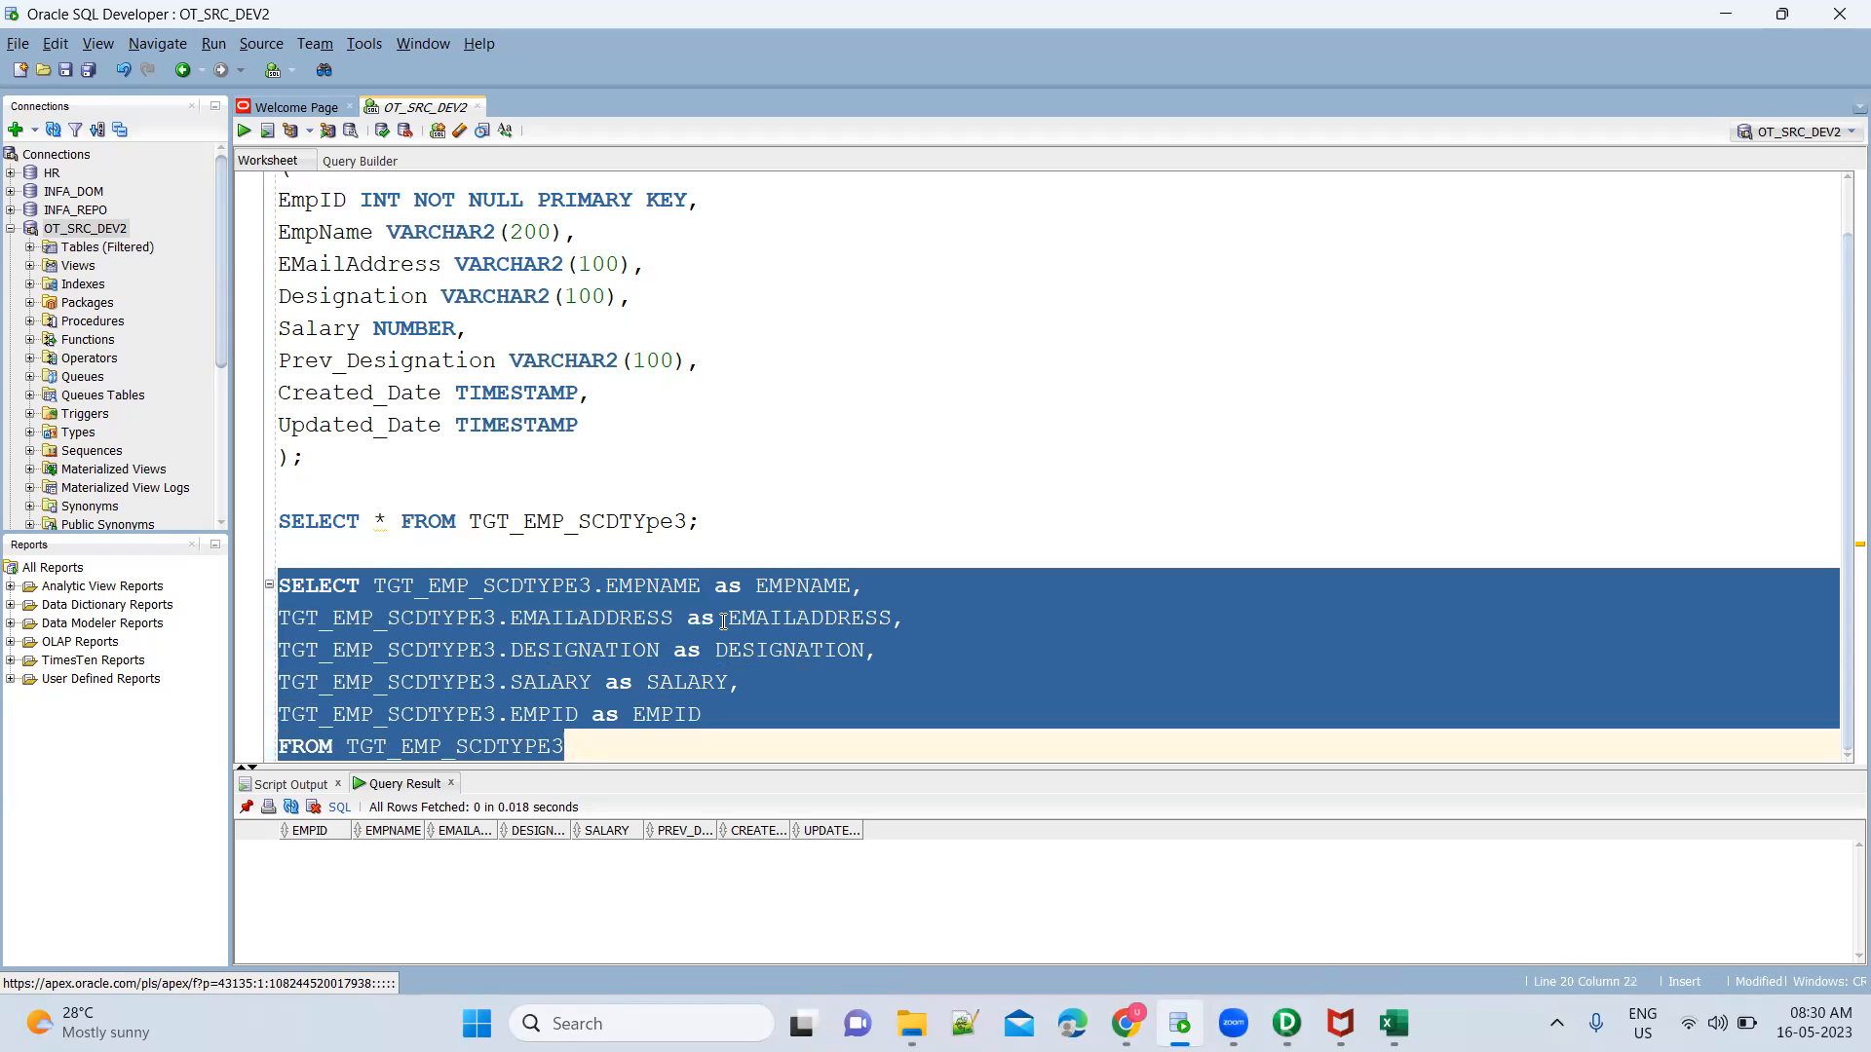
left_click(721, 589)
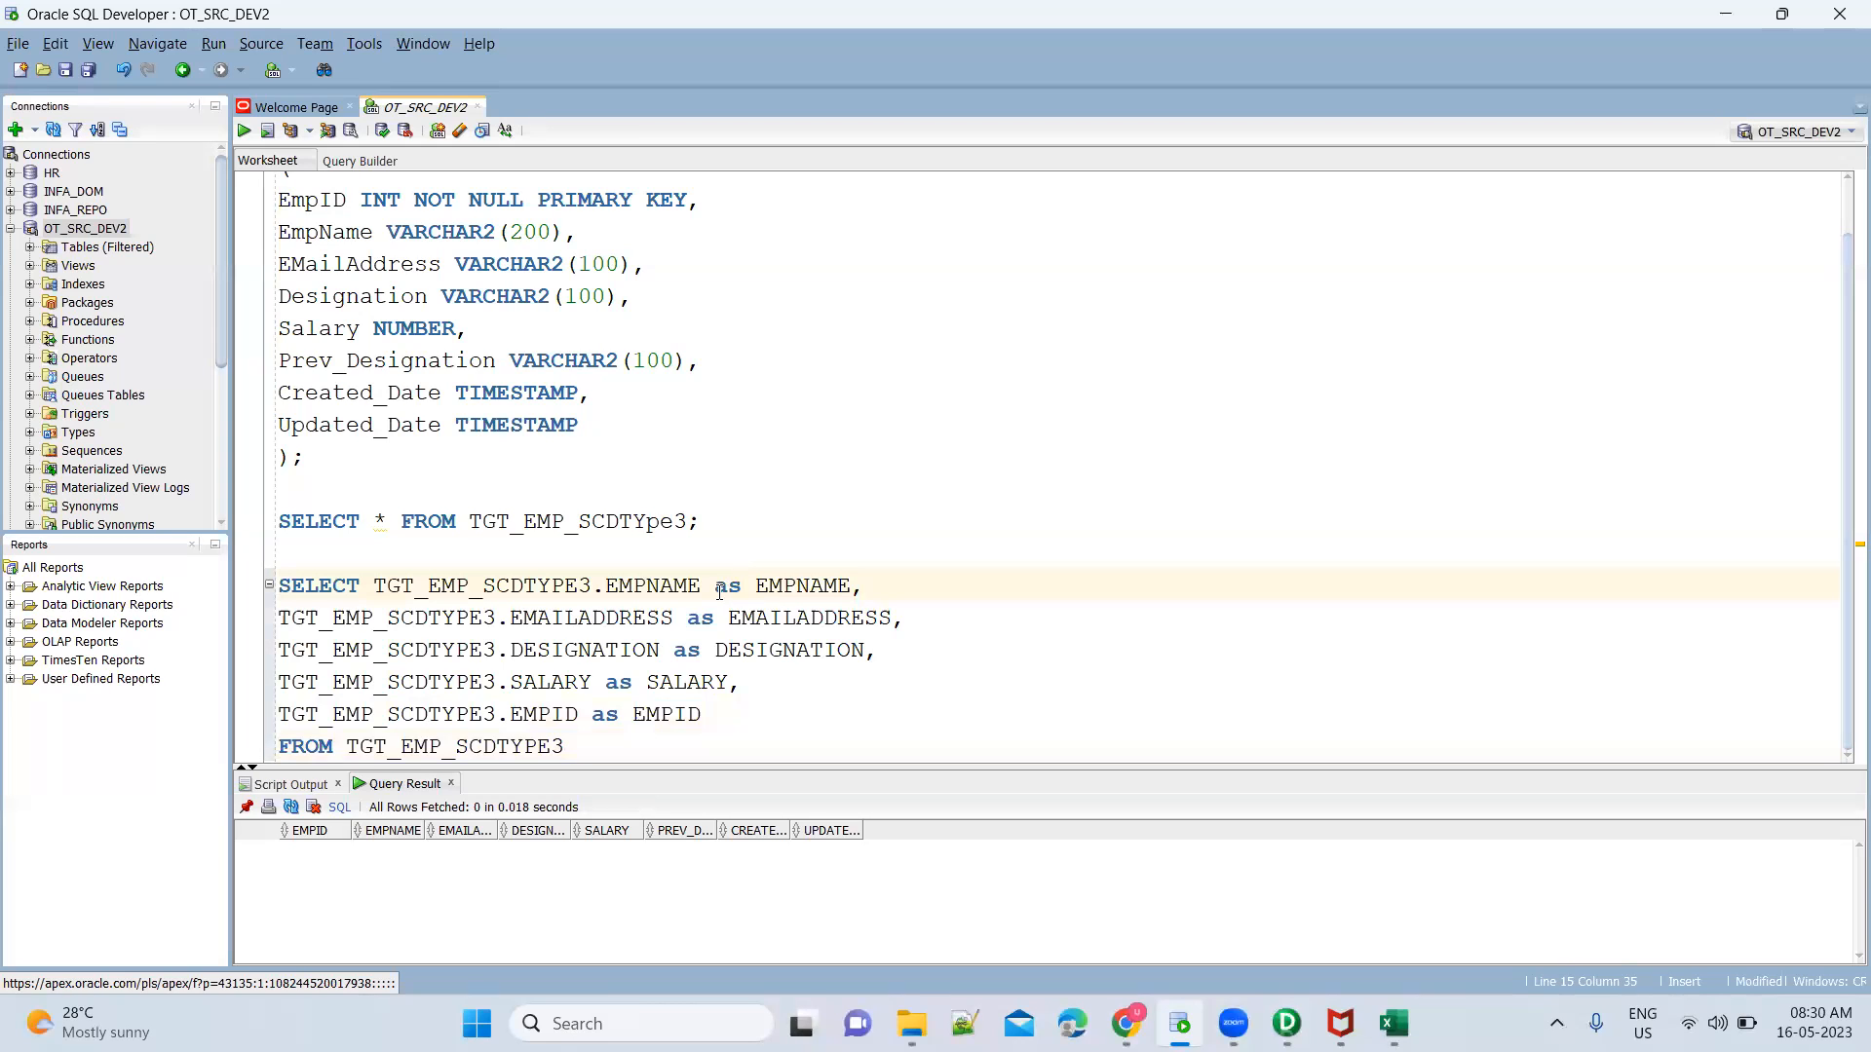
double_click(721, 589)
double_click(761, 589)
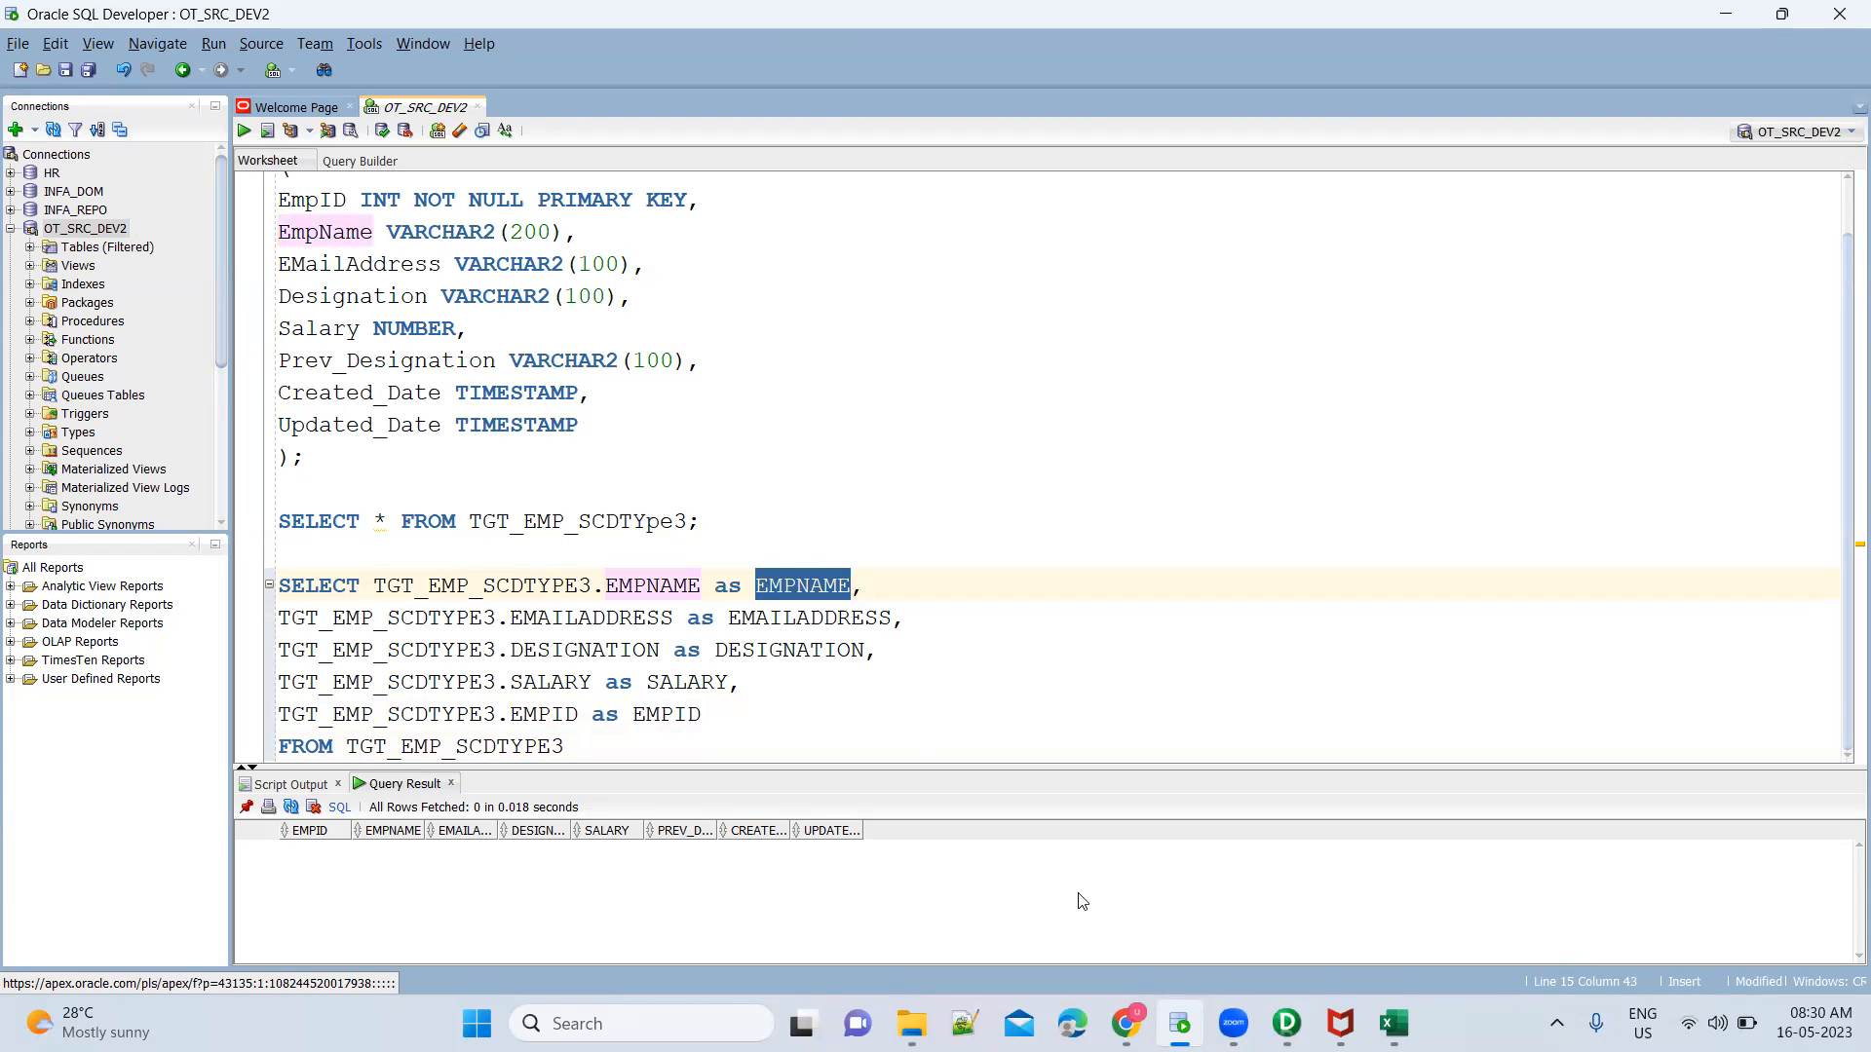
left_click(1286, 1023)
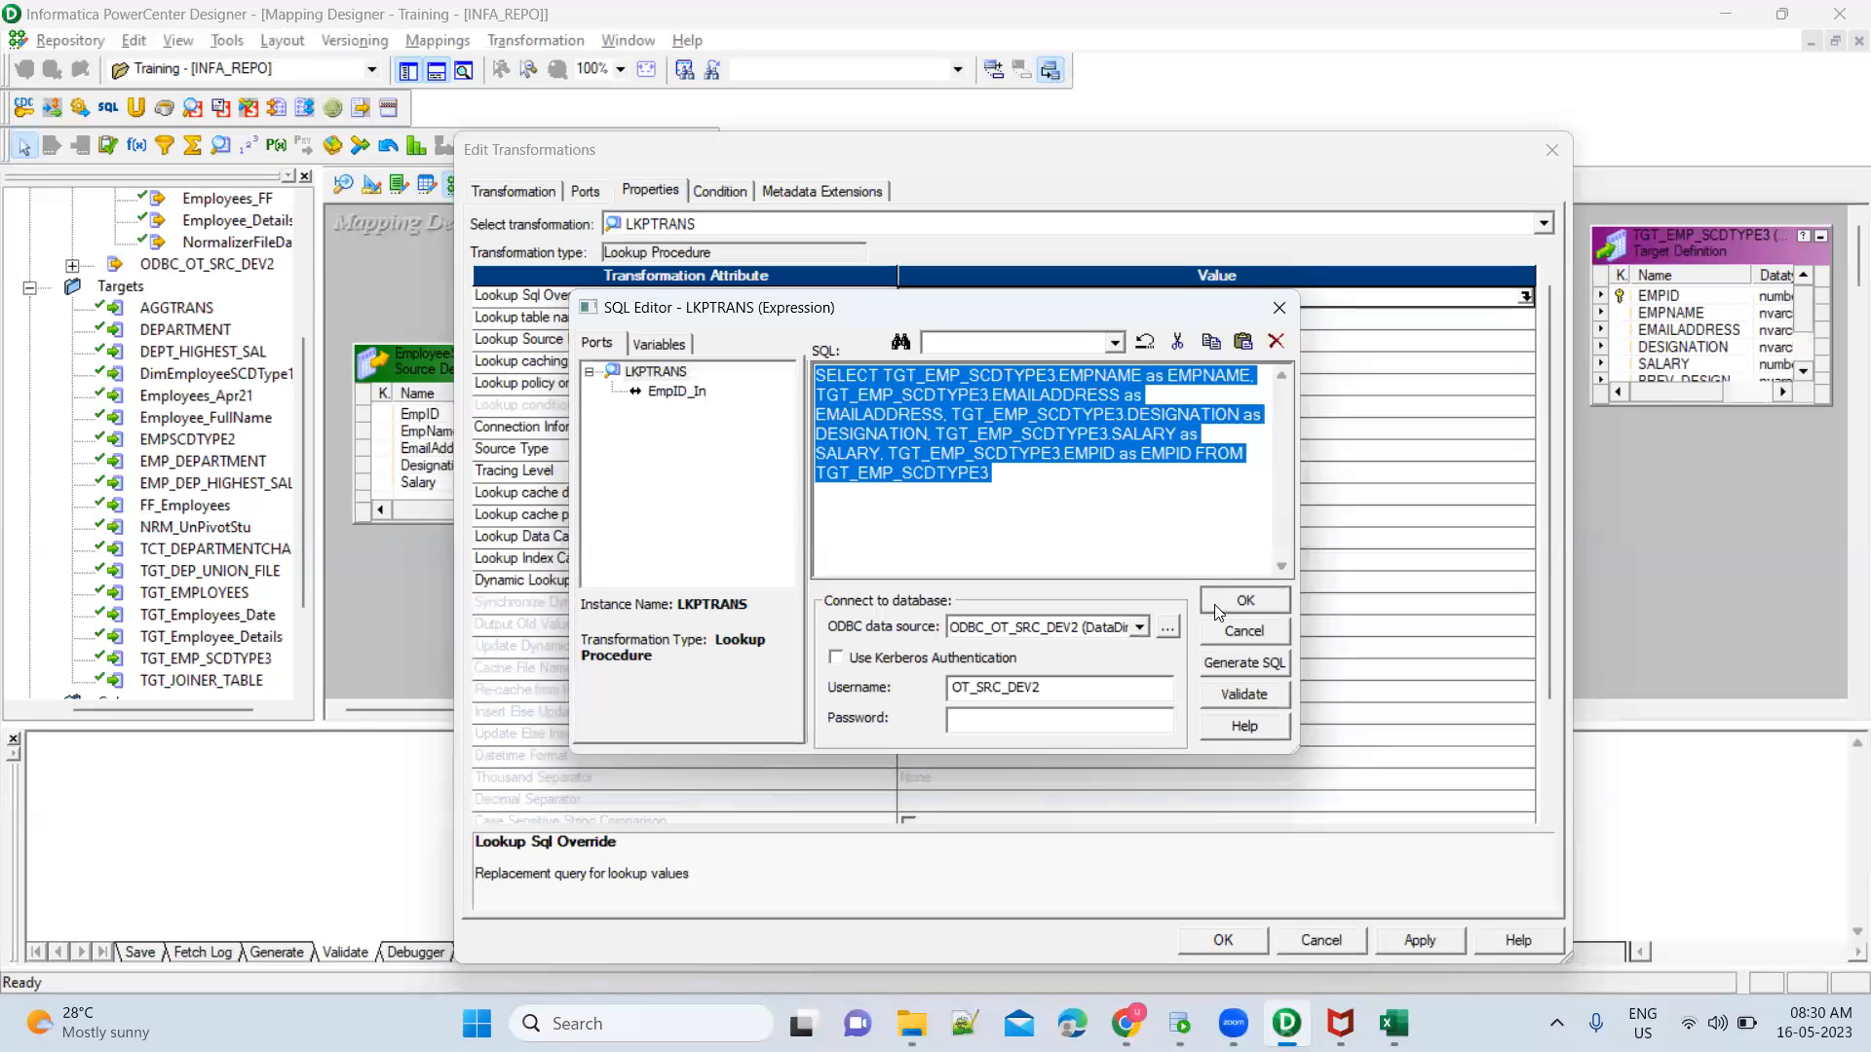
Close the lookup's SQL editor and compare the LKPTRANS port names with the column aliases of the query in Oracle SQL Developer
left_click(1214, 604)
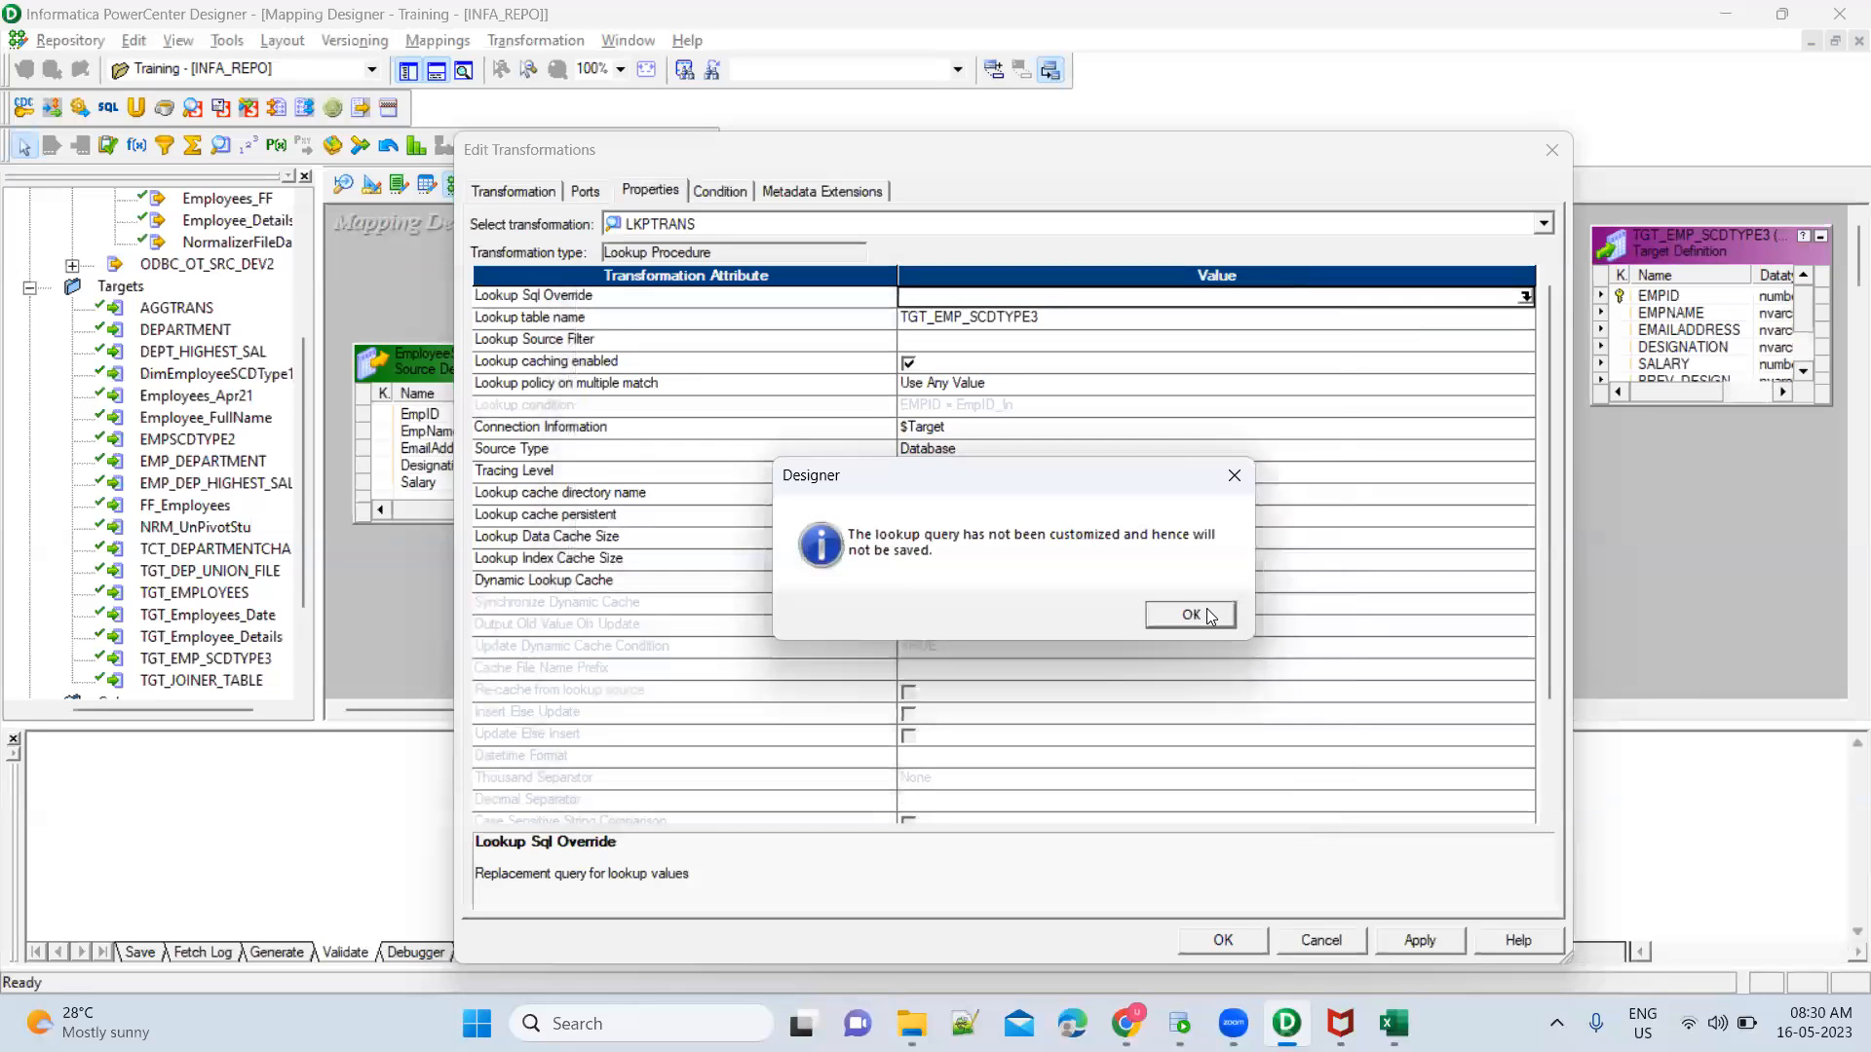
left_click(1190, 615)
left_click(585, 192)
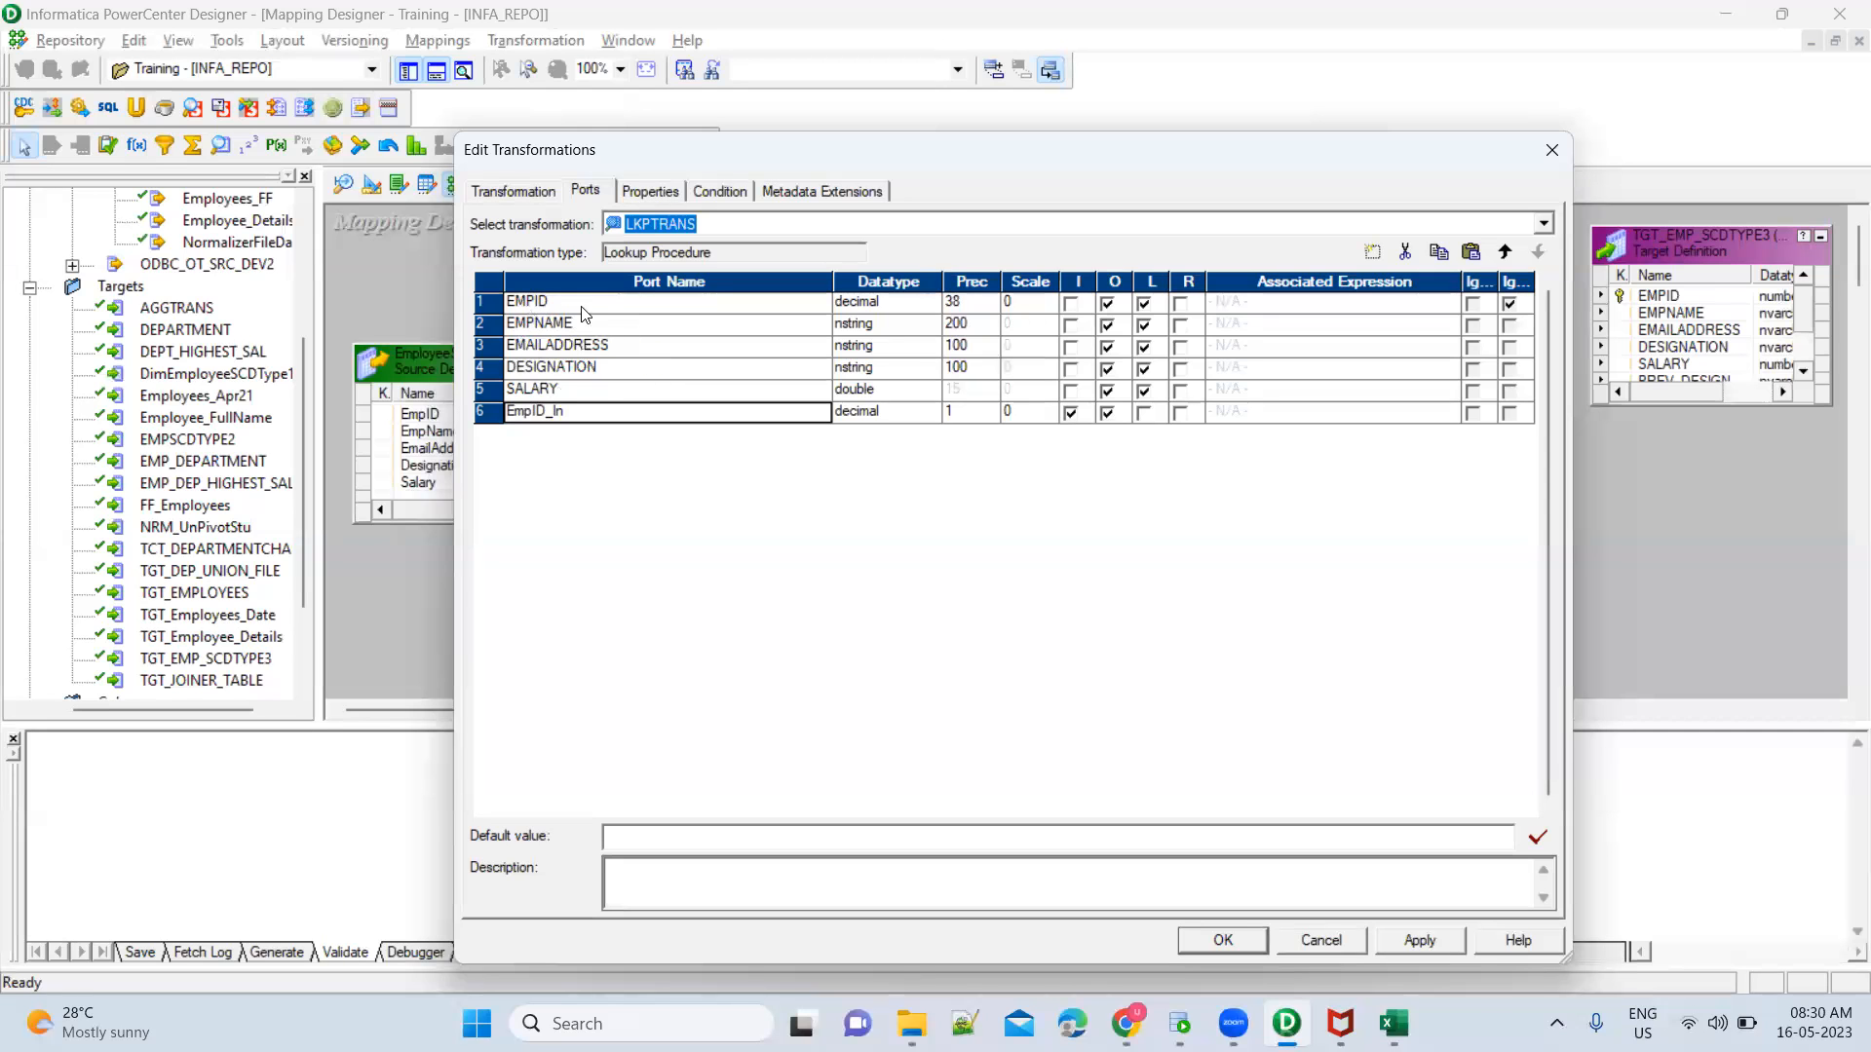
key("alt+Tab")
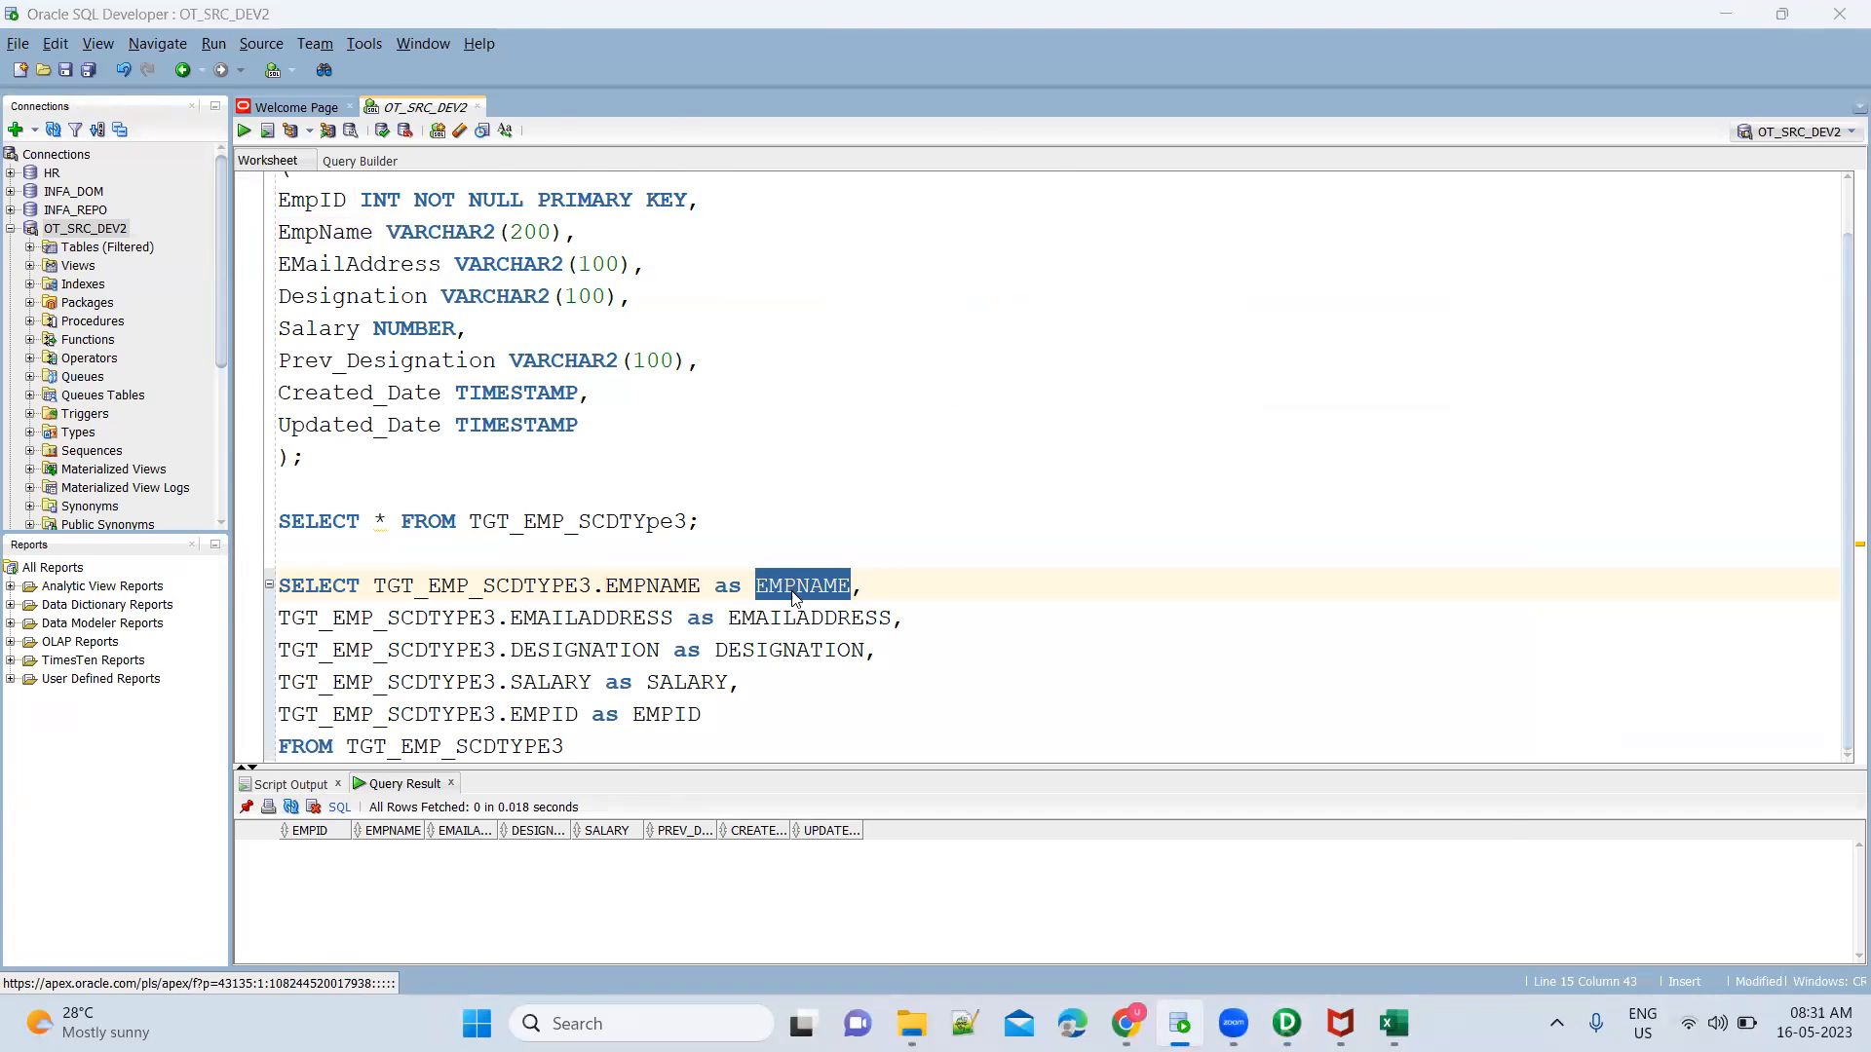
key("alt+Tab")
left_click(600, 326)
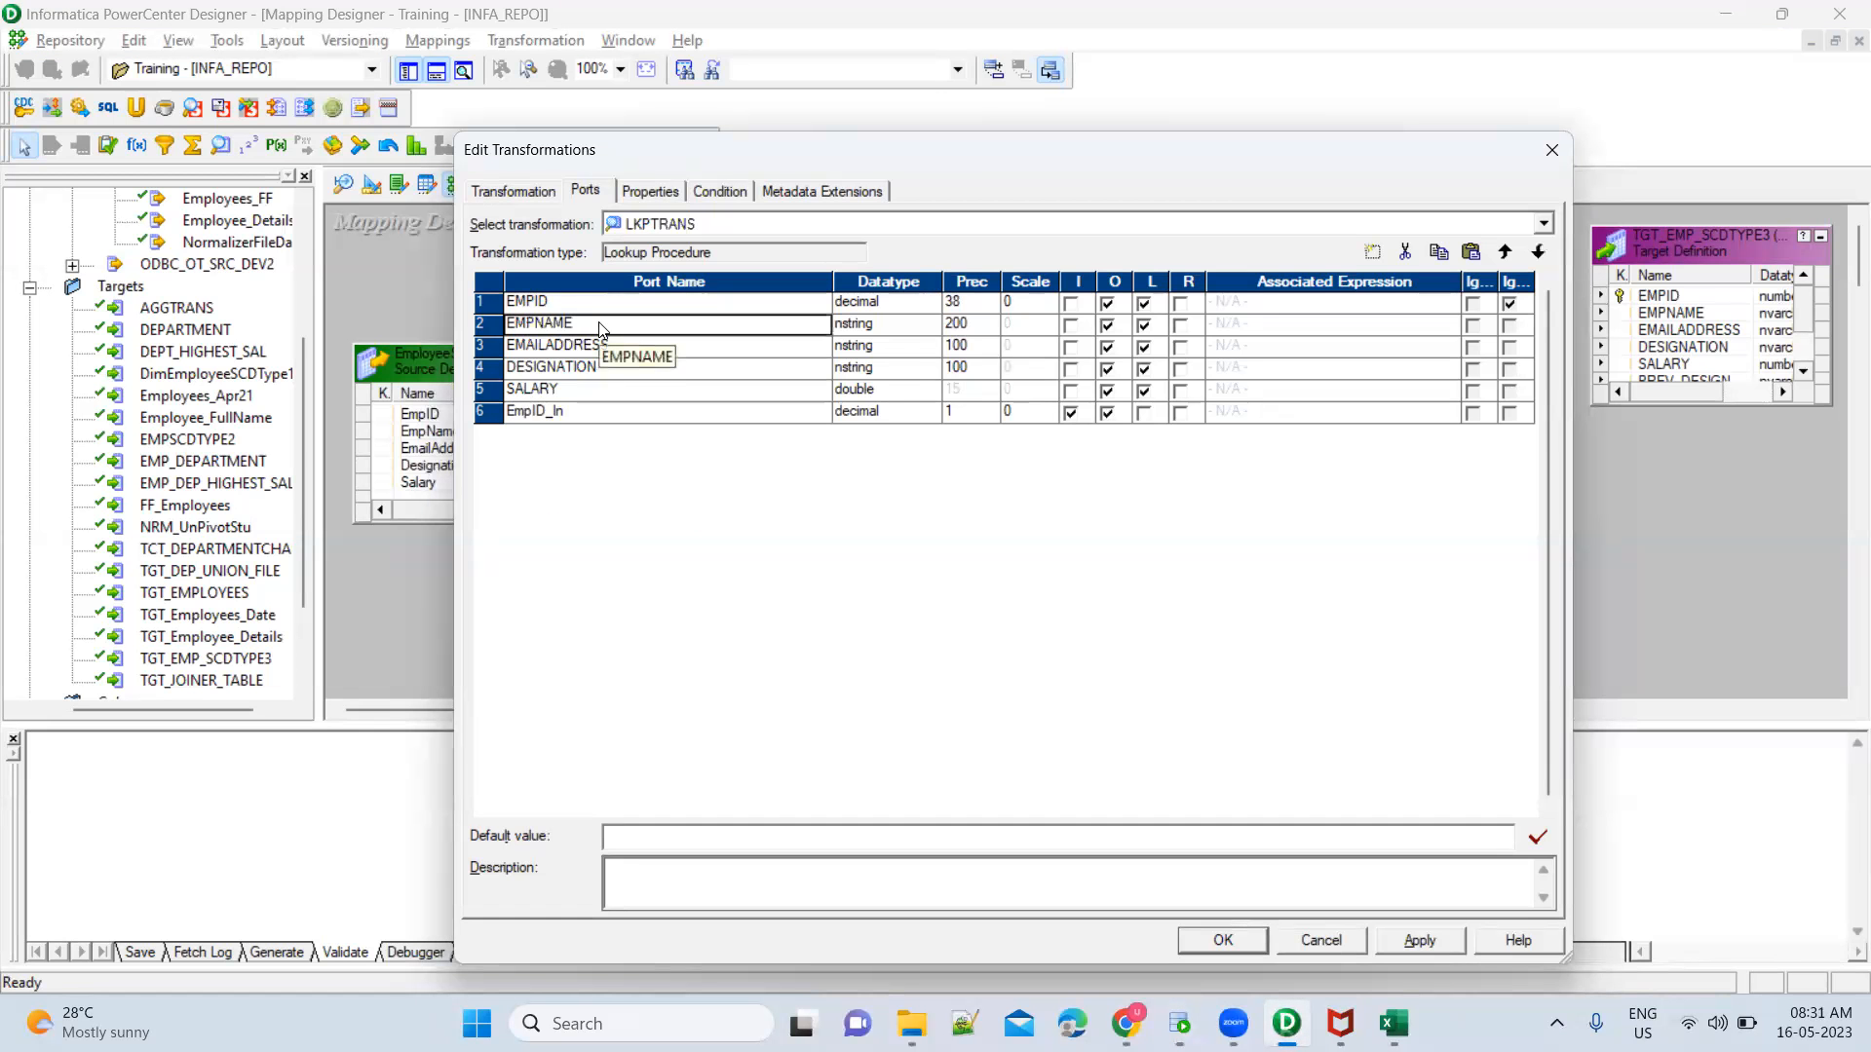
key("alt+Tab")
double_click(817, 620)
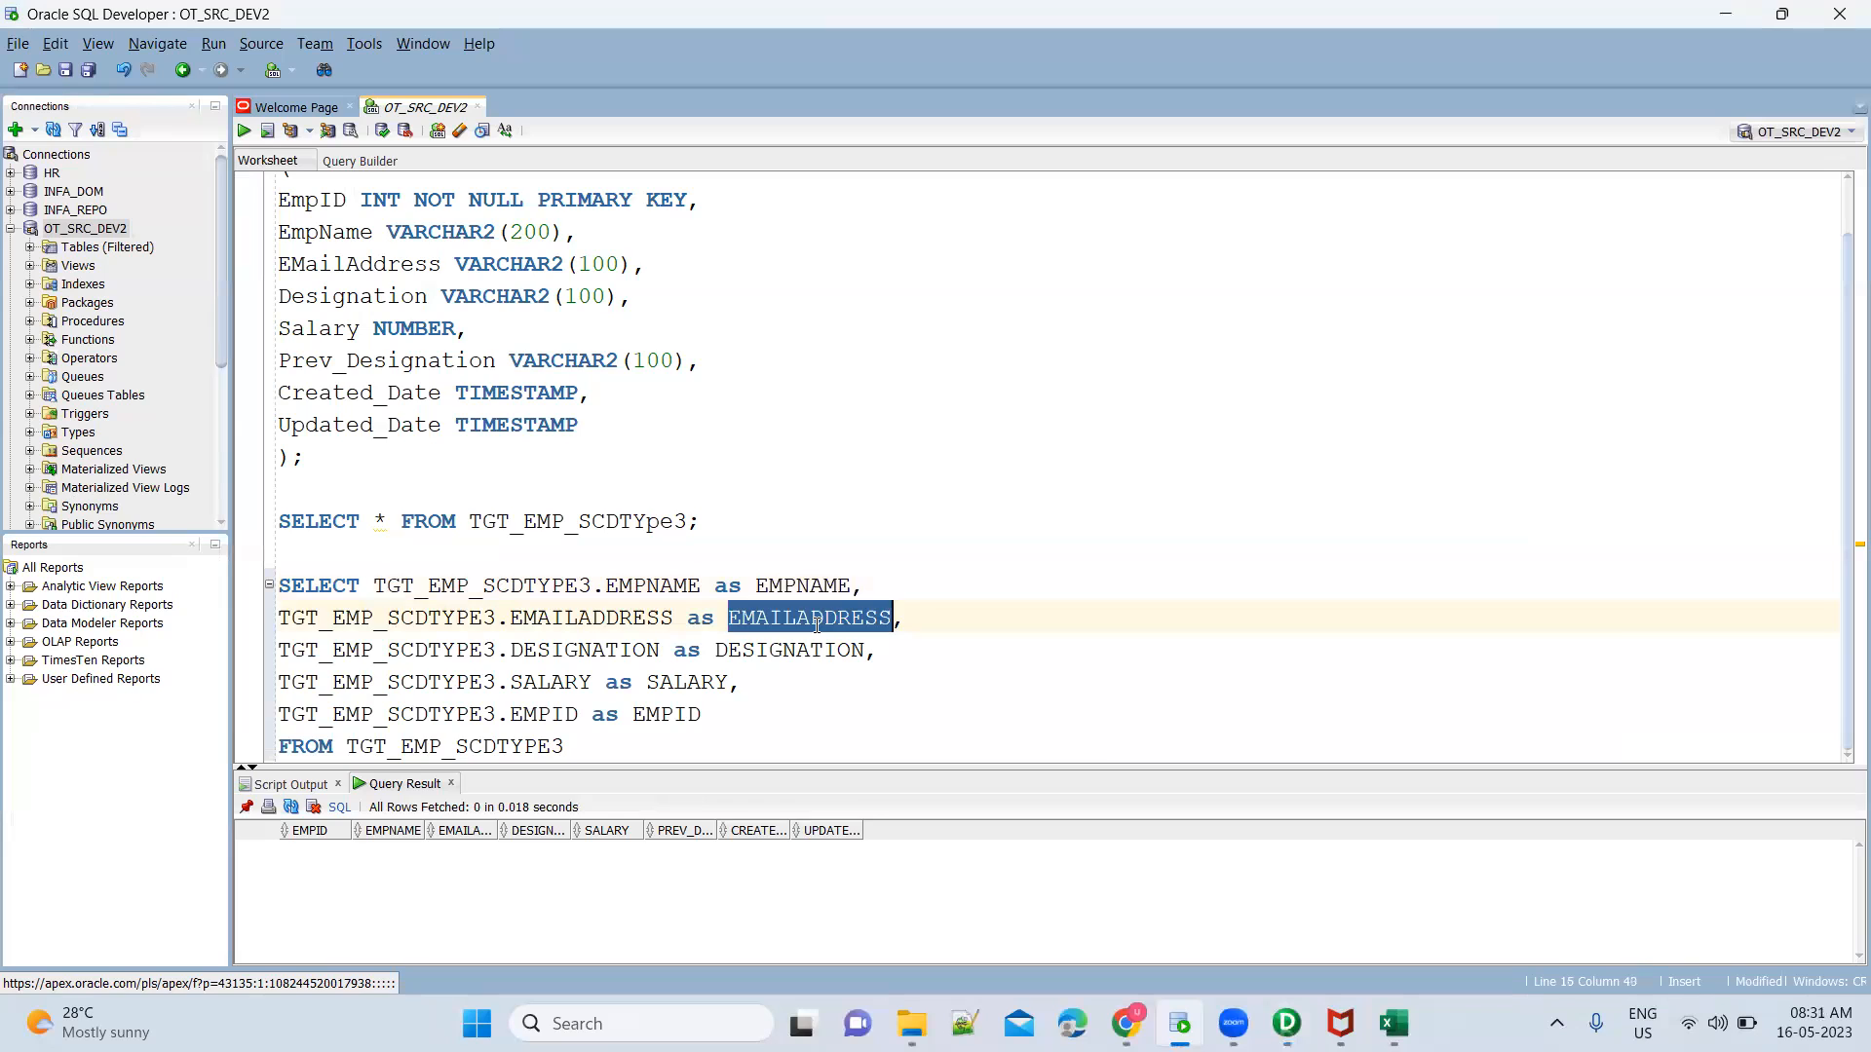
key("alt+Tab")
left_click(628, 341)
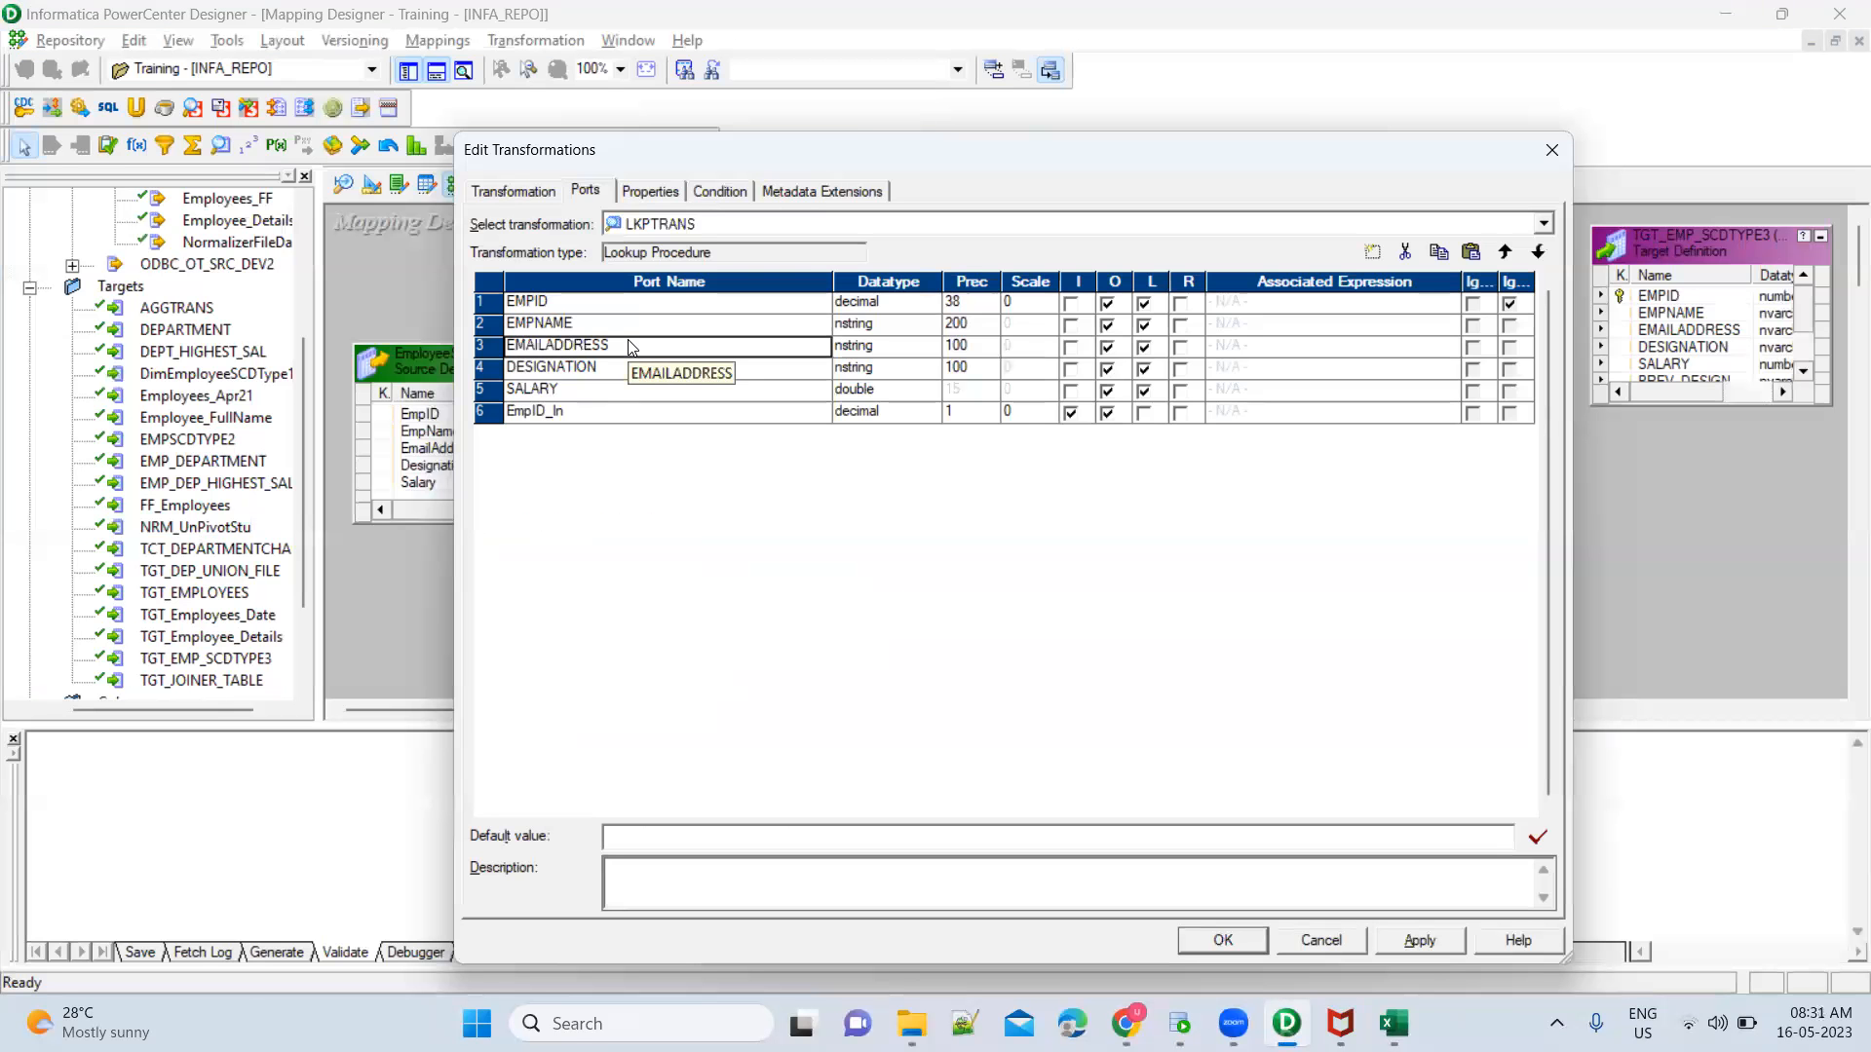
key("alt+Tab")
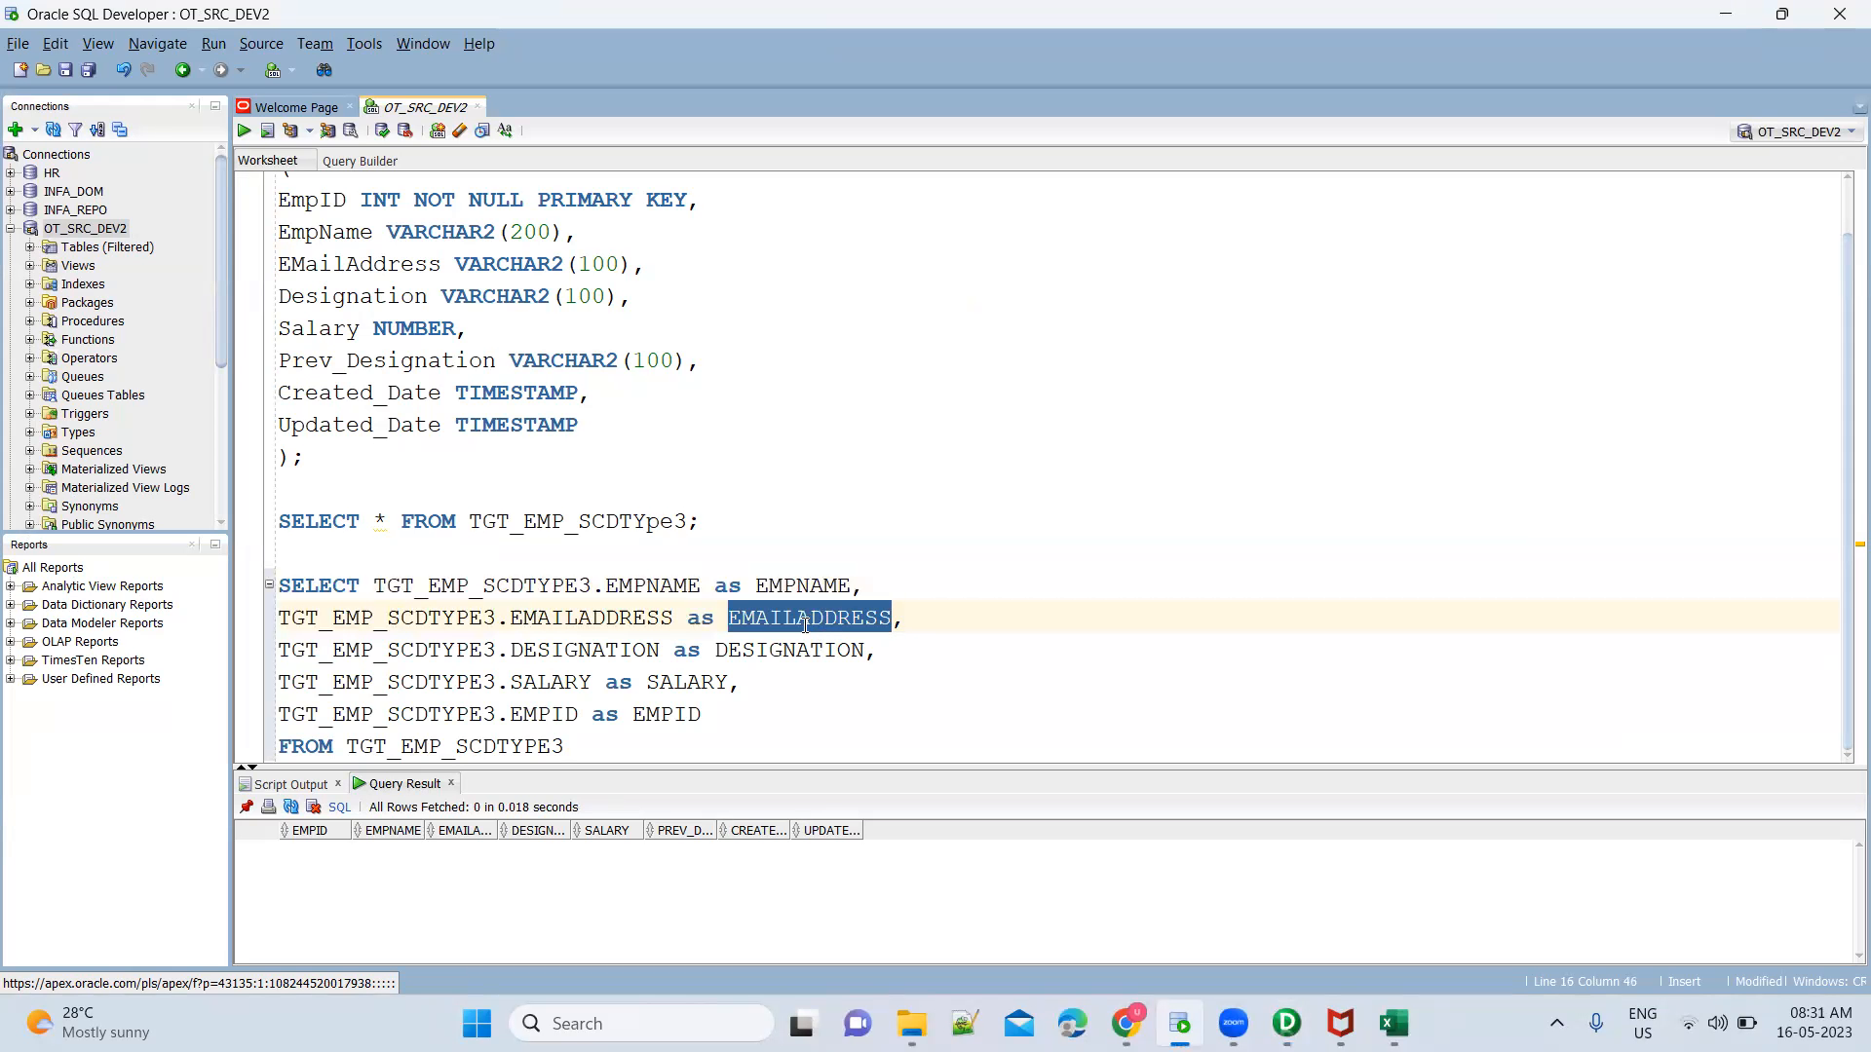
key("alt+Tab")
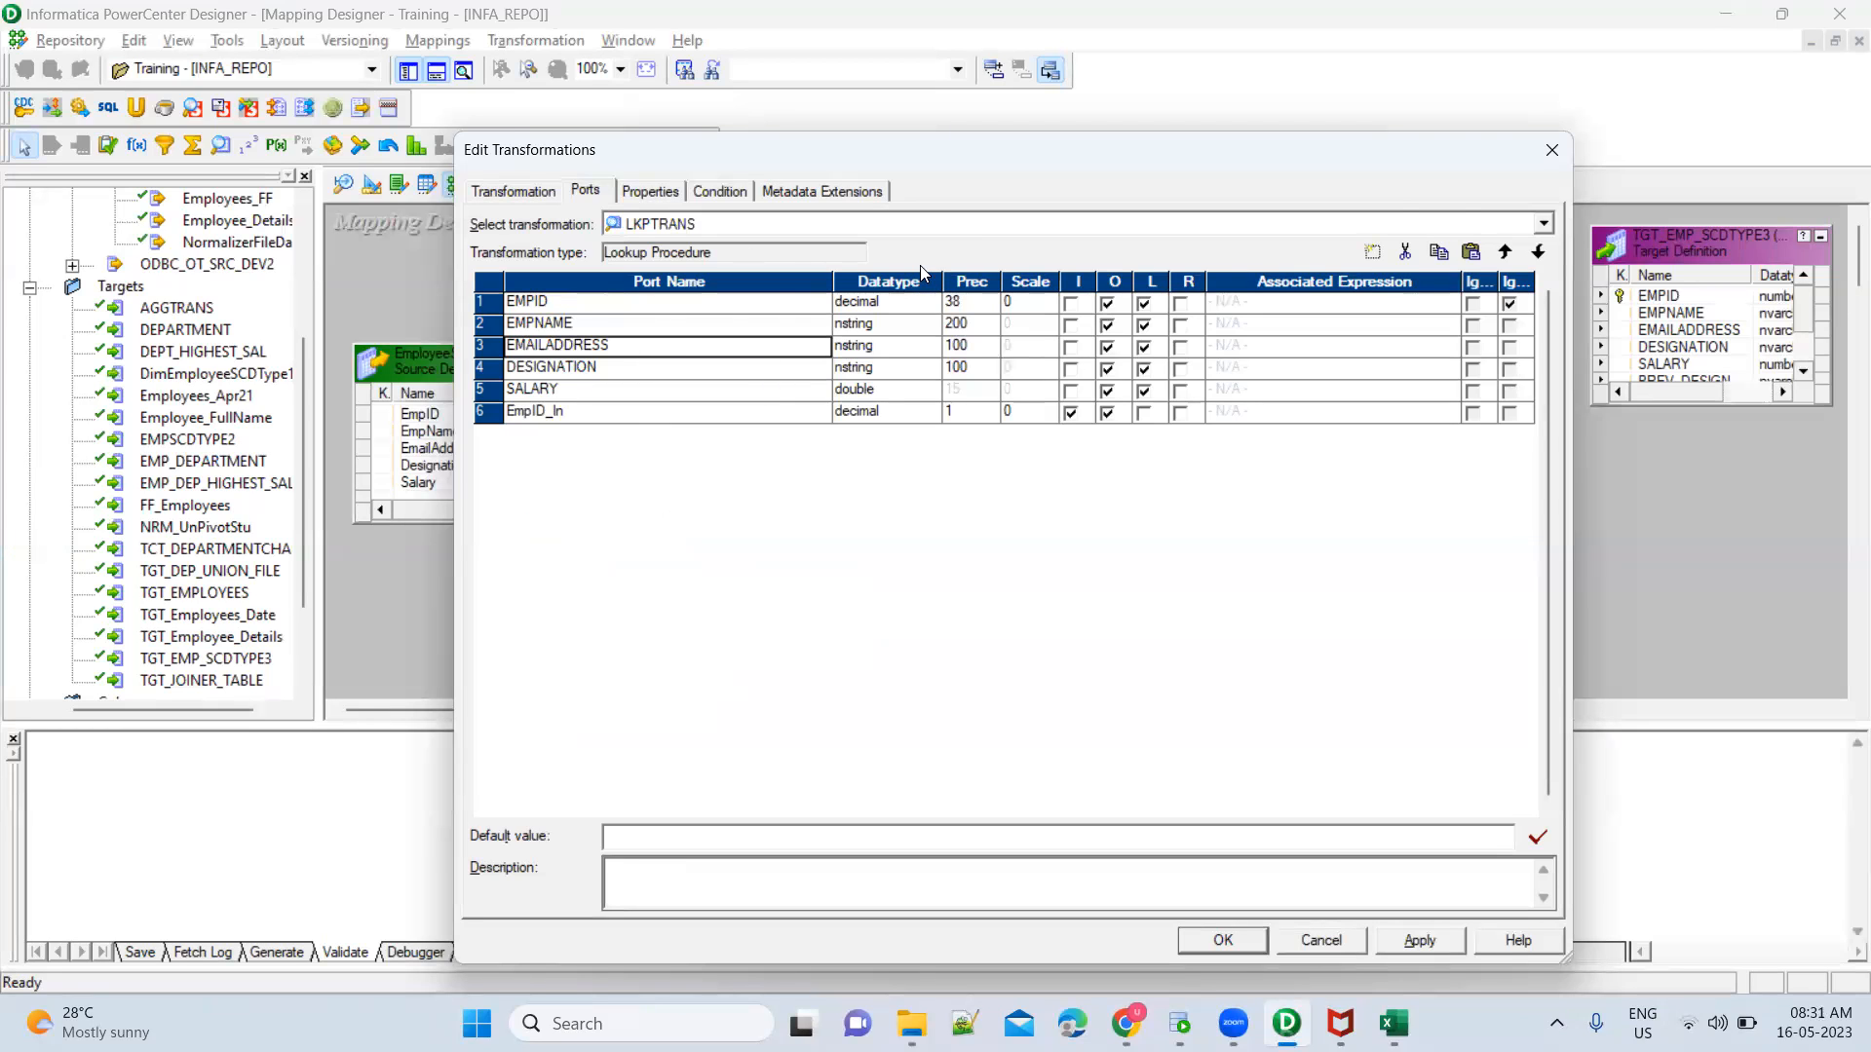
Rename the lookup transformation as lkp_Target
left_click(530, 189)
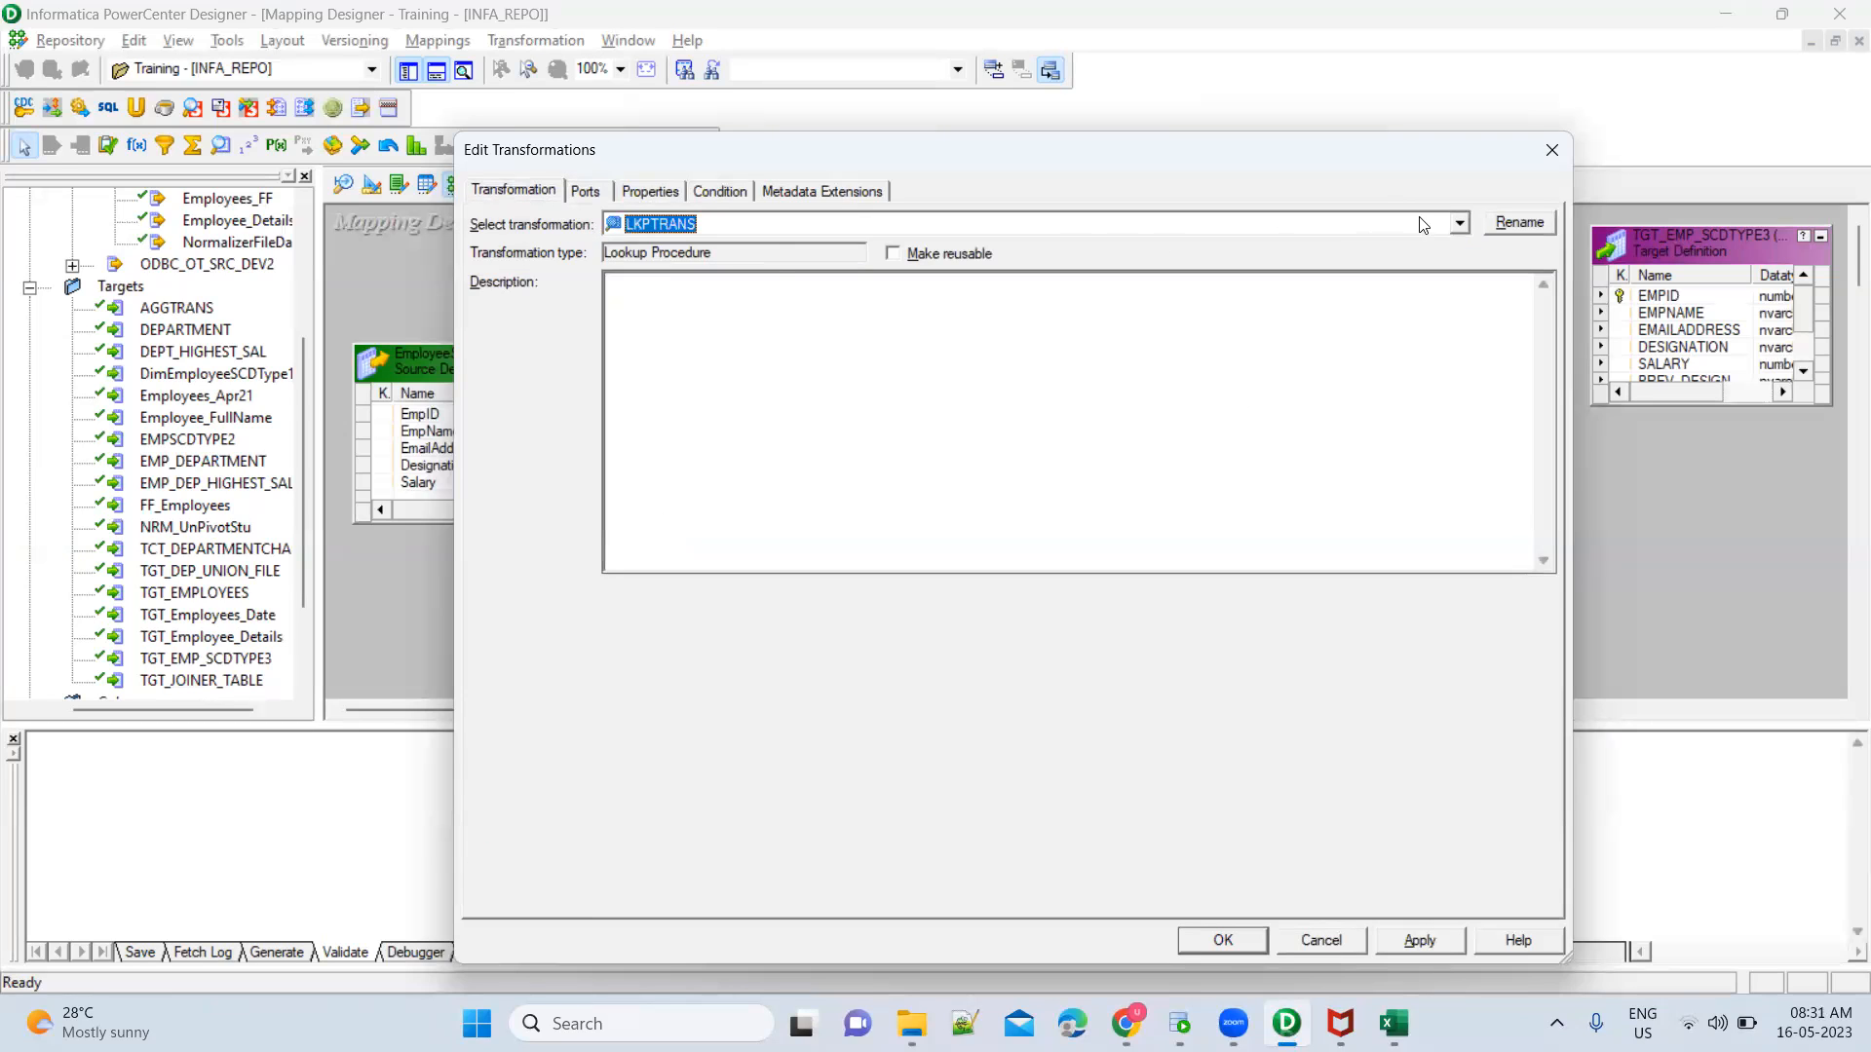
left_click(1537, 221)
type("tg")
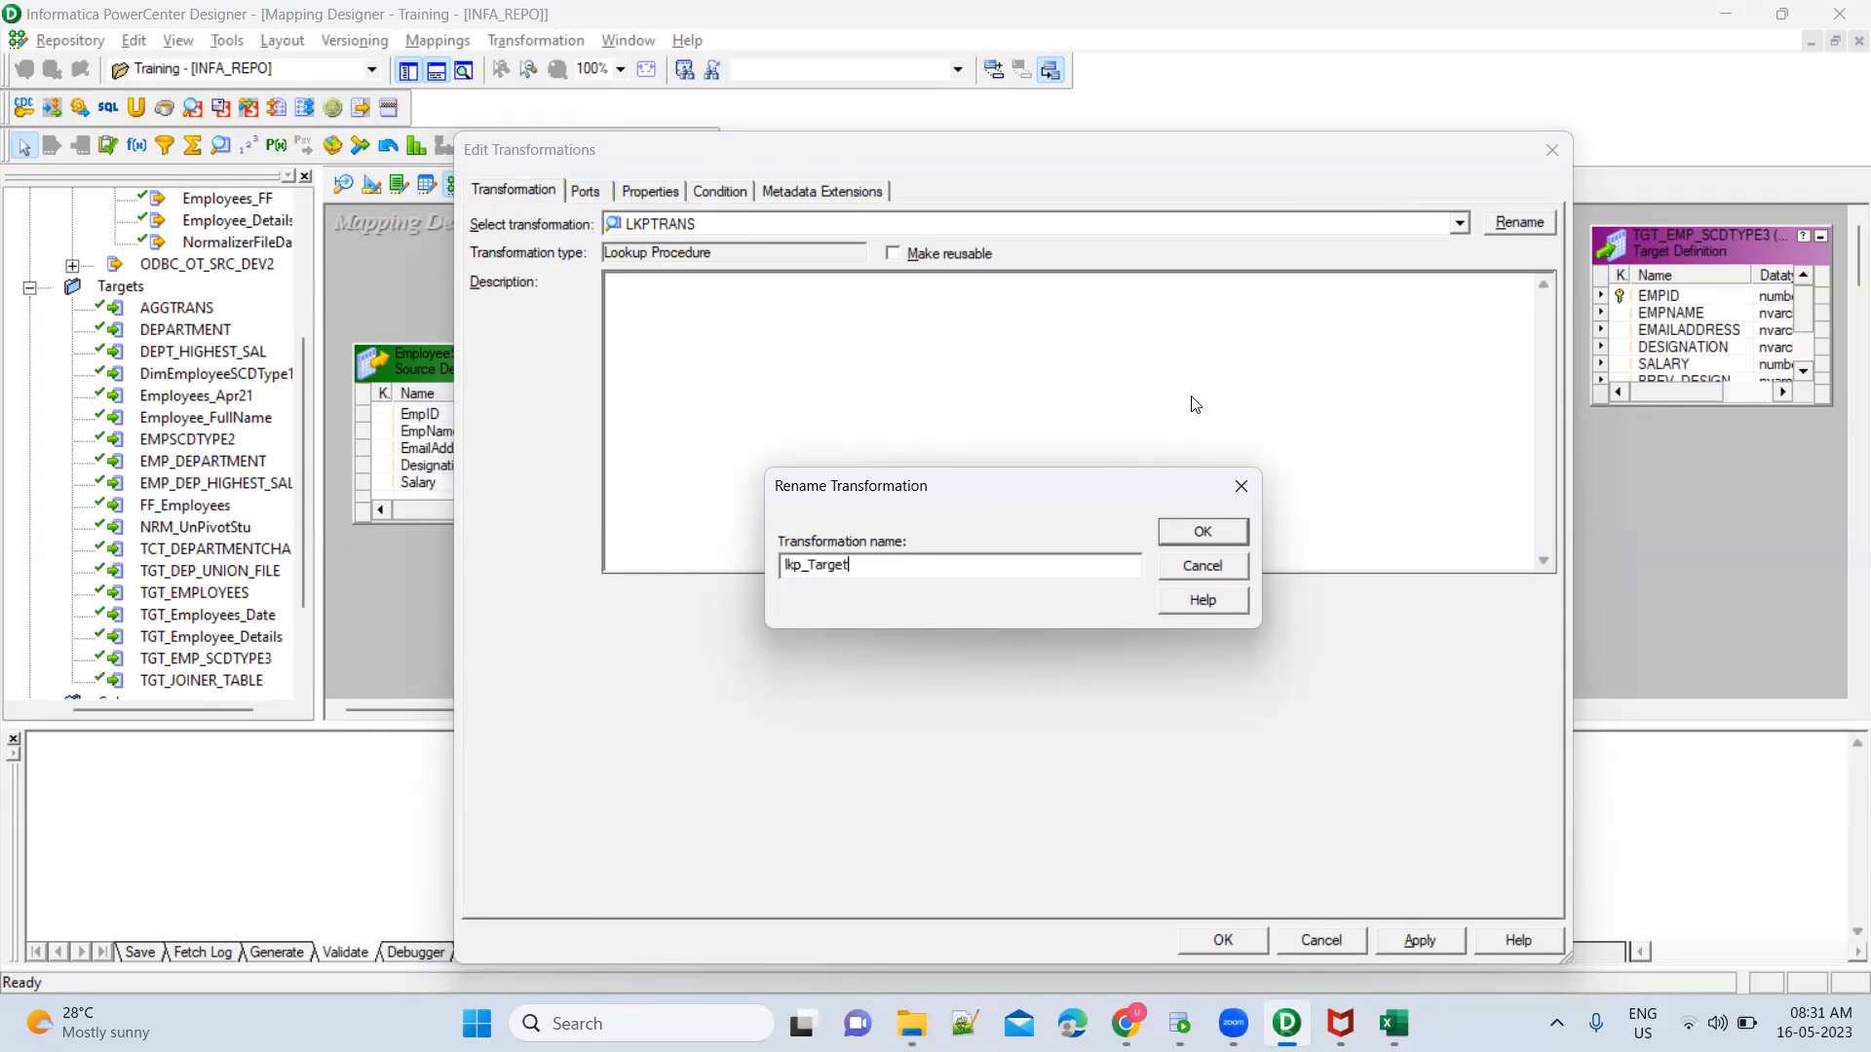
left_click(1193, 534)
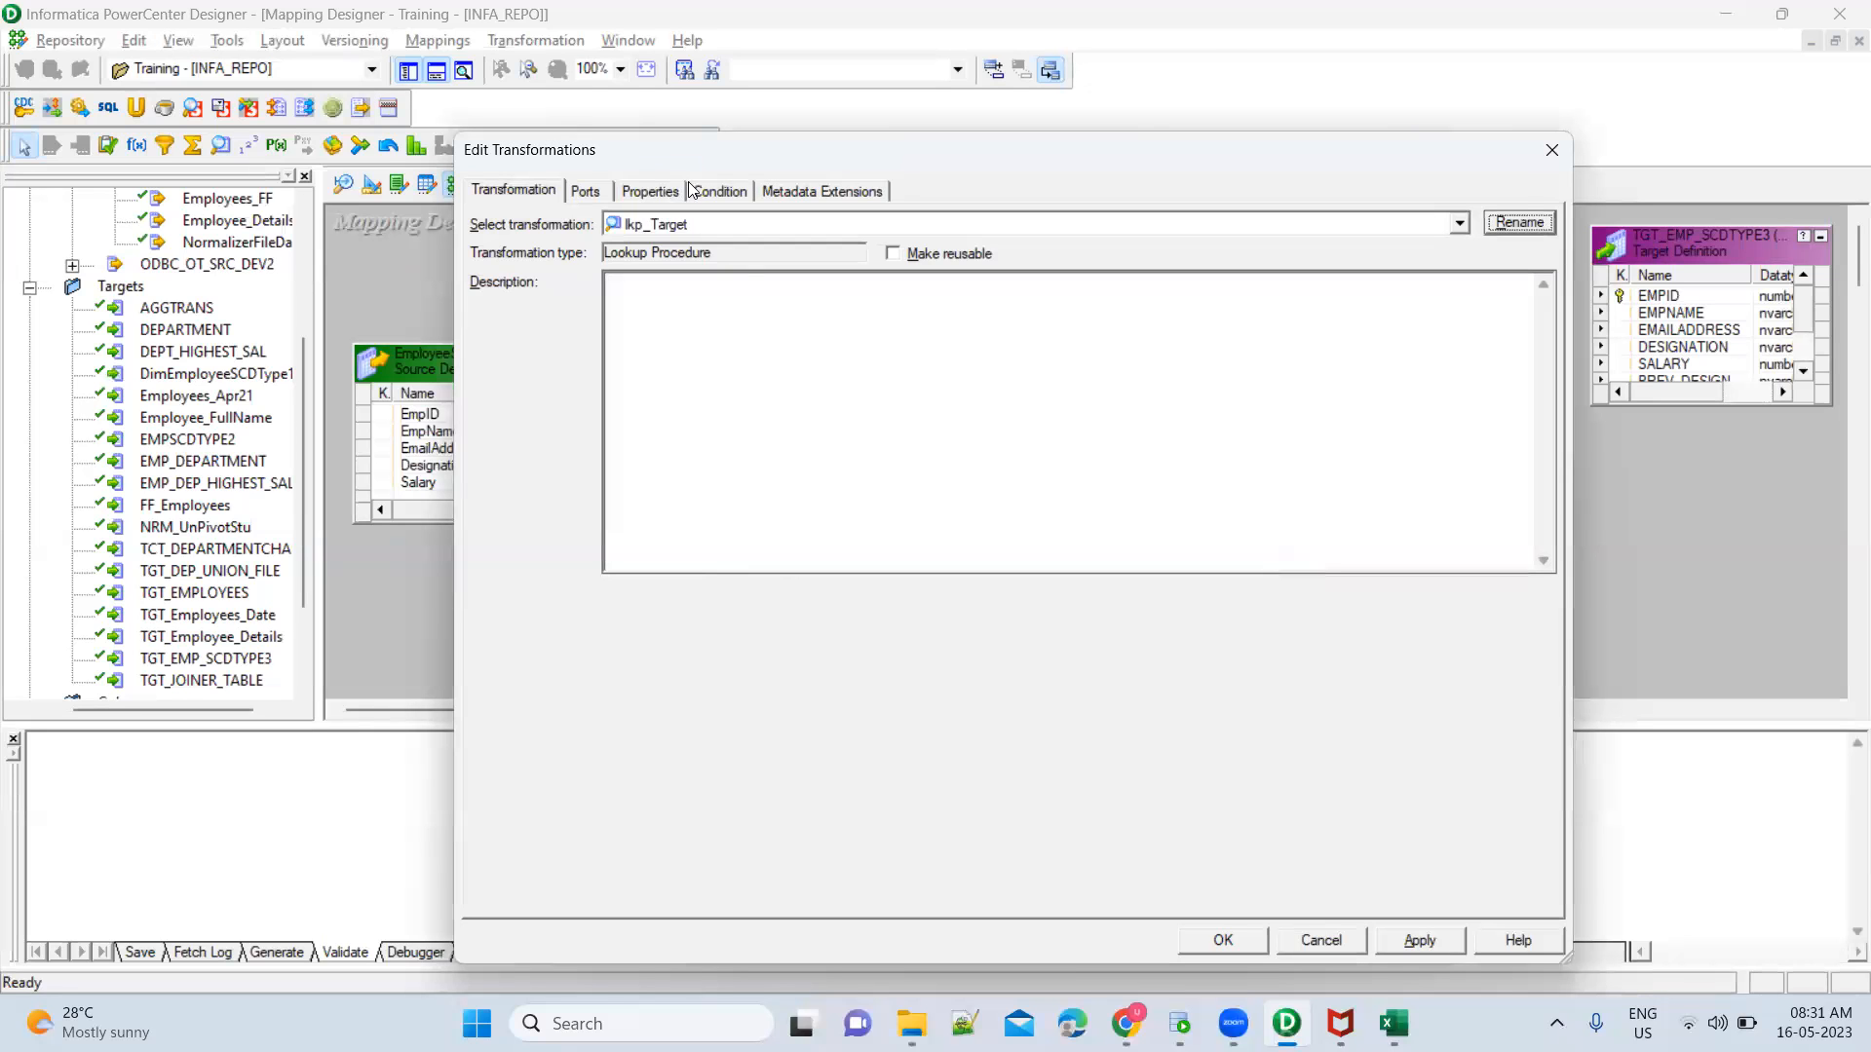
Generate the default query for the Lookup Sql Override of lkp_Target
left_click(670, 195)
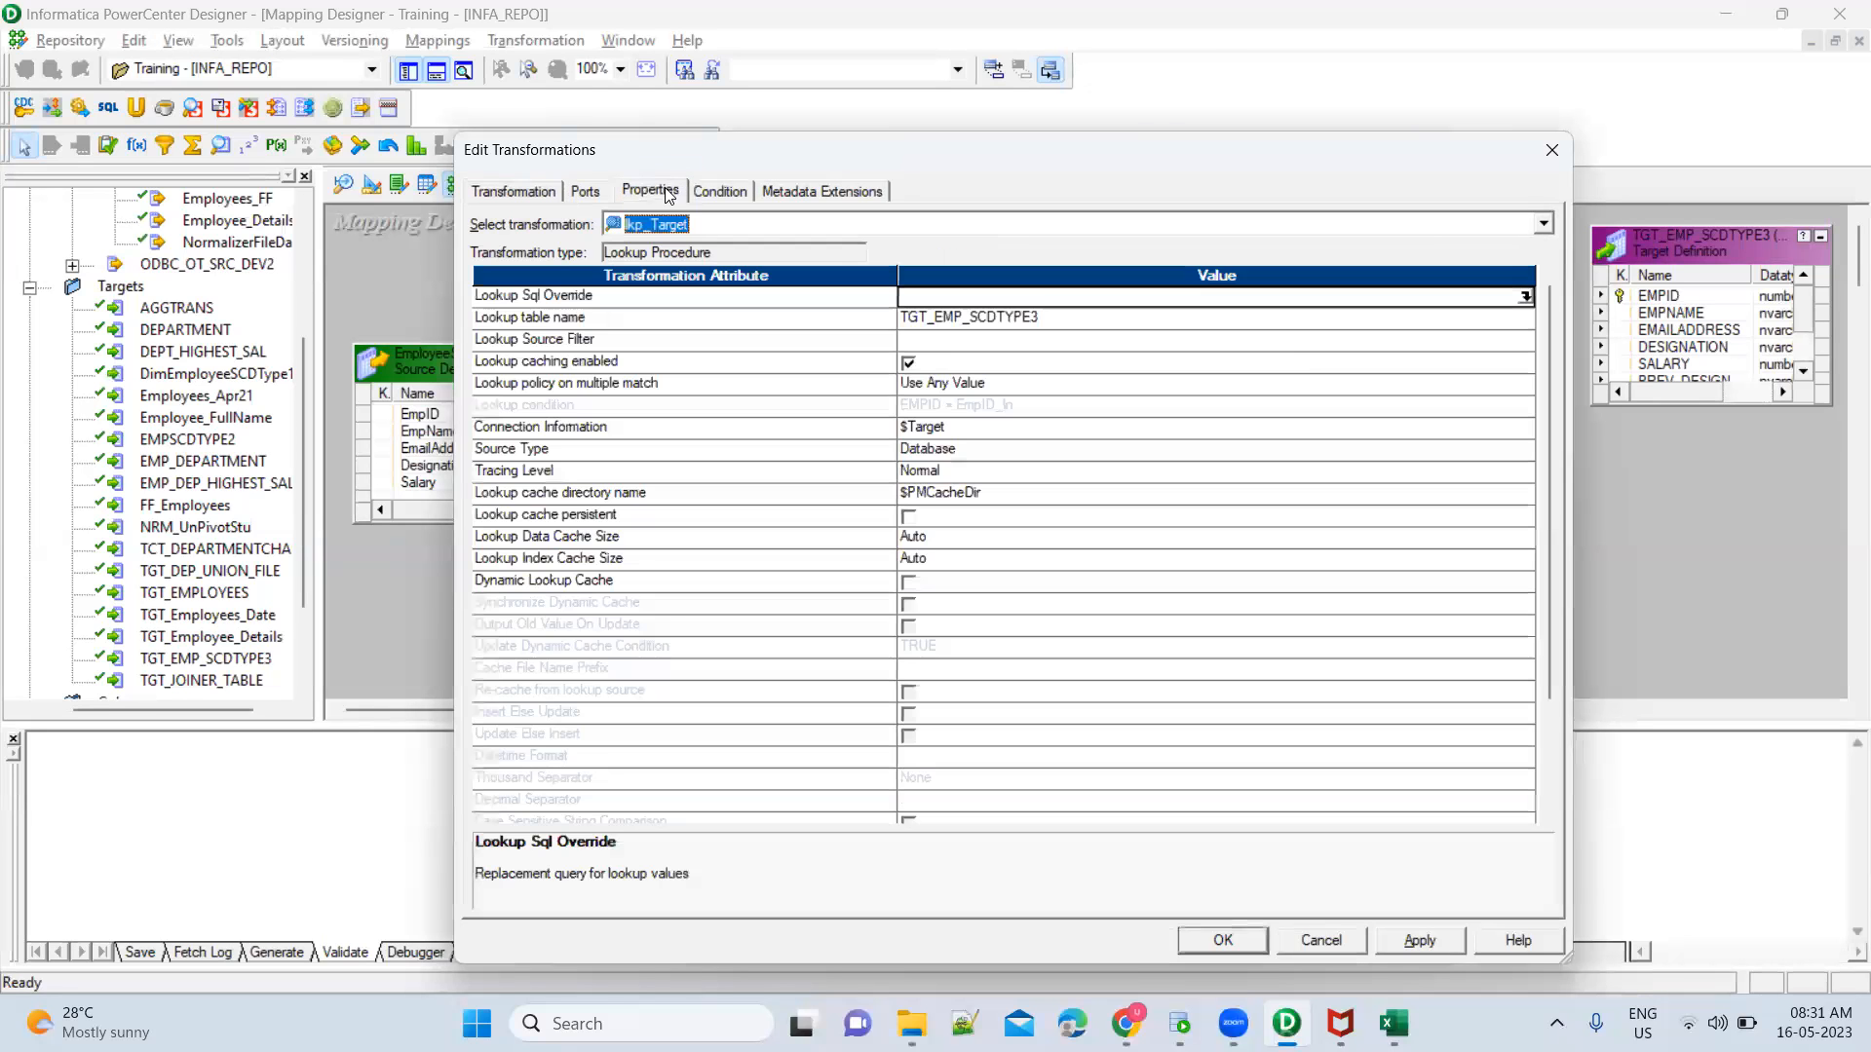
left_click(1526, 297)
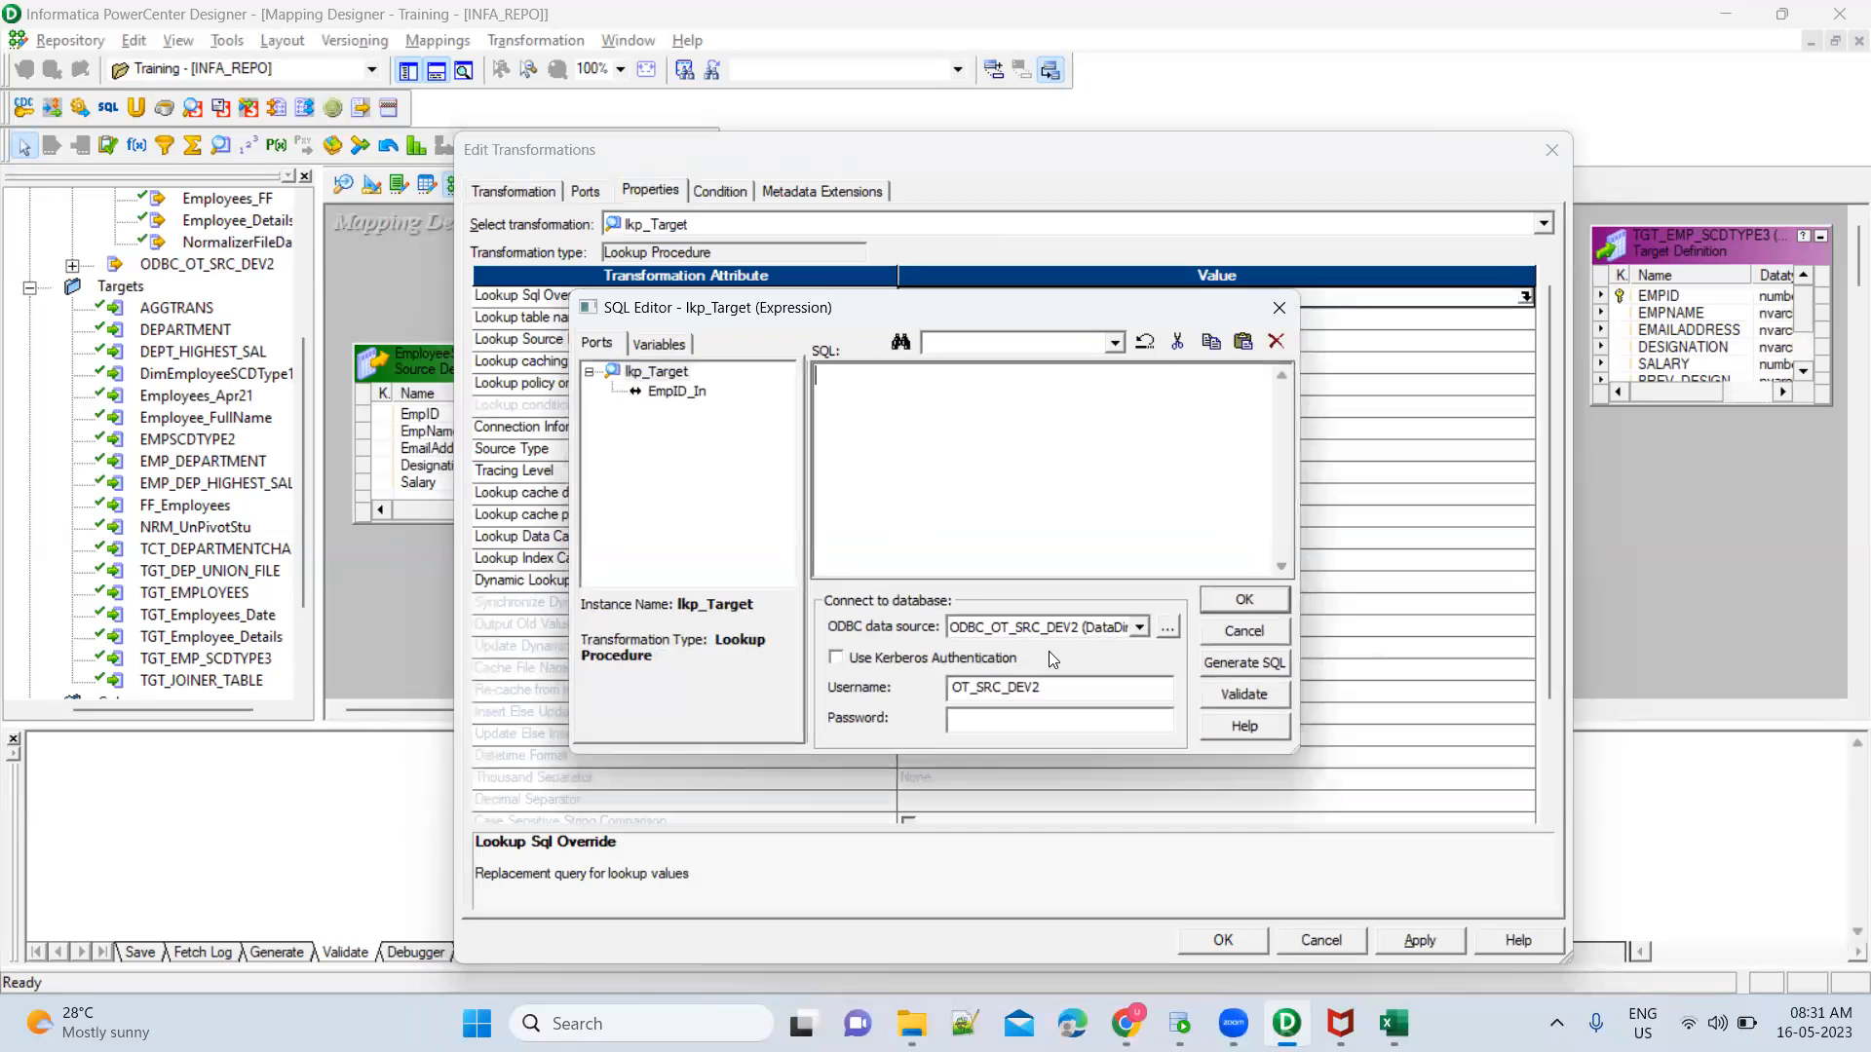
left_click(1246, 663)
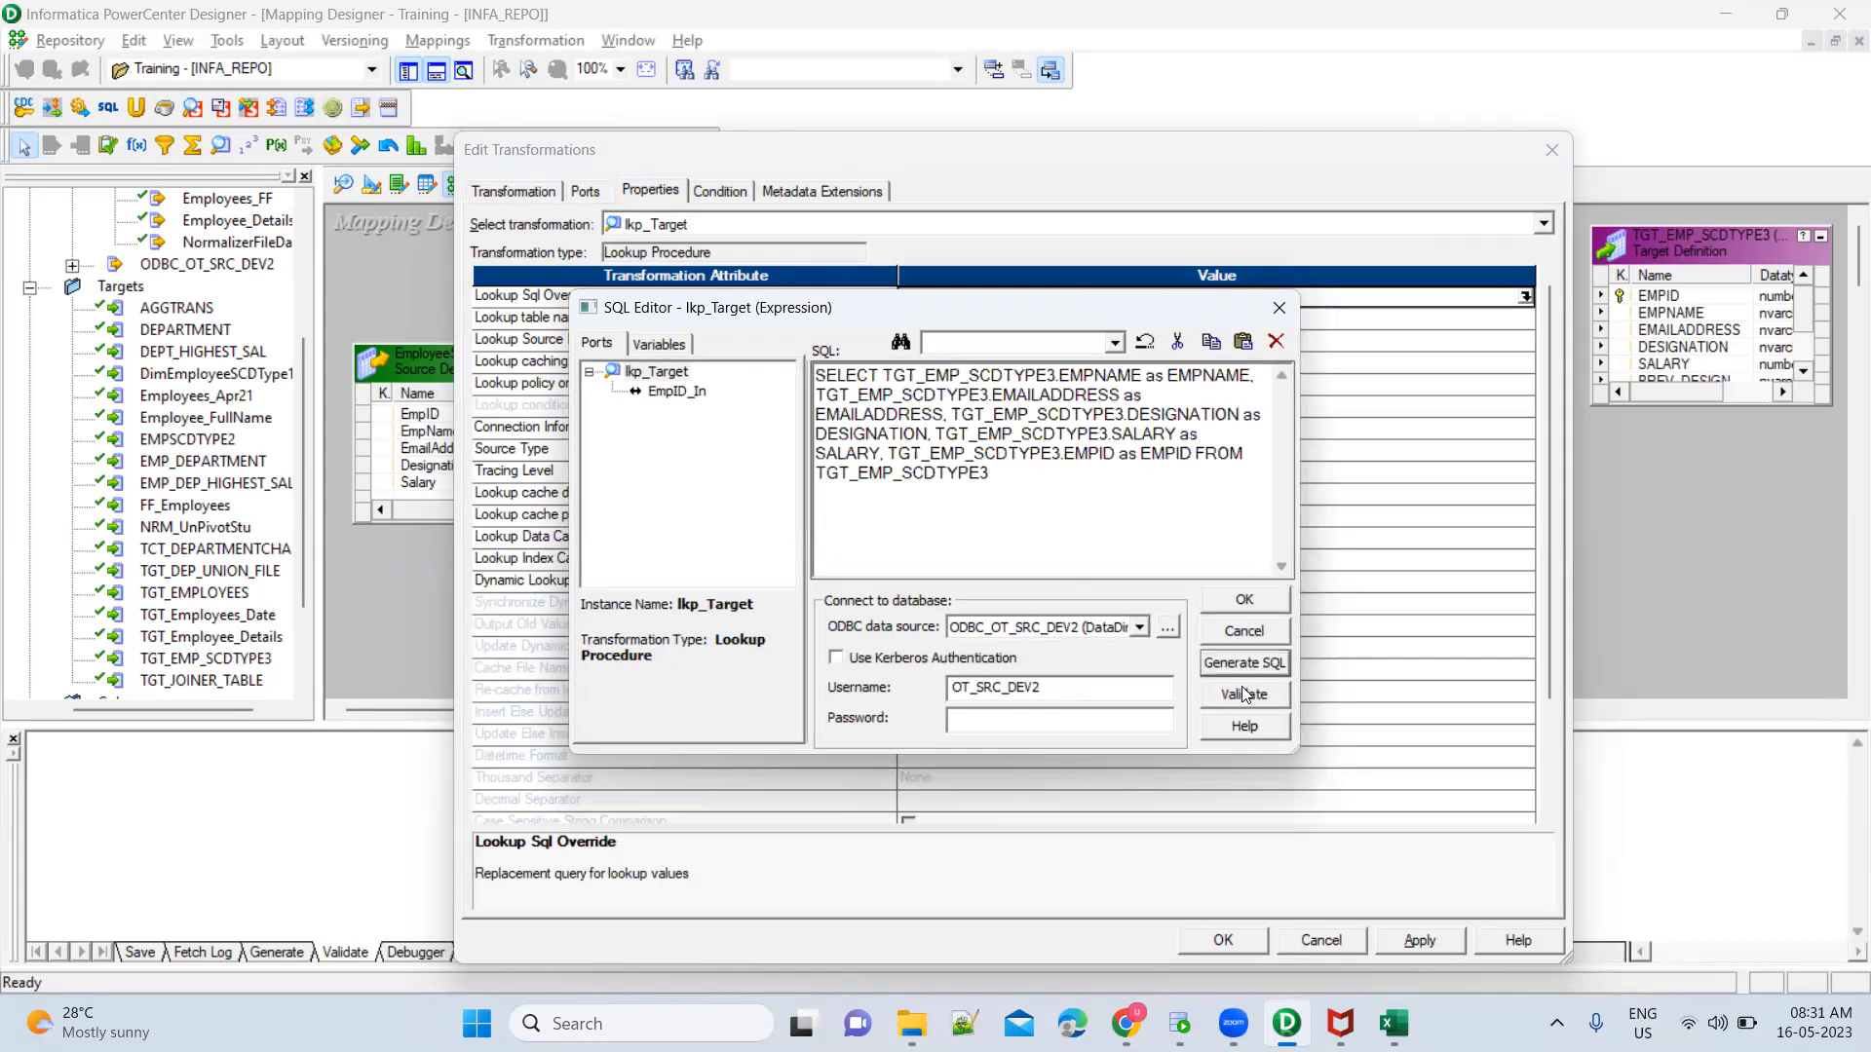
Try to validate the generated lookup query against ODBC_OT_SRC_DEV2, entering the database password
left_click(1242, 692)
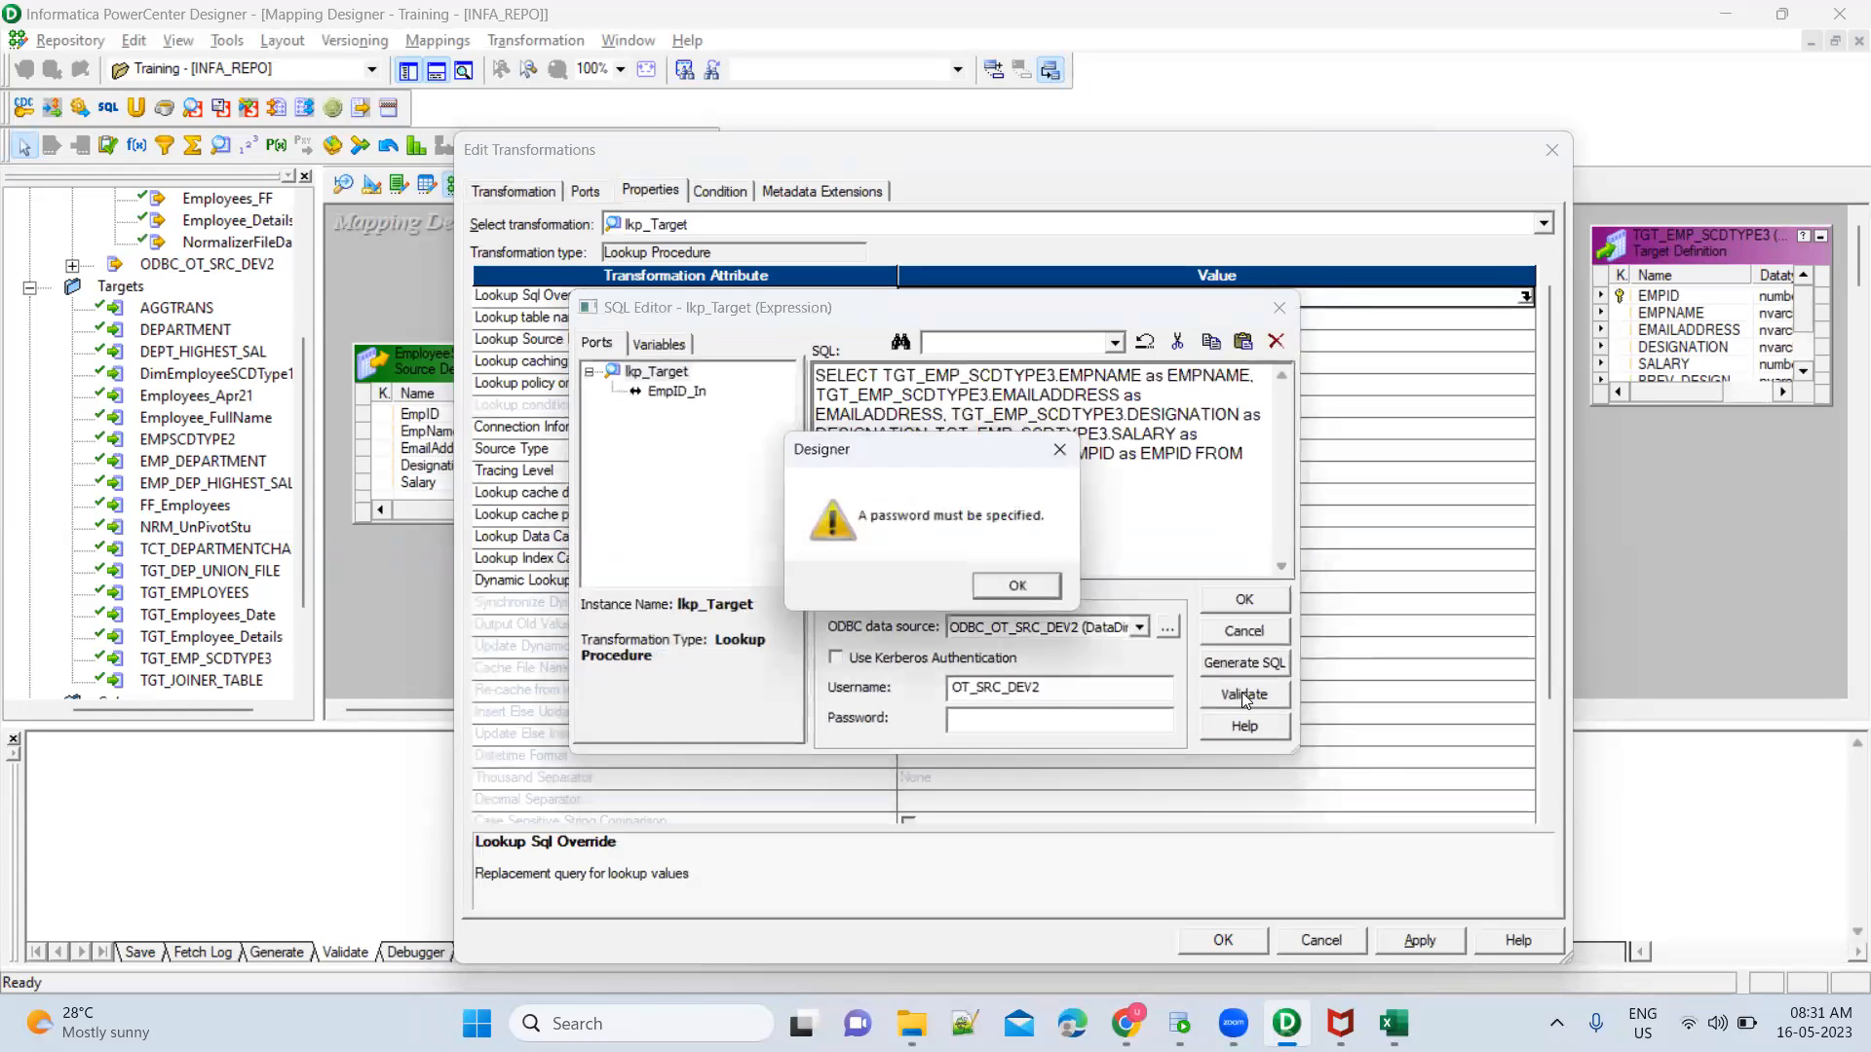
left_click(1018, 592)
type("****")
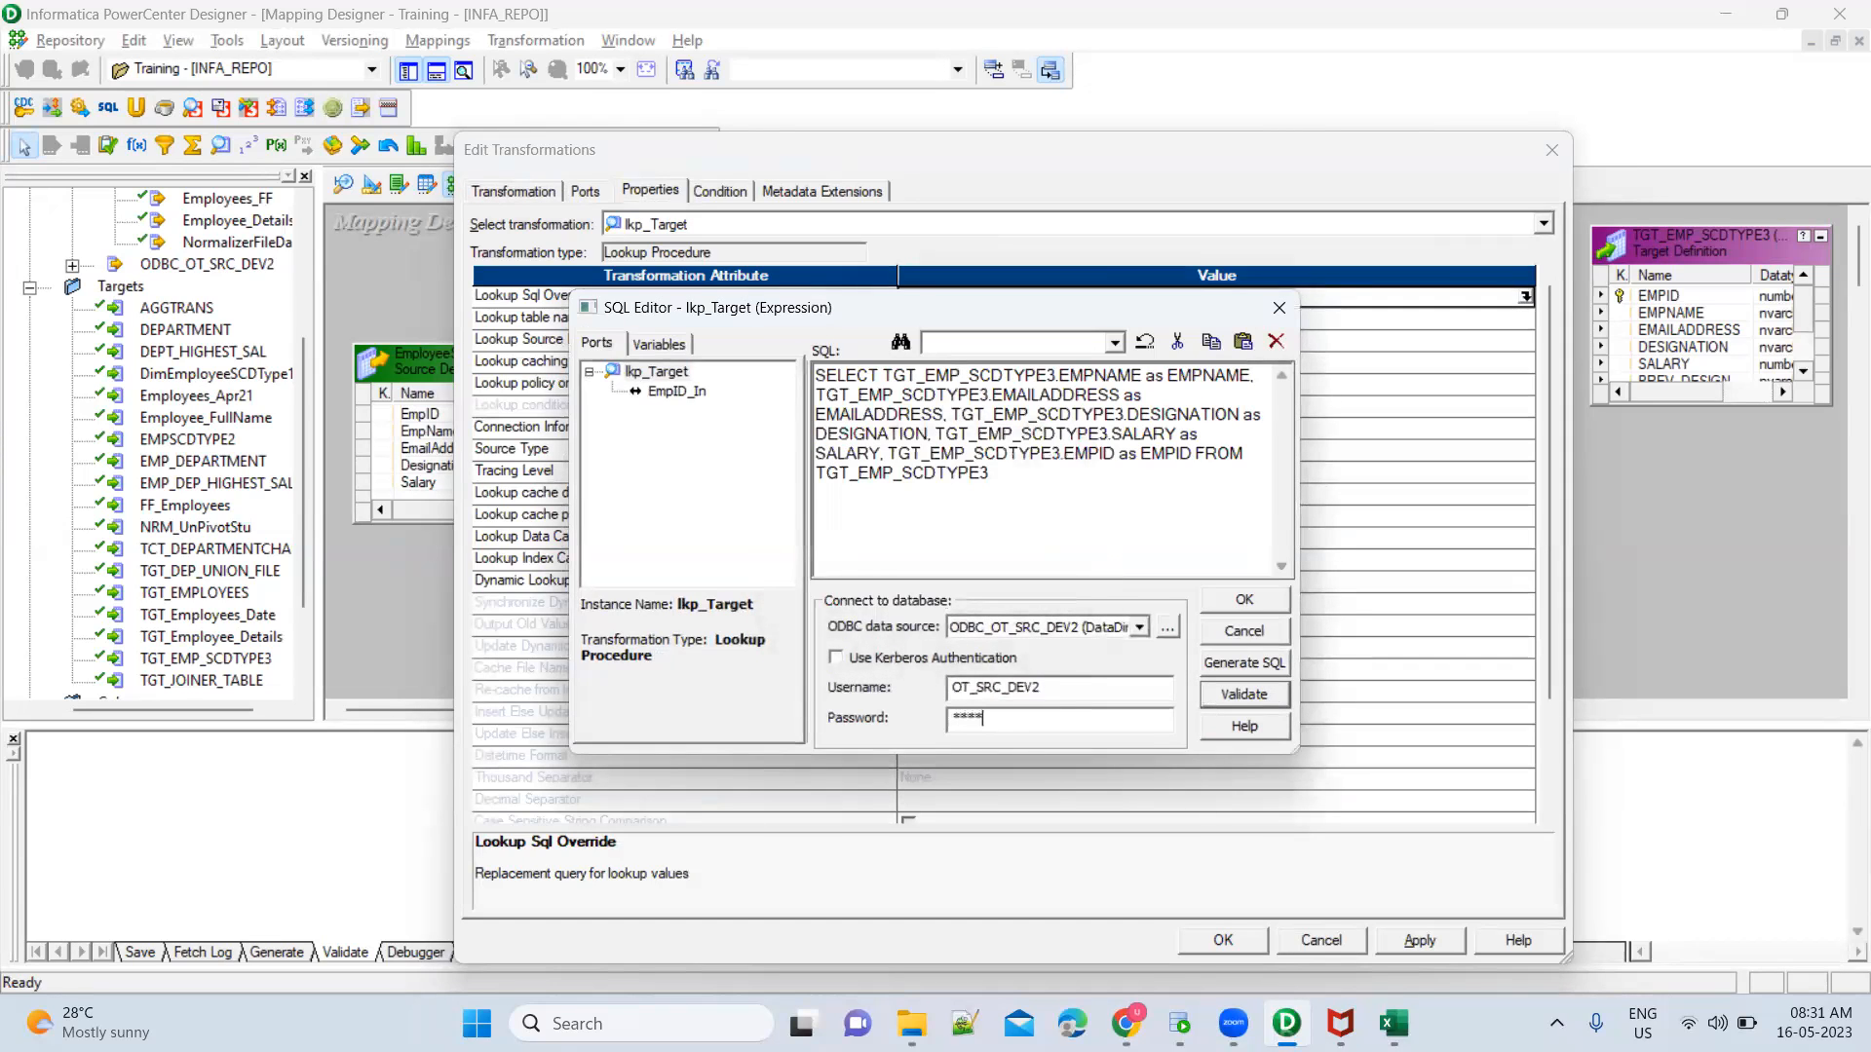
left_click(1229, 696)
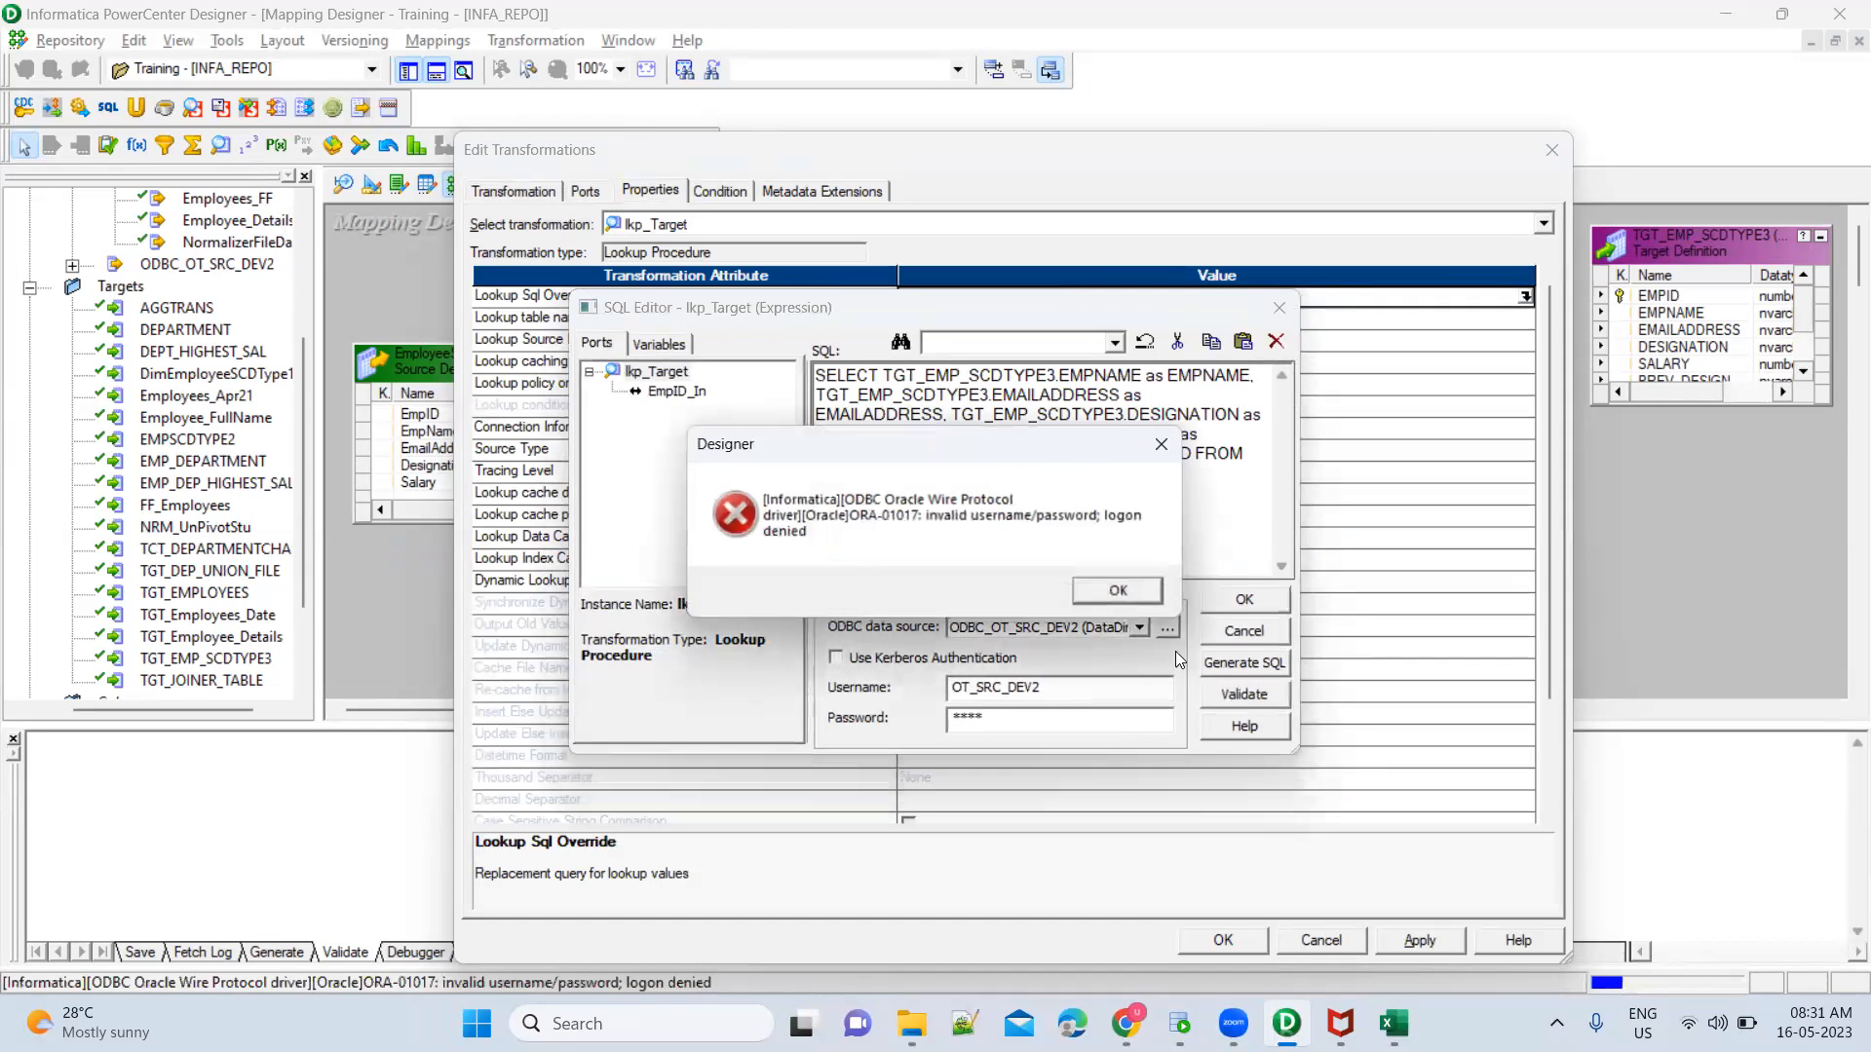
left_click(1121, 591)
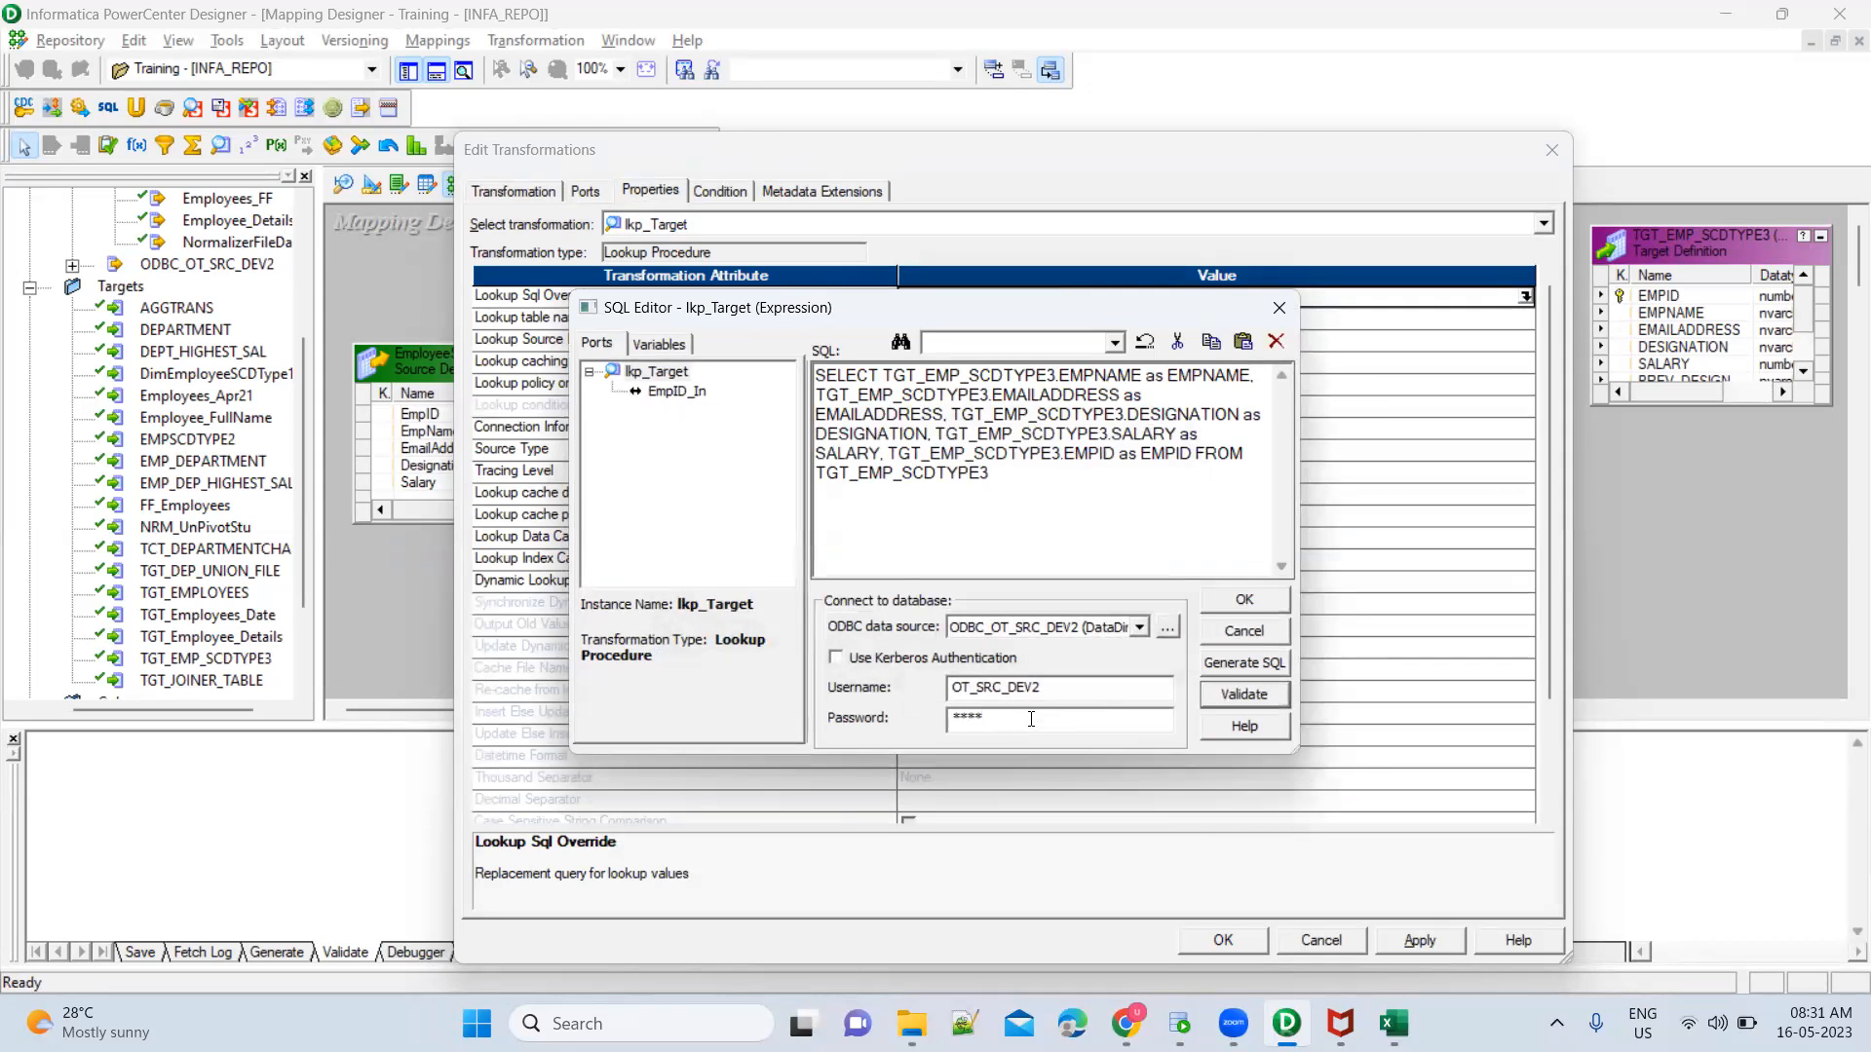
Correct the database password, validate the lookup query again and accept the SQL editor
key("BackSpace")
key("BackSpace")
key("BackSpace")
left_click(1232, 696)
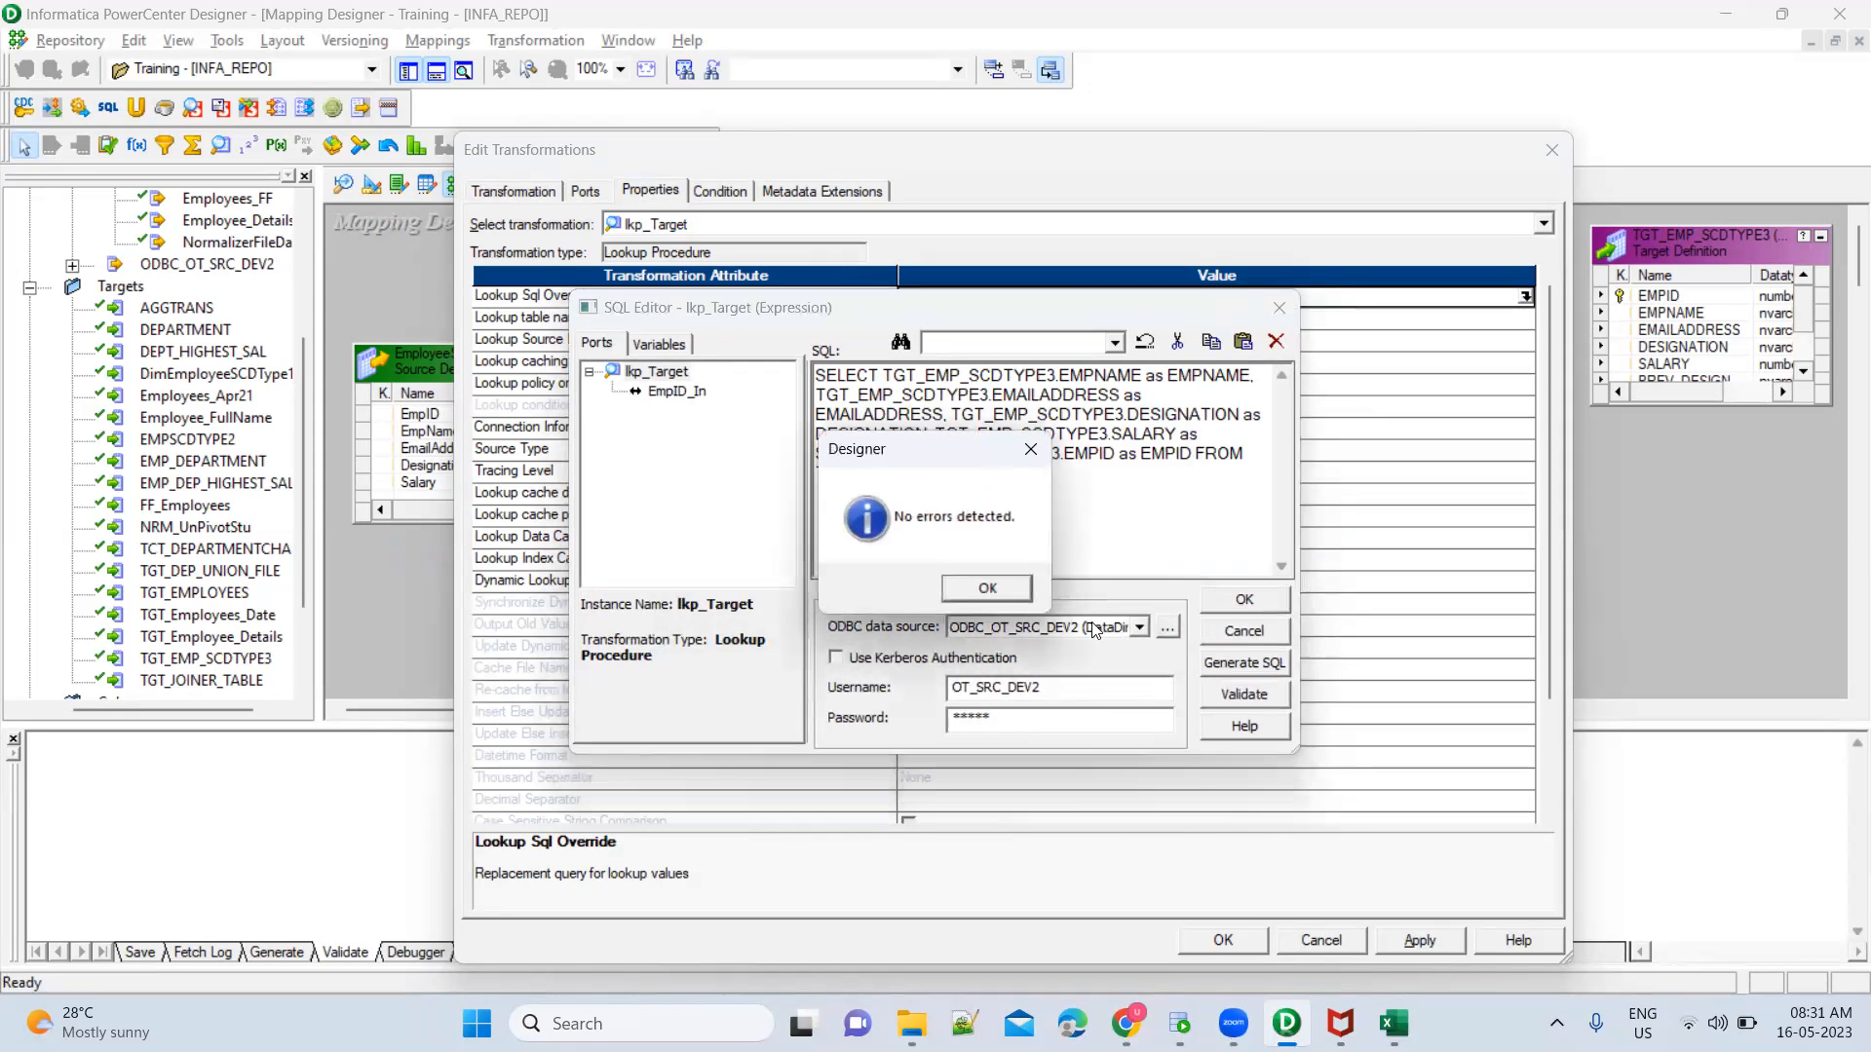
left_click(1026, 593)
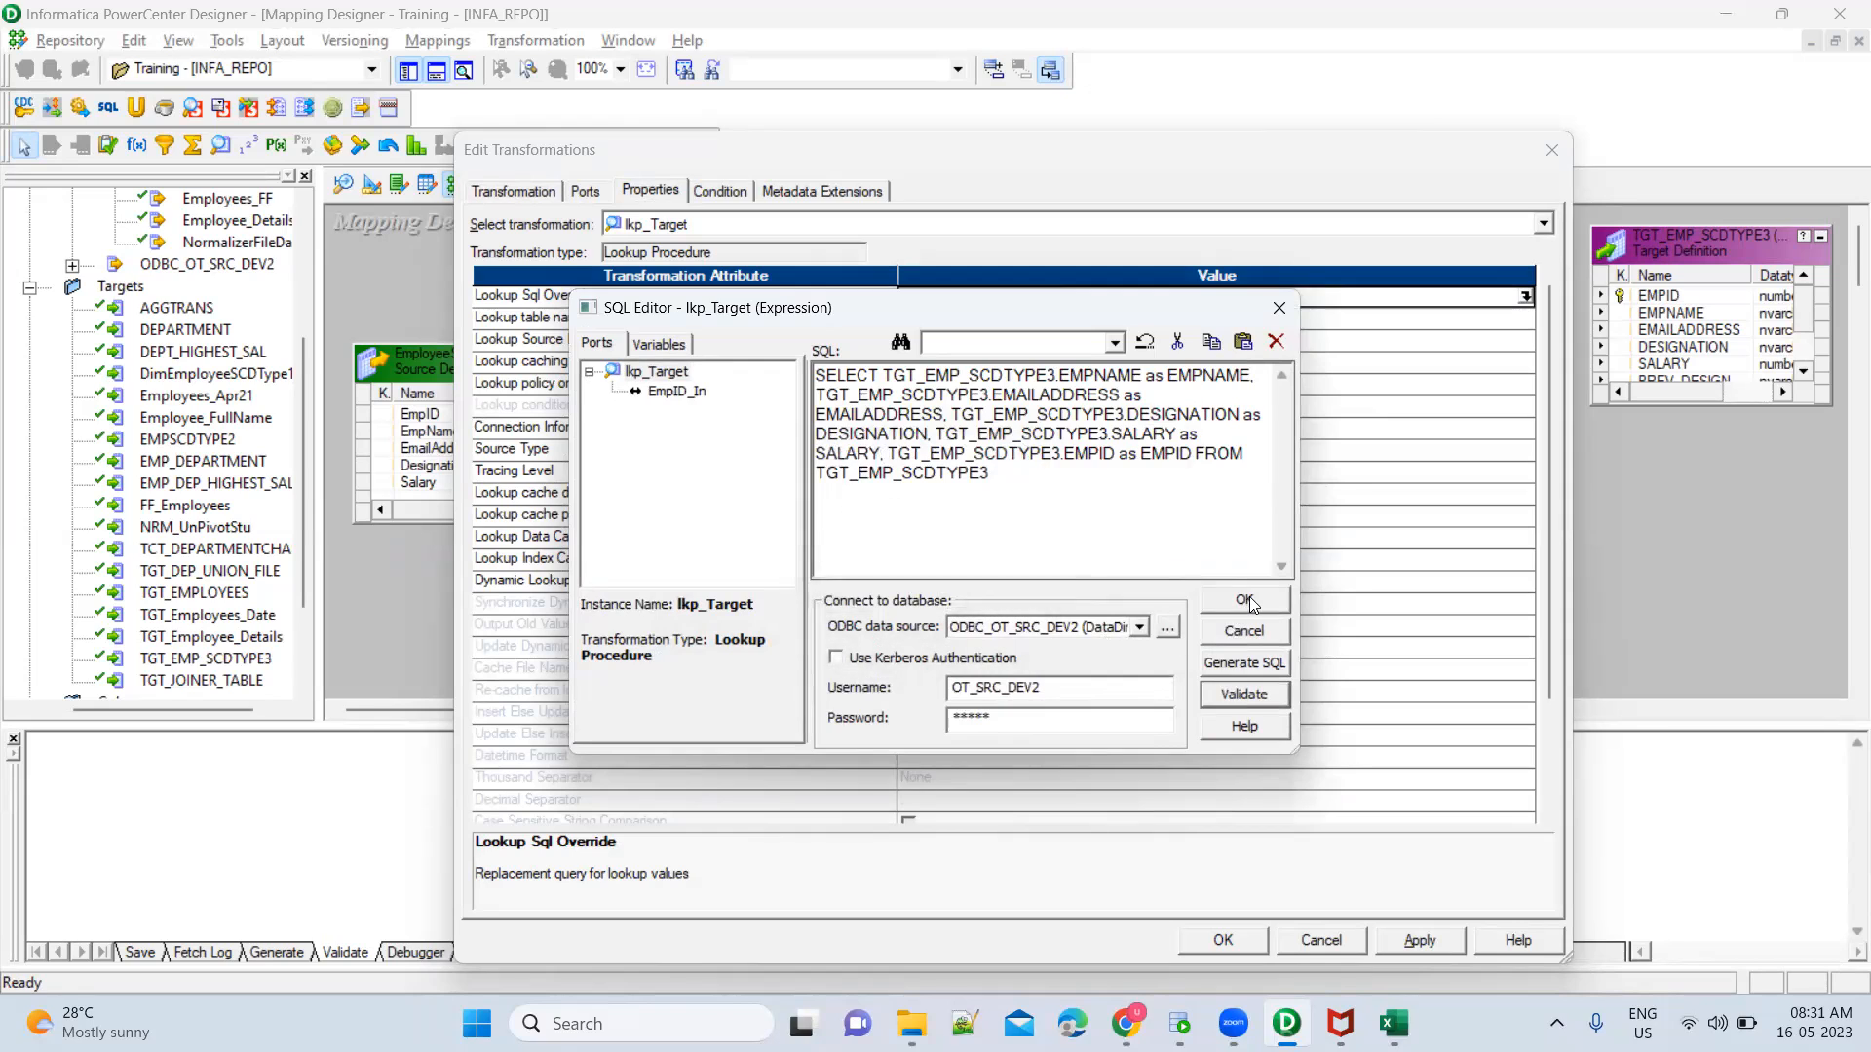
left_click(1247, 598)
left_click(1218, 612)
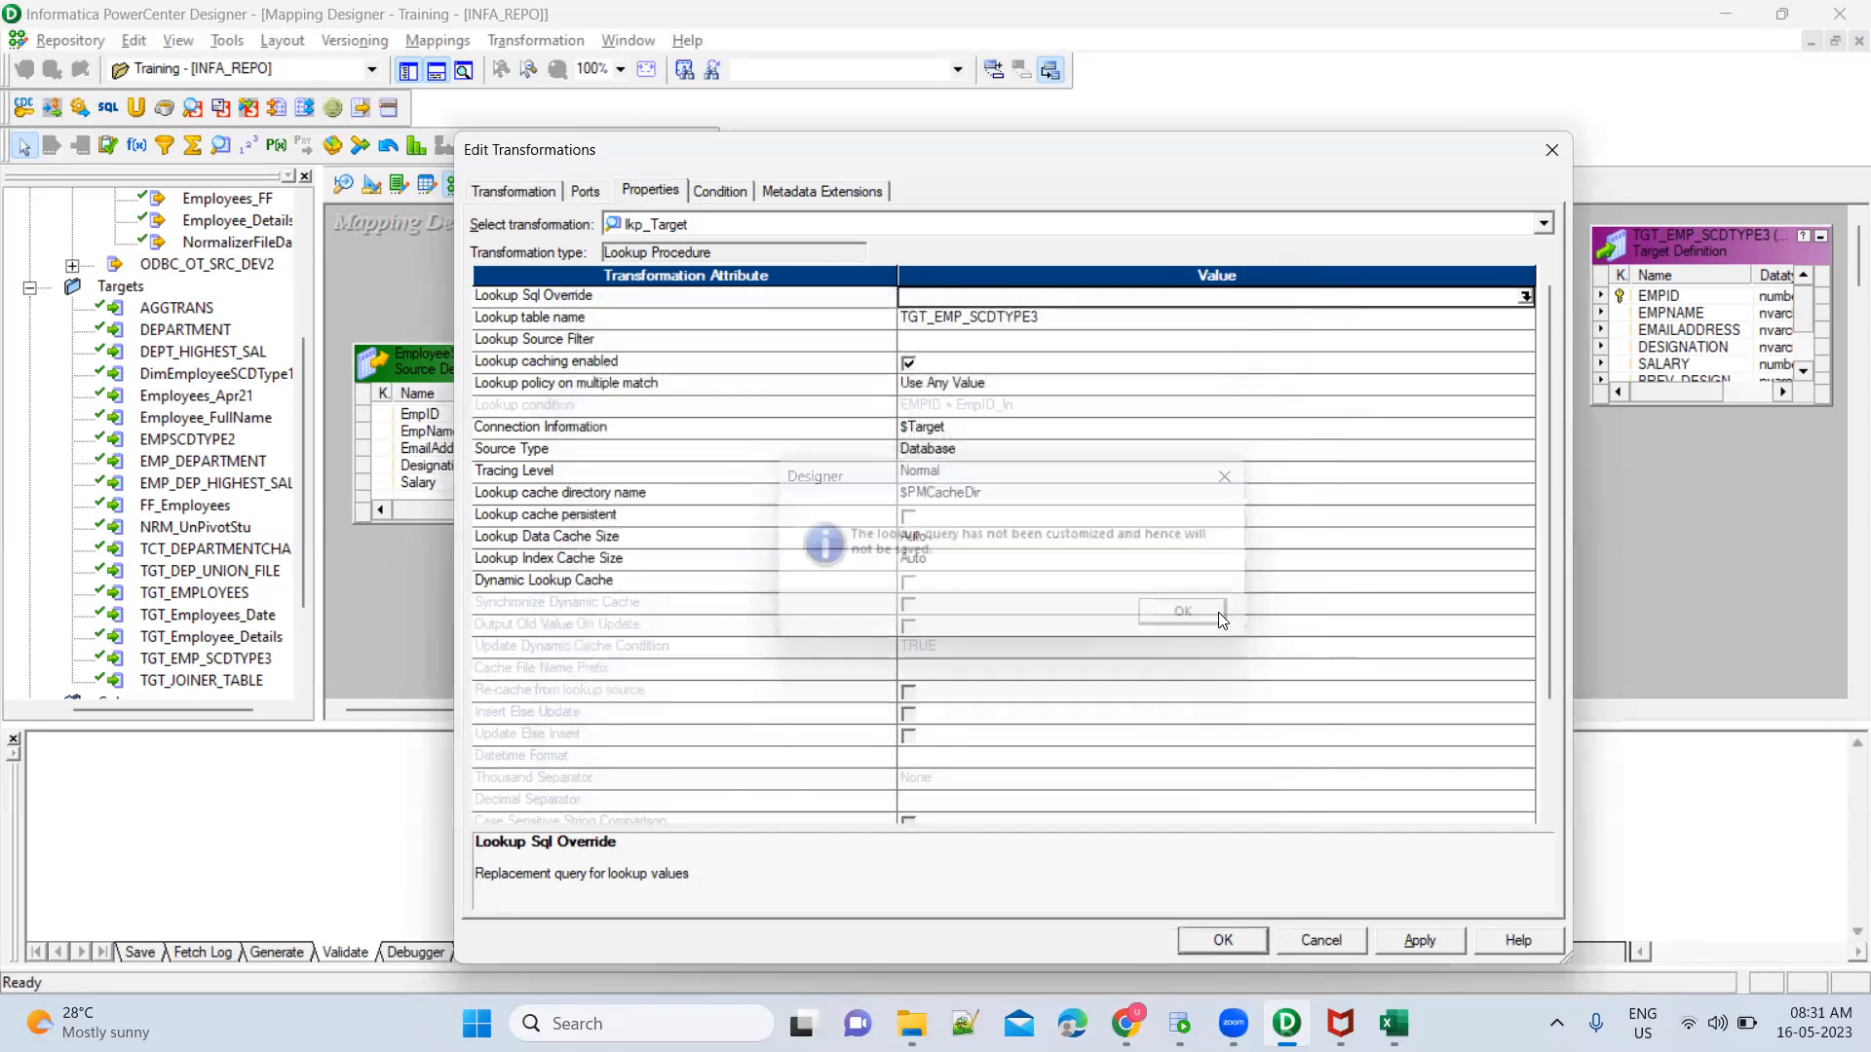
Apply the changes to lkp_Target despite the invalid condition, and review its lookup condition and ports
left_click(1406, 941)
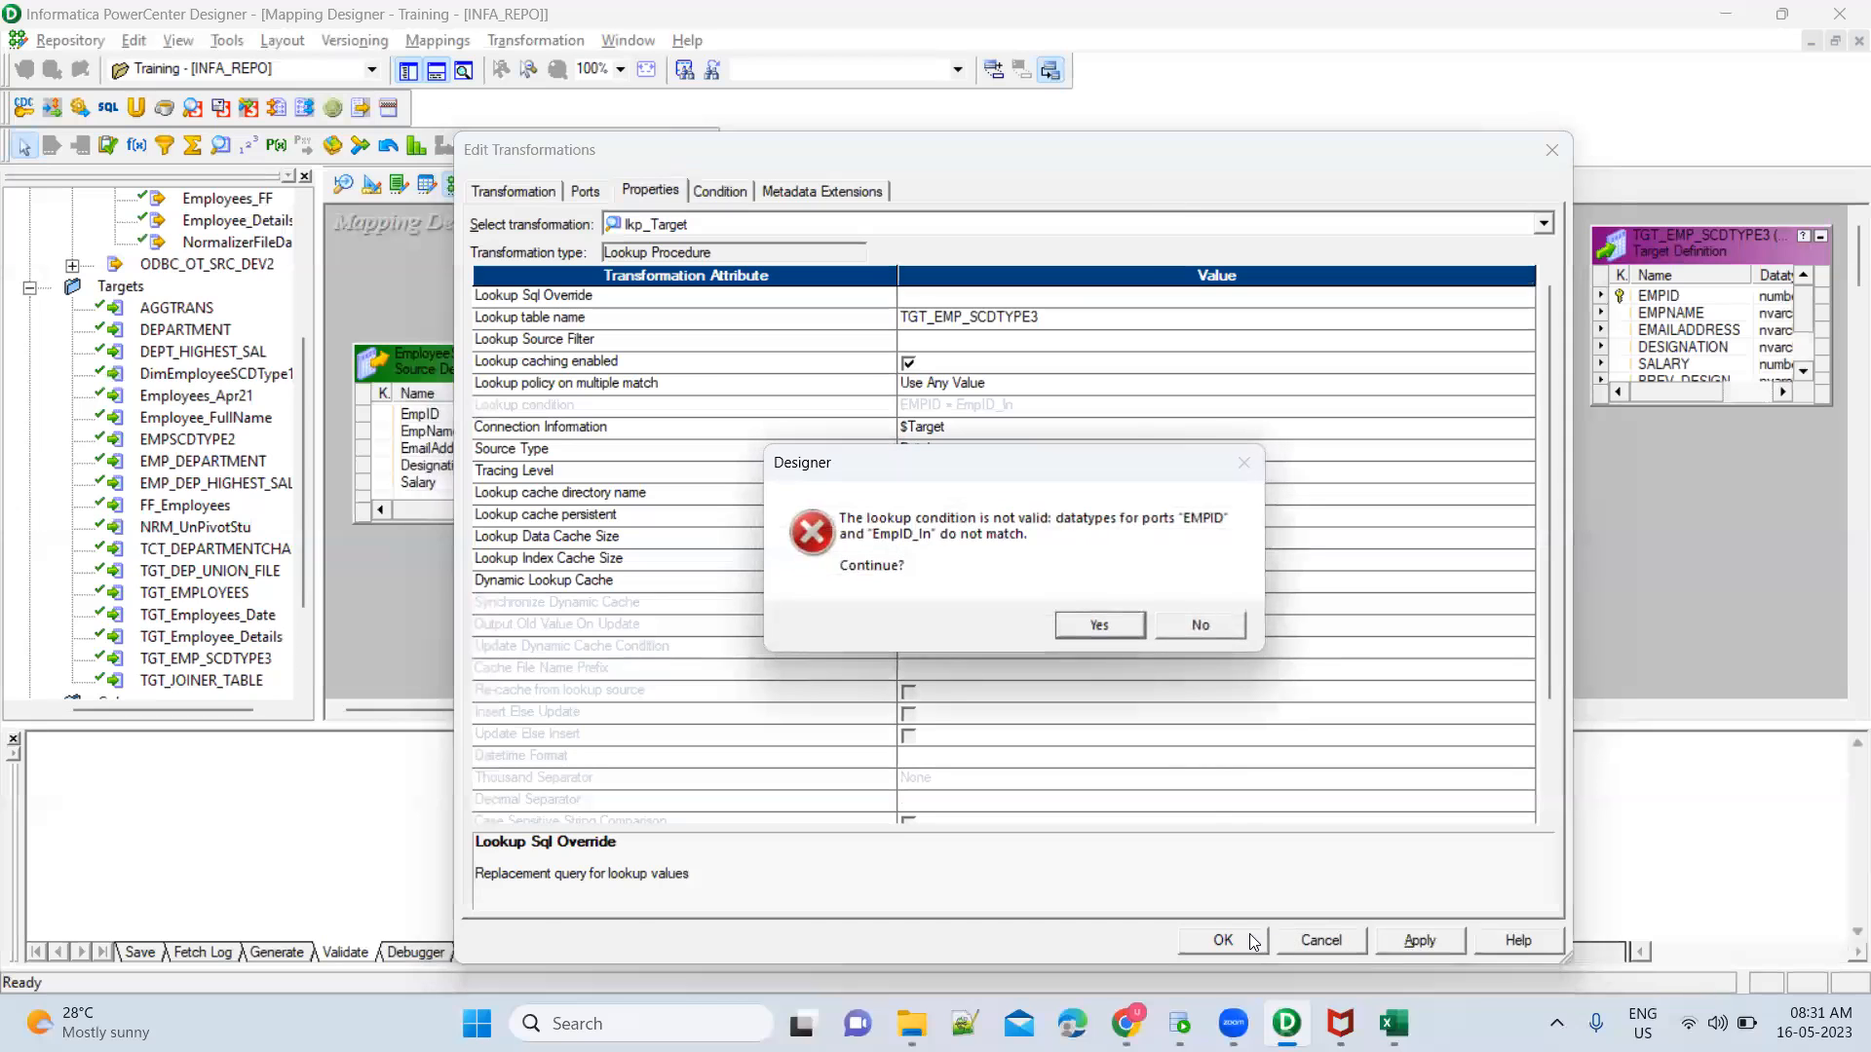
left_click(1099, 629)
left_click(721, 193)
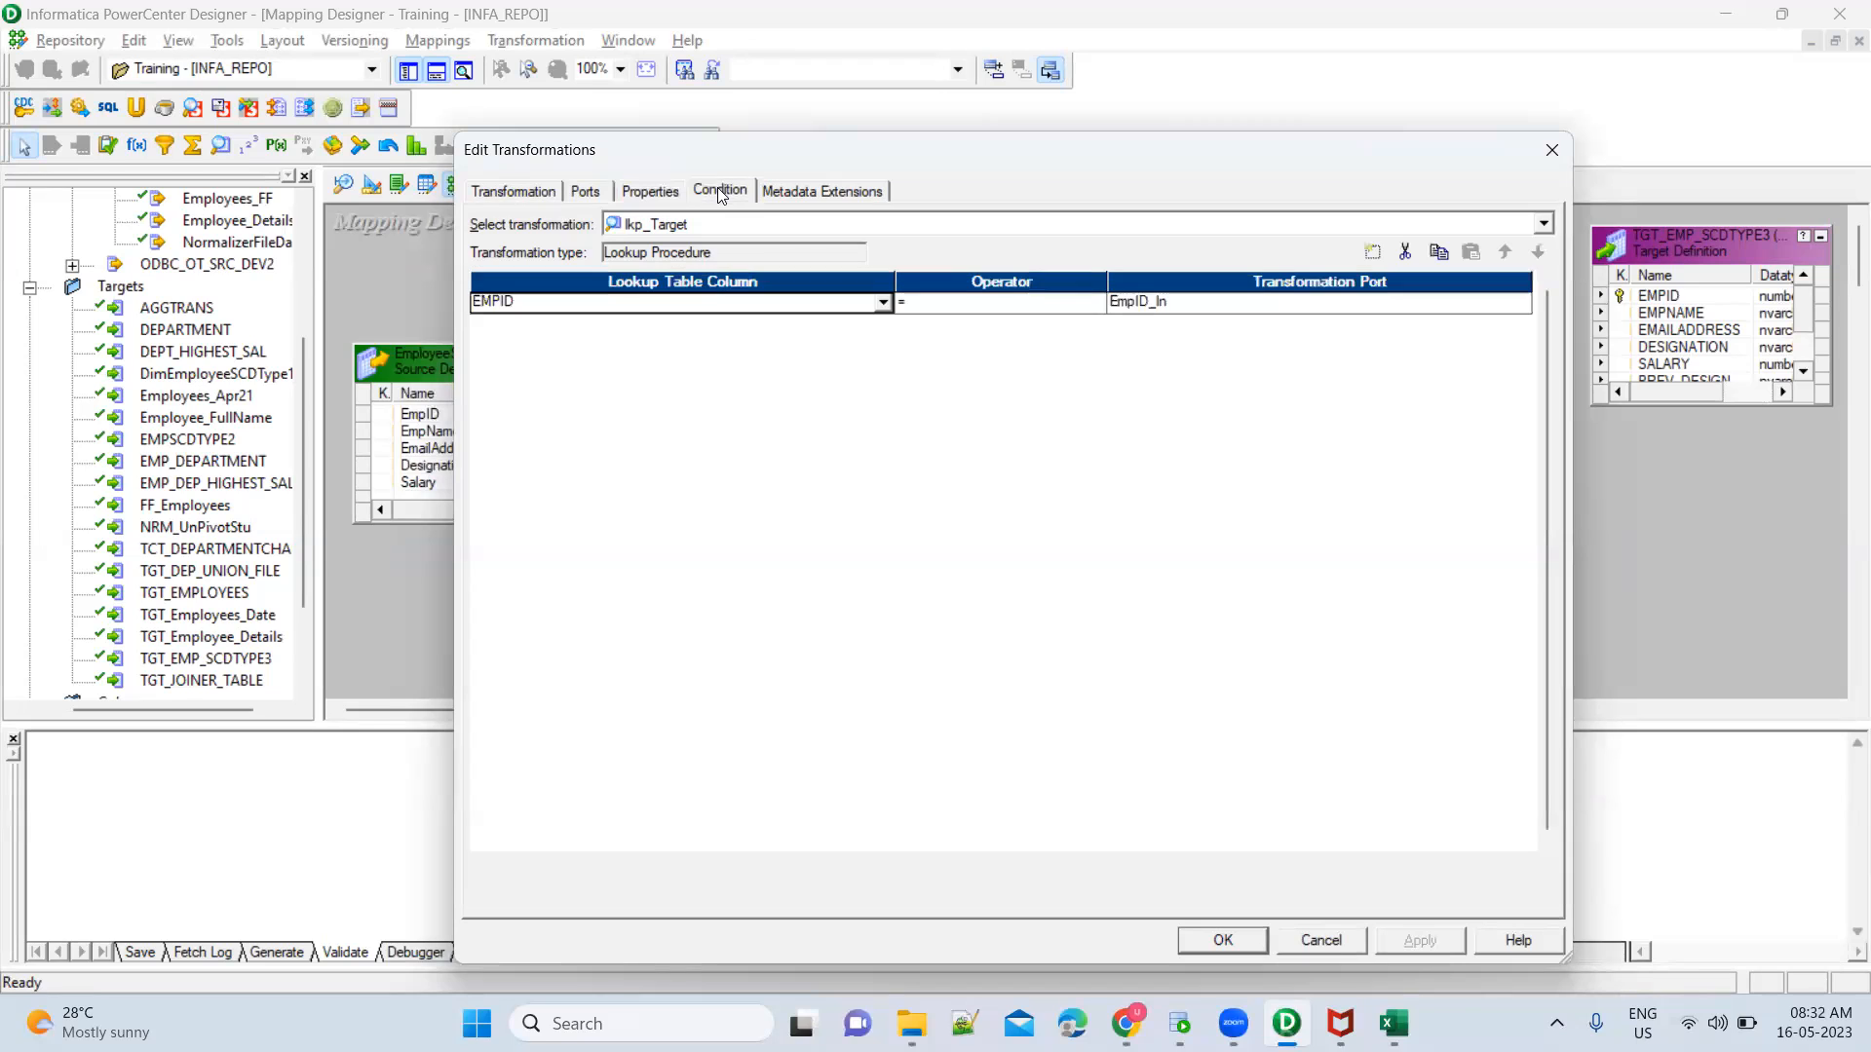
left_click(590, 191)
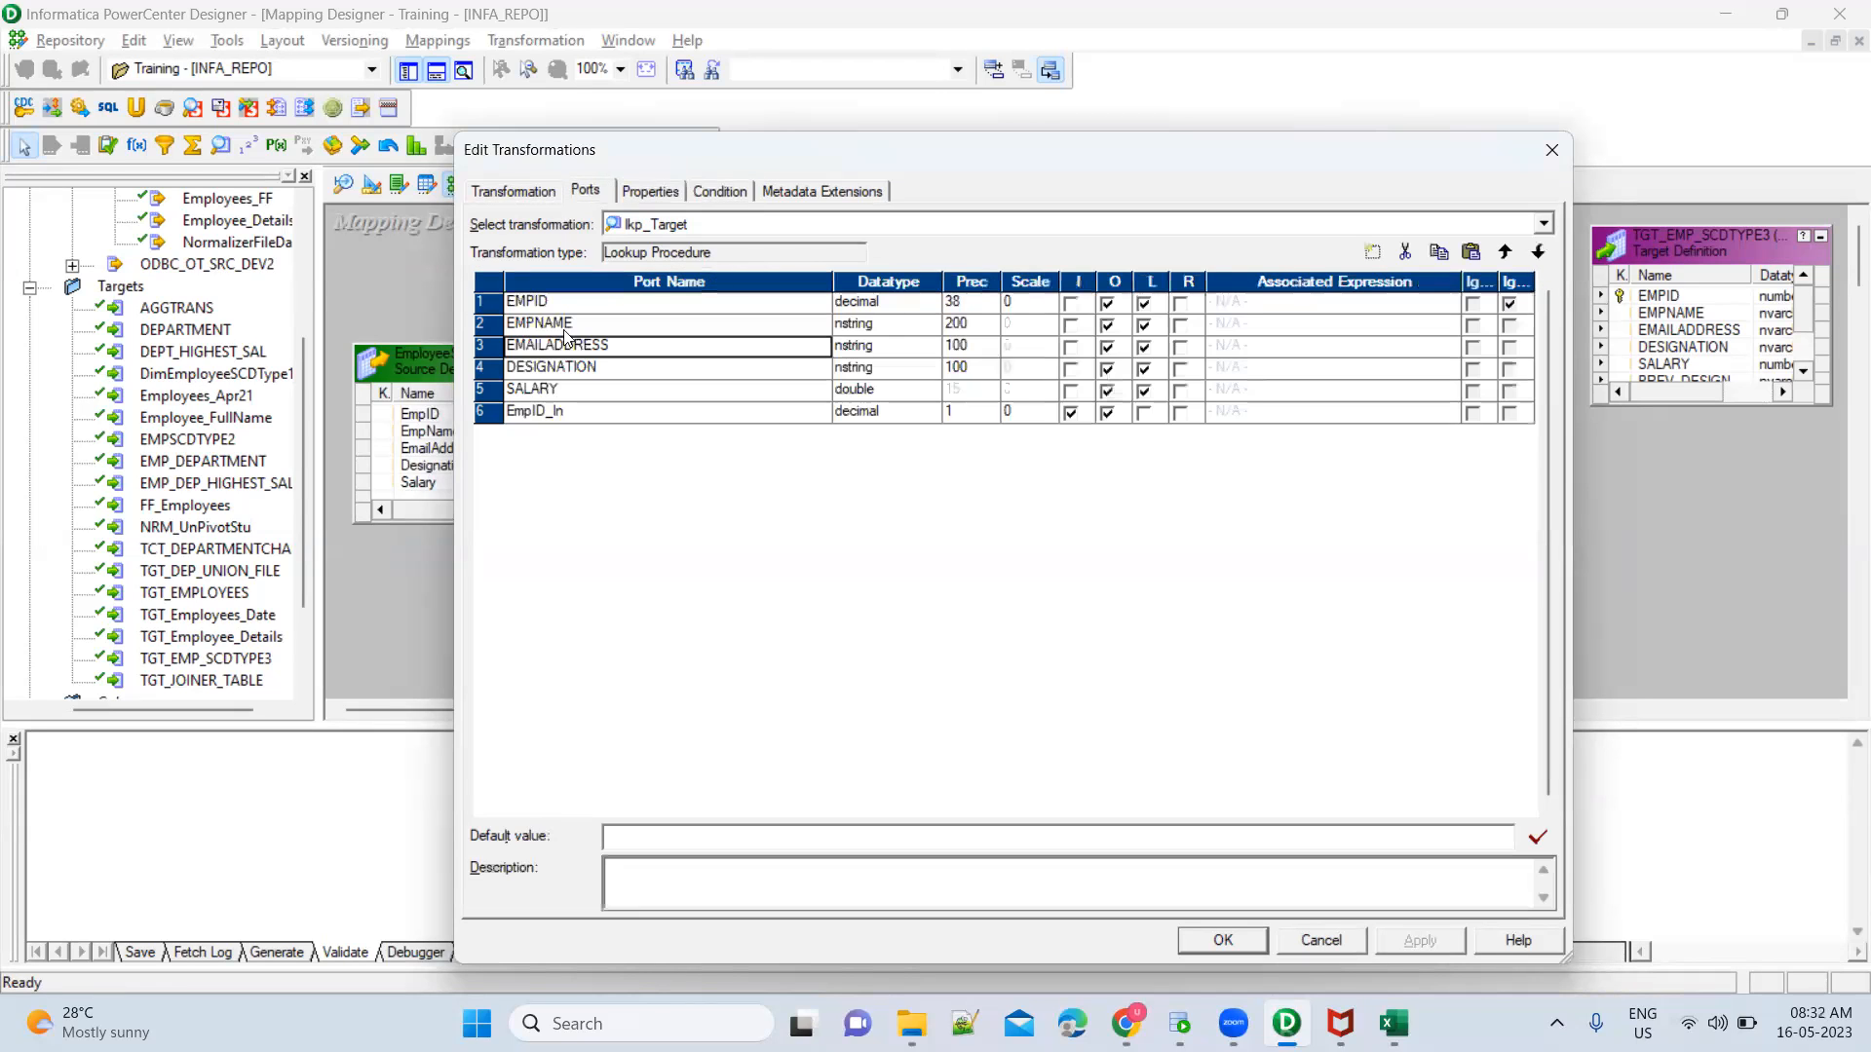
Set the datatype of the lookup's EmpID_In port to double and save the transformation's settings
left_click(897, 414)
left_click(897, 416)
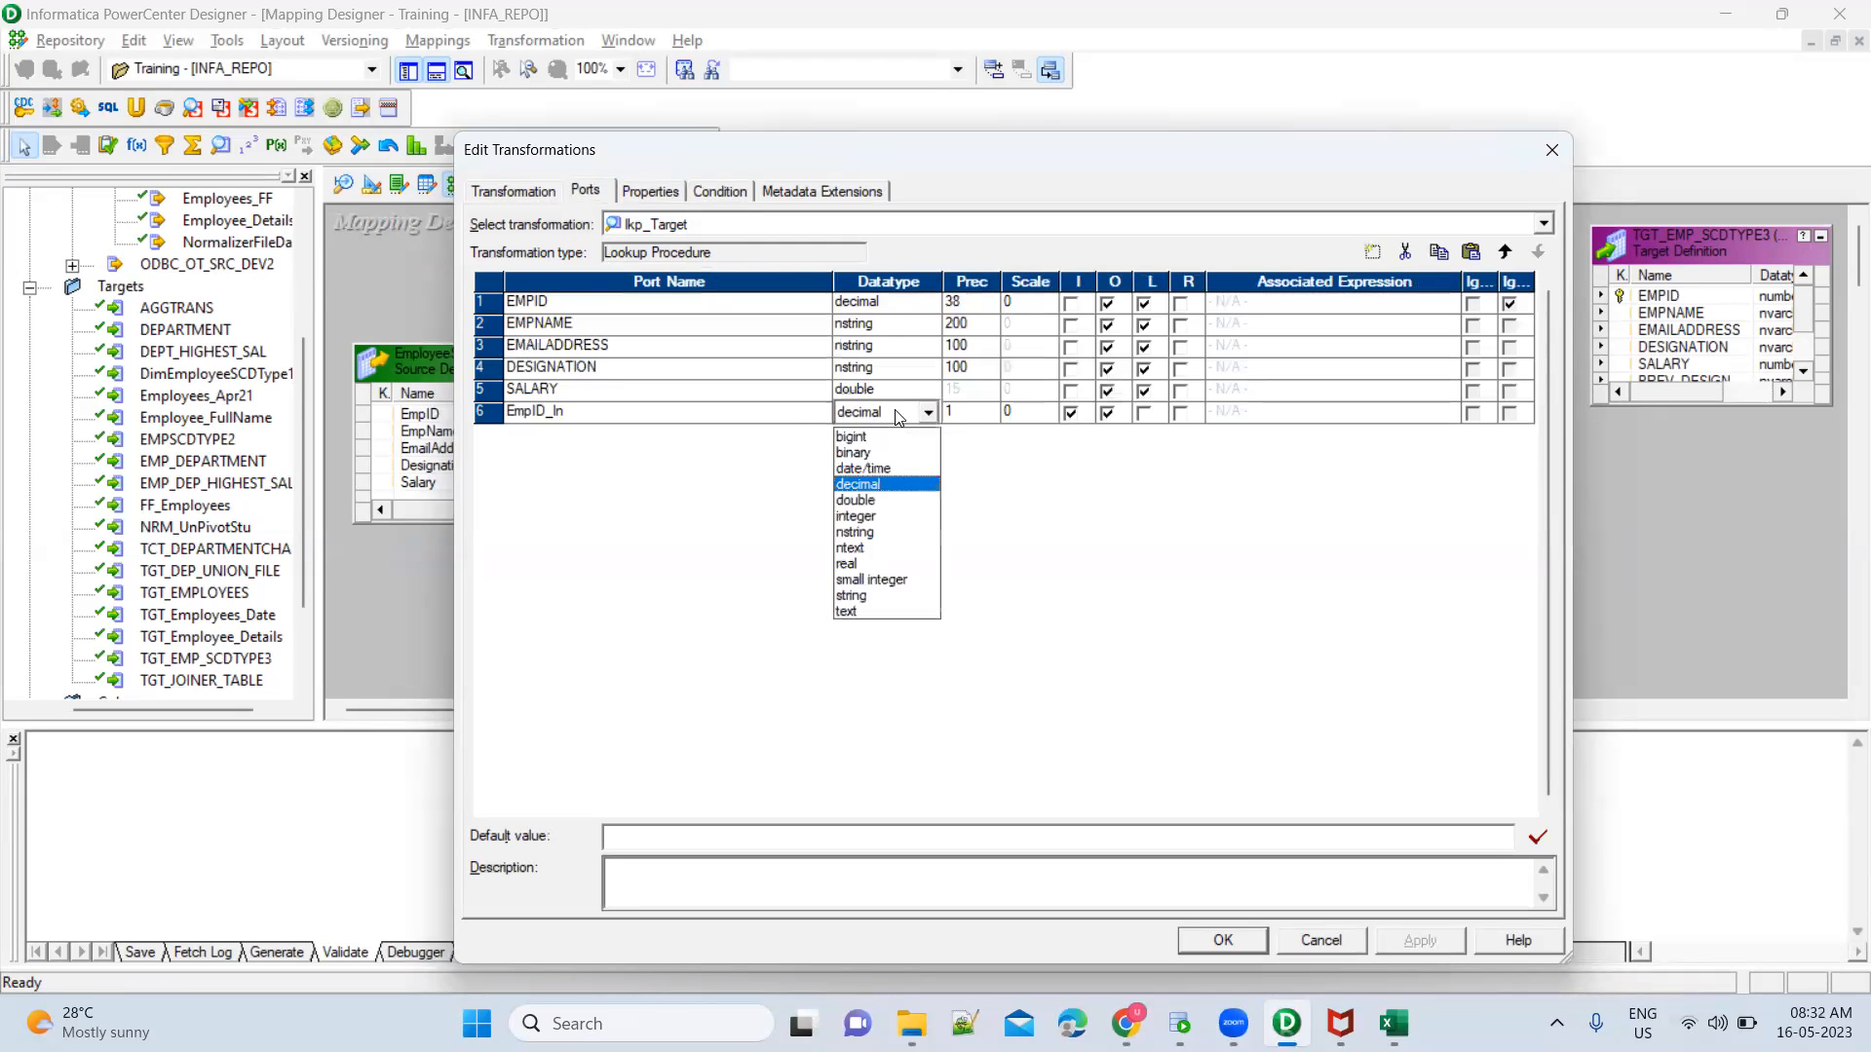
left_click(885, 499)
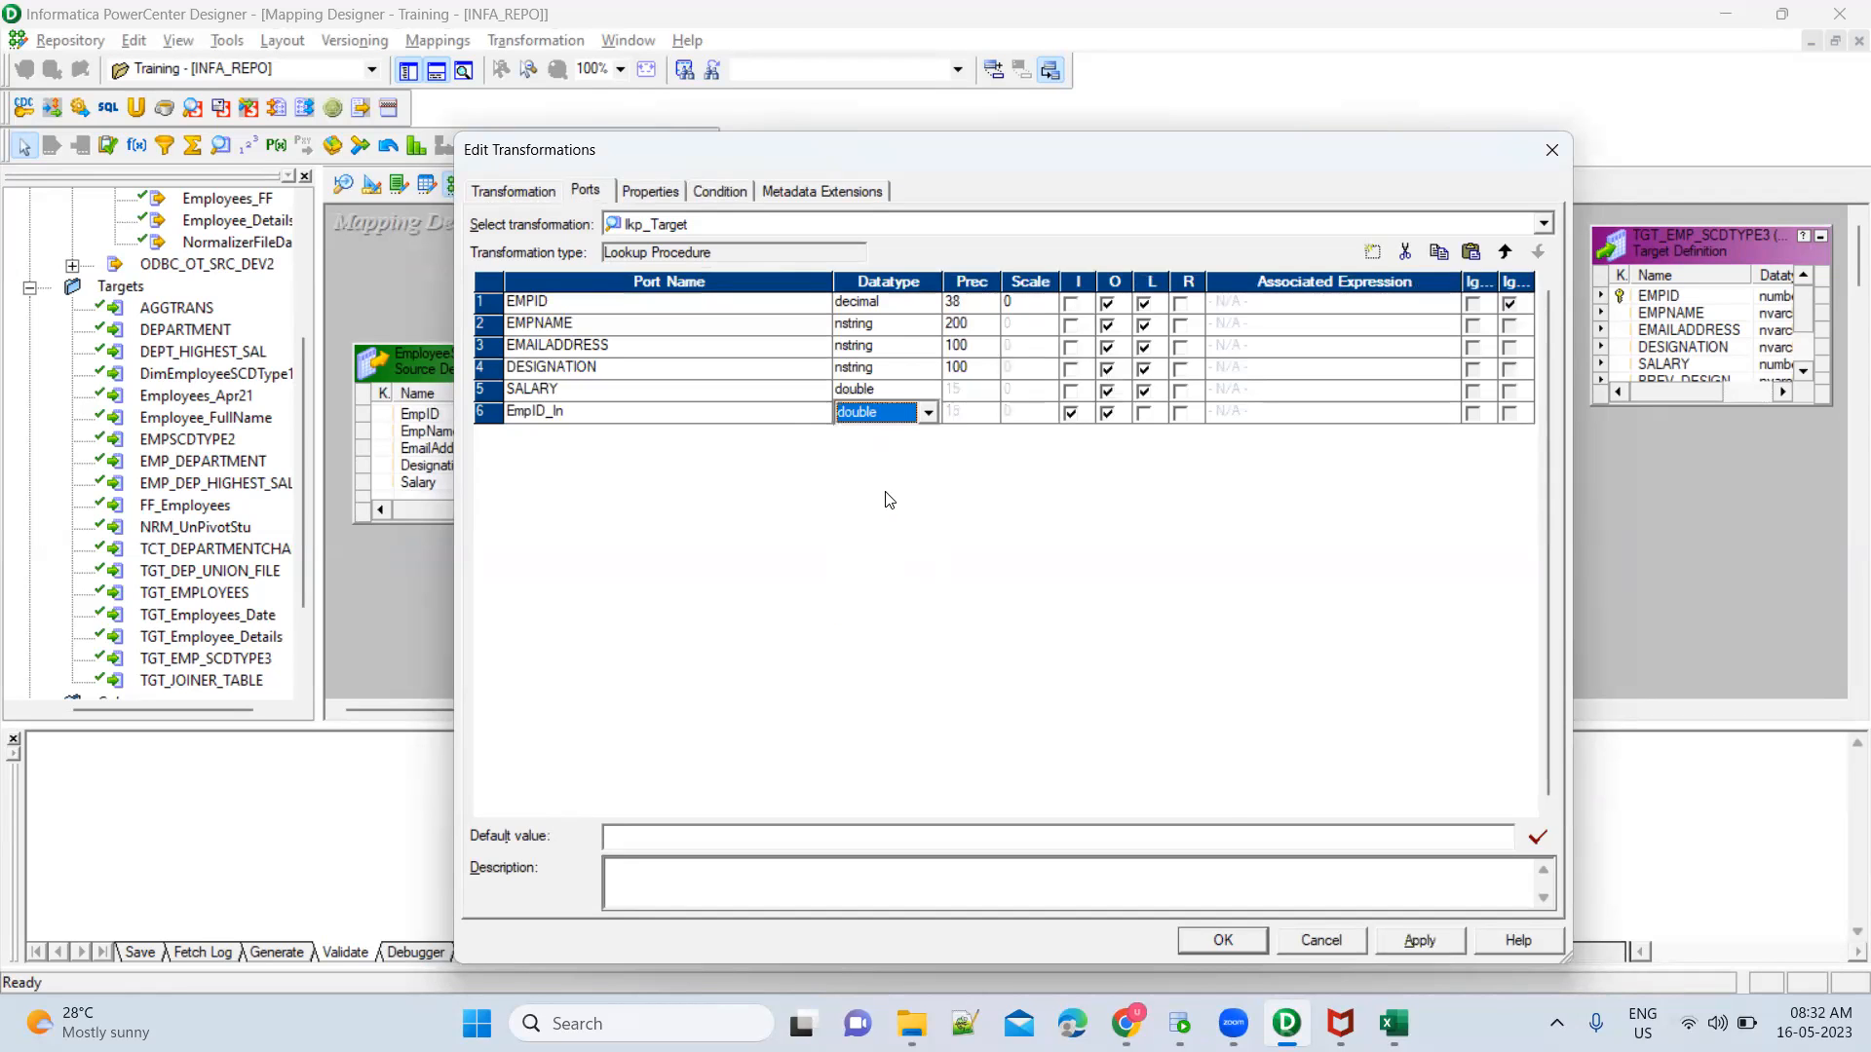
left_click(1408, 947)
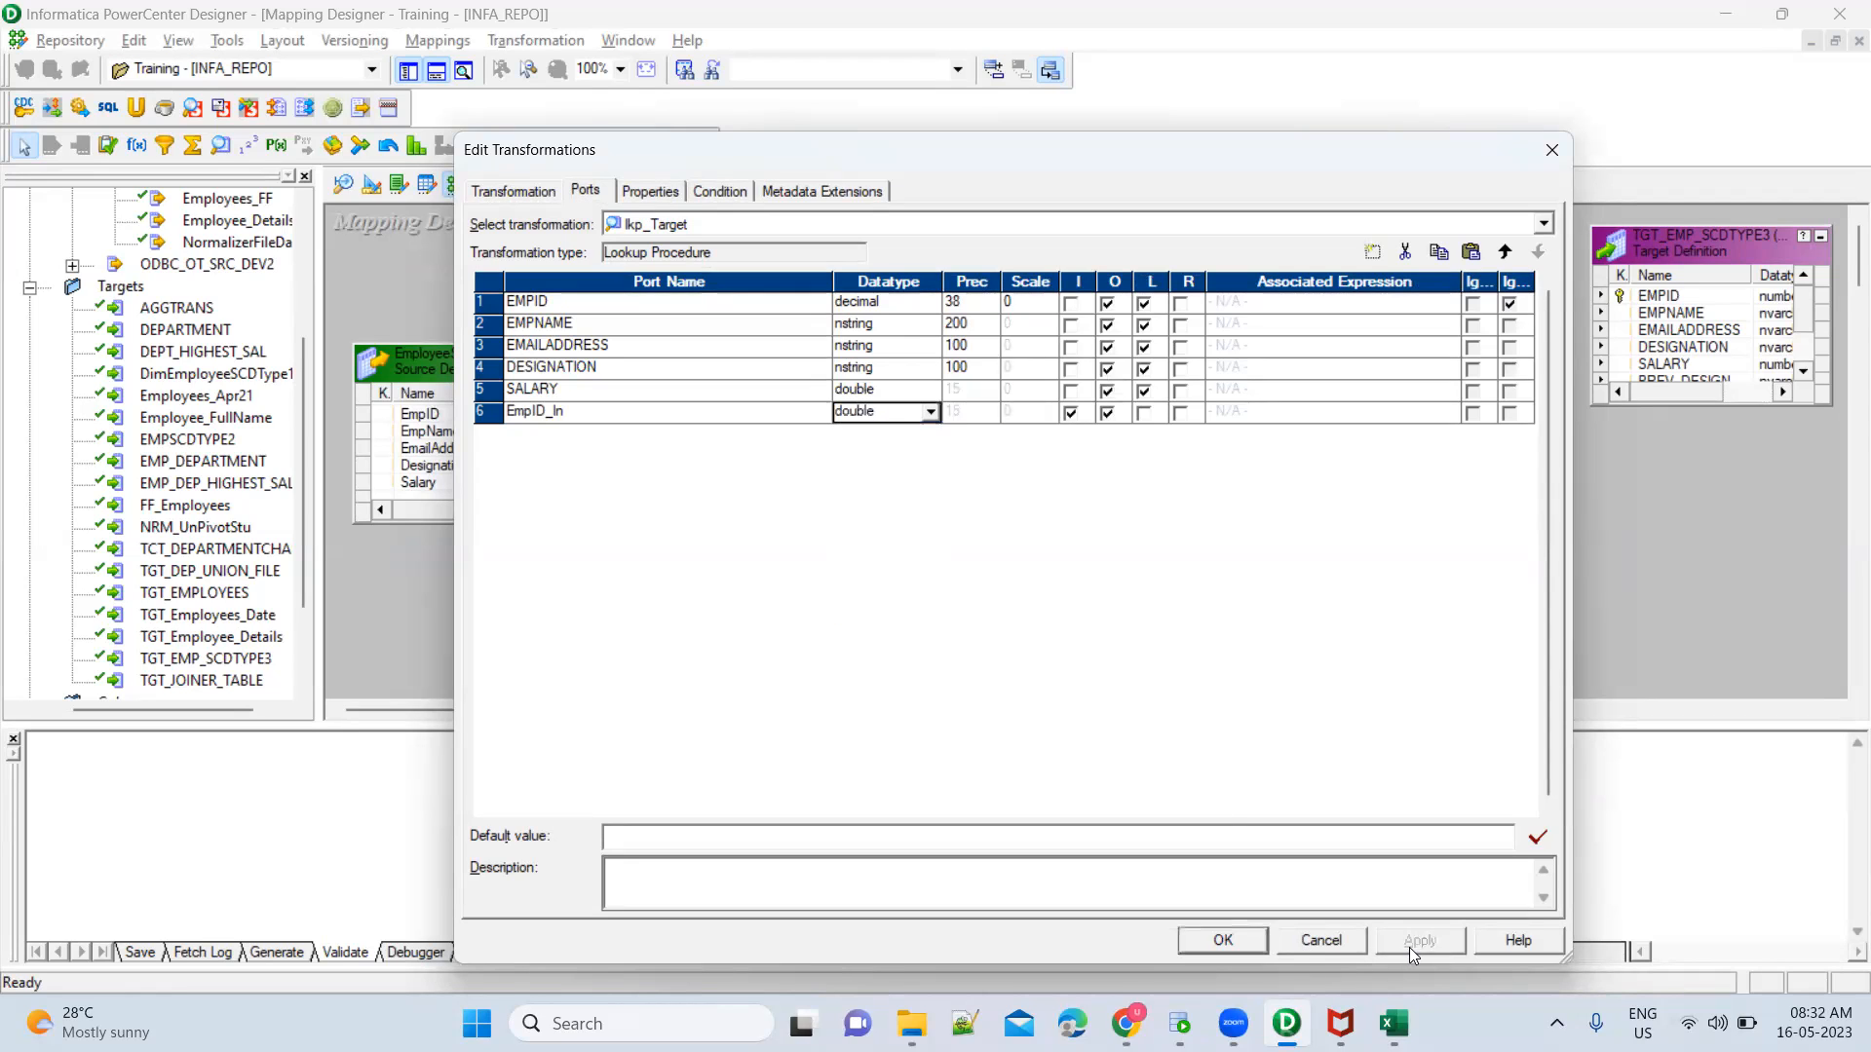
left_click(1260, 938)
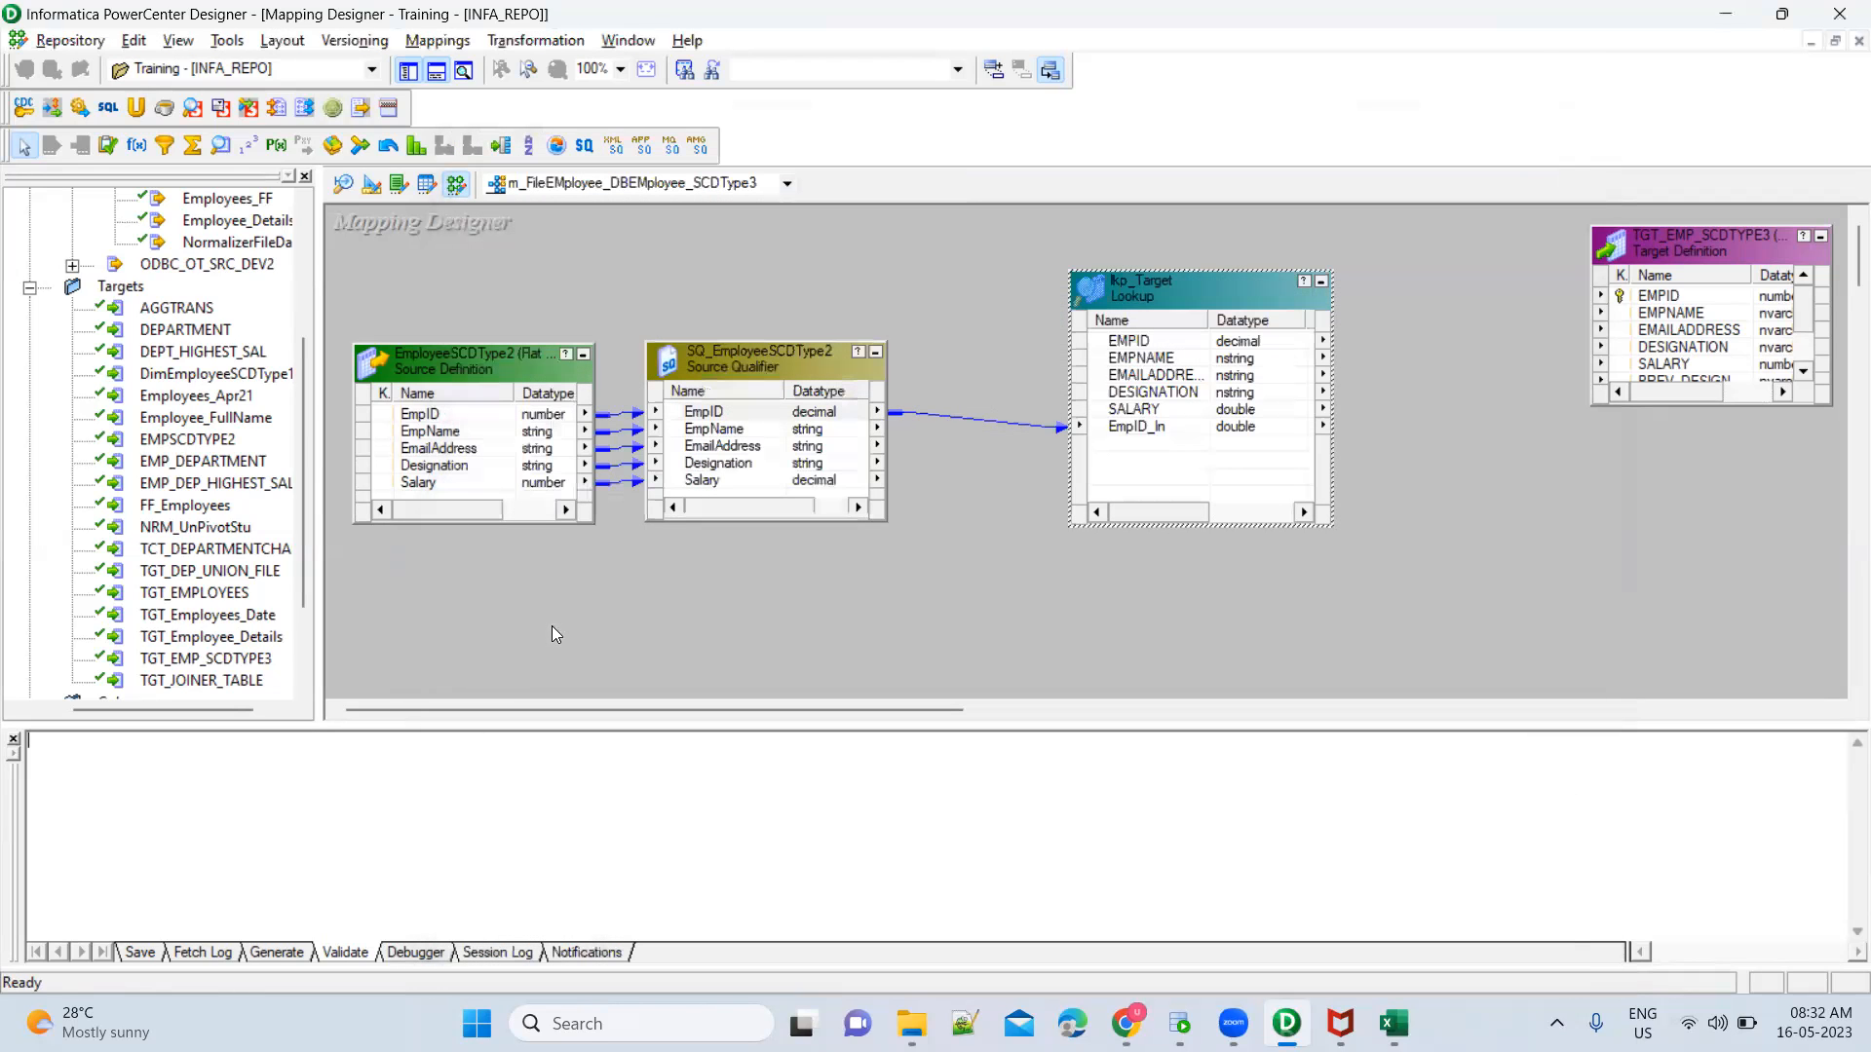
Inspect the port datatypes and precisions of the EmployeeSCDType2 source definition in the mapping
left_click(462, 467)
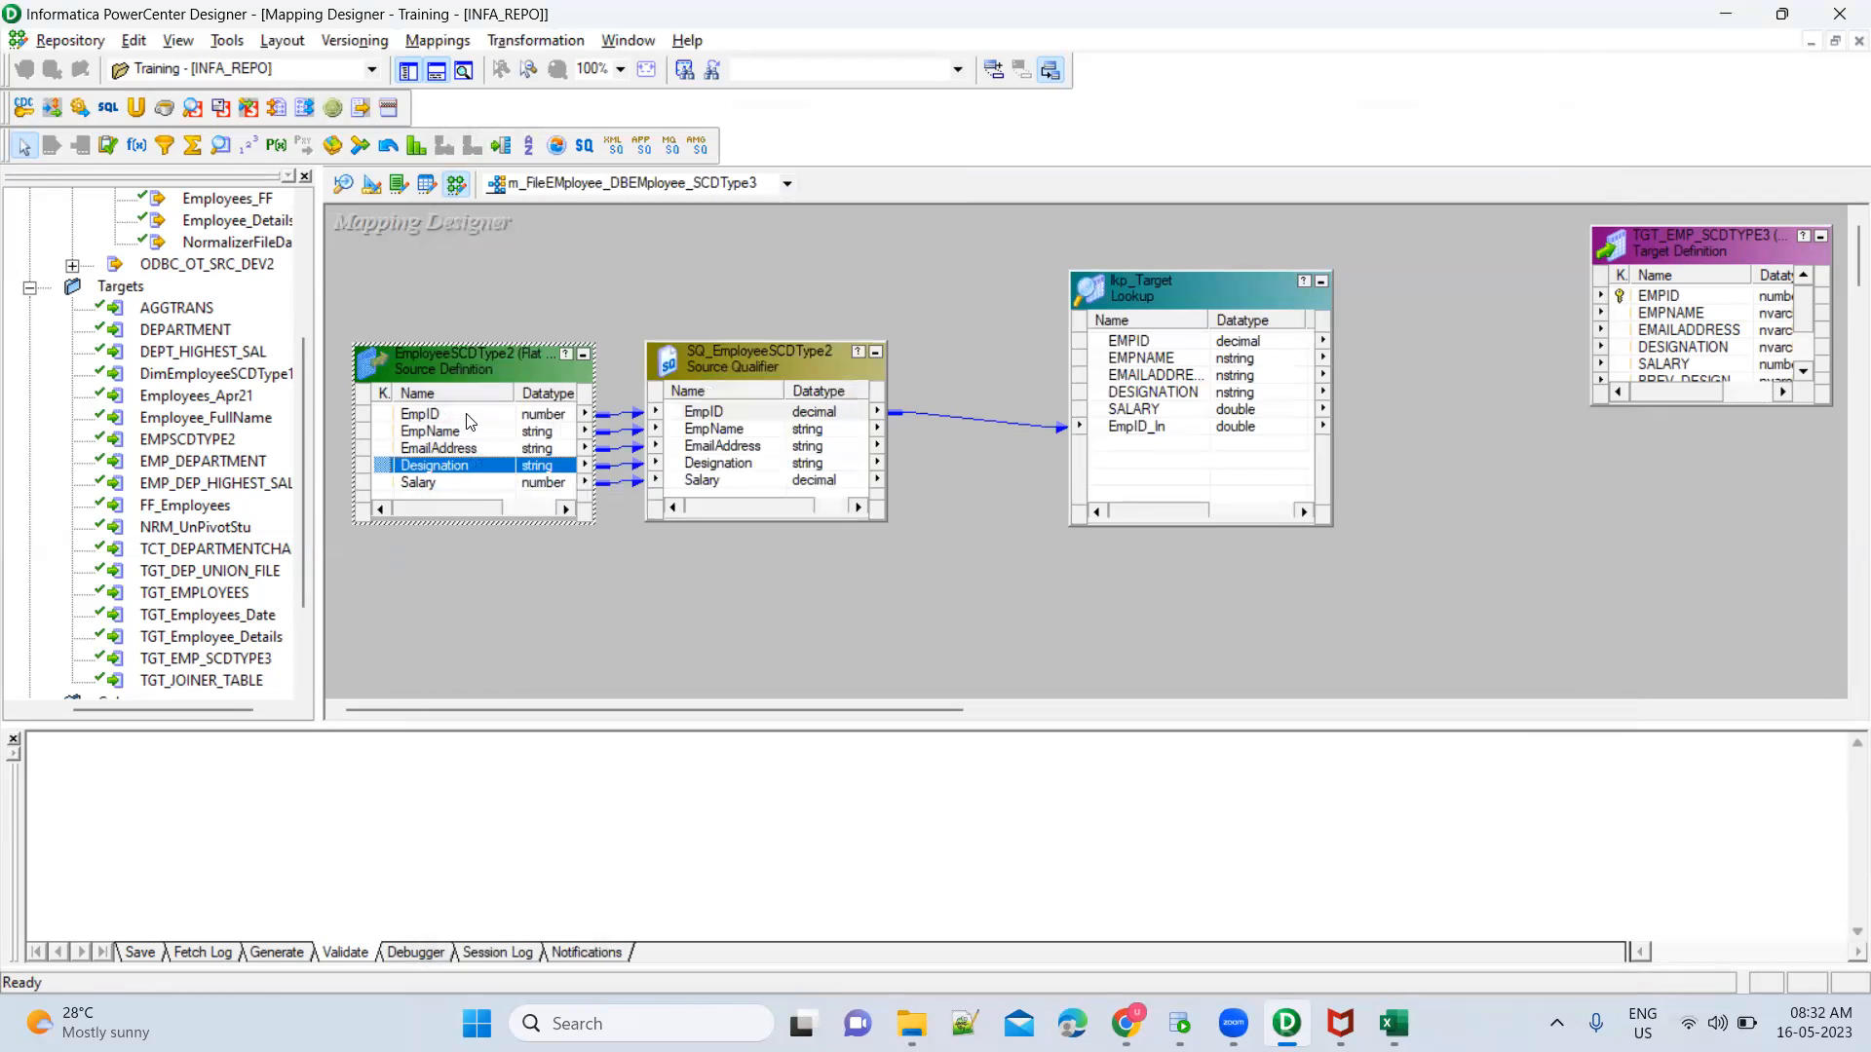
left_click(469, 417)
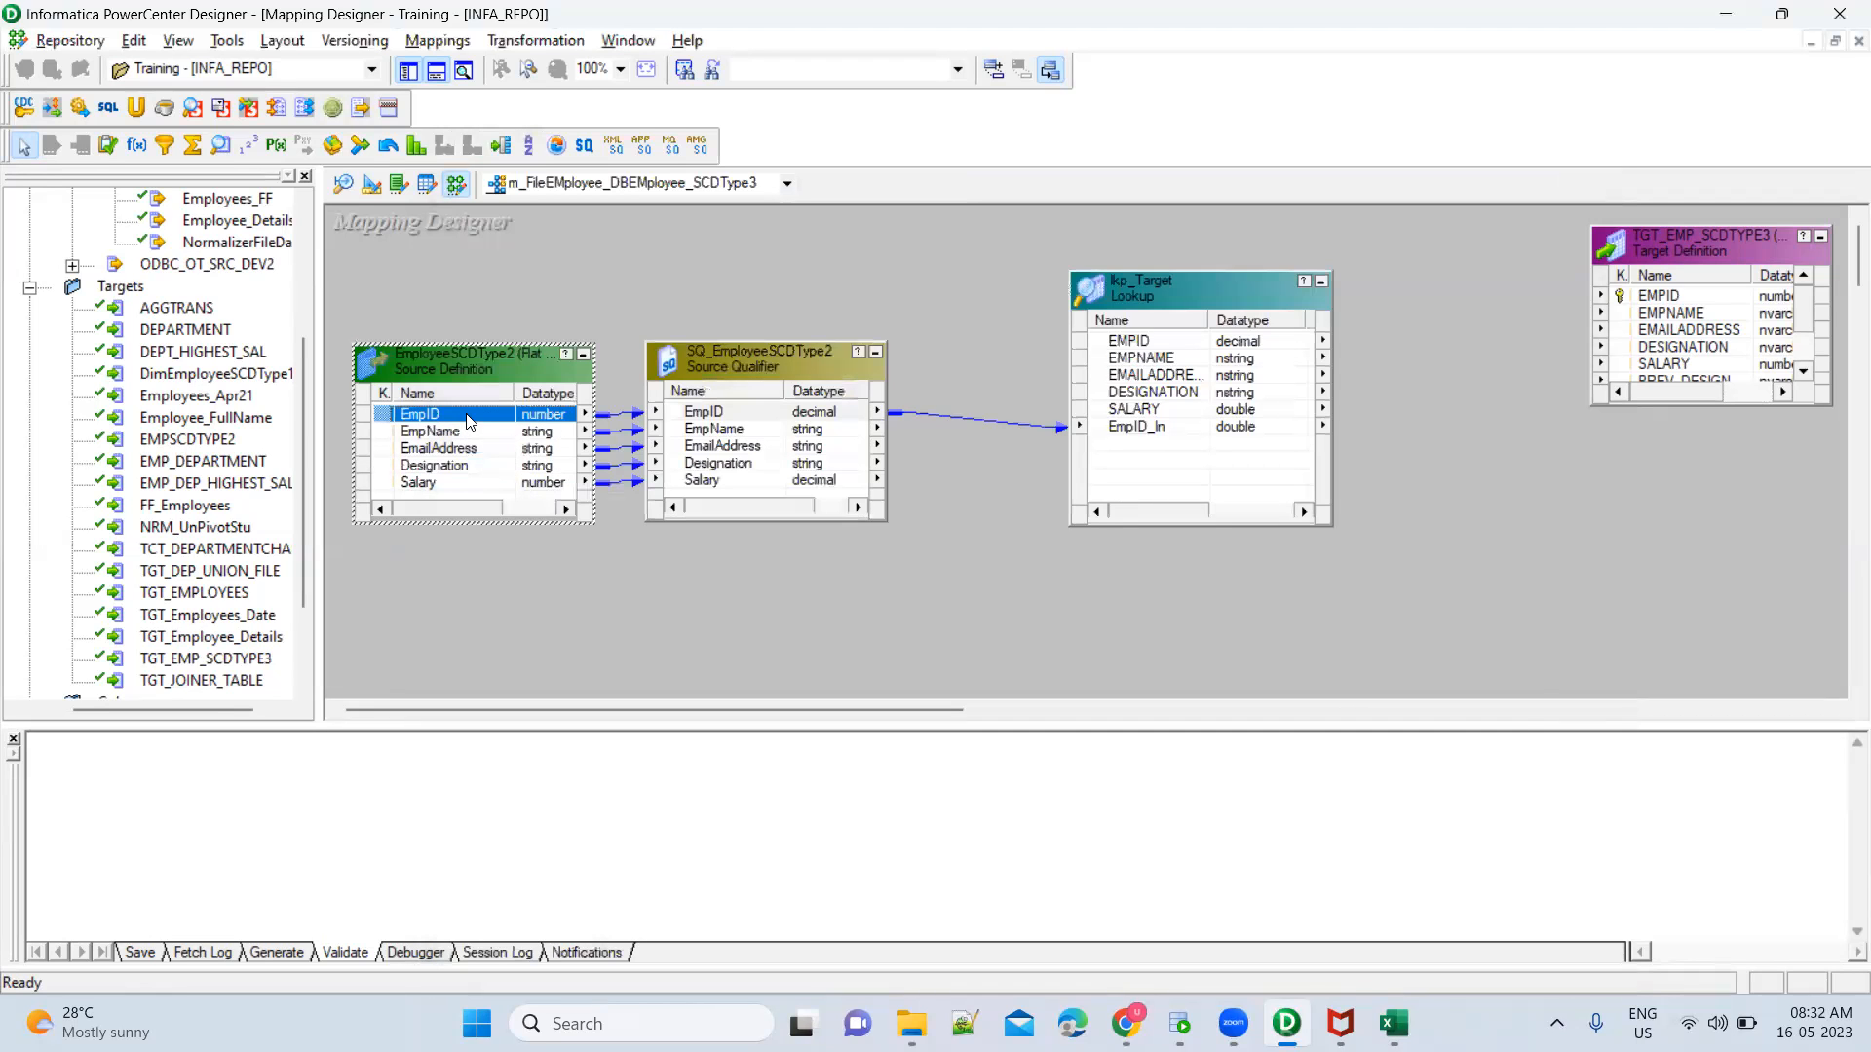
double_click(470, 419)
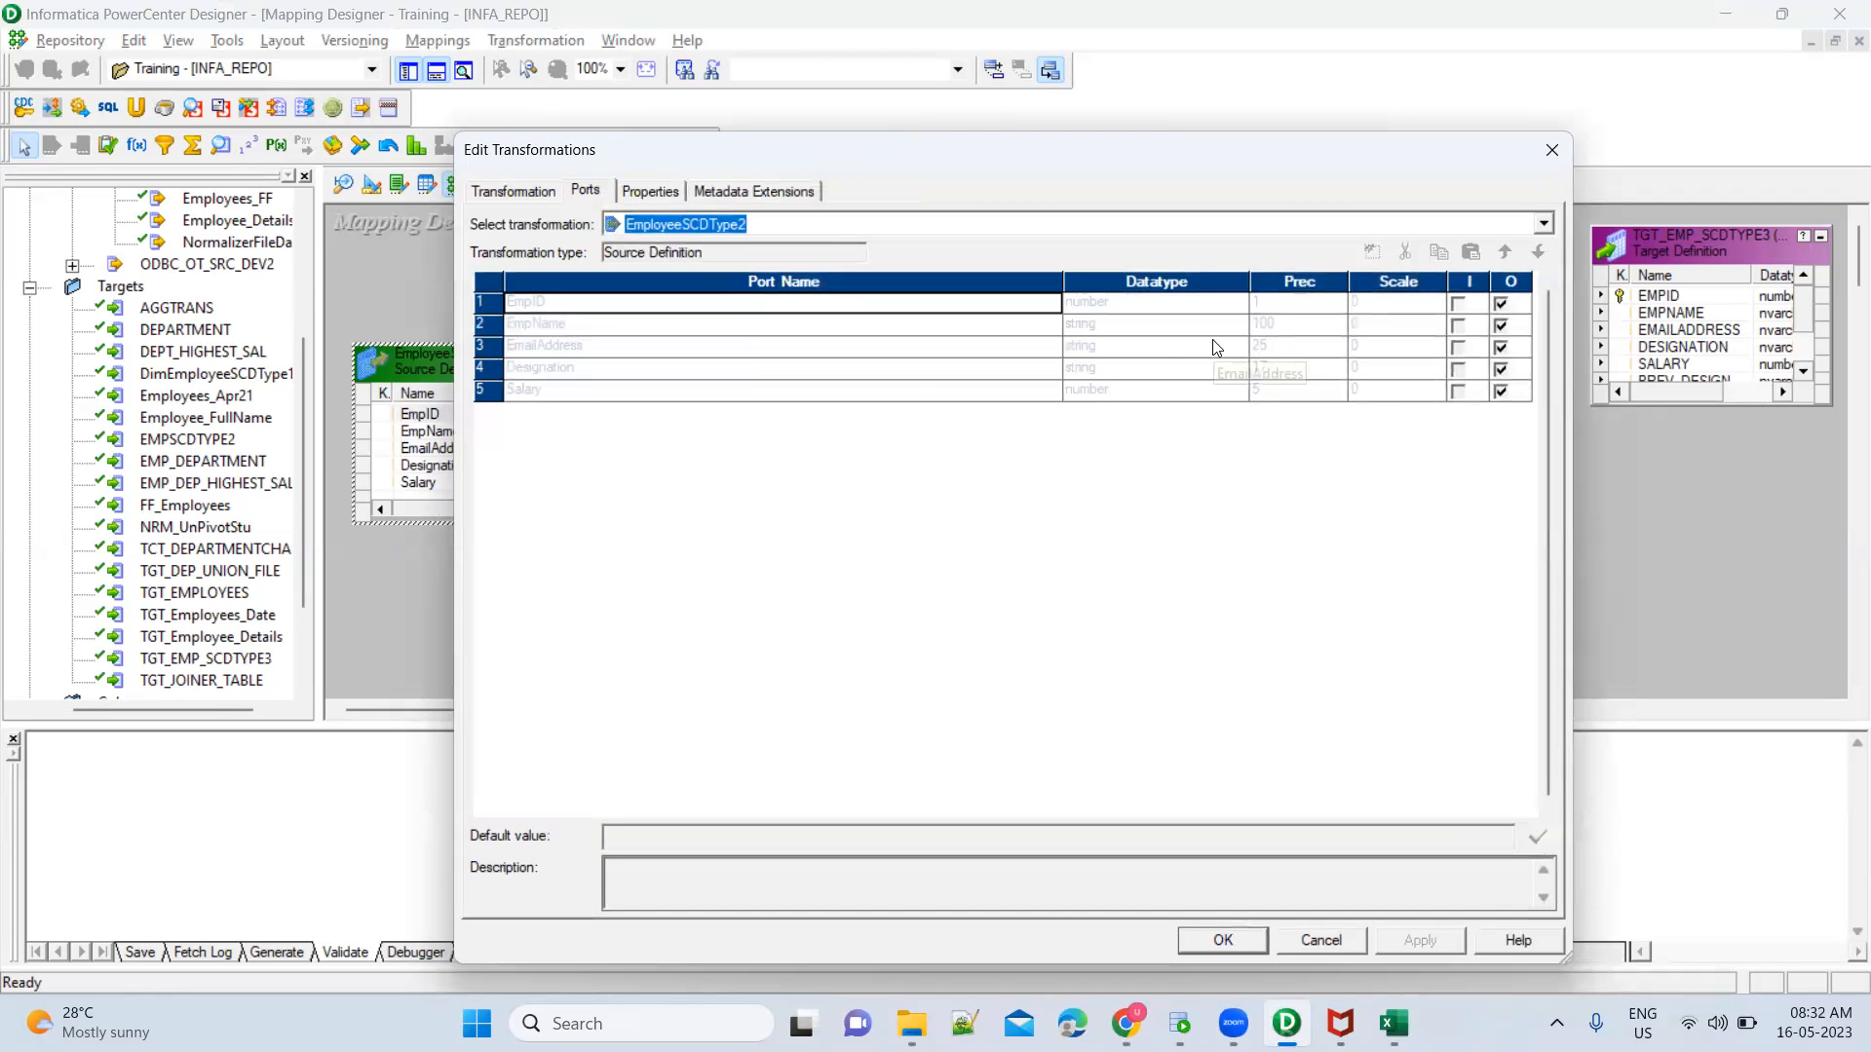
key("Escape")
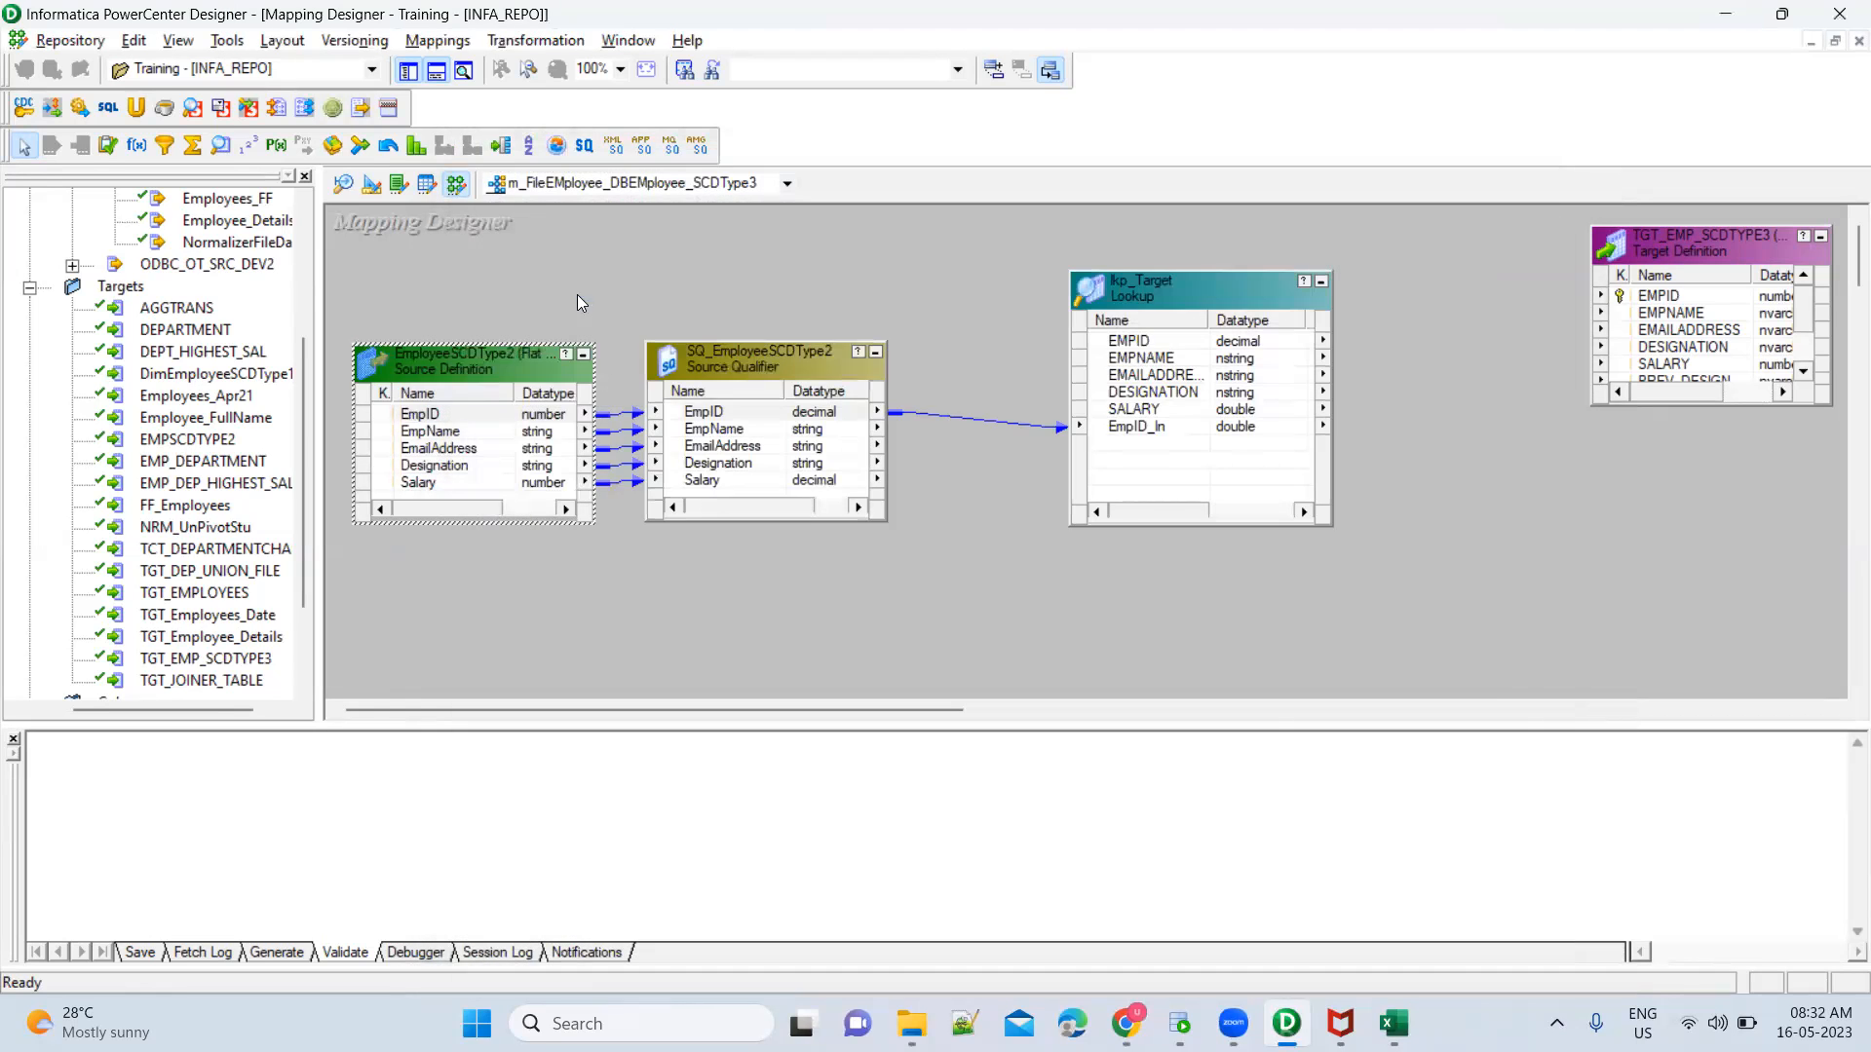
Set the EmpID column's precision to 5 in the EmployeeSCDType2 flat file source definition and save the table changes
left_click(346, 191)
double_click(445, 225)
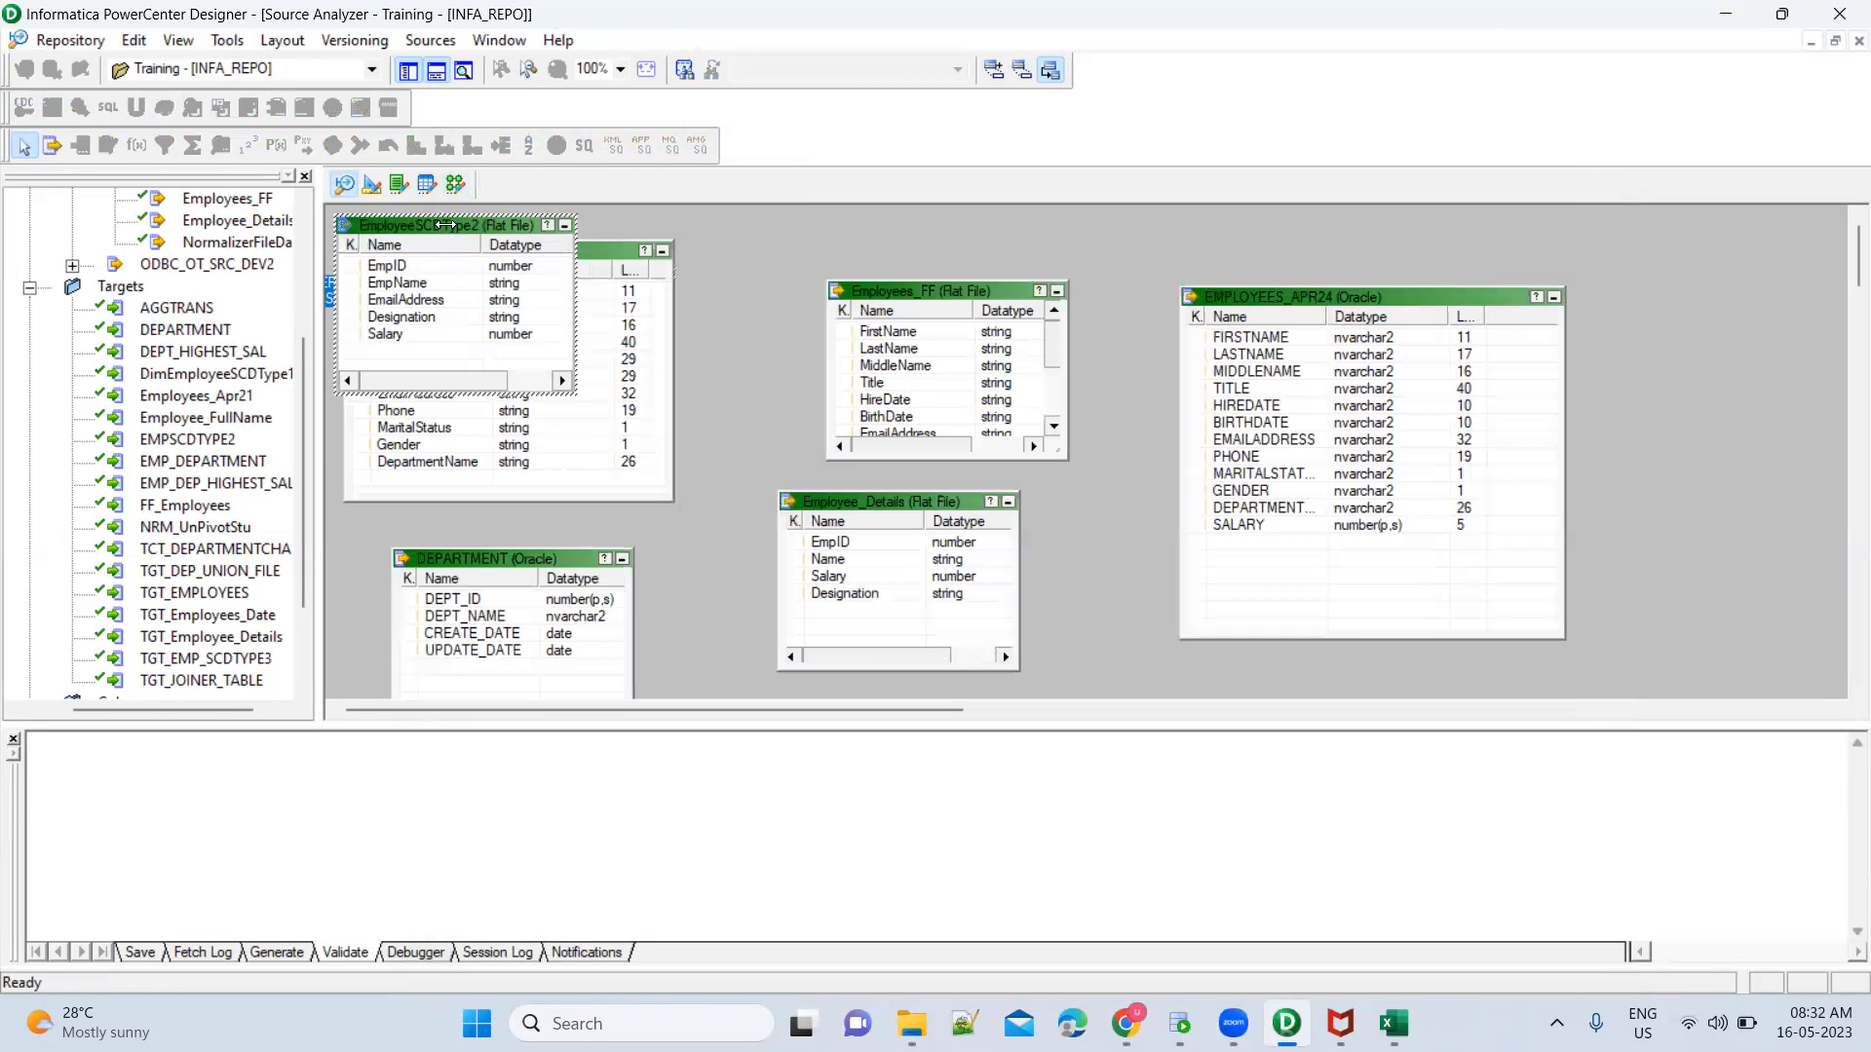
left_click(546, 190)
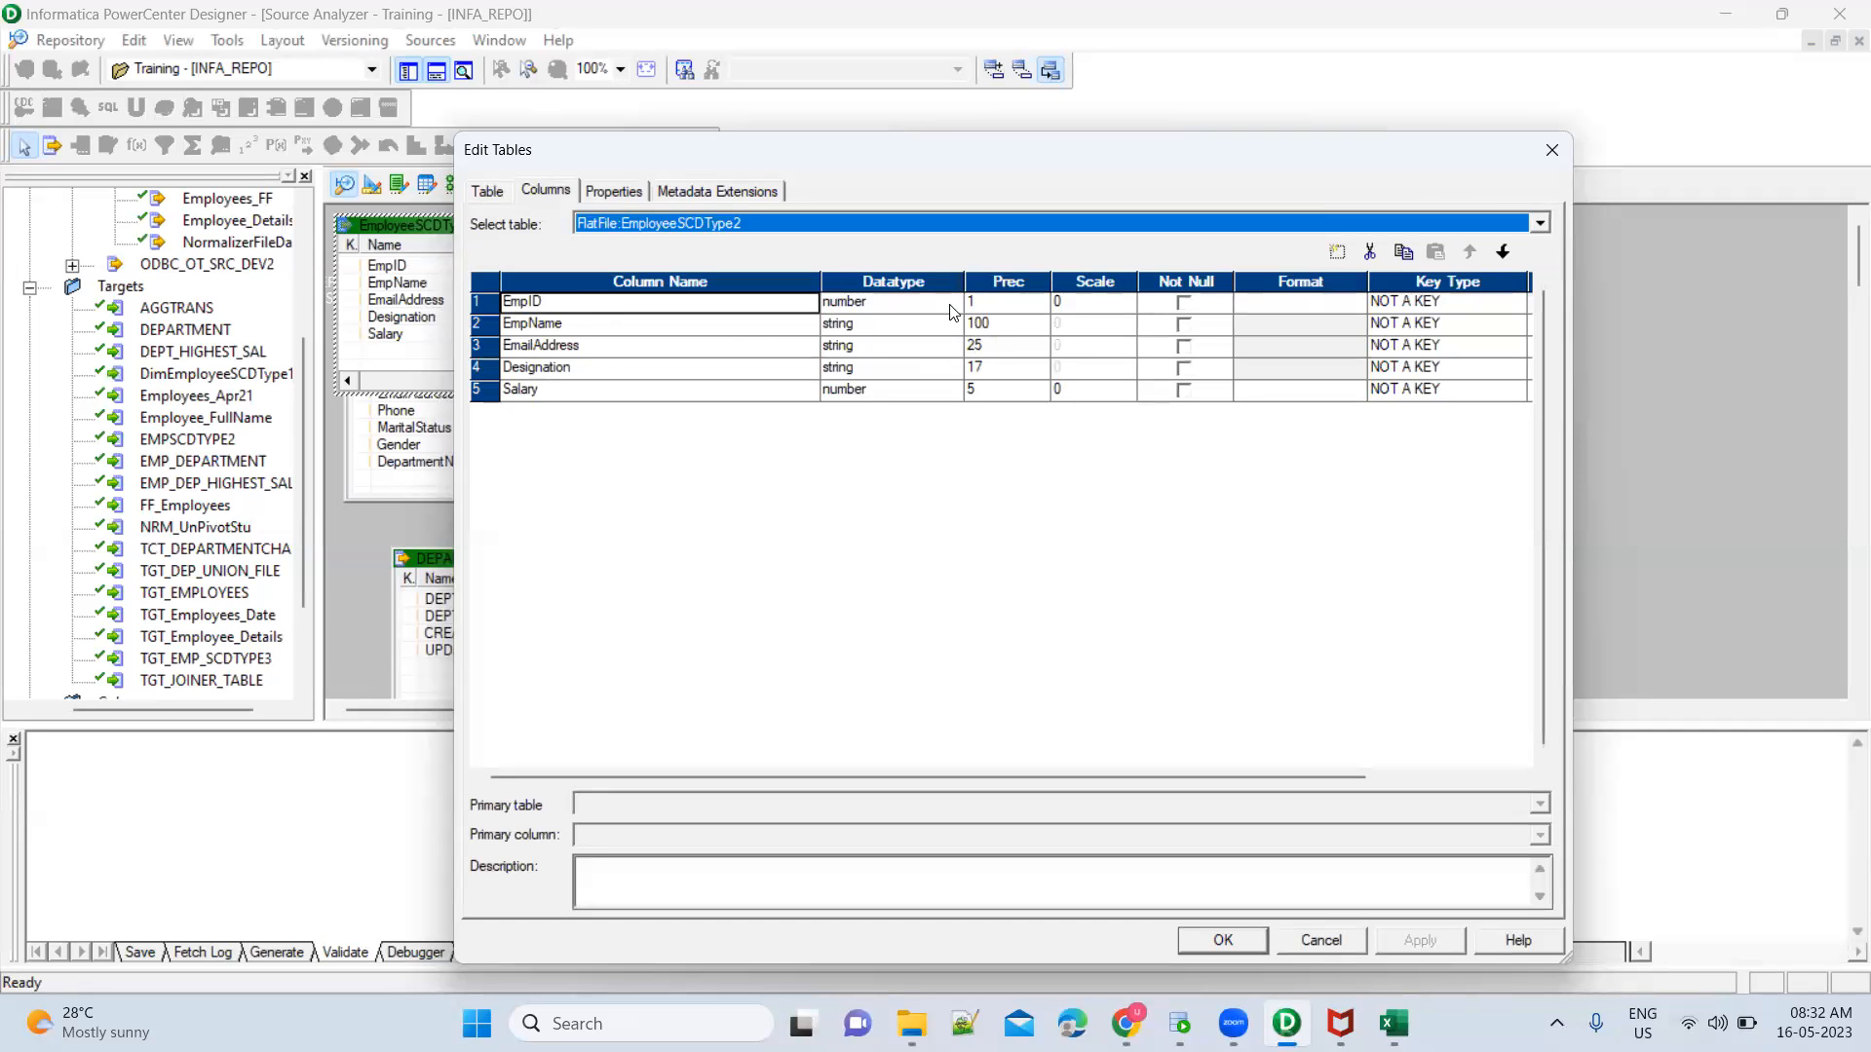
left_click(953, 312)
left_click(950, 304)
left_click(950, 304)
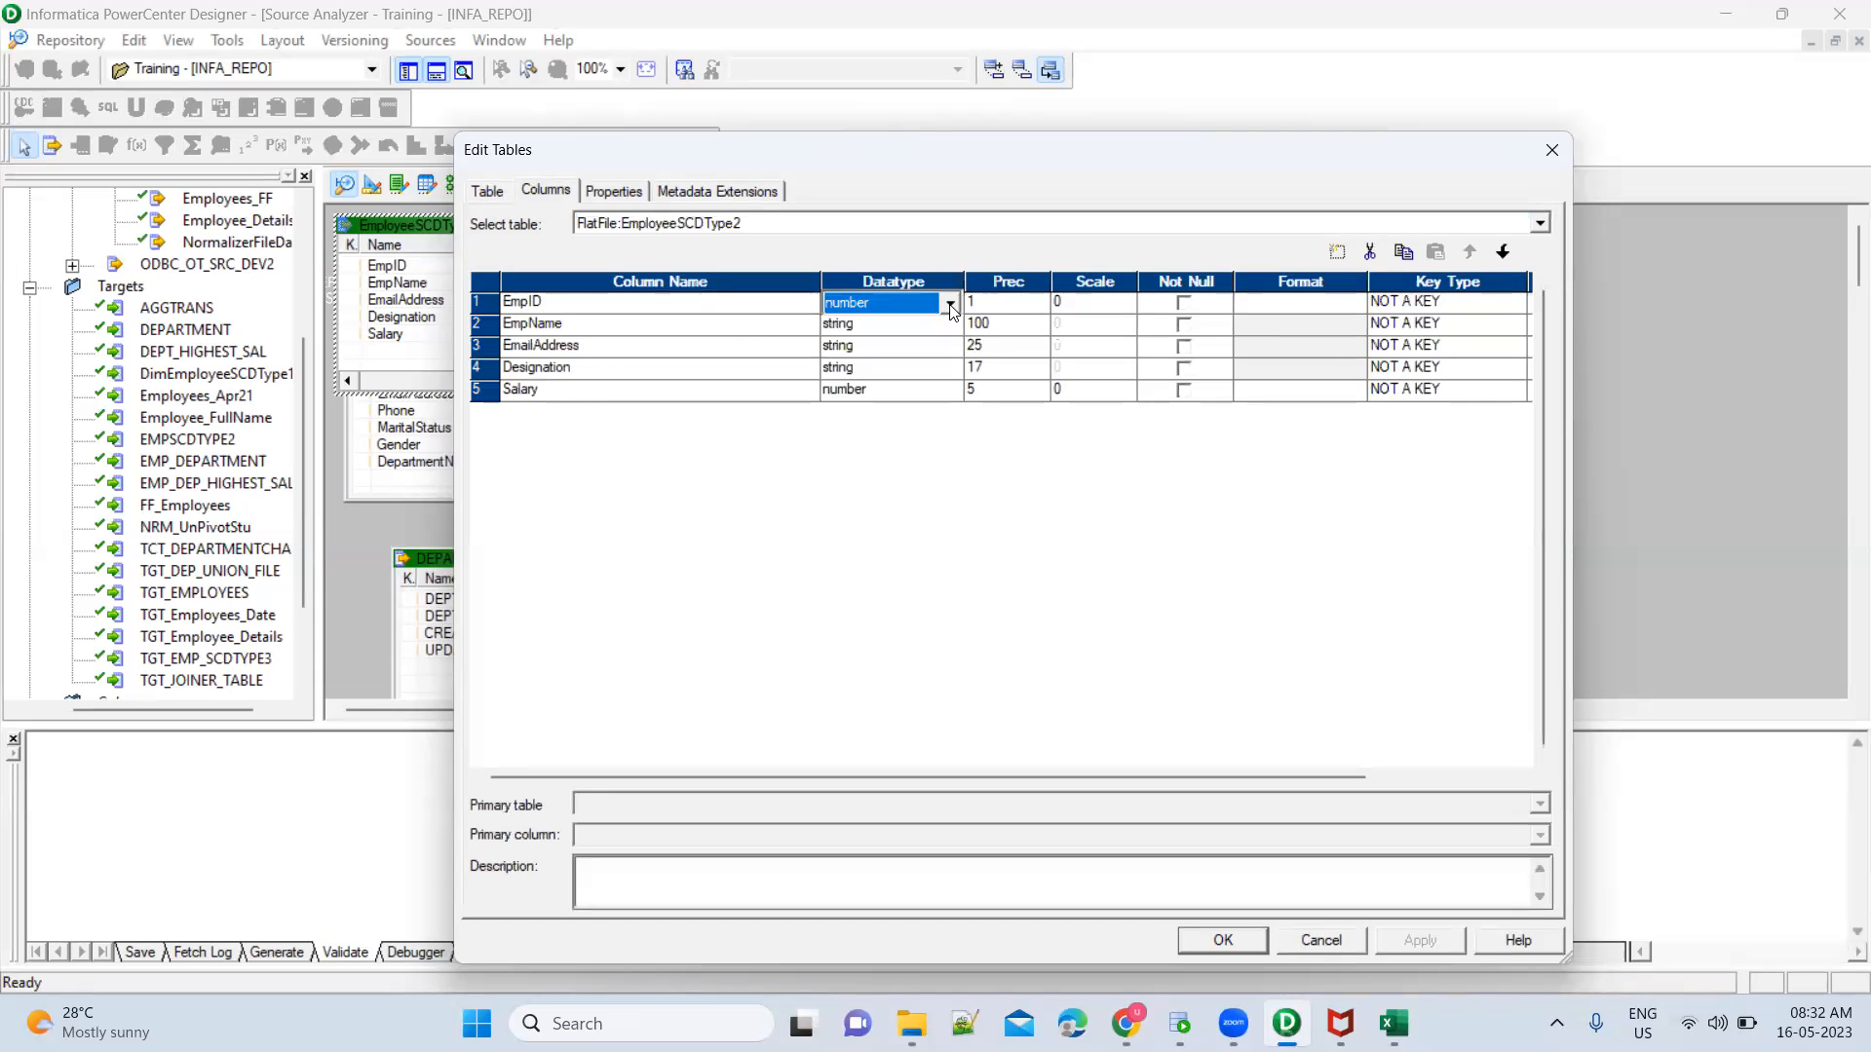
left_click(1009, 307)
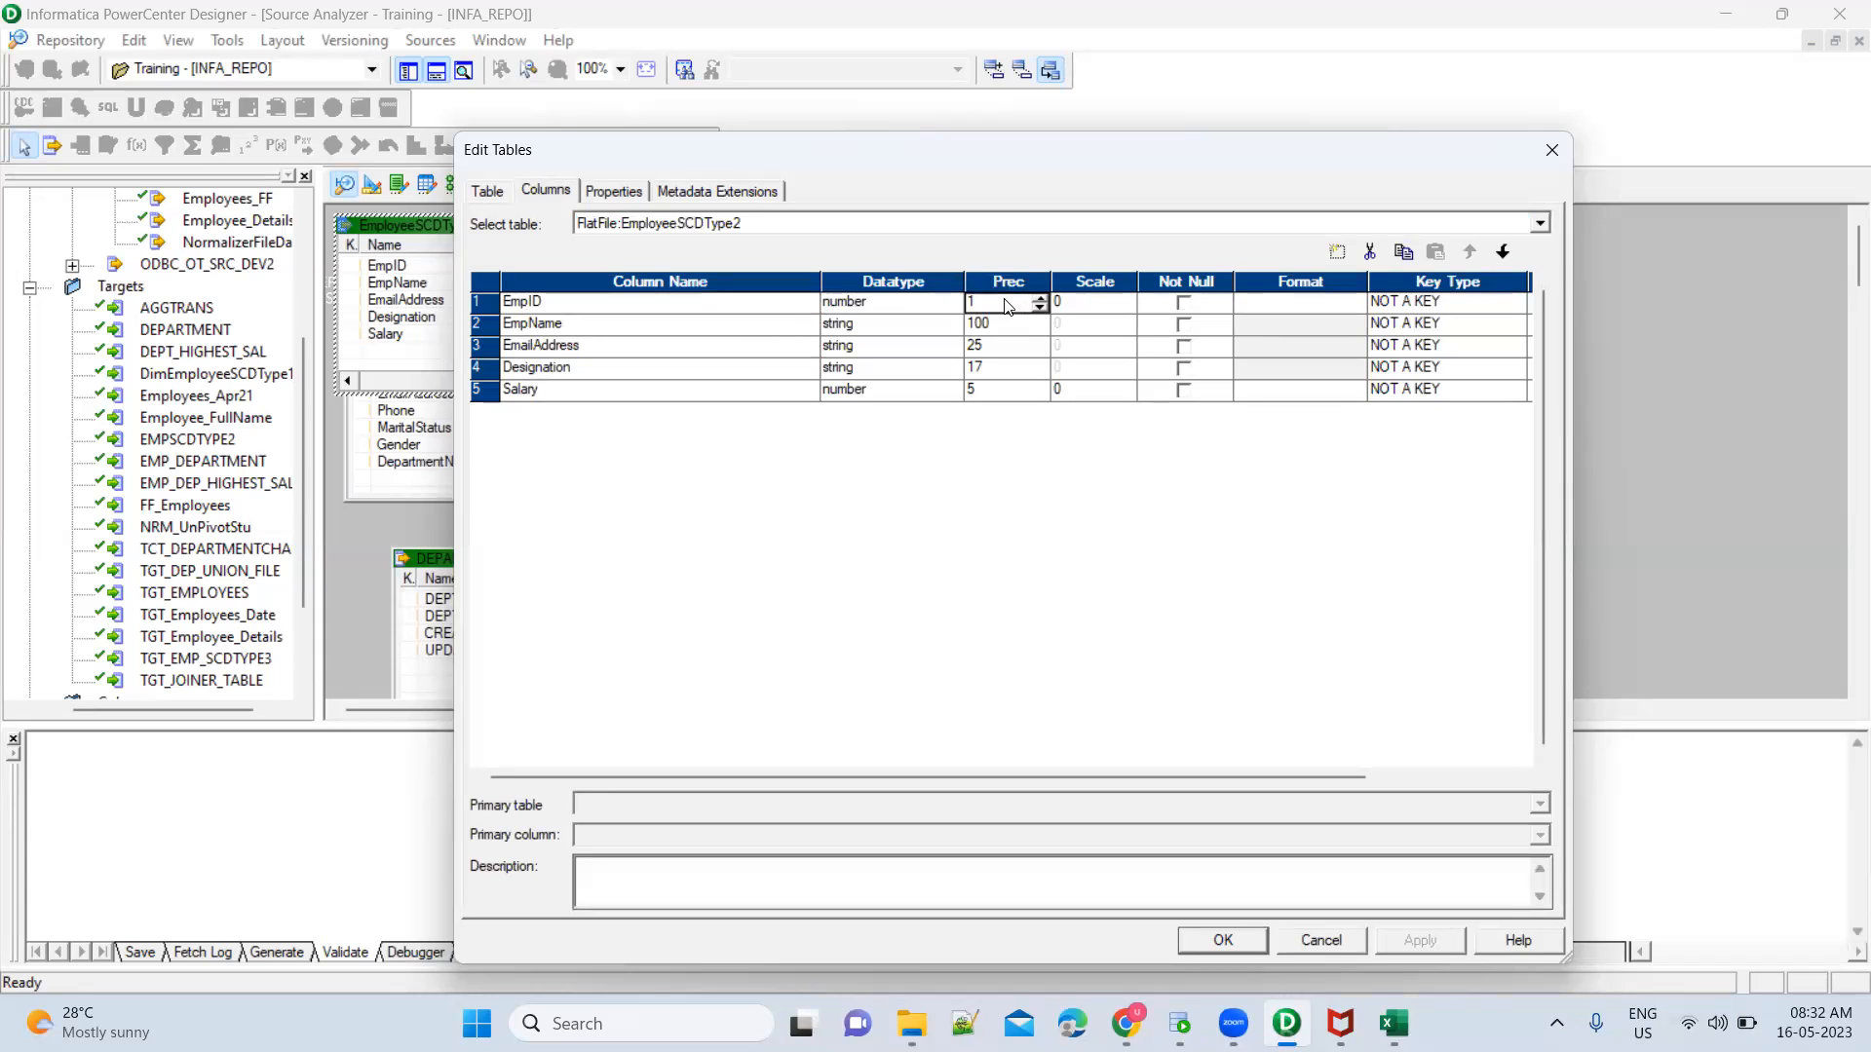
key("BackSpace")
type("5")
key("Tab")
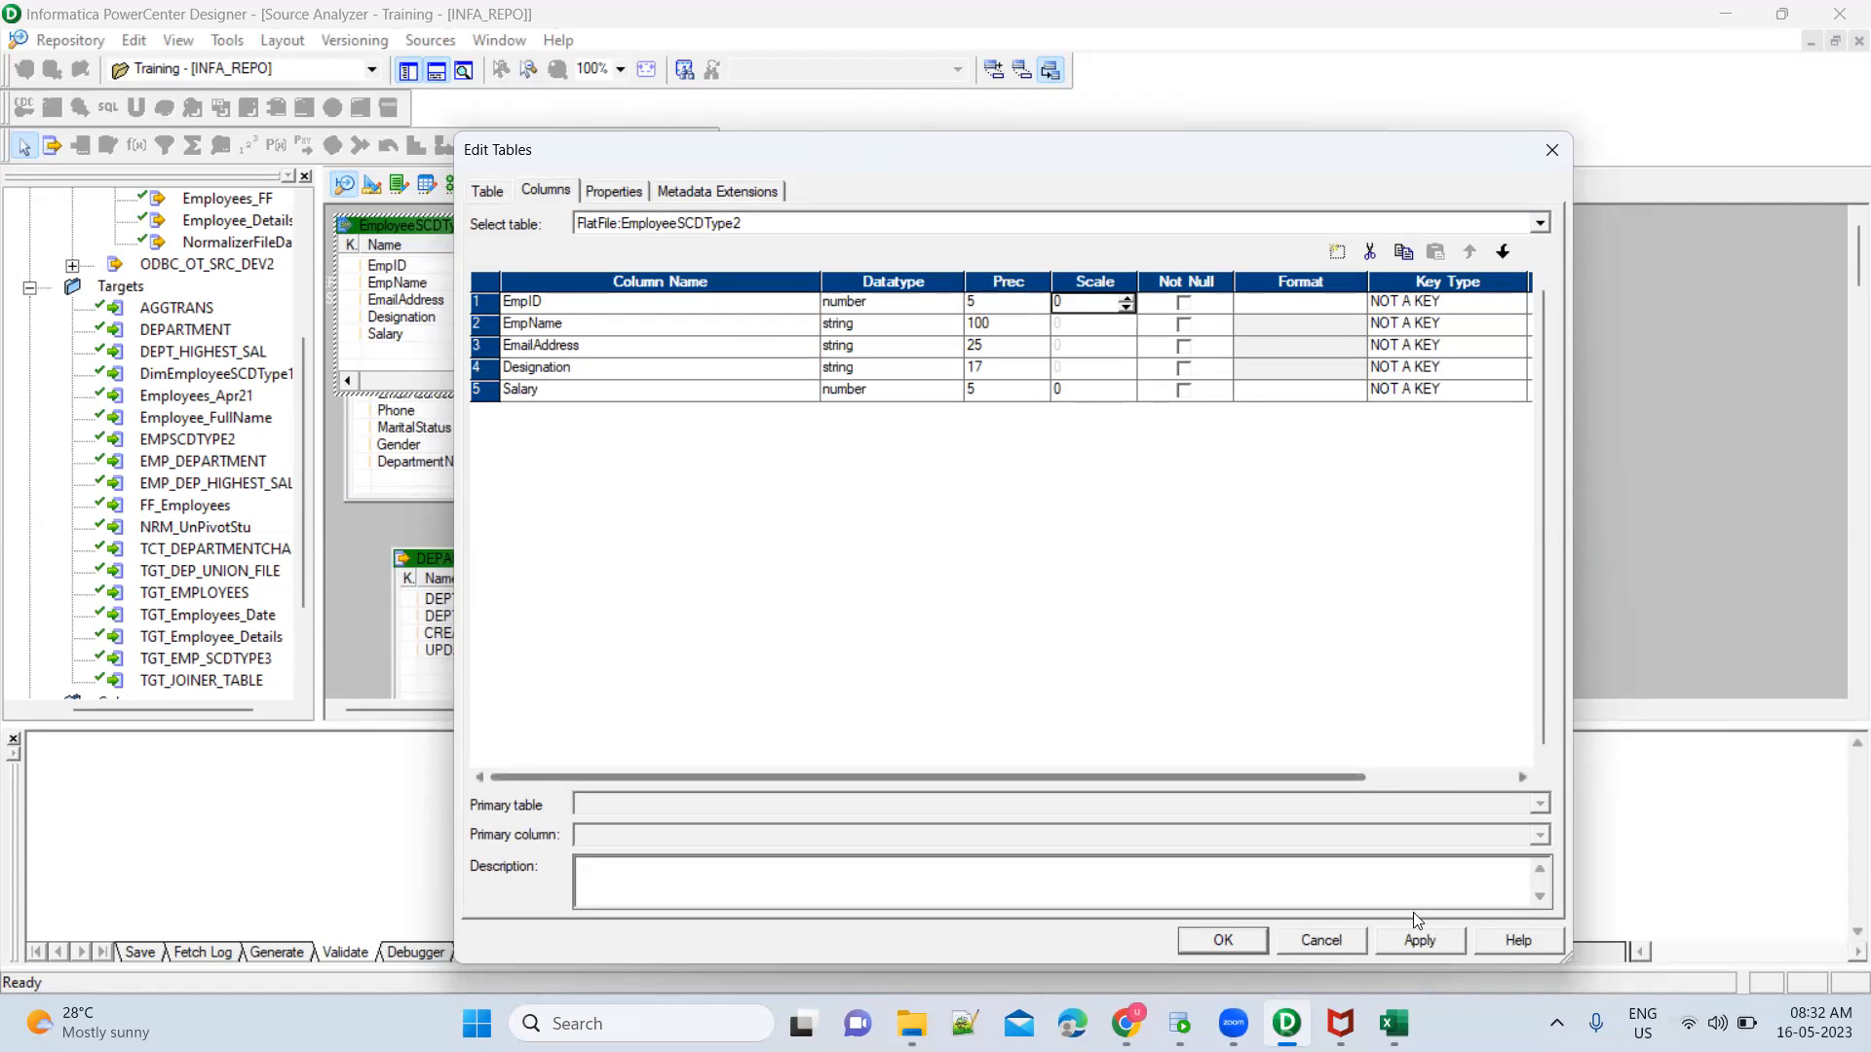
left_click(1430, 941)
left_click(1223, 941)
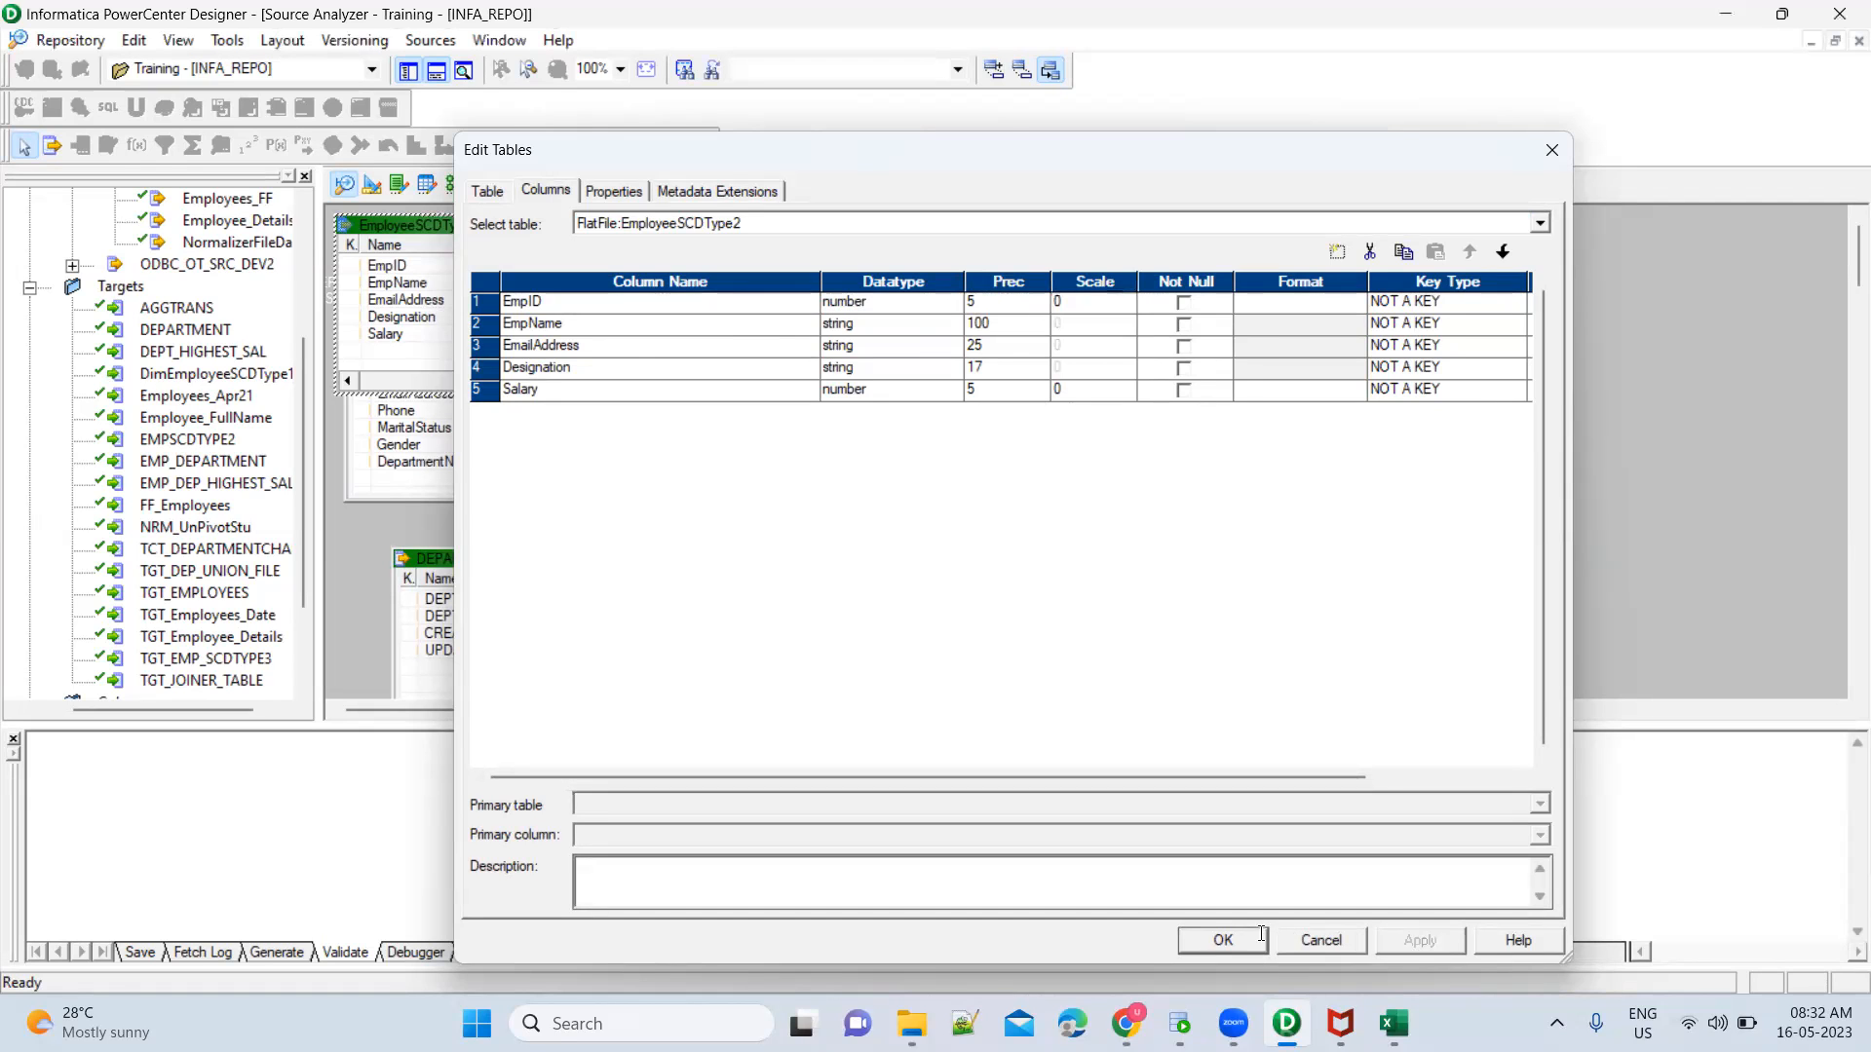
Return to the mapping and enlarge the source definition and source qualifier boxes to show their column lengths
left_click(464, 187)
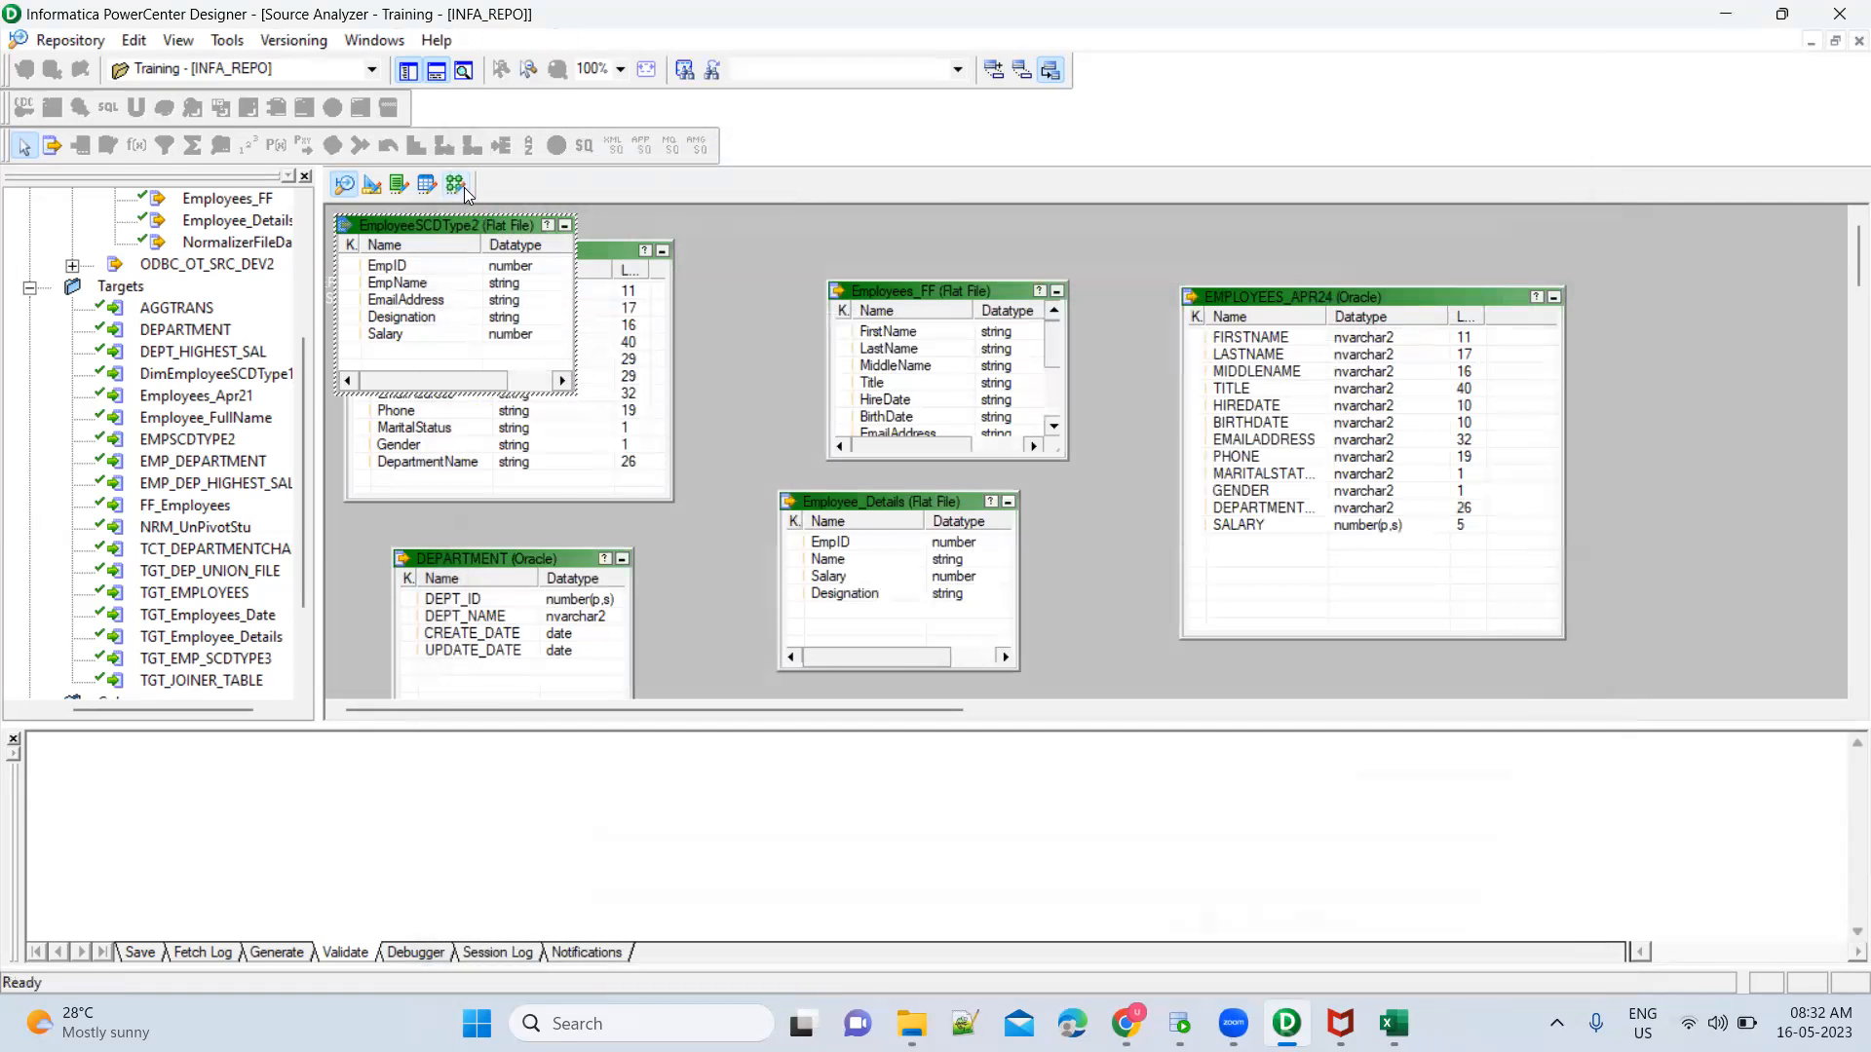
left_click(482, 419)
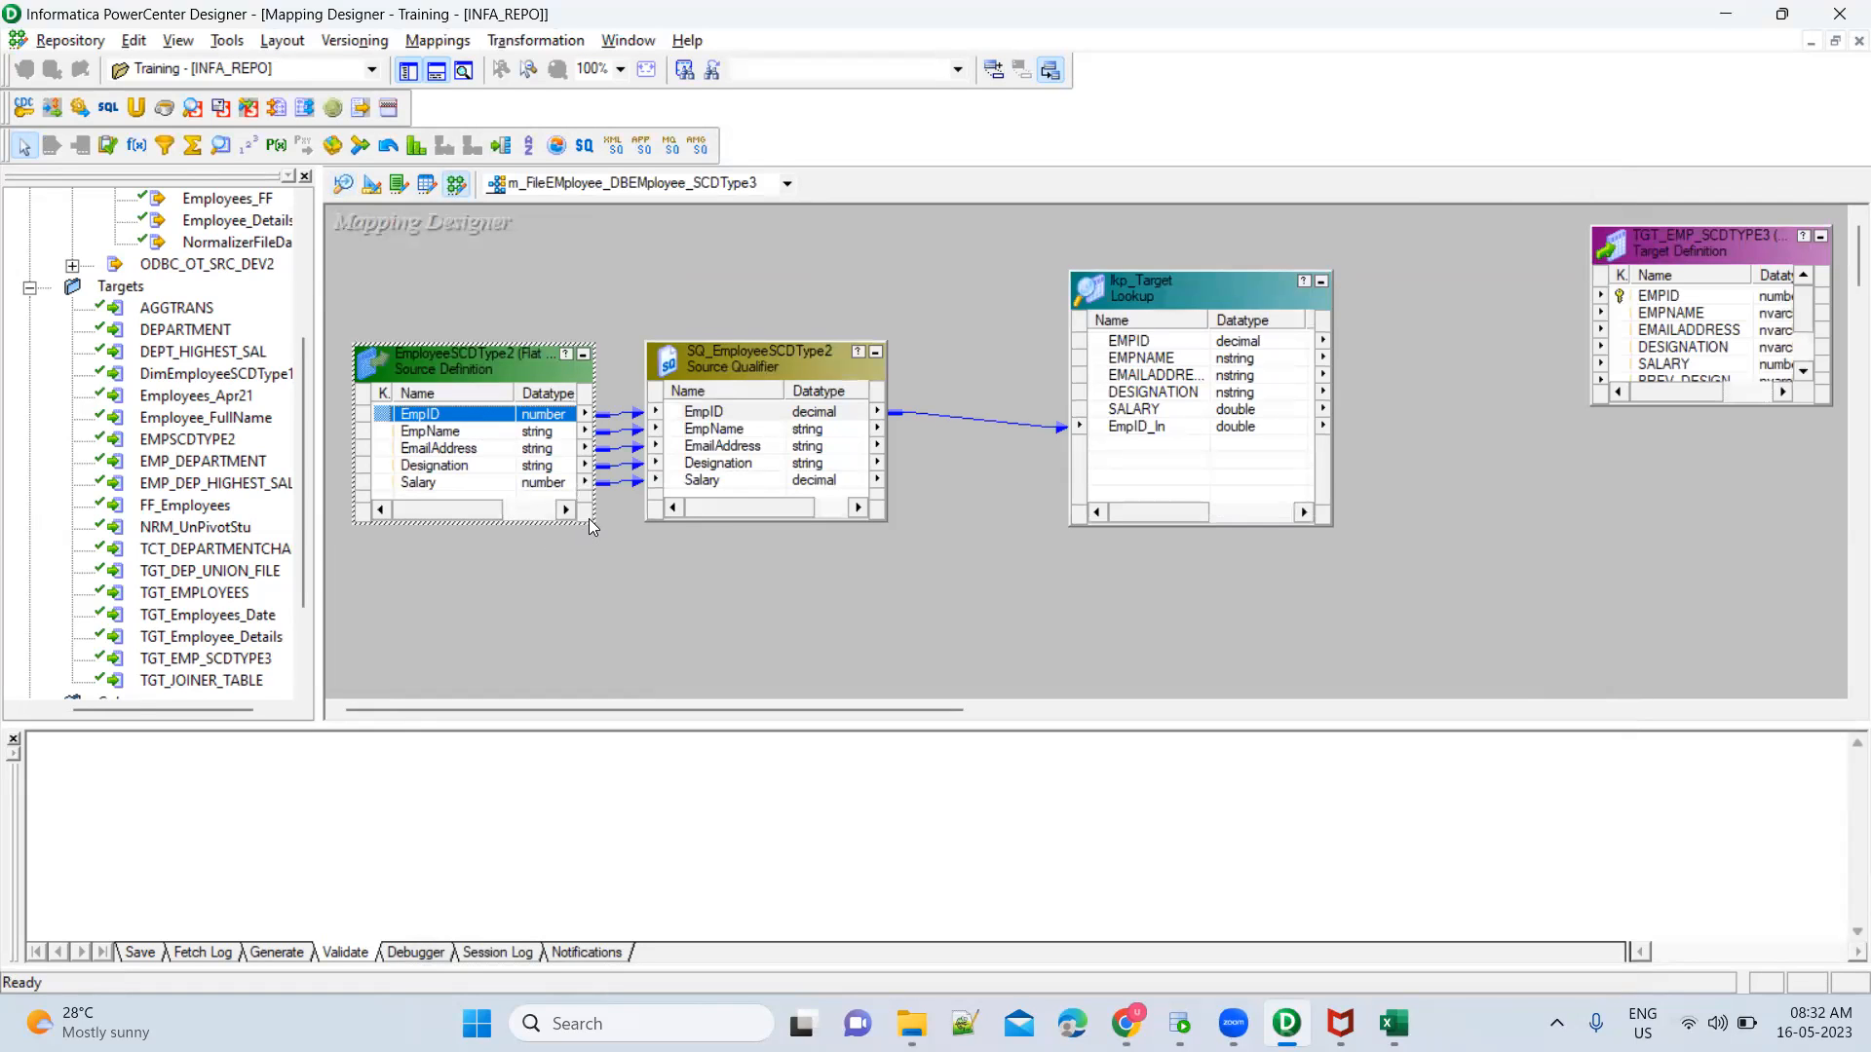
left_click_drag(591, 526, 587, 590)
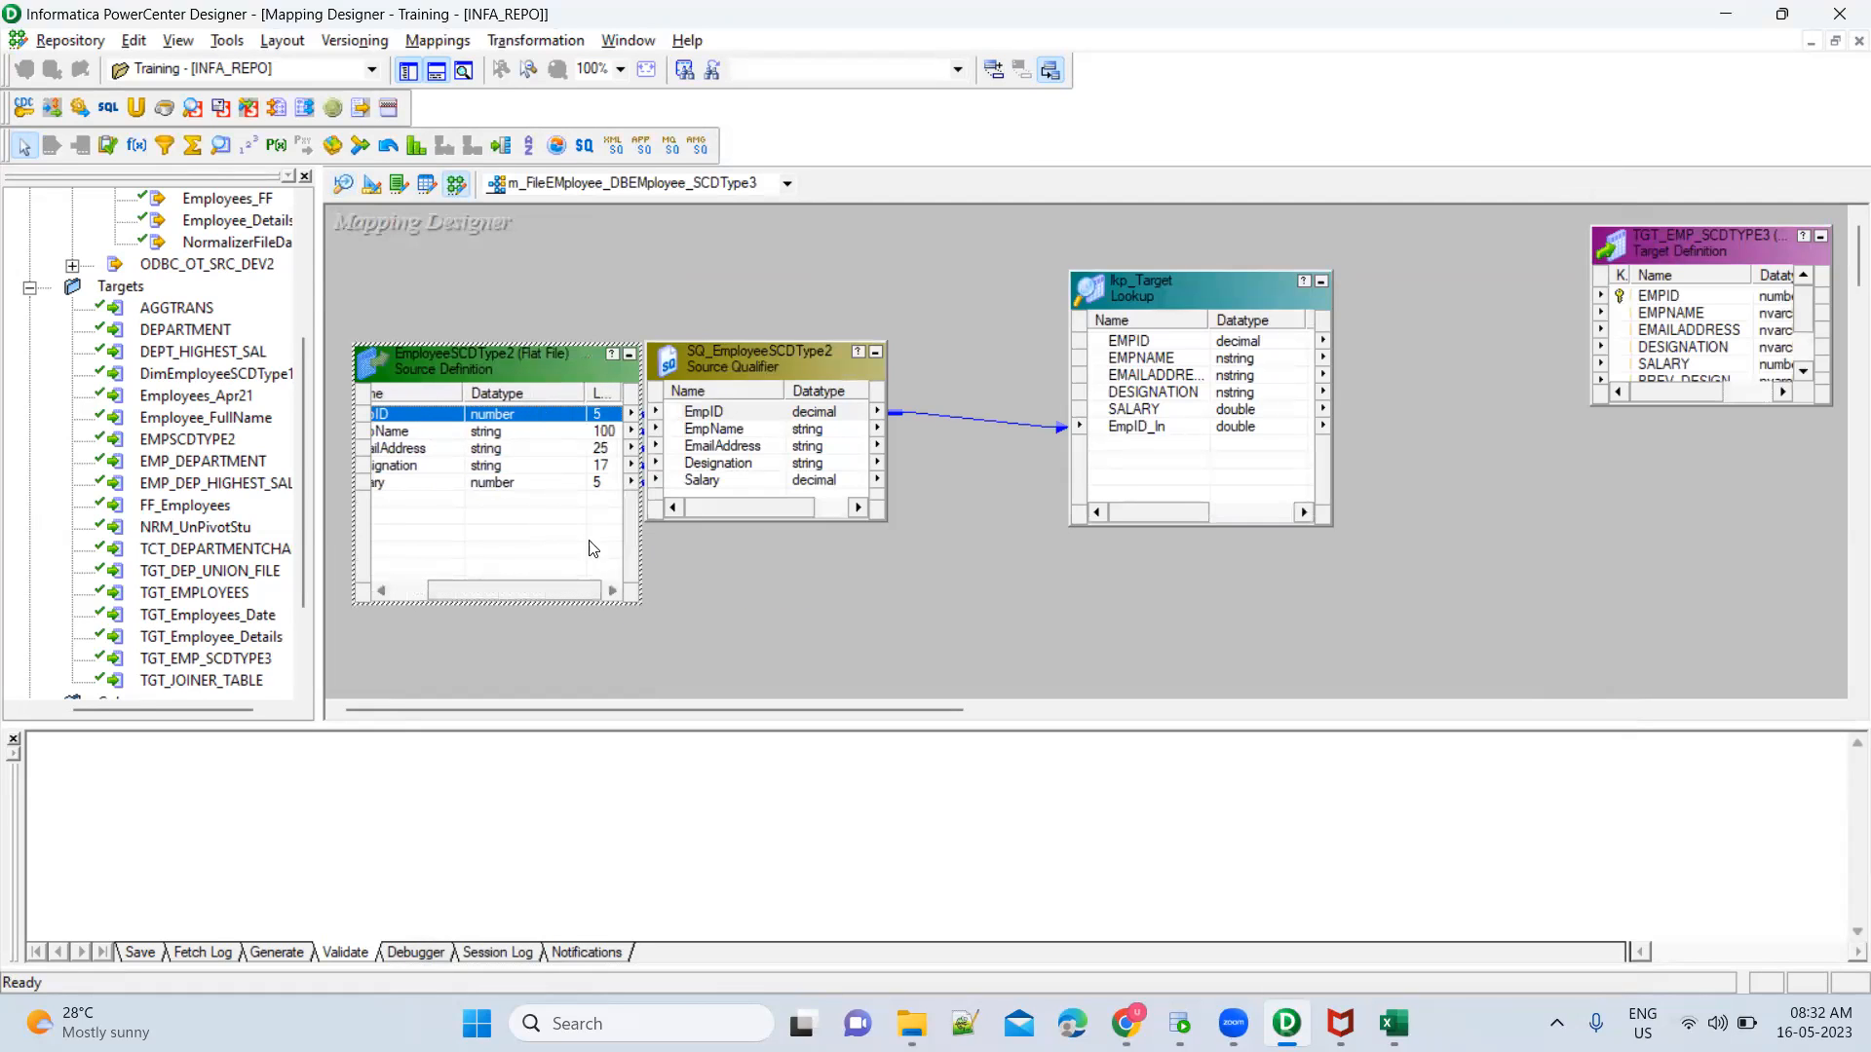
left_click(838, 415)
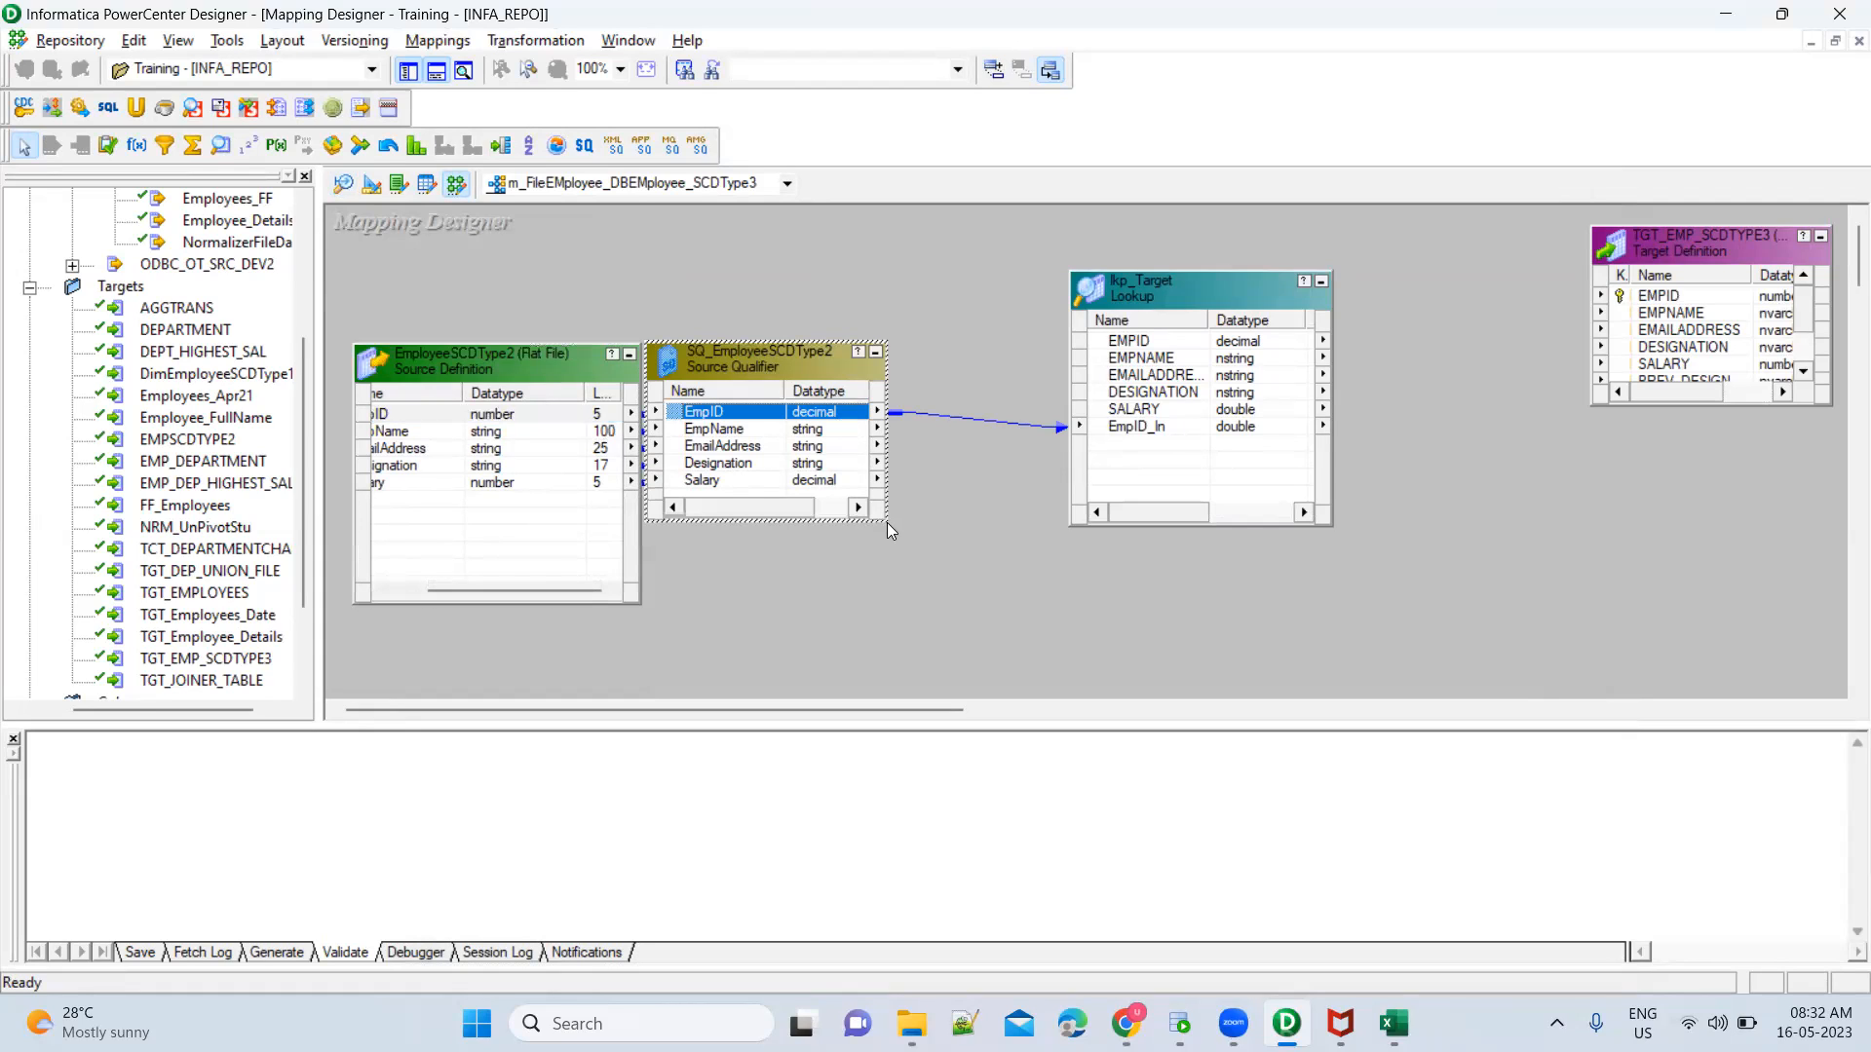
left_click_drag(883, 521, 960, 585)
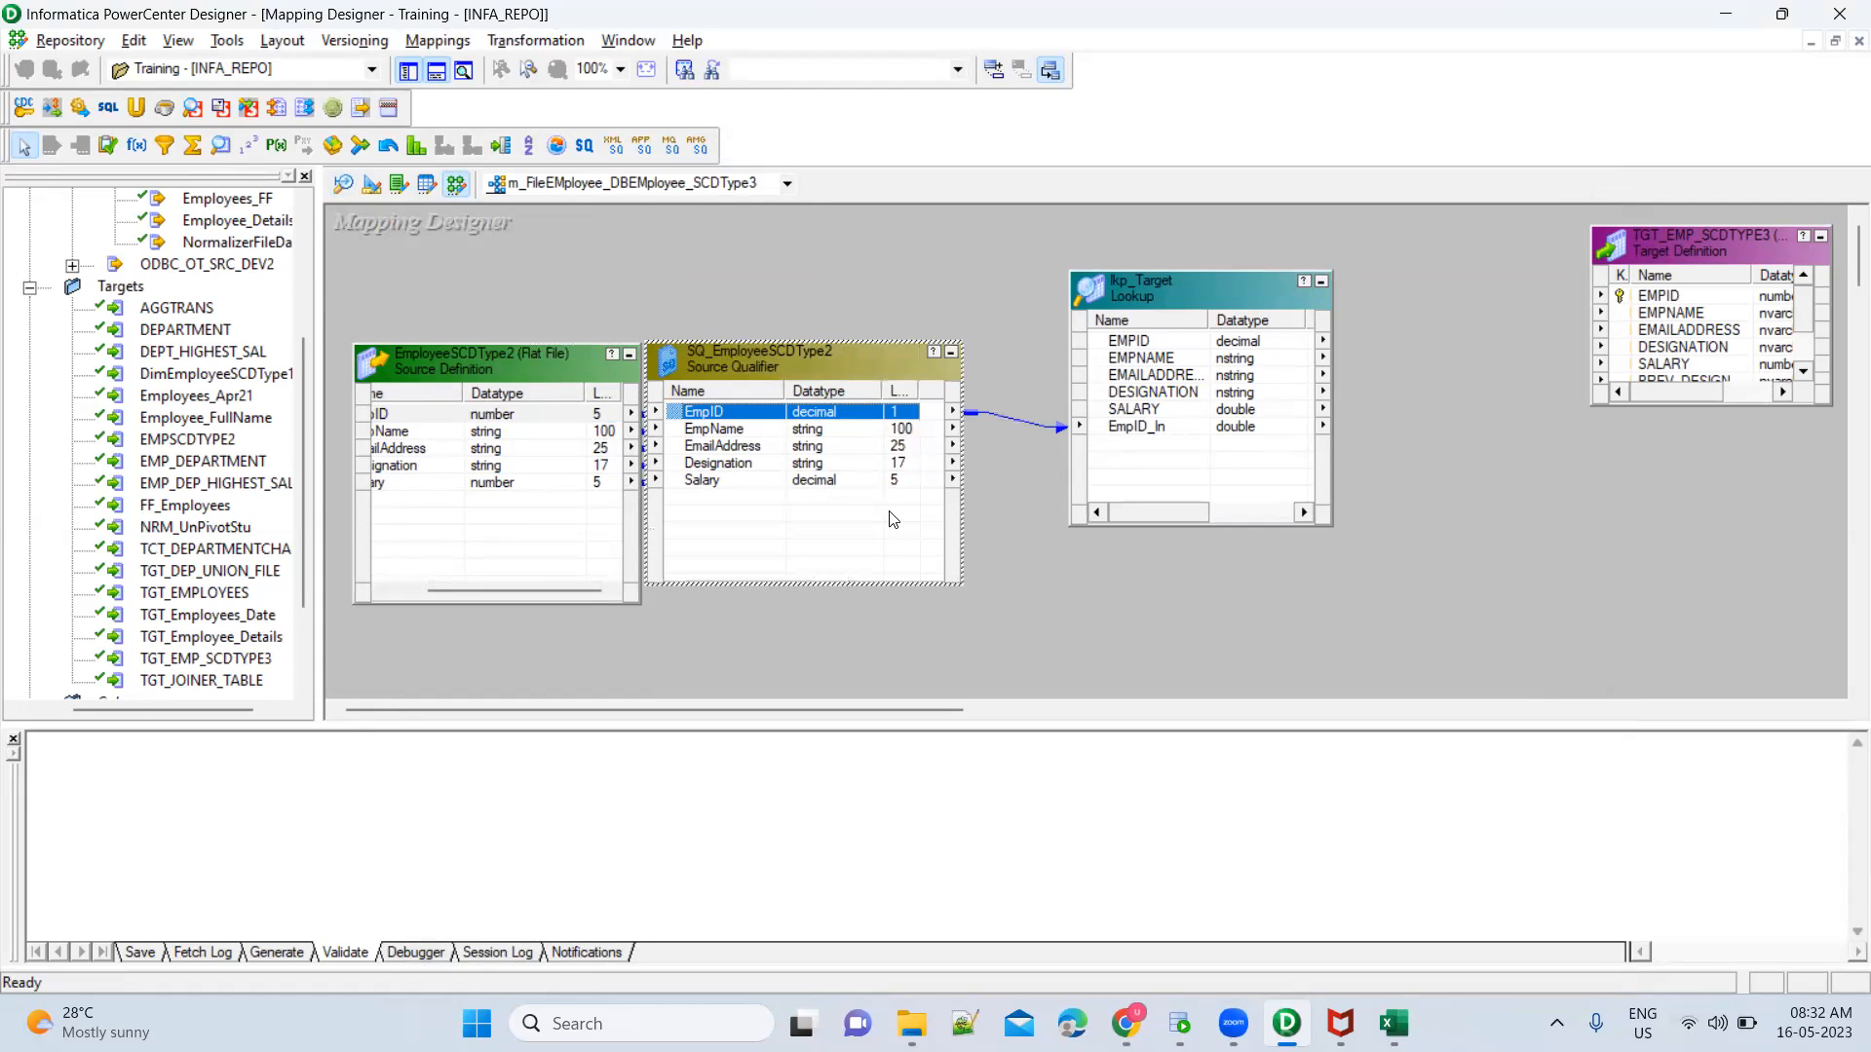
Propagate the source EmpID port's data type, precision, scale and description forward through the mapping
left_click(523, 423)
right_click(523, 423)
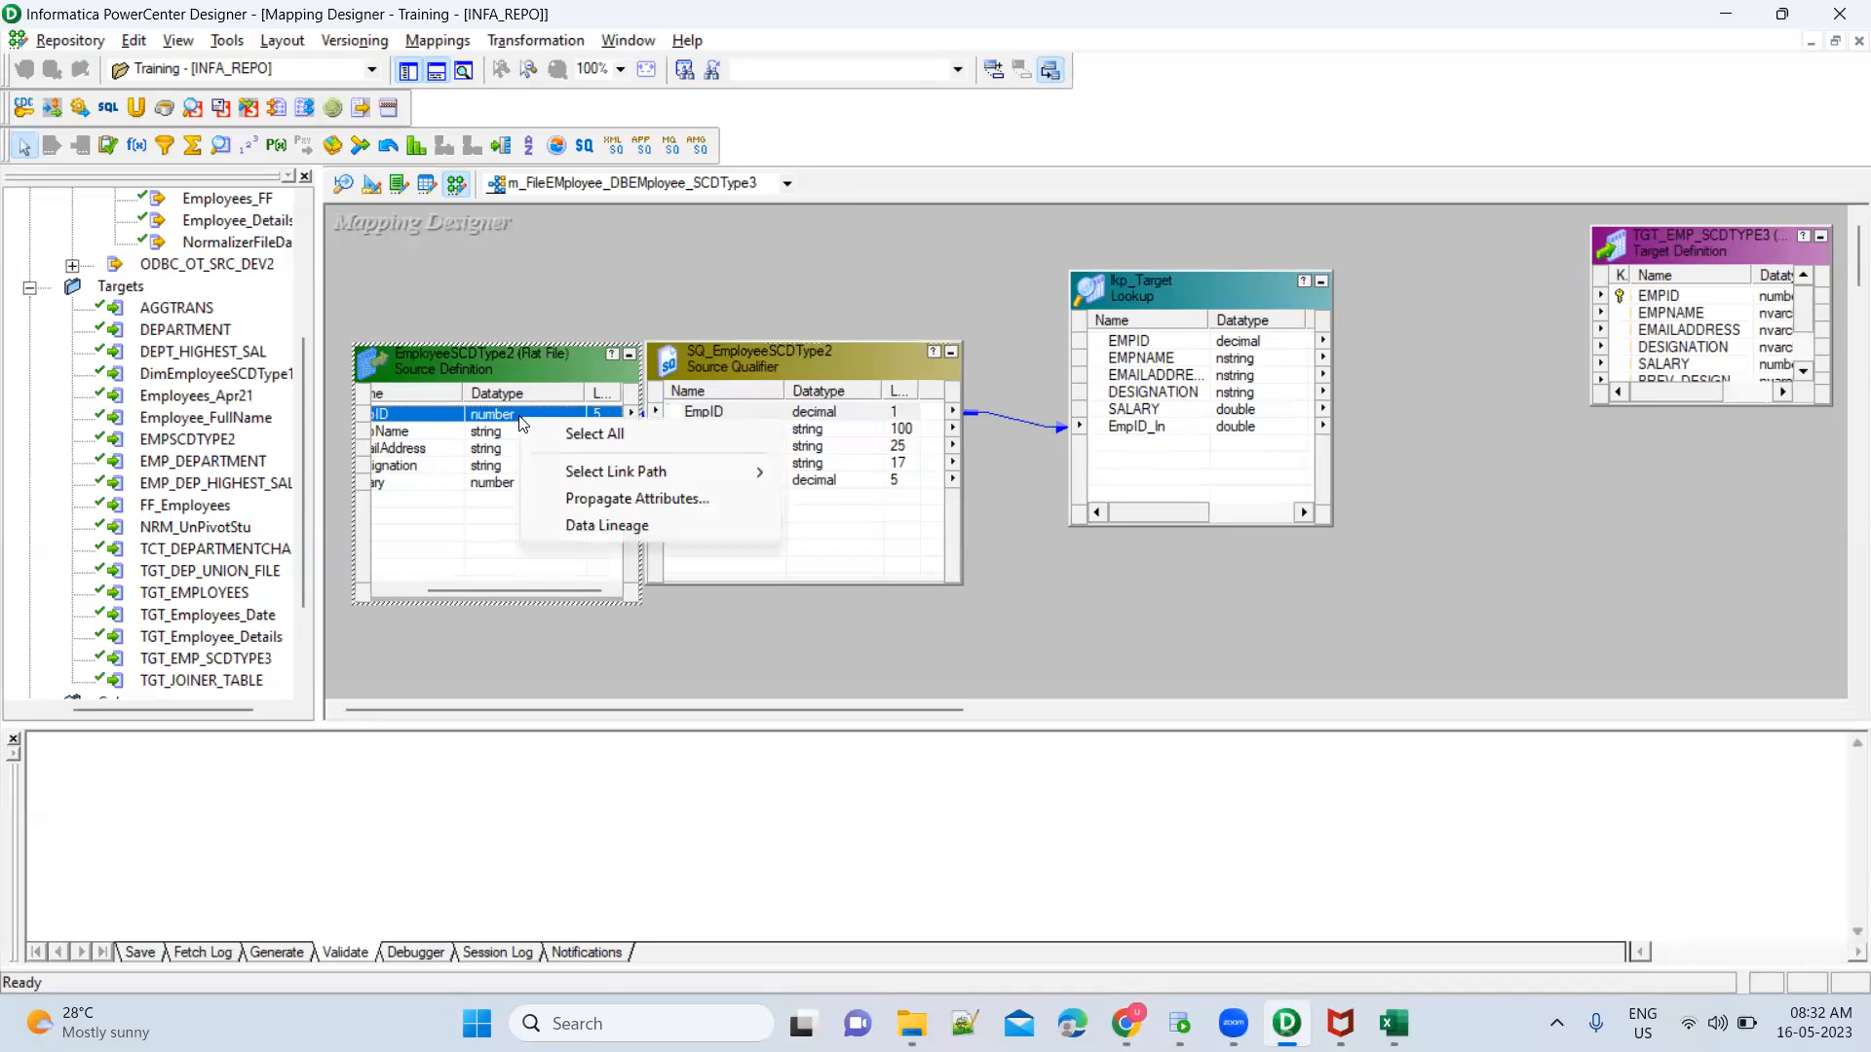
left_click(599, 500)
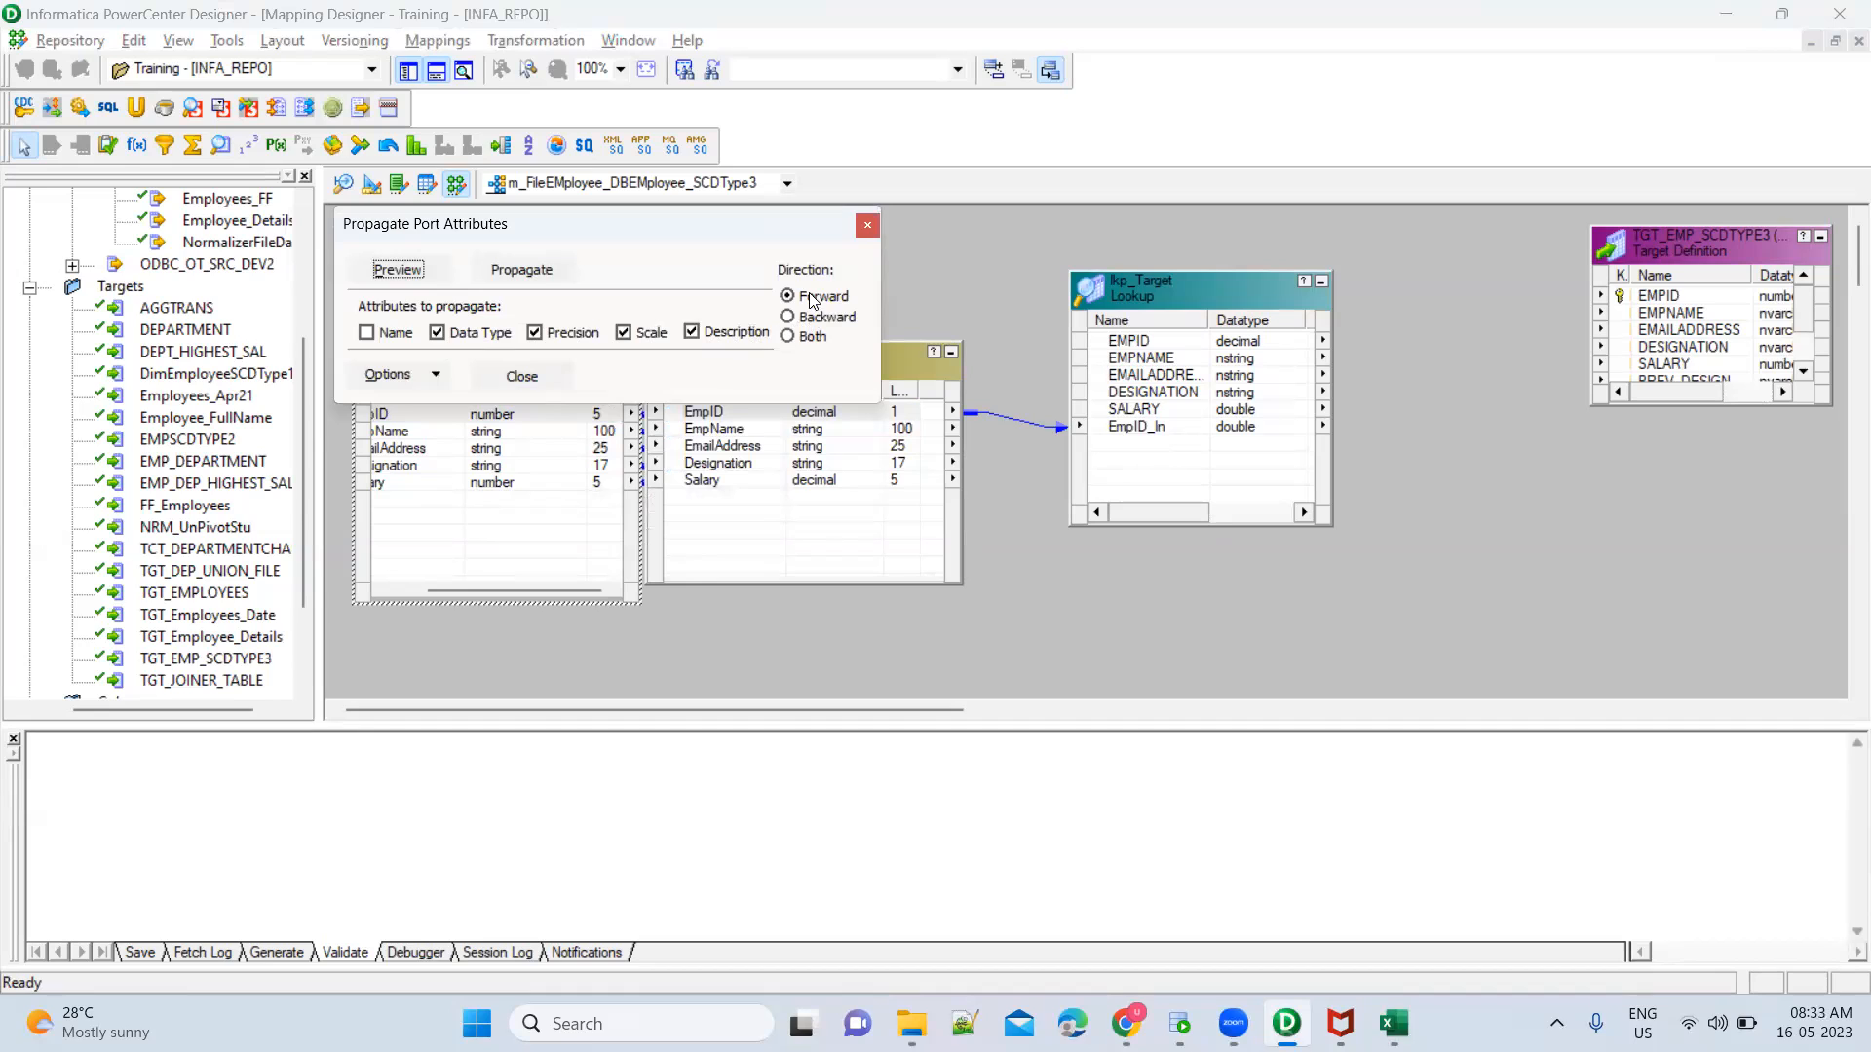
left_click(521, 269)
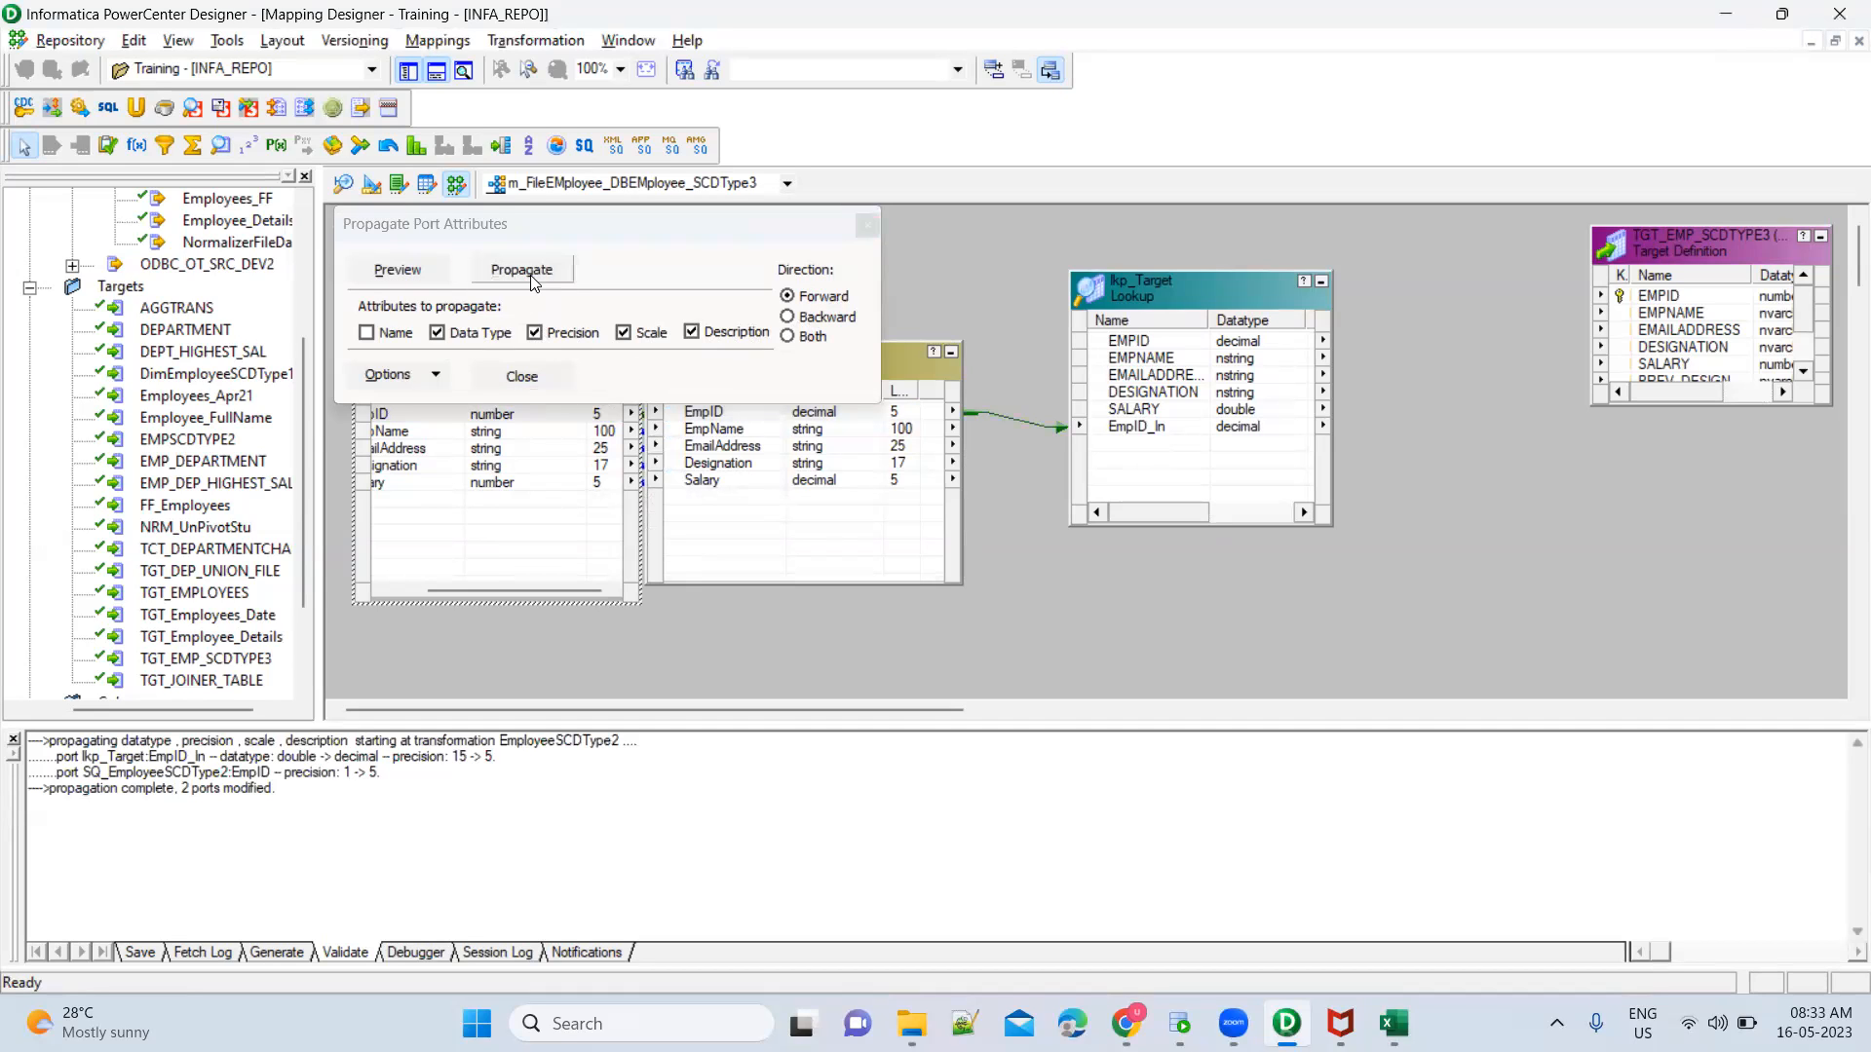
left_click(866, 225)
Review the lookup condition of lkp_Target and the datatypes and precisions of its ports, especially EmpID_In
double_click(1154, 429)
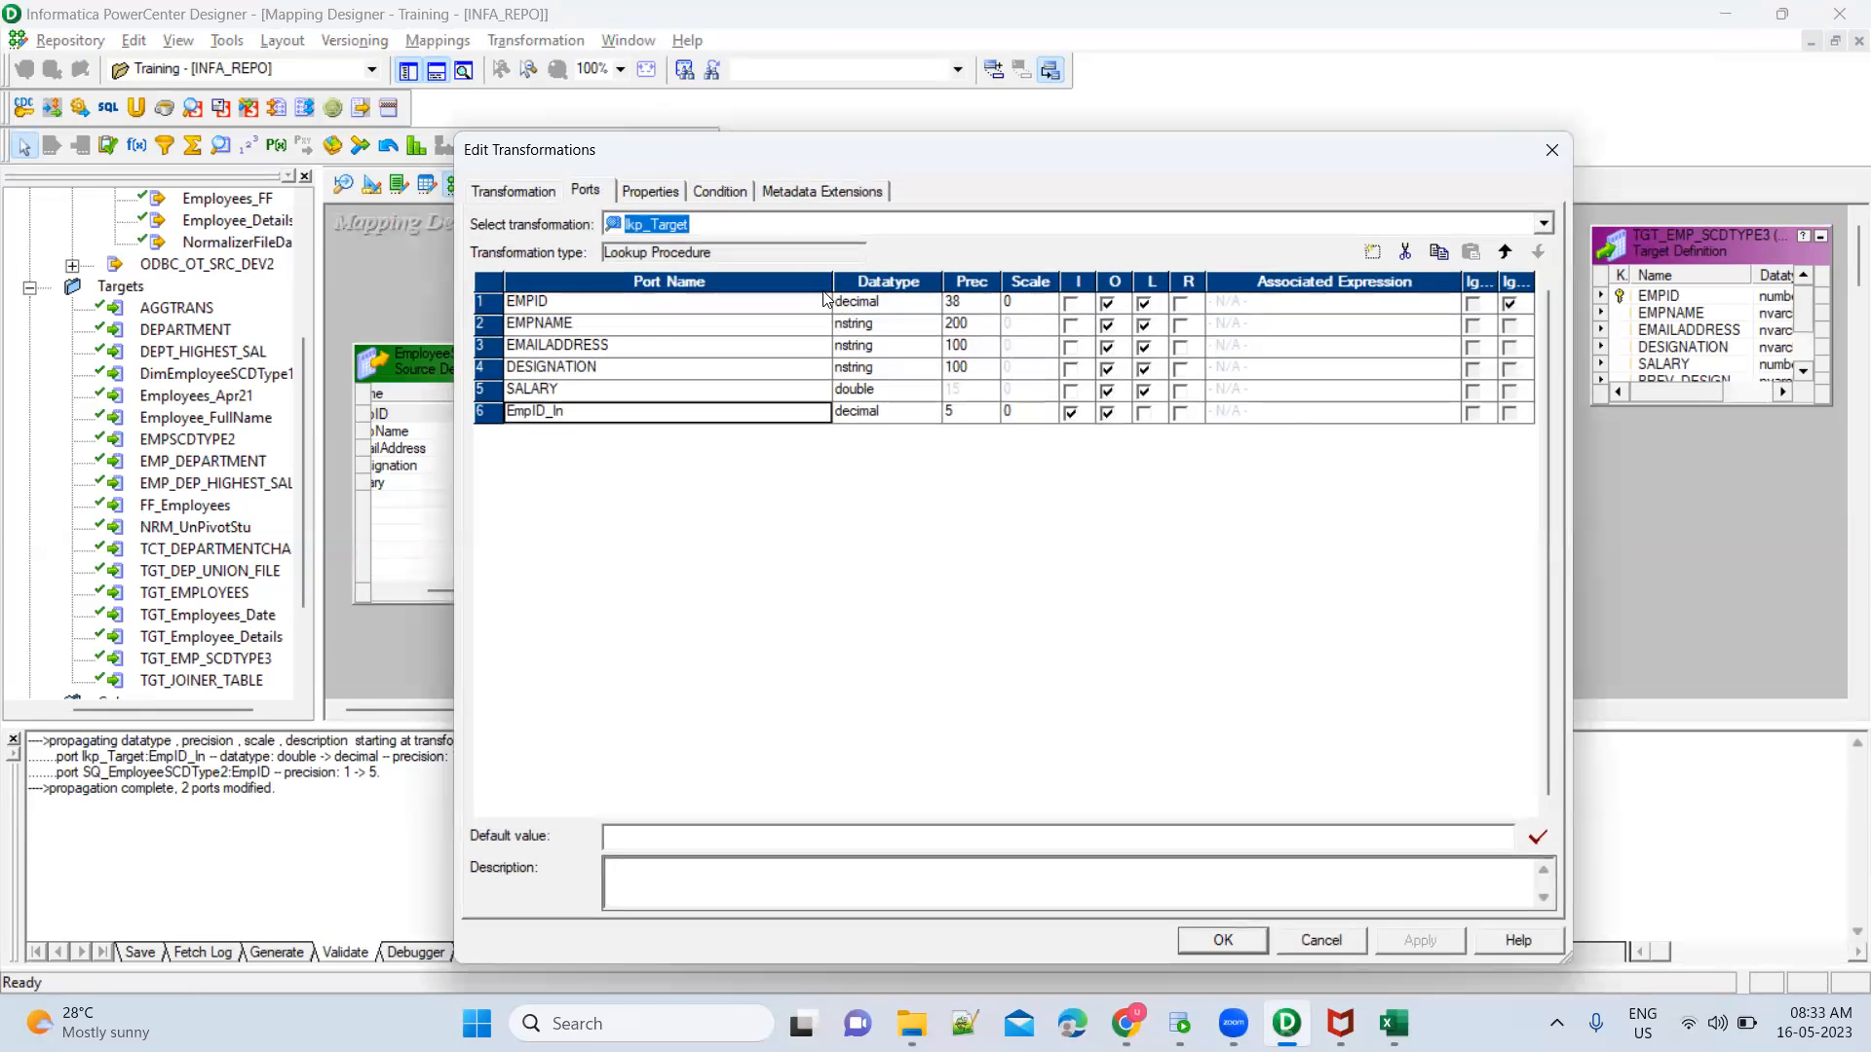
left_click(733, 189)
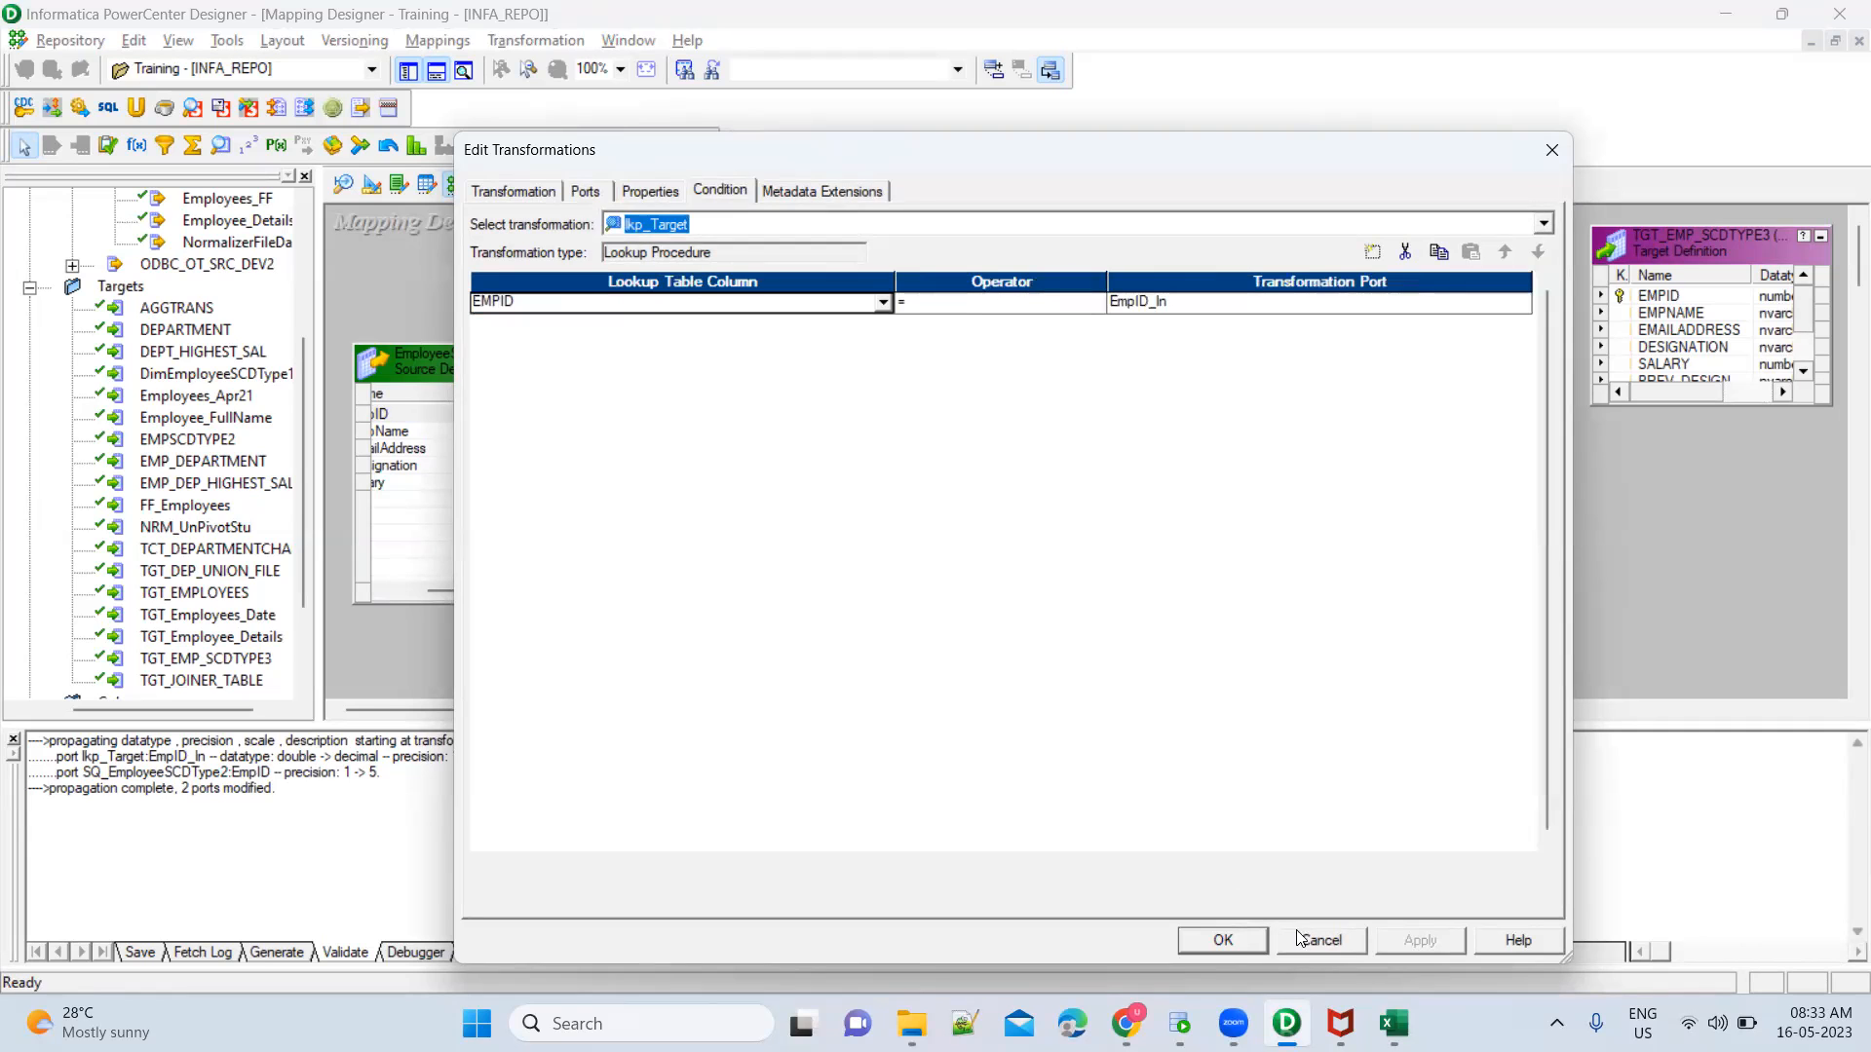
left_click(1221, 940)
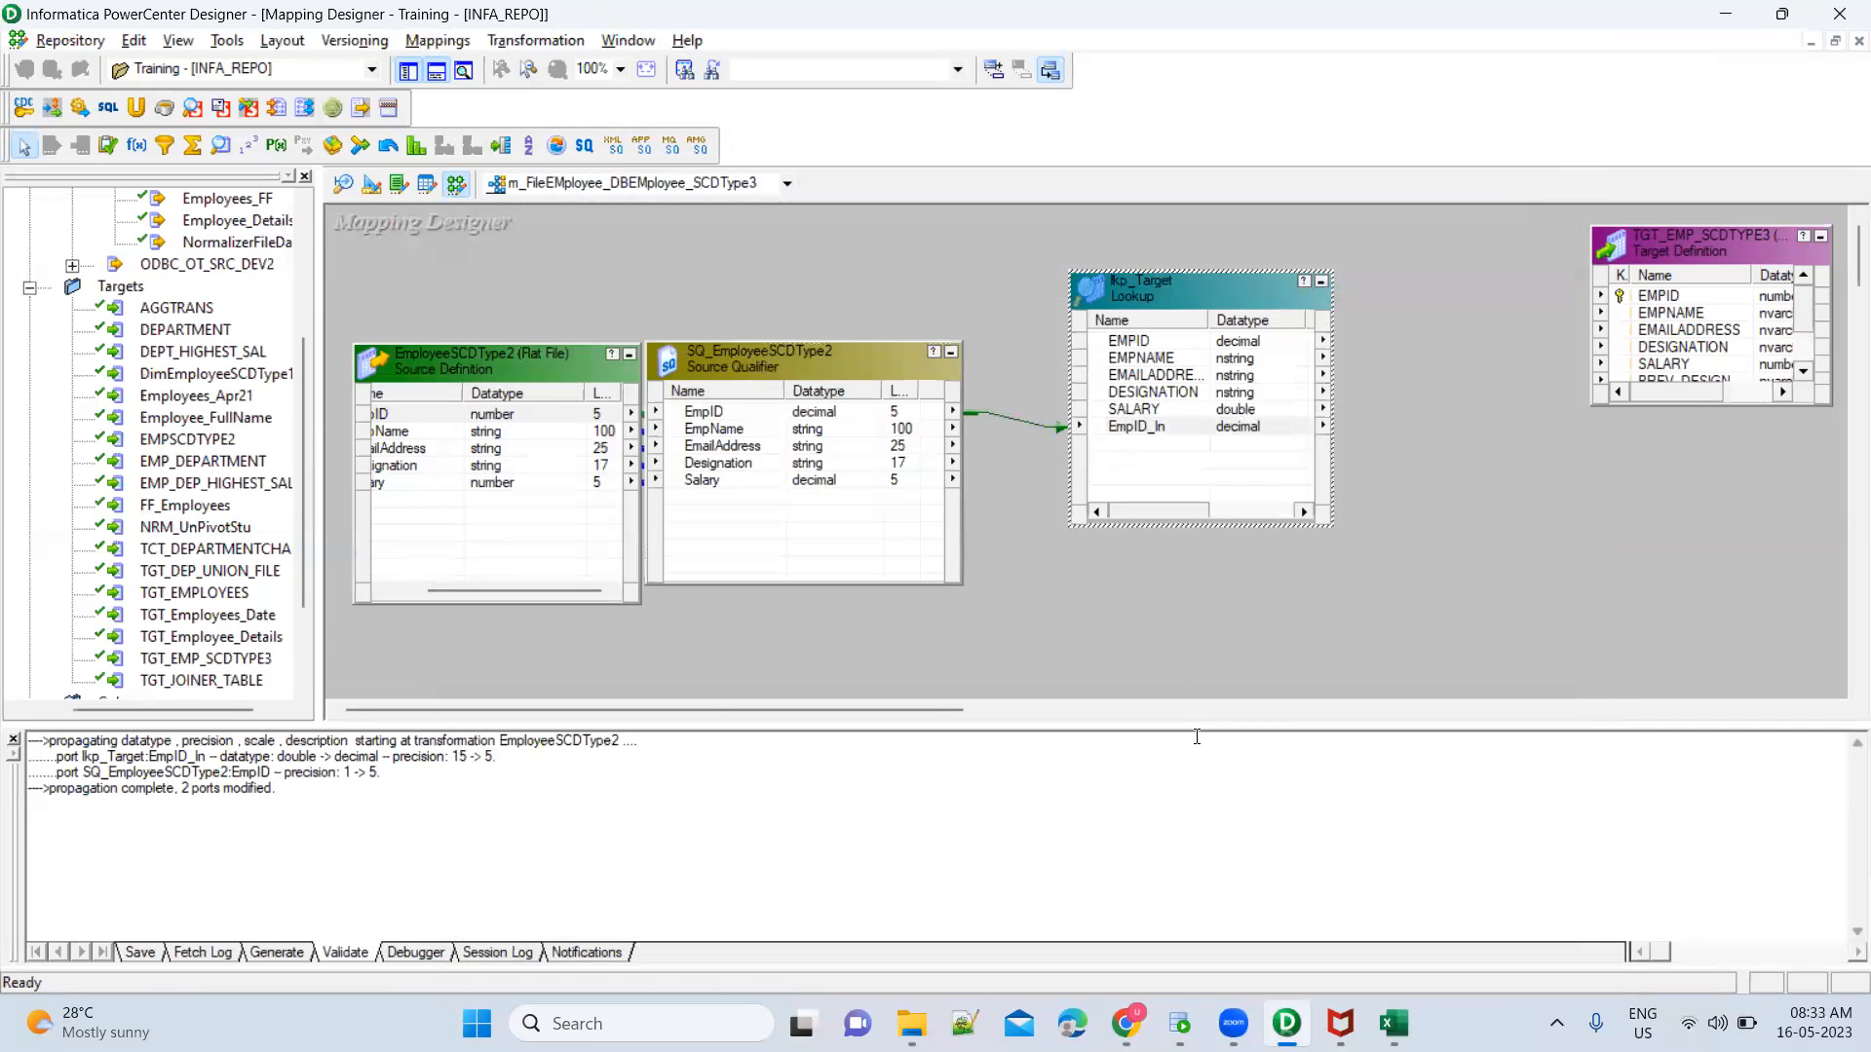
double_click(1150, 287)
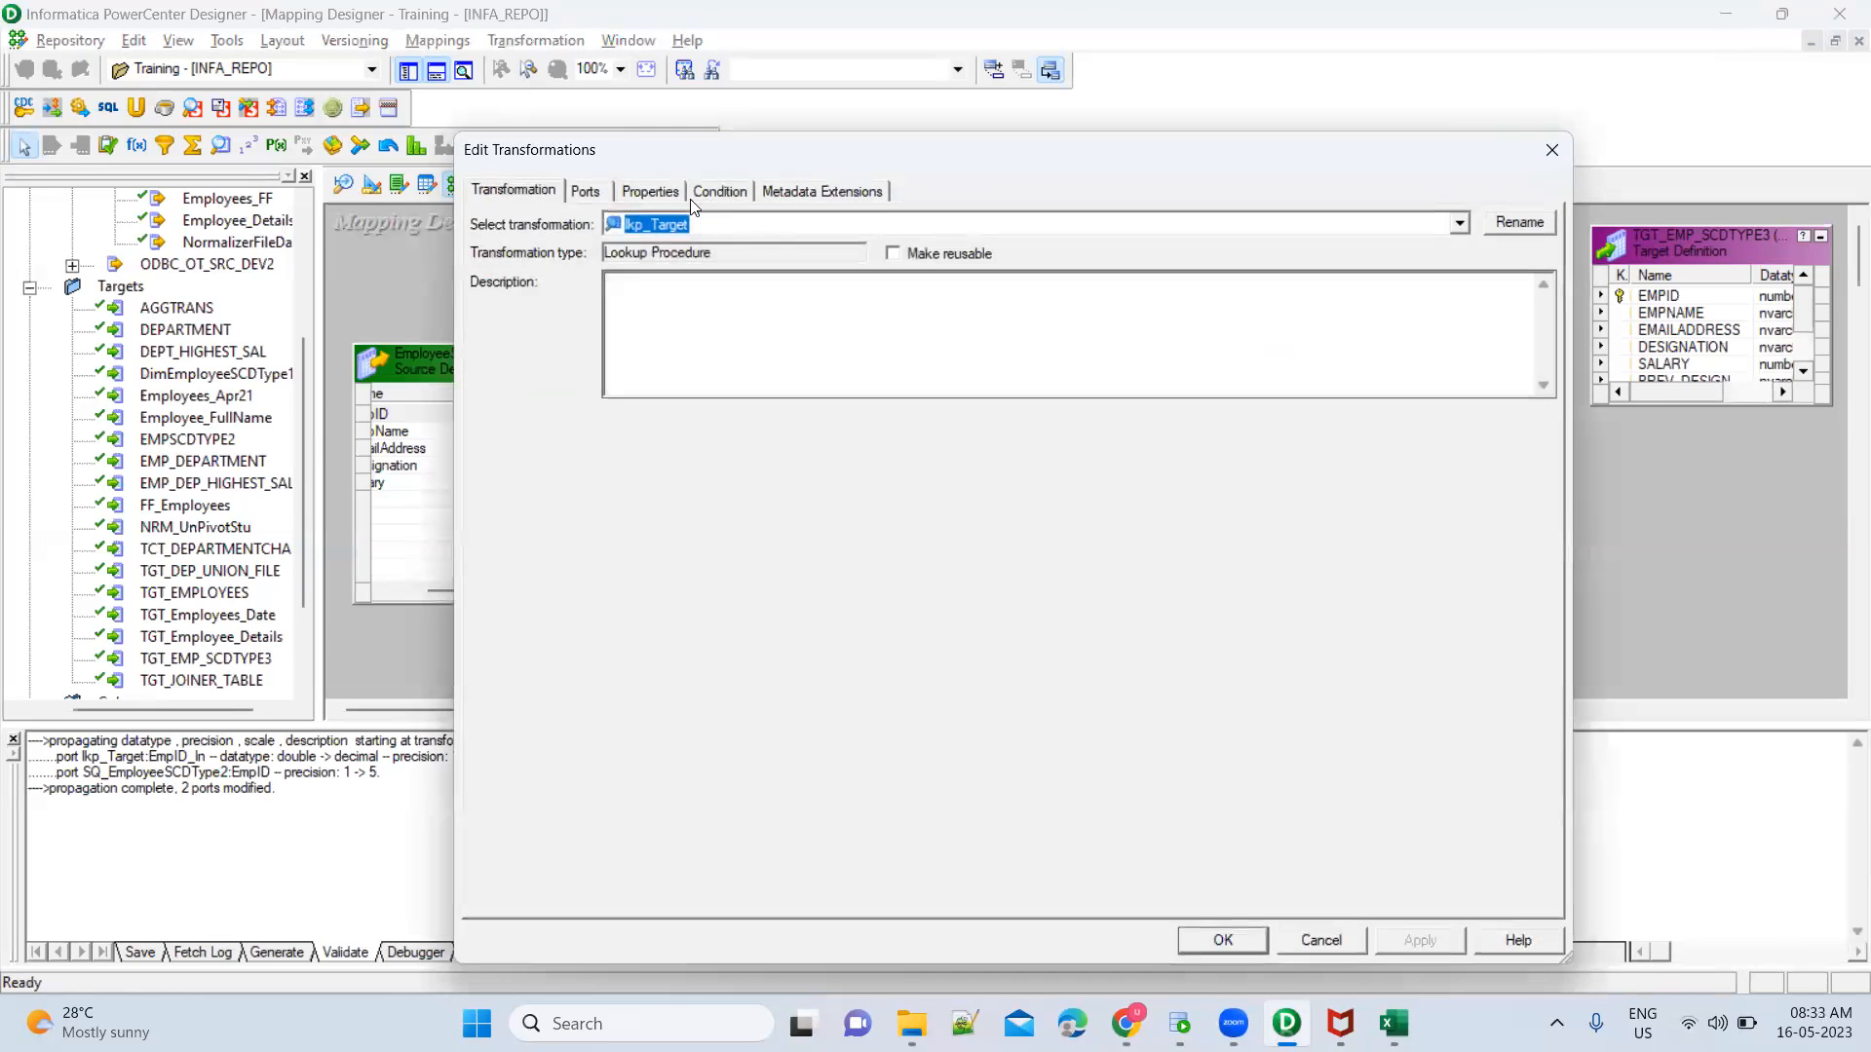
left_click(588, 194)
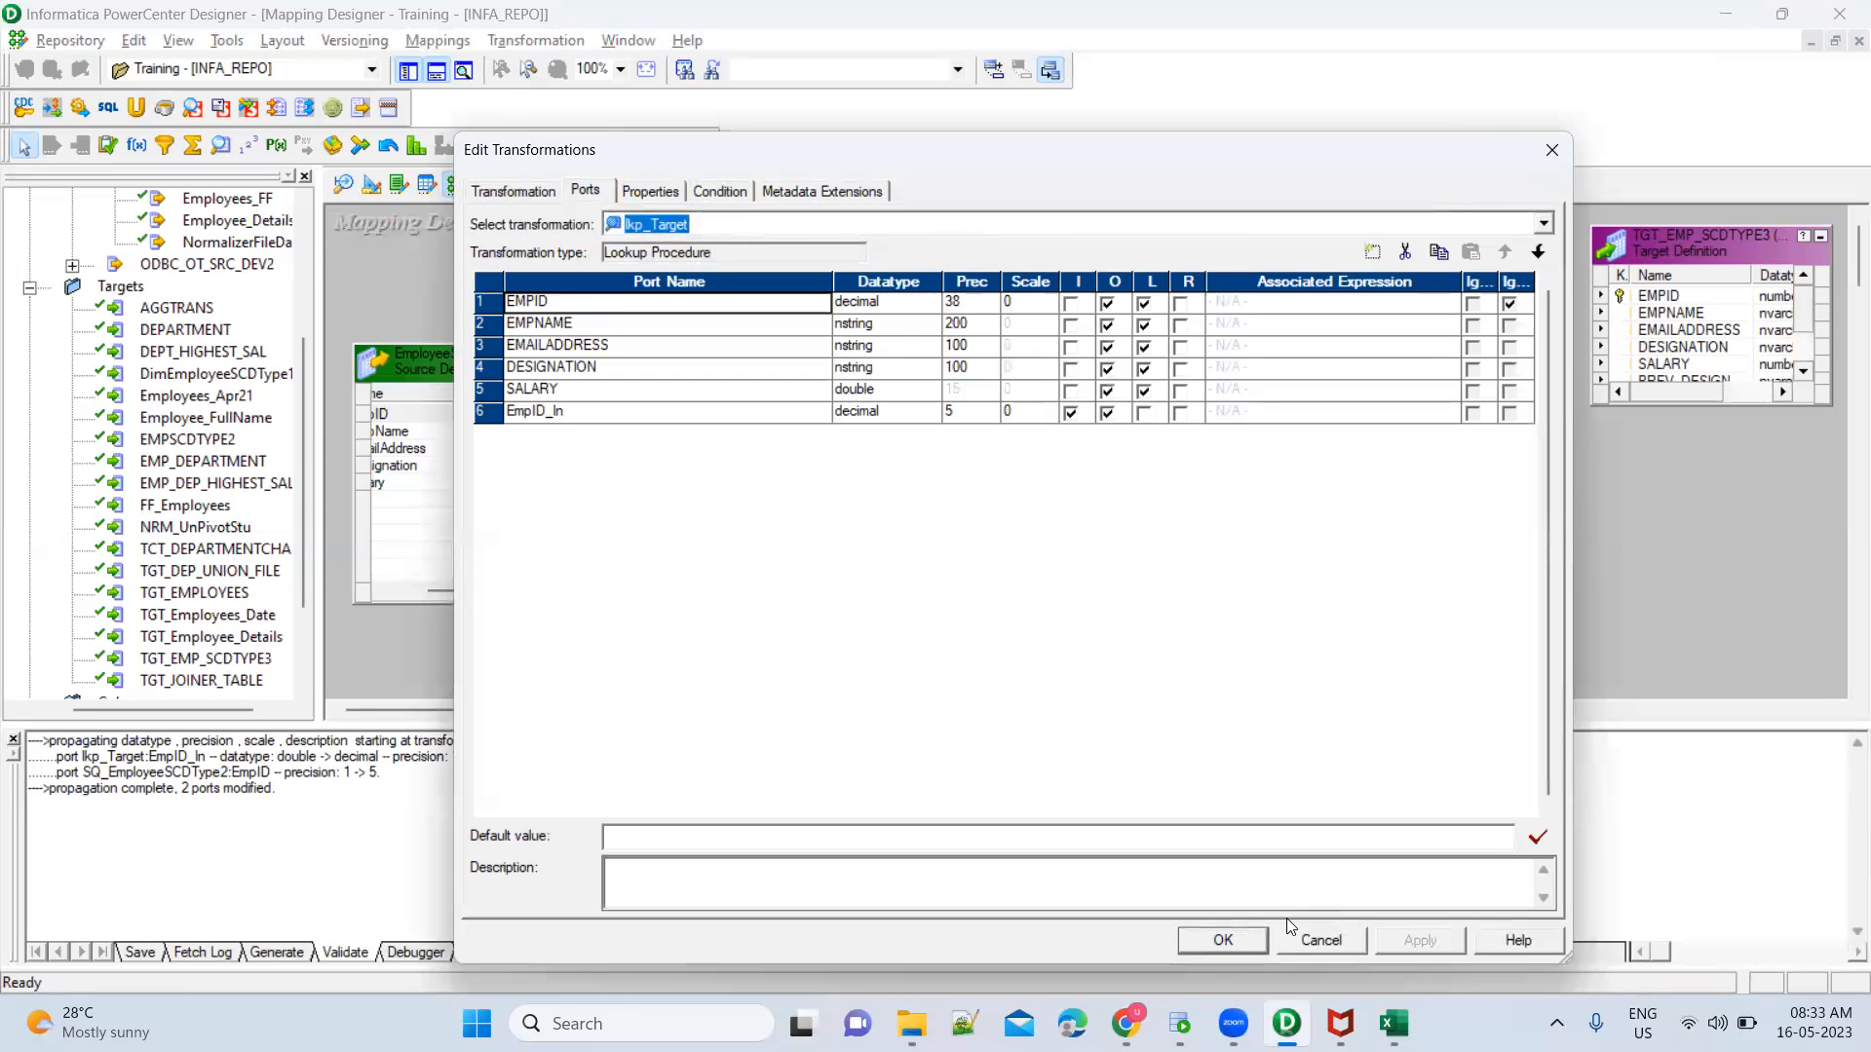
left_click(597, 413)
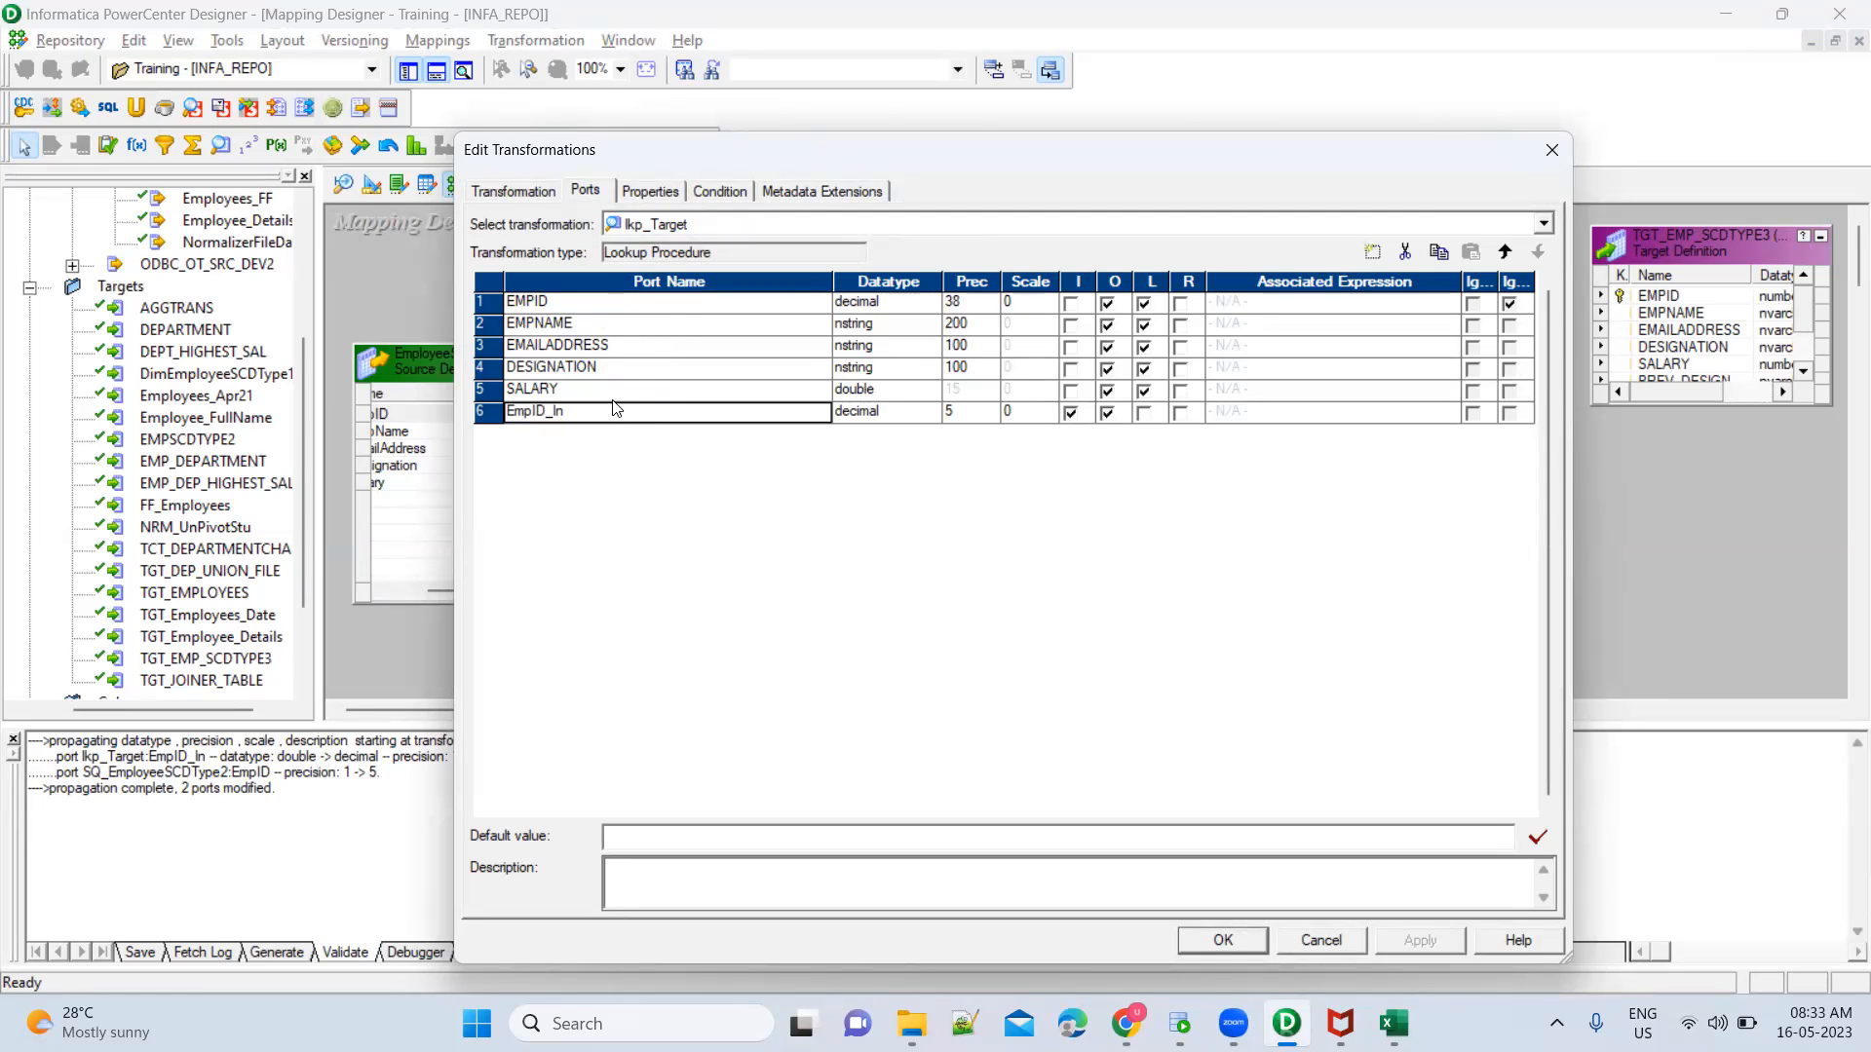
left_click(1221, 943)
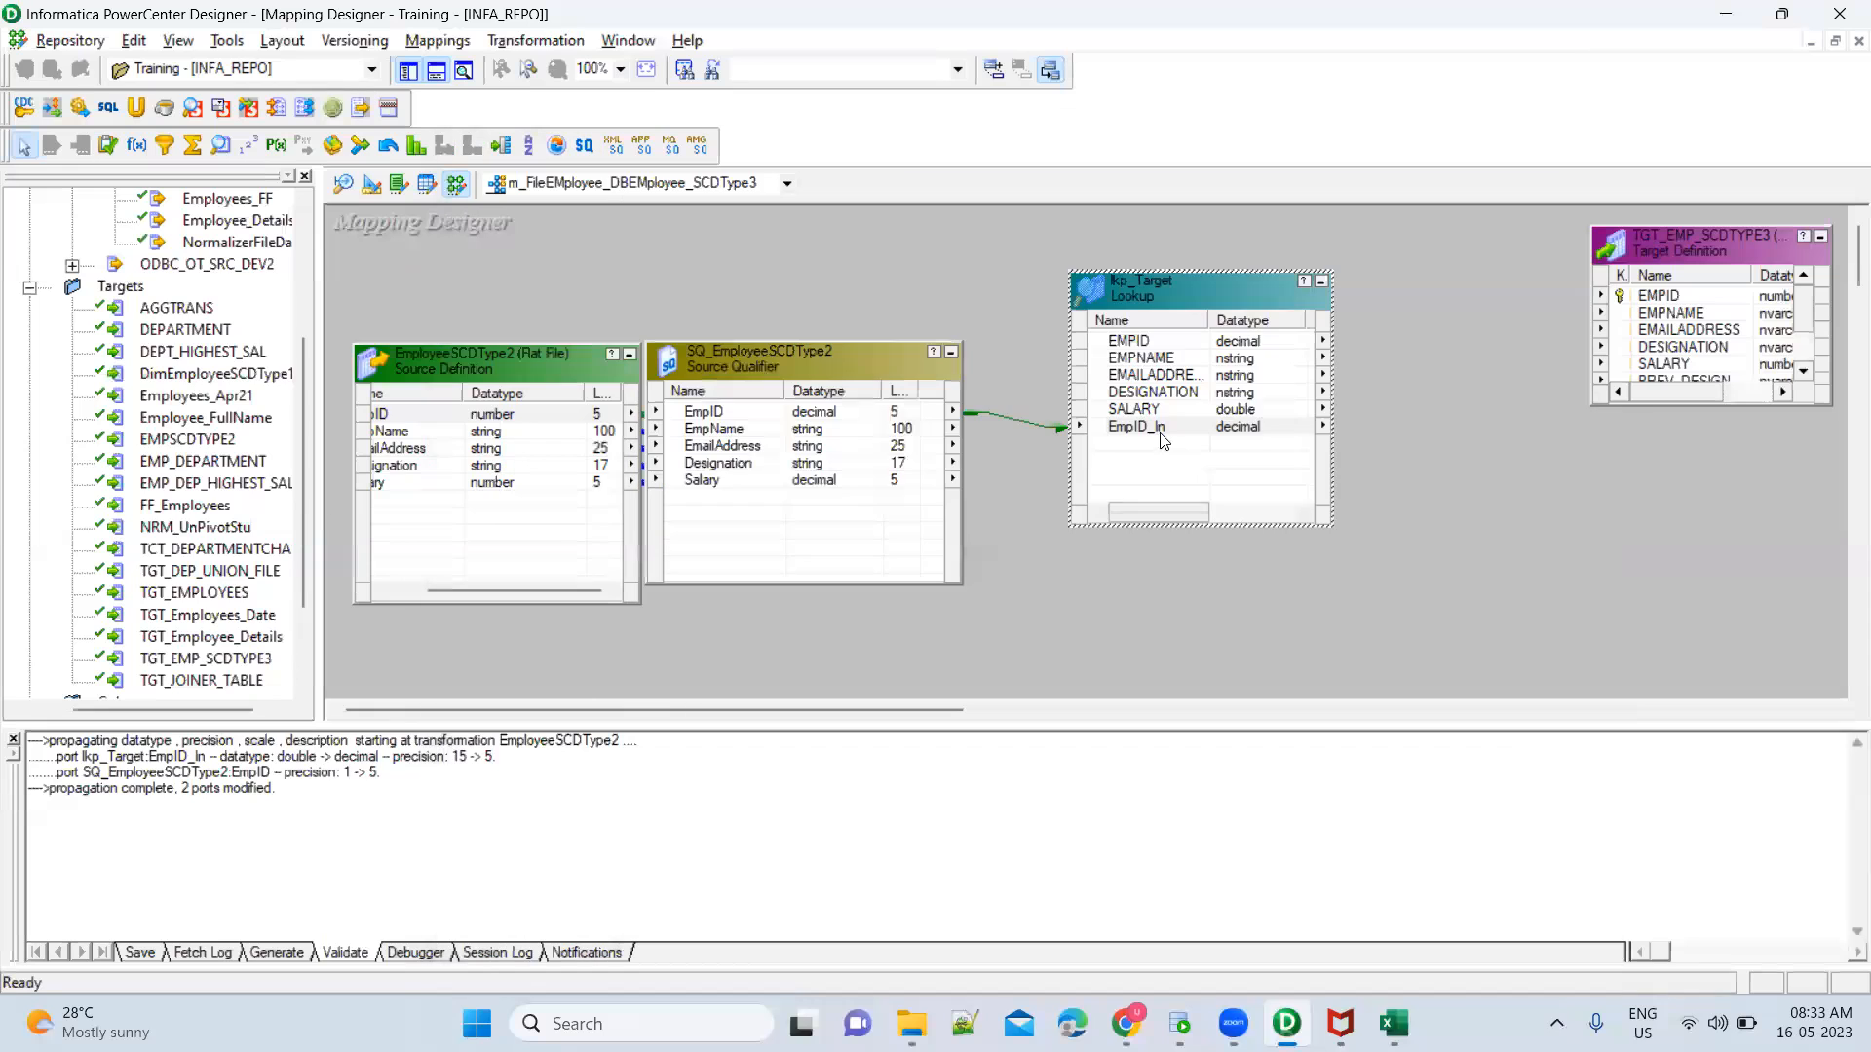
left_click(1162, 434)
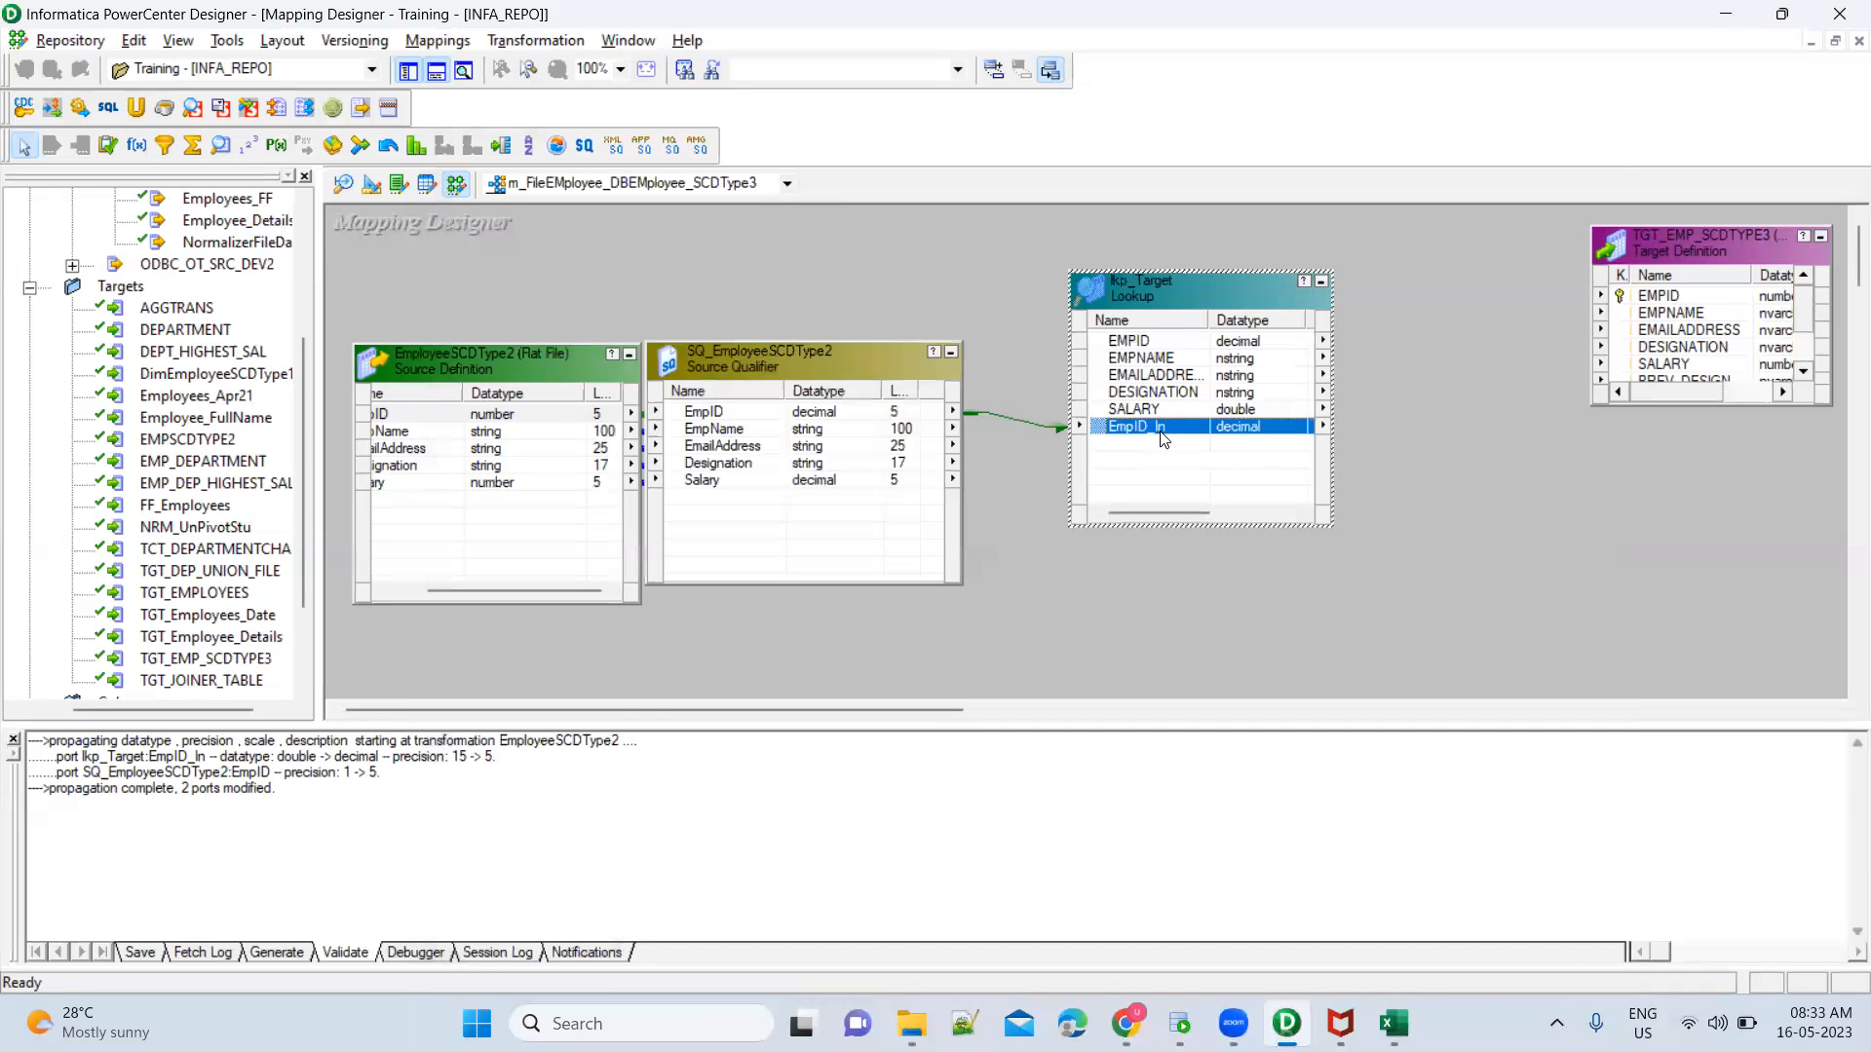
left_click(1393, 500)
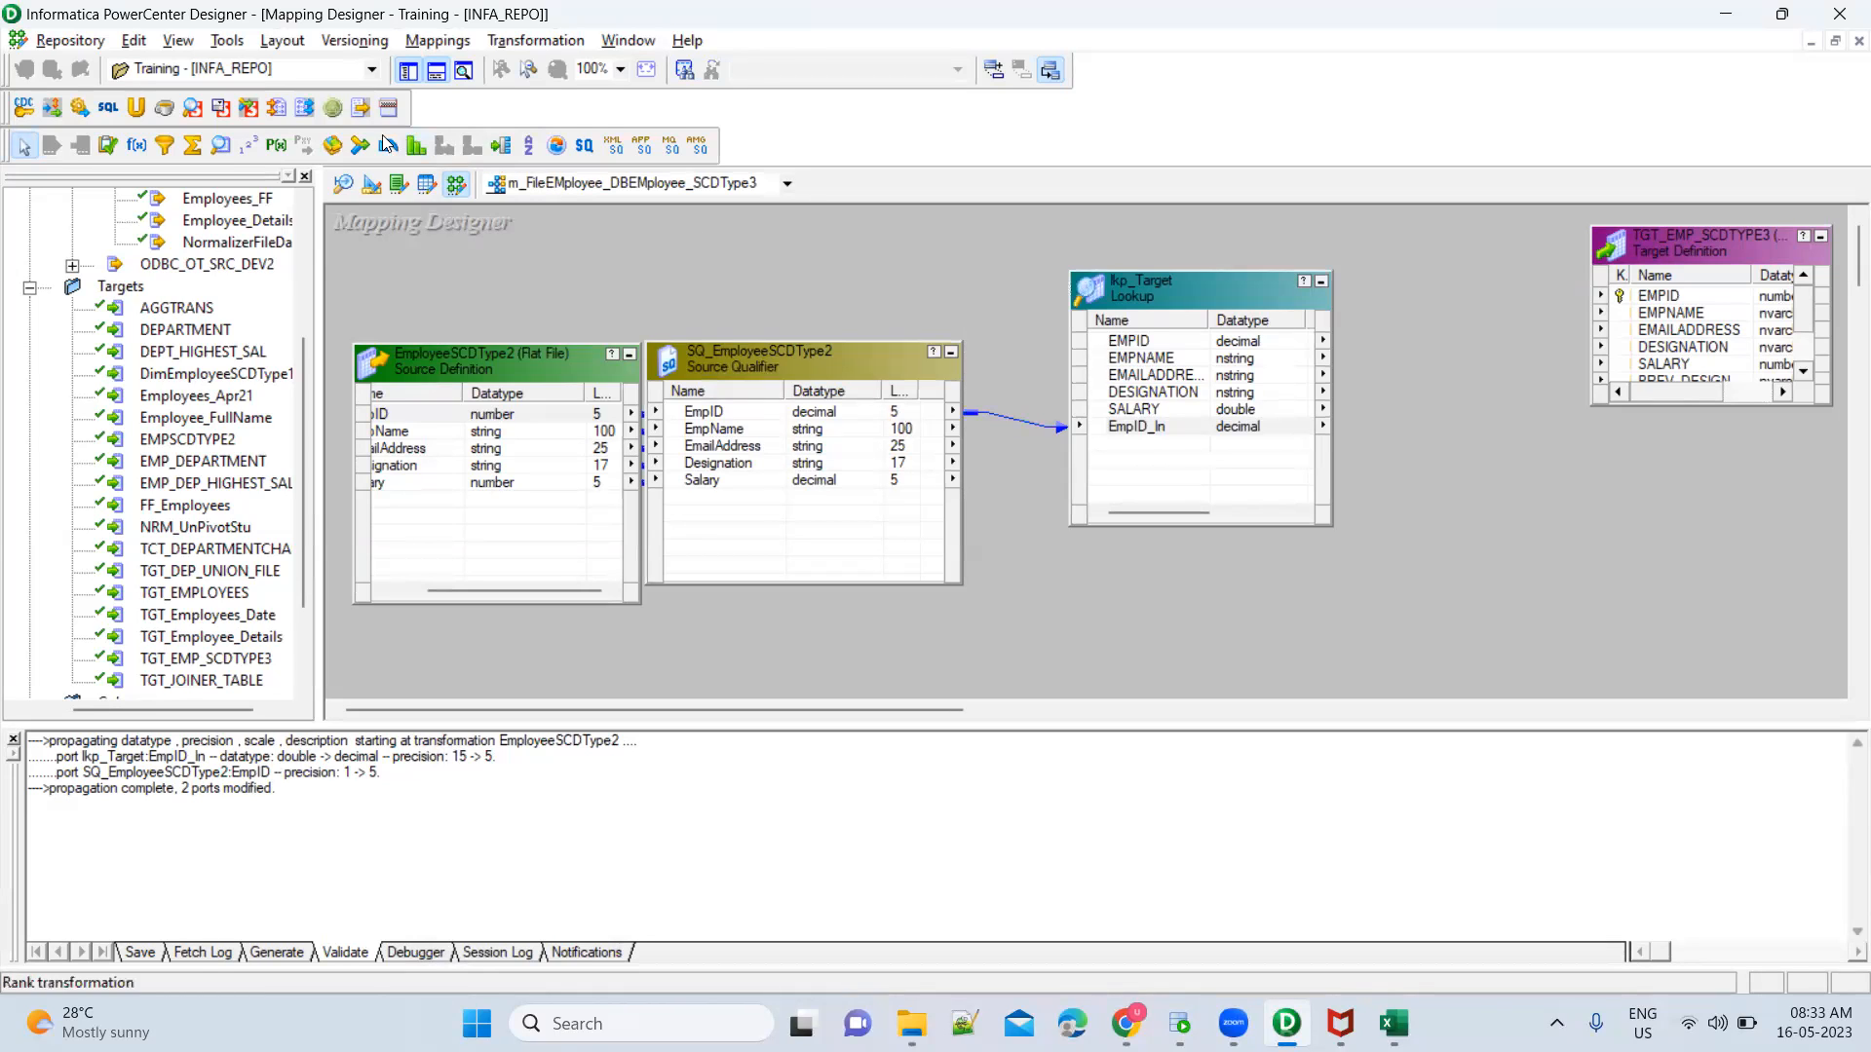
Add an Expression transformation beyond the lookup in the mapping and enlarge its box upward
left_click(137, 145)
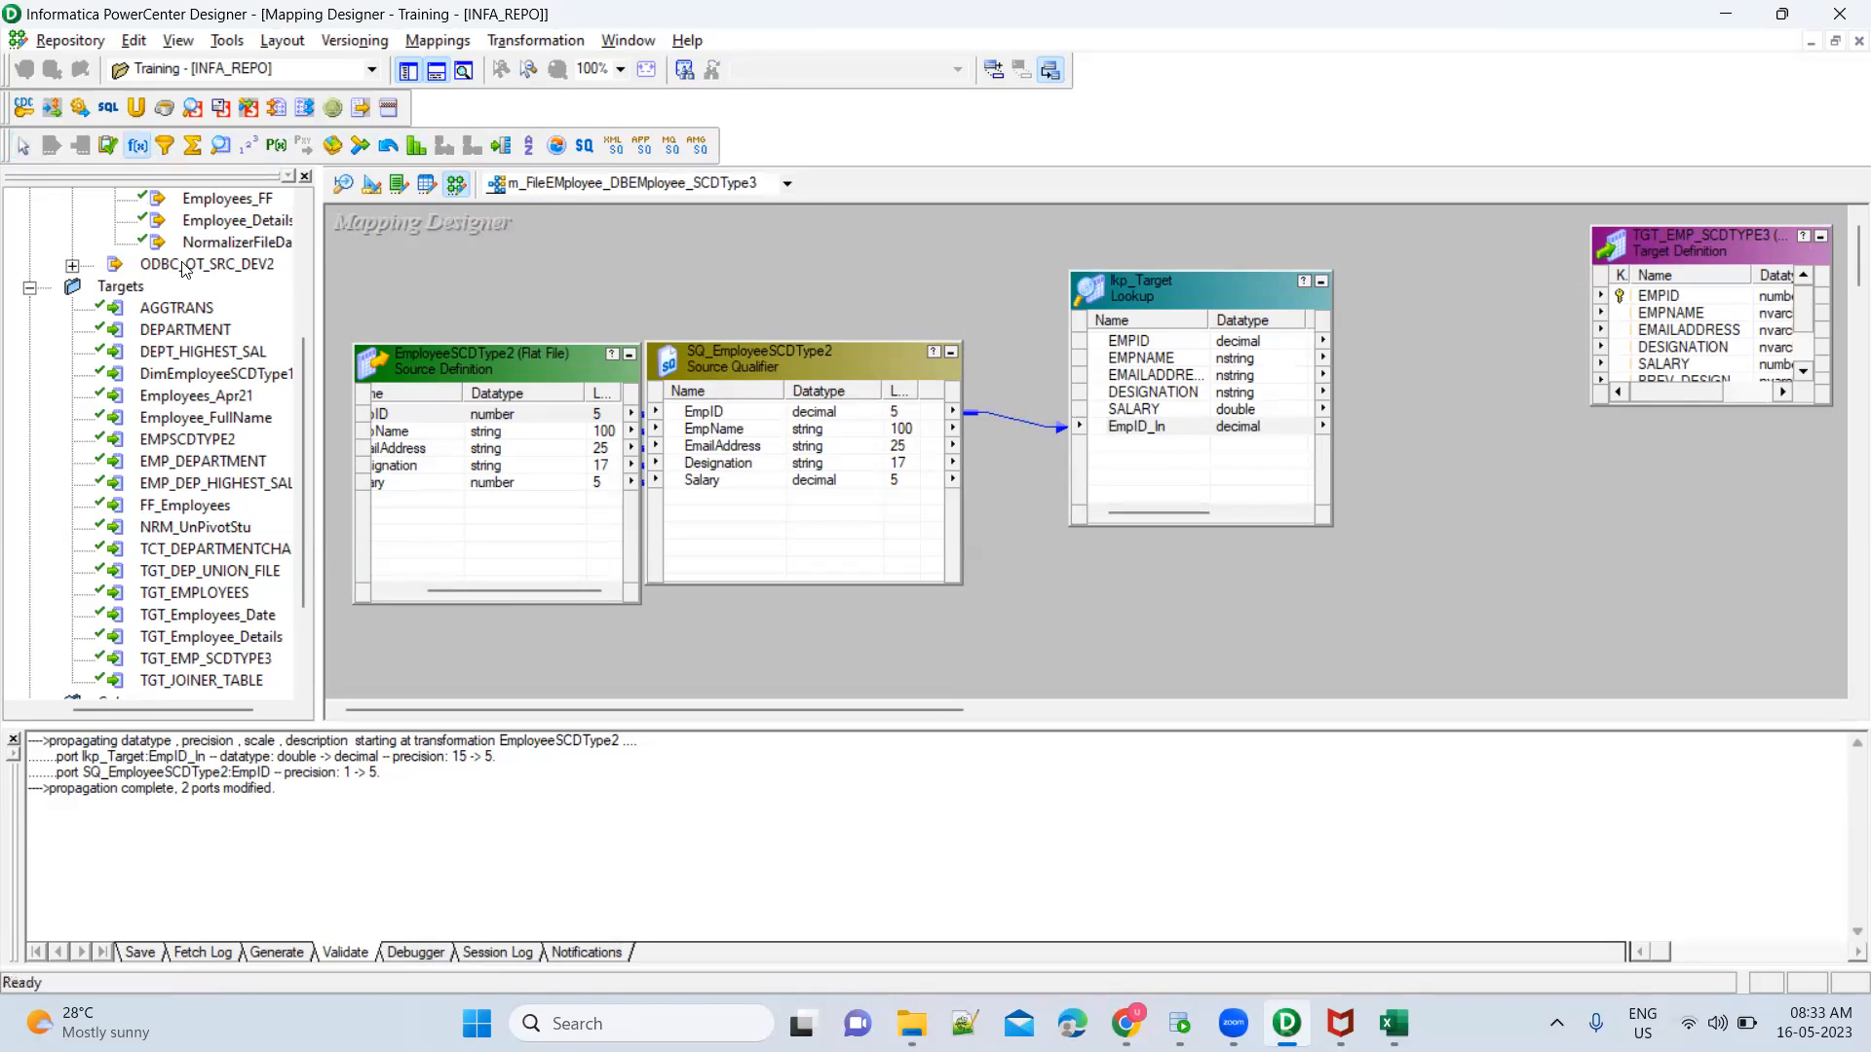
left_click(1449, 474)
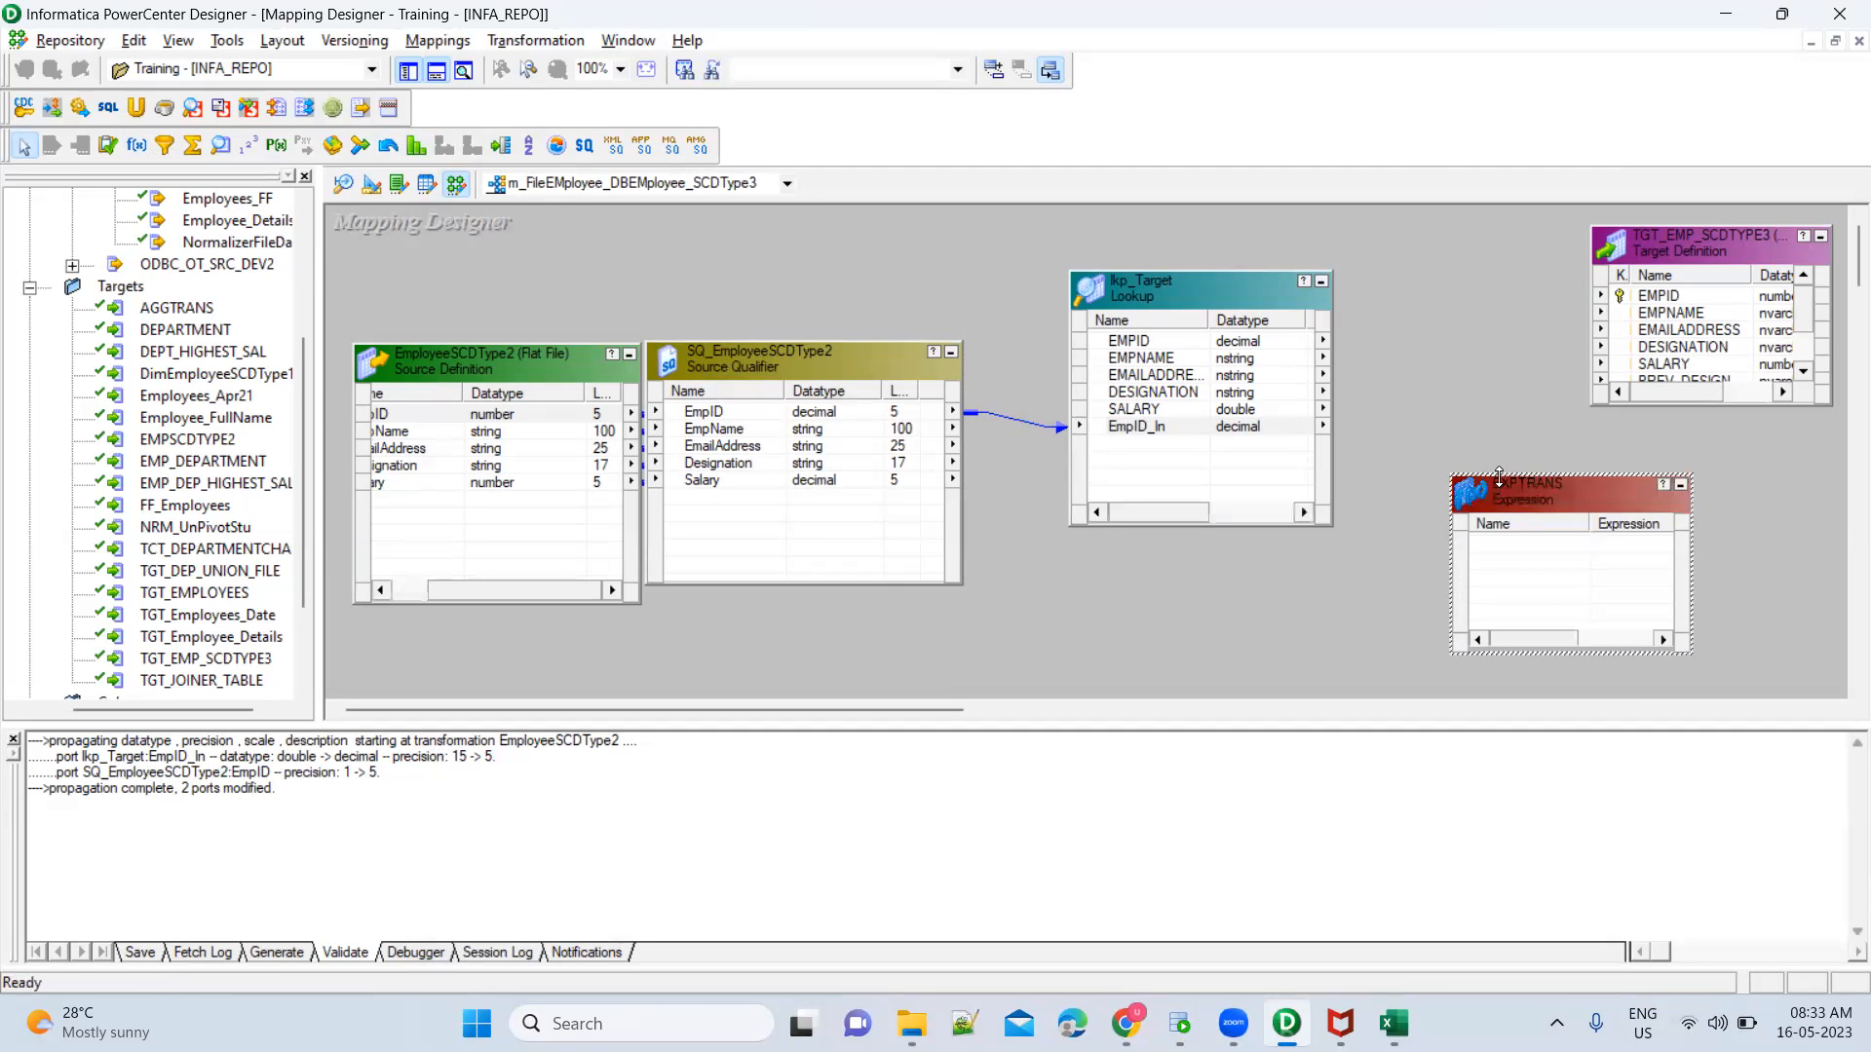
left_click_drag(1498, 475, 1498, 341)
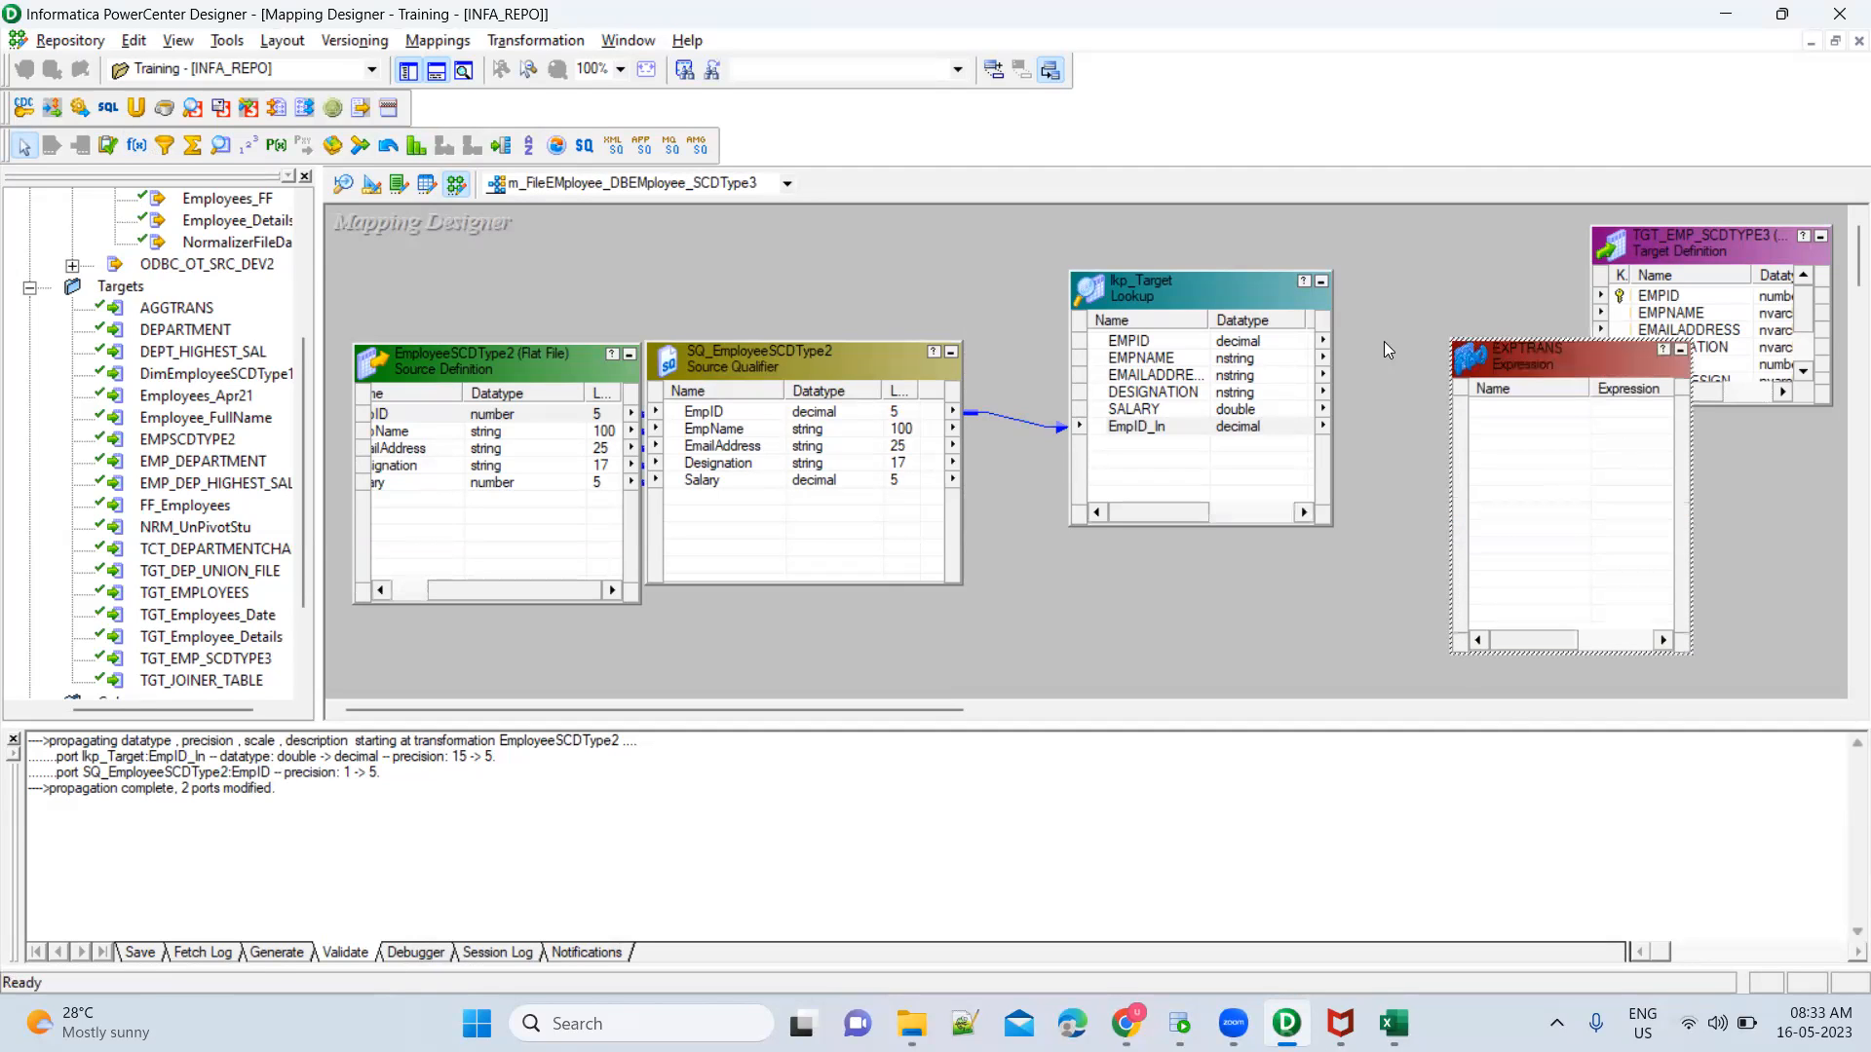
Link all five source qualifier ports and lkp_Target's EMPID, EMPNAME, EMAILADDRESS, DESIGNATION and SALARY ports into the Expression transformation
left_click(721, 414)
left_click(712, 482, "shift")
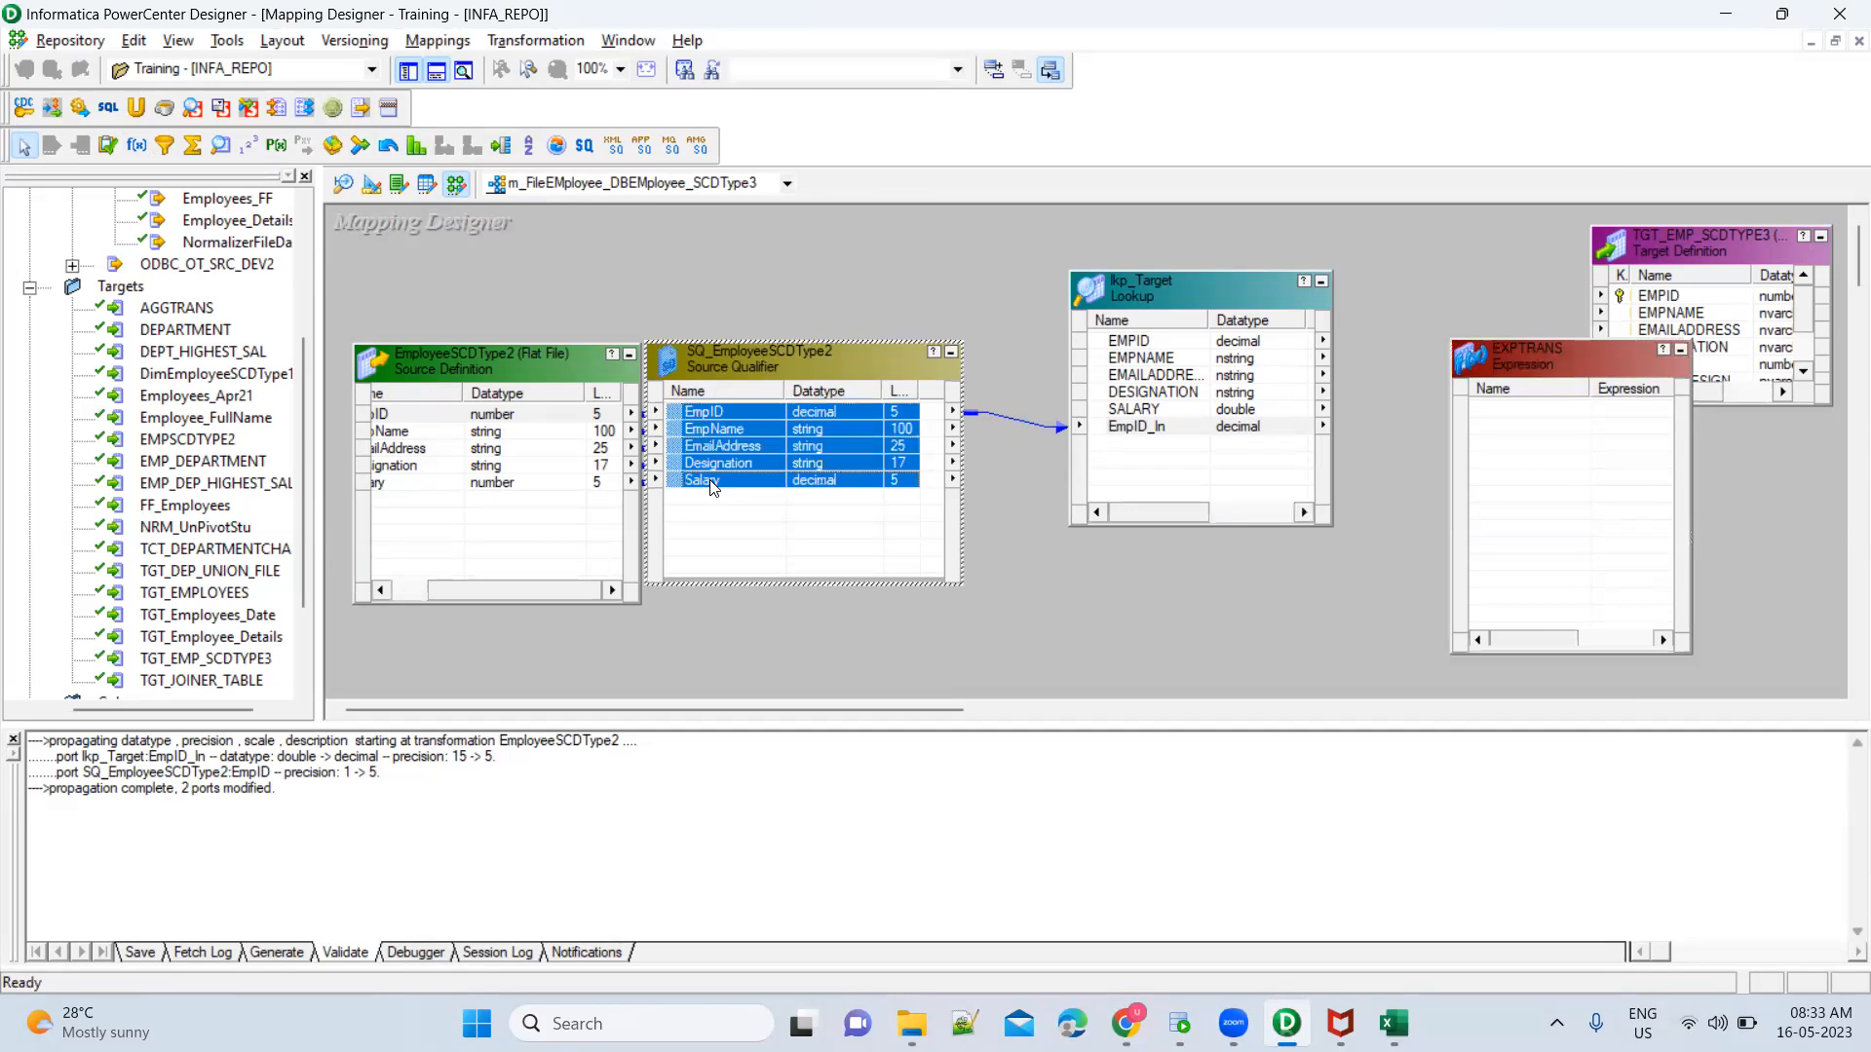
left_click_drag(679, 419, 1497, 411)
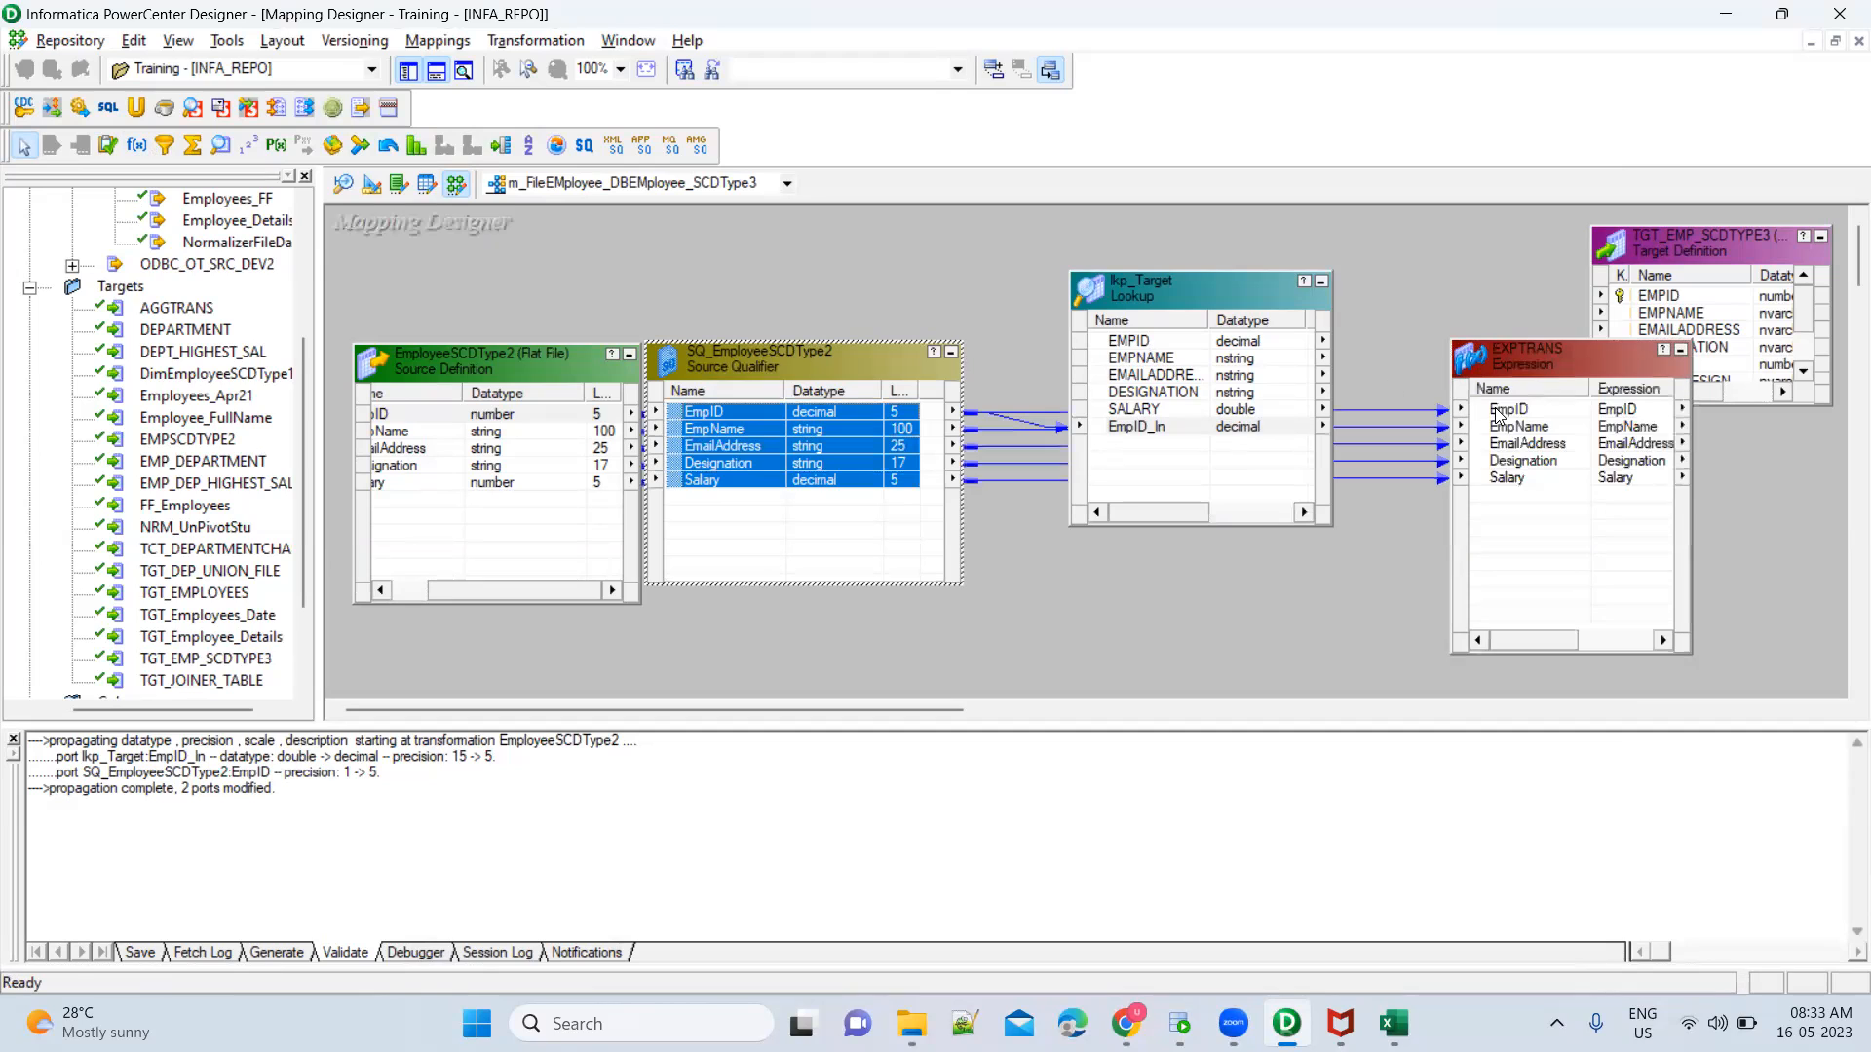
left_click(1172, 342)
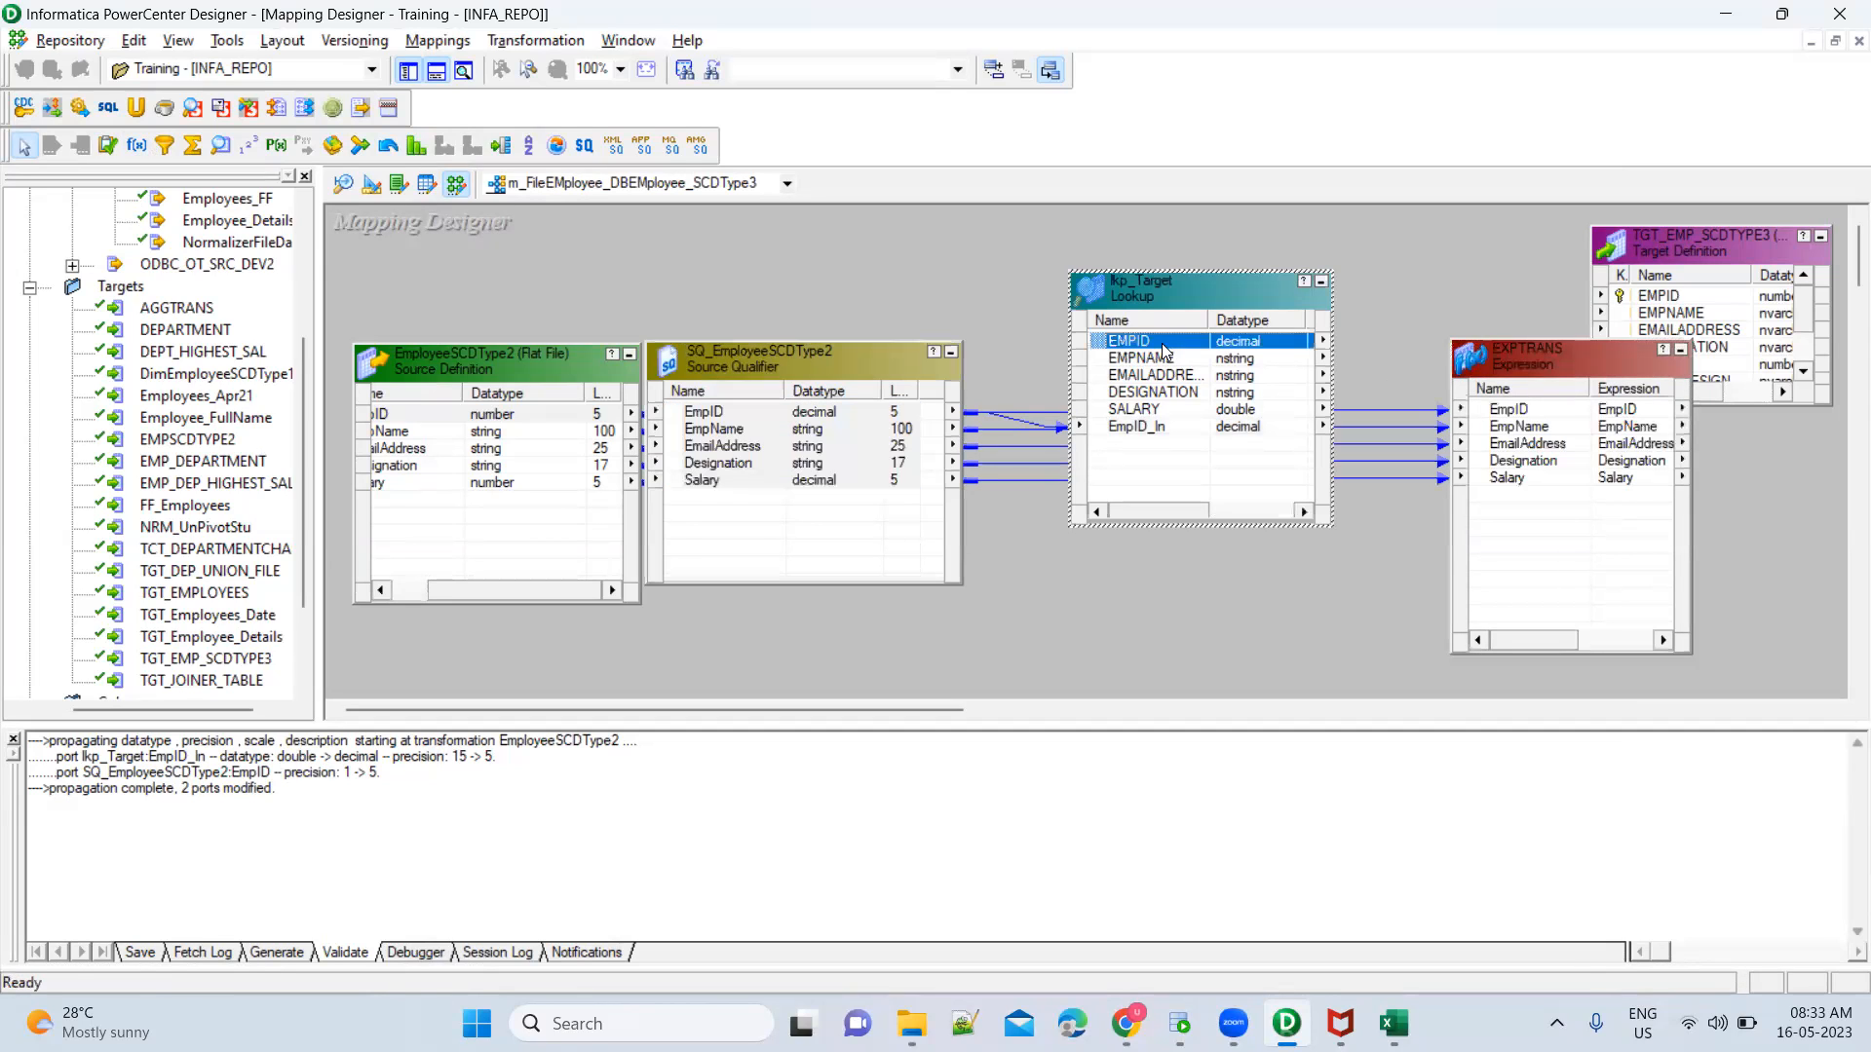
left_click(1158, 413, "shift")
left_click_drag(1158, 414, 1522, 502)
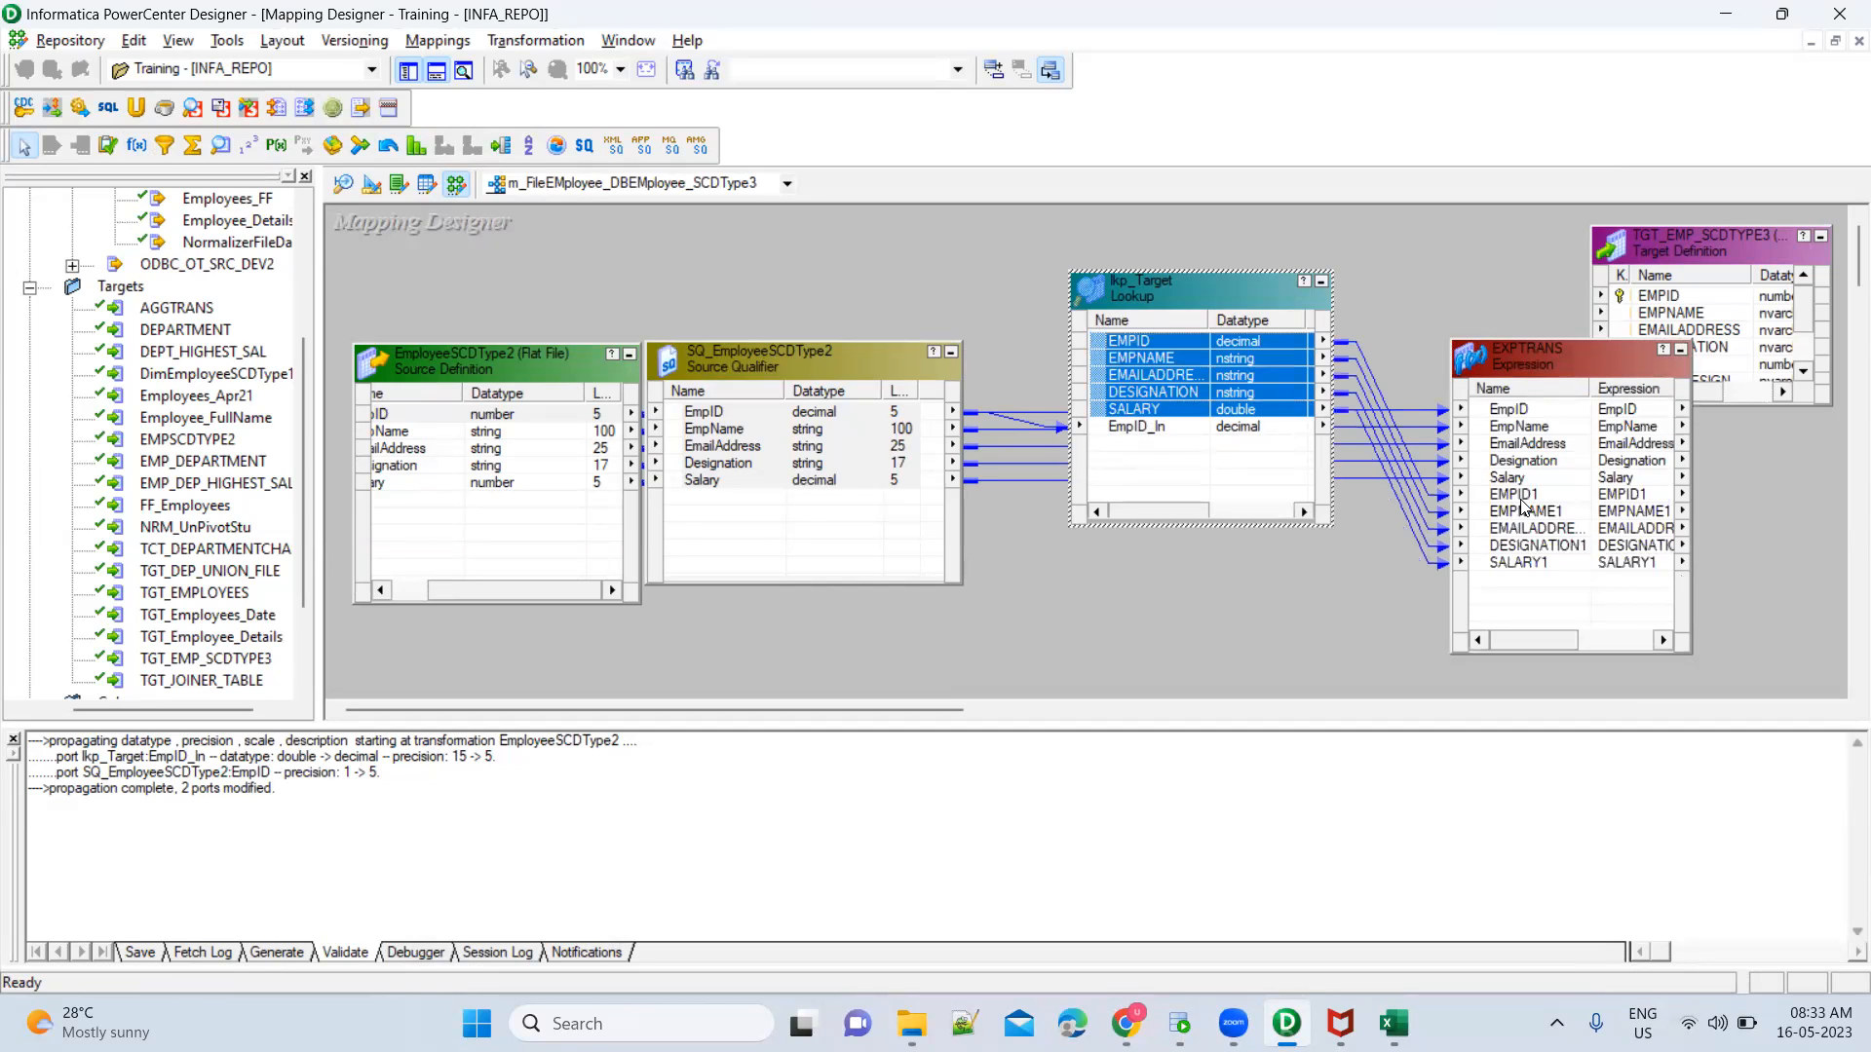
Rename the Expression transformation's ports EMPID1 and EMPNAME1 to tgt_EMPID and tgt_EMPNAME
double_click(1544, 371)
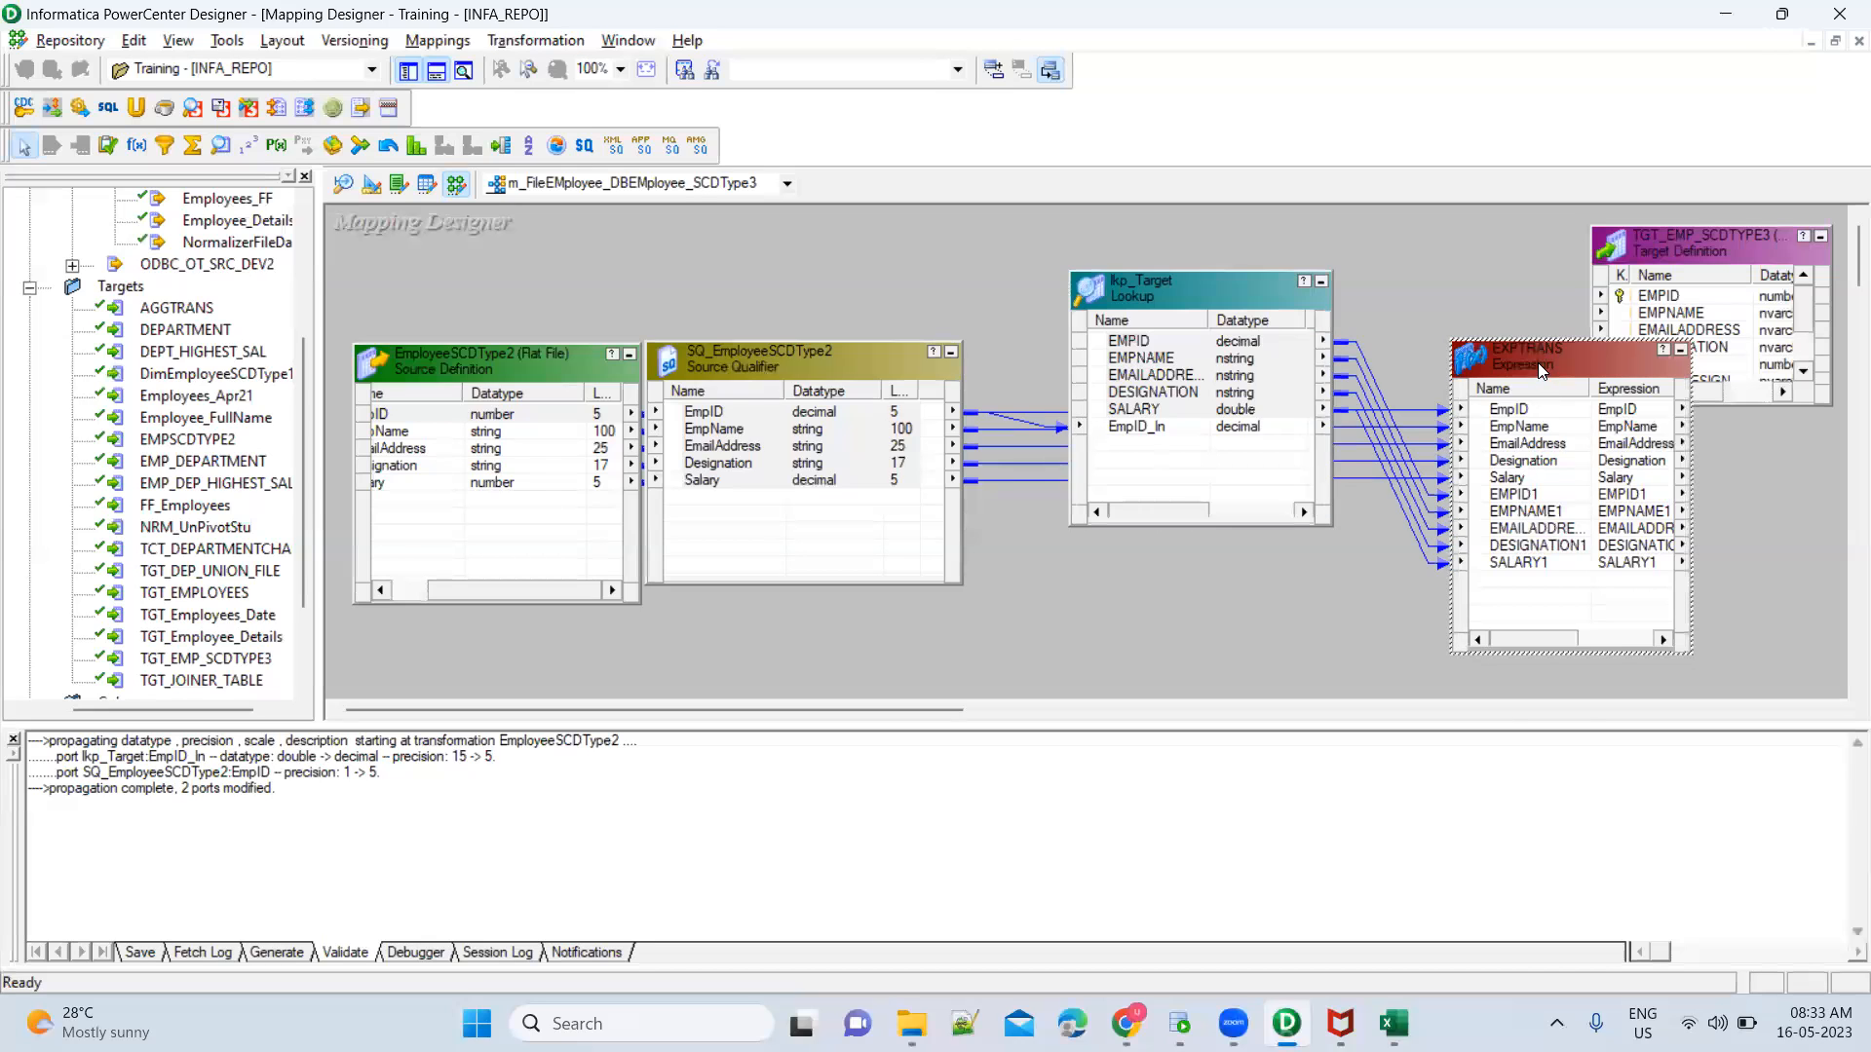
left_click(587, 190)
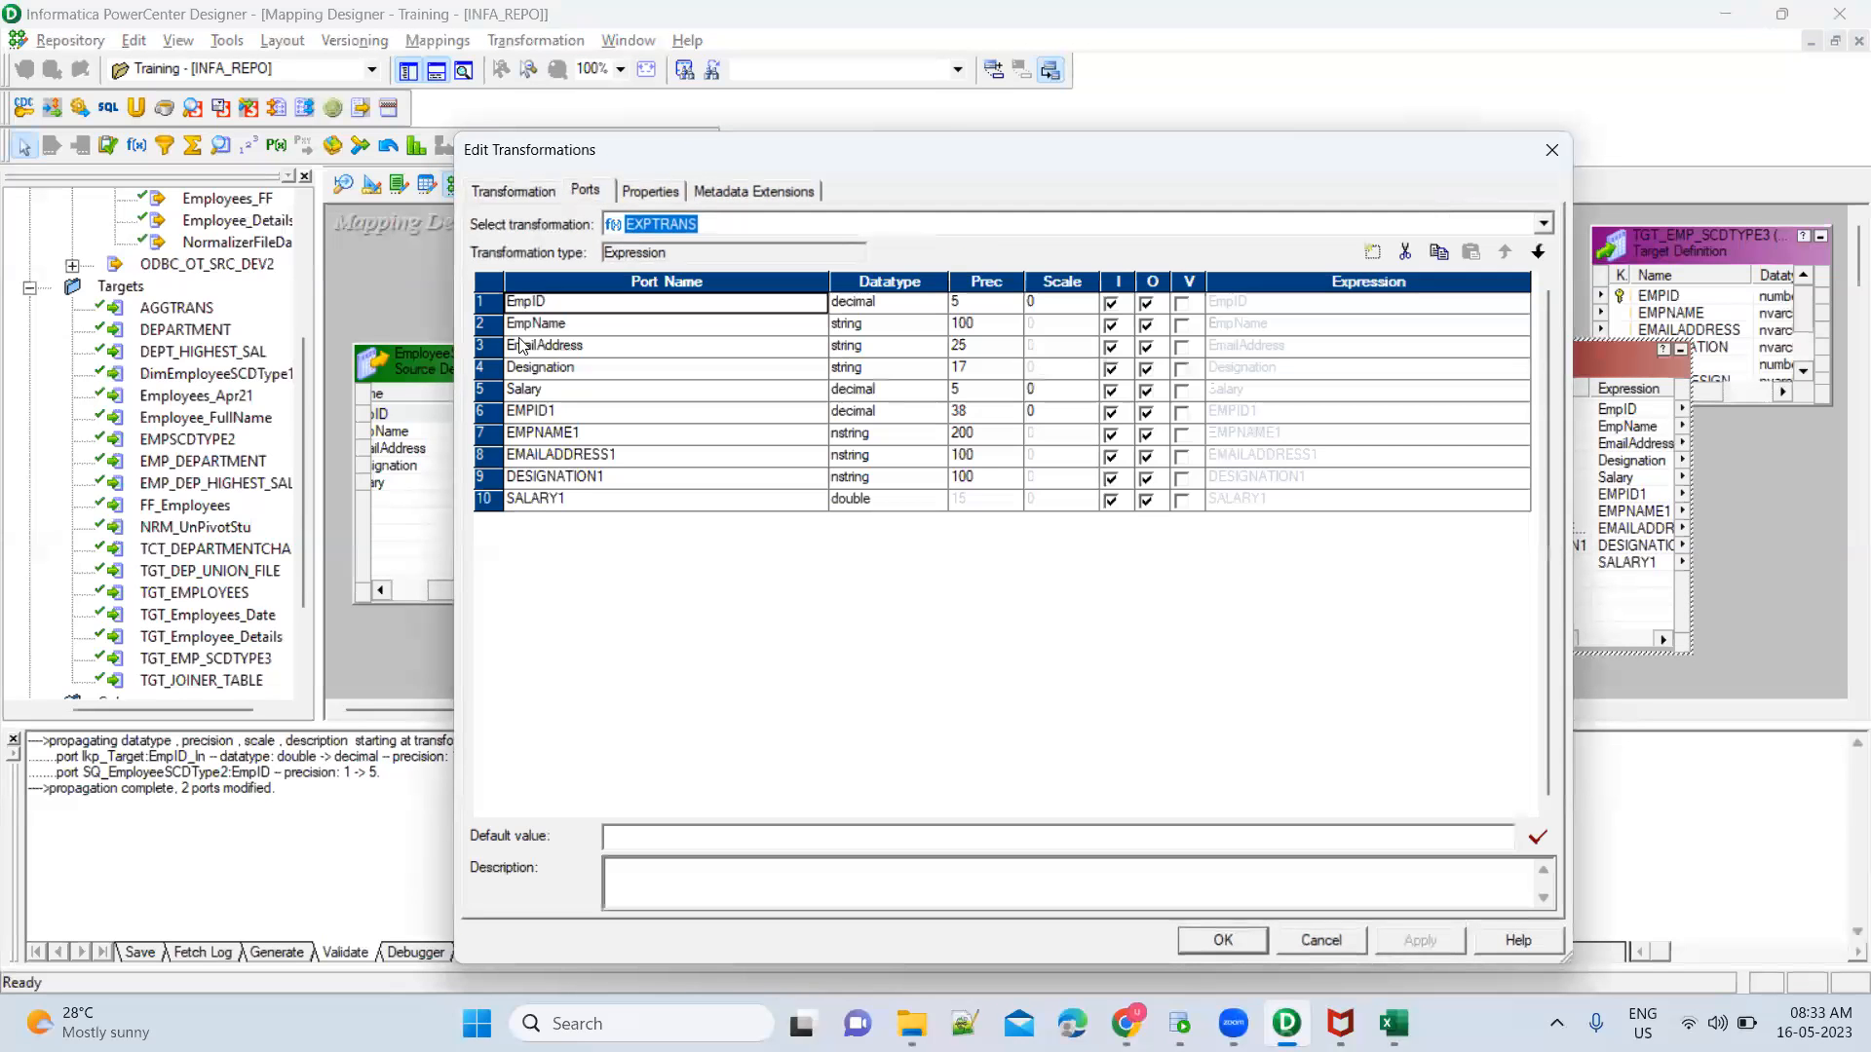
left_click(552, 411)
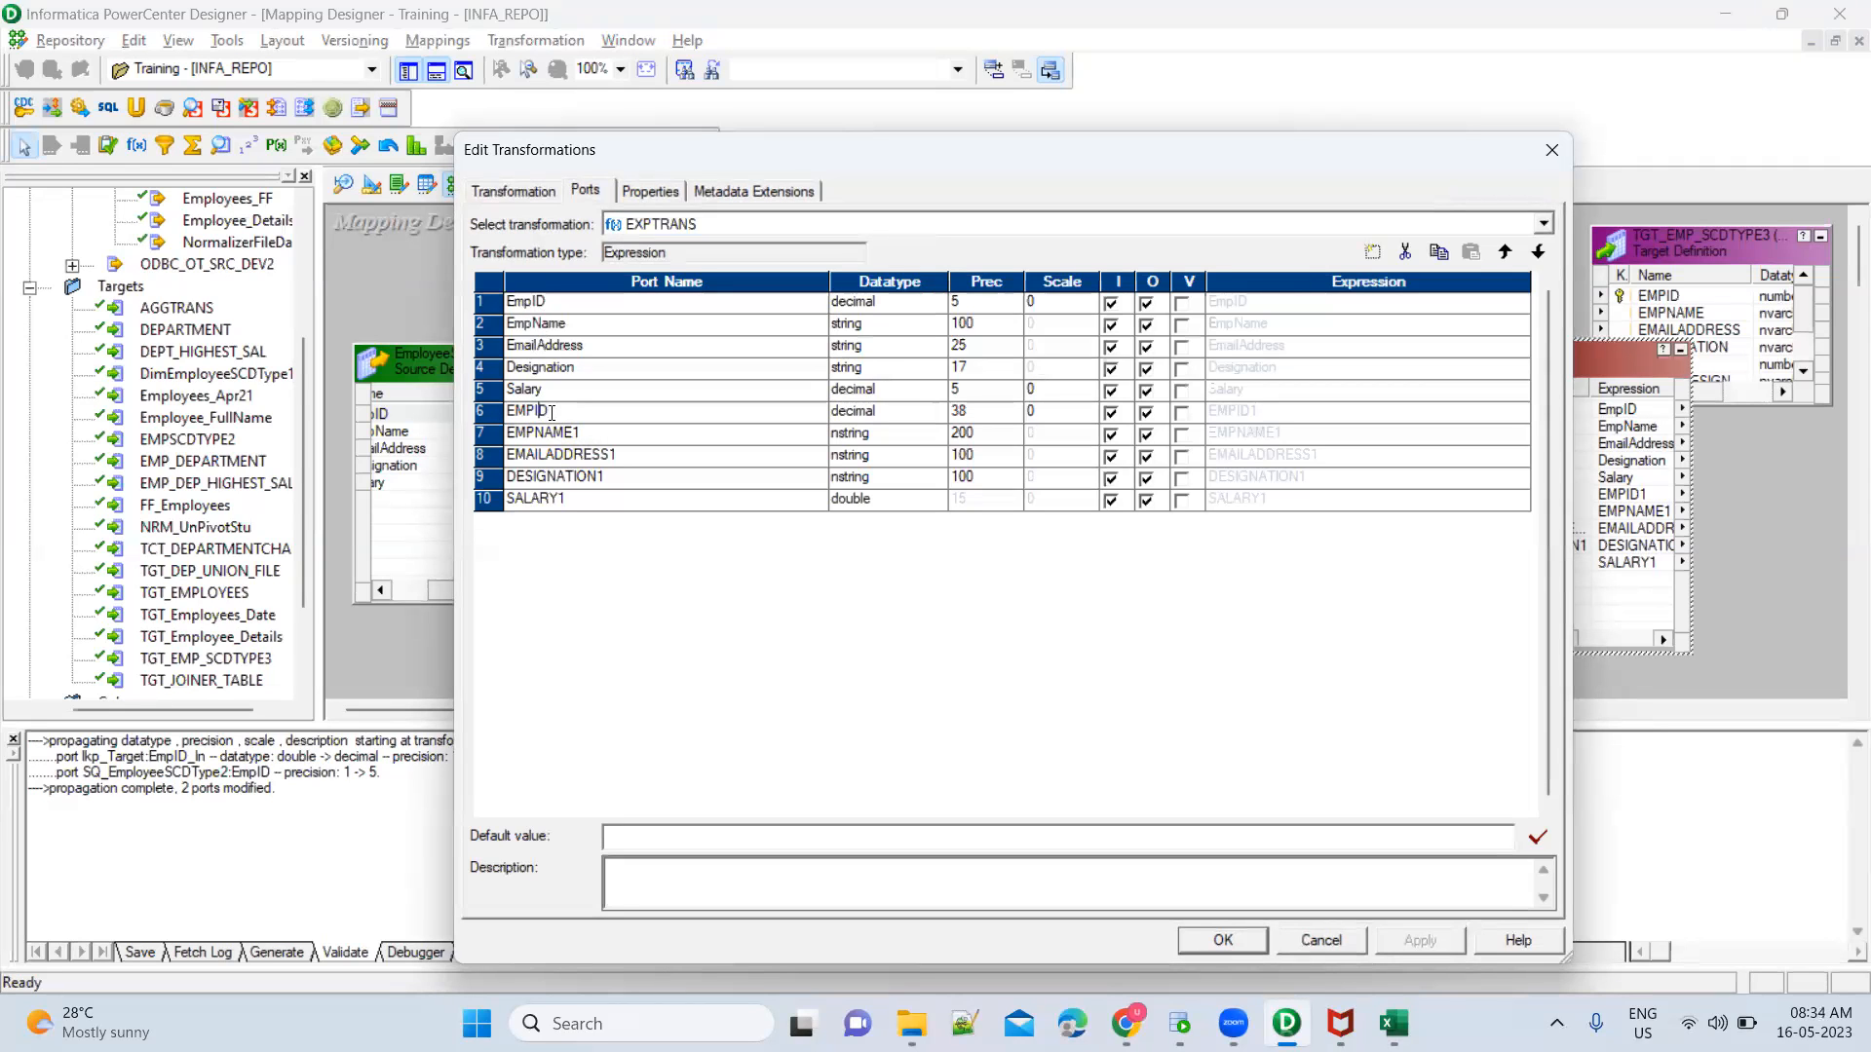
type("tgt_")
left_click(520, 432)
type("tgt_")
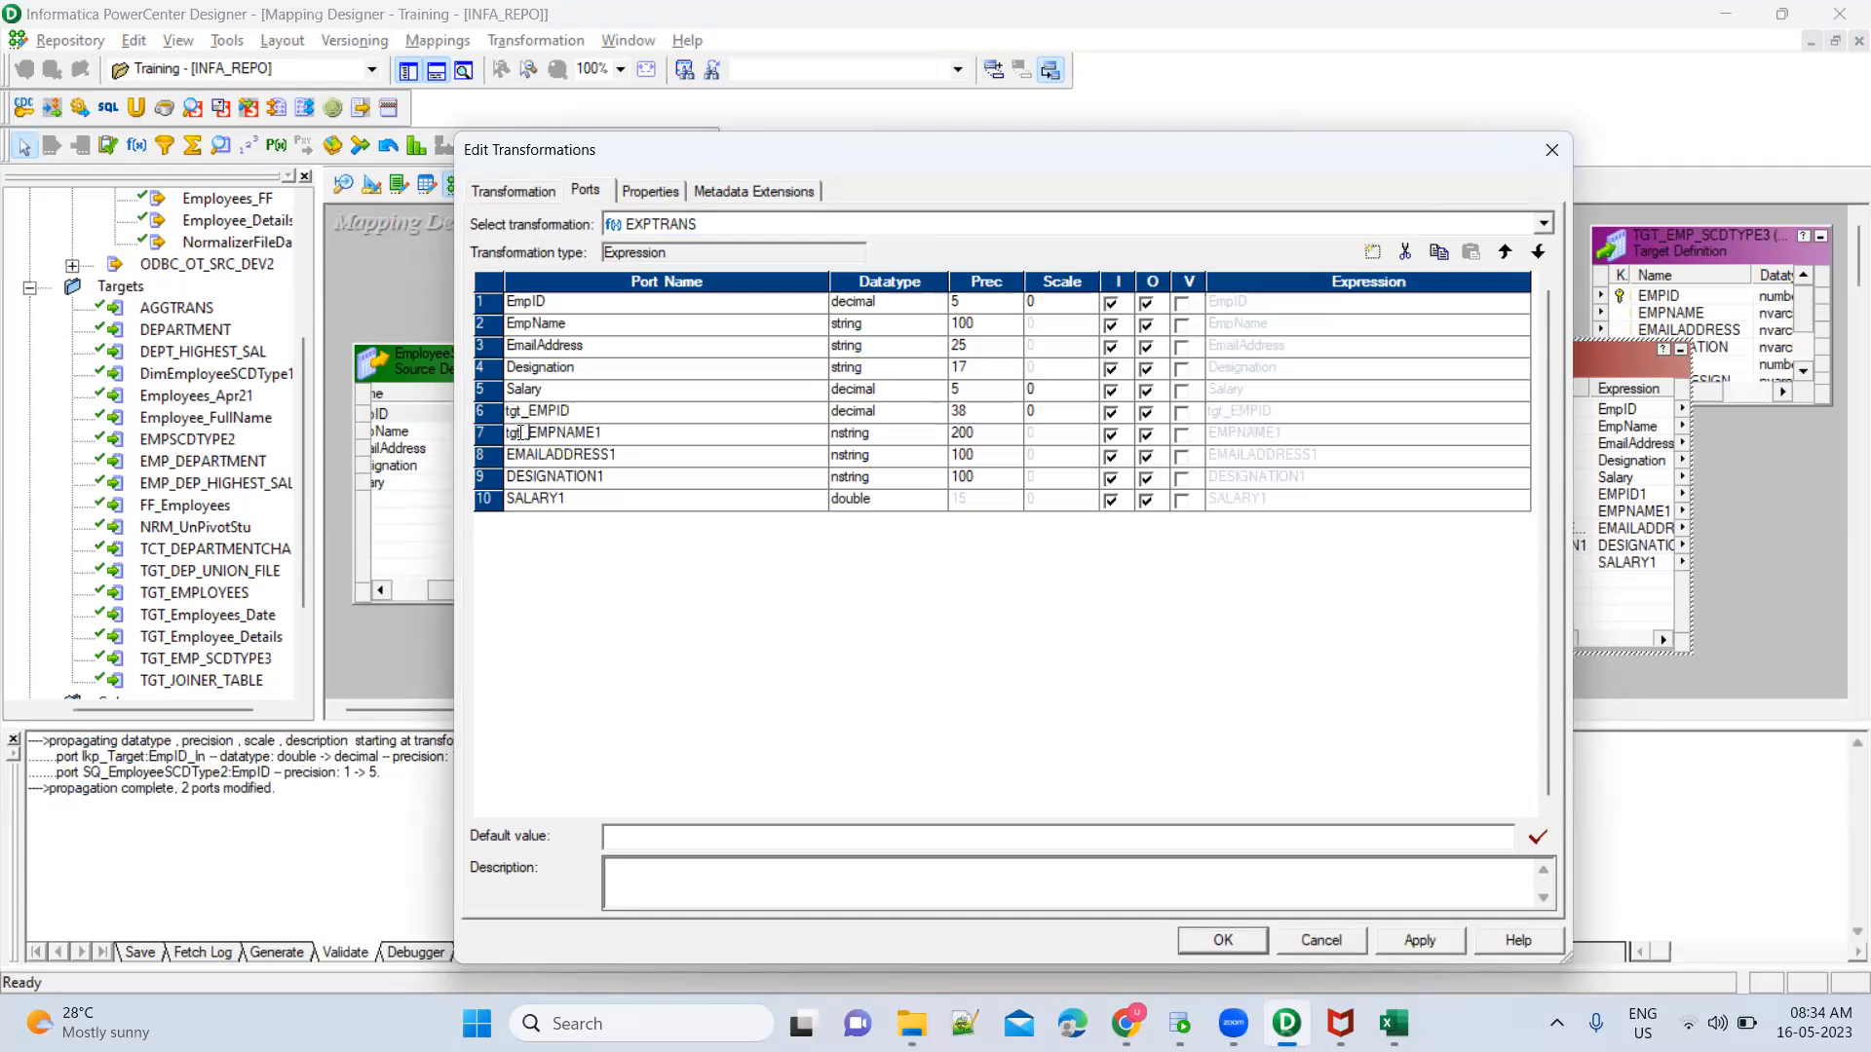
key("Down")
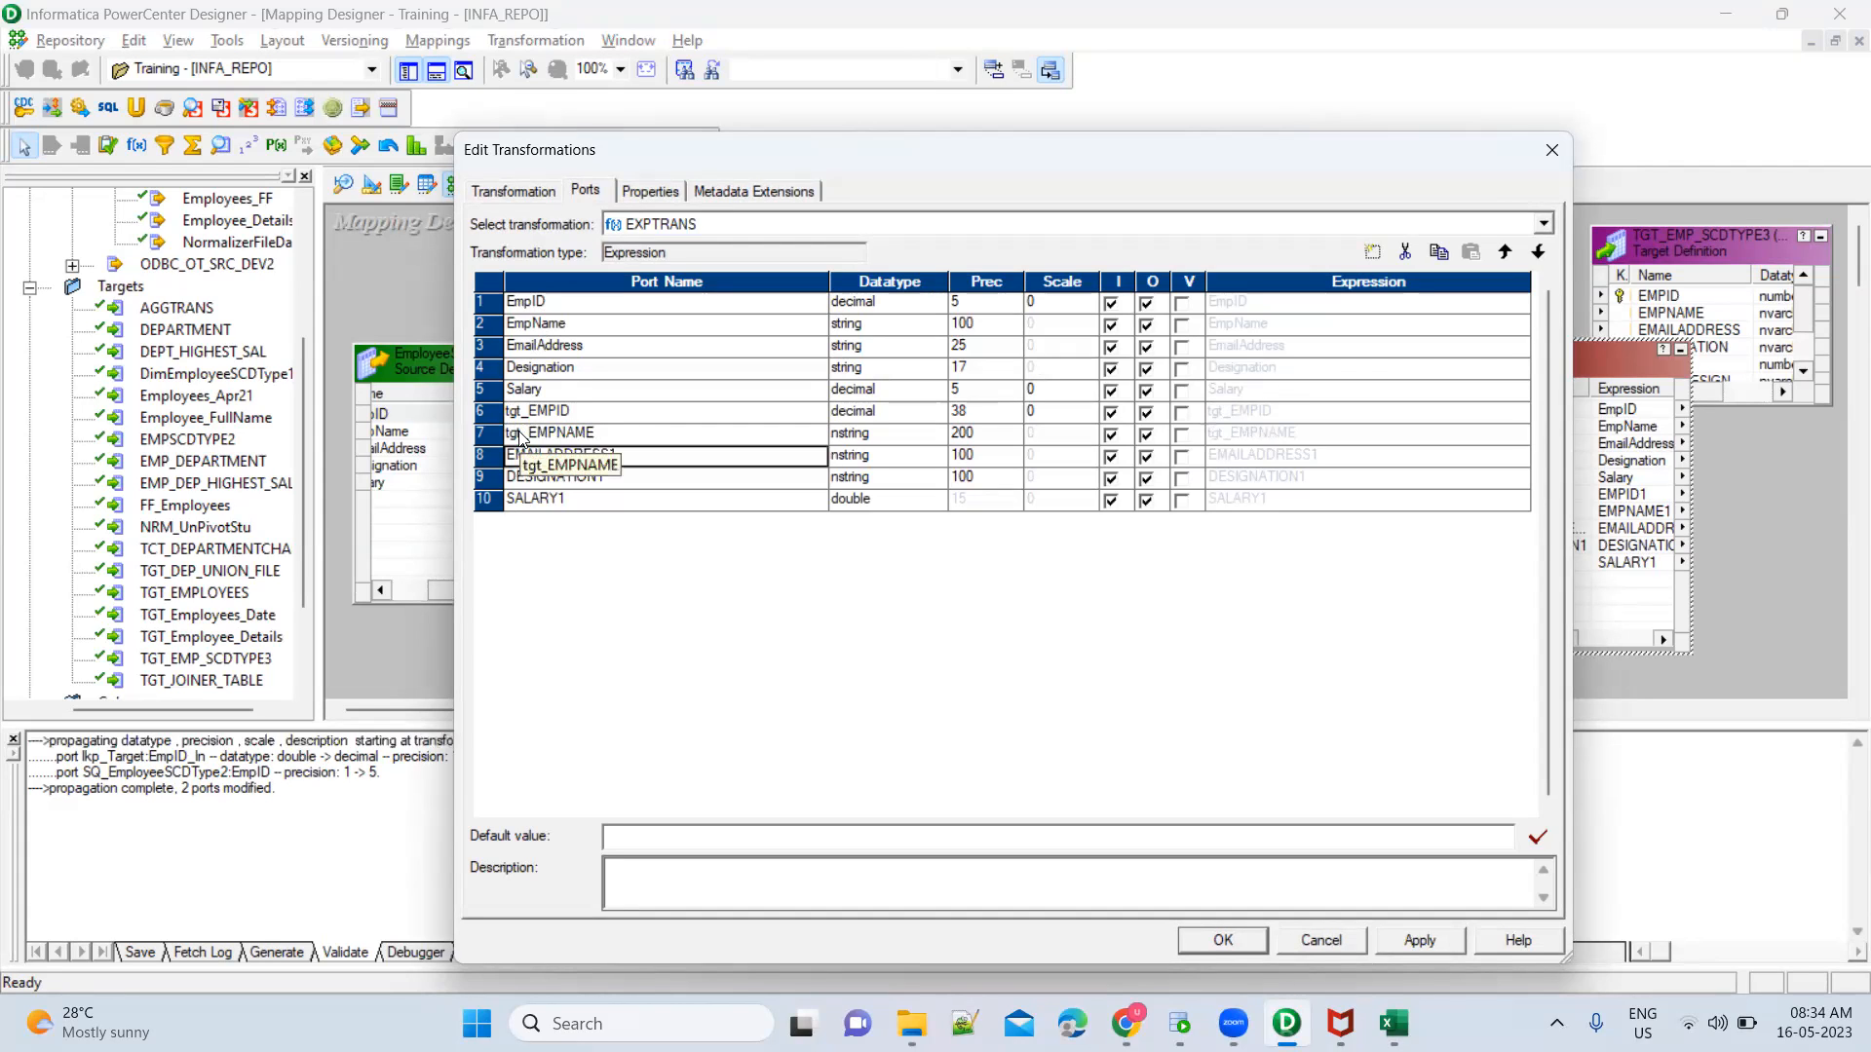
Rename the EMAILADDRESS1 port to tgt_EMAILADDRESS
key("BackSpace")
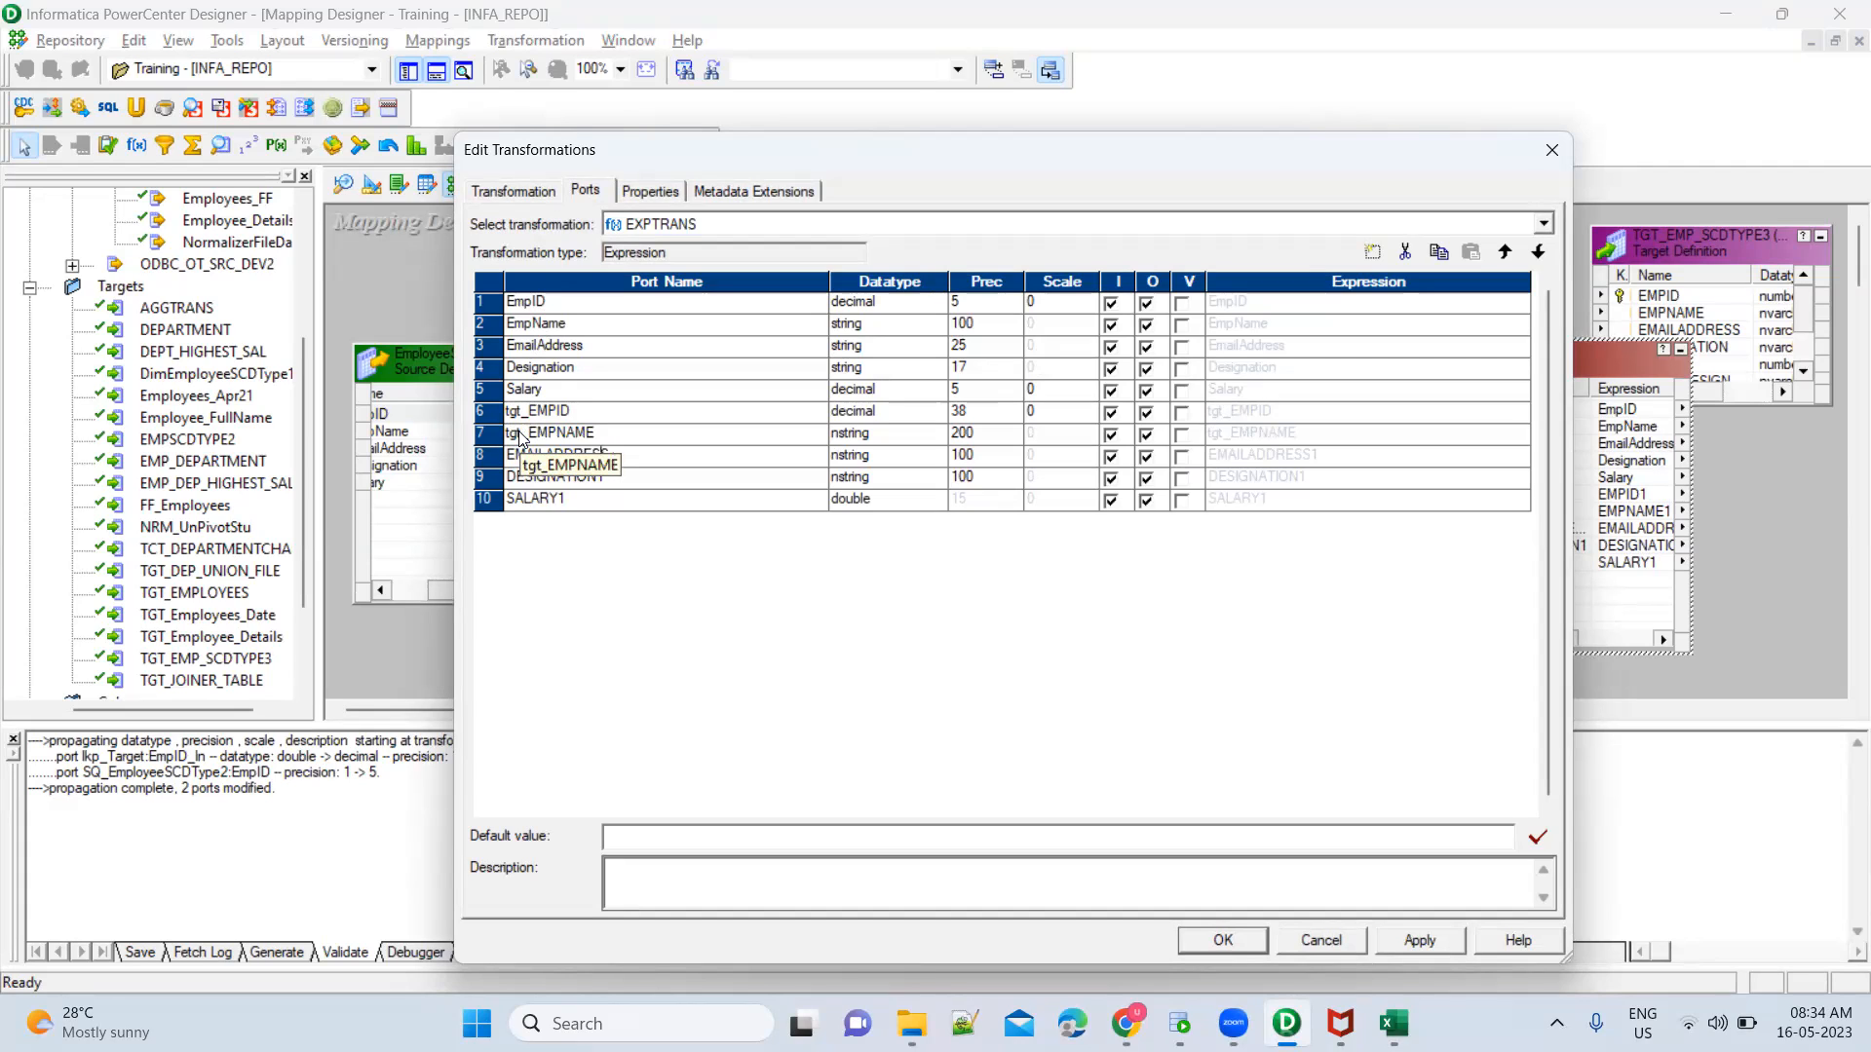
key("Down")
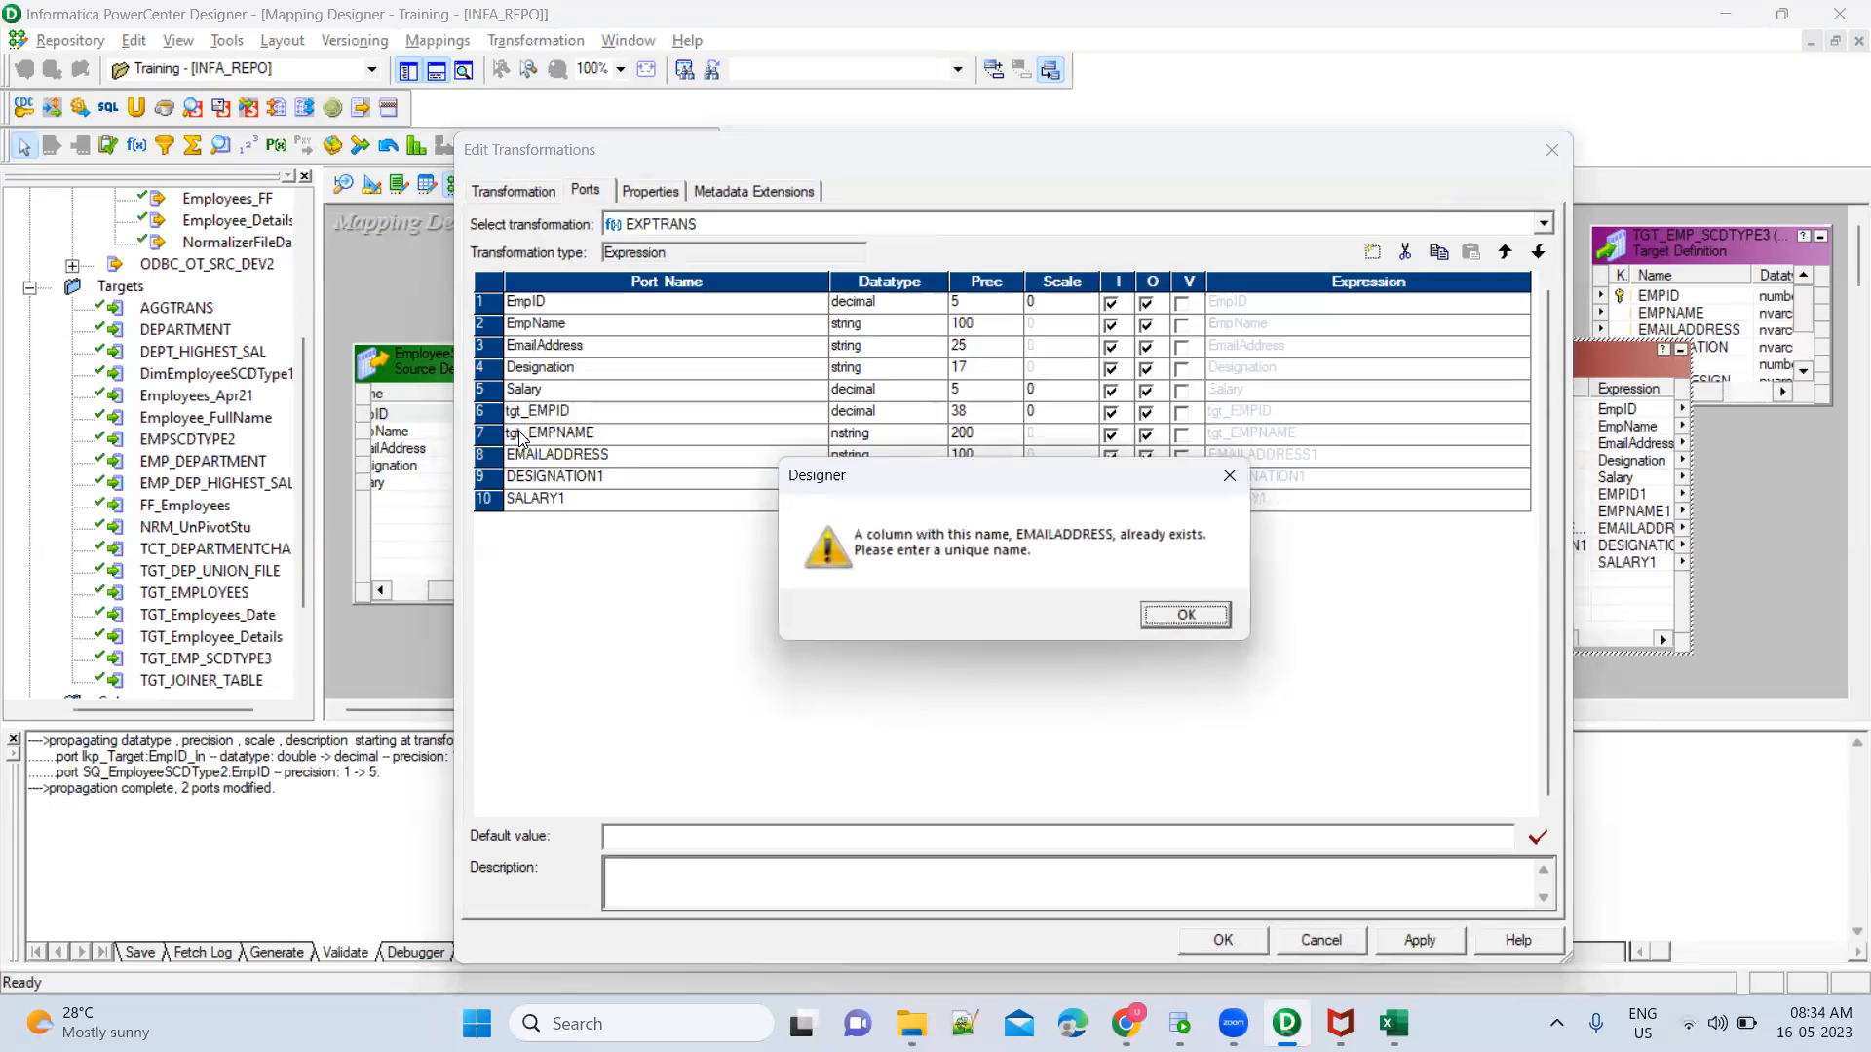
key("Return")
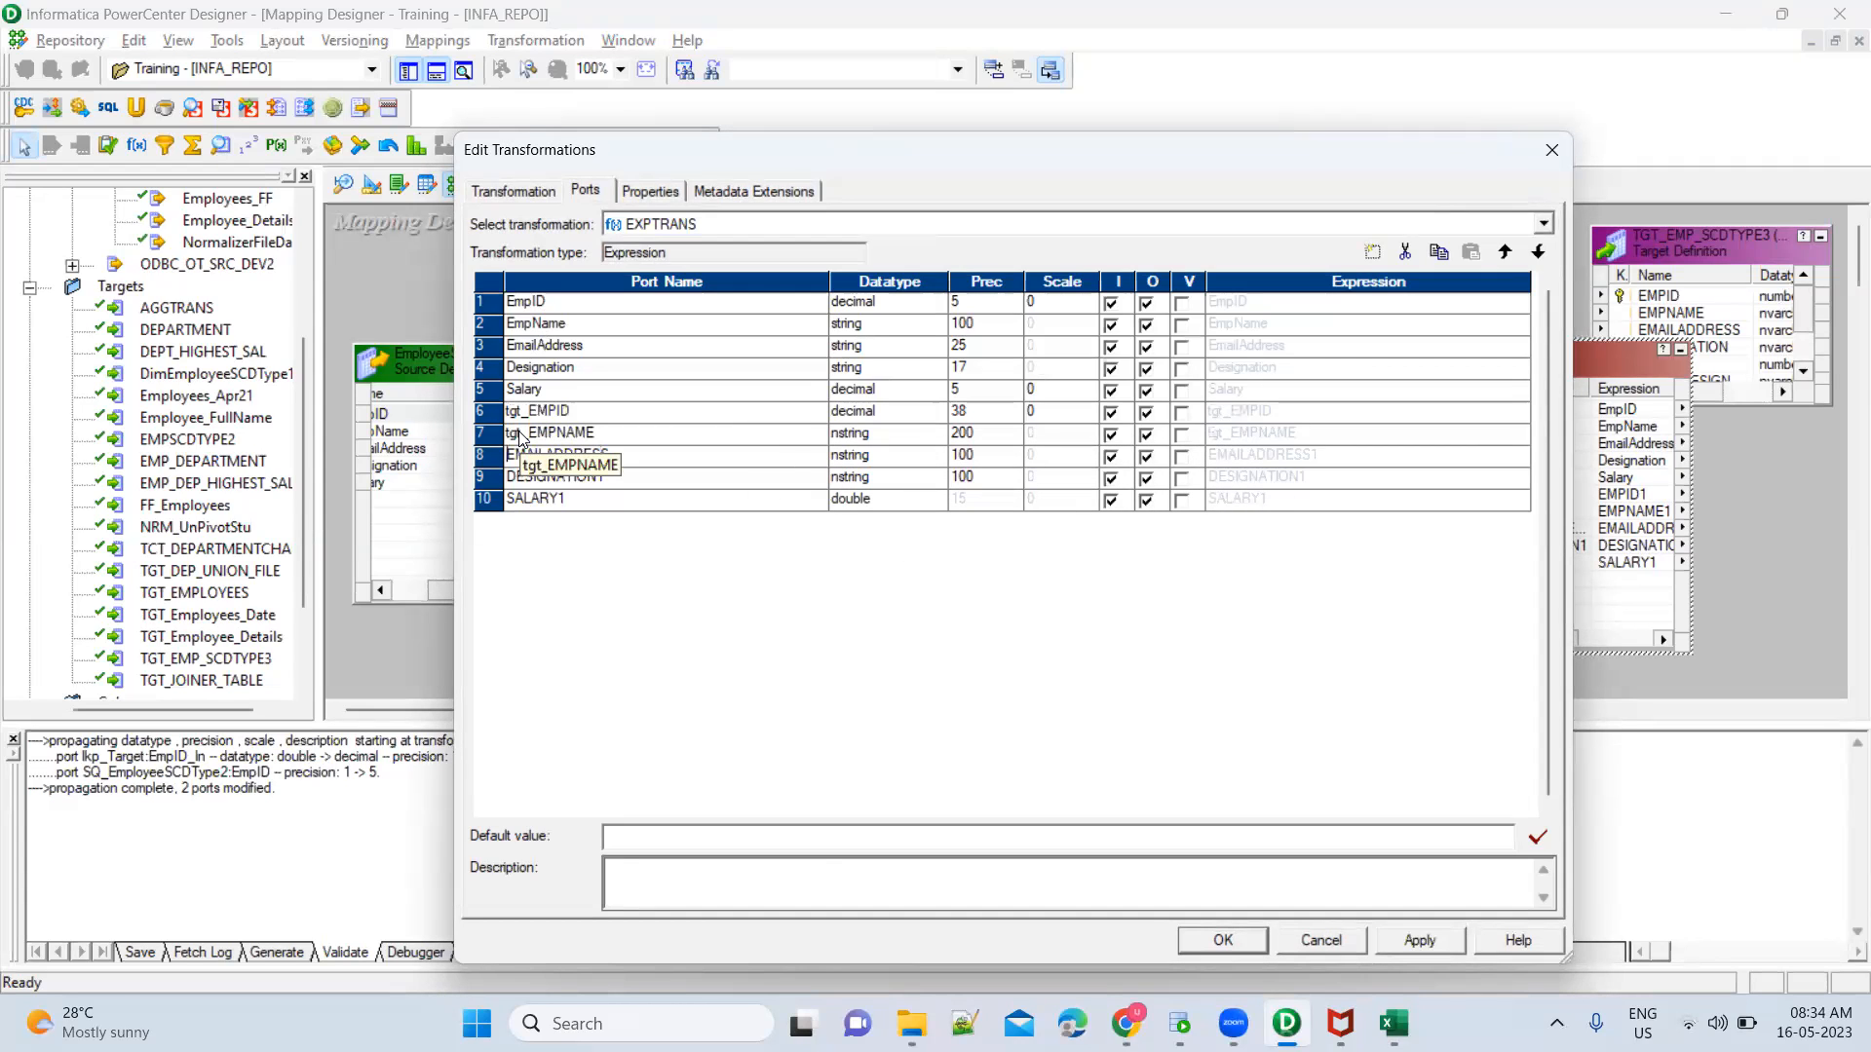
type("tgt_")
key("Down")
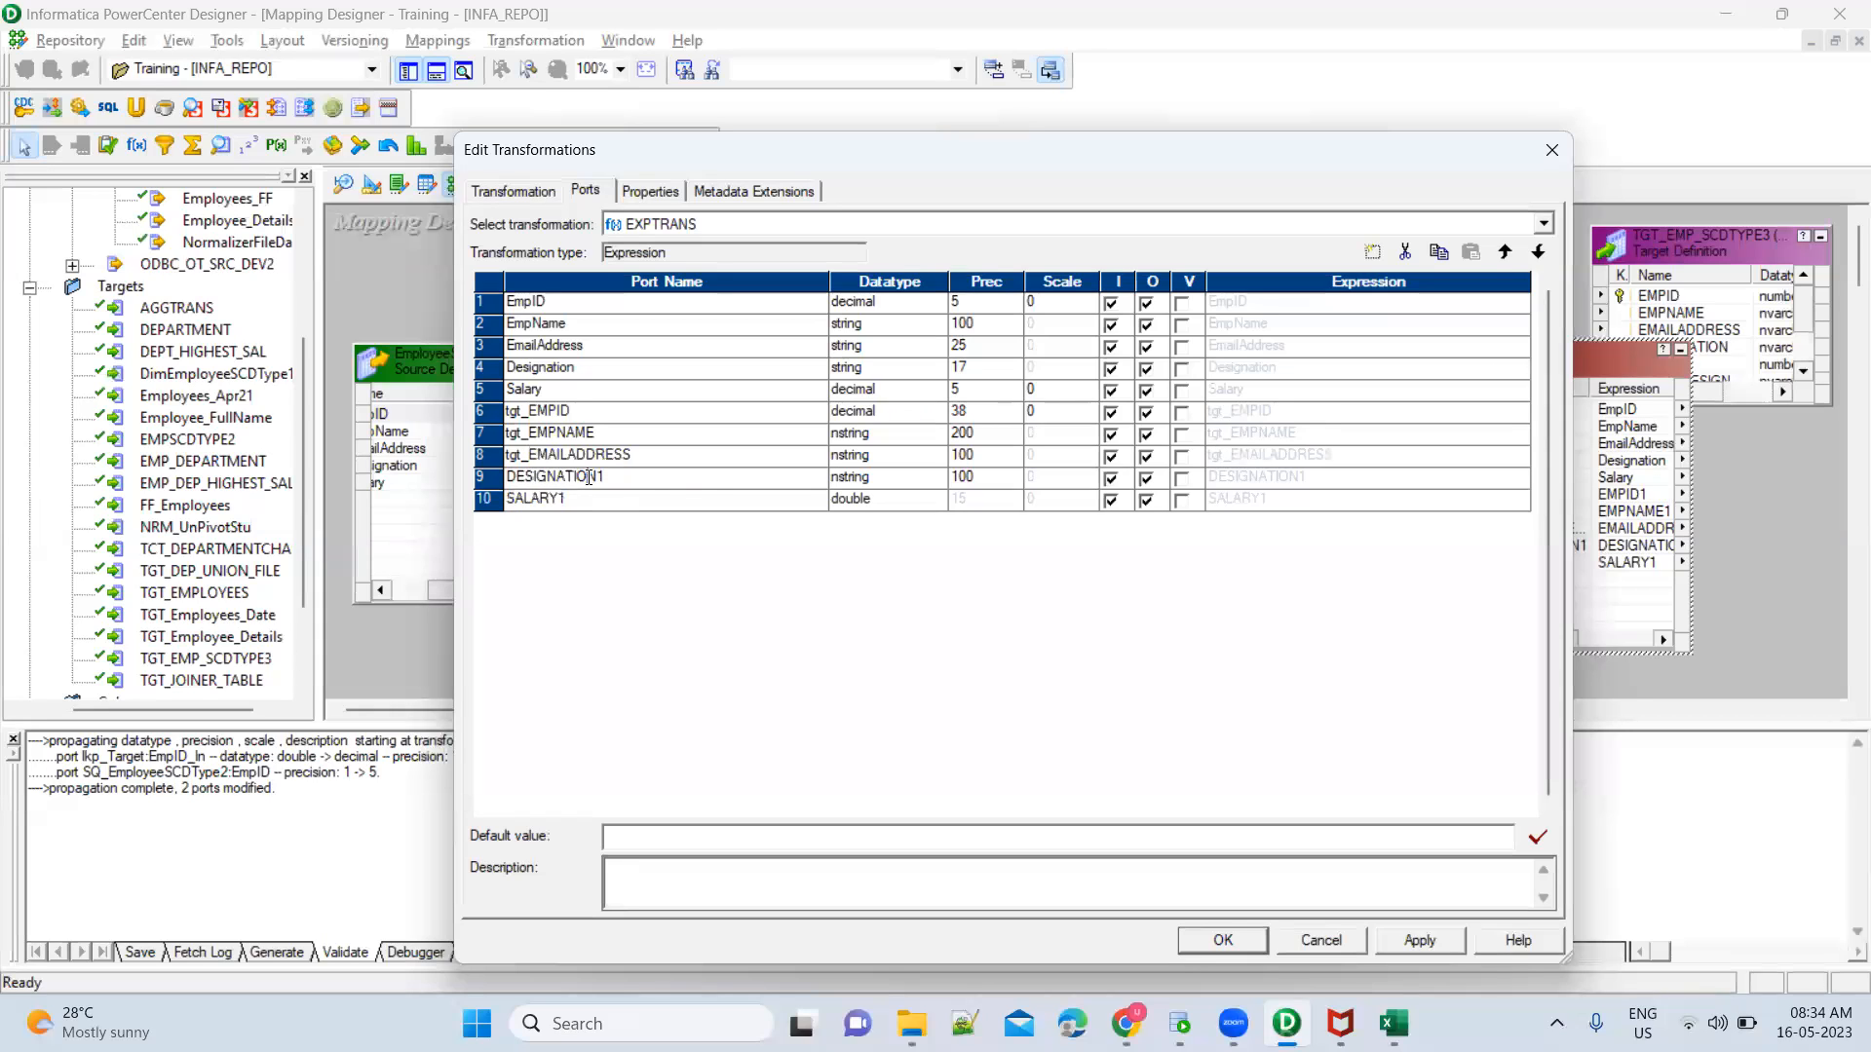
Rename the DESIGNATION1 and SALARY1 ports to tgt_DESIGNATION and tgt_SALARY
key("BackSpace")
key("Home")
type("tgt_")
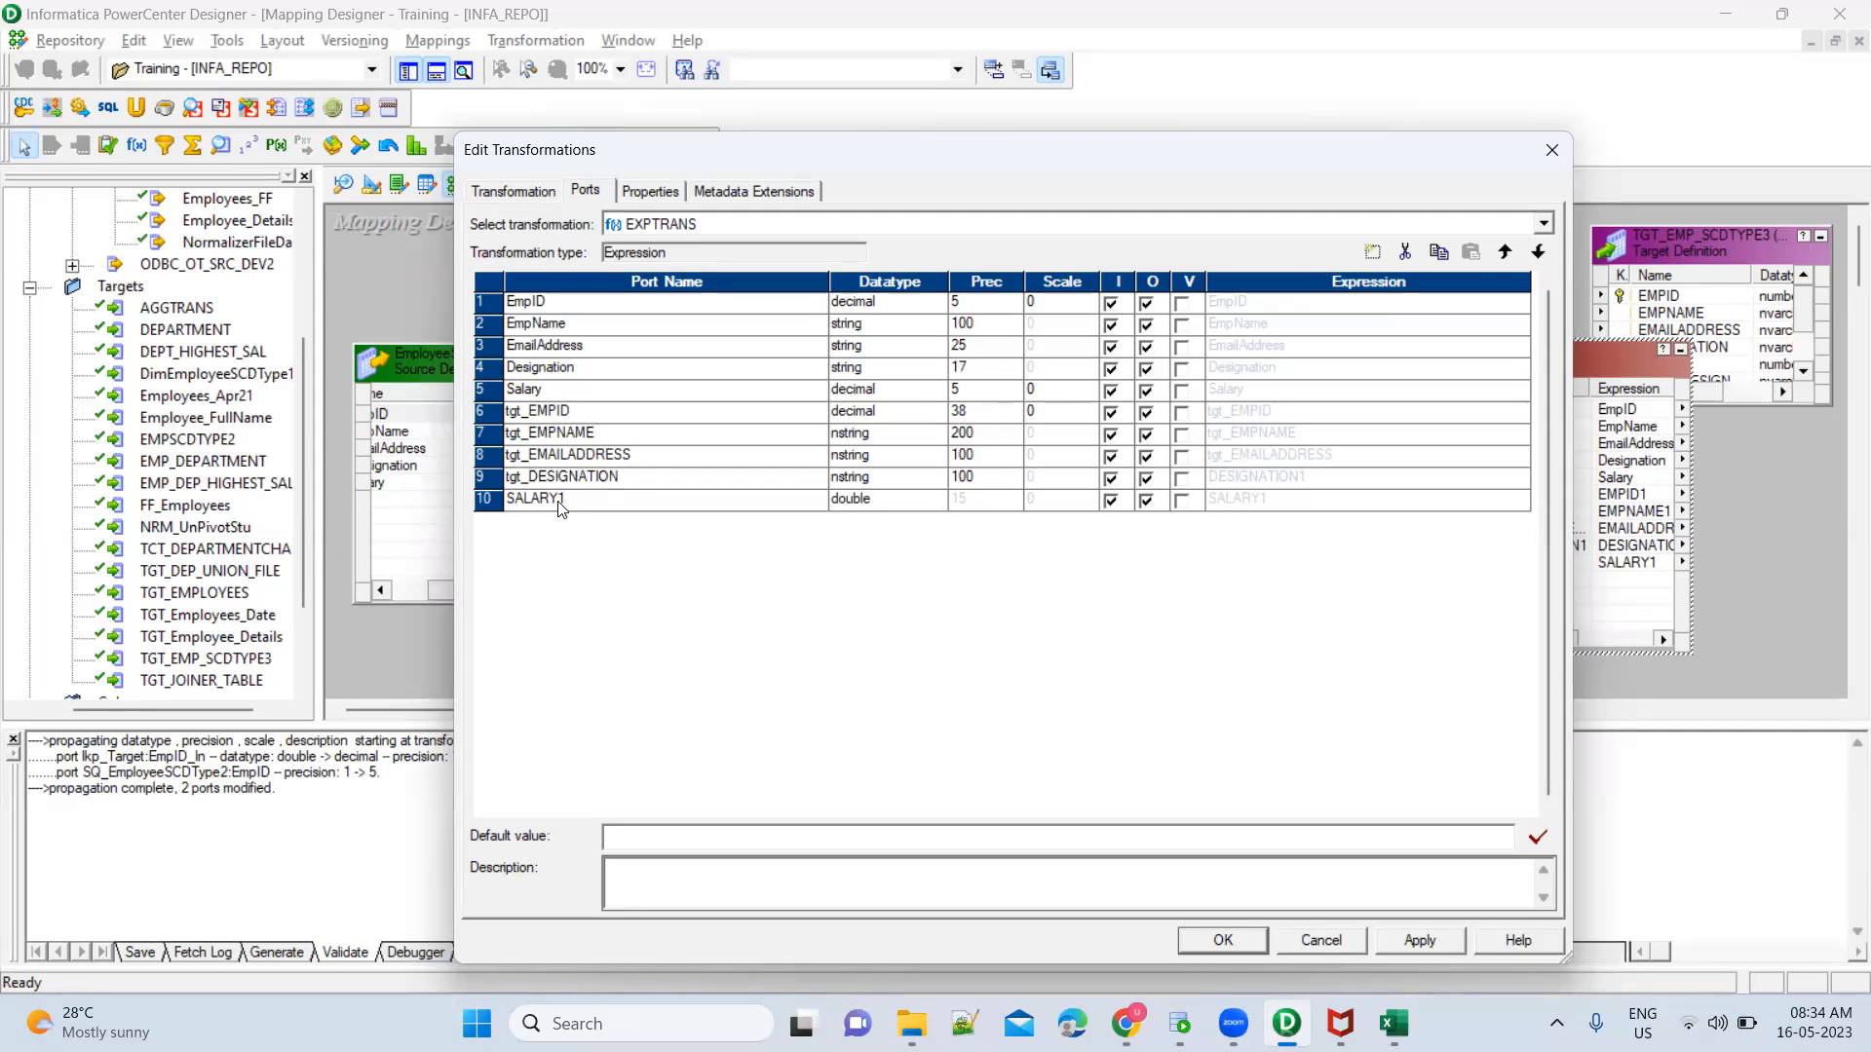
left_click(560, 500)
key("Home")
type("tgt_")
key("Up")
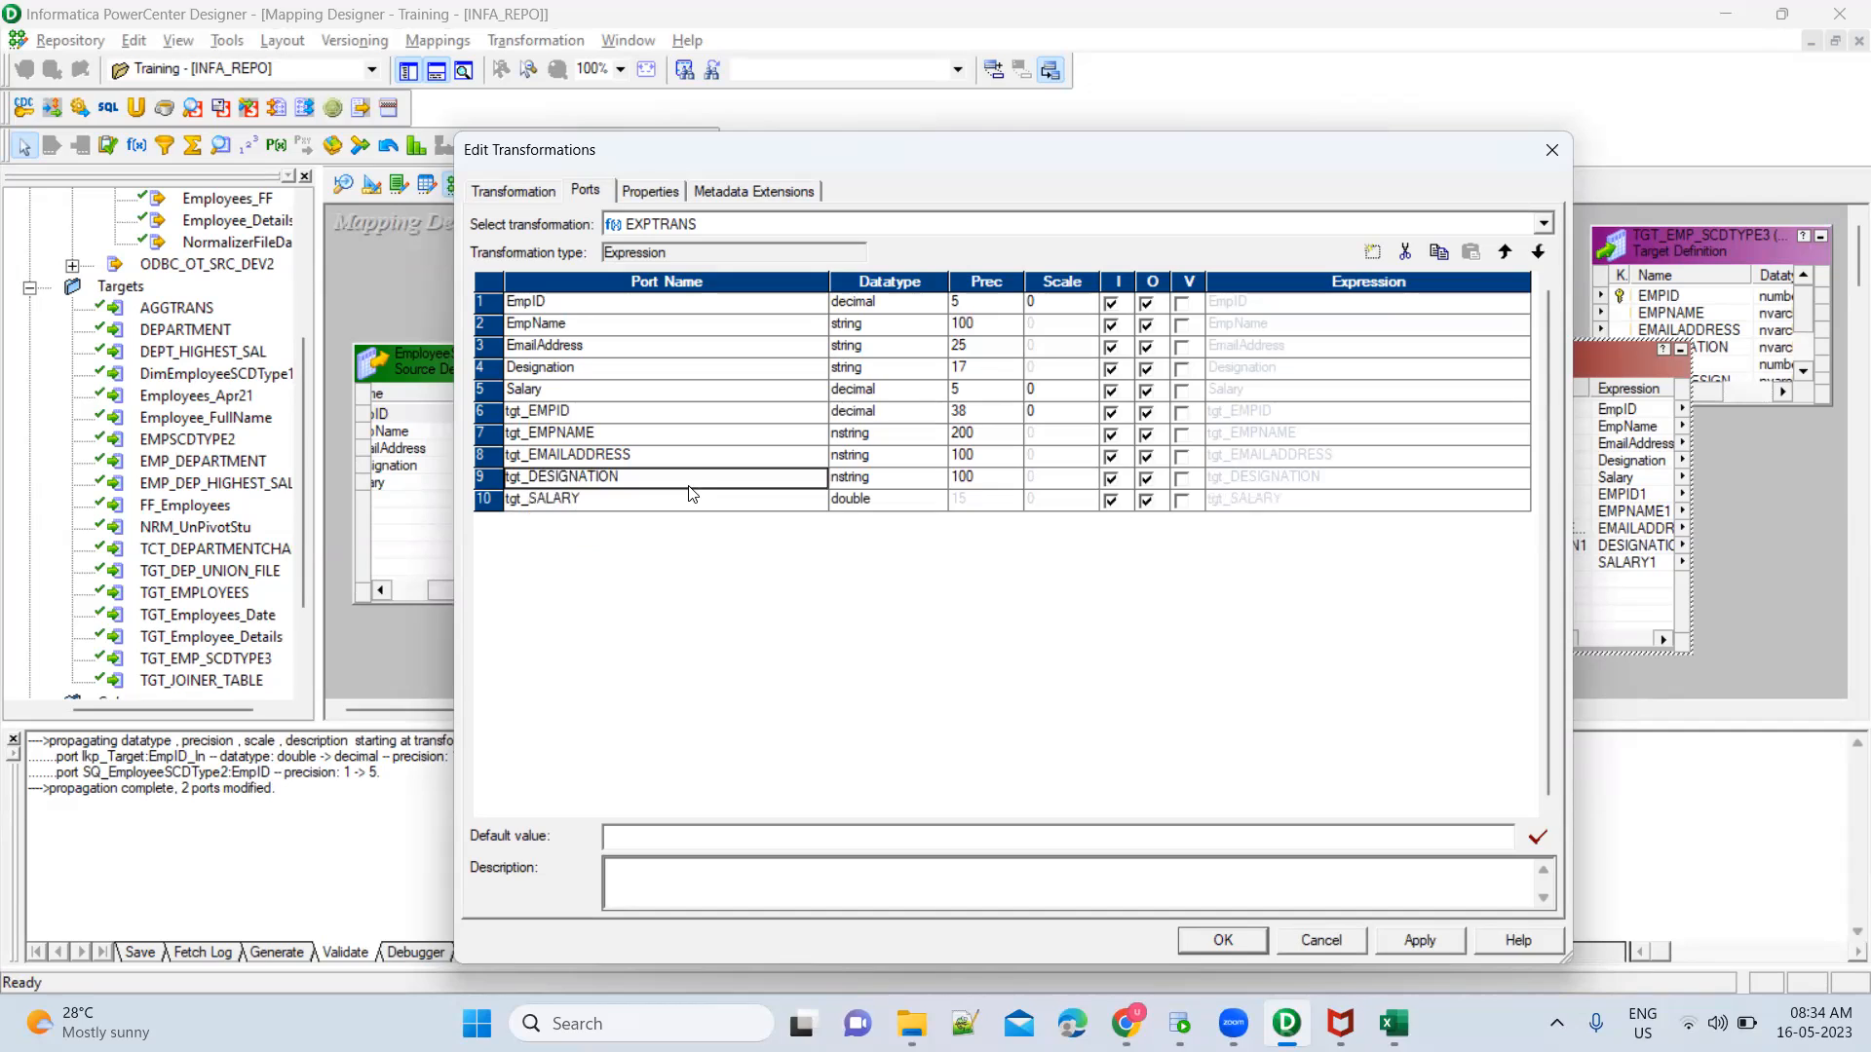
left_click(791, 500)
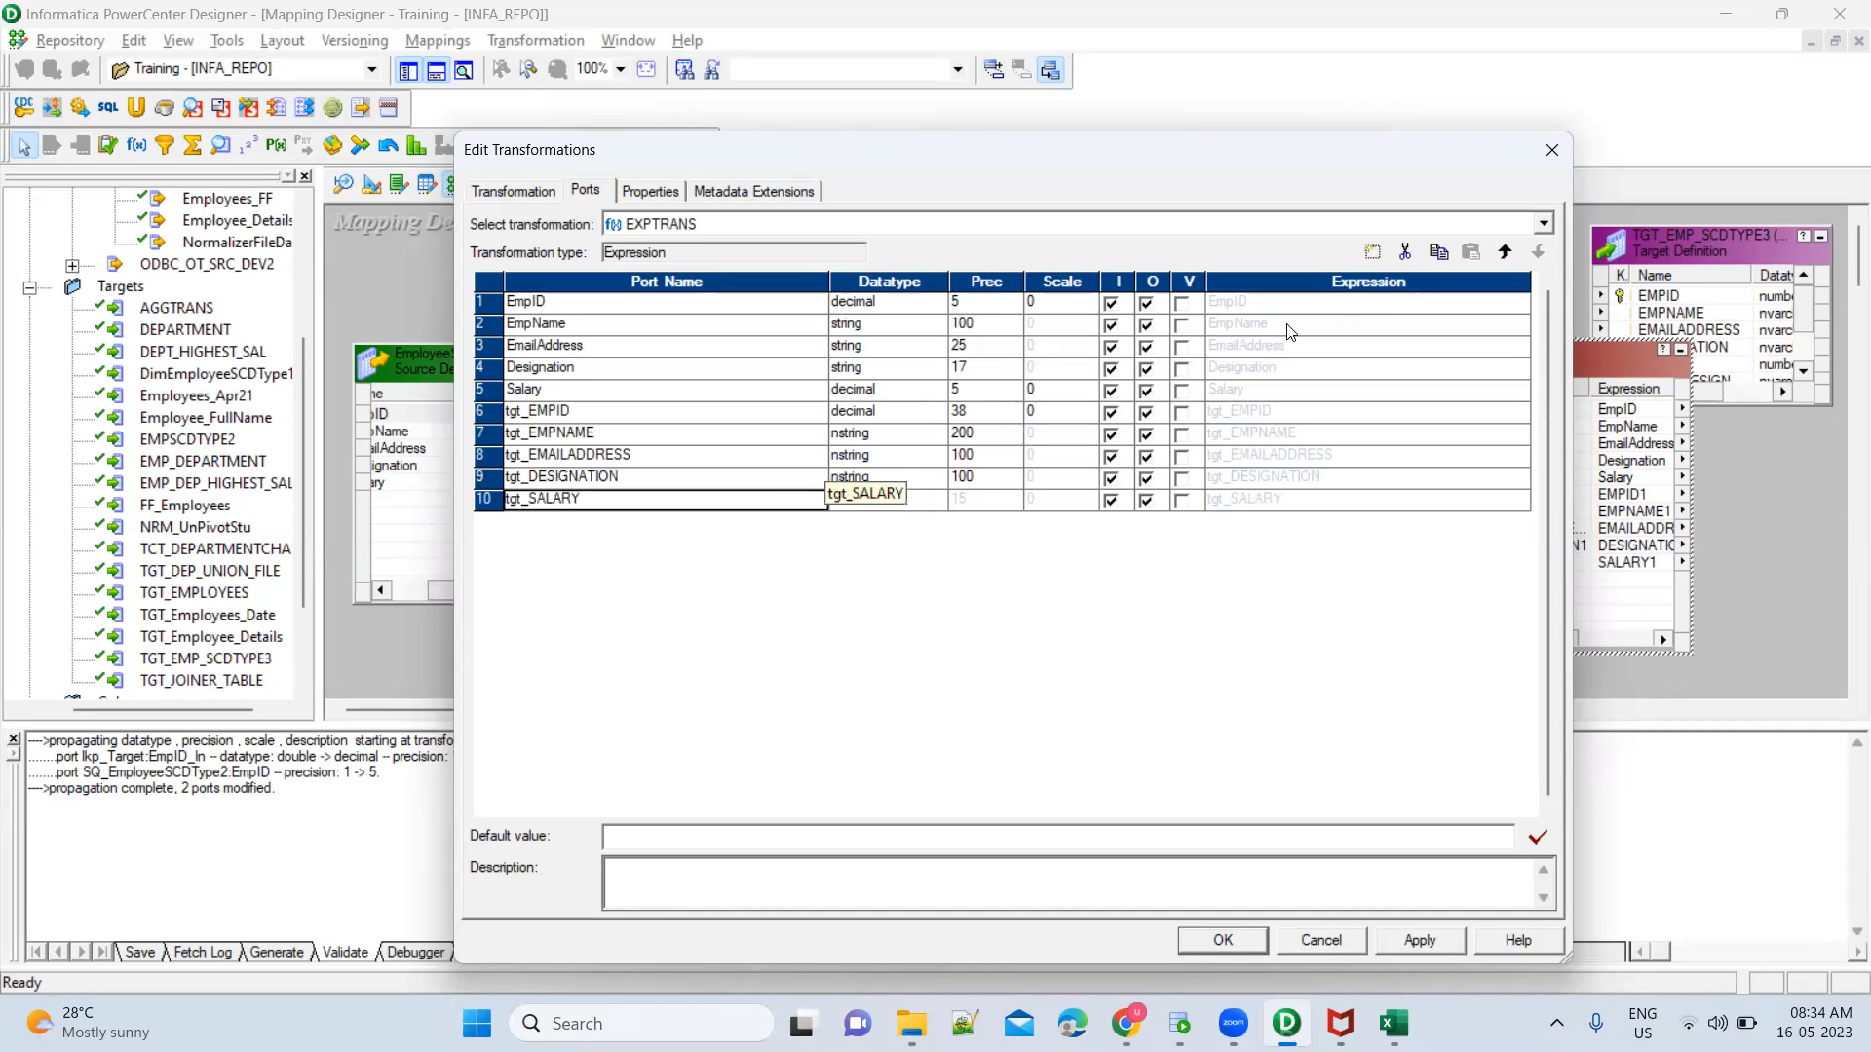
Add a new output-only port named Prev_Designation to the Expression transformation
left_click(1372, 253)
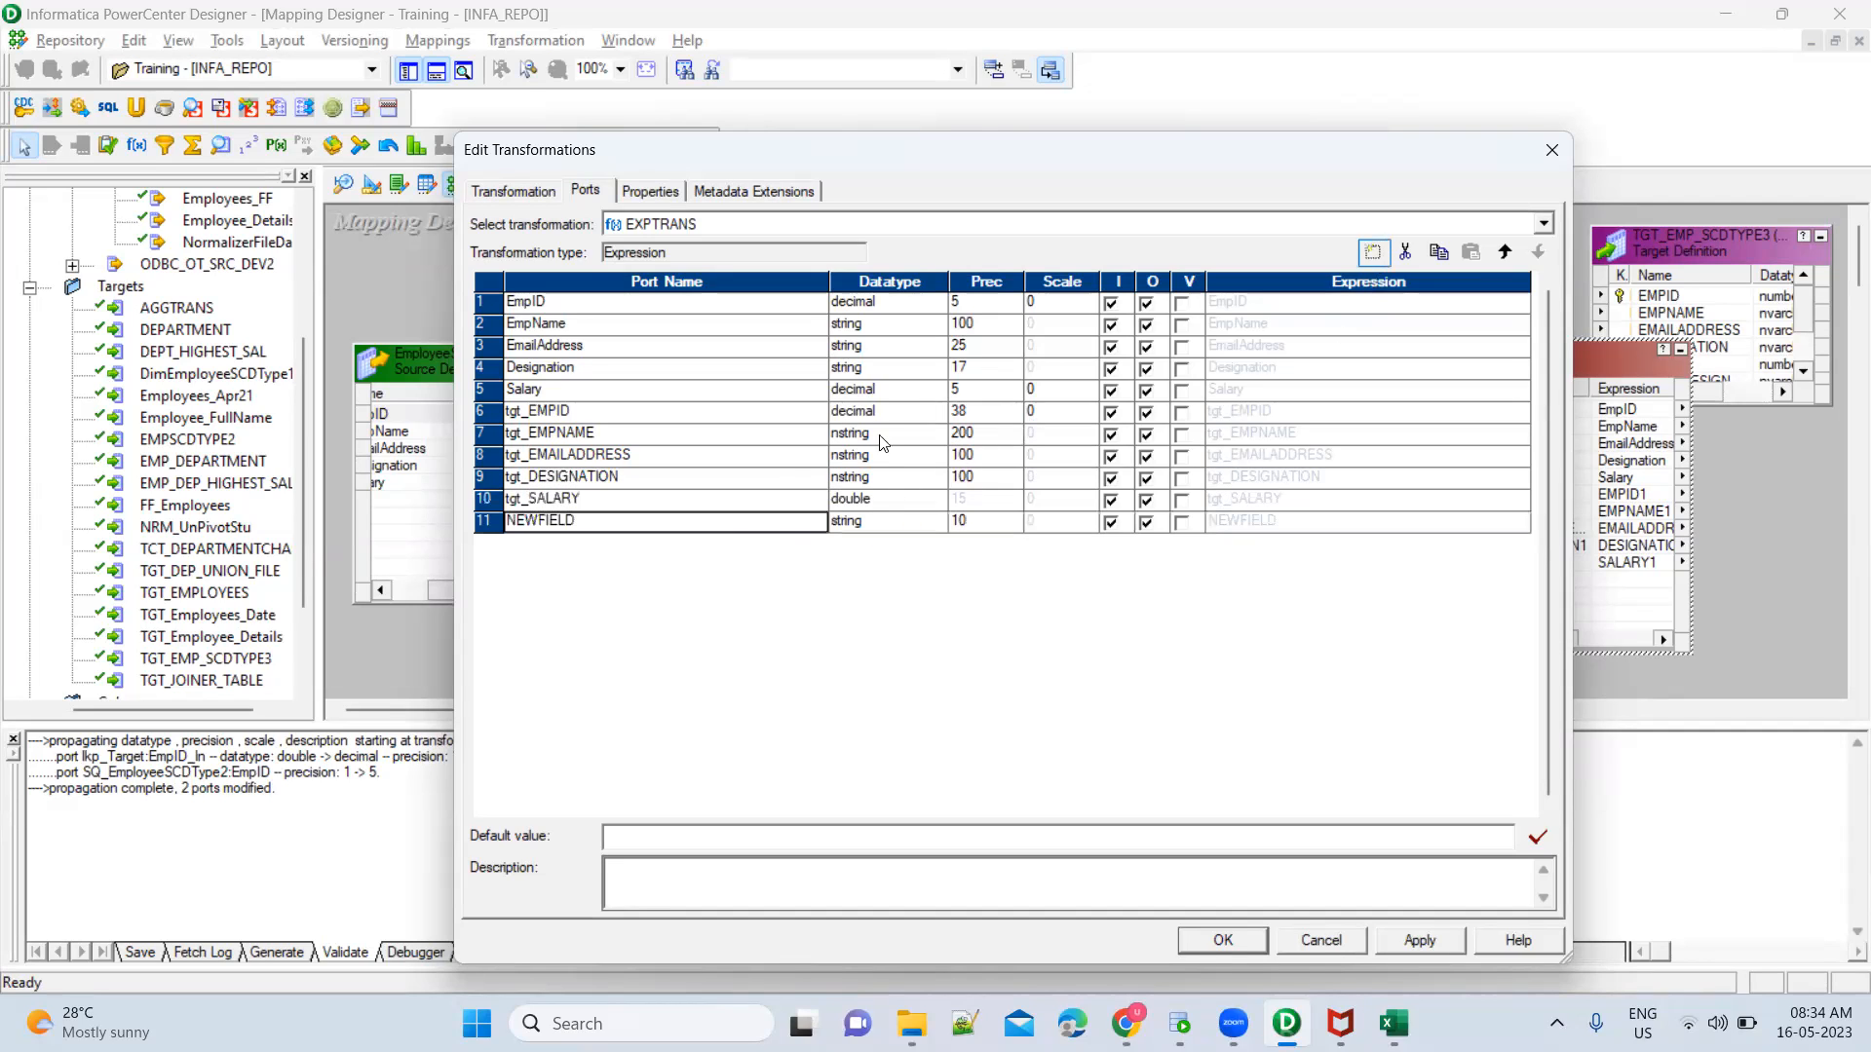
left_click(731, 524)
type("Prev_Designation")
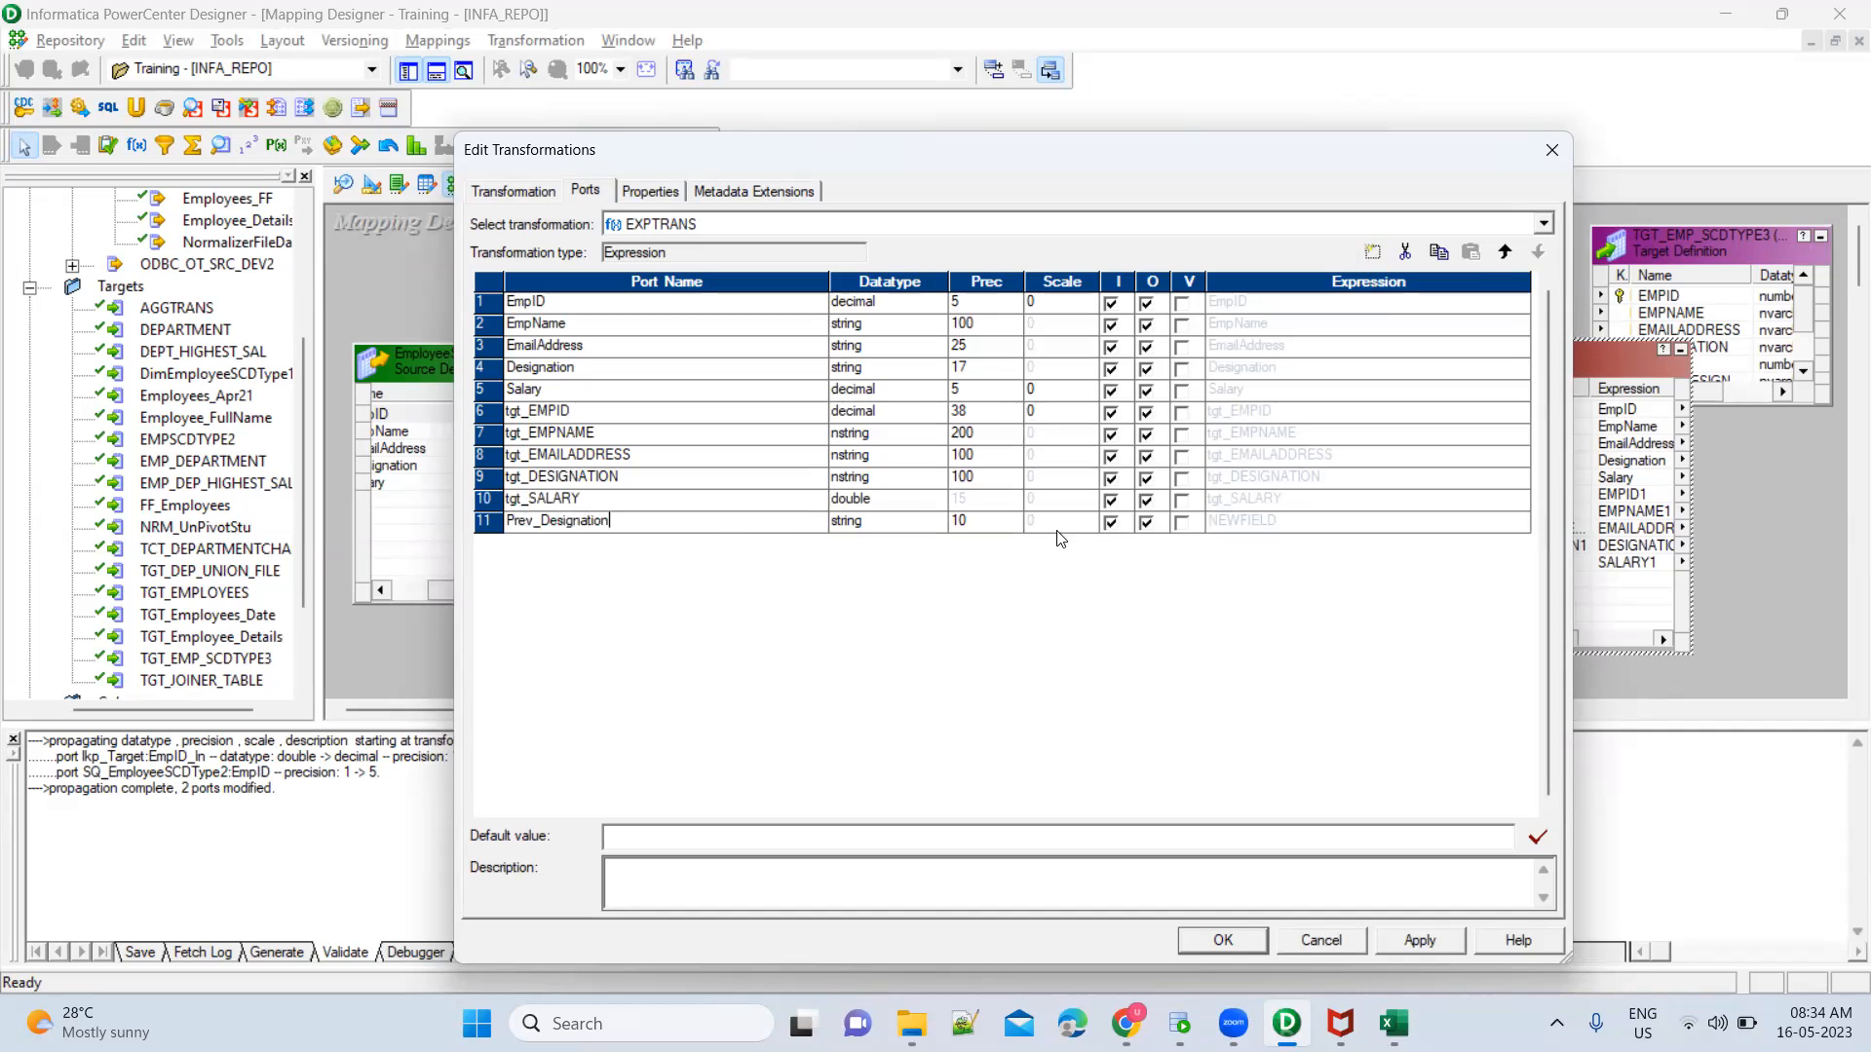
left_click(1112, 525)
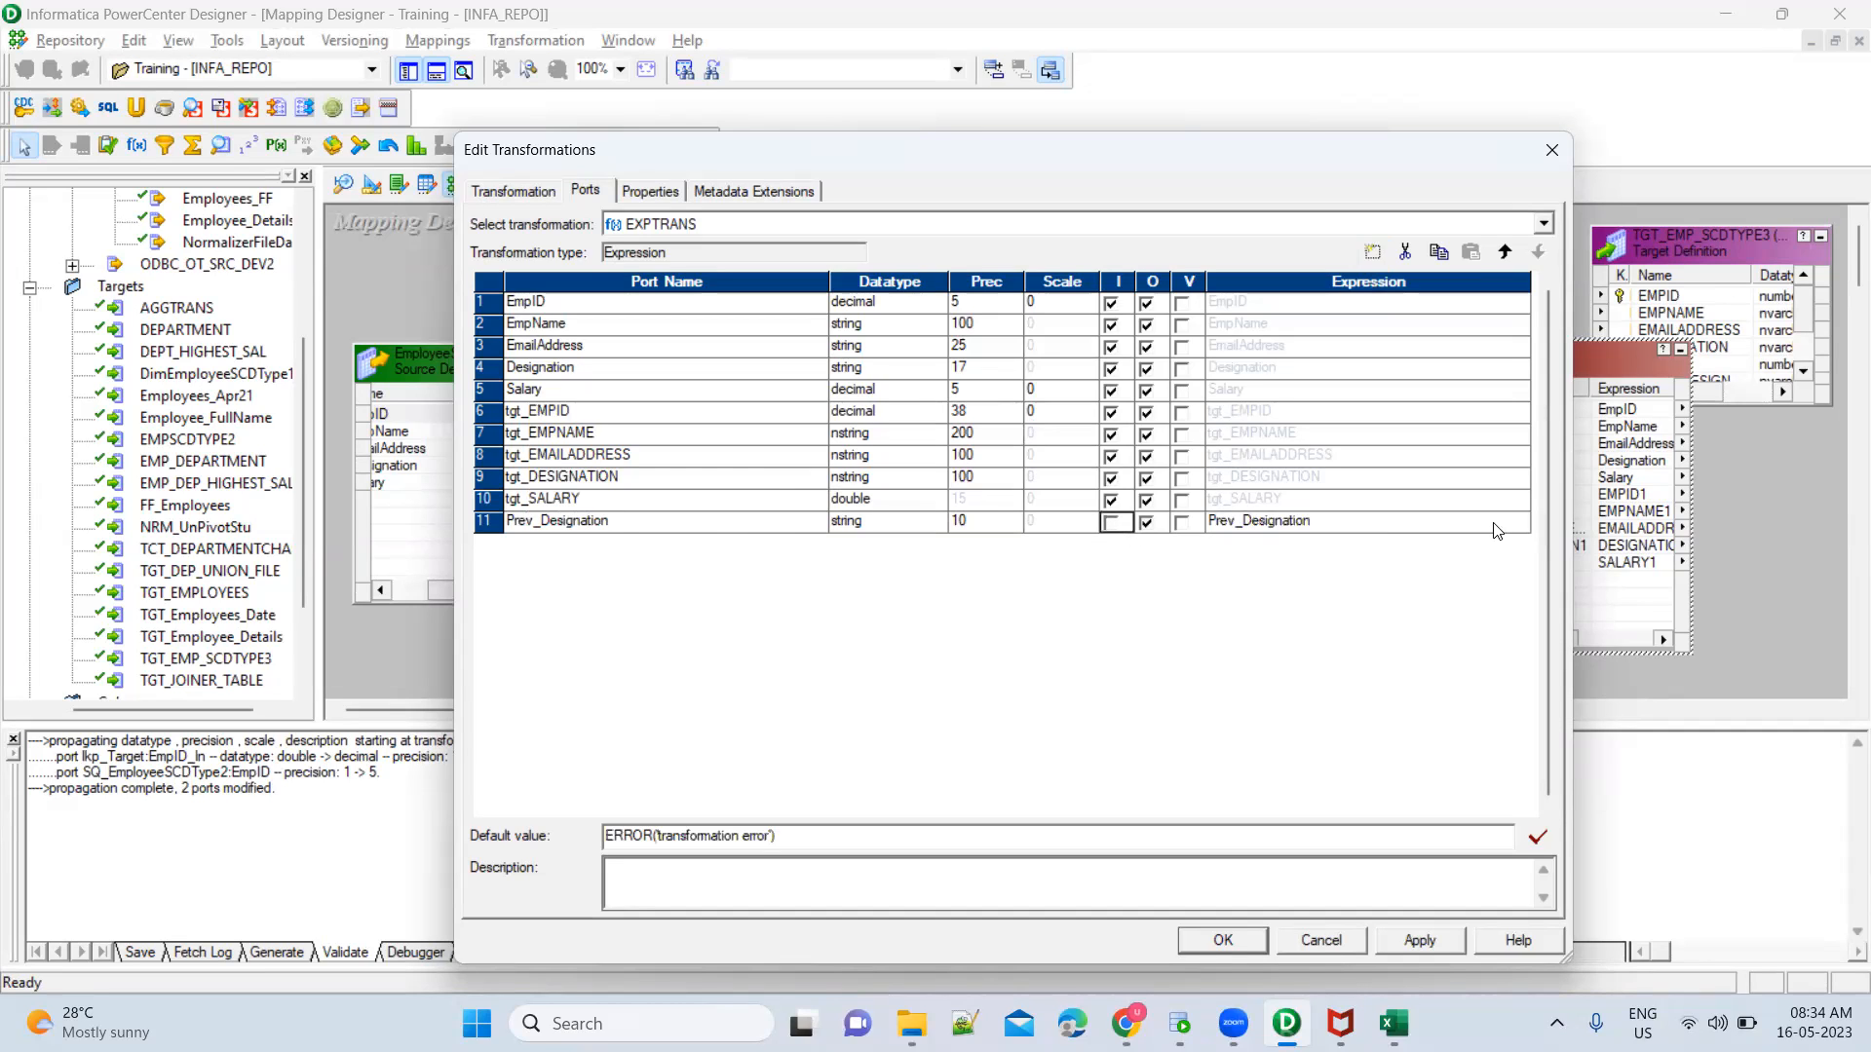
Open the expression of Prev_Designation, clear its default text, and check the Designation and tgt_DESIGNATION ports
left_click(1520, 527)
left_click(1520, 523)
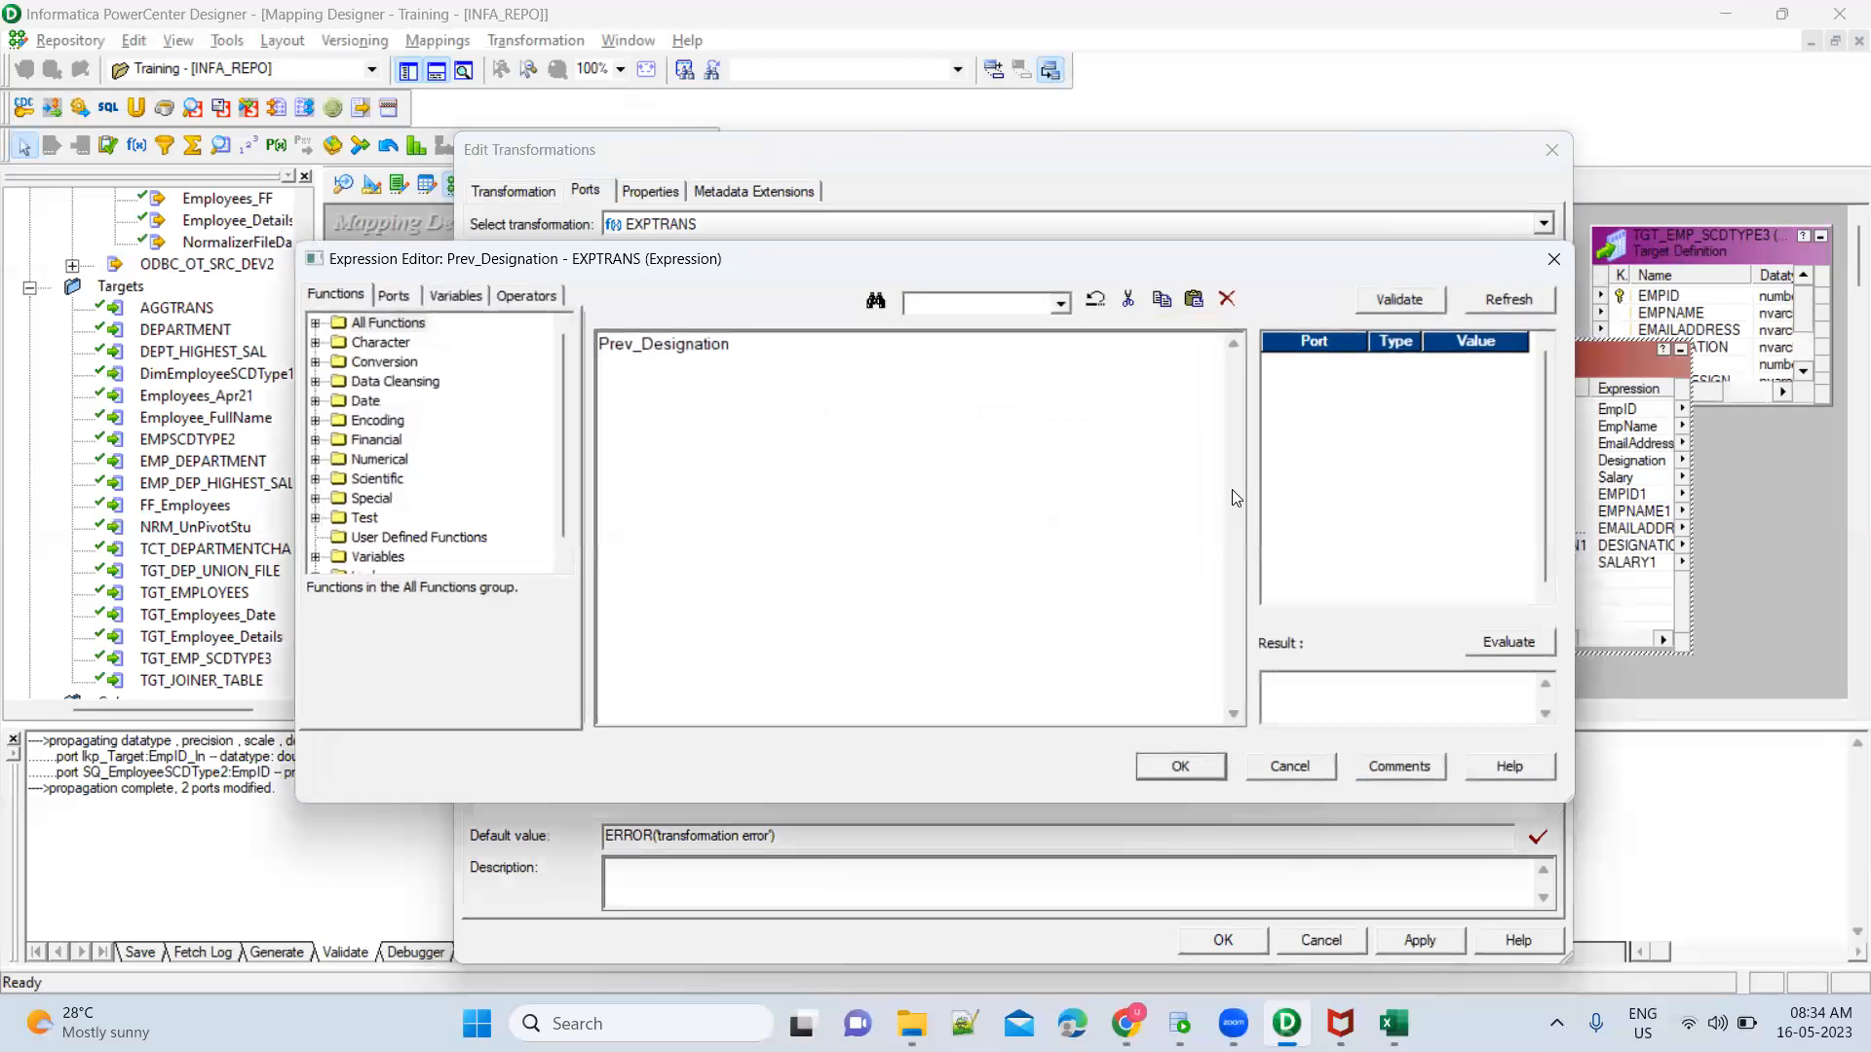
double_click(743, 348)
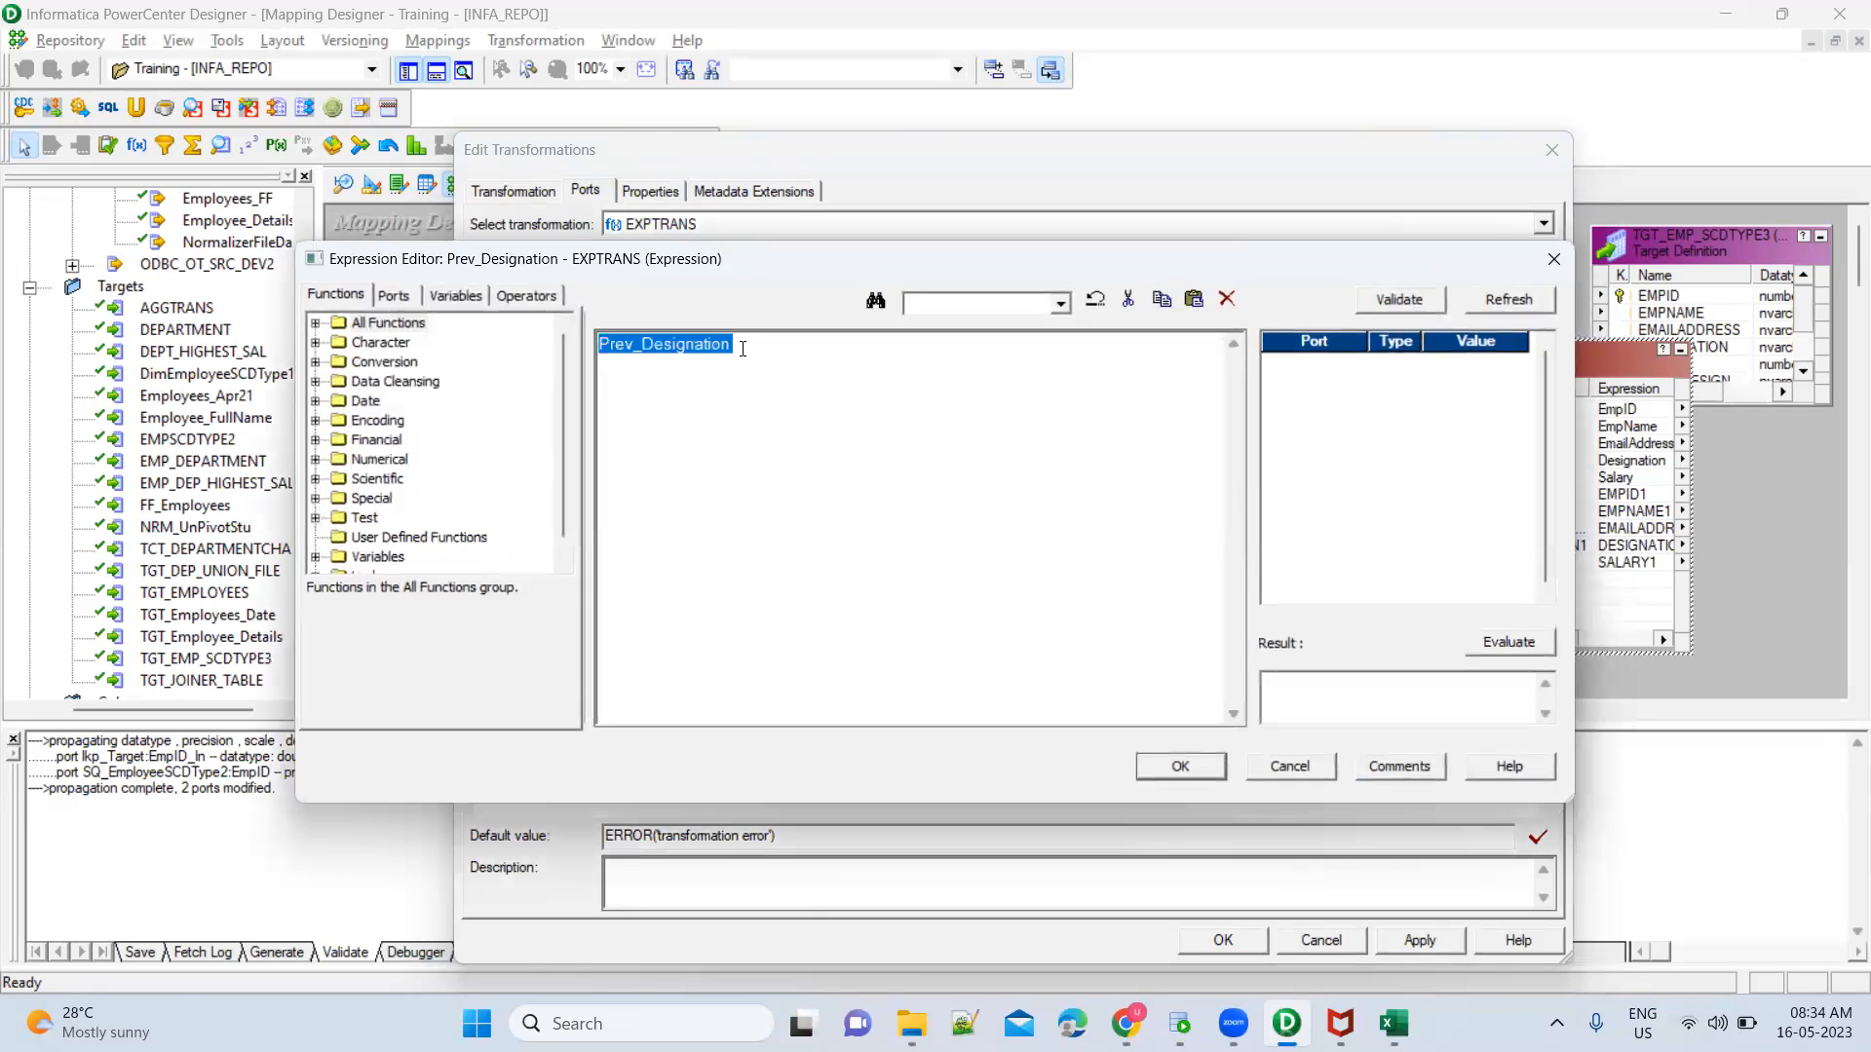
key("Delete")
left_click(395, 296)
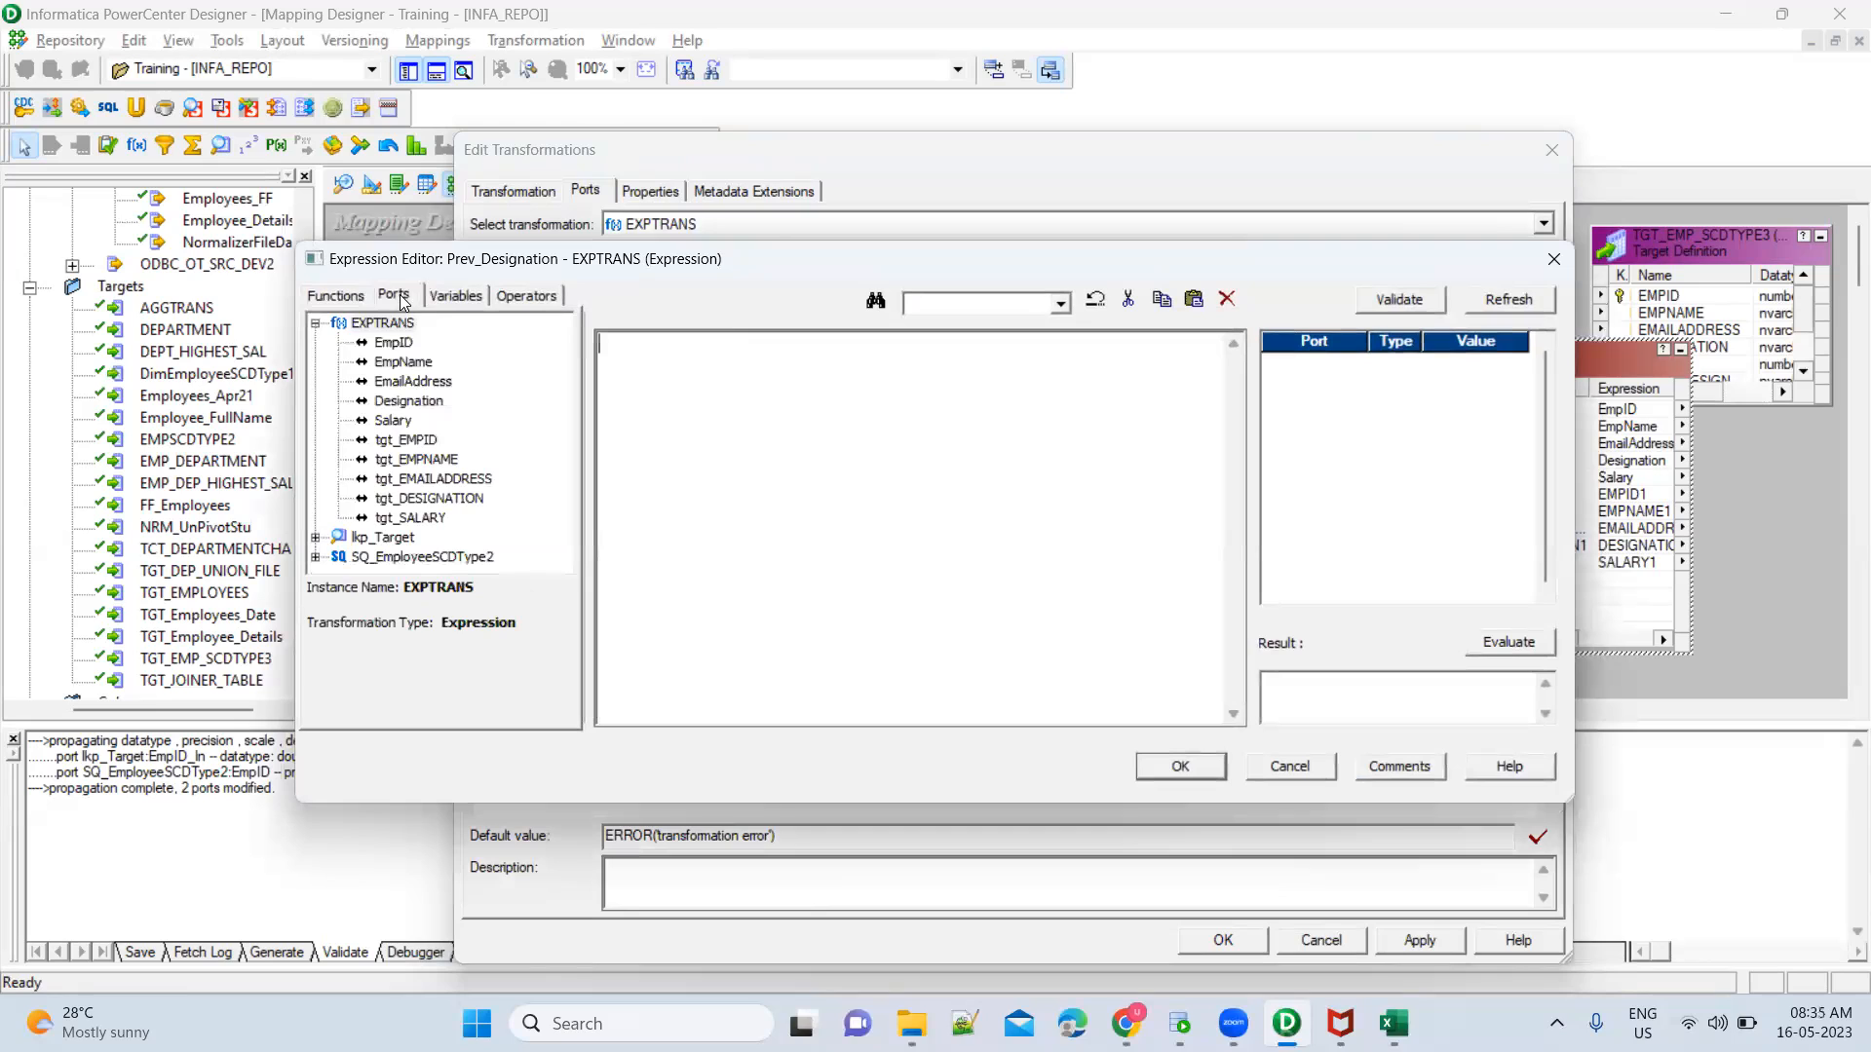
left_click(412, 407)
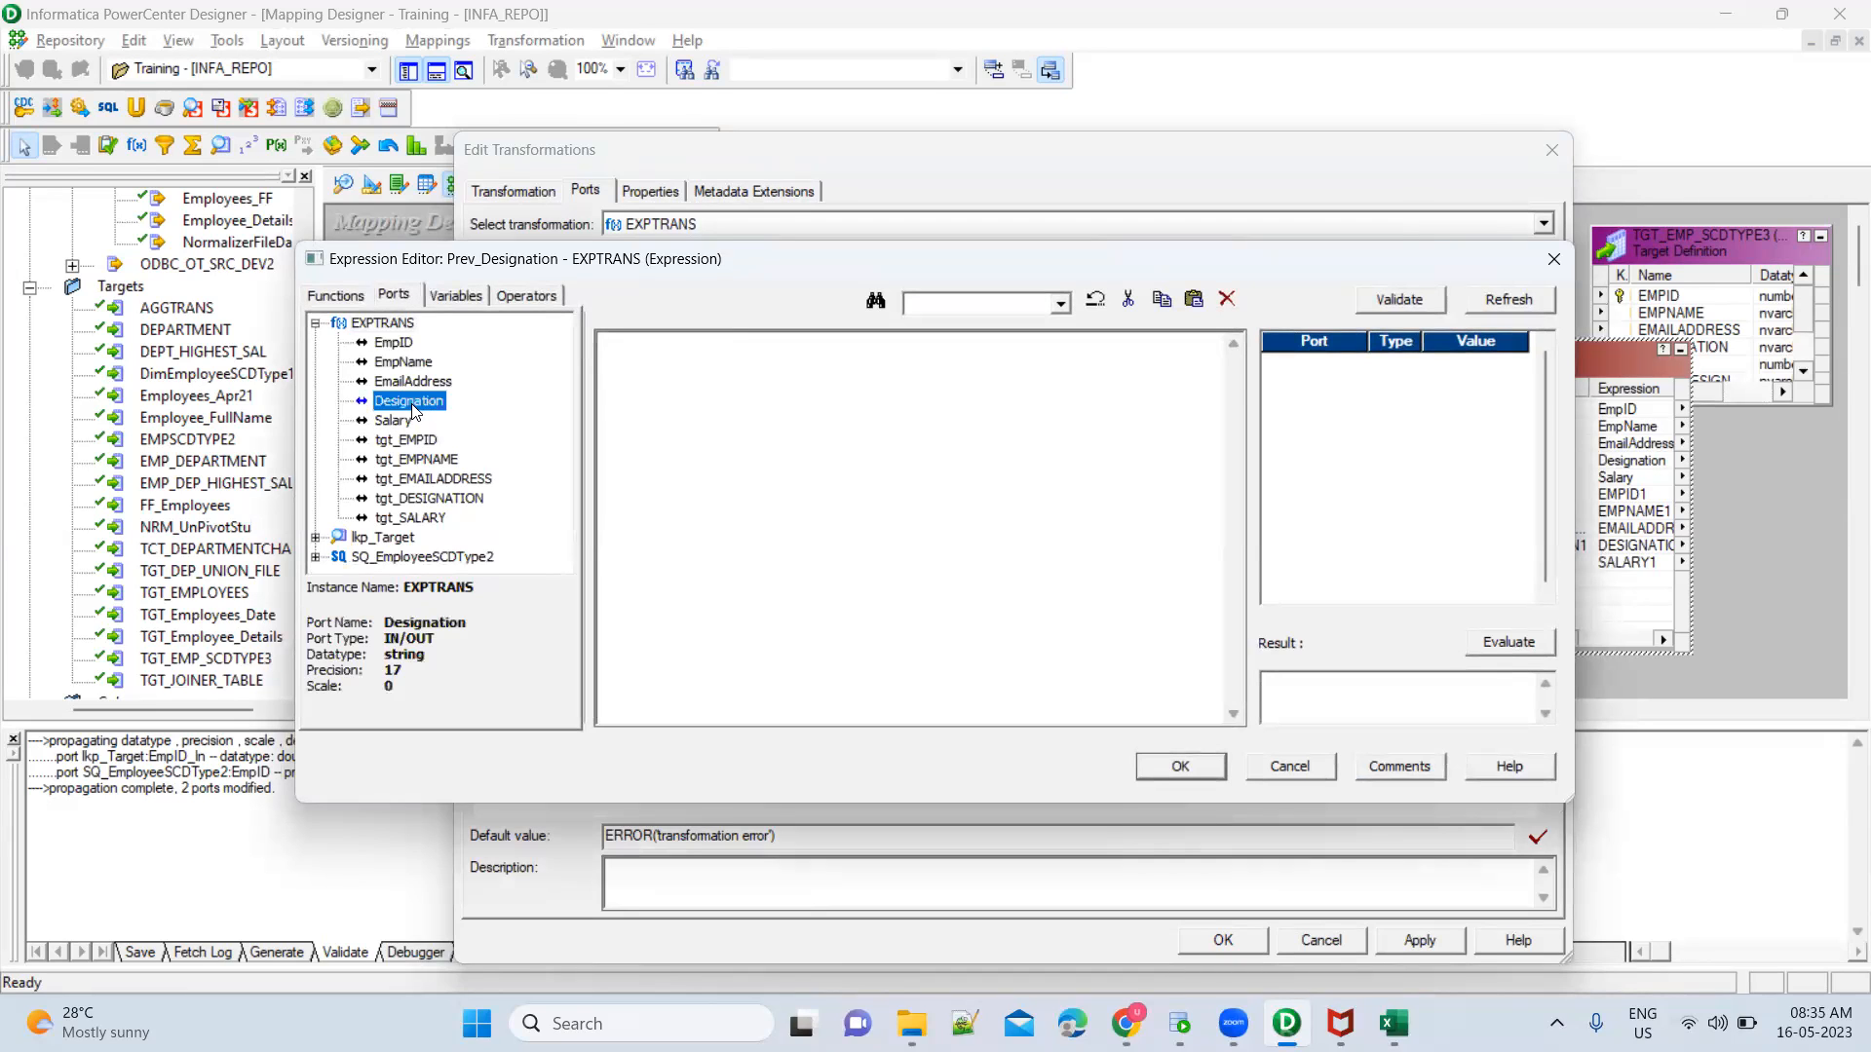
left_click(422, 502)
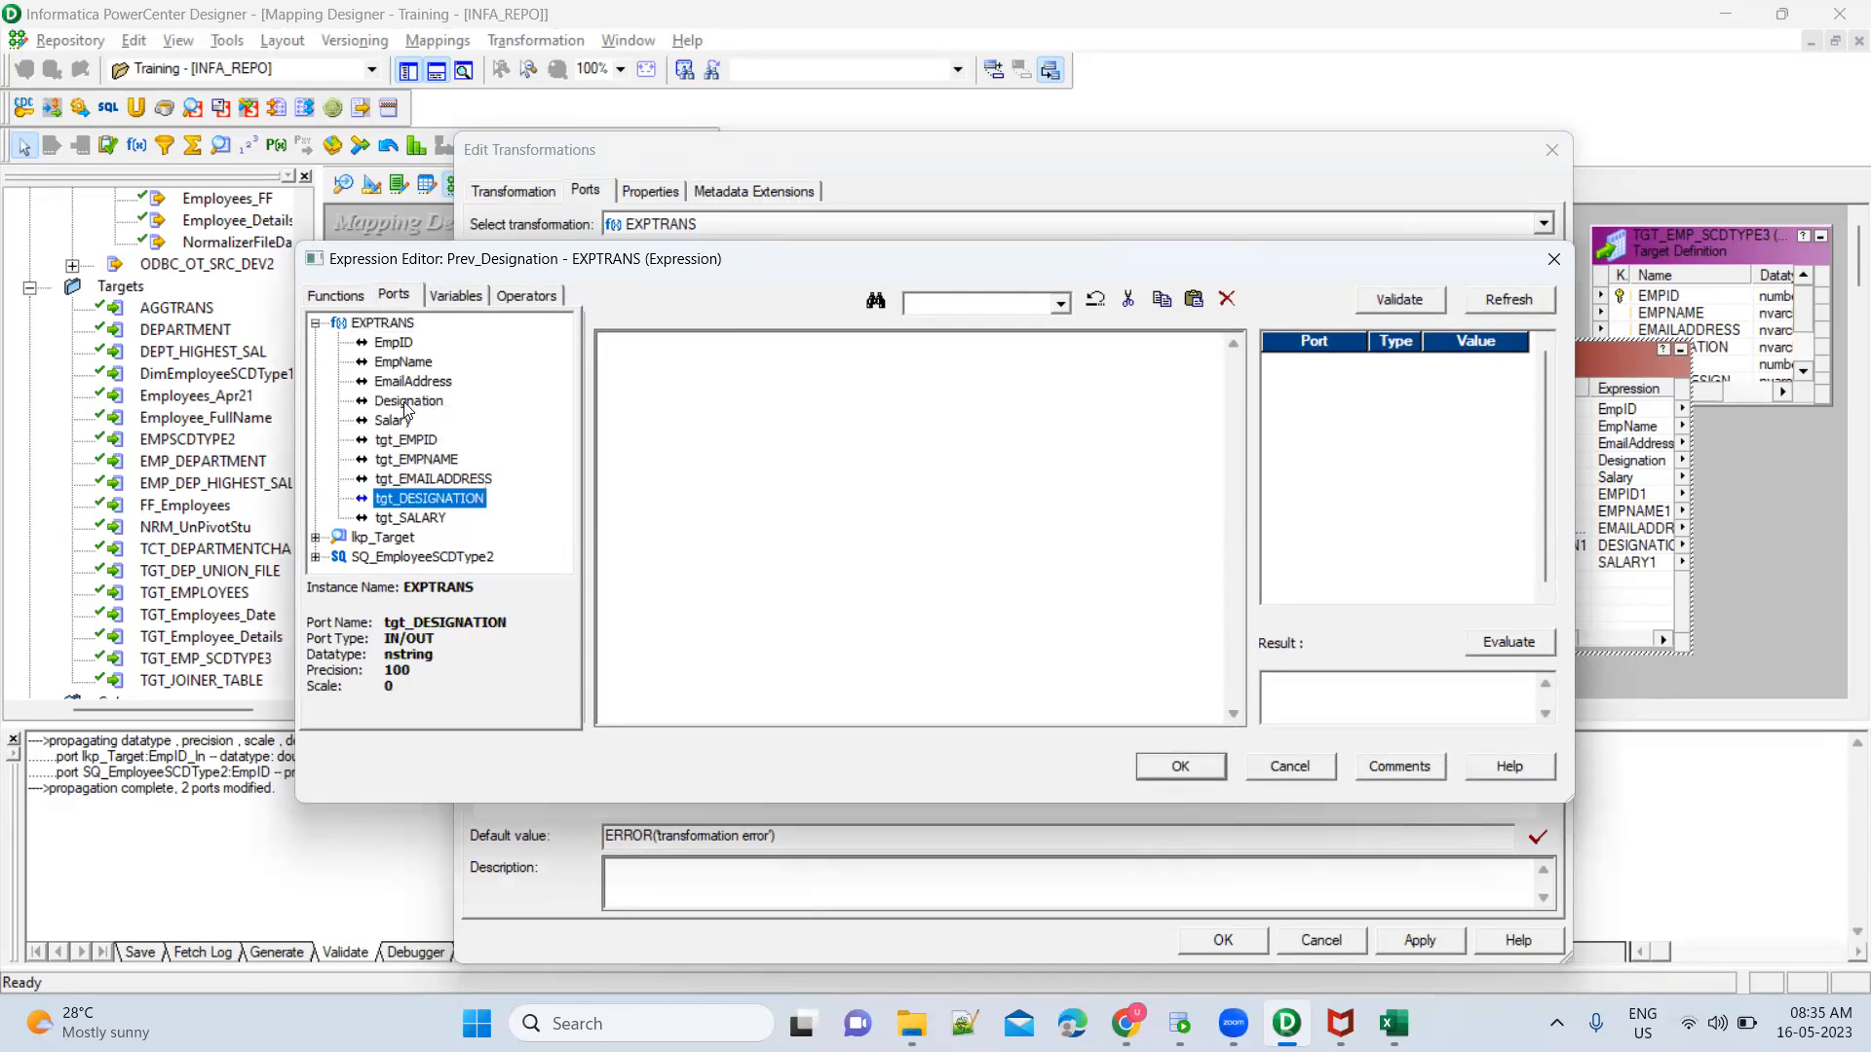
left_click(407, 407)
left_click(419, 500)
left_click(633, 357)
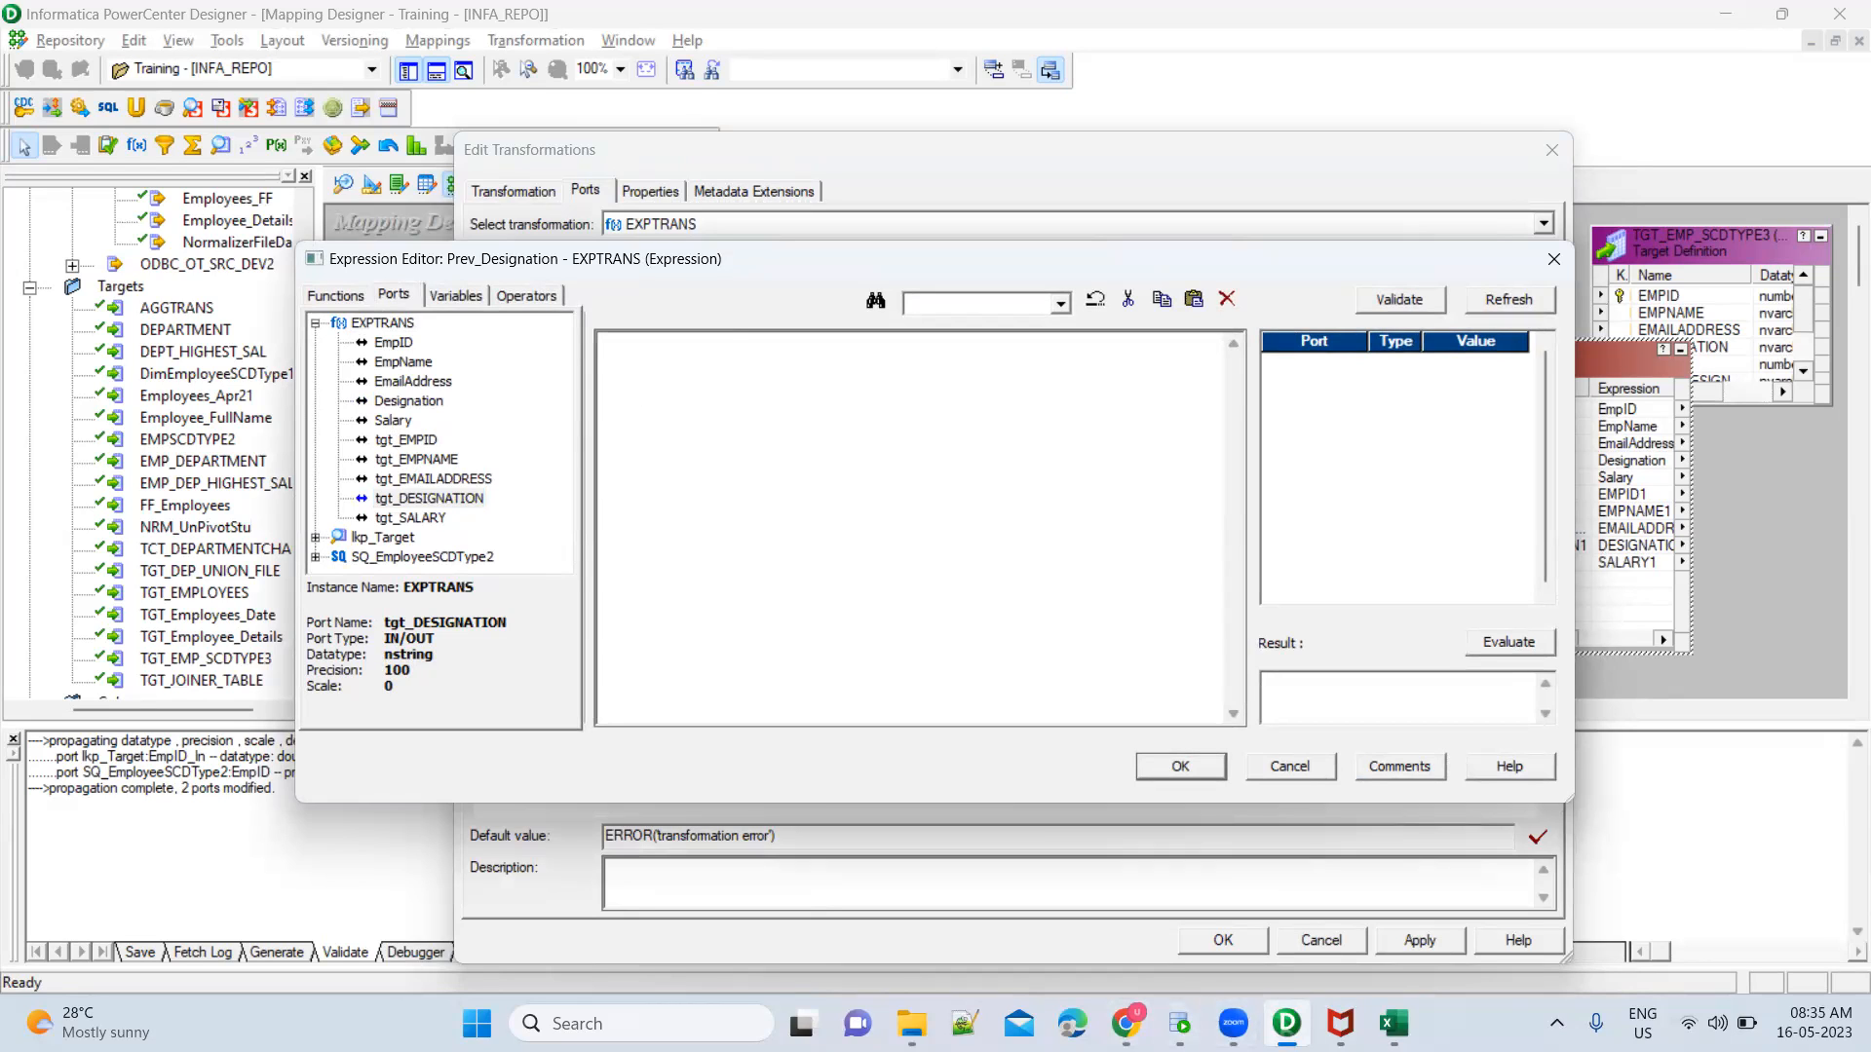
Switch to the Book1 workbook in Excel and compare the source designation of EmpID 2 with its Run2 and Run3 target values
left_click(1394, 1023)
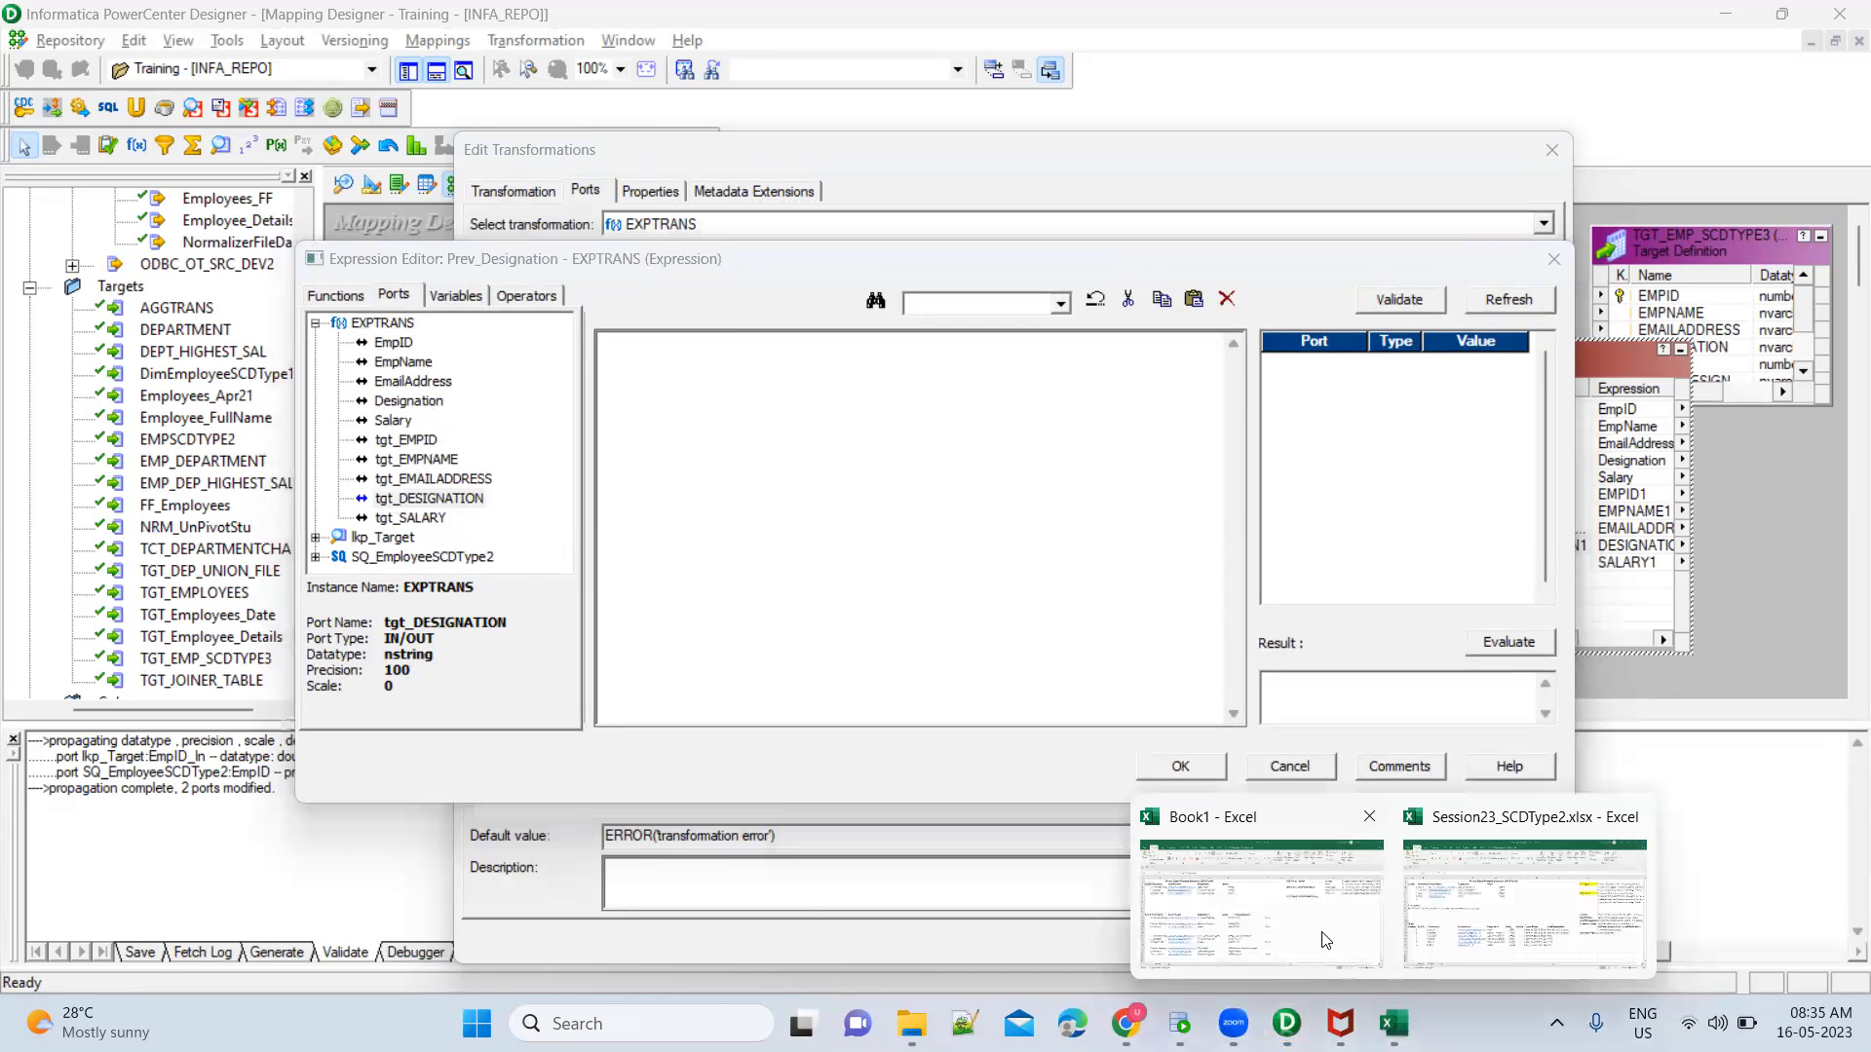
left_click(1325, 941)
left_click(514, 669)
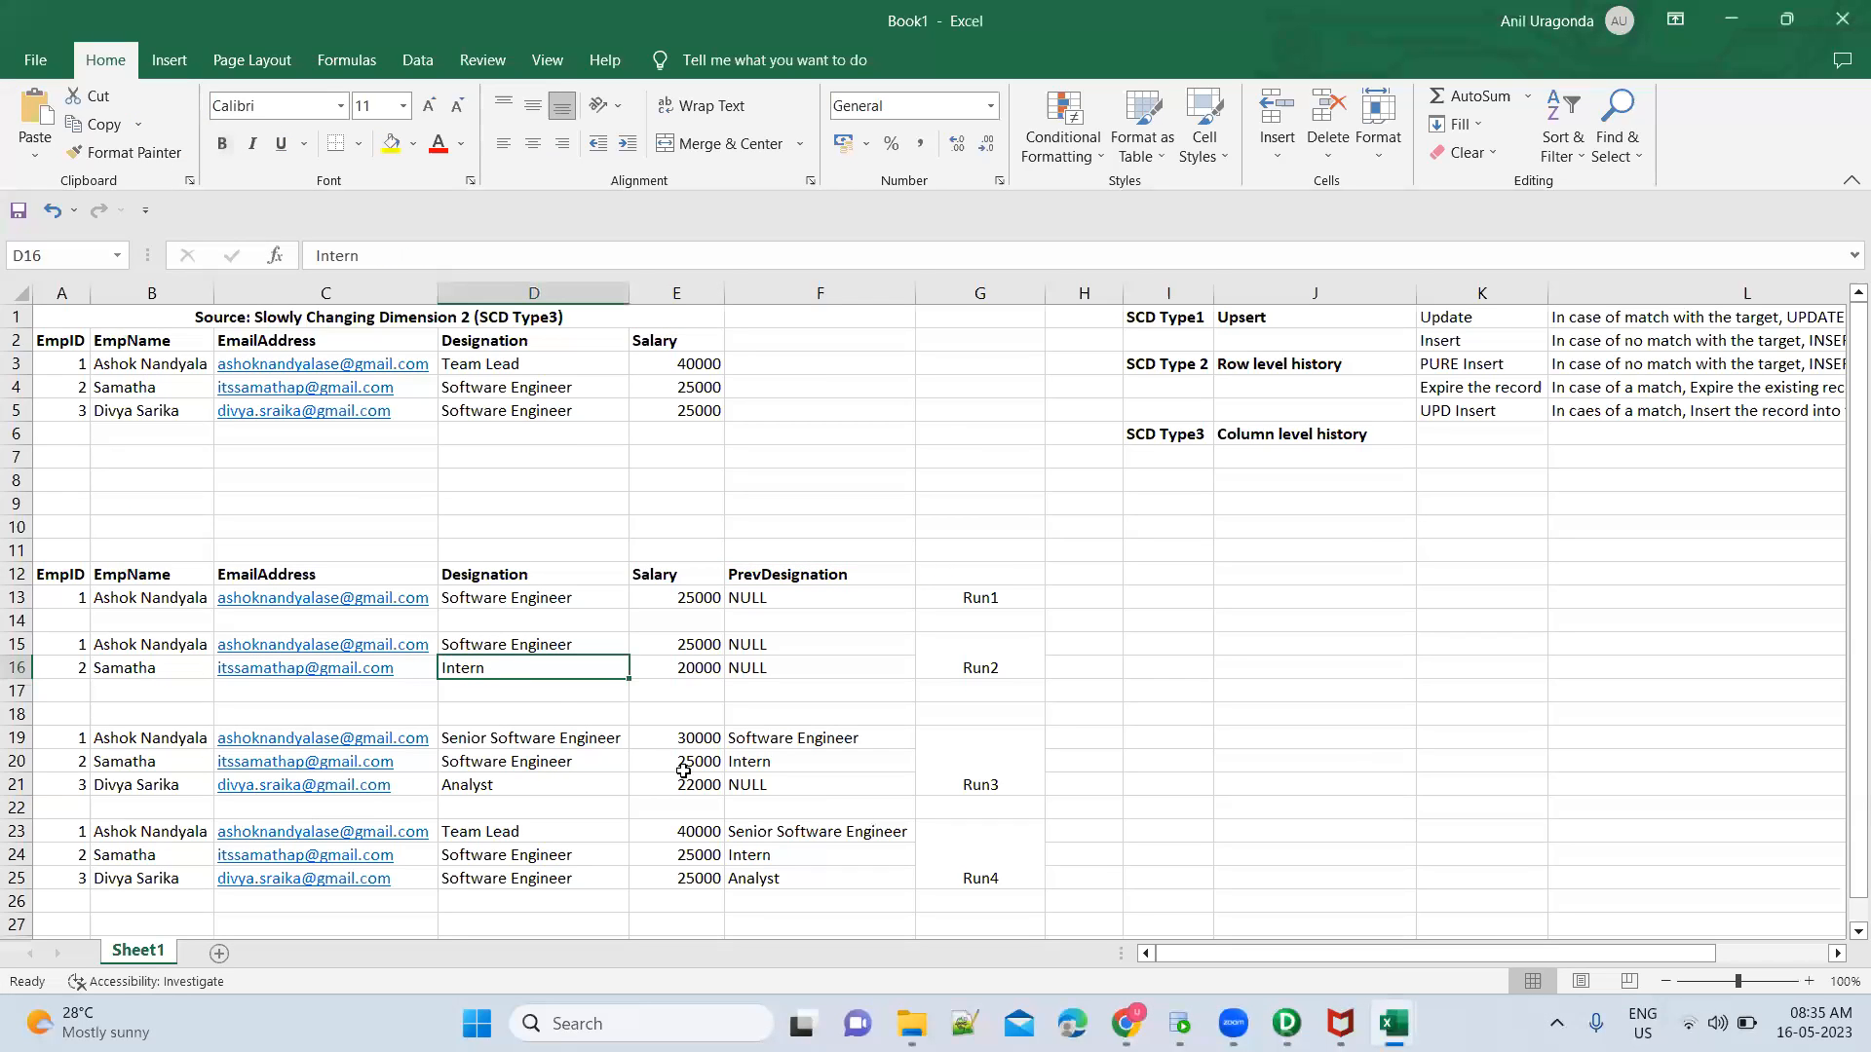
left_click(802, 761)
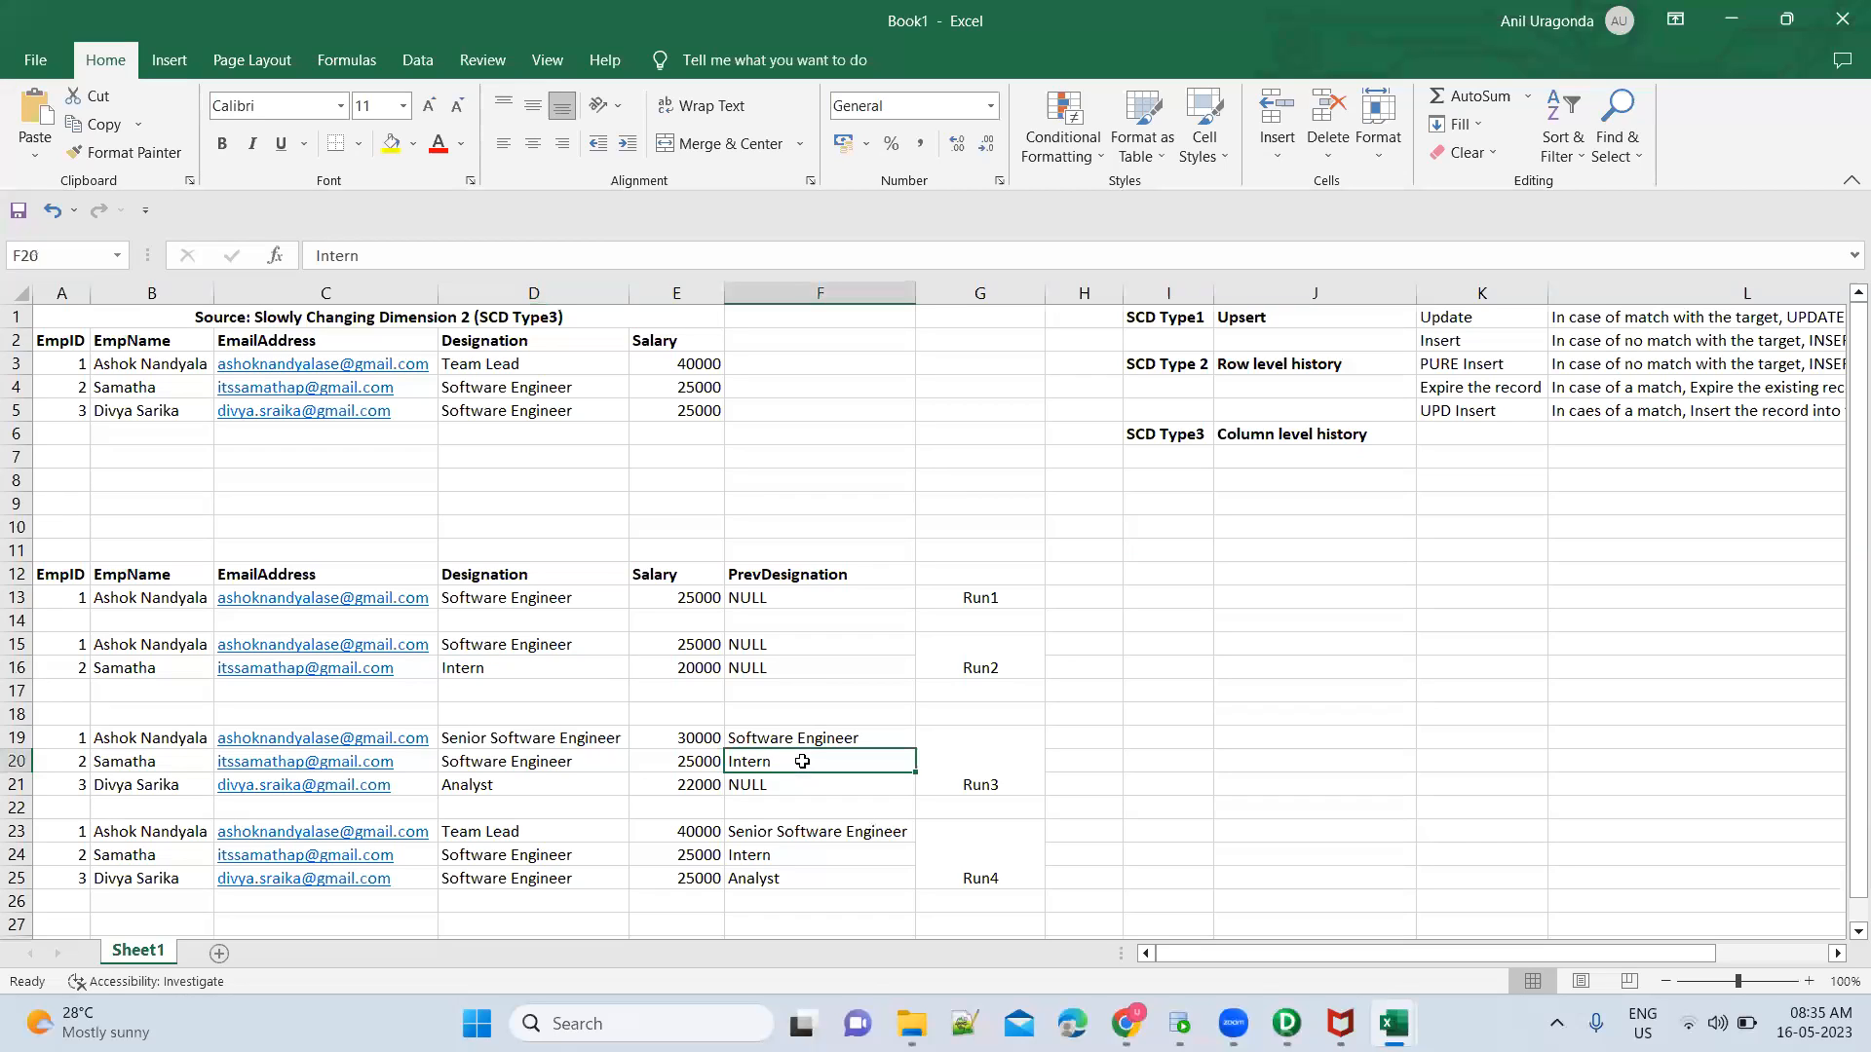
left_click(515, 389)
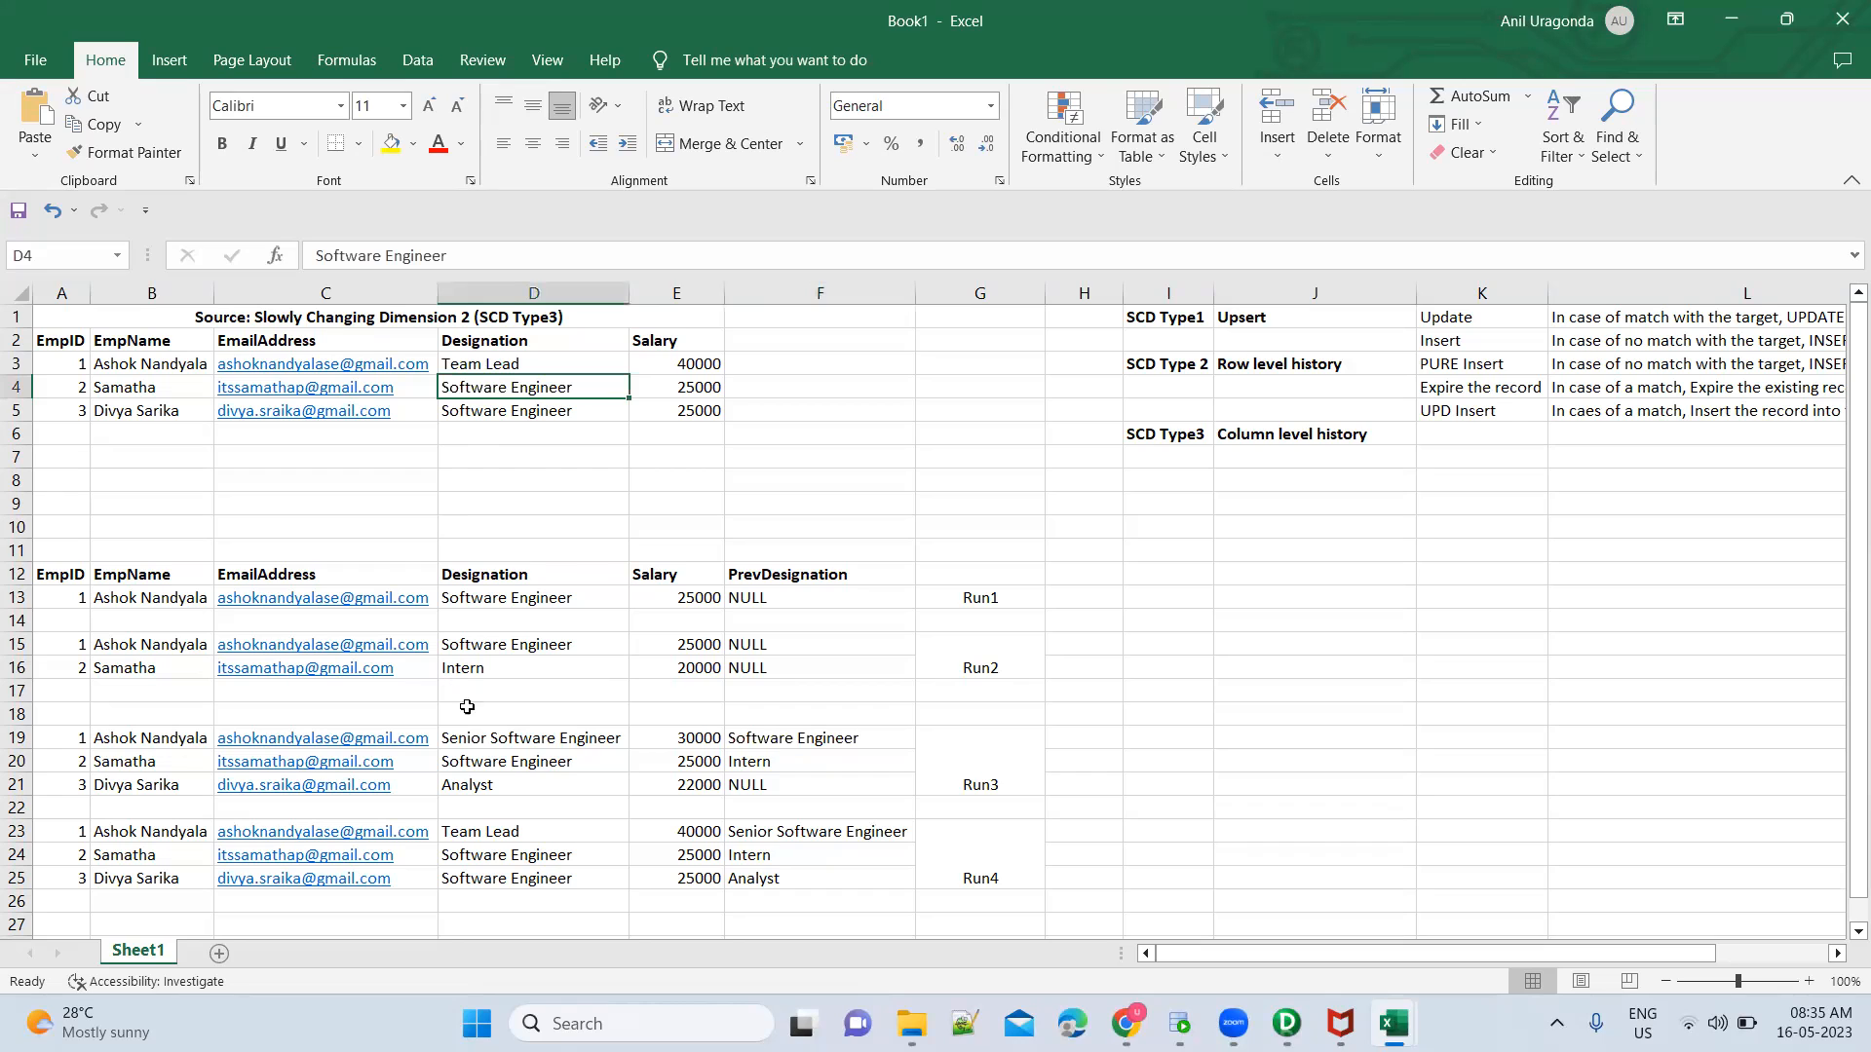
left_click(515, 760)
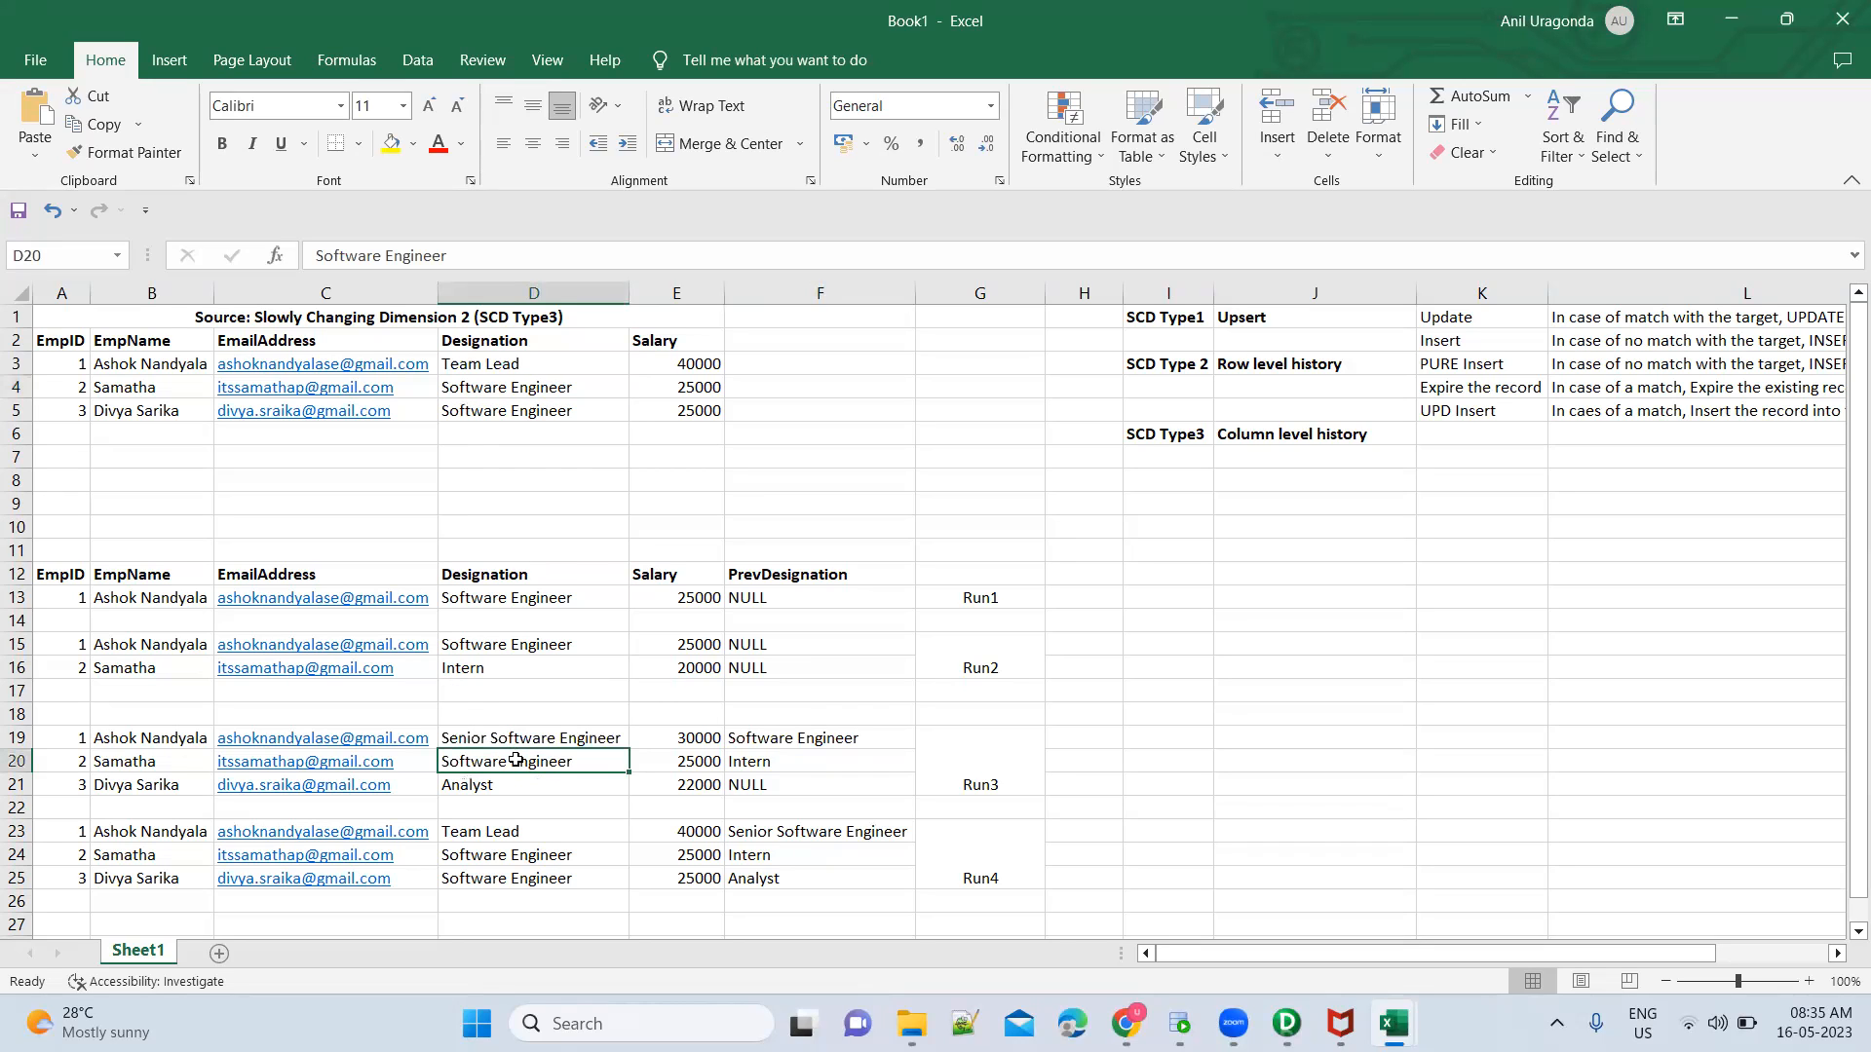
Return to the Prev_Designation expression in PowerCenter Designer and write an IIF skeleton with placeholders Cond, T and F on separate lines
key("alt+Tab")
type("IIF(  )")
key("Left")
key("Return")
key("Return")
key("Return")
key("Up")
key("Up")
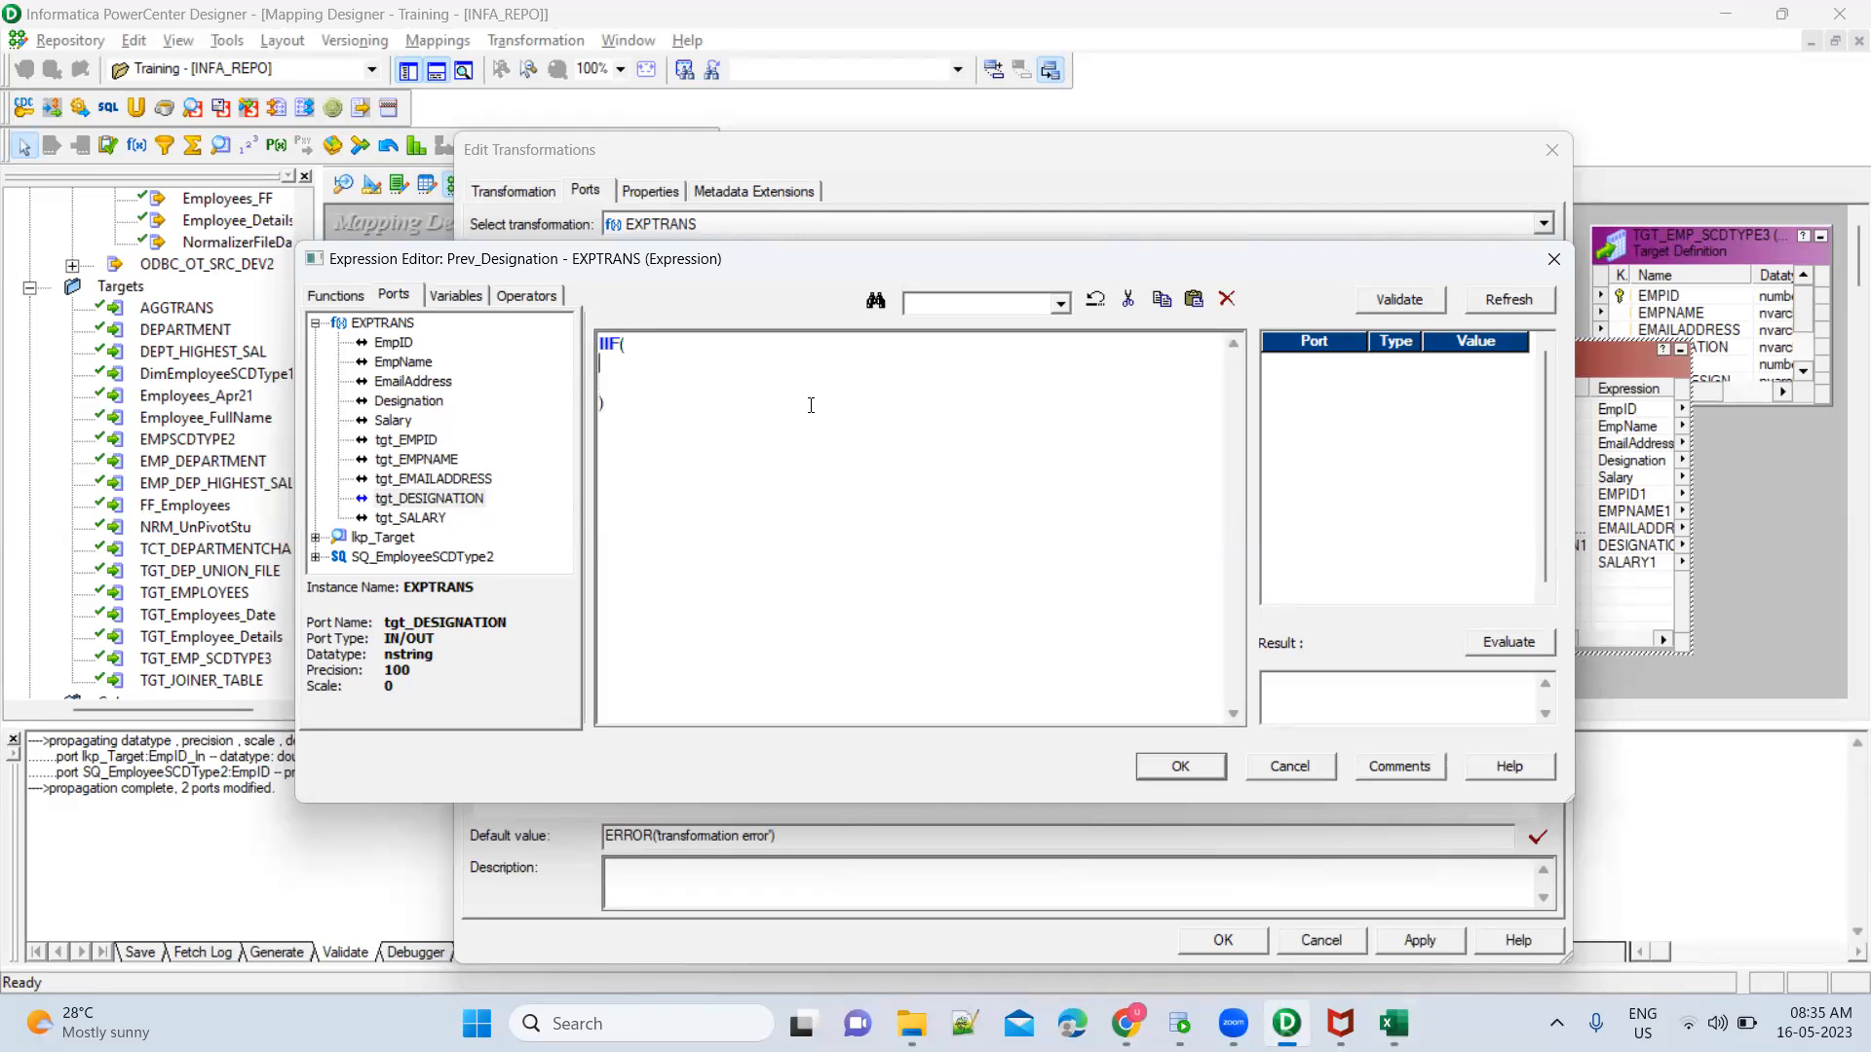
type("Cond,")
key("Return")
type("T")
key("Return")
type(",")
key("Down")
type("F")
key("Delete")
Replace the IIF condition placeholder with Designation <> tgt_DESIGNATION
key("Left")
key("ctrl+shift+Right")
key("Delete")
double_click(410, 404)
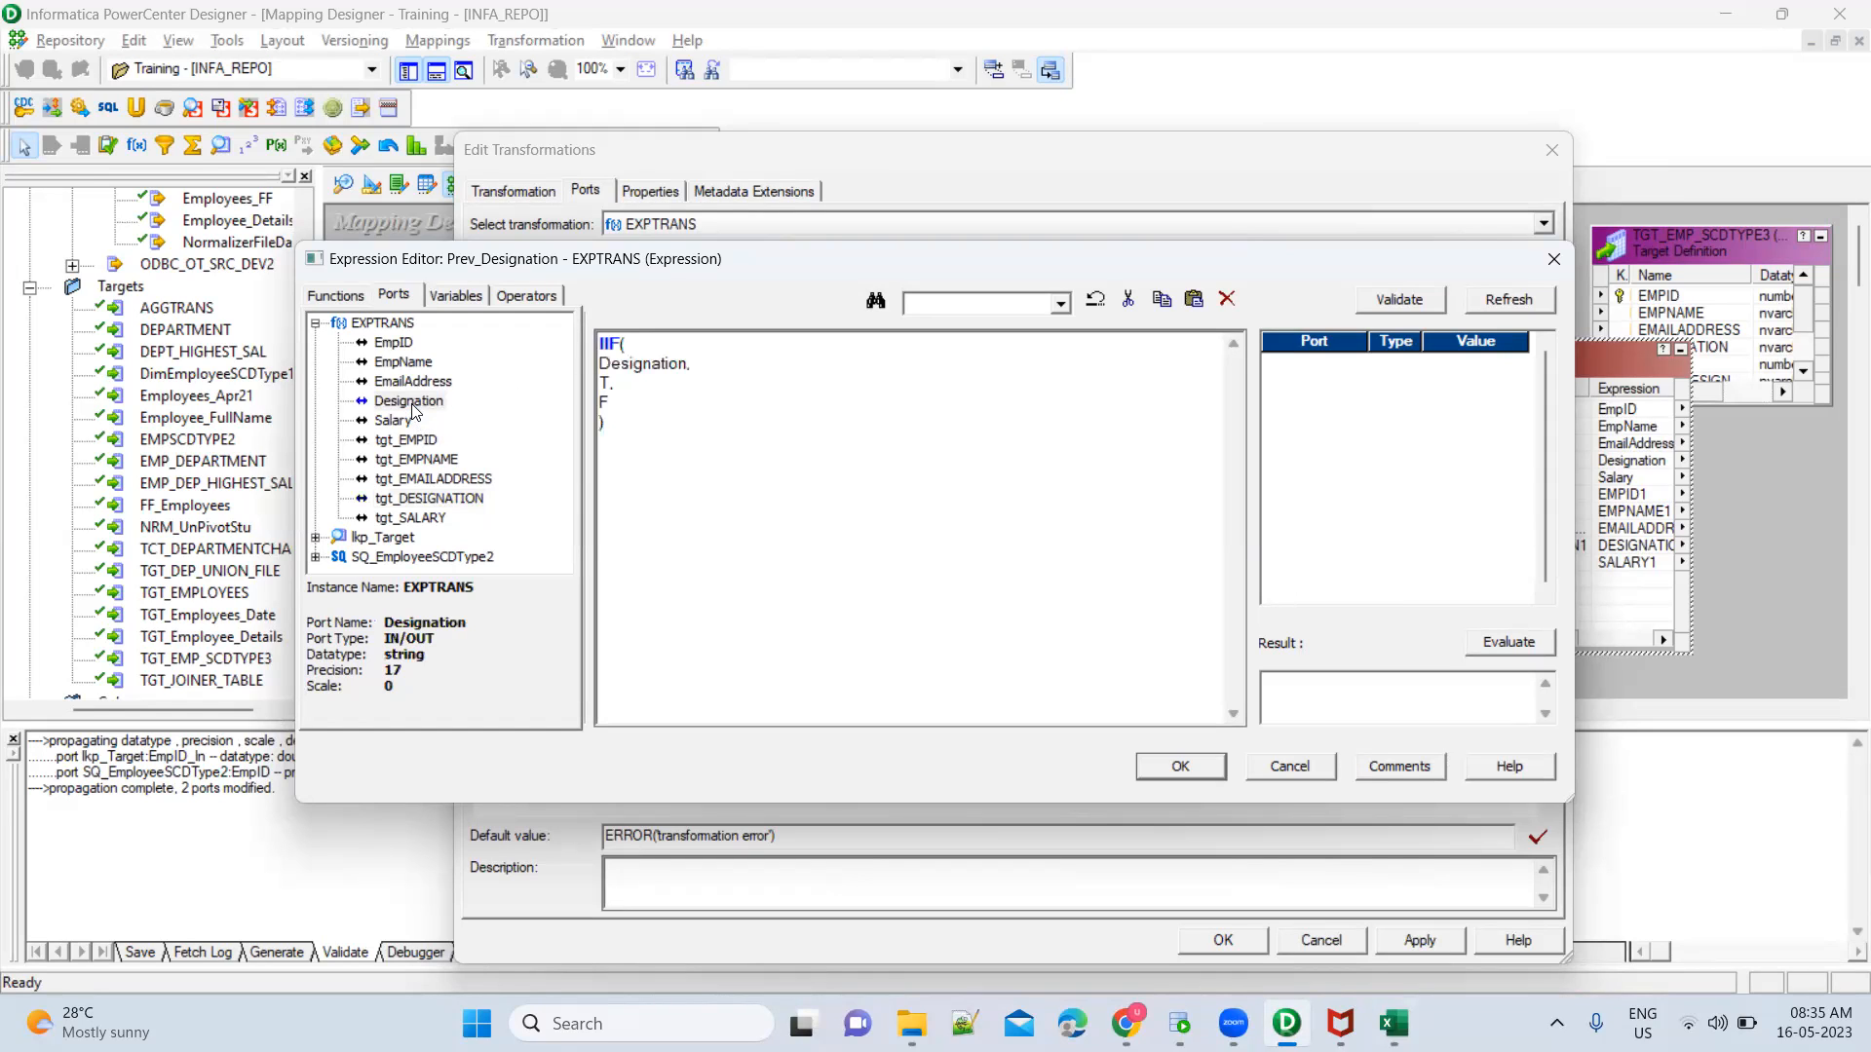
type("<>")
double_click(429, 498)
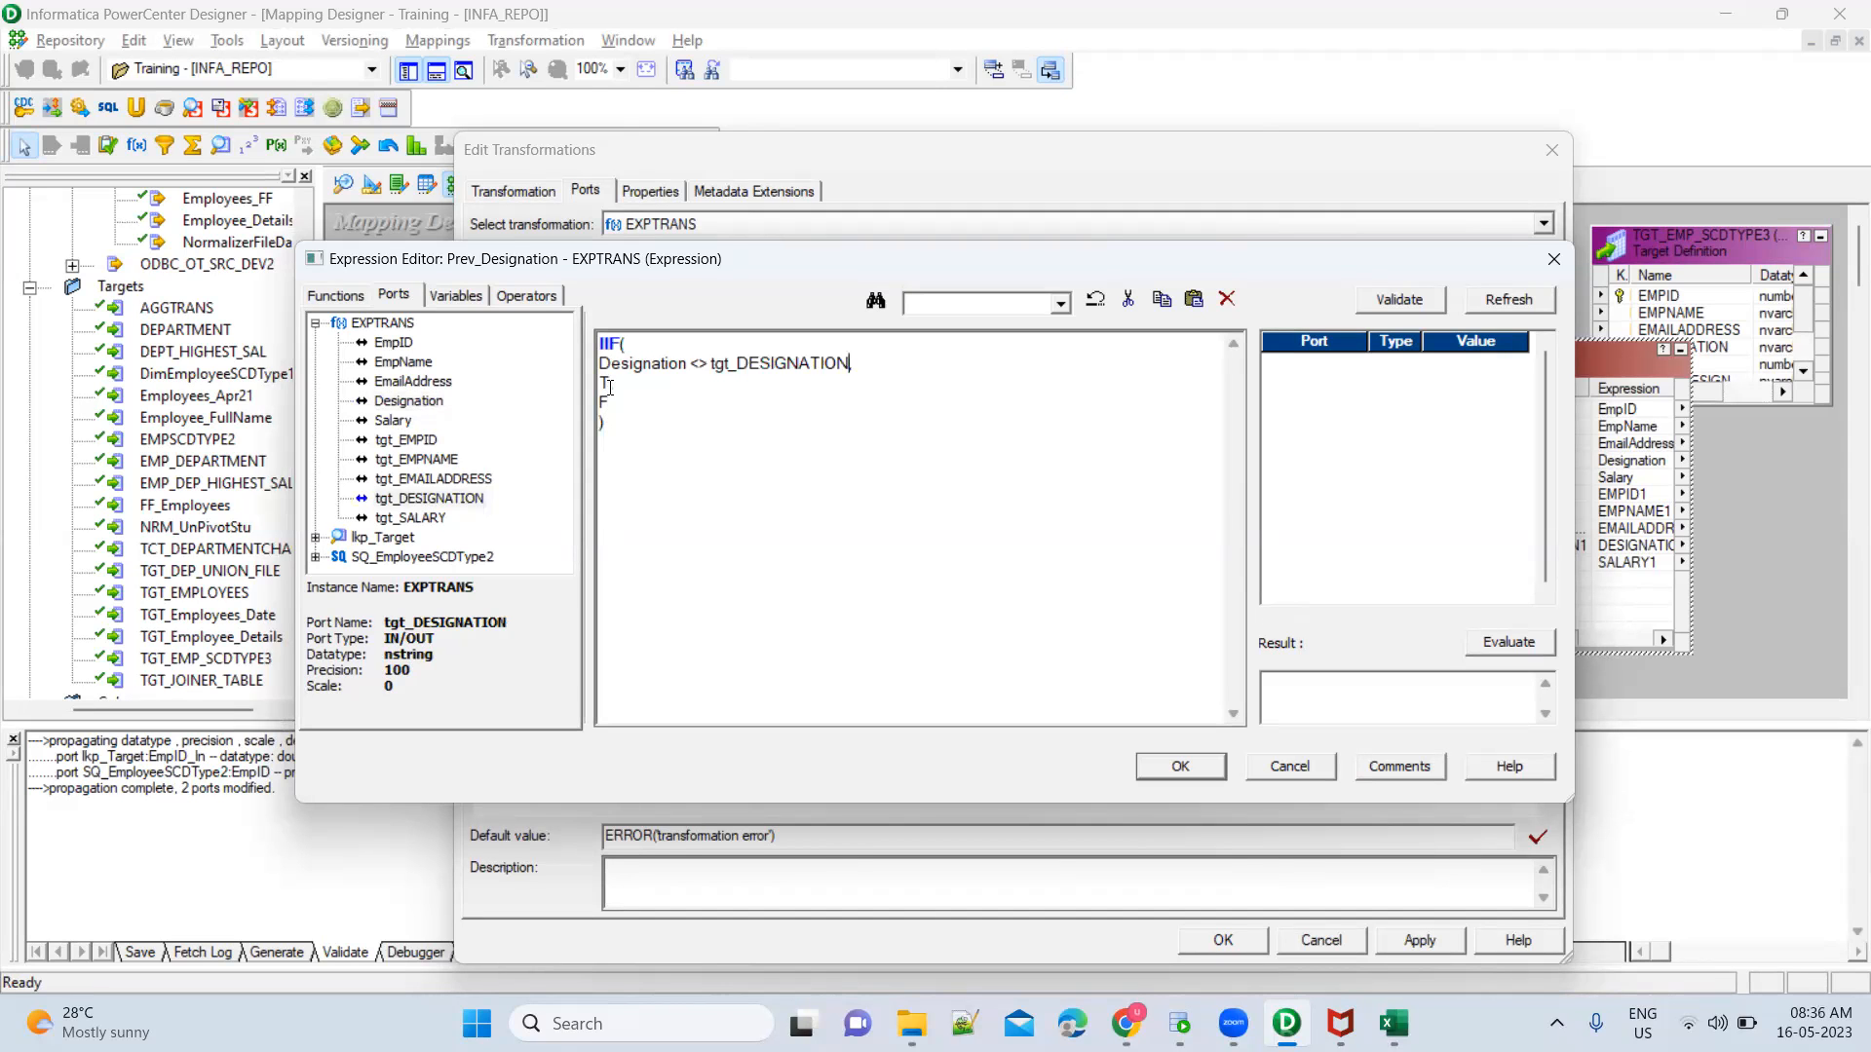
Set the IIF true result to tgt_DESIGNATION and the false result to NULL, and accept the expression and transformation changes
double_click(609, 385)
double_click(426, 499)
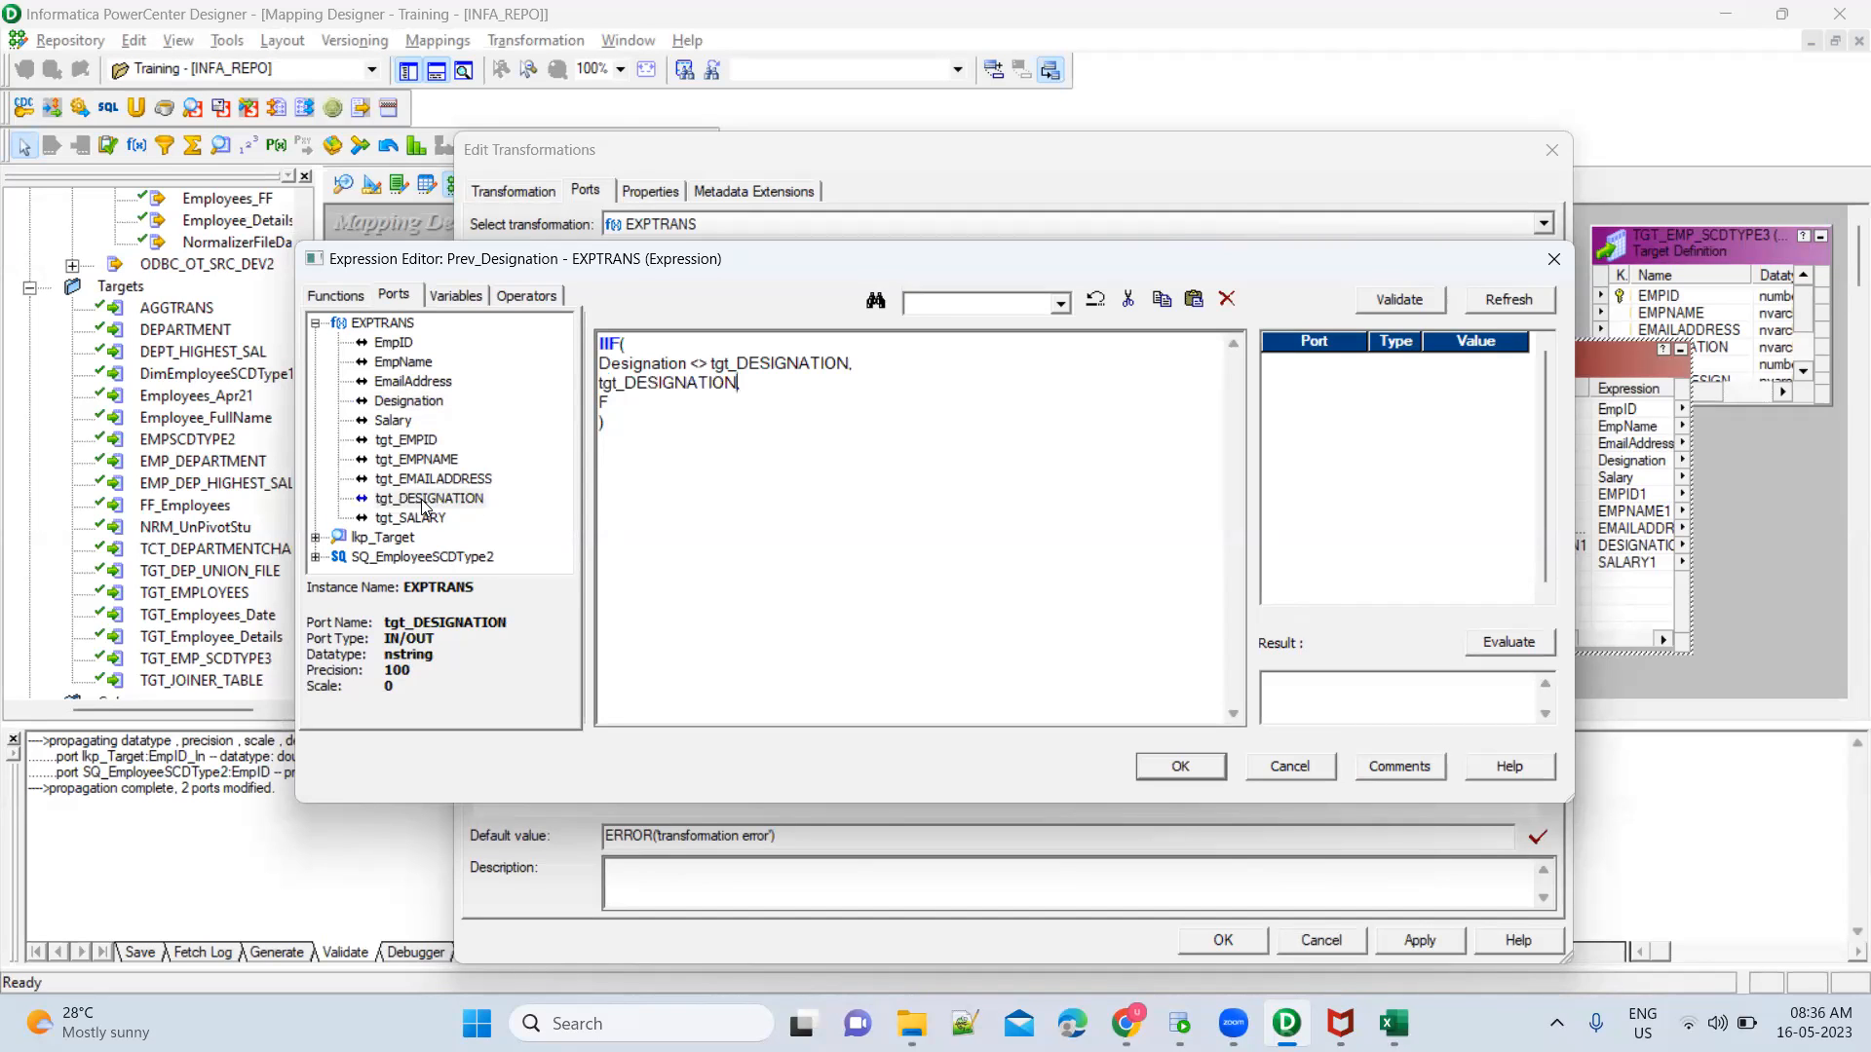
left_click(631, 403)
key("BackSpace")
type("NULL")
left_click(1180, 766)
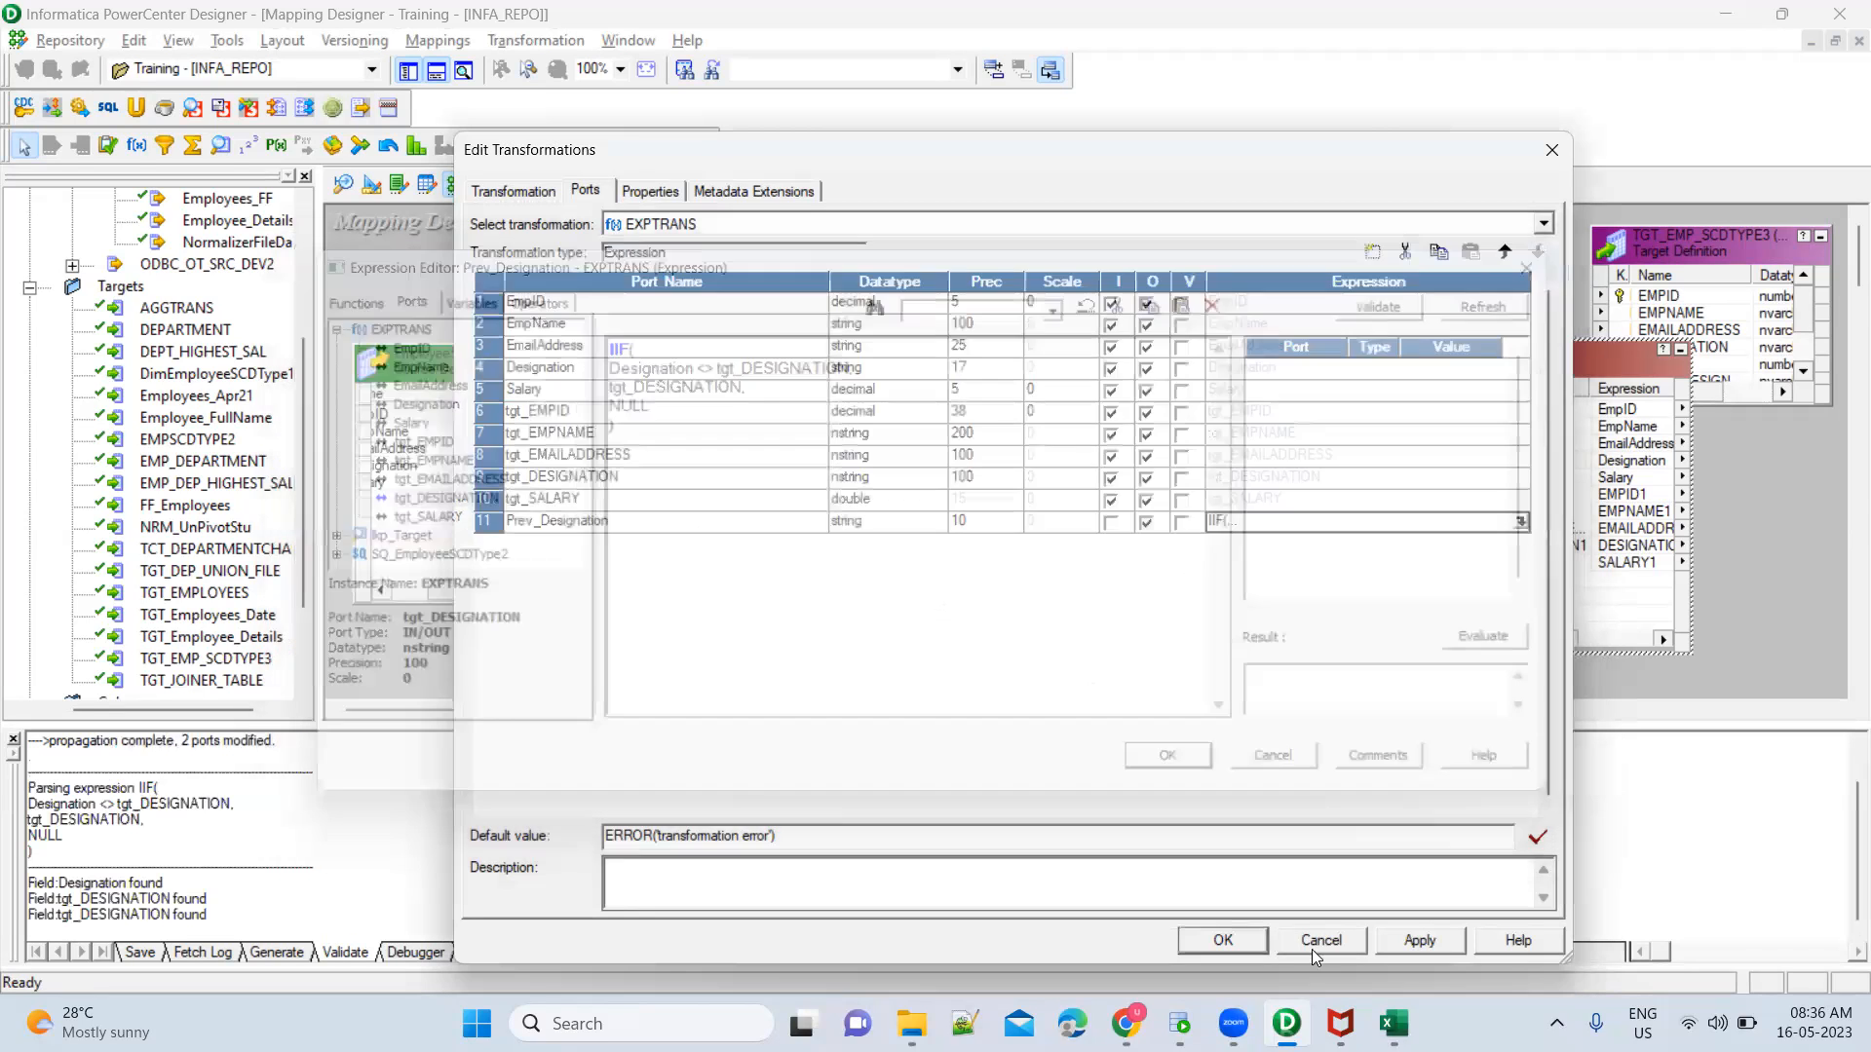
left_click(1409, 935)
left_click(1225, 941)
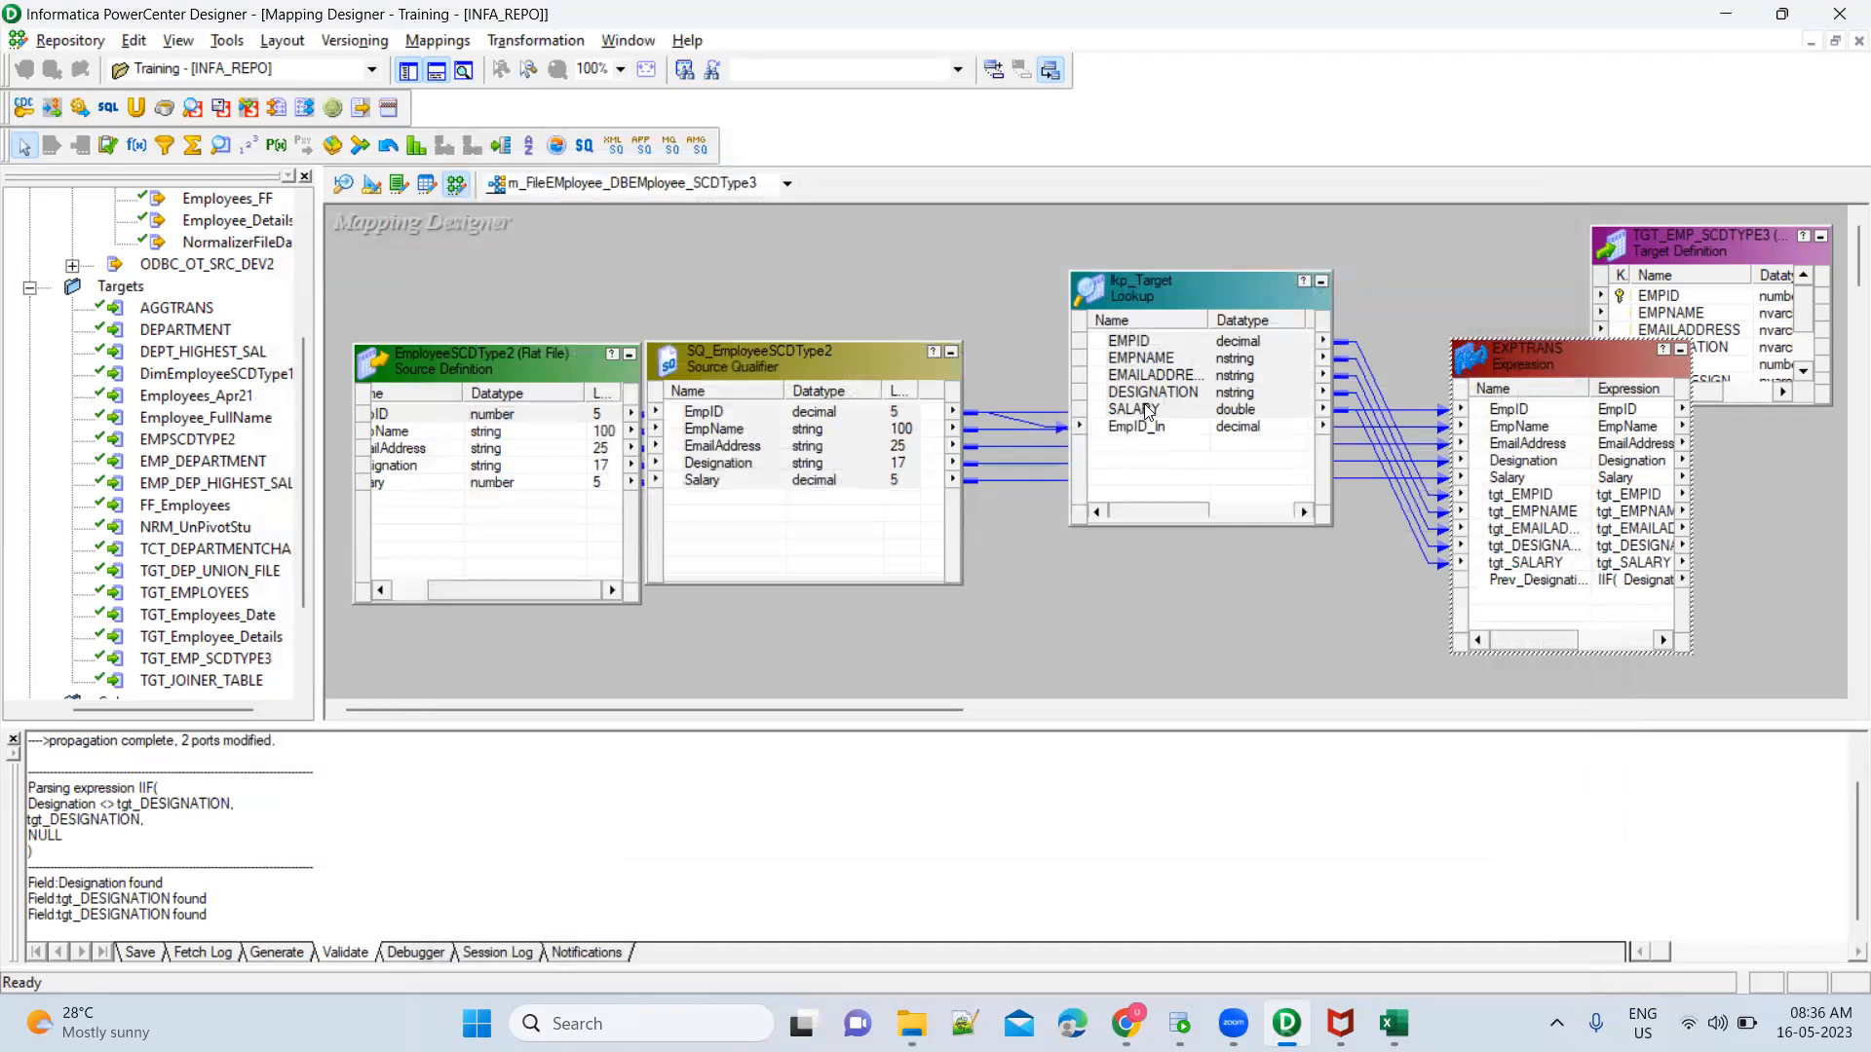
Open the port definitions of the lkp_Target lookup to review which target columns it contains
left_click(1147, 412)
double_click(1170, 286)
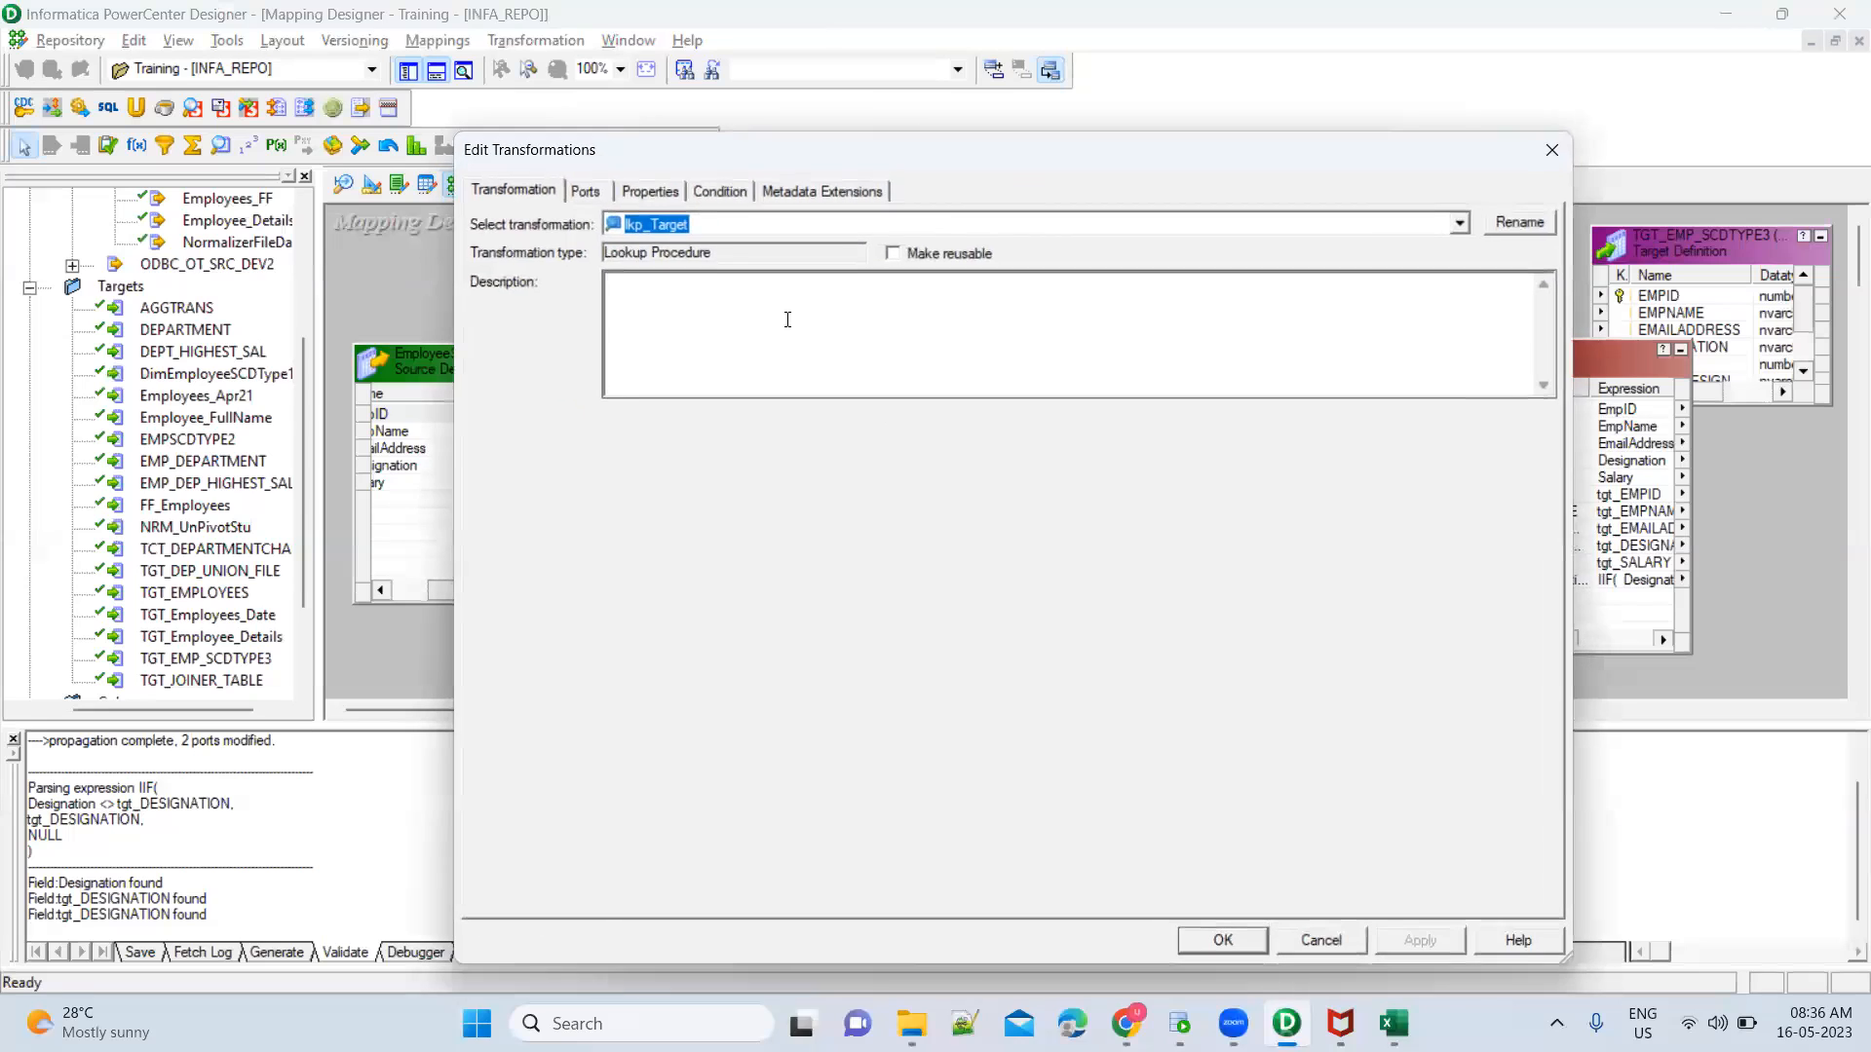
left_click(592, 191)
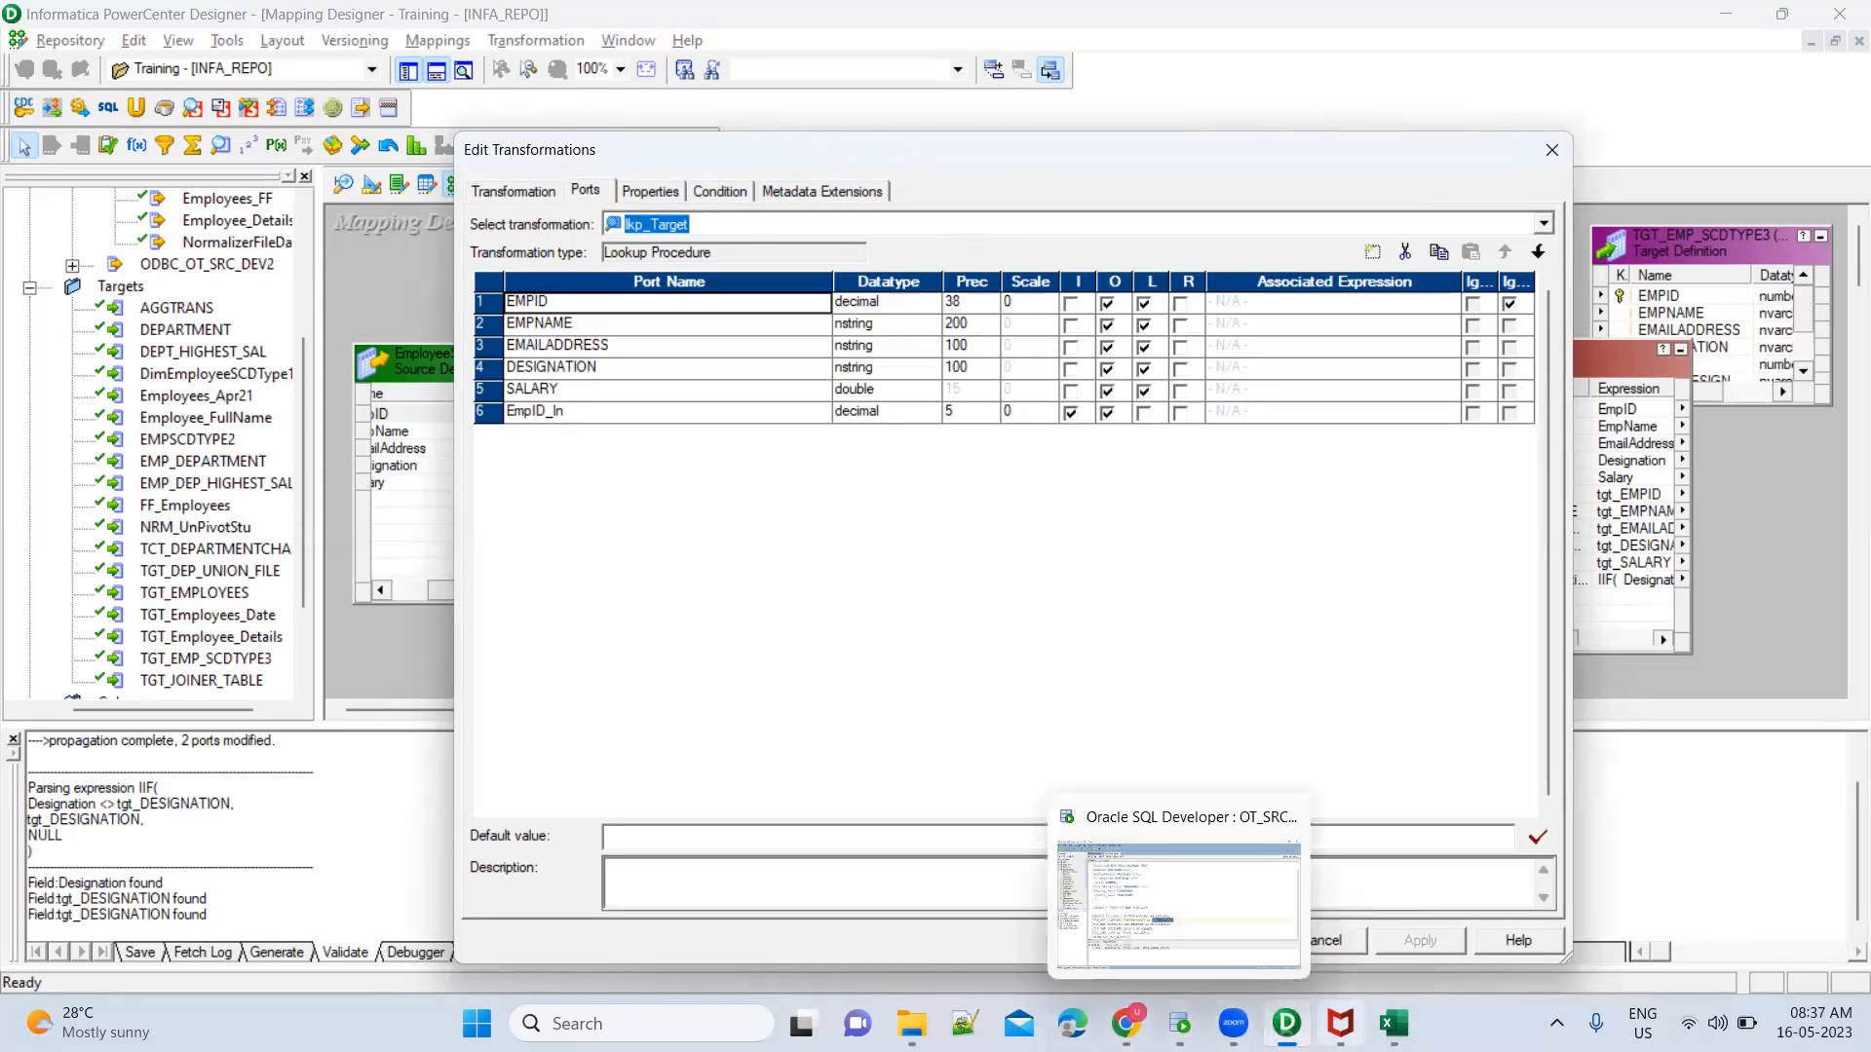
Switch to the Book1 workbook in Excel and examine the PrevDesignation value of EmpID 2 in Run2
mouse_move(1393, 1023)
left_click(1349, 926)
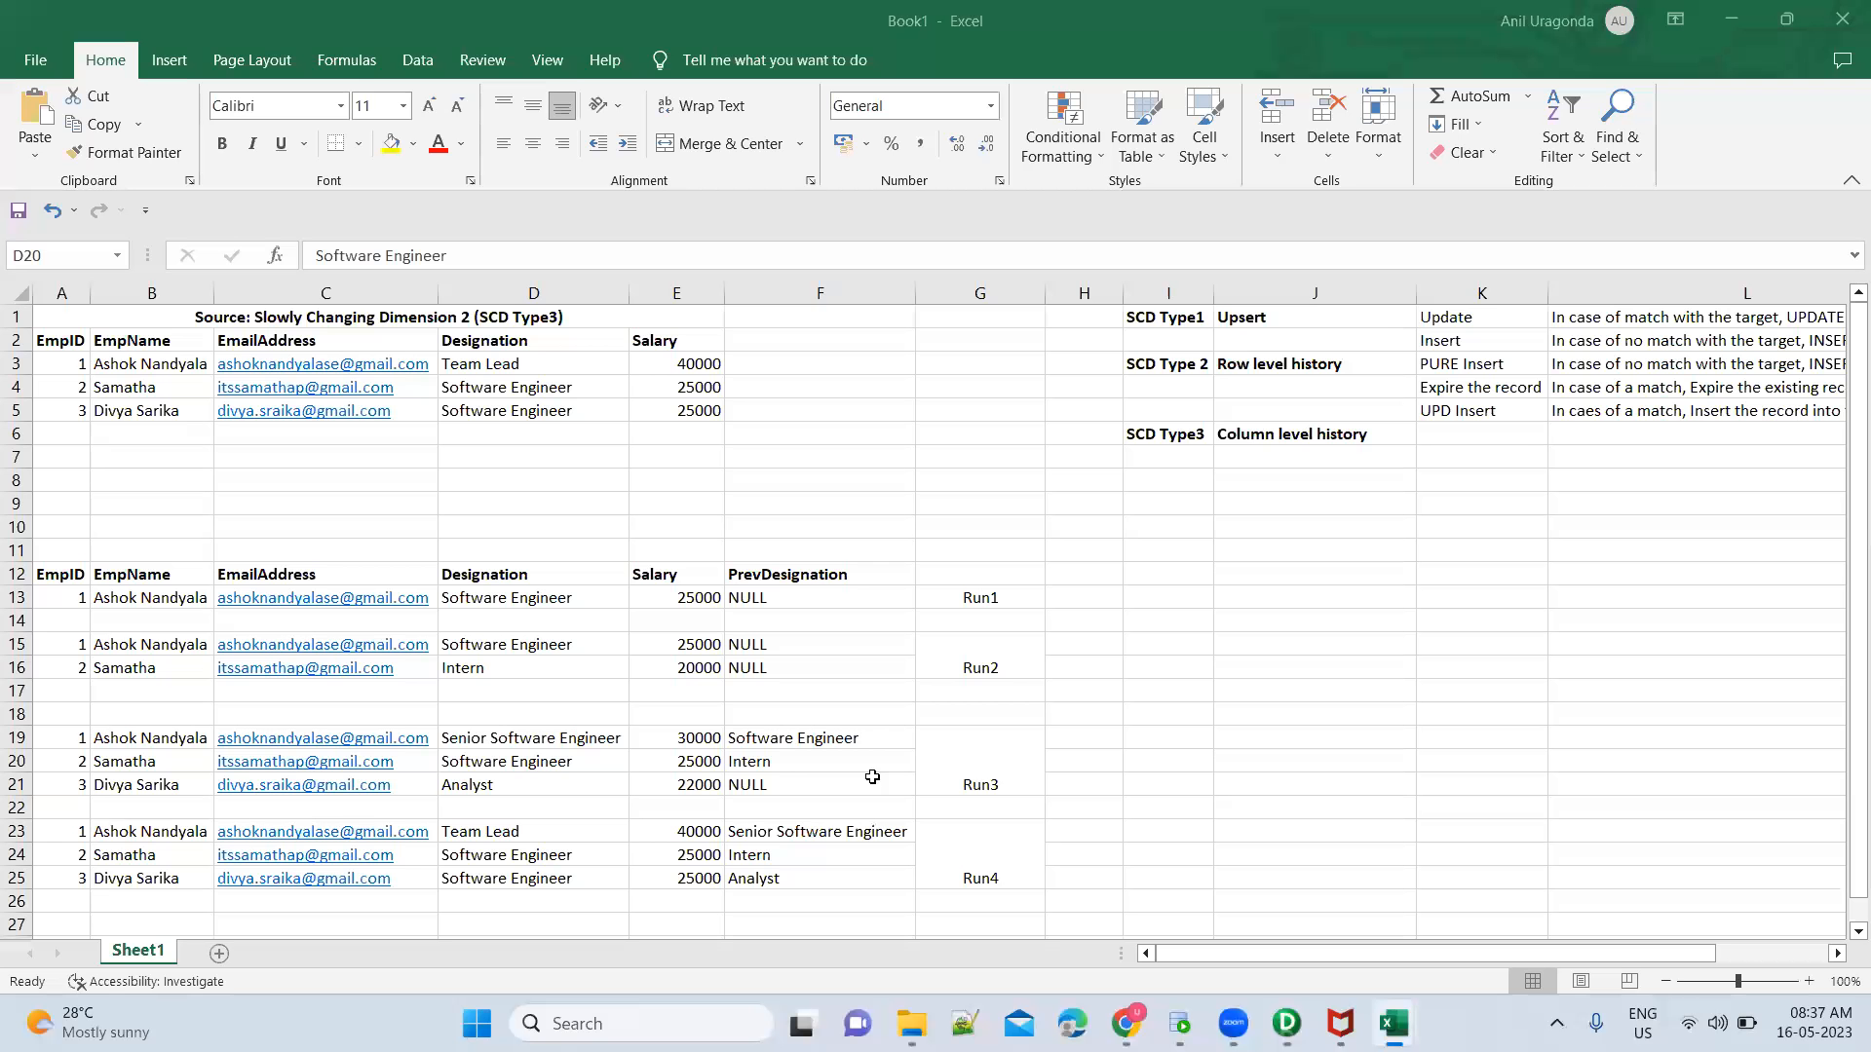
left_click(792, 673)
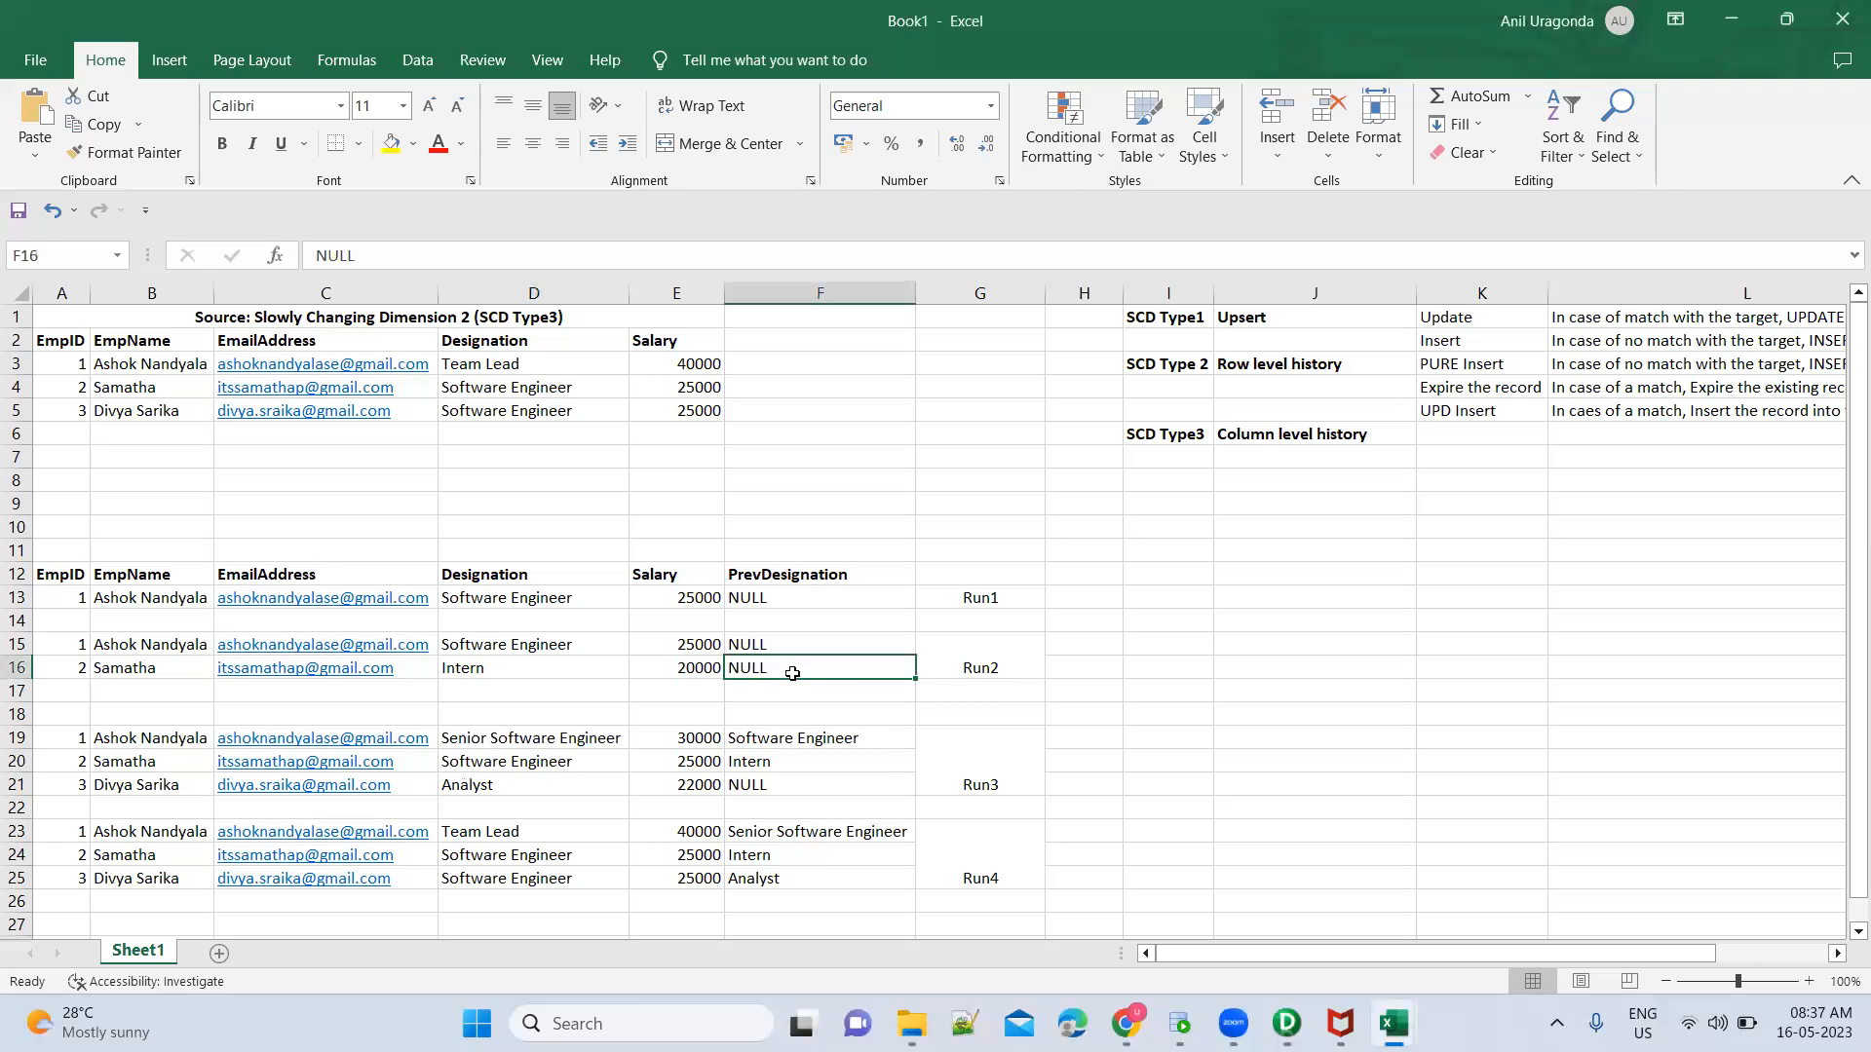
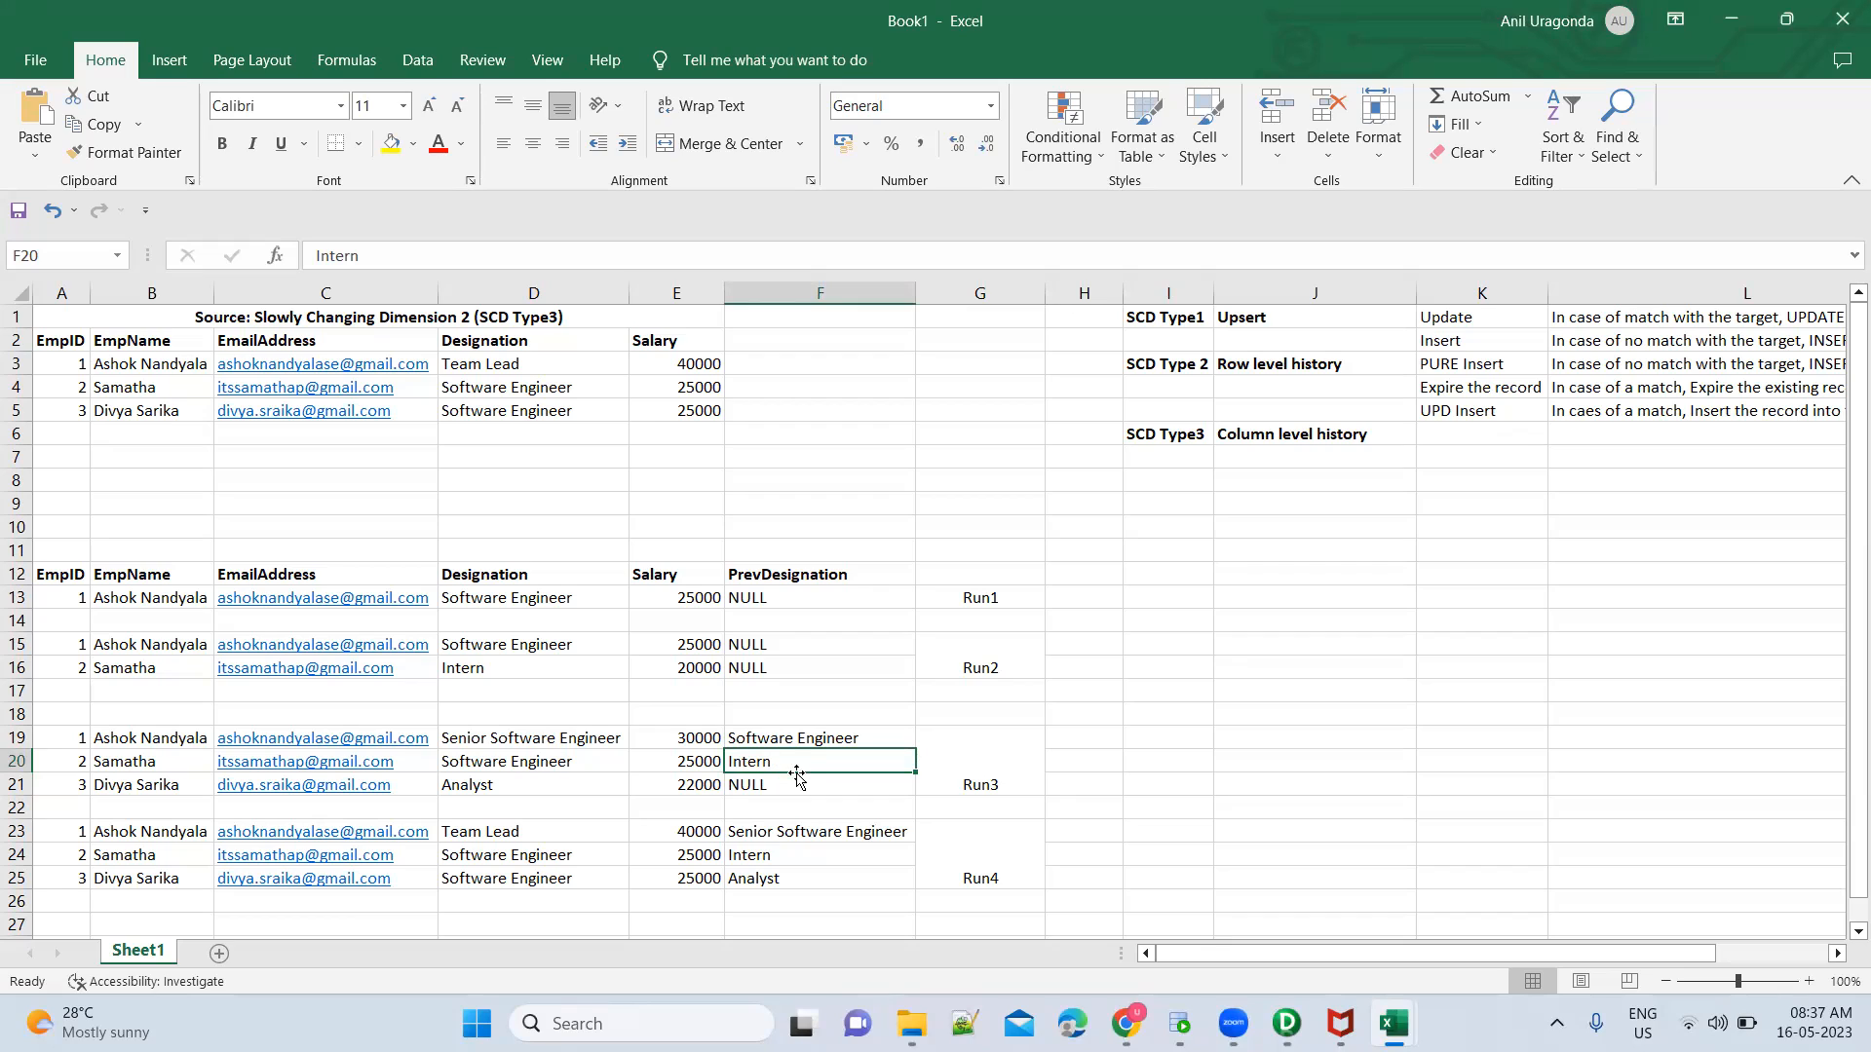
Compare the Run3 Designation and PrevDesignation of EmpID 2 with that employee's Designation in the source table
left_click(580, 767)
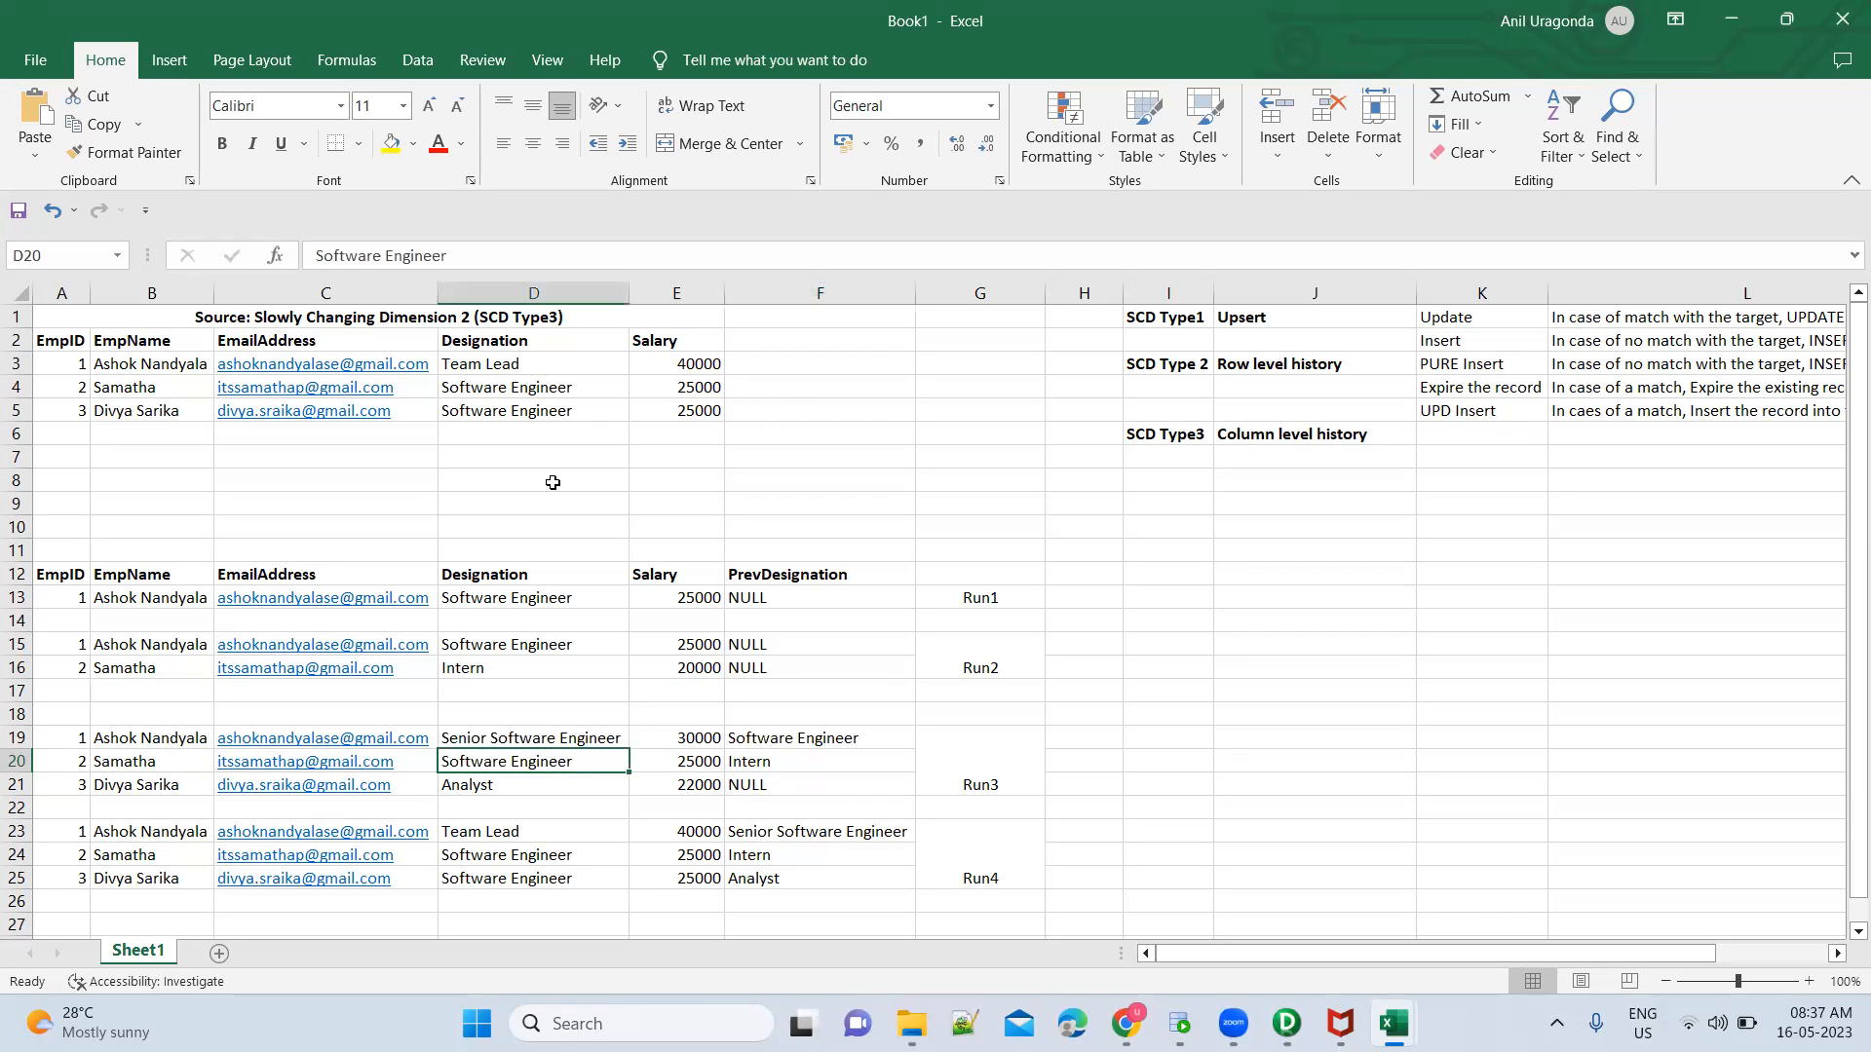
left_click(558, 390, "ctrl")
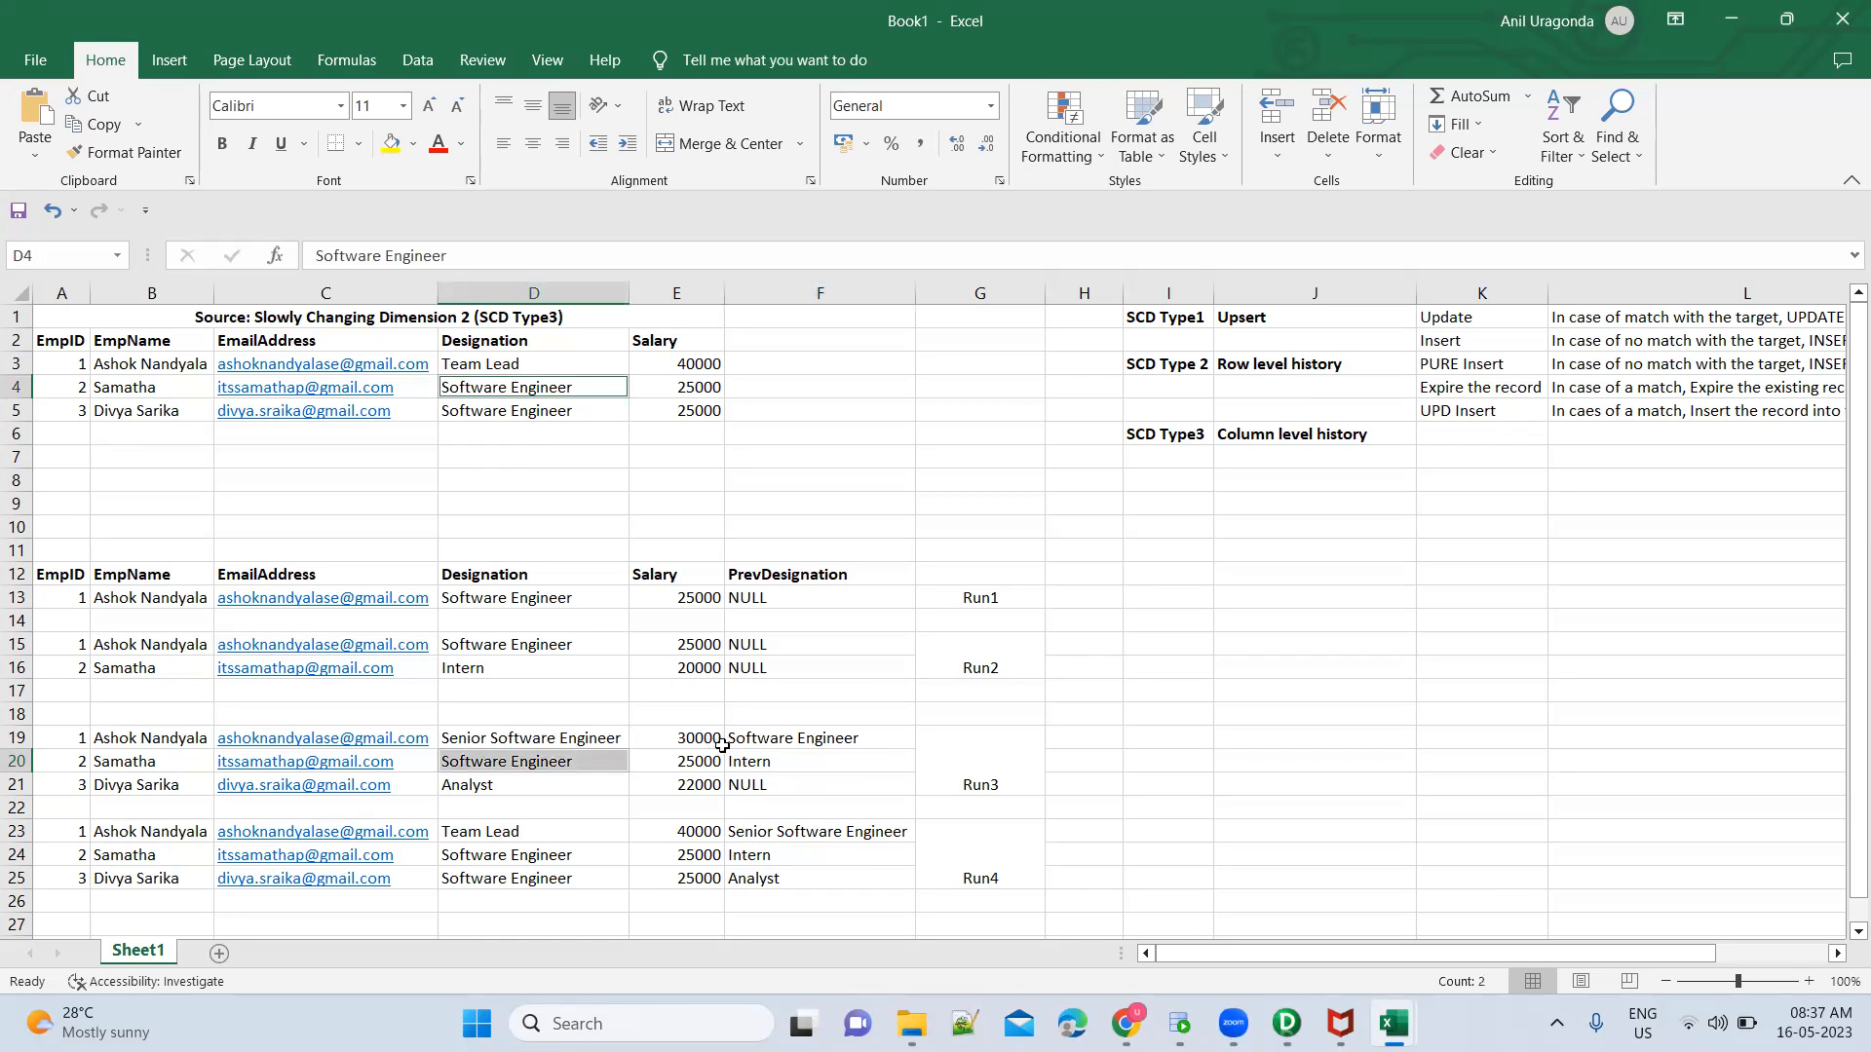
left_click(765, 763)
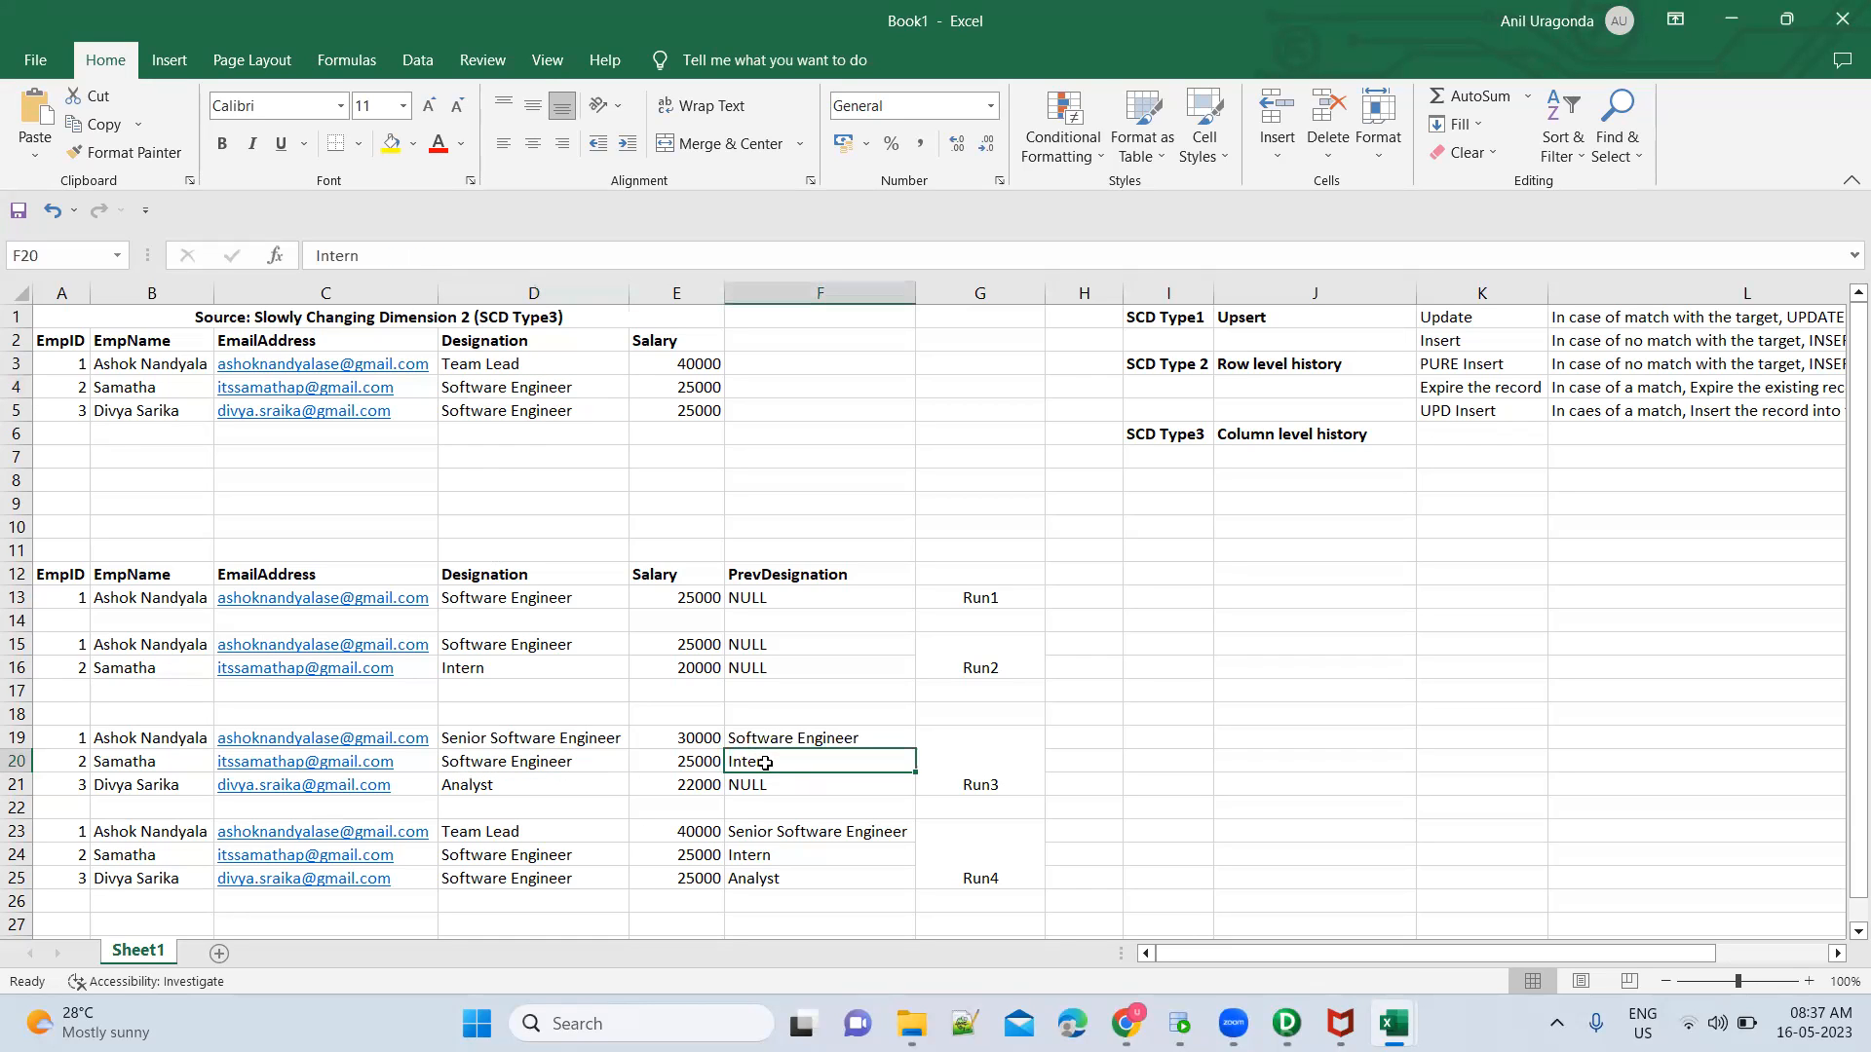
Switch to PowerCenter Designer, close the lkp_Target definition, and examine the true and false results of the Prev_Designation expression in EXPTRANS
key("alt+Tab")
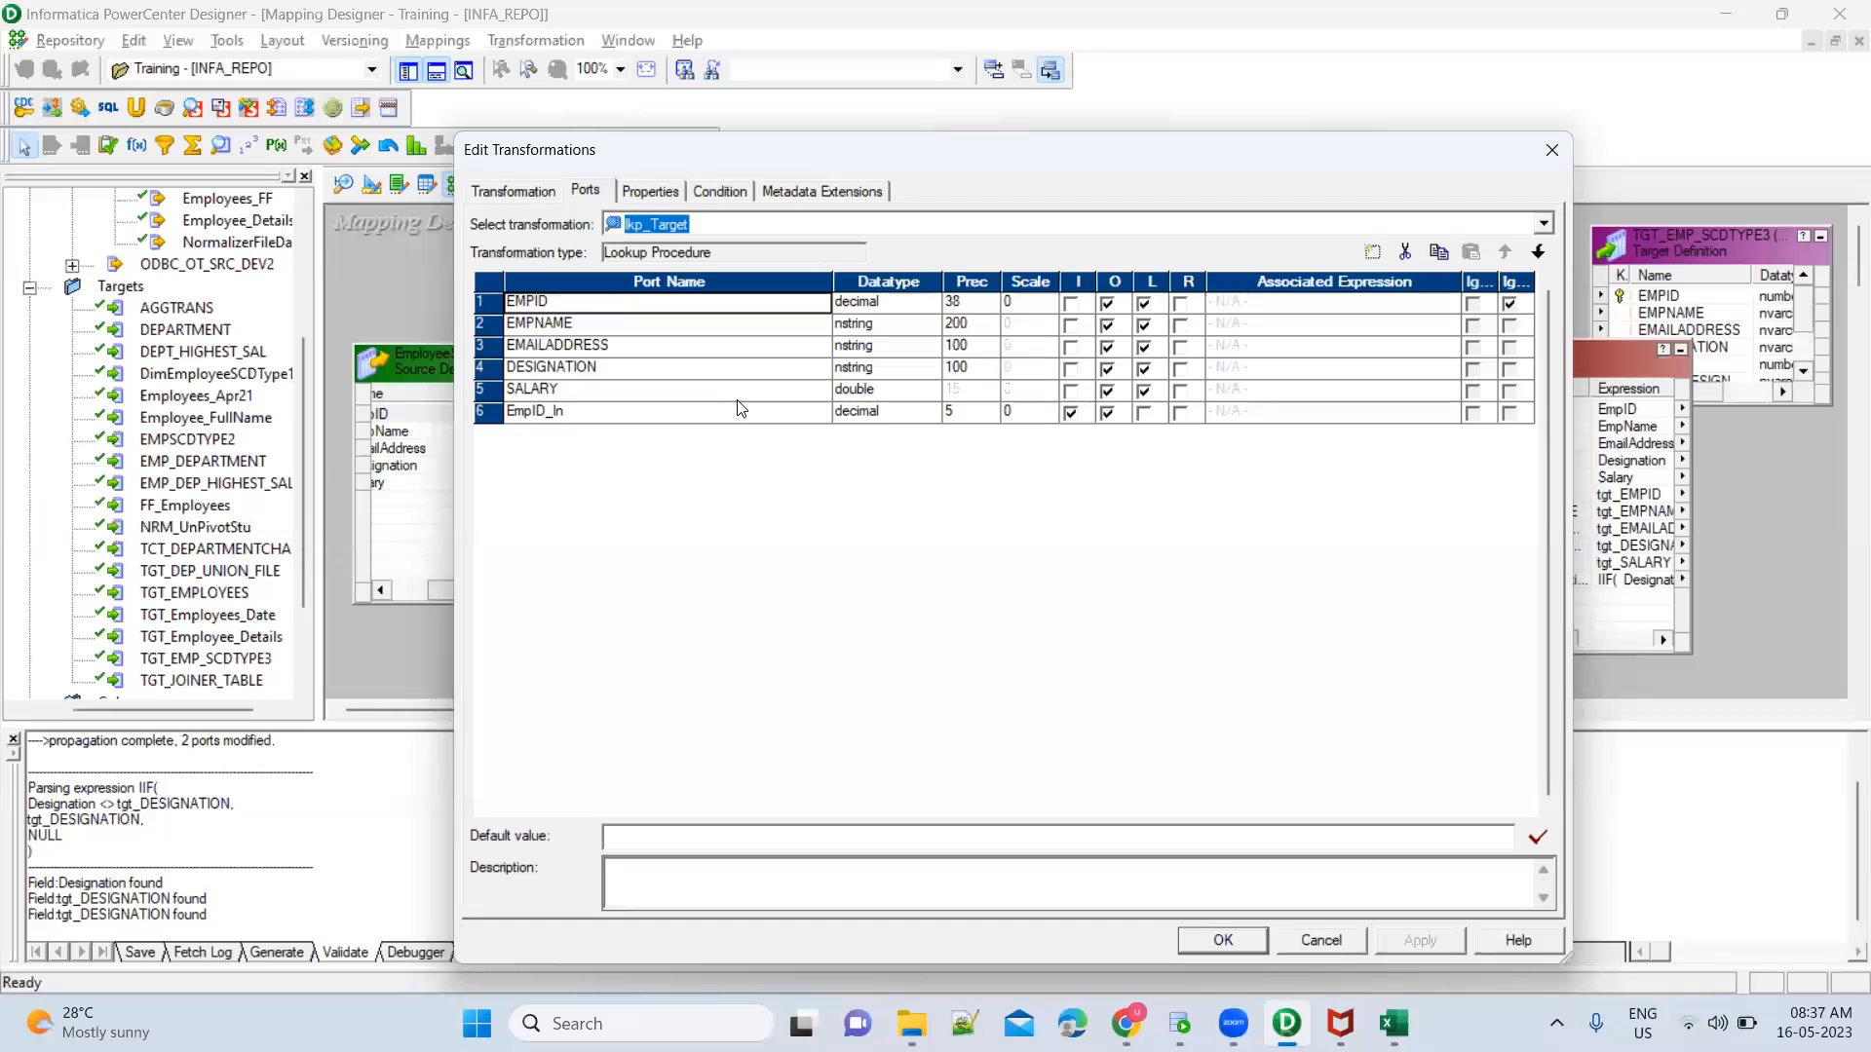
left_click(1220, 941)
double_click(1556, 583)
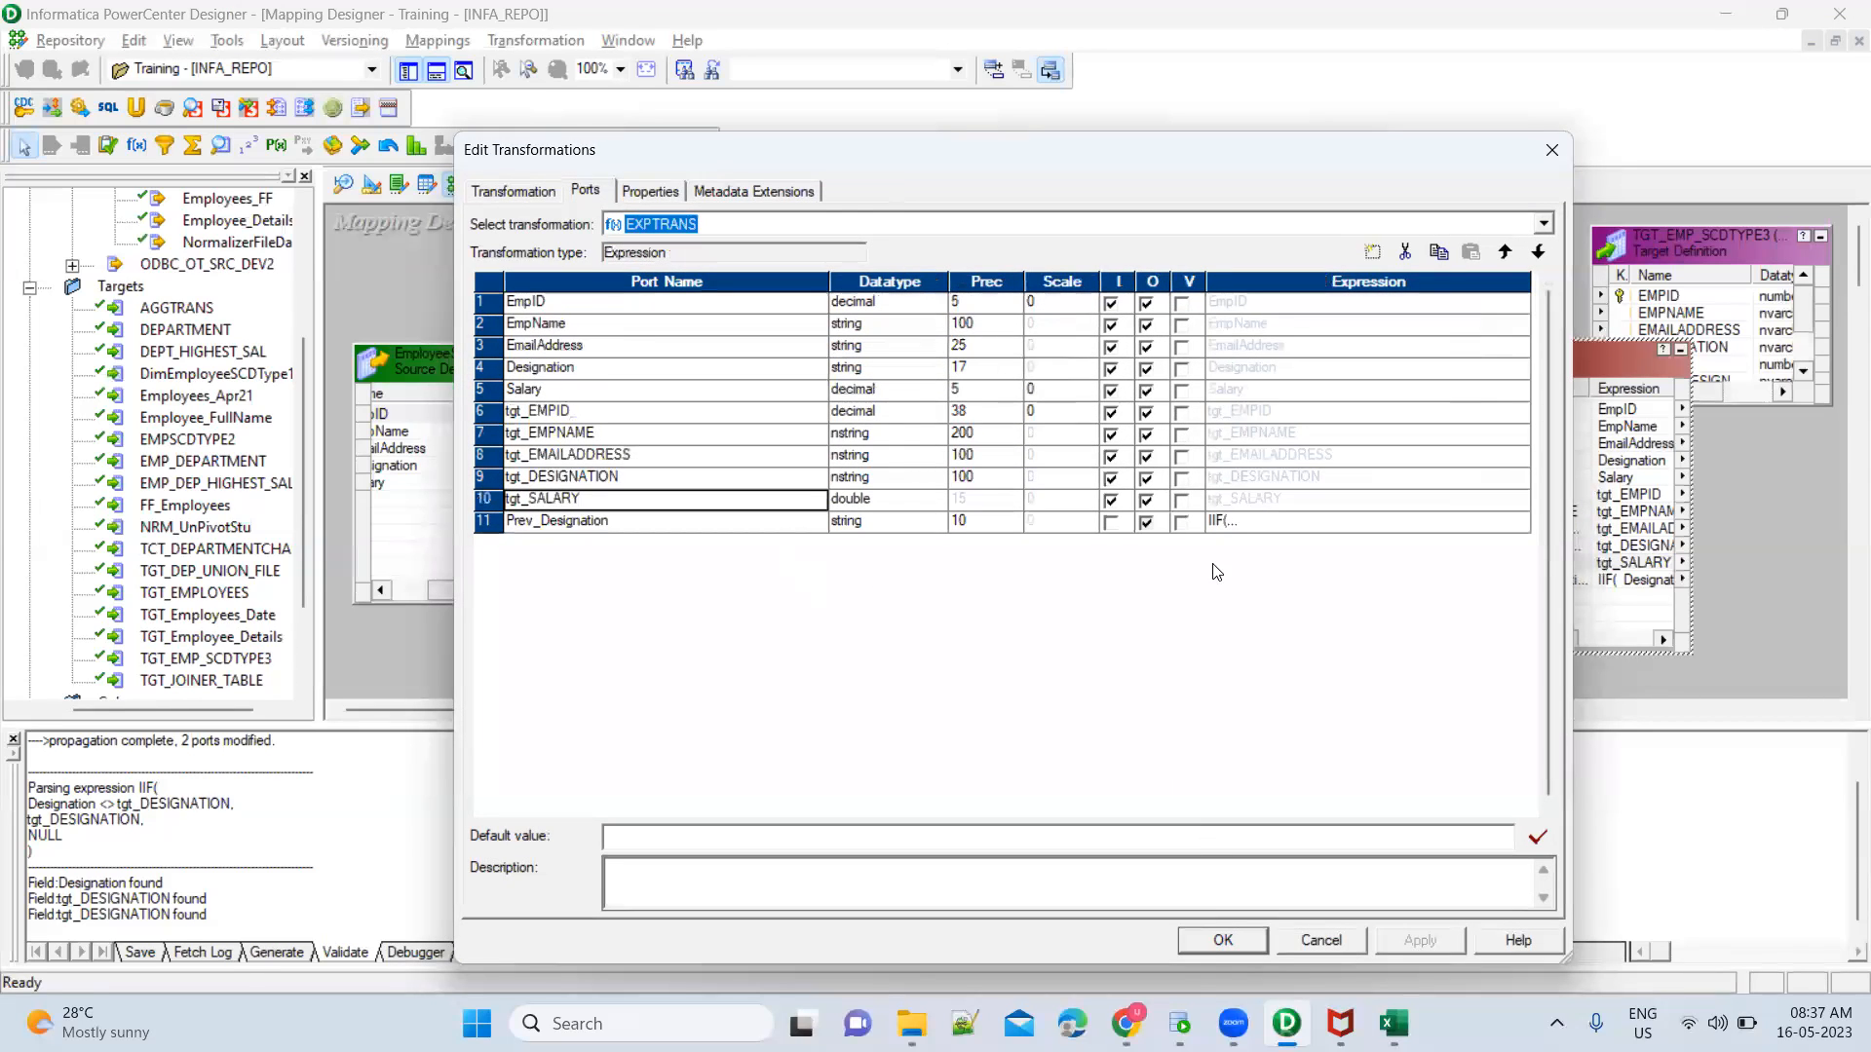
left_click(1525, 527)
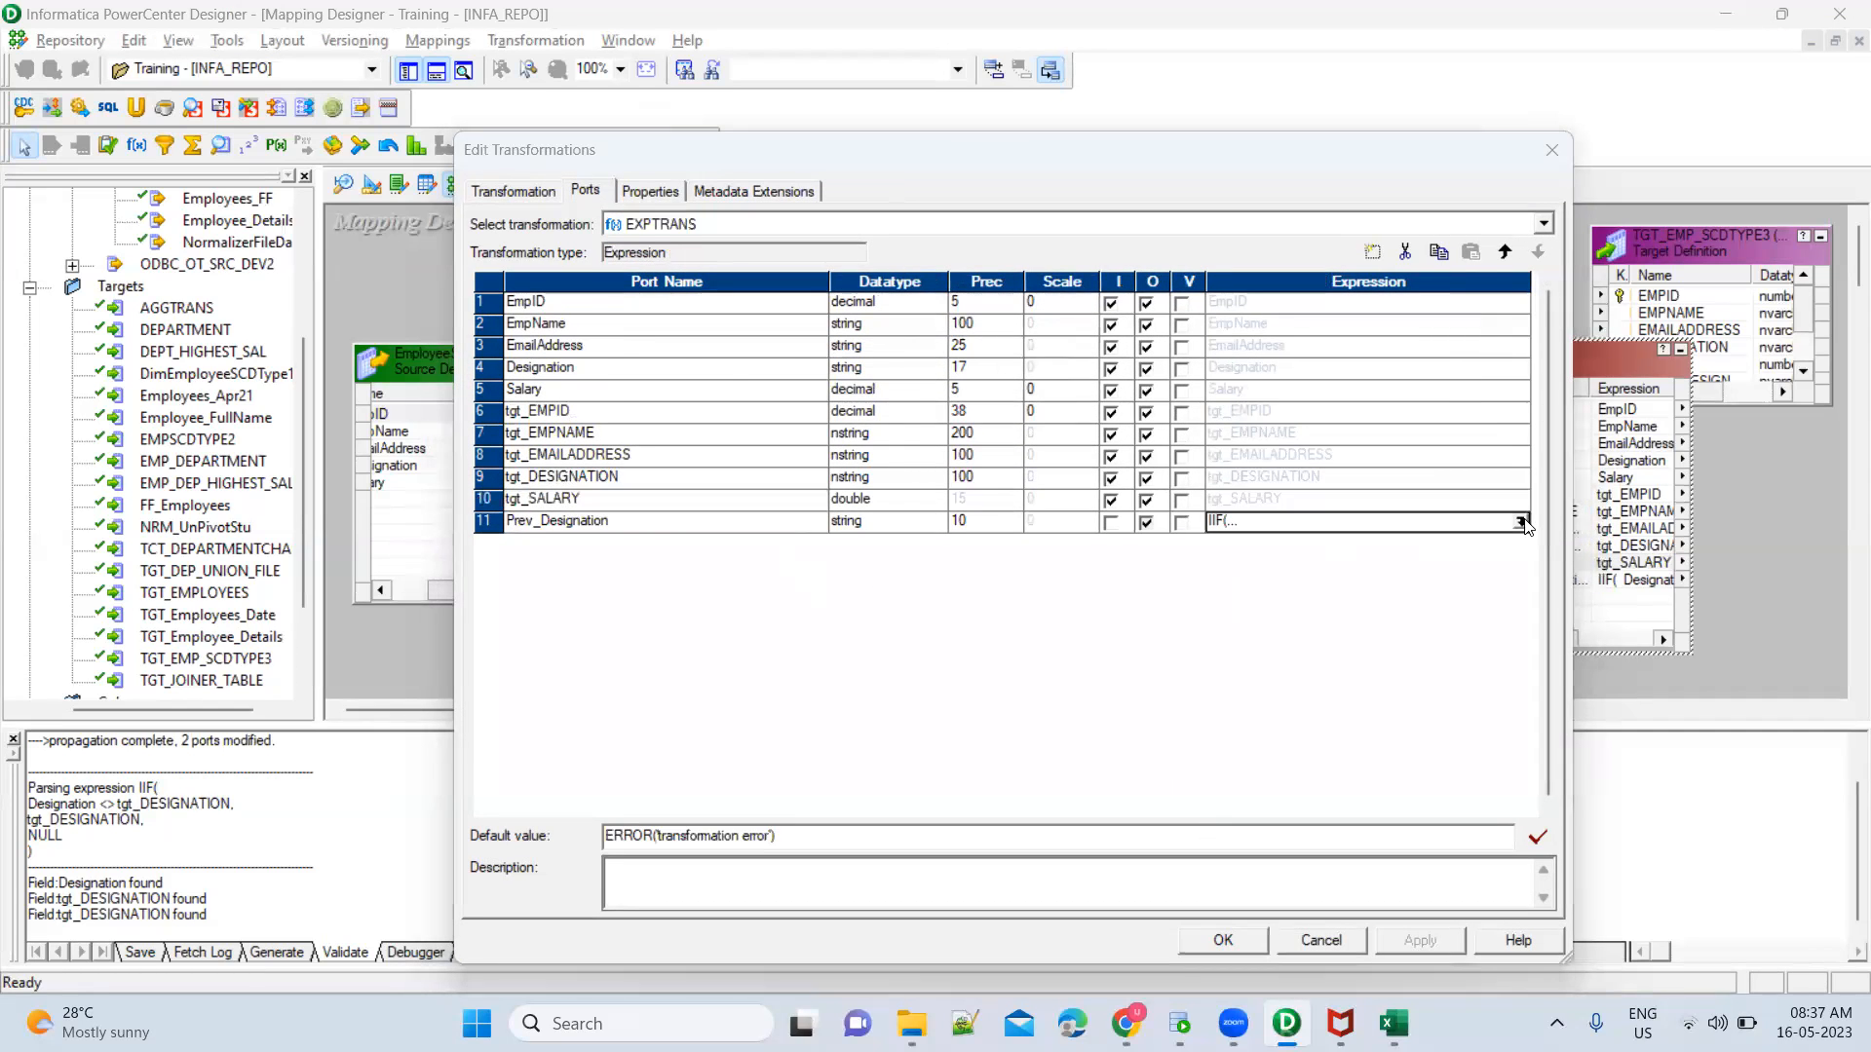
left_click(1526, 527)
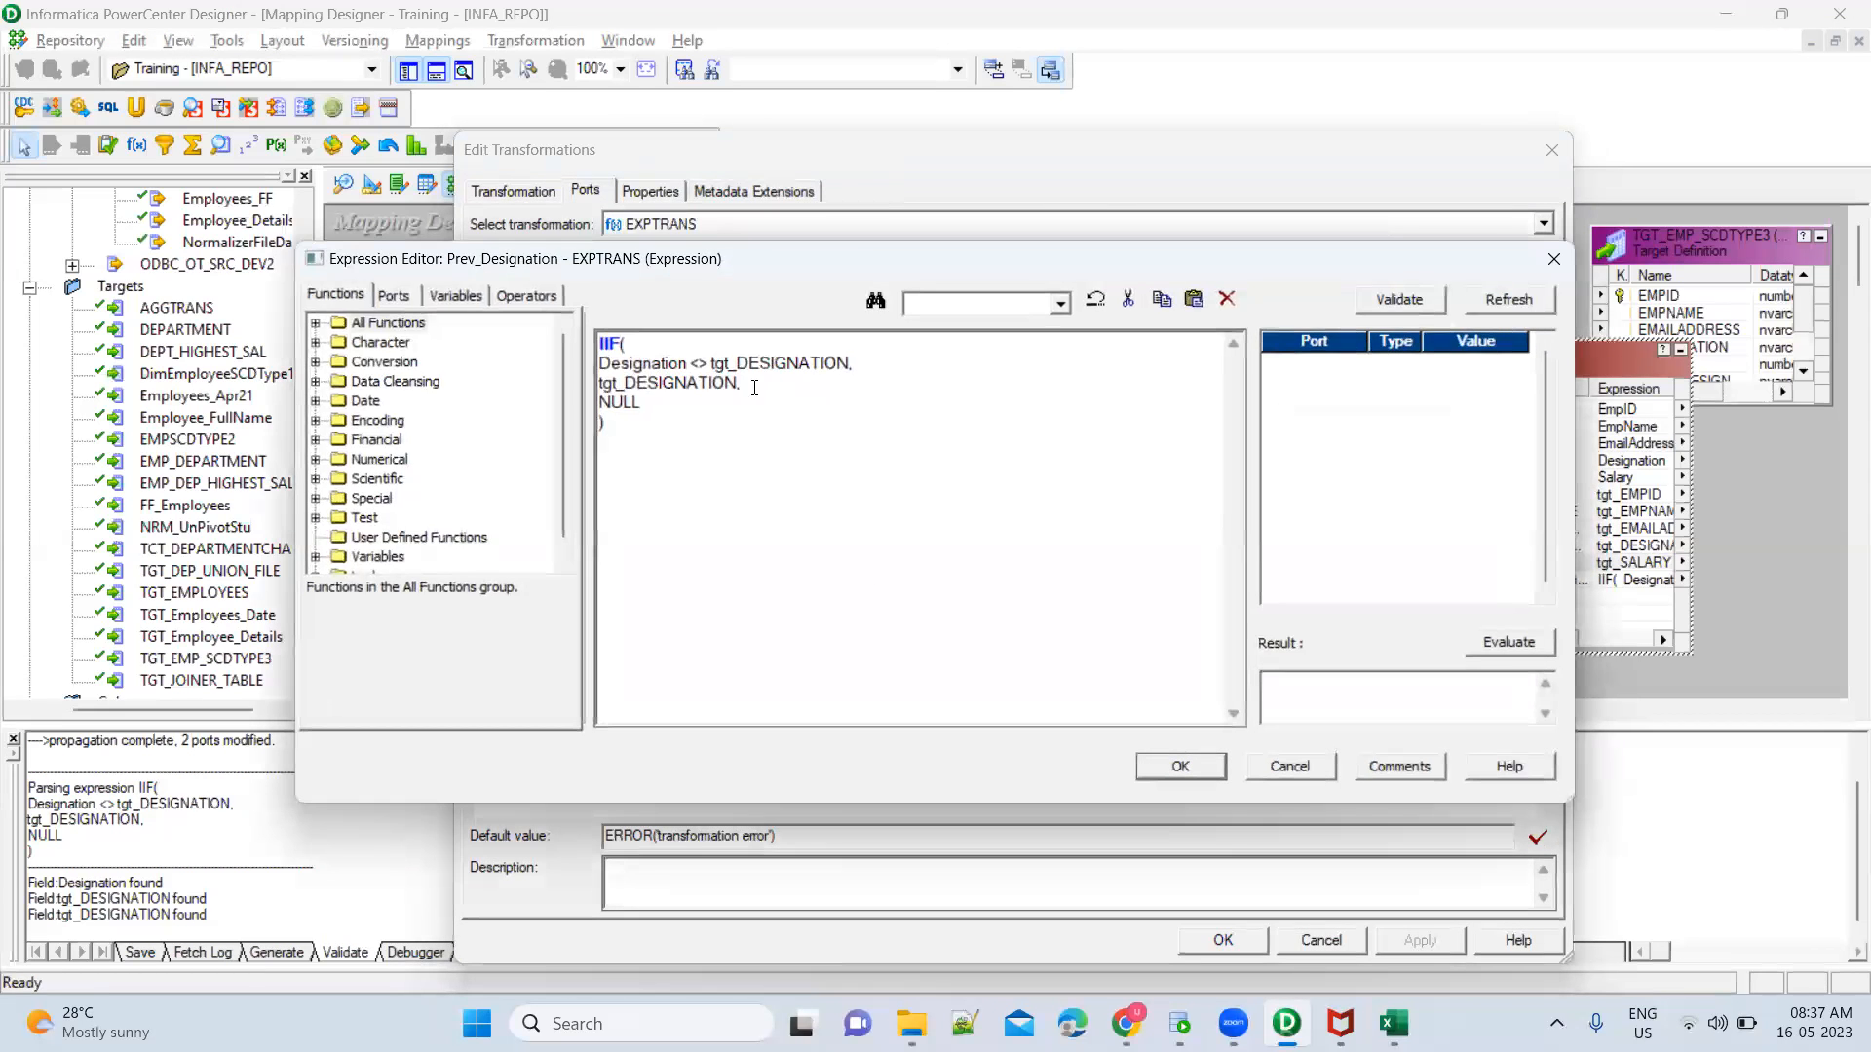
double_click(632, 386)
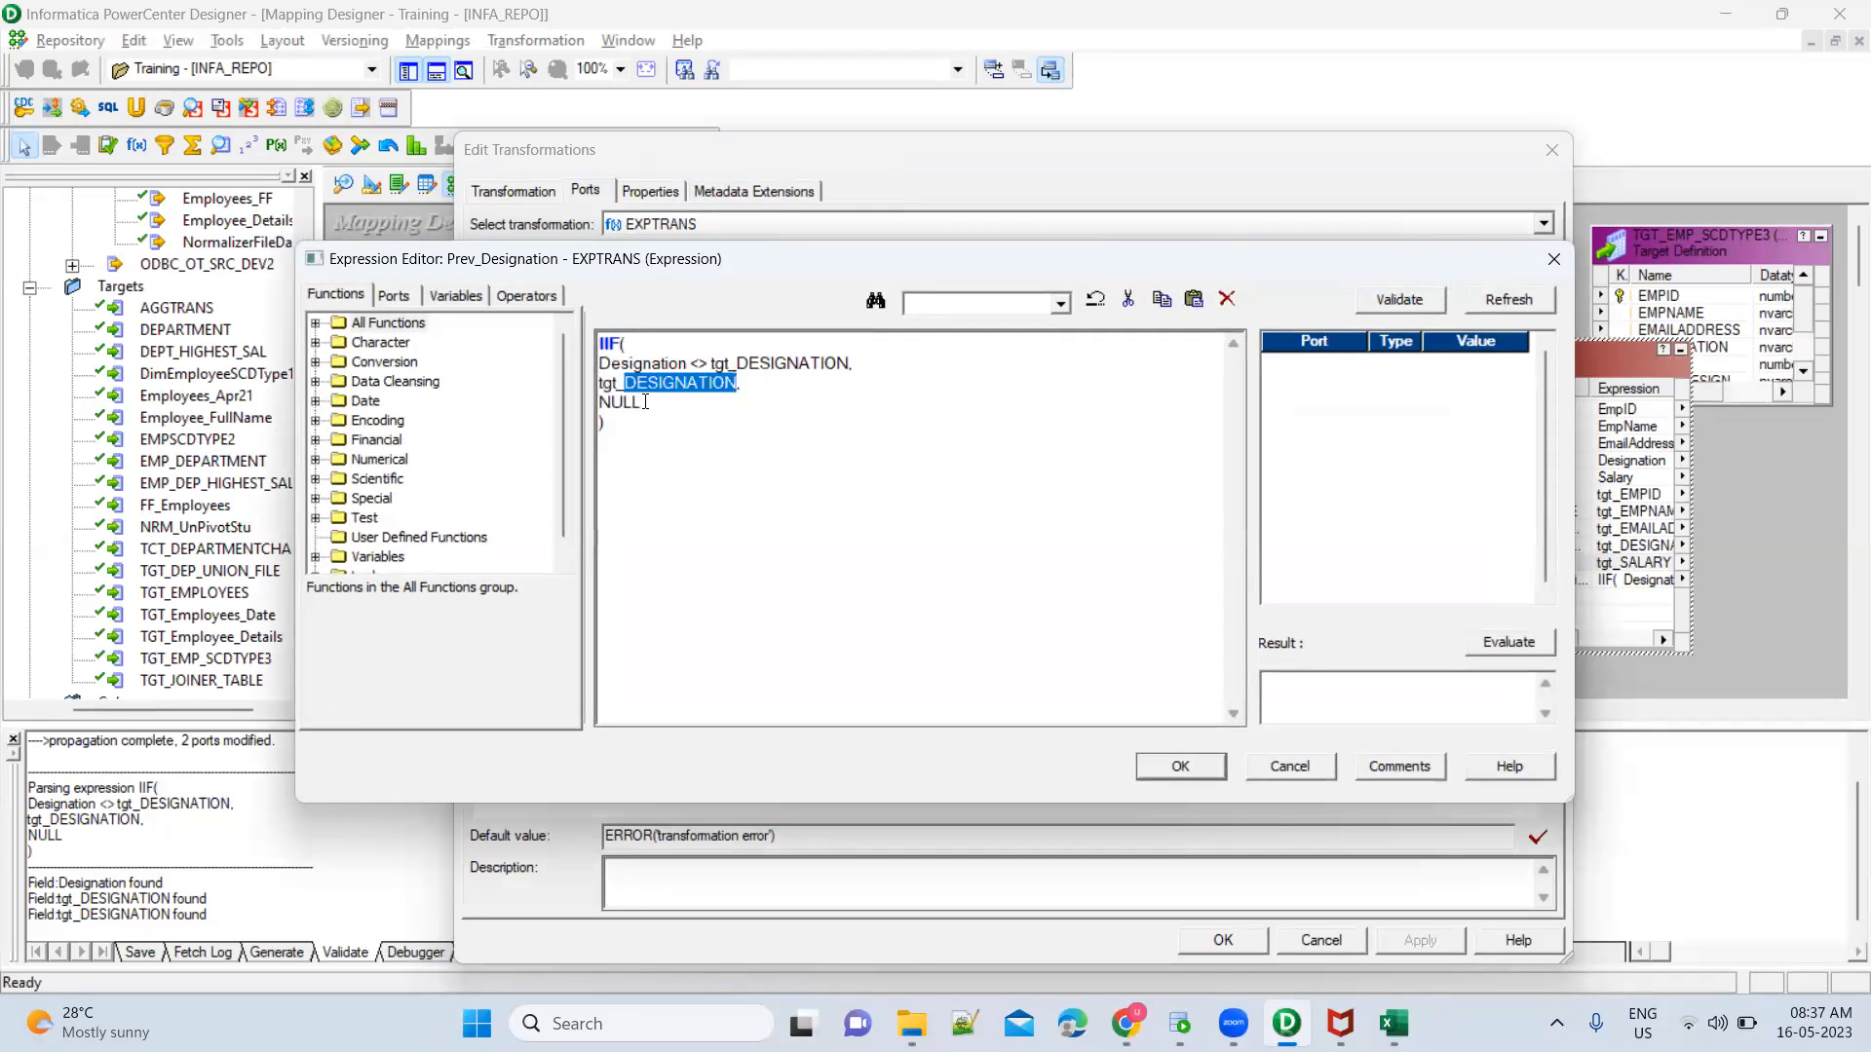
left_click(645, 401)
double_click(645, 401)
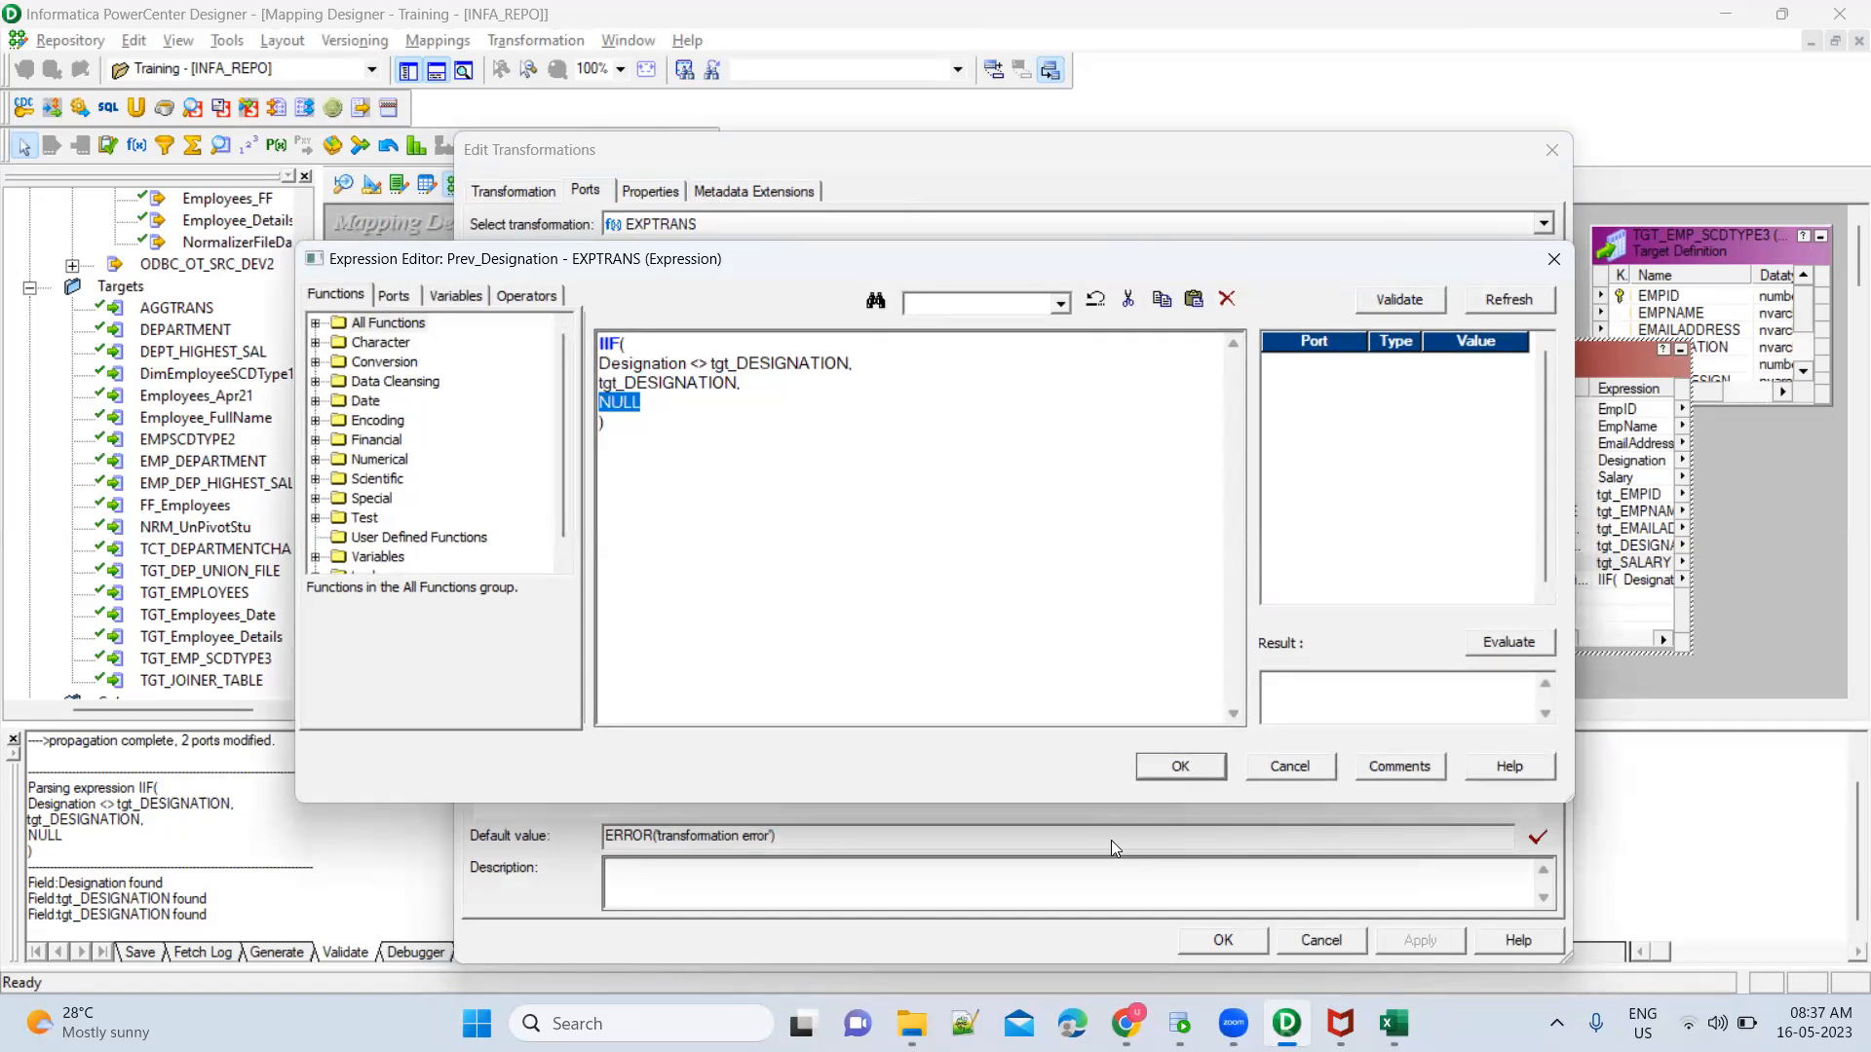
Check EmpID 2's Run3 and Run4 PrevDesignation in Excel's Book1 workbook, and close the expression and EXPTRANS definition back in PowerCenter Designer
mouse_move(1397, 1019)
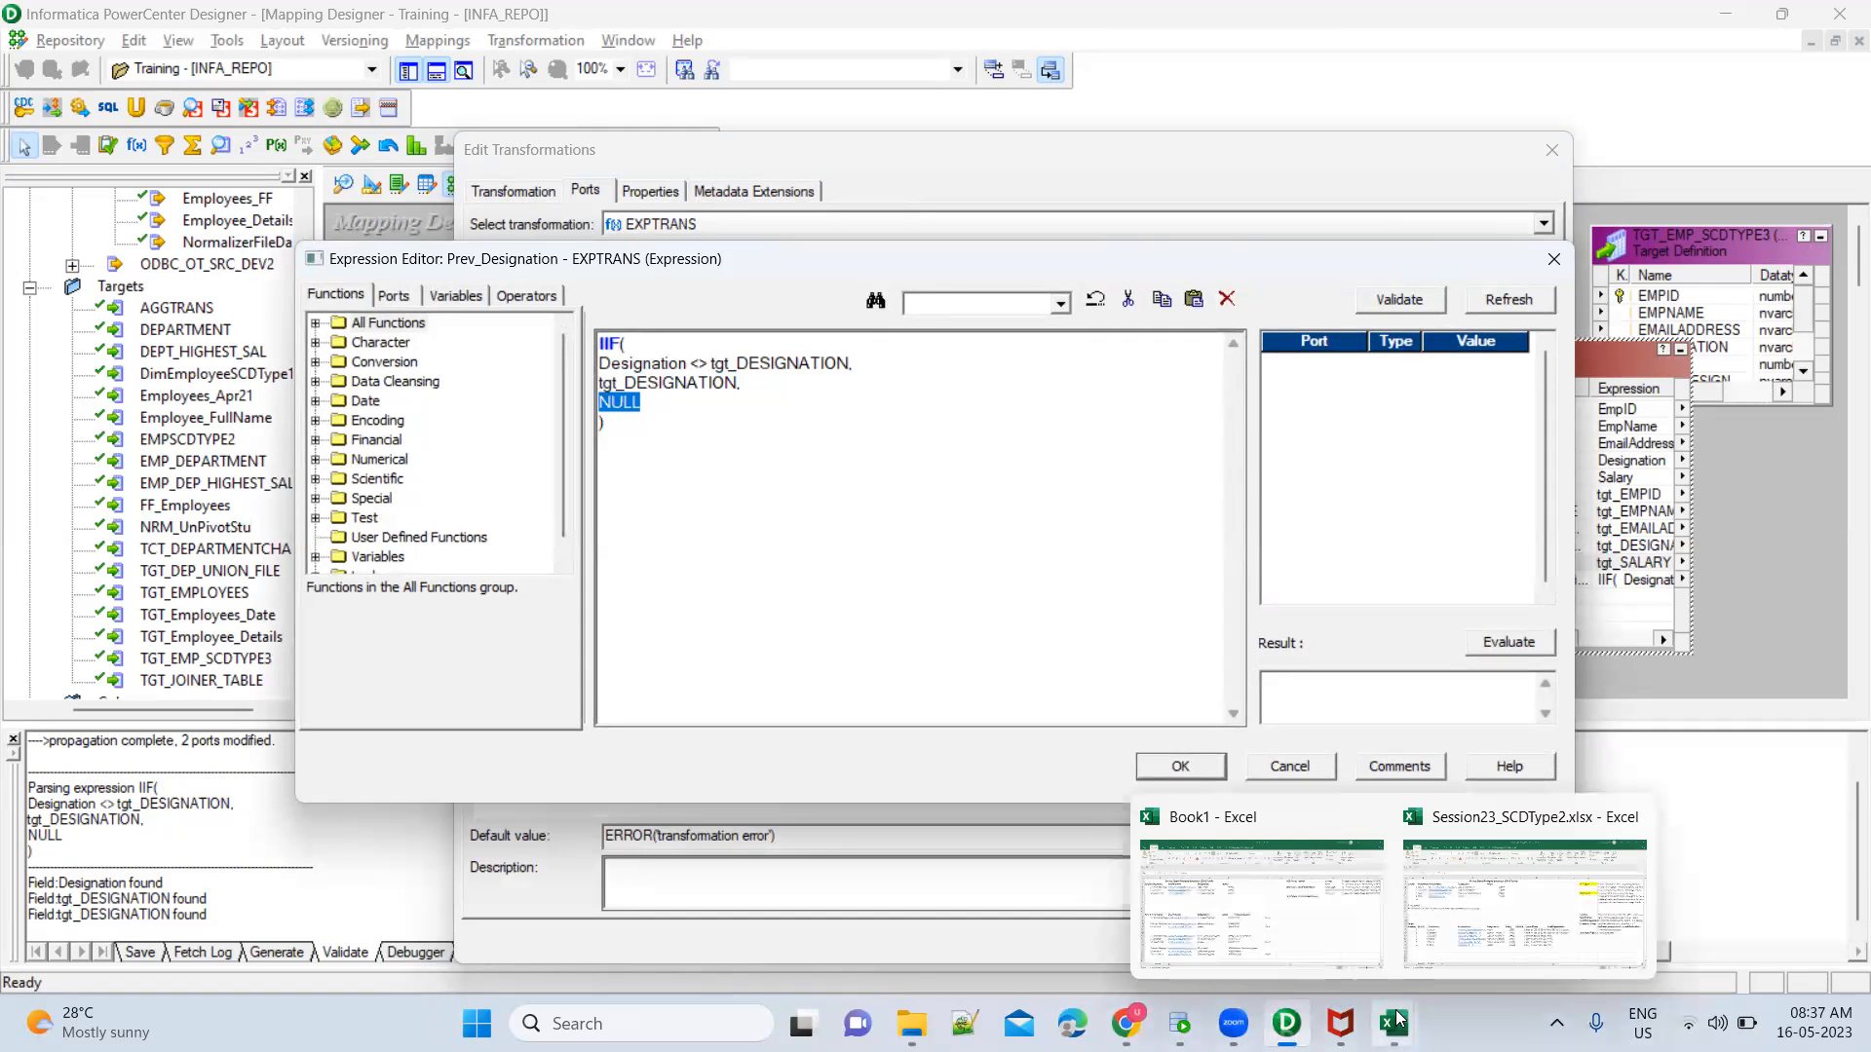
left_click(1306, 901)
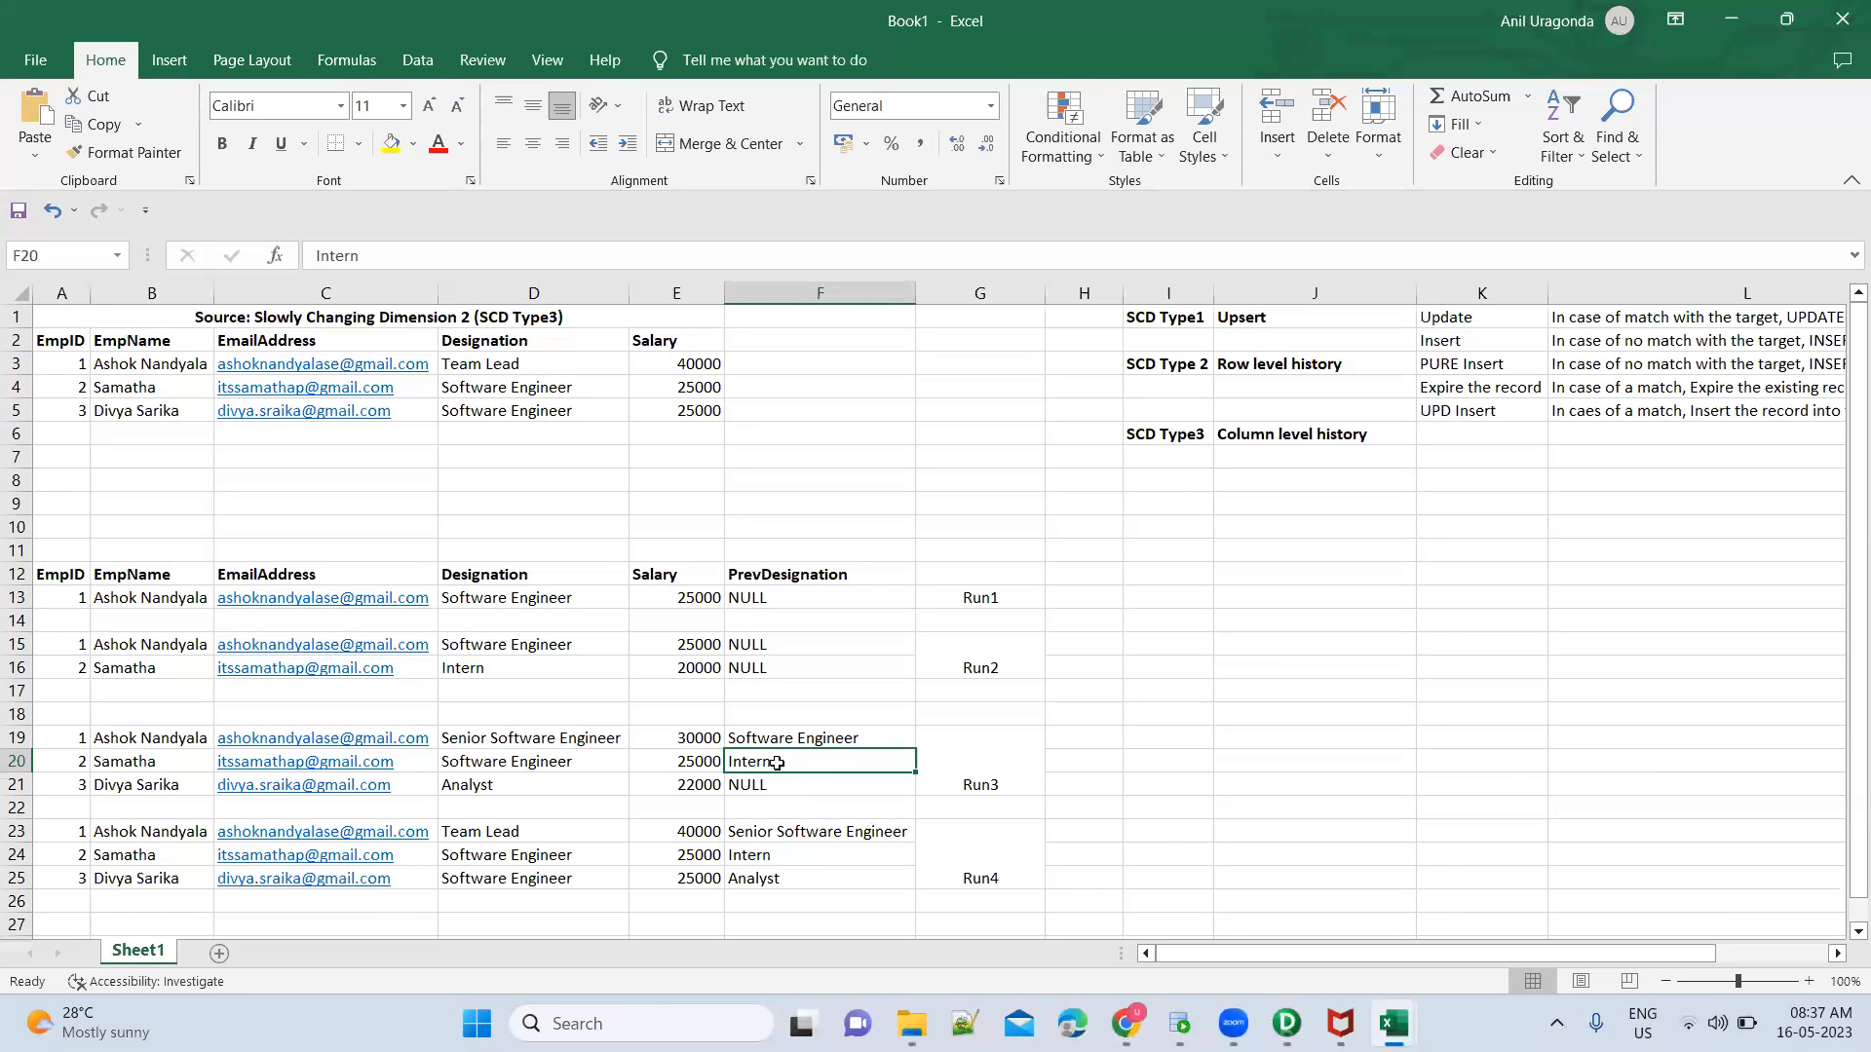
left_click(774, 857, "ctrl")
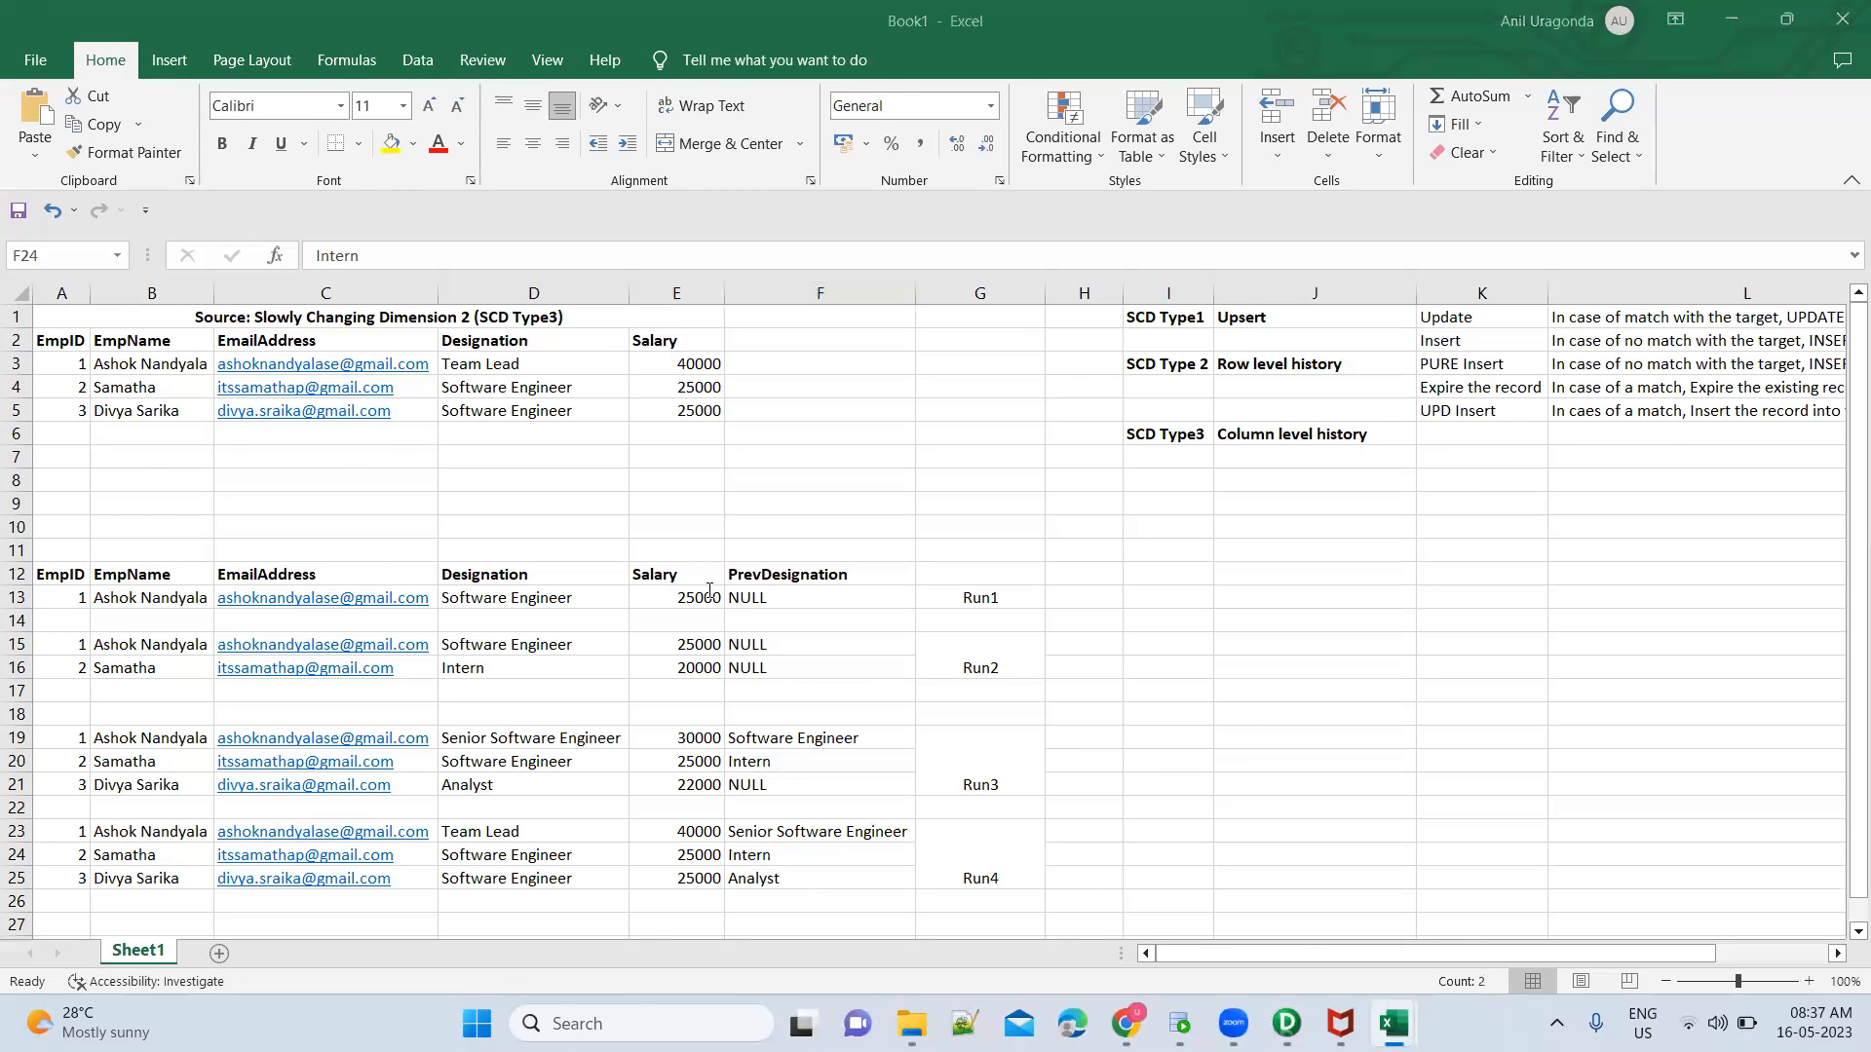
key("alt+Tab")
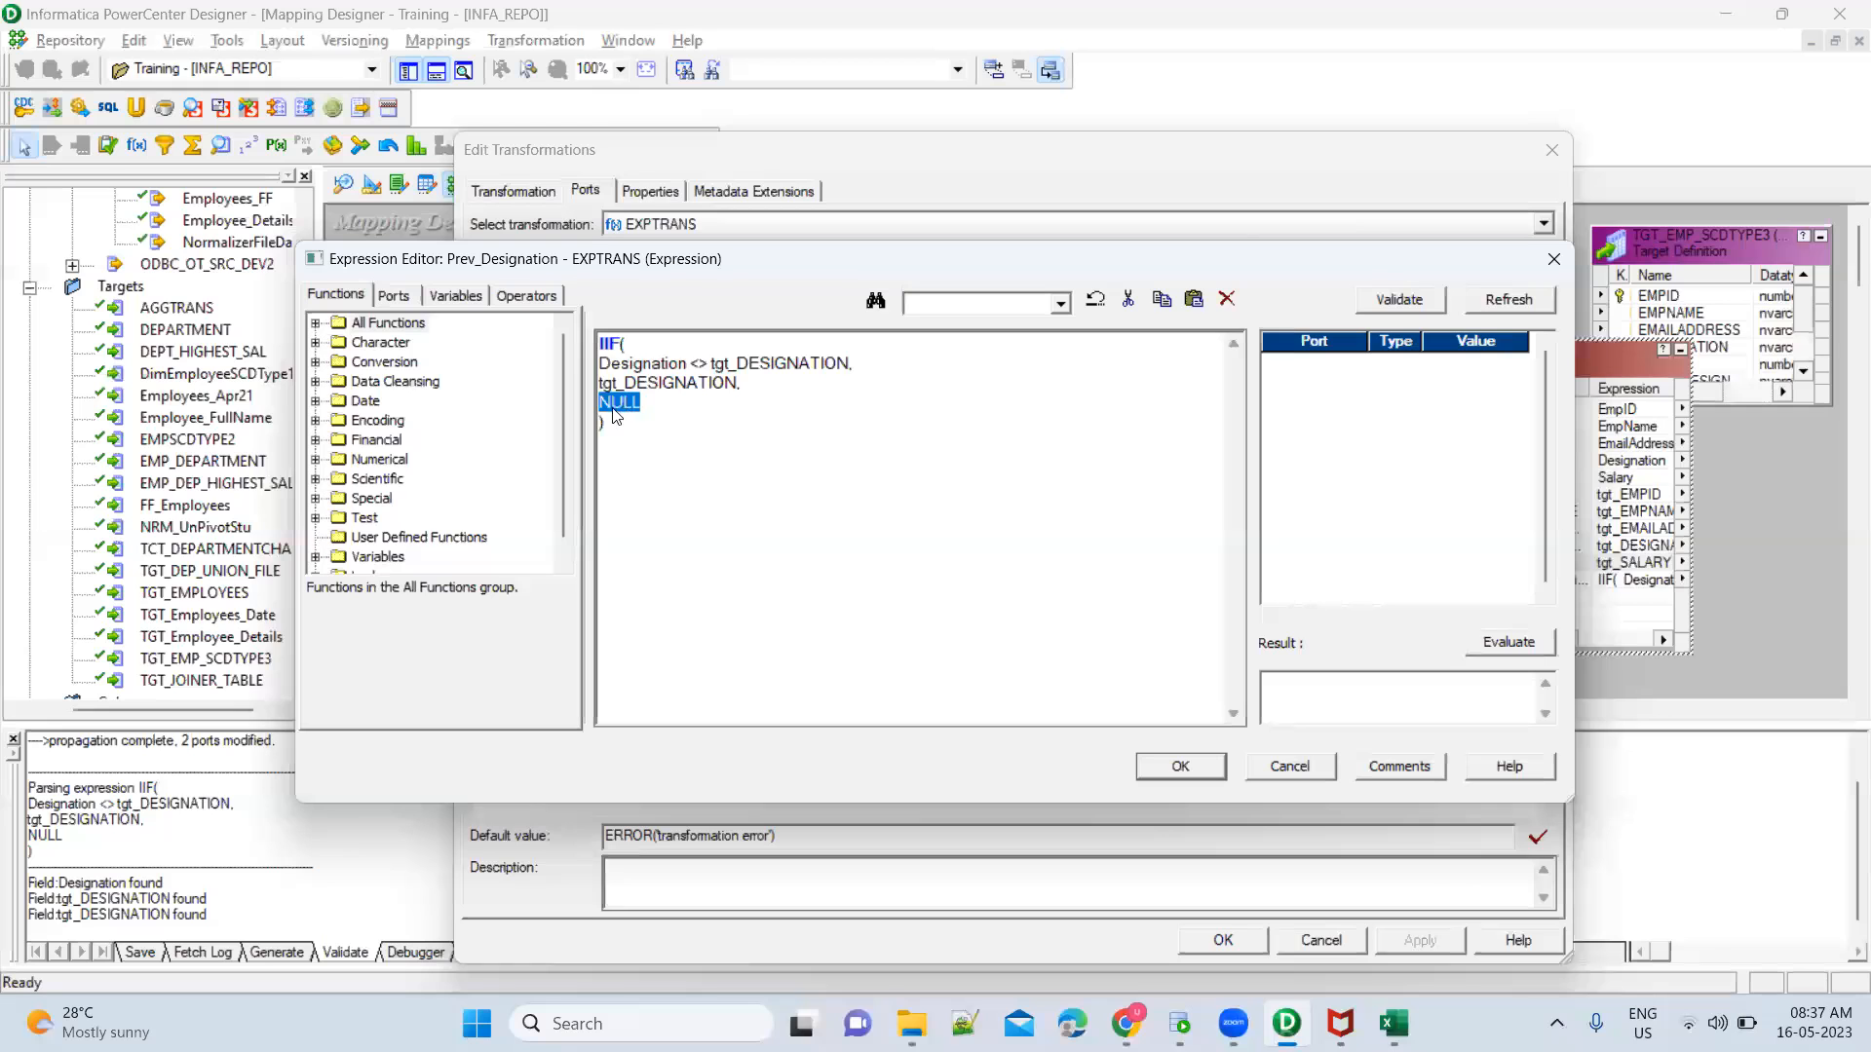
left_click(1181, 767)
left_click(1223, 940)
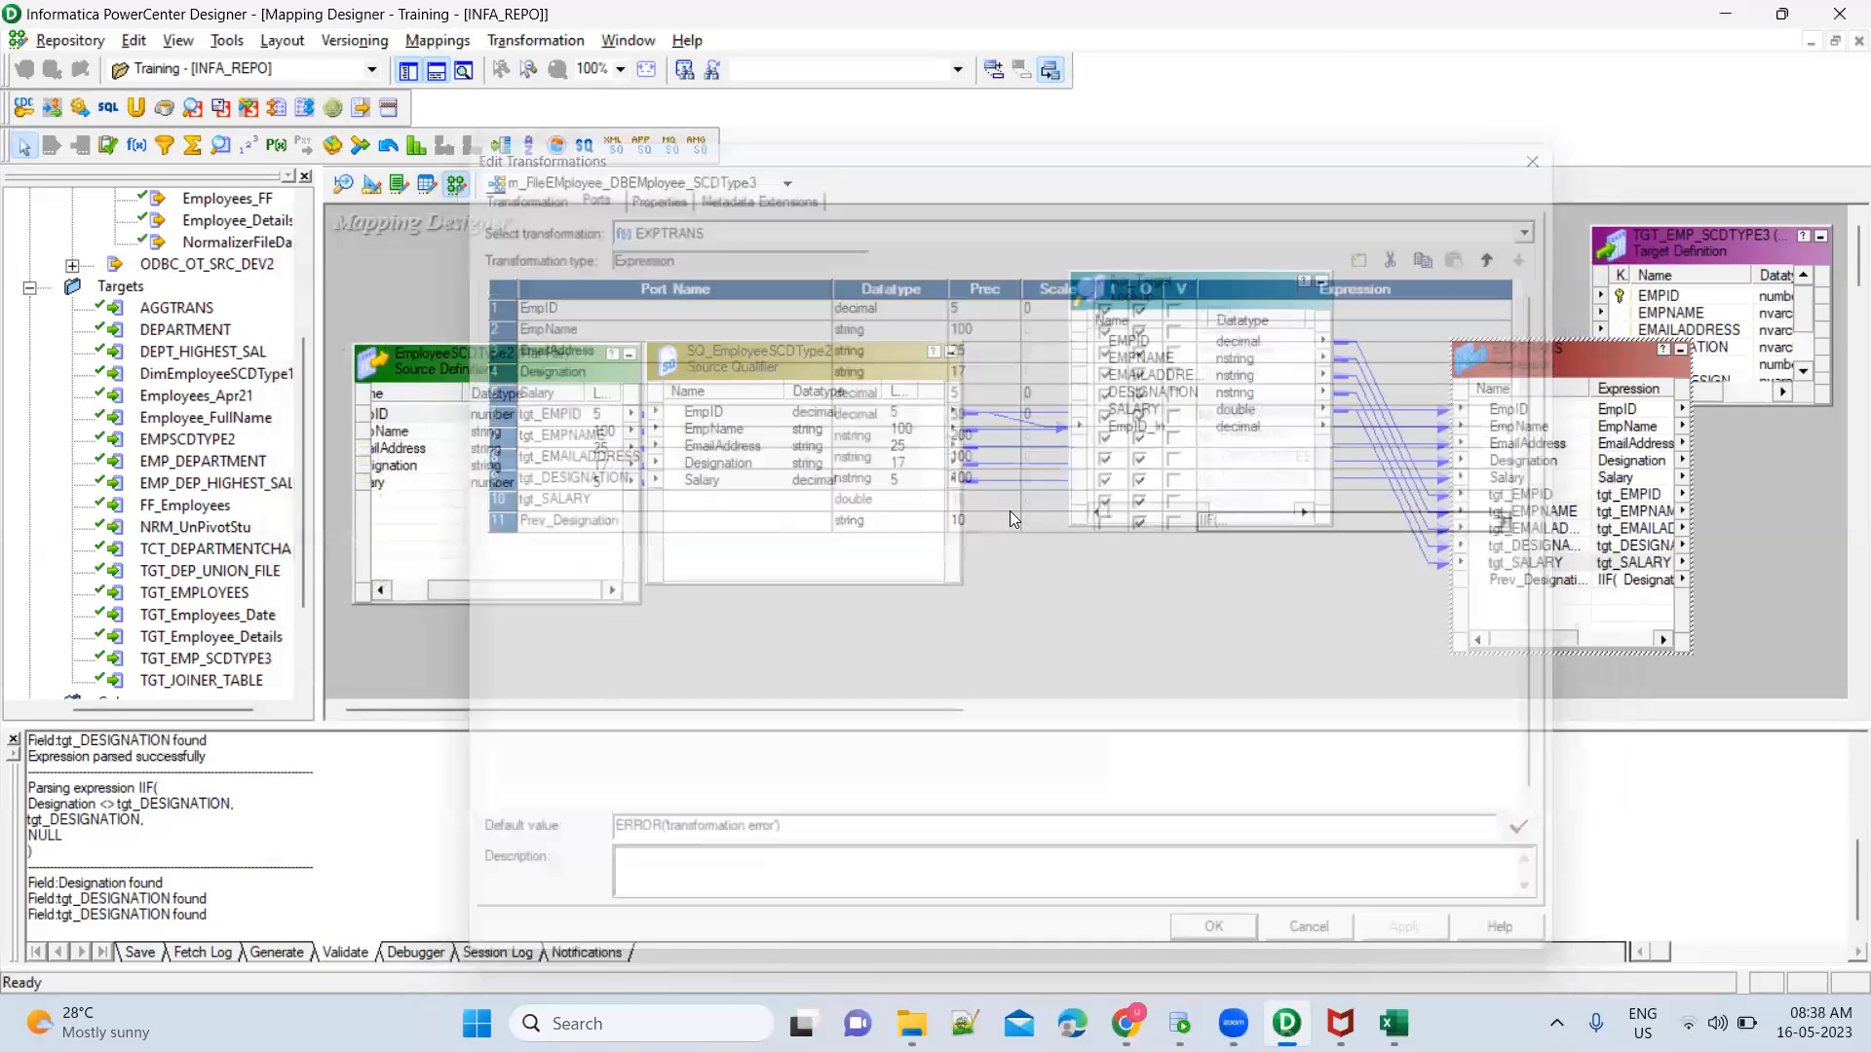
double_click(1127, 408)
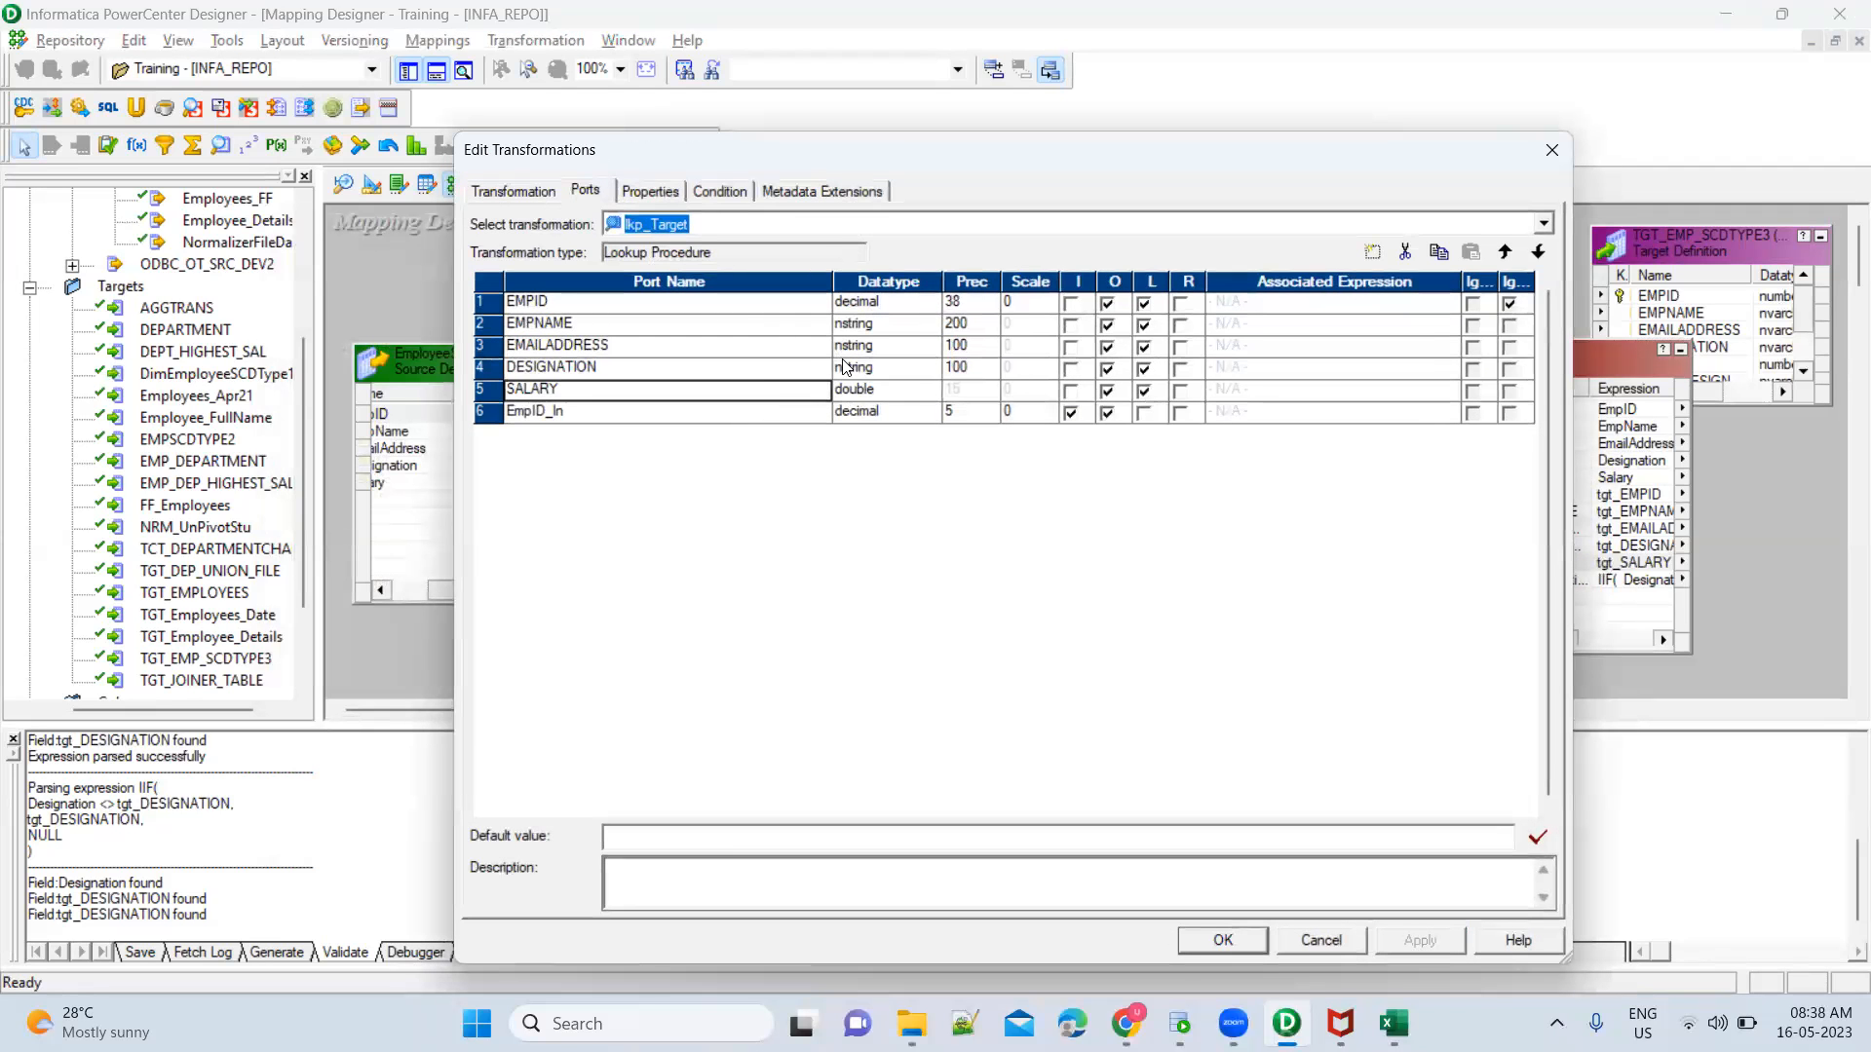
left_click(1376, 255)
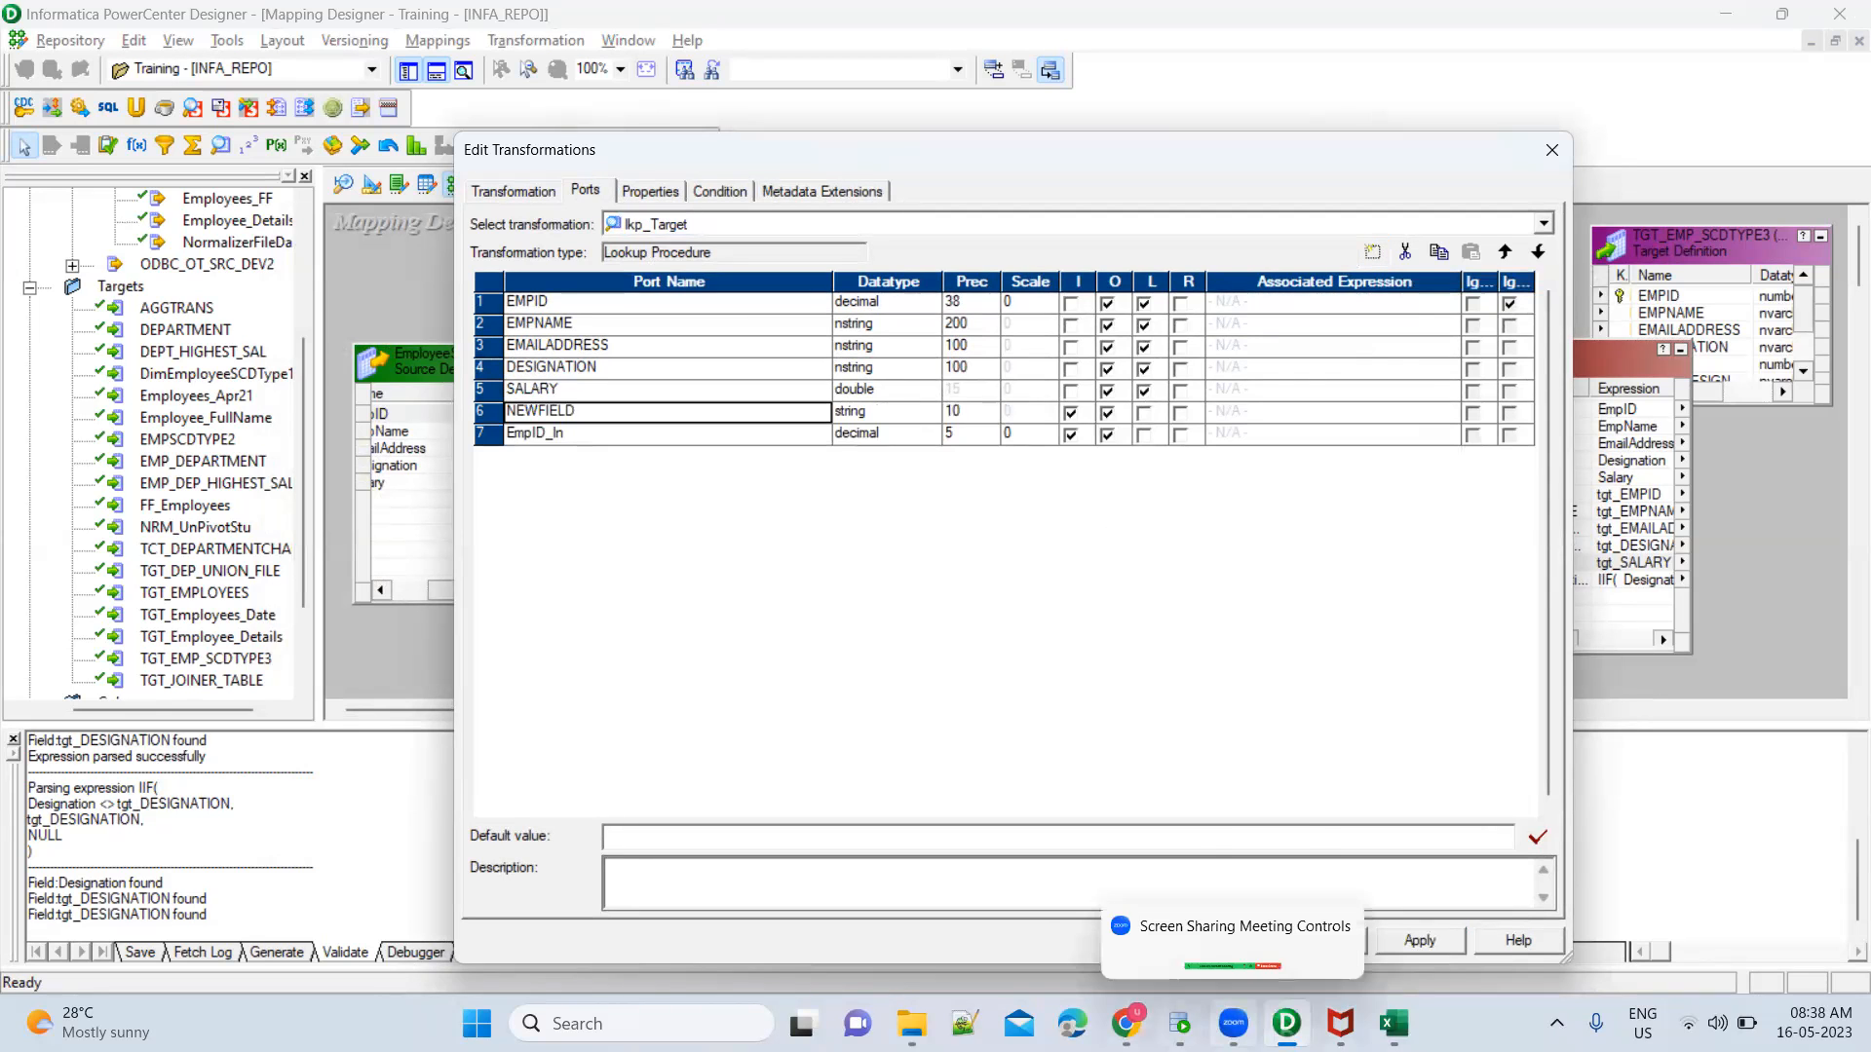
left_click(1179, 1023)
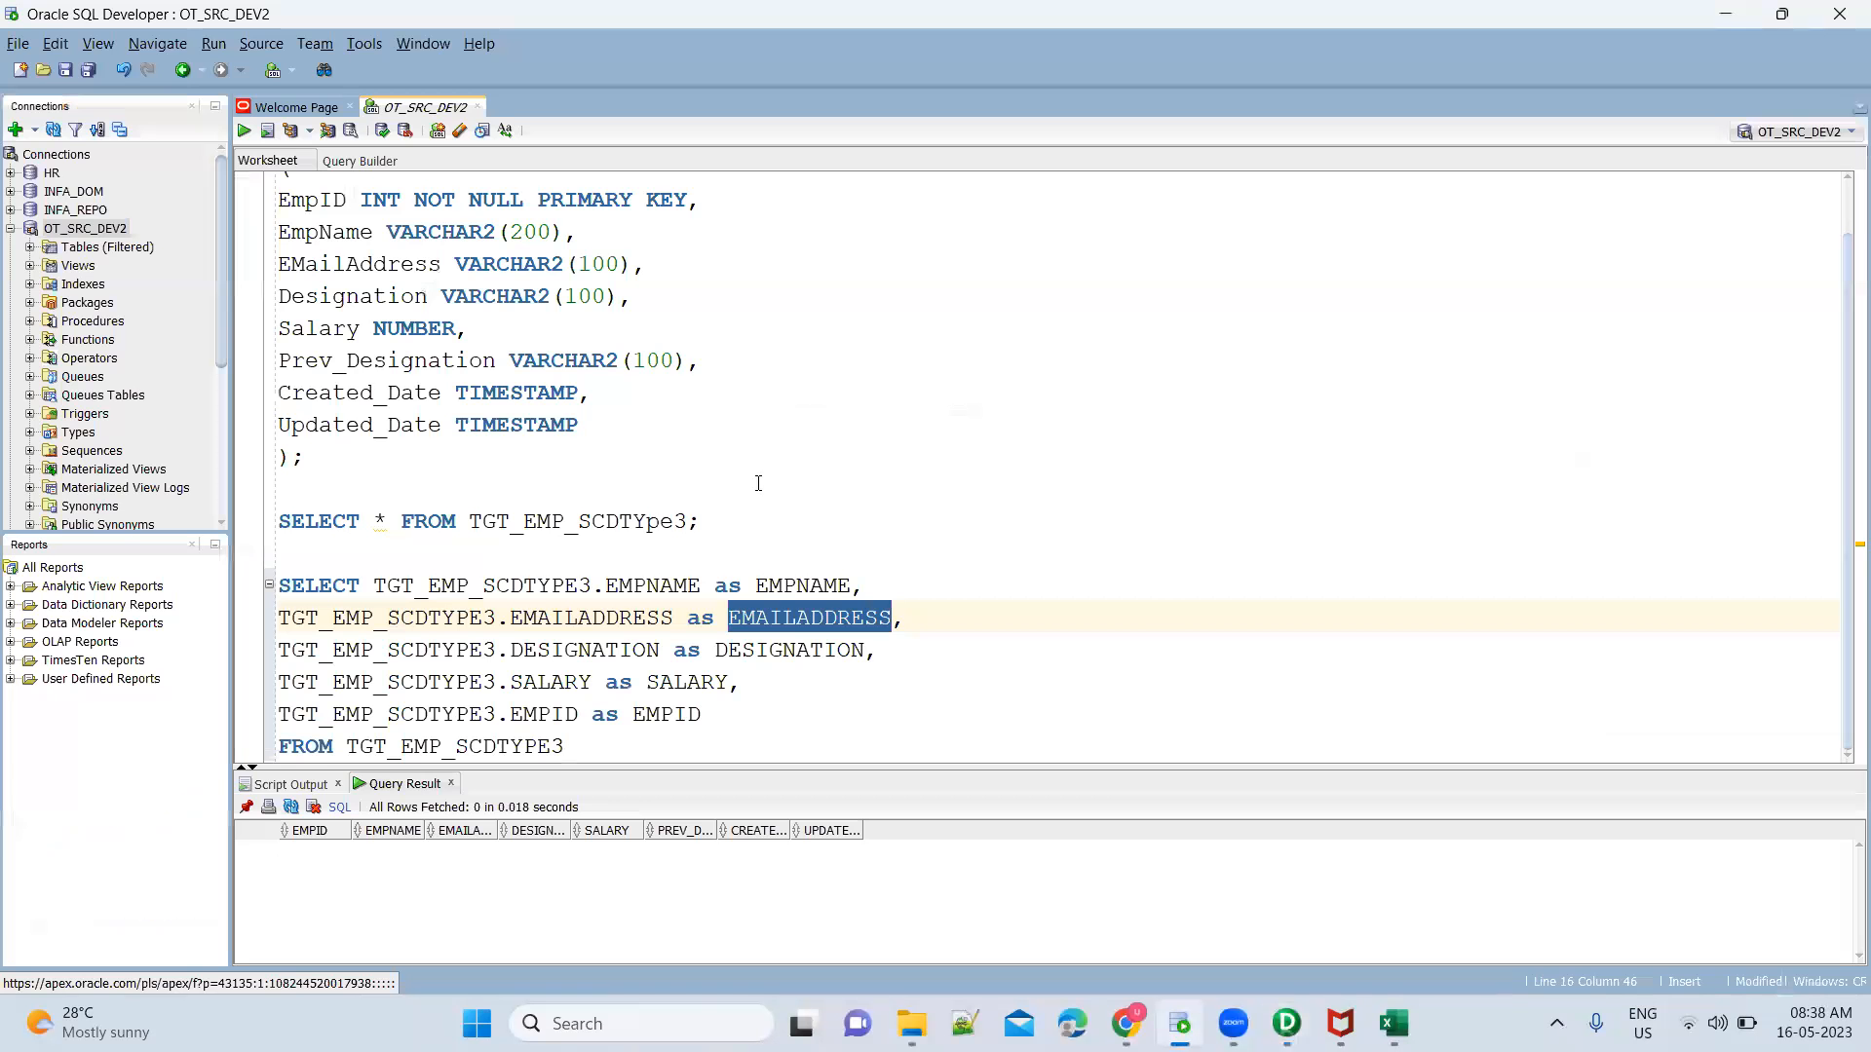
double_click(383, 361)
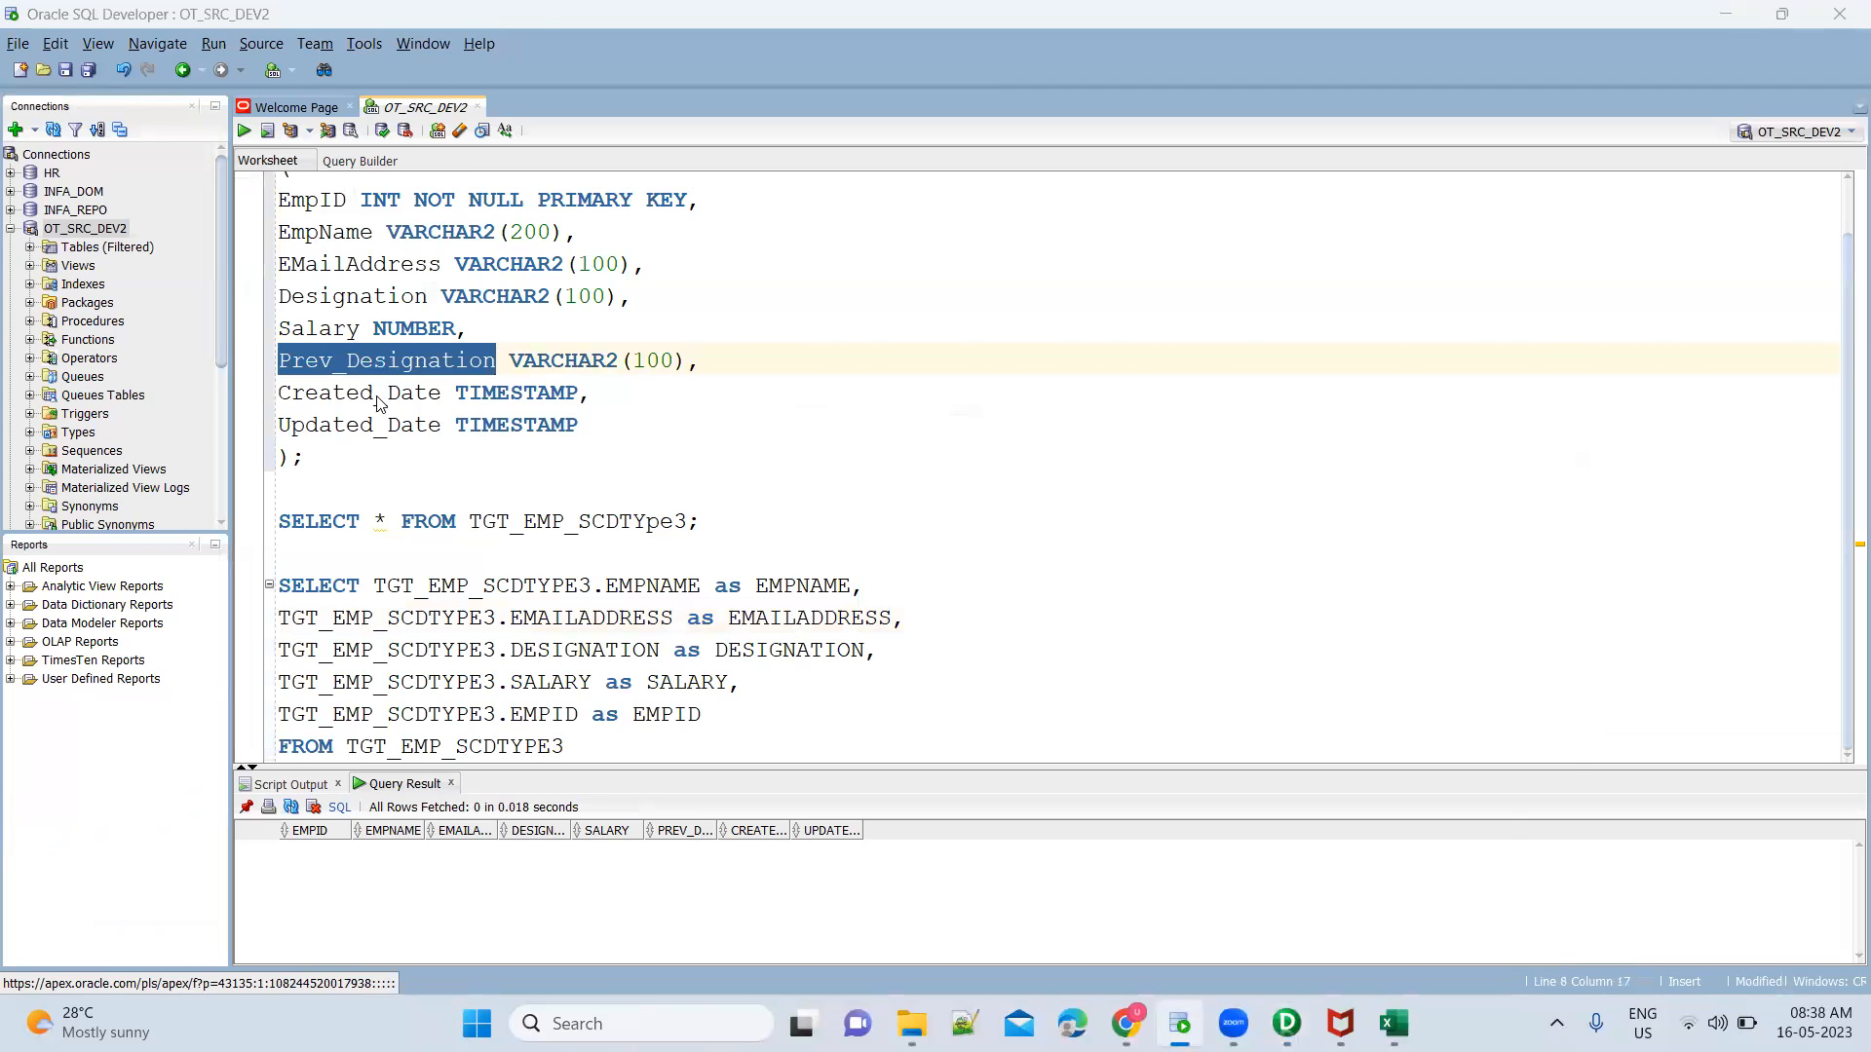
key("alt+Tab")
left_click(515, 411)
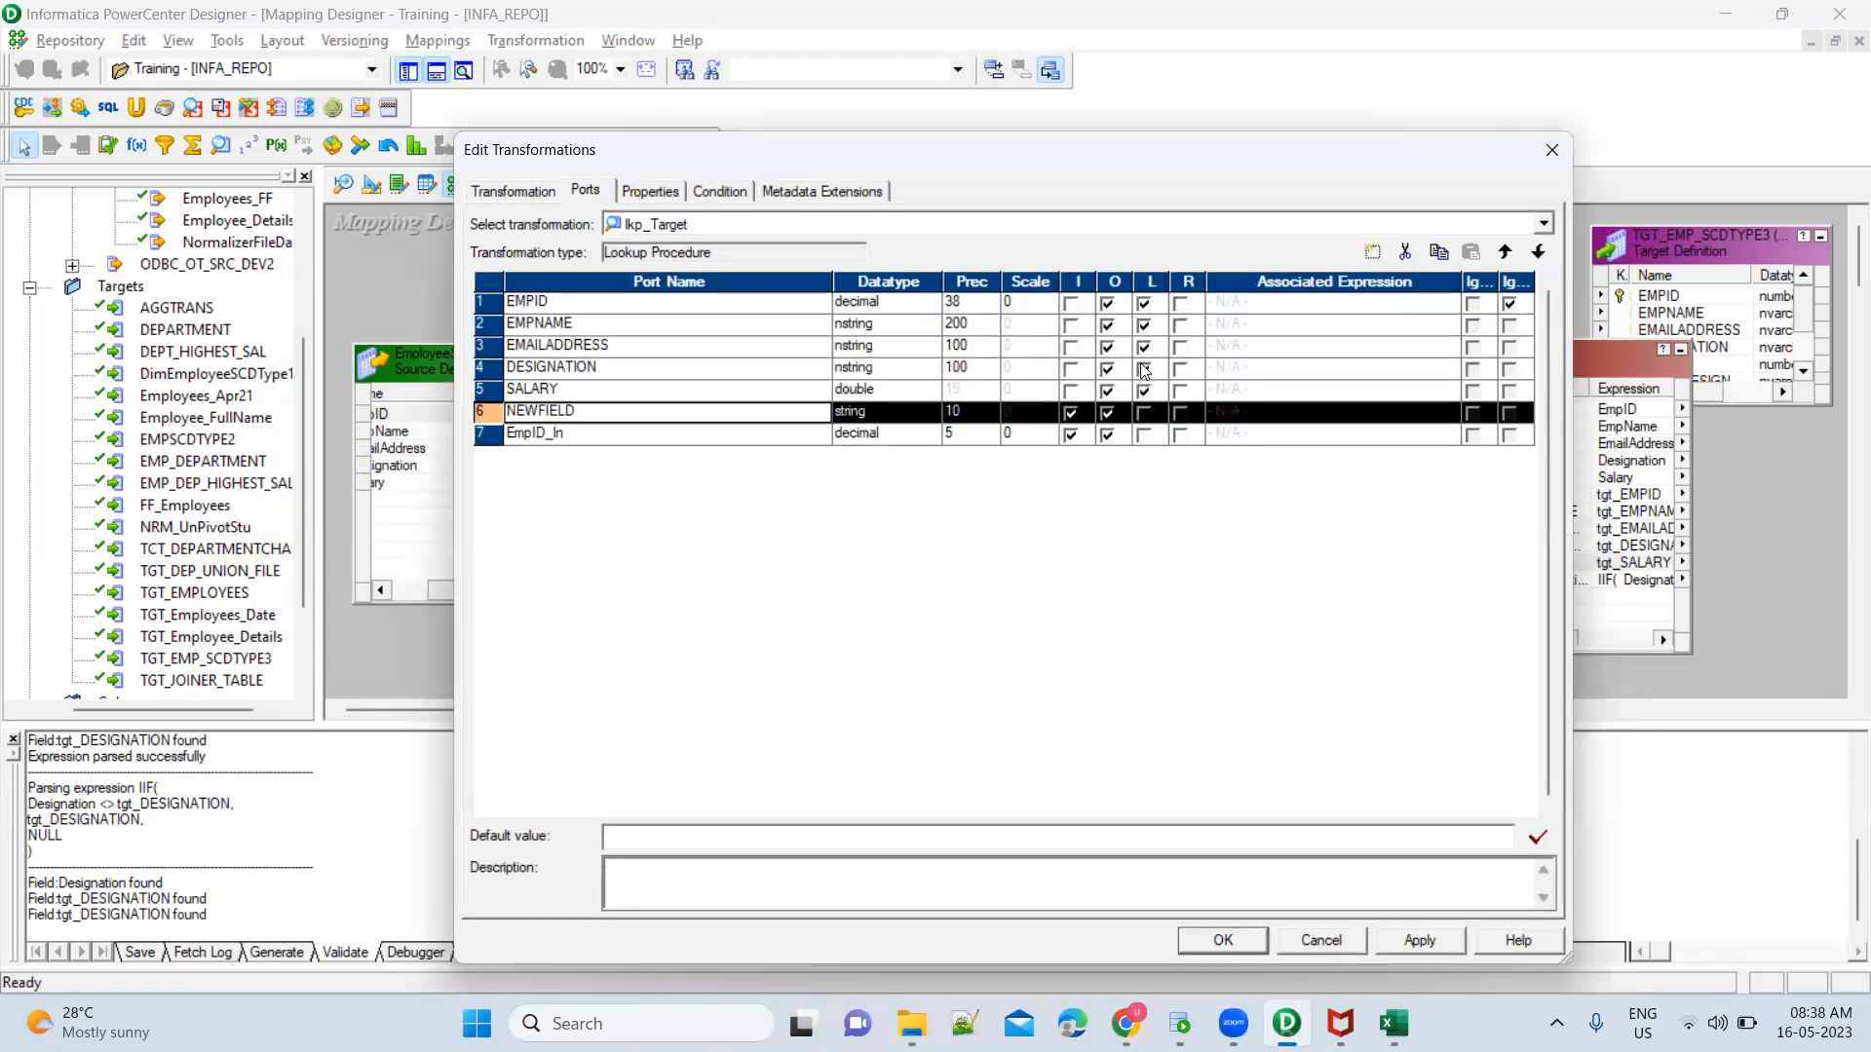
left_click(1404, 253)
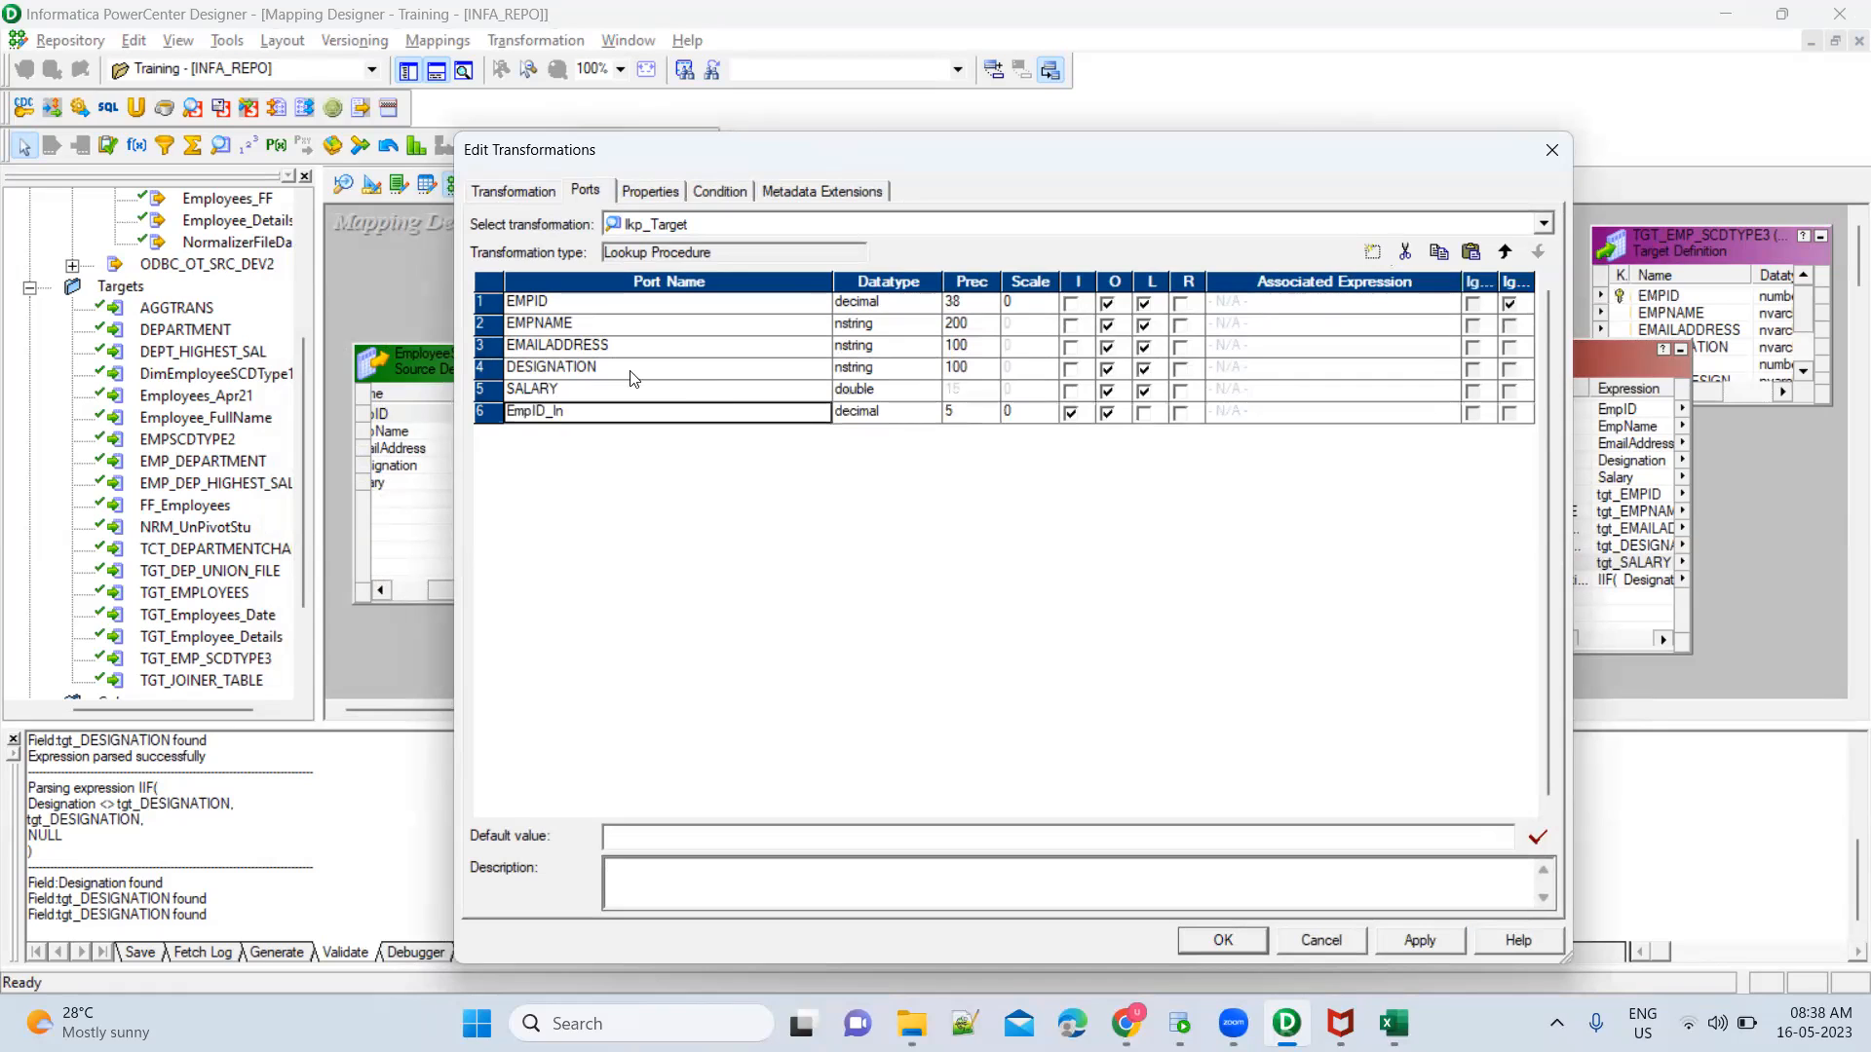
Duplicate the DESIGNATION port in the lkp_Target lookup, name the copy PREV_DESIGNATION, and accept the changes despite the lookup condition error
left_click(482, 373)
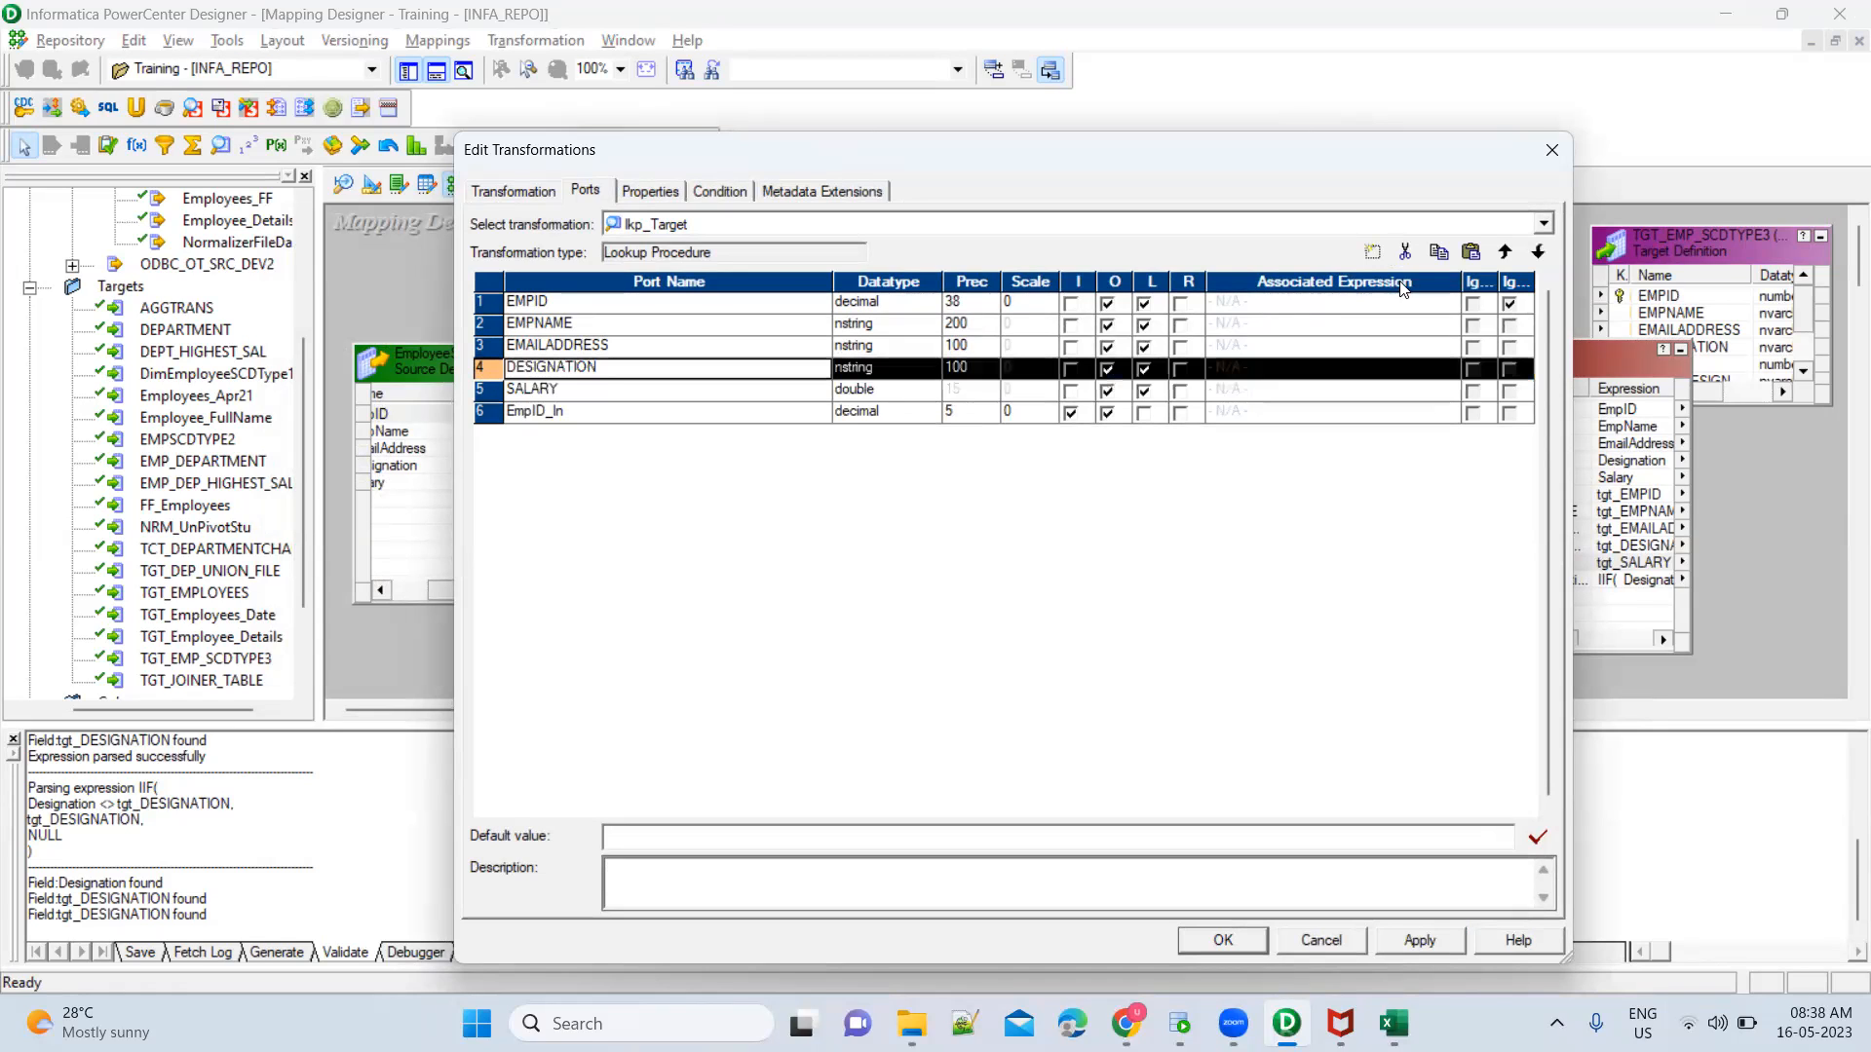
left_click(1471, 252)
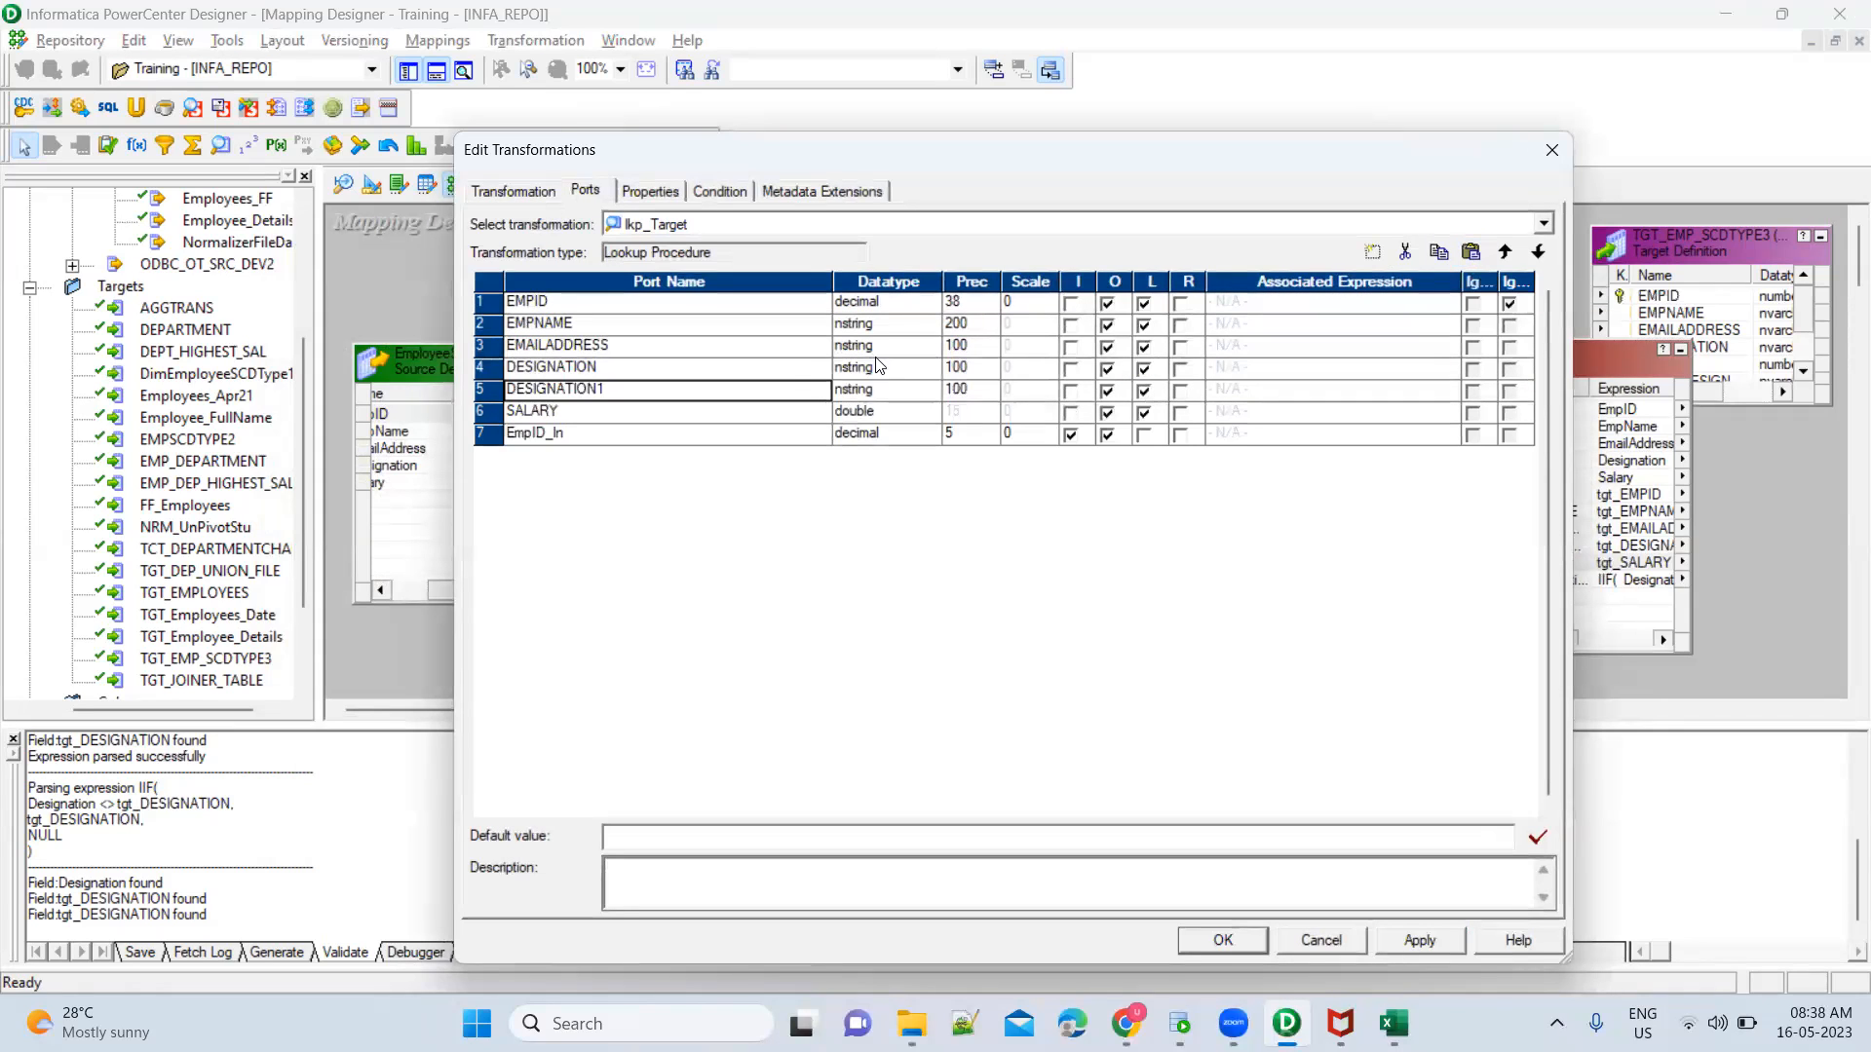
left_click(800, 392)
type("Prev_Designation")
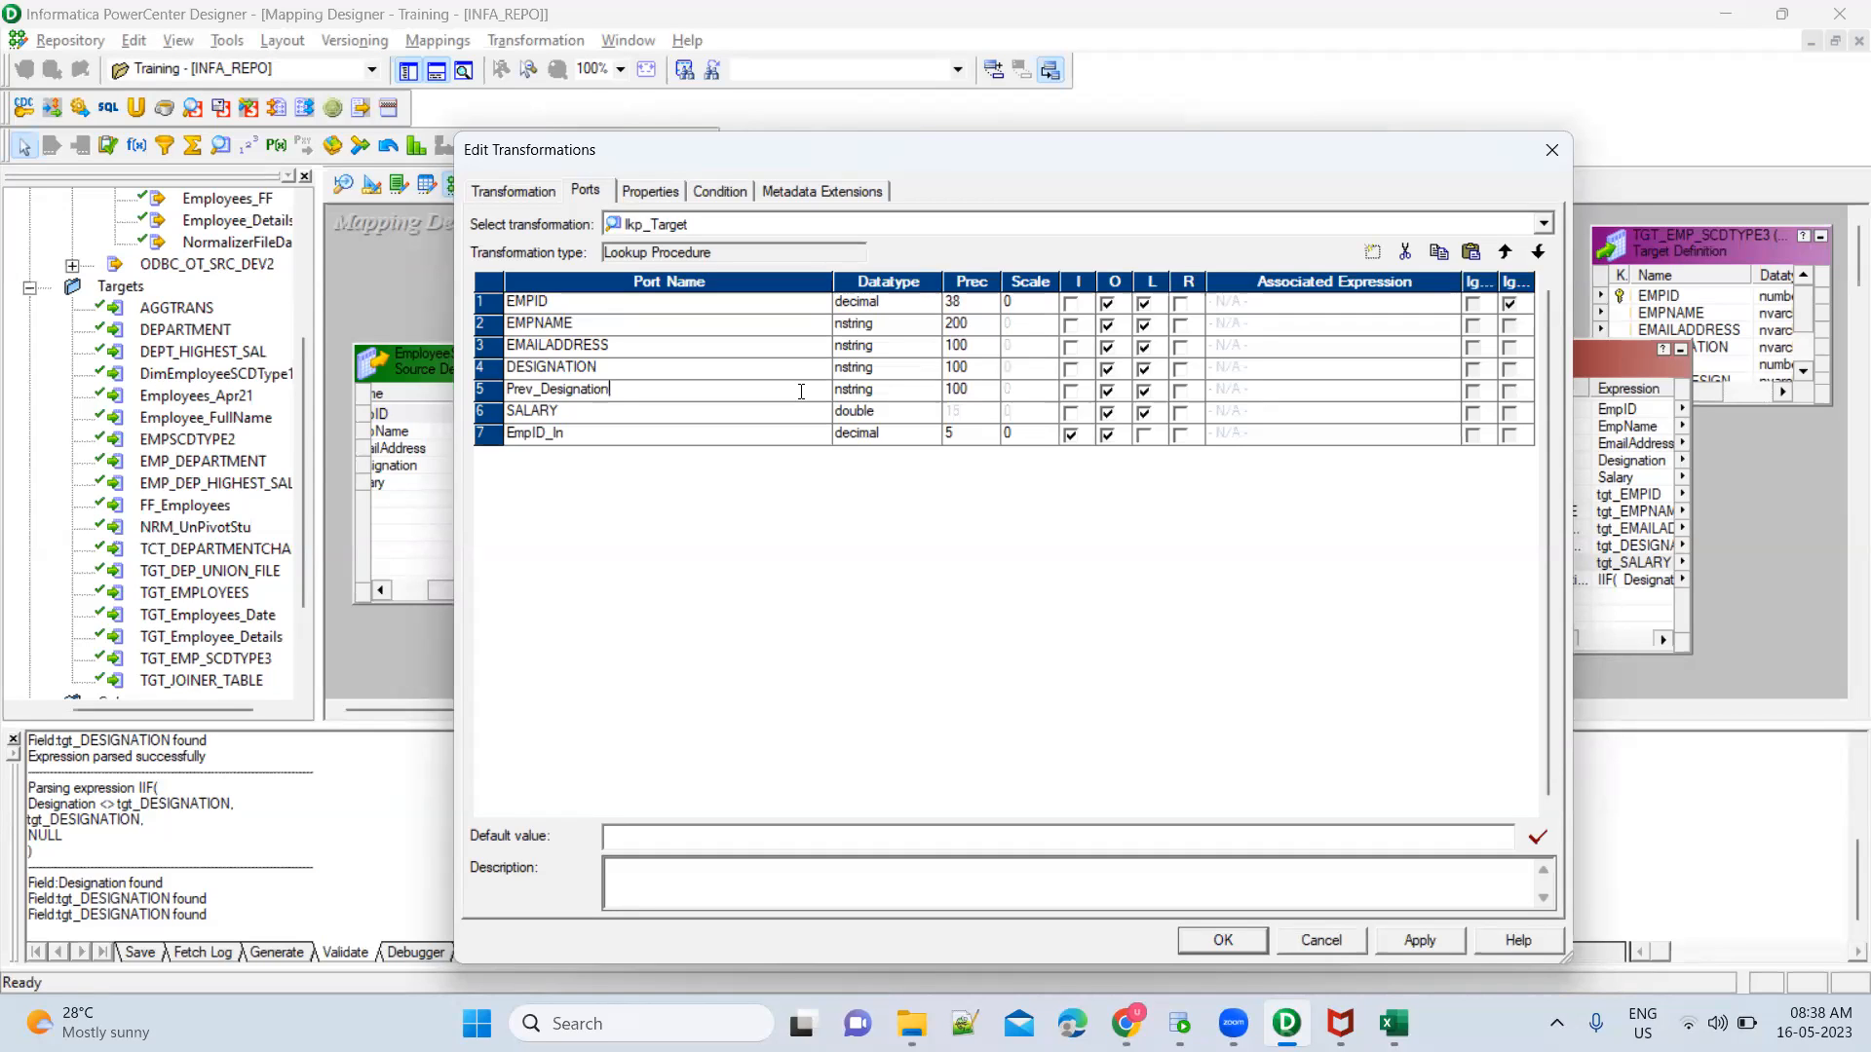
key("BackSpace")
key("BackSpace")
key("BackSpace")
key("BackSpace")
key("BackSpace")
key("BackSpace")
key("BackSpace")
key("BackSpace")
key("BackSpace")
key("BackSpace")
key("BackSpace")
type("REV_DESIGNATIO")
left_click(1440, 951)
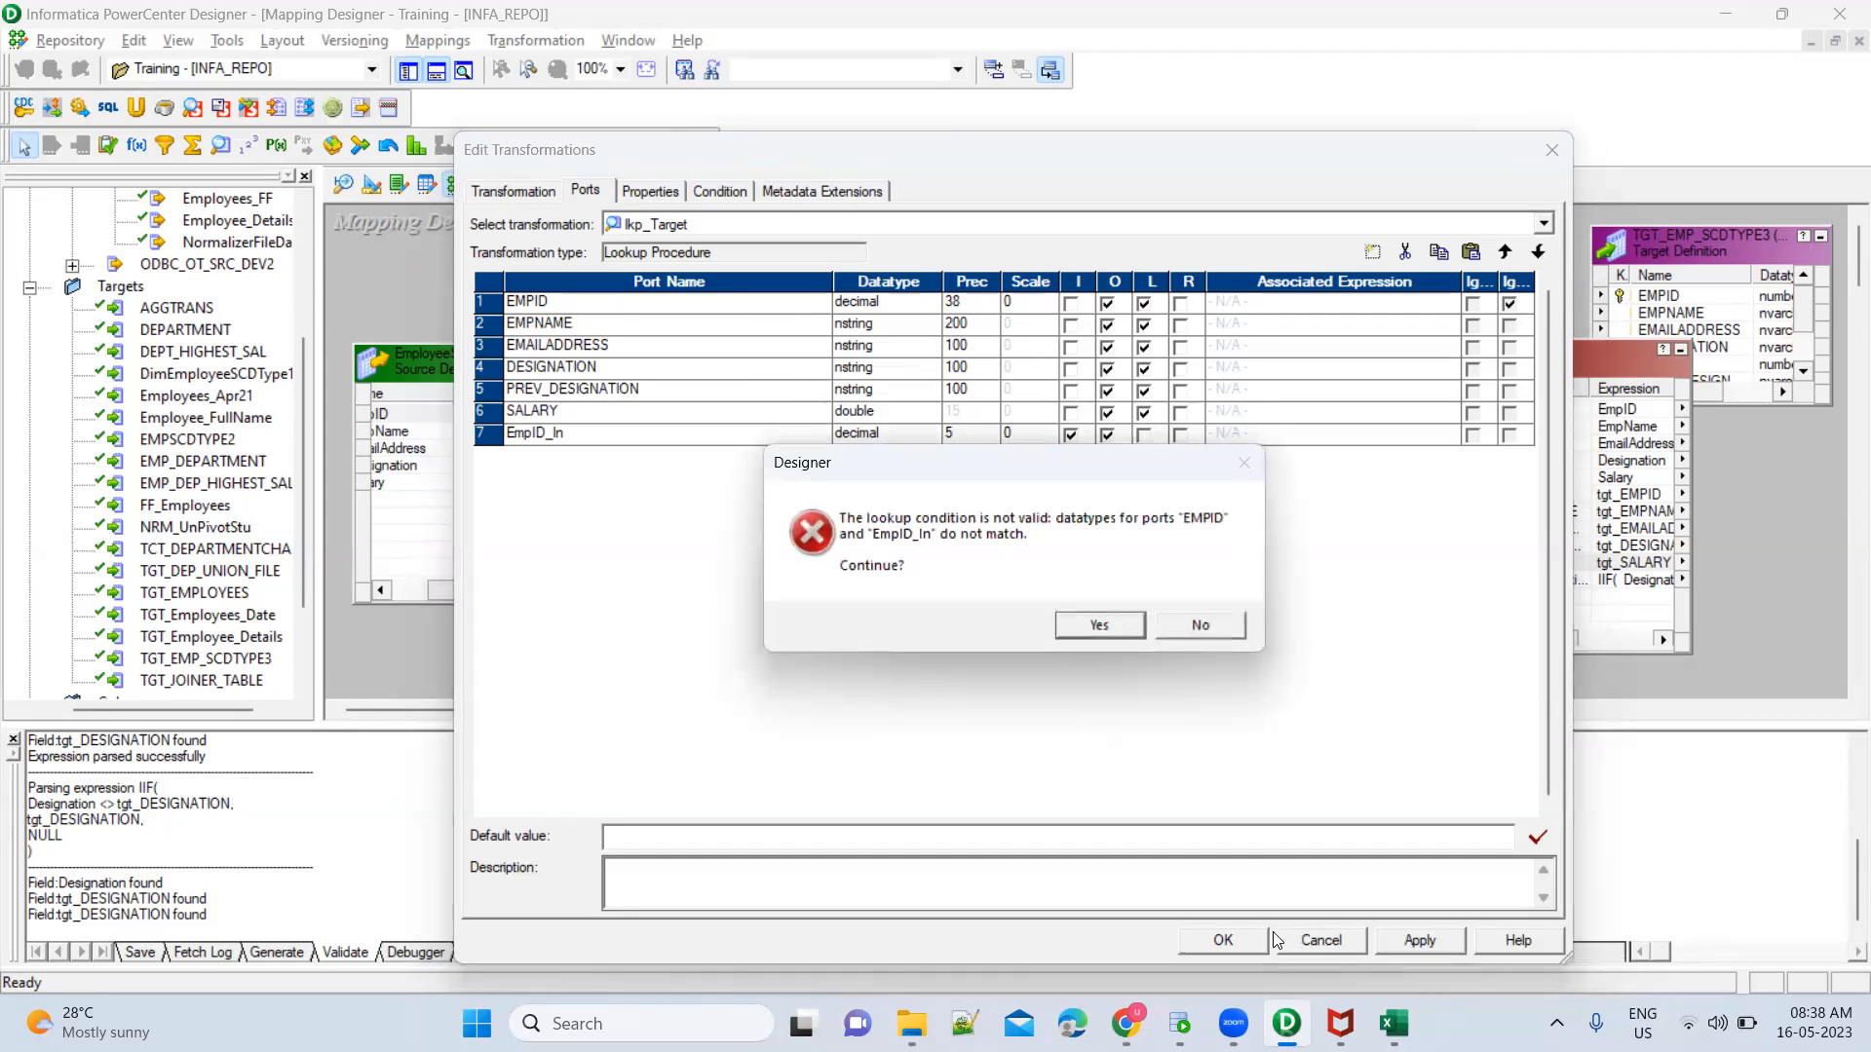
left_click(1096, 624)
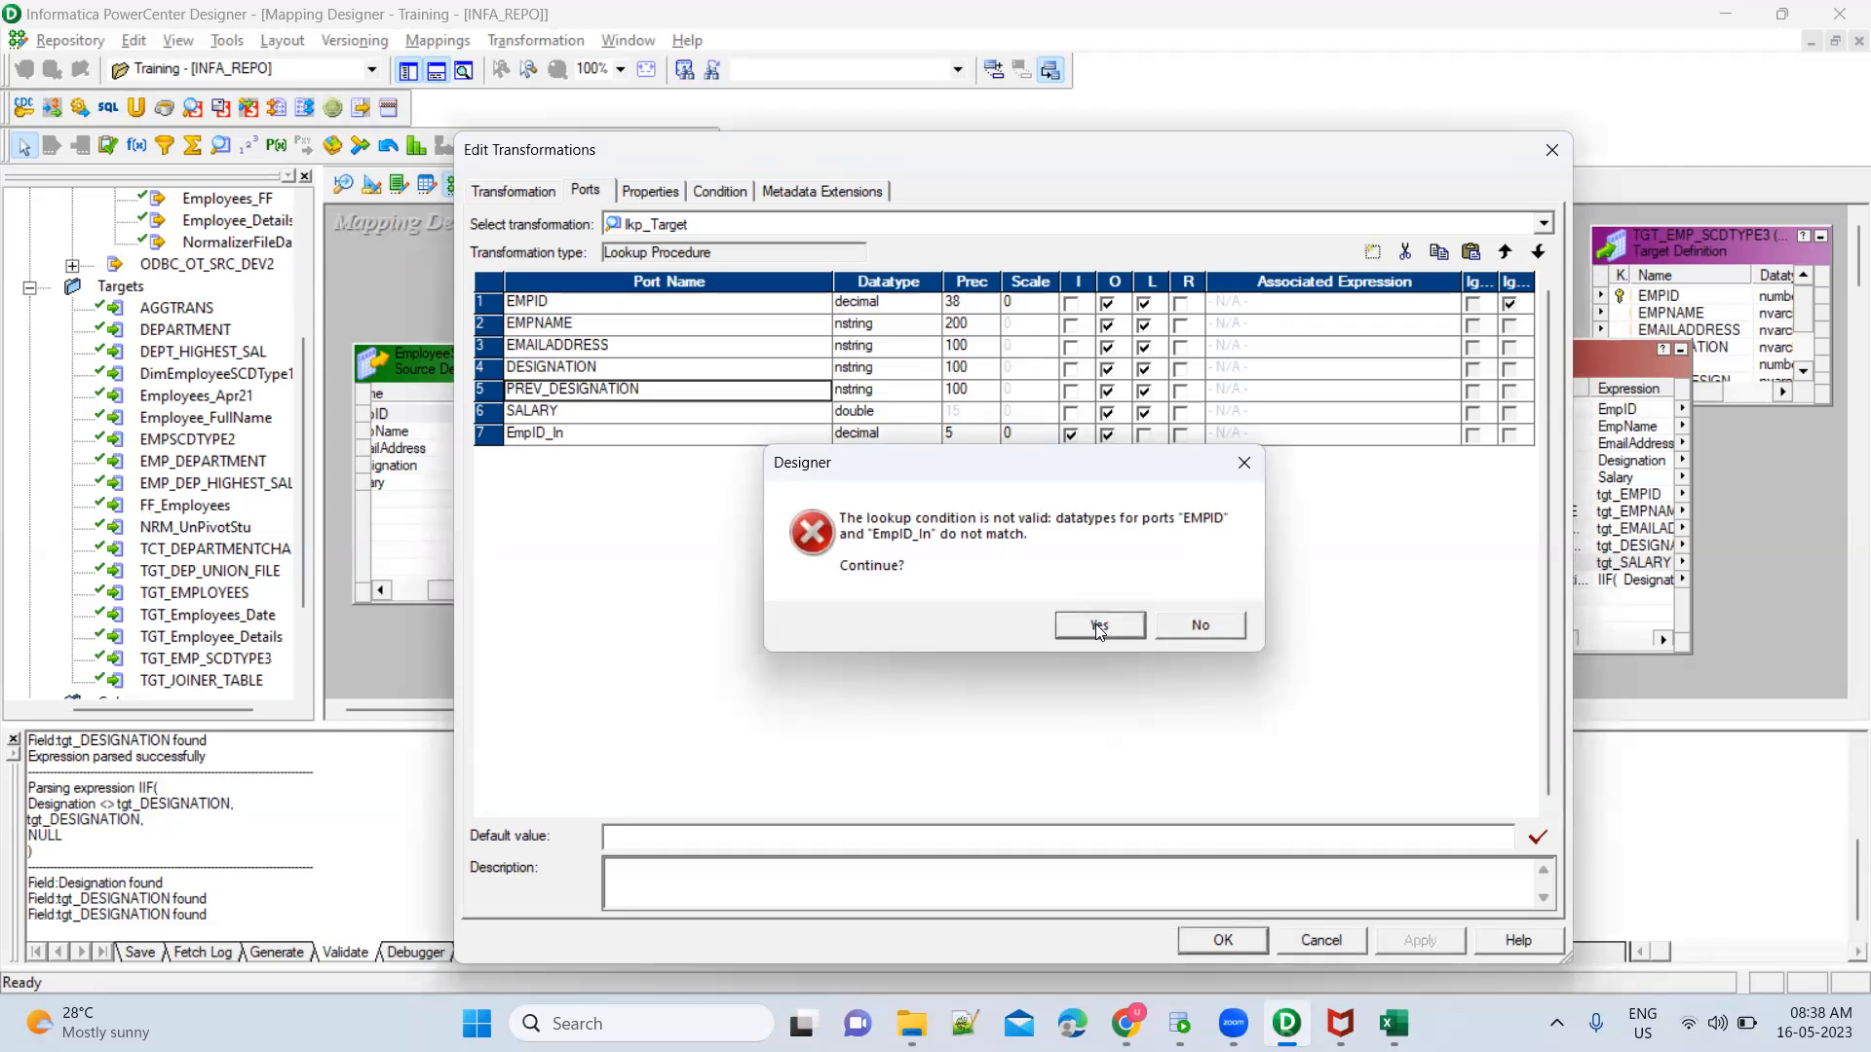
left_click(1248, 947)
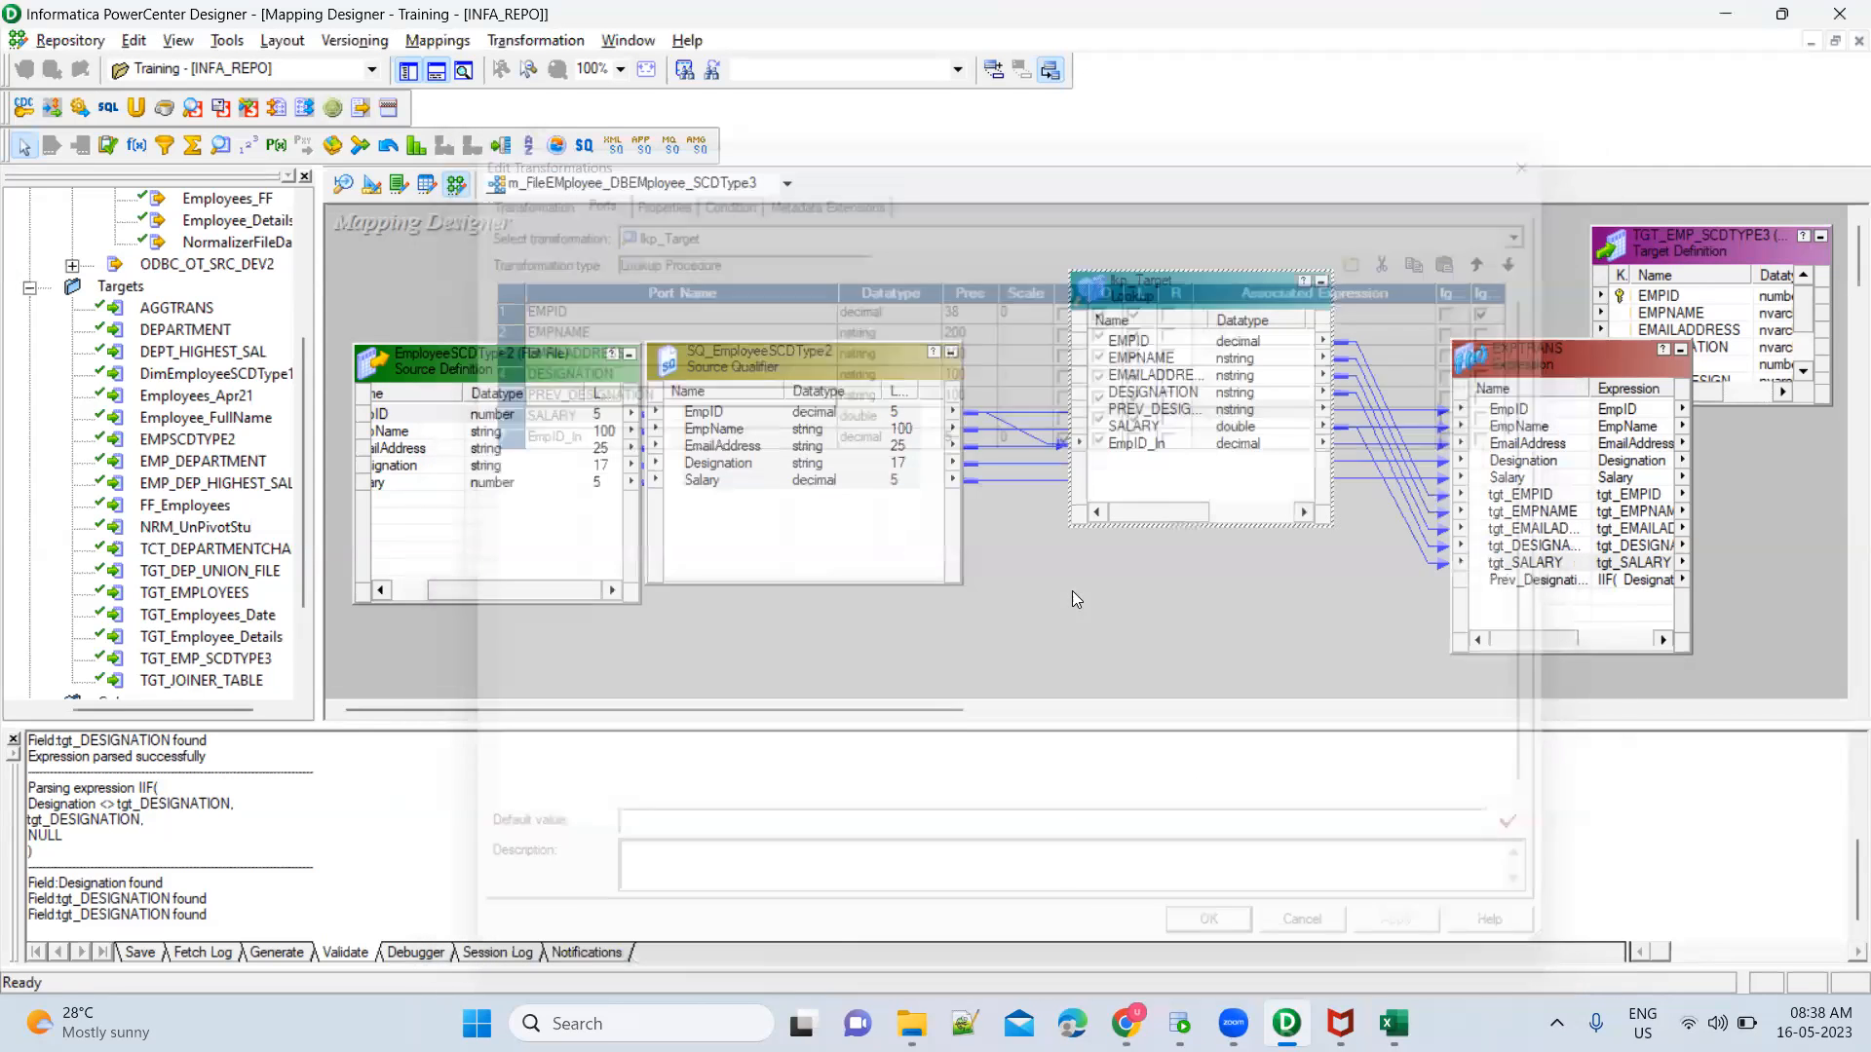
Move the SQ_EmployeeSCDType2 source qualifier slightly toward the lookup and compare its EmpID port with EMPID in lkp_Target
left_click_drag(733, 355, 780, 326)
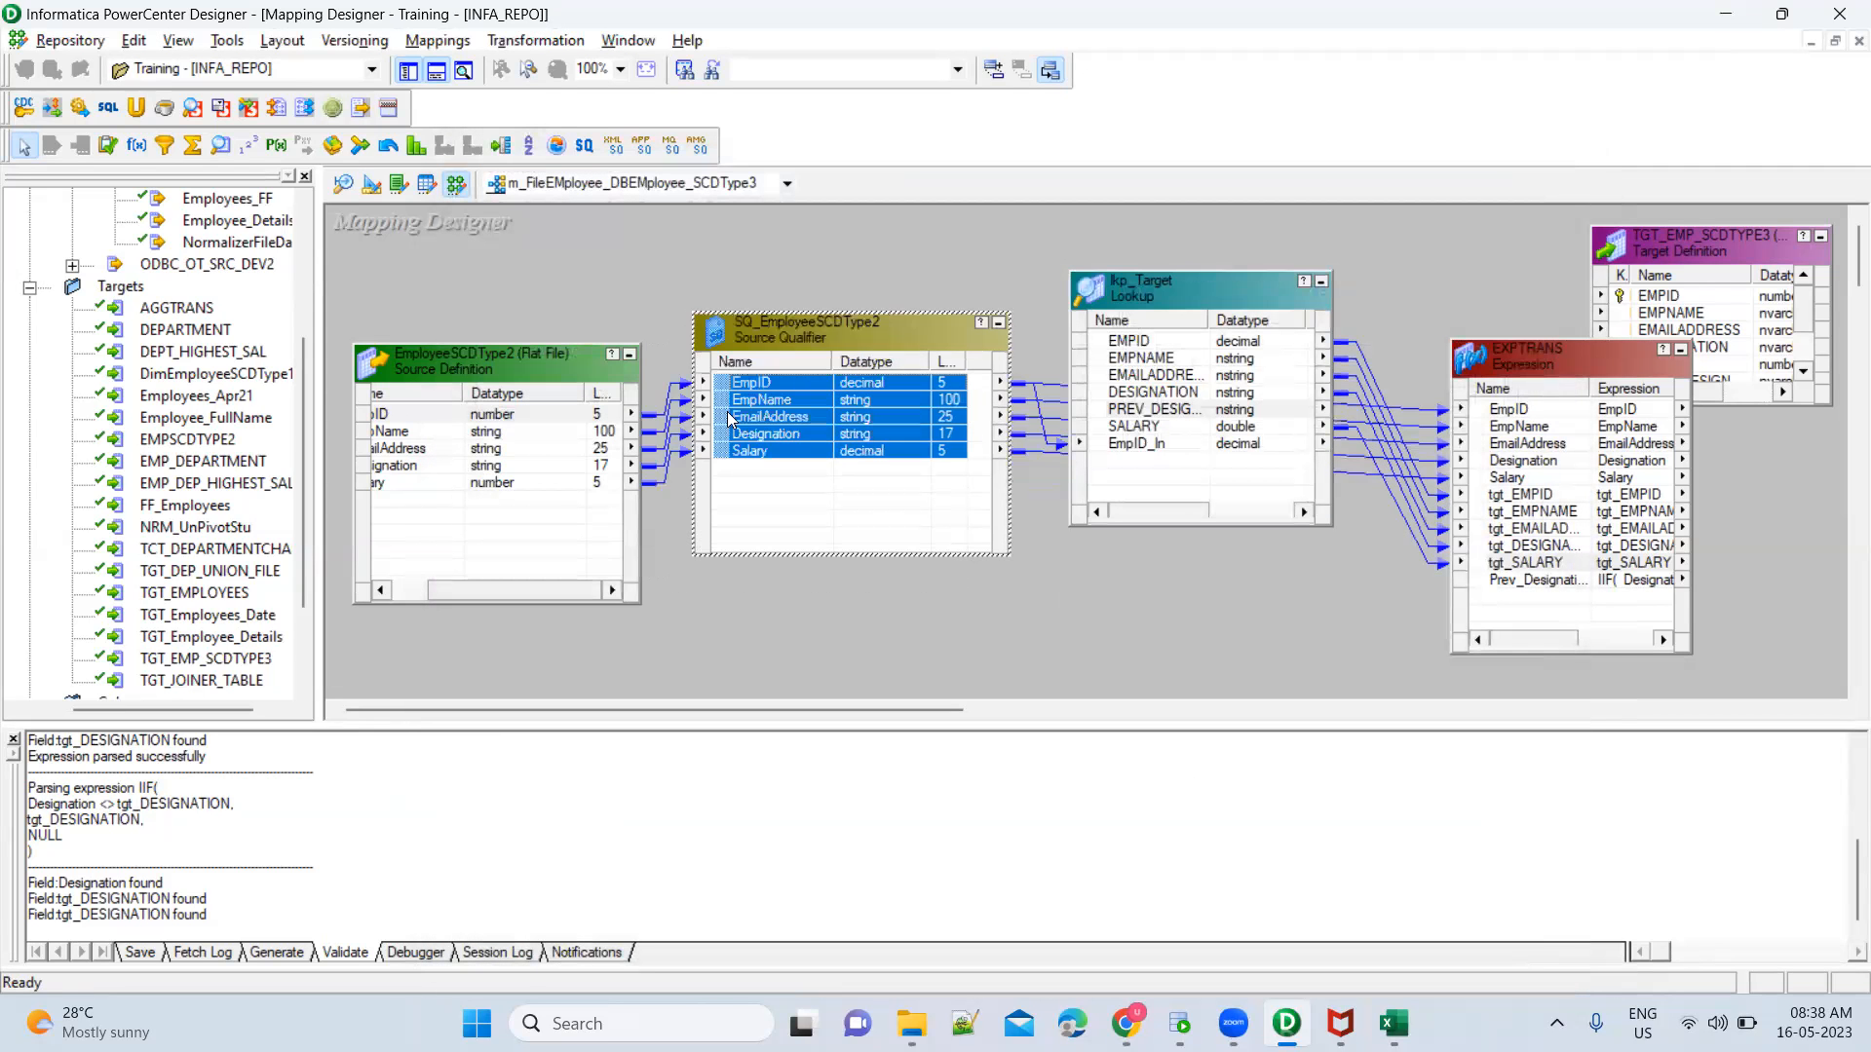
double_click(836, 399)
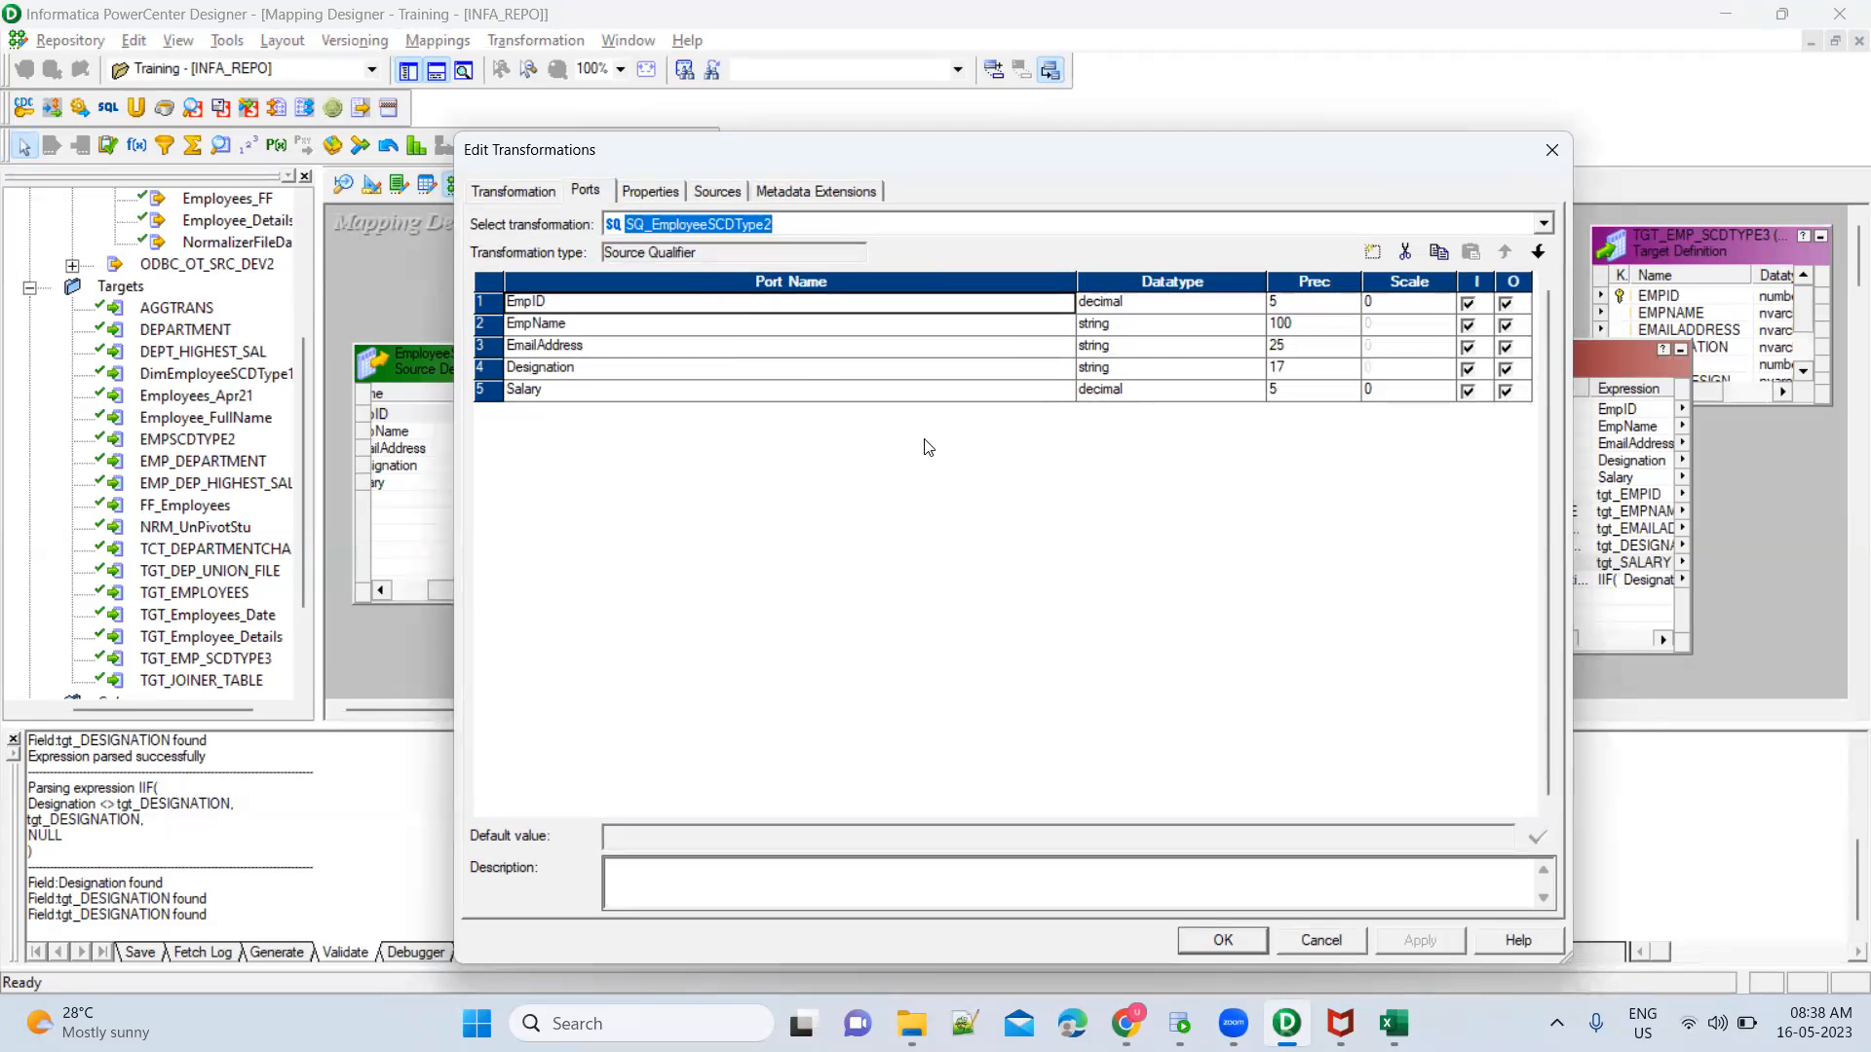
key("Escape")
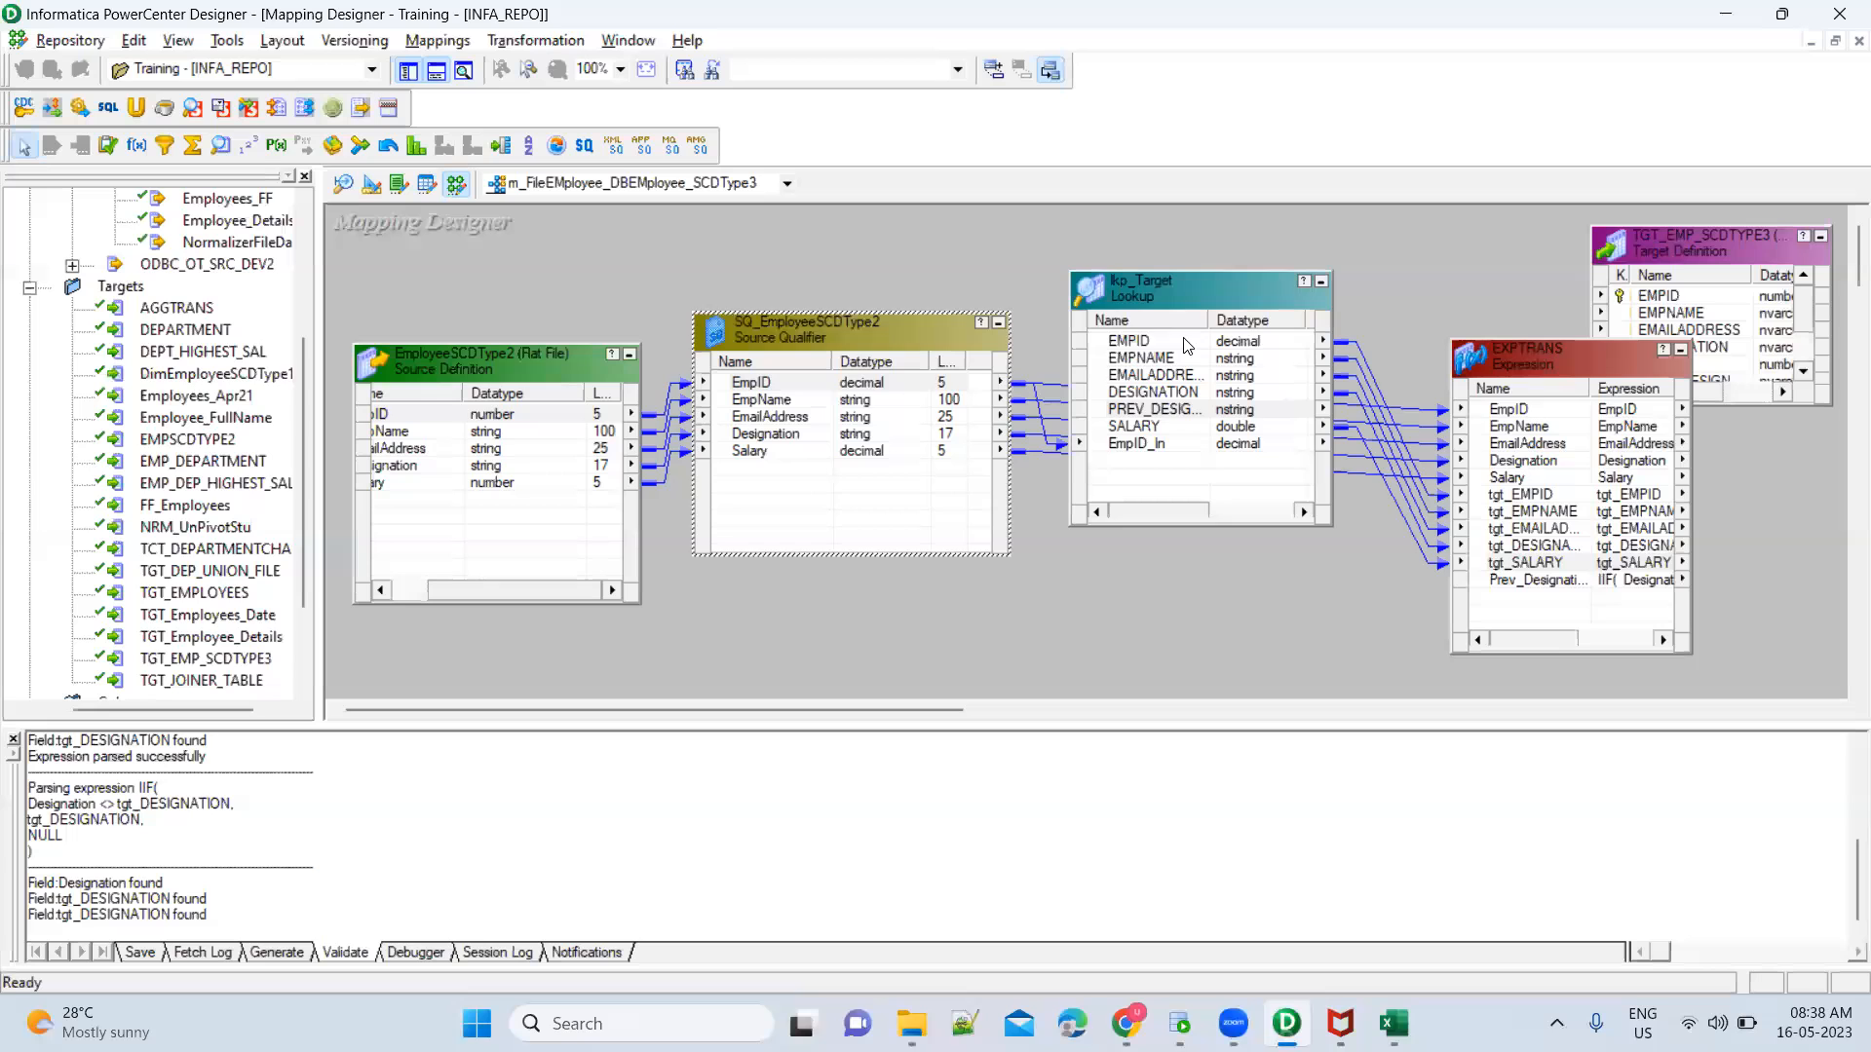
left_click(1187, 346)
mouse_move(1147, 512)
left_mouse_down()
mouse_move(1221, 516)
mouse_move(1142, 514)
left_mouse_up()
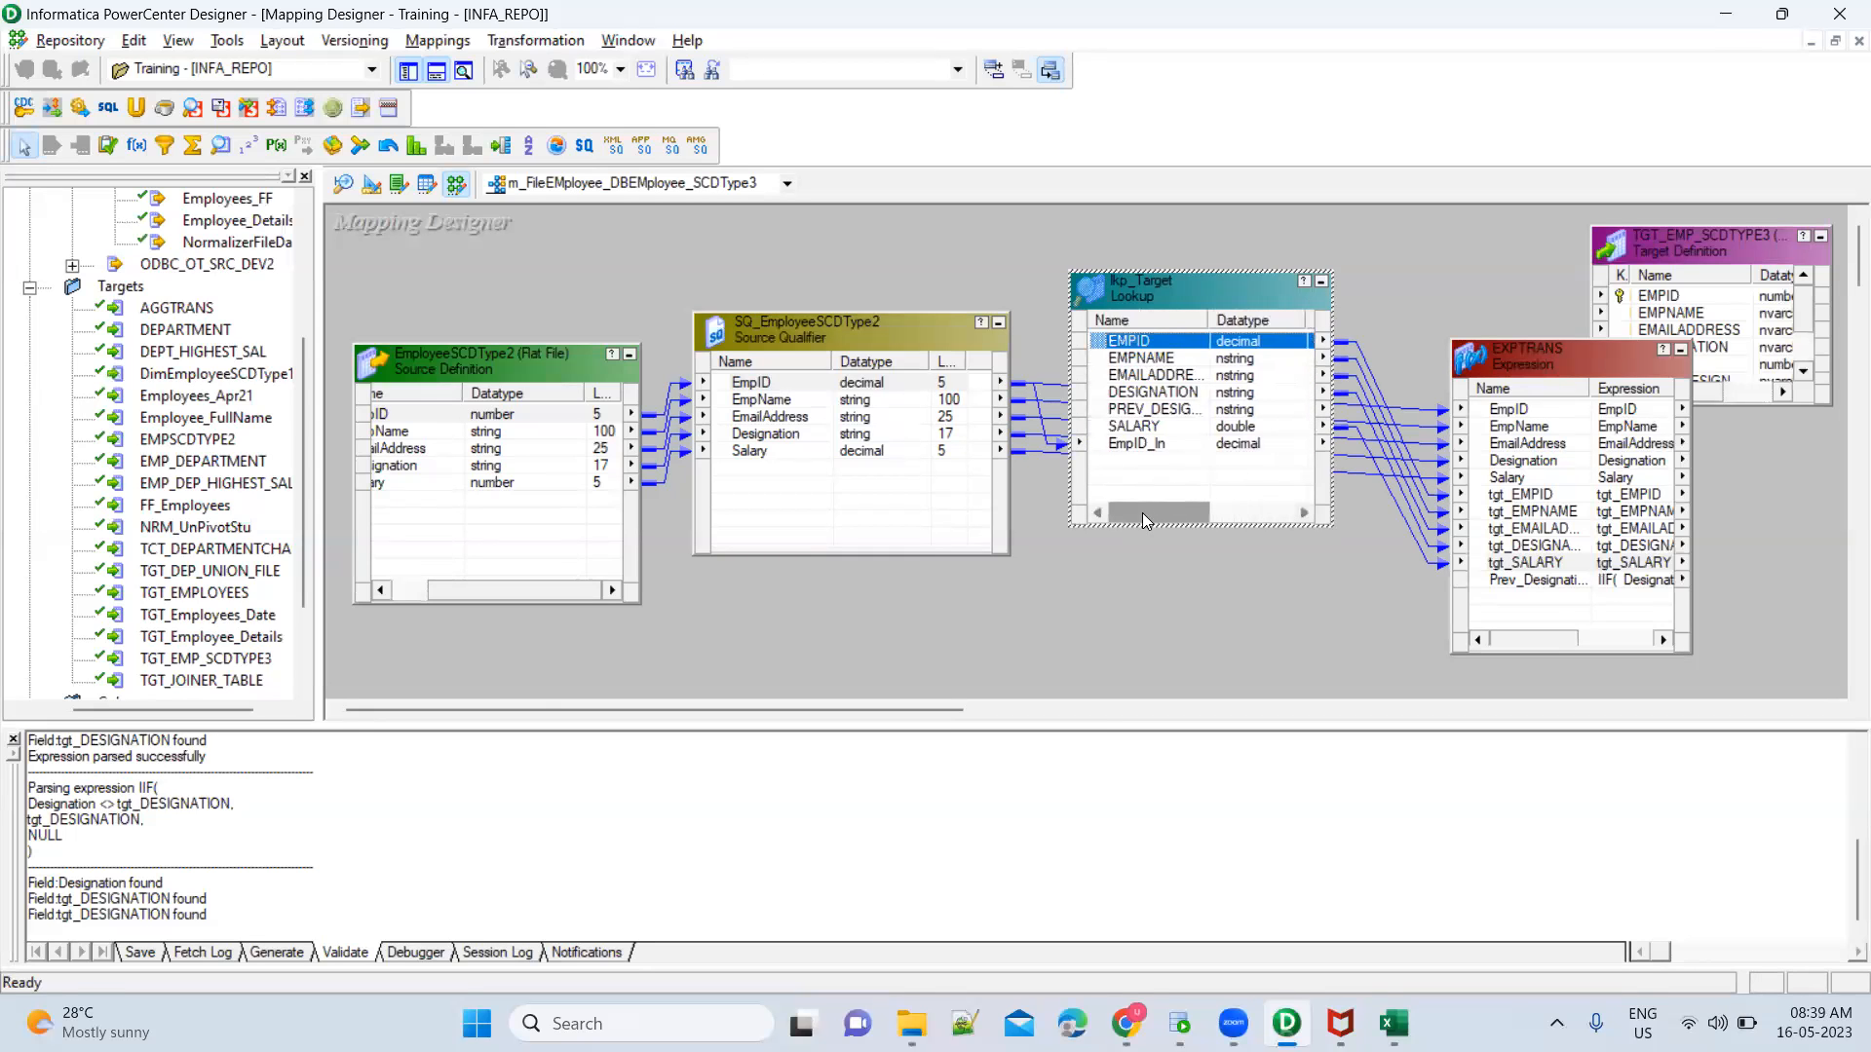
Set the precision of the EmpID port in SQ_EmployeeSCDType2 to 38 and accept the change
double_click(870, 392)
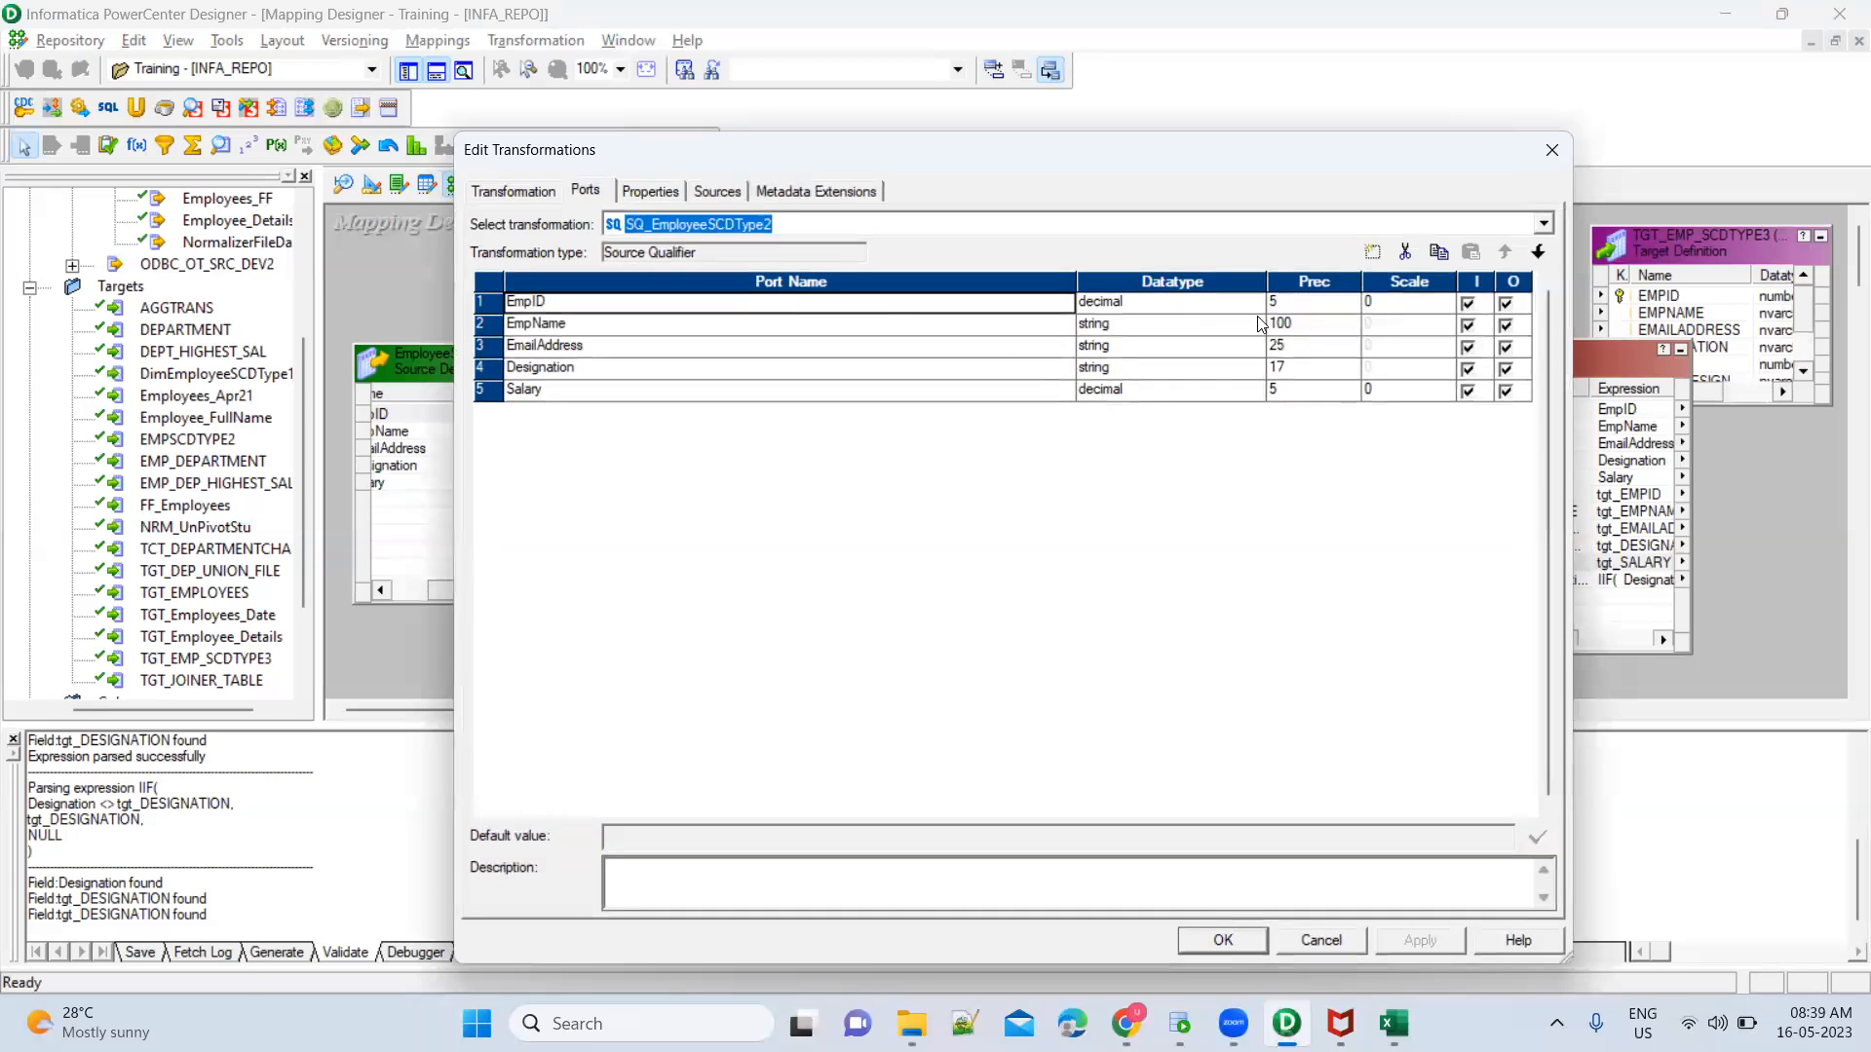
left_click(1305, 304)
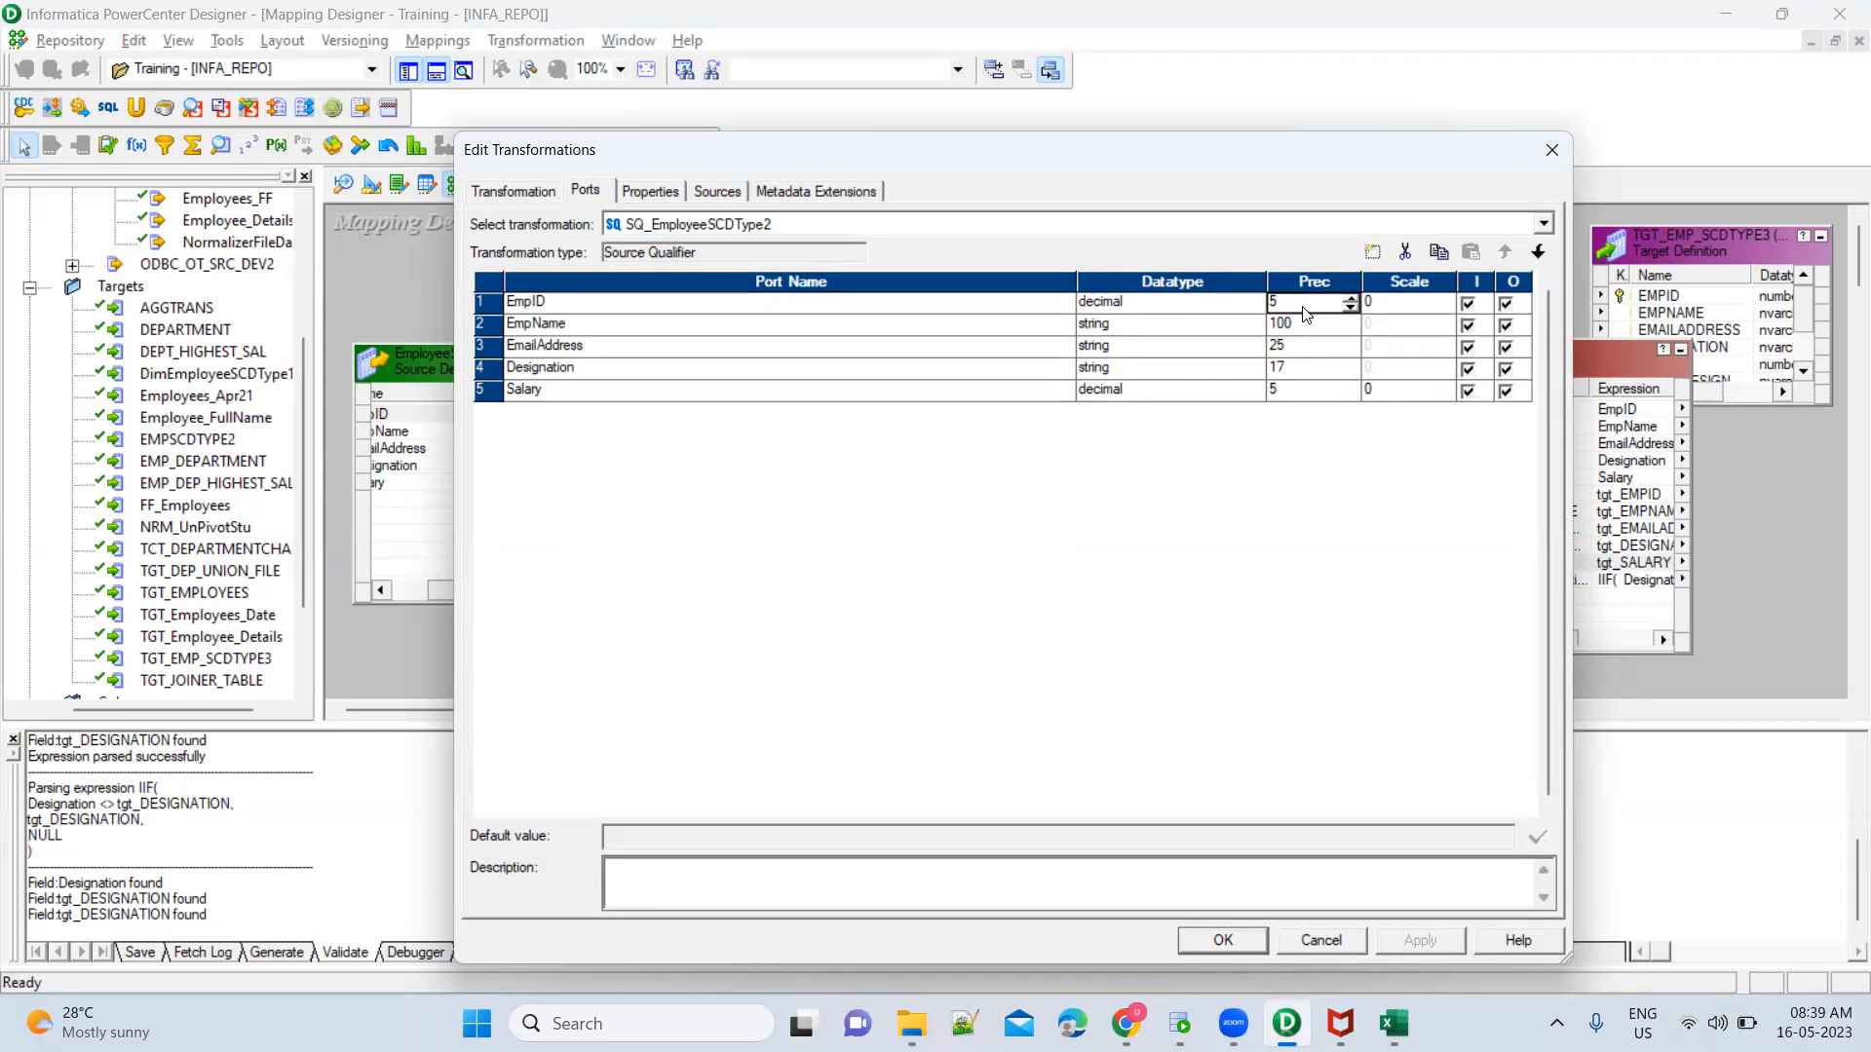
key("BackSpace")
type("38")
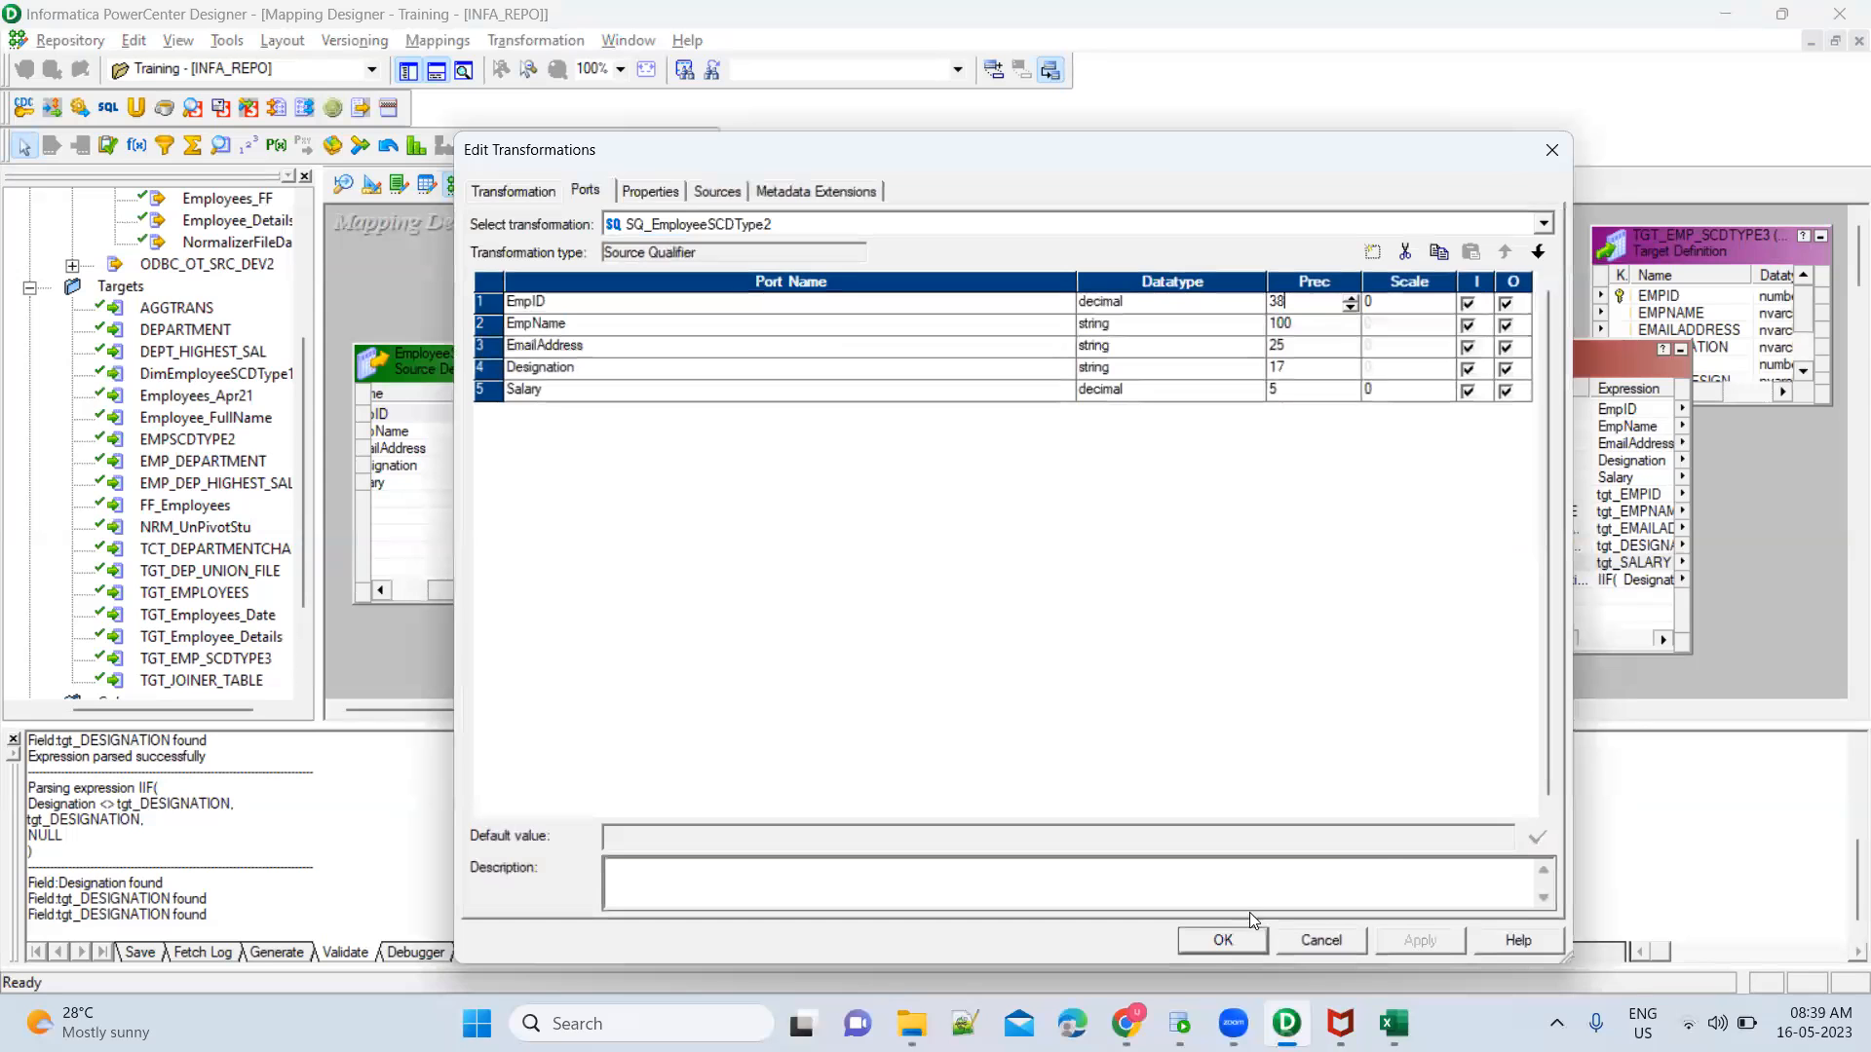
left_click(1222, 940)
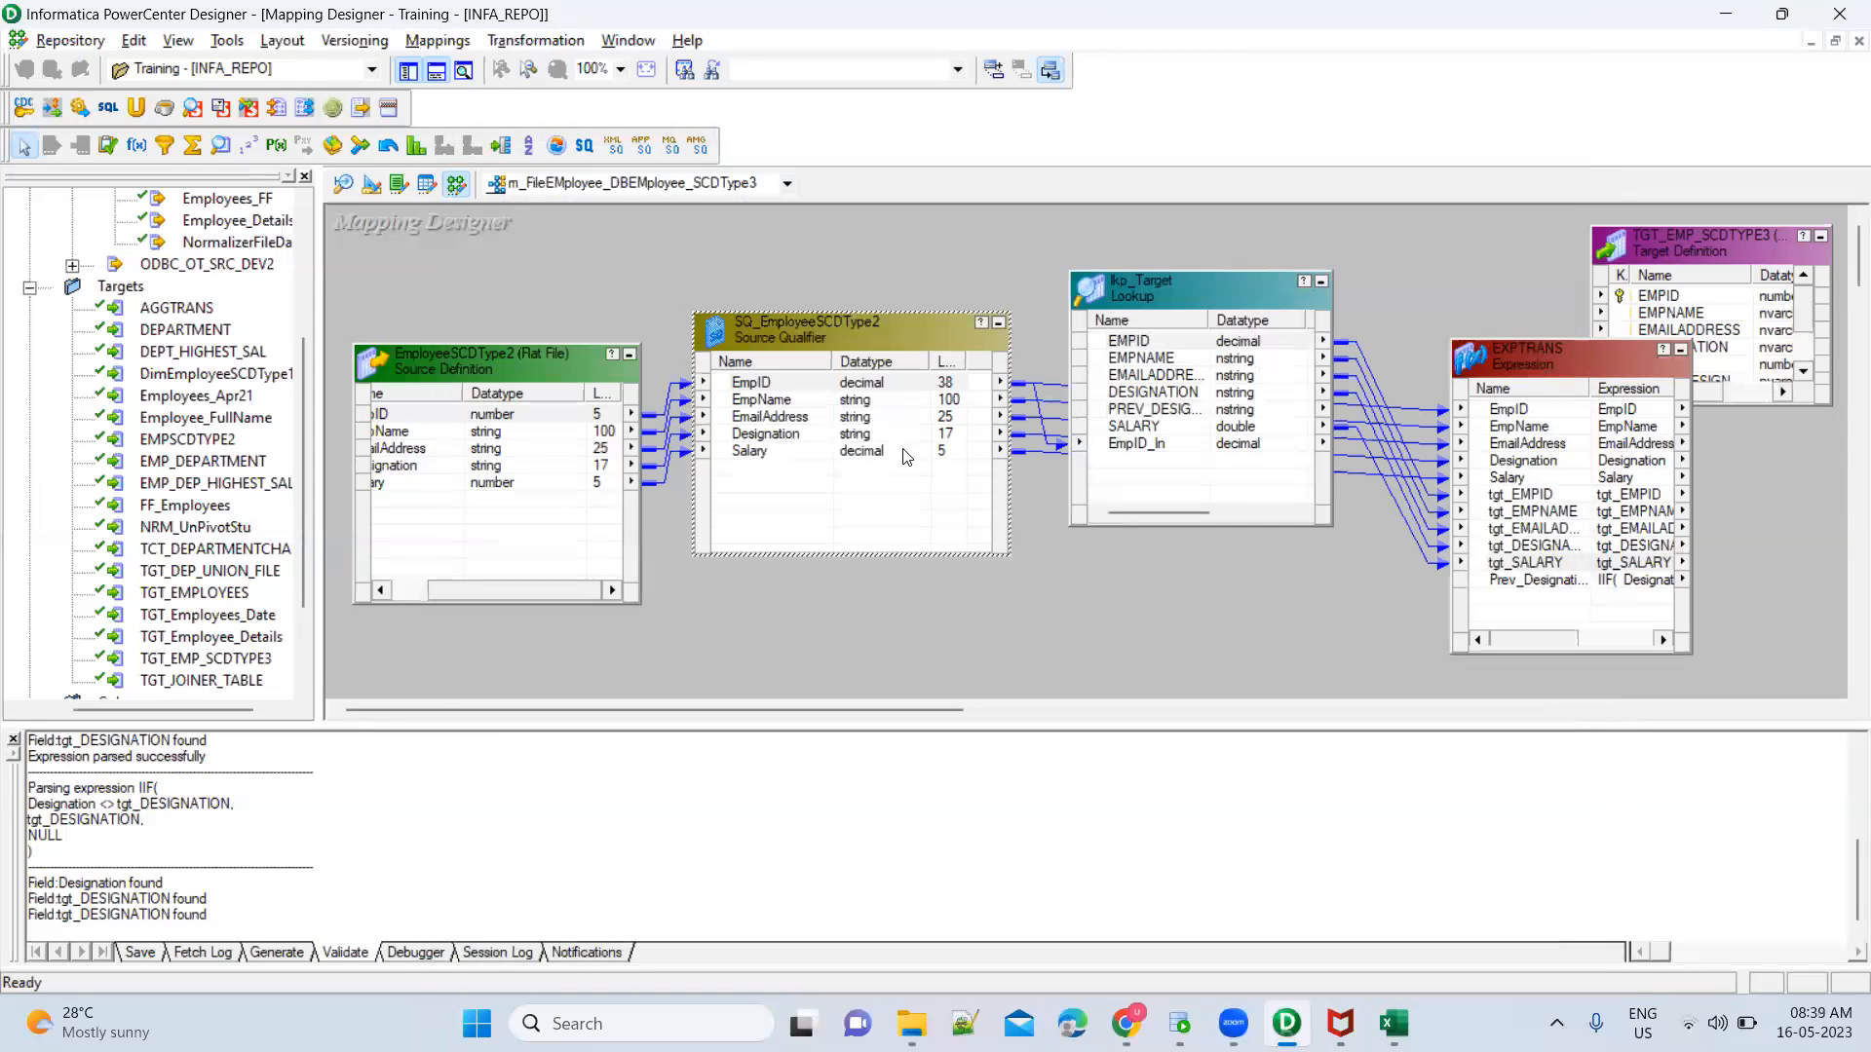
Propagate the data type, precision, scale and description of SQ_EmployeeSCDType2's EmpID port forward to the linked transformations
right_click(775, 386)
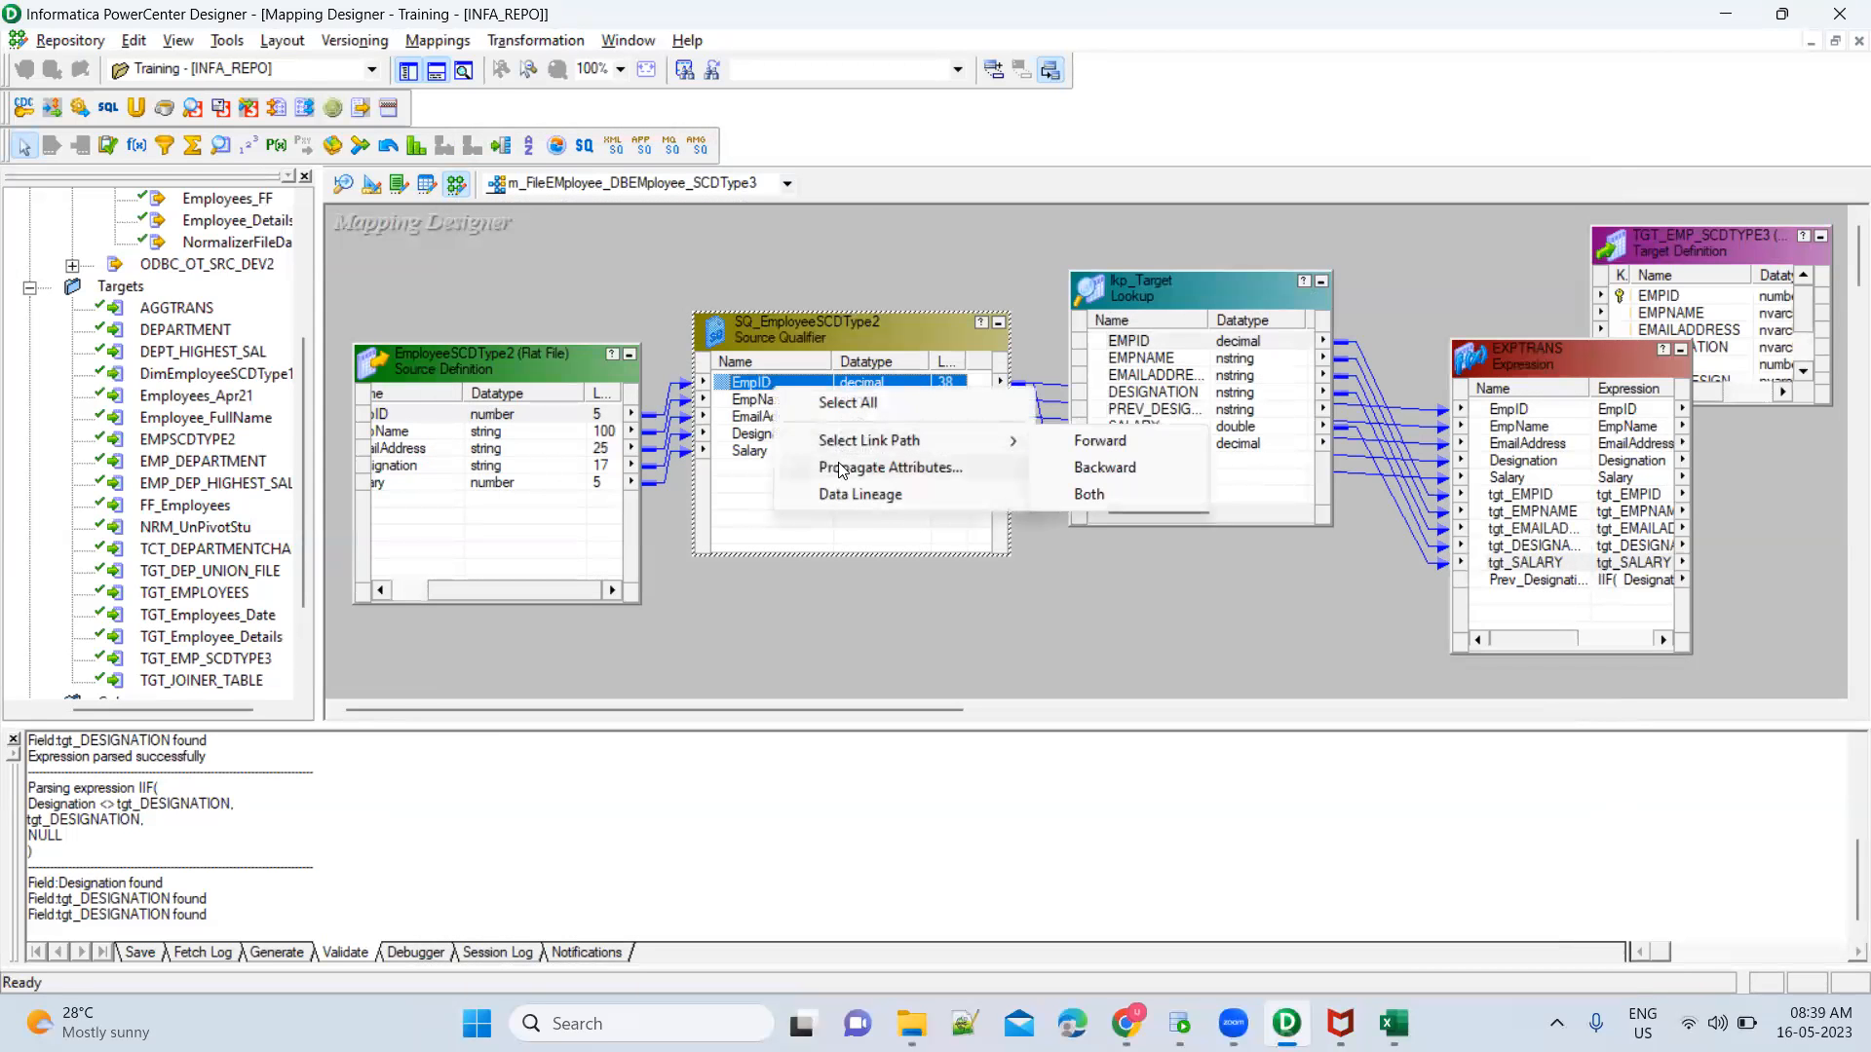
left_click(852, 467)
left_click(545, 273)
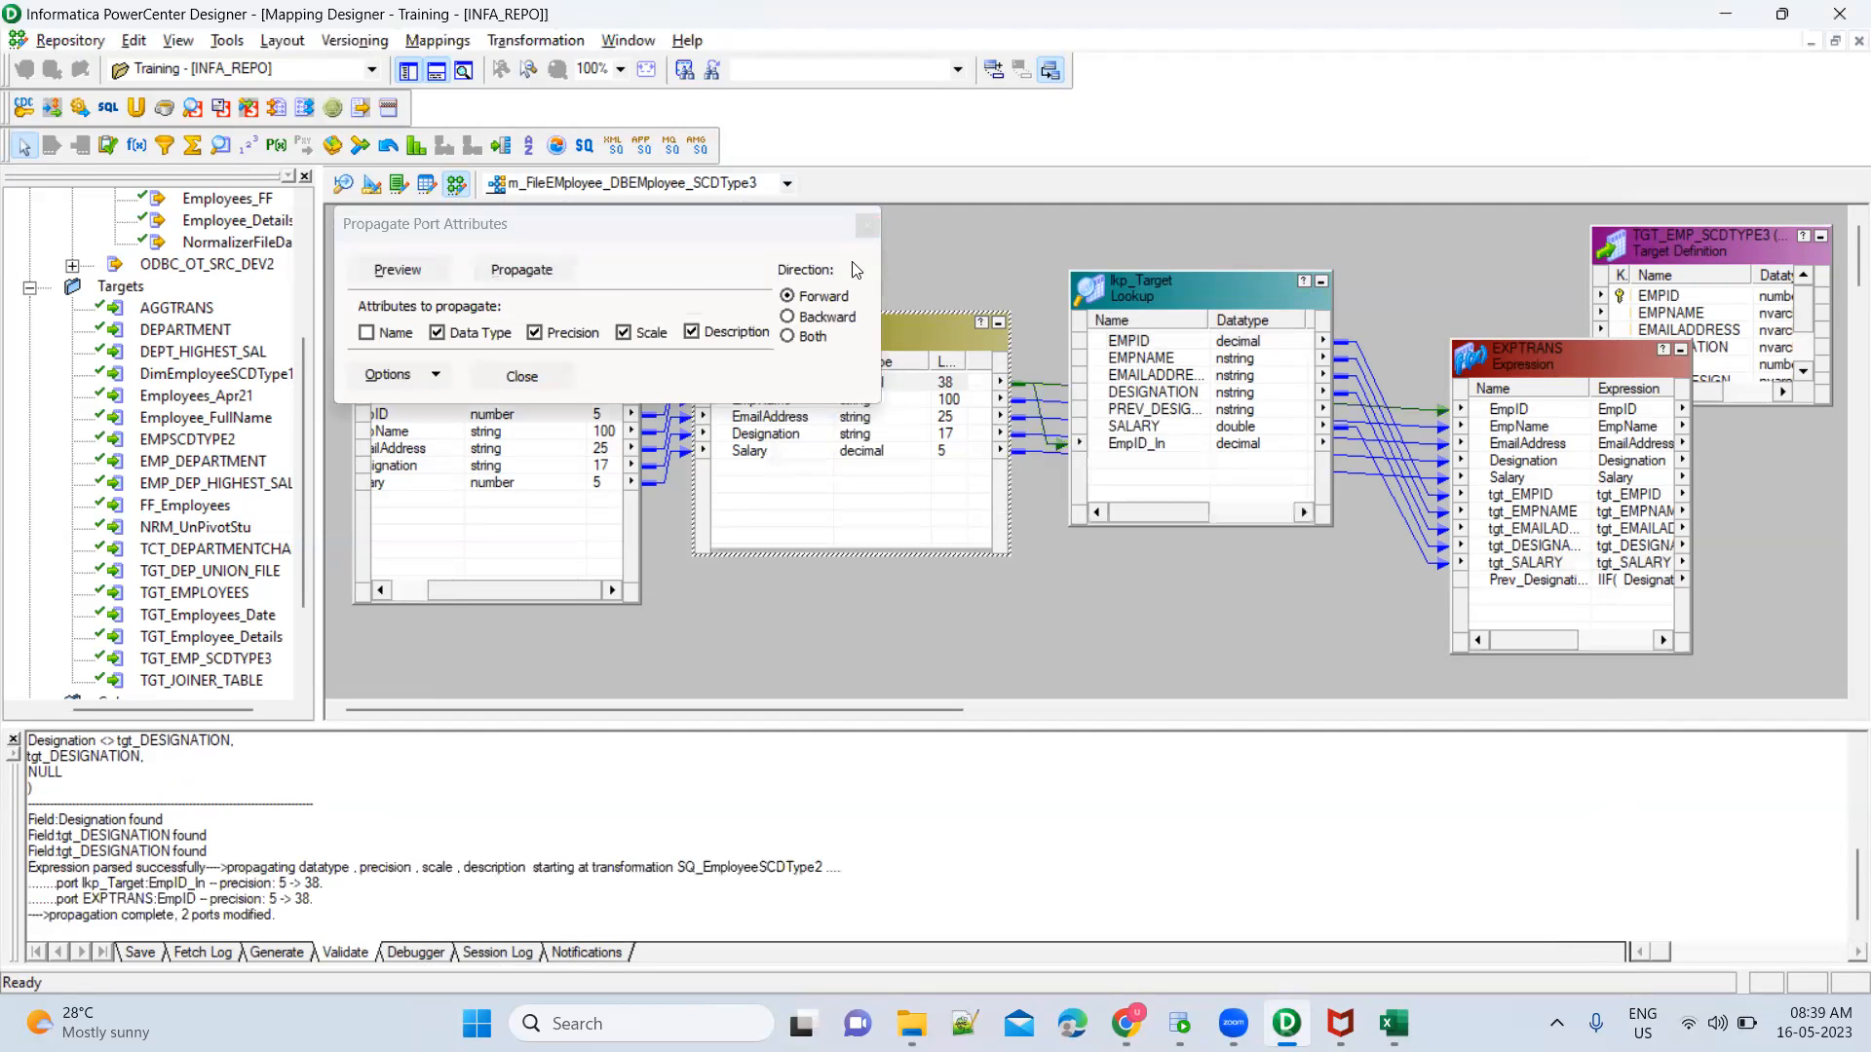
left_click(867, 225)
Check PREV_DESIGNATION among the lkp_Target lookup's ports, accept the definition and save the mapping
double_click(1195, 286)
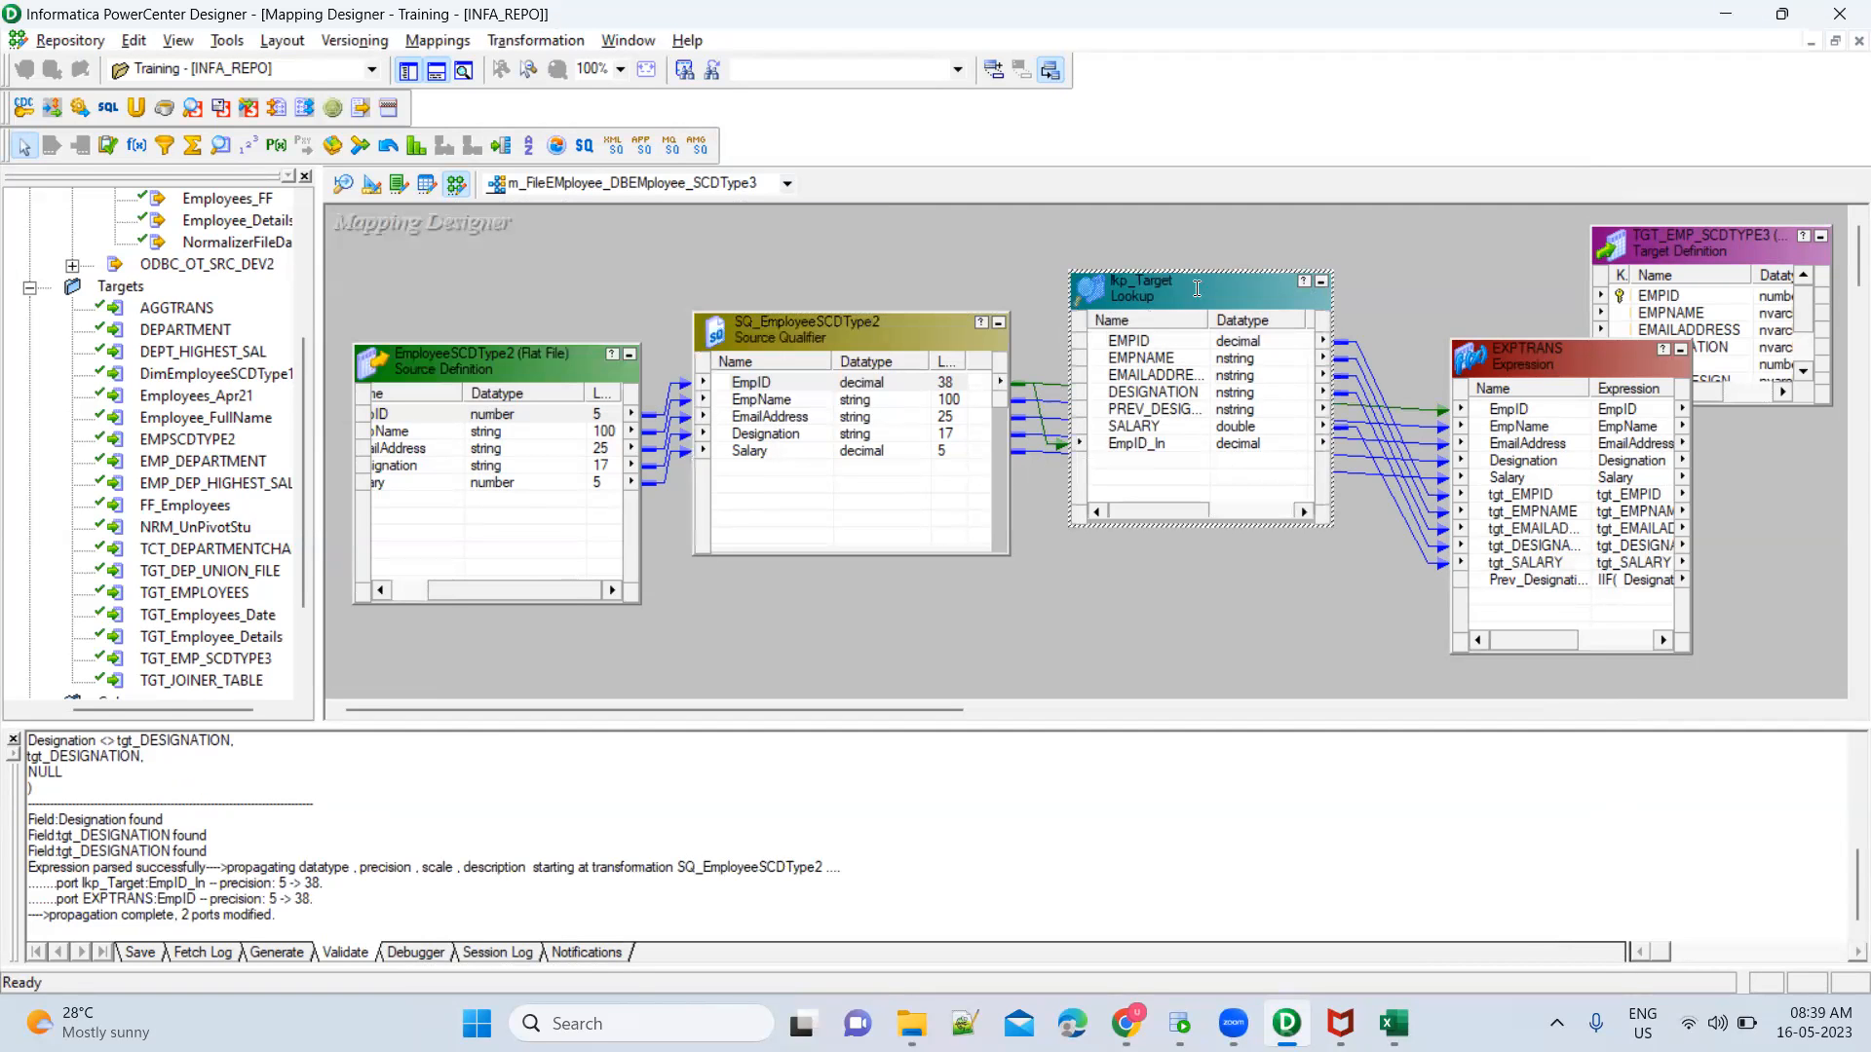
left_click(666, 194)
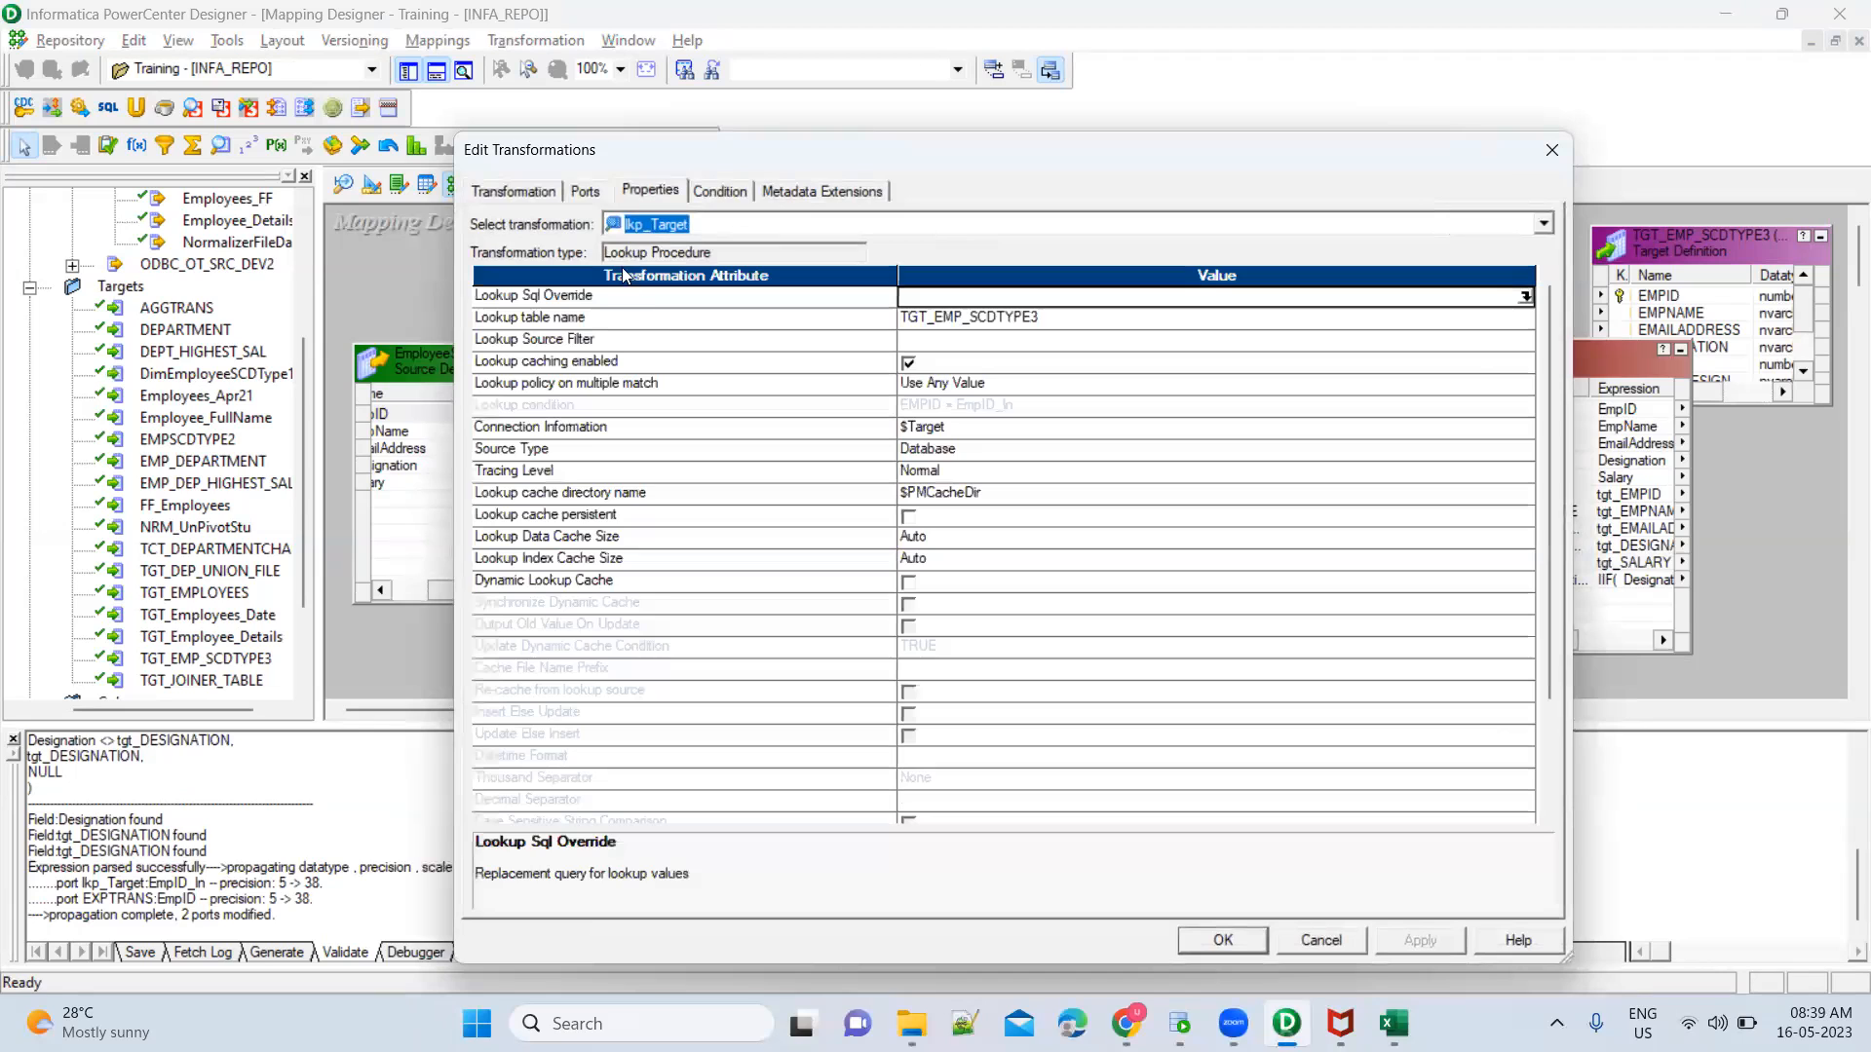
left_click(590, 191)
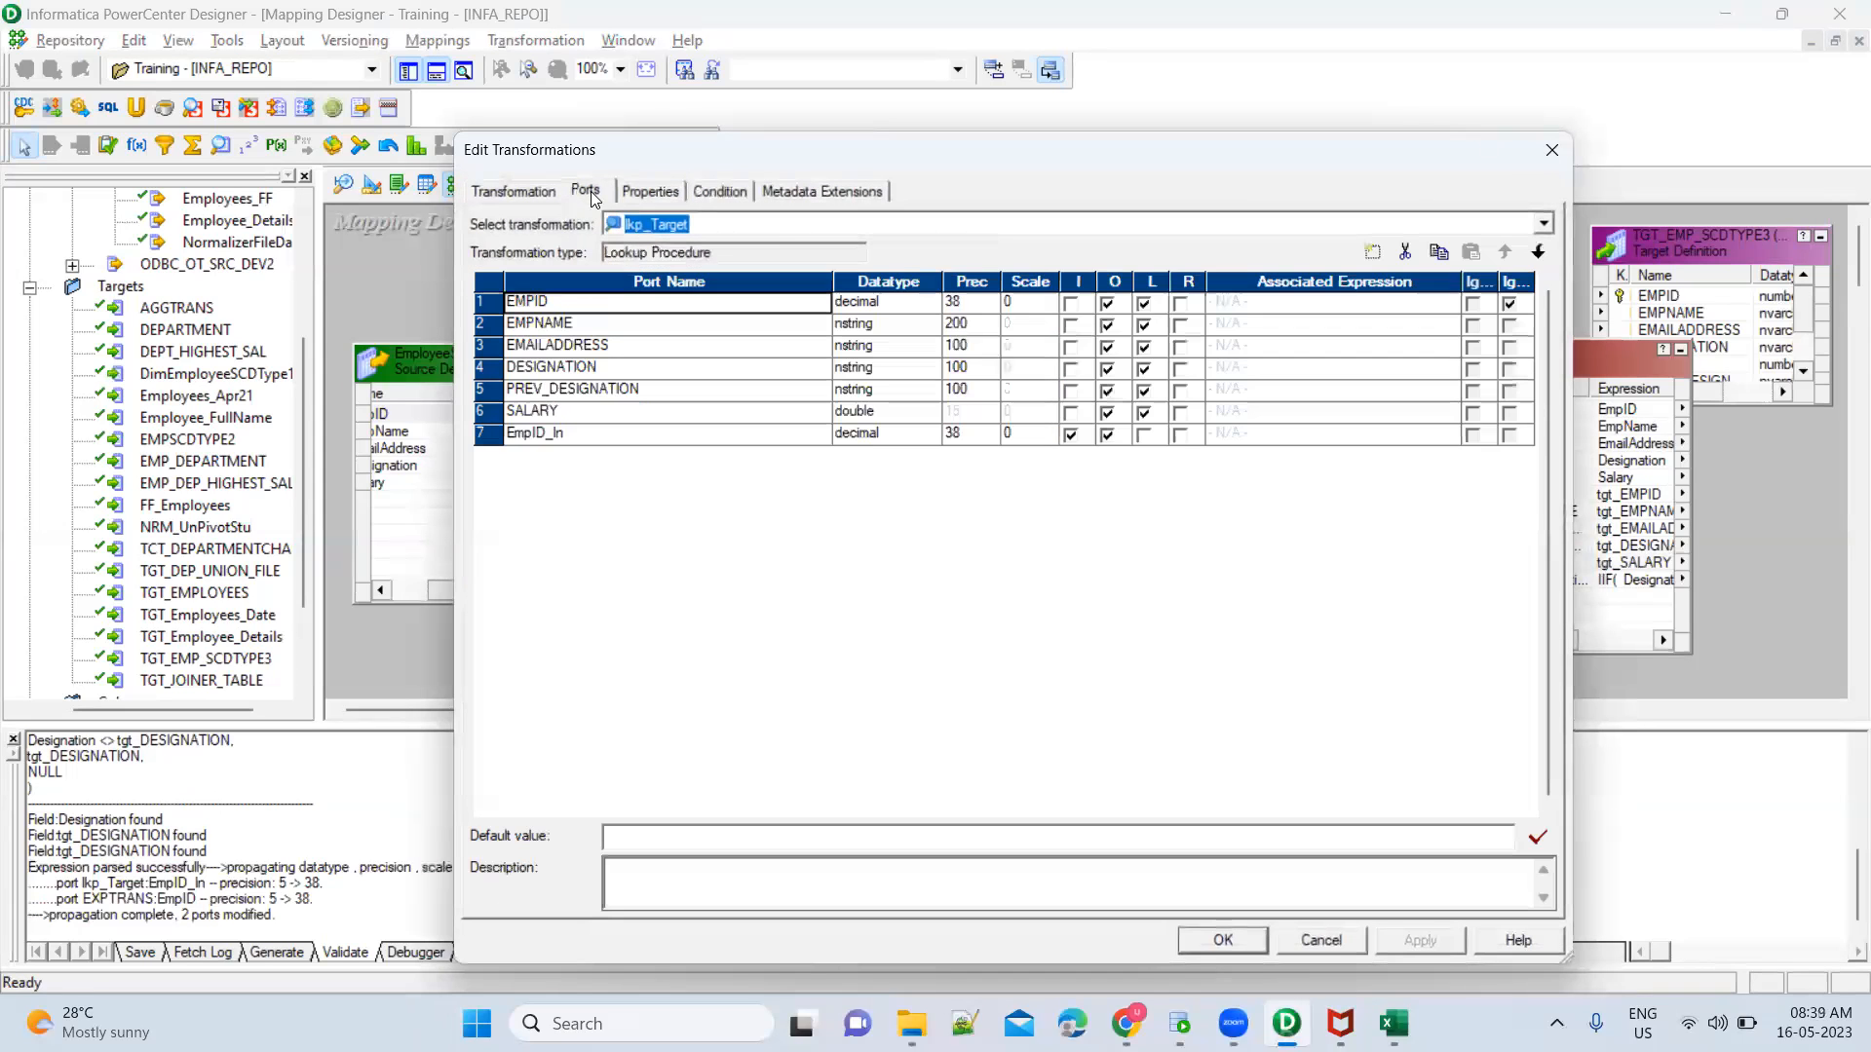
left_click(610, 389)
left_click(1224, 941)
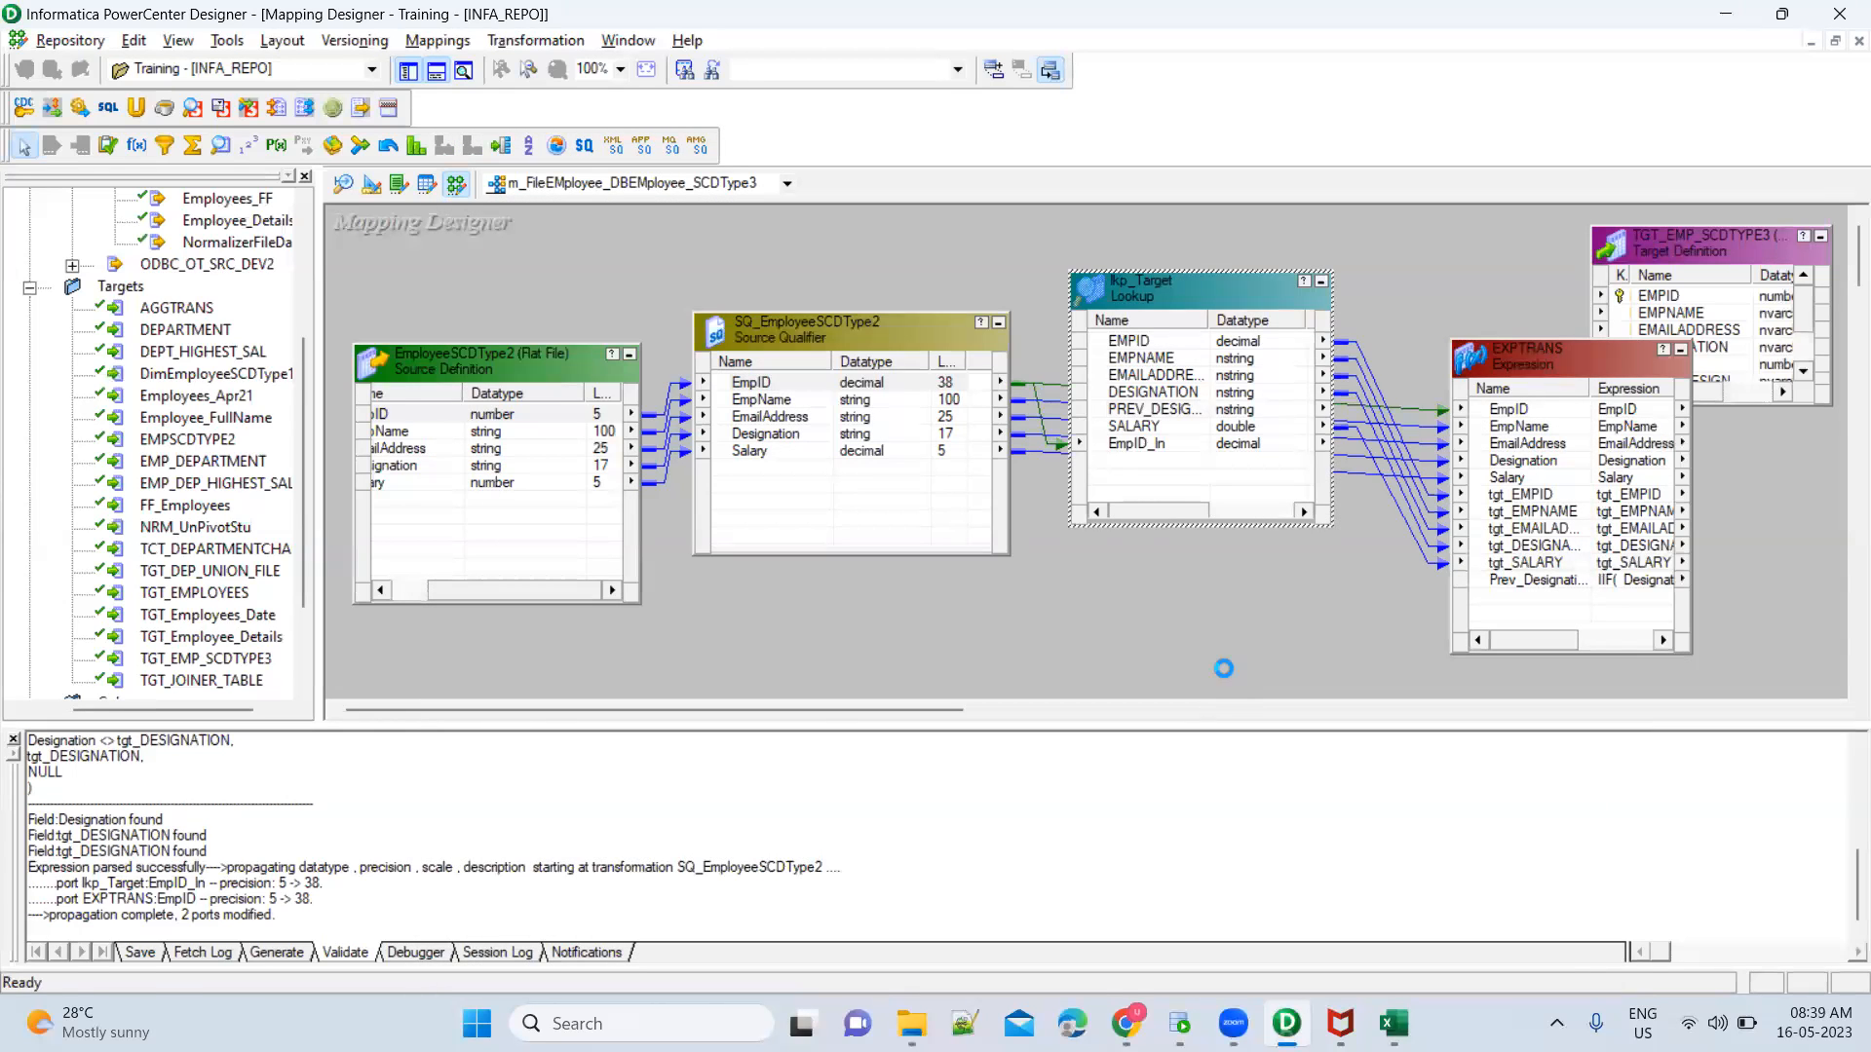
key("ctrl+s")
Link PREV_DESIGNATION from lkp_Target into EXPTRANS as a new port and move the Prev_Designation output port below it
left_click(1165, 410)
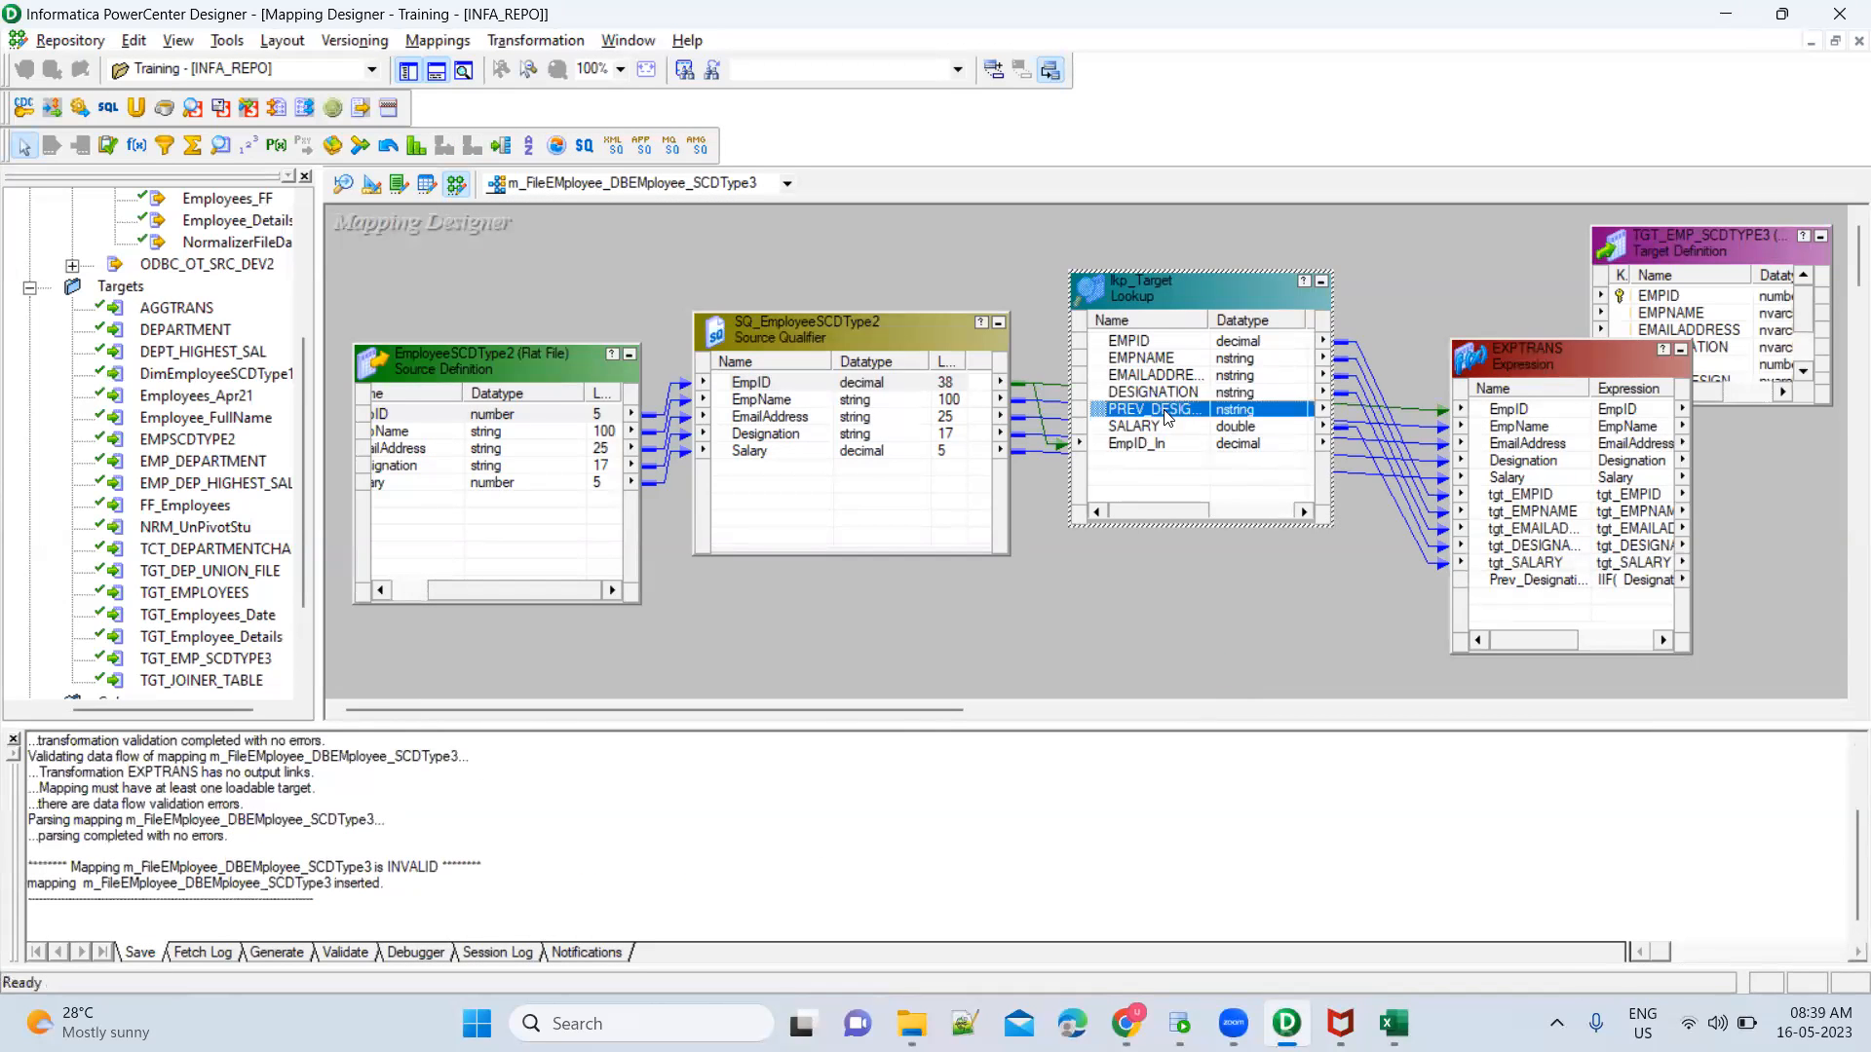
left_click_drag(1112, 417, 1408, 590)
left_click_drag(1524, 599, 1524, 598)
double_click(1526, 598)
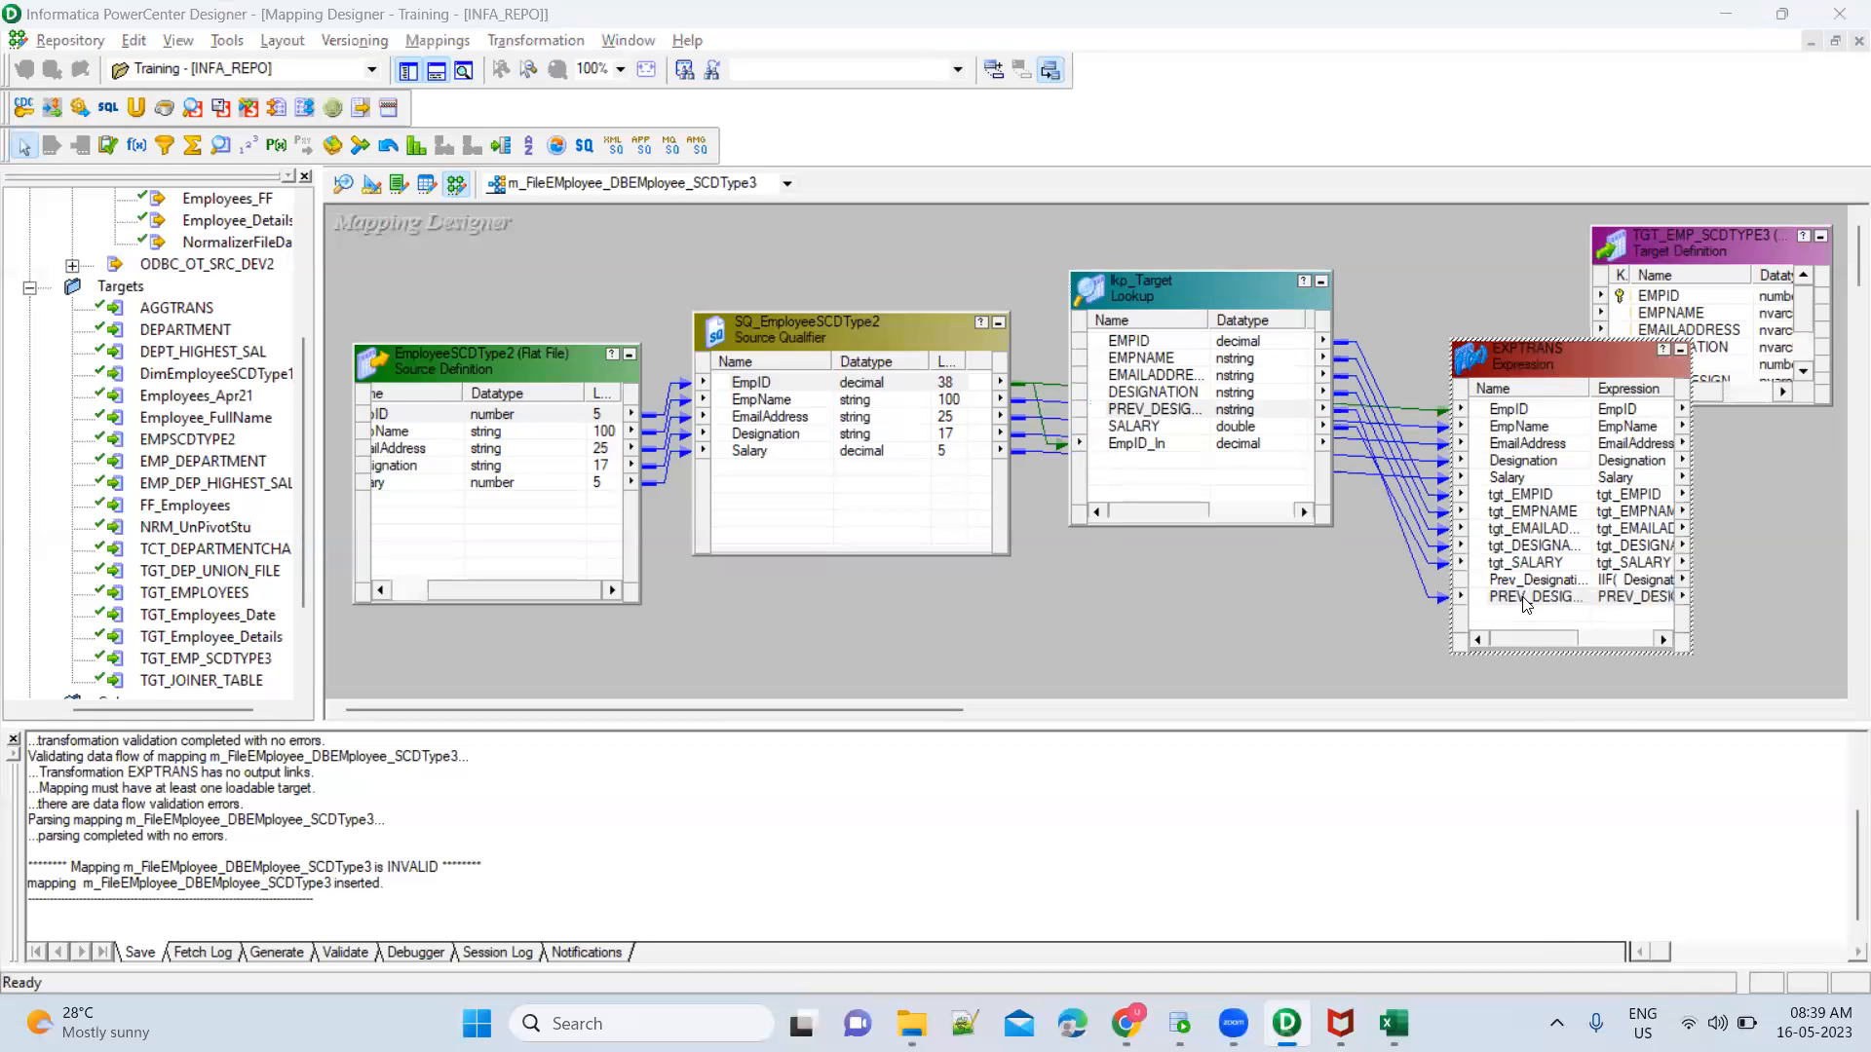
left_click(795, 530)
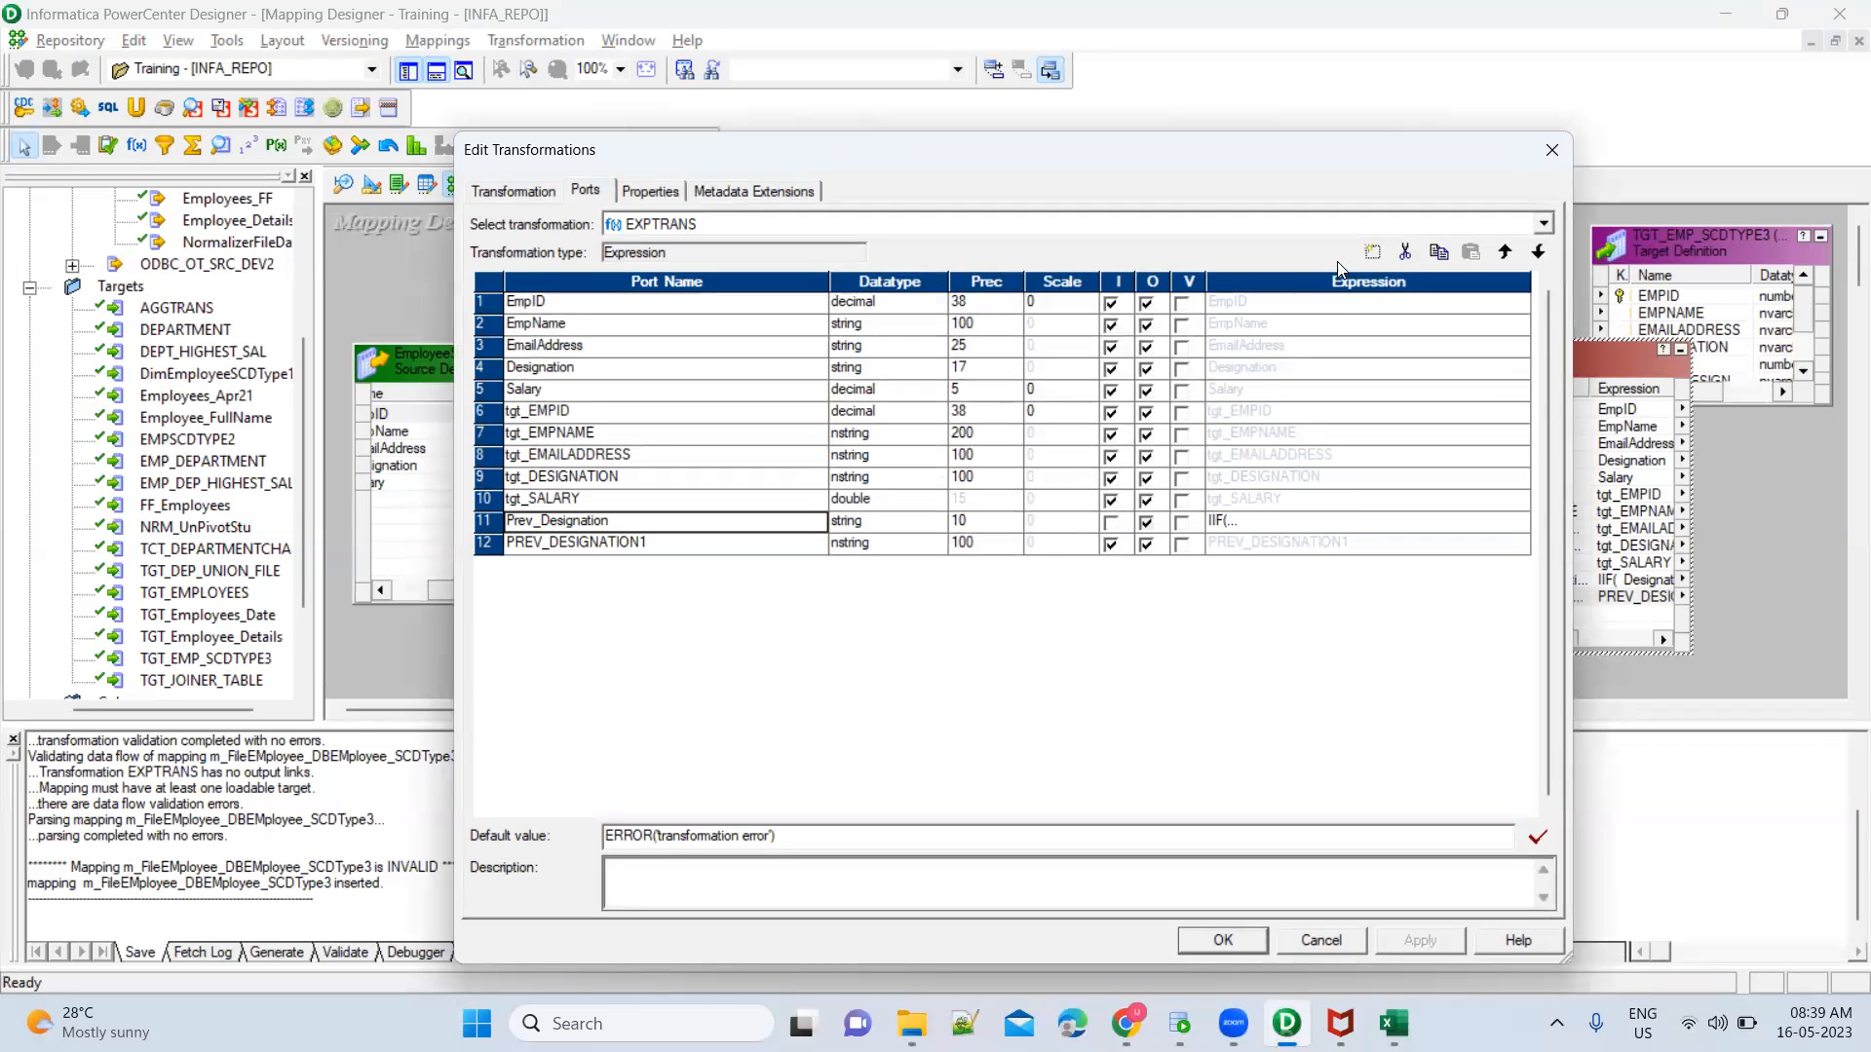
left_click(1539, 253)
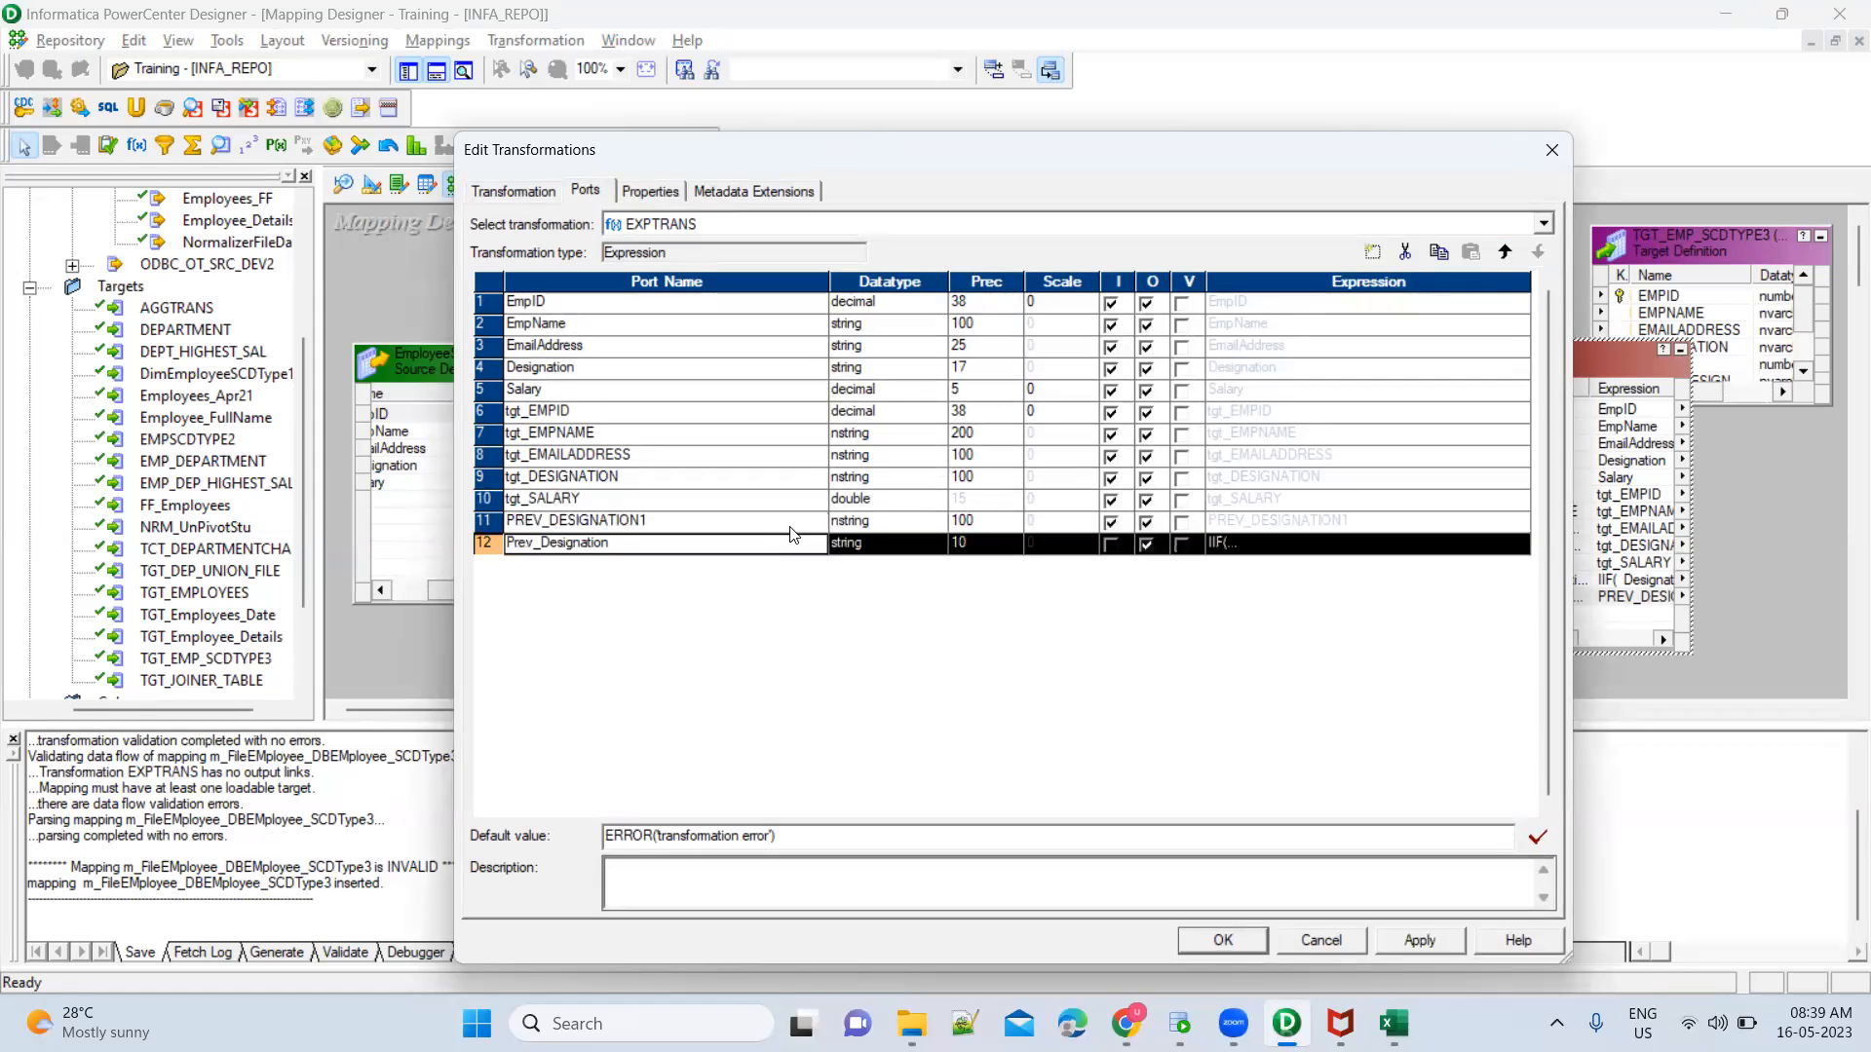
Rename the PREV_DESIGNATION1 port in EXPTRANS to tgt_PREV_DESIGNATION
left_click(635, 530)
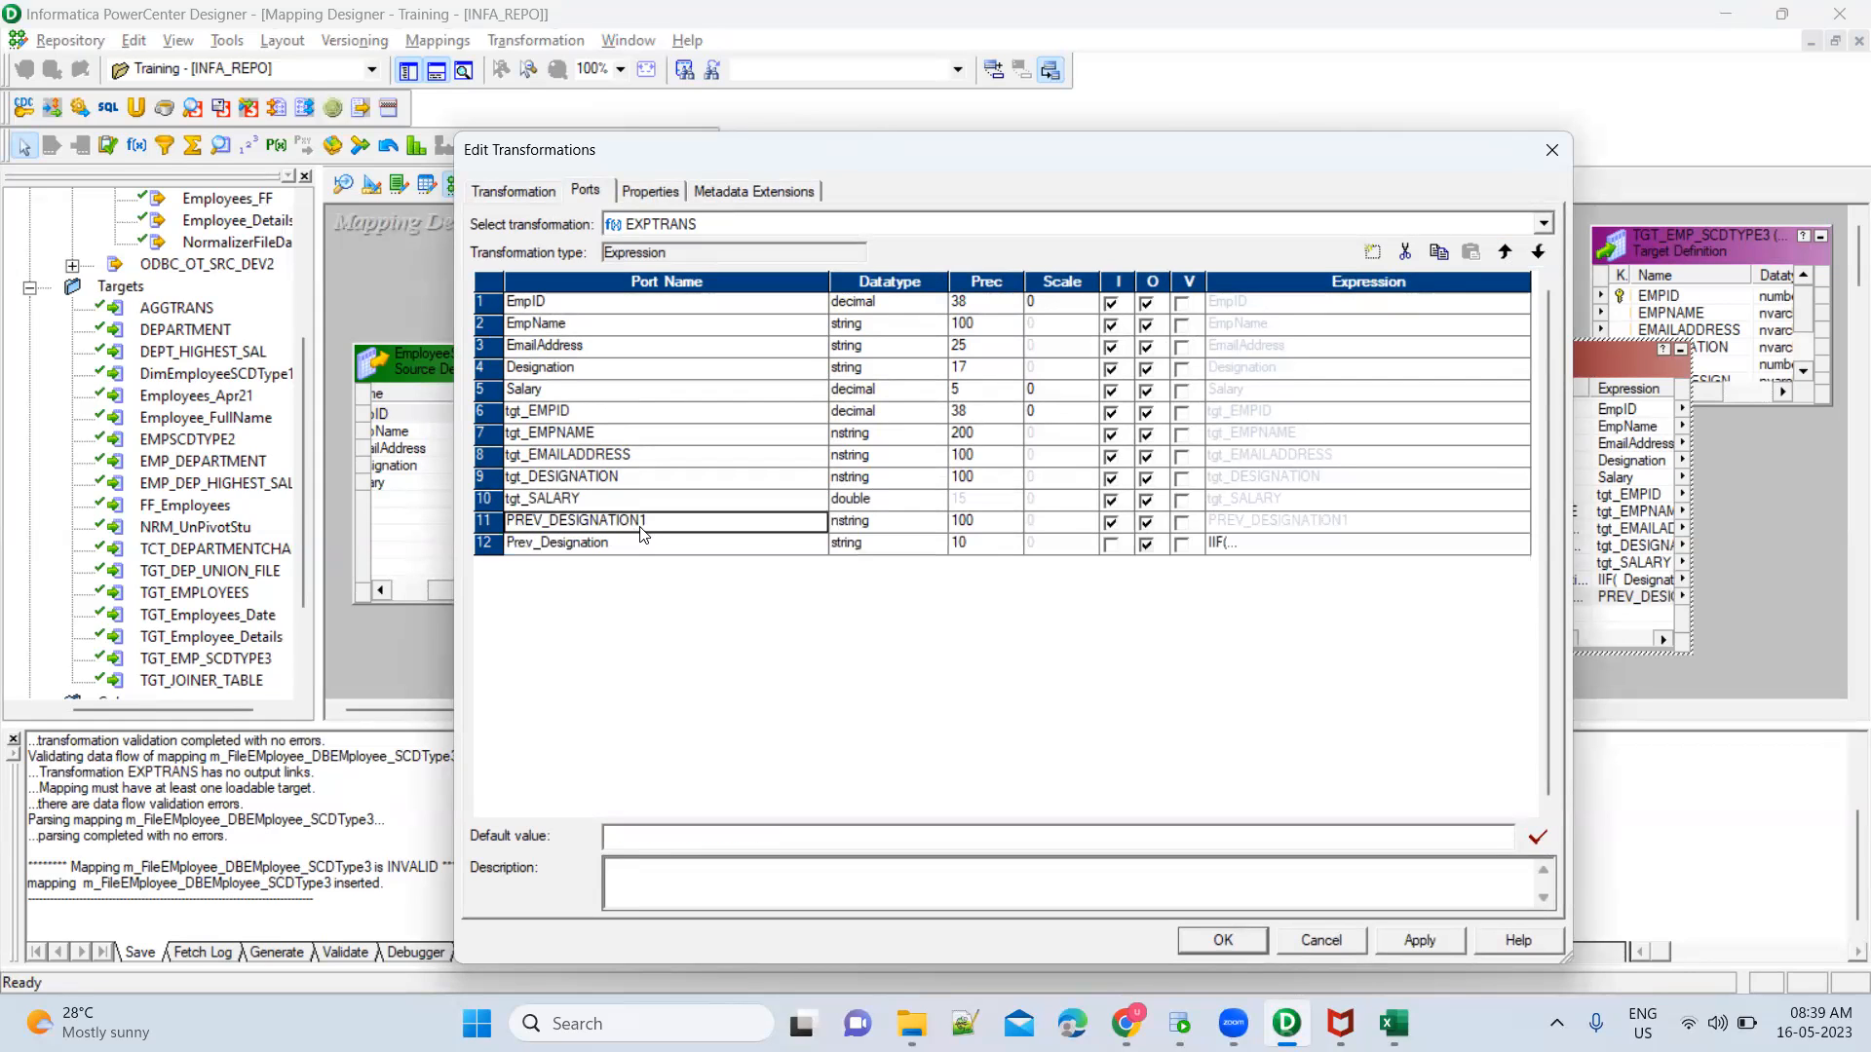
left_click(637, 521)
key("BackSpace")
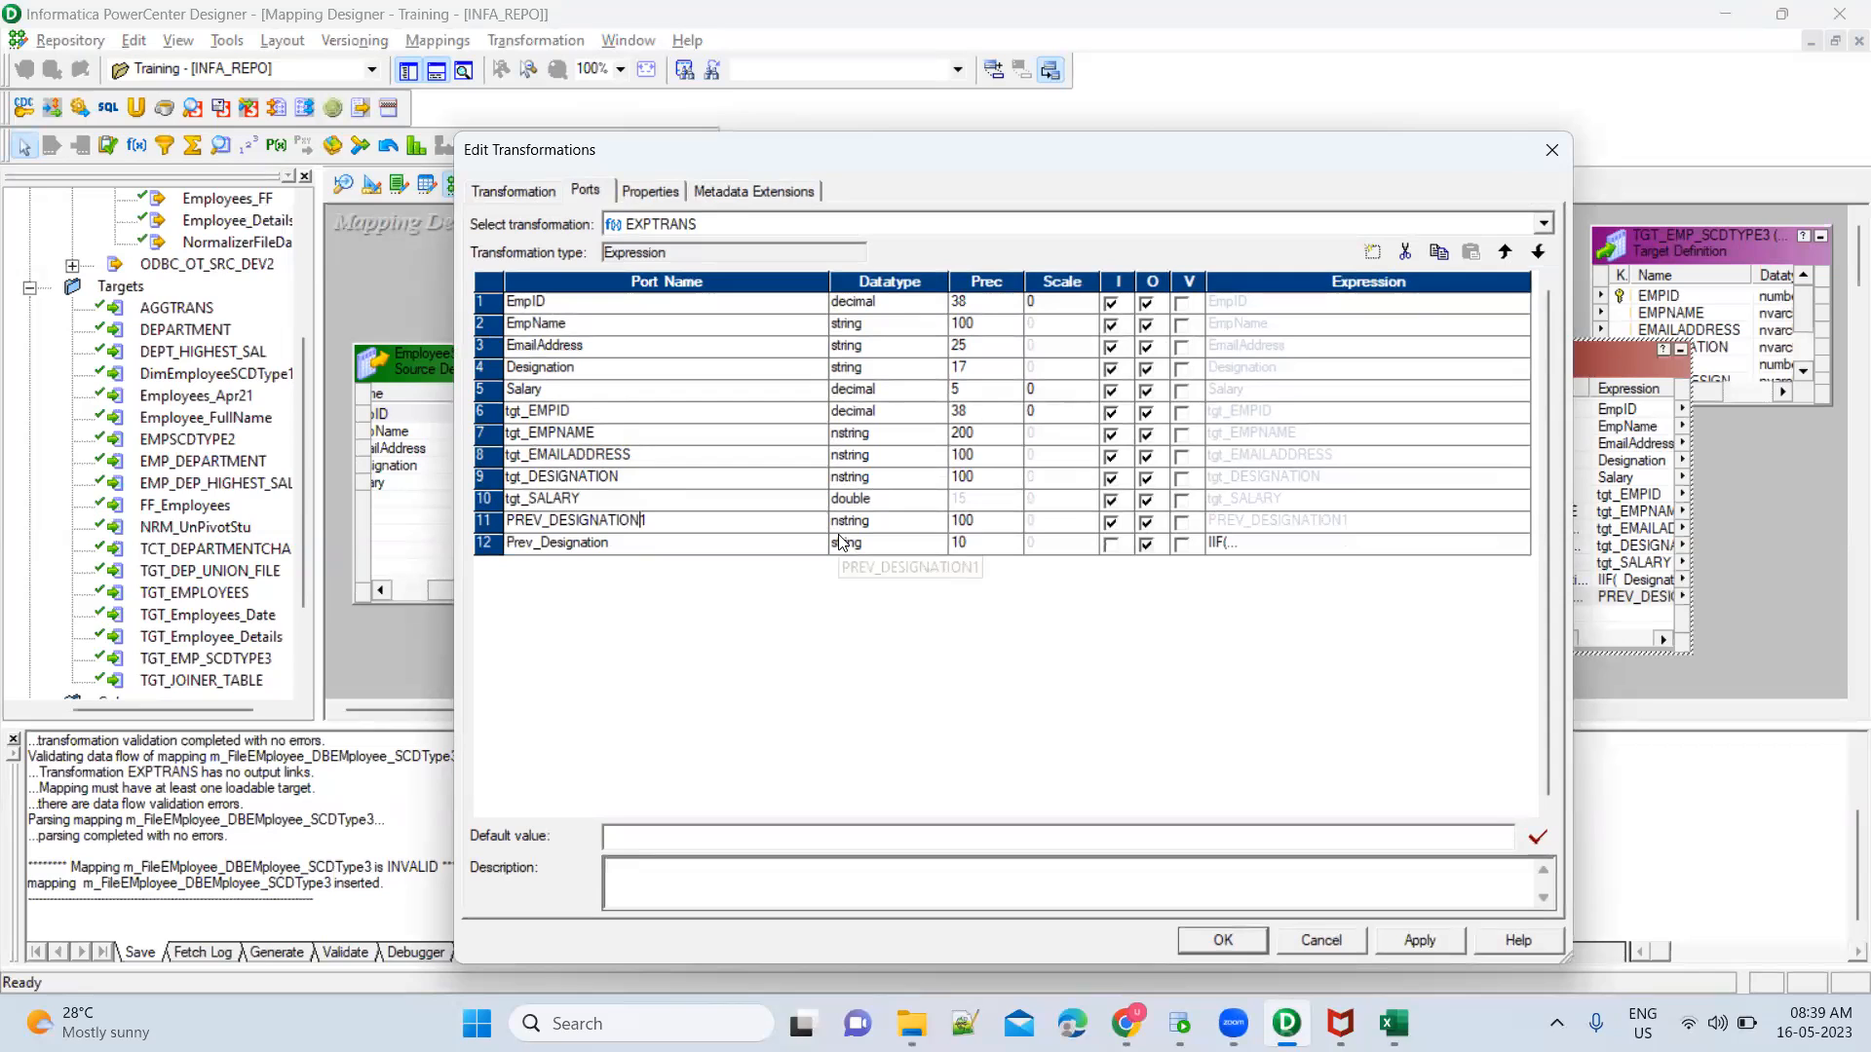
key("Home")
type("tgt_")
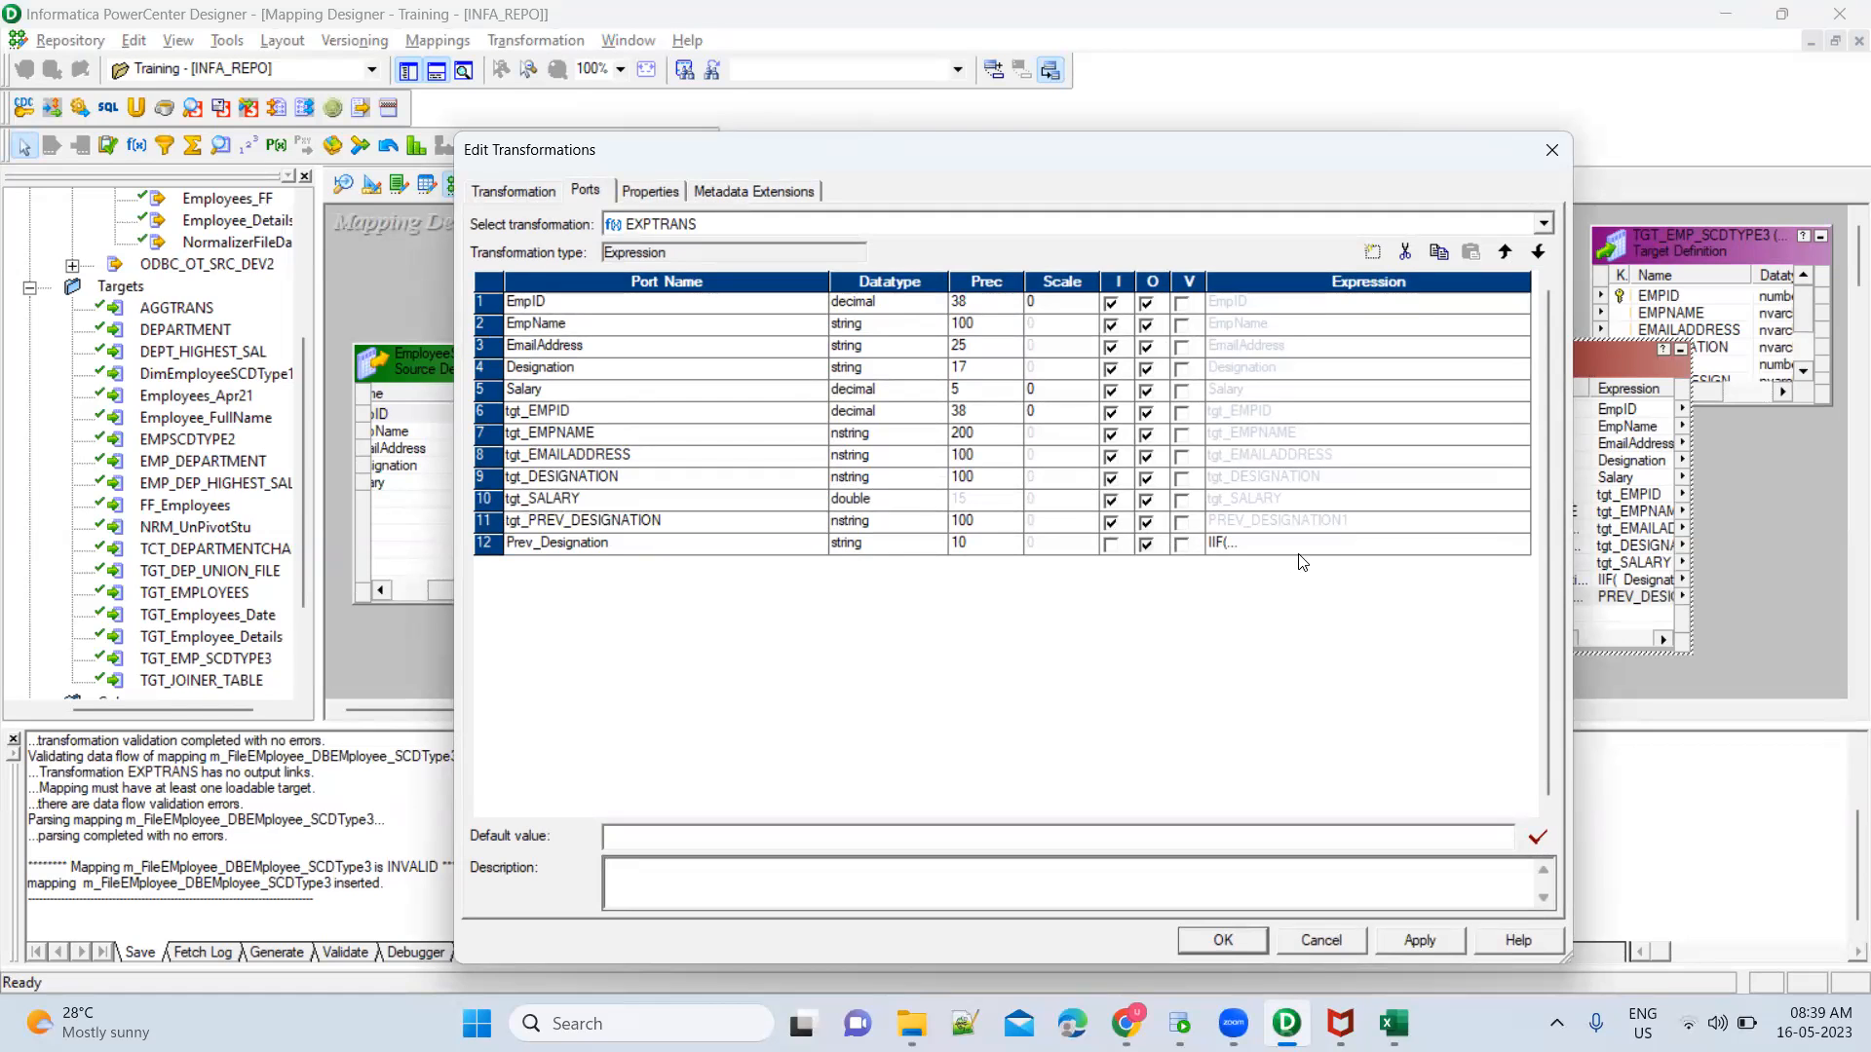
Review the Prev_Designation expression without editing it and accept the EXPTRANS port changes
left_click(1337, 544)
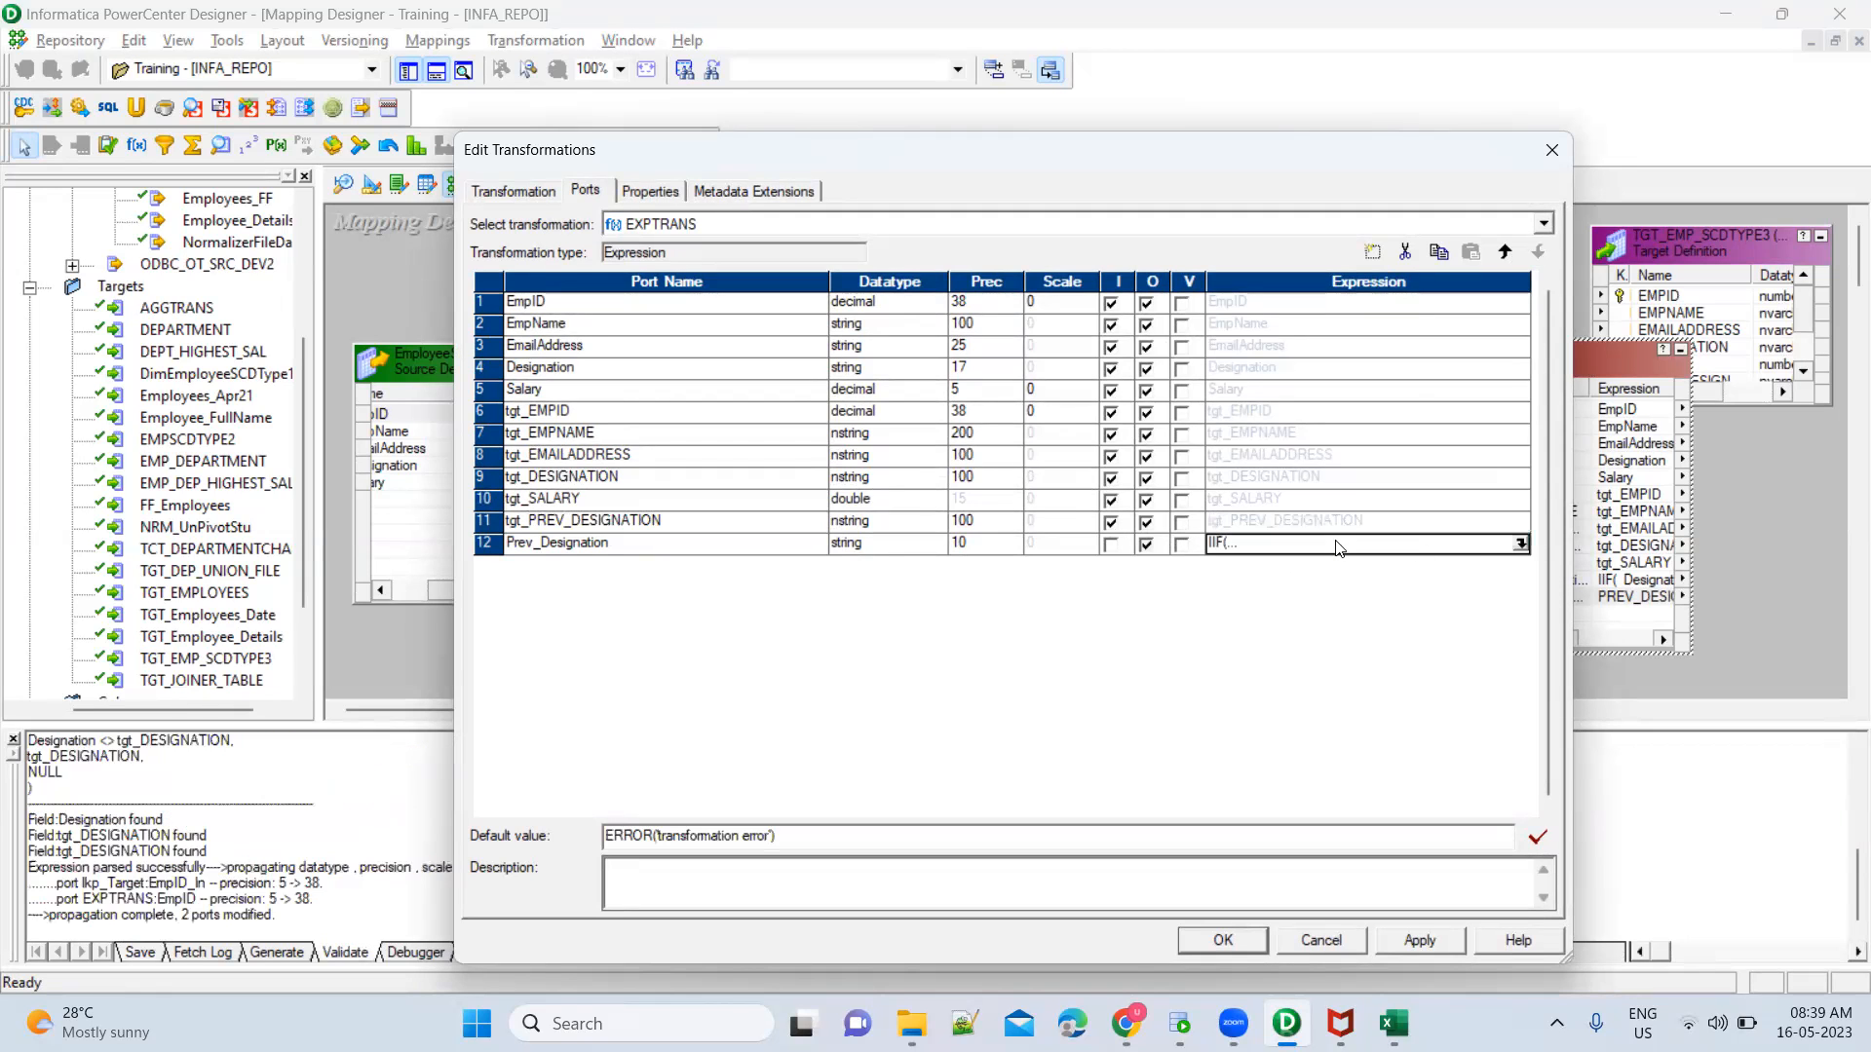
left_click(1520, 544)
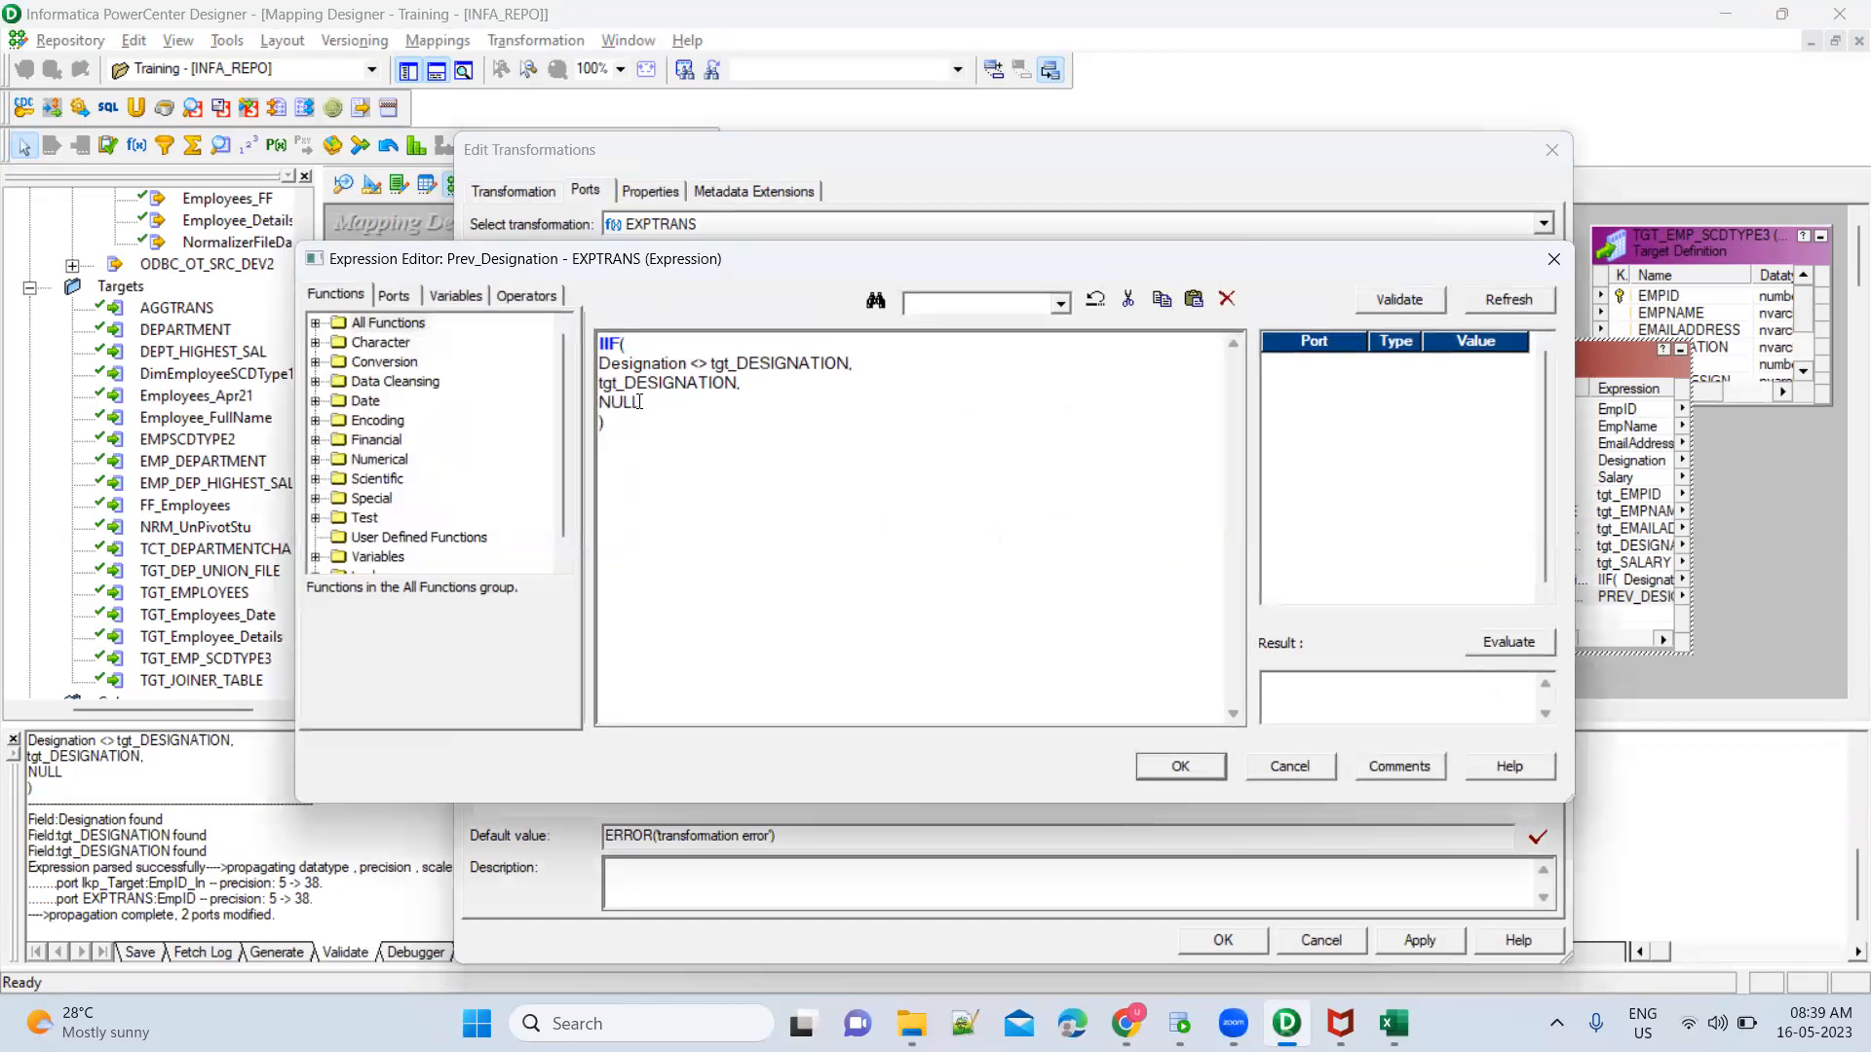
left_click(1286, 766)
left_click(706, 521)
left_click(1218, 940)
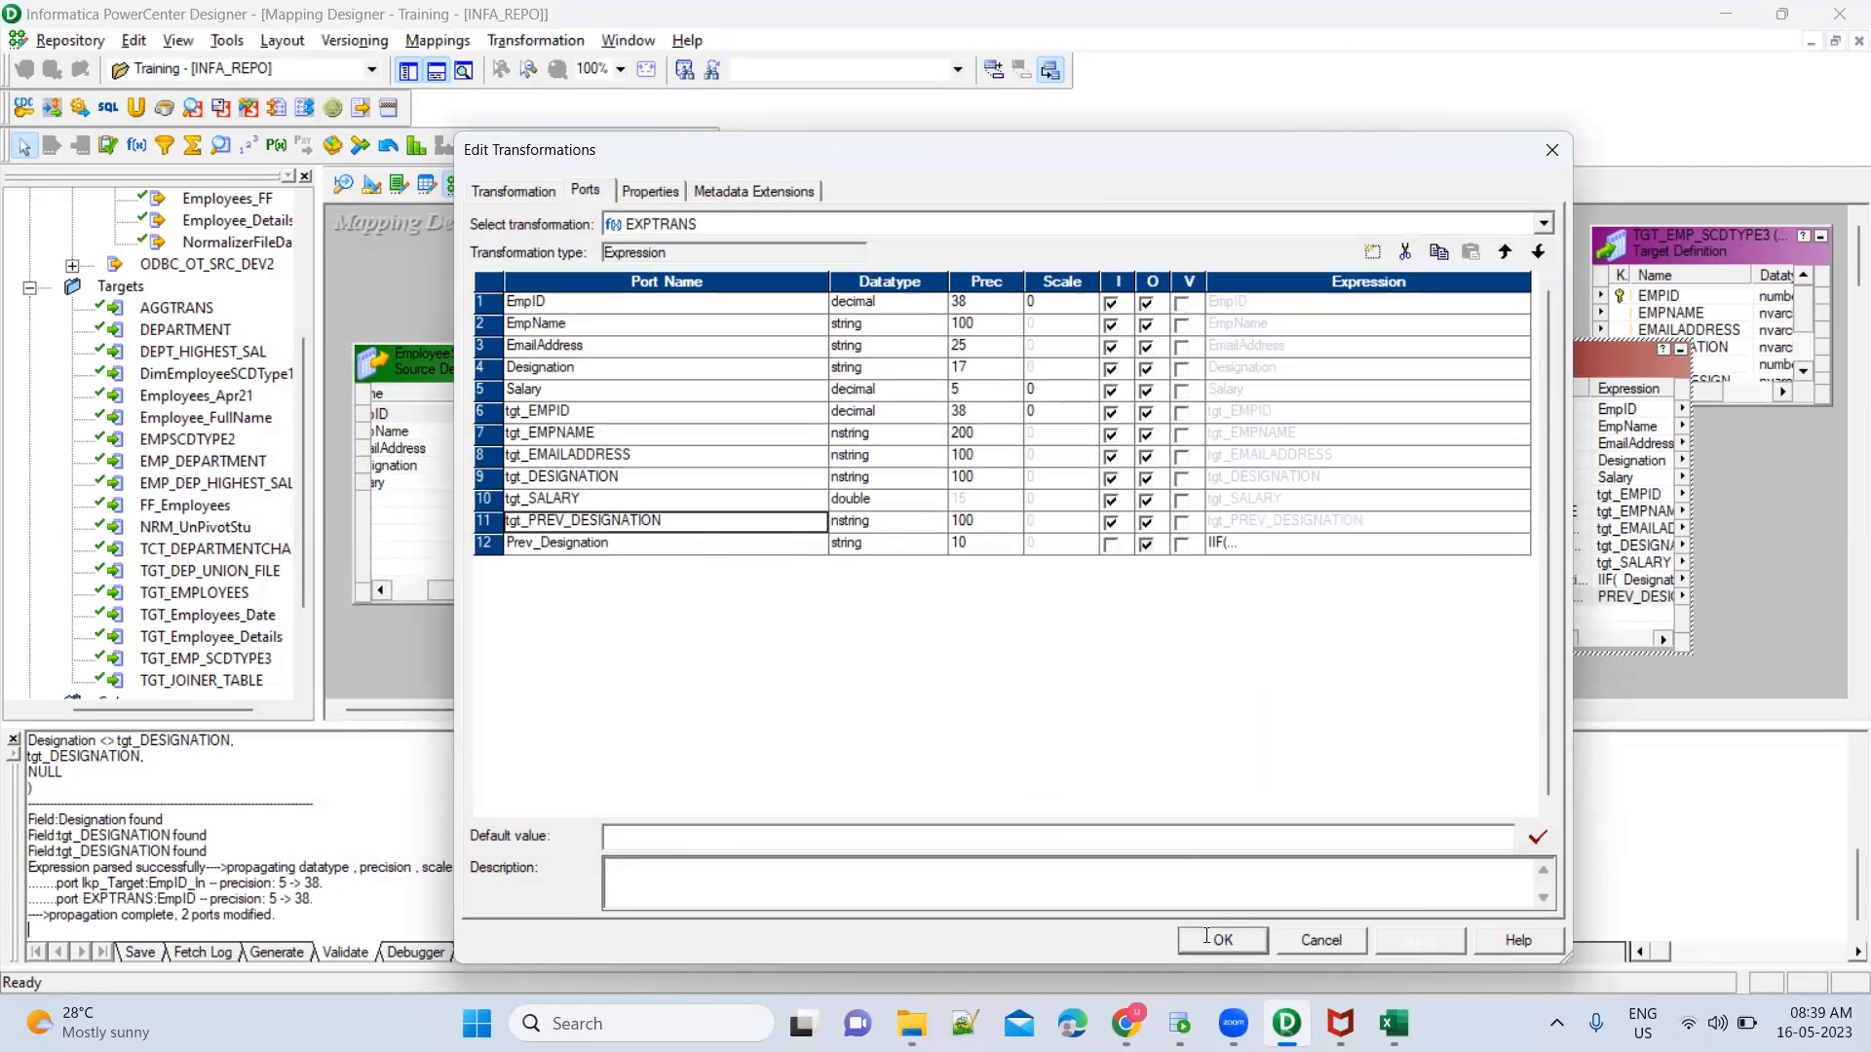
Replace NULL with tgt_PREV_DESIGNATION as the false value of the IIF expression for EXPTRANS's Prev_Designation port
left_click(1133, 411)
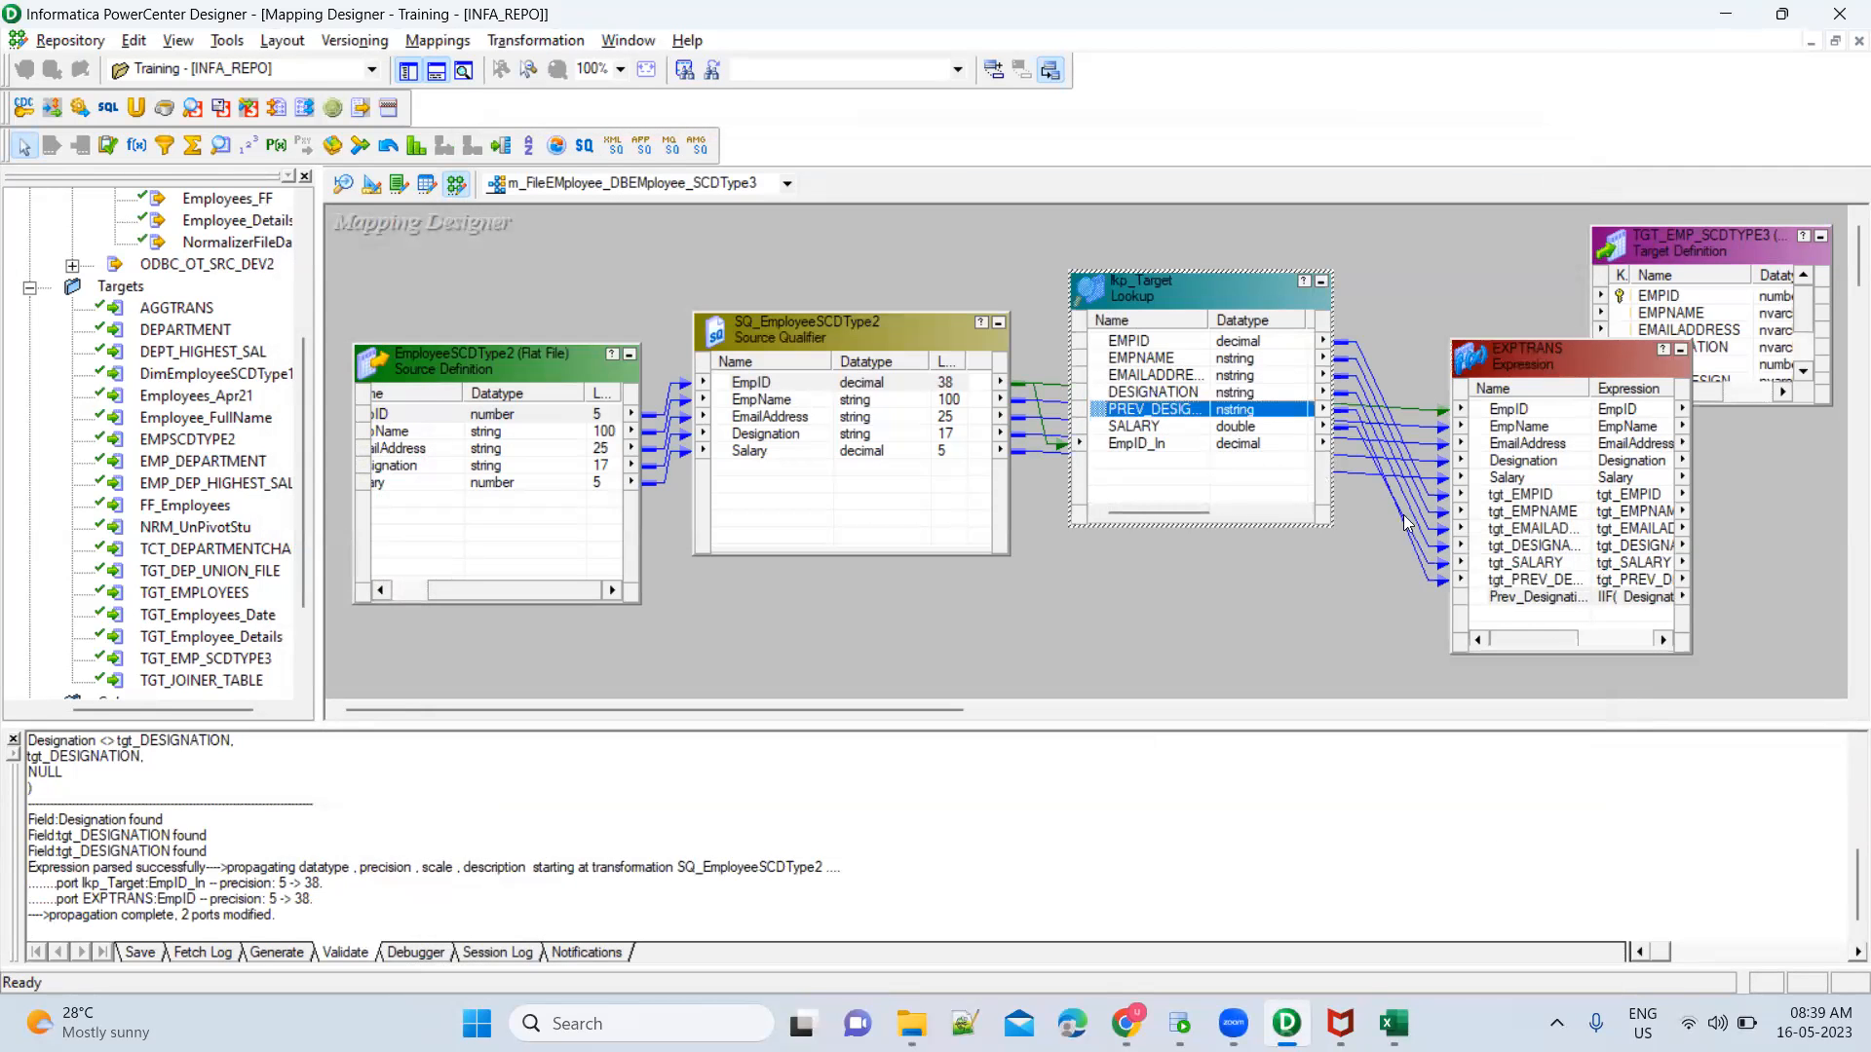
double_click(1545, 610)
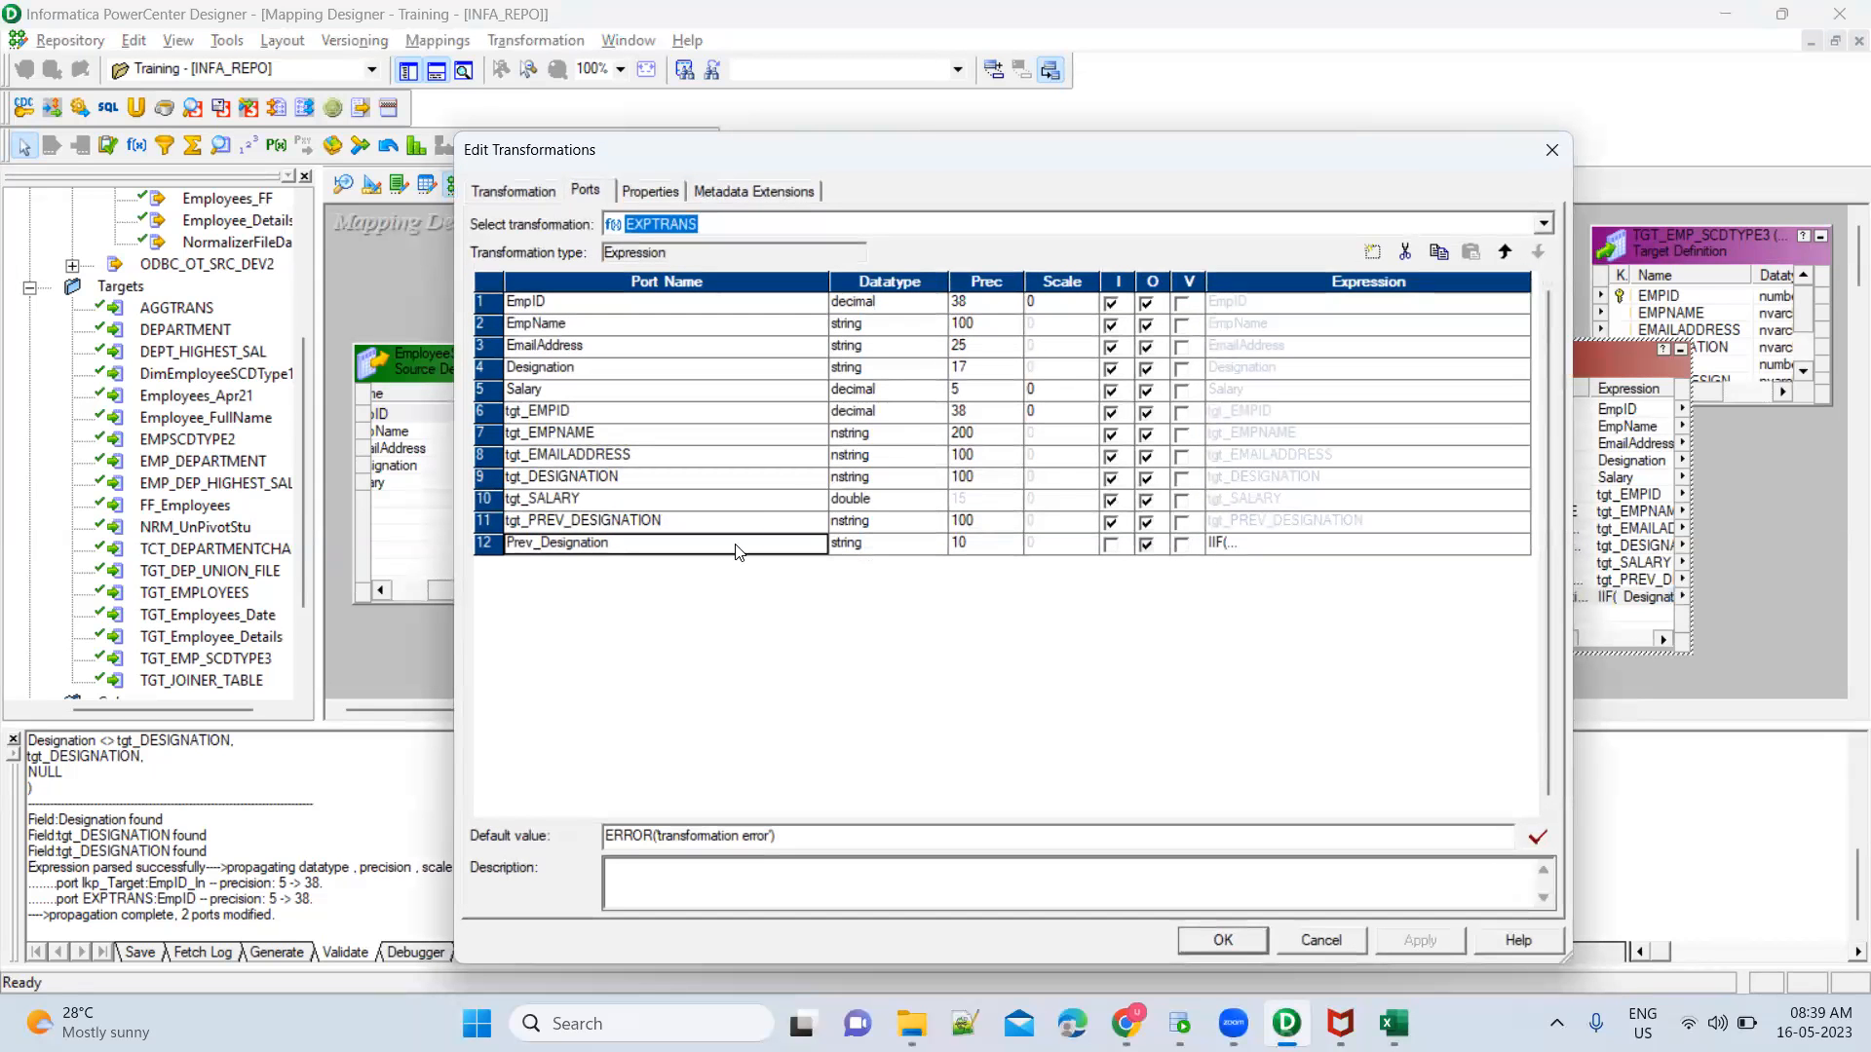
left_click(1521, 551)
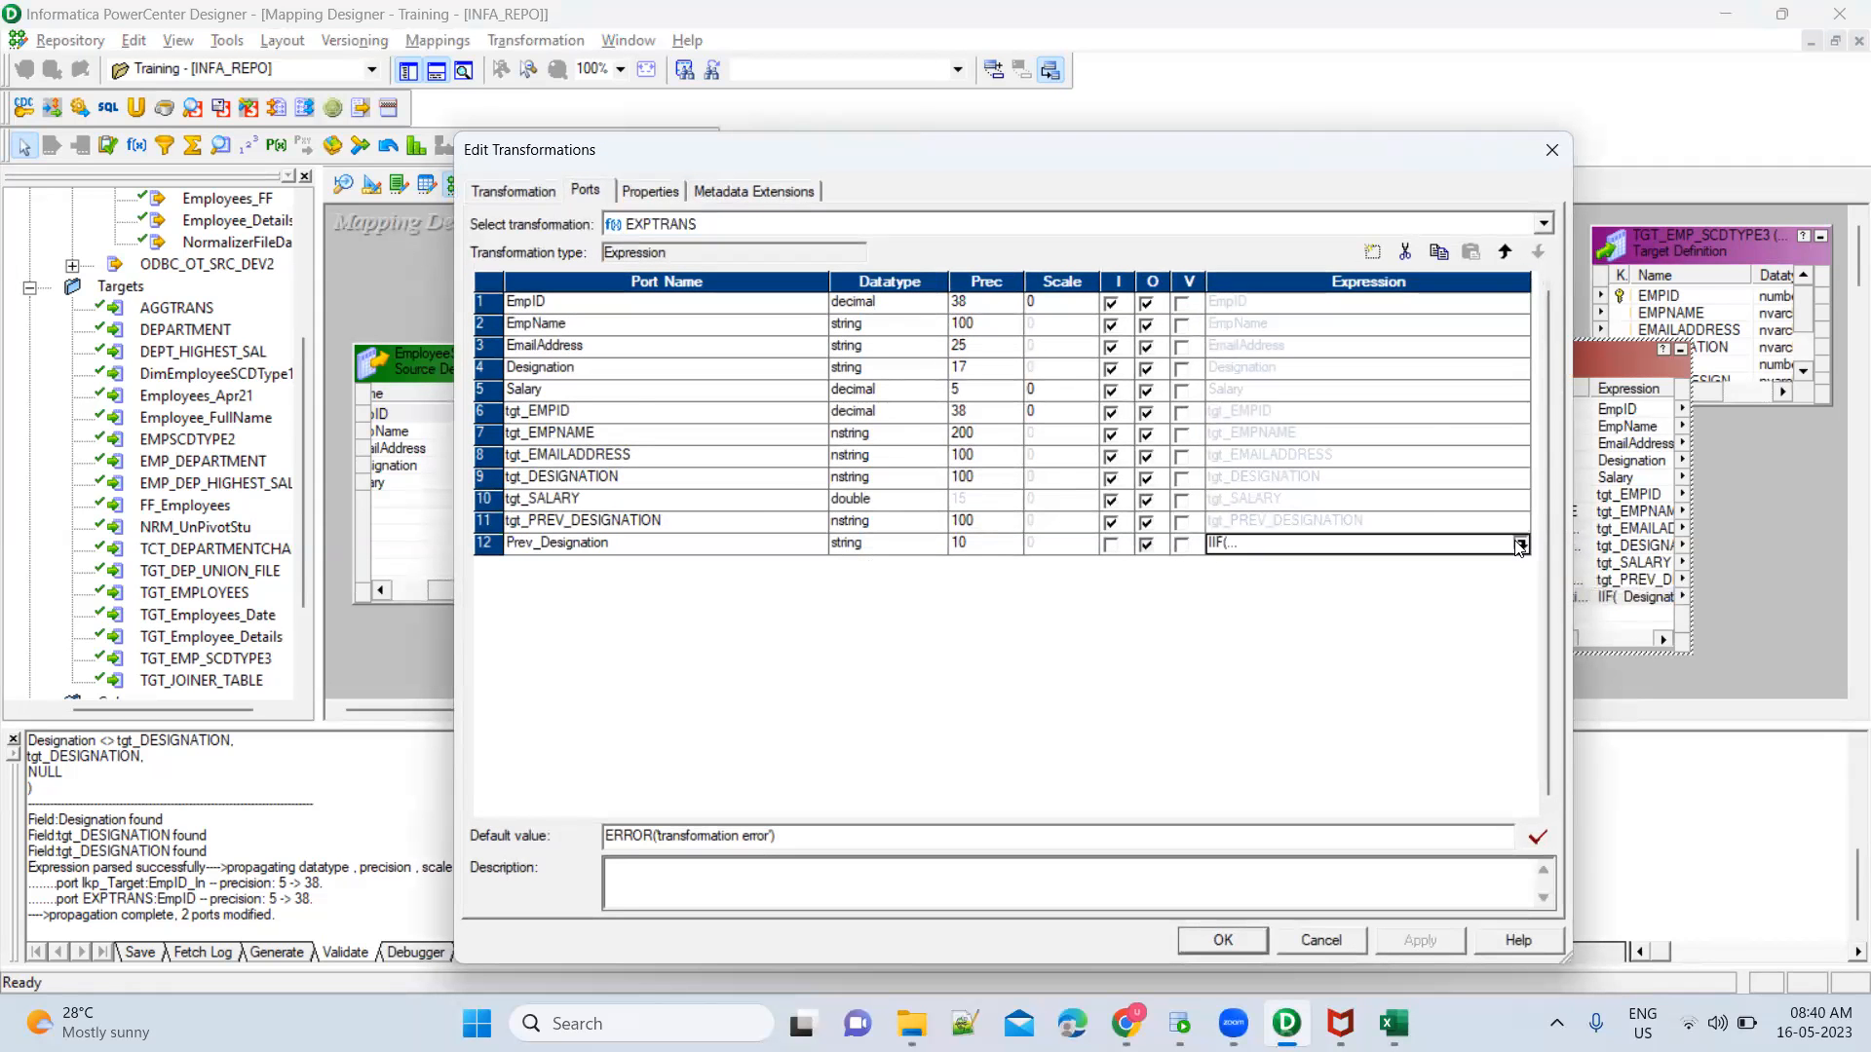
left_click(1522, 544)
double_click(618, 401)
key("Delete")
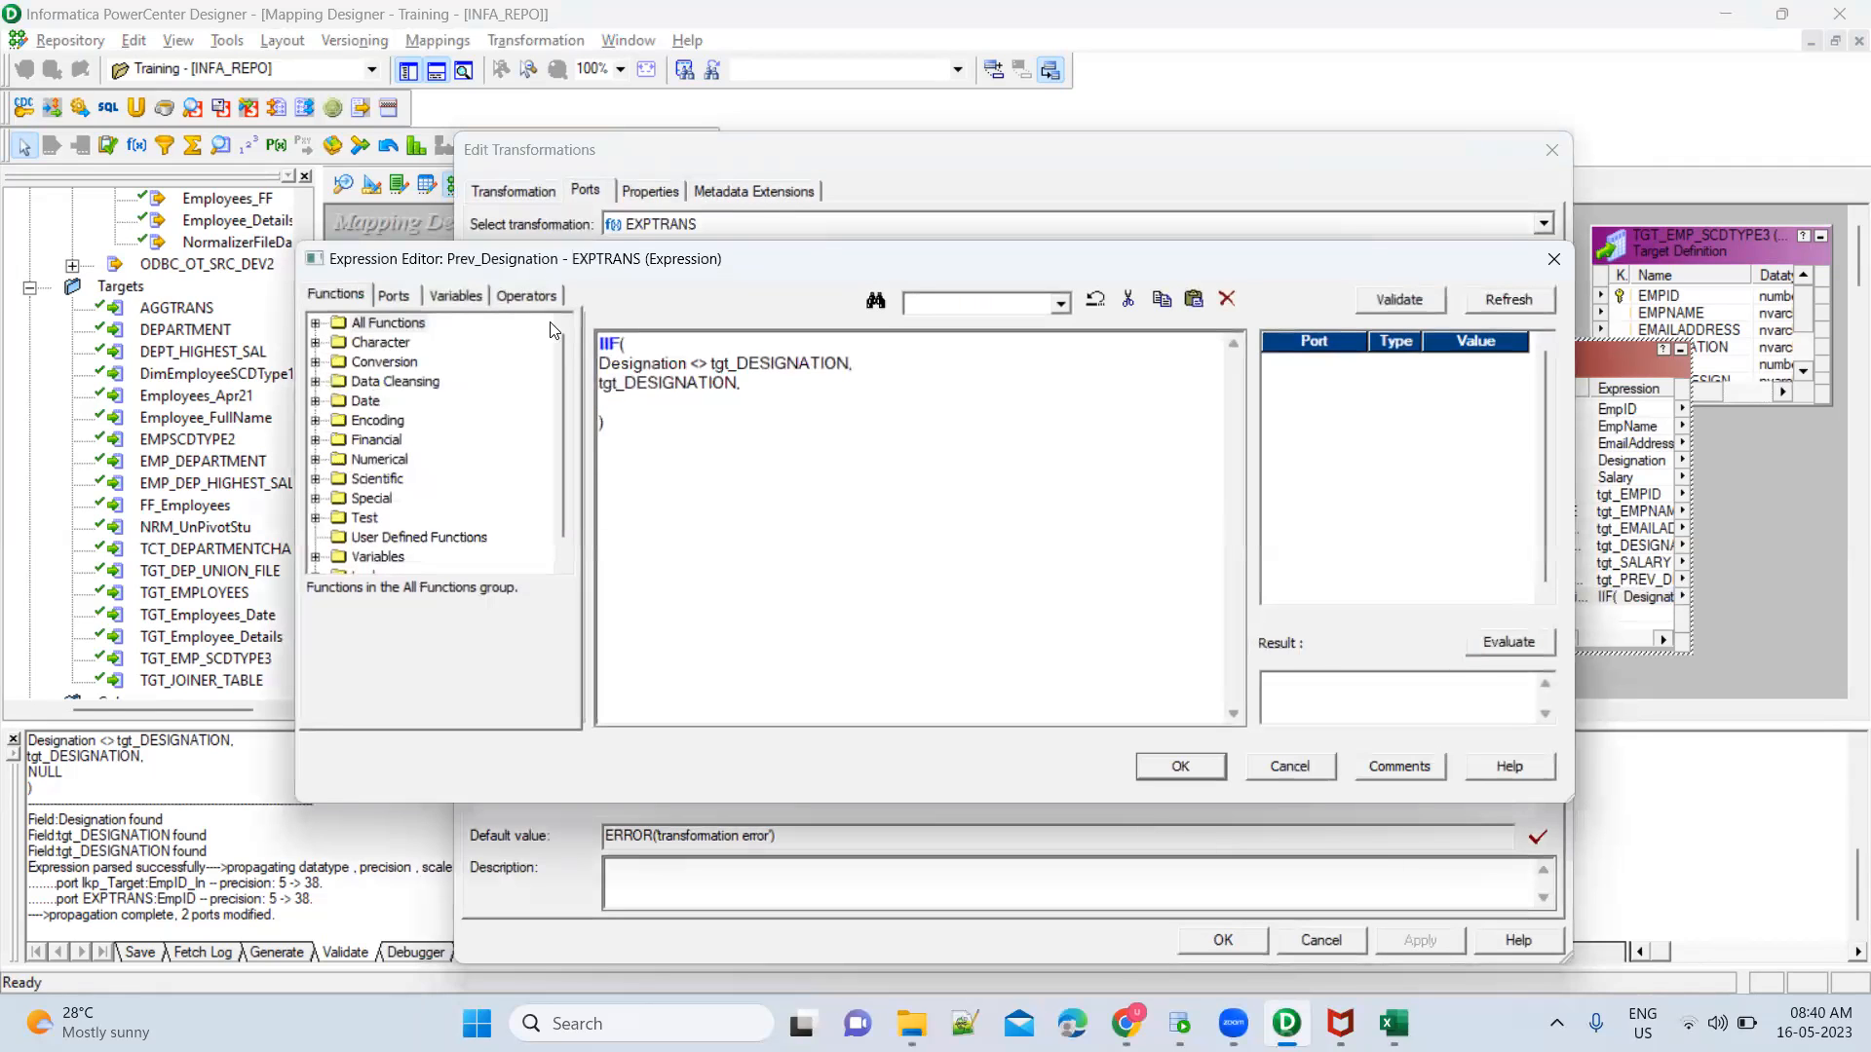
left_click(394, 296)
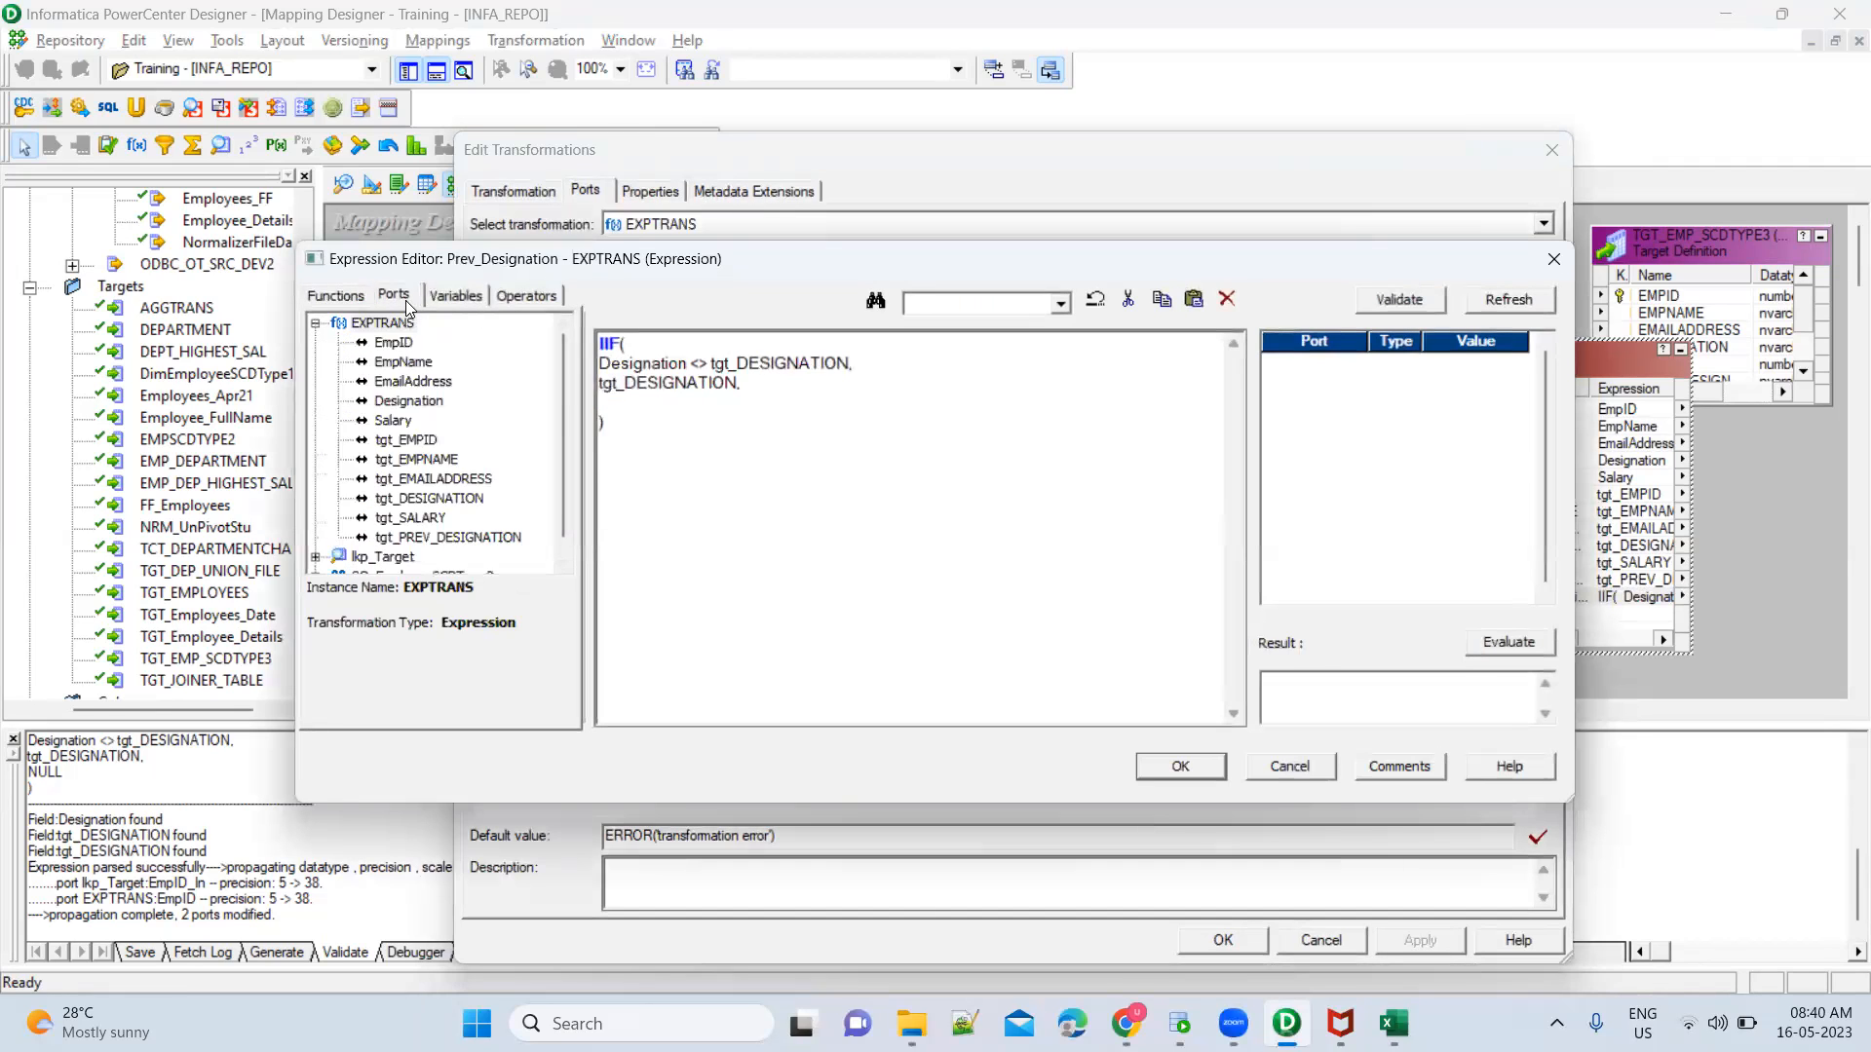
double_click(441, 538)
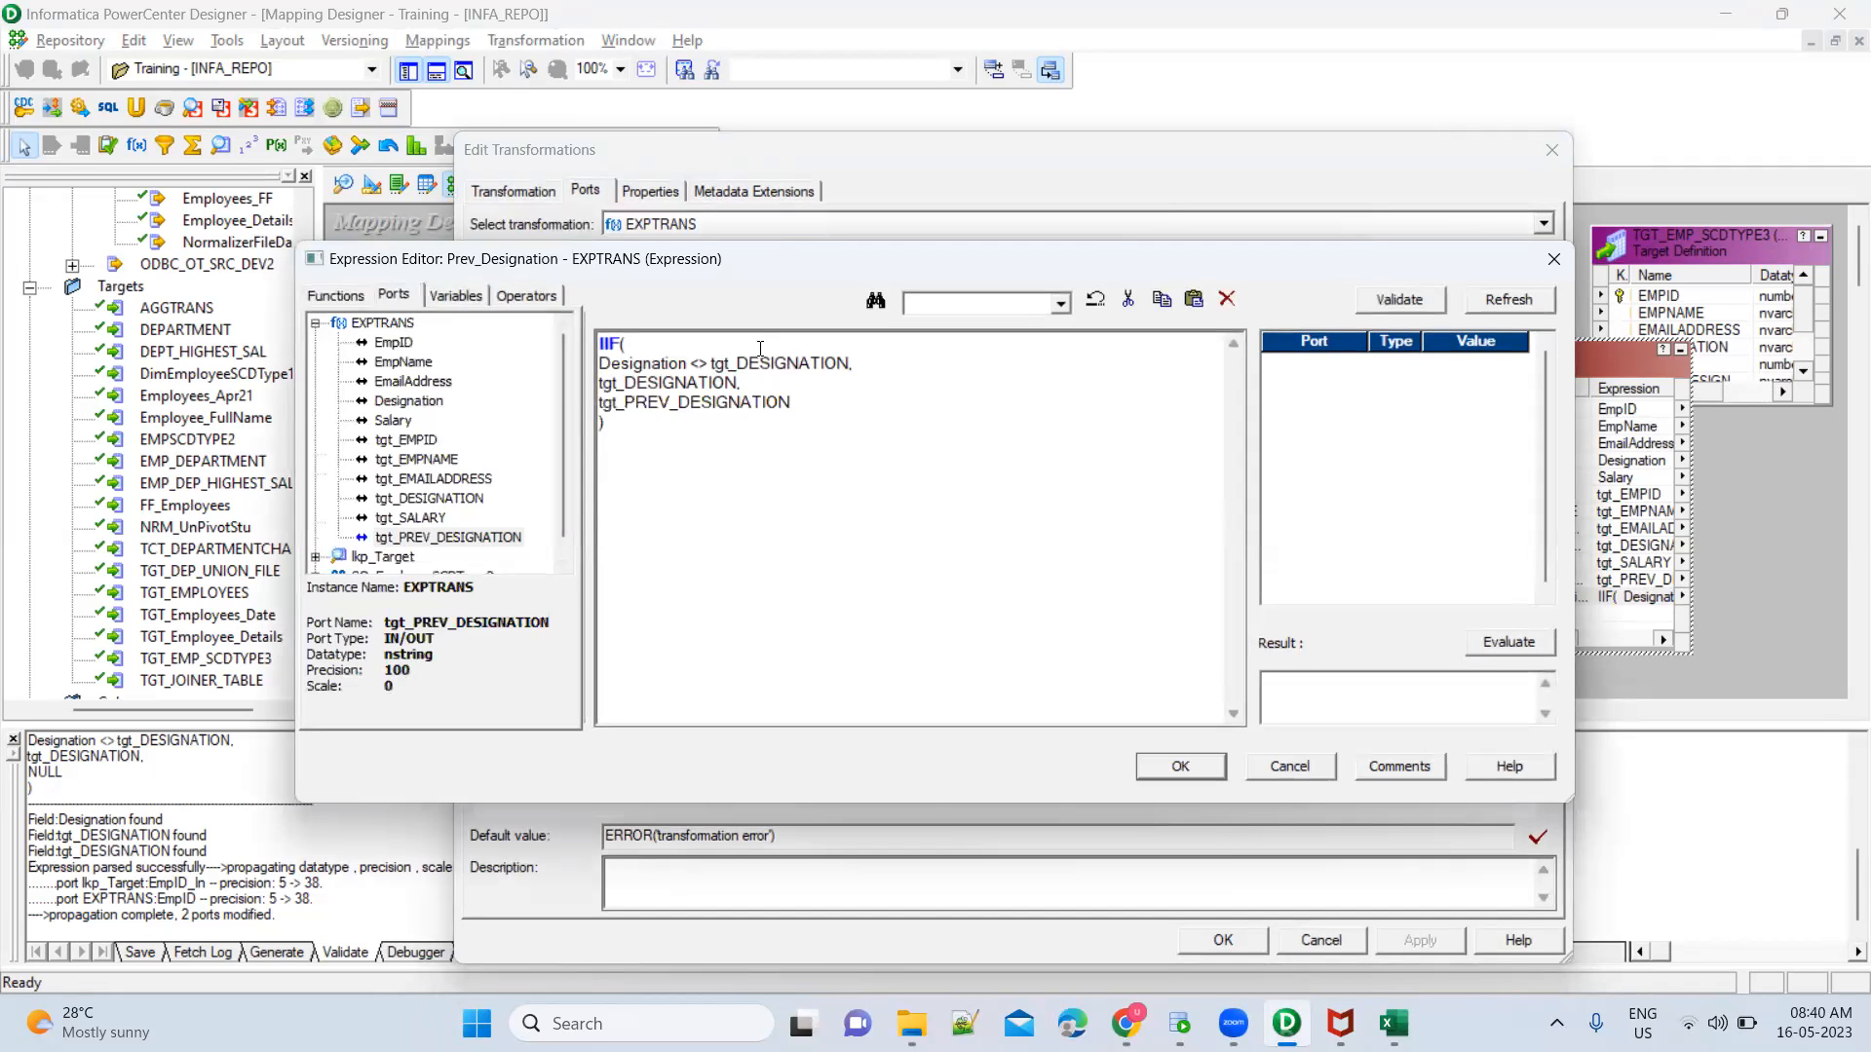
Review the Designation <> tgt_DESIGNATION condition and the tgt_DESIGNATION true value in the Prev_Designation expression
left_click_drag(601, 363, 842, 360)
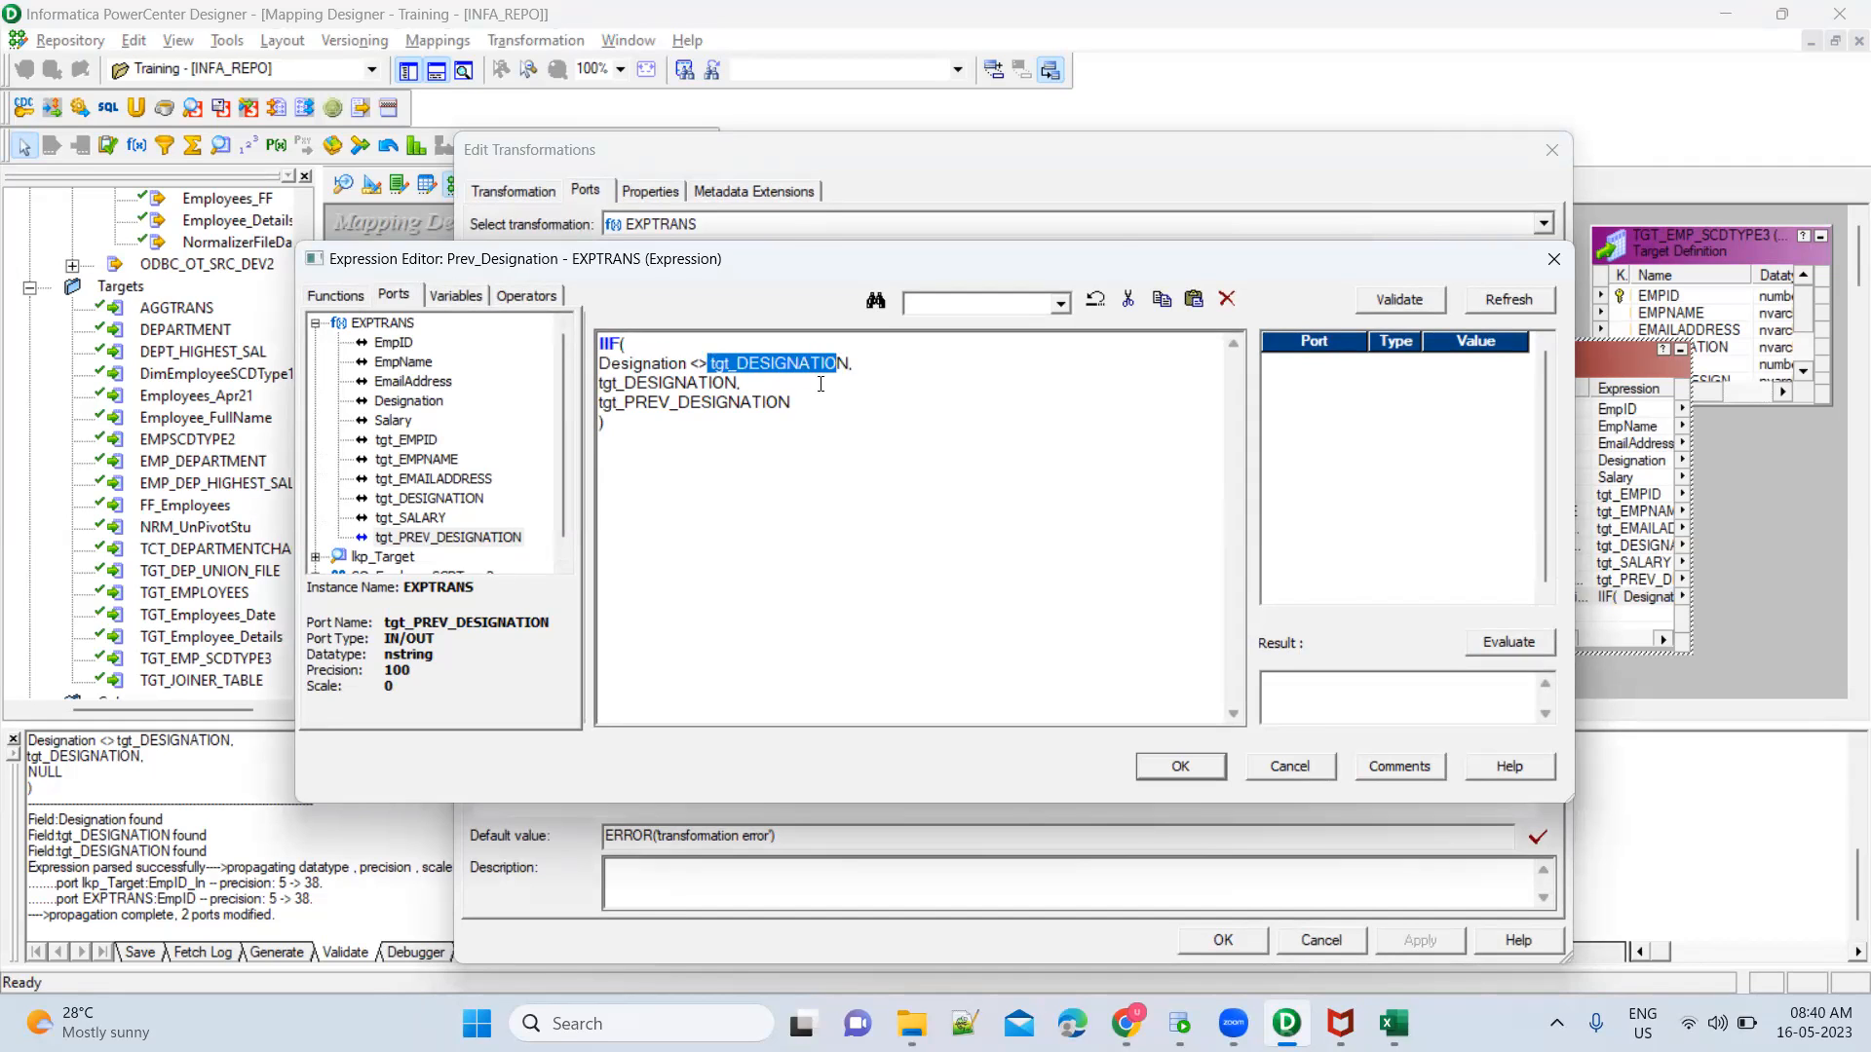
left_click_drag(735, 381, 590, 390)
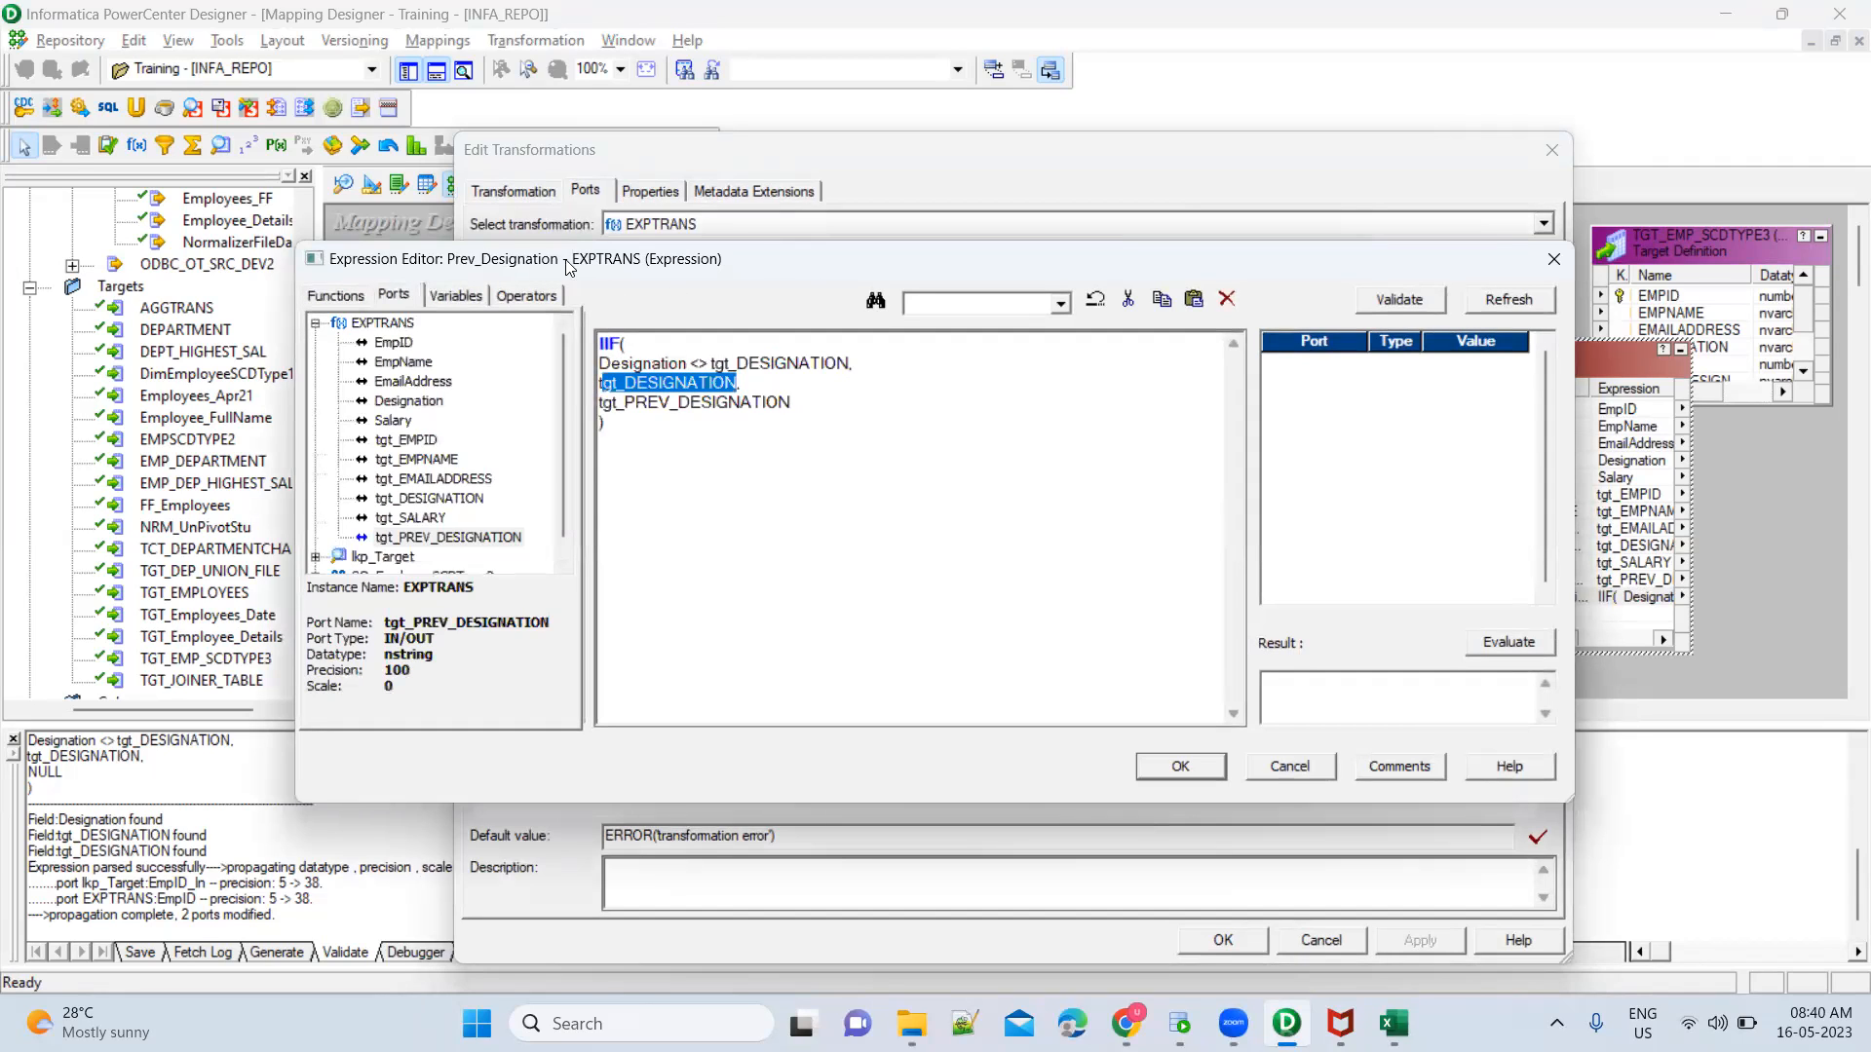
double_click(672, 366)
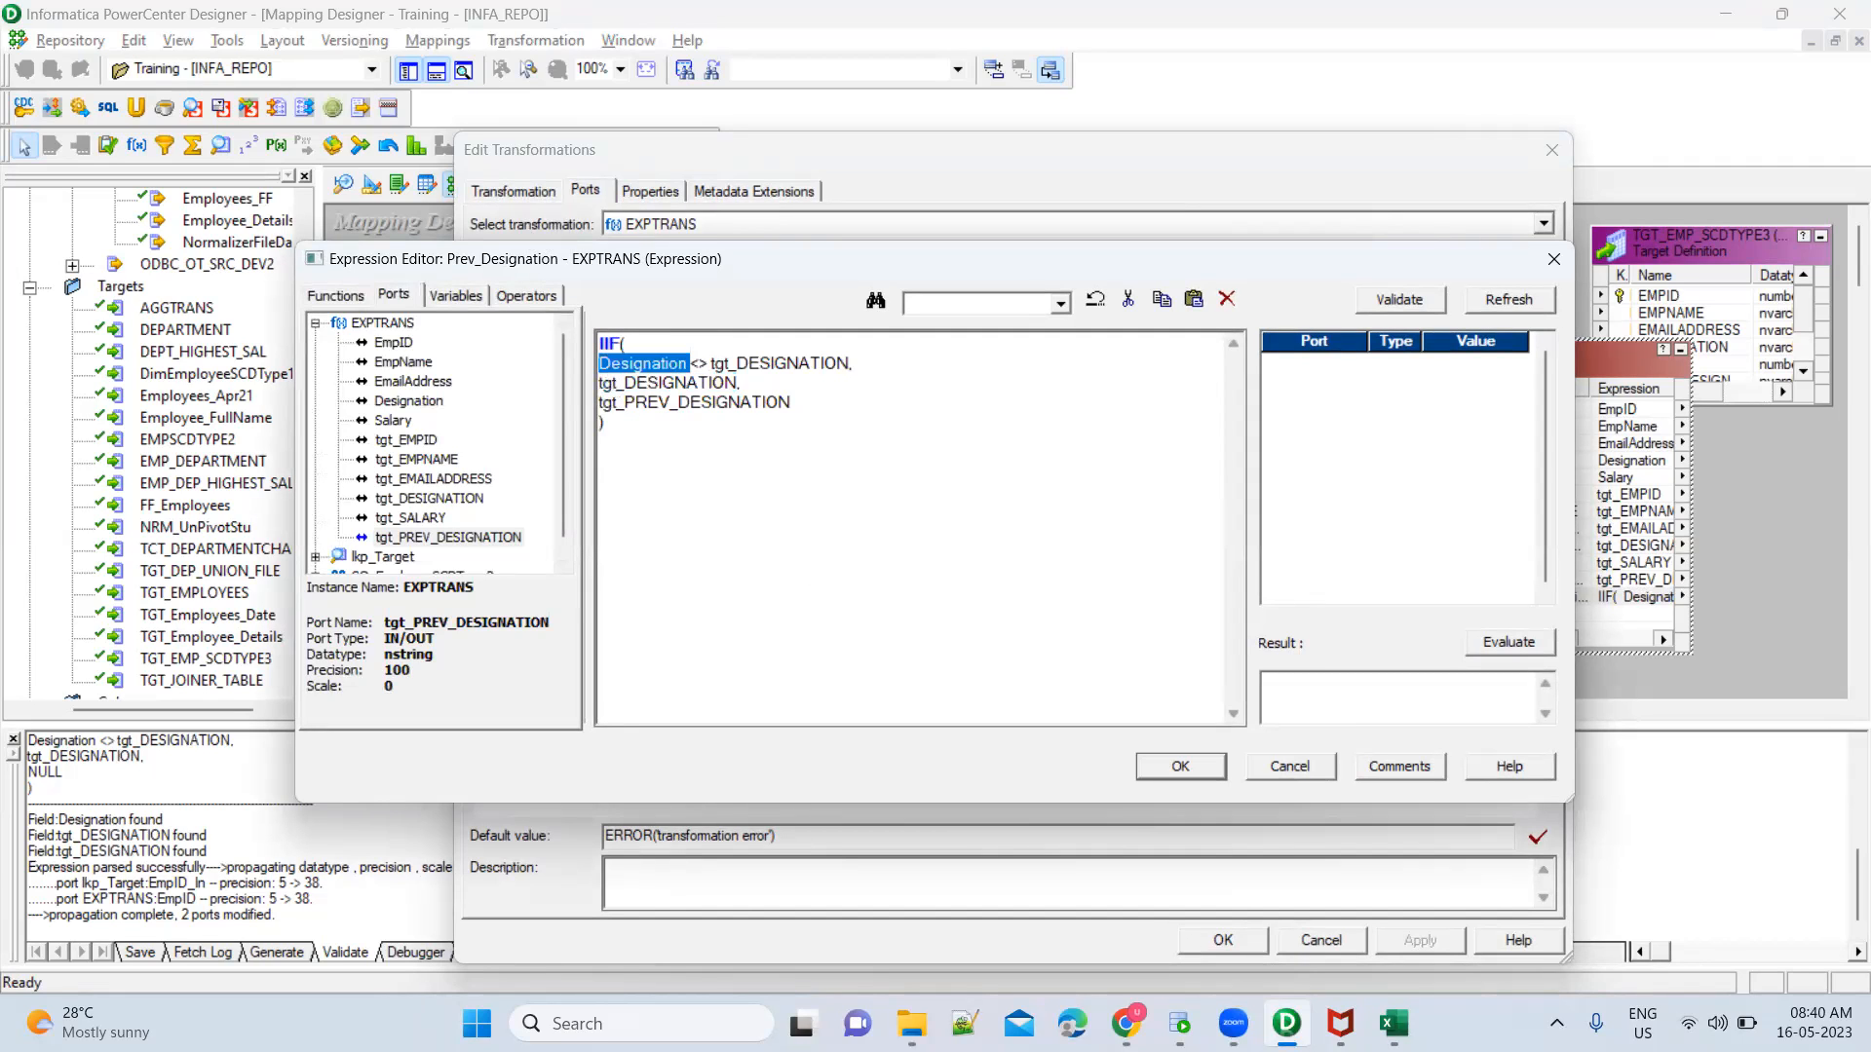
Switch to Excel's Book1 workbook and compare EmpID 2's source and Run2 designations with the Run3 Designation and PrevDesignation
mouse_move(1393, 1023)
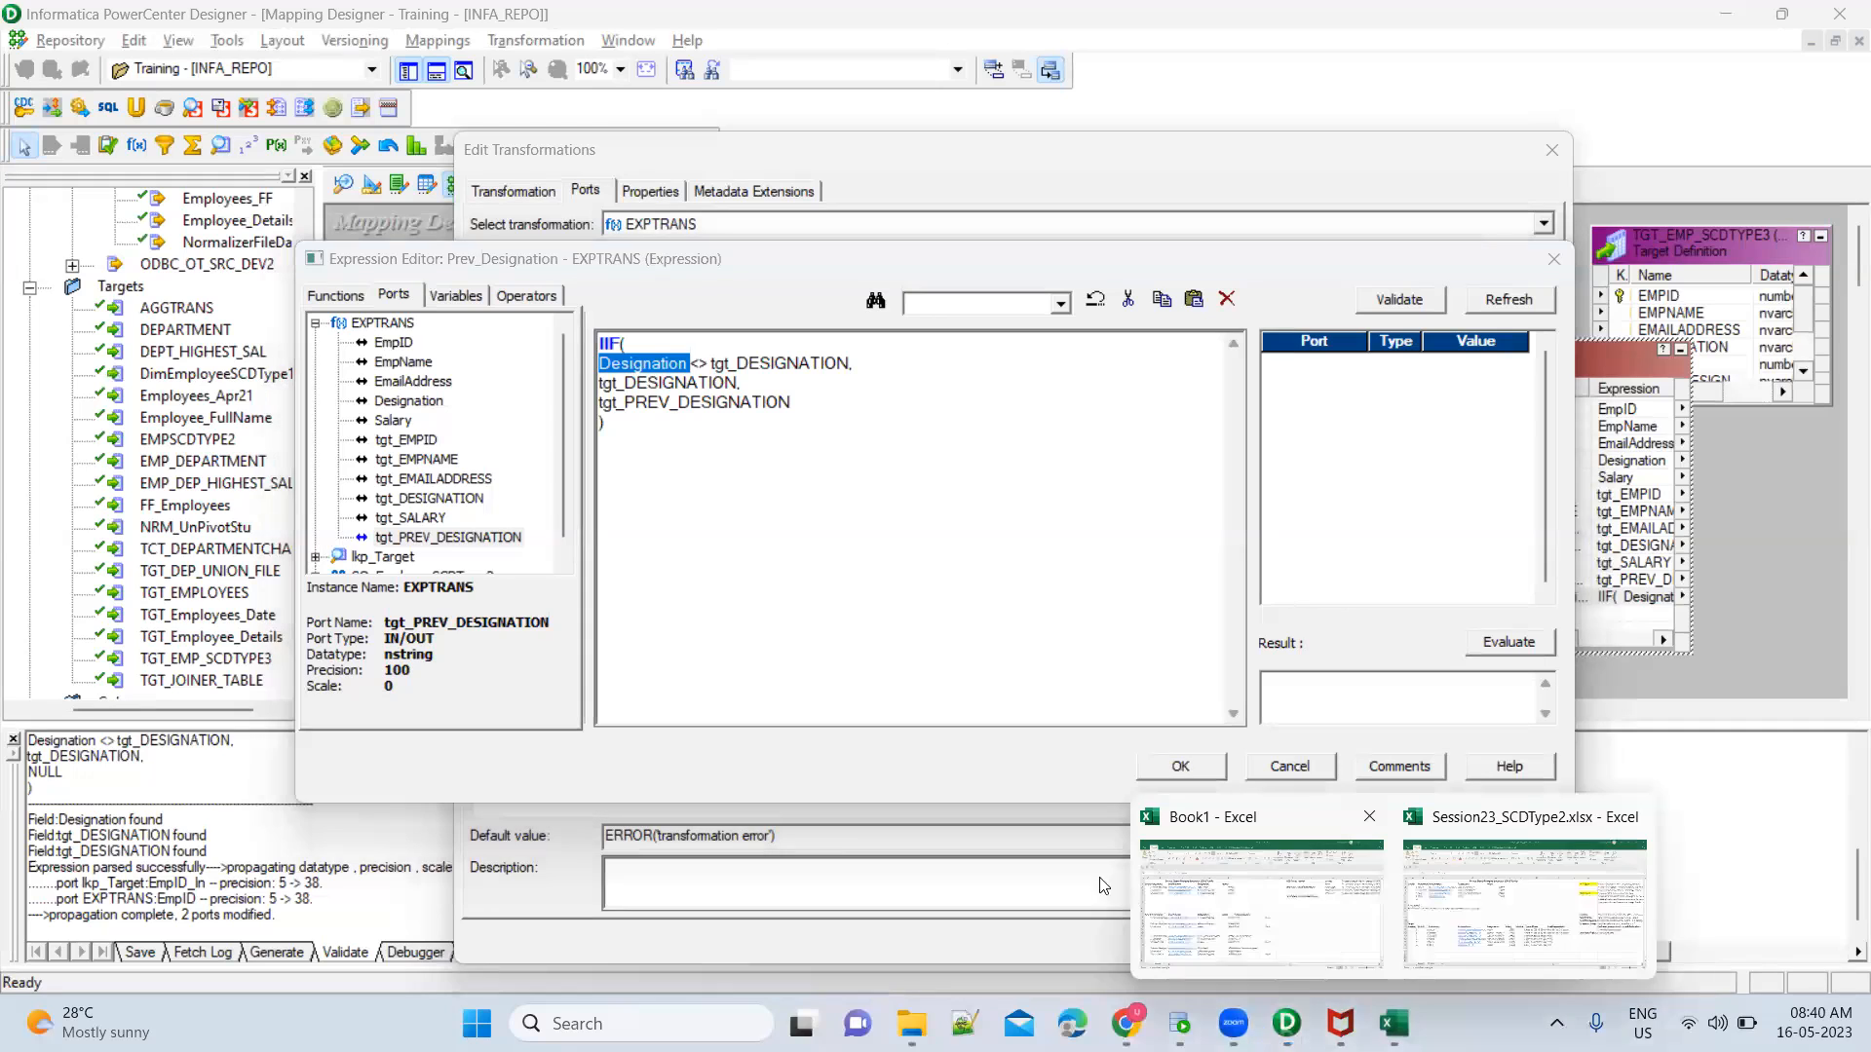
left_click(1212, 899)
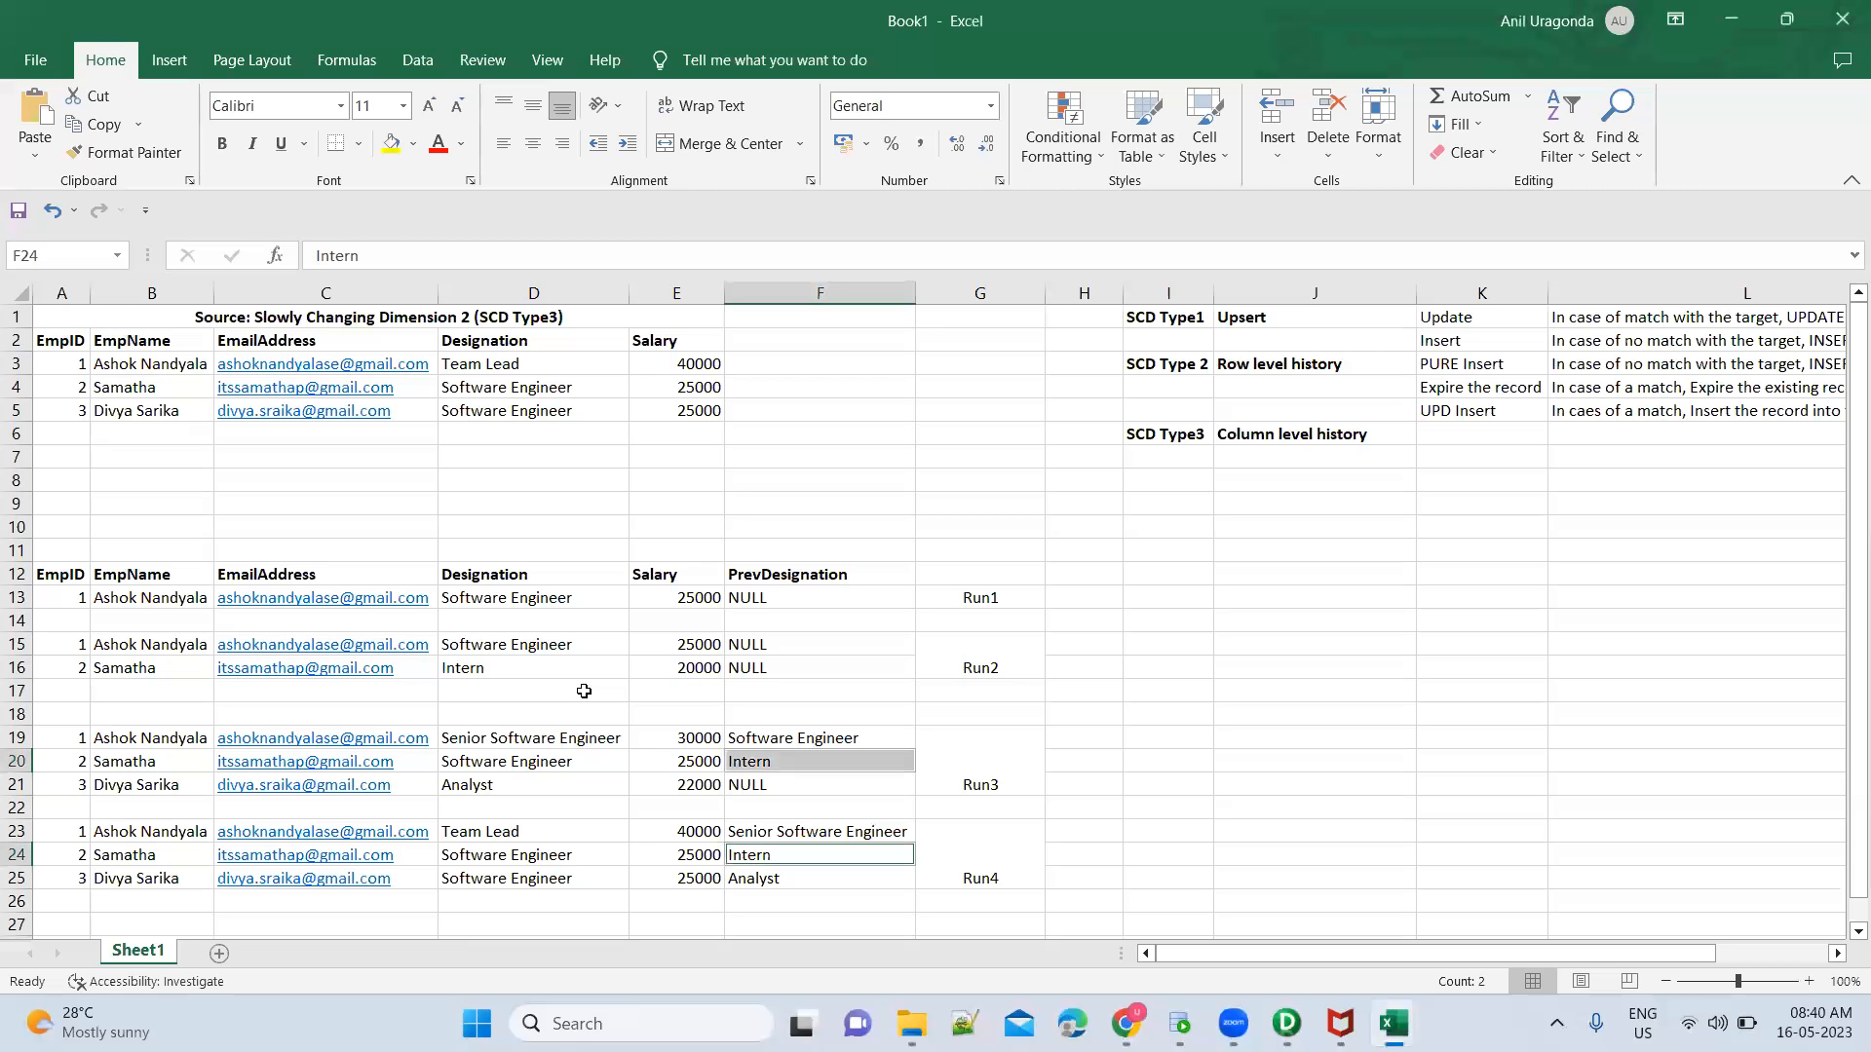
left_click(521, 669)
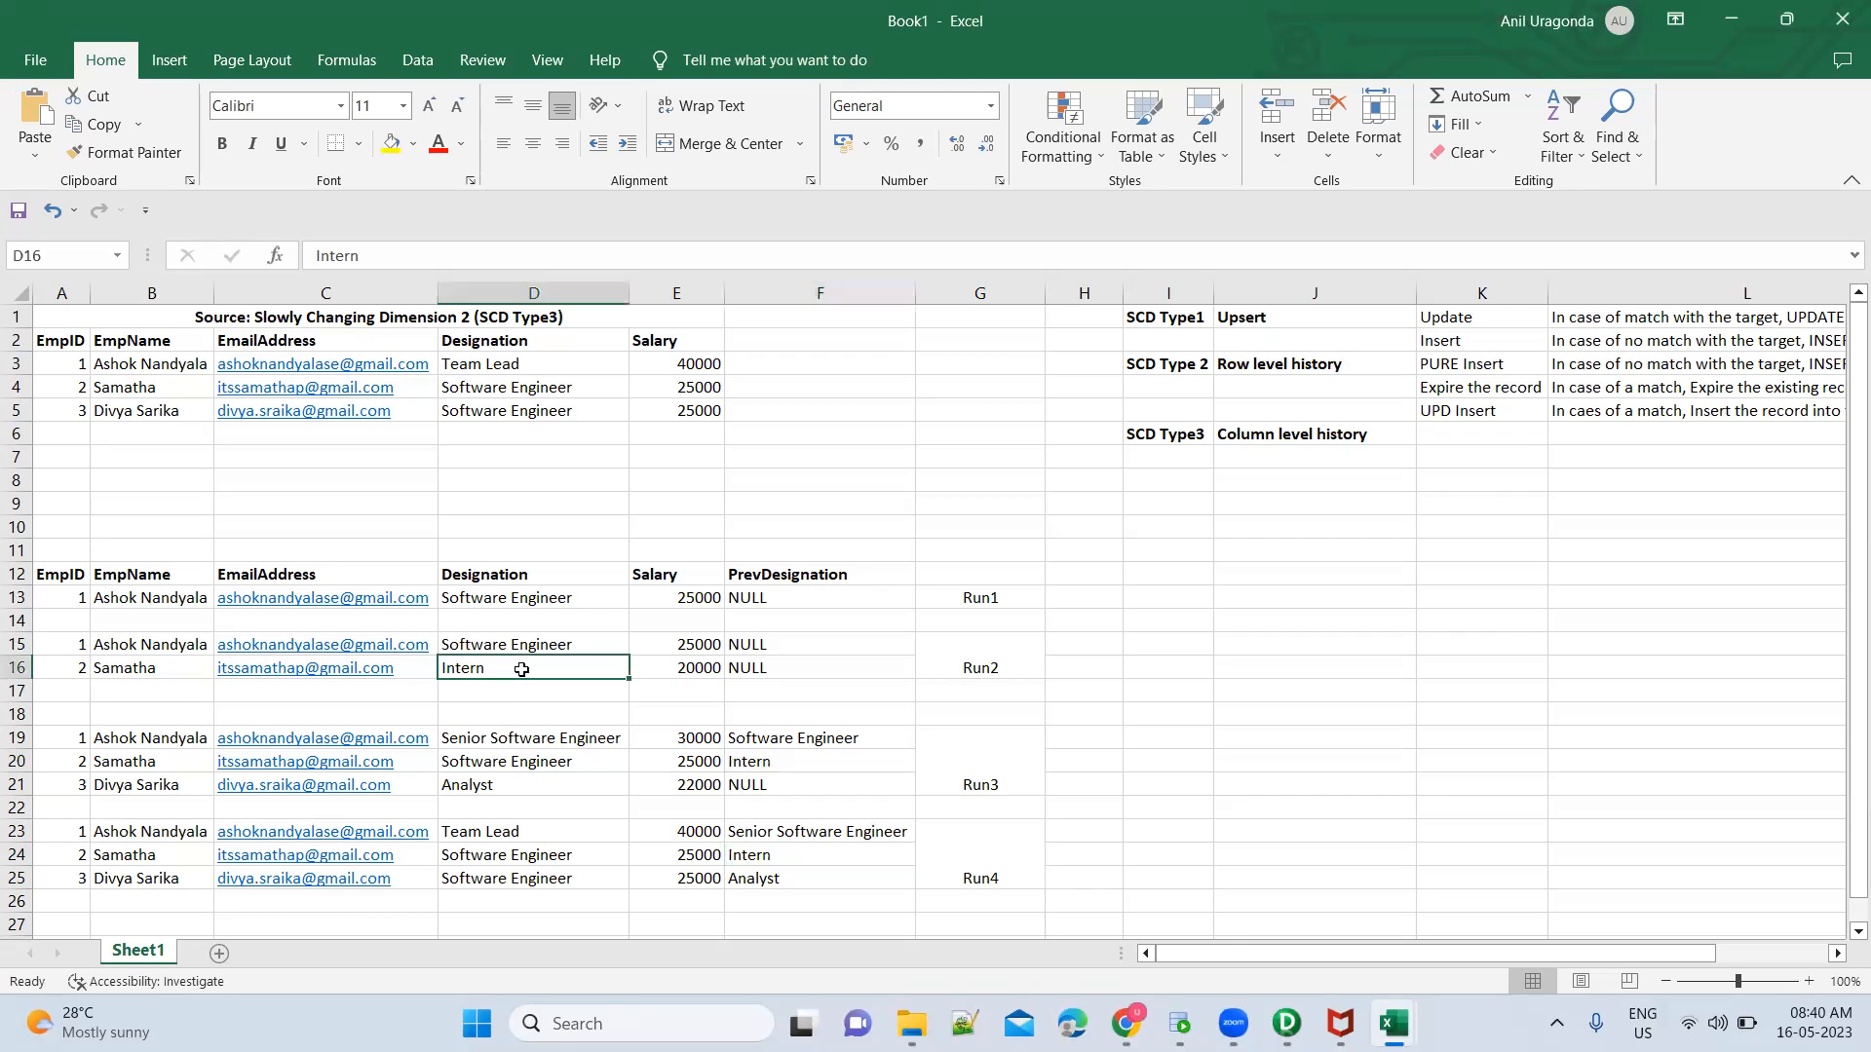
left_click(518, 393)
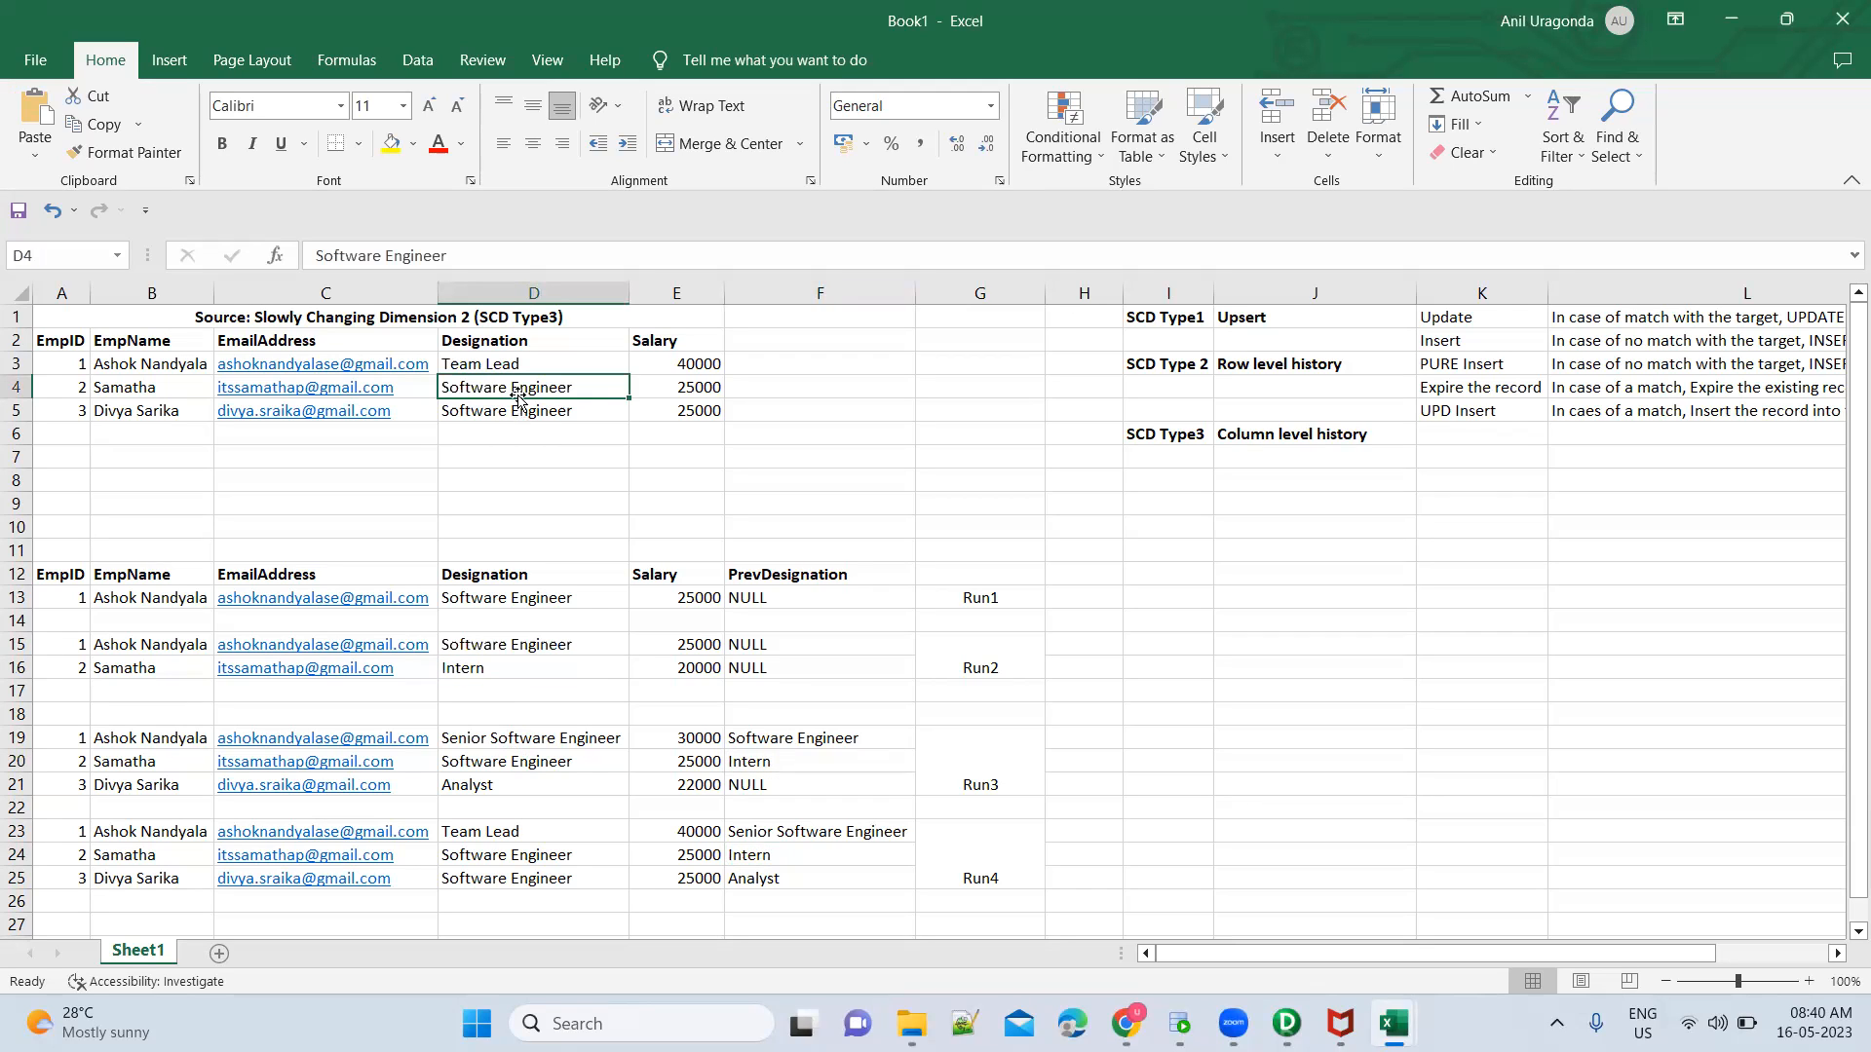
left_click(515, 668)
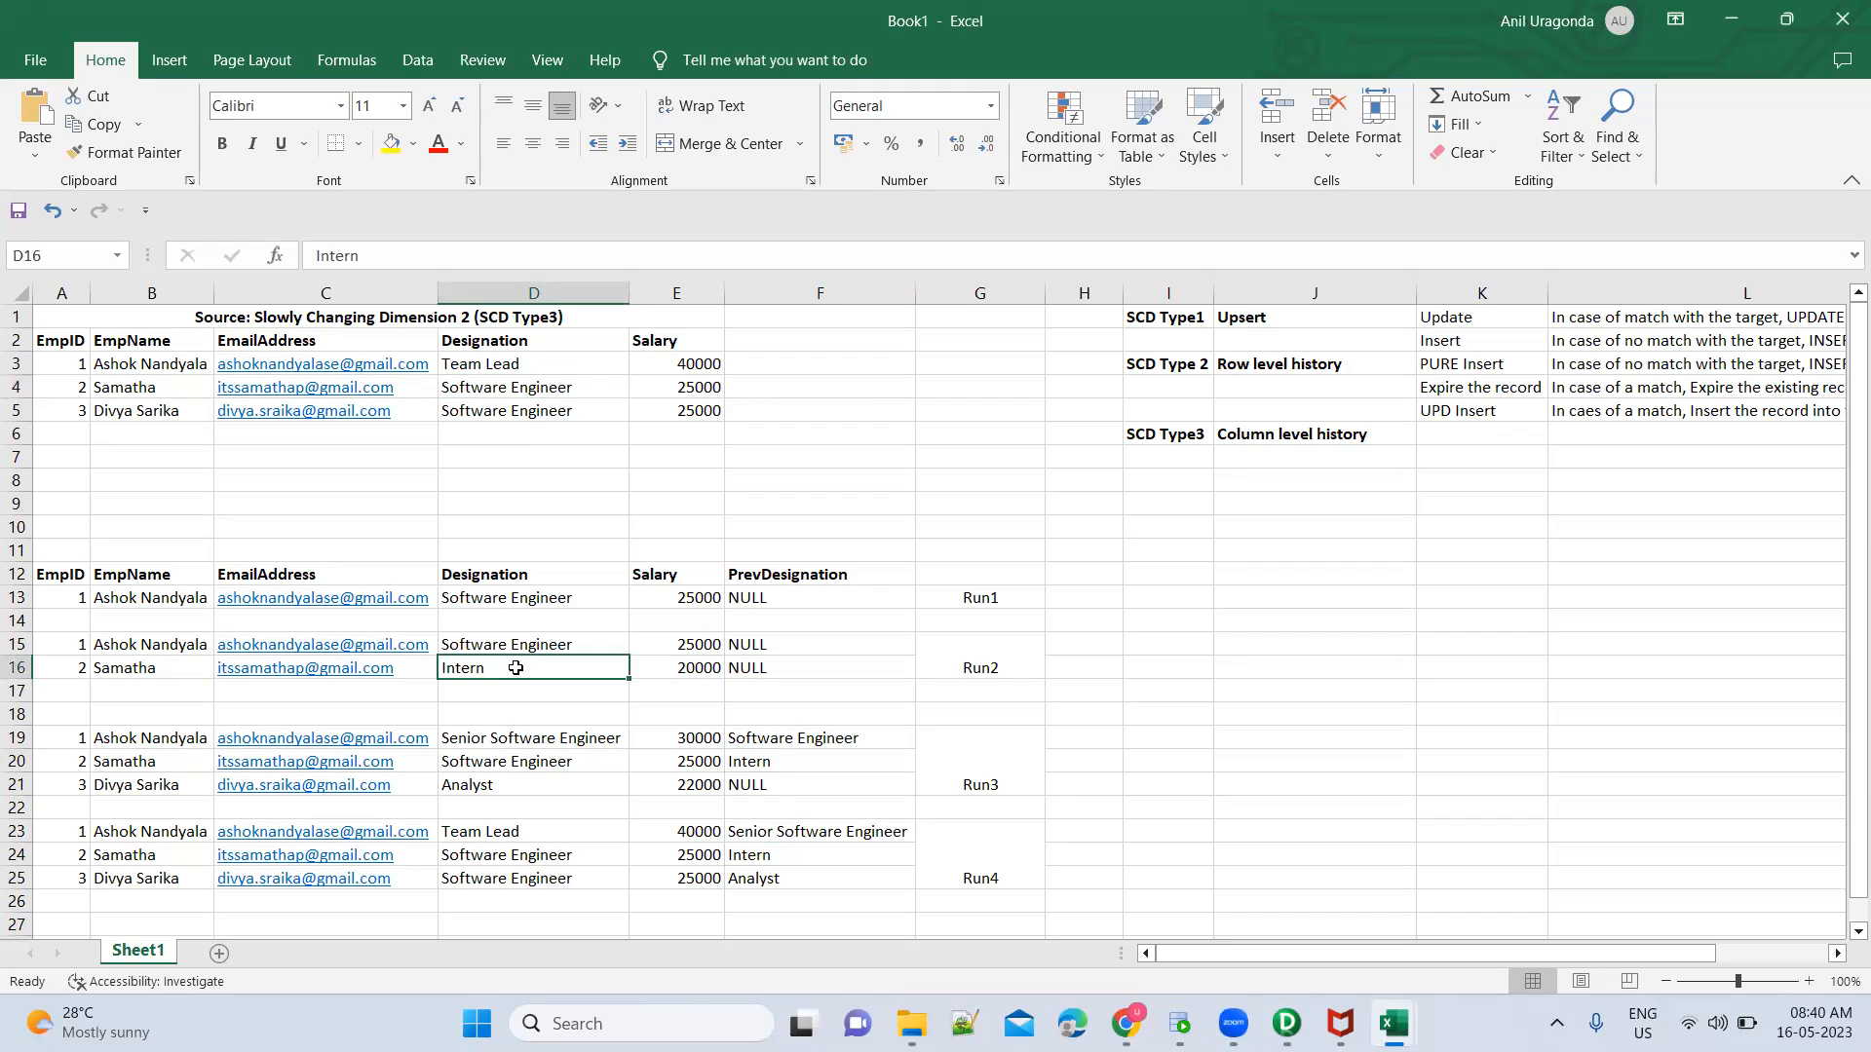
left_click(786, 764)
left_click(588, 670)
left_click(775, 767)
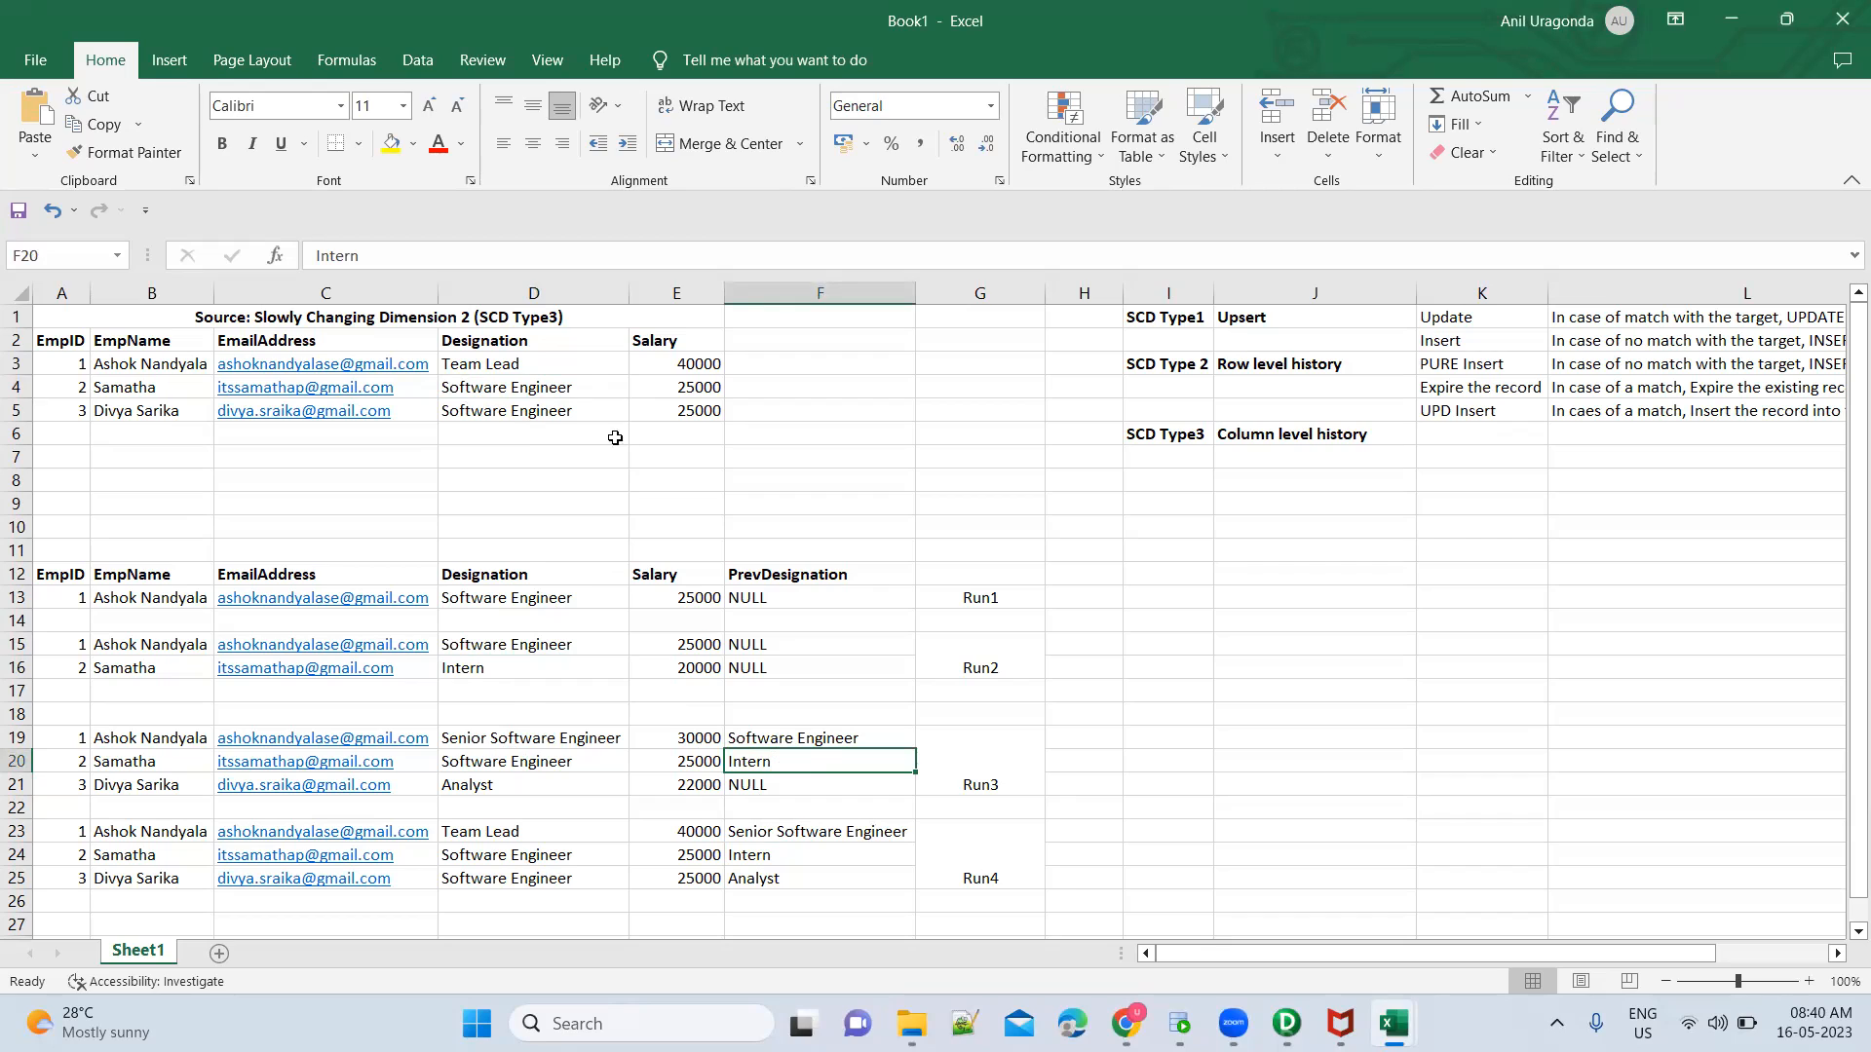
left_click(590, 394)
left_click(496, 766)
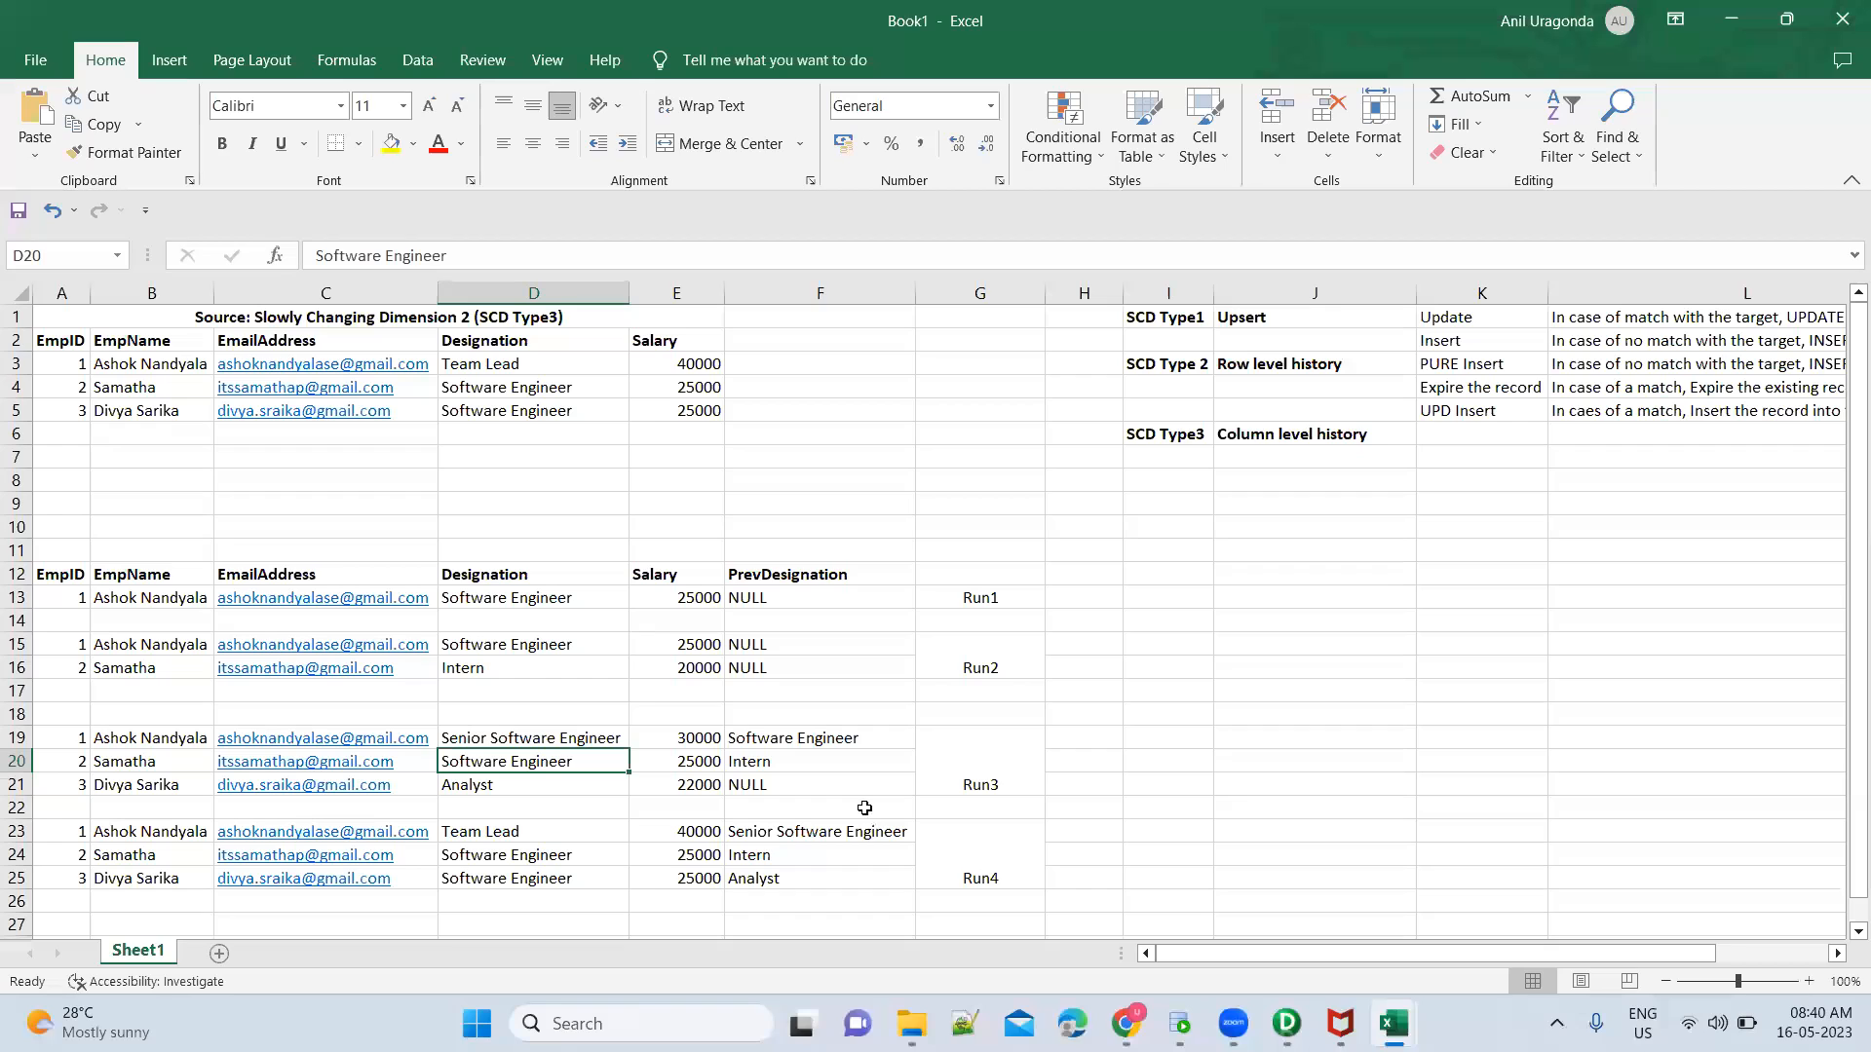
Compare EmpID 2's source designation with its Run4 Designation and Run3 PrevDesignation
left_click(952, 850)
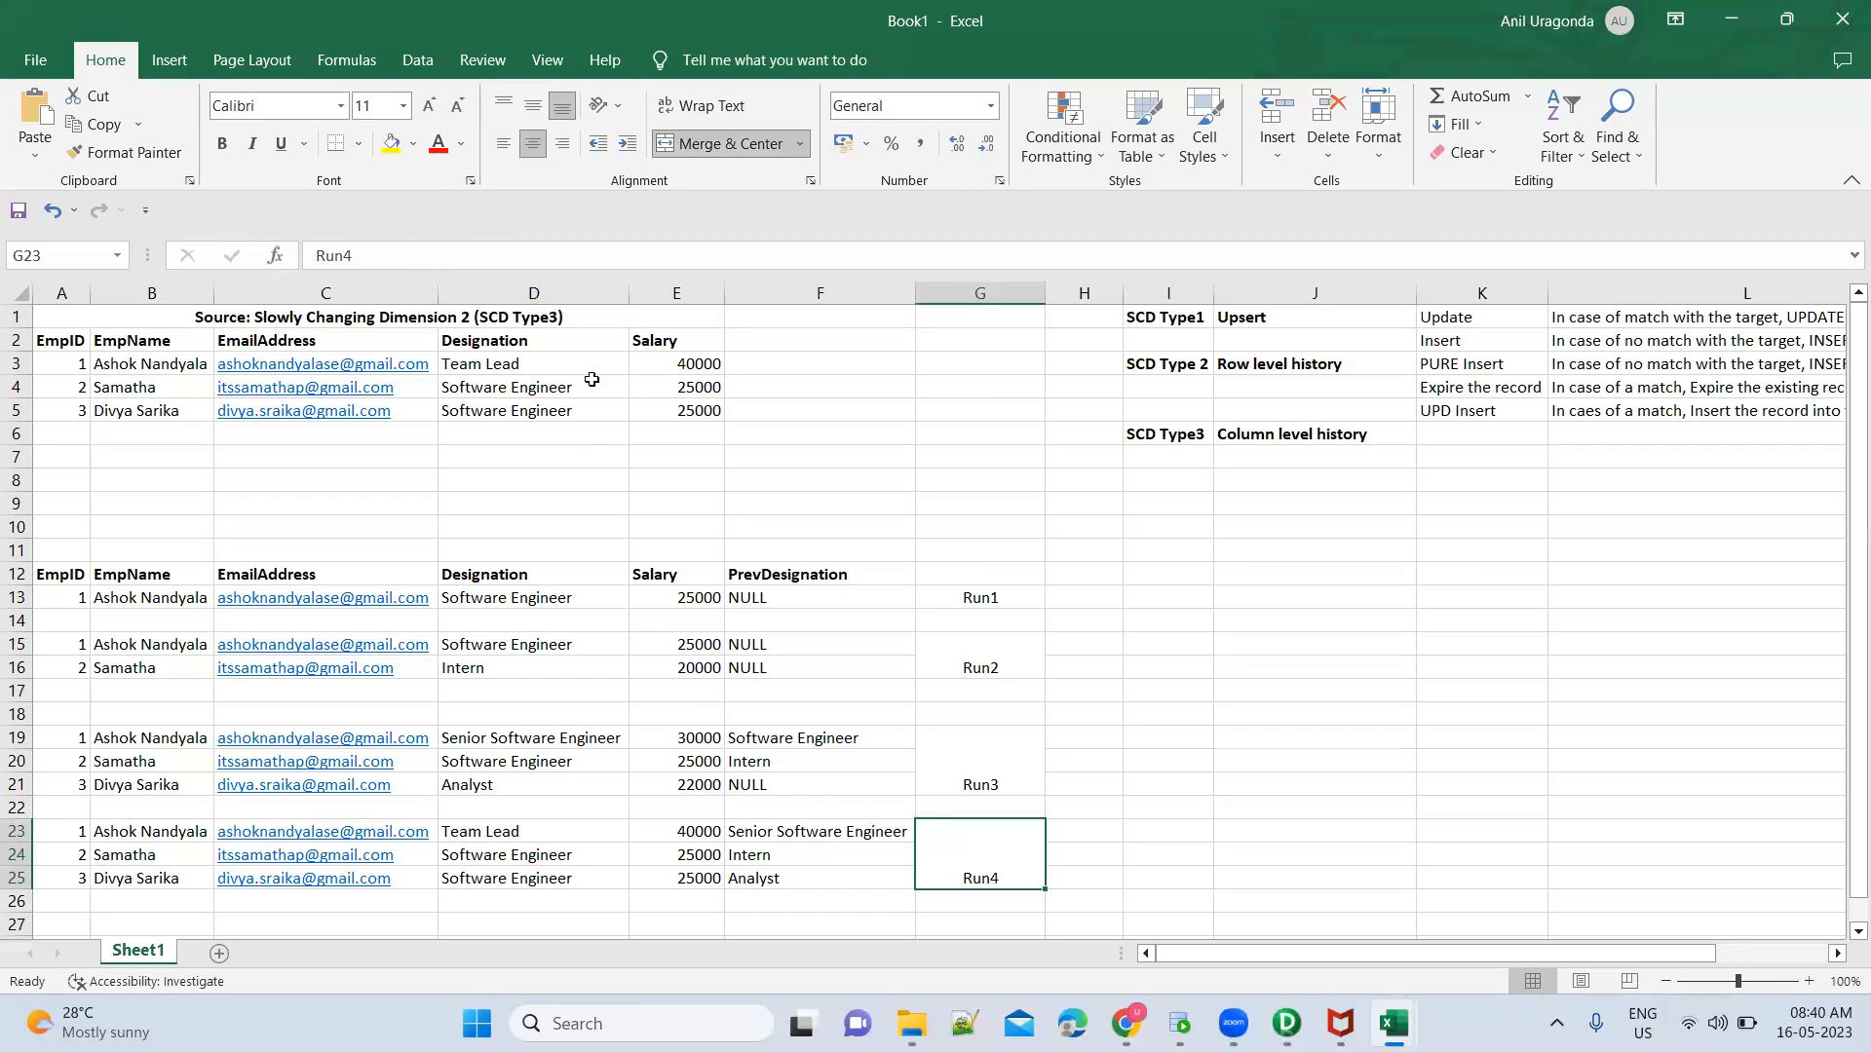
left_click(589, 384)
left_click(562, 853)
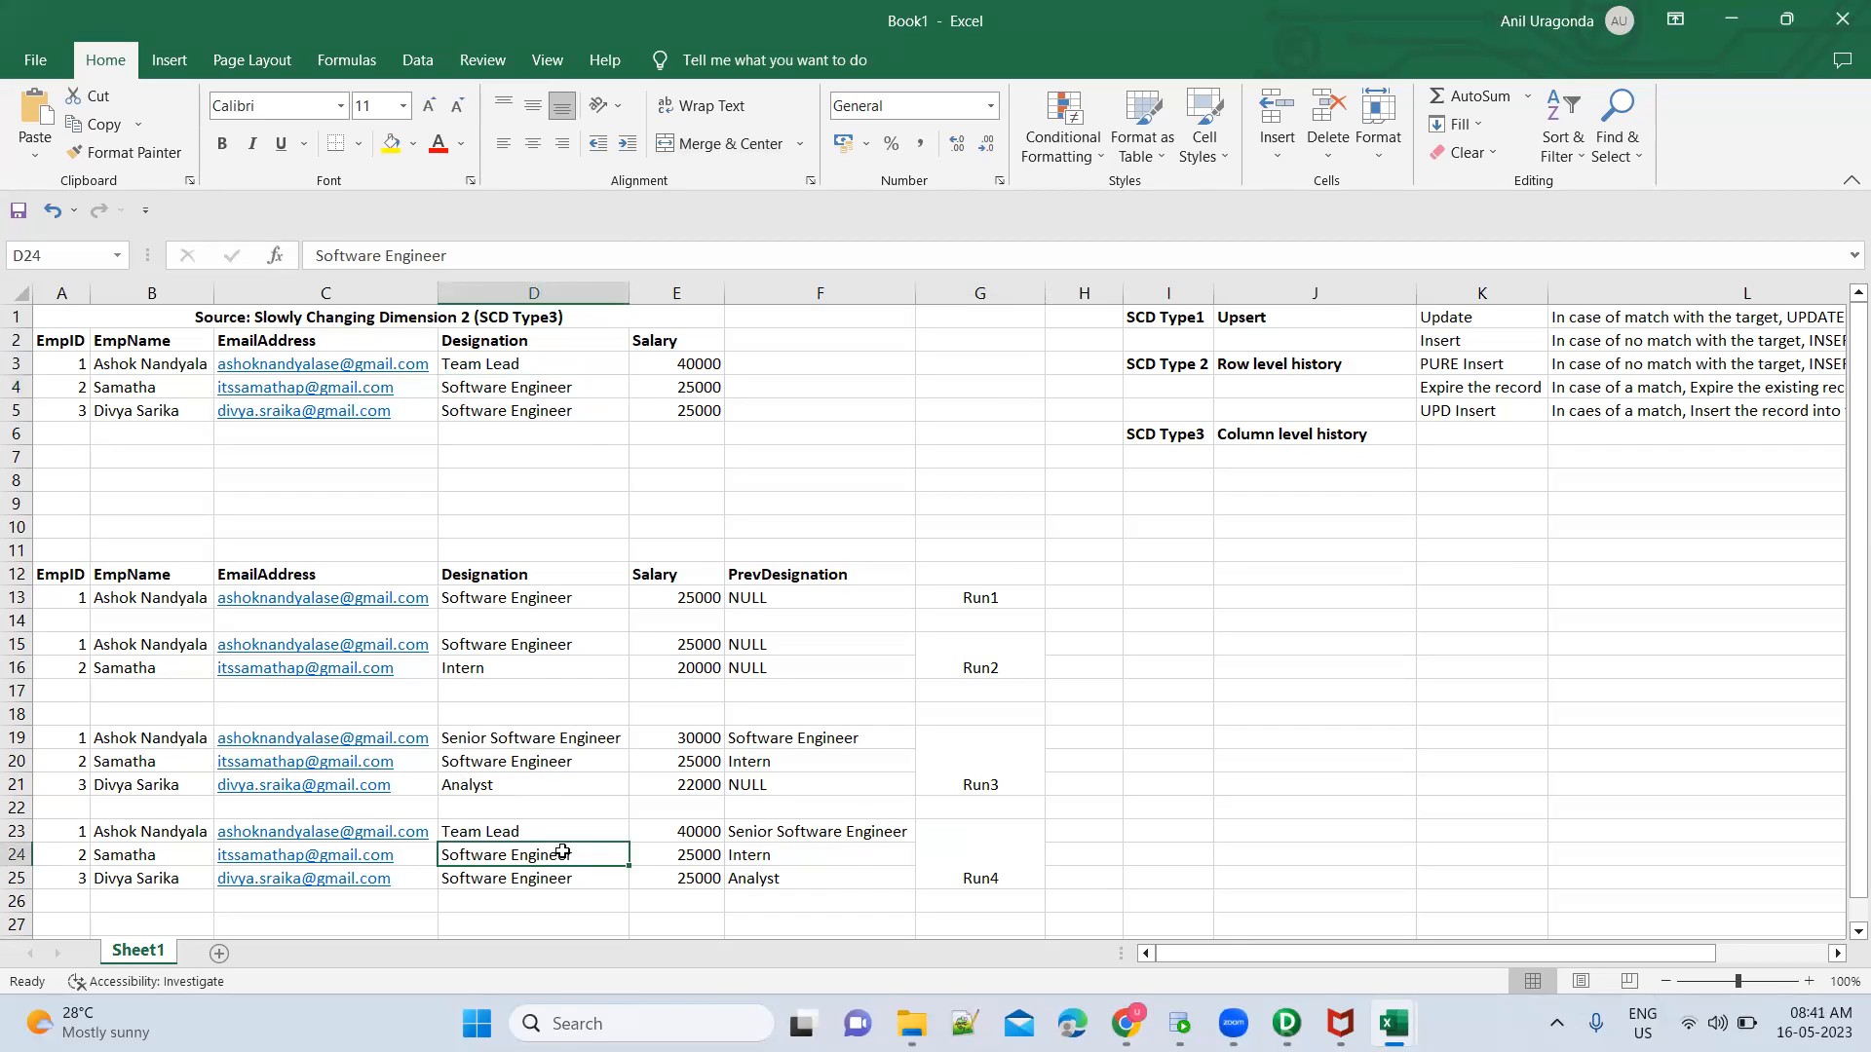
left_click(766, 761)
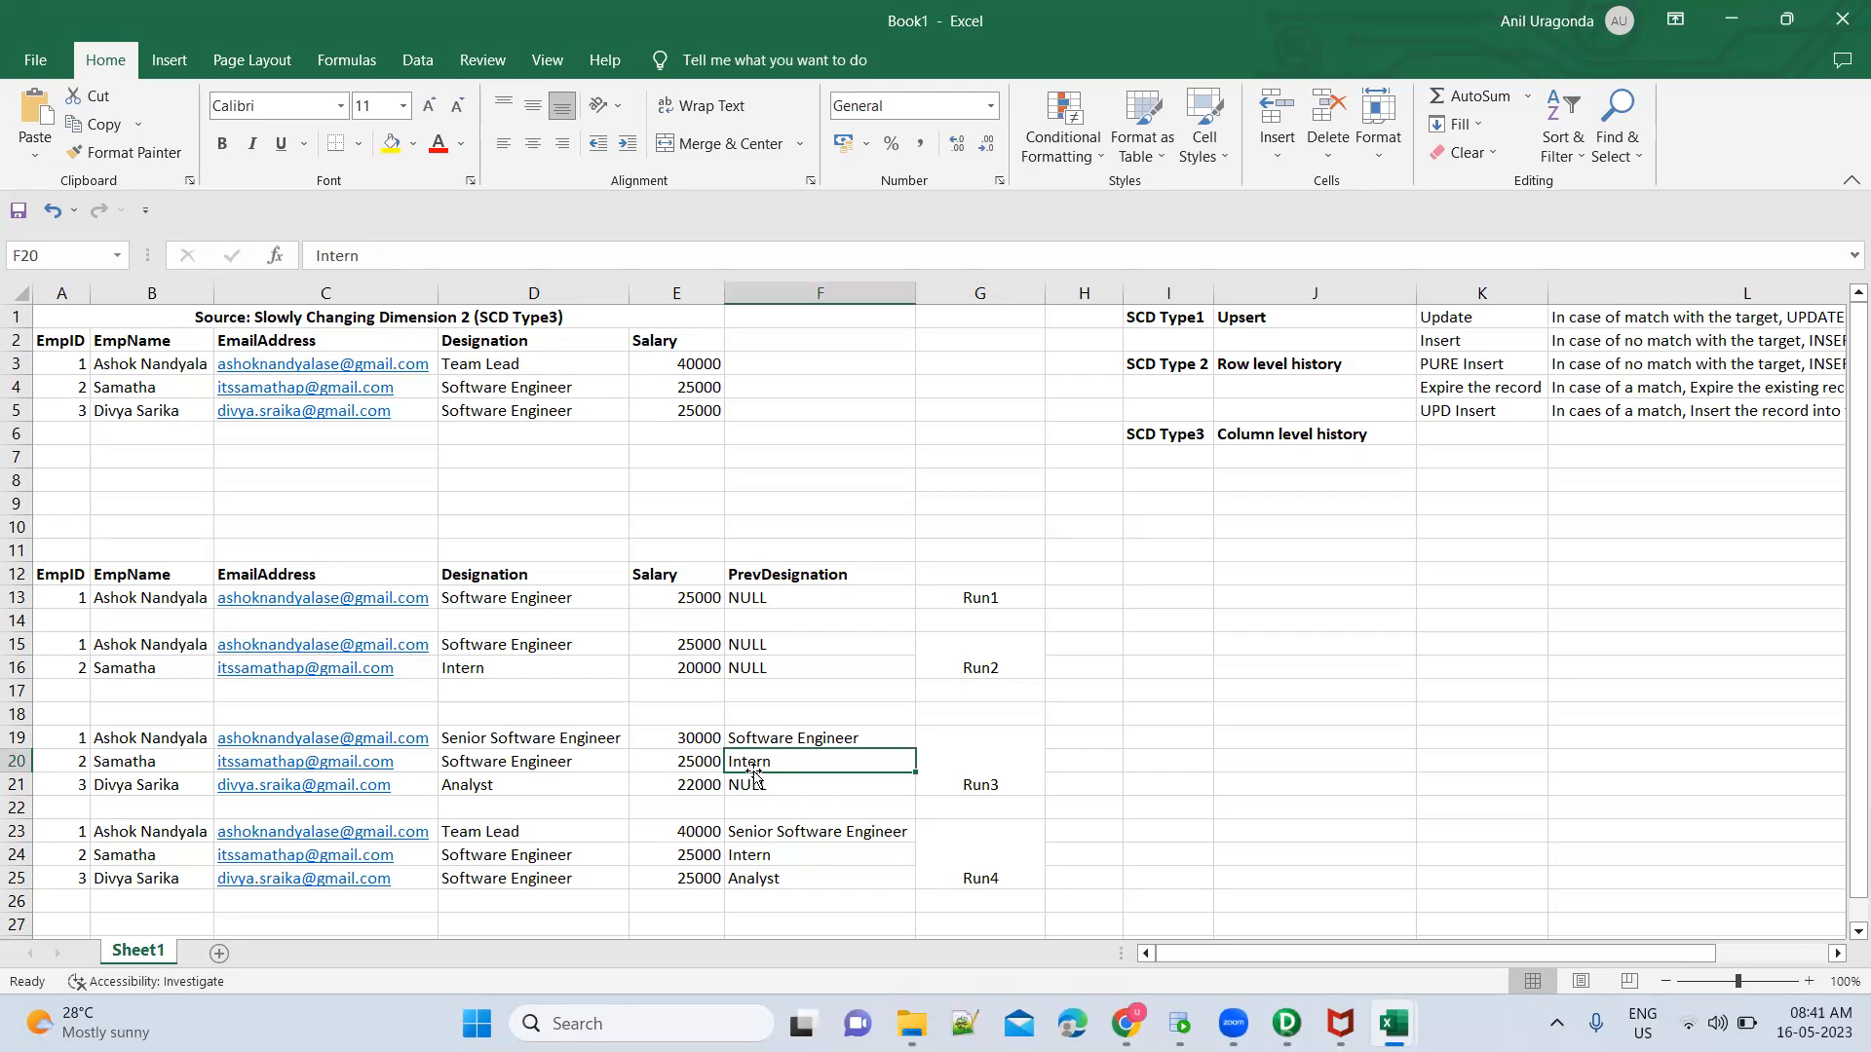
Compare EmpID 2's PrevDesignation between the Run3 and Run4 rows
left_click(780, 873)
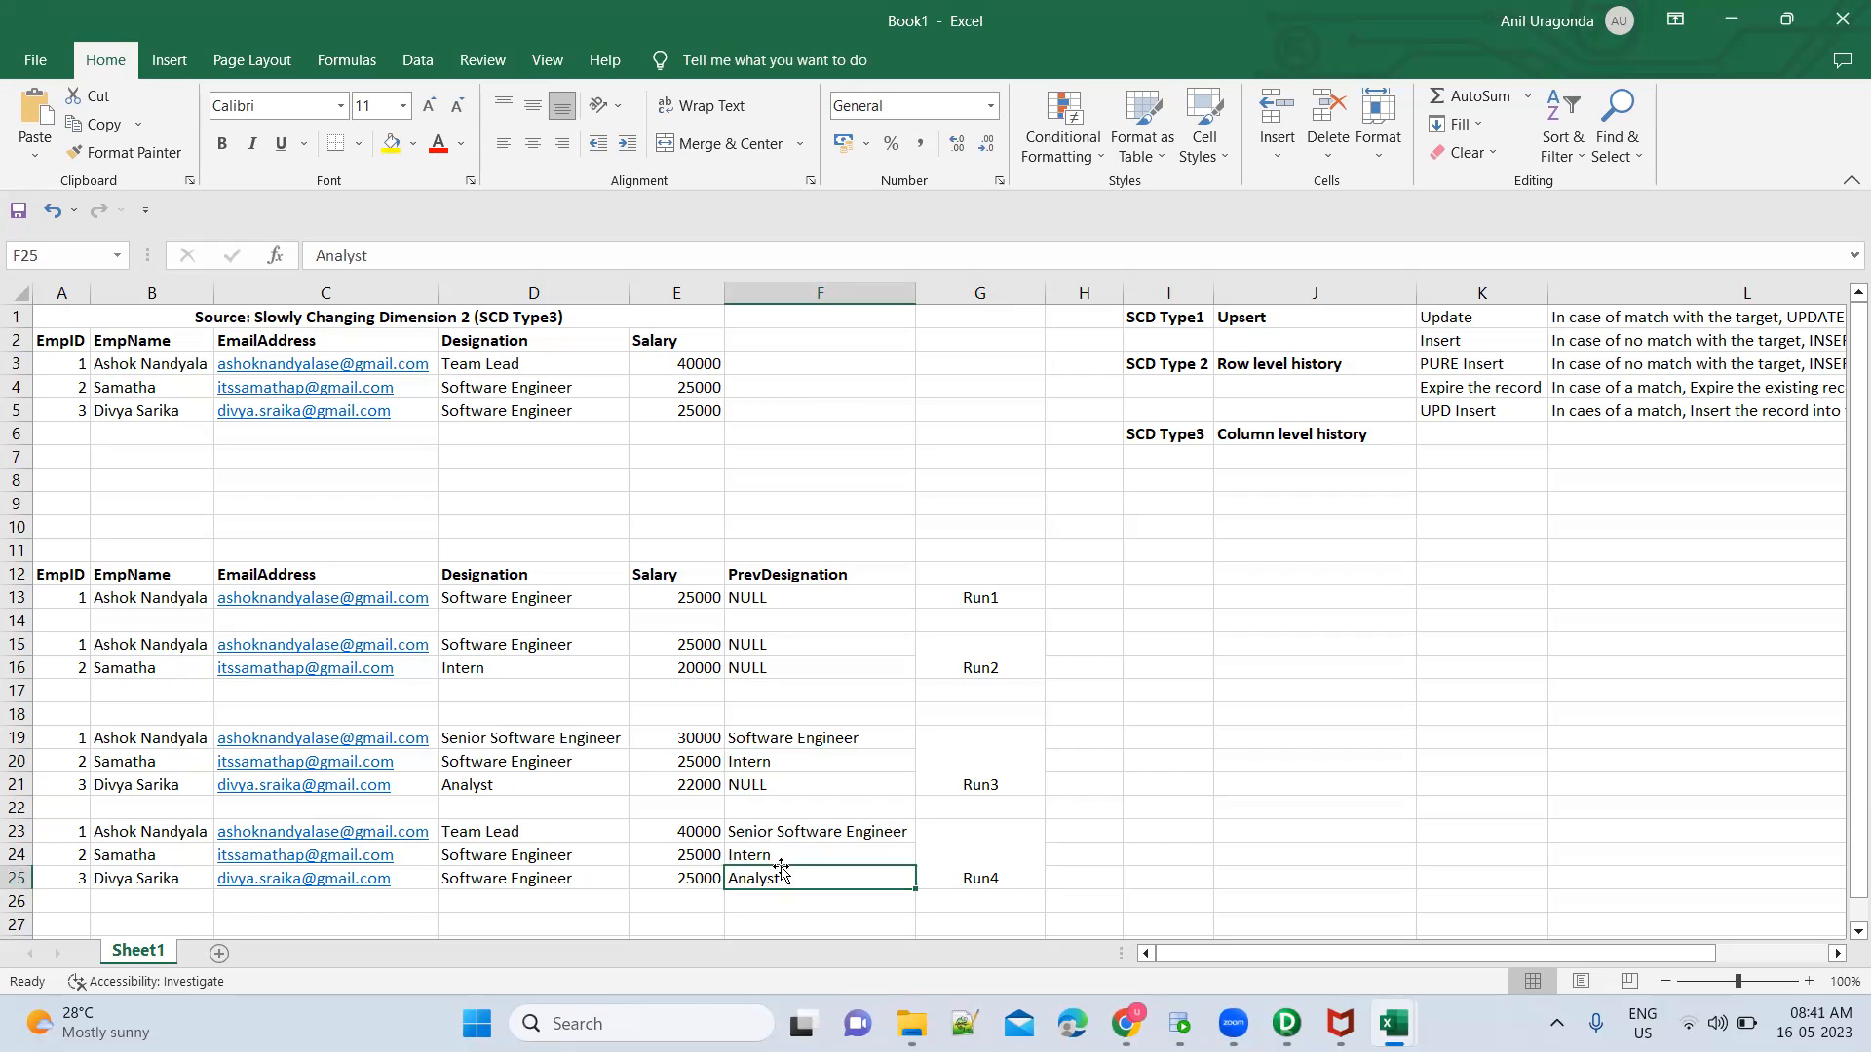
left_click(792, 763)
left_click(782, 857)
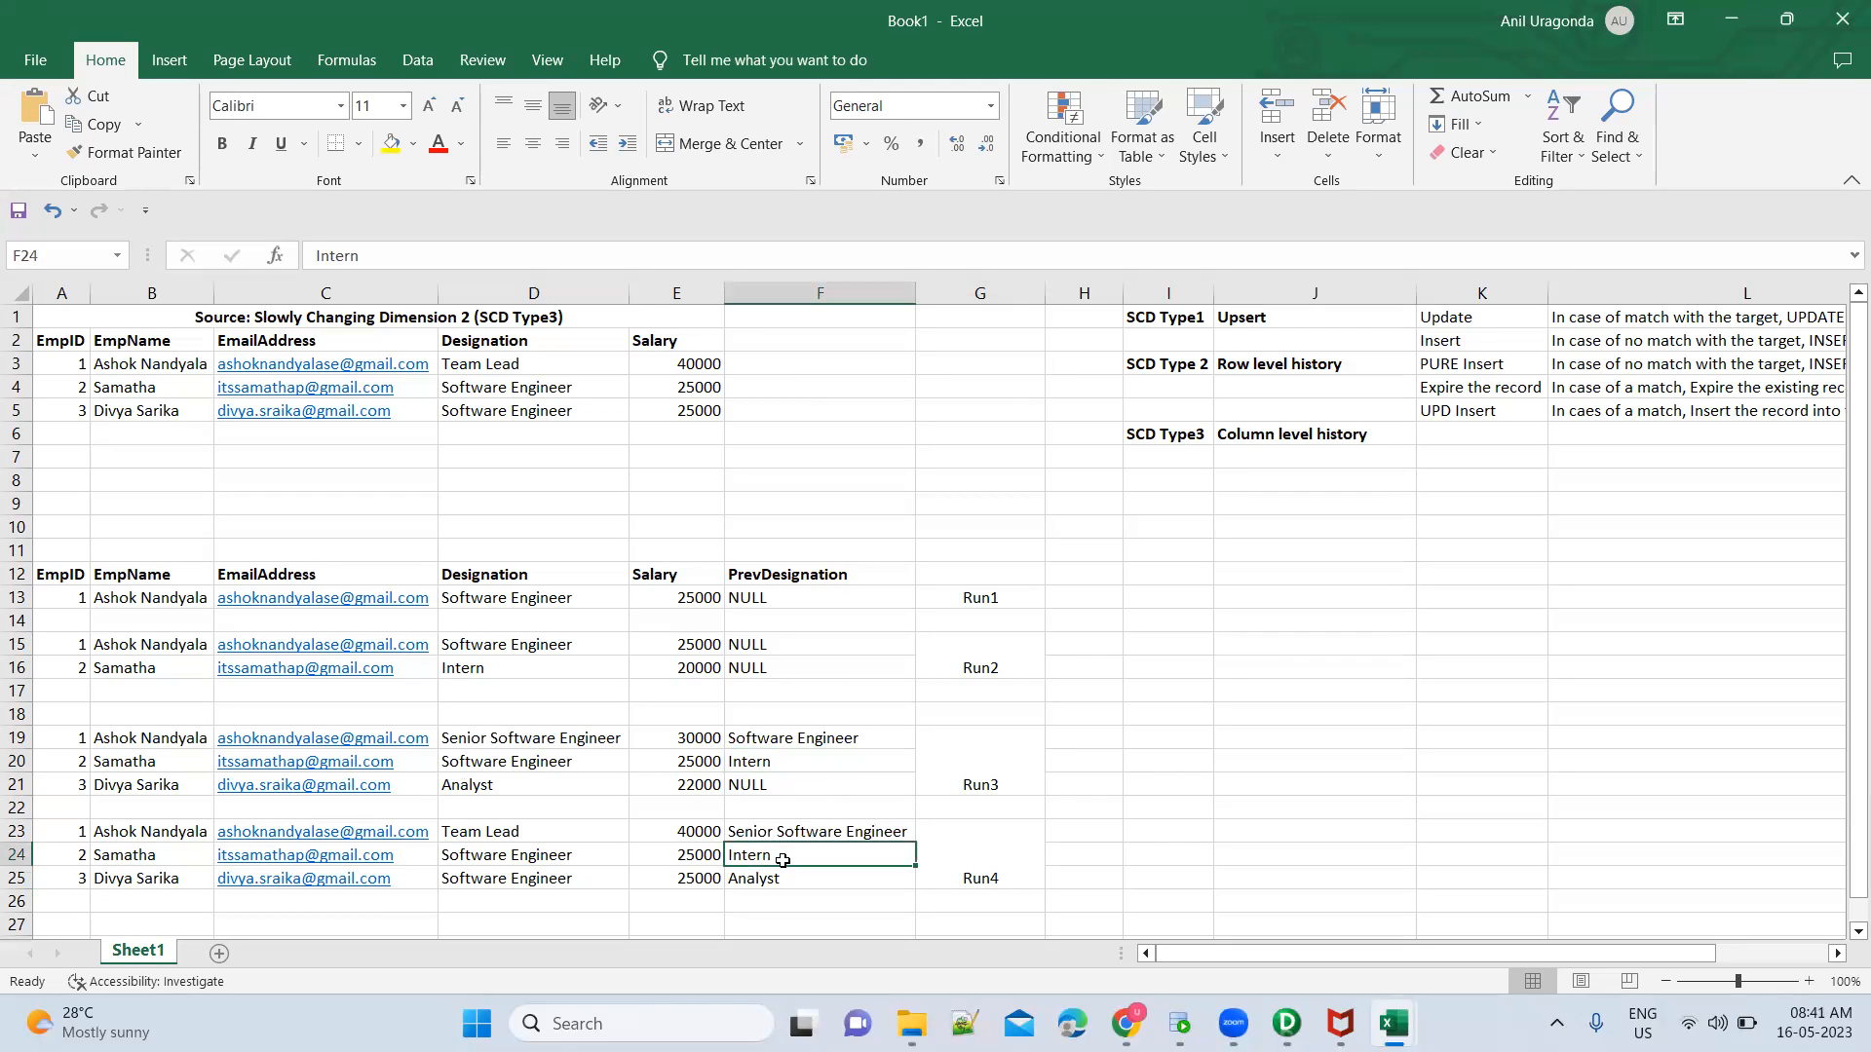
Switch to PowerCenter Designer and review the designation comparison and the tgt_PREV_DESIGNATION false value in the Prev_Designation expression
left_click(1286, 1023)
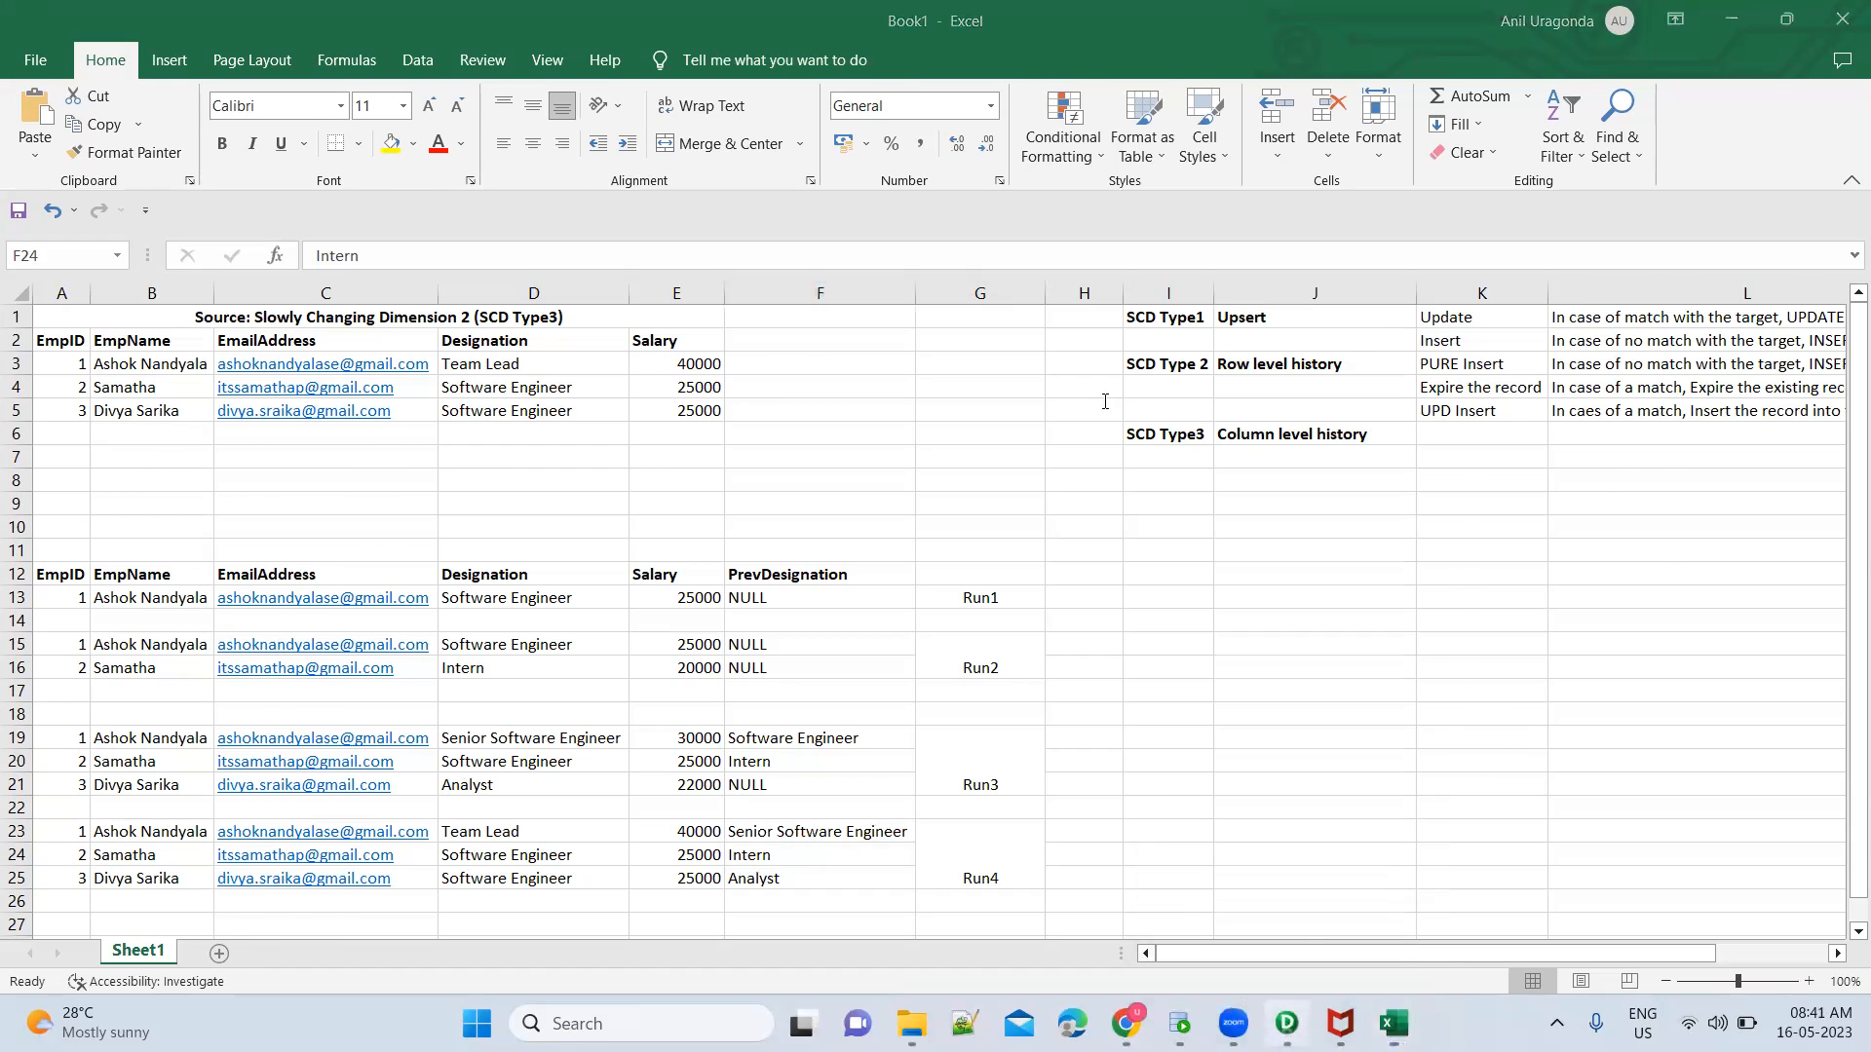
left_click(770, 367)
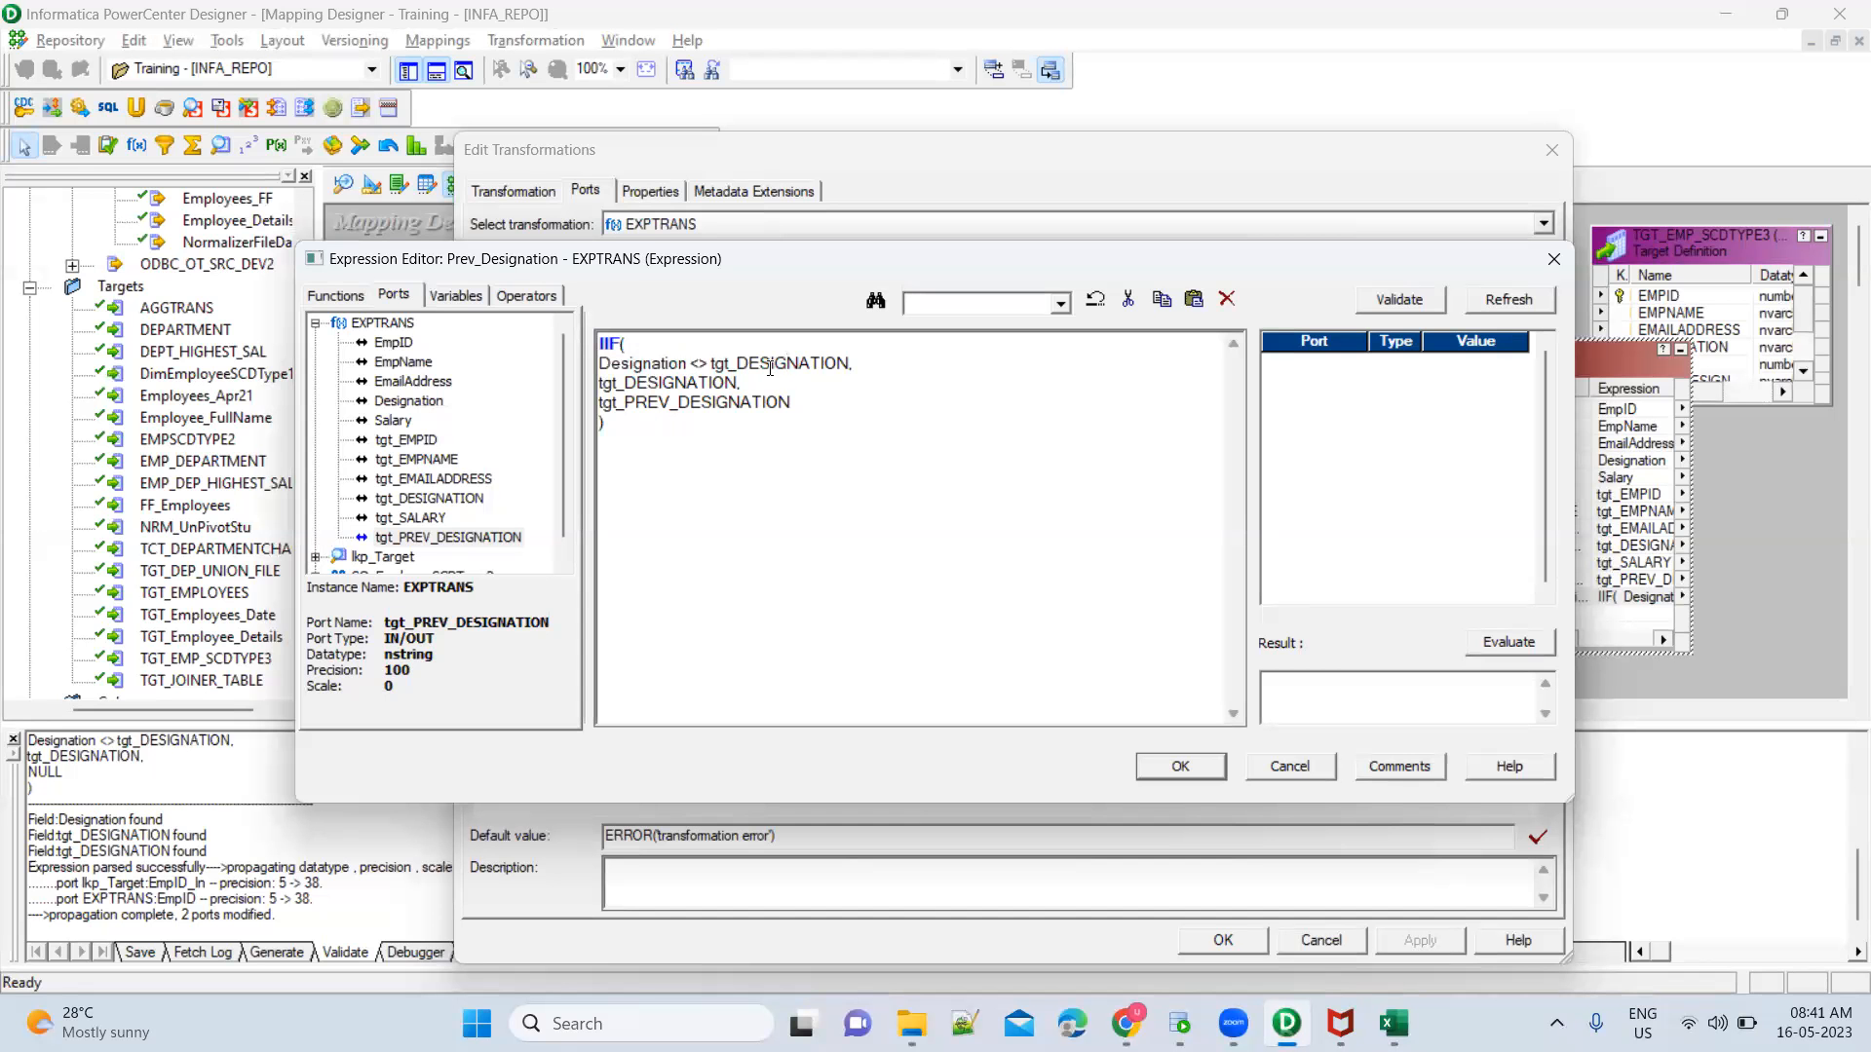
mouse_move(686, 364)
left_mouse_down()
mouse_move(633, 366)
mouse_move(686, 388)
left_mouse_up()
left_click(649, 401)
left_click_drag(803, 400, 584, 406)
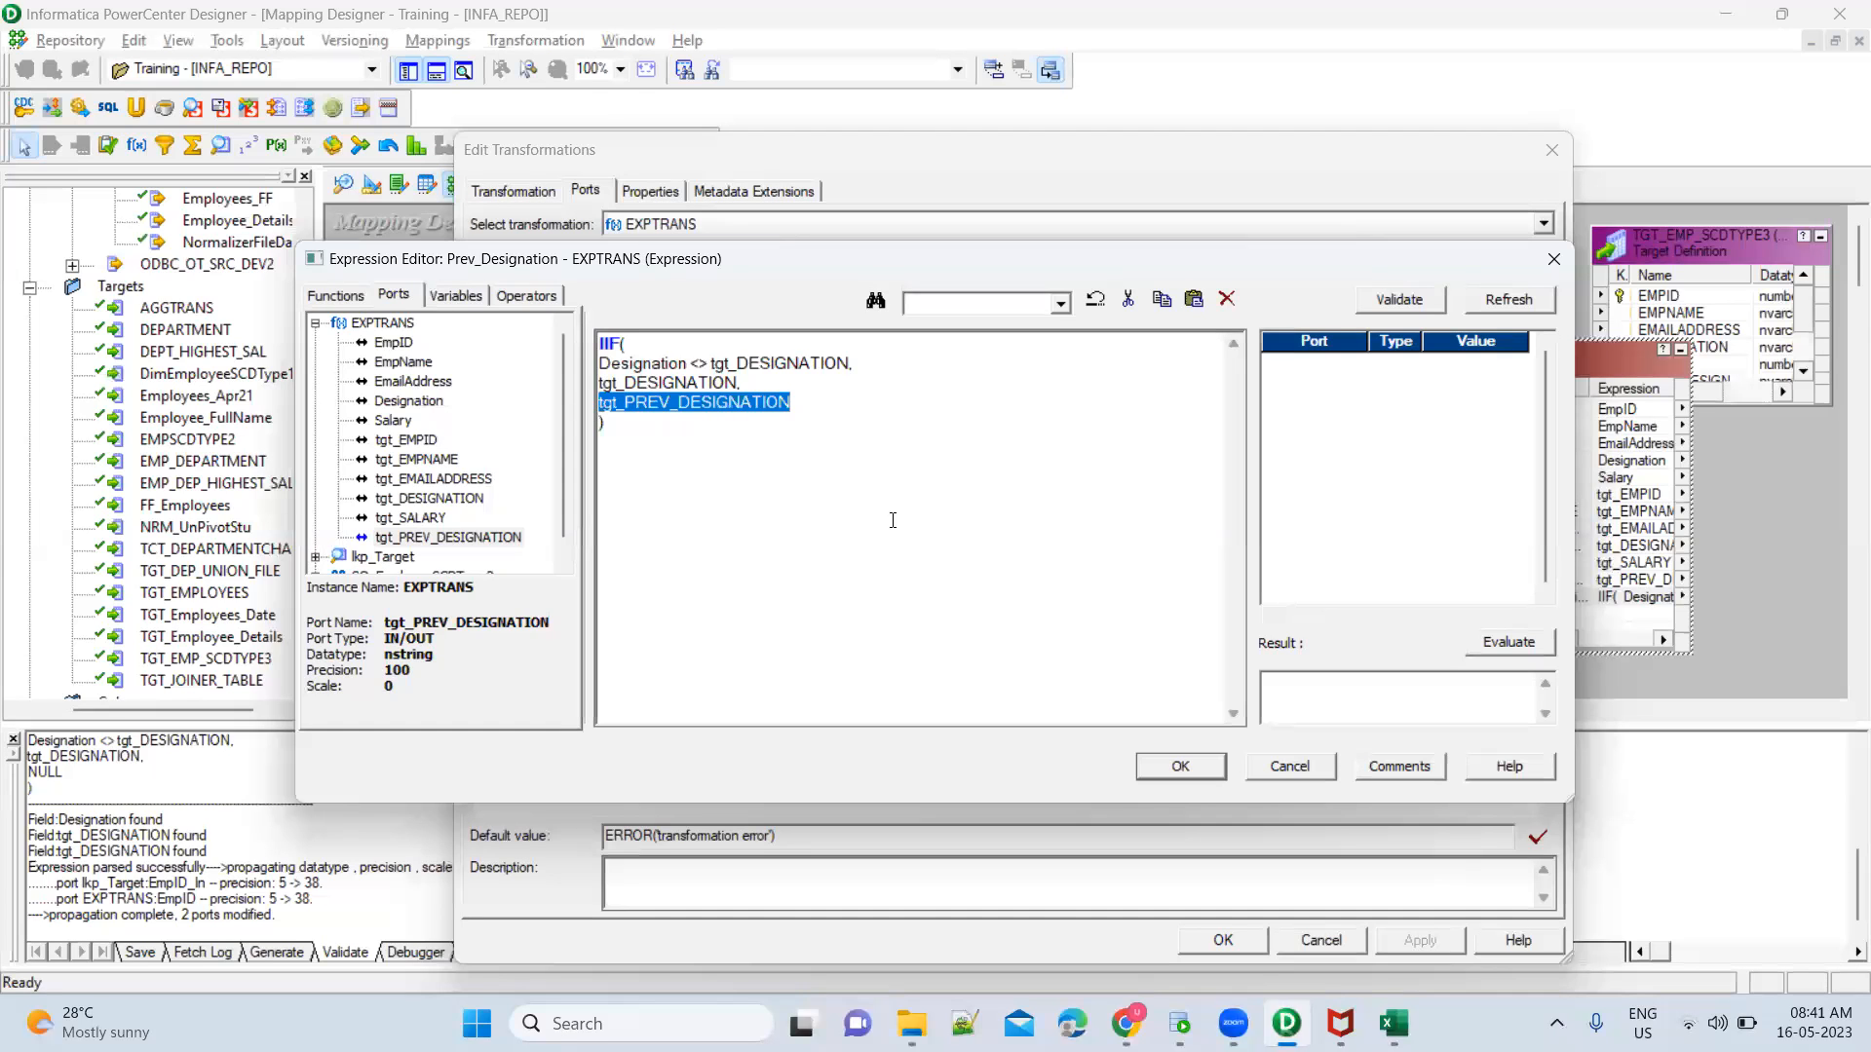
Validate the Prev_Designation IIF expression and save it to the port
left_click(1403, 300)
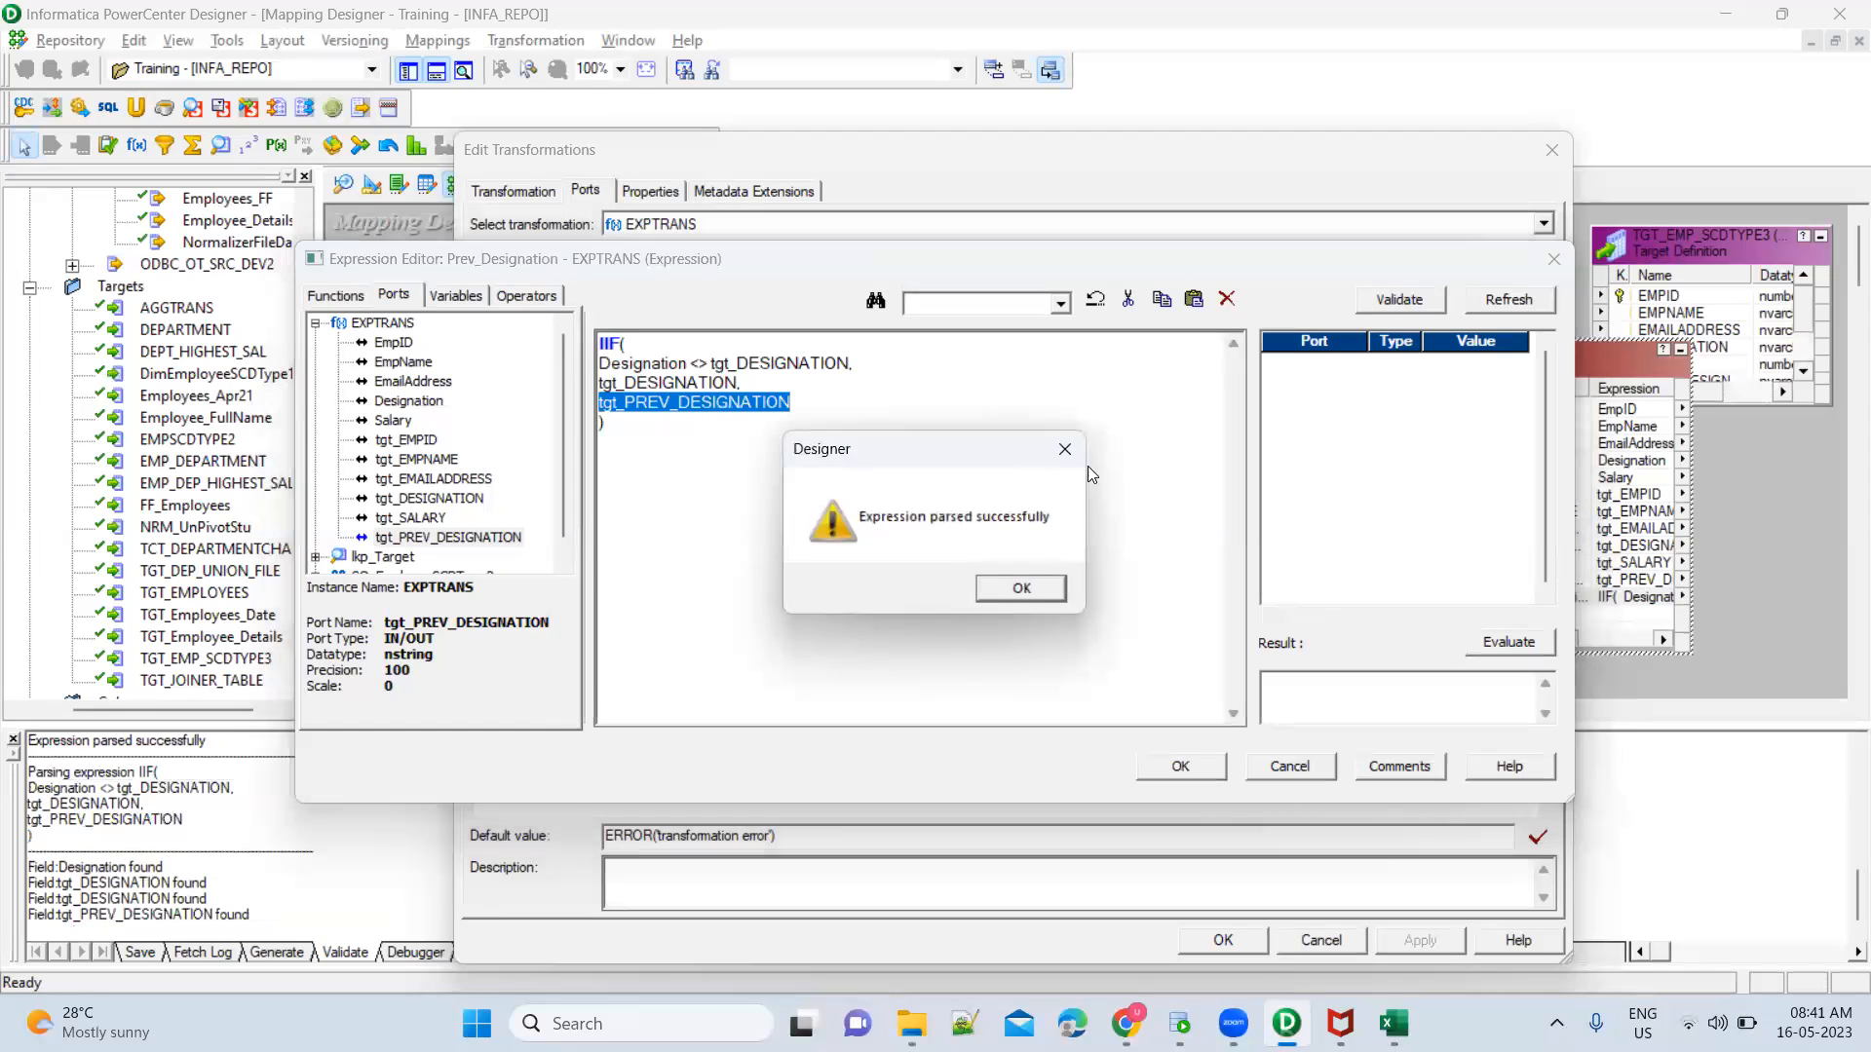
left_click(1057, 590)
left_click(1204, 772)
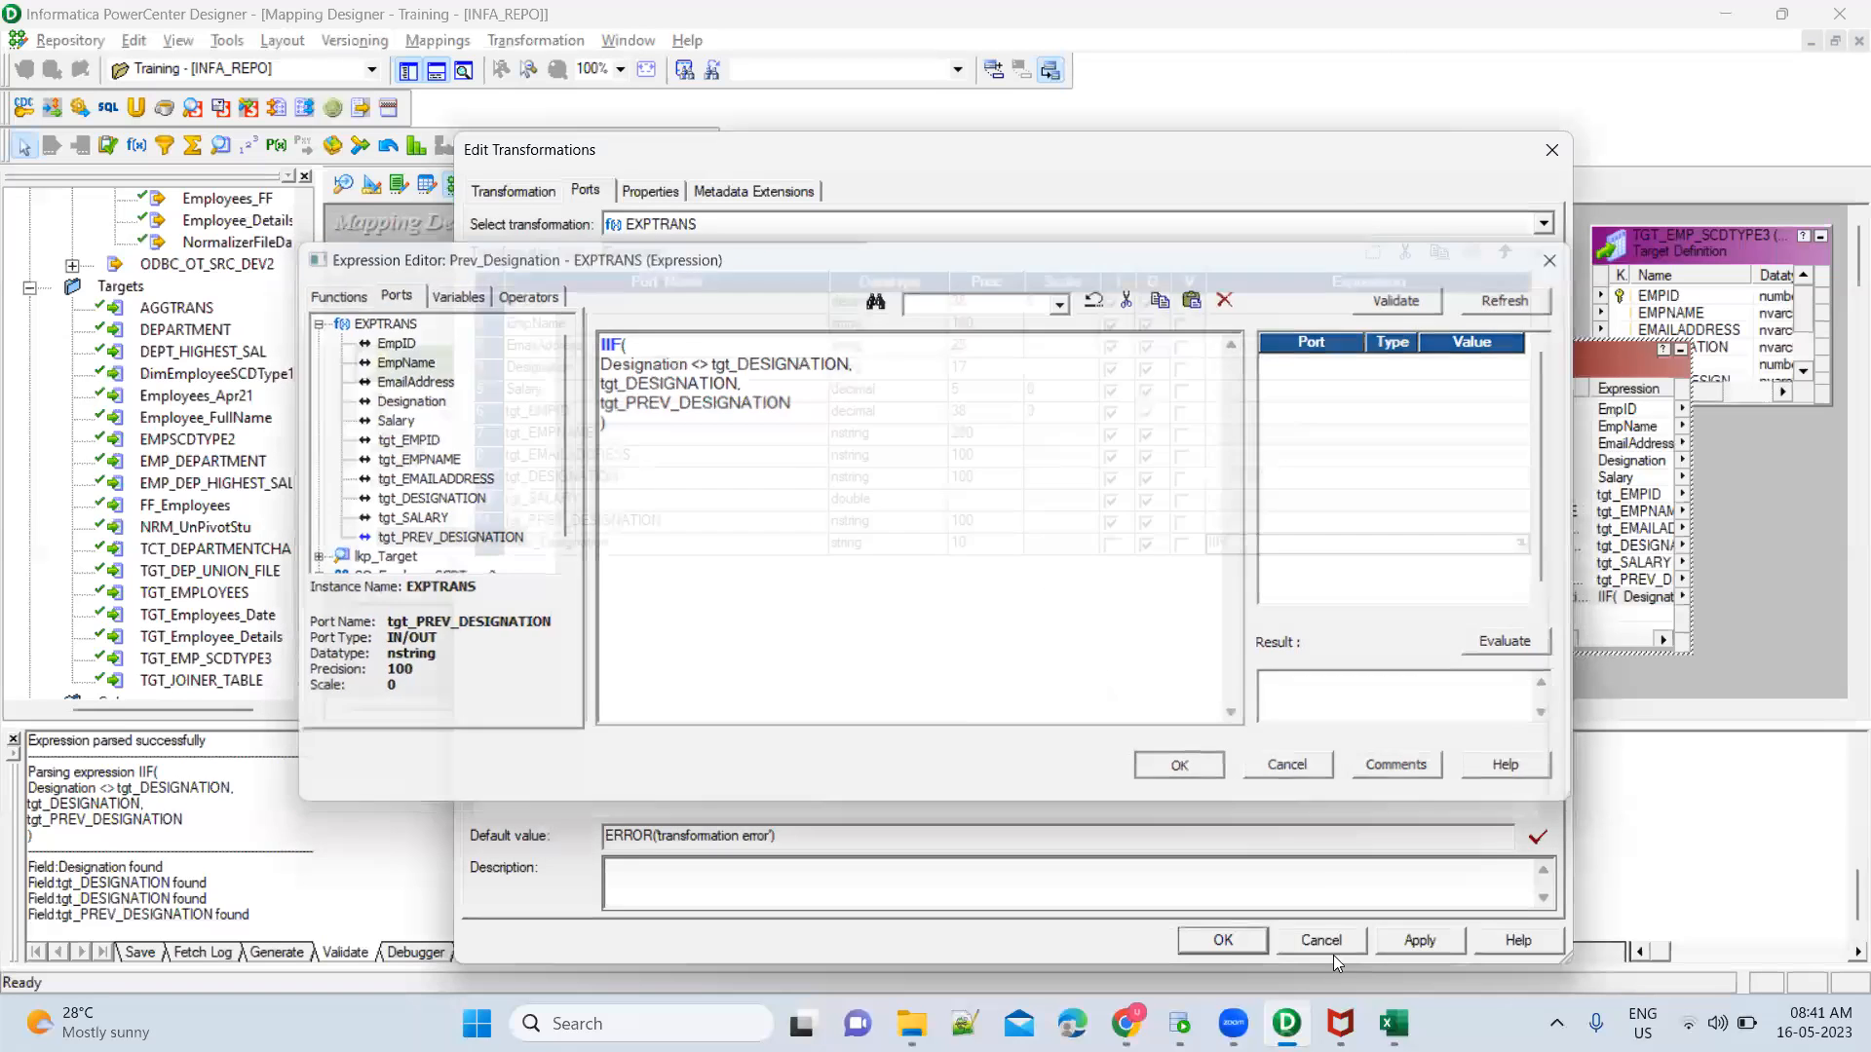
Add an output-only date/time port named Current_Date after Prev_Designation in EXPTRANS
left_click(797, 547)
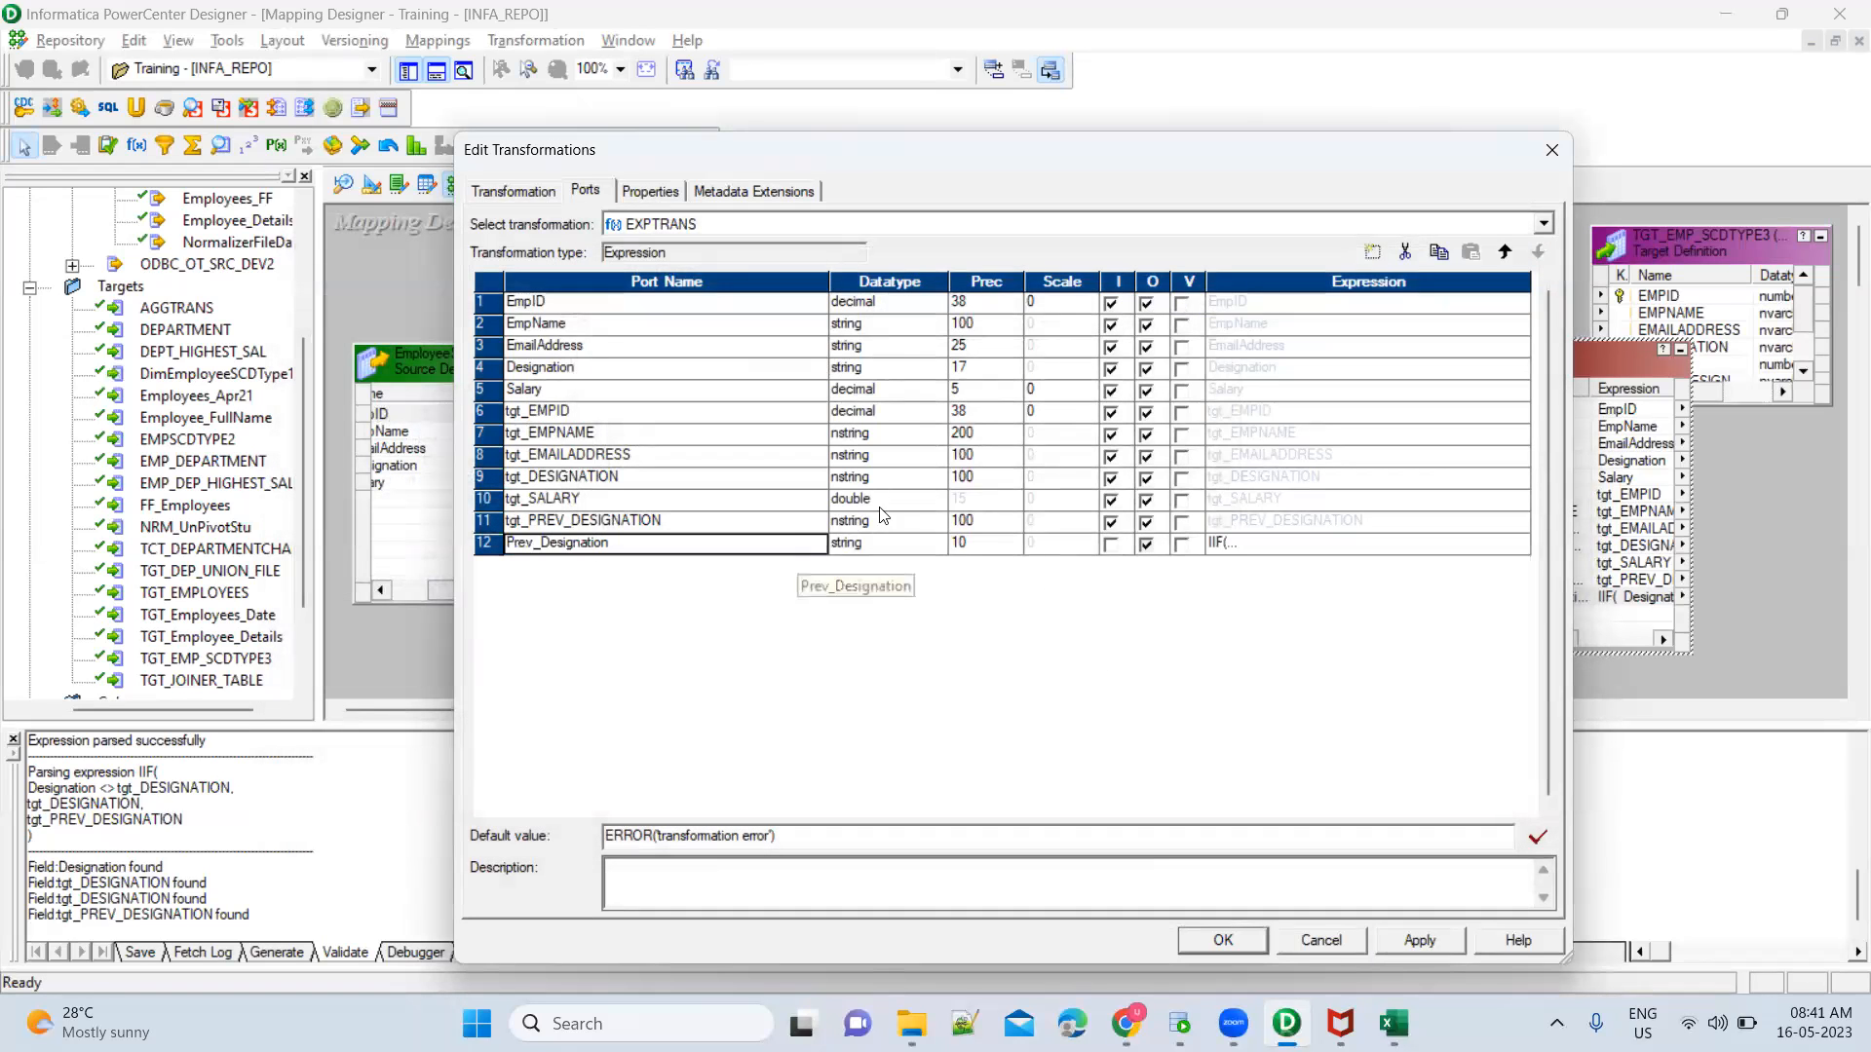
left_click(1374, 255)
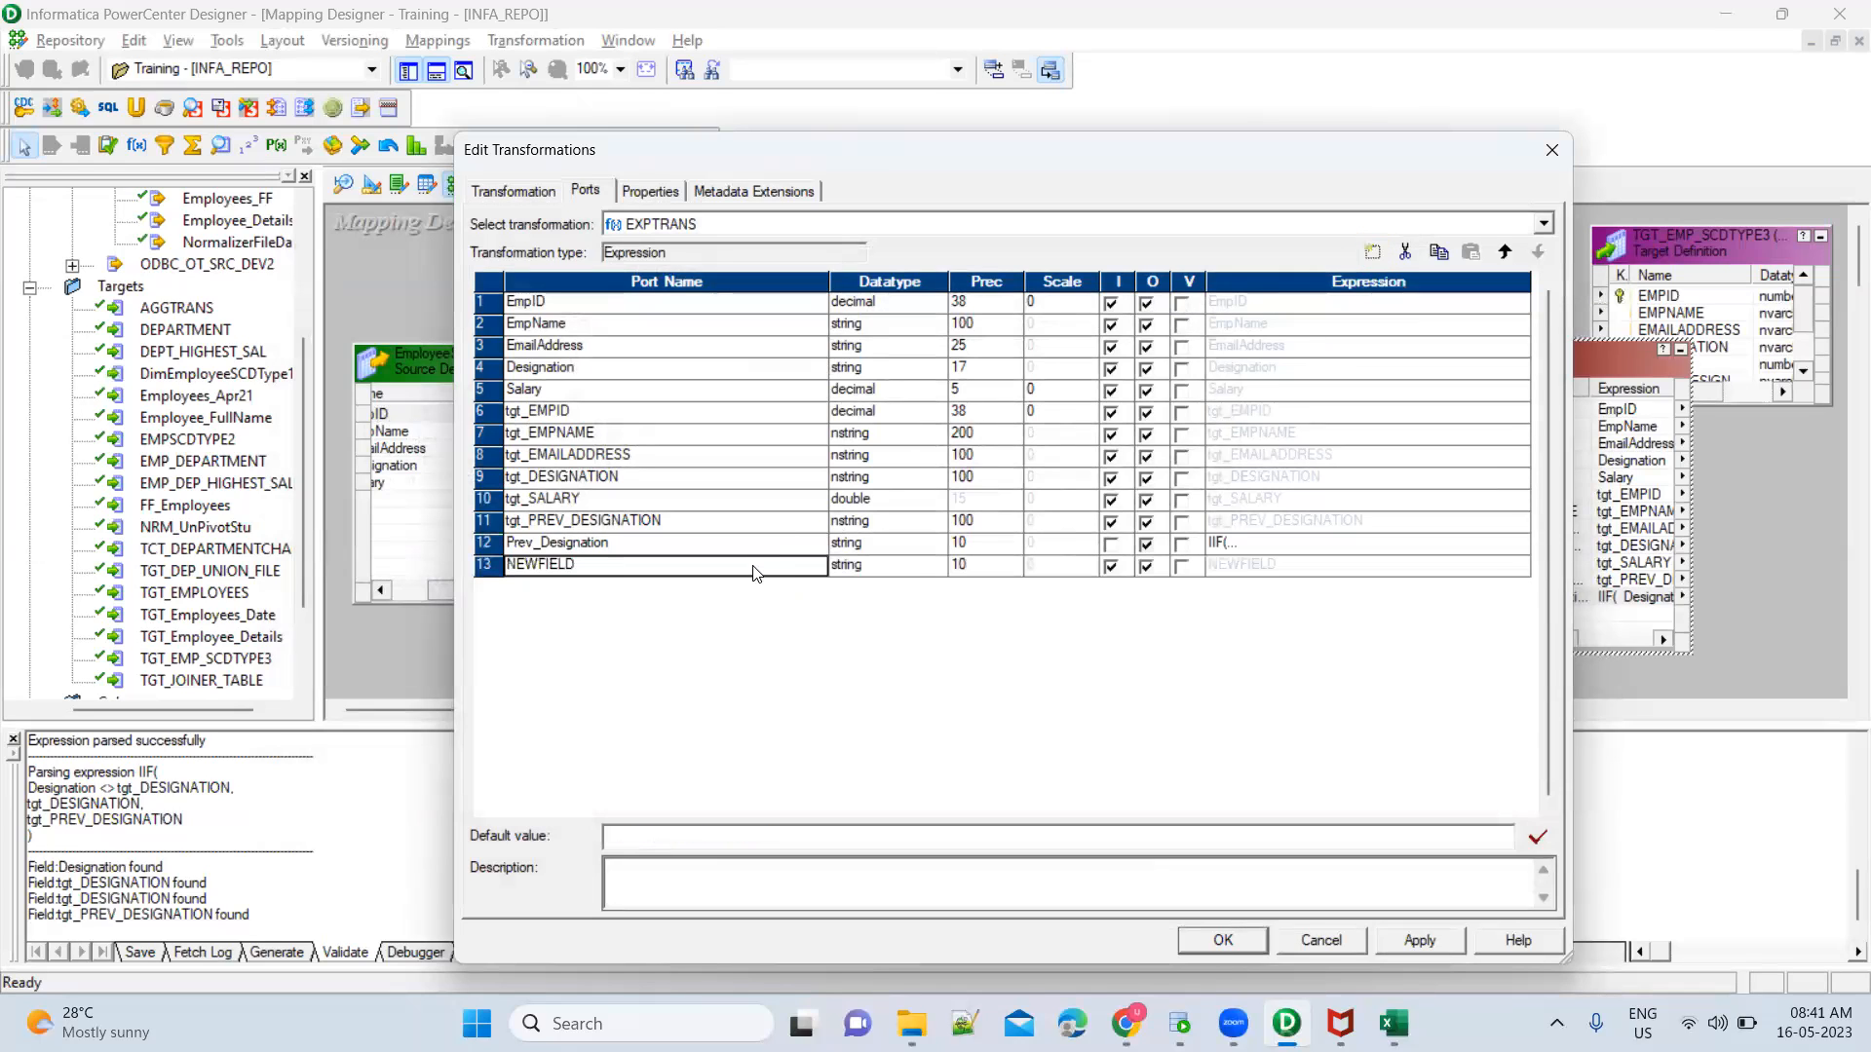
type("Current")
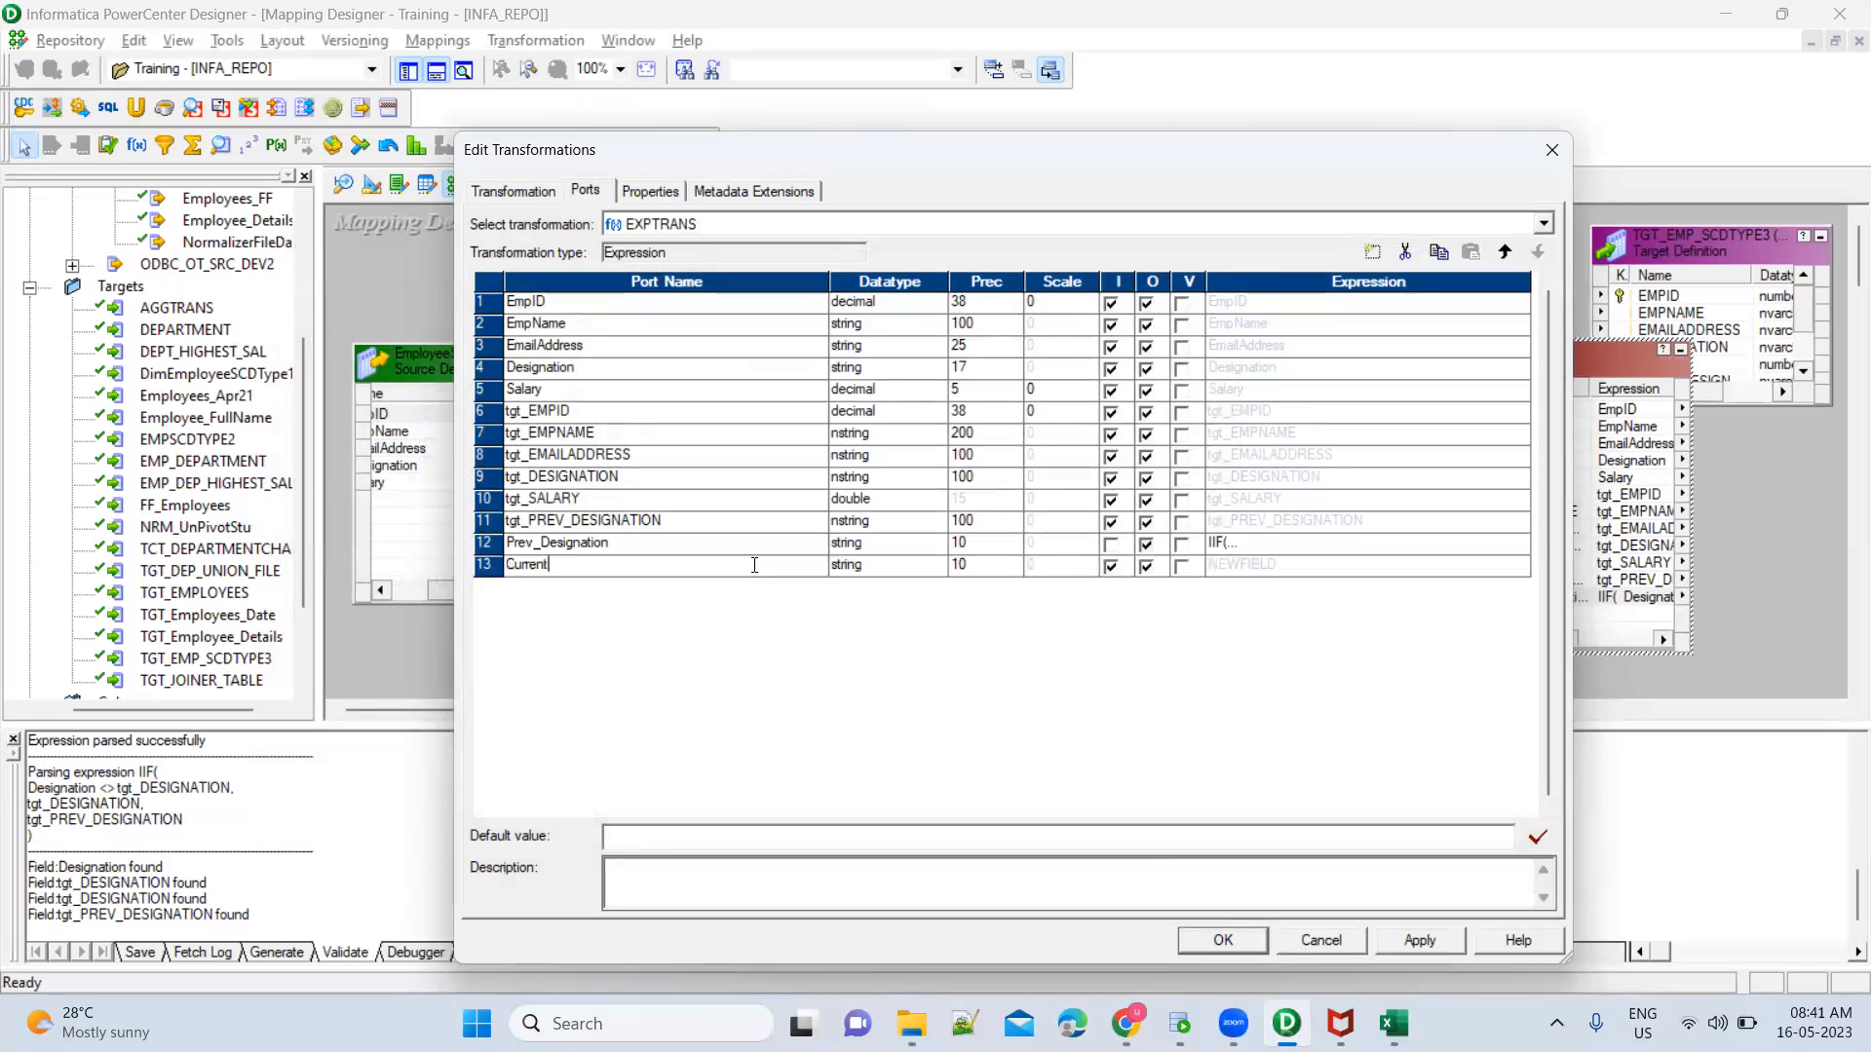
type("_Date")
key("Tab")
key("d")
key("Tab")
key("space")
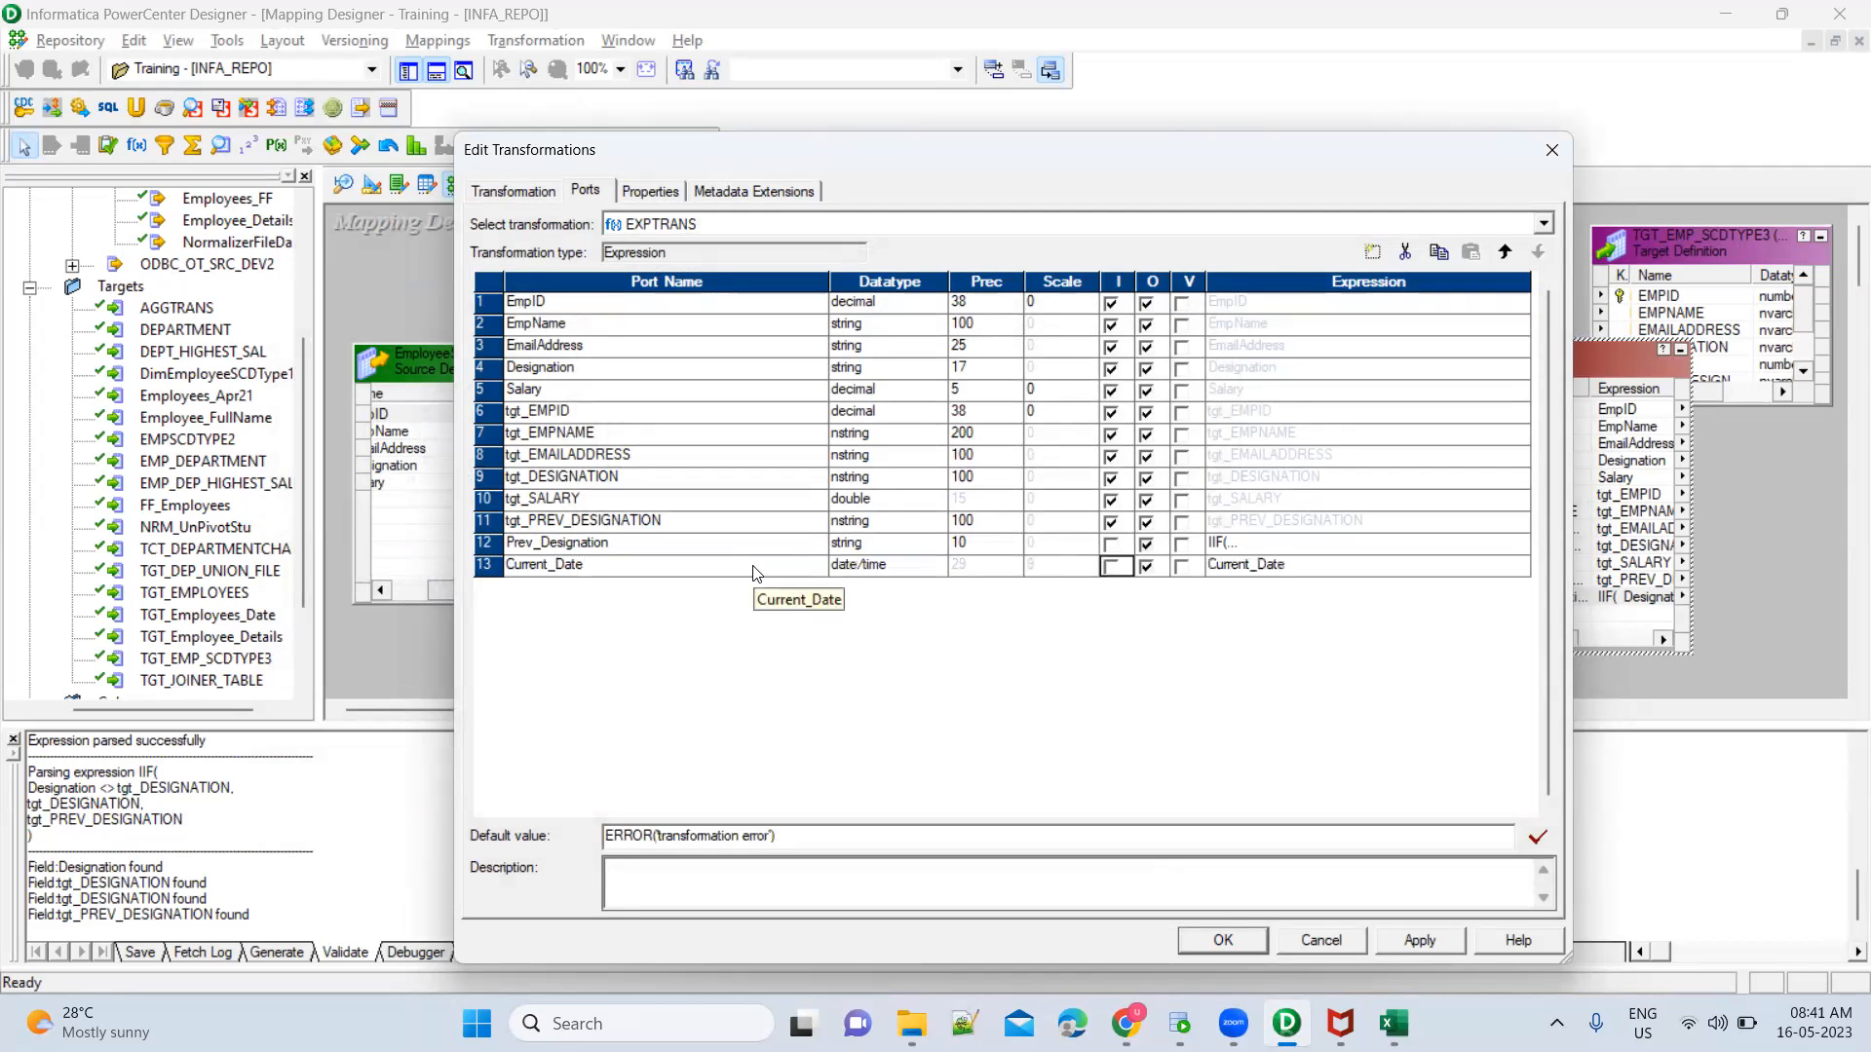
Set Current_Date's expression to SYSTIMESTAMP(), validate it, and apply the EXPTRANS changes
left_click(1520, 568)
left_click(1521, 568)
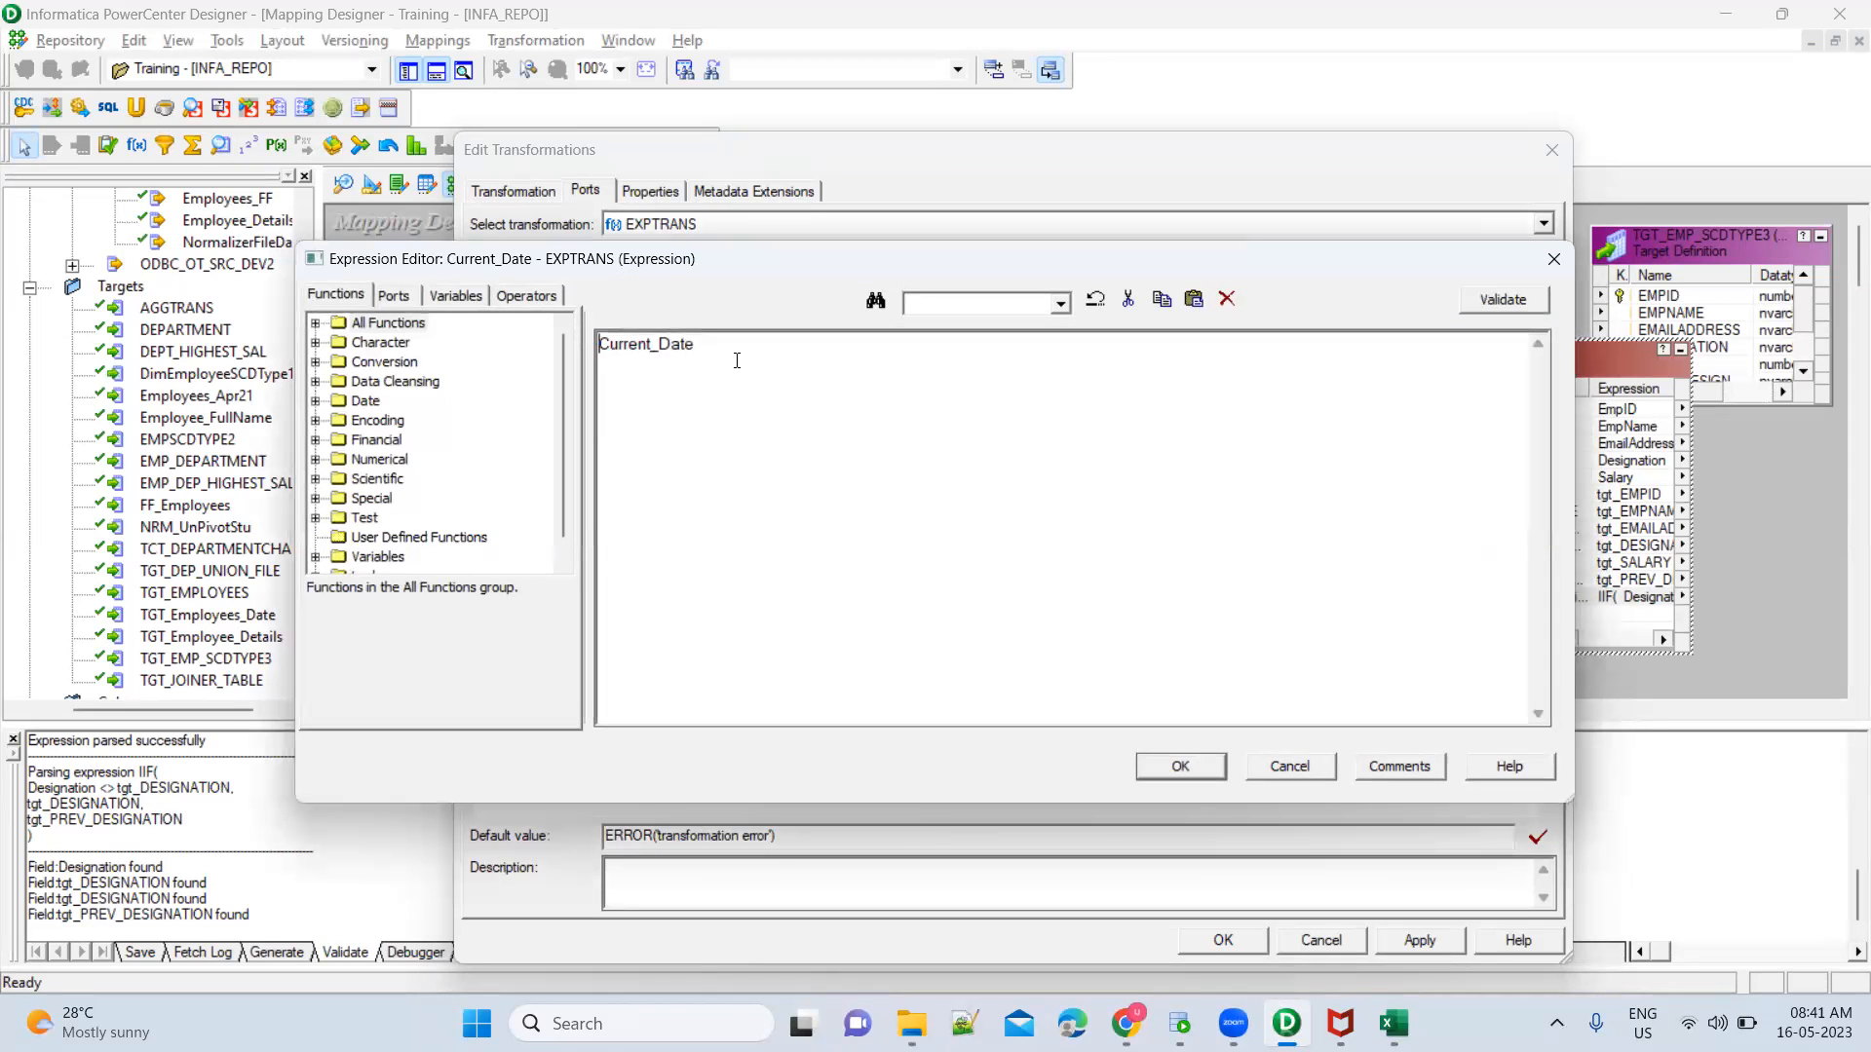
key("ctrl+a")
key("Delete")
left_click(317, 402)
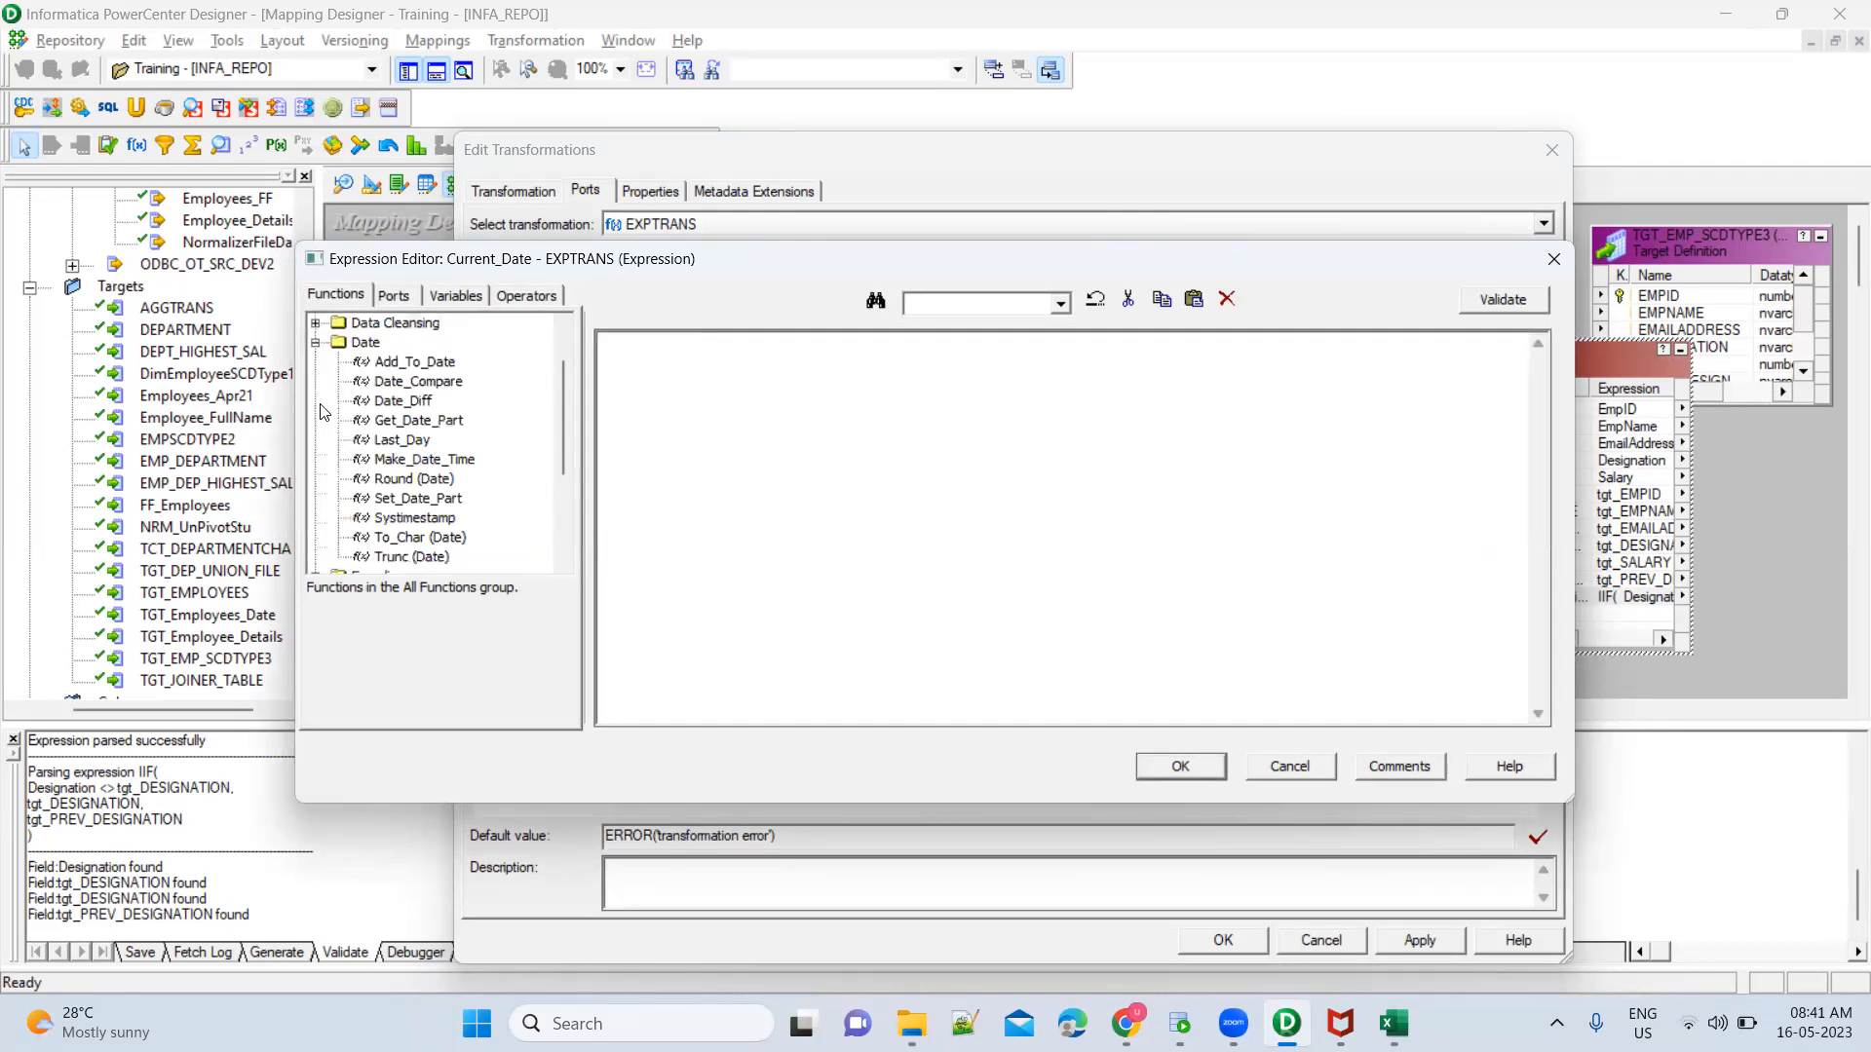
double_click(405, 519)
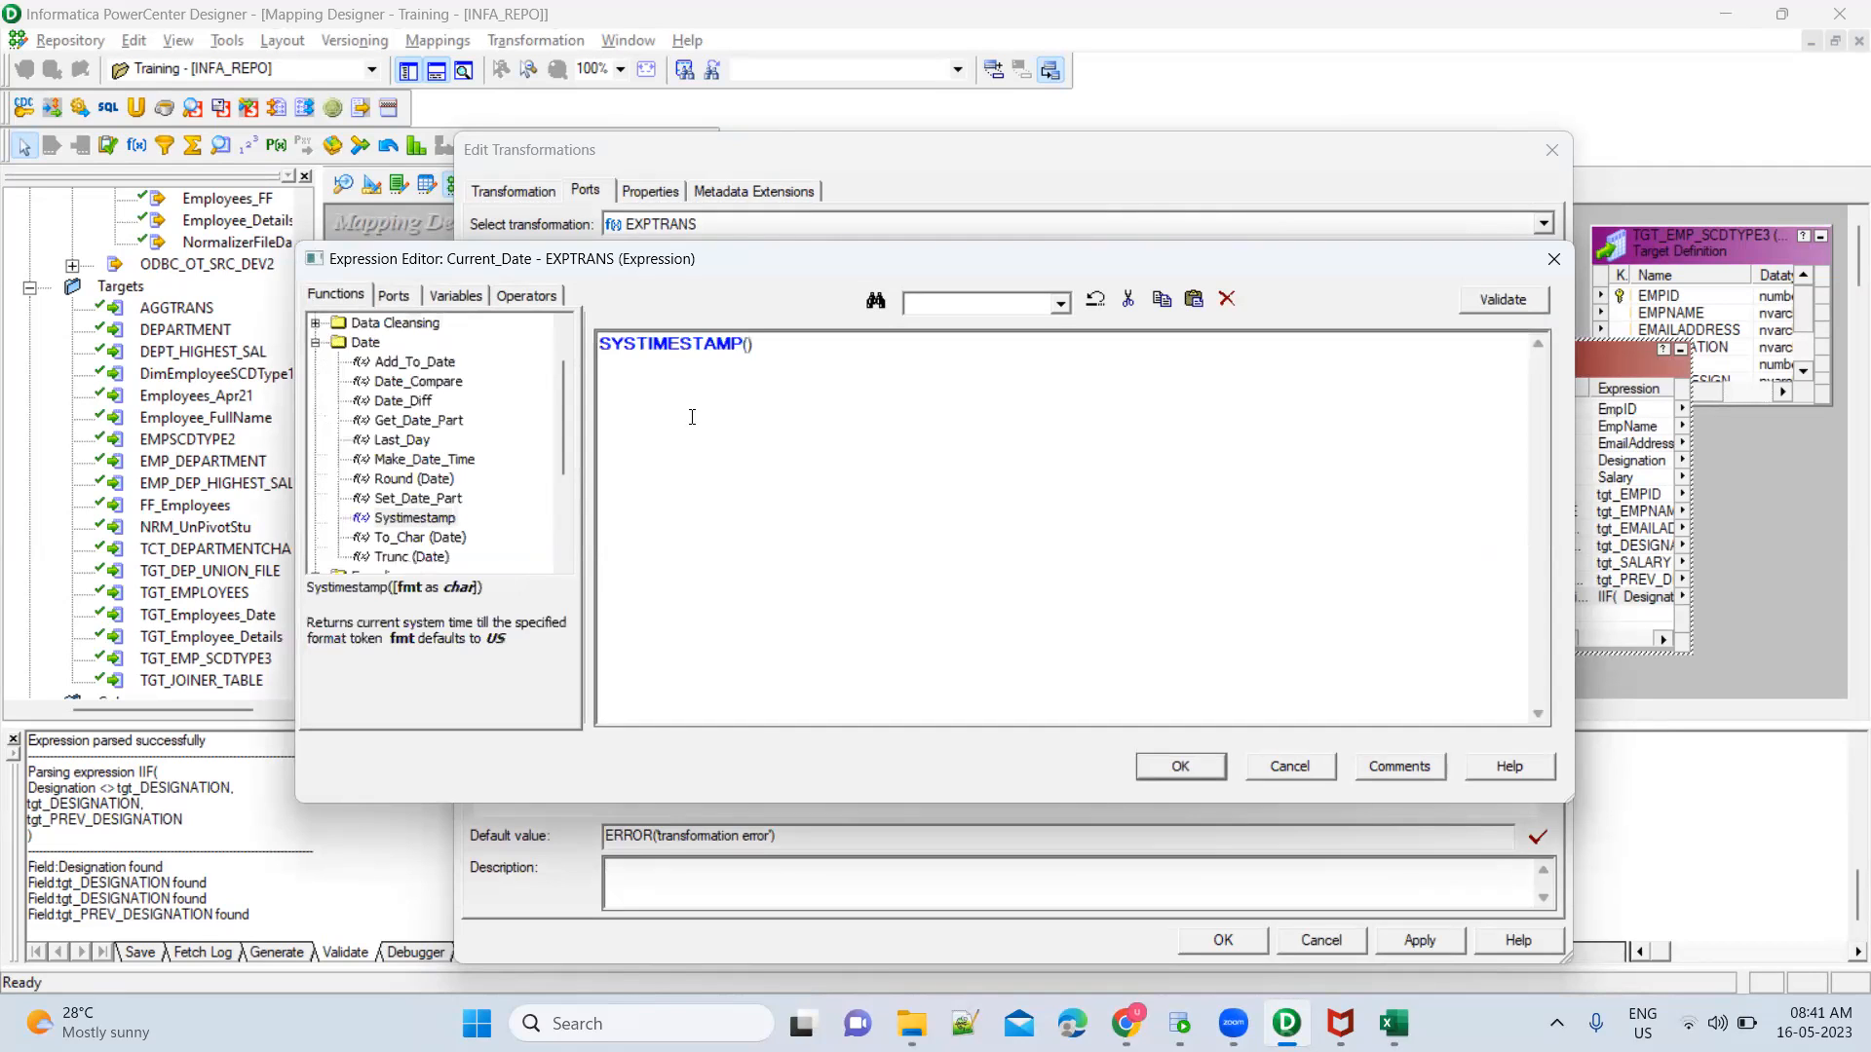
left_click(1512, 299)
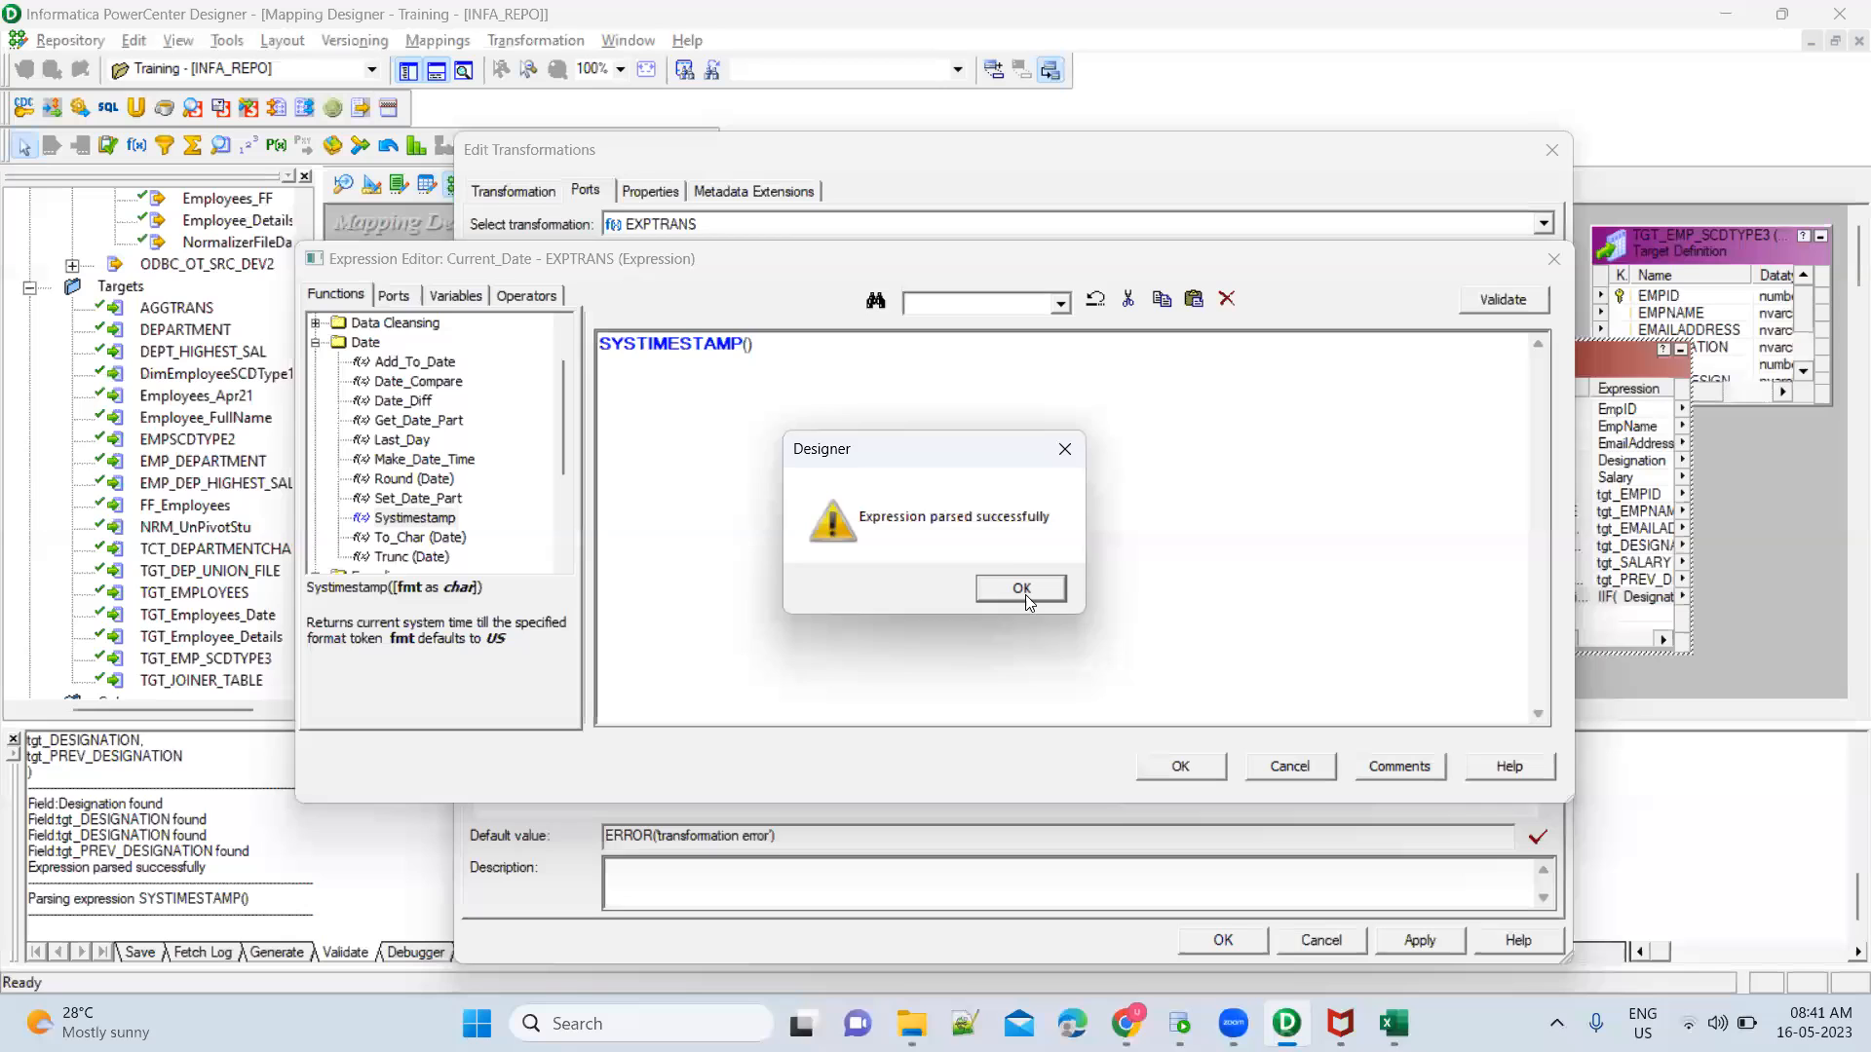
left_click(1035, 596)
left_click(1180, 767)
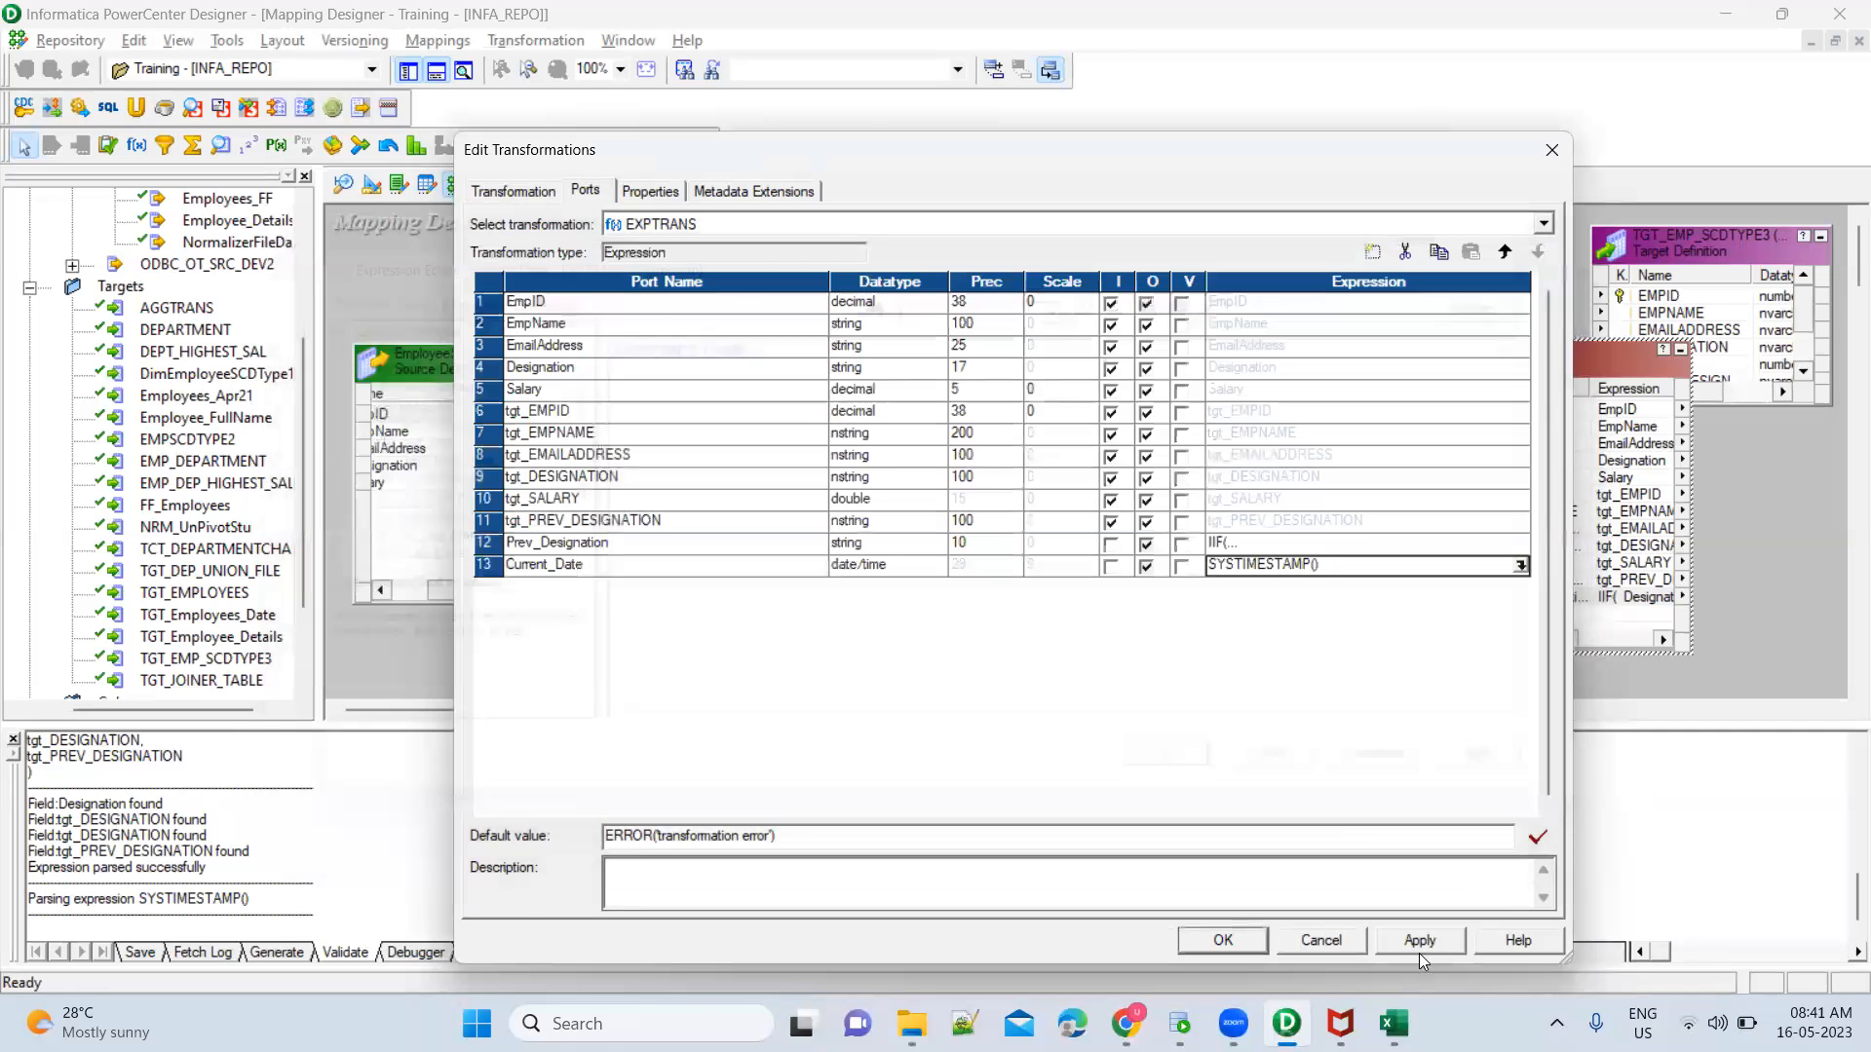
left_click(1422, 941)
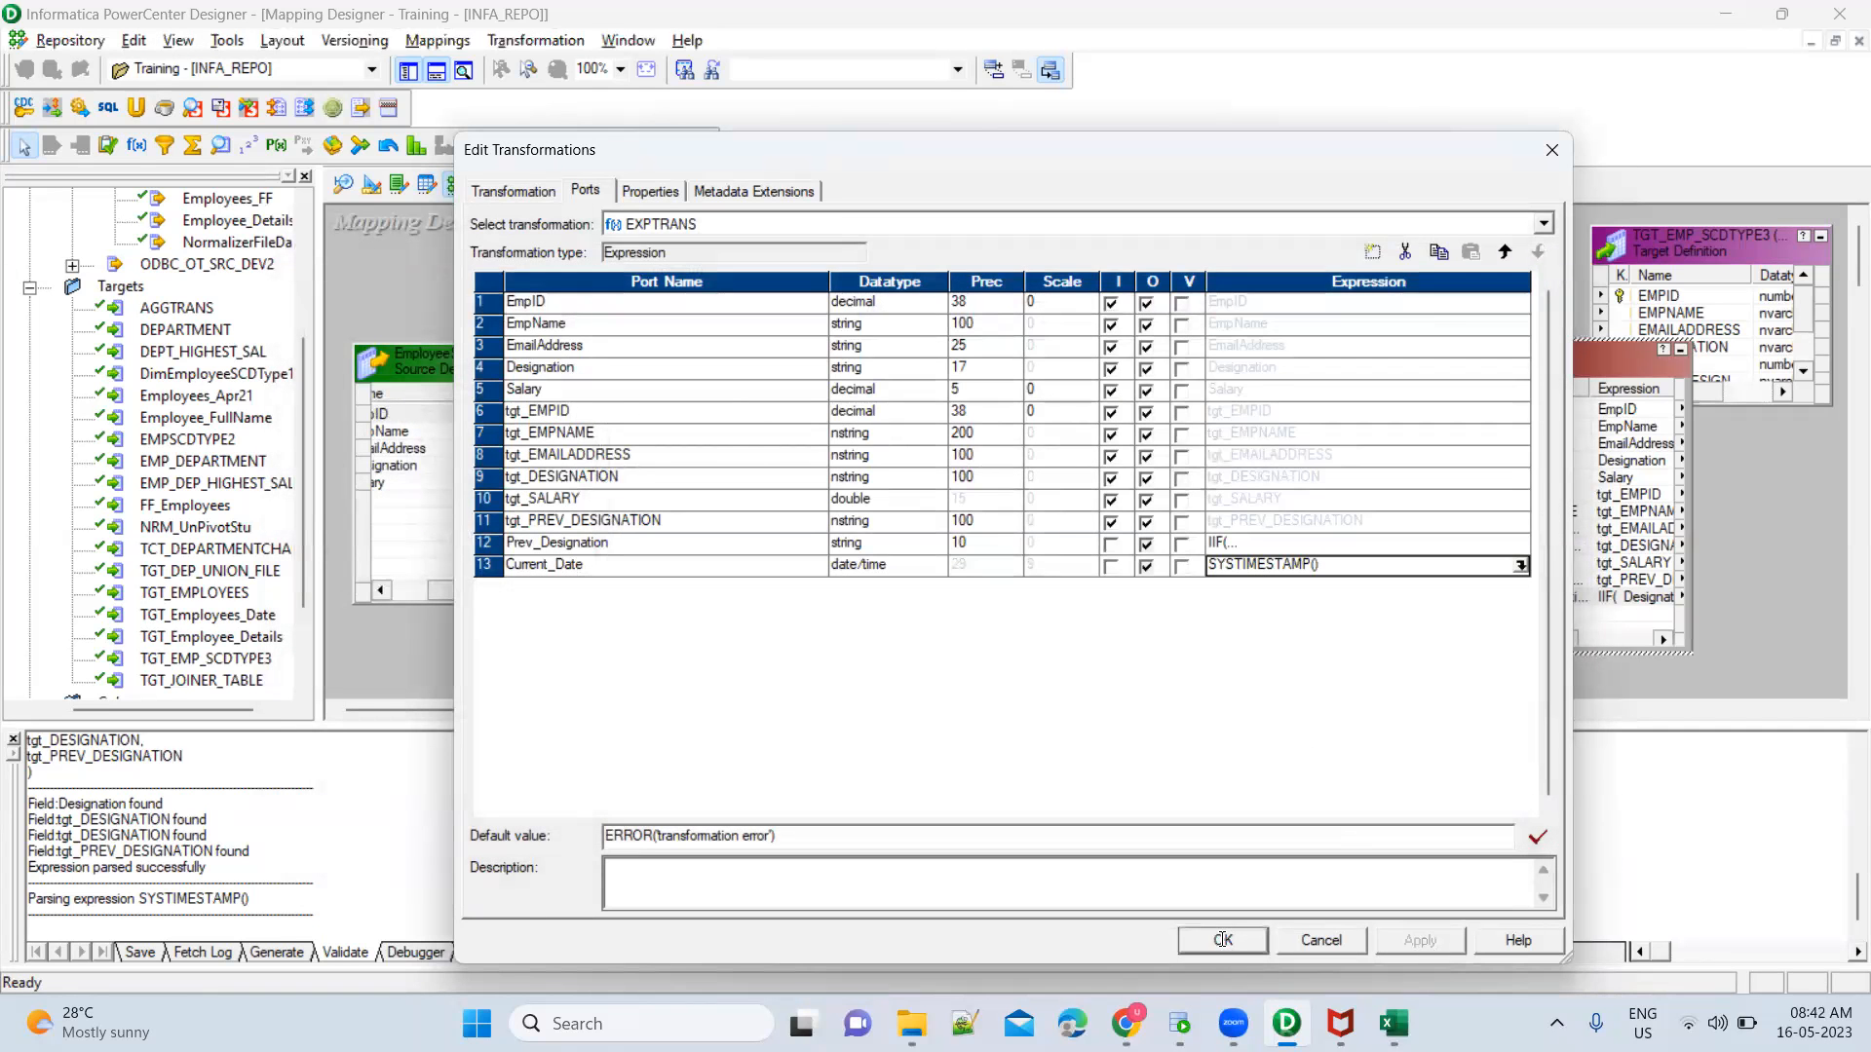
left_click(1222, 940)
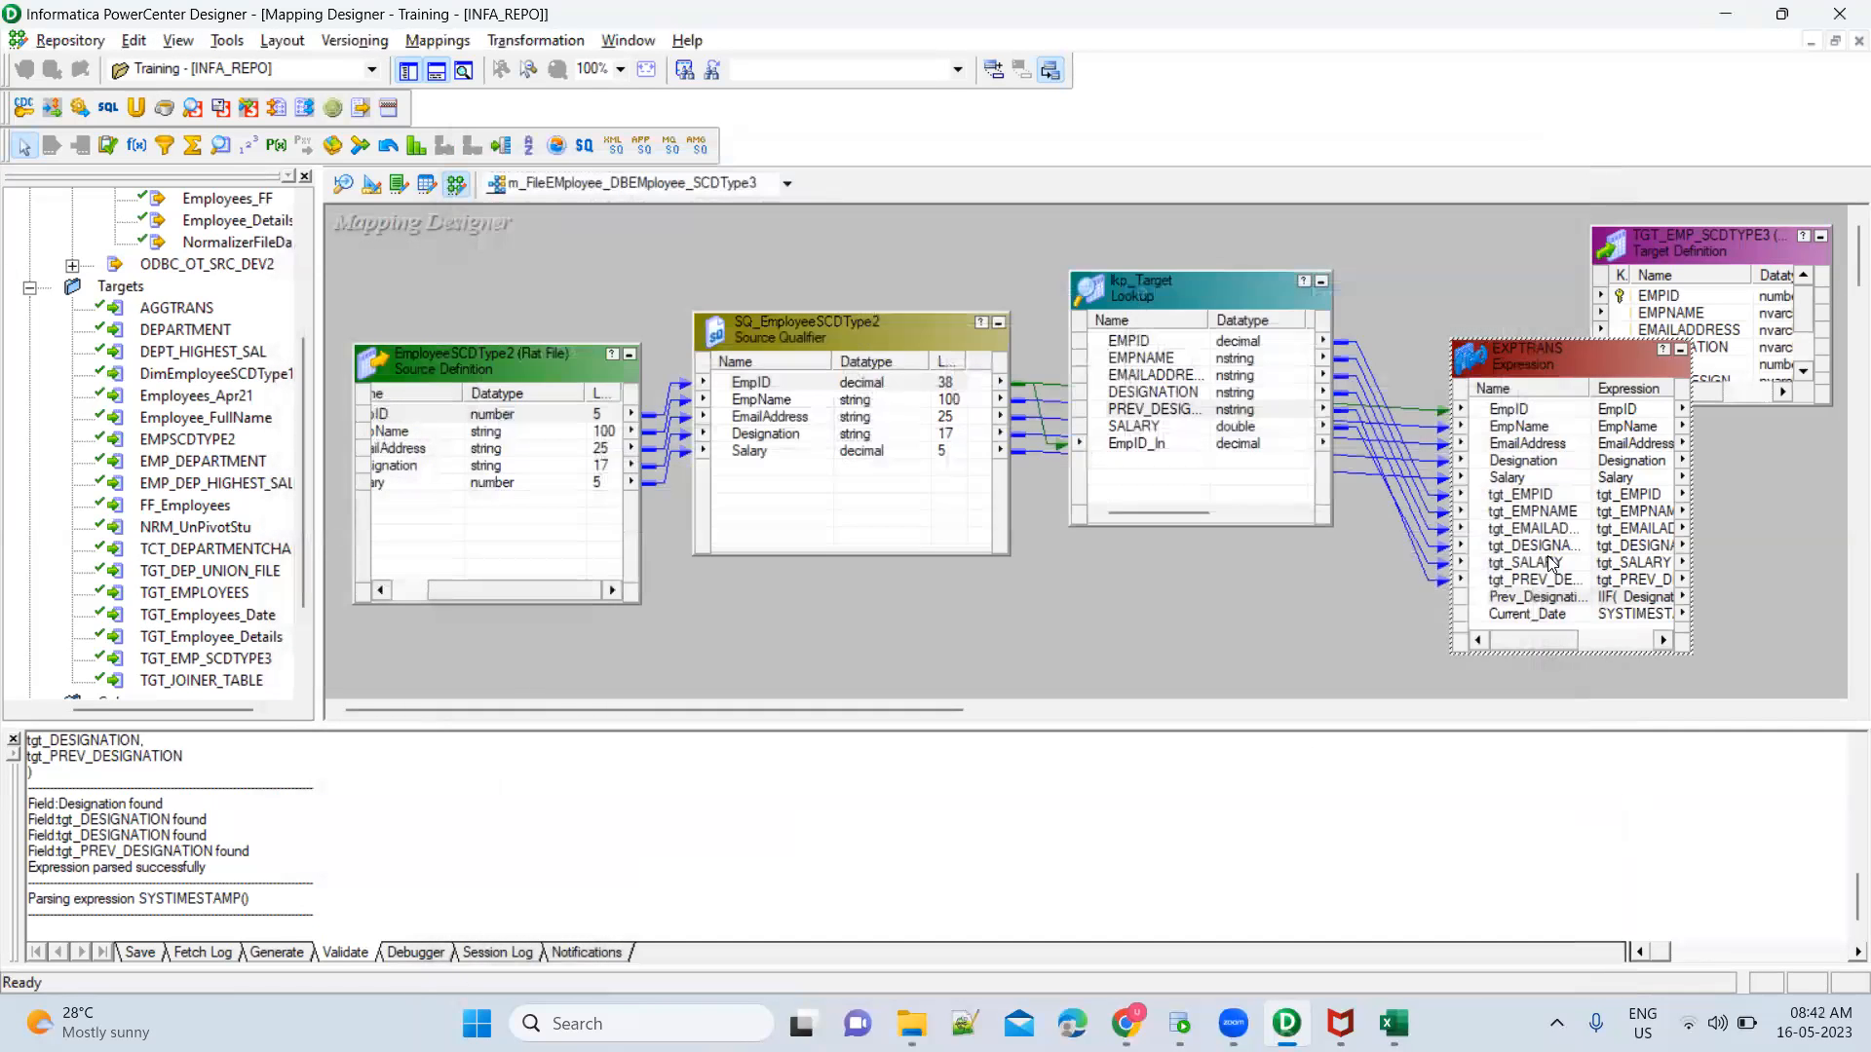
Arrange all mapping objects as icons, then restore EXPTRANS, move it beside the source qualifier and enlarge it to show its ports
right_click(1403, 269)
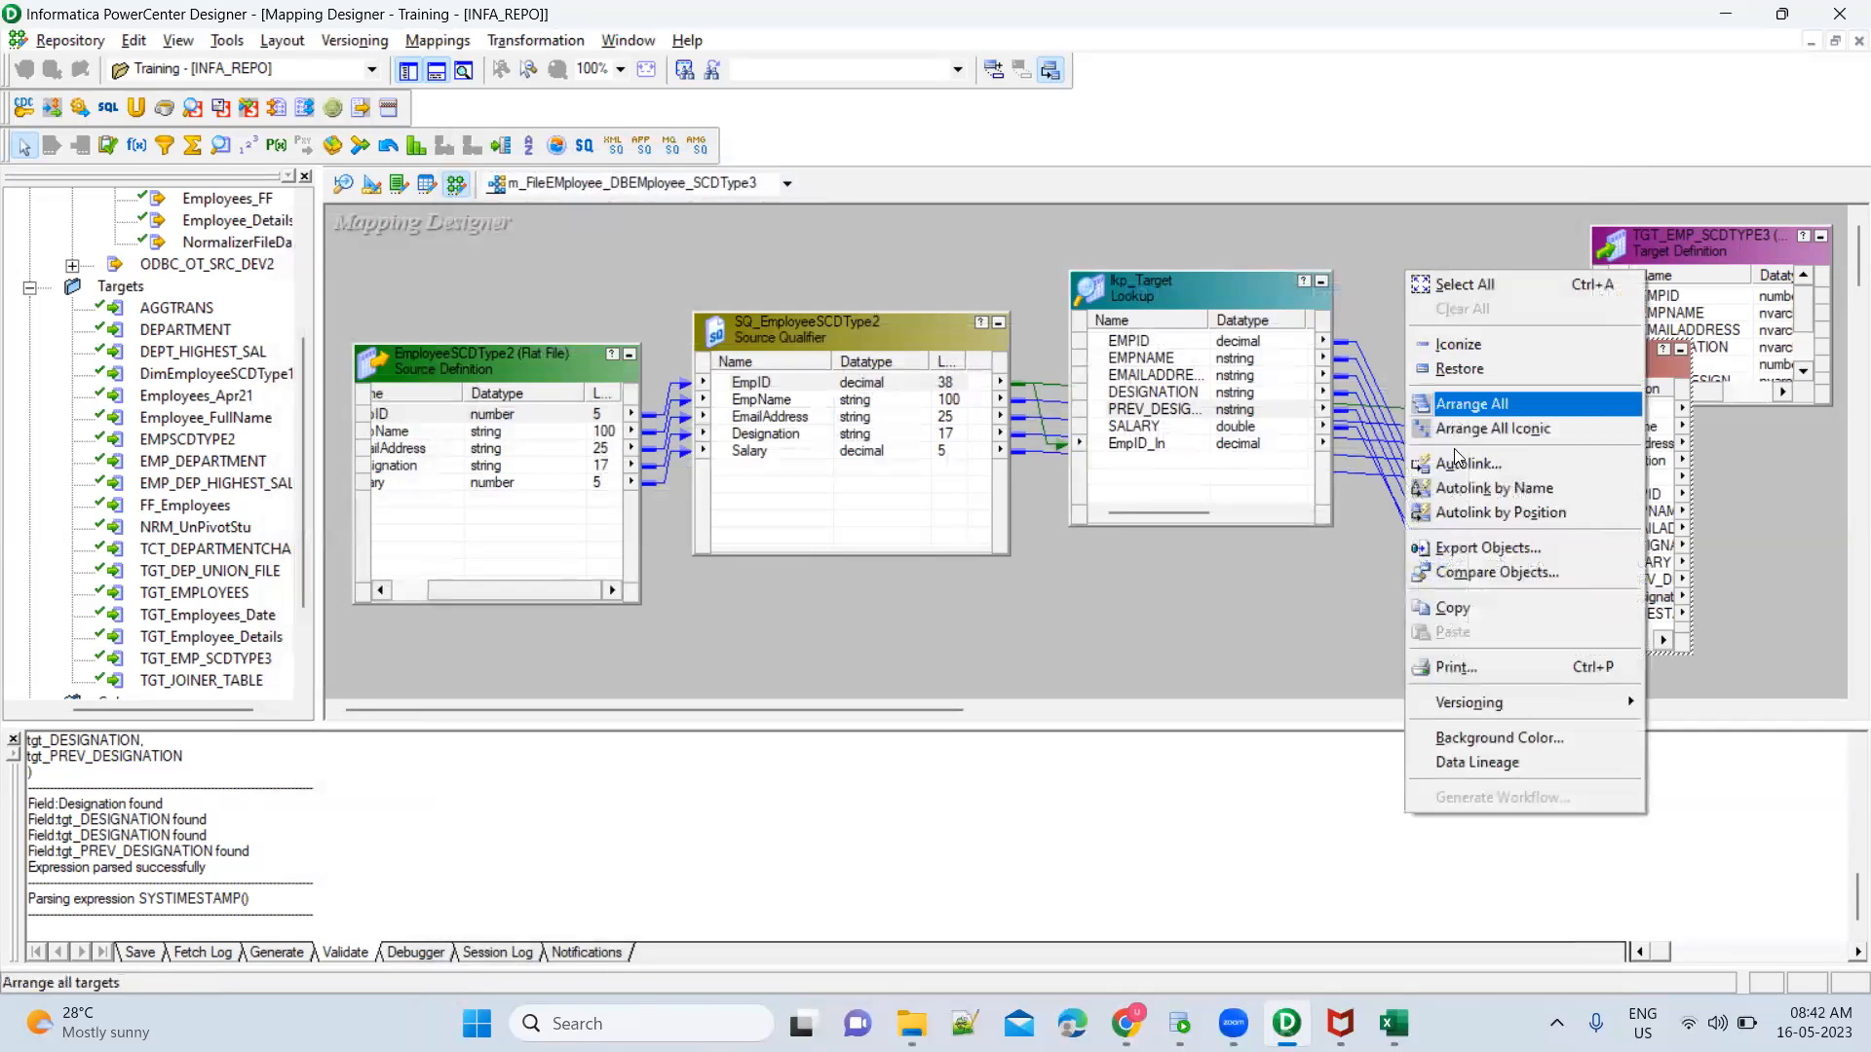
left_click(1329, 560)
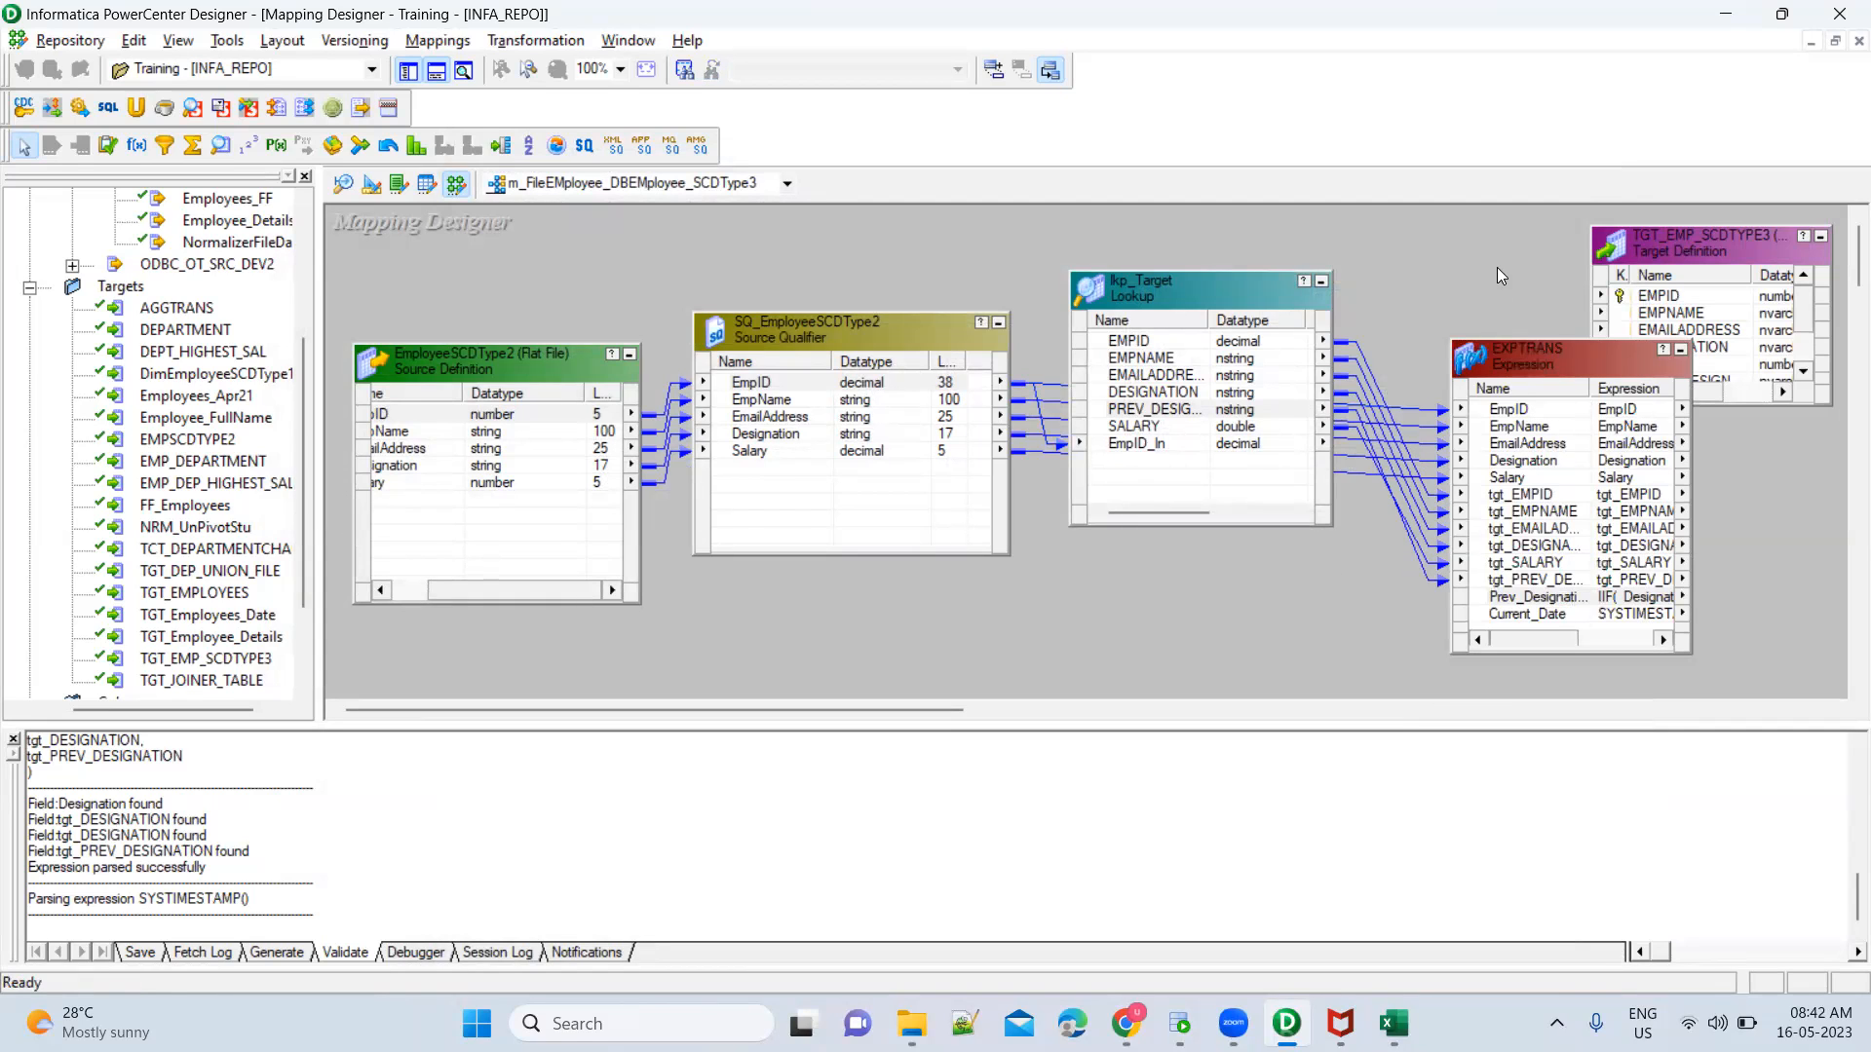
right_click(1409, 261)
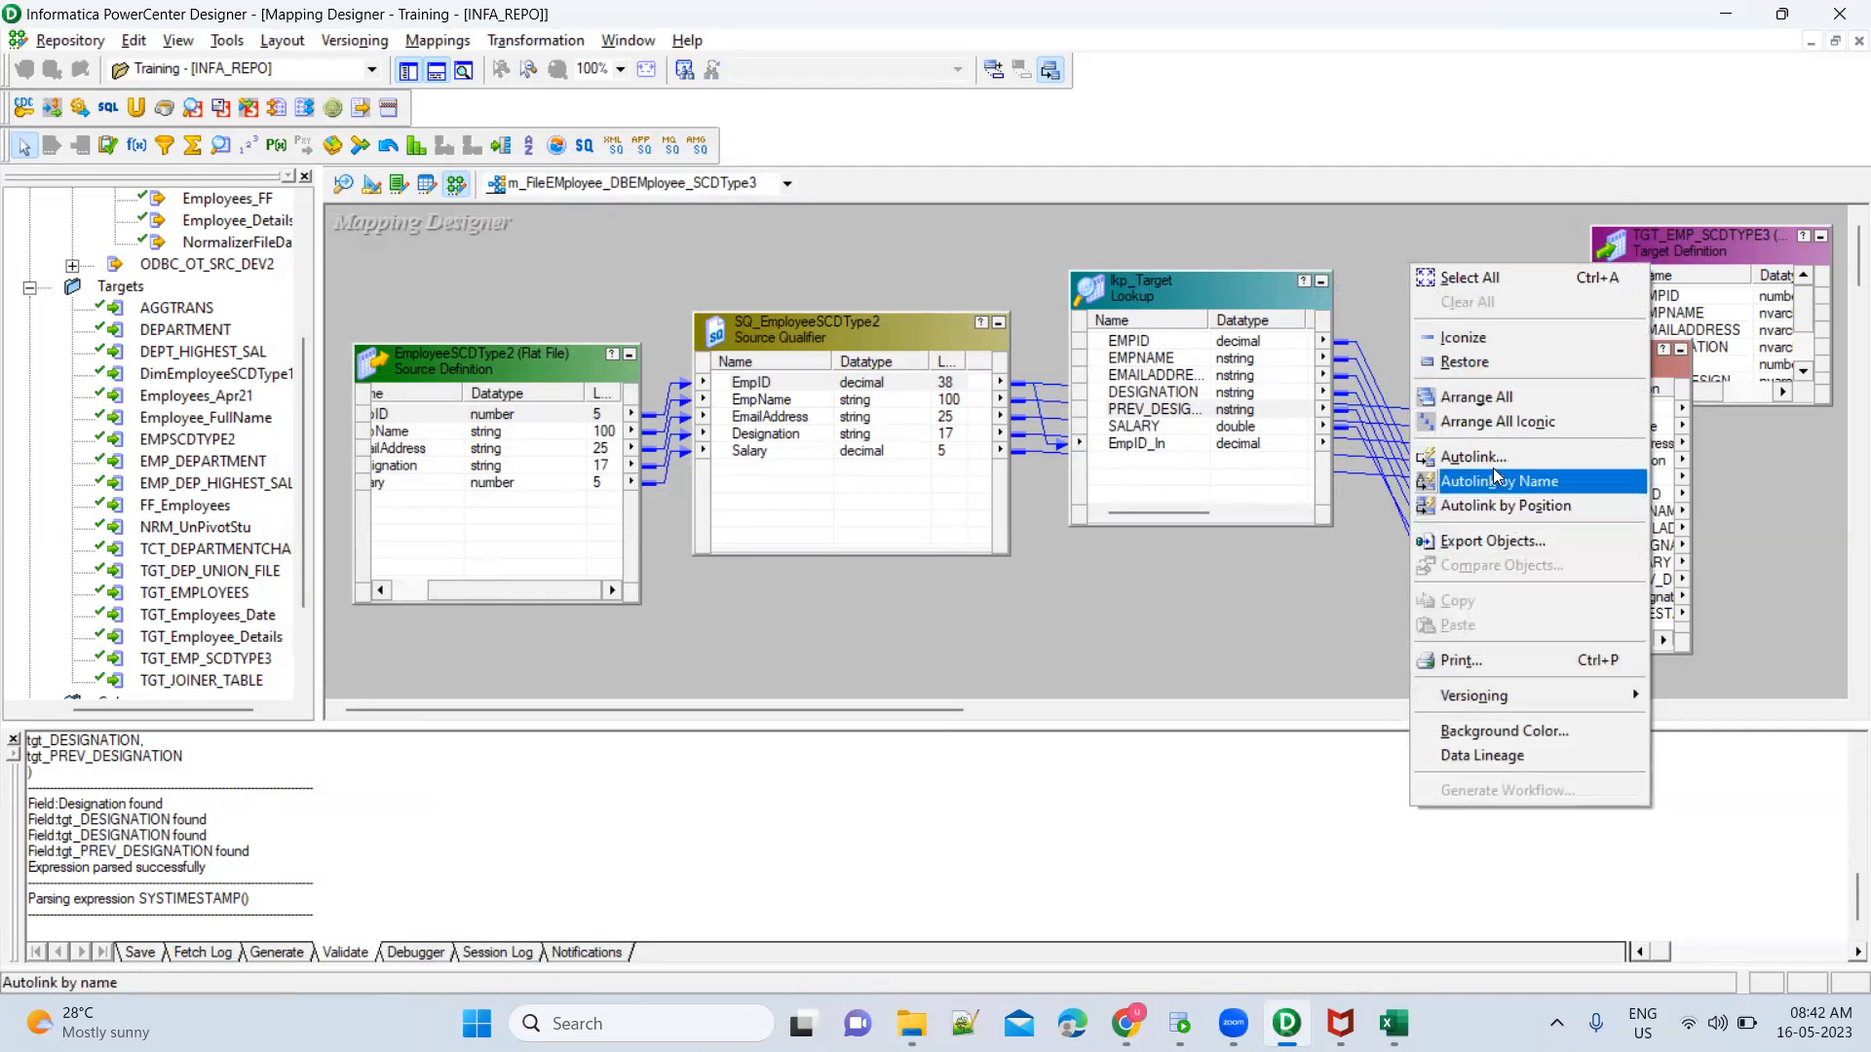
left_click(1504, 443)
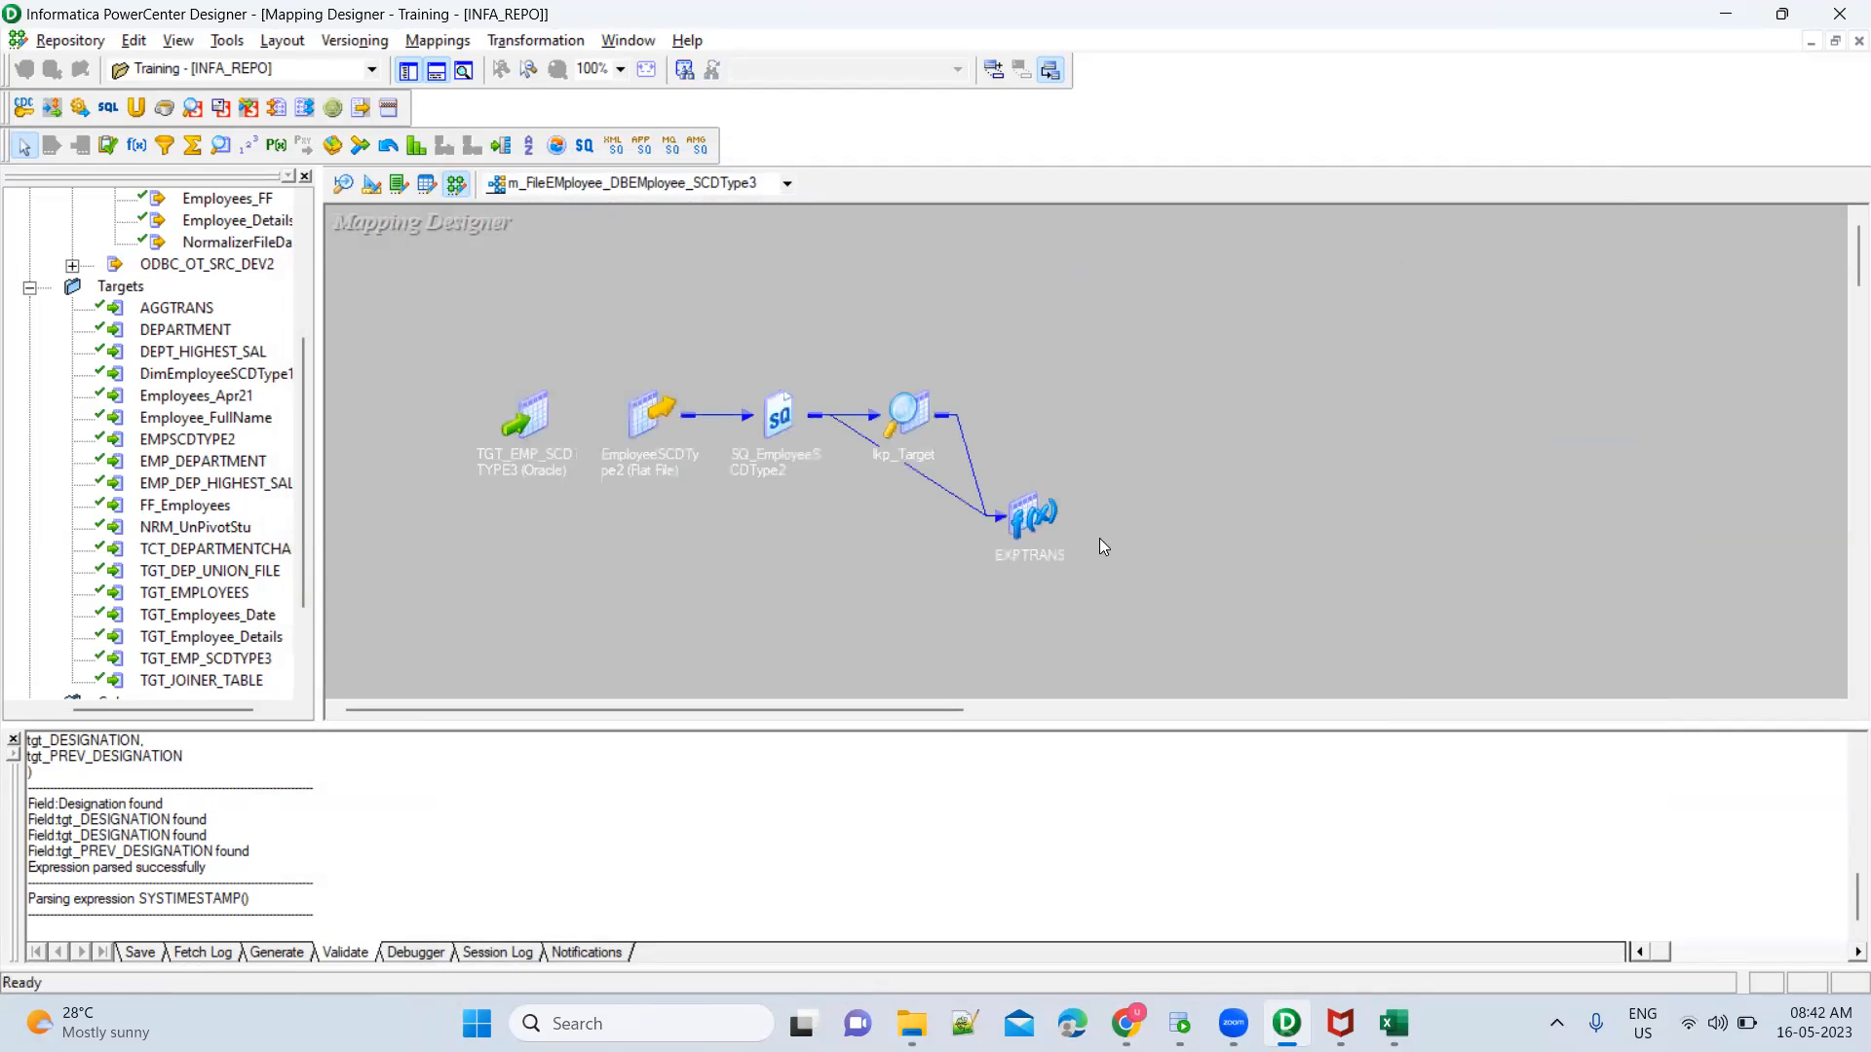
left_click(1026, 520)
left_click(1158, 462)
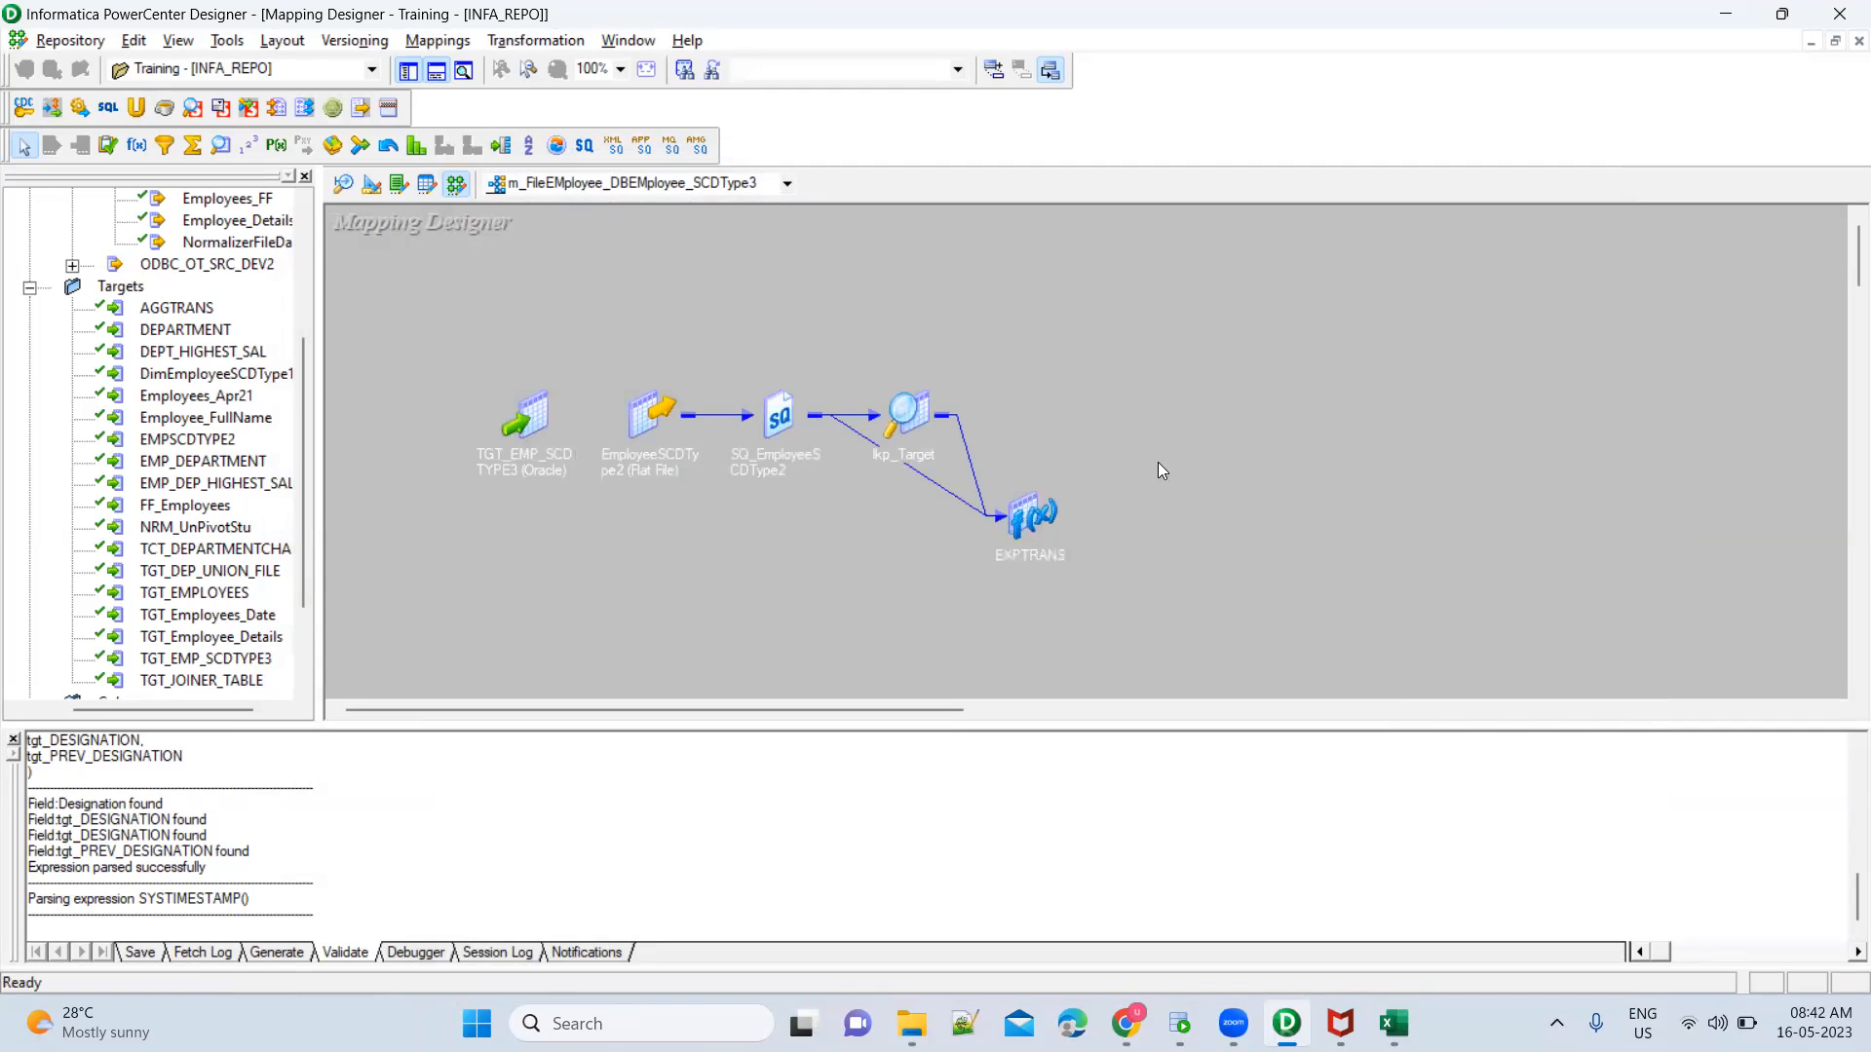
double_click(1029, 518)
left_click_drag(1081, 505, 963, 310)
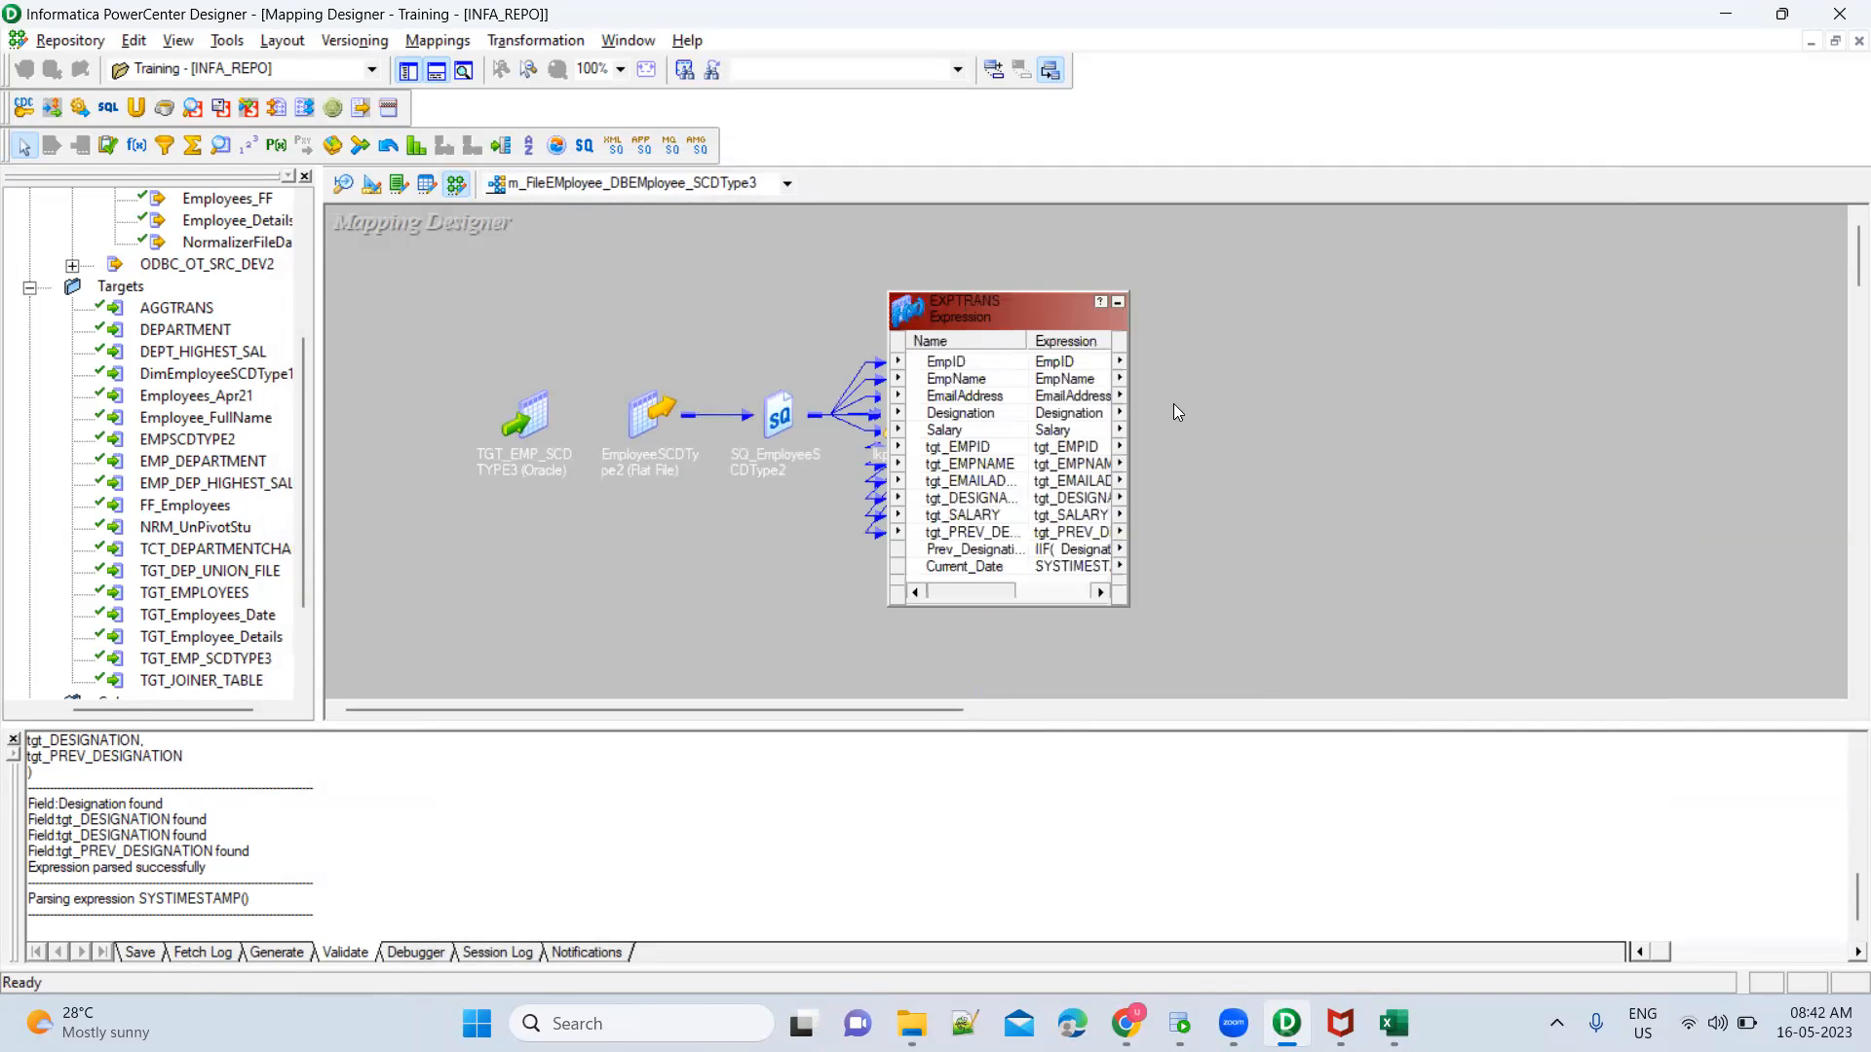
left_click(1011, 378)
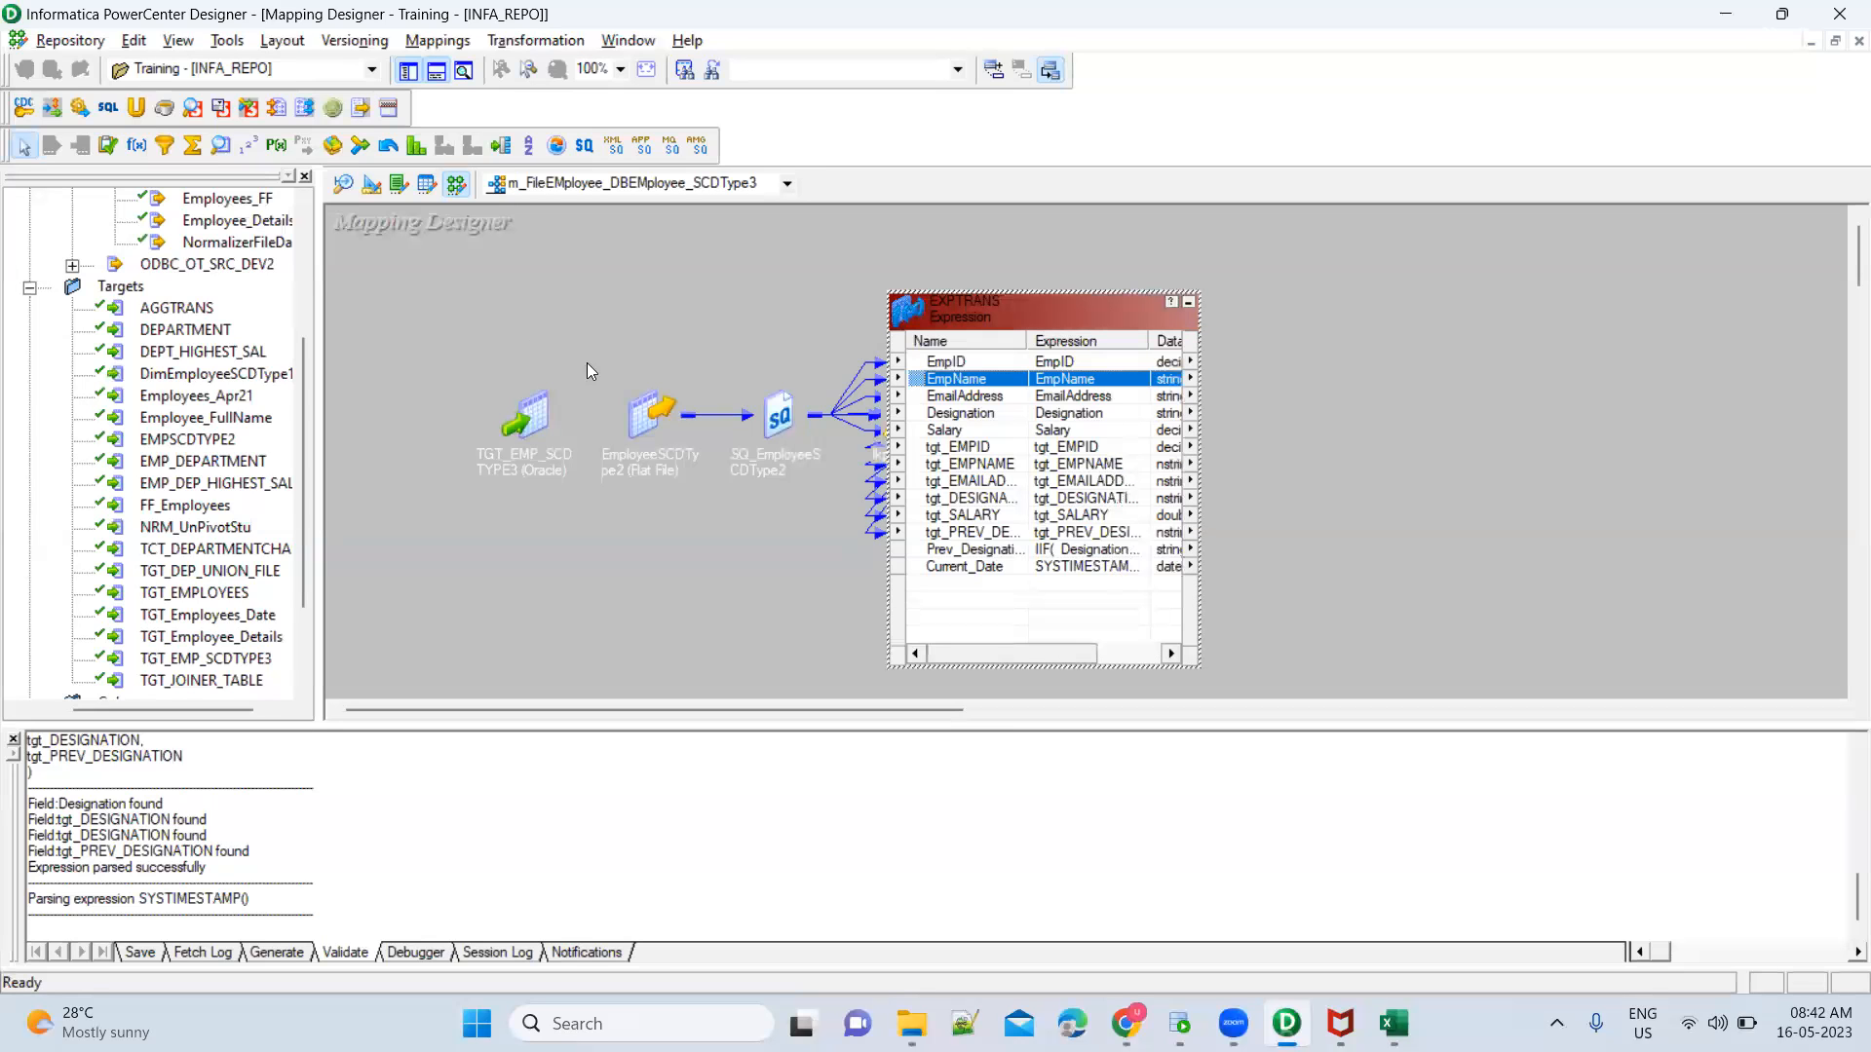
Add a Router transformation in the empty area beyond EXPTRANS and enlarge its box
left_click(501, 147)
left_click(1393, 339)
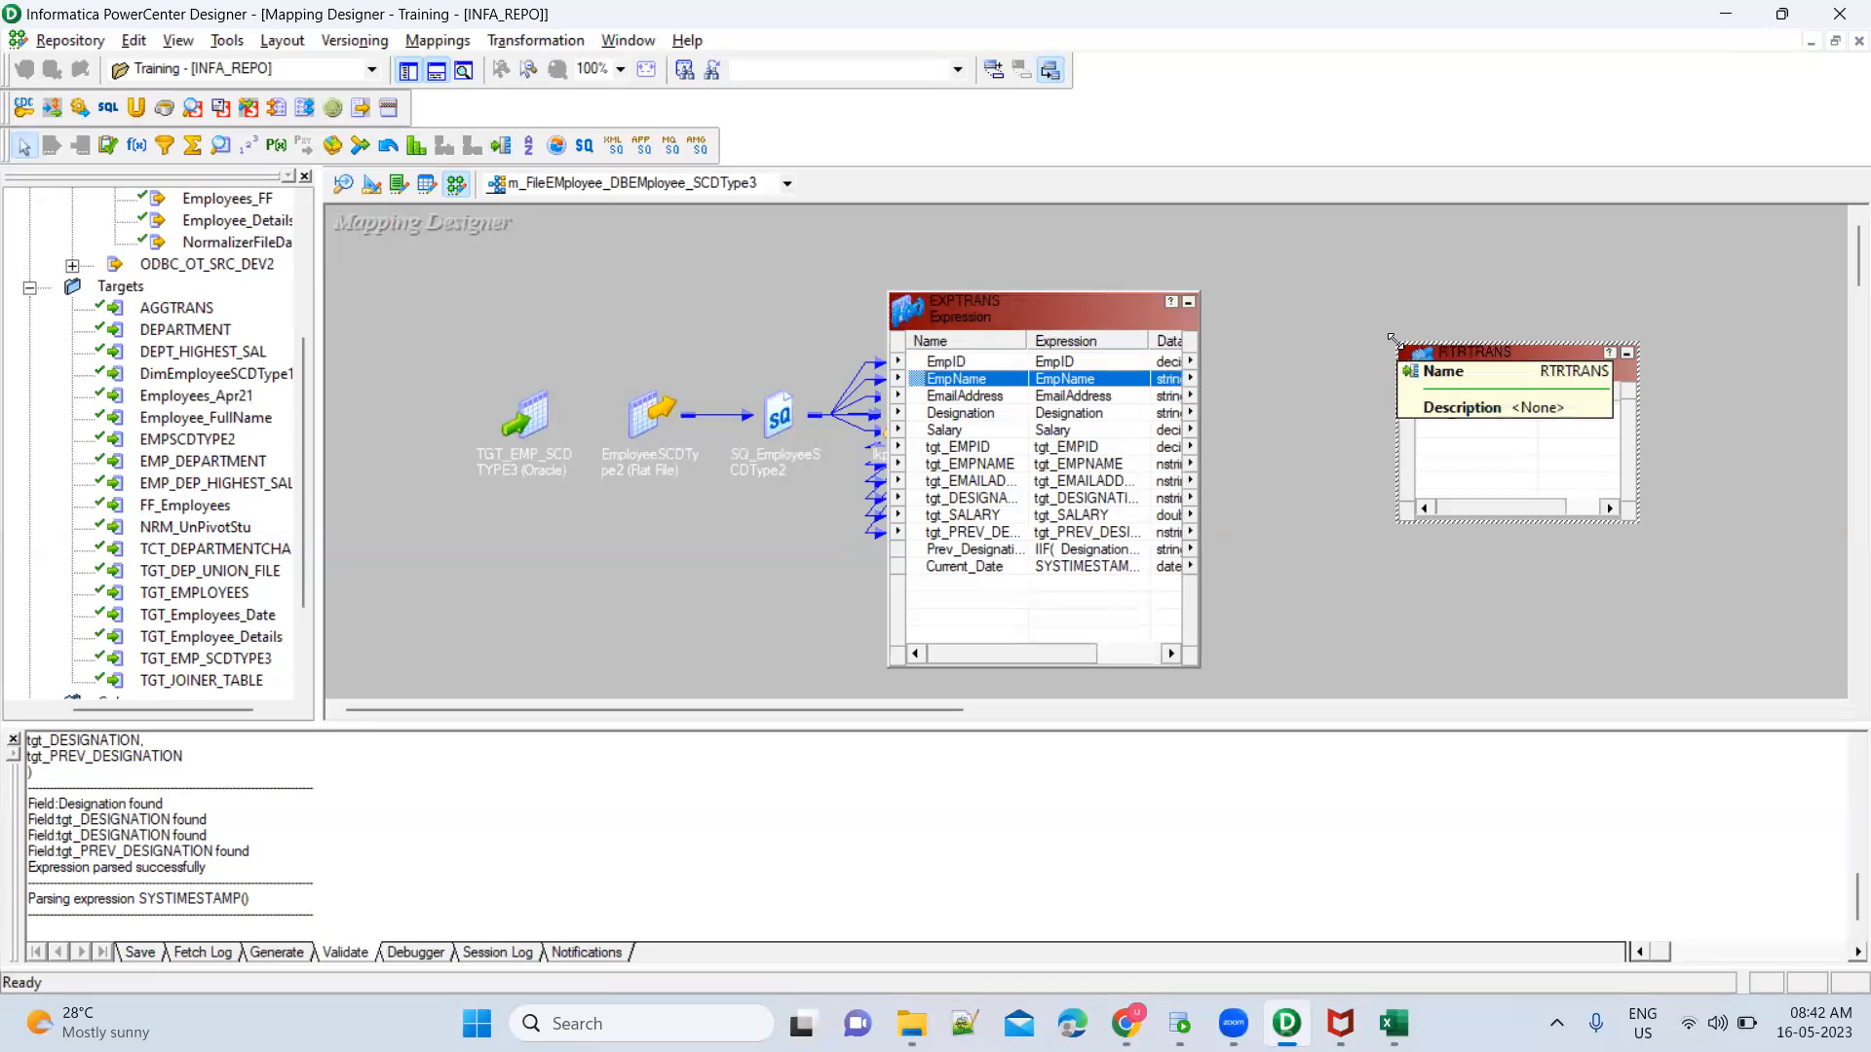
left_click_drag(1393, 339, 1372, 244)
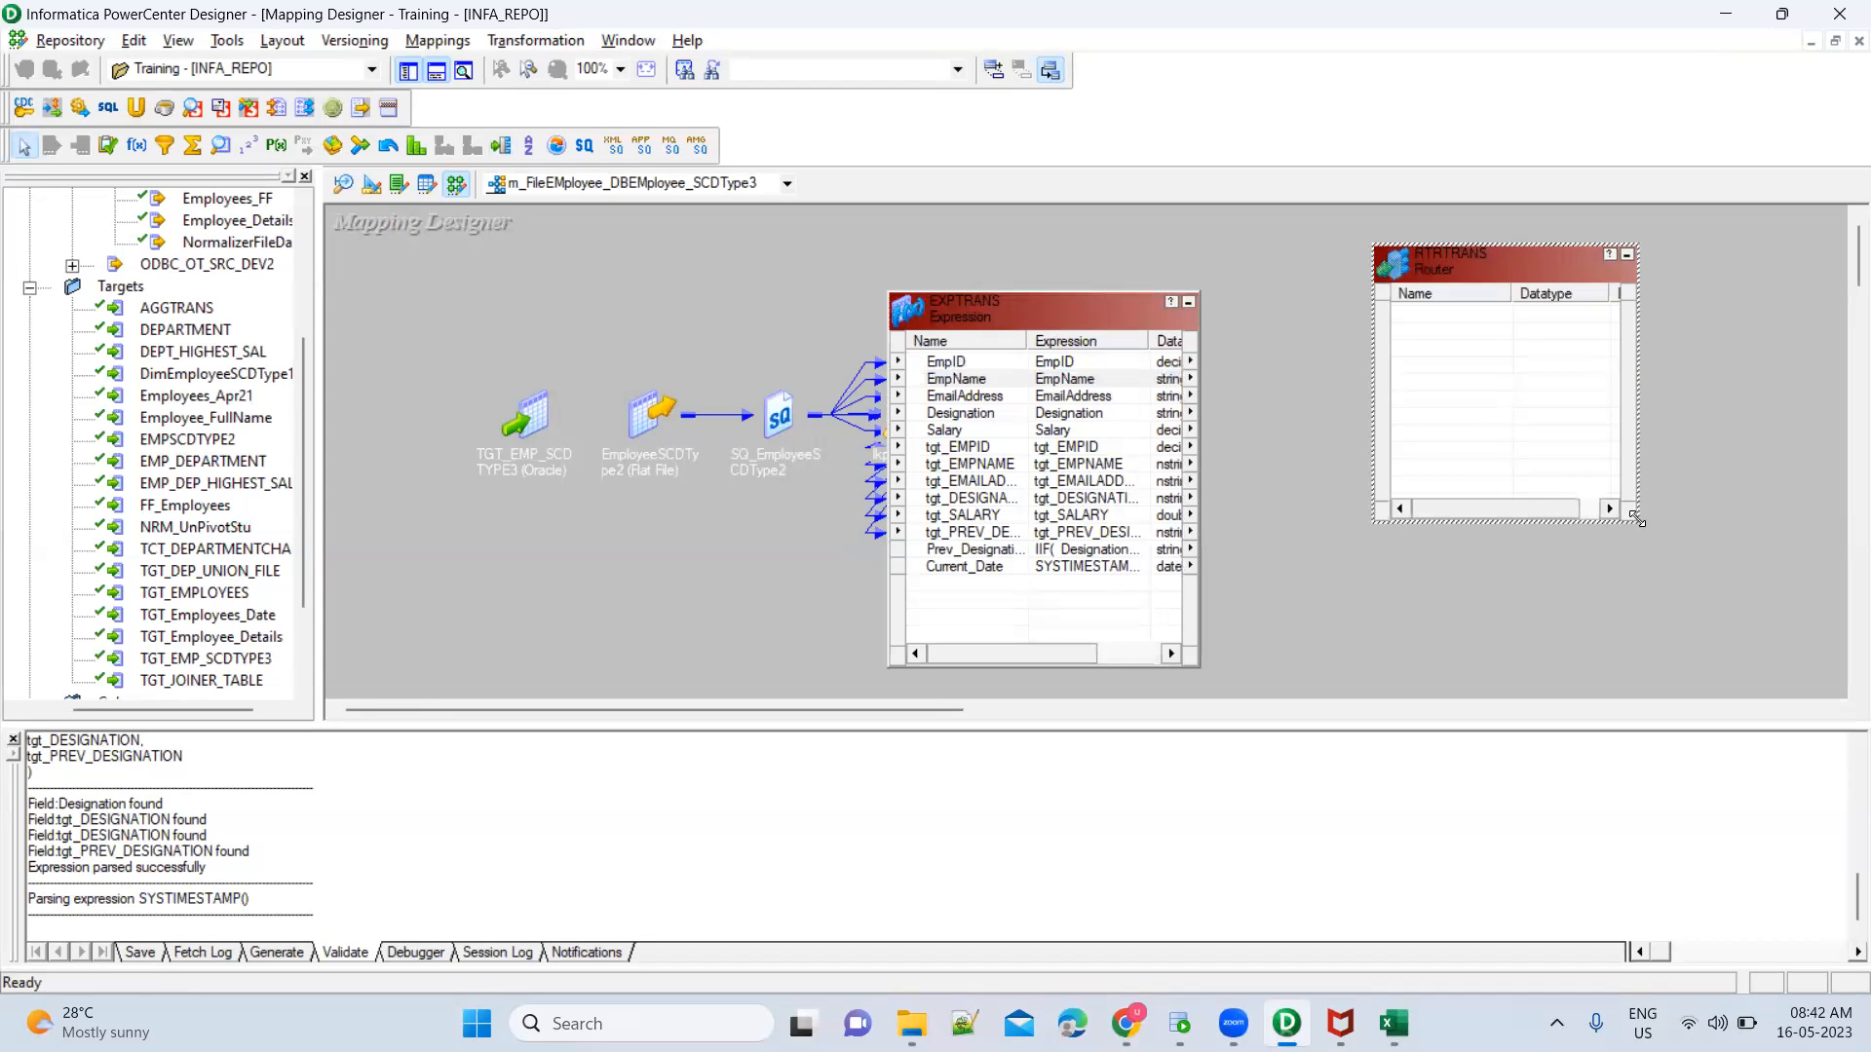
left_click_drag(1636, 519, 1659, 614)
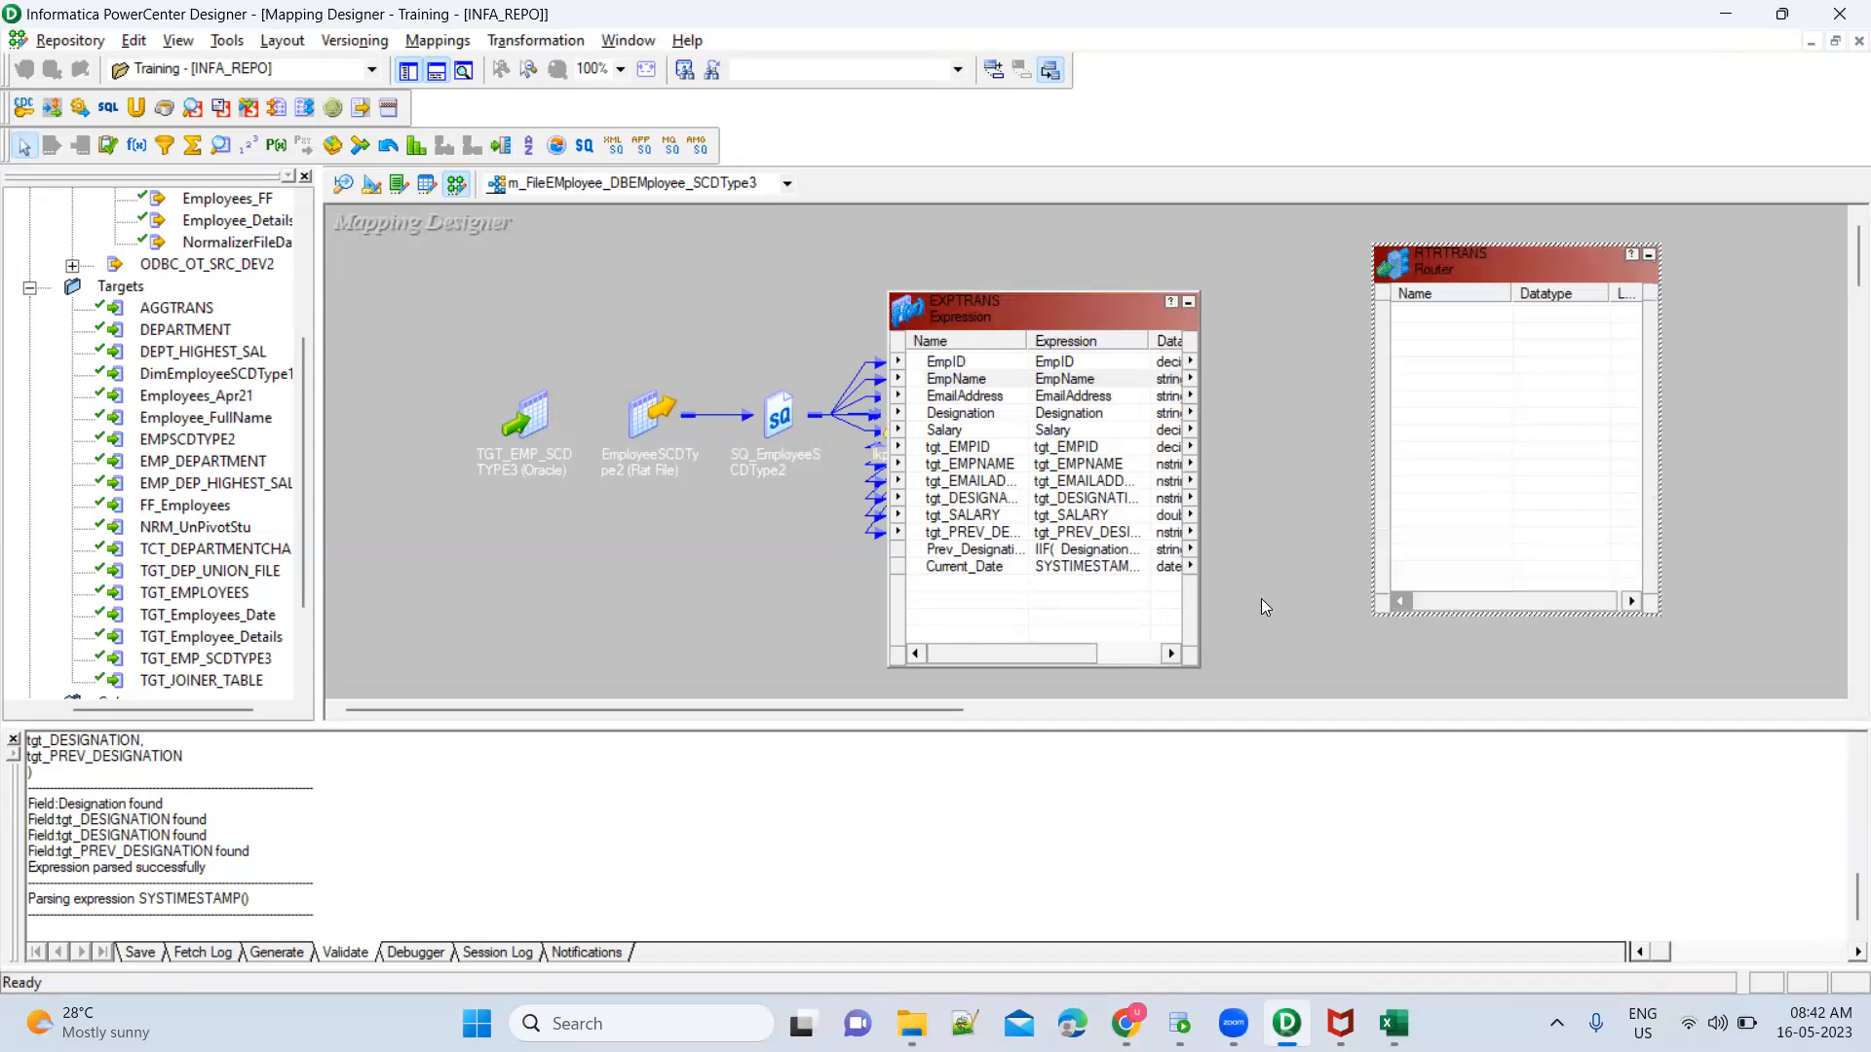
Add an output-only small integer port named INSERT after Current_Date in EXPTRANS
left_click(994, 591)
double_click(993, 592)
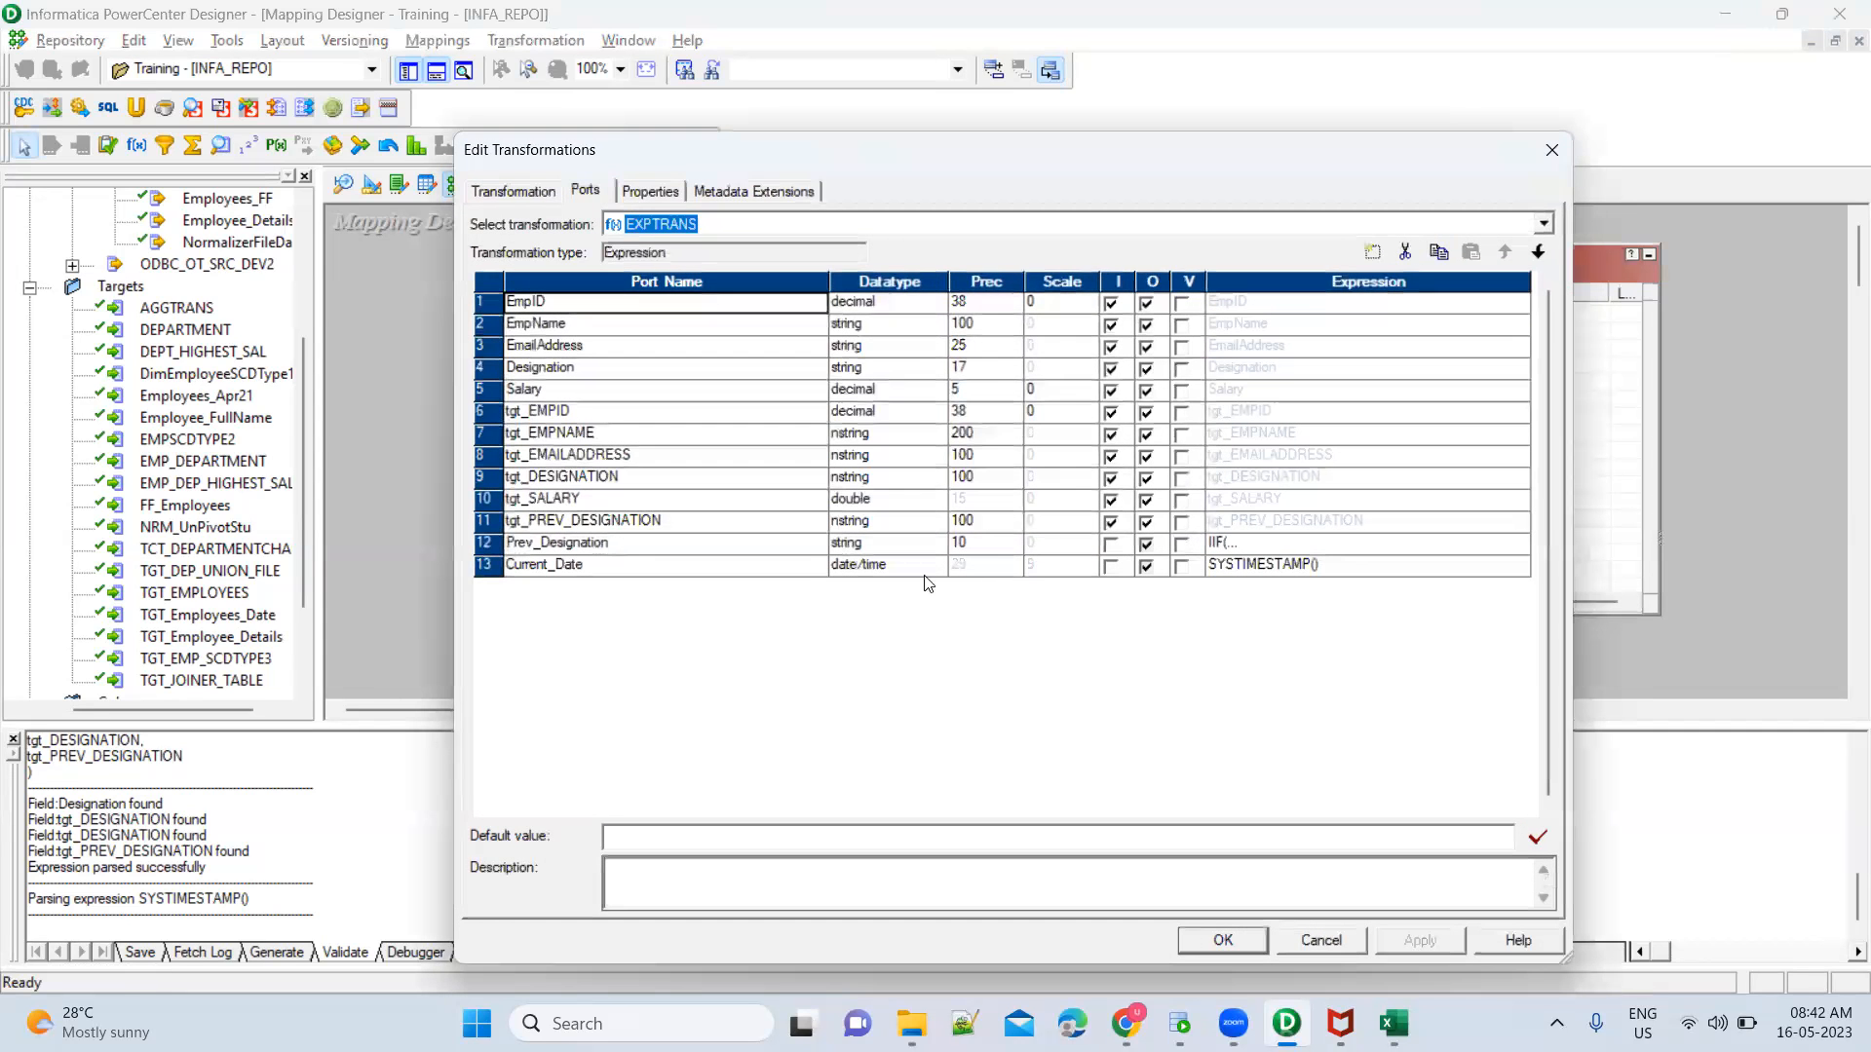
left_click(810, 565)
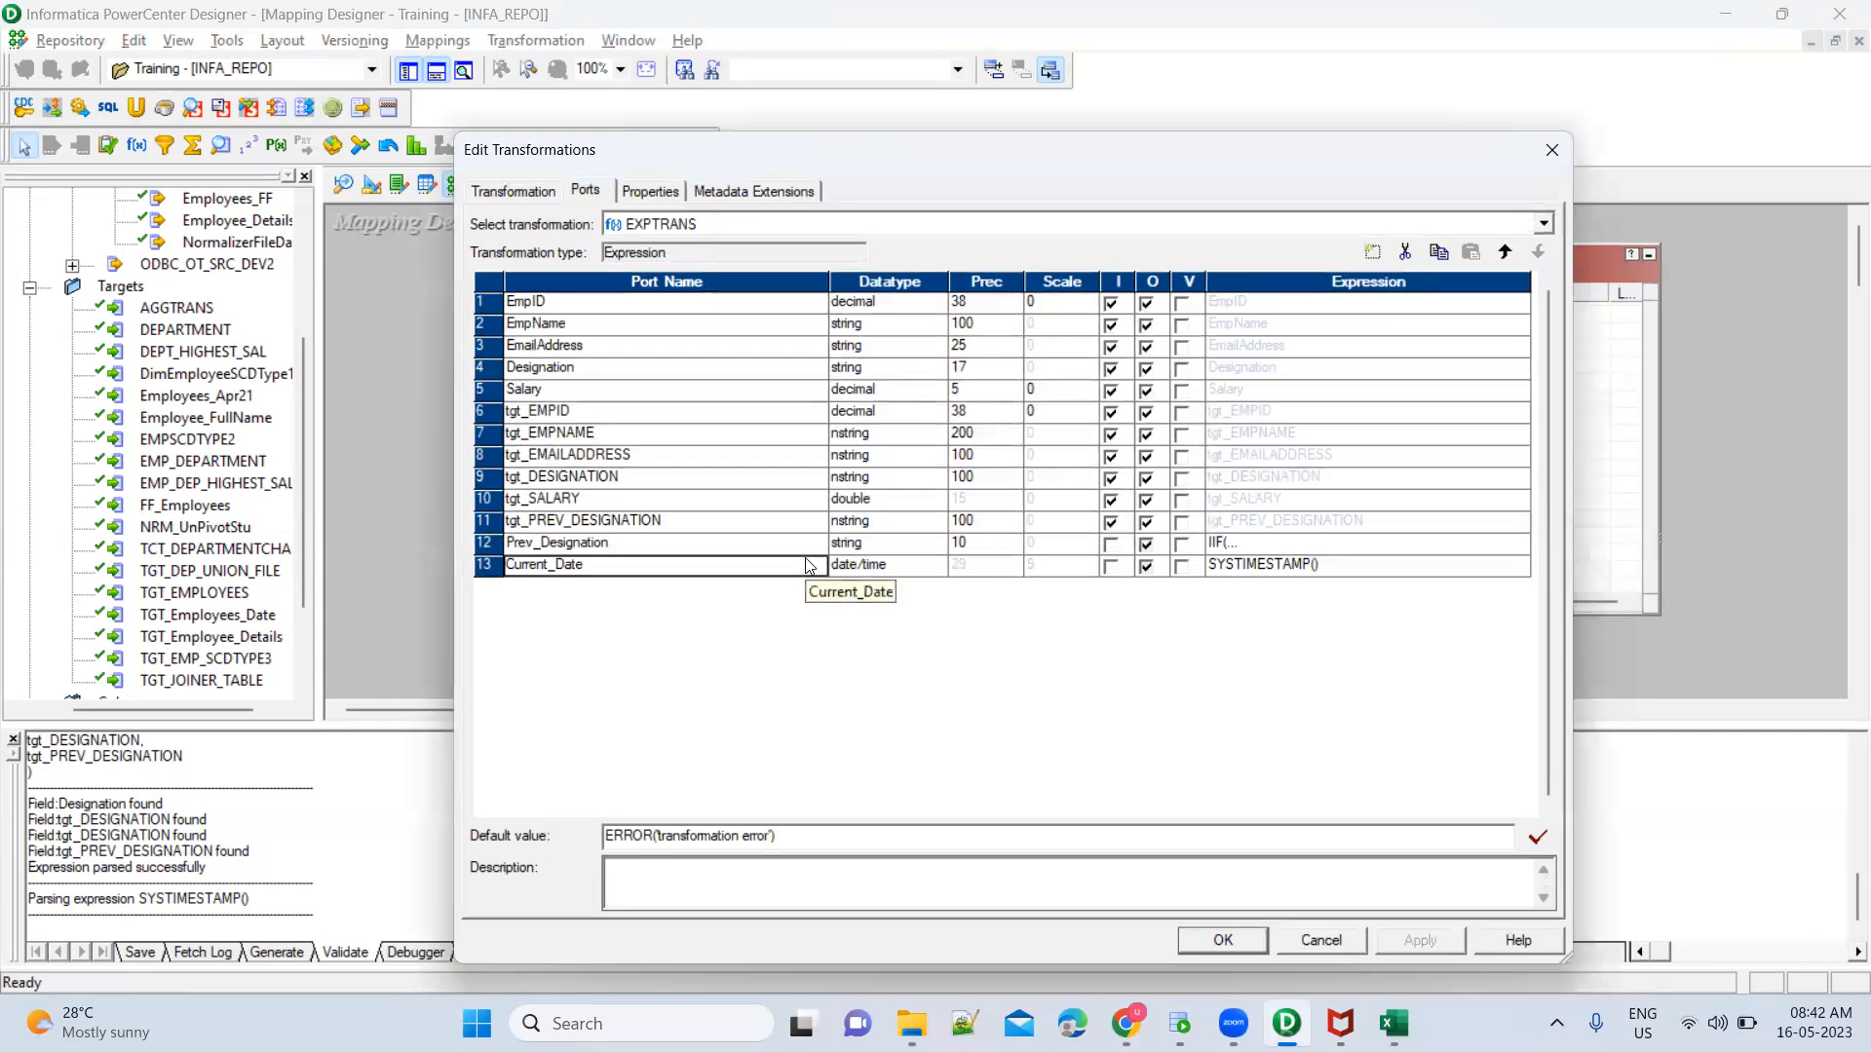
left_click(1372, 253)
type("INSERT")
key("Tab")
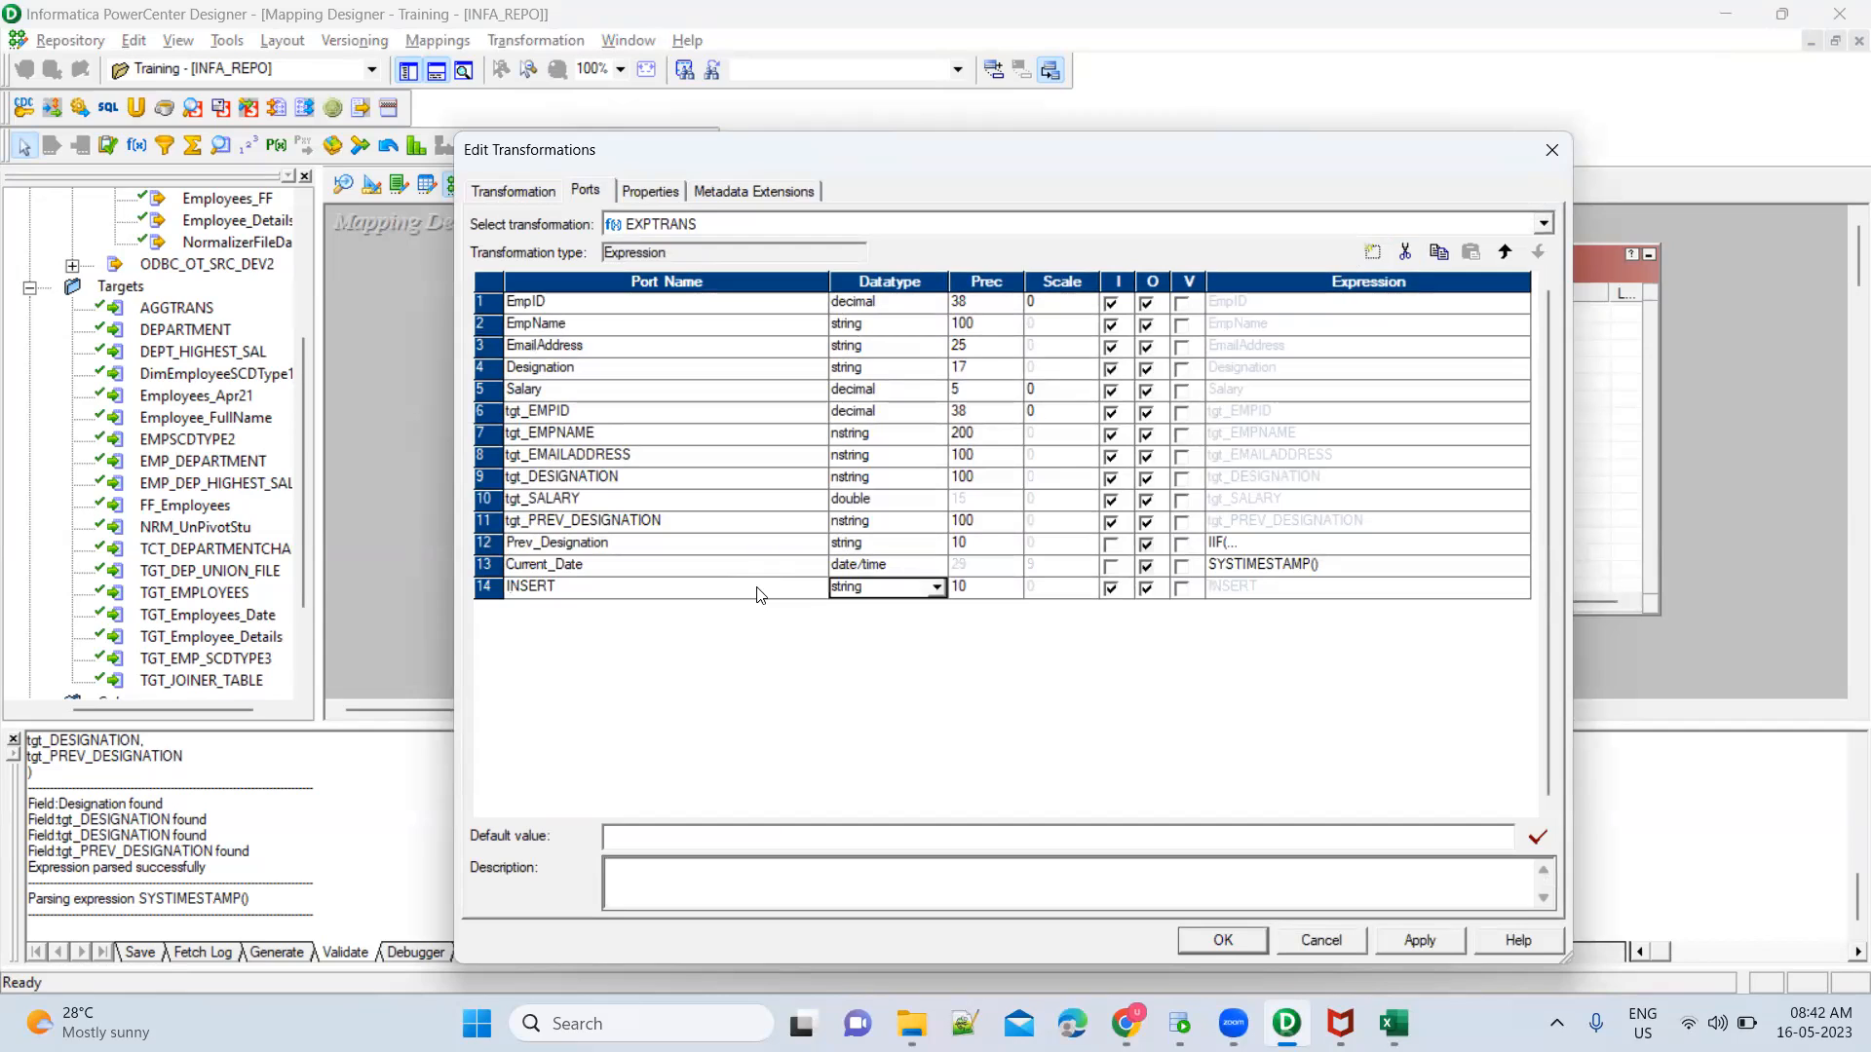
left_click(936, 590)
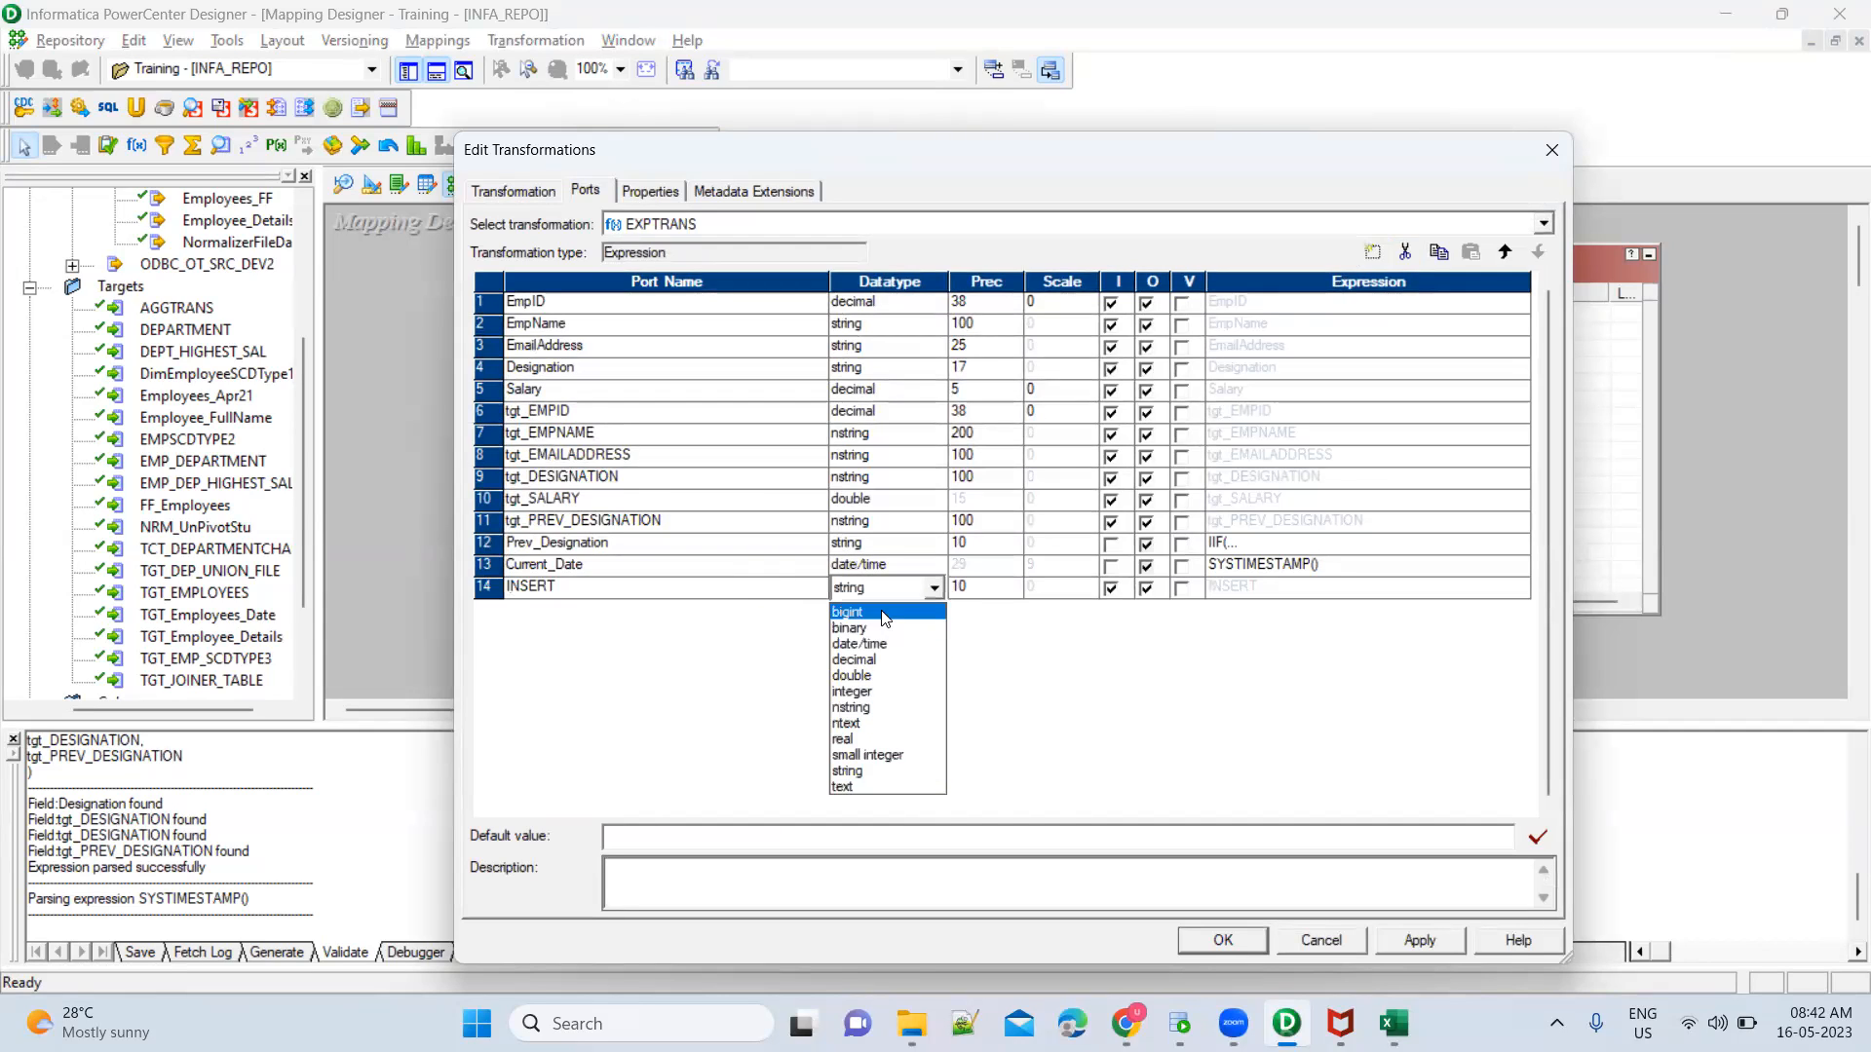
left_click(887, 756)
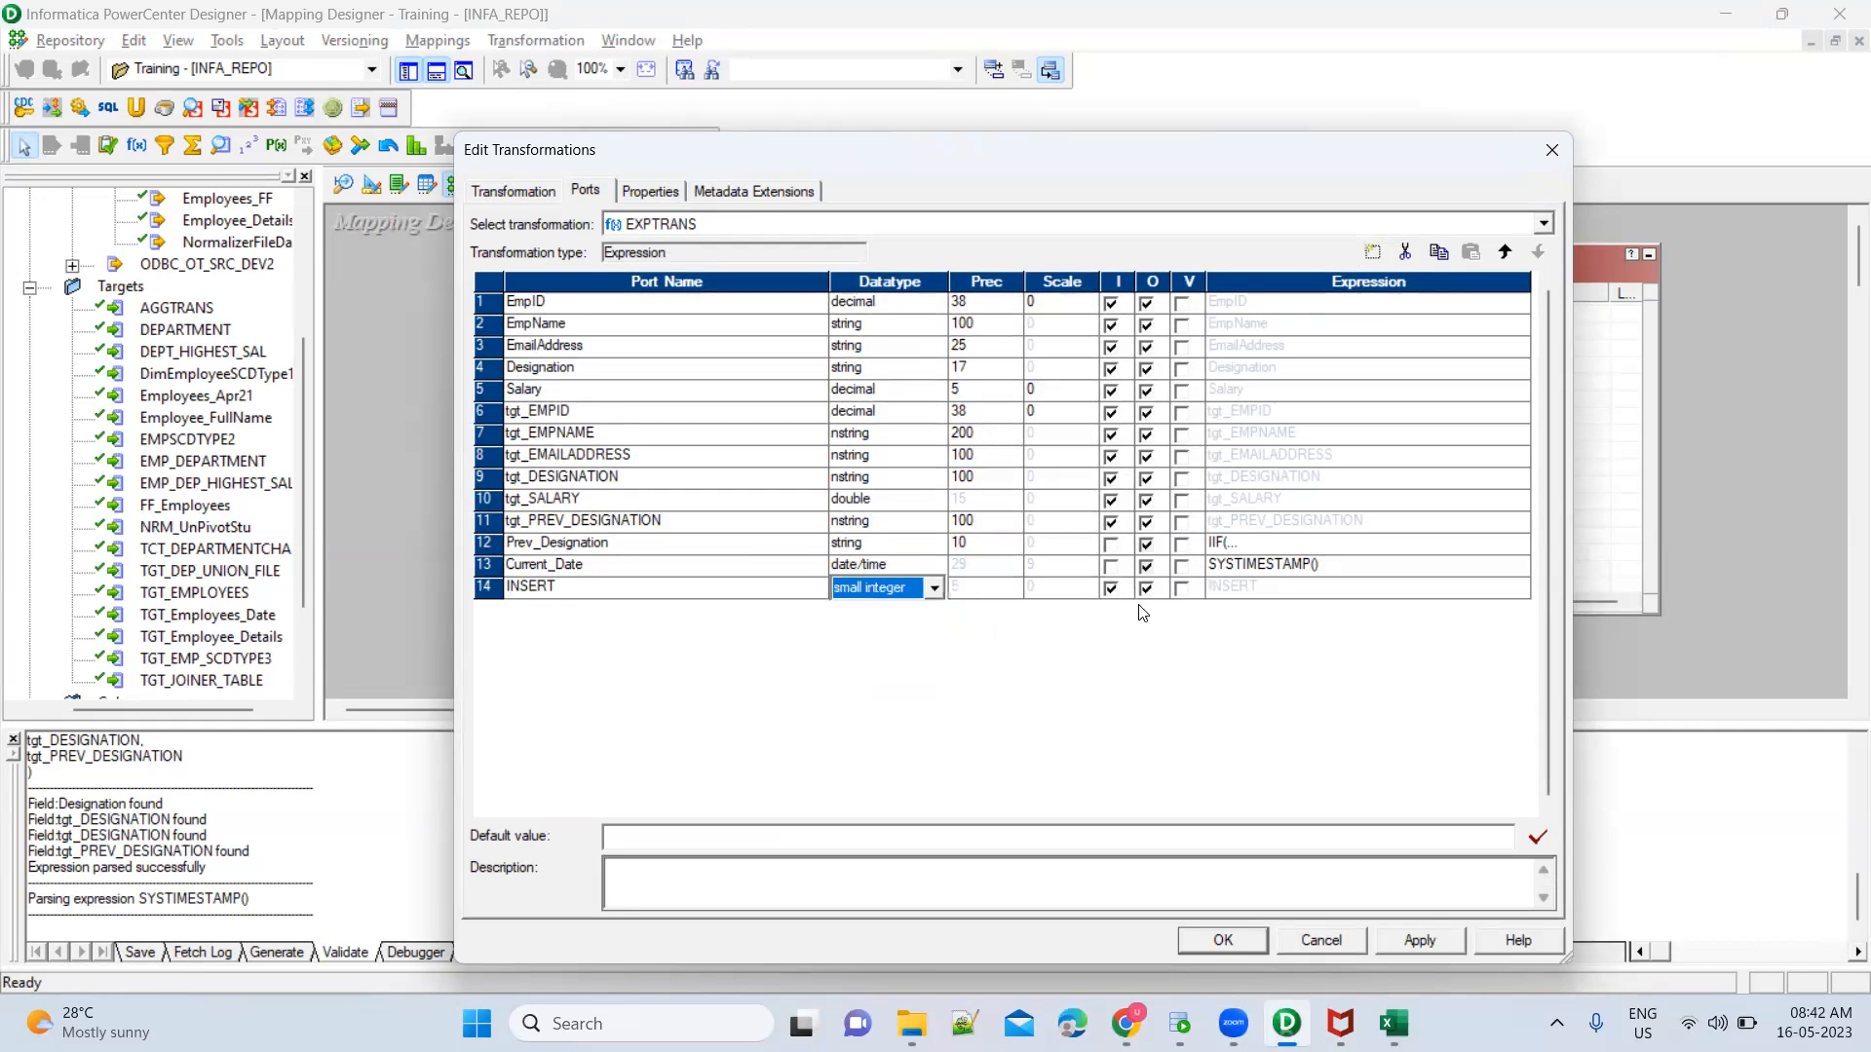
left_click(1114, 590)
left_click(1114, 589)
Replace the INSERT port's default expression with isnull(tgt_EMPID) and validate it
left_click(1517, 589)
left_click(1522, 589)
key("ctrl+a")
key("BackSpace")
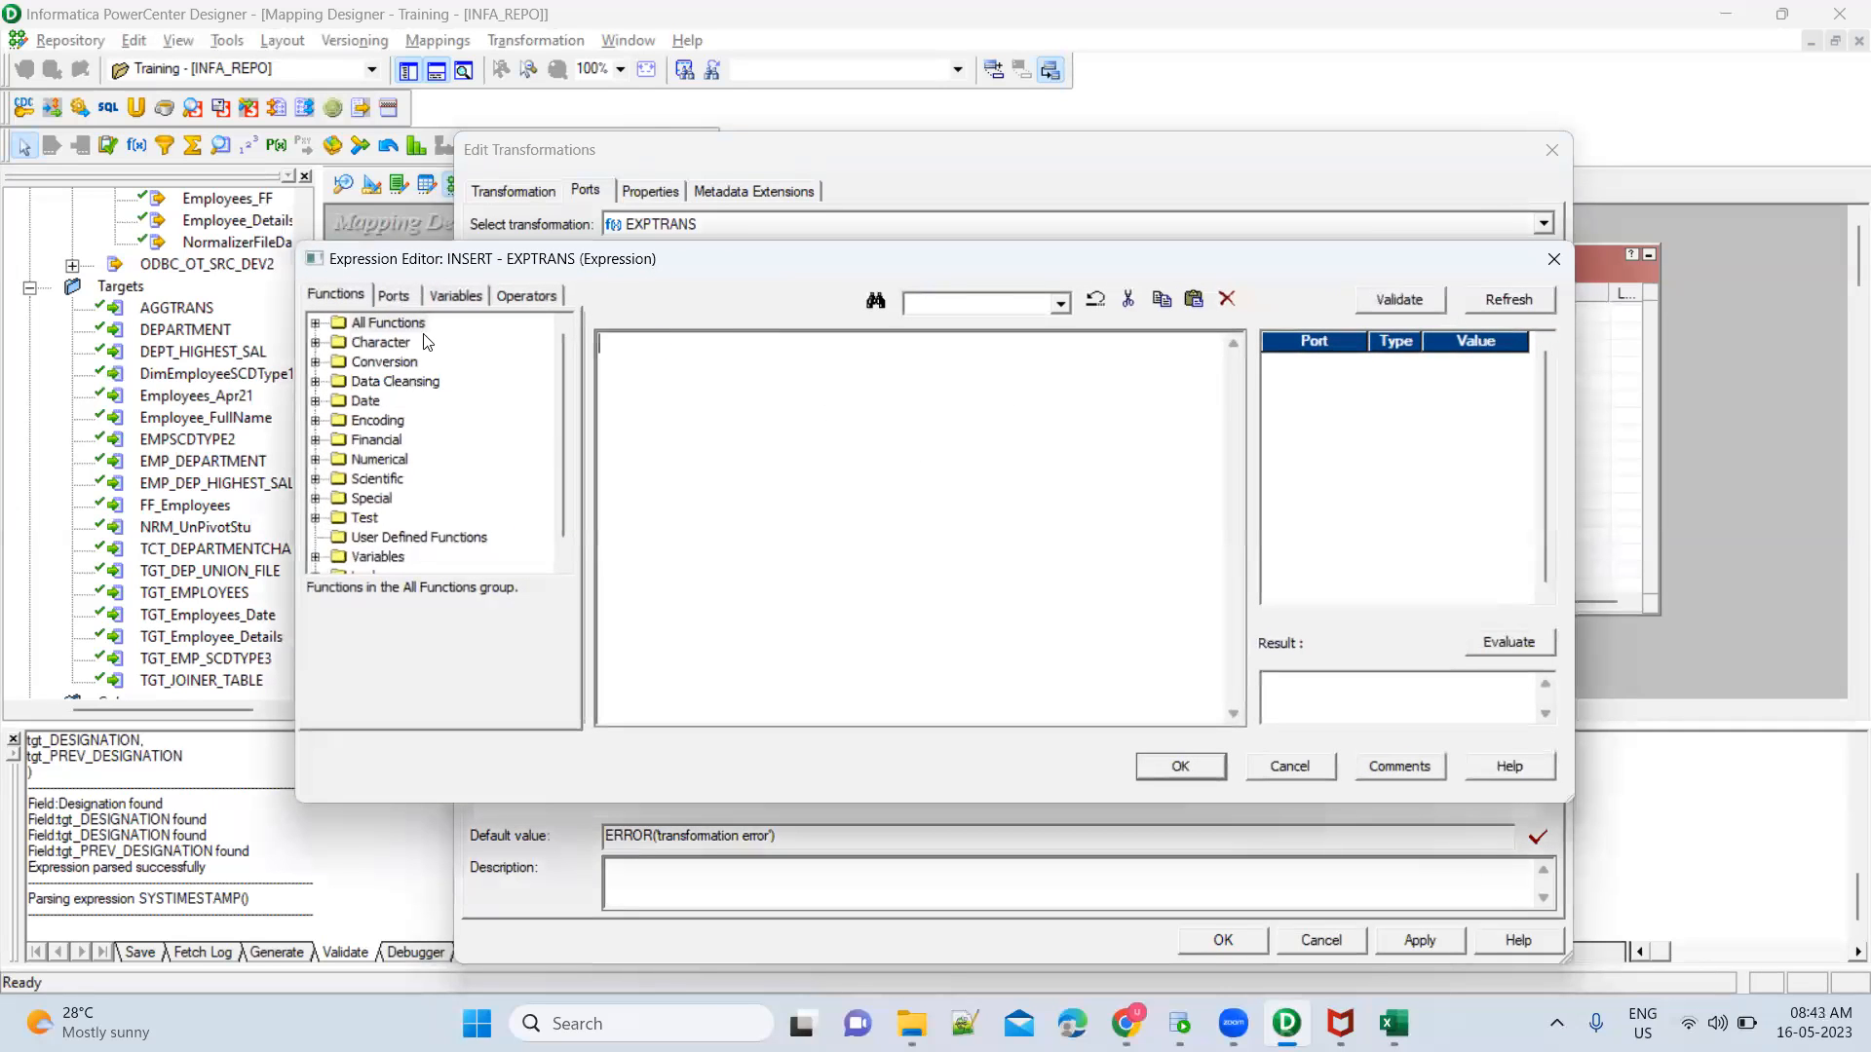
left_click(406, 298)
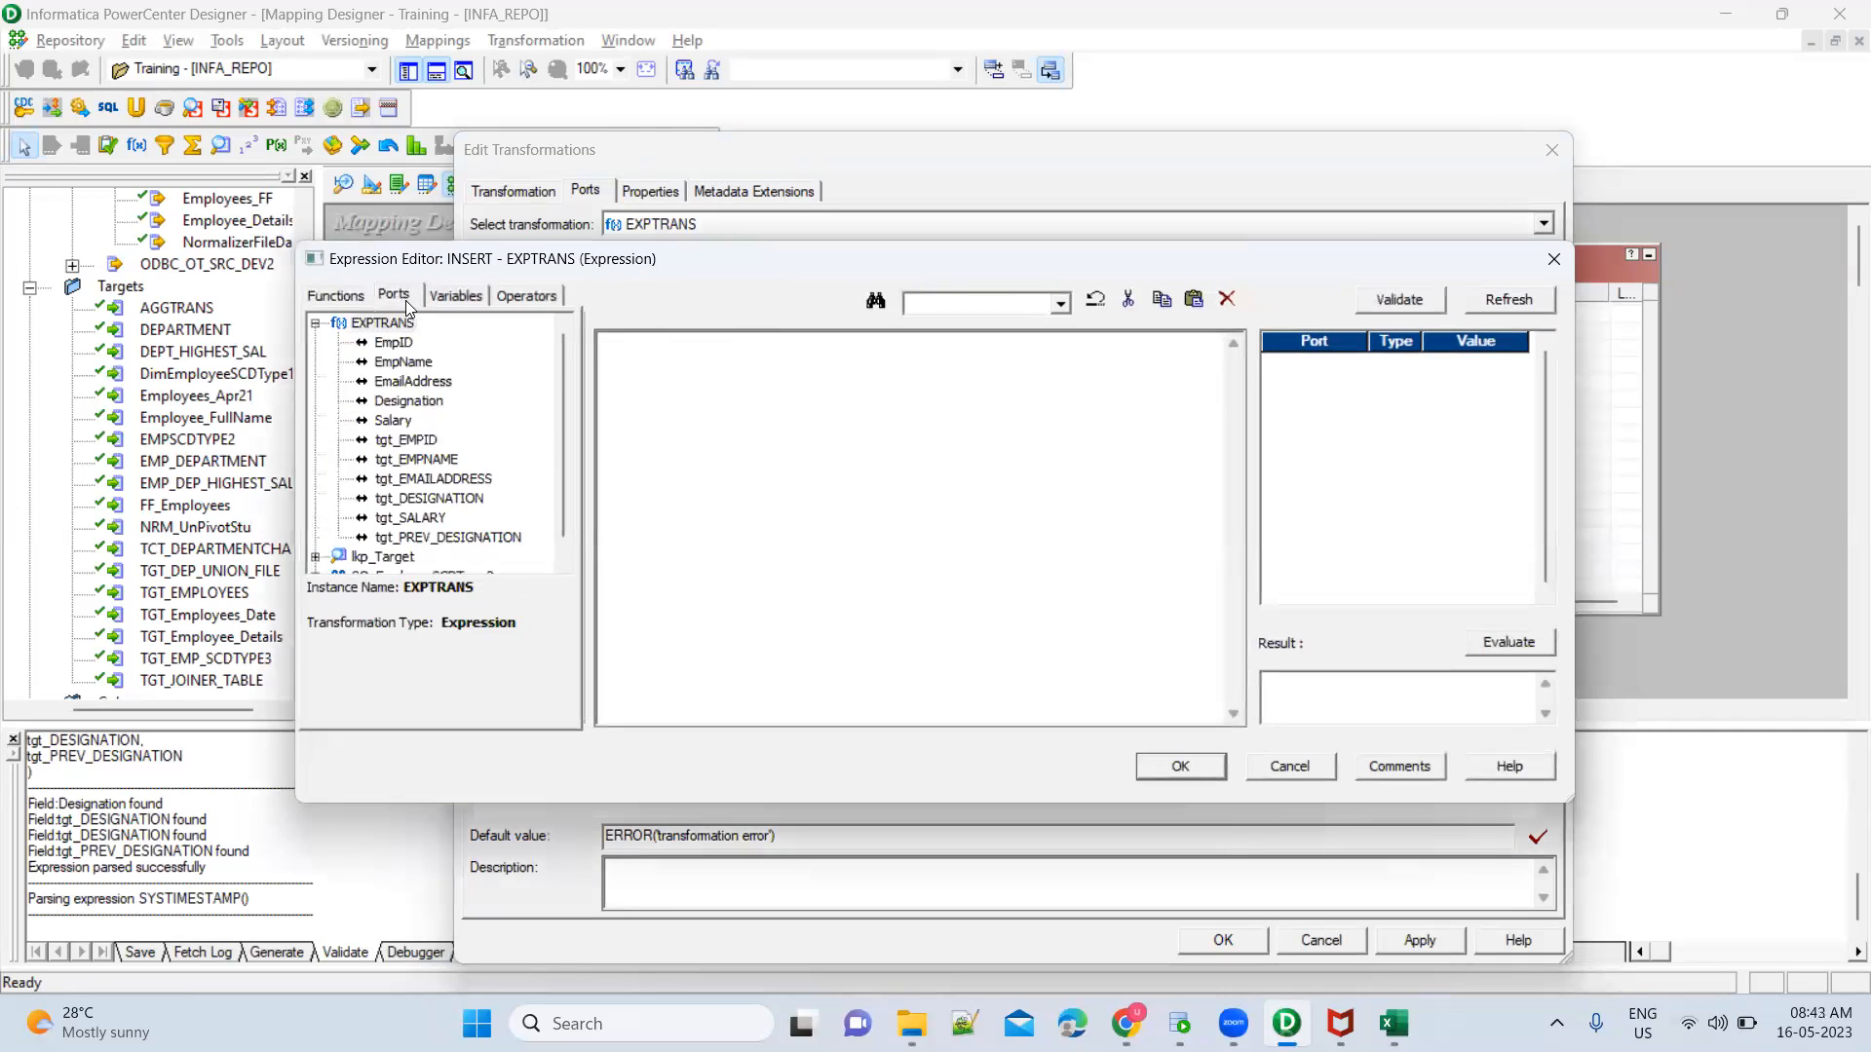
double_click(406, 440)
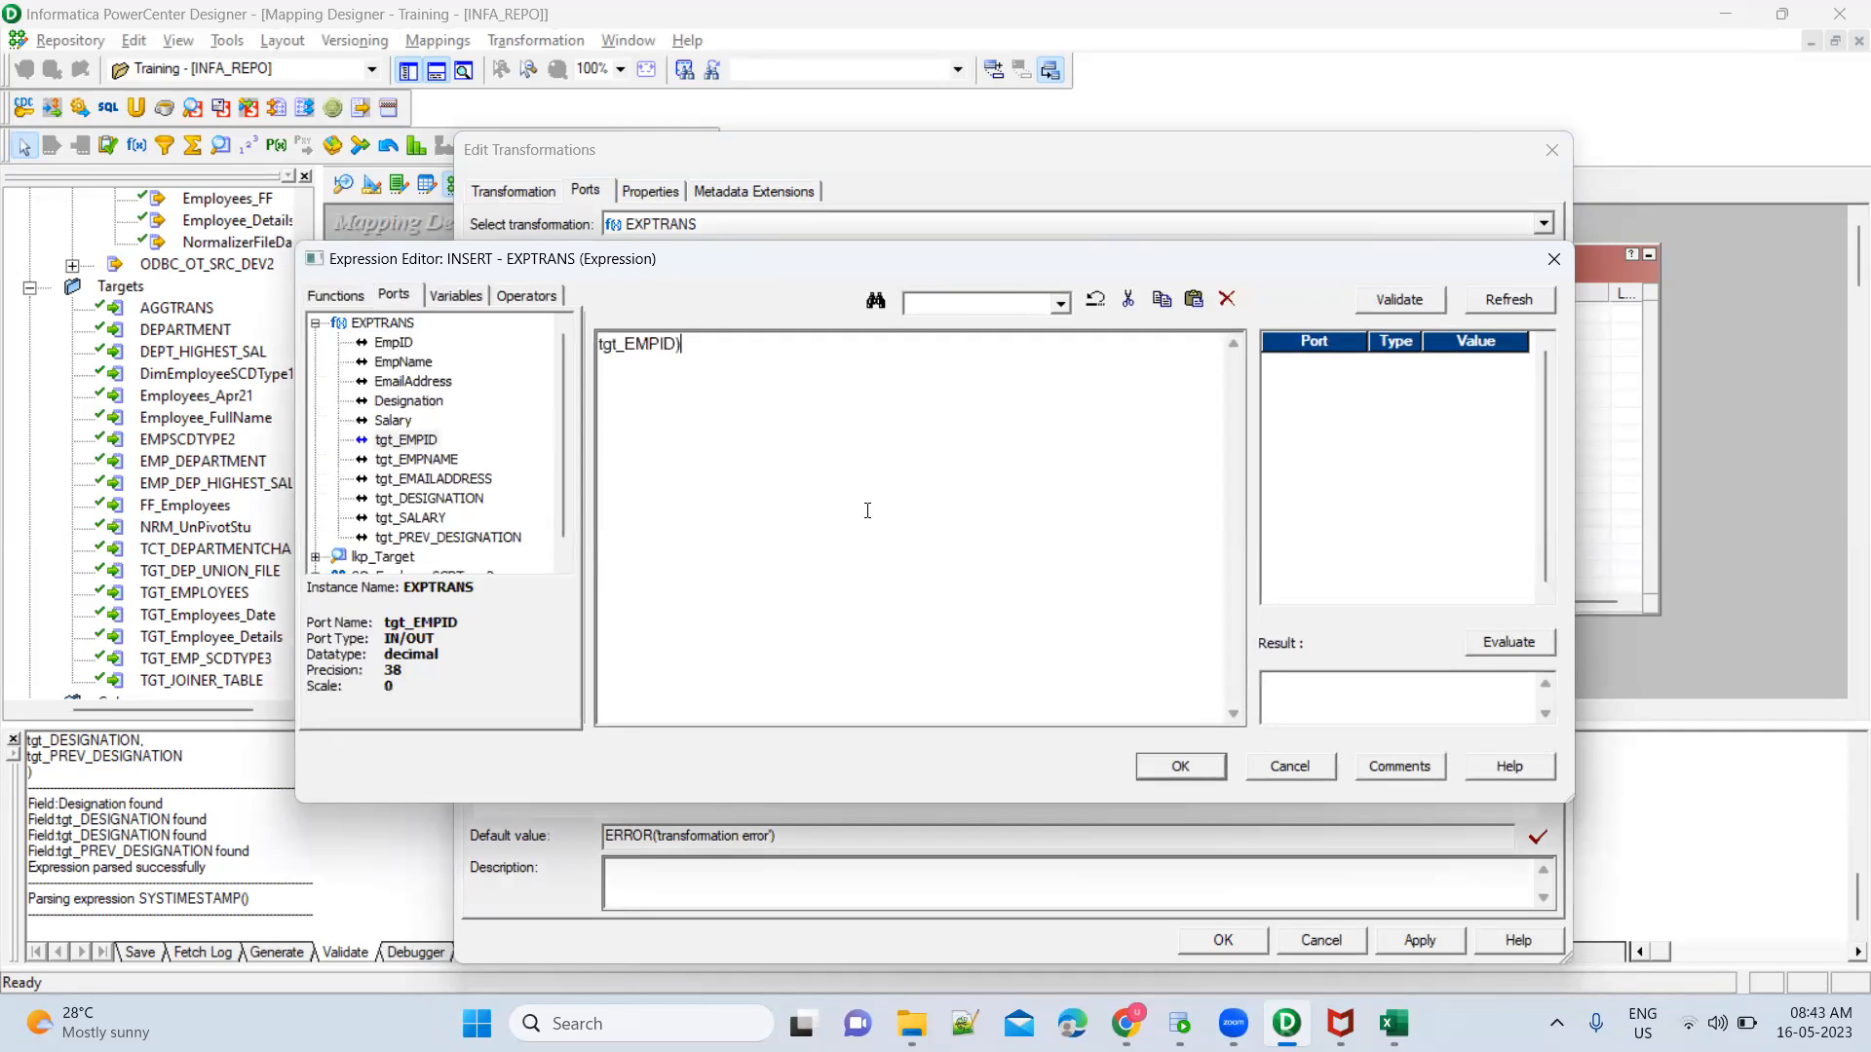
key("Home")
type("(")
type("is")
type("null")
left_click(1399, 301)
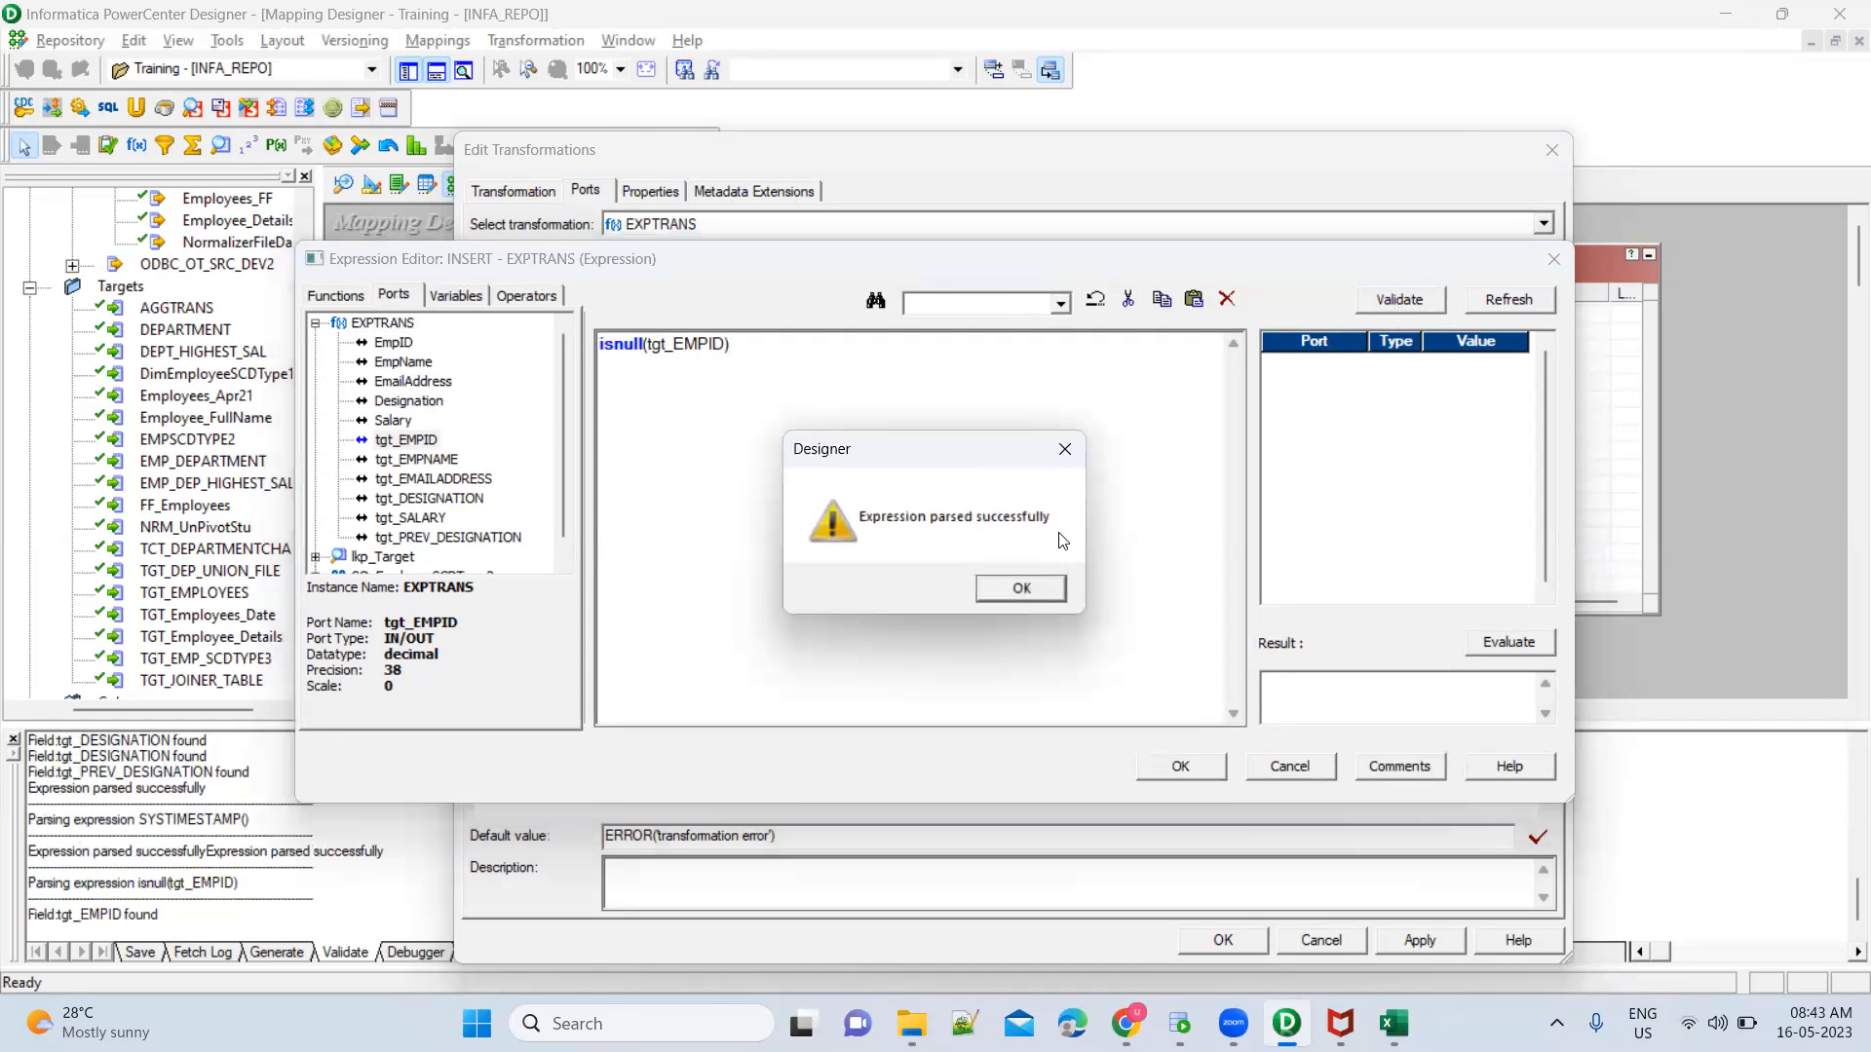
left_click(1041, 587)
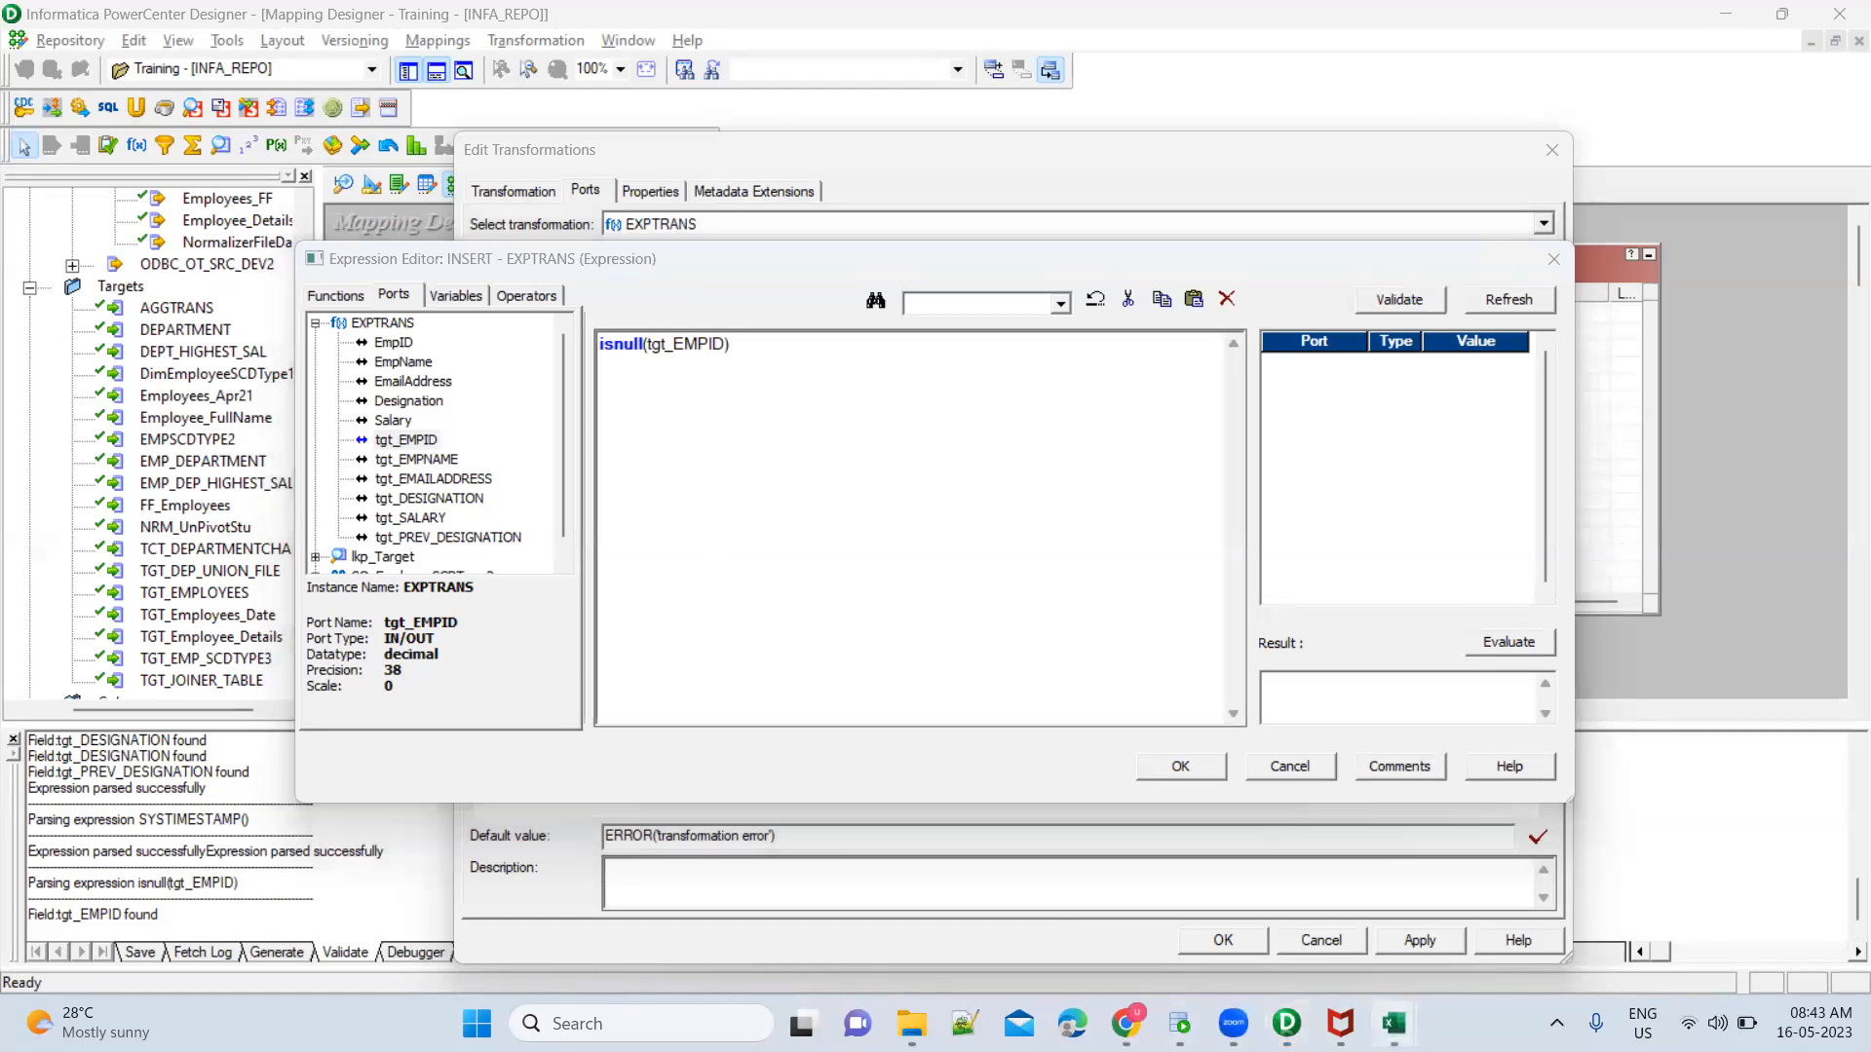
Switch to the Book1 workbook in Excel and compare source EmpID 3 with the Run2 and Run3 target rows
mouse_move(1393, 1023)
left_click(1262, 894)
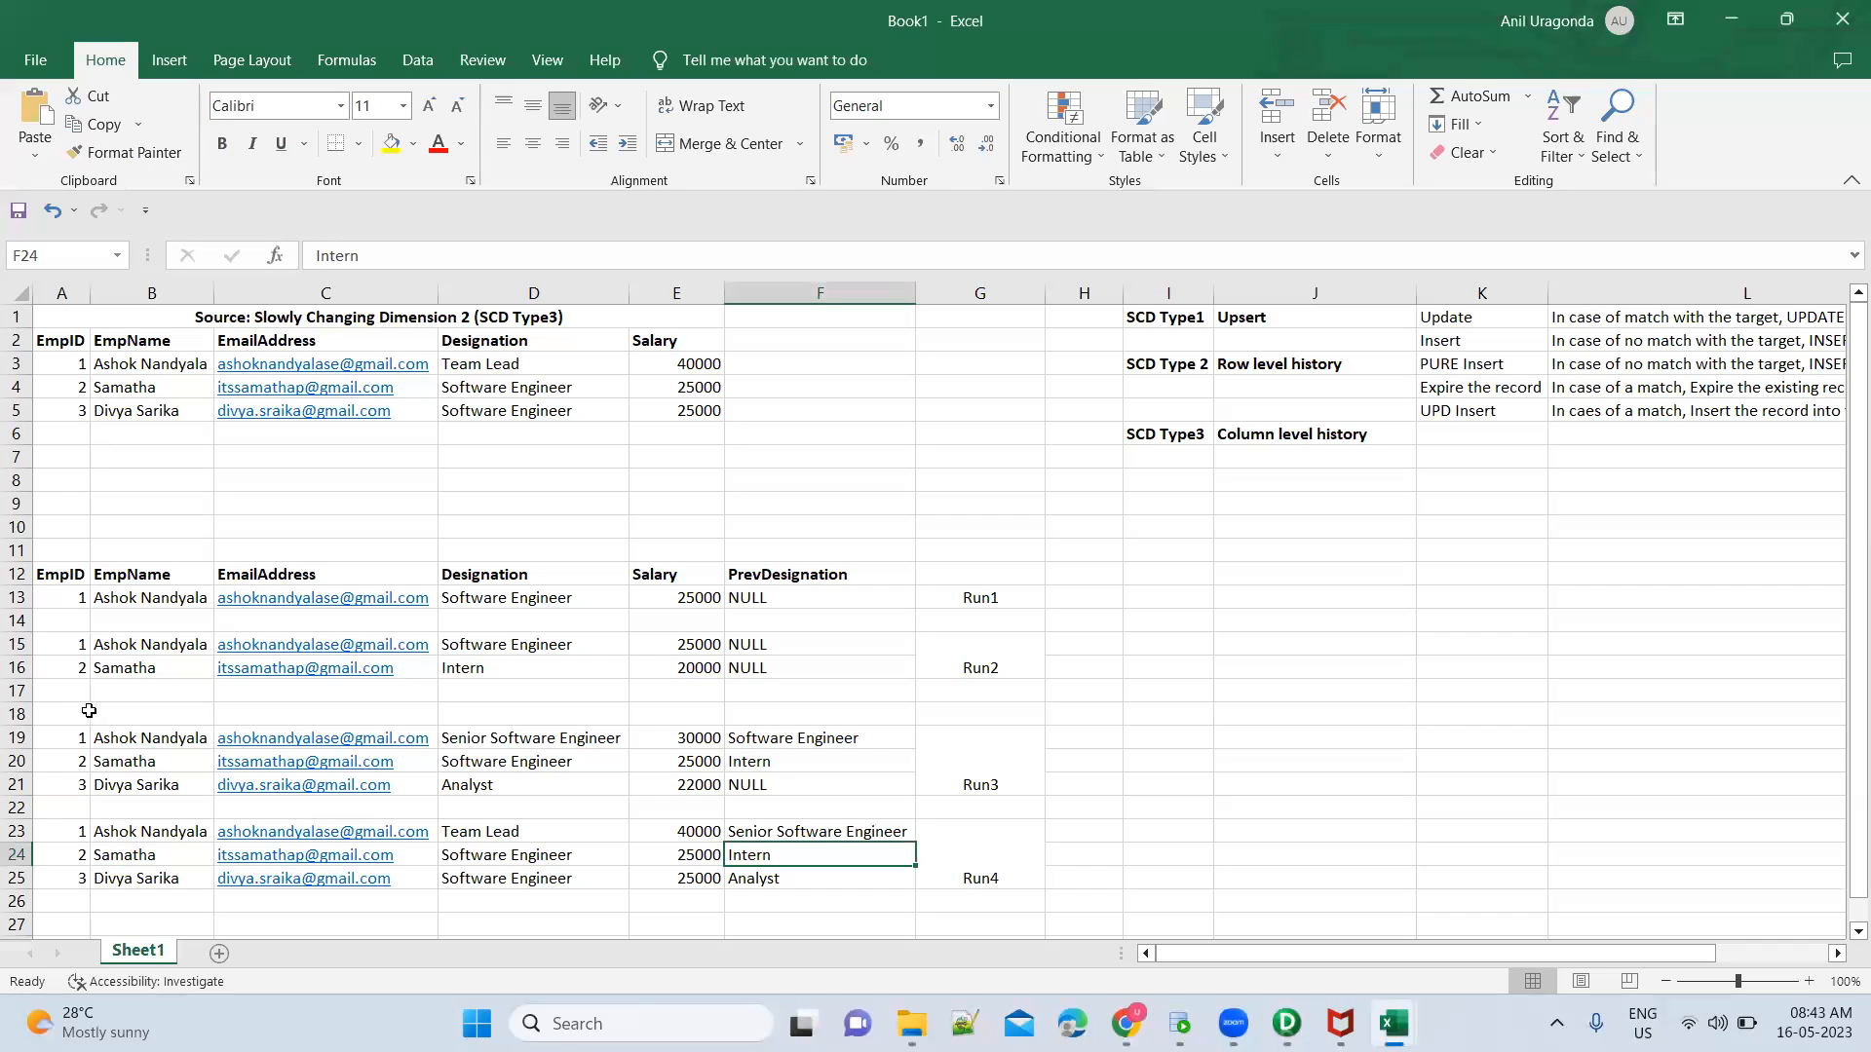
left_click_drag(58, 645, 777, 663)
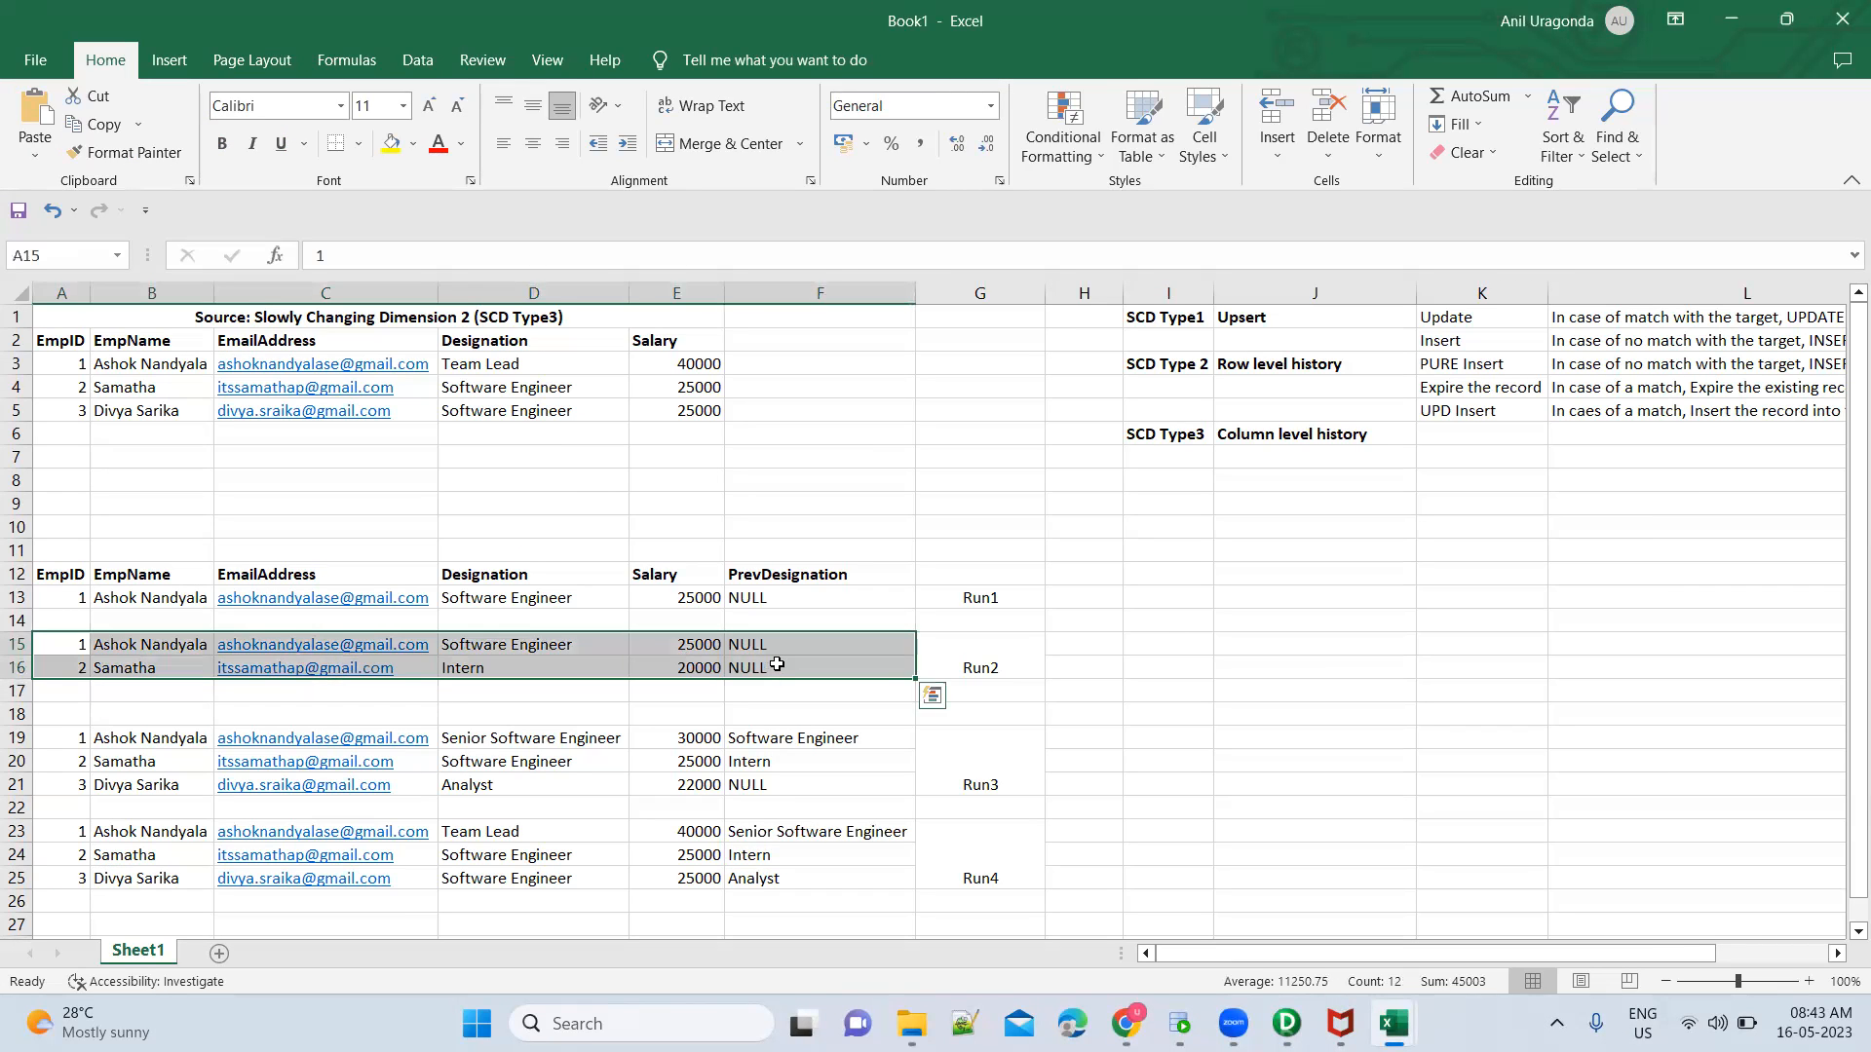
left_click(78, 413)
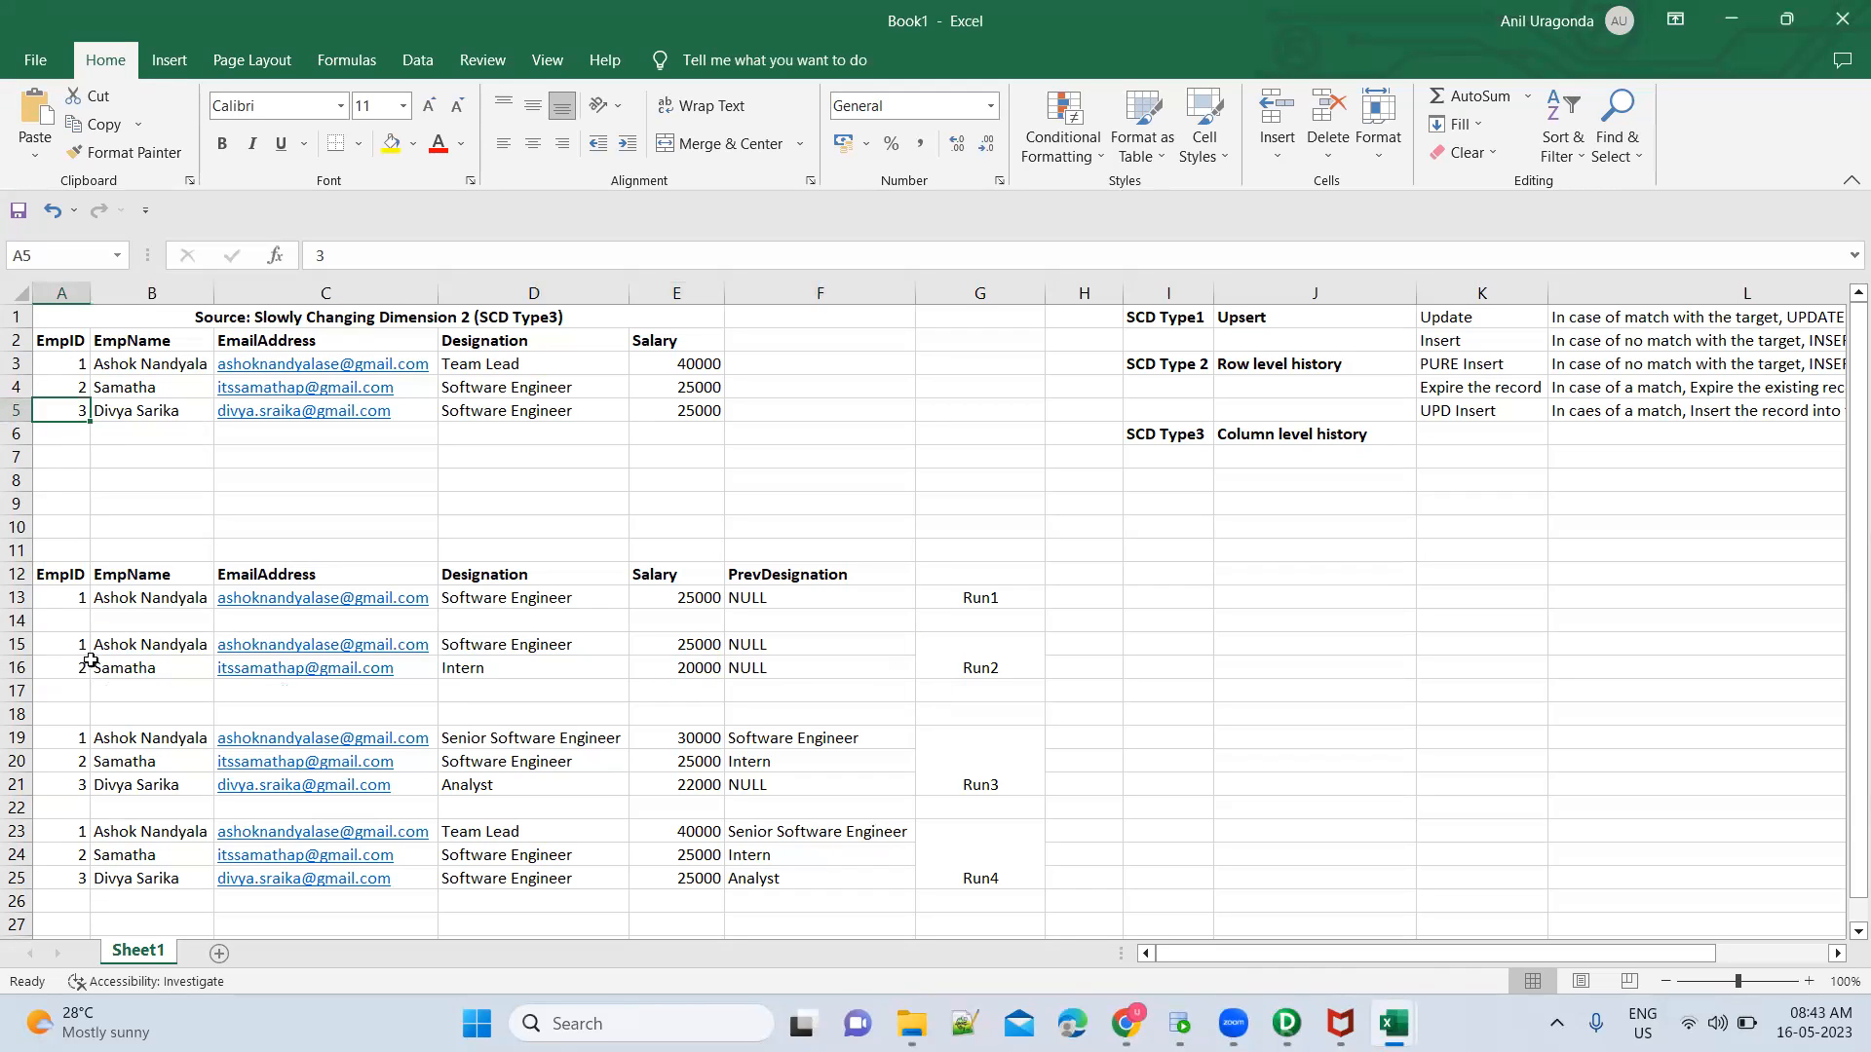
left_click(81, 784)
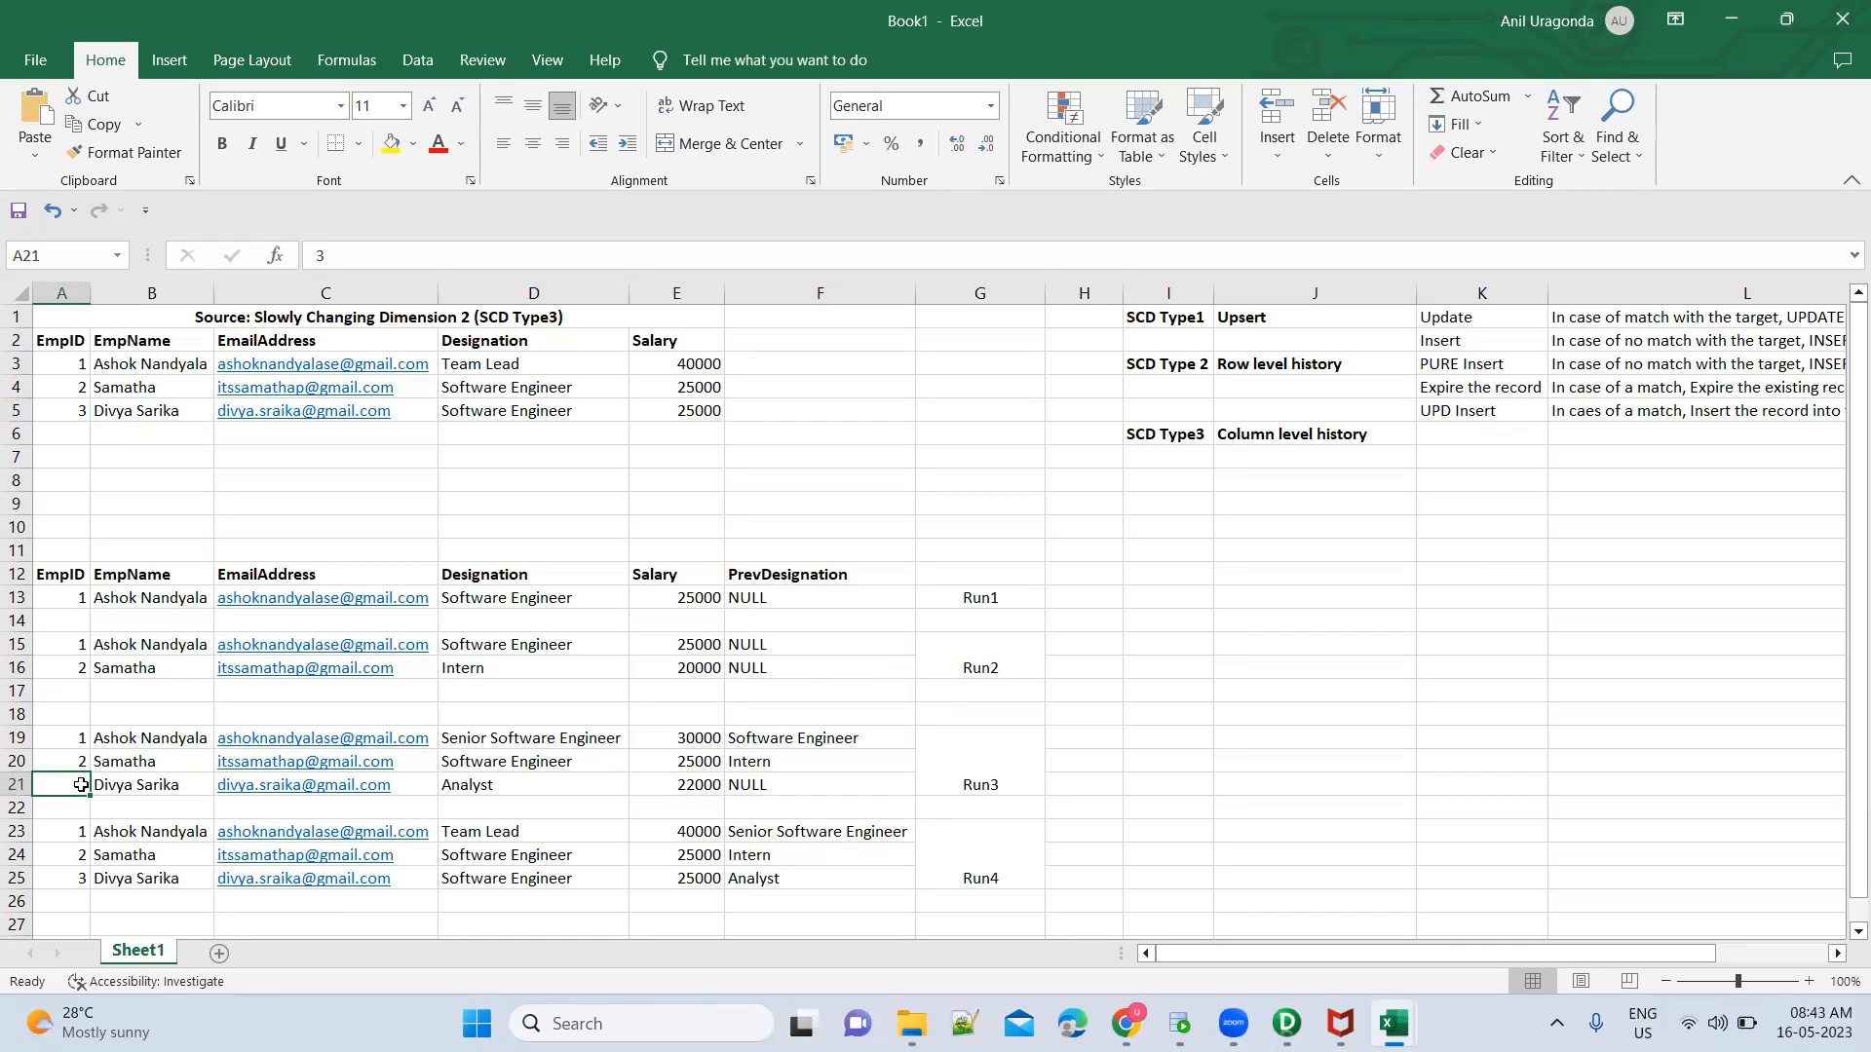
left_click(75, 697)
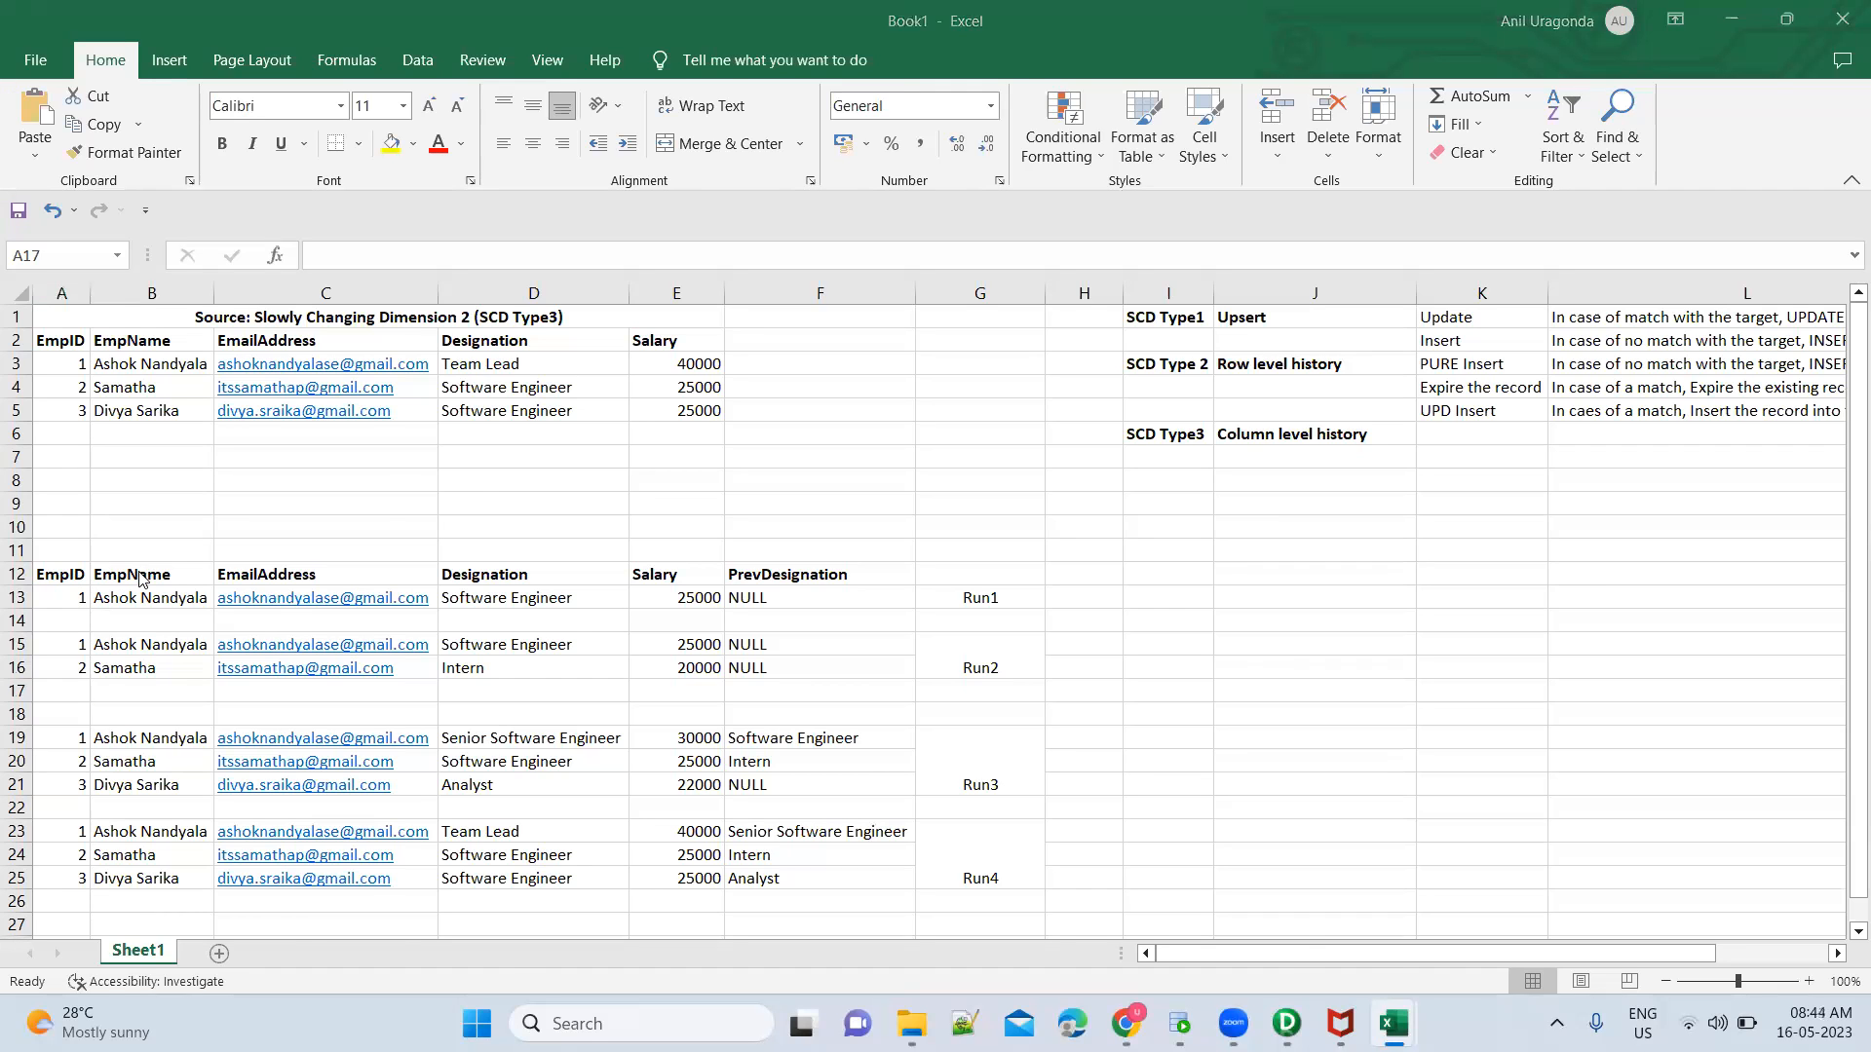
key("alt+Tab")
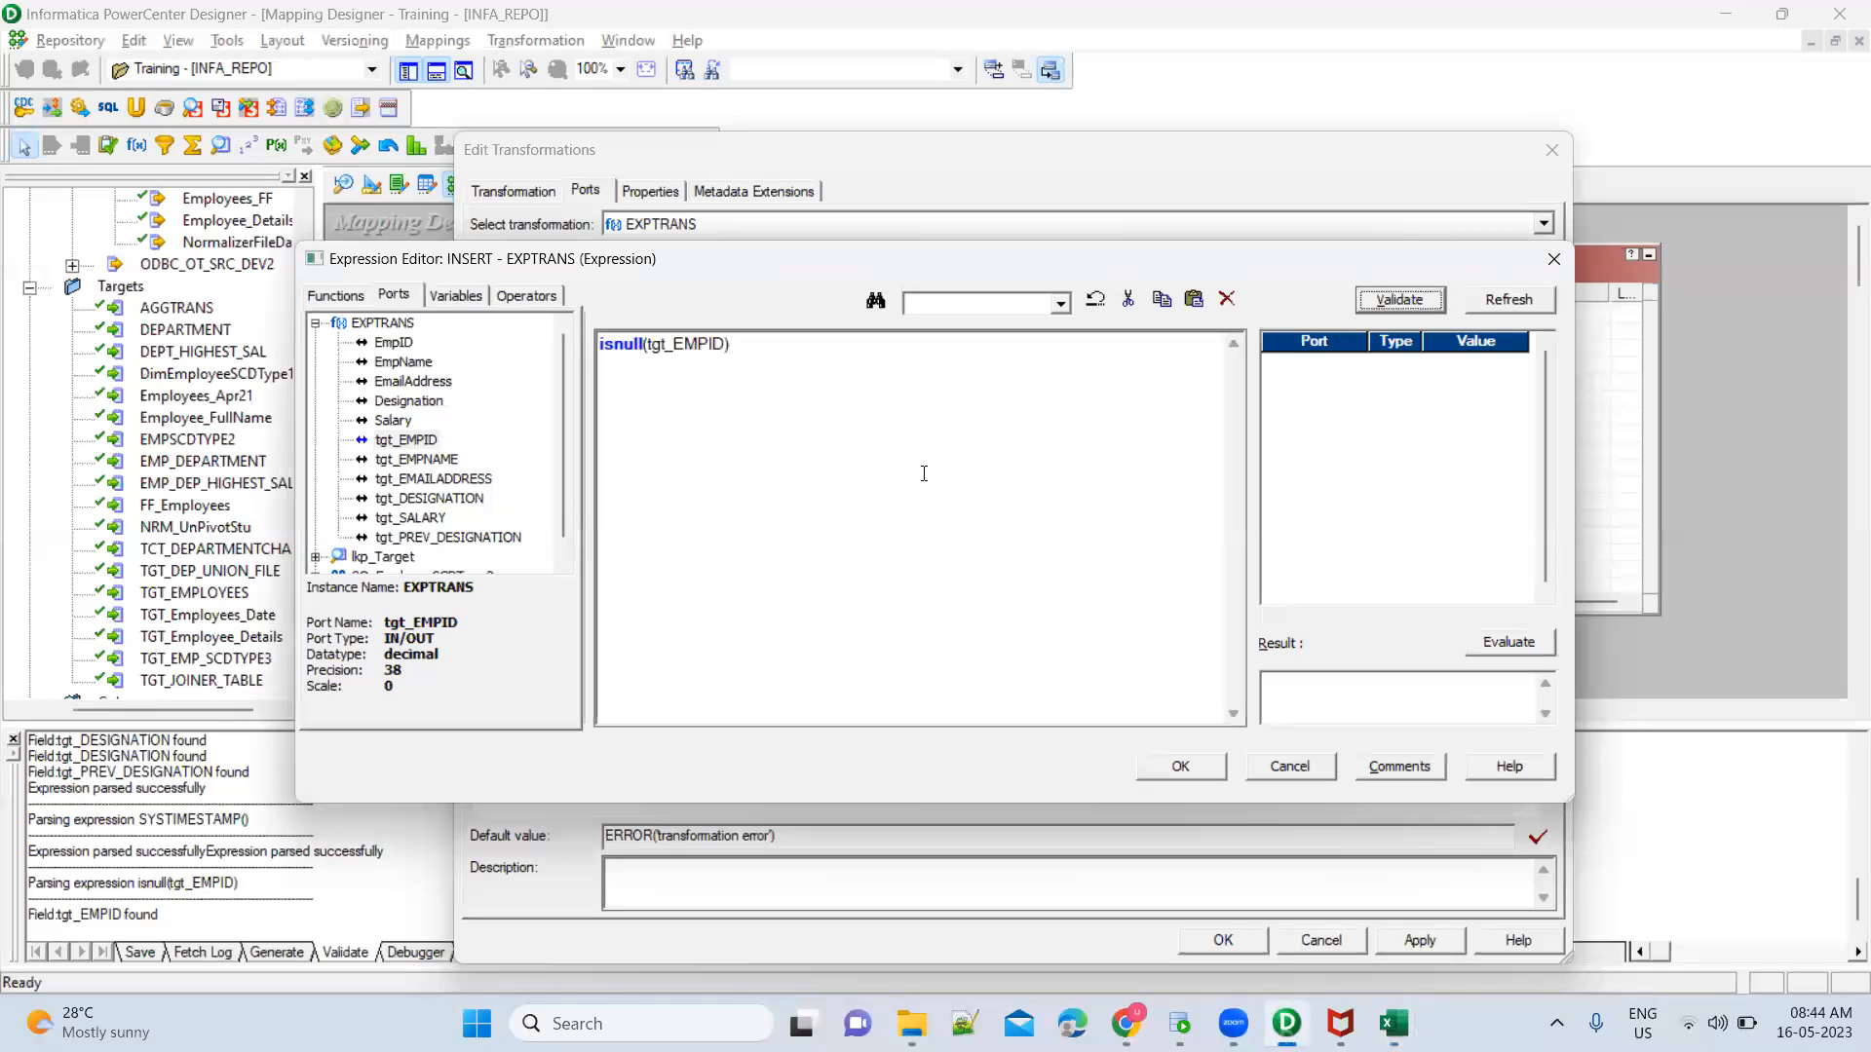
Back in PowerCenter Designer, copy the isnull check and change the INSERT expression to IIF(isnull(tgt_EMPID), 1, 0)
left_click(743, 352)
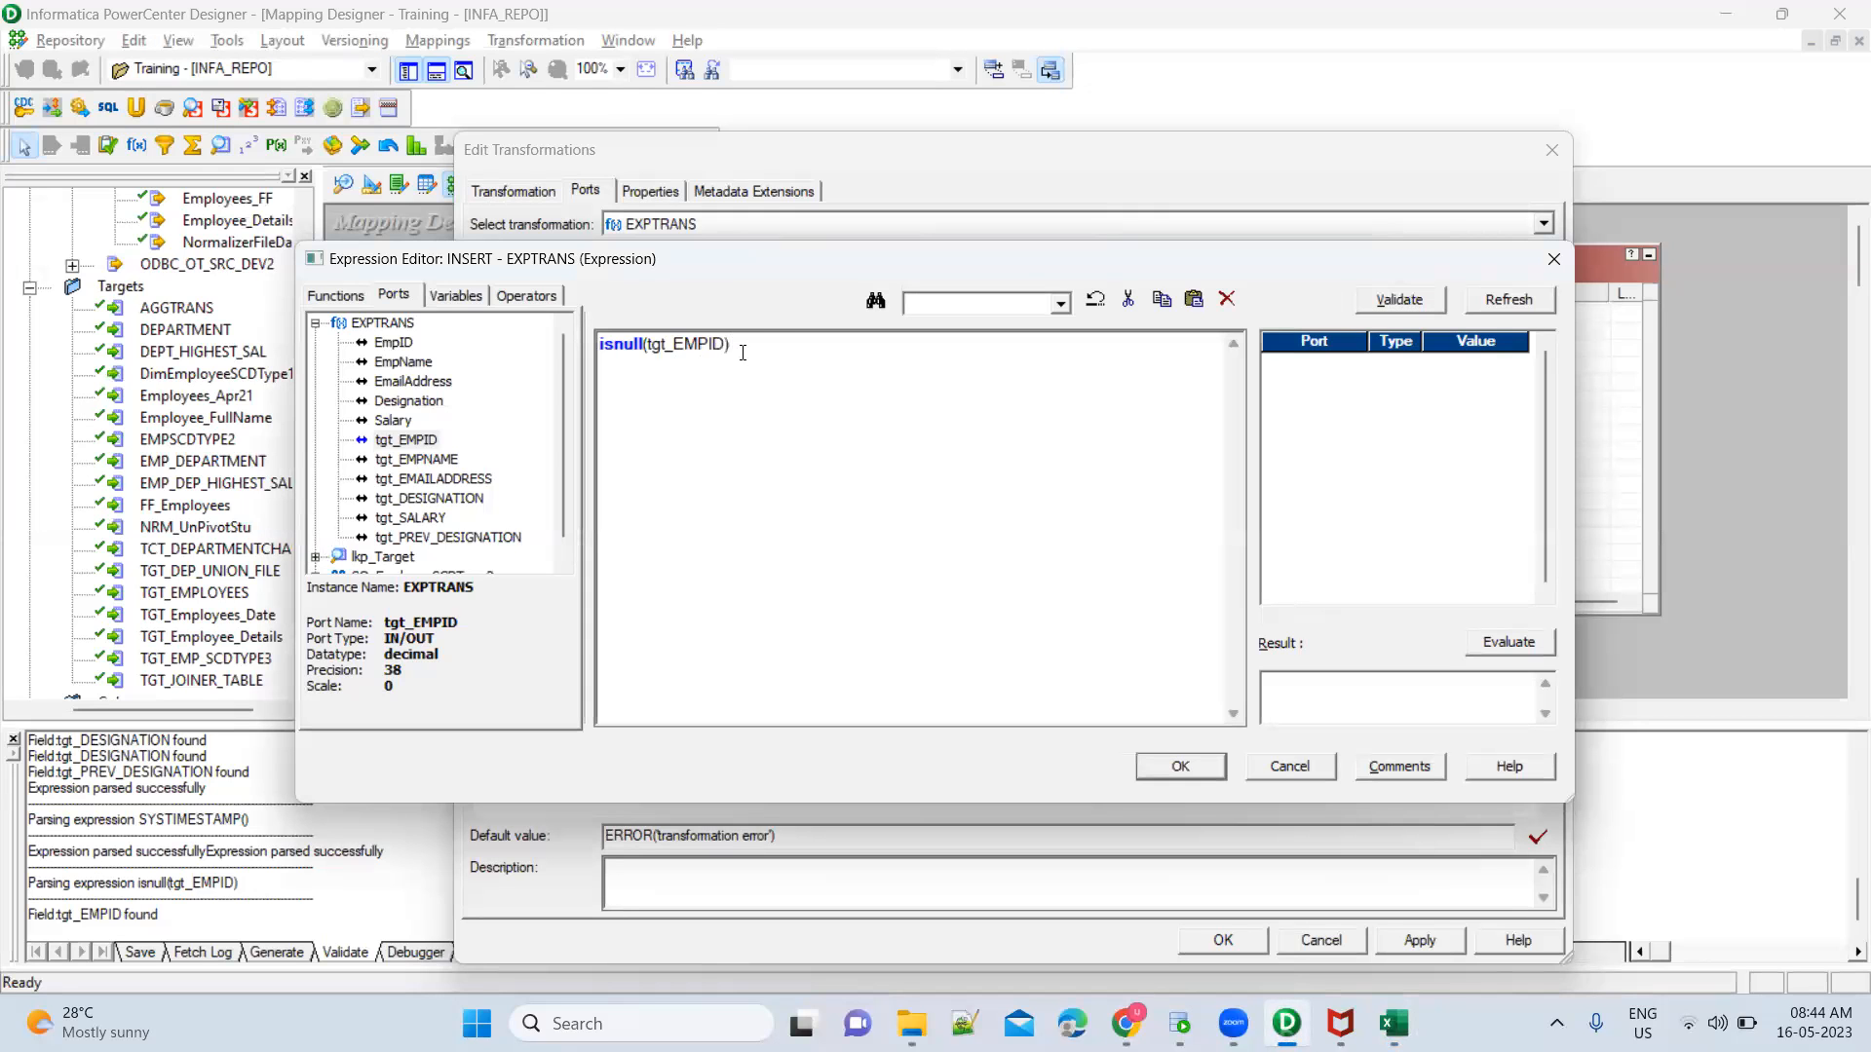
key("ctrl+a")
key("ctrl+c")
left_click(1159, 772)
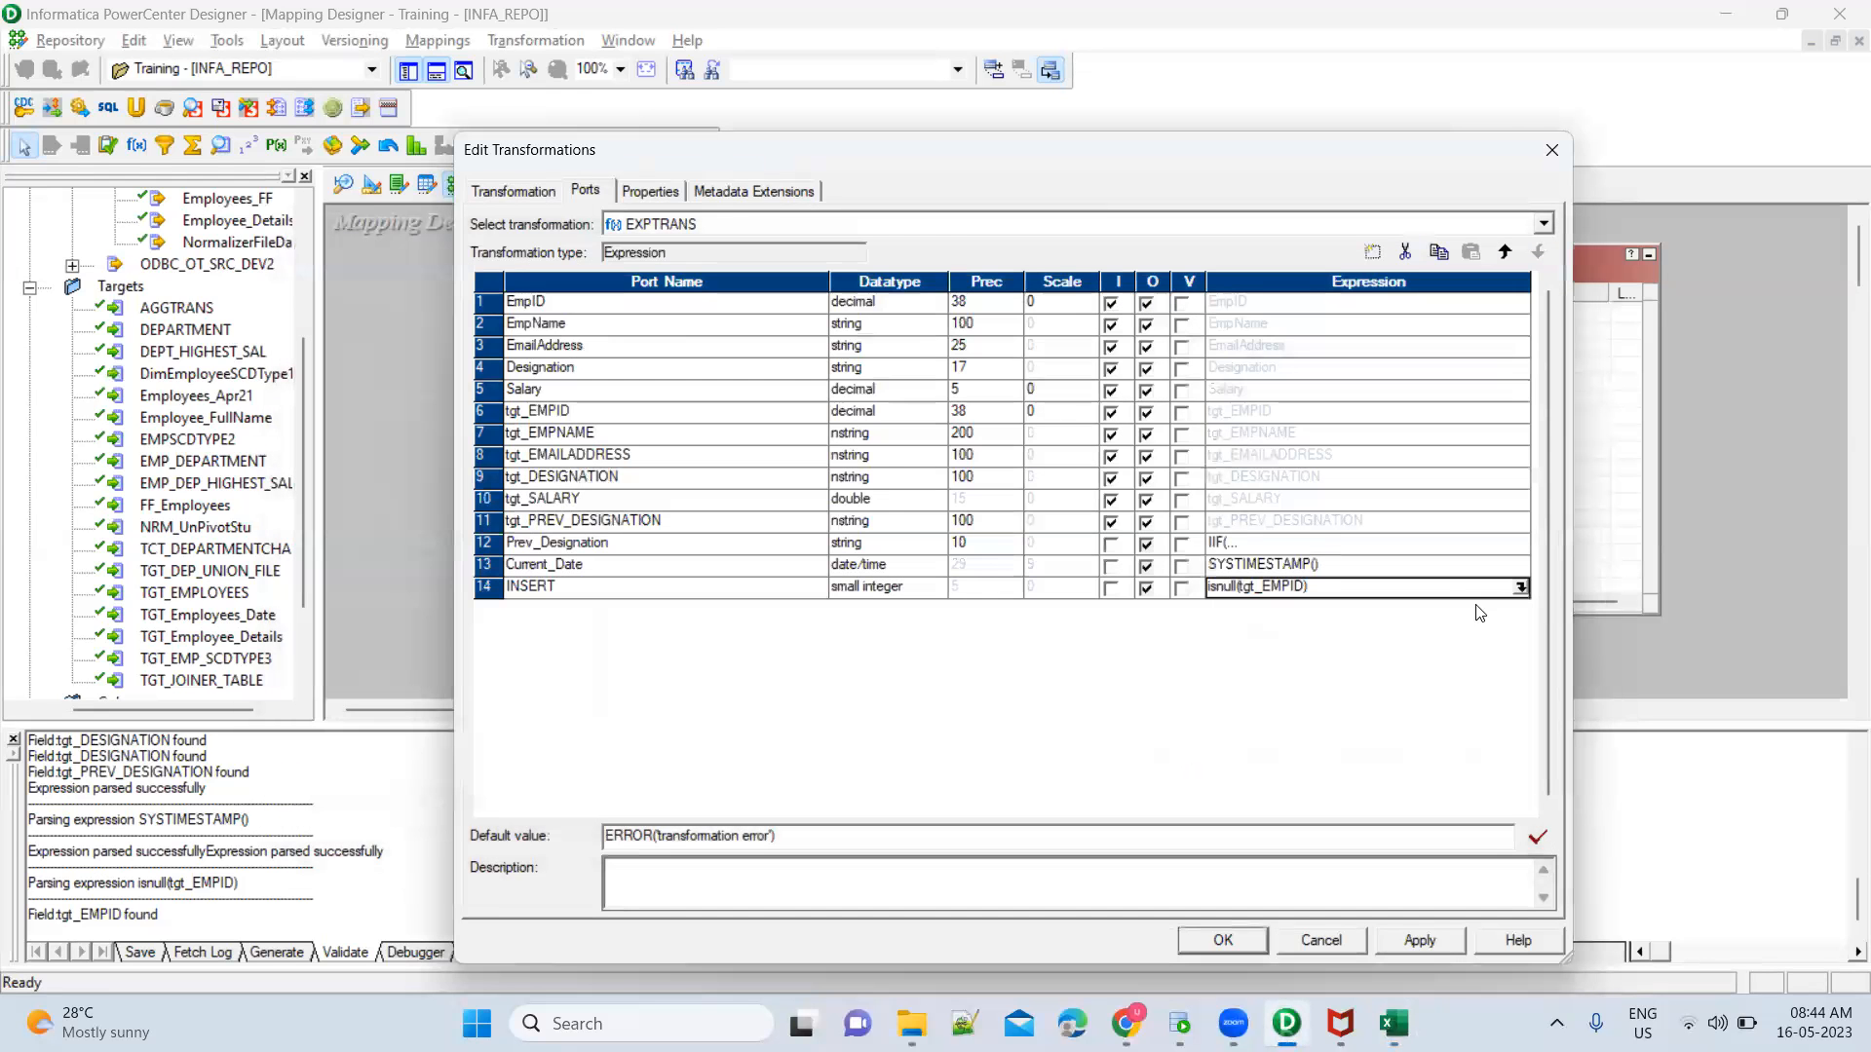
left_click(1521, 588)
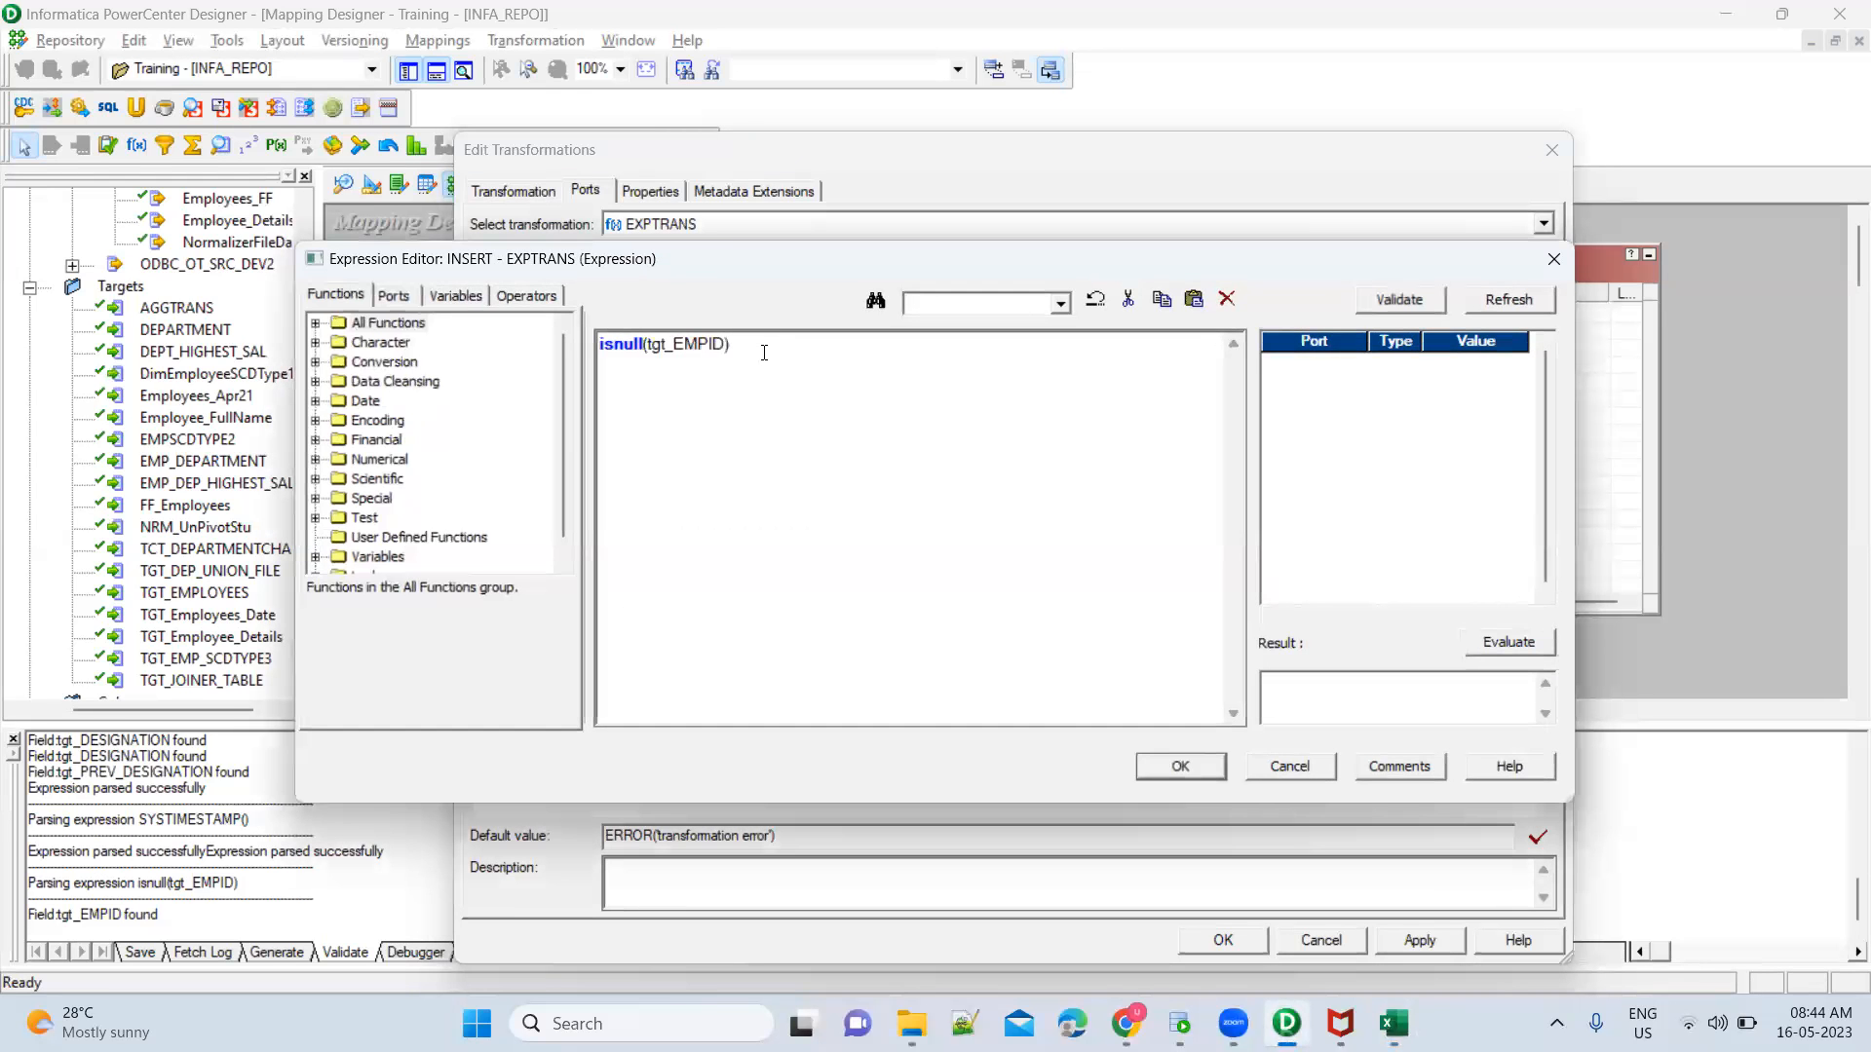
key("Left")
key("Left")
key("Left")
key("Left")
key("Left")
key("Left")
key("Left")
key("Left")
key("Left")
key("Left")
key("Left")
key("Left")
key("Left")
key("Left")
key("Left")
key("Left")
key("Left")
type("iIF(")
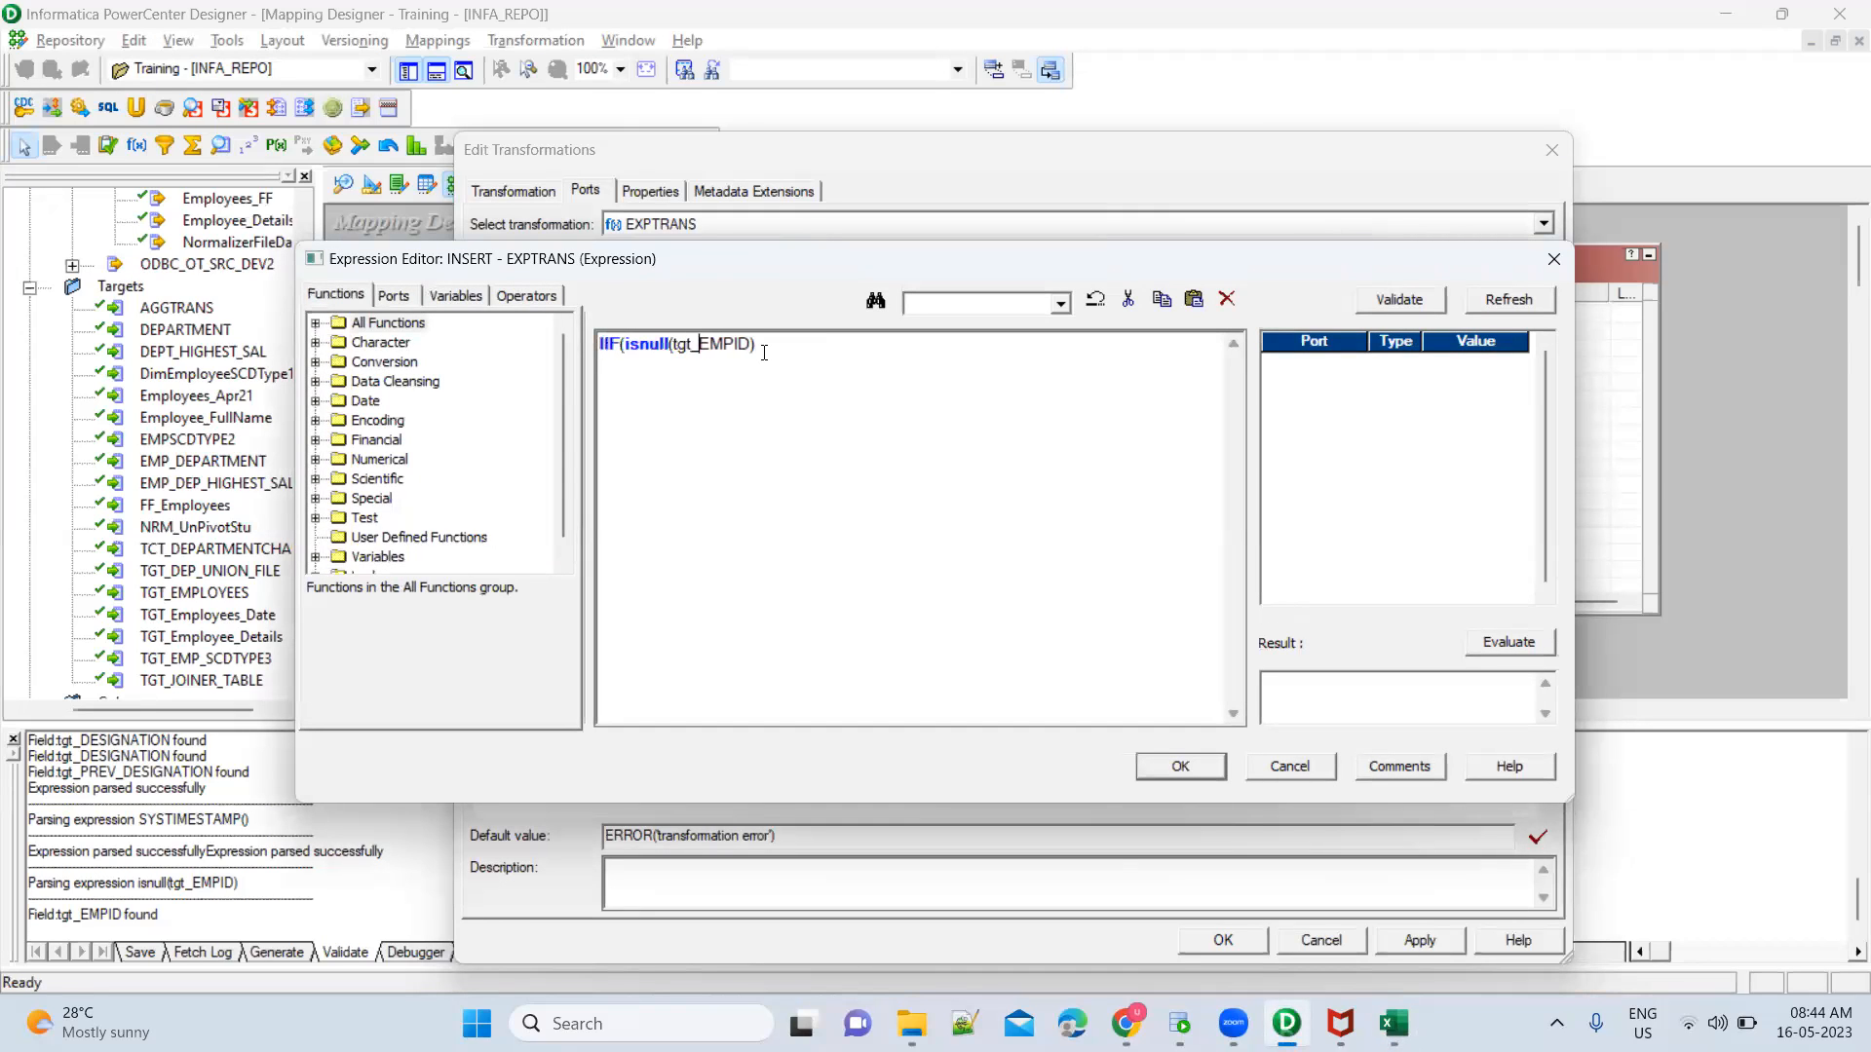
type("1, 0)")
left_click(1181, 769)
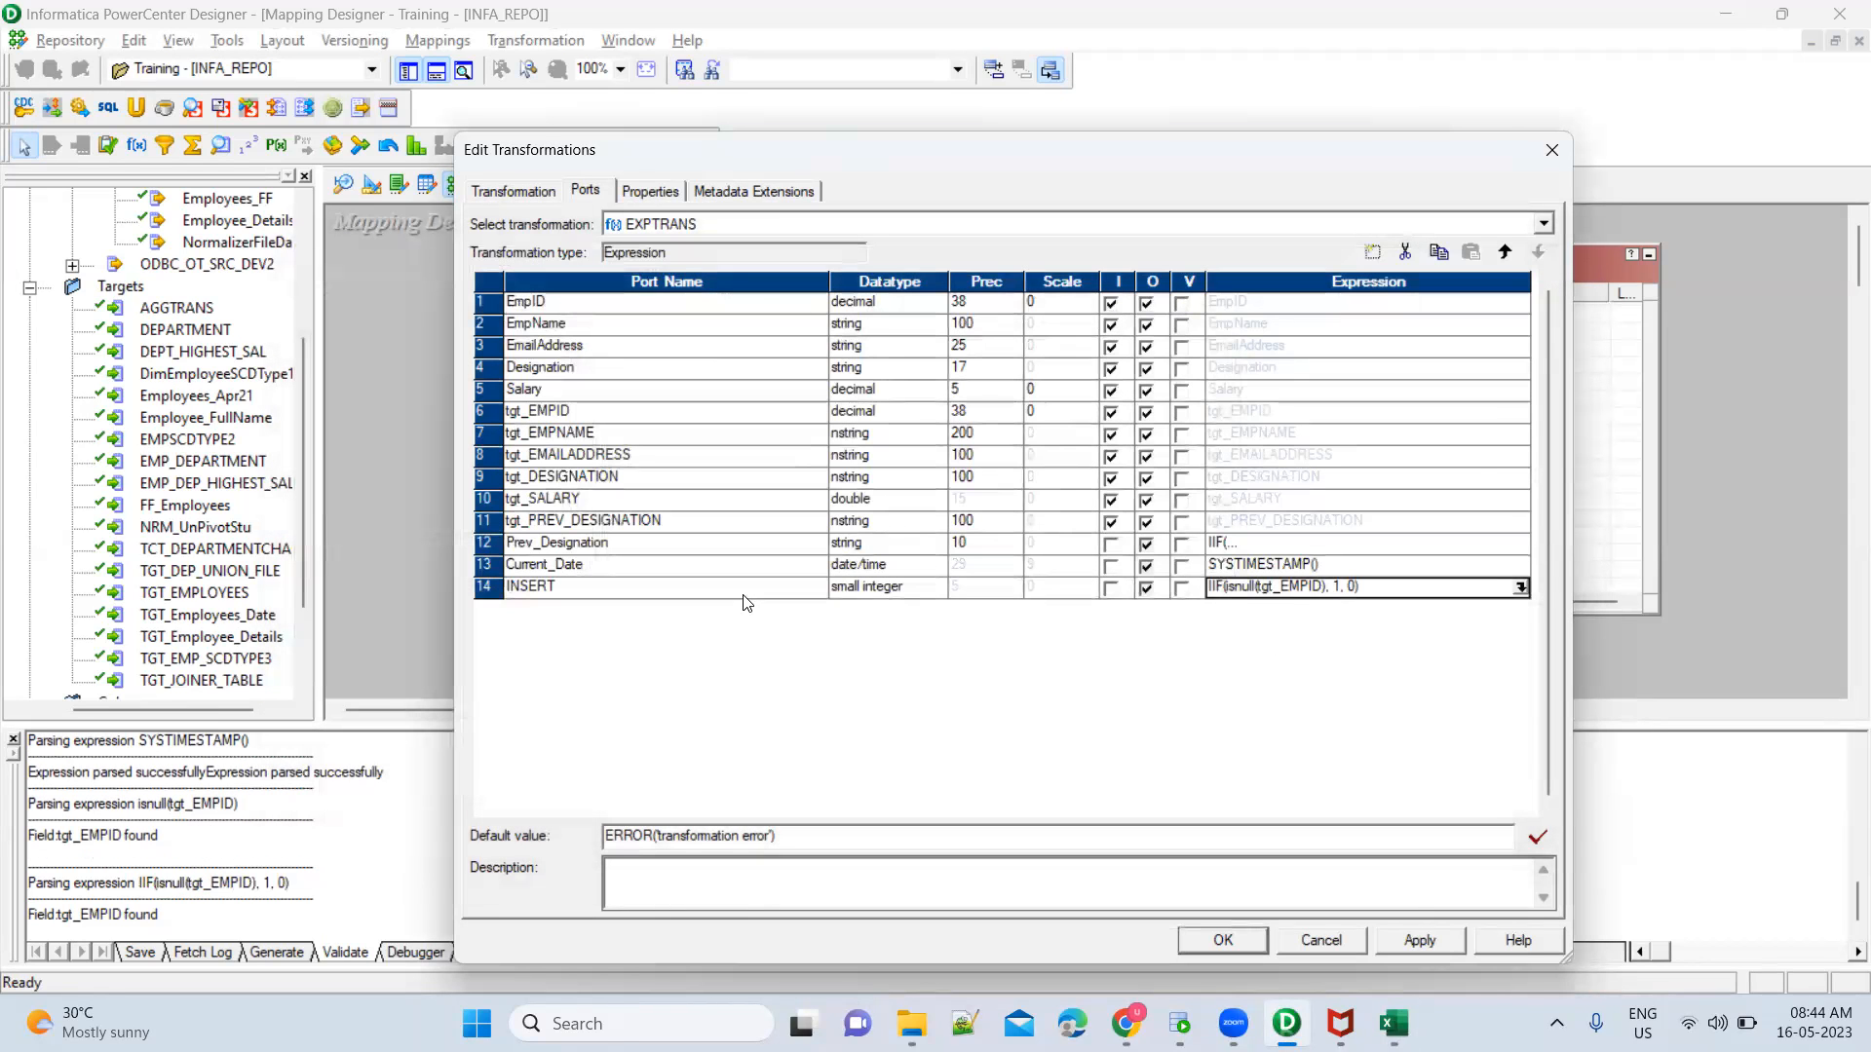
Add an output-only small integer port named UPDATE after INSERT in EXPTRANS
left_click(745, 595)
left_click(1373, 255)
type("UPDATE")
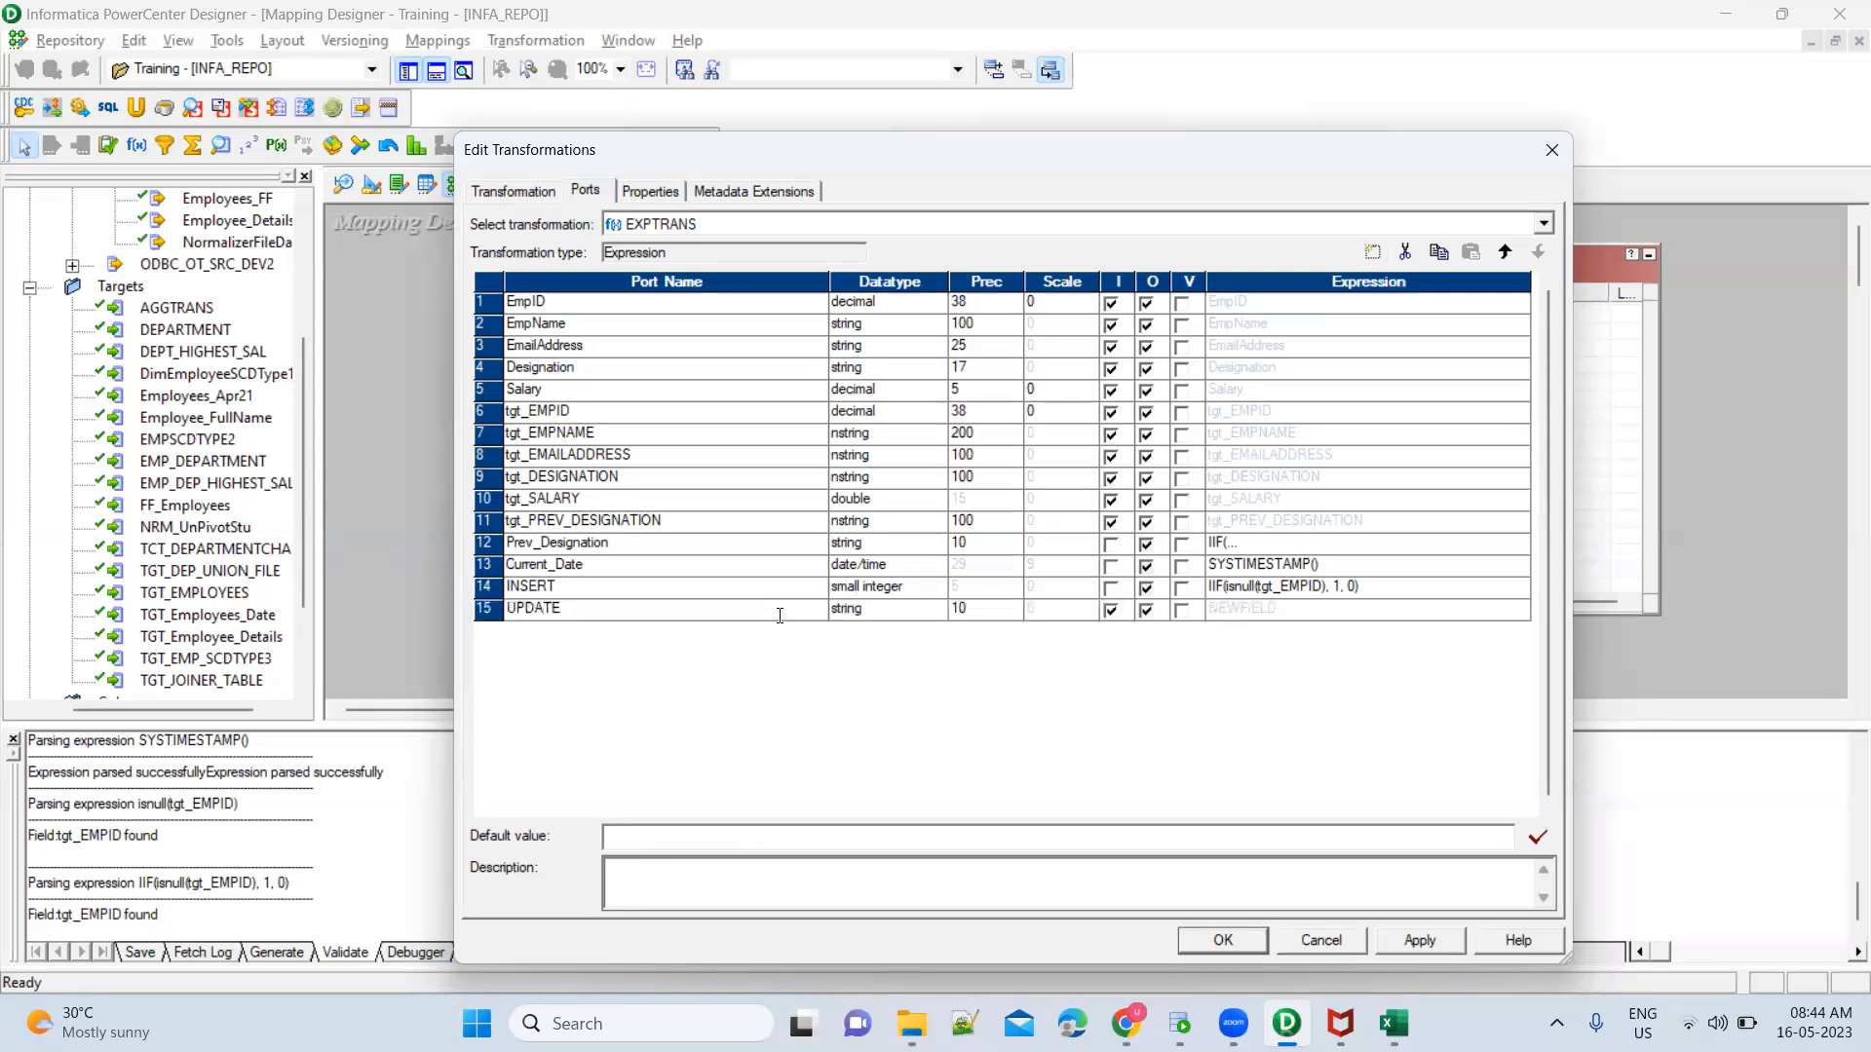
left_click(925, 612)
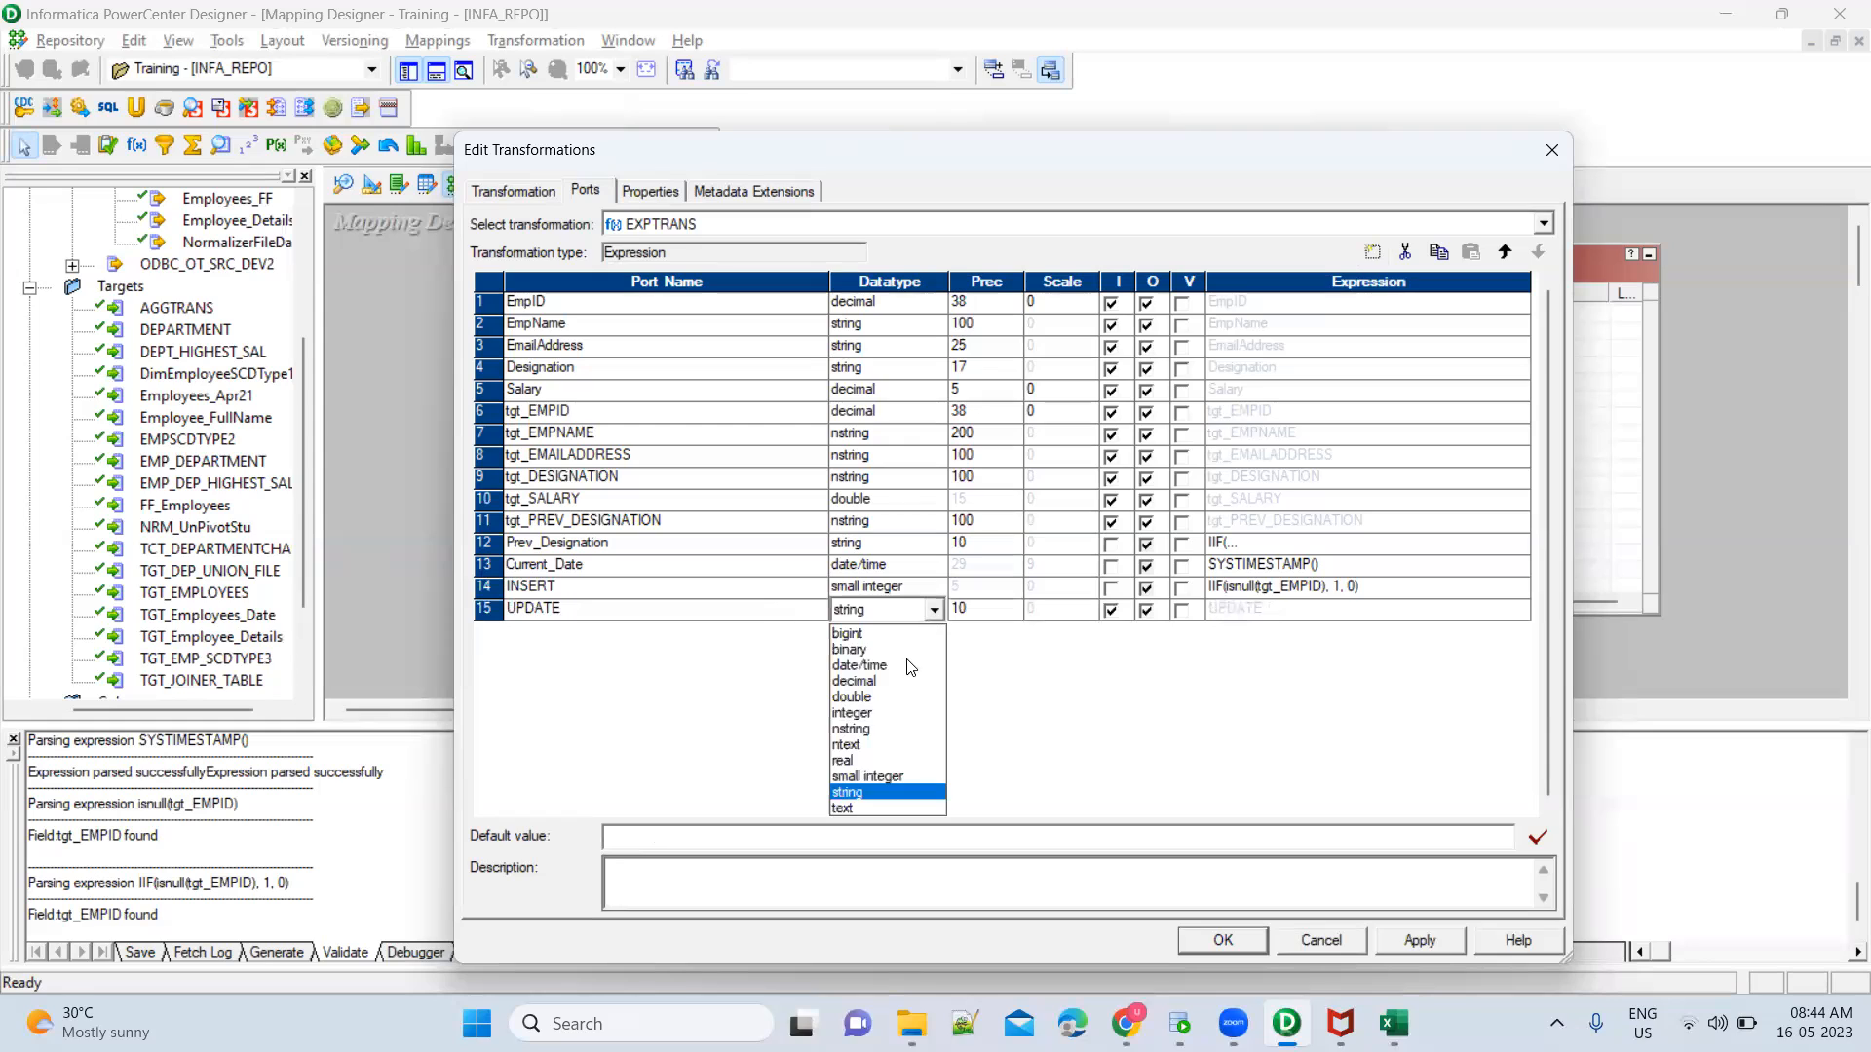
left_click(878, 778)
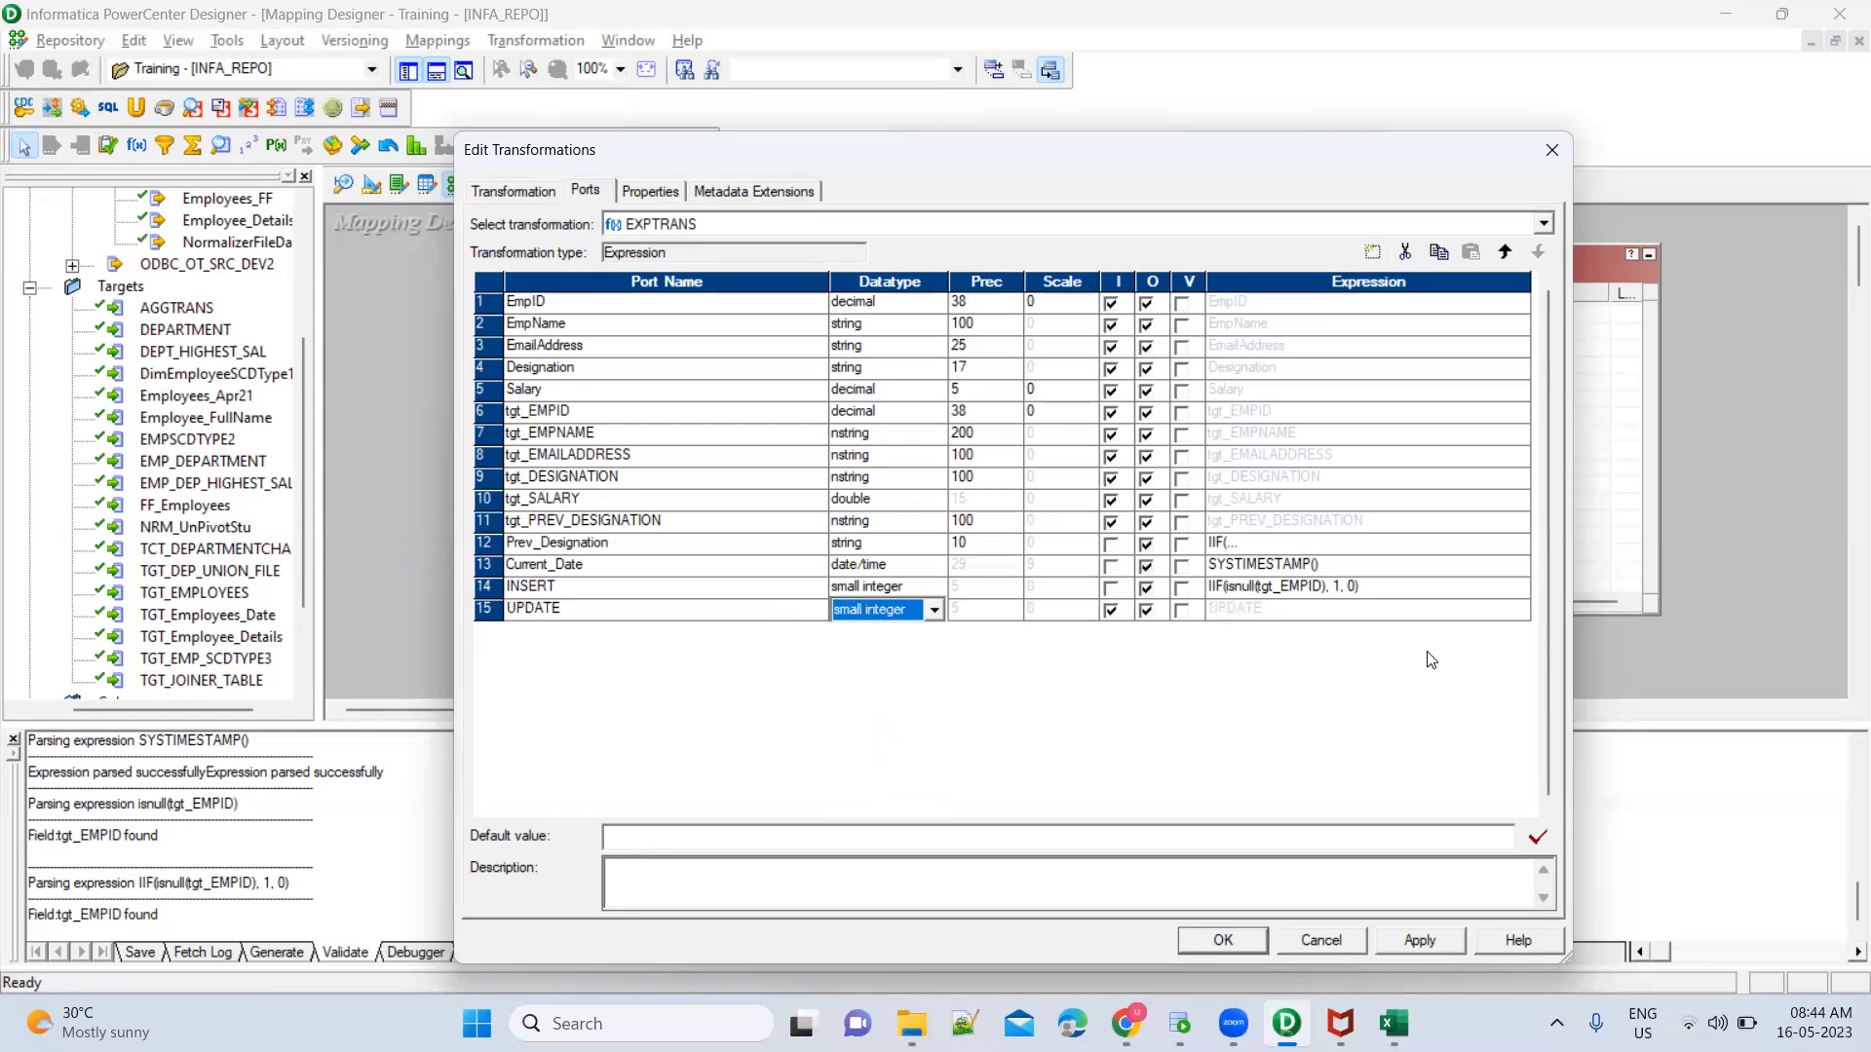
left_click(1112, 614)
left_click(1112, 613)
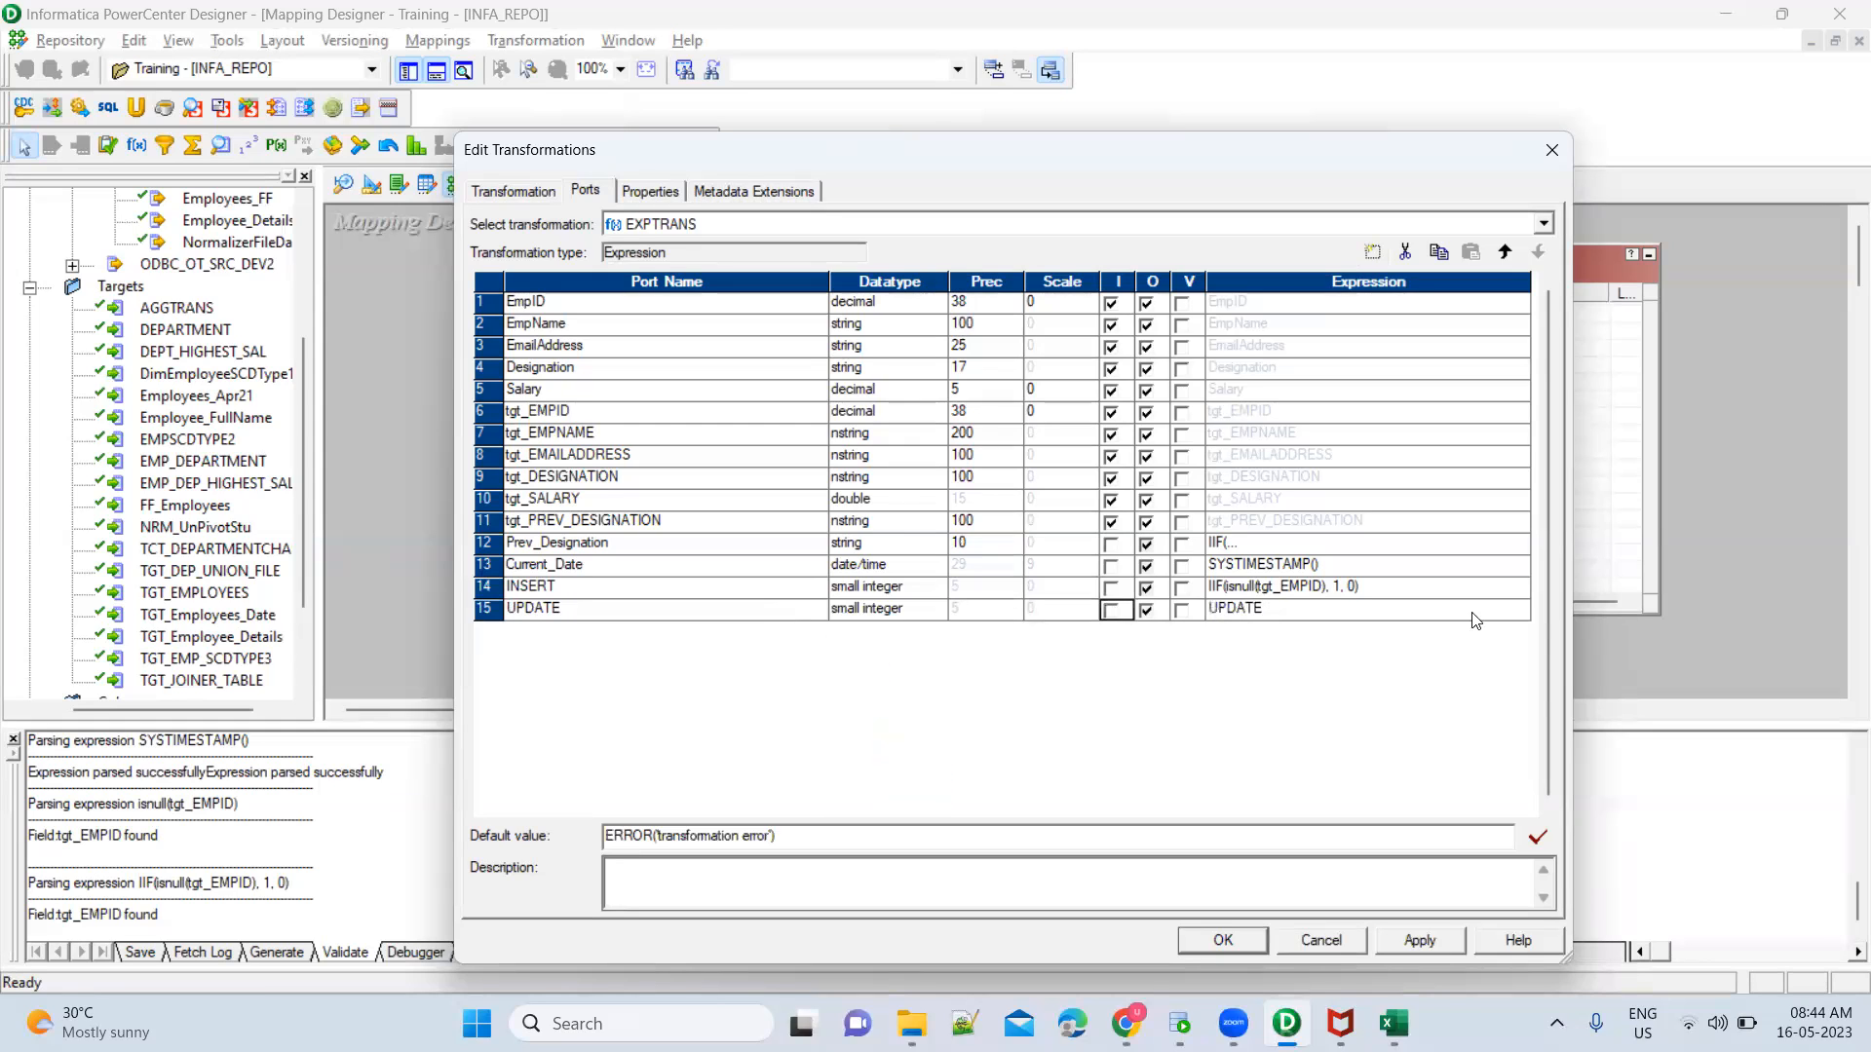
Replace the UPDATE port's default expression with the copied null check negated as not isnull(tgt_EMPID)
left_click(1522, 614)
left_click(1520, 611)
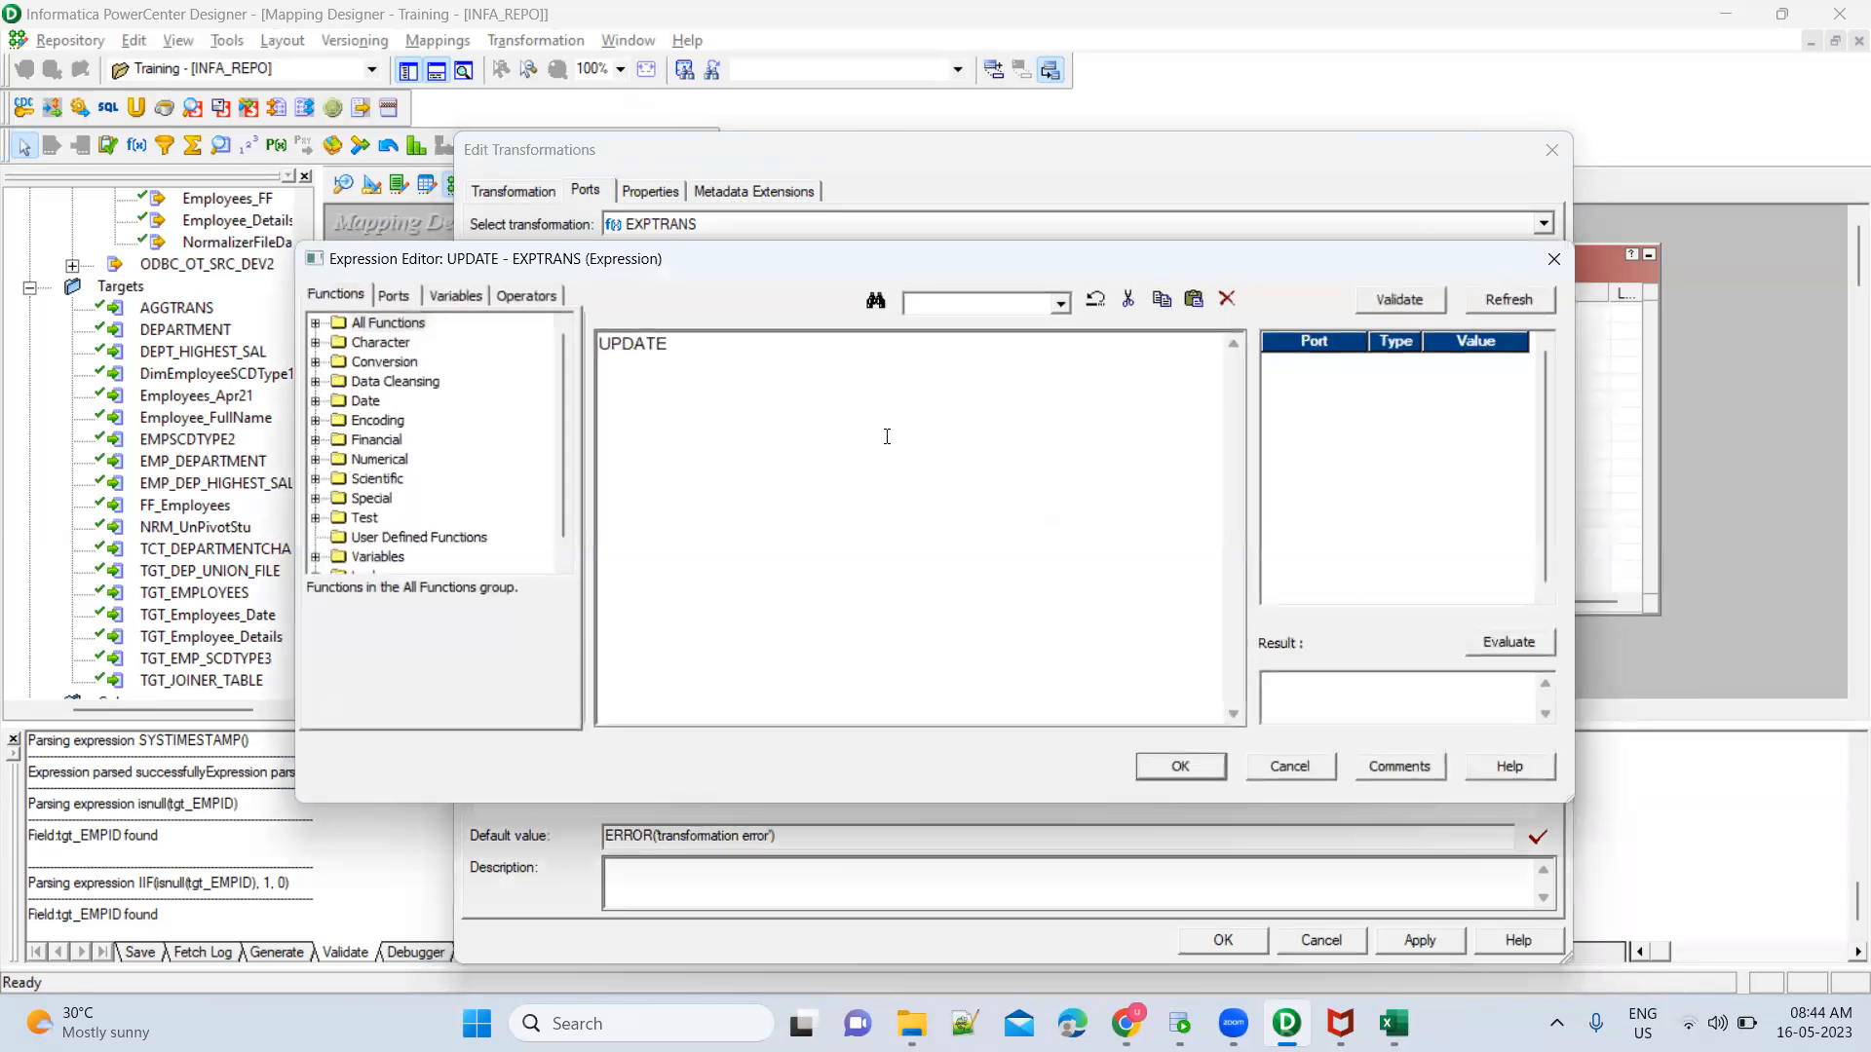
double_click(679, 343)
key("ctrl+v")
key("Home")
type("not")
key("Right")
key("Right")
key("Right")
key("Right")
key("Right")
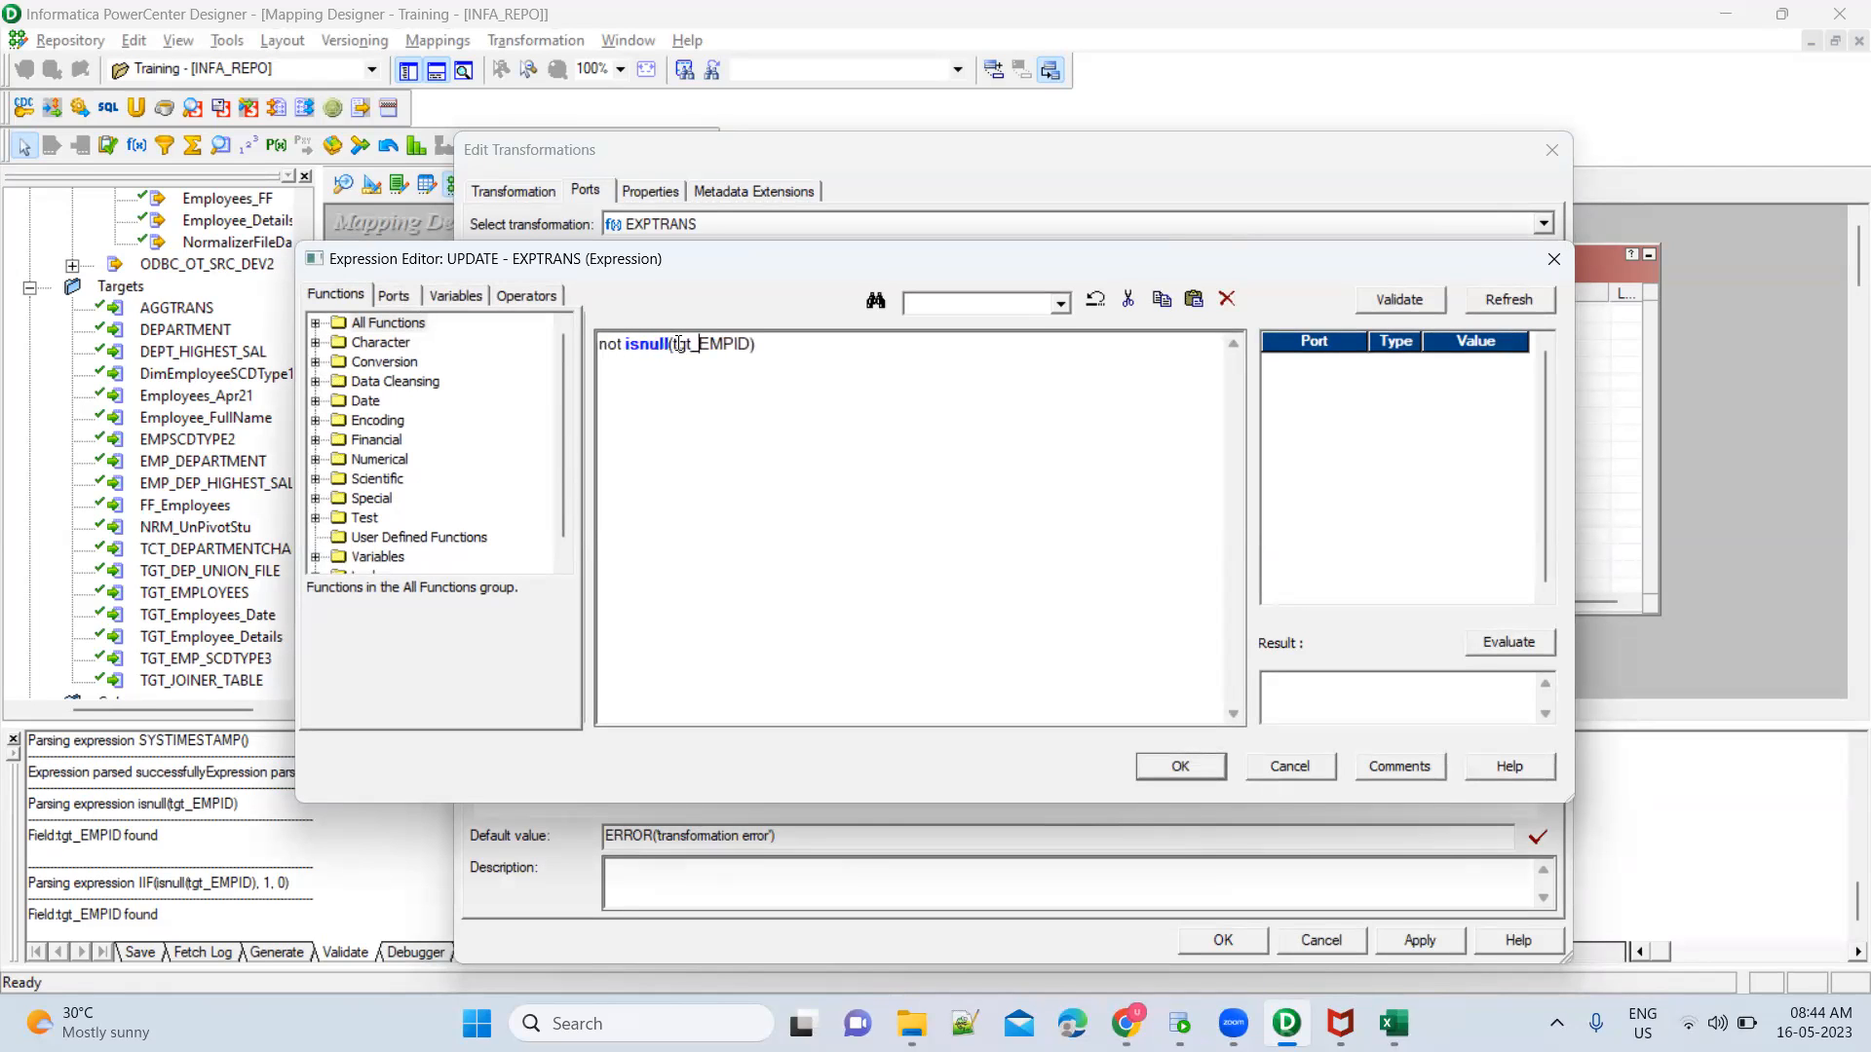
Append AND to the UPDATE expression with a parenthesised block on separate lines, beginning with the EmpName port
type("AND ()")
key("Left")
key("Return")
key("Return")
left_click(413, 298)
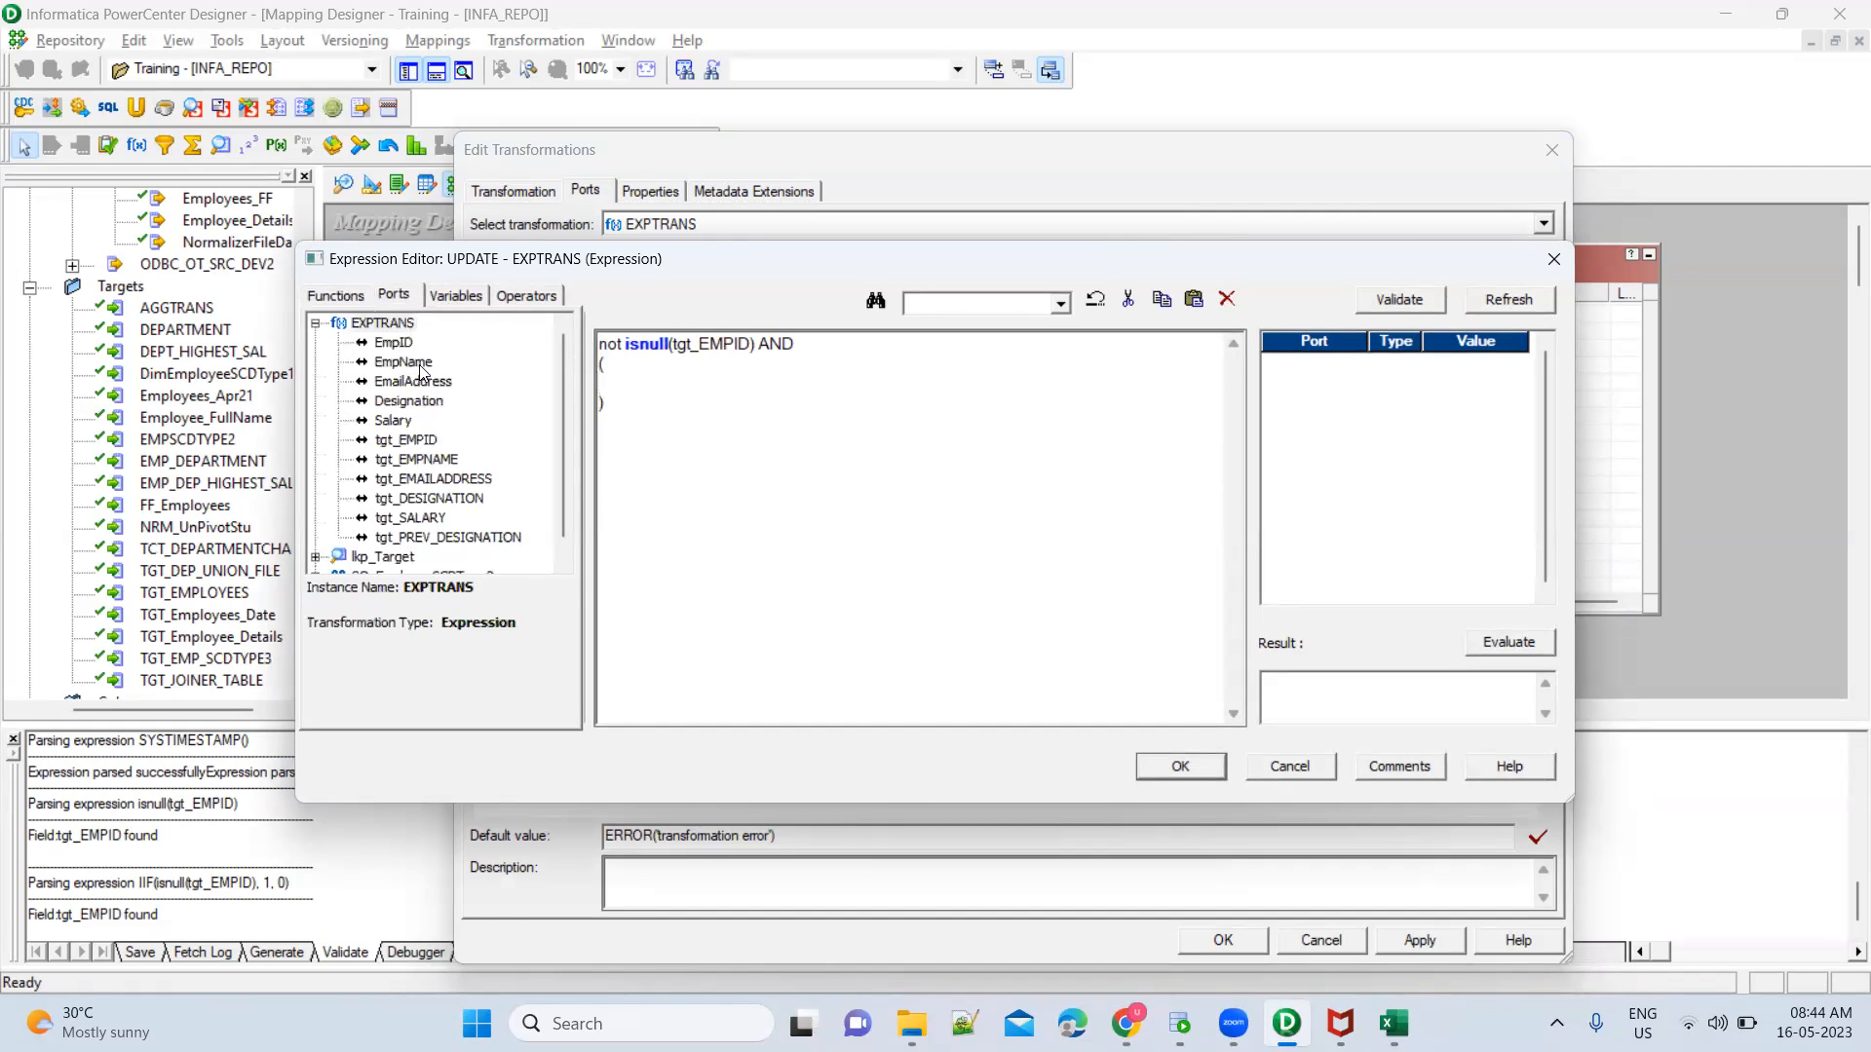
double_click(419, 364)
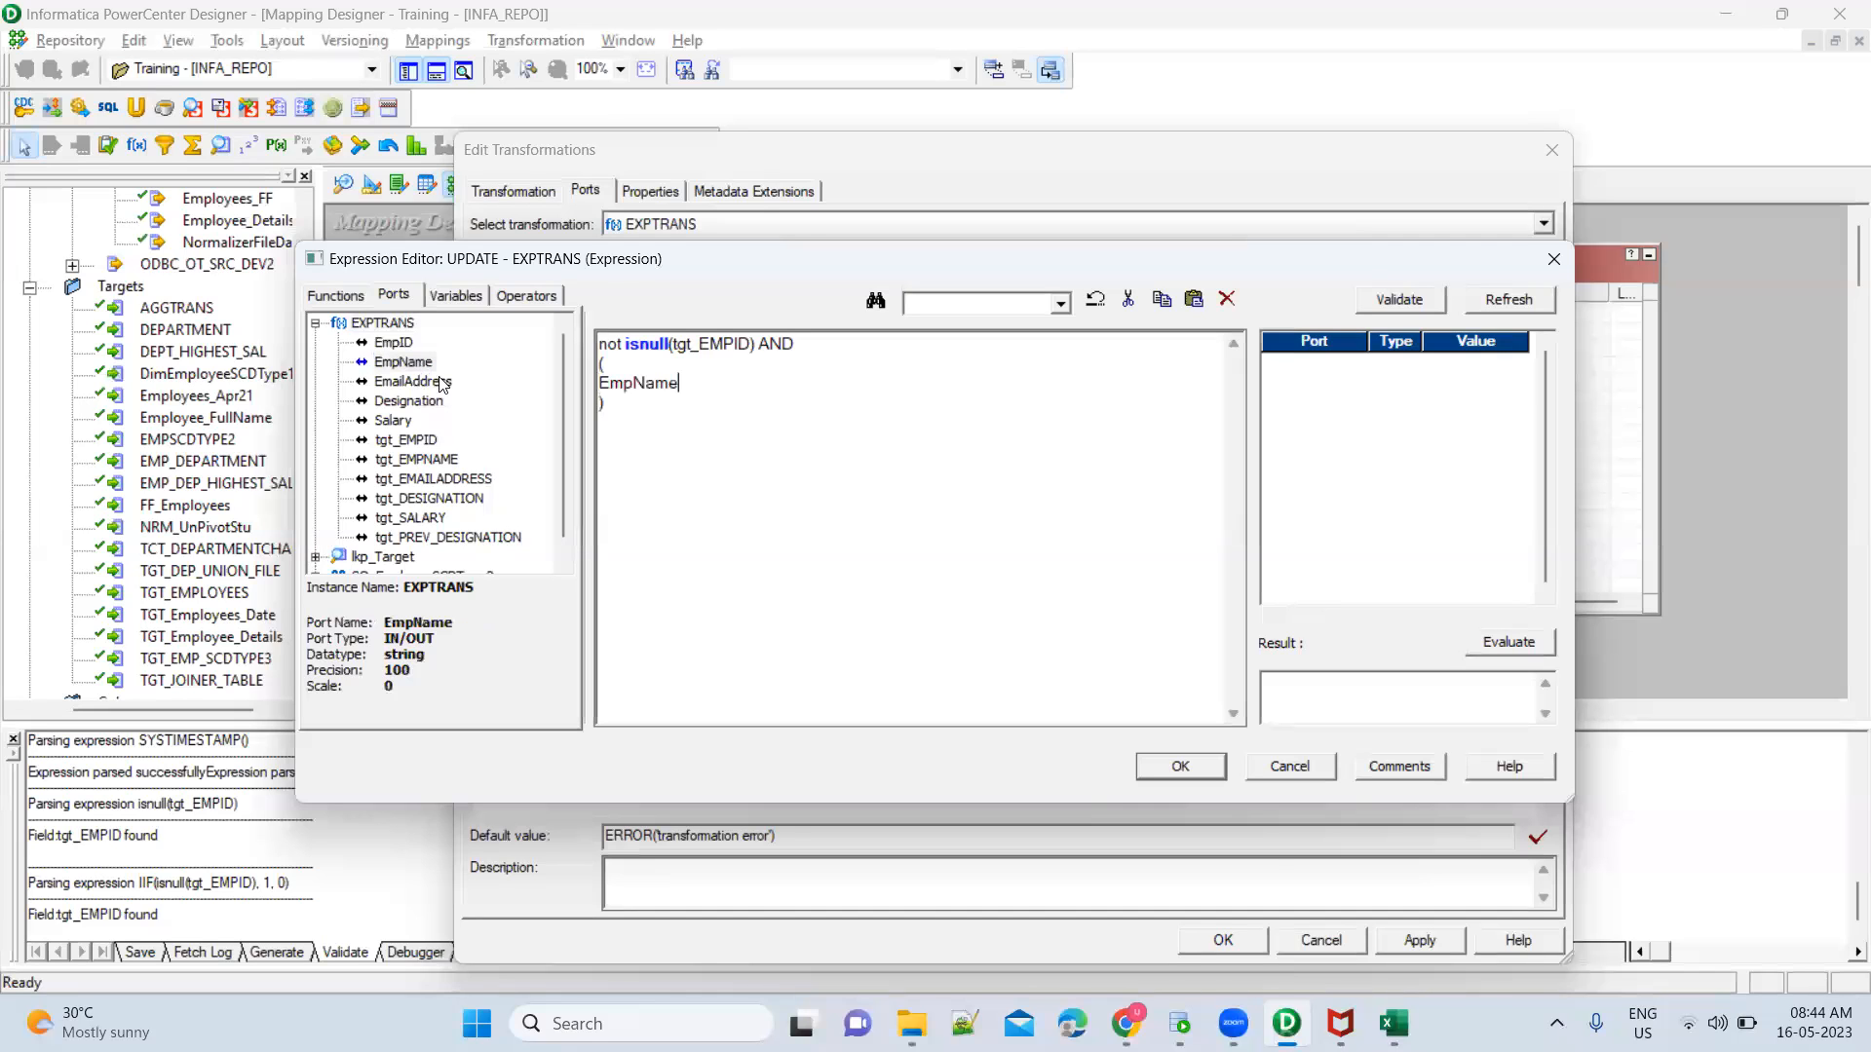
Review the tgt_EMPID null check and compare the source and Run2 target rows for EmpID 1 in the Book1 workbook
double_click(725, 347)
left_click_drag(674, 347, 751, 347)
left_click(617, 343)
mouse_move(1393, 1024)
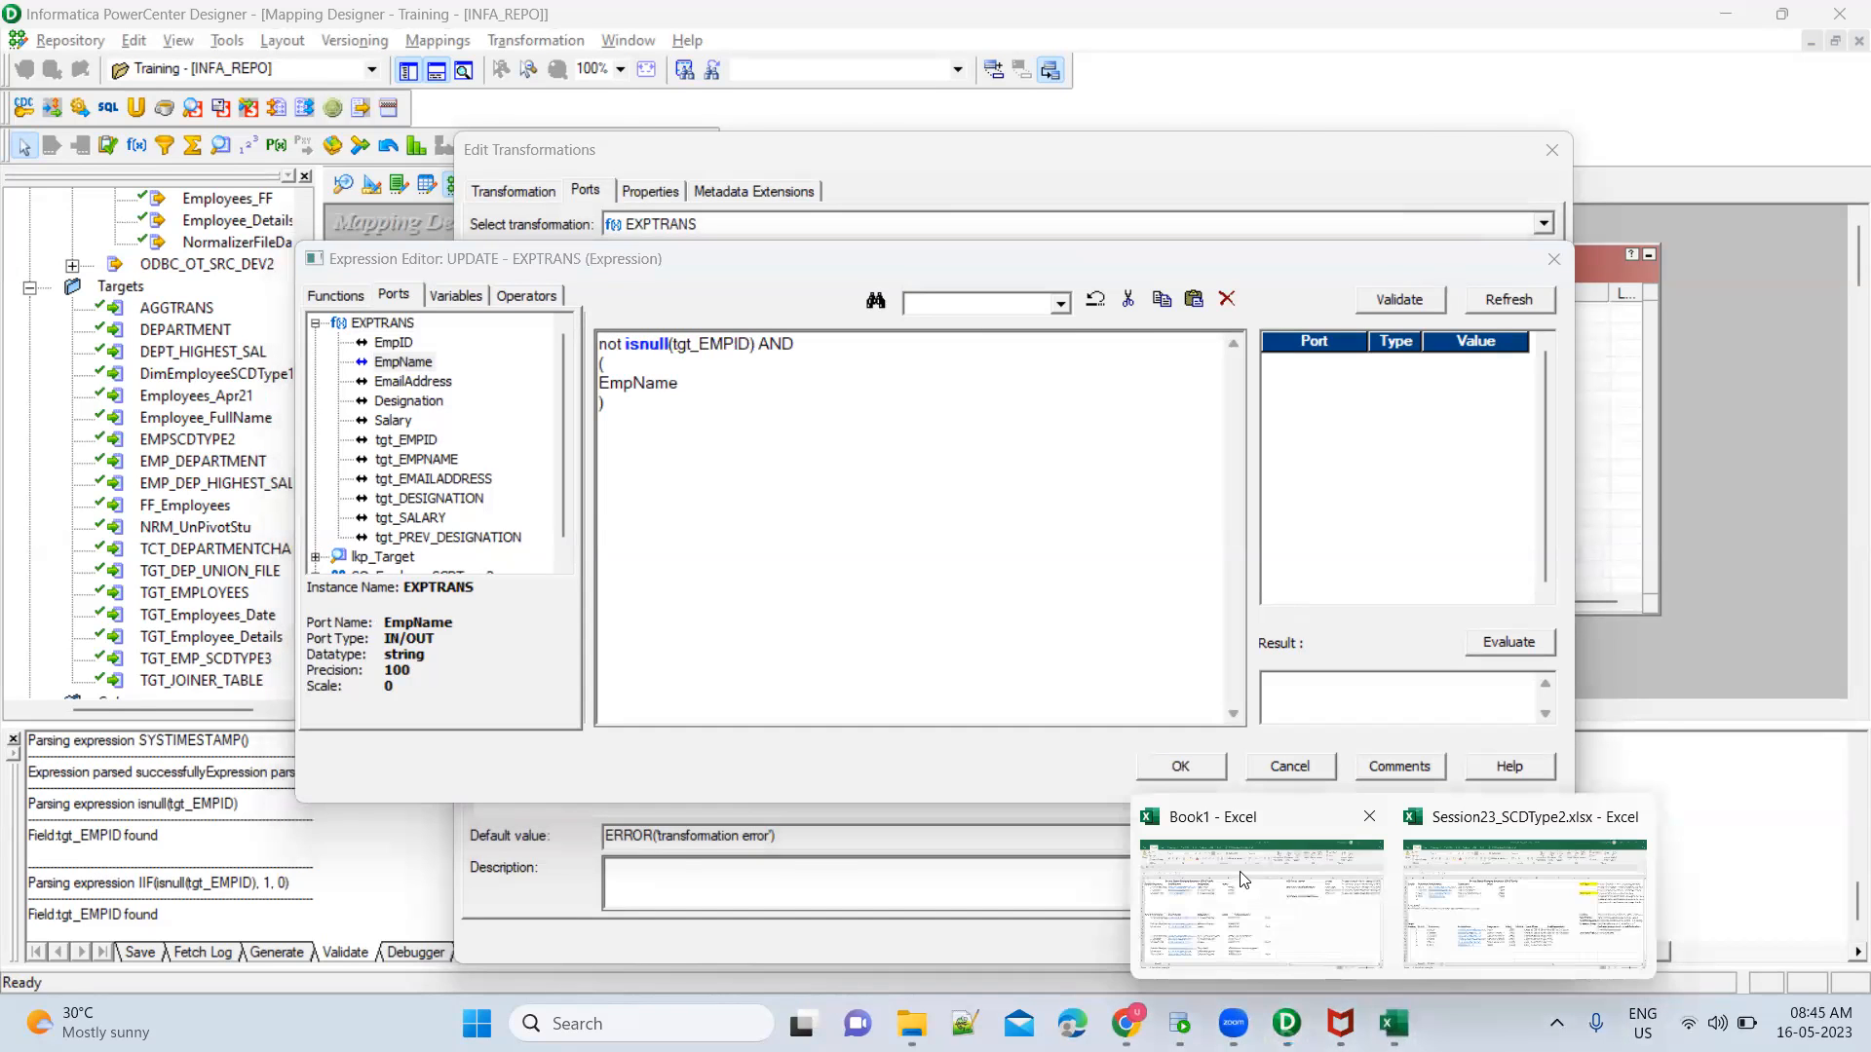
left_click(1354, 867)
left_click(56, 366)
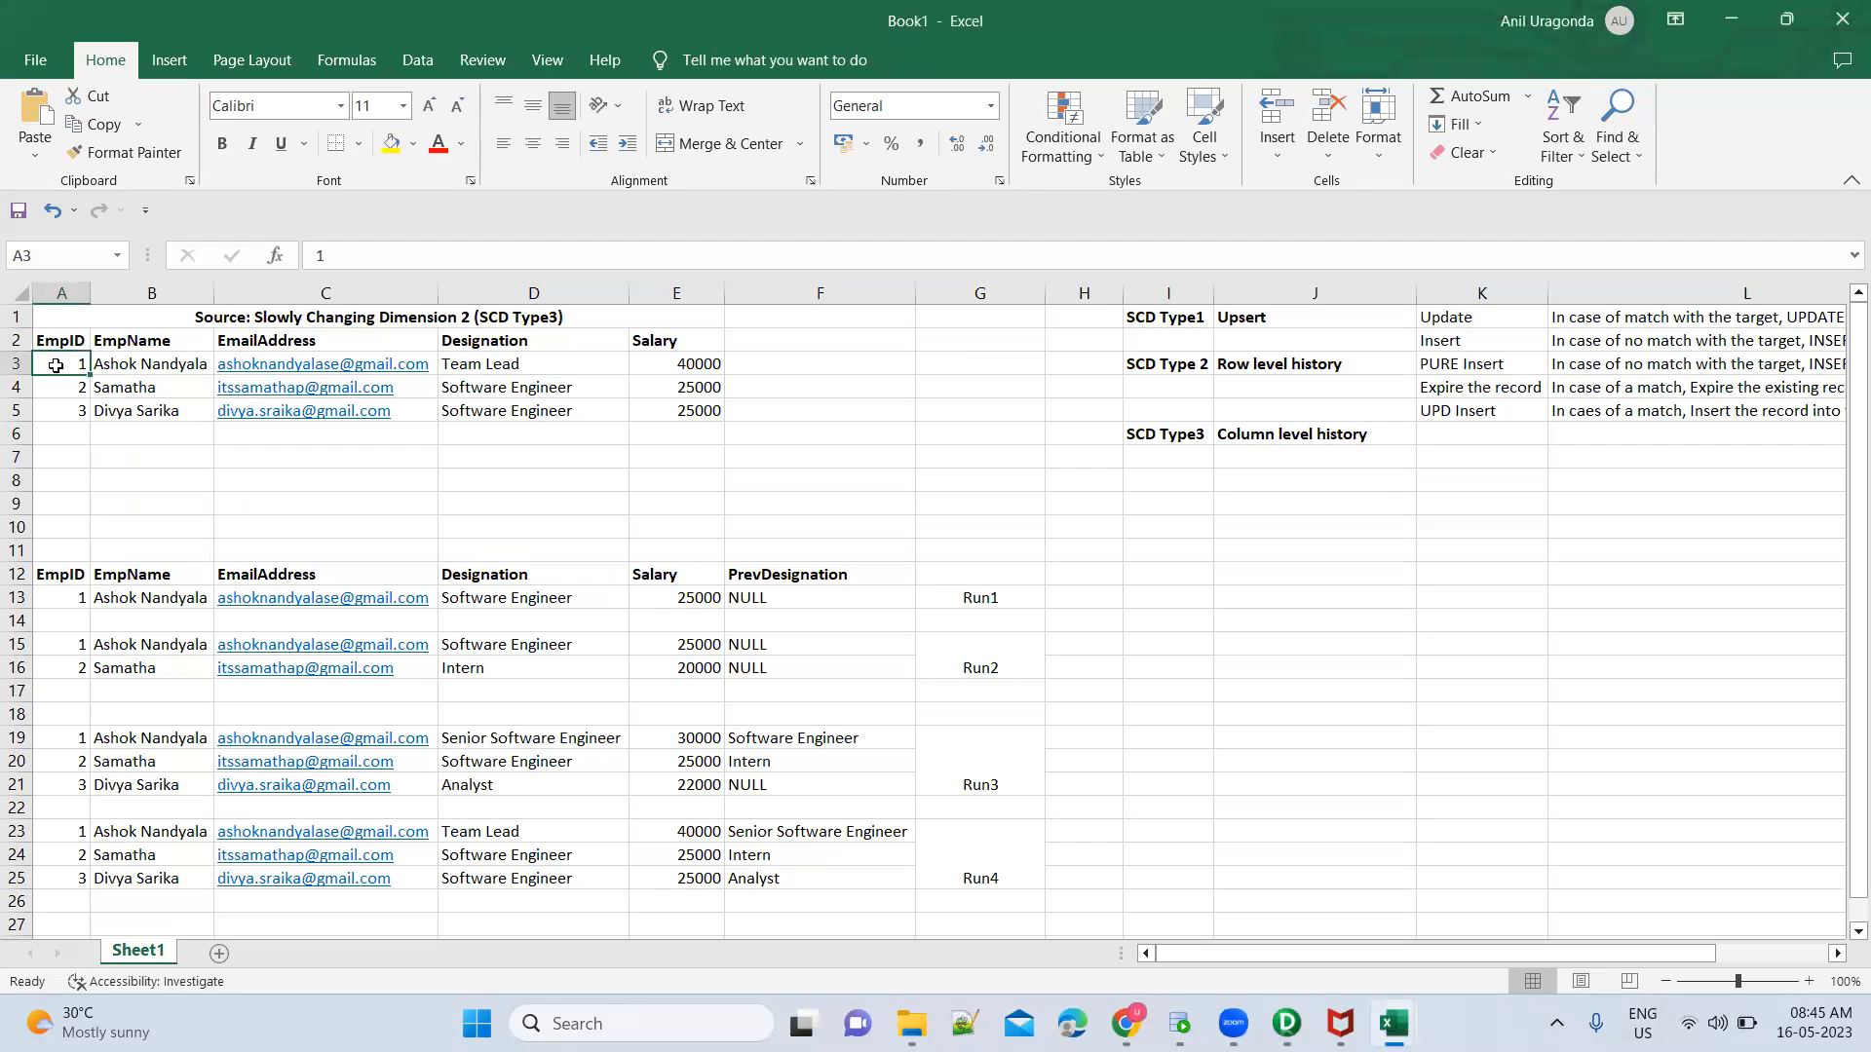
left_click(71, 649)
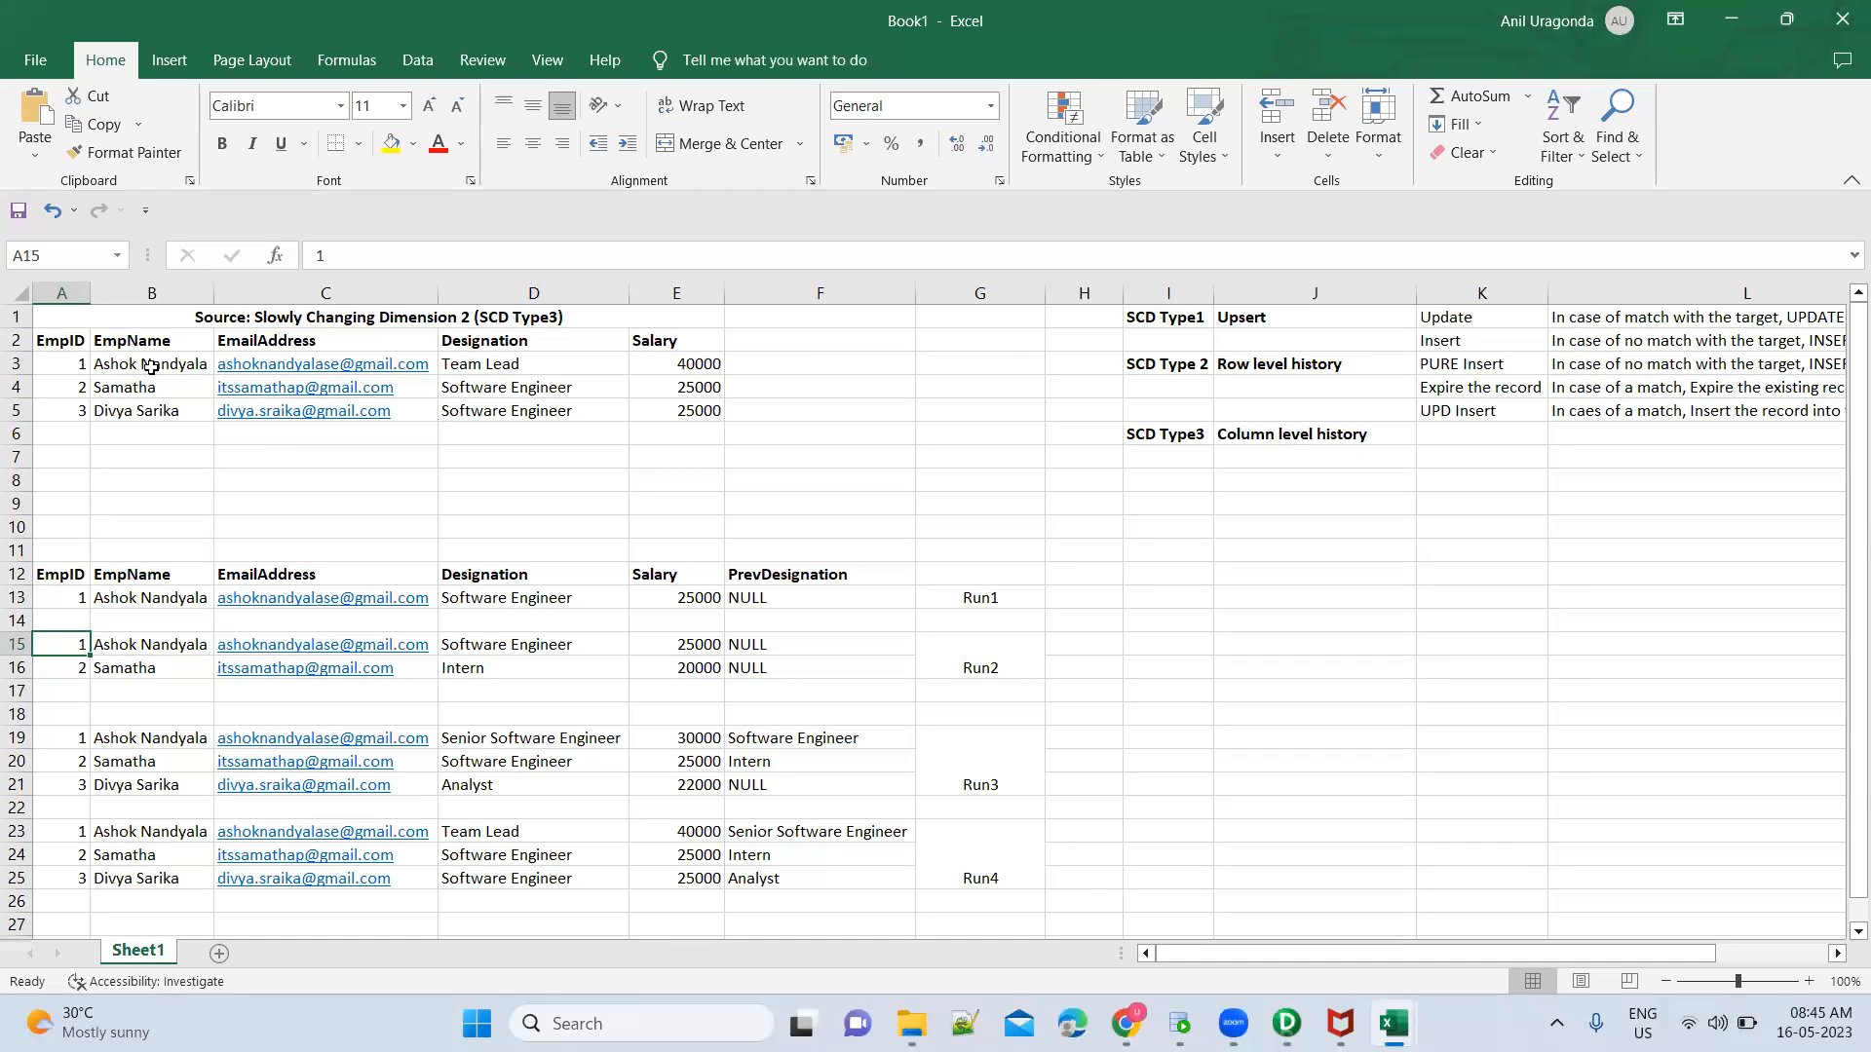
key("alt+Tab")
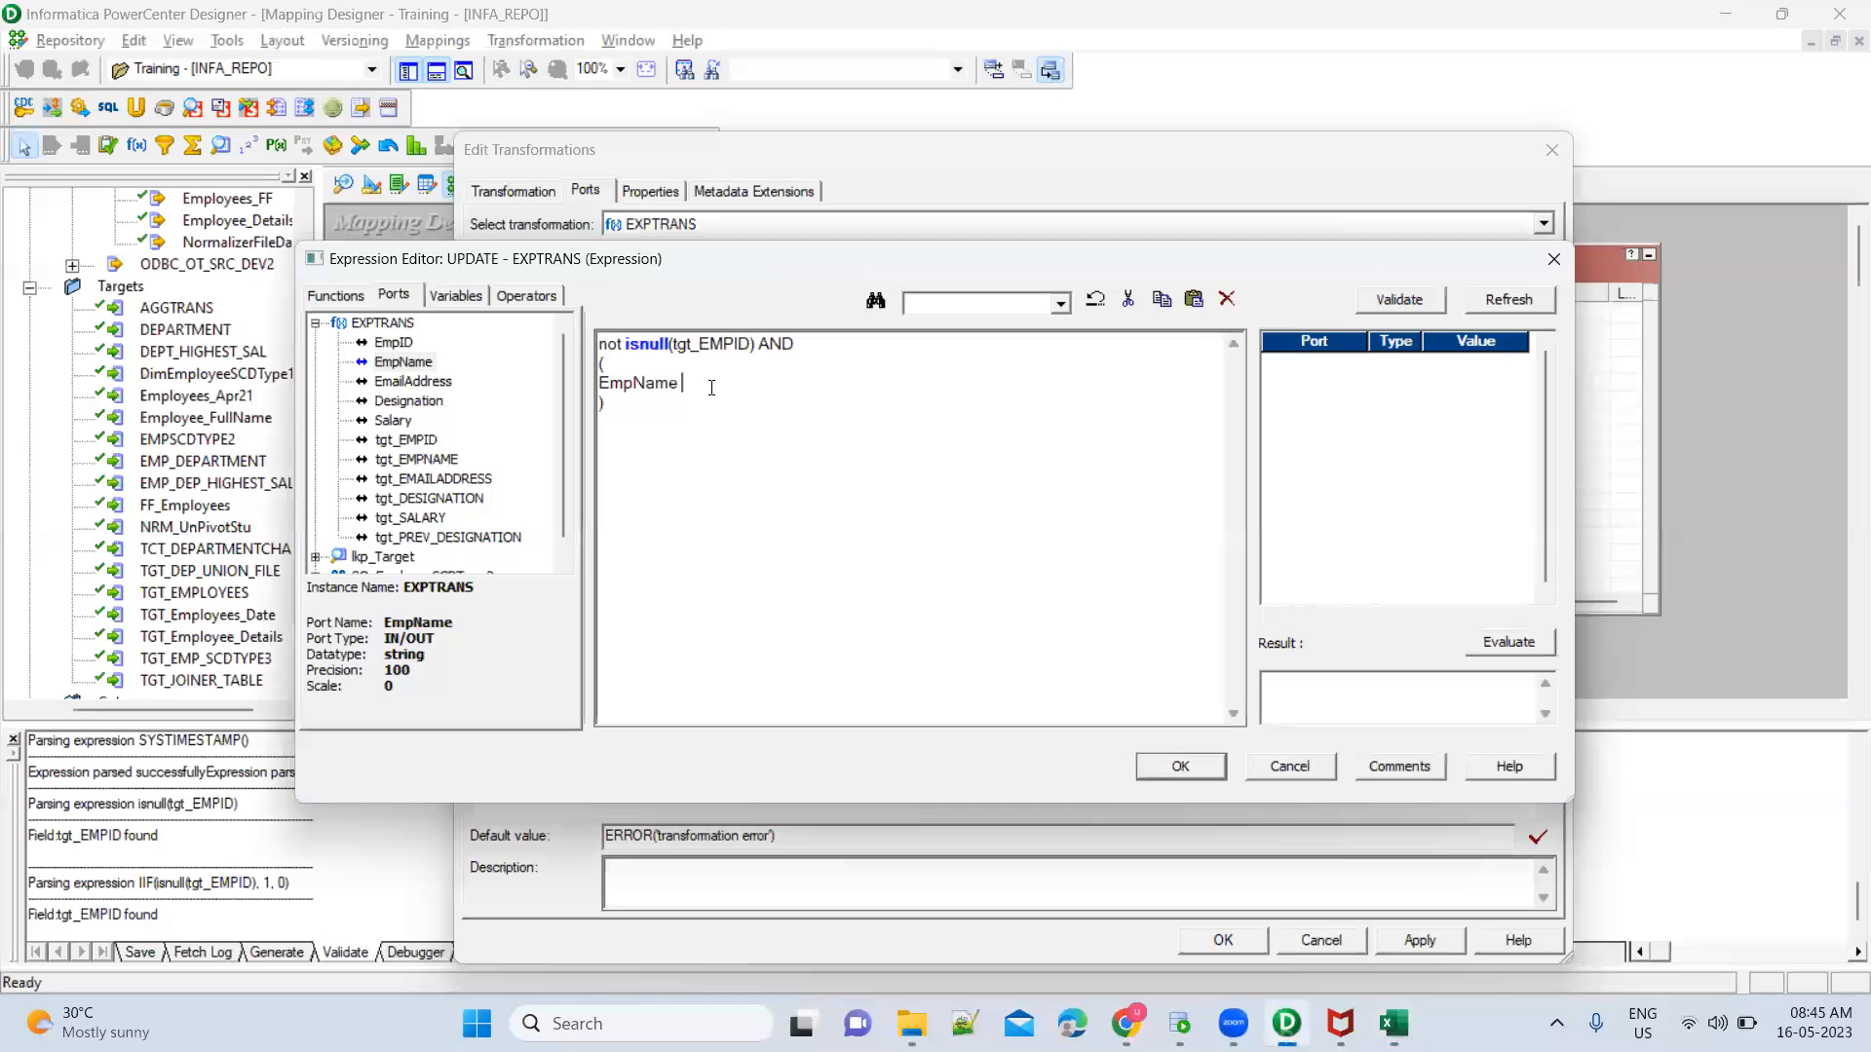
Complete the comparison EmpName <> tgt_EMPNAME in the UPDATE expression and add OR EmailAddress <> tgt_EMAILADDRESS on the following line
type("<>")
double_click(431, 461)
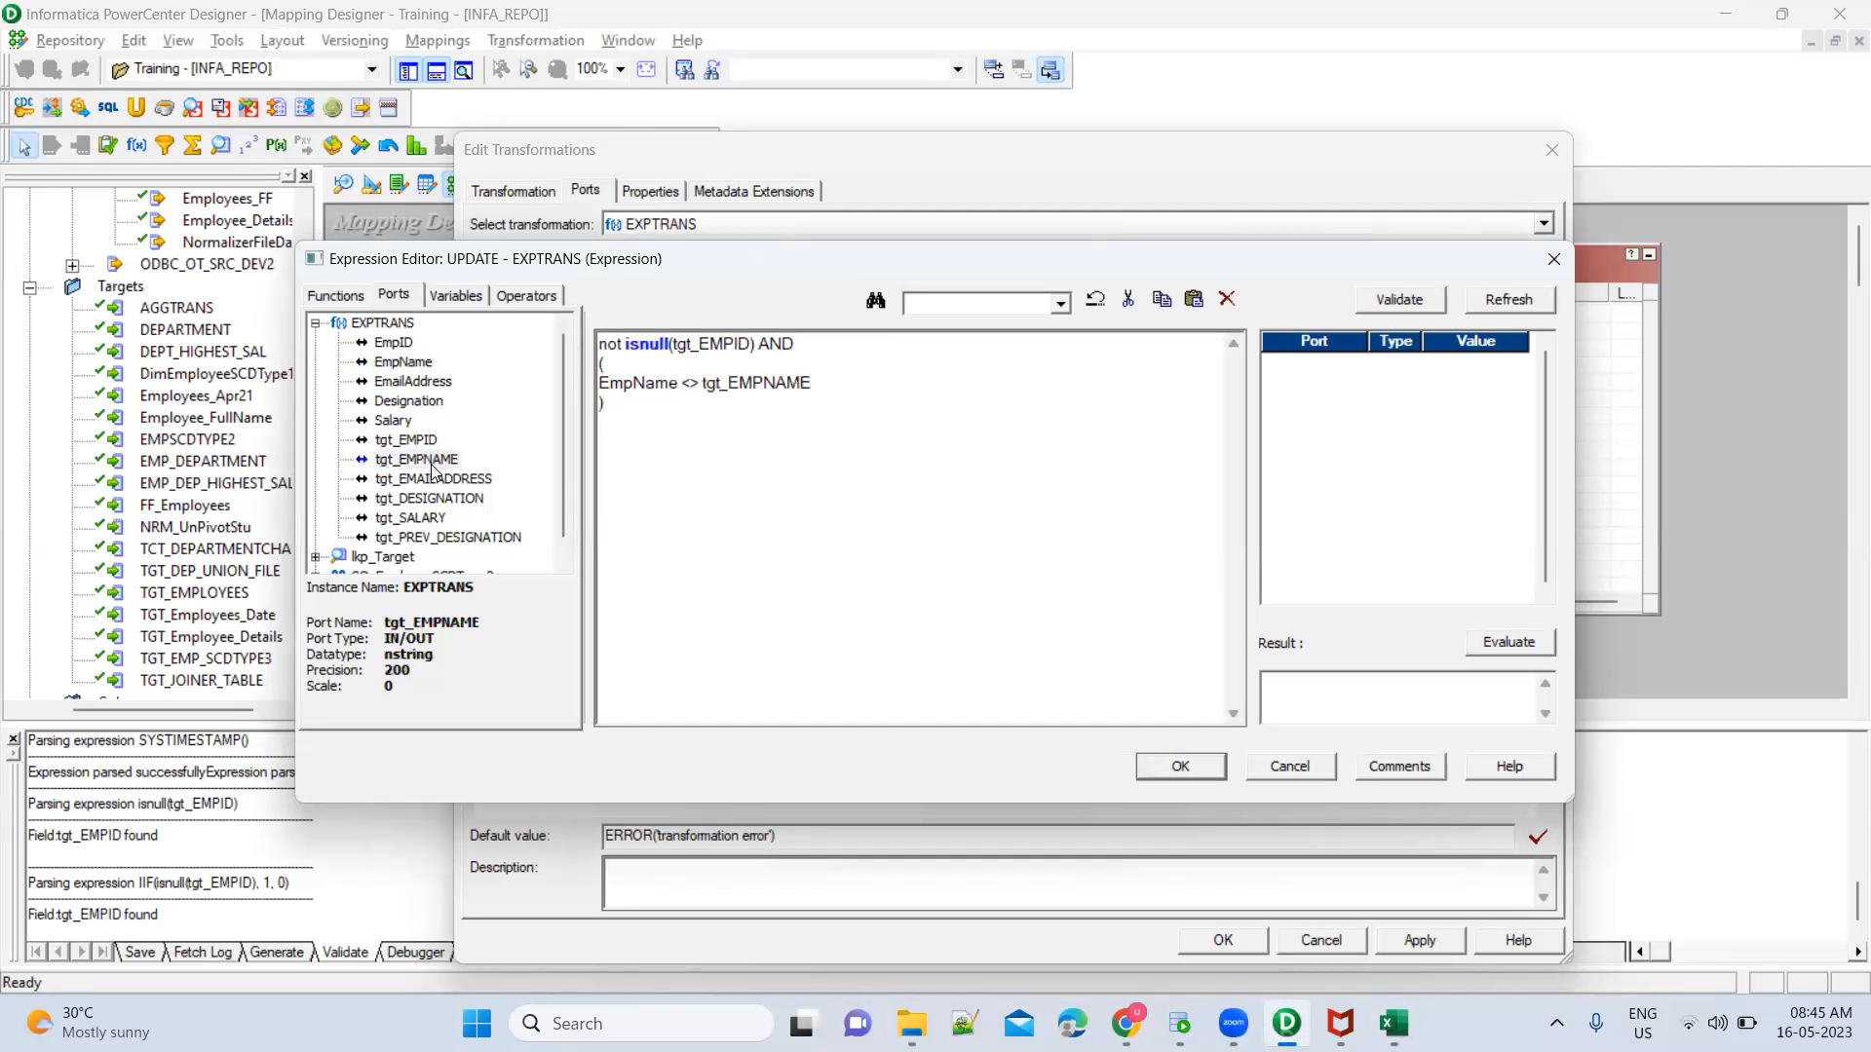
type("OR")
double_click(413, 382)
type("<>")
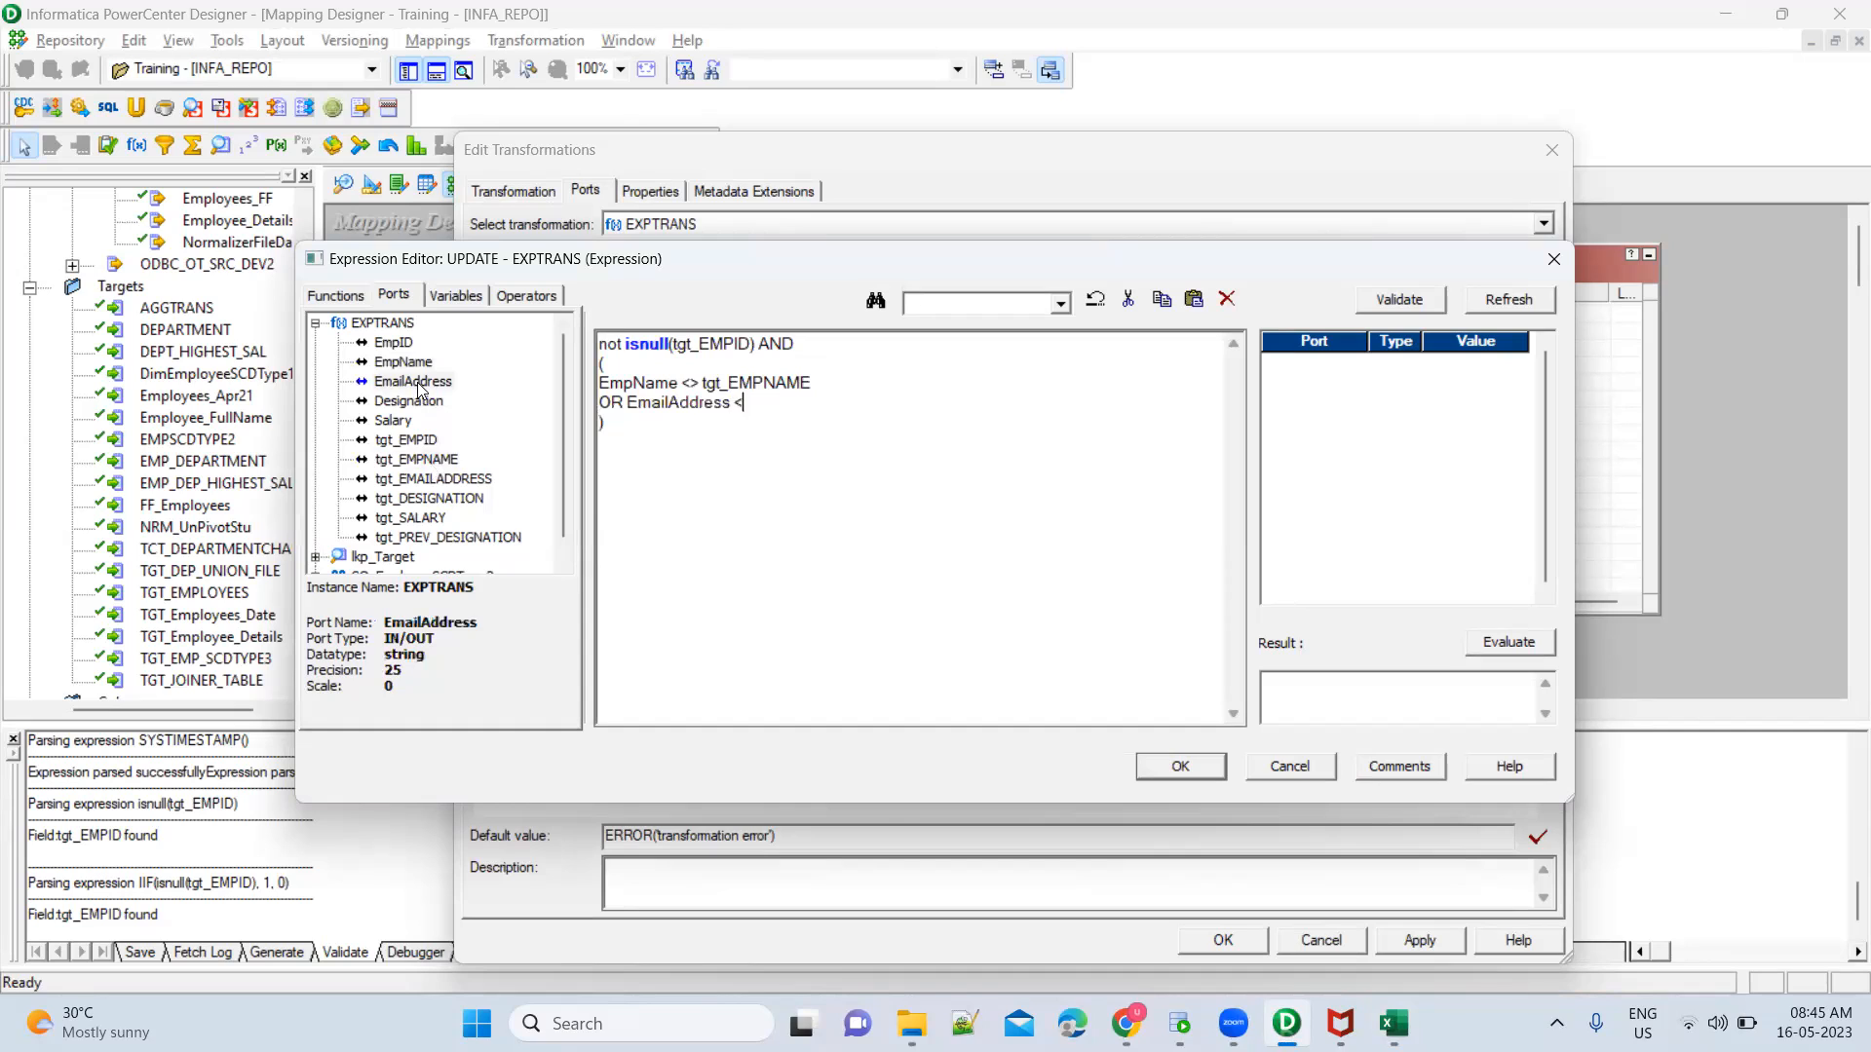
double_click(448, 477)
Extend the UPDATE expression with separate lines OR Designation <> tgt_DESIGNATION and OR Salary <> tgt_SALARY inside the parentheses
key("Return")
type("OR")
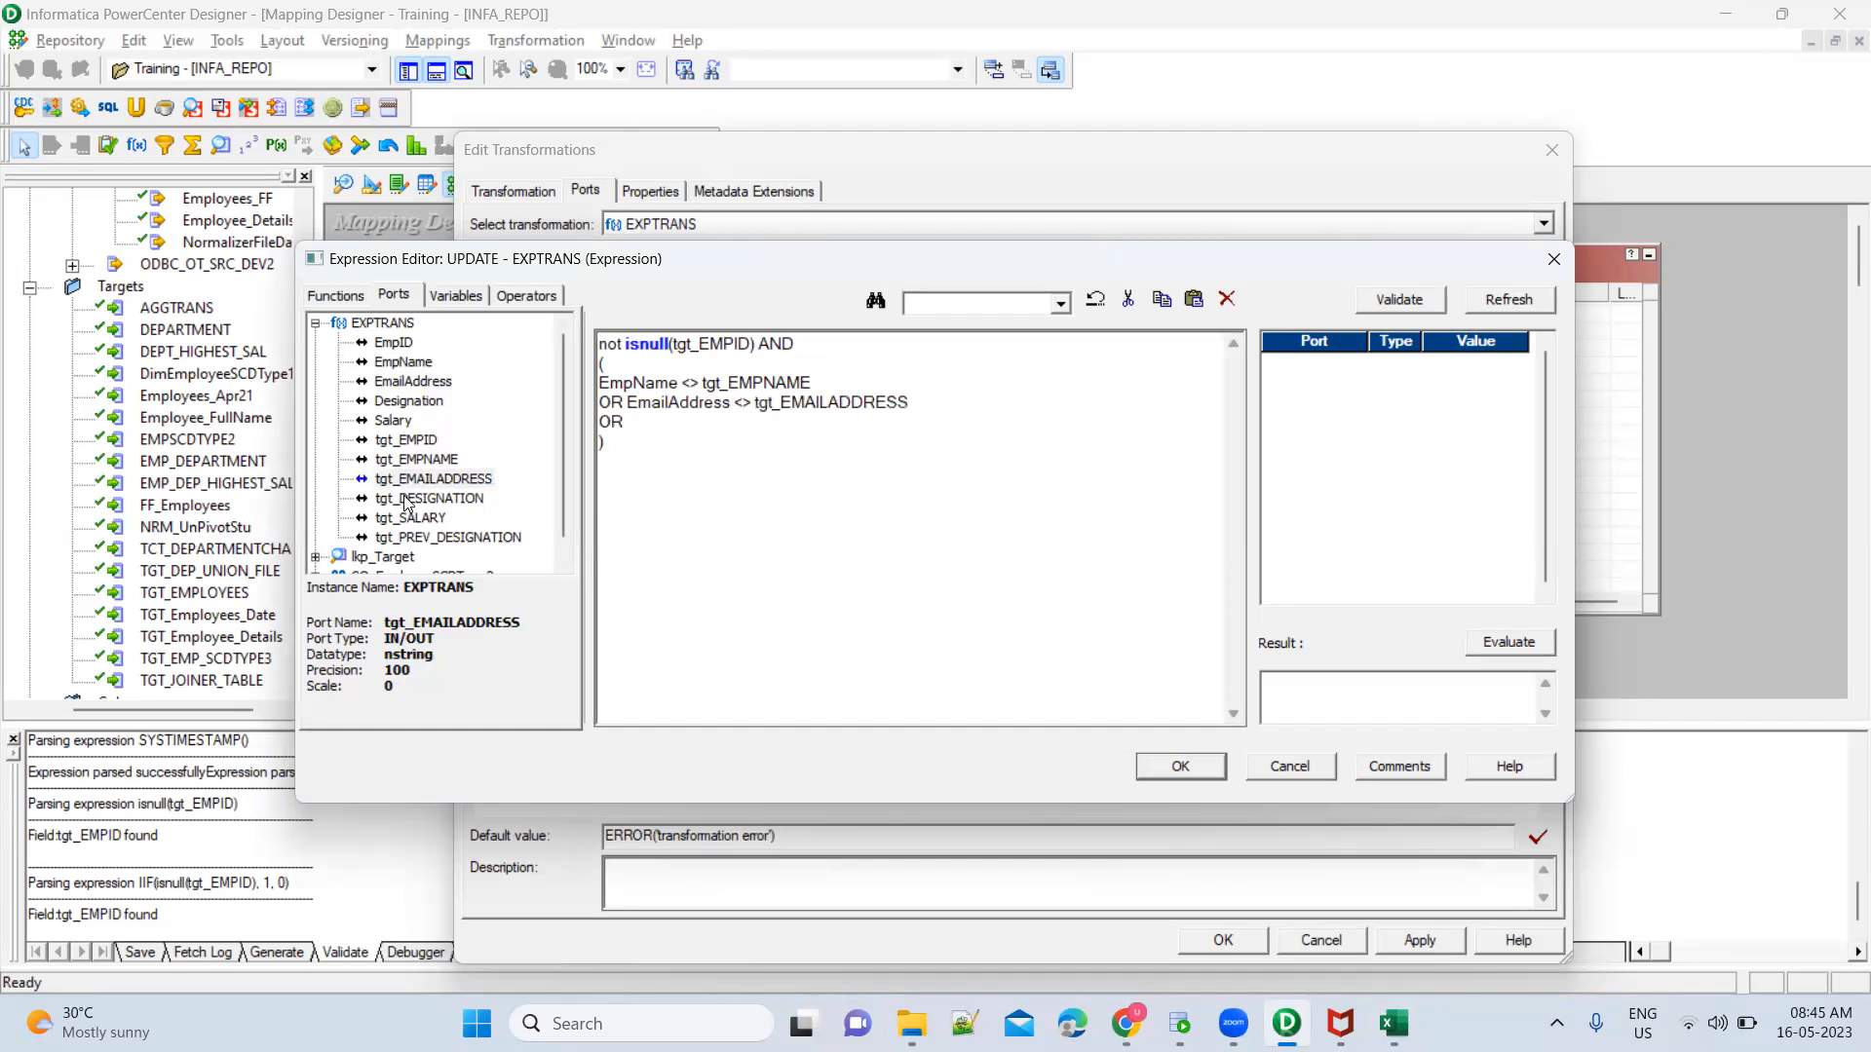
double_click(413, 401)
type("<>")
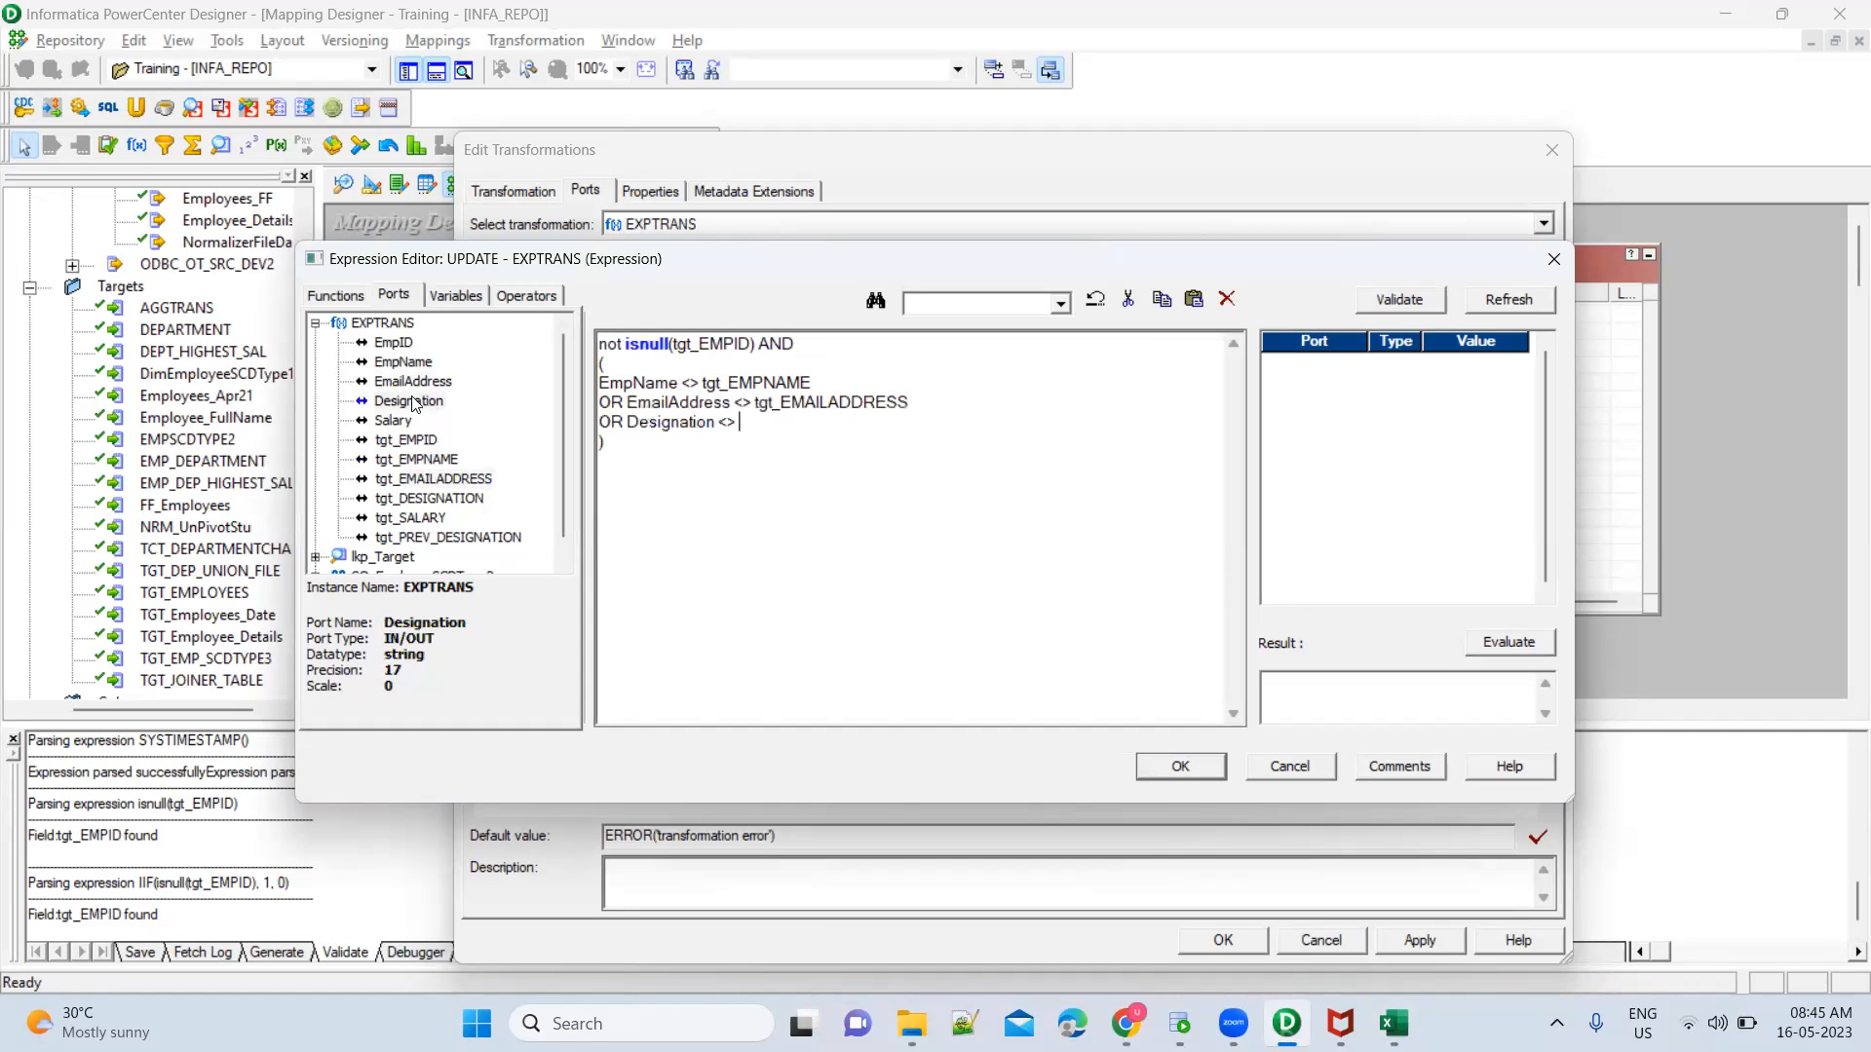
double_click(433, 499)
key("Return")
type("OR")
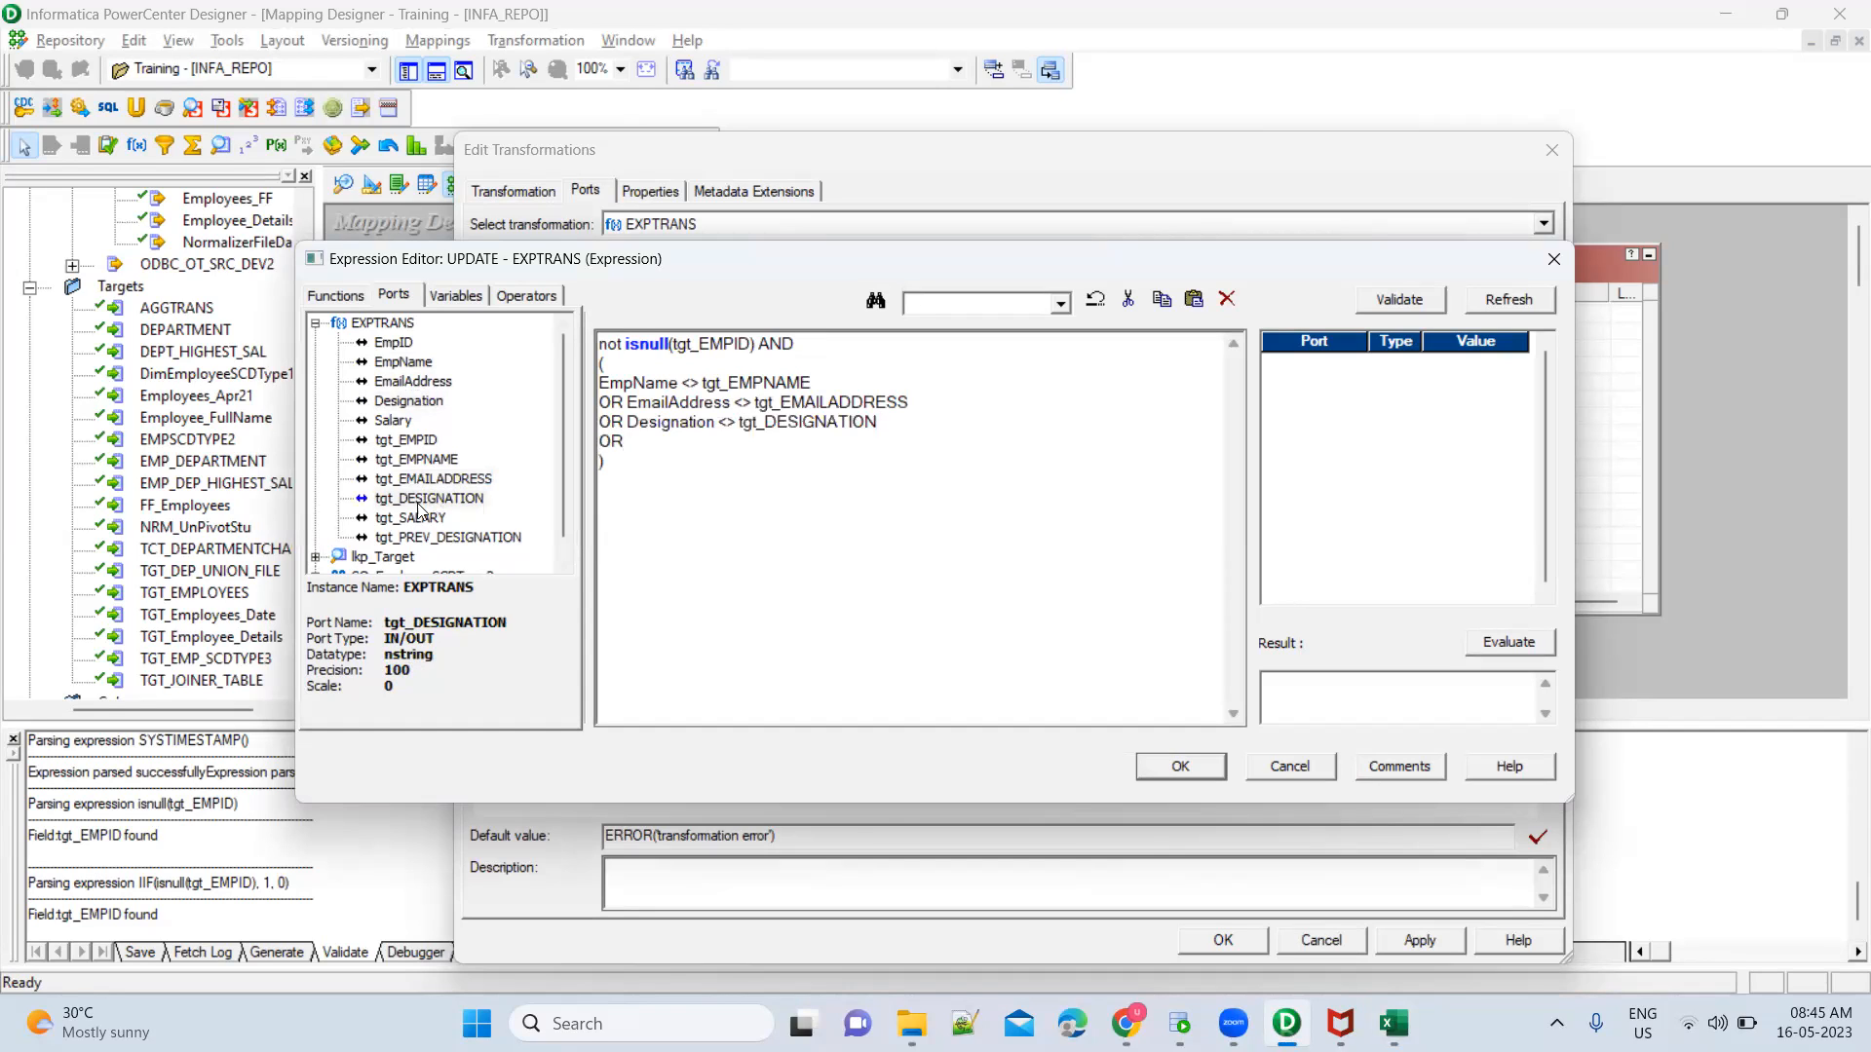
double_click(406, 419)
type("<>")
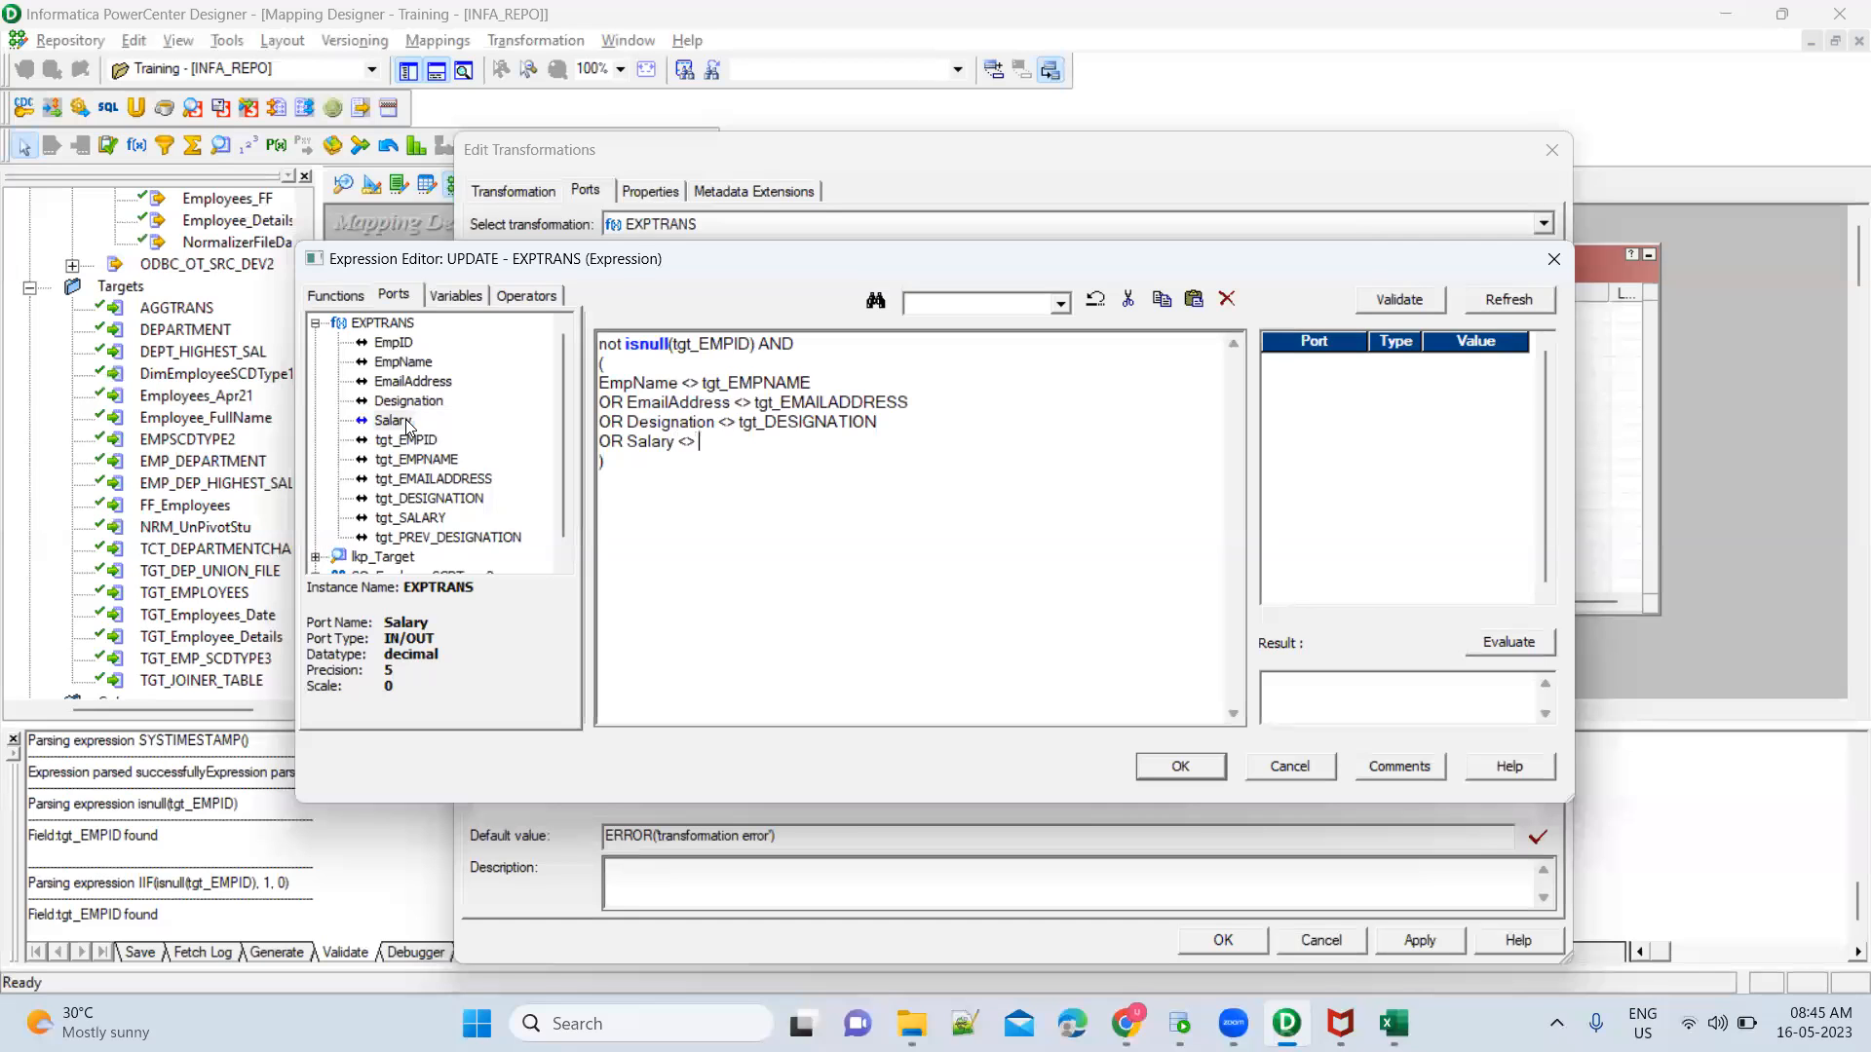
double_click(423, 522)
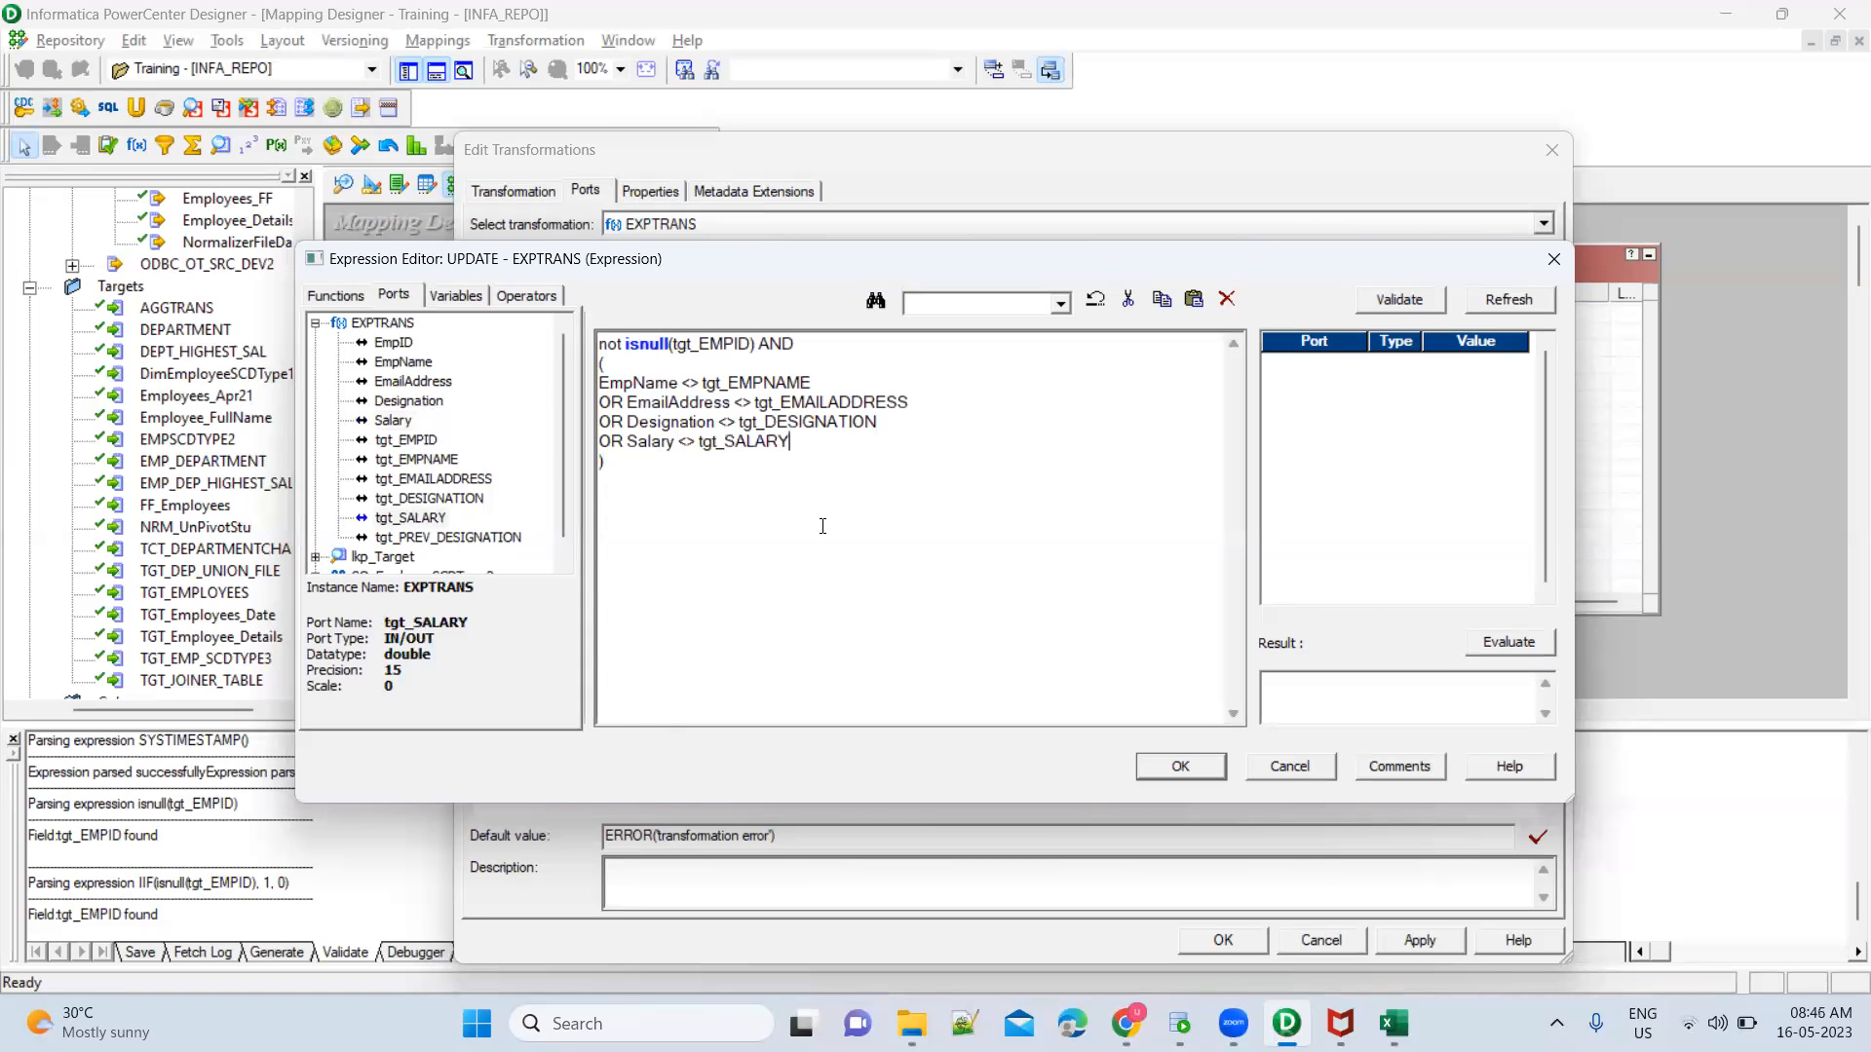
Validate the UPDATE port's condition and wrap it in an IIF that returns 1 when true and 0 otherwise, with each result on its own line
left_click(1399, 300)
left_click(1020, 588)
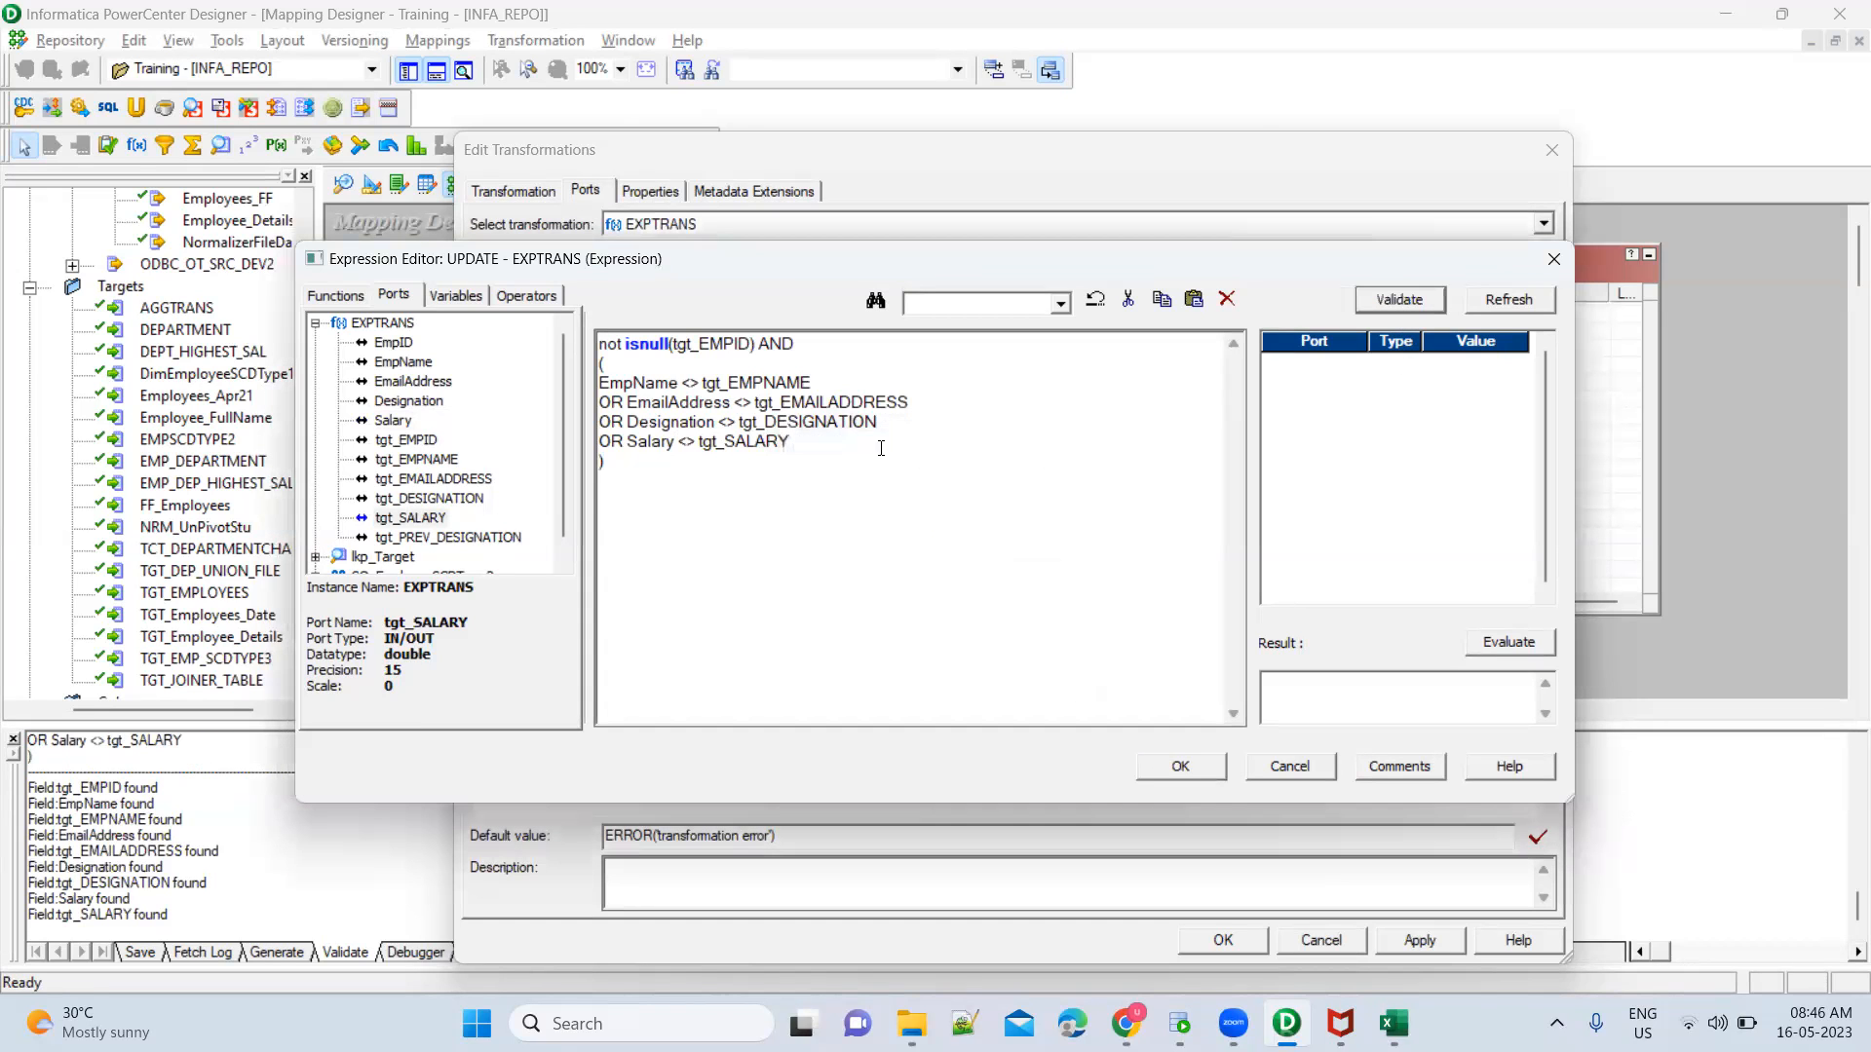
left_click(605, 344)
key("Return")
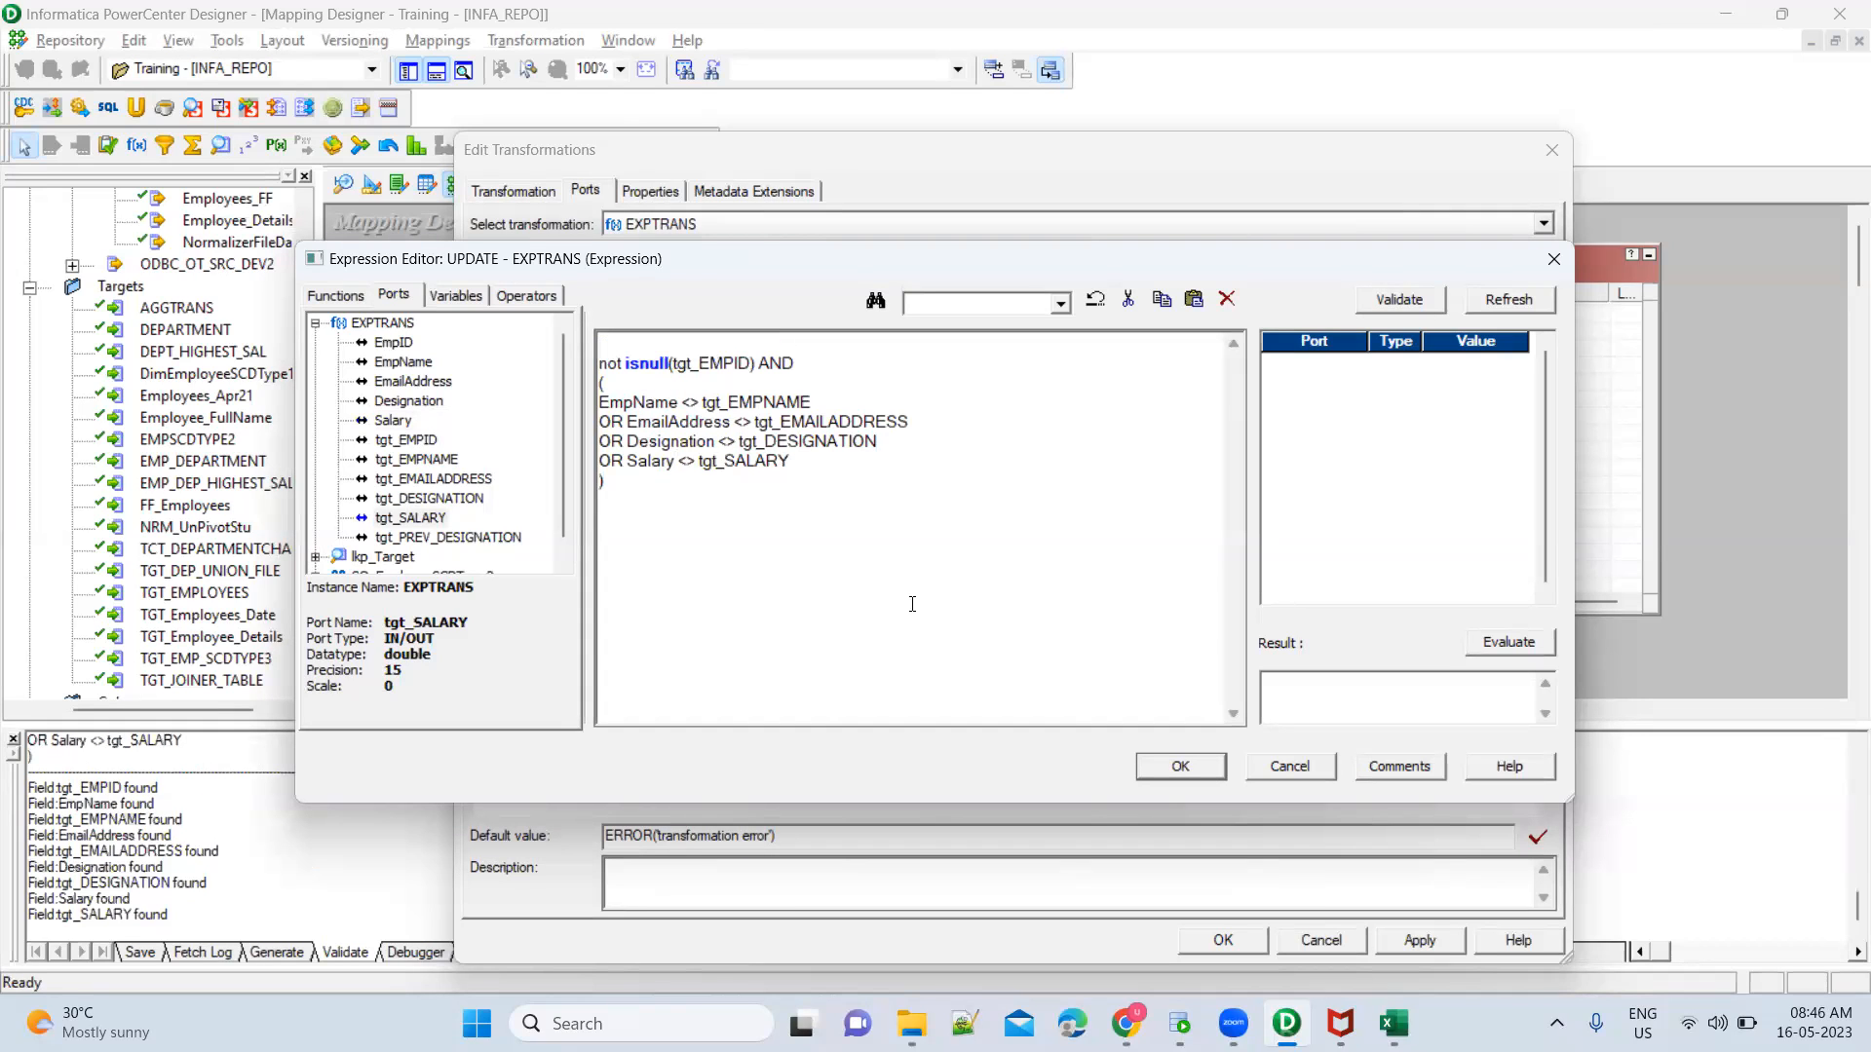
type("IIF(")
key("Return")
type(",1")
key("Return")
type(",0)")
left_click_drag(623, 480, 595, 365)
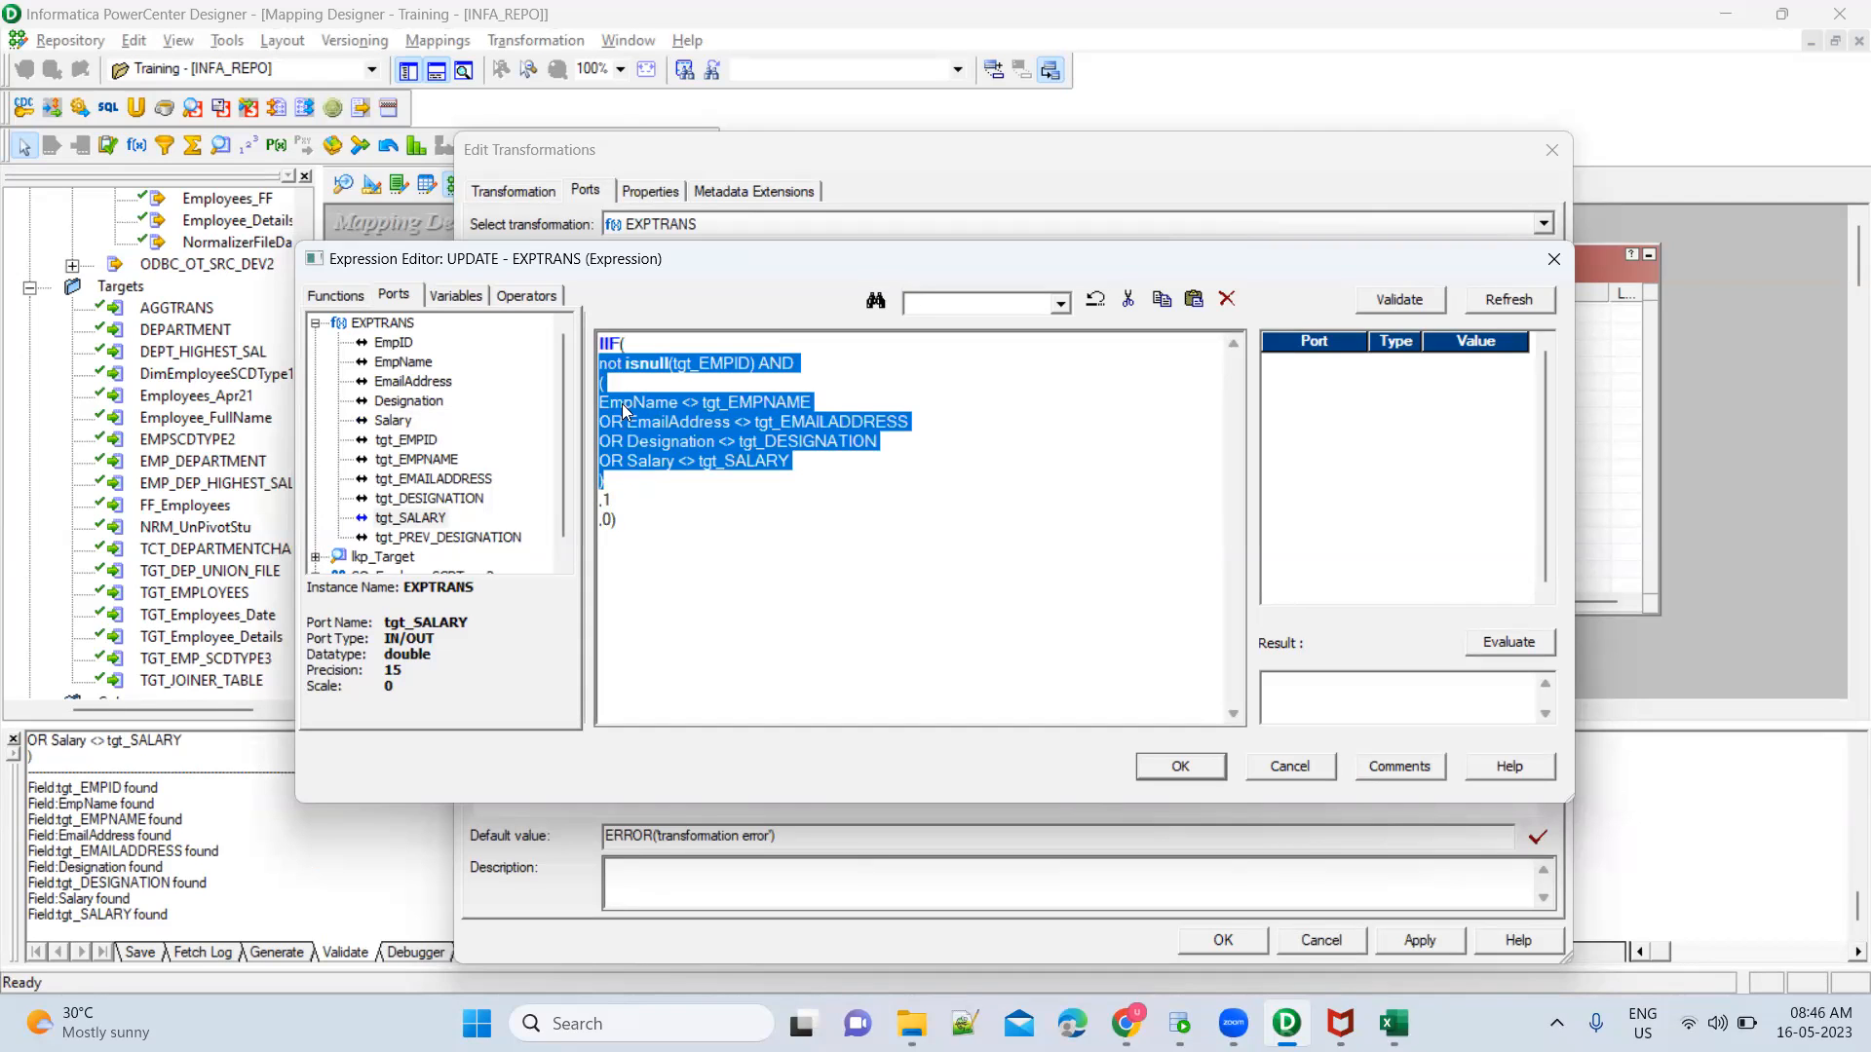
left_click_drag(611, 500, 592, 500)
left_click(615, 523)
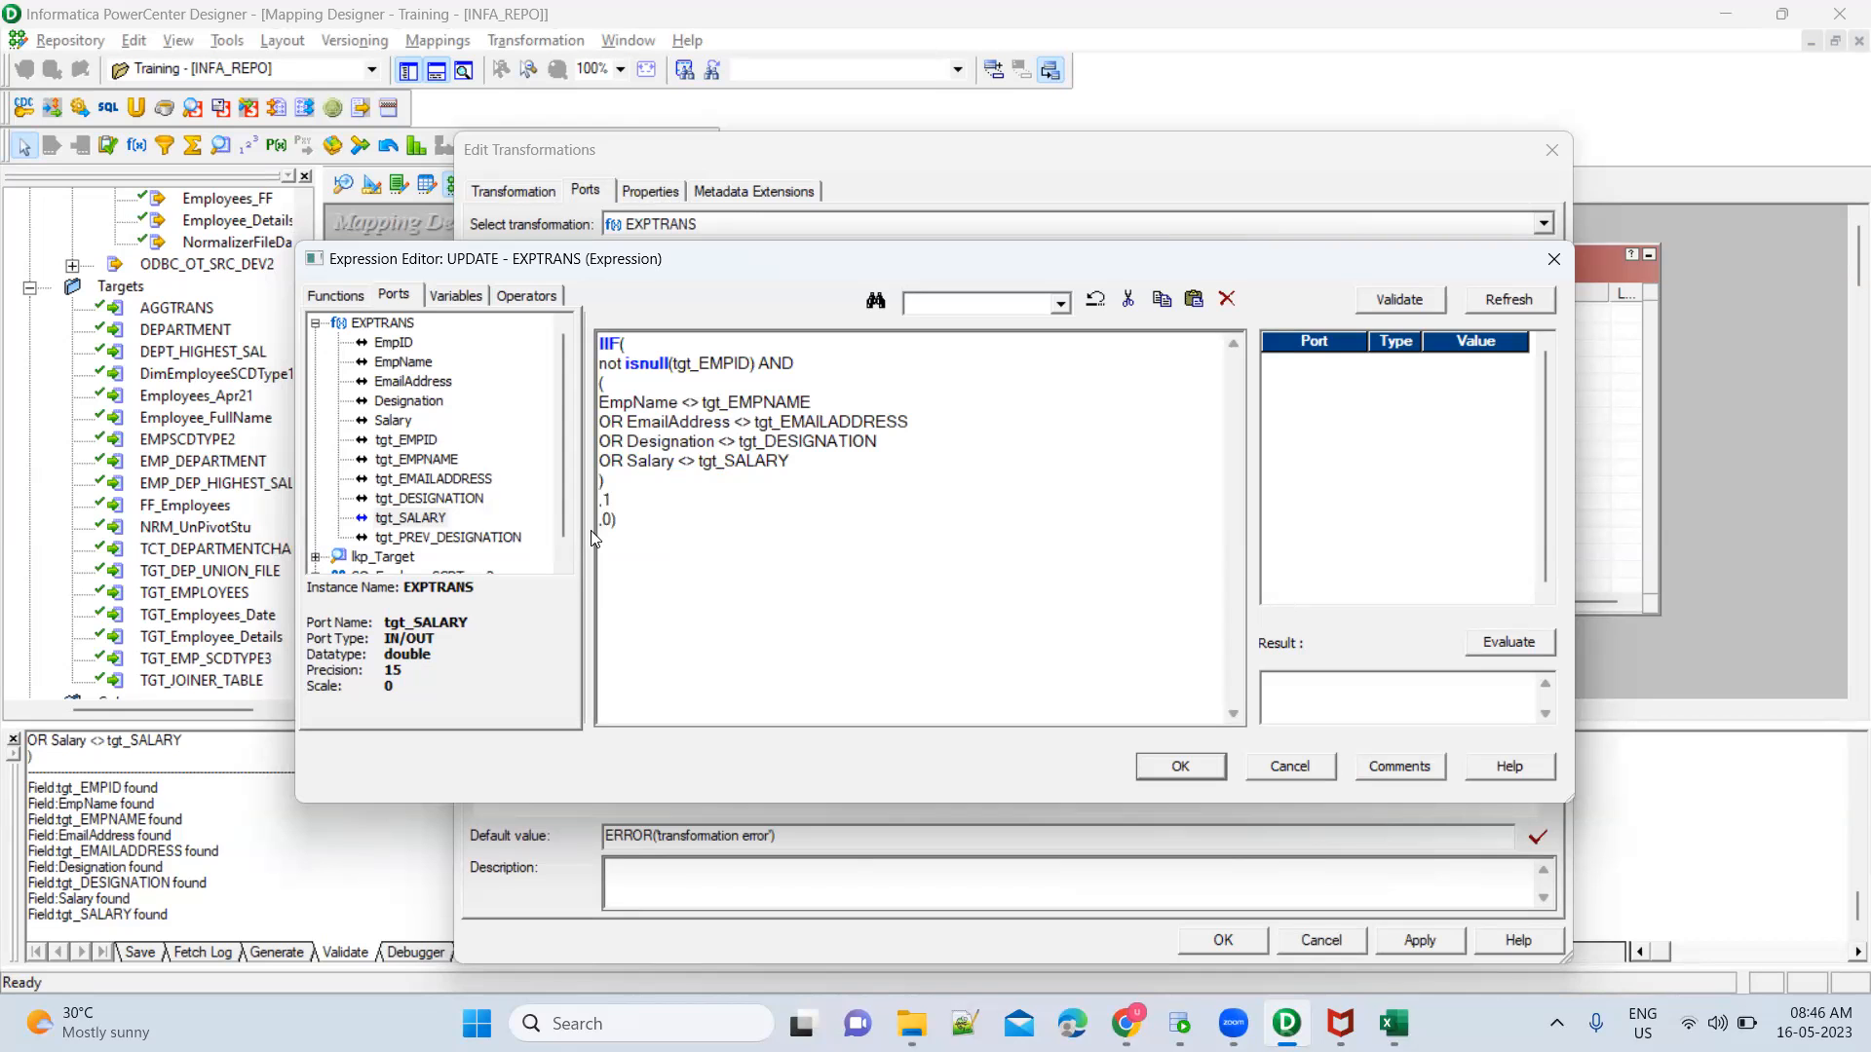
left_click(1181, 767)
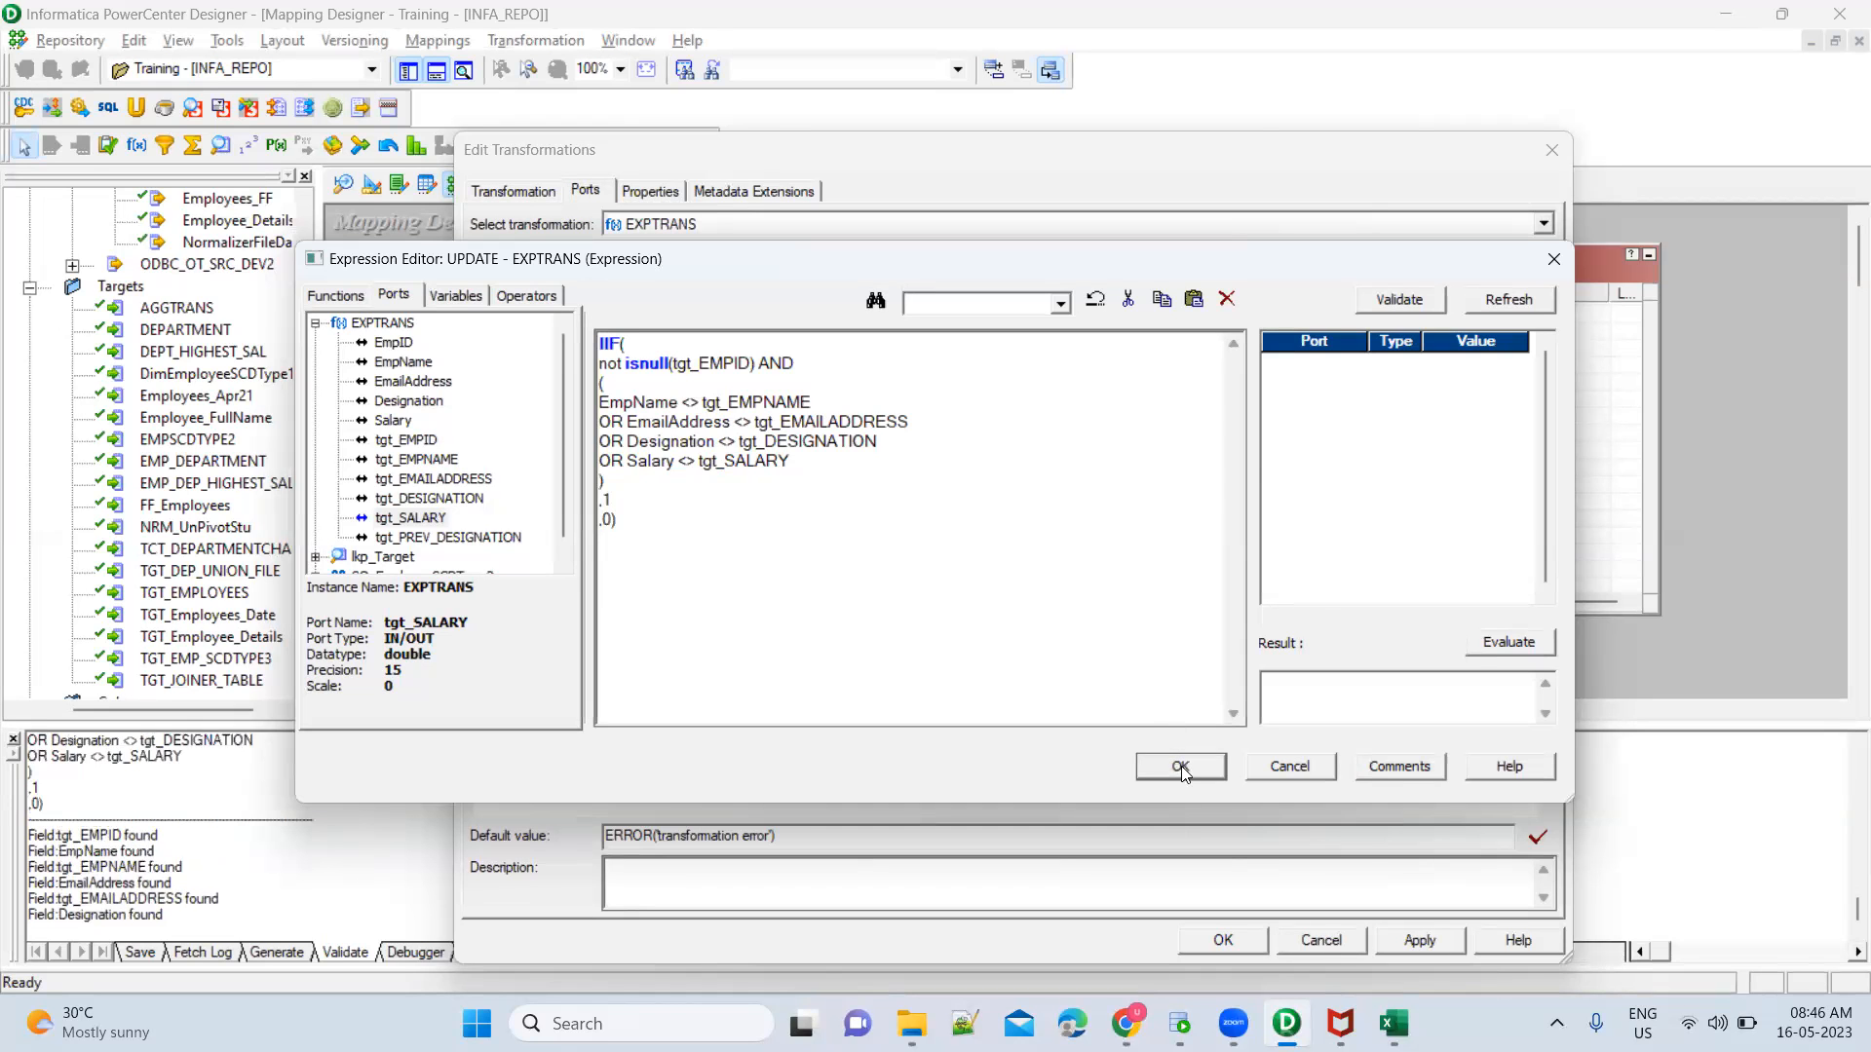
Rename the INSERT and UPDATE ports of EXPTRANS to INSERT_FLAG and UPDATE_FLAG and apply the changes
left_click(545, 590)
left_click(547, 587)
type("_FLAG")
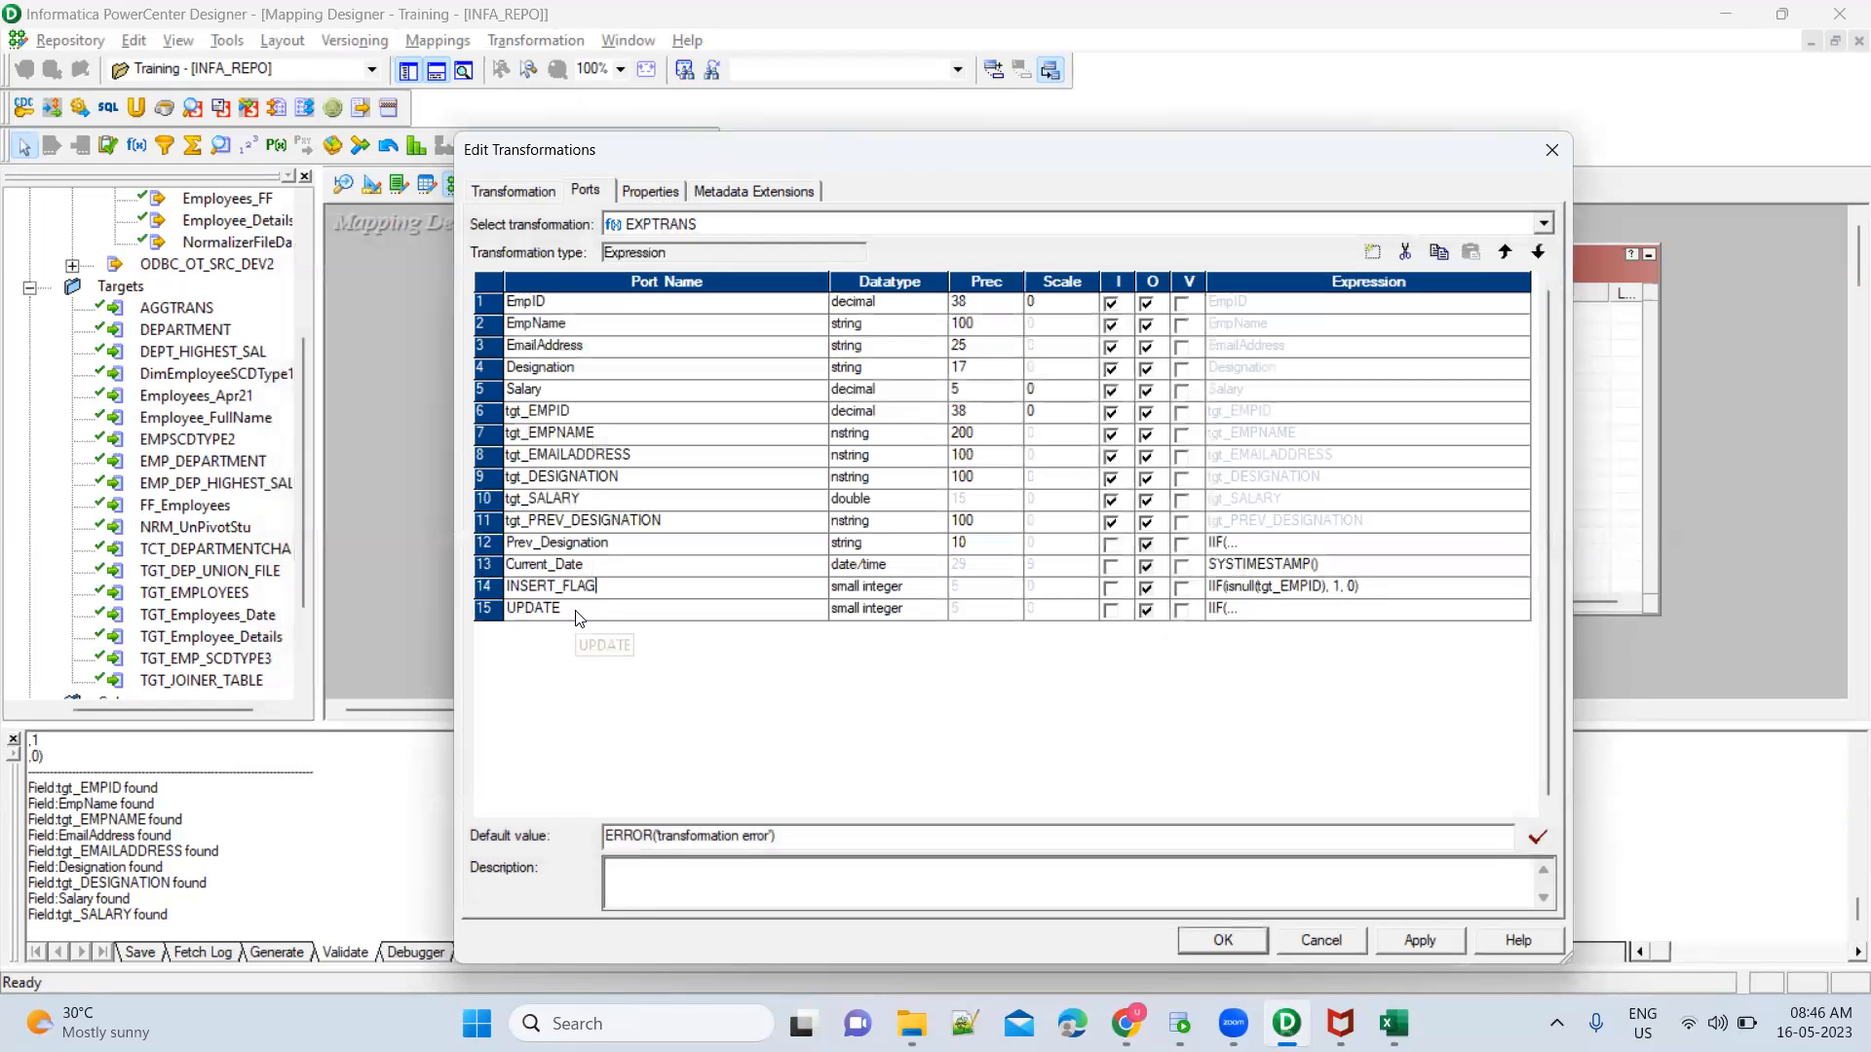
left_click(576, 617)
left_click(555, 610)
type("_FLAG")
left_click(1420, 940)
left_click(1223, 939)
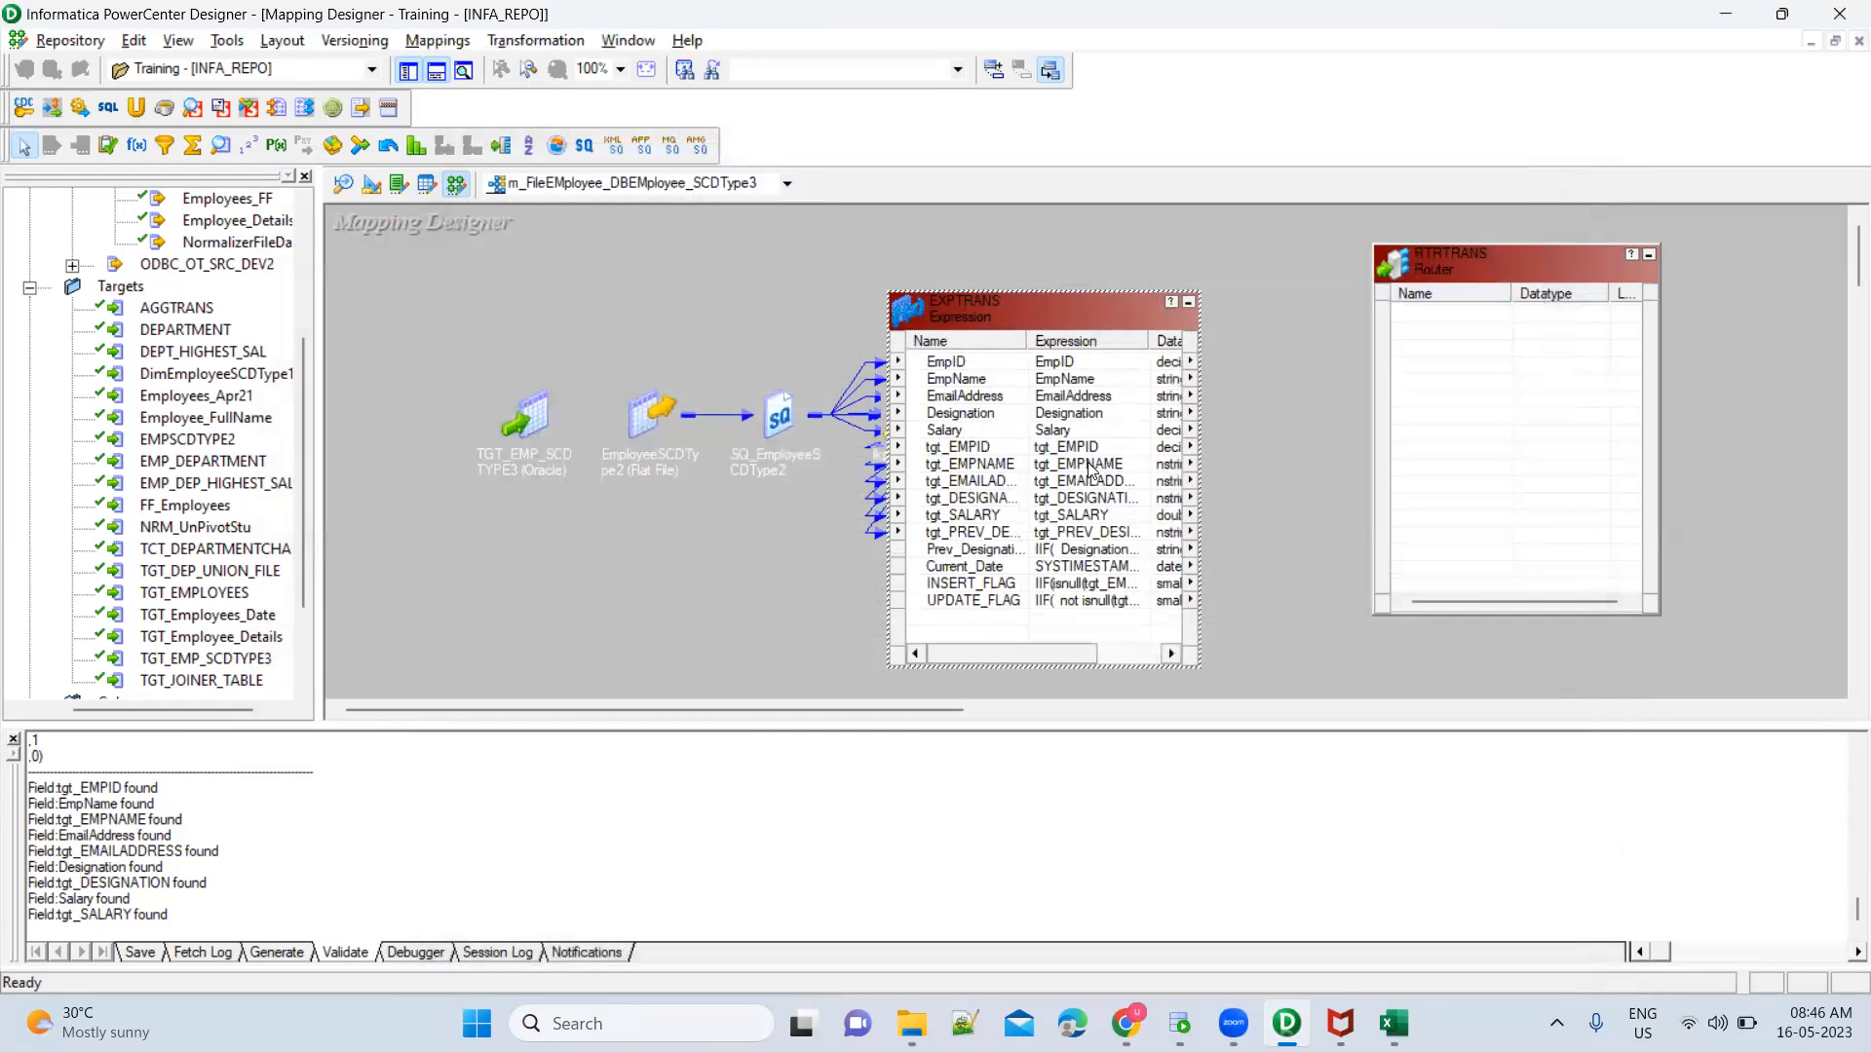
Link the EmpID, EmpName, EmailAddress, Designation and Salary ports of EXPTRANS to the Router RTRTRANS
left_click(982, 366)
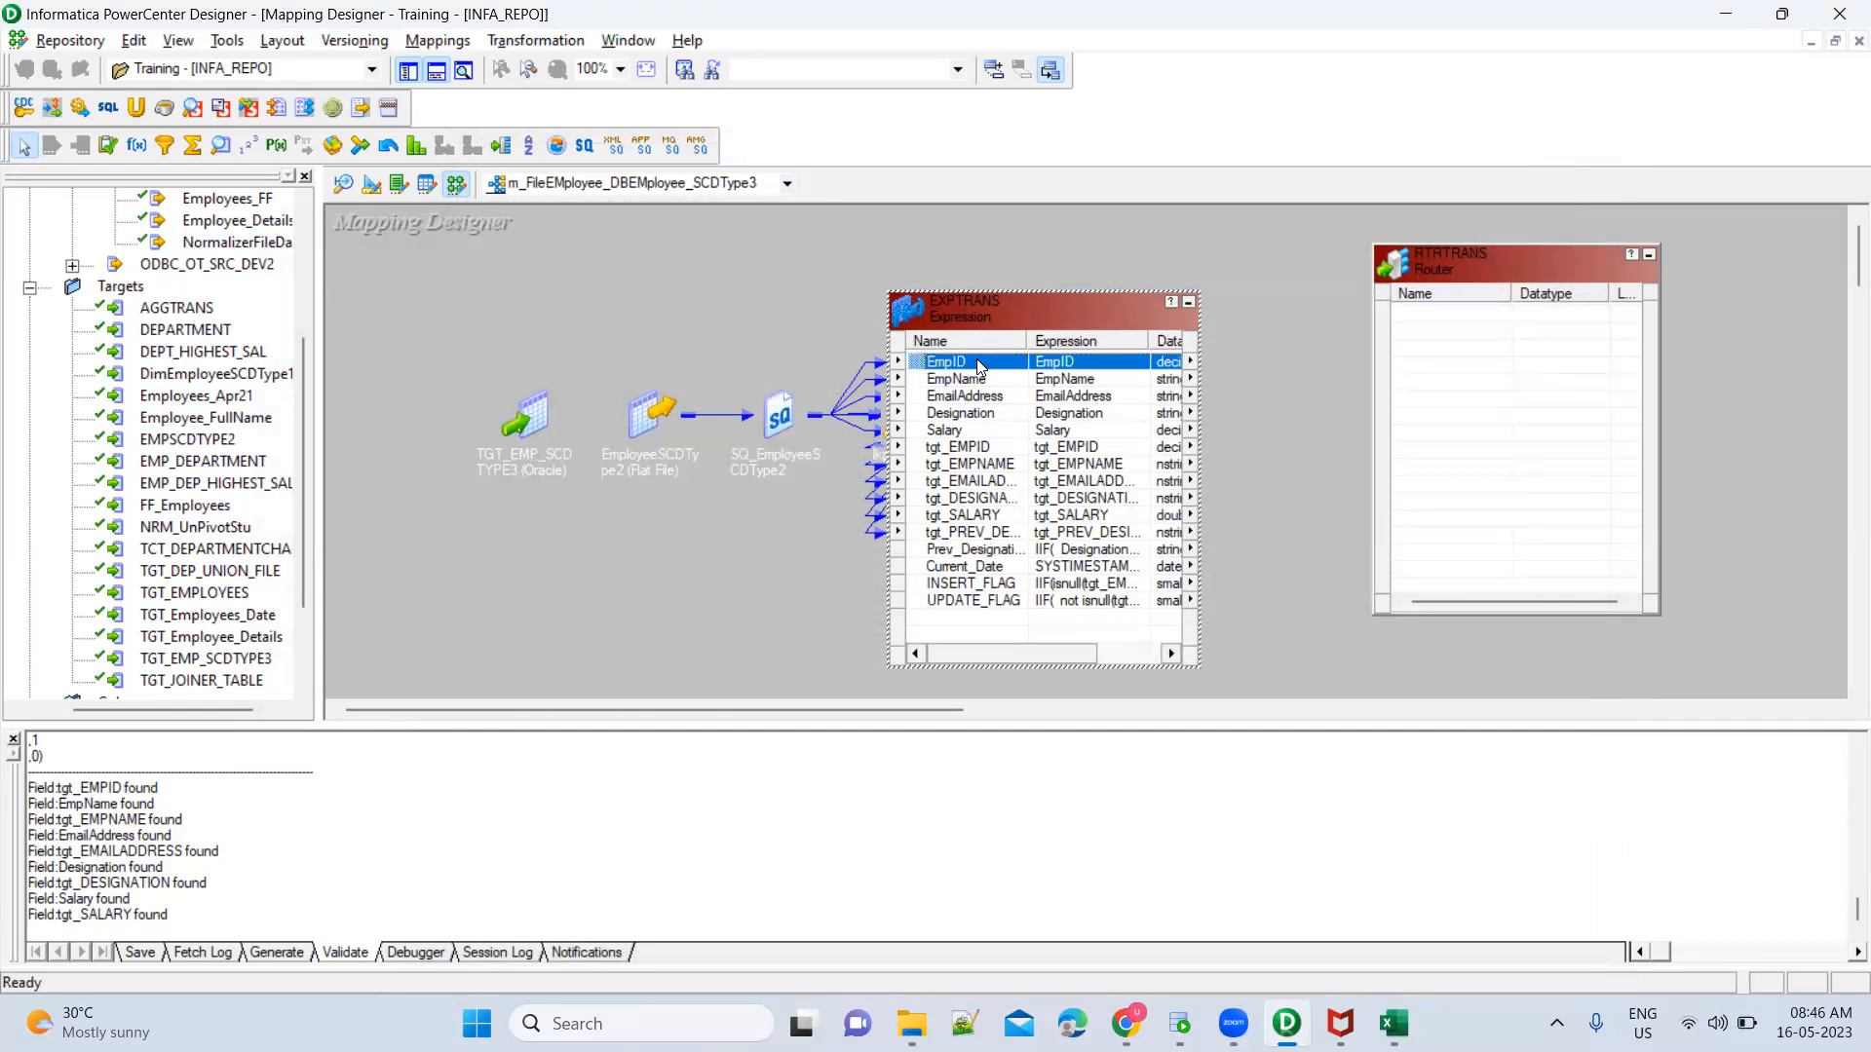
left_click(976, 436, "shift")
left_click_drag(922, 368, 1429, 313)
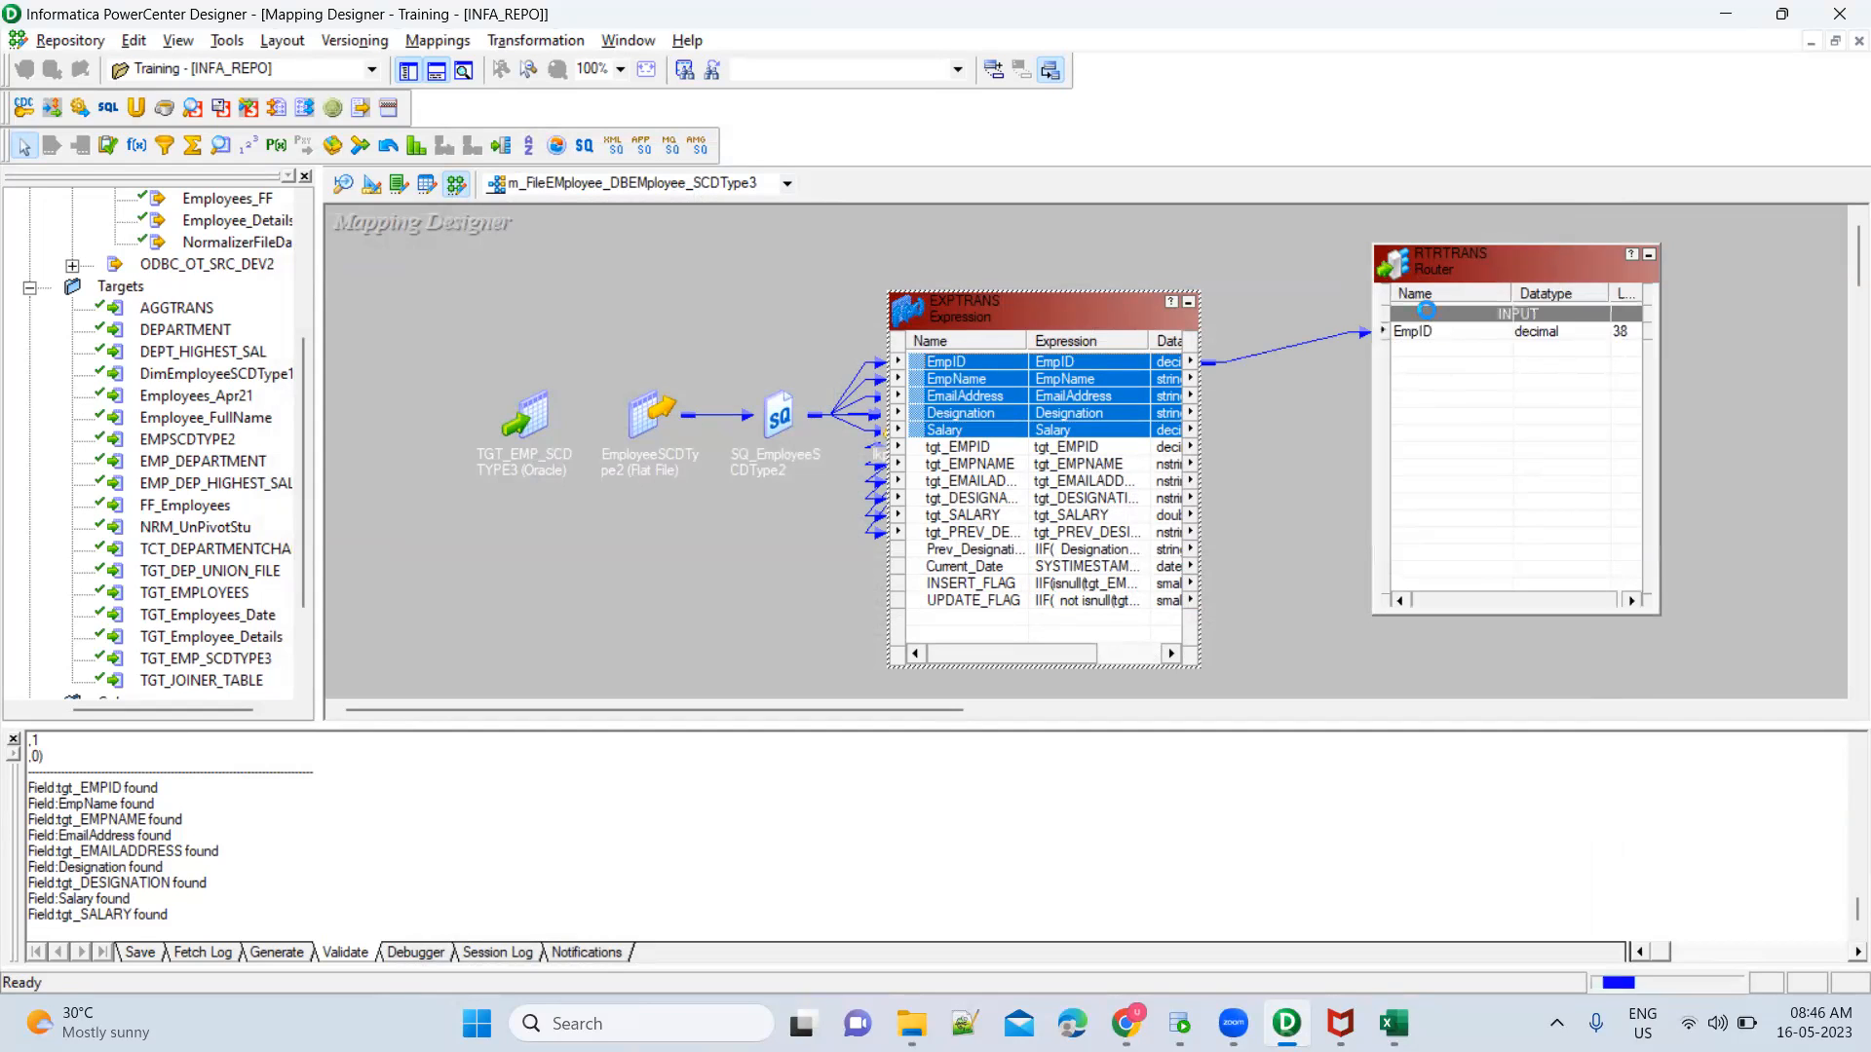
Link the Prev_Designation, Current_Date, INSERT_FLAG and UPDATE_FLAG ports of EXPTRANS to the Router RTRTRANS
double_click(1002, 554)
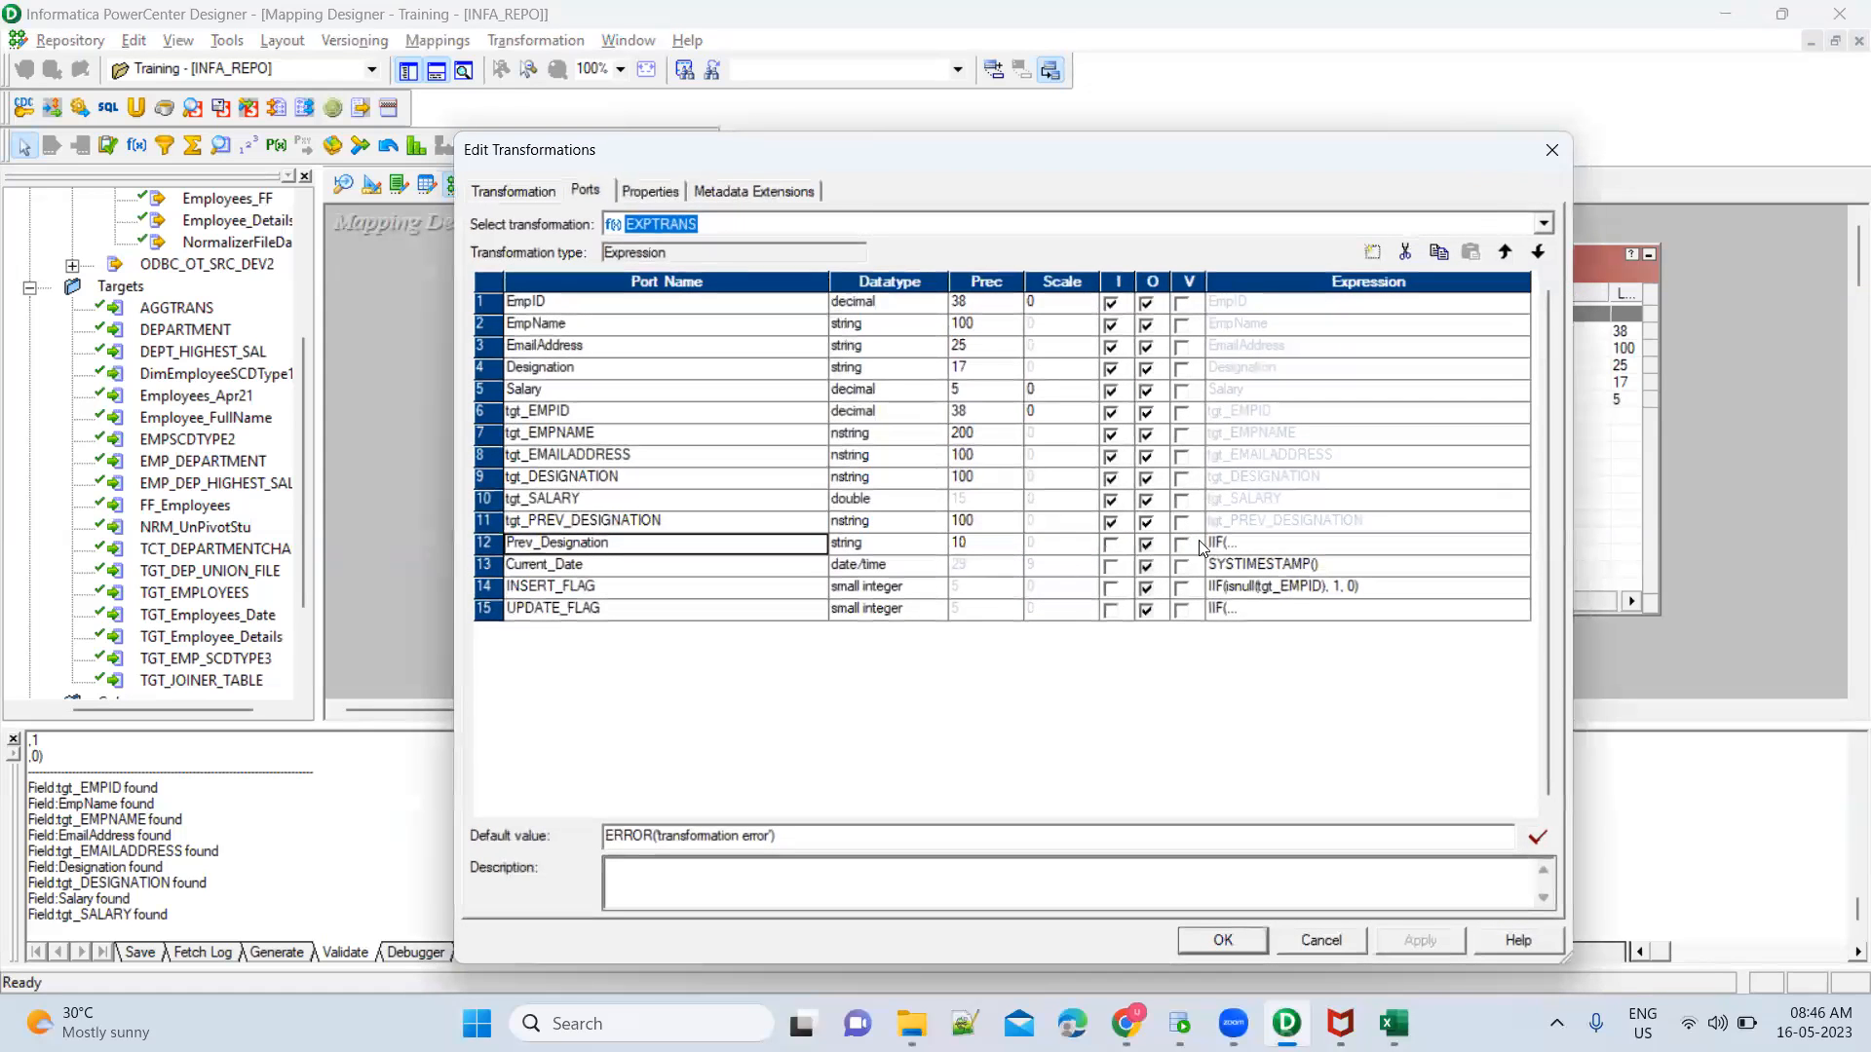
key("Escape")
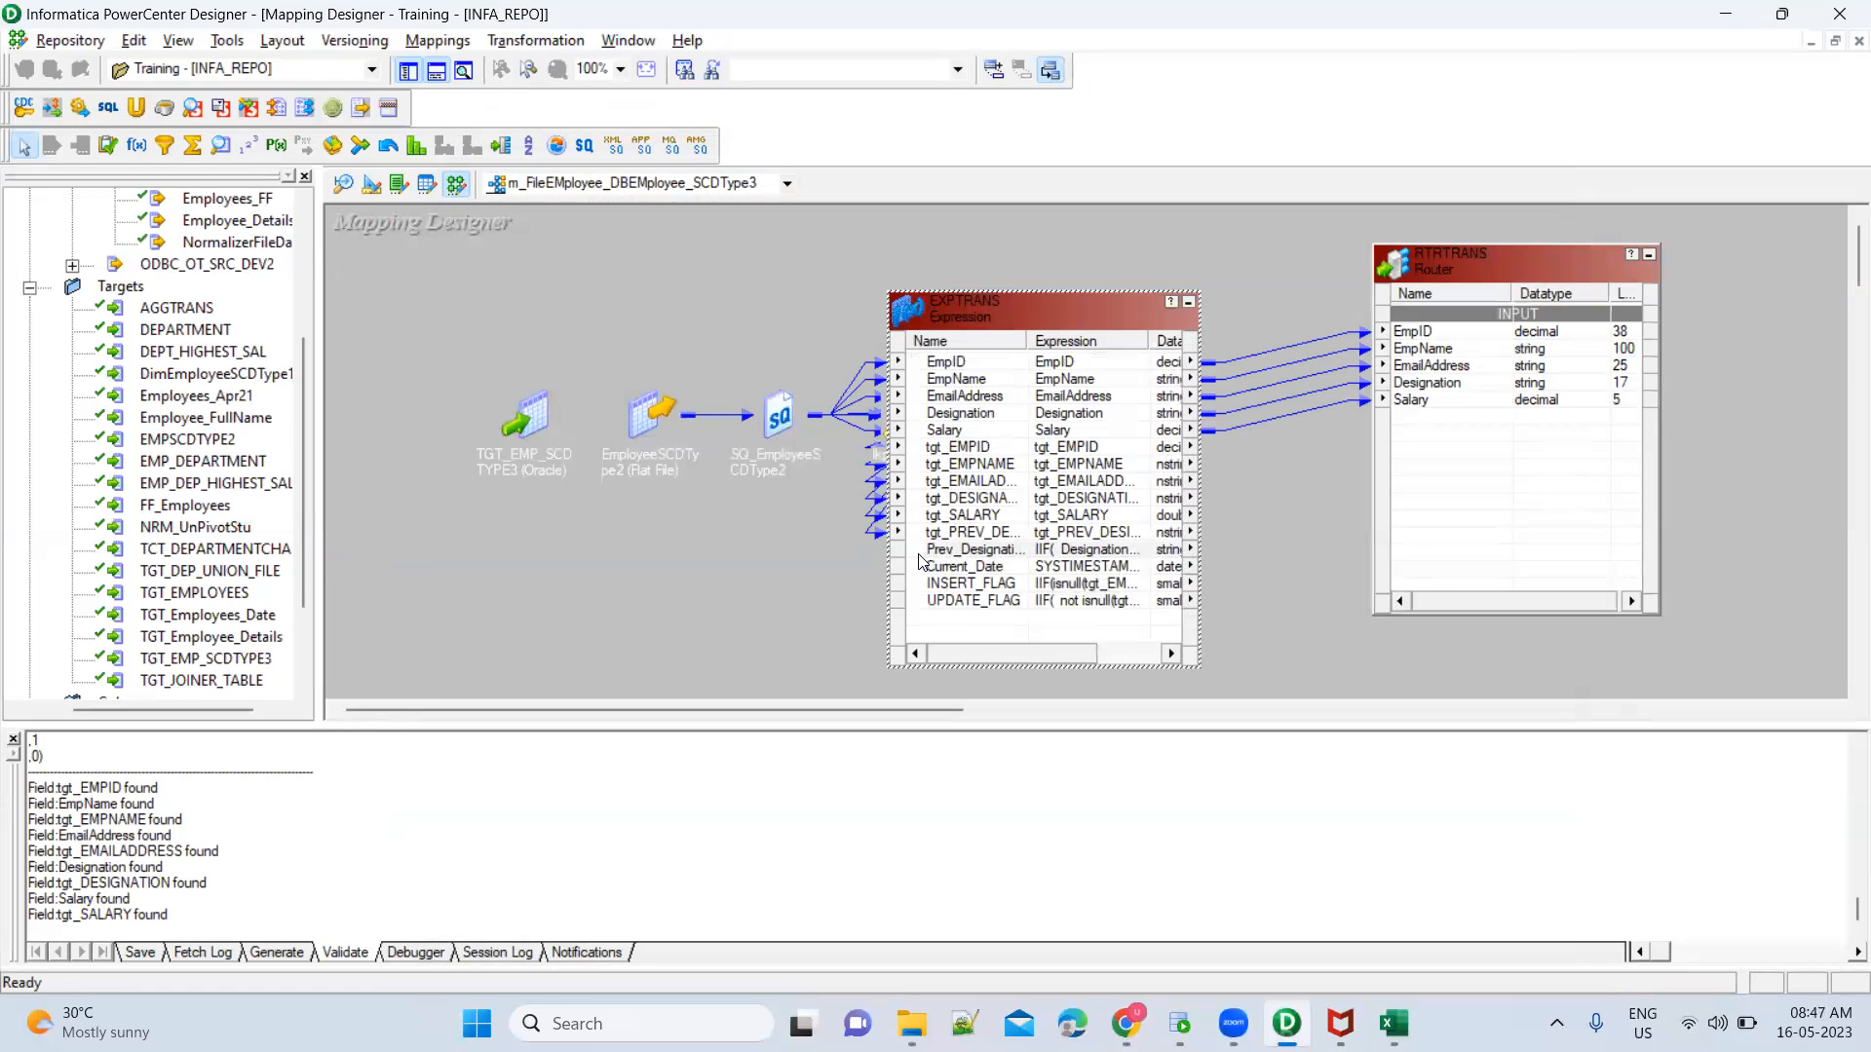
left_click(919, 554)
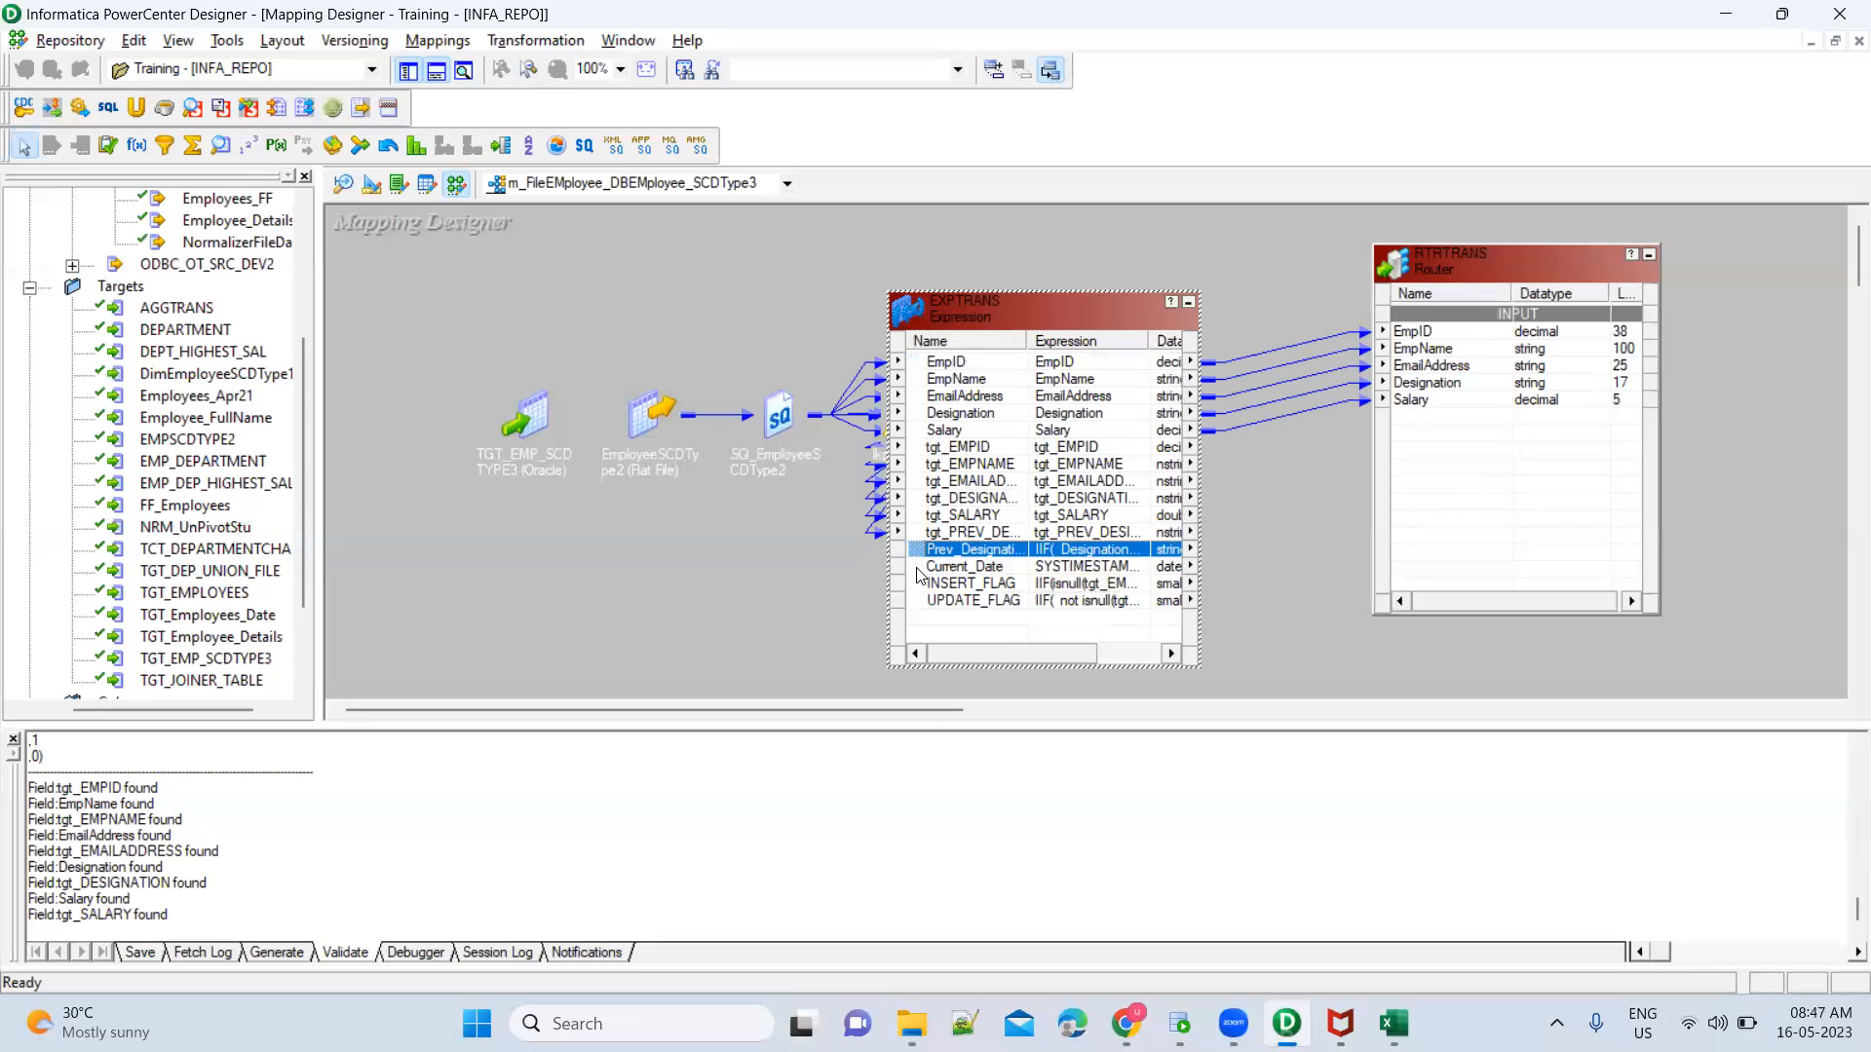
left_click(912, 600, "shift")
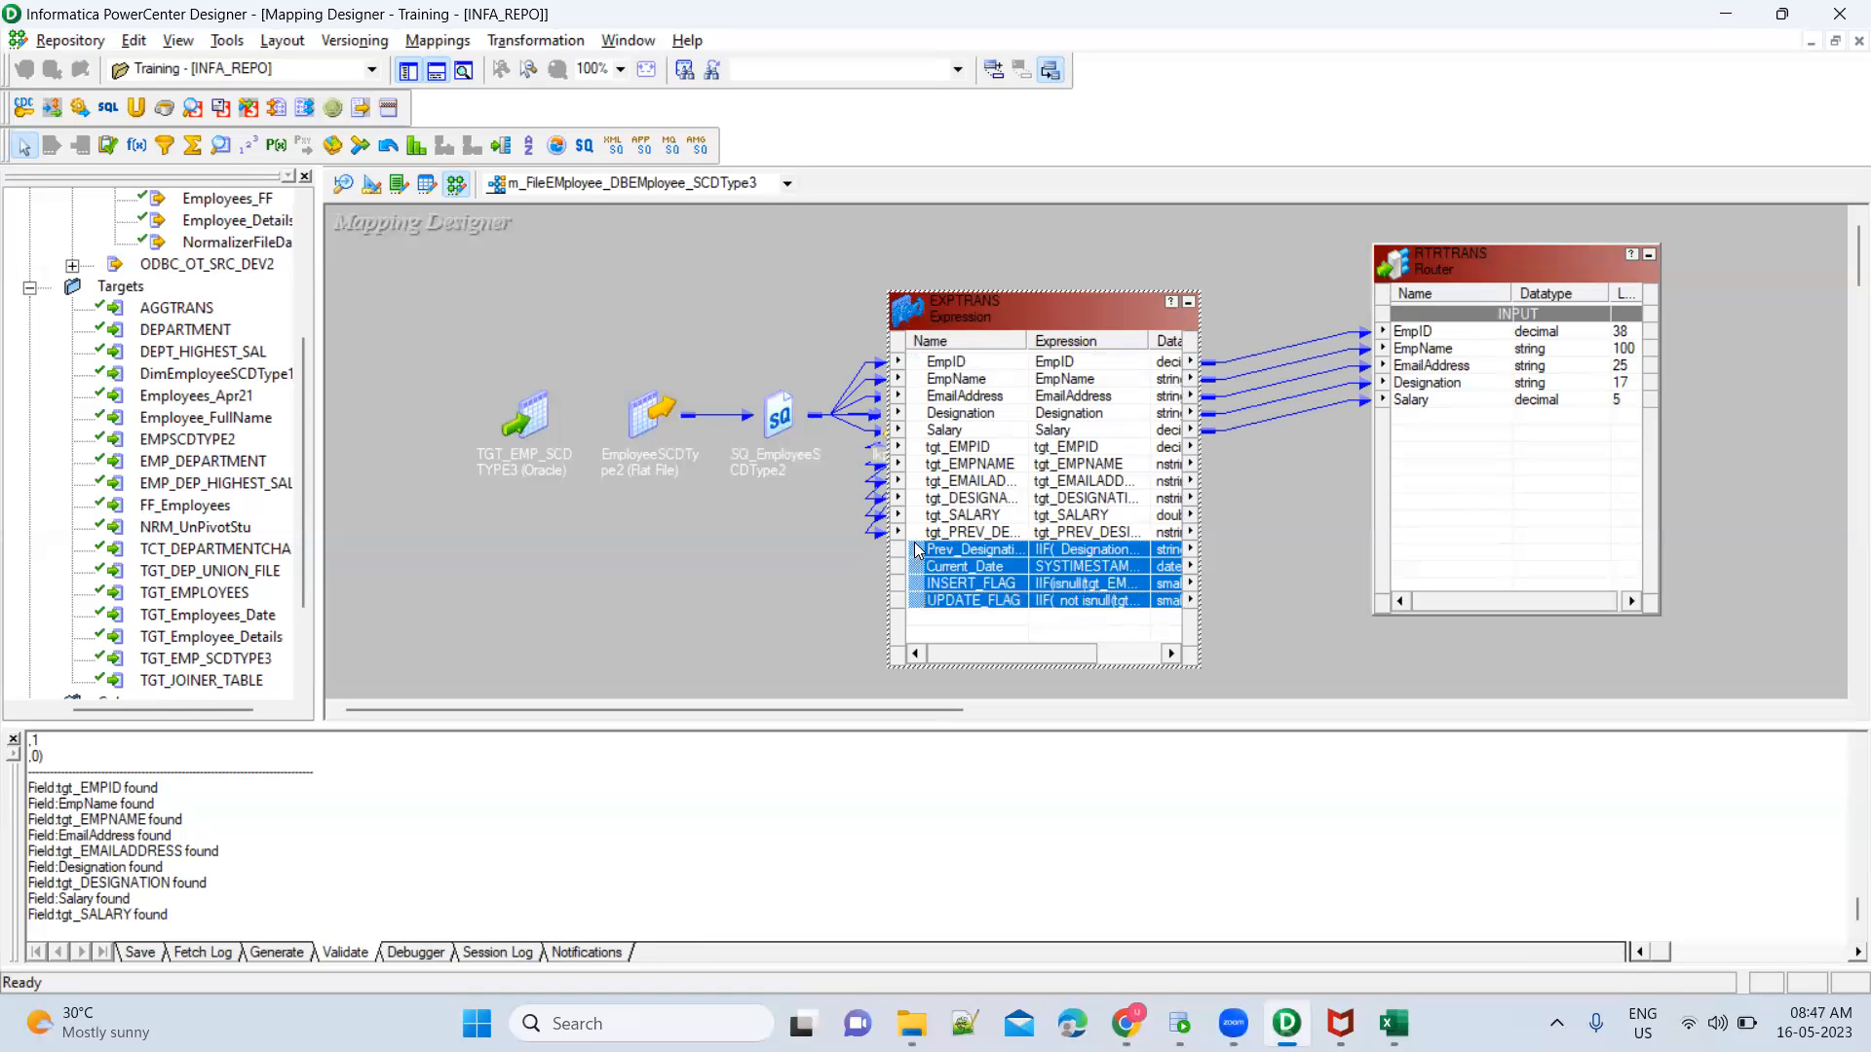
left_click_drag(1379, 407, 1414, 436)
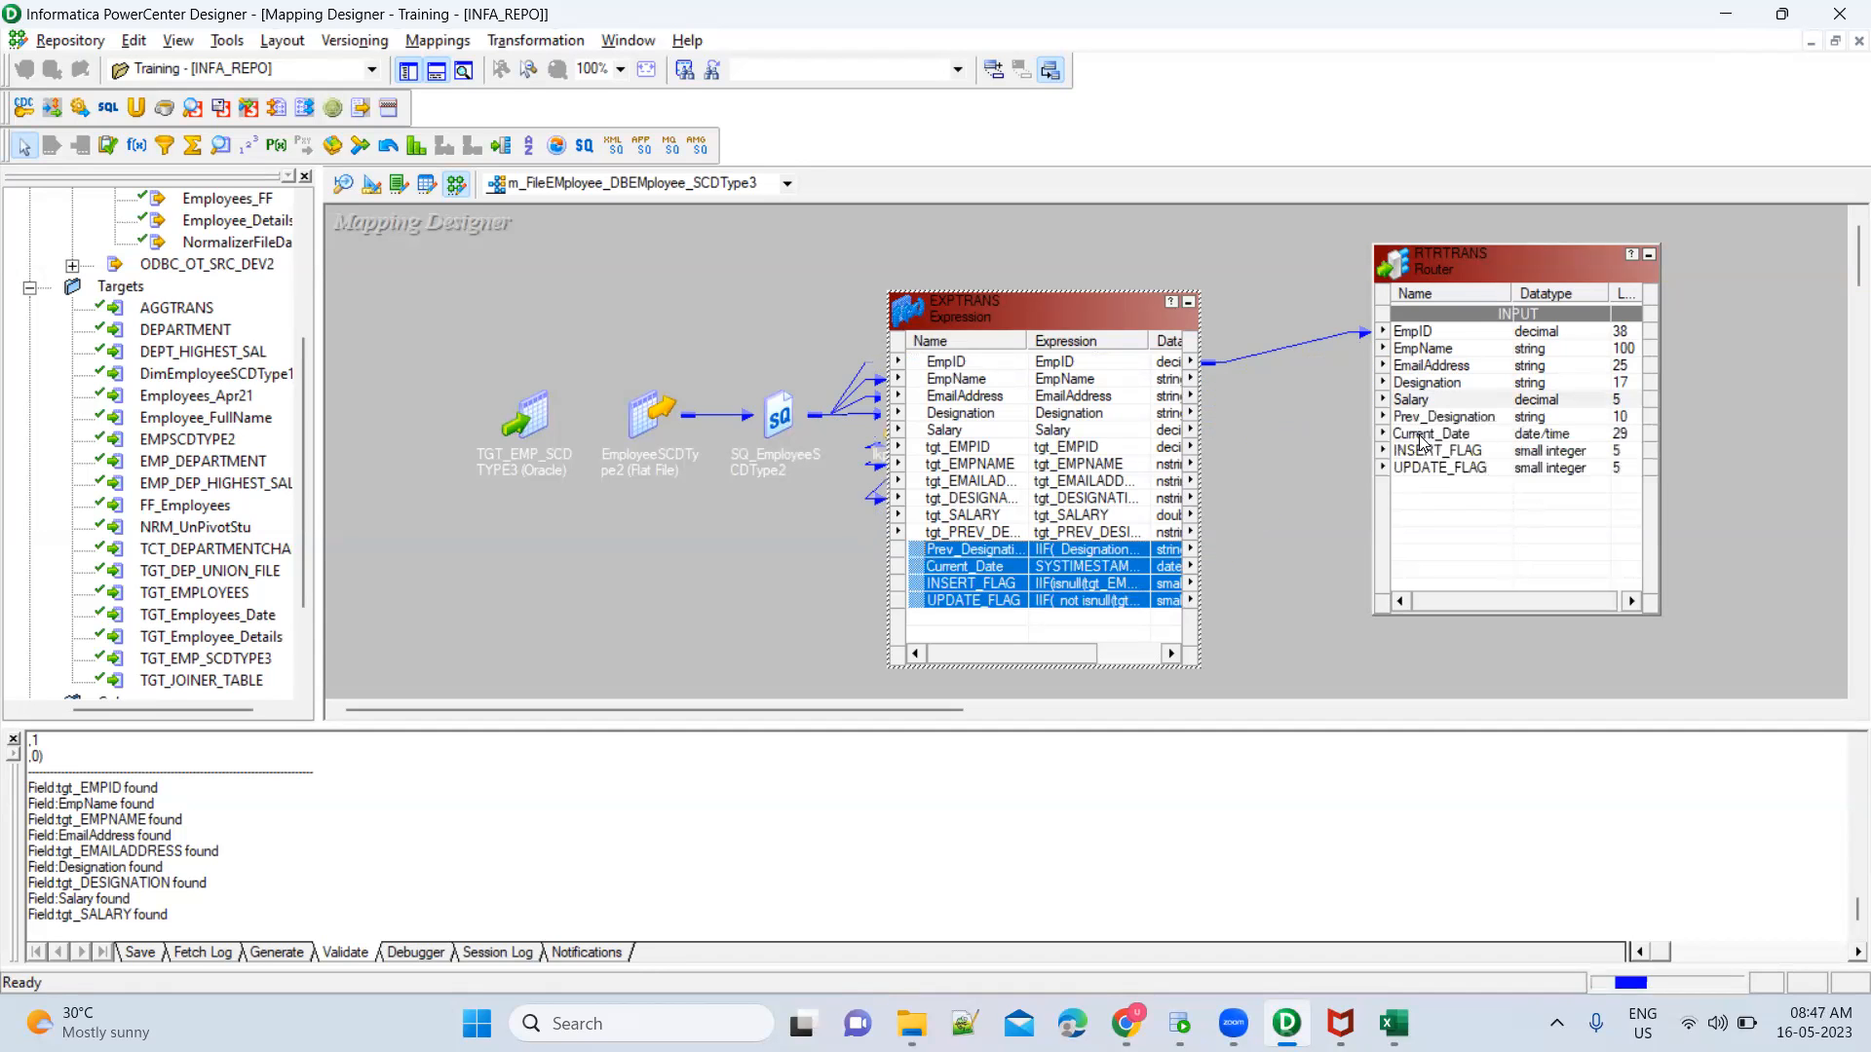
left_click(1323, 555)
Add two output groups to the Router RTRTRANS and name them INSERT and UPDATE
left_click(1484, 263)
double_click(1484, 264)
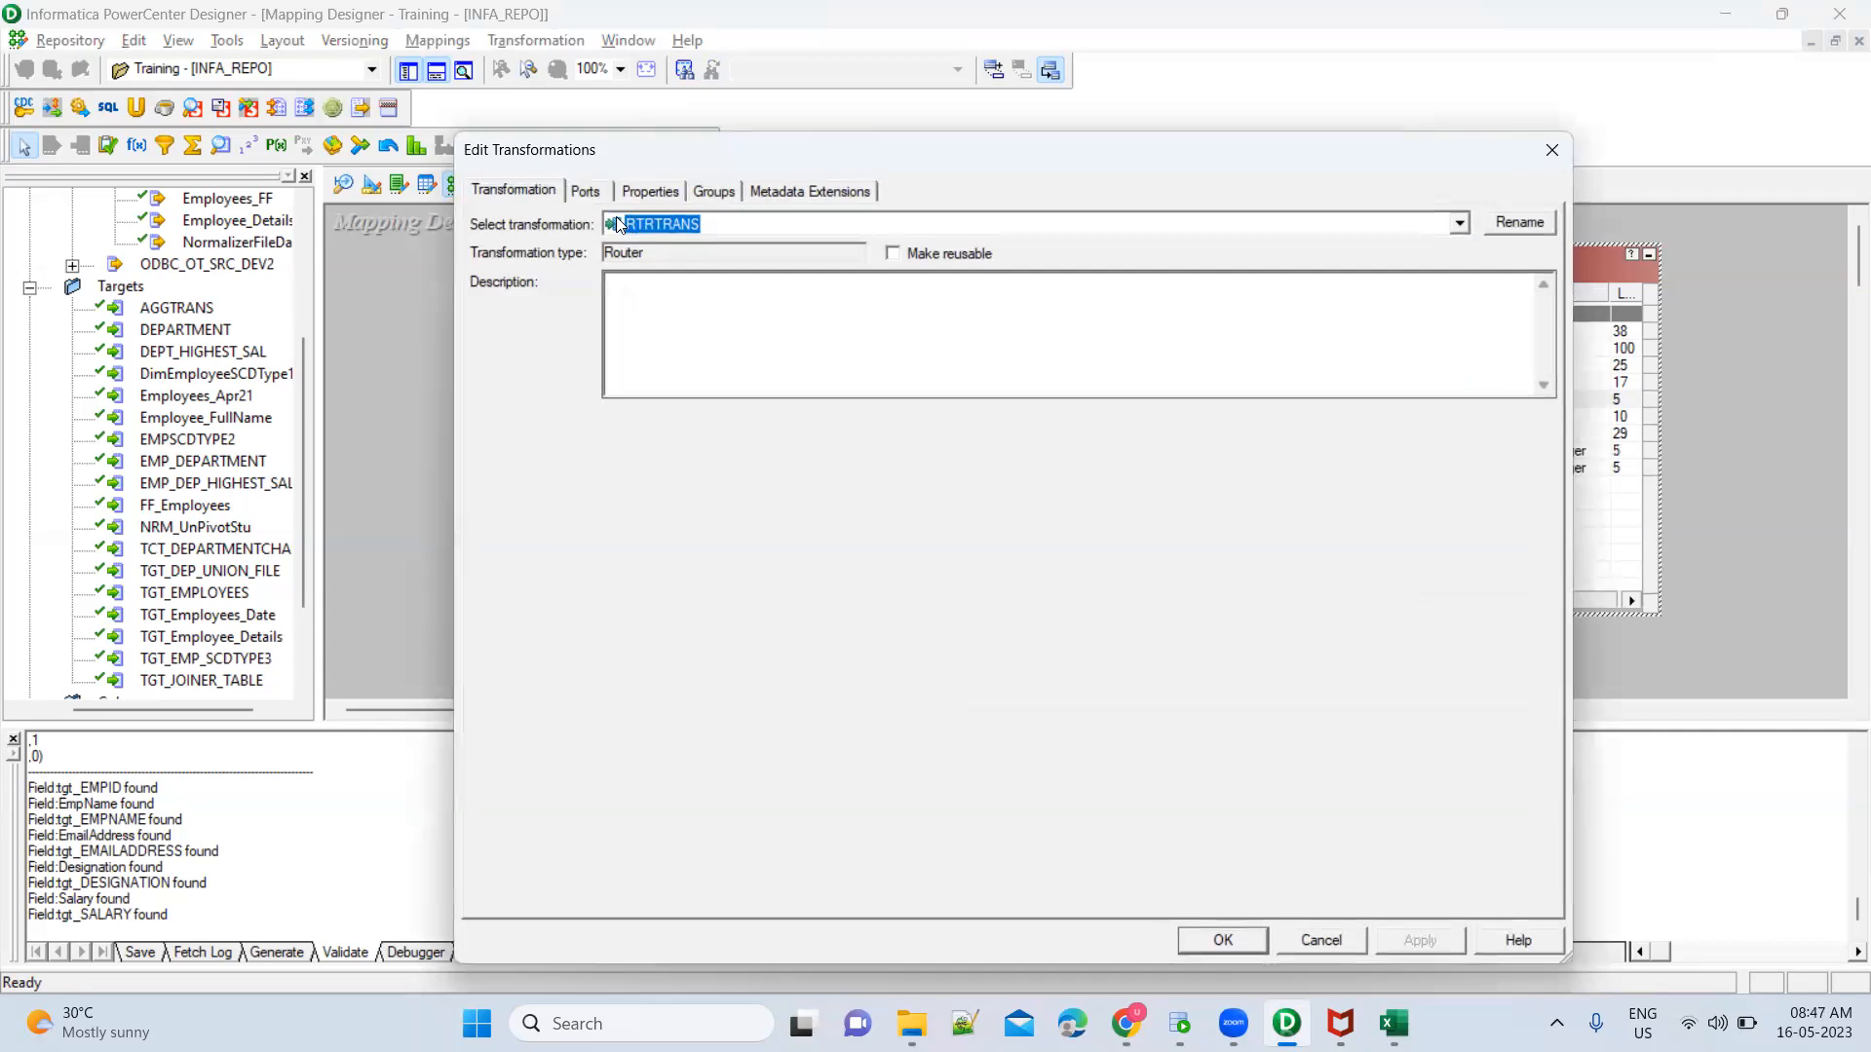
left_click(649, 191)
left_click(714, 188)
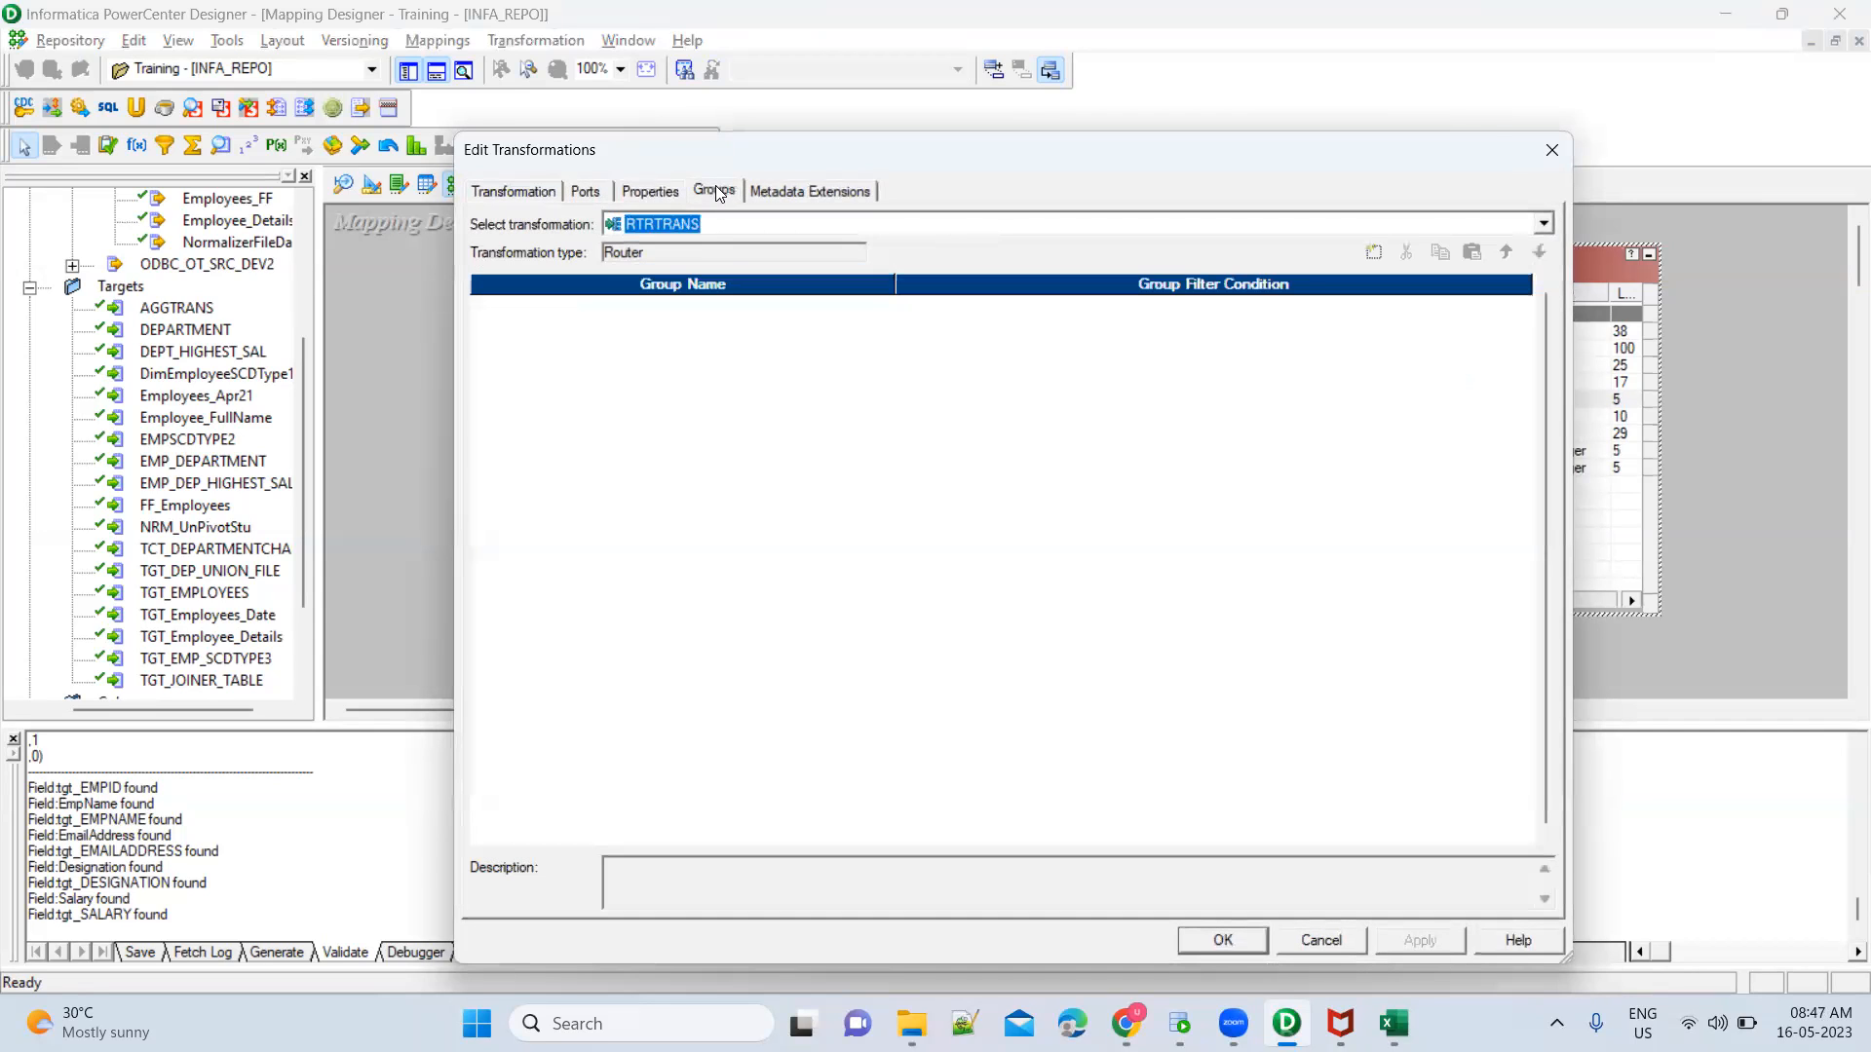
left_click(1372, 254)
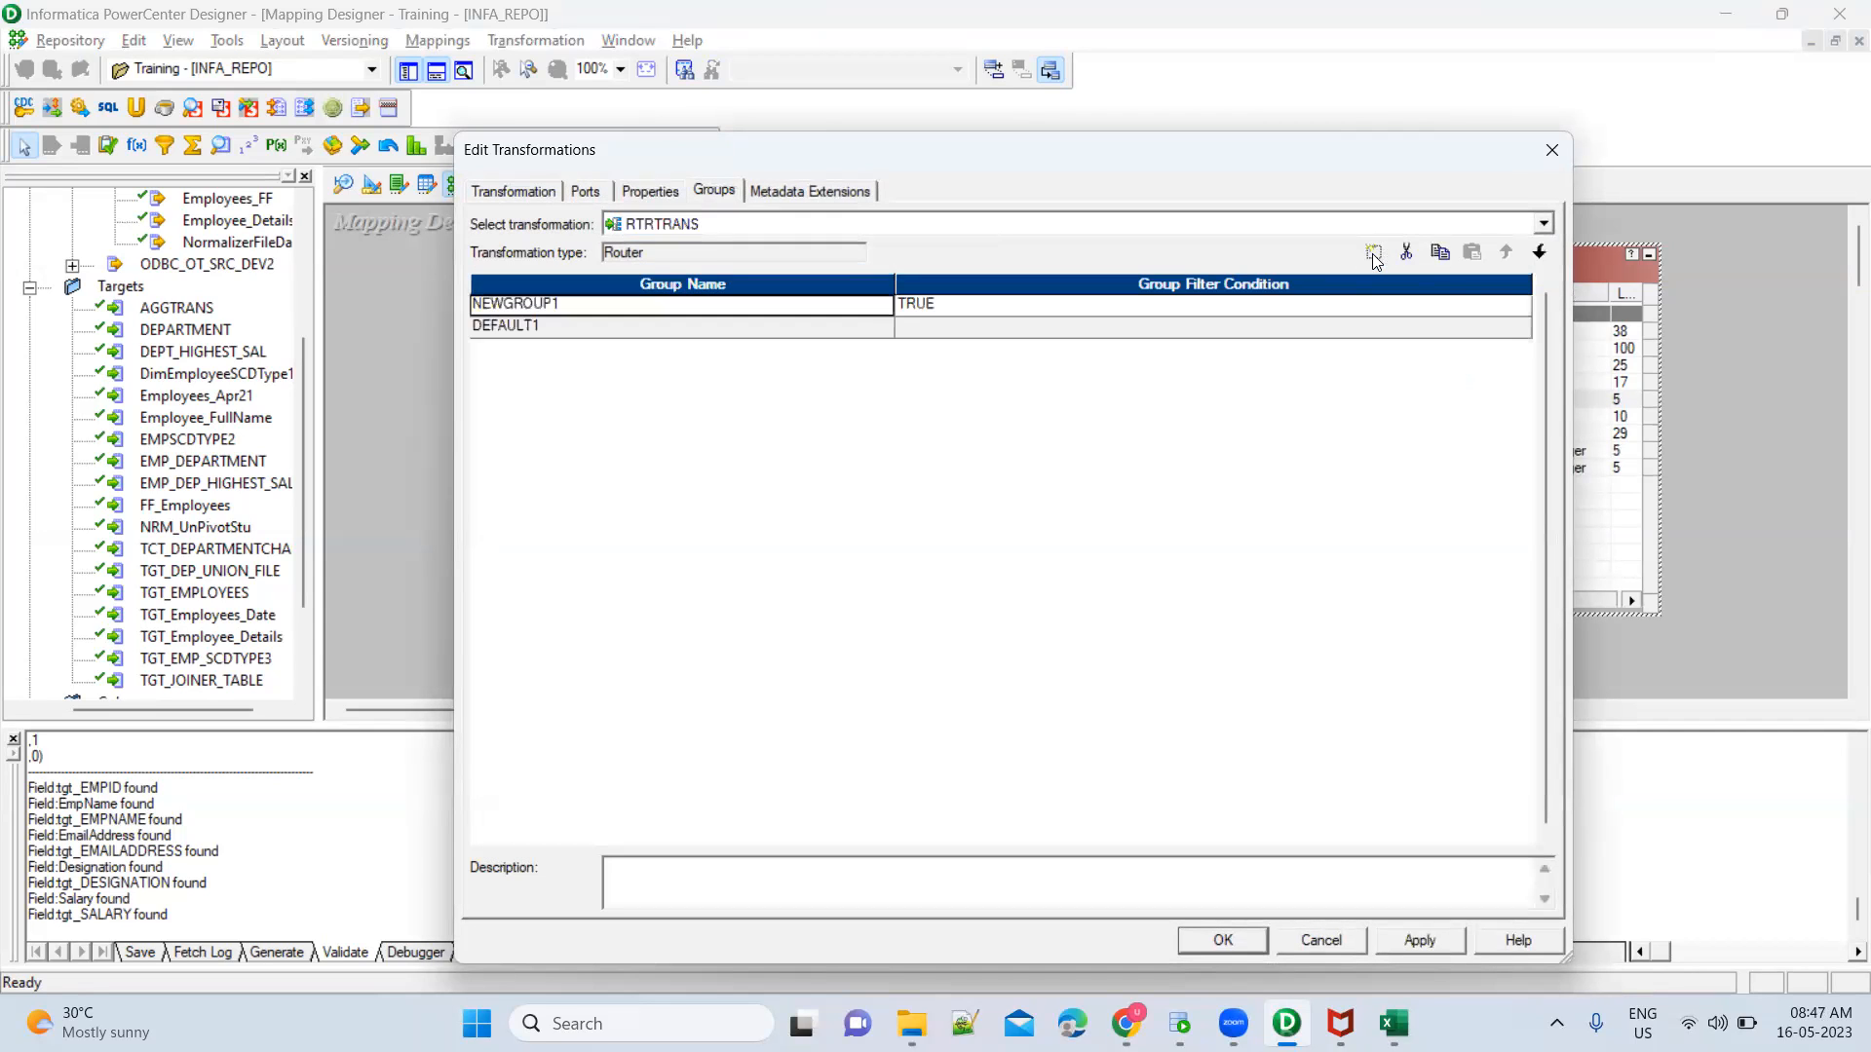
left_click(1372, 254)
left_click(703, 312)
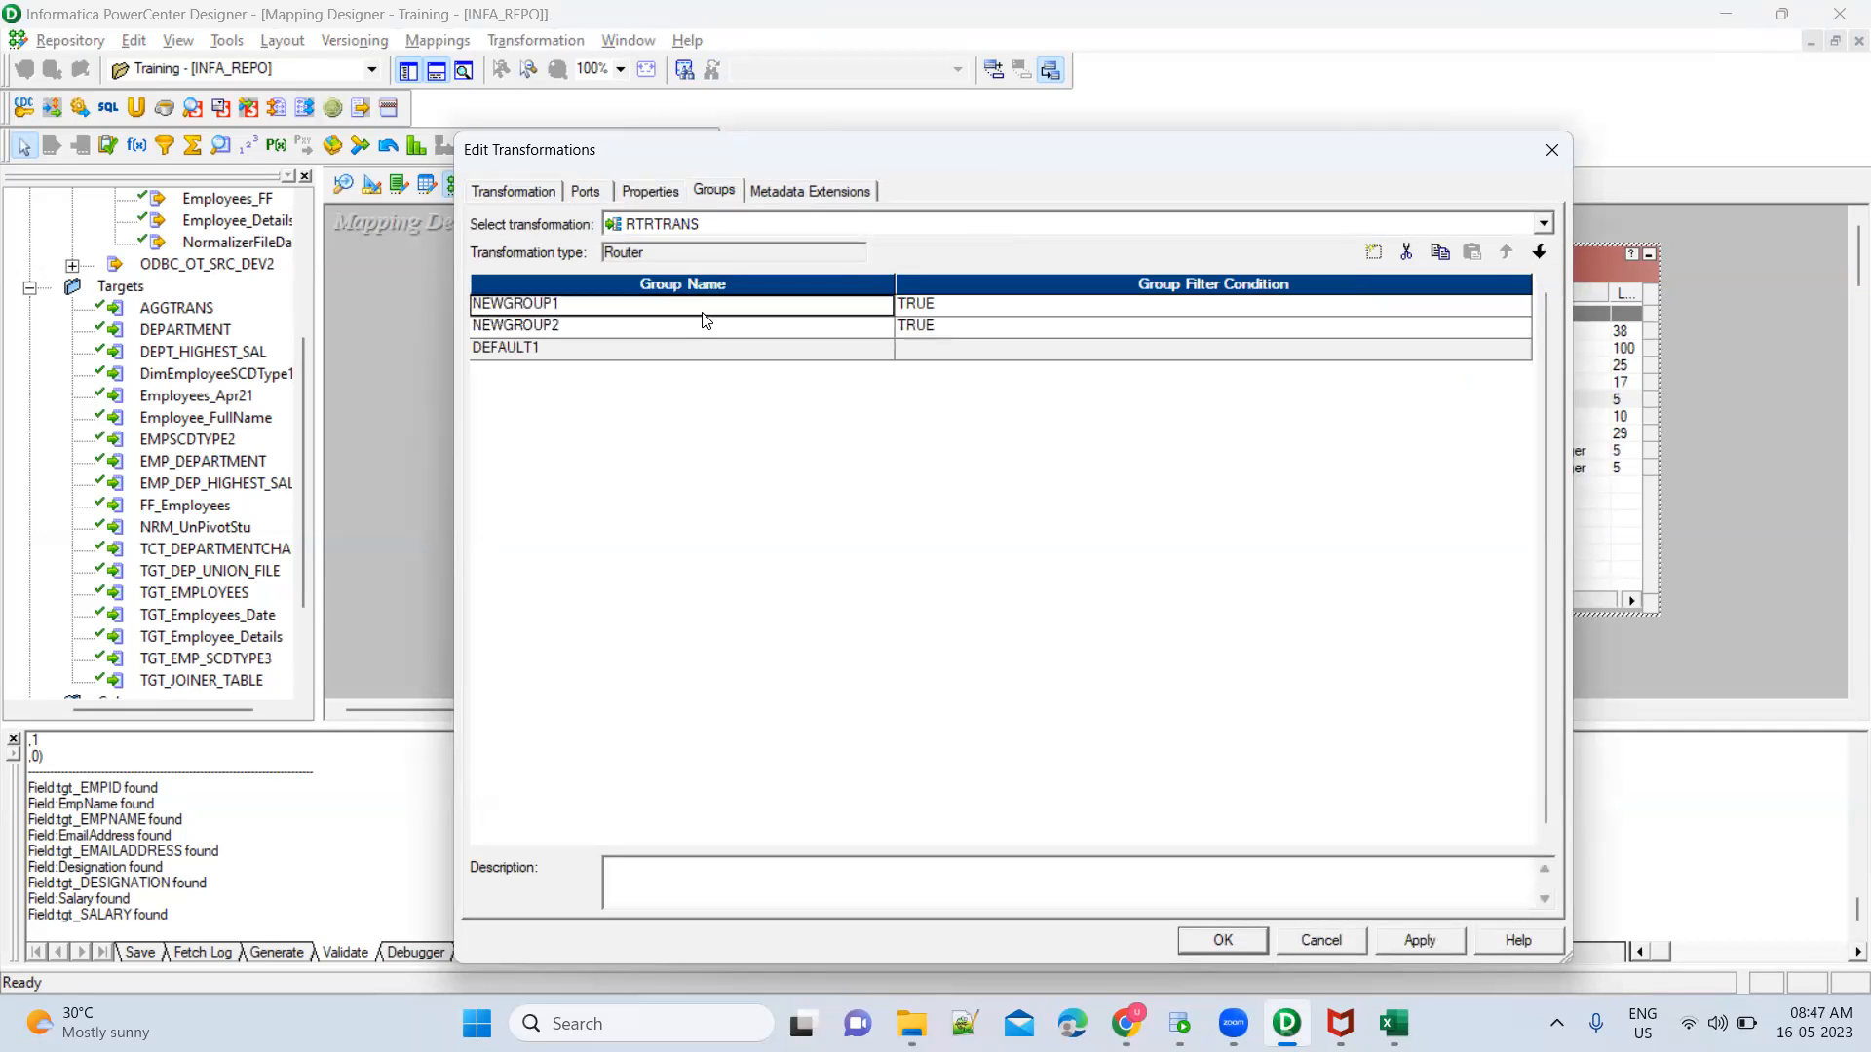
type("INSERT")
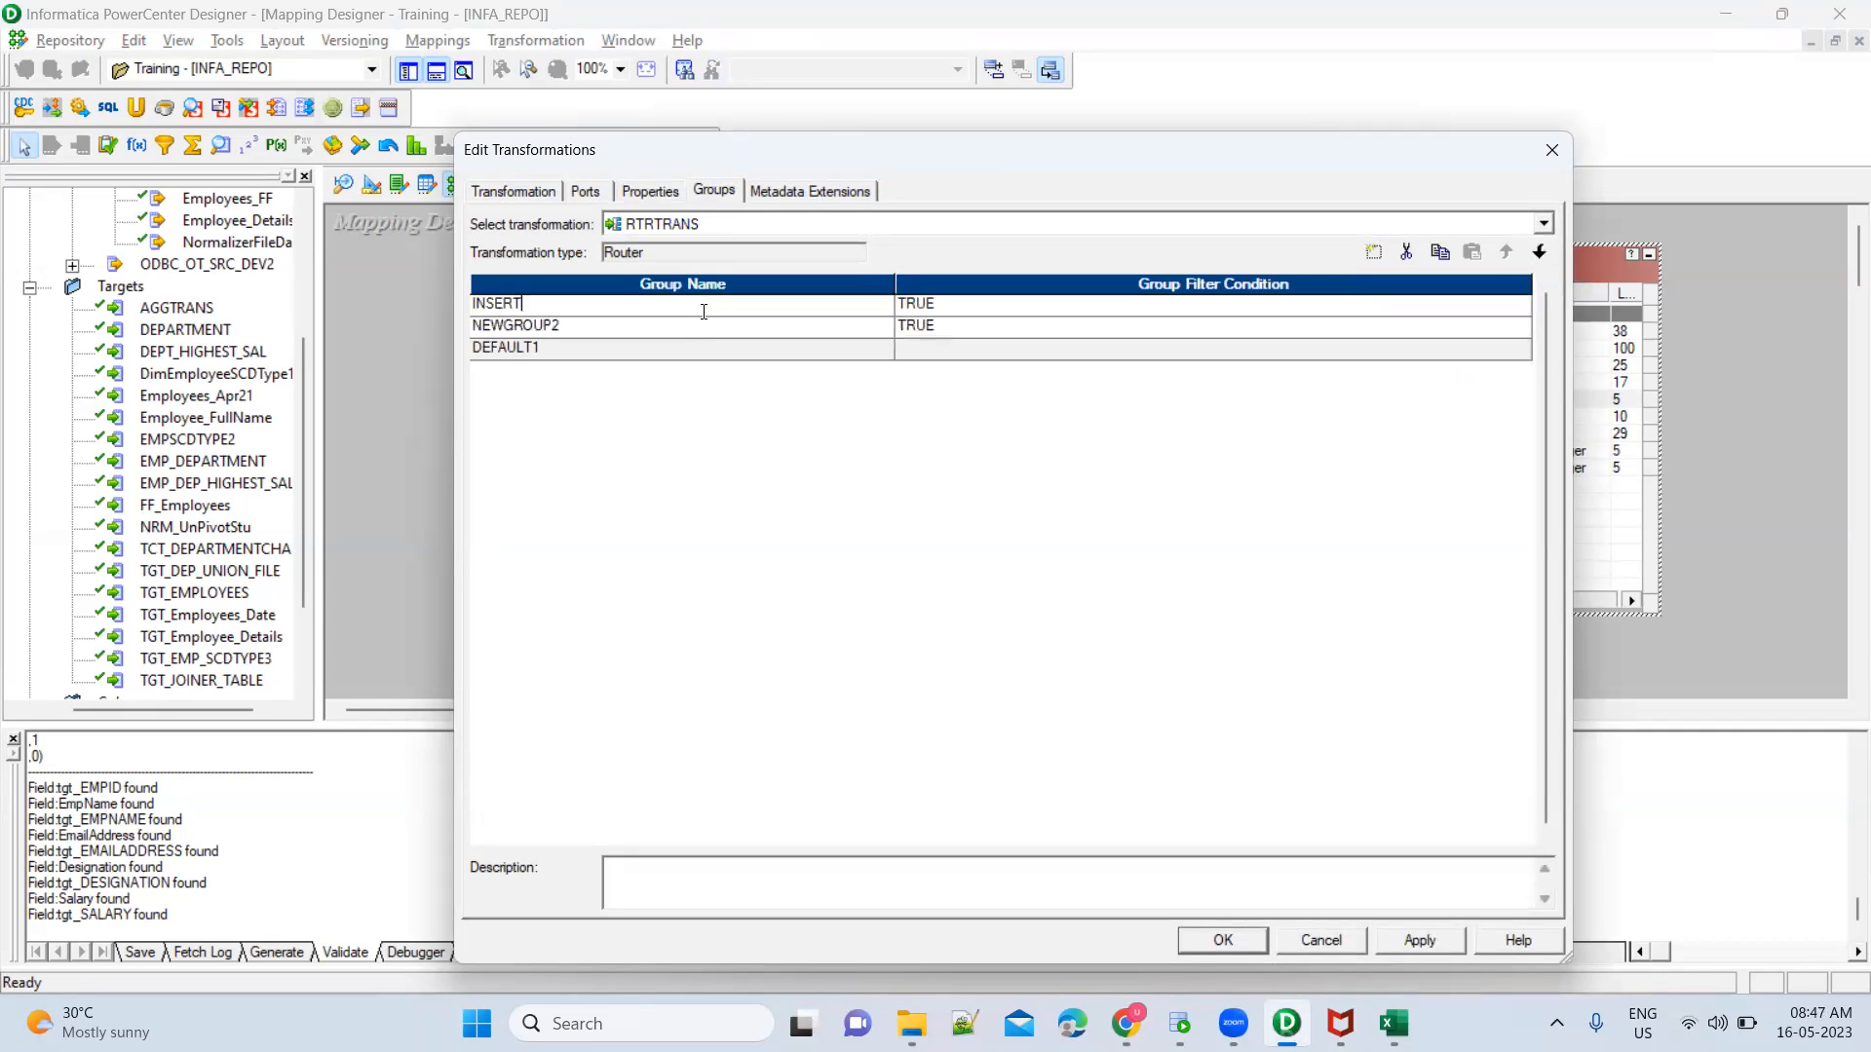
left_click(658, 335)
type("UPDATE")
key("Tab")
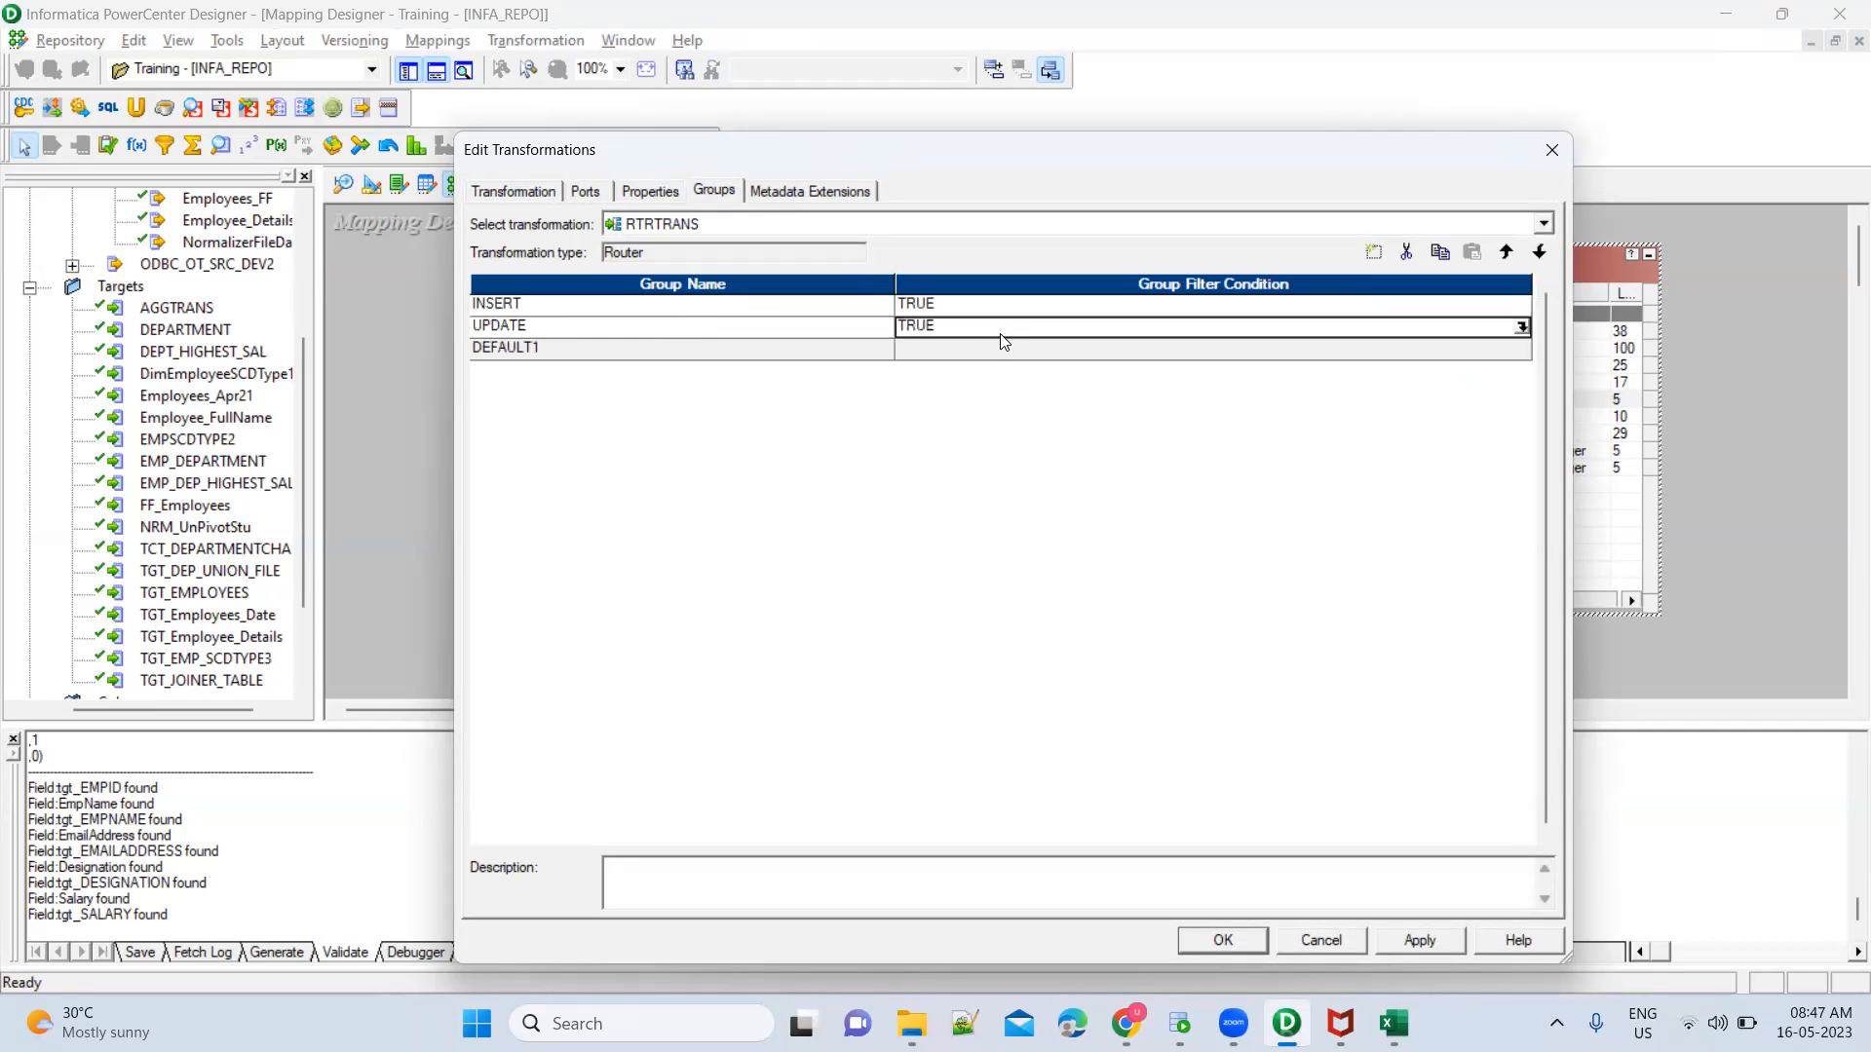
Set the INSERT group's filter condition to INSERT_FLAG = 1 using the Router's own port
left_click(1019, 310)
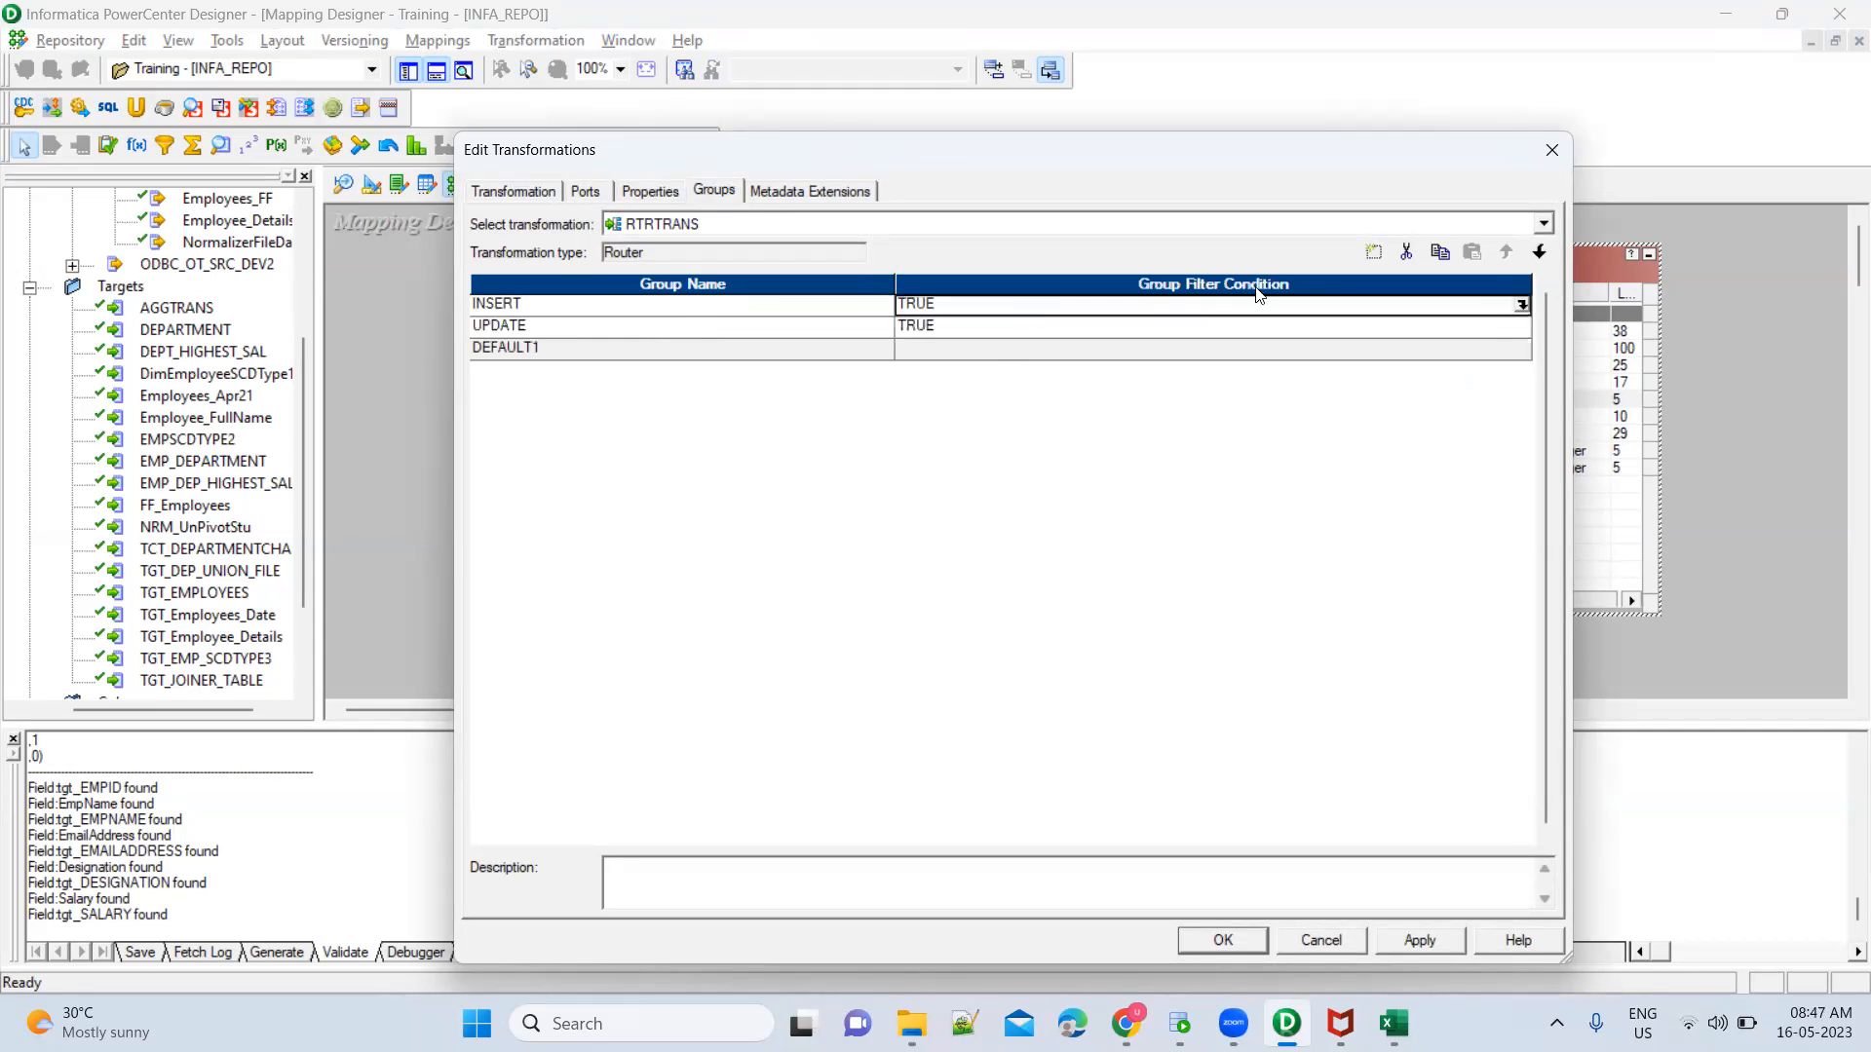
left_click(1521, 305)
key("ctrl+a")
key("Delete")
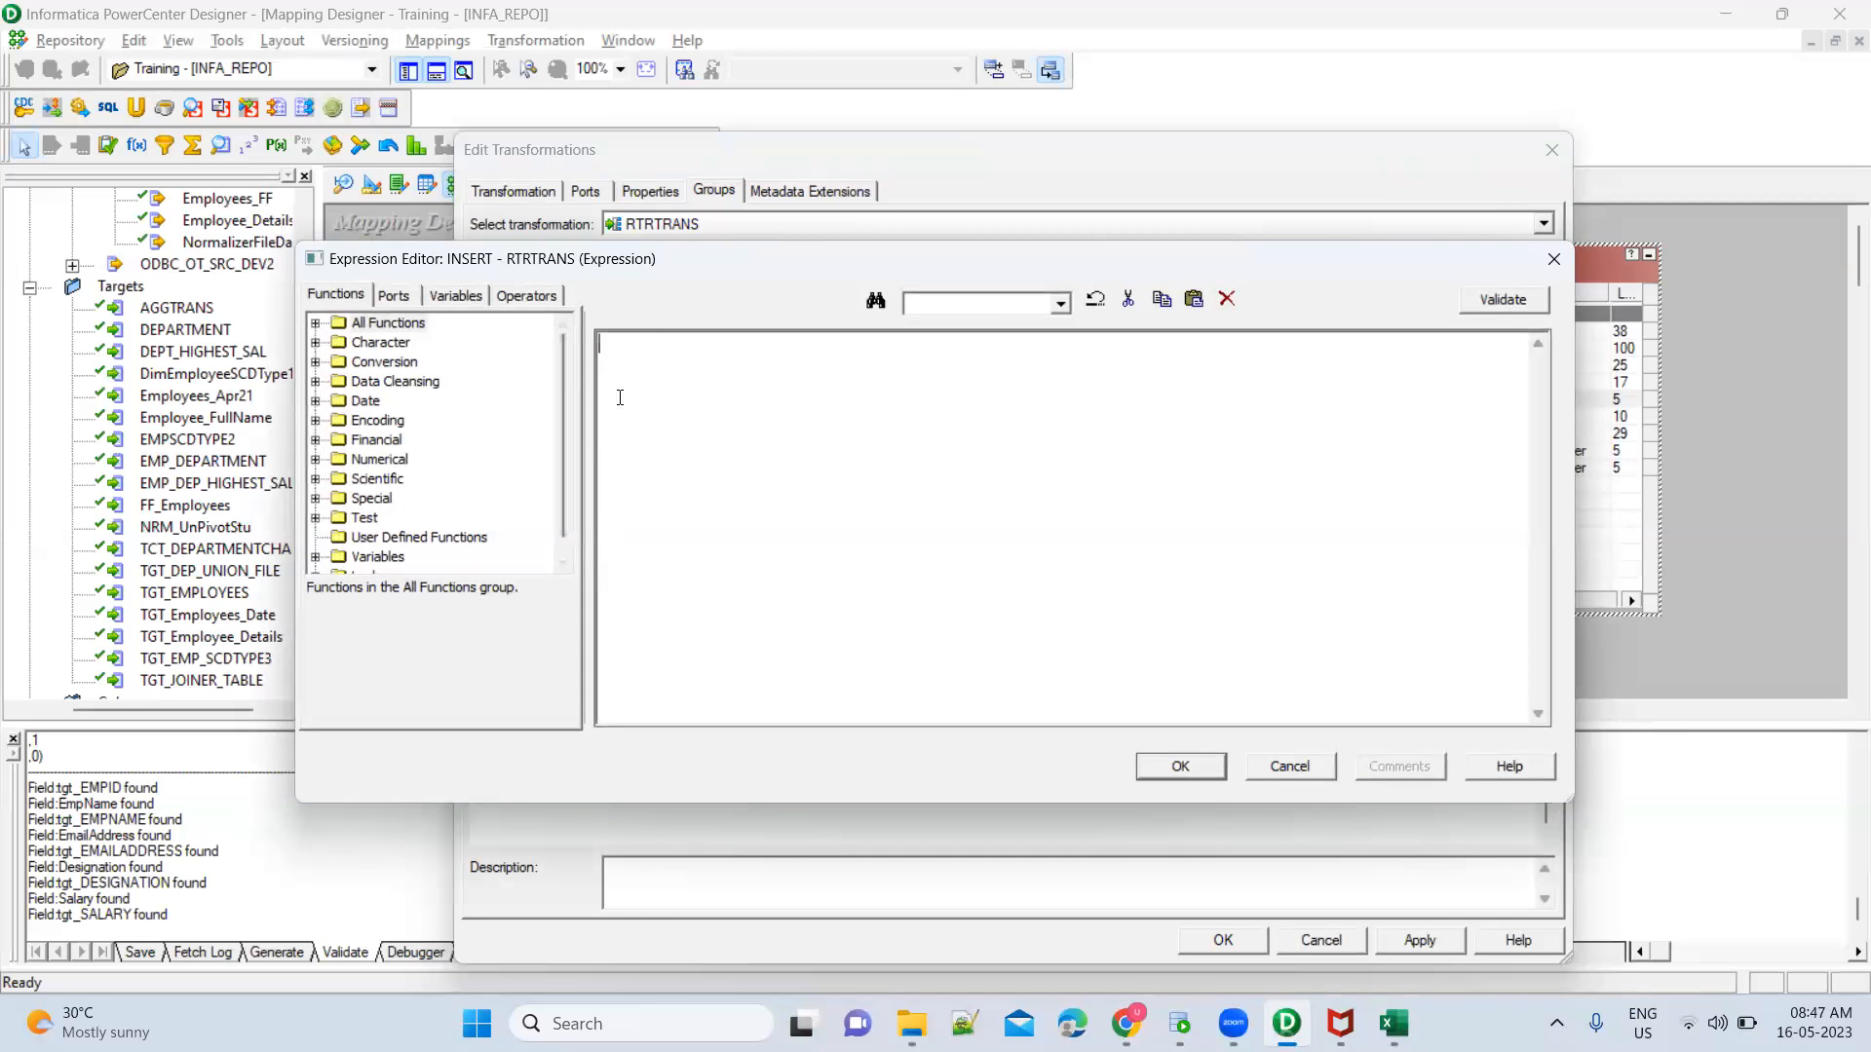
left_click(395, 295)
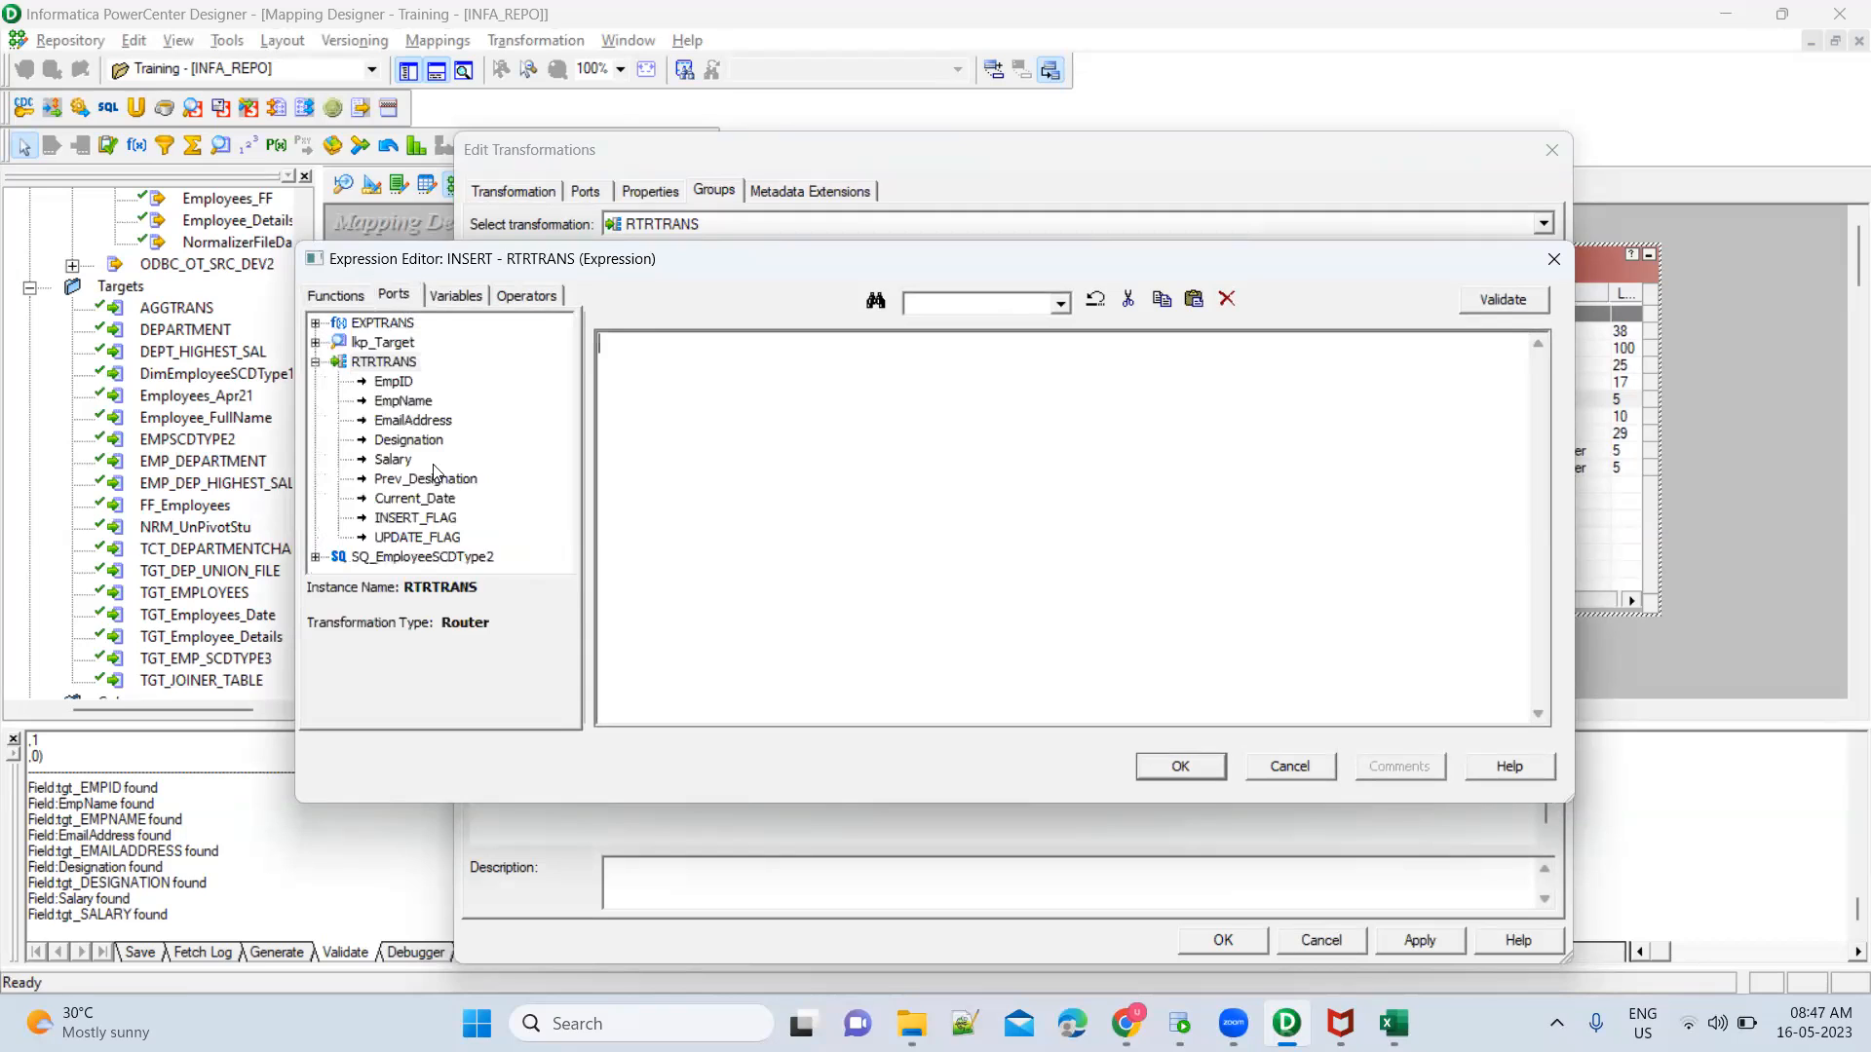
double_click(449, 520)
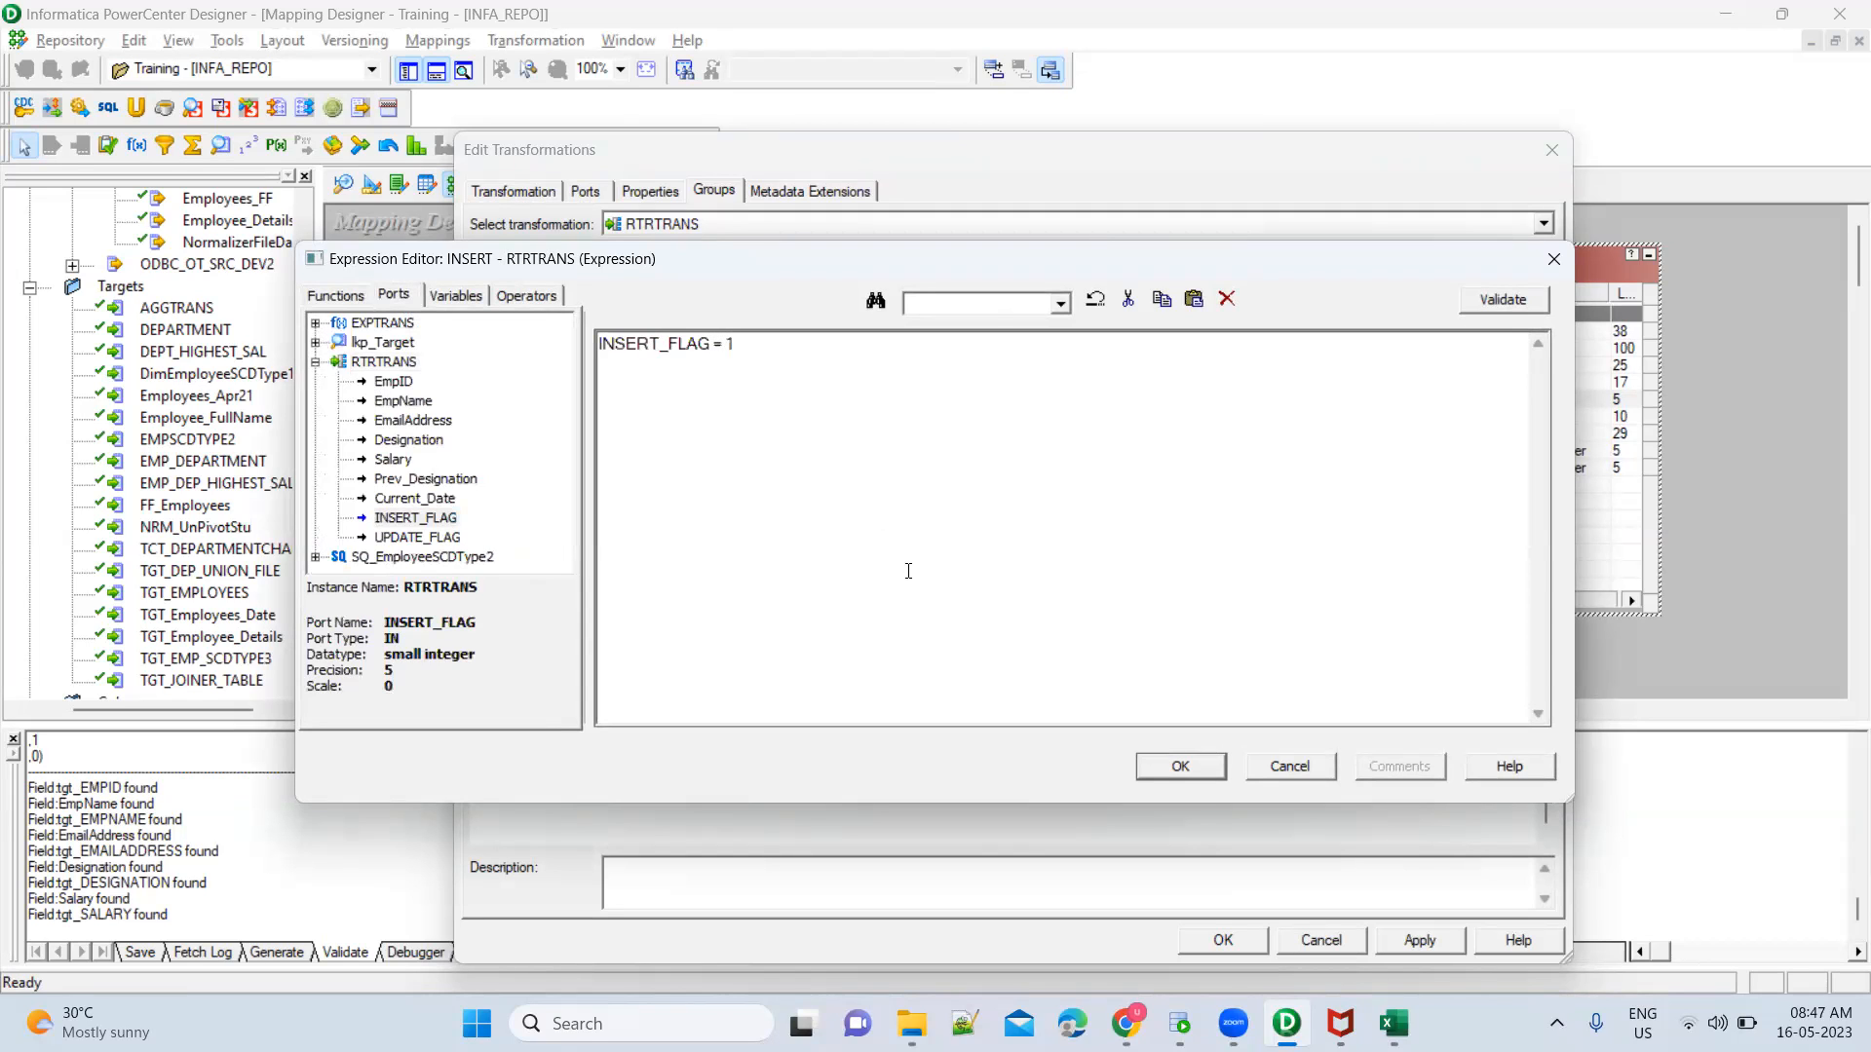
left_click(1173, 770)
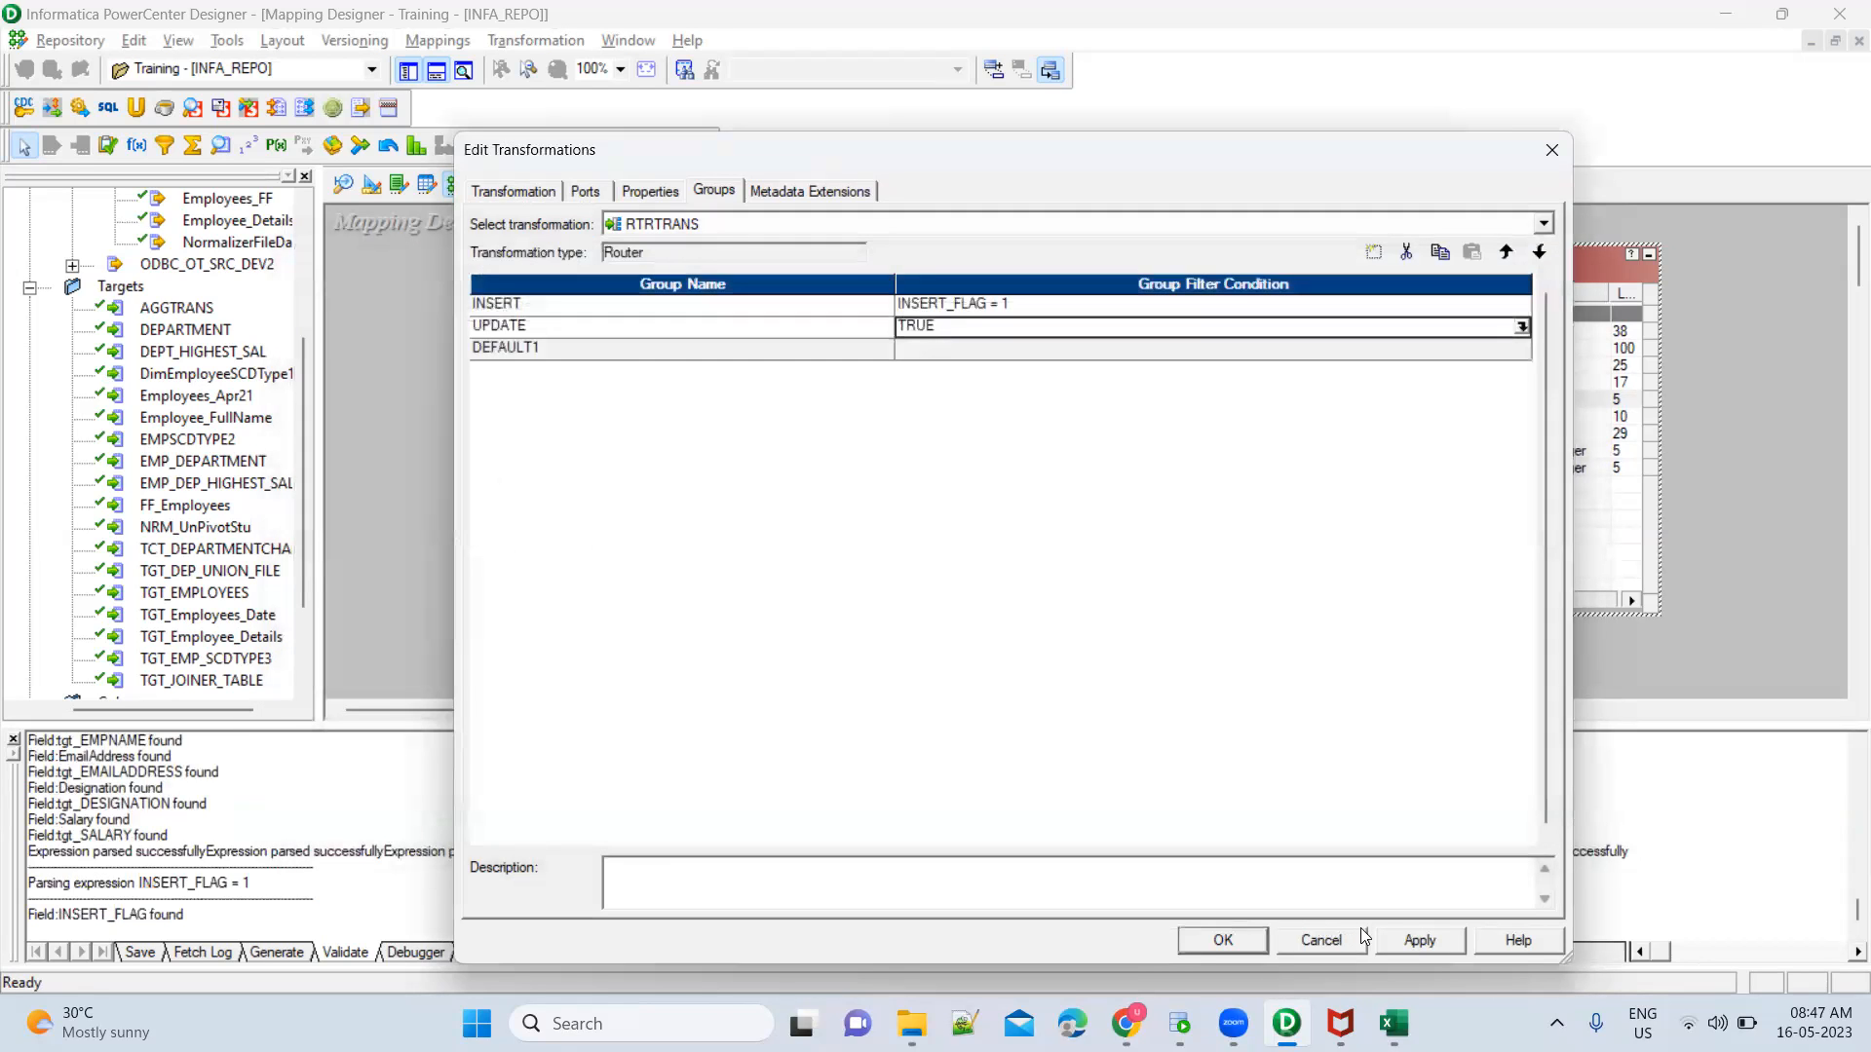
Set the UPDATE group's filter condition to UPDATE_FLAG = 1 and apply the Router changes
left_click(1521, 327)
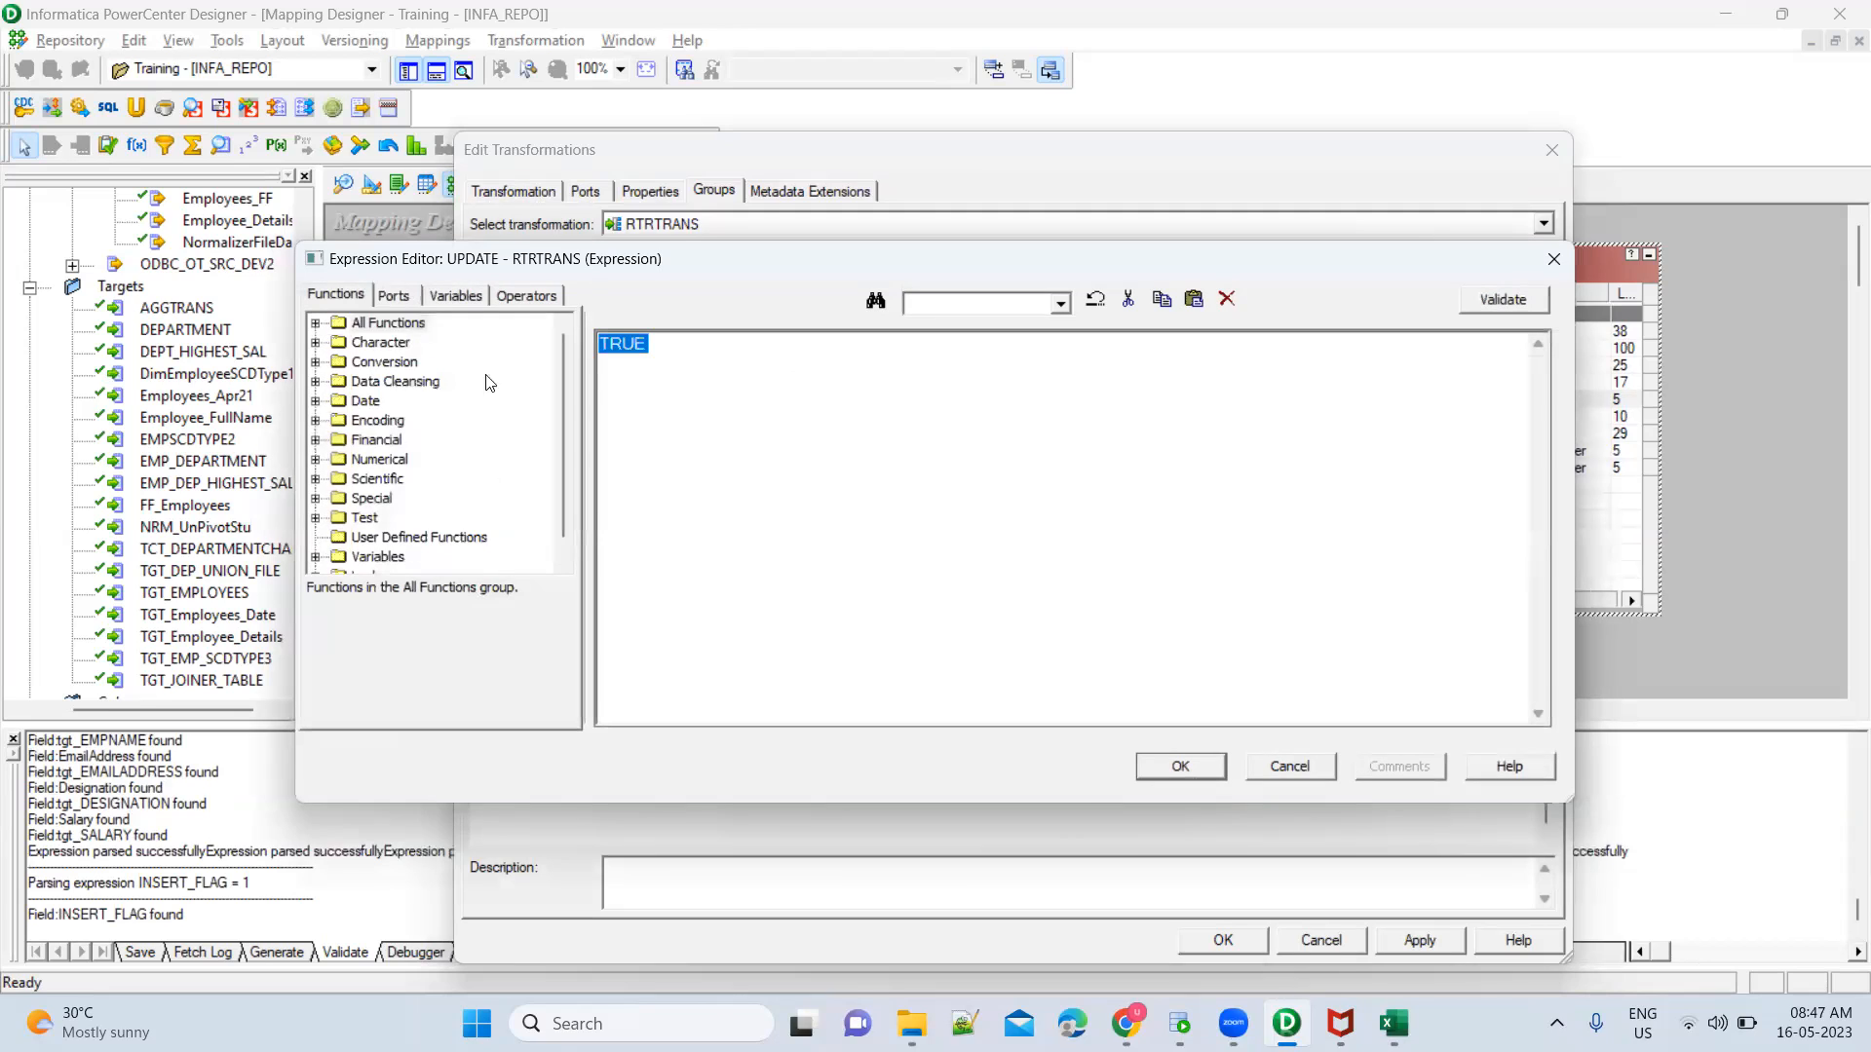
left_click(398, 296)
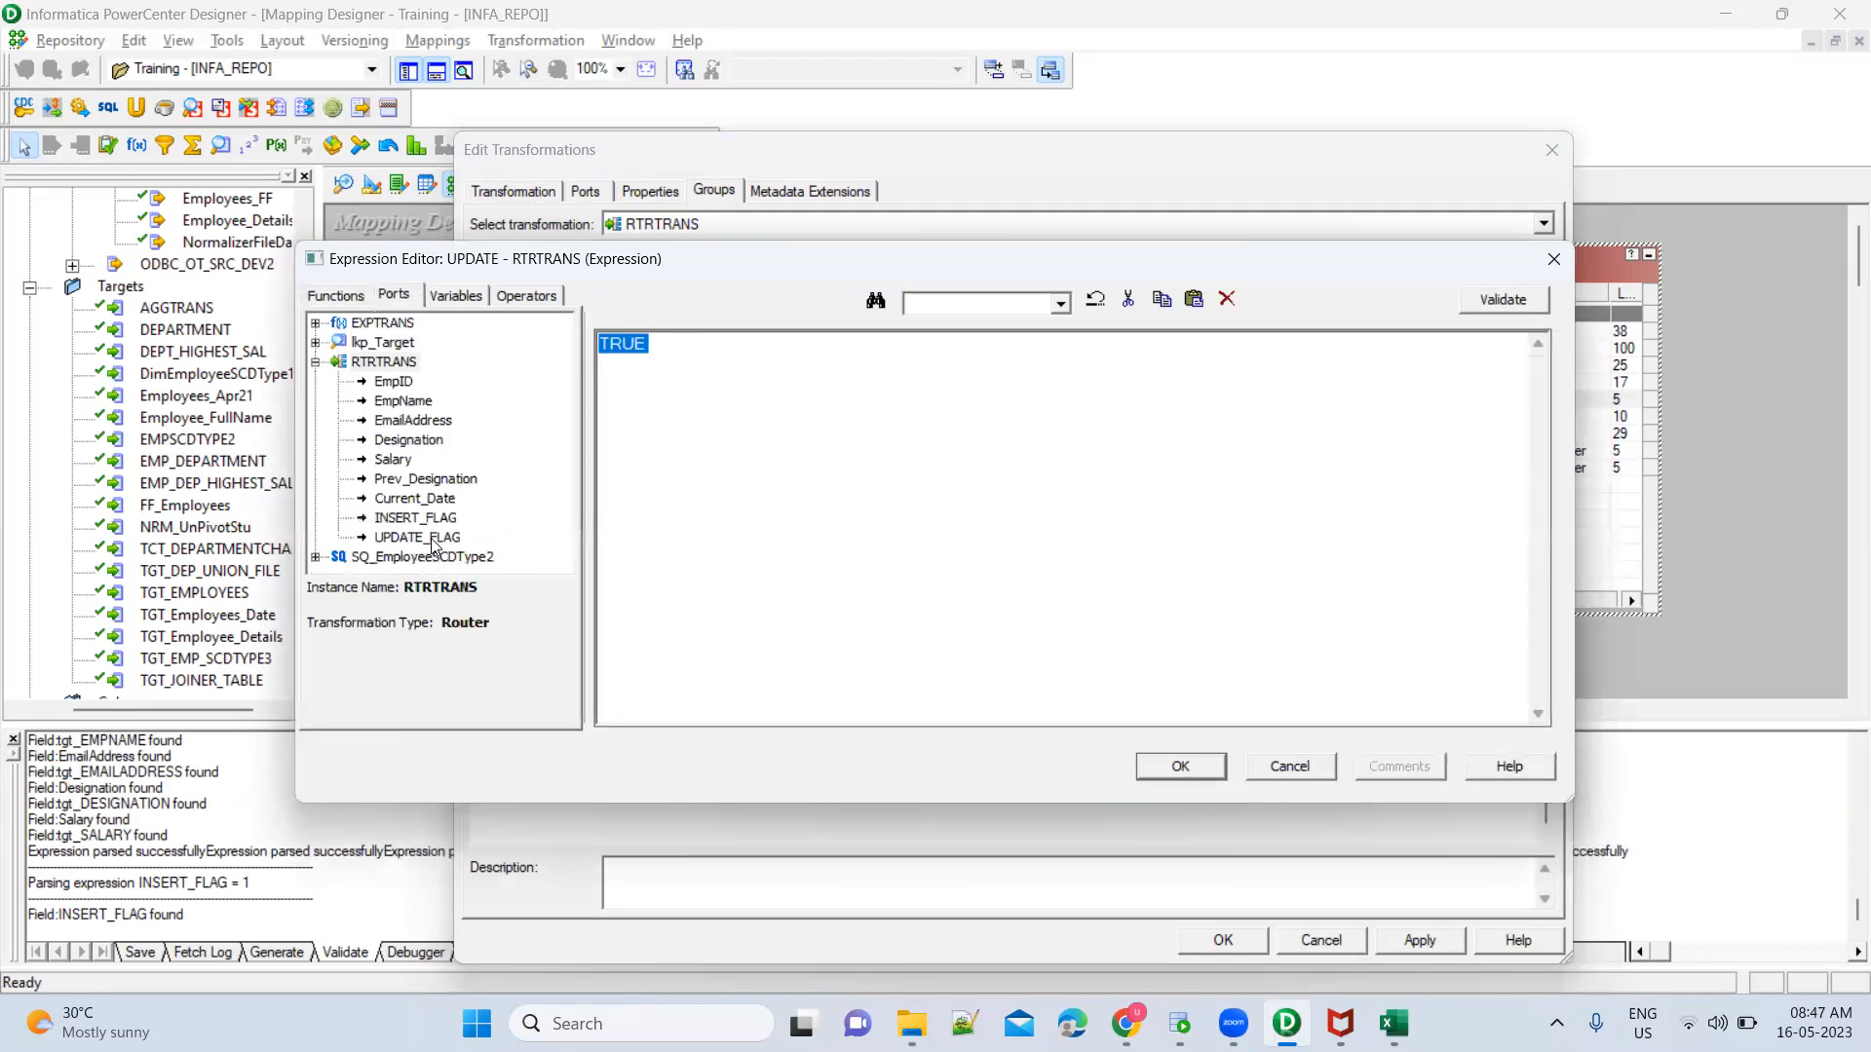
double_click(432, 538)
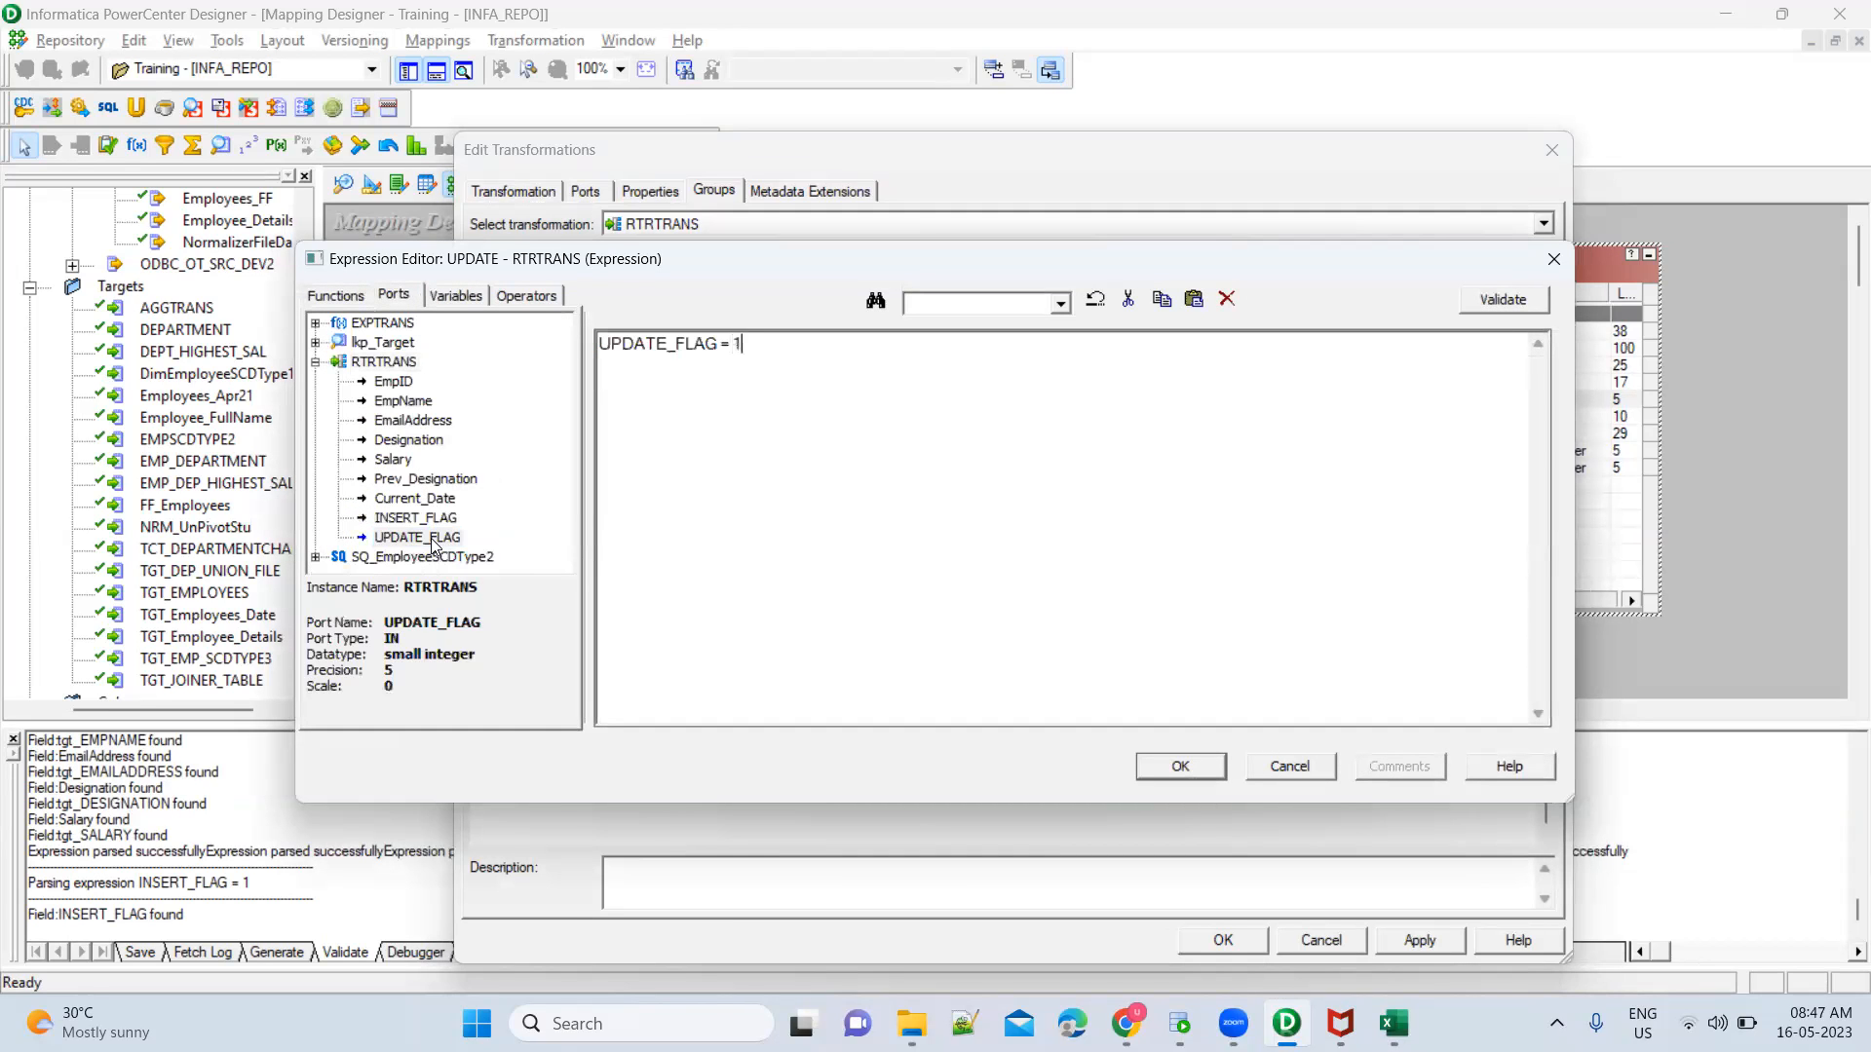
left_click(1179, 765)
left_click(1428, 955)
left_click(1245, 942)
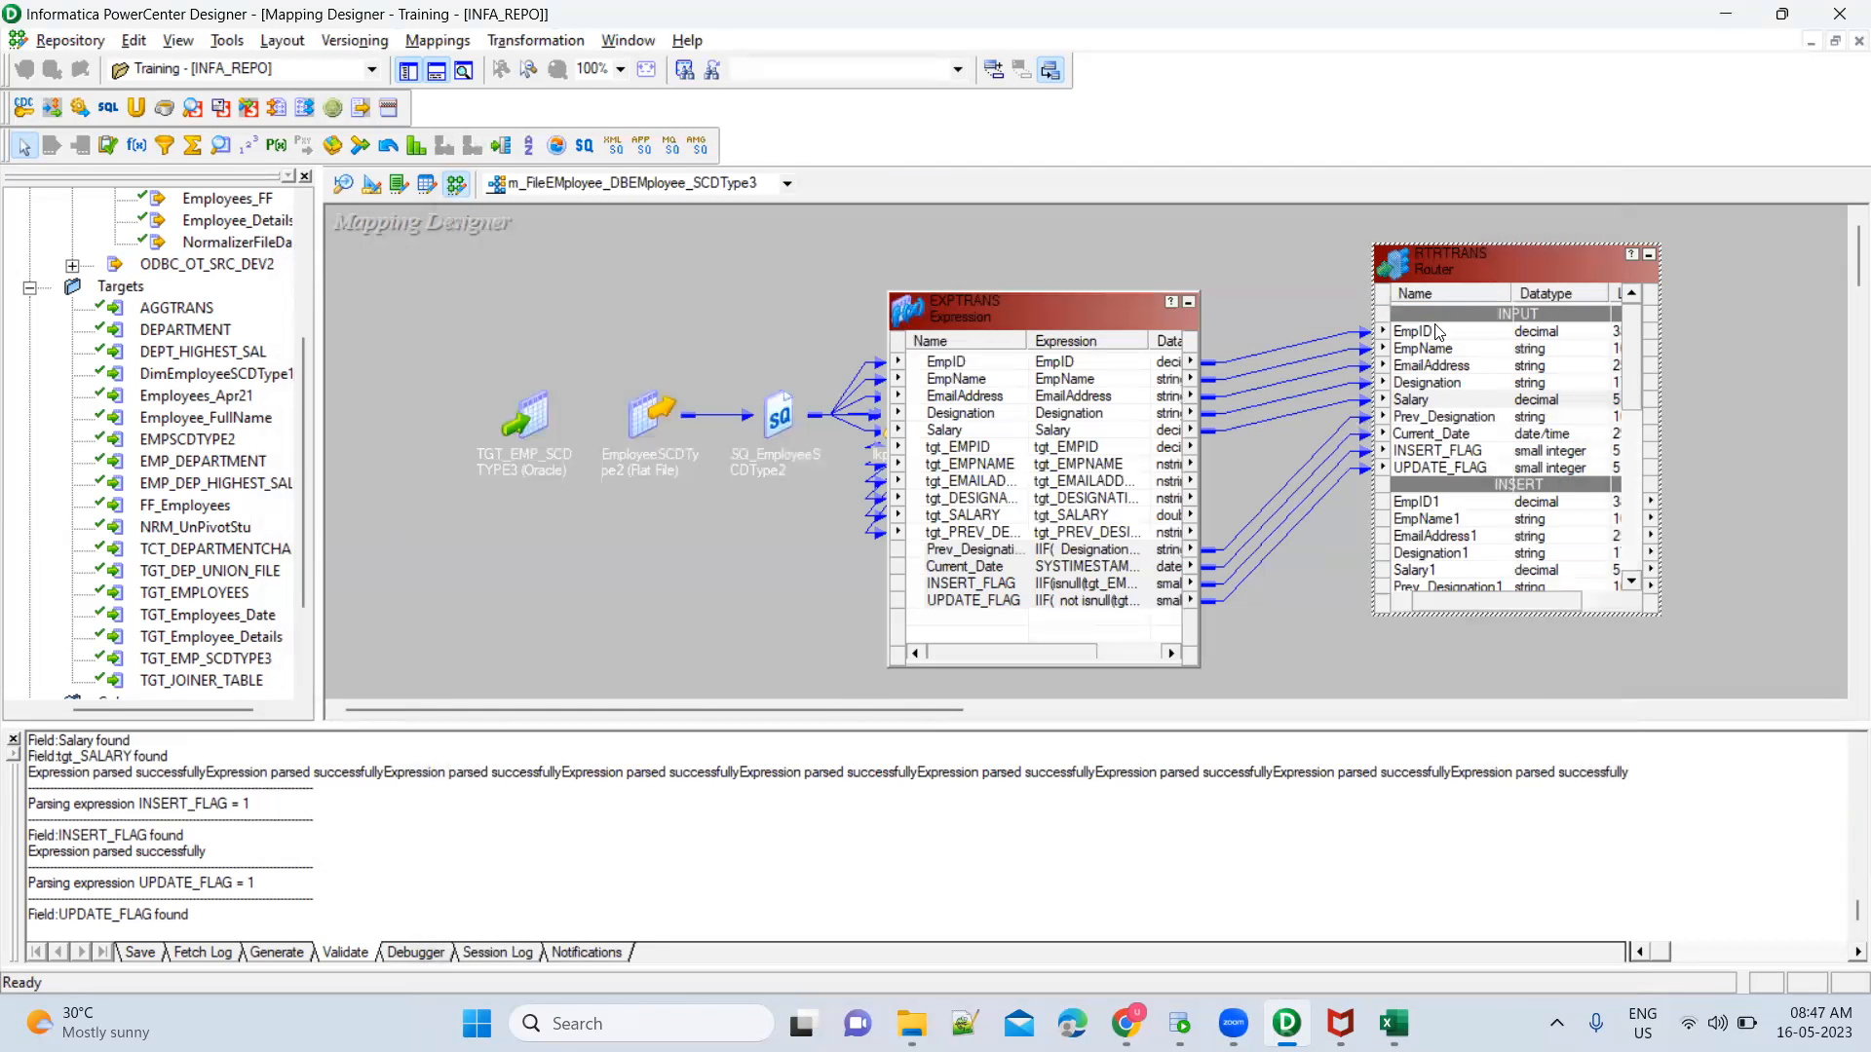
Move the Router beside EXPTRANS and TGT_EMP_SCDTYPE3 beyond it, and paste a copy of that target below the original
left_click_drag(1460, 261, 1312, 263)
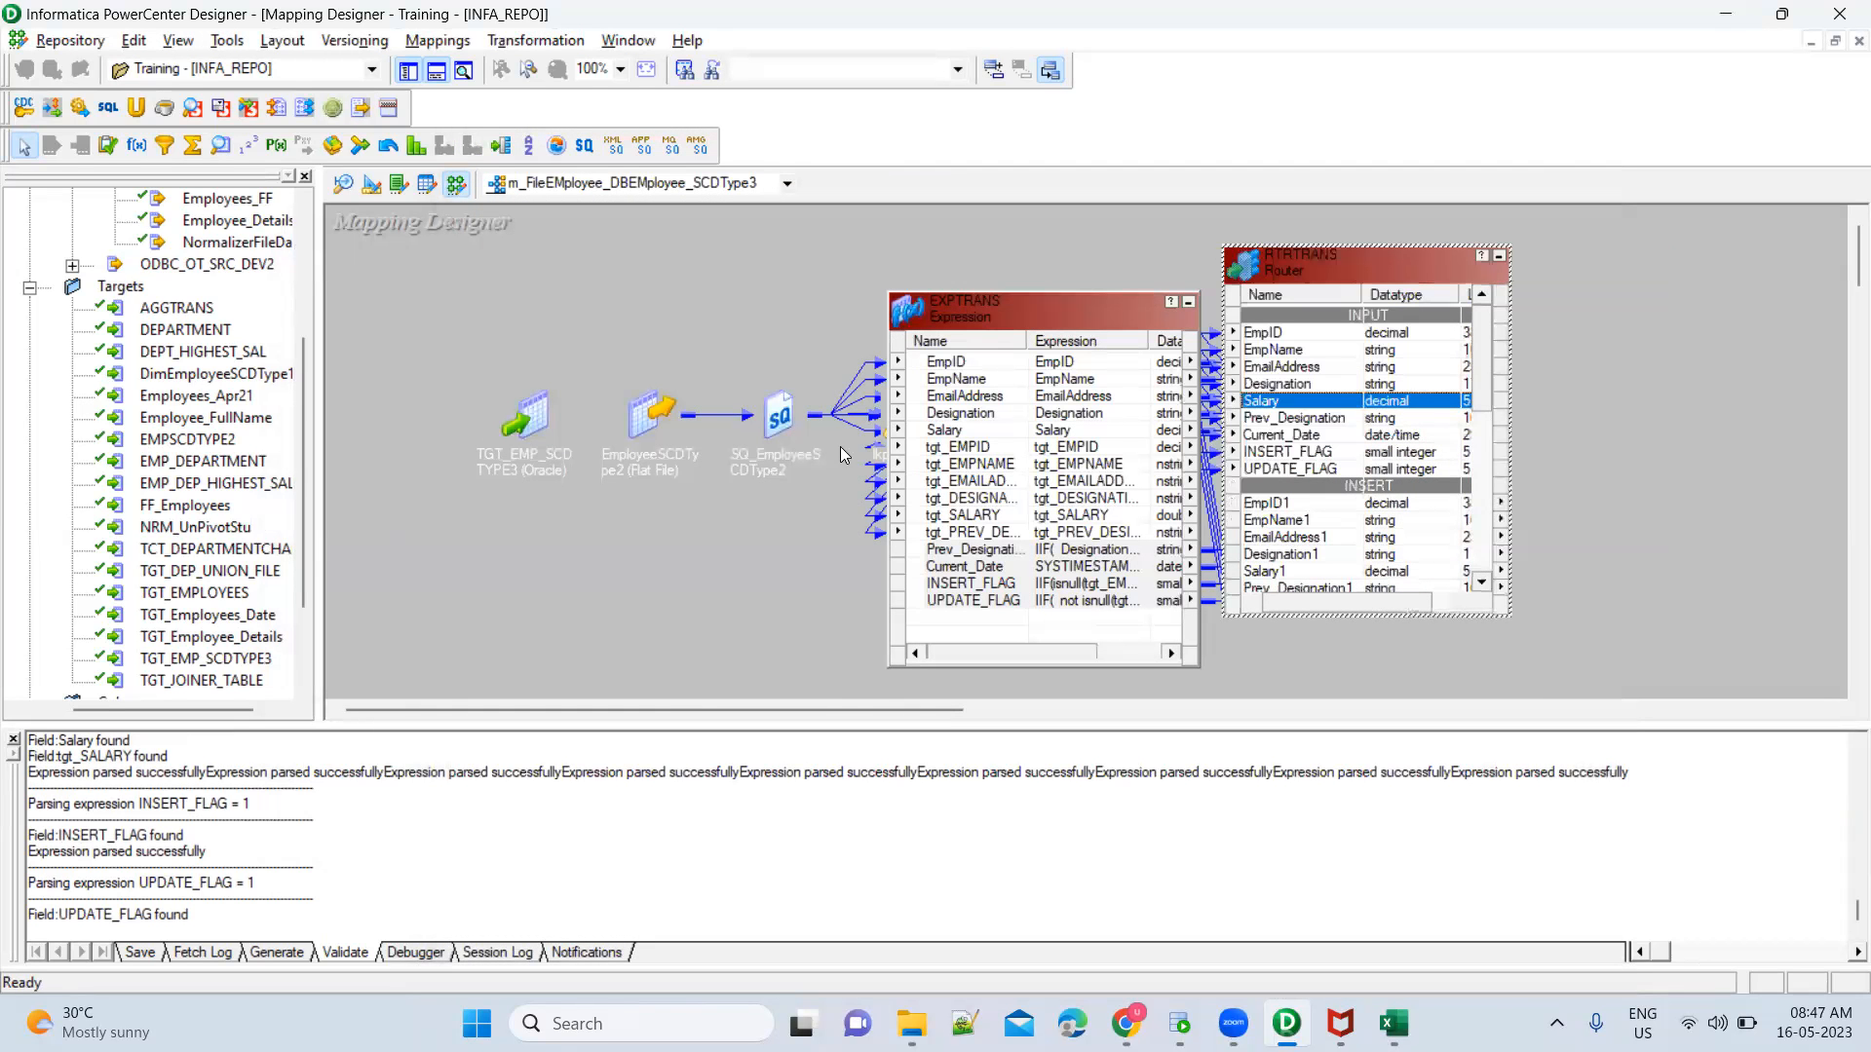
left_click_drag(538, 421, 1673, 317)
right_click(1674, 318)
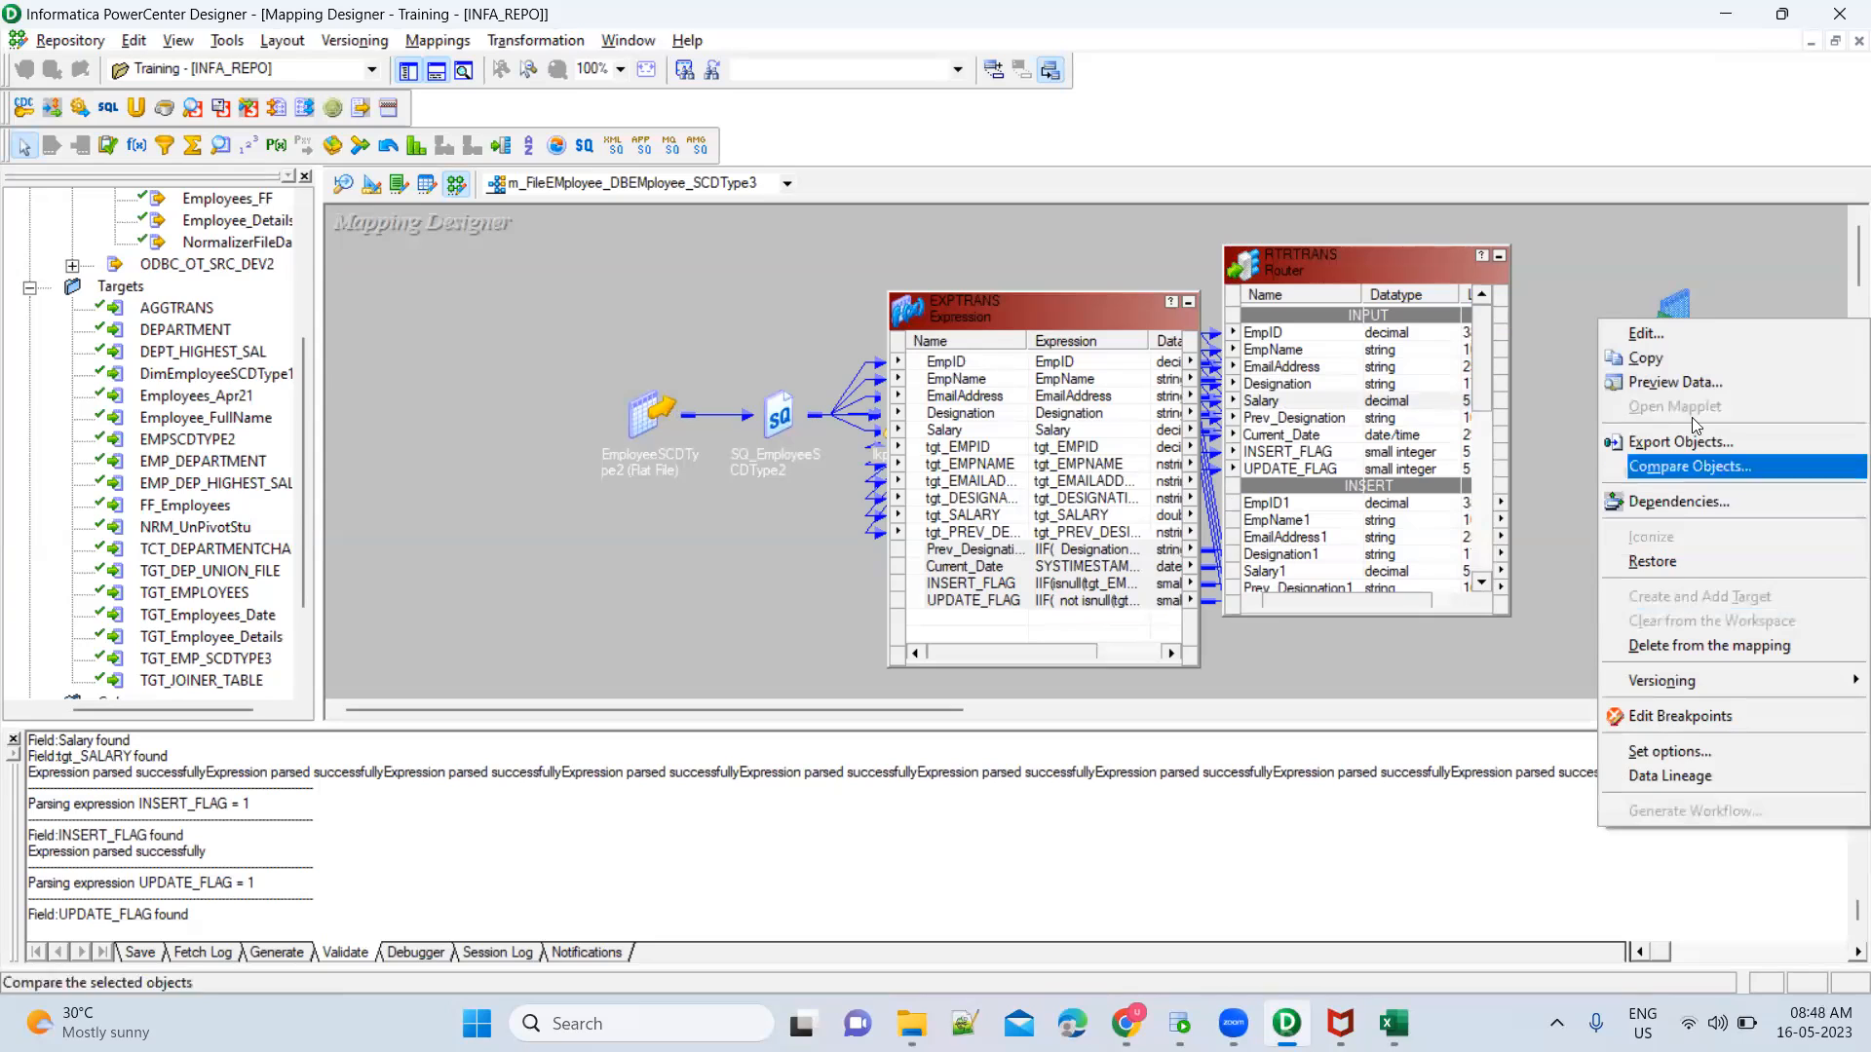
left_click(1682, 358)
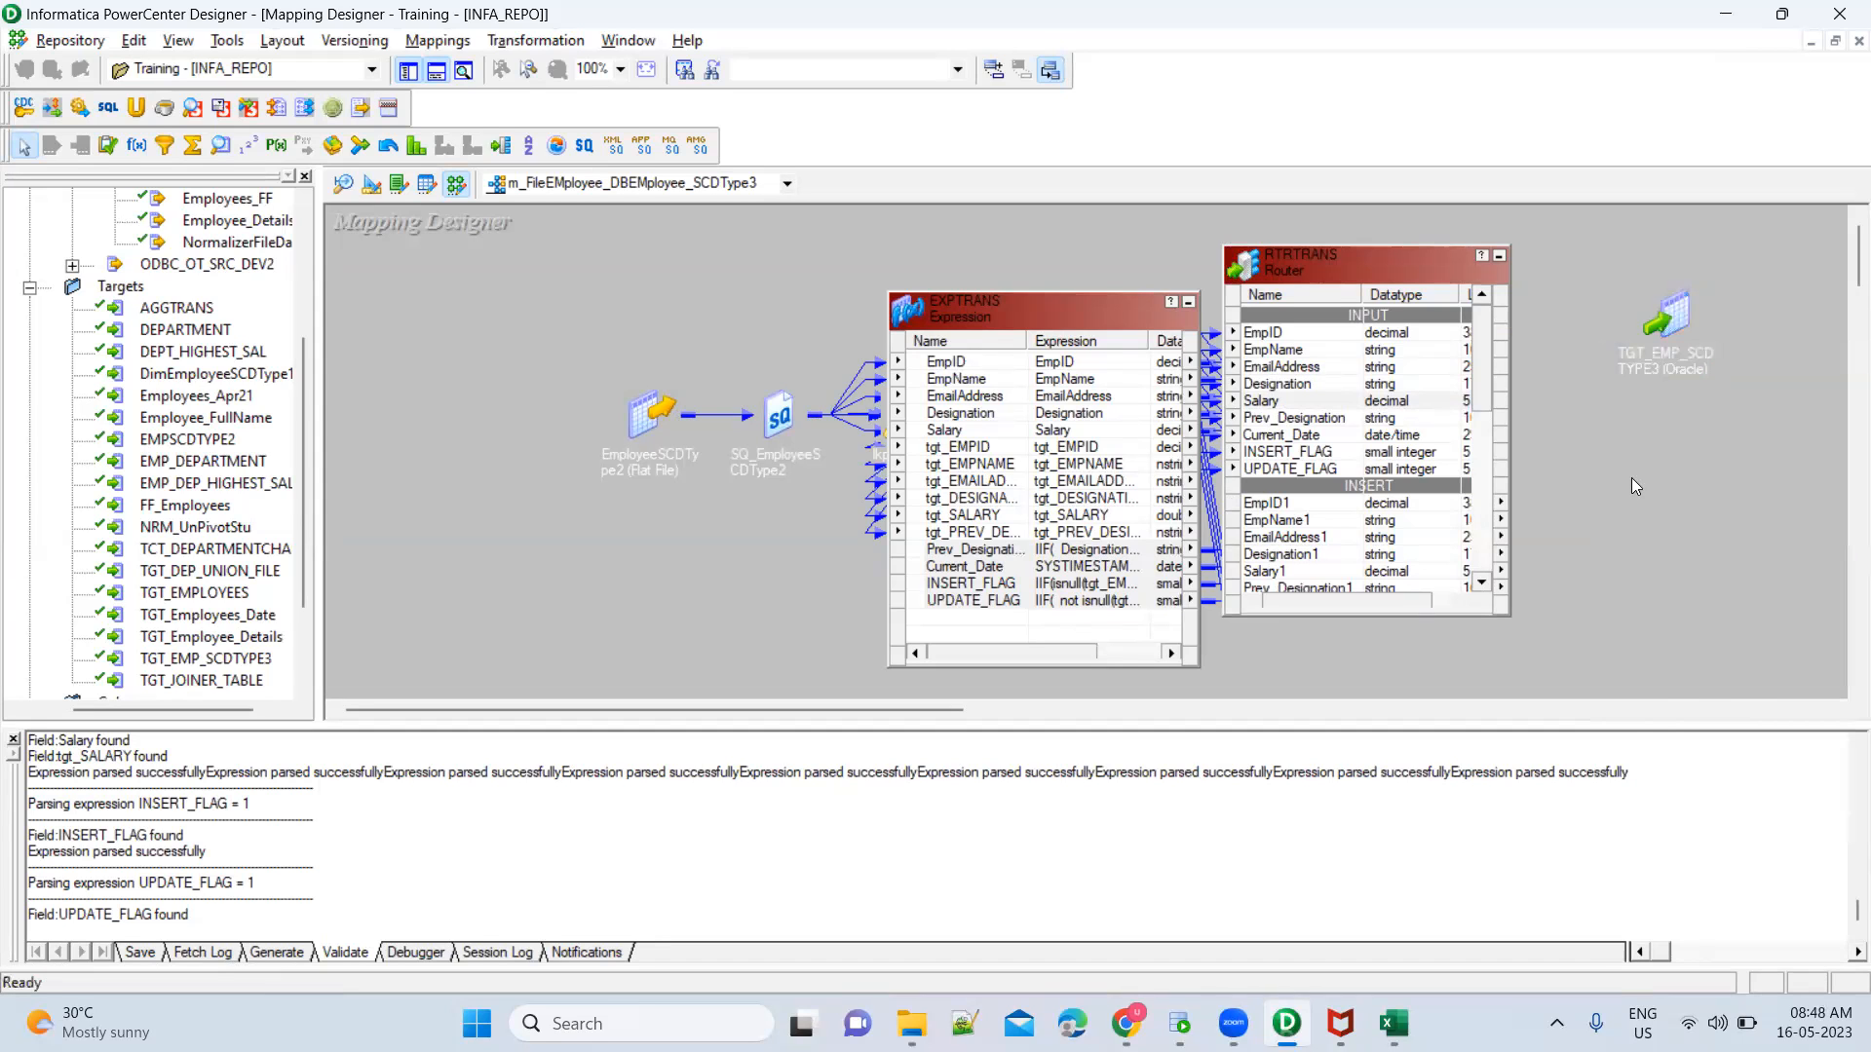
right_click(1632, 454)
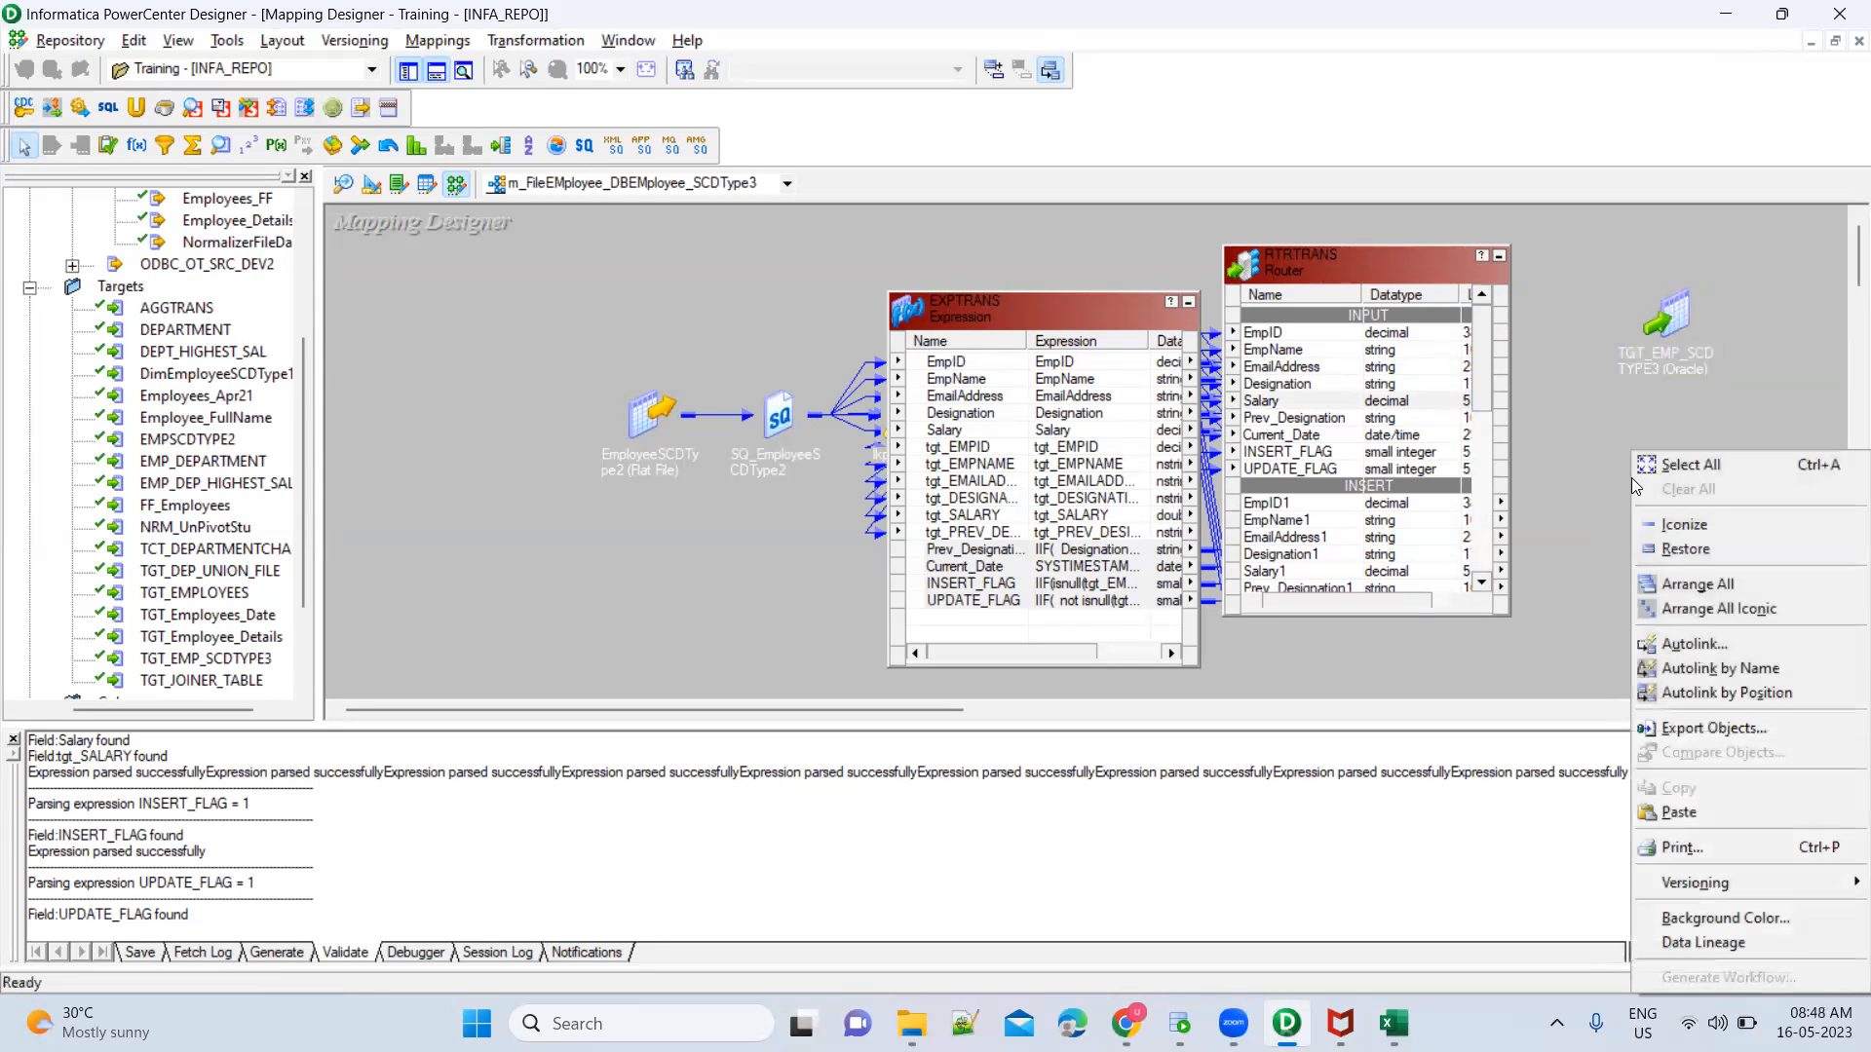
left_click(1715, 823)
Rename the pasted target copy to TGT_EMP_SCDTYPE3_UPD
double_click(1721, 512)
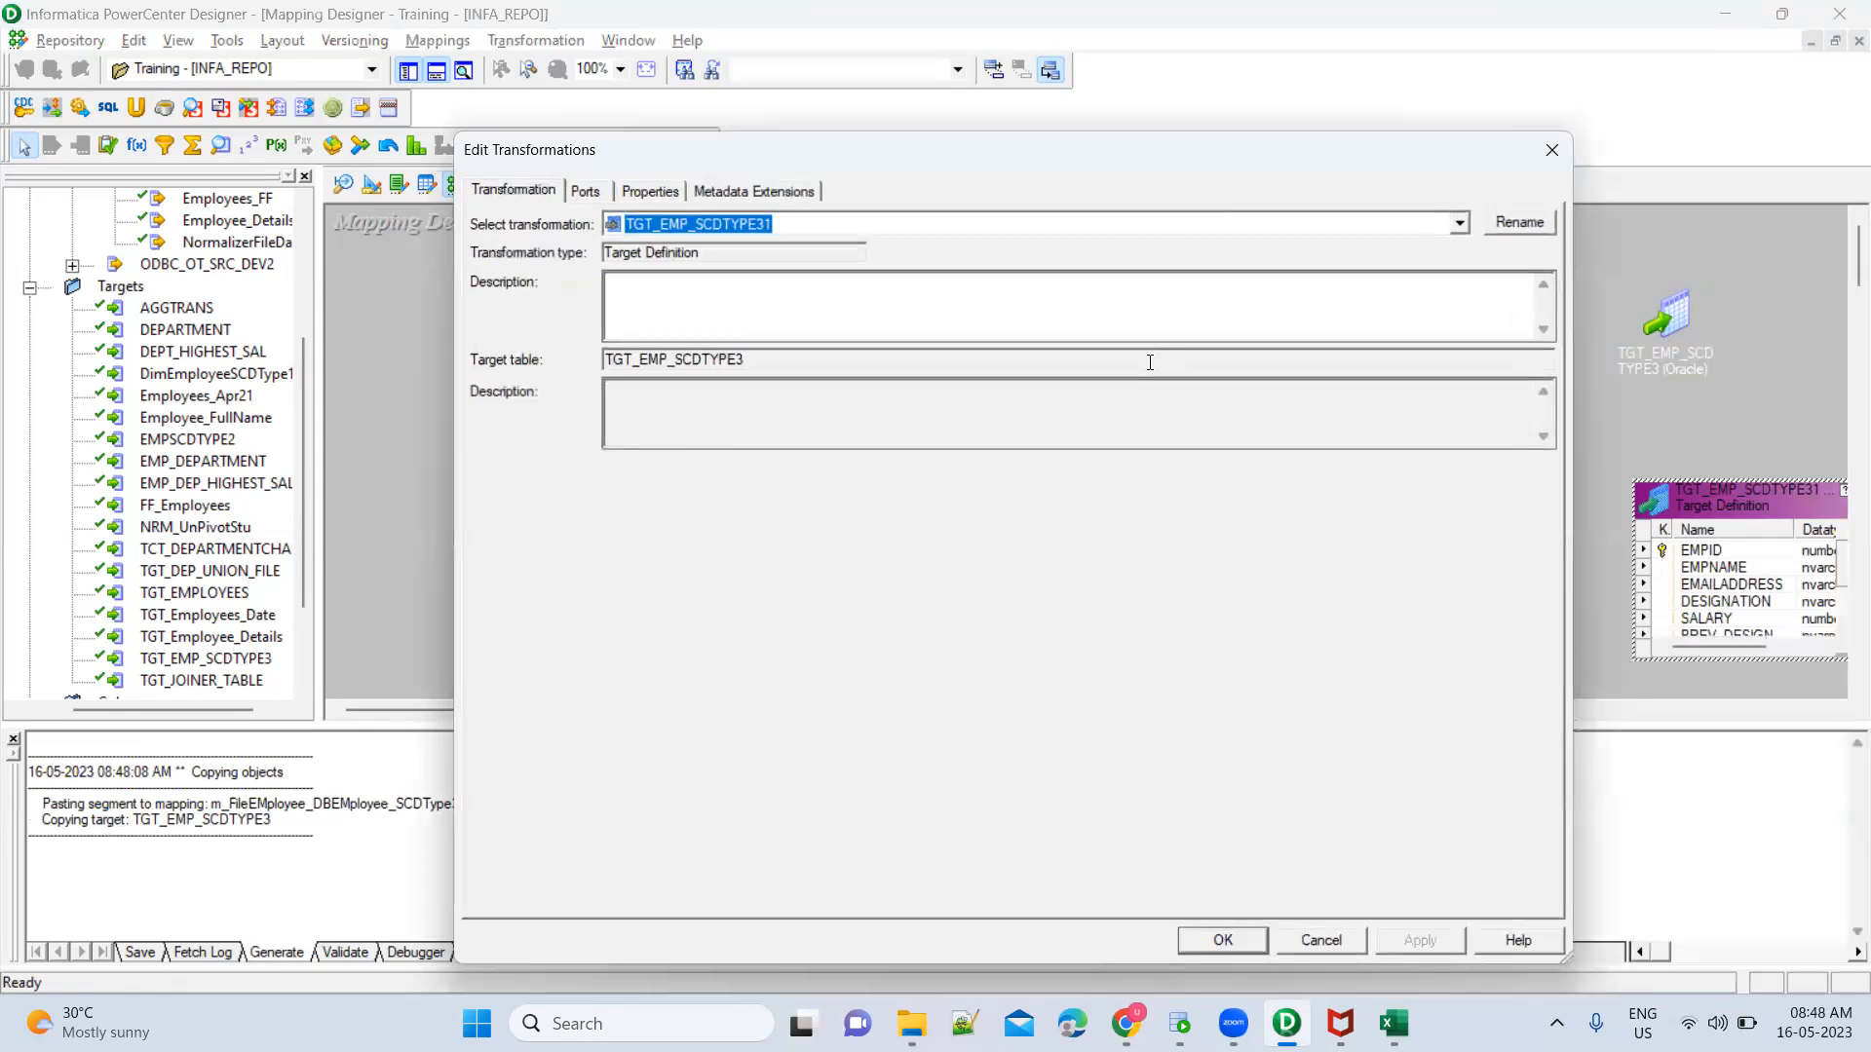
left_click(1519, 223)
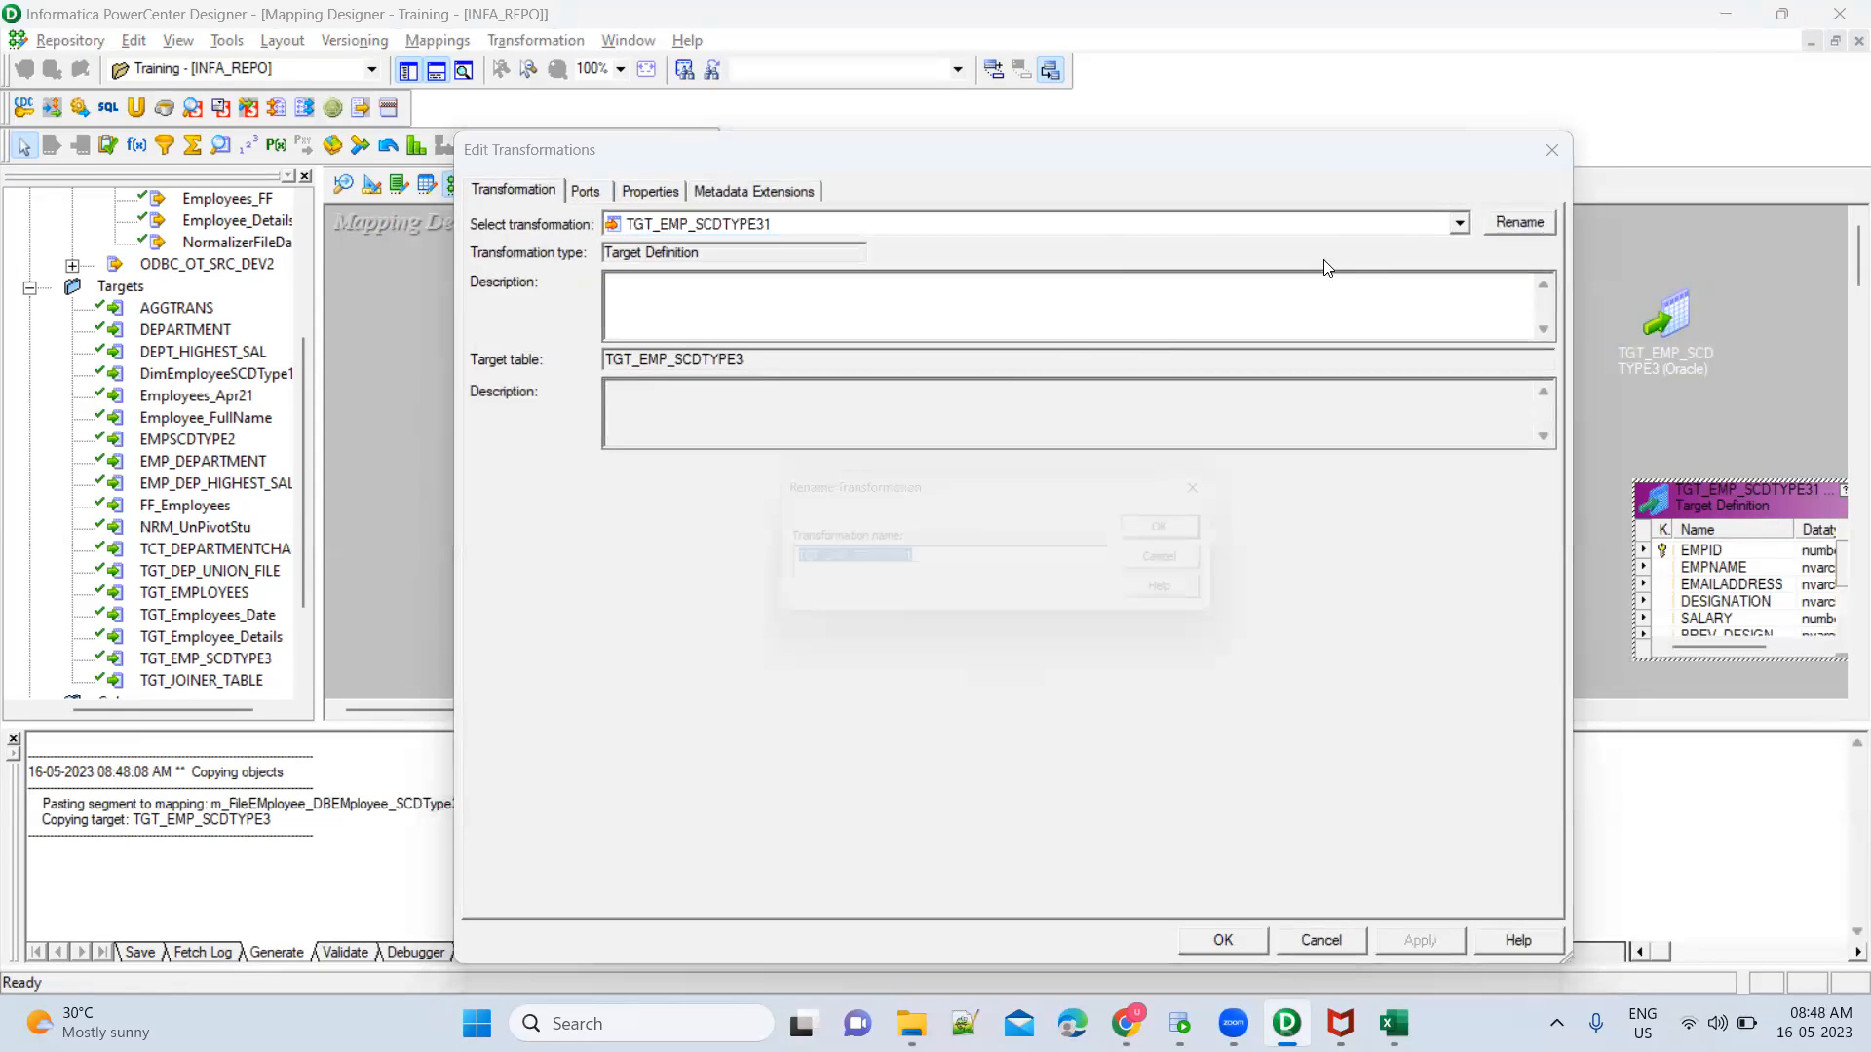
left_click(951, 569)
type("_UPD")
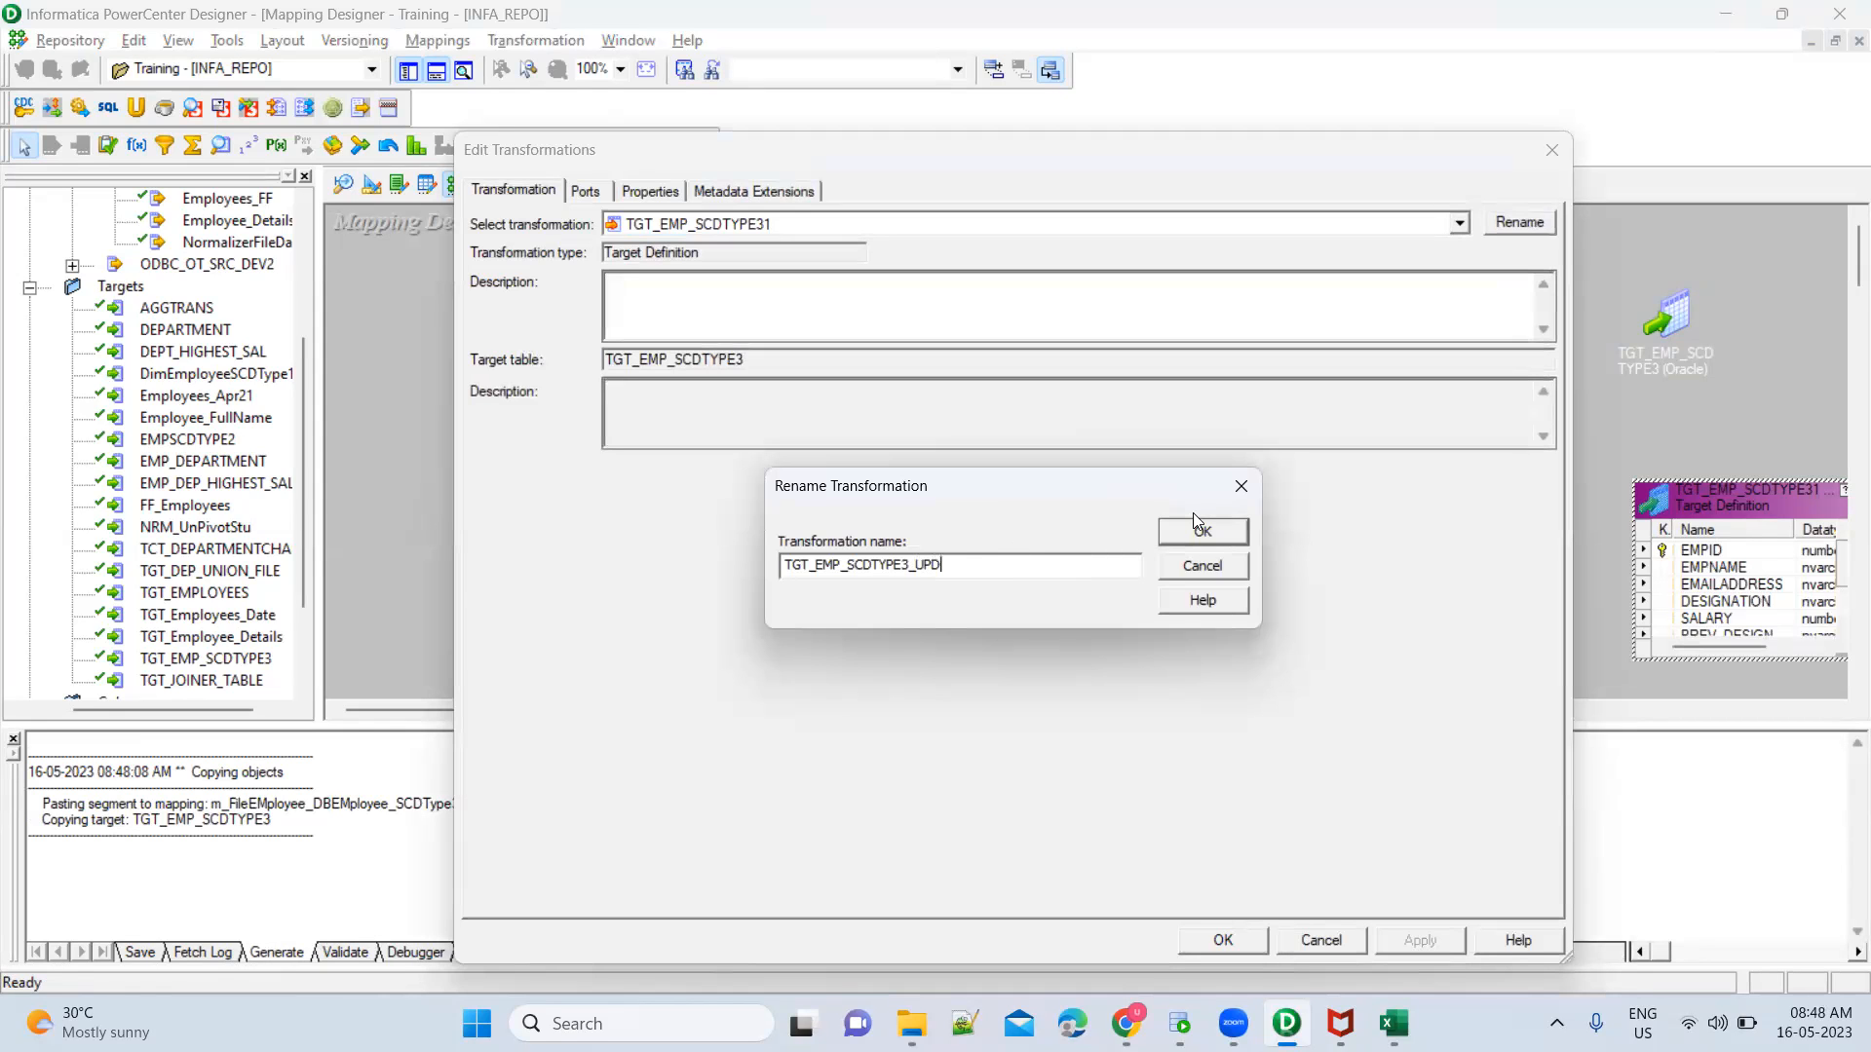
left_click(1204, 536)
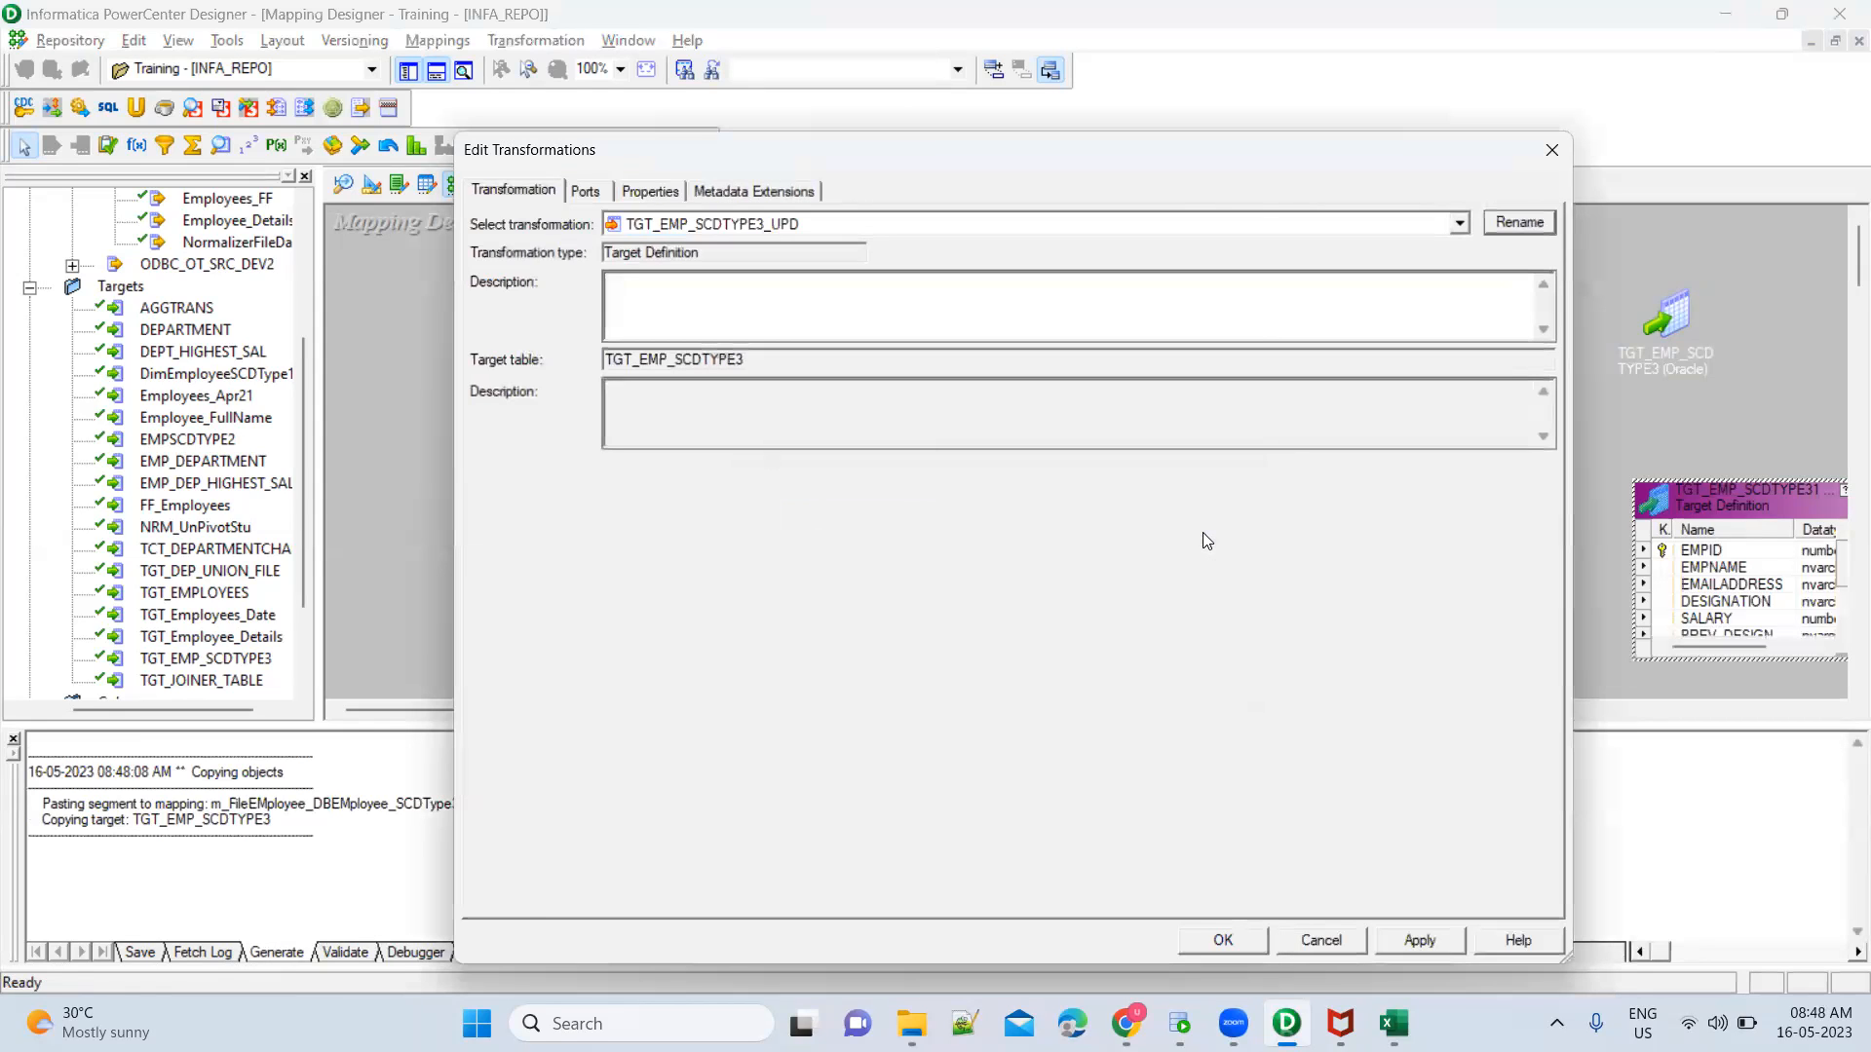
left_click(1219, 940)
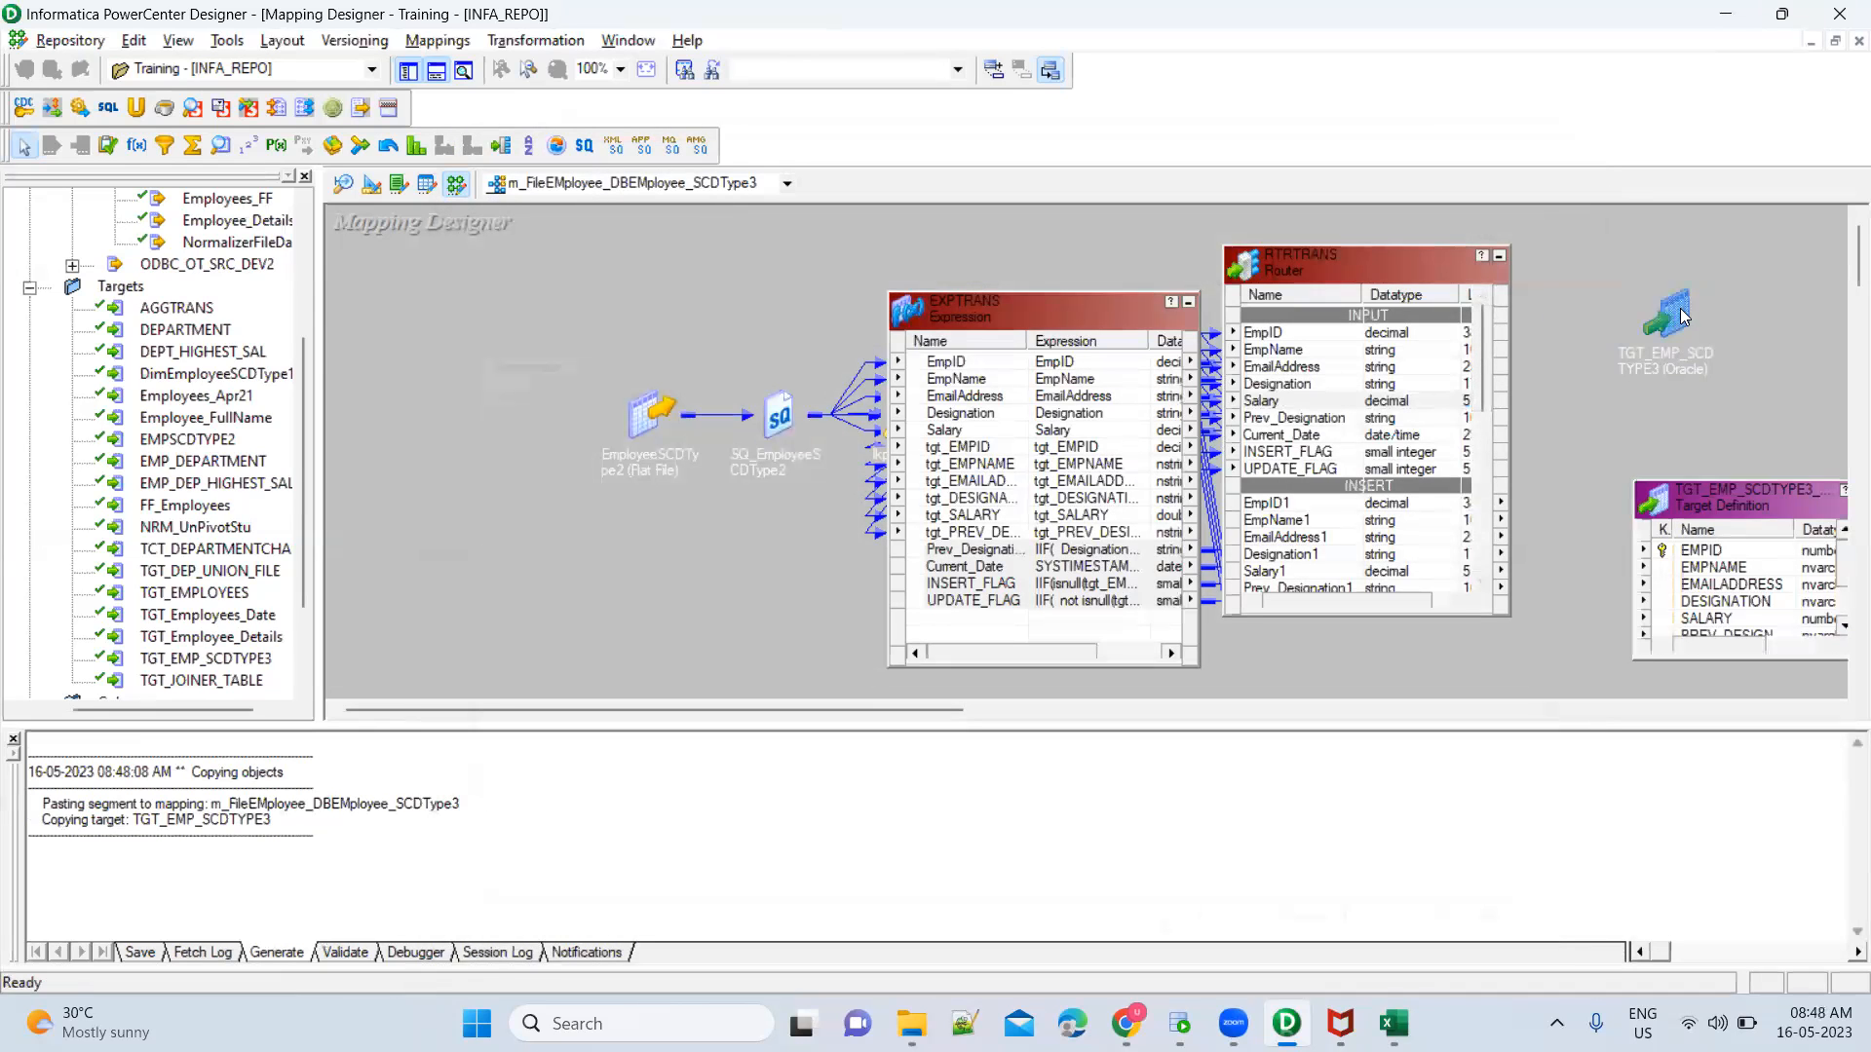
Rename the original TGT_EMP_SCDTYPE3 target instance in the mapping to TGT_EMP_SCDTYPE_INS and apply the change
left_click(1680, 308)
double_click(1679, 308)
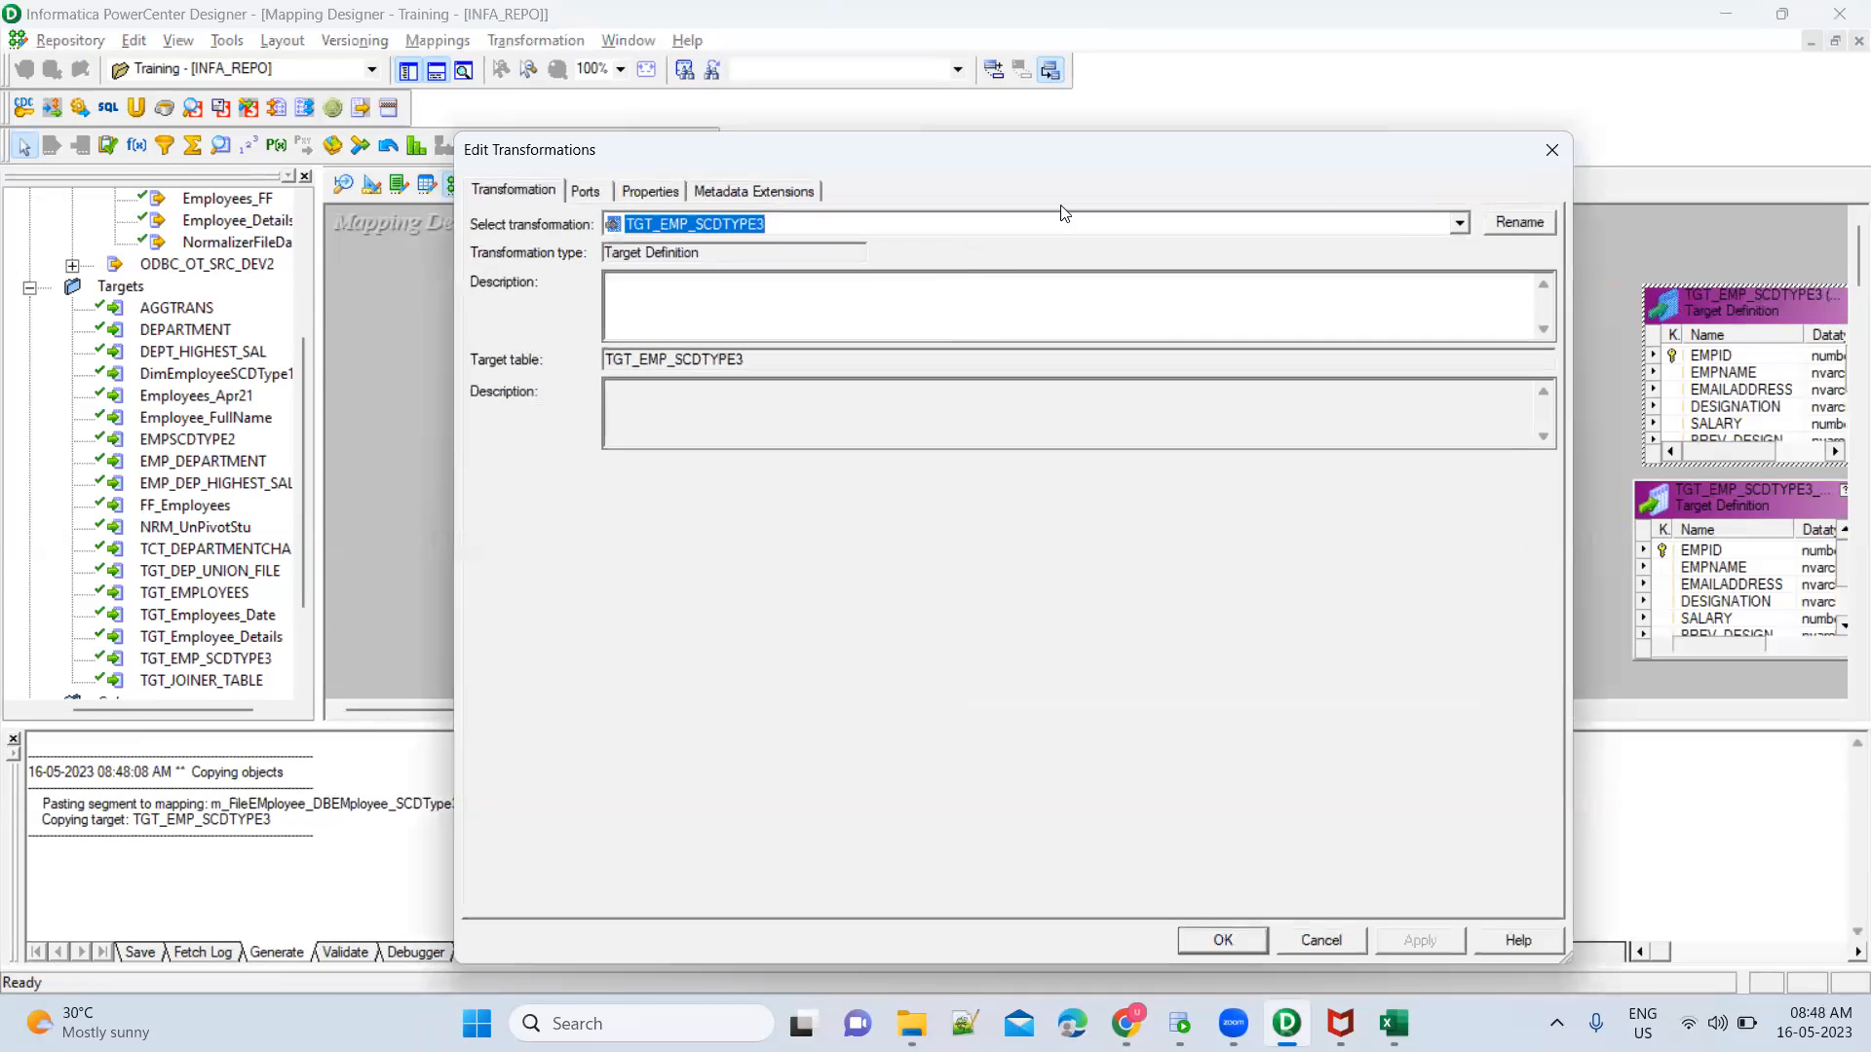
left_click(1523, 222)
left_click(922, 564)
key("BackSpace")
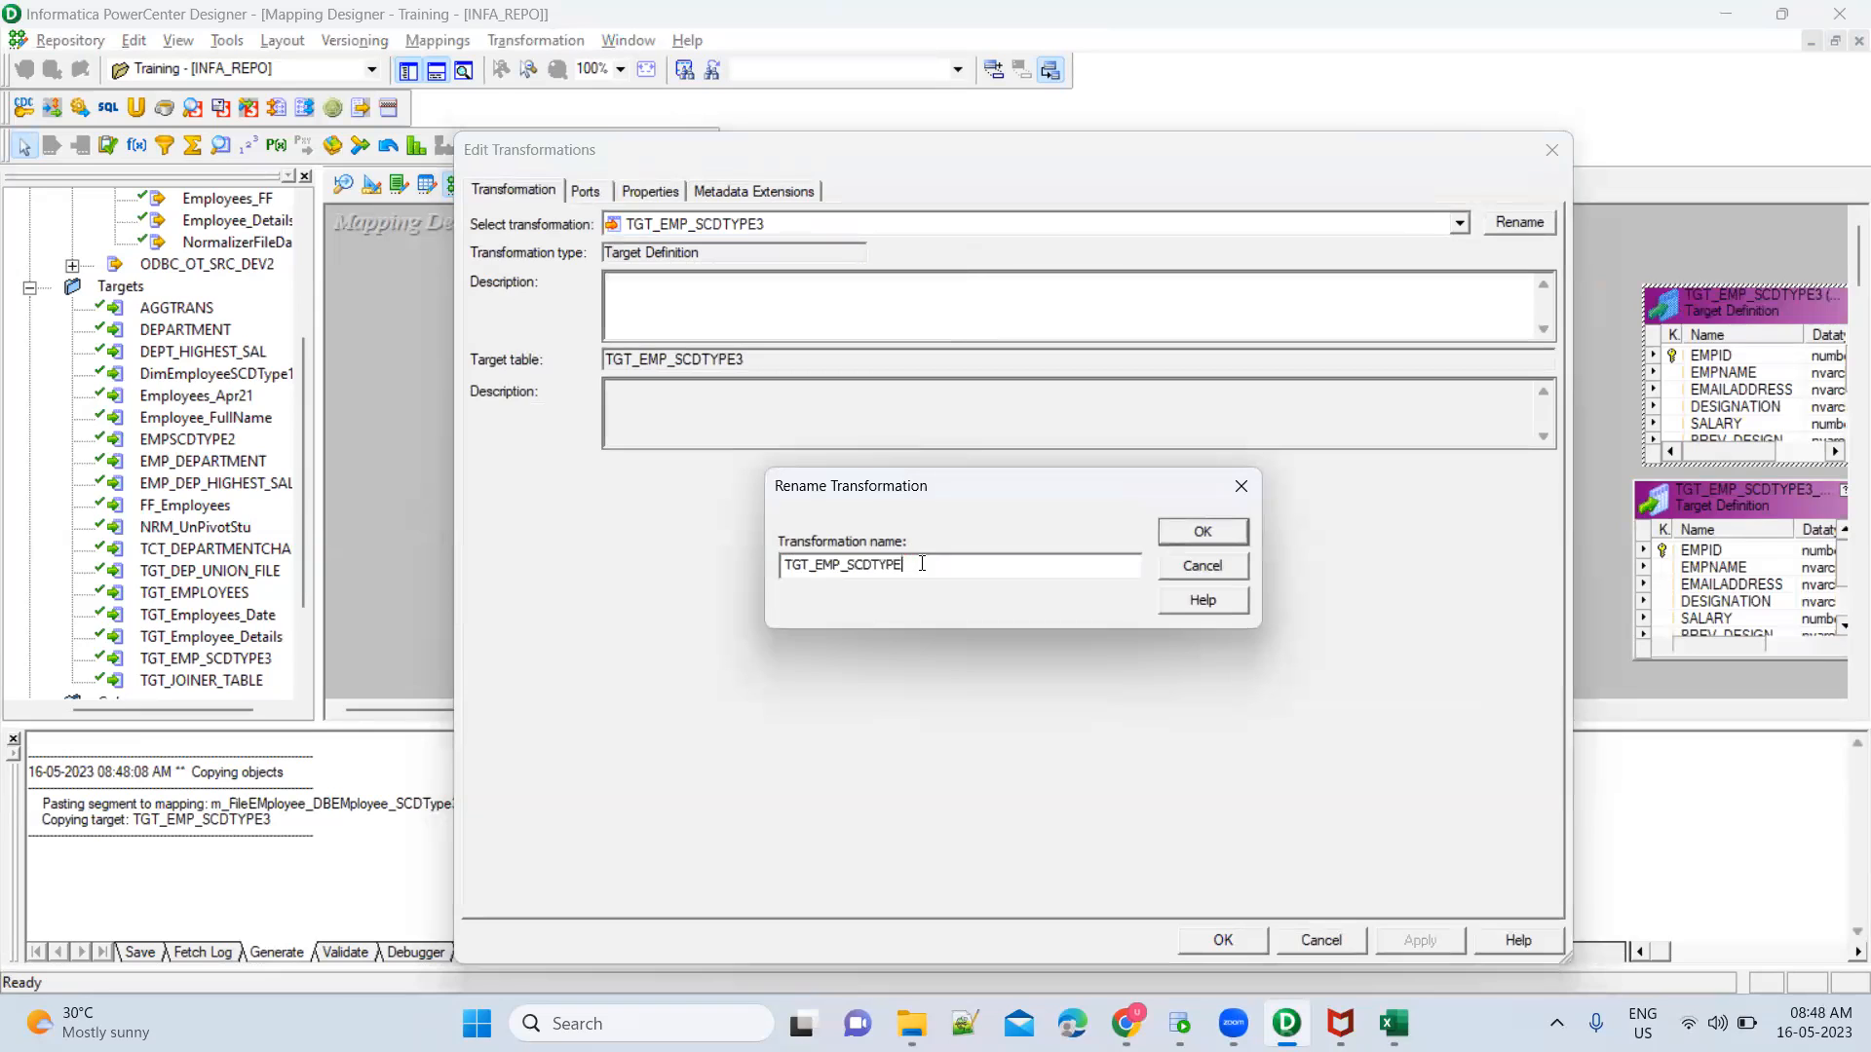
type("_INS")
left_click(1181, 528)
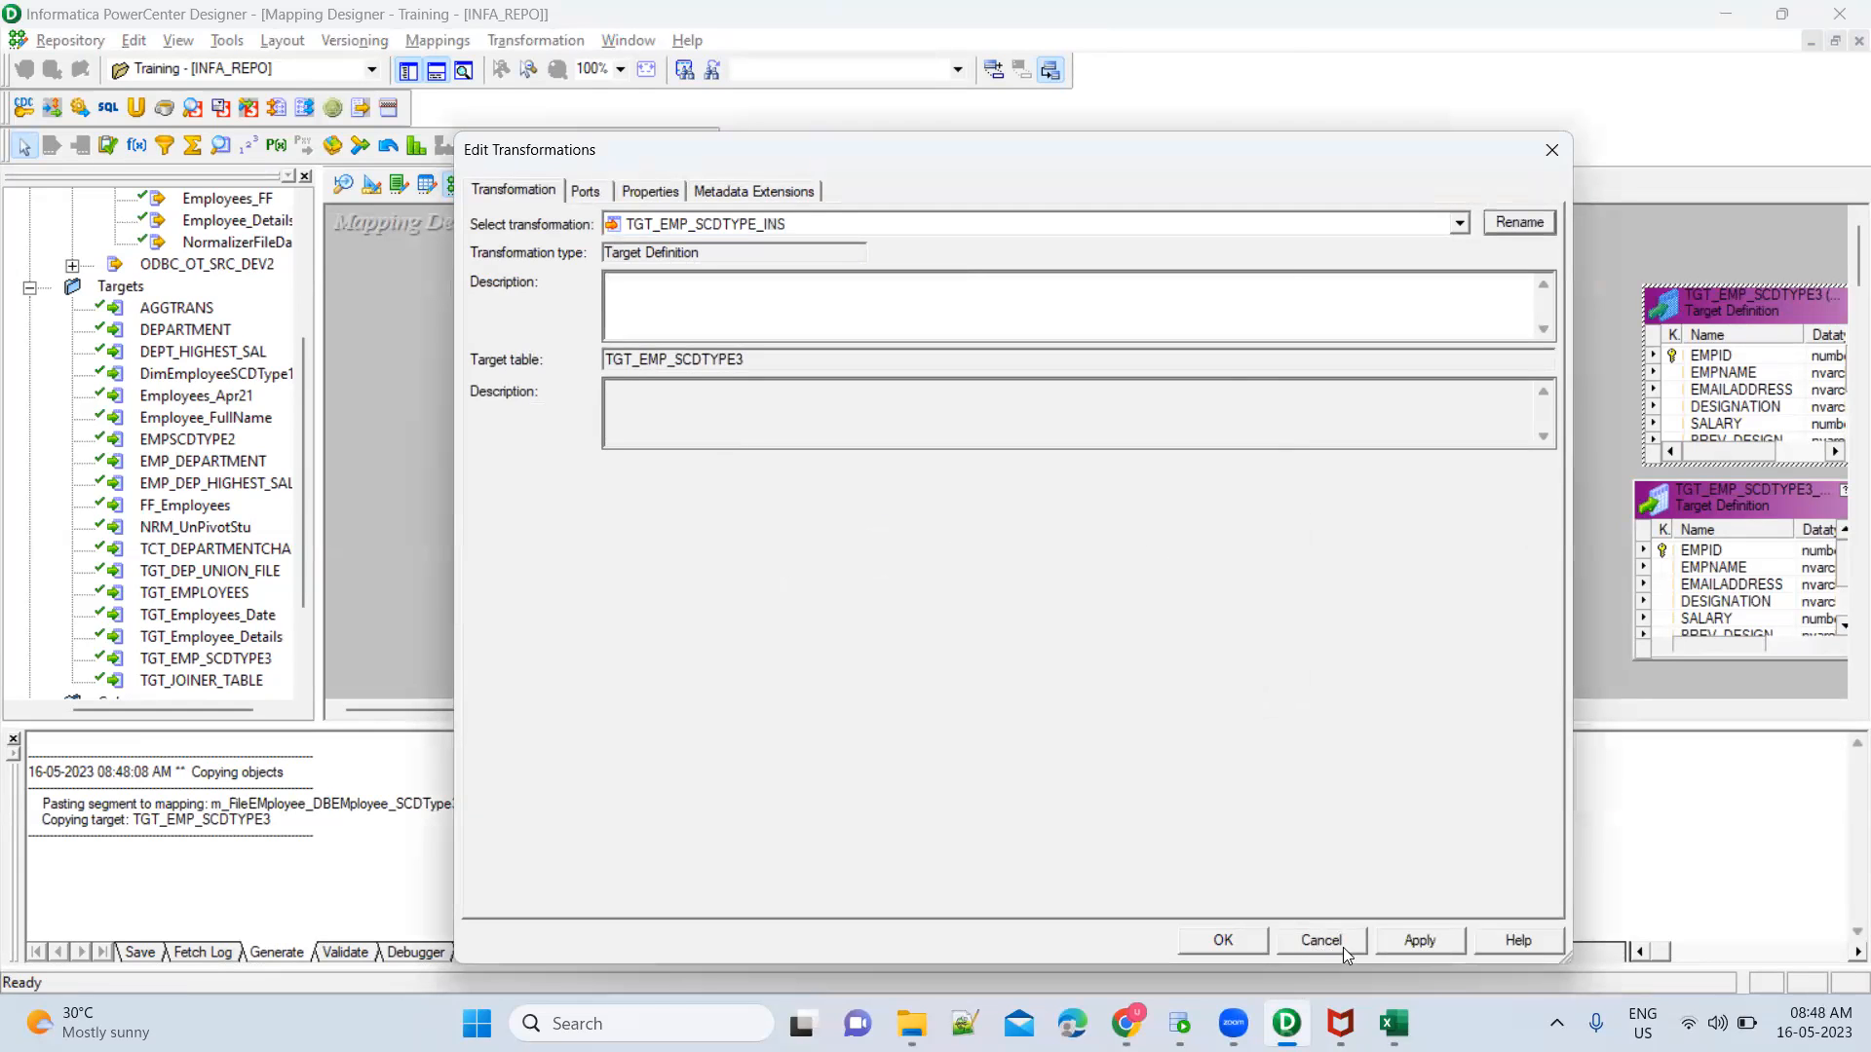
left_click(1415, 939)
left_click(1220, 937)
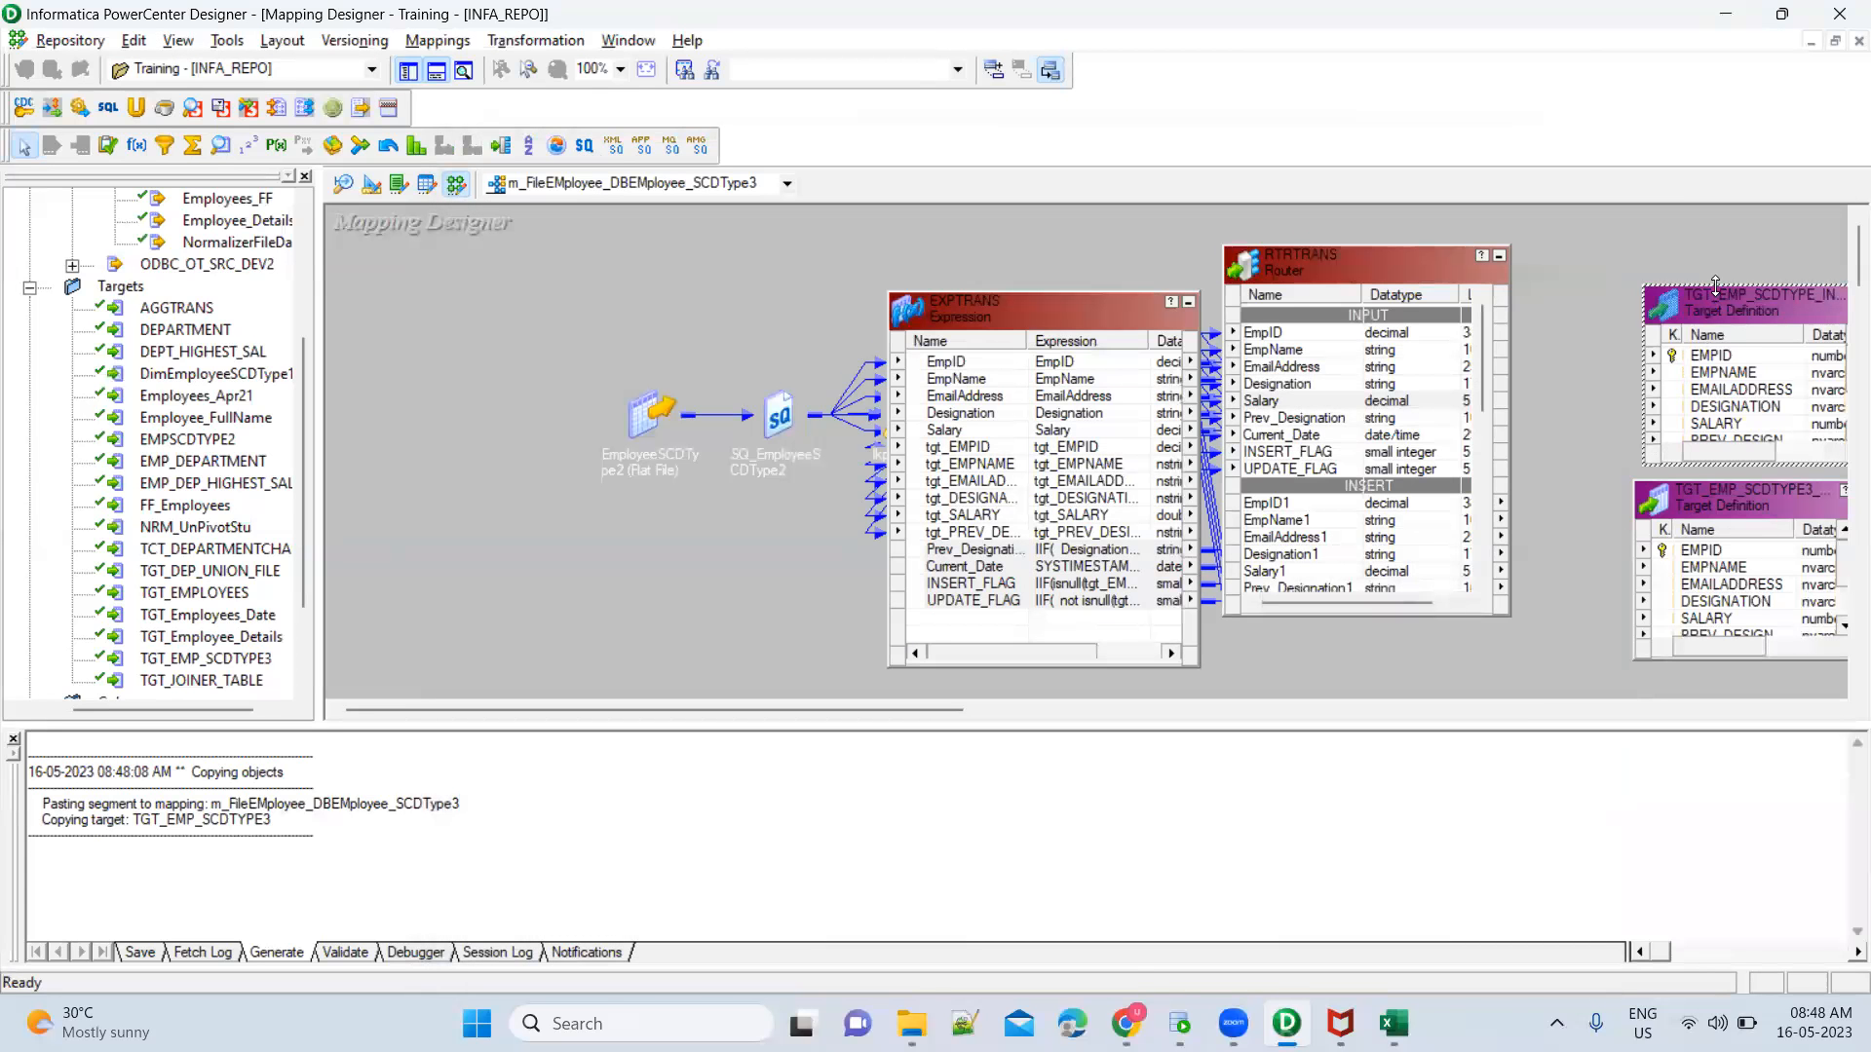
Link the Router's INSERT ports EmpID1 through Prev_Designation1 to the matching TGT_EMP_SCDTYPE_INS columns, and Current_Date1 to CREATED_DATE
left_click_drag(1714, 285, 1715, 230)
left_click(1321, 509)
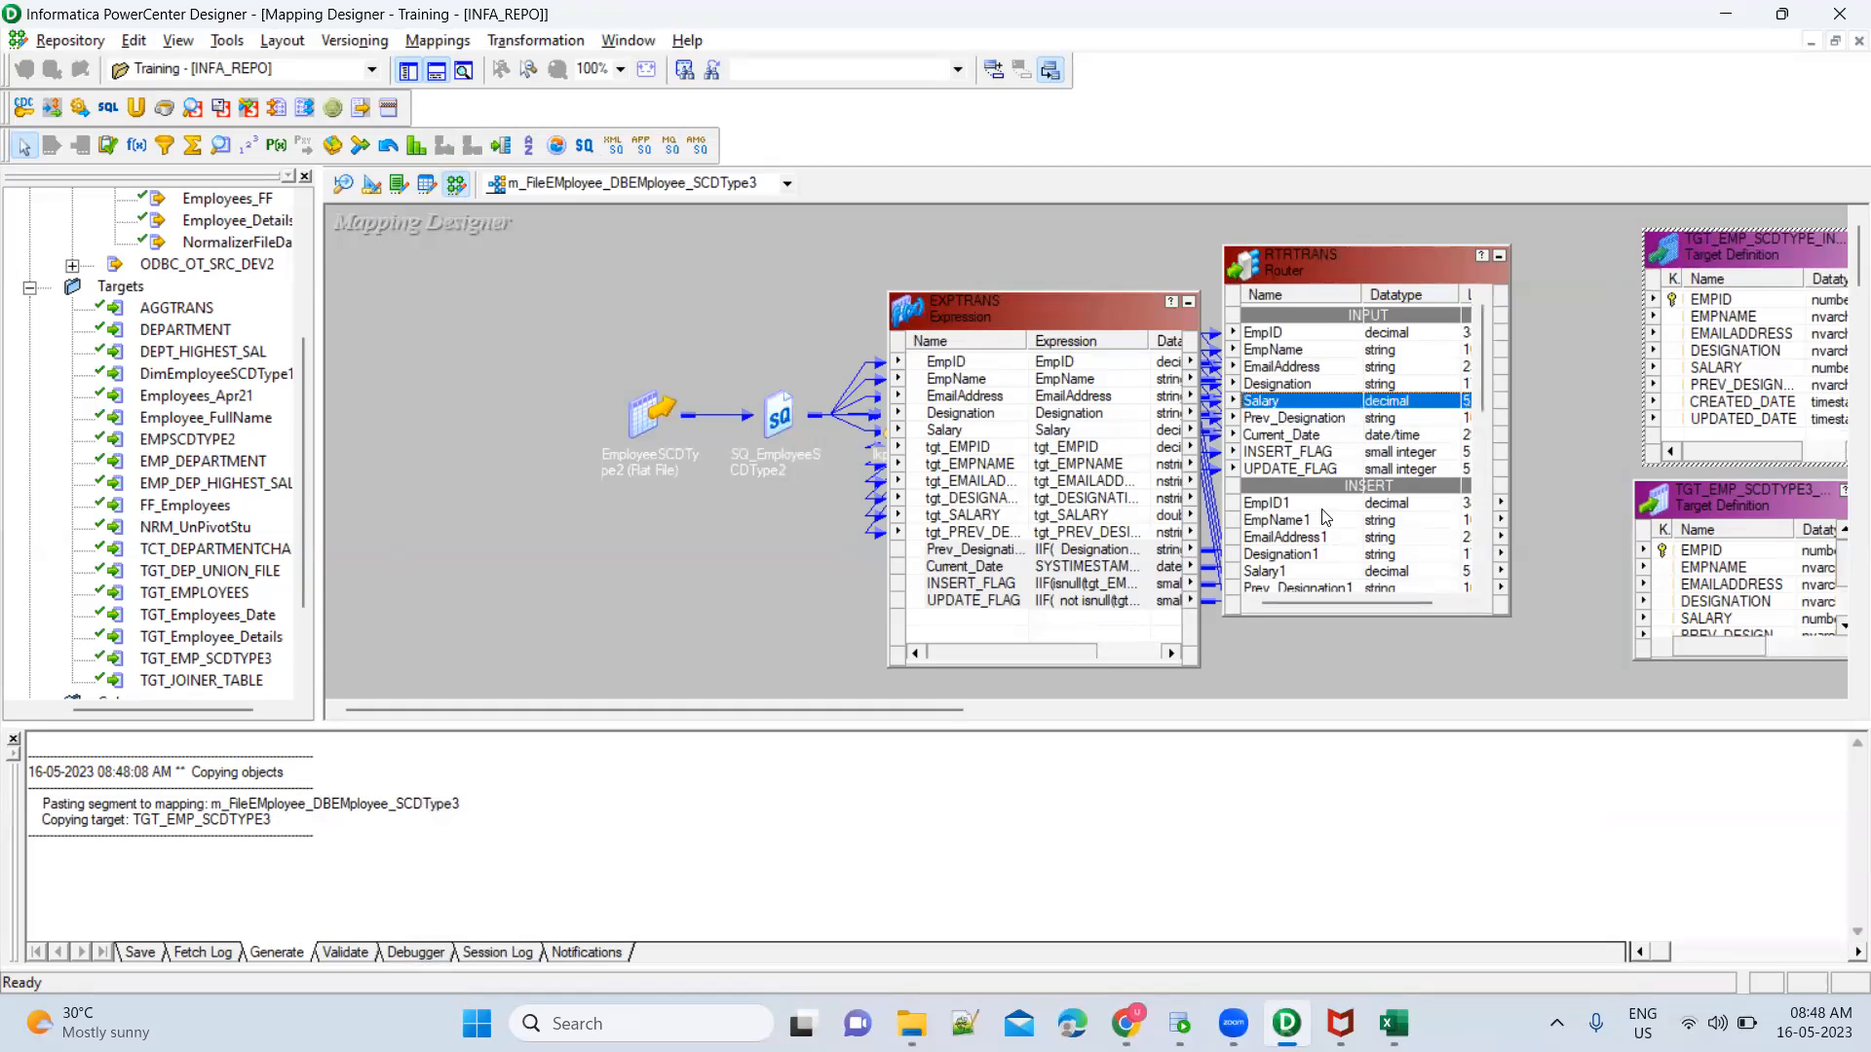
scroll(1321, 509, "down", 3)
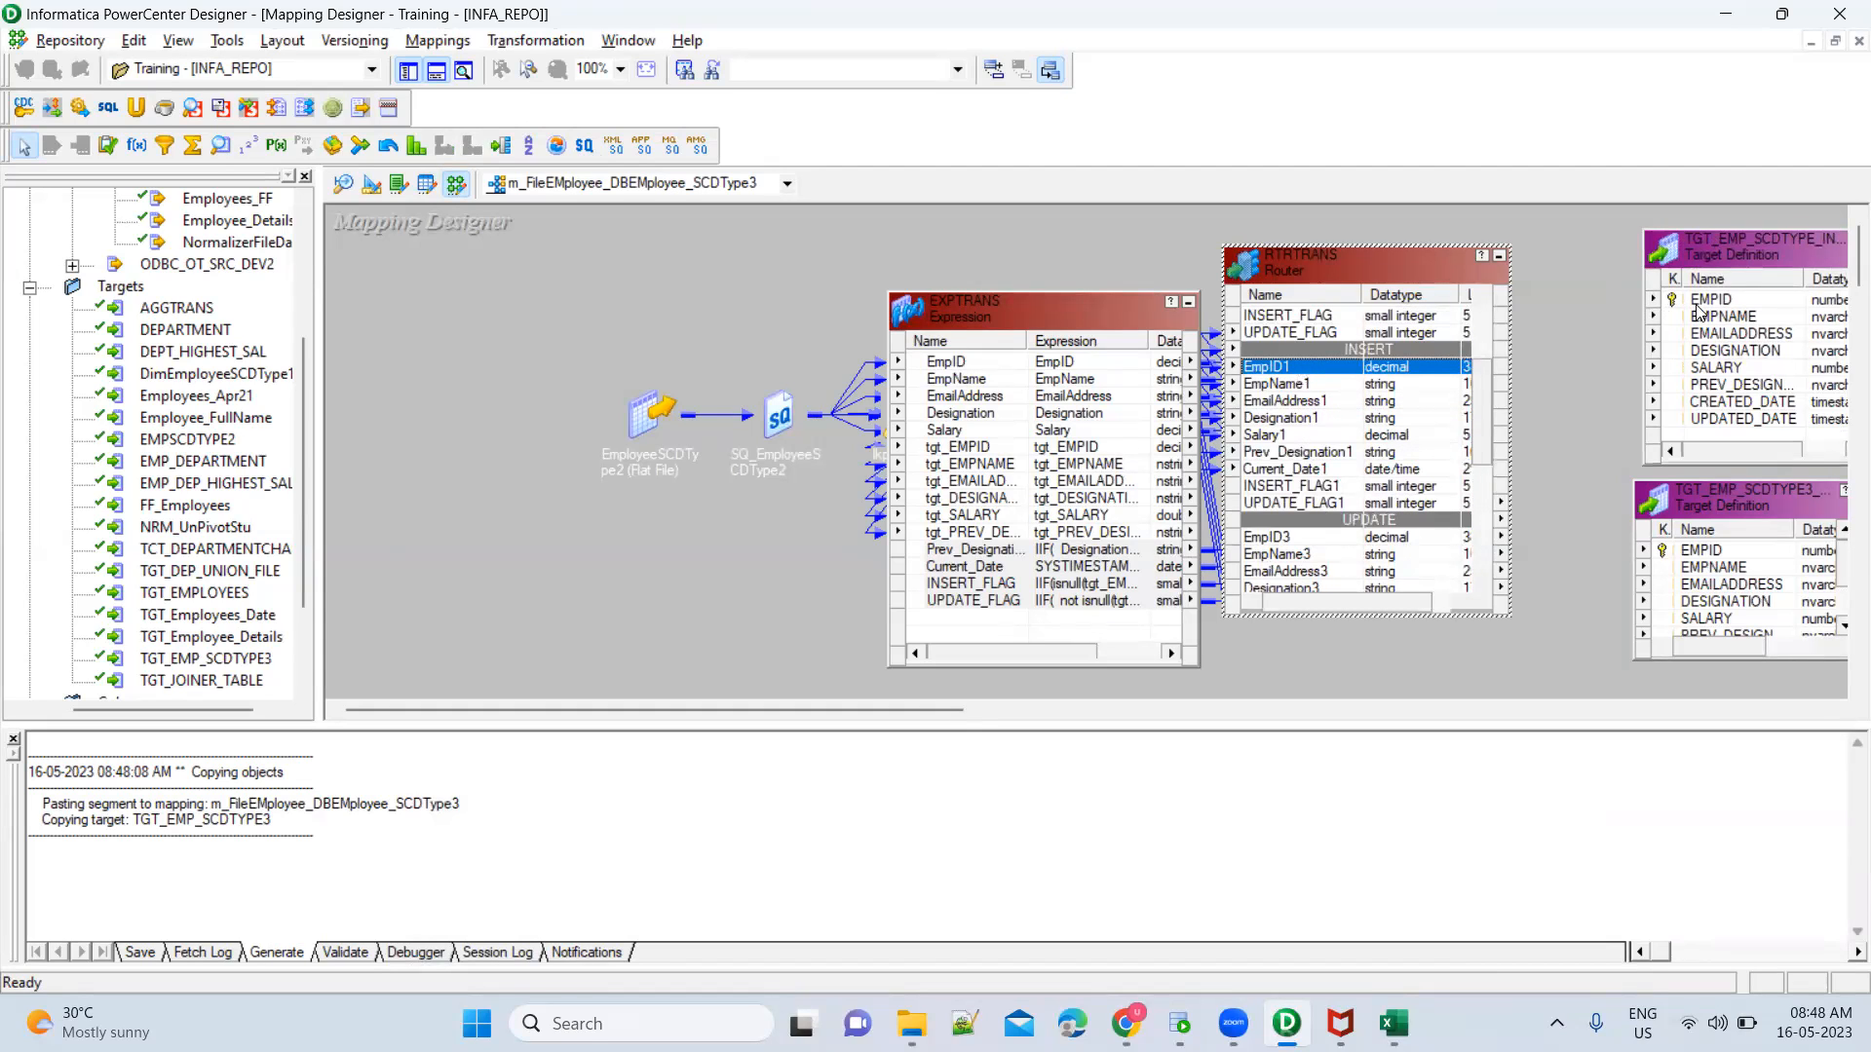
left_click(1331, 452, "shift")
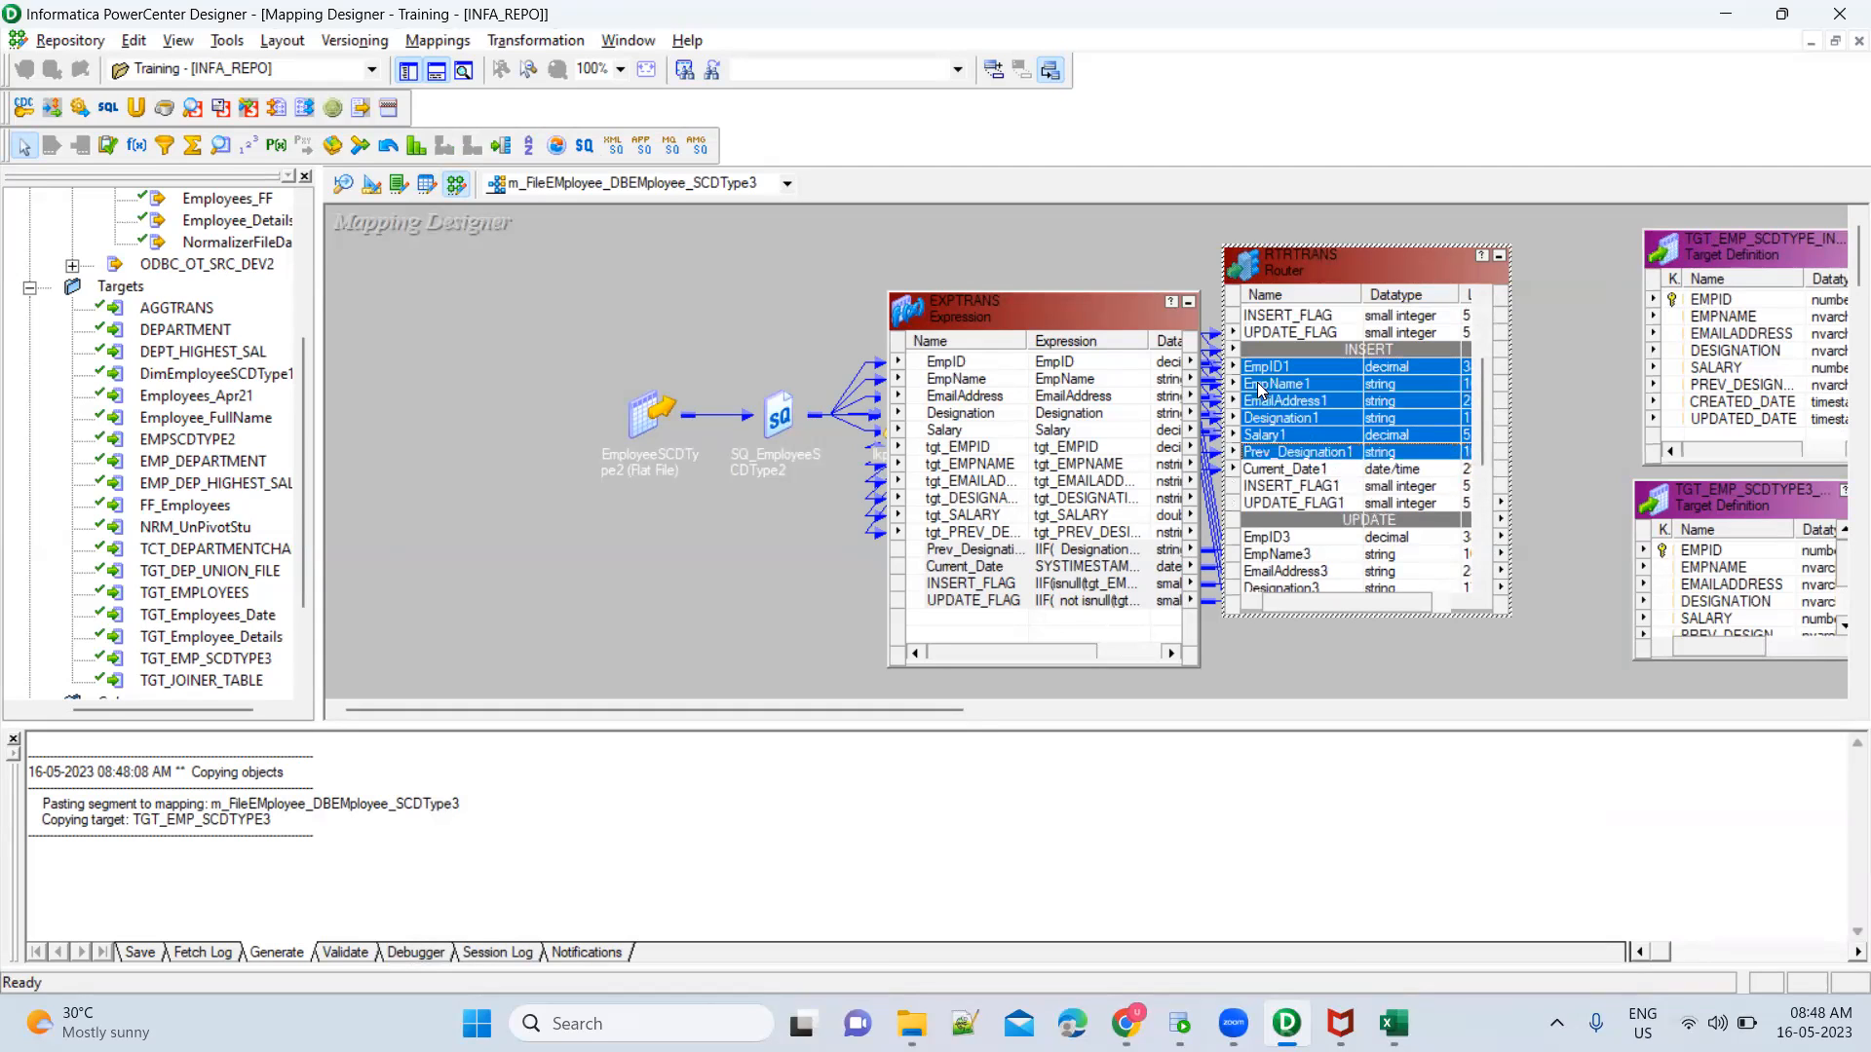
left_click_drag(1254, 375, 1707, 306)
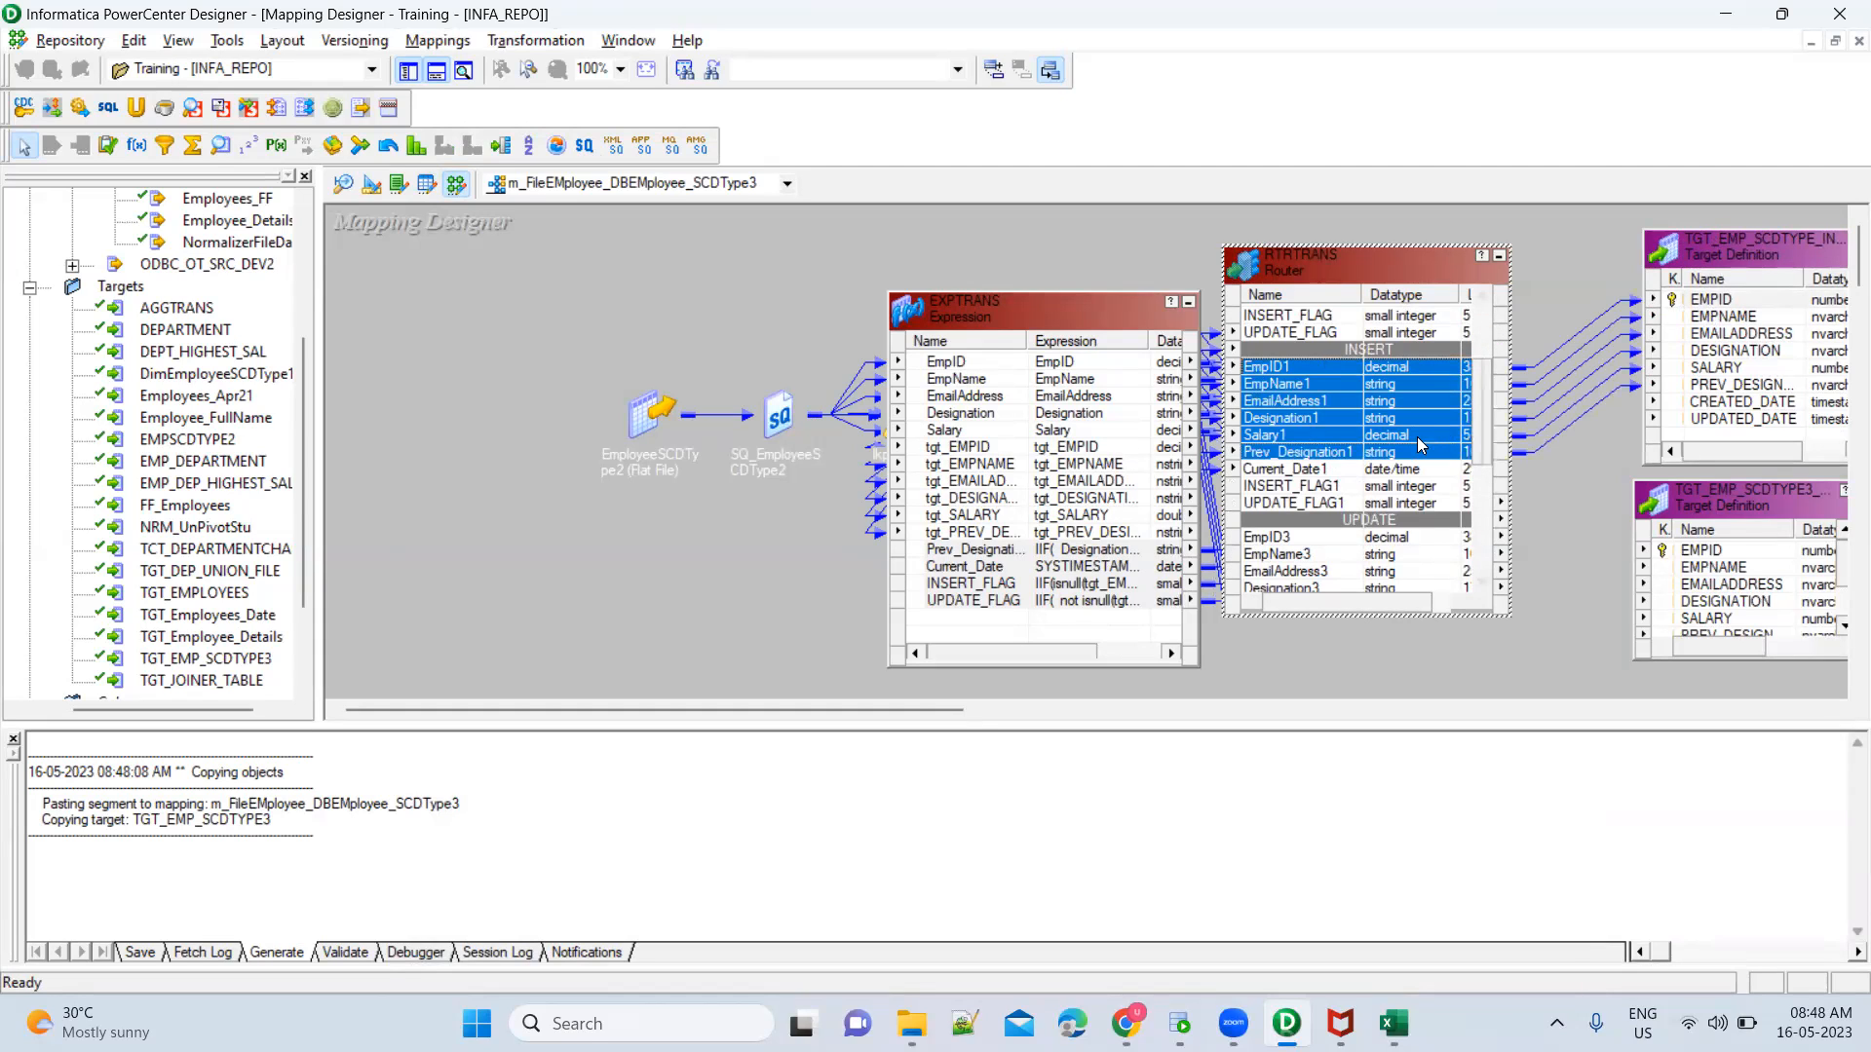
left_click(1354, 470)
left_click_drag(1243, 472, 1722, 405)
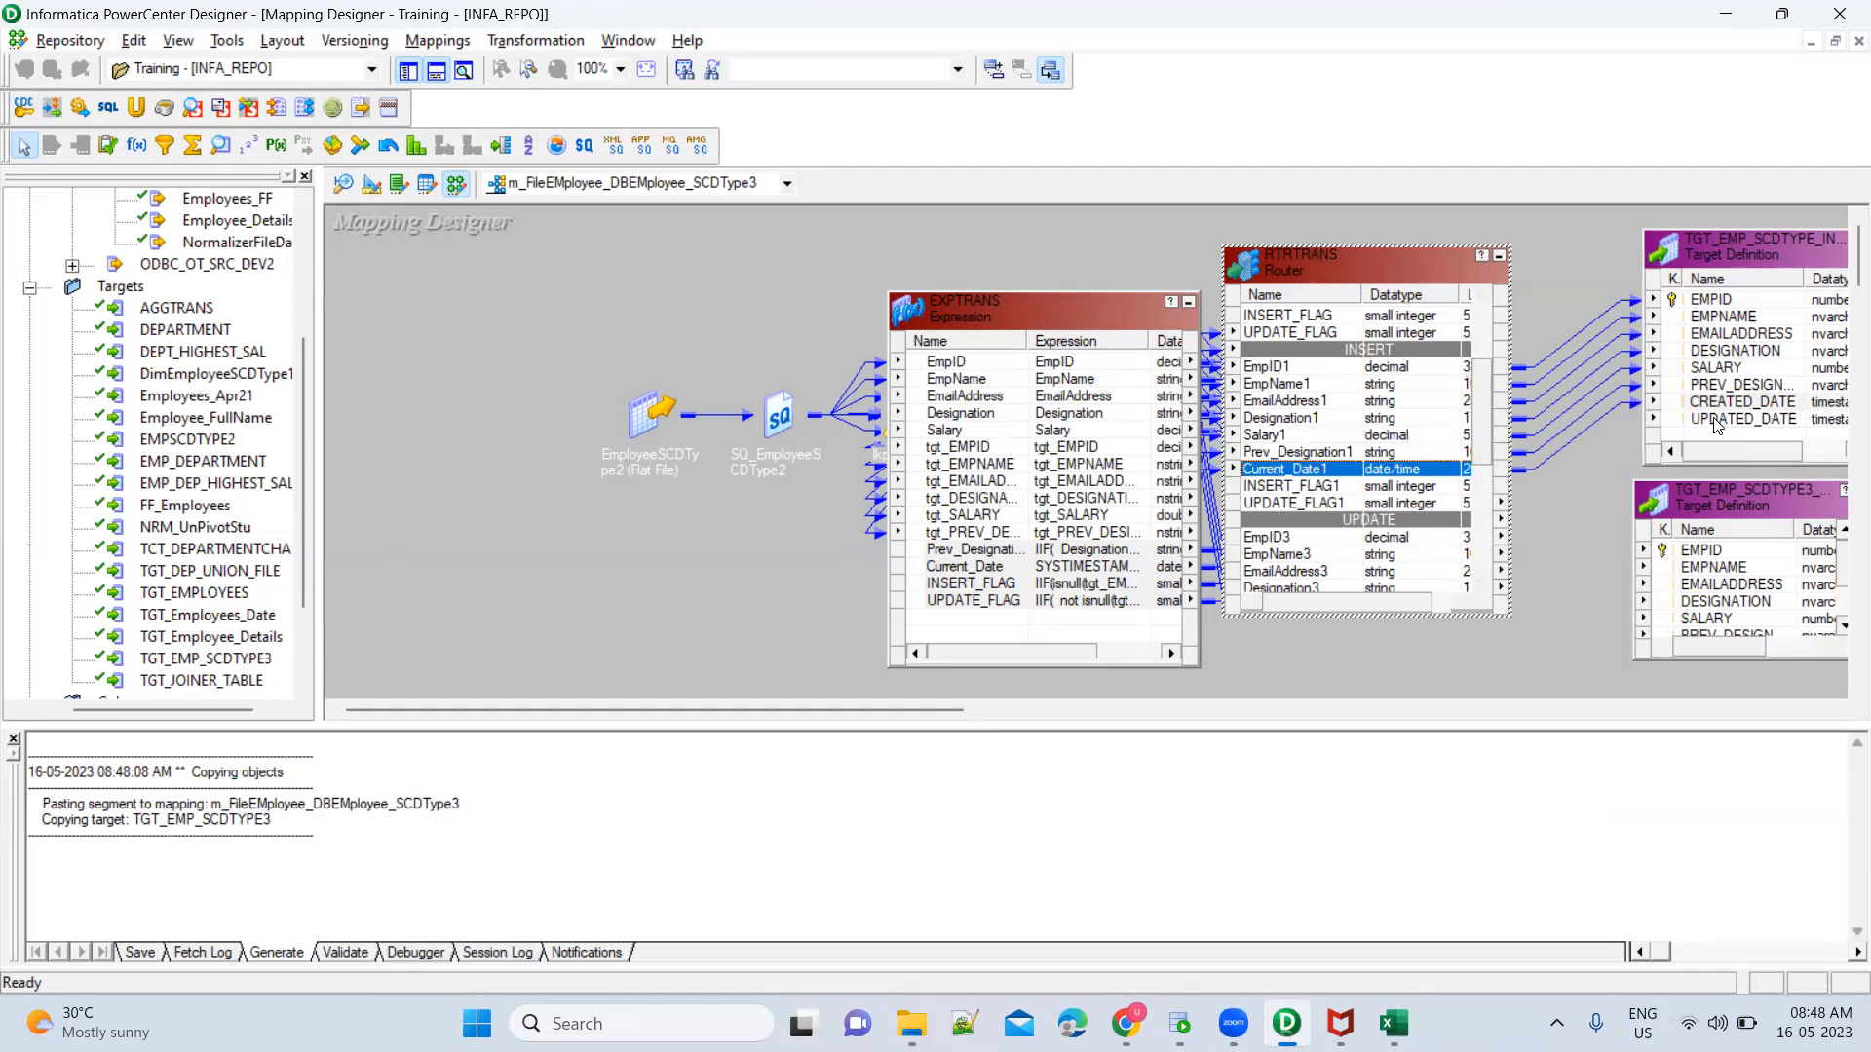
left_click(1722, 419)
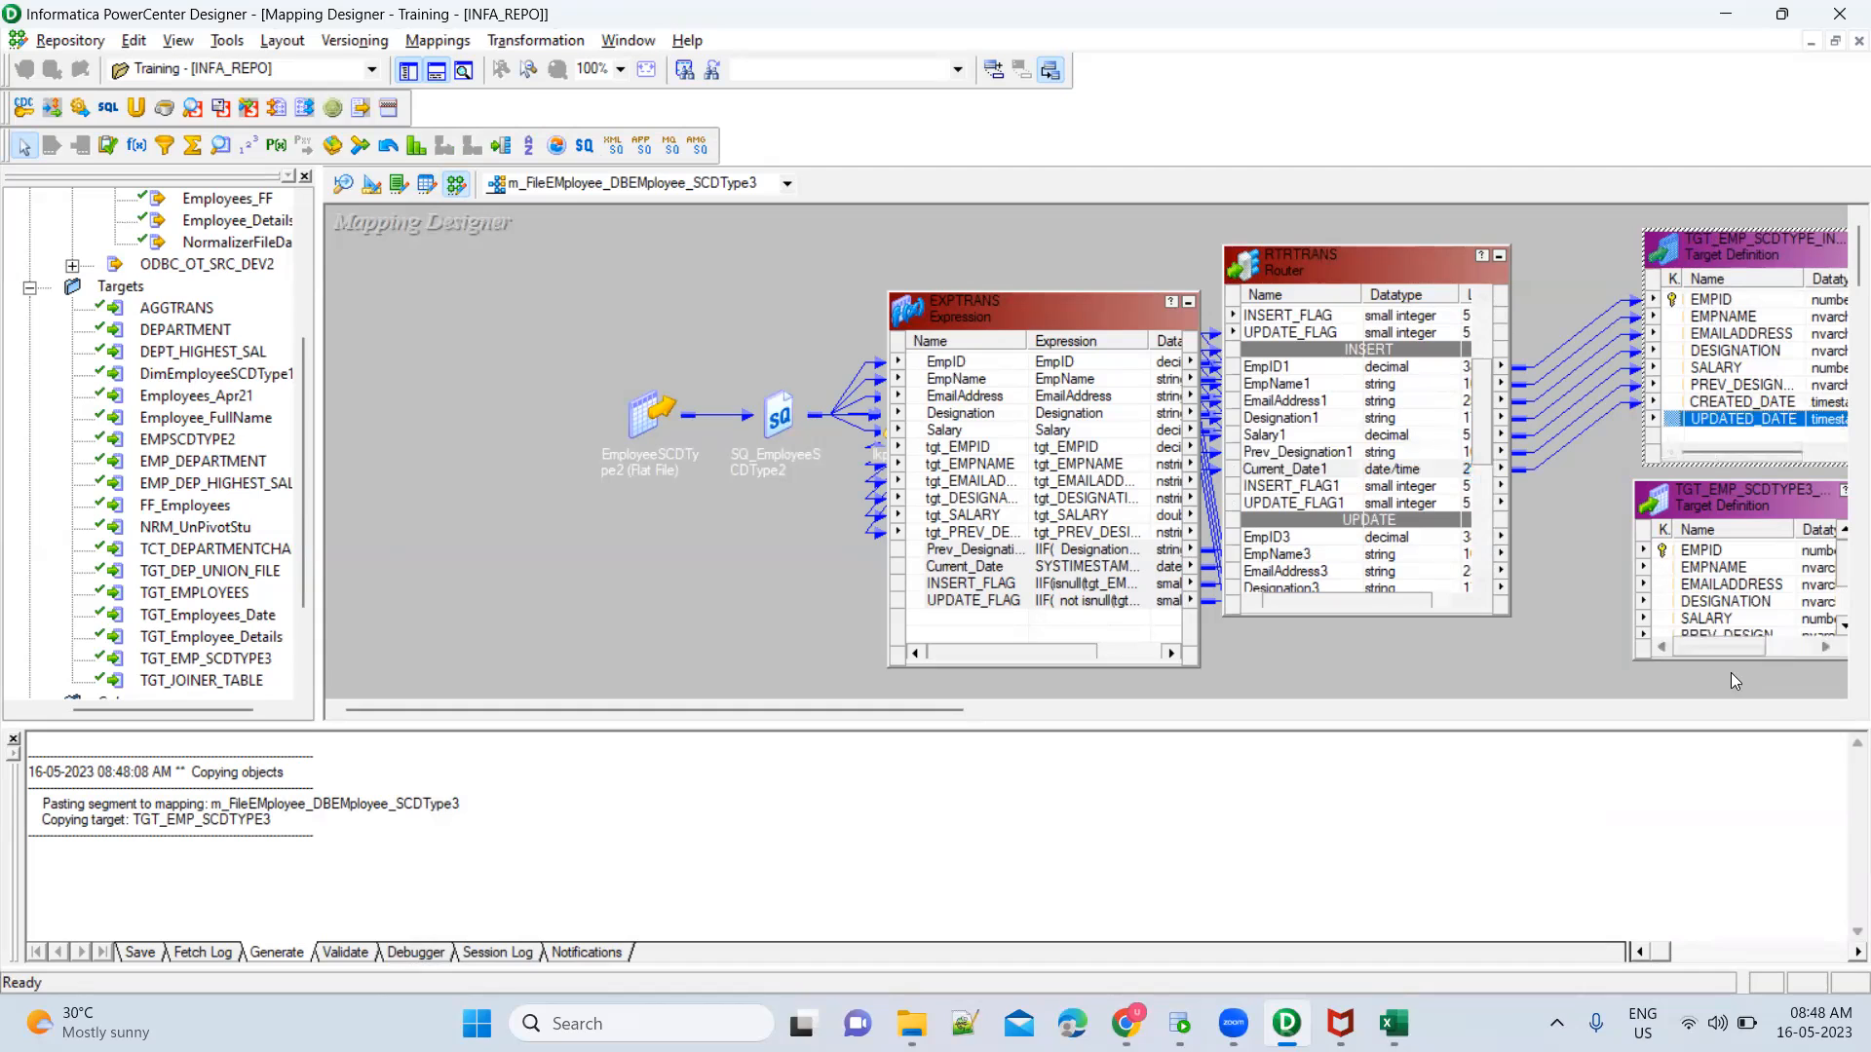
Arrange all mapping objects as icons and enlarge the mapping workspace
left_click_drag(1739, 661, 1739, 697)
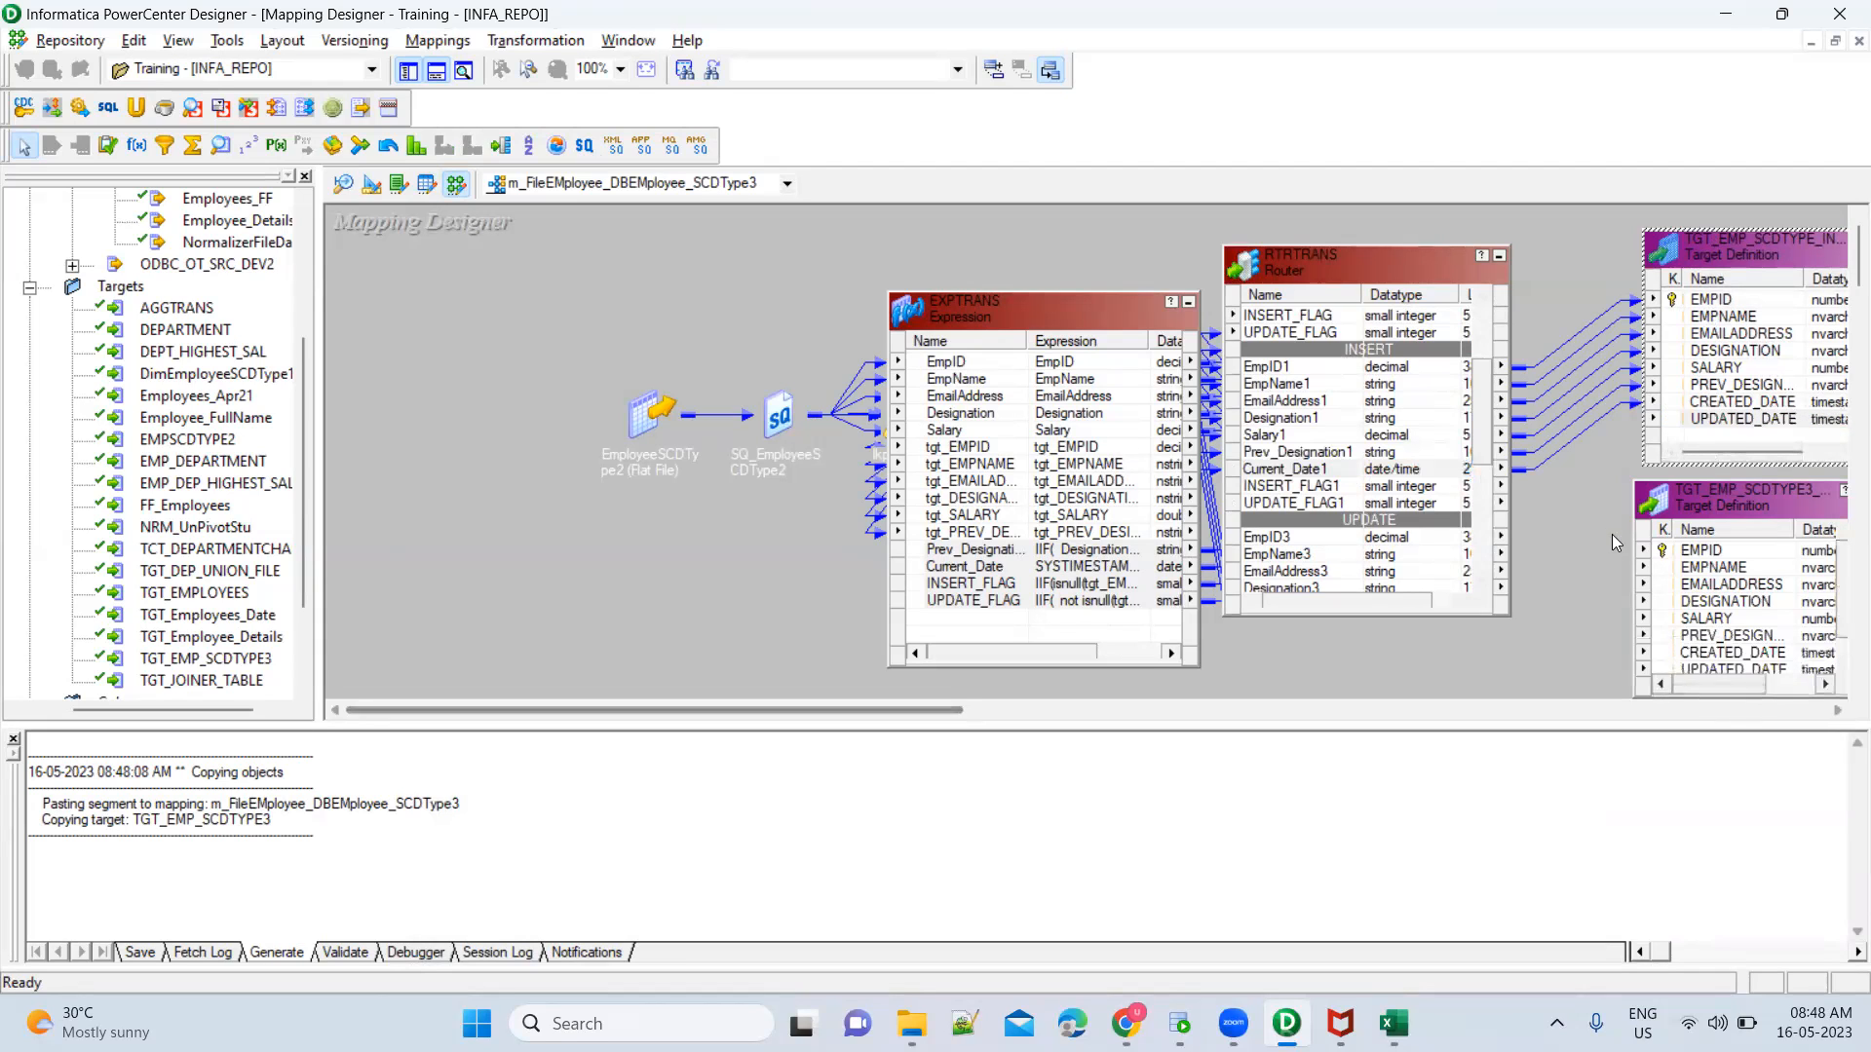
right_click(1594, 507)
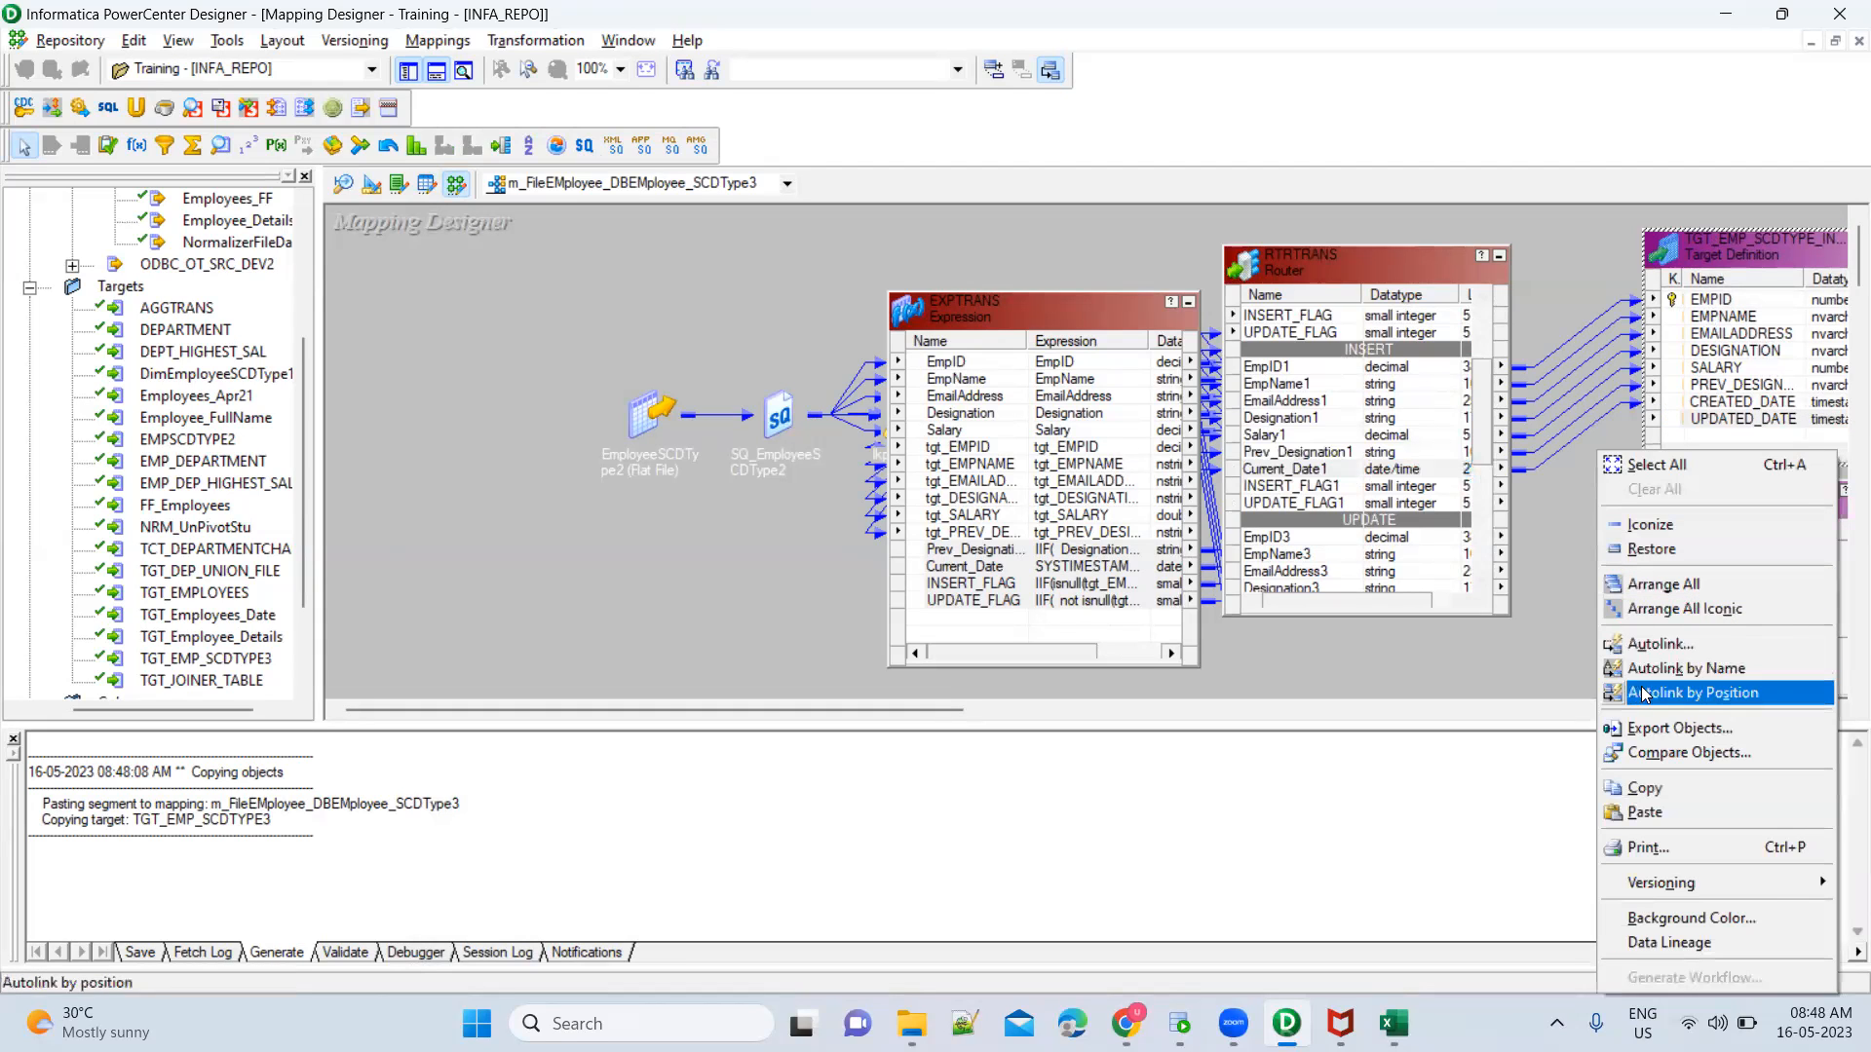
left_click(1708, 609)
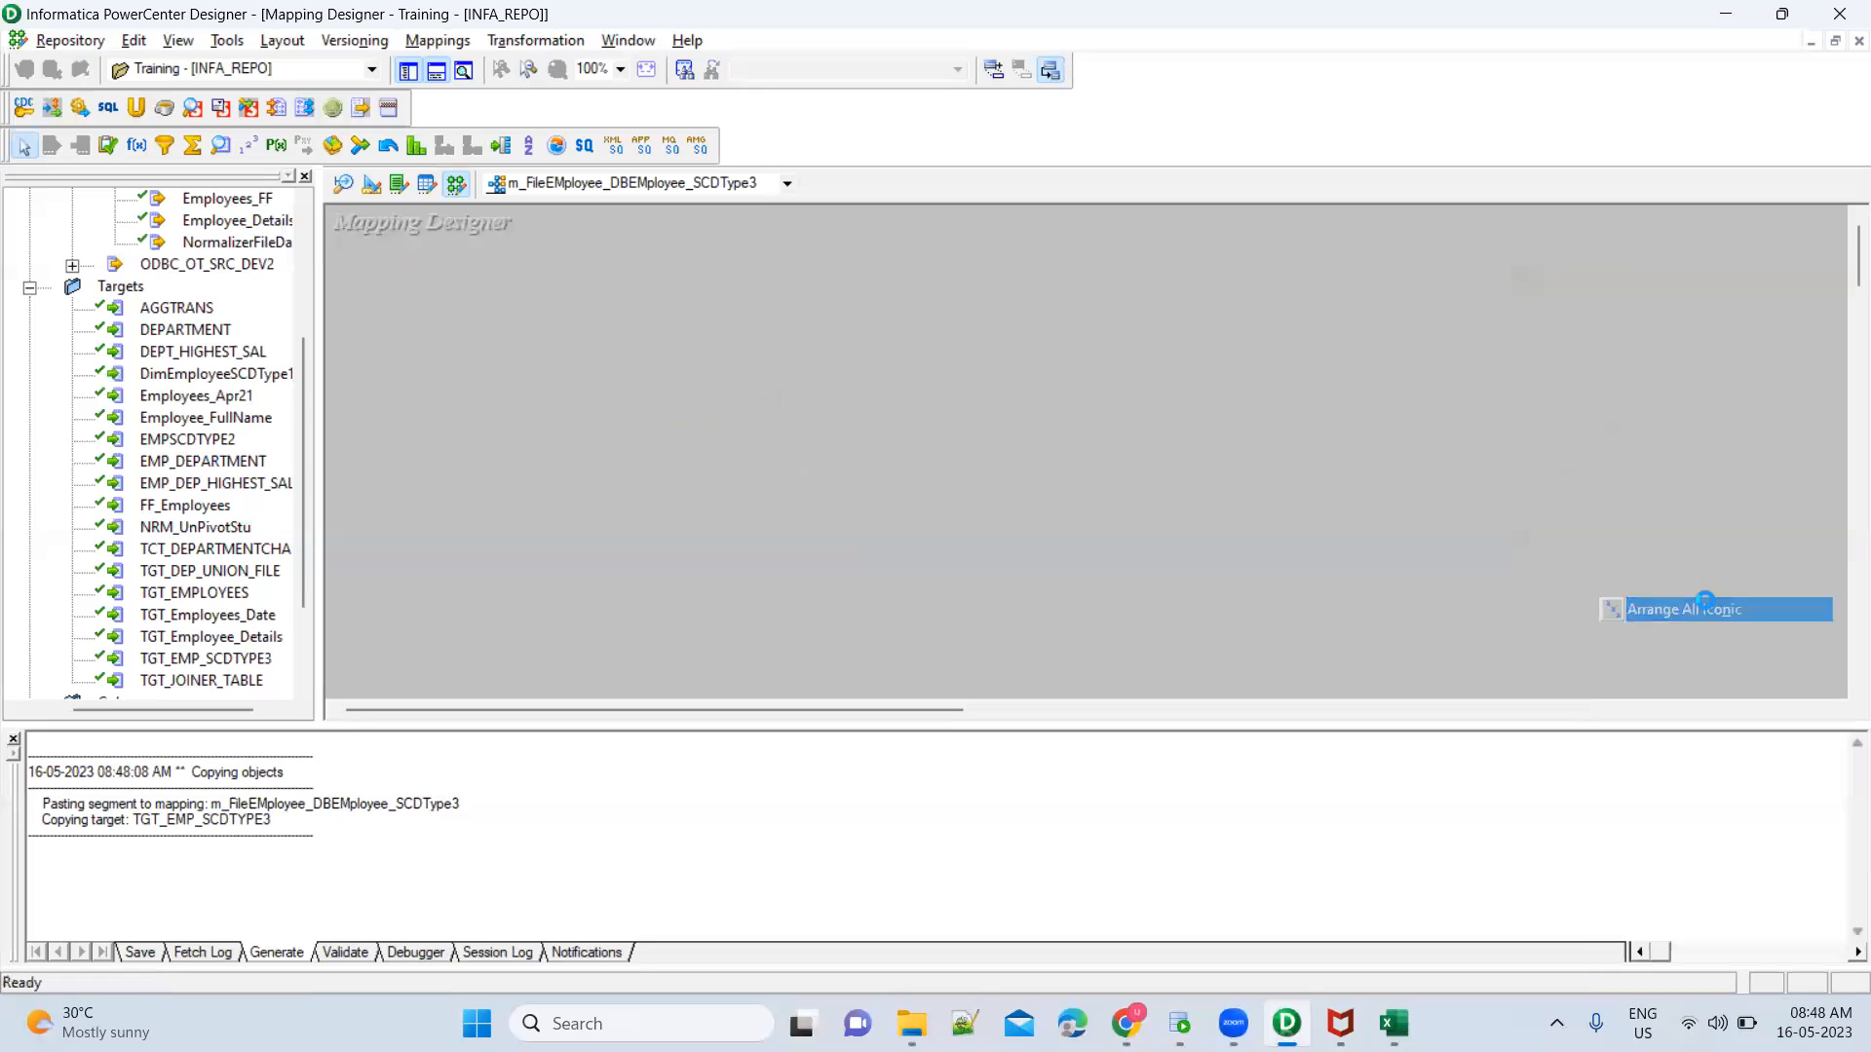
left_click_drag(1245, 724, 1244, 840)
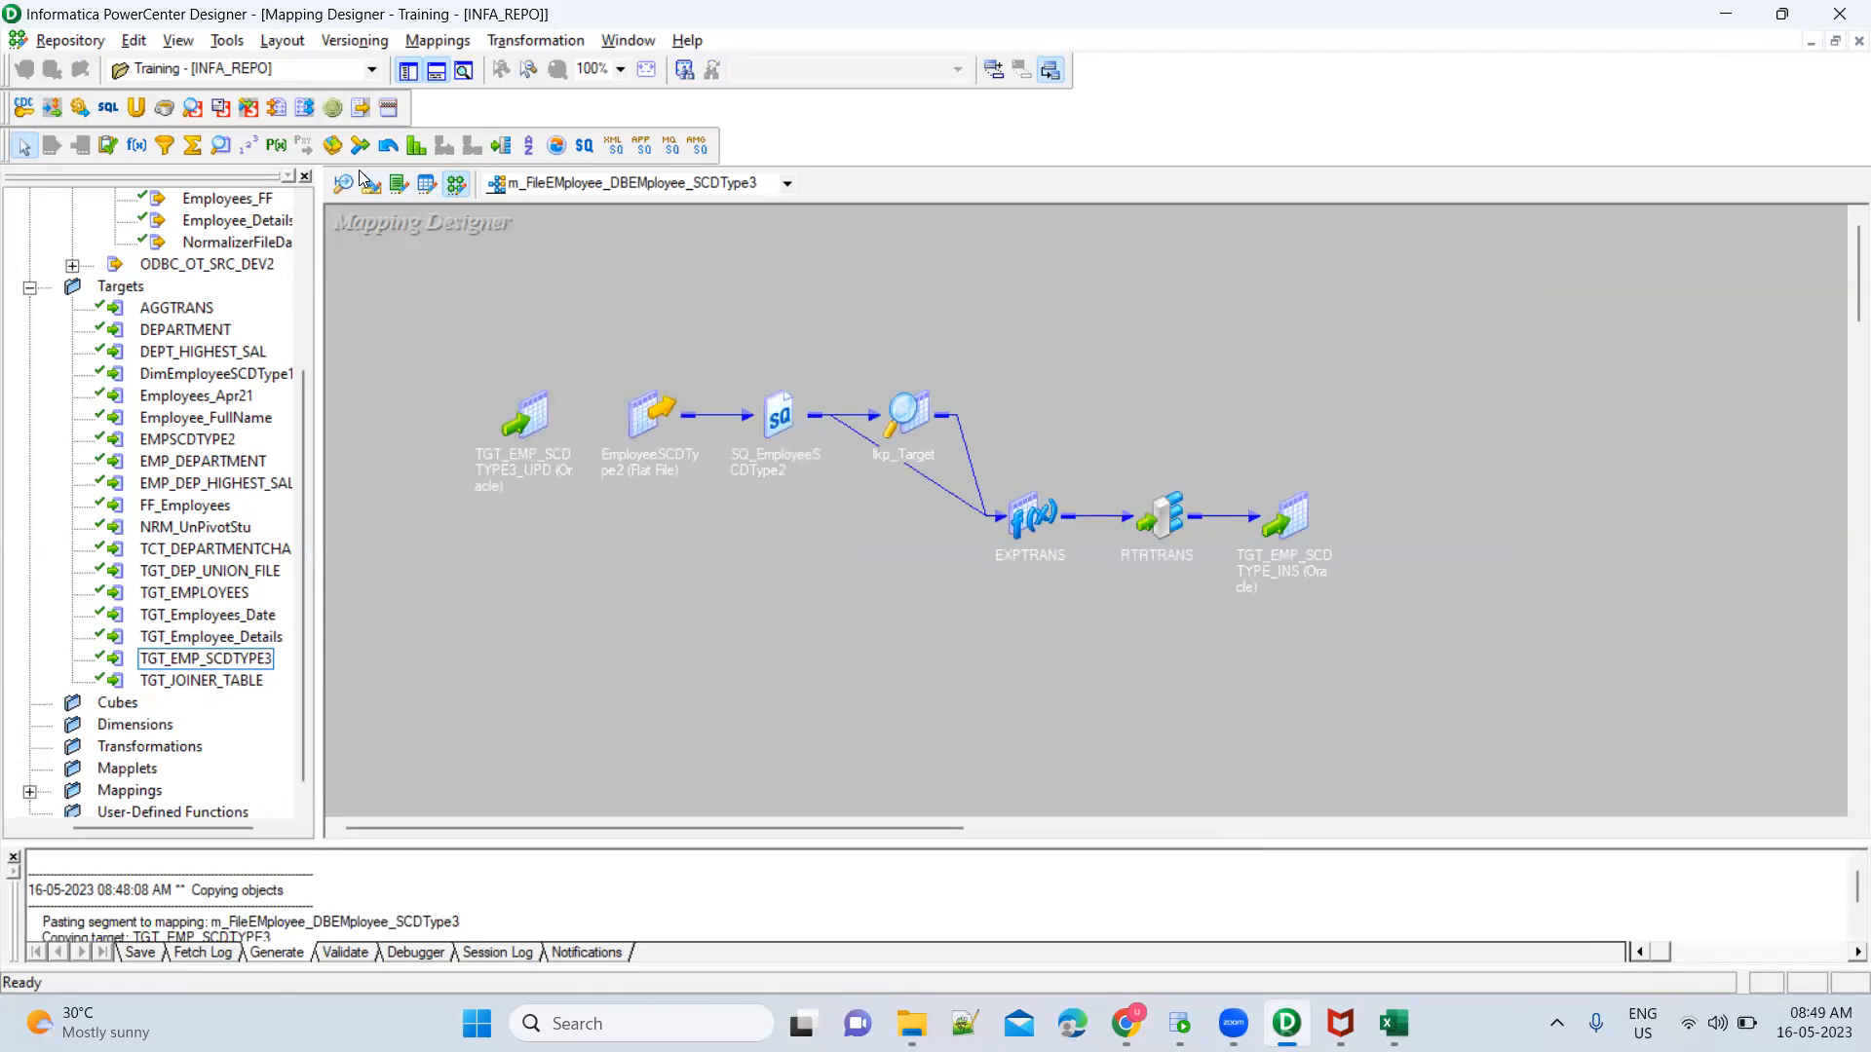
Add an Update Strategy transformation and place it between the Router and TGT_EMP_SCDTYPE3_UPD, moving that target to the end of the flow
left_click(108, 145)
left_click(1176, 641)
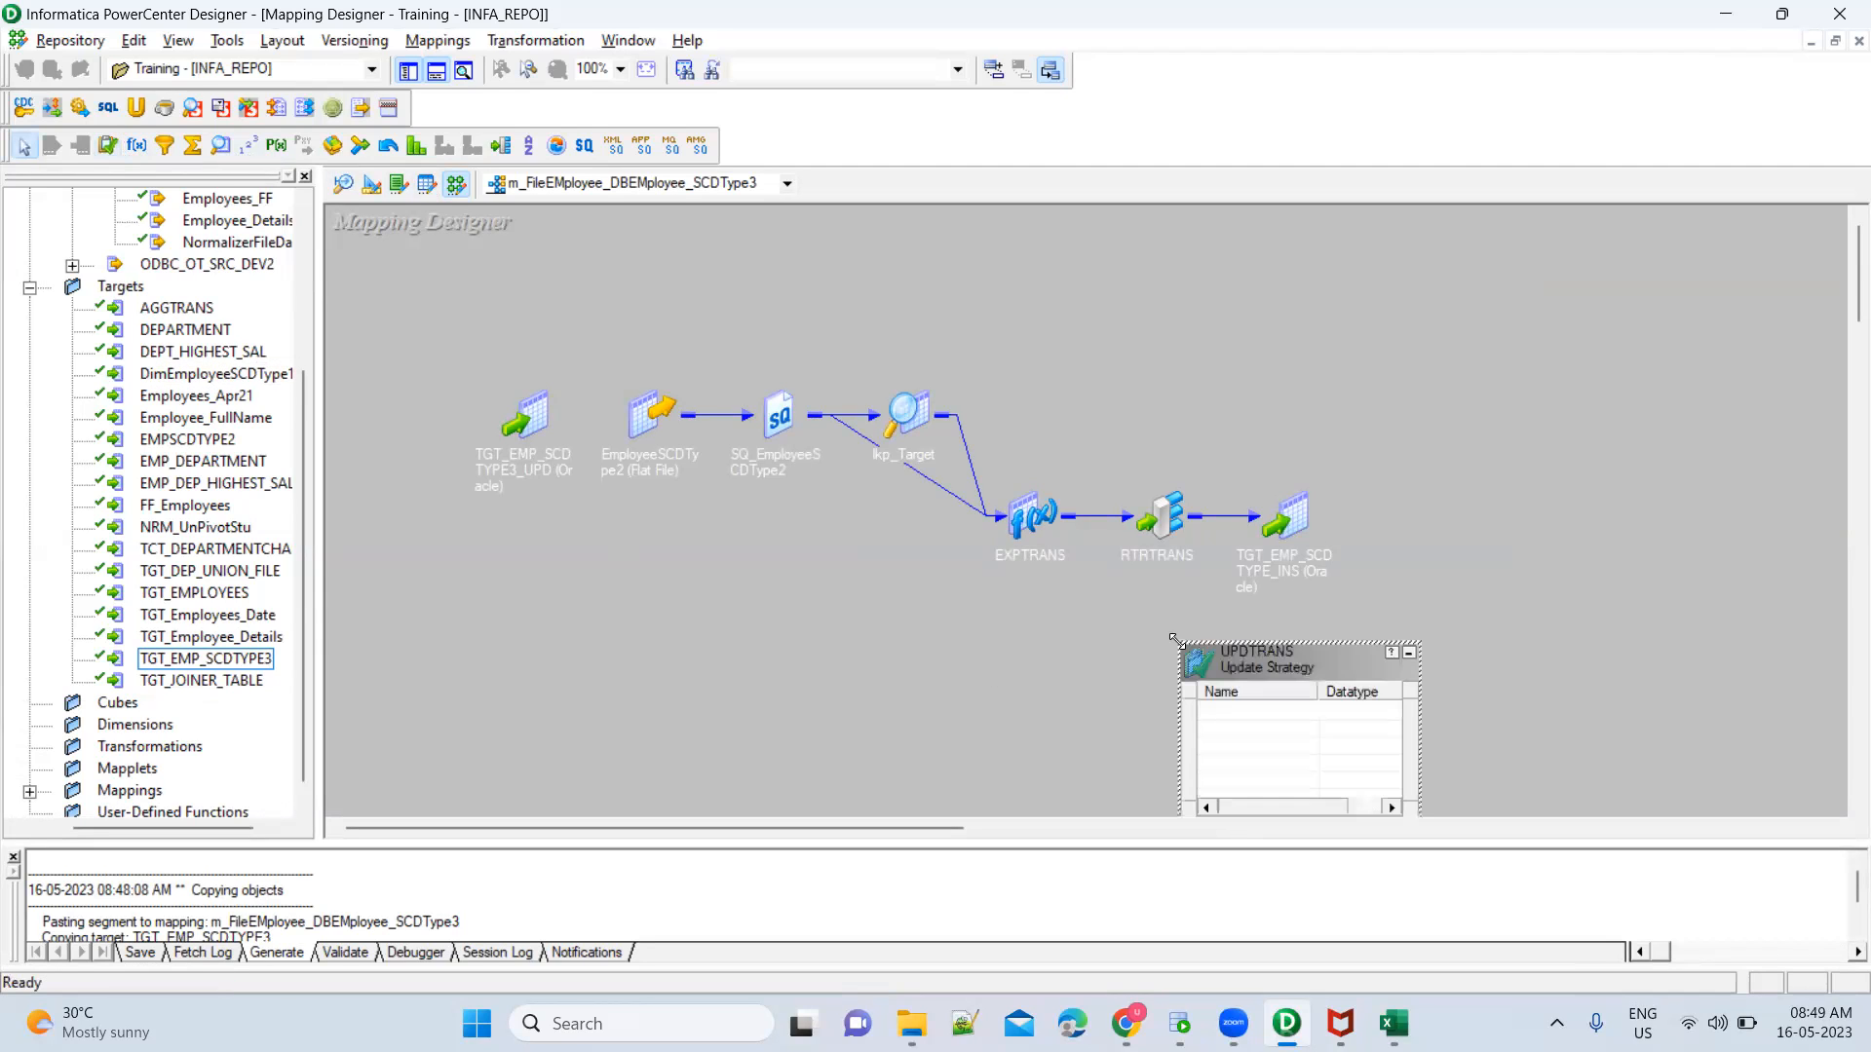
left_click_drag(1253, 662, 1198, 619)
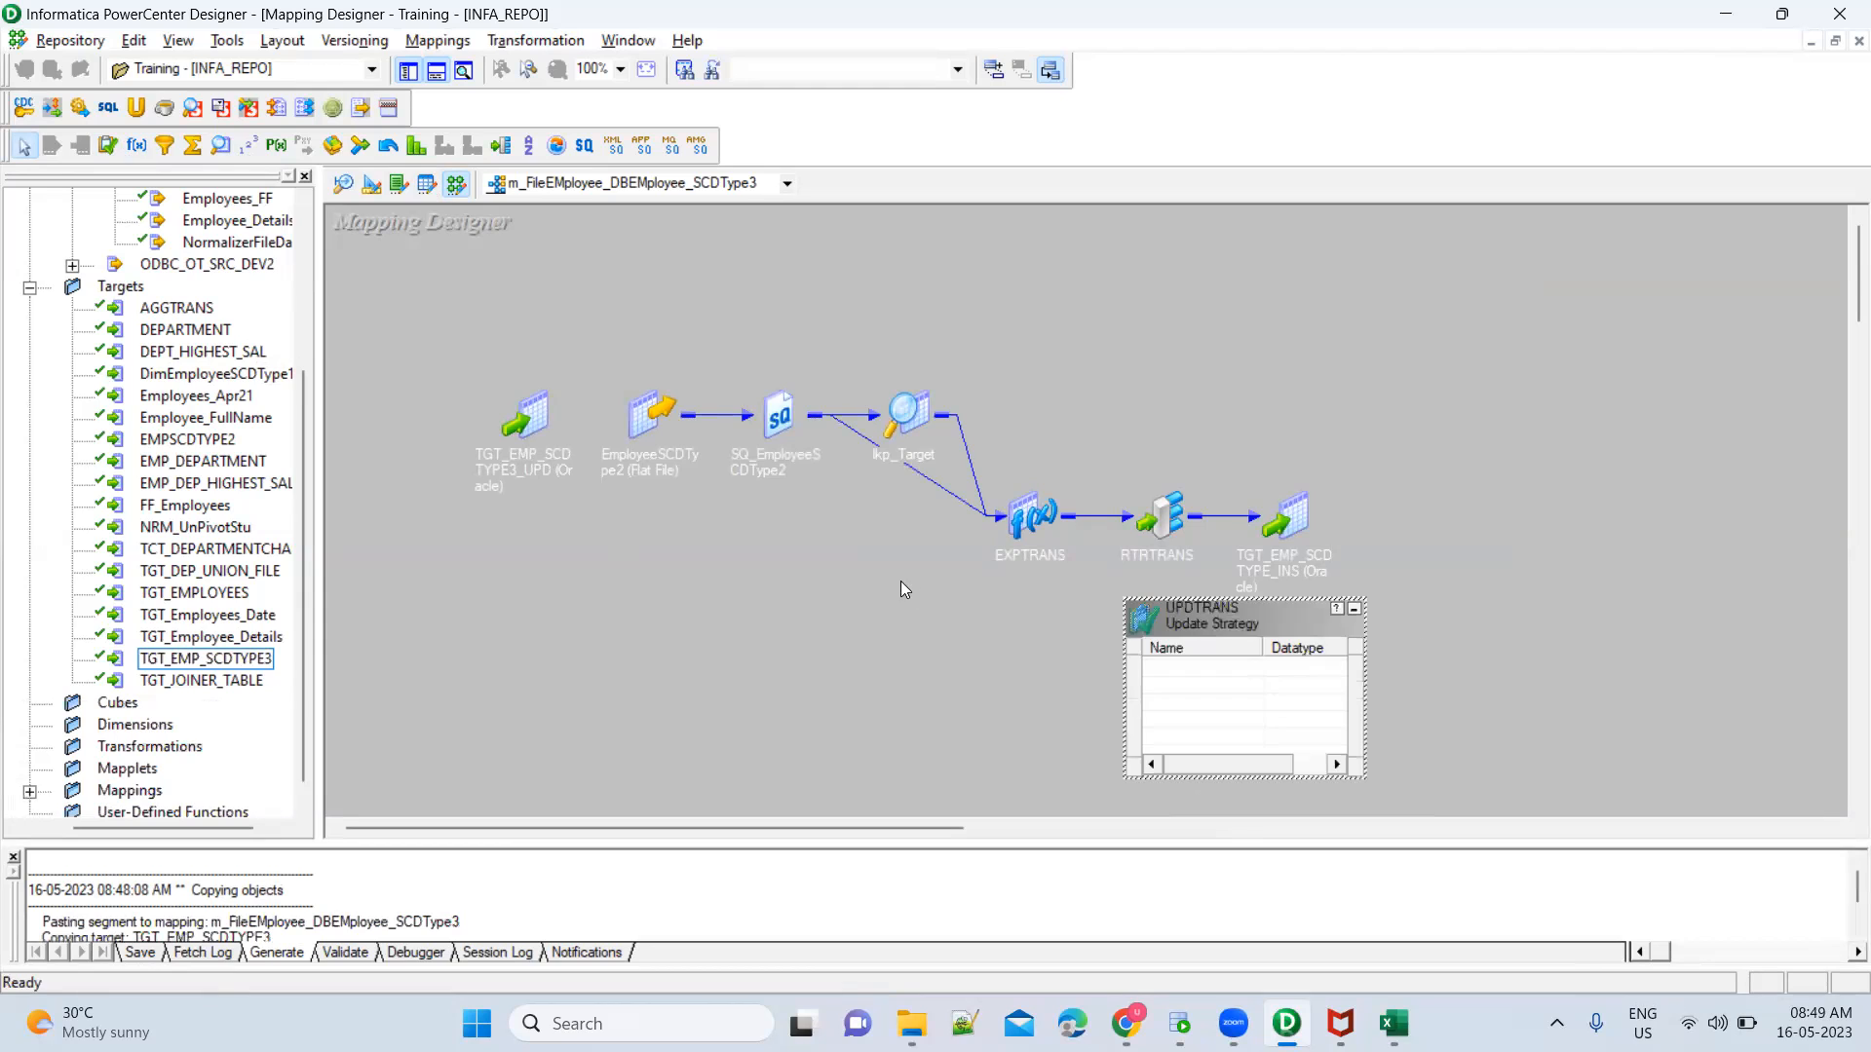
left_click_drag(534, 424, 1724, 567)
left_click_drag(1271, 617, 1498, 602)
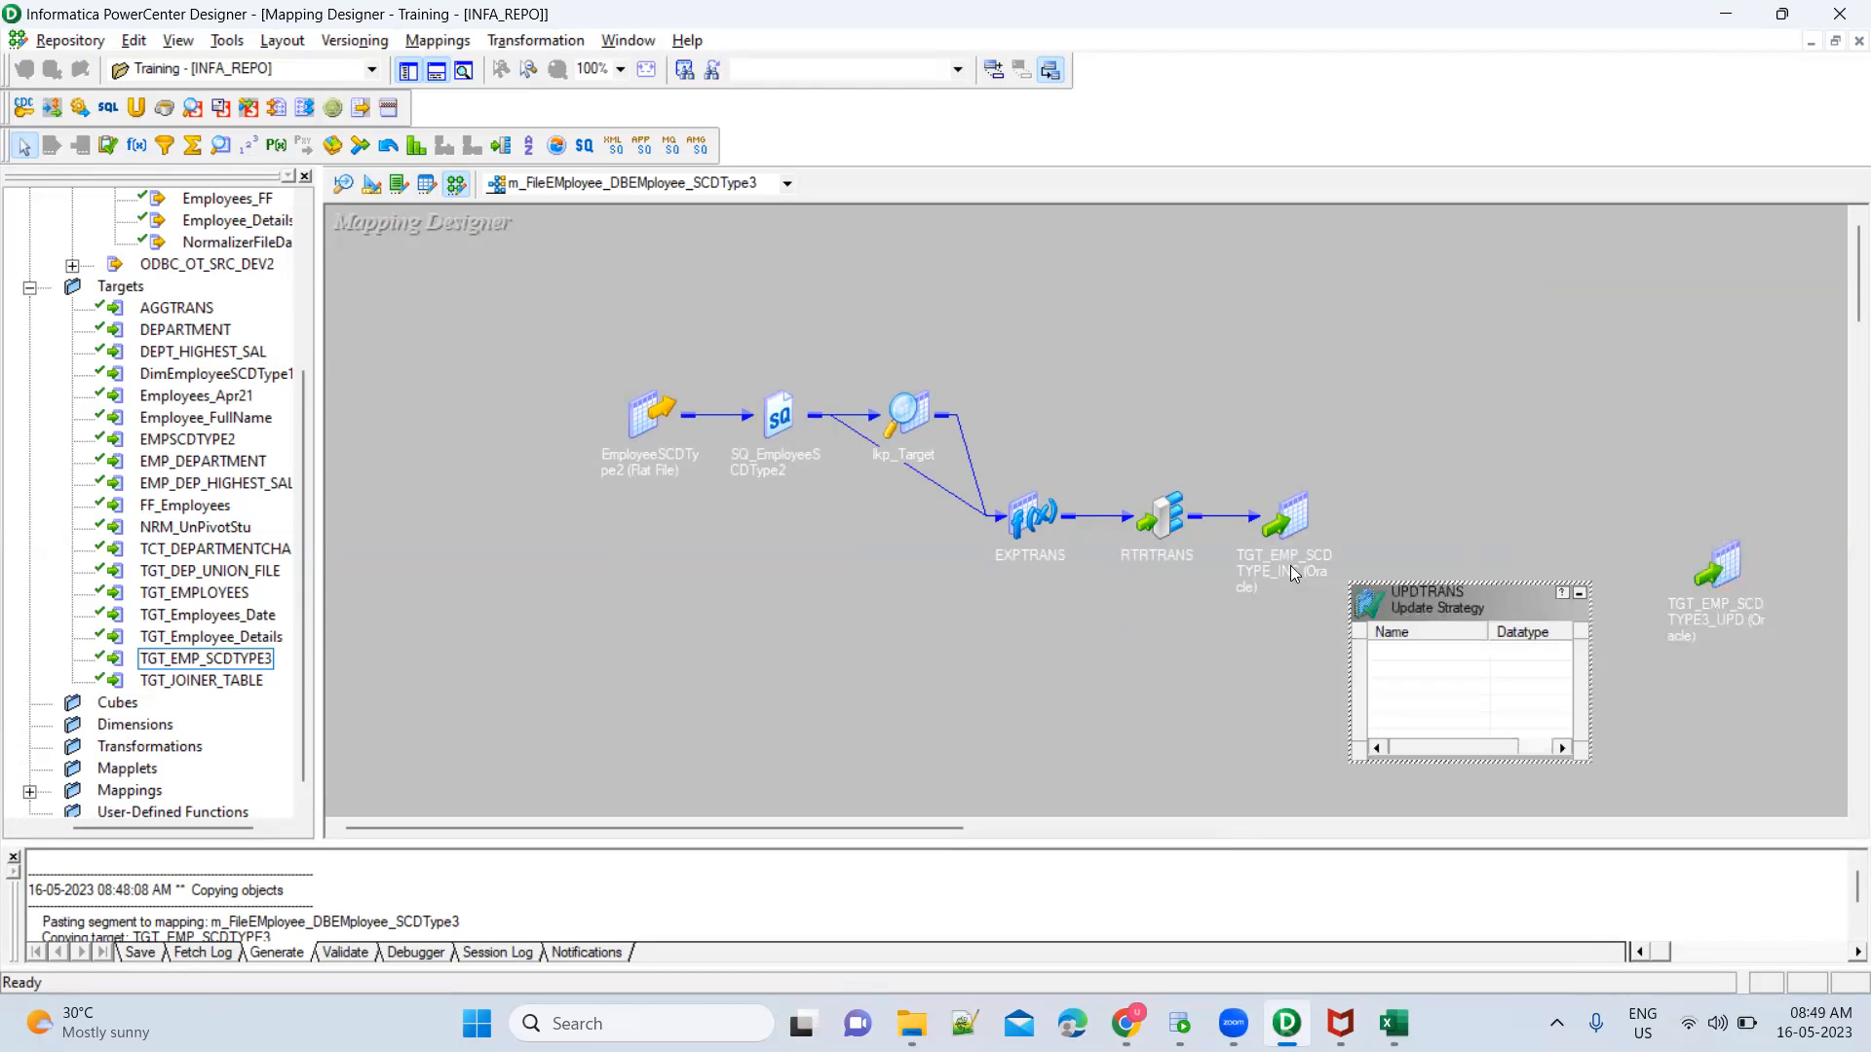
Expand the Router and link all its UPDATE group ports, EmpID3 through UPDATE_FLAG3, into the Update Strategy UPDTRANS
double_click(1172, 510)
left_click_drag(1225, 509, 1108, 329)
left_click(1143, 573)
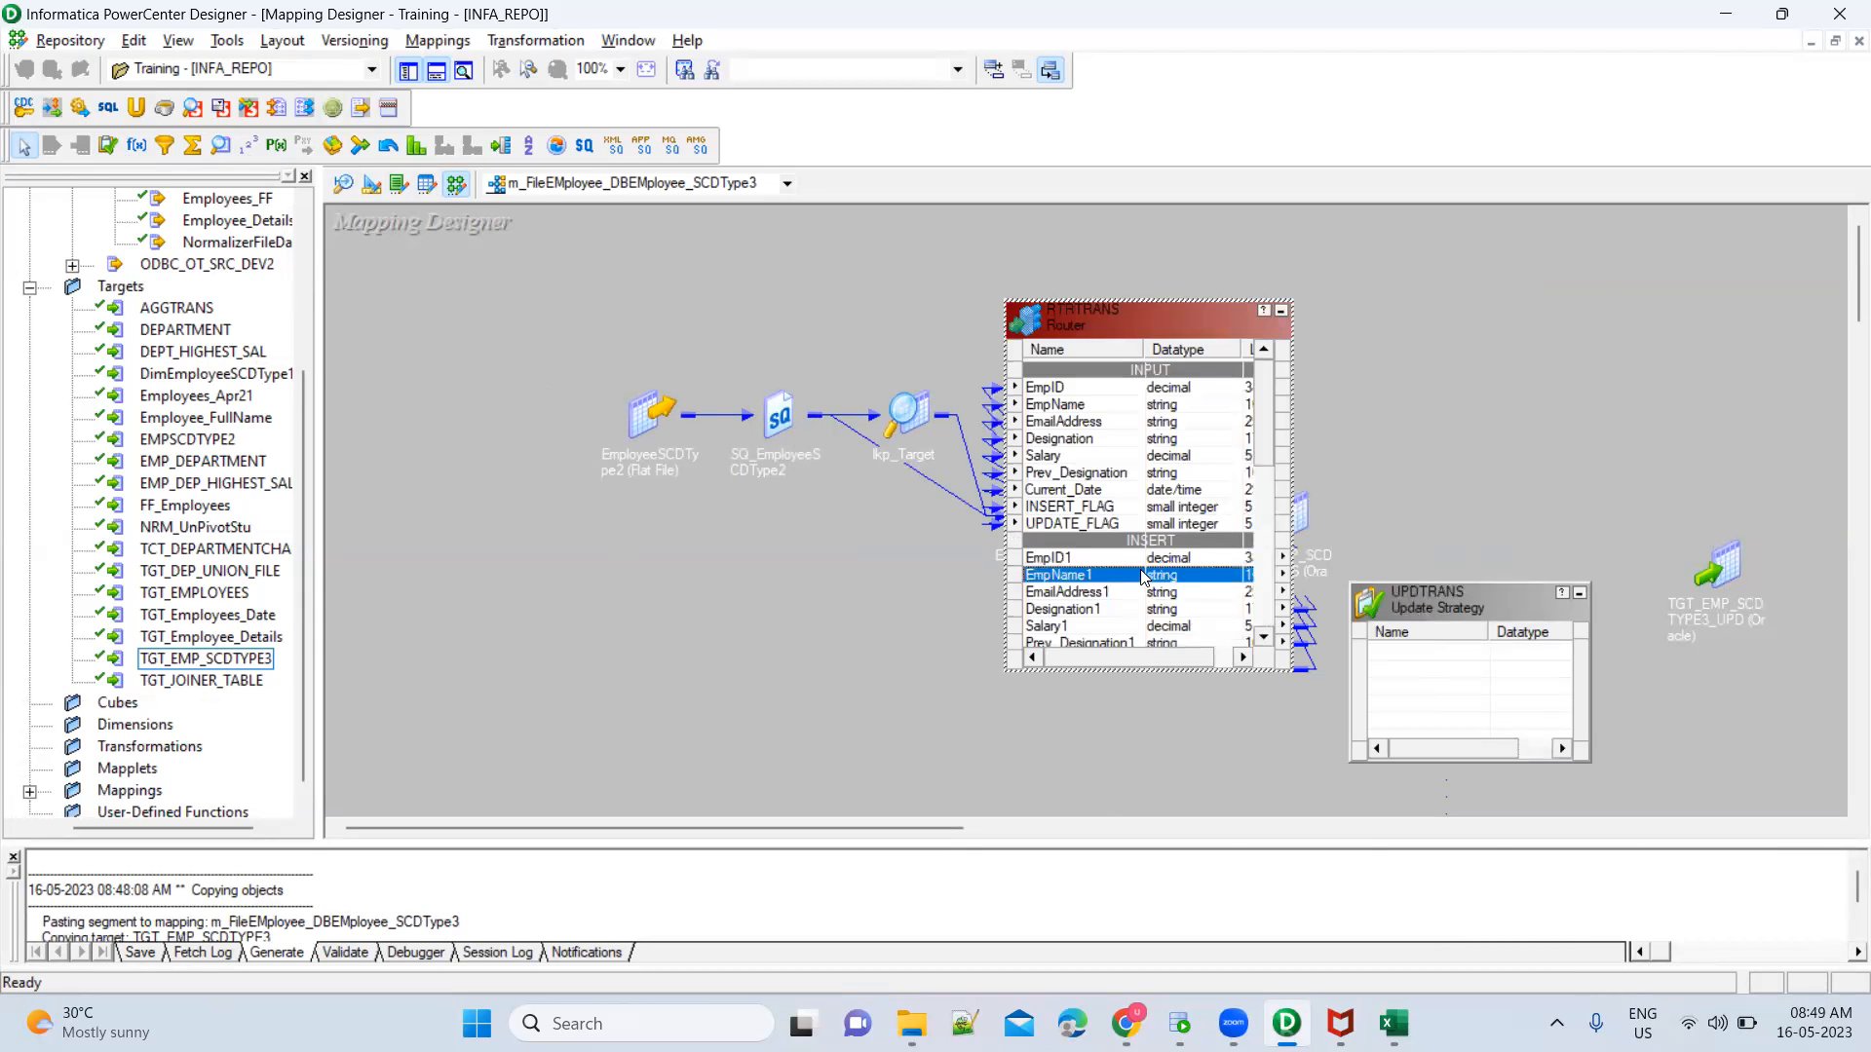
scroll(1143, 577, "down", 4)
scroll(1088, 532, "down", 3)
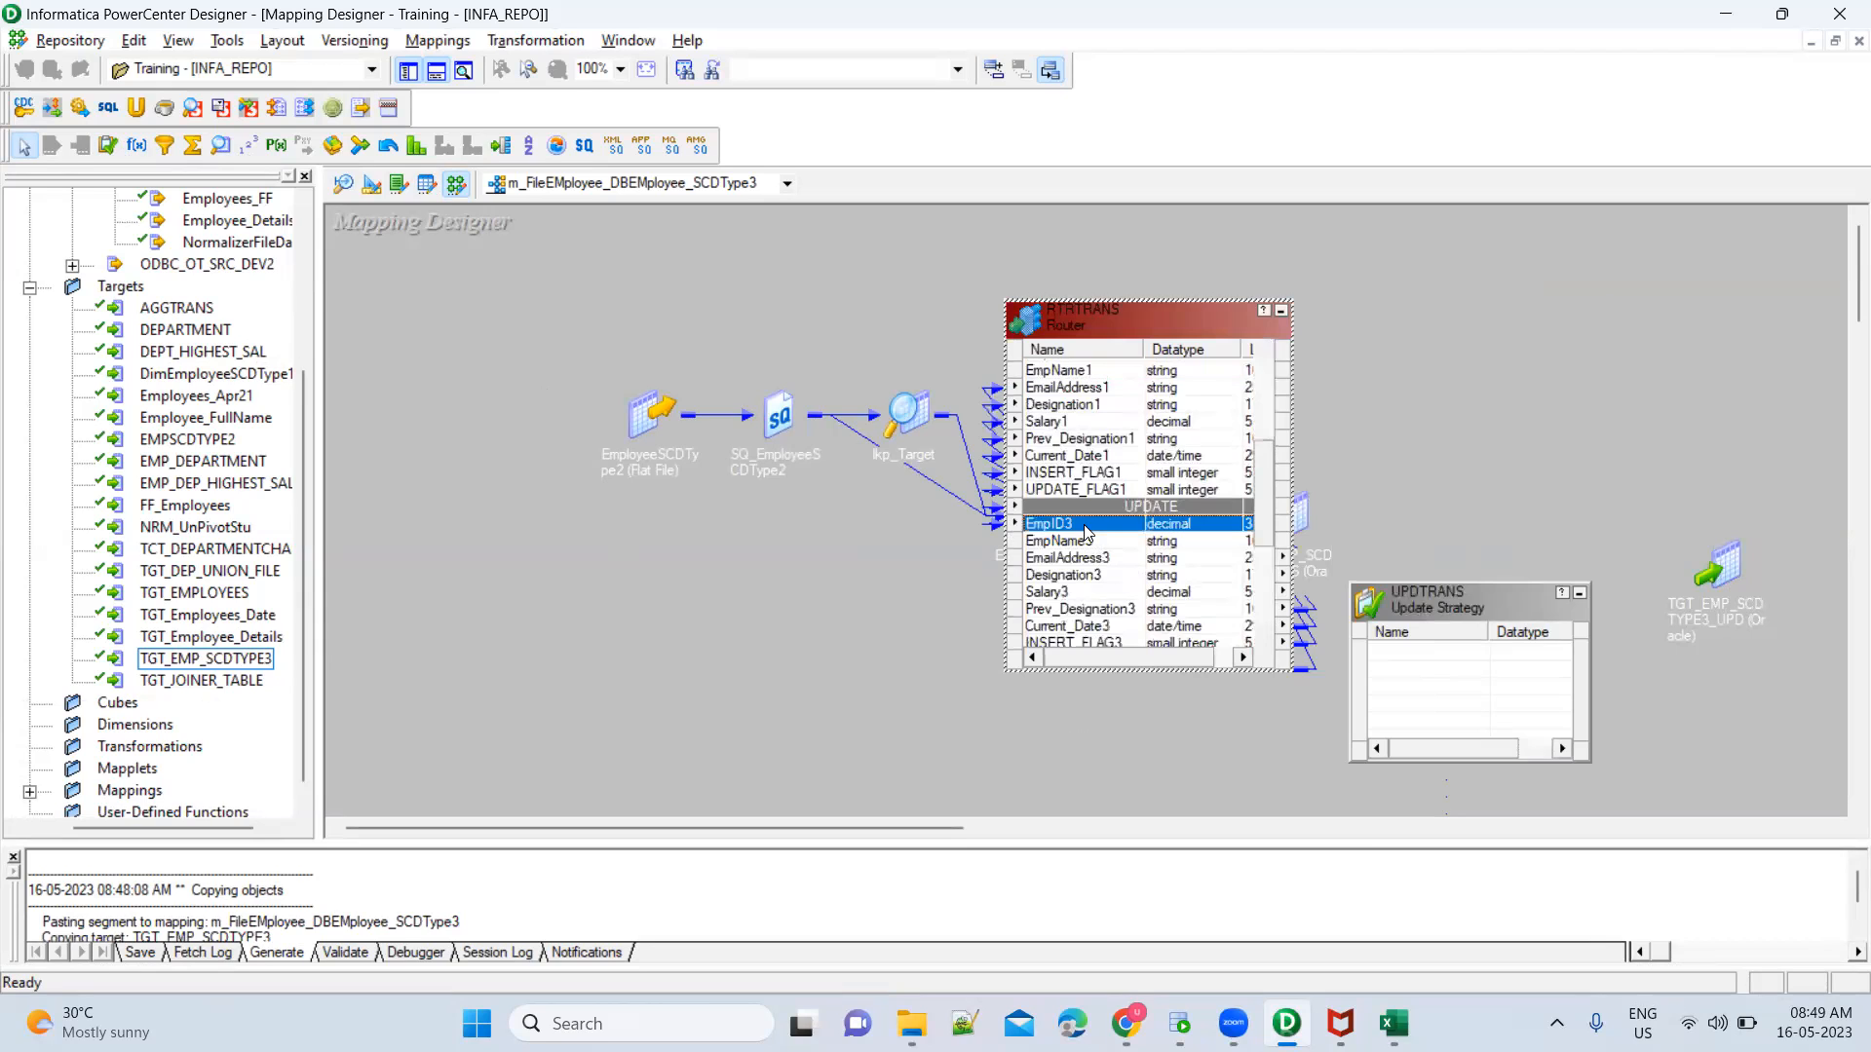
left_click(1087, 507, "shift")
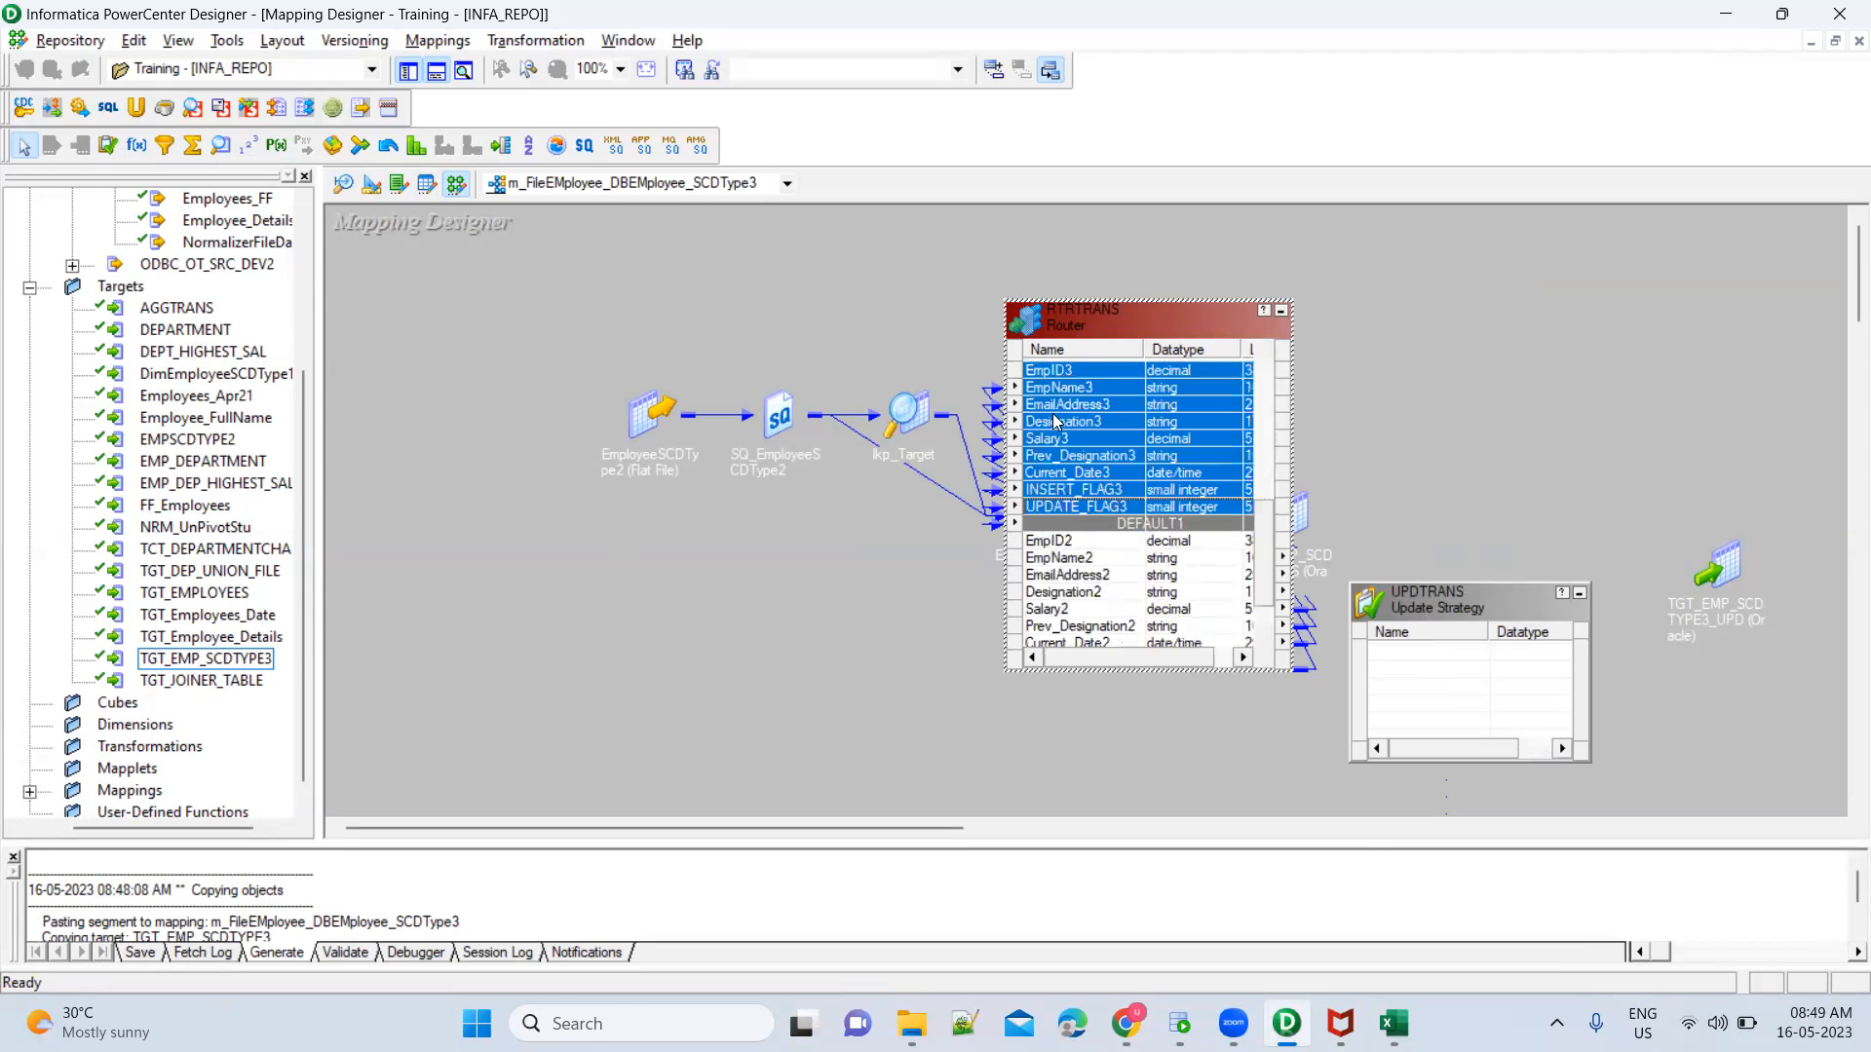
left_click_drag(1039, 380, 1384, 653)
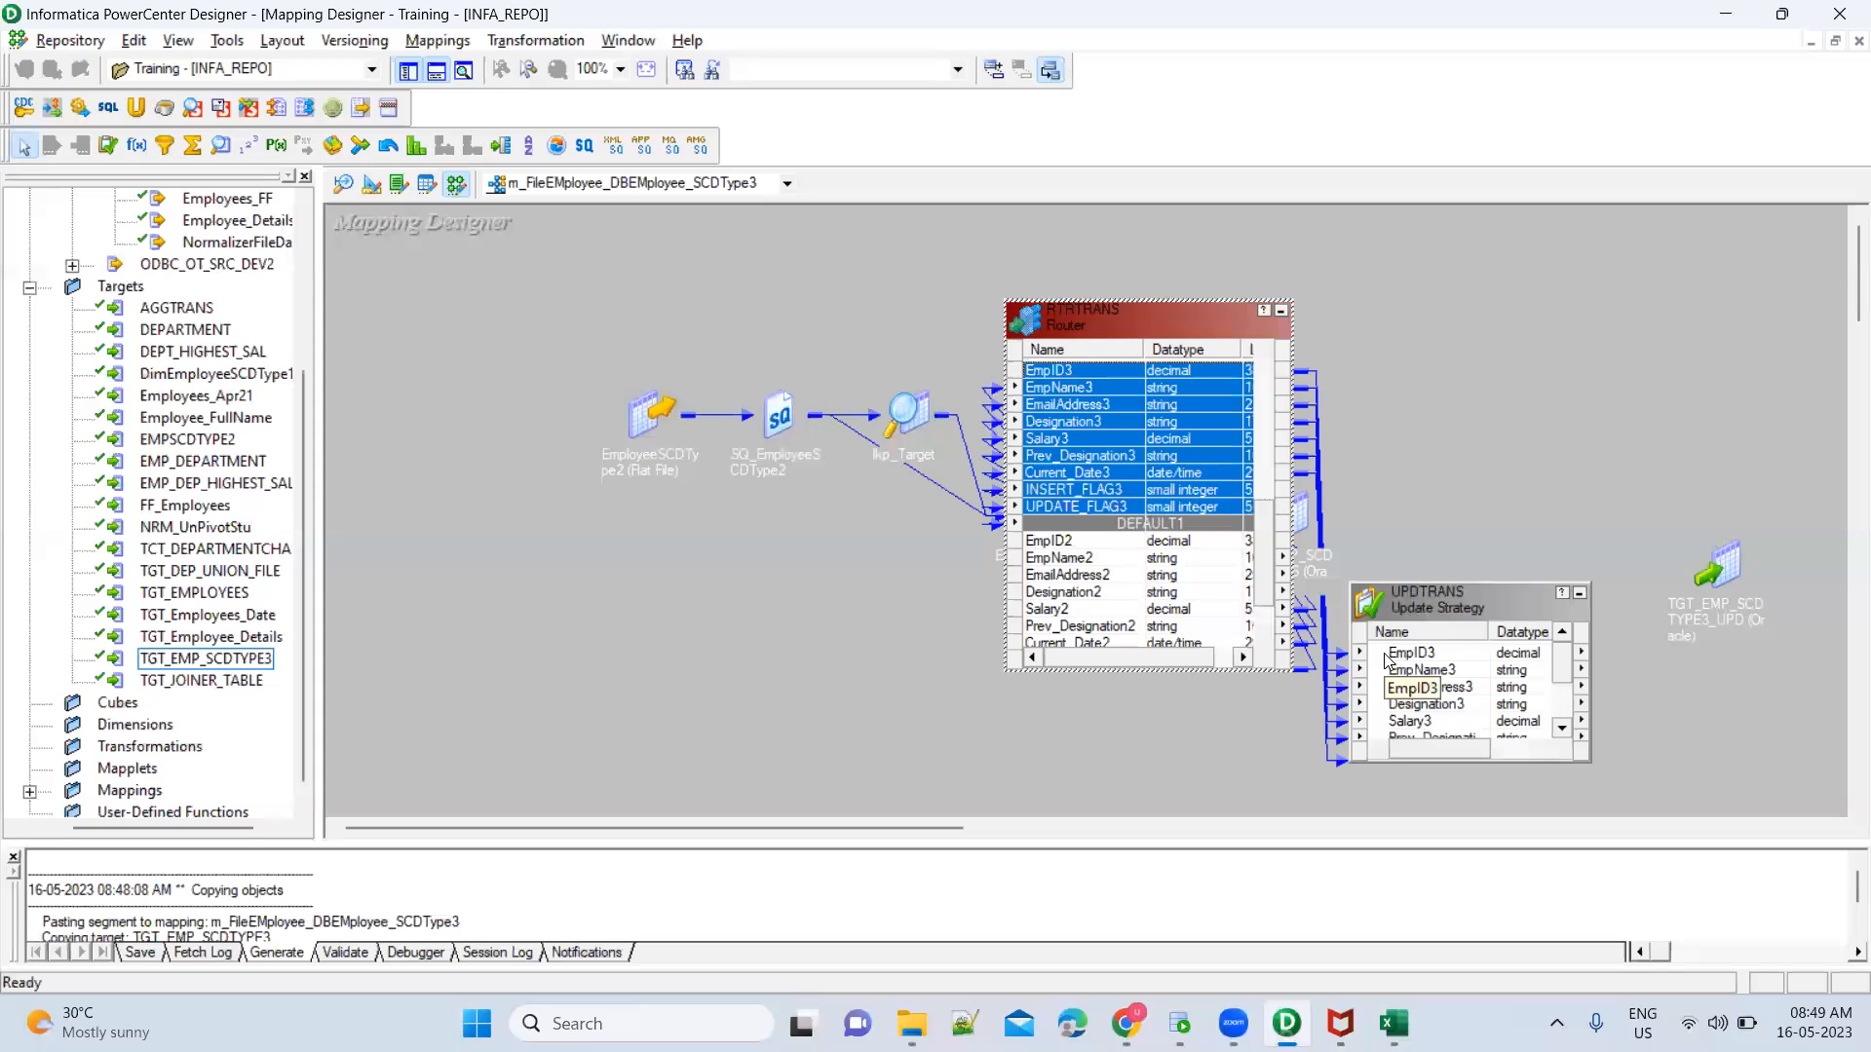
Set the update strategy expression of UPDTRANS to DD_UPDATE and apply the change
left_click(1478, 602)
double_click(1477, 603)
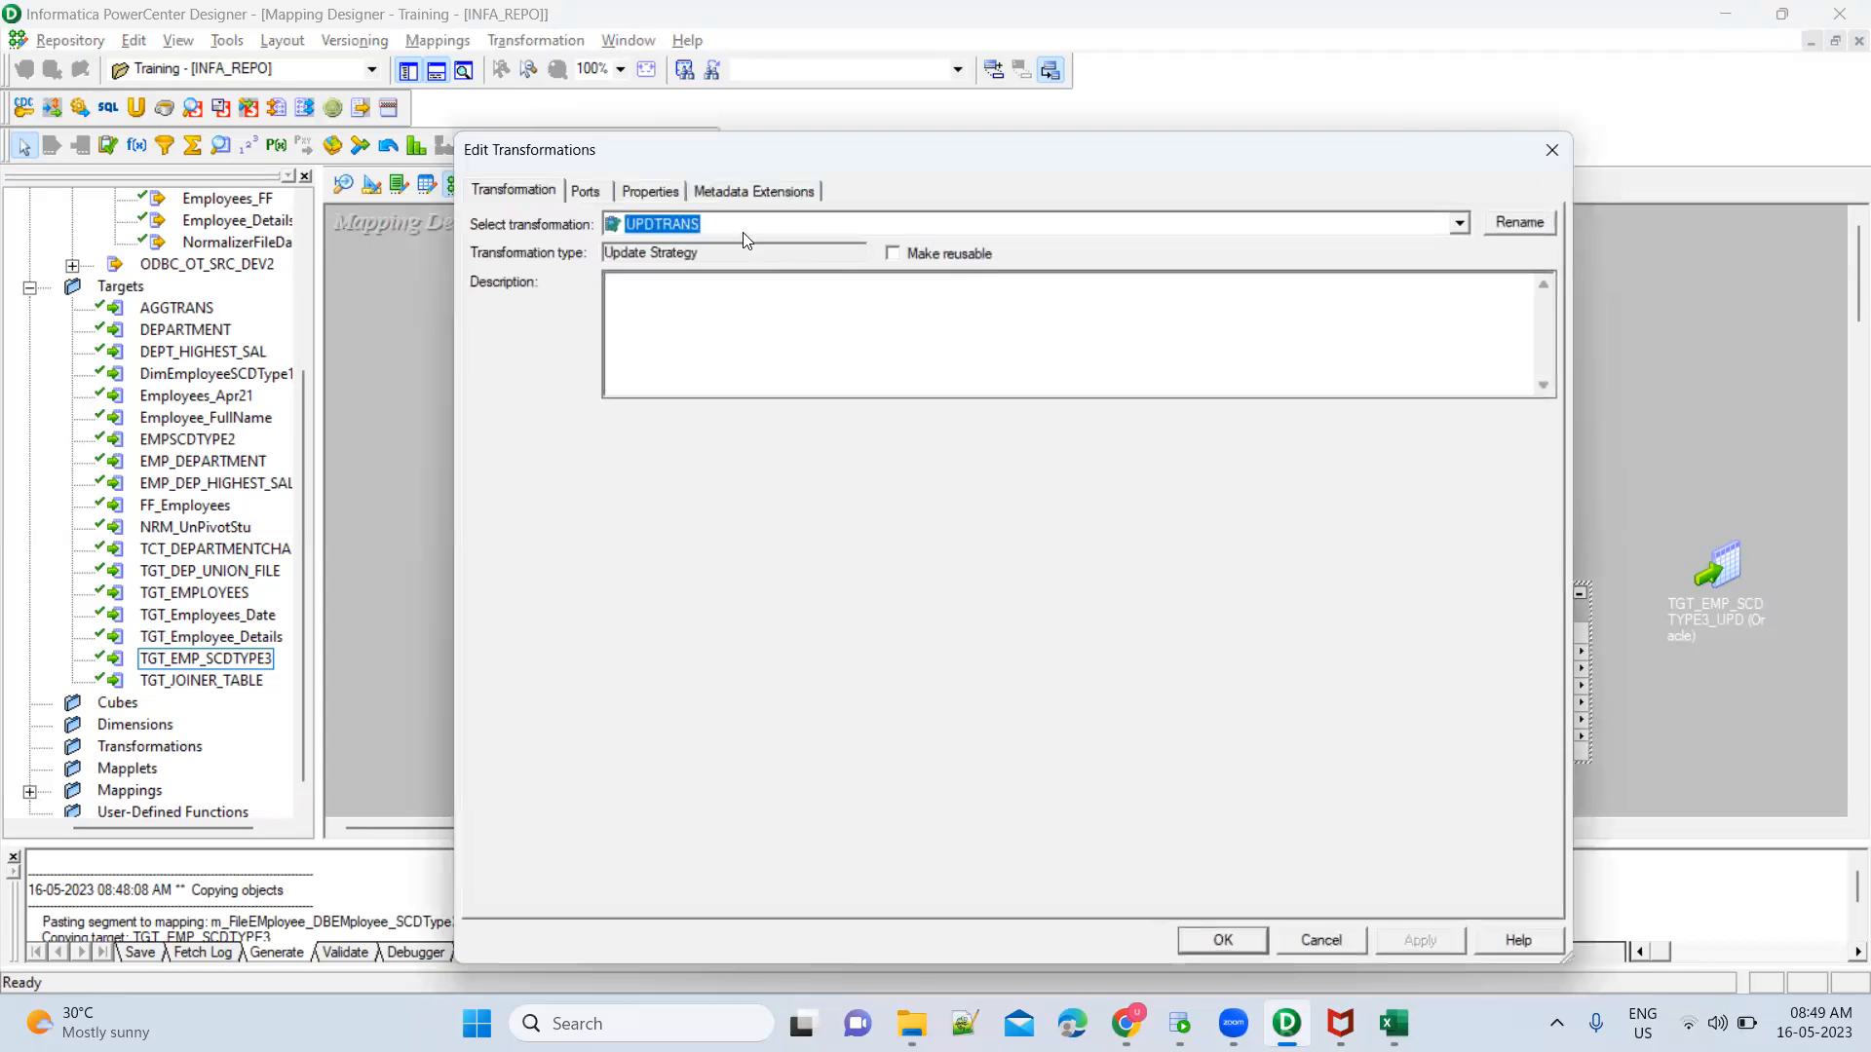
left_click(667, 189)
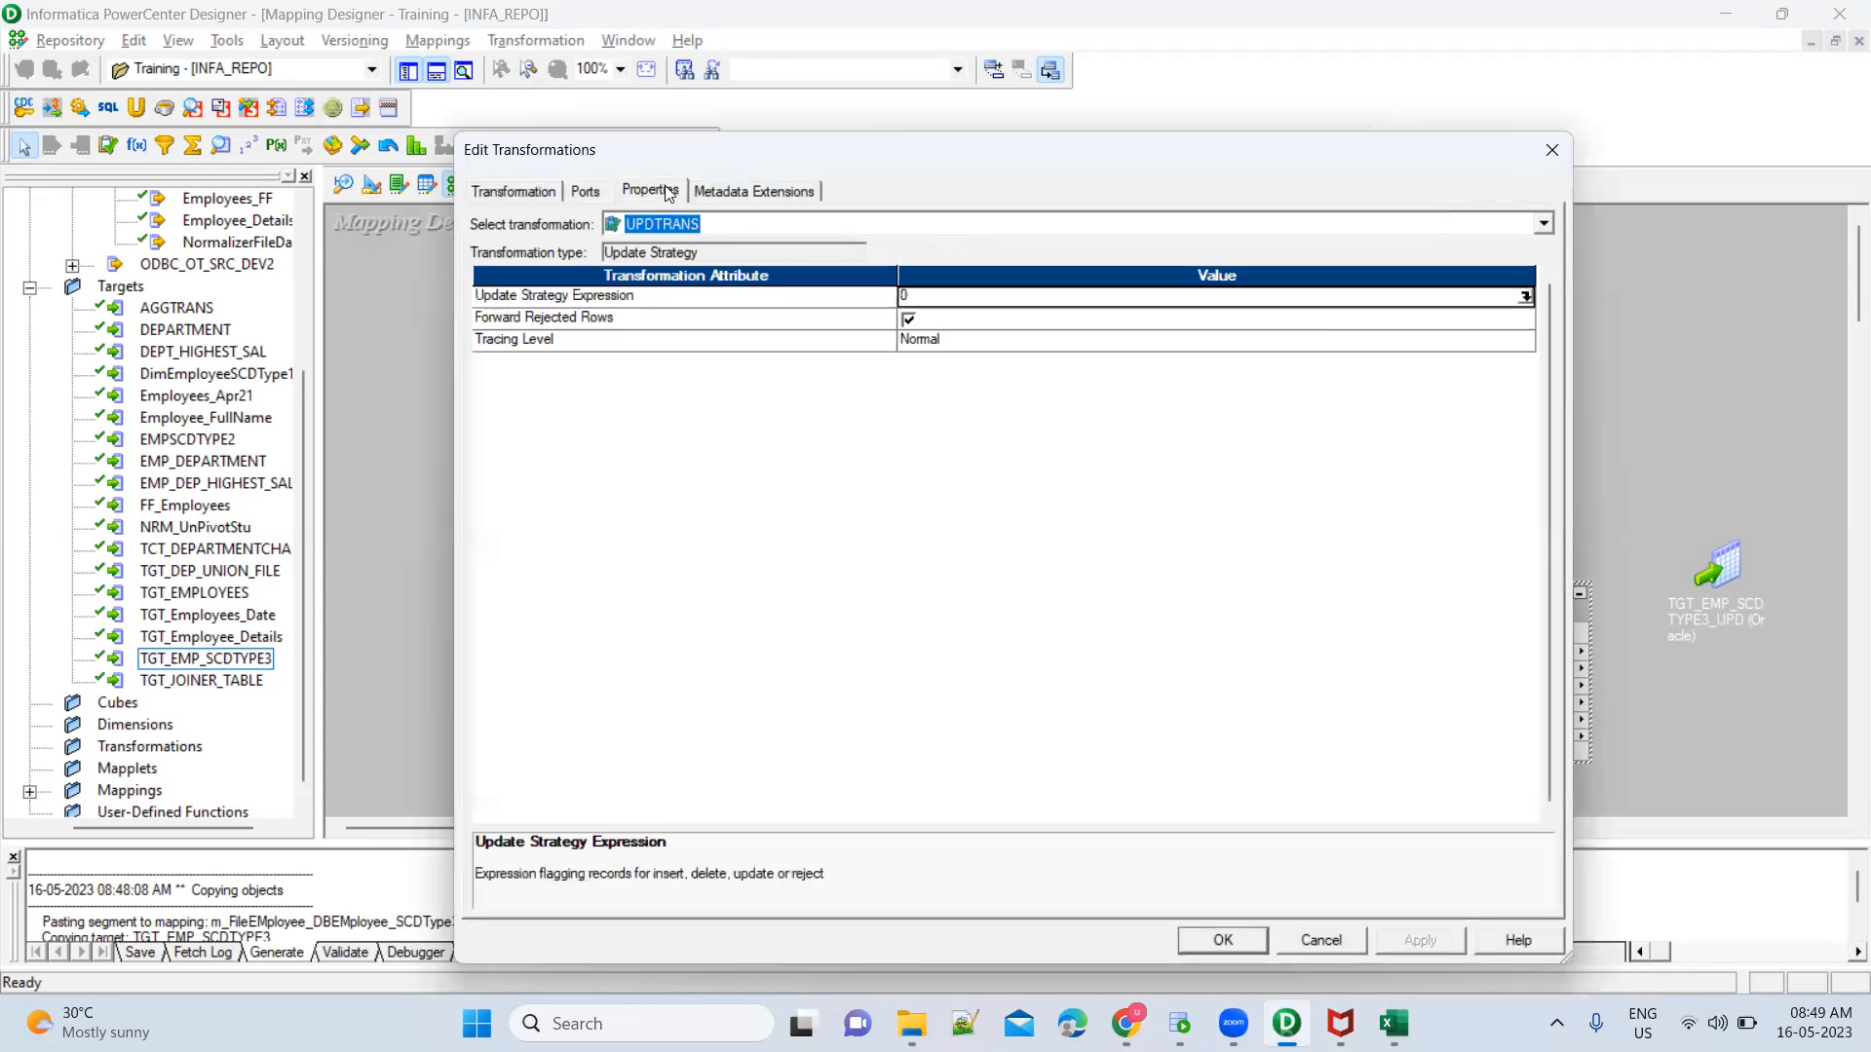
left_click(1525, 297)
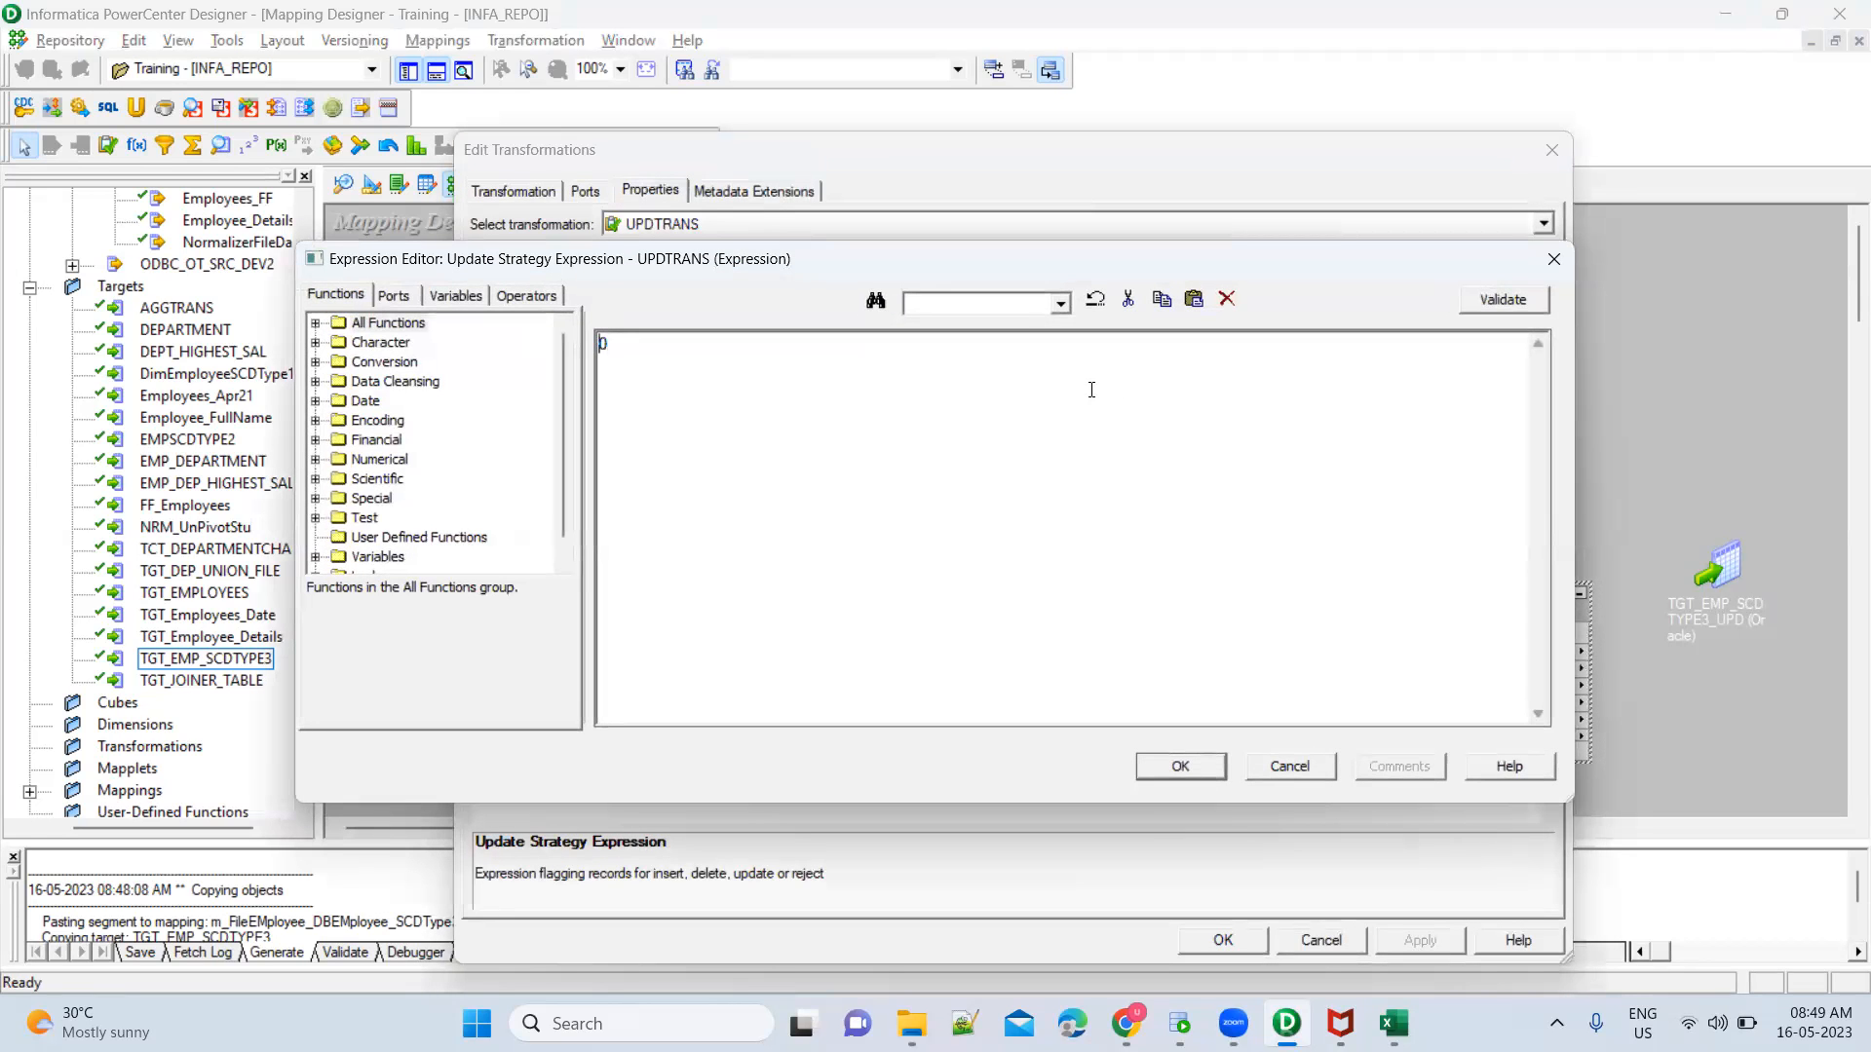
type("DD_UPDATE")
left_click(1180, 766)
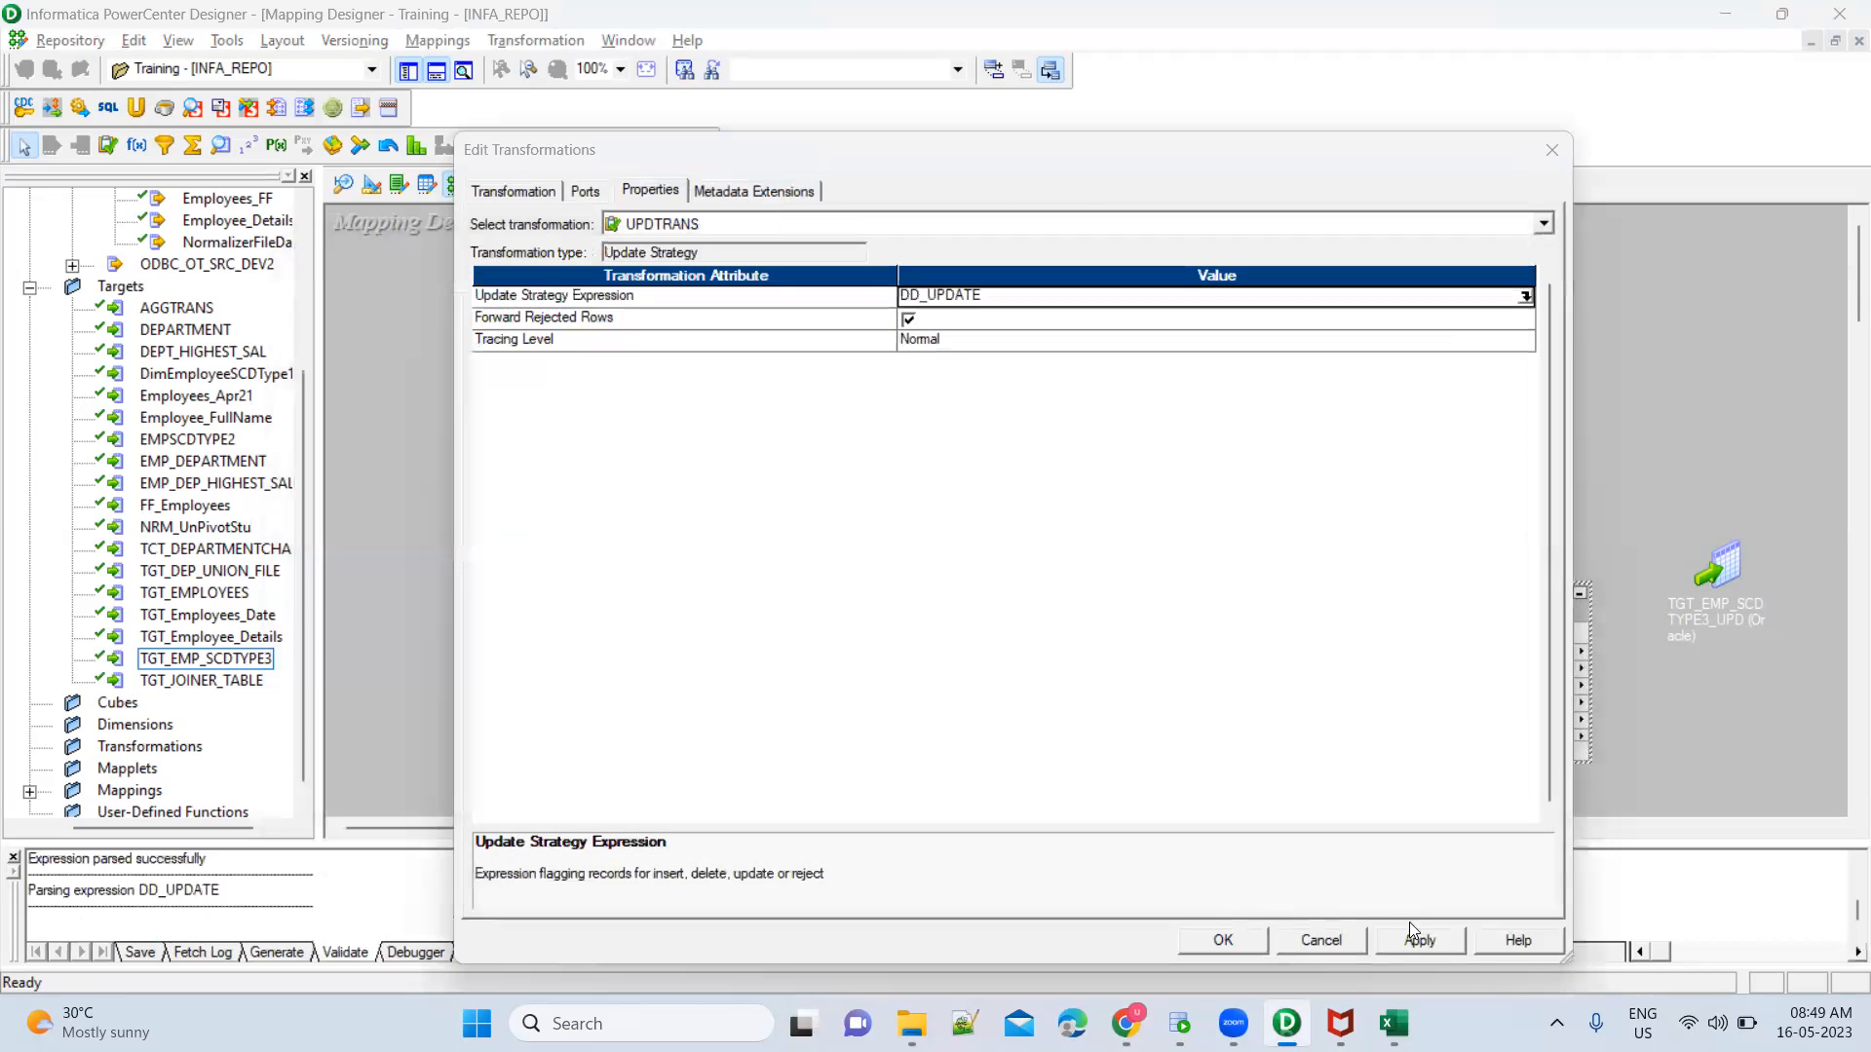
left_click(1420, 939)
left_click(1223, 942)
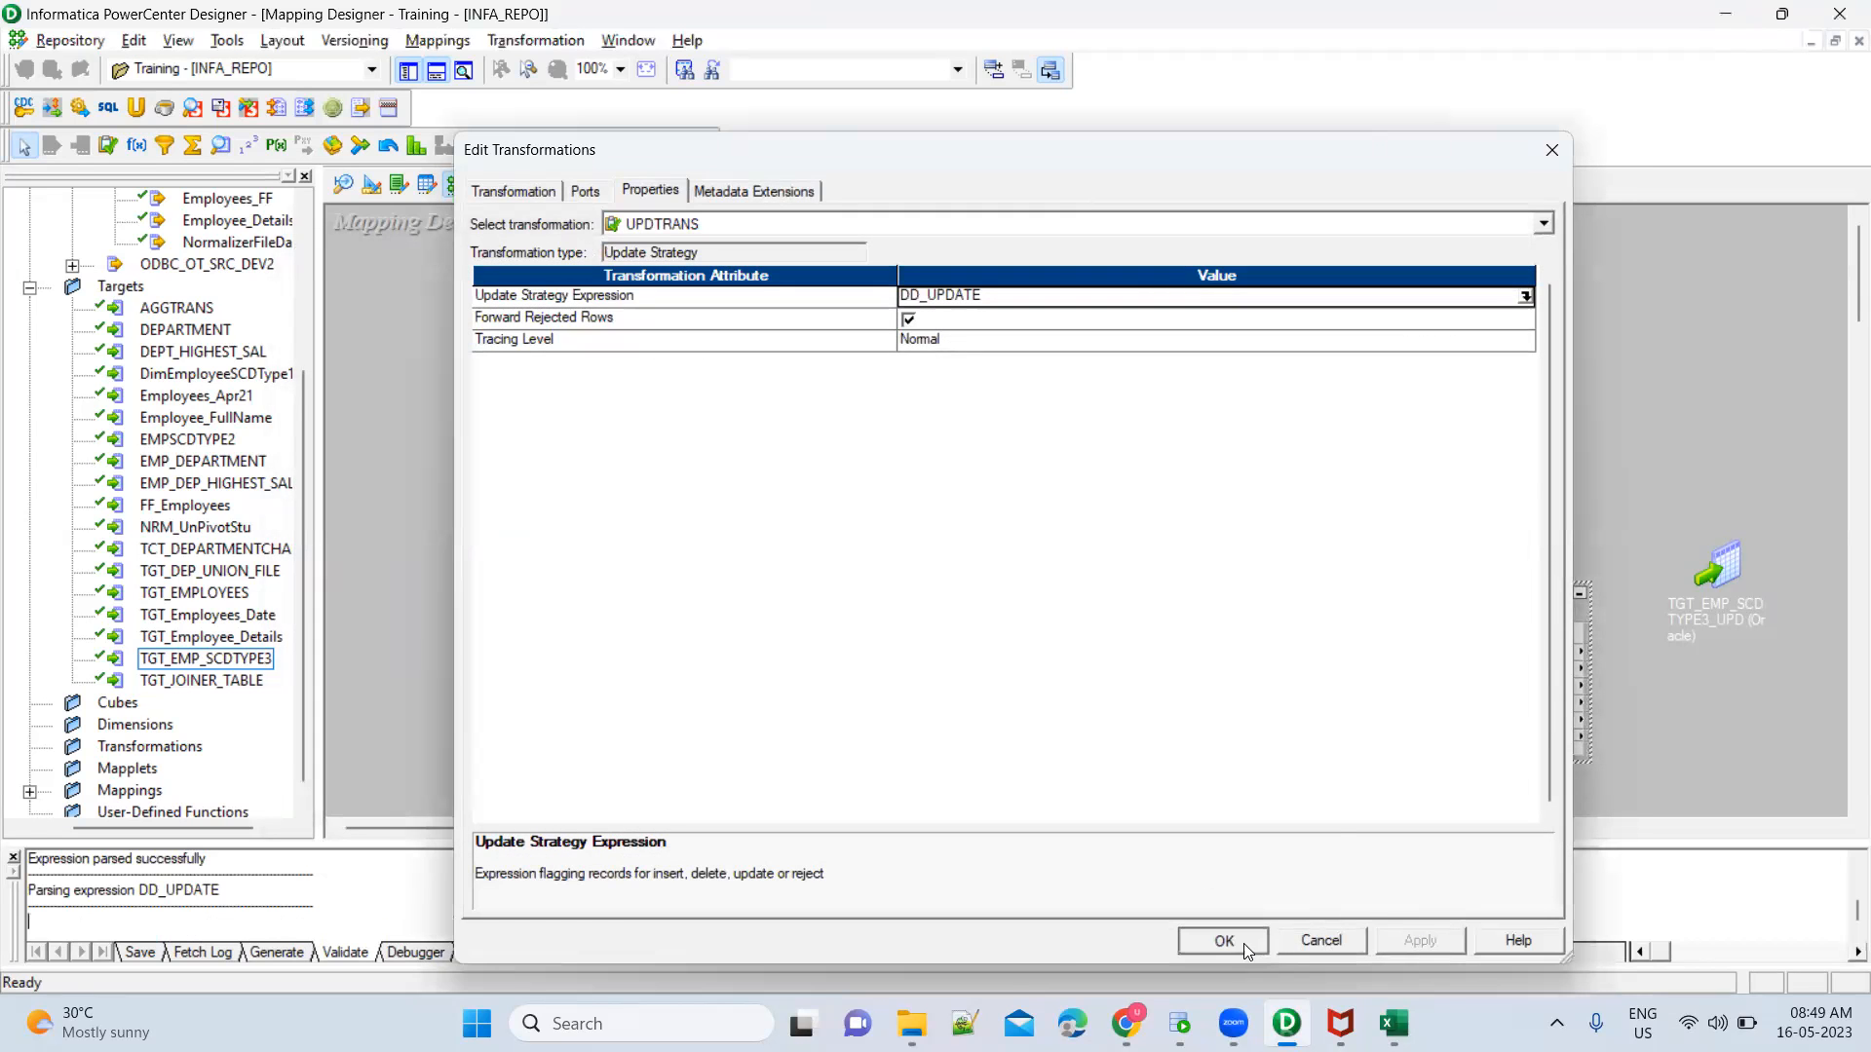
Move UPDTRANS up beside the Router, then expand the TGT_EMP_SCDTYPE3_UPD target next to it and enlarge it to show all its columns
left_click_drag(1440, 614, 1410, 326)
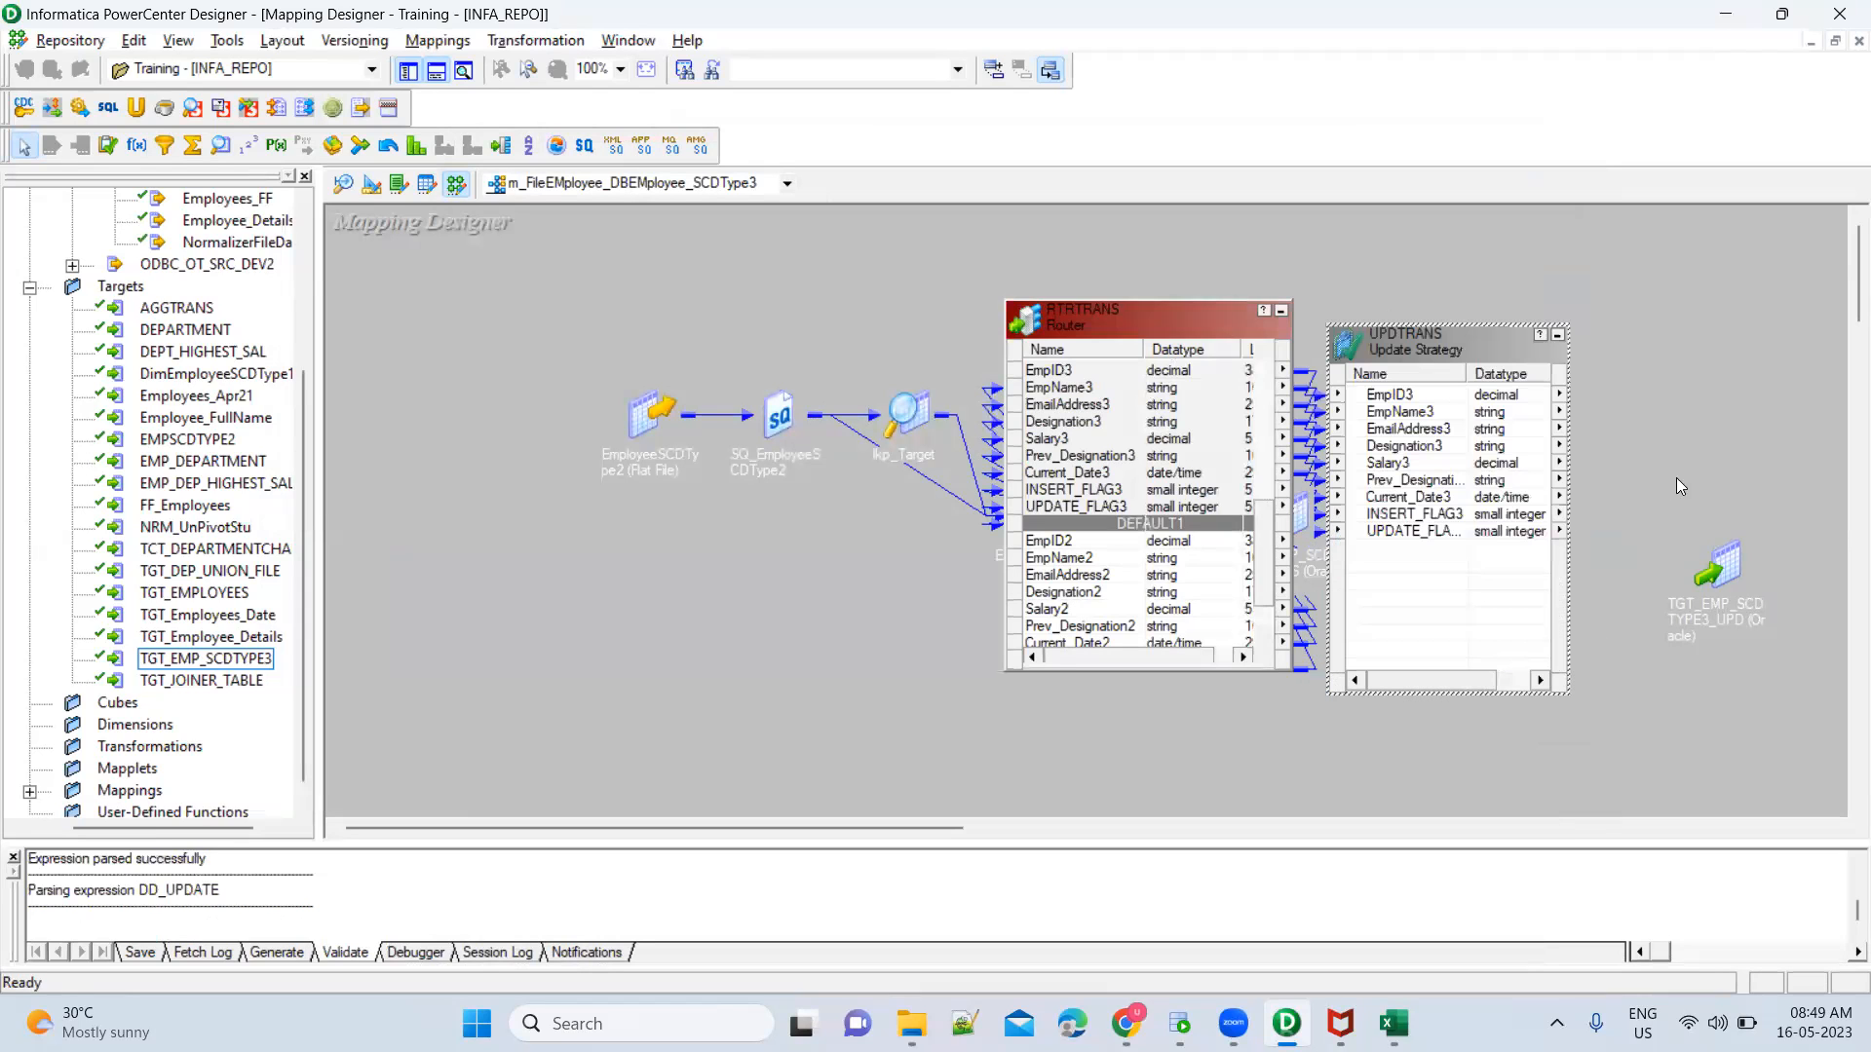
double_click(1723, 574)
left_click_drag(1754, 563, 1720, 363)
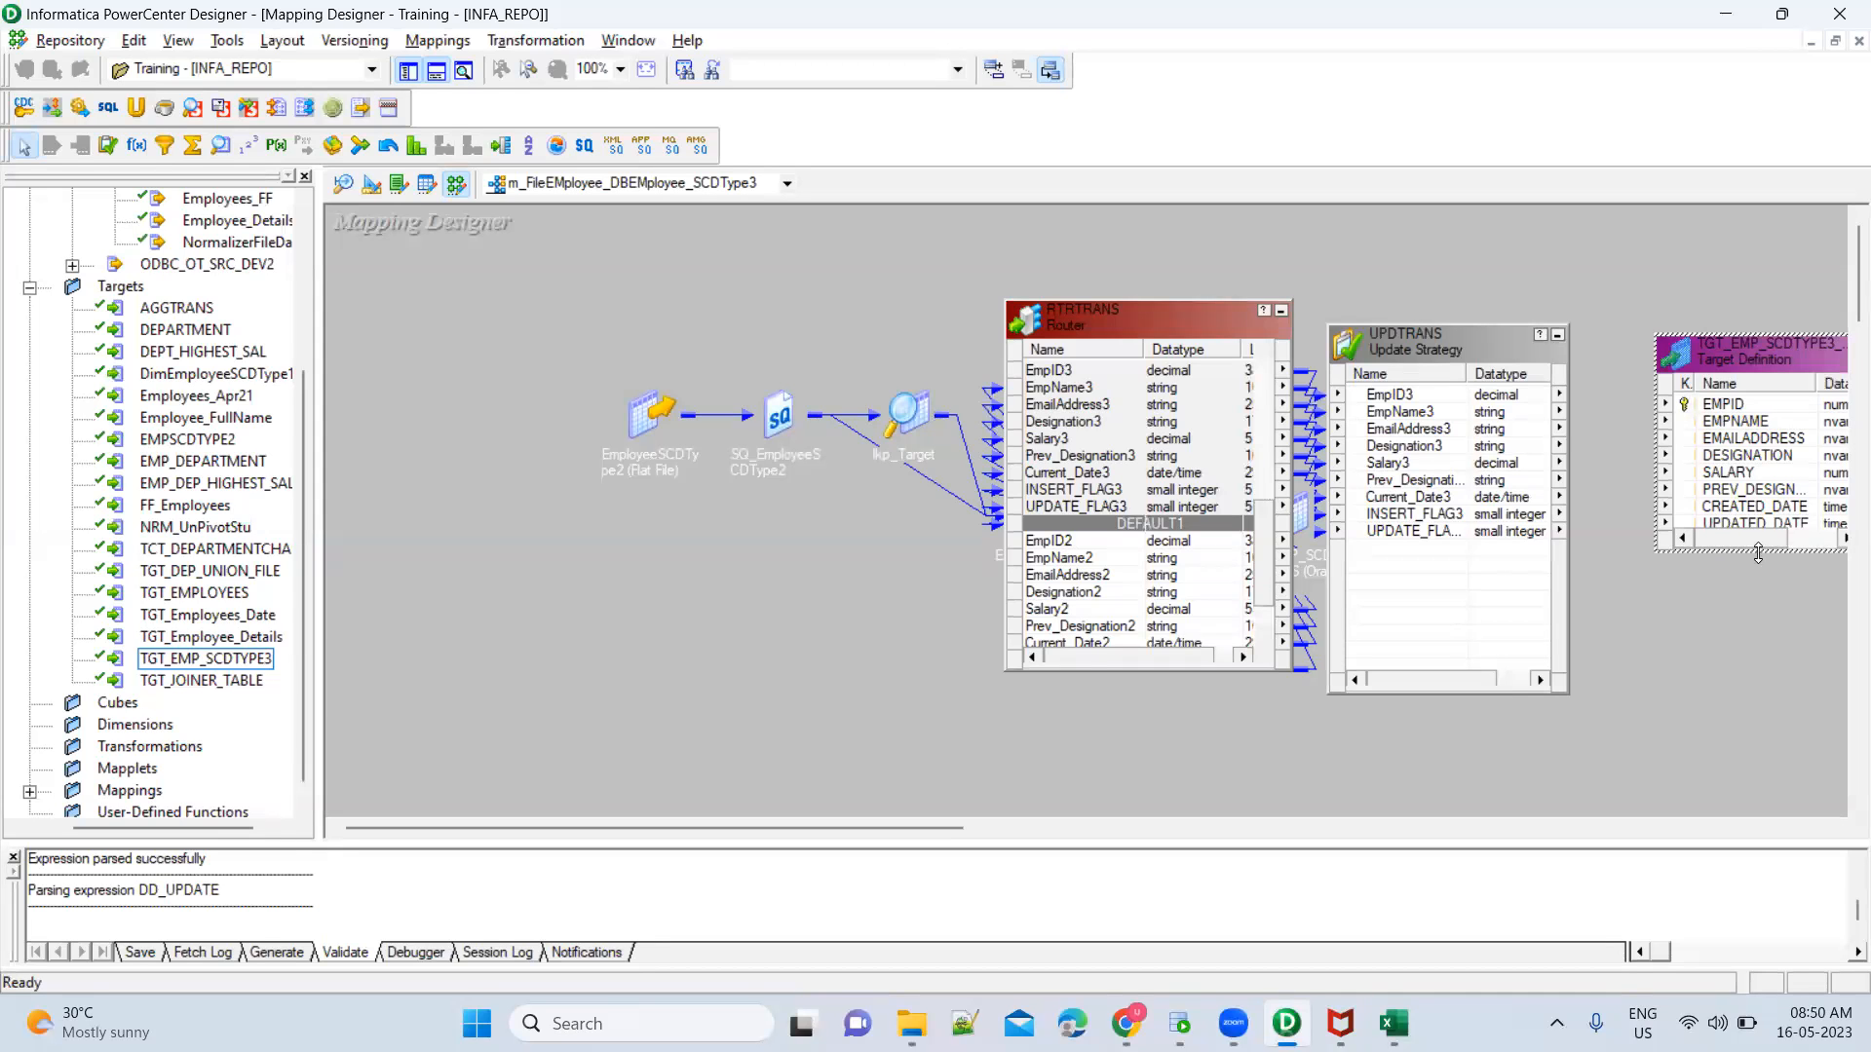
left_click_drag(1757, 553, 1758, 667)
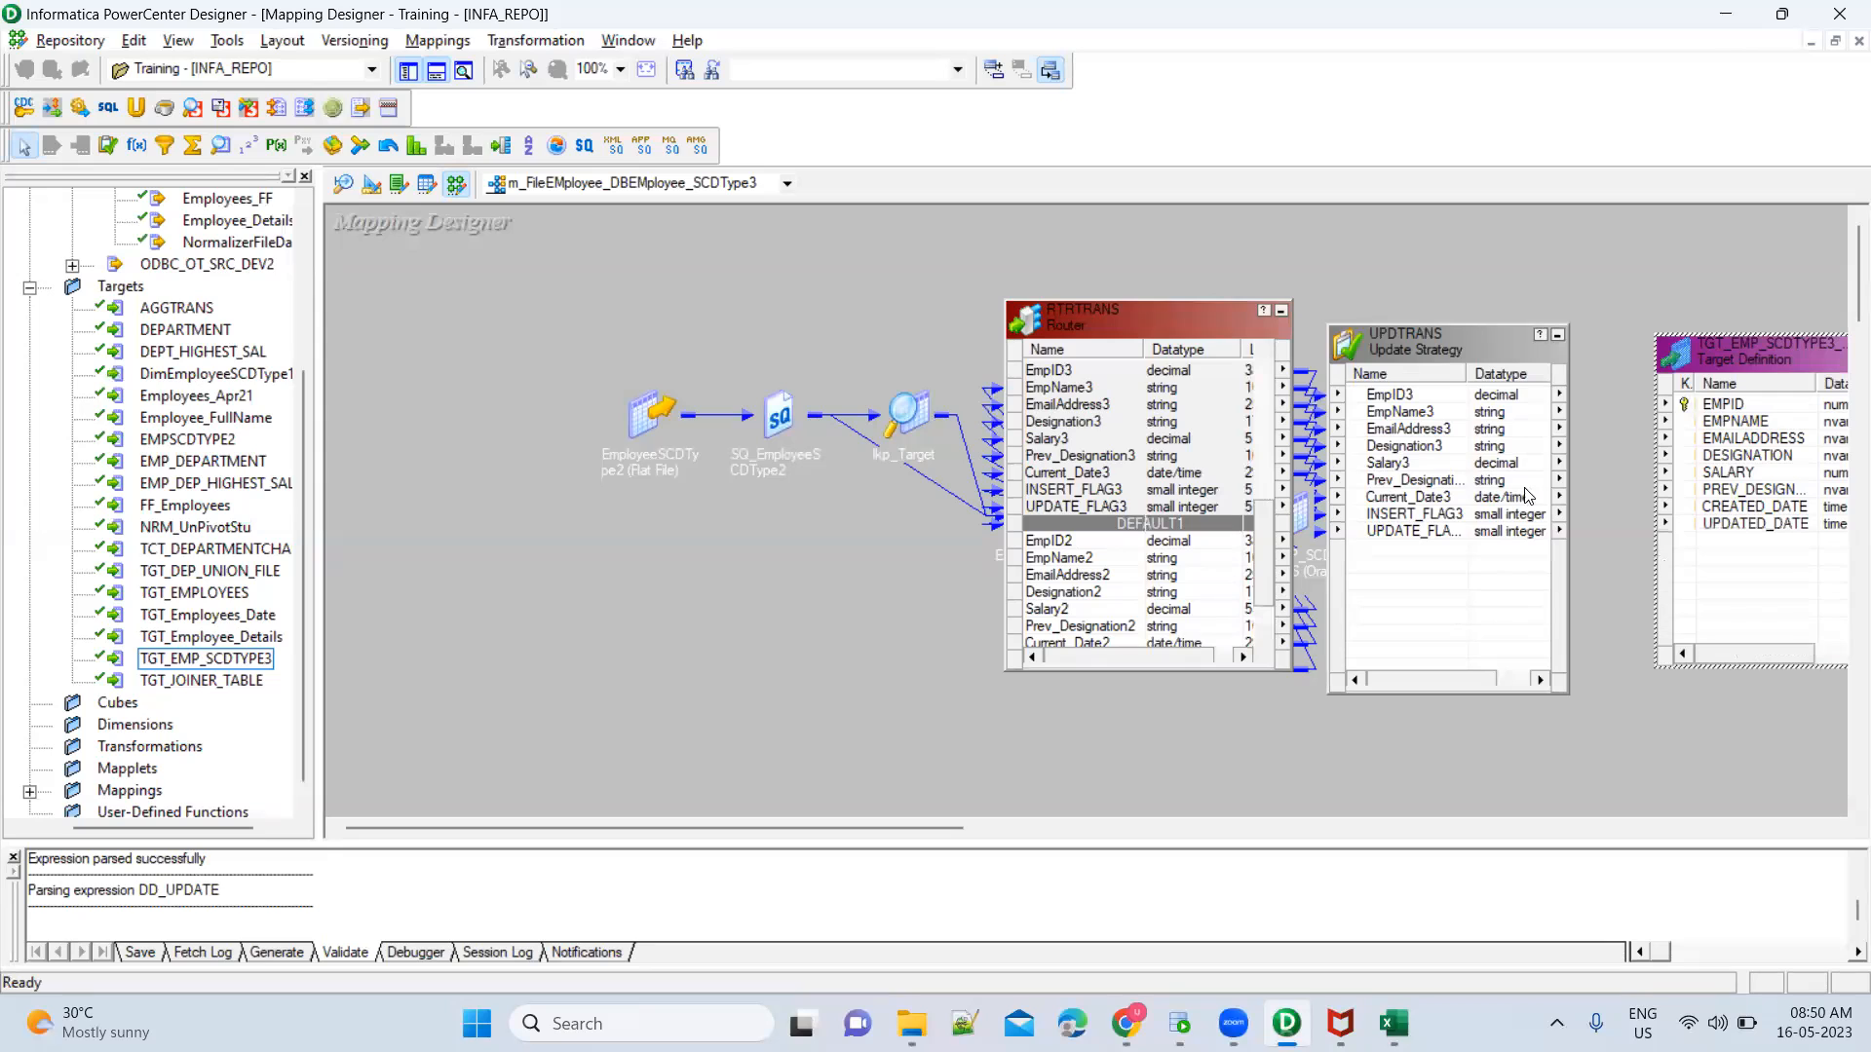
Link UPDTRANS ports EmpID3 through Prev_Designation3 to the matching update target columns starting at EMPID, and link Current_Date3 to UPDATED_DATE
left_click(1452, 404)
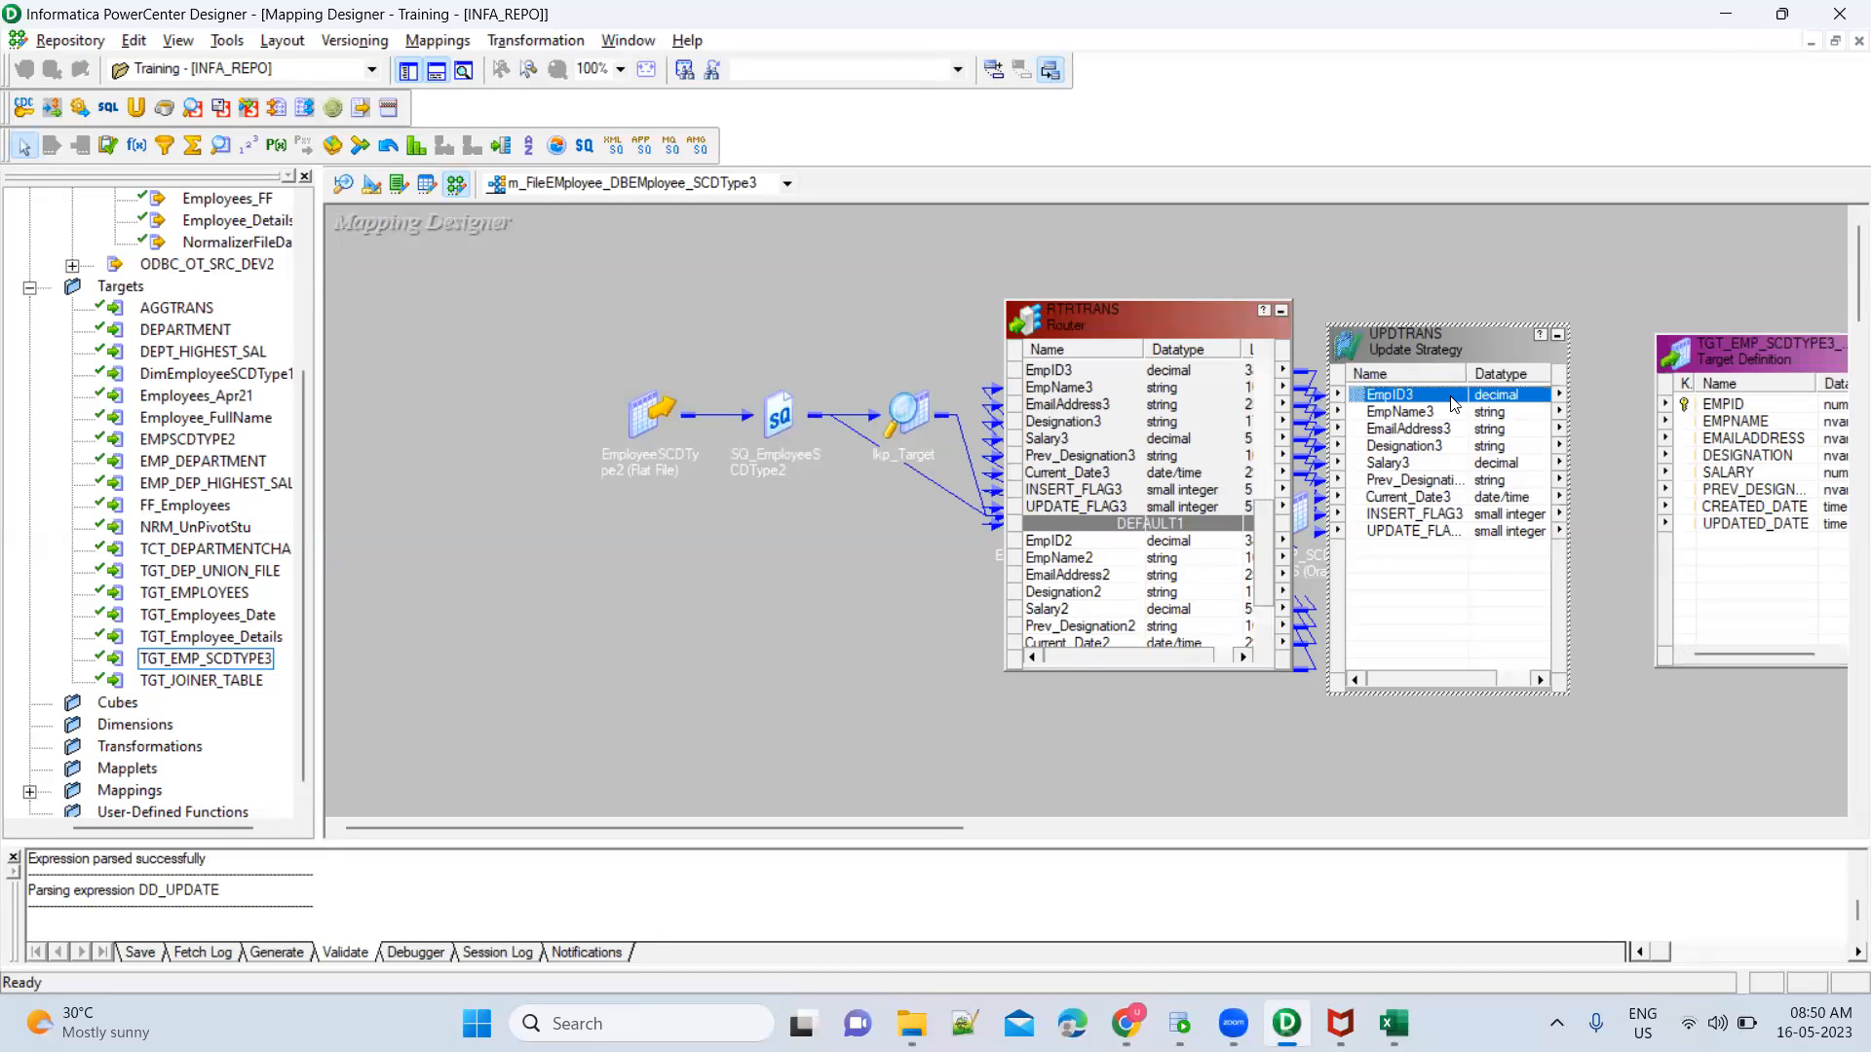
left_click(1424, 462, "shift")
left_click(1427, 480, "shift")
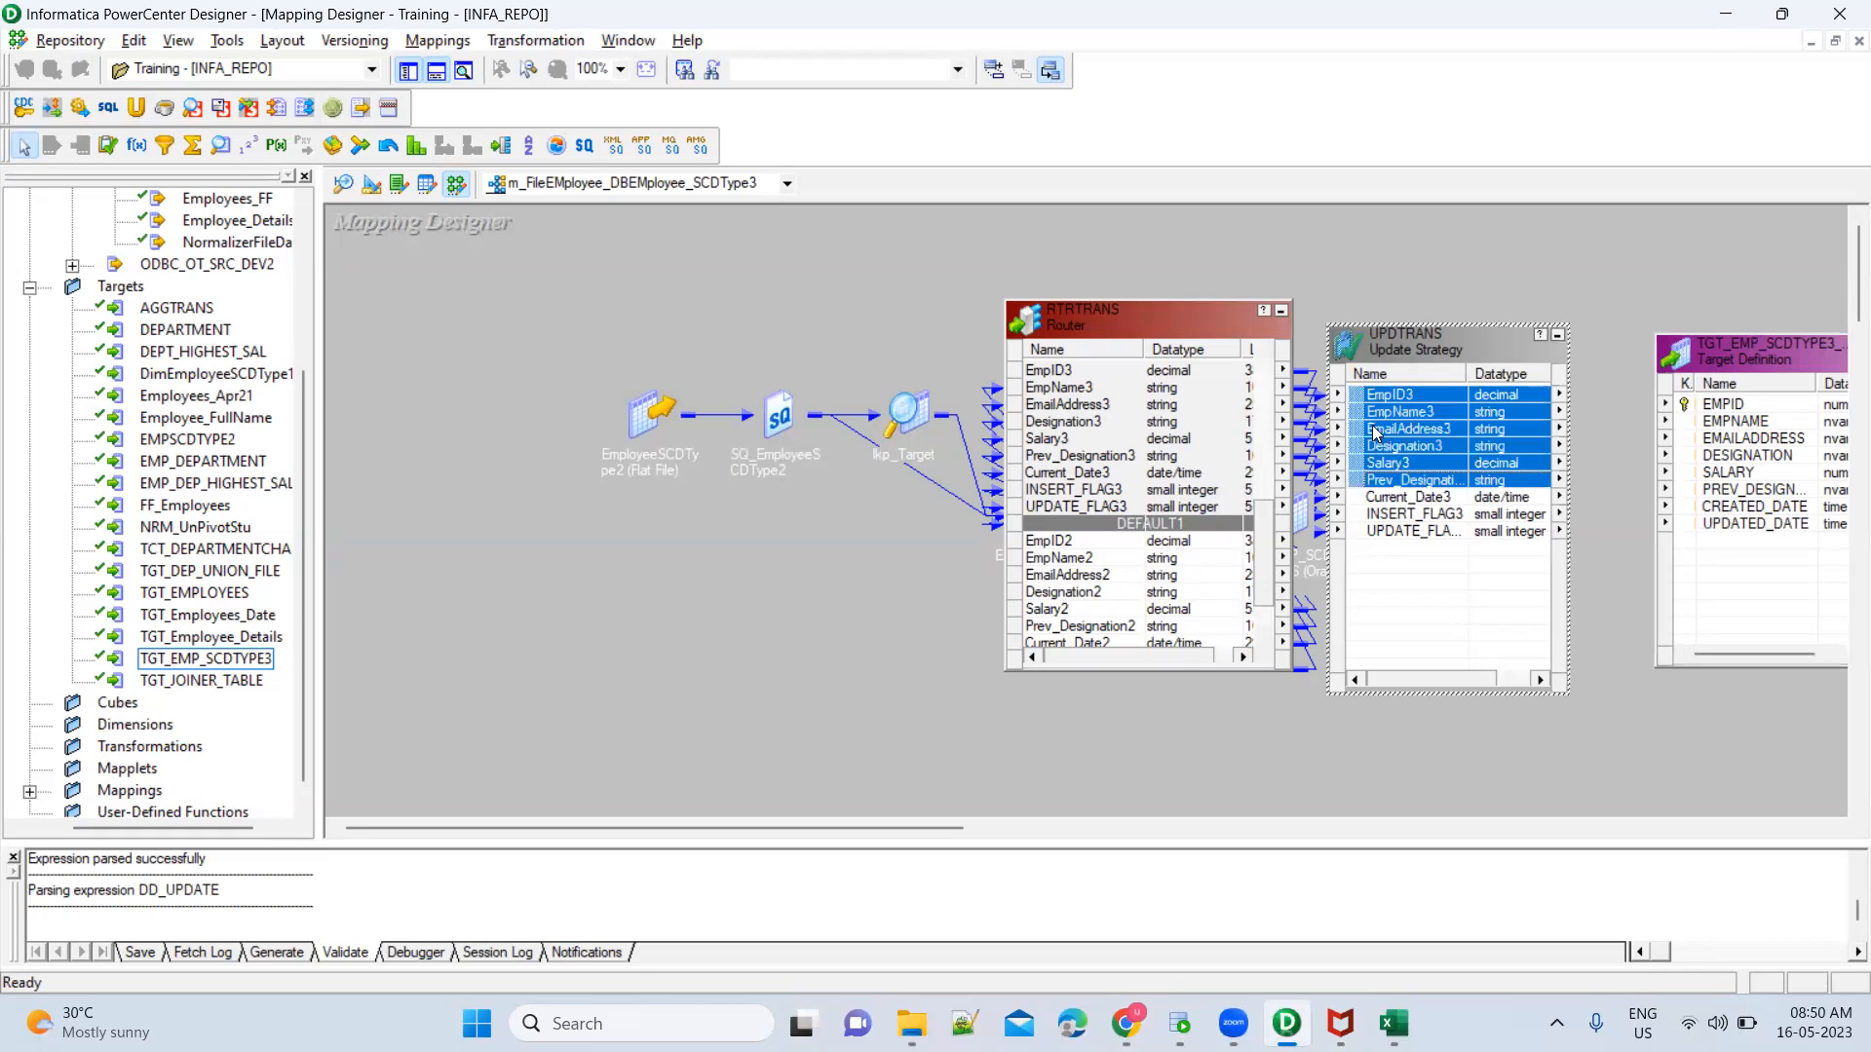
left_click_drag(1365, 407, 1732, 426)
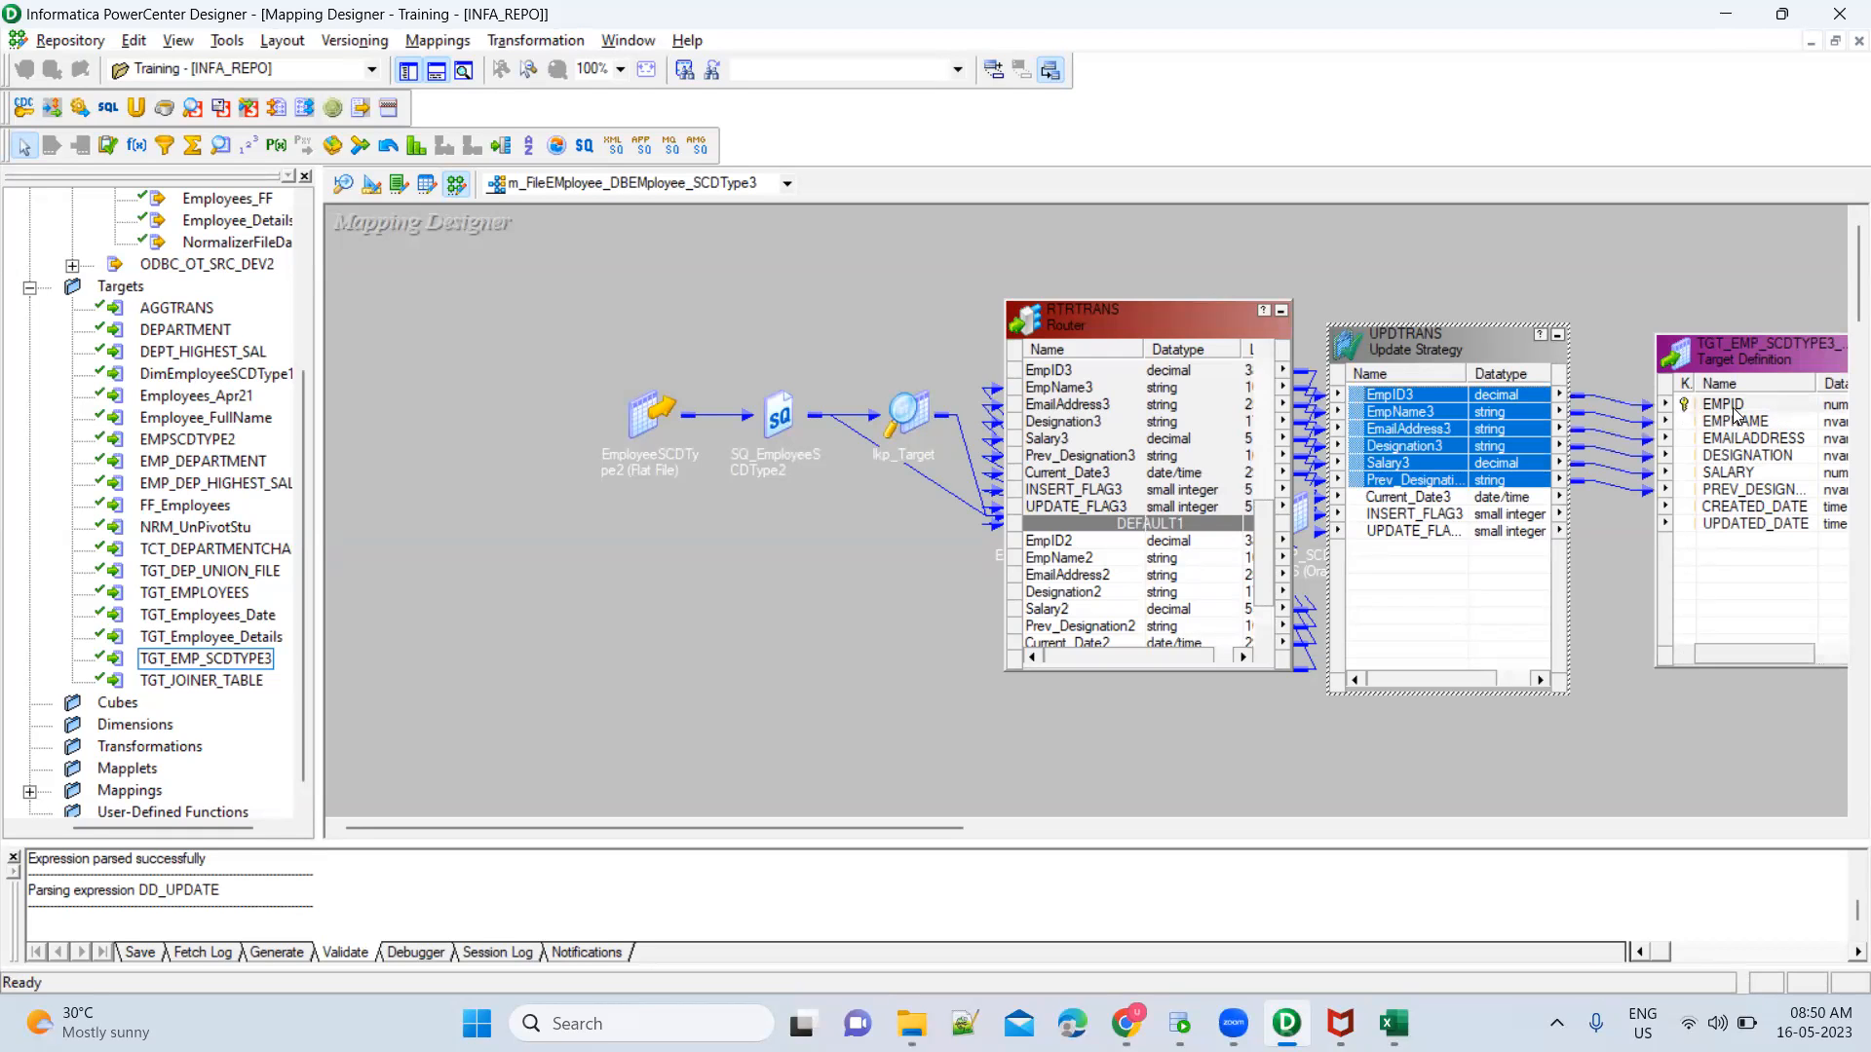
left_click(1490, 499)
left_click_drag(1356, 505, 1717, 534)
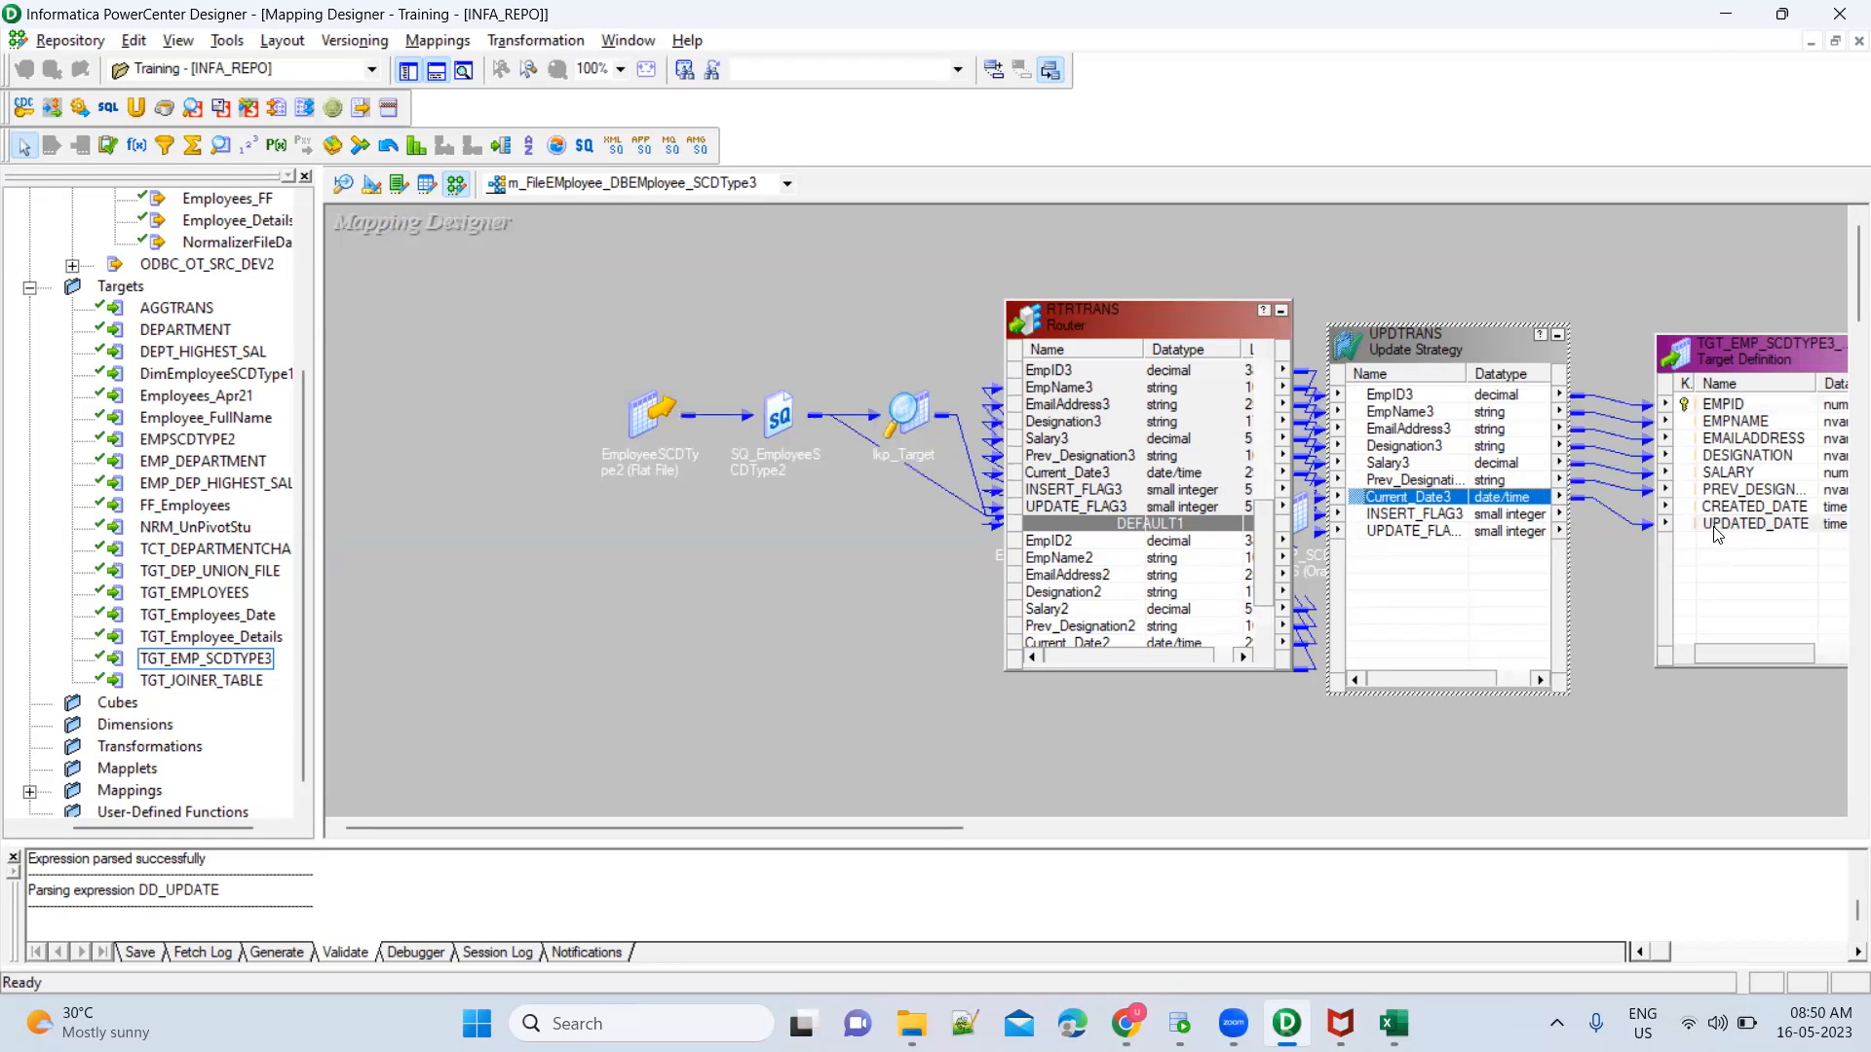
left_click(1747, 507)
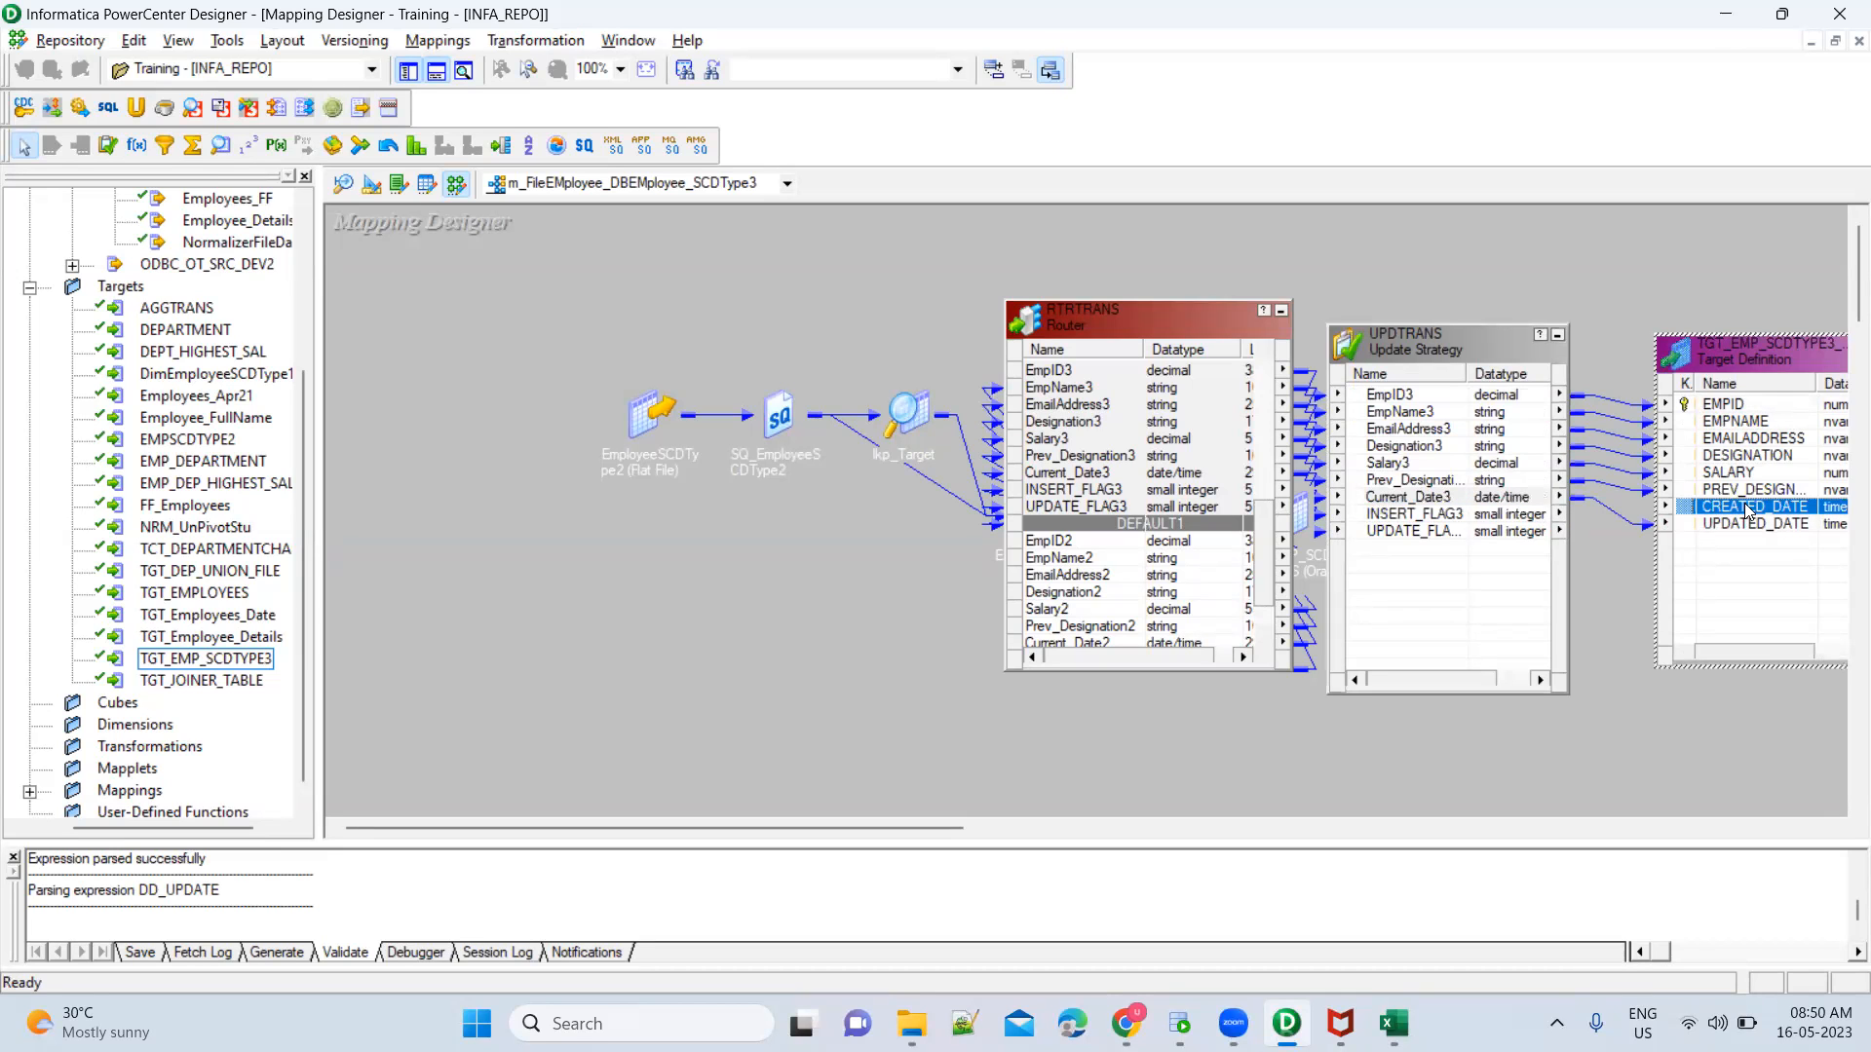
Delete the INSERT_FLAG3 and UPDATE_FLAG3 ports from UPDTRANS and apply the change
double_click(1473, 523)
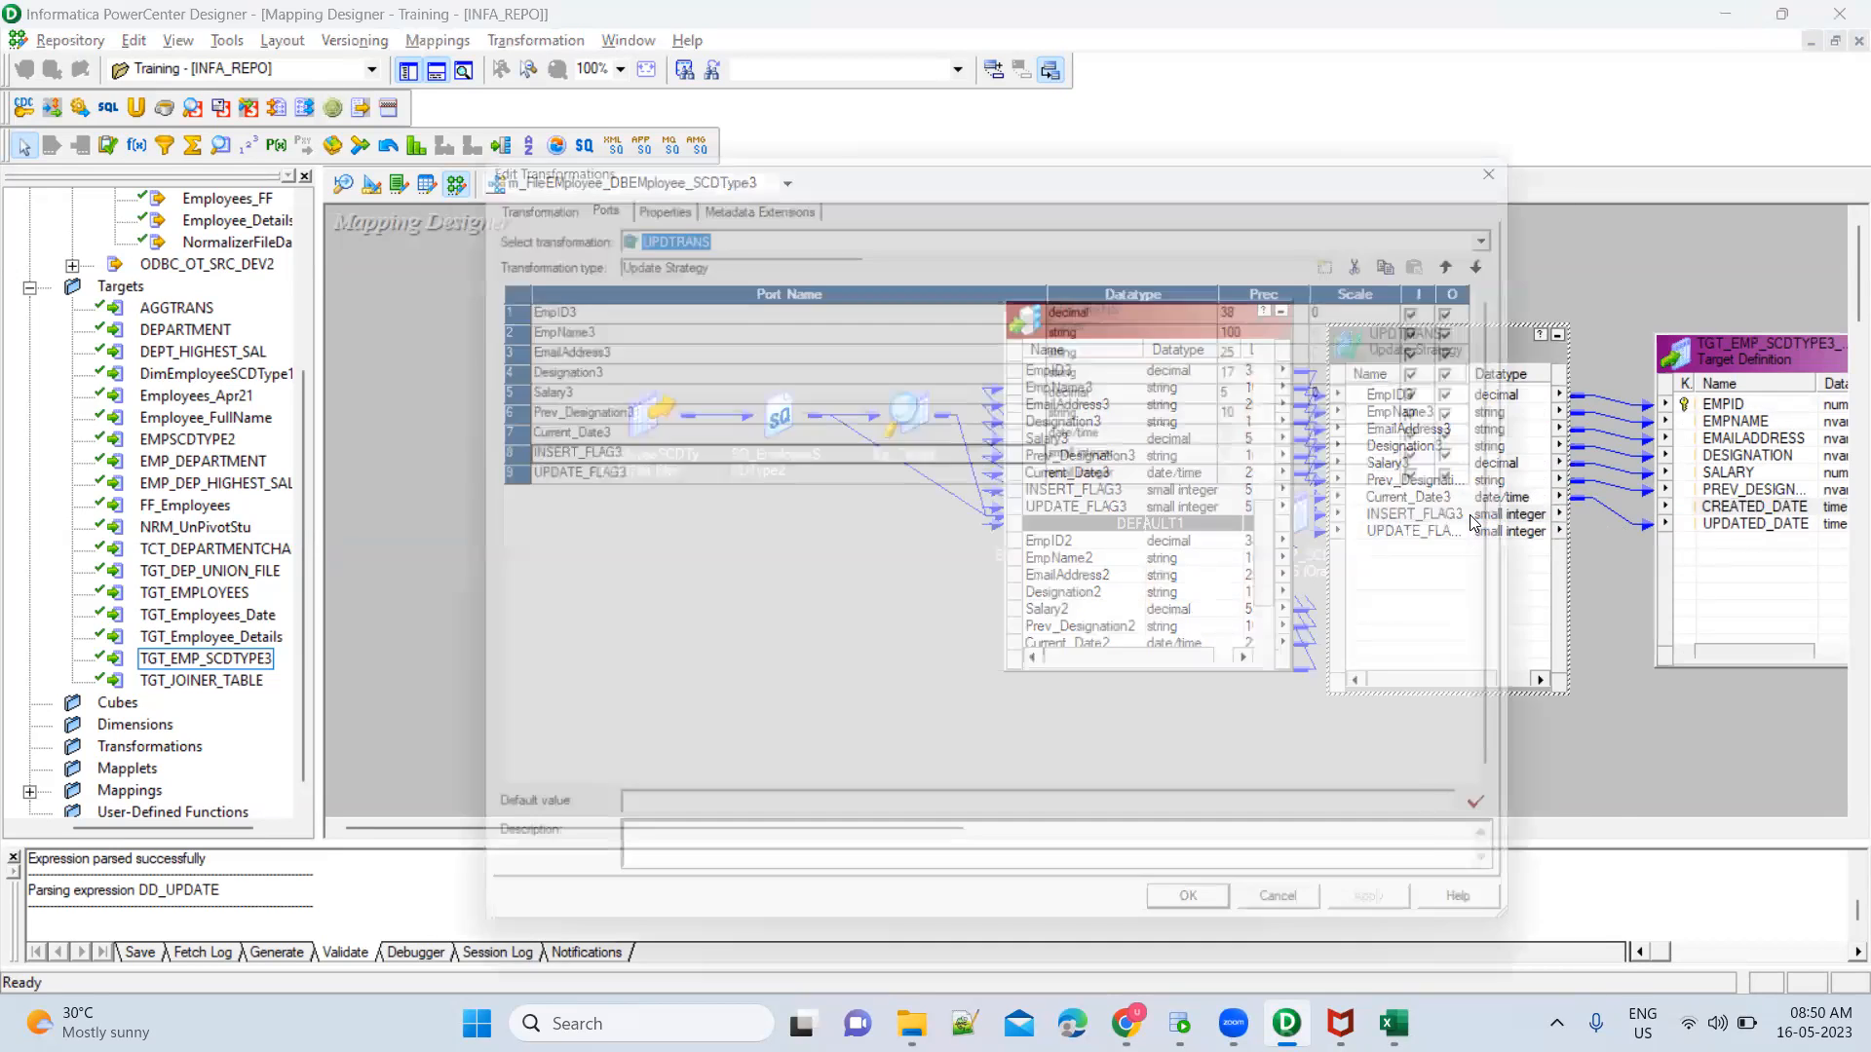
left_click(481, 458)
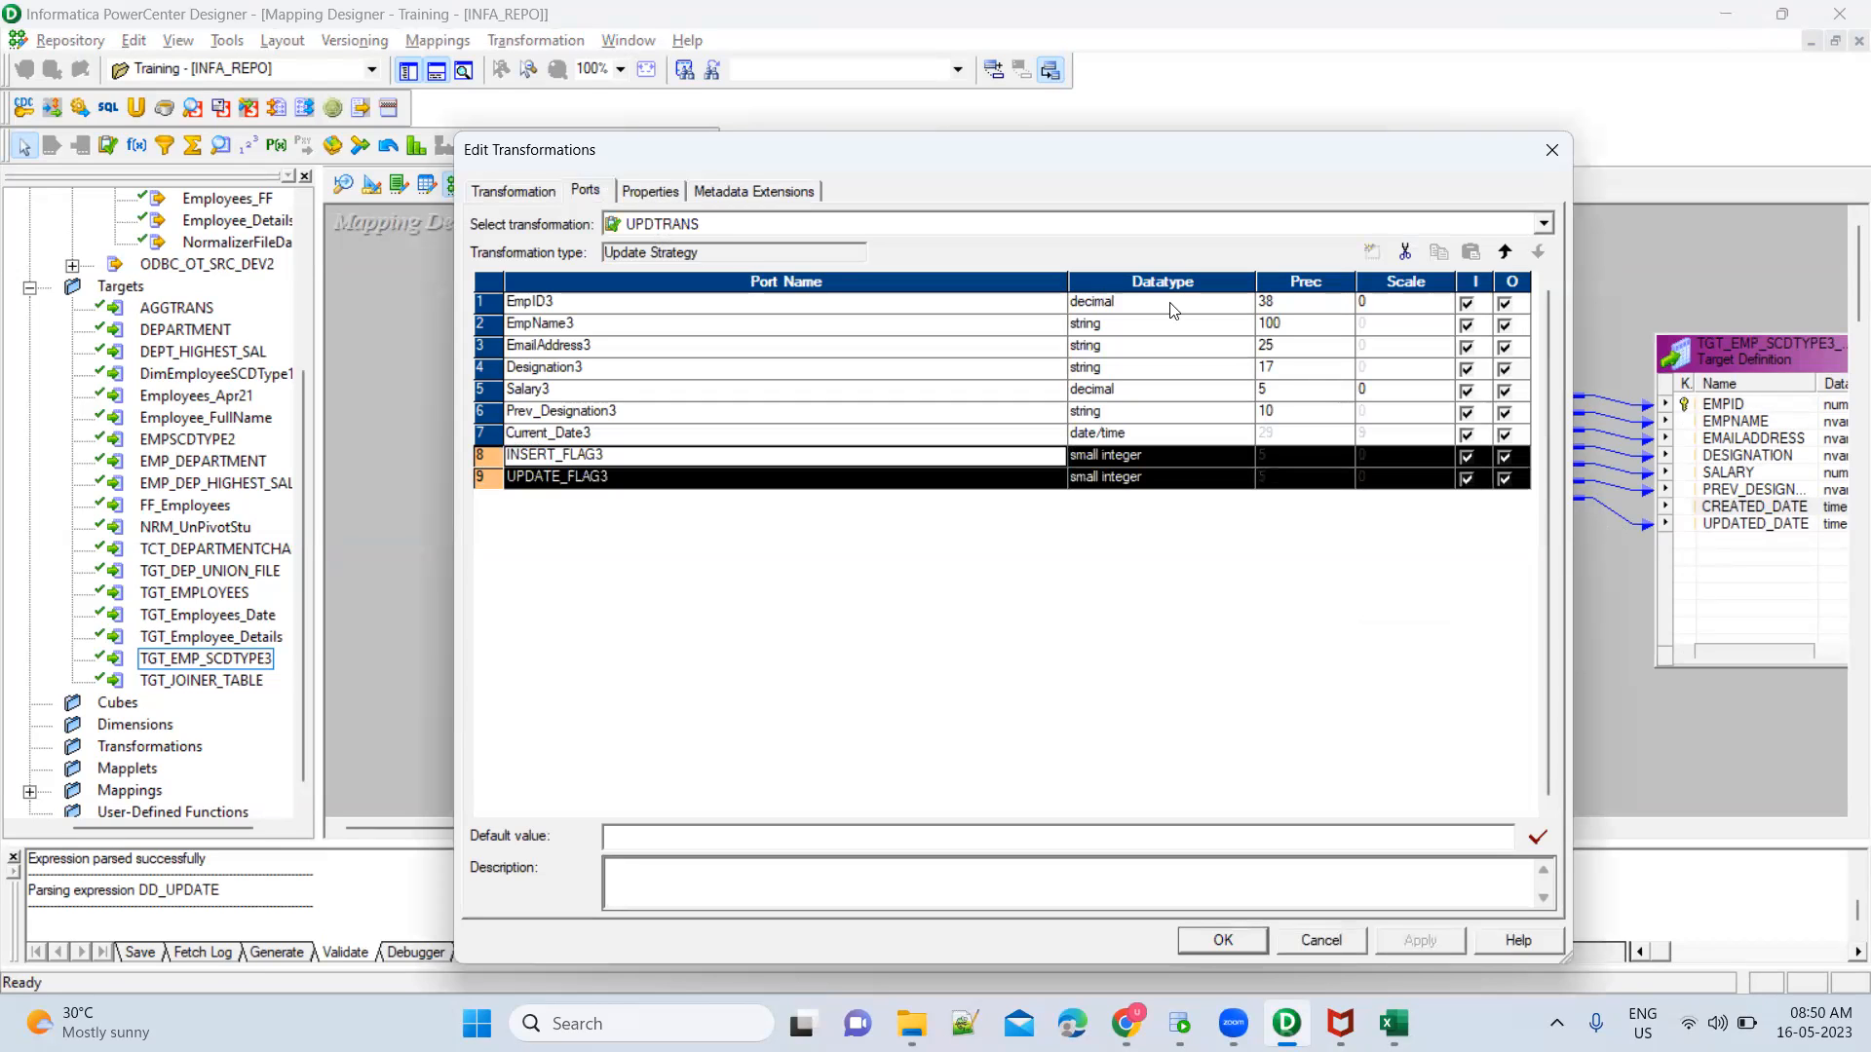
left_click(1406, 256)
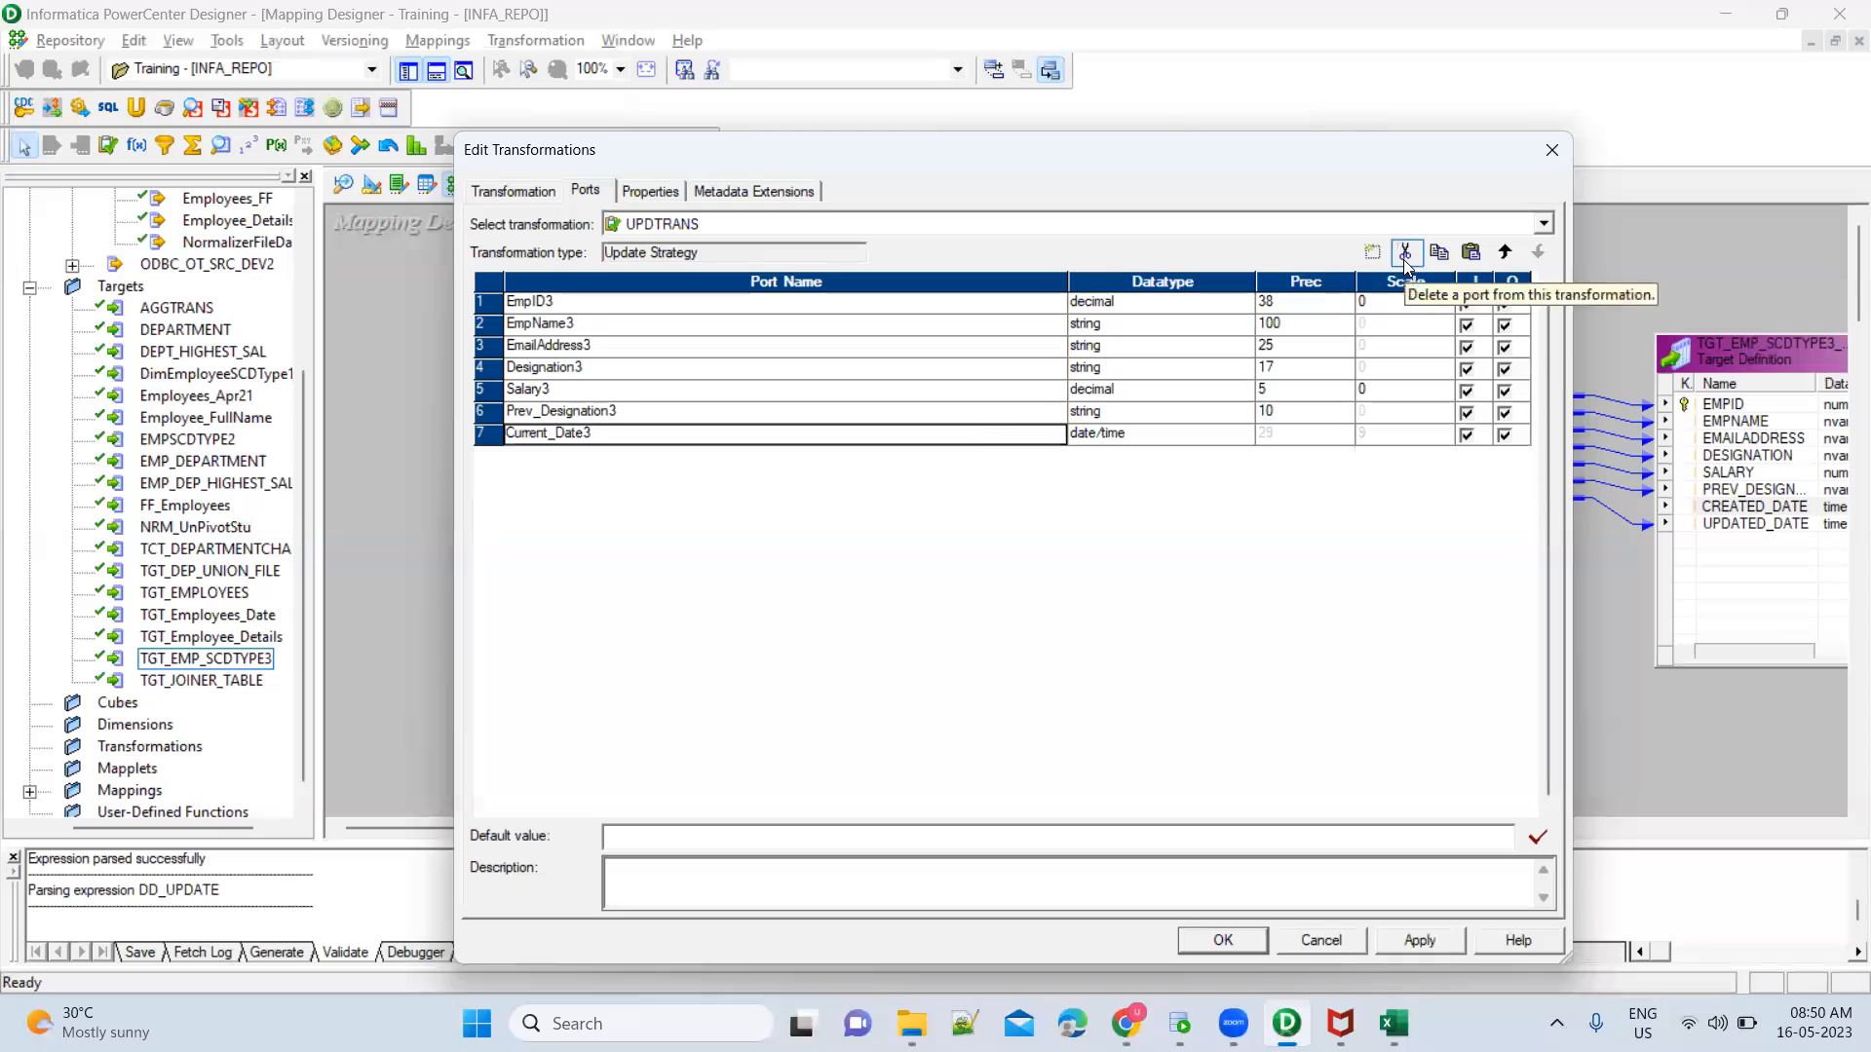
left_click(1424, 941)
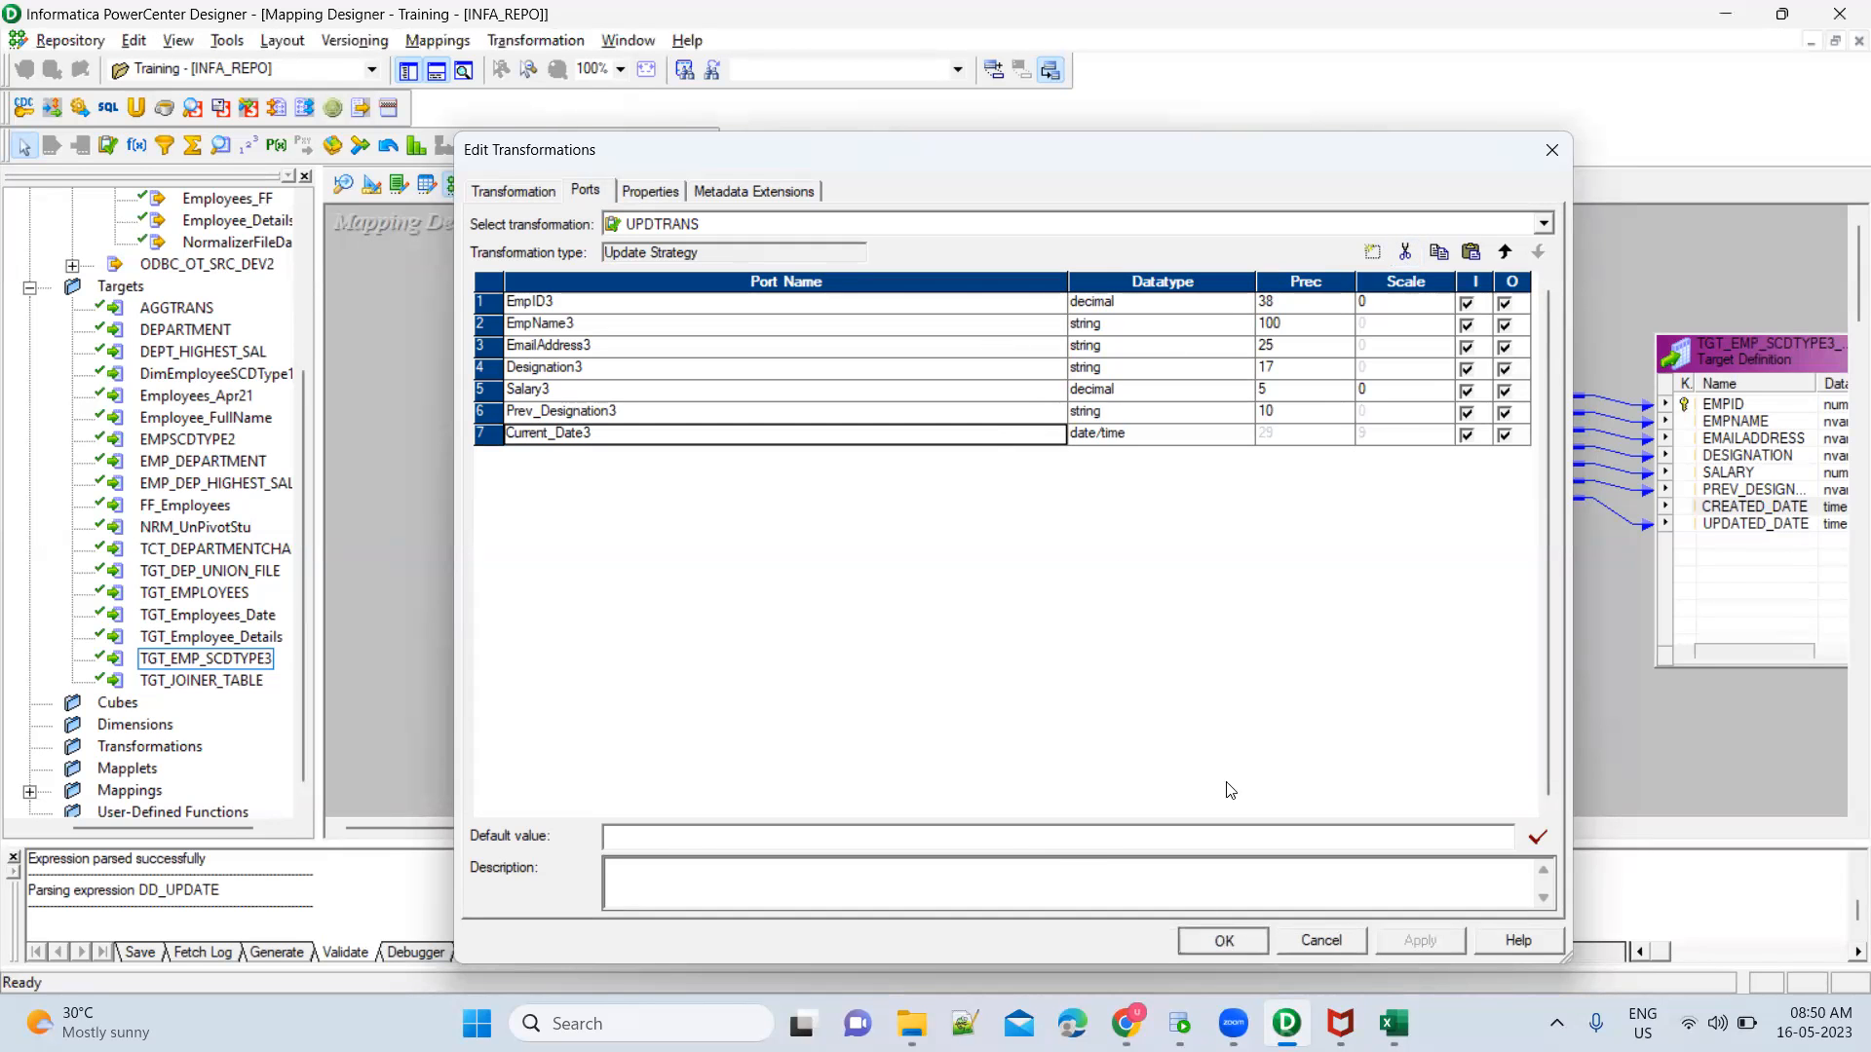
key("Return")
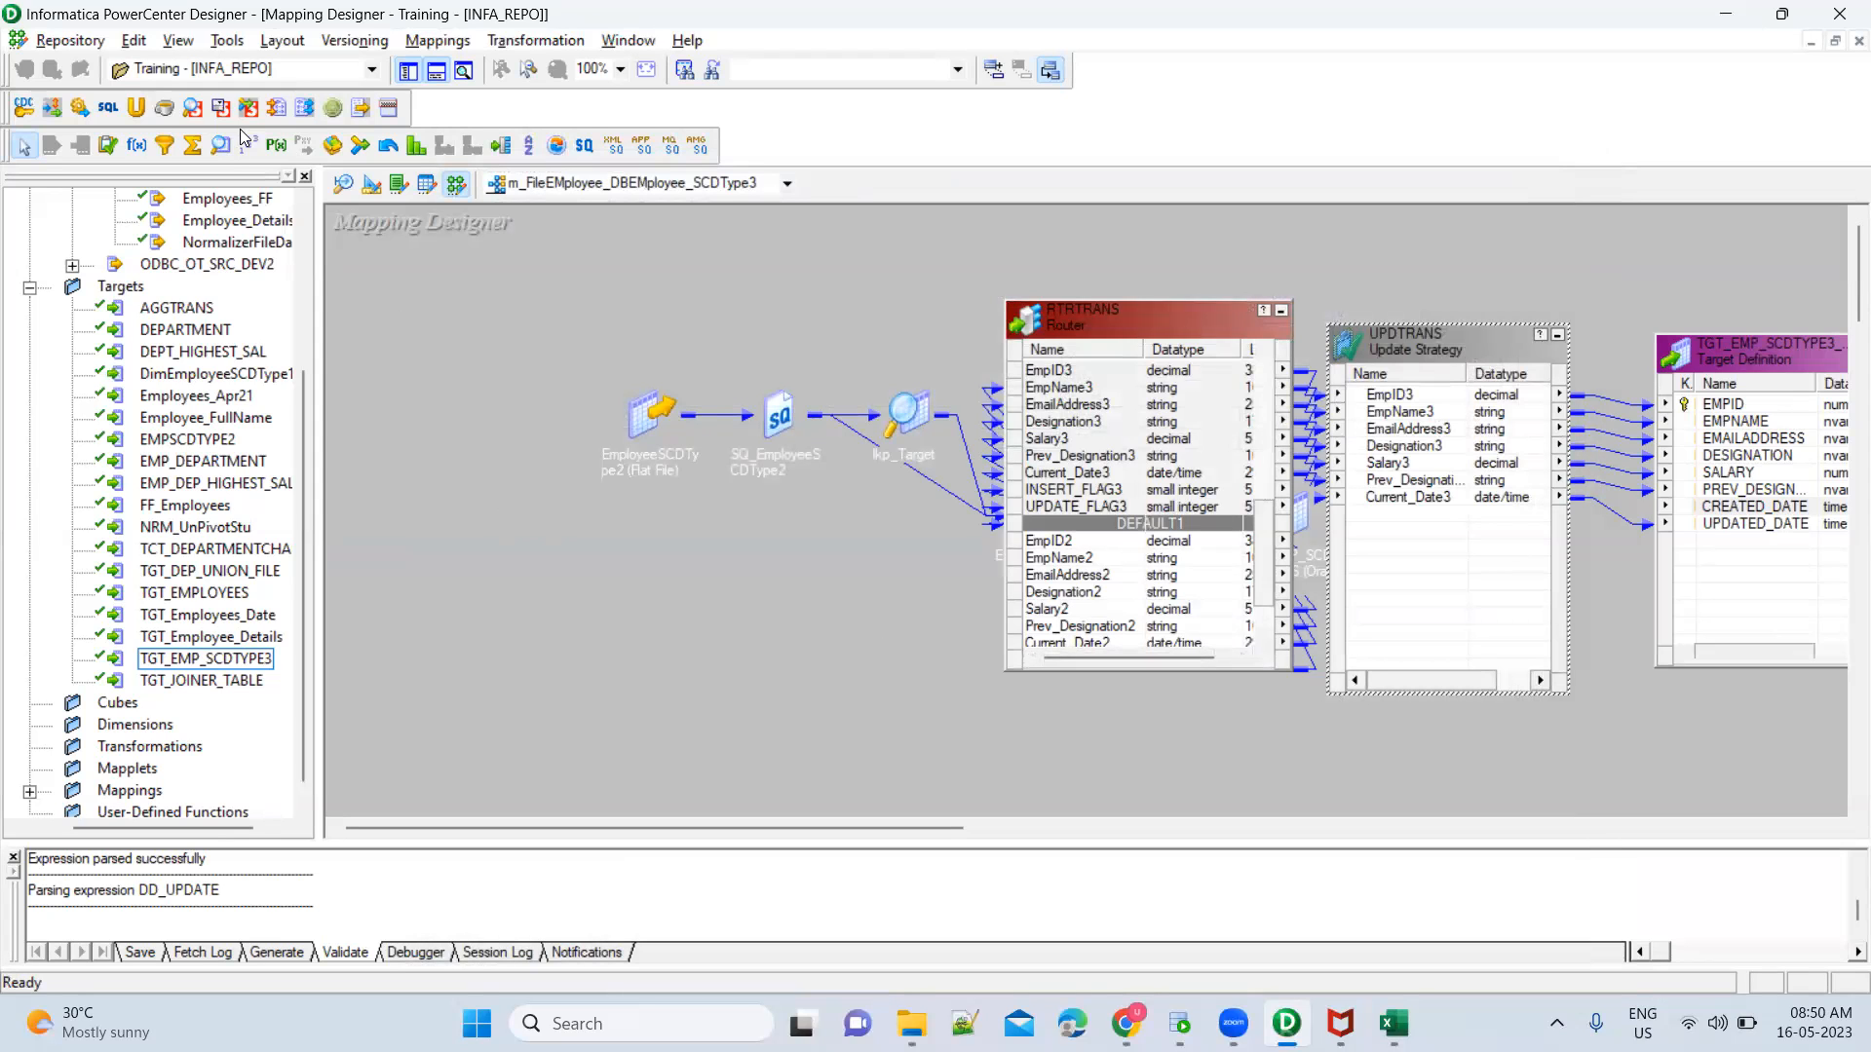
Save the mapping m_FileEMployee_DBEMployee_SCDType3 to the repository and check its validation status
left_click(68, 40)
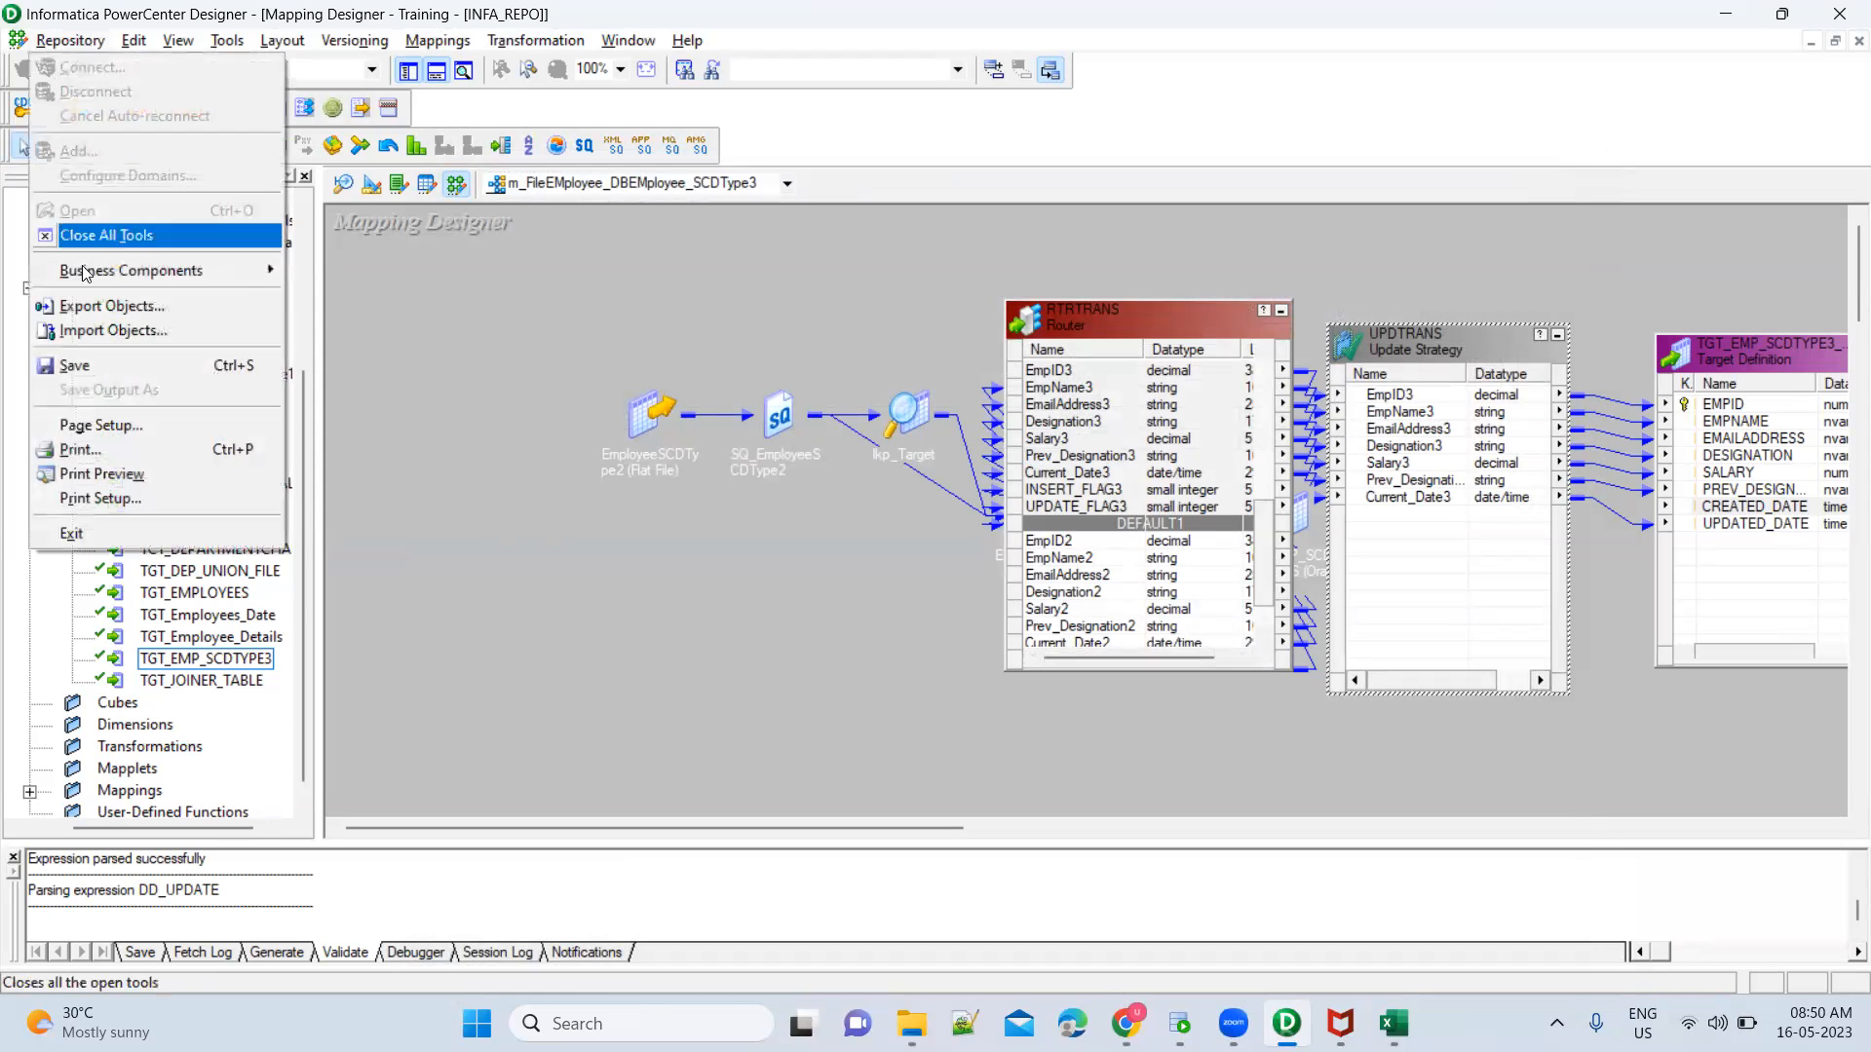
left_click(86, 368)
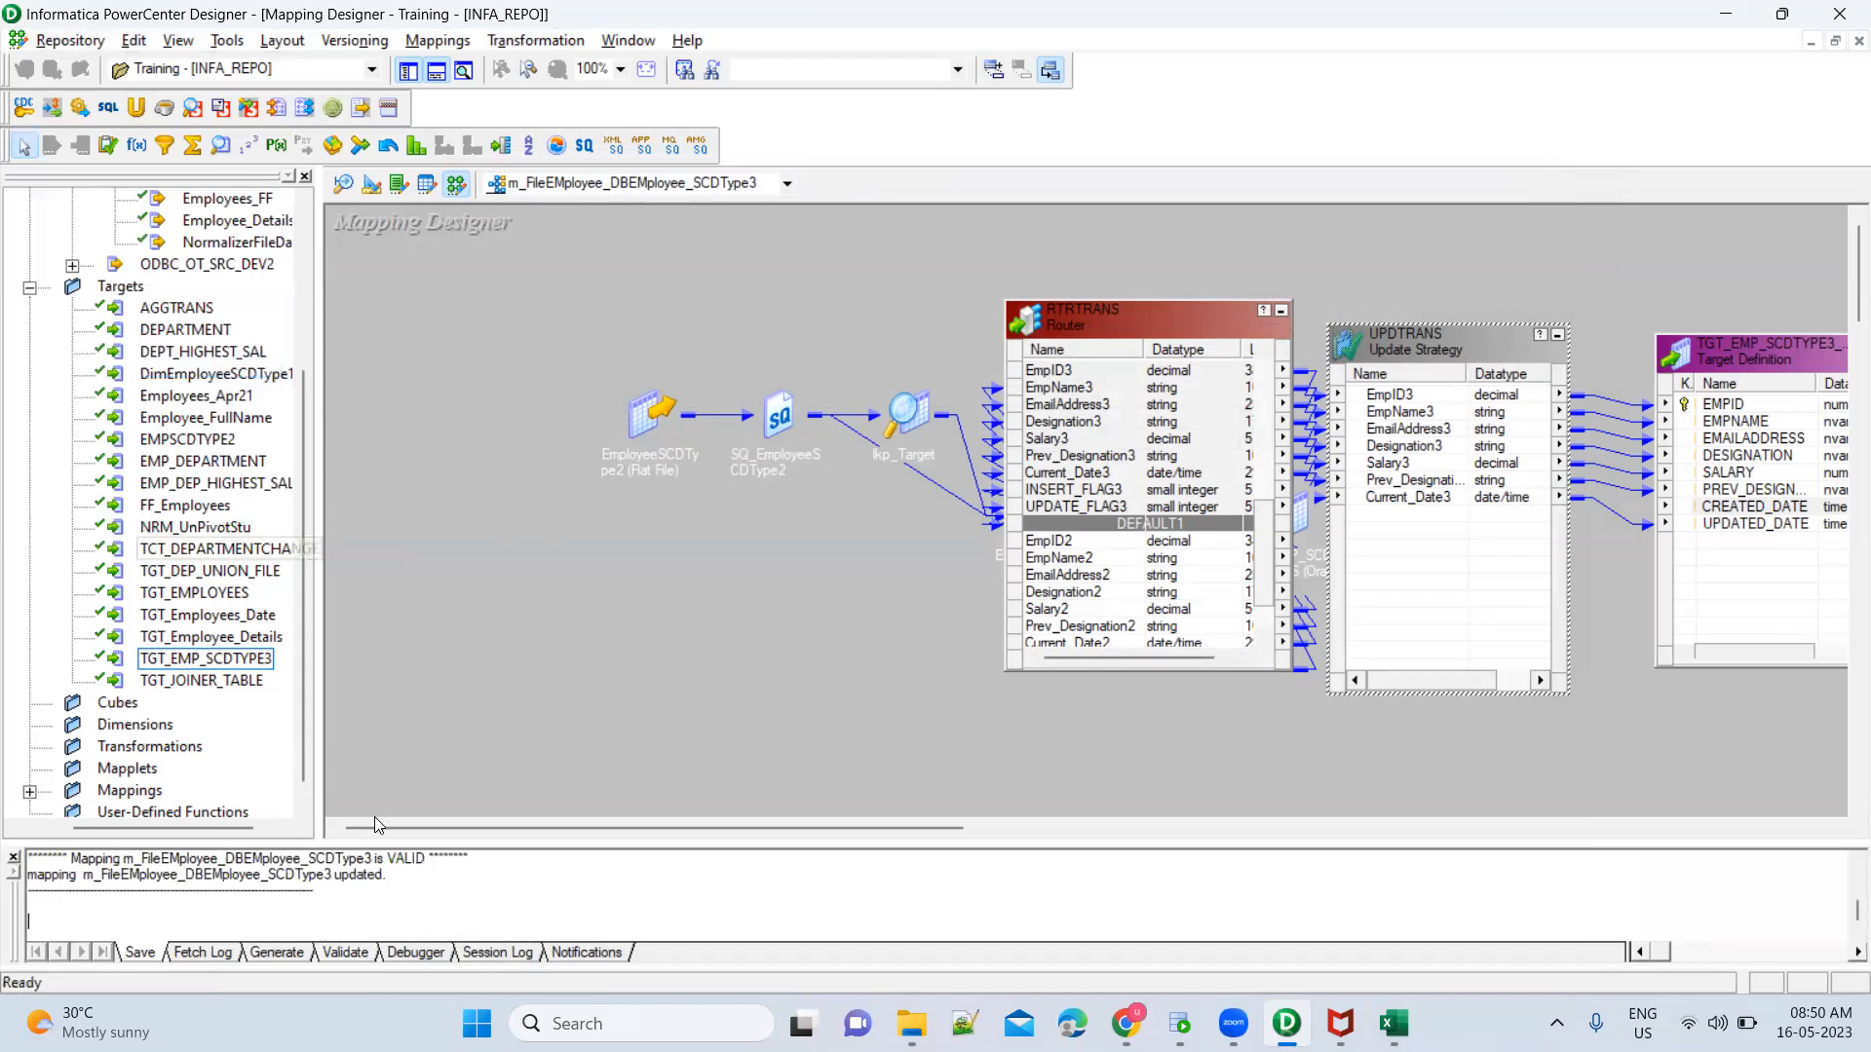
double_click(409, 859)
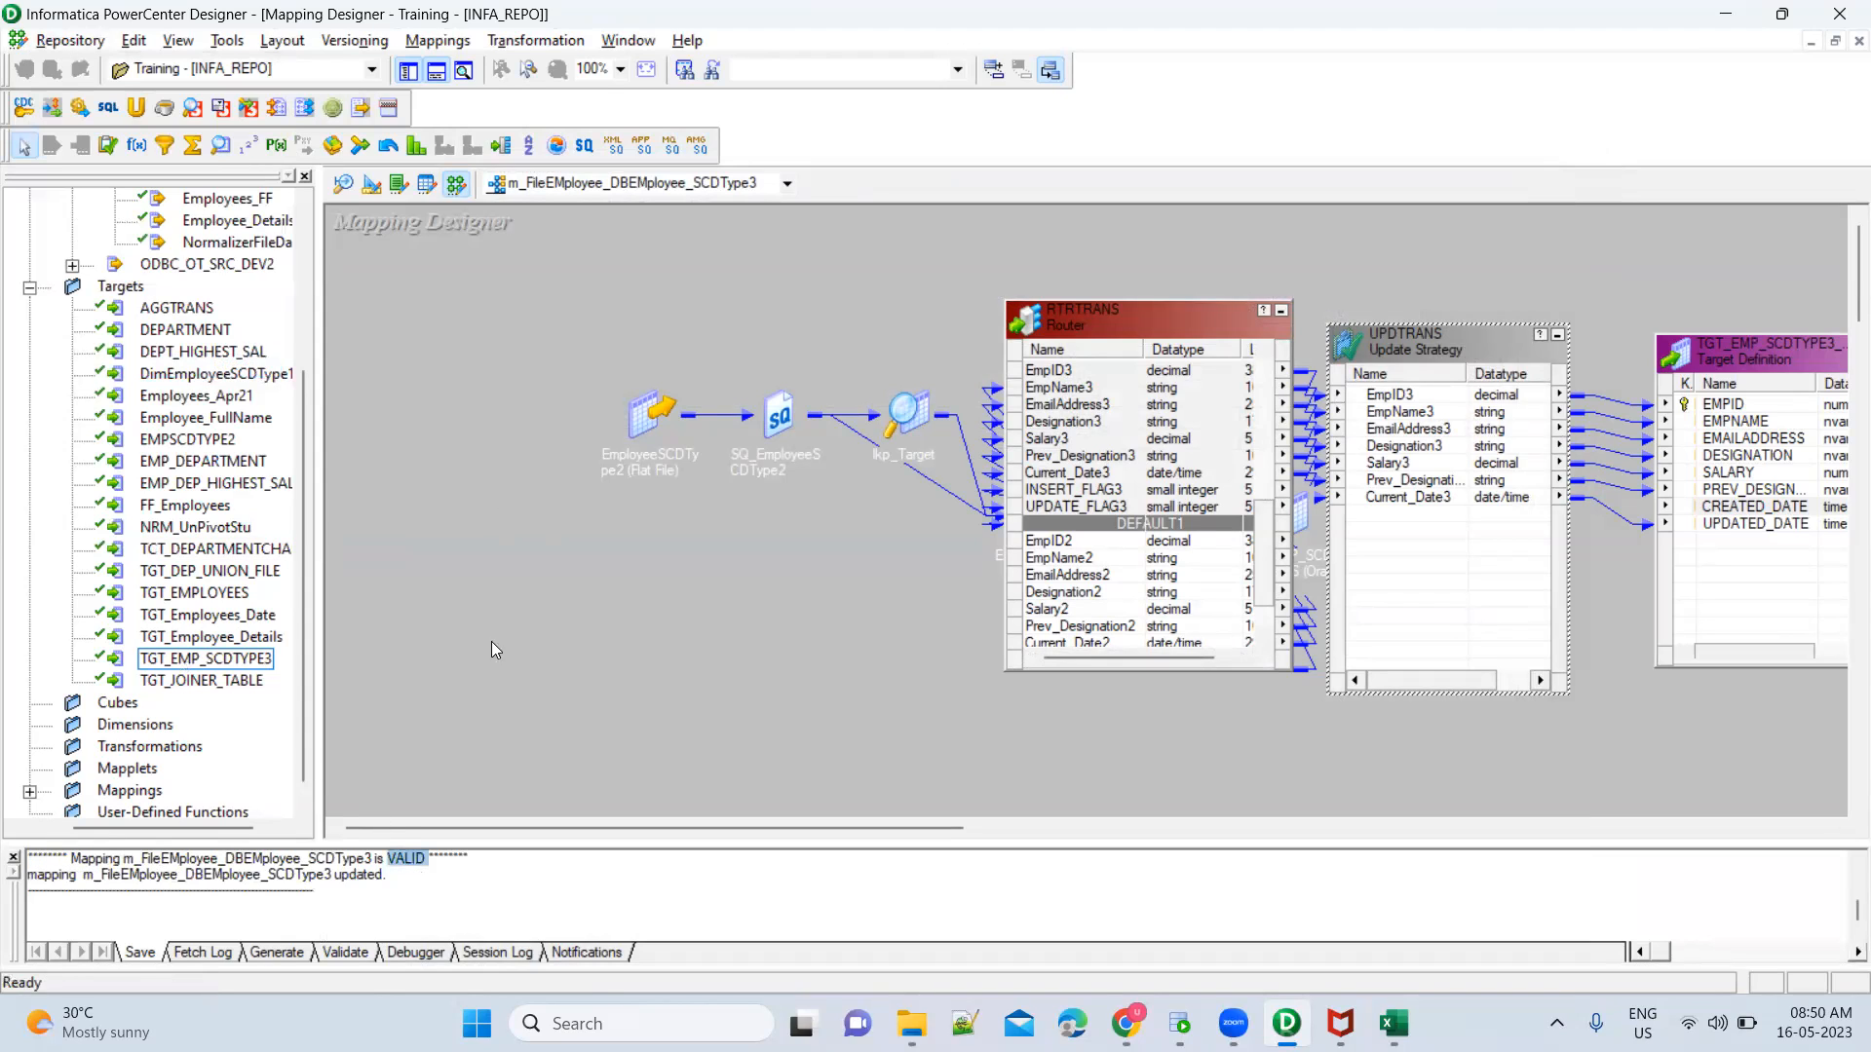
Arrange all objects of the mapping as icons to show the complete flow
right_click(524, 427)
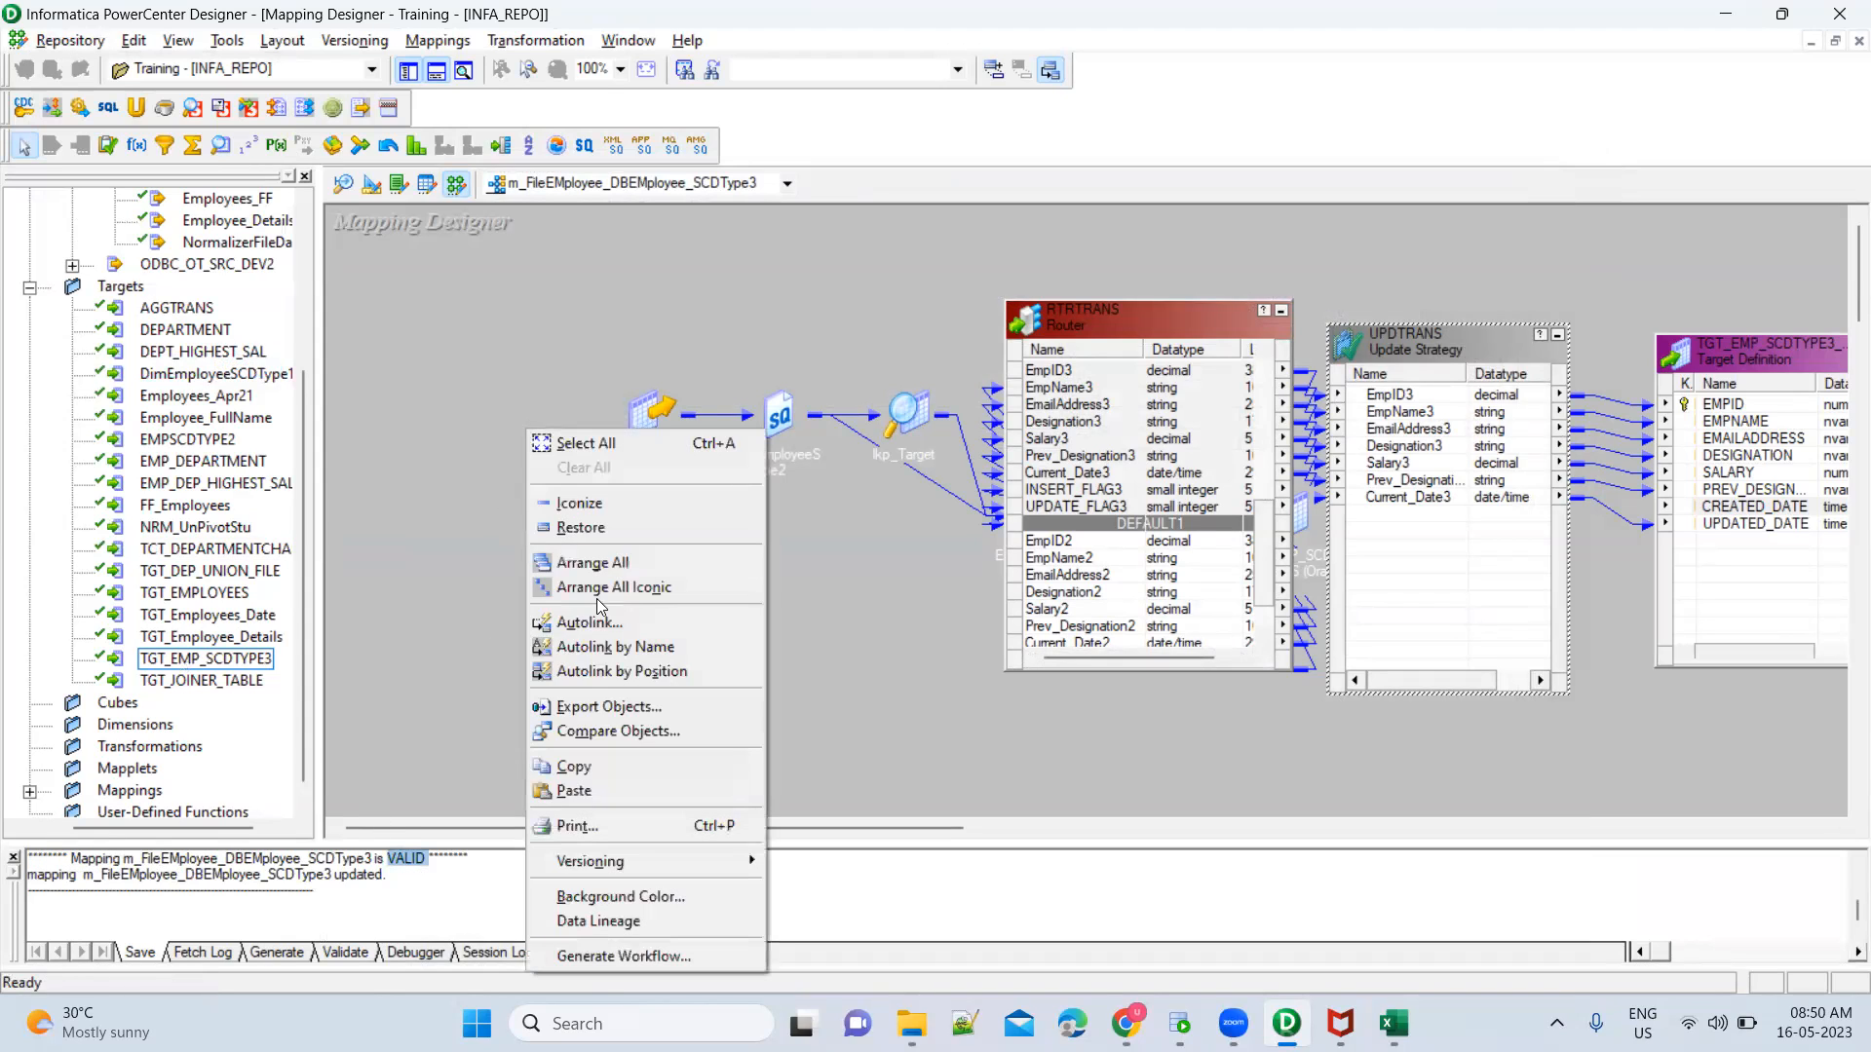
left_click(655, 588)
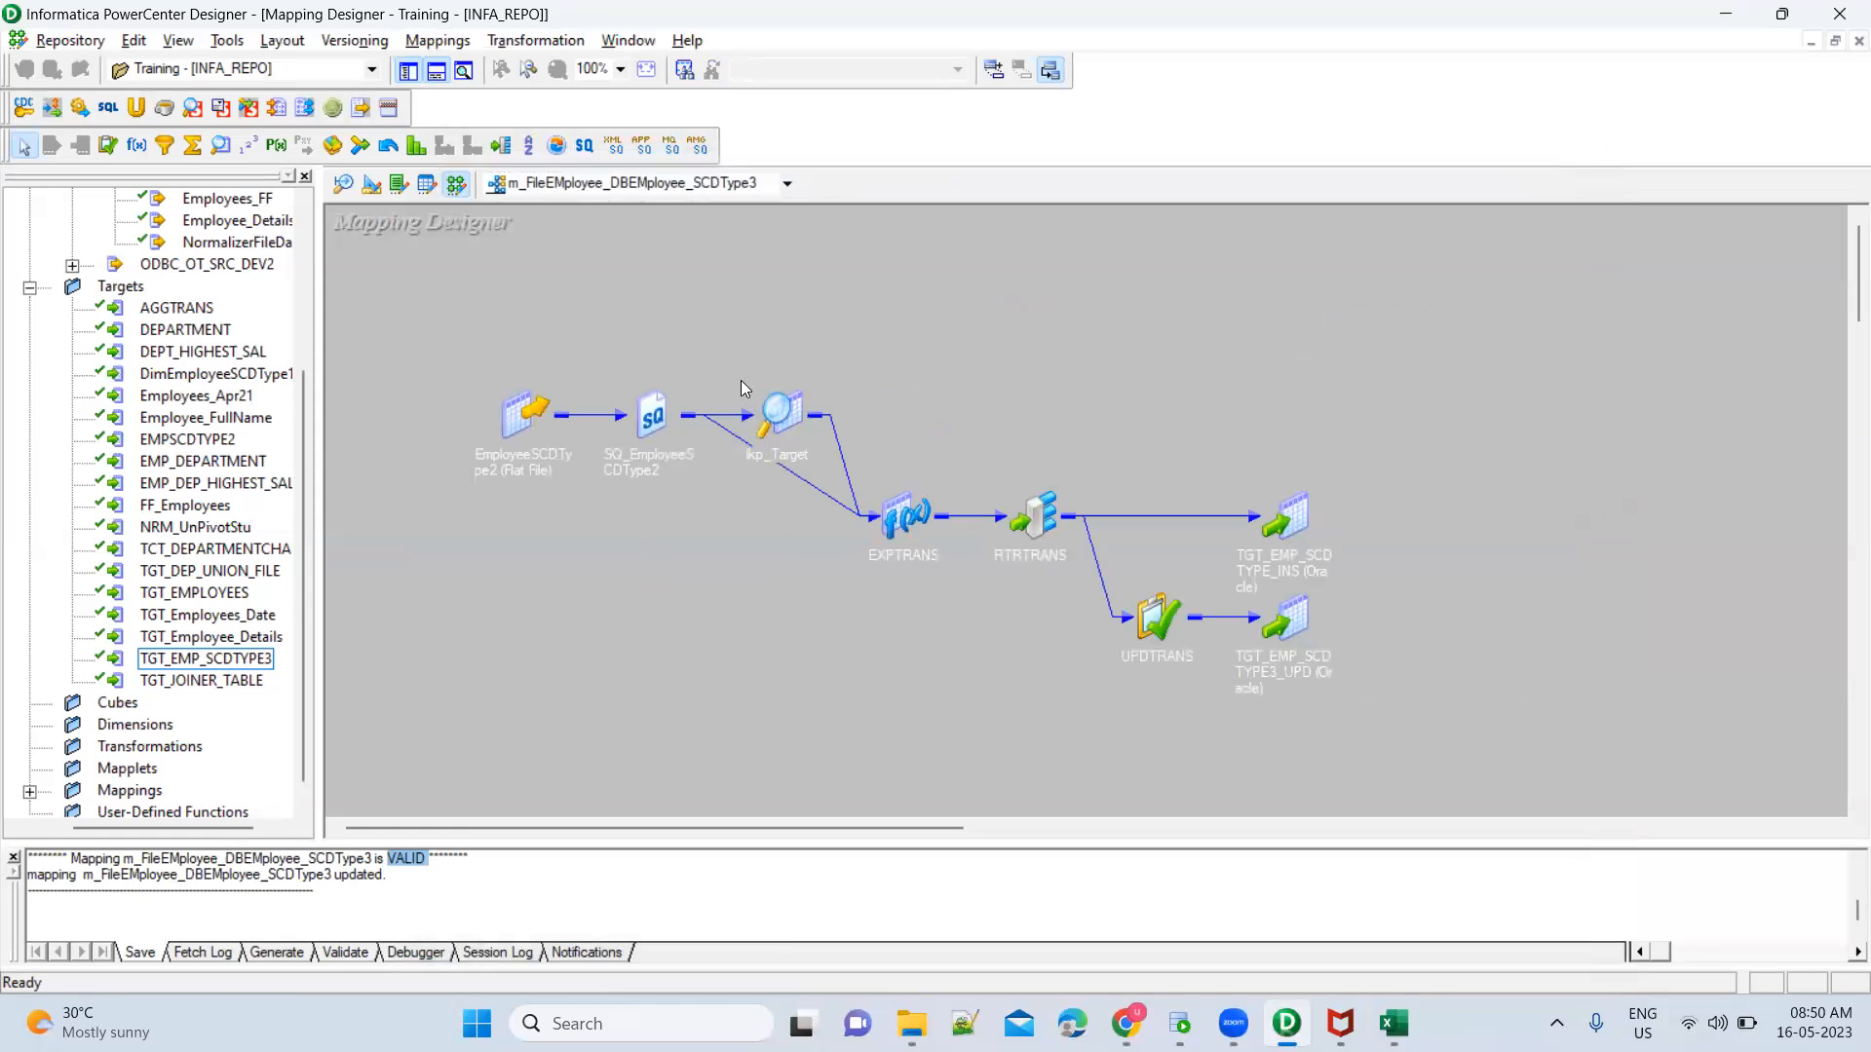
left_click_drag(731, 368, 988, 618)
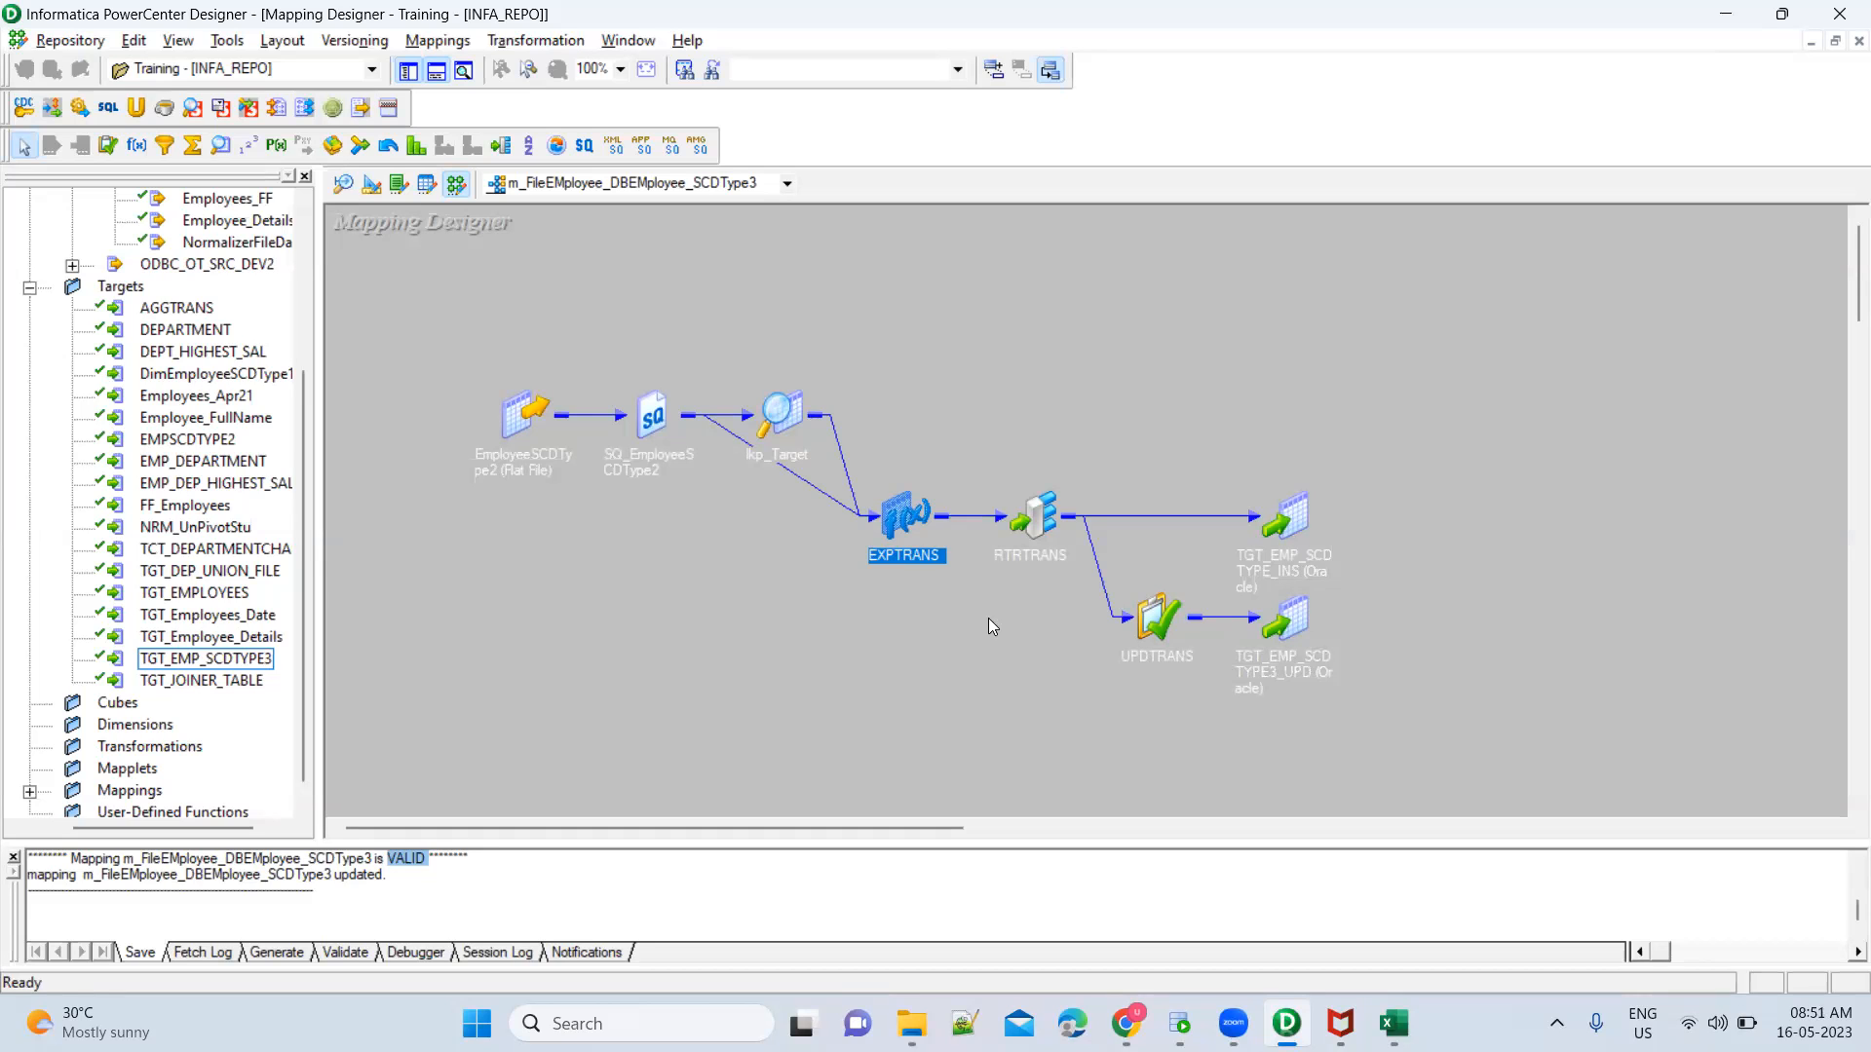
Switch to Informatica PowerCenter Workflow Manager by launching it, and maximize its window
key("super")
type("workf")
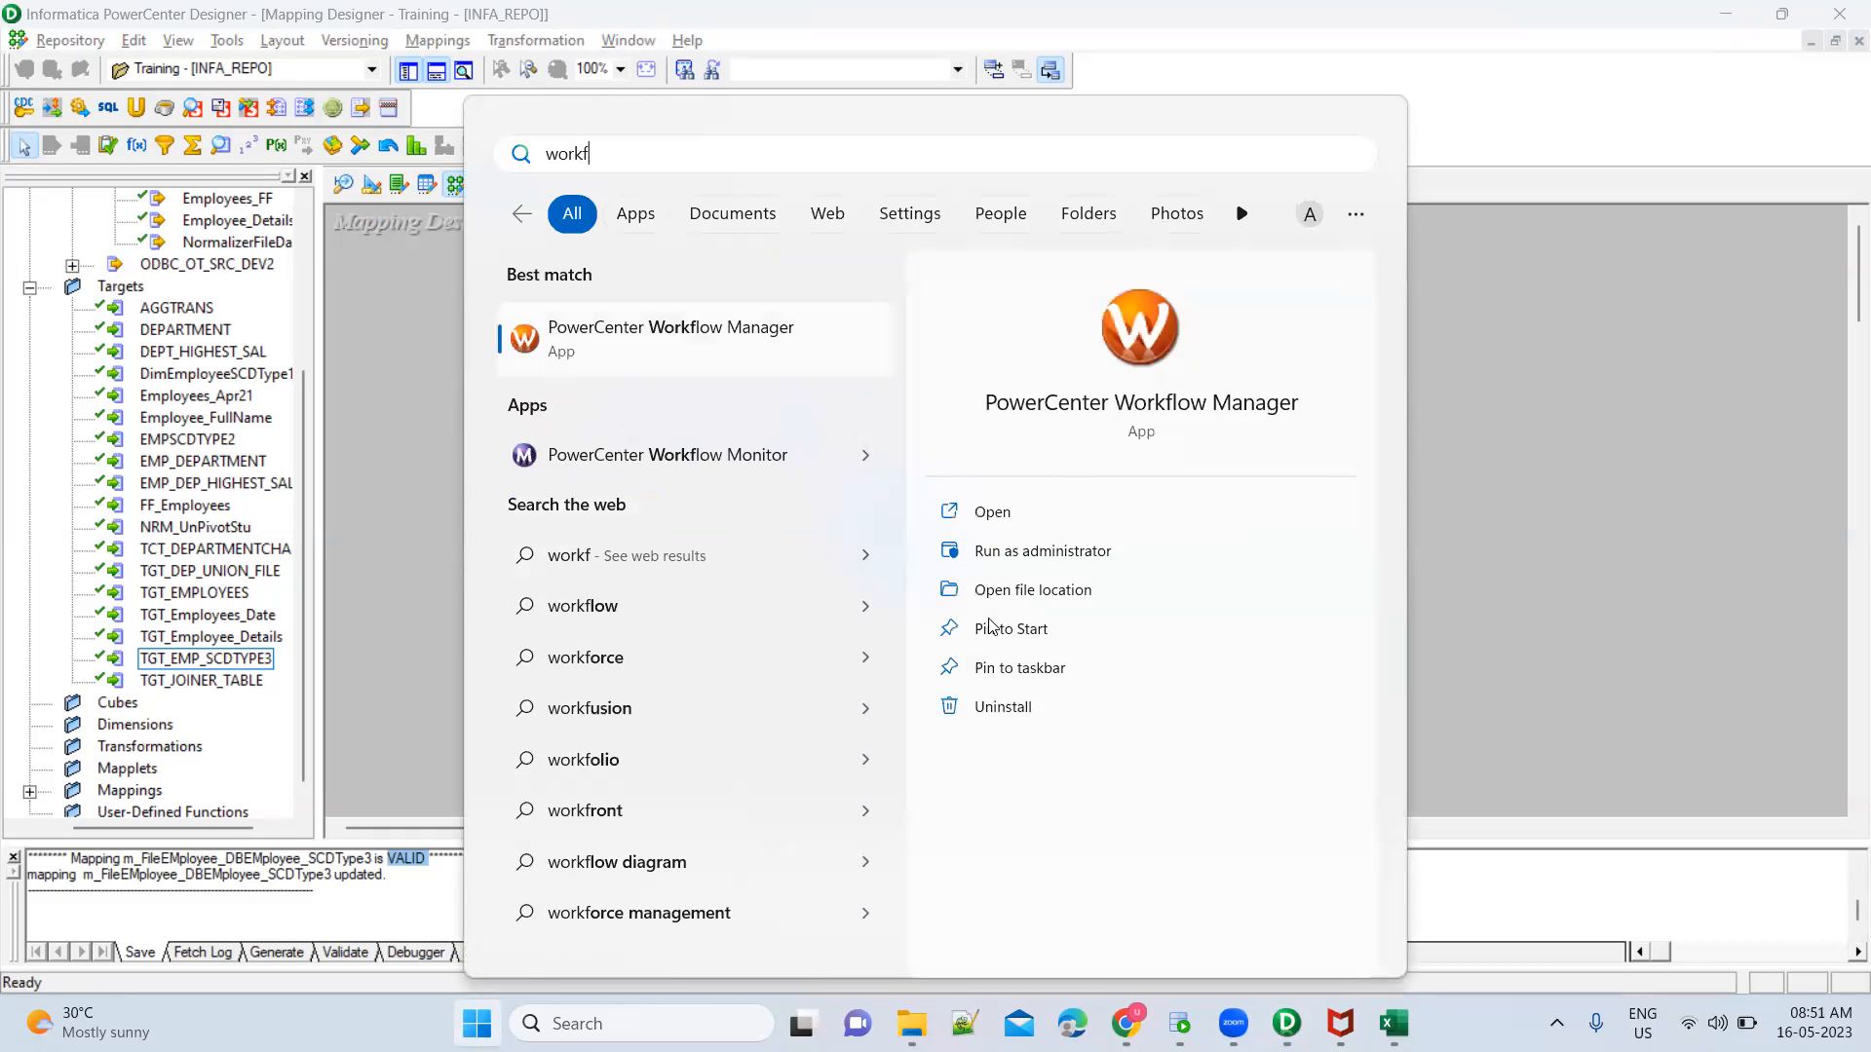
key("Return")
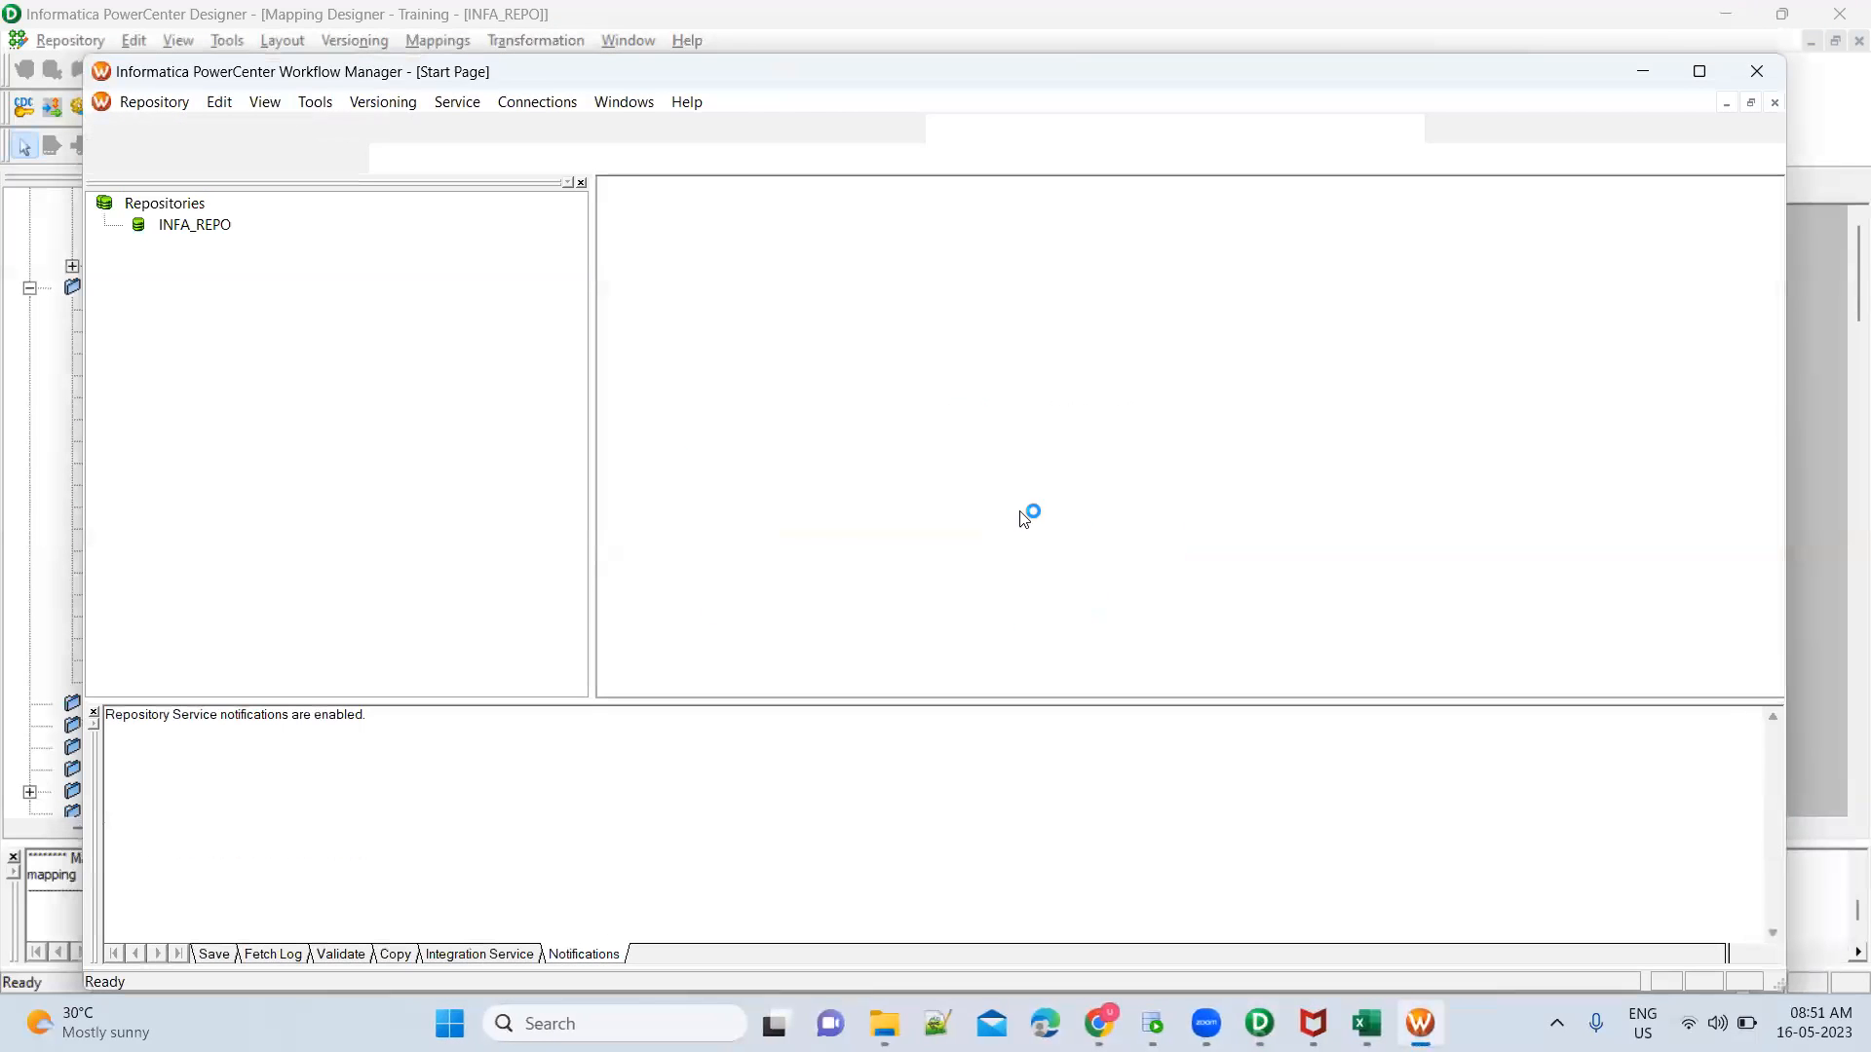
left_click(1700, 72)
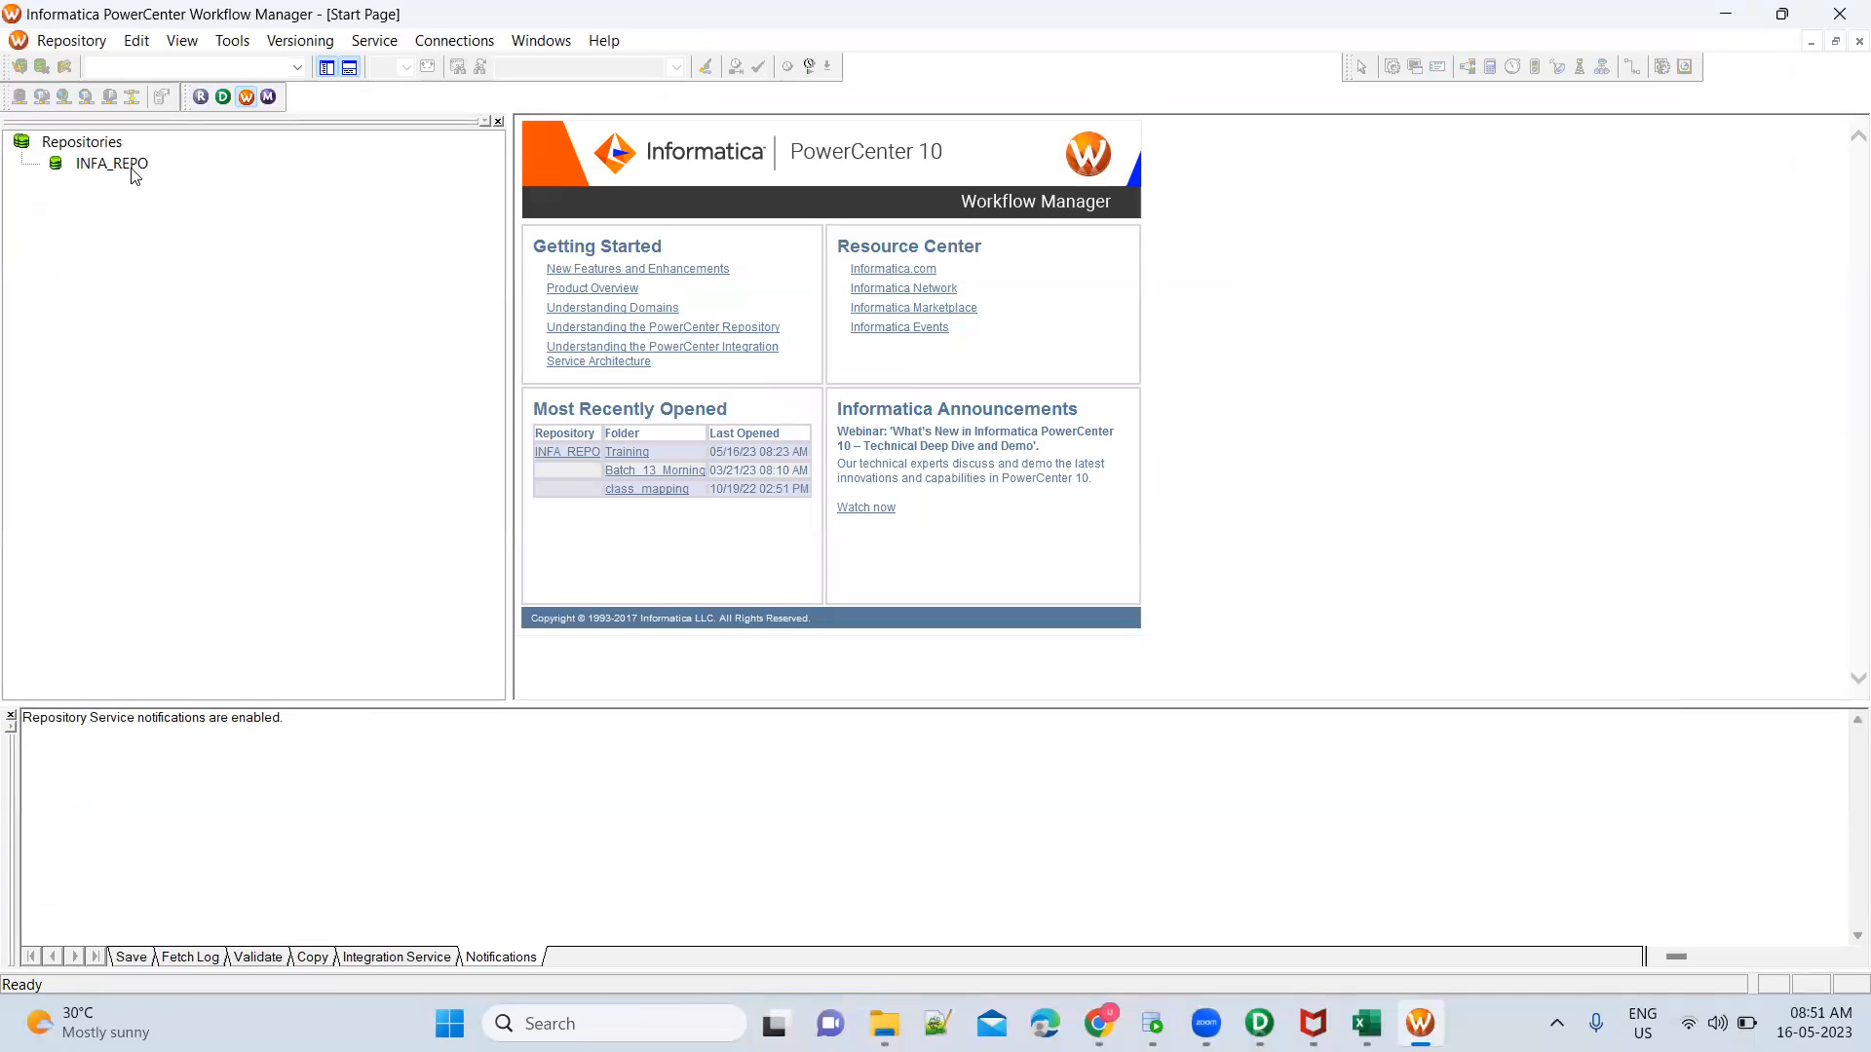
Connect to the INFA_REPO repository as Administrator by entering the account password
double_click(135, 173)
key("Tab")
type("A")
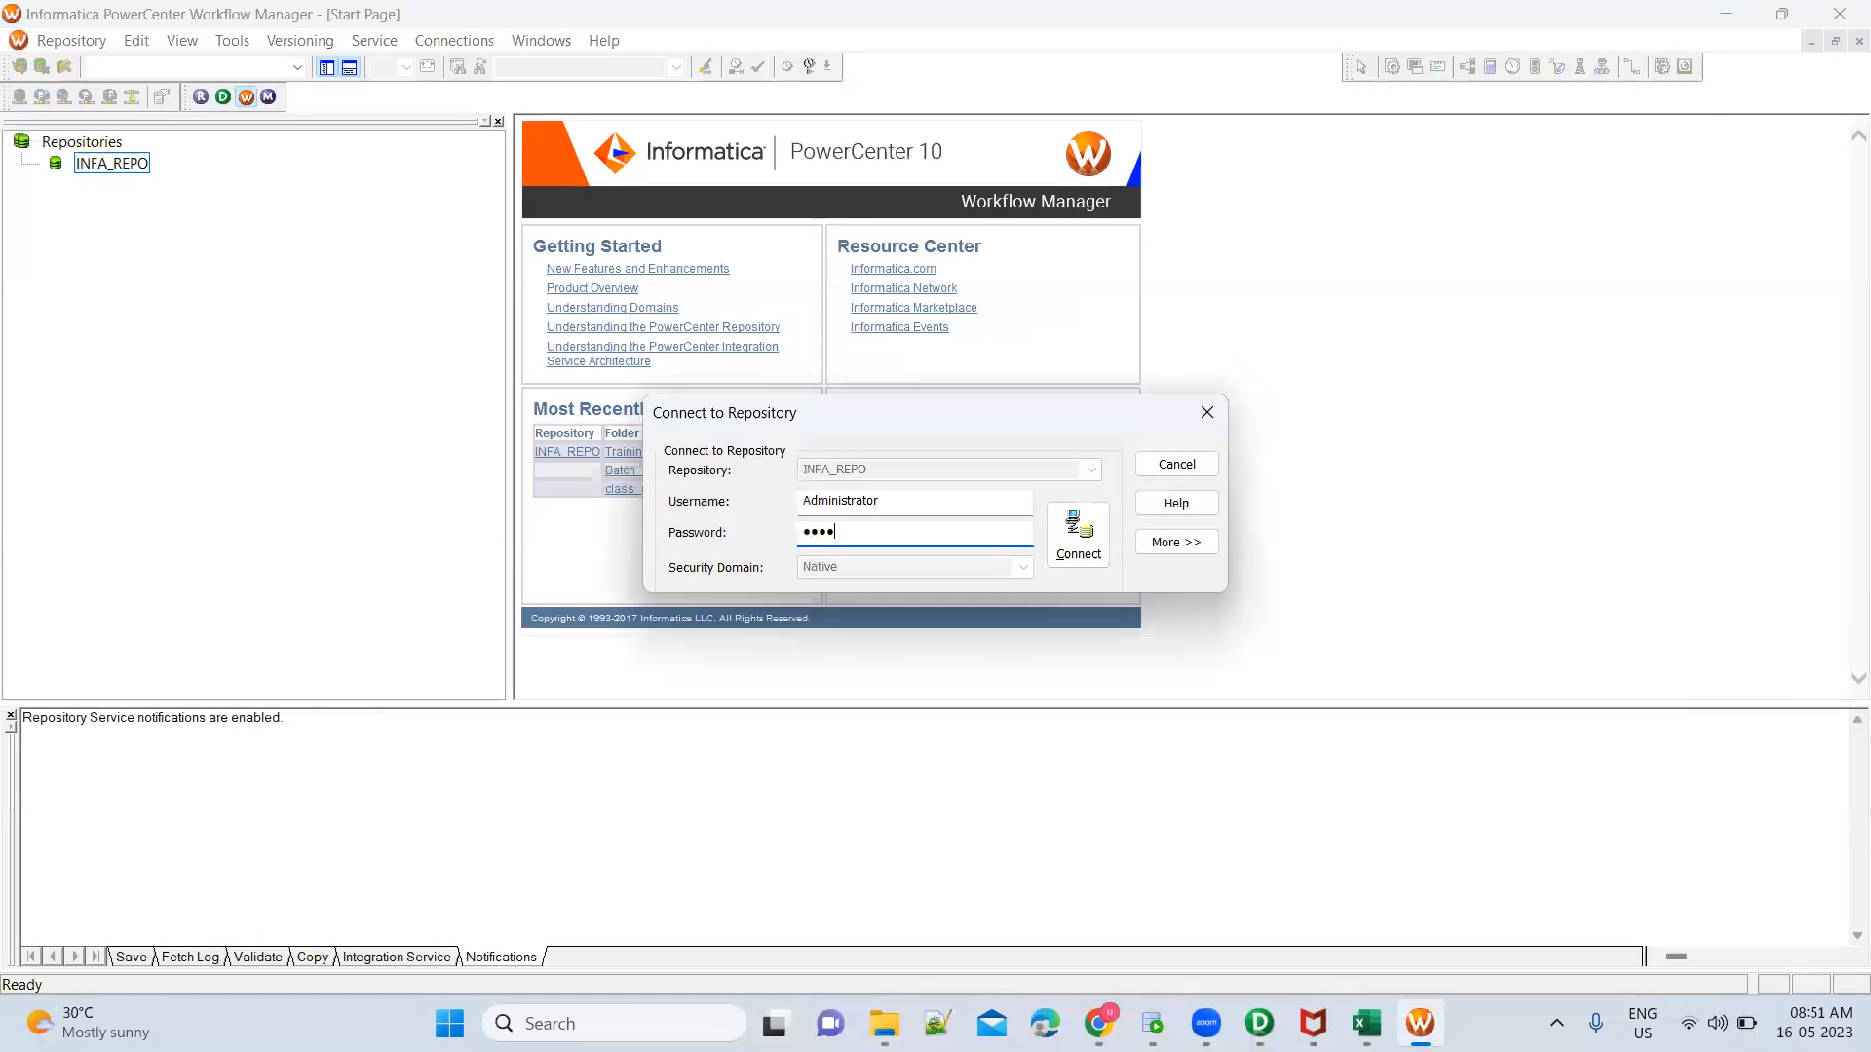
key("Return")
Open the workflow wf_Training_Batch2_SCDSessions from the Training folder in the Workflow Designer
left_click(137, 249)
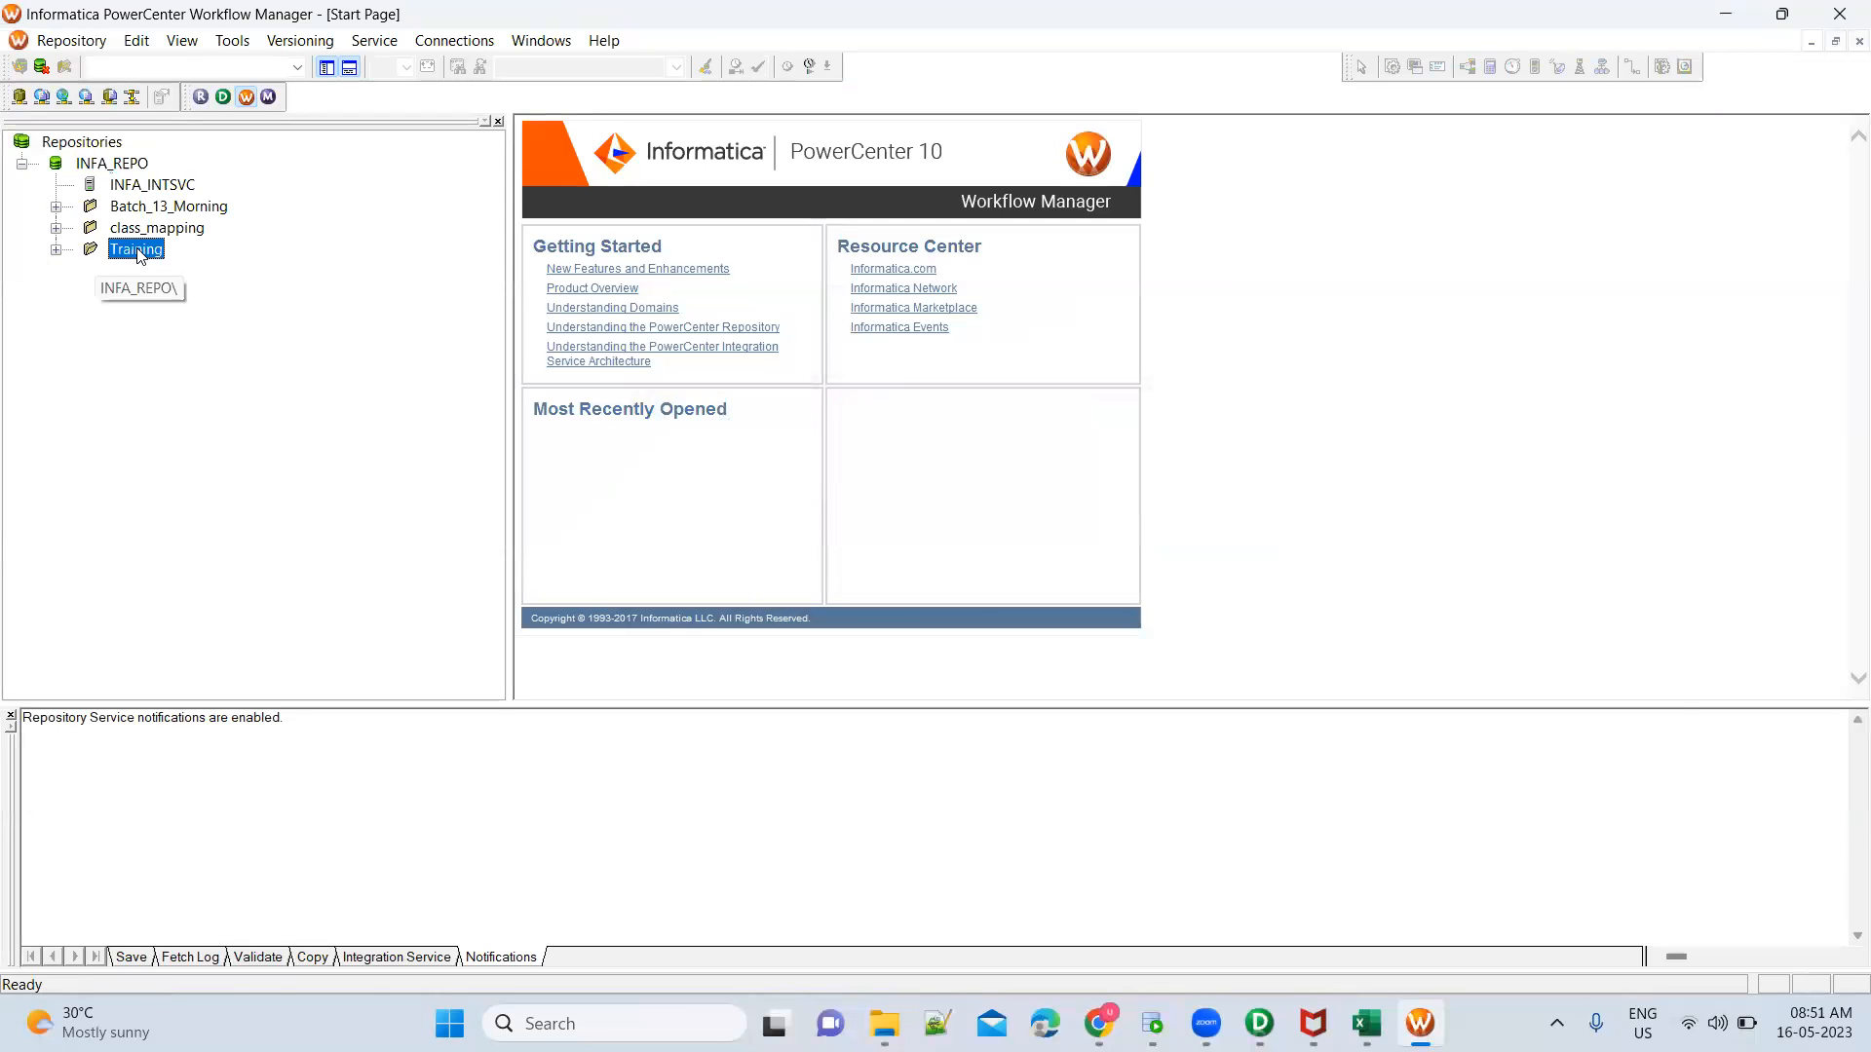
double_click(136, 249)
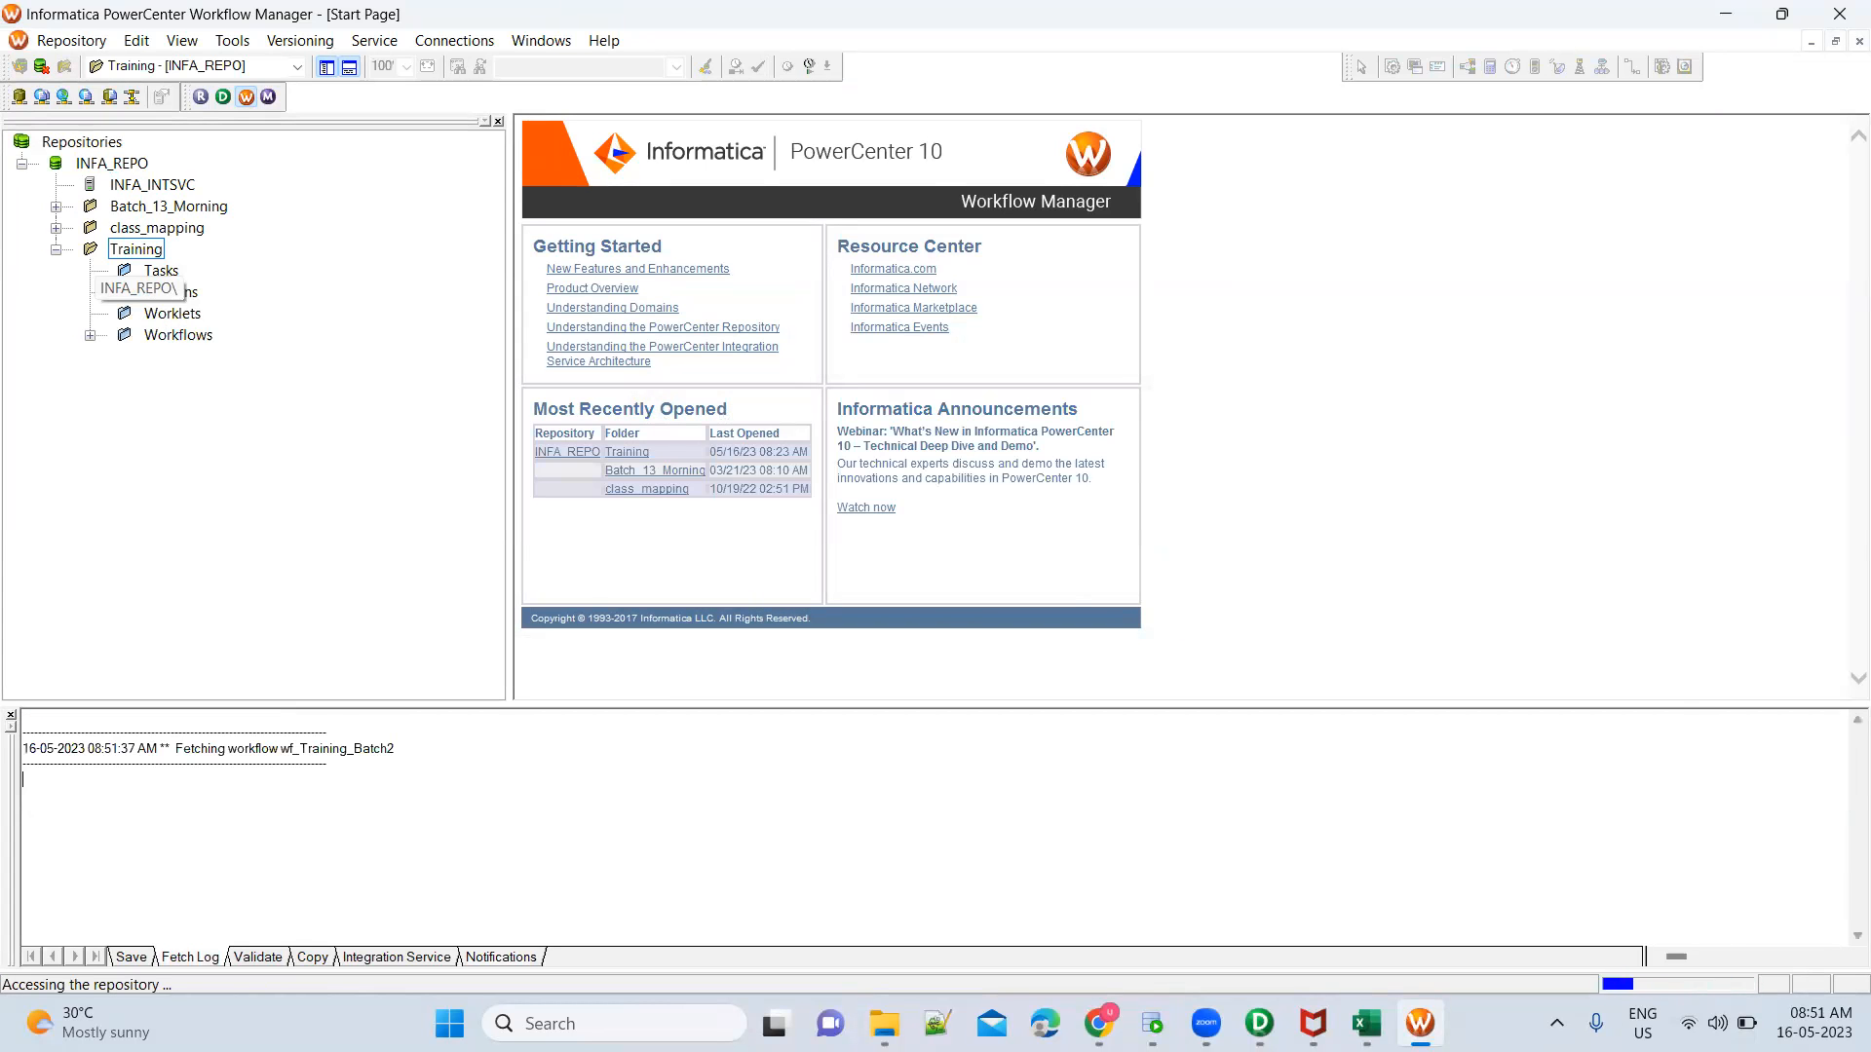
double_click(193, 336)
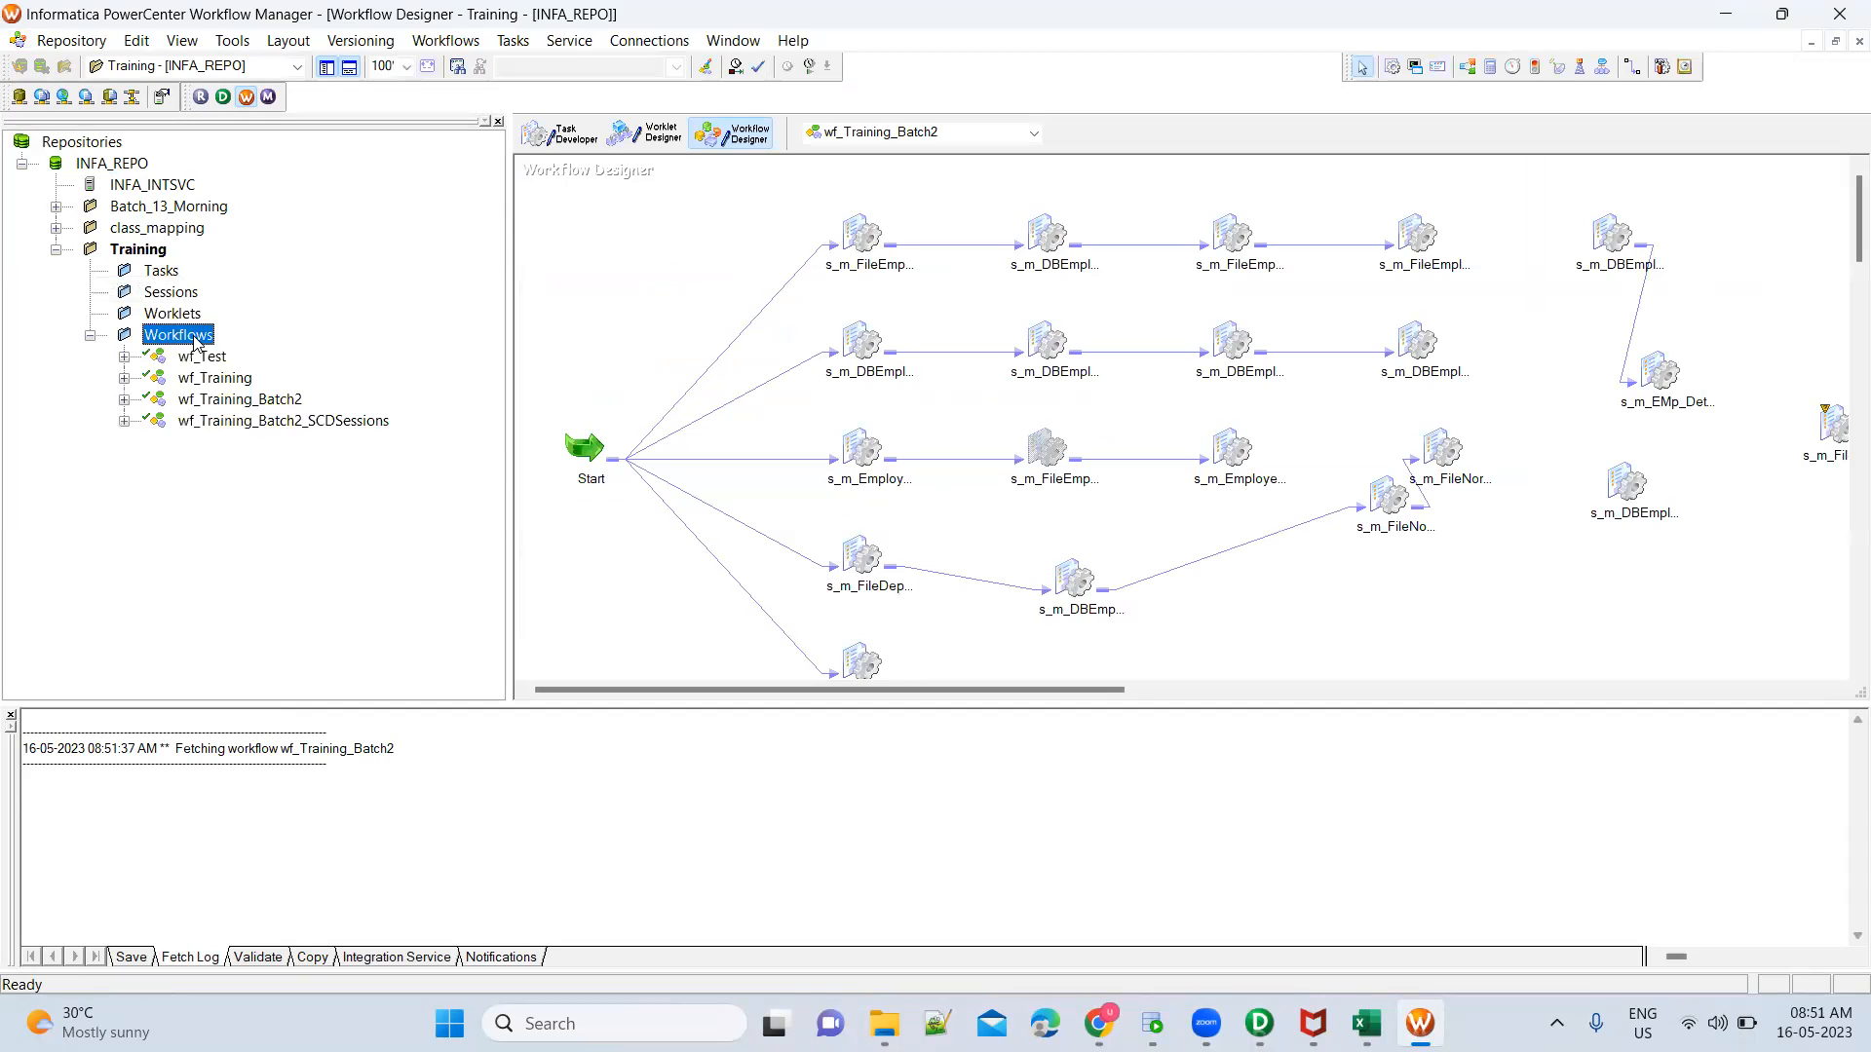
right_click(294, 422)
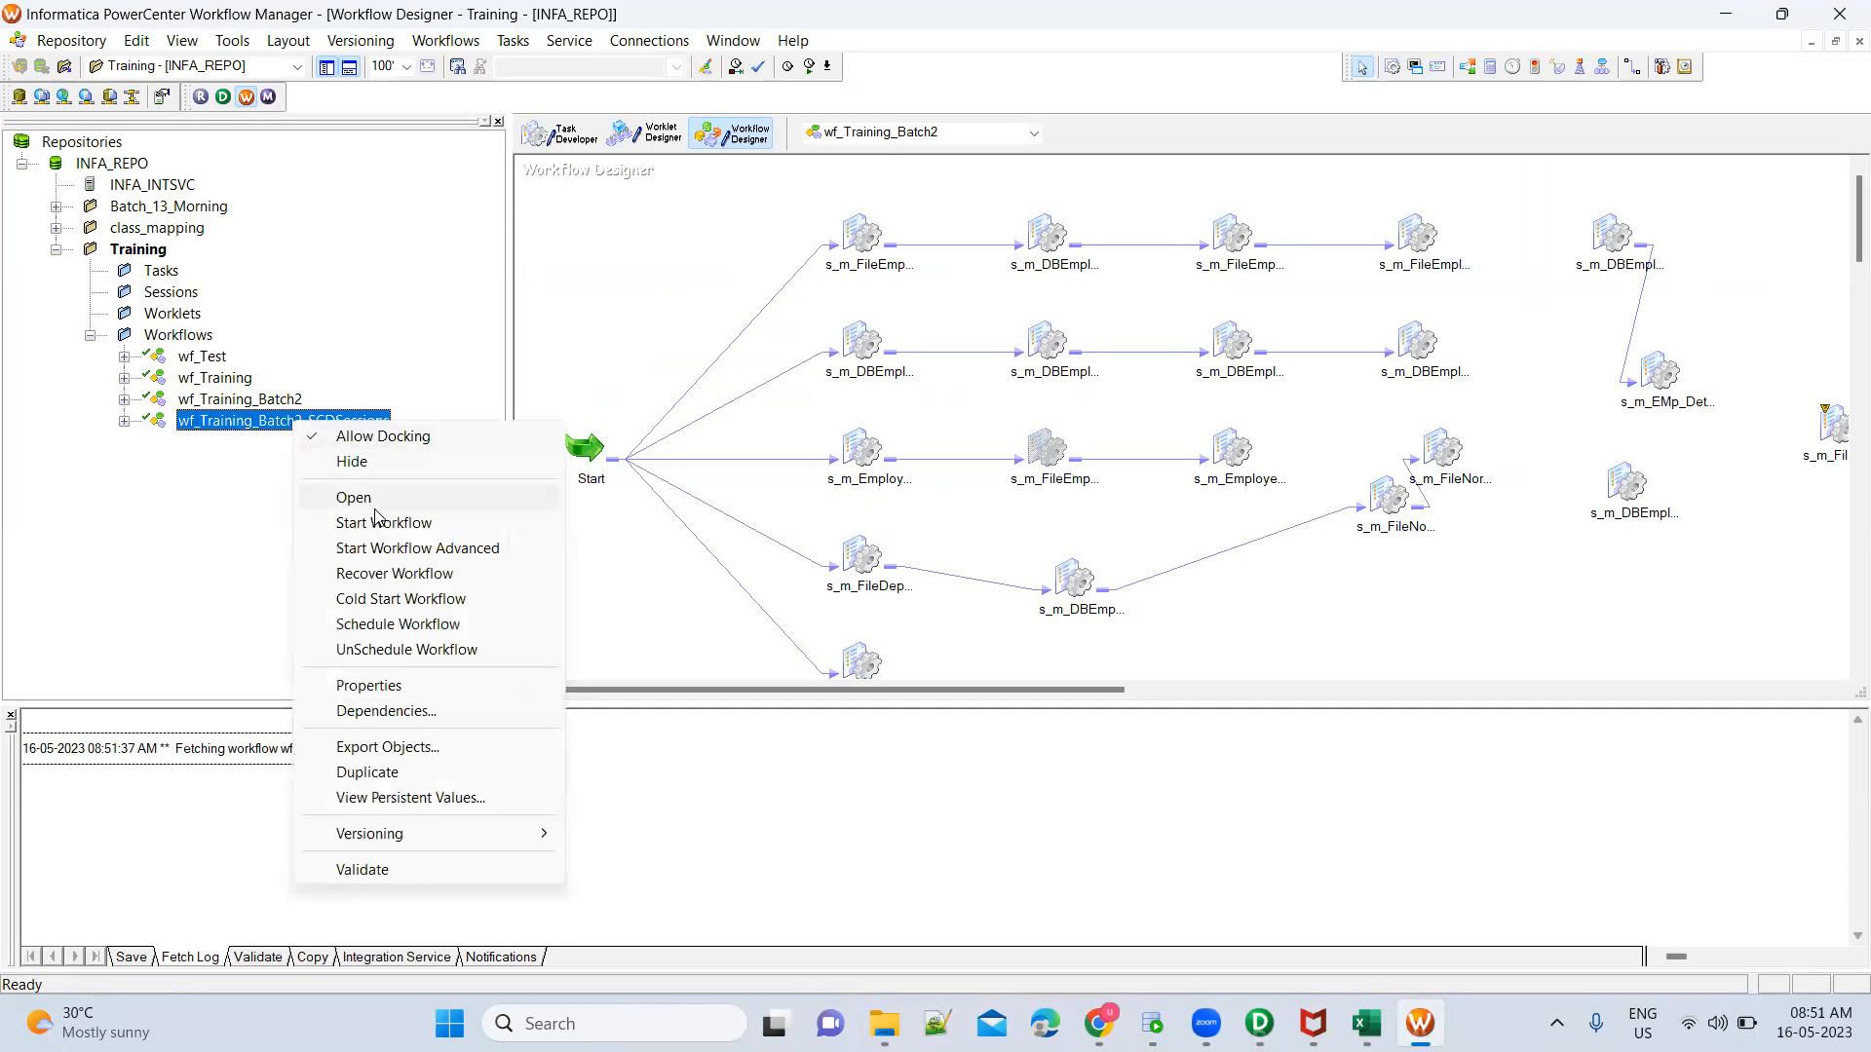
left_click(376, 498)
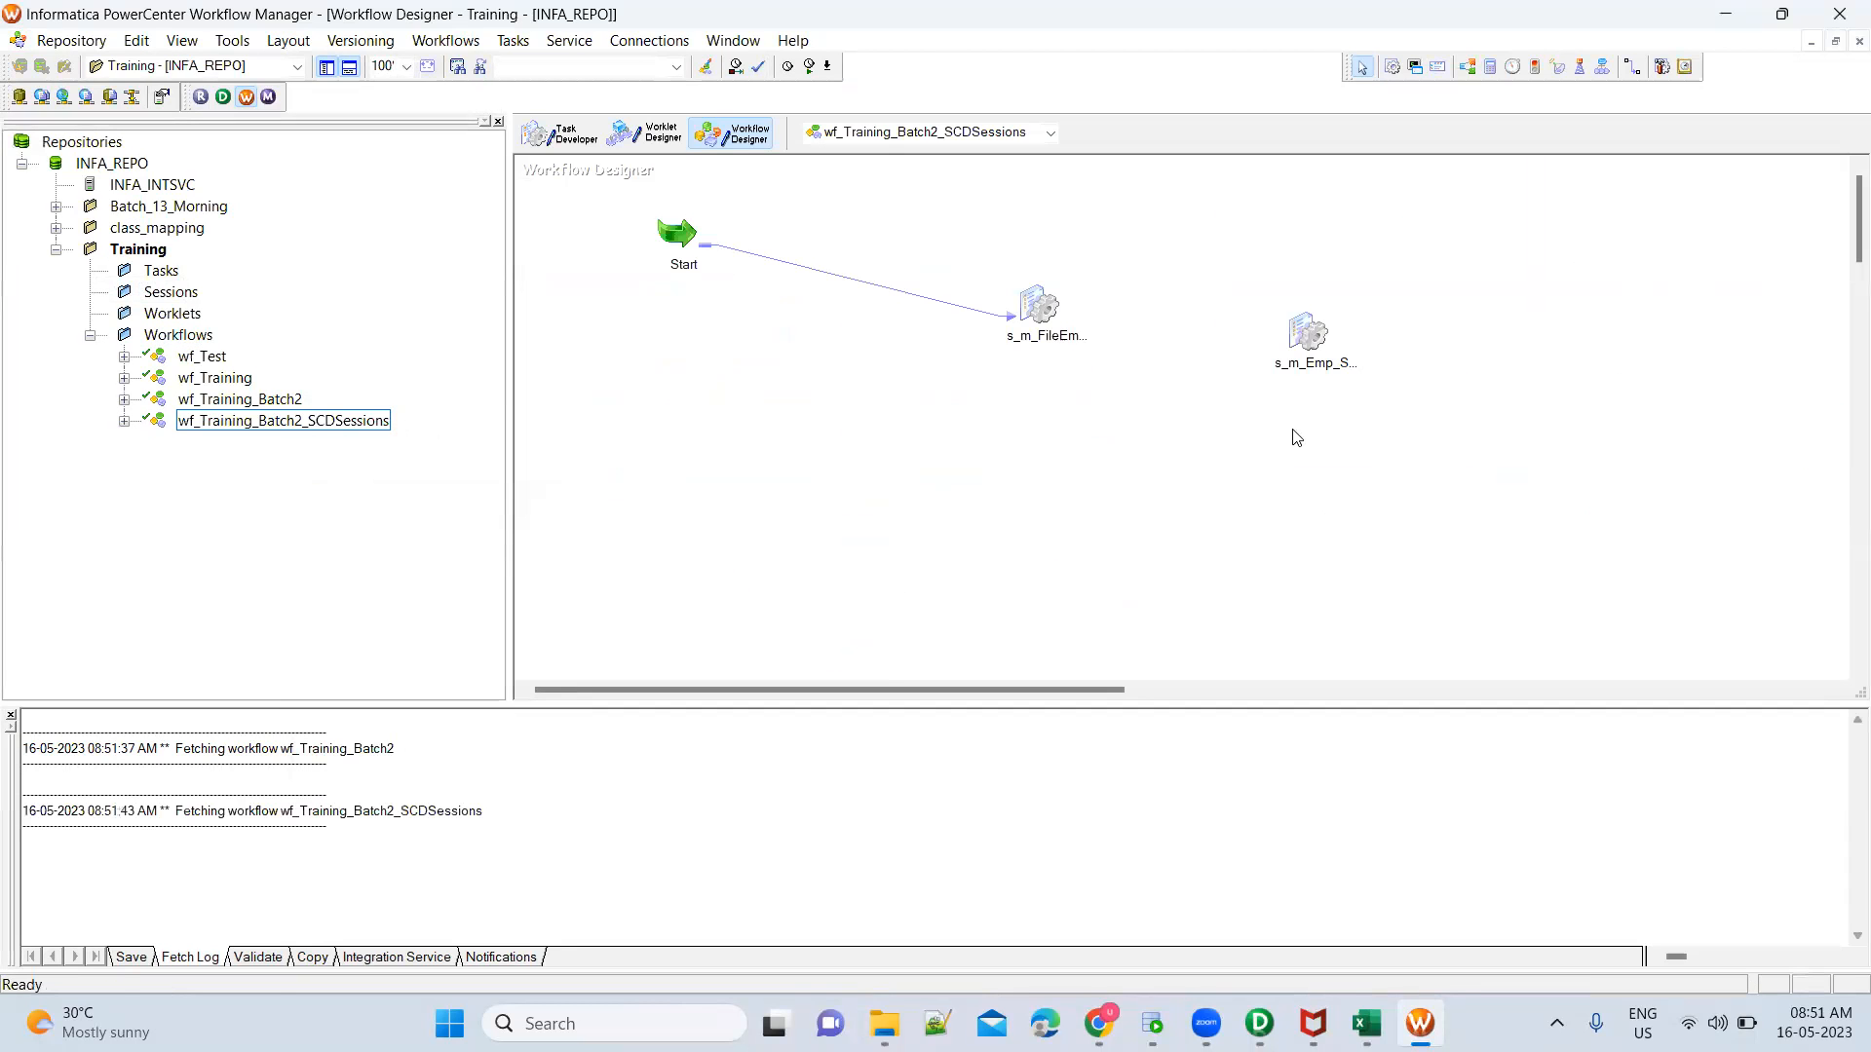
Link the first session after Start to the s_m_Emp_SCDTYpe2 session
left_click(1309, 343)
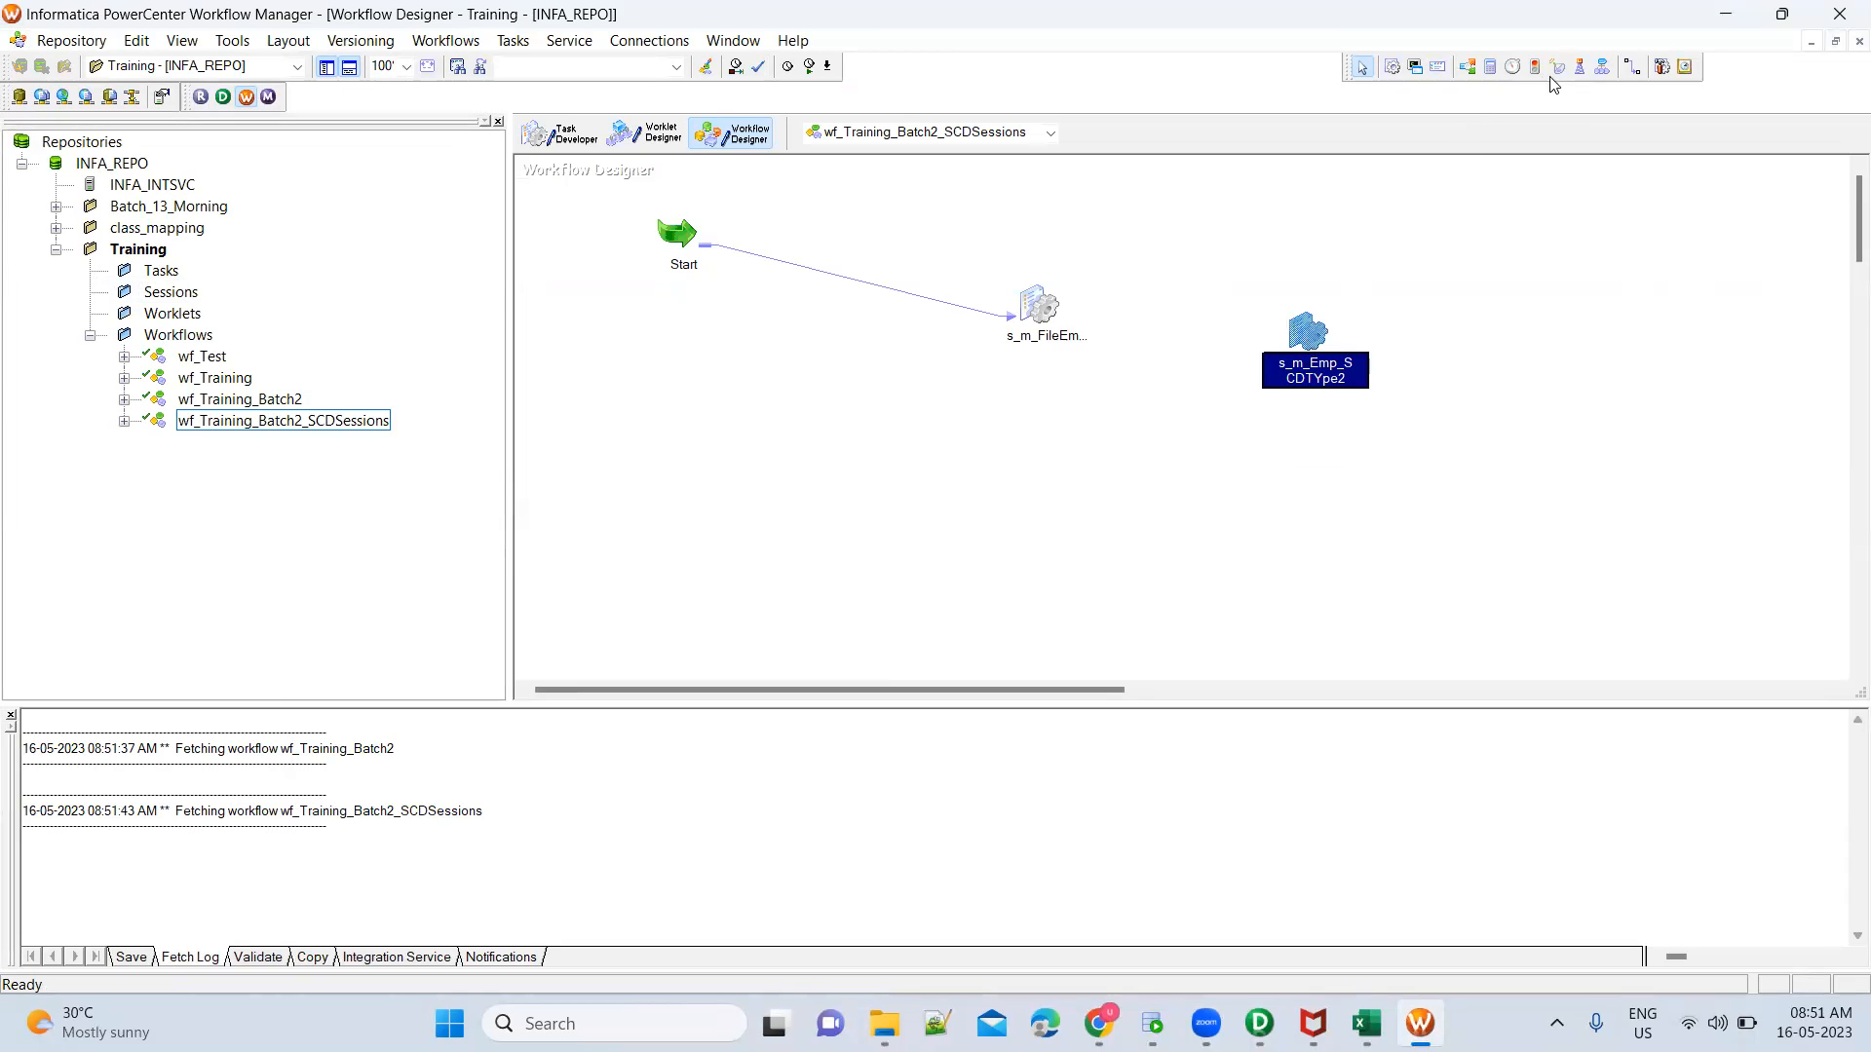
left_click(1631, 71)
left_click_drag(1038, 305, 1302, 331)
Add a session task for mapping m_FileEMployee_DBEMployee_SCDType3 beside s_m_Emp_SCDTYpe2 and open its mapping settings
left_click(1392, 67)
left_click(1427, 279)
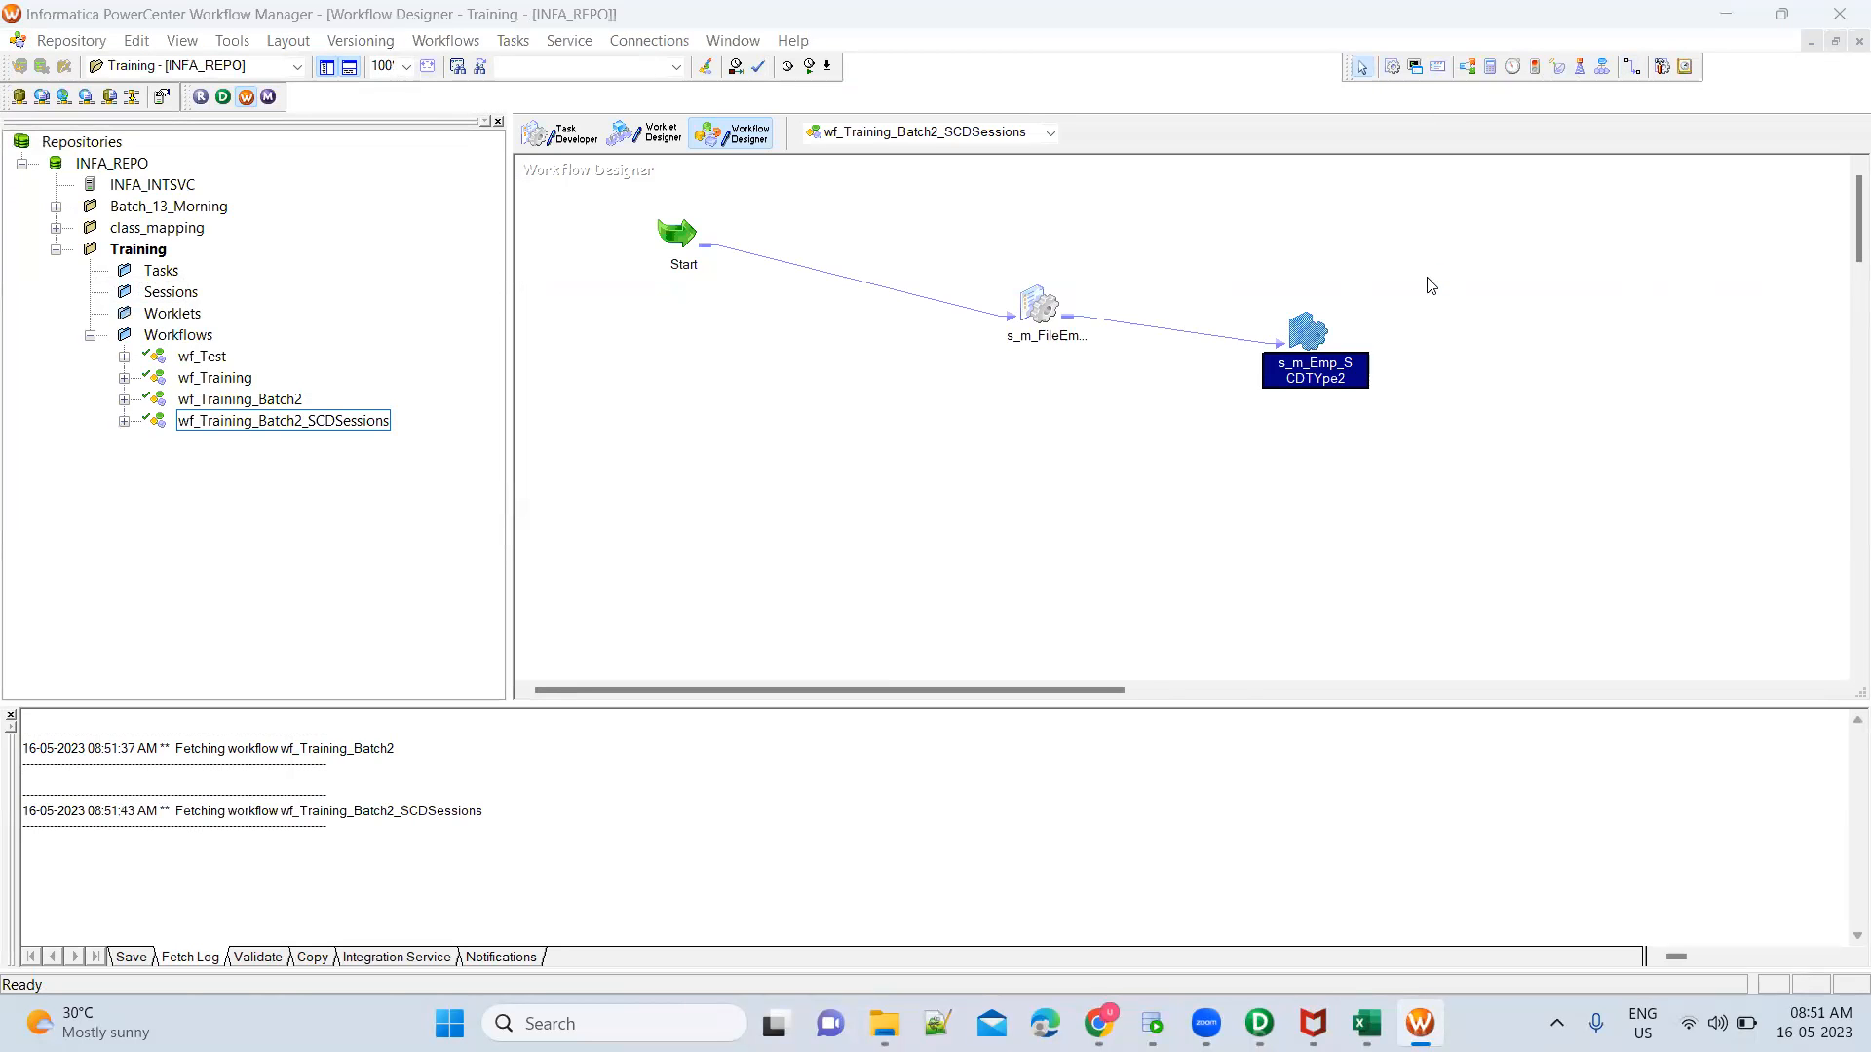
scroll(909, 507, "down", 3)
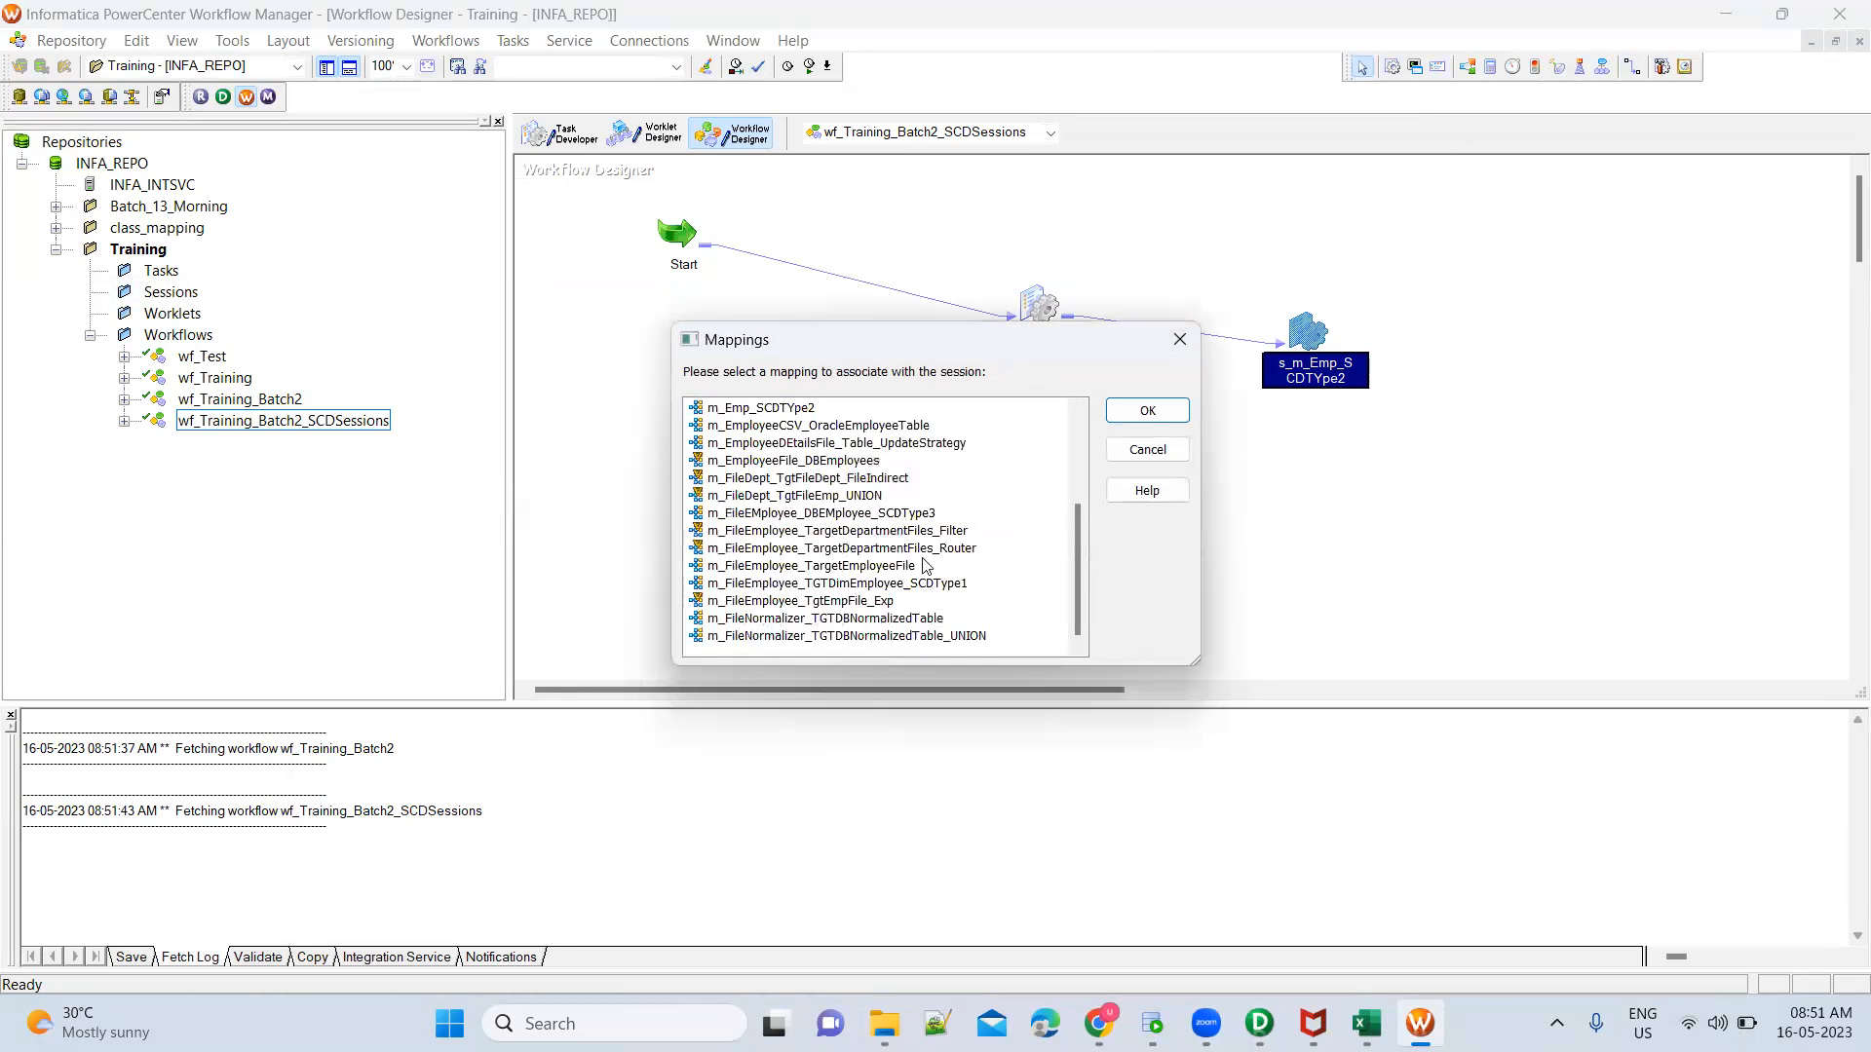
double_click(915, 513)
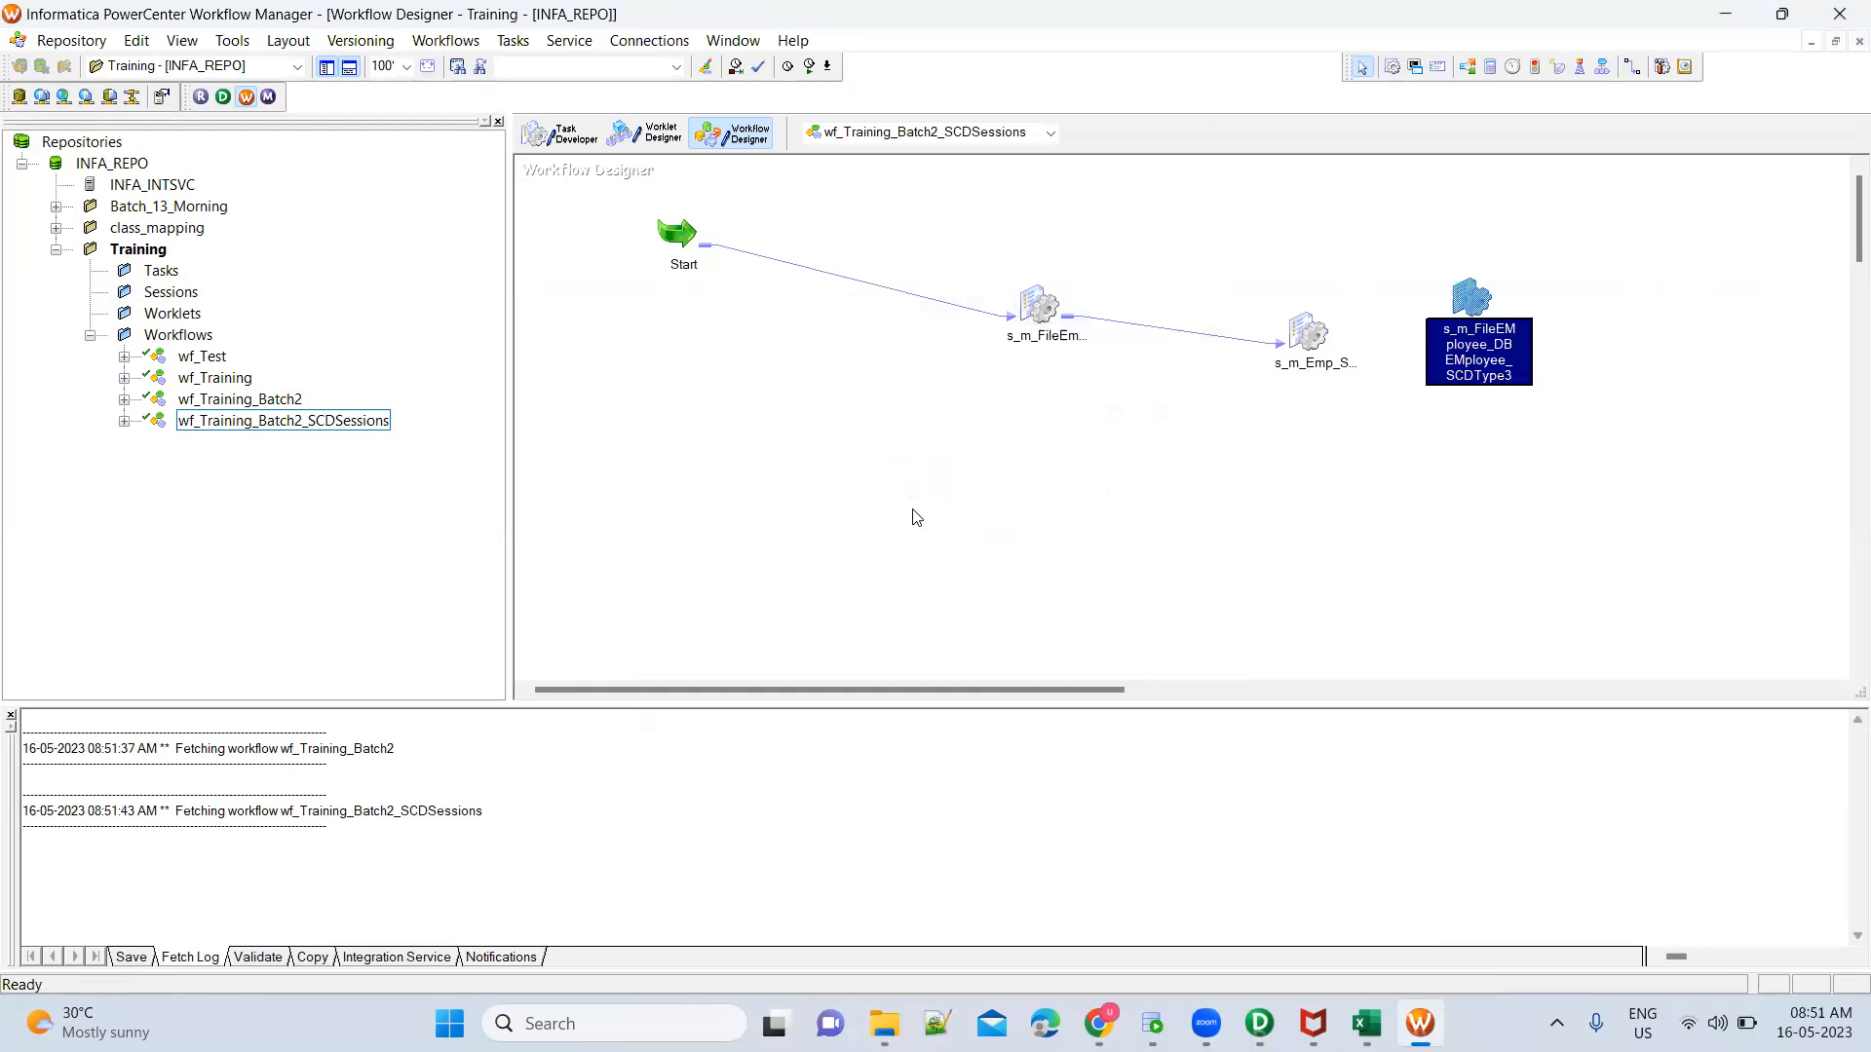
double_click(1474, 300)
left_click(823, 241)
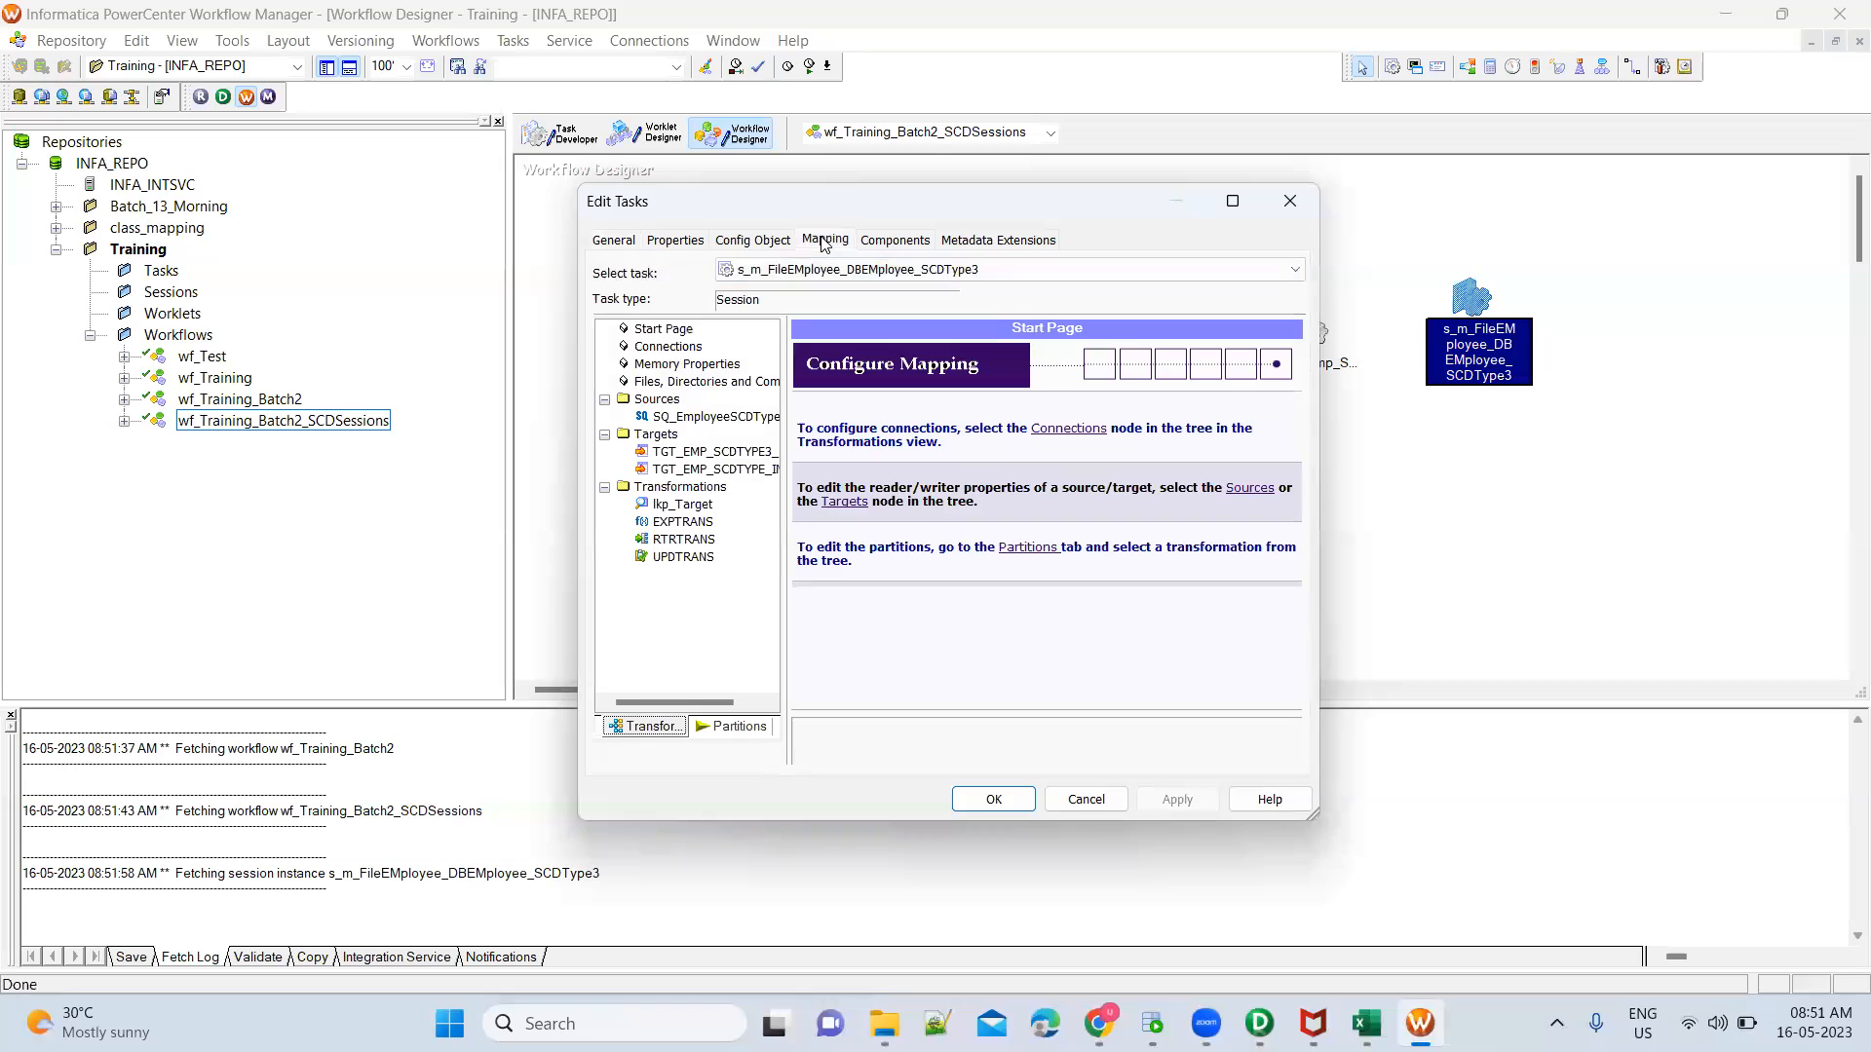
Switch to the Book1 workbook in Excel and select the source header with the first employee row, A2:E3
left_click(1366, 1023)
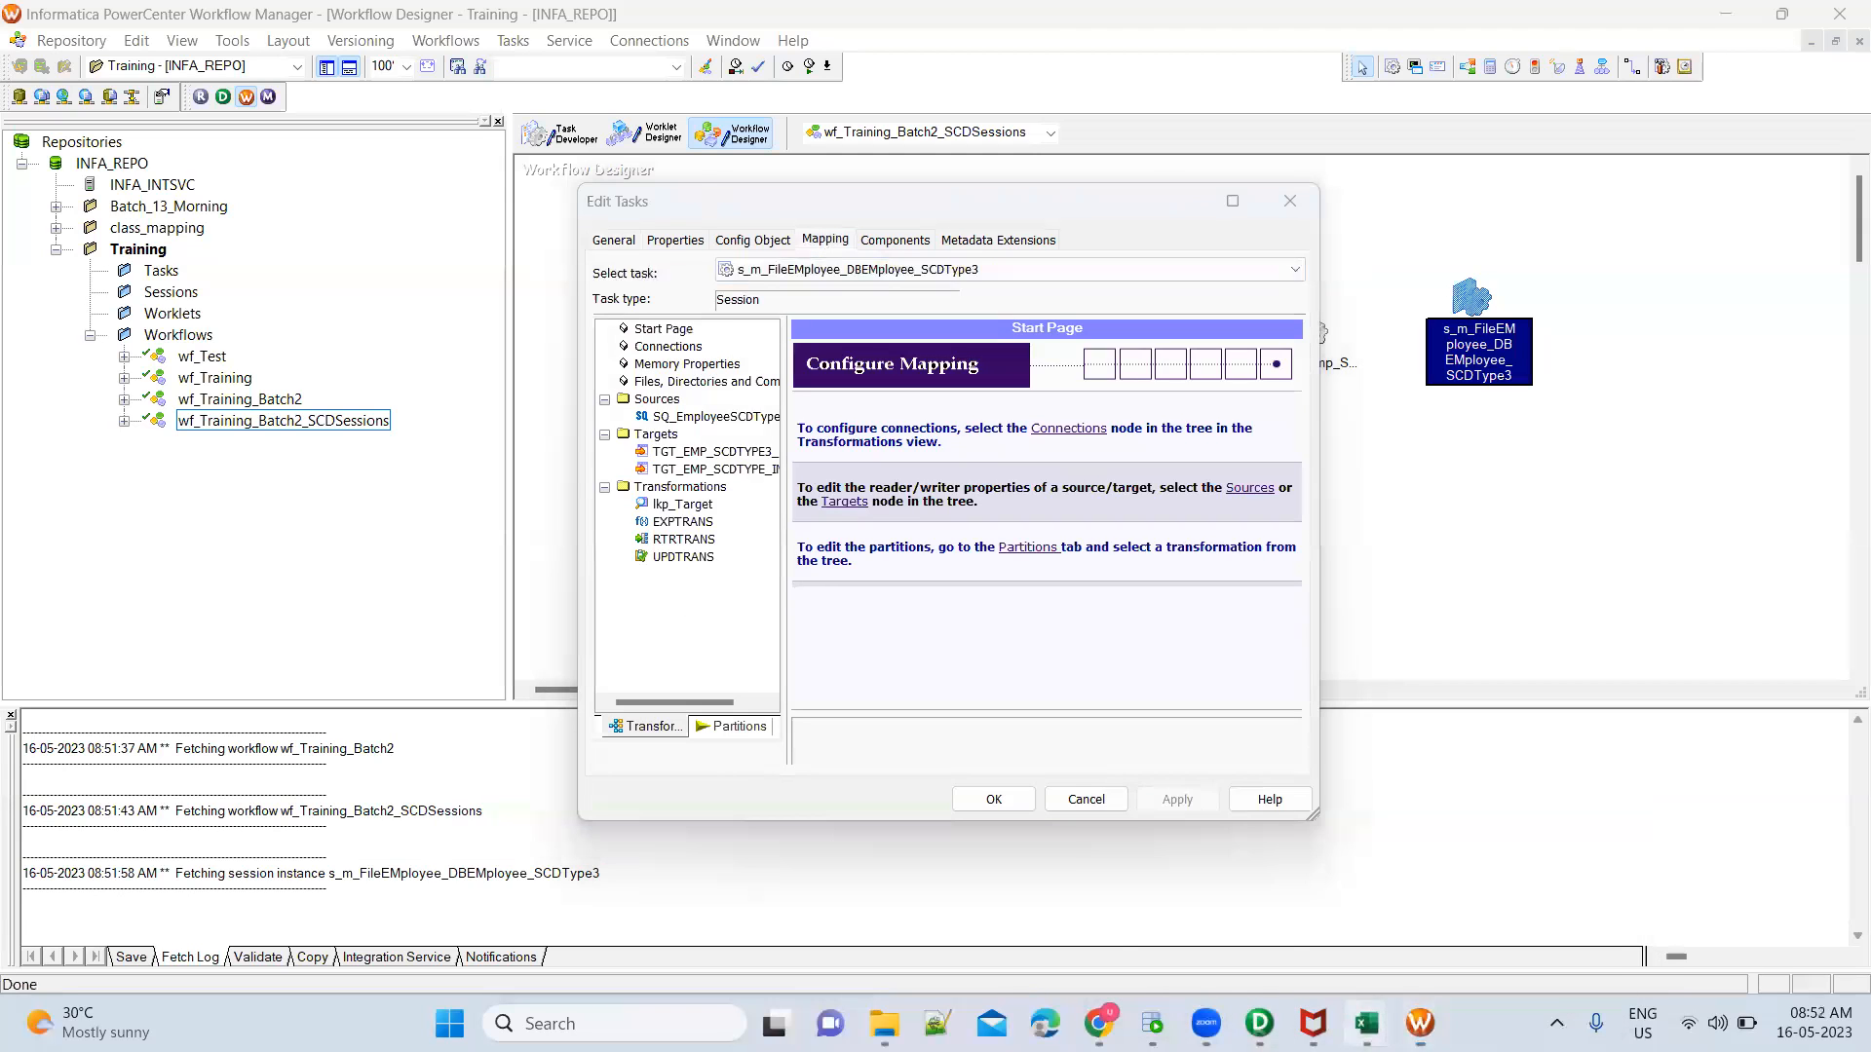
left_click(1288, 922)
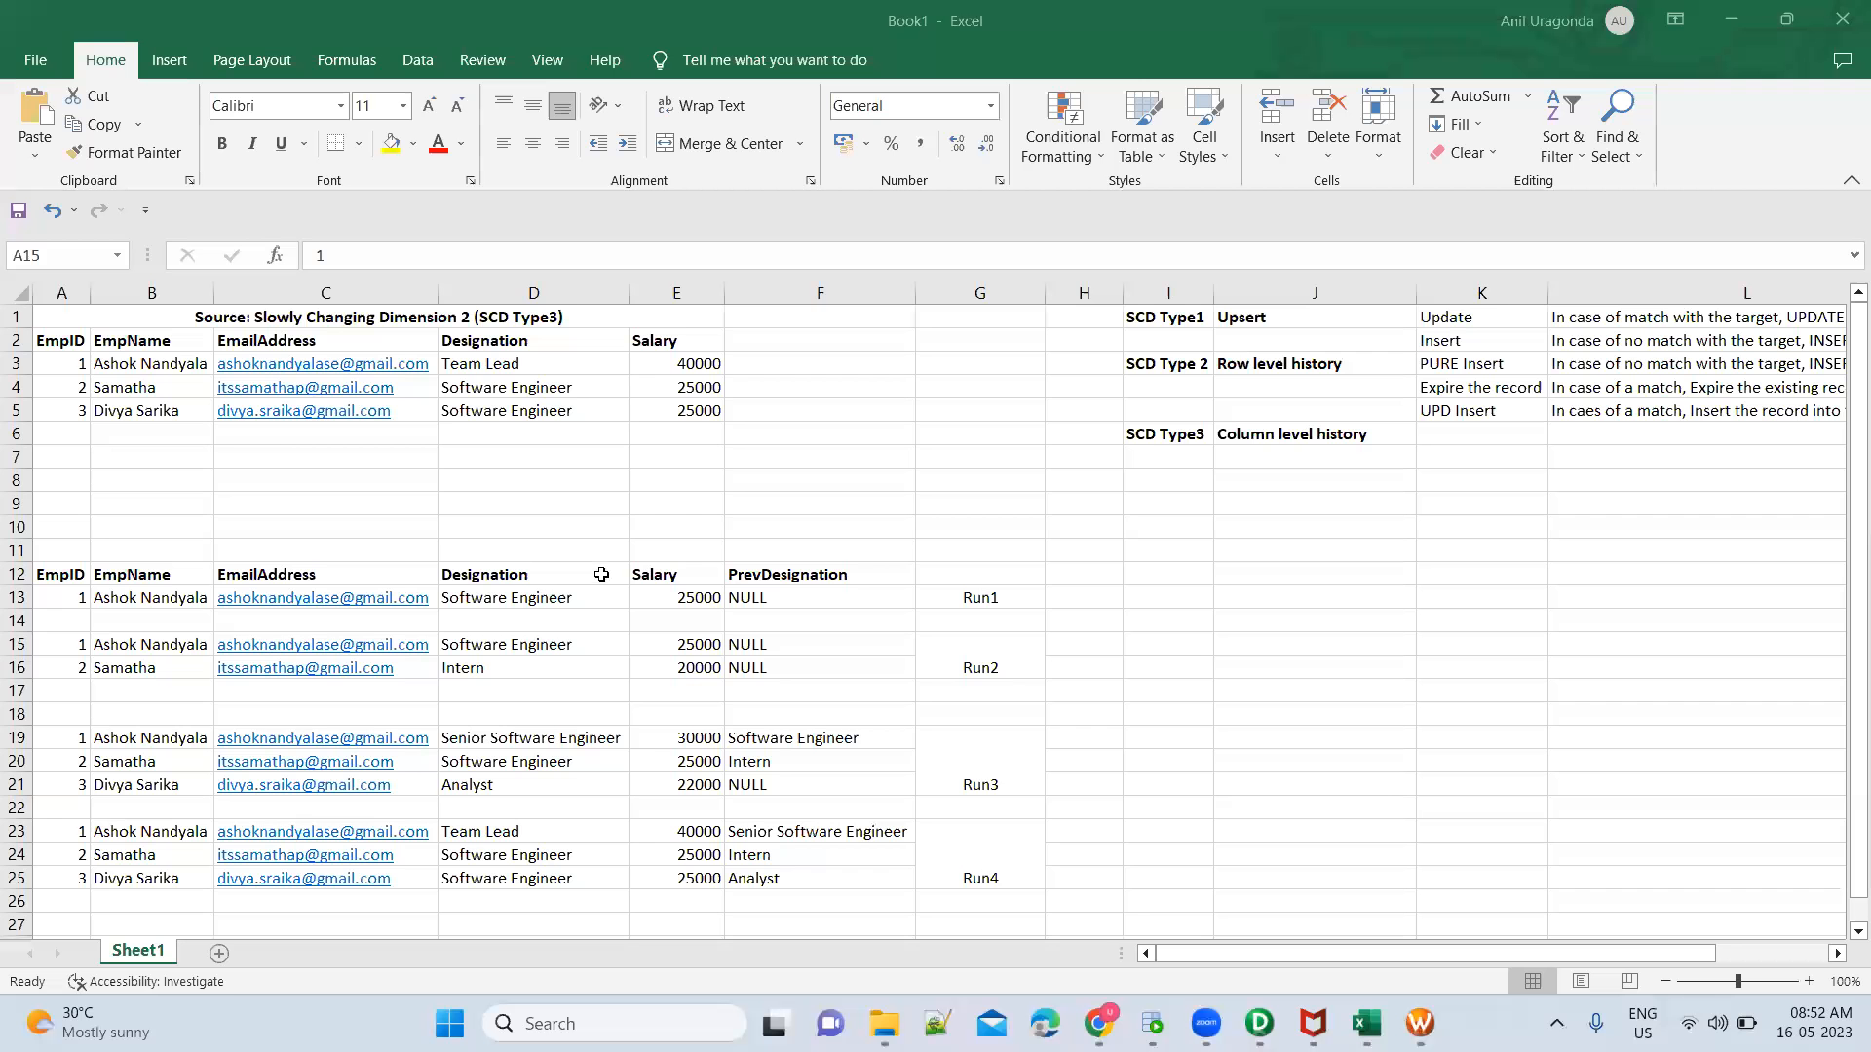
left_click(256, 451)
left_click(74, 343)
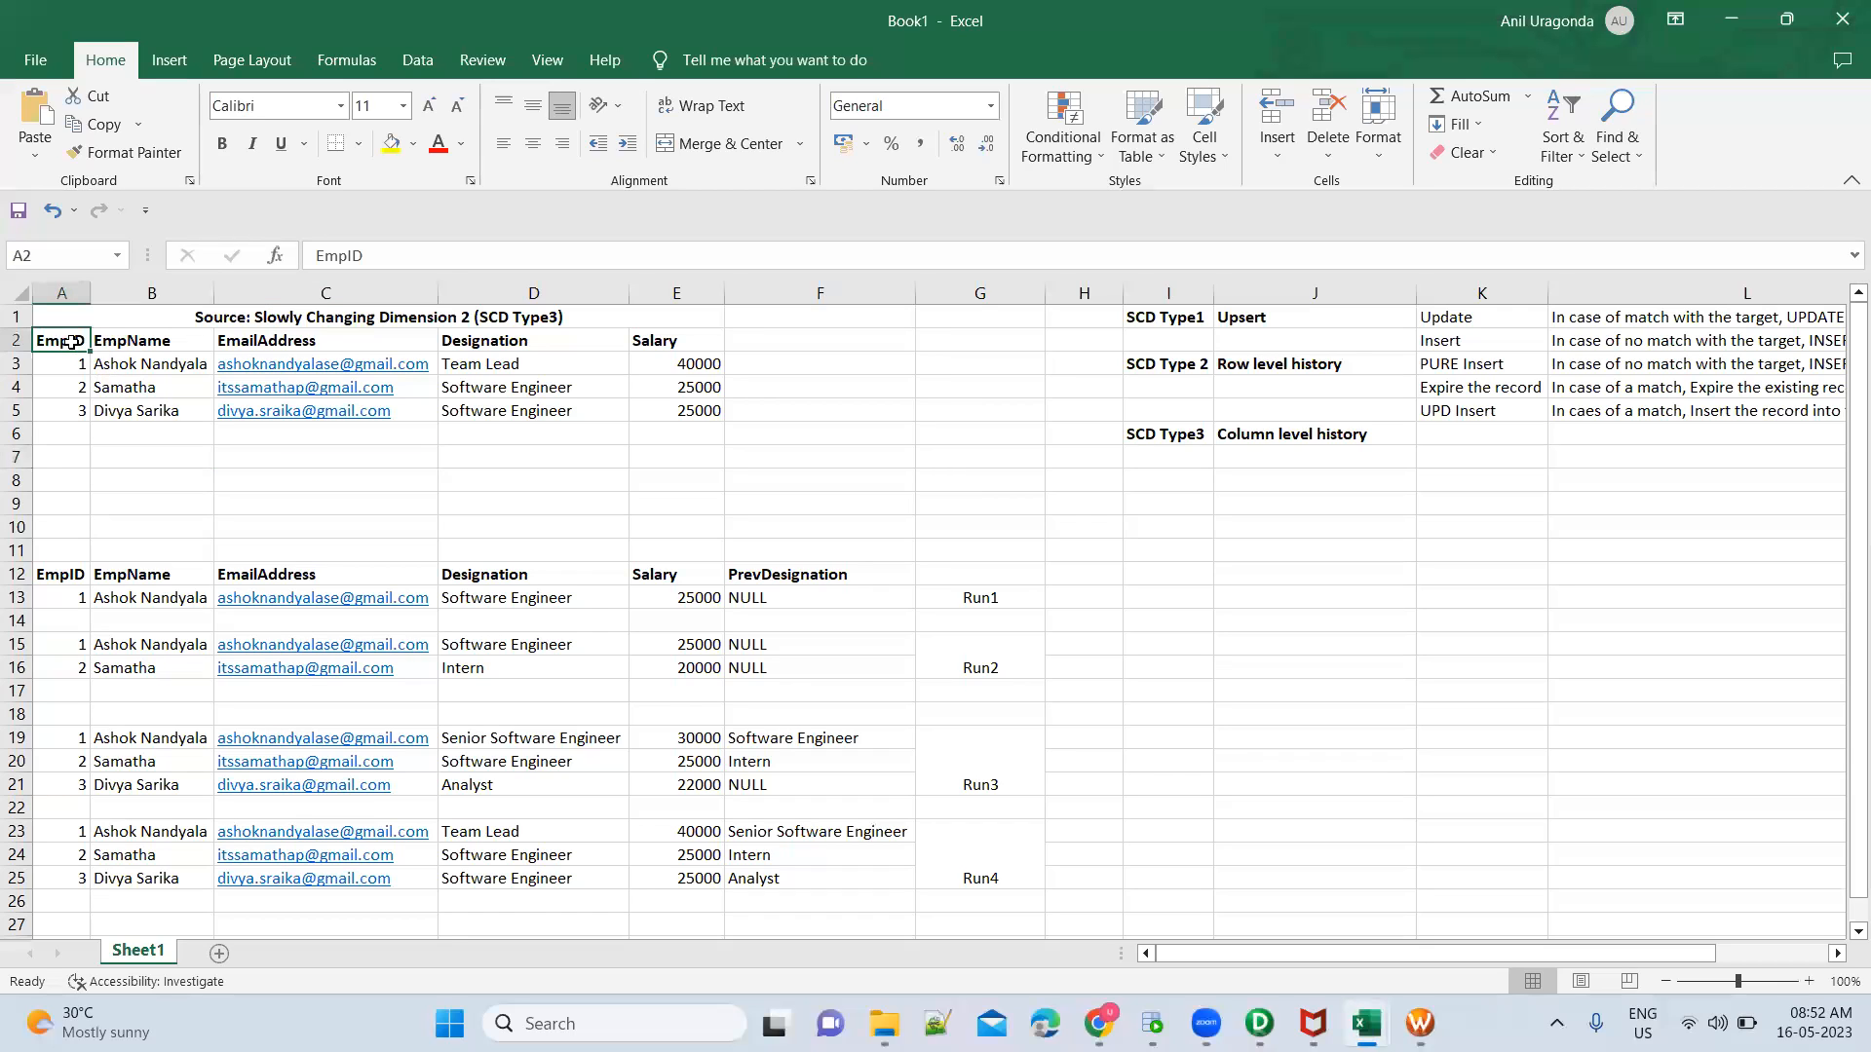
left_click(693, 360, "shift")
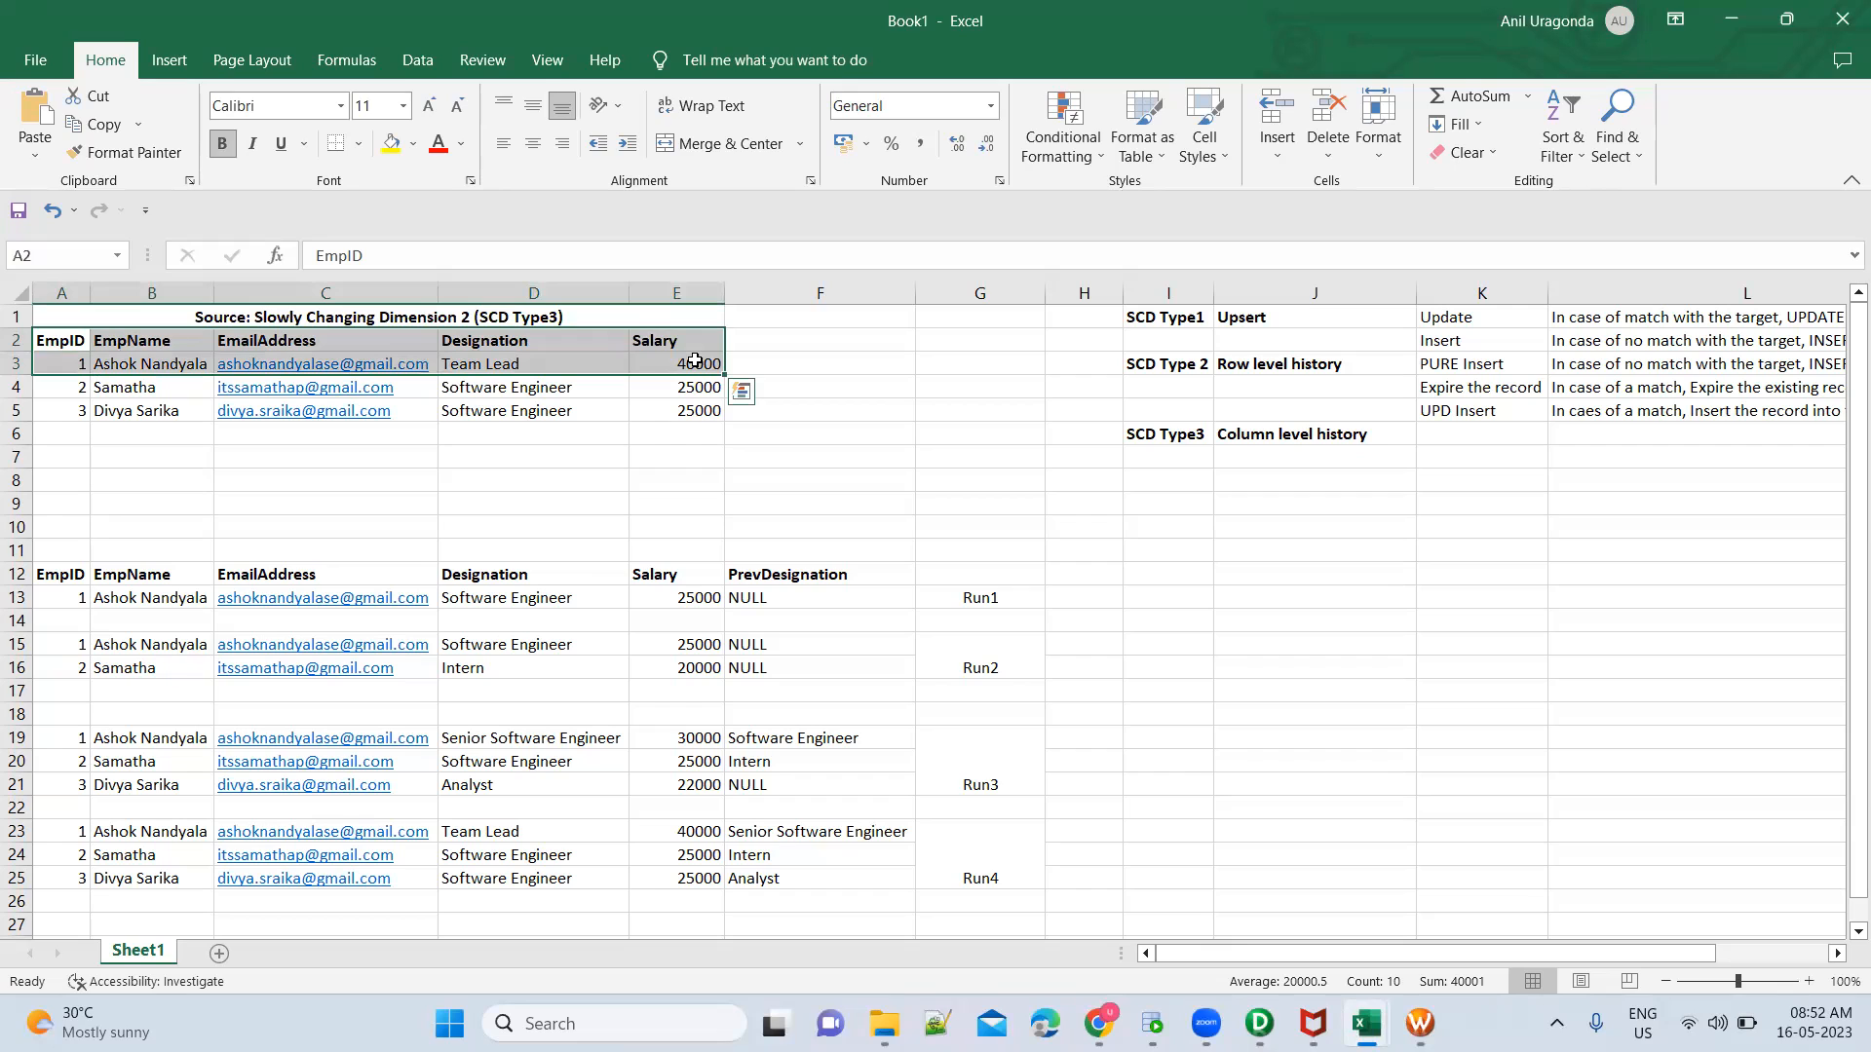
left_click(742, 391)
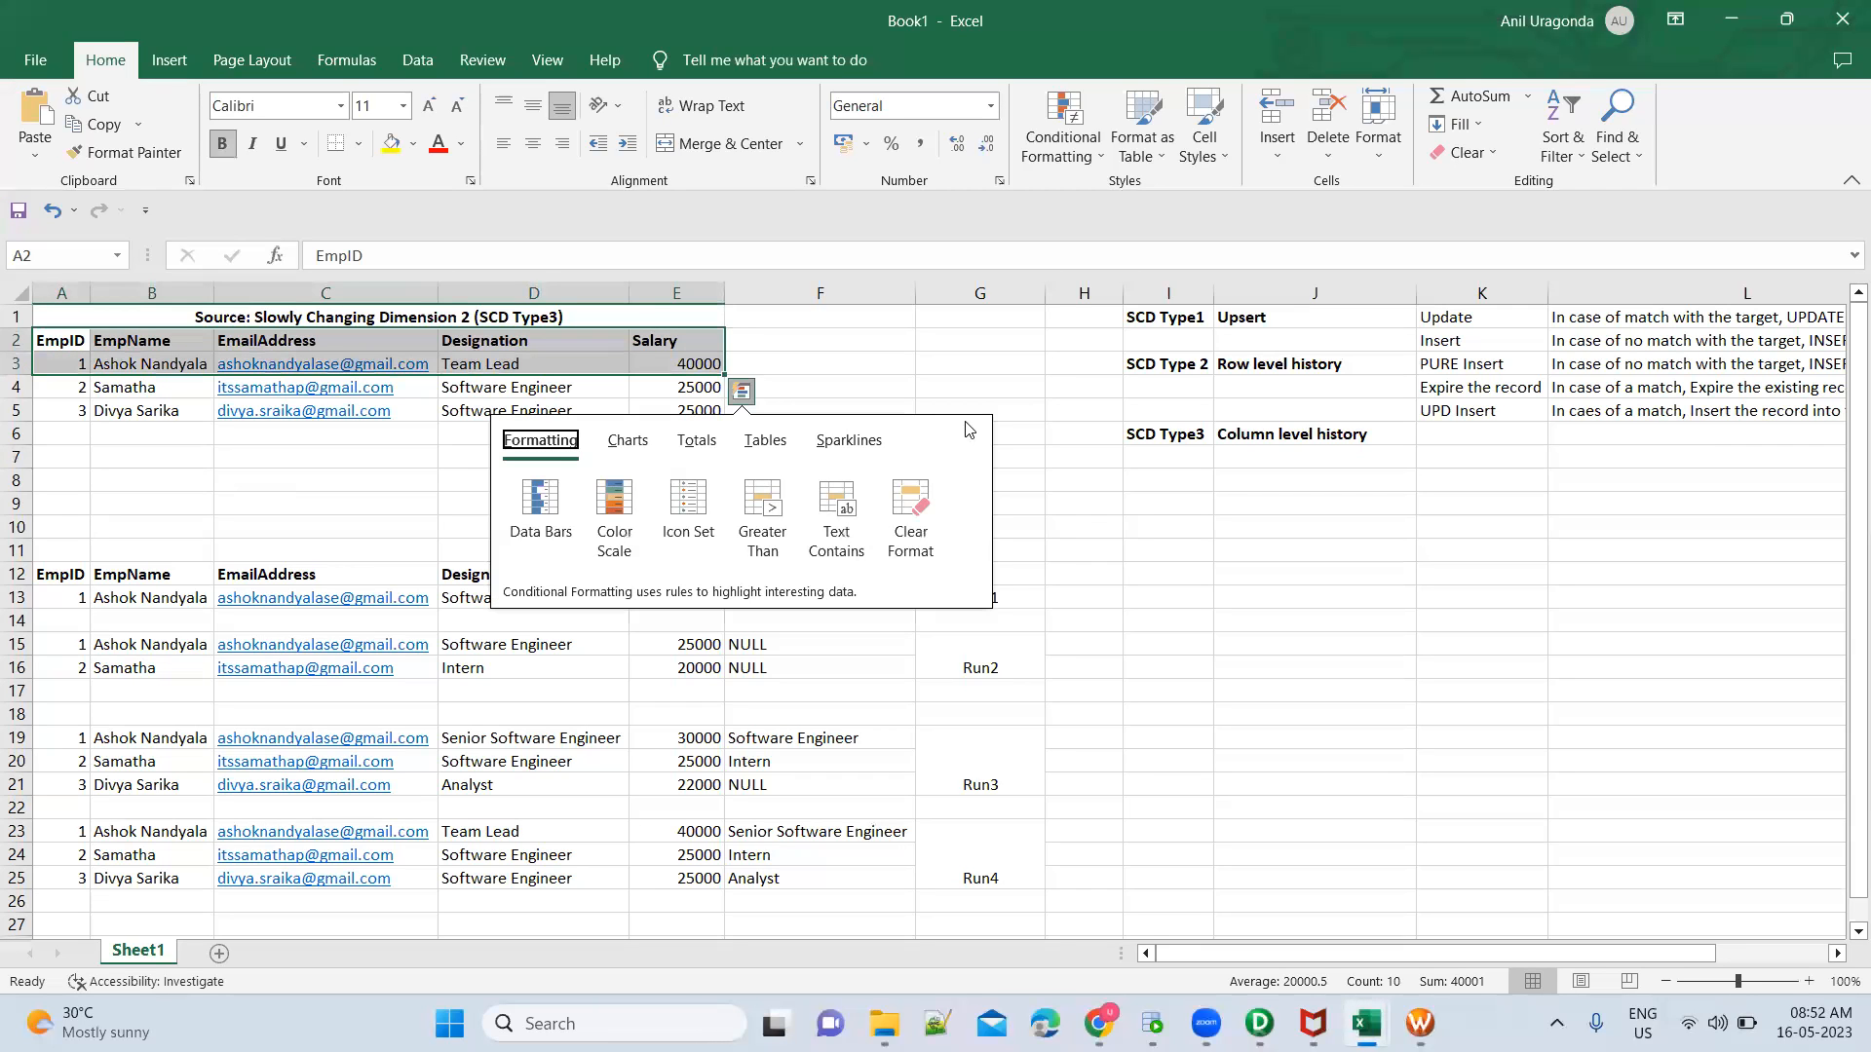
key("Escape")
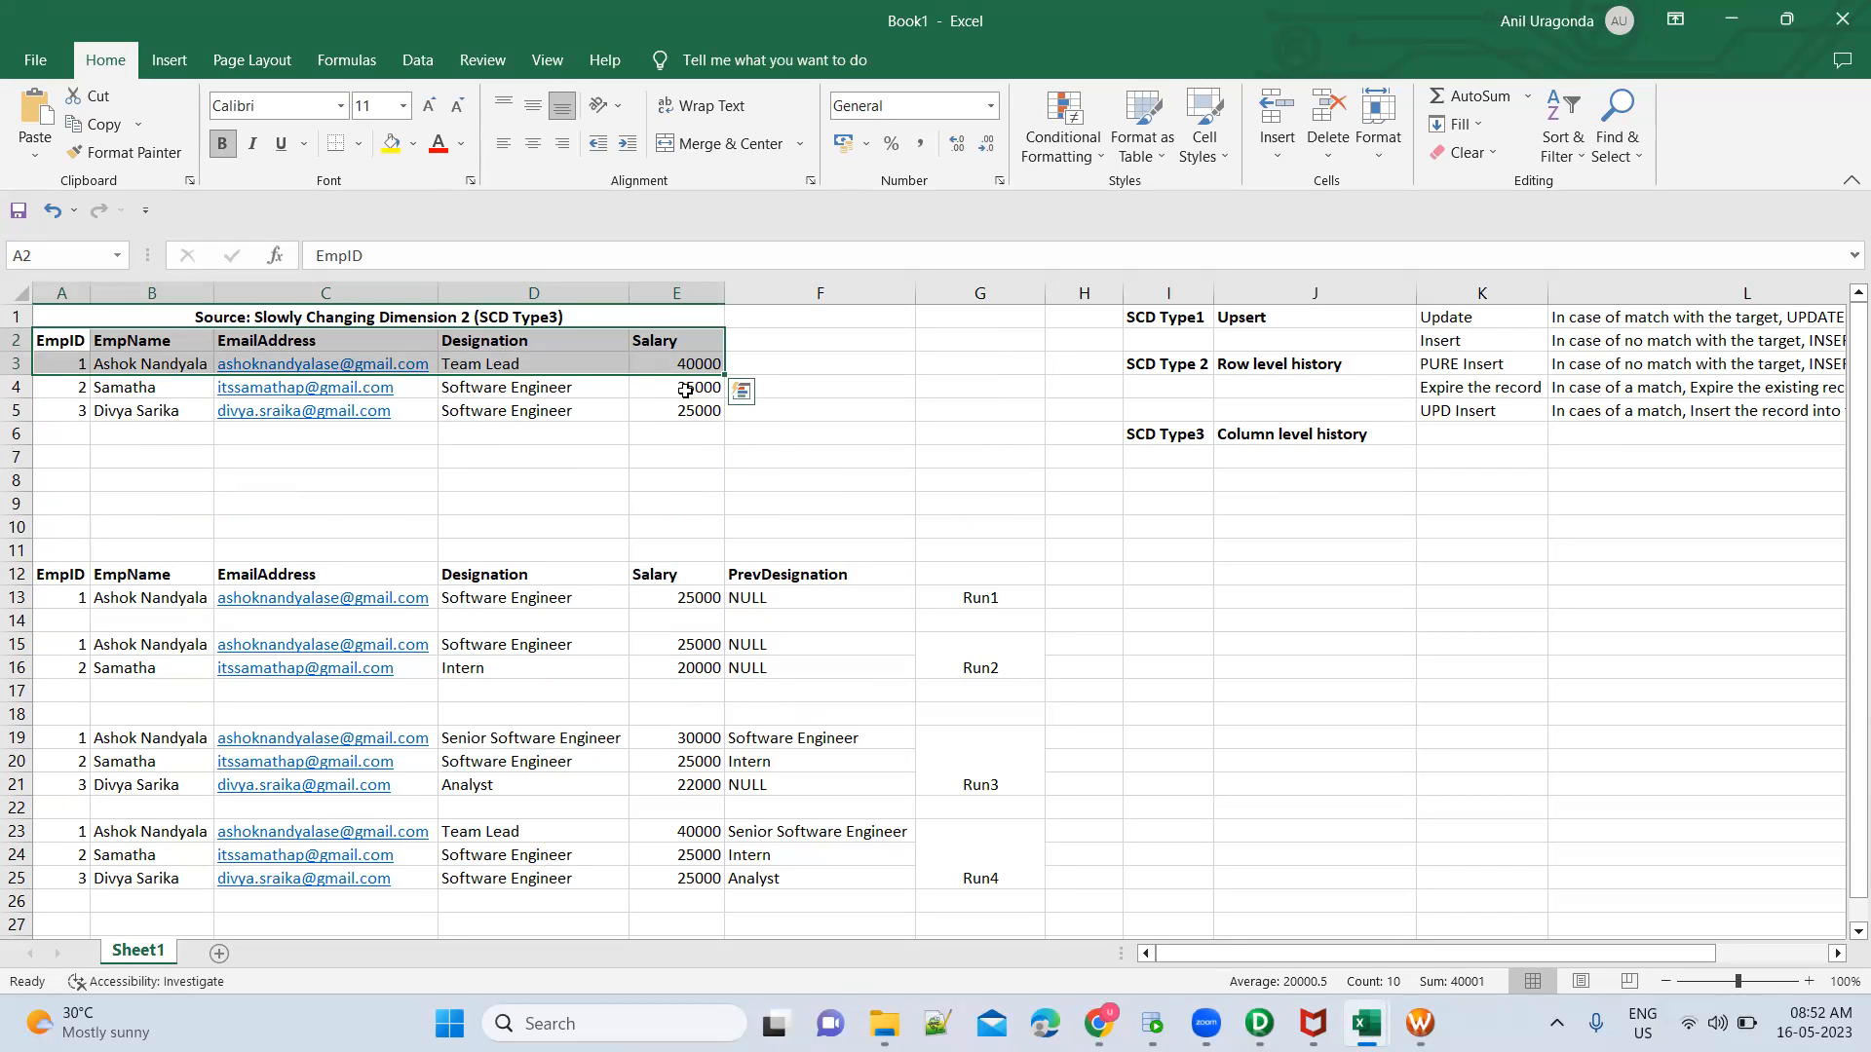
Open a new blank Excel workbook for the source file data
left_click(58, 340)
key("super")
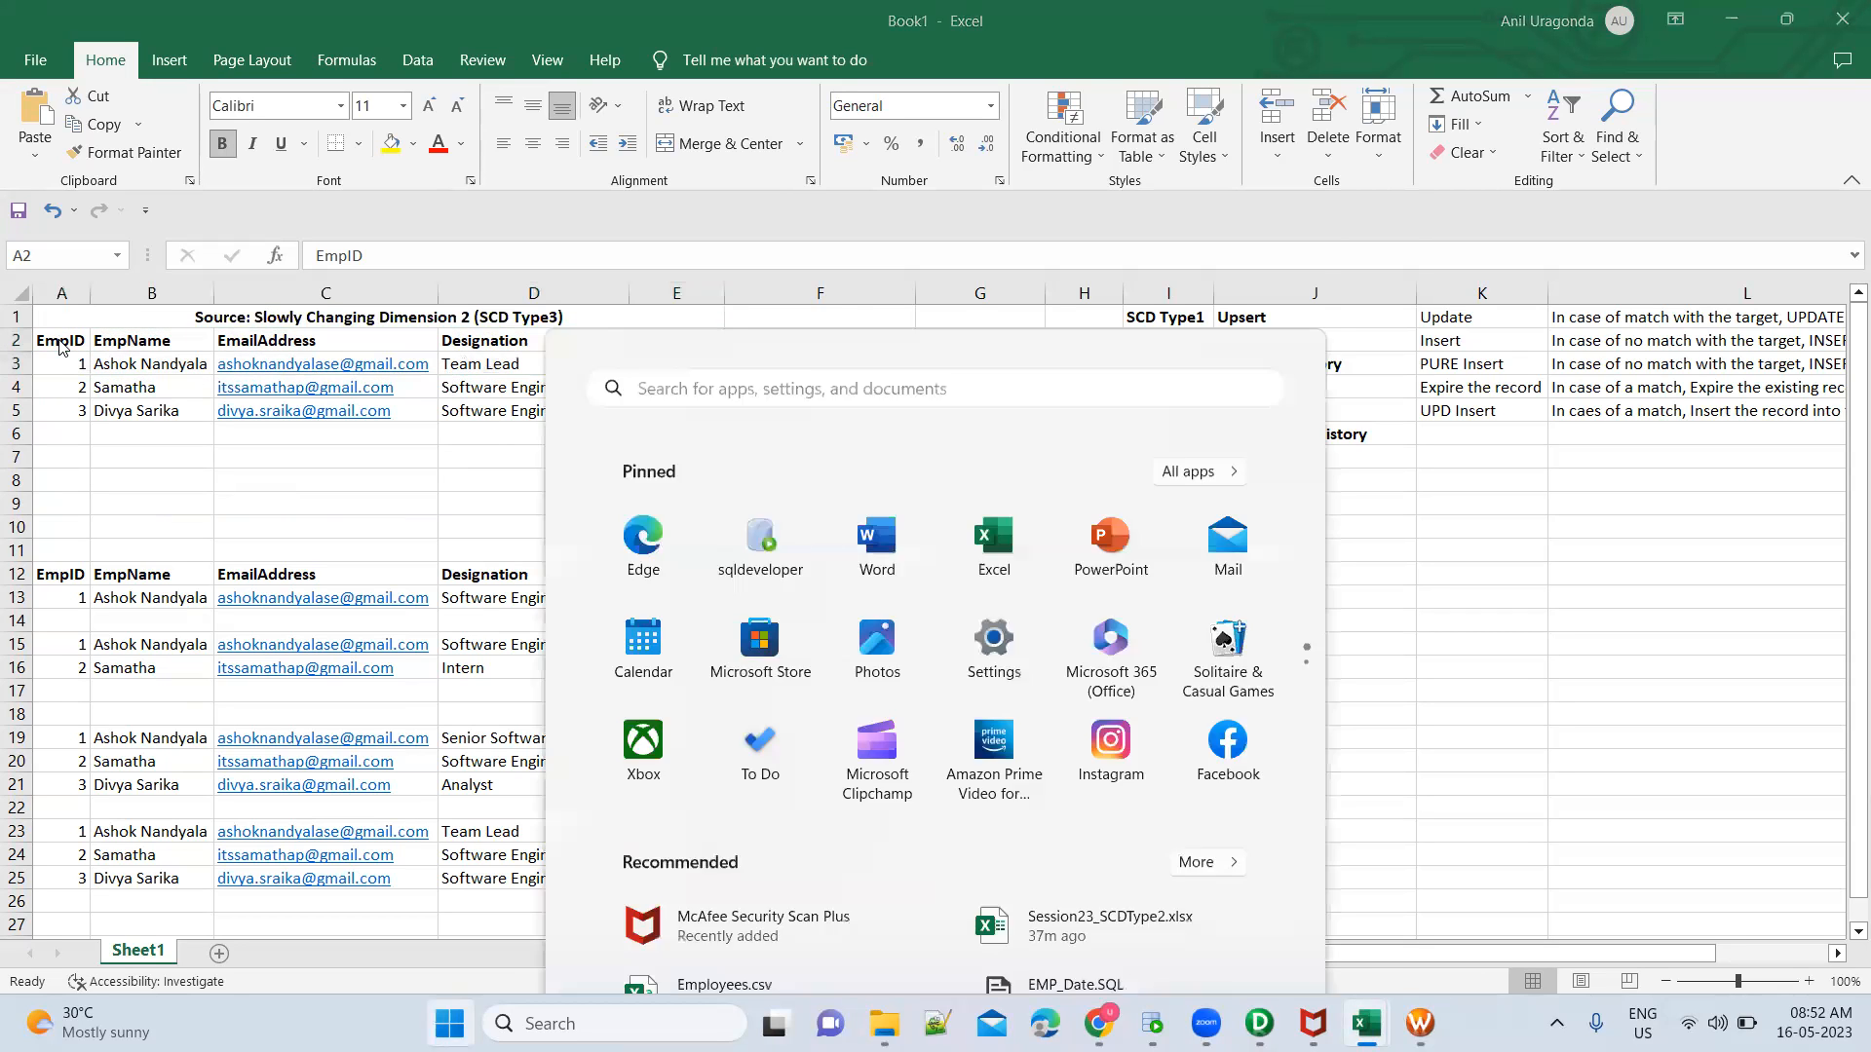
type("exce")
key("Escape")
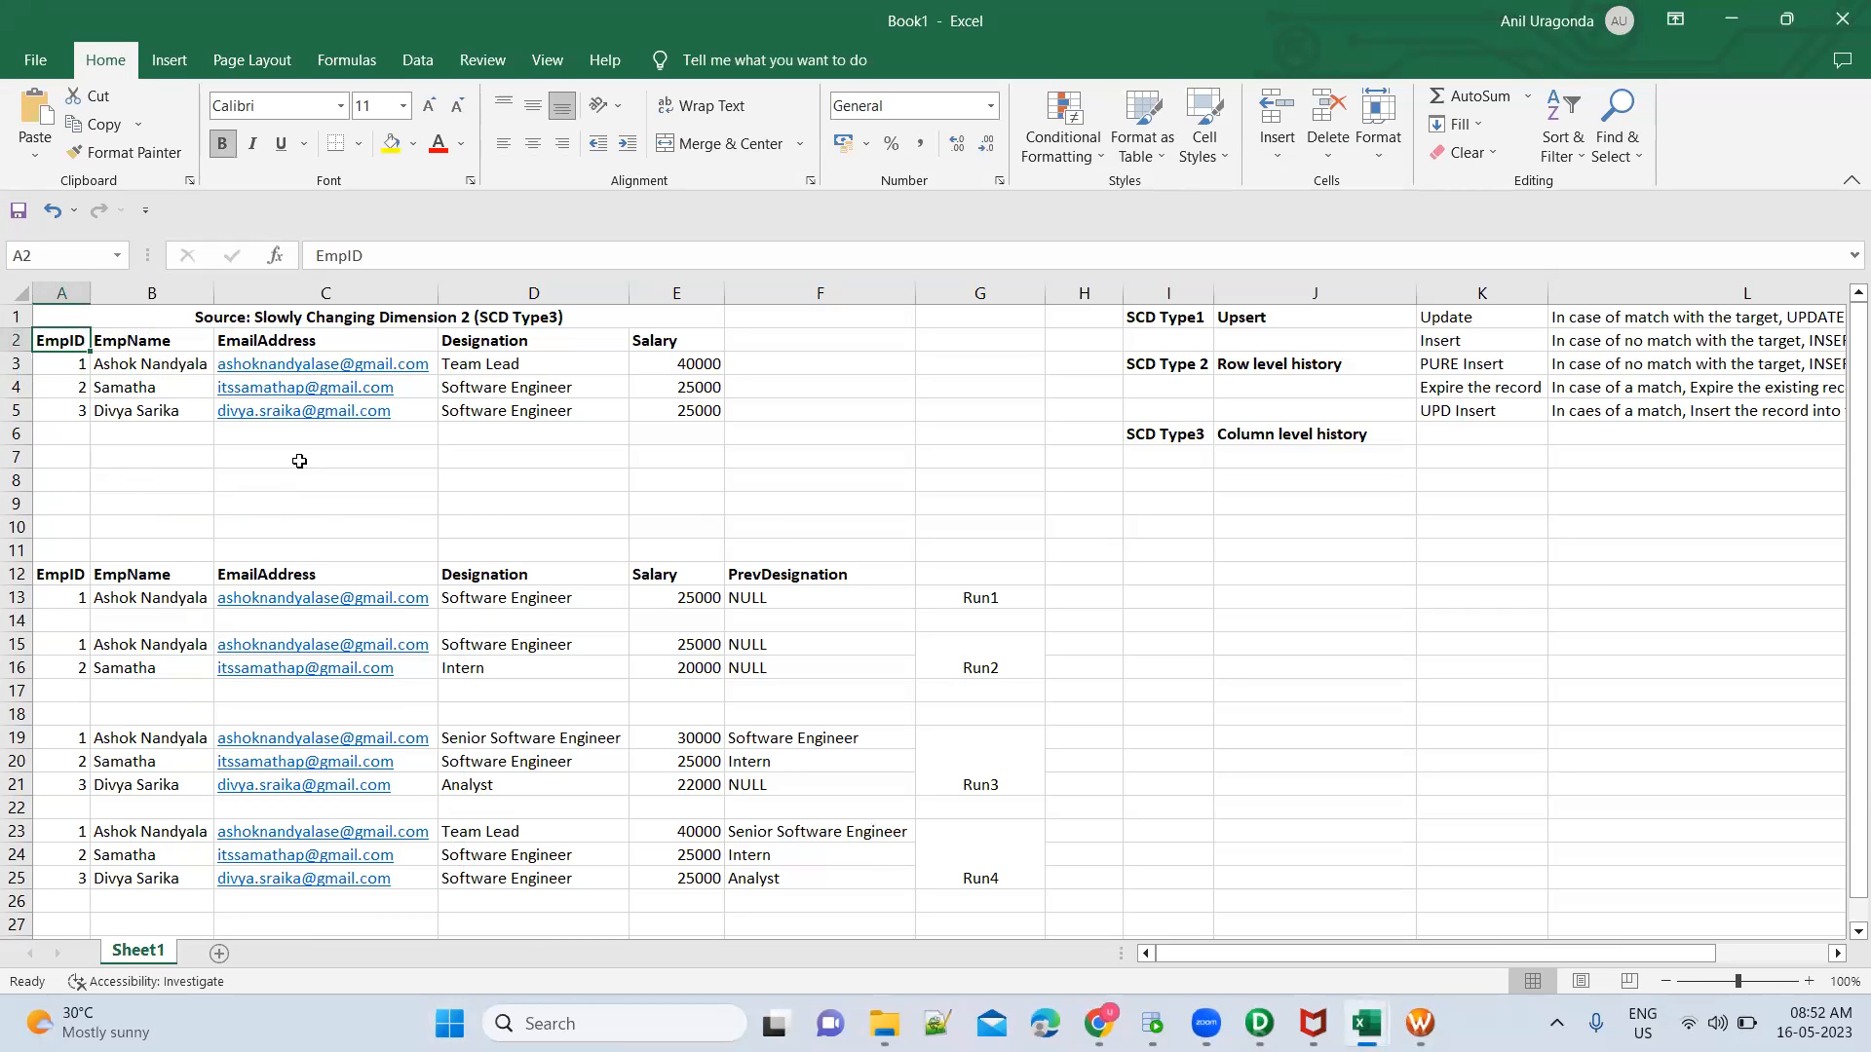
Copy the source header and first two employee rows, A2:E4, from Book1 into the new workbook starting at A1
key("alt+Tab")
left_click(709, 389, "shift")
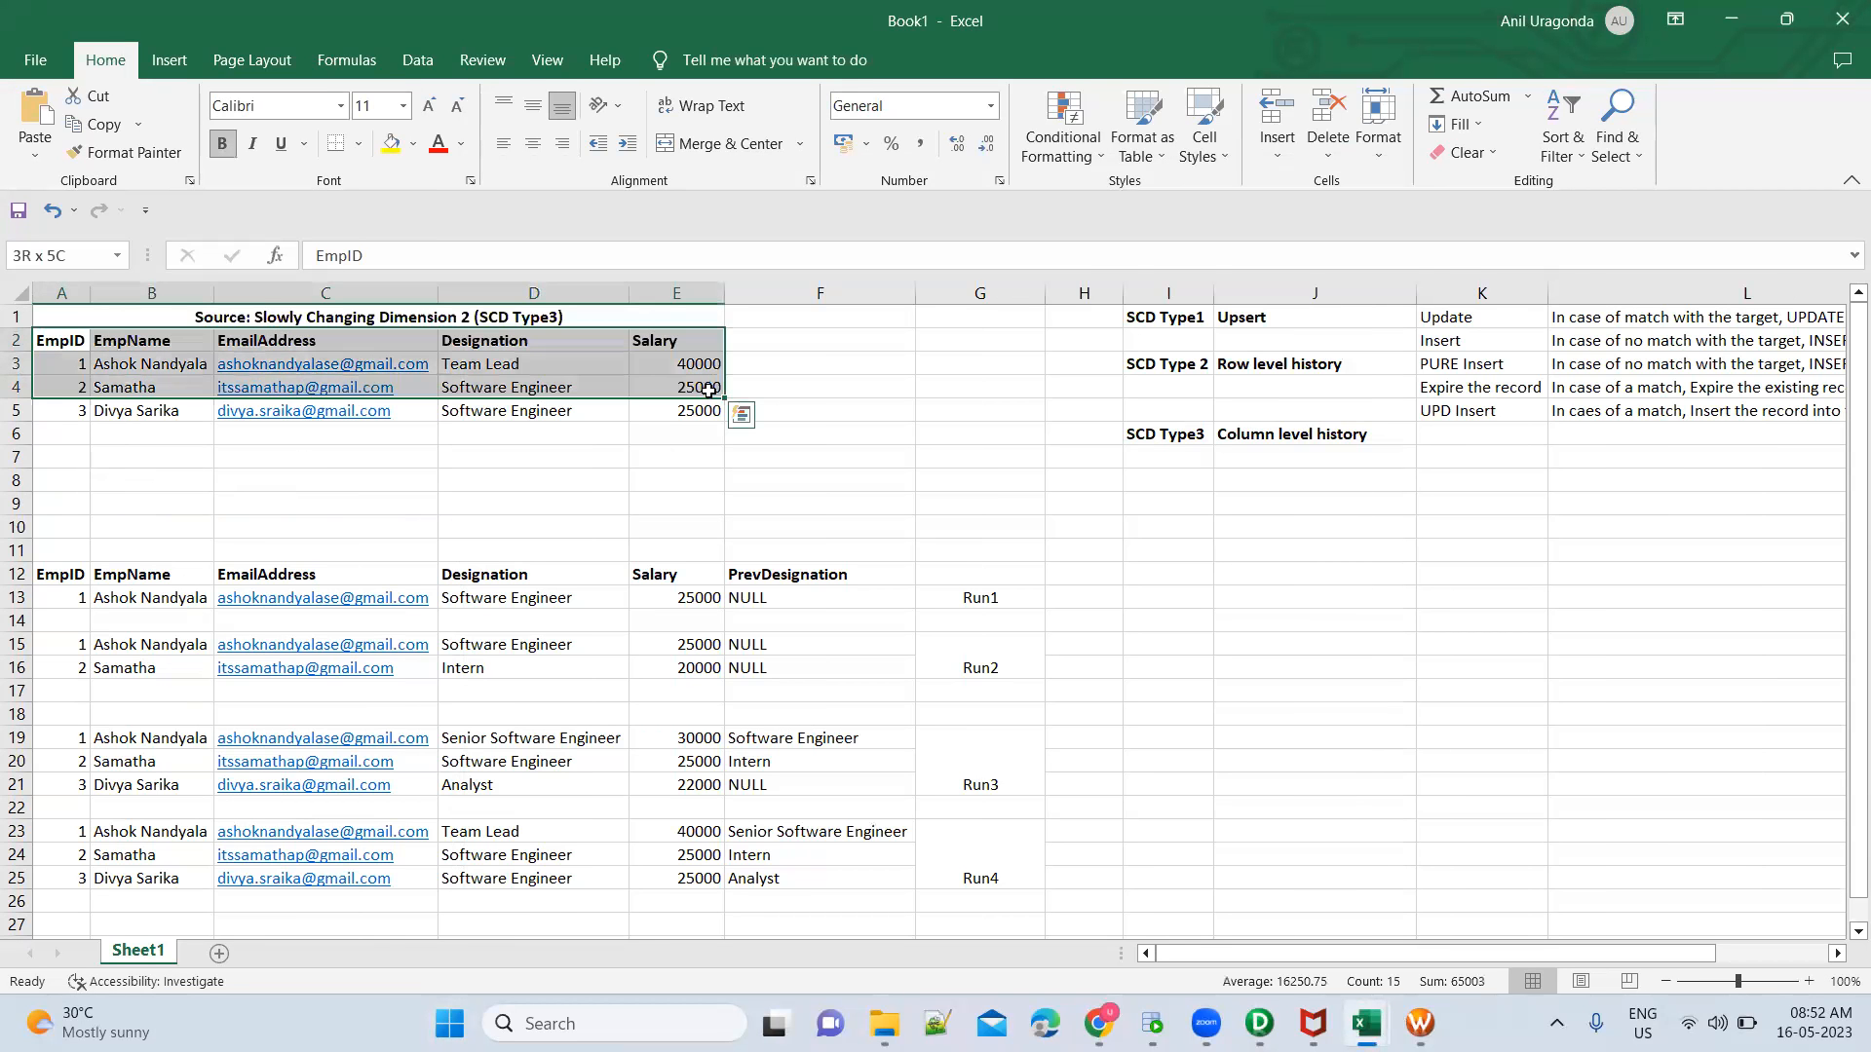
key("ctrl+c")
key("alt+Tab")
key("ctrl+v")
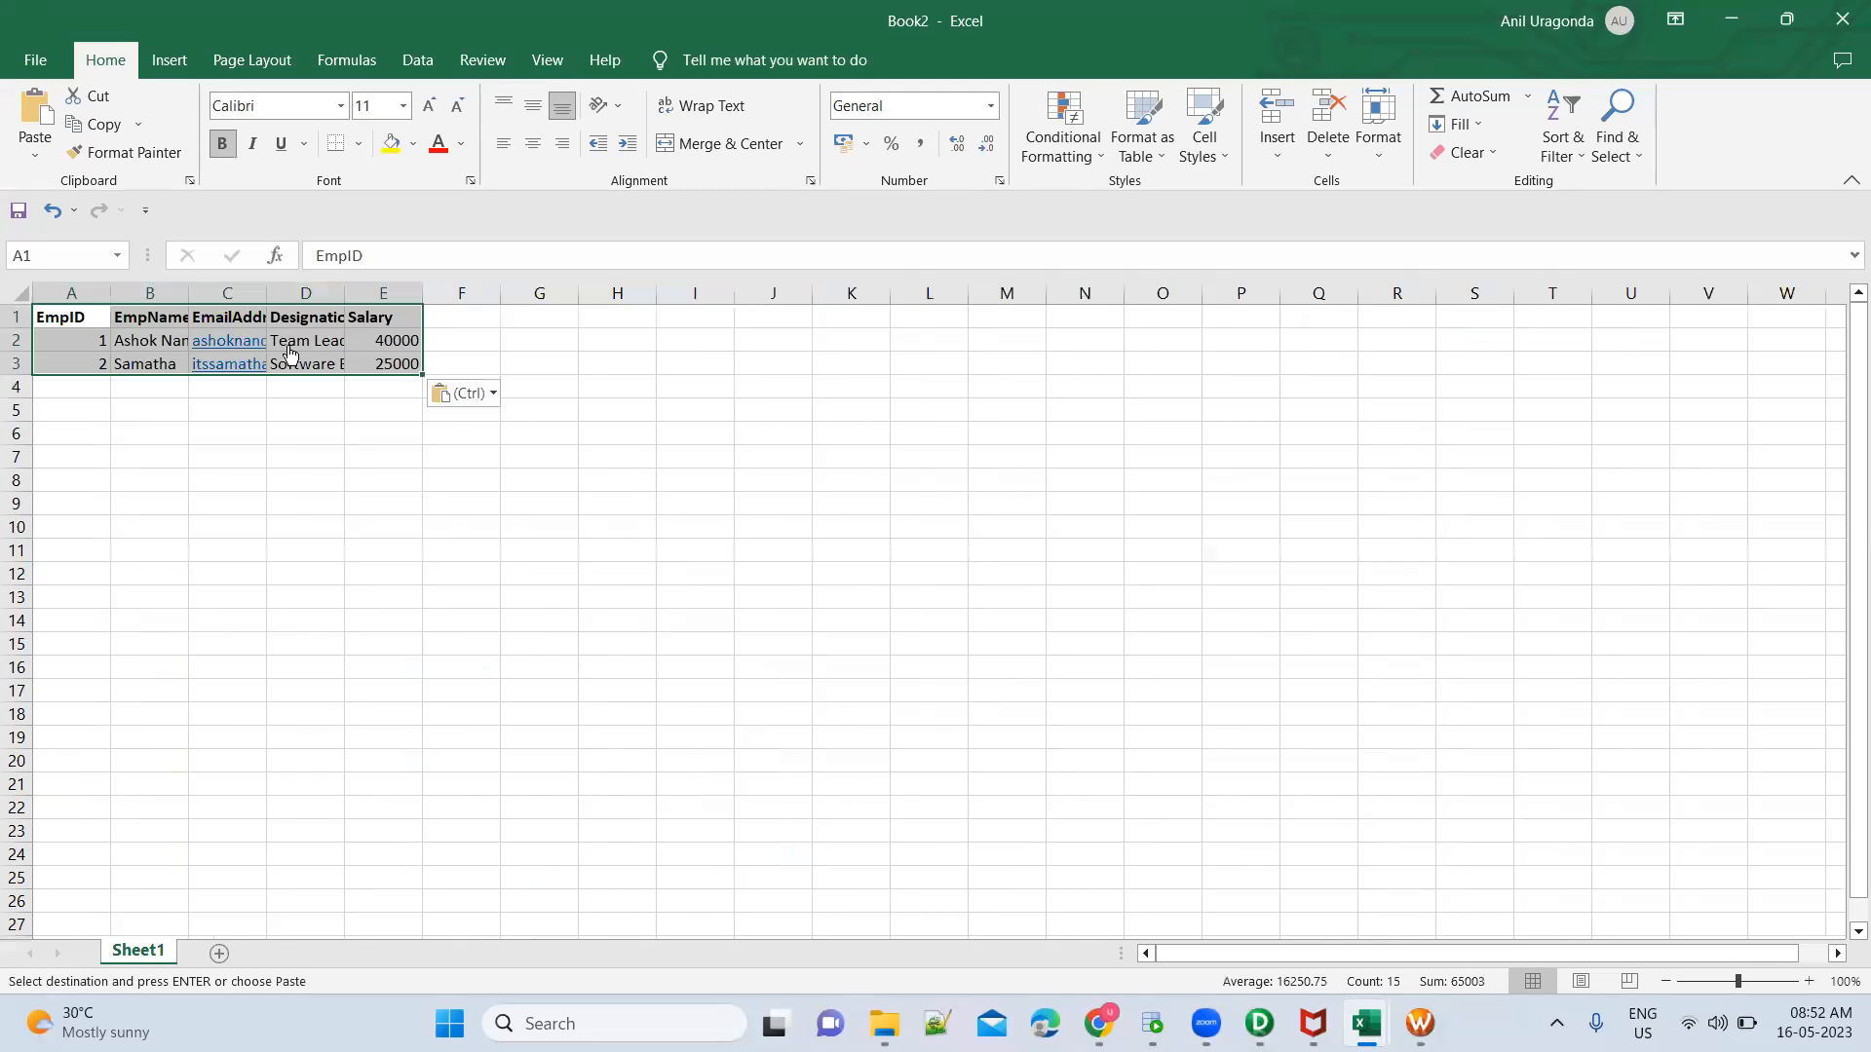
Autofit all column widths of the new sheet to their contents
left_click(21, 292)
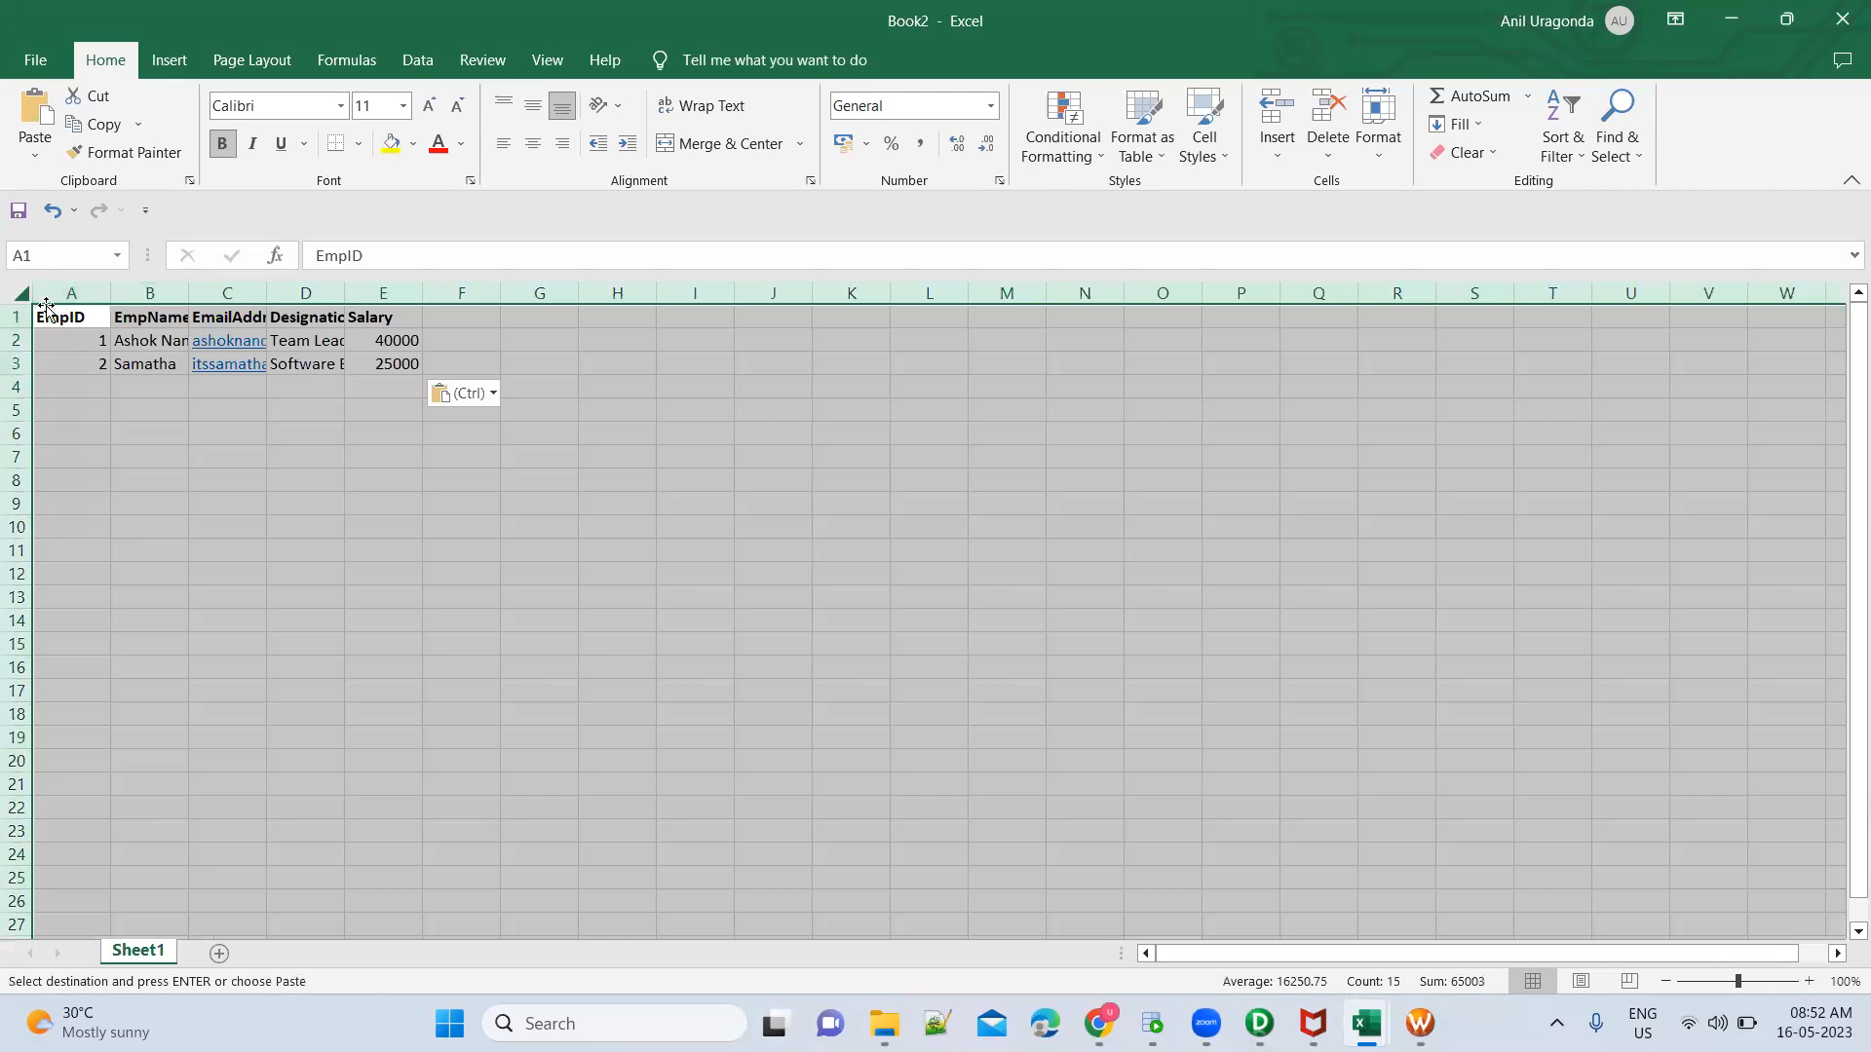
double_click(112, 289)
left_click(346, 524)
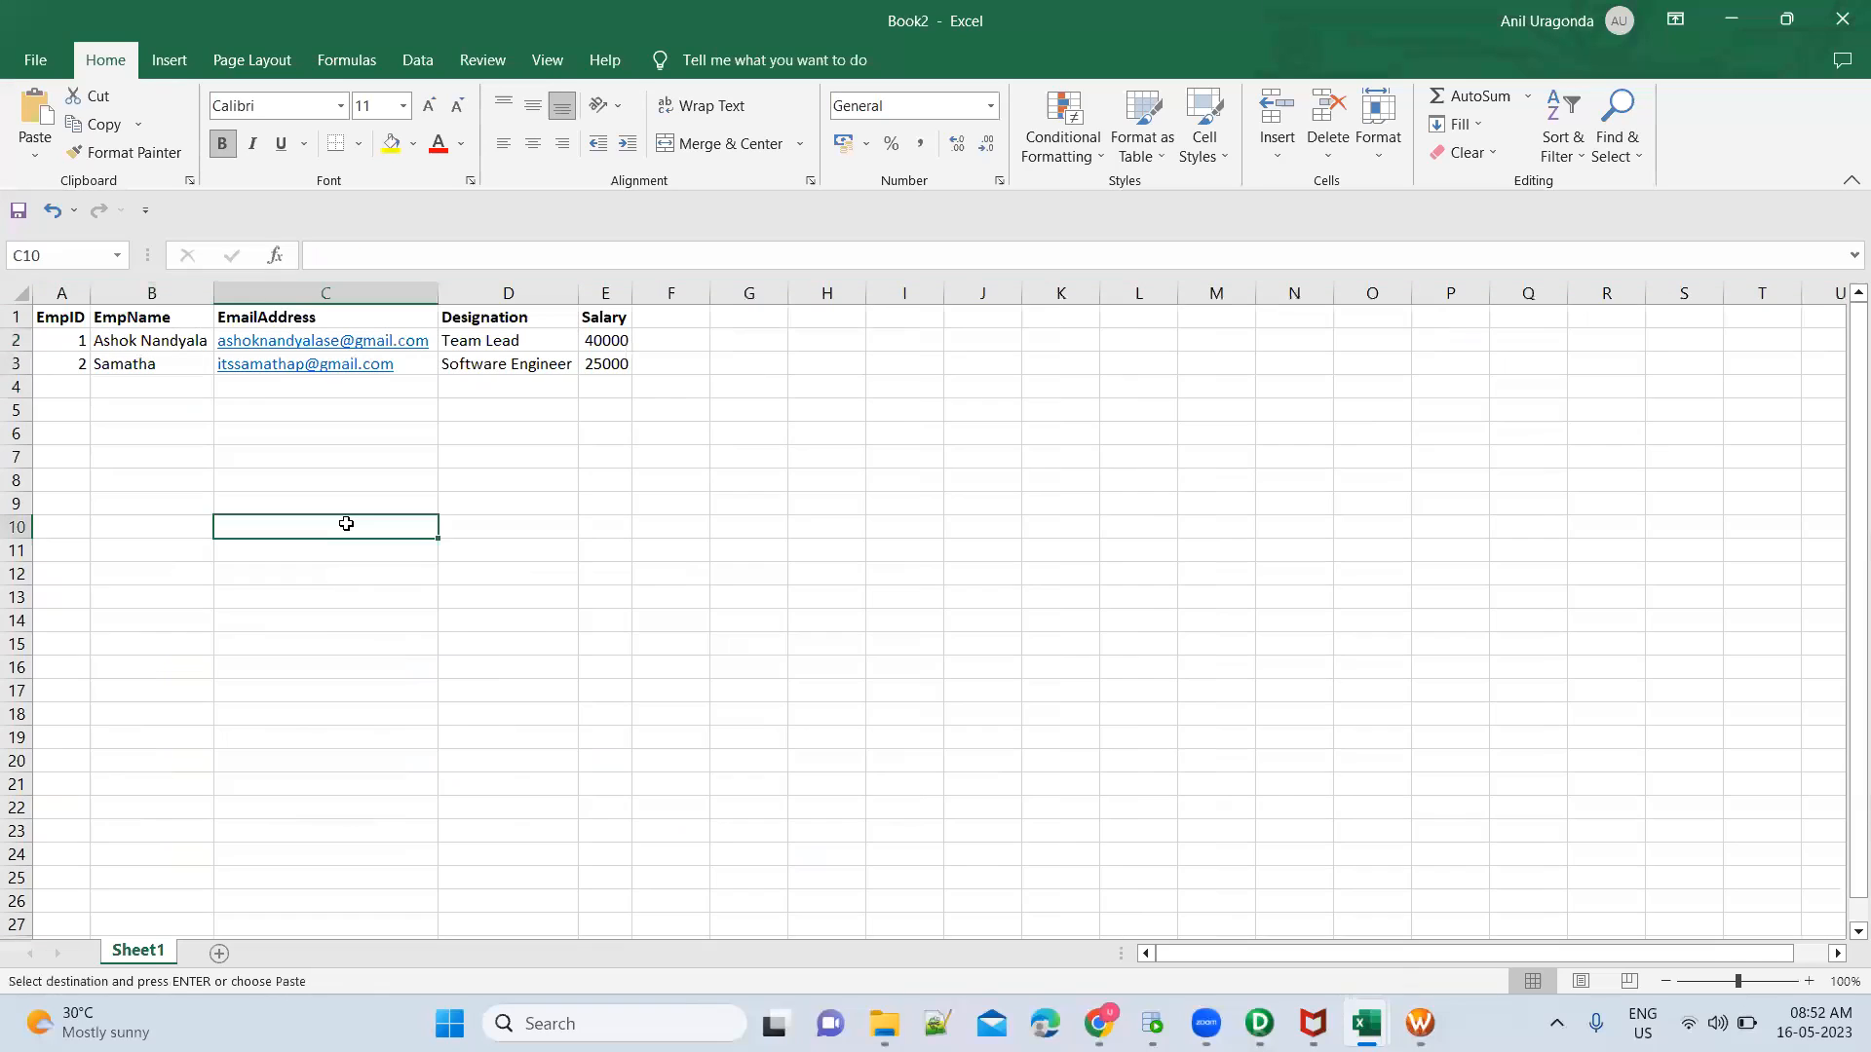
Save the new workbook as CSV UTF-8 file EmployeeSCDType3.csv in the SrcFiles\Training folder and close it
key("ctrl+s")
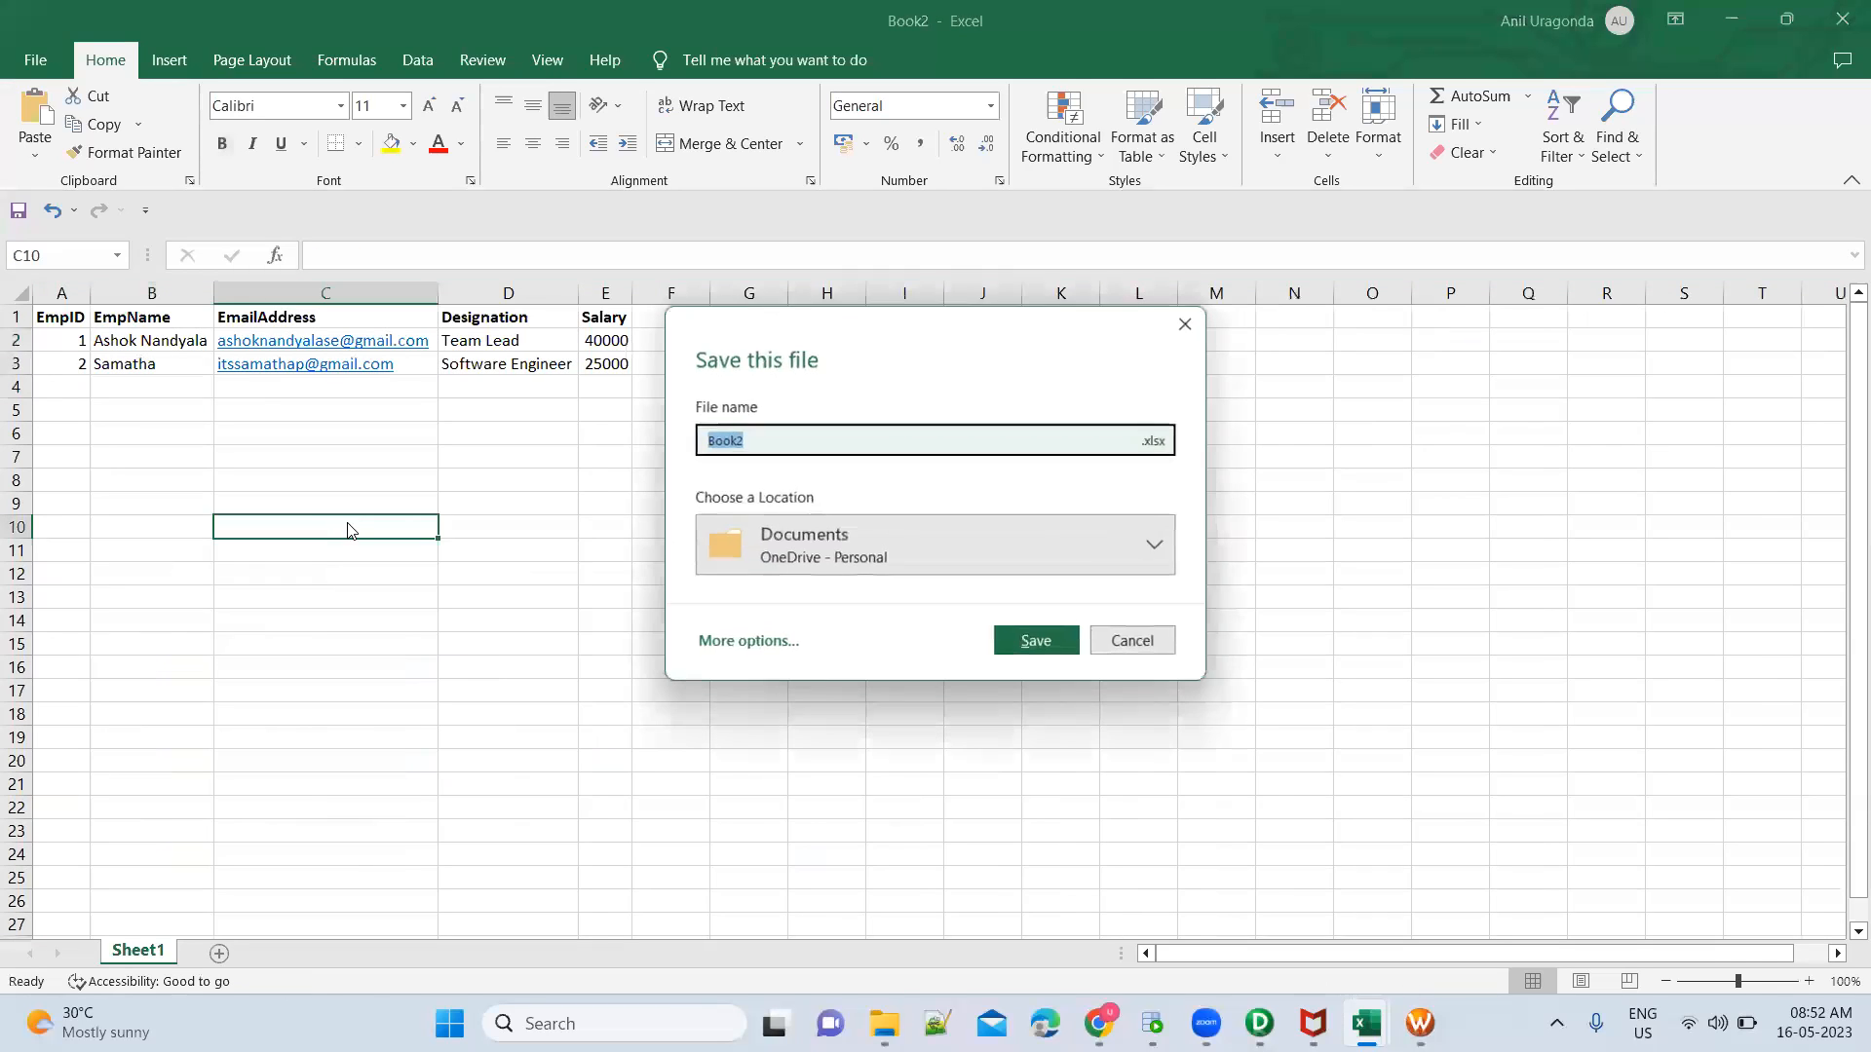
left_click(729, 643)
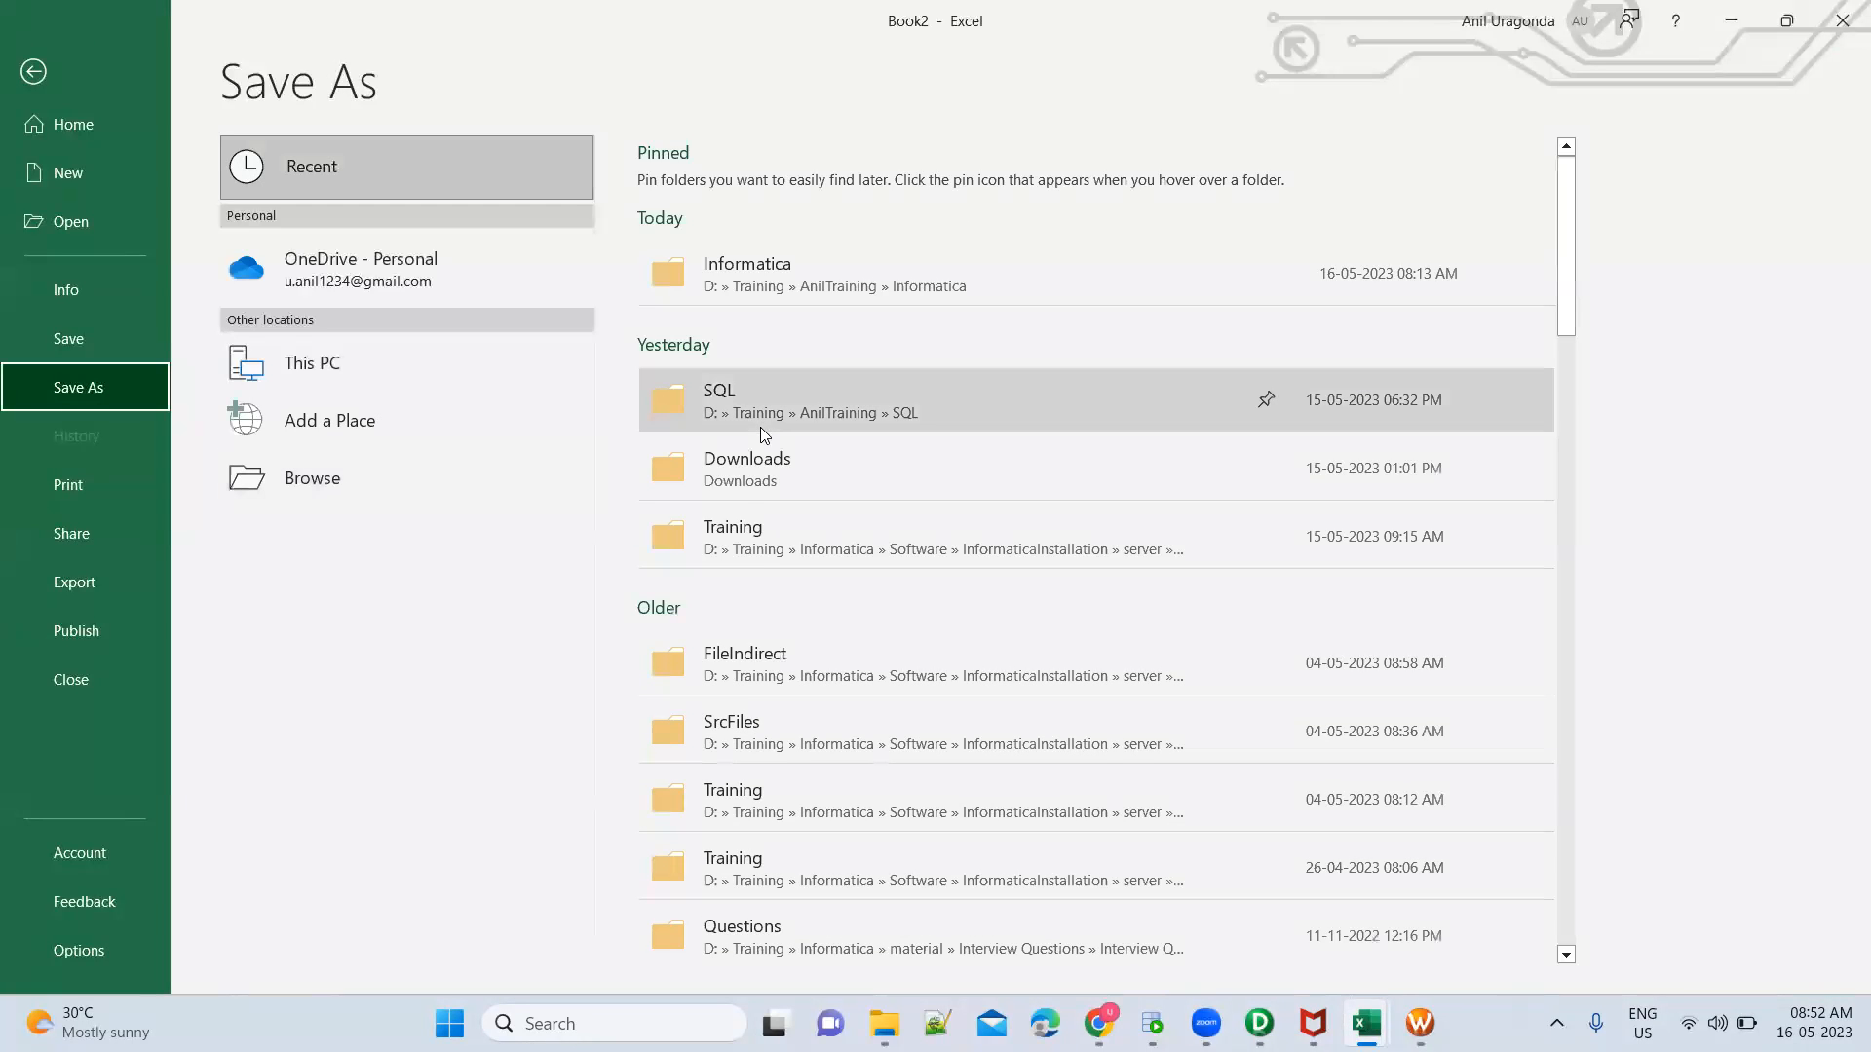
left_click(777, 733)
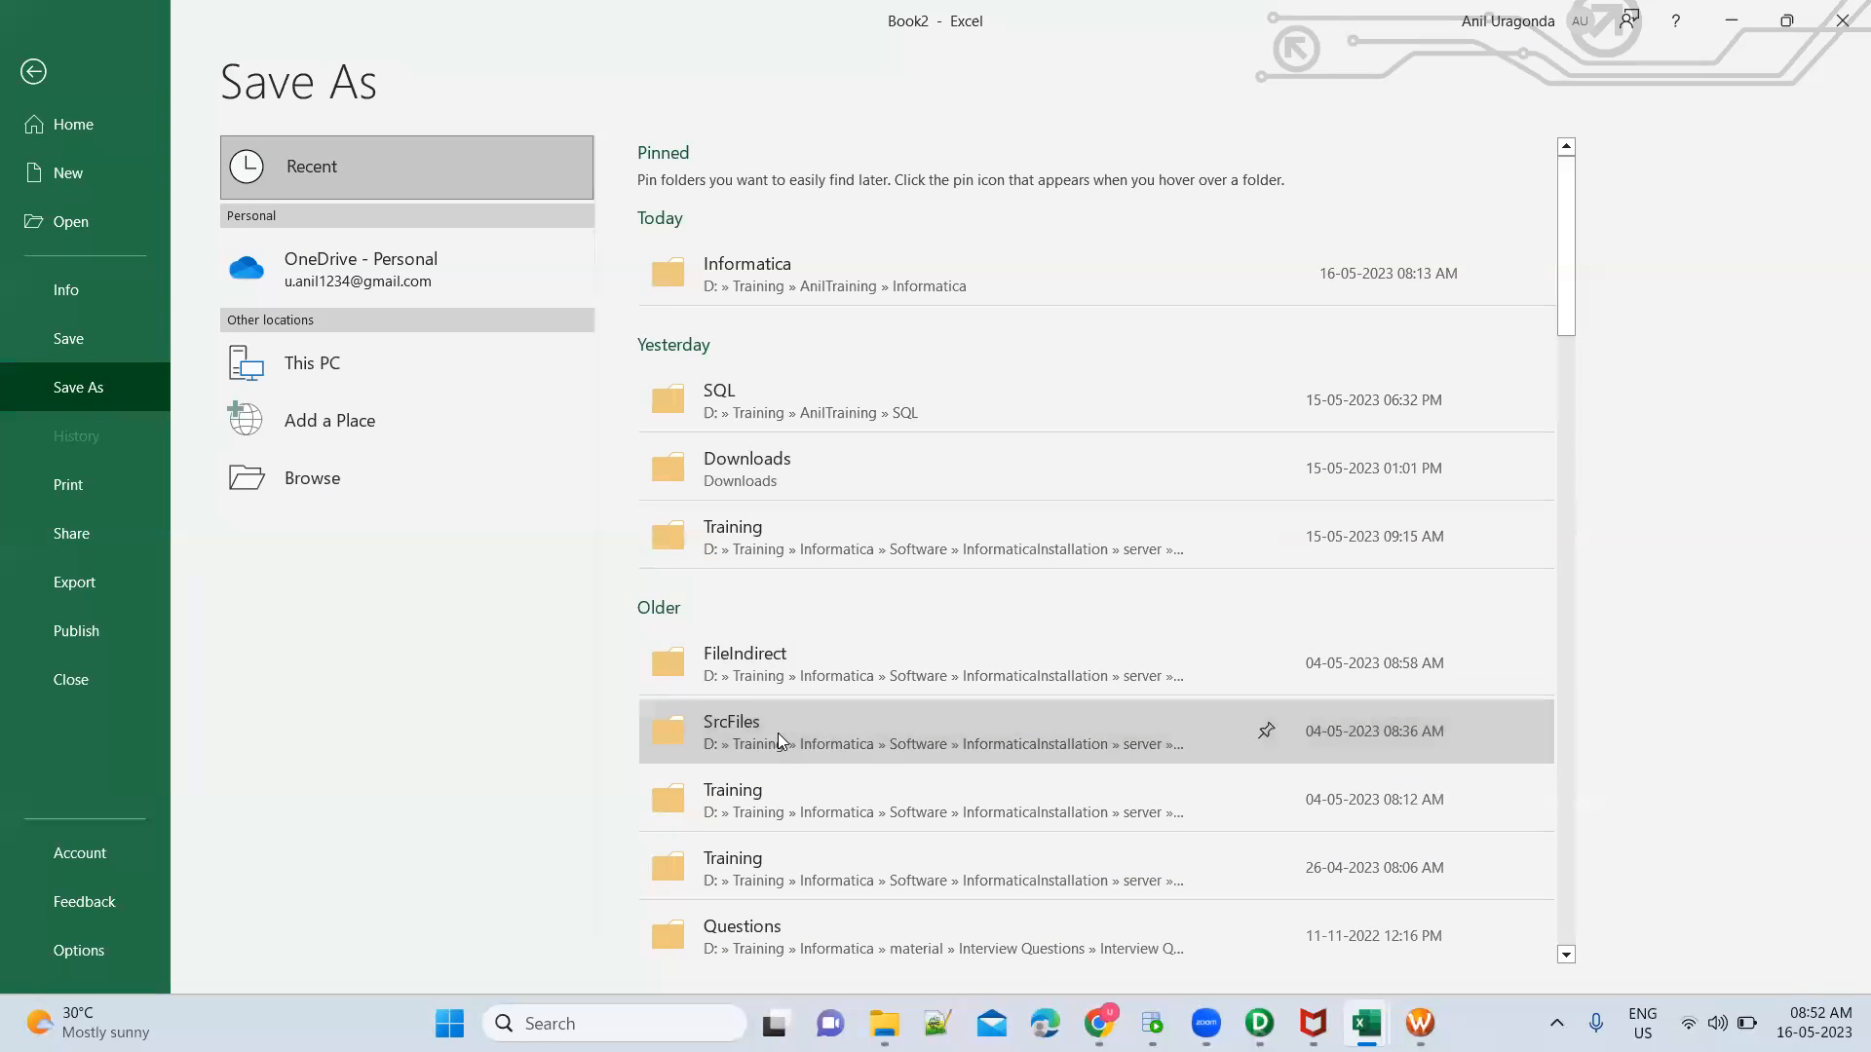
double_click(320, 236)
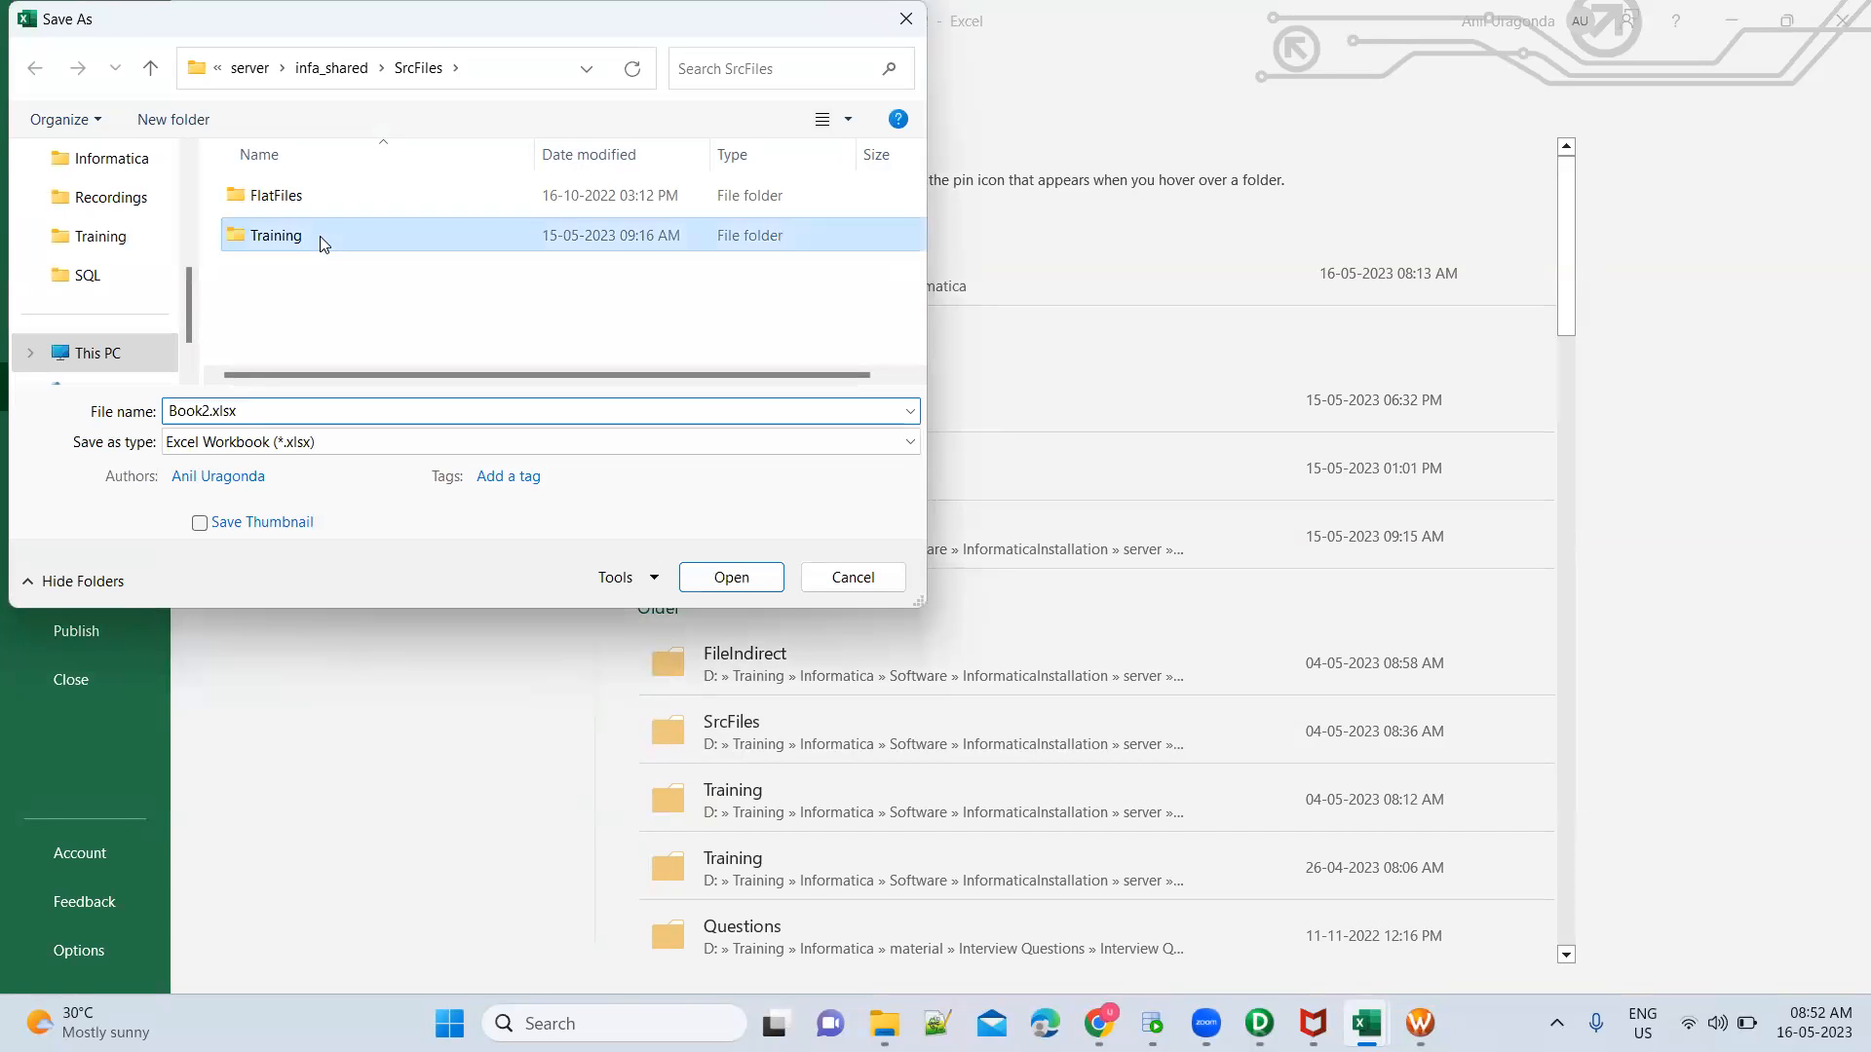
left_click(327, 444)
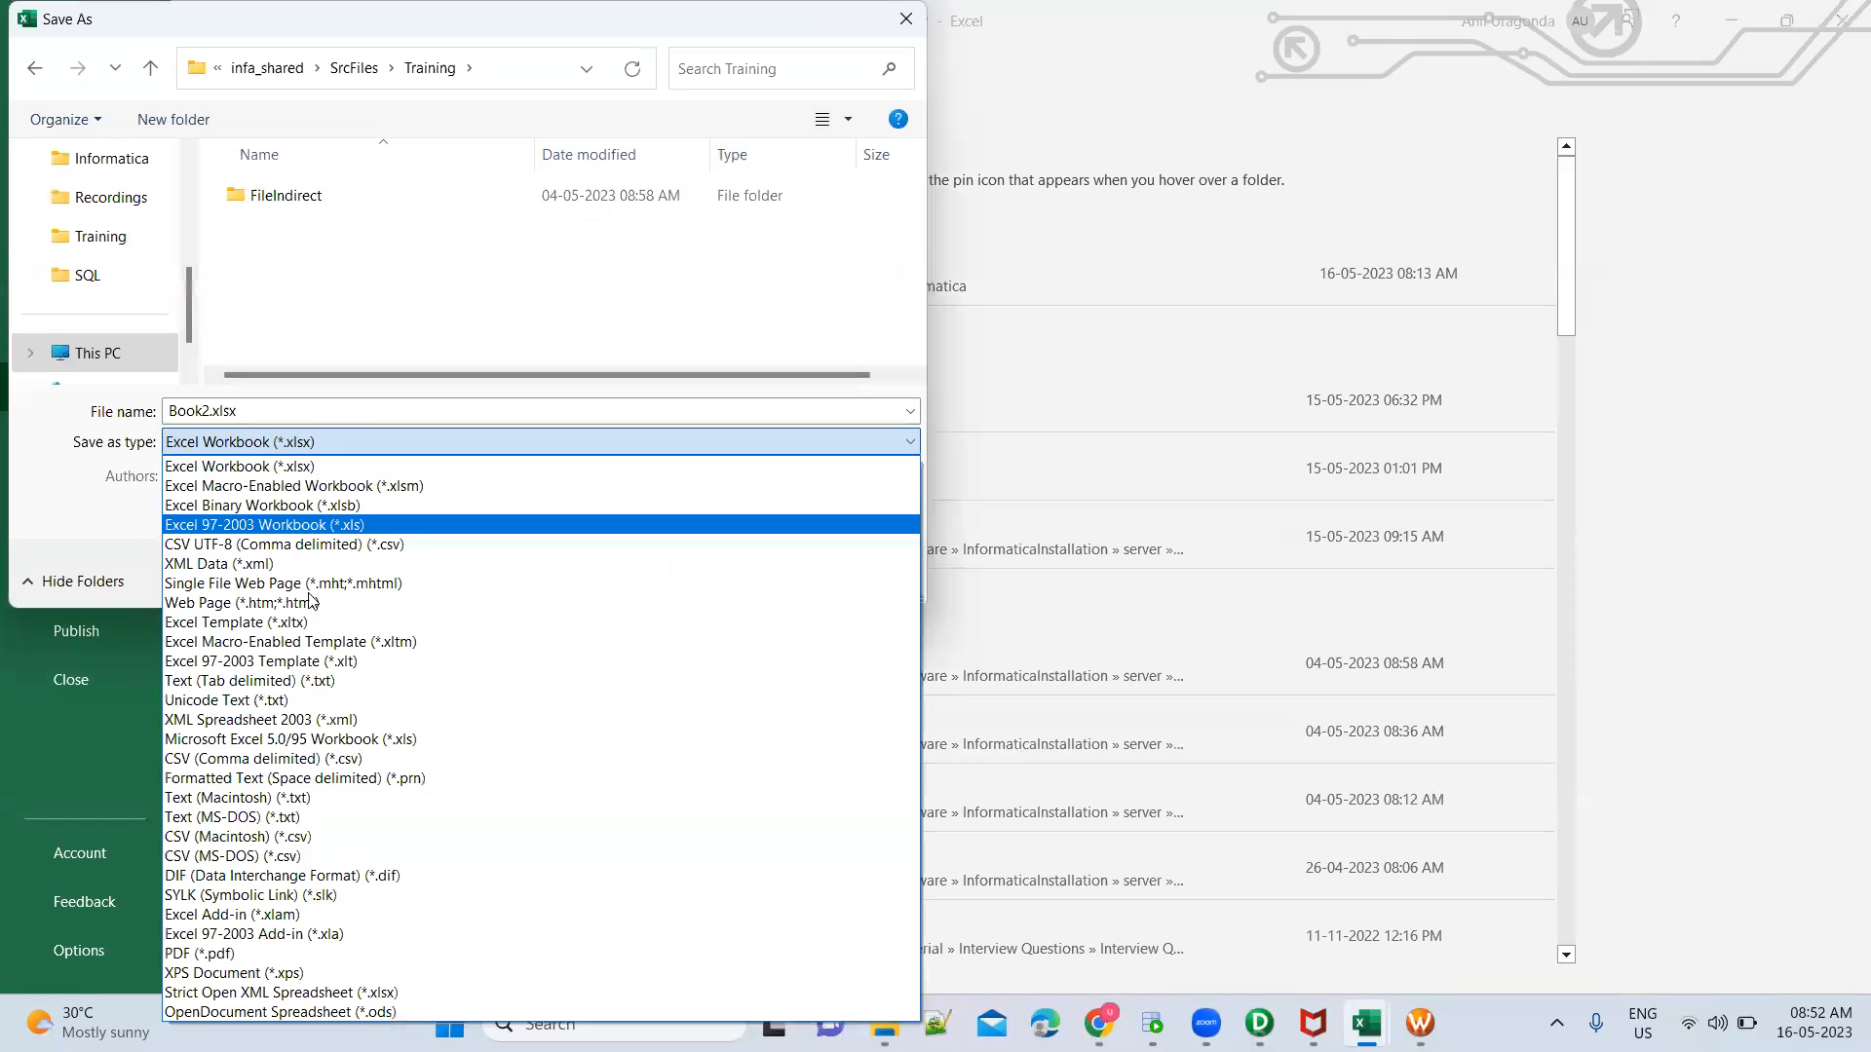
left_click(331, 547)
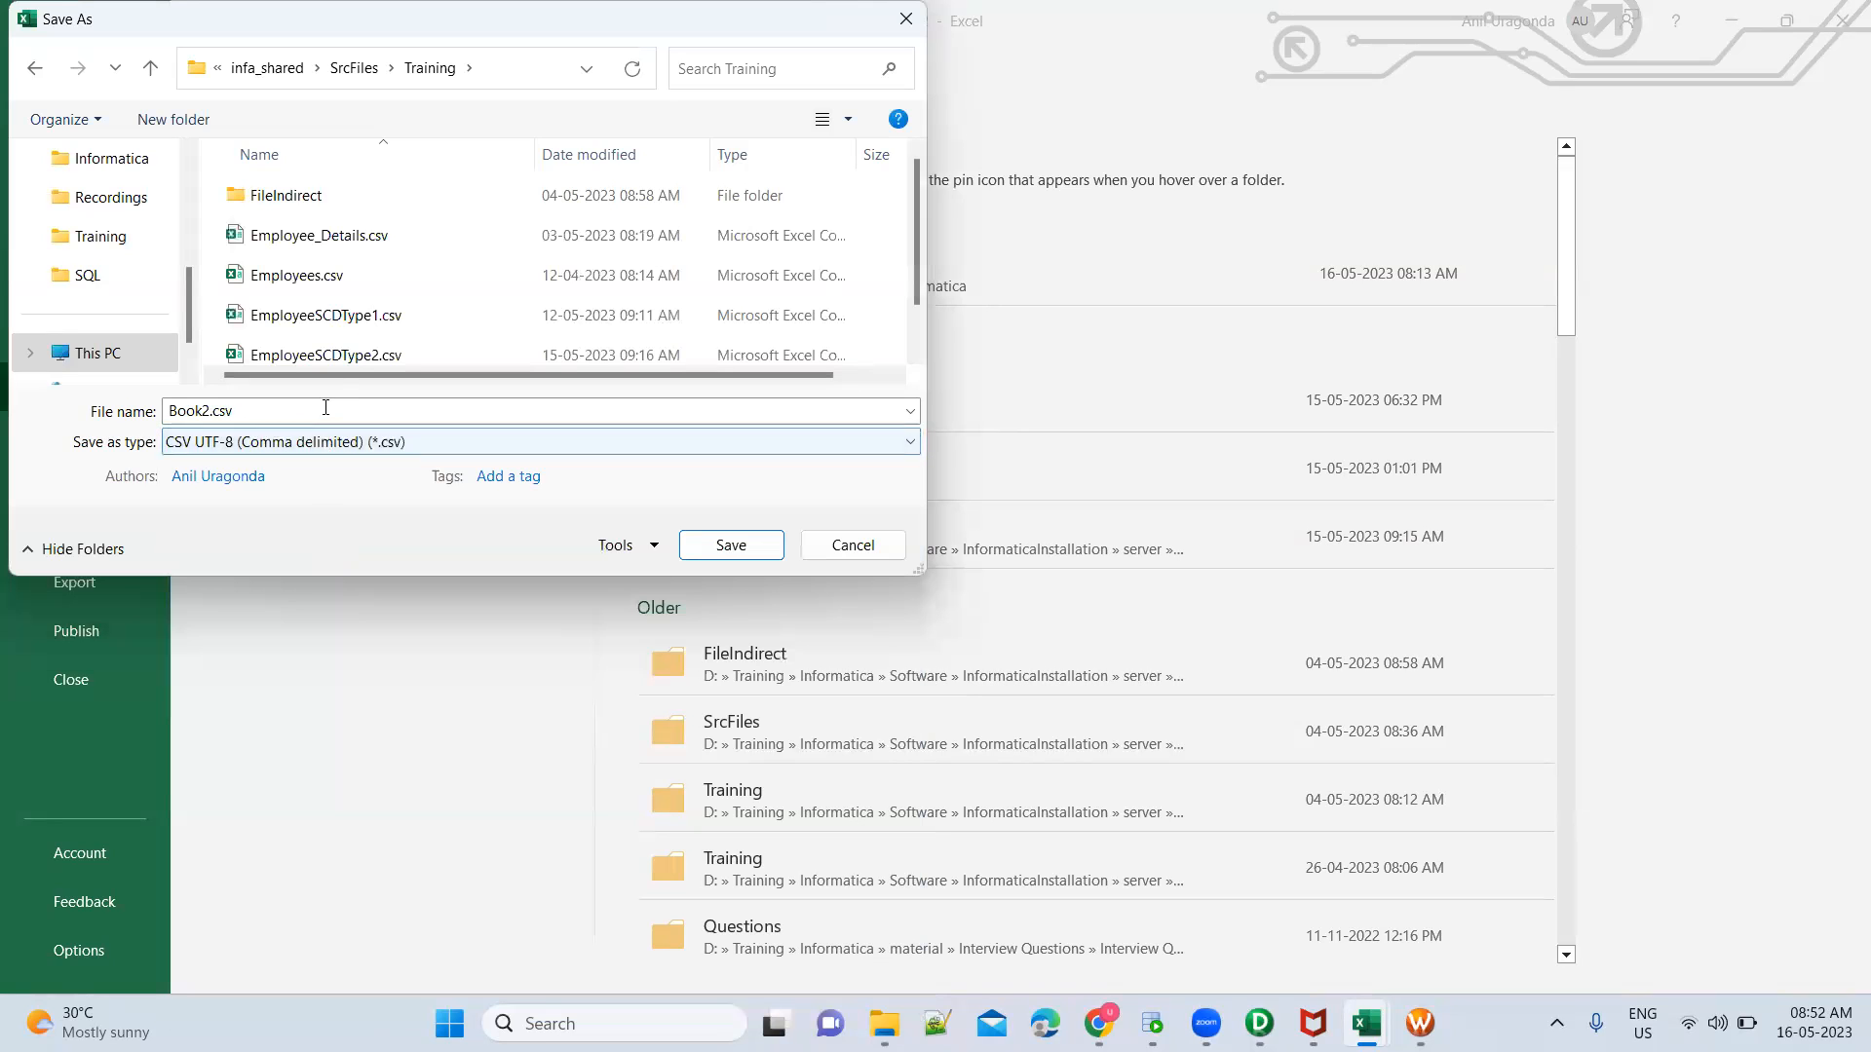
left_click(341, 357)
left_click(344, 421)
left_click(345, 420)
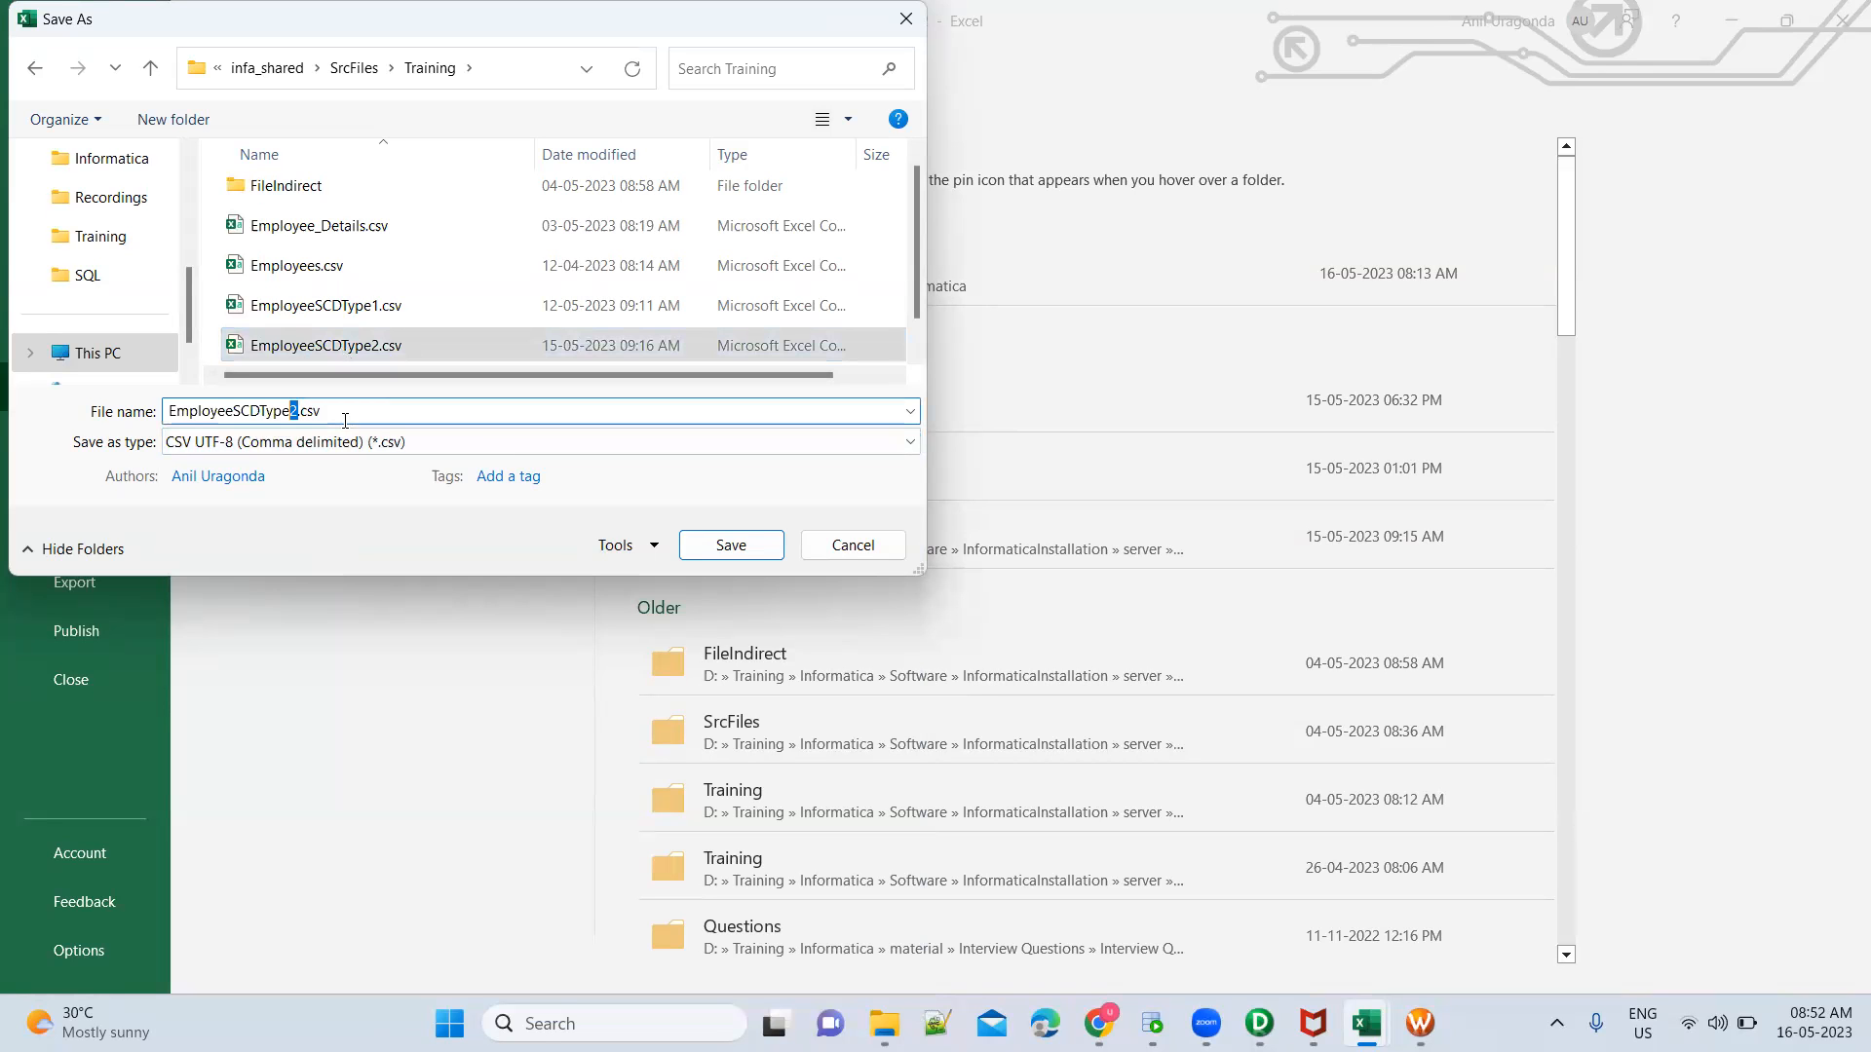
type("3")
key("Return")
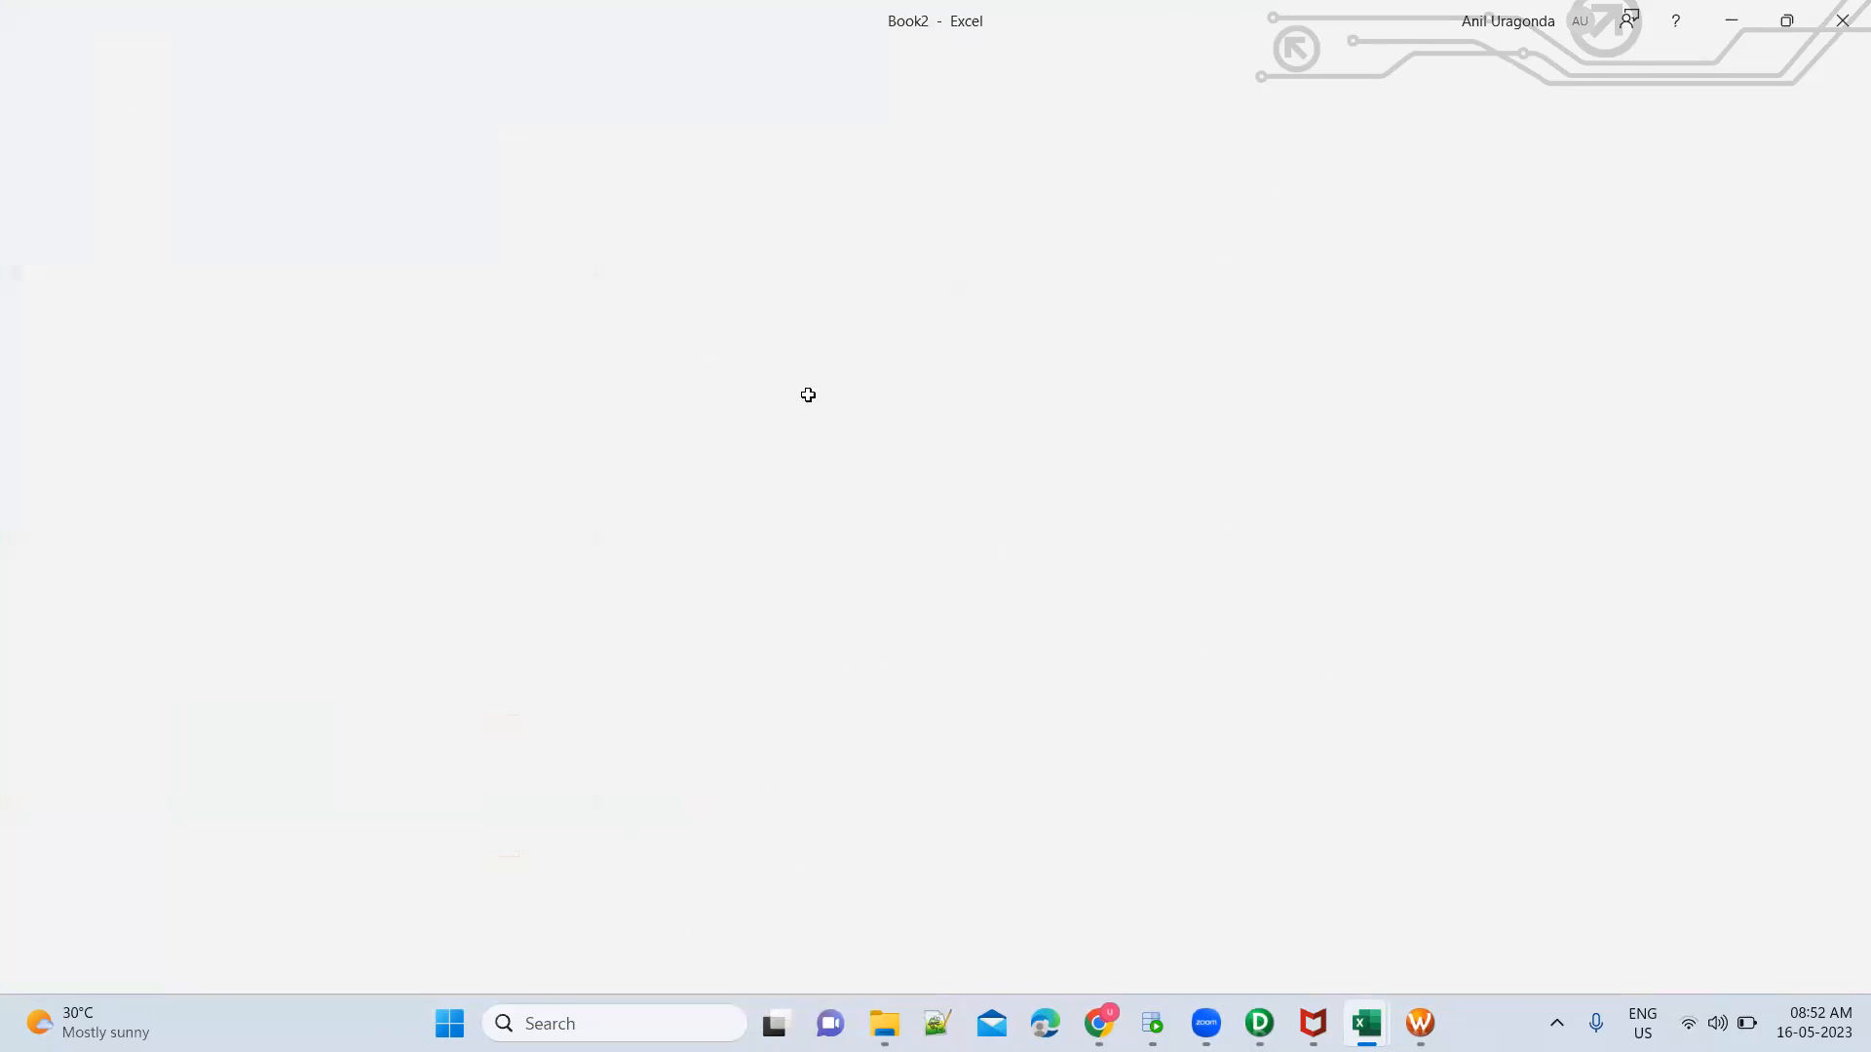
left_click(1842, 19)
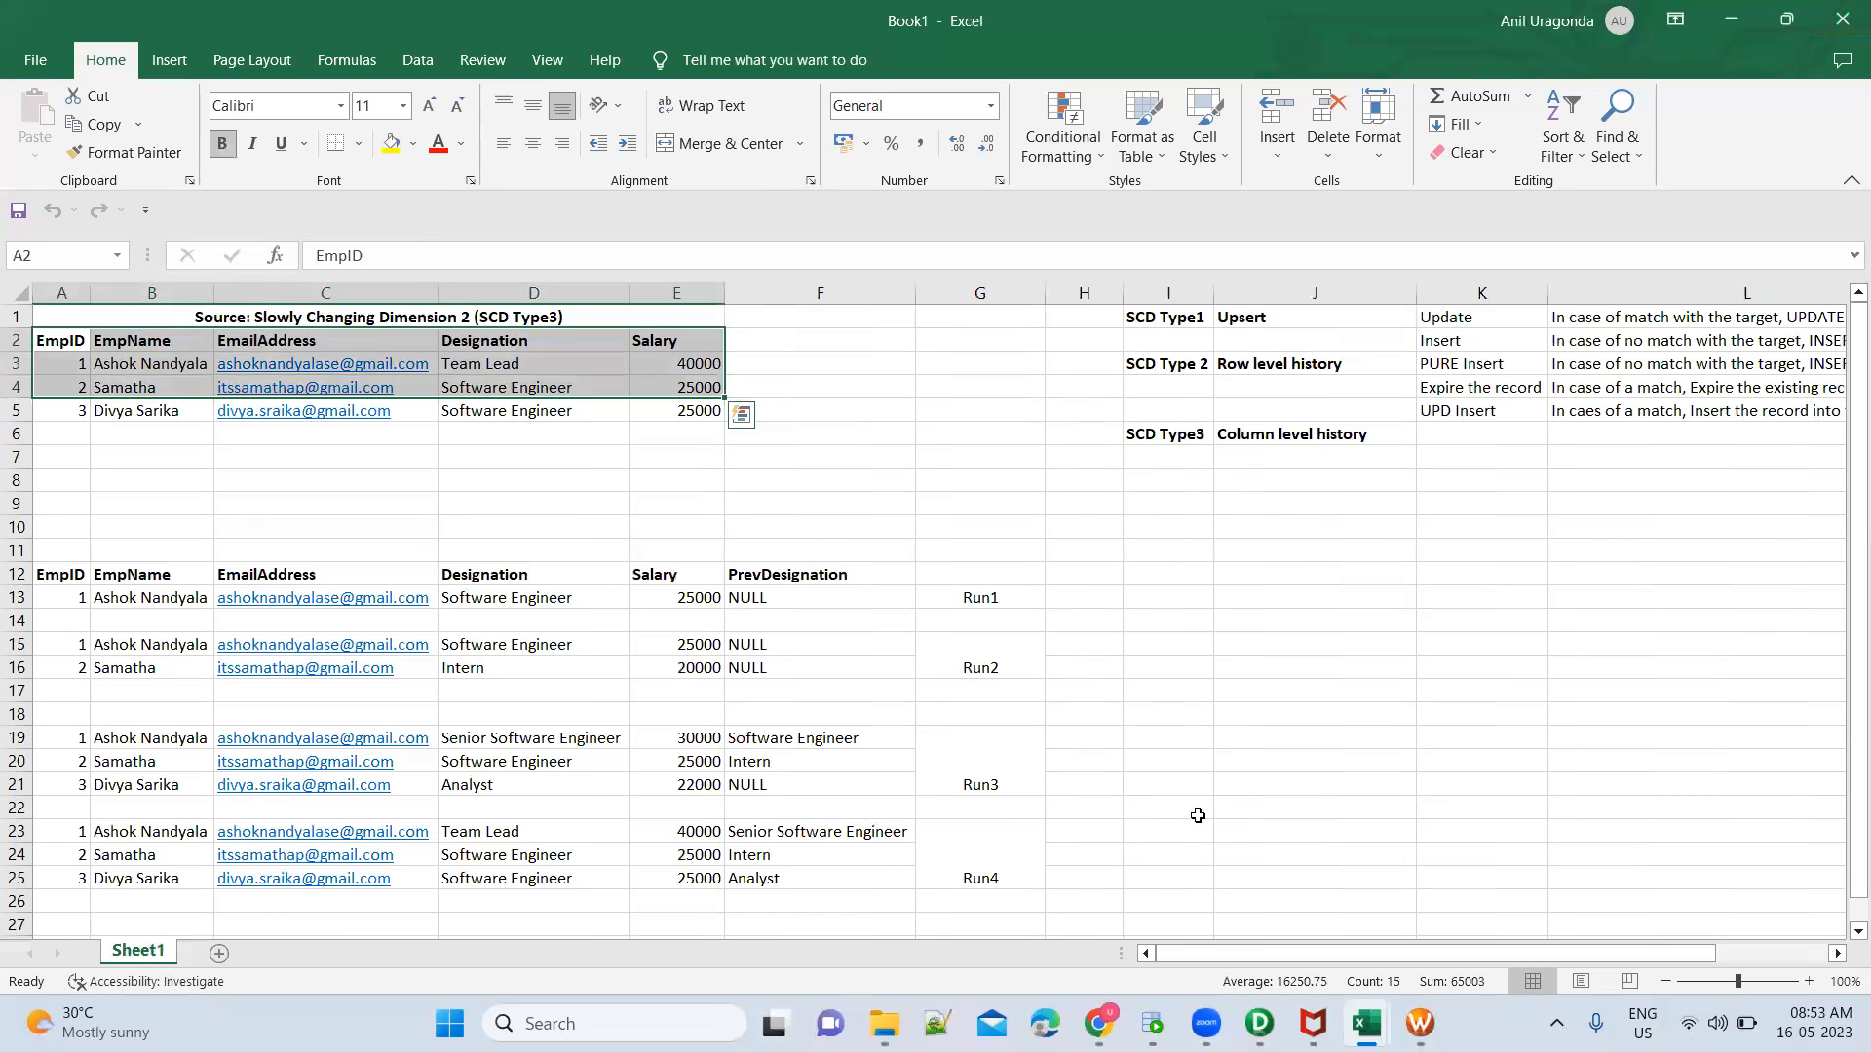
Switch to PowerCenter Workflow Manager and set the session's source file directory to $PMSourceFileDir\Training\
mouse_move(1312, 1023)
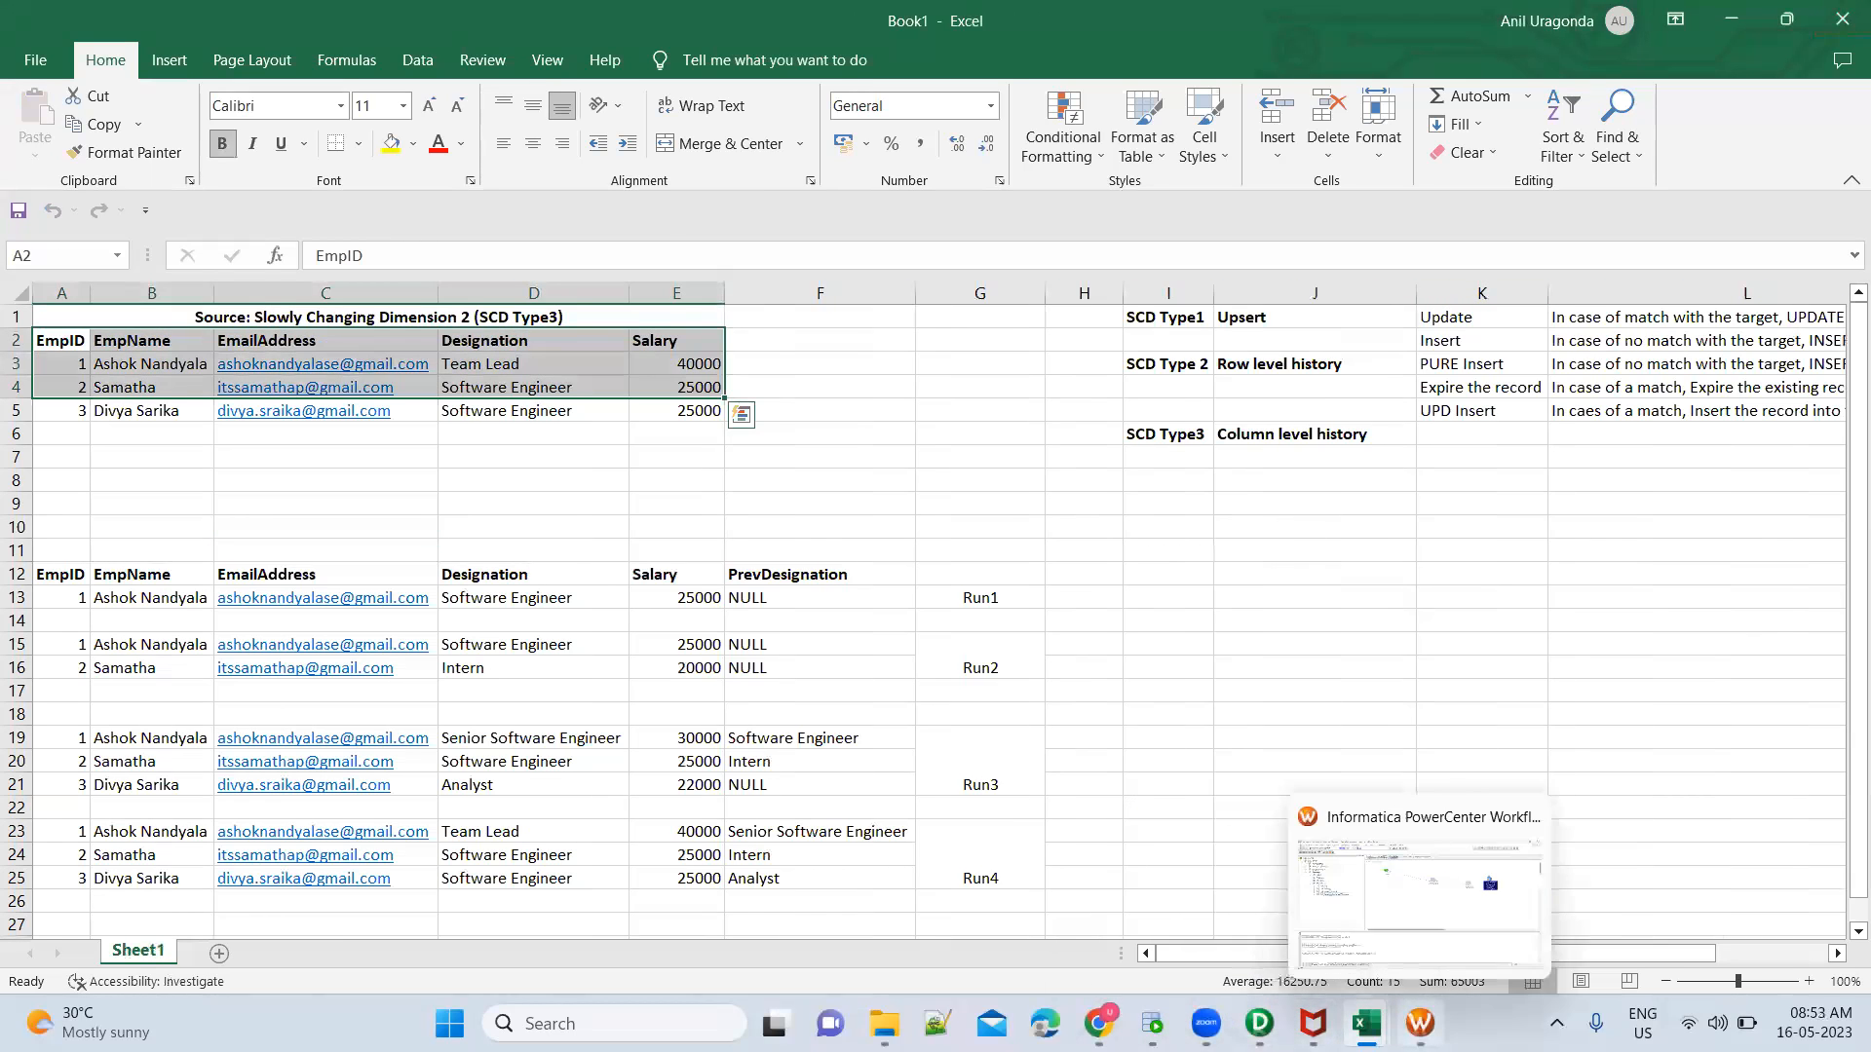
left_click(1420, 1023)
left_click(719, 418)
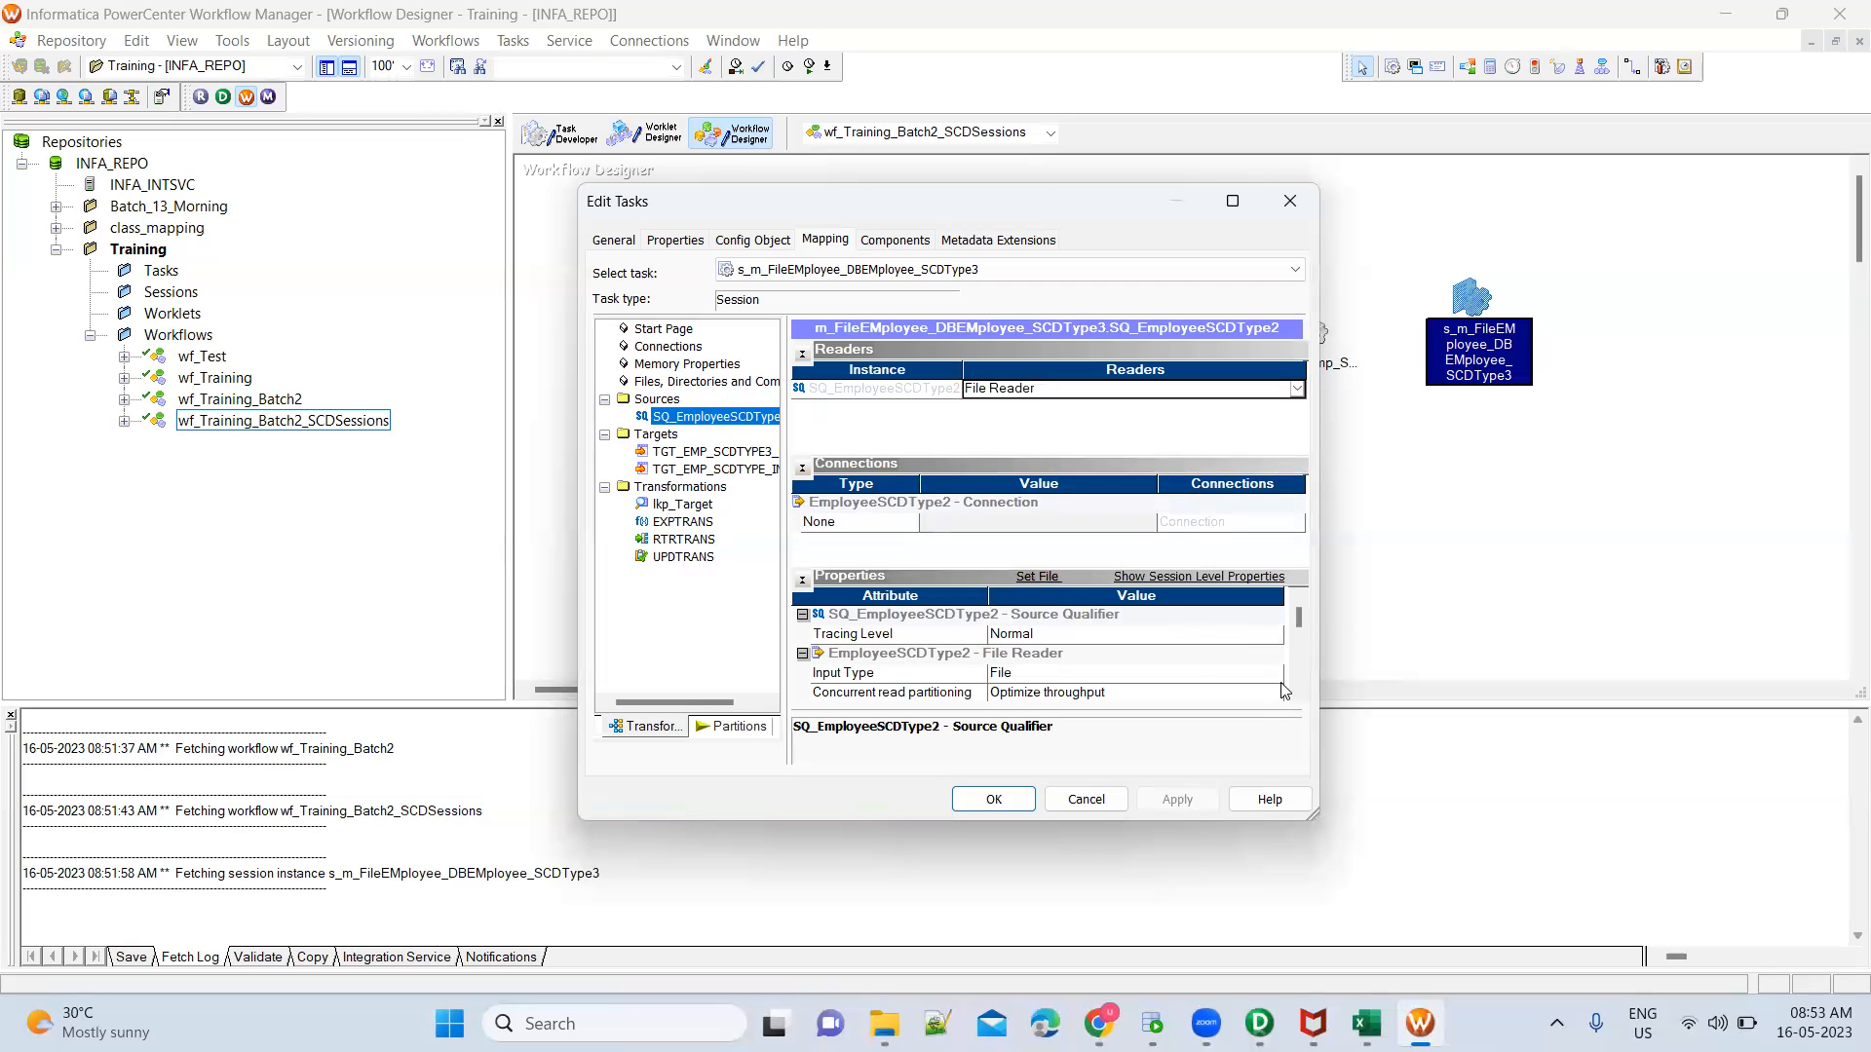
scroll(1298, 696, "down", 5)
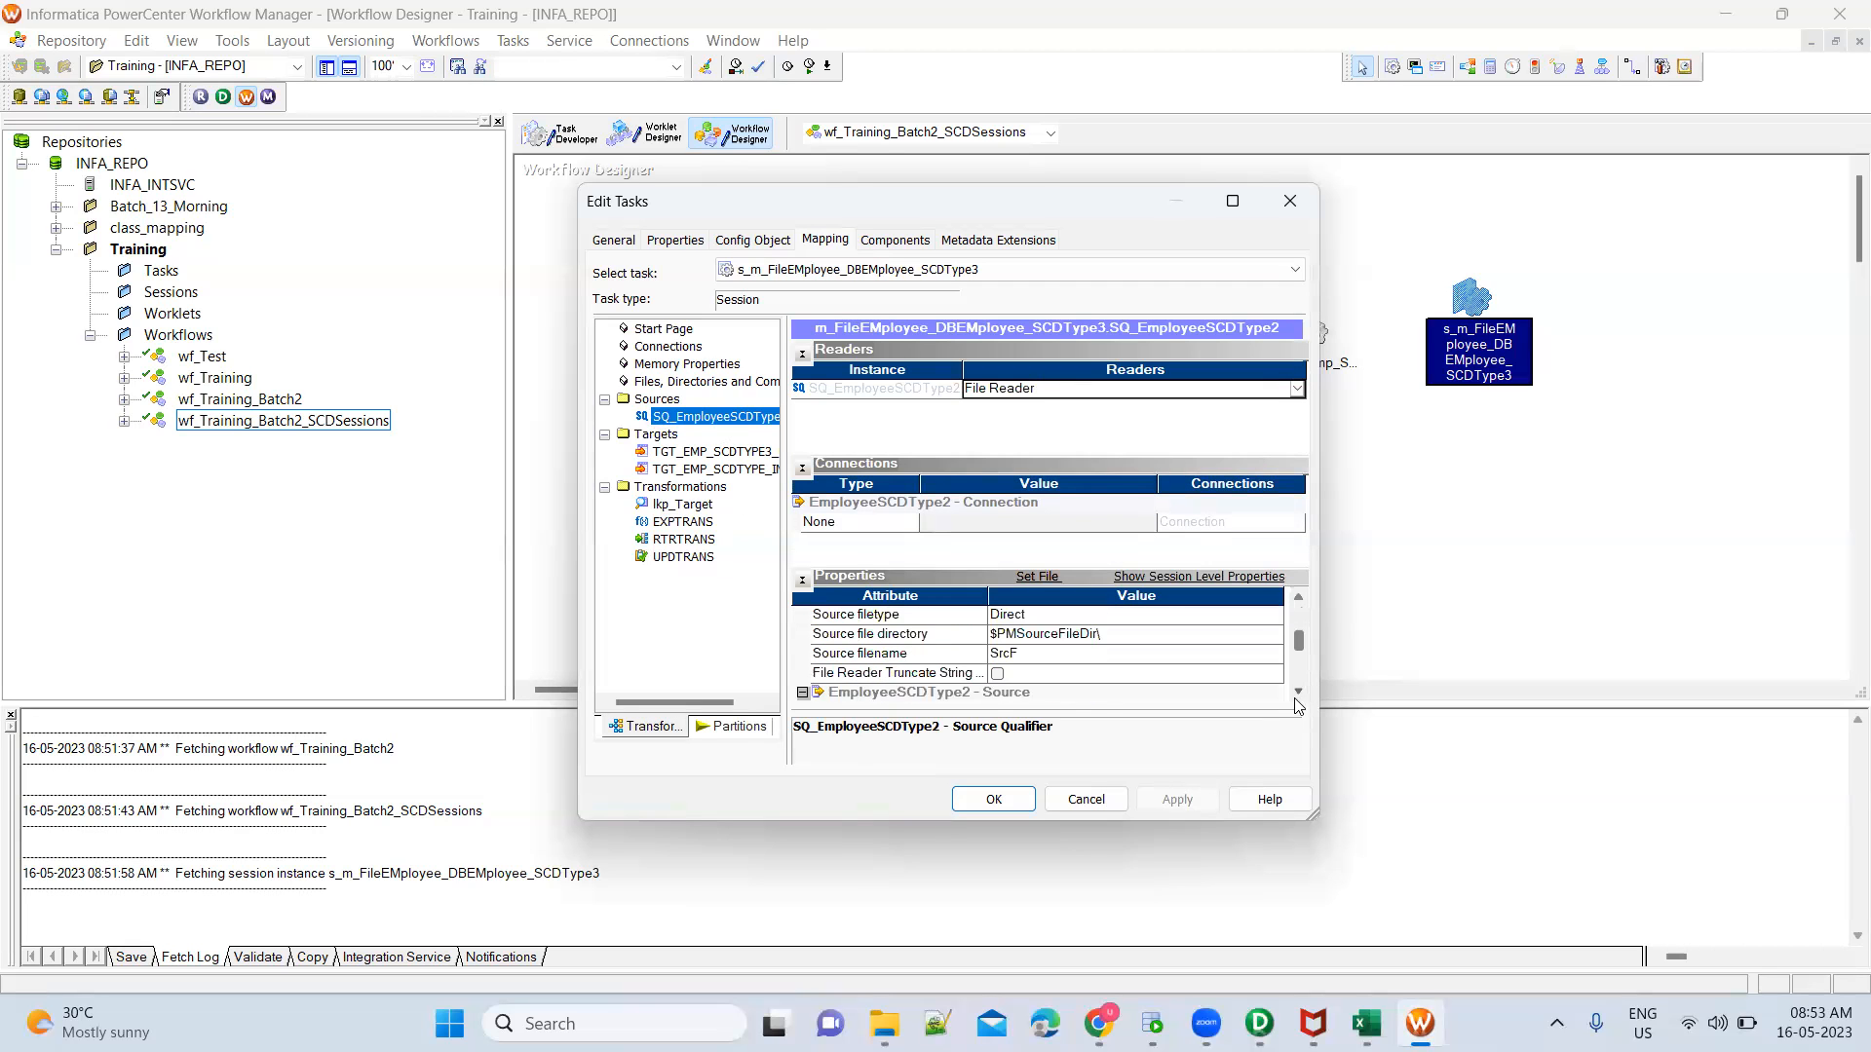
left_click(1093, 635)
left_click(1093, 635)
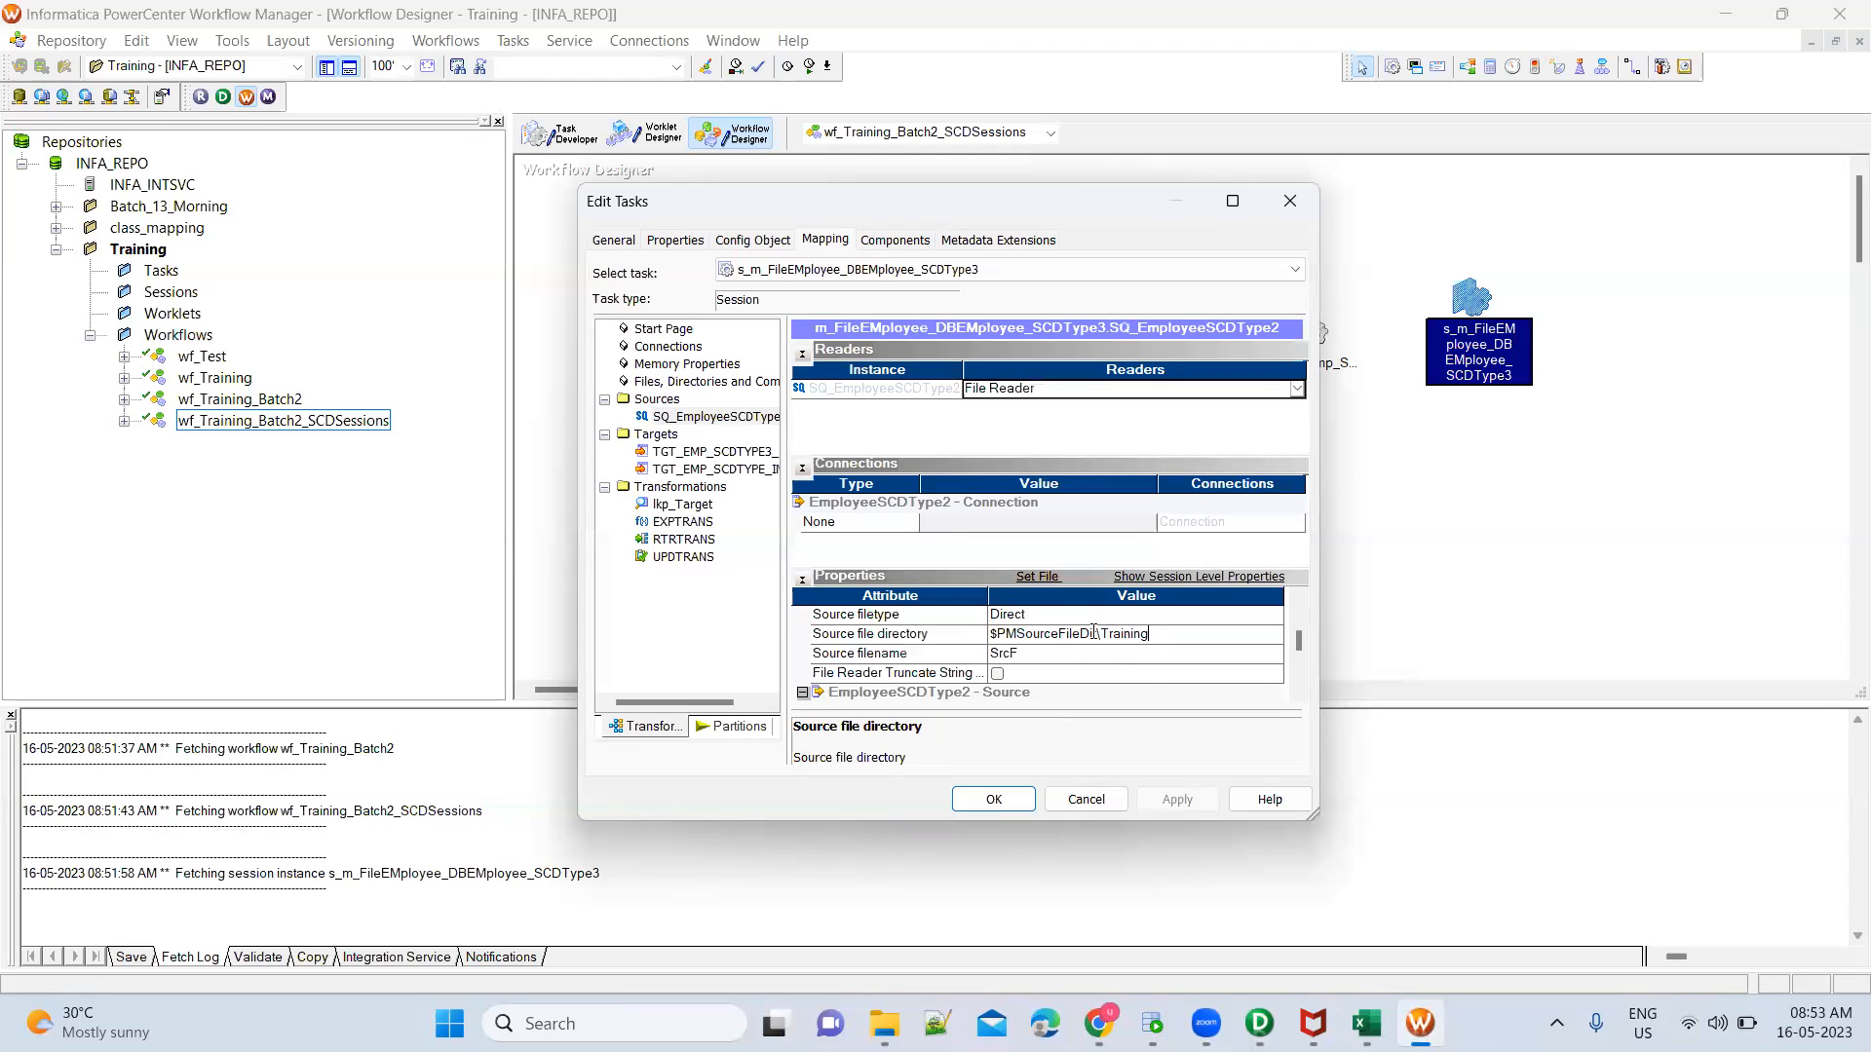
Copy the file name EmployeeSCDType3.csv from the SrcFiles\Training folder in File Explorer
left_click(883, 1023)
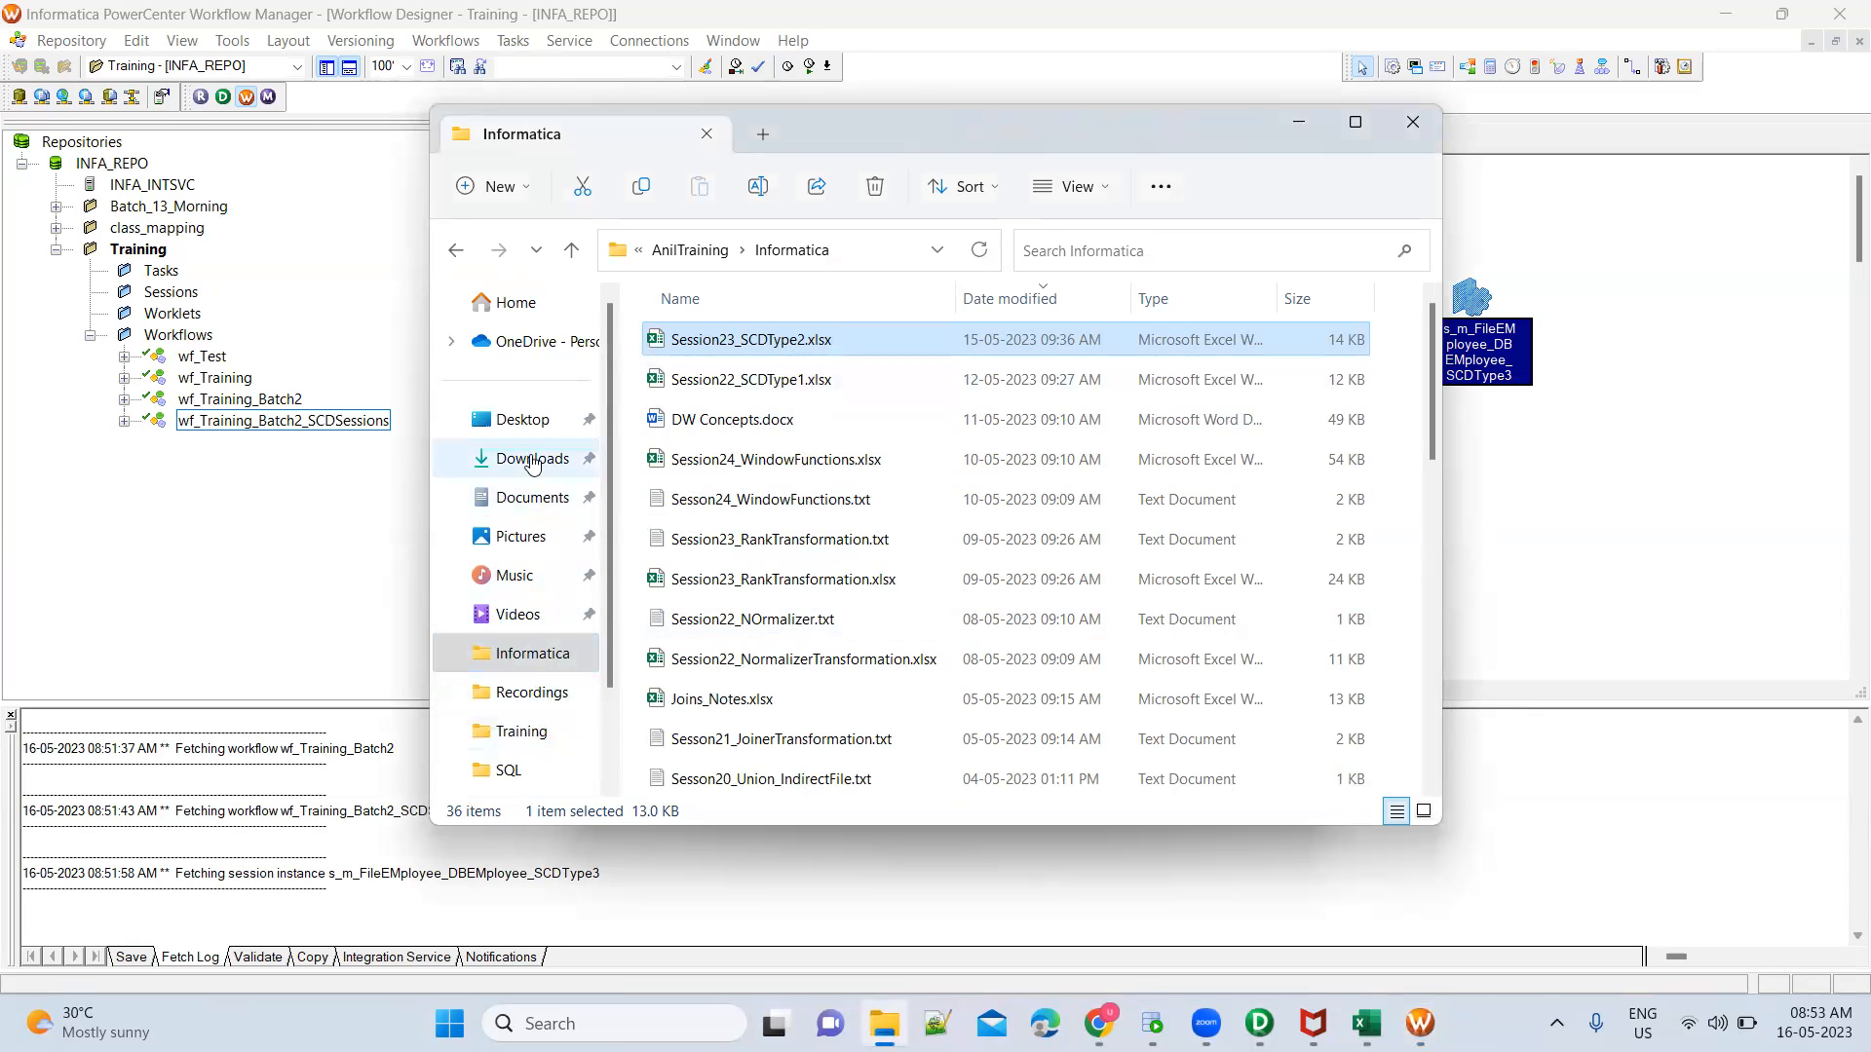
left_click(516, 303)
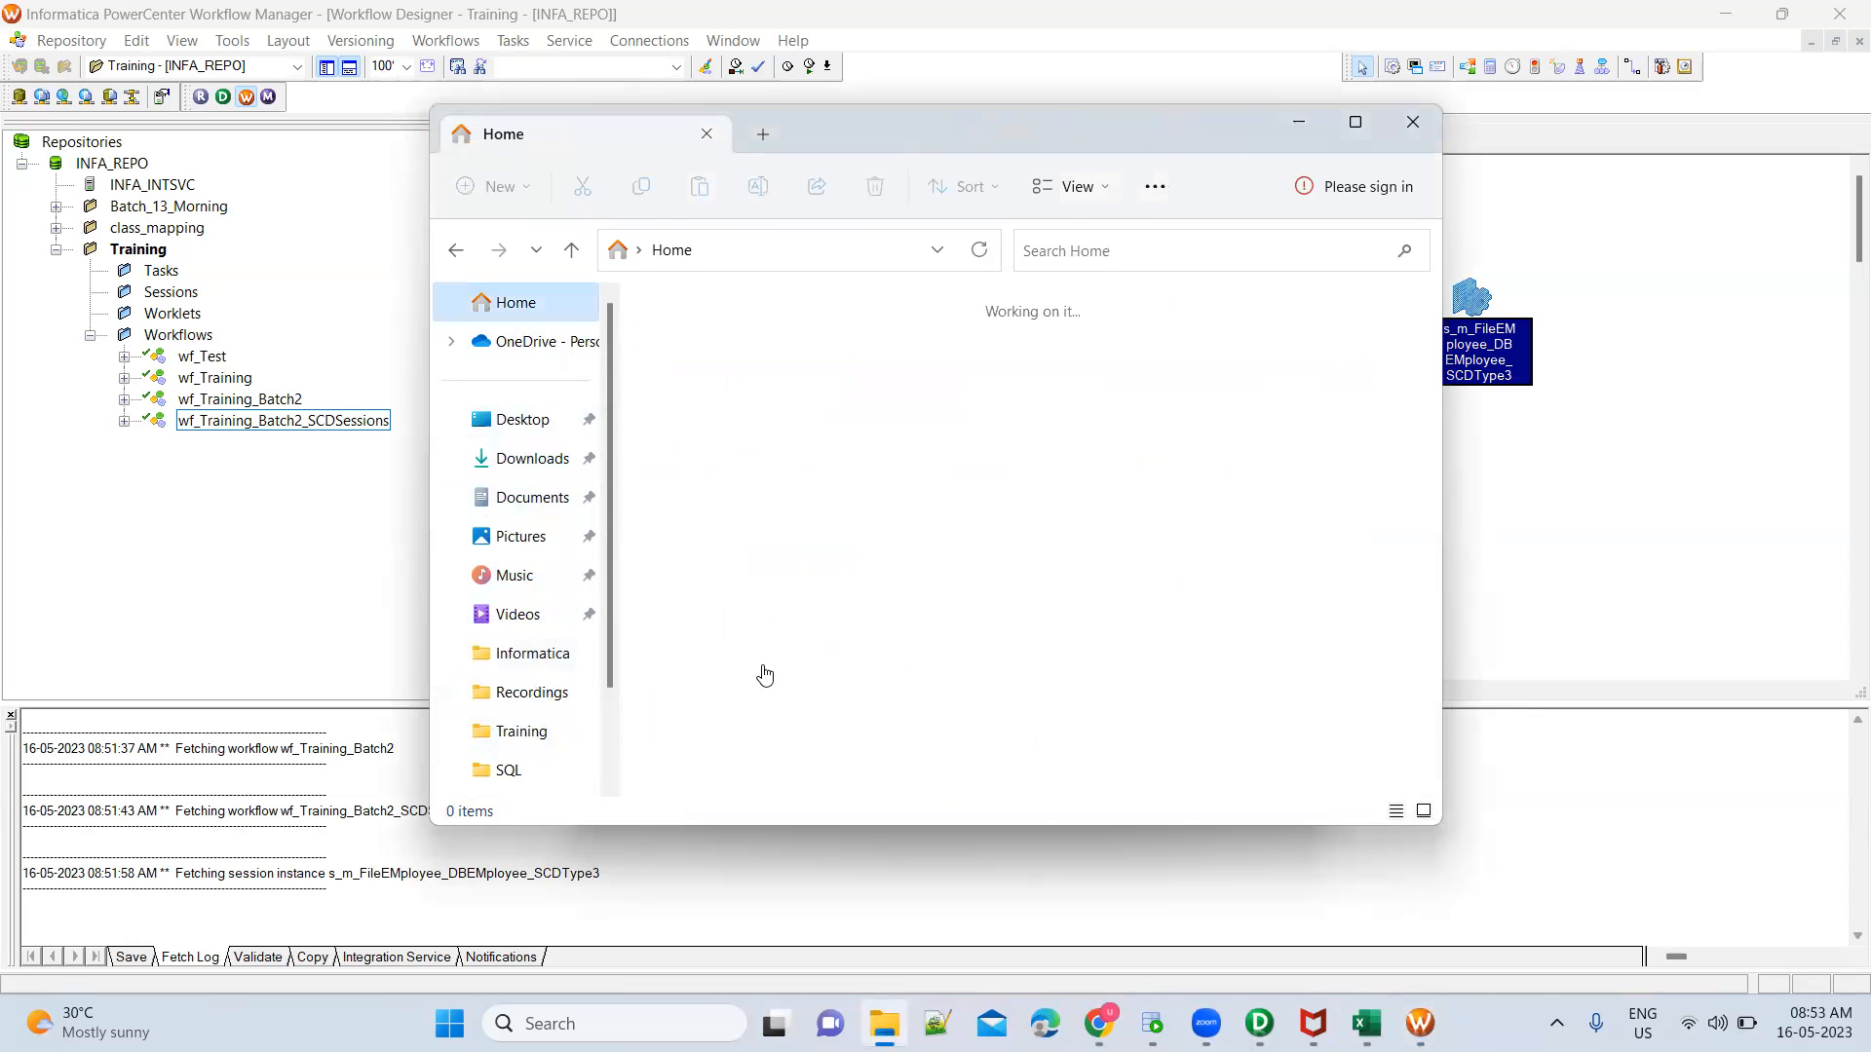
scroll(791, 682, "down", 3)
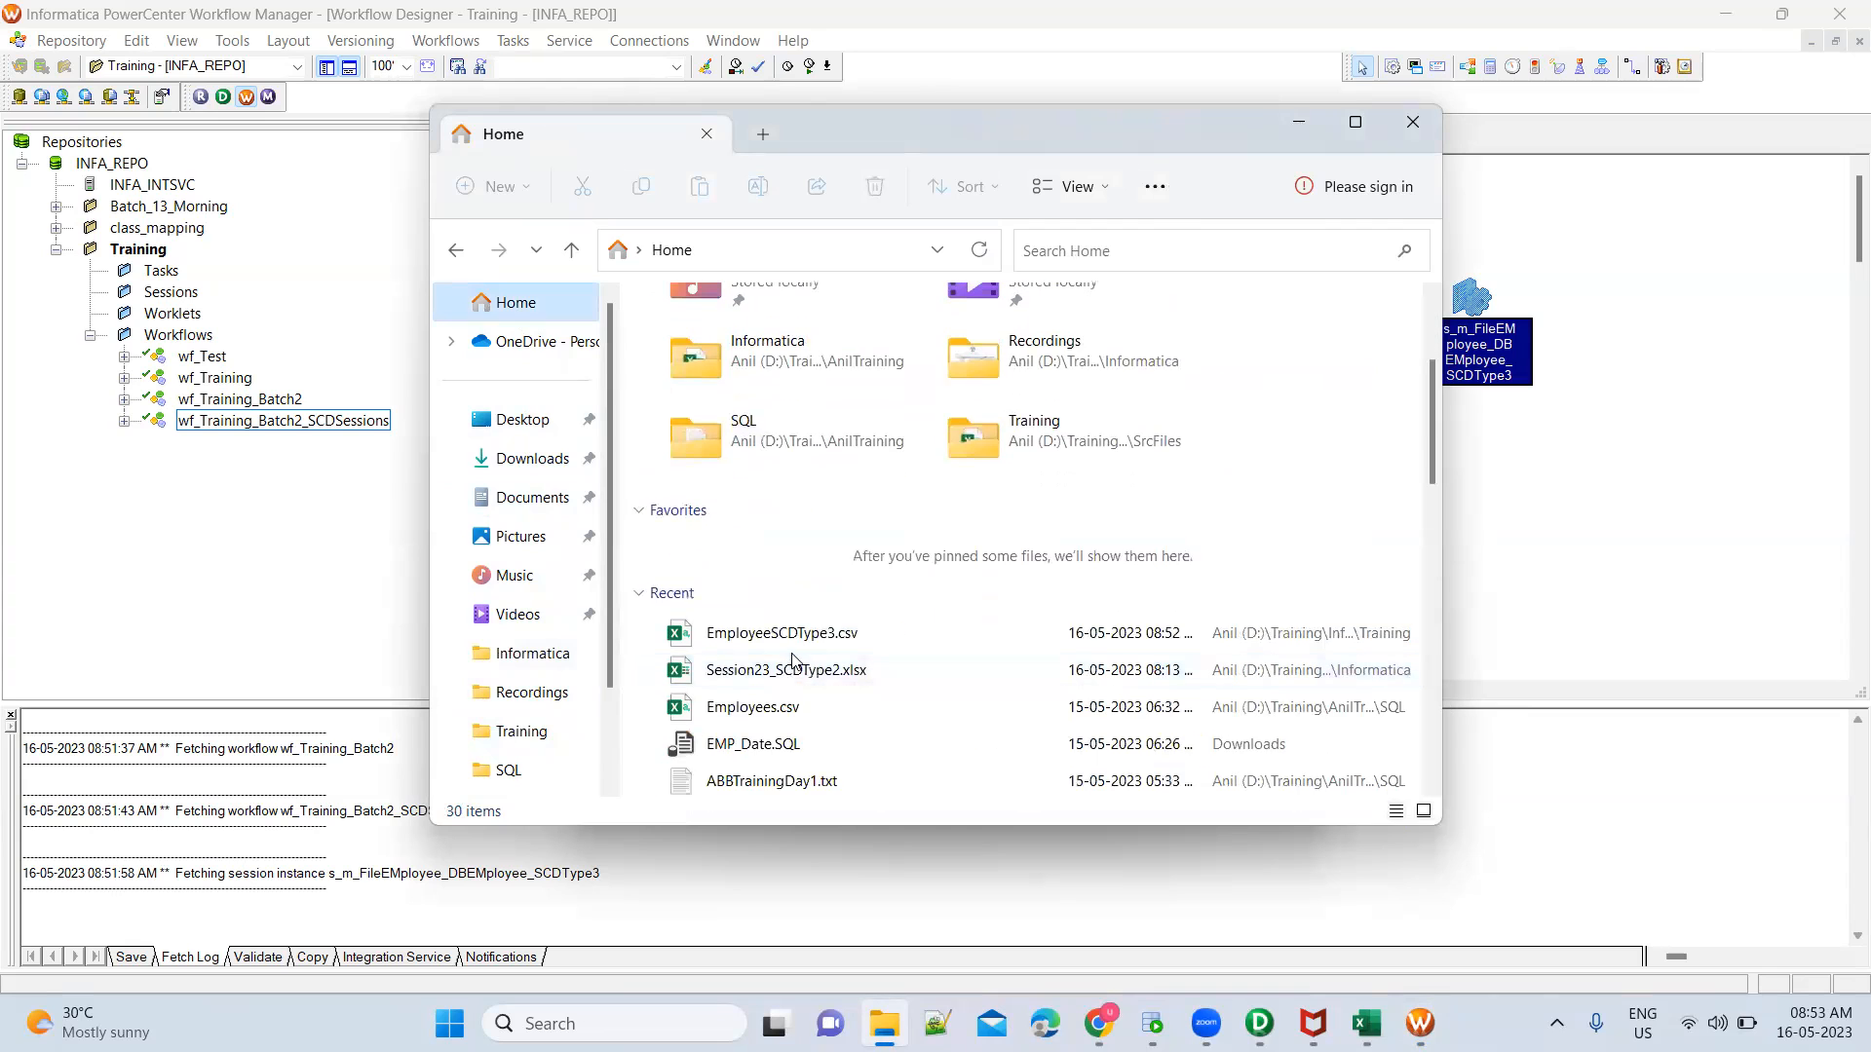
left_click(795, 638)
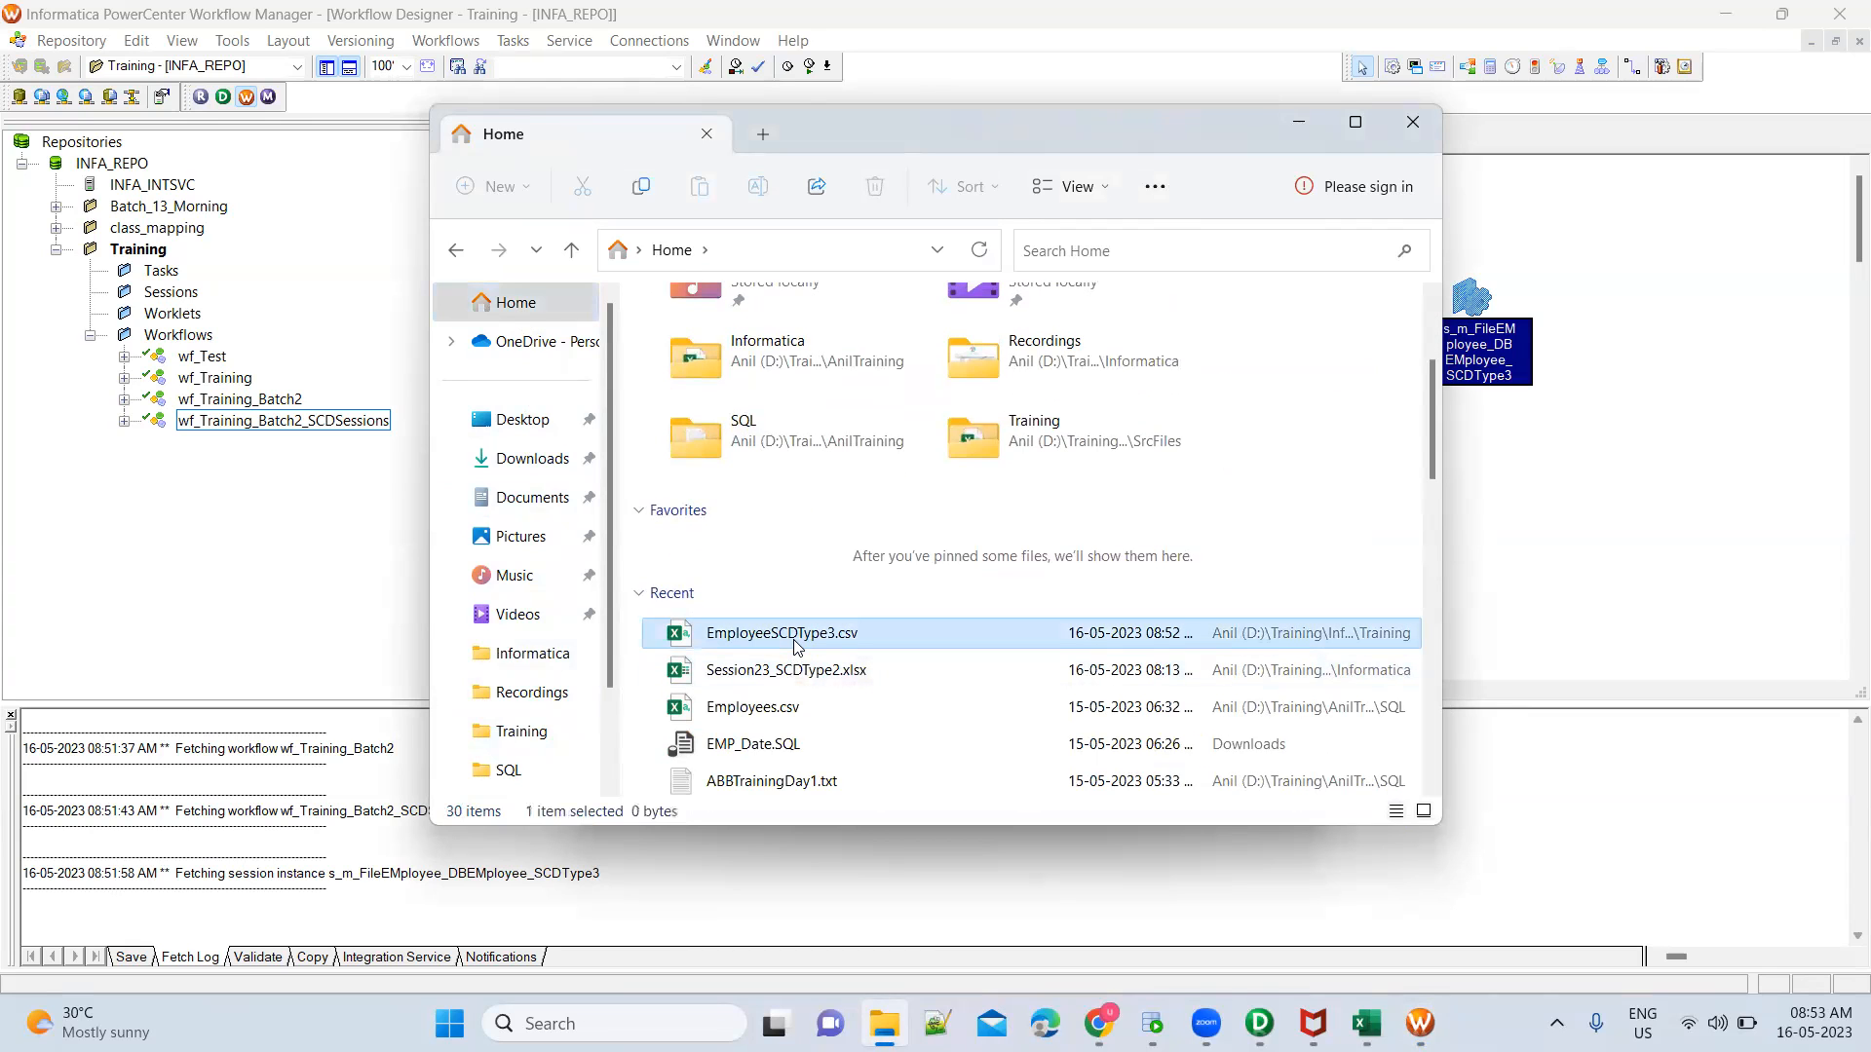
left_click(541, 748)
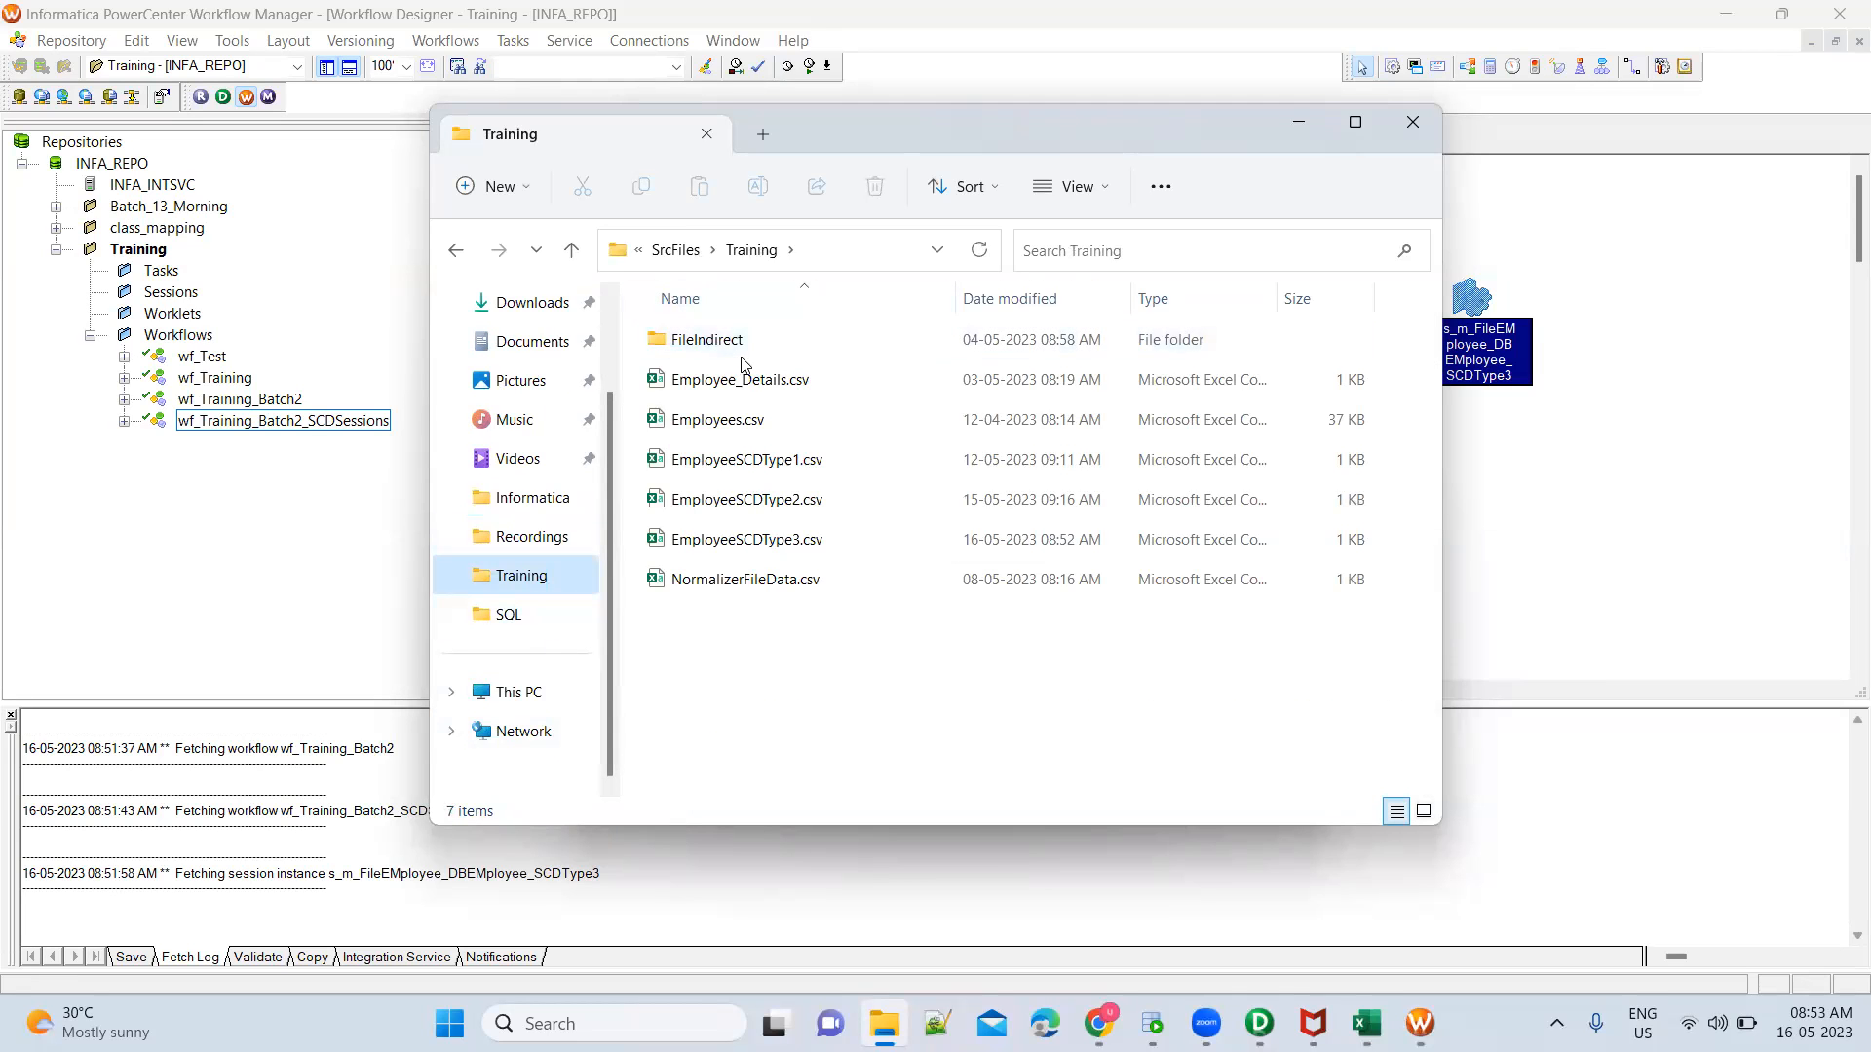
left_click(787, 551)
left_click(786, 546)
key("ctrl+c")
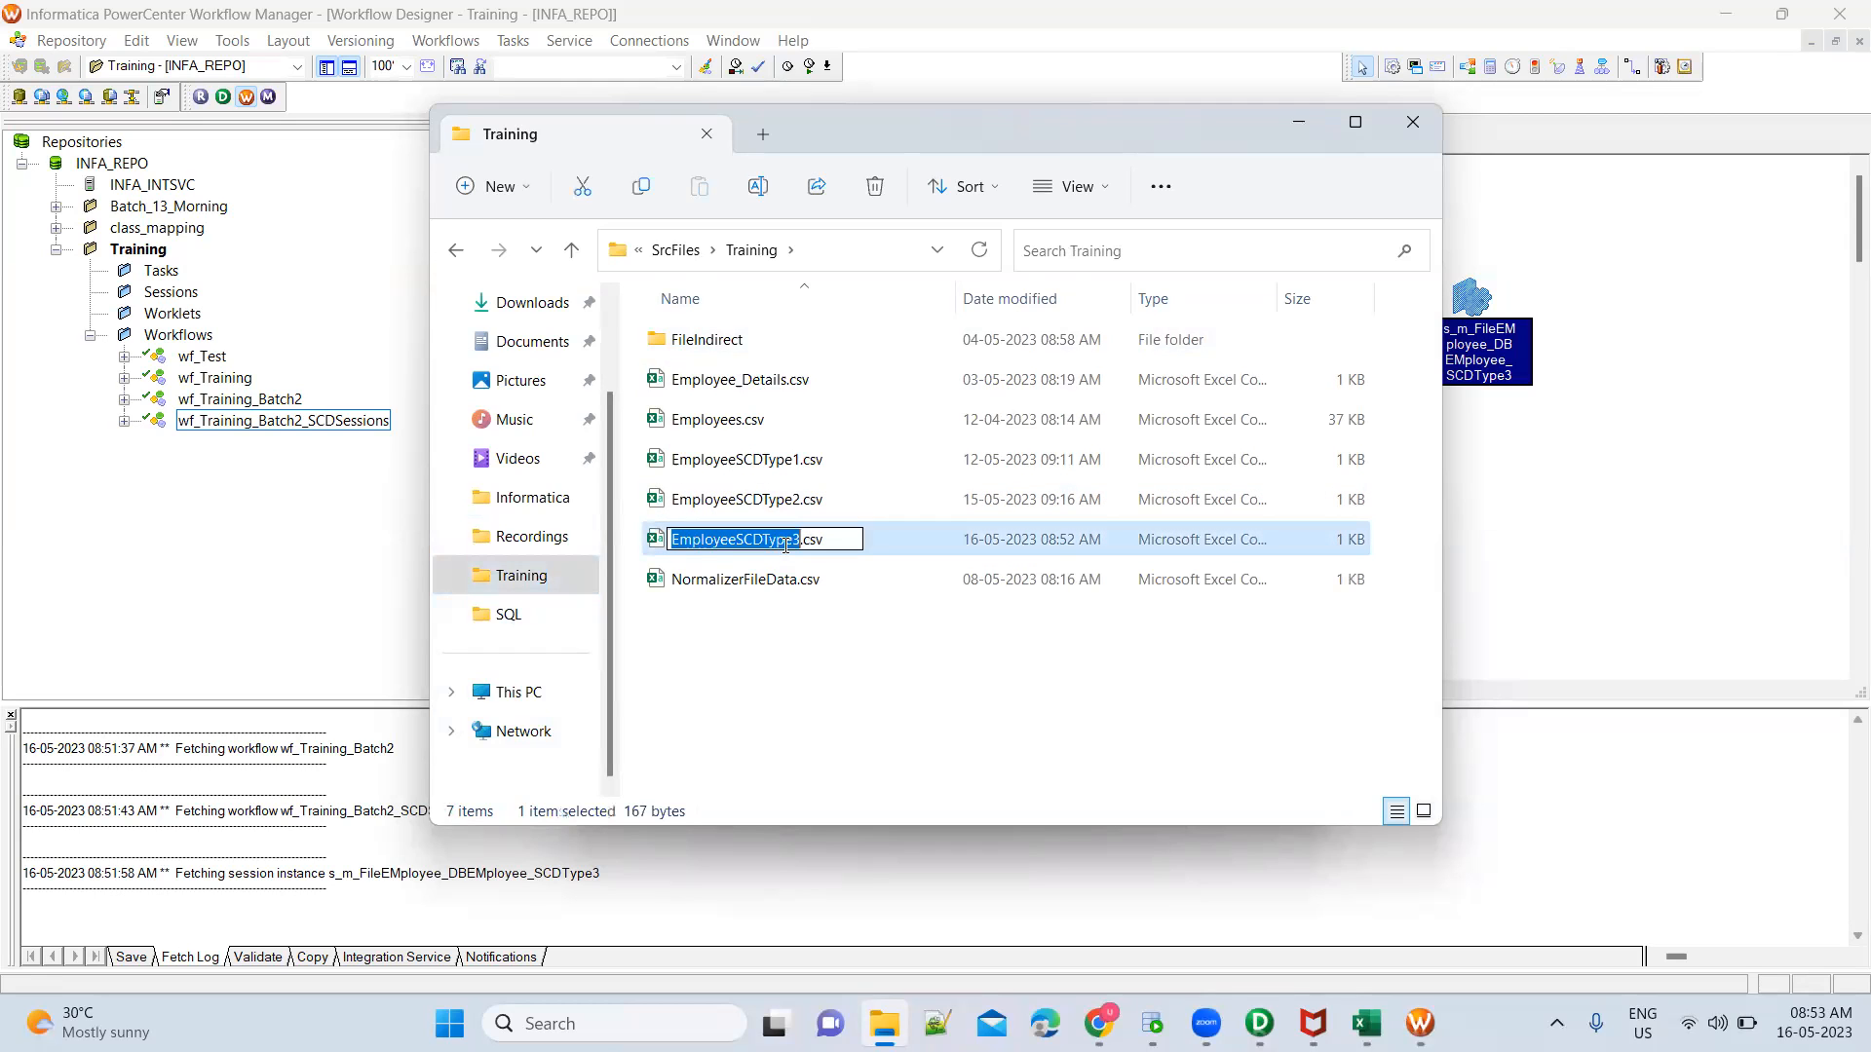
Return to Workflow Manager and replace the session's source filename with EmployeeSCDType3.csv
key("alt+Tab")
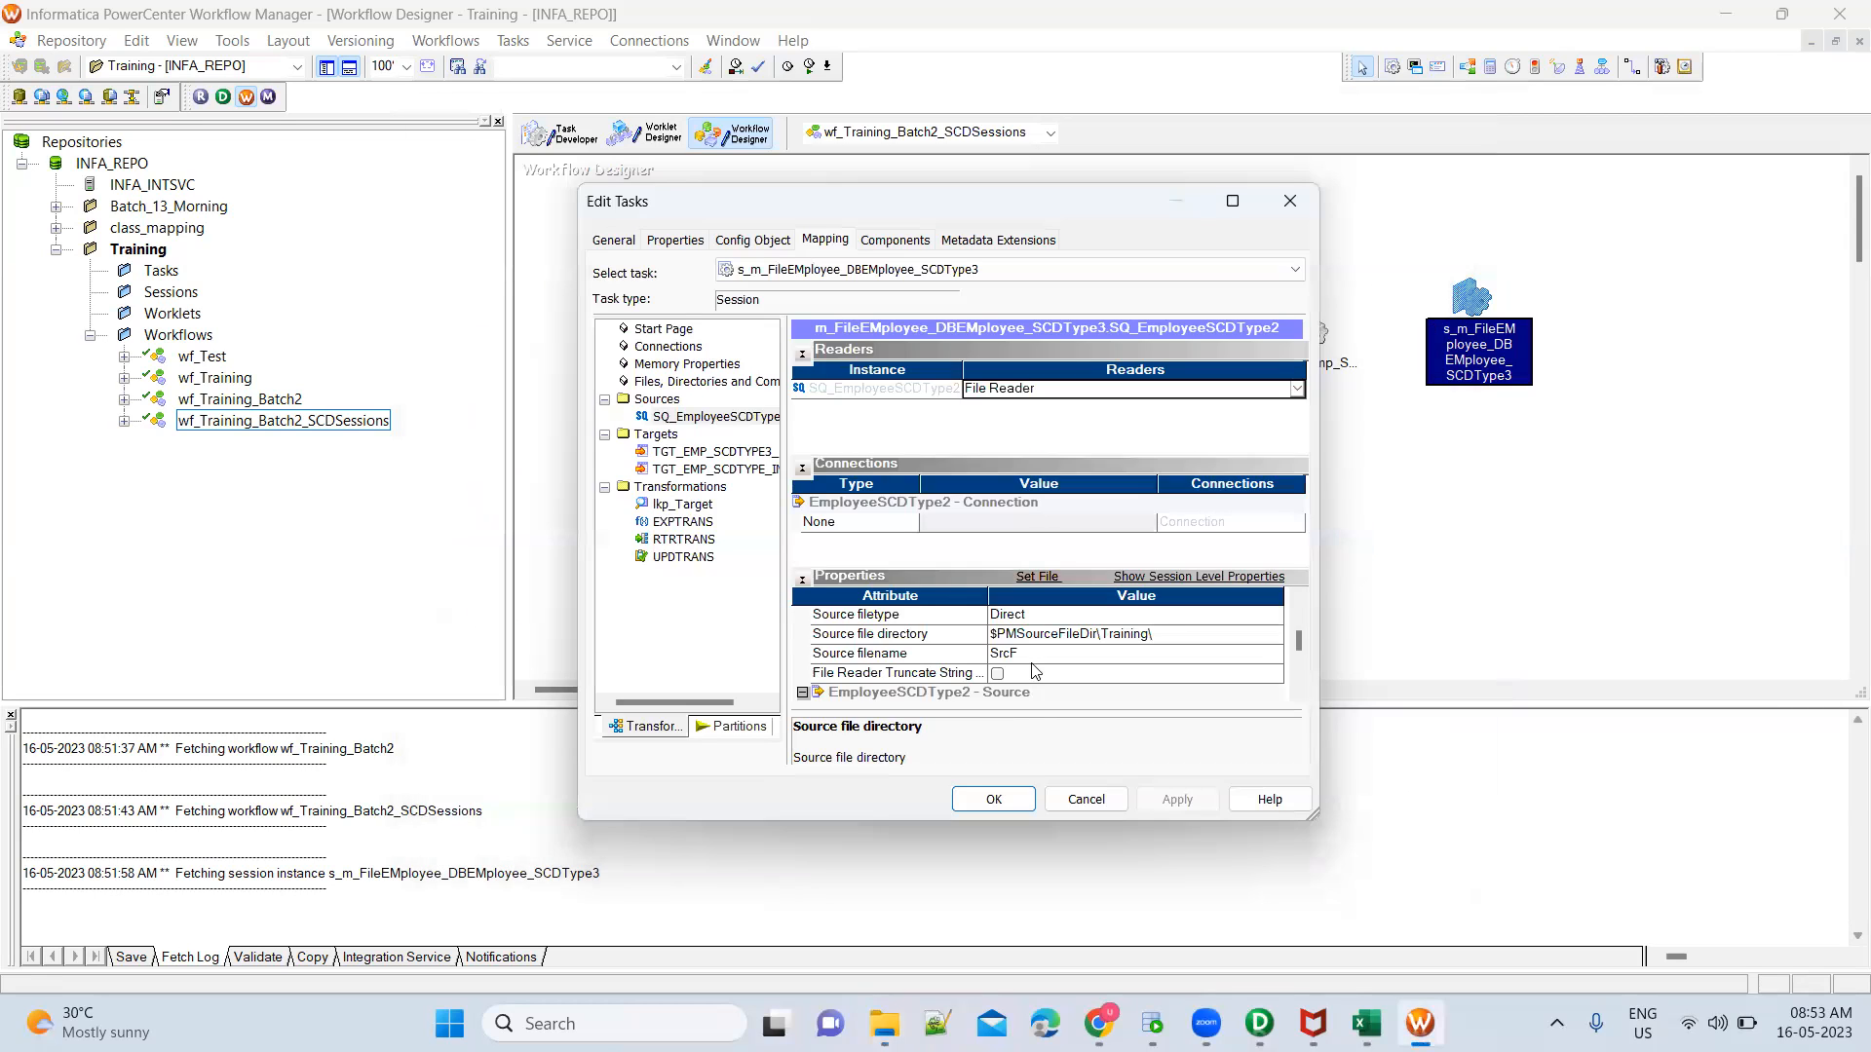
left_click(1009, 660)
left_click(1009, 659)
double_click(1009, 660)
key("ctrl+v")
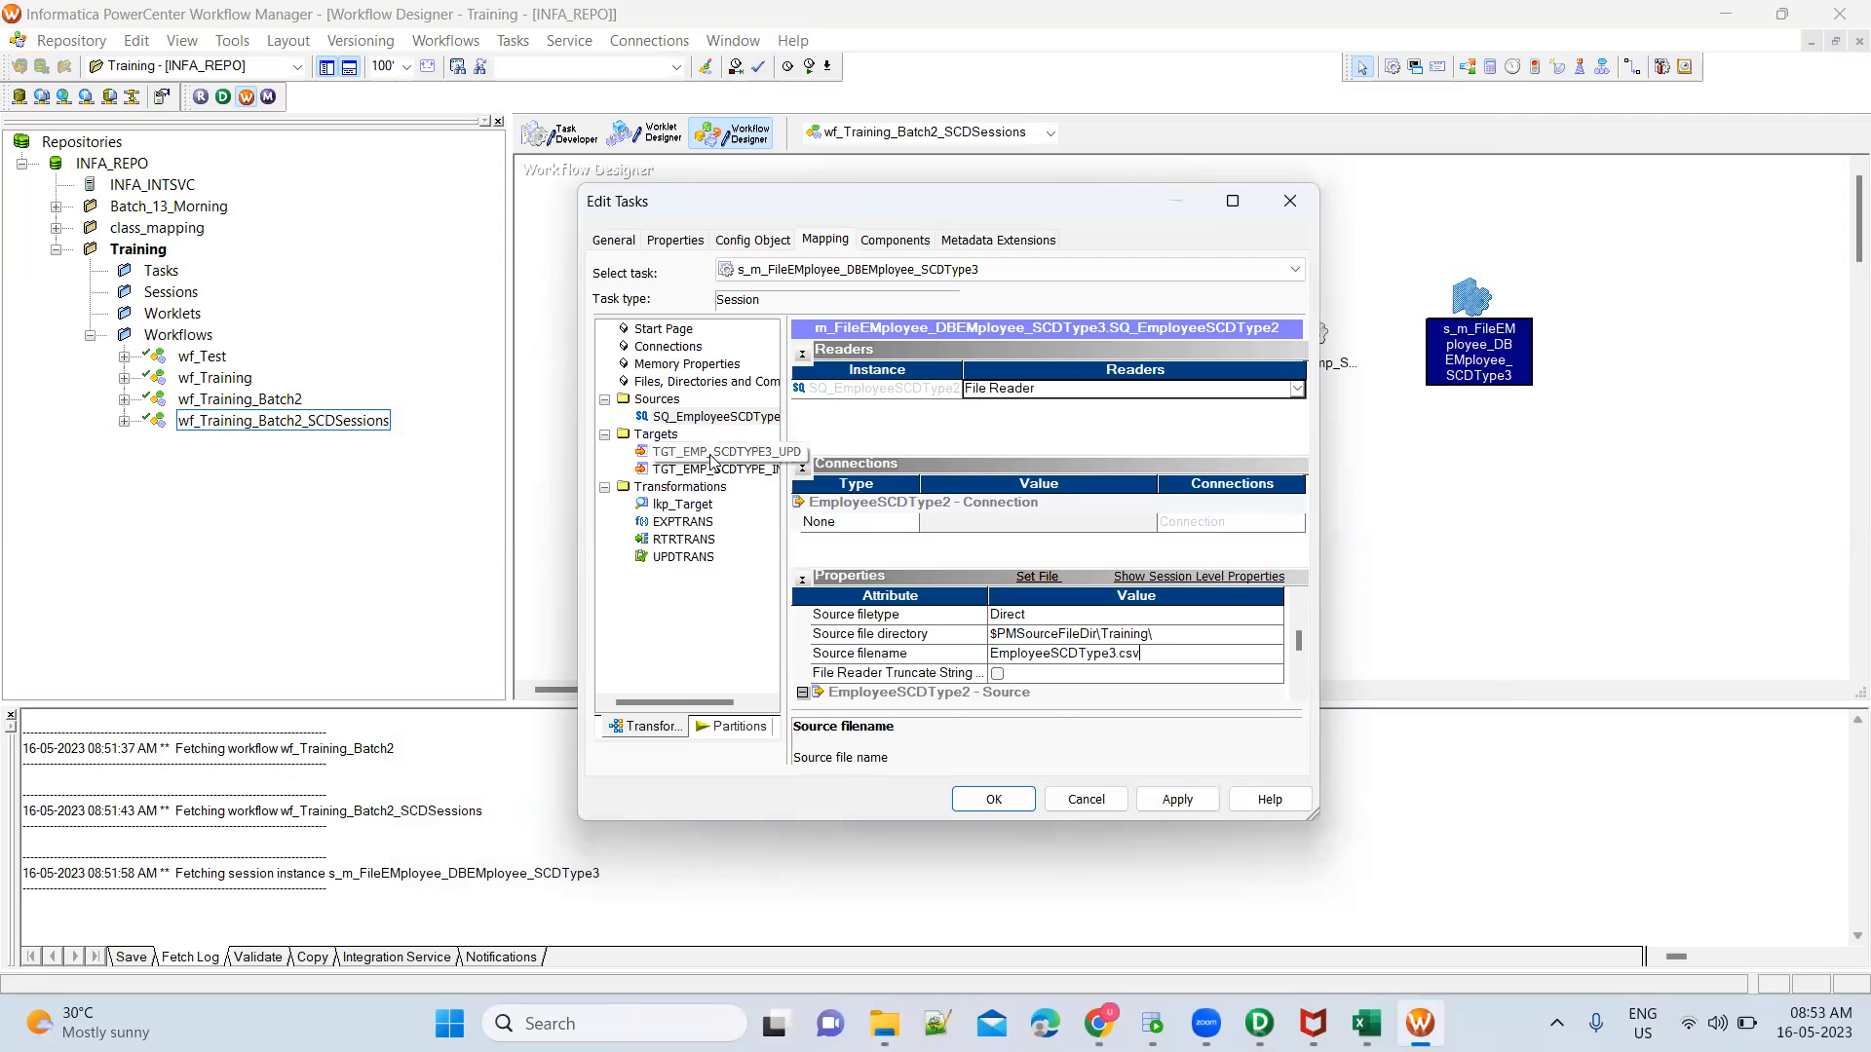
Set the target load type to Normal for both targets, TGT_EMP_SCDTYPE3_UPD and TGT_EMP_SCDTYPE_INS
left_click(711, 454)
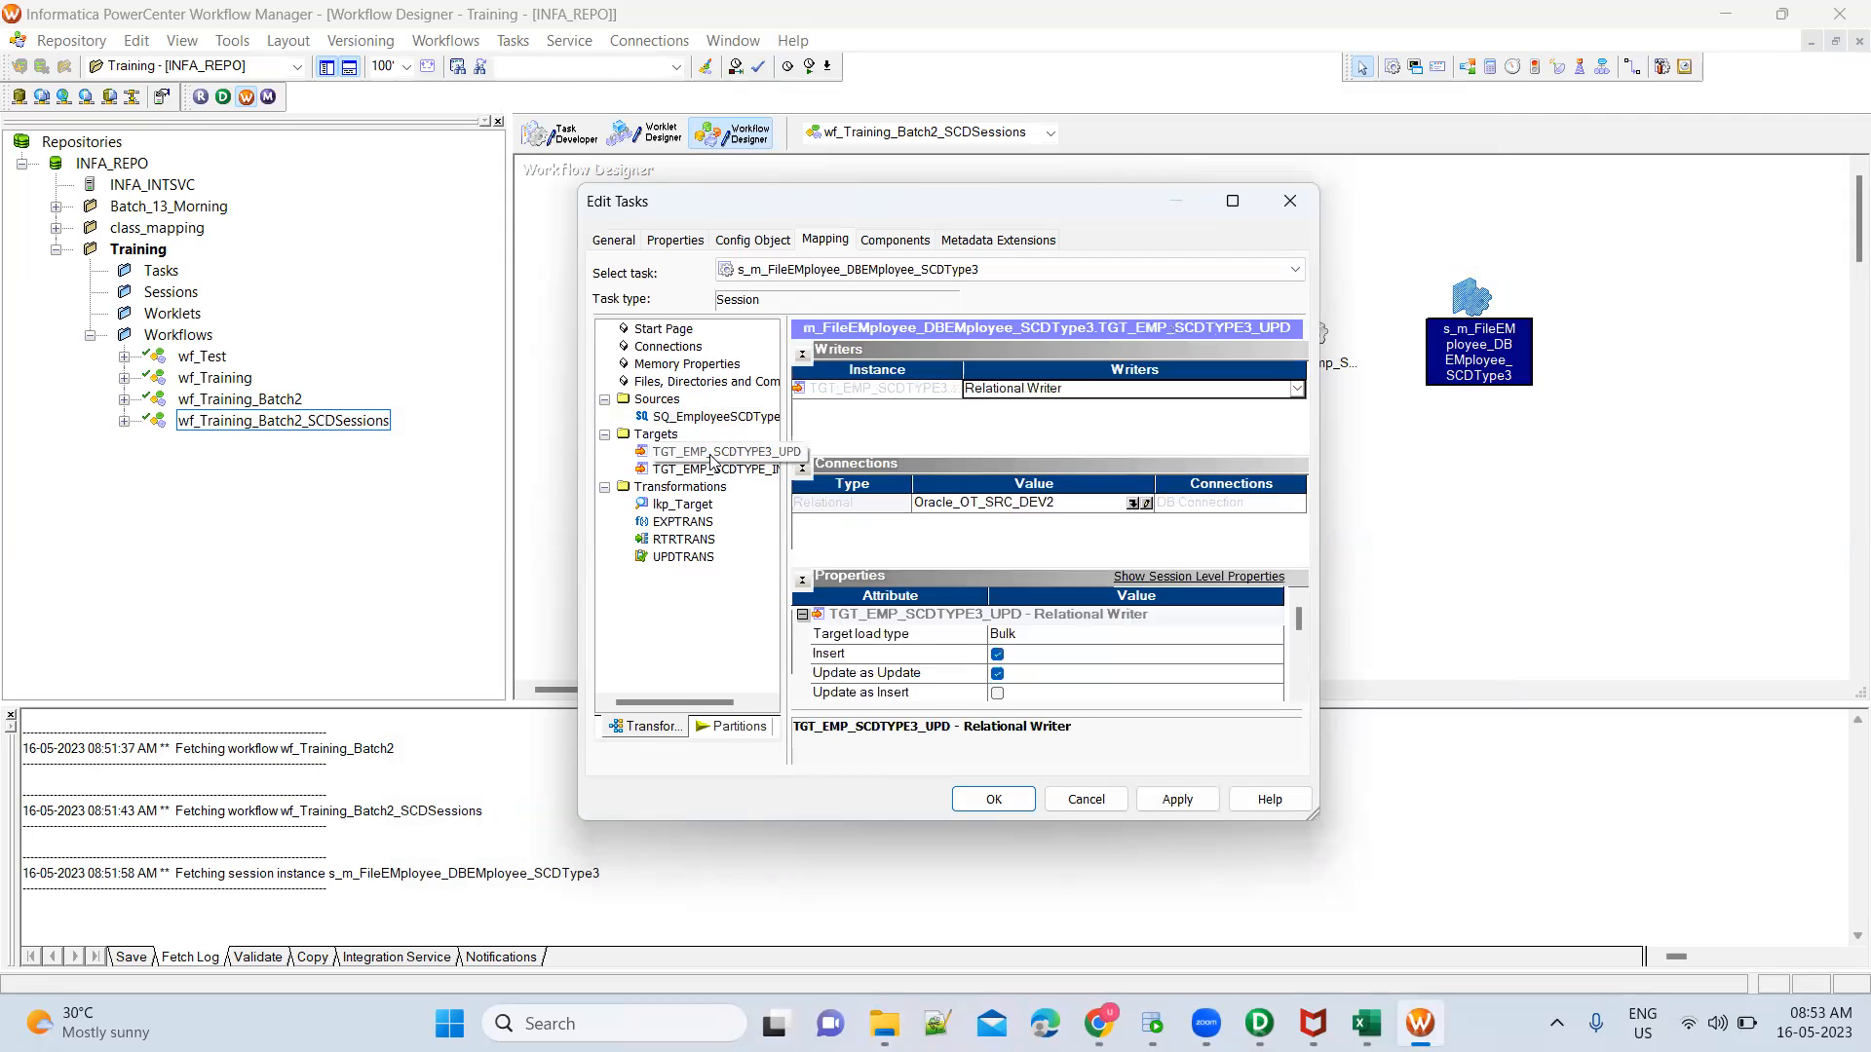
left_click(1025, 638)
left_click(1028, 657)
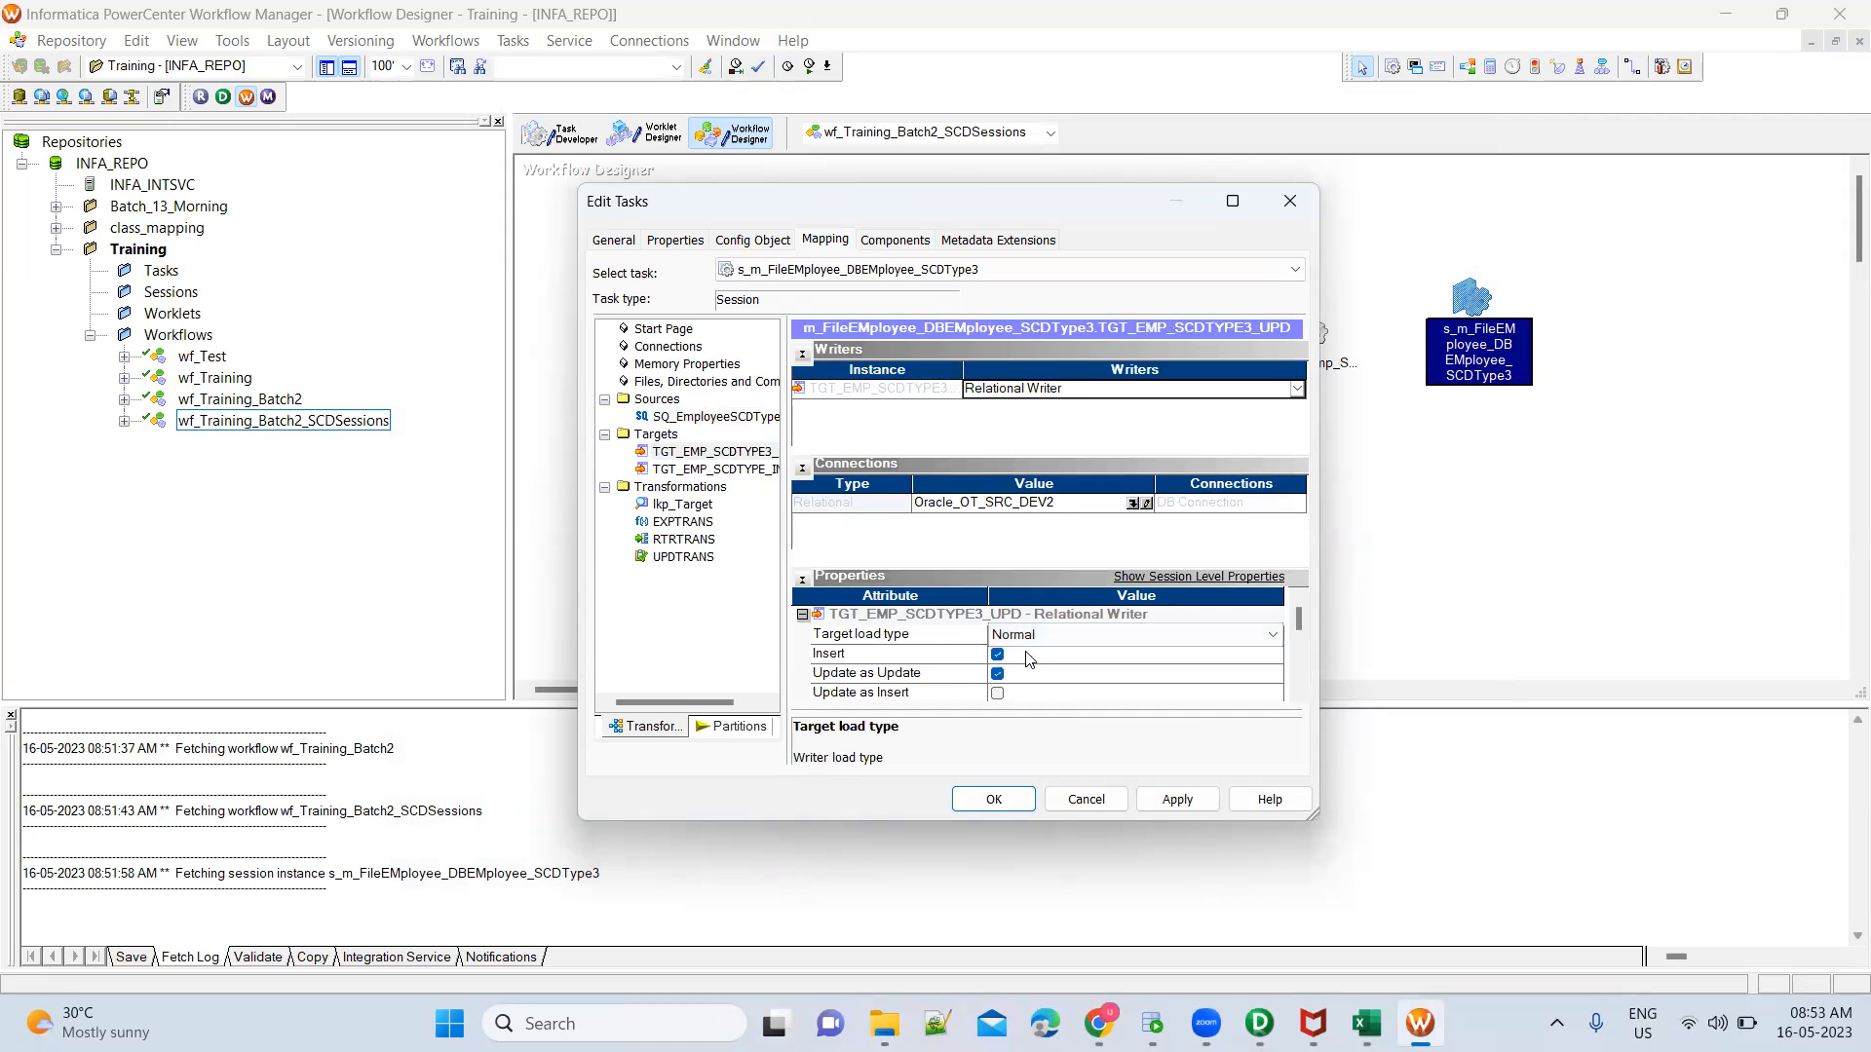
scroll(1300, 694, "down", 6)
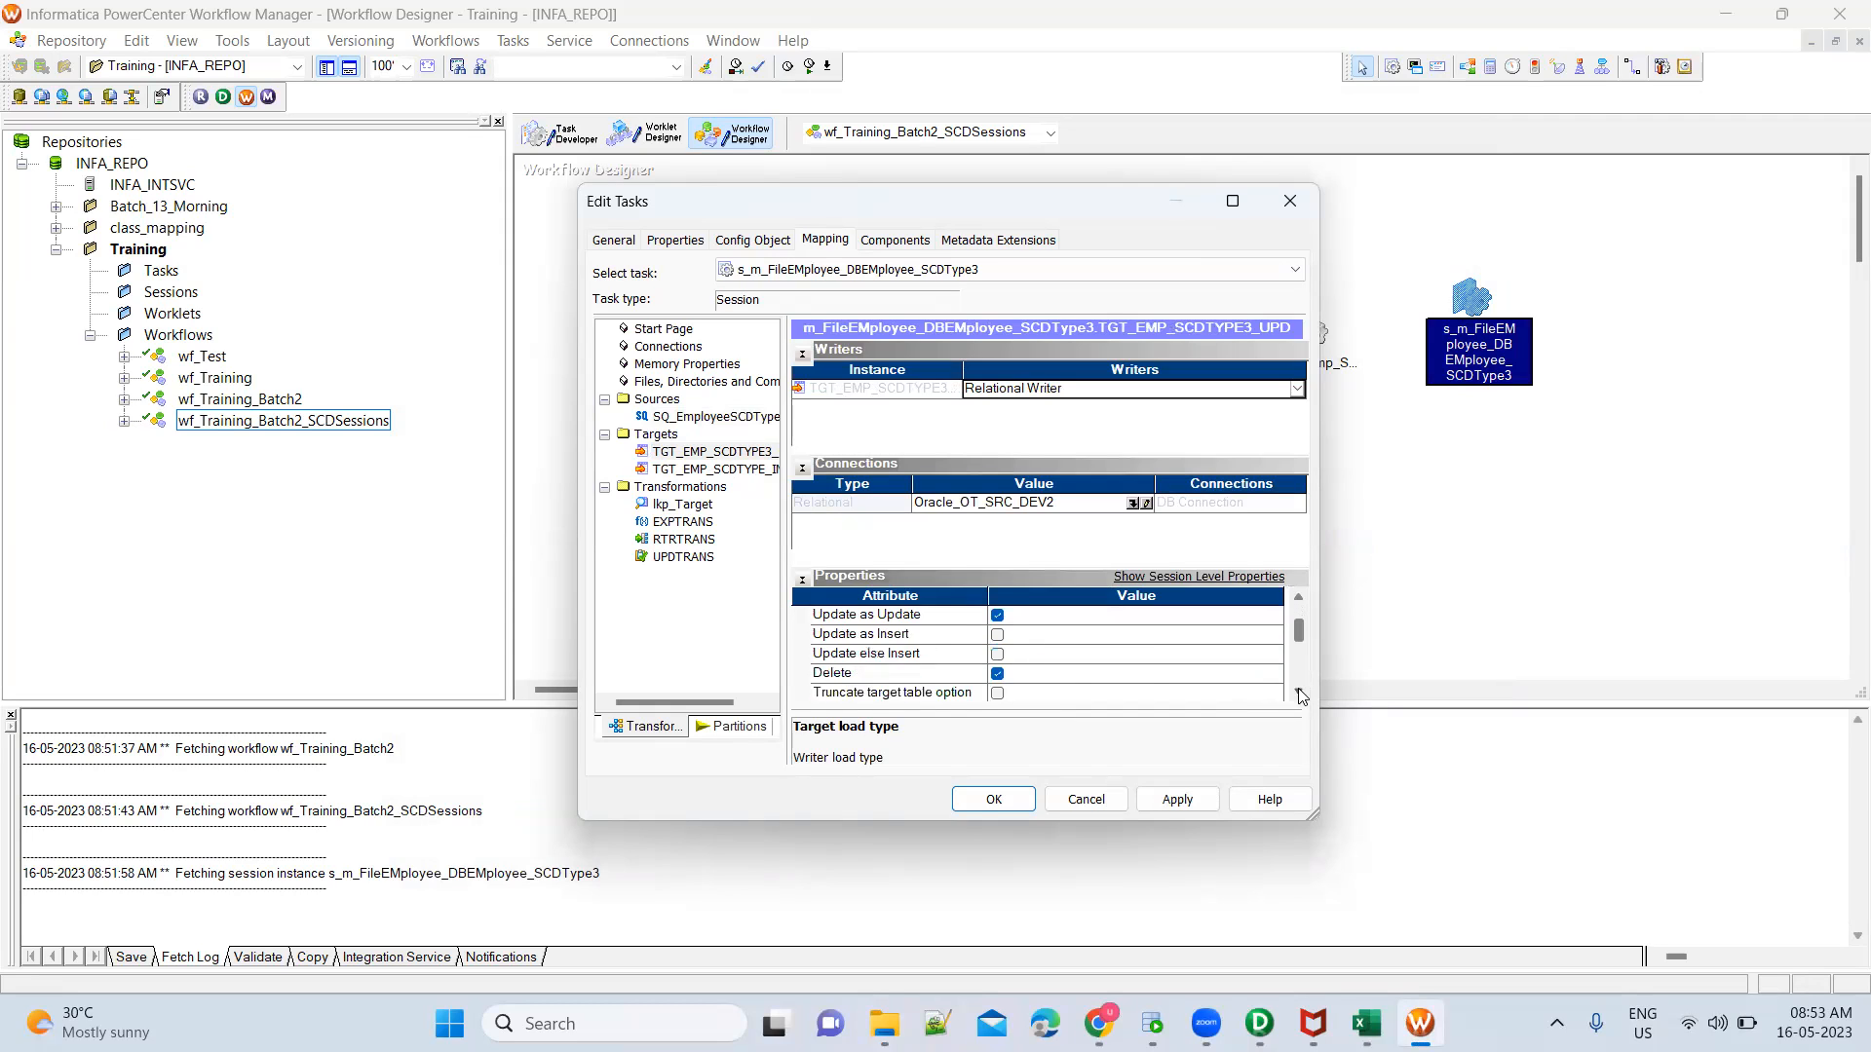
scroll(1301, 696, "down", 5)
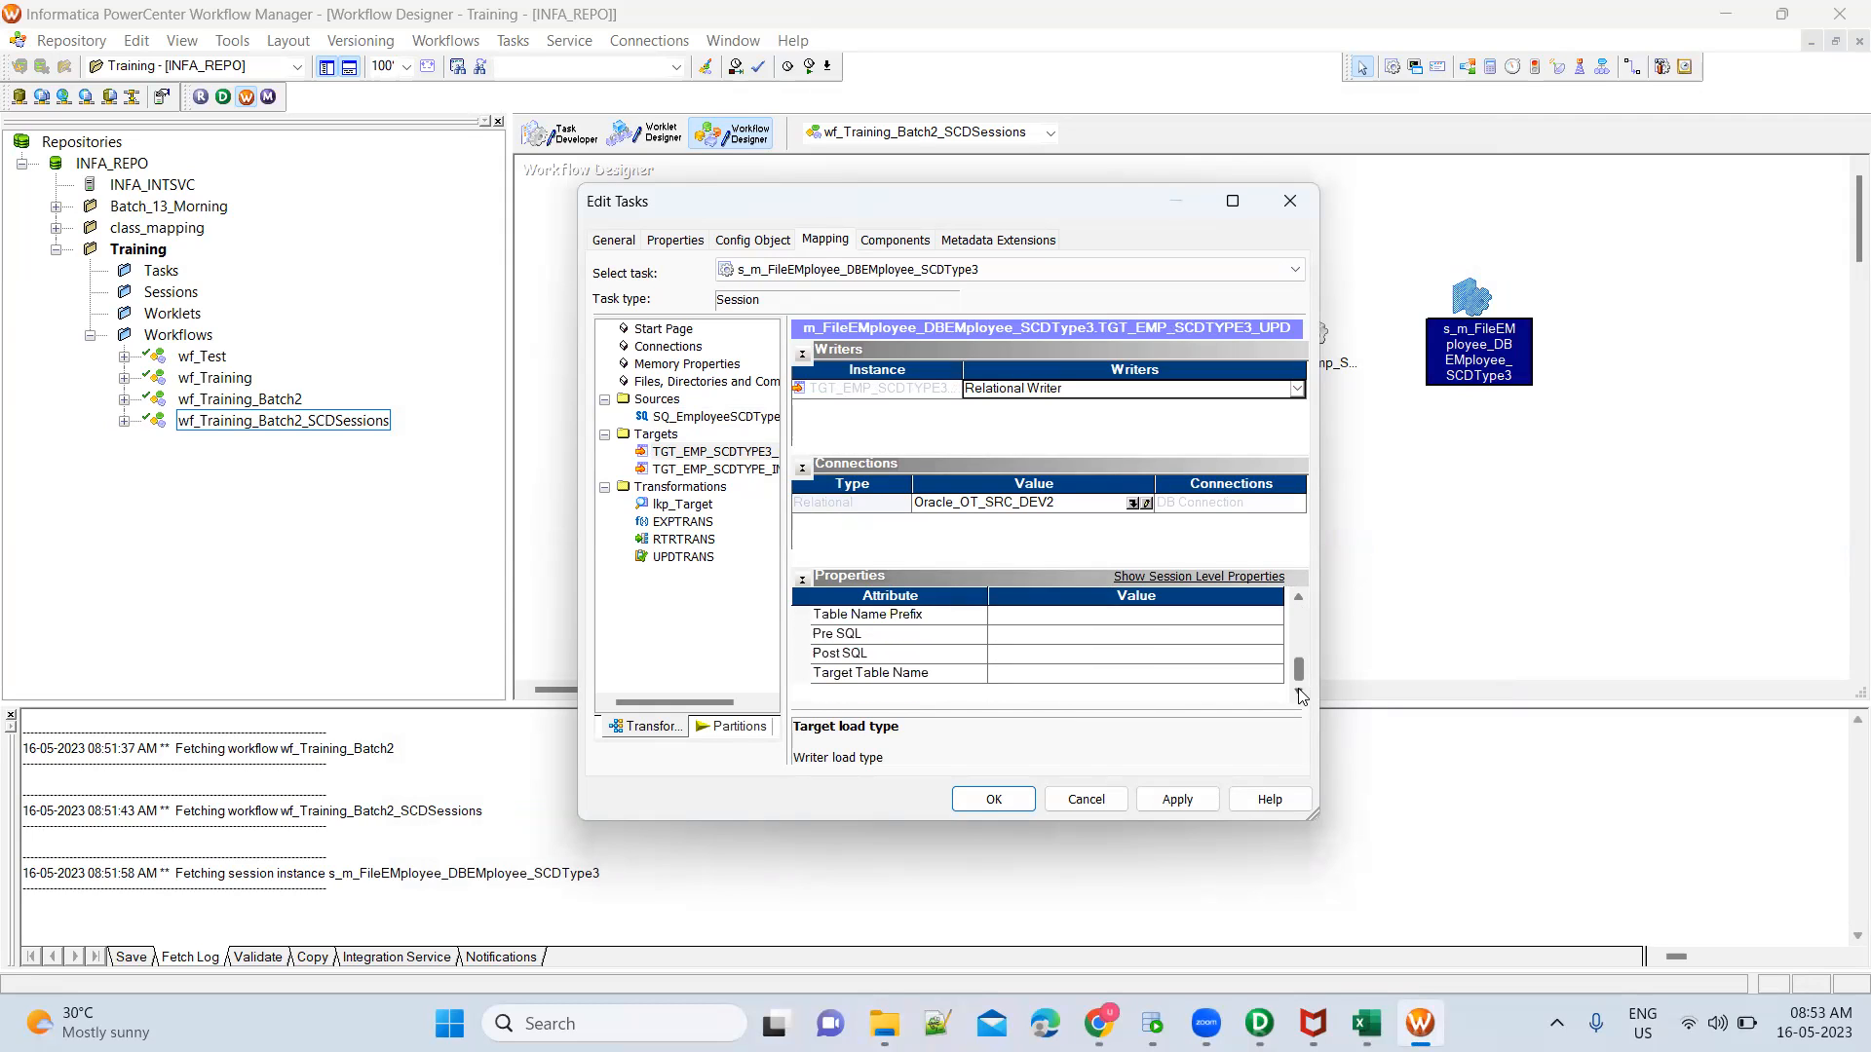
left_click(765, 469)
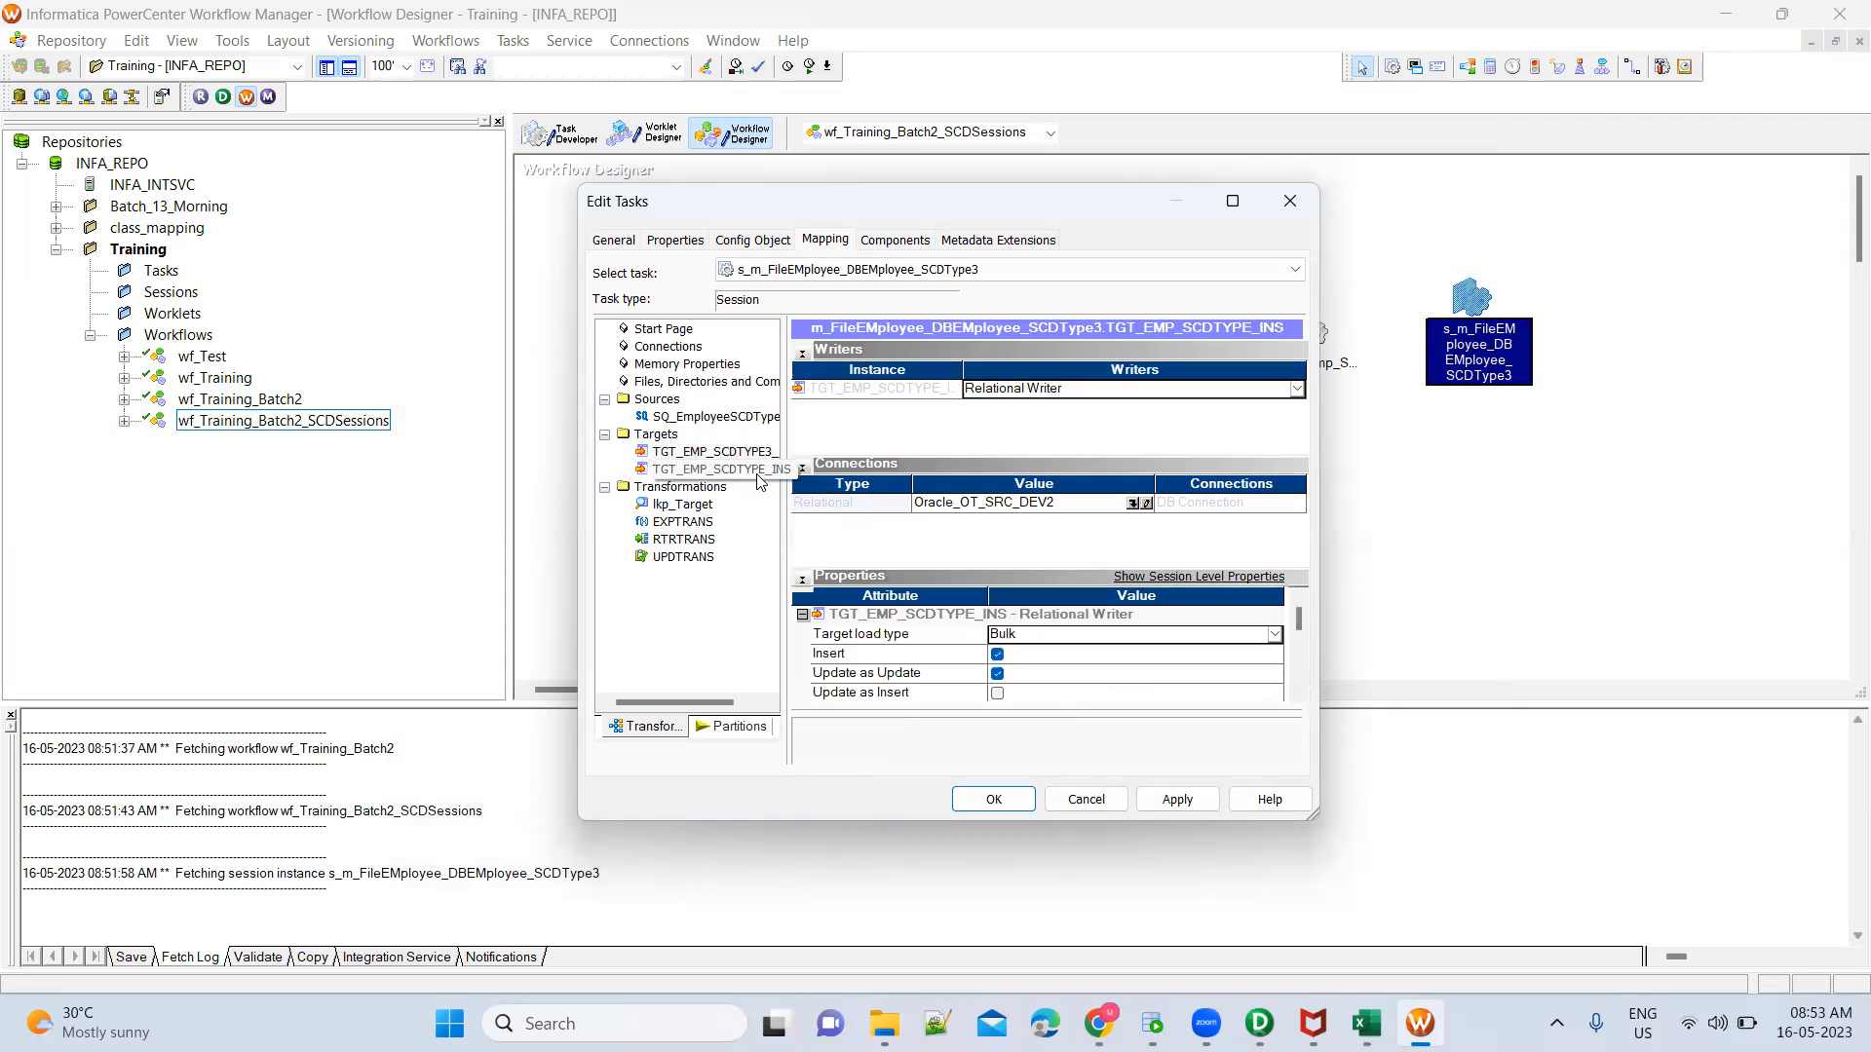
left_click(1115, 639)
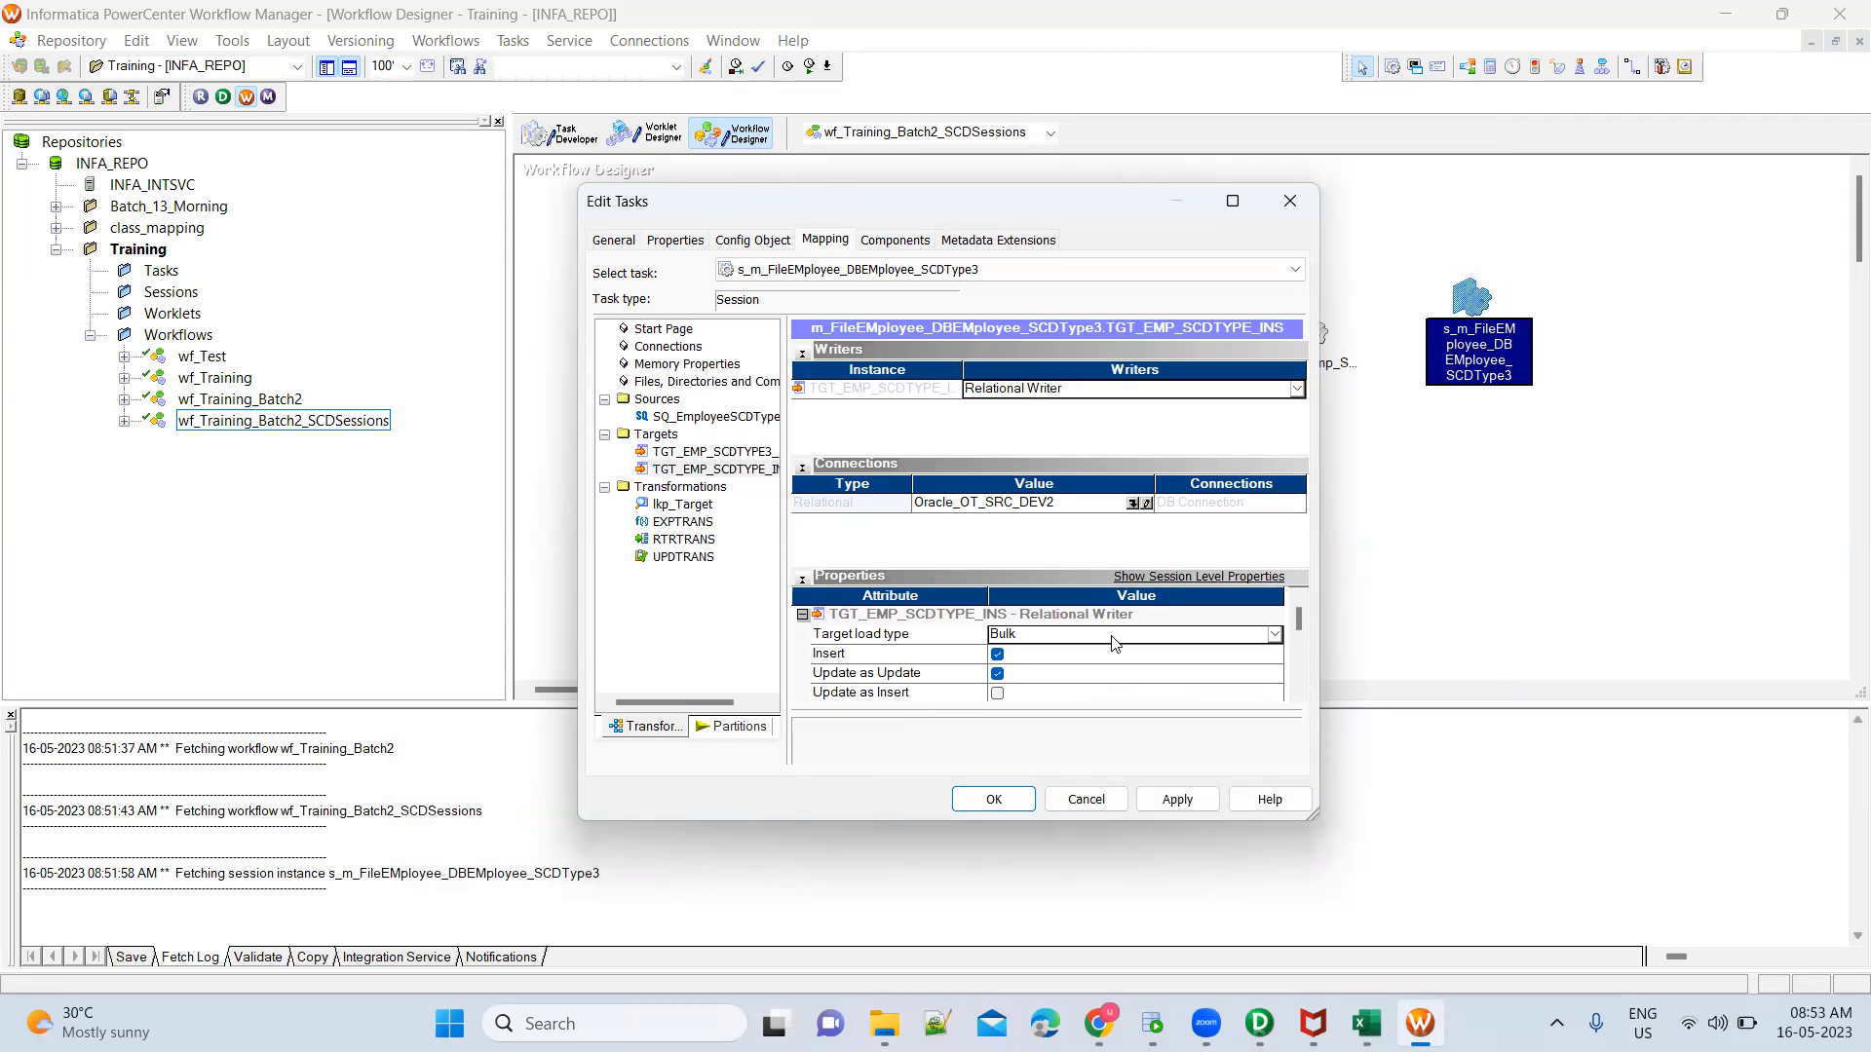
left_click(1033, 660)
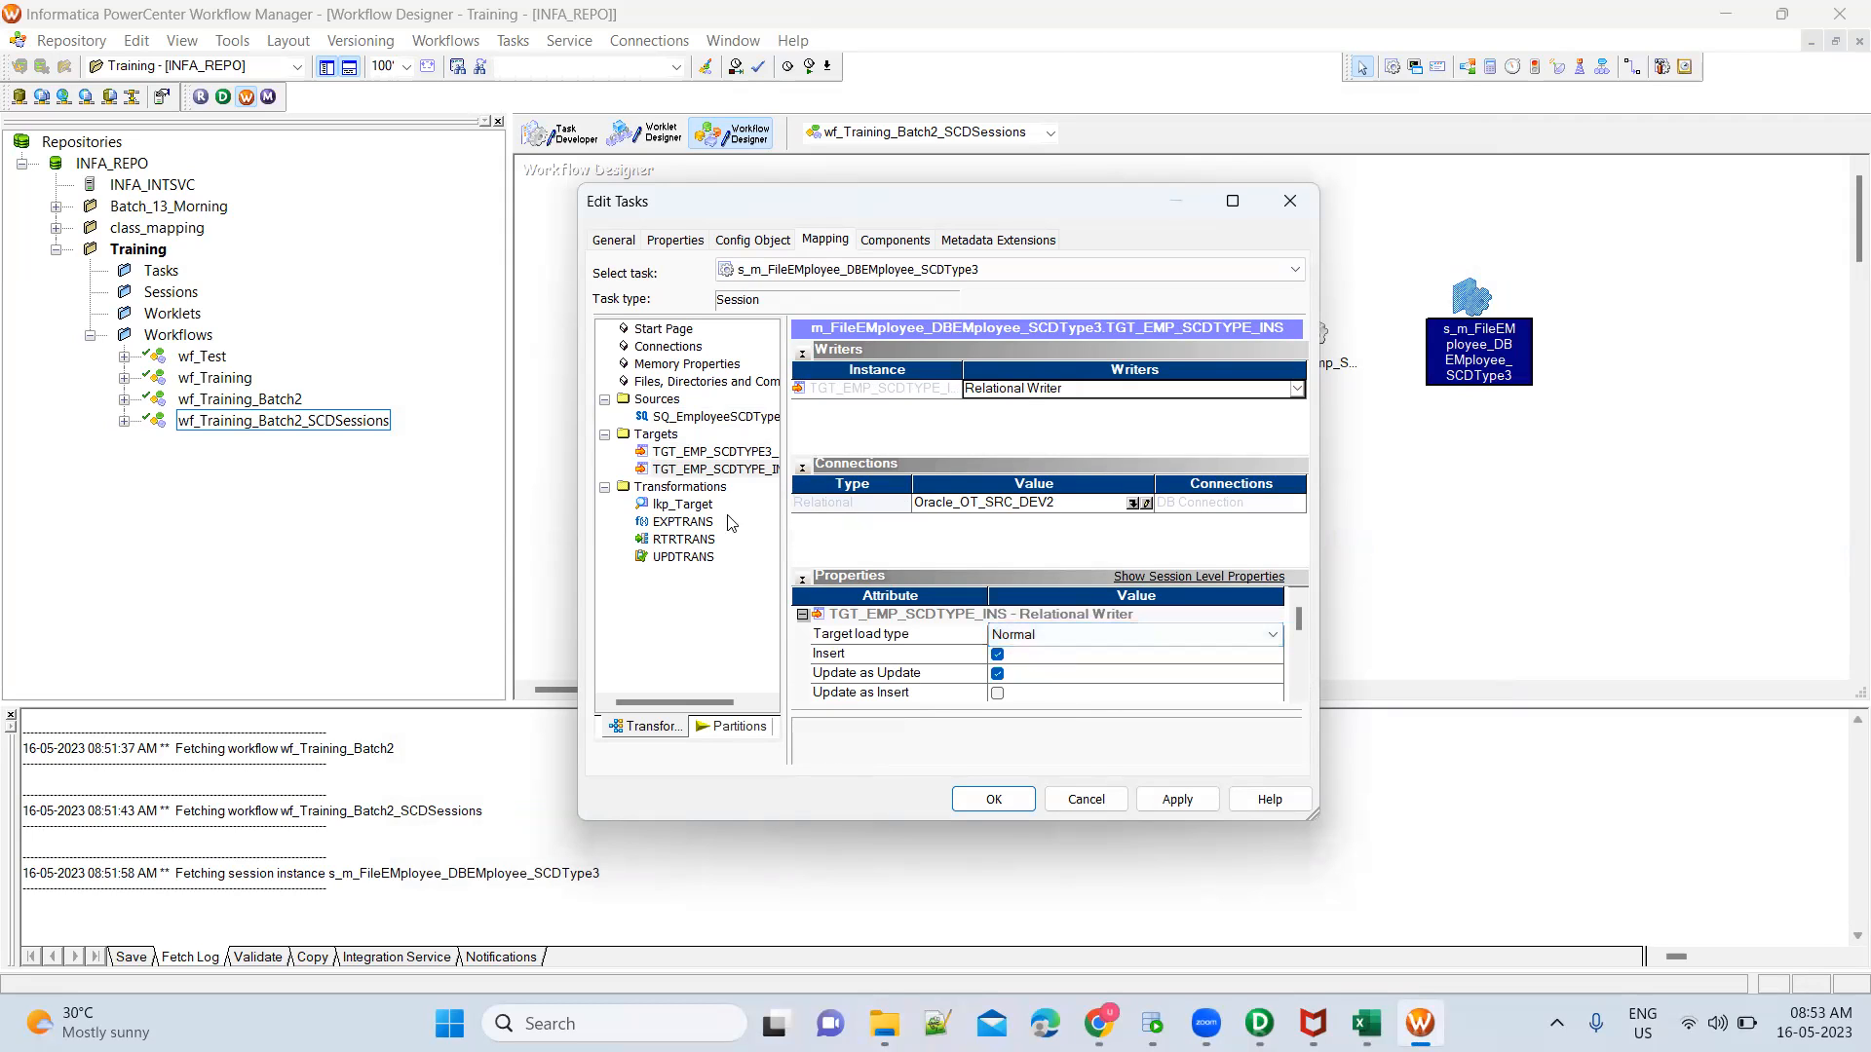
Assign the Oracle_OT_SRC_DEV2 relational connection object to the lkp_Target lookup, then apply and accept the session settings
left_click(687, 505)
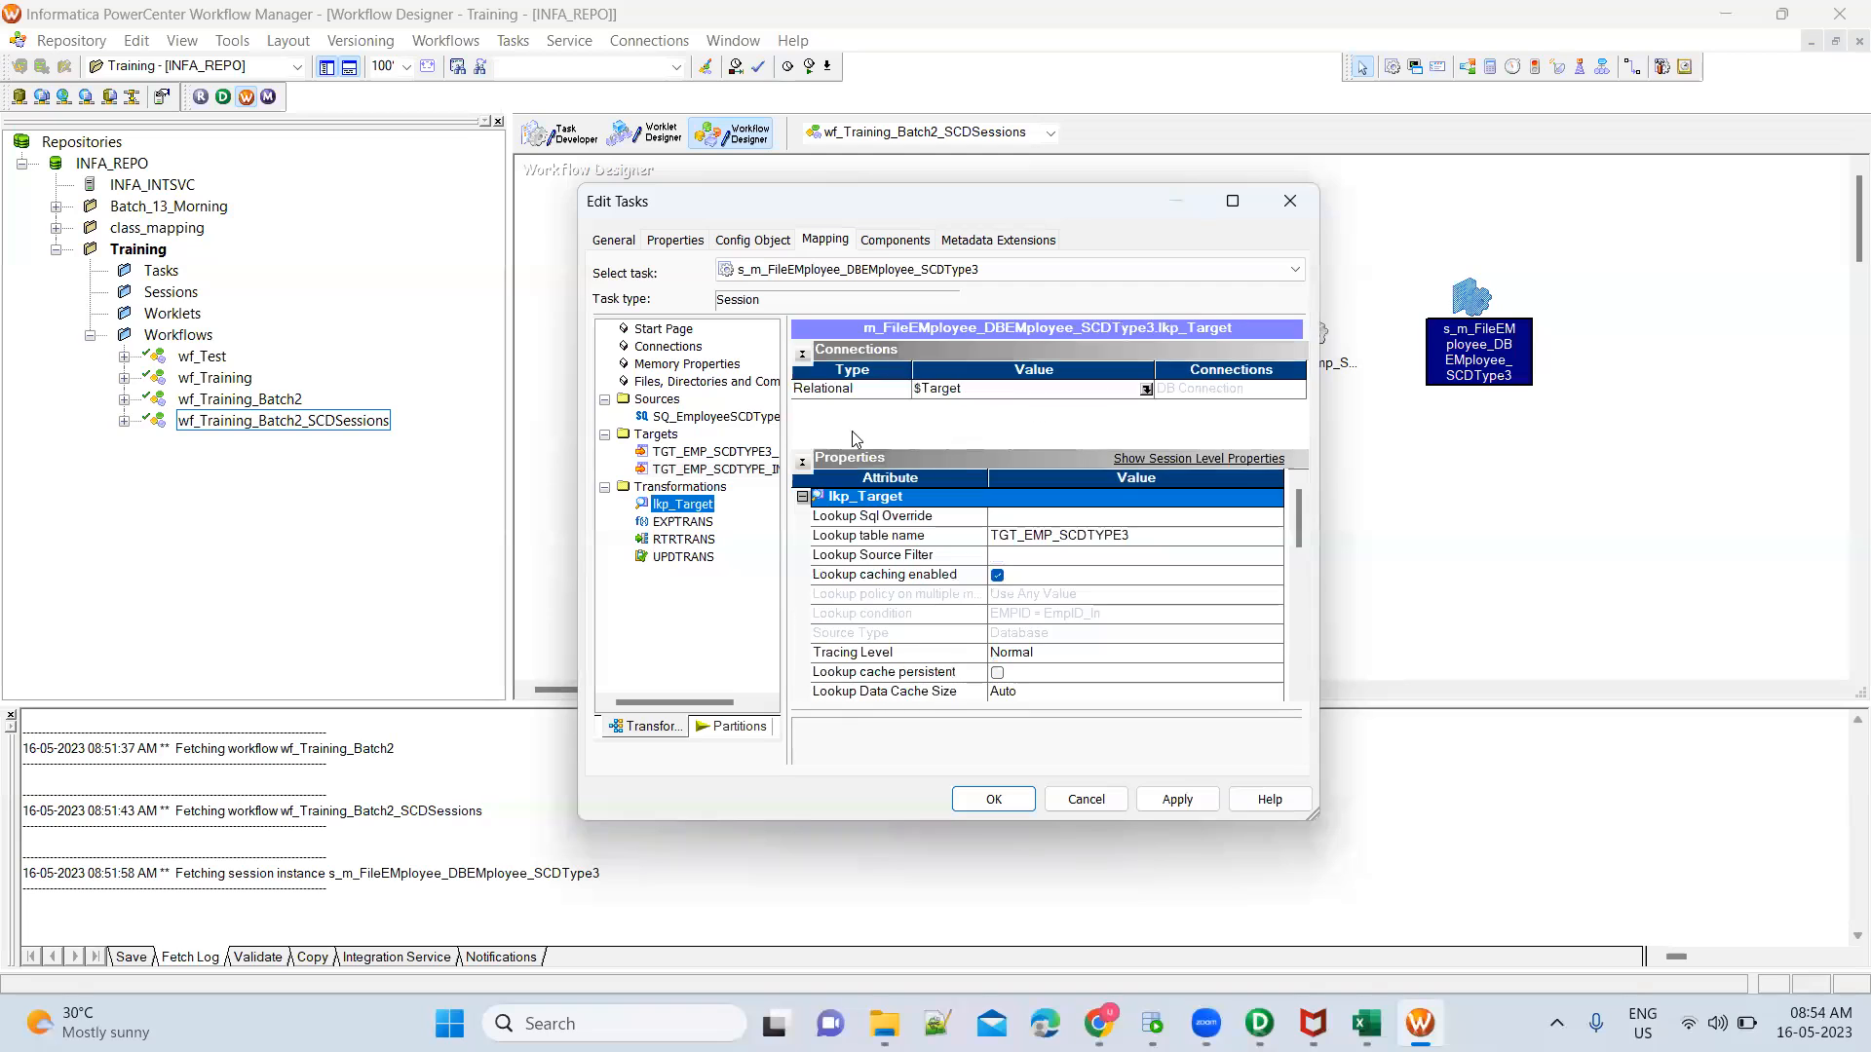
left_click(1146, 388)
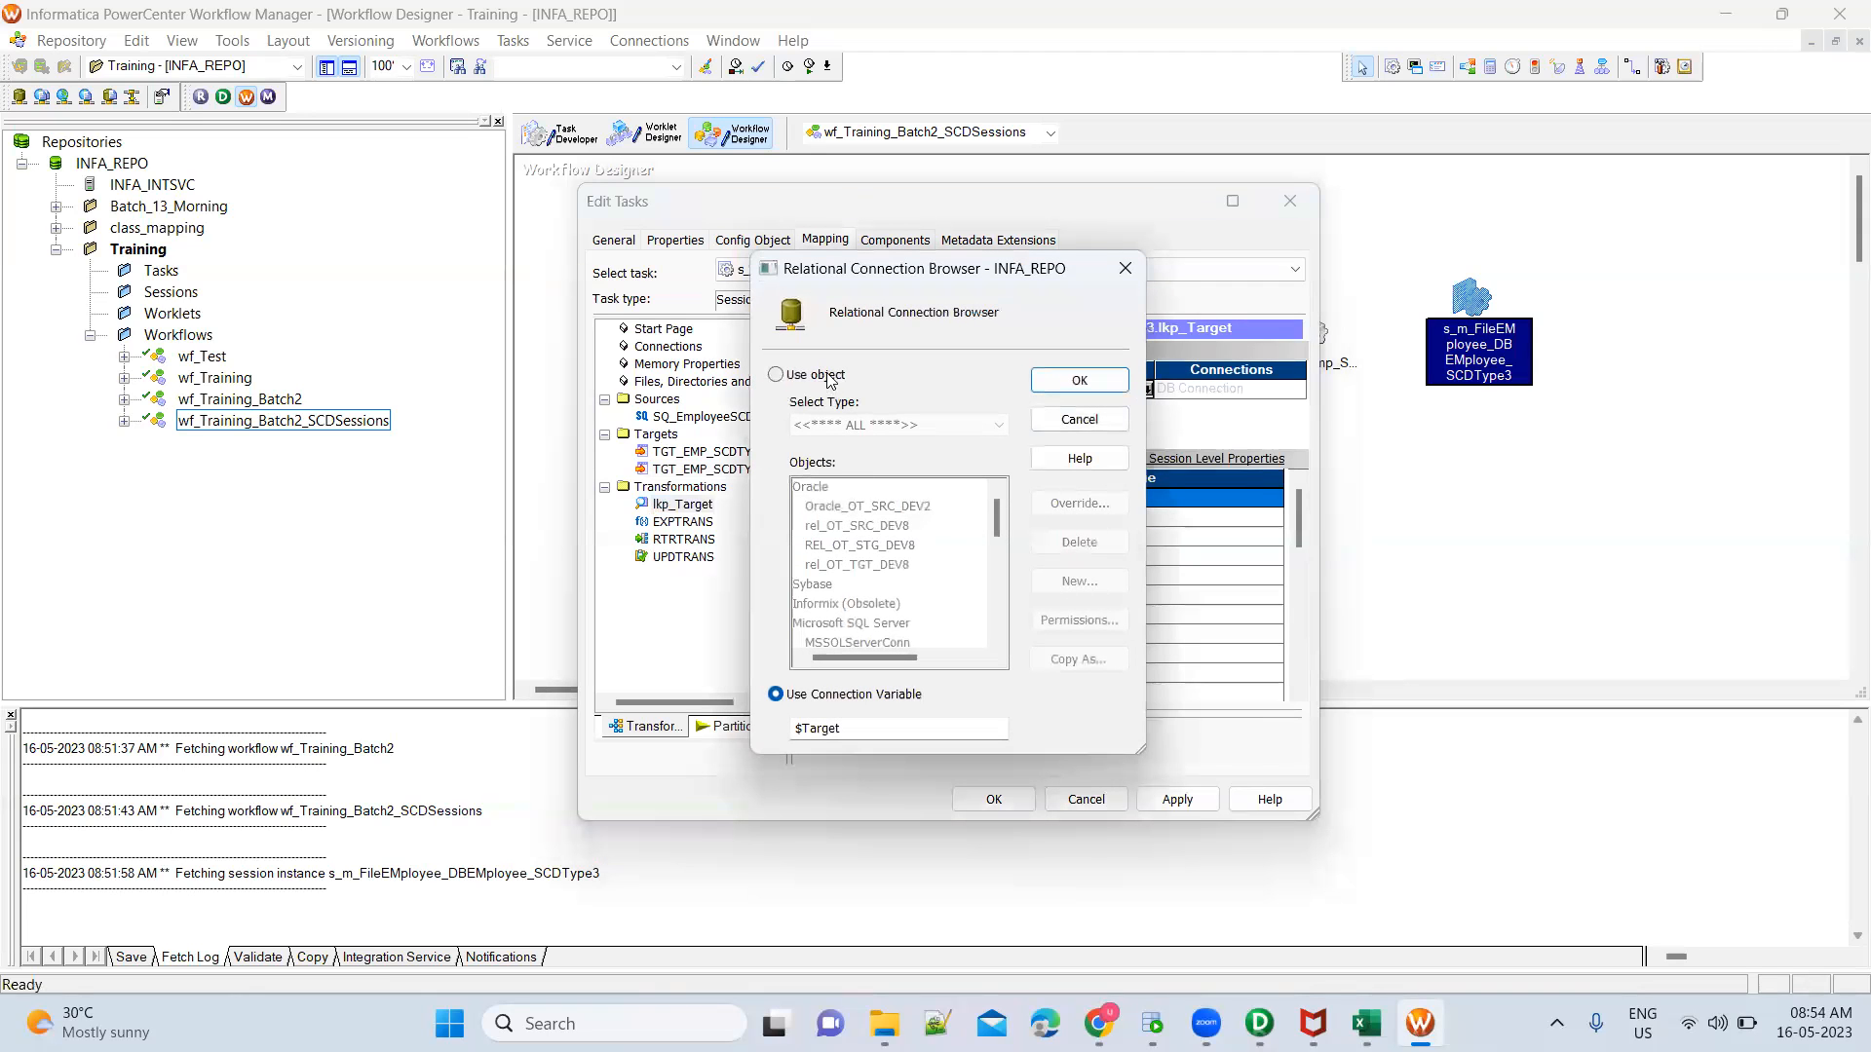
left_click(829, 378)
left_click(891, 507)
left_click(1047, 382)
left_click(1176, 799)
left_click(994, 801)
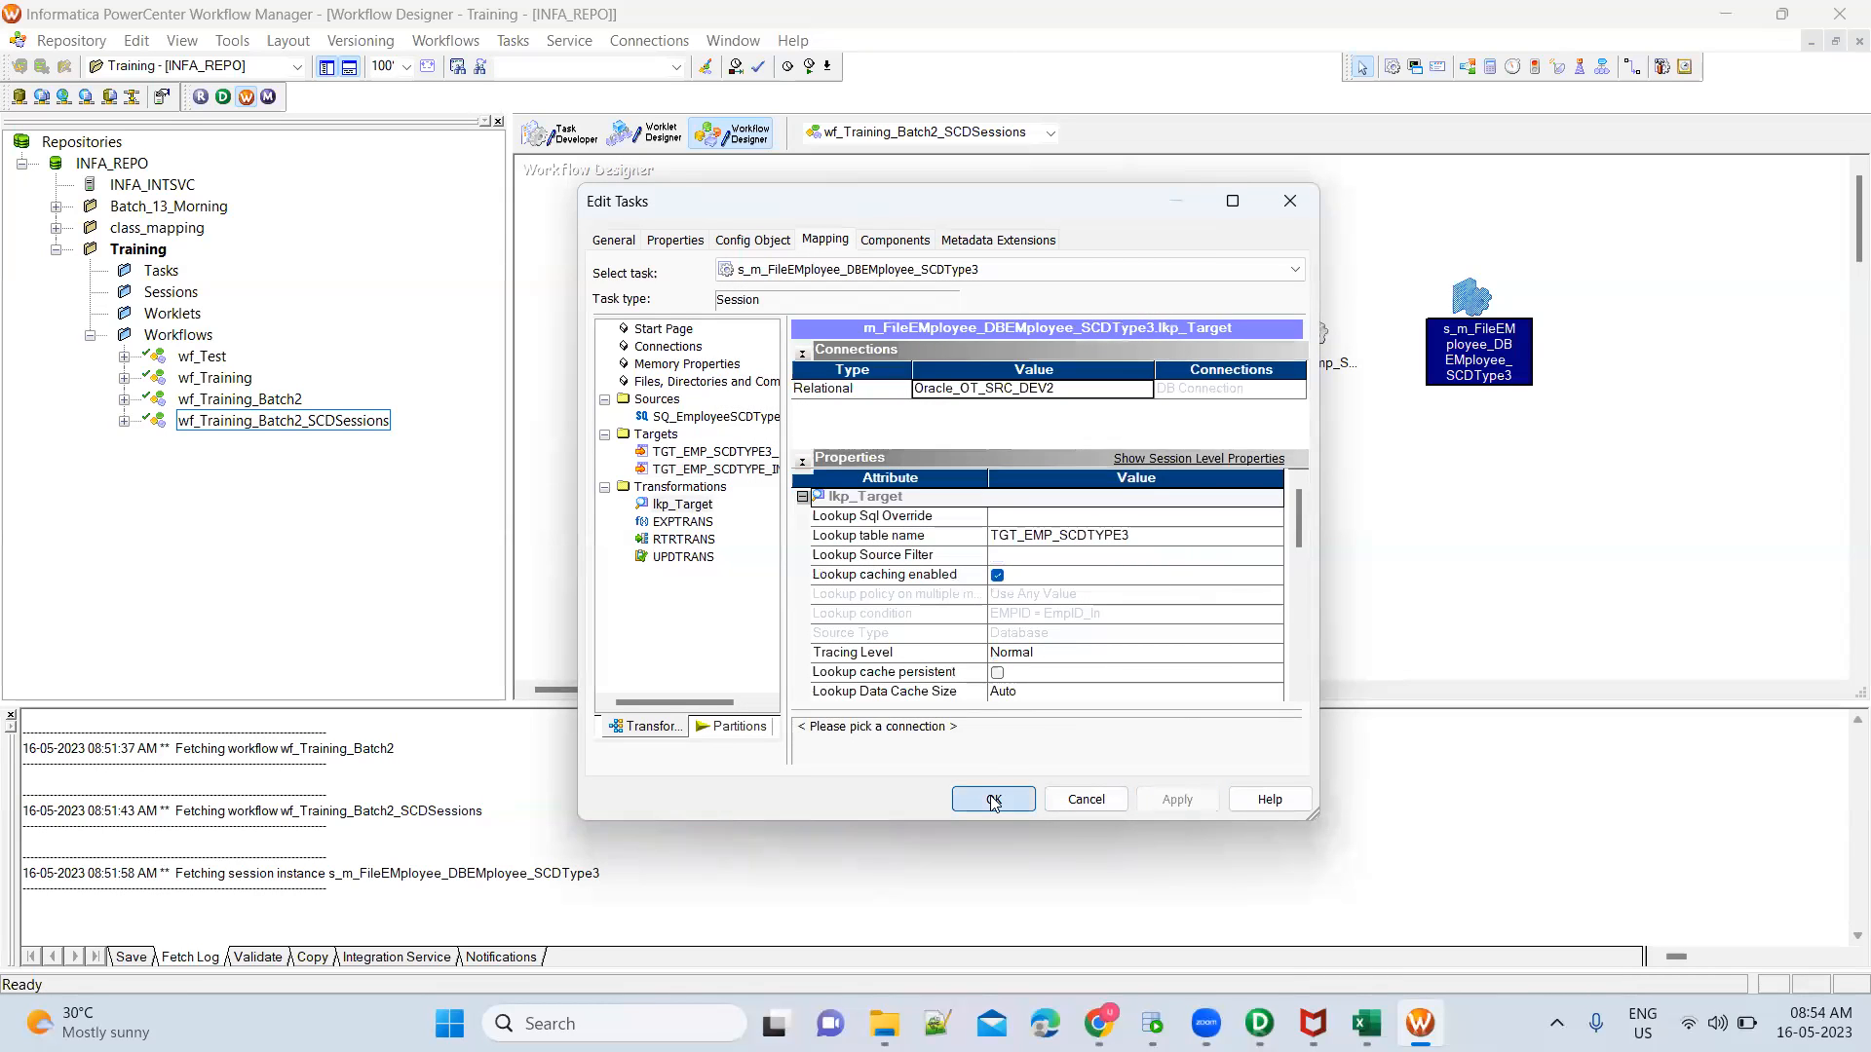
Save workflow wf_Training_Batch2_SCDSessions and start only the s_m_FileEMployee_DBEMployee_SCDType3 session task
mouse_move(1366, 1023)
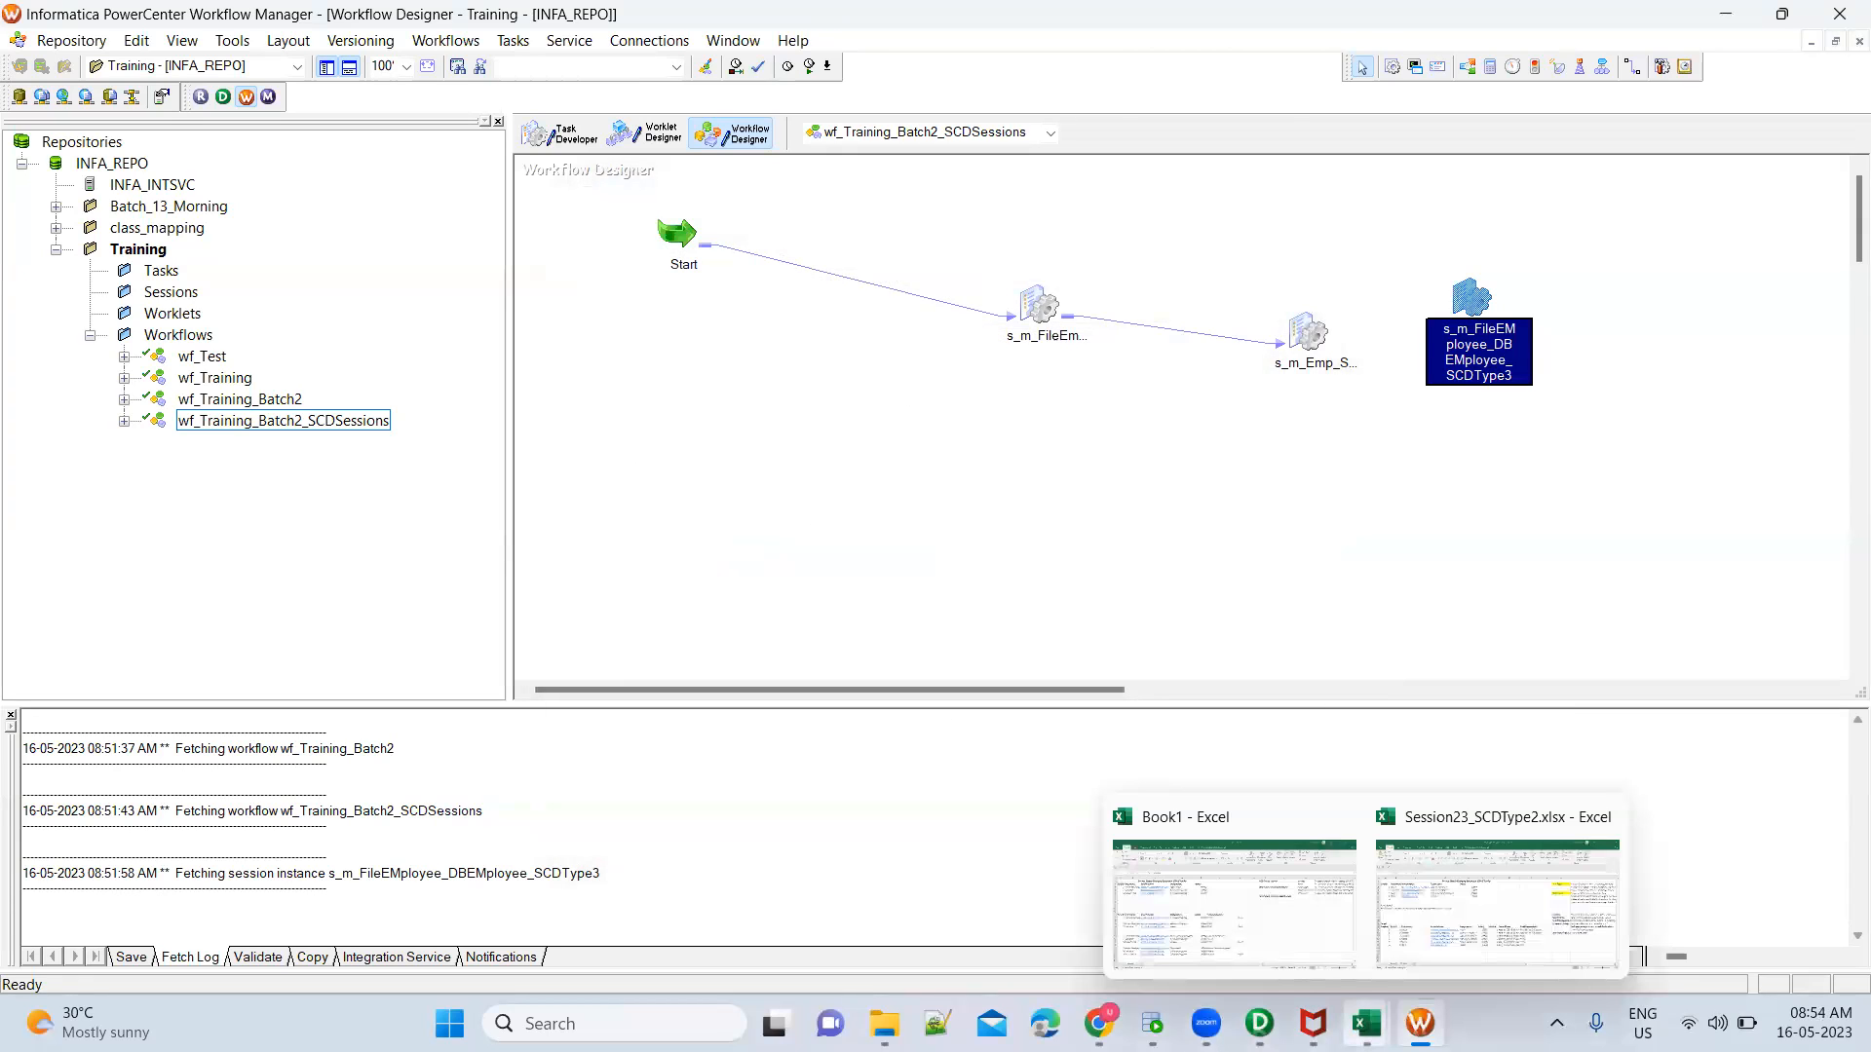
left_click(1339, 455)
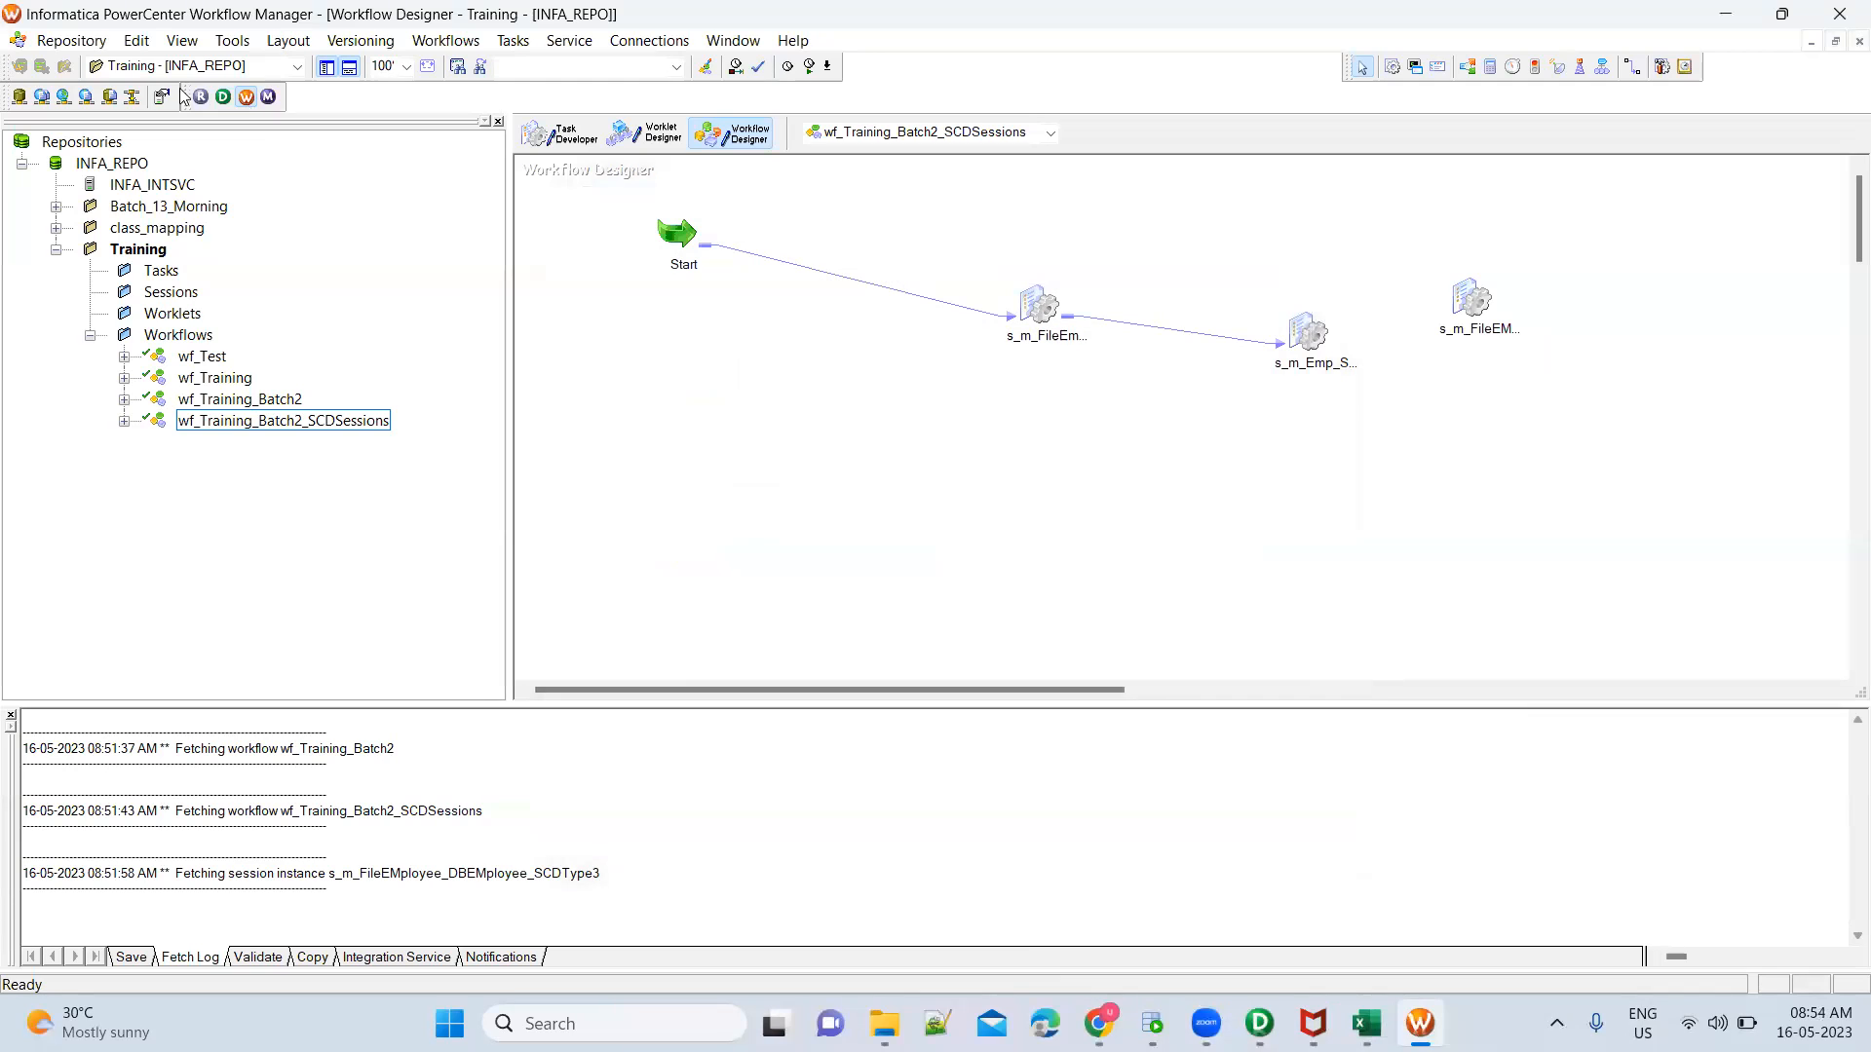
left_click(78, 42)
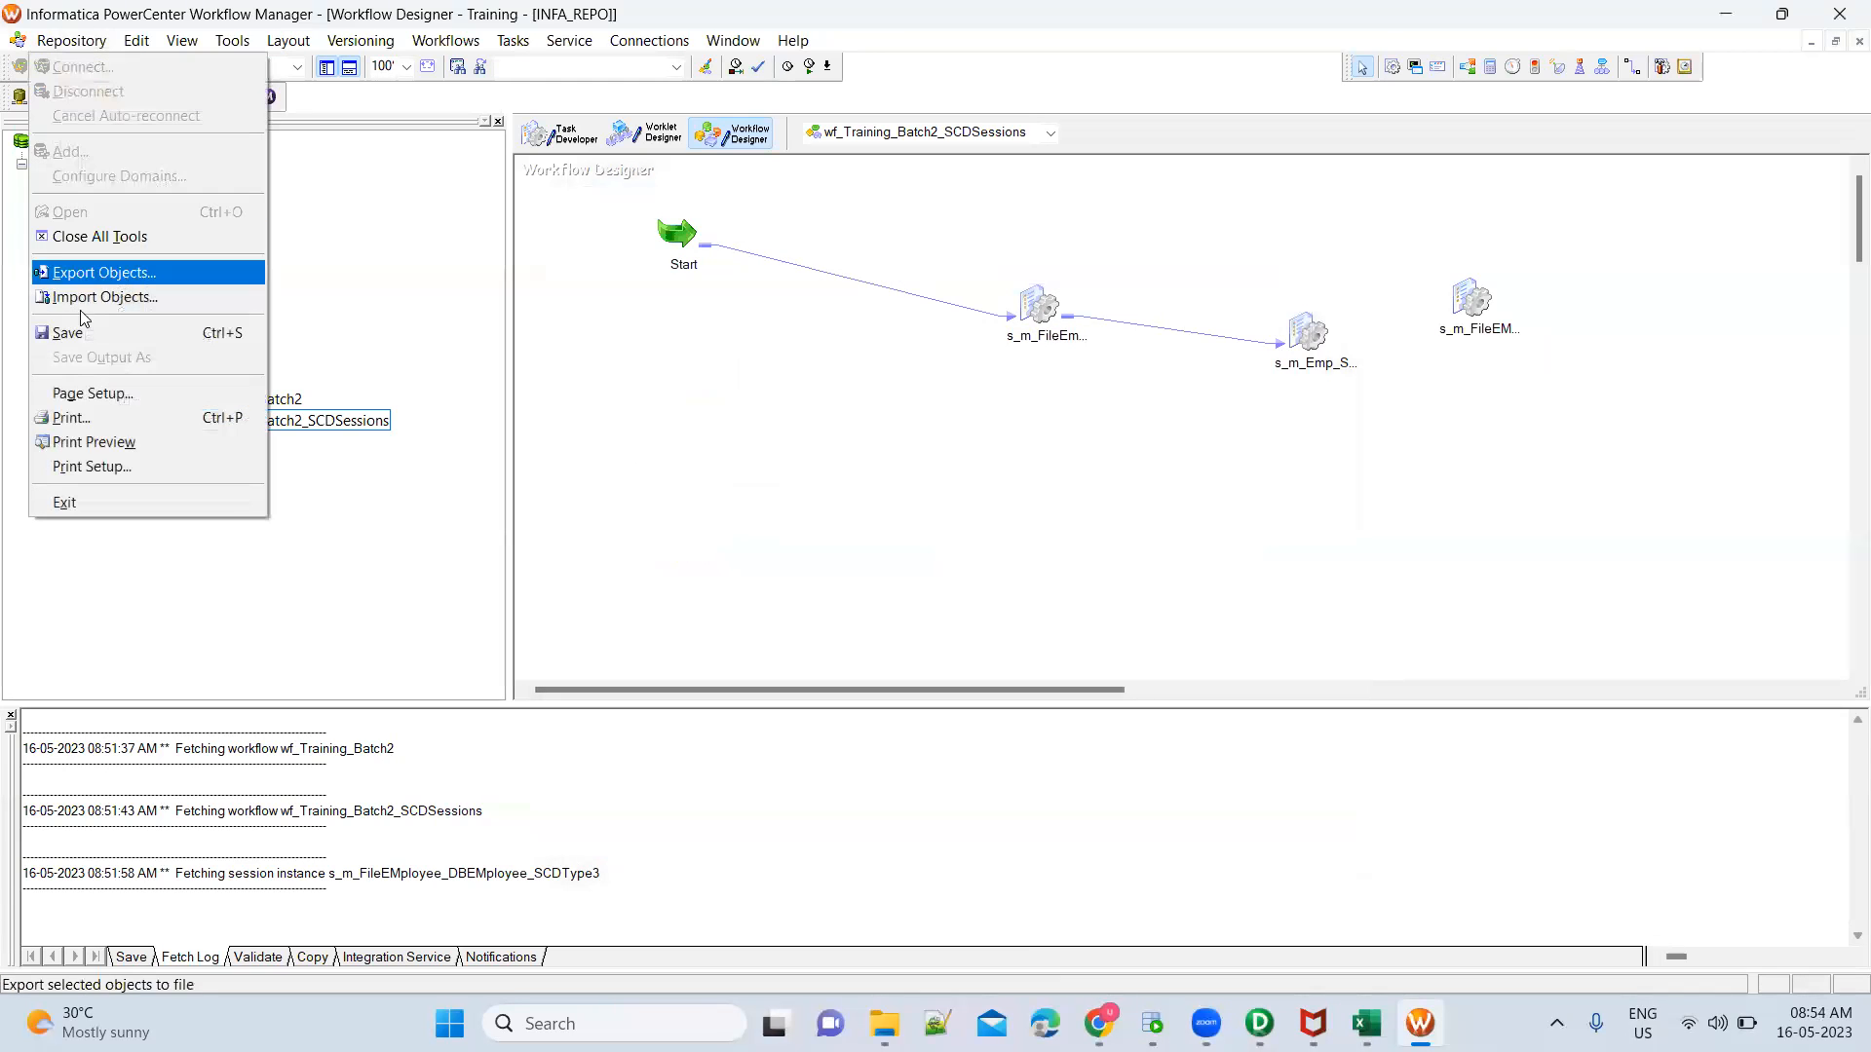
left_click(80, 333)
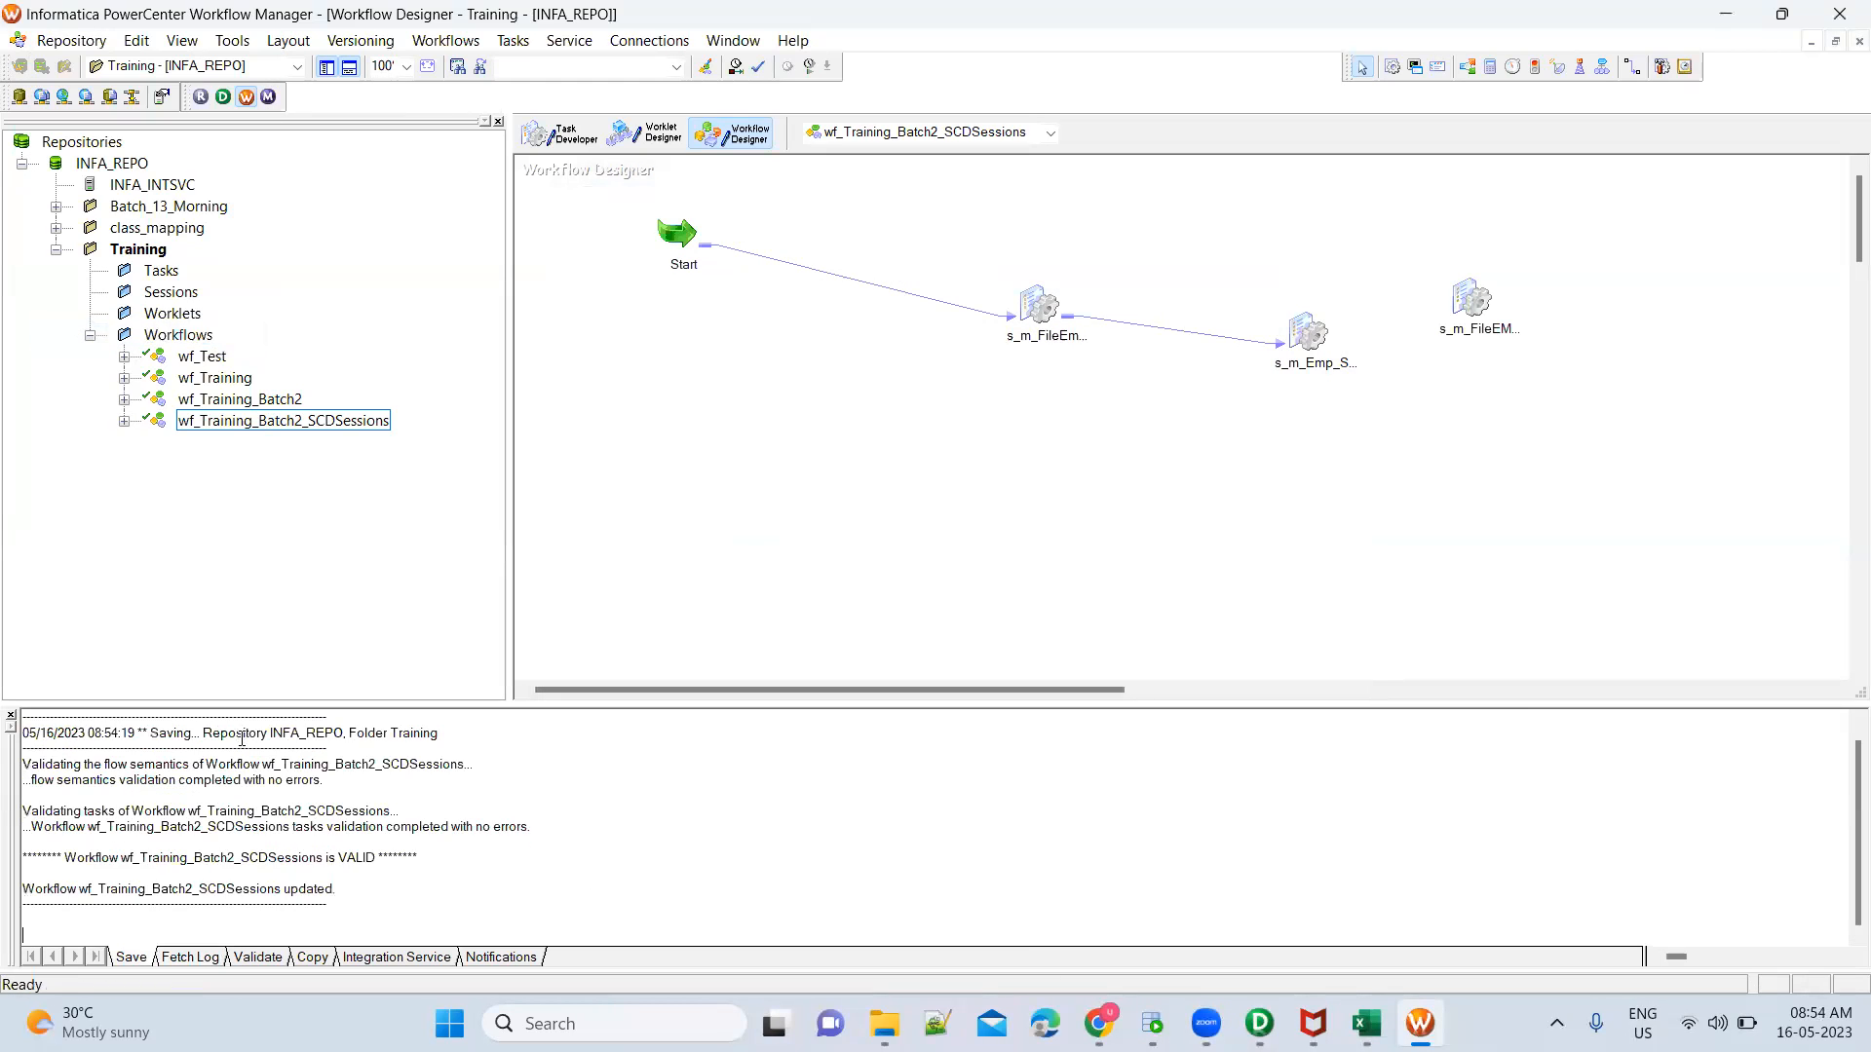
double_click(352, 857)
right_click(1471, 297)
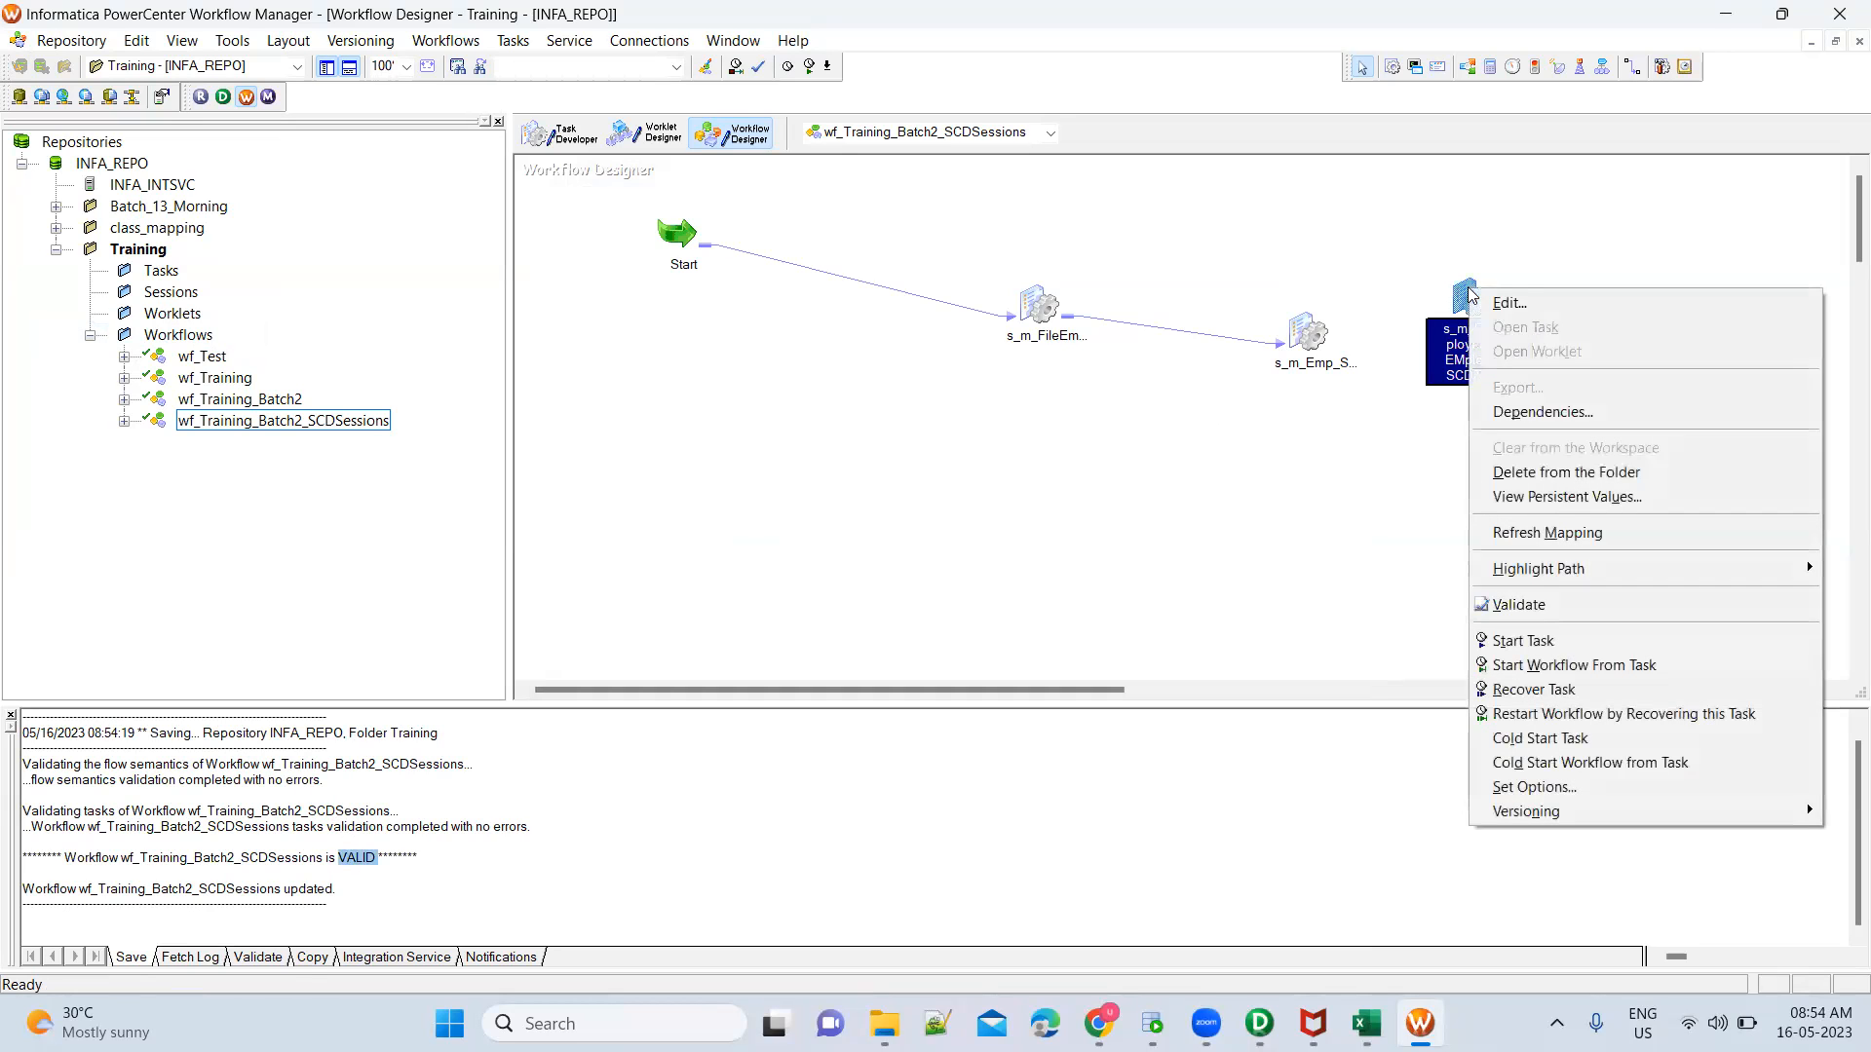
left_click(1519, 643)
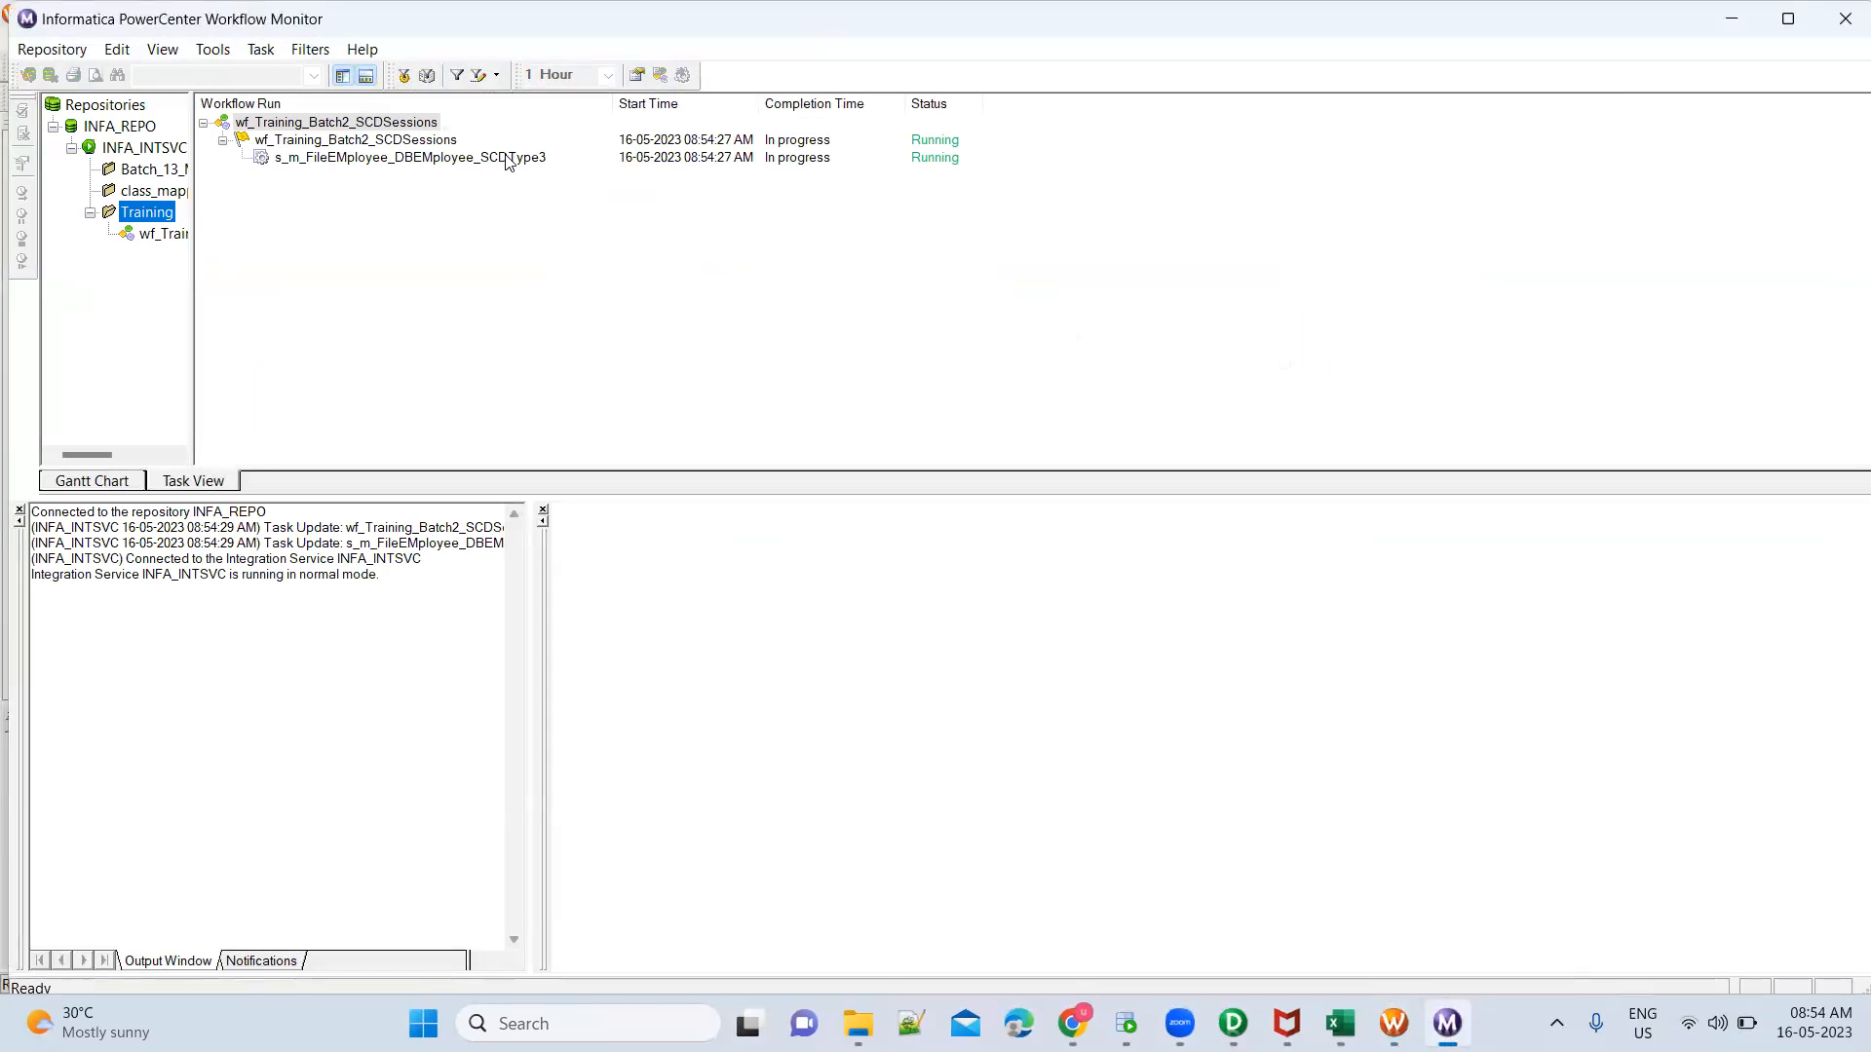
Examine the source/target statistics of the s_m_FileEMployee_DBEMployee_SCDType3 run in Workflow Monitor, with full transformation names readable
left_click(506, 159)
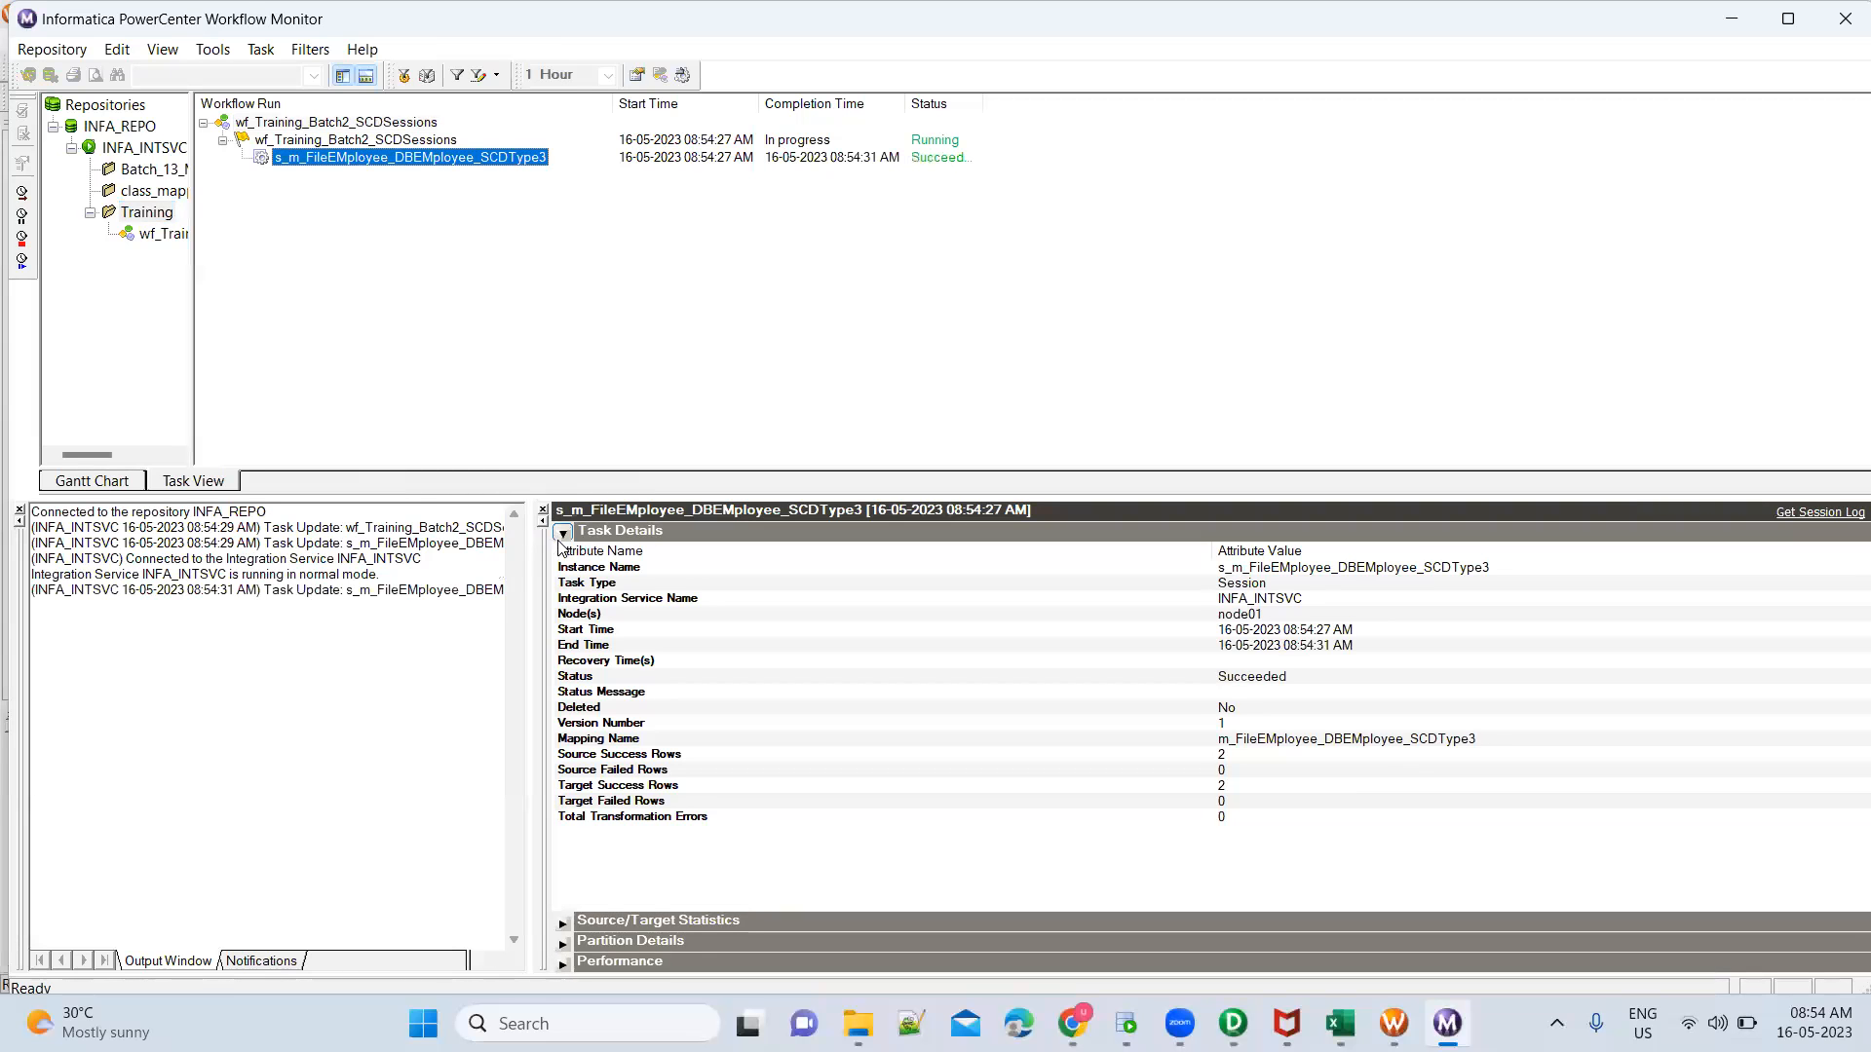
left_click(563, 535)
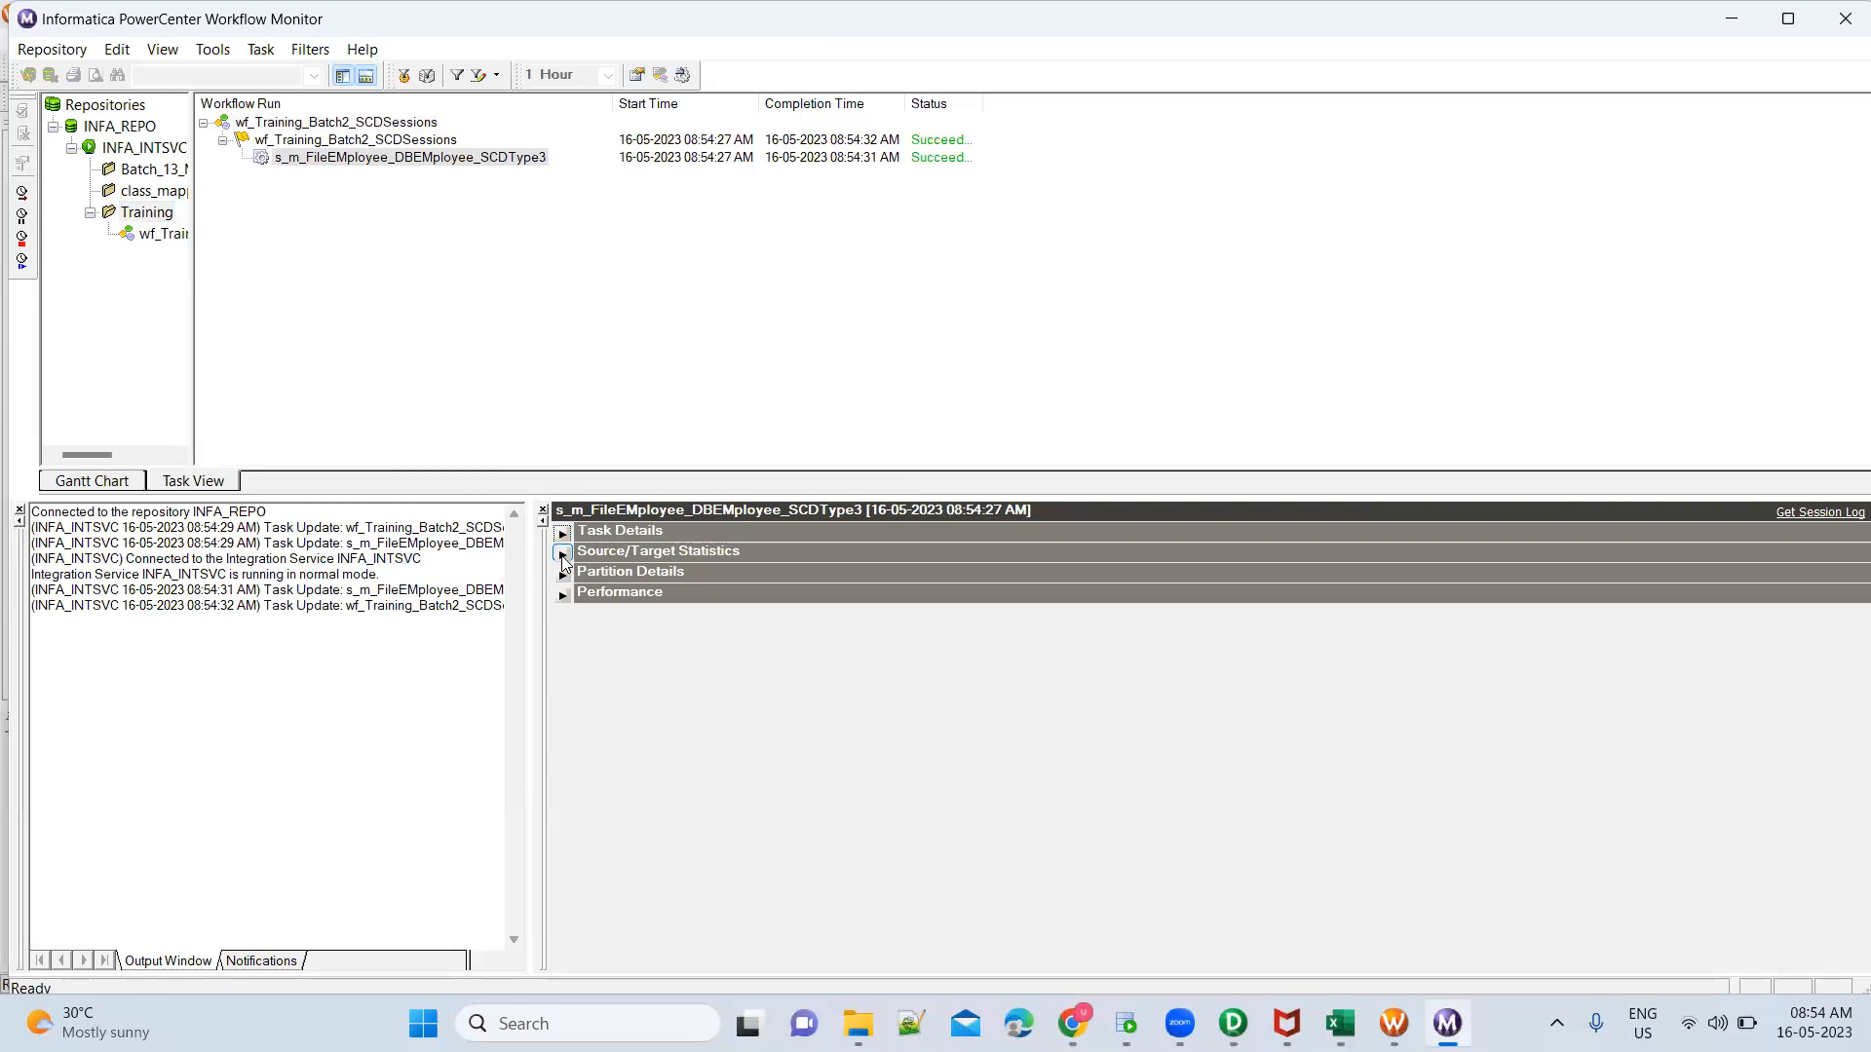
left_click(564, 553)
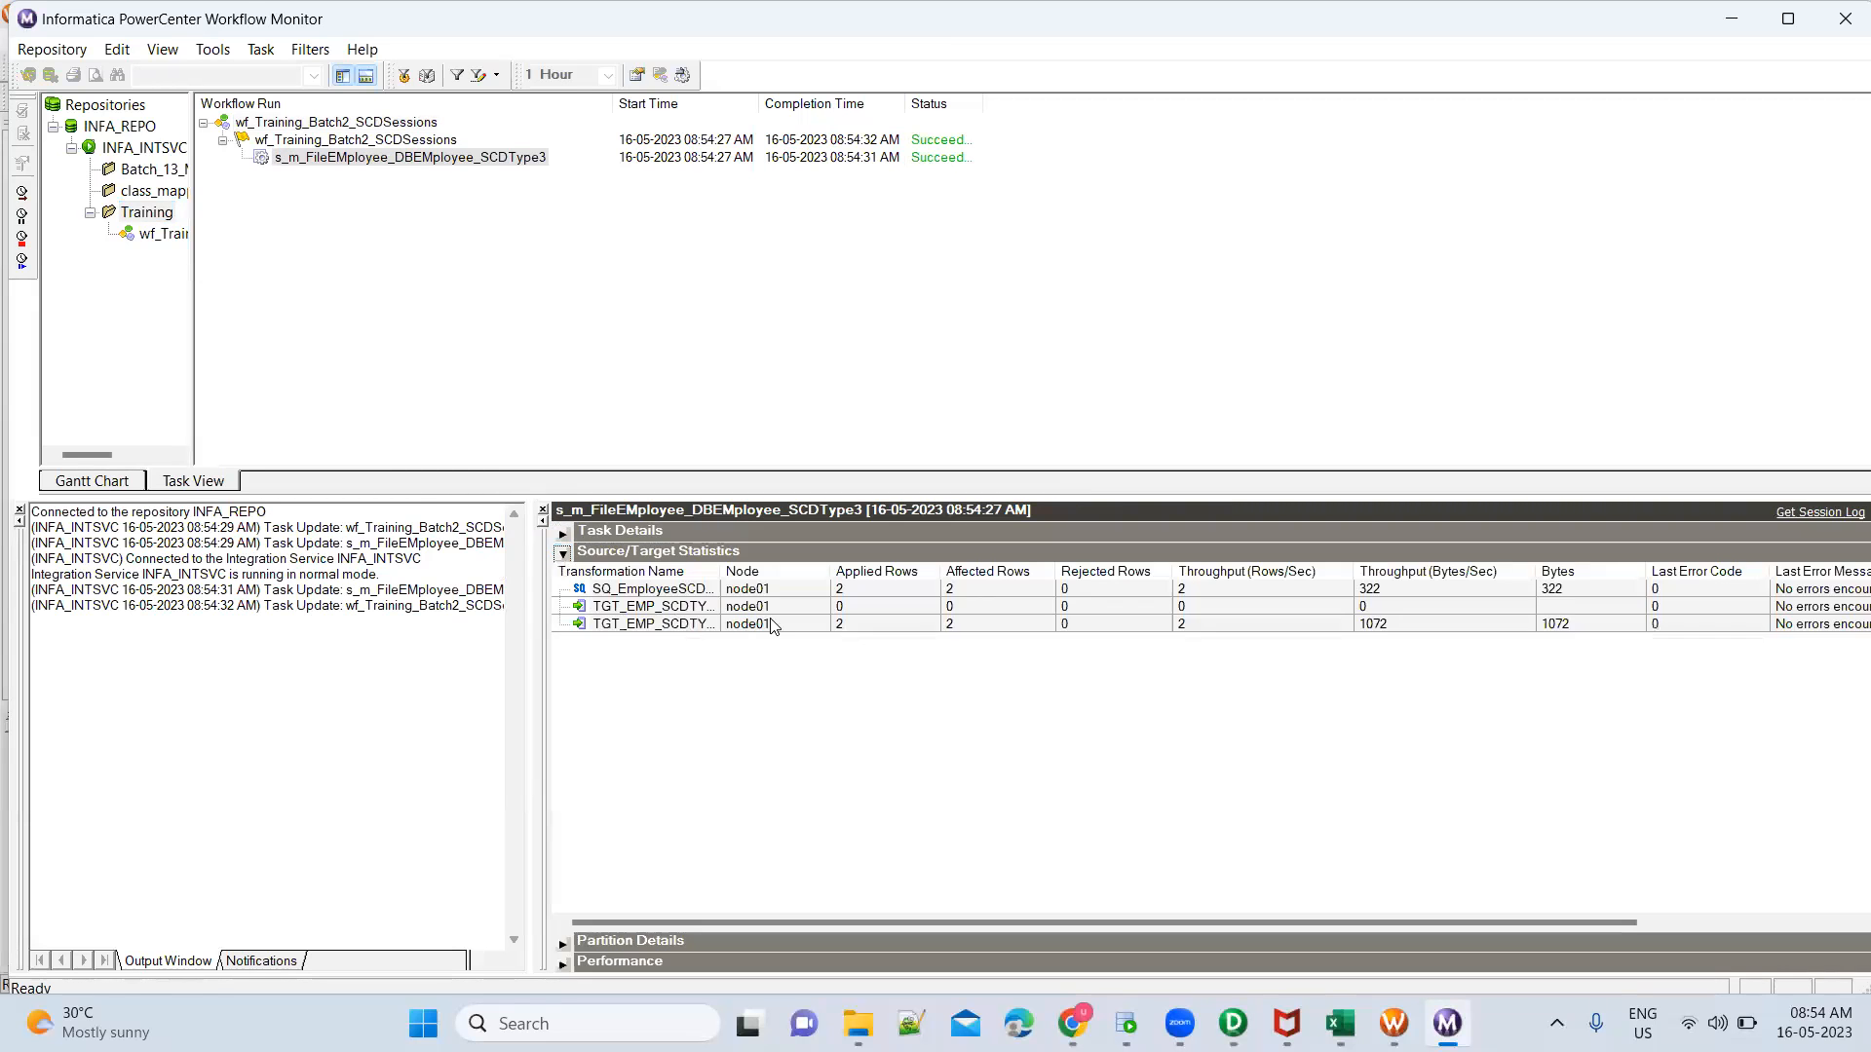
left_click(840, 625)
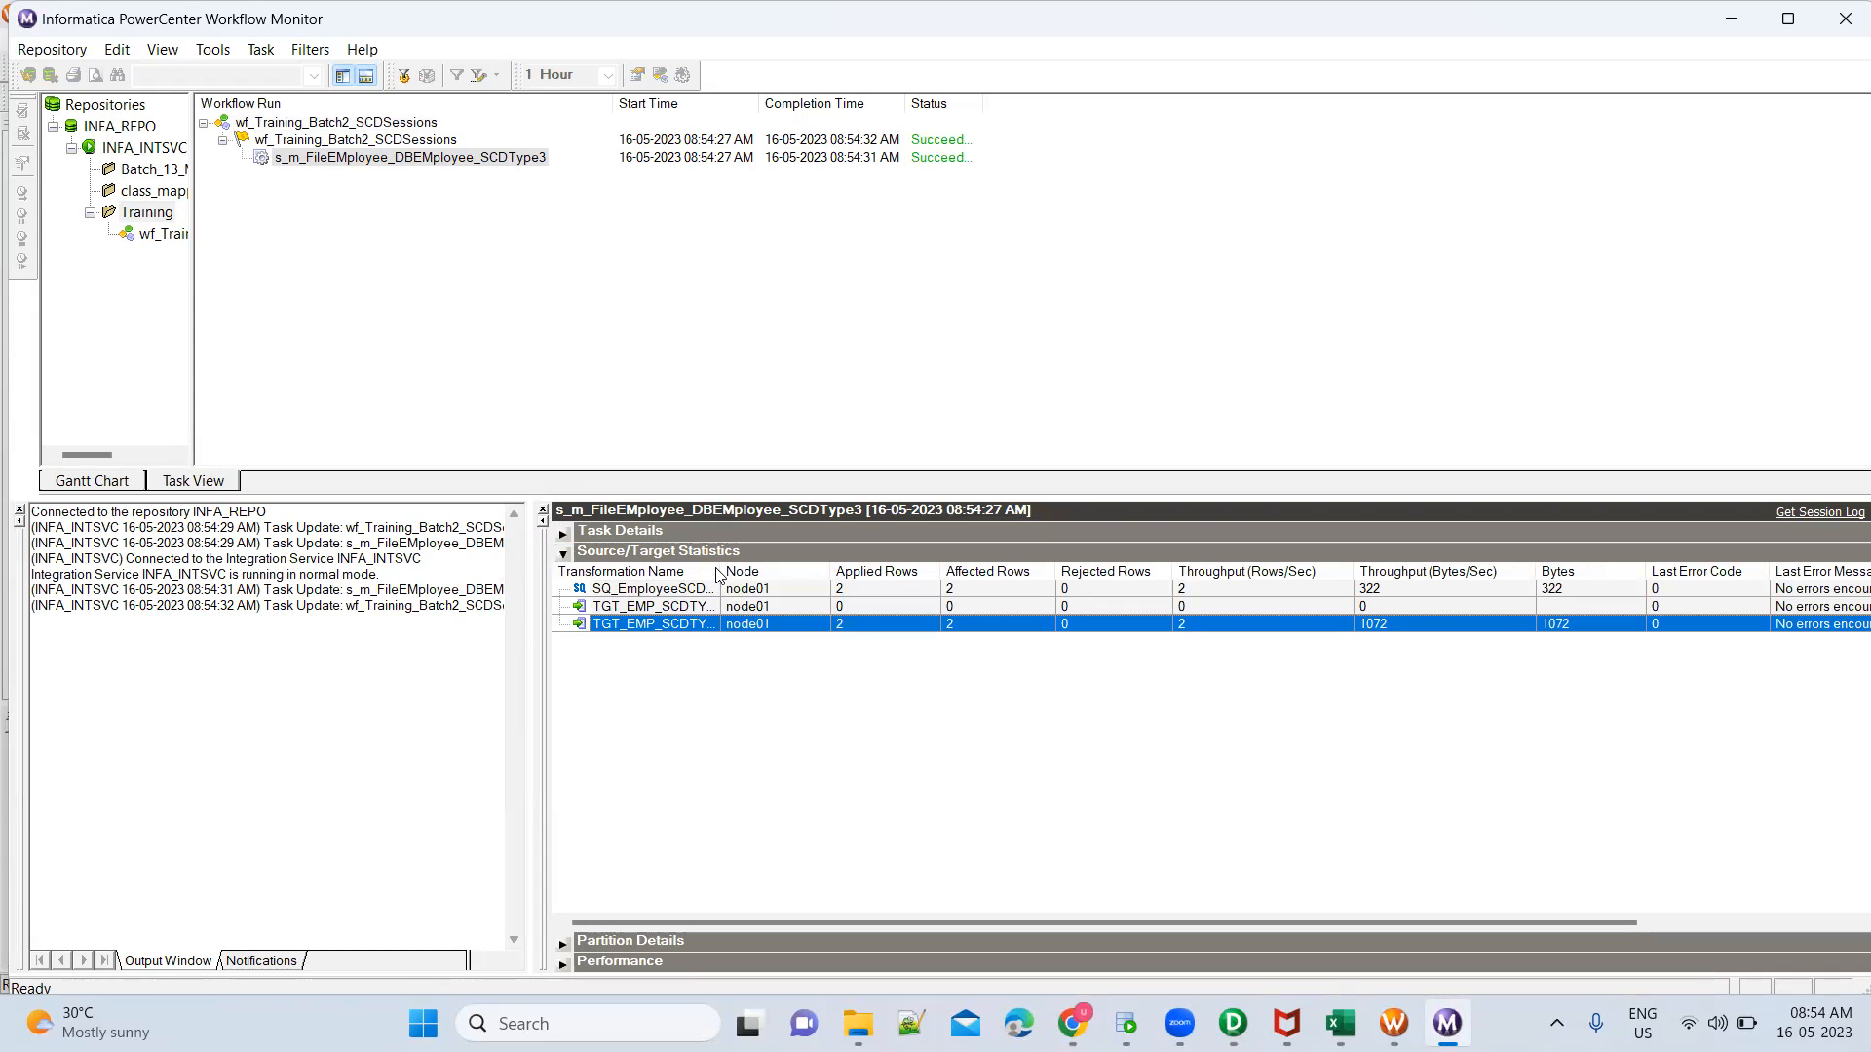
left_click_drag(719, 575, 844, 577)
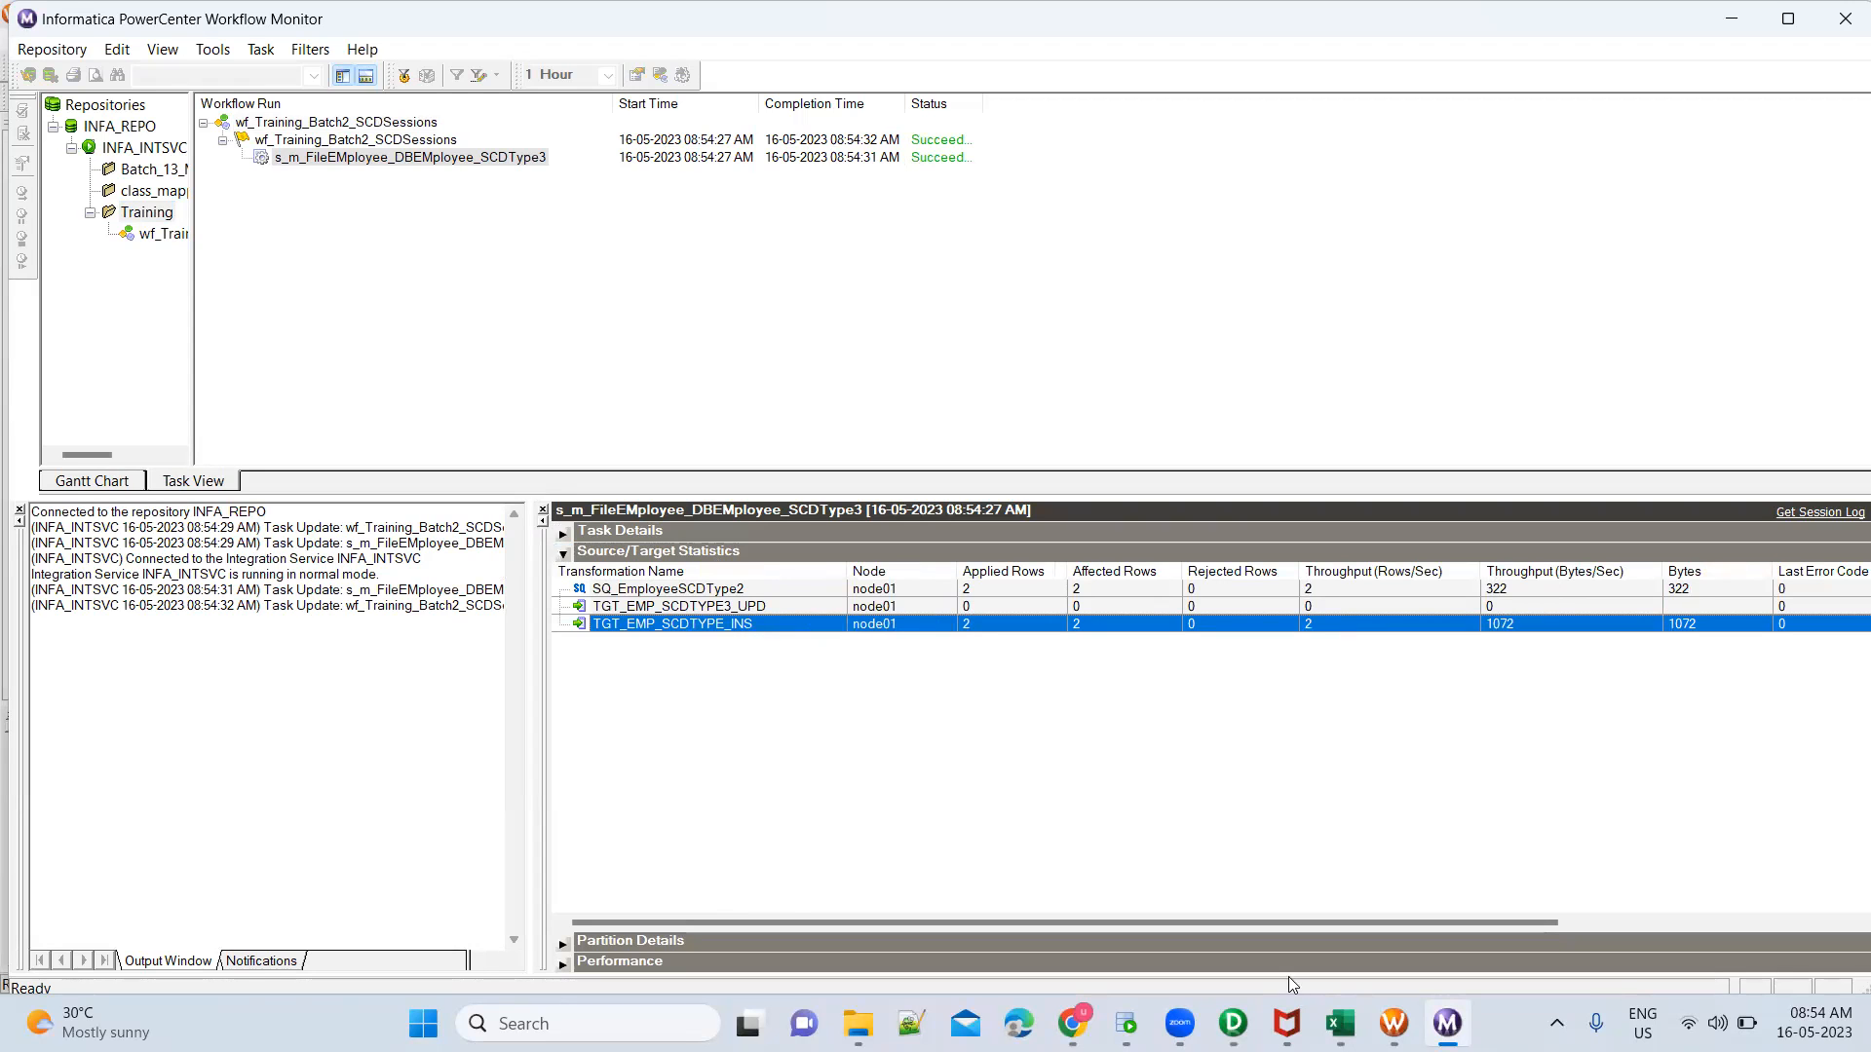
Switch to SQL Developer and delete the aliased-column SELECT on TGT_EMP_SCDTYPE3 at the end of the OT_SRC_DEV2 worksheet
left_click(1126, 1023)
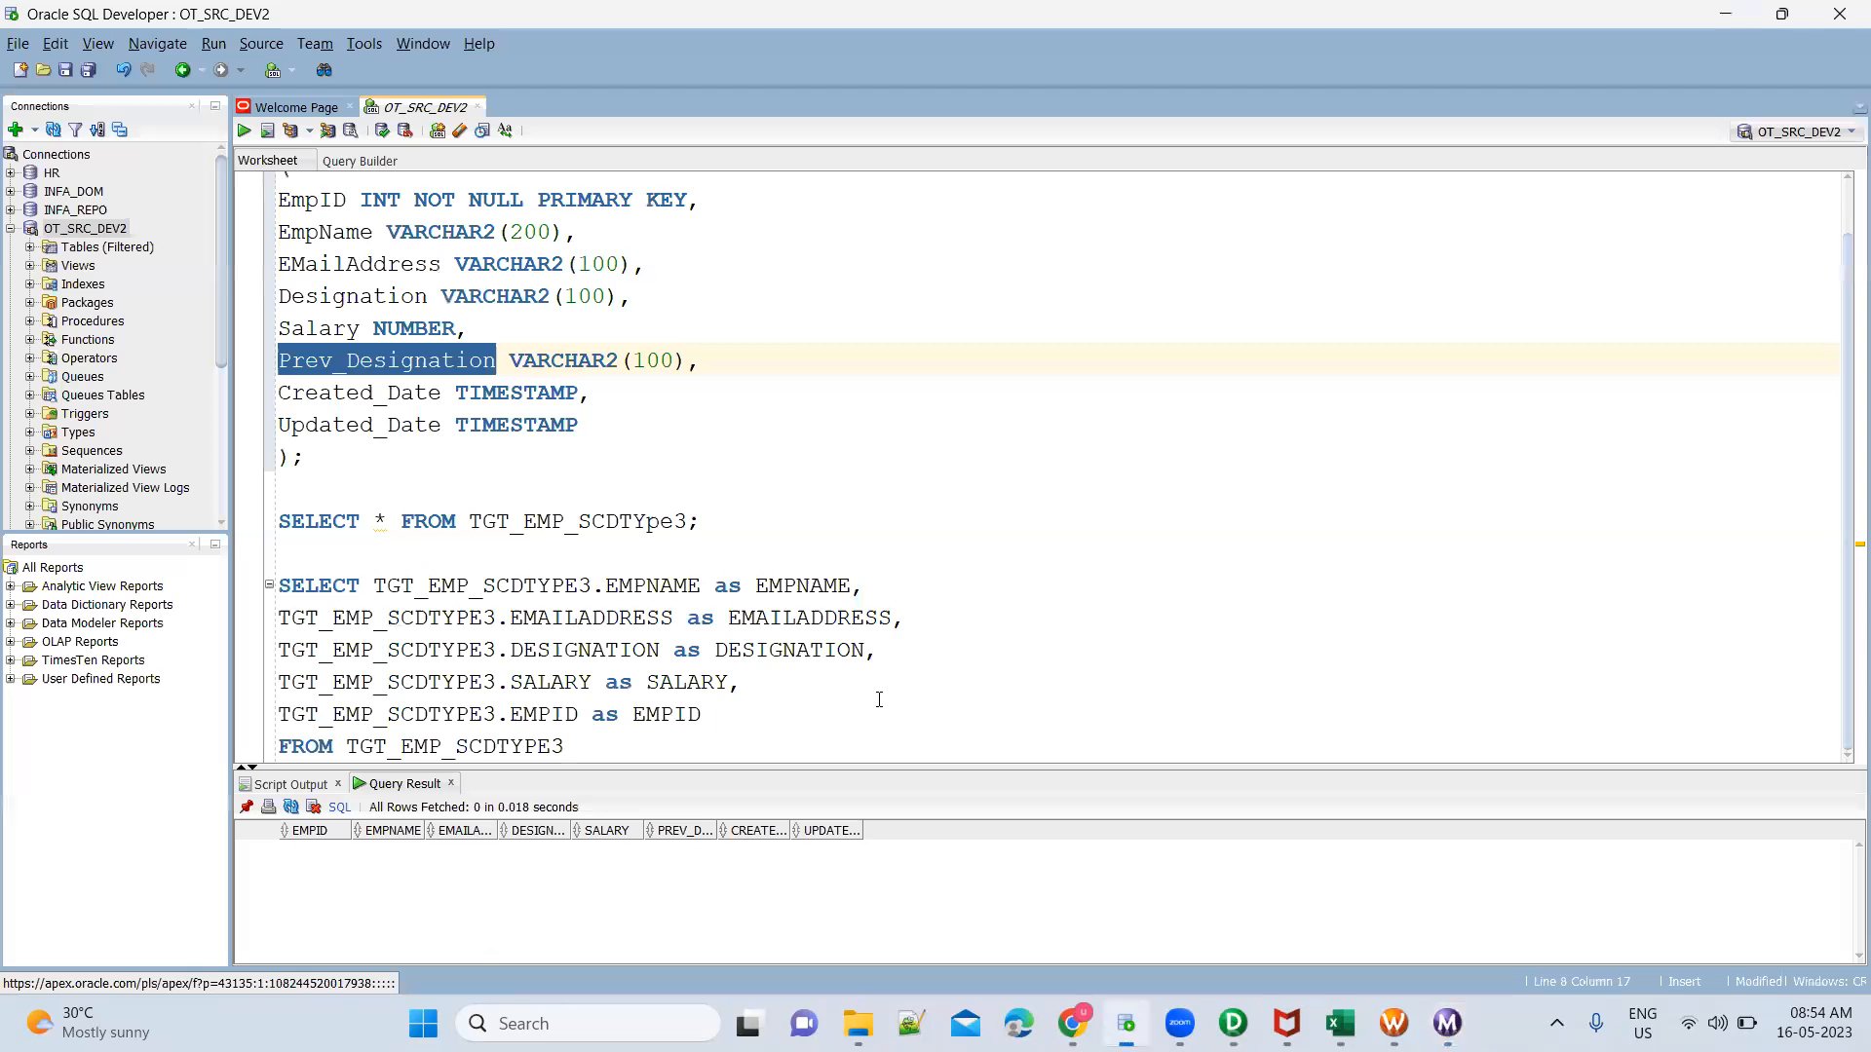
left_click(511, 566)
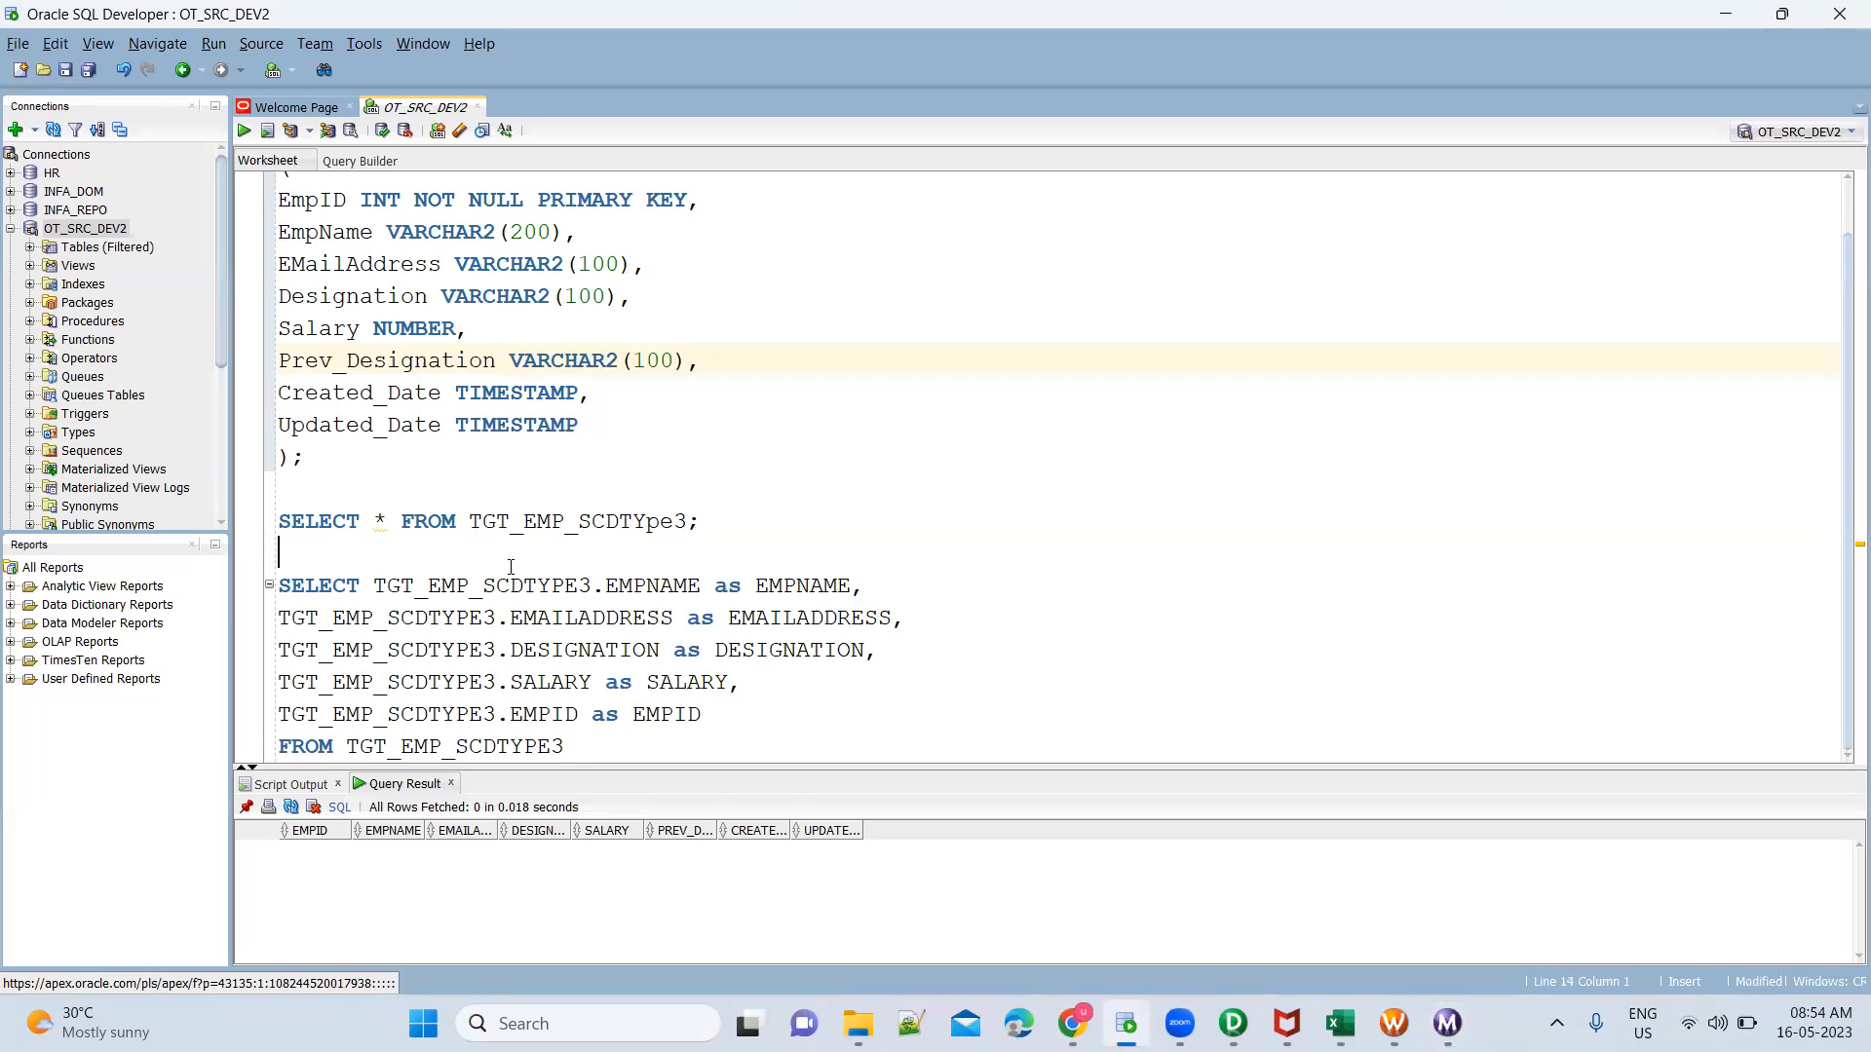
key("ctrl+shift+End")
key("Delete")
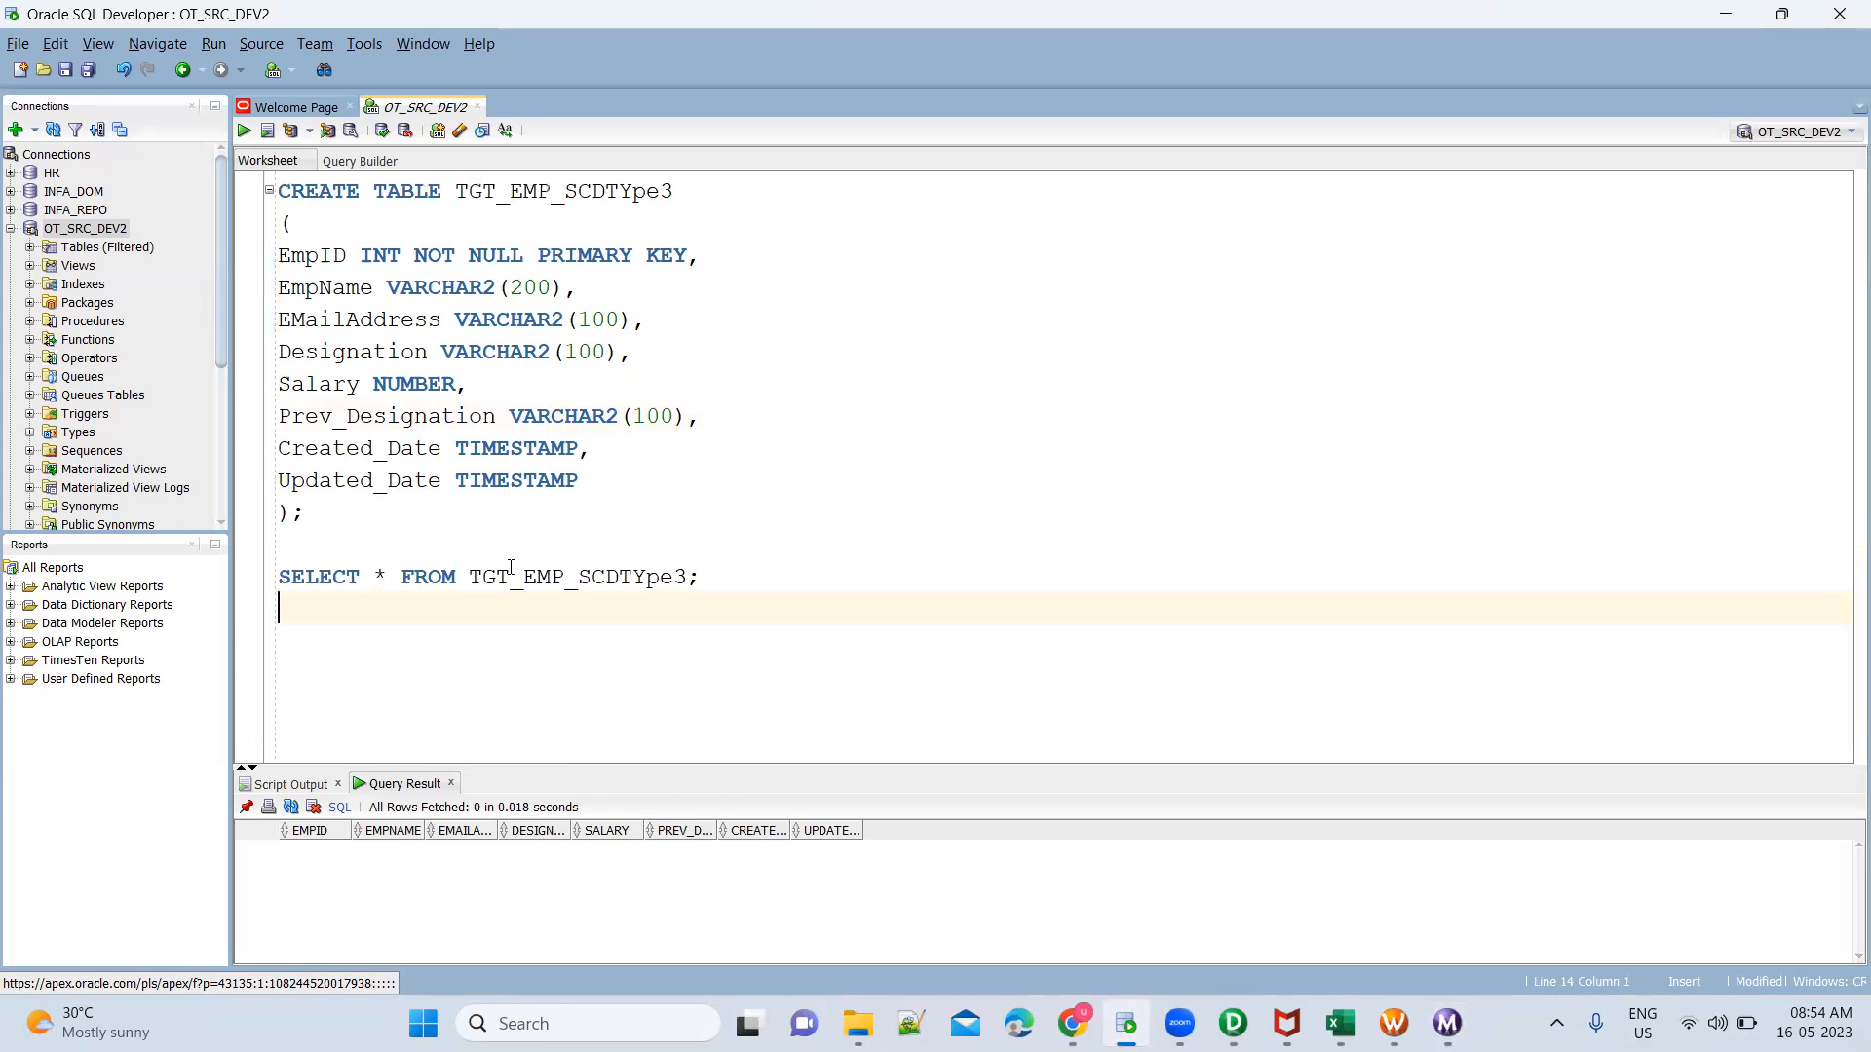
Run SELECT * FROM TGT_EMP_SCDType3 and compare the DESIGNATION and PREV_DESIGNATION values of the loaded rows
key("ctrl+Return")
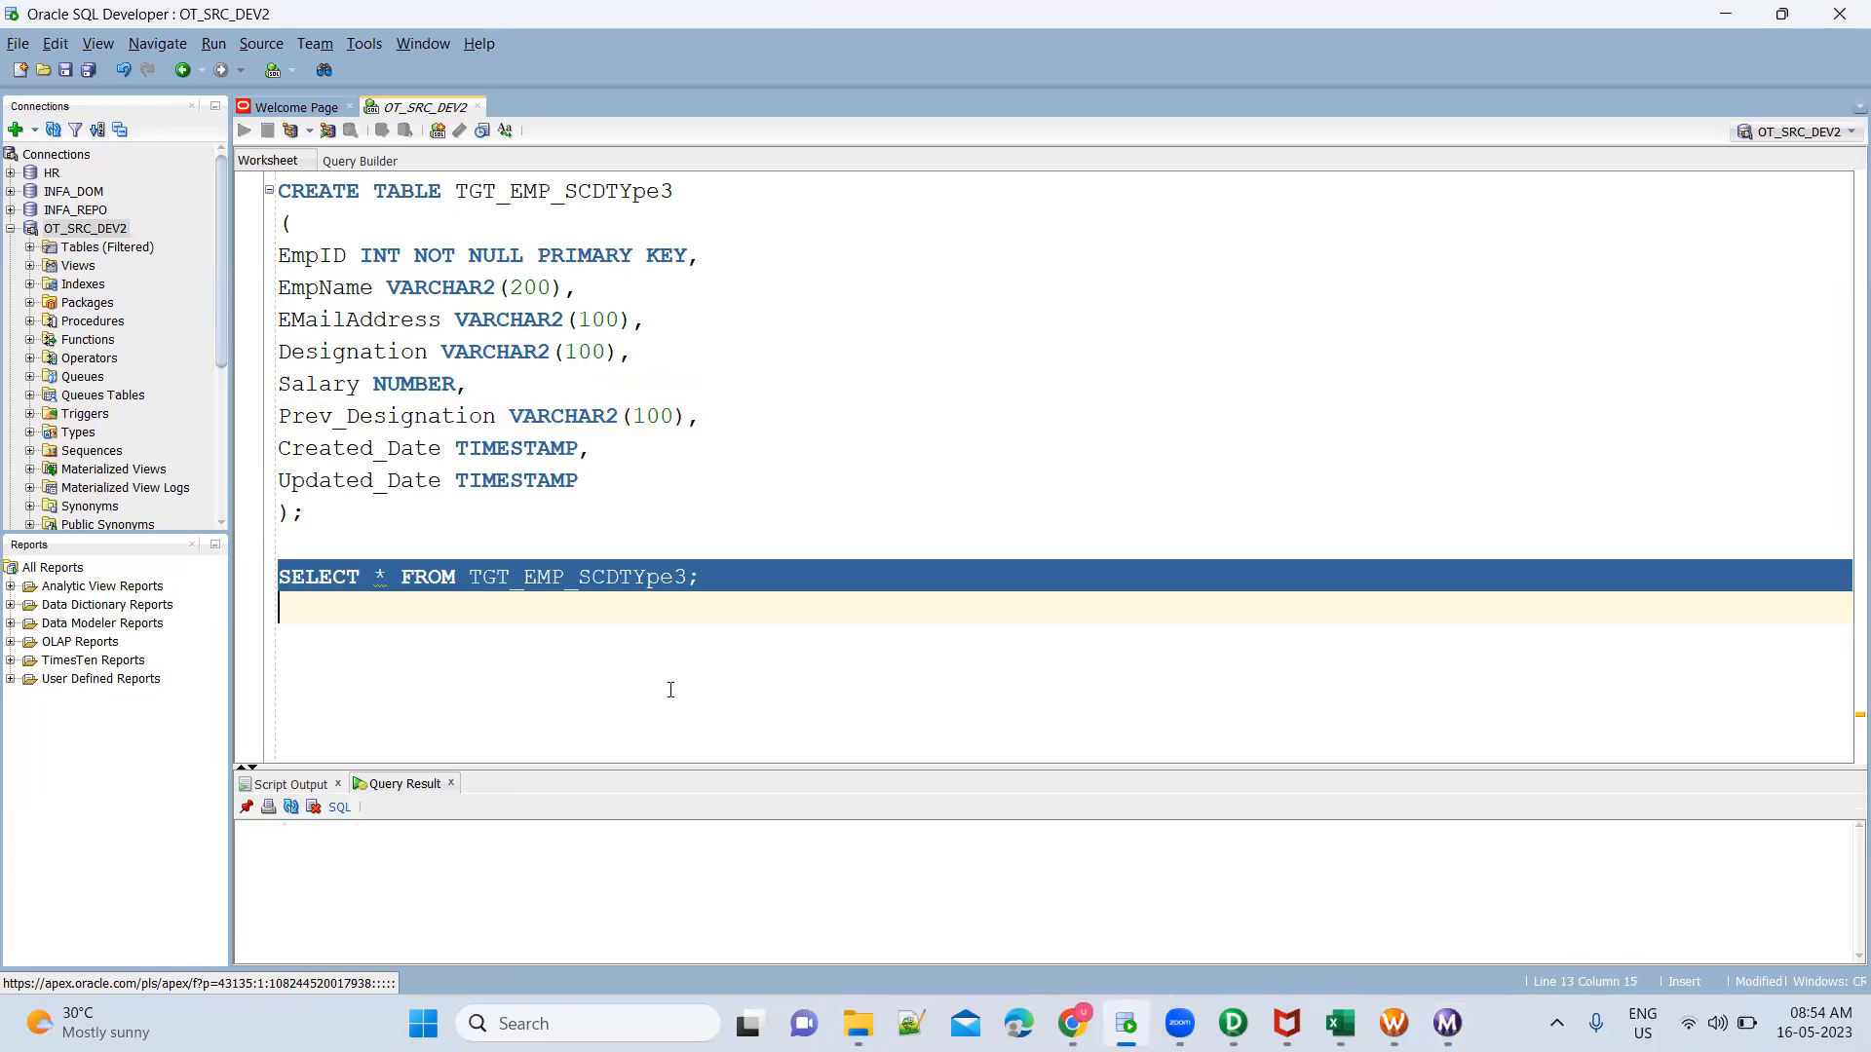
left_click(1237, 854)
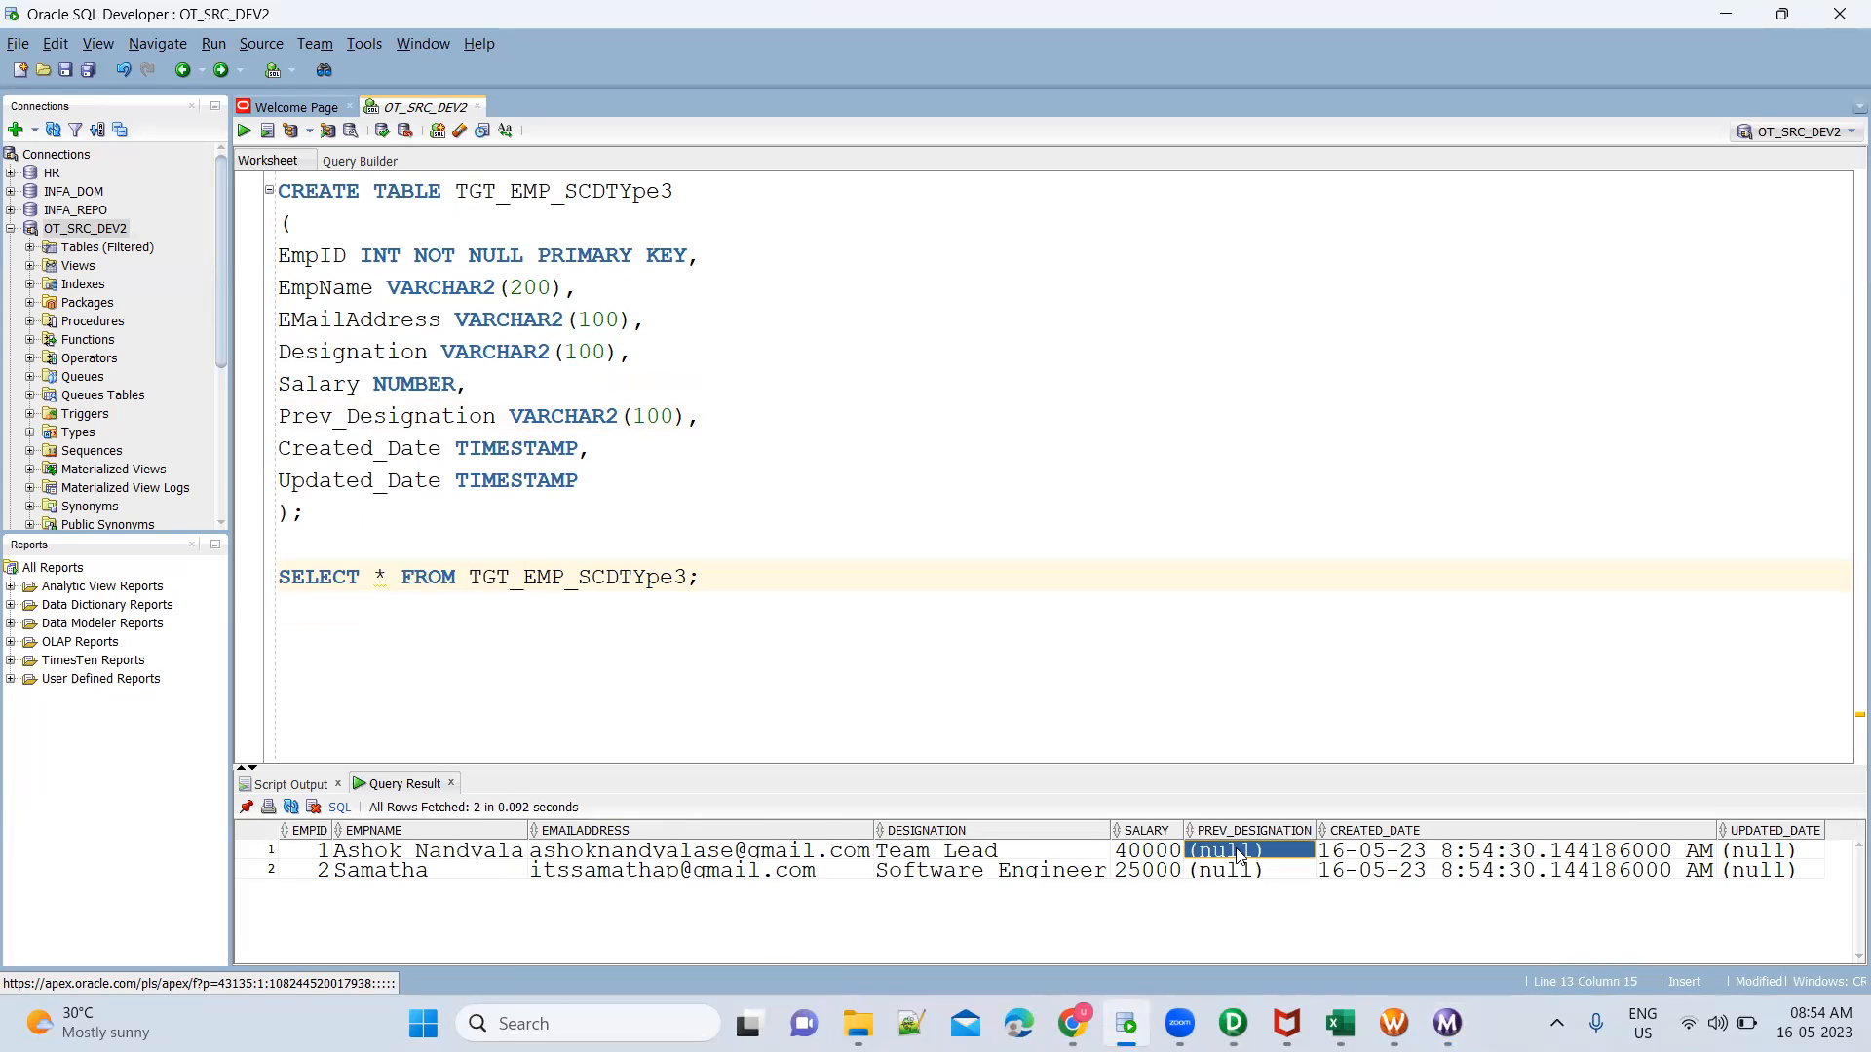
key("shift+Down")
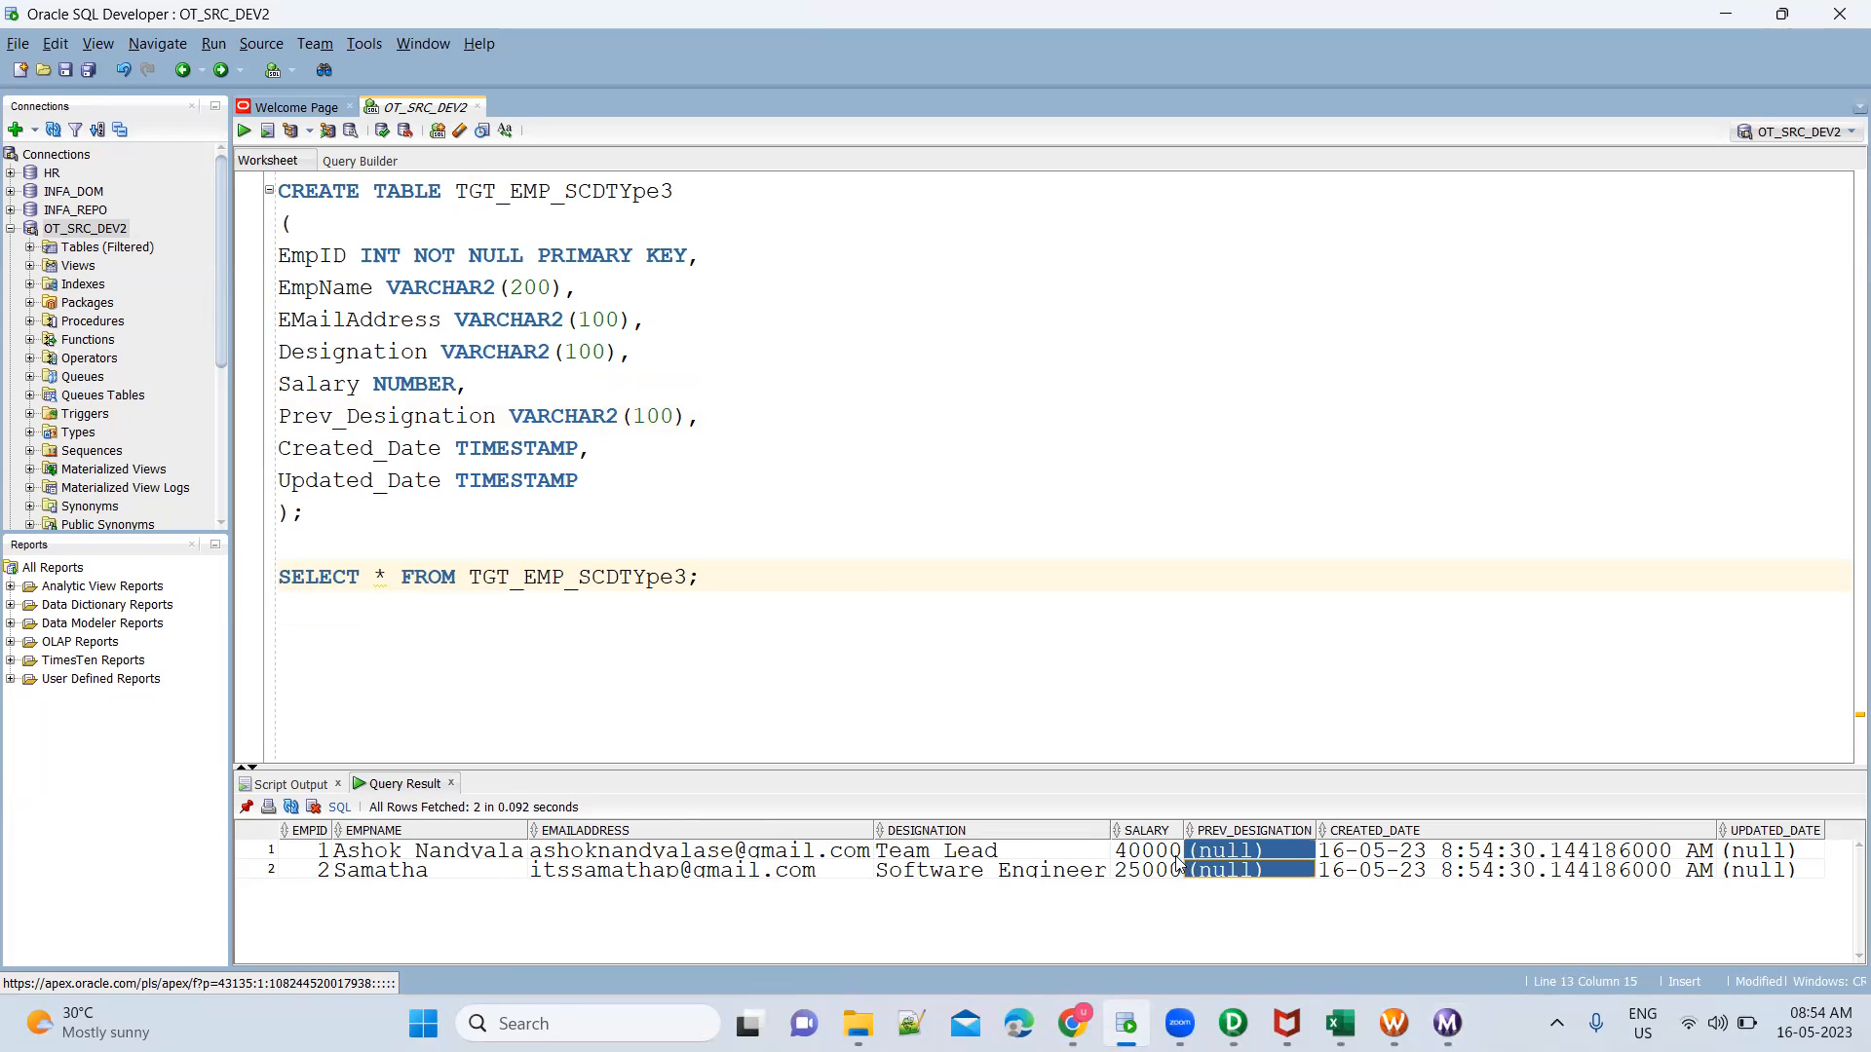
left_click(1070, 854)
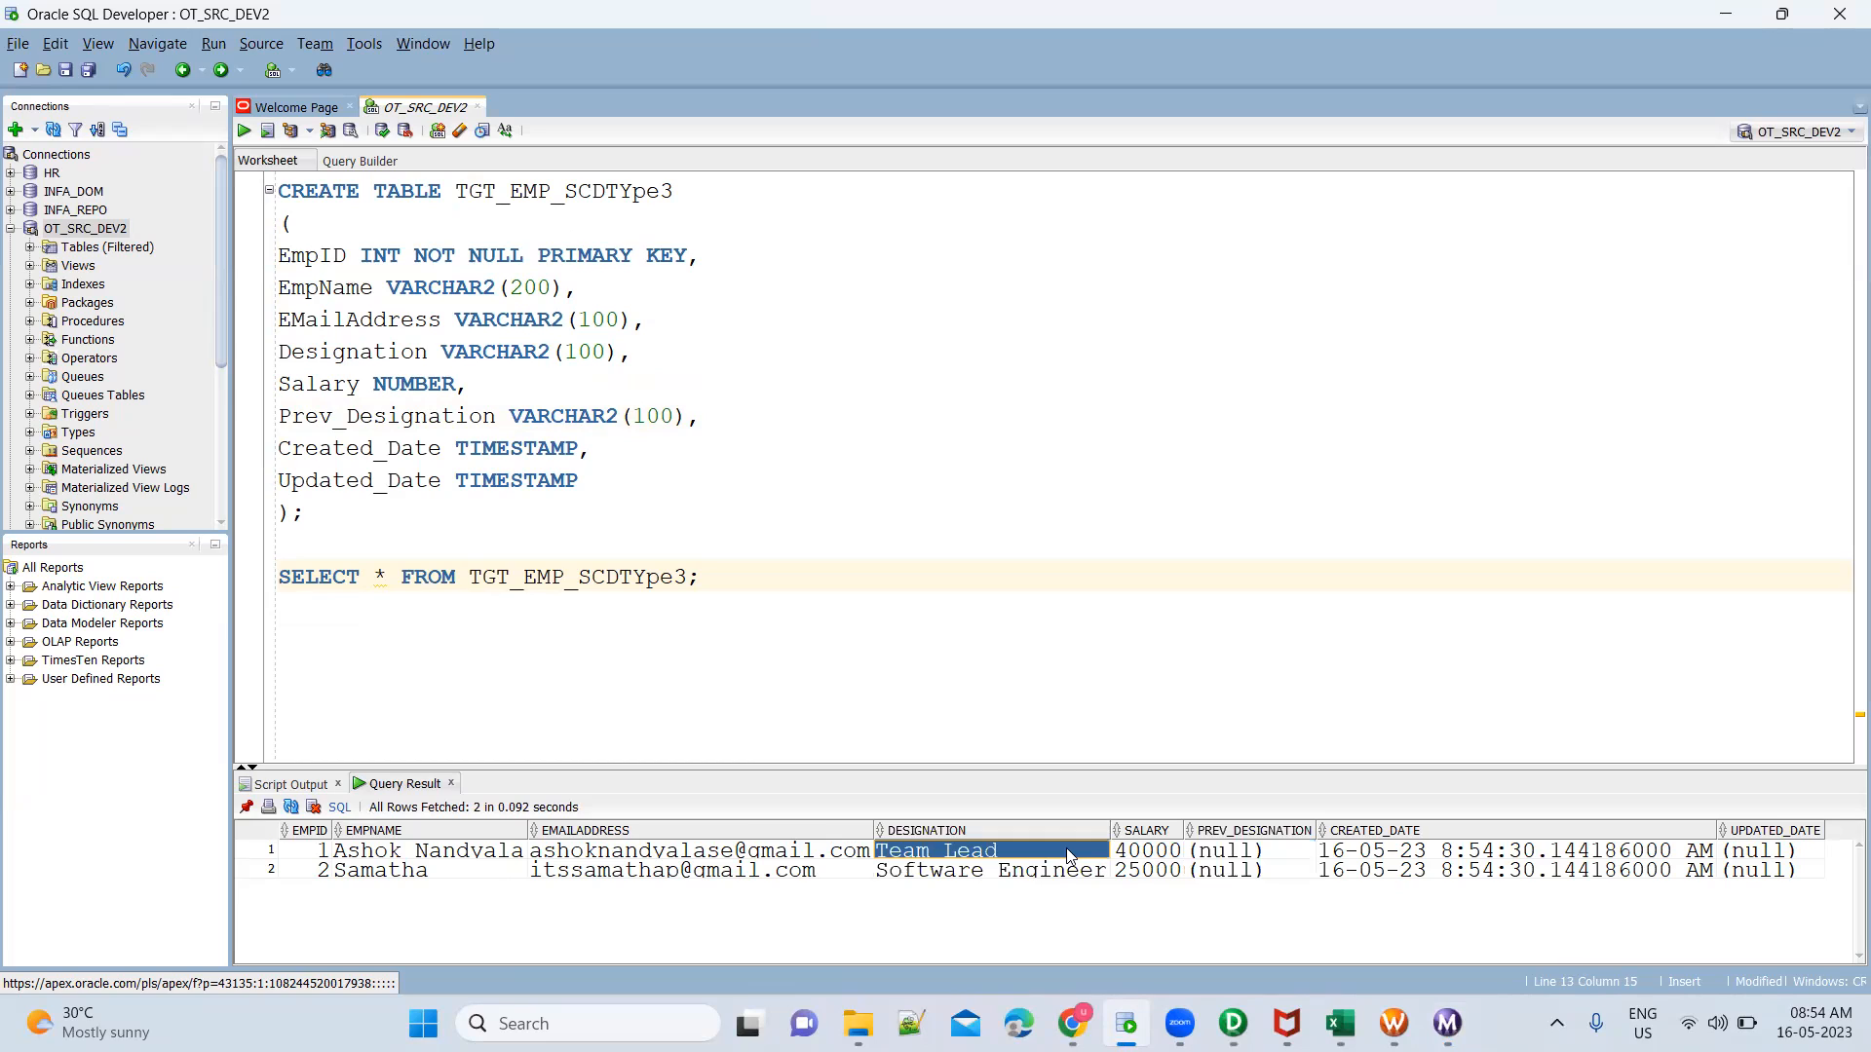
left_click(1257, 853)
left_click(1263, 870, "shift")
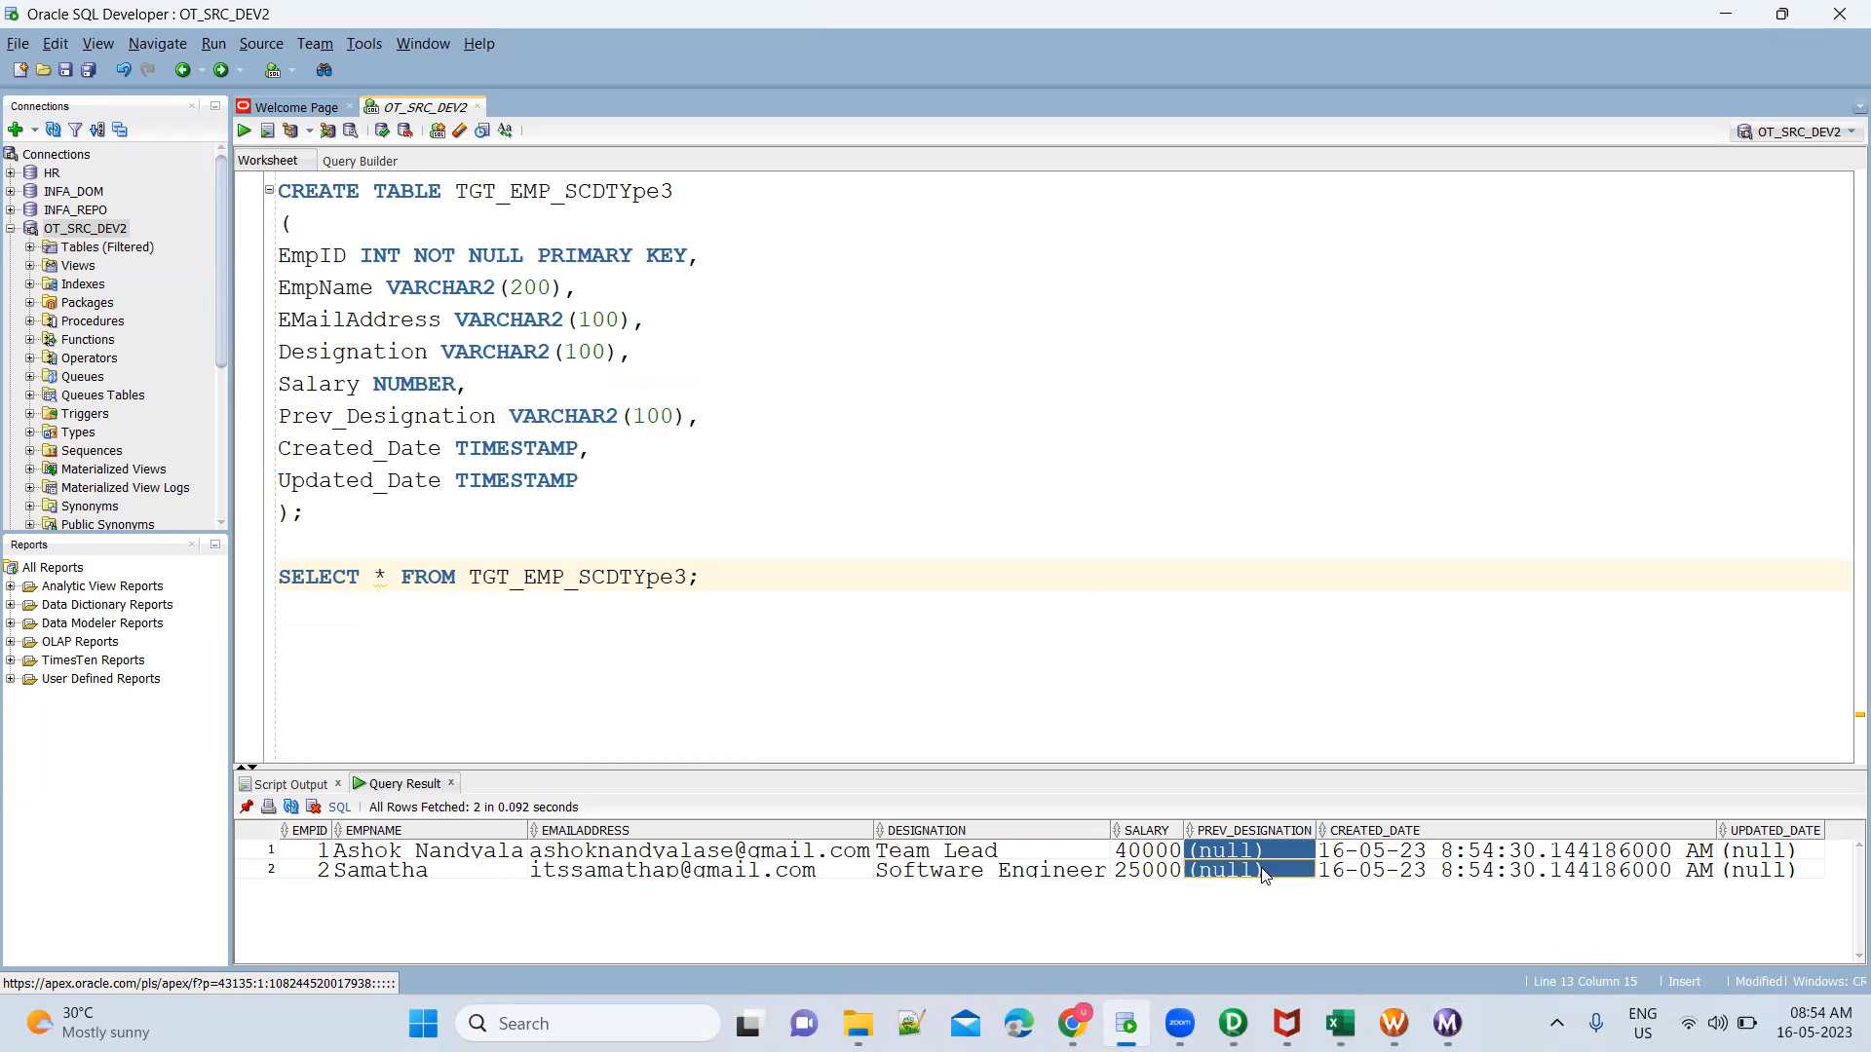
left_click(1086, 870)
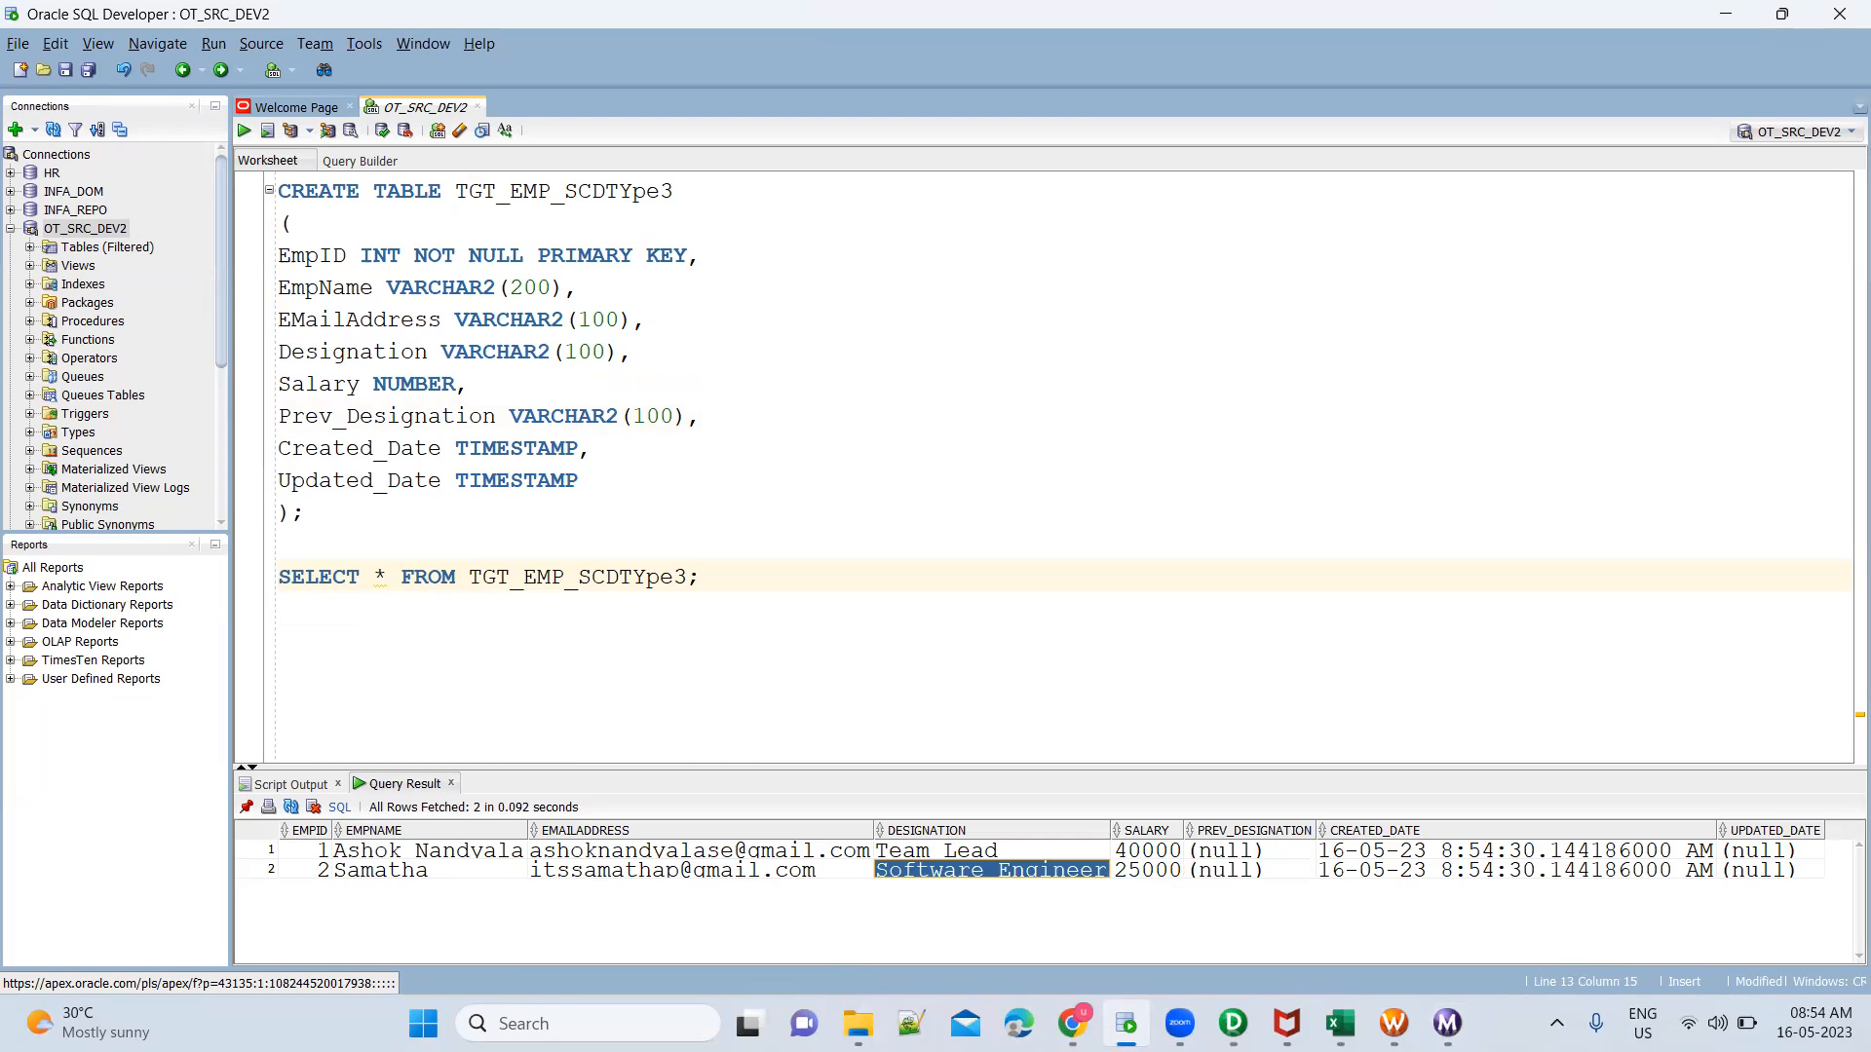
Open the source file EmployeeSCDType3.csv in Excel and autofit all its column widths
left_click(857, 1023)
double_click(797, 539)
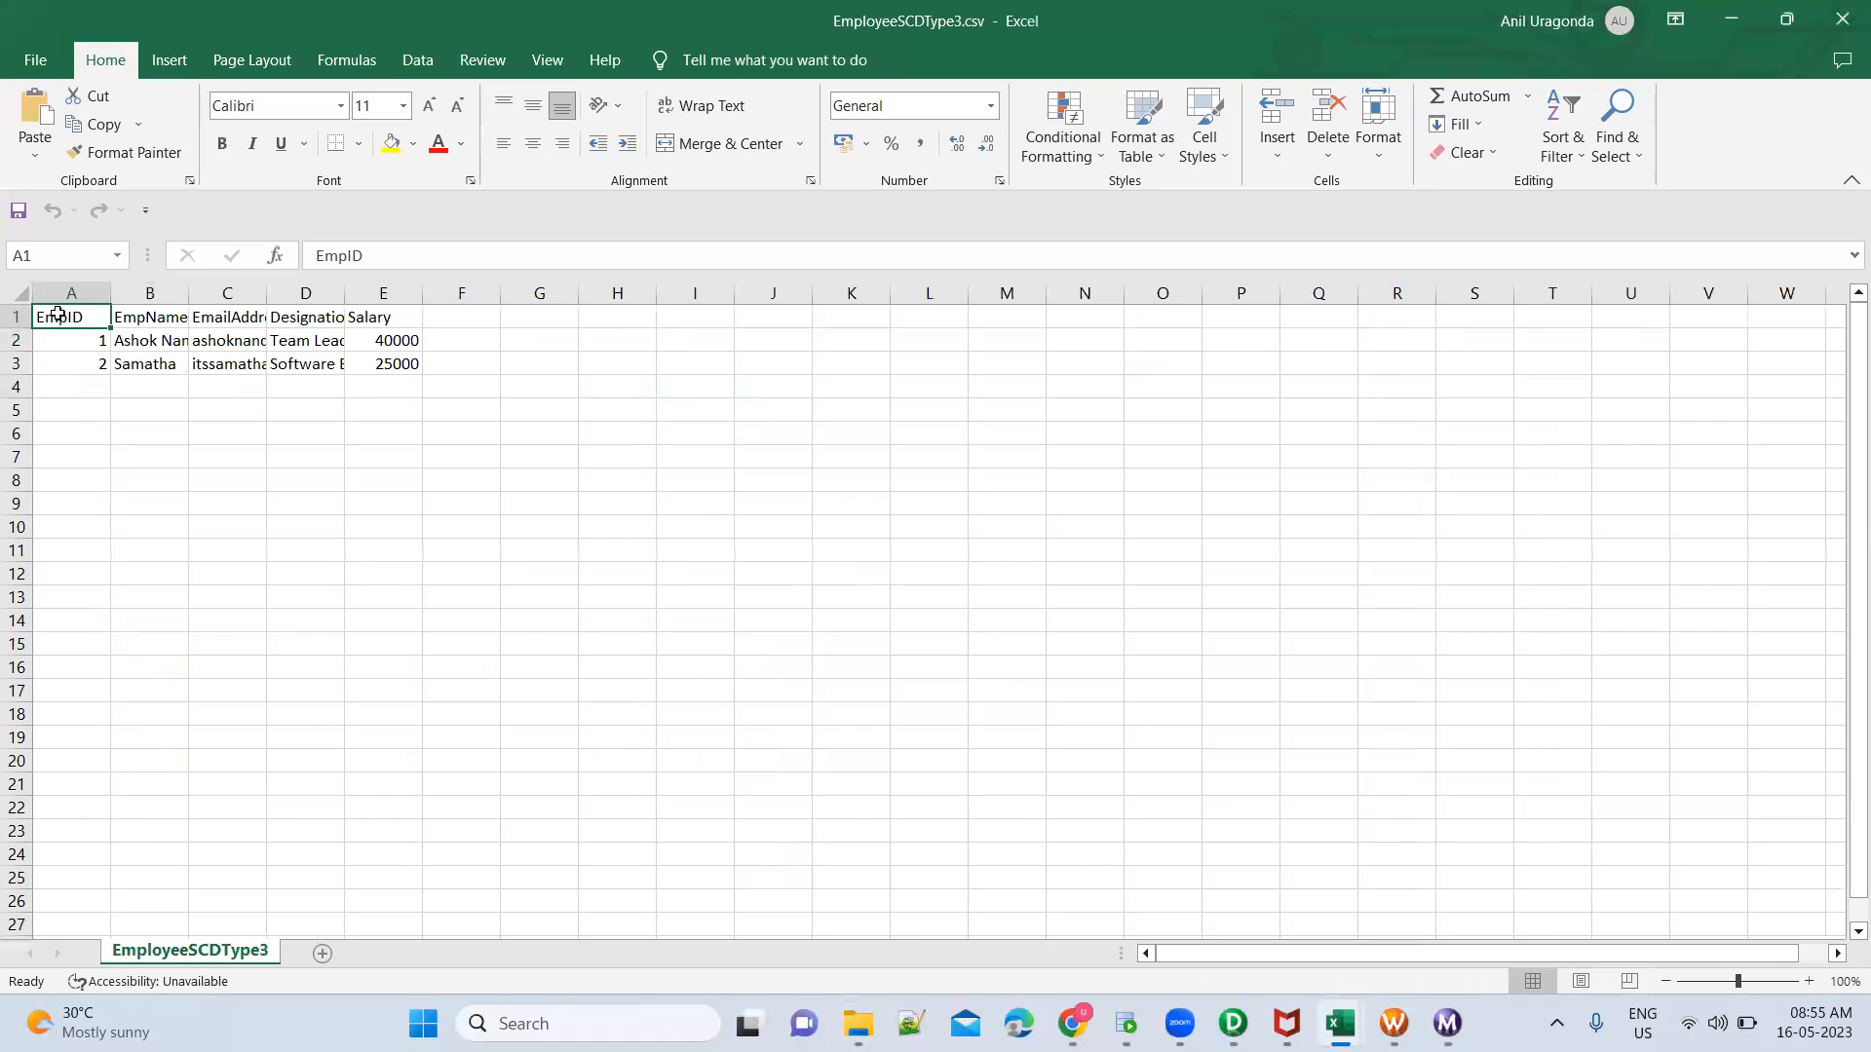
left_click(16, 295)
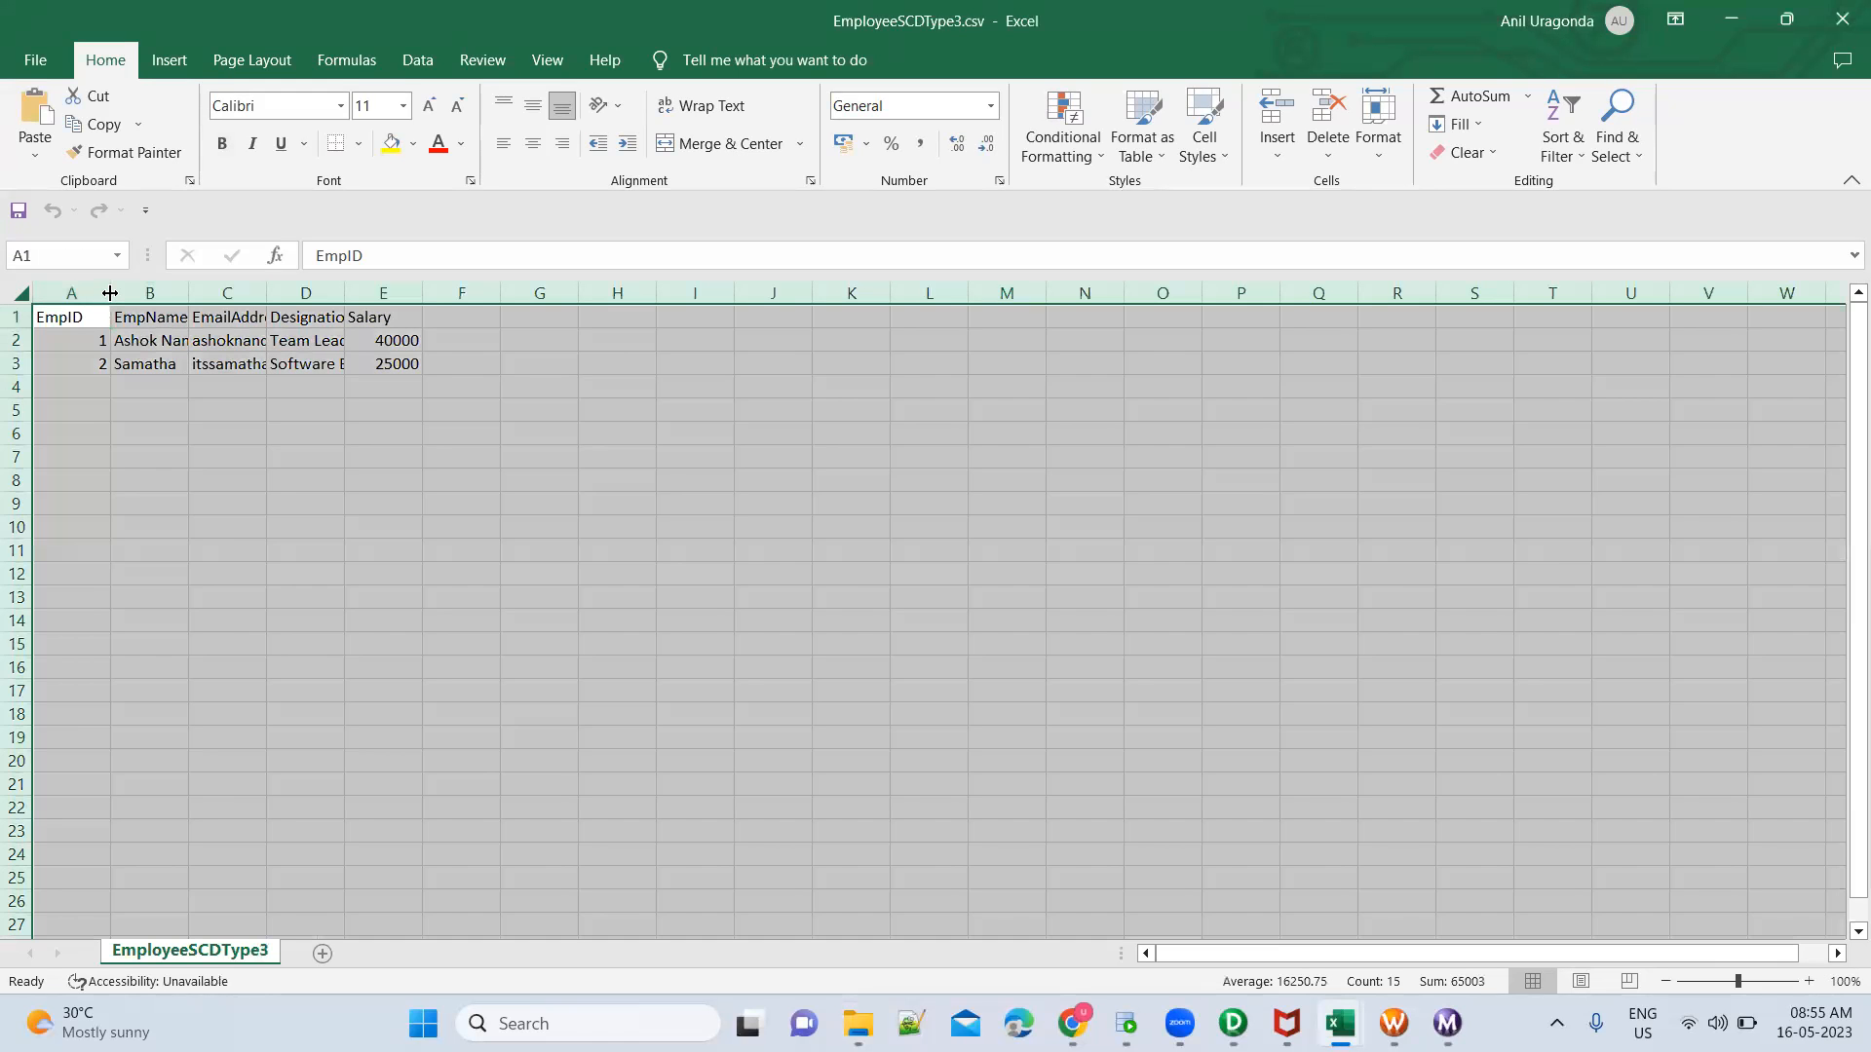
double_click(110, 293)
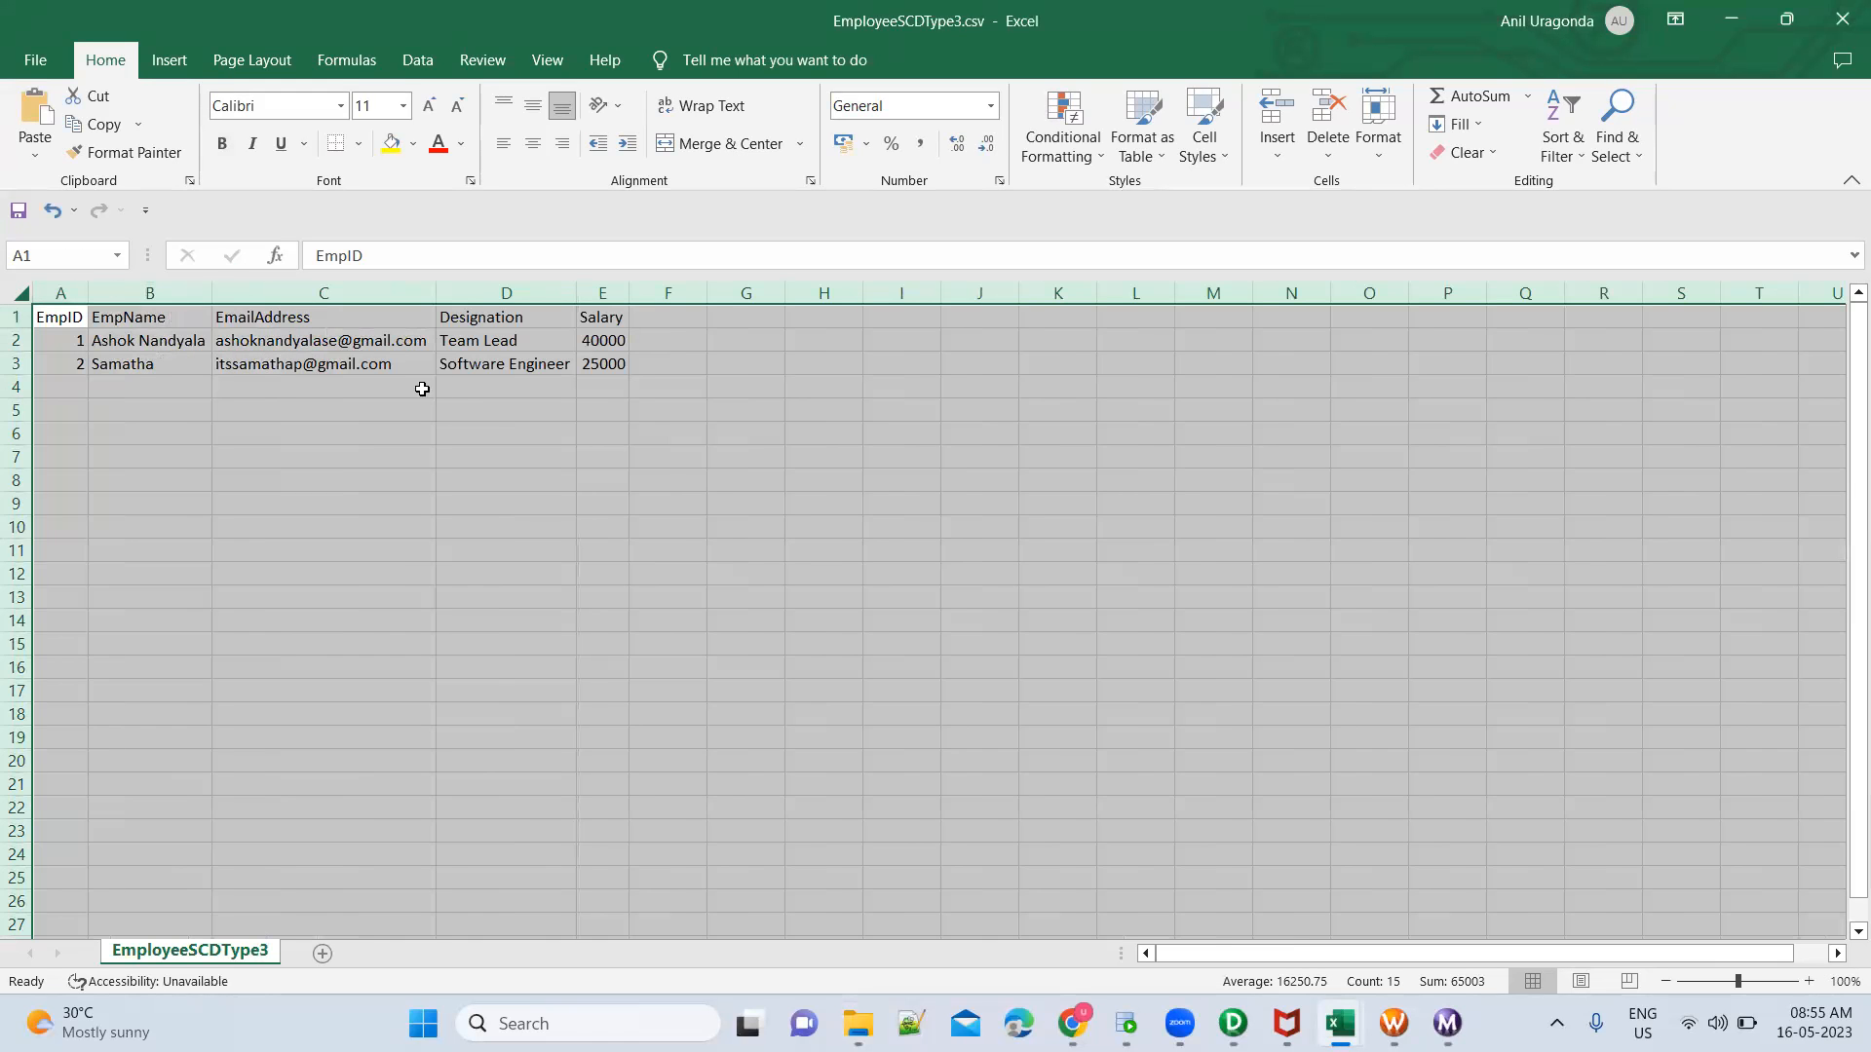
Change the designation of the employee with EmpID 1 to Senior Software Engineer
left_click(494, 343)
type("Sen")
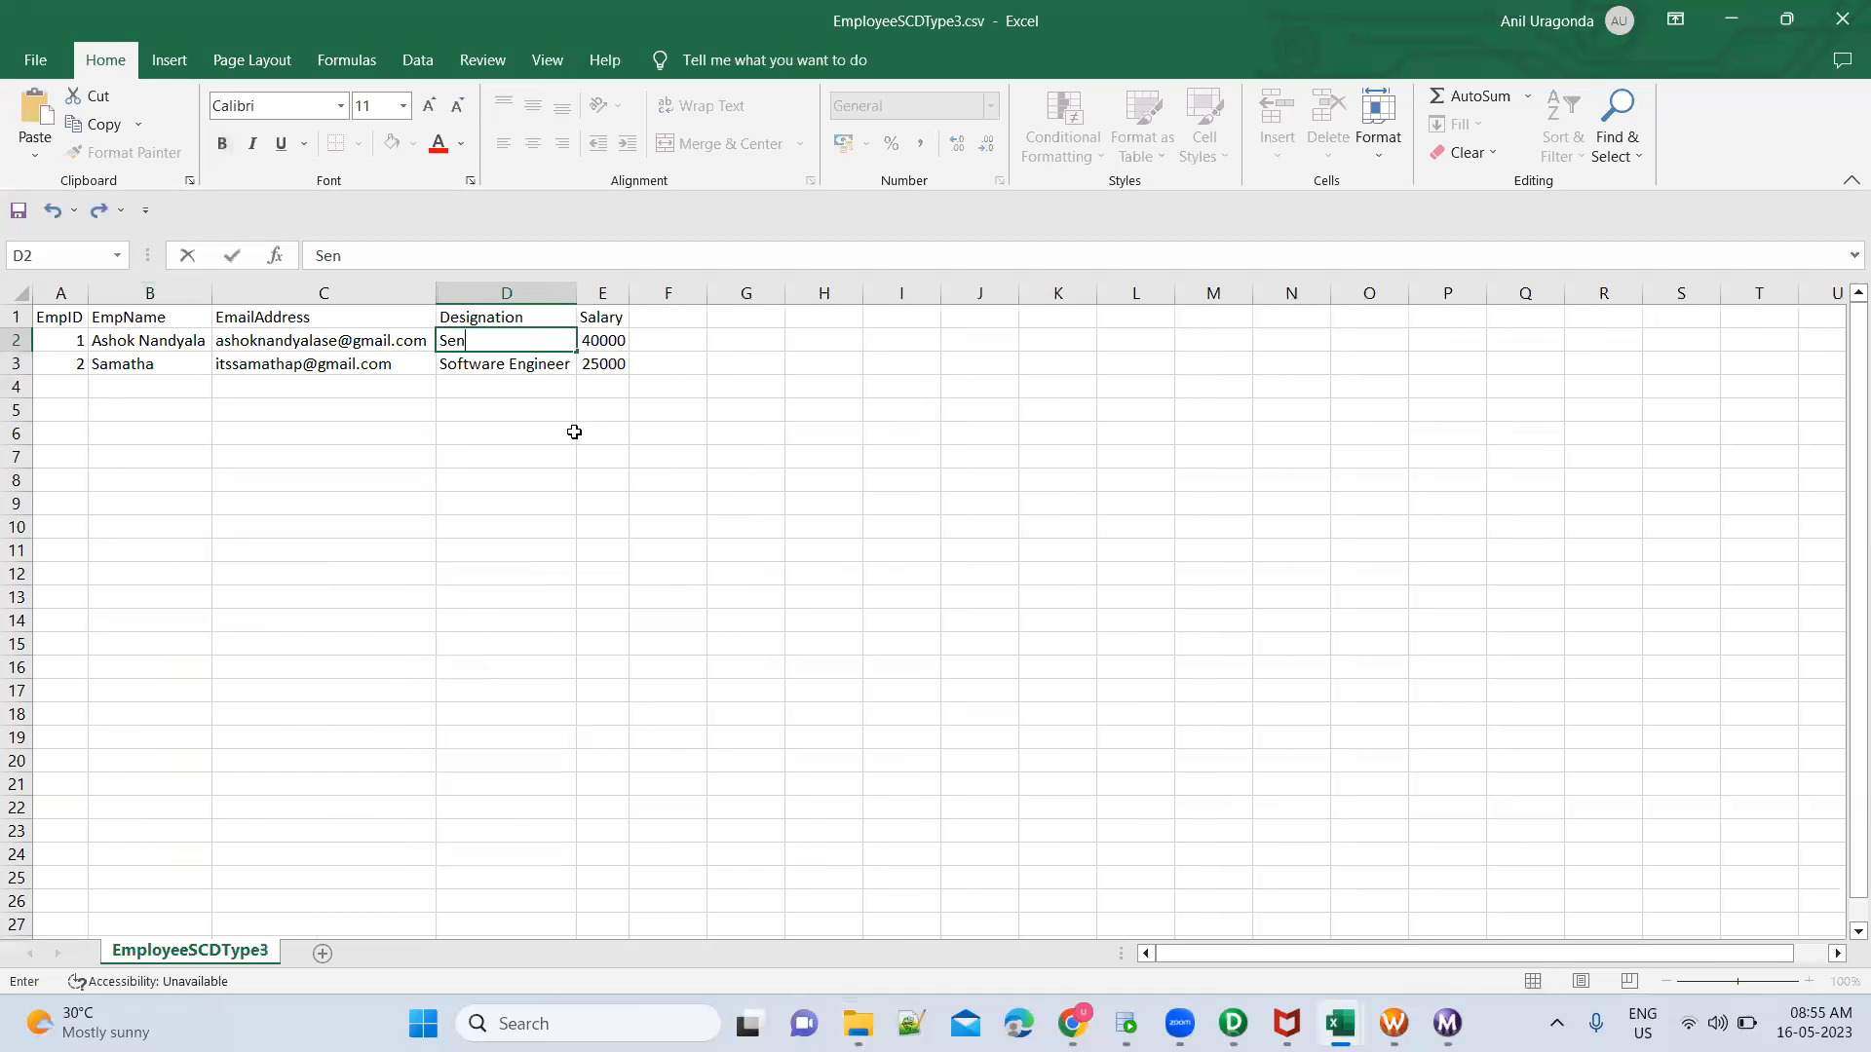
type("rio")
key("BackSpace")
key("BackSpace")
type("ior Software Engineer")
key("Tab")
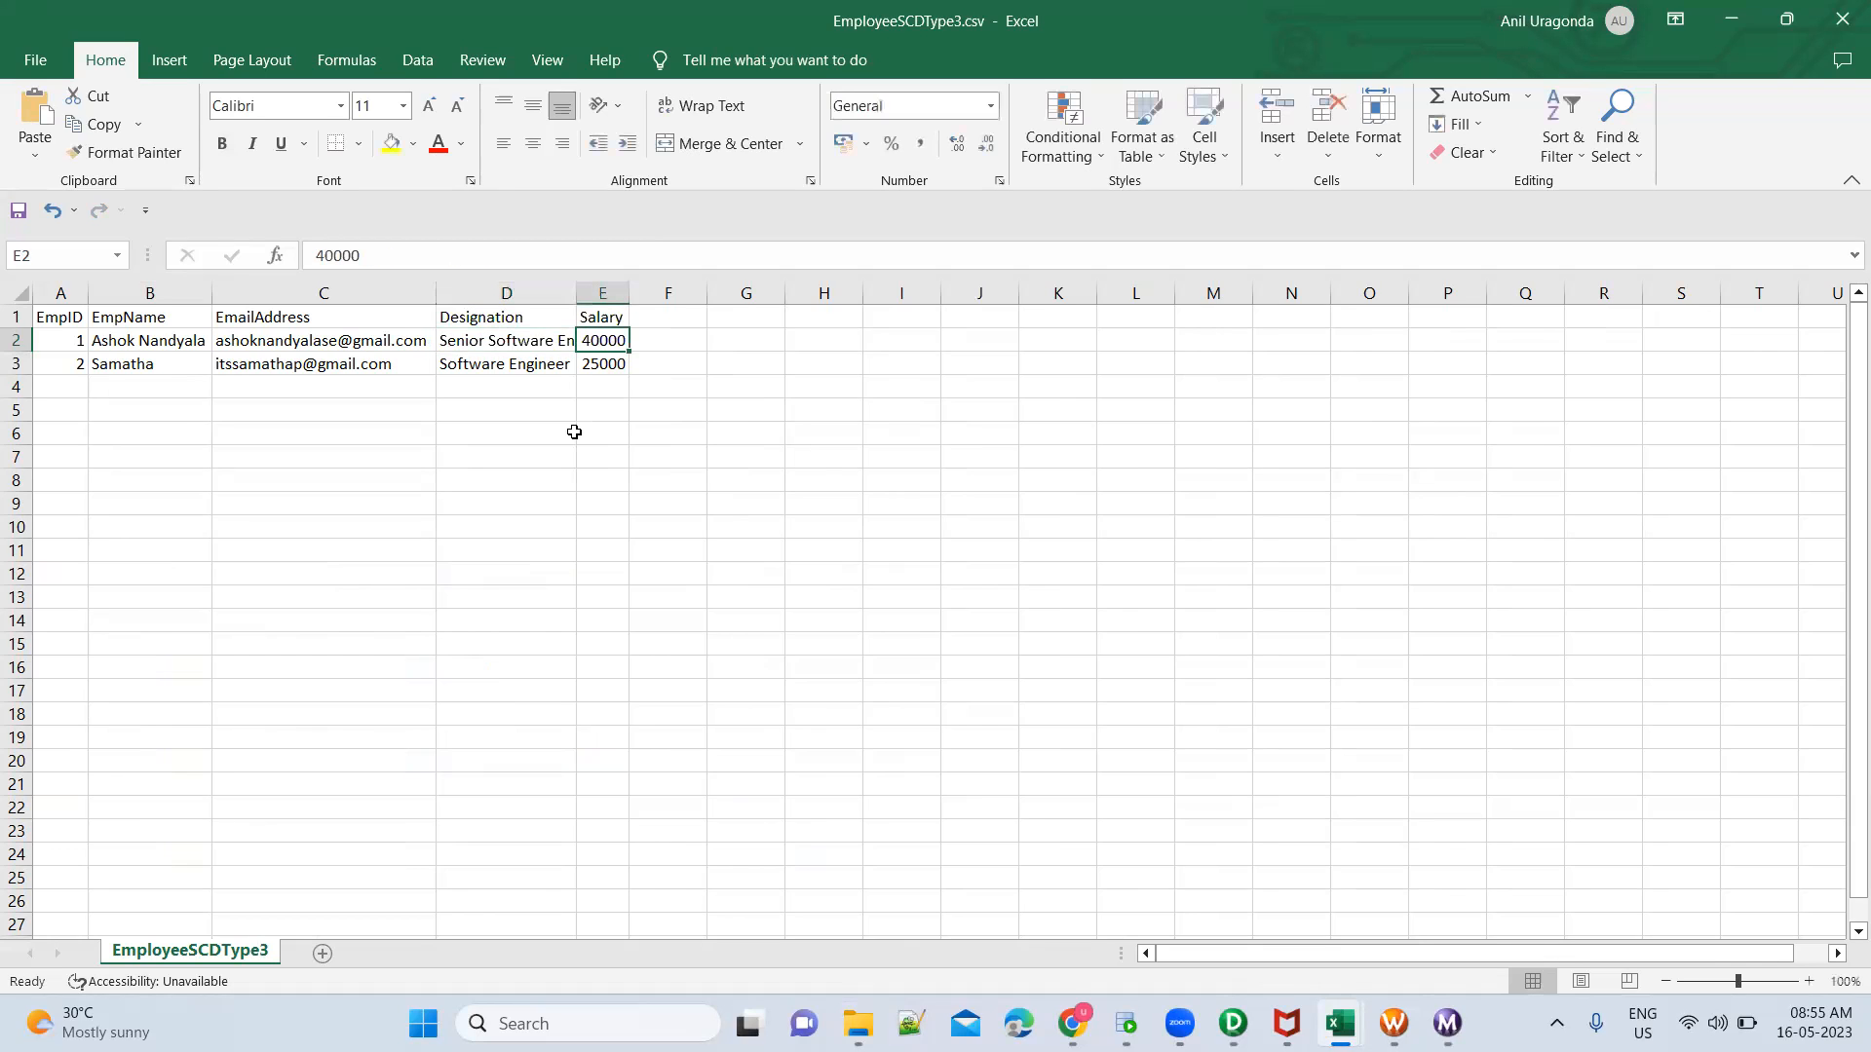
Set the salary of EmpID 1 to 30000 and autofit the Designation column
type("2")
type("300")
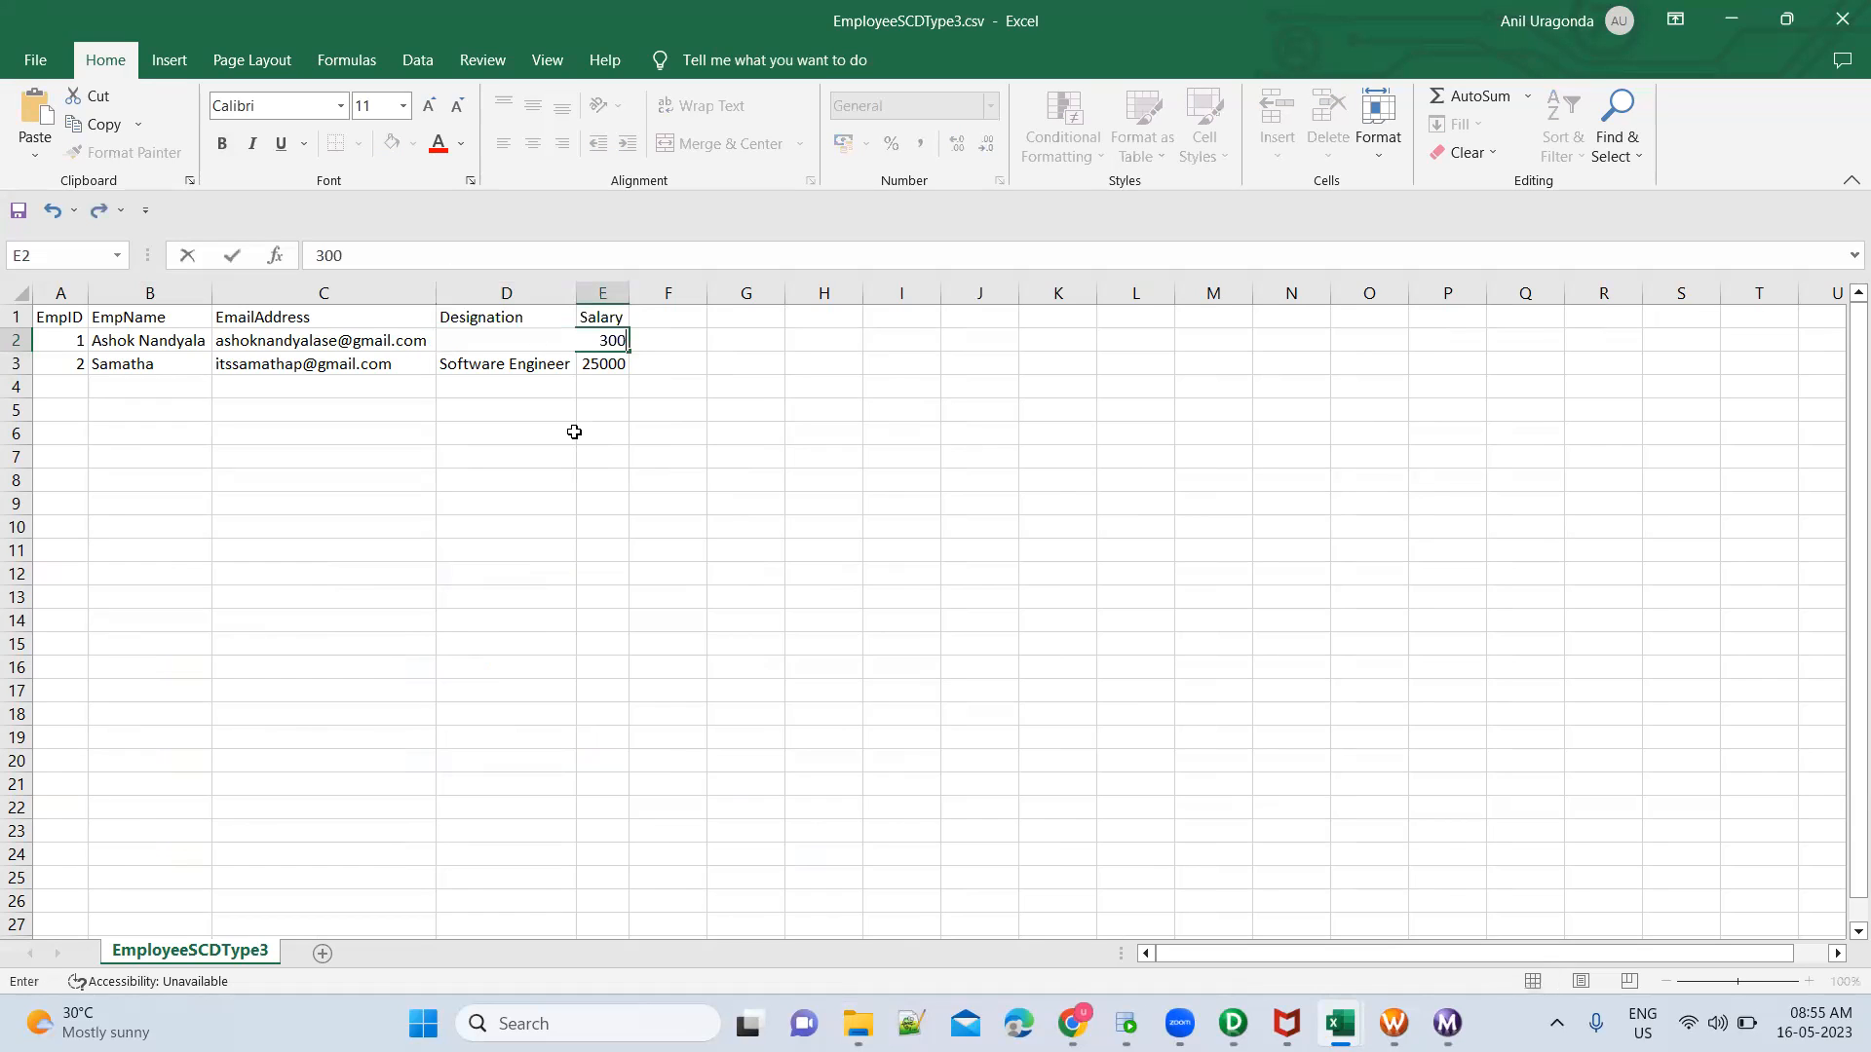
key("Return")
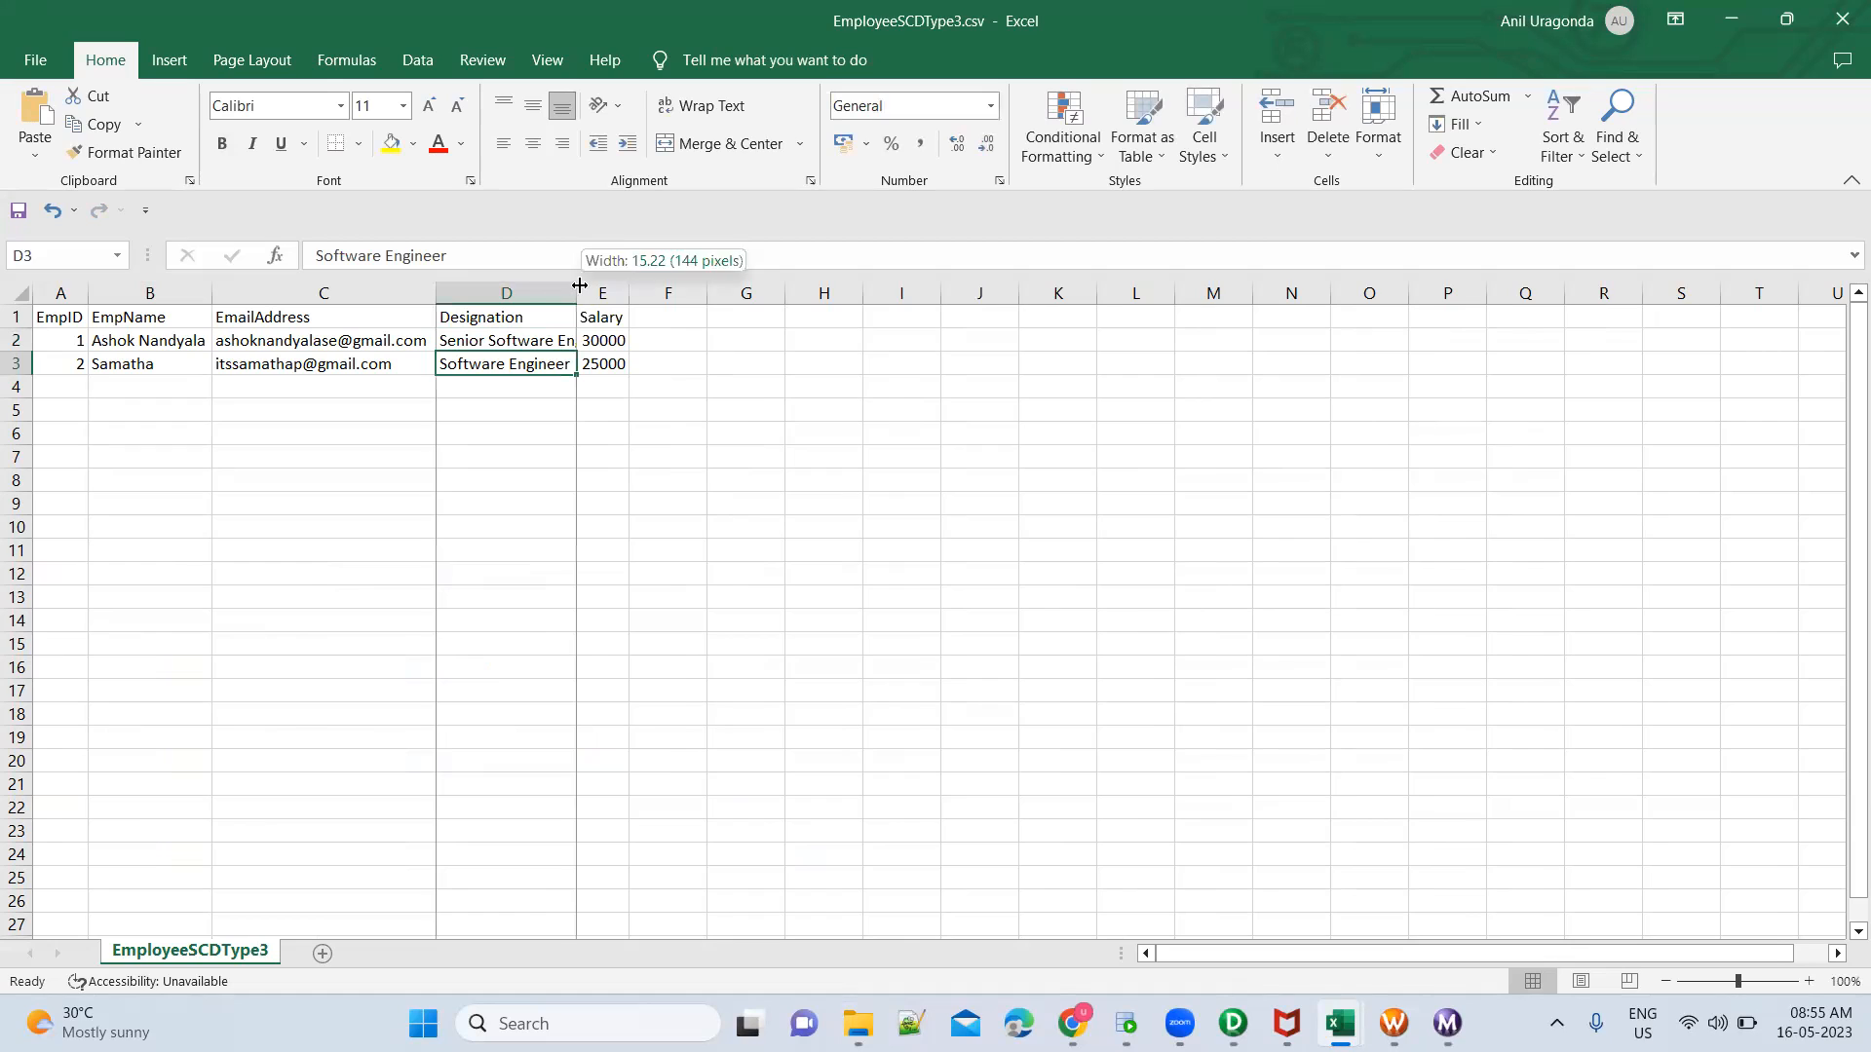
double_click(579, 284)
left_click(69, 385)
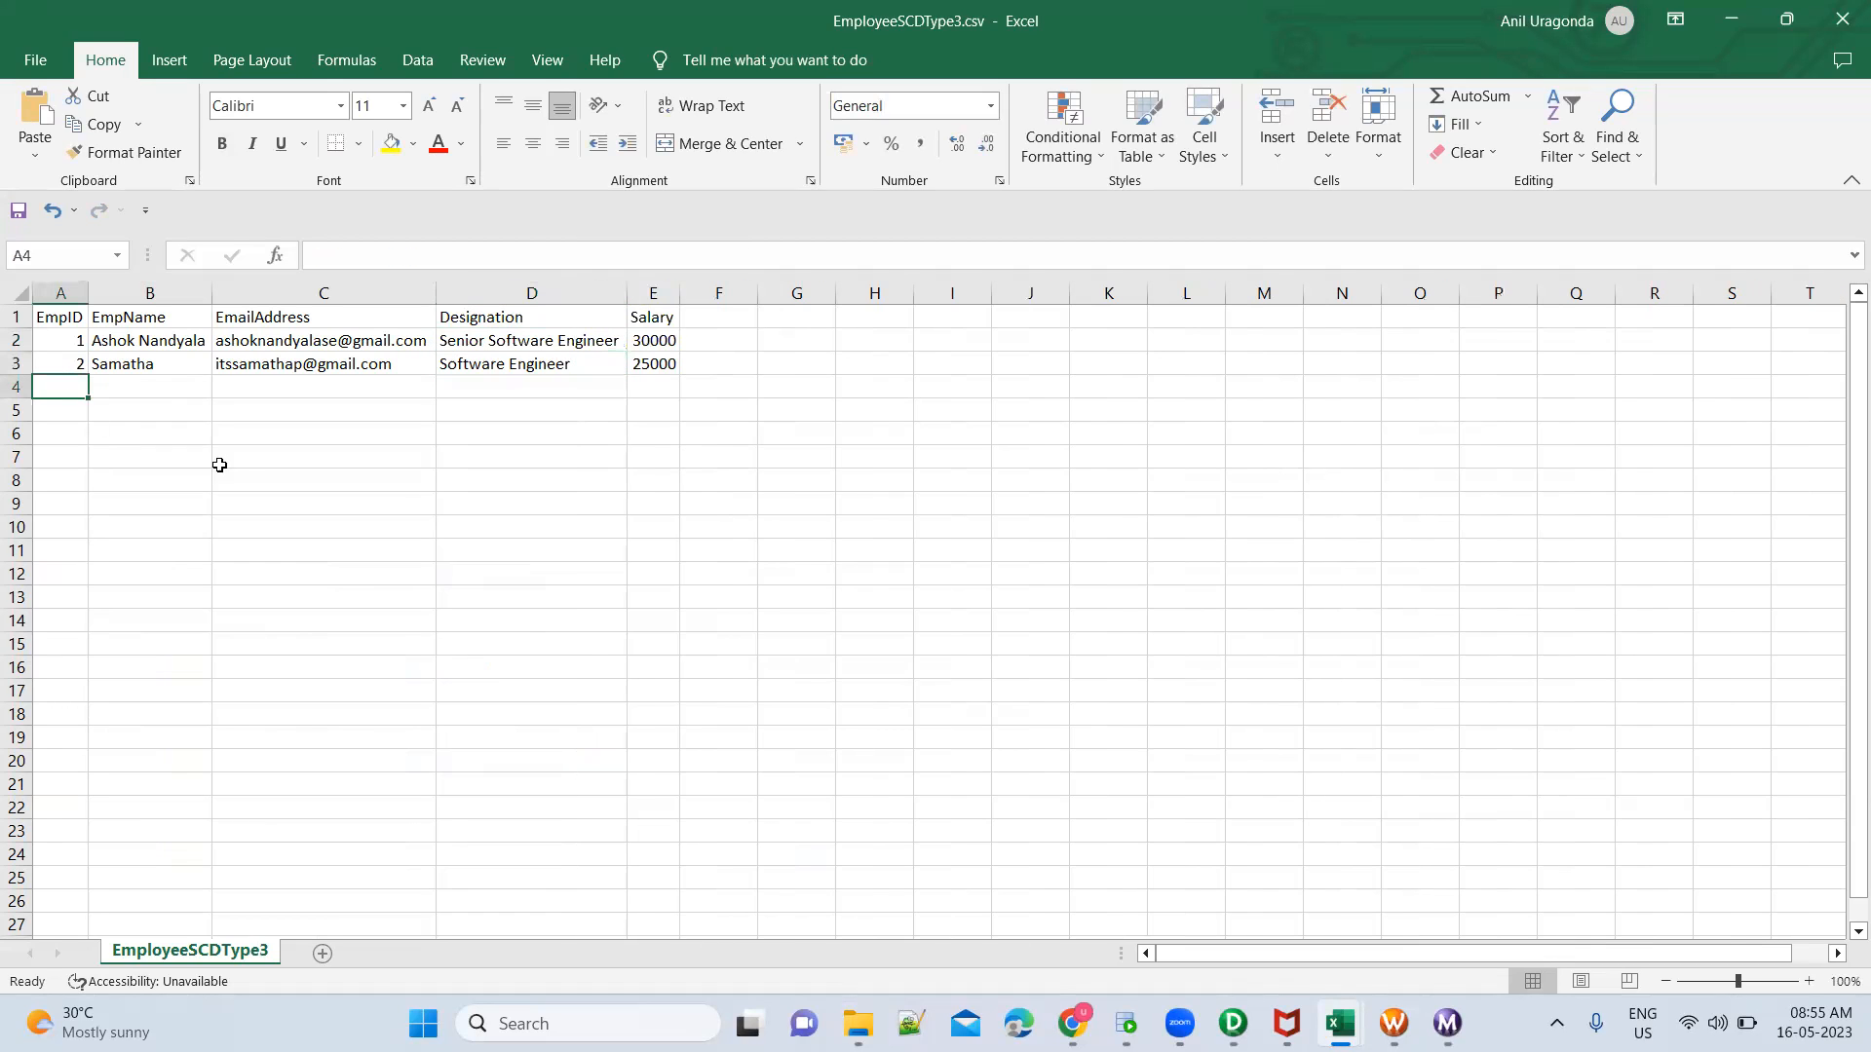
type("3")
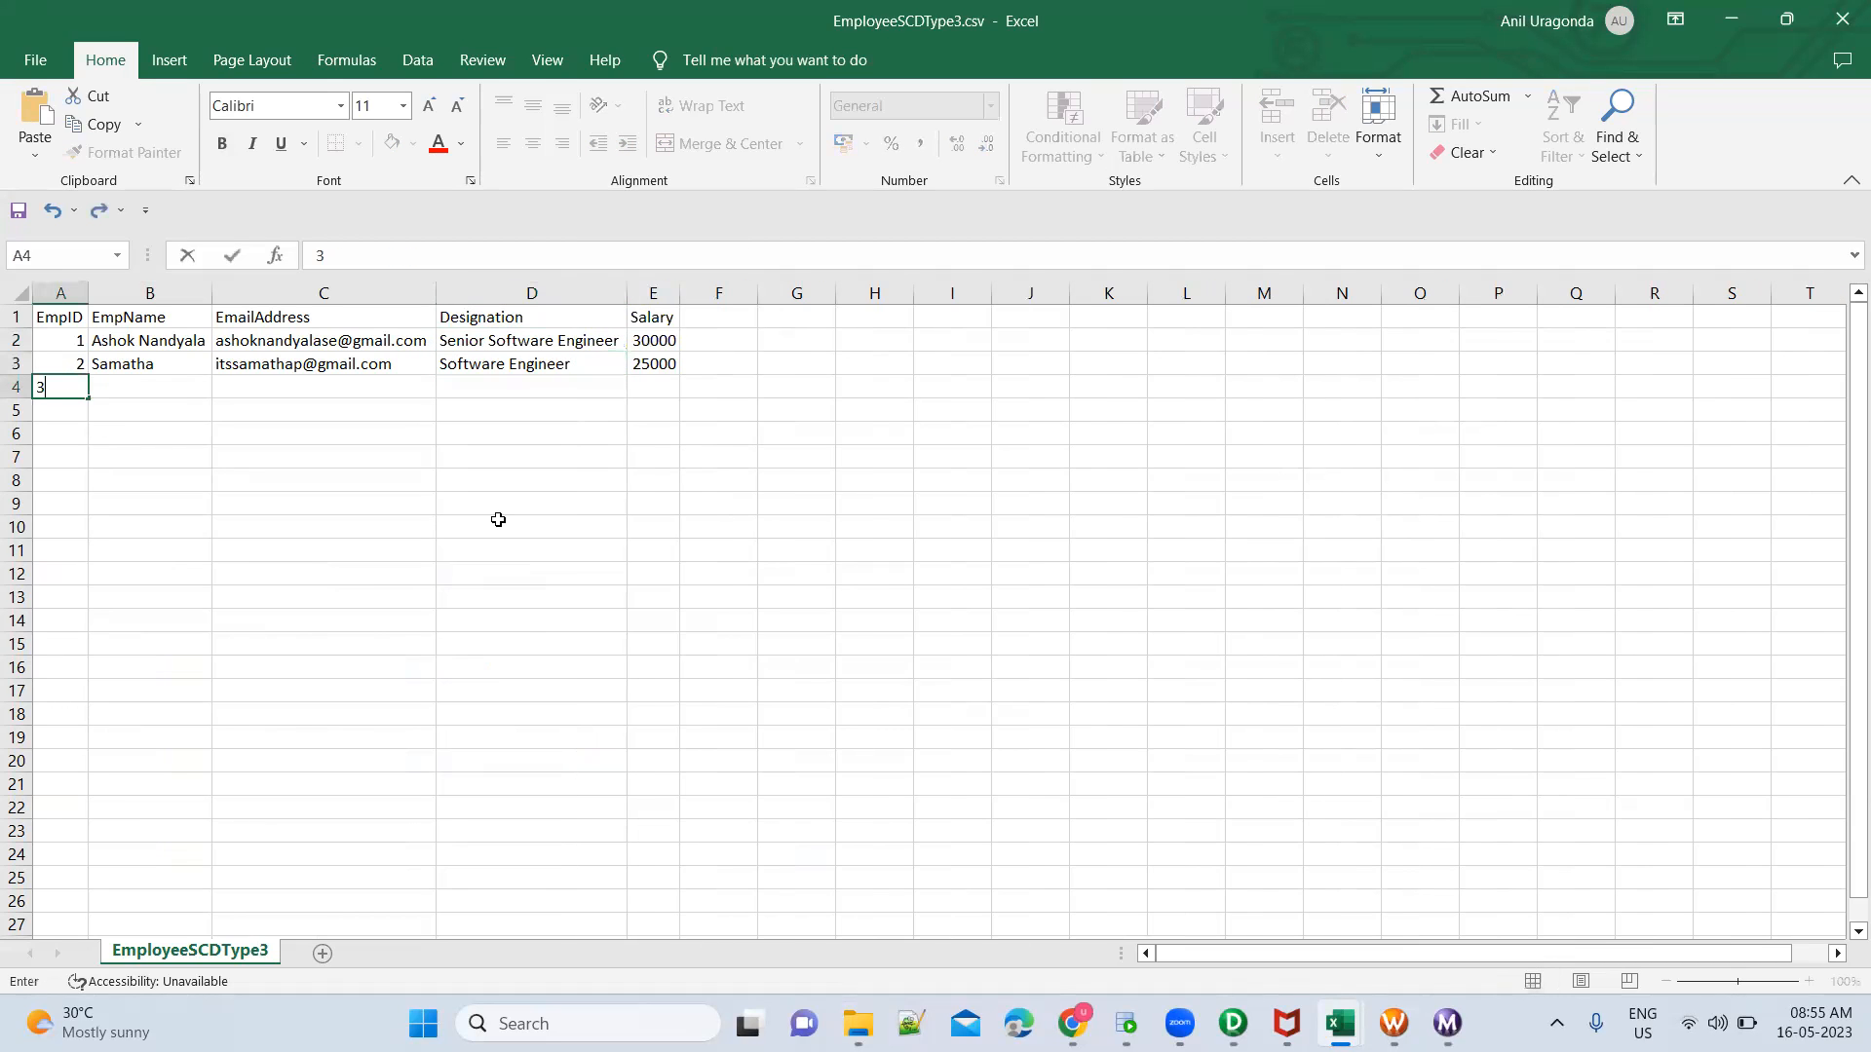
key("Tab")
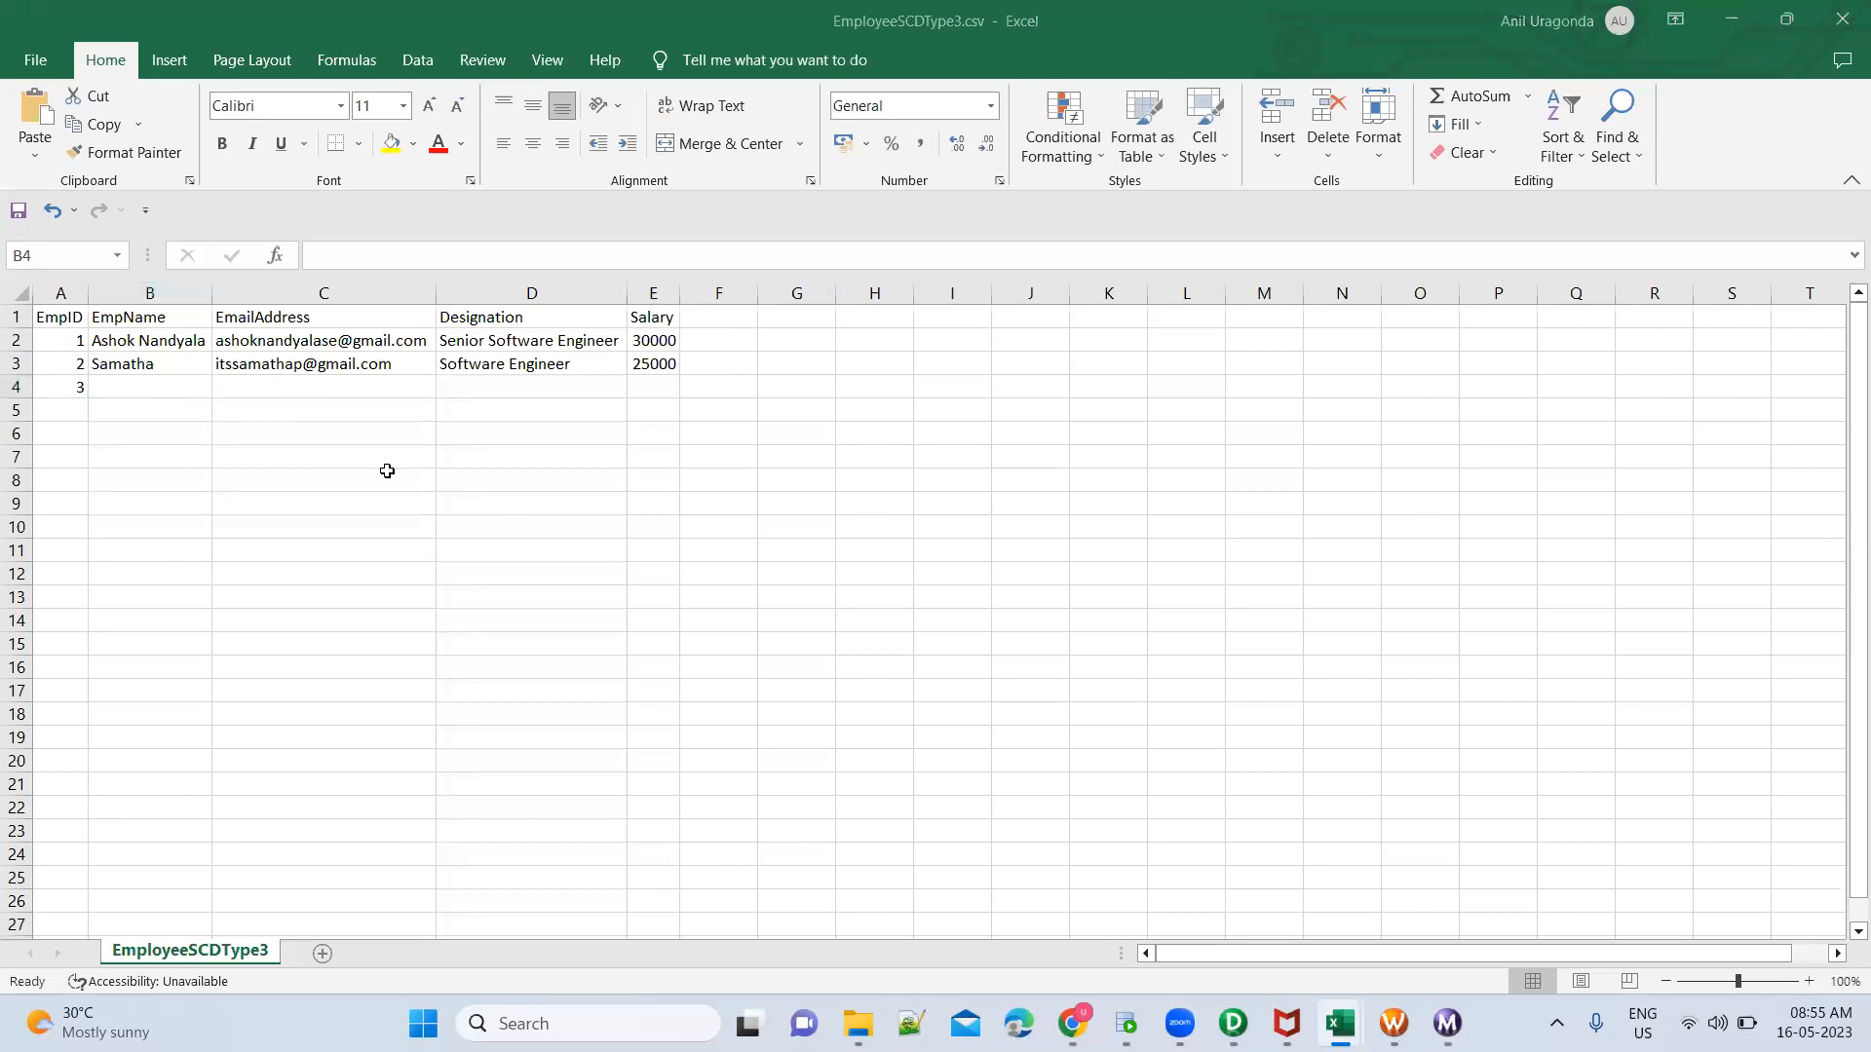
Copy the complete EmpID 3 source record from Book1 into row 4 of EmployeeSCDType3.csv
key("alt+Tab")
left_click(69, 403)
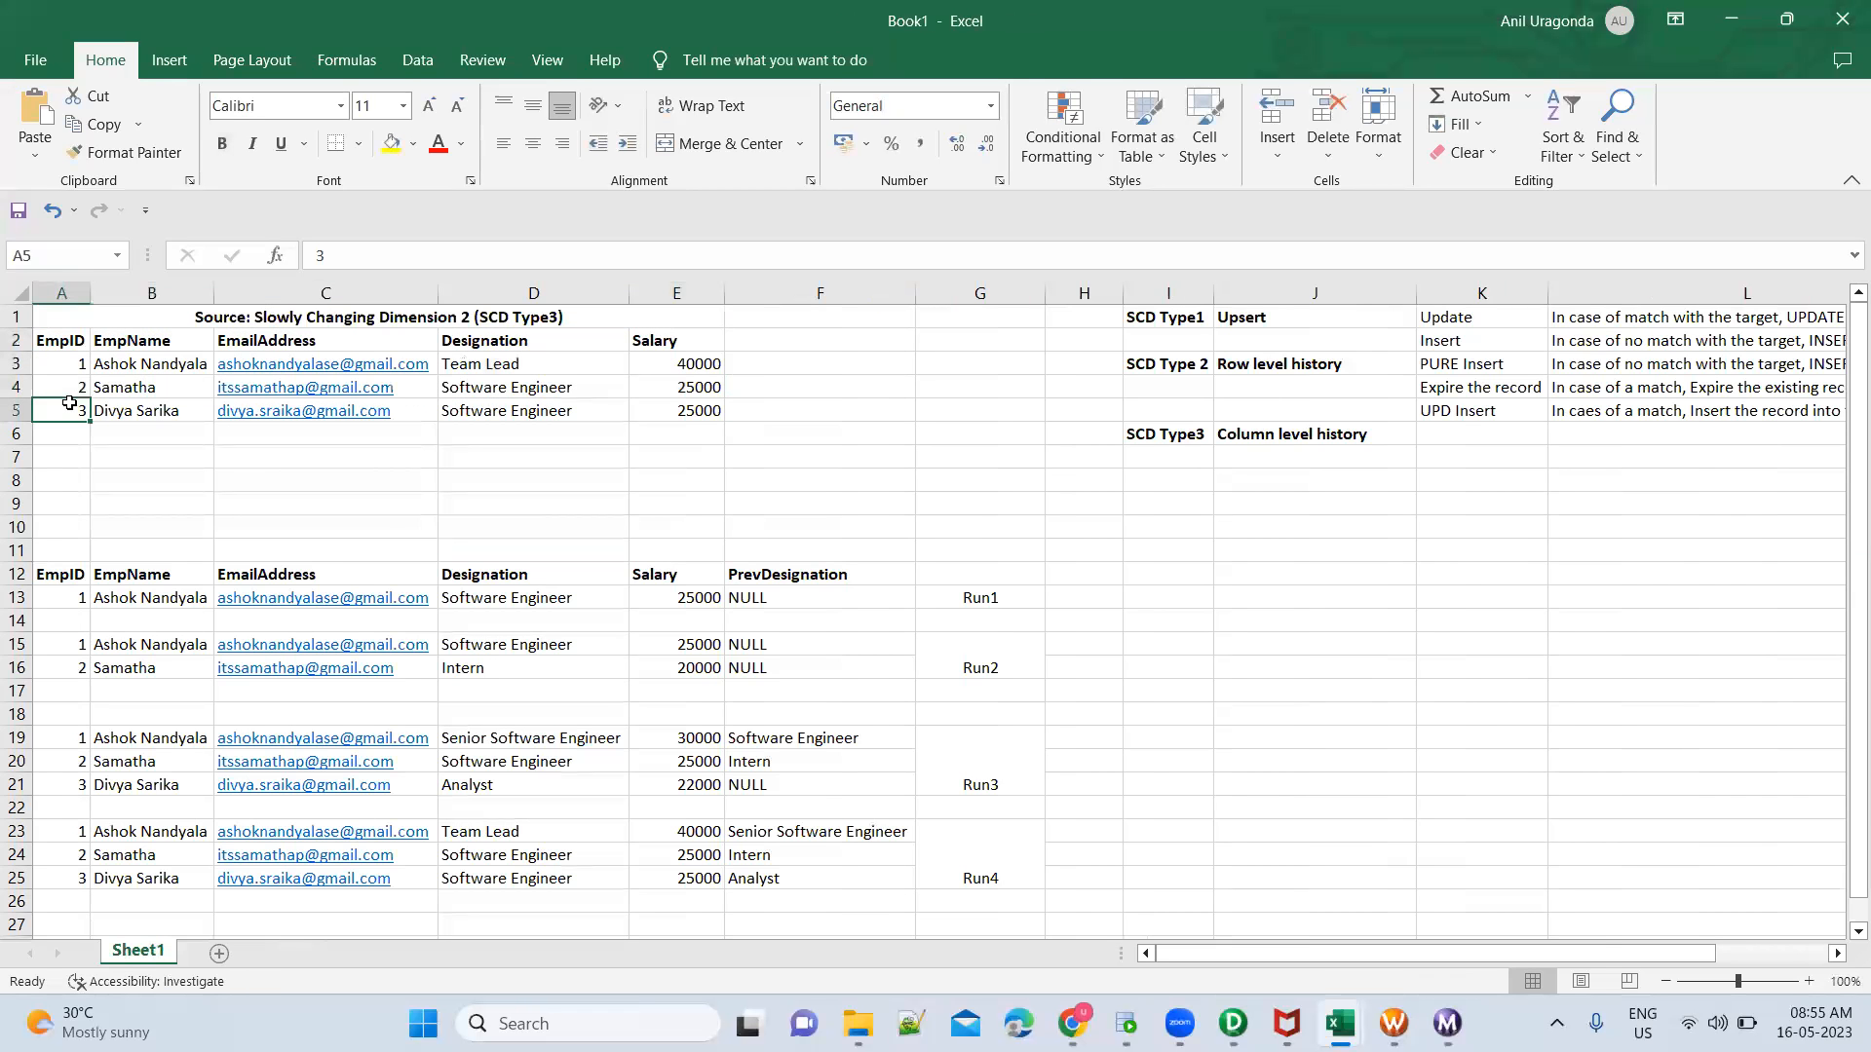
left_click(660, 412, "shift")
key("ctrl+c")
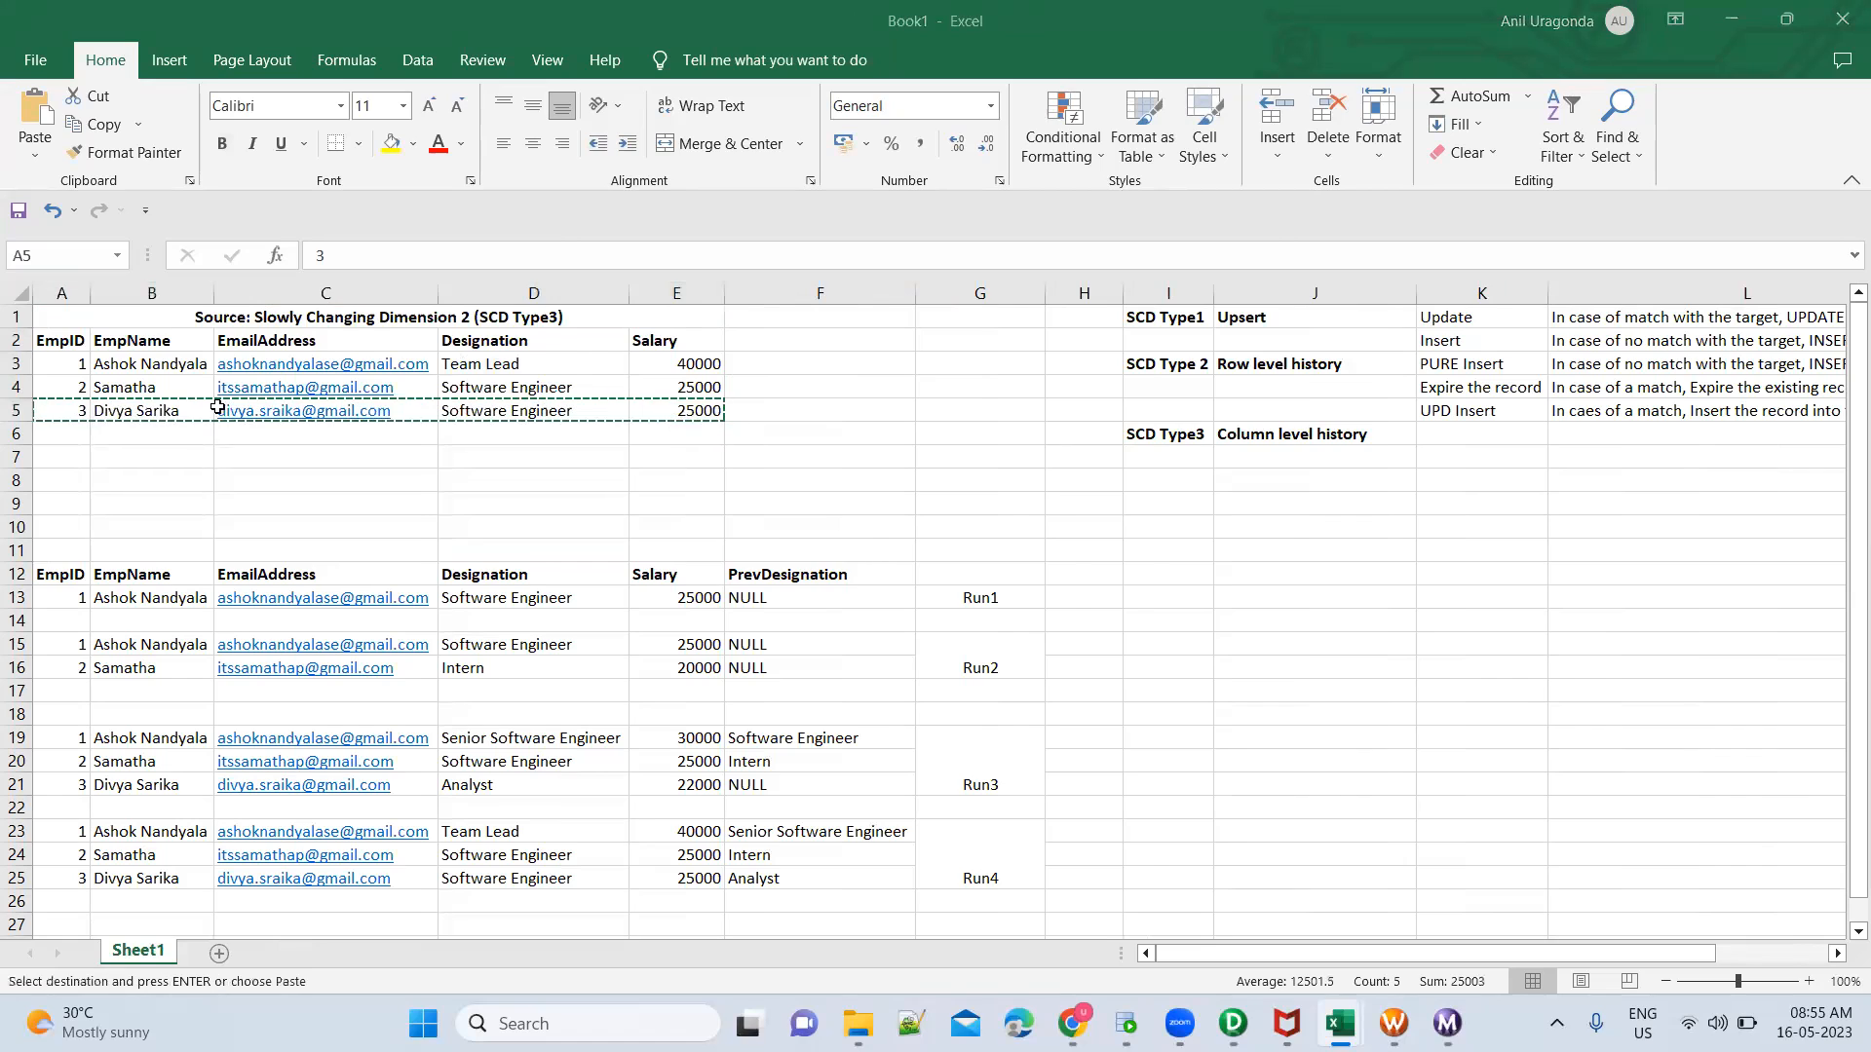
key("alt+Tab")
left_click(70, 386)
key("ctrl+v")
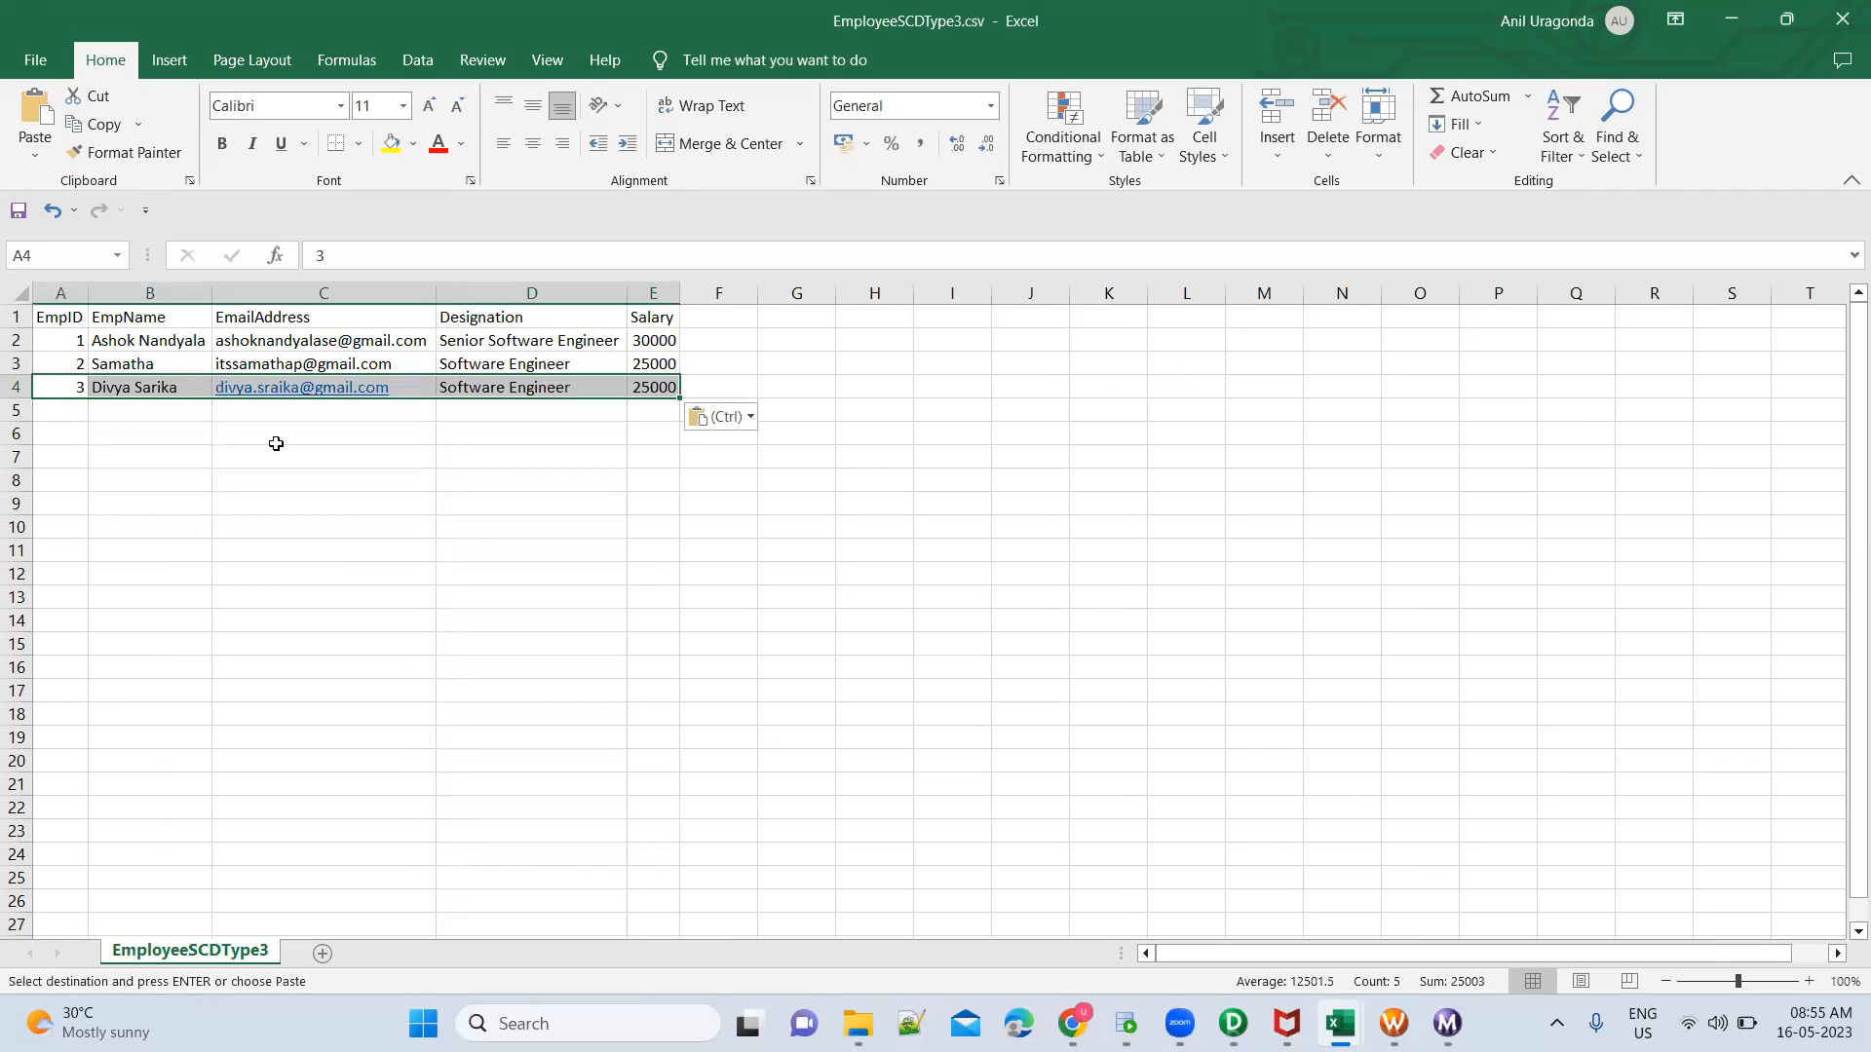
Set the new EmpID 3 record's designation to Intern and its salary to 15000
left_click(522, 387)
type("Intern")
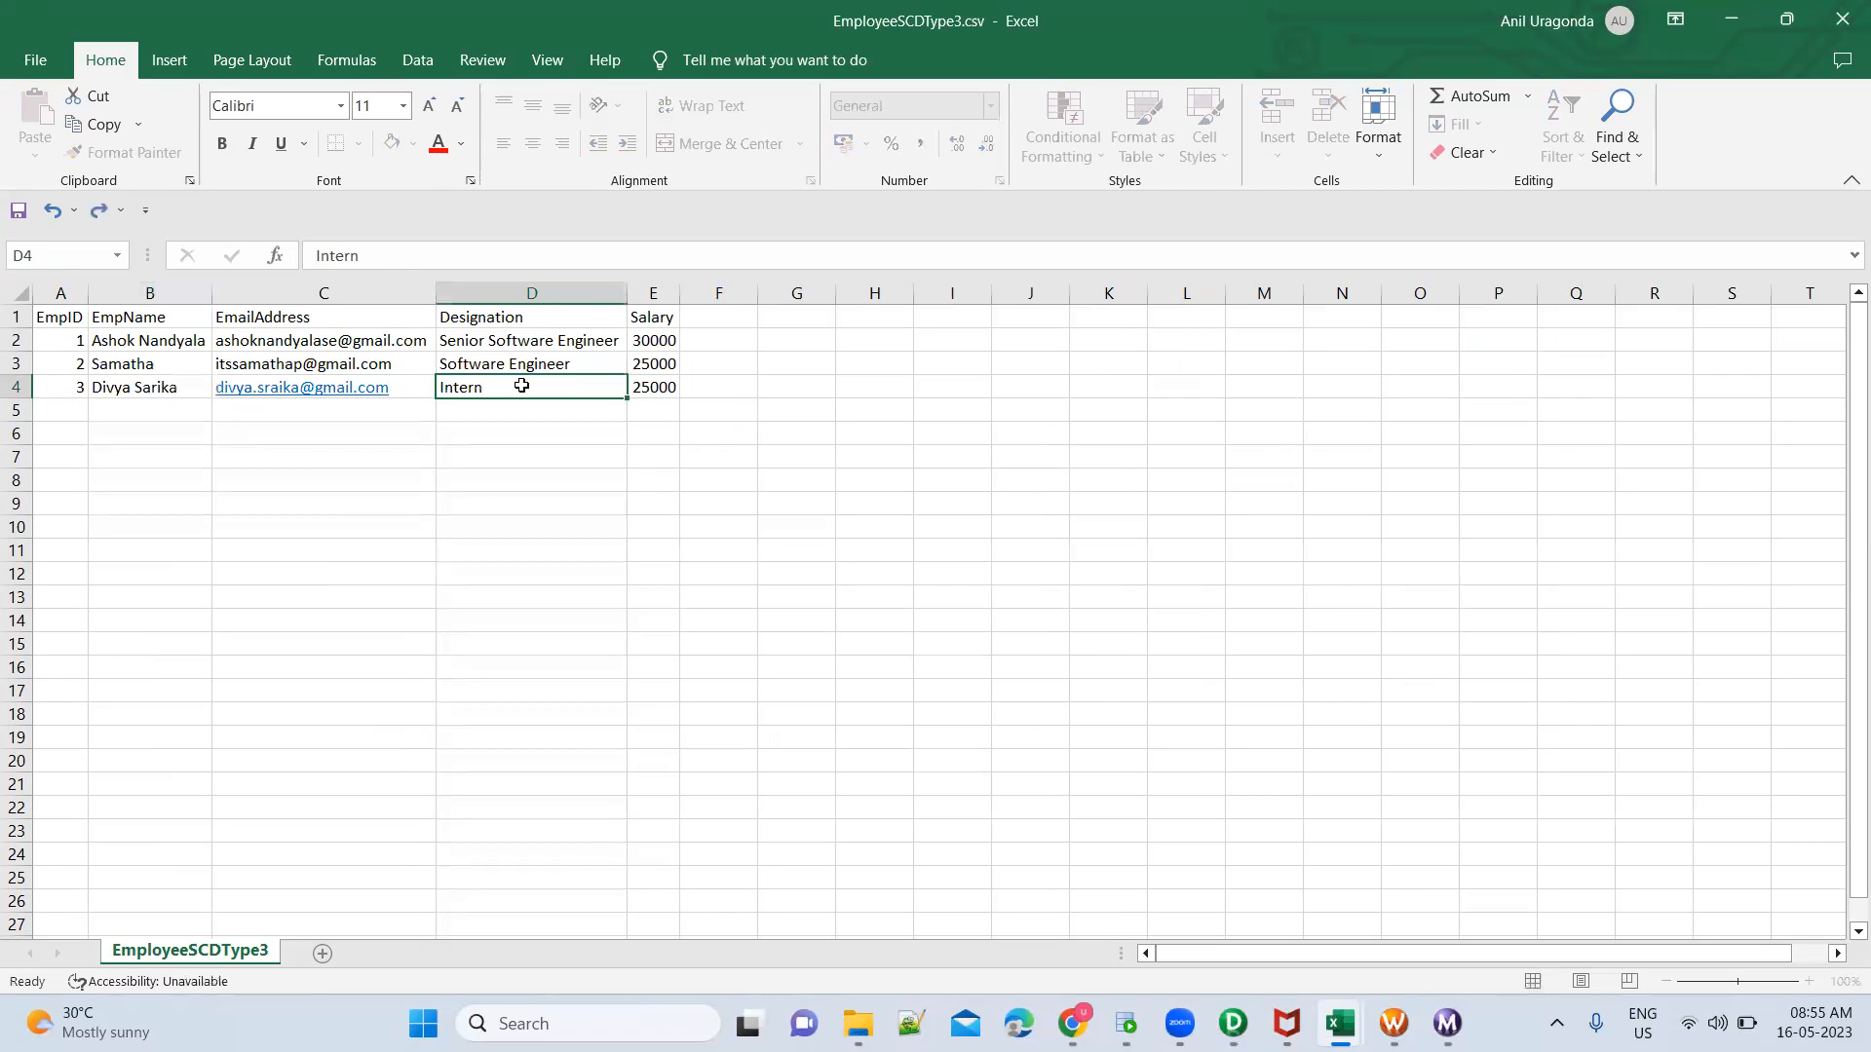
key("Tab")
type("15000")
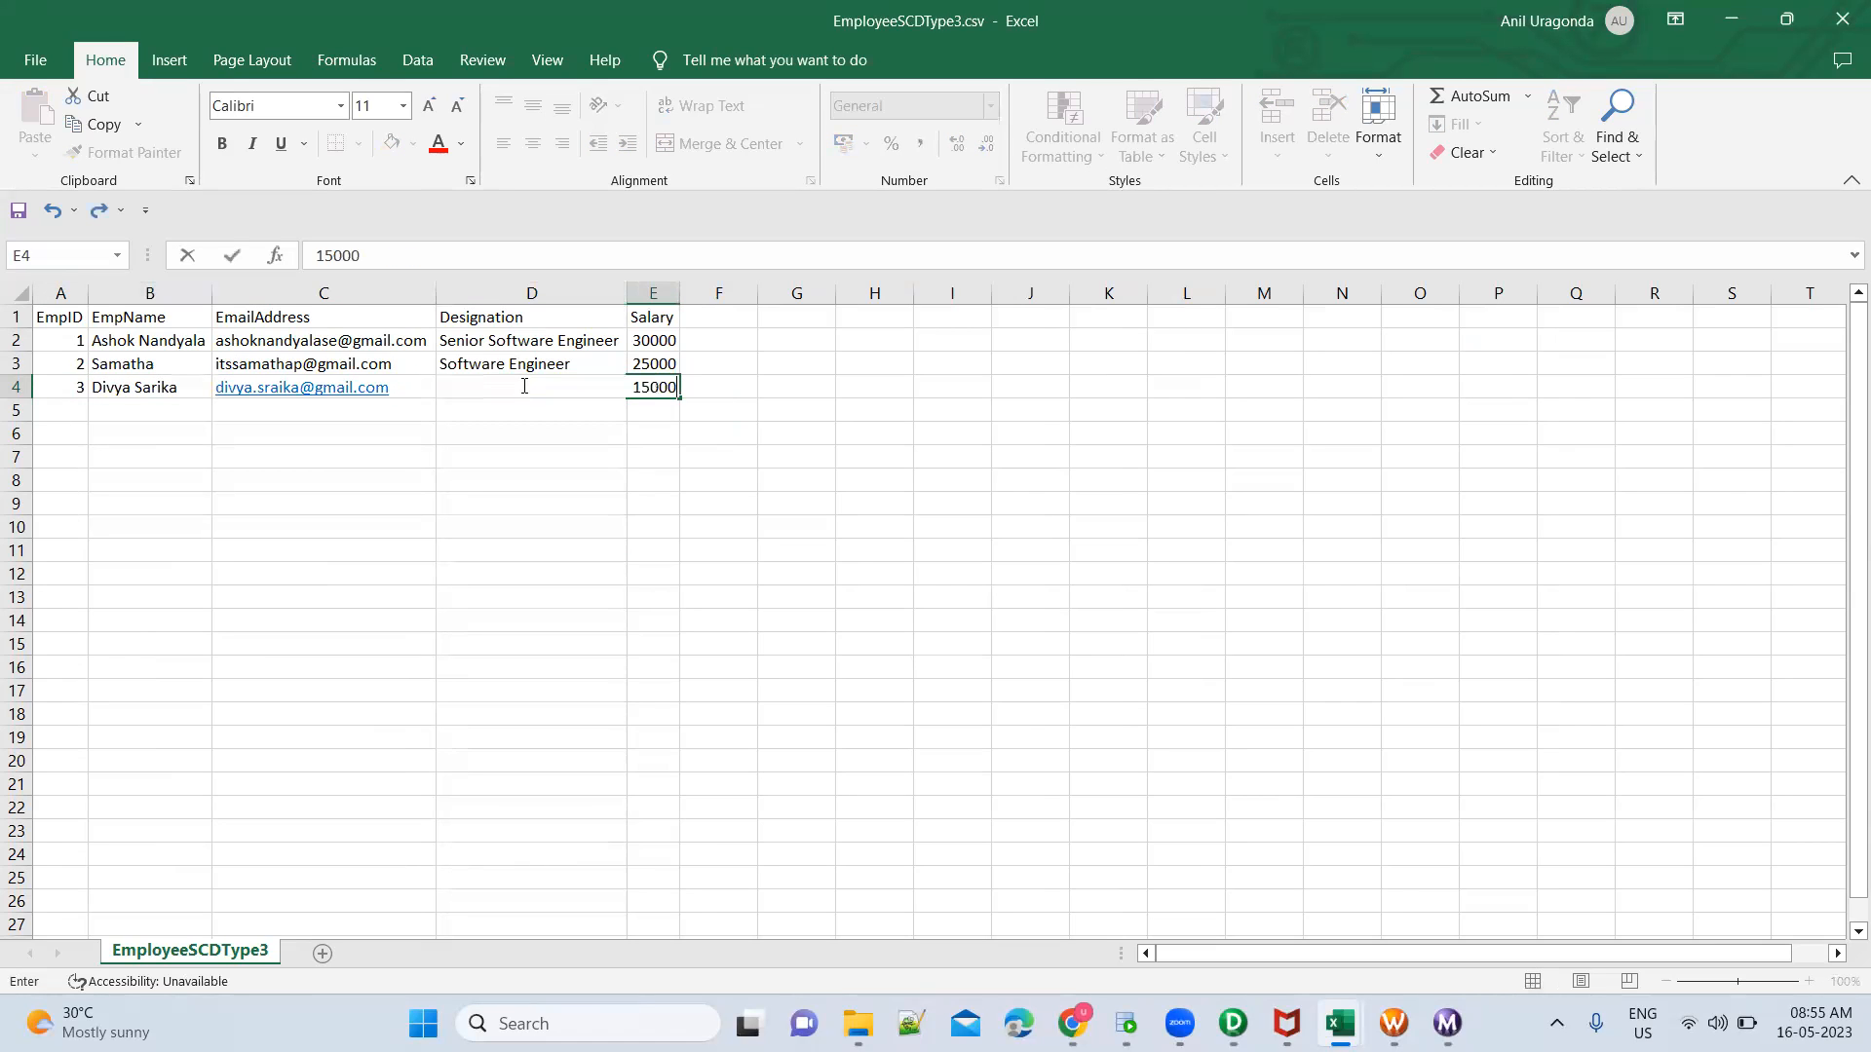
key("Return")
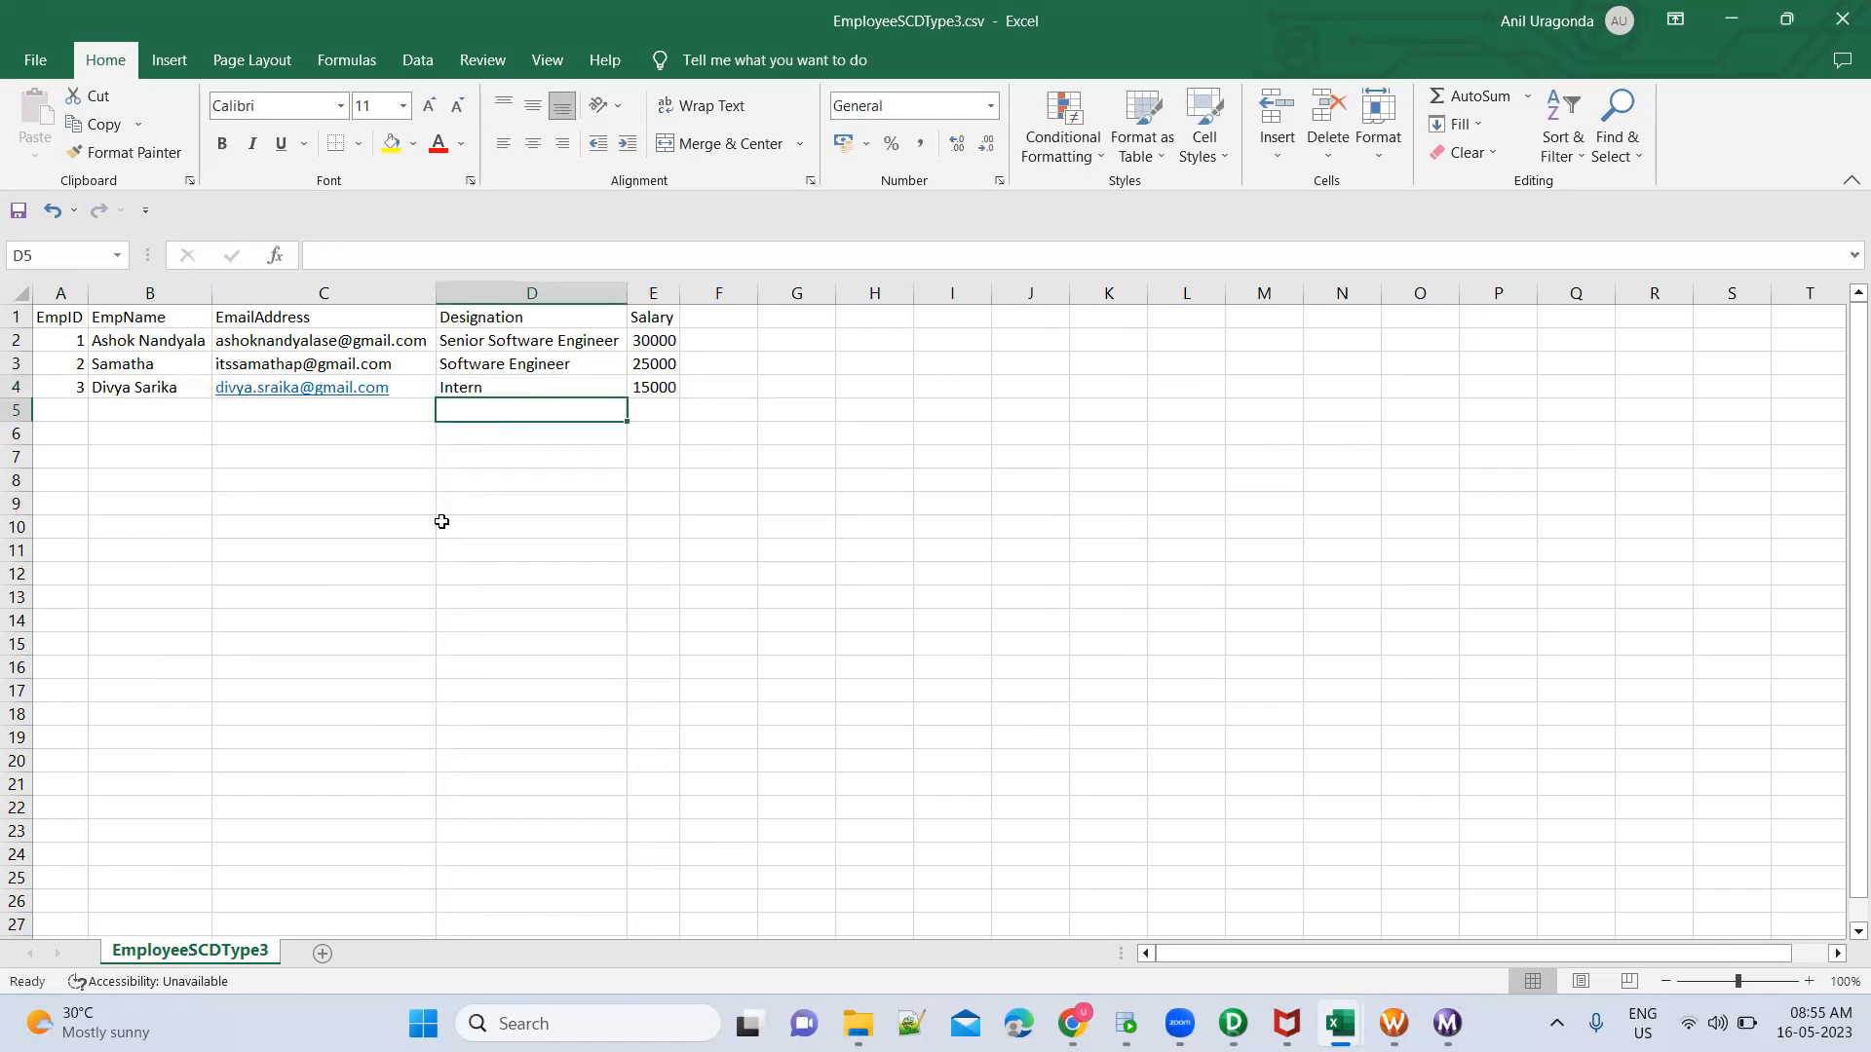
Save EmployeeSCDType3.csv and close it
left_click(37, 62)
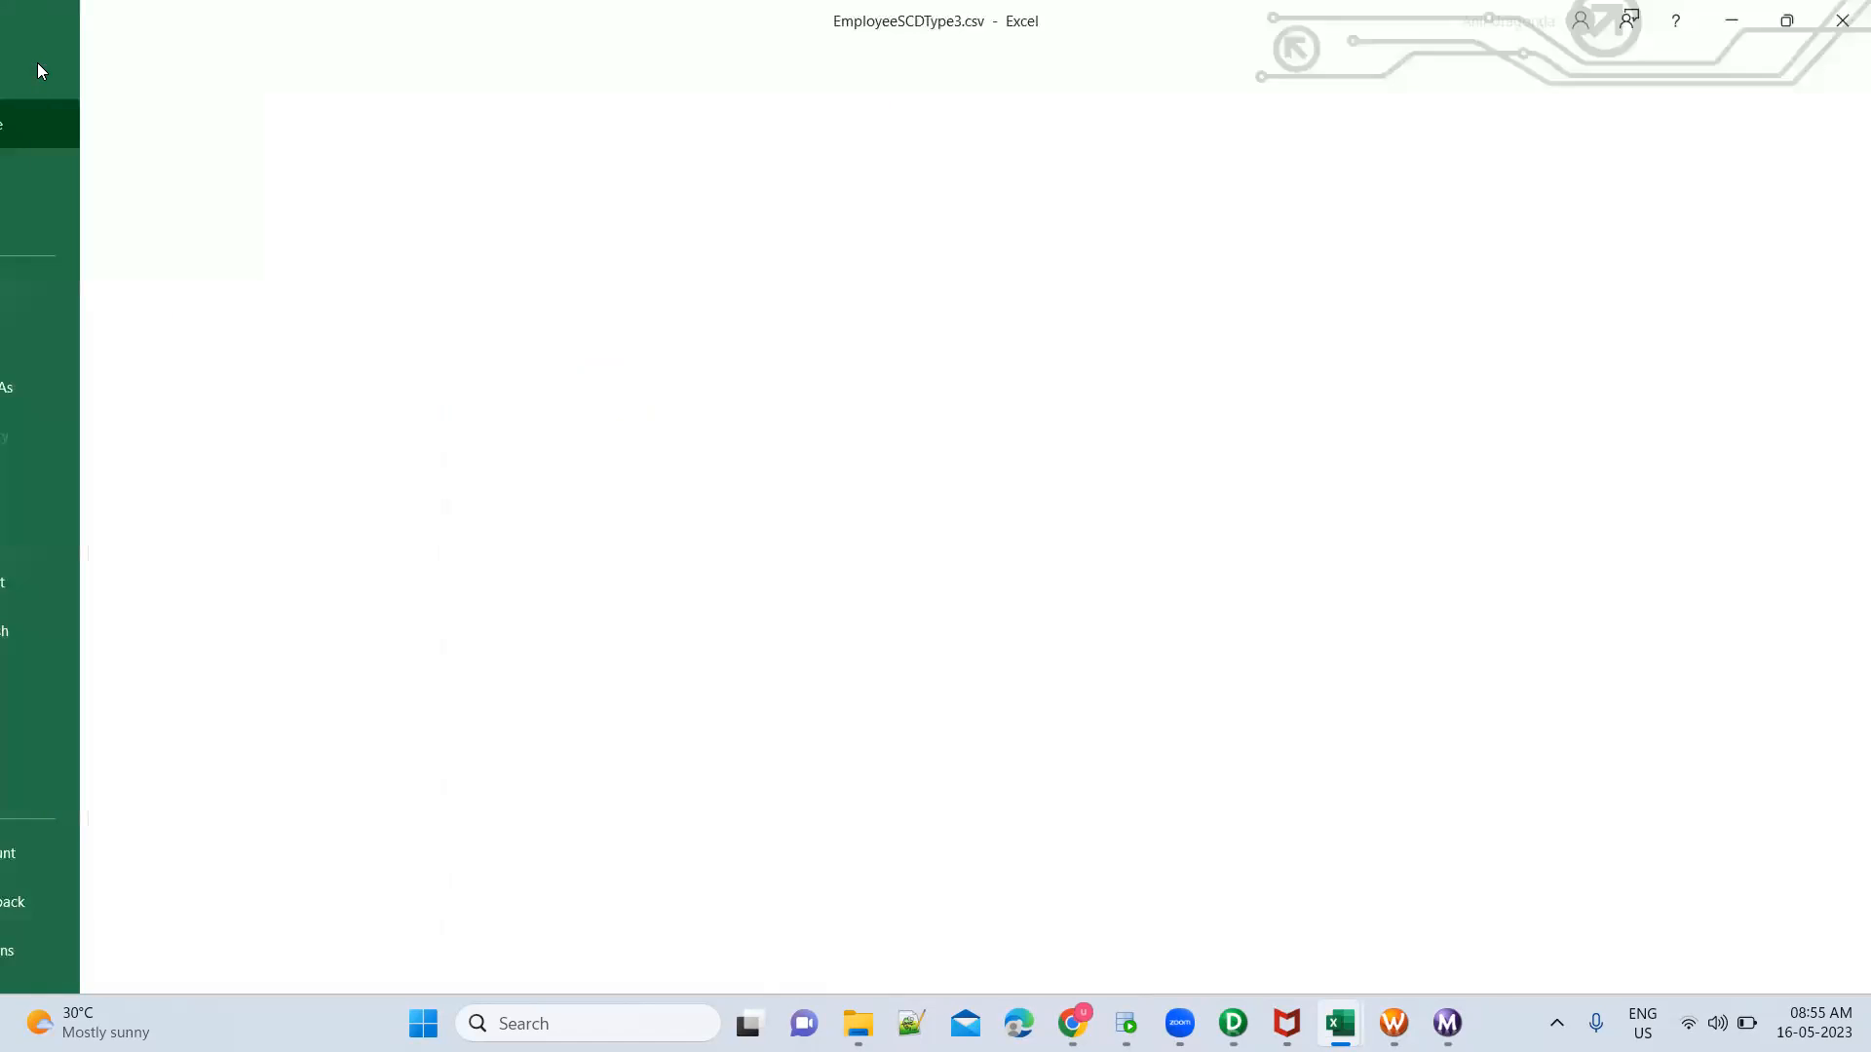
left_click(112, 346)
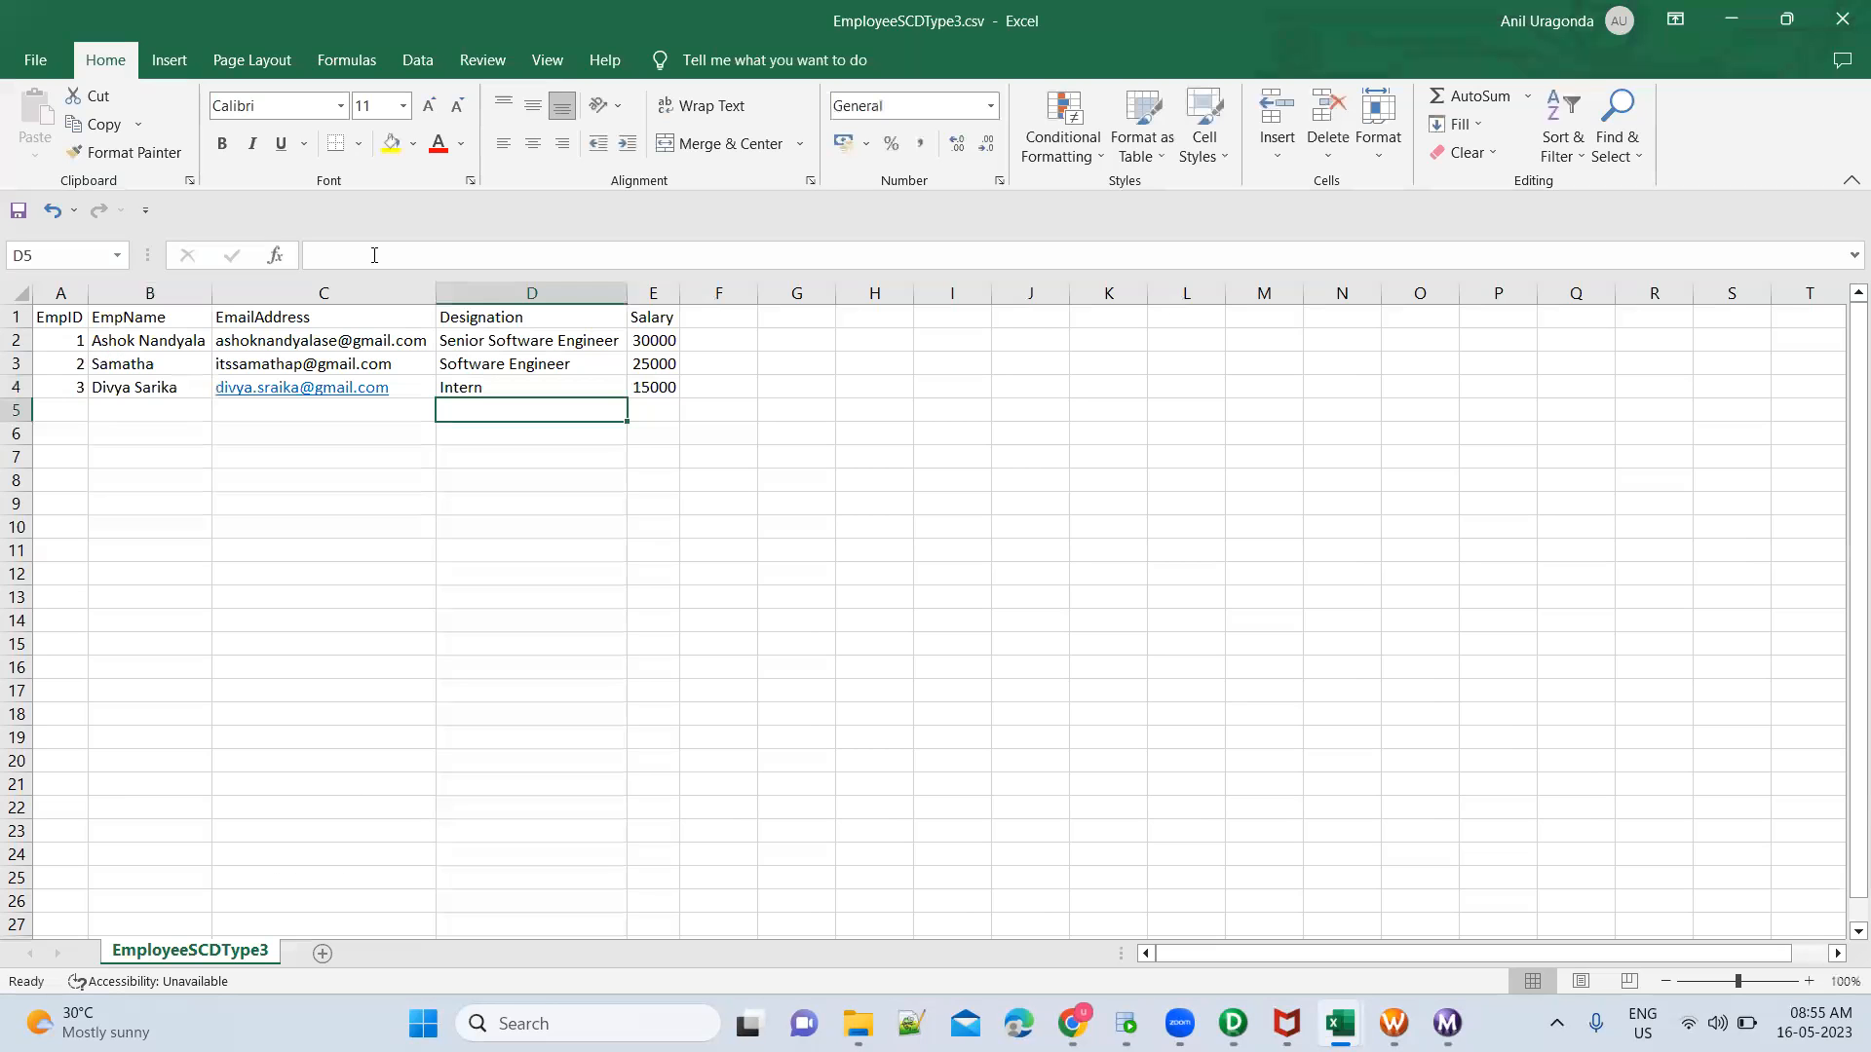
left_click(1842, 23)
Switch to Workflow Monitor and restart only the s_m_FileEMployee_DBEMployee_SCDType3 session task
left_click(1447, 1023)
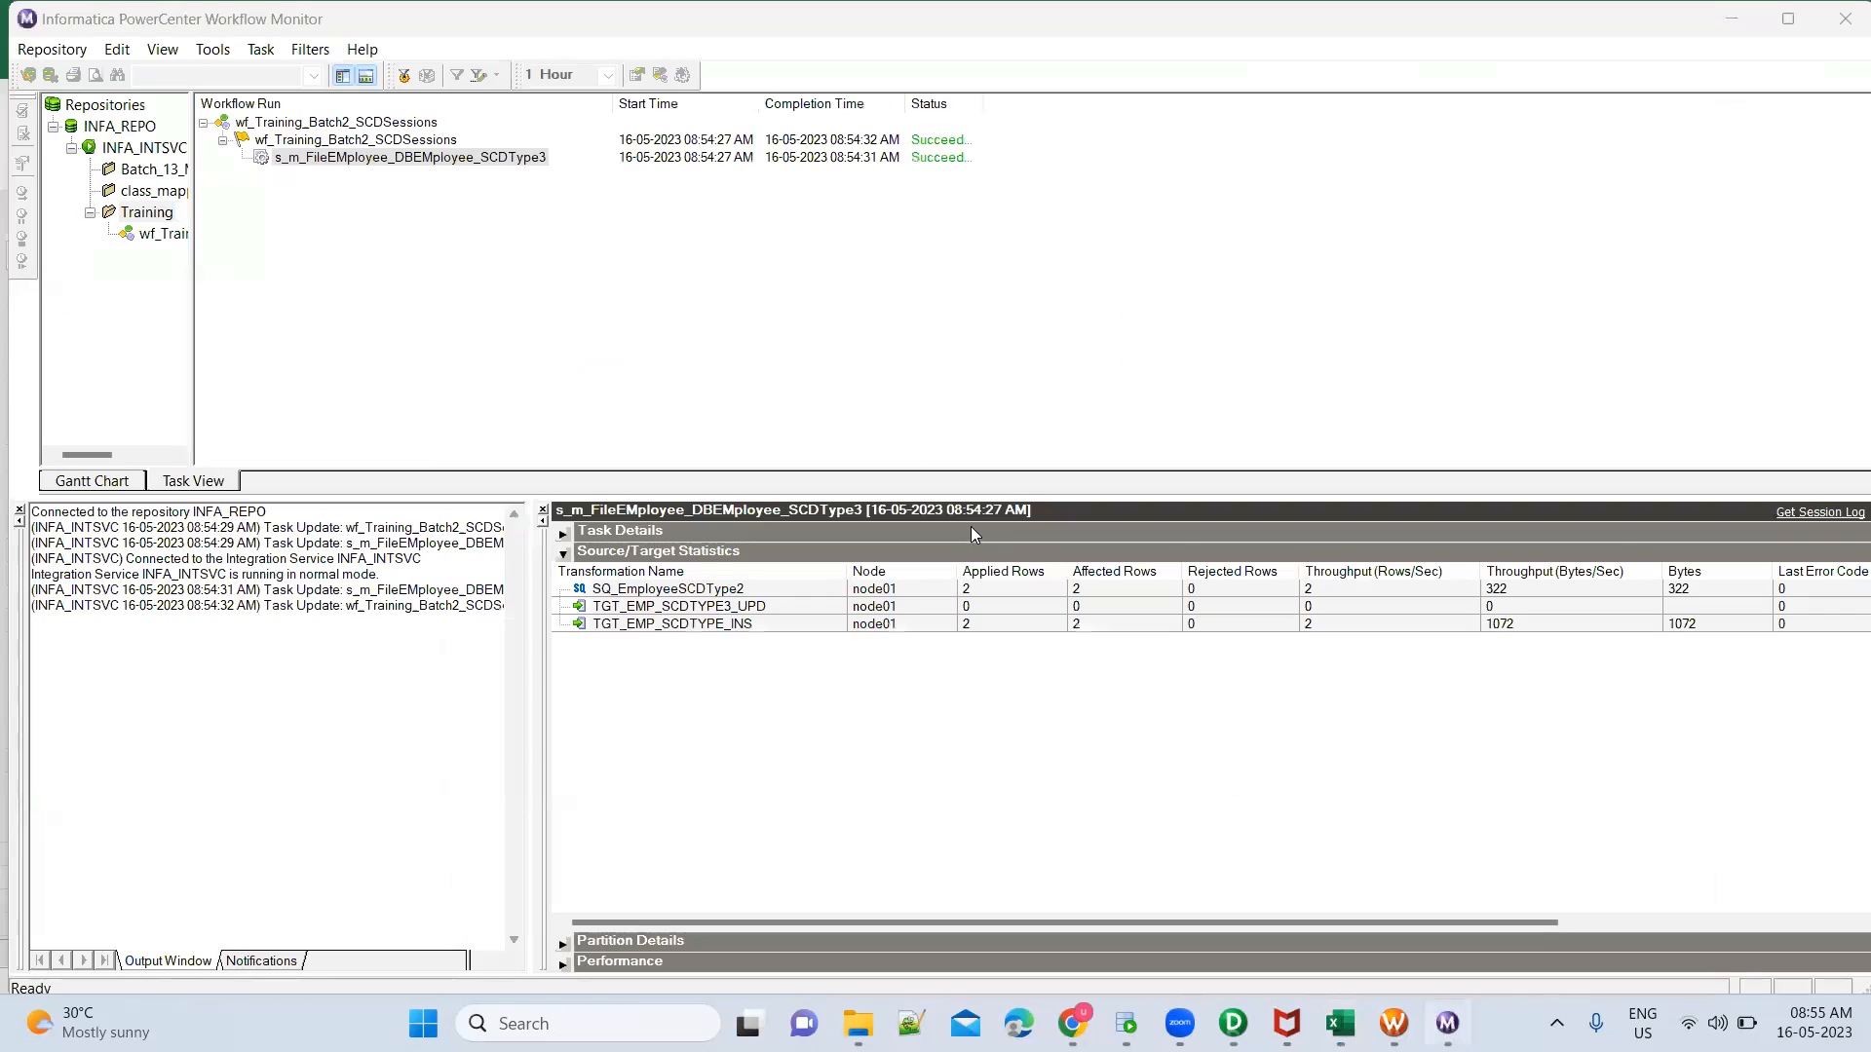
right_click(492, 164)
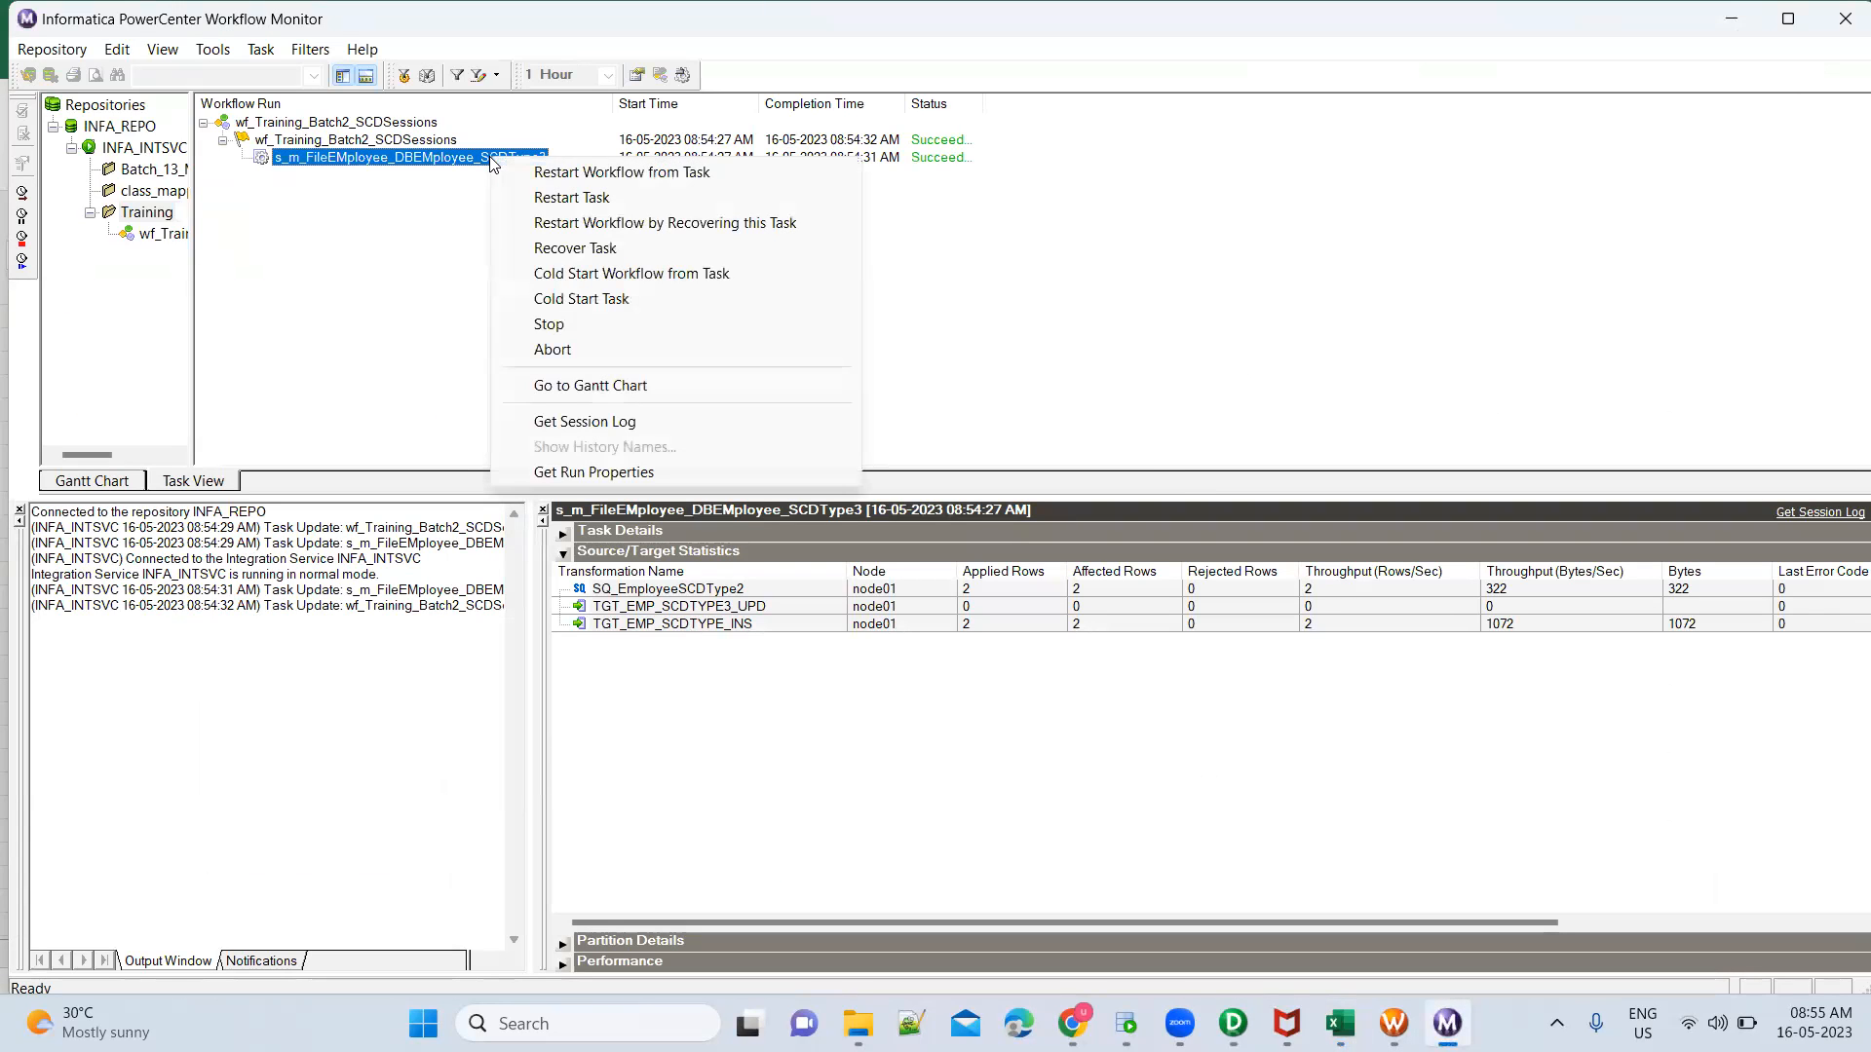
left_click(583, 199)
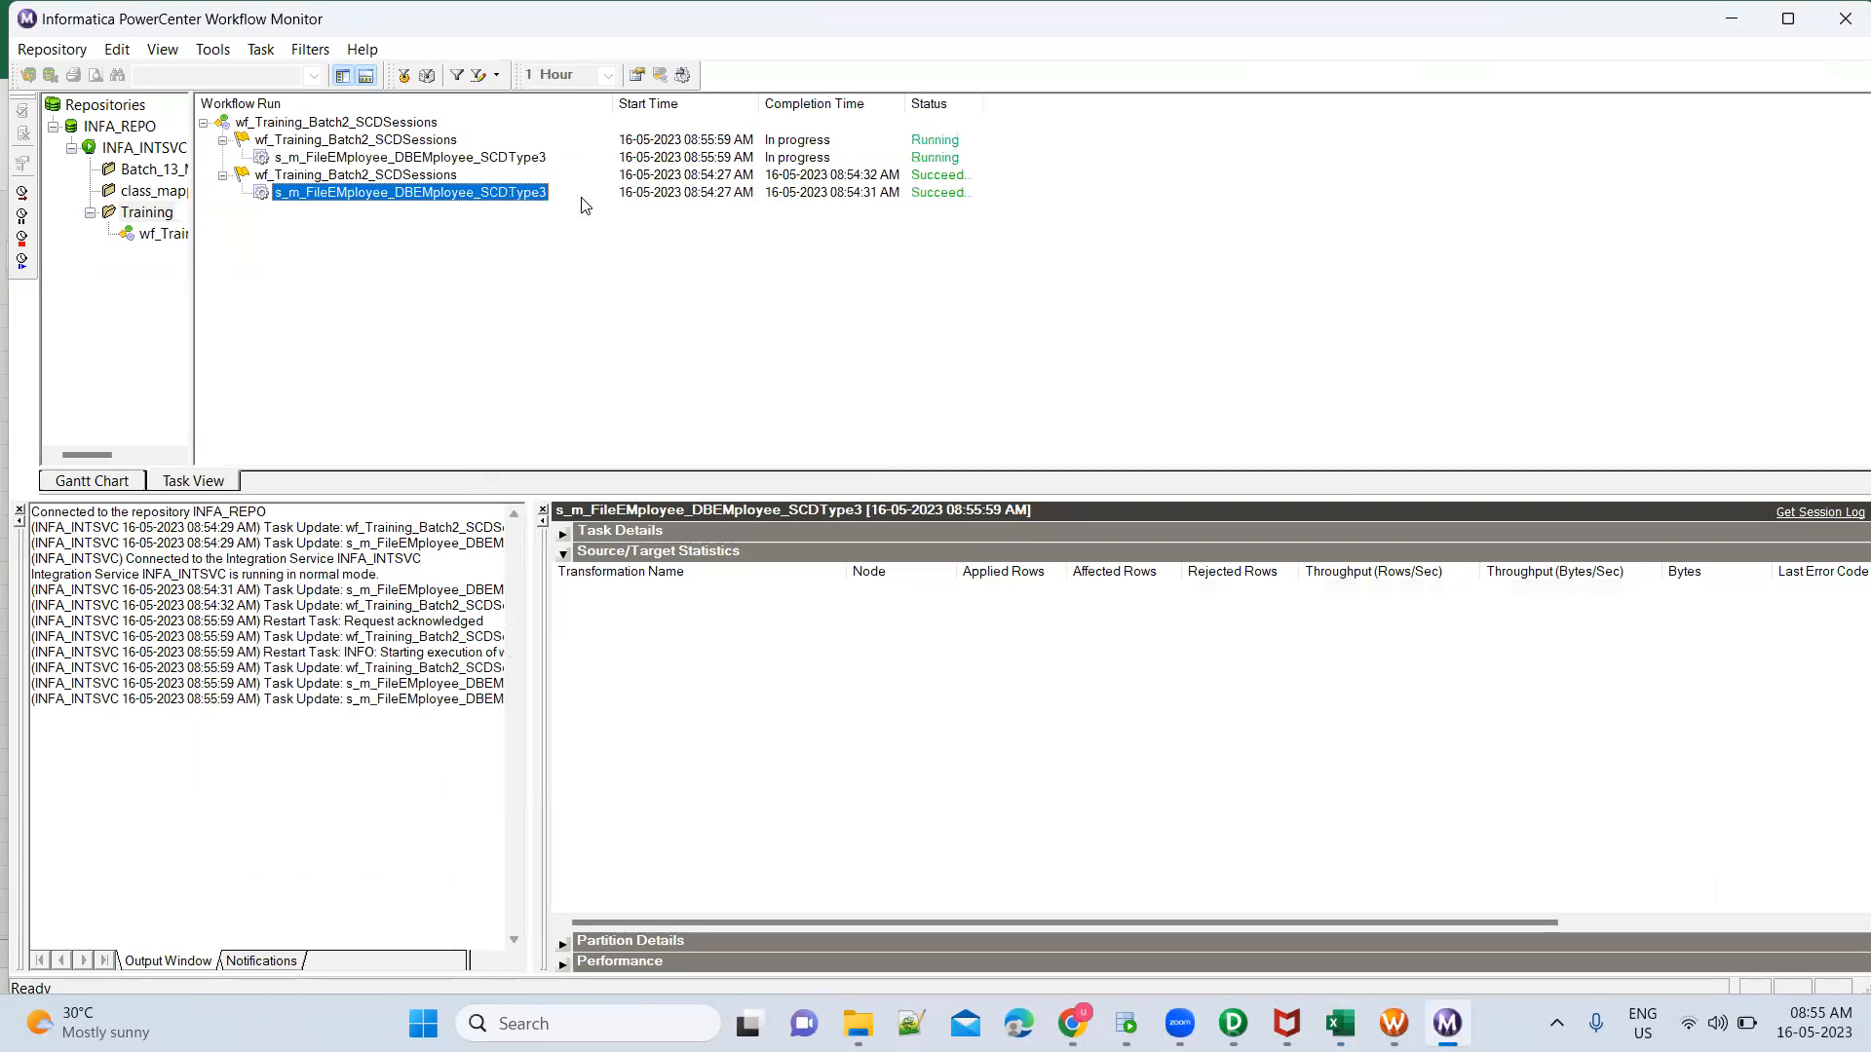
Examine the newest run's source/target statistics for SQ_EmployeeSCDType2, TGT_EMP_SCDTYPE3_UPD and TGT_EMP_SCDTYPE_INS
left_click(505, 159)
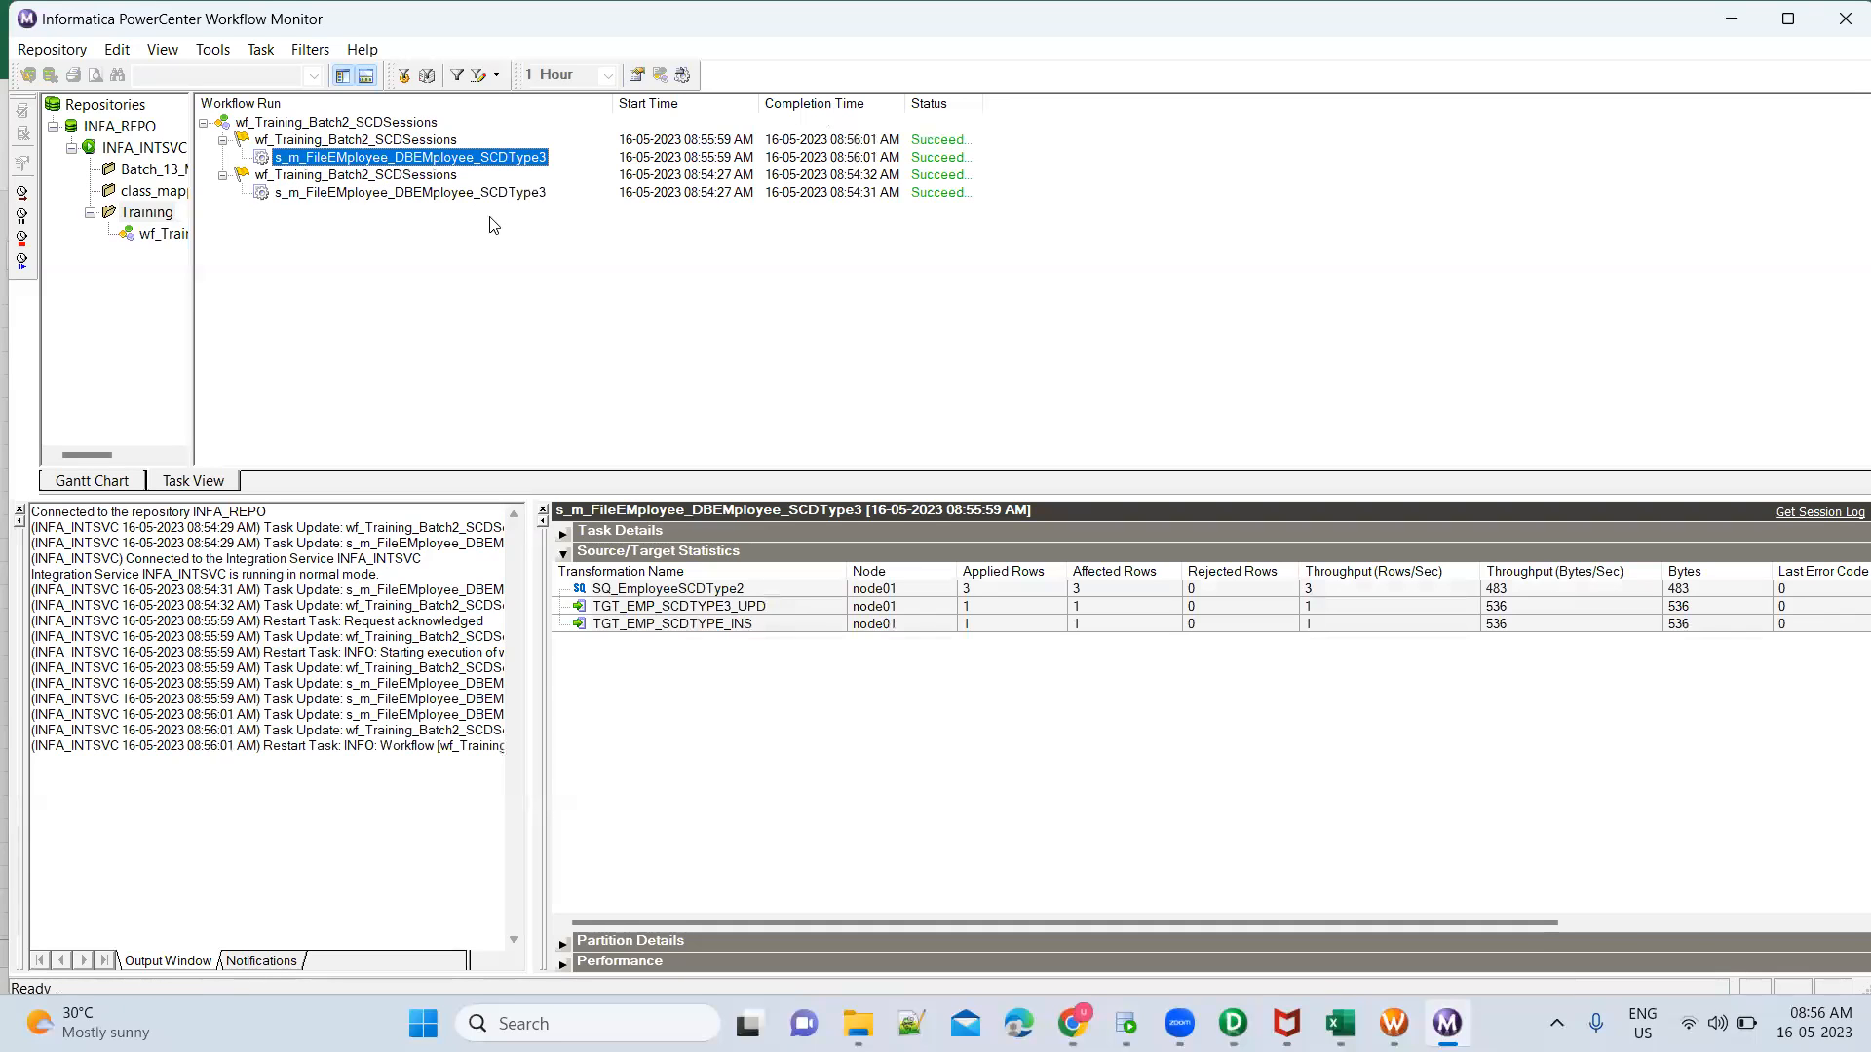
left_click(998, 590)
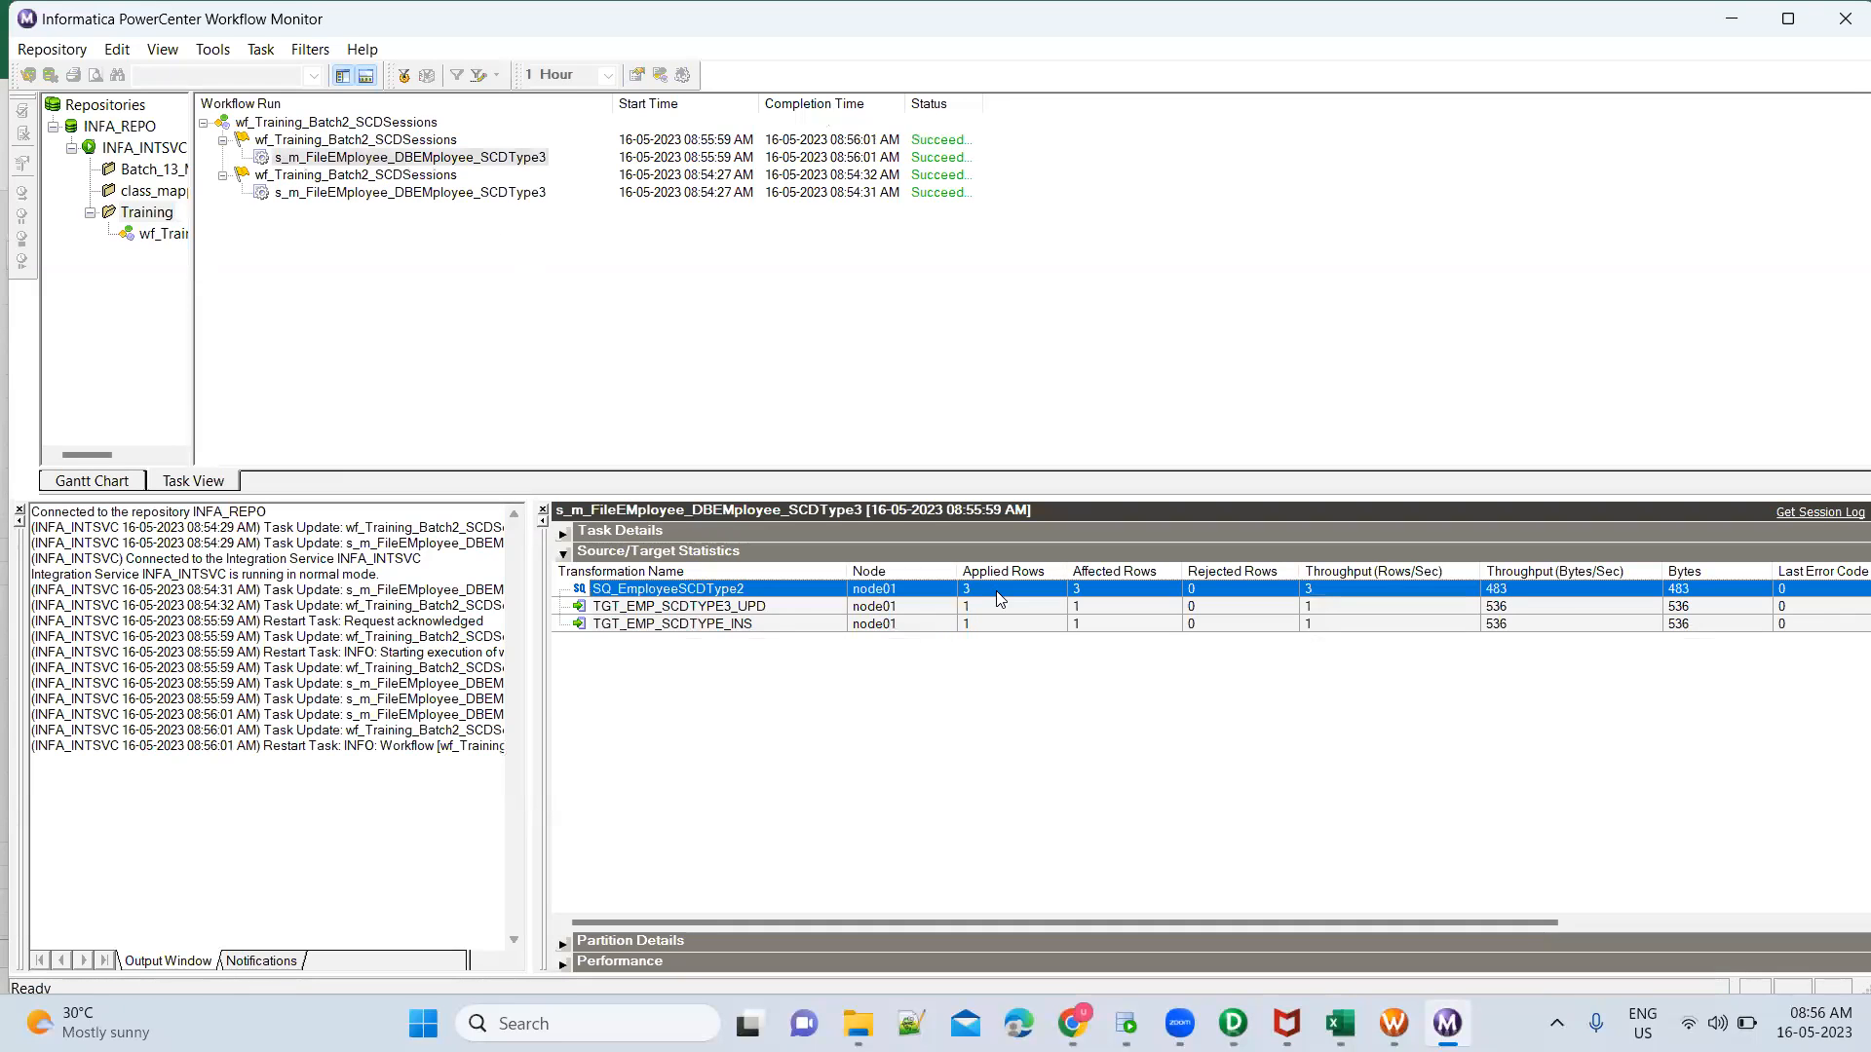
left_click(986, 610)
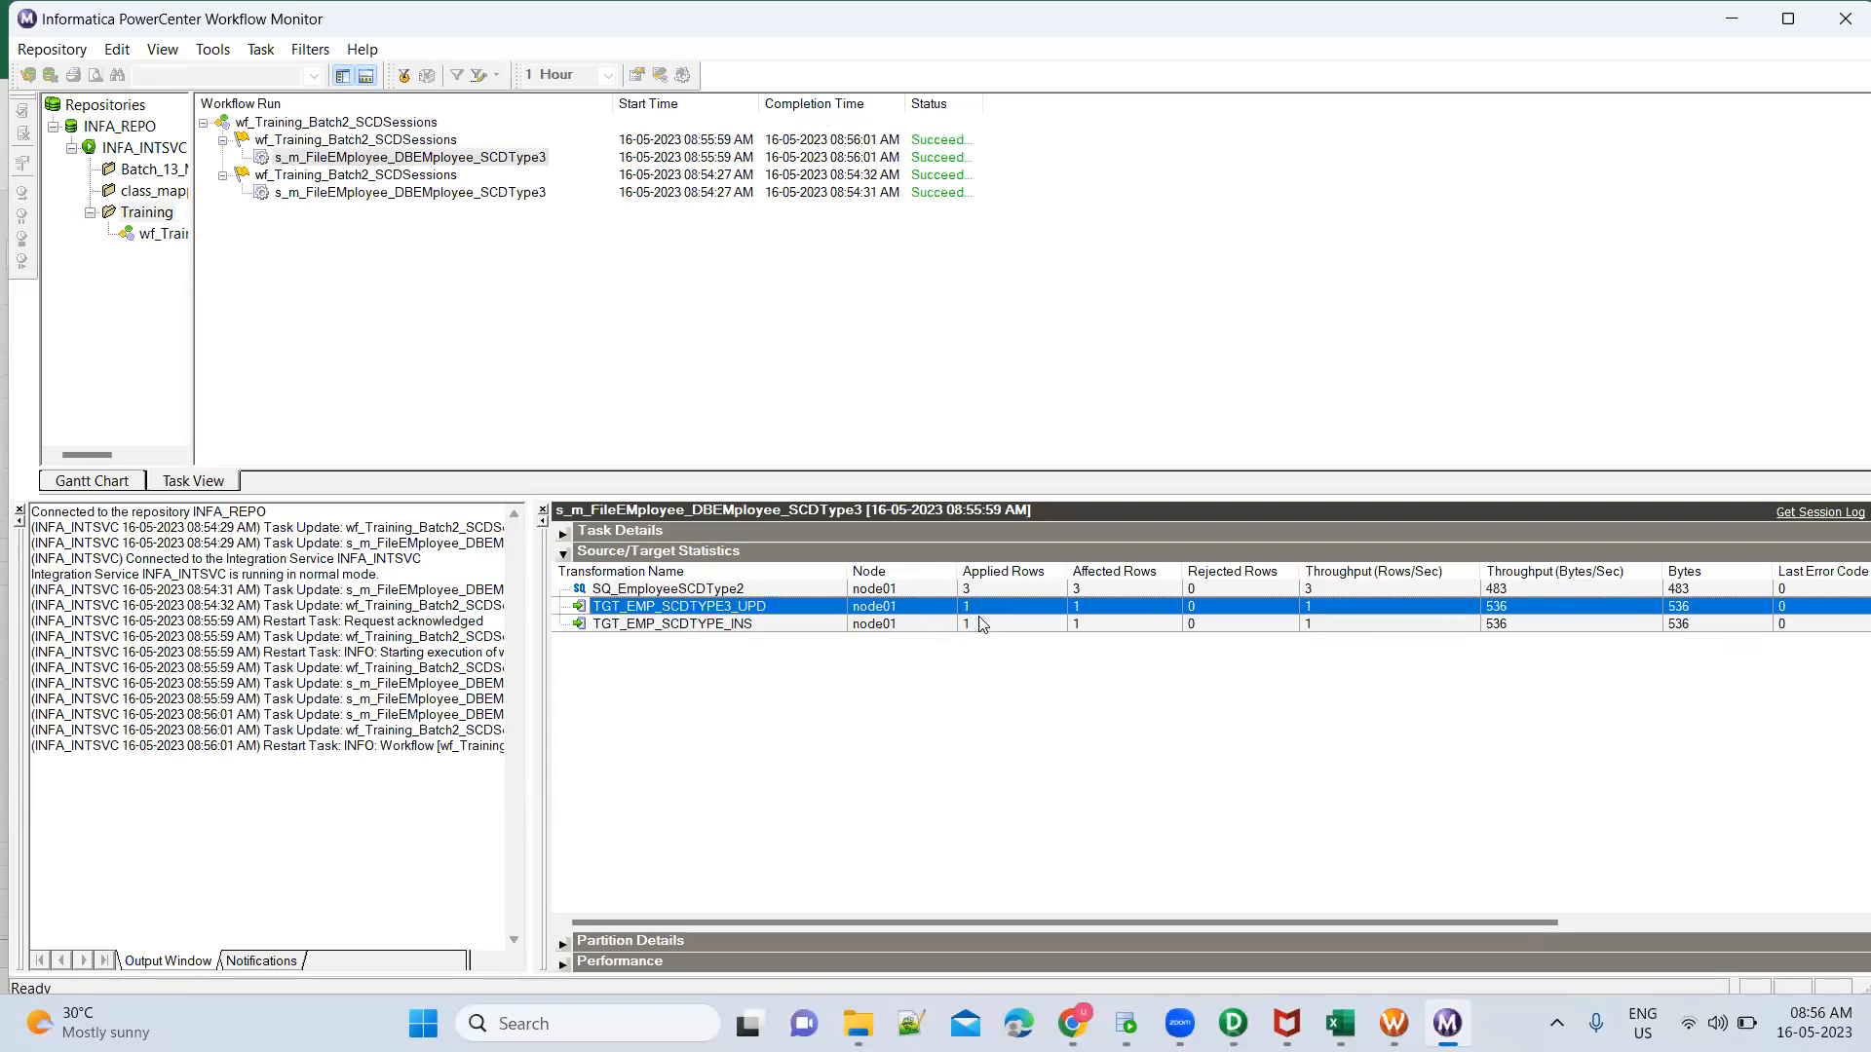
left_click(982, 625)
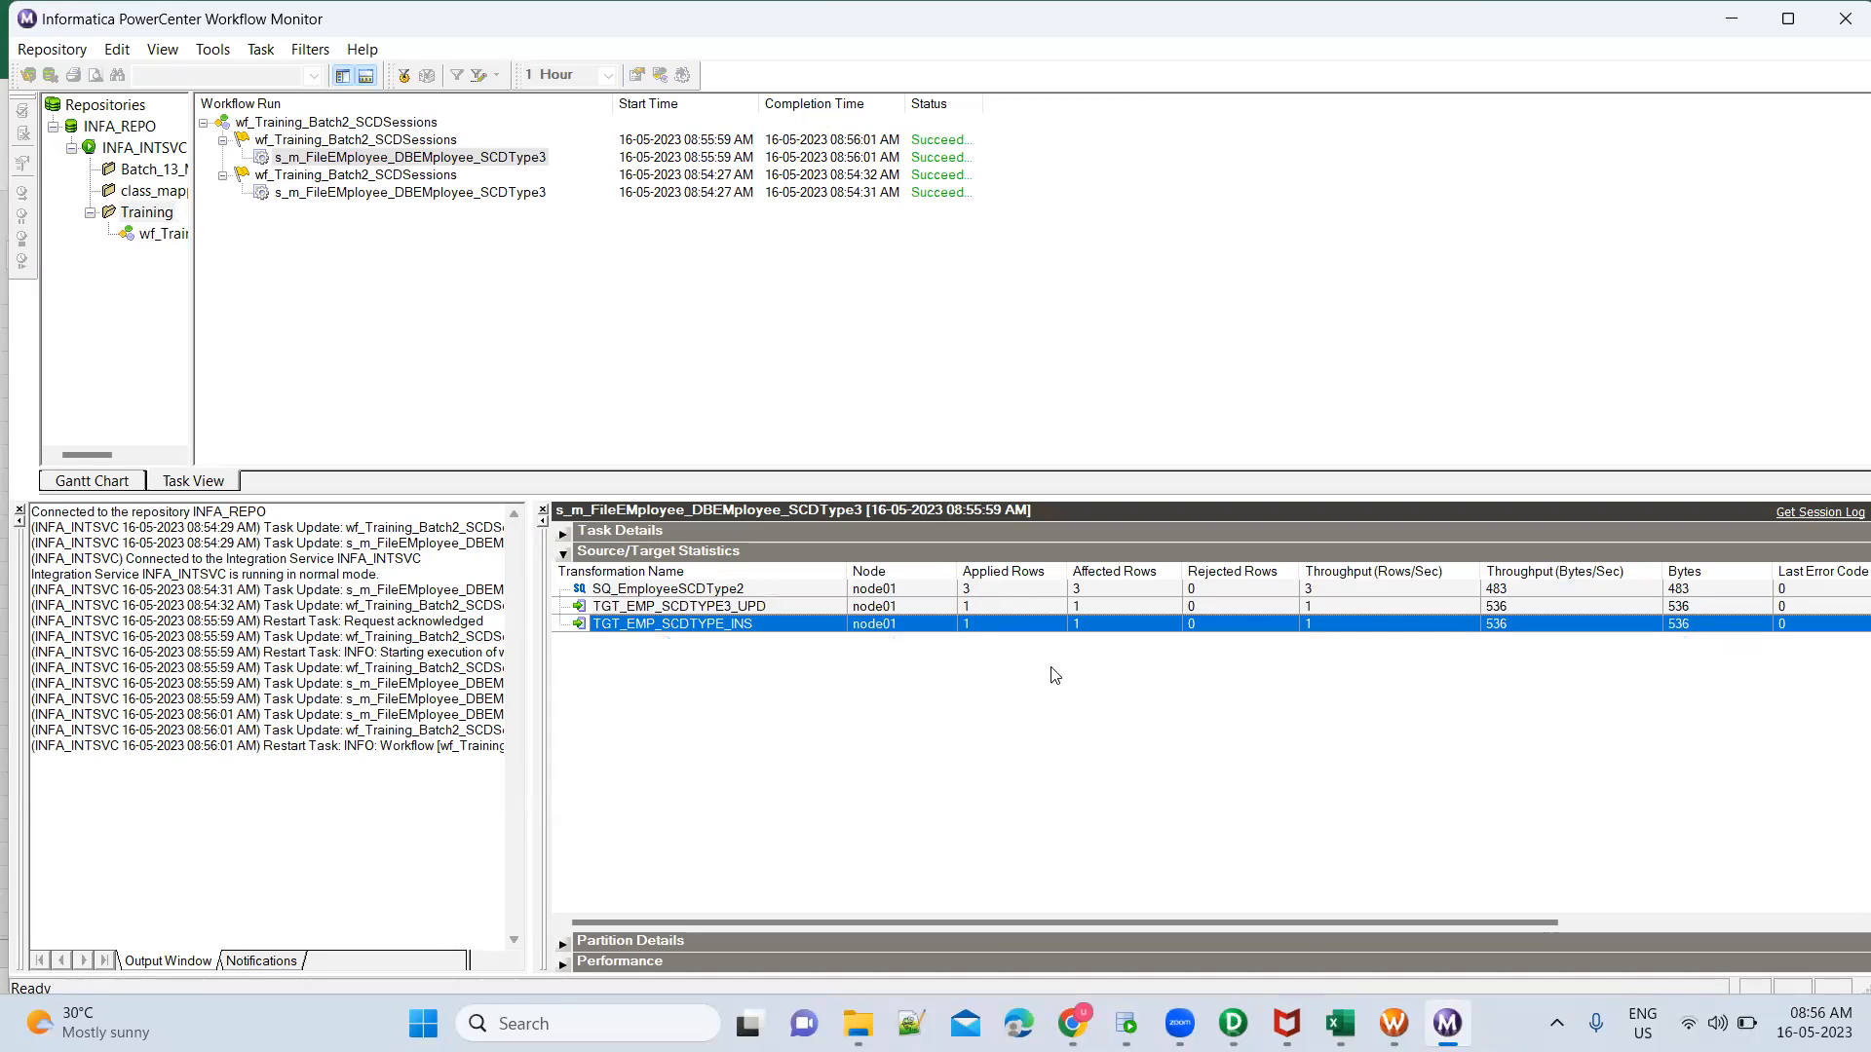
left_click(988, 604)
left_click(989, 623)
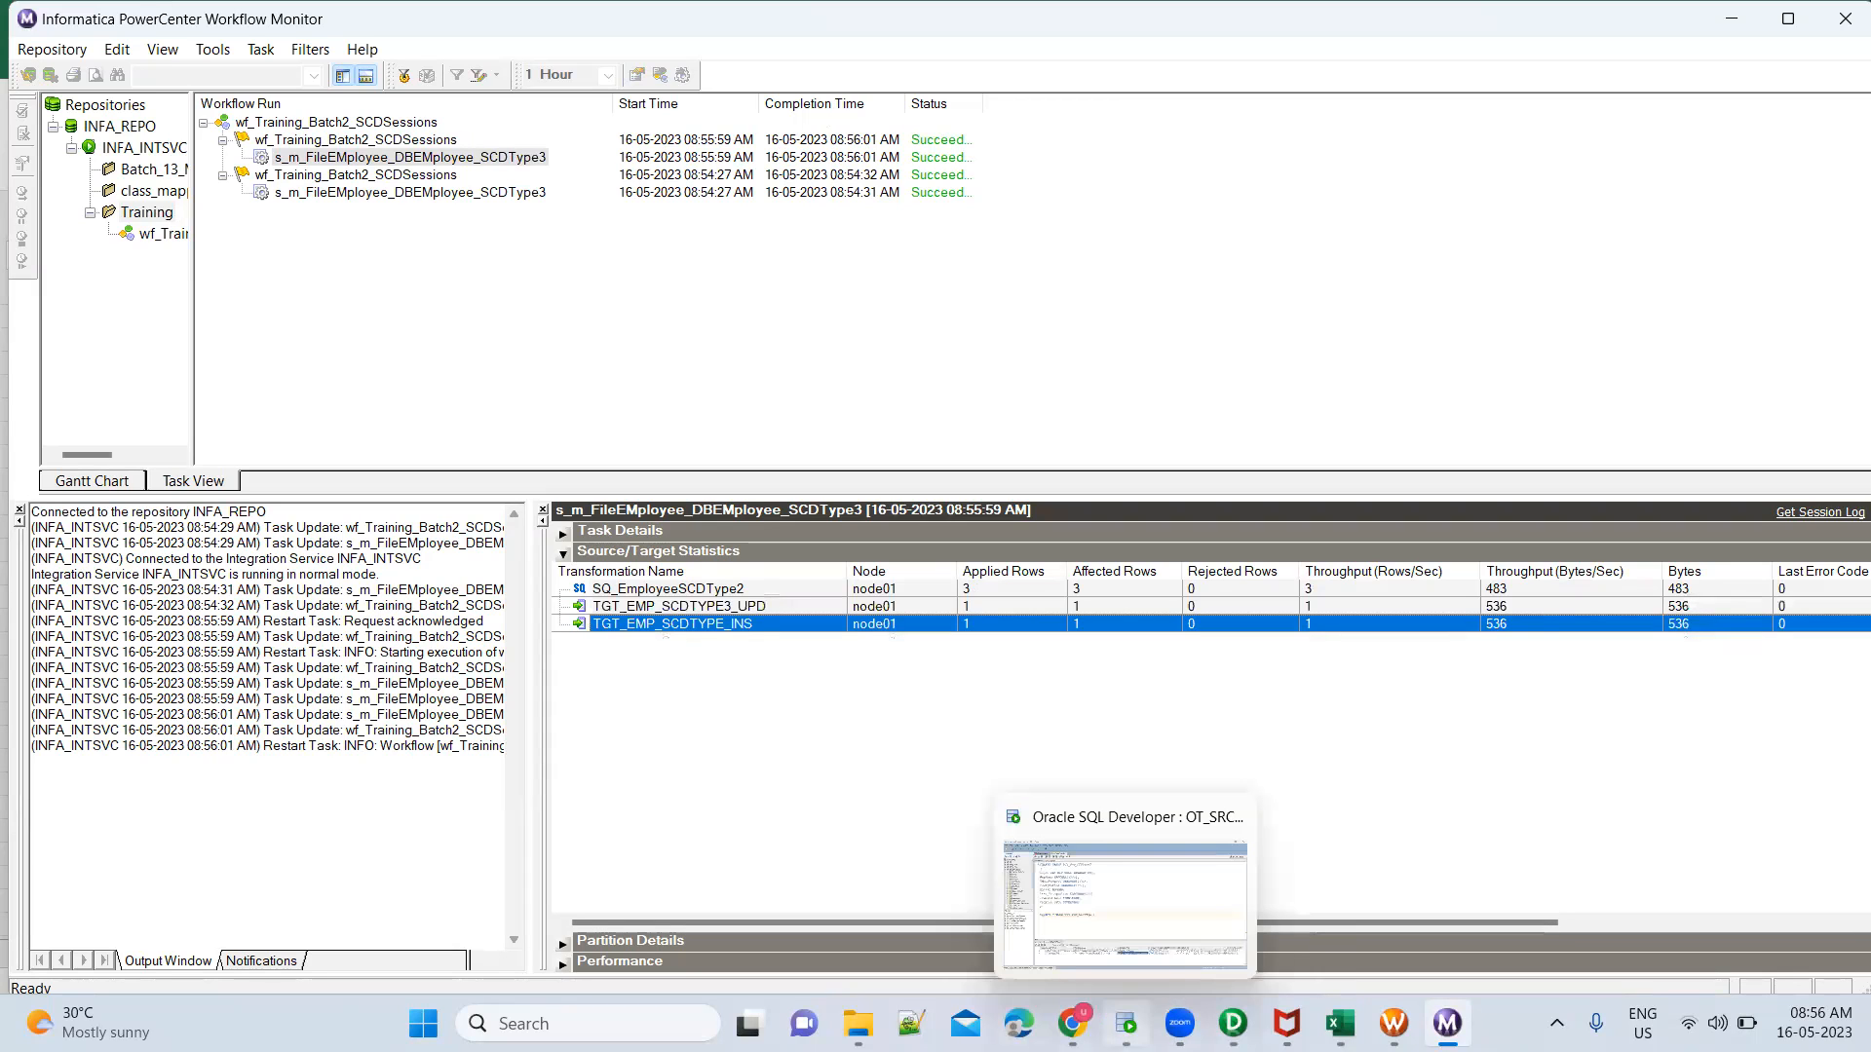
Switch to Oracle SQL Developer, rerun the SELECT on TGT_EMP_SCDTYpe3, and examine the designation, previous designation and salary values of the three records
mouse_move(1232, 1023)
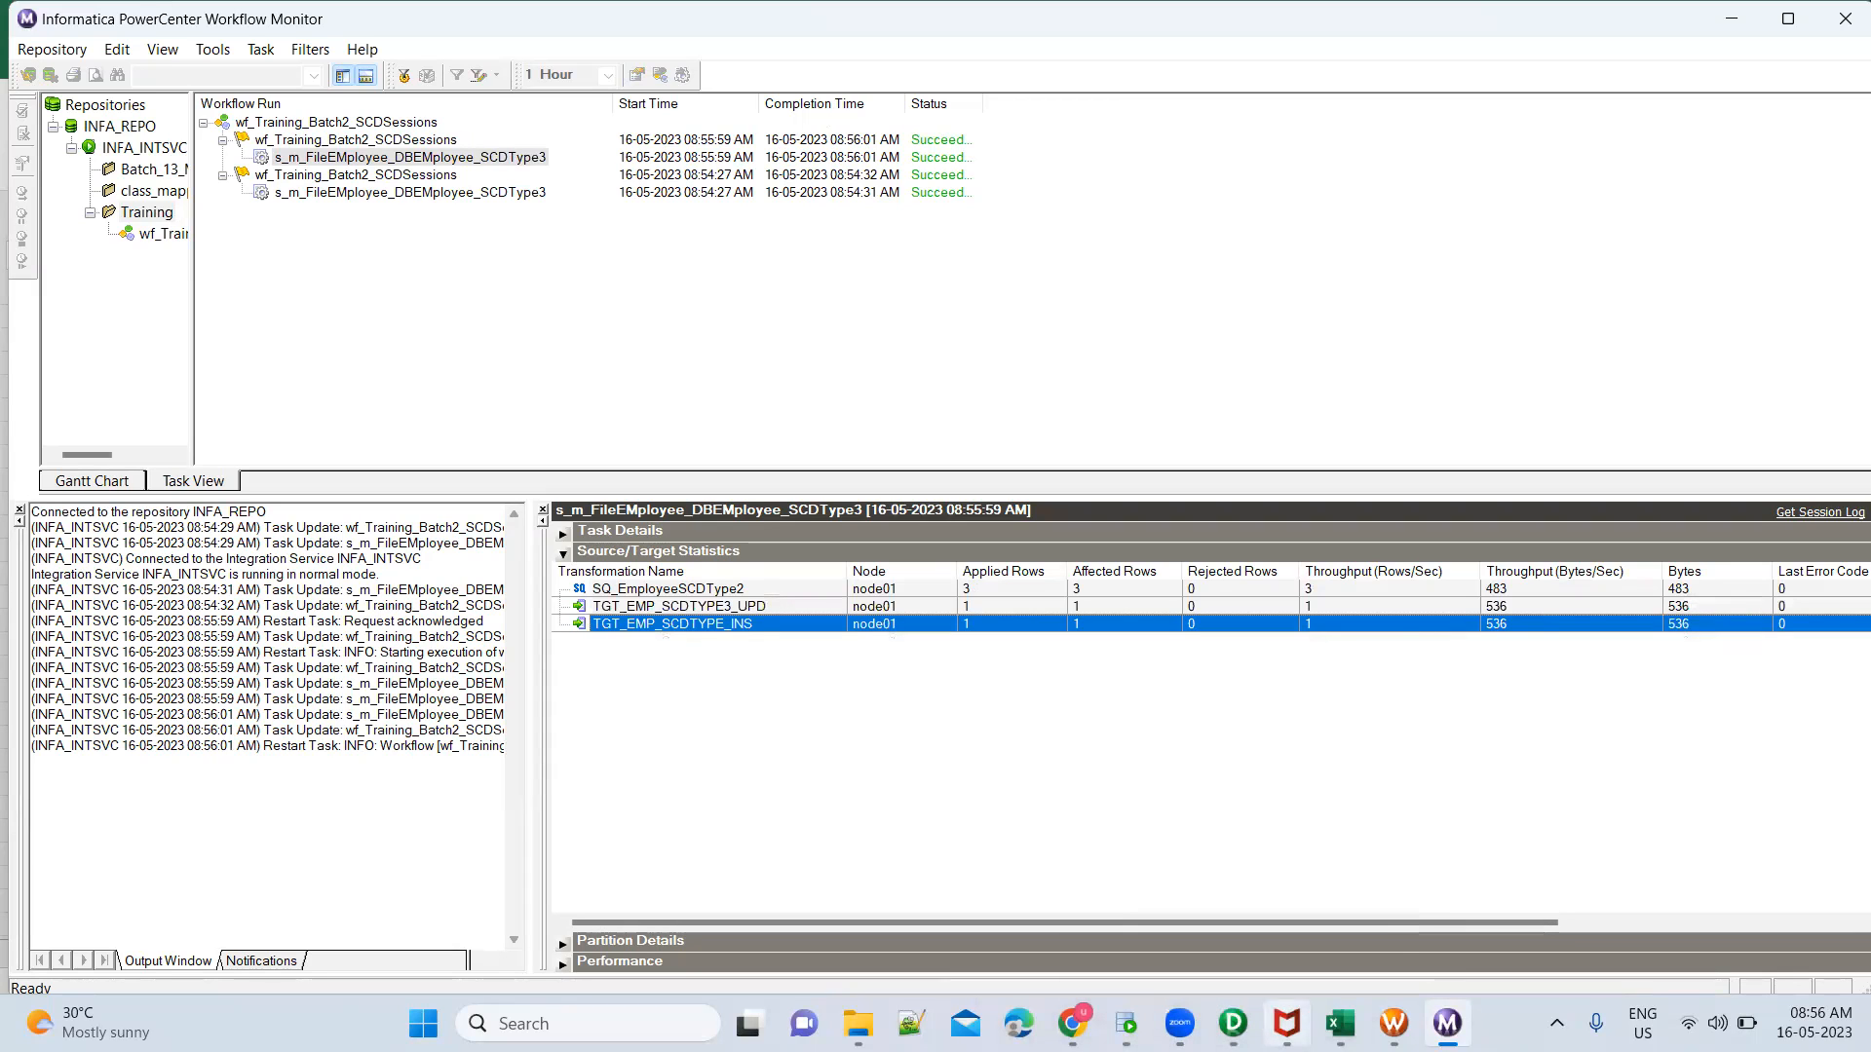
left_click(1125, 1023)
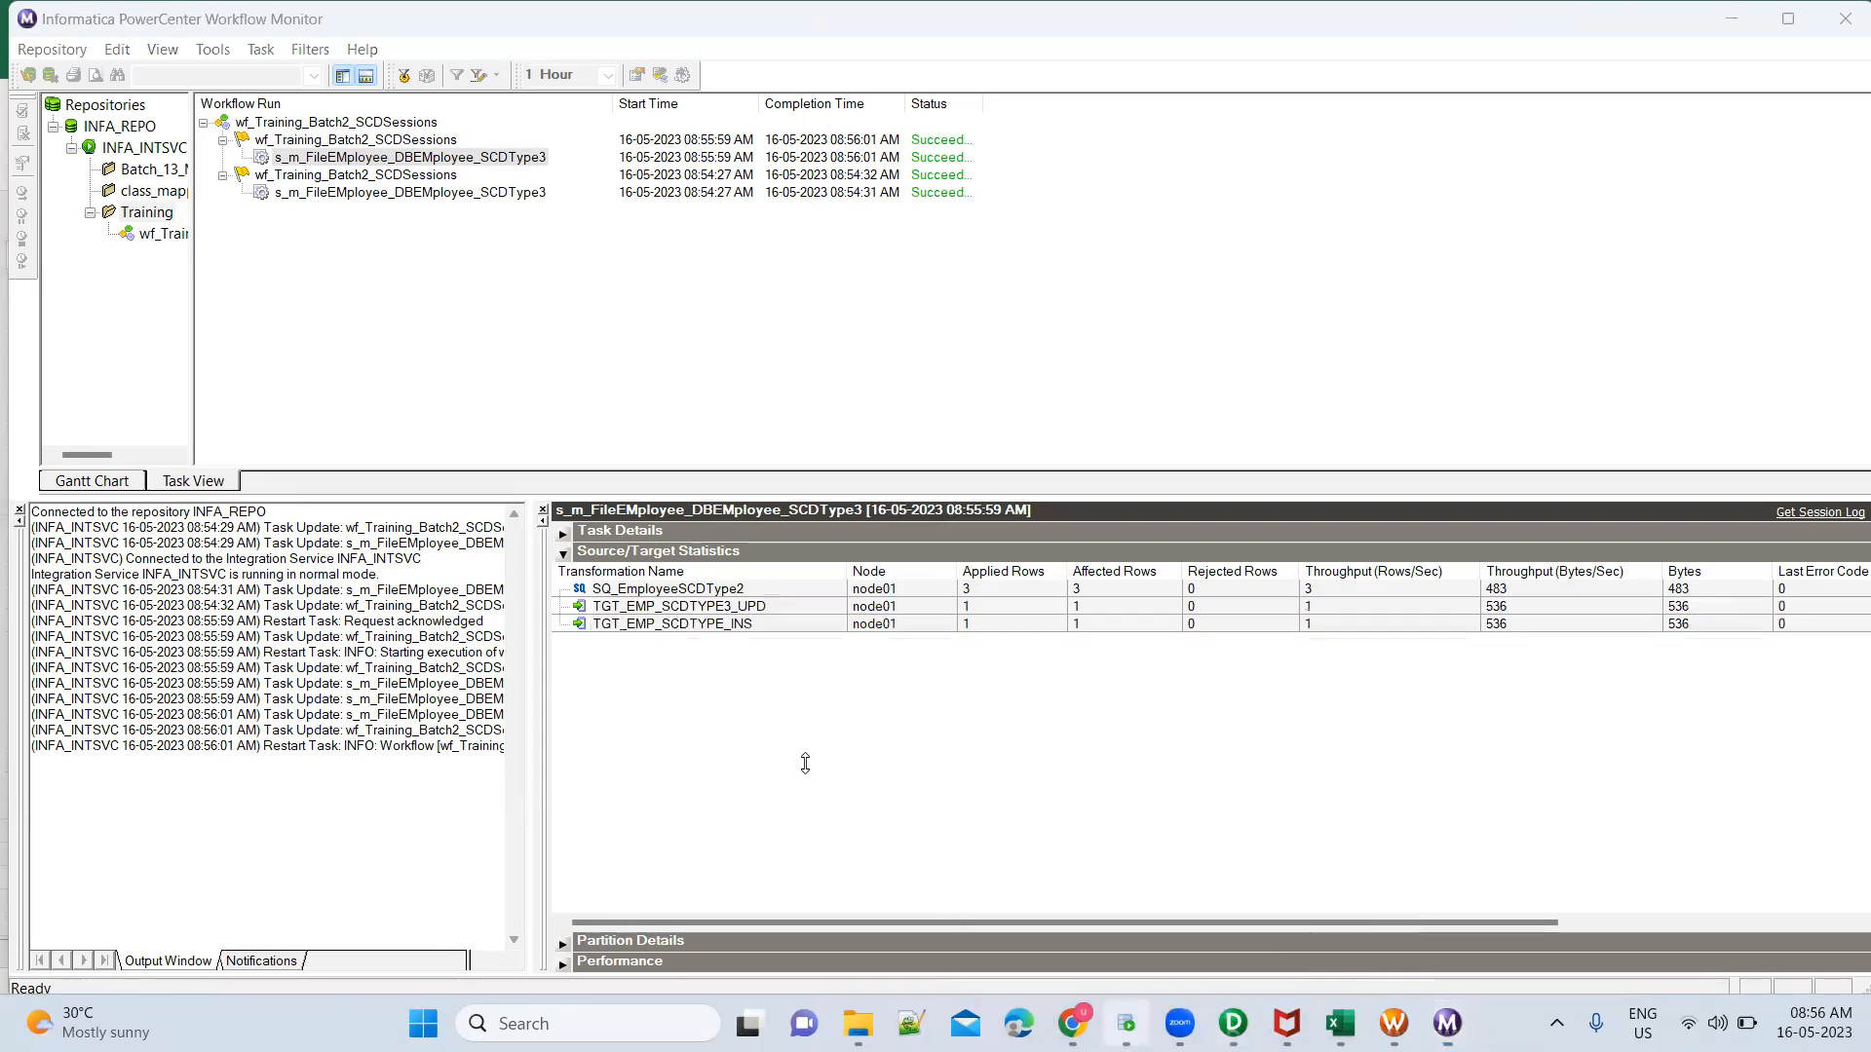
left_click(591, 577)
key("ctrl+Return")
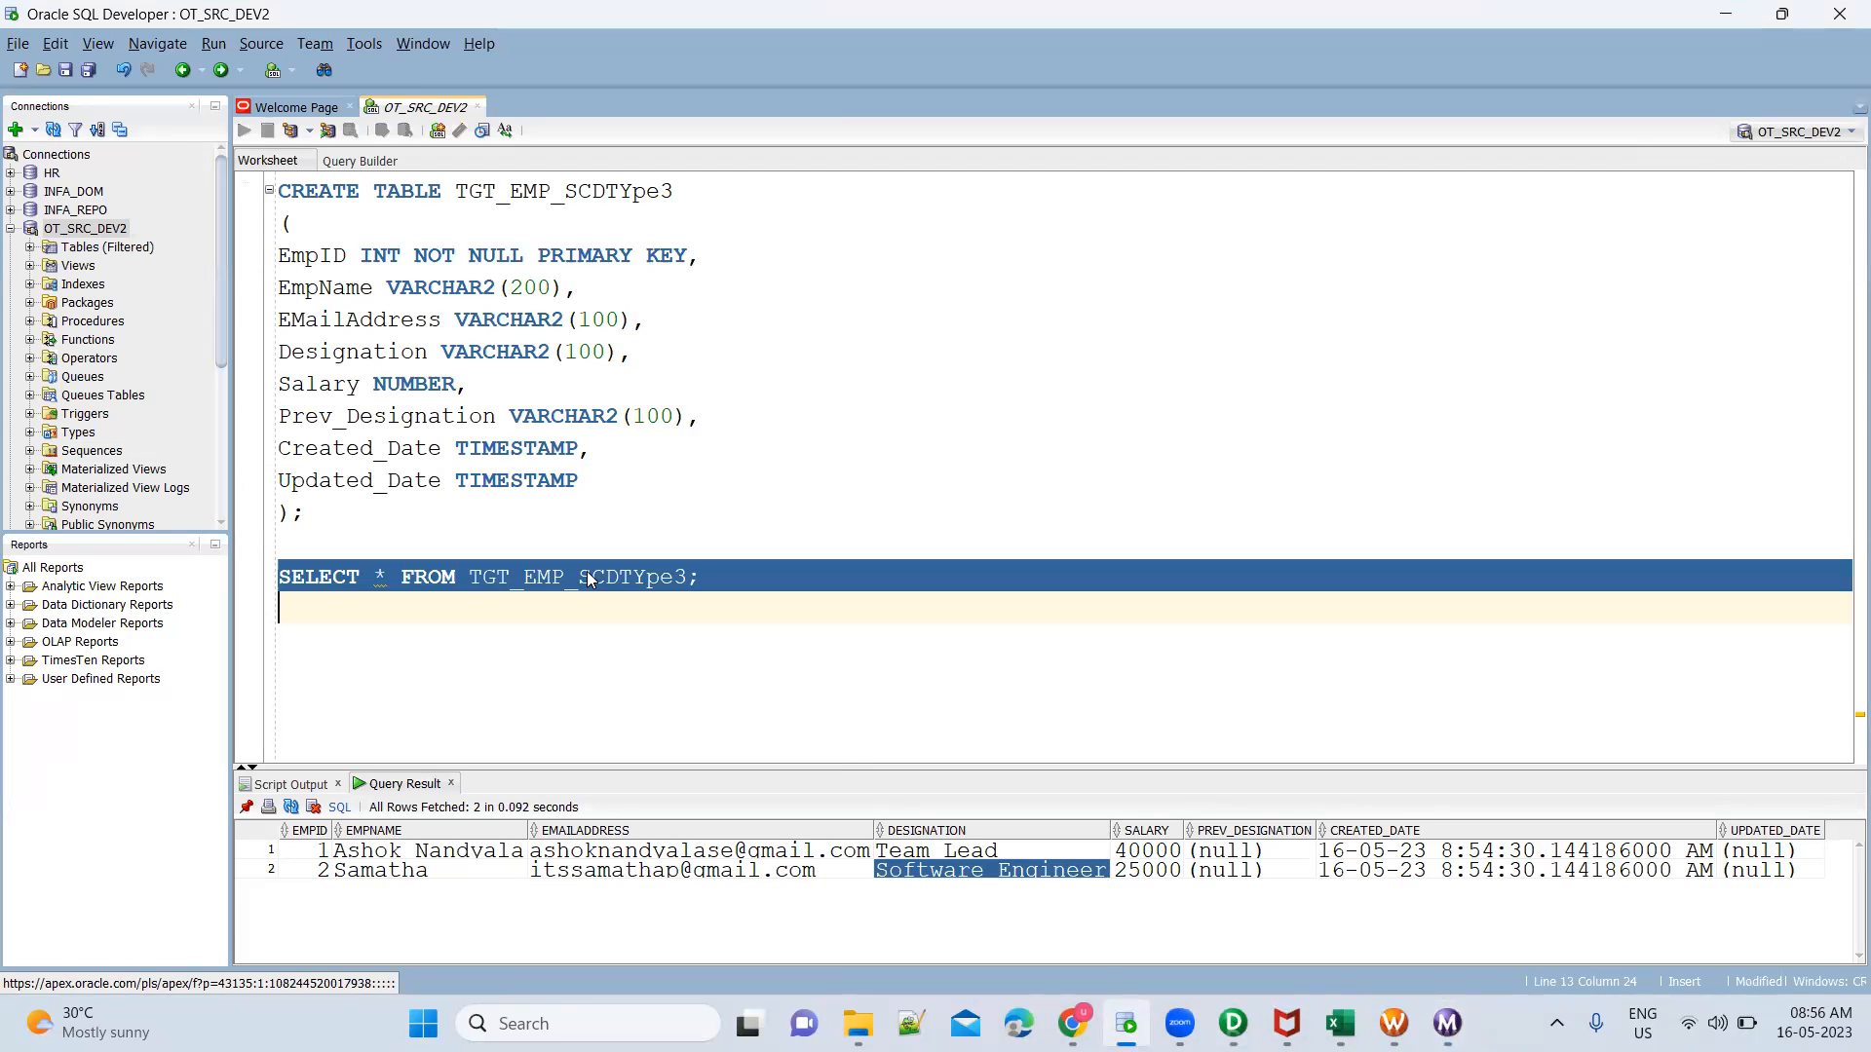
left_click_drag(898, 713, 893, 659)
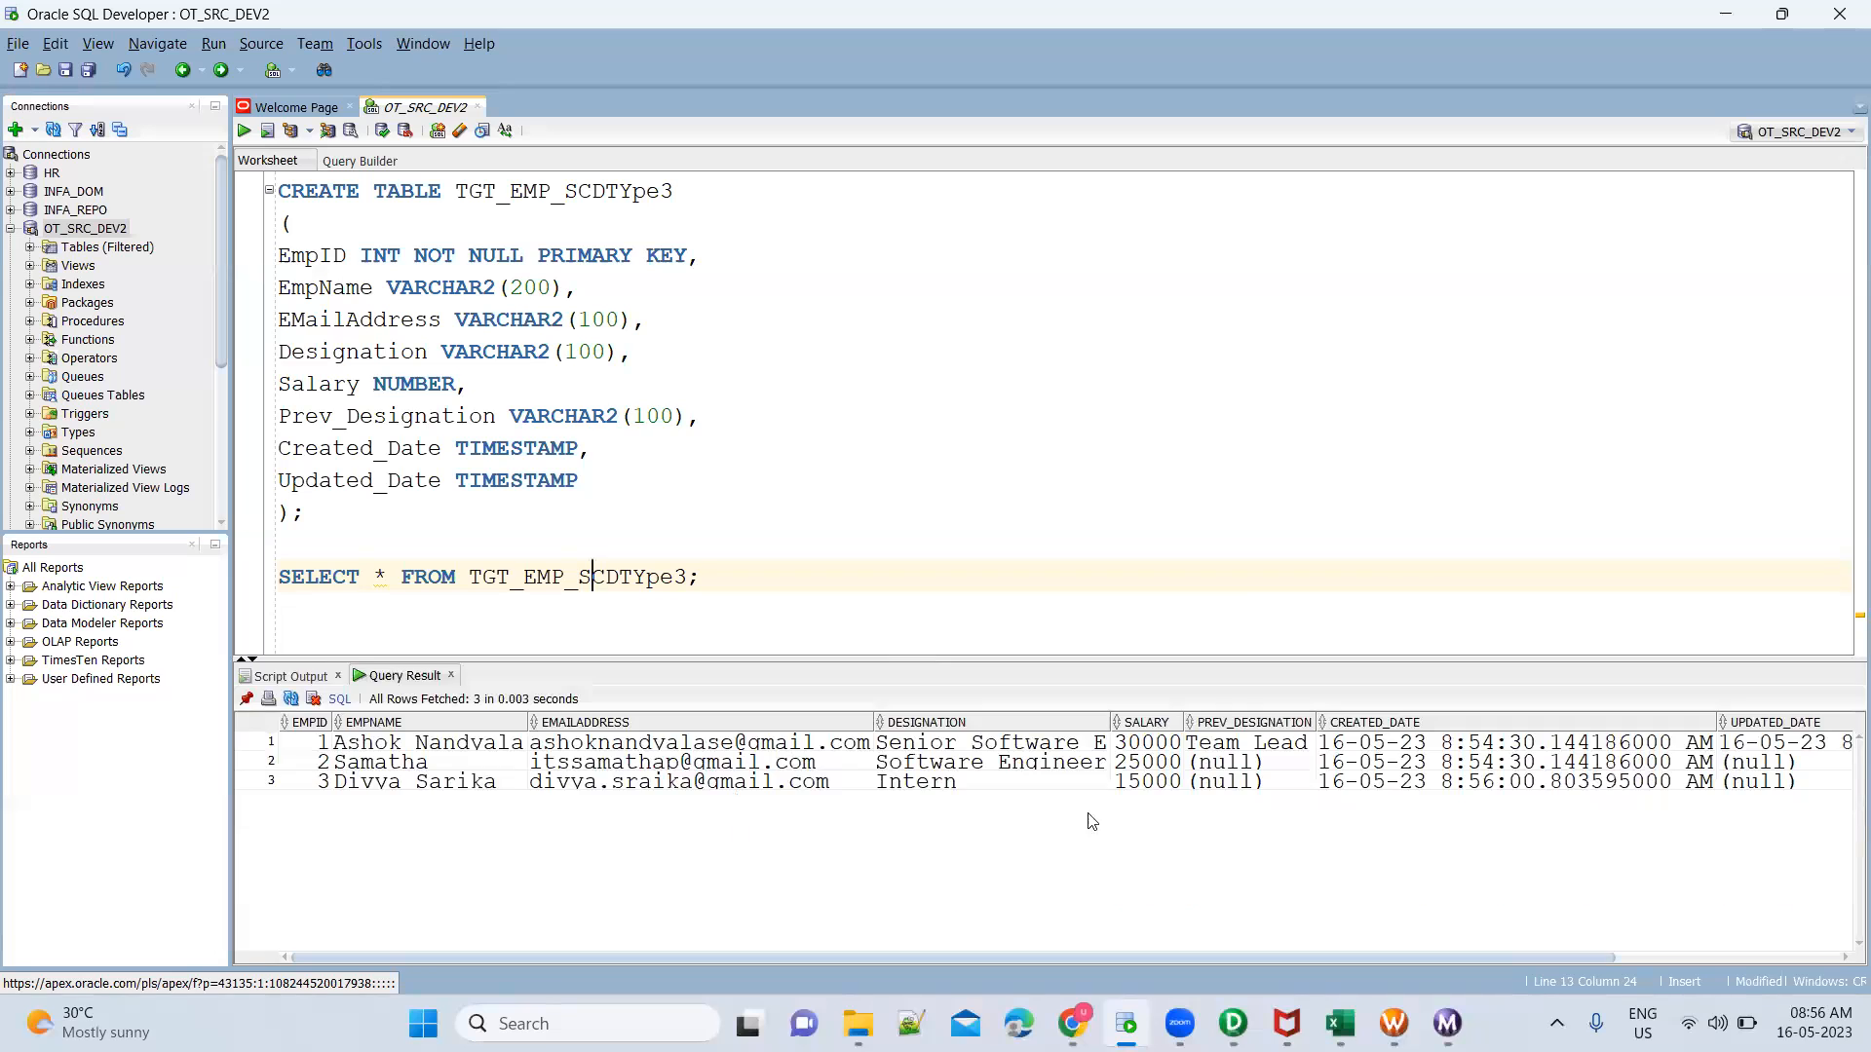
left_click(1267, 747)
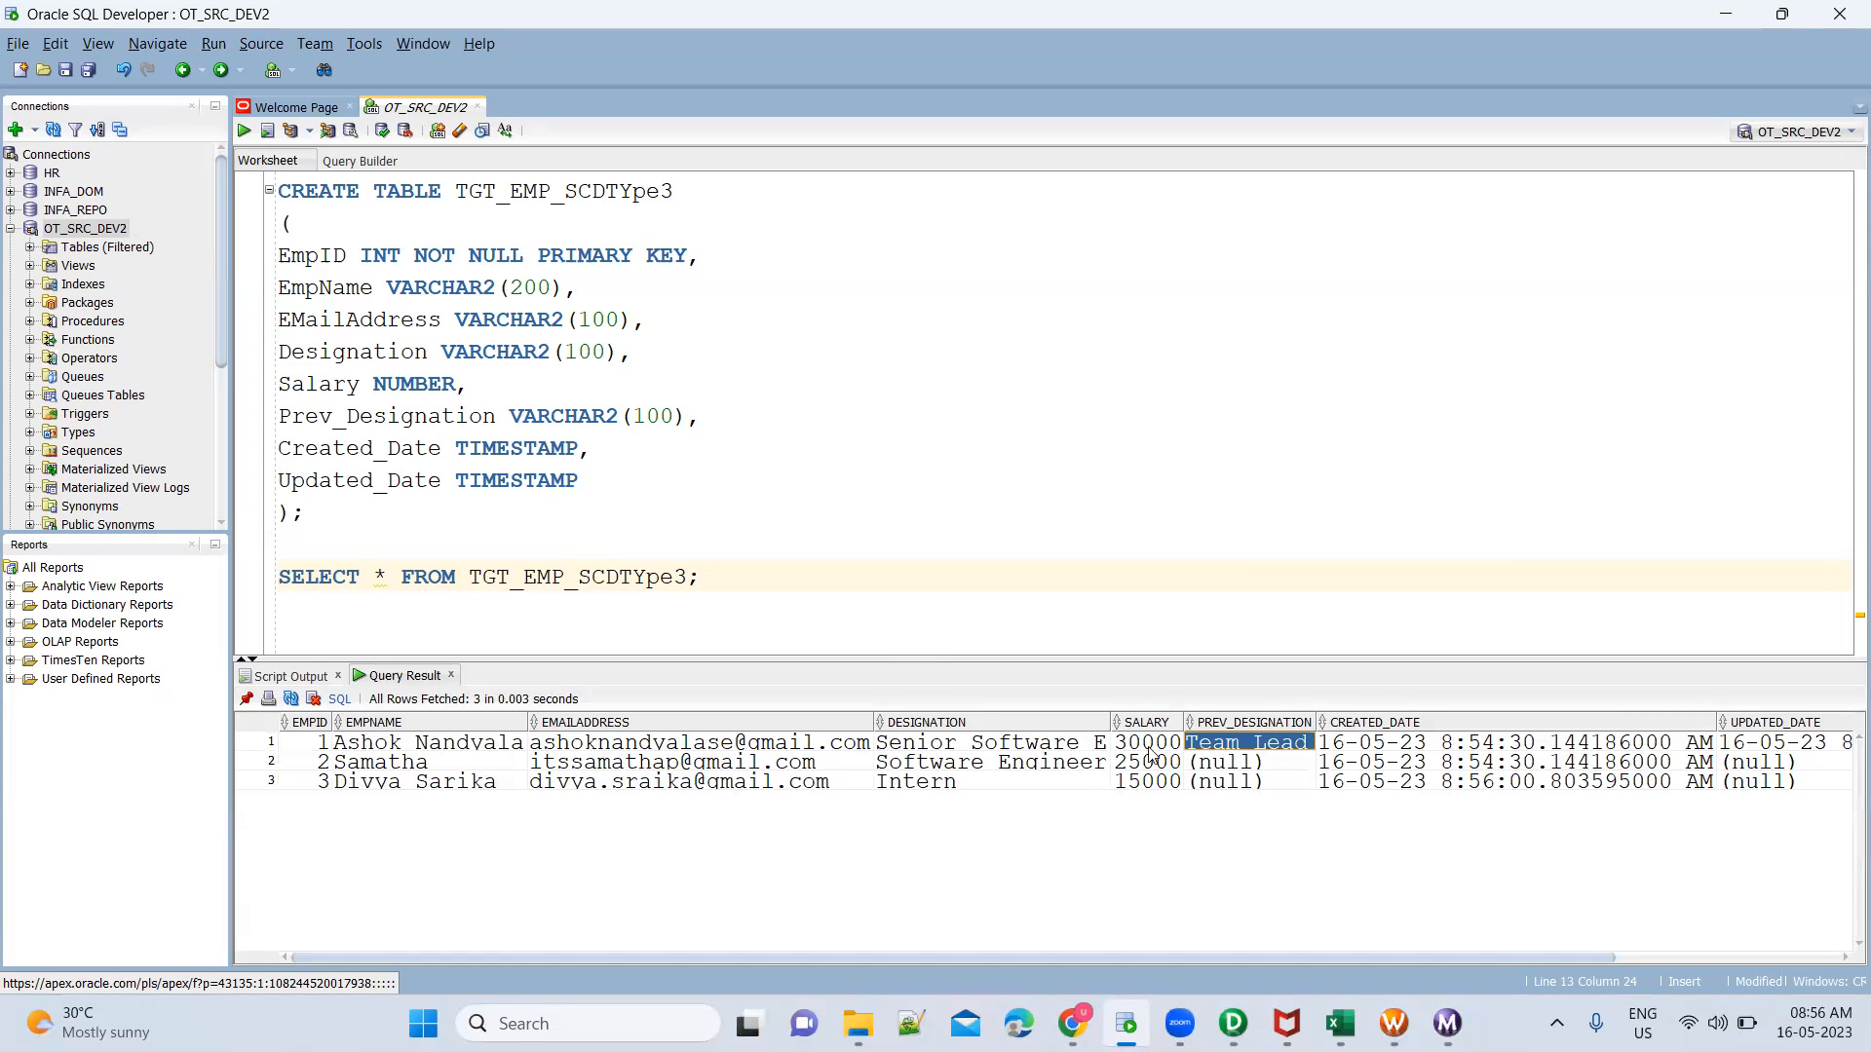
left_click(1069, 750)
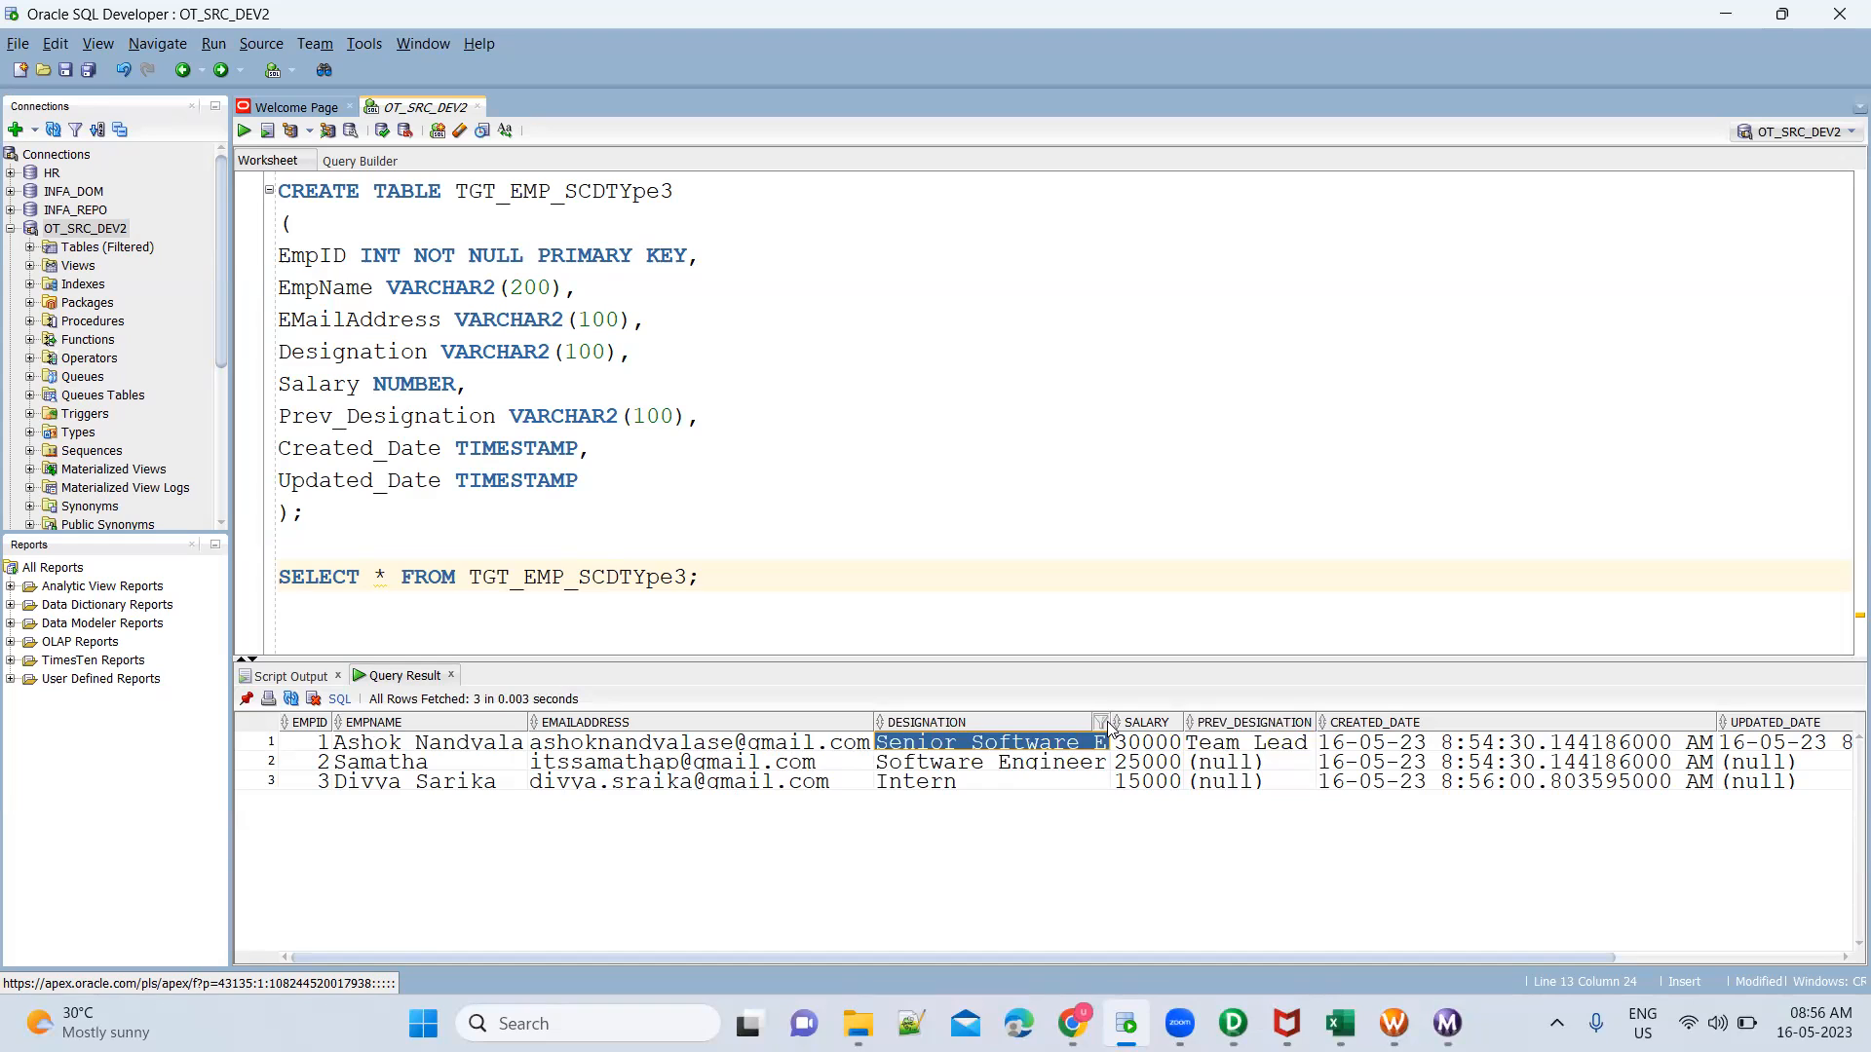
left_click(1062, 772)
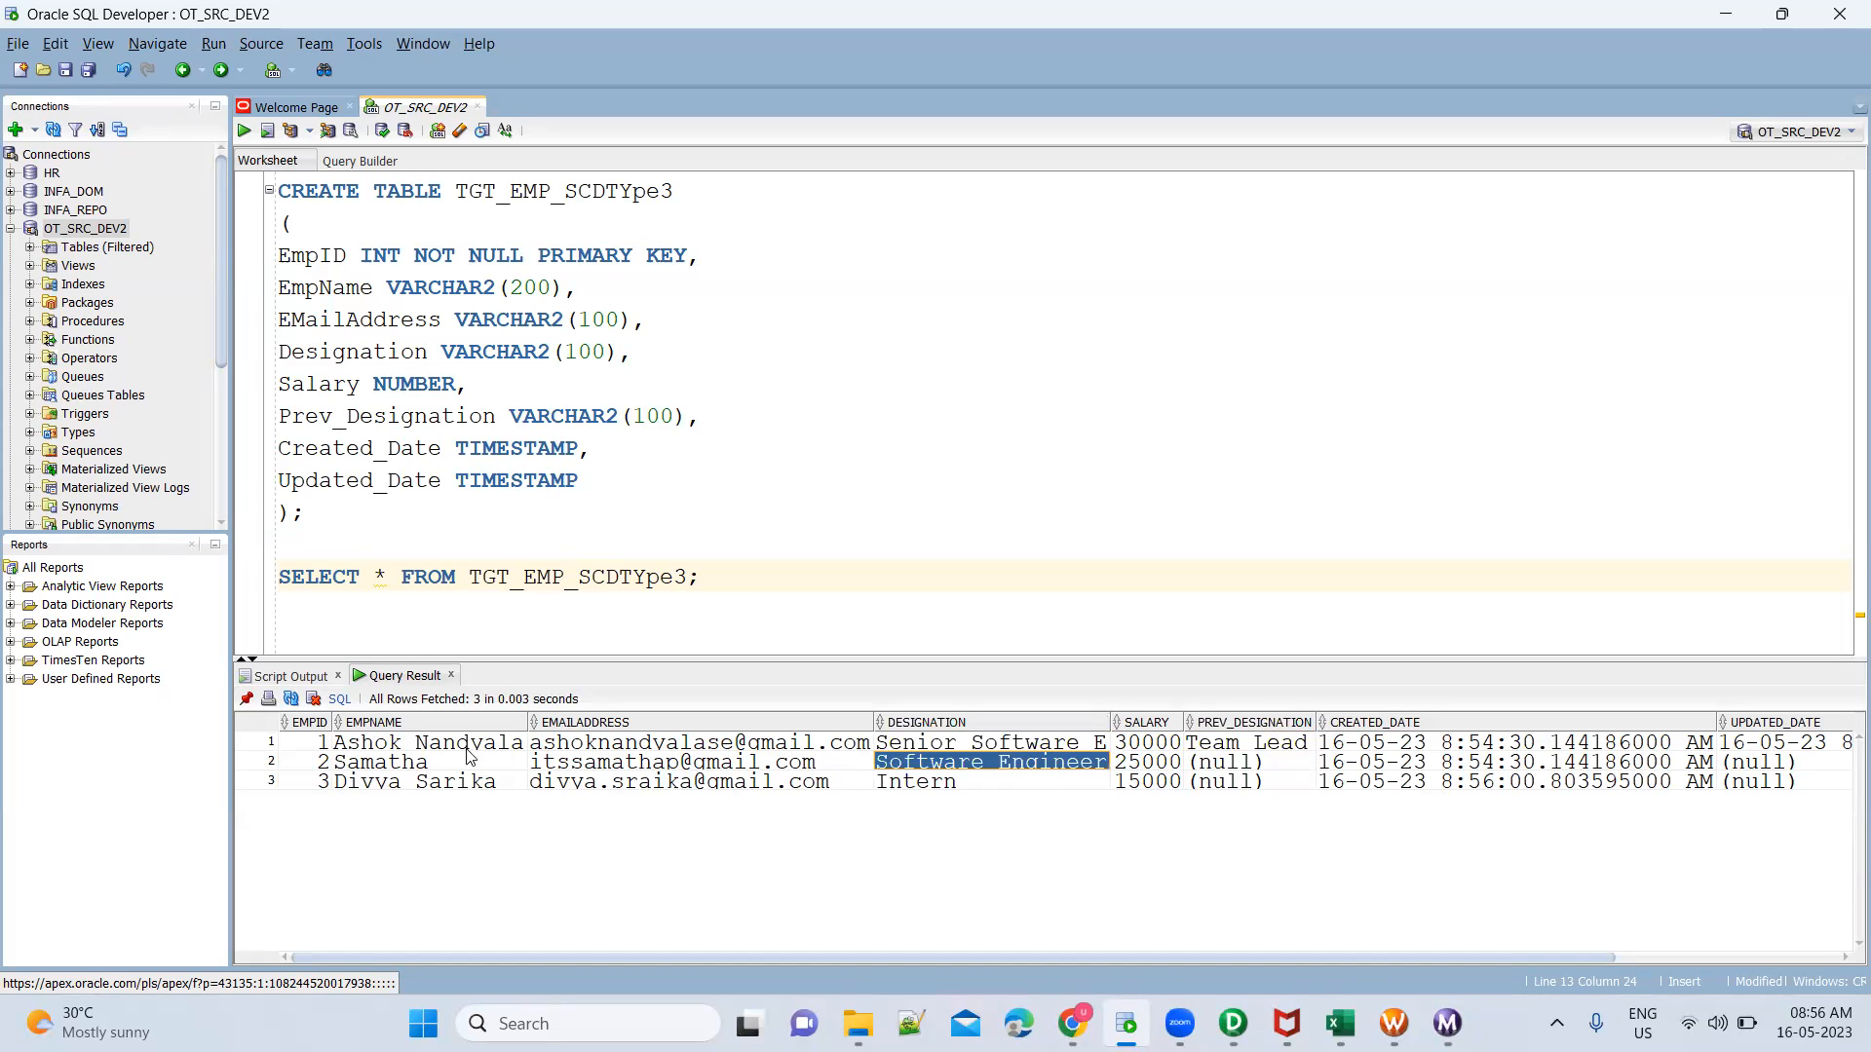
left_click(270, 766)
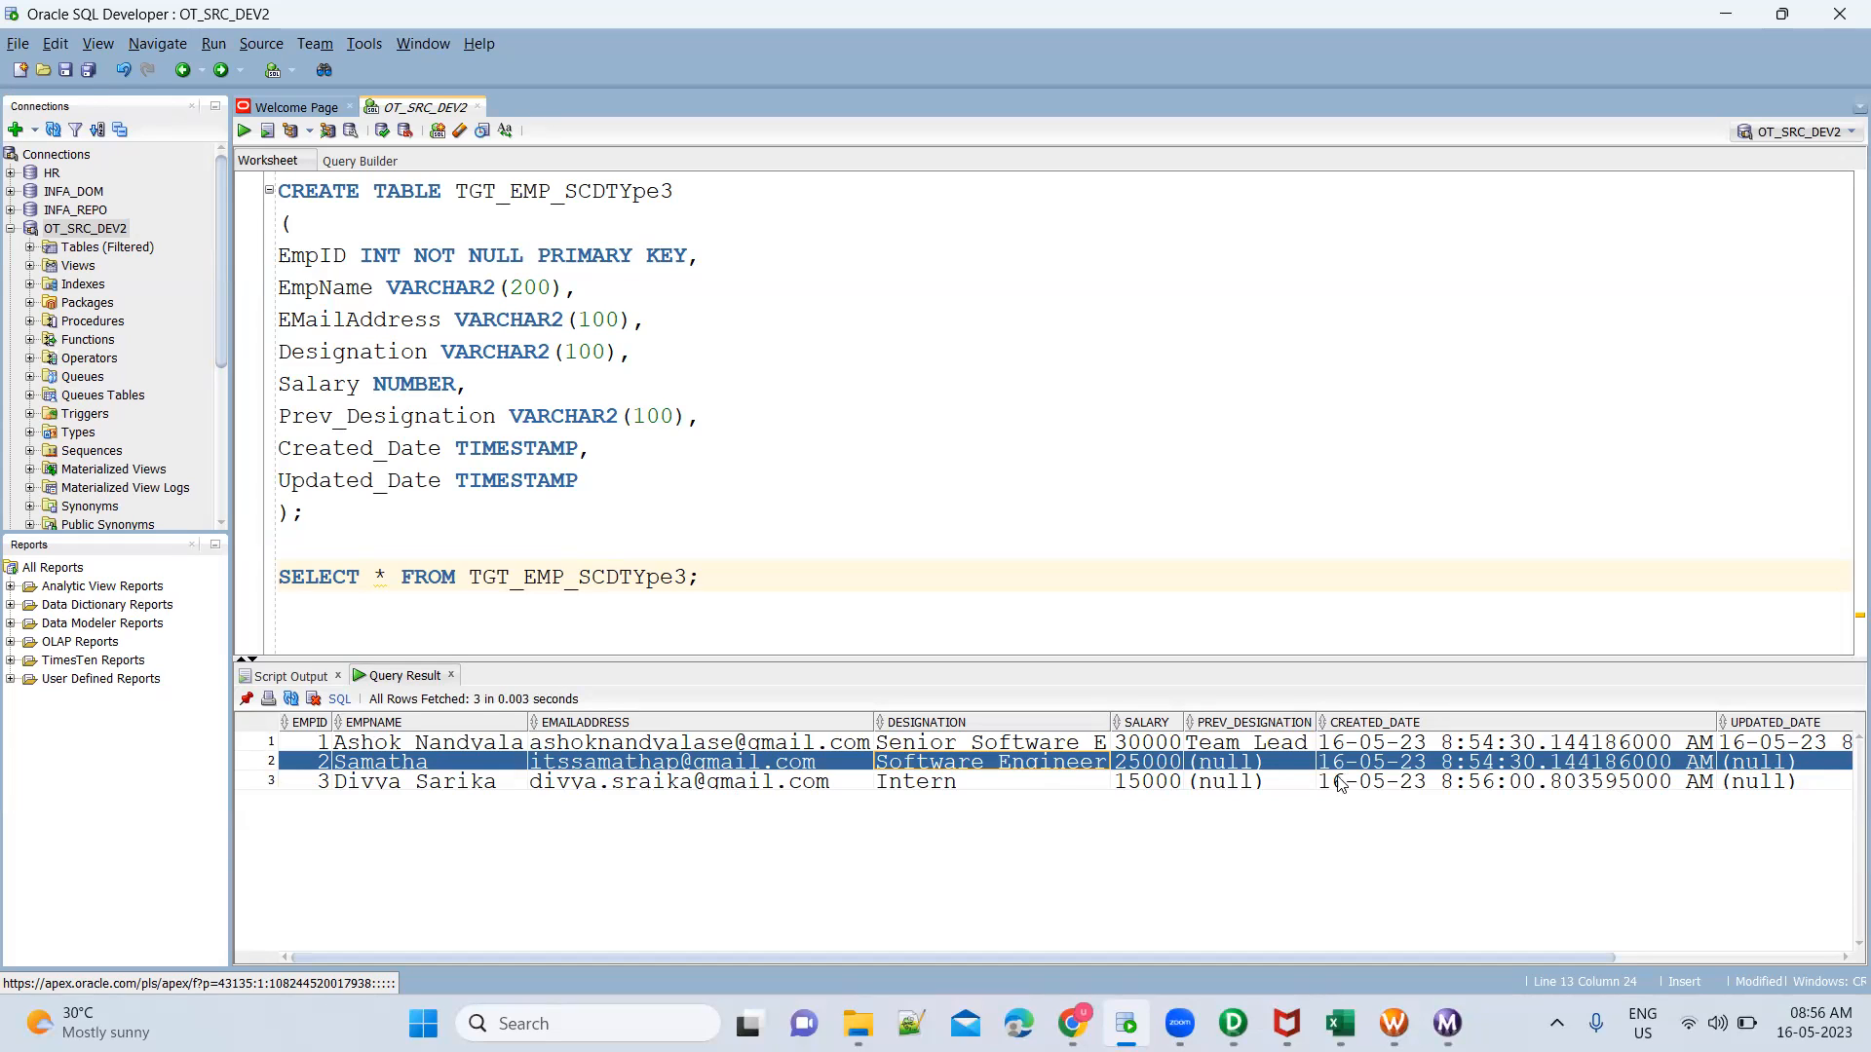
double_click(1152, 781)
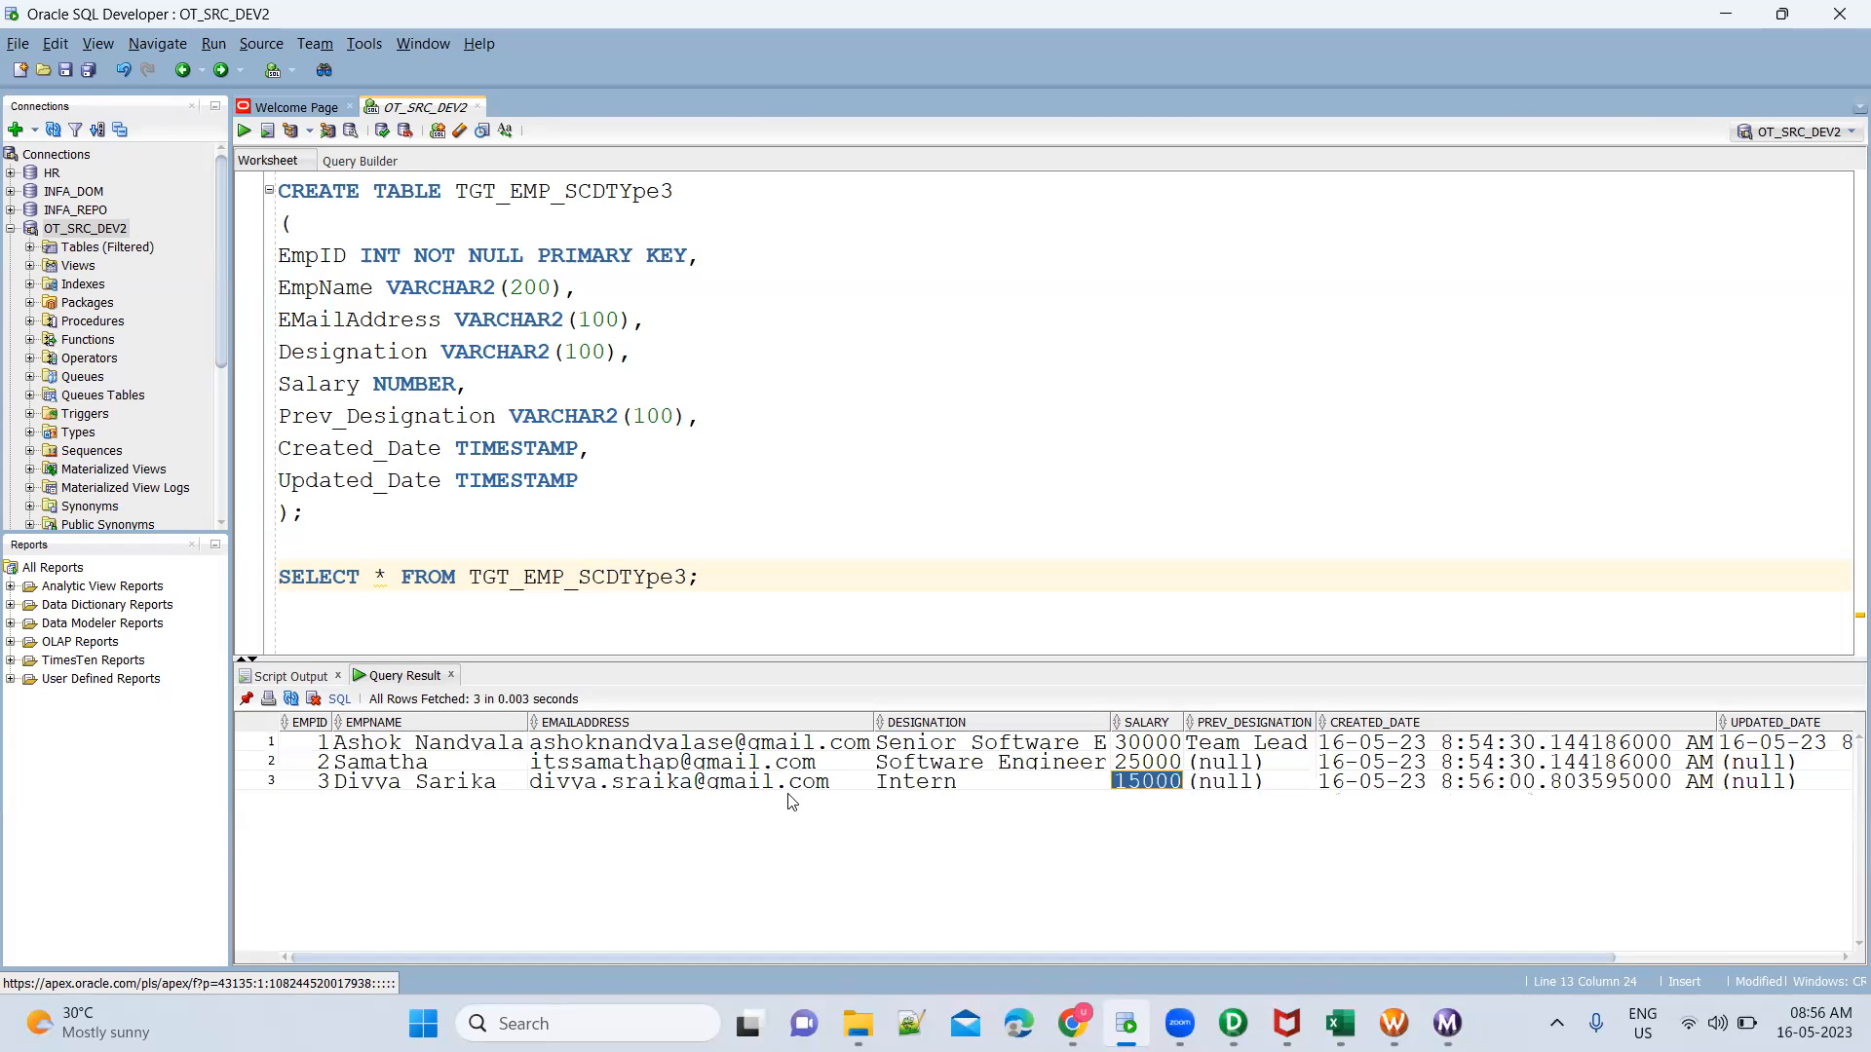
left_click(267, 786)
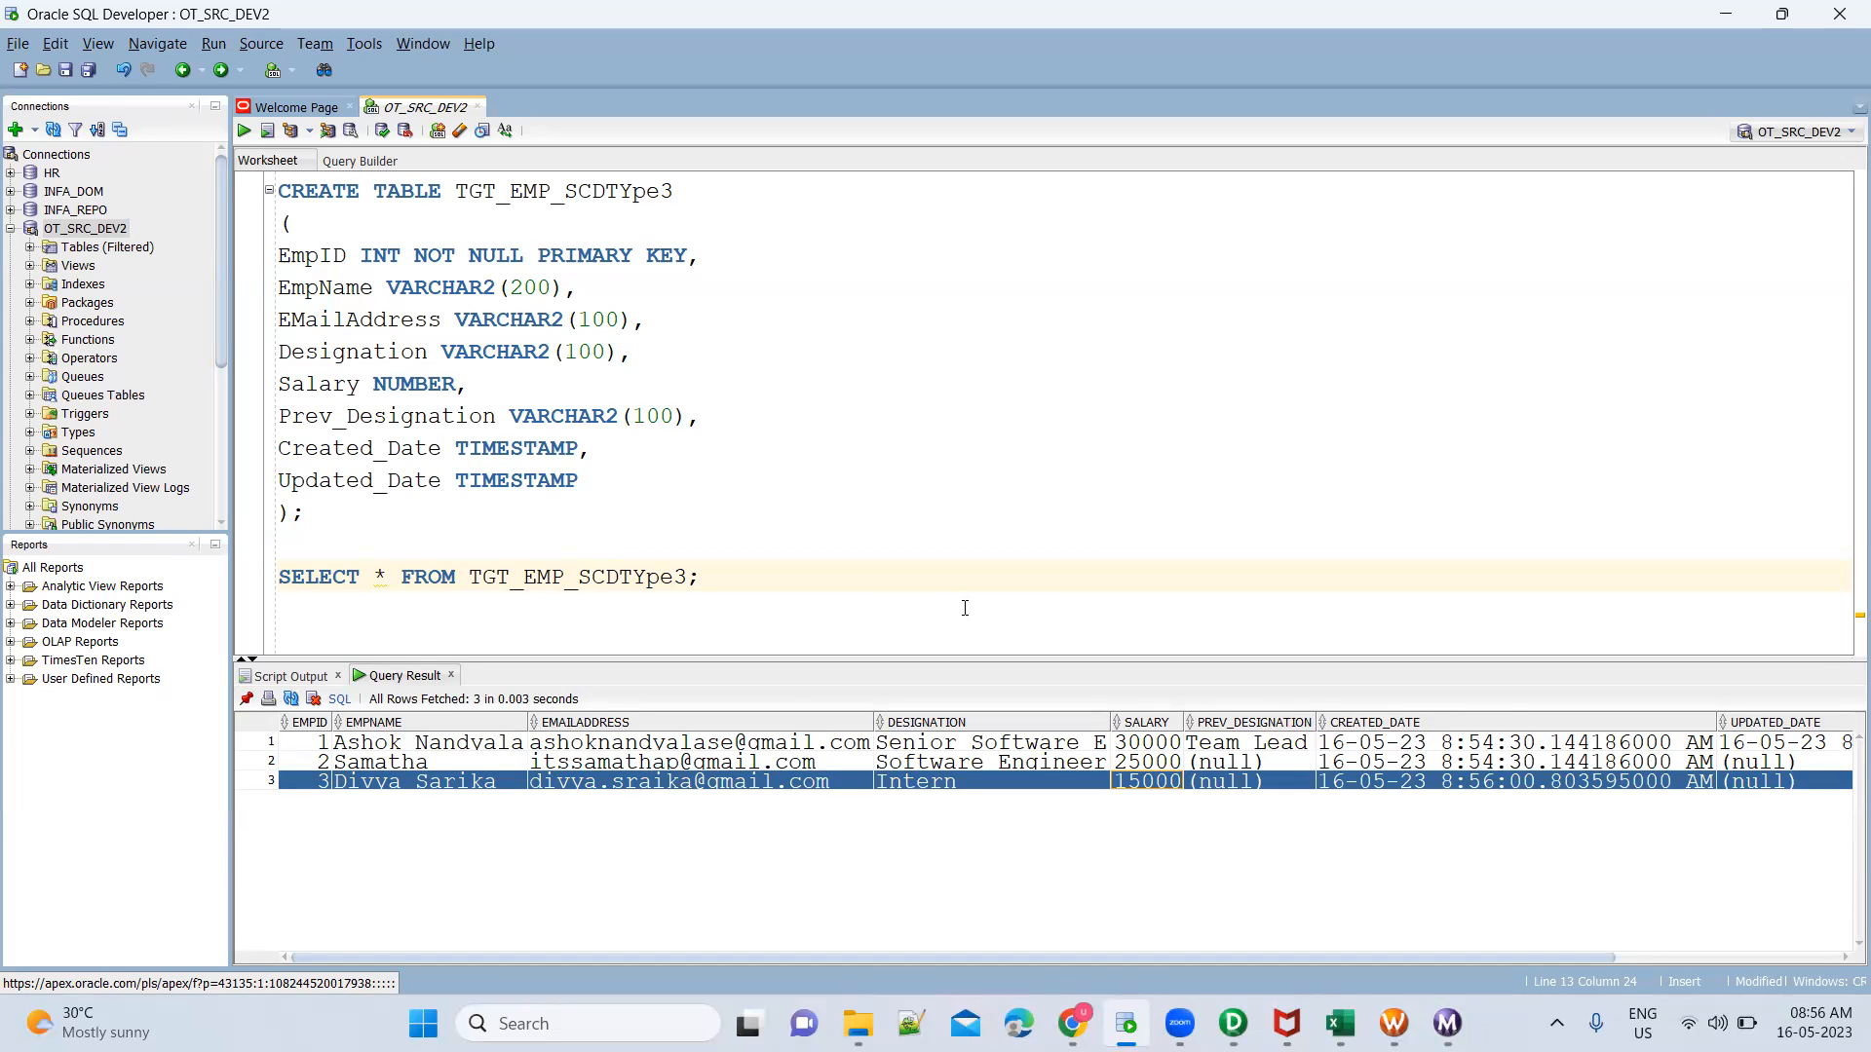
Open EmployeeSCDType3.csv from the Training folder and auto-fit all of its column widths
left_click(858, 1023)
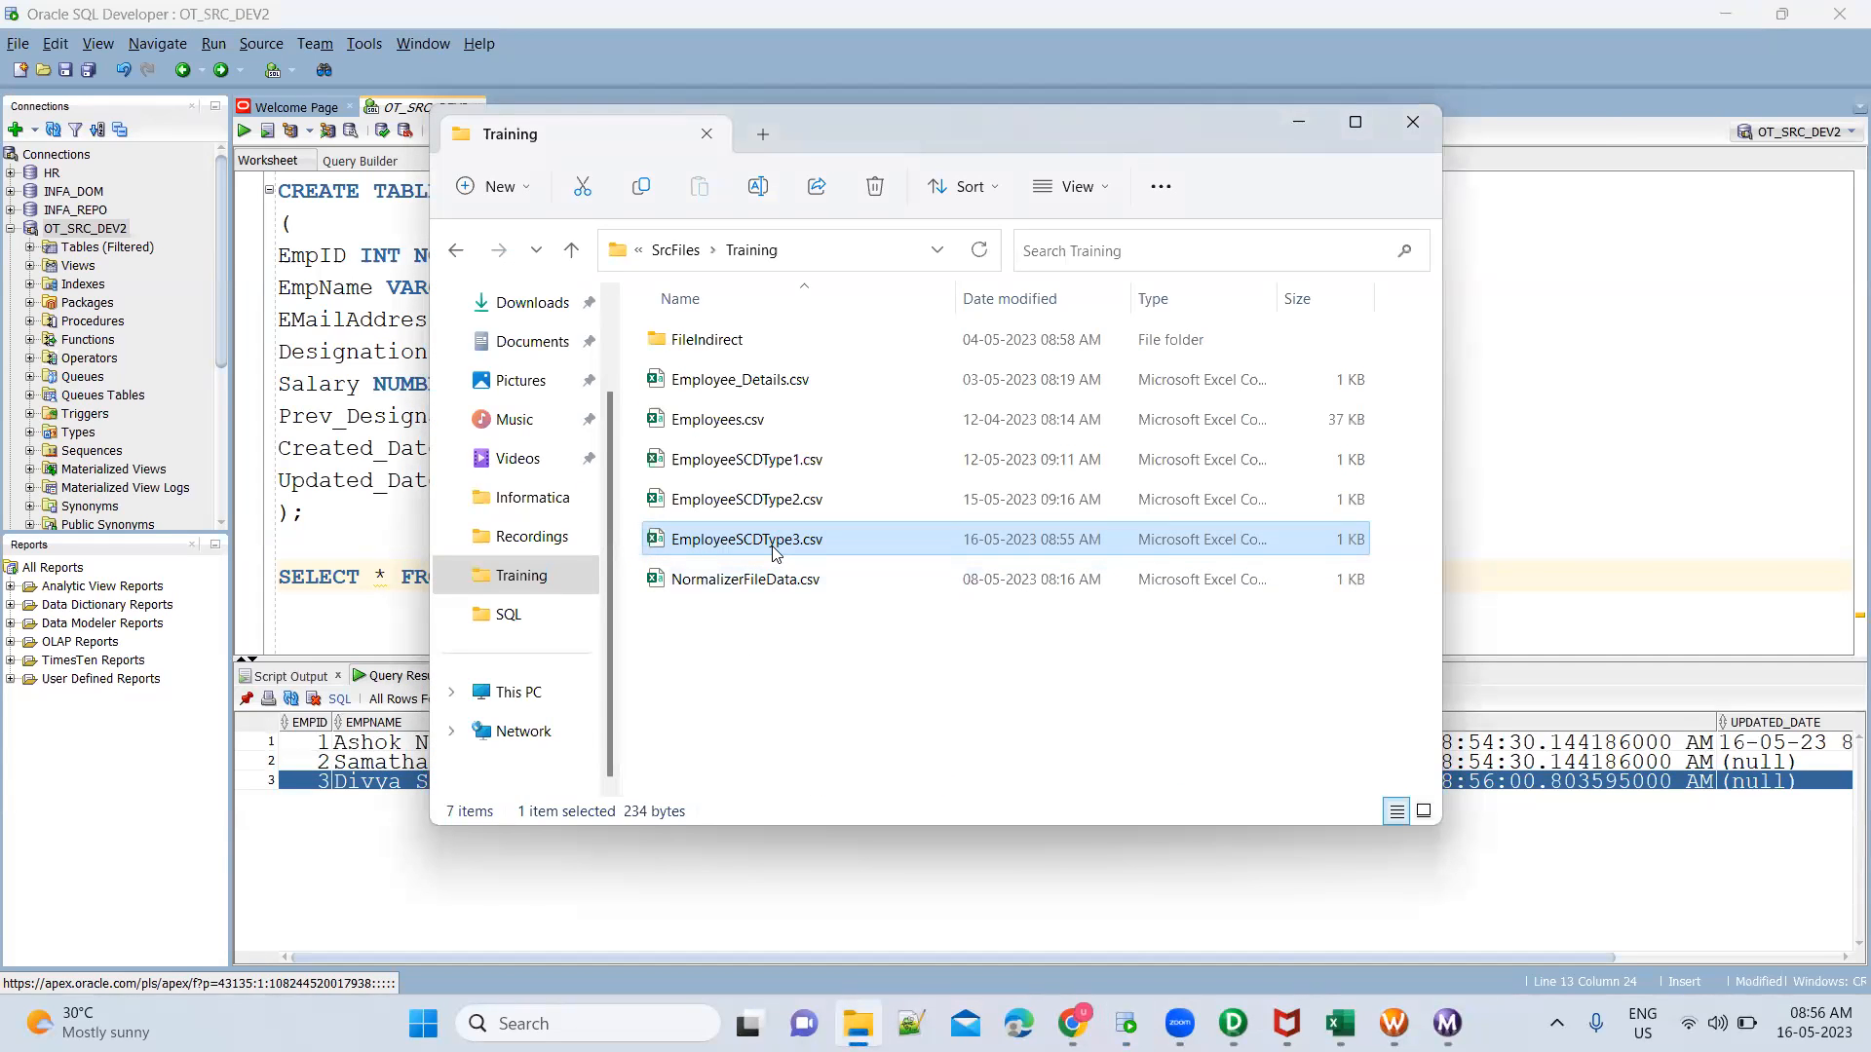
double_click(776, 549)
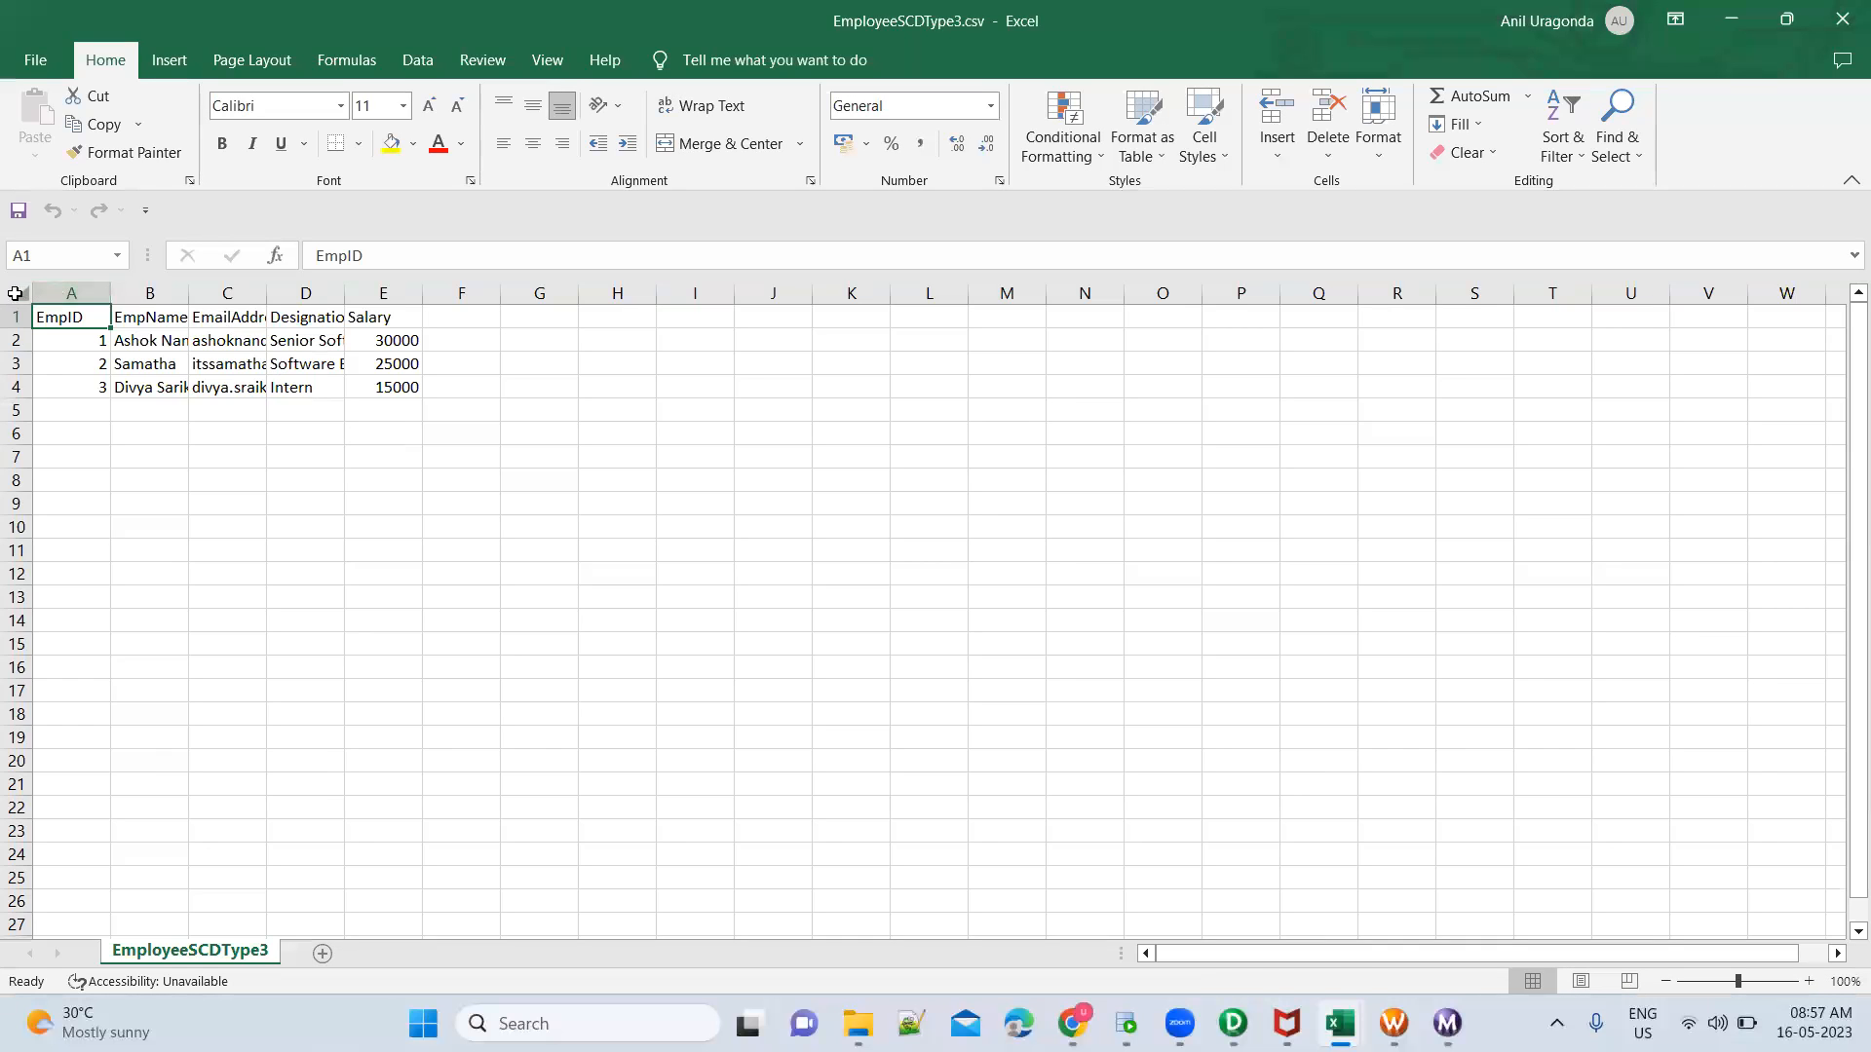
left_click(22, 295)
left_click_drag(113, 279, 113, 279)
double_click(113, 279)
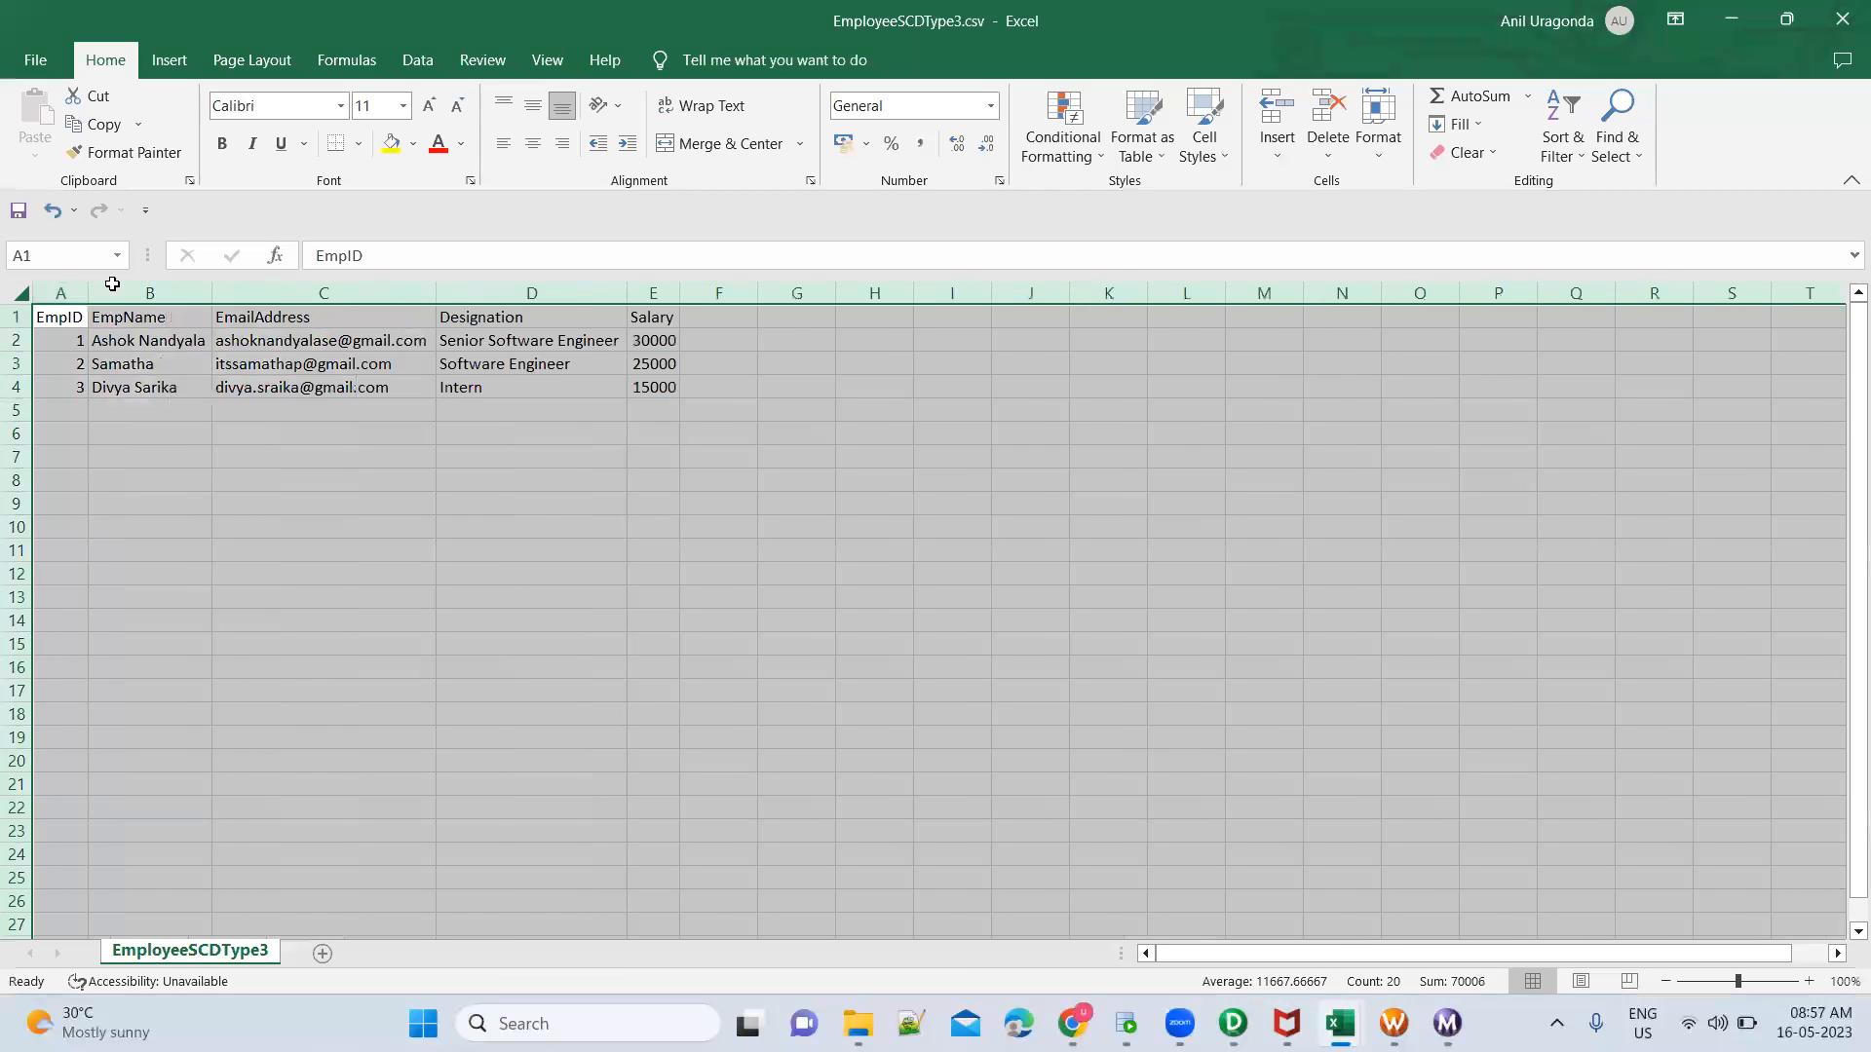
Set the EmpID 2 record's designation to Senior Software Engineer and its salary to 30000
left_click(558, 362)
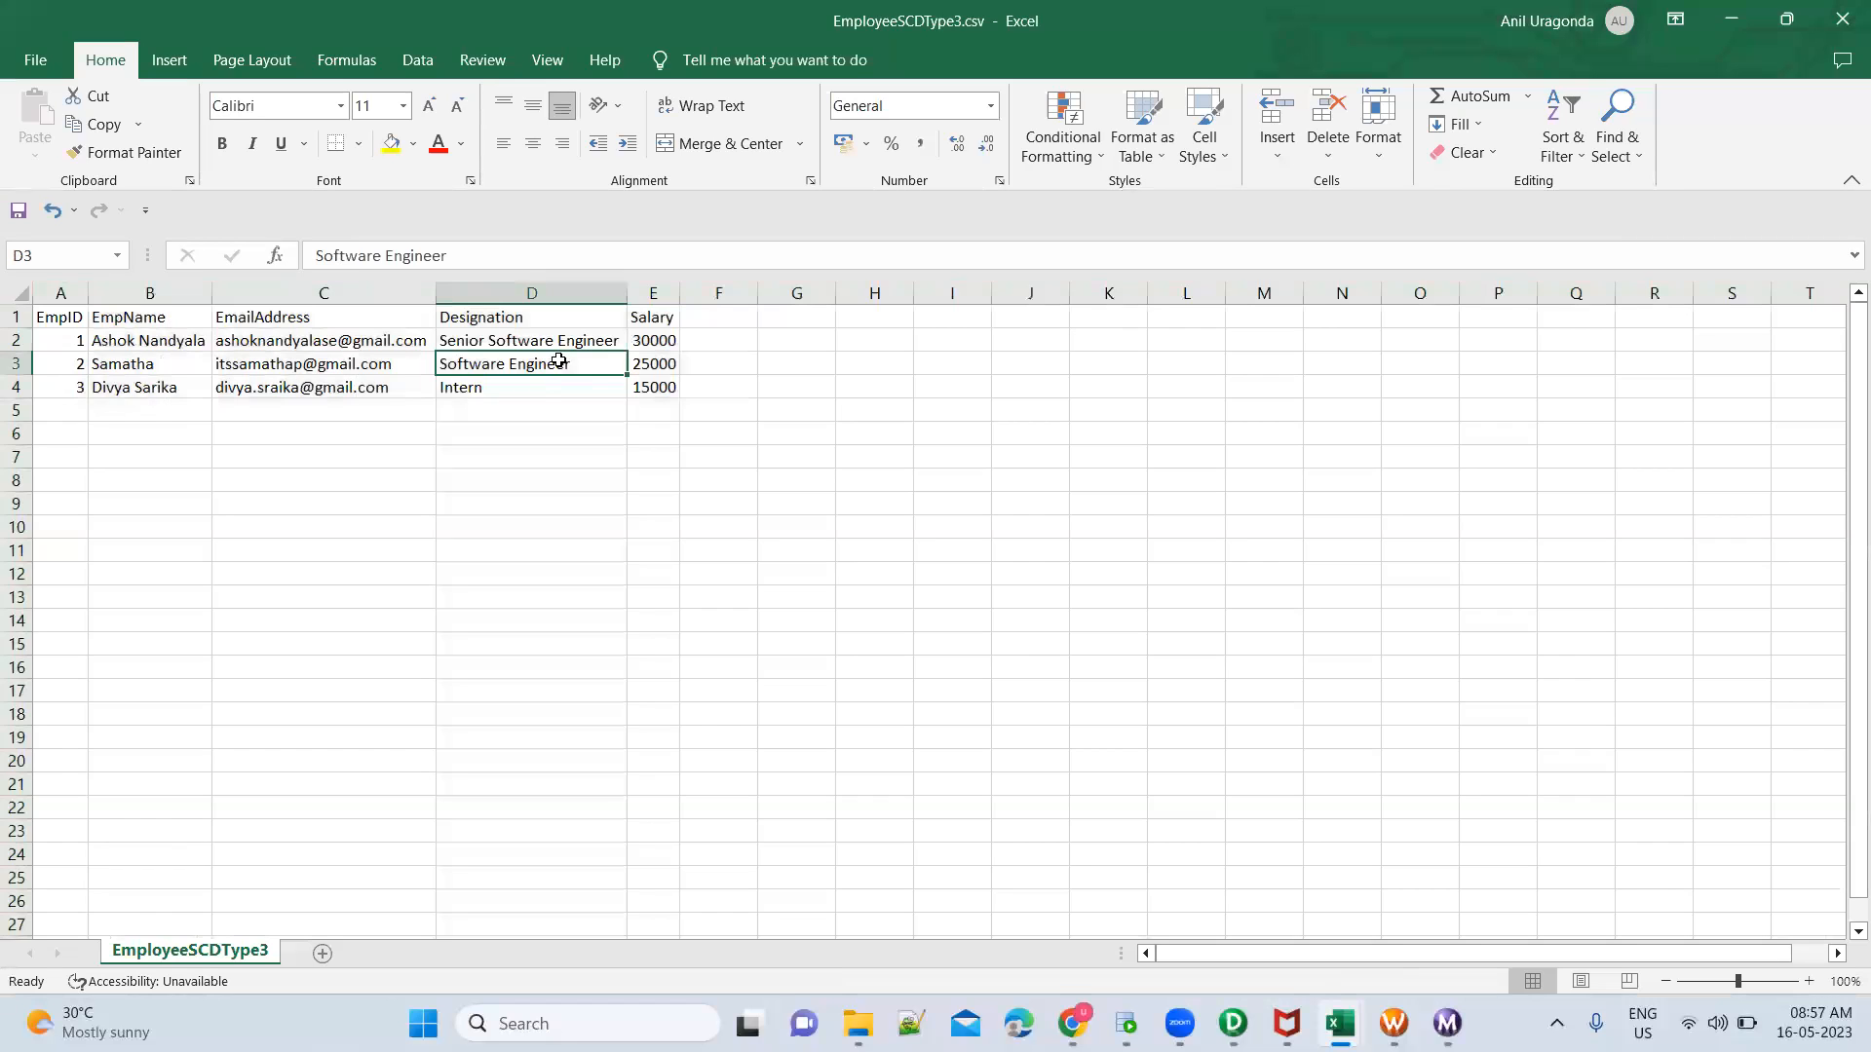
double_click(558, 362)
type("Sen")
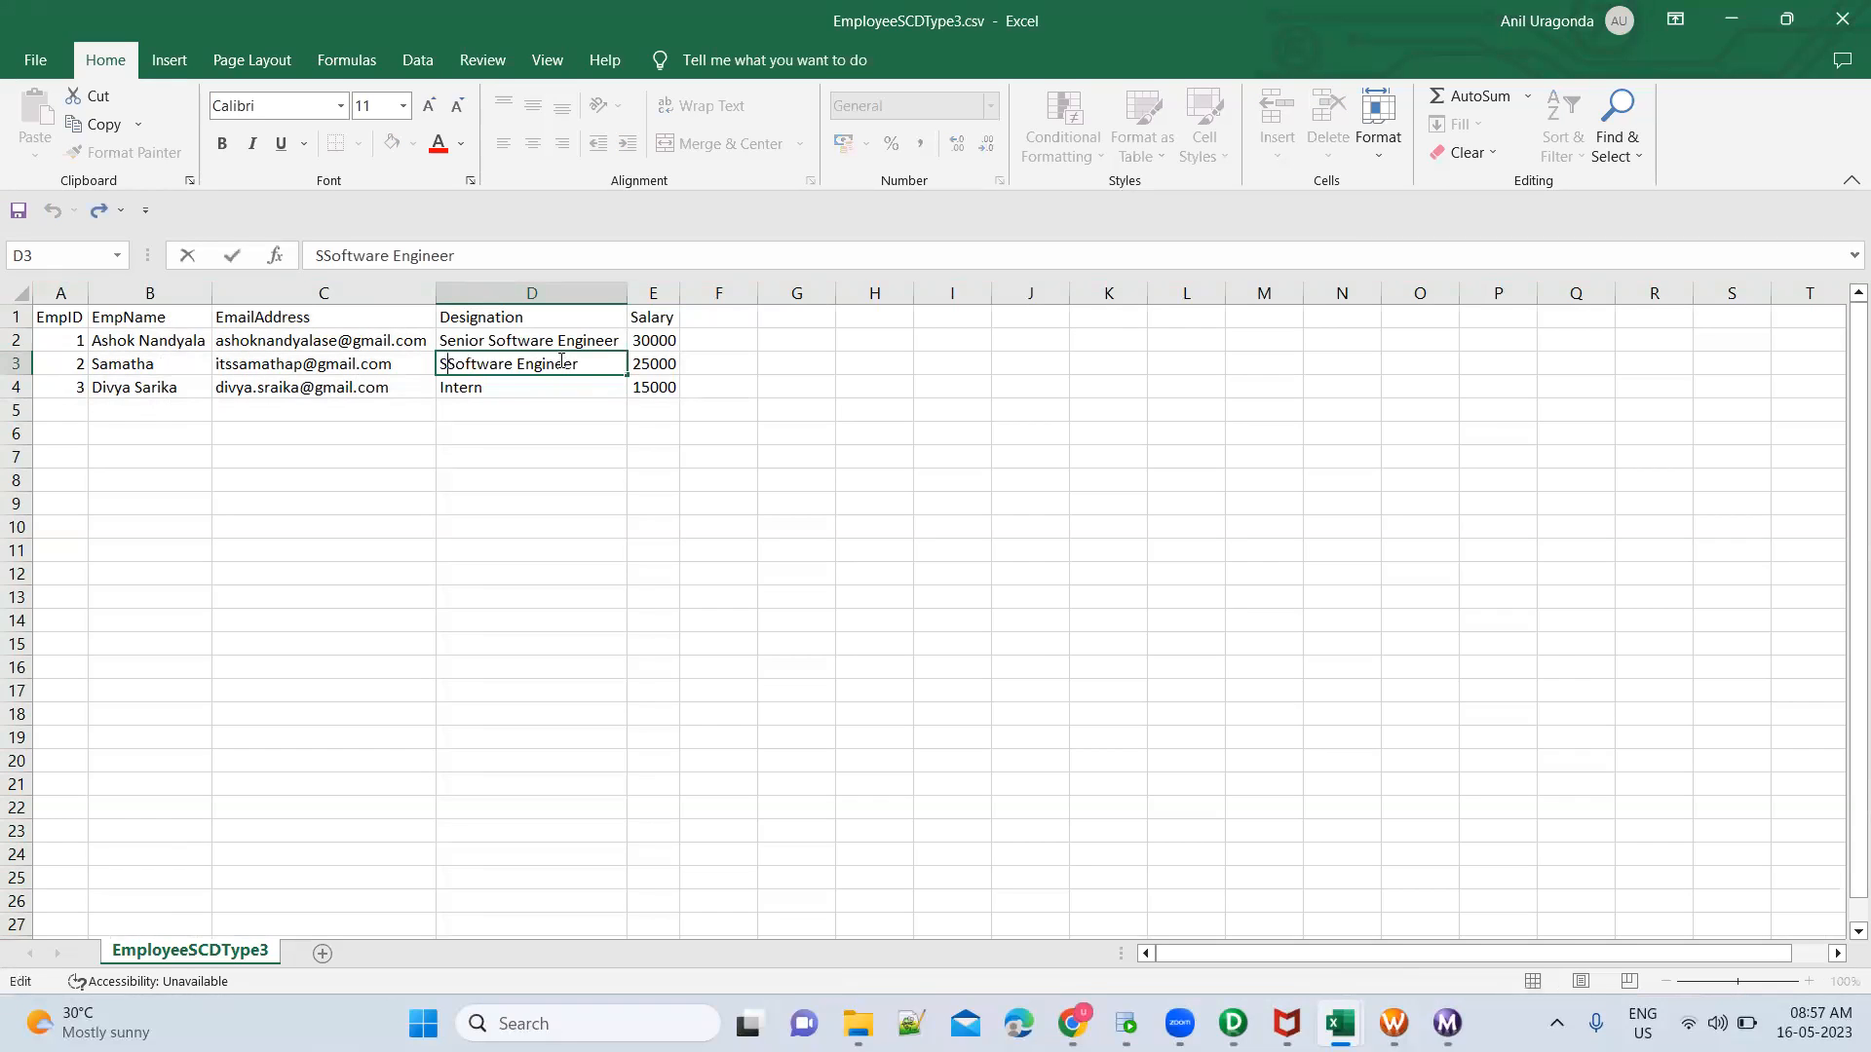
type("ior")
key("Tab")
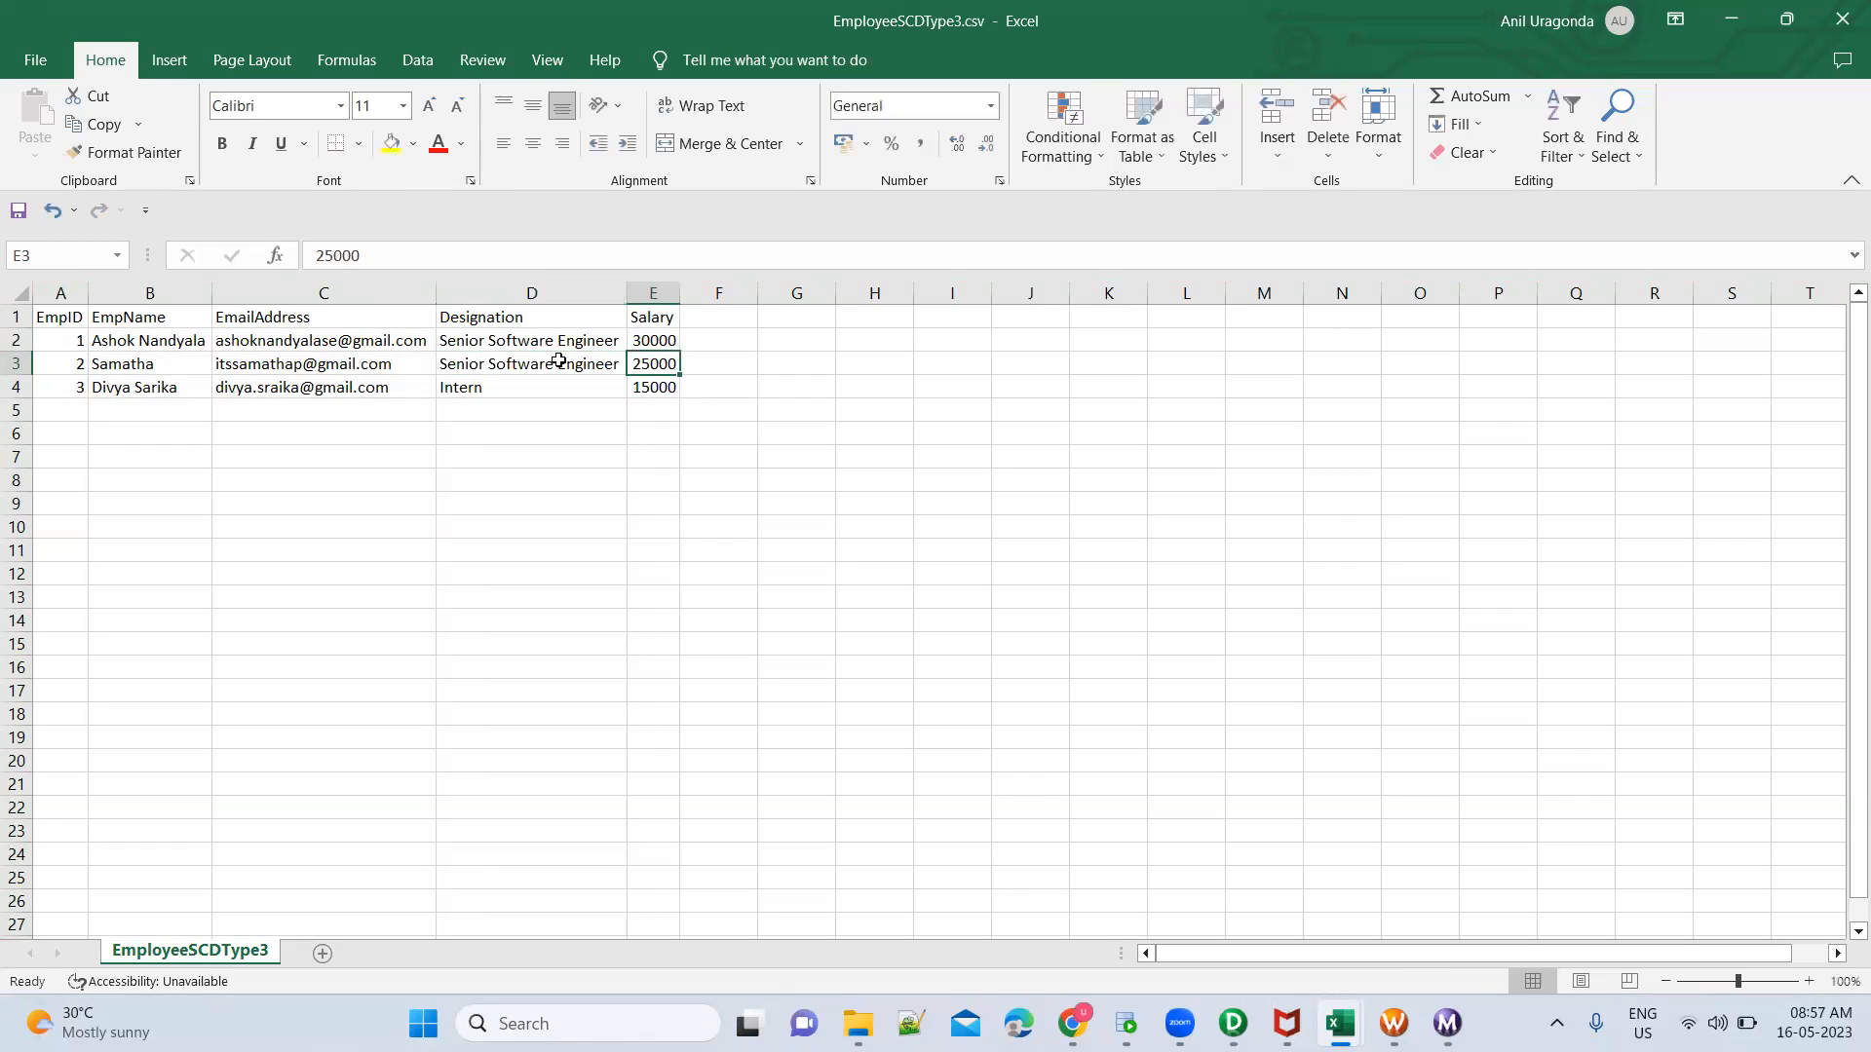
type("30000")
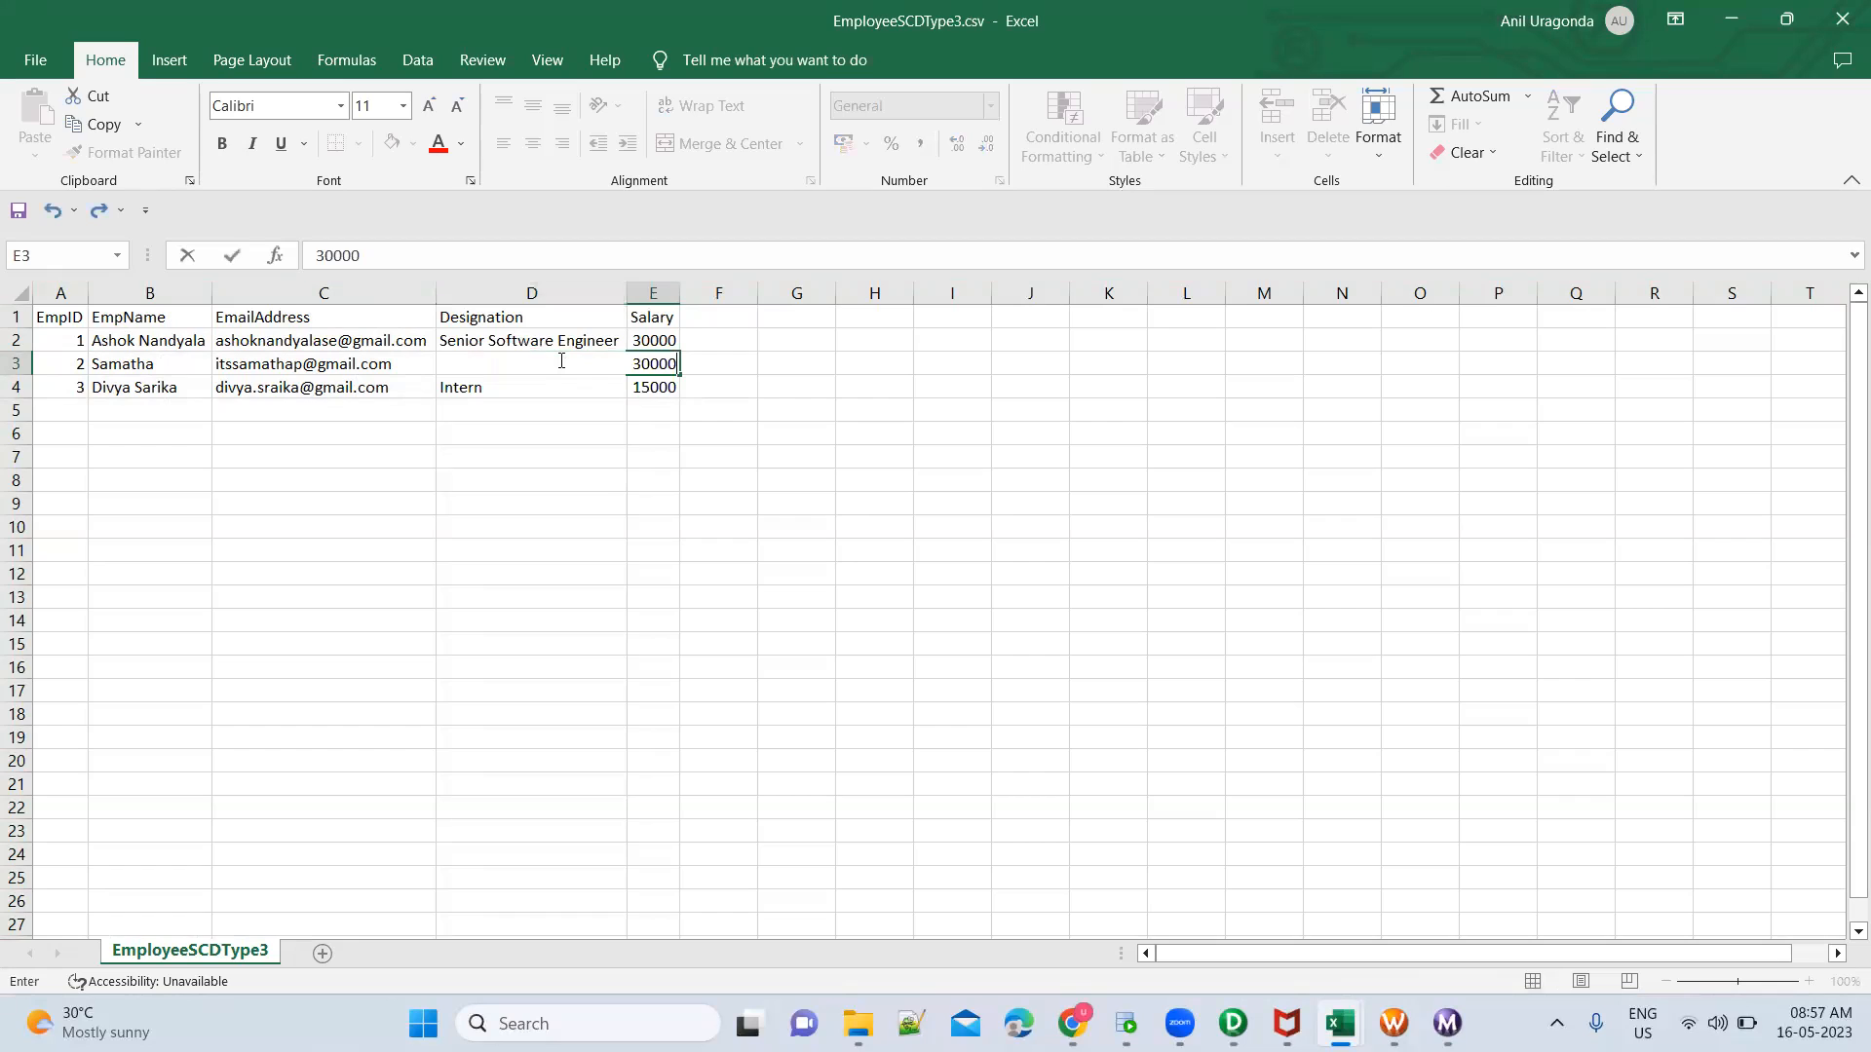
key("Return")
Set the EmpID 3 record's designation to Software Engineer and its salary to 25000
type("Sof")
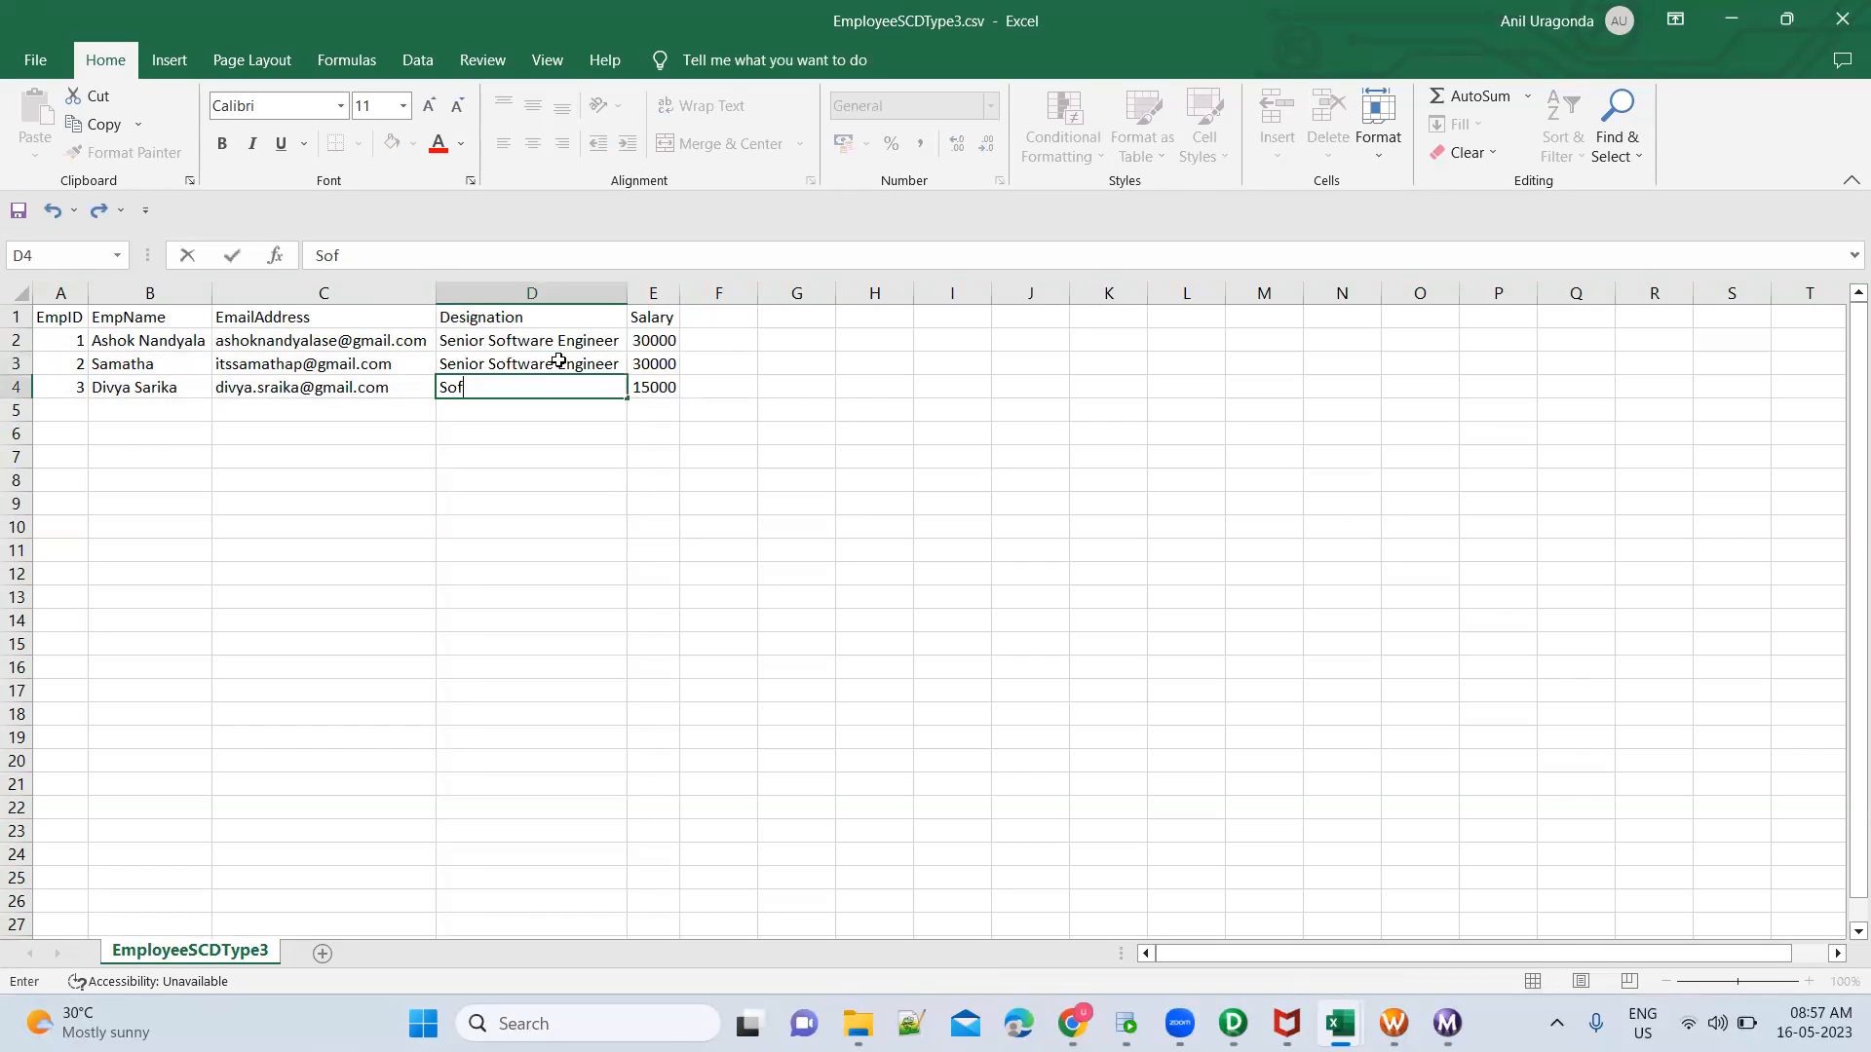
type("tware Engineer")
key("Tab")
type("25000")
key("Up")
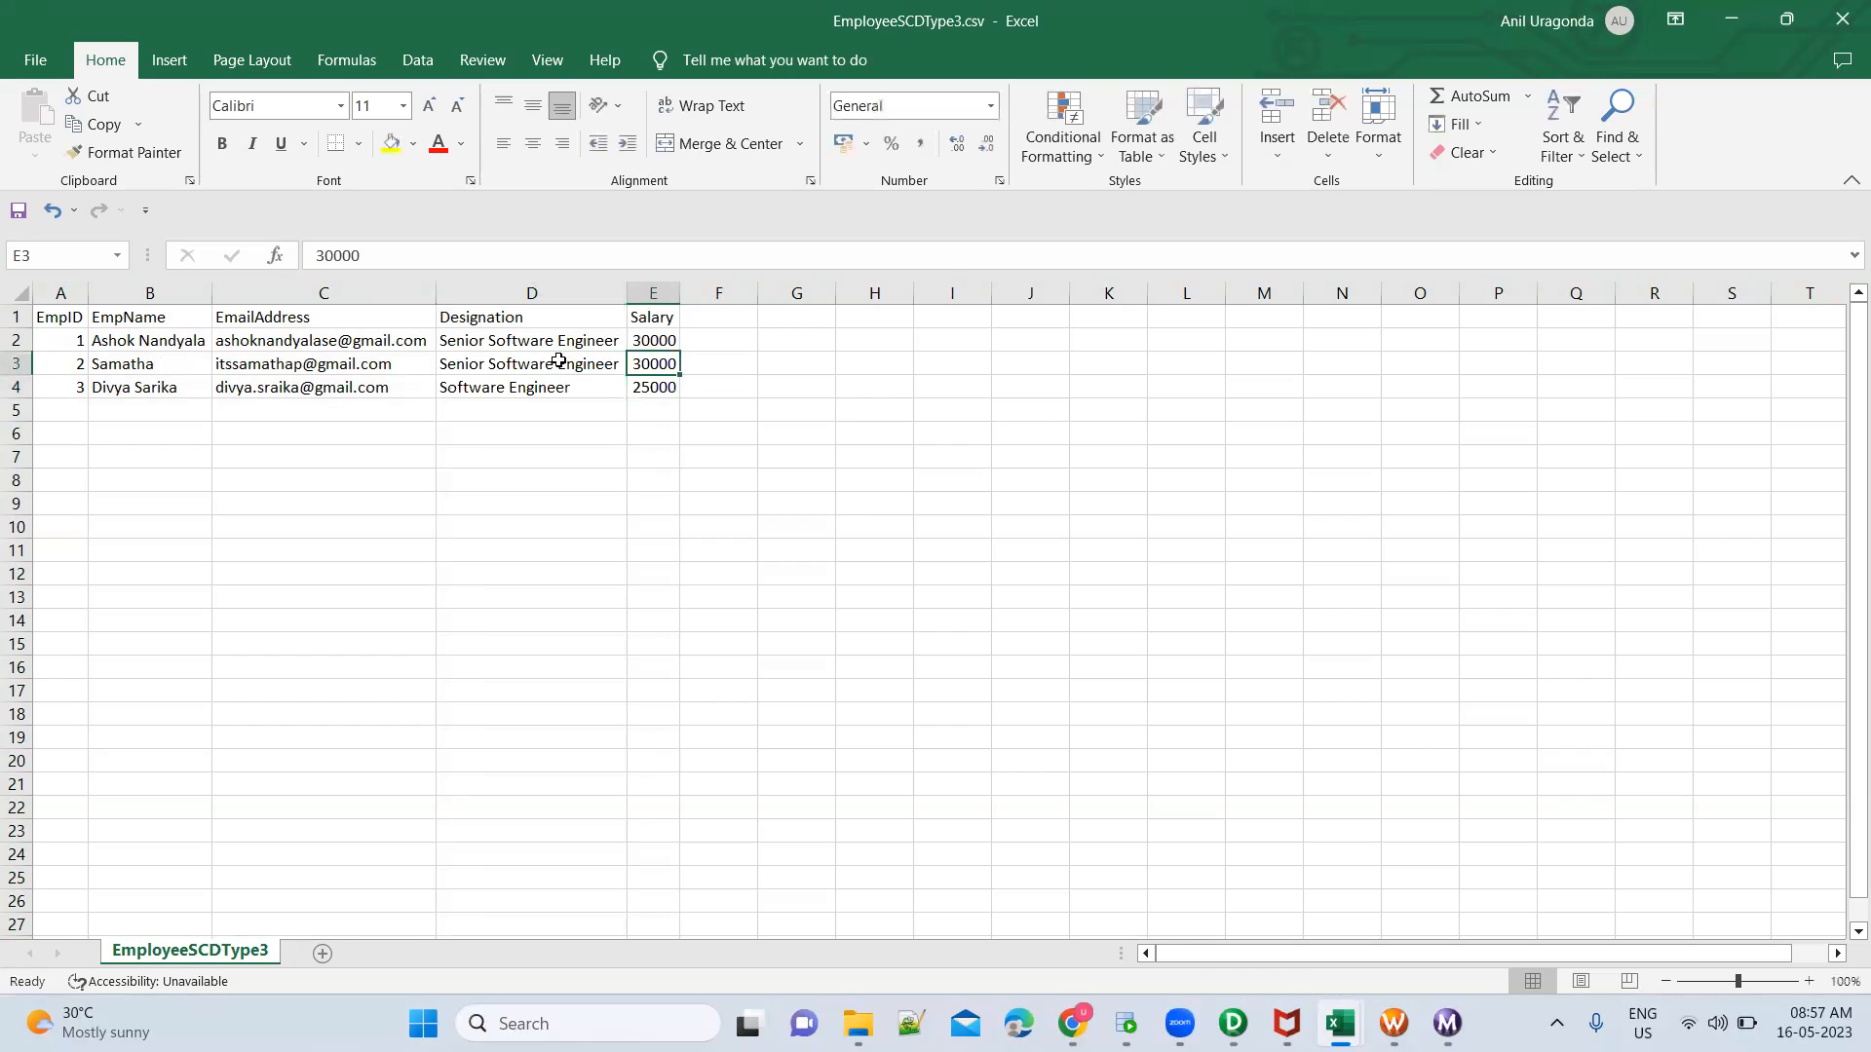
Set the EmpID 1 record's designation to Software Engineer and its salary to 25000
key("Up")
key("Left")
key("F2")
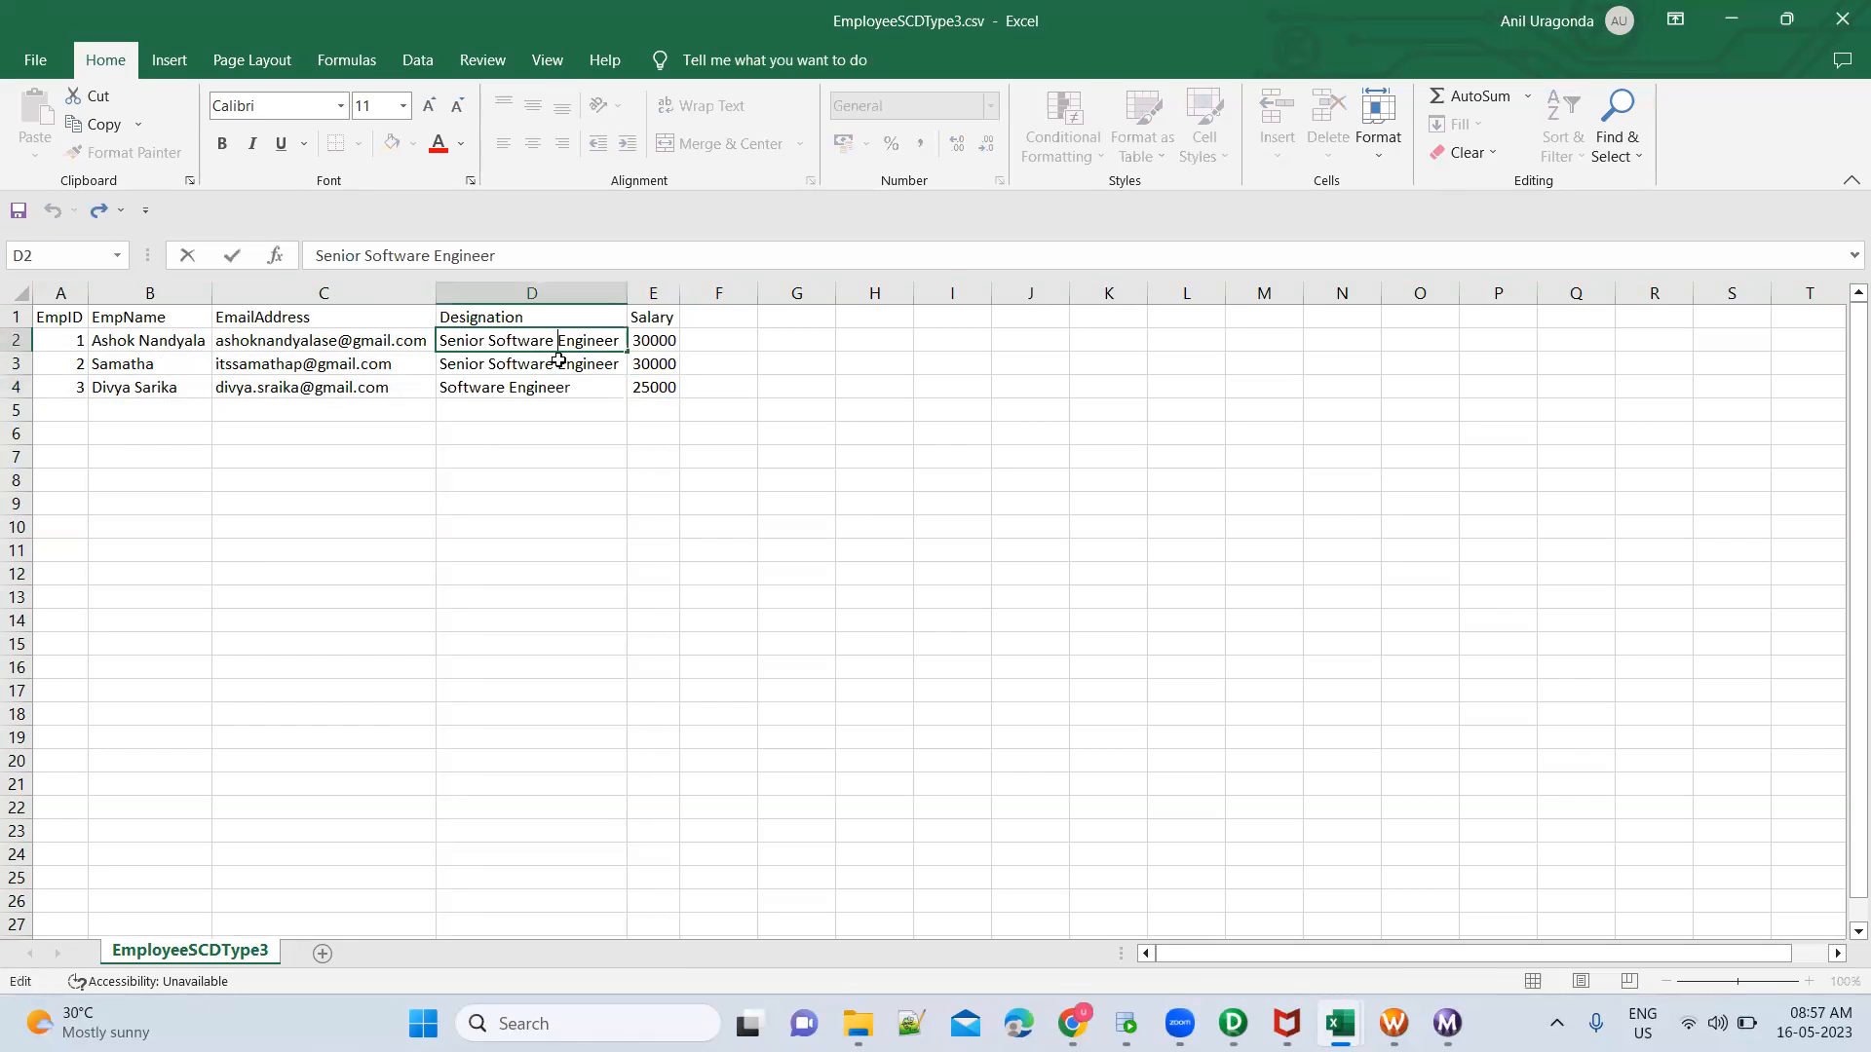
key("shift+Home")
key("BackSpace")
key("Tab")
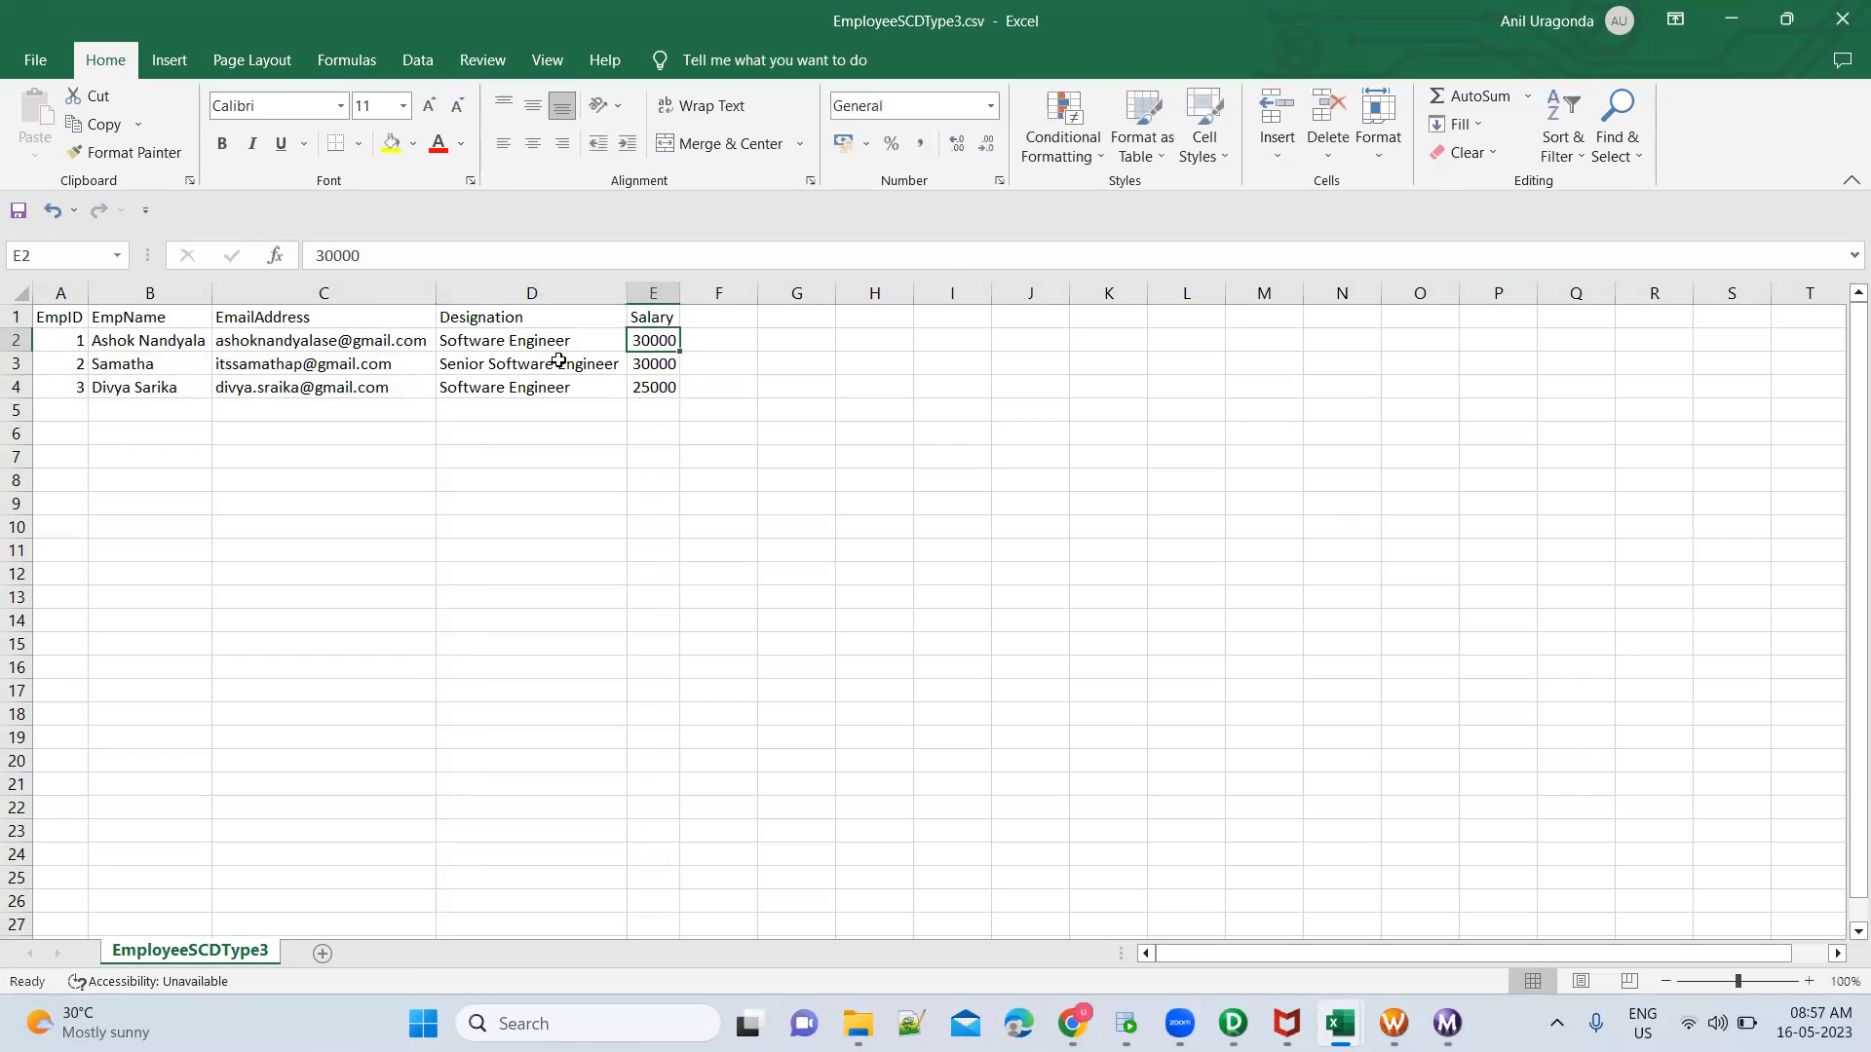
type("25000")
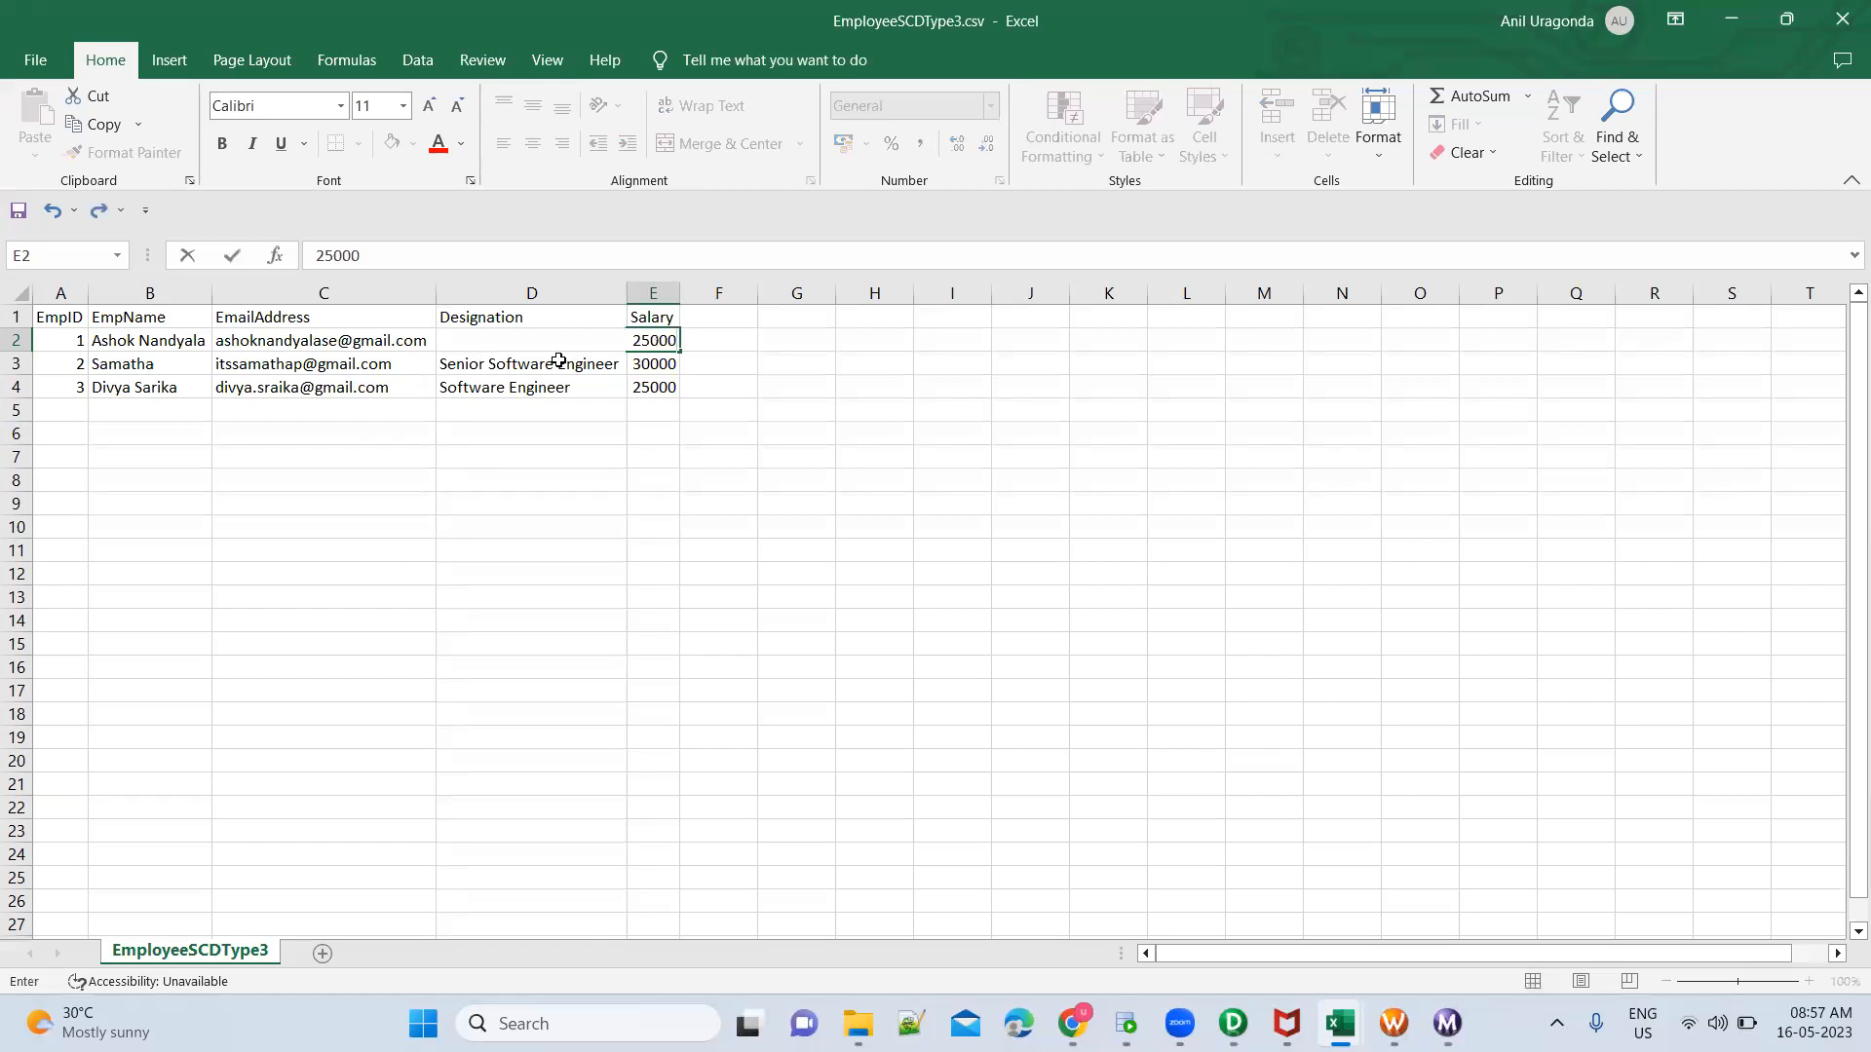
left_click(557, 361)
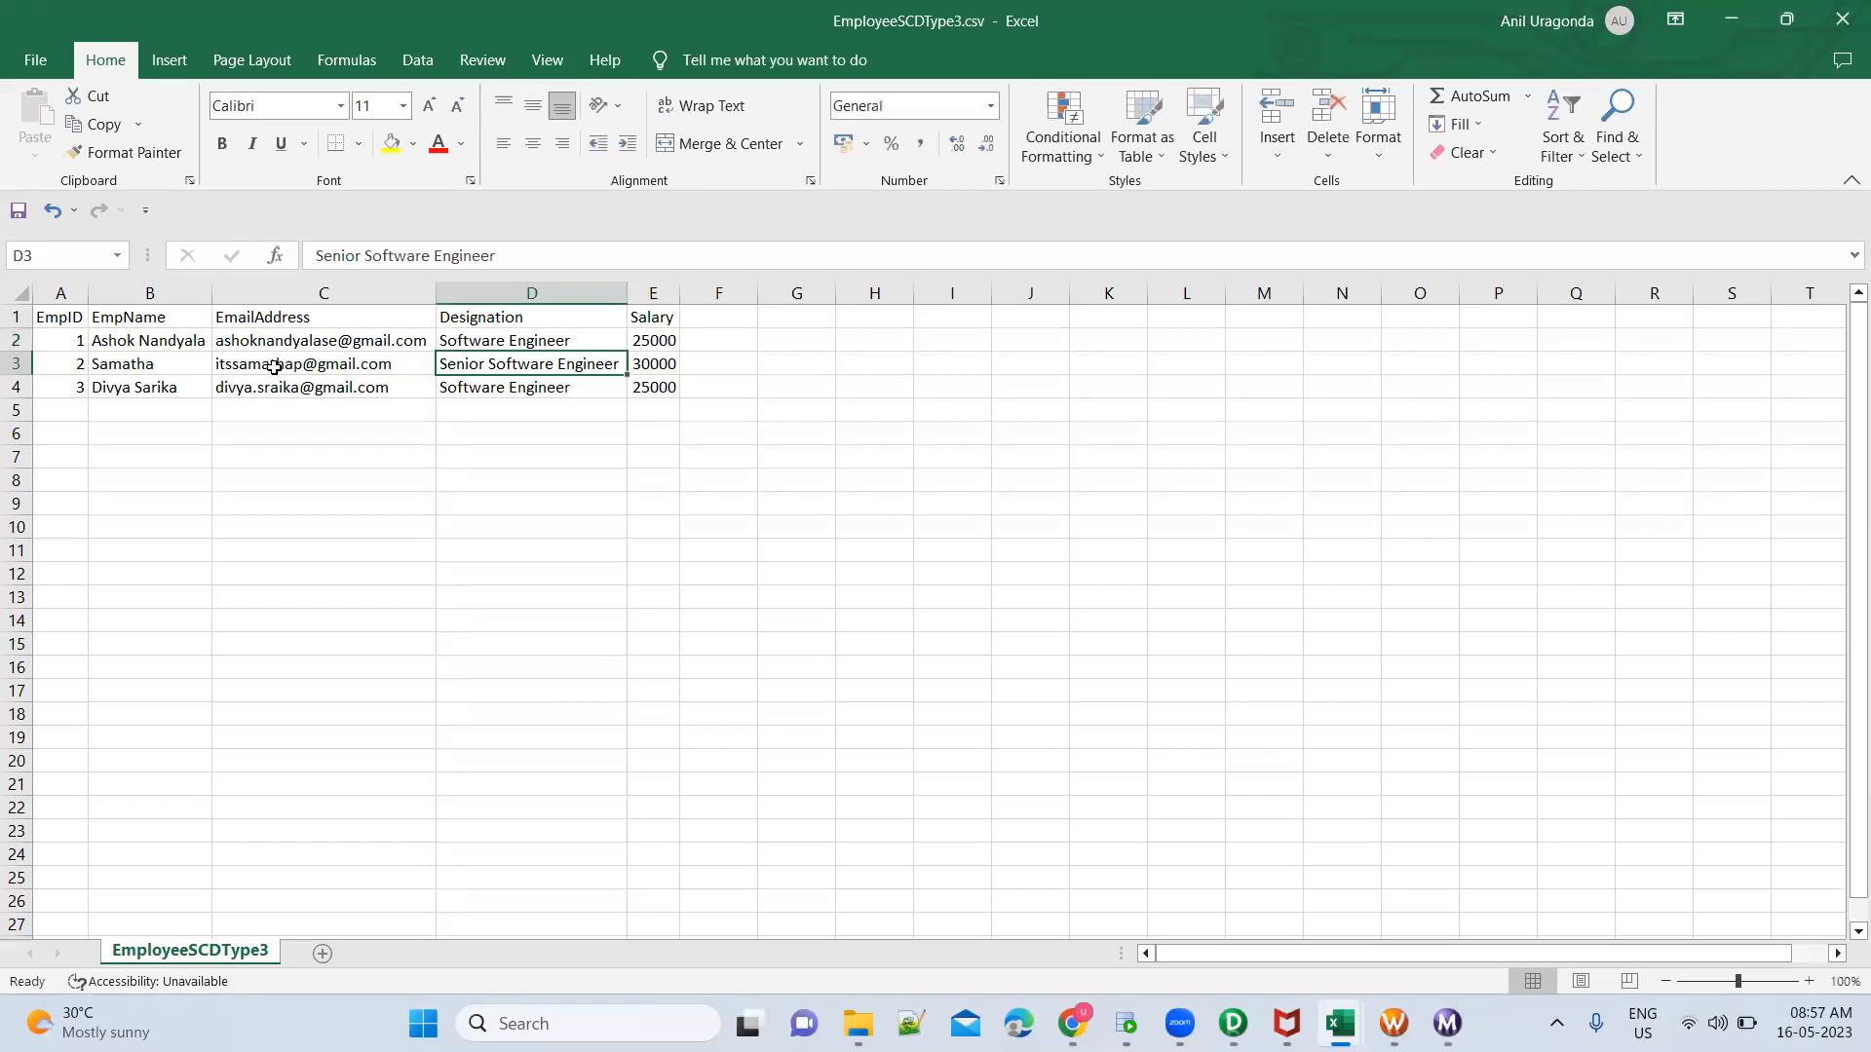
Remove the surname from the EmpID 1 employee's name, and close EmployeeSCDType3.csv with the changes saved
double_click(186, 341)
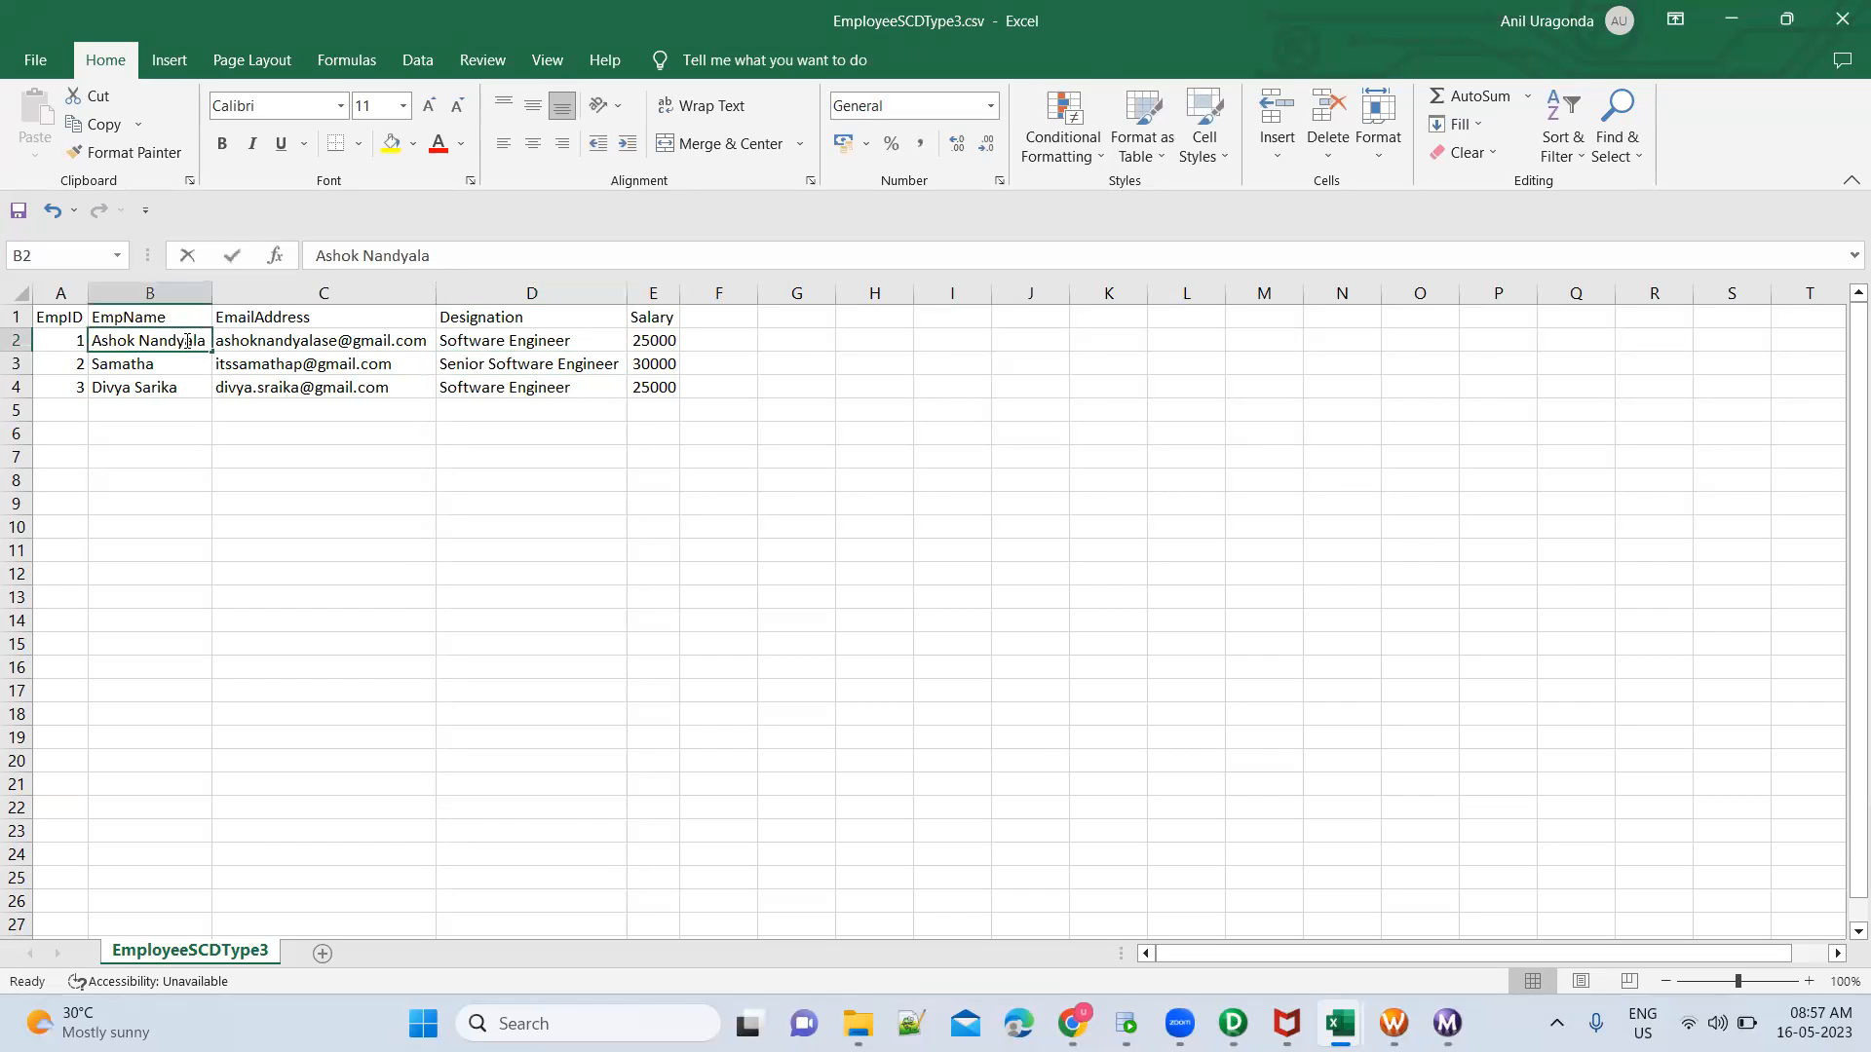
key("ctrl+shift+Left")
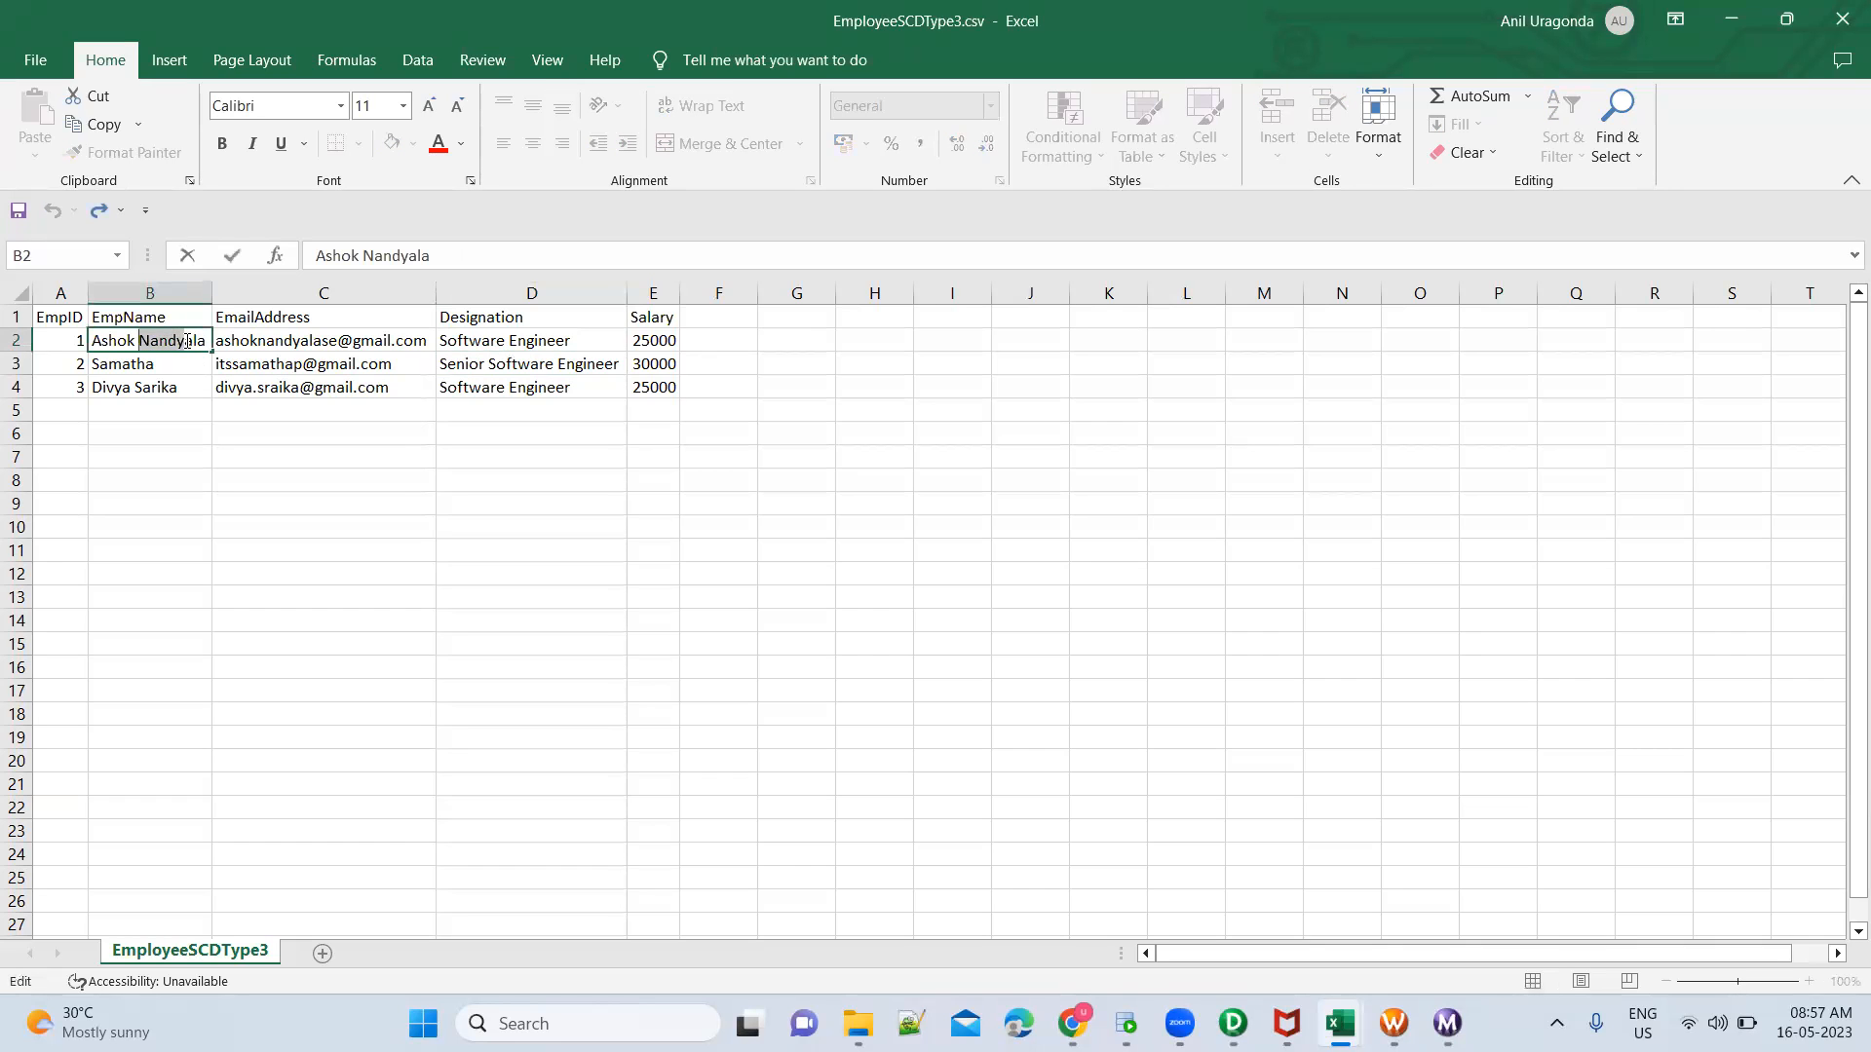
key("BackSpace")
key("Delete")
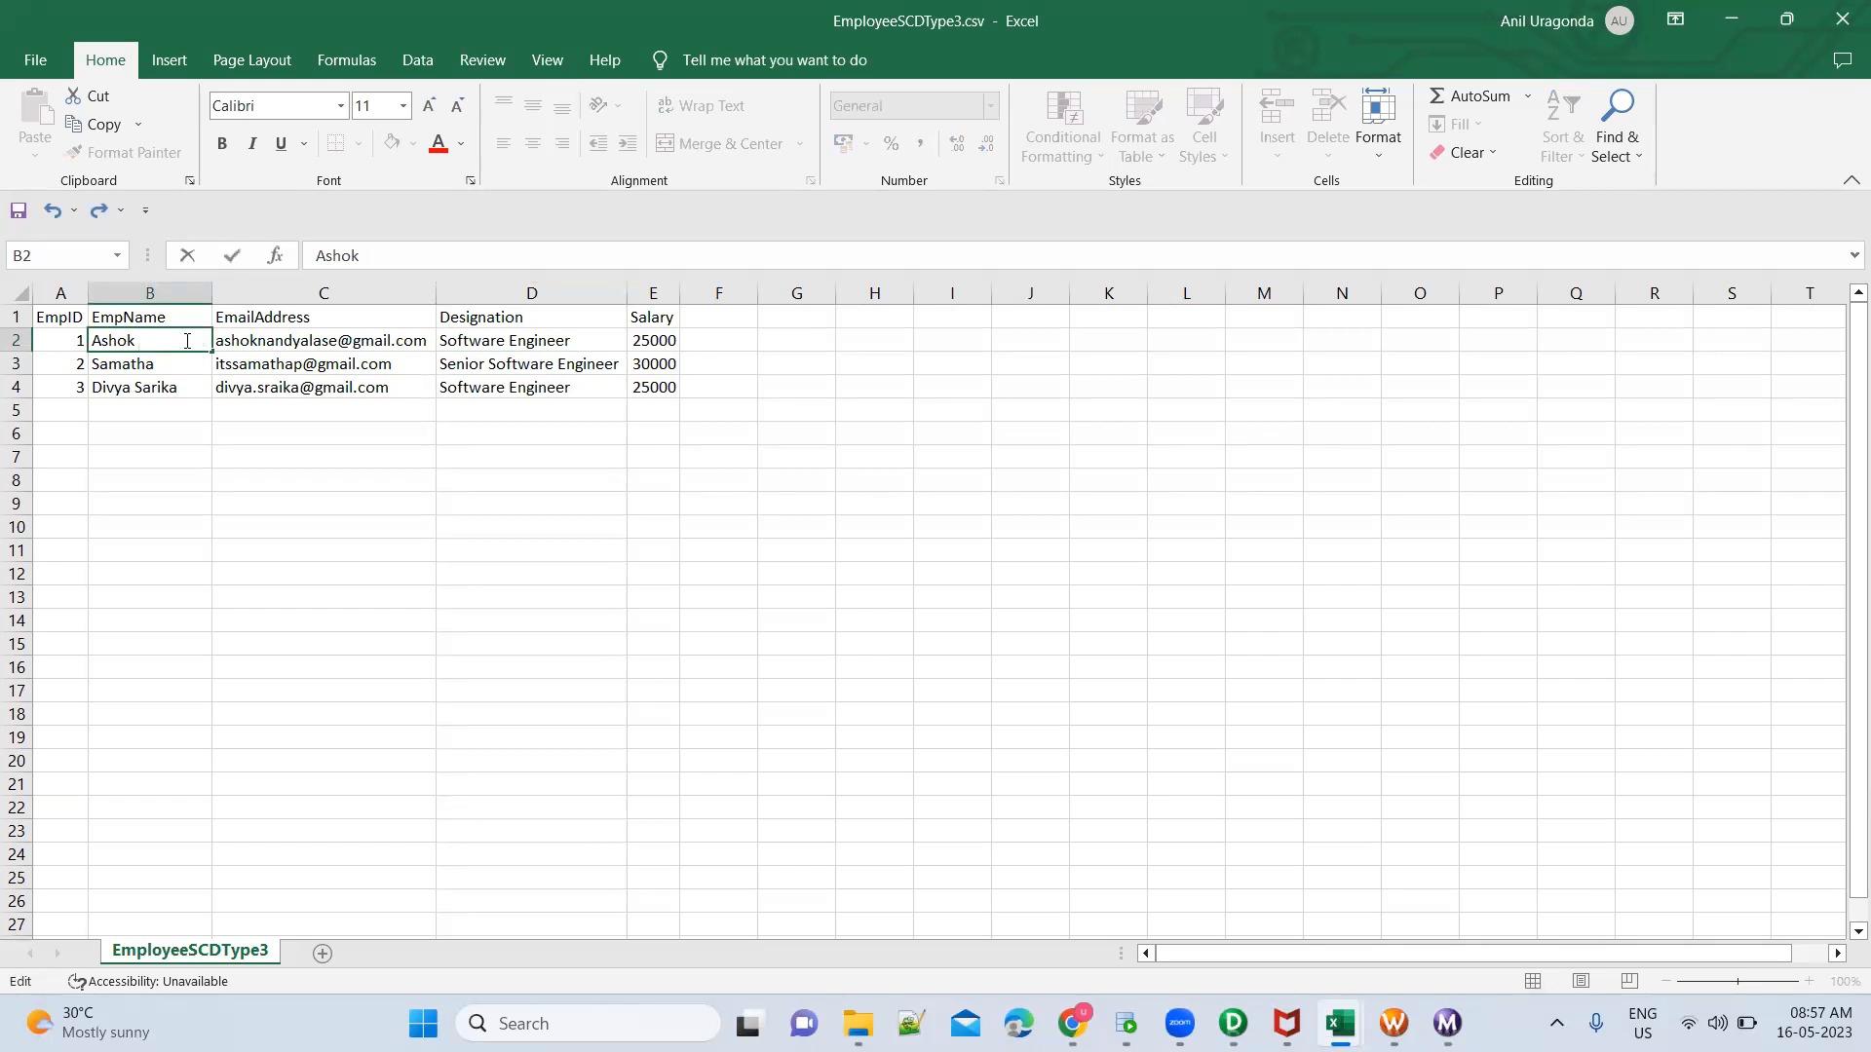
key("Return")
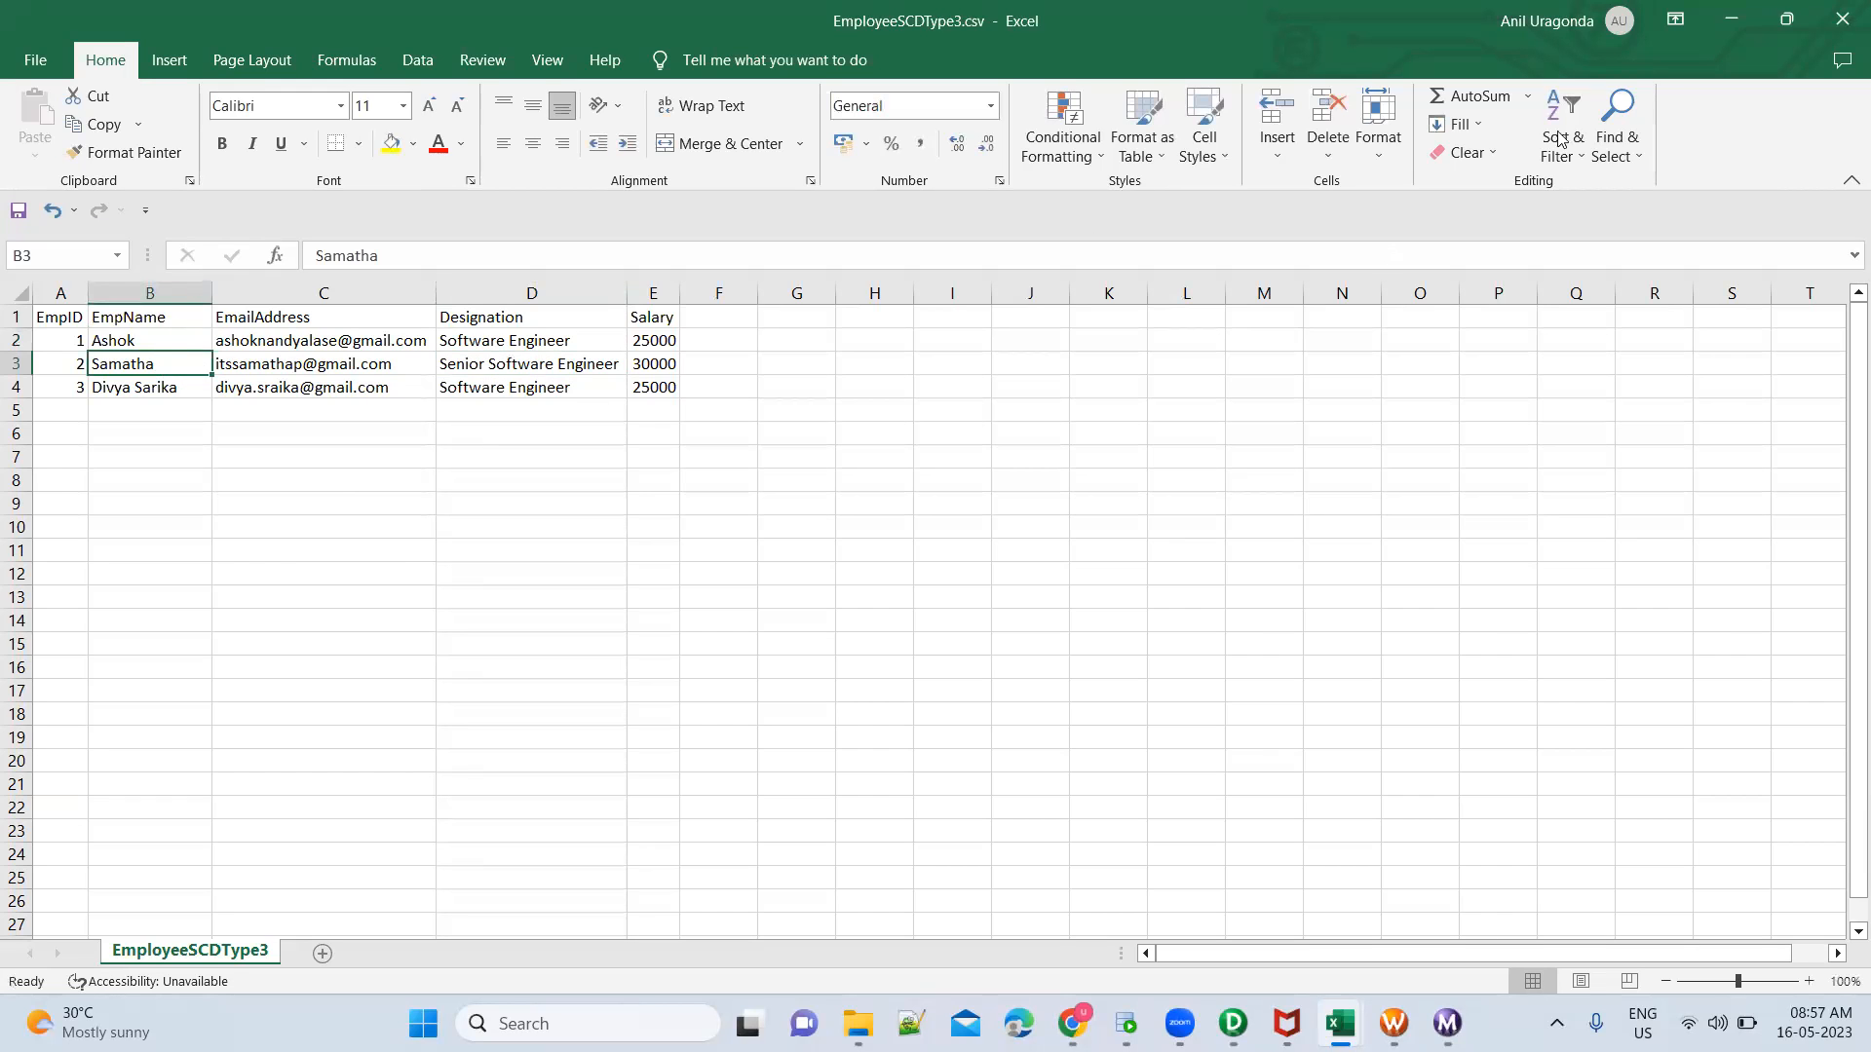
left_click(1842, 19)
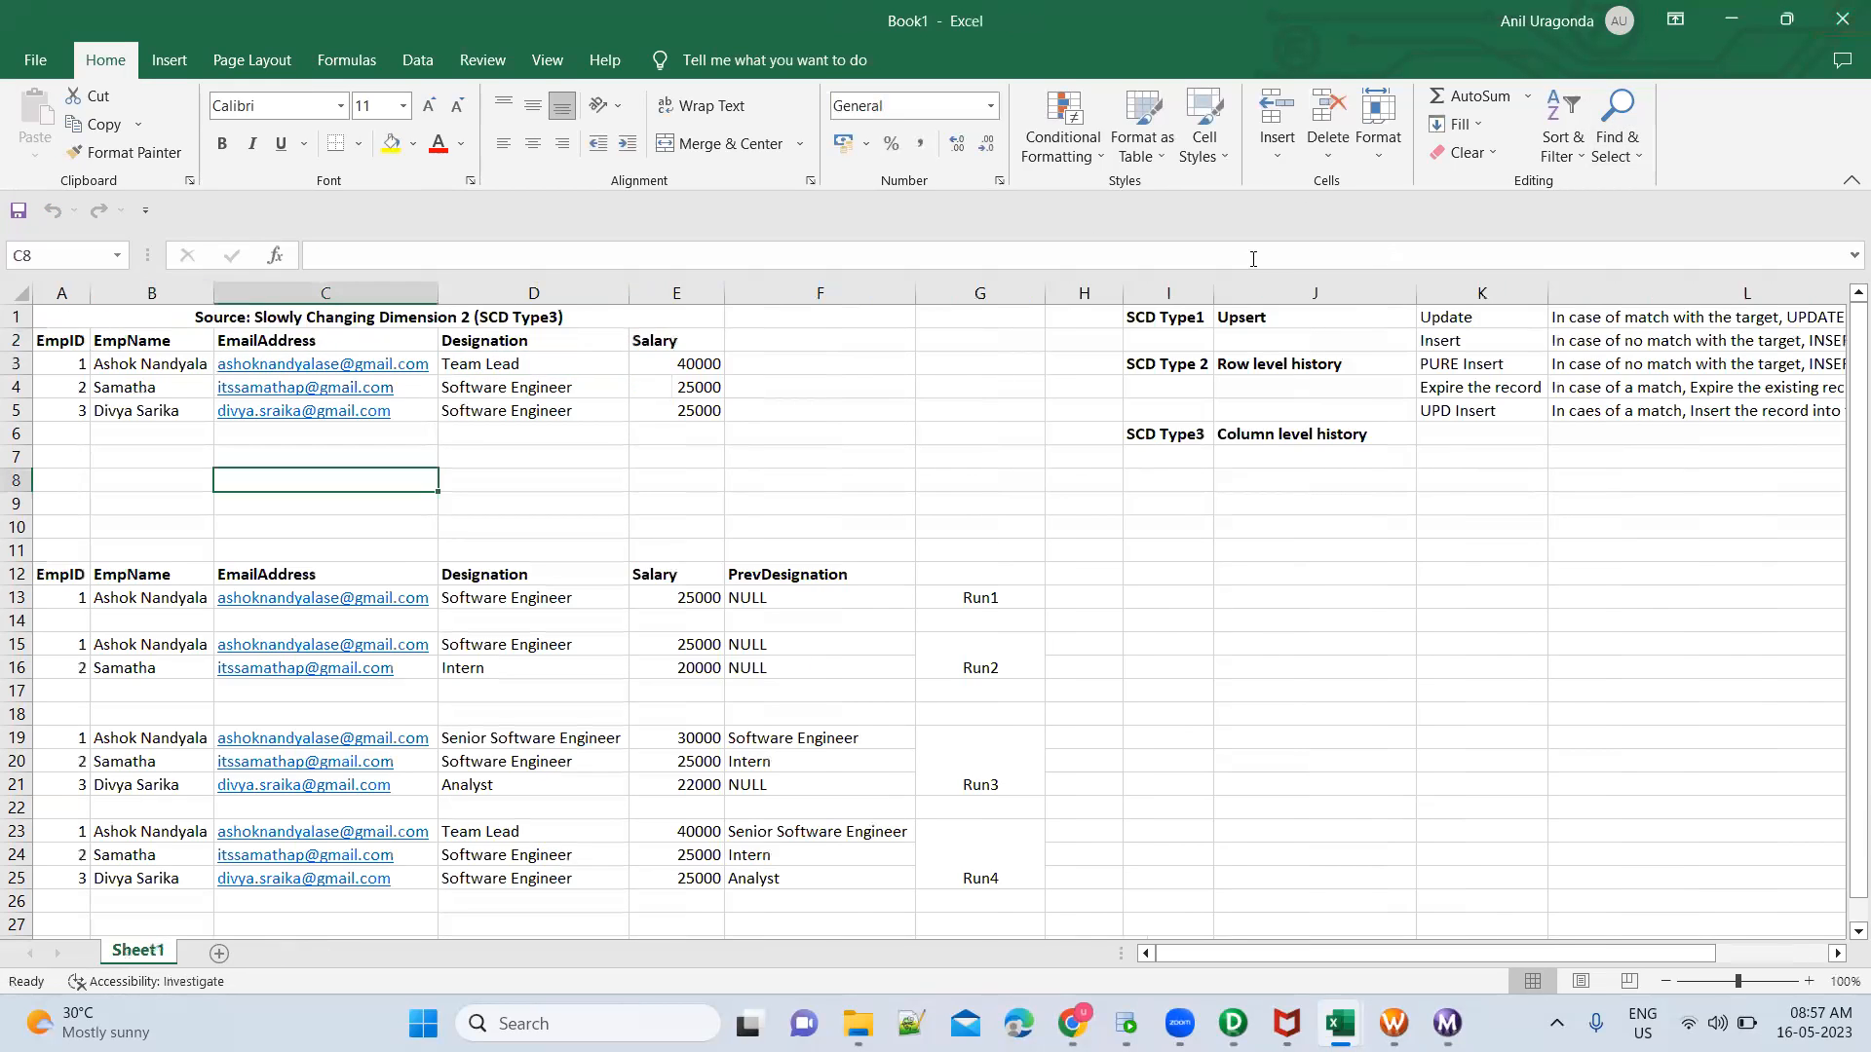
Switch to Workflow Monitor, restart only the s_m_FileEMployee_DBEMployee_SCDType3 session task, and check the new run's TGT_EMP_SCDTYPE3_UPD statistics
key("alt+Tab")
key("alt+Tab")
key("alt+Tab")
key("alt+Tab")
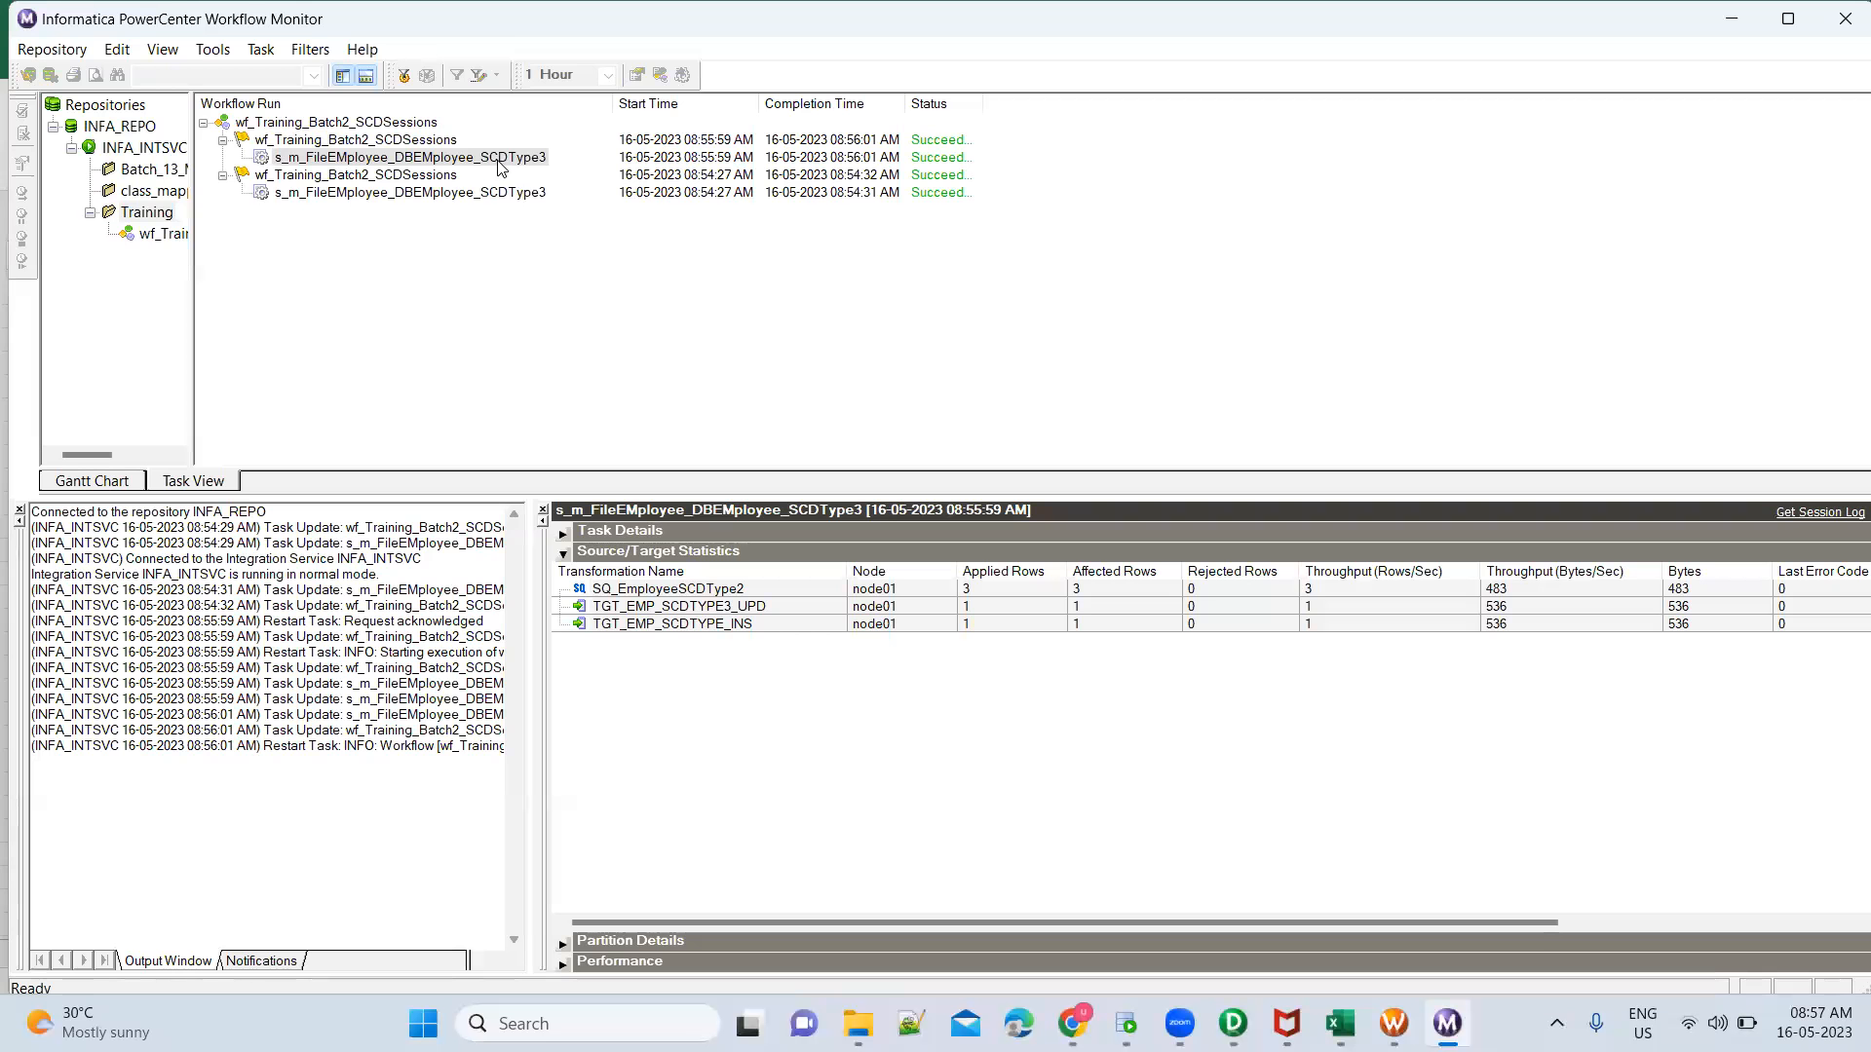
right_click(501, 161)
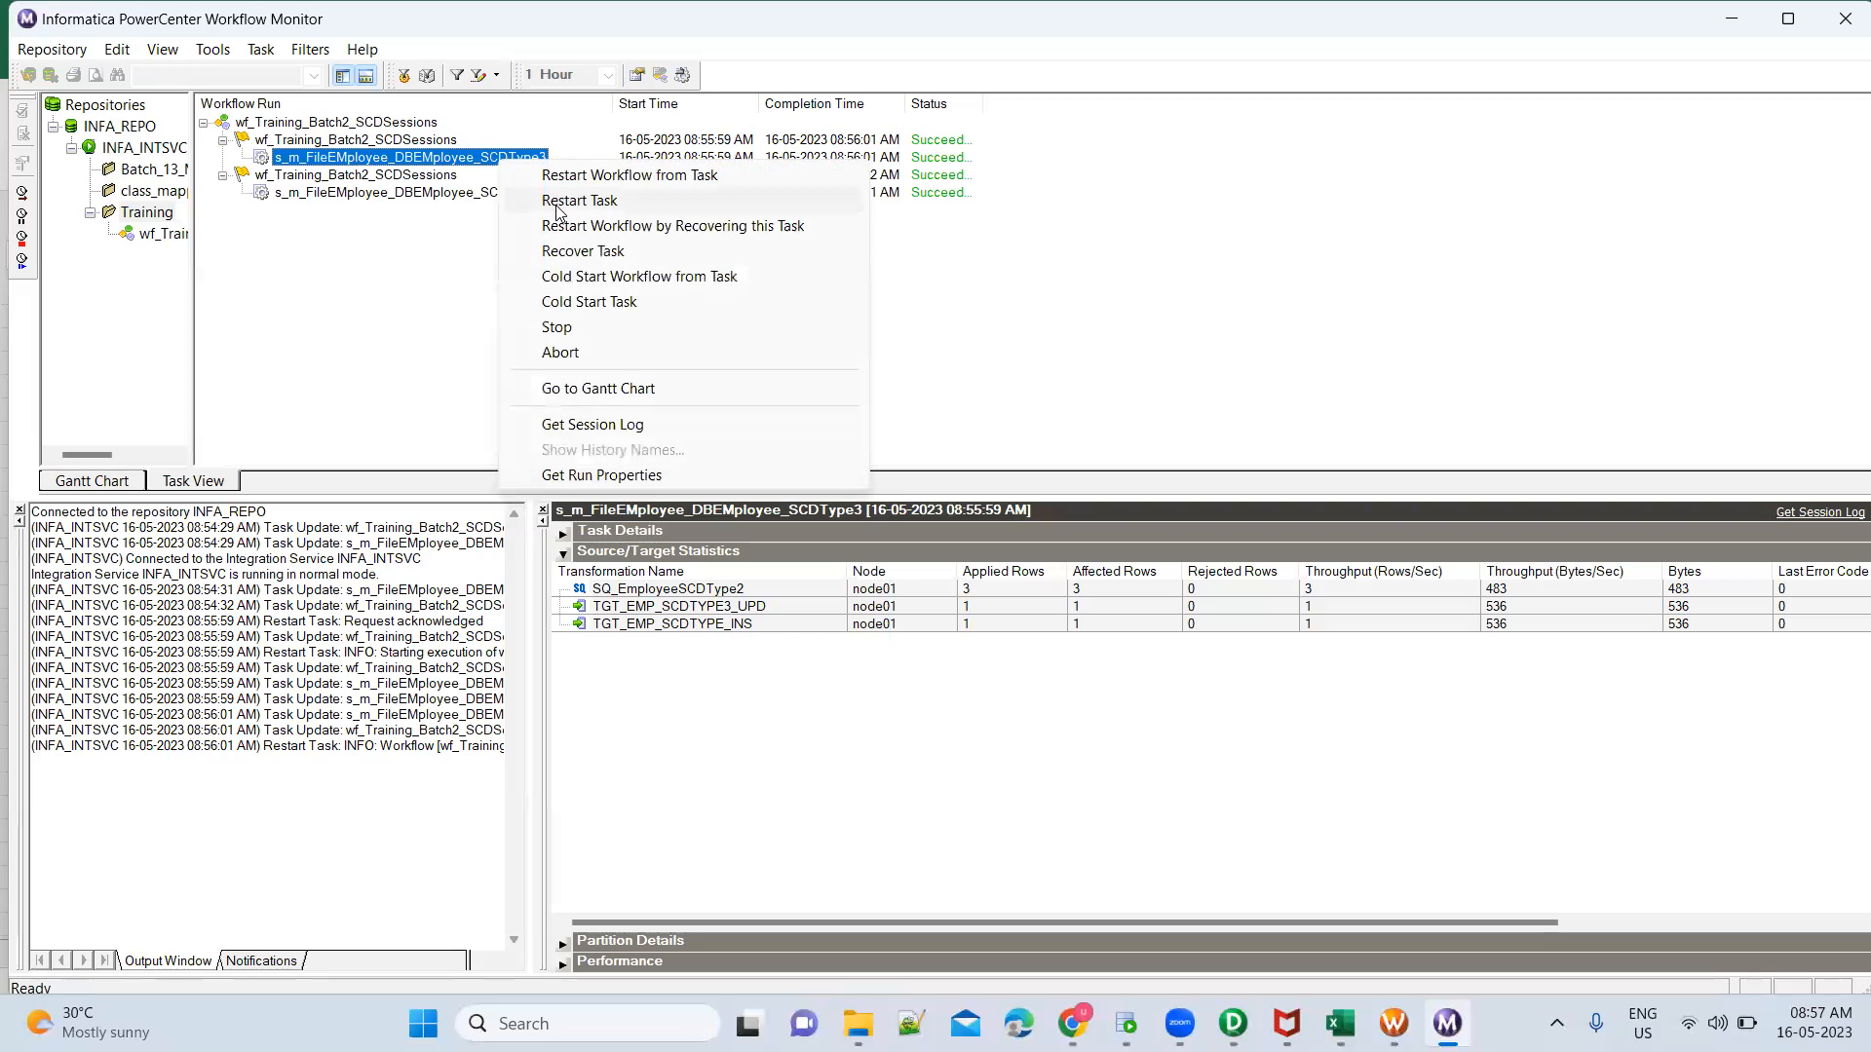
left_click(579, 201)
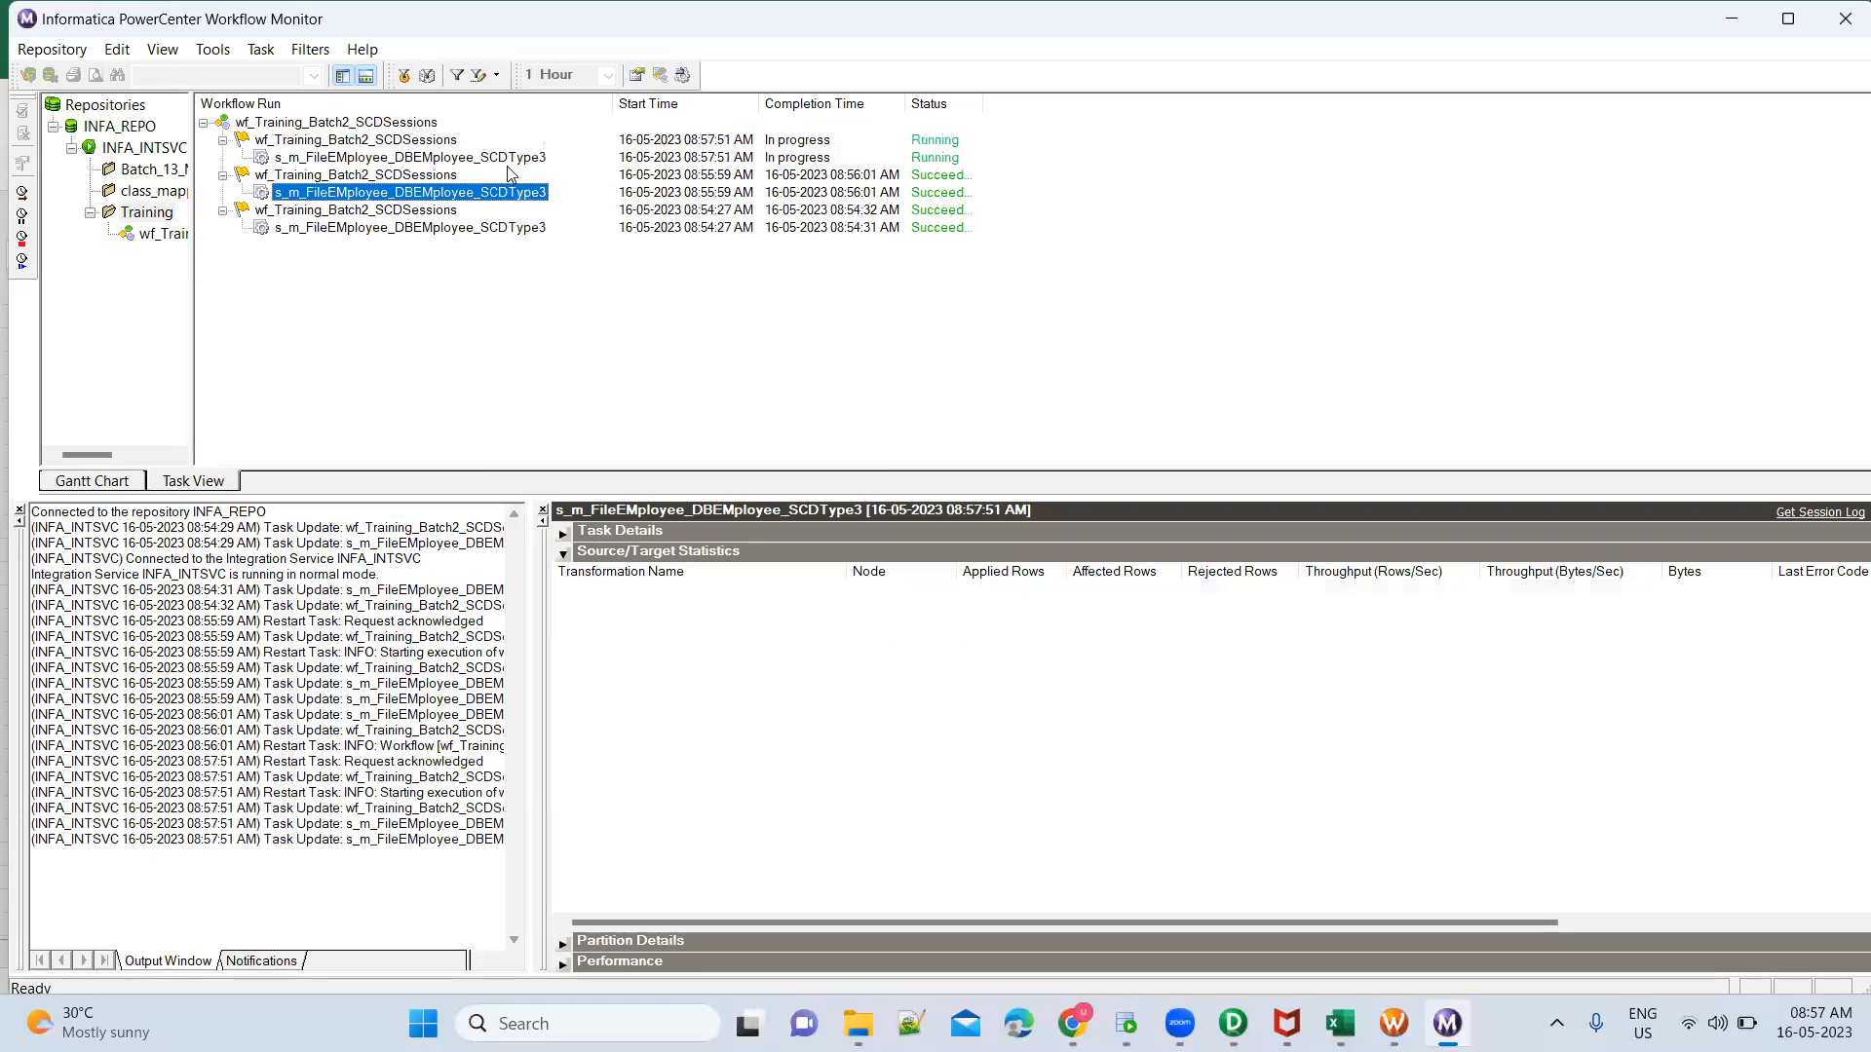
left_click(500, 159)
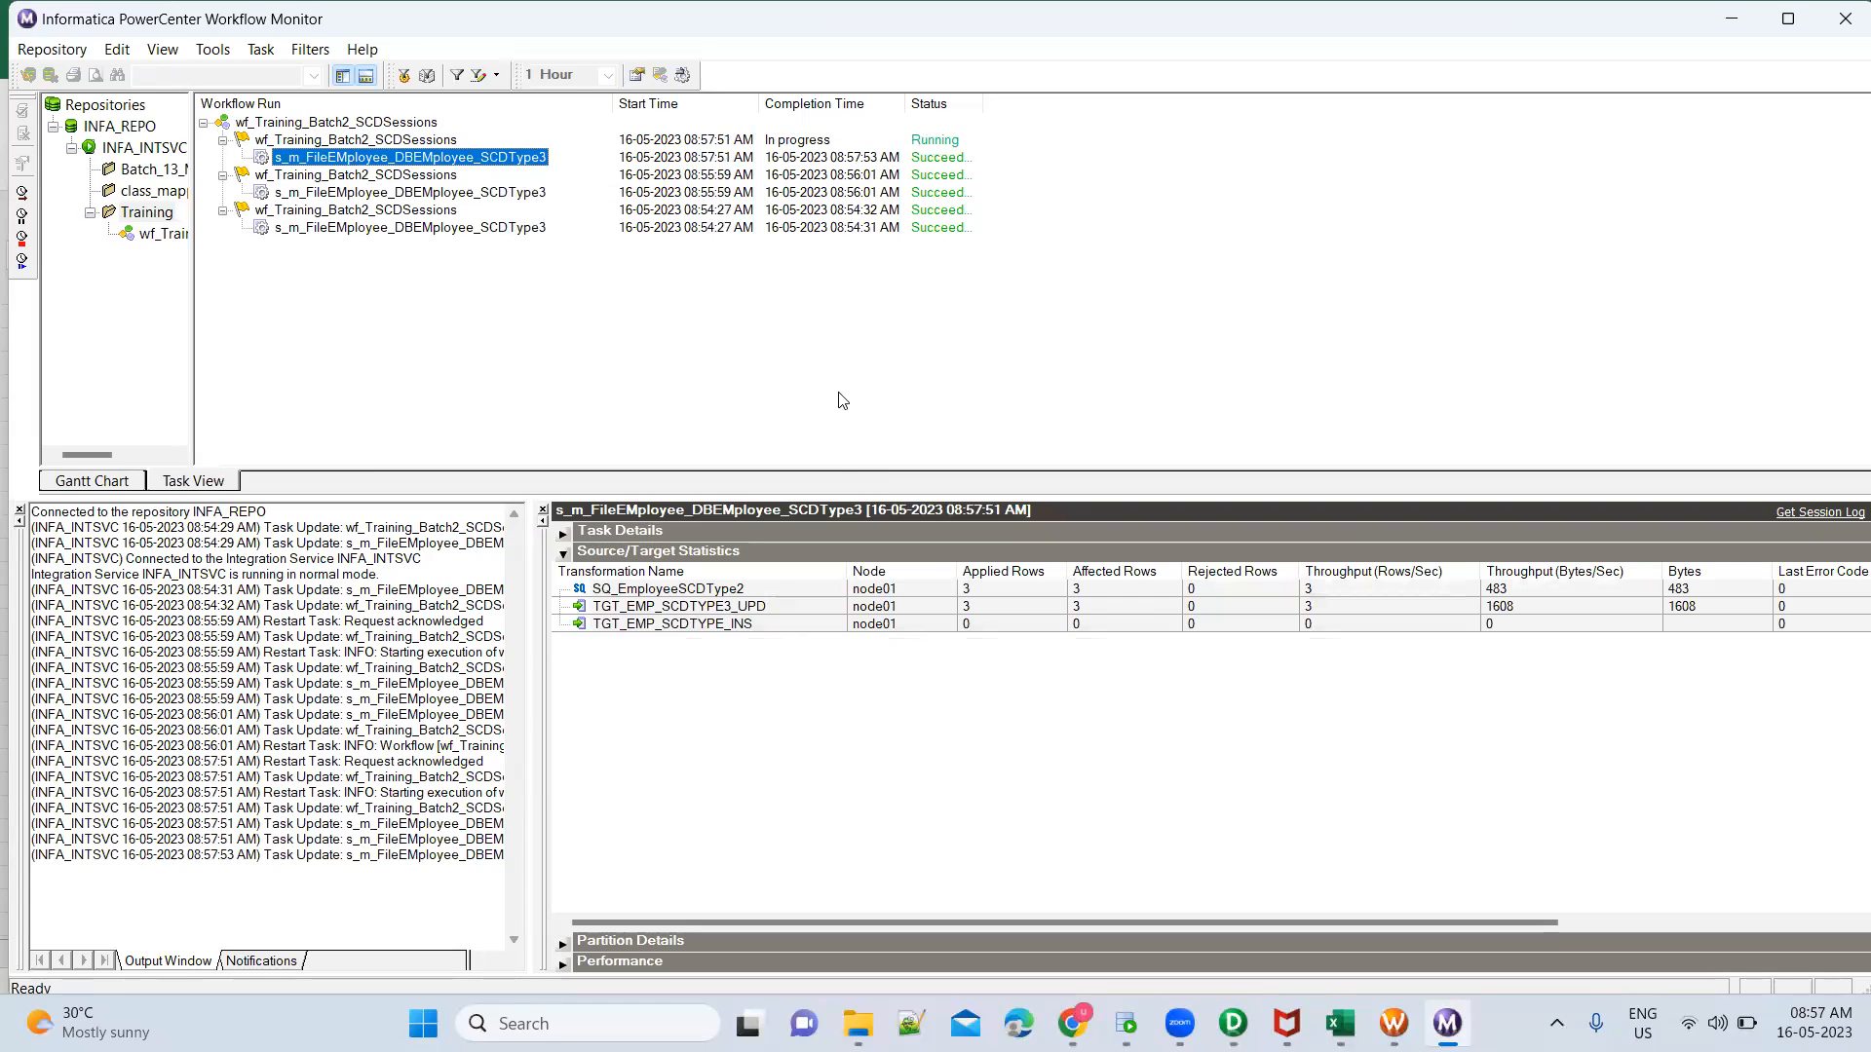
left_click(985, 610)
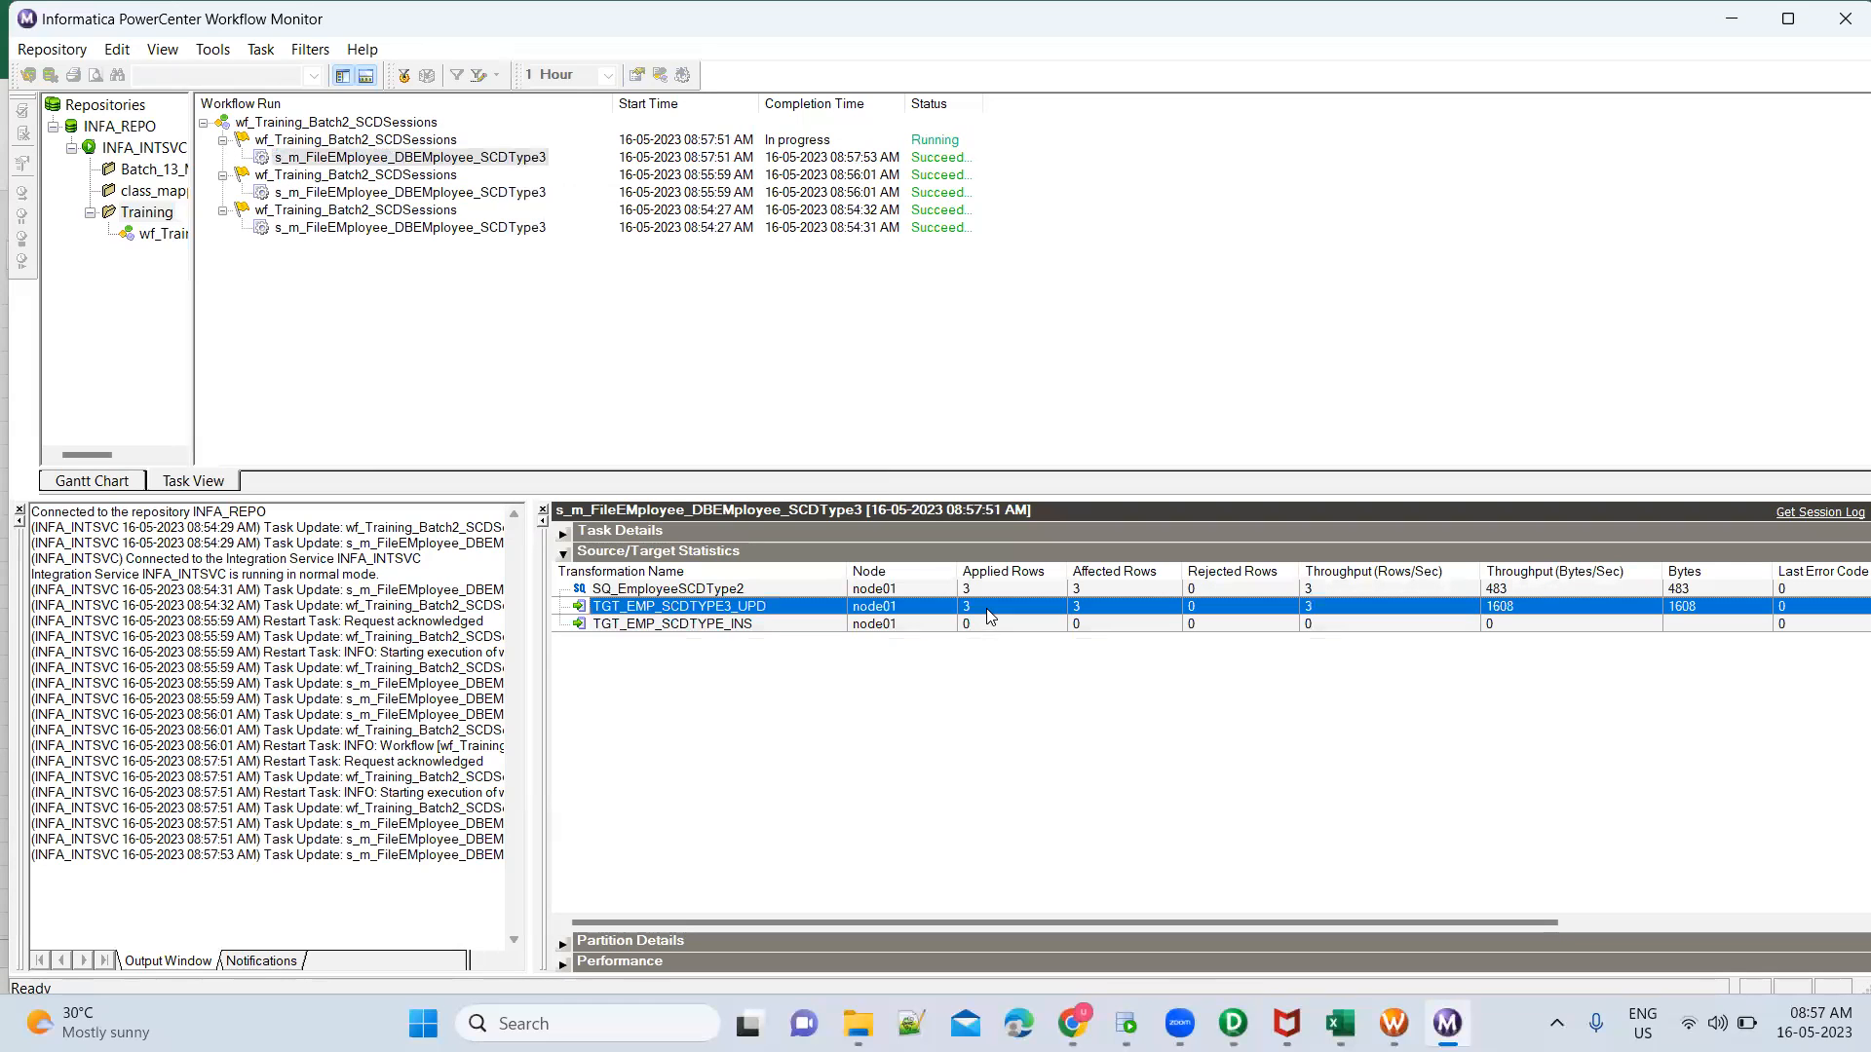
Return to Oracle SQL Developer, query all rows of TGT_EMP_SCDTYpe3 again, and inspect the EmpID 1 record's updated name
left_click(1126, 1023)
left_click(663, 580)
key("ctrl+Return")
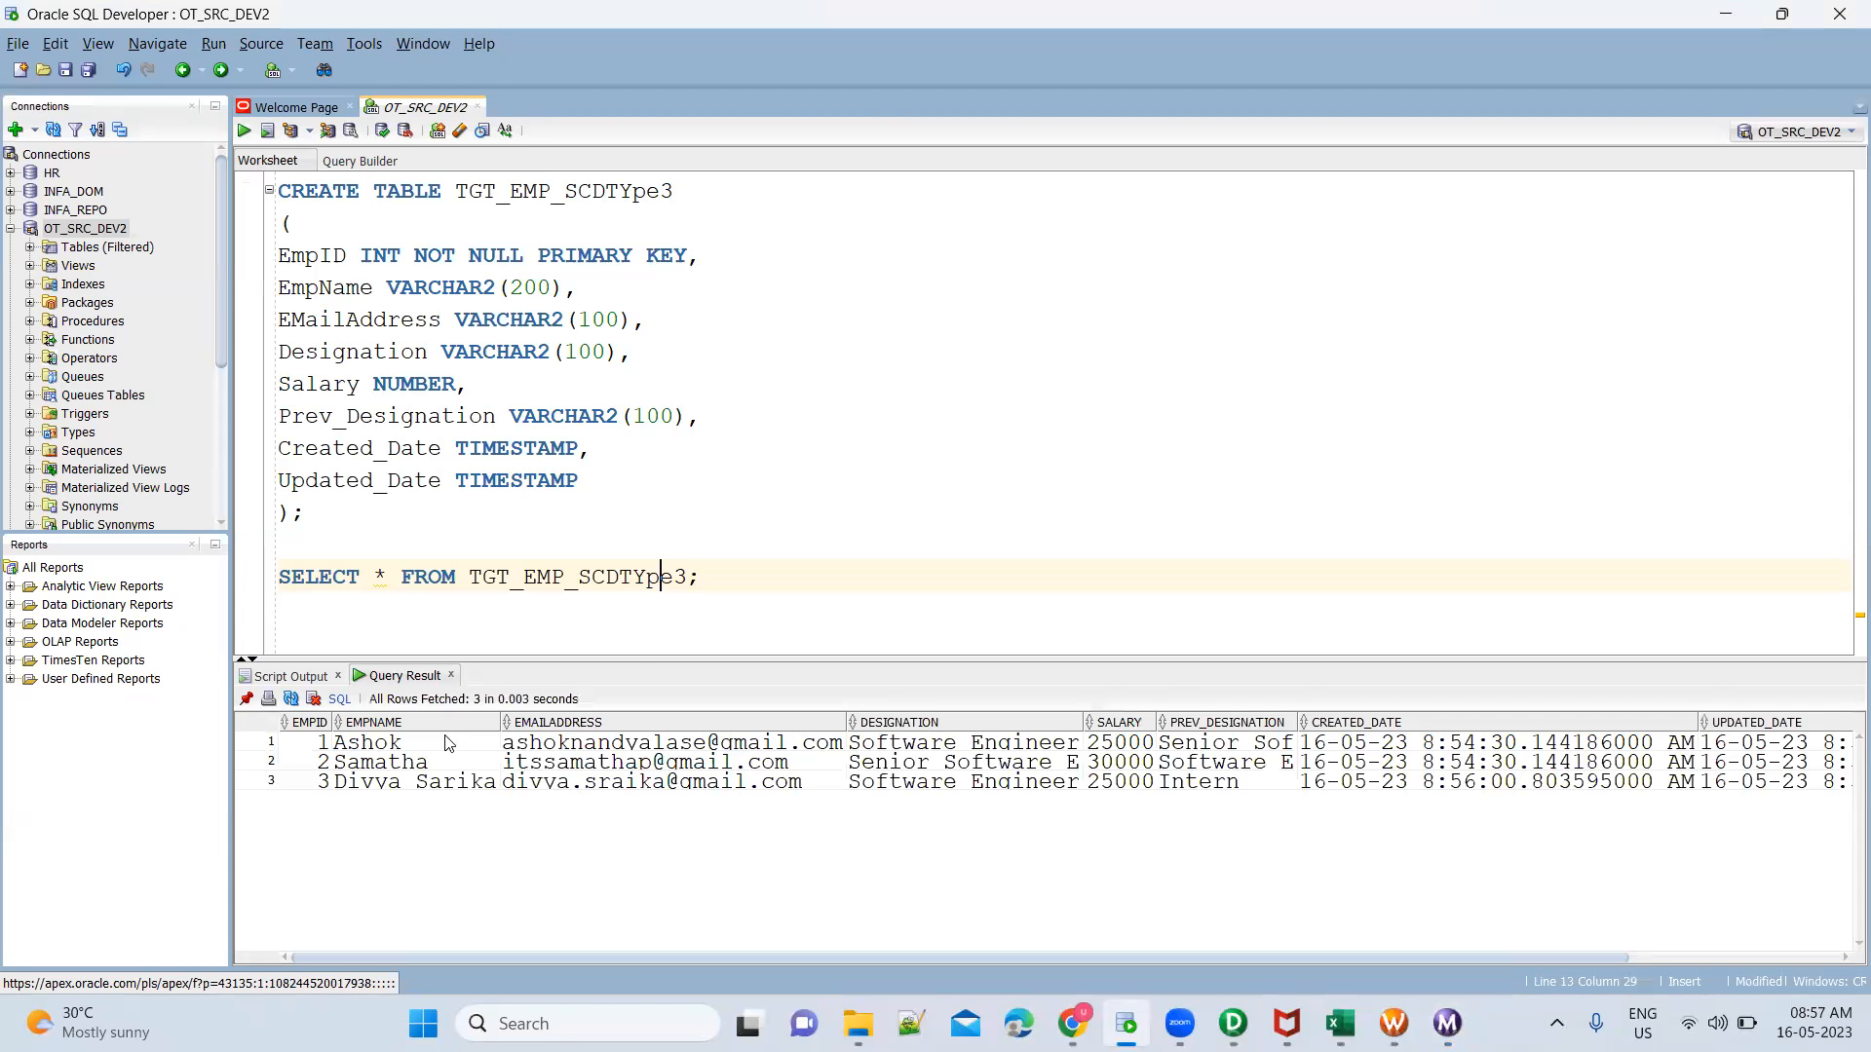
left_click(438, 746)
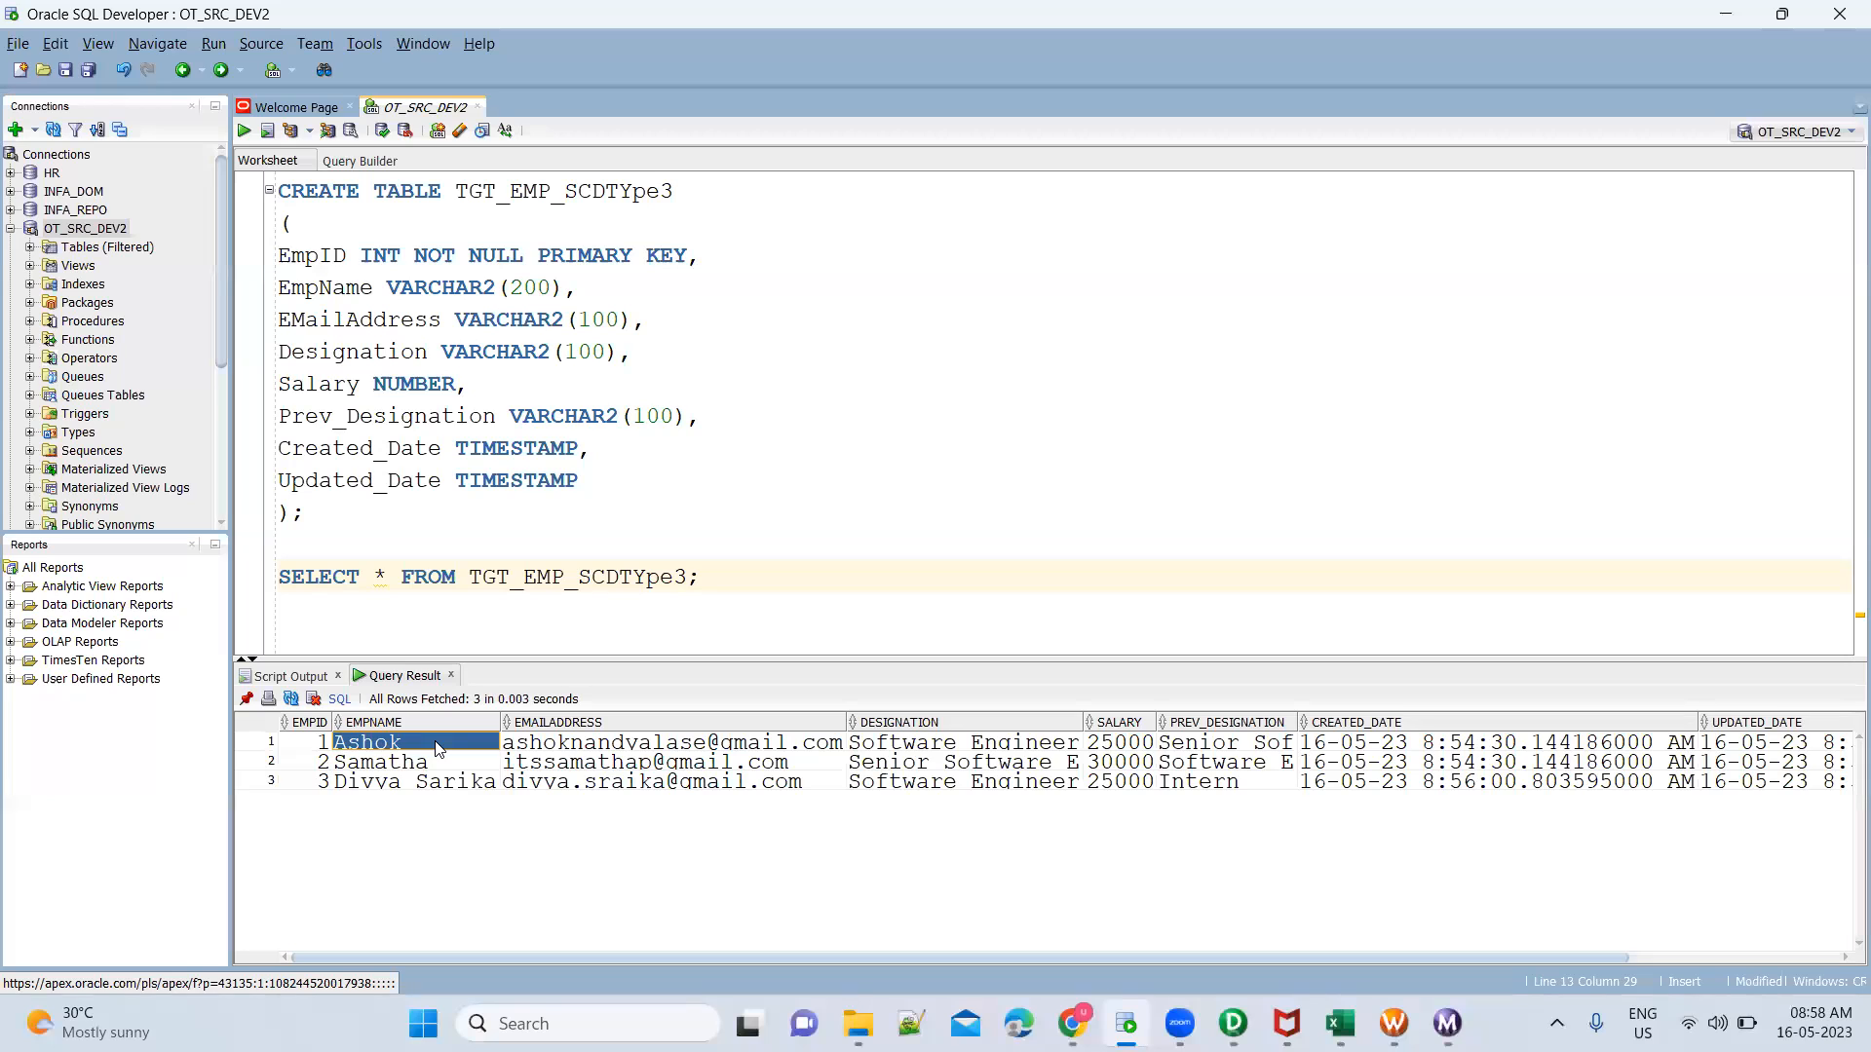
Widen the PREV_DESIGNATION result column and compare the designation and previous designation values of the three records
left_click(1276, 750)
mouse_move(1297, 722)
left_mouse_down()
mouse_move(1376, 725)
mouse_move(1322, 725)
left_mouse_up()
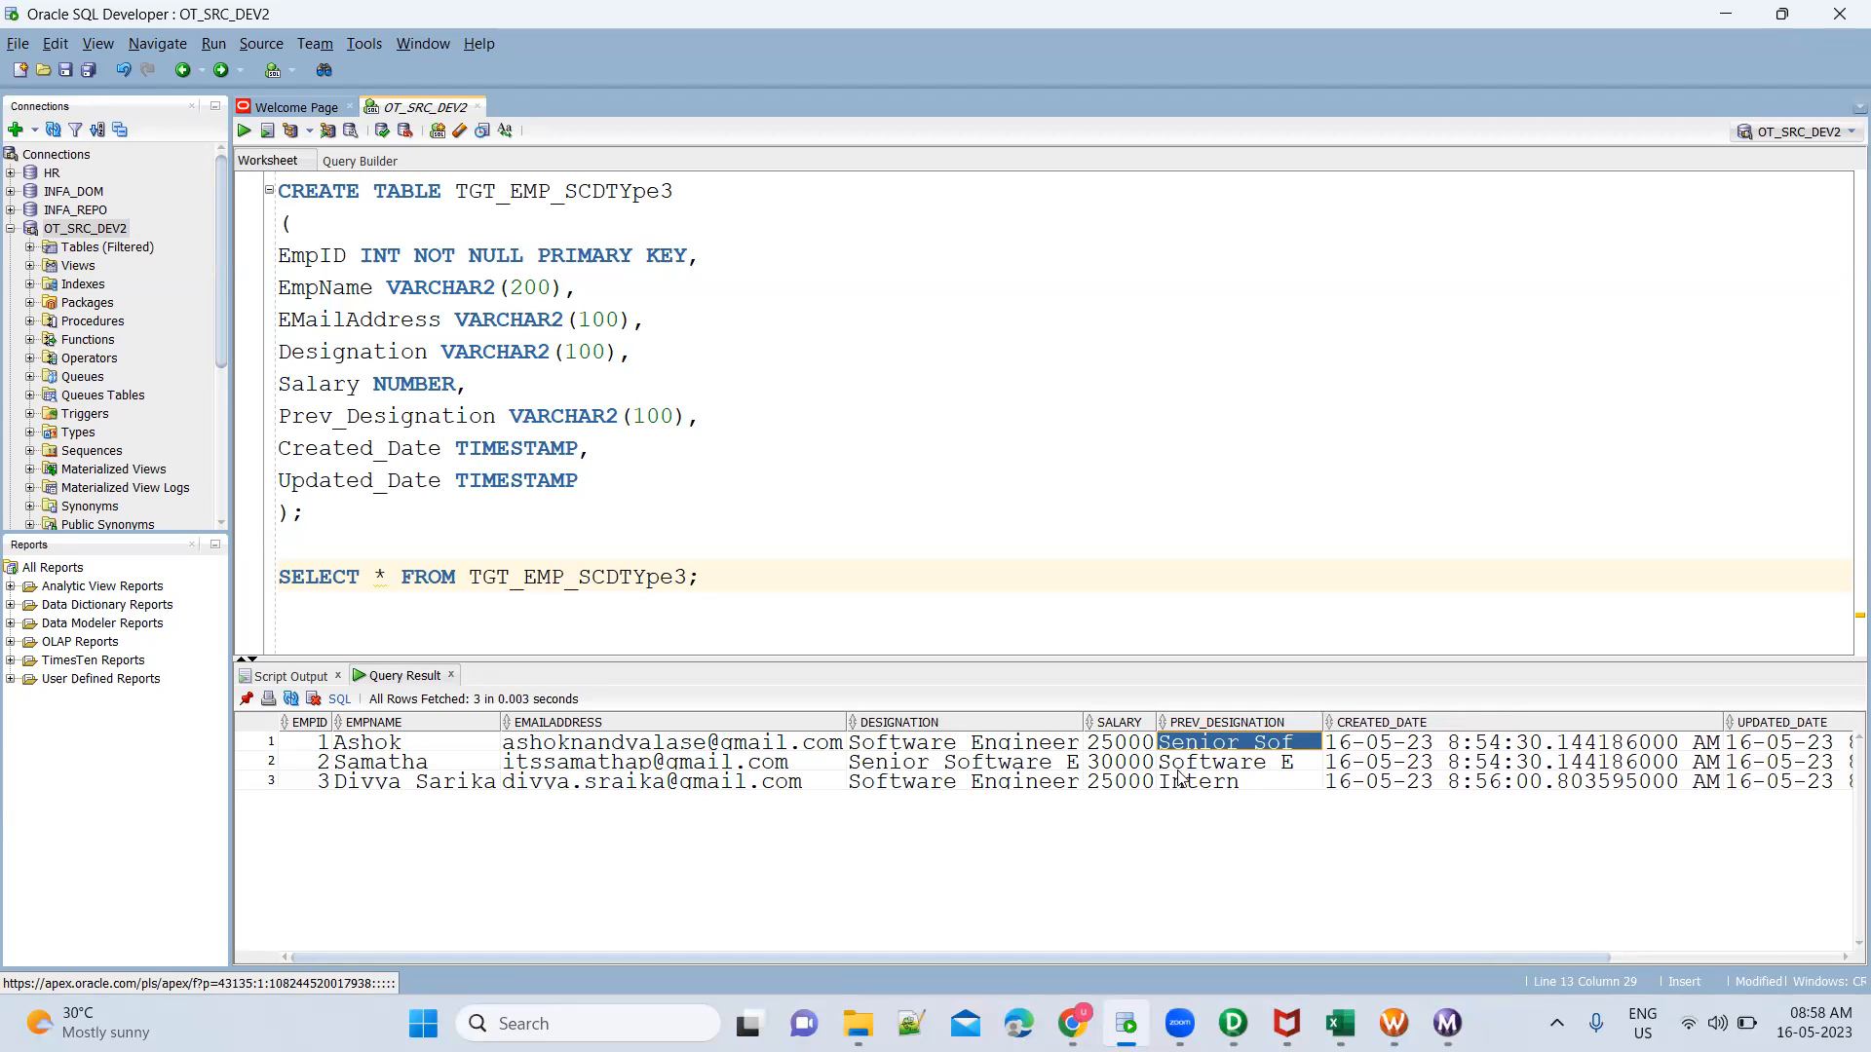
left_click(1033, 768)
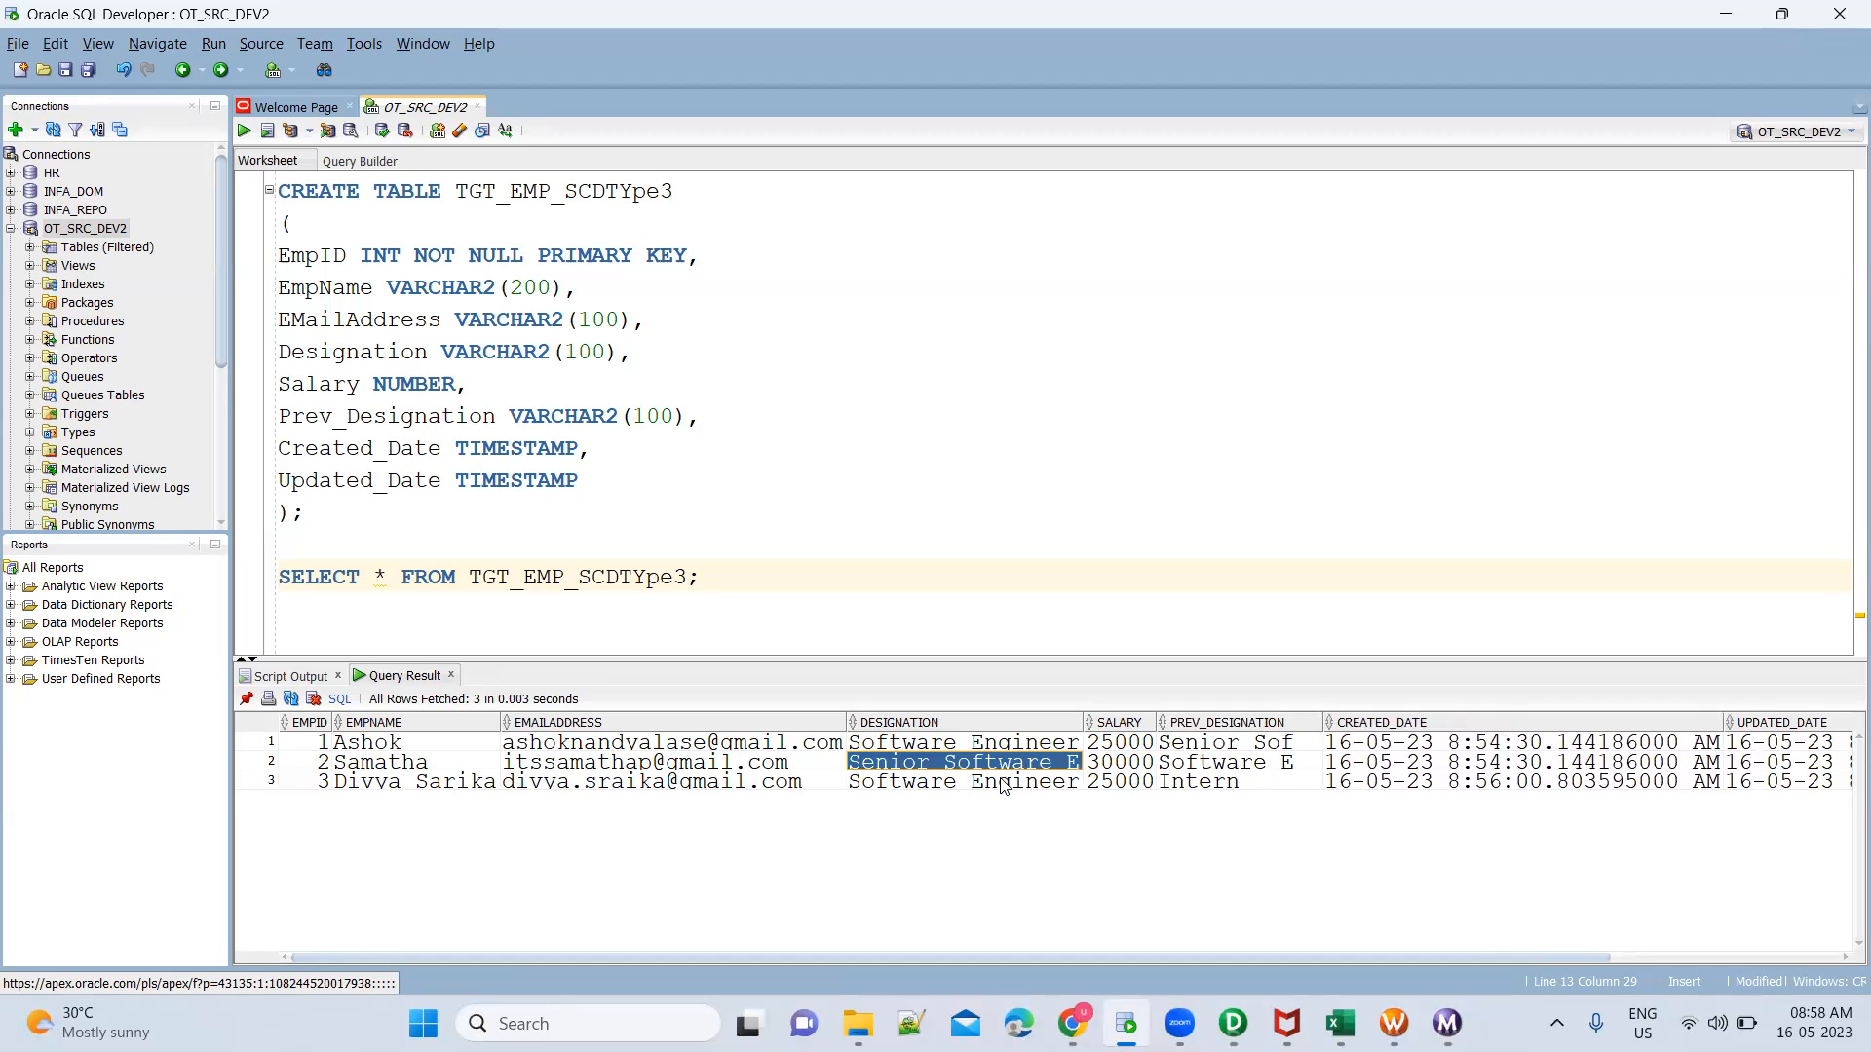
left_click(998, 787)
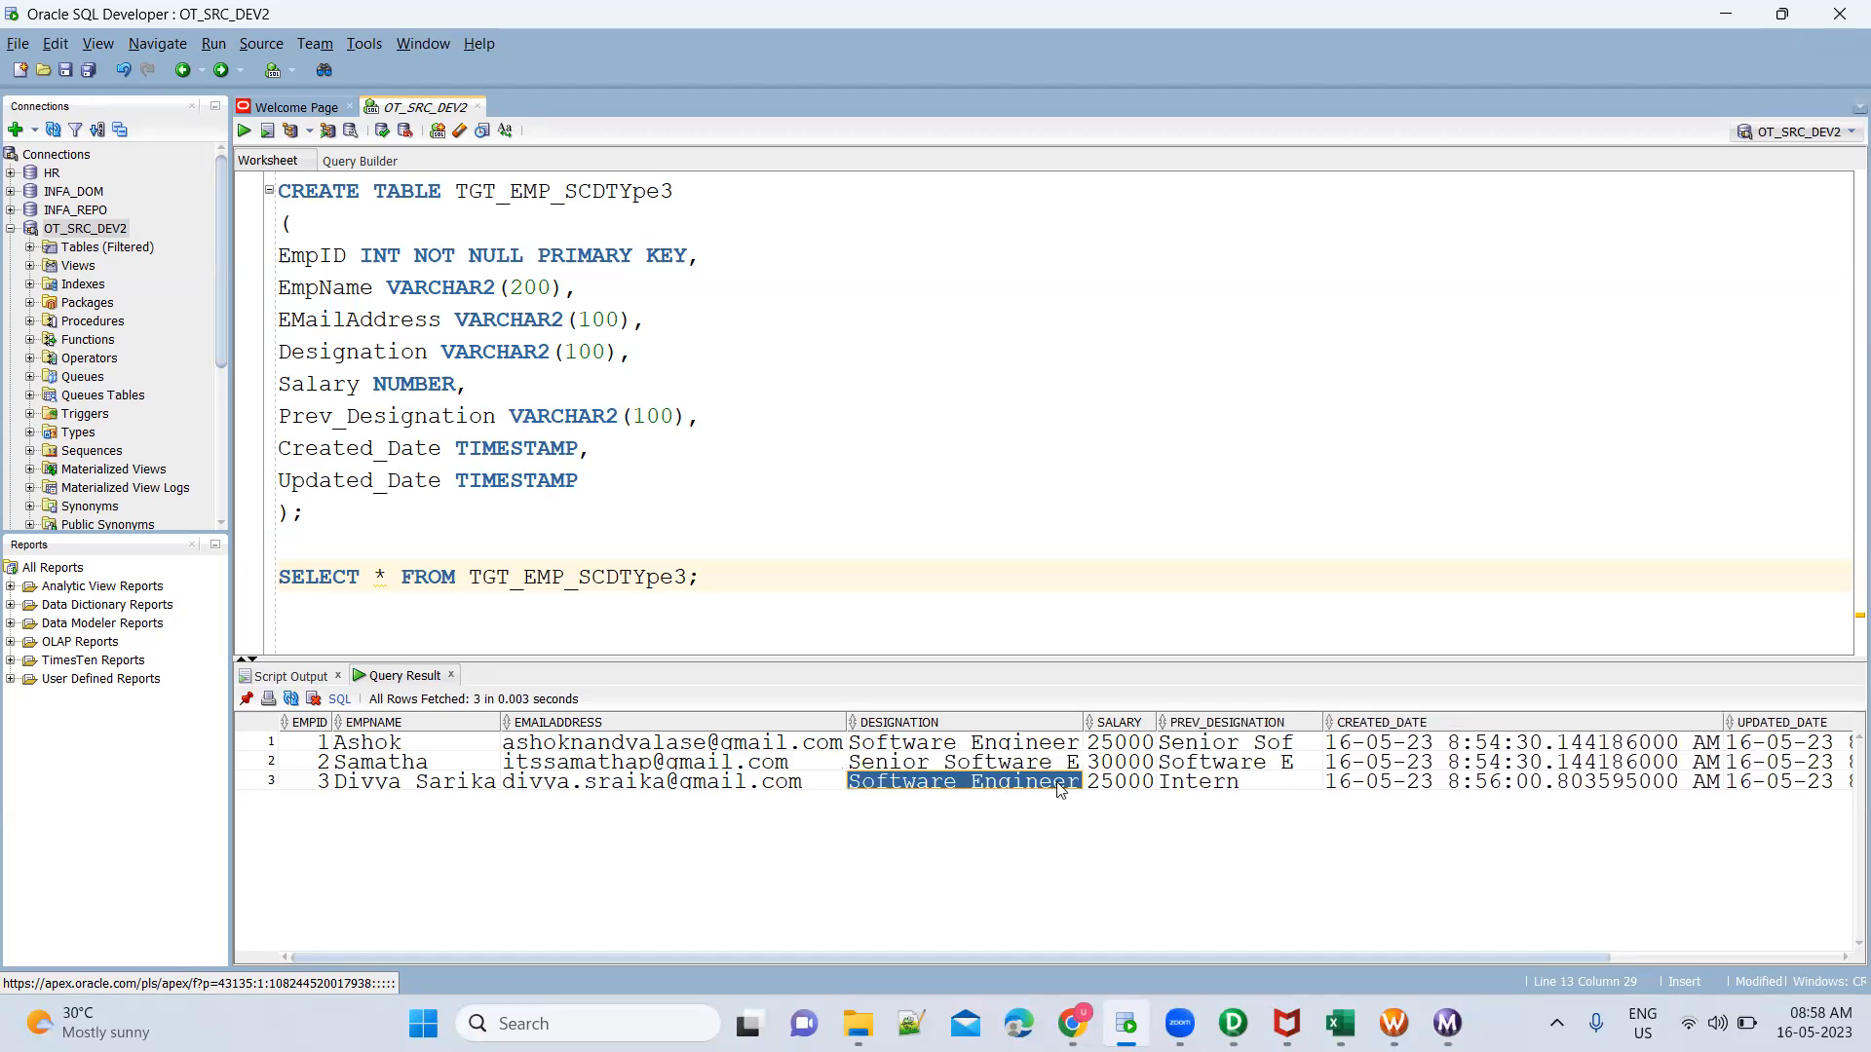
left_click(1215, 769)
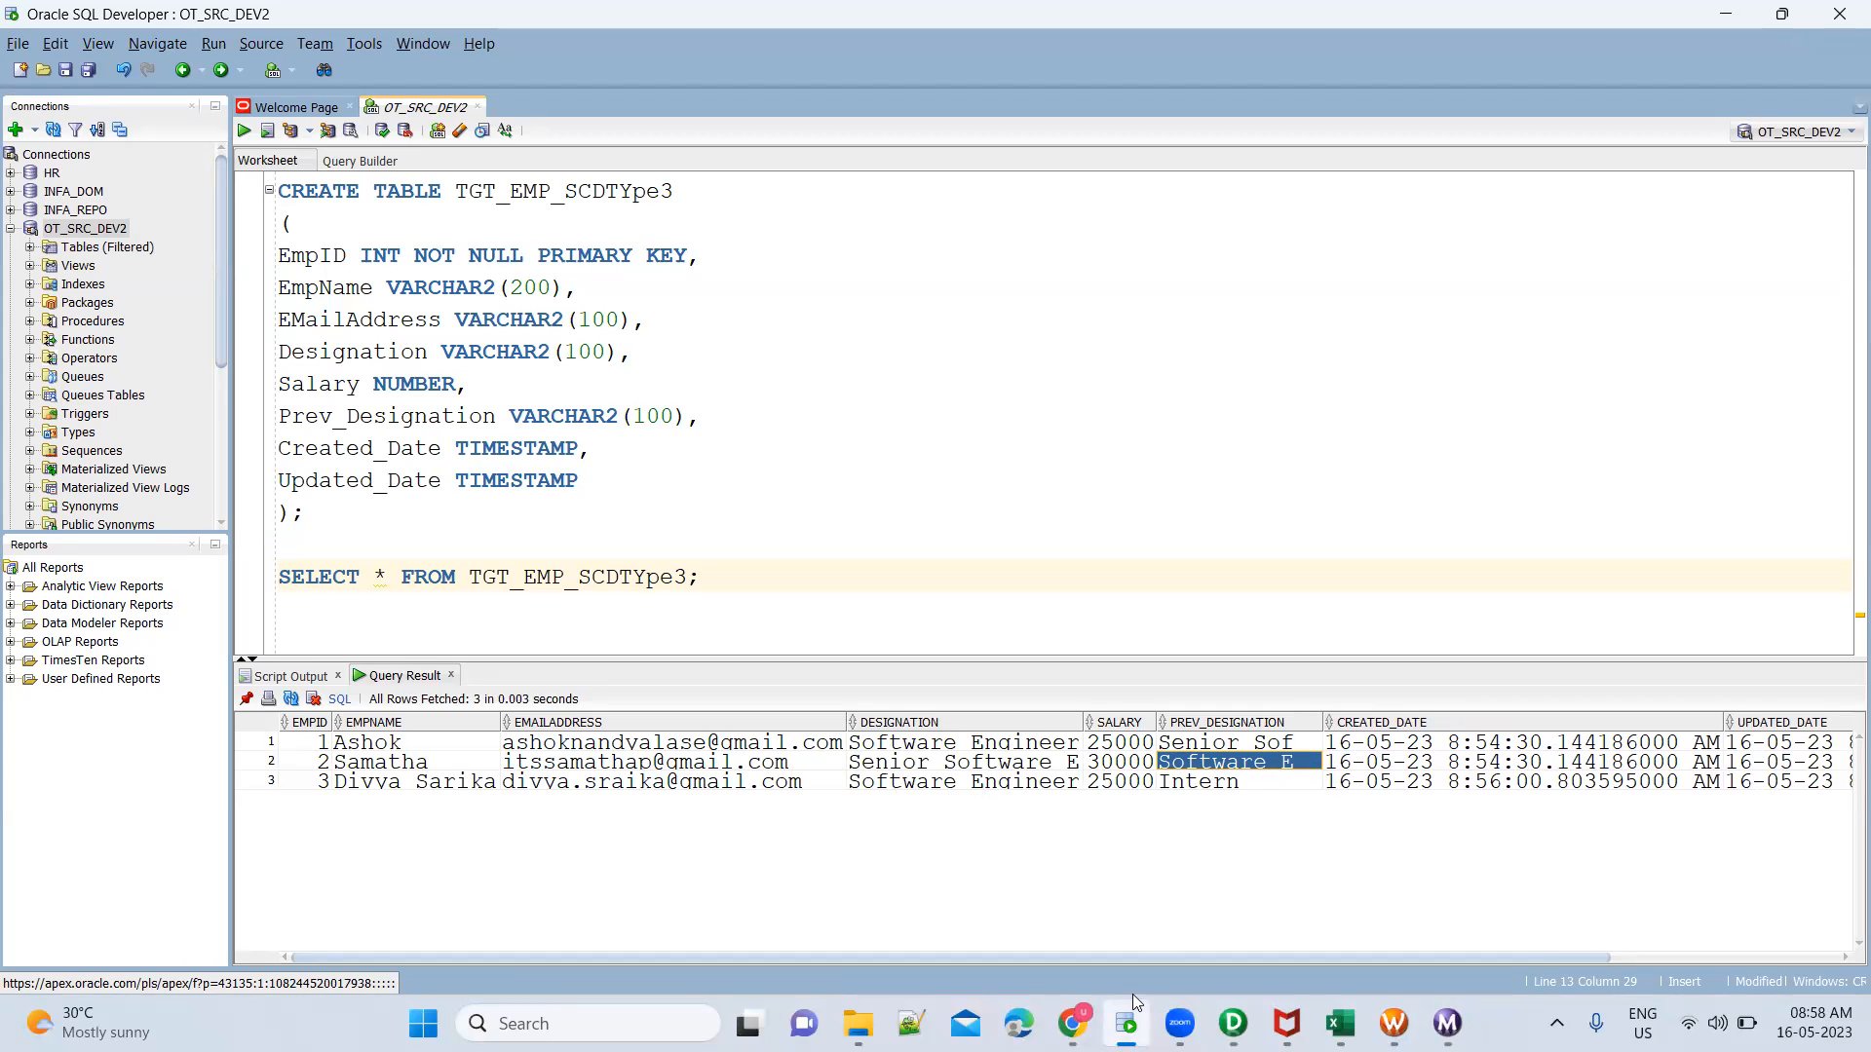
Switch to PowerCenter Designer and examine the port precisions of the EmployeeSCDType2 source definition in the mapping
left_click(1232, 1023)
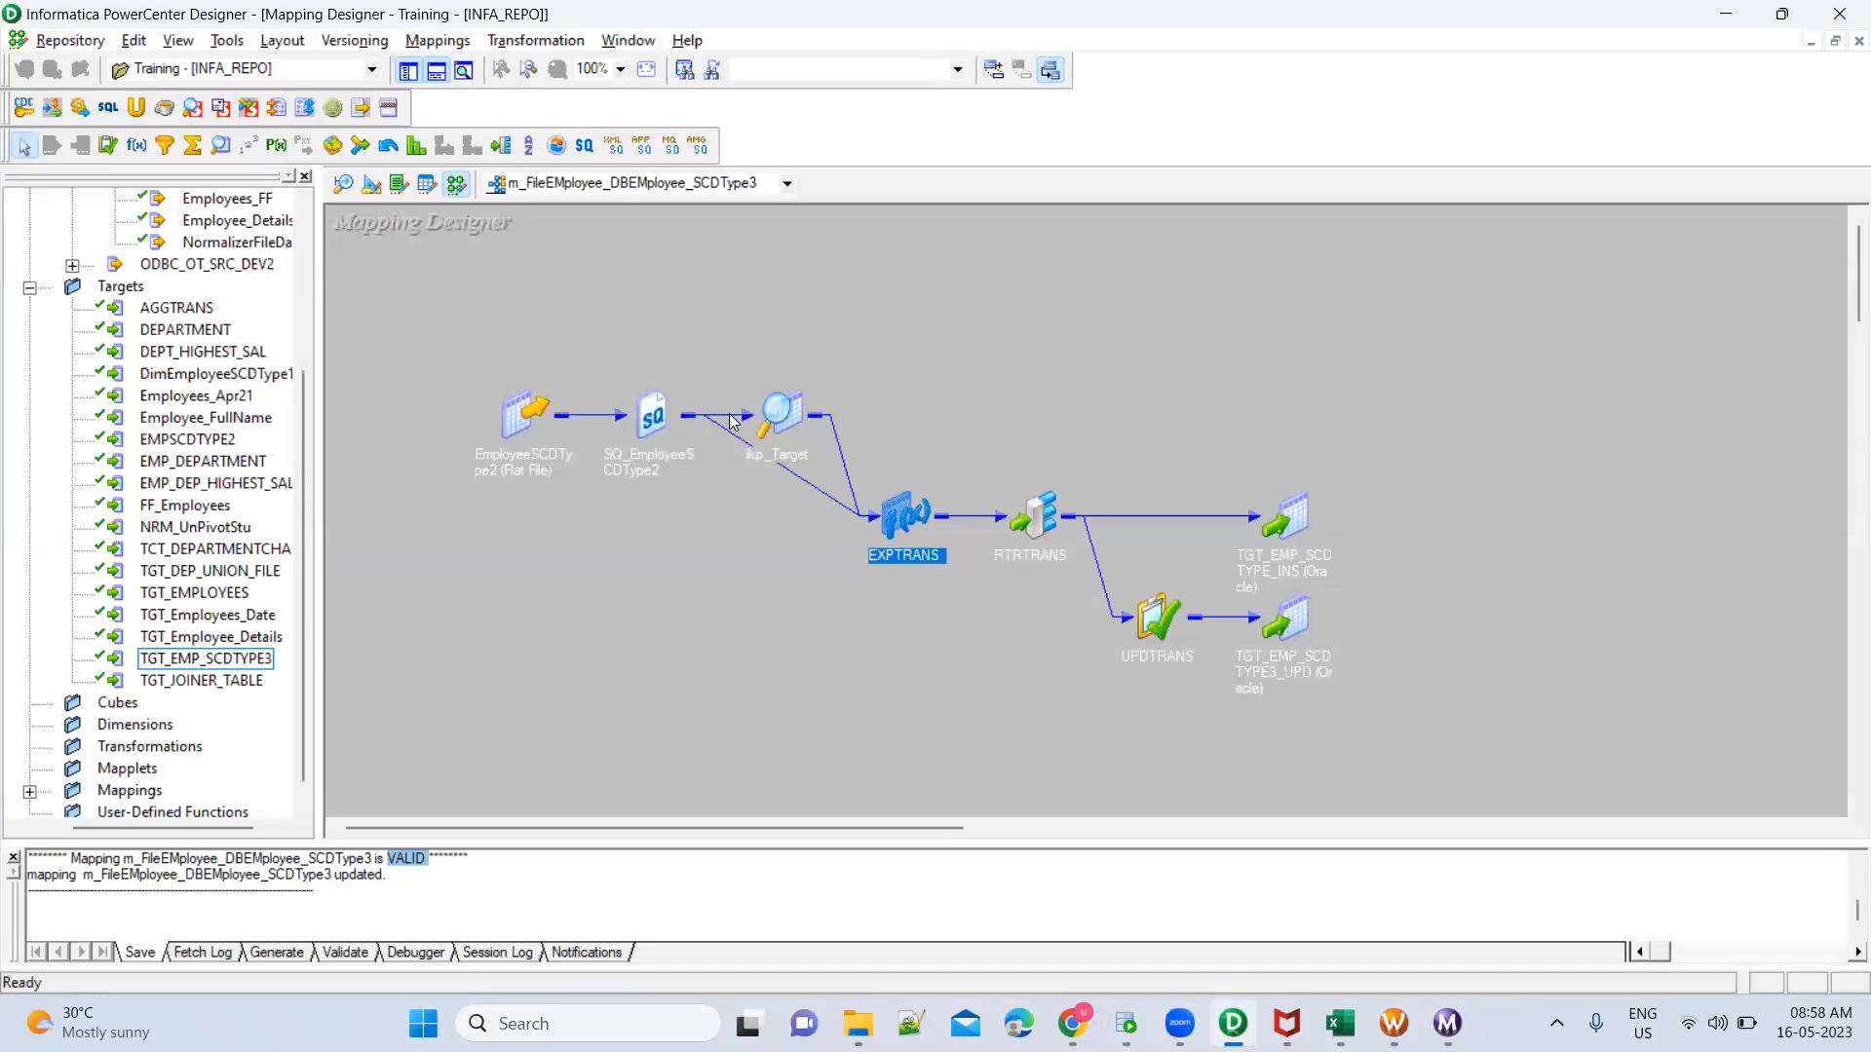
left_click(647, 419)
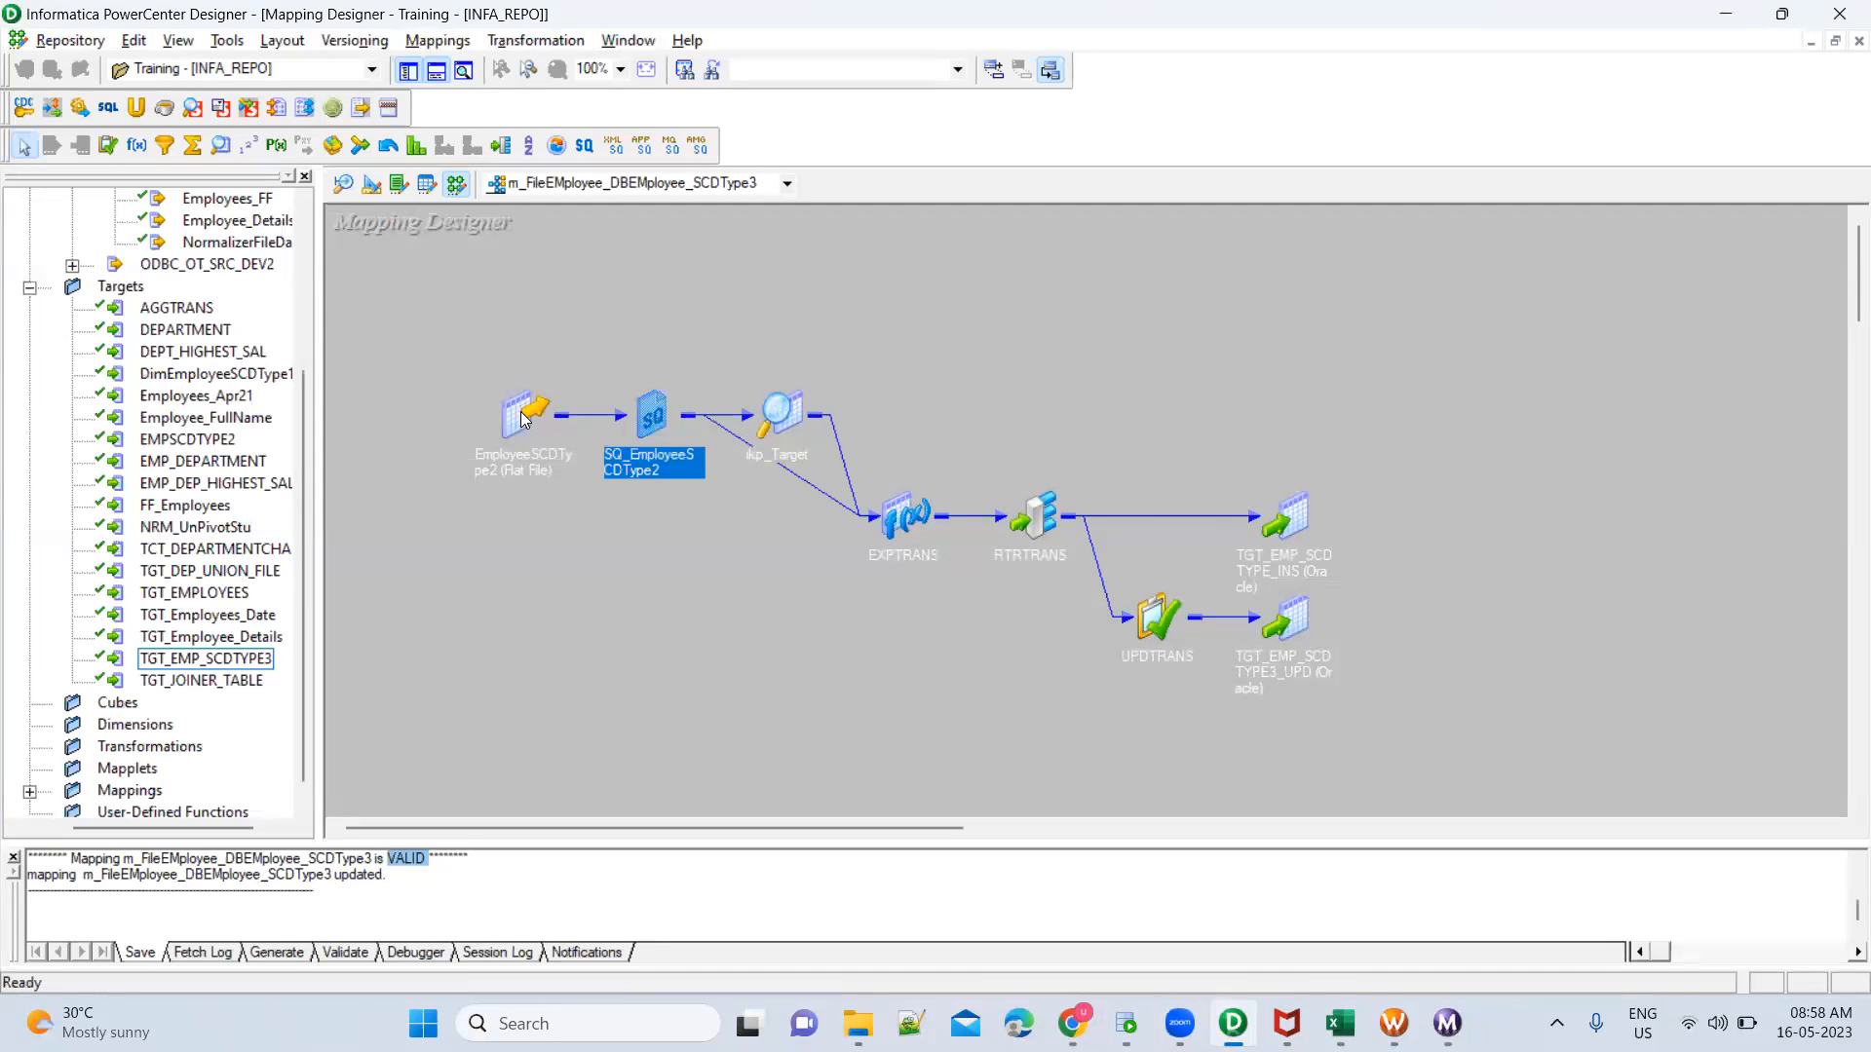
double_click(521, 411)
double_click(627, 404)
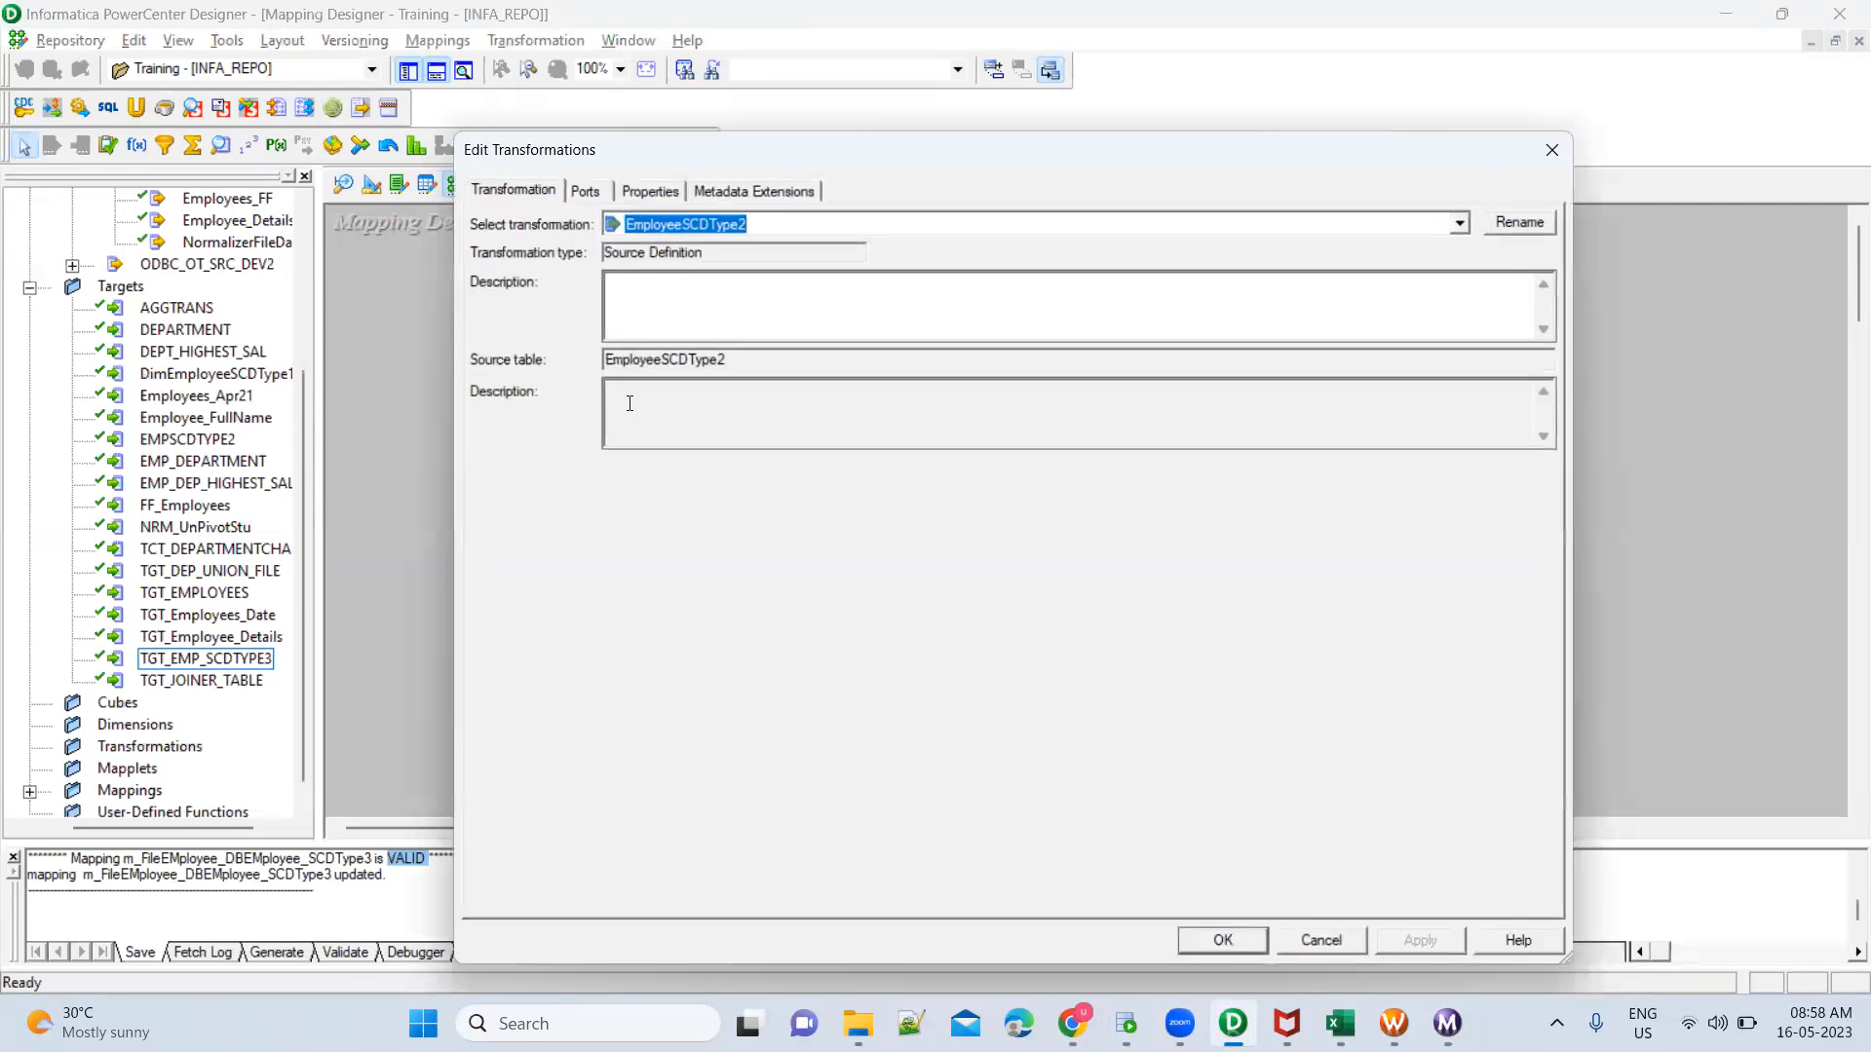
key("Escape")
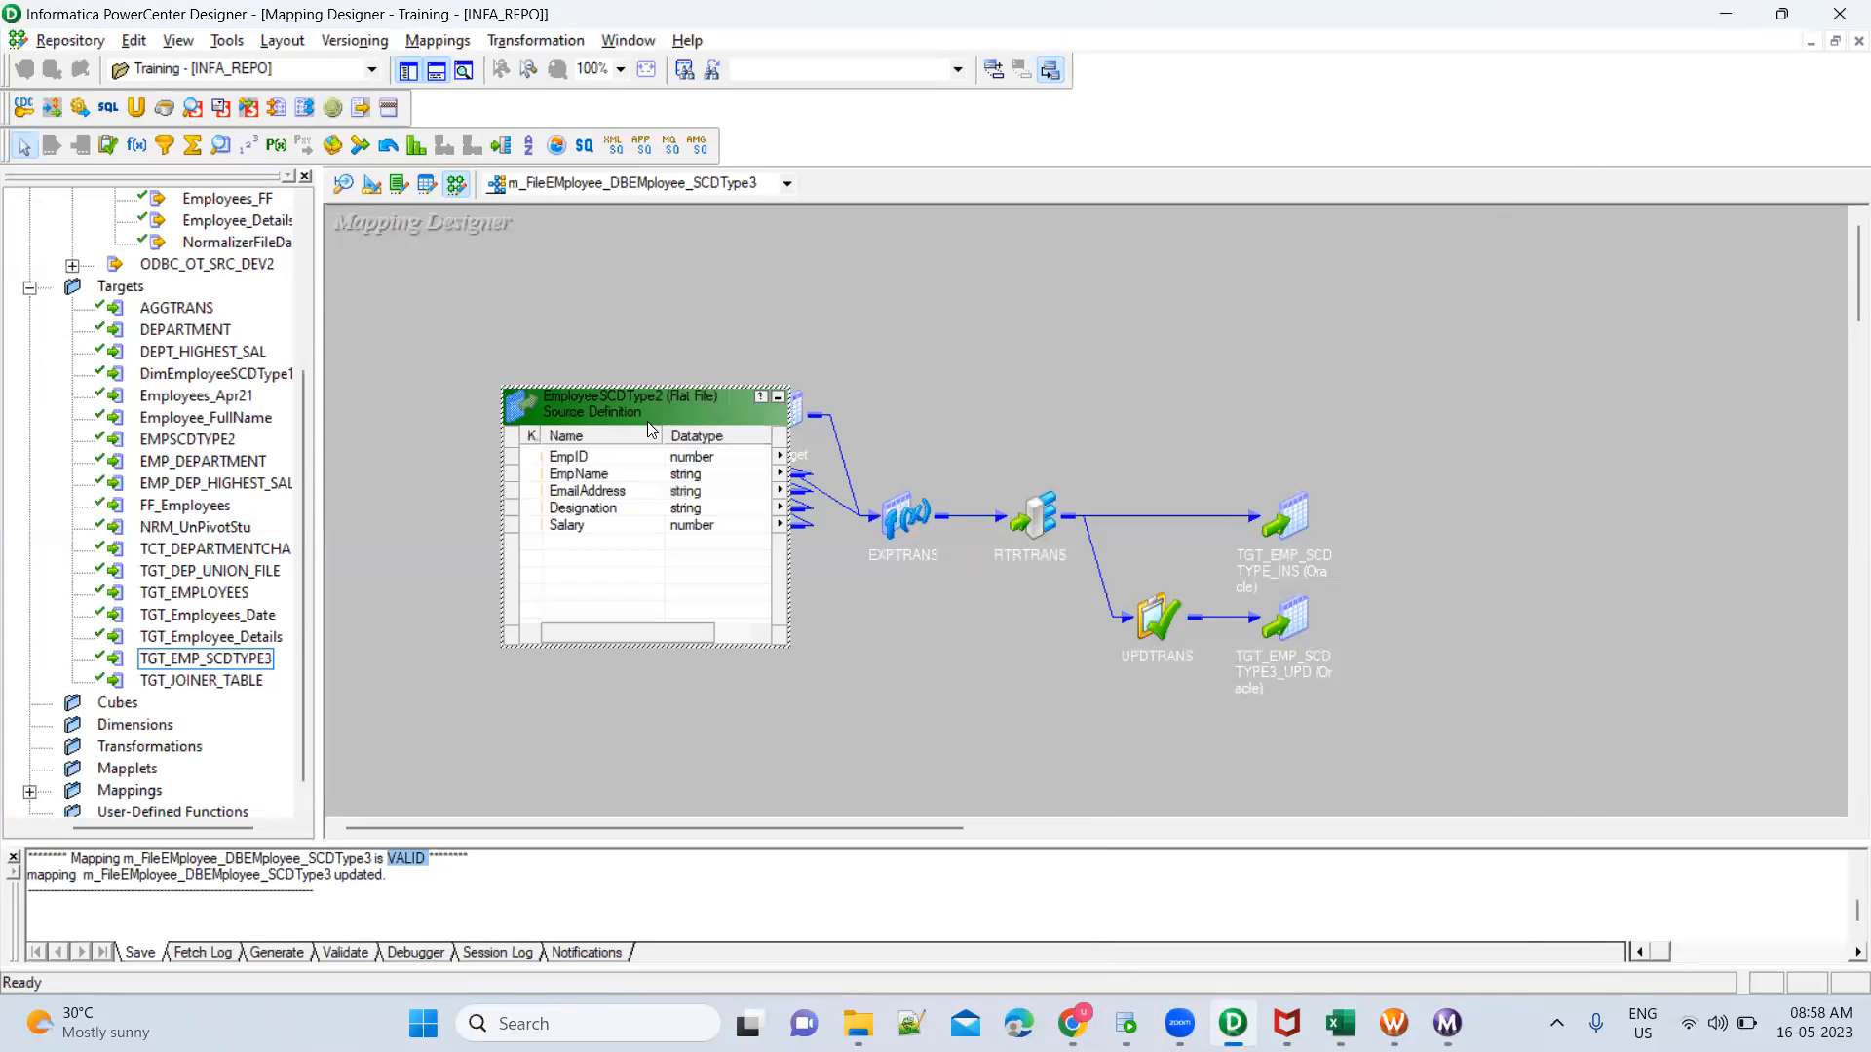
double_click(641, 492)
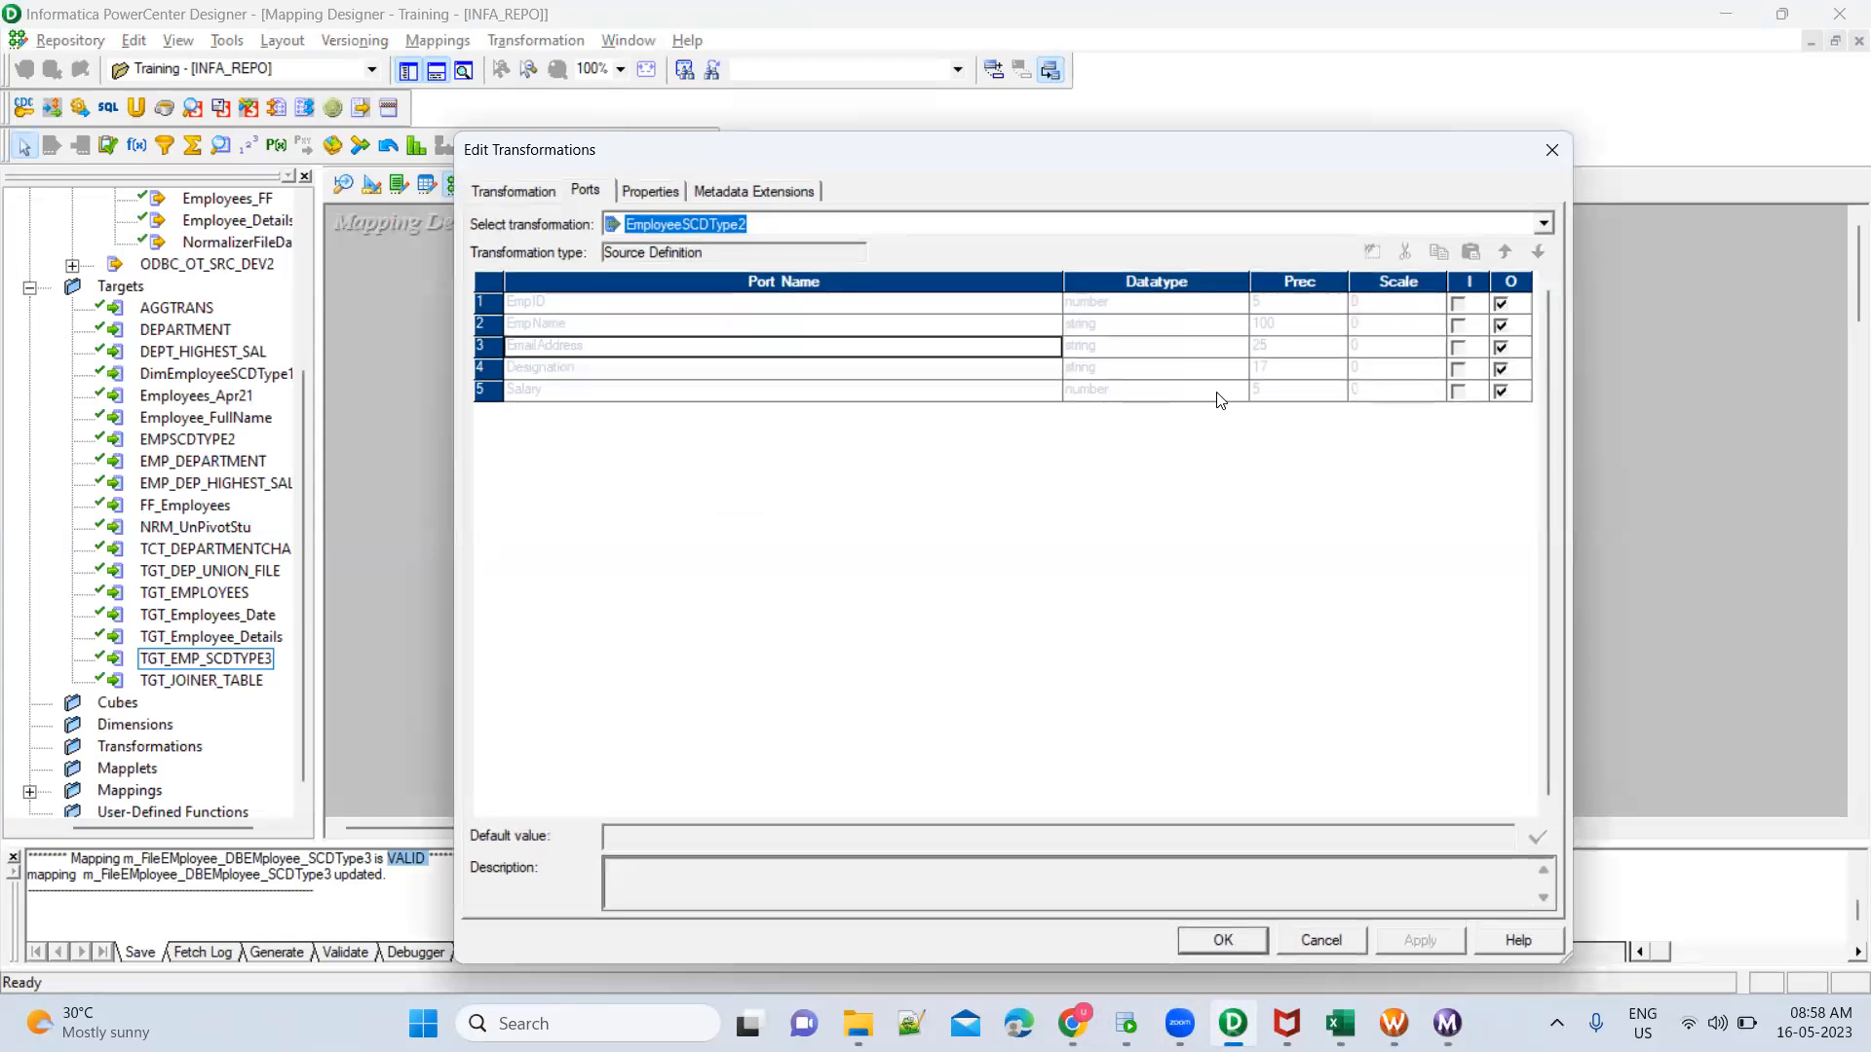
left_click(1288, 377)
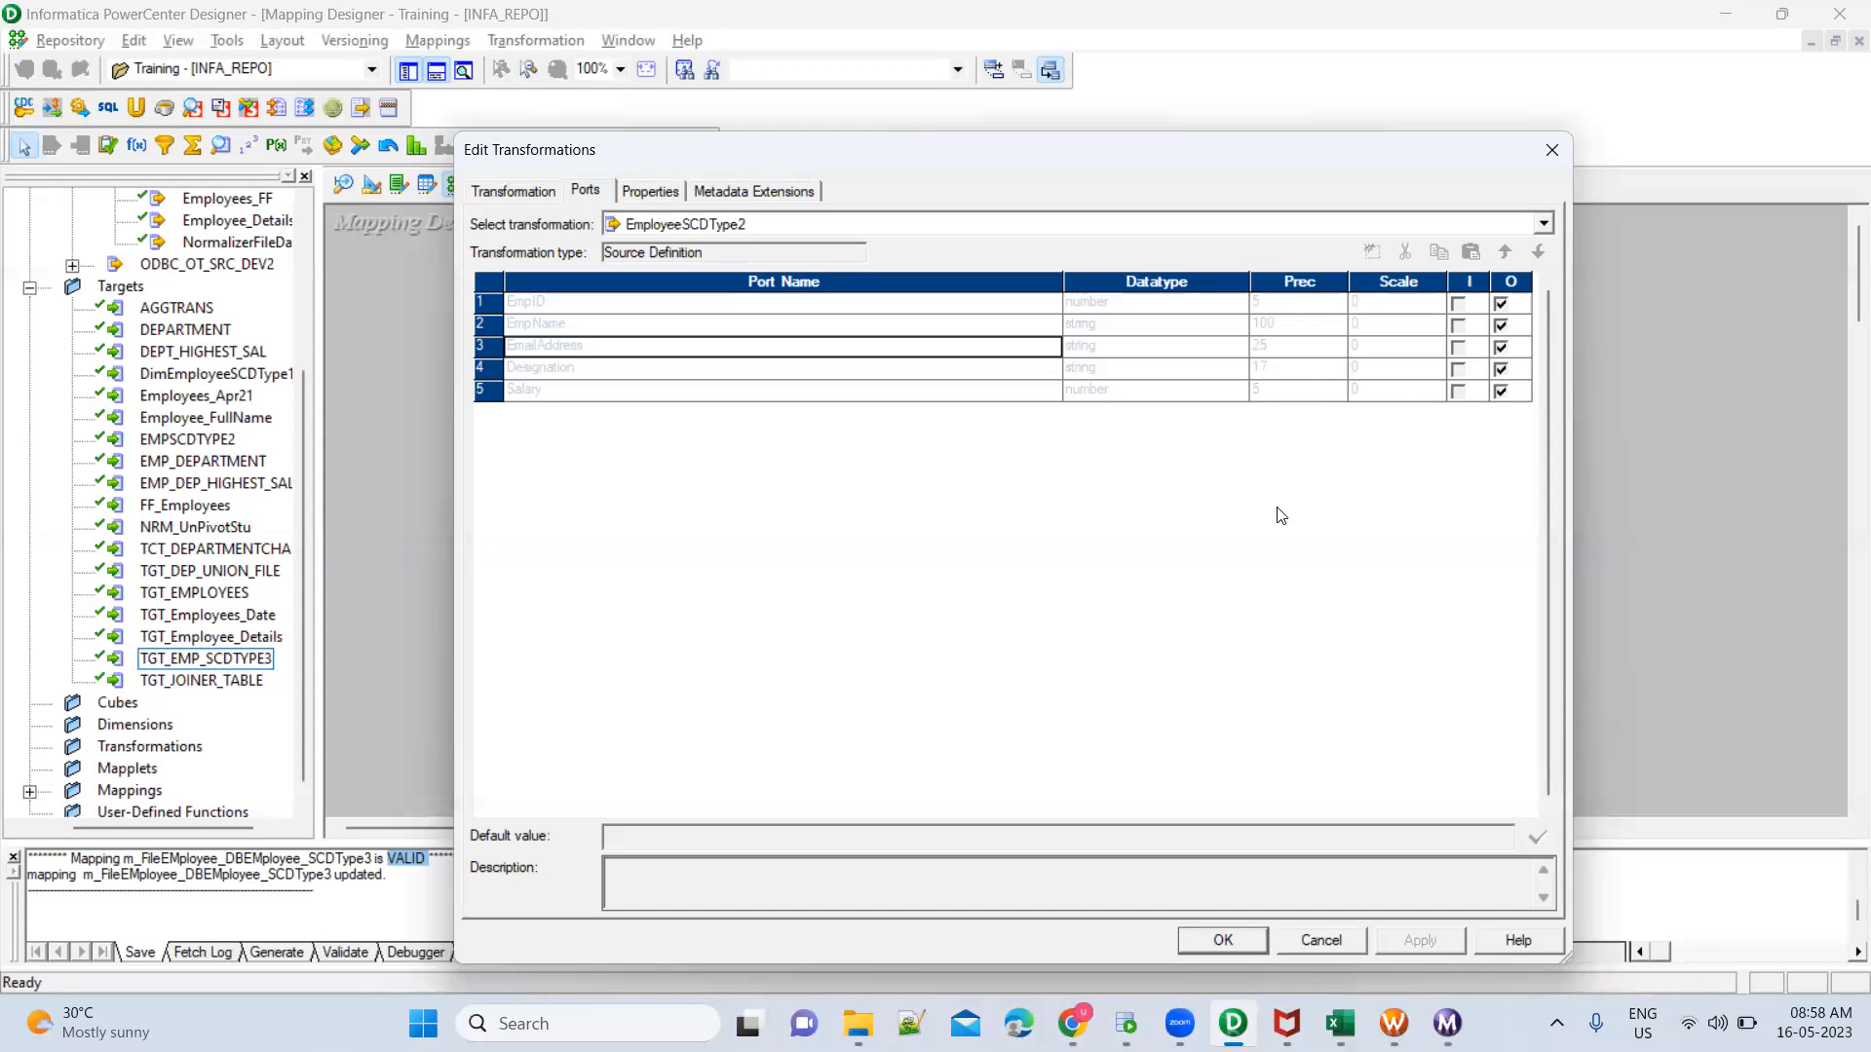
key("Escape")
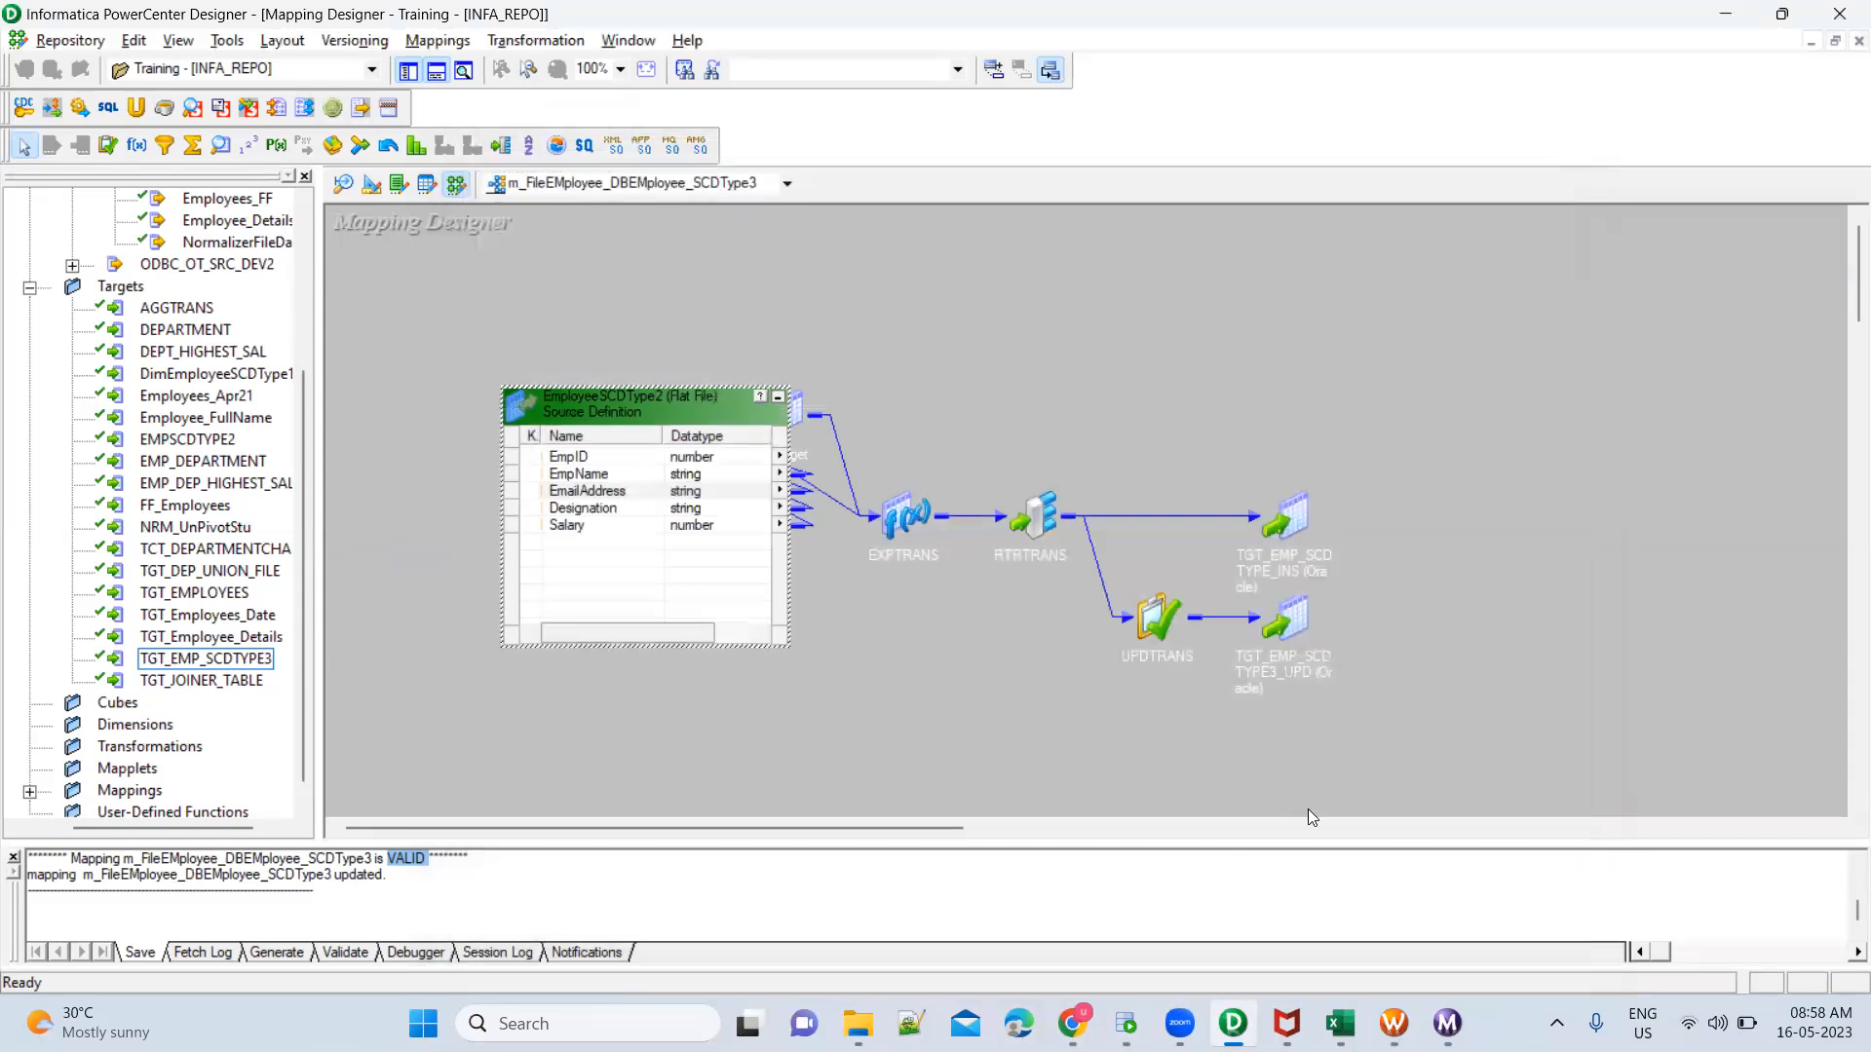
Recheck the previous designations in Oracle SQL Developer, and inspect the SQ_EmployeeSCDType2 port lengths back in PowerCenter Designer
key("alt+Tab")
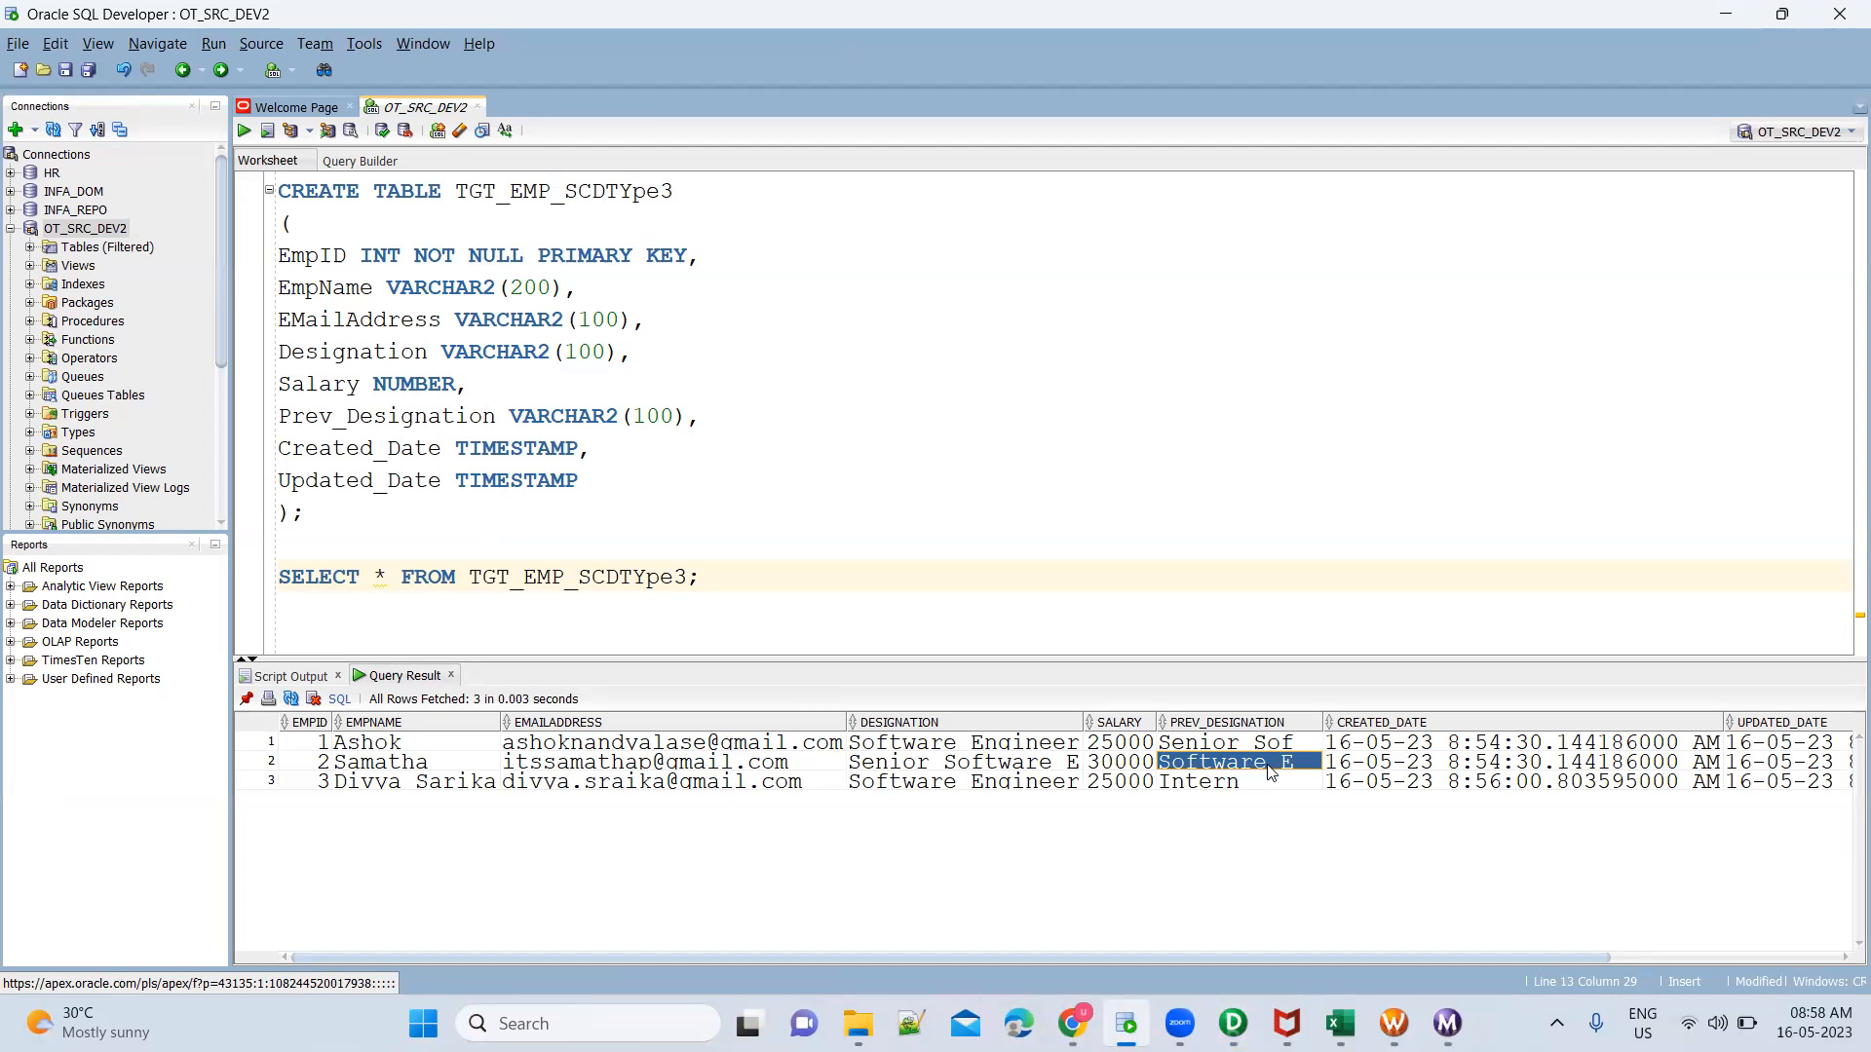
key("alt+Tab")
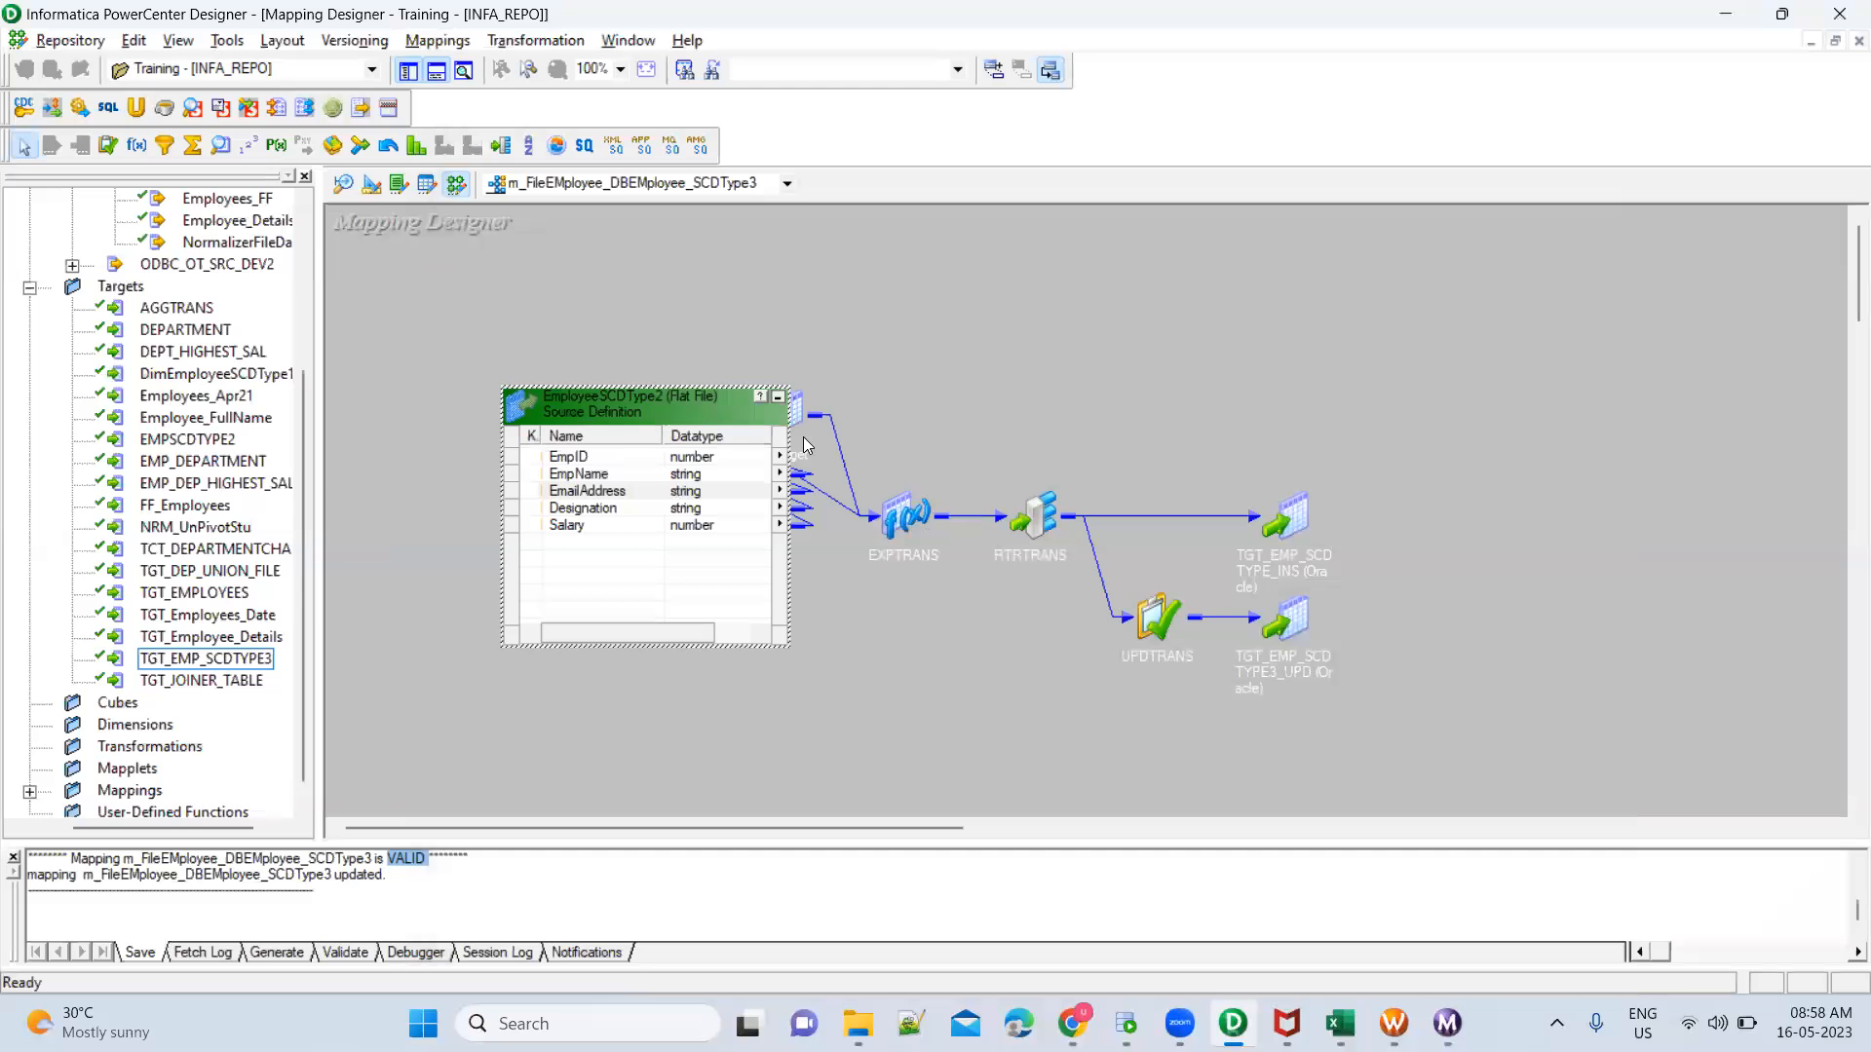
left_click(779, 407)
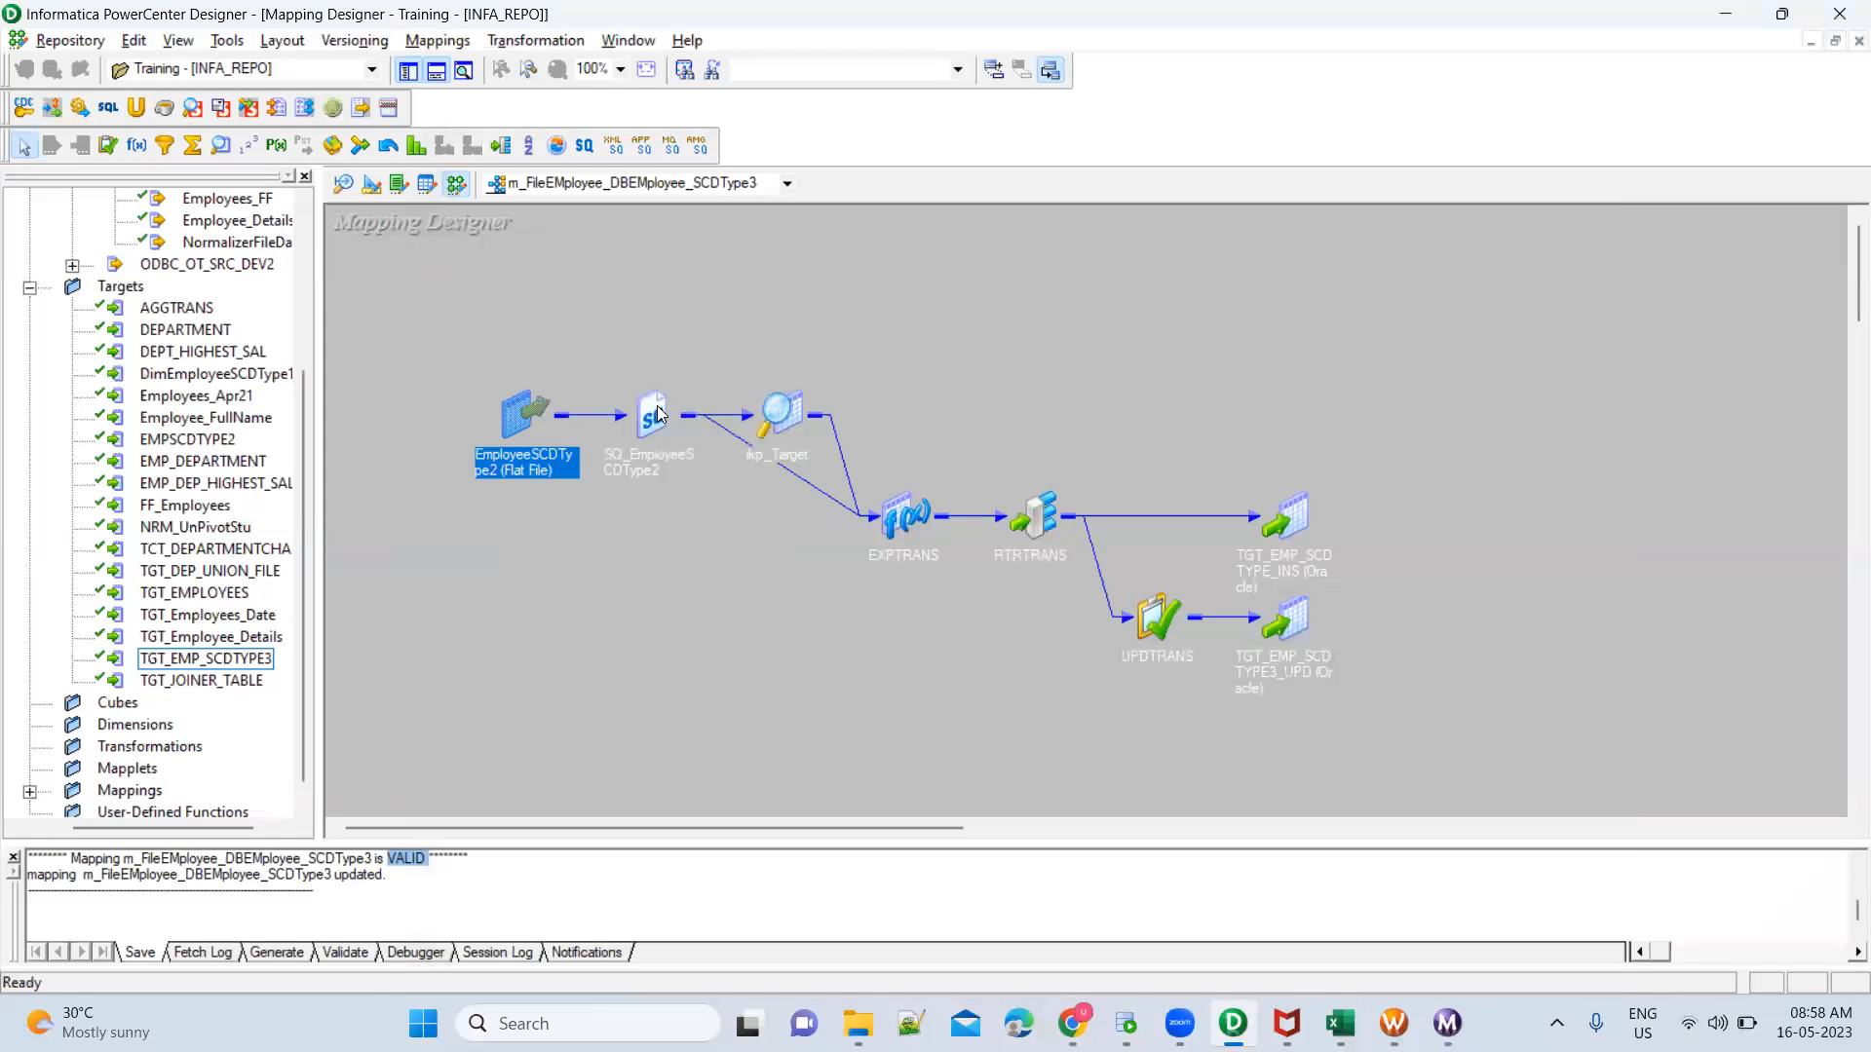
double_click(655, 413)
double_click(704, 406)
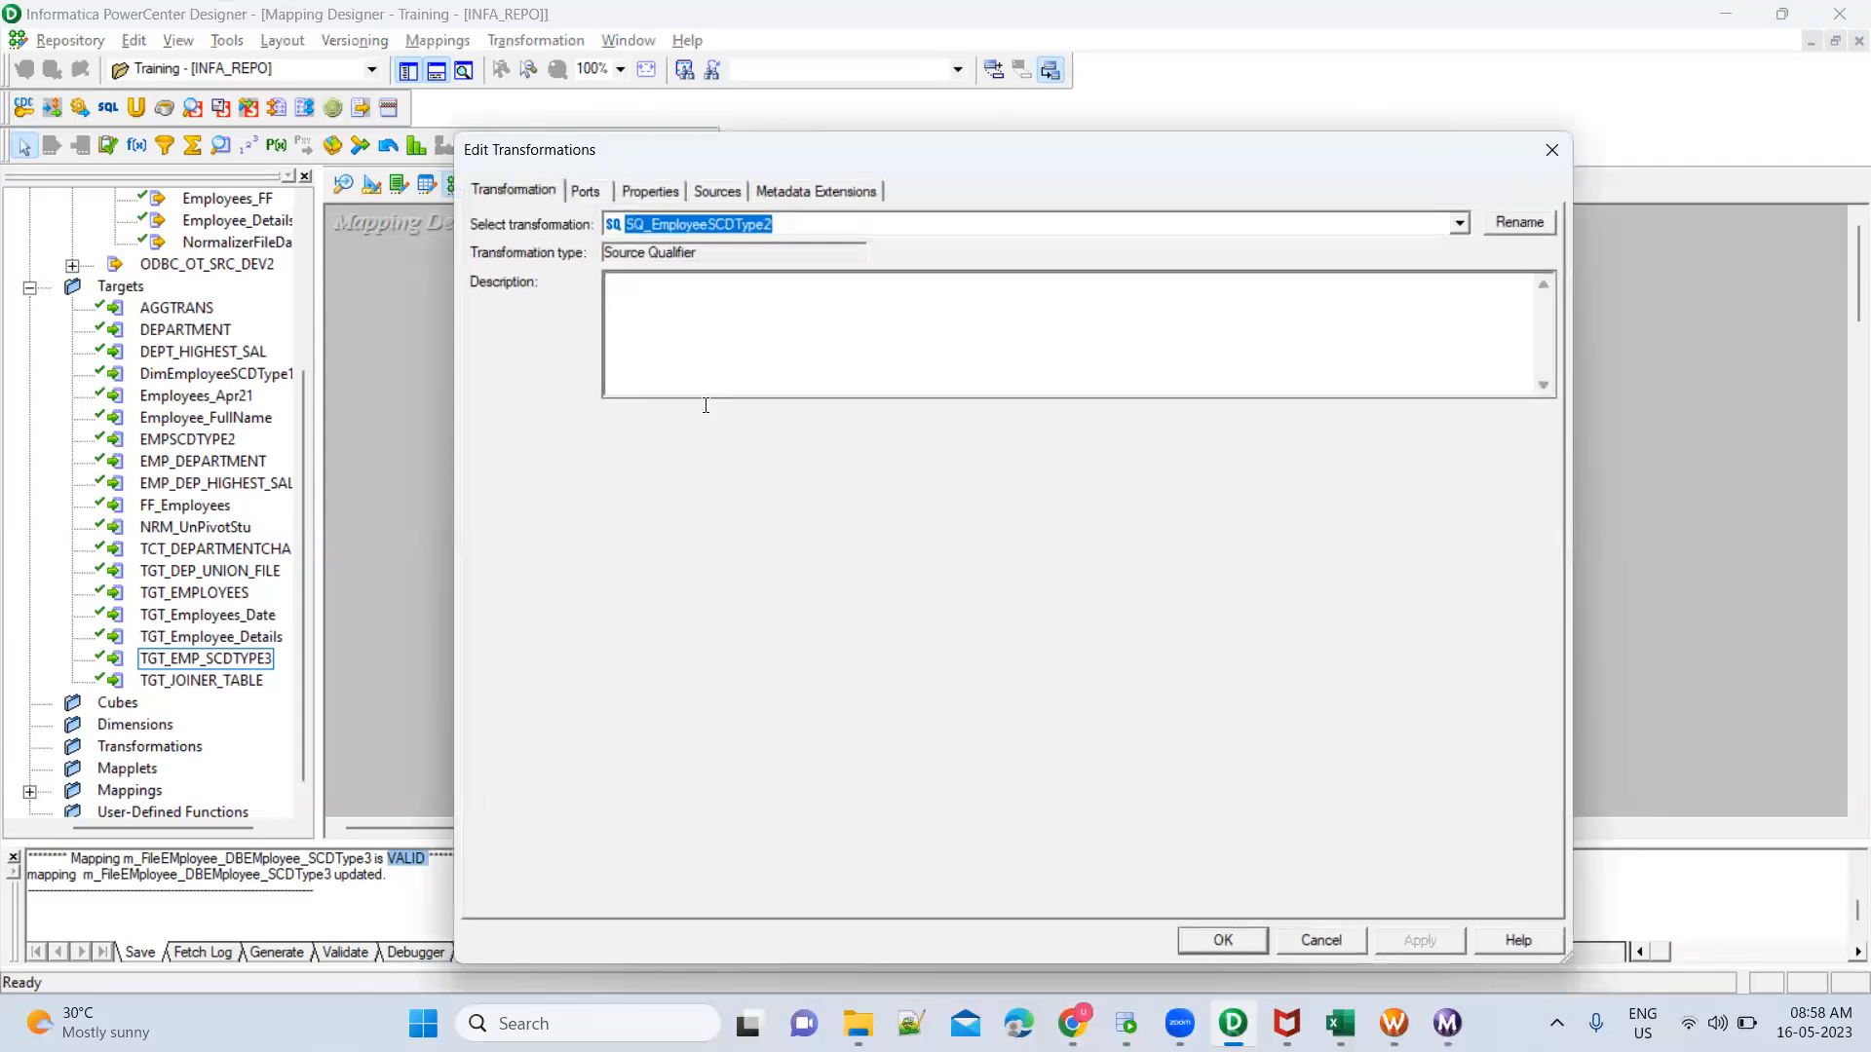
key("Escape")
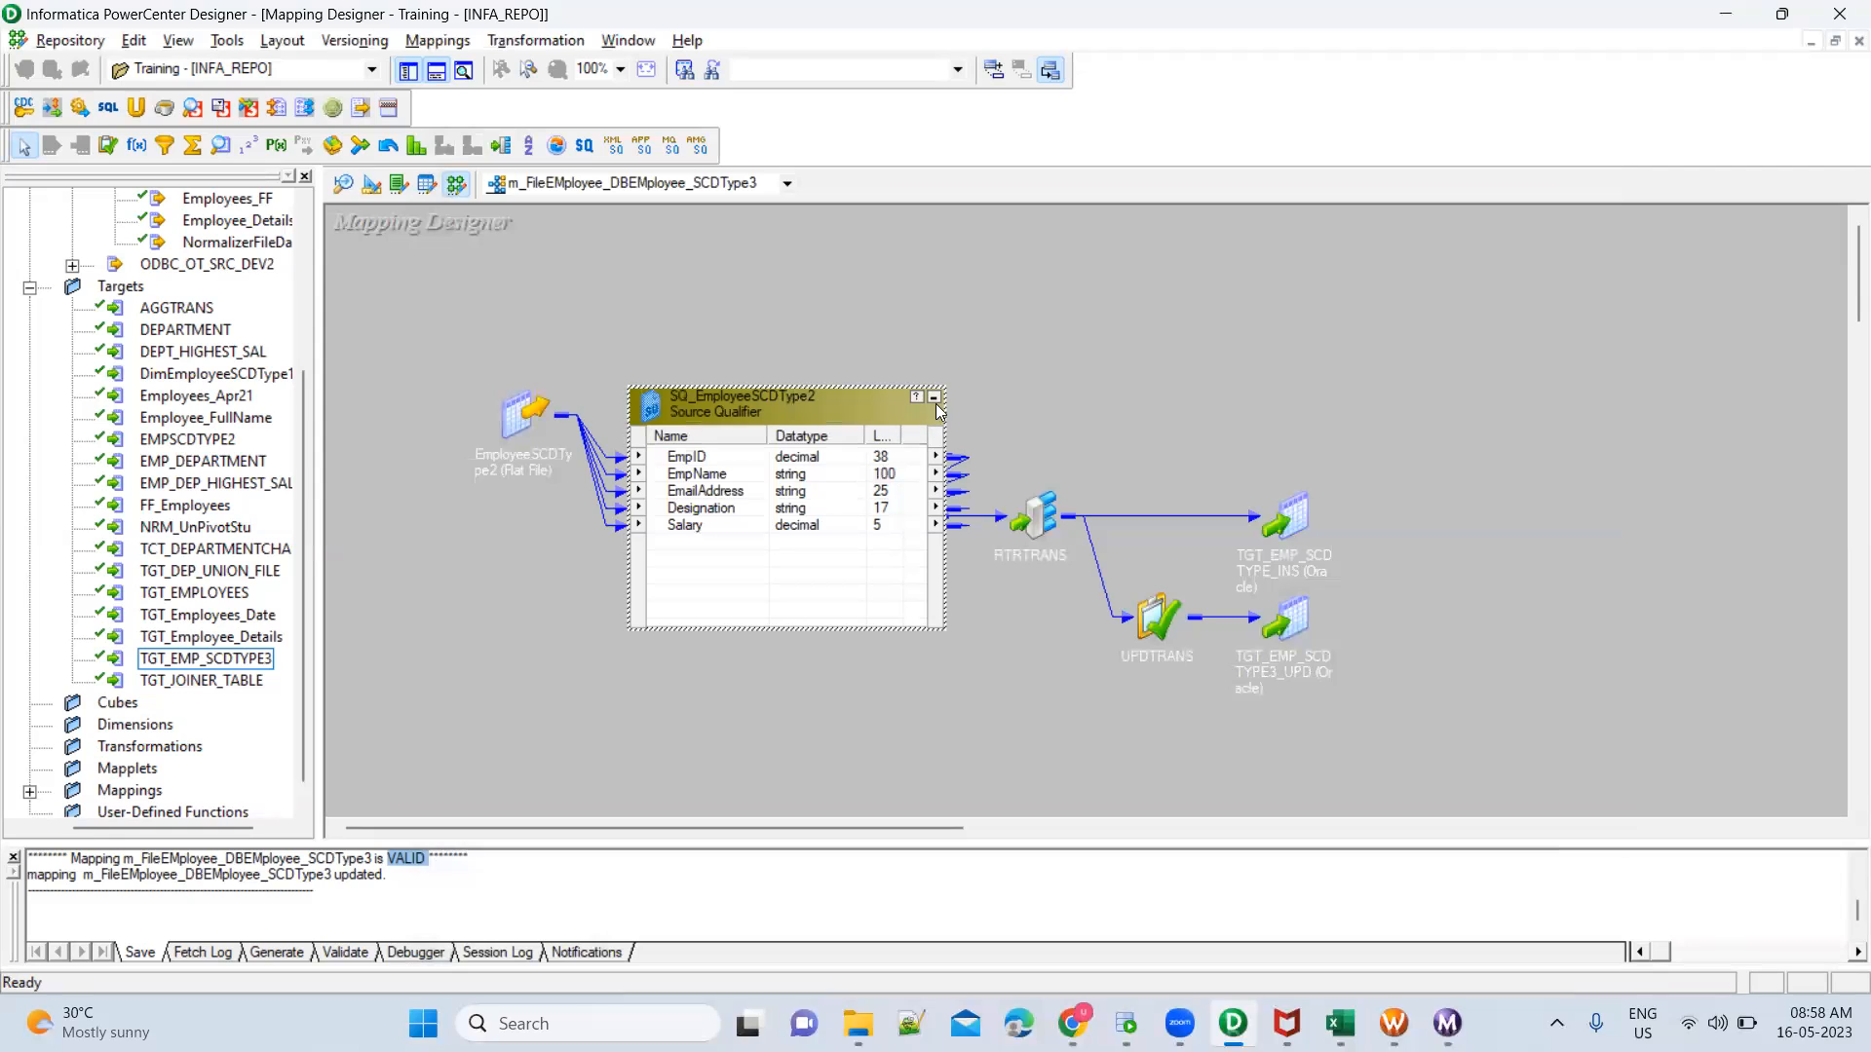
left_click(933, 407)
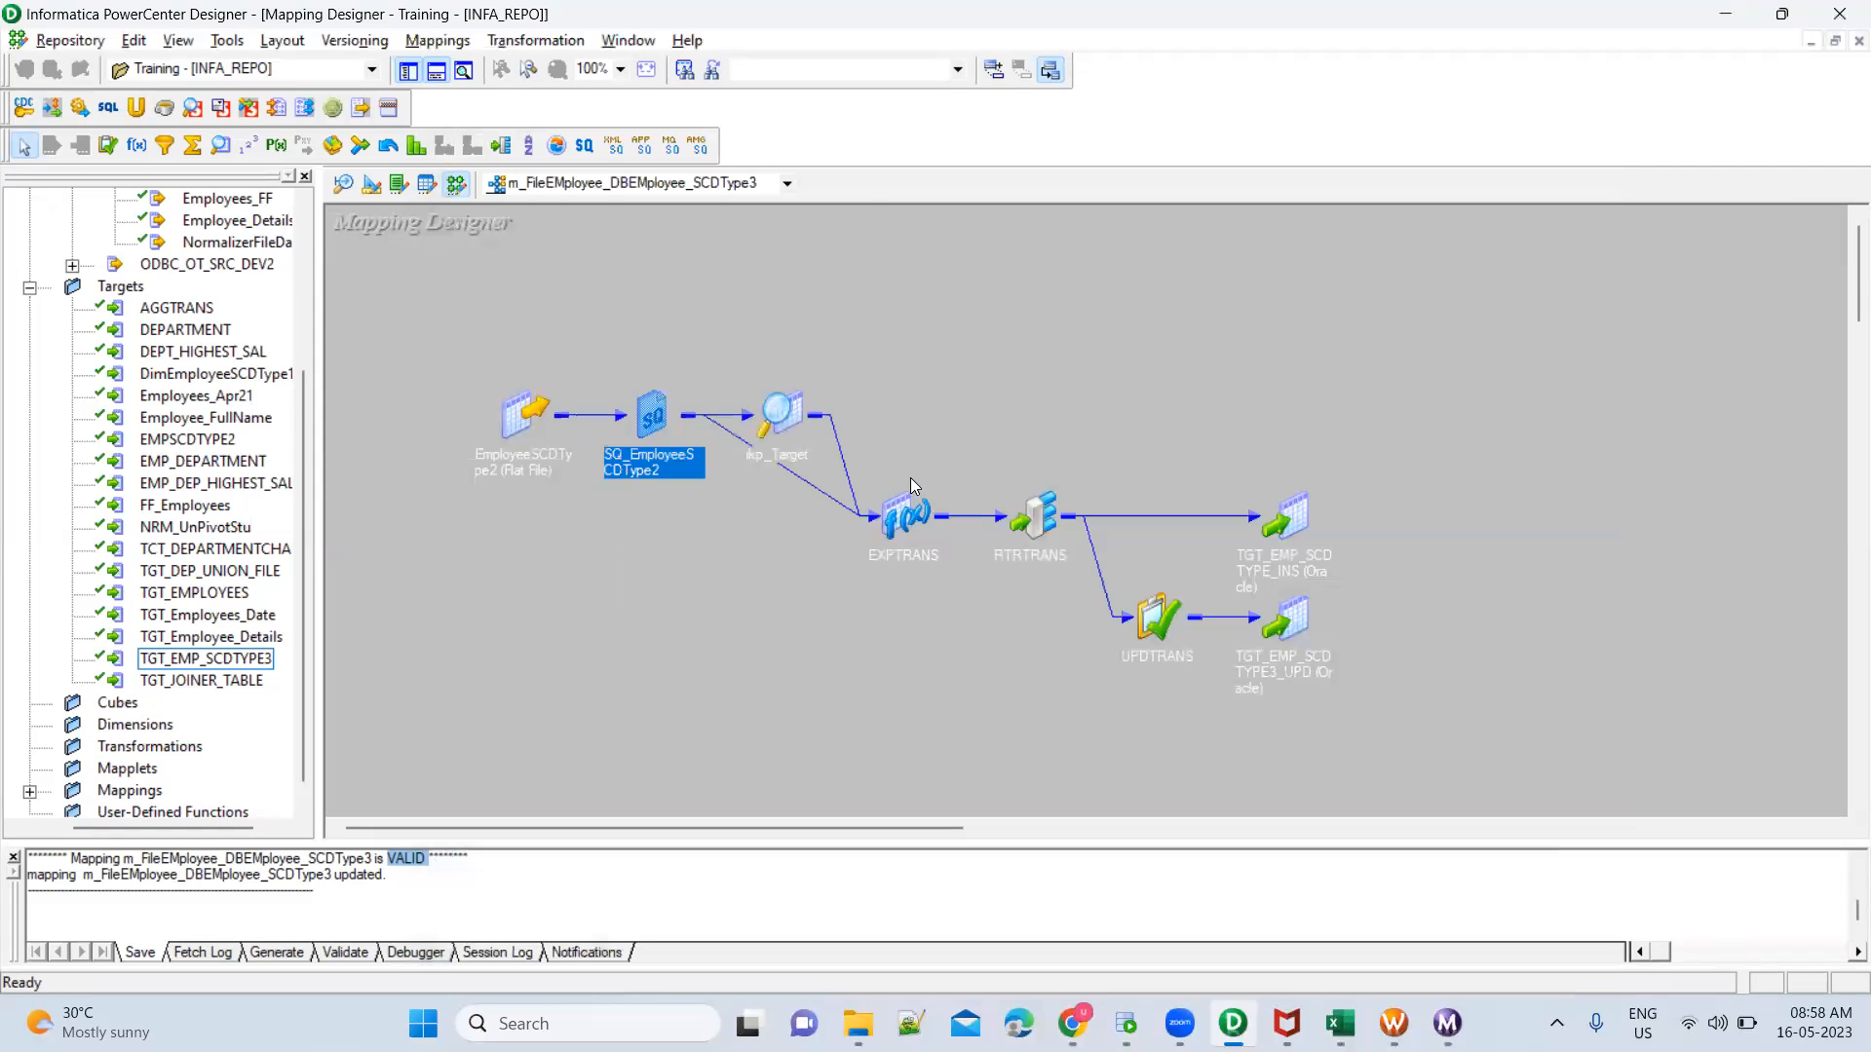
Examine the port data types and precisions of the lkp_Target lookup transformation, and collapse it again
double_click(807, 419)
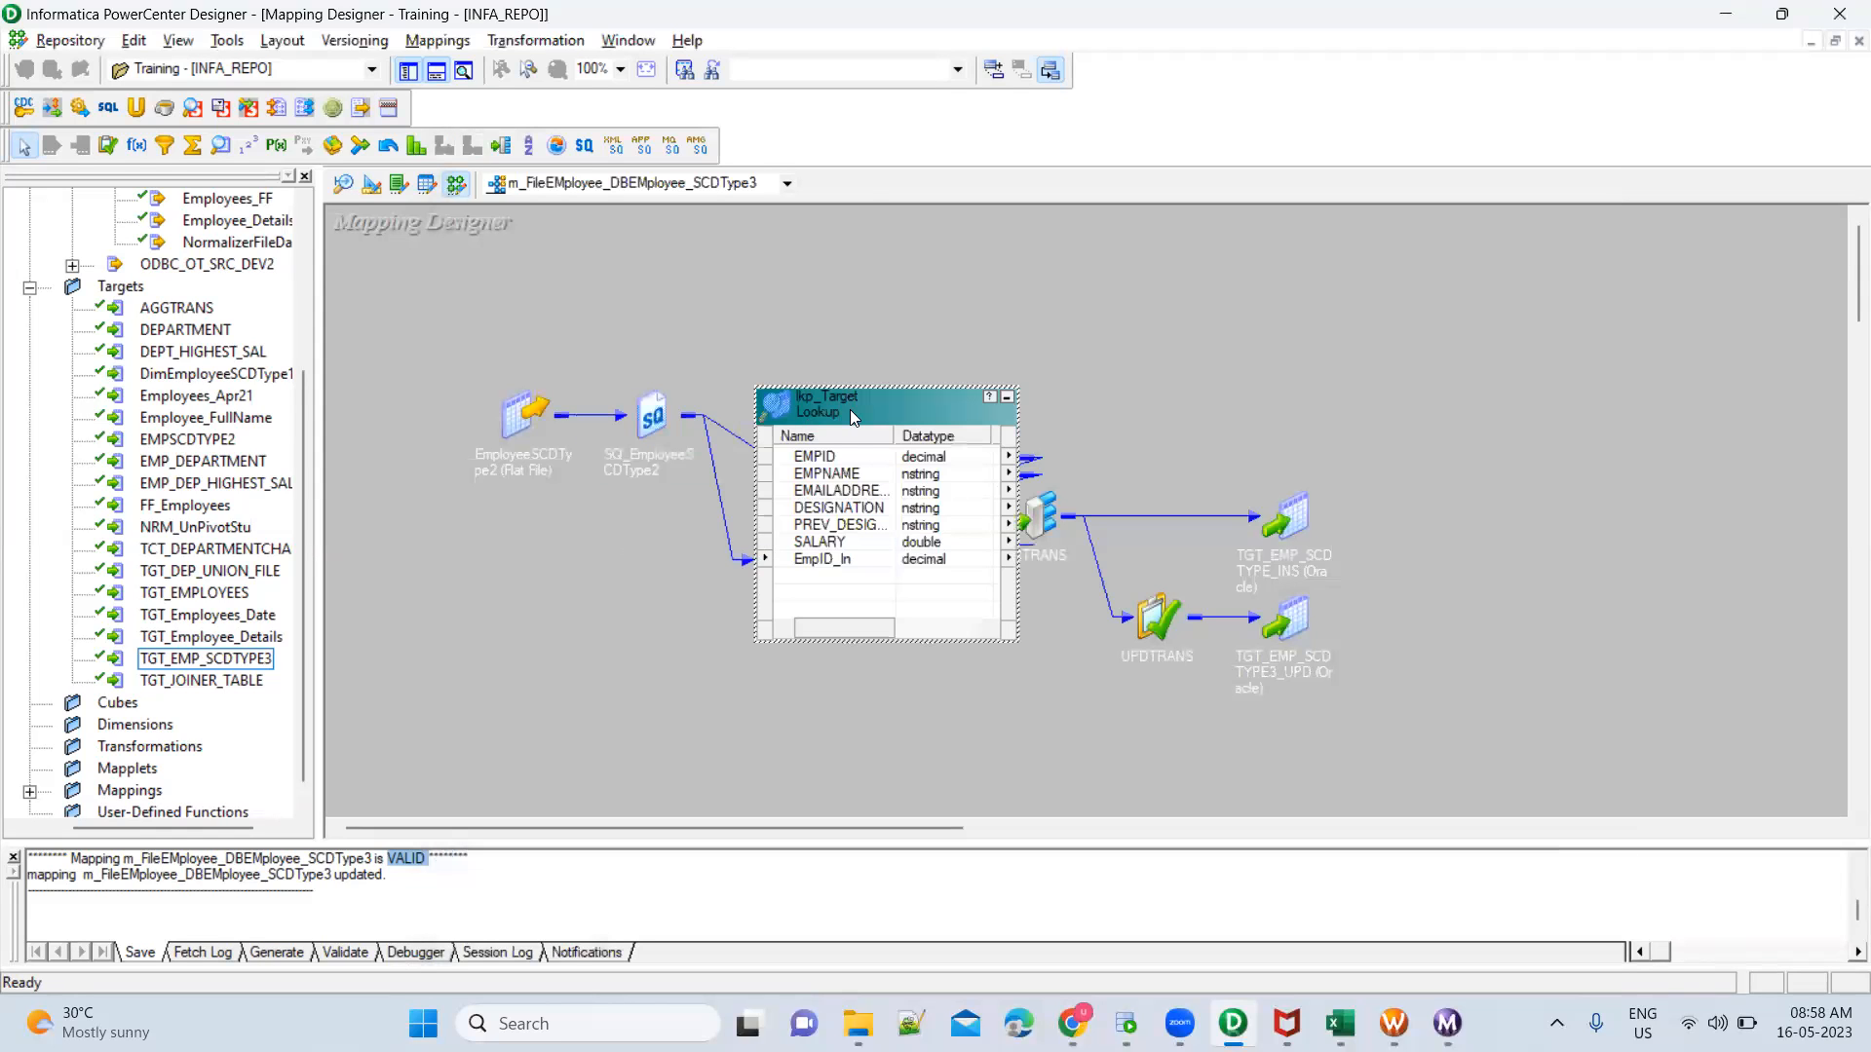
double_click(849, 409)
left_click(597, 192)
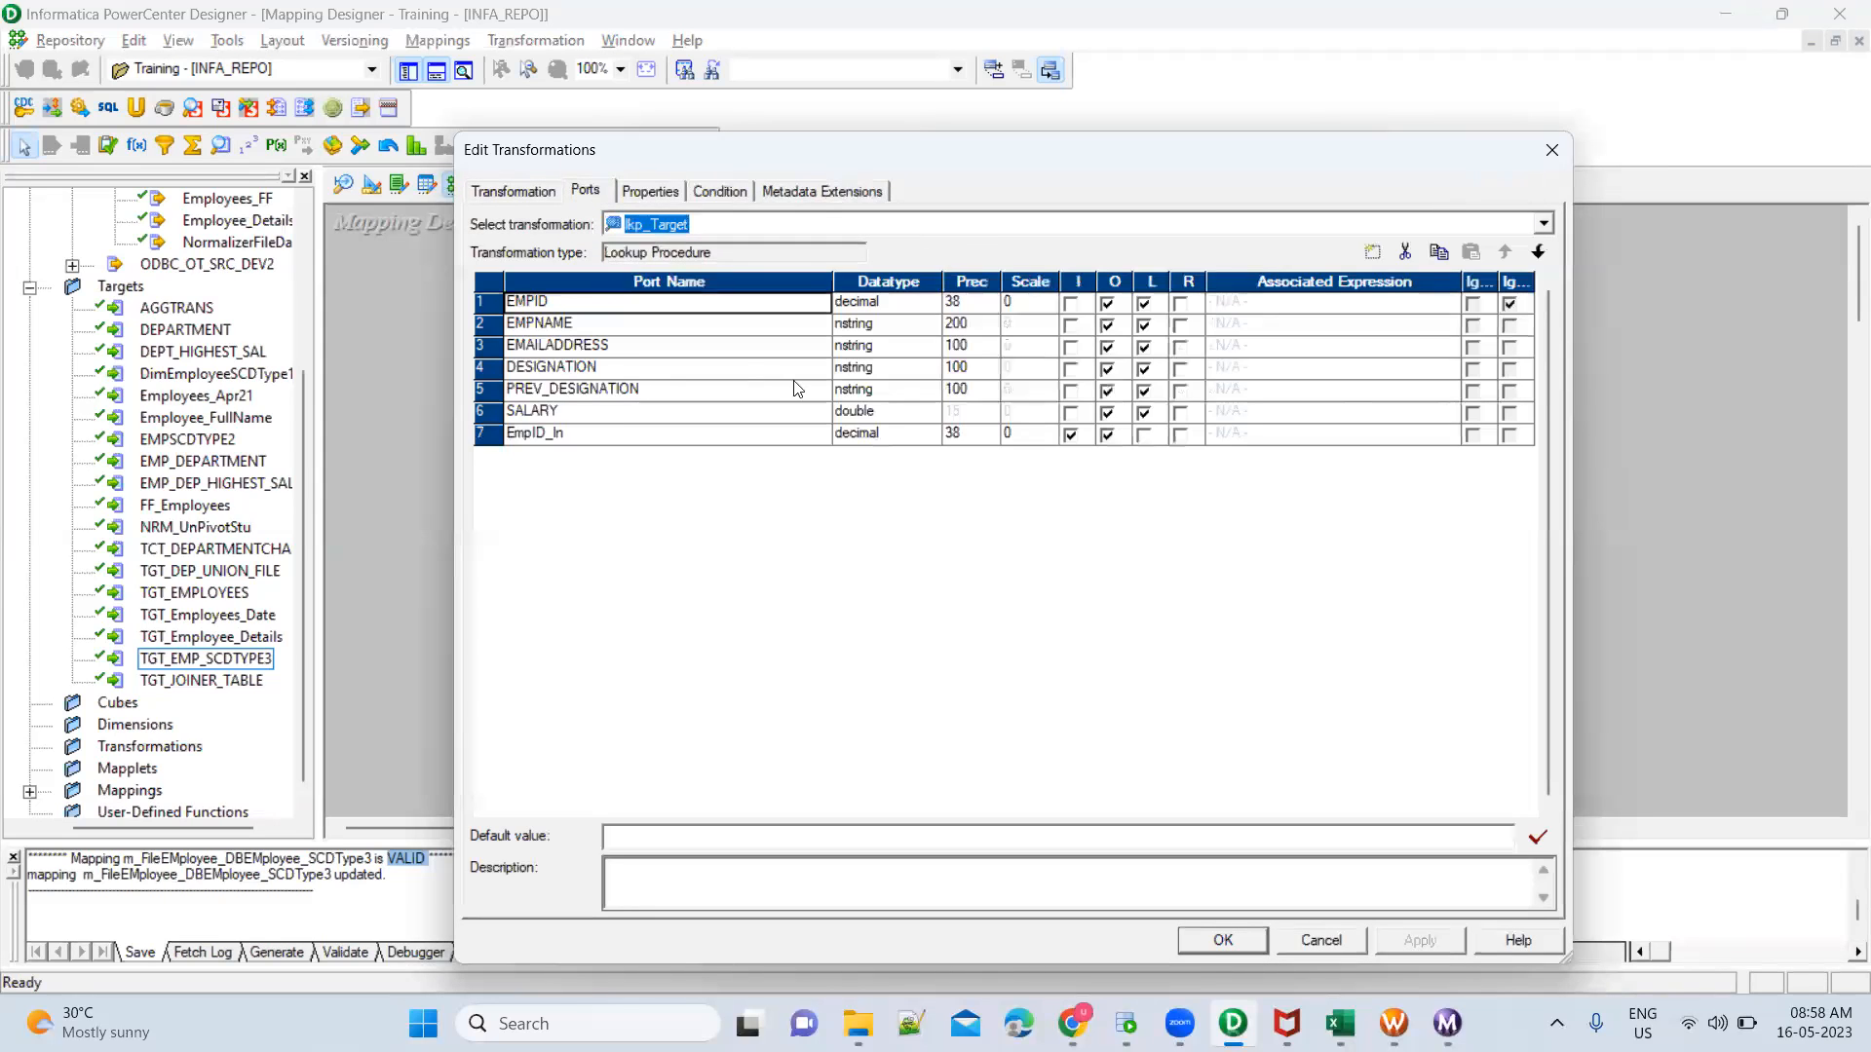
key("Escape")
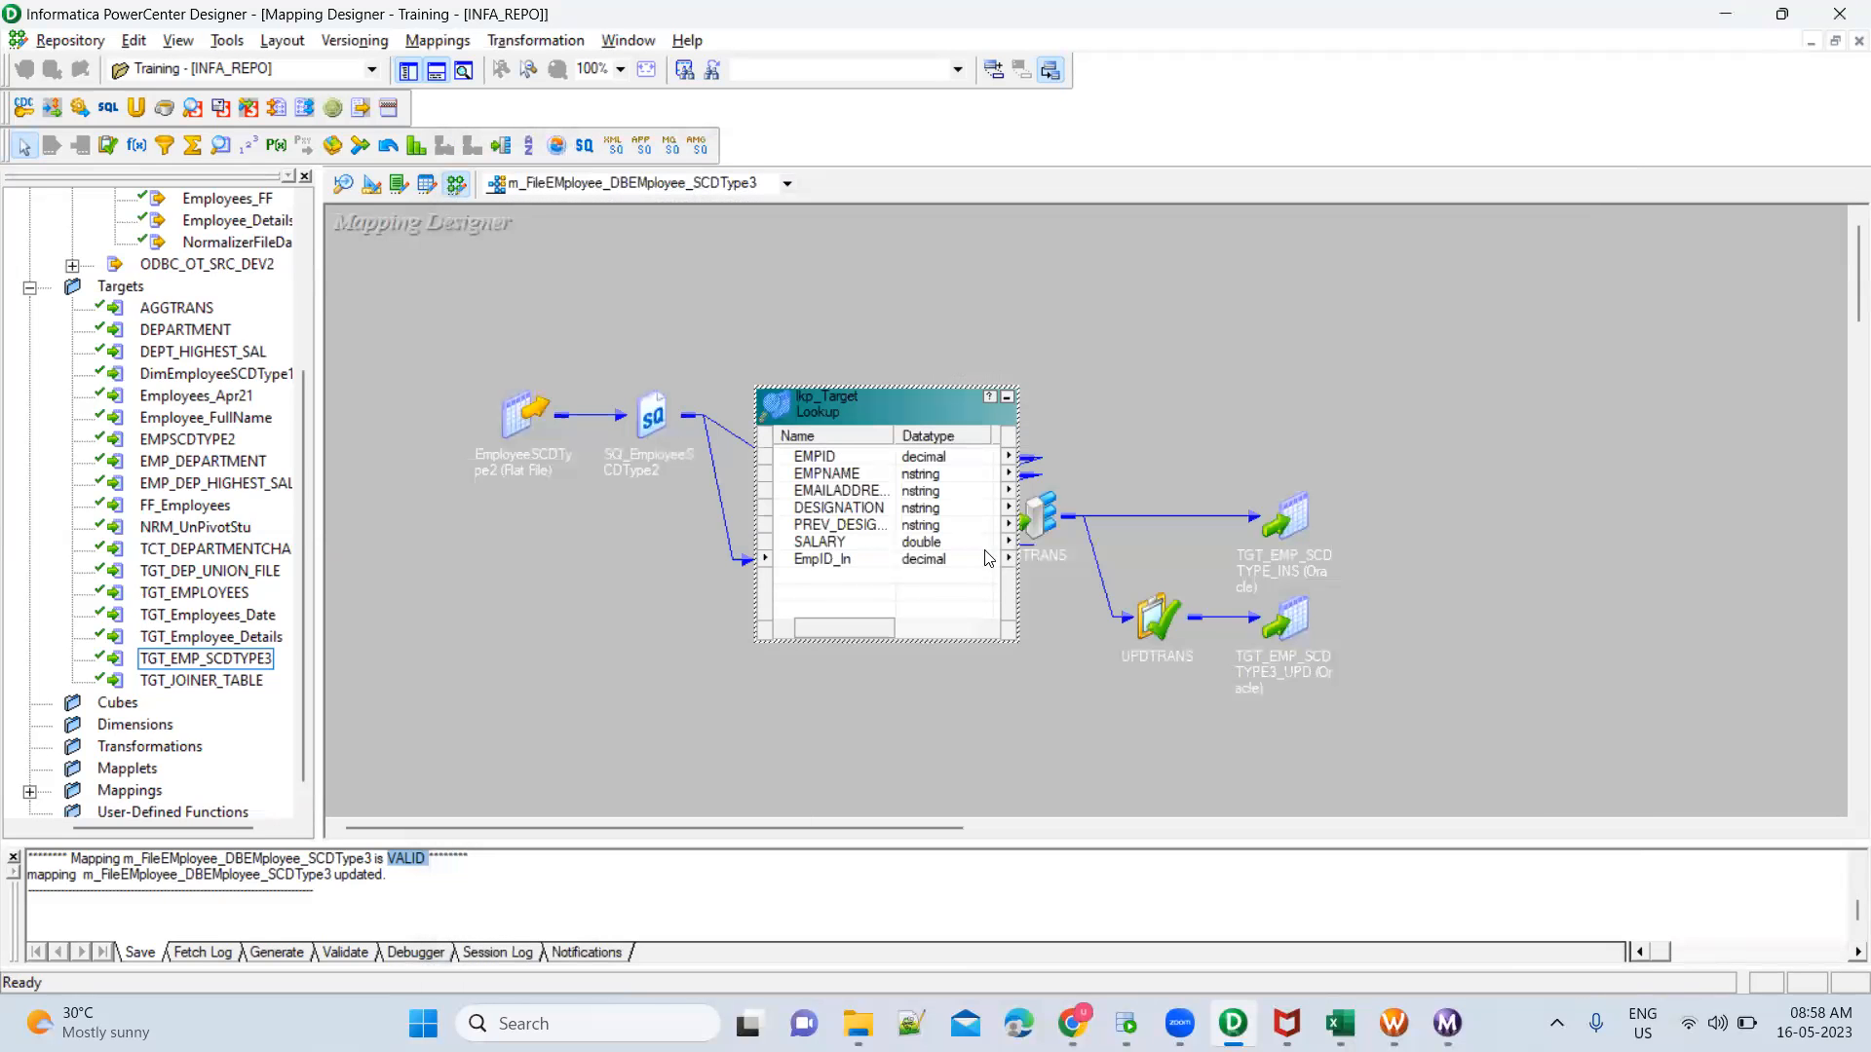
left_click(1007, 399)
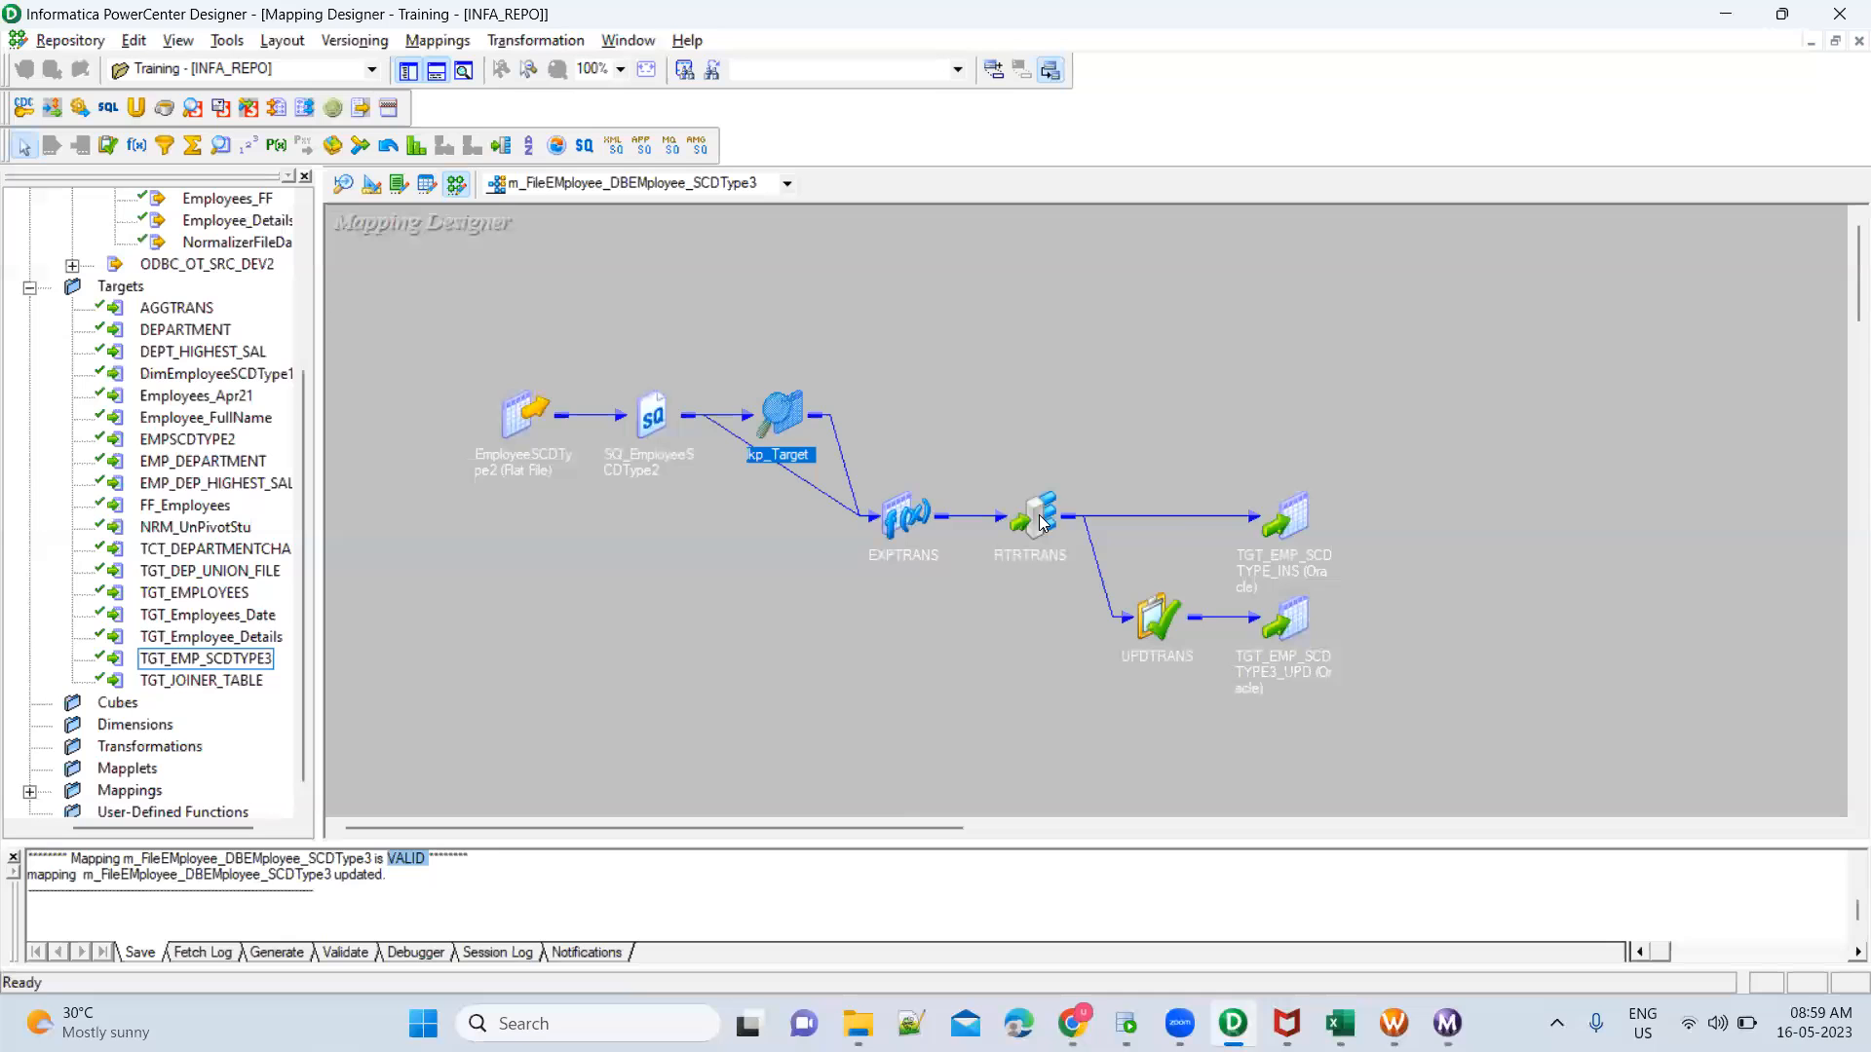
Examine the EXPTRANS port precisions, and check them against the designation columns of the query result in Oracle SQL Developer
double_click(892, 521)
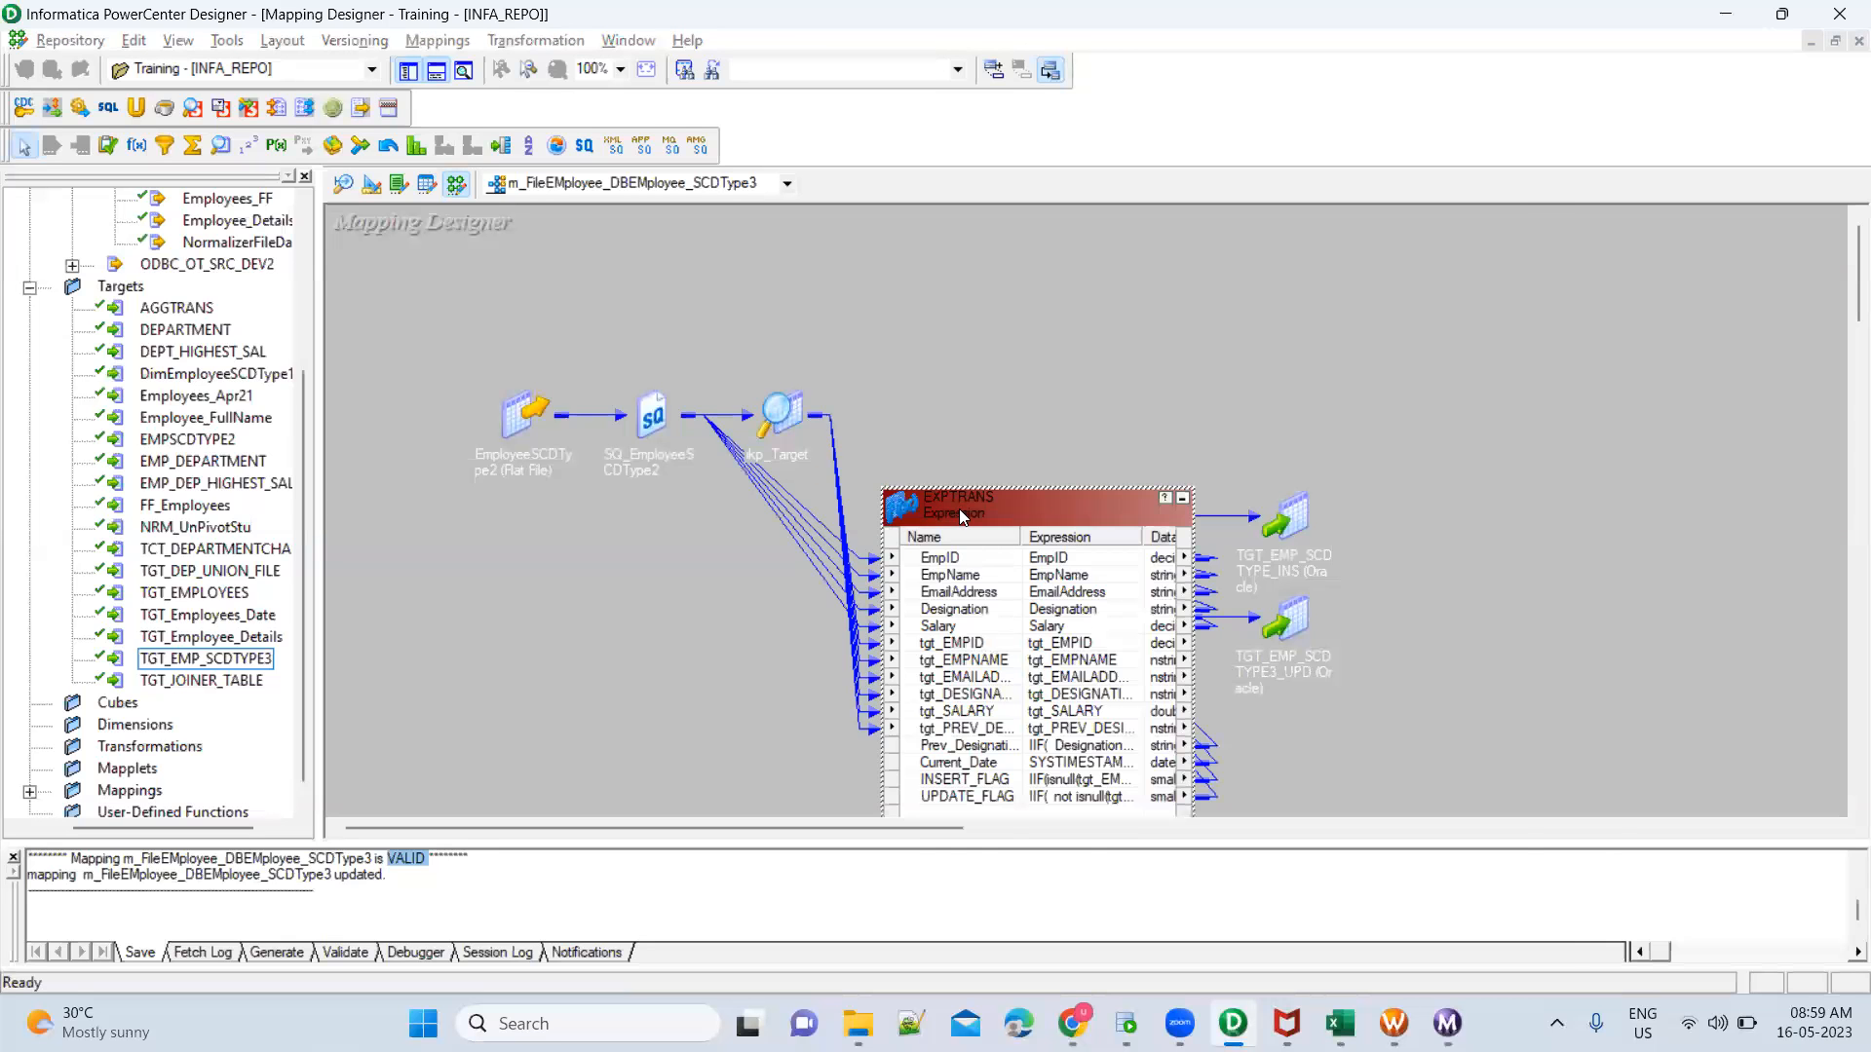
left_click(585, 192)
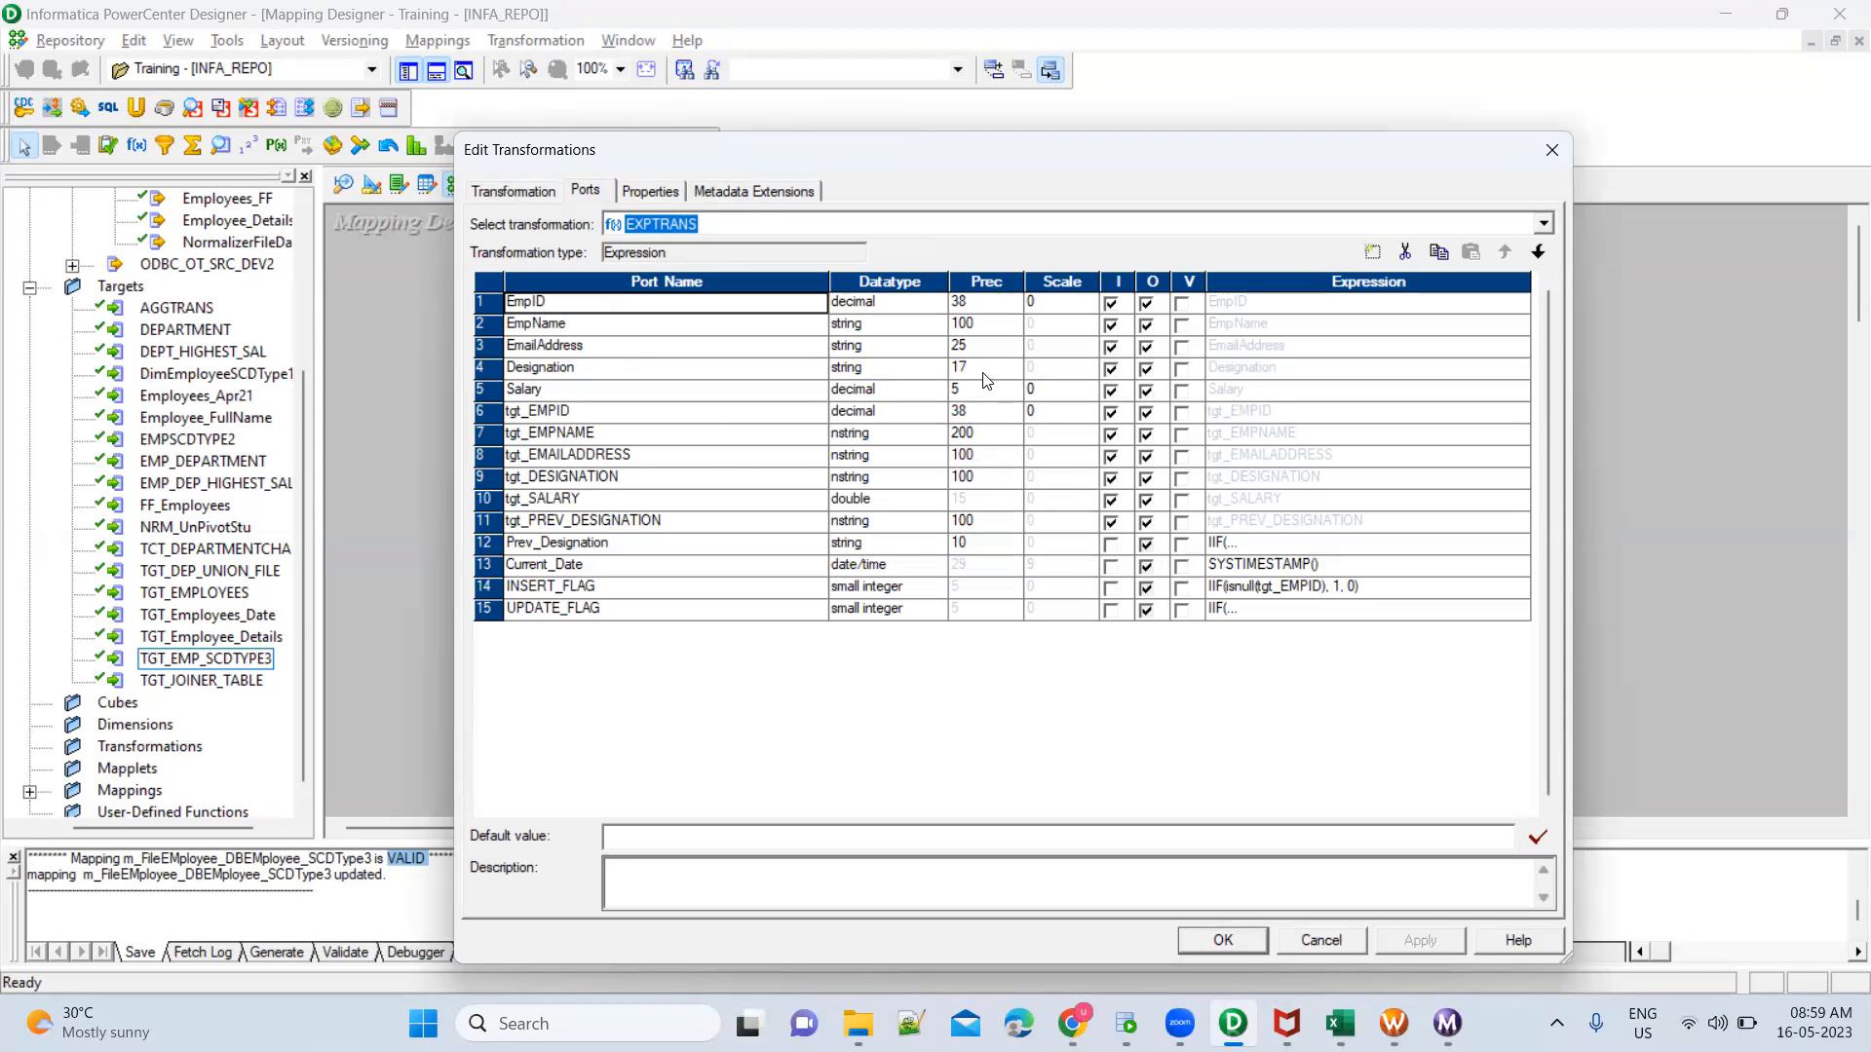
key("Return")
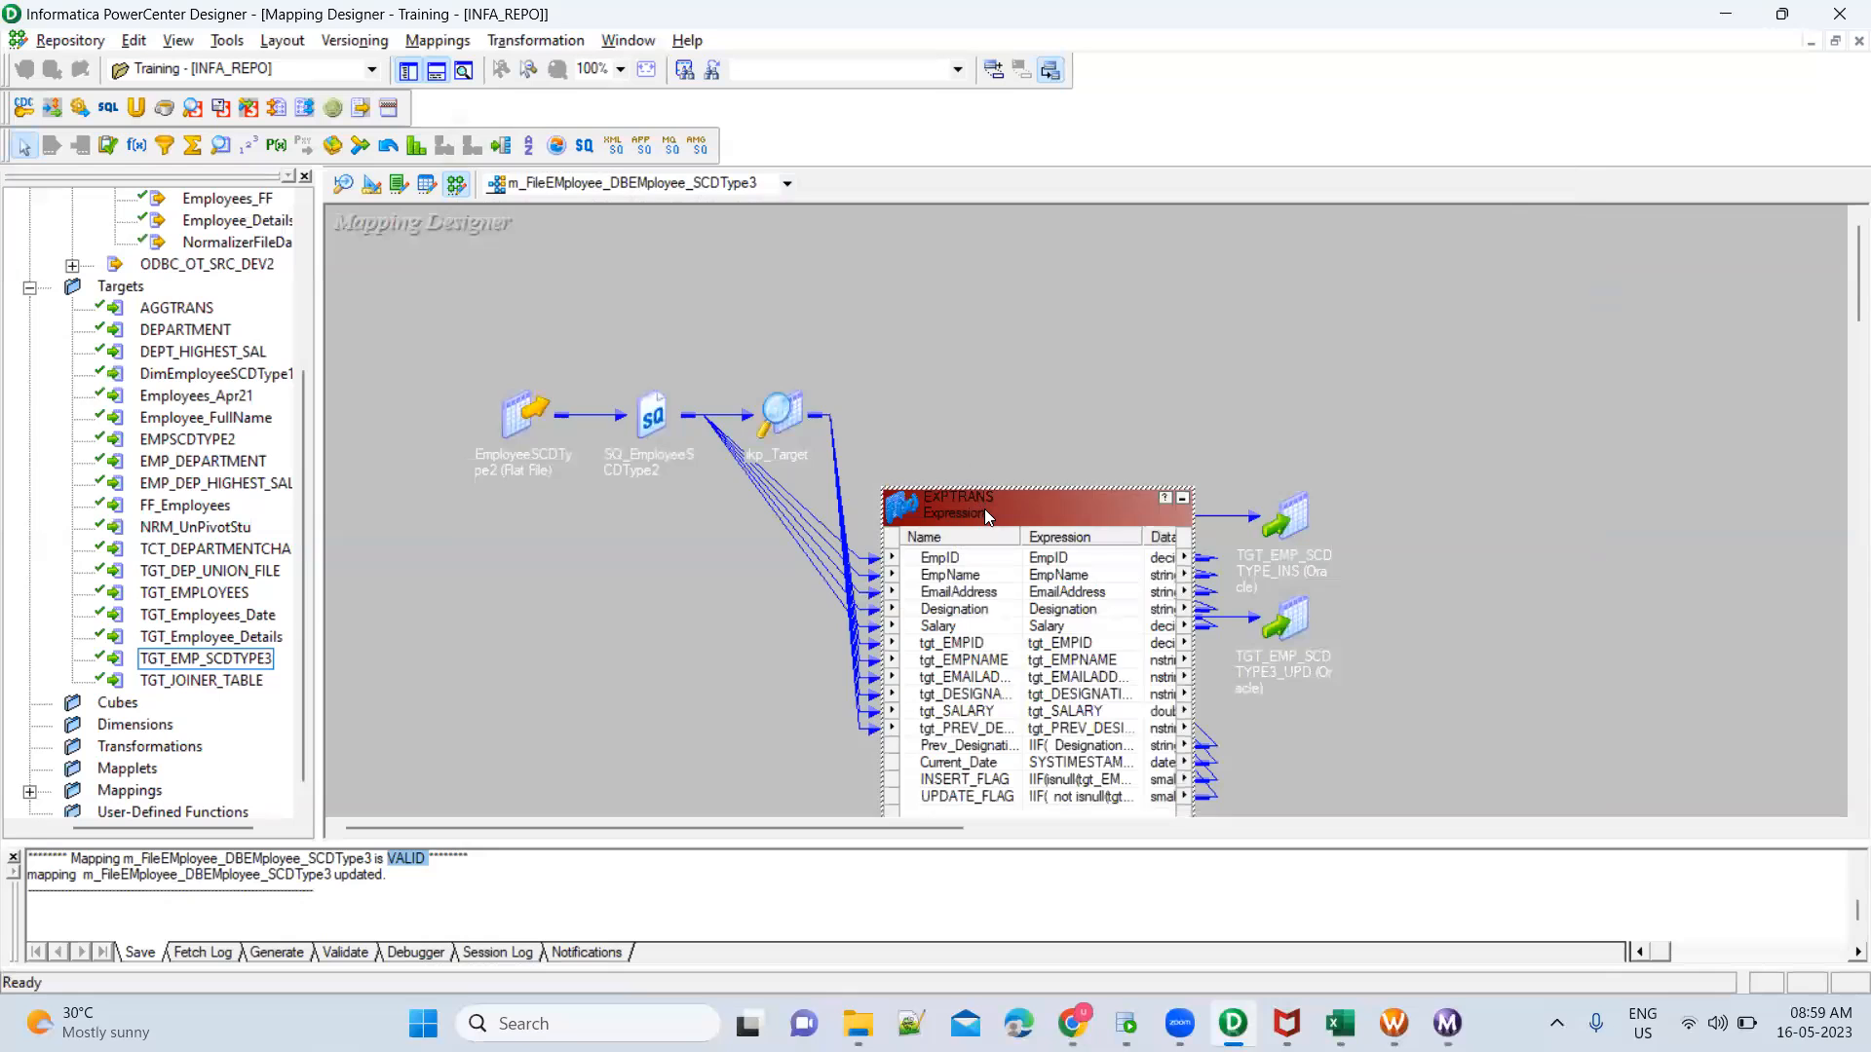
double_click(984, 508)
key("alt+Tab")
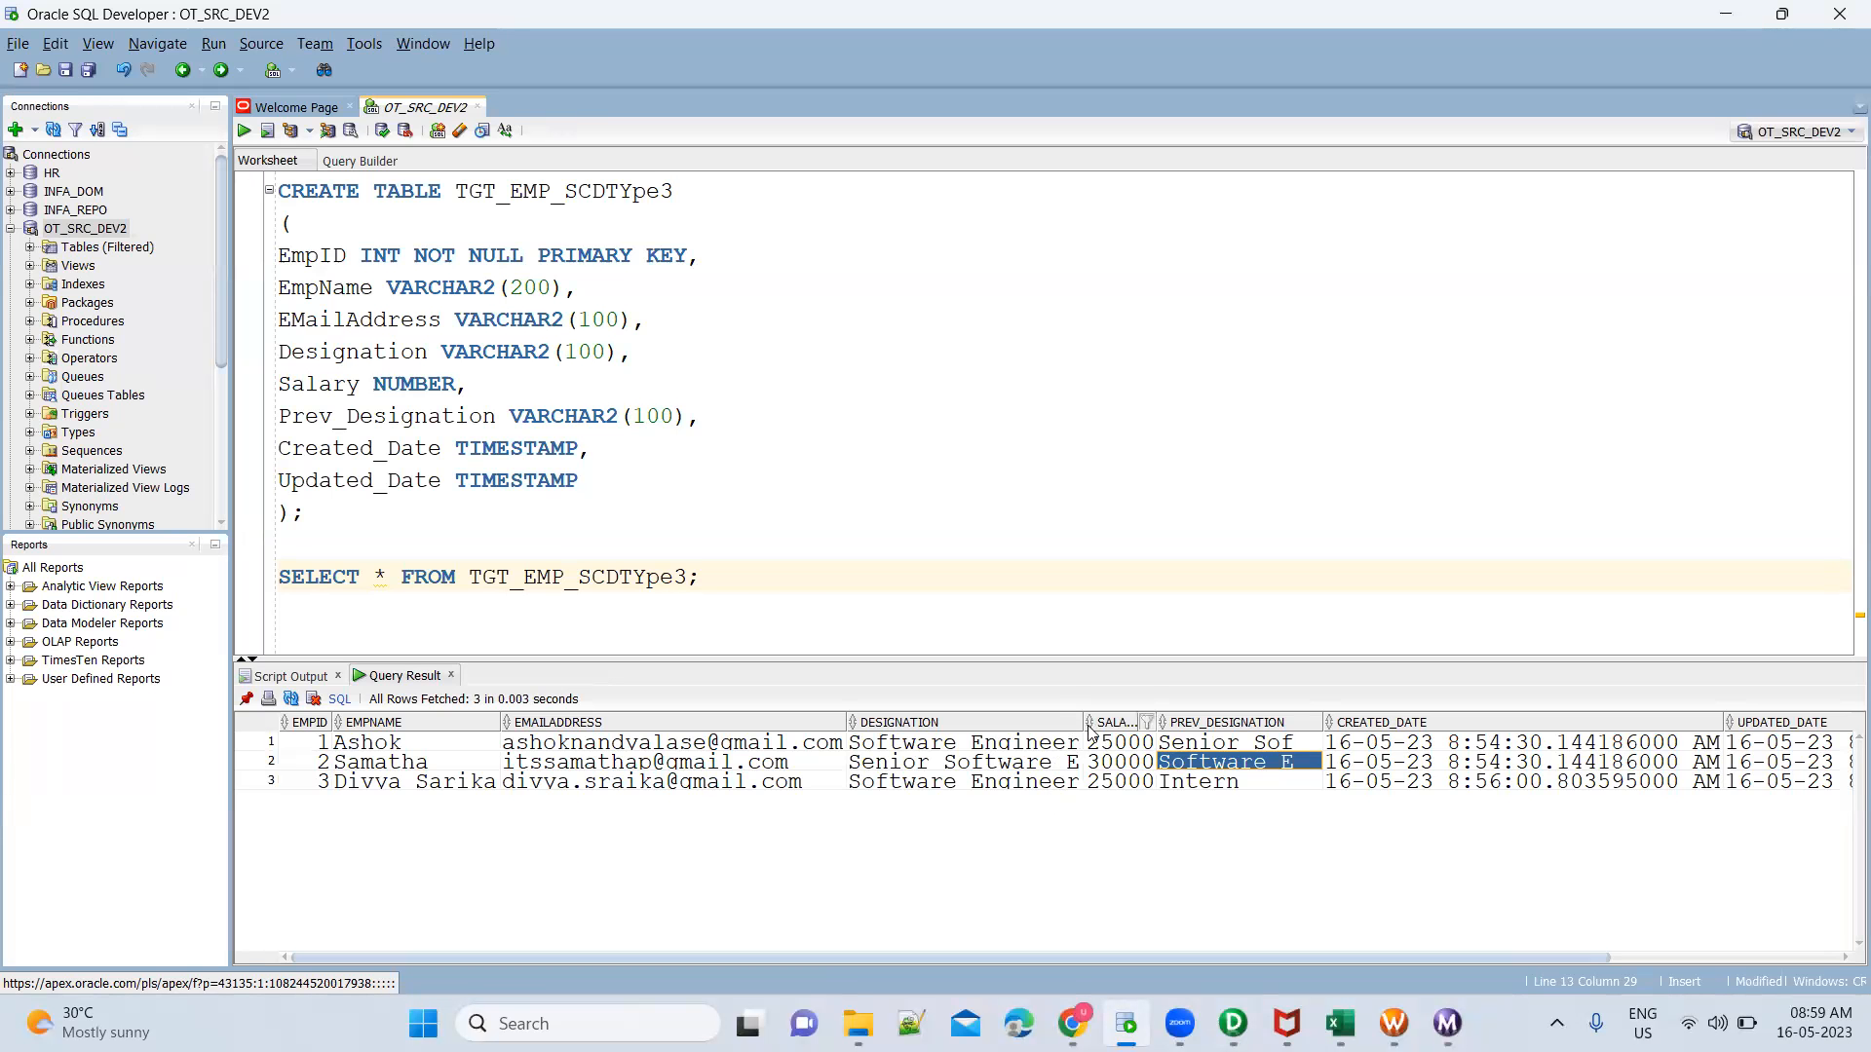
left_click_drag(1088, 731, 1139, 729)
key("alt+Tab")
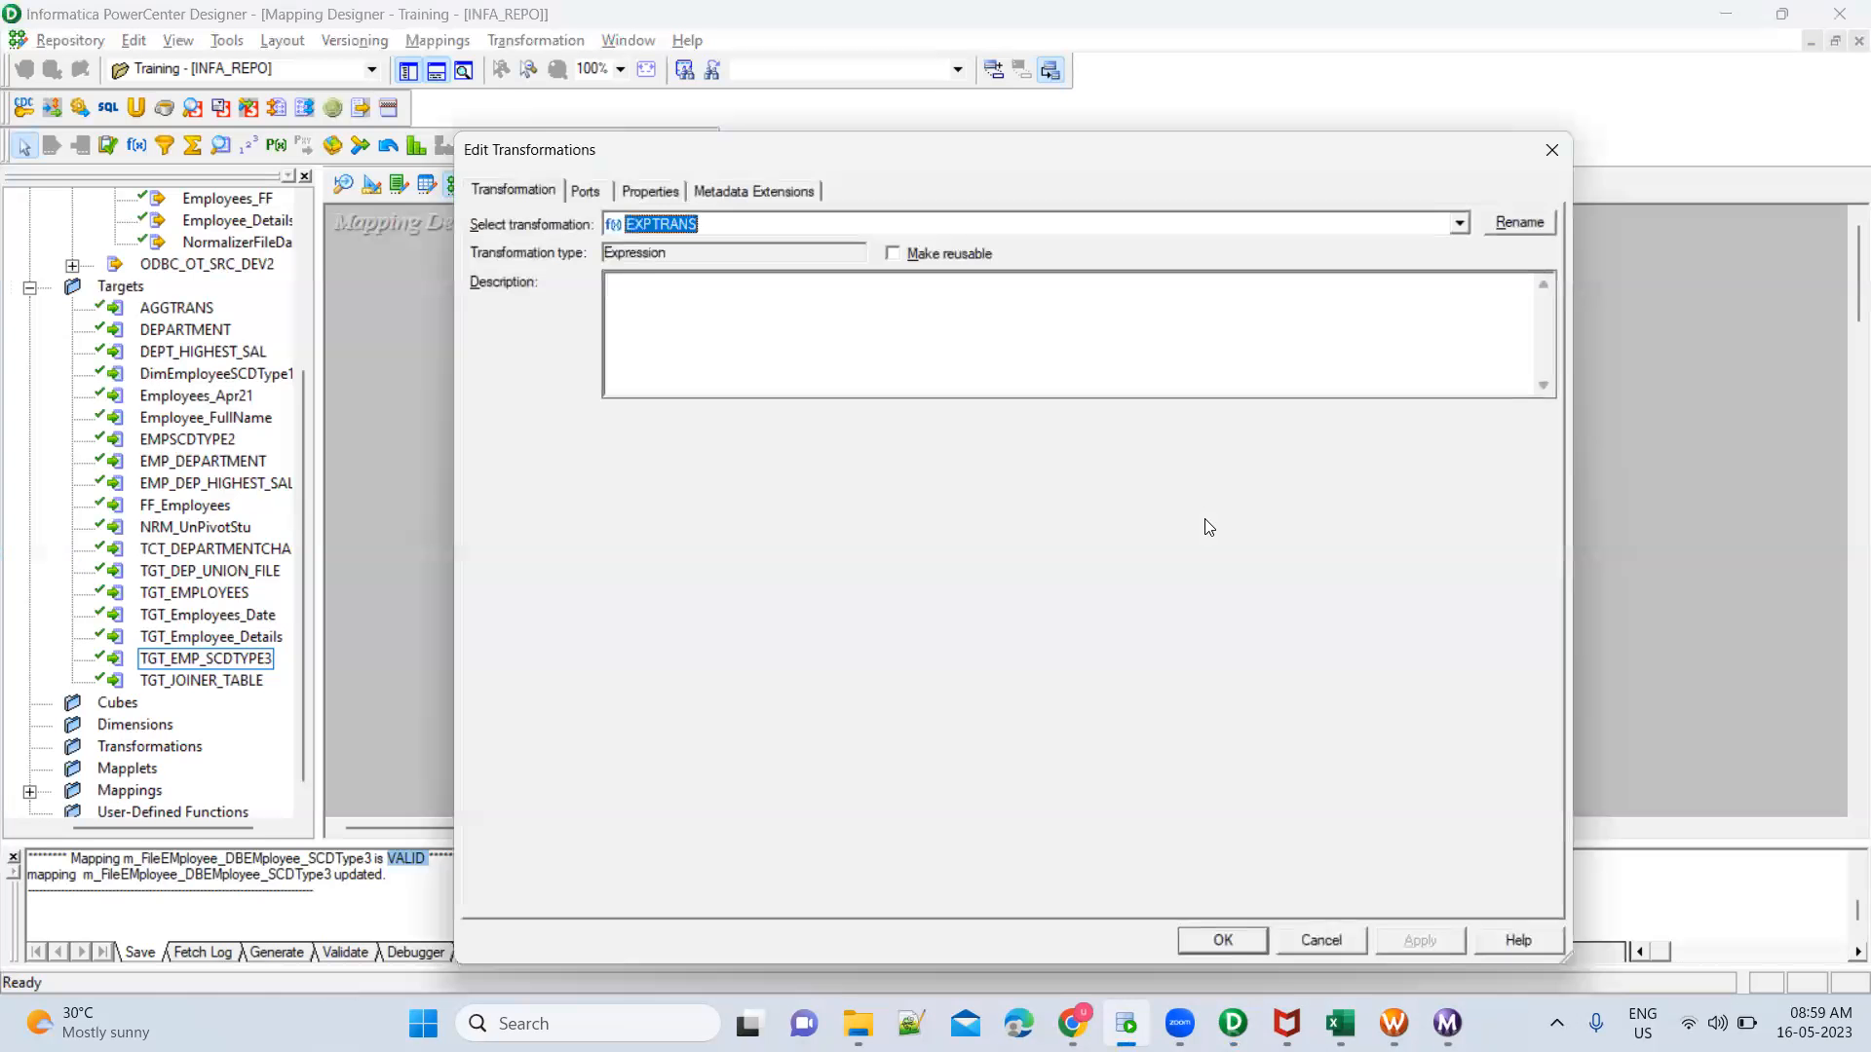
key("Escape")
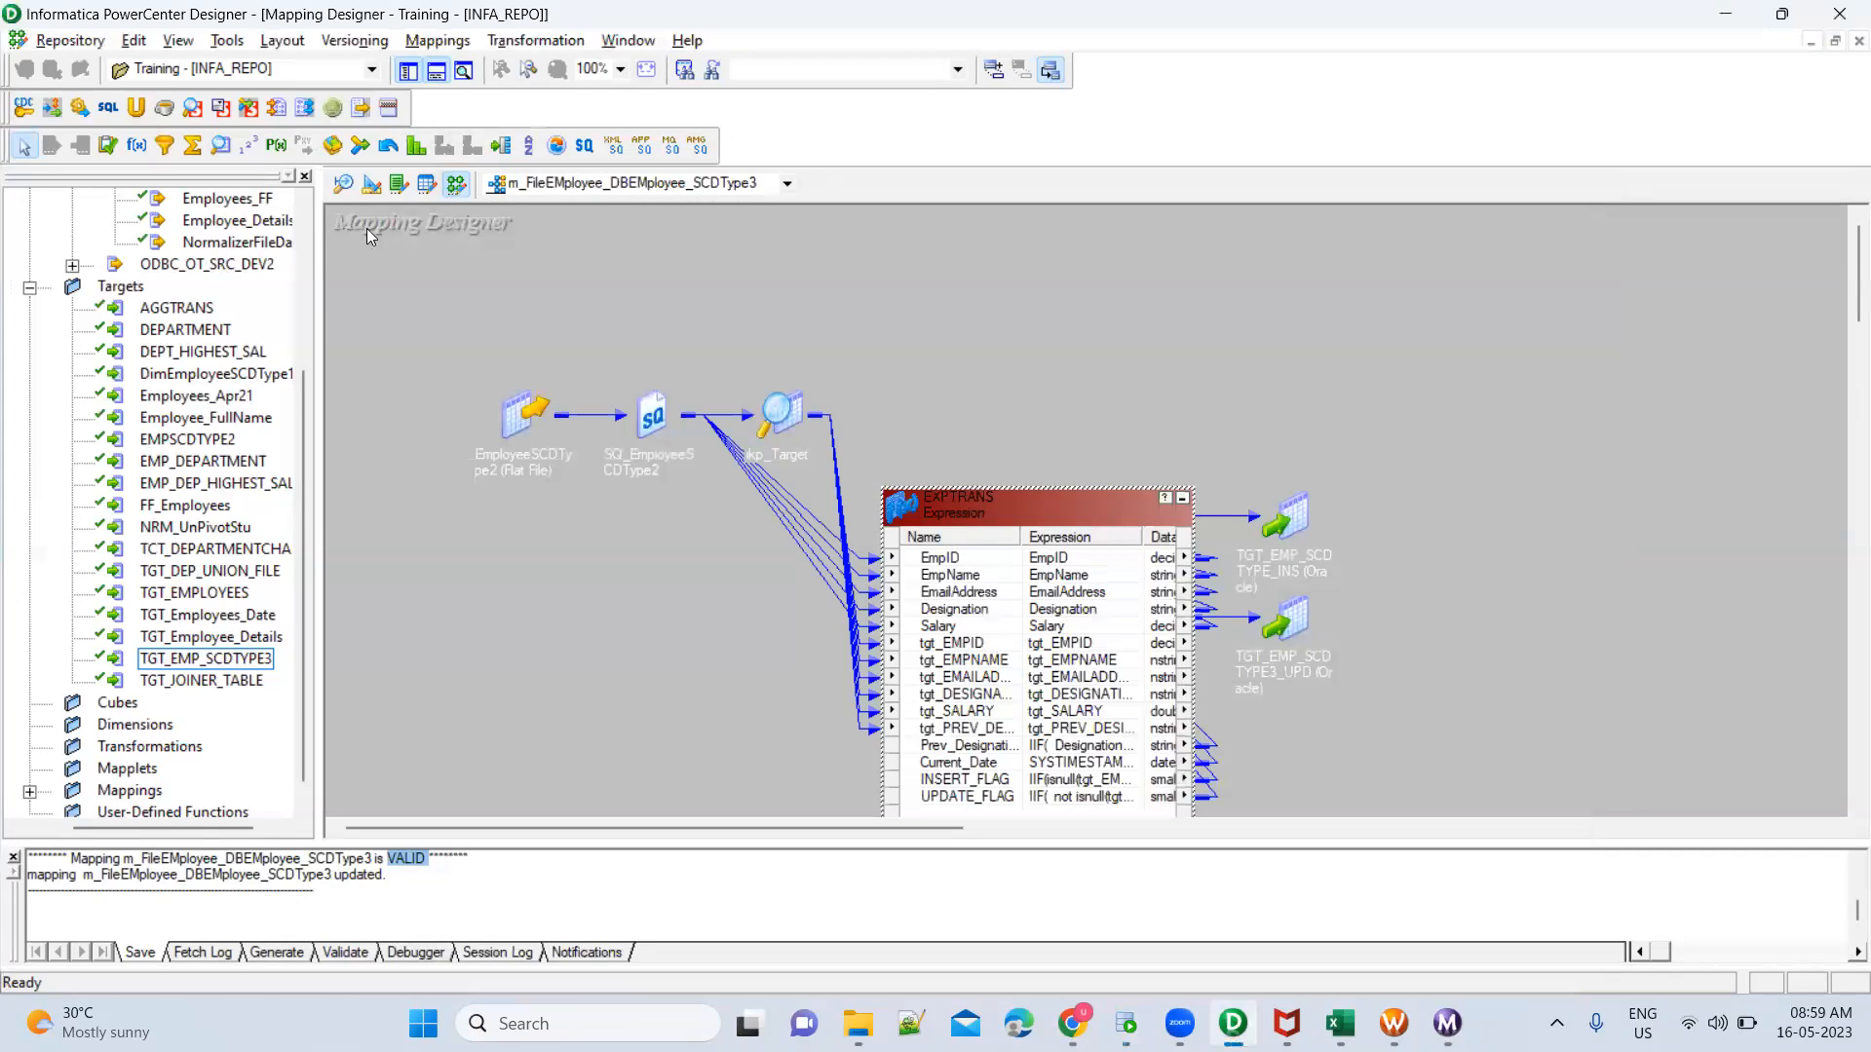
Set the Designation column's precision to 100 in the EmployeeSCDType2 flat file definition in Source Analyzer
left_click(343, 185)
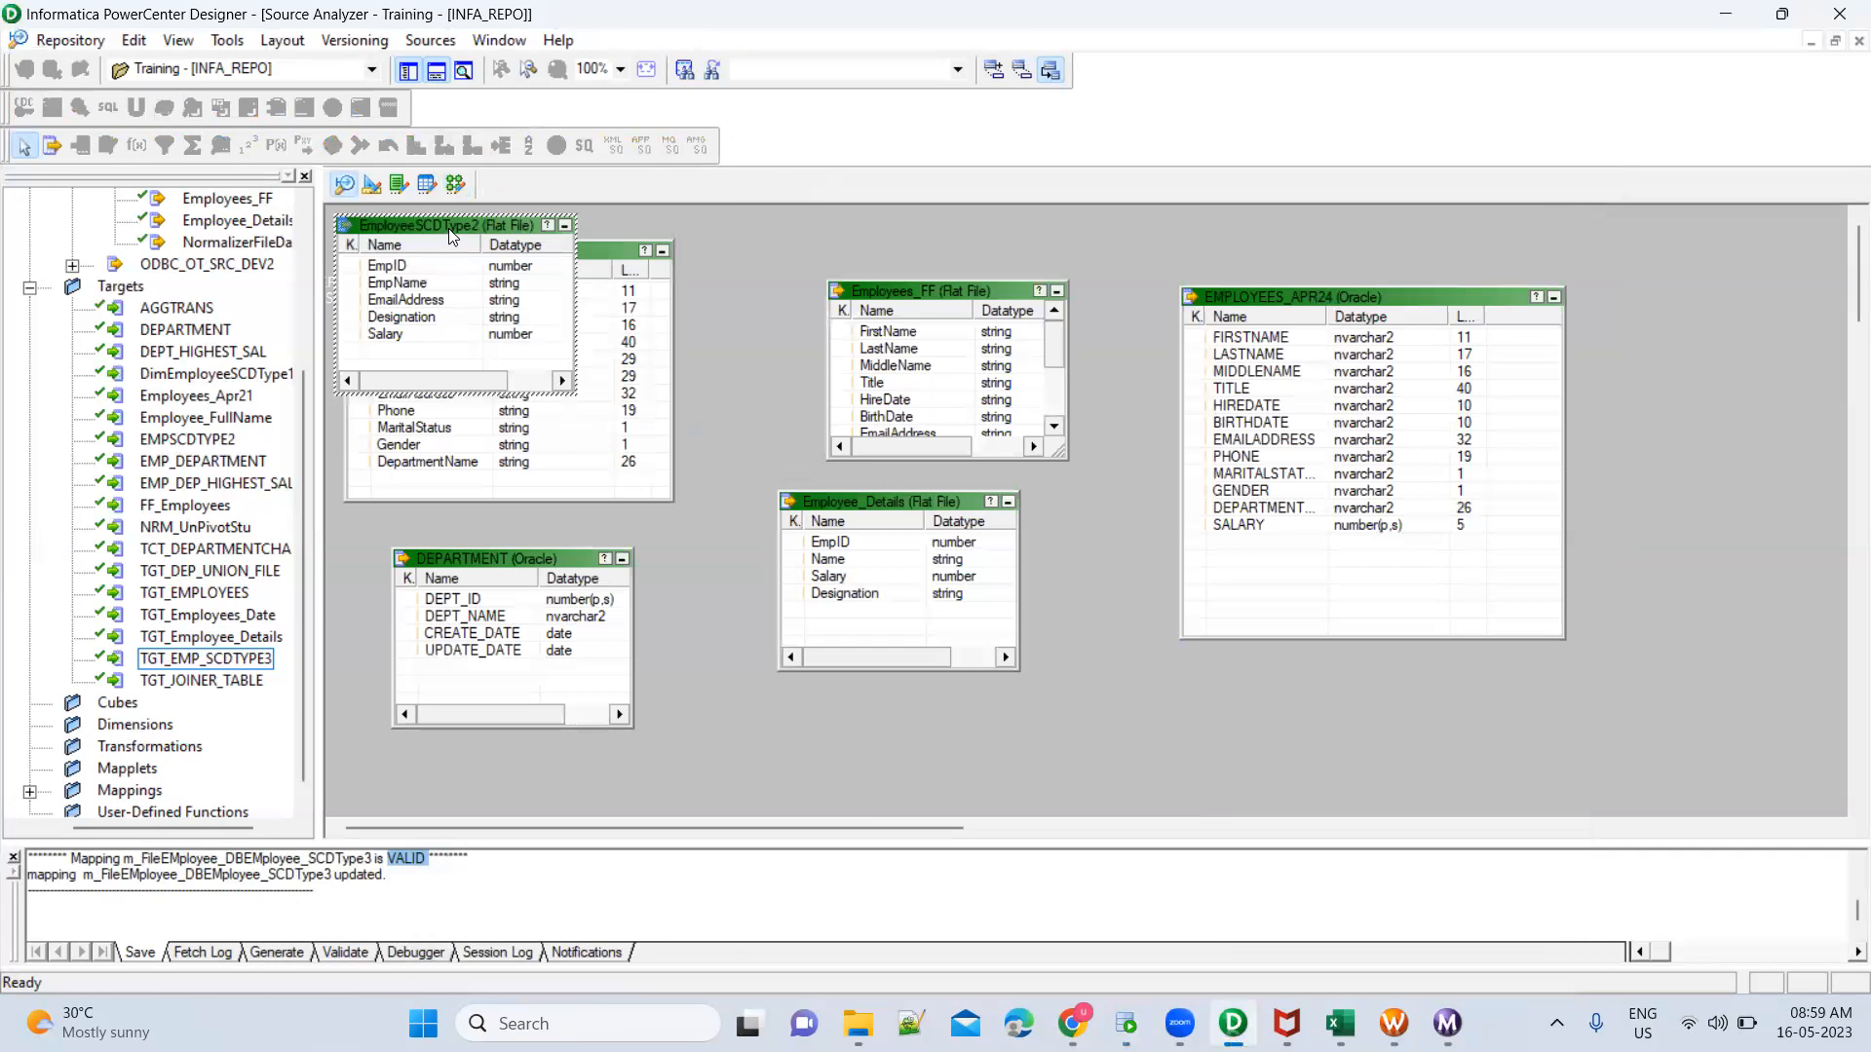
double_click(448, 228)
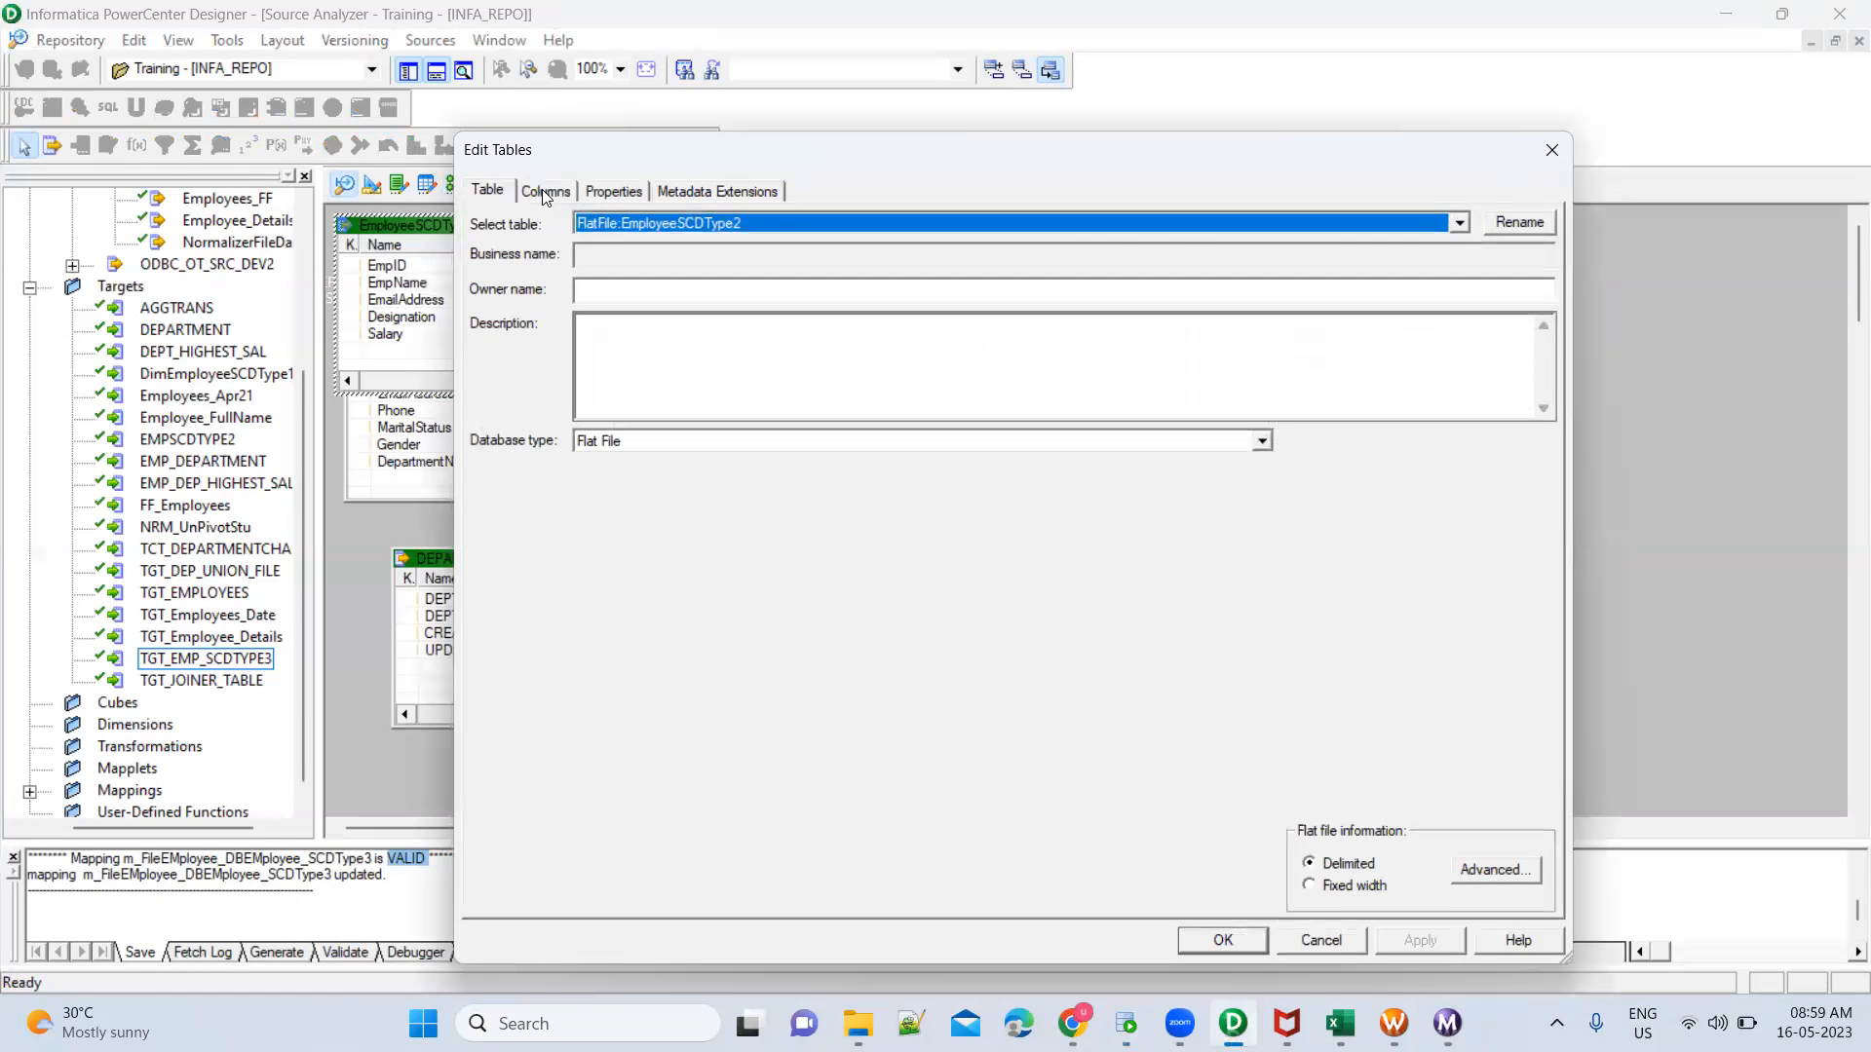
left_click(546, 190)
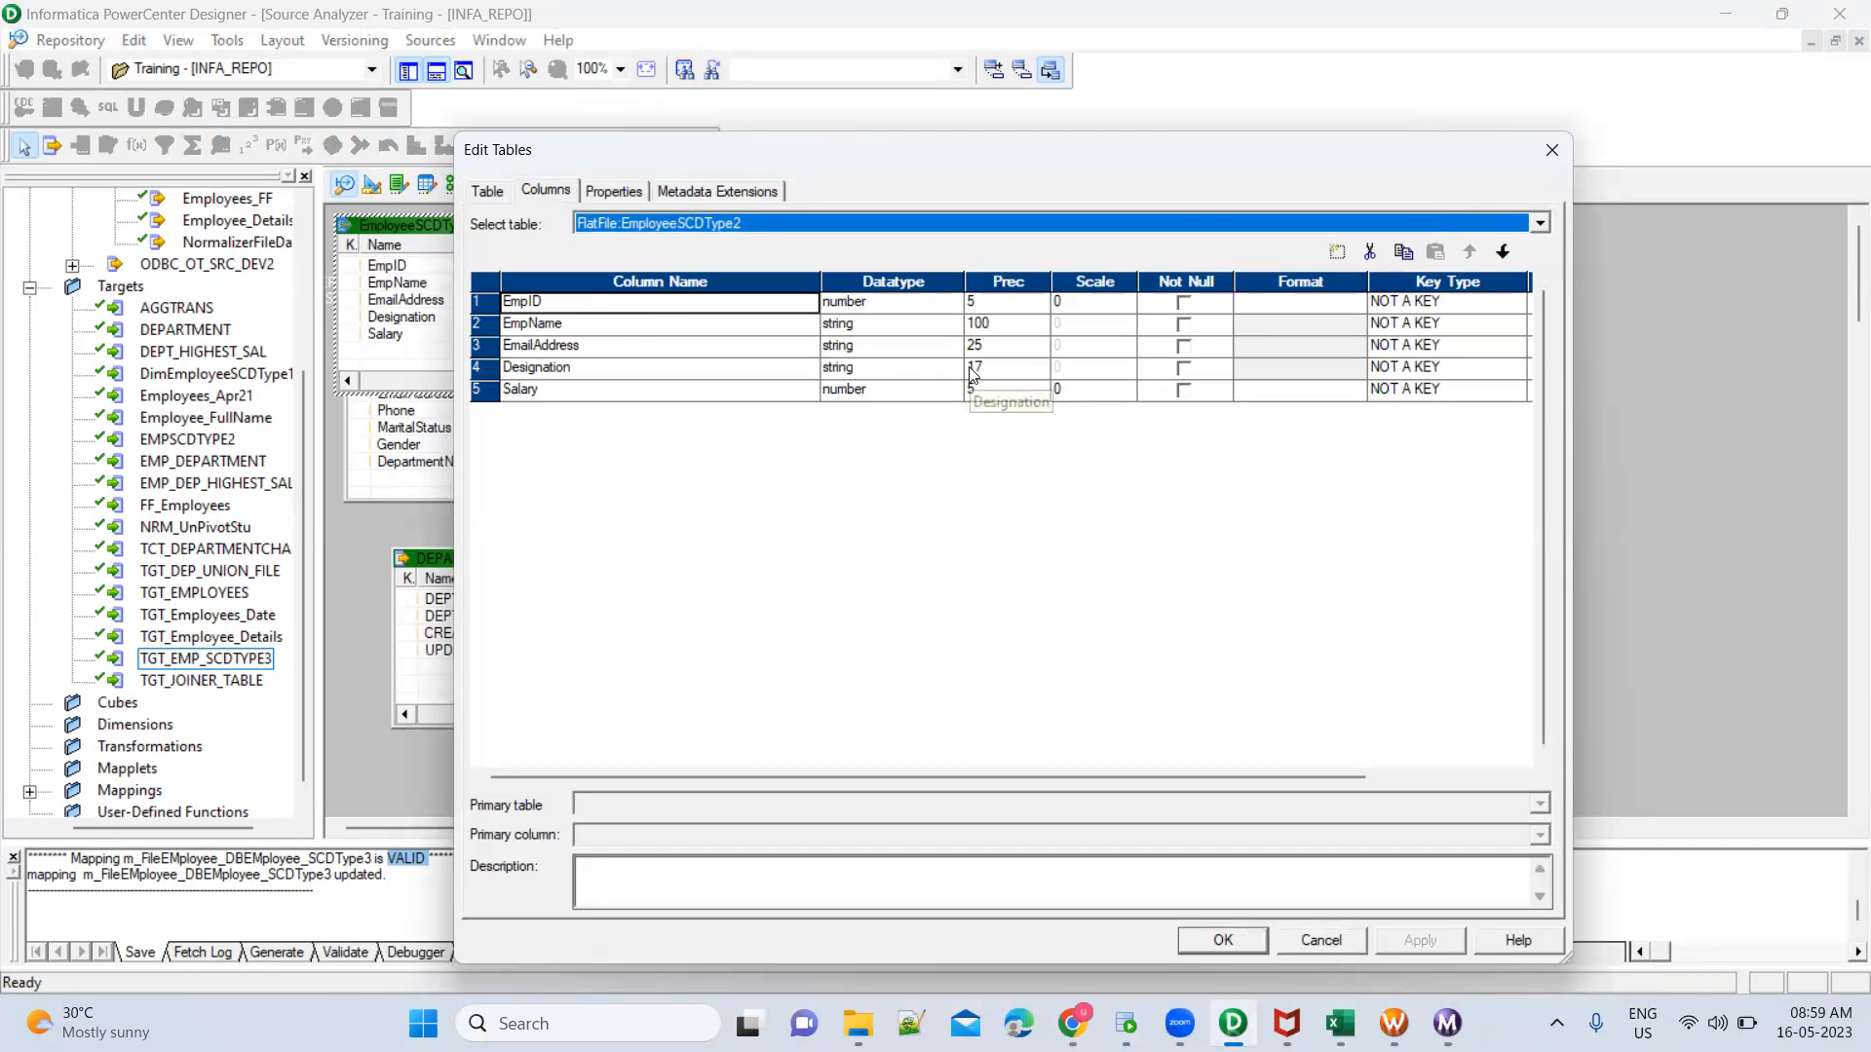
left_click(1011, 371)
key("BackSpace")
type("00")
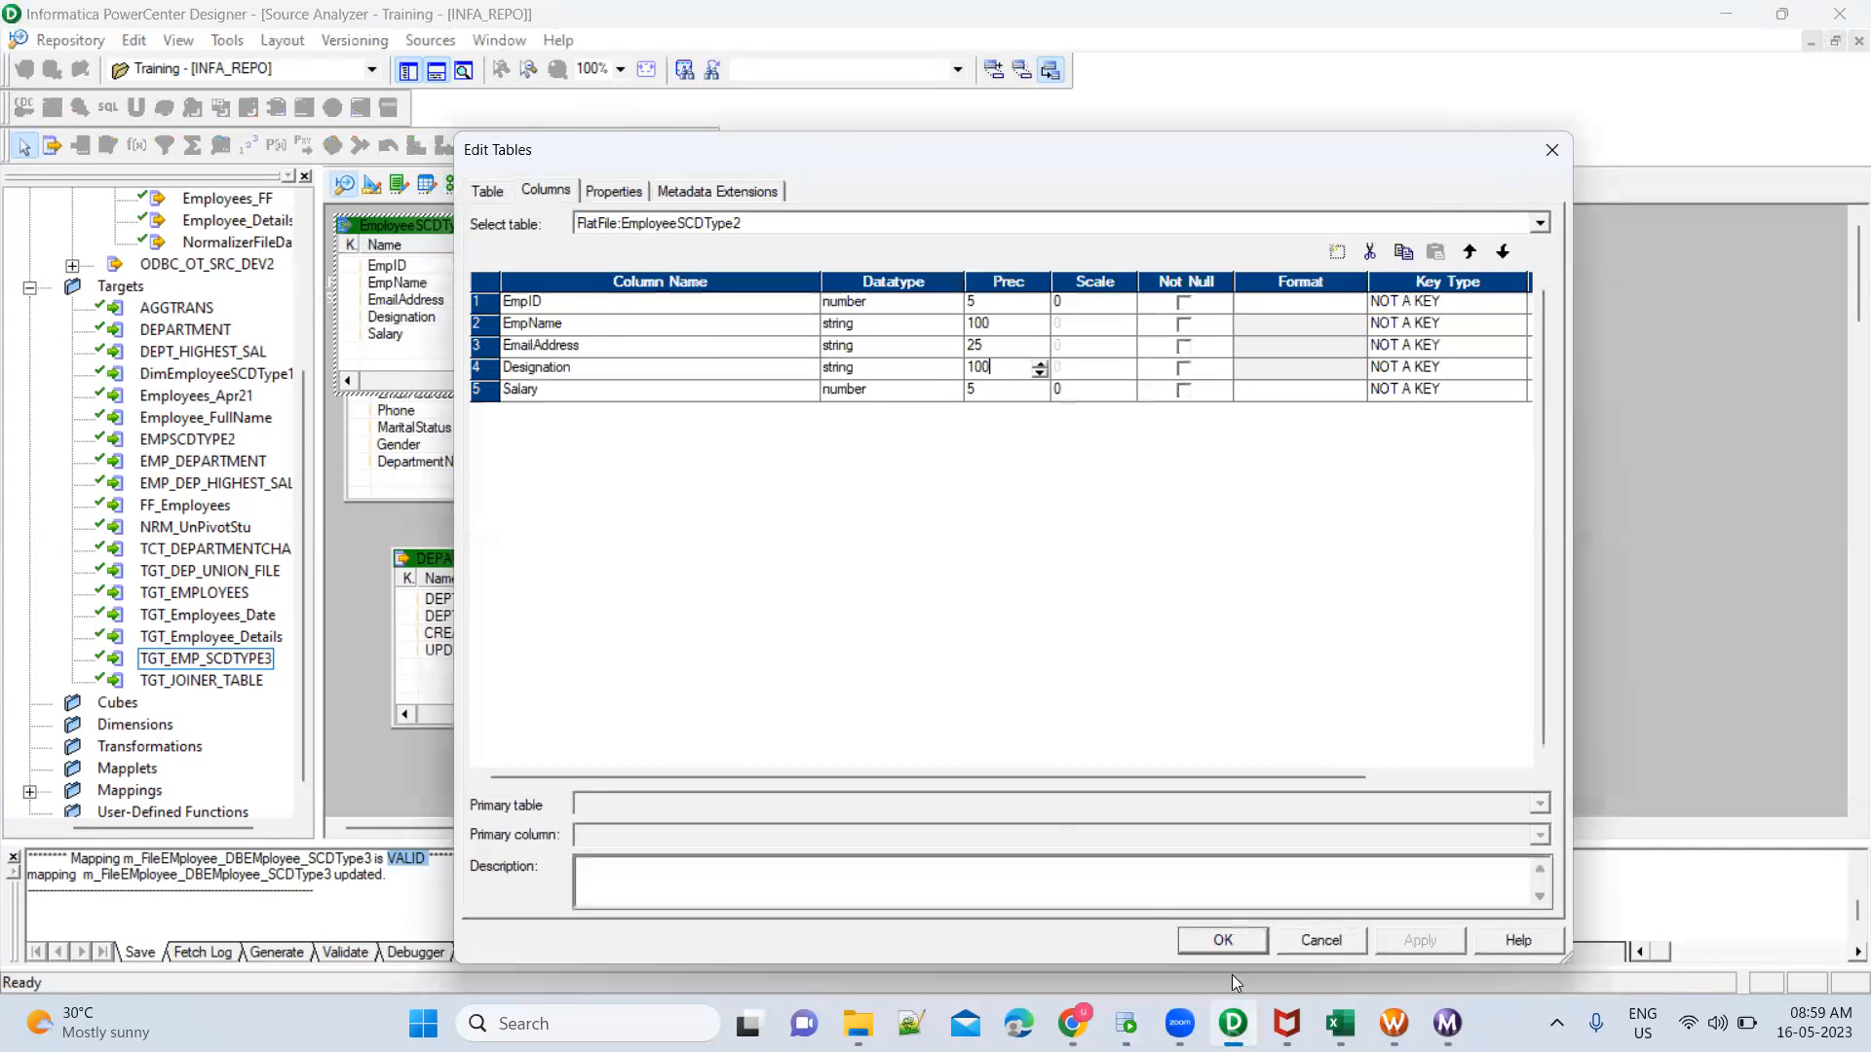
left_click(1245, 939)
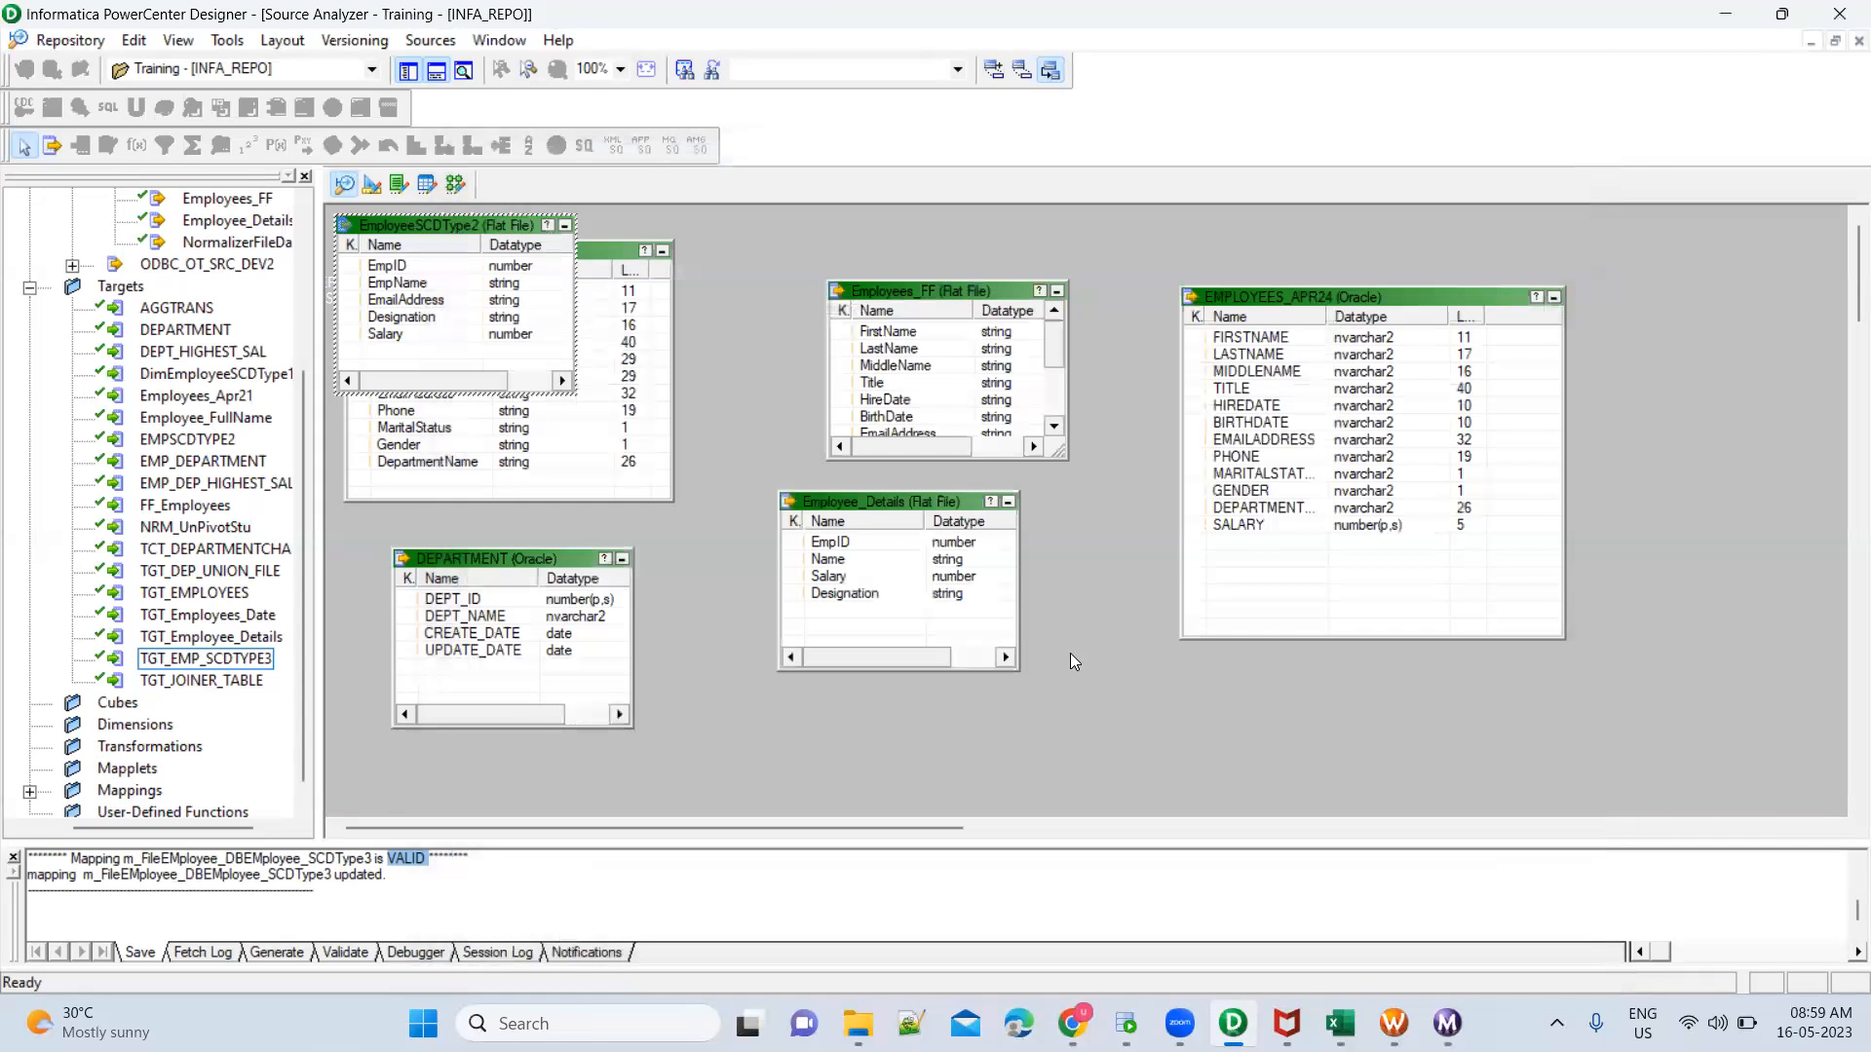
Propagate the source Designation port's data type, precision, scale and description forward through the m_FileEMployee_DBEMployee_SCDType3 mapping
left_click(462, 185)
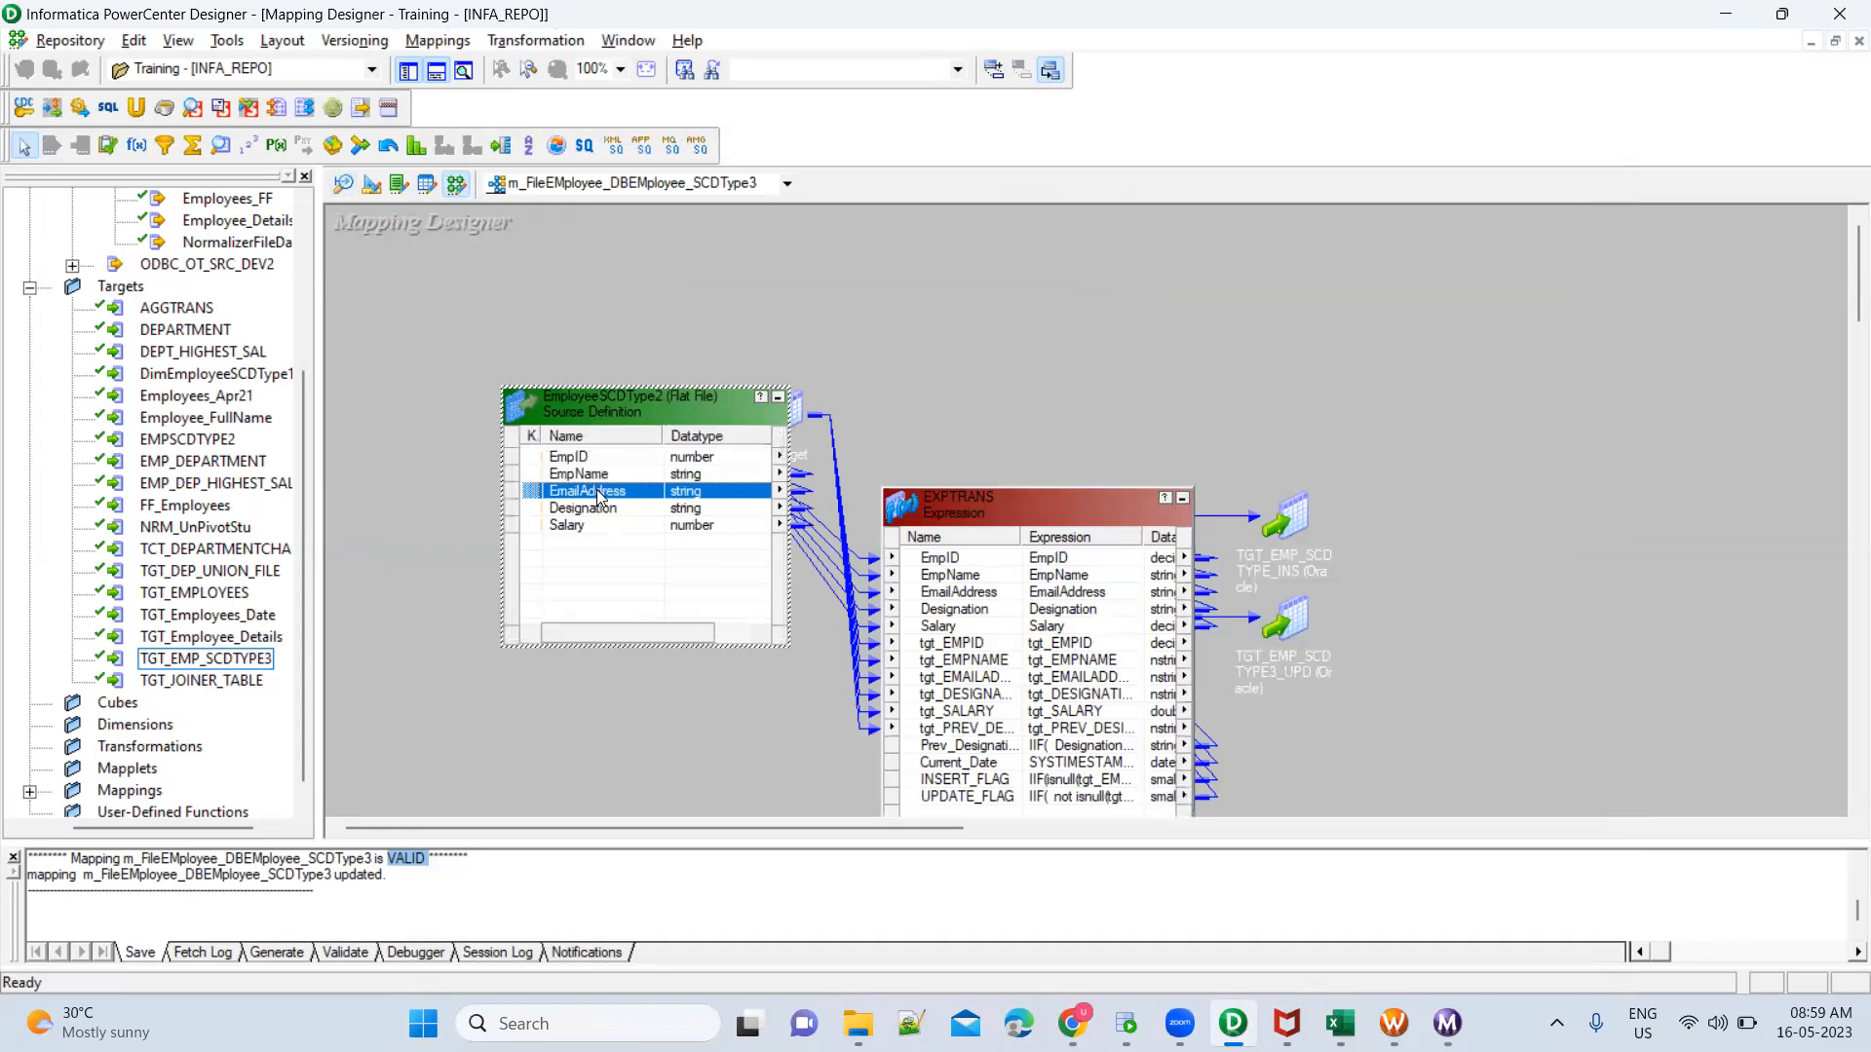
left_click(603, 509)
right_click(602, 511)
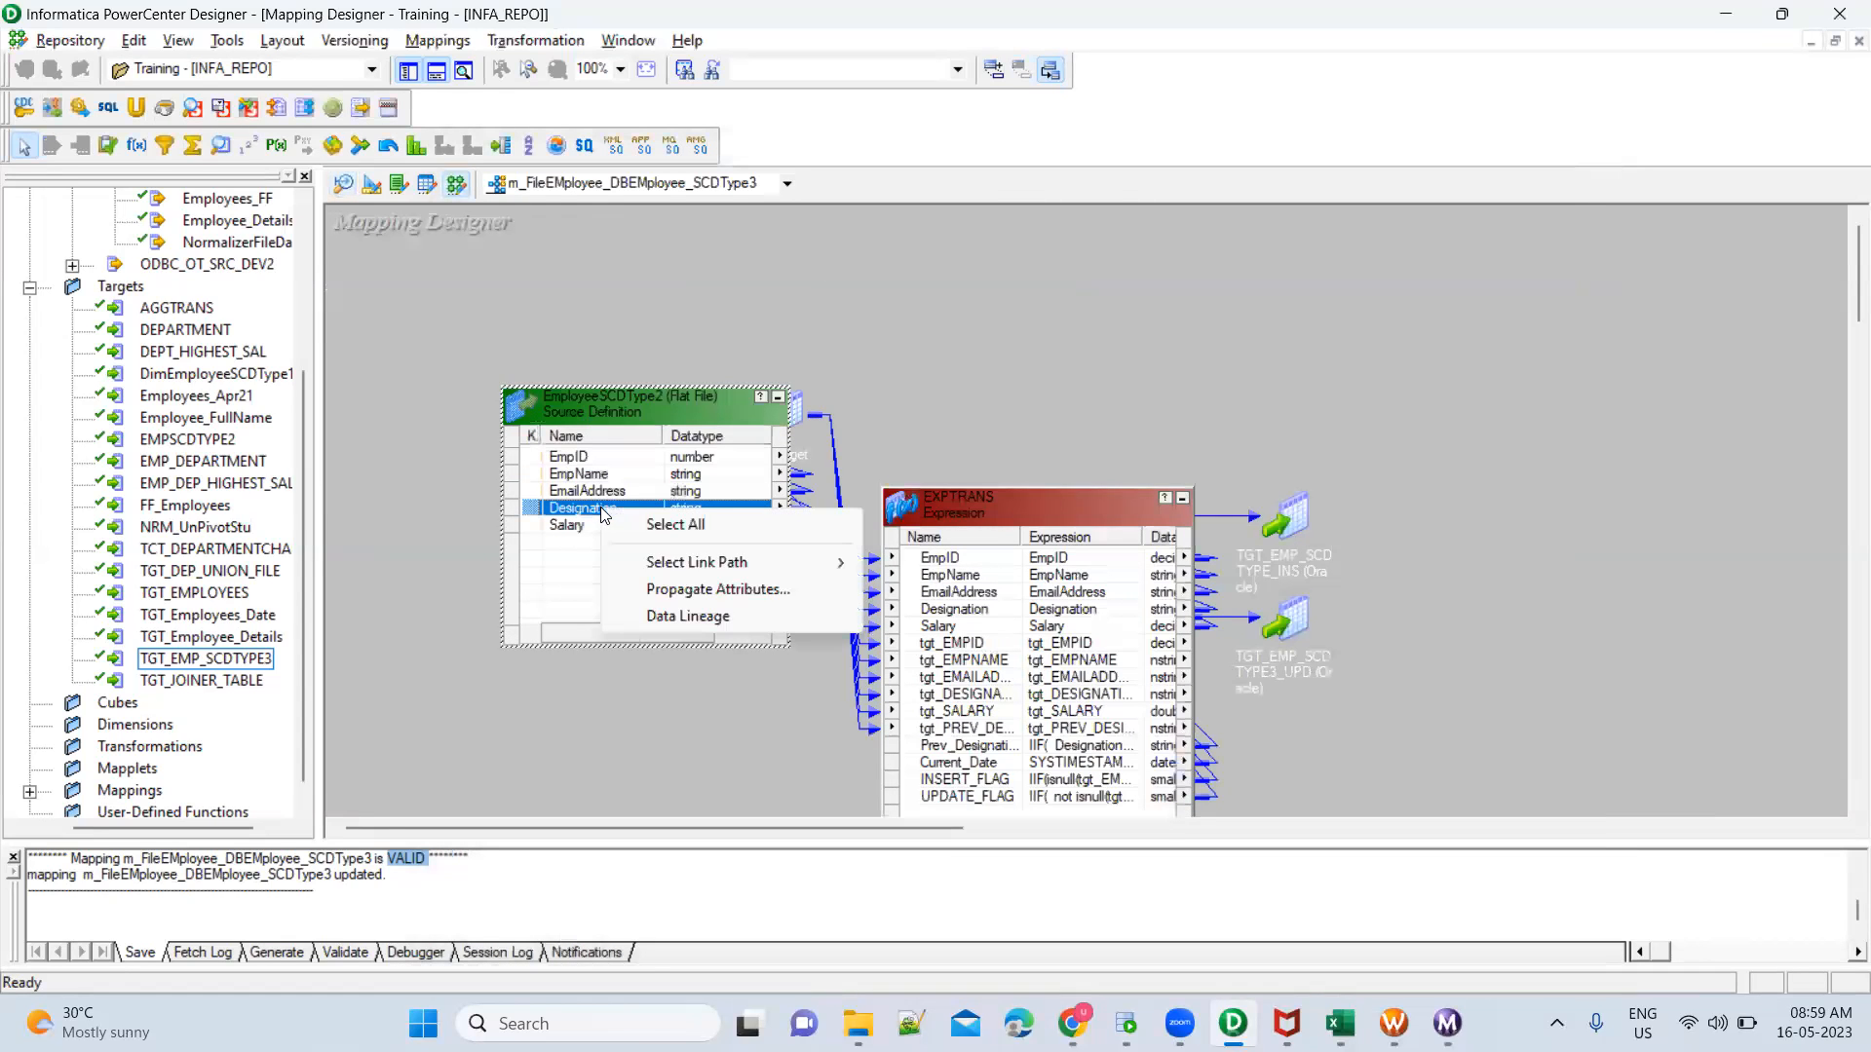
left_click(686, 590)
left_click(523, 269)
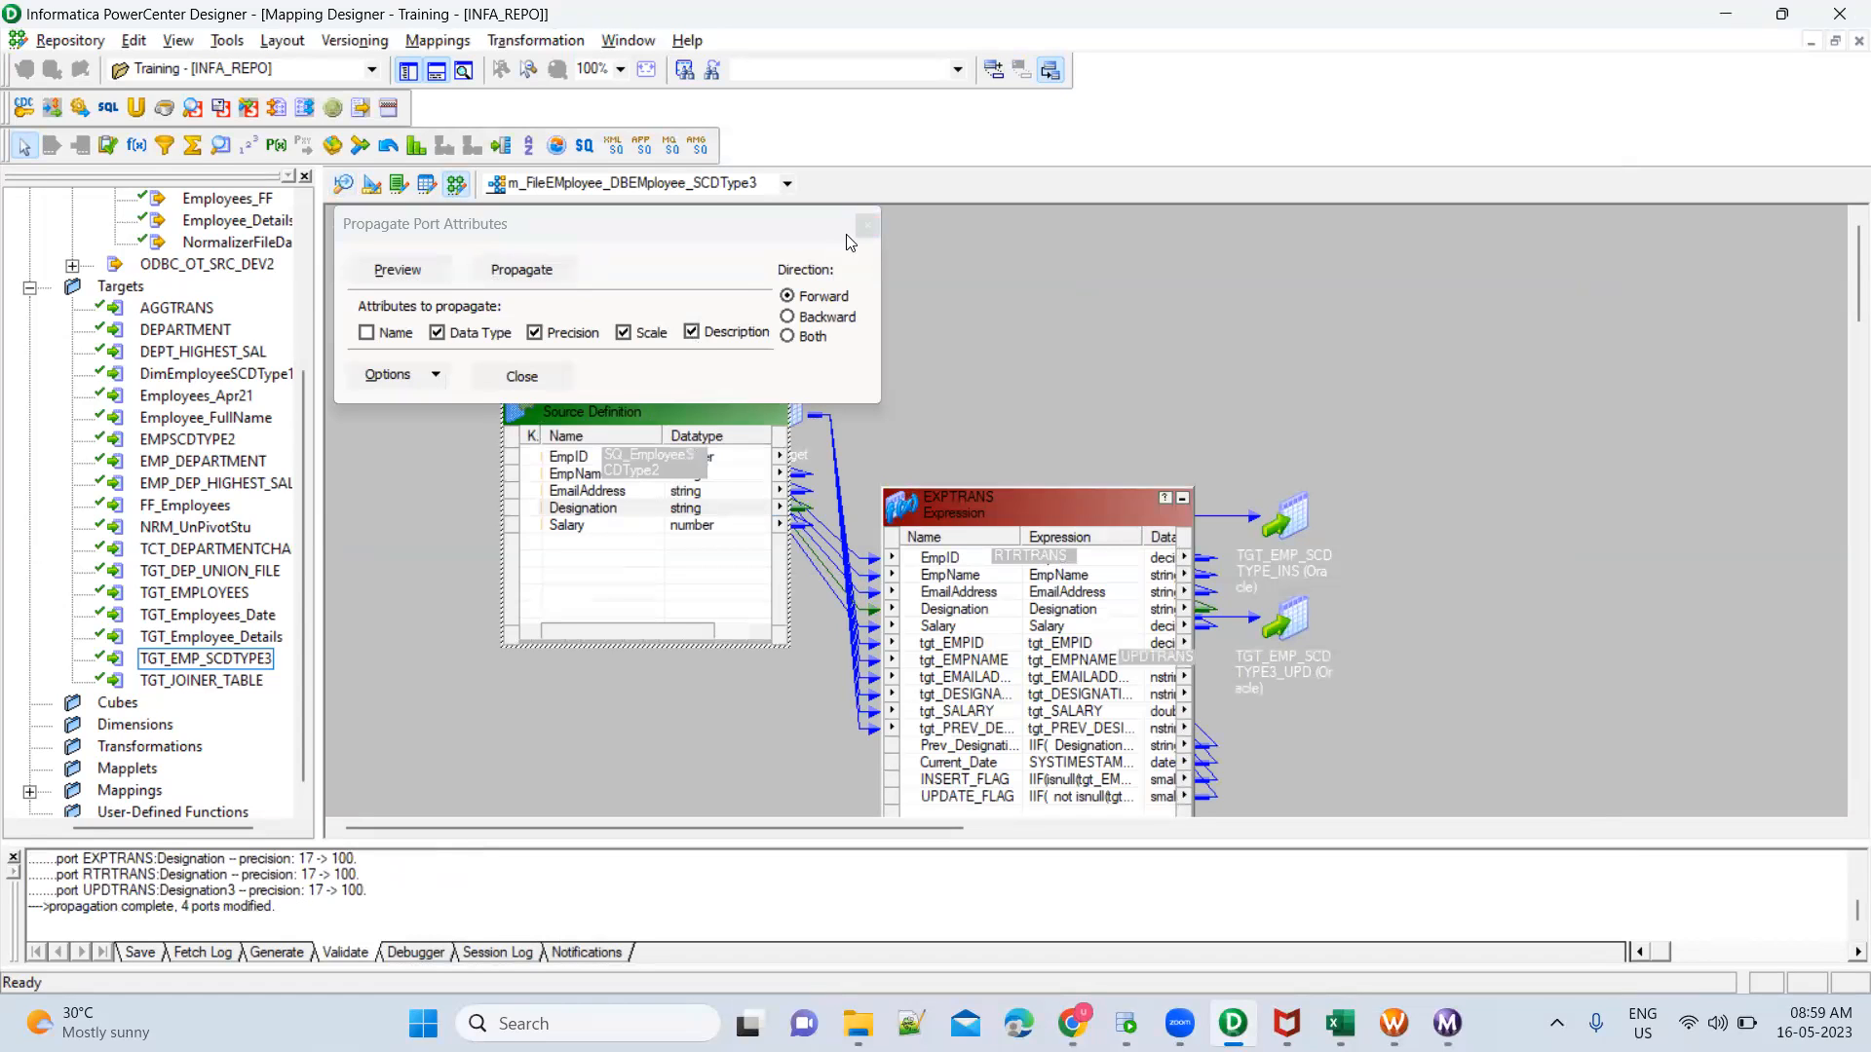
Close the port attribute propagation dialog and arrange all objects in the mapping as icons
left_click(870, 226)
right_click(955, 327)
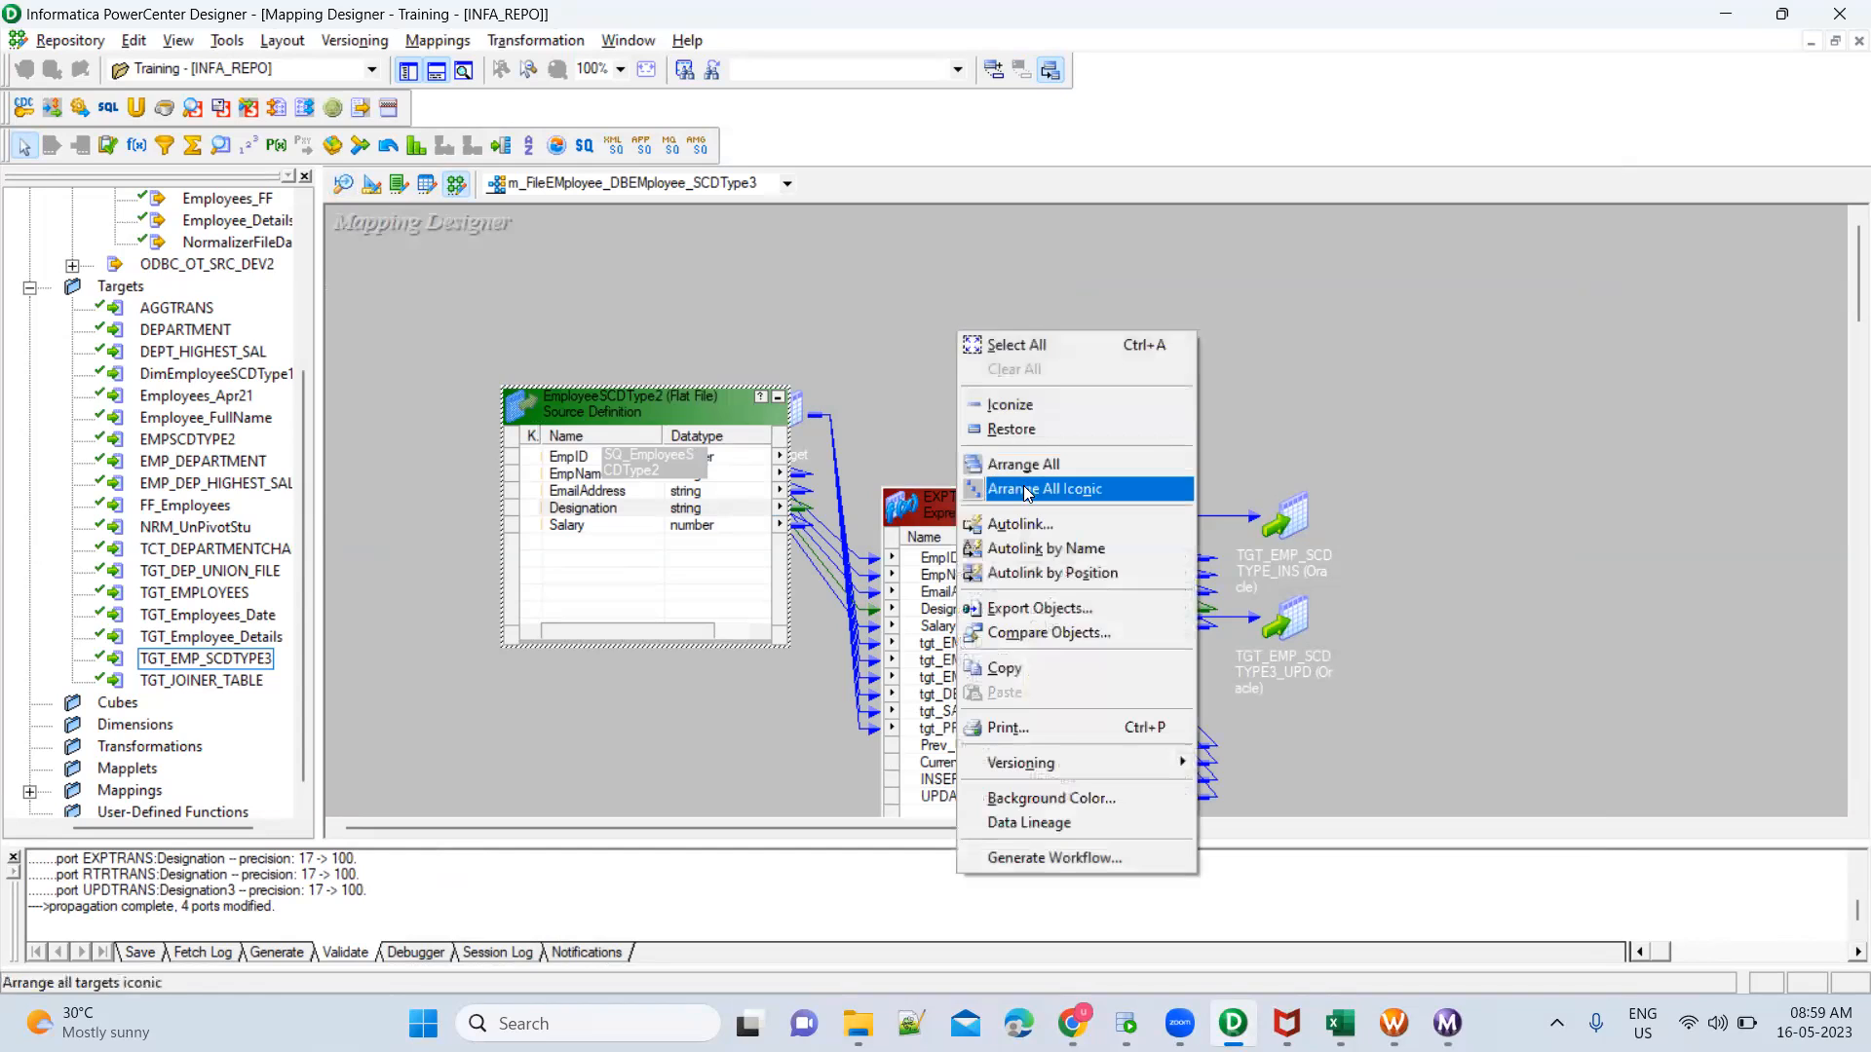
left_click(1026, 493)
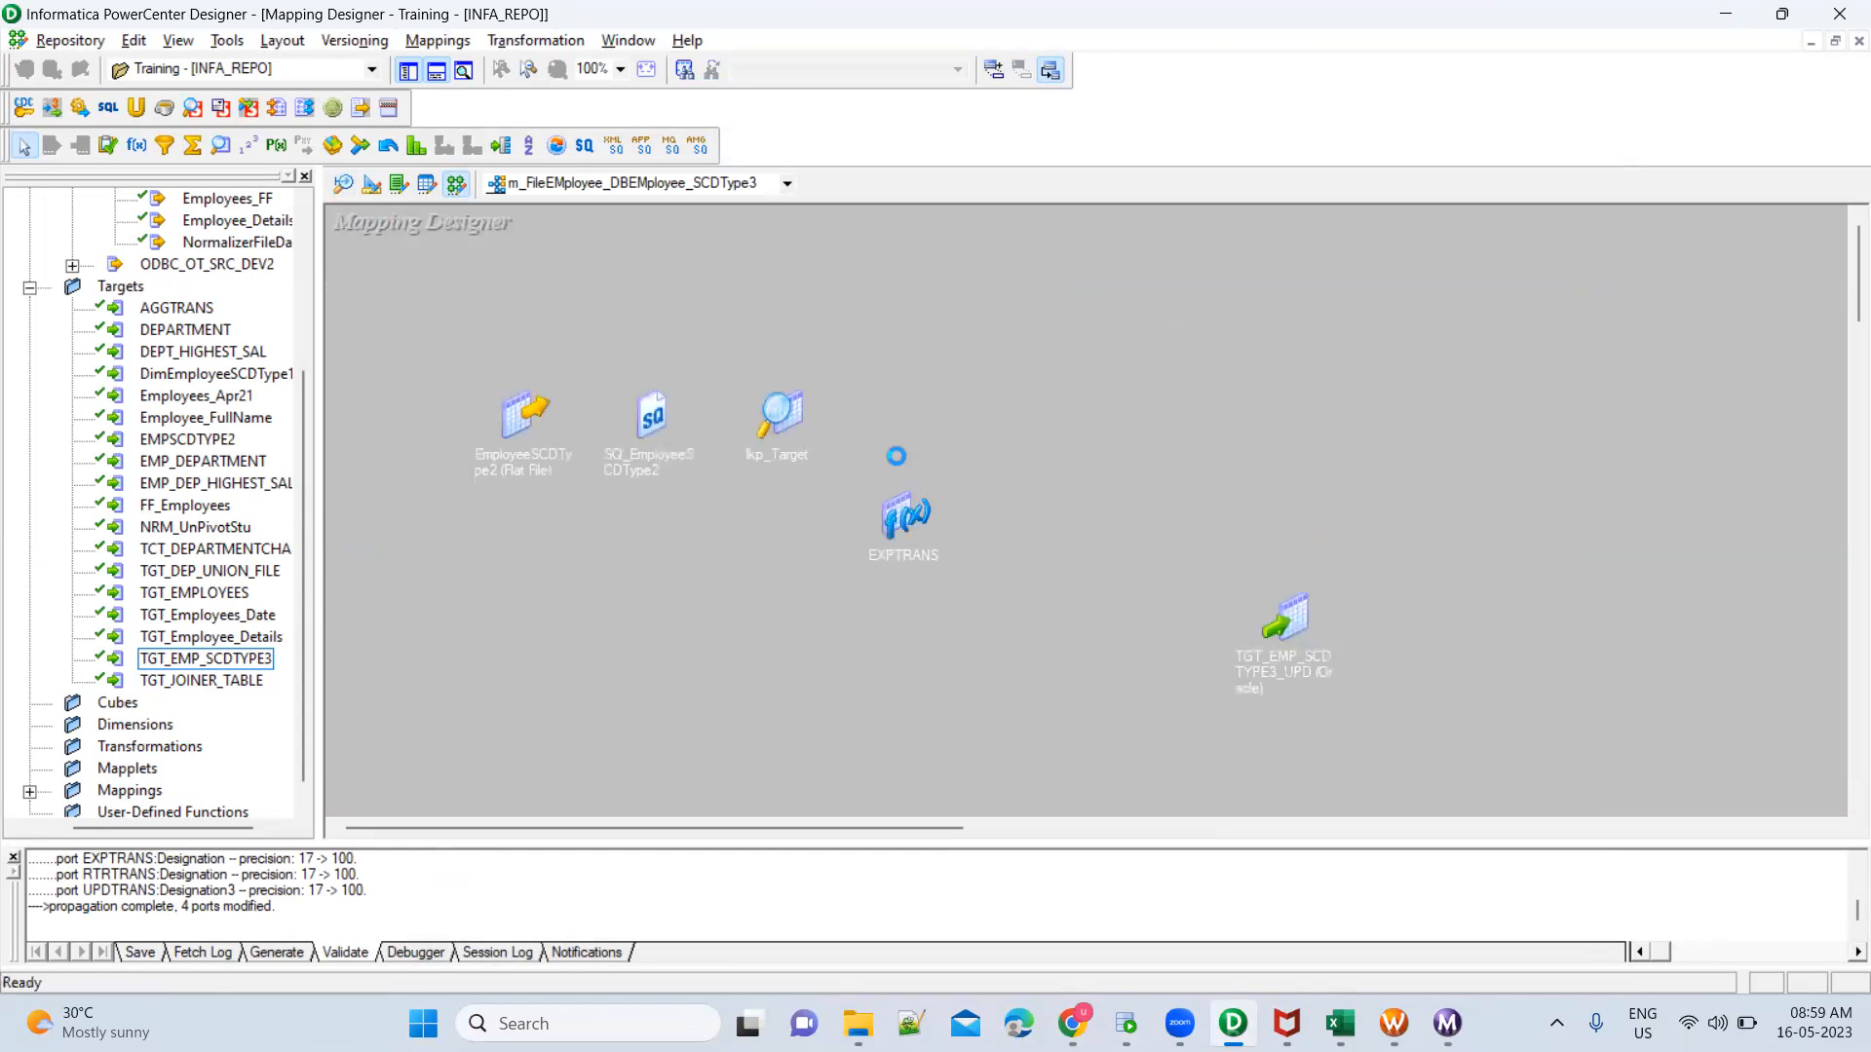
Check the lkp_Target ports and the EXPTRANS port precisions, and save the mapping
double_click(787, 416)
double_click(838, 526)
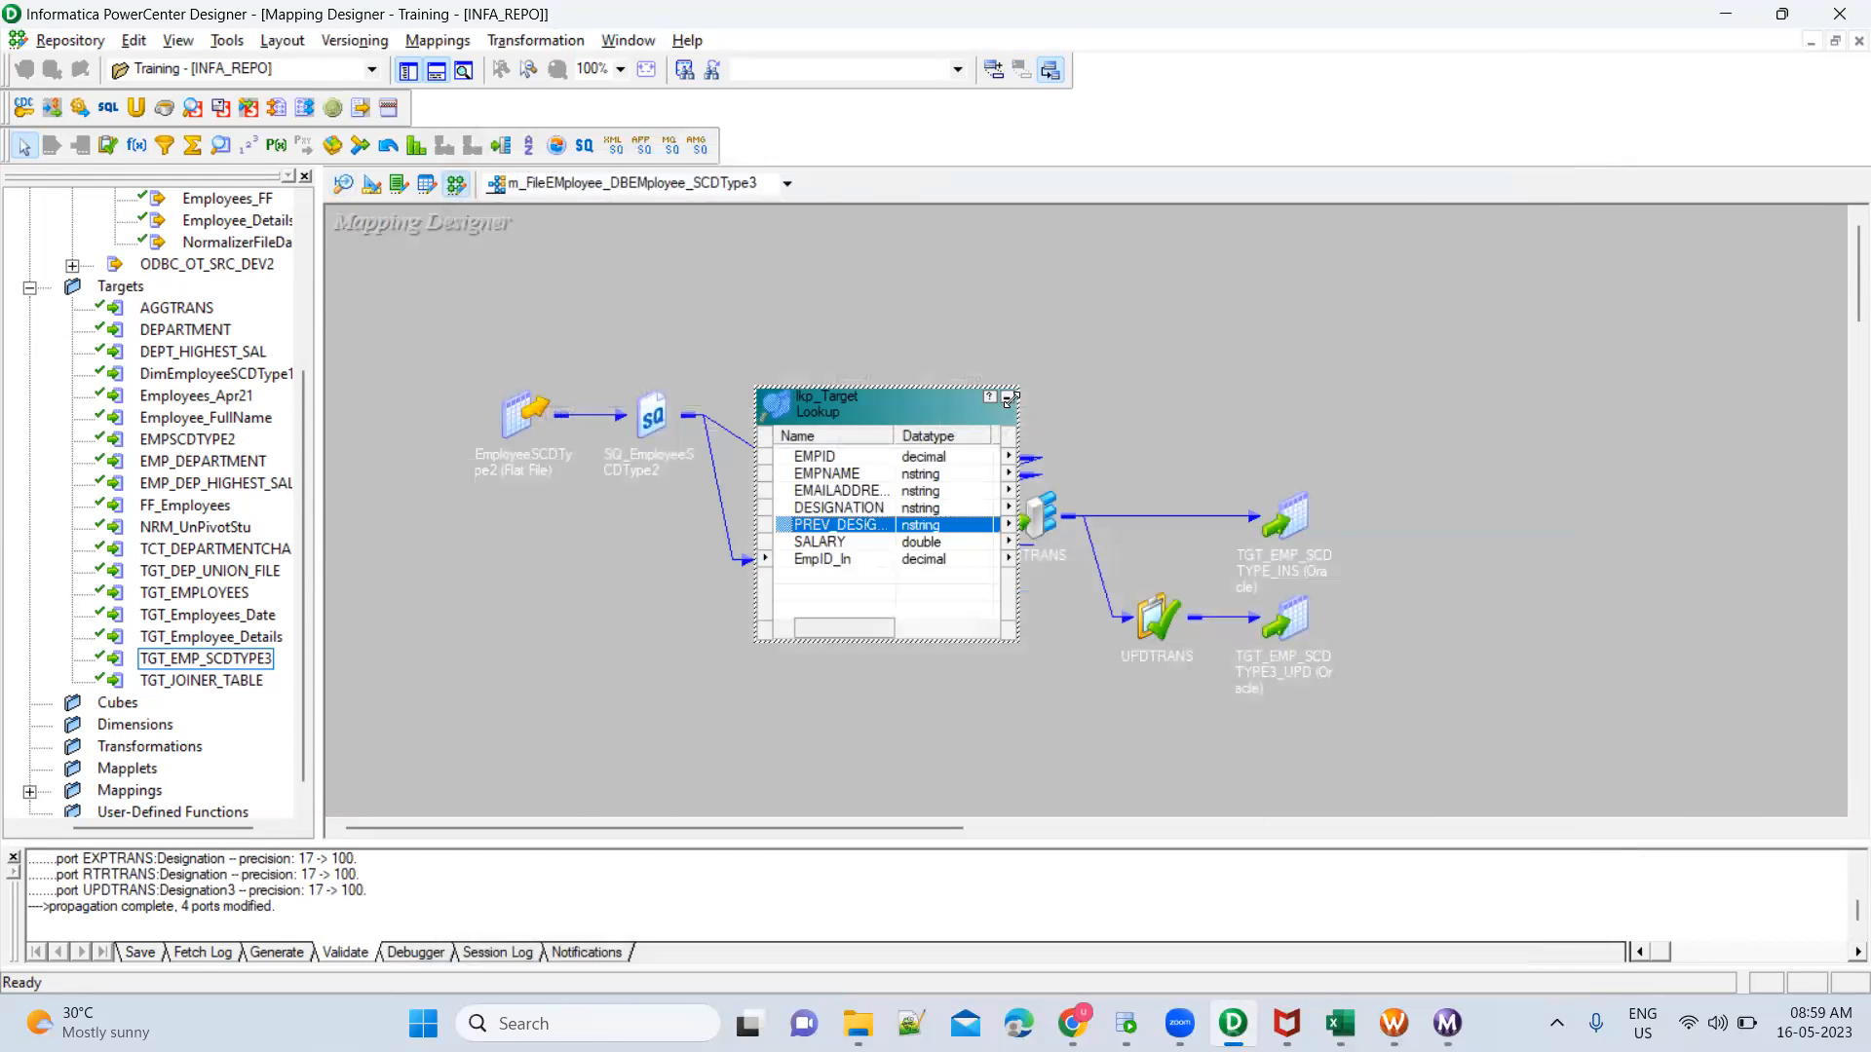
left_click(1008, 408)
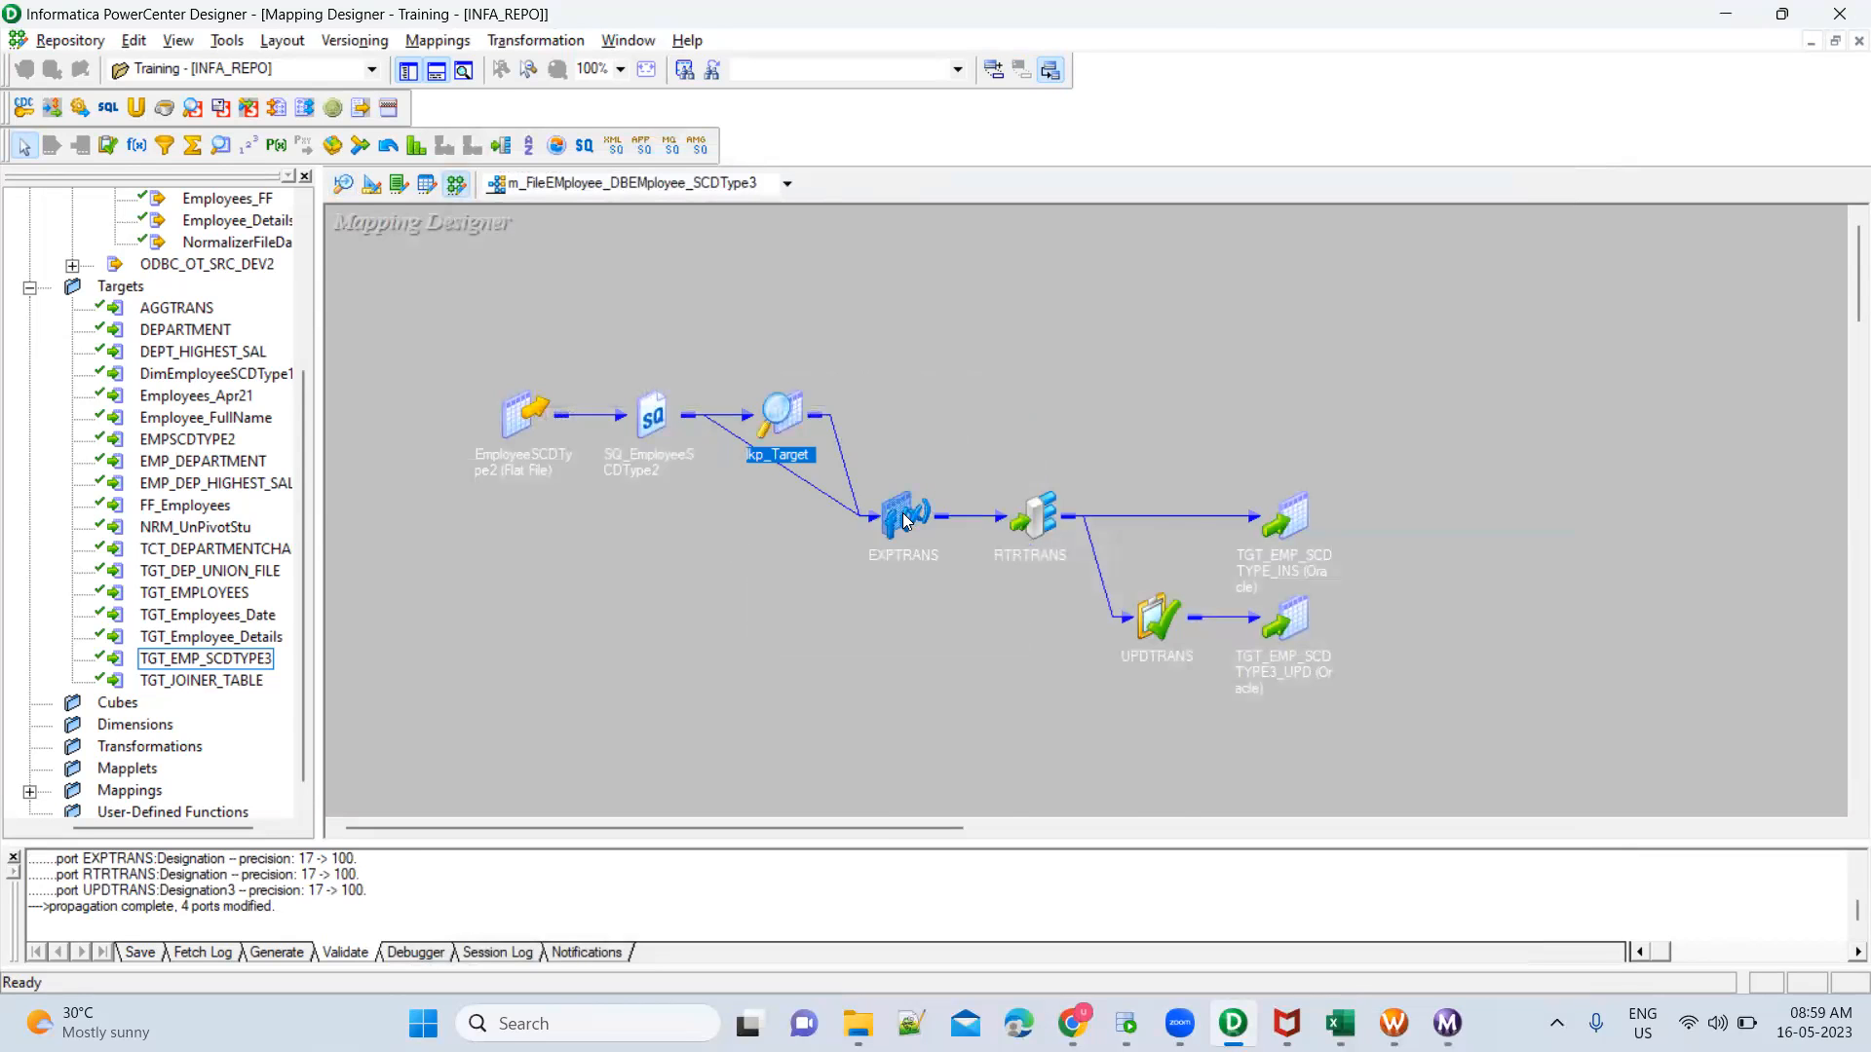
double_click(892, 512)
double_click(950, 518)
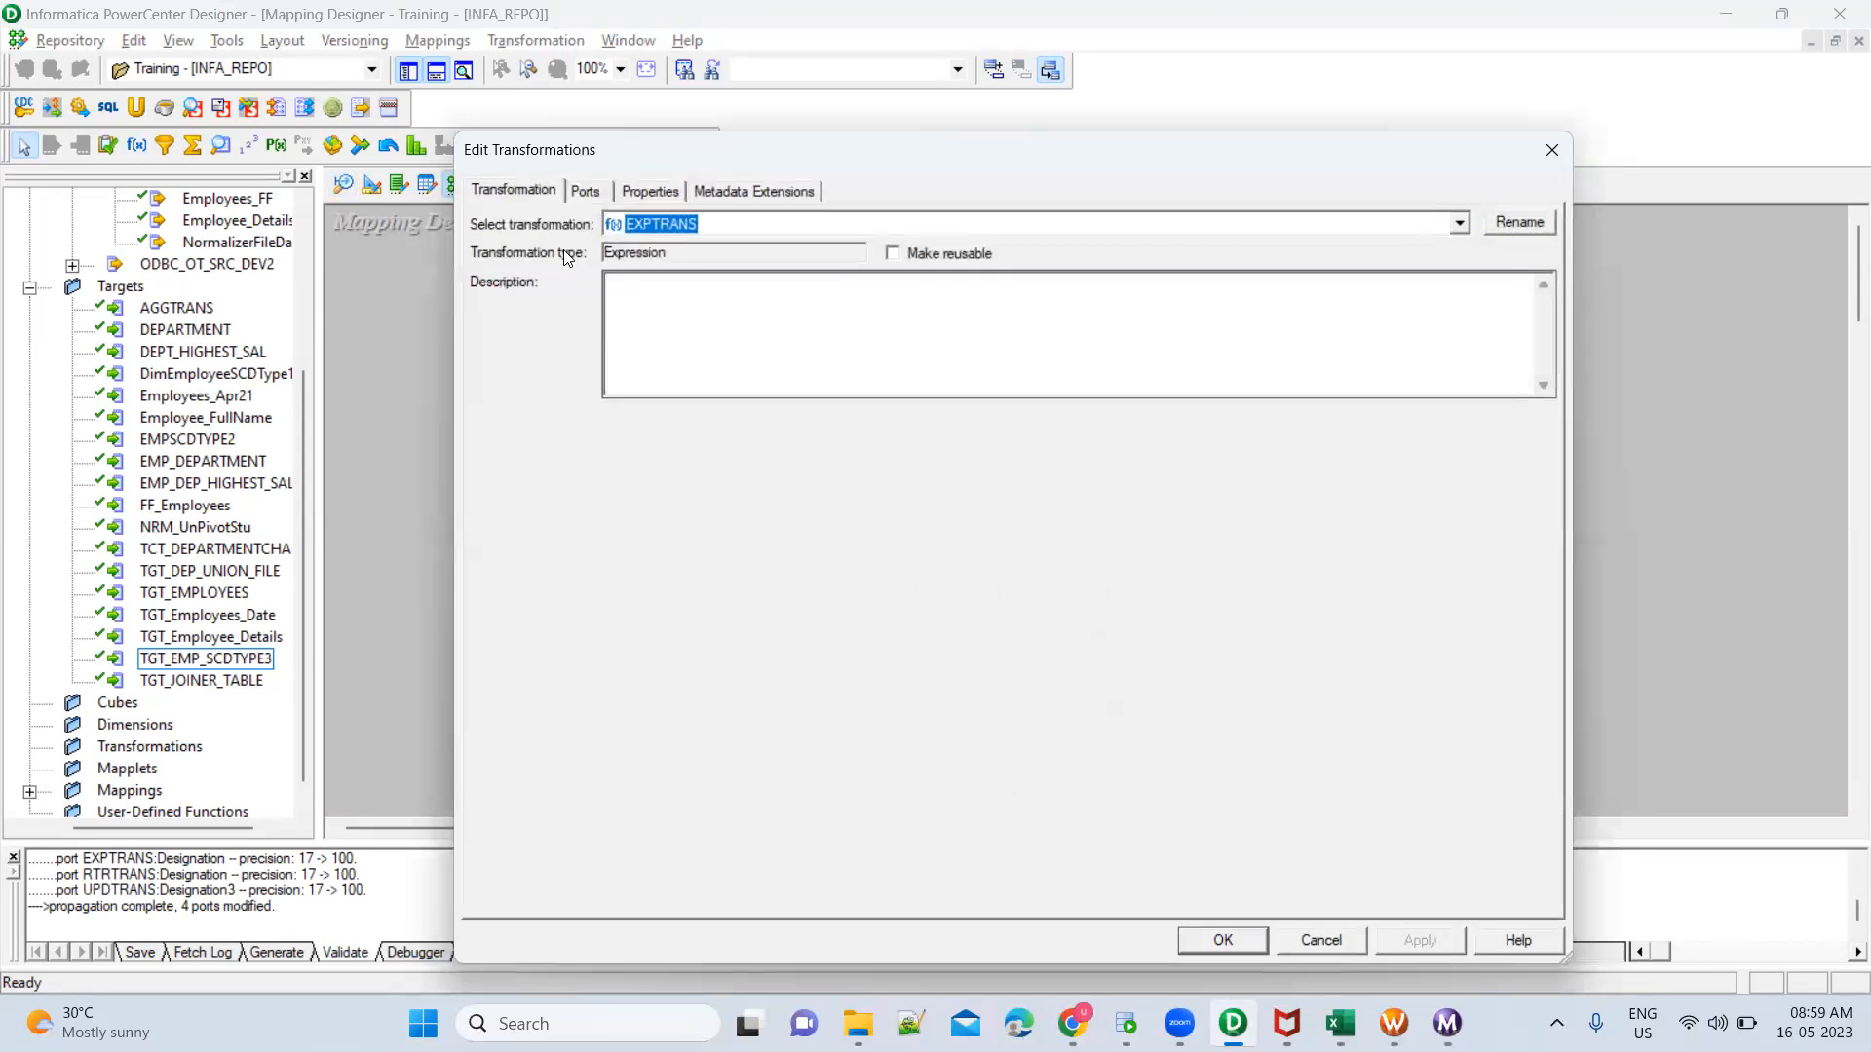
left_click(586, 191)
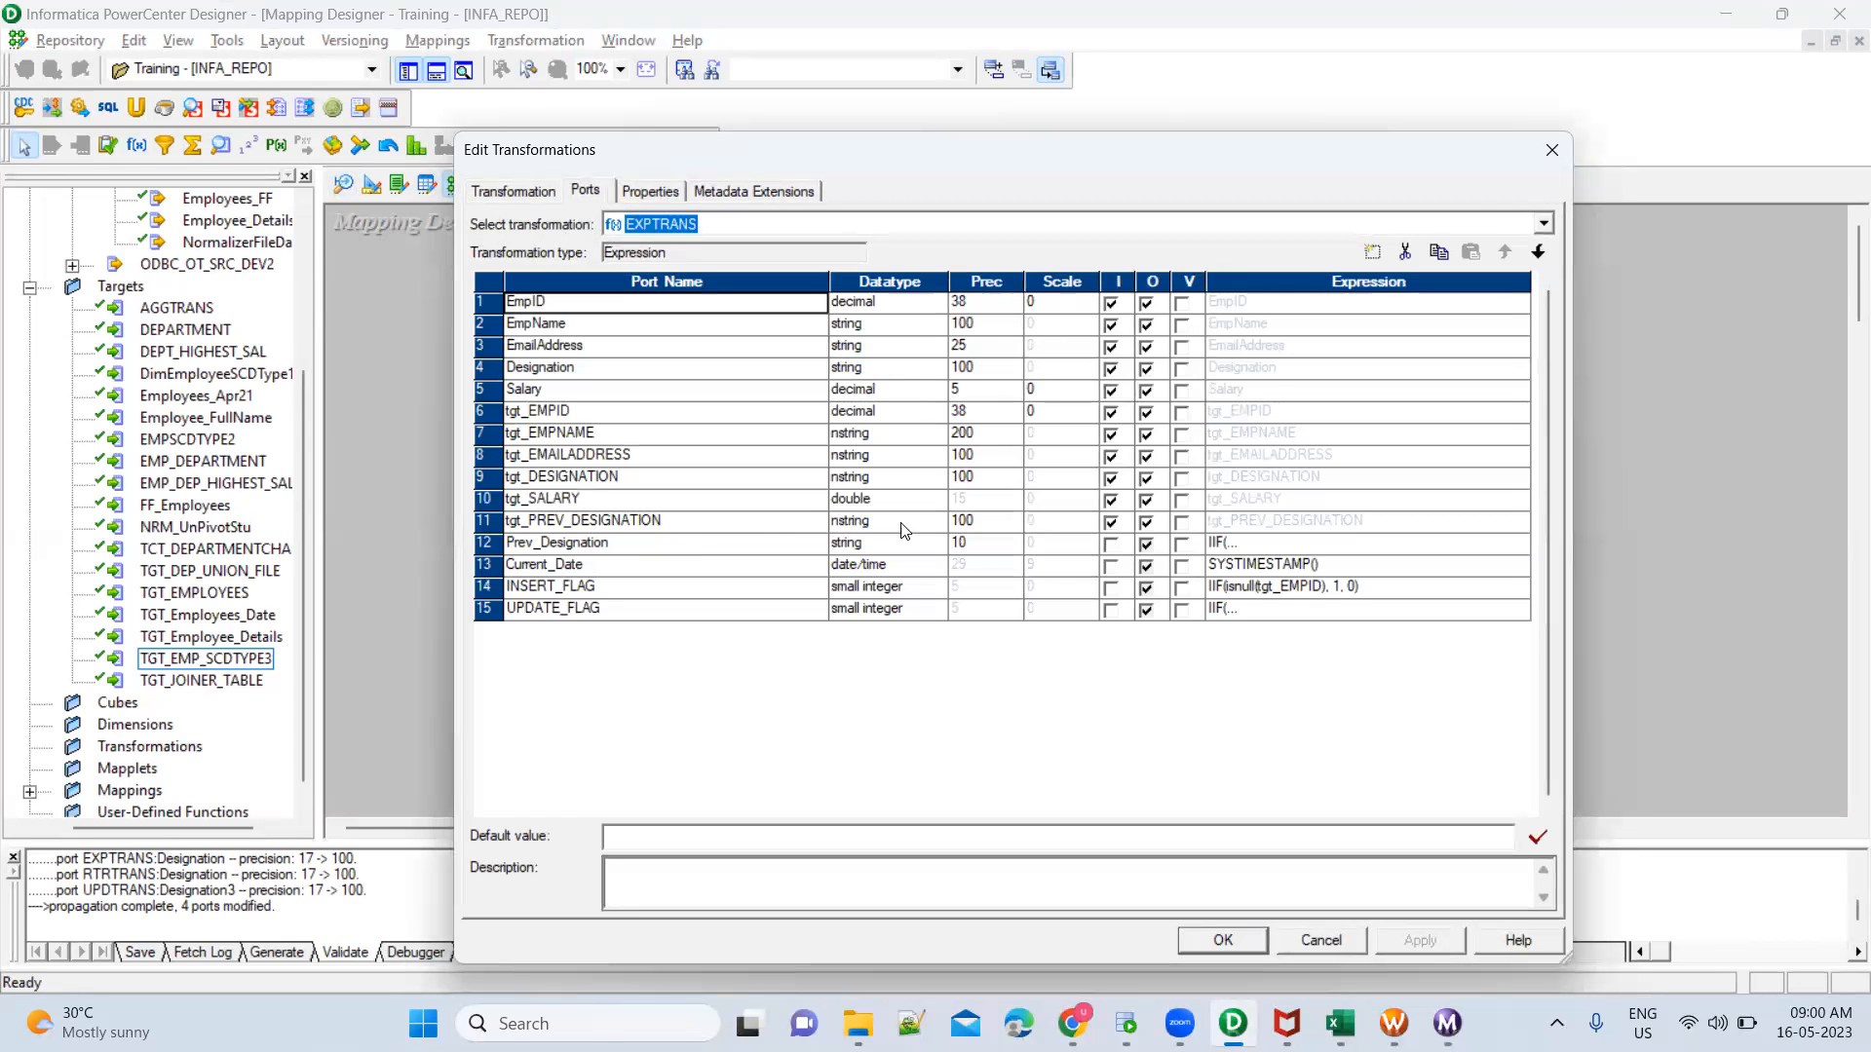
left_click(1245, 944)
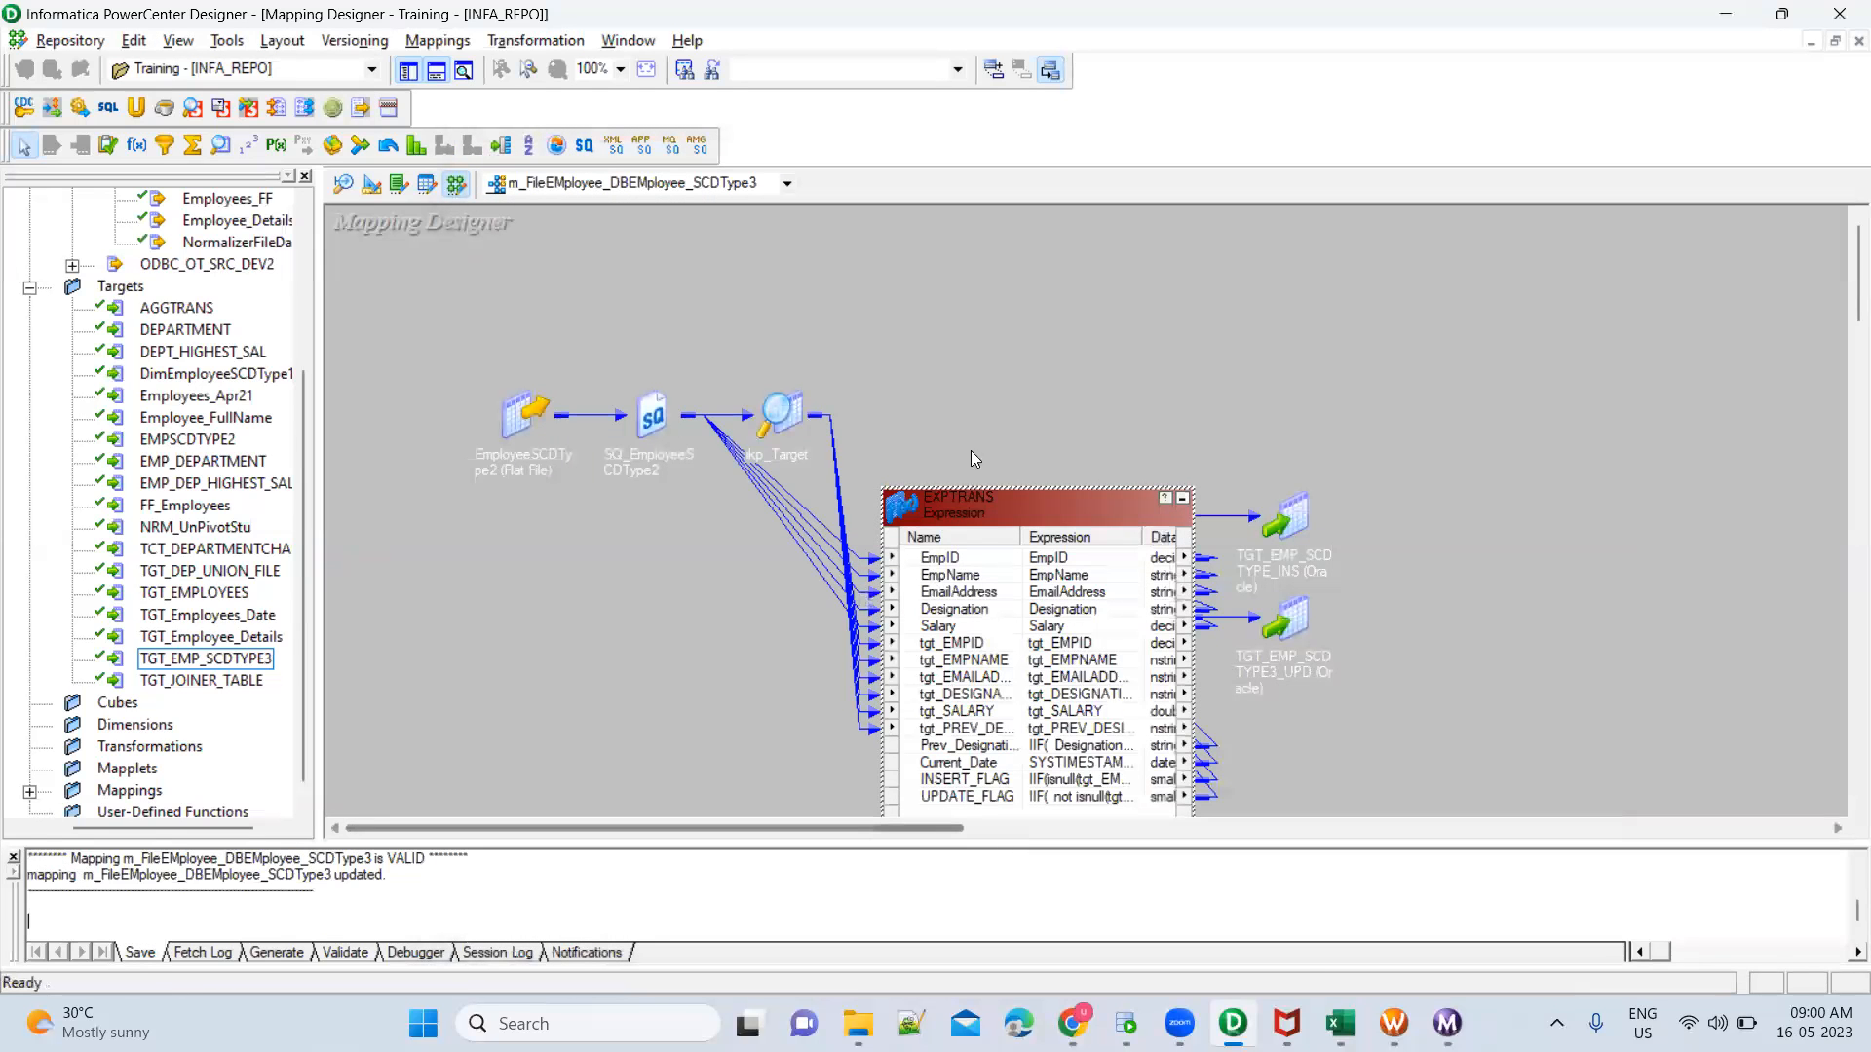
In Workflow Manager, refresh the mapping of the s_m_FileEMployee_DBEMployee_SCDType3 session and save the workflow
mouse_move(1394, 1023)
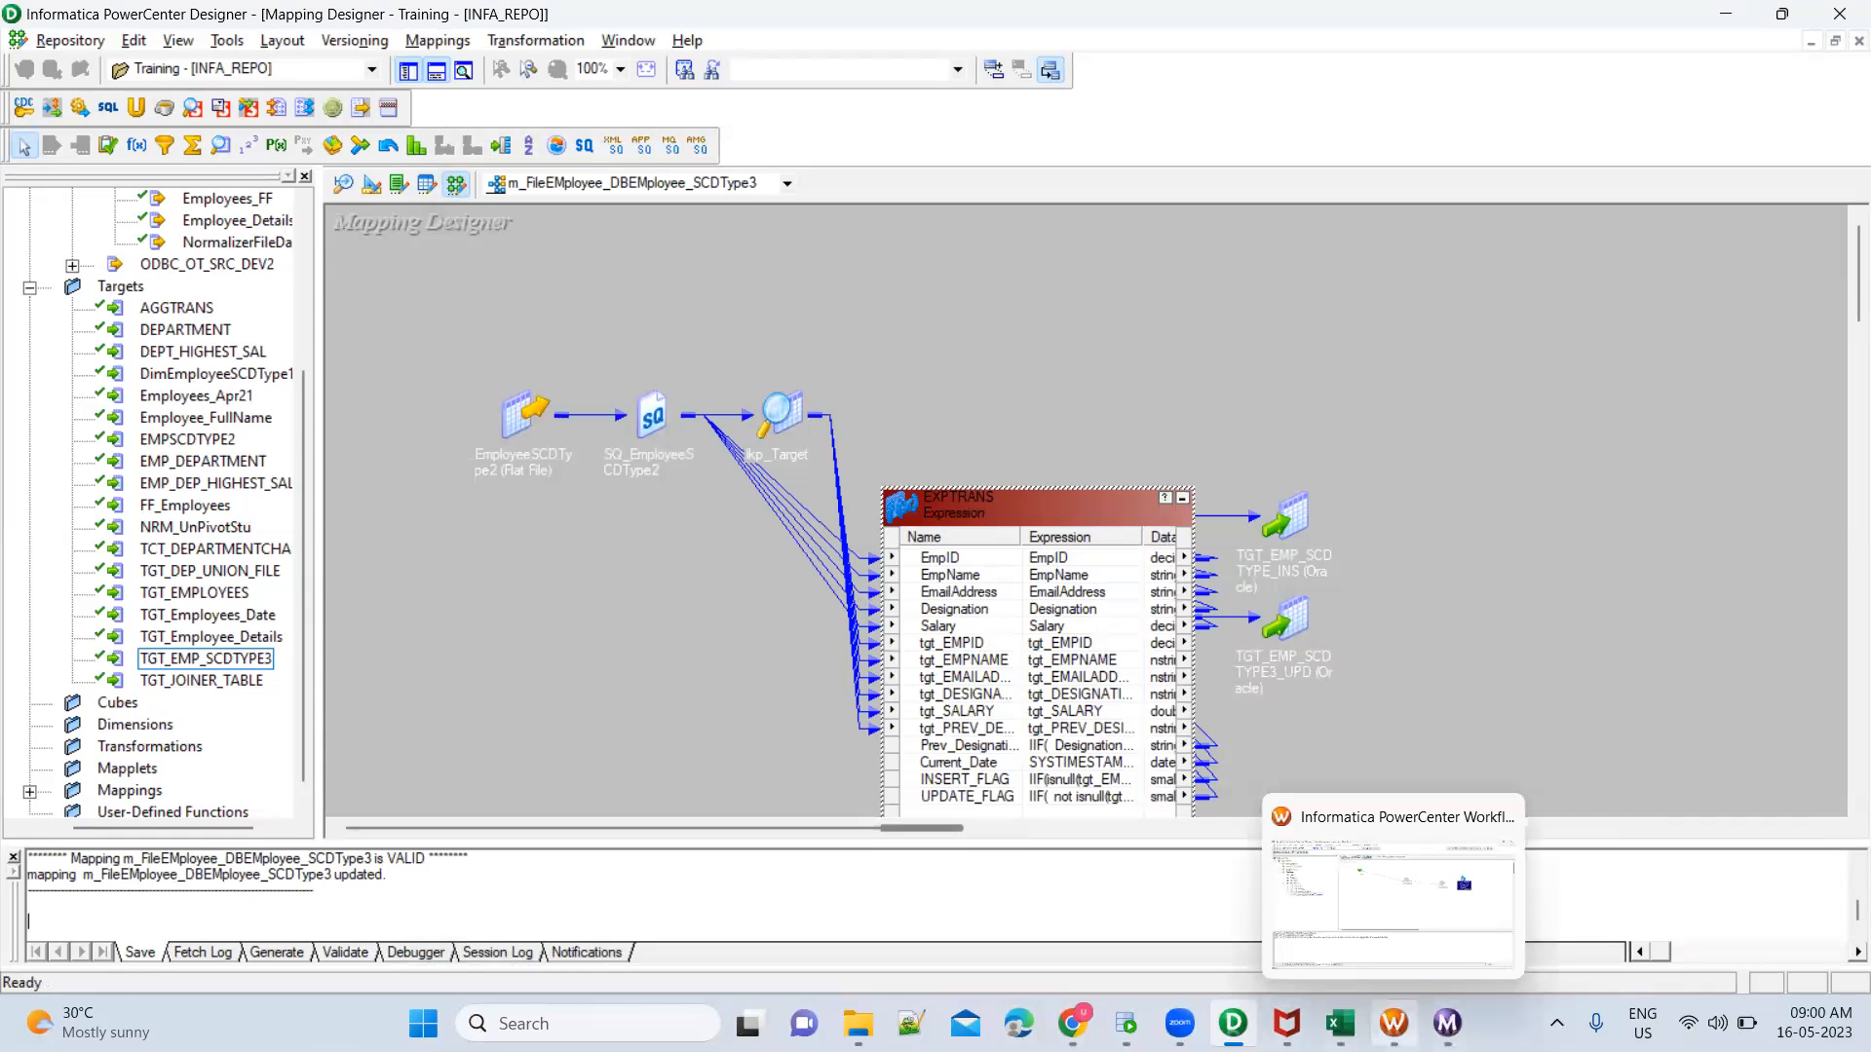
left_click(1393, 896)
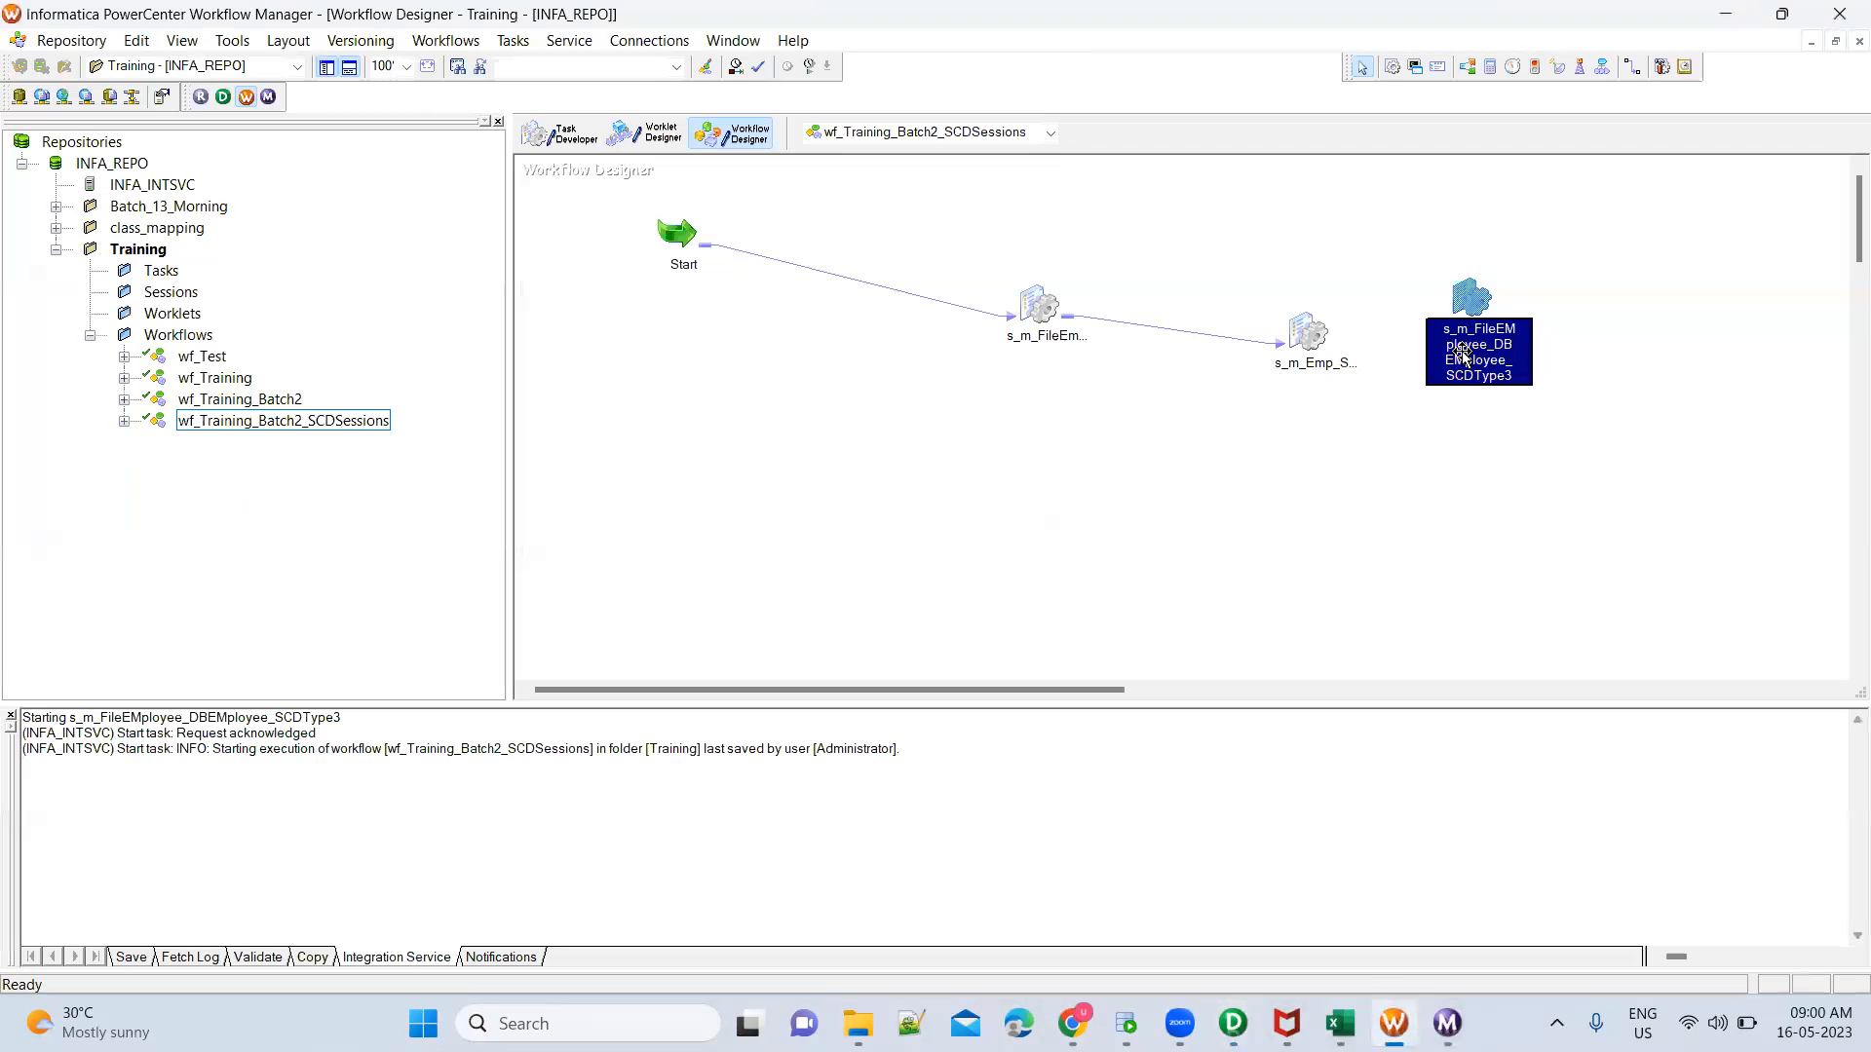
right_click(1473, 305)
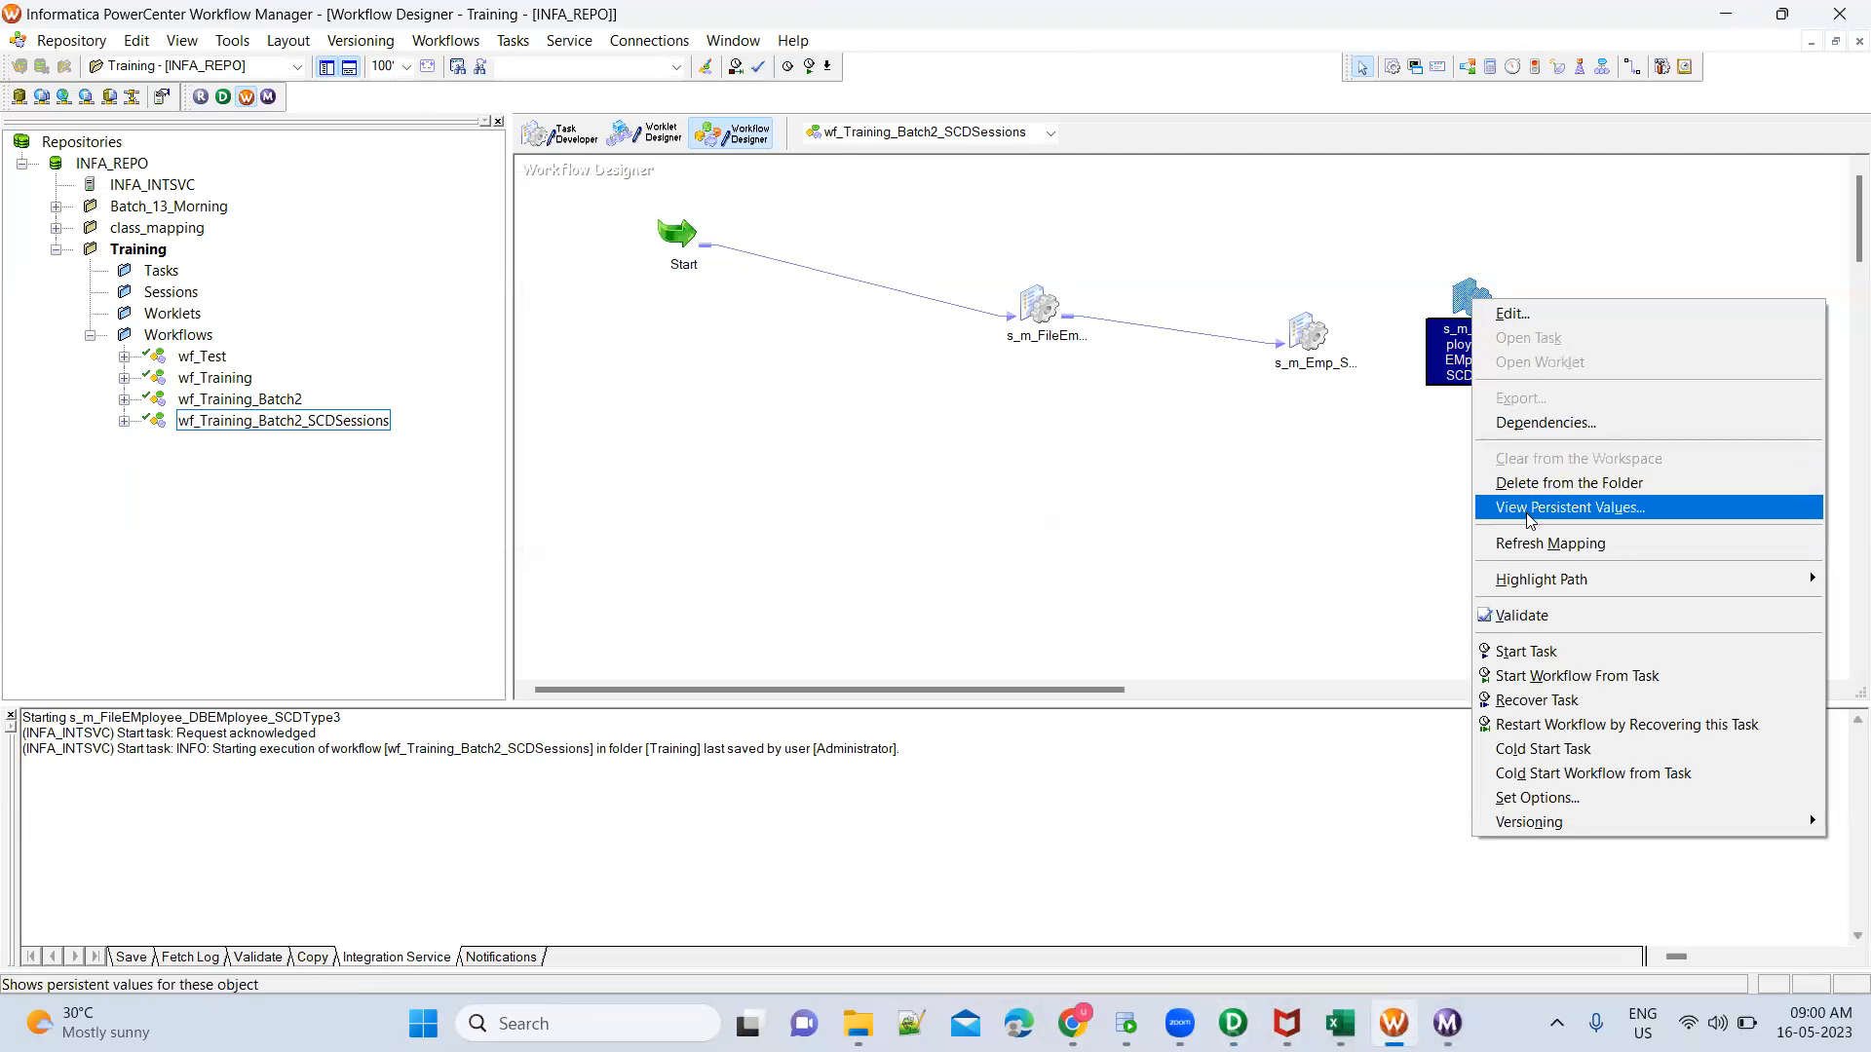
left_click(1527, 543)
key("ctrl+s")
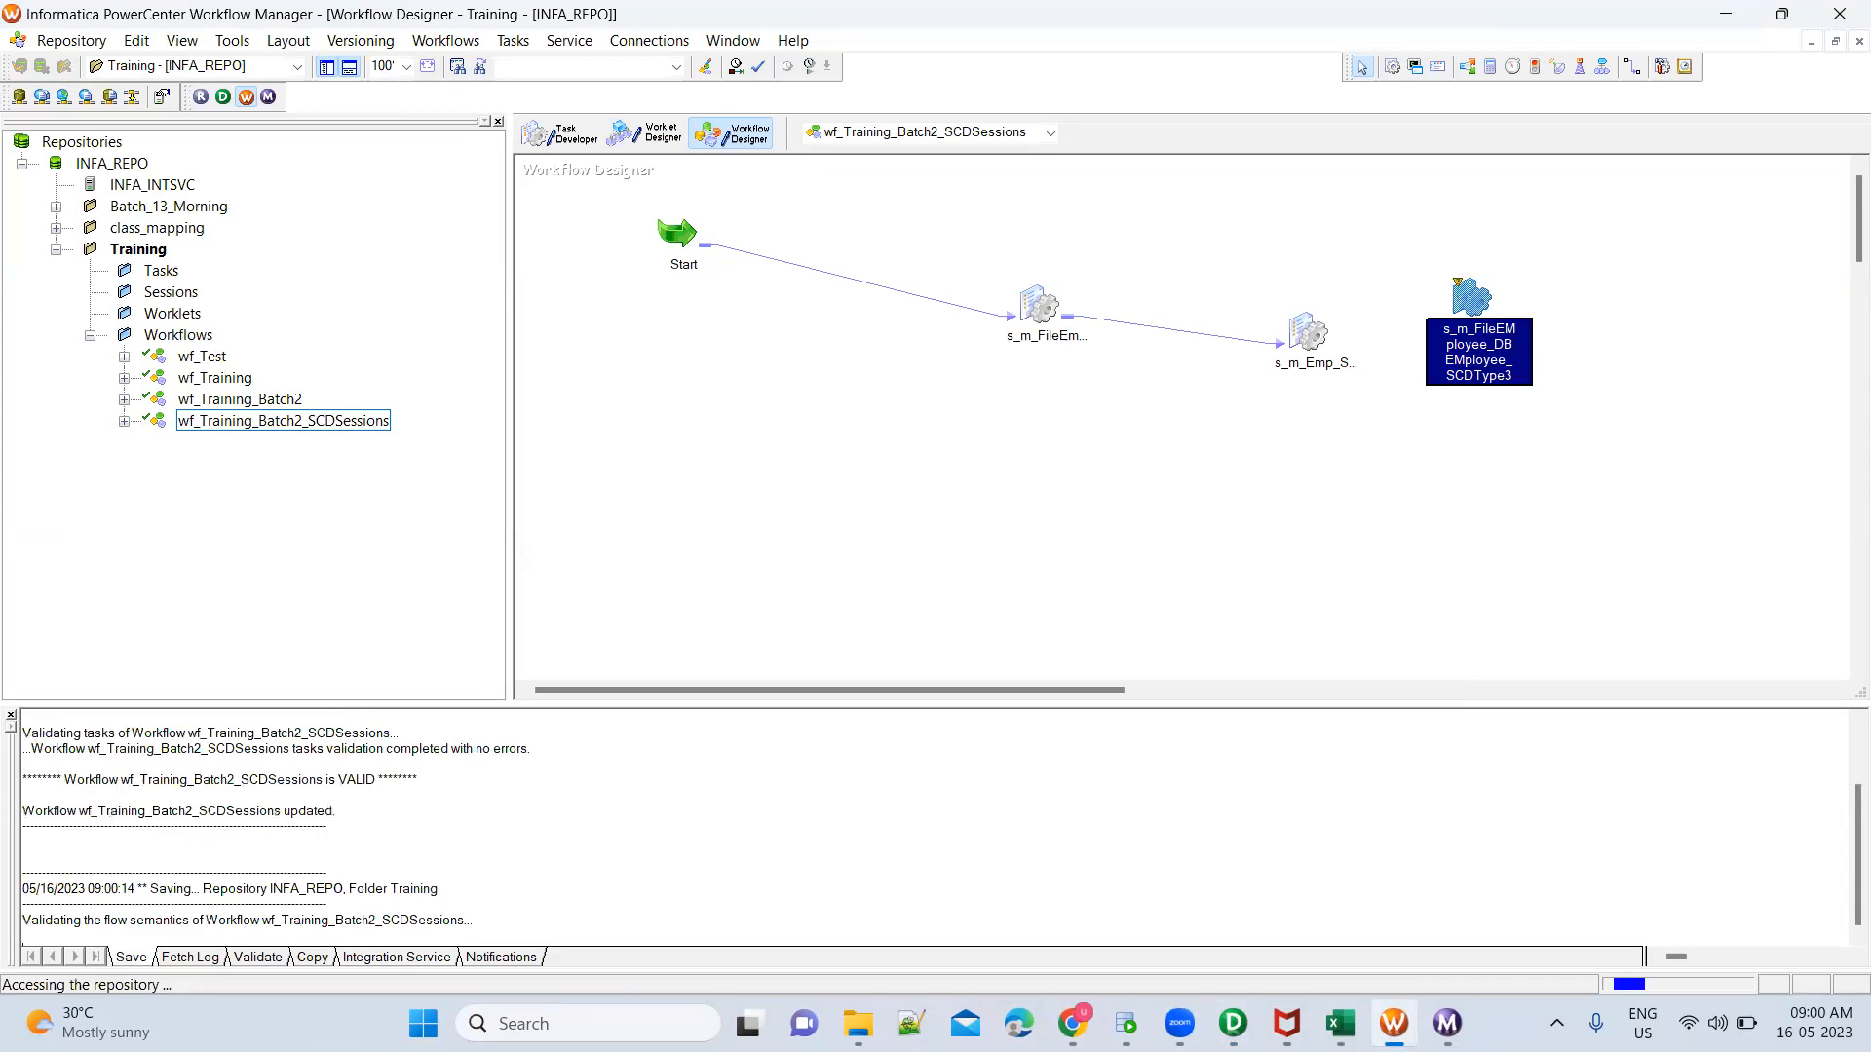
Start the s_m_FileEMployee_DBEMployee_SCDType3 session task and check the new run's source and target statistics in Workflow Monitor
right_click(1468, 305)
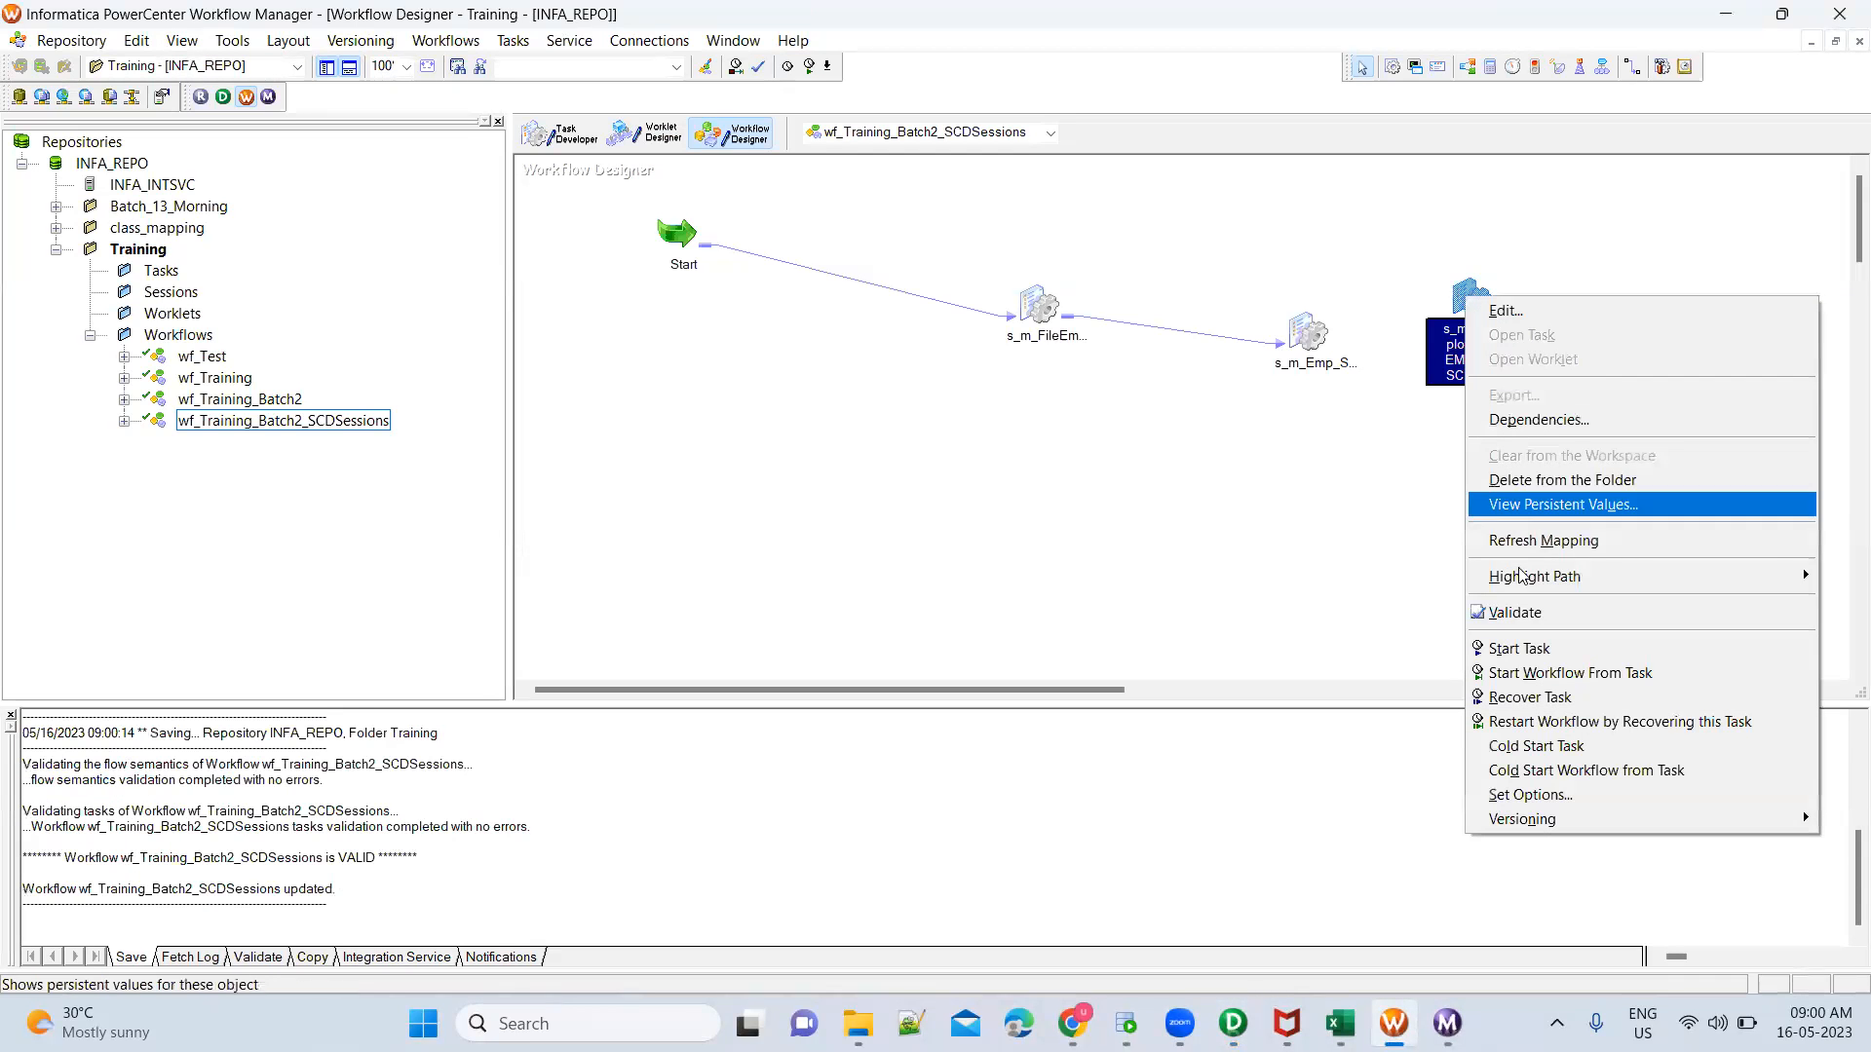
left_click(1532, 647)
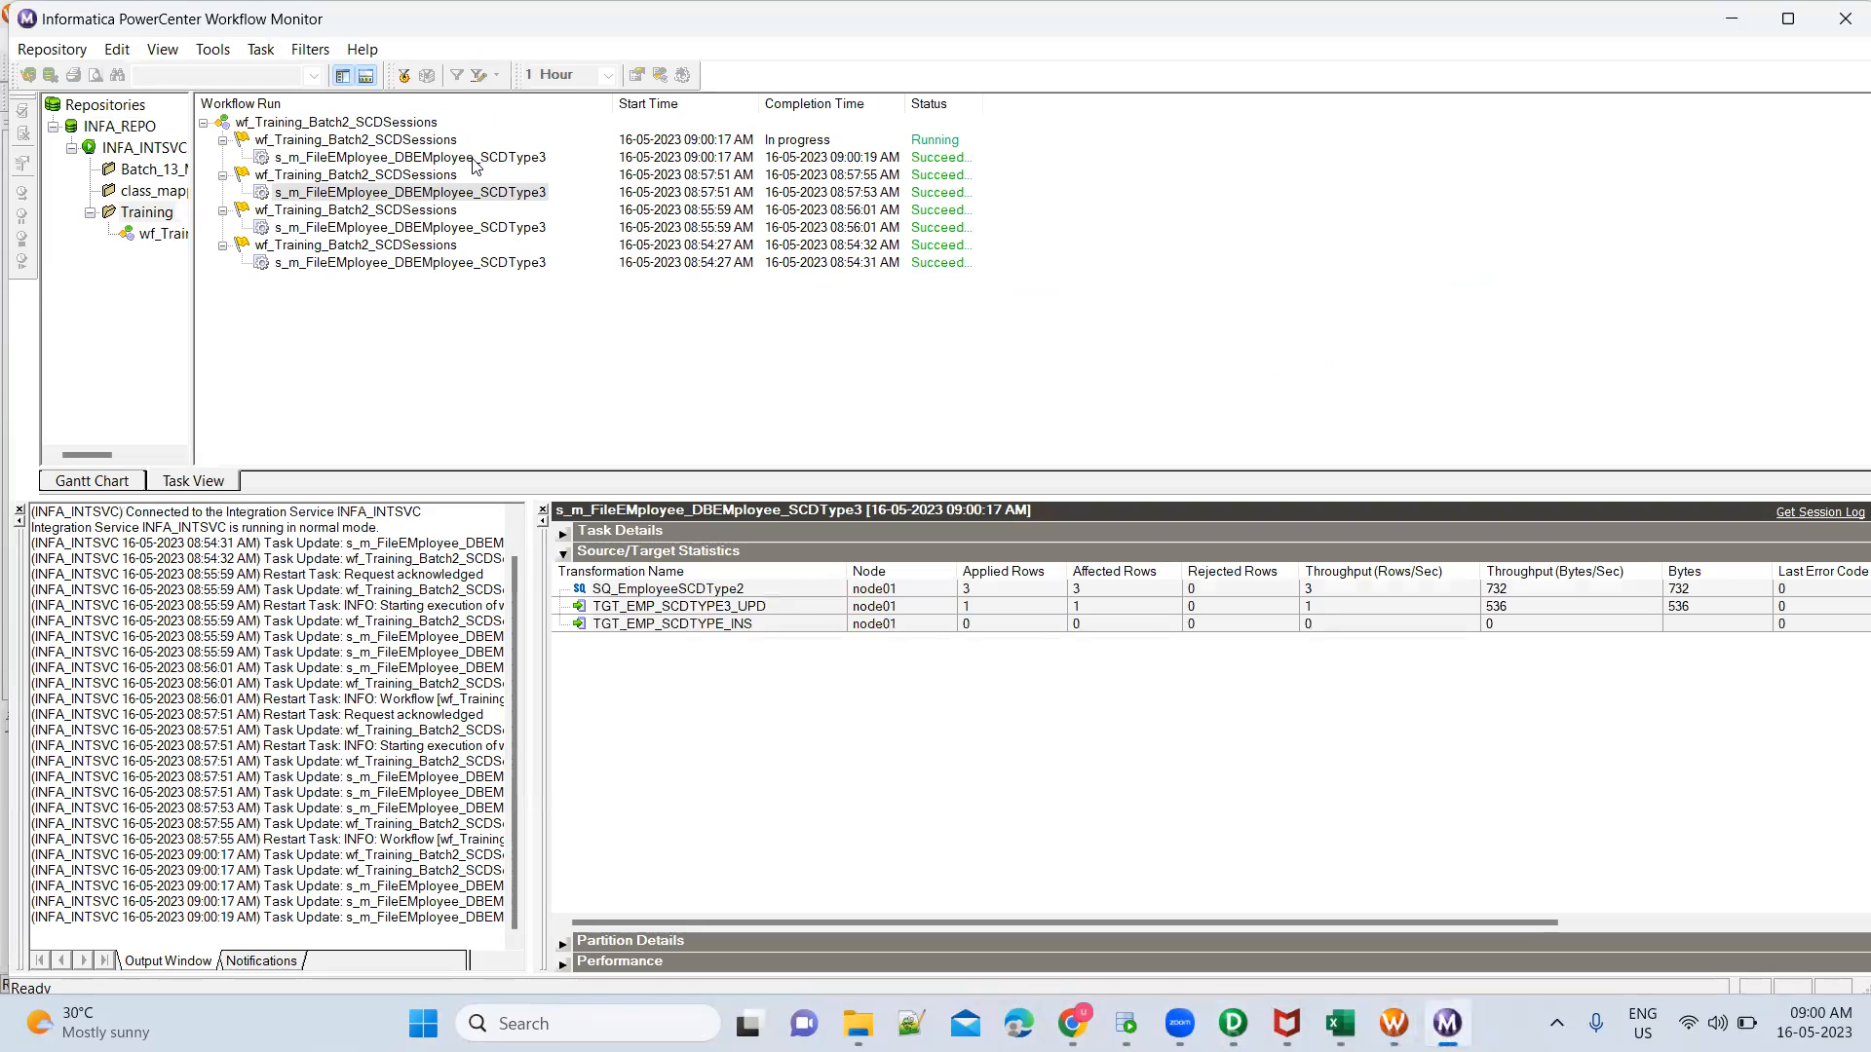
left_click(473, 159)
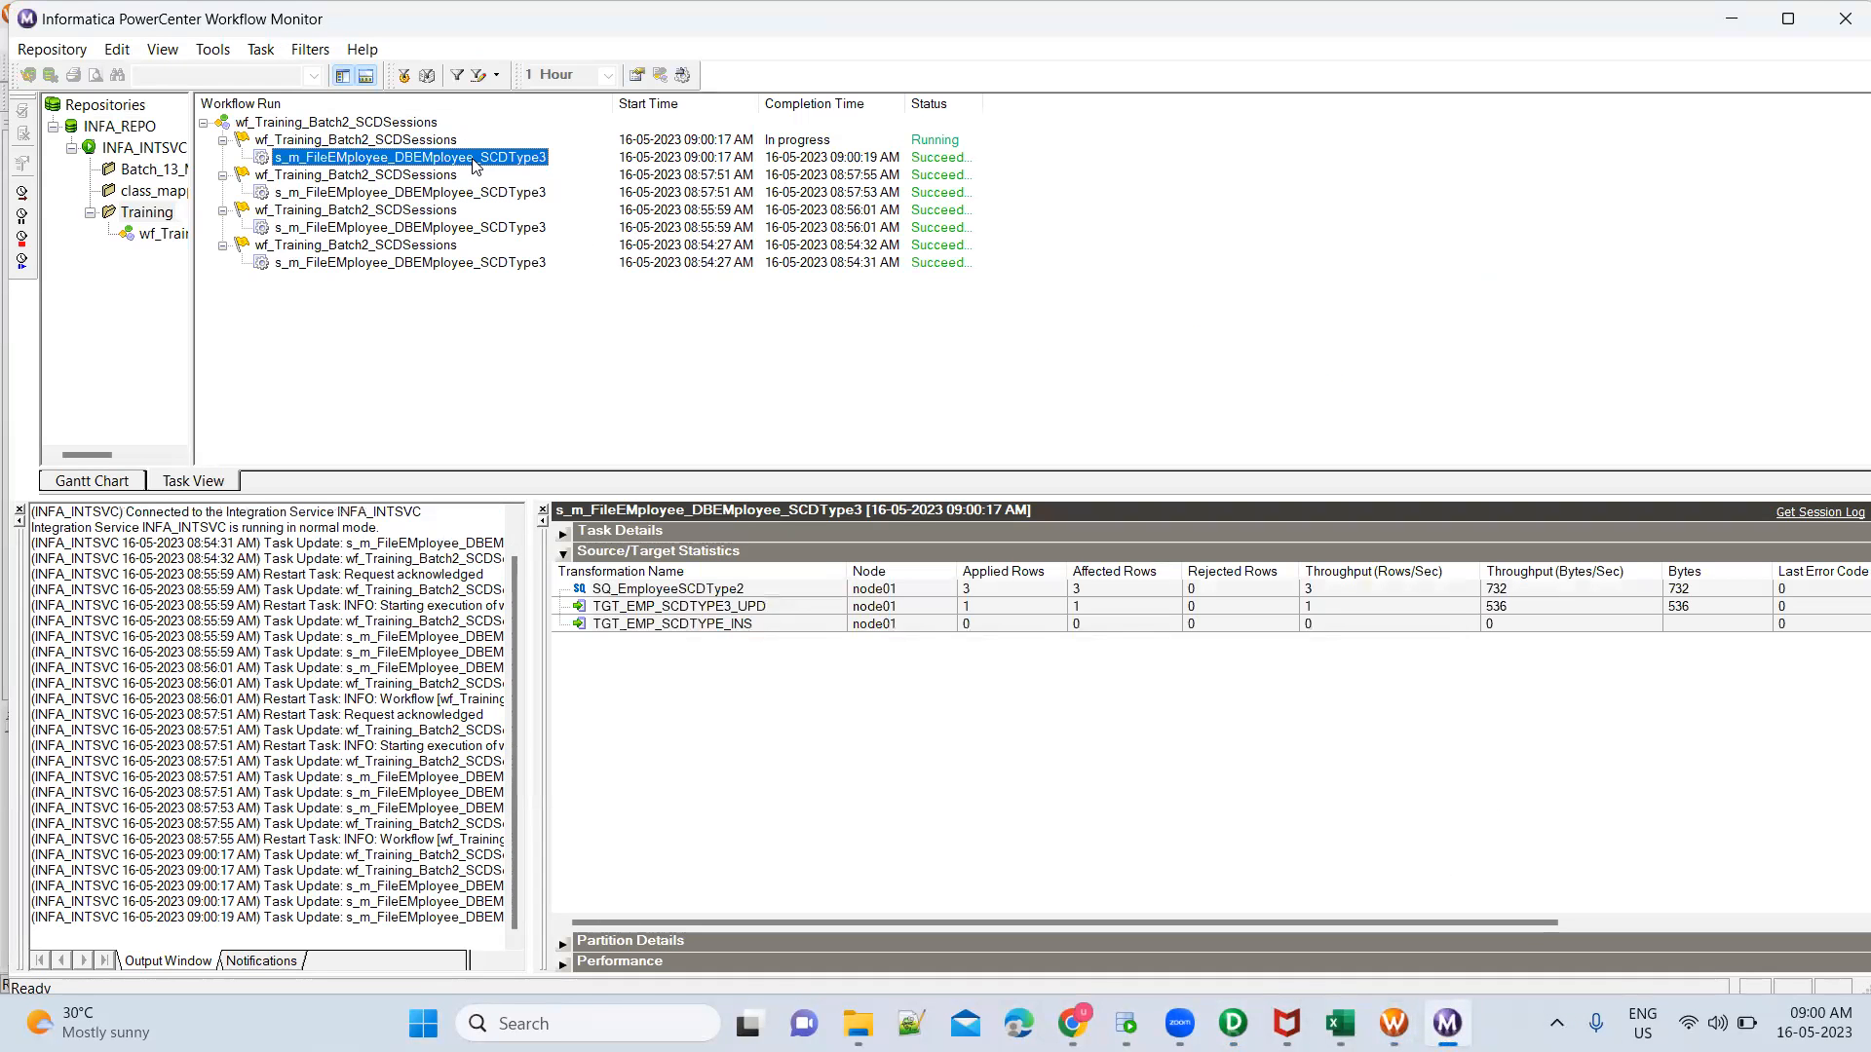
left_click(774, 606)
Rerun the SELECT on TGT_EMP_SCDTYpe3 in Oracle SQL Developer, widen the DESIGNATION column, and compare current and previous designations
left_click(1126, 1023)
left_click(625, 577)
key("ctrl+Return")
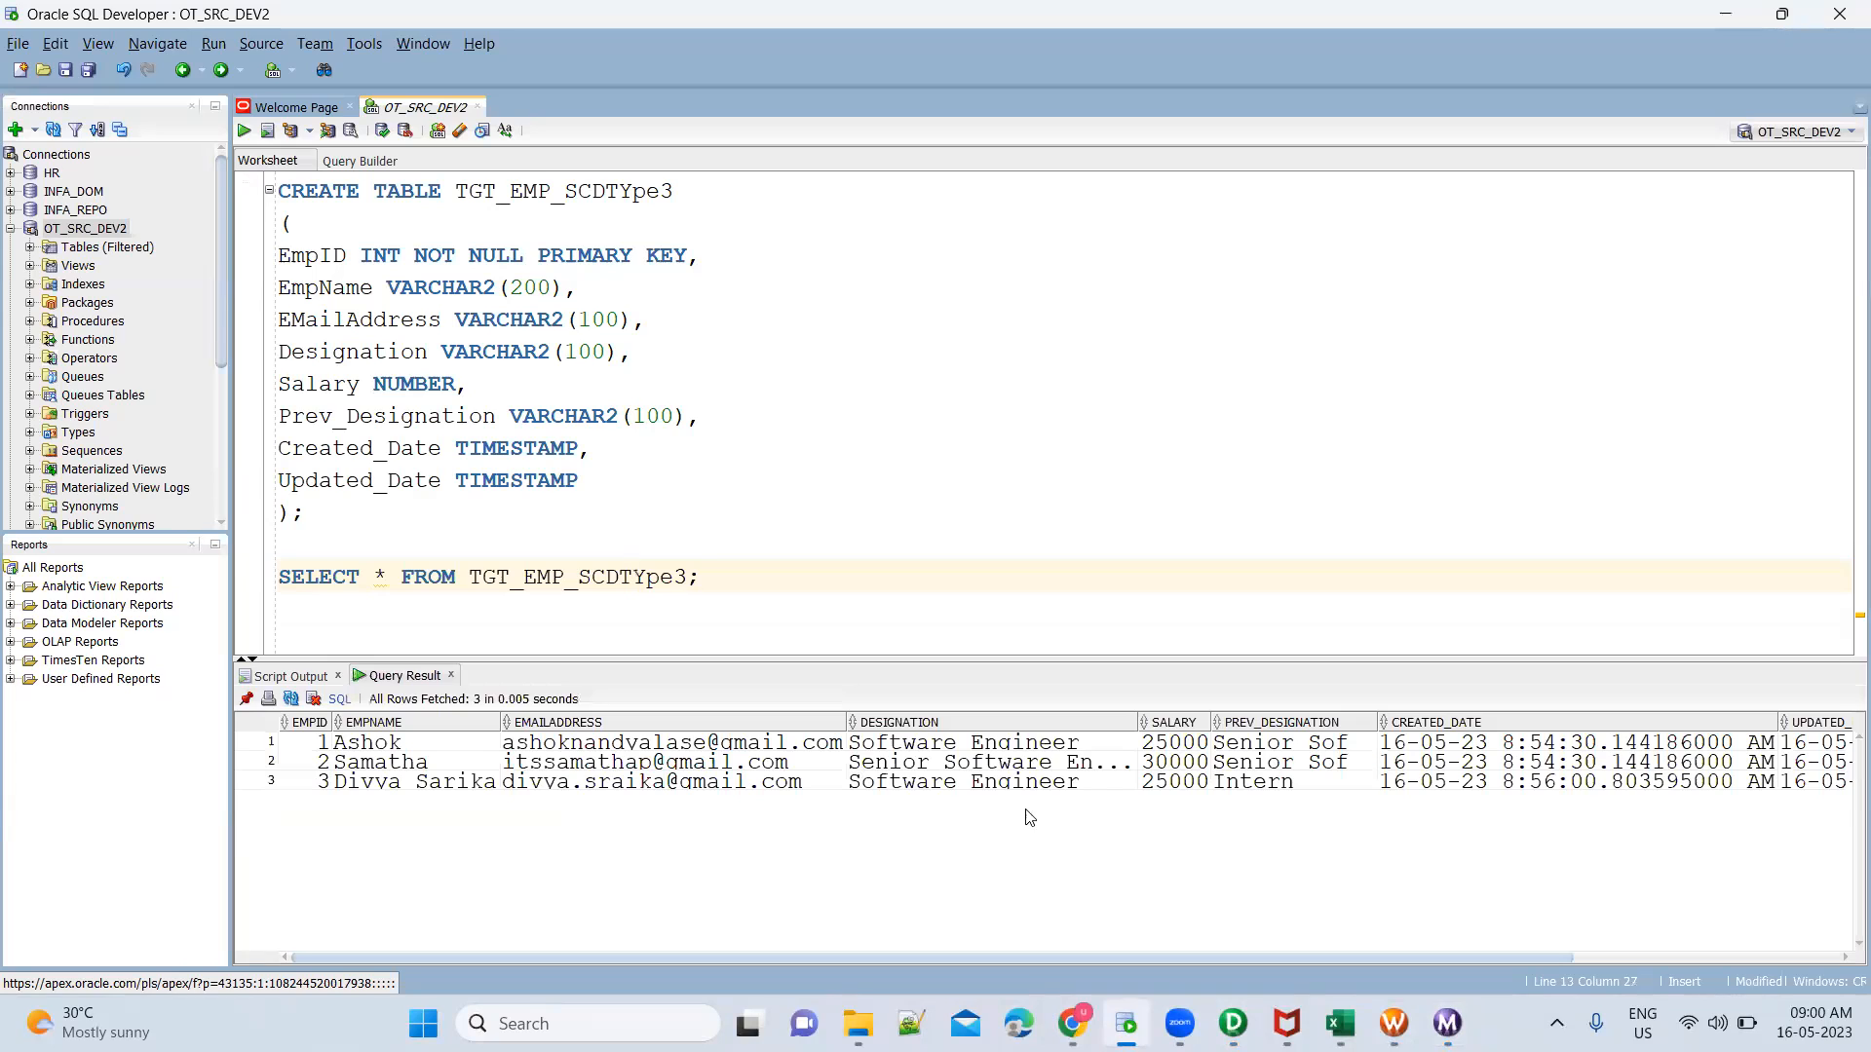
left_click(1087, 747)
left_click(1094, 770)
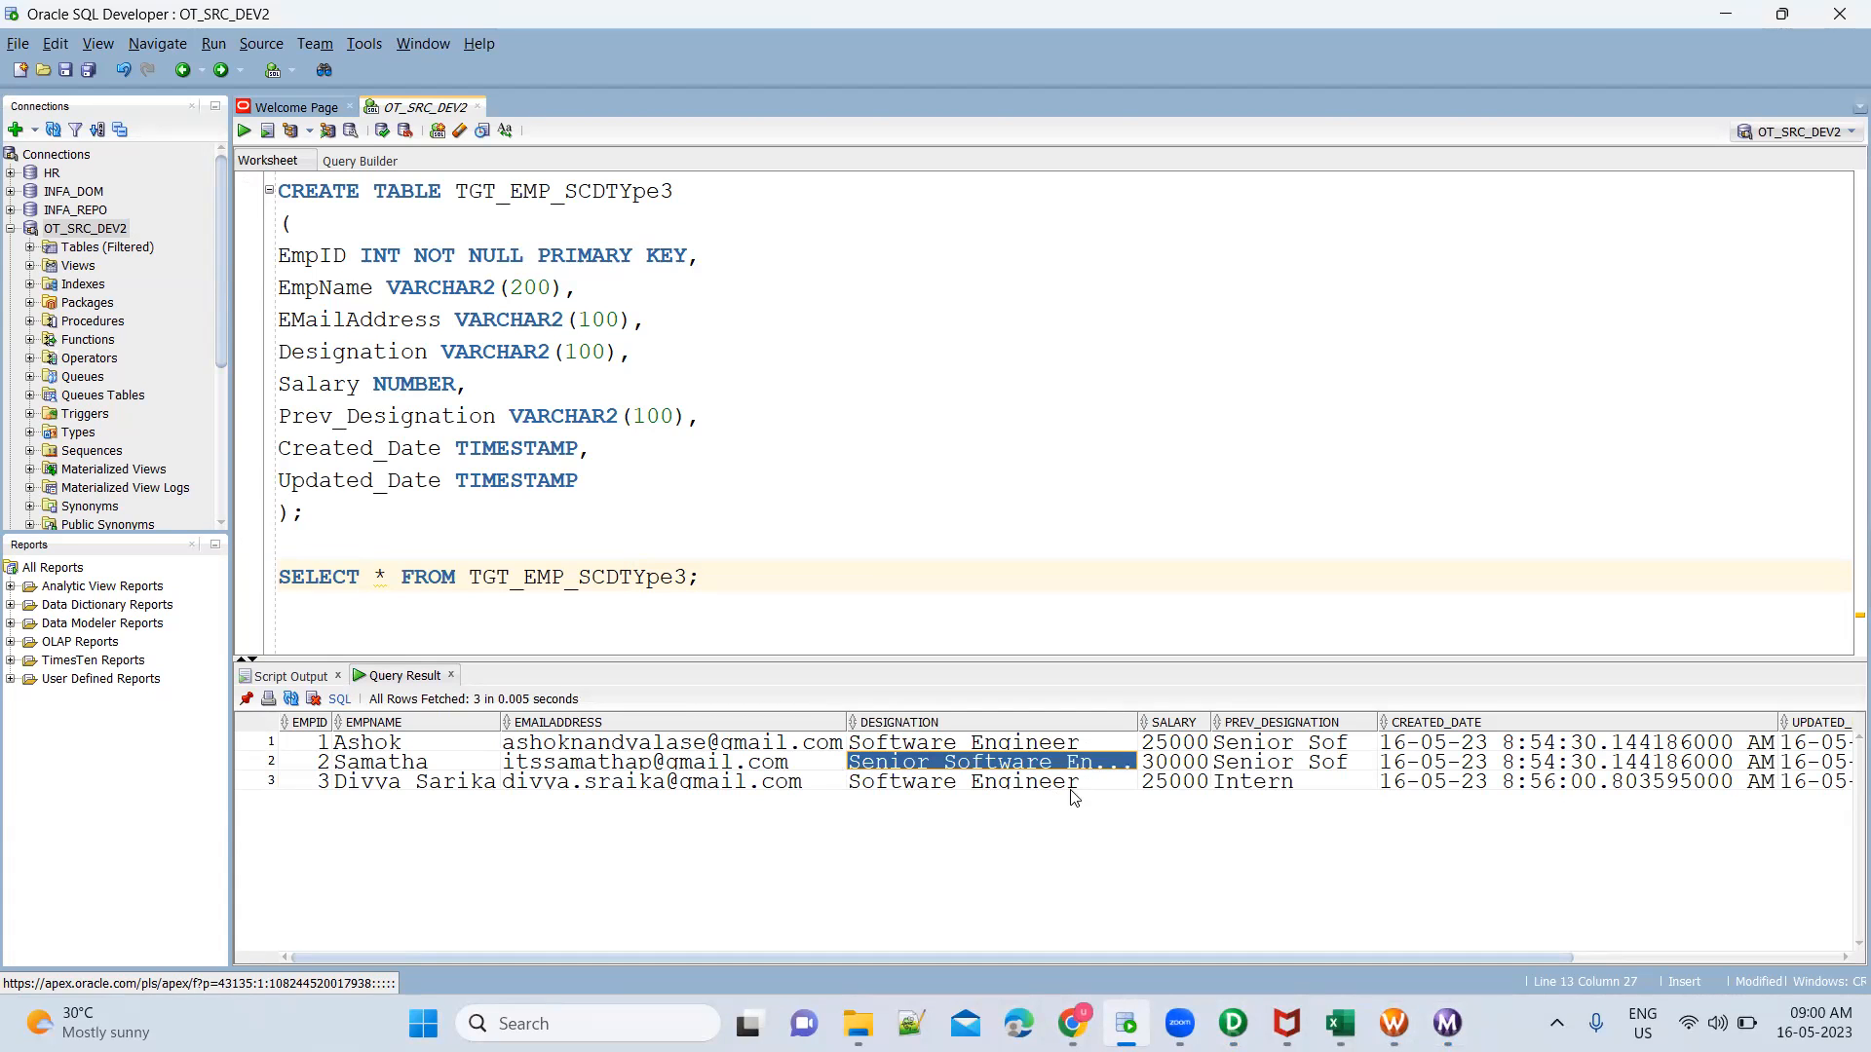
left_click(1112, 744)
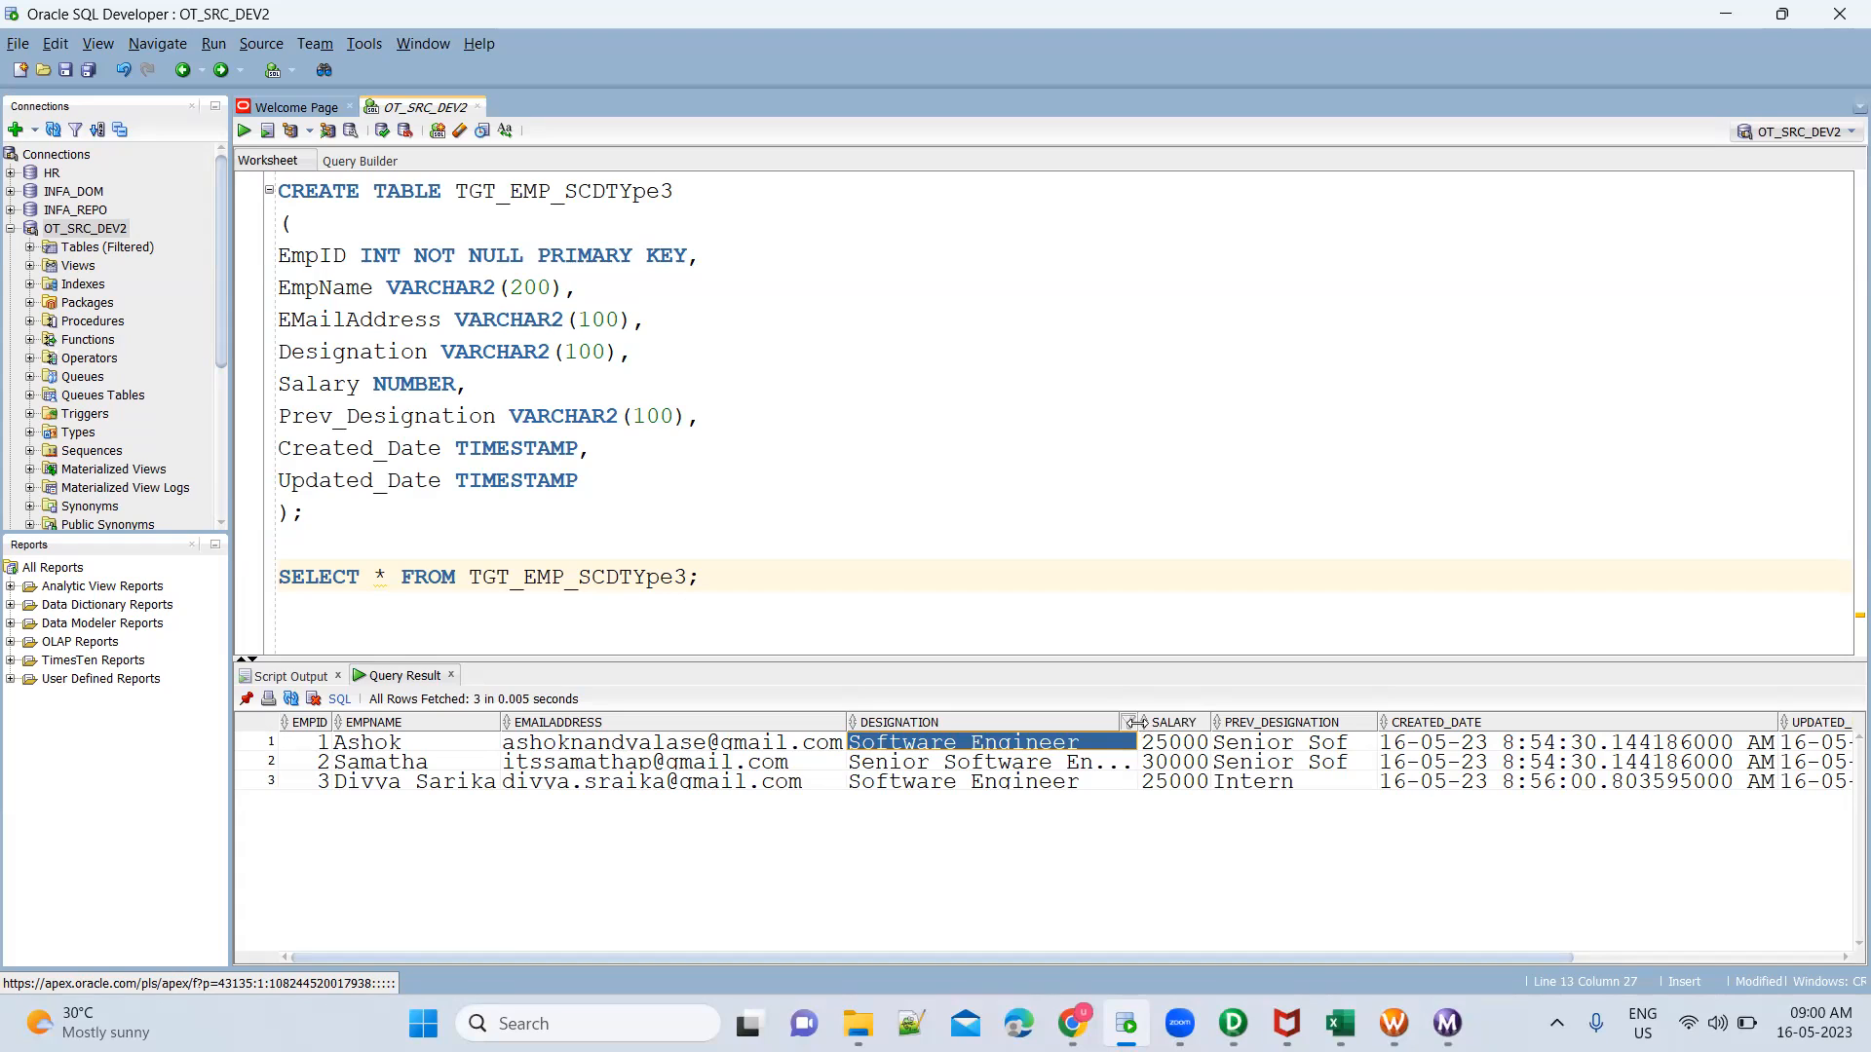
double_click(1139, 723)
left_click(1332, 746)
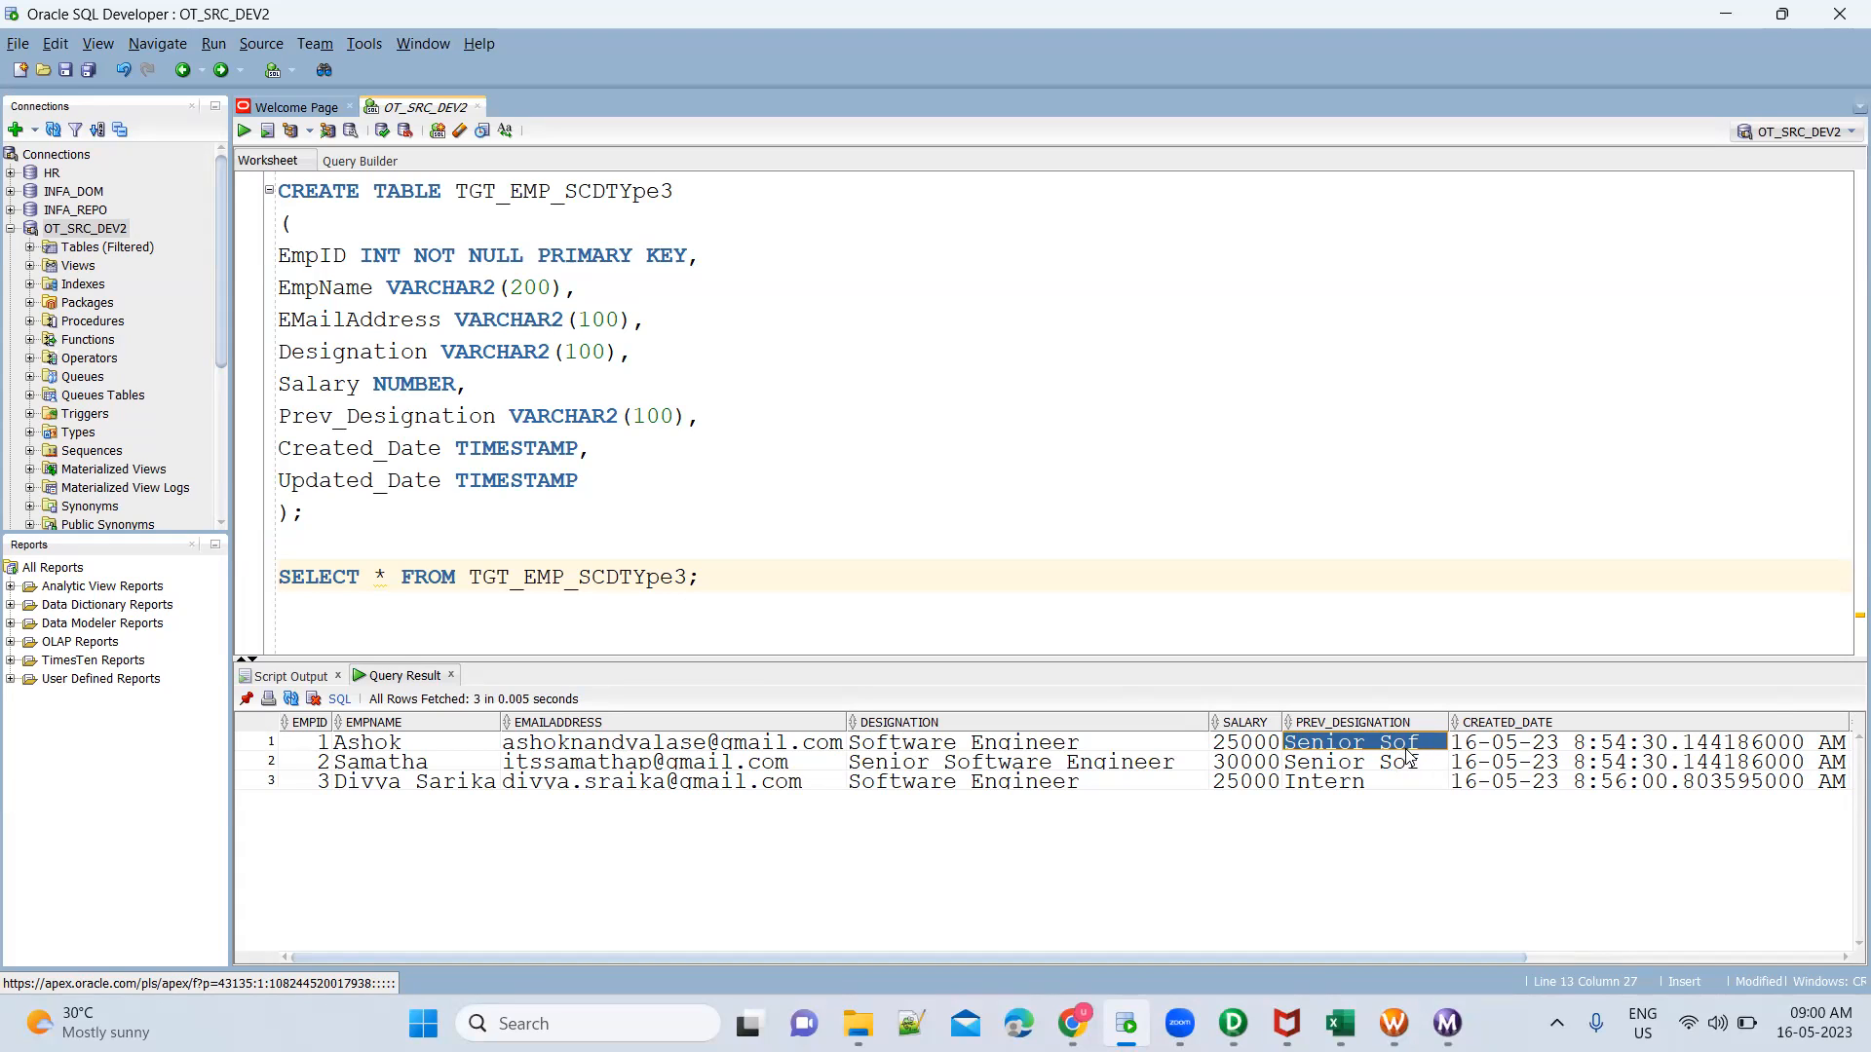
left_click(1172, 748)
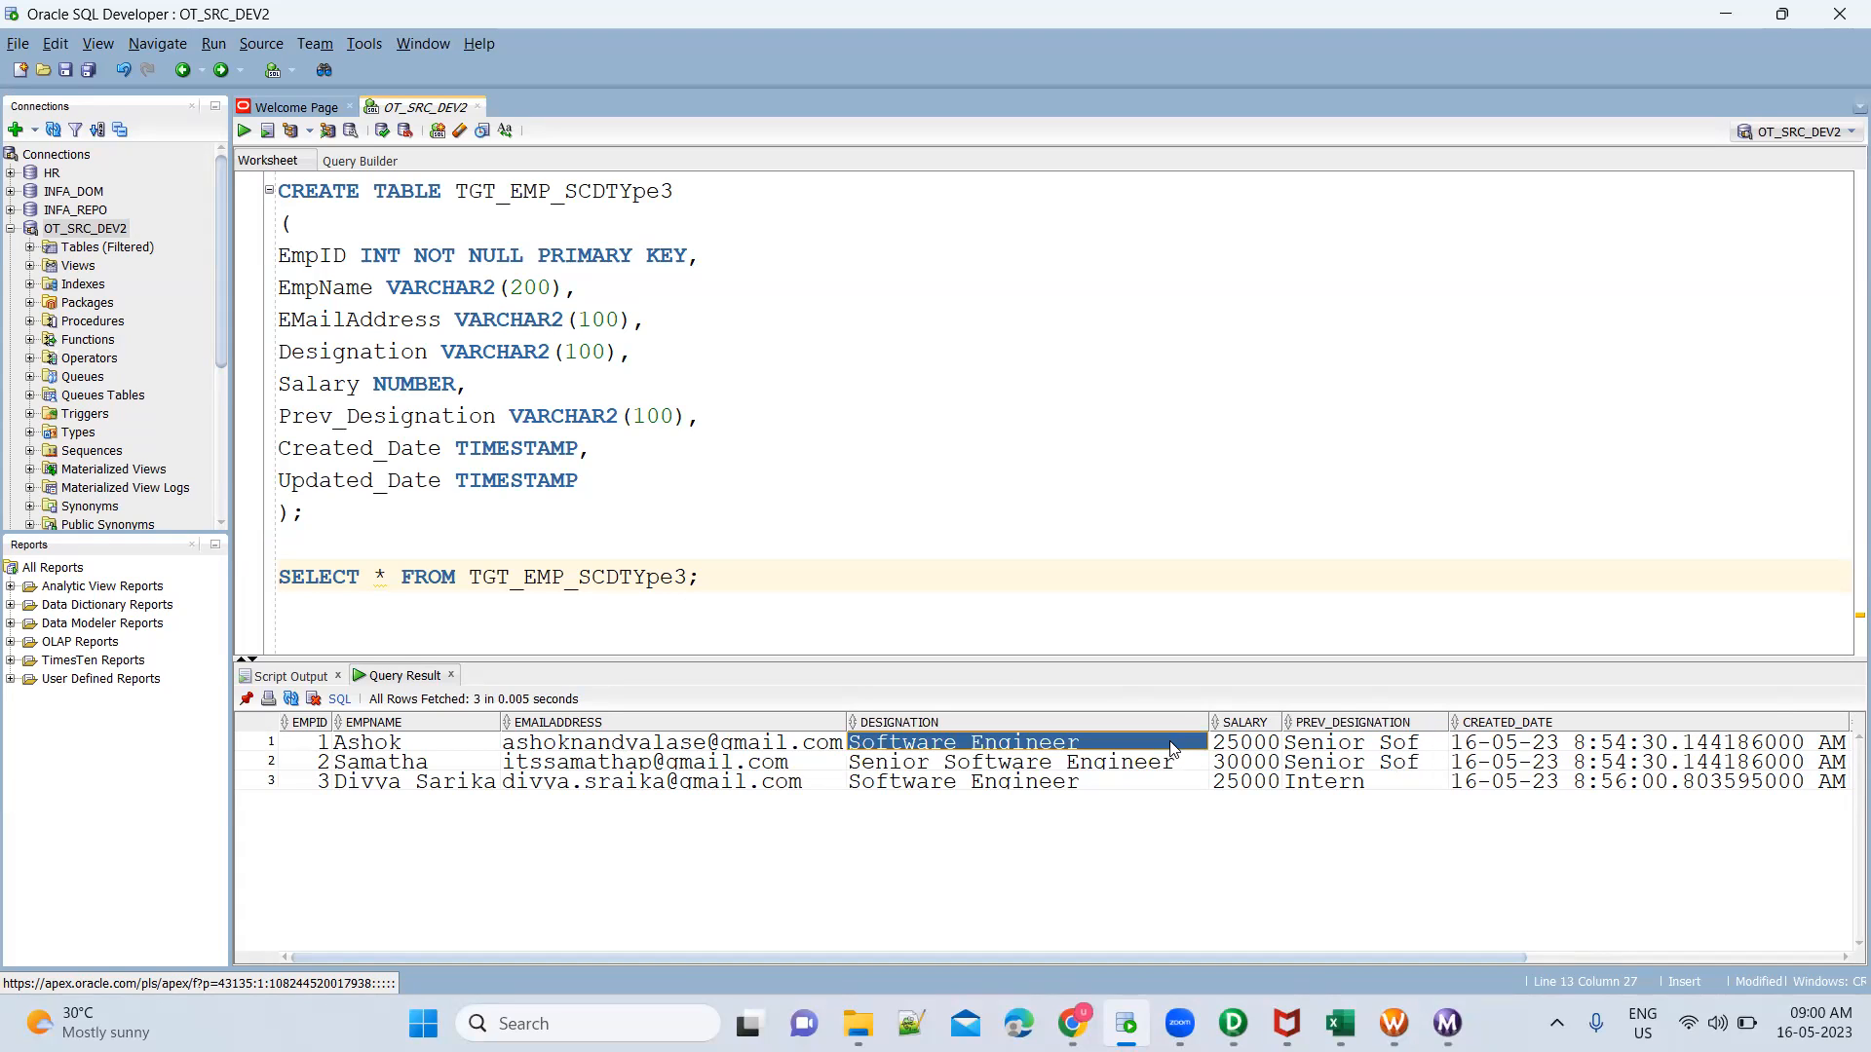
left_click(1174, 769)
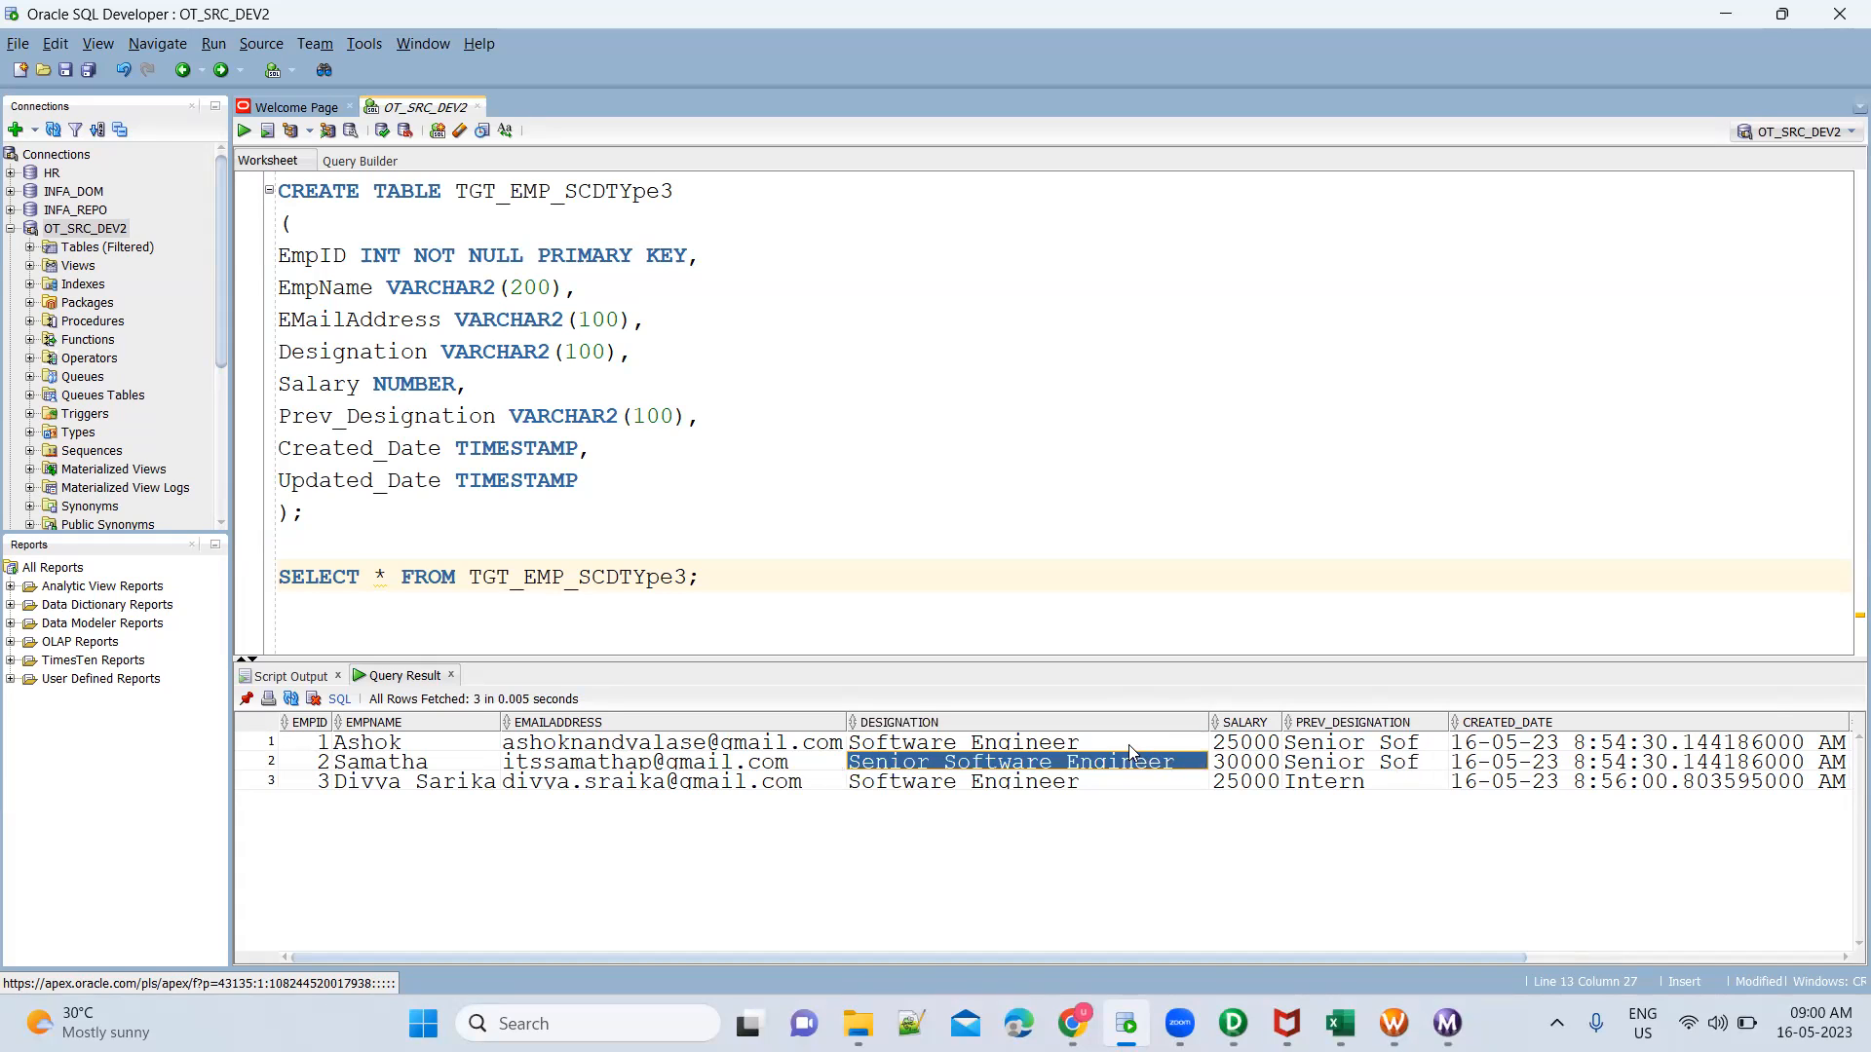
left_click(1128, 744)
left_click(1120, 787, "shift")
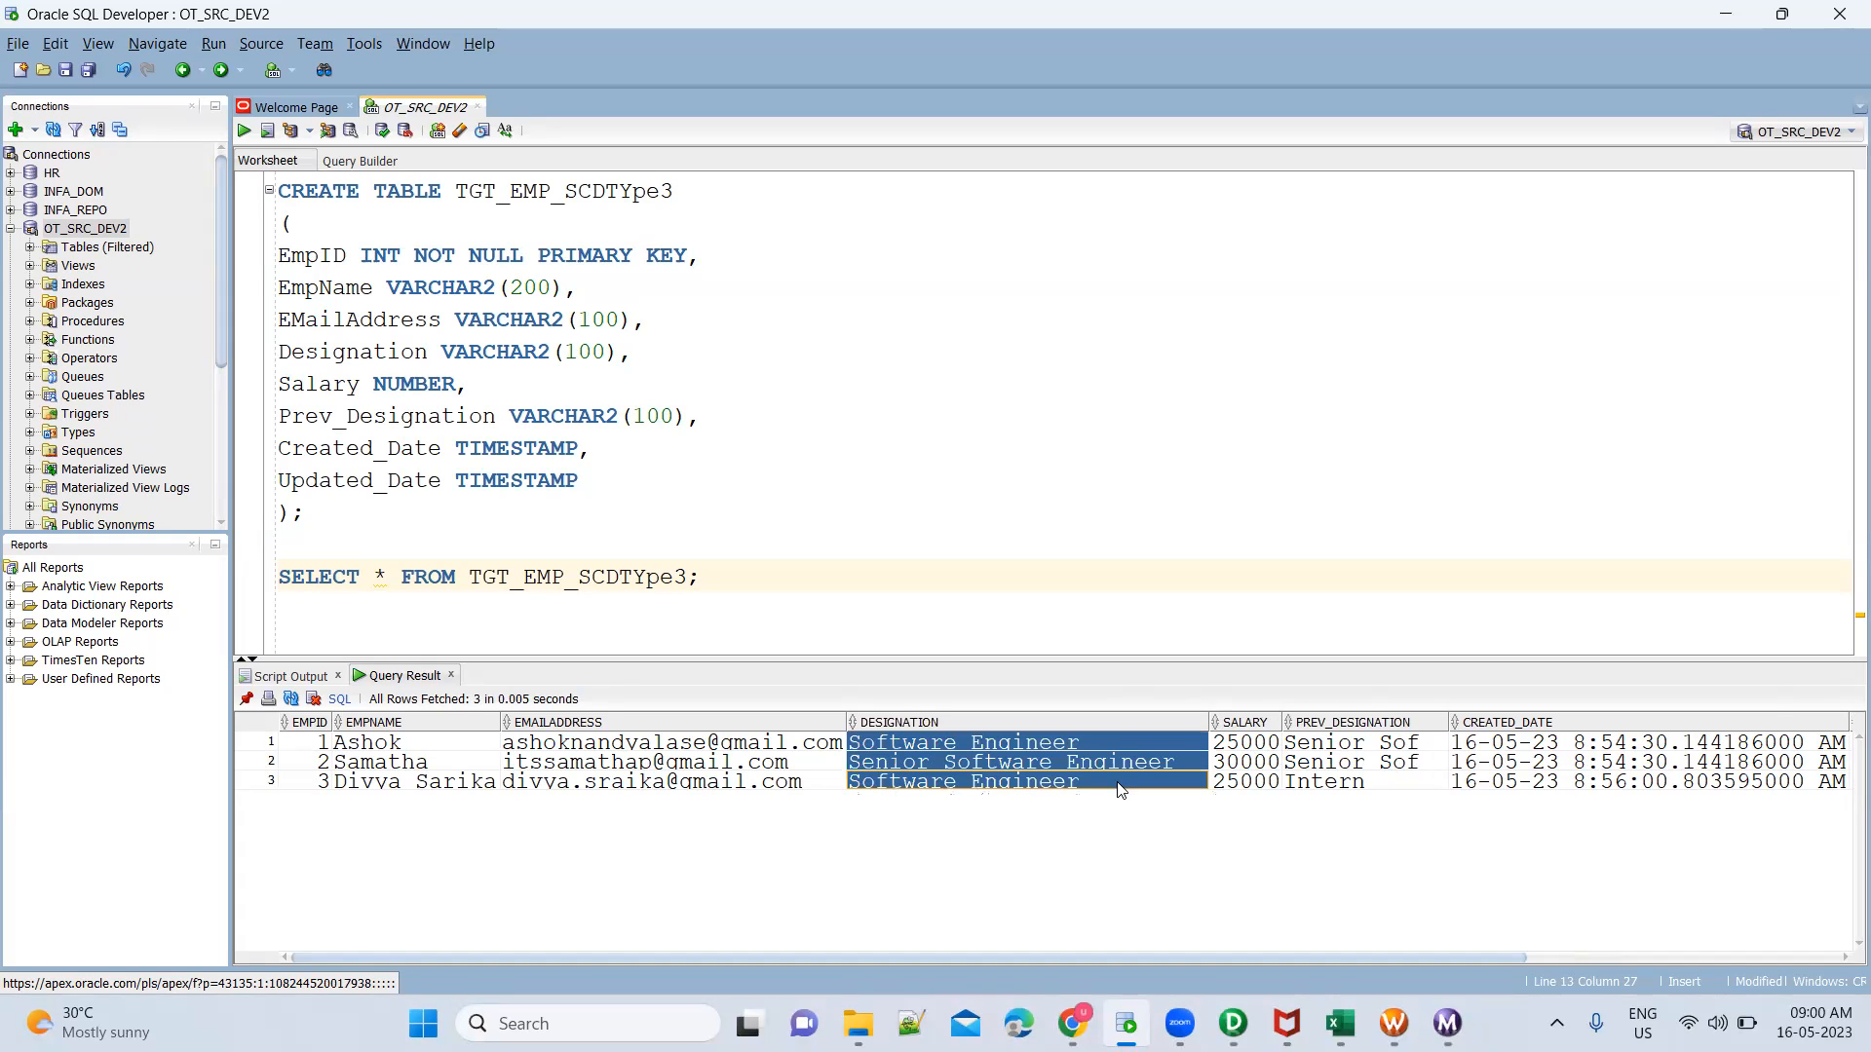
left_click(806, 756)
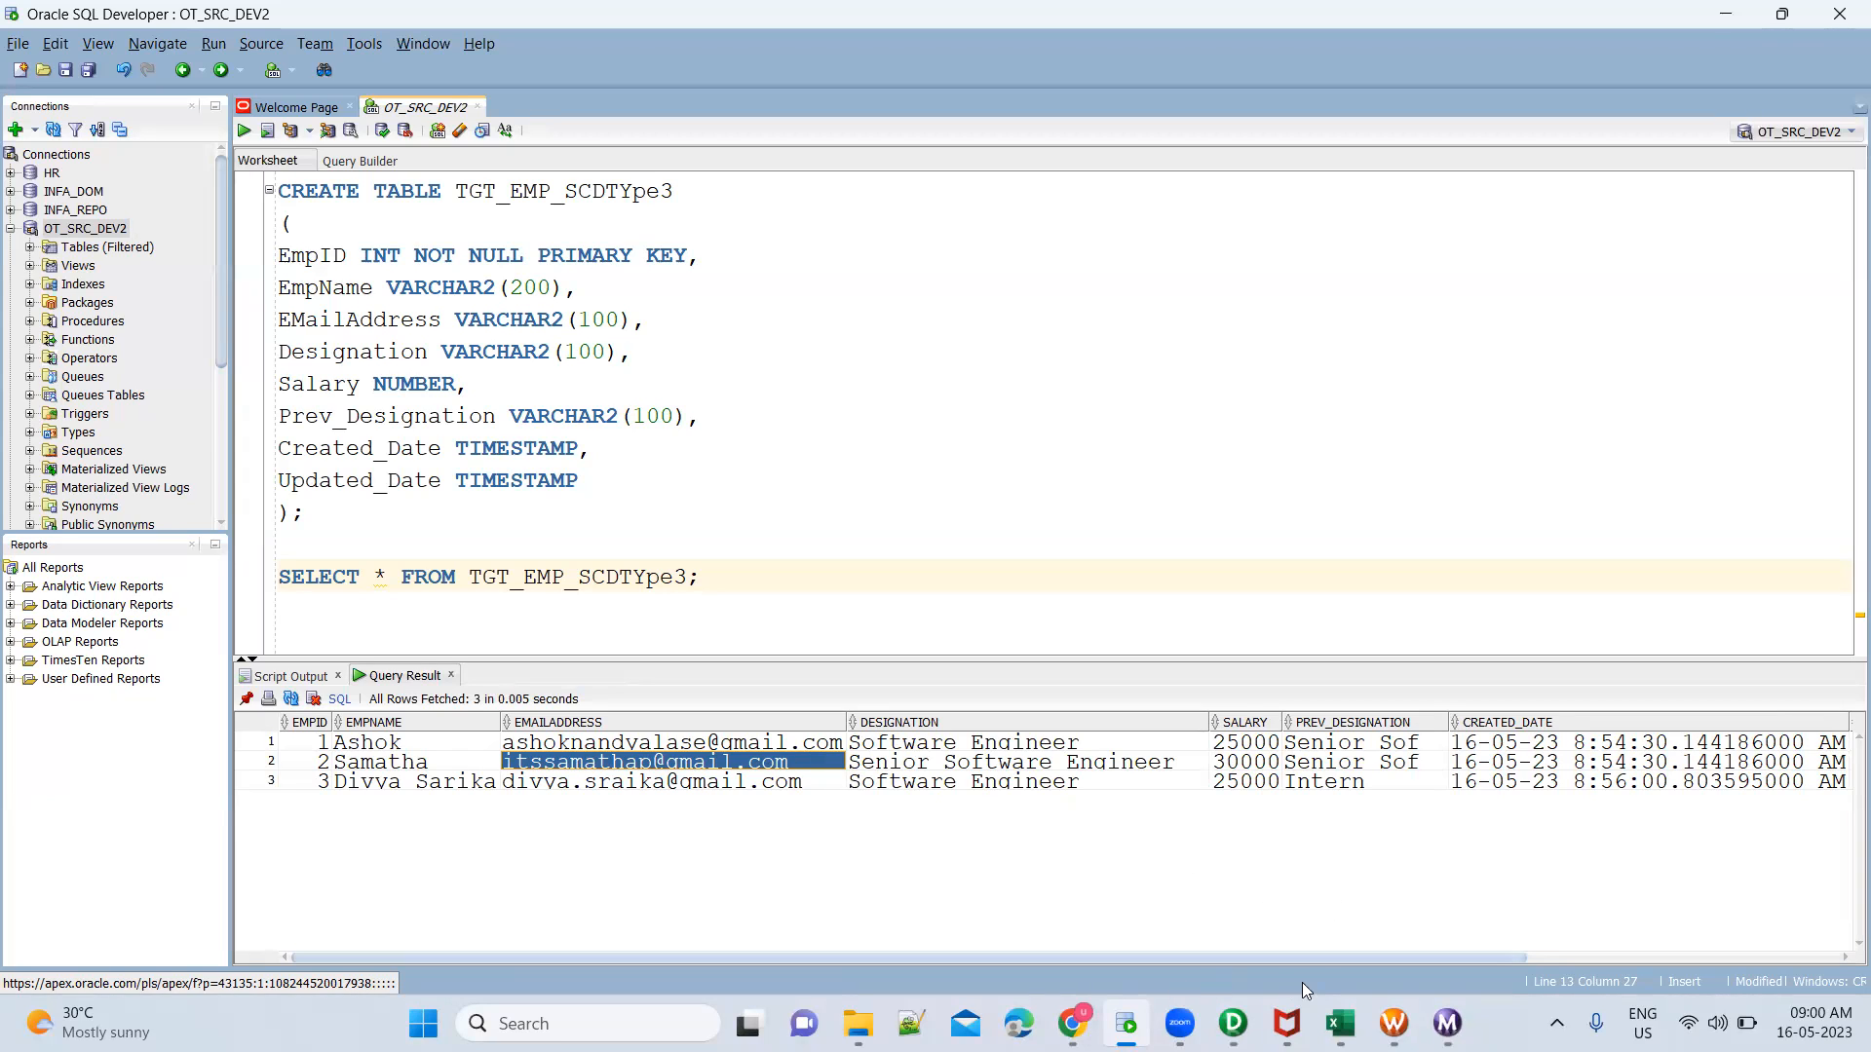
In Excel's Book1, enter "Insert" in K6 and "In case of no change, insert" in L6 for SCD Type3
mouse_move(1340, 1023)
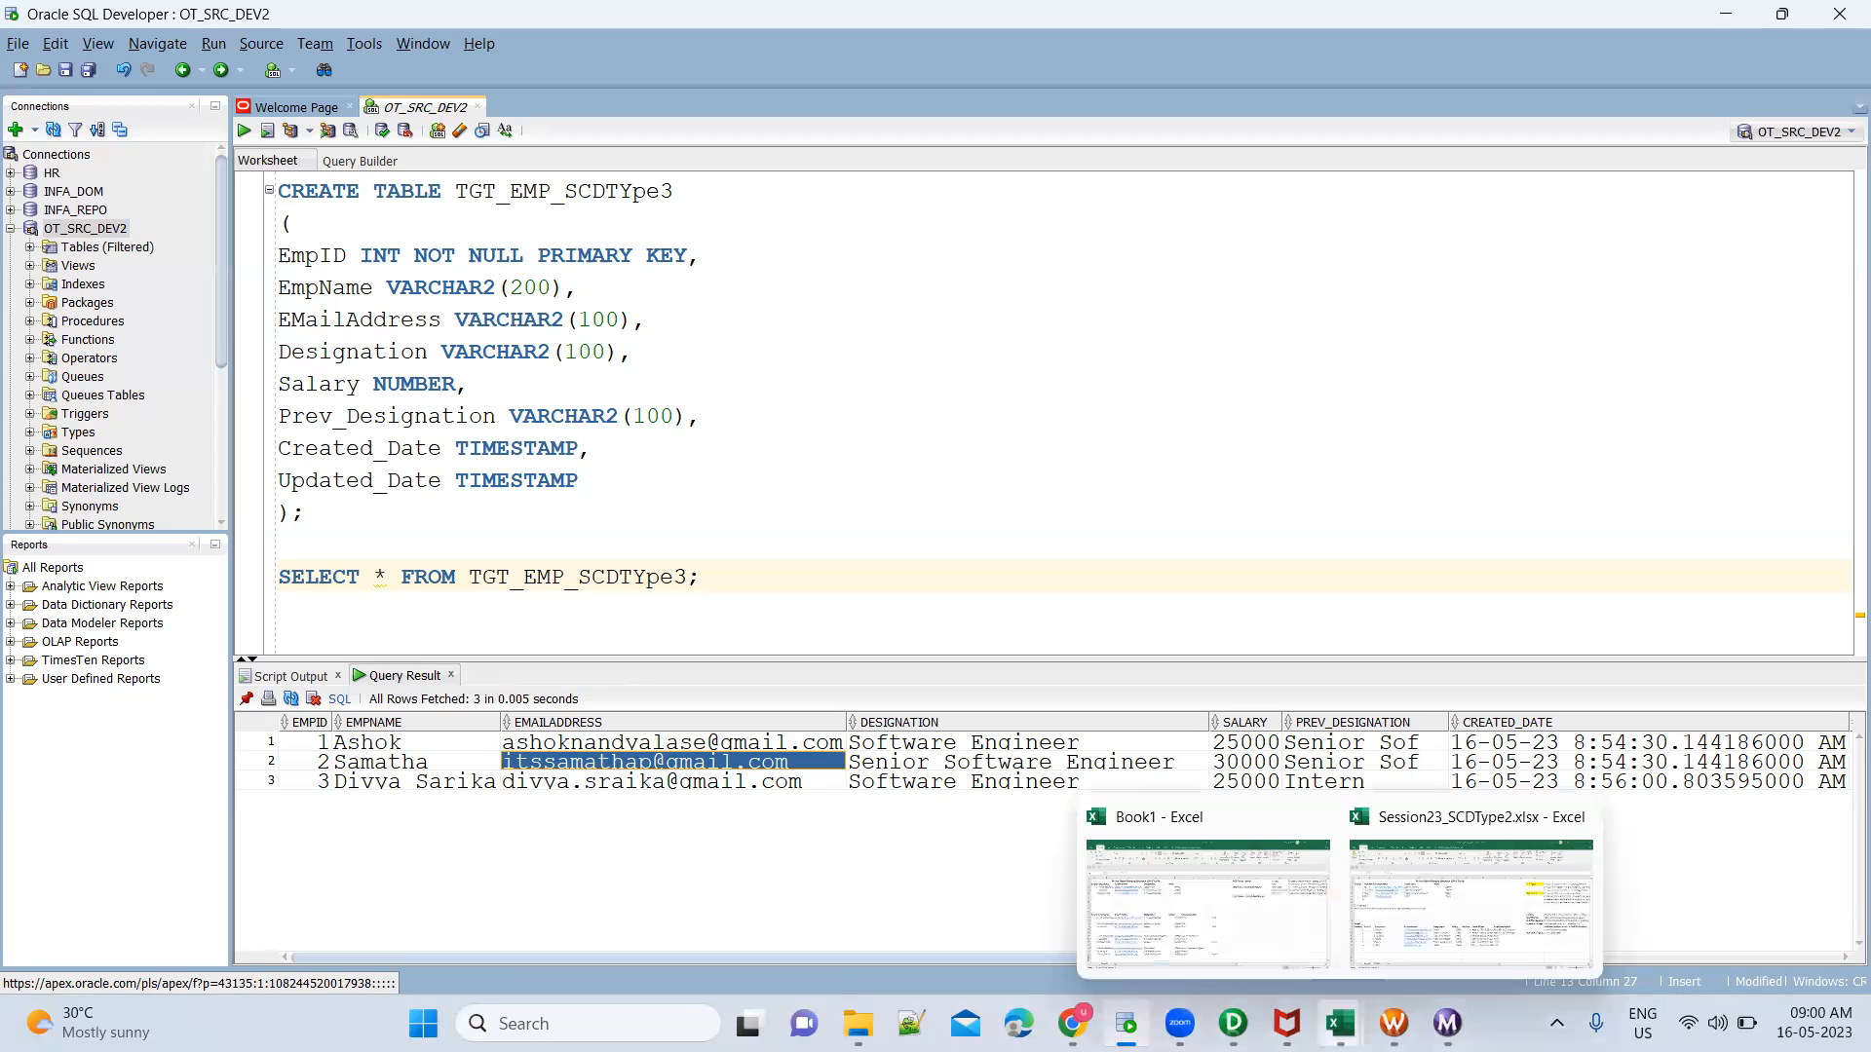
left_click(1252, 895)
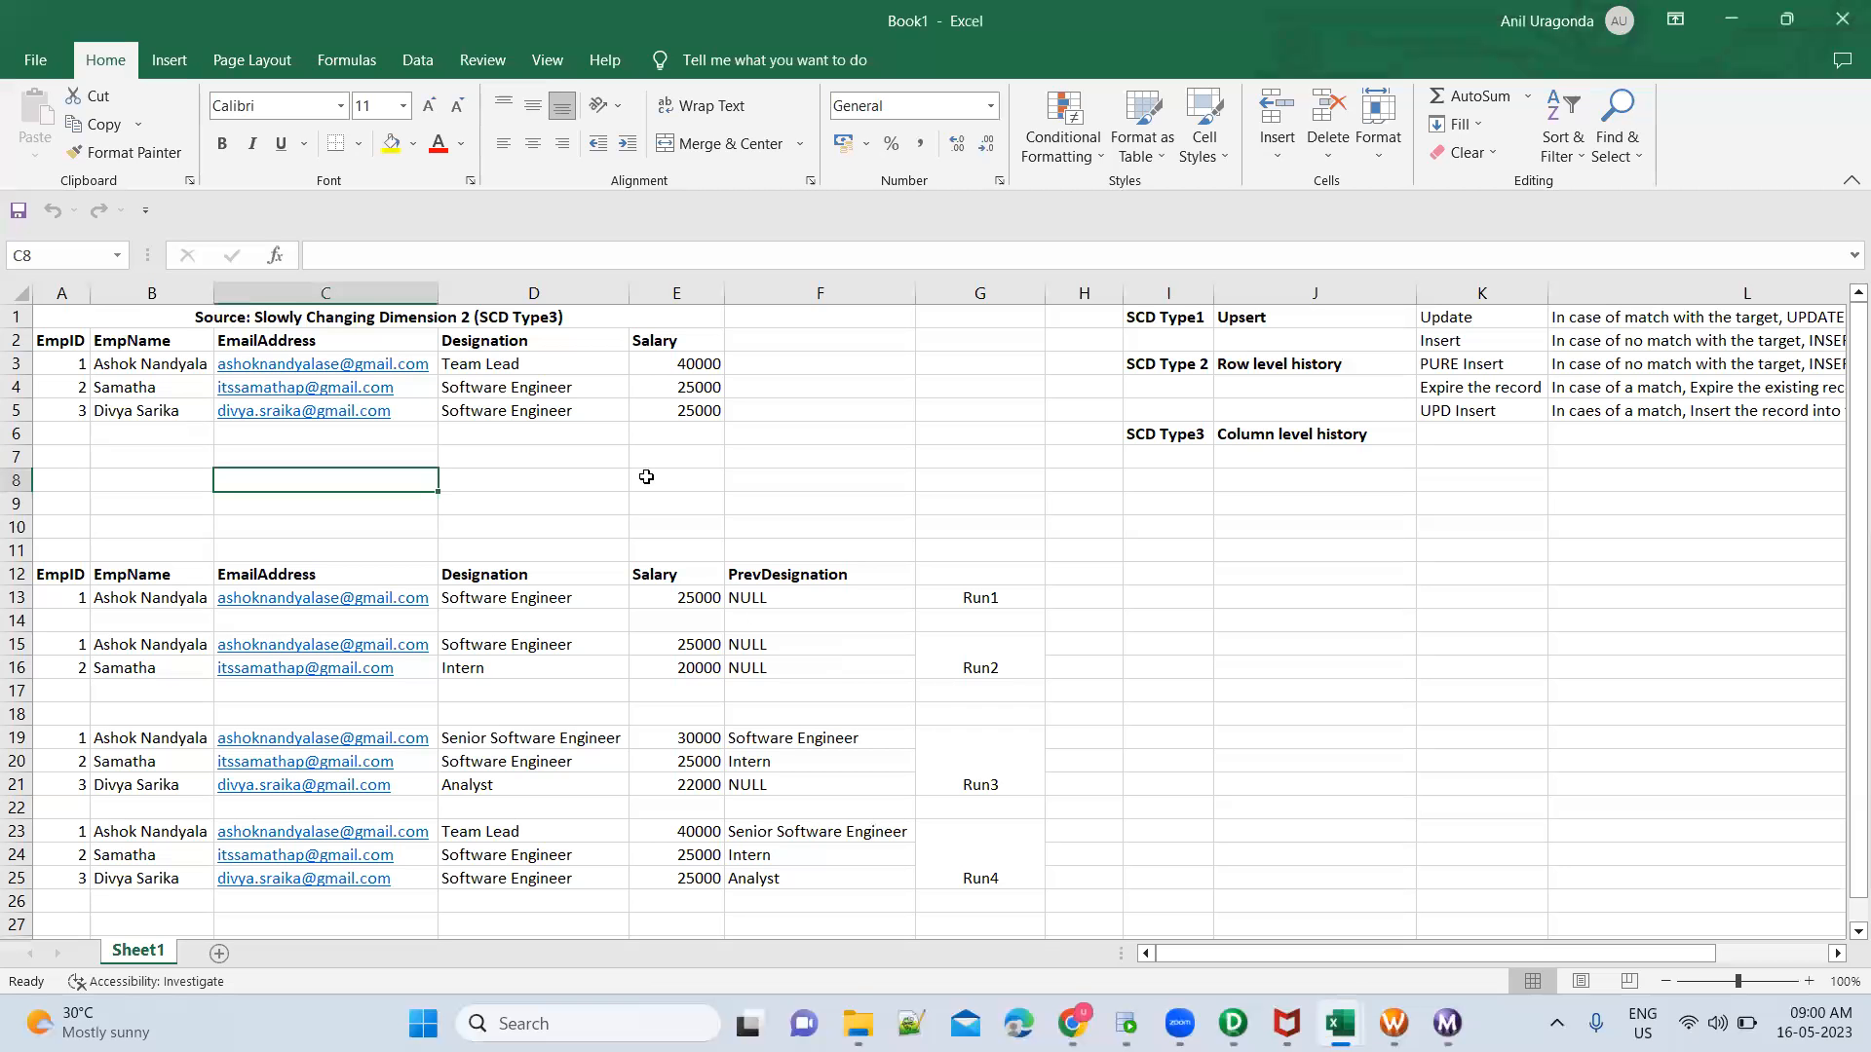
left_click(659, 387)
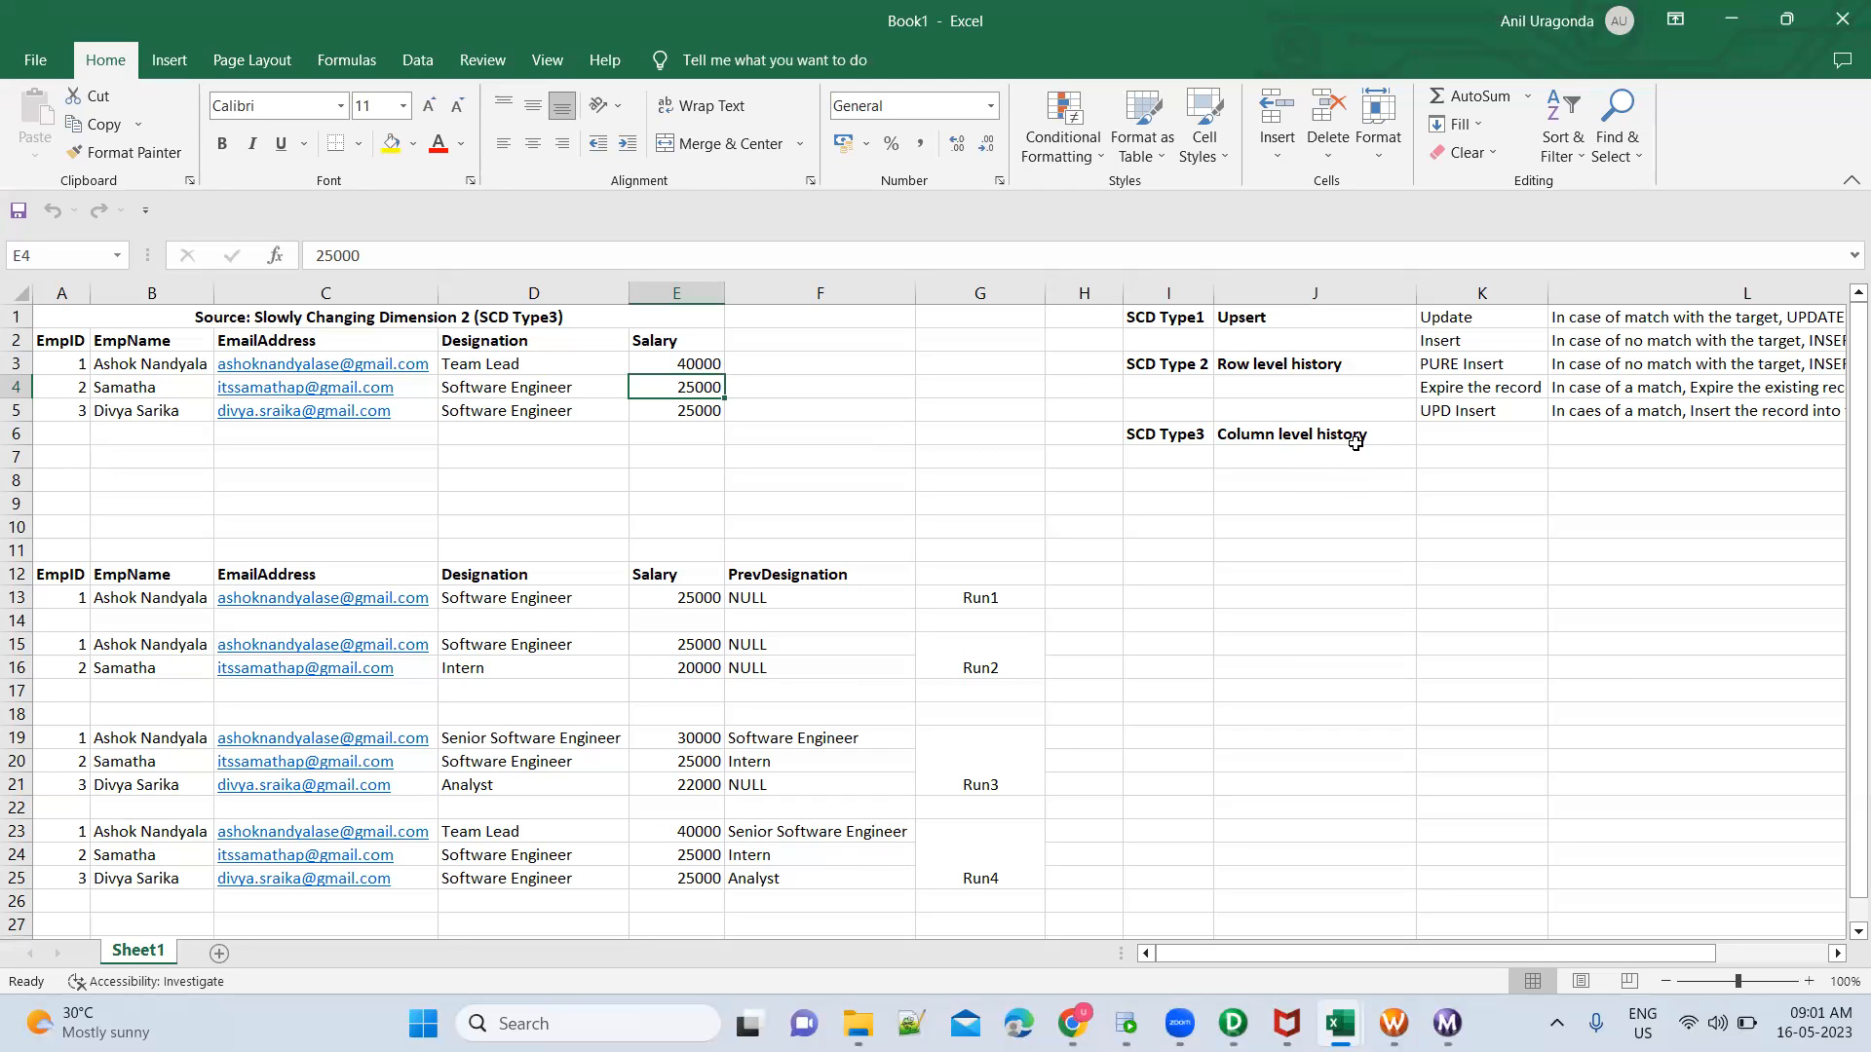
left_click(1456, 436)
type("Insert")
key("Tab")
type("In case of no change, insert")
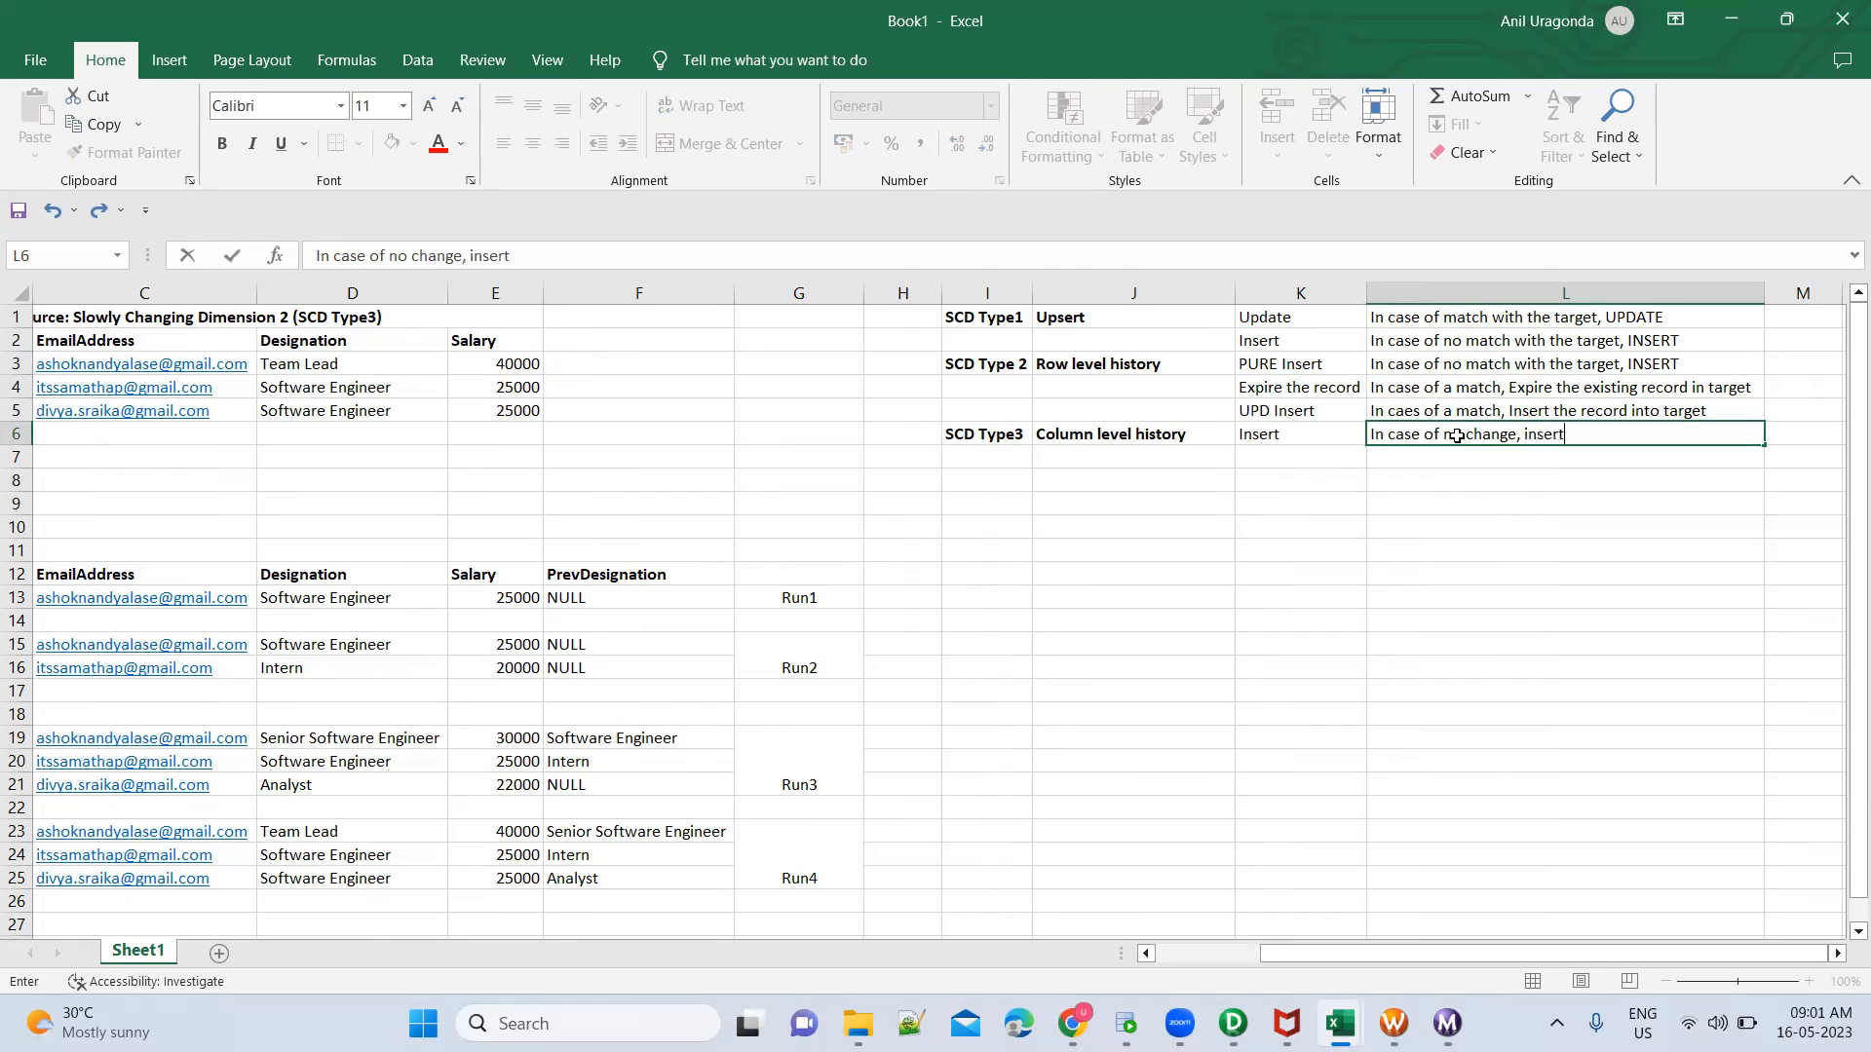
key("Return")
Enter "UPdate" in K7 and "In case of match with the target, UPDATE" in L7
type("U")
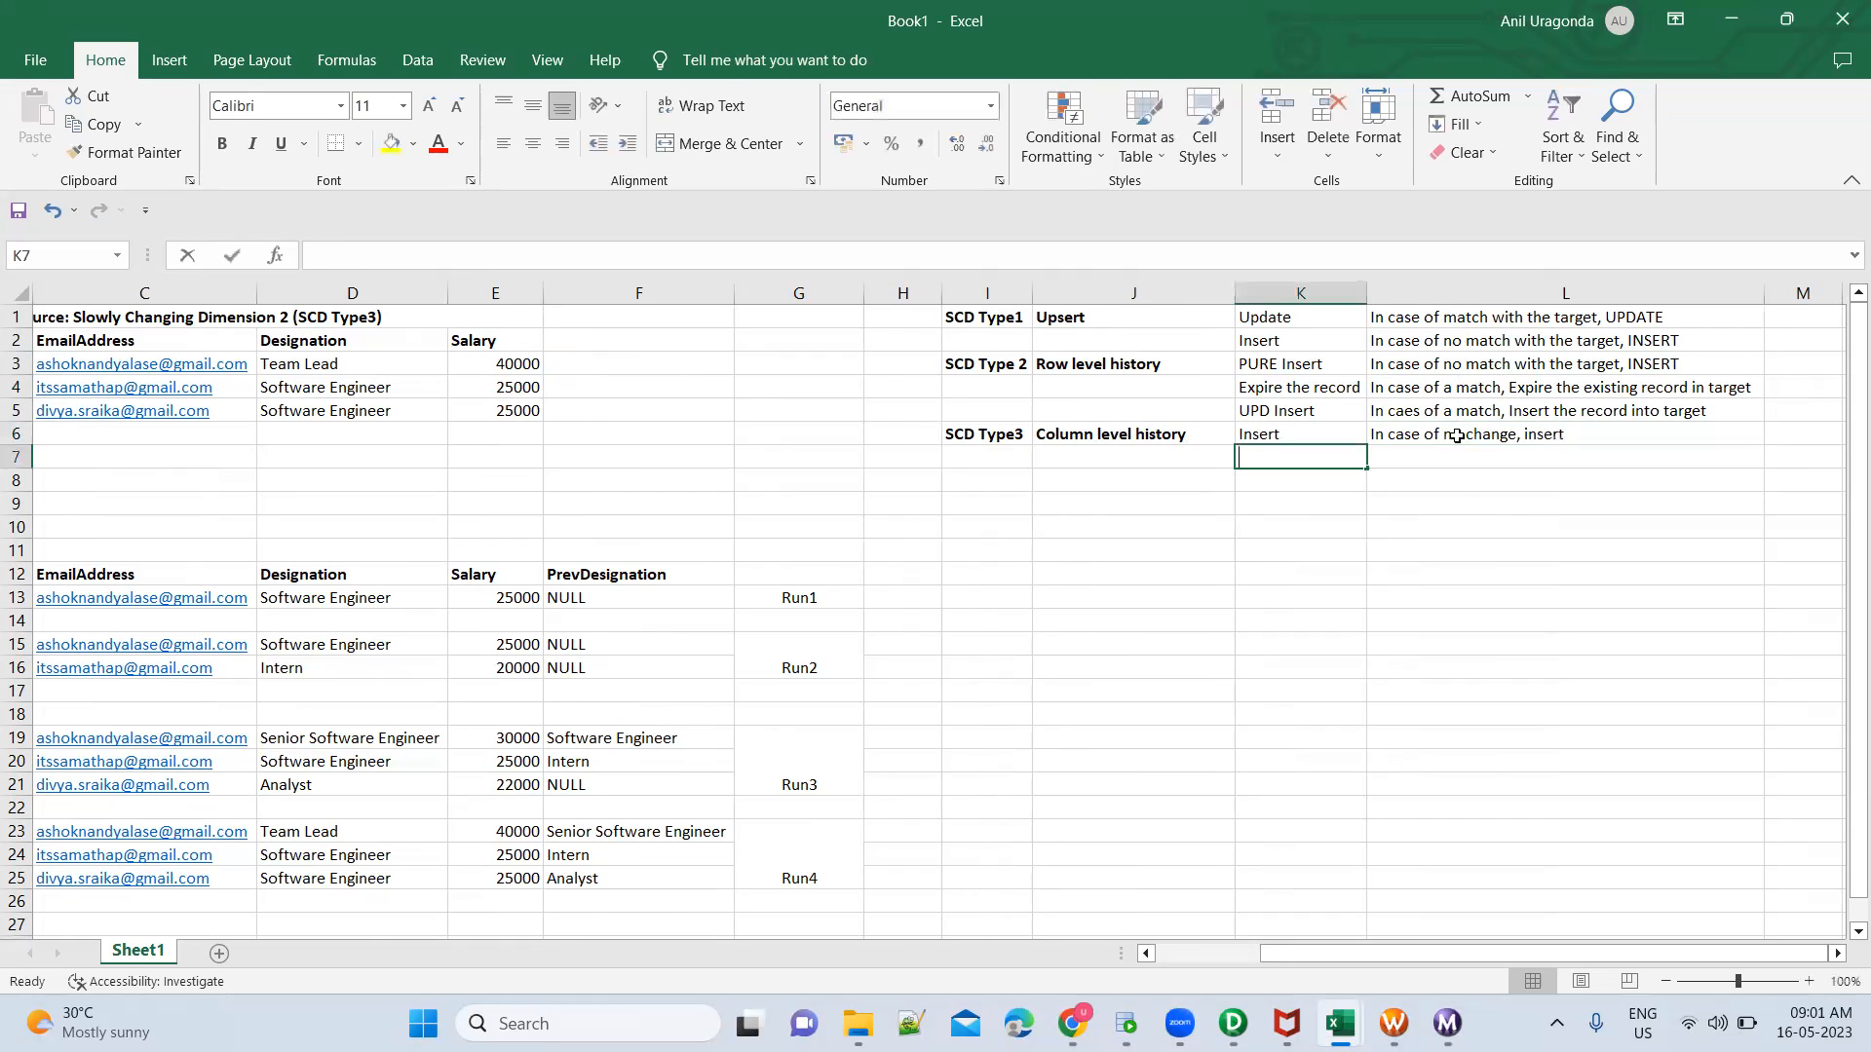
type("Pdate")
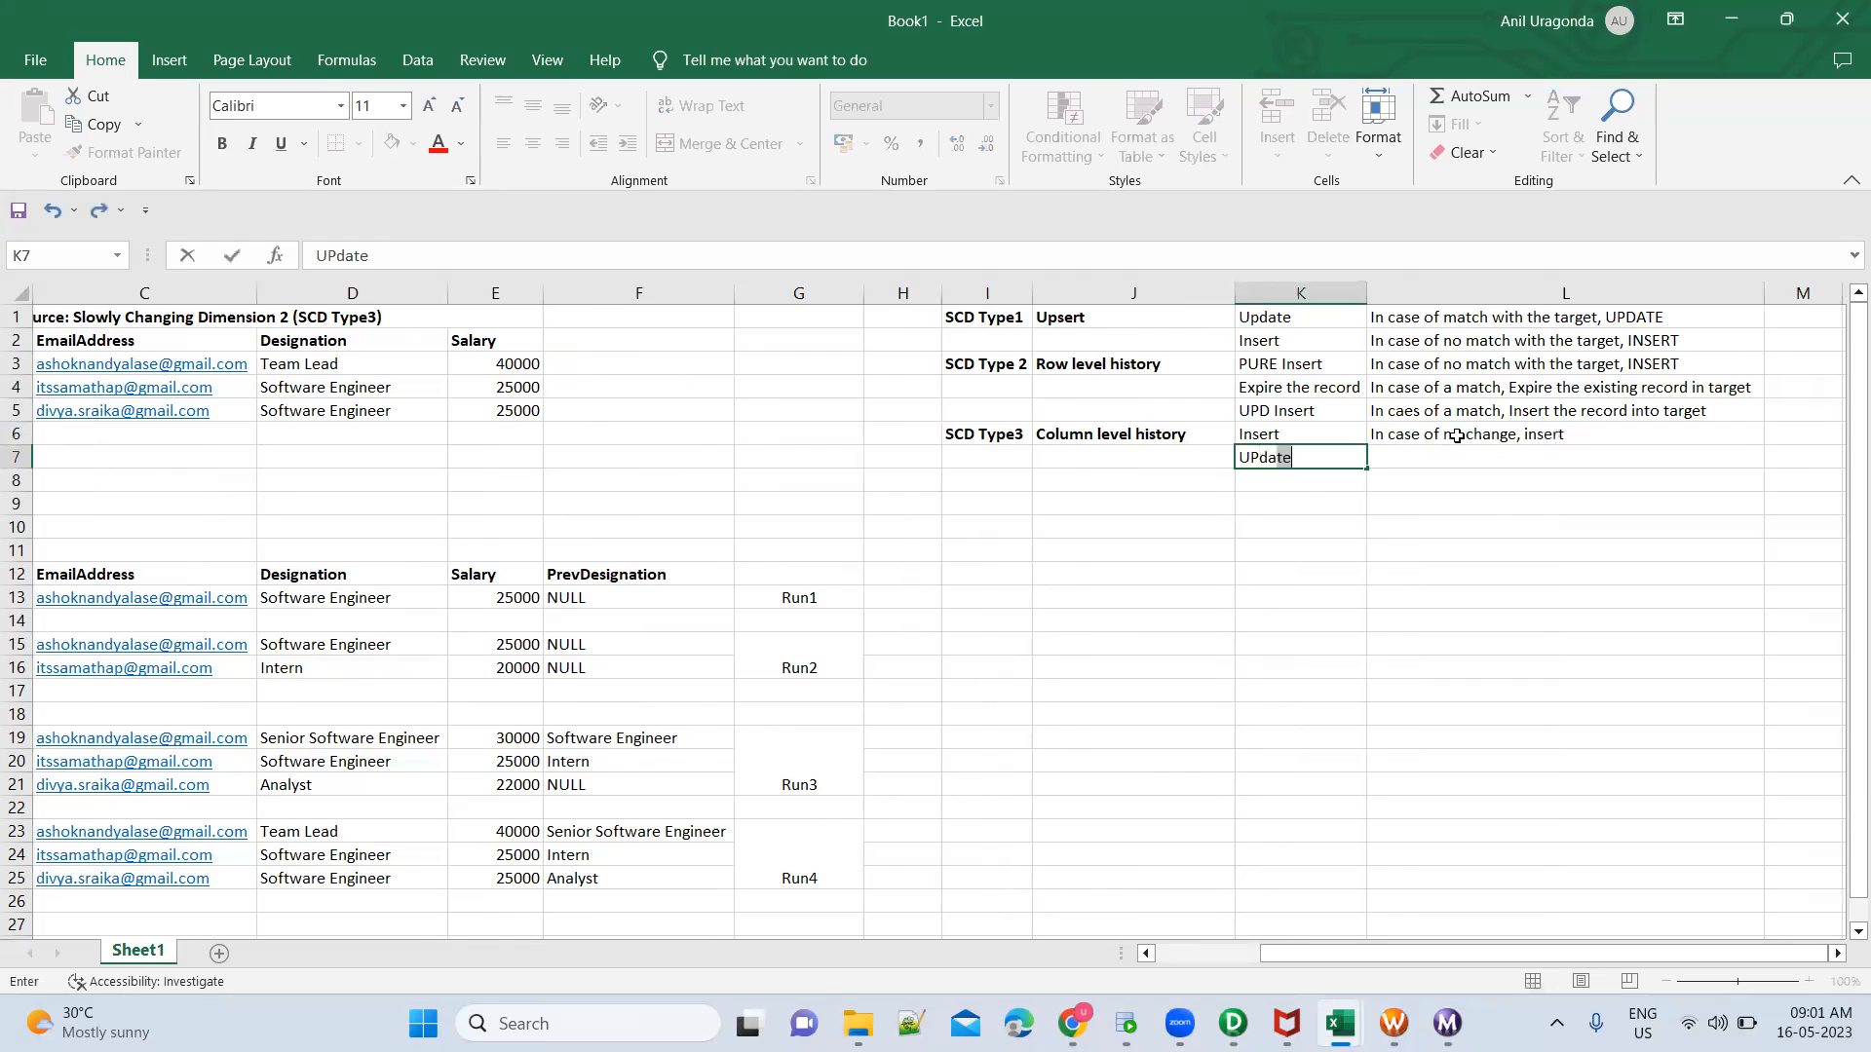
key("Tab")
type("In case of an")
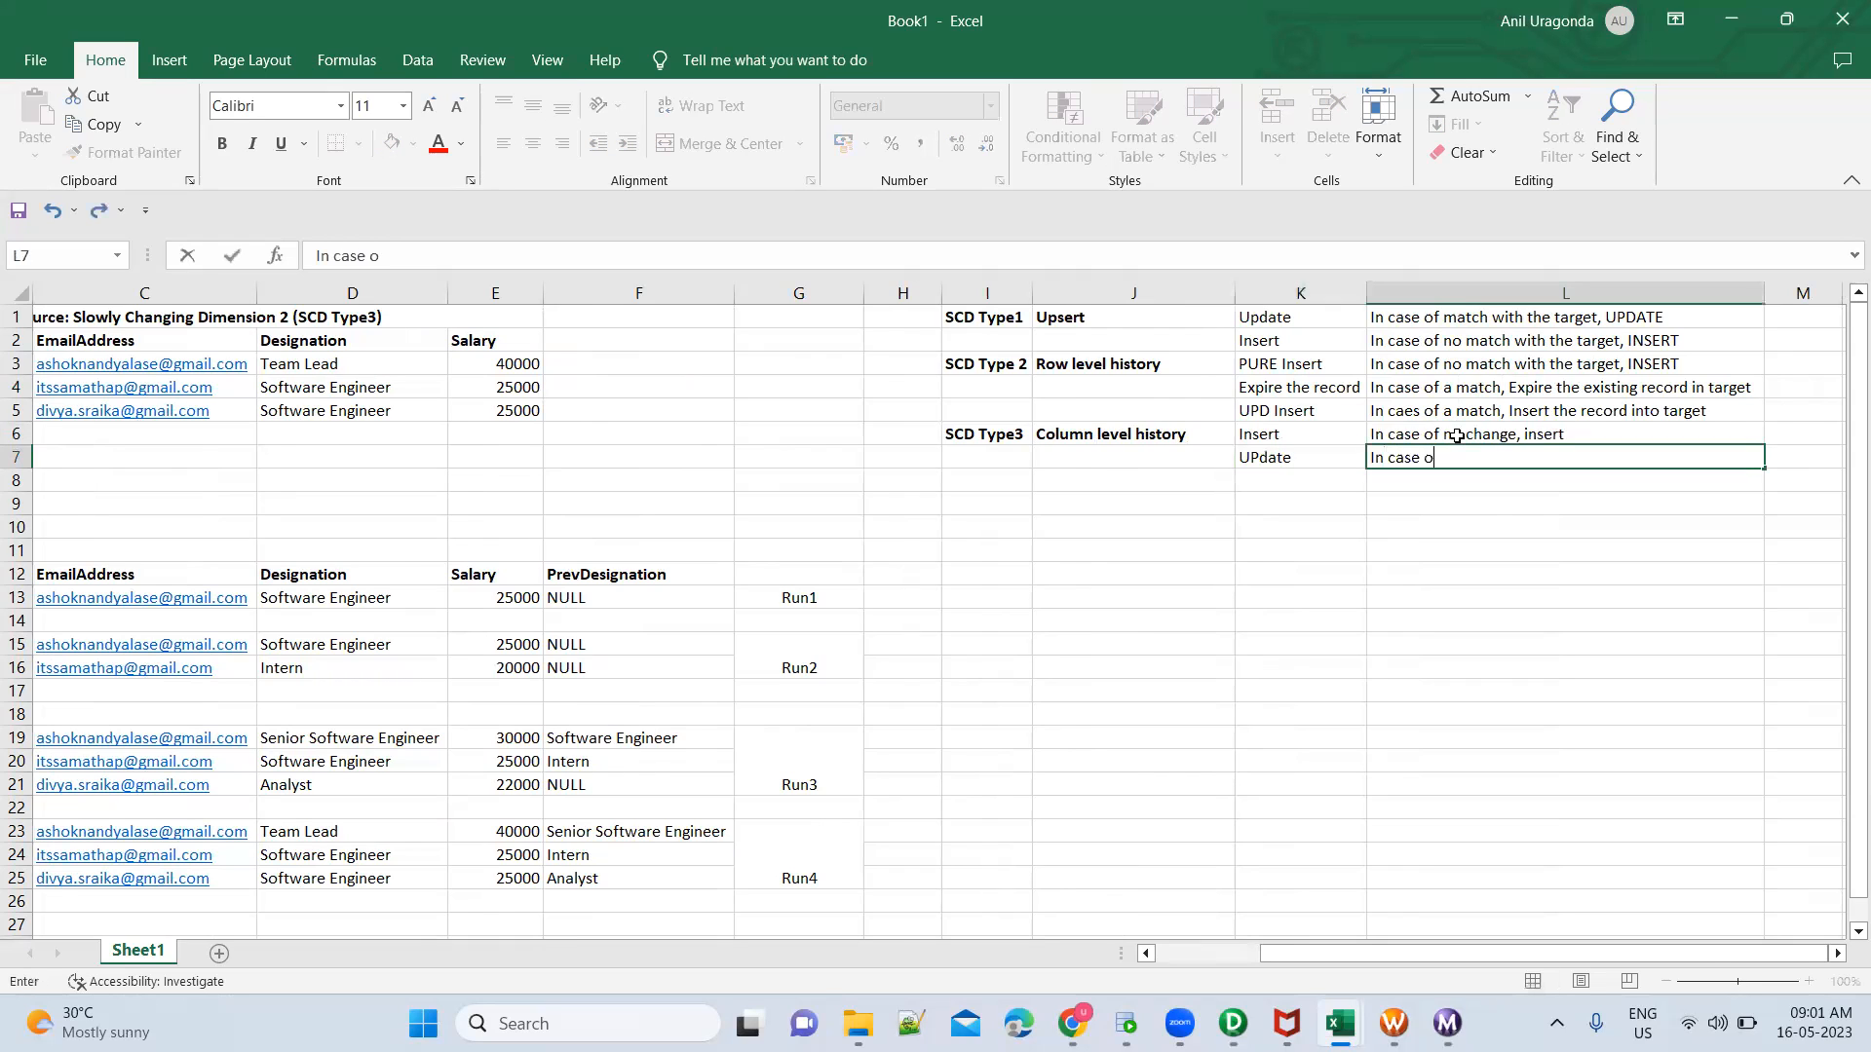
key("BackSpace")
key("BackSpace")
type("match")
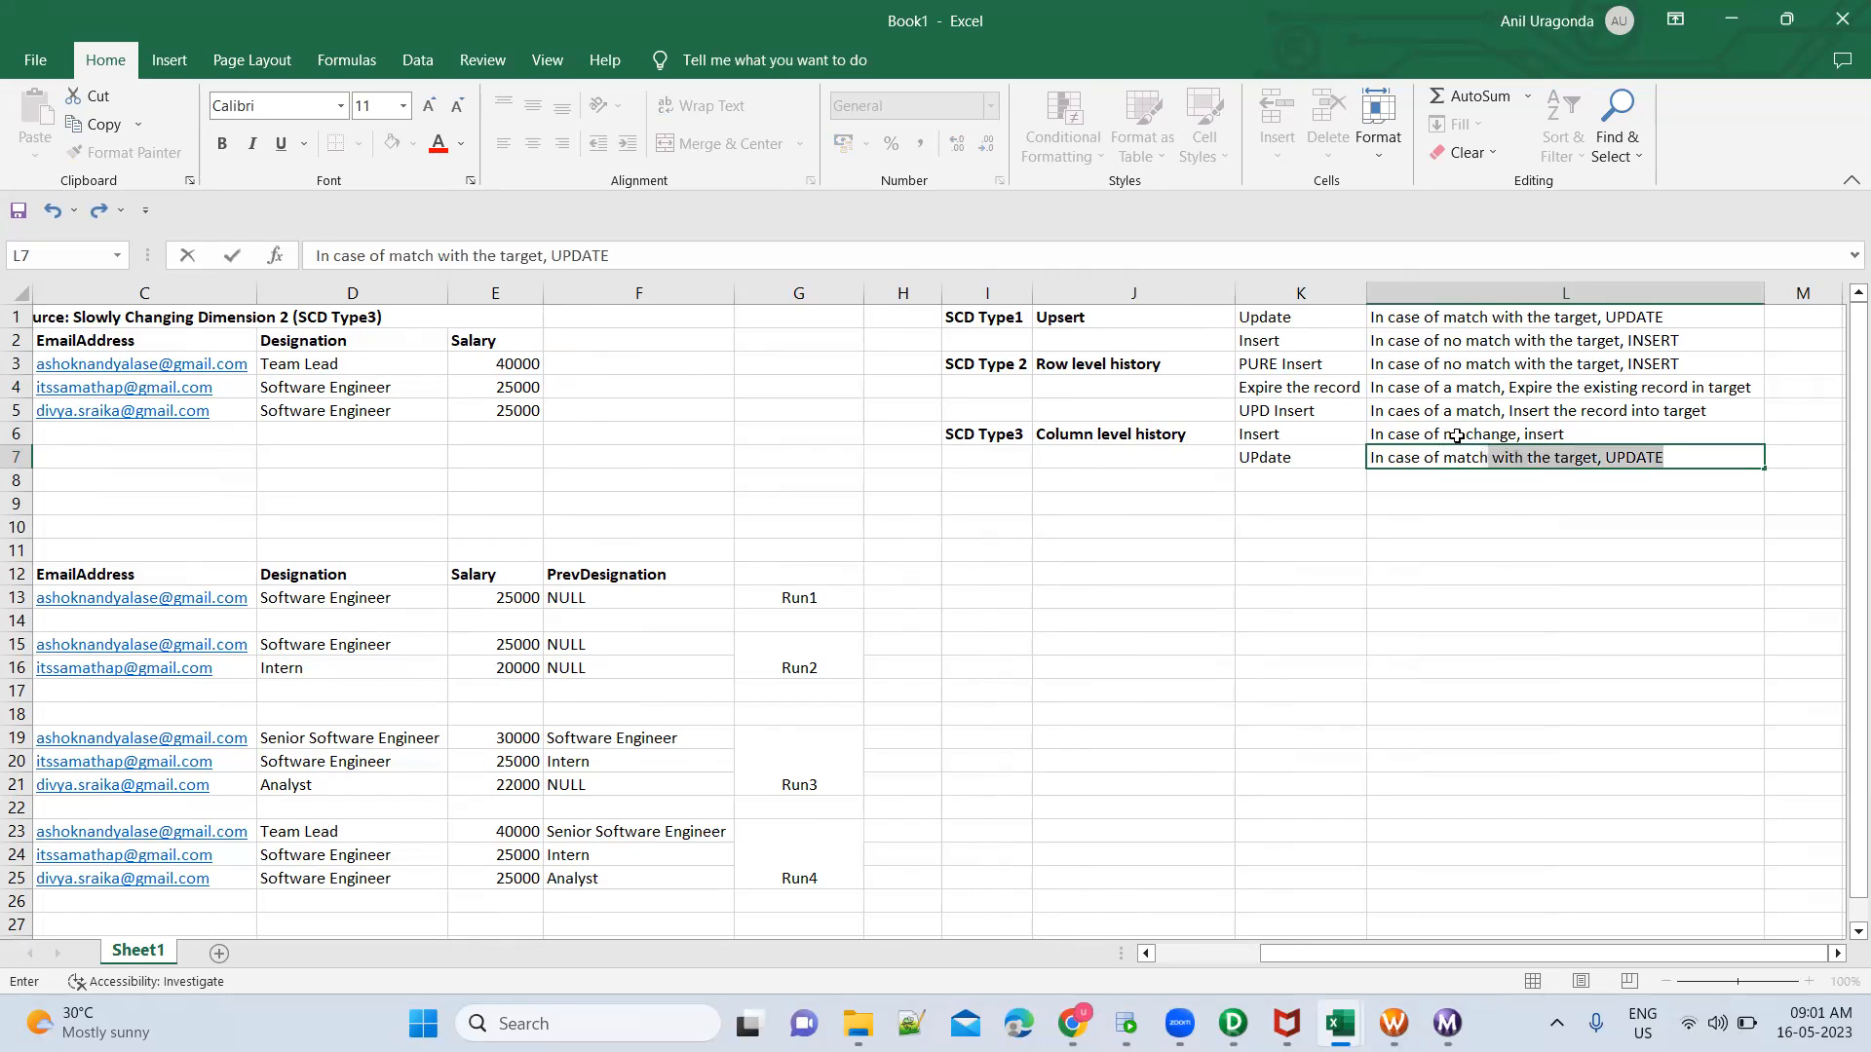
Replace "change" with "match" in L6 so the description reads "In case of no match, insert"
double_click(1447, 431)
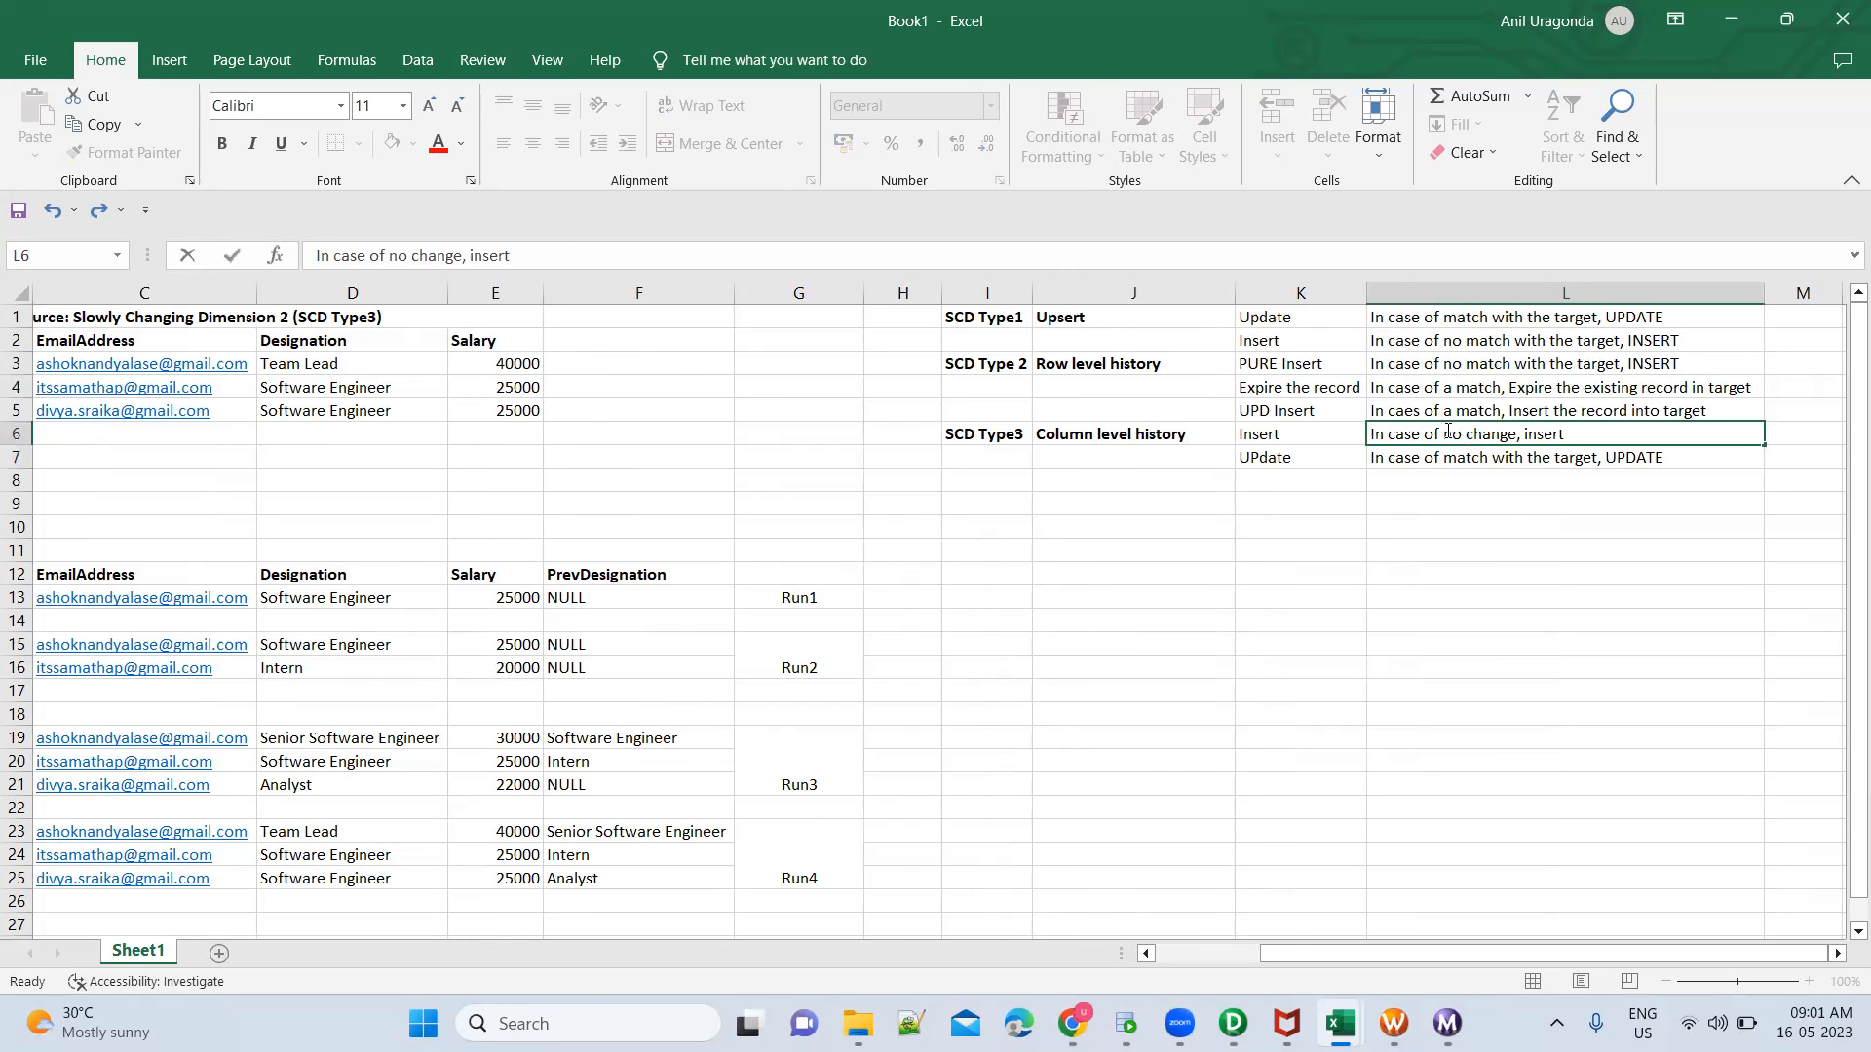
double_click(1490, 432)
type("match")
key("Return")
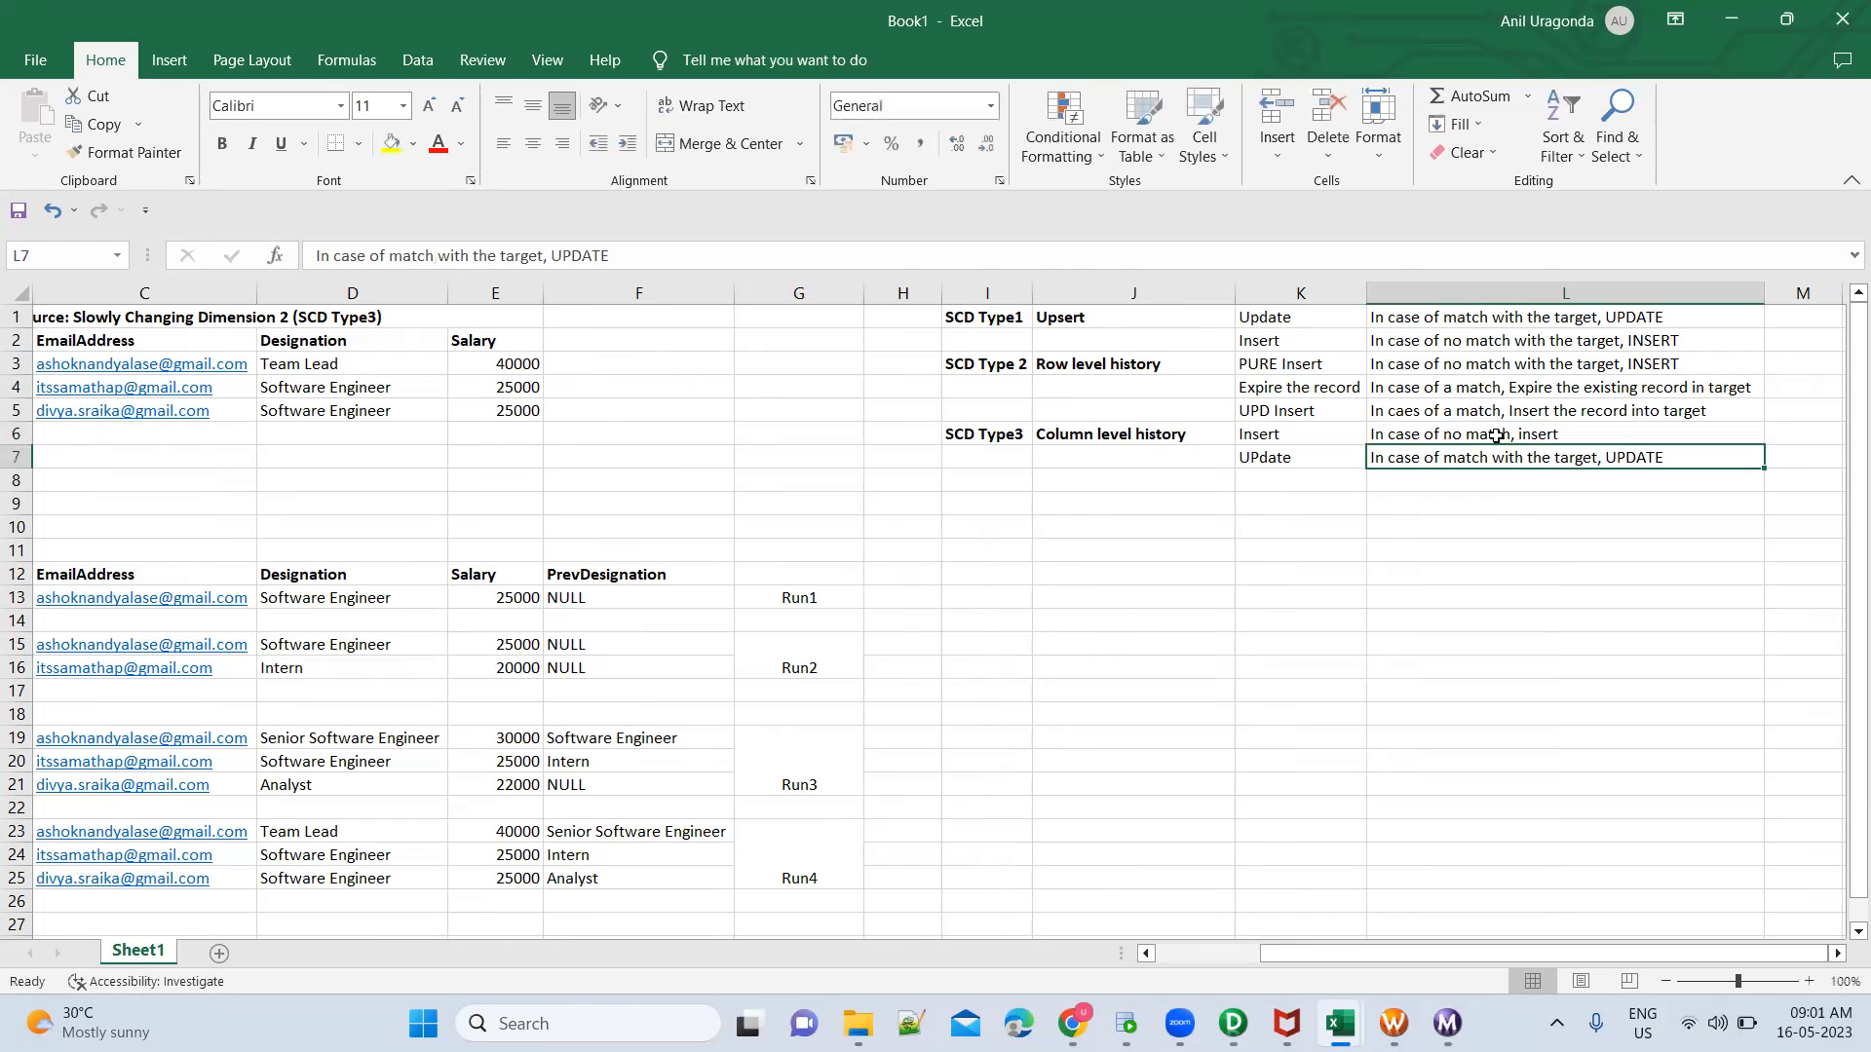
Extend the description in L7 with "other records and move current data to previous columns"
double_click(1491, 456)
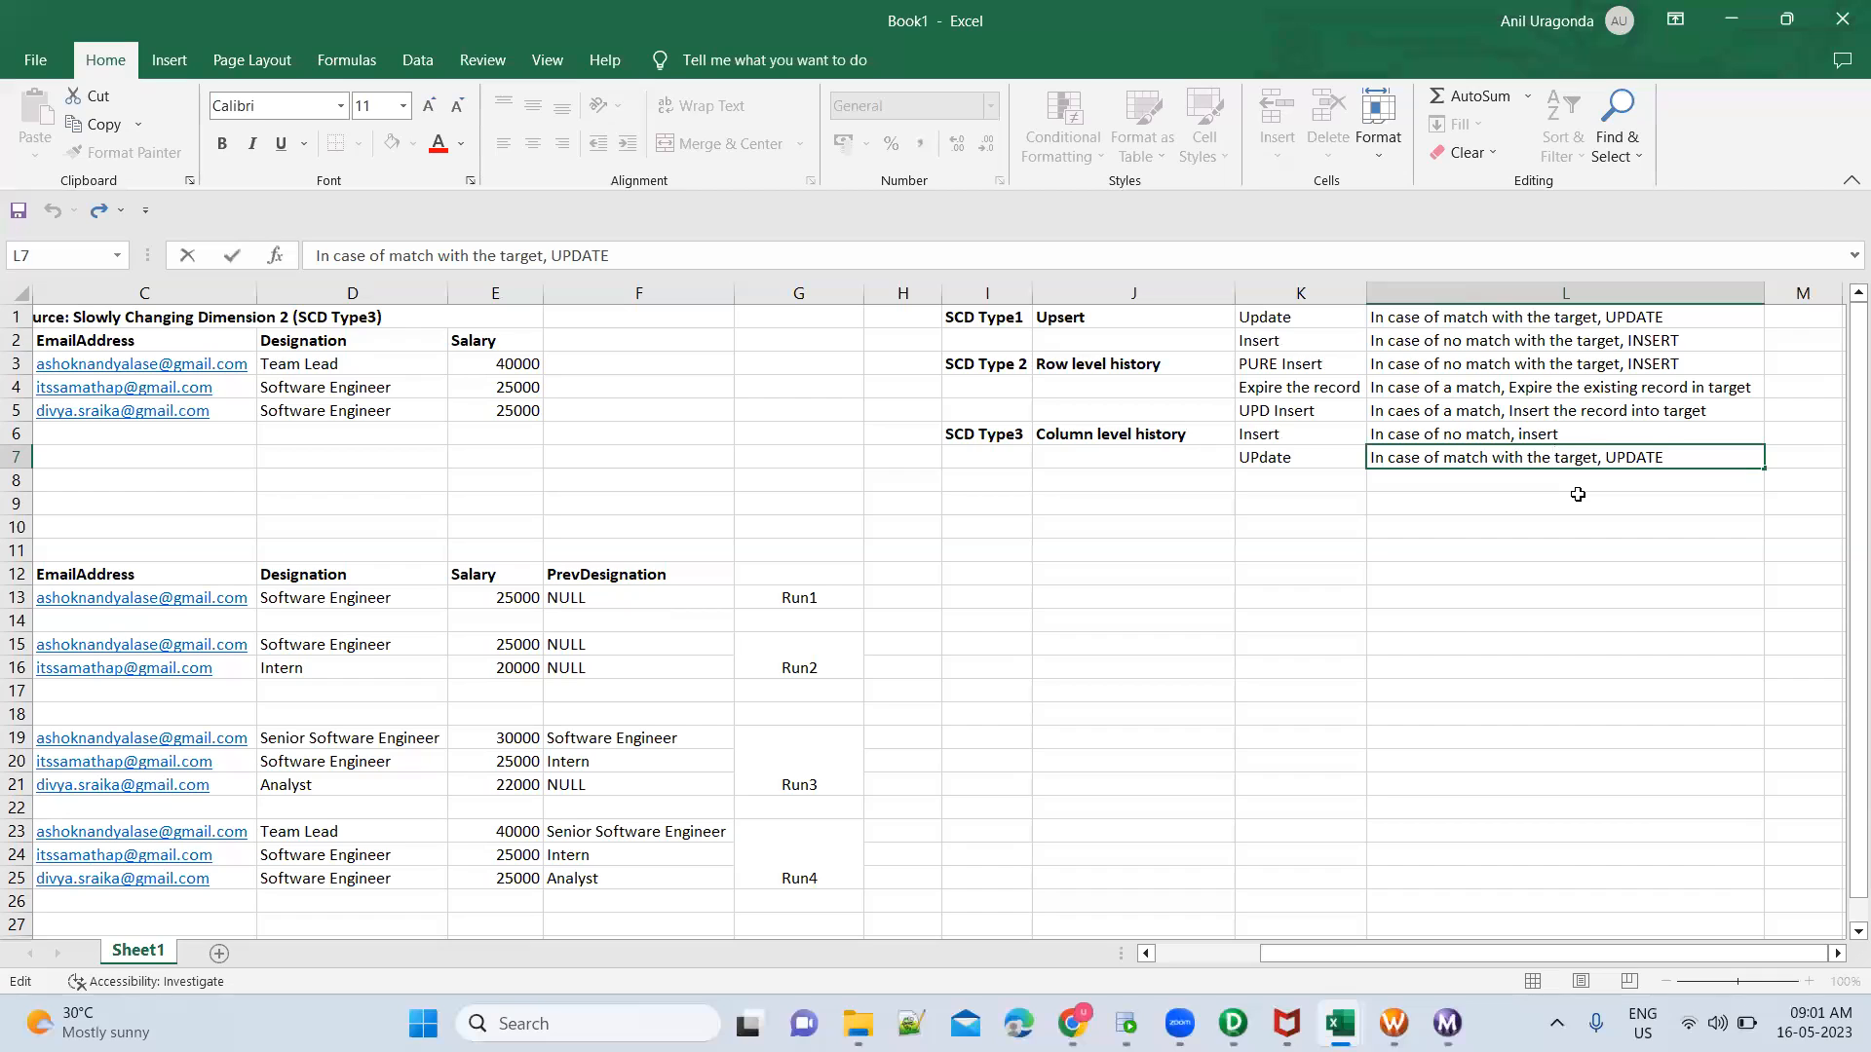
type("ther records and move ")
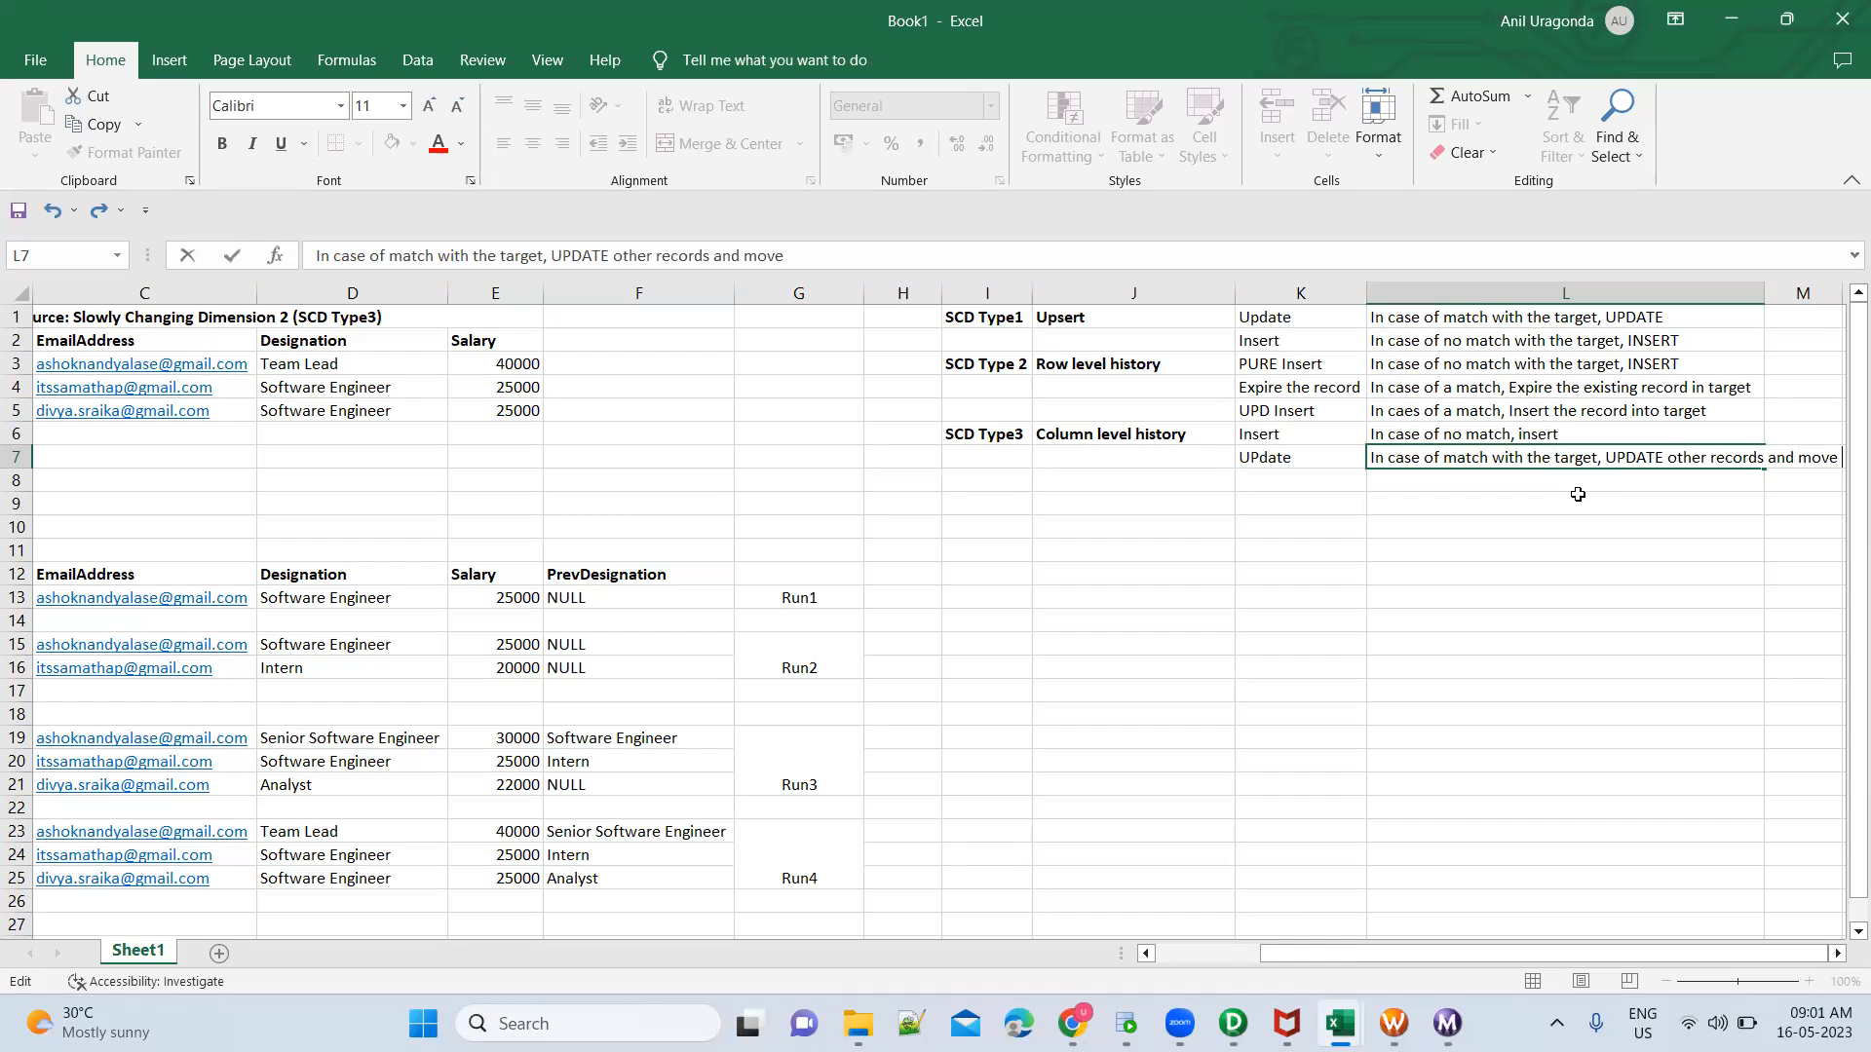
type("current data to previous columns")
key("ctrl+Return")
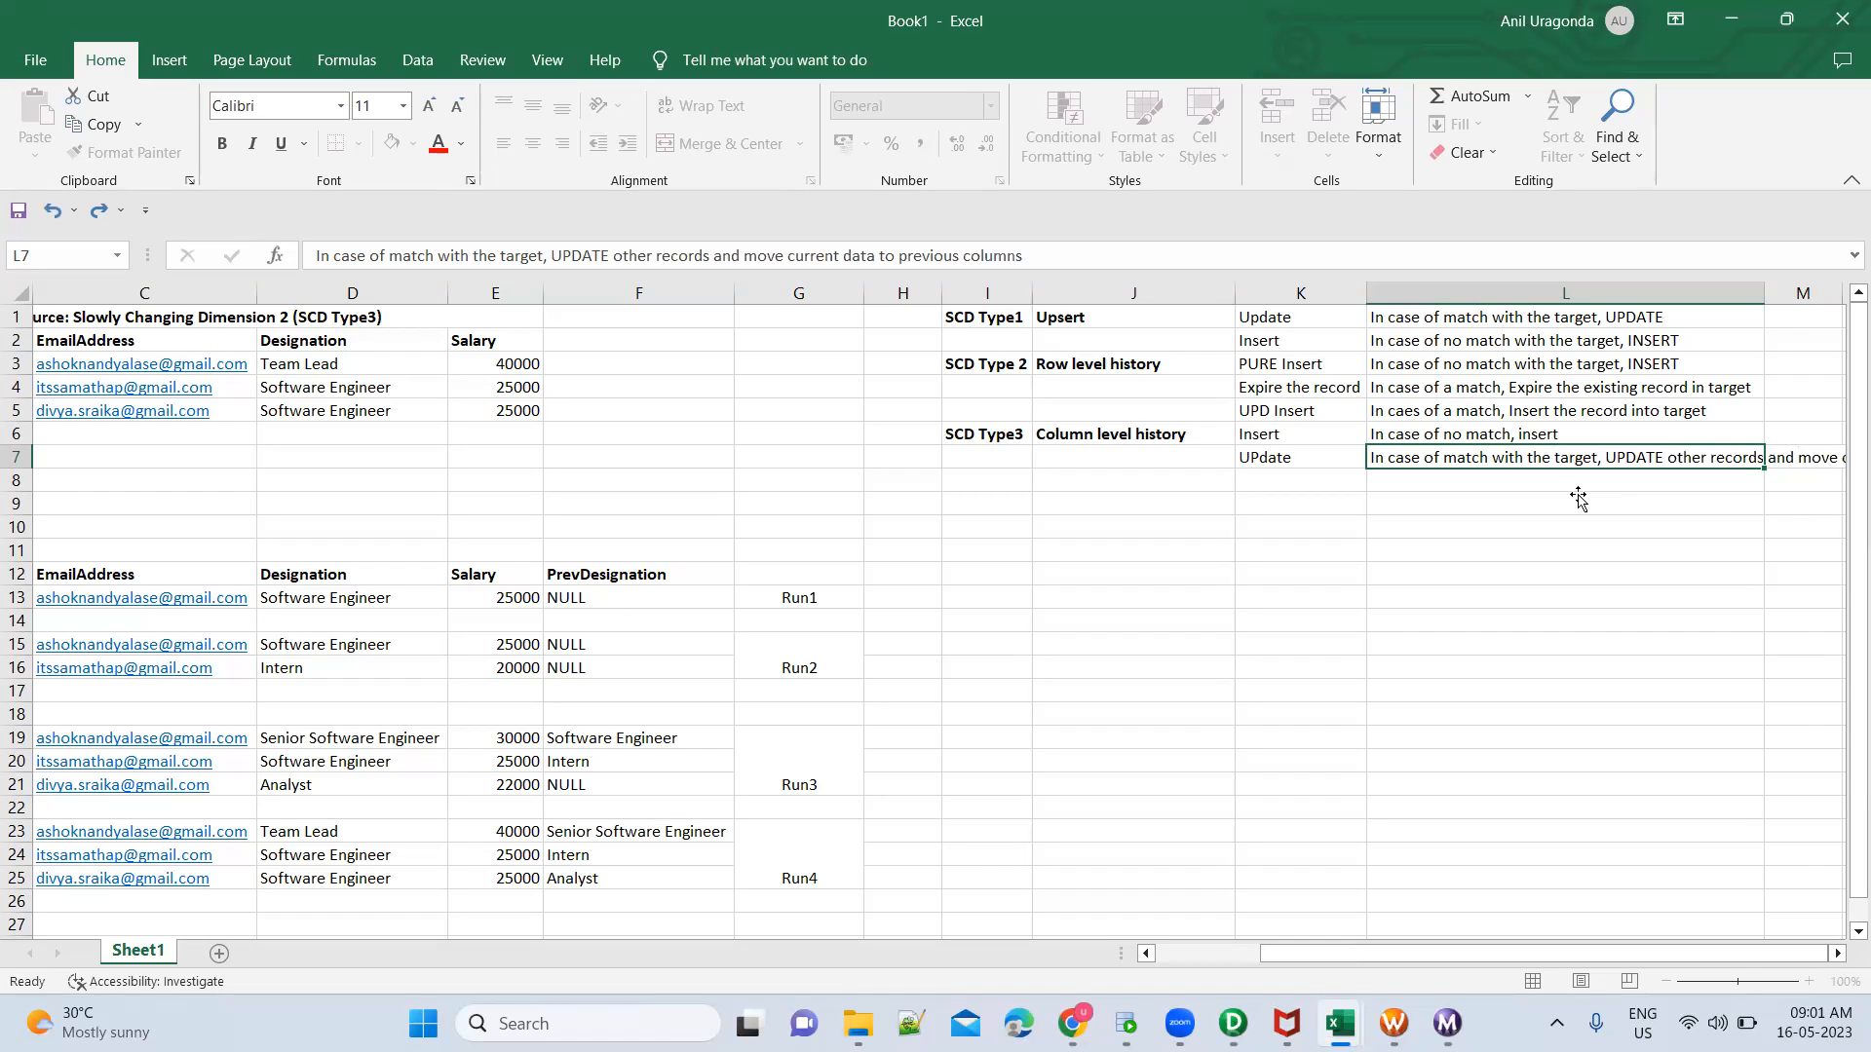
key("Return")
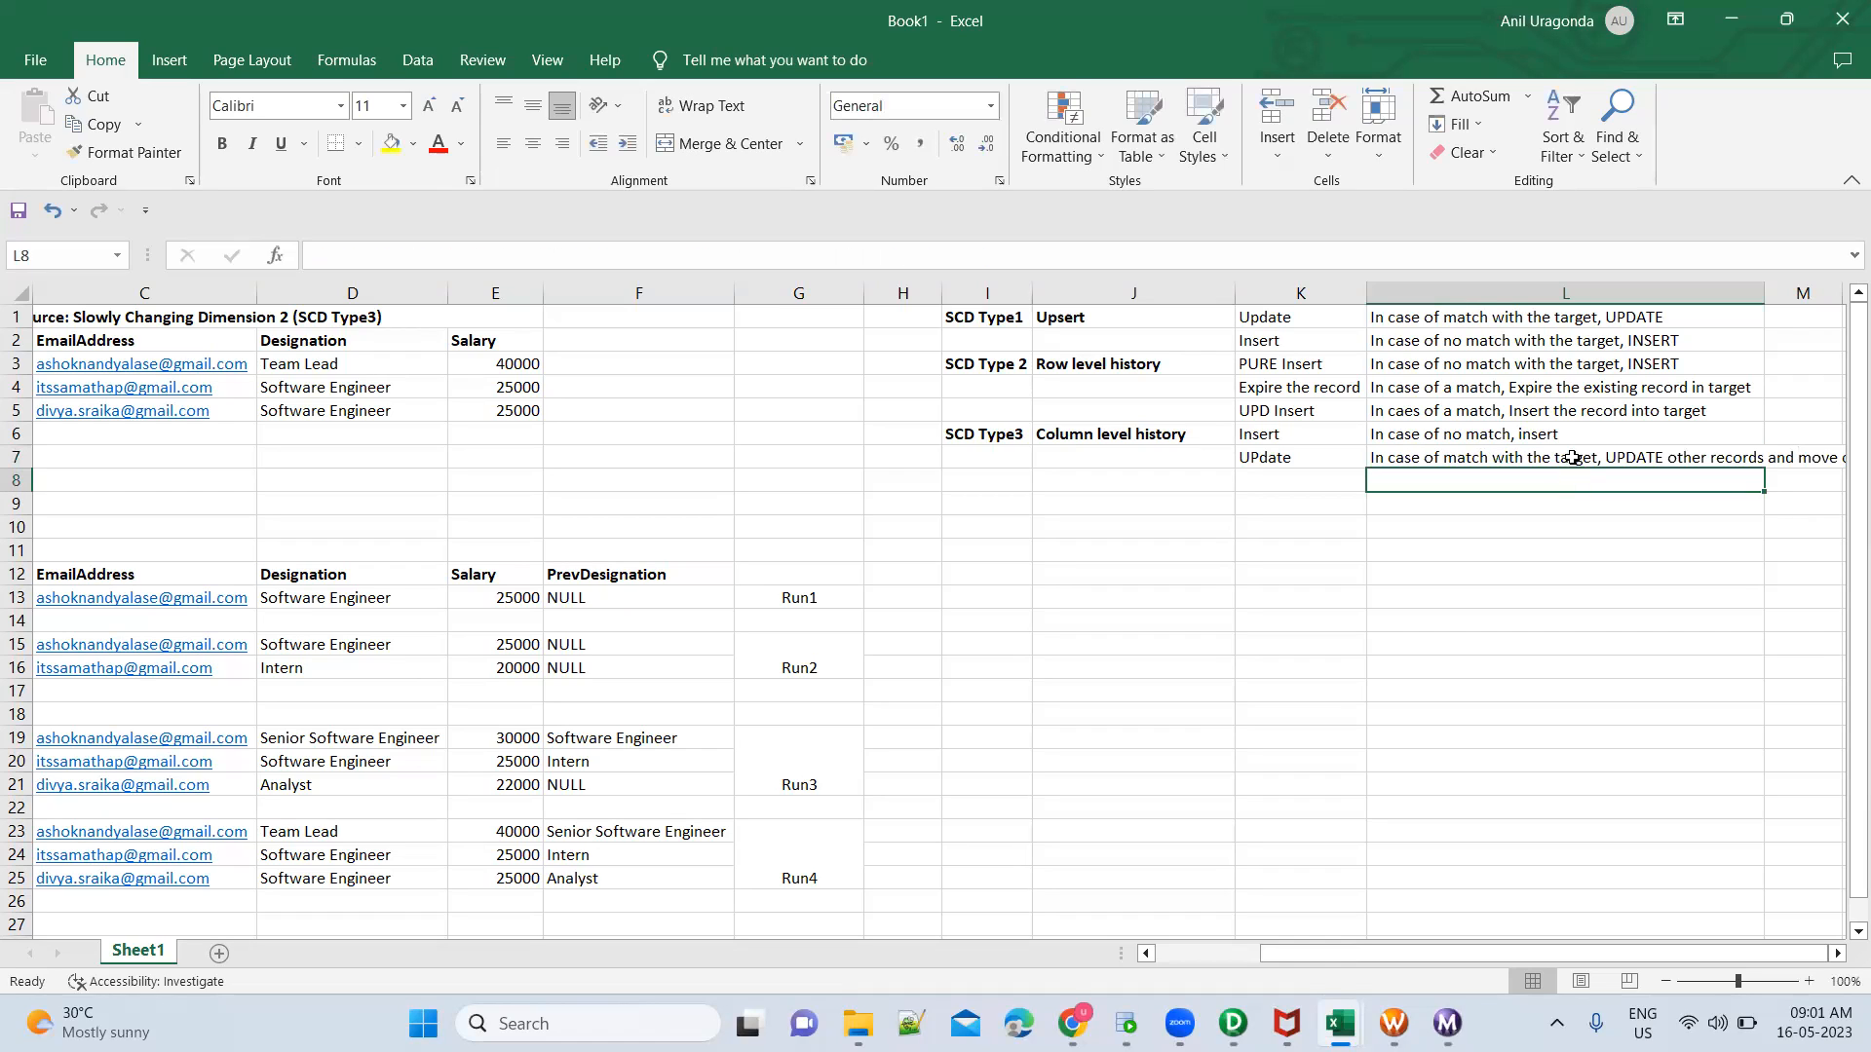
Review the completed SCD Type3 update rule and the history levels listed for SCD Type1, Type 2 and Type3
left_click(1572, 456)
scroll(1011, 602, "left", 3)
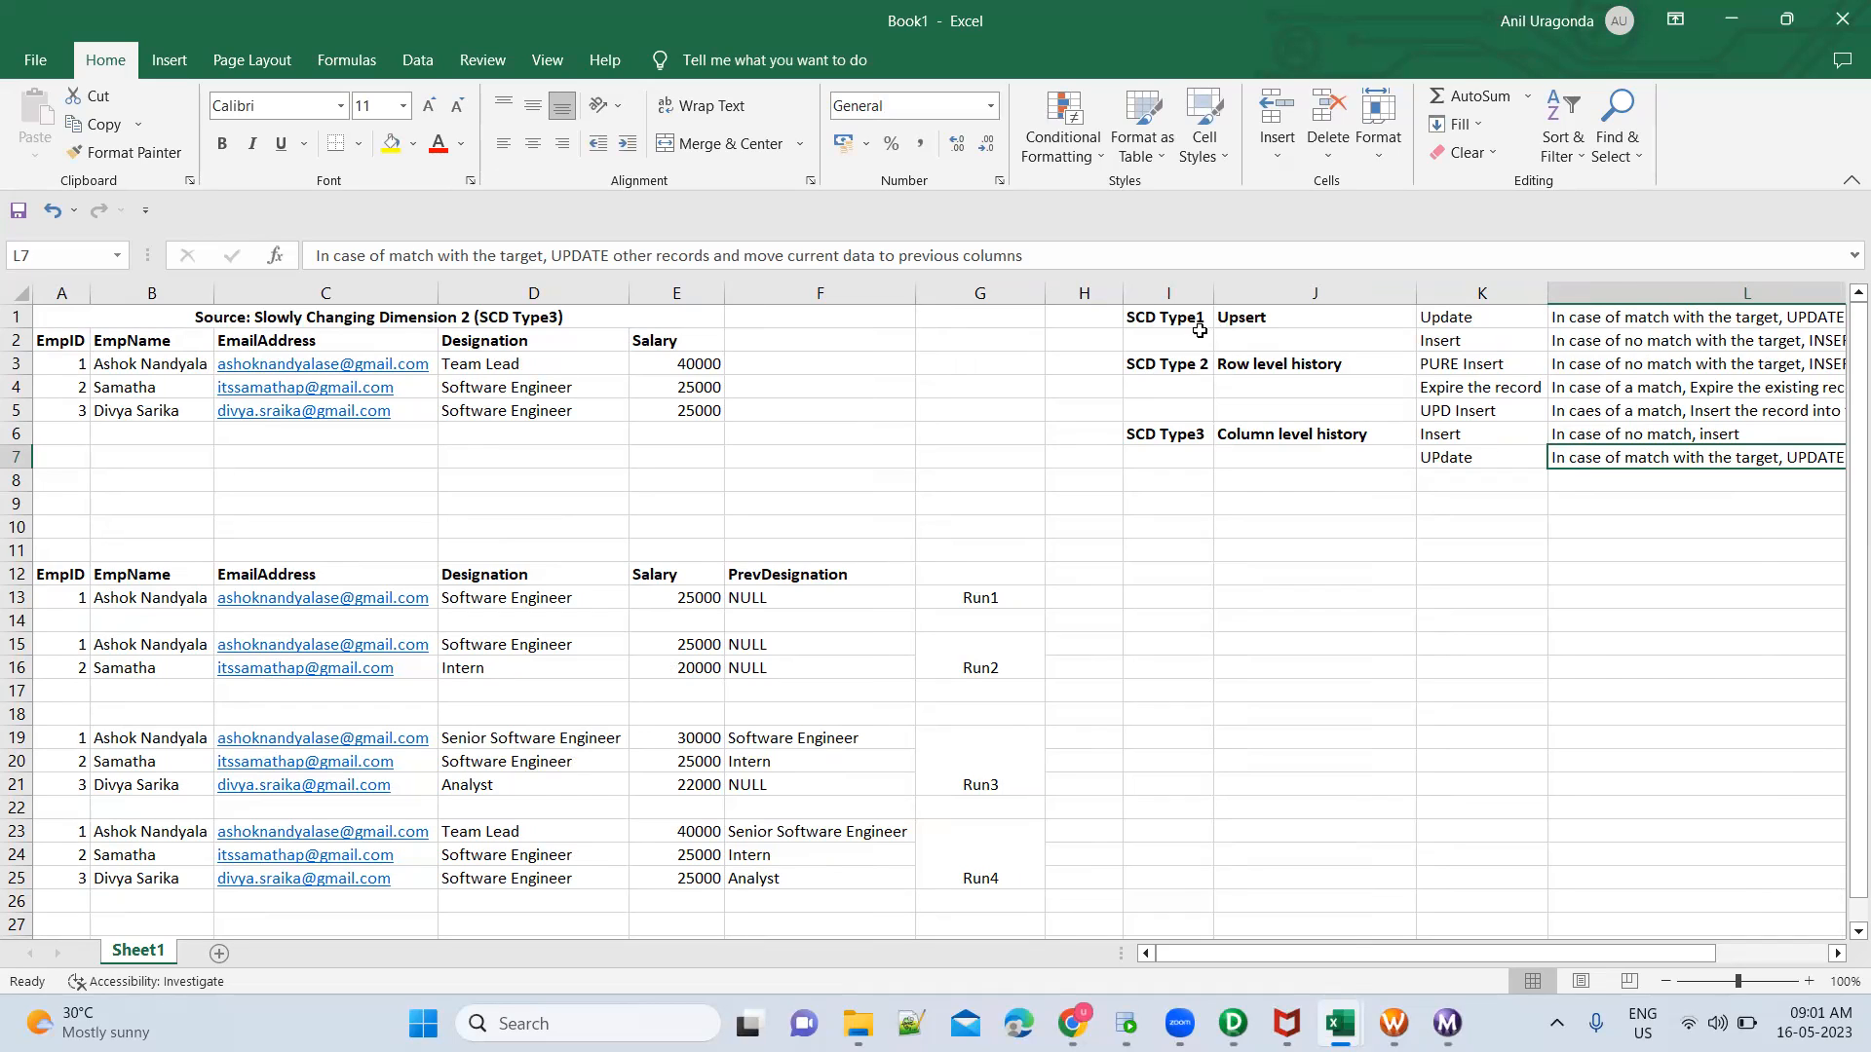
left_click(1264, 320)
left_click(1266, 364)
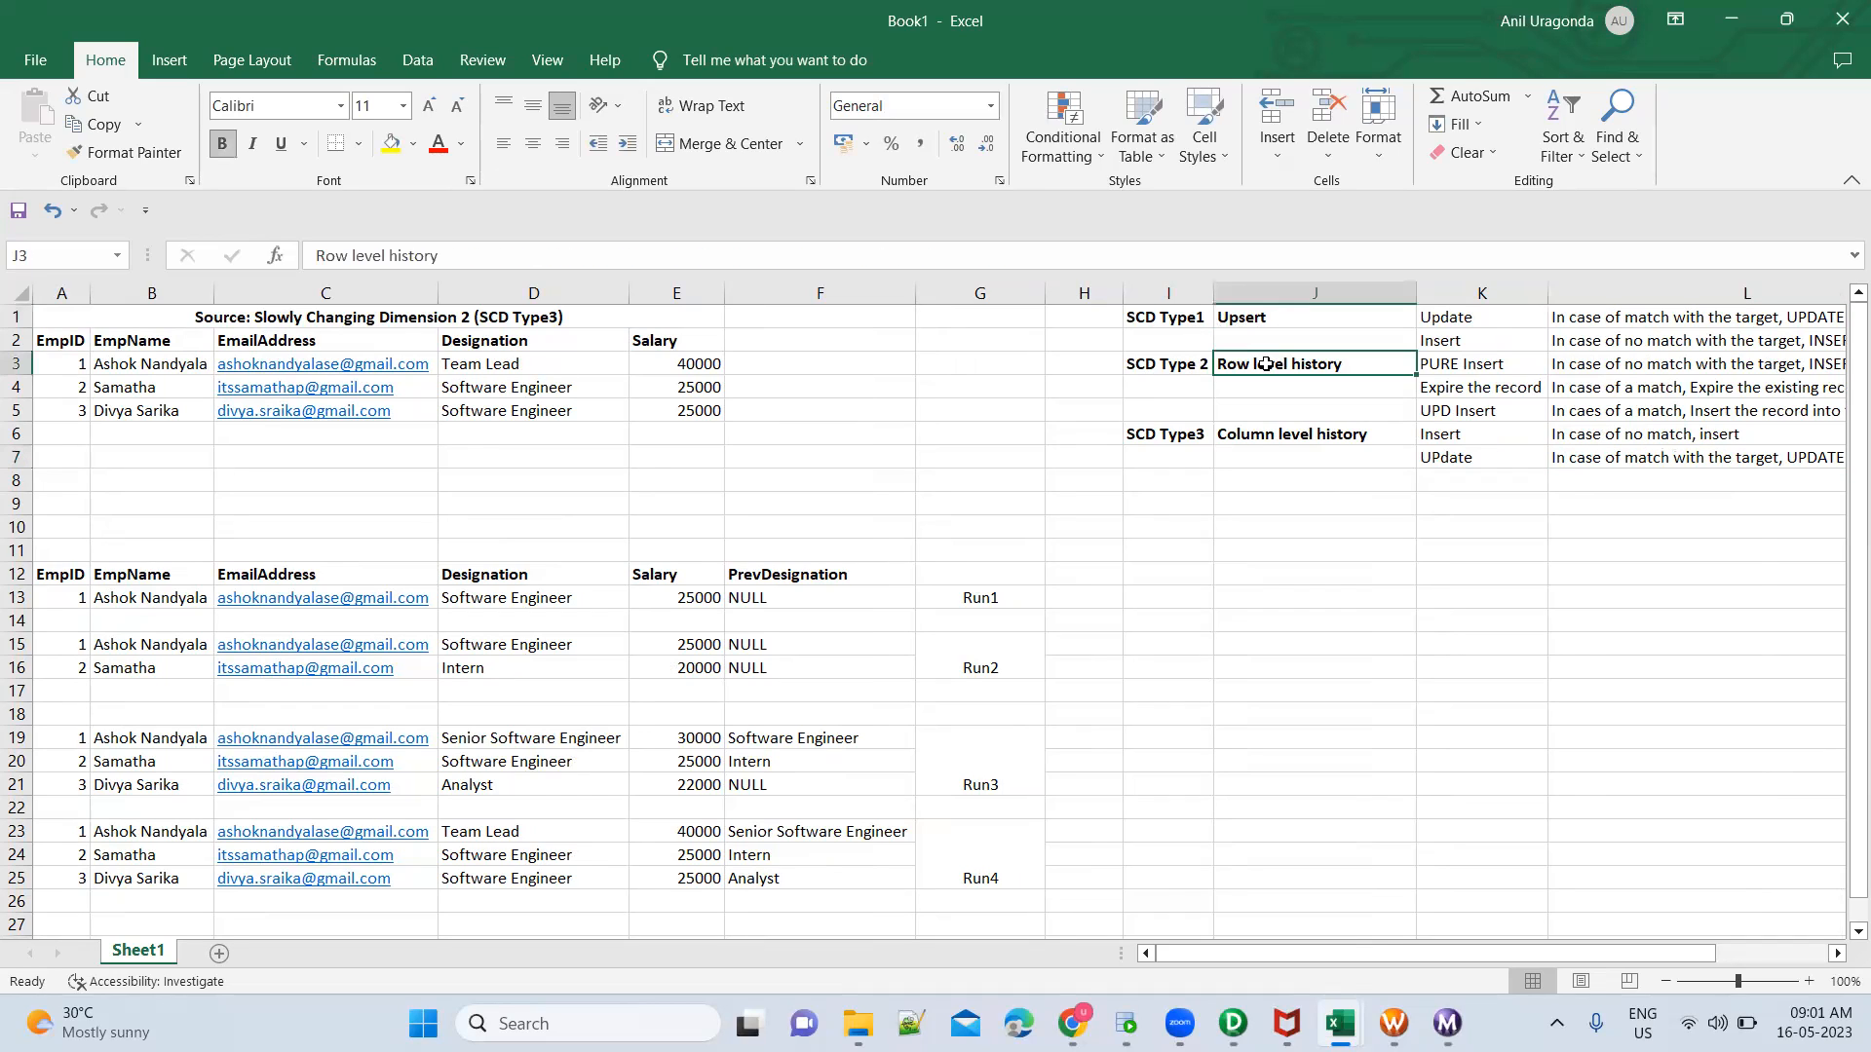
left_click(1254, 432)
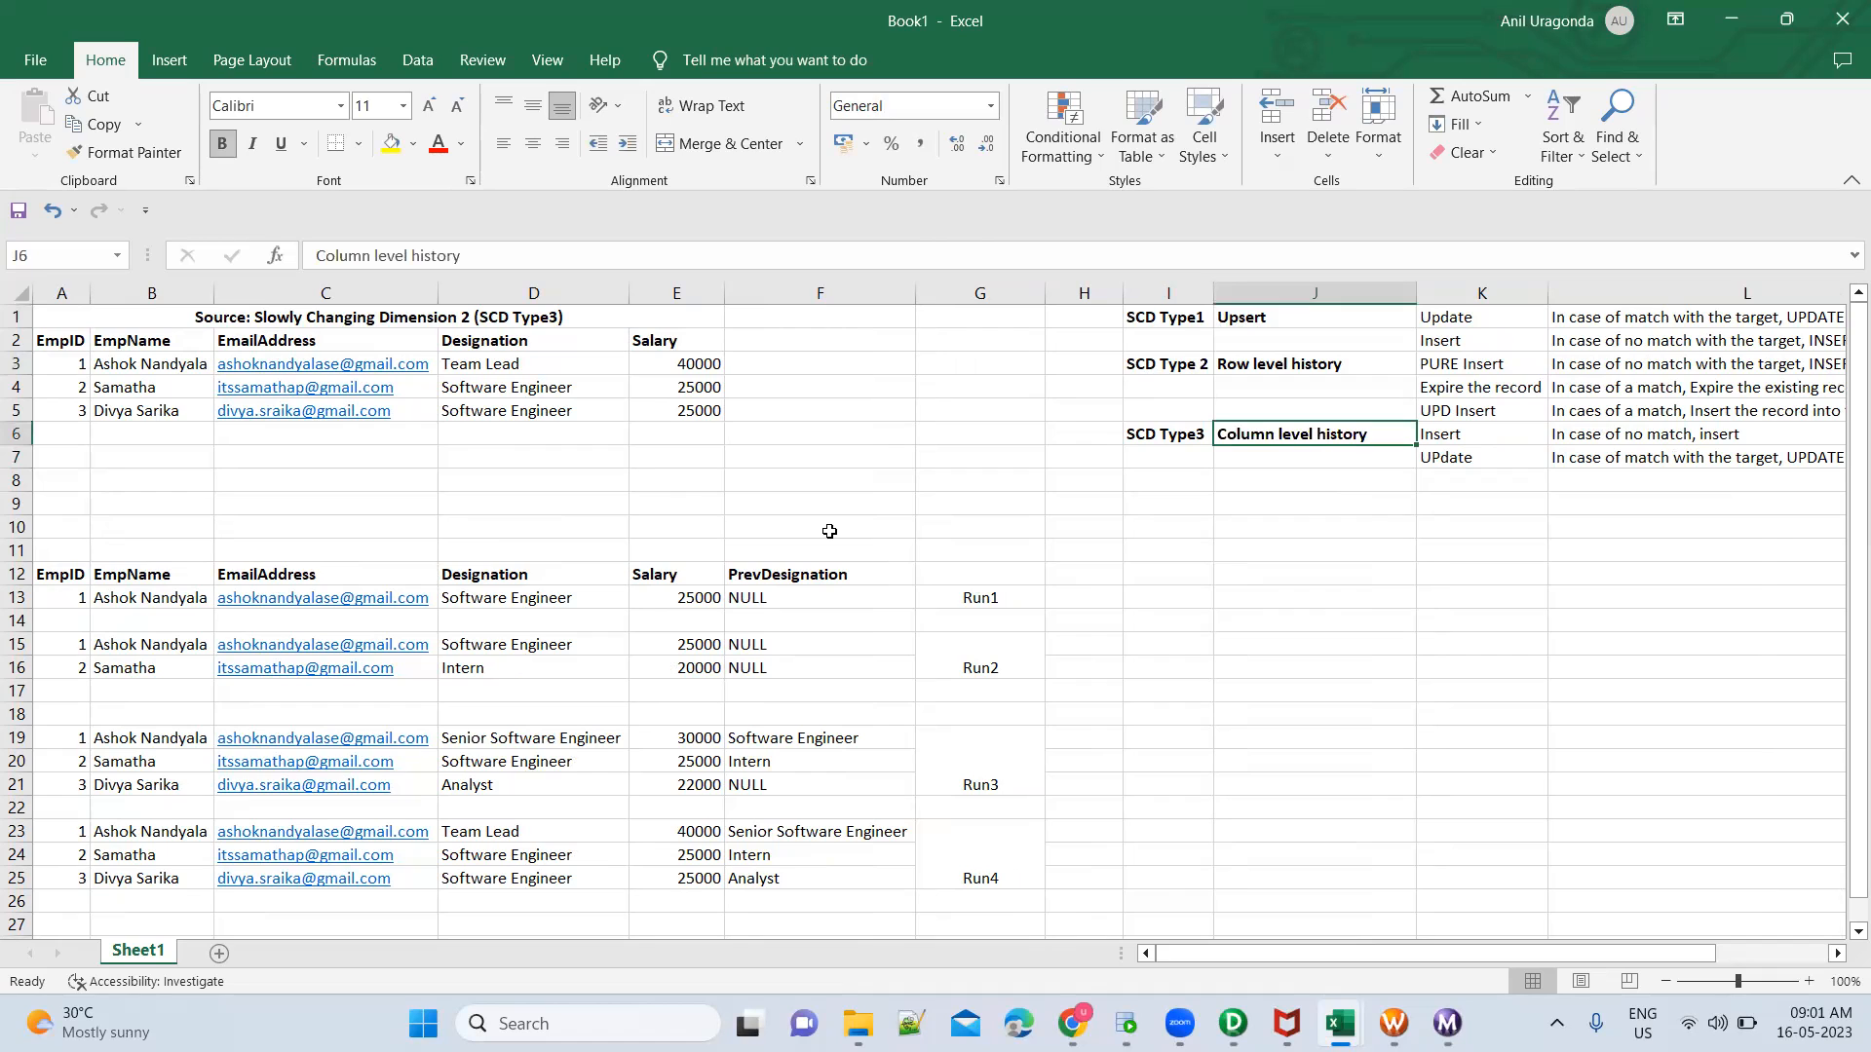